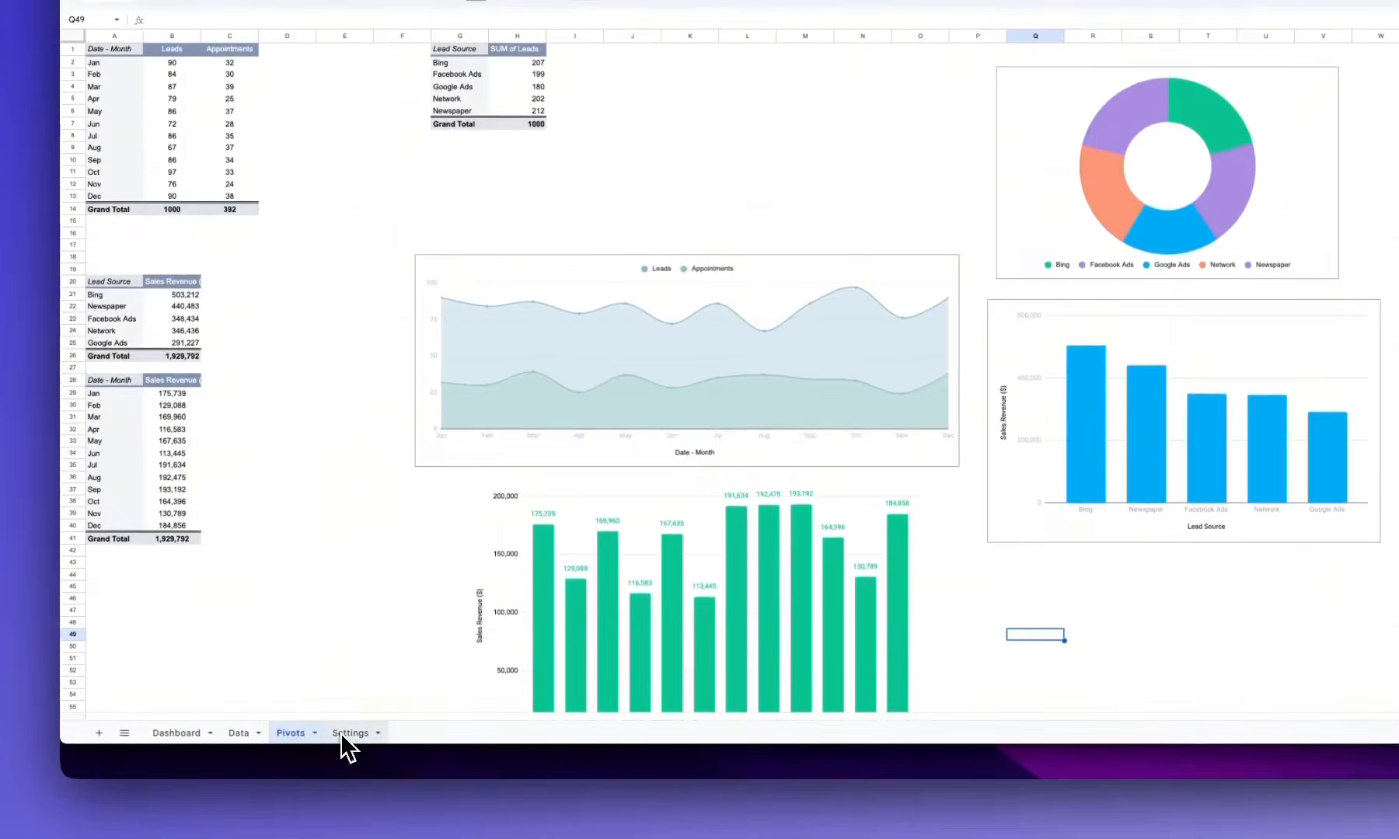
Review the example workbook's Settings sheet and the Colorlib dashboard reference image, and return to the blank Clean Metrics dashboard spreadsheet
click(342, 734)
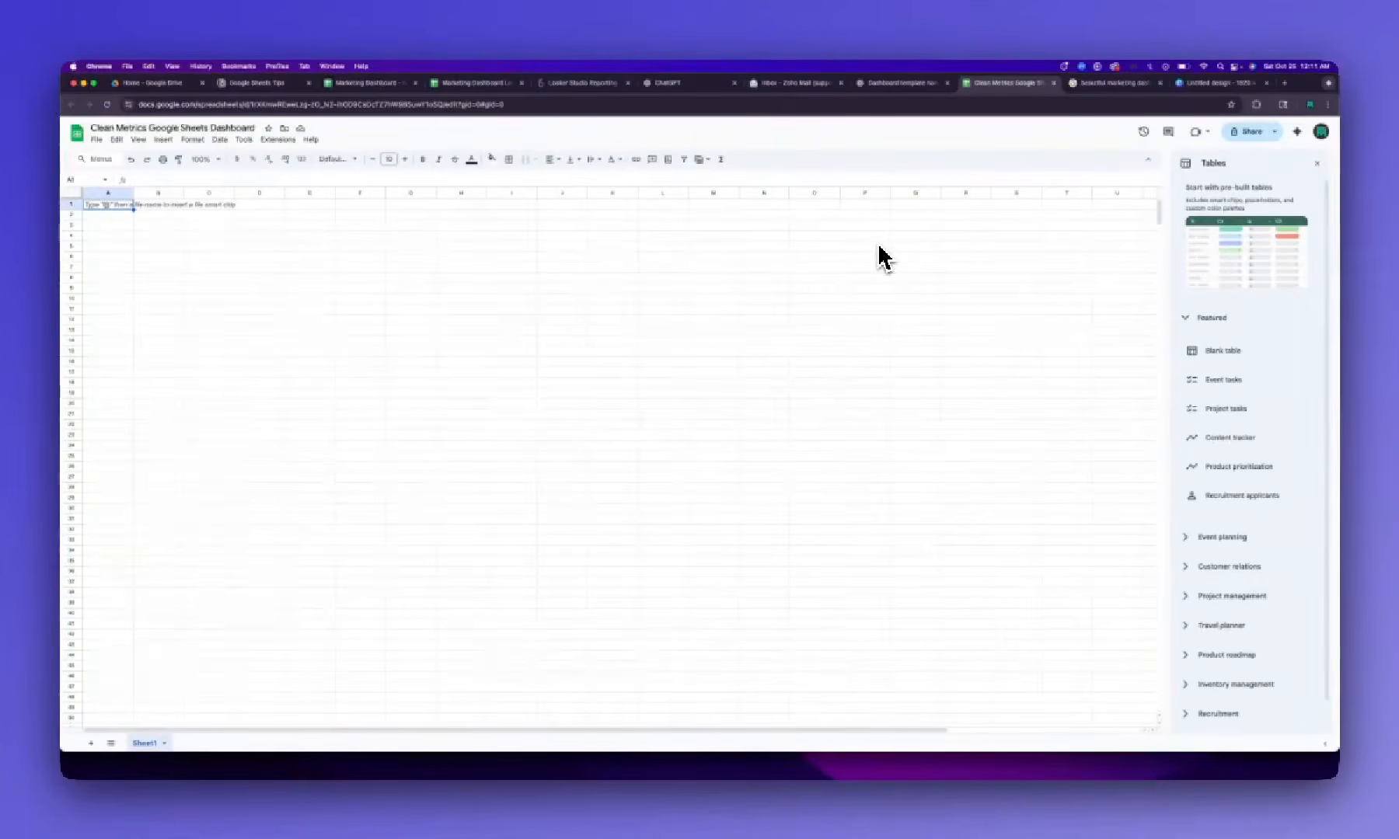
click(1084, 84)
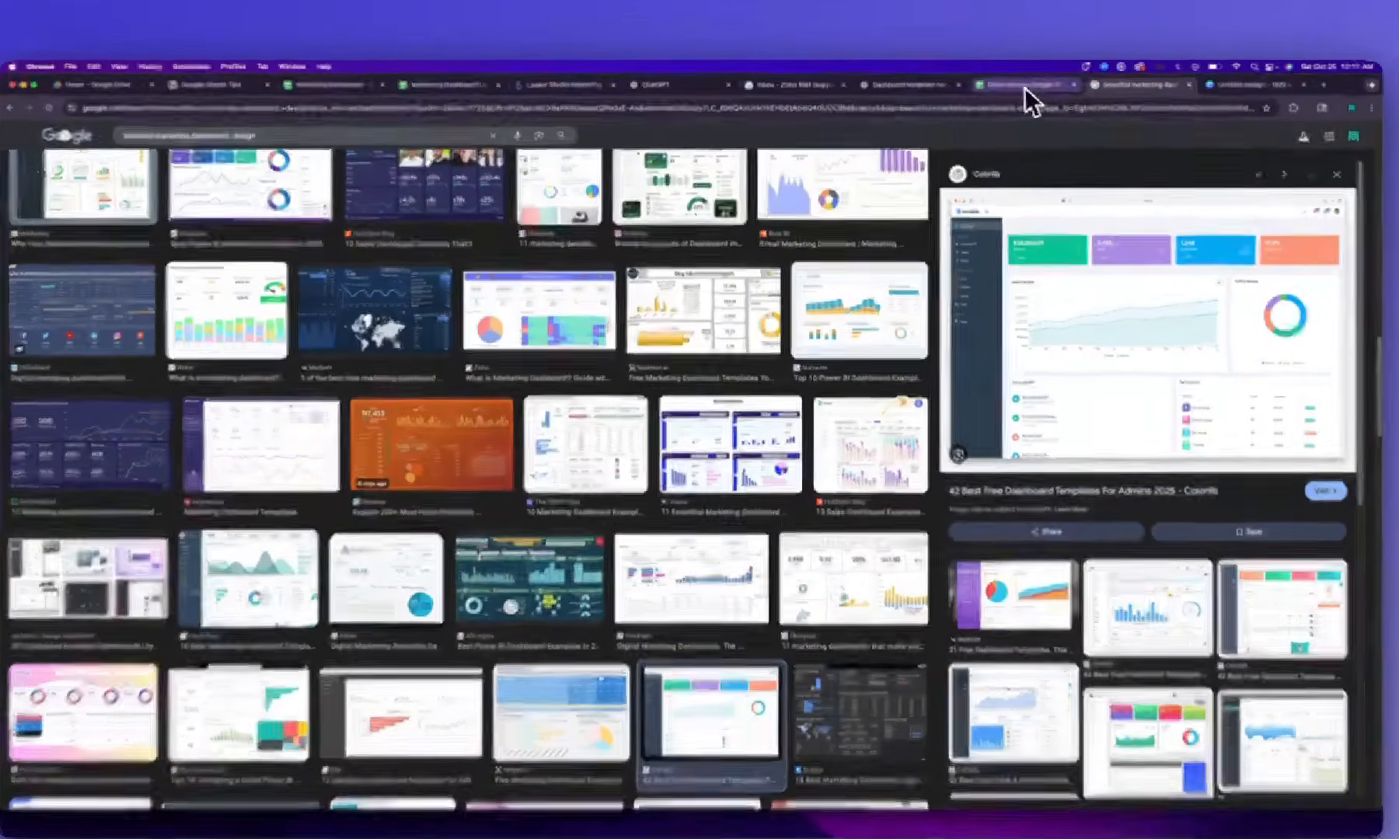
click(1004, 82)
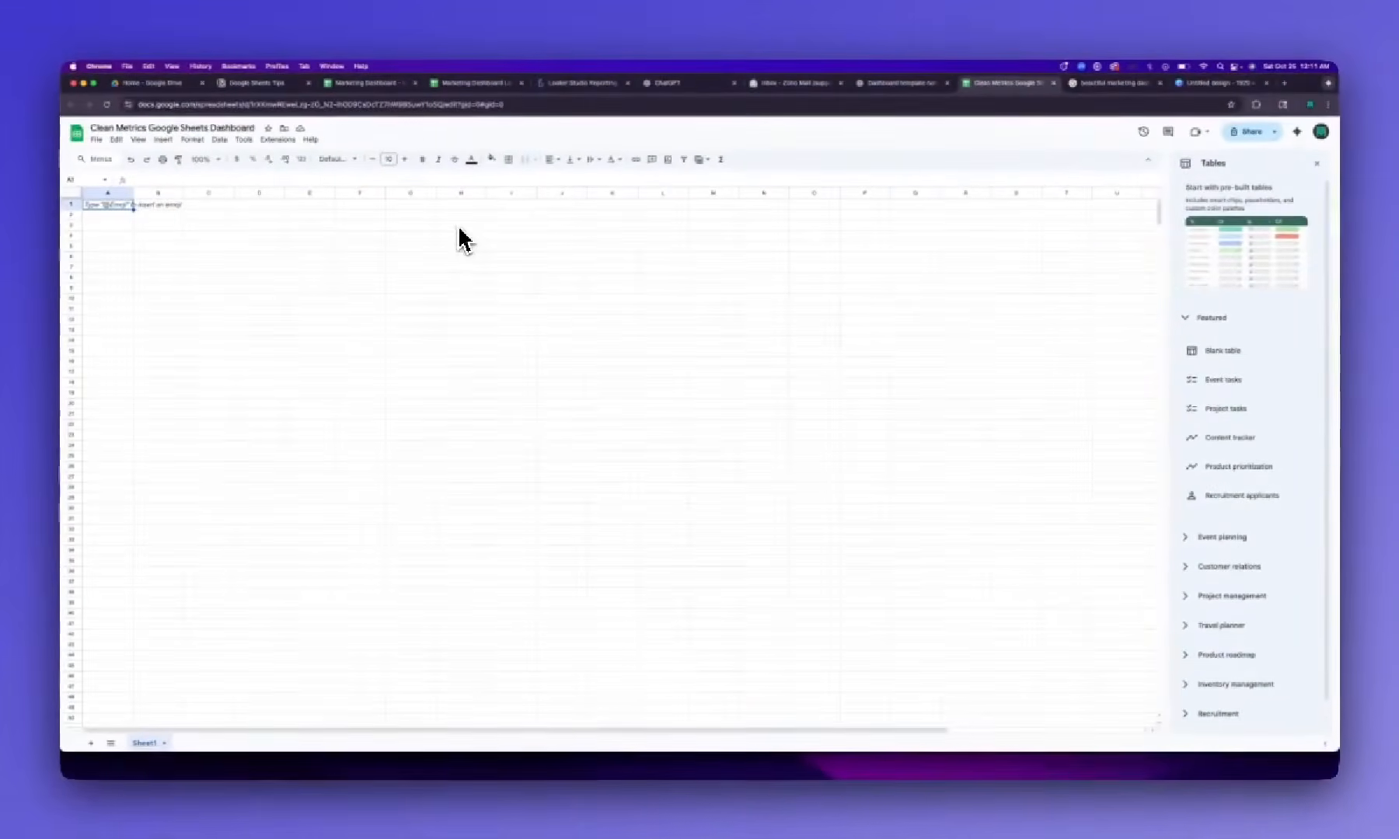
Try widening column I and another single column by hand
drag(537, 194, 679, 197)
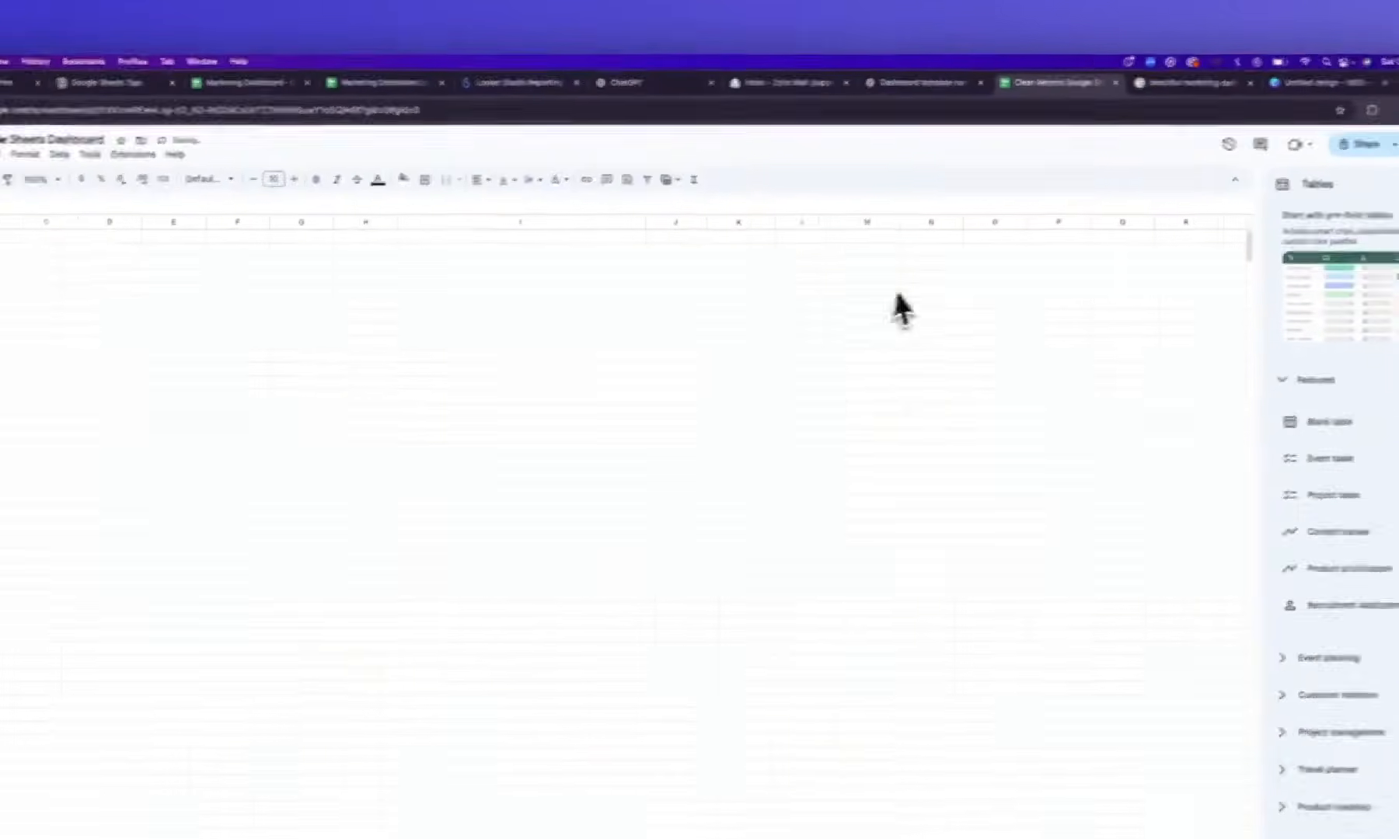
drag(887, 217, 928, 219)
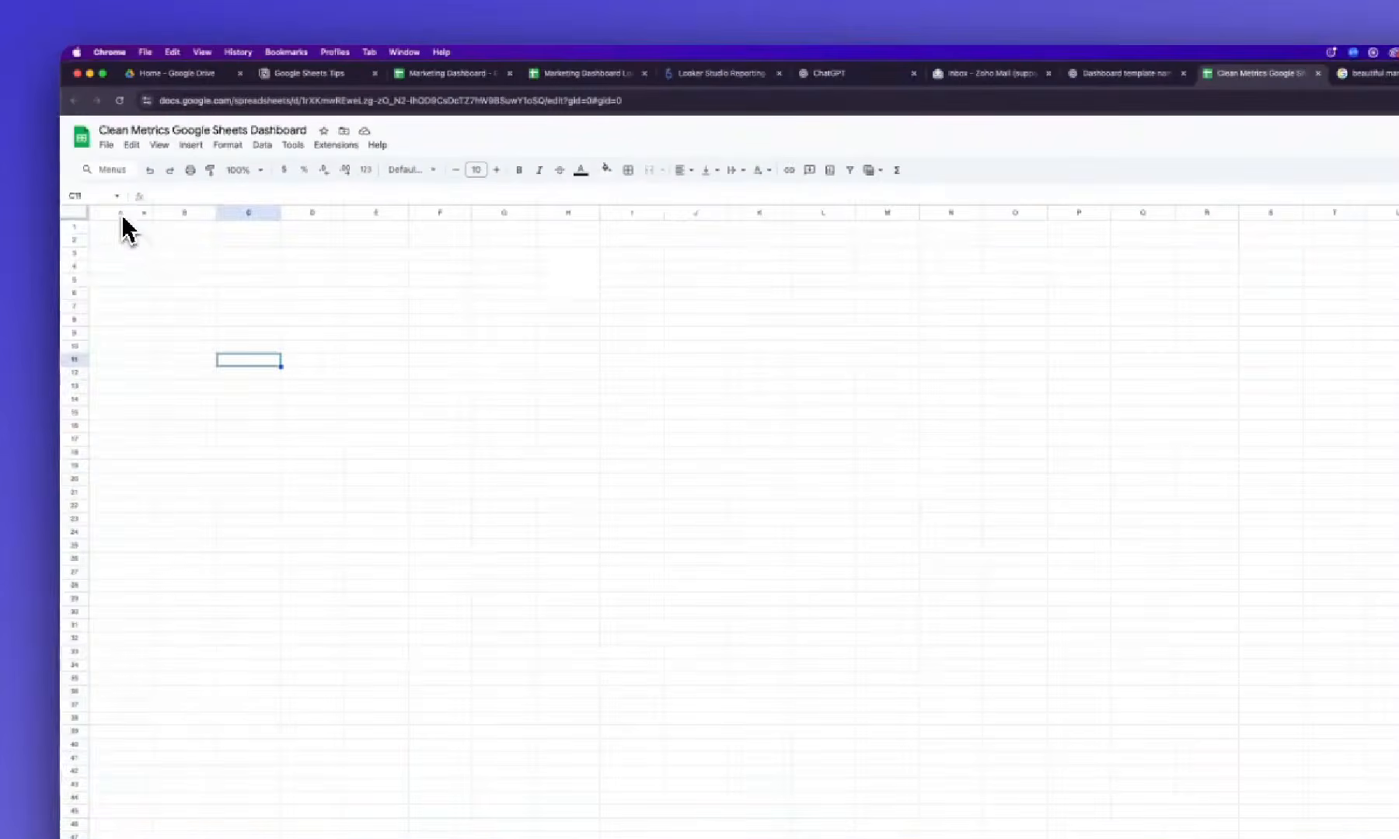
Resize all columns A through Z to a width of 30 pixels
click(109, 195)
key(super+shift+Right)
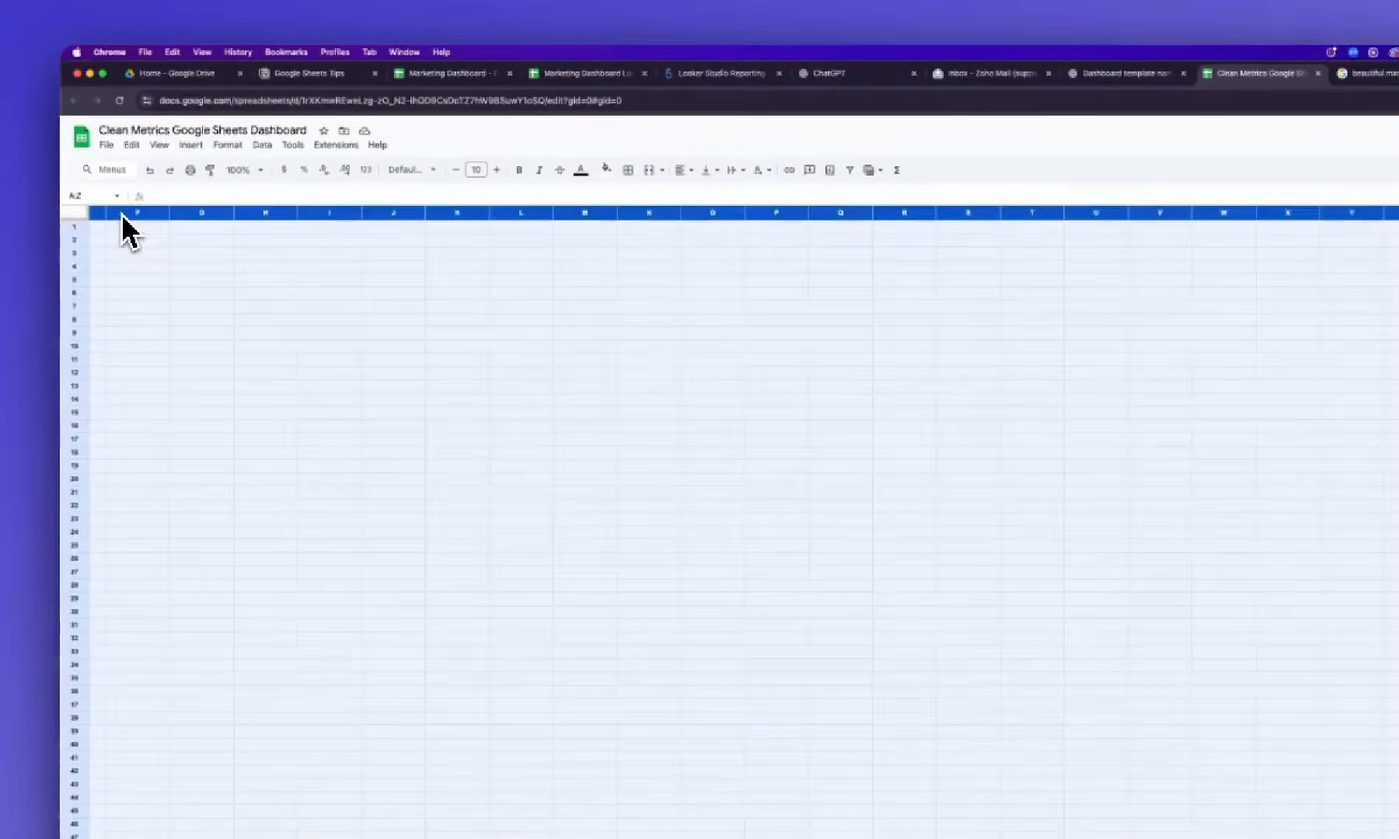
right_click(646, 295)
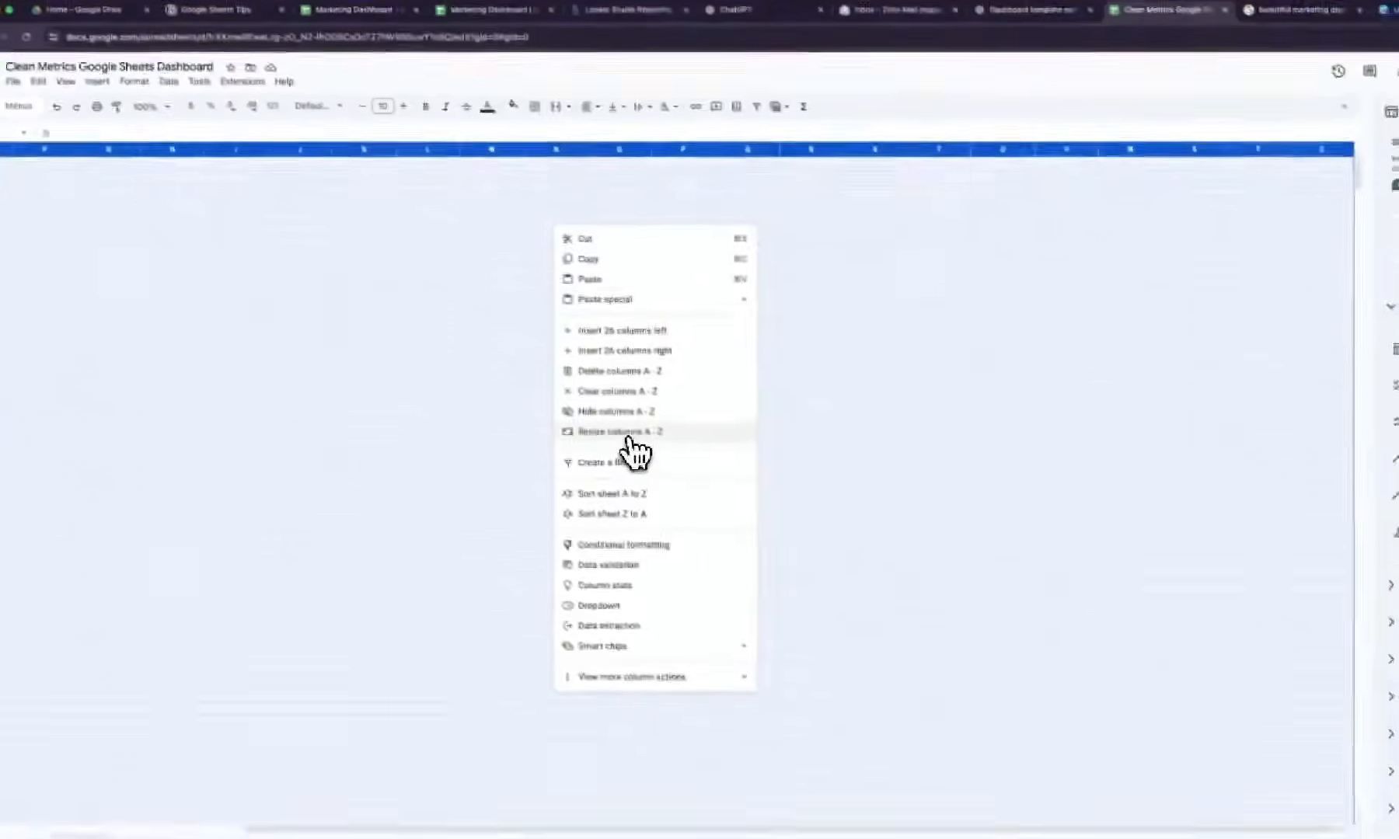
click(629, 439)
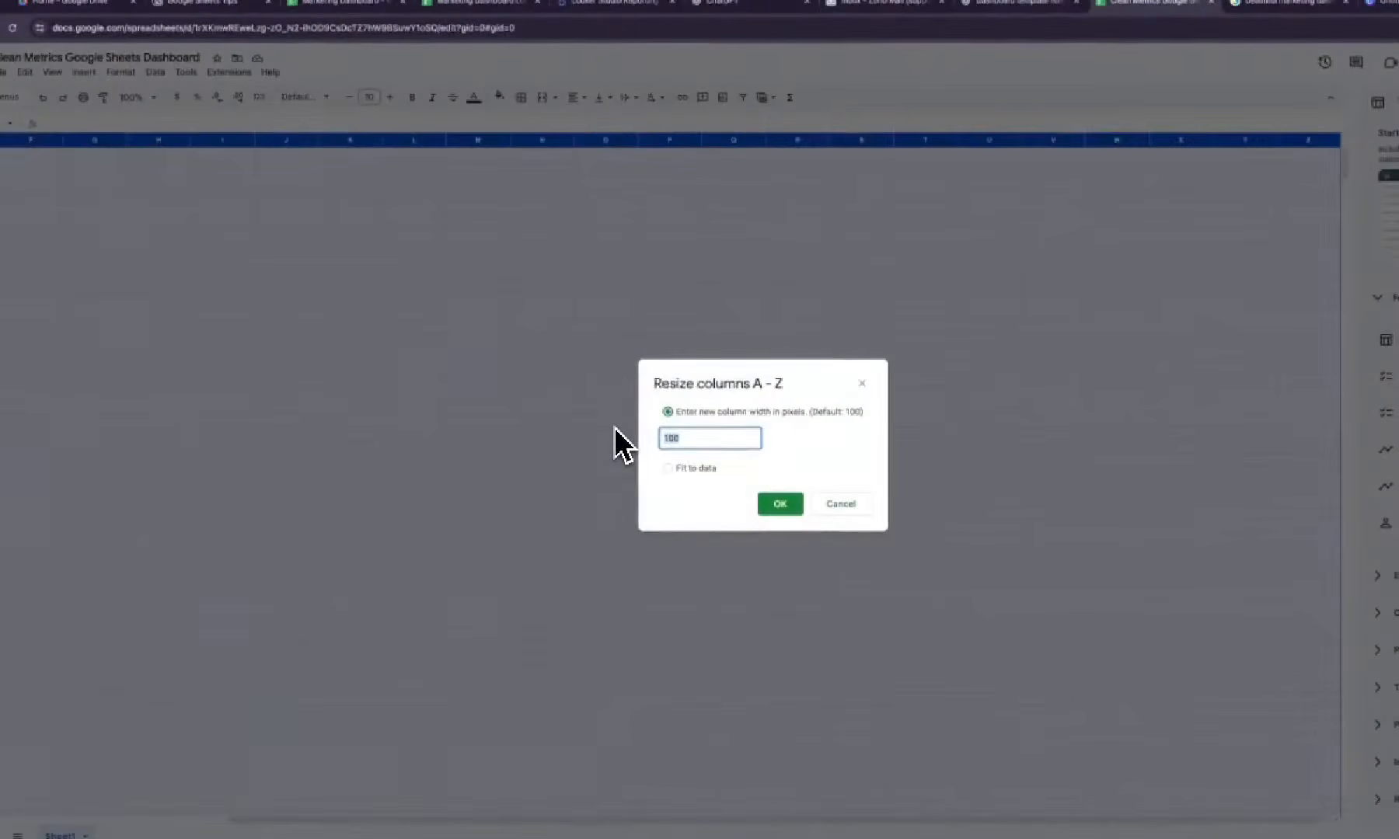
text(30)
key(Return)
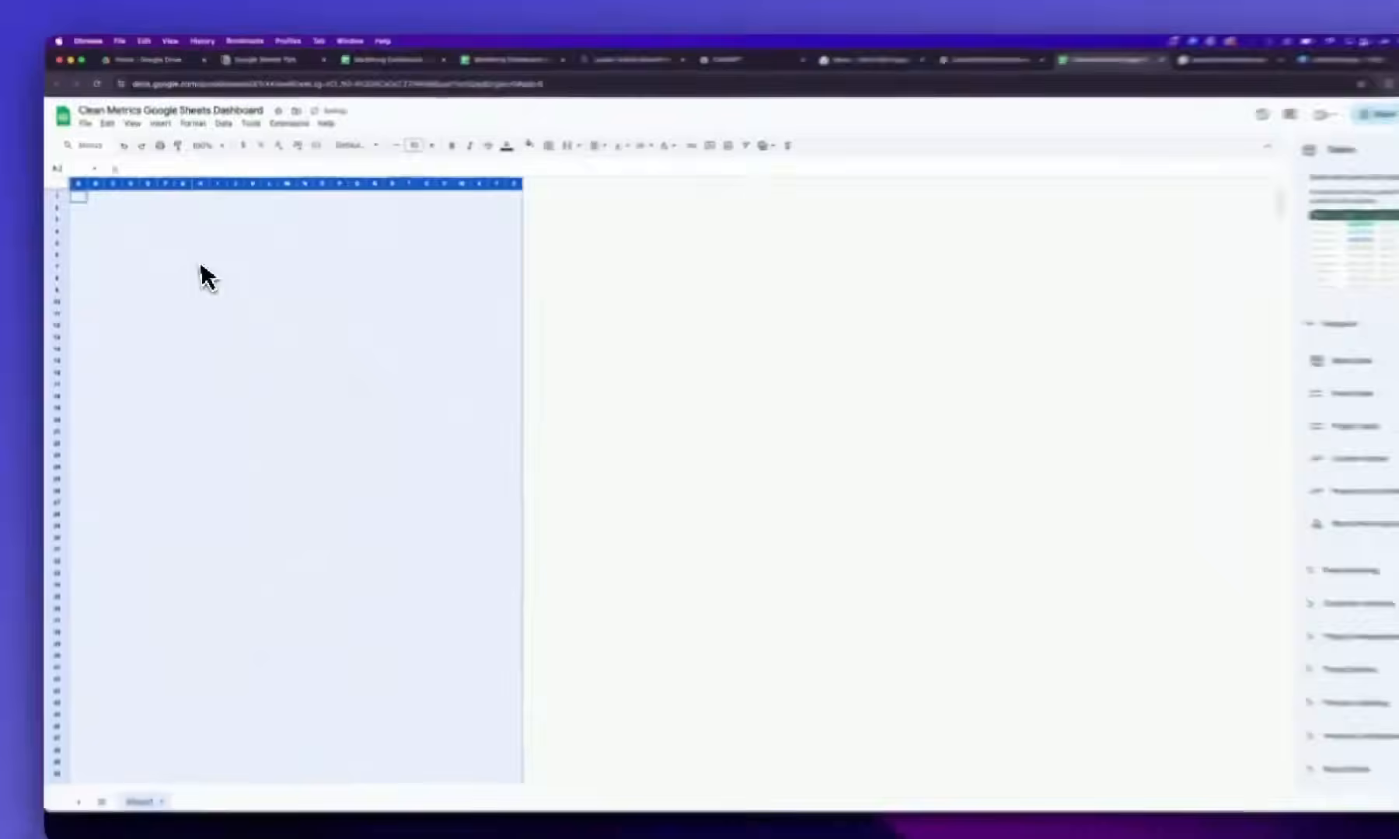
Extend the grid beyond column Z by inserting 26 columns to the right three times
right_click(198, 269)
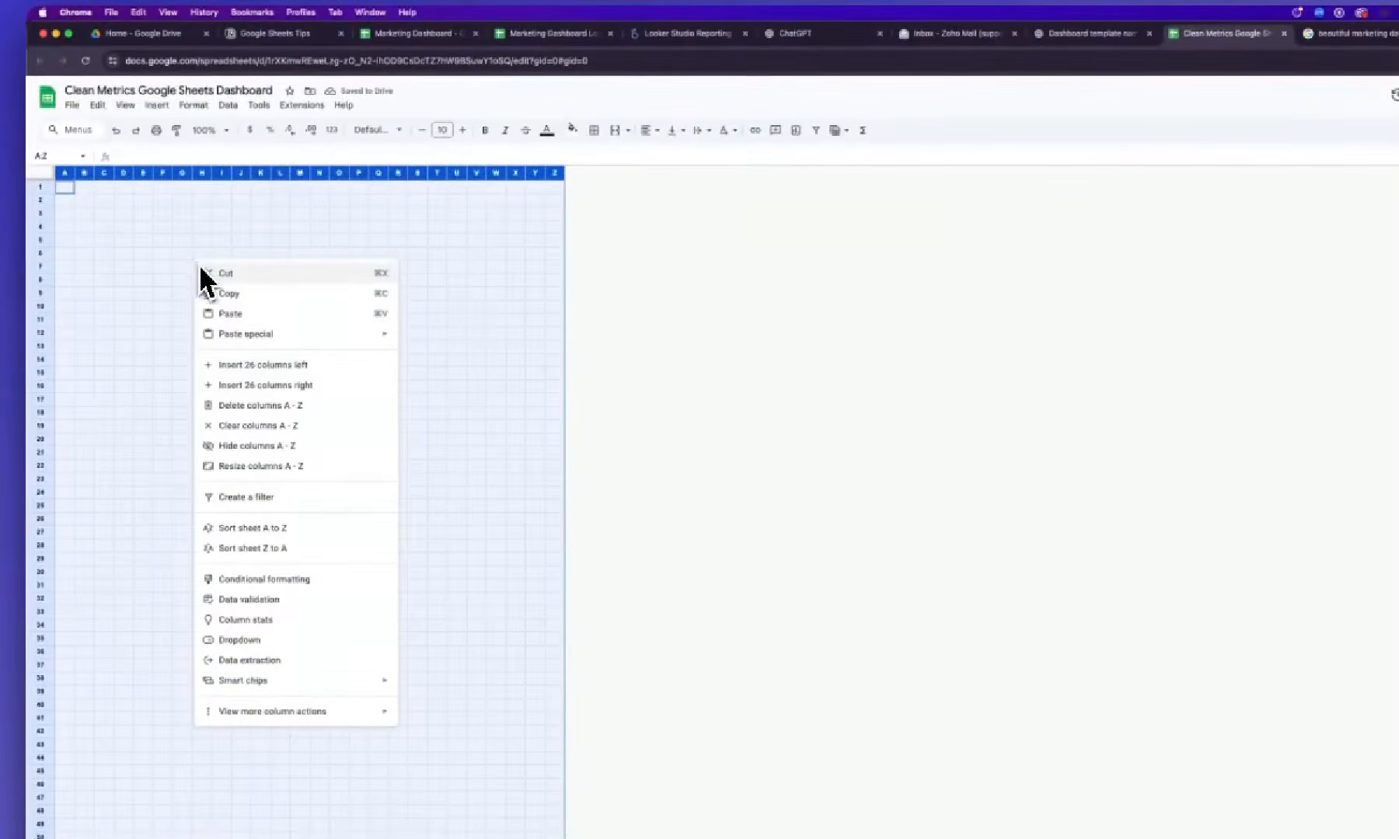
click(297, 386)
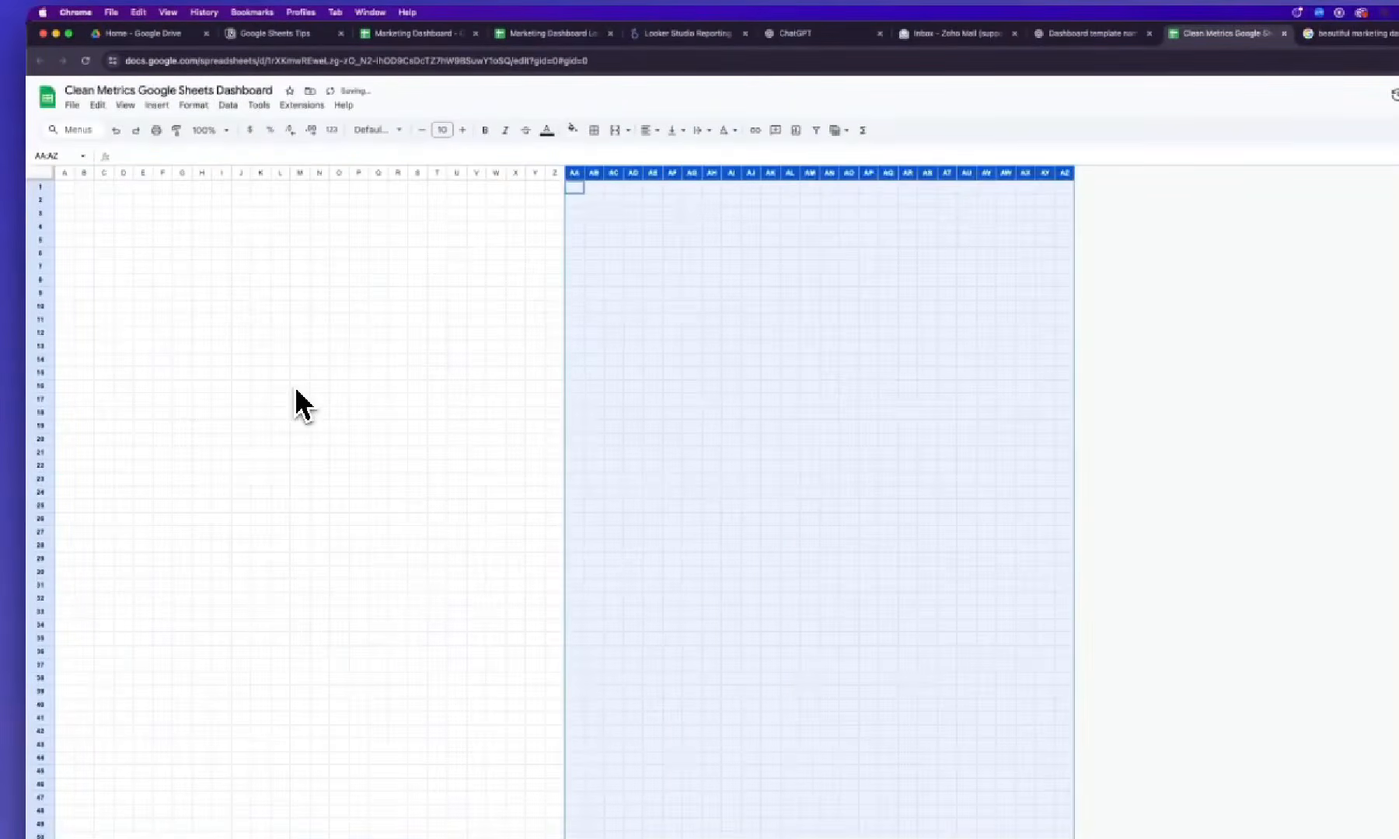
right_click(679, 345)
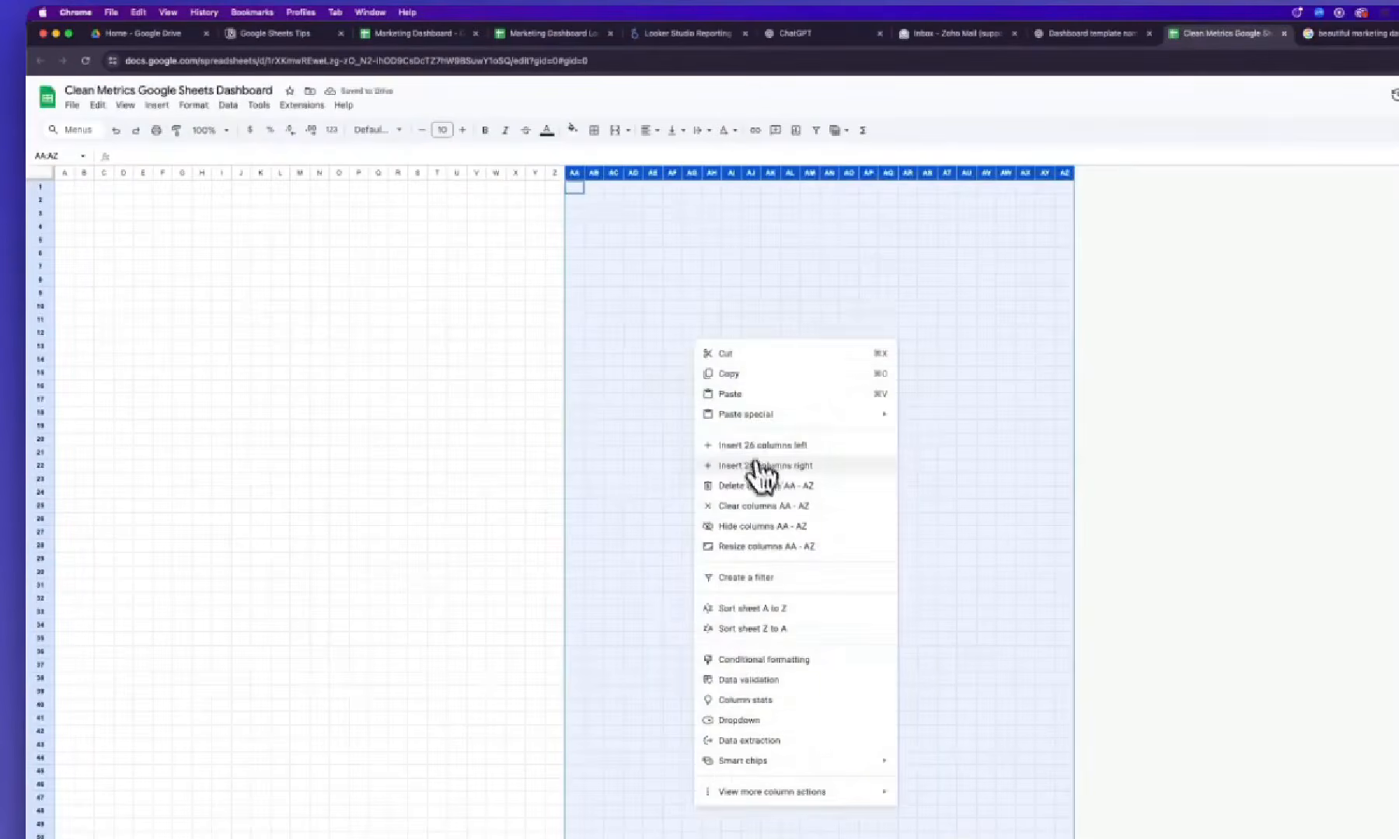
click(761, 475)
right_click(1243, 357)
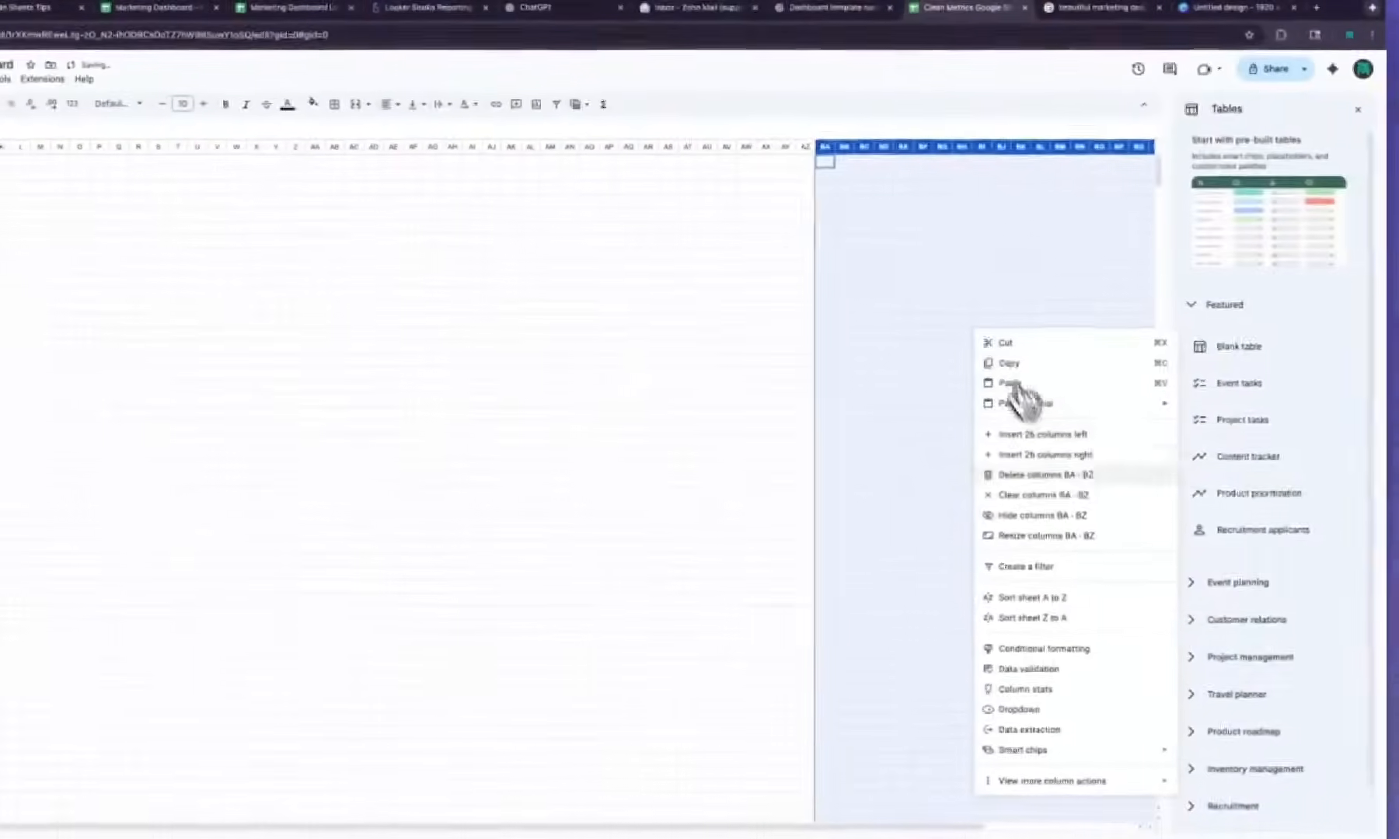
click(1327, 482)
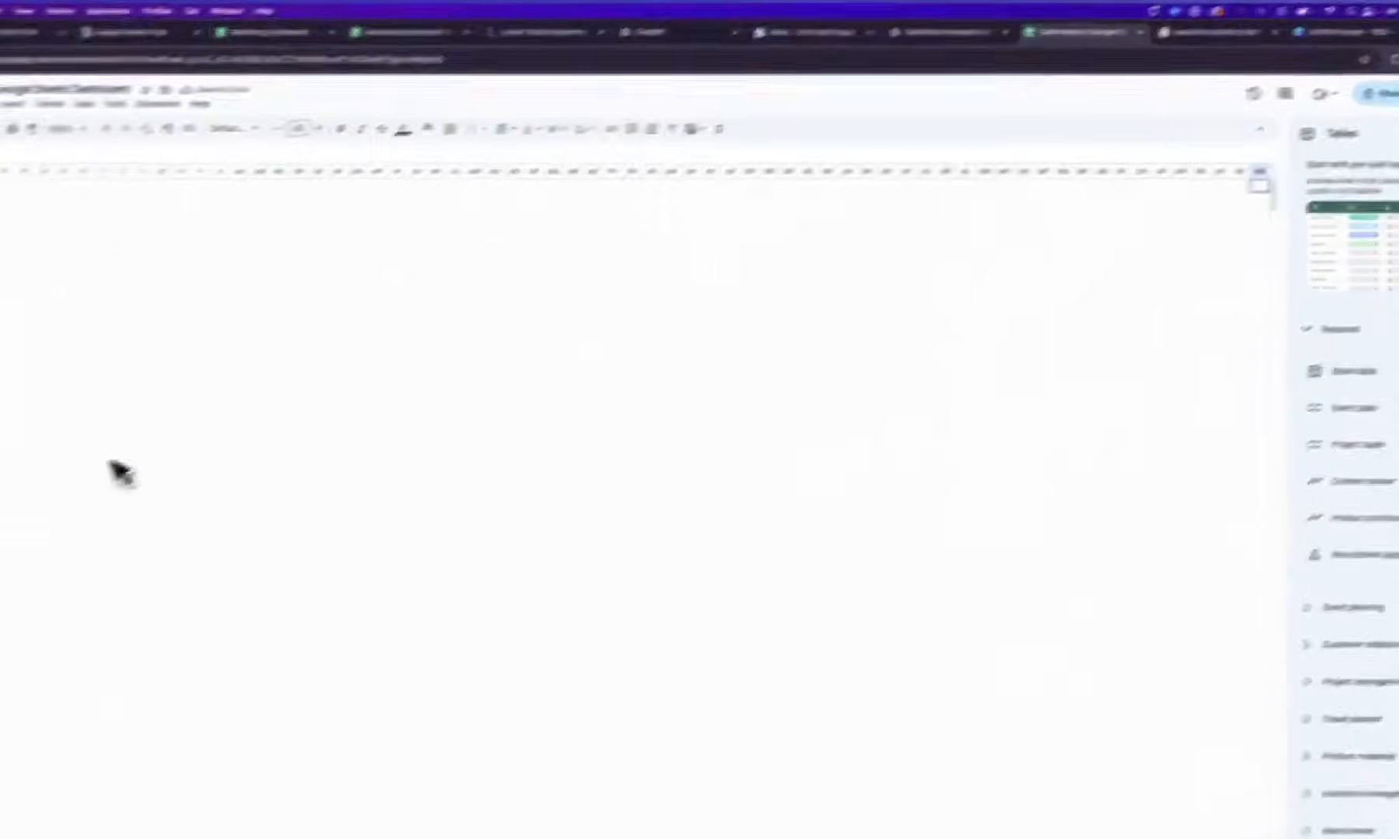
click(225, 362)
drag(716, 738, 463, 734)
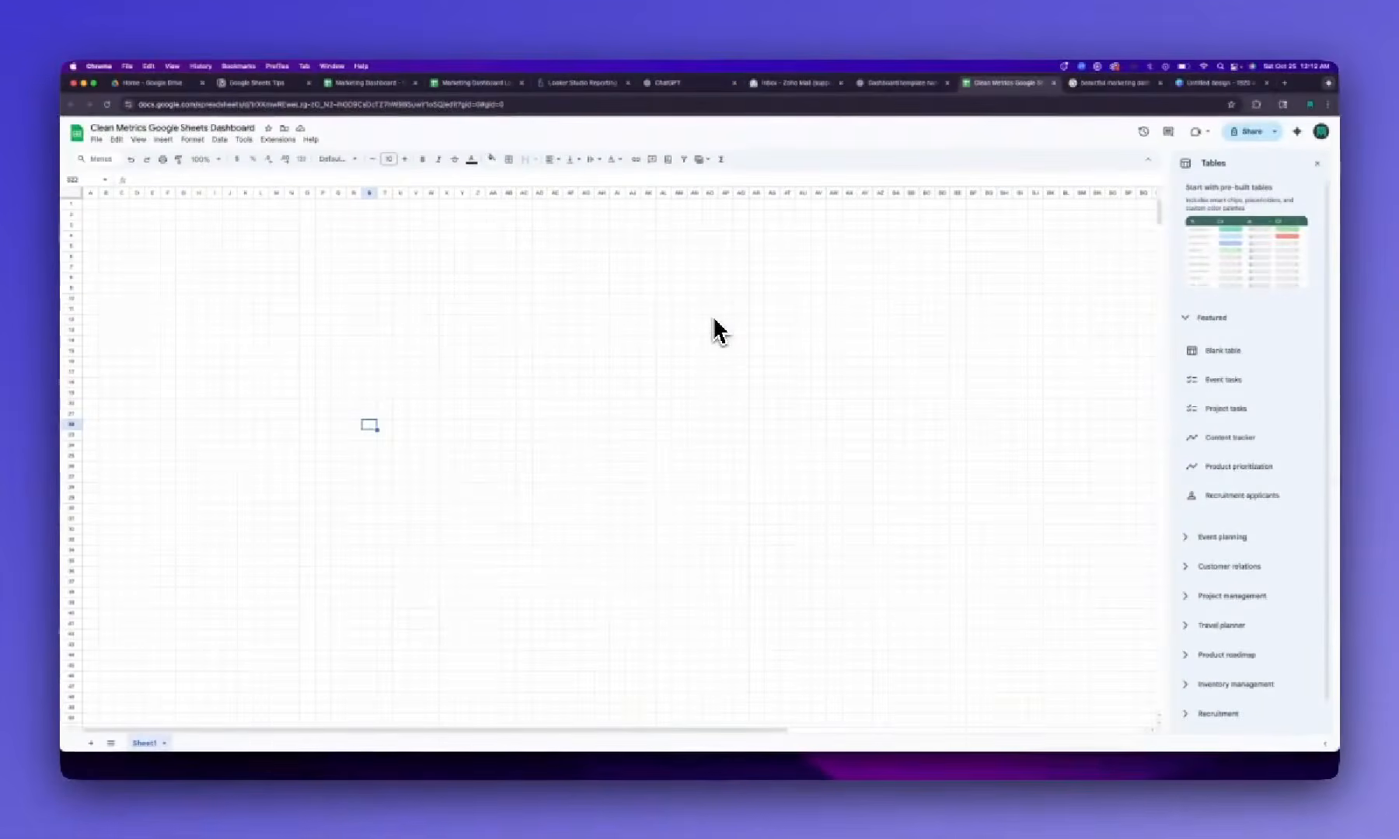
Compare the layout with the Colorlib reference image and fill rows 1 to 3 with white for the header band
click(1103, 84)
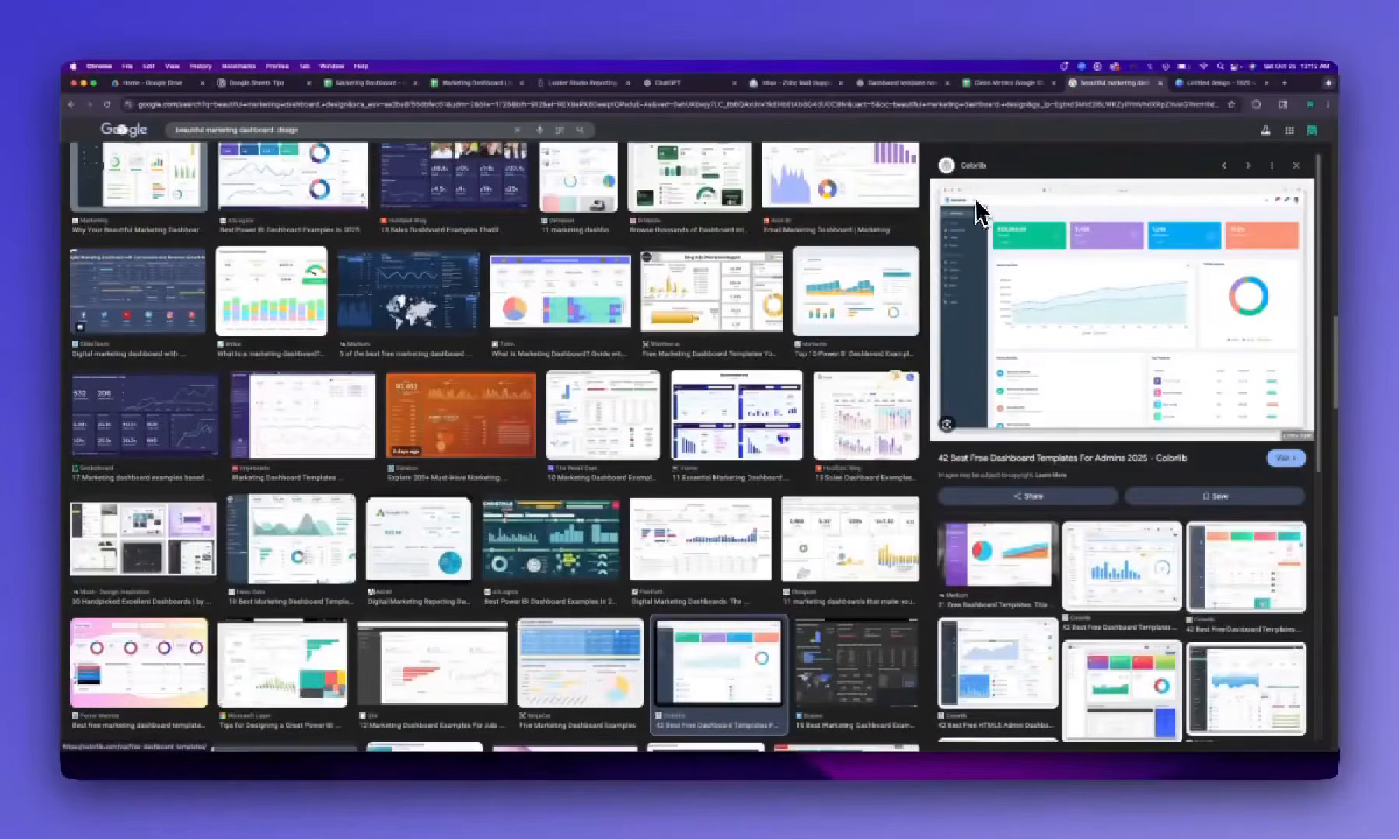
click(1014, 87)
click(77, 247)
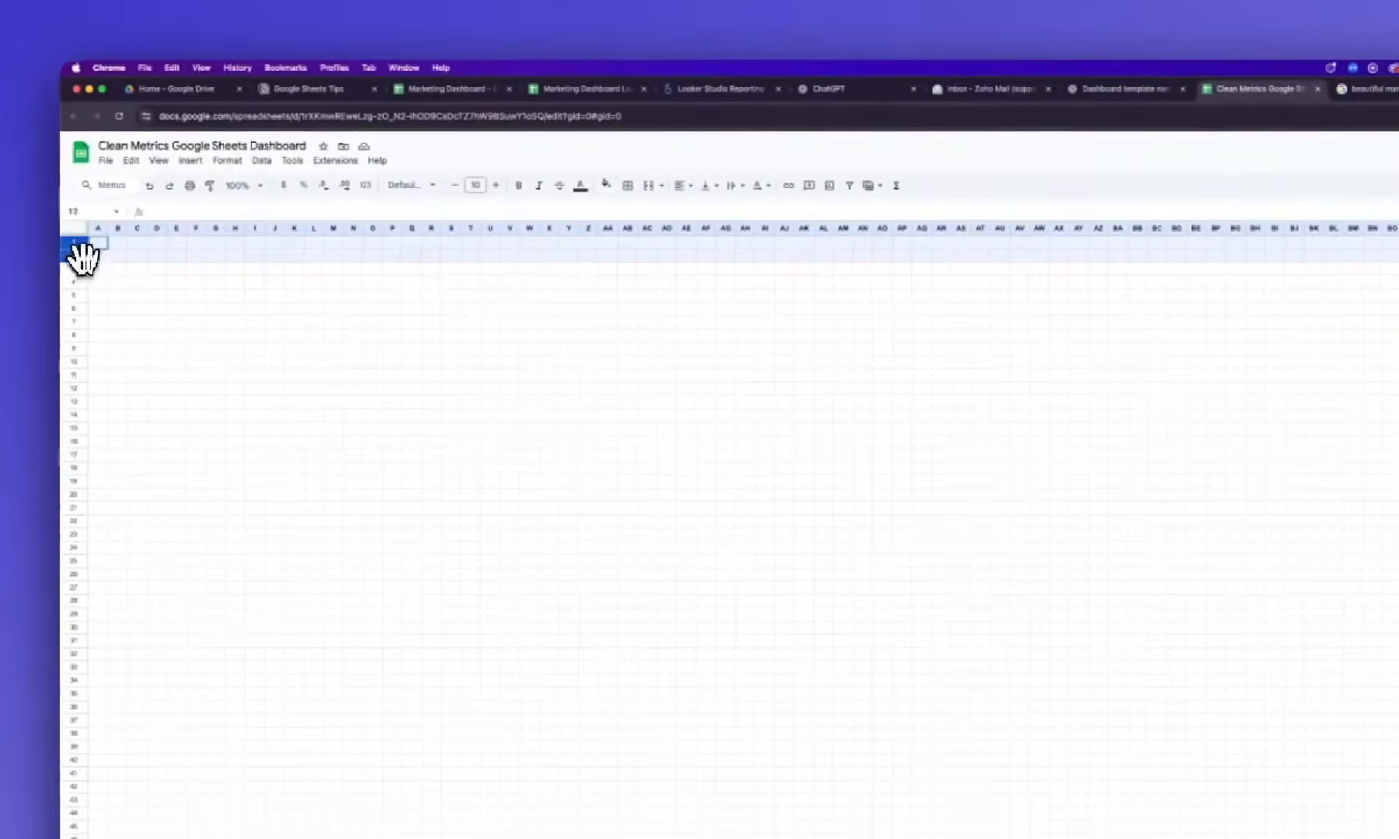
drag(82, 257, 86, 268)
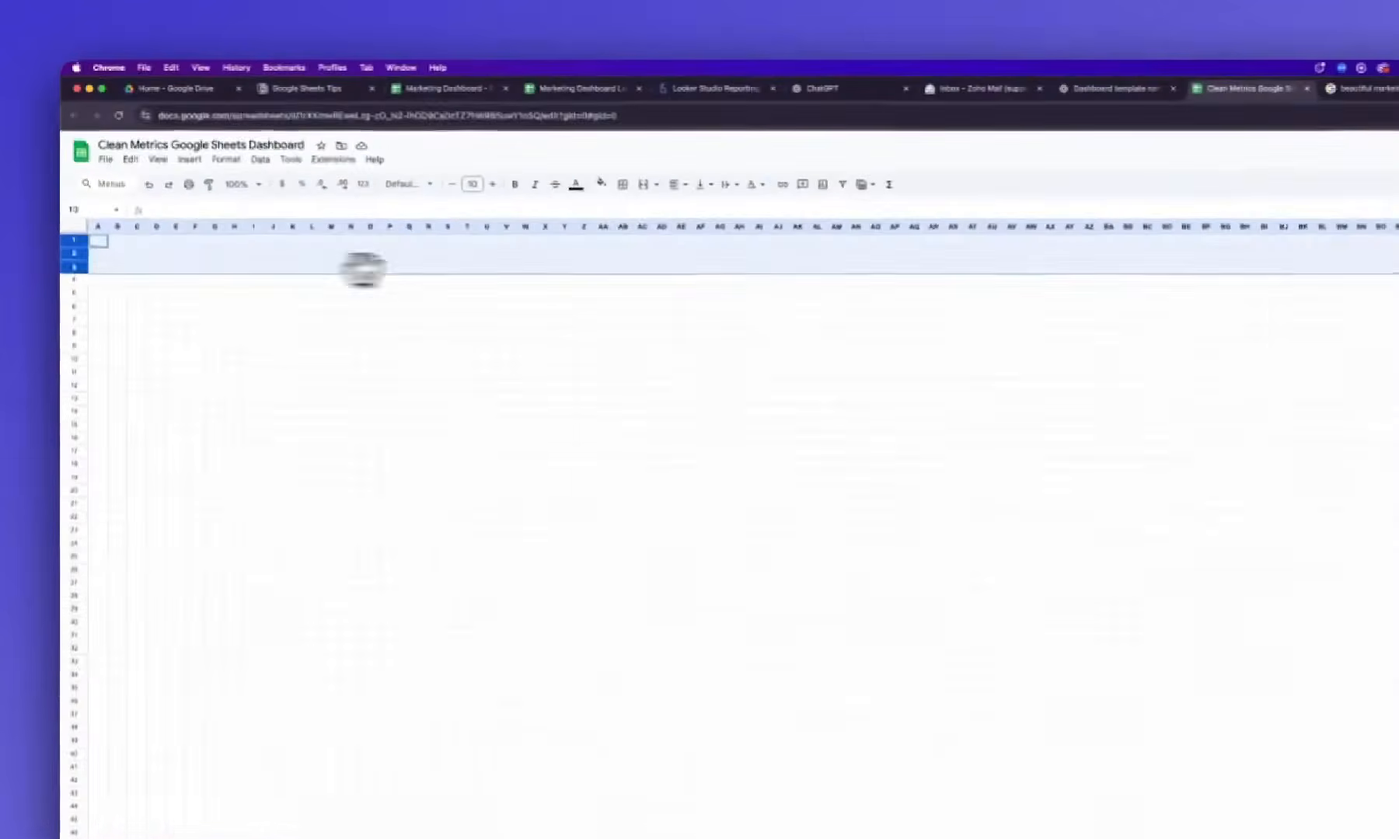
click(513, 185)
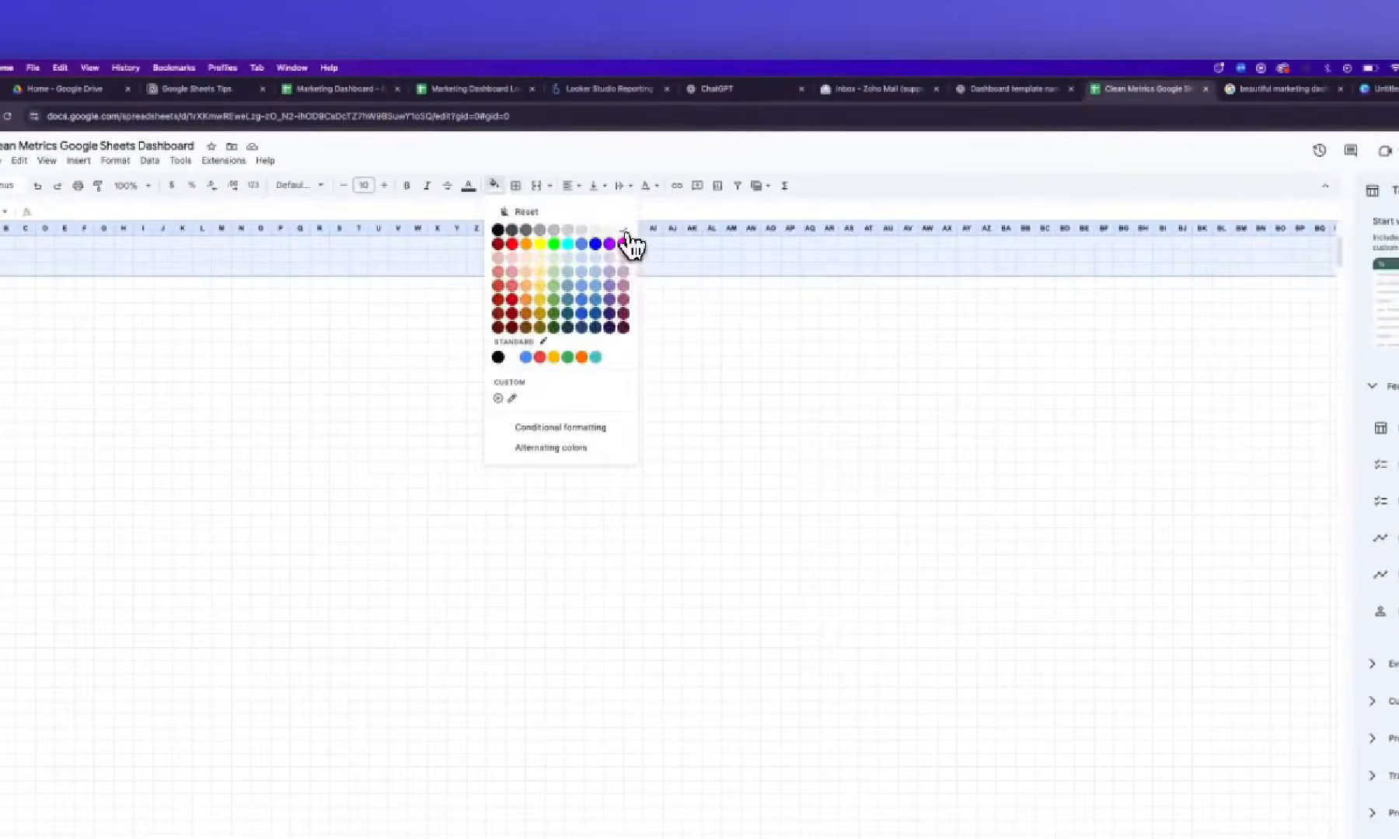
click(627, 237)
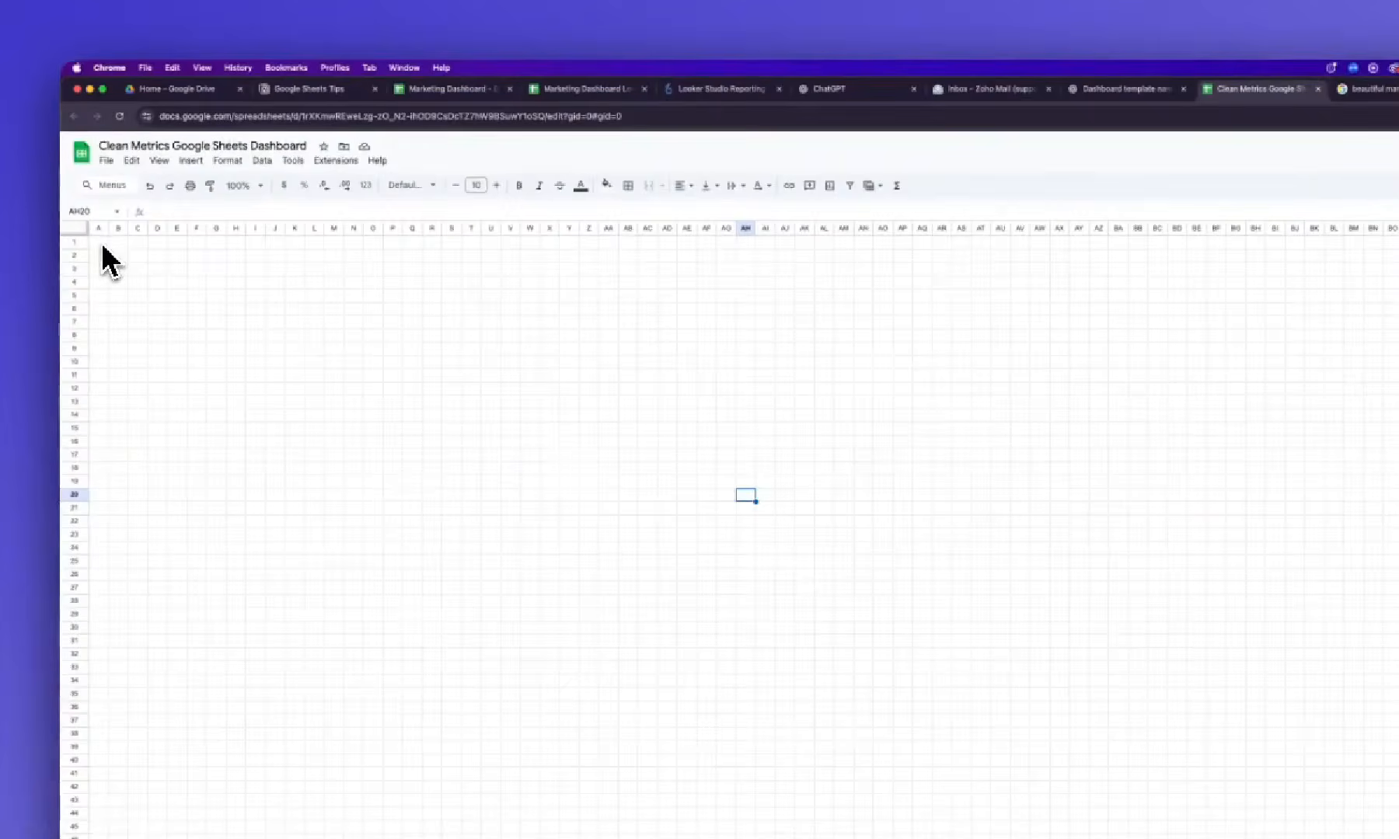
Sample the dark sidebar colour of the Colorlib reference image with the Eye Dropper extension and copy its hex code #2d3e50
click(1363, 88)
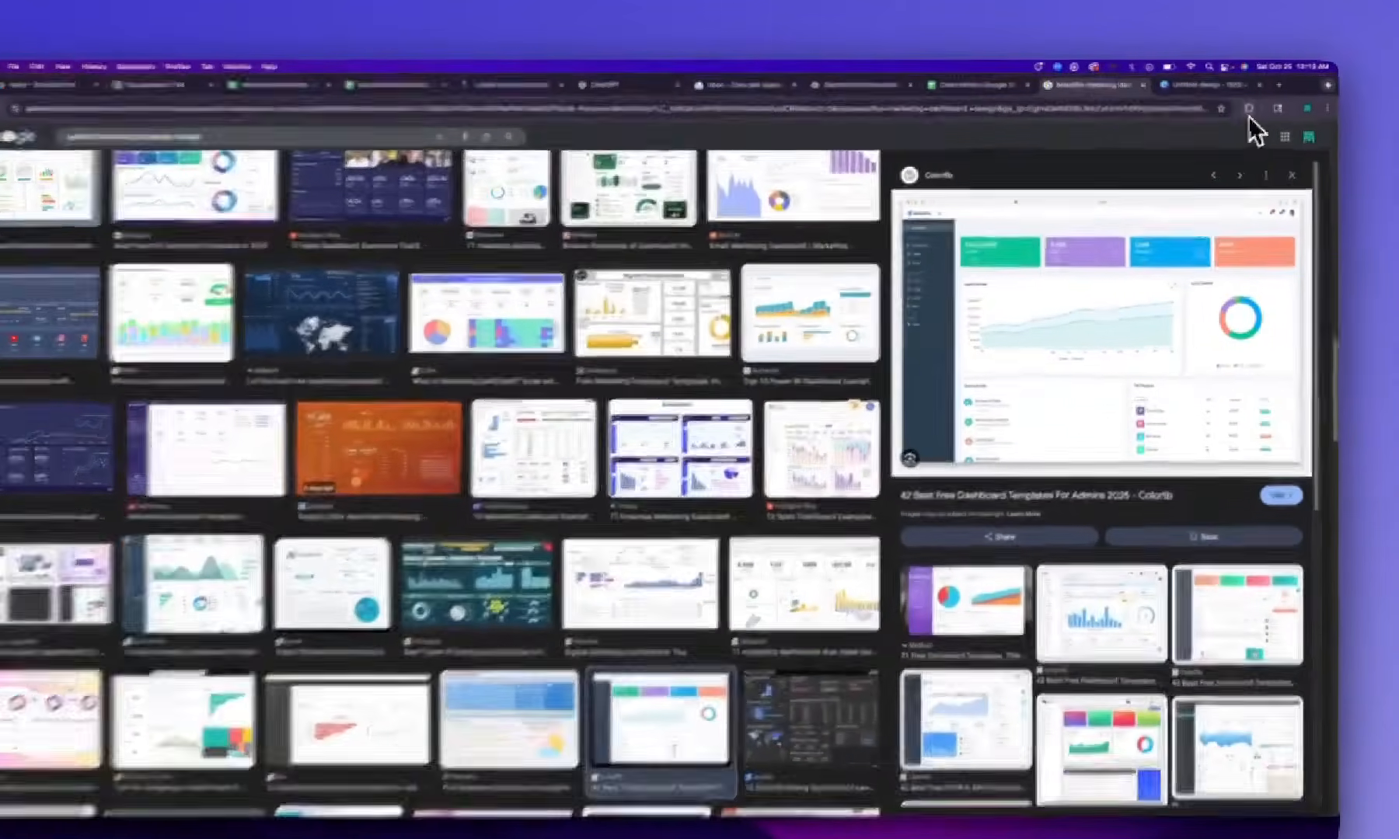
click(1256, 104)
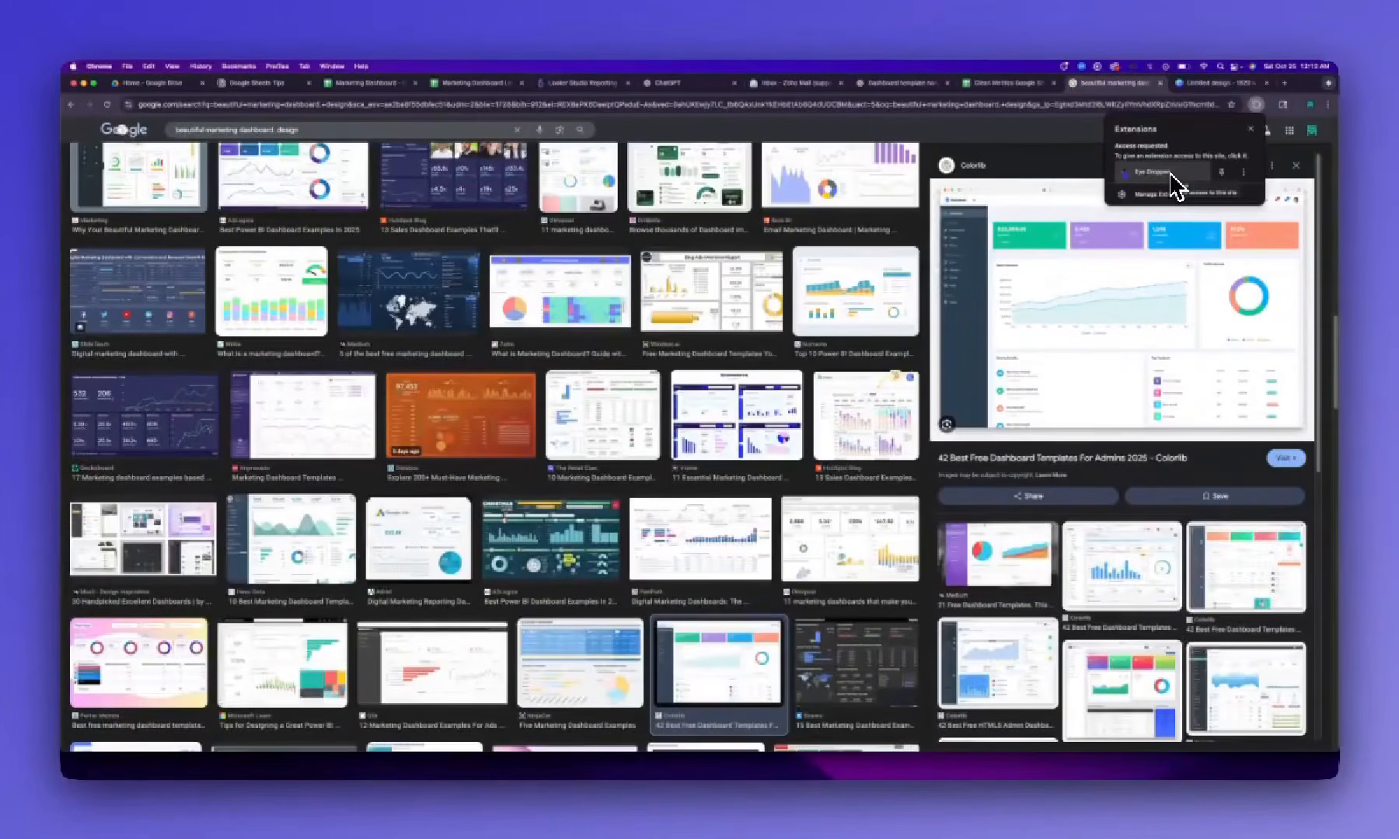
click(1168, 172)
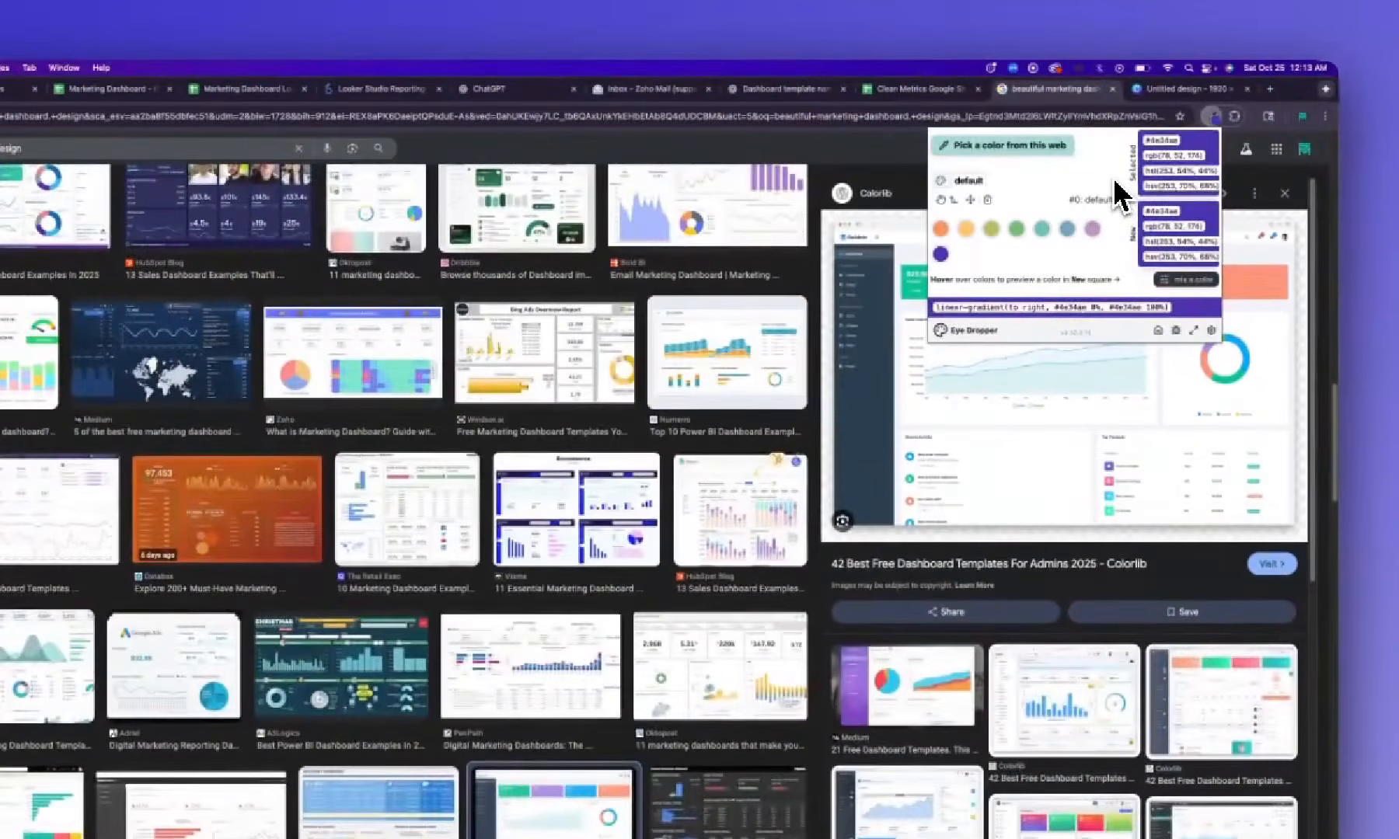
click(1033, 148)
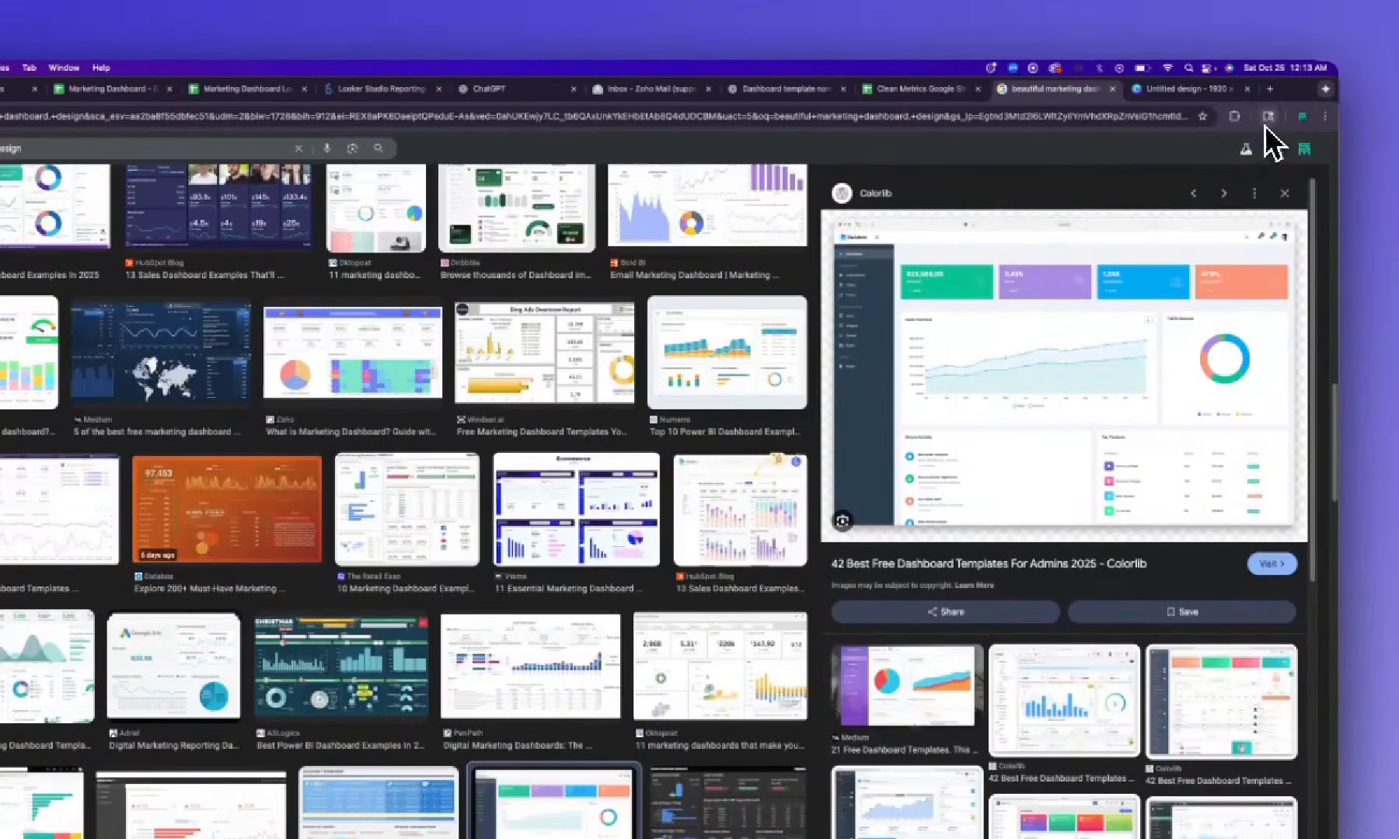
click(1234, 116)
click(1128, 220)
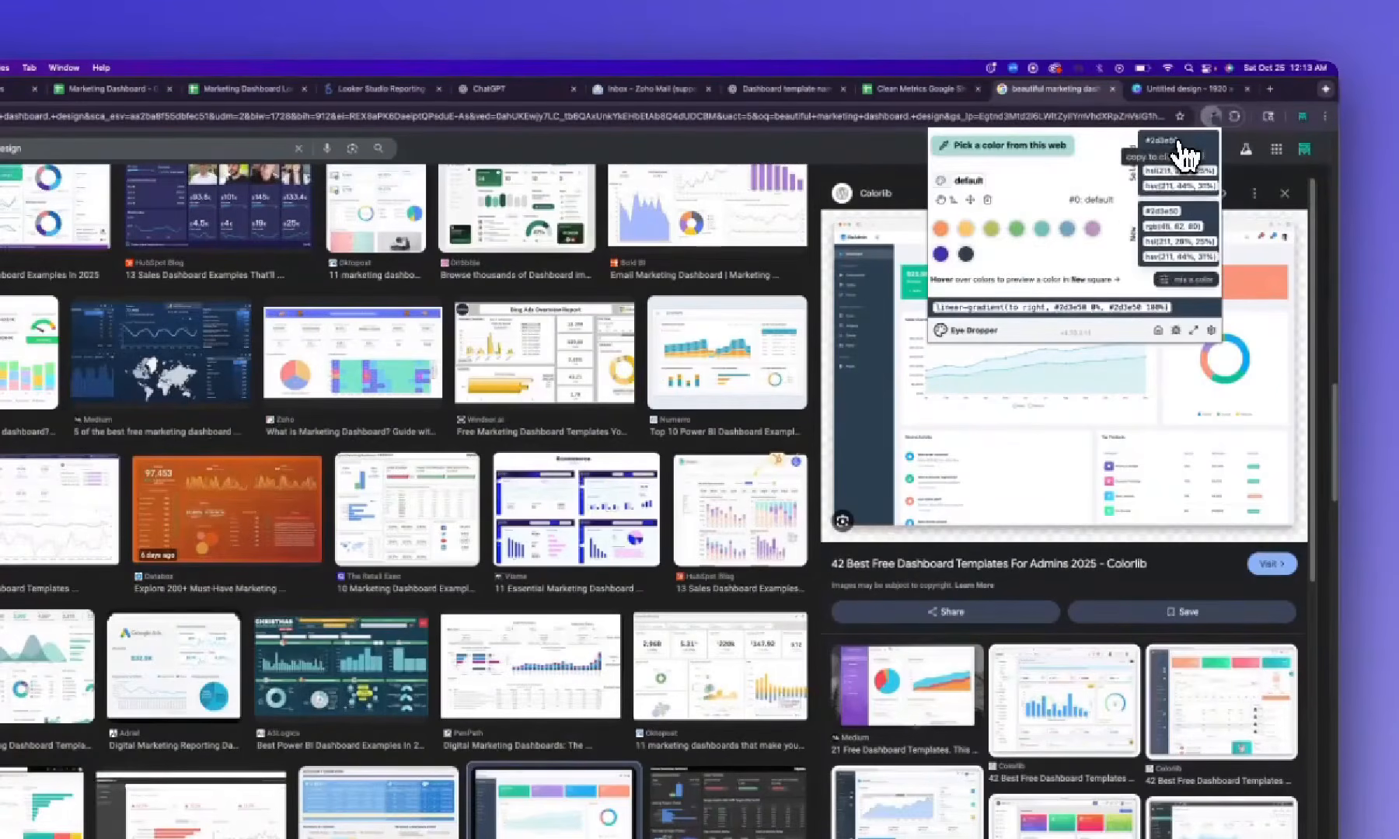
click(917, 90)
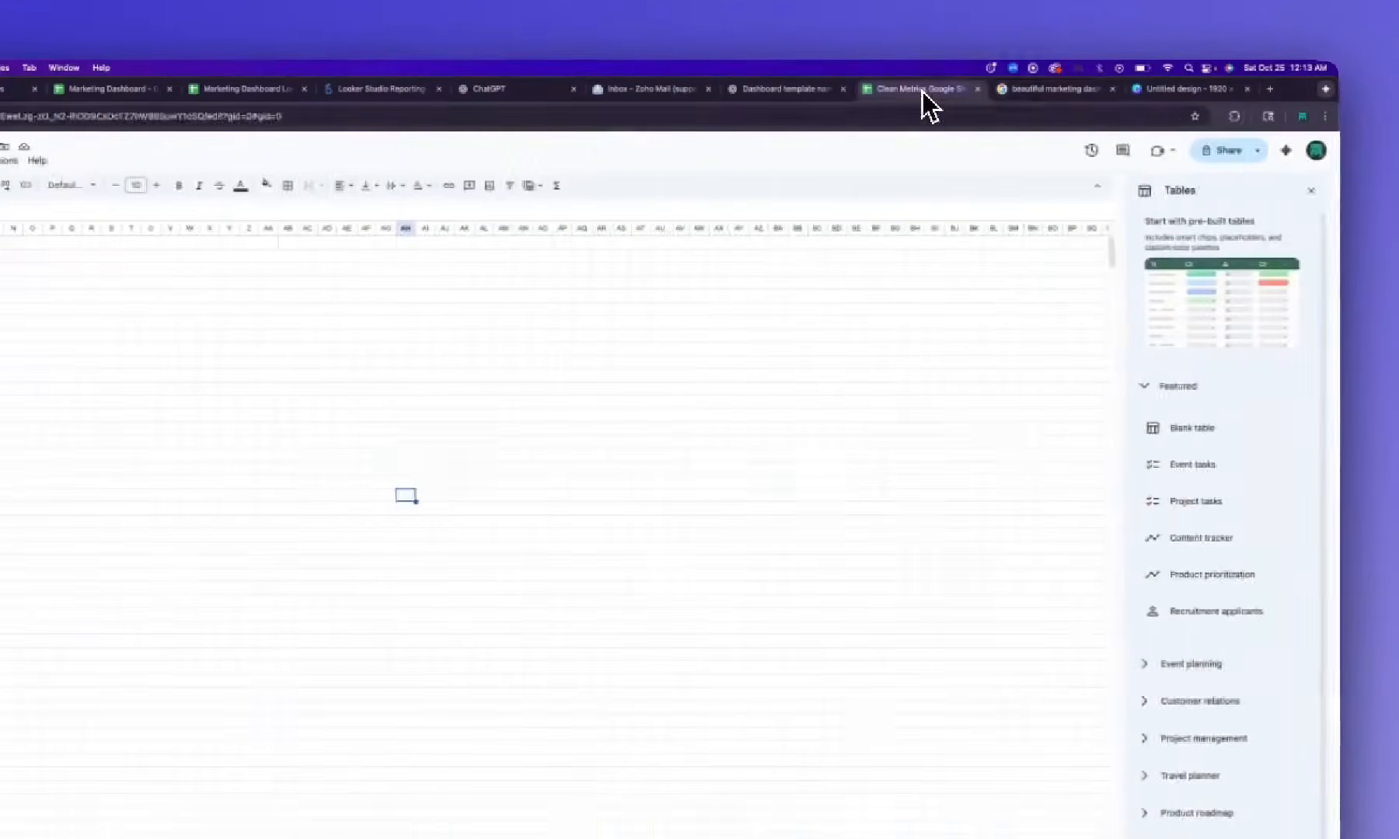
click(1142, 91)
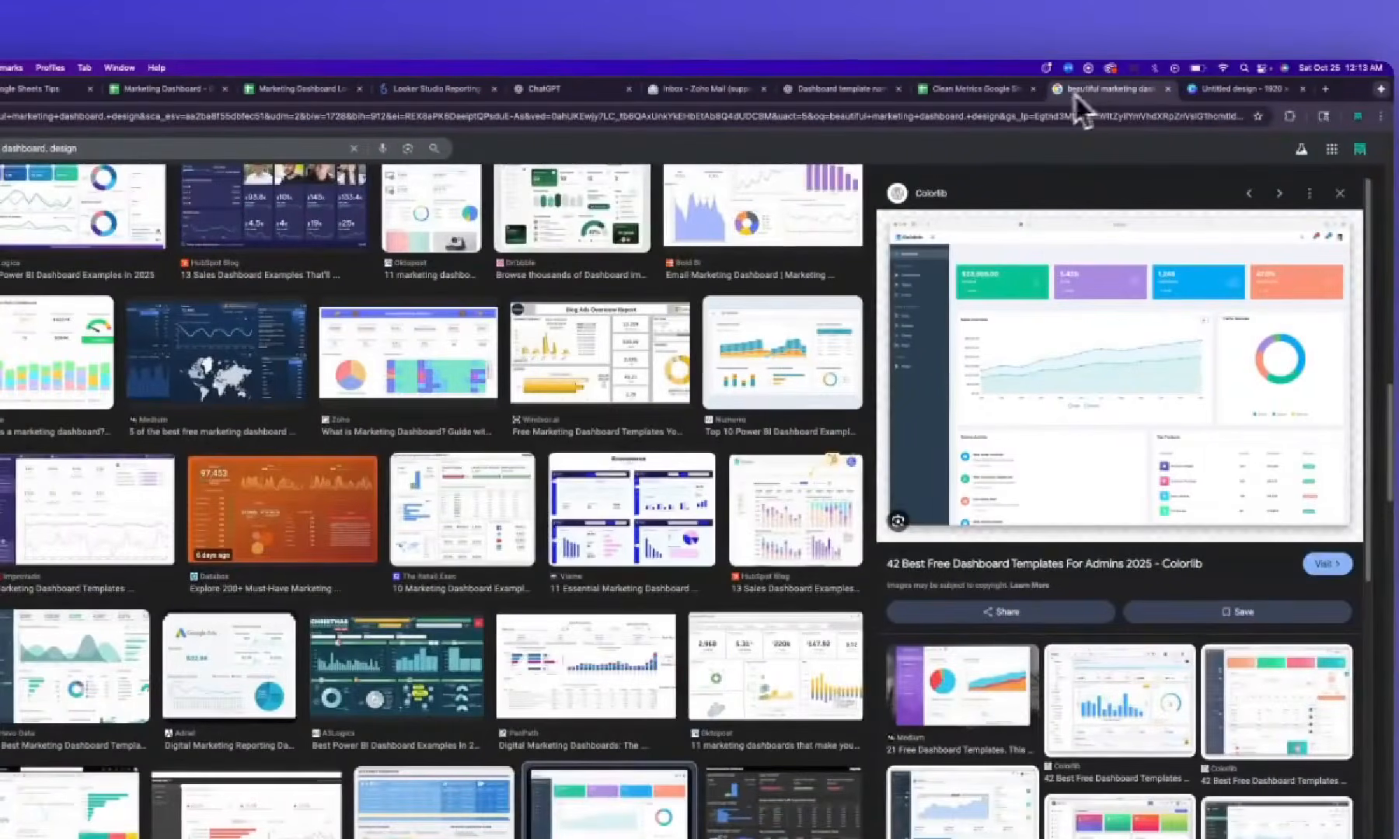
In the dashboard spreadsheet, fill the range A4:J51 with the custom colour #2d3e50 as a sidebar
click(986, 92)
drag(98, 163, 273, 301)
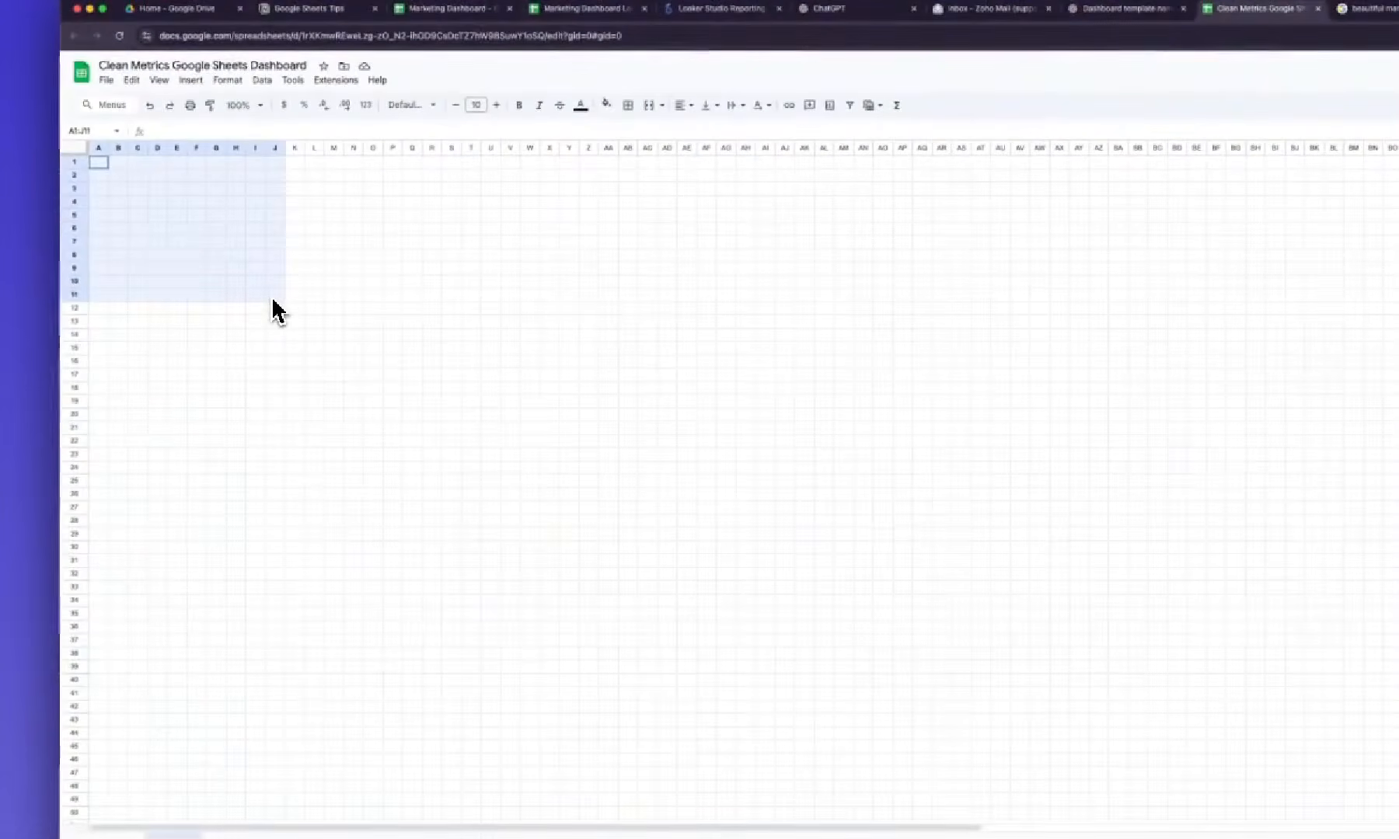
drag(98, 202, 276, 803)
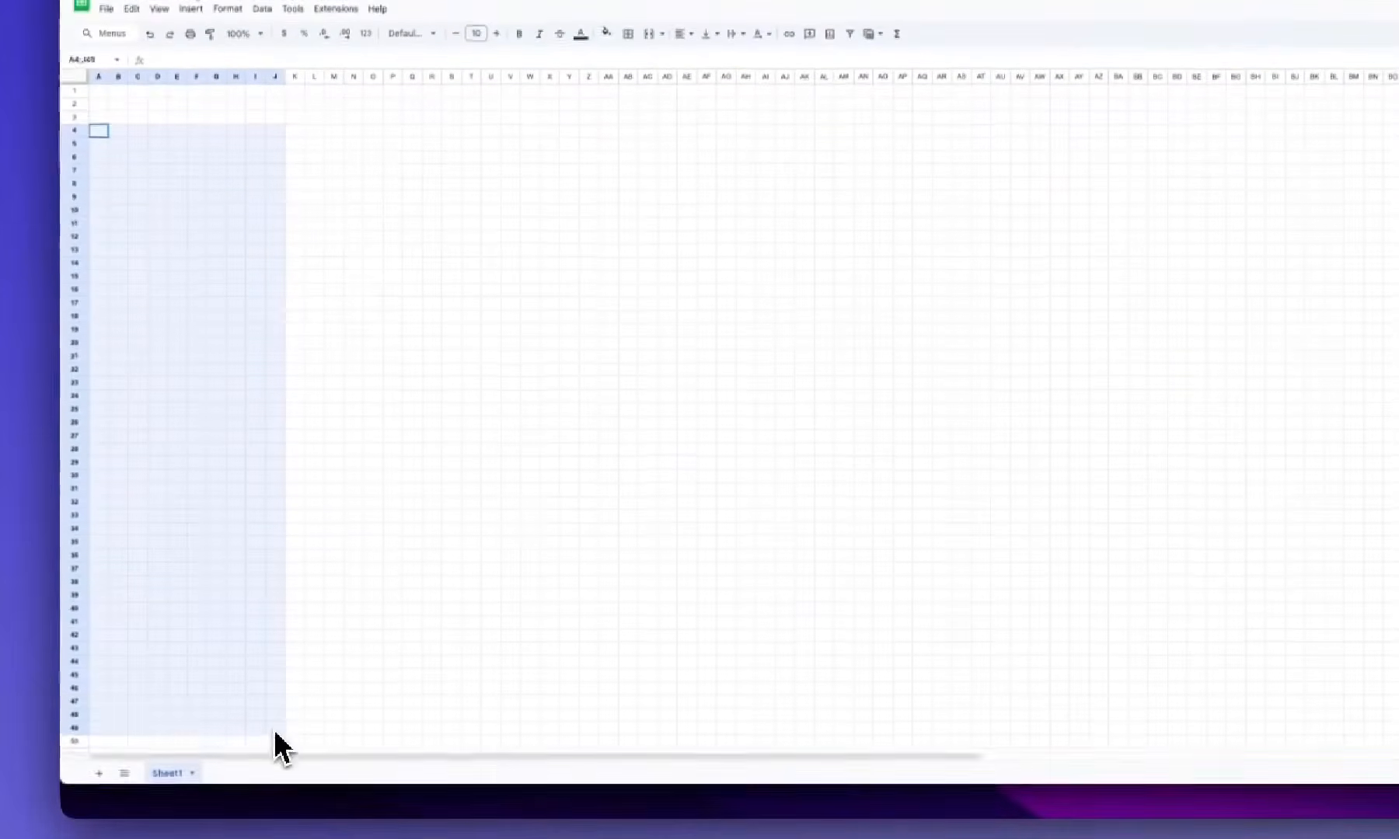
drag(274, 730, 277, 752)
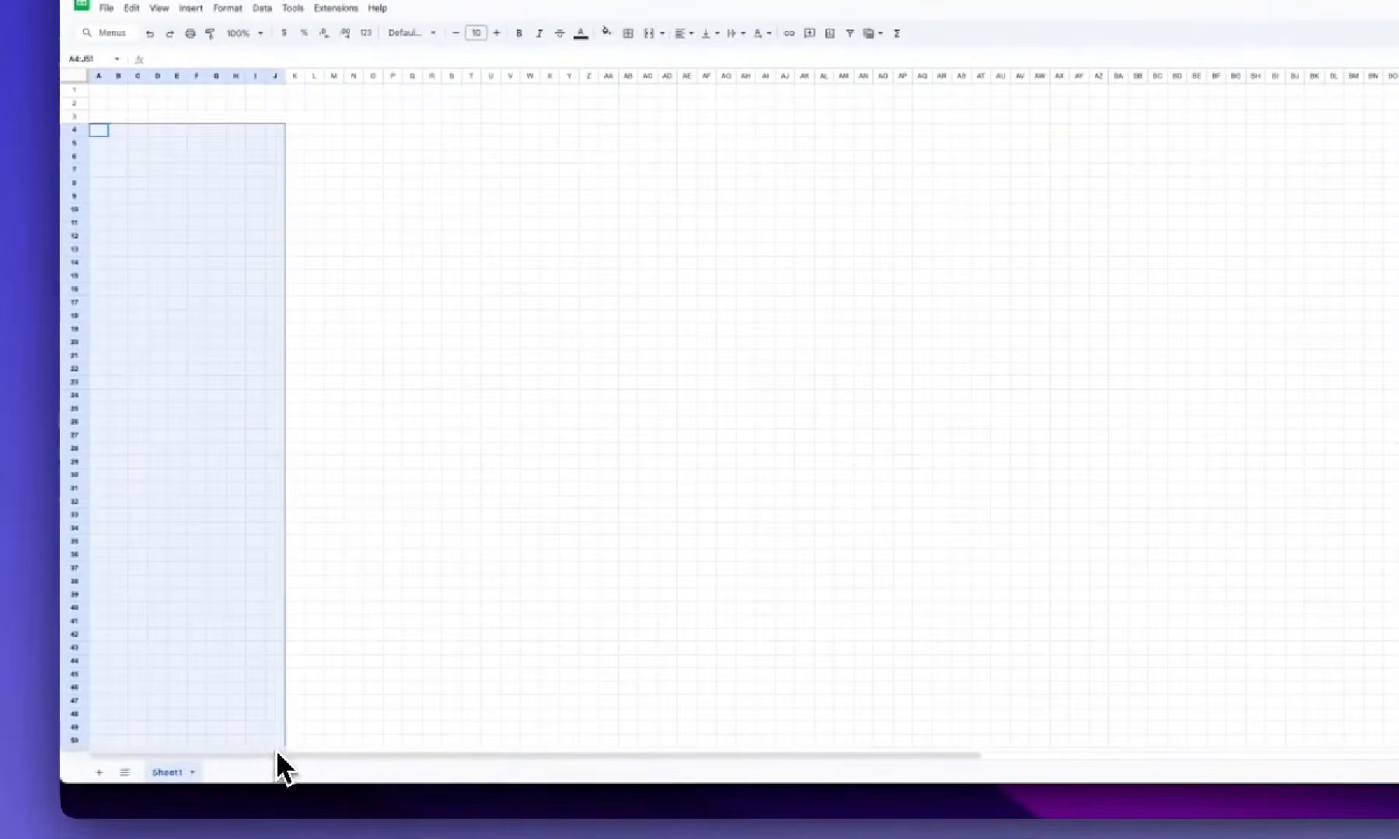
click(606, 32)
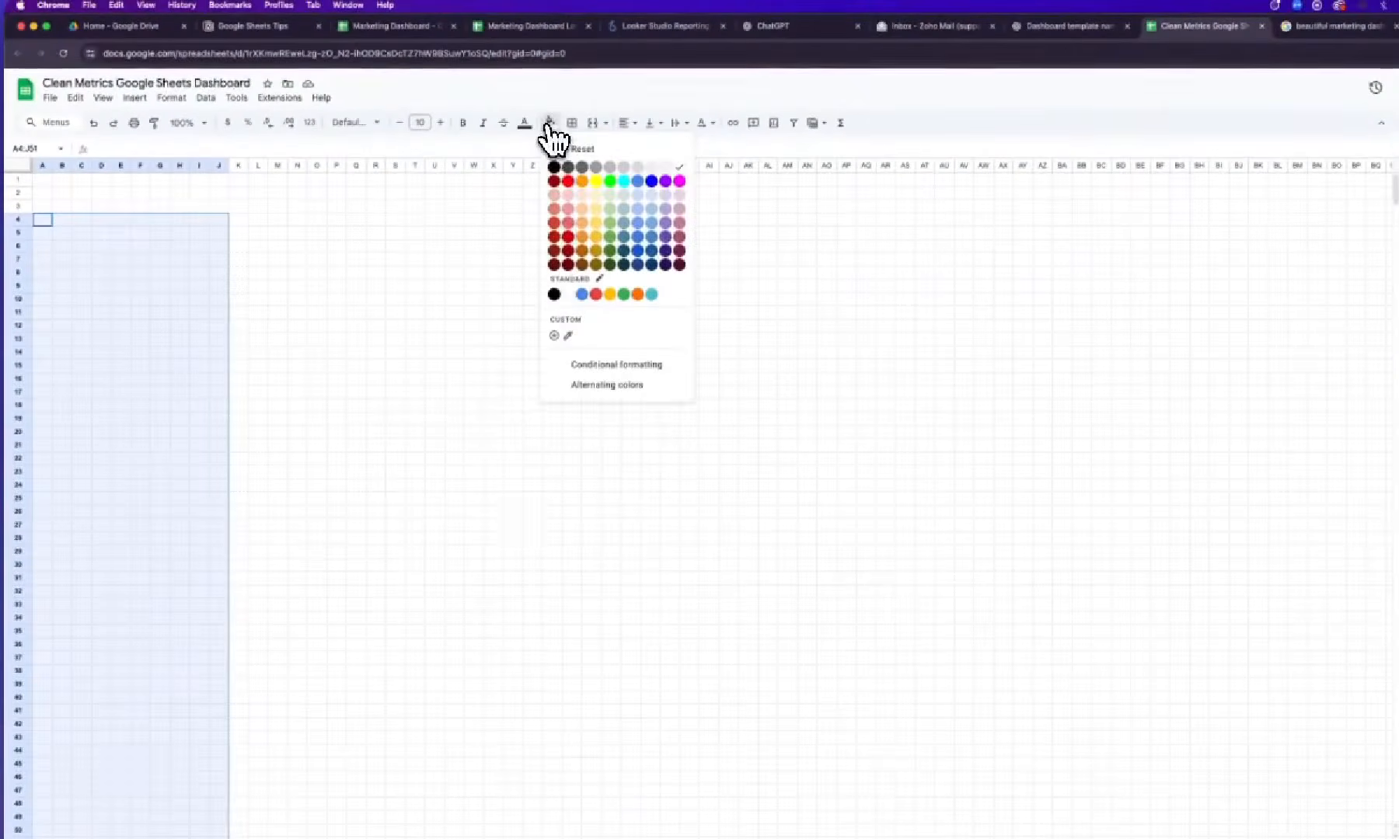
click(554, 336)
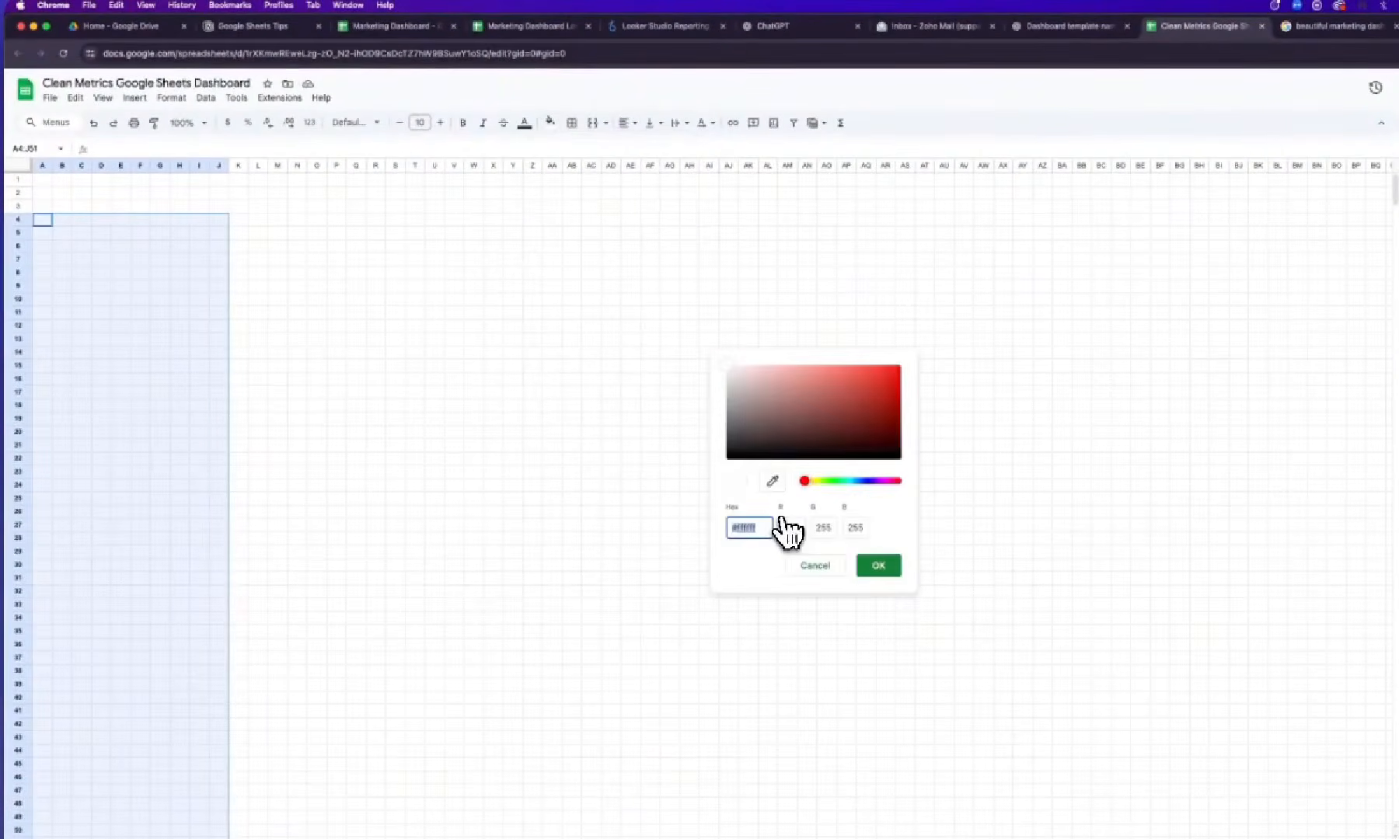
text(#2d3e50)
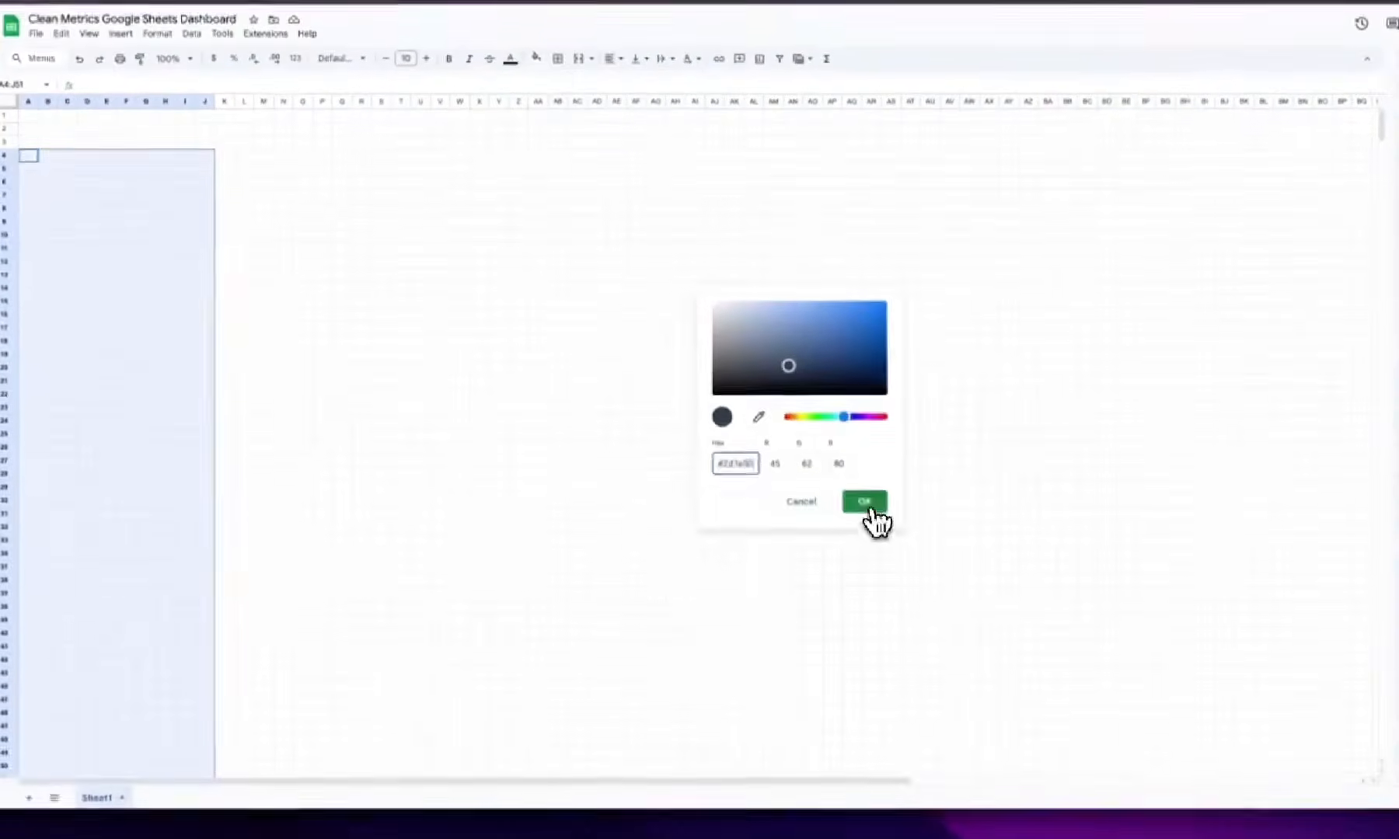
click(878, 564)
click(86, 221)
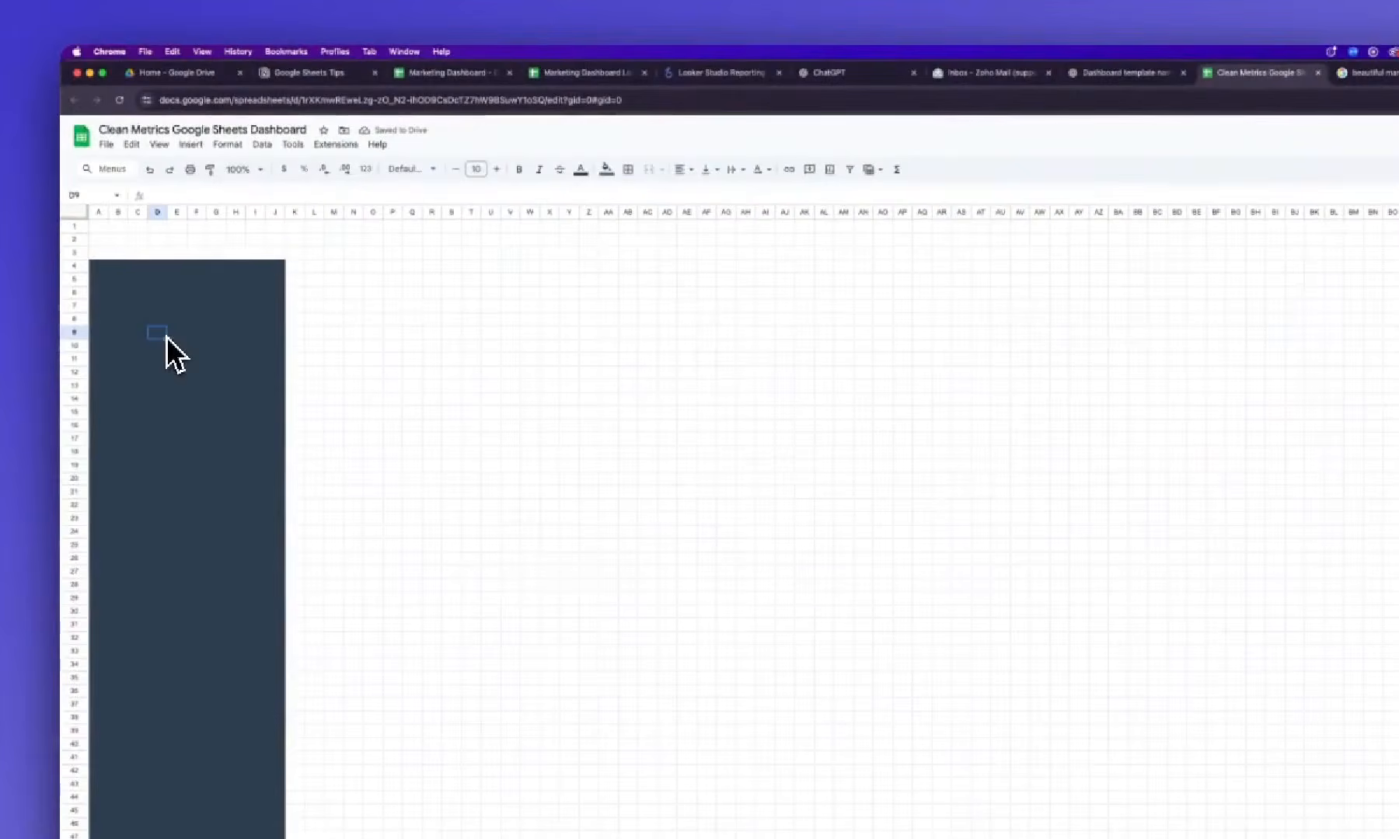
Hide the gridlines of the dashboard sheet
click(159, 145)
mouse_move(186, 168)
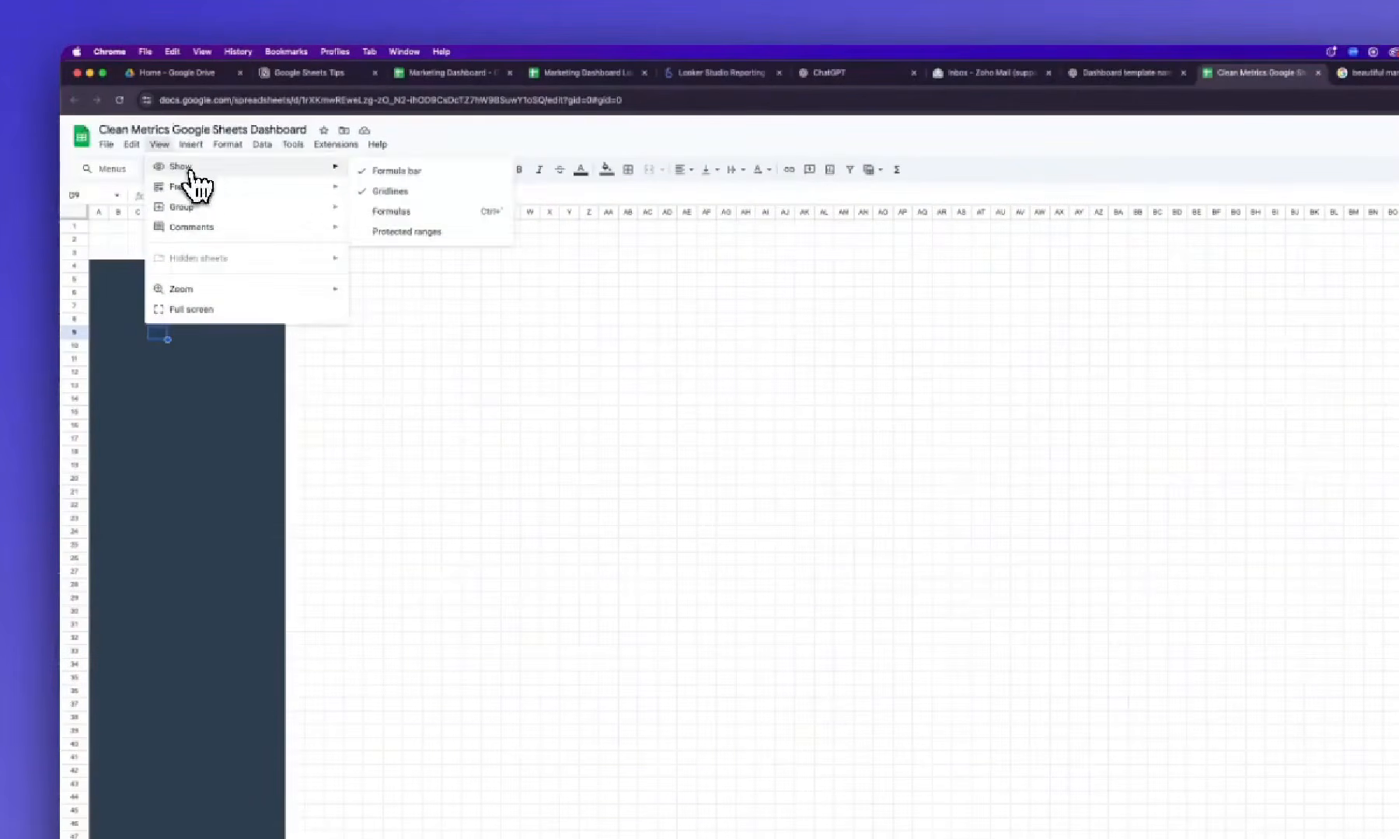
click(413, 191)
click(218, 374)
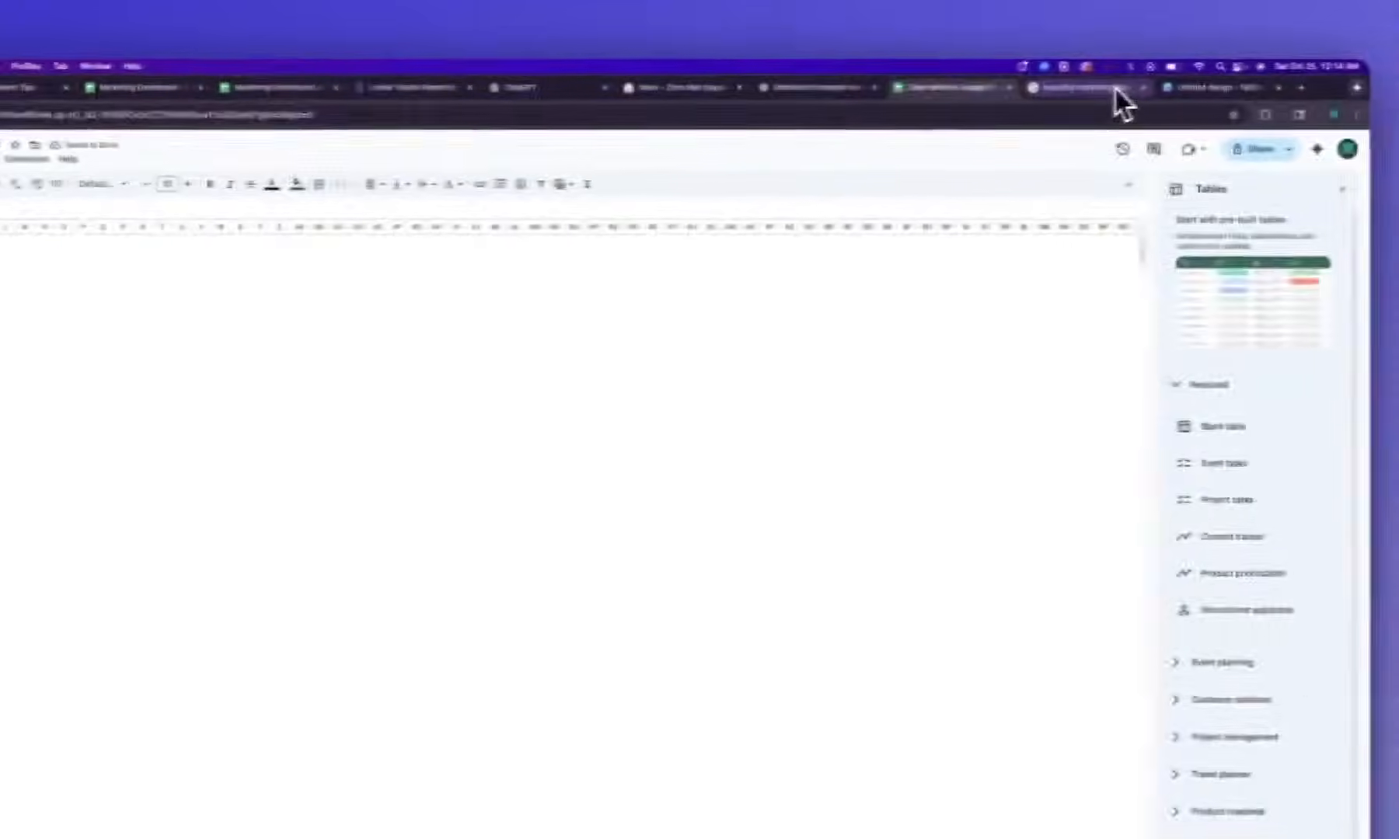
Sample the light page background of the Colorlib reference image with the Eye Dropper extension and copy its hex code #f1f2f7
click(1375, 73)
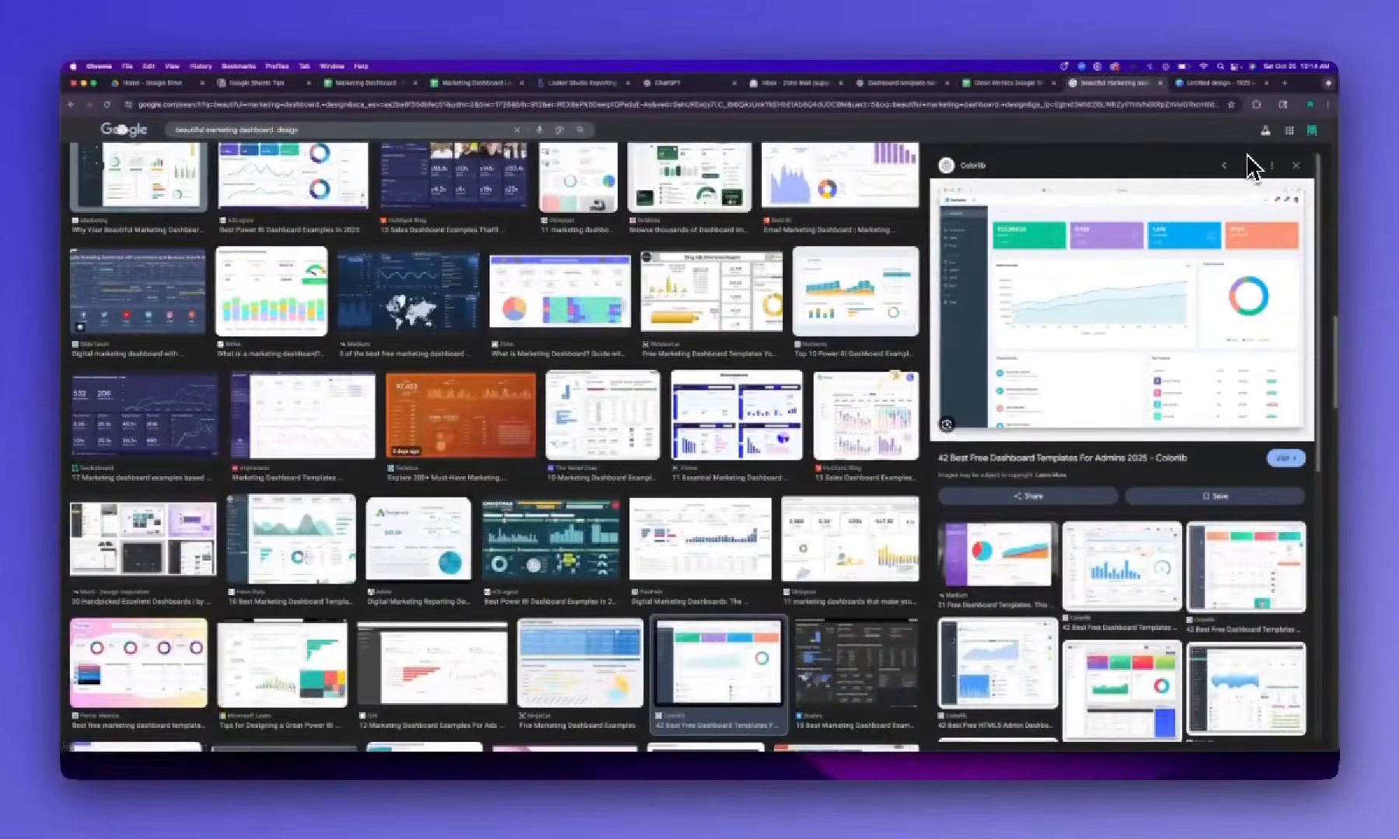
click(1255, 104)
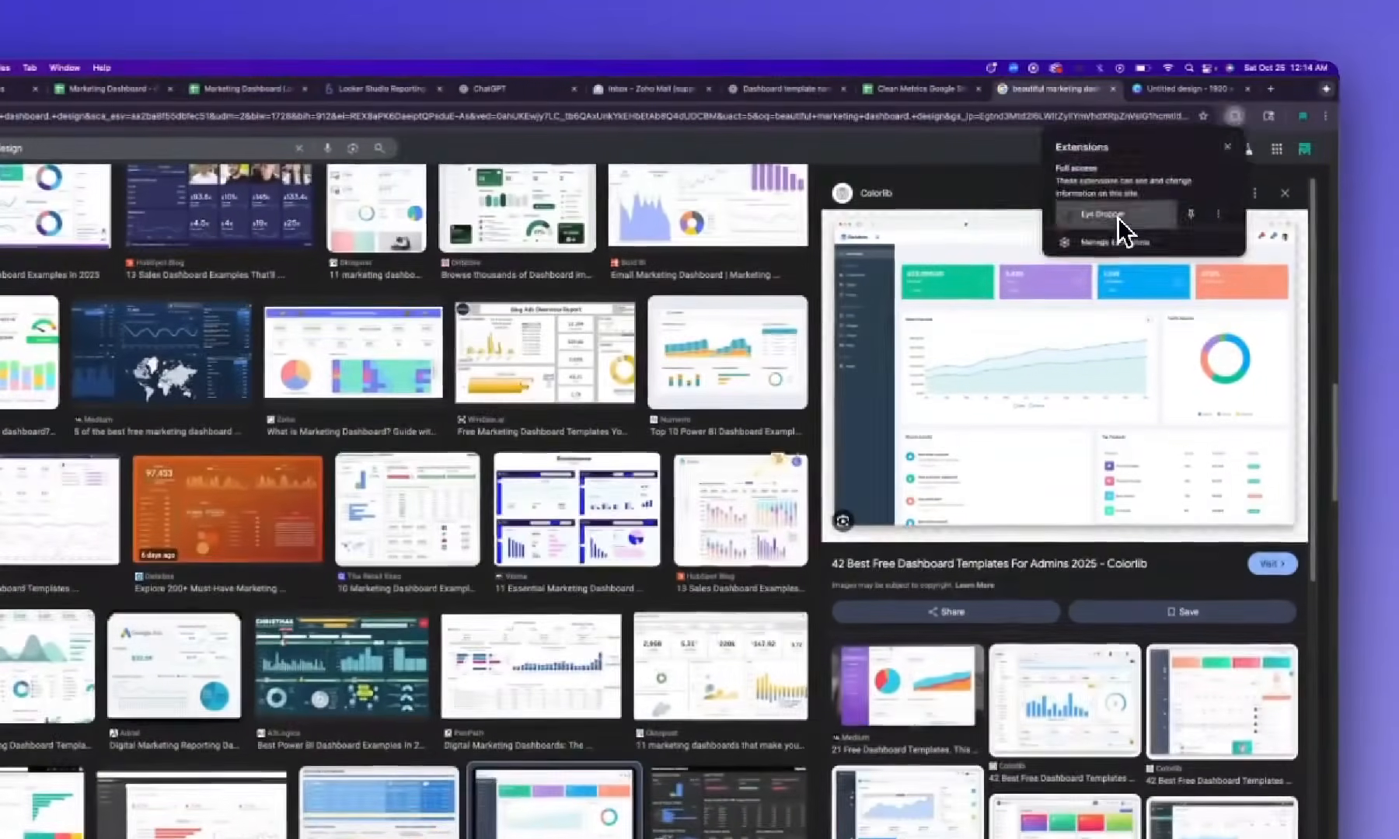
click(1116, 223)
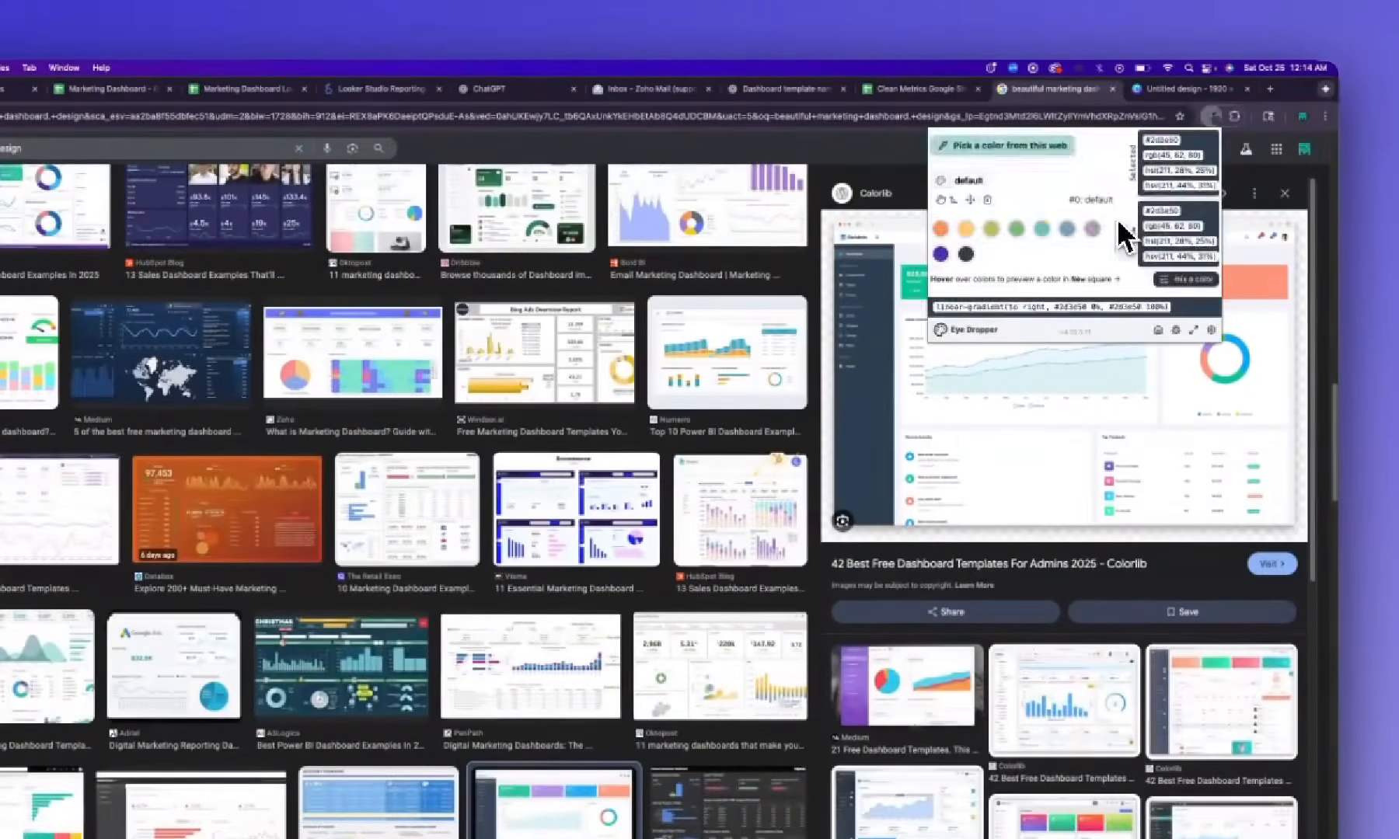
click(1002, 147)
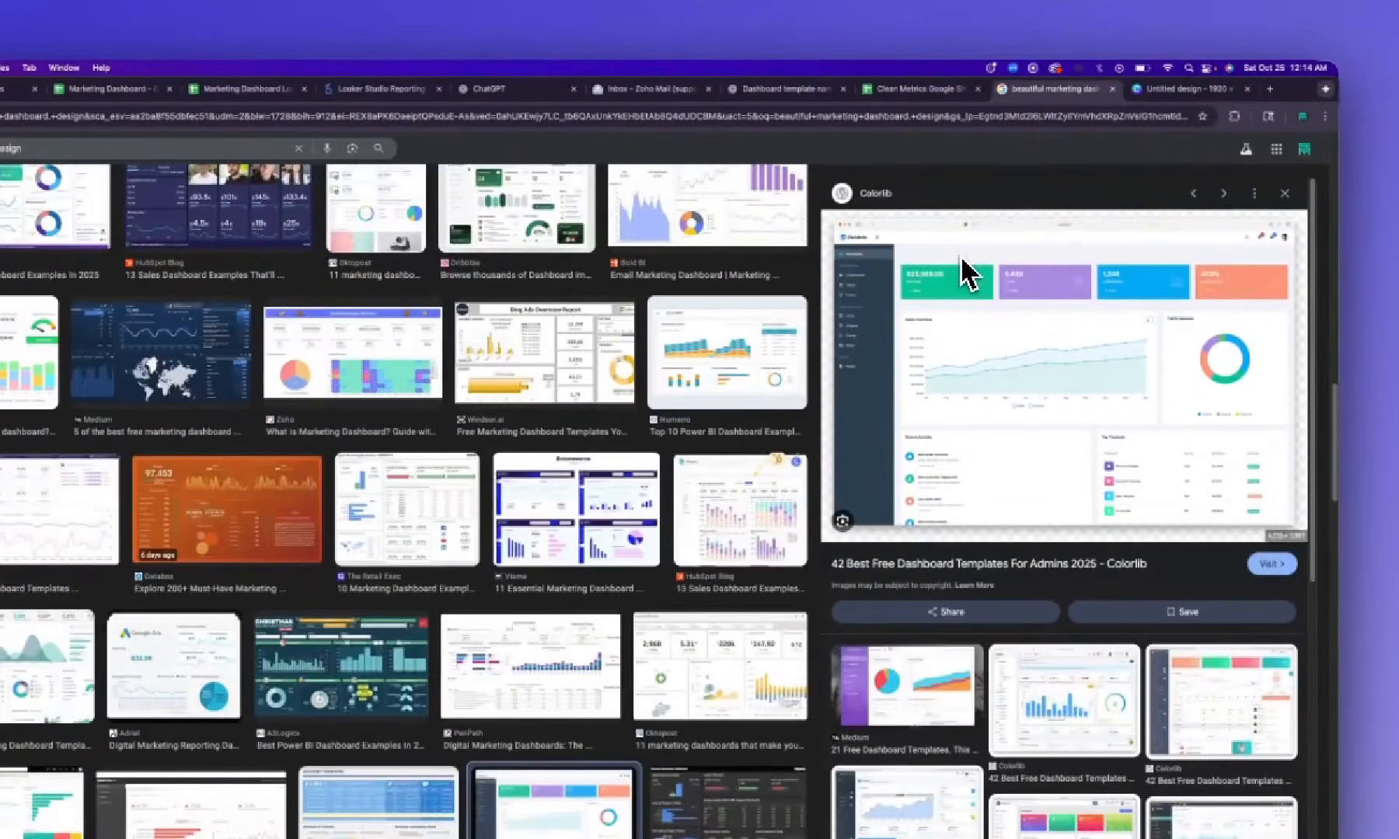
click(1236, 117)
click(1141, 218)
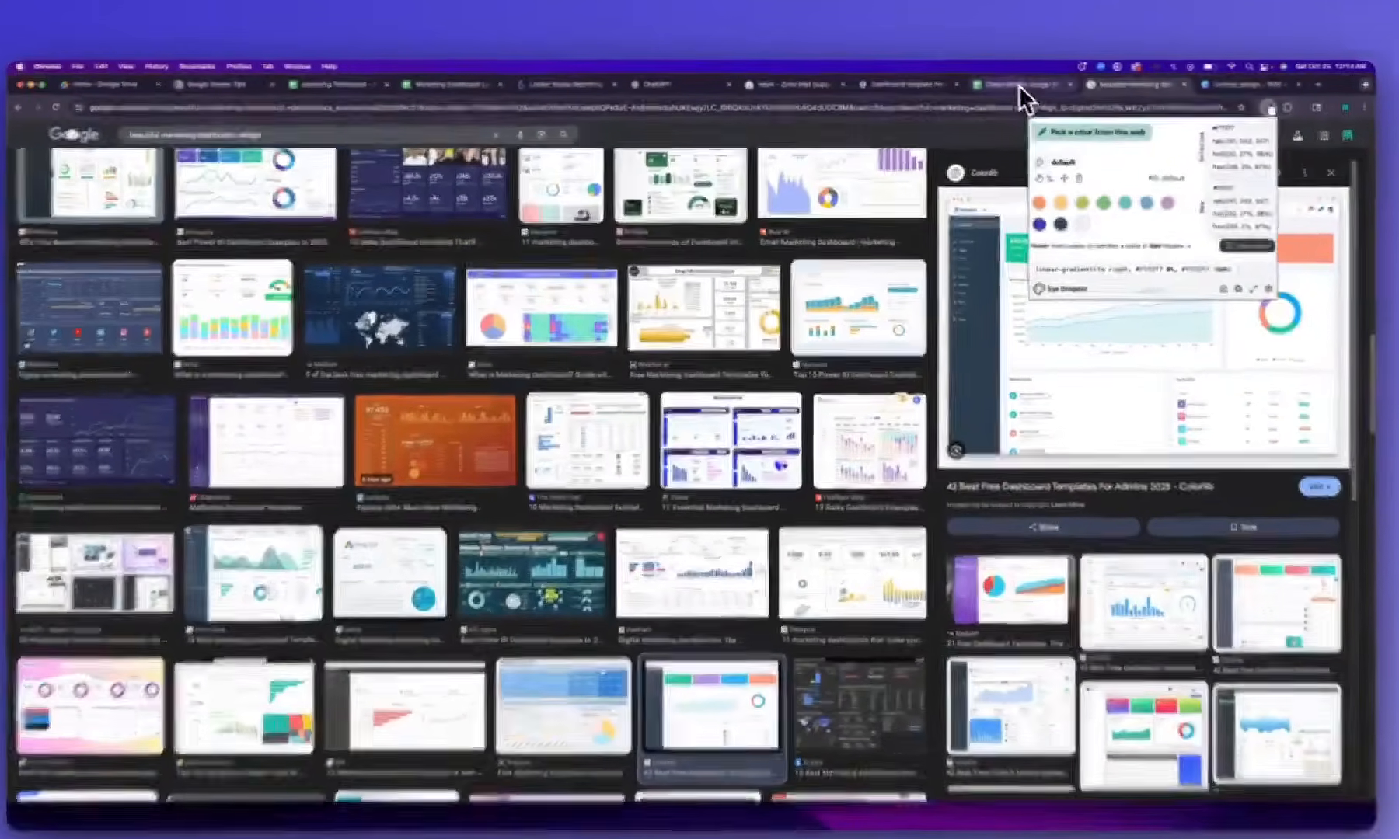
In the dashboard spreadsheet, fill everything from K4 to the sheet's last column and row with the custom colour #f1f2f7
click(1010, 83)
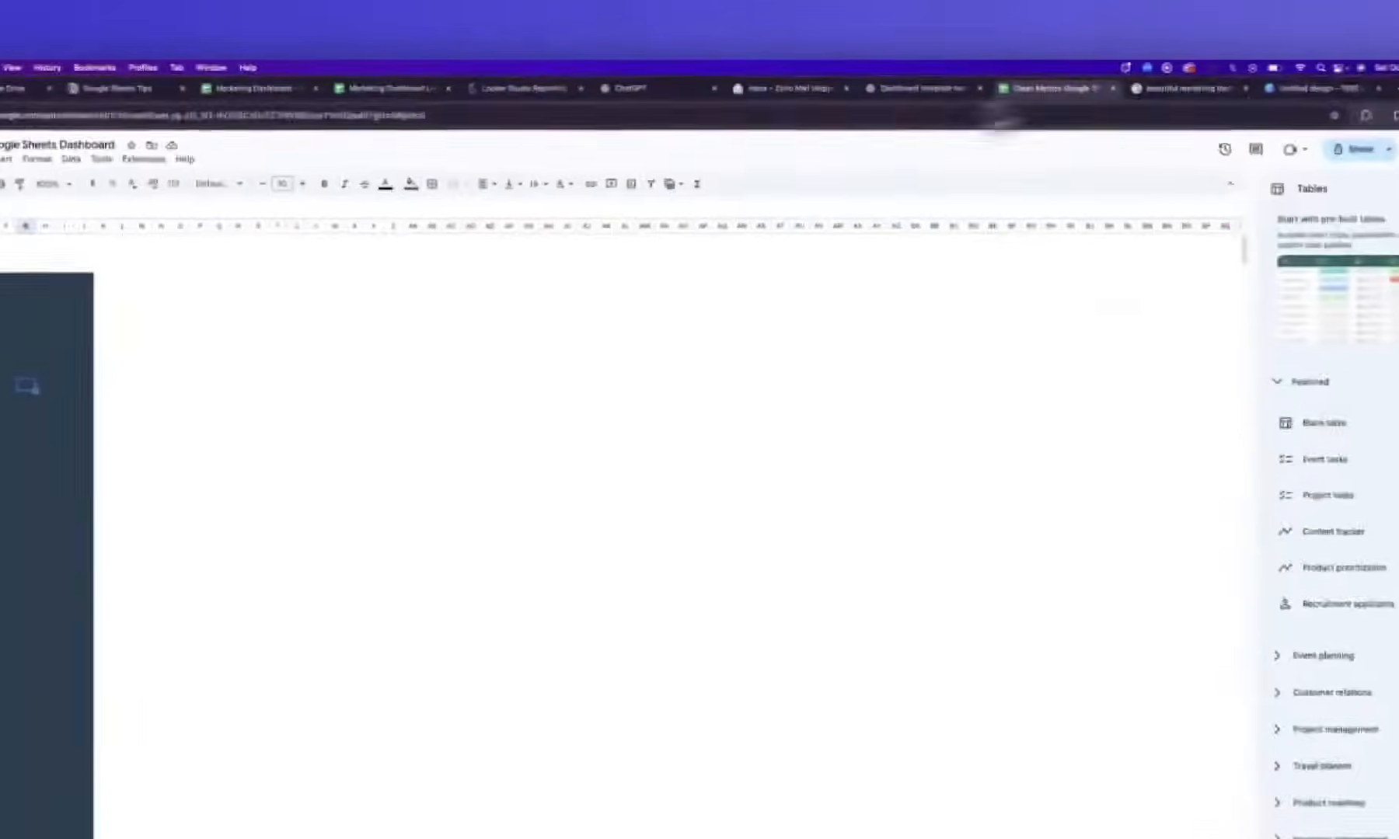
click(302, 286)
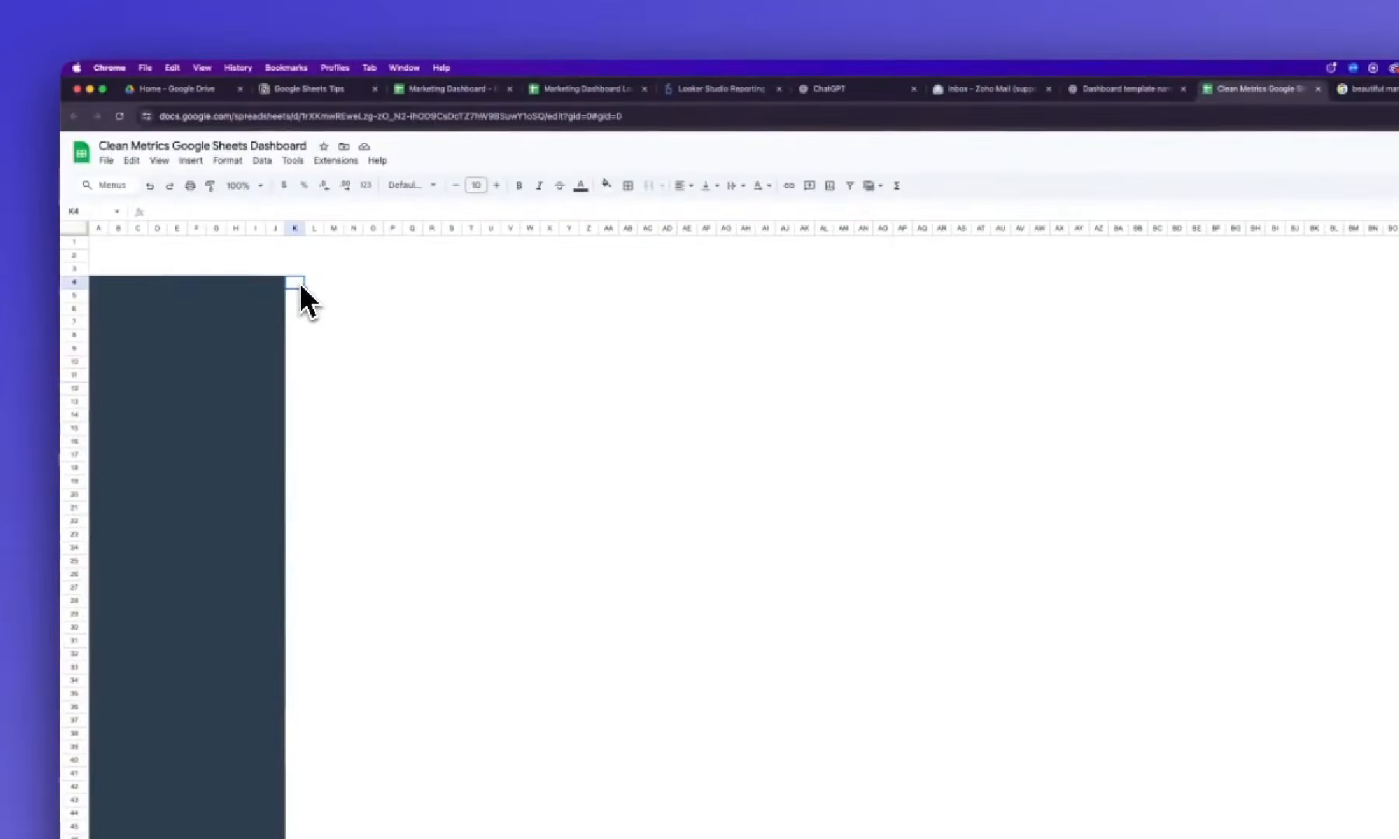
key(ctrl+shift+Right)
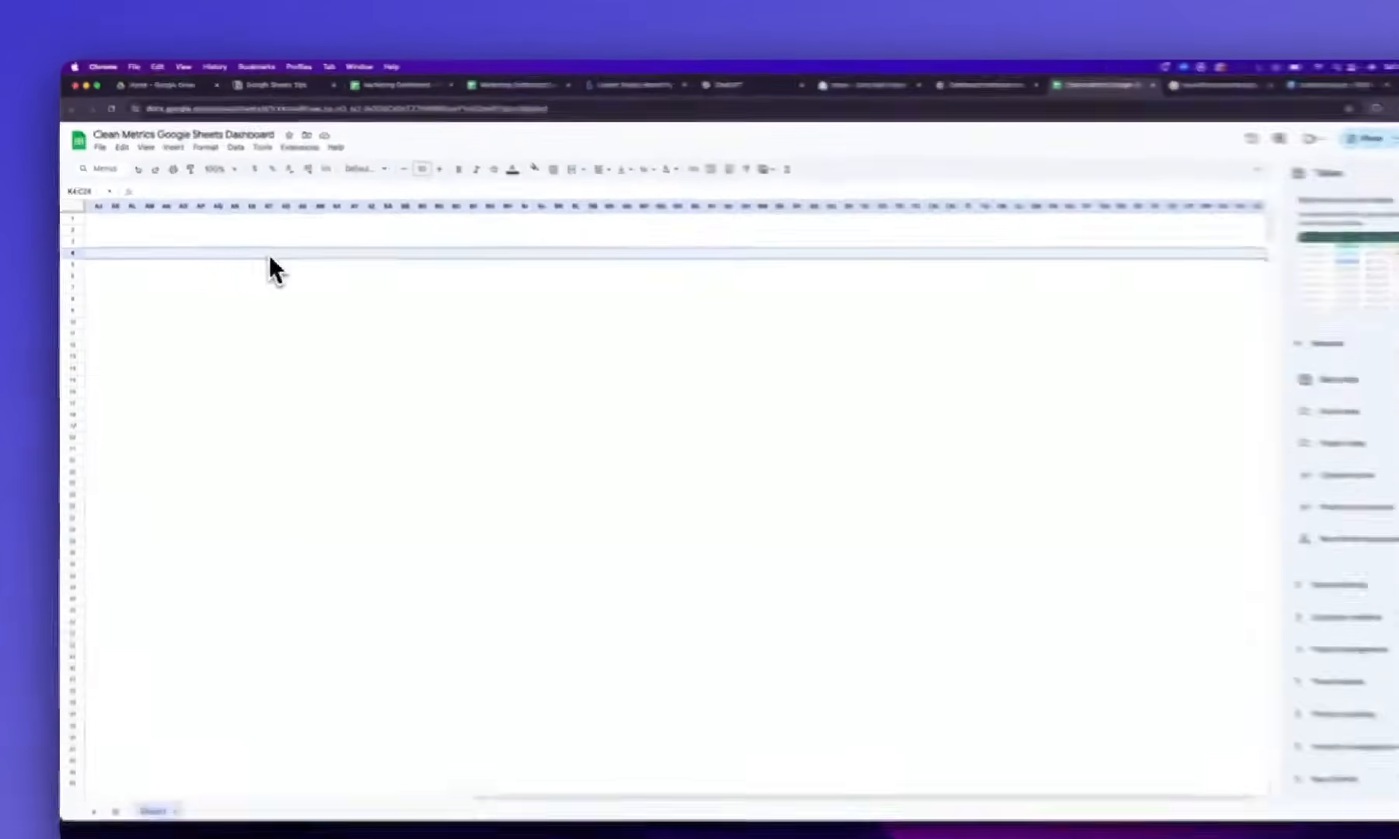
key(ctrl+shift+Down)
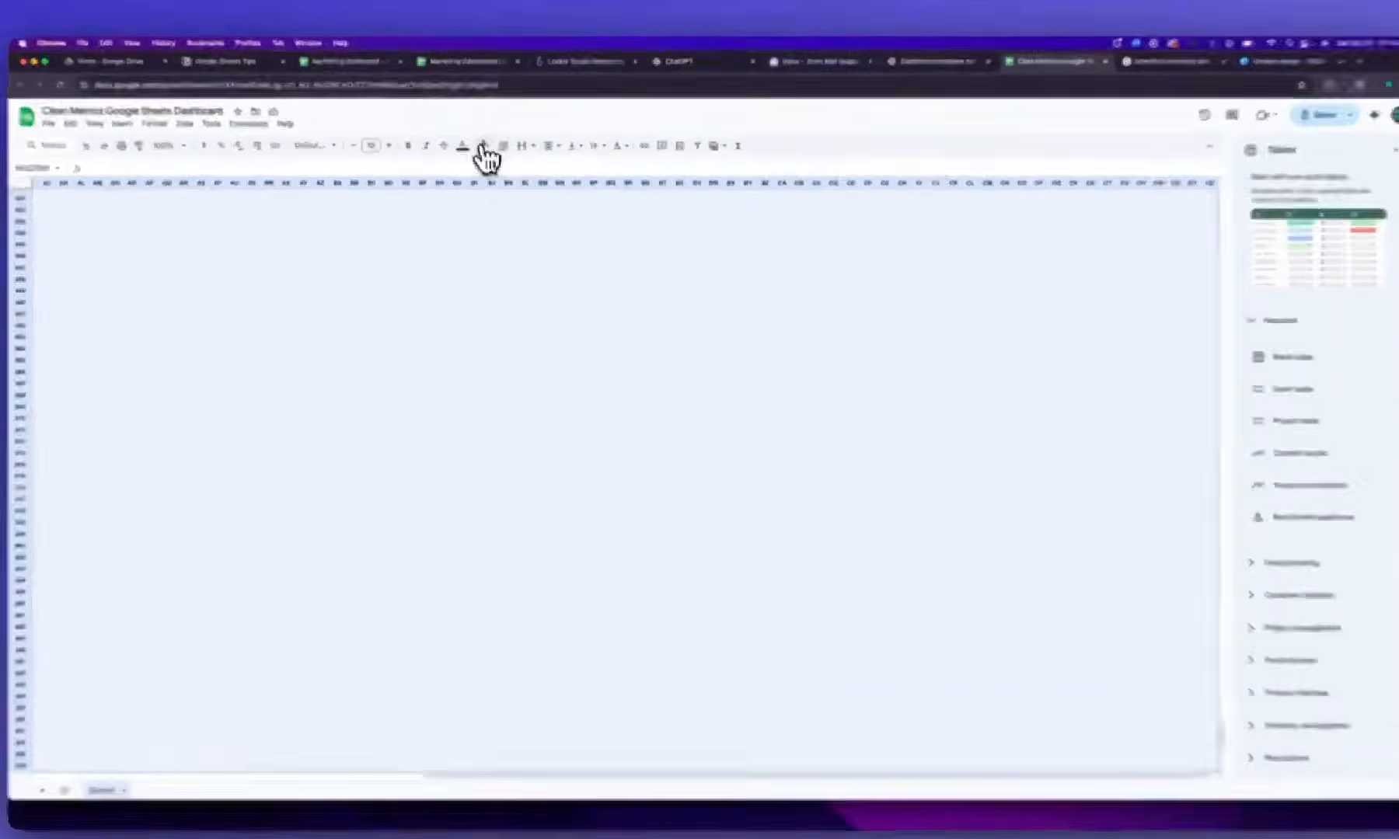
click(492, 159)
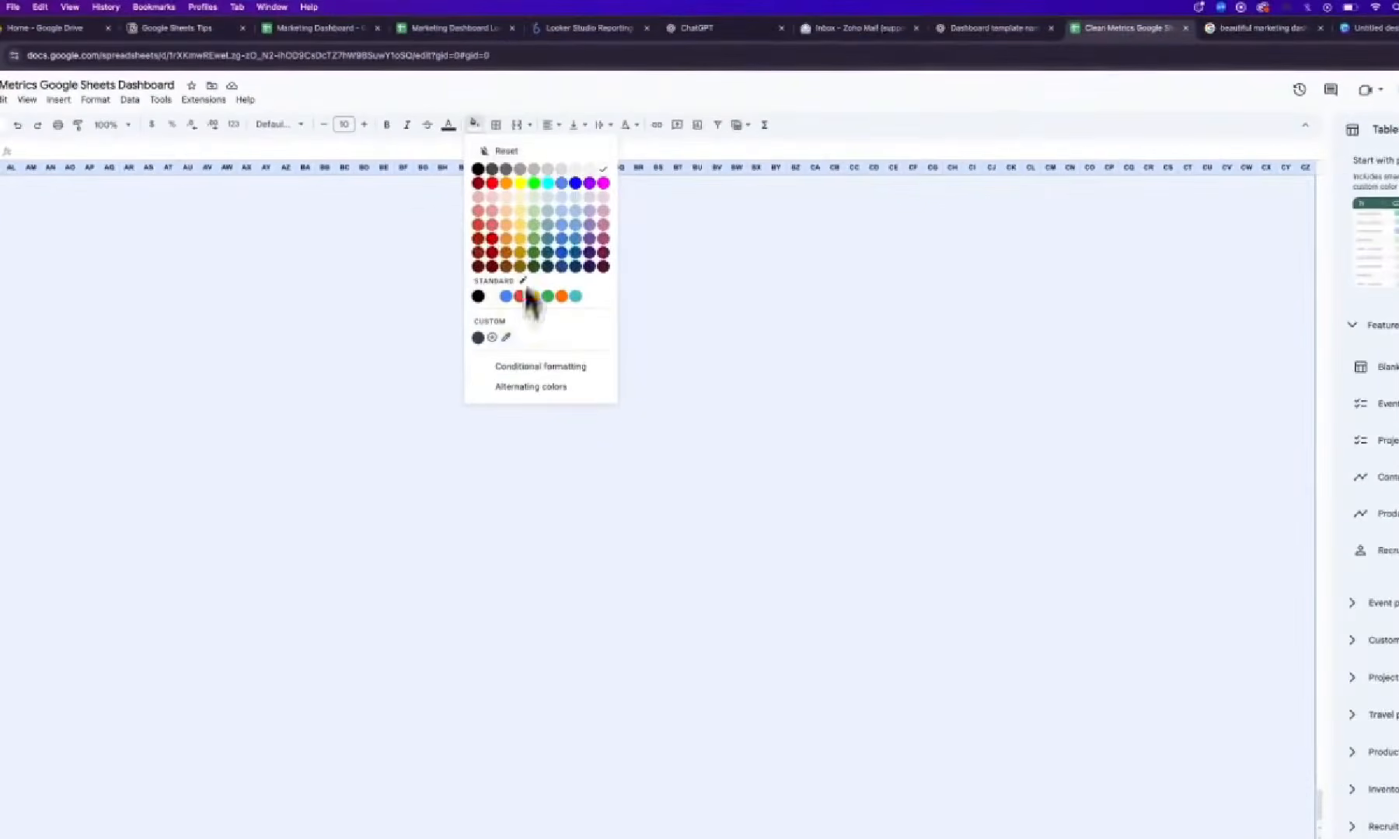
click(493, 338)
key(ctrl+v)
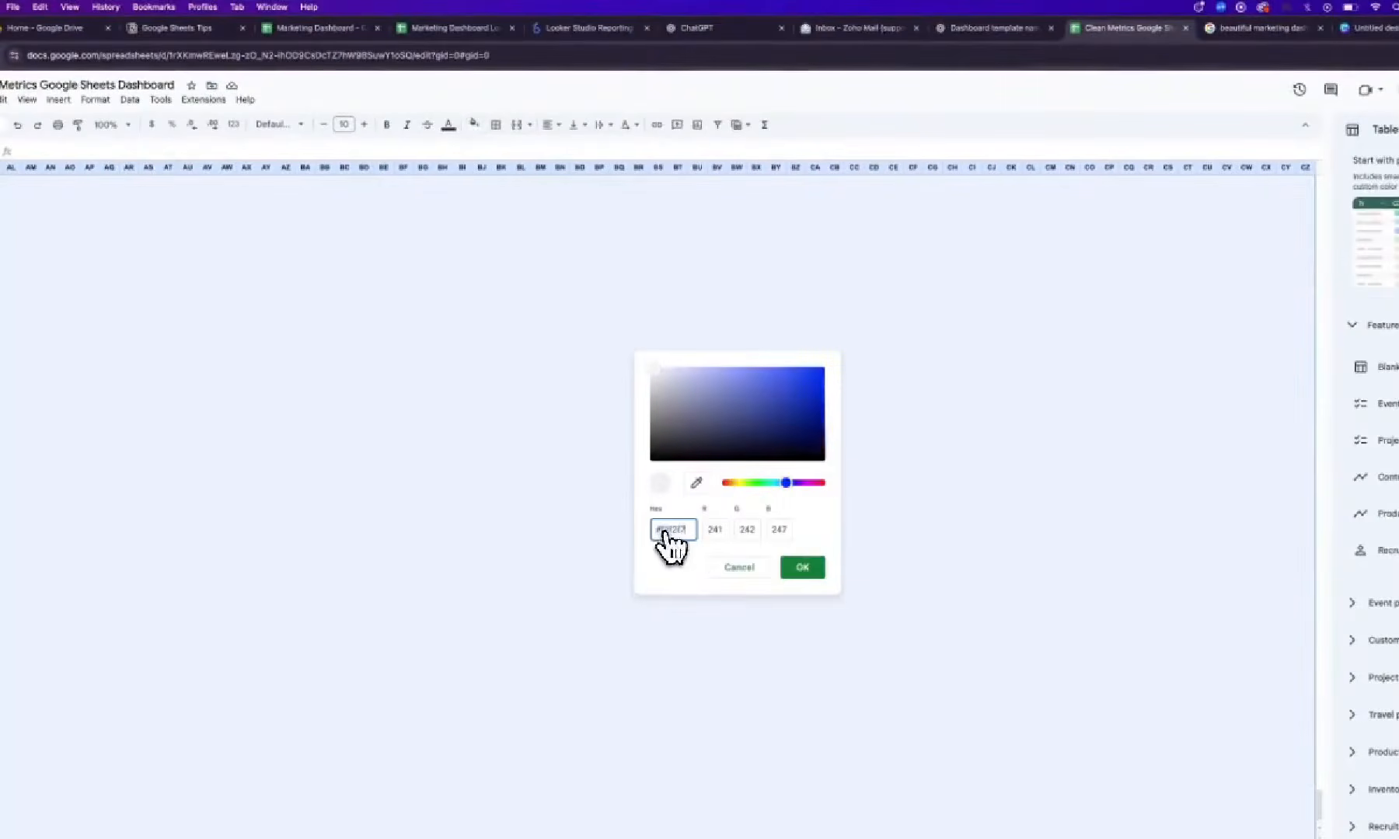
click(806, 574)
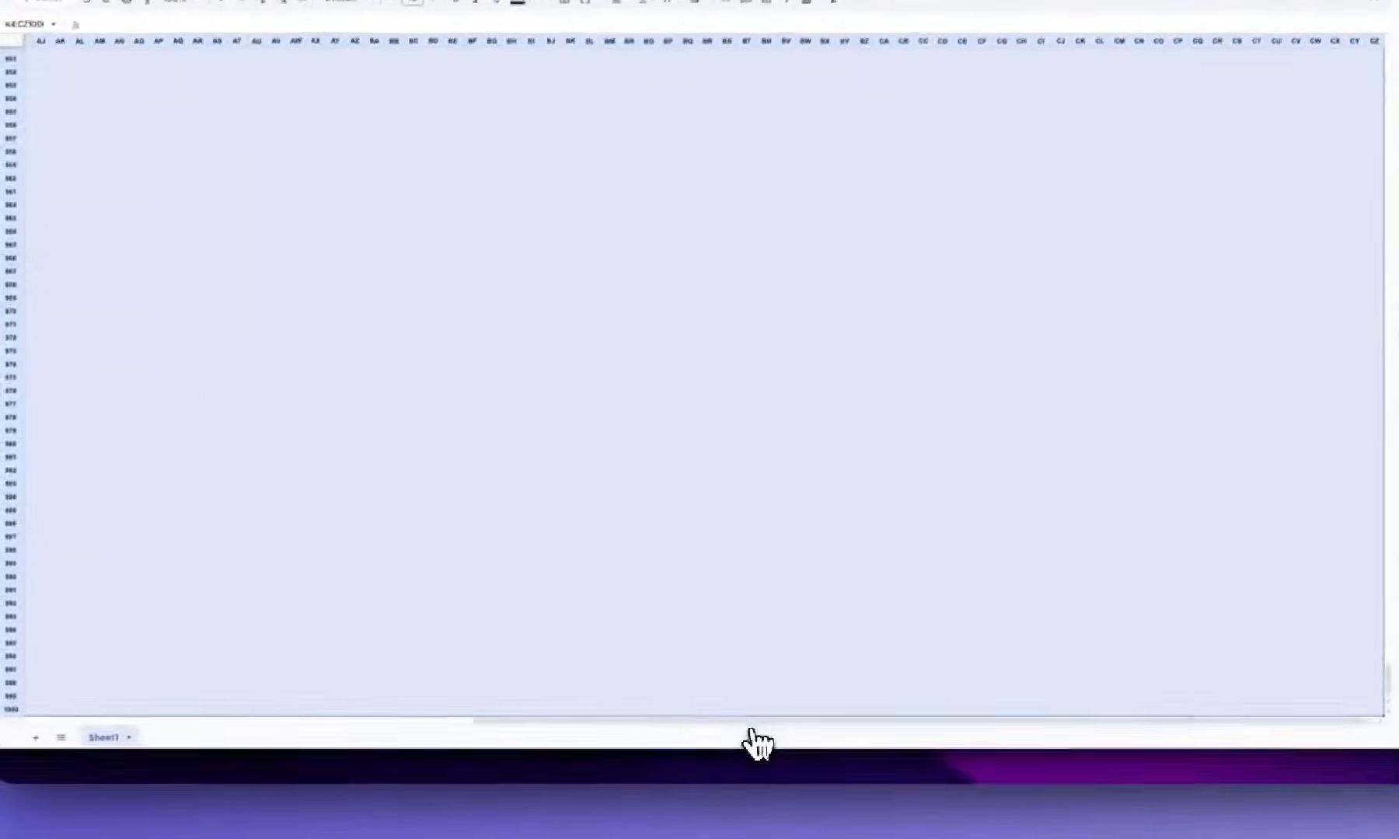
drag(752, 719, 276, 649)
scroll(367, 309, up, 20)
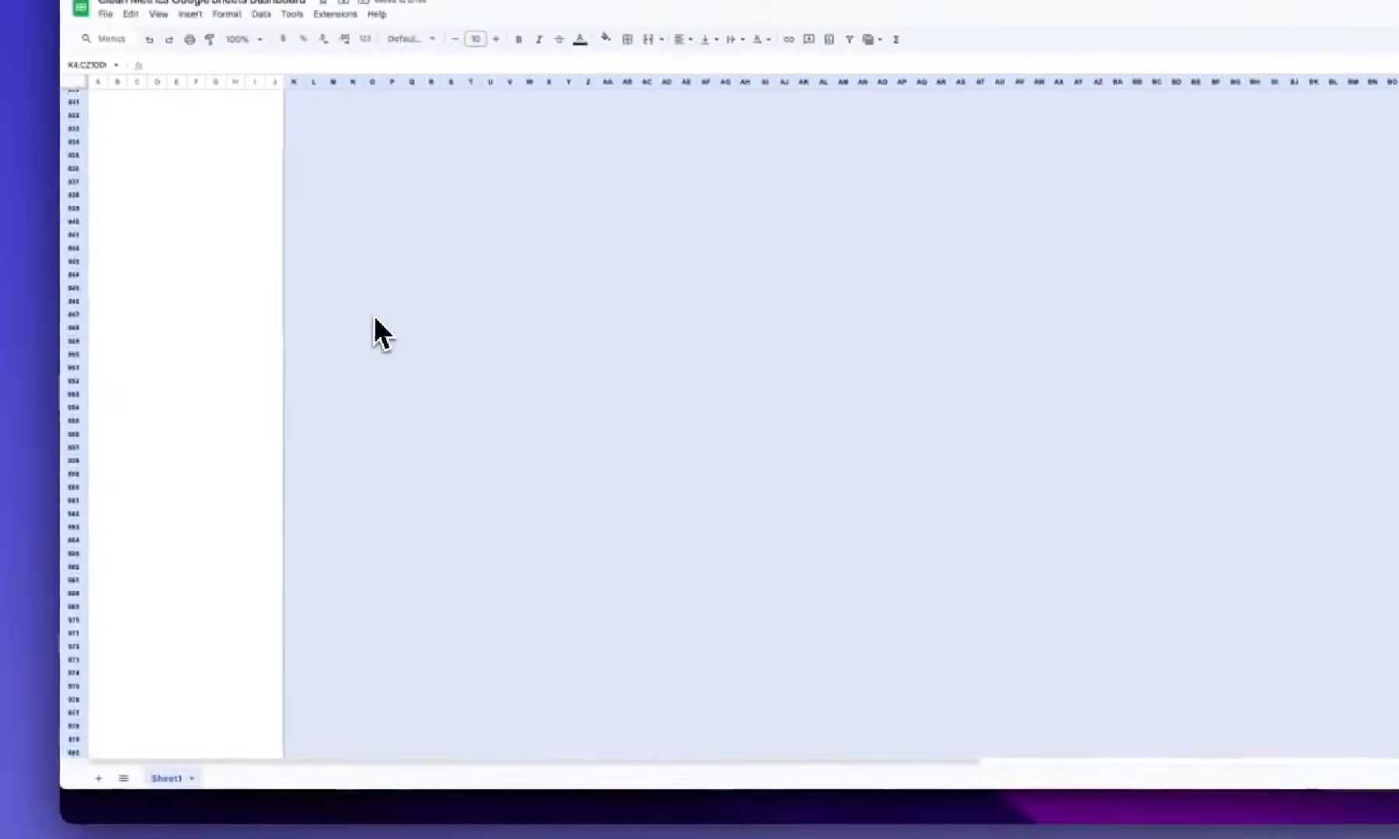
click(371, 319)
key(ctrl+Up)
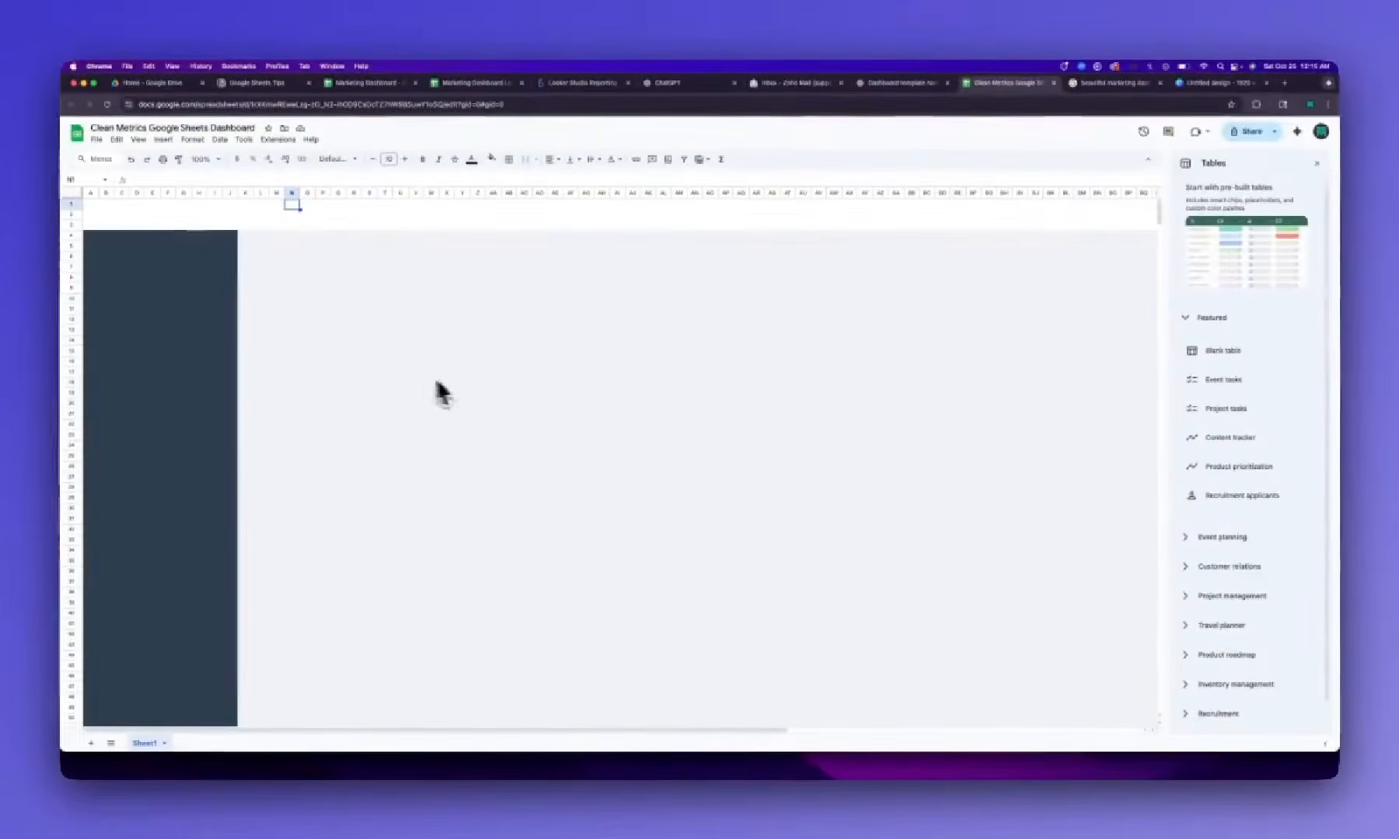
Compare the card placement with the Colorlib reference image and select L7:U11 in the dashboard for the first metric card
click(1115, 84)
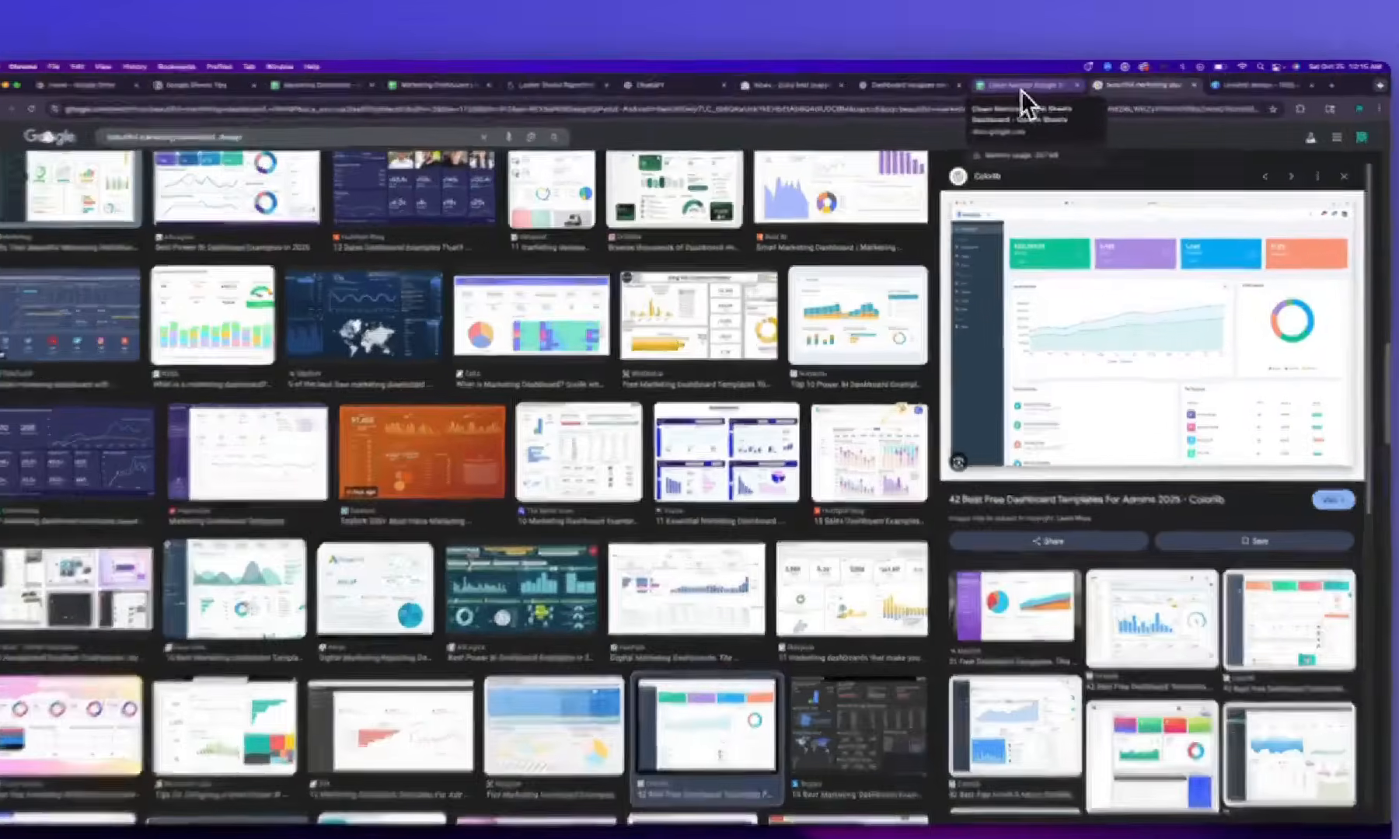
click(1006, 84)
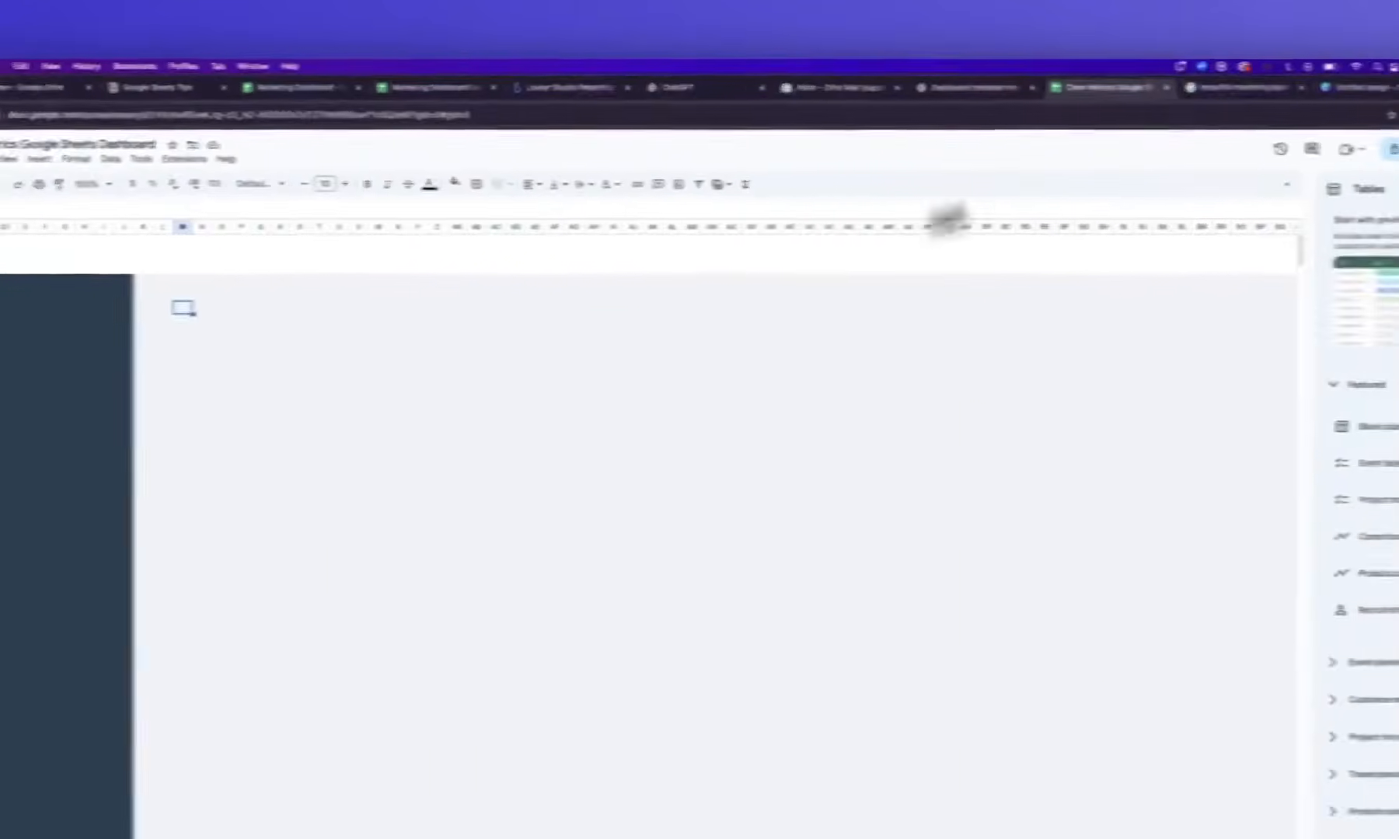
click(1290, 87)
click(1208, 91)
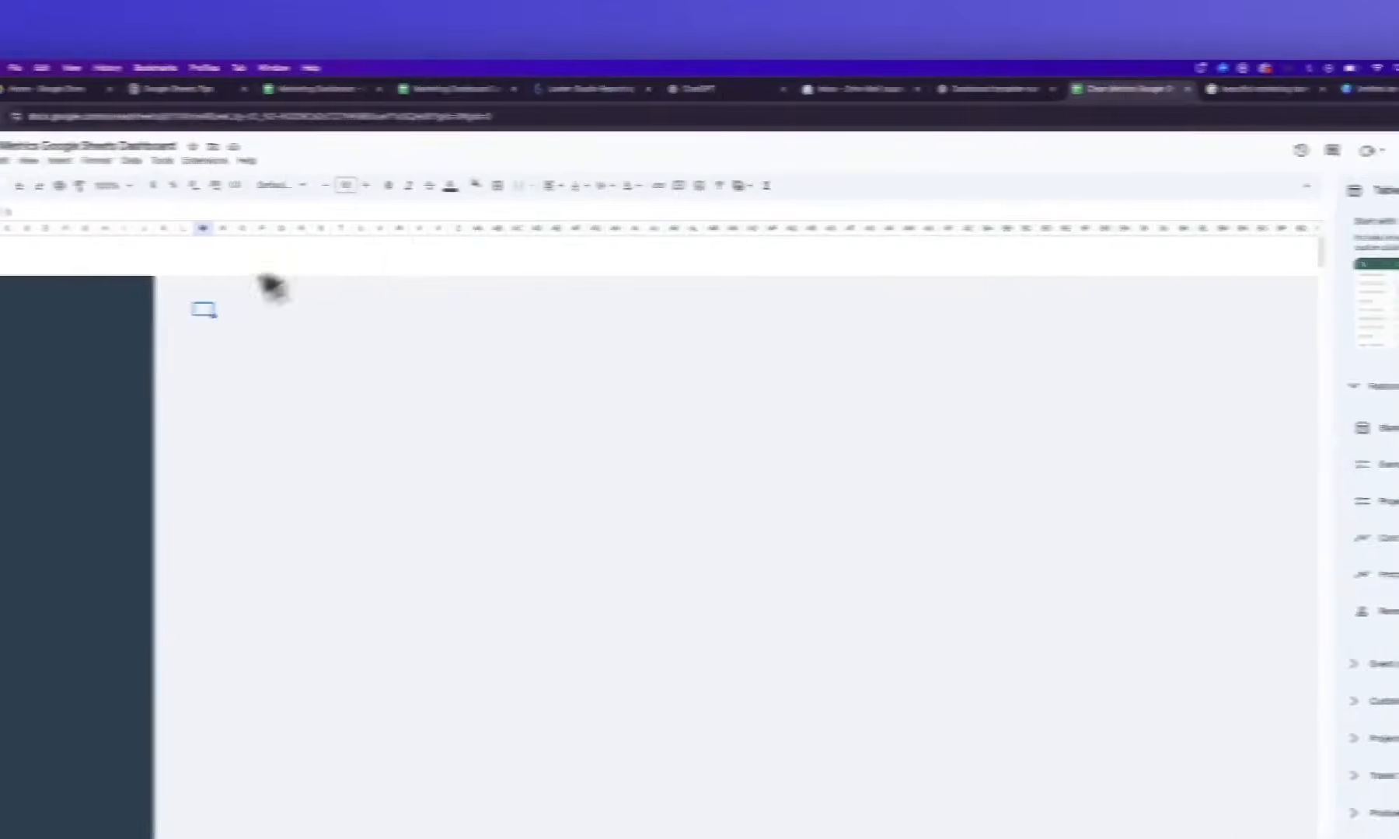
click(1259, 89)
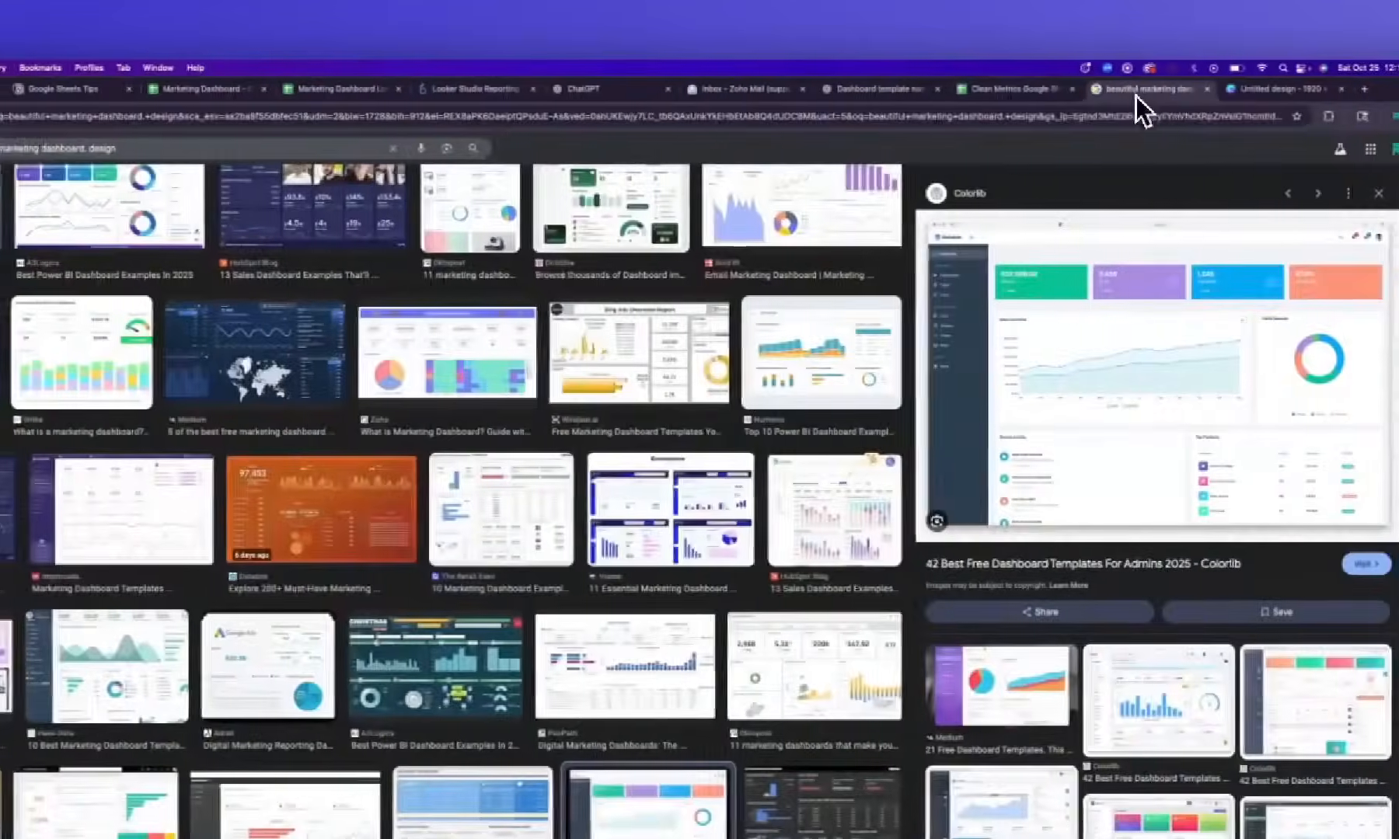
click(1142, 90)
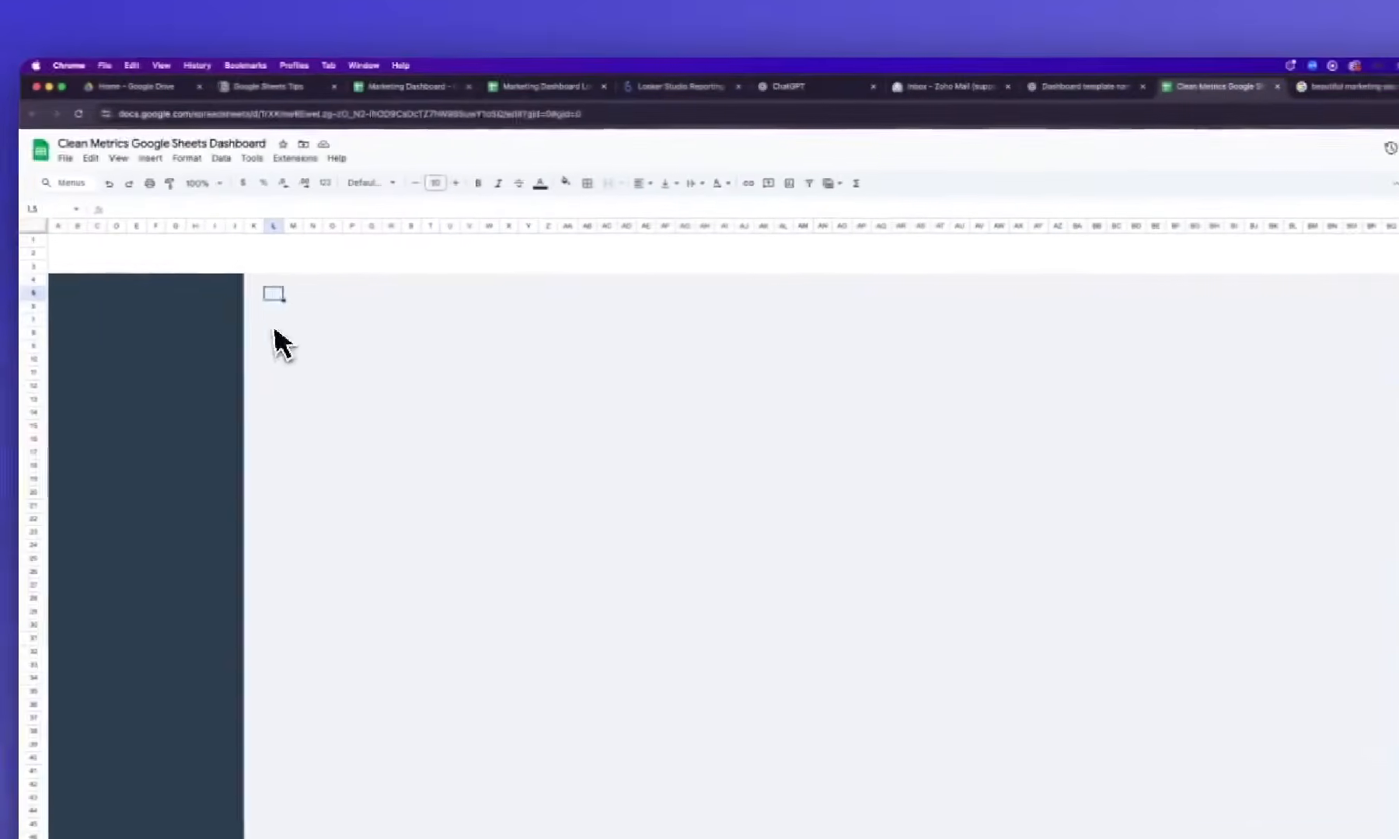
drag(302, 342, 458, 371)
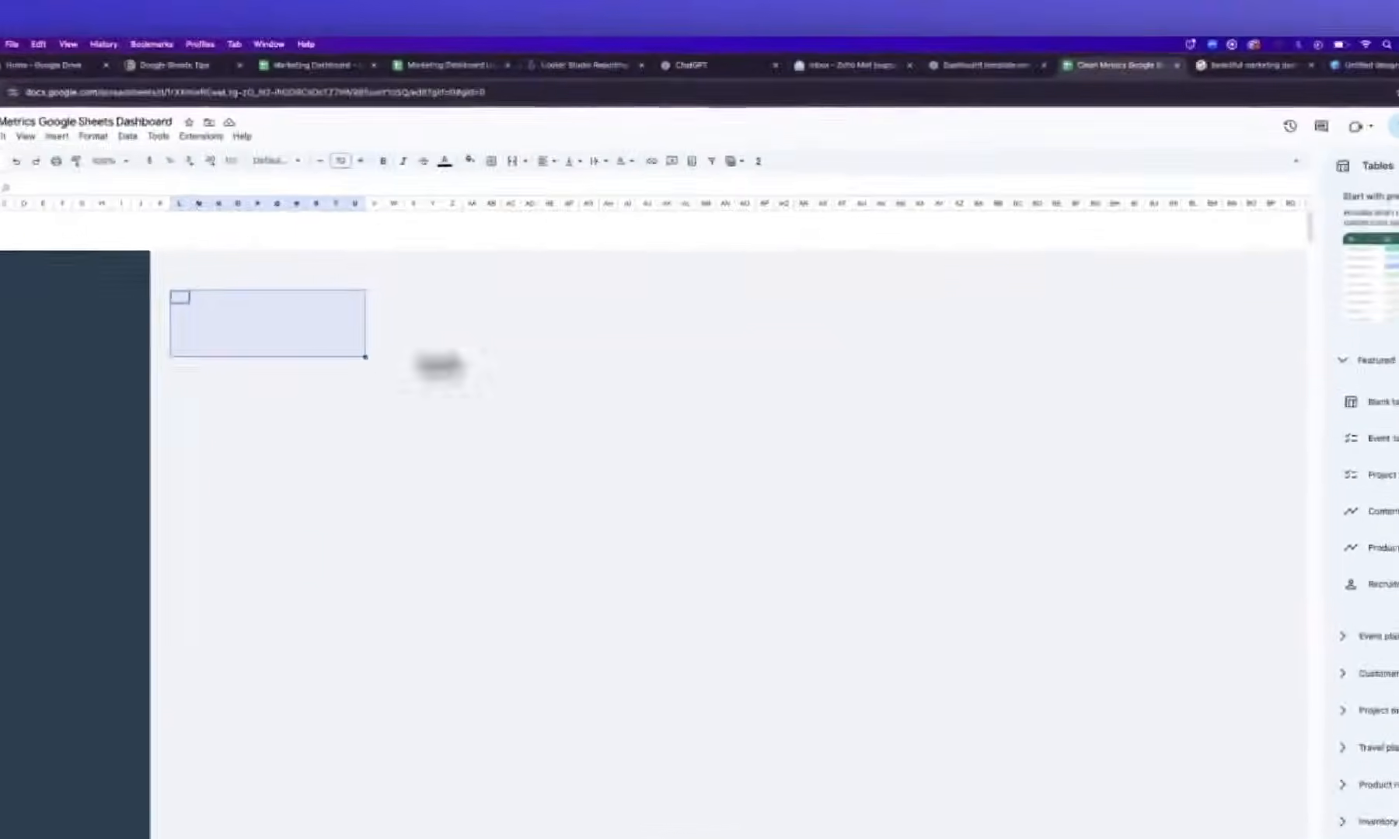
Sample the green metric card of the Colorlib reference image with the Eye Dropper extension and copy its hex code #11c291
click(1127, 82)
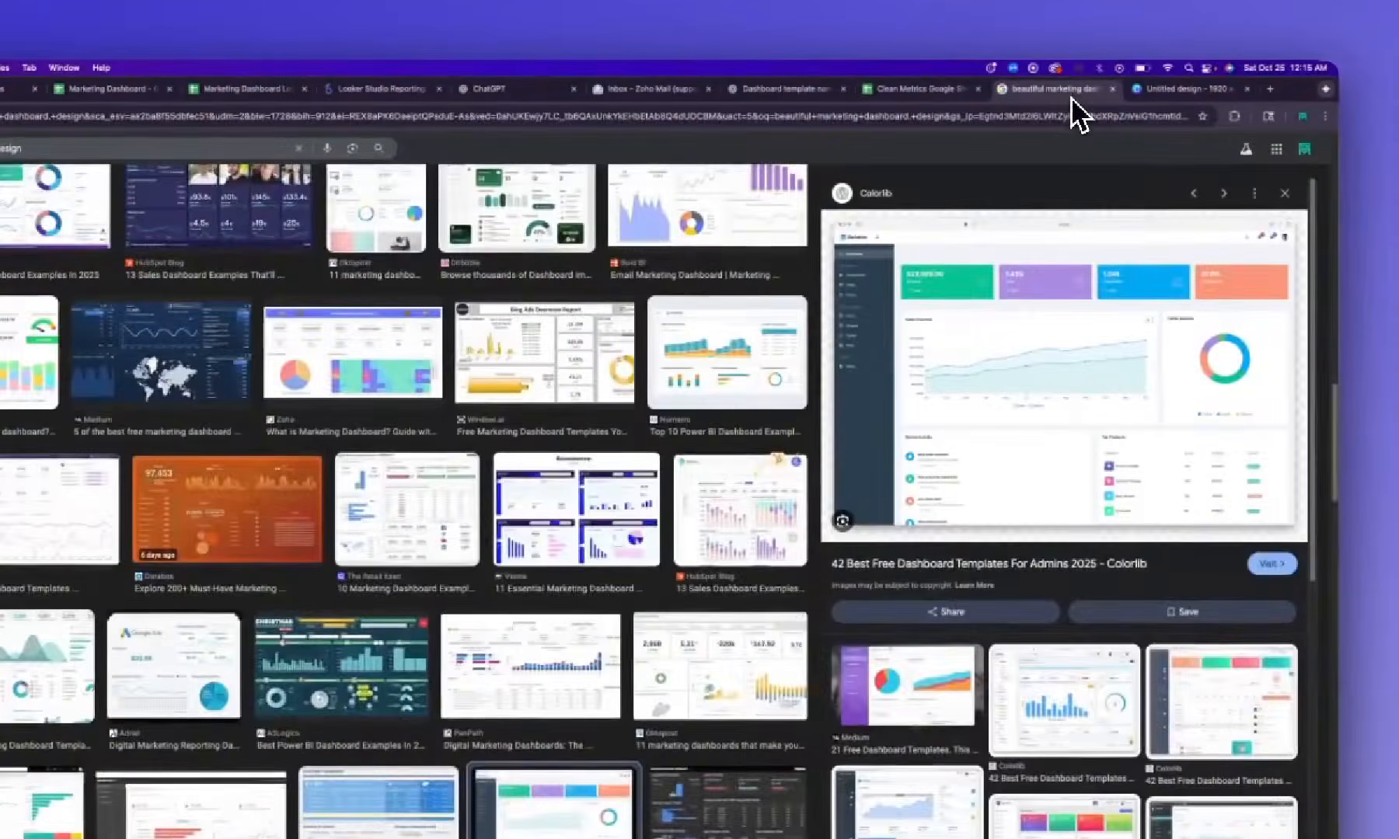
click(944, 93)
click(1030, 97)
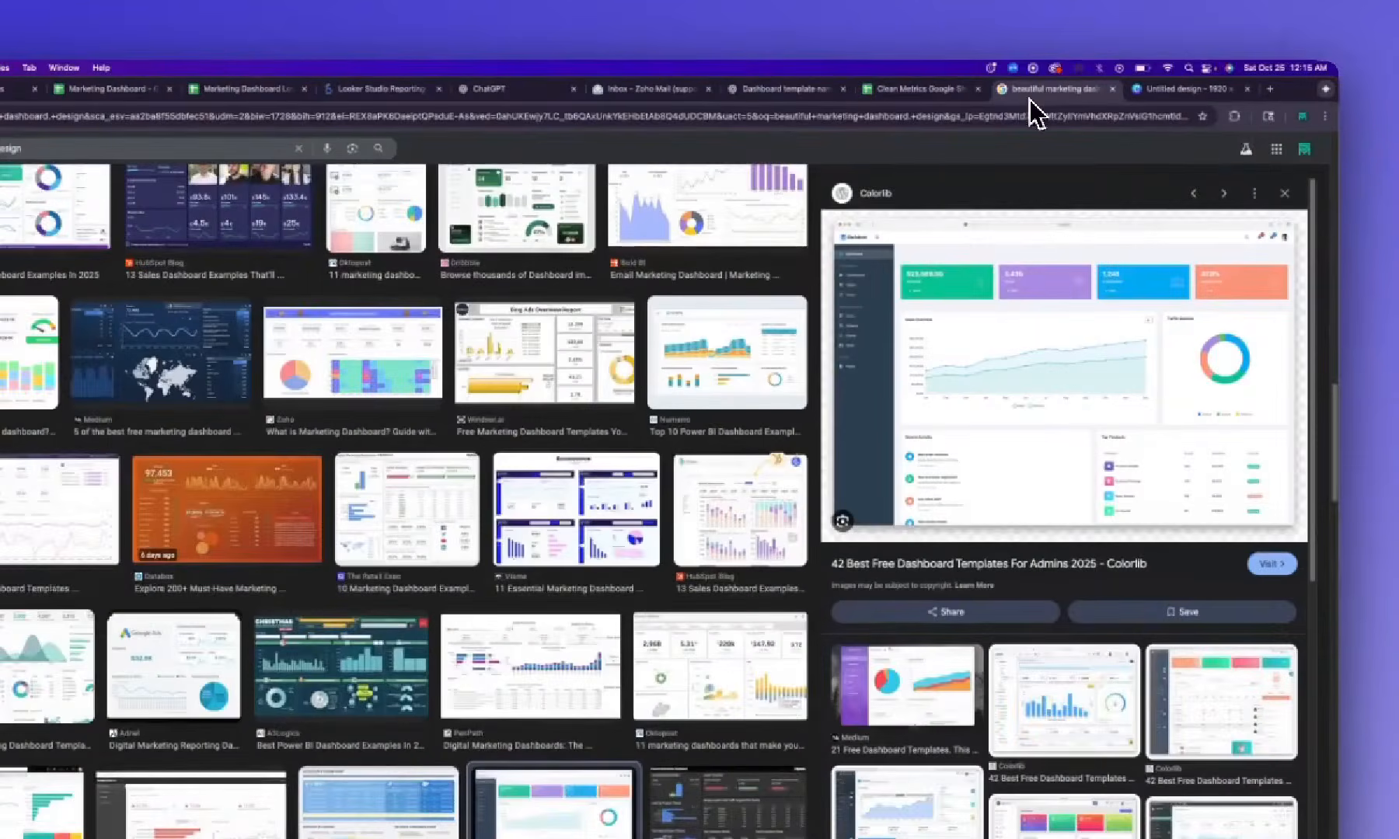
click(1234, 117)
click(1139, 217)
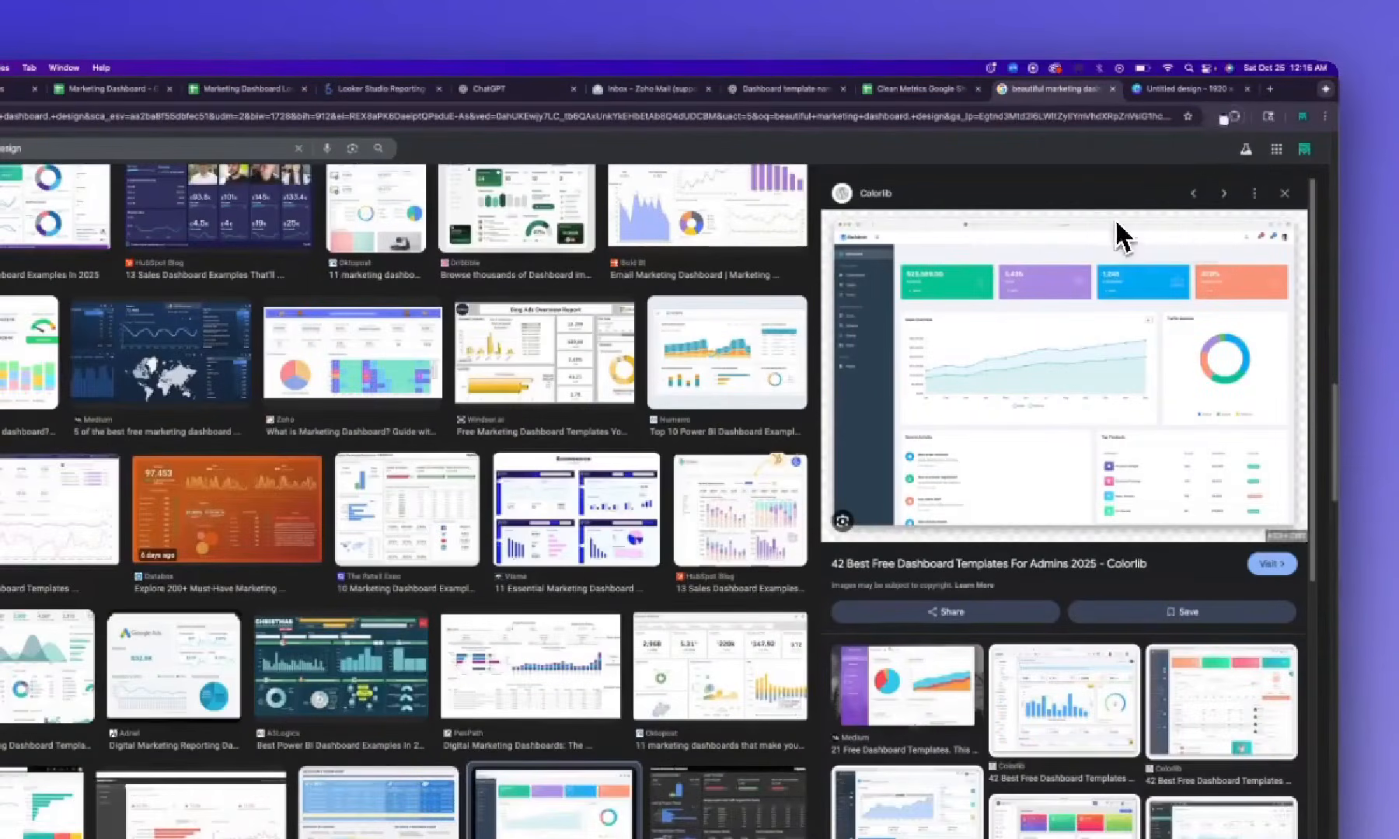
click(1022, 155)
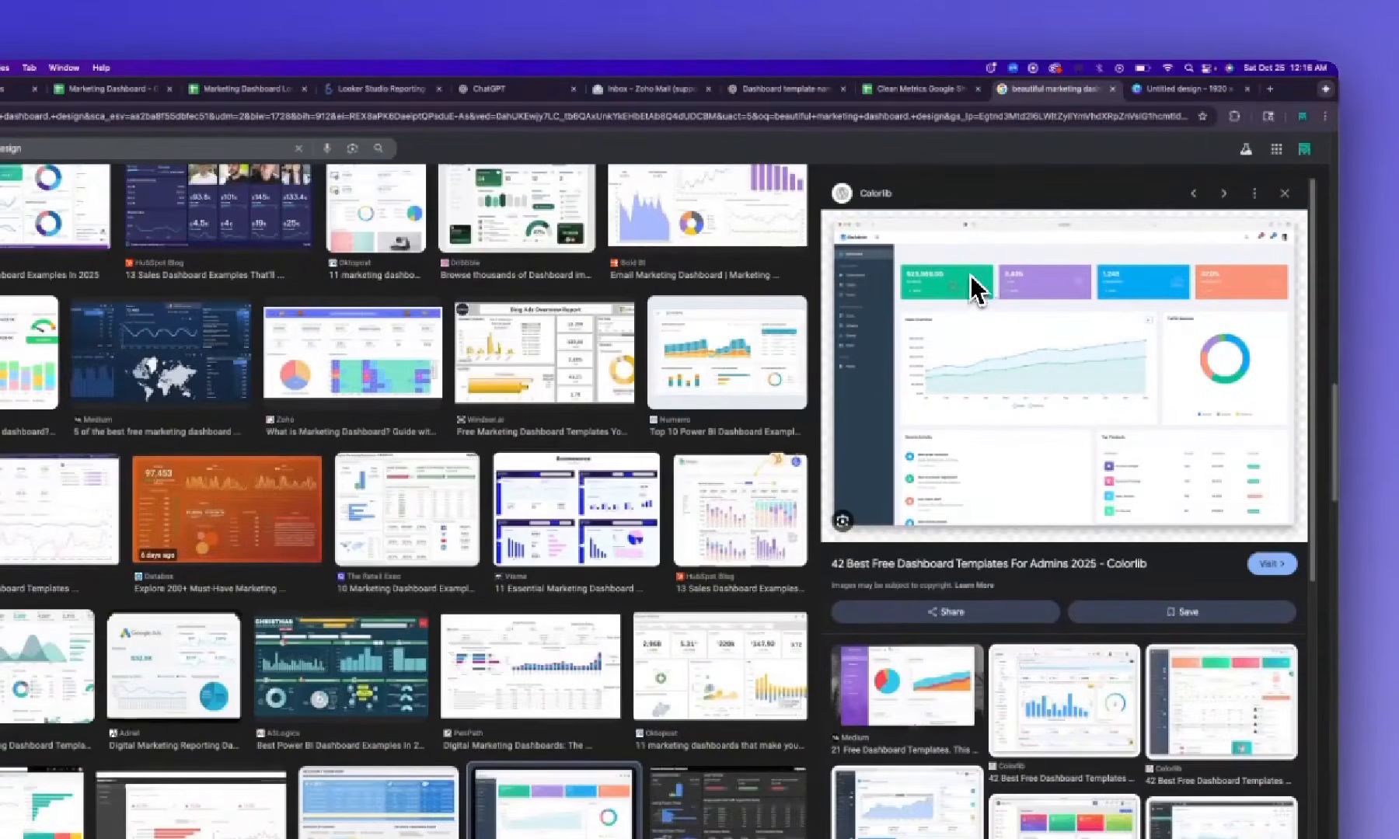
click(1234, 117)
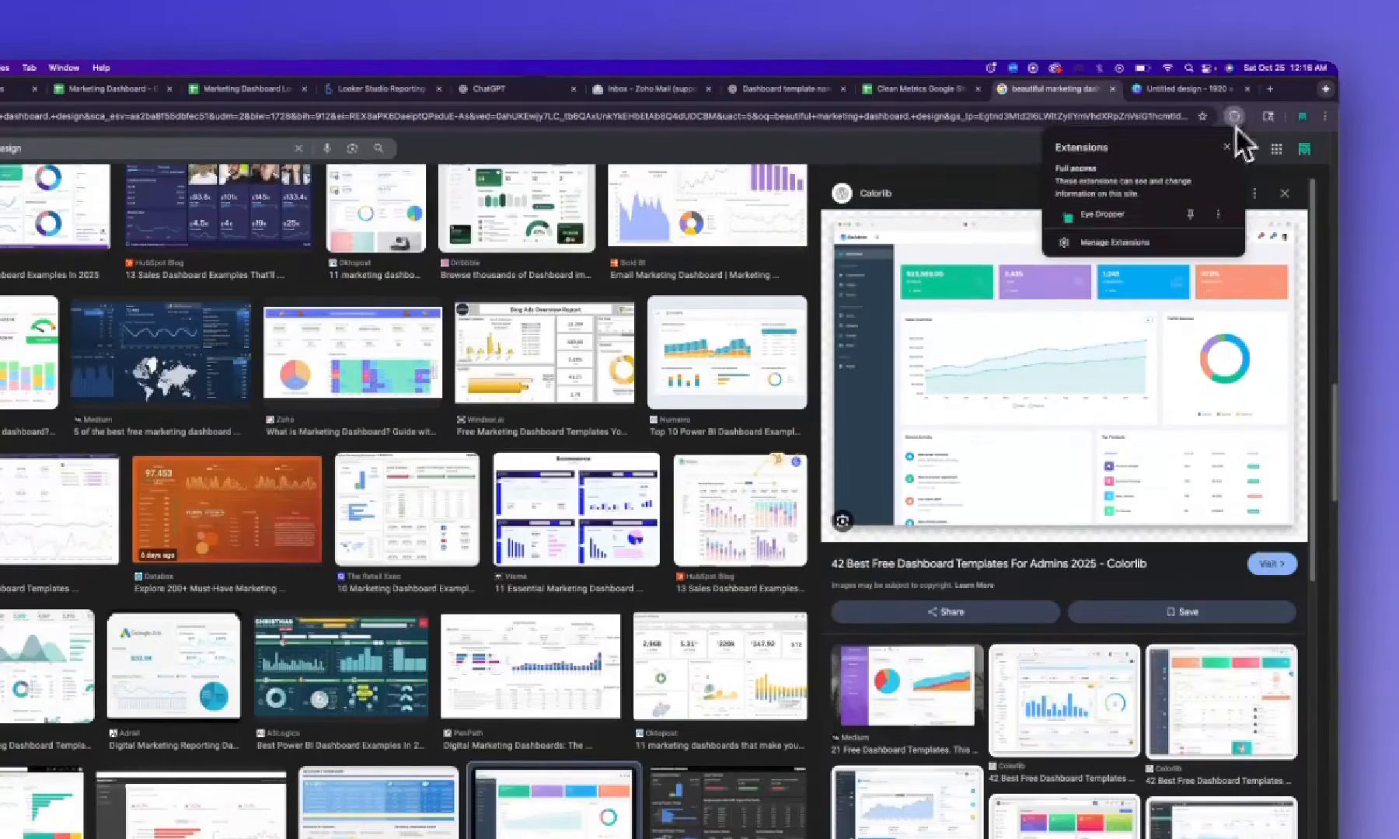
click(1094, 222)
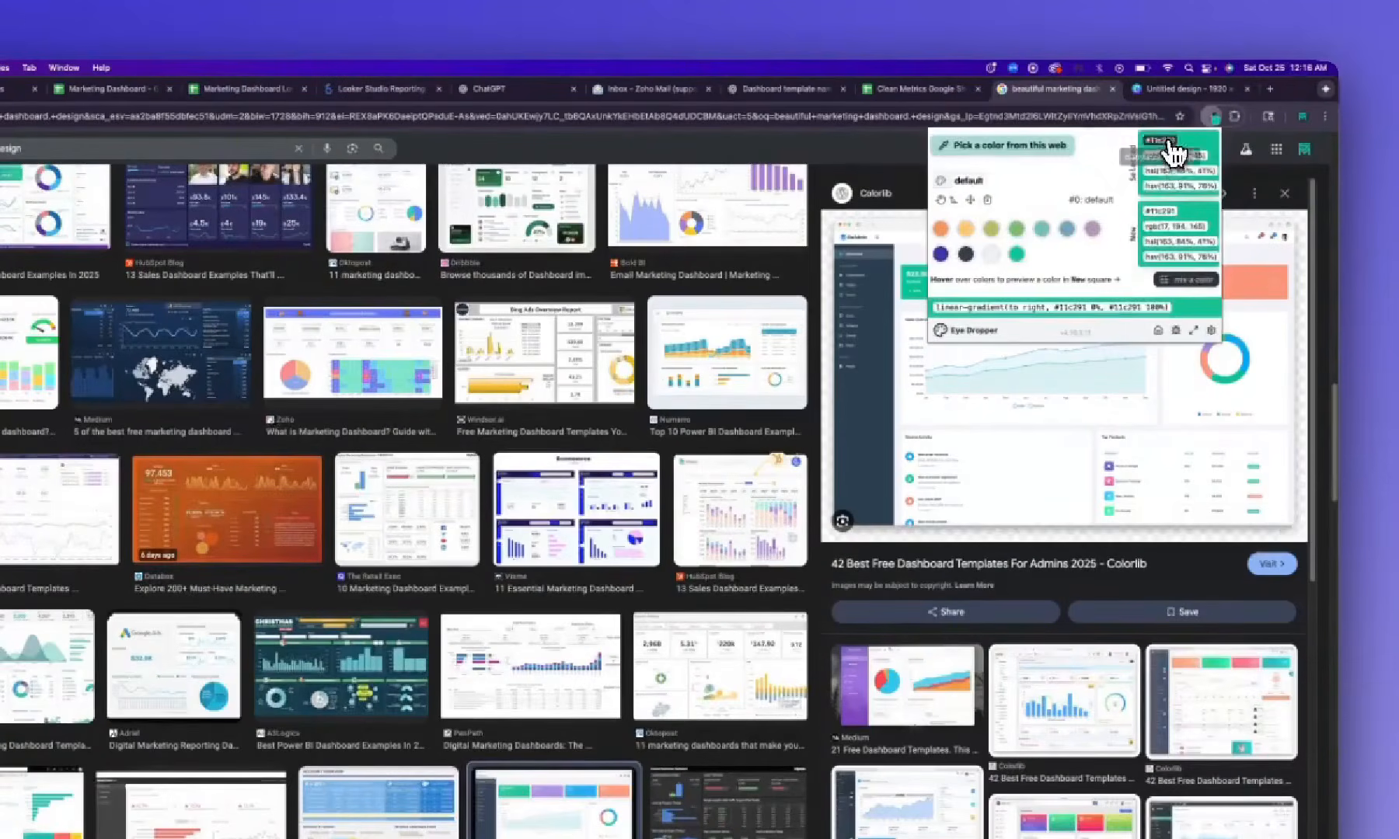
In the dashboard spreadsheet, fill the selected range L7:U11 with the custom colour #11c291
click(917, 91)
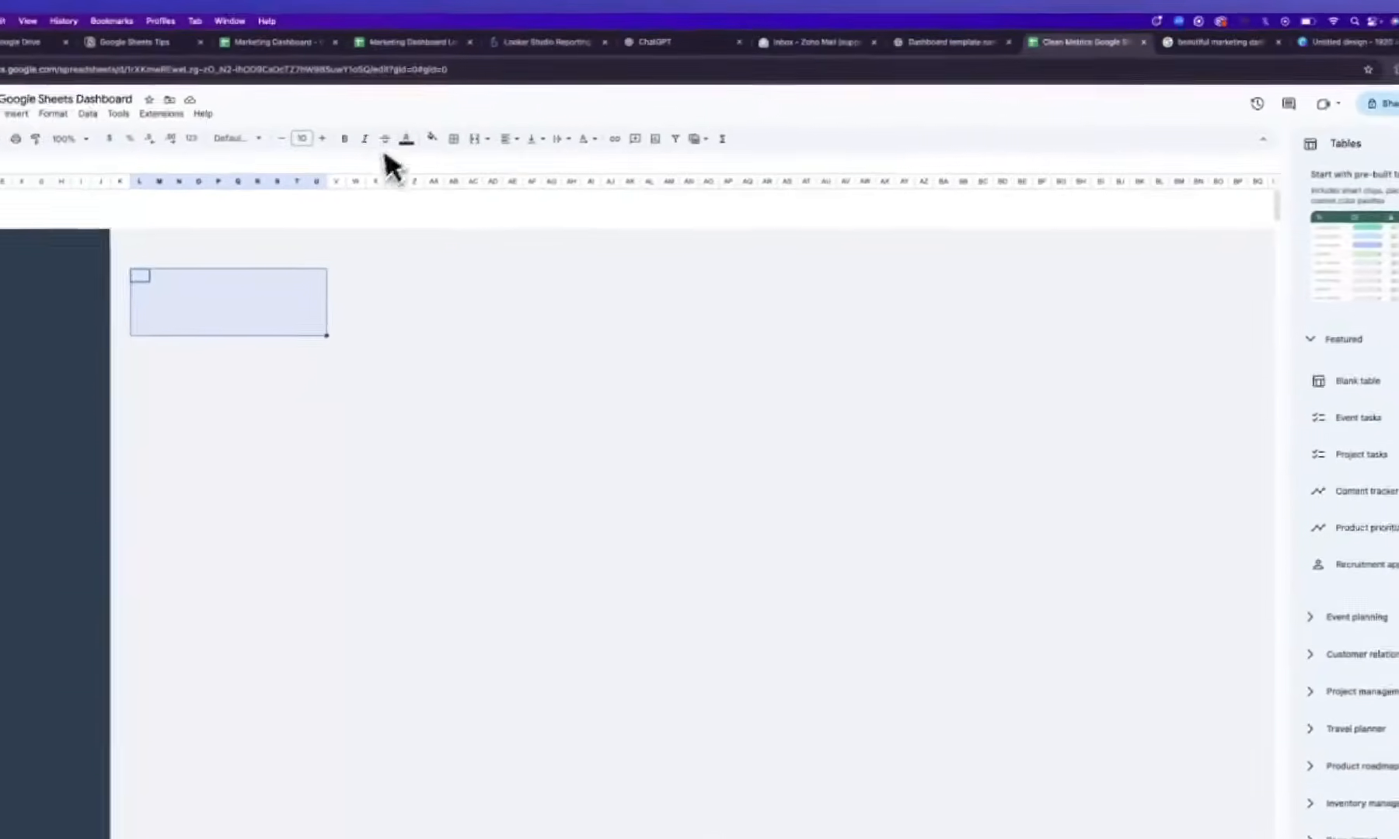
click(375, 184)
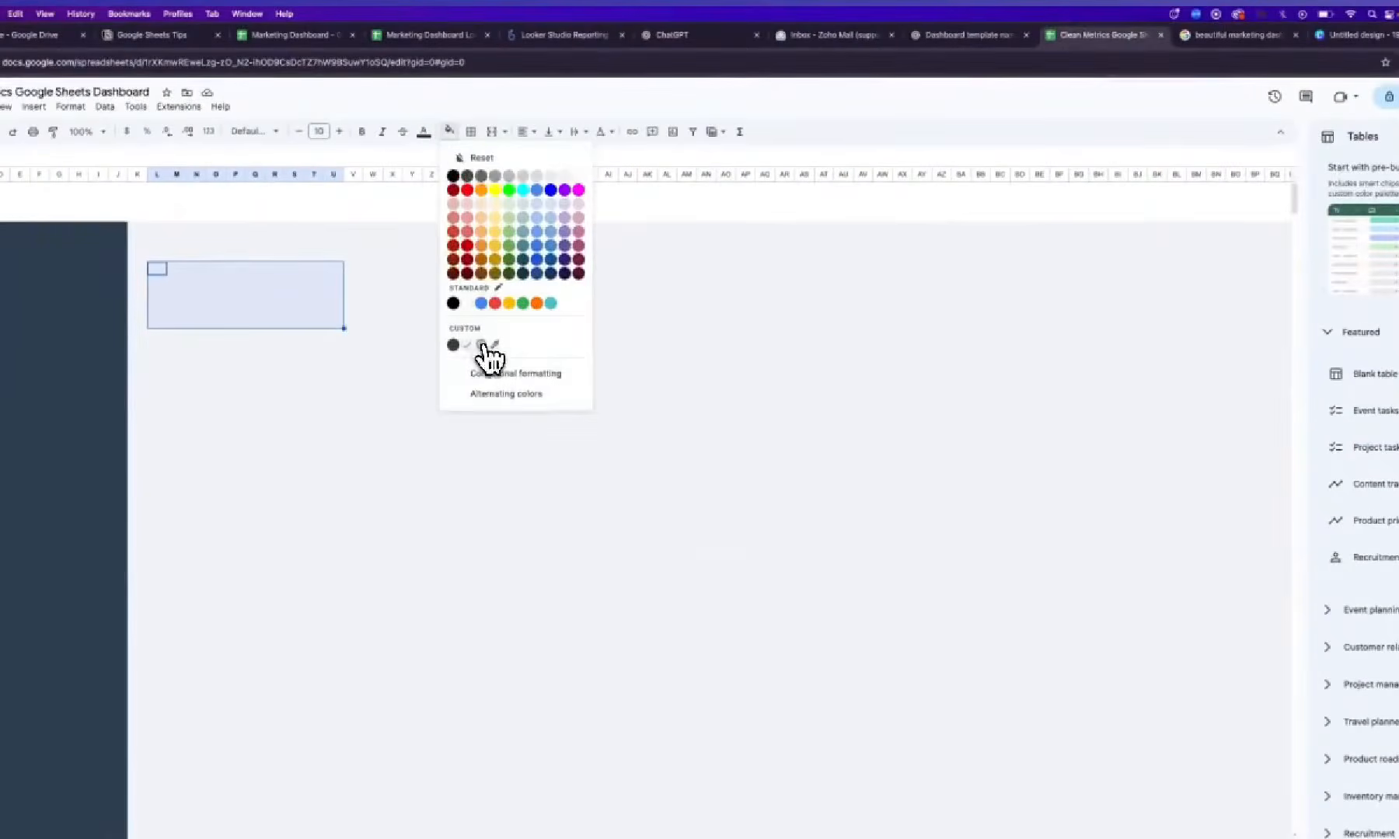
click(481, 345)
text(#11c291)
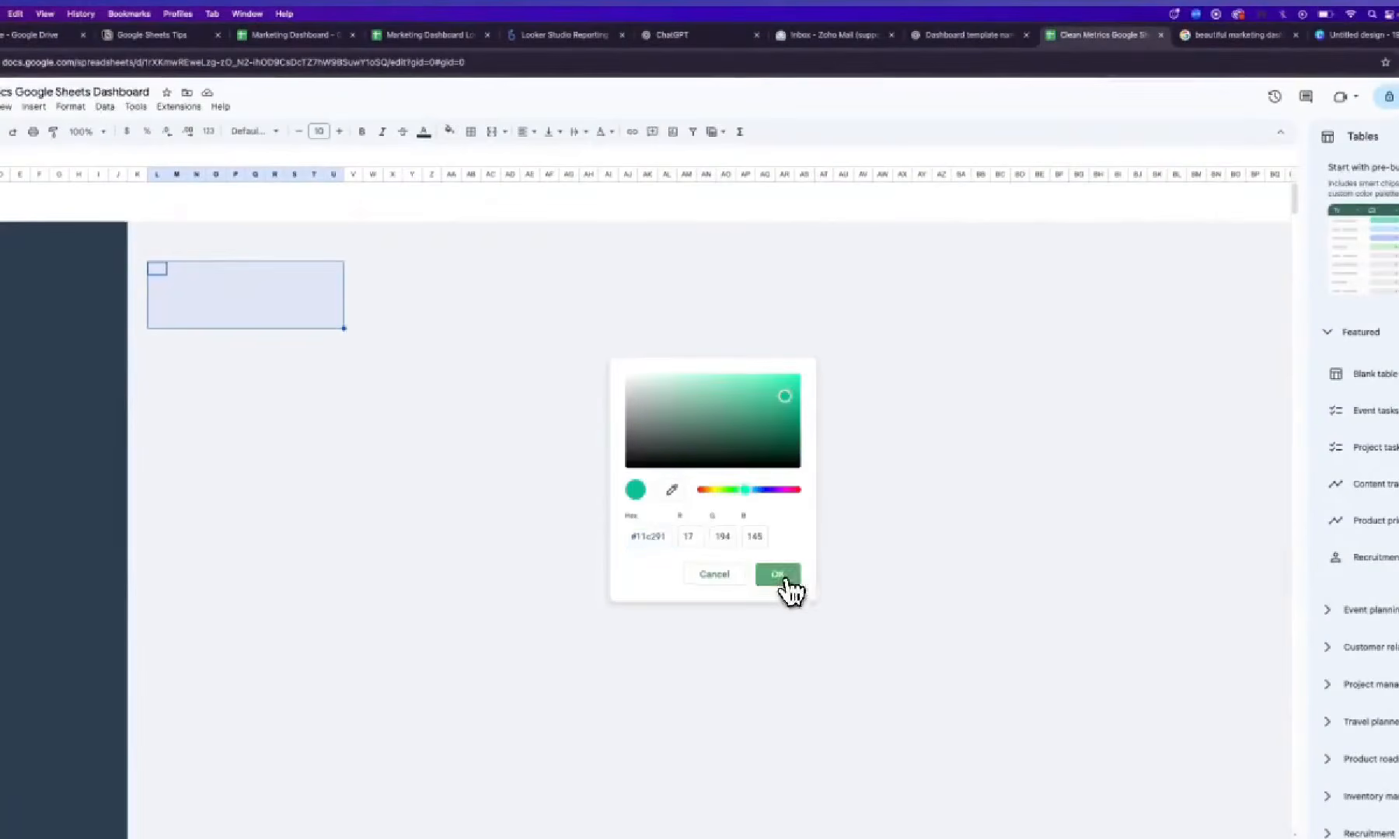
click(780, 575)
click(454, 471)
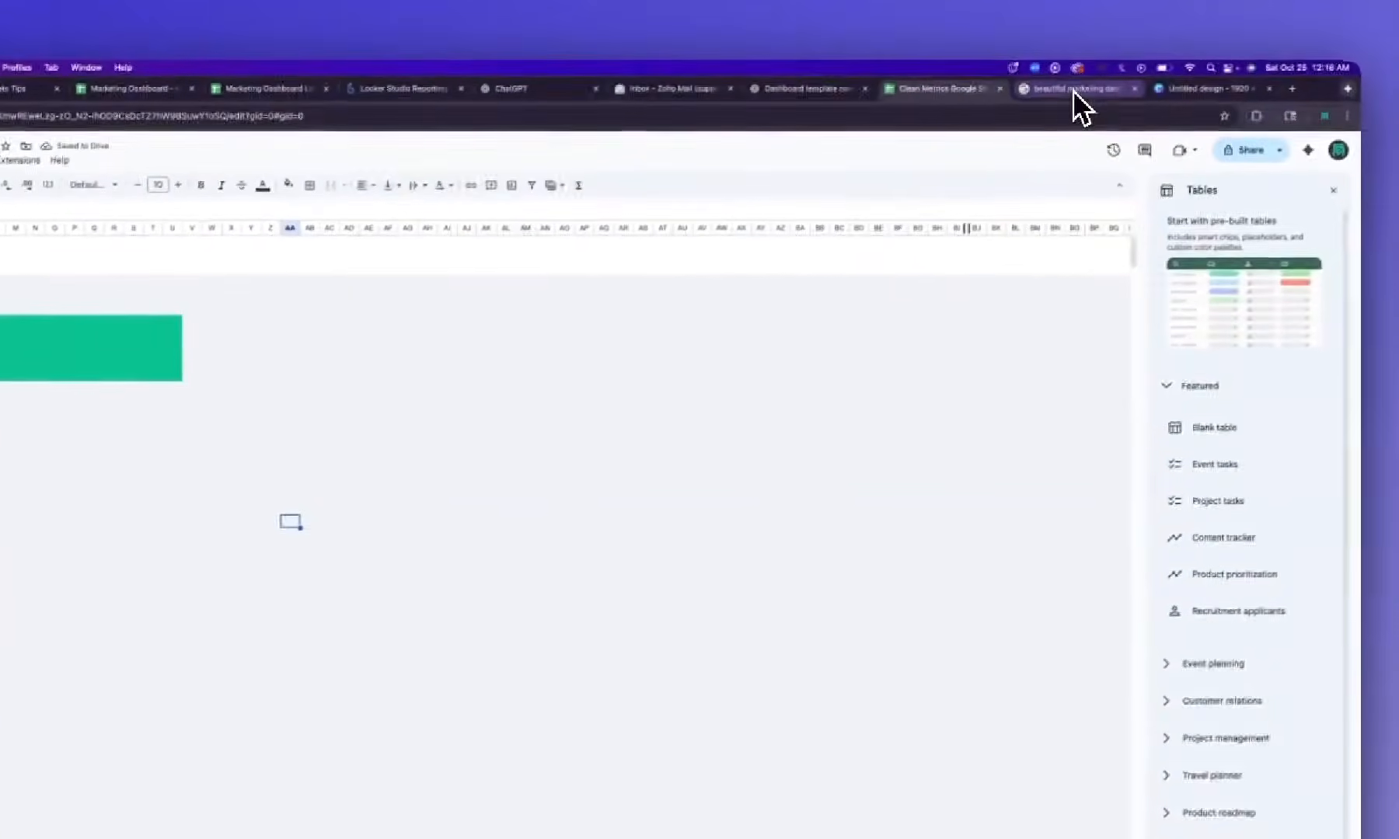
Check the card layout in the Colorlib reference image and paste copies of the green card L7:U11 at W7, AH7 and AS7 in the dashboard
click(1080, 89)
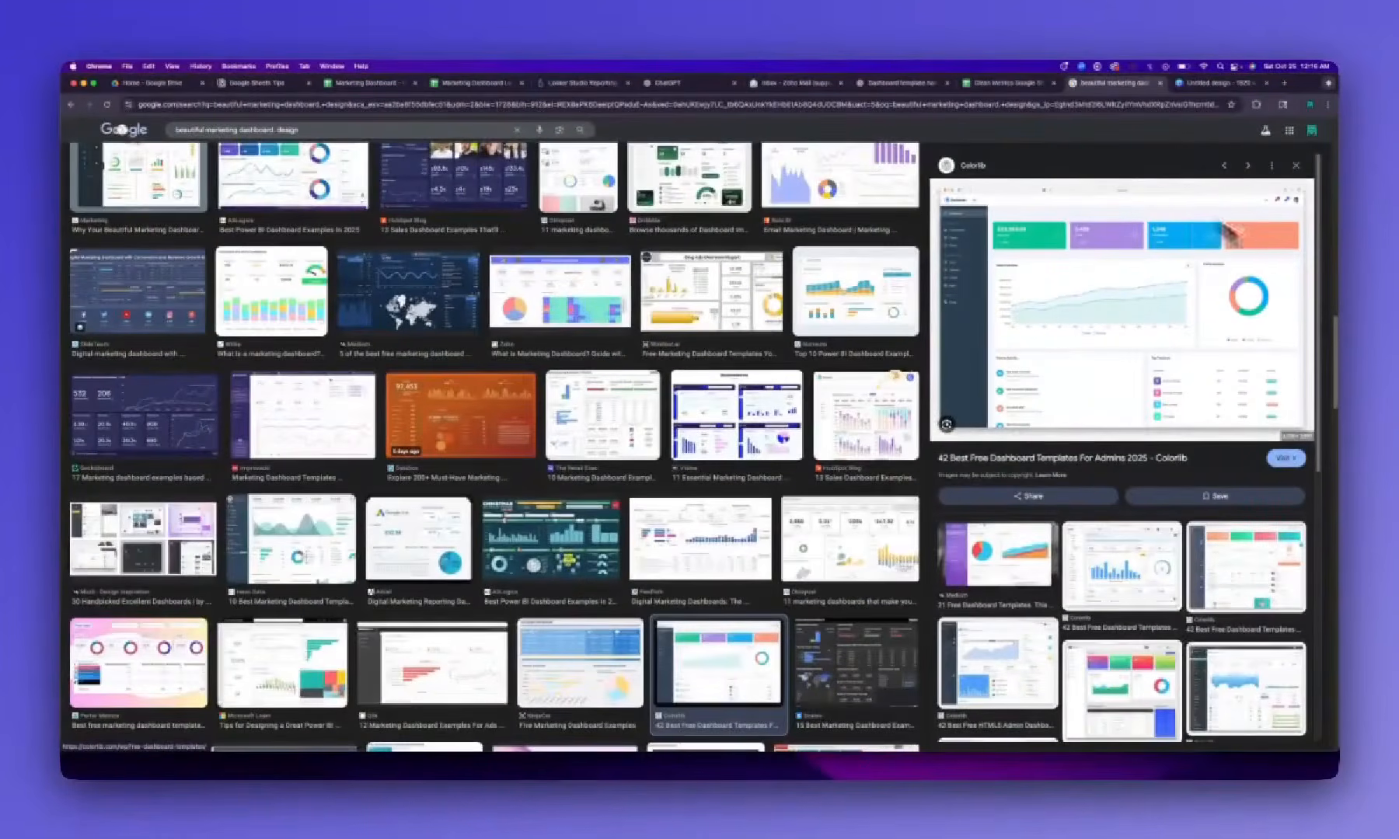
click(1007, 82)
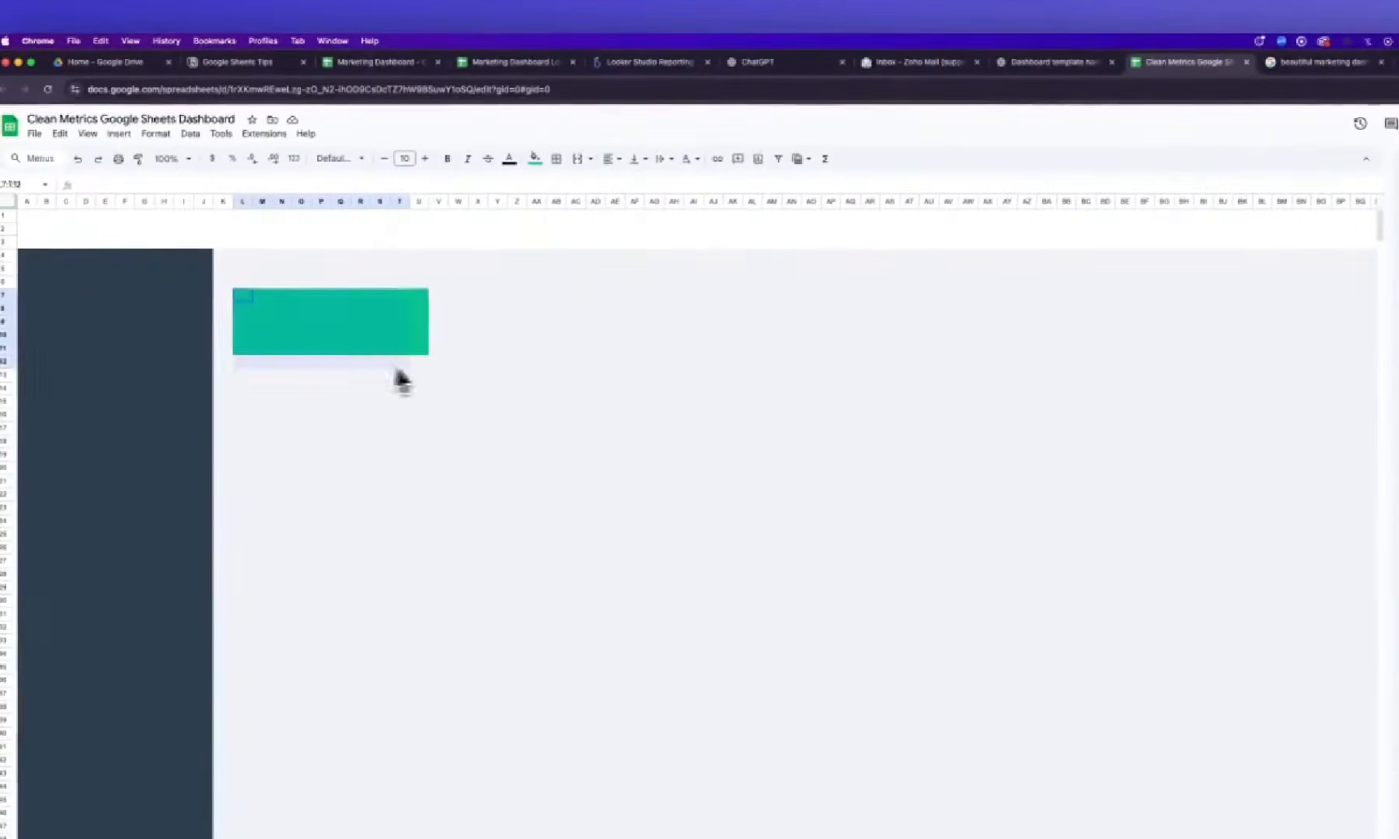
drag(398, 381, 423, 367)
click(458, 297)
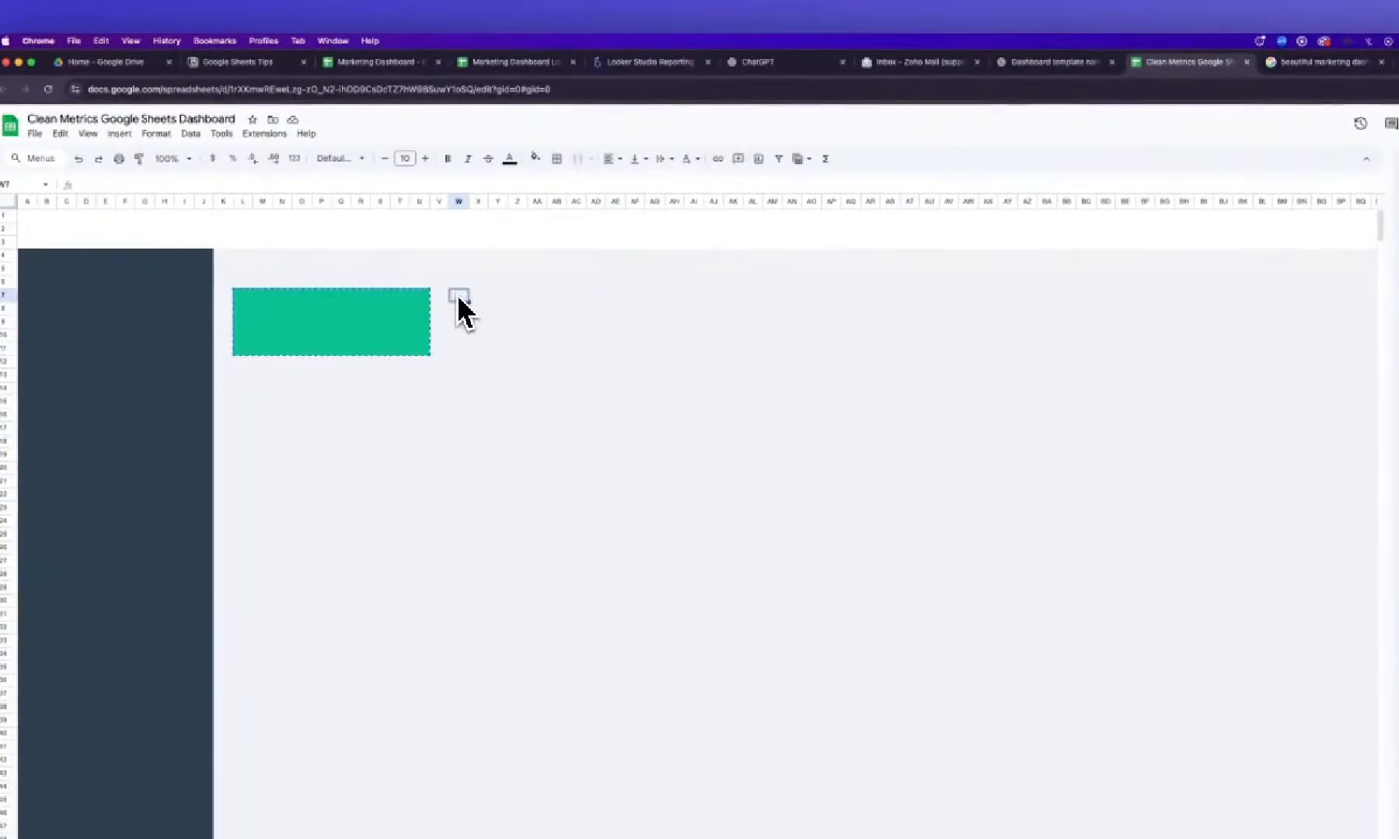
key(super+v)
click(675, 302)
key(super+v)
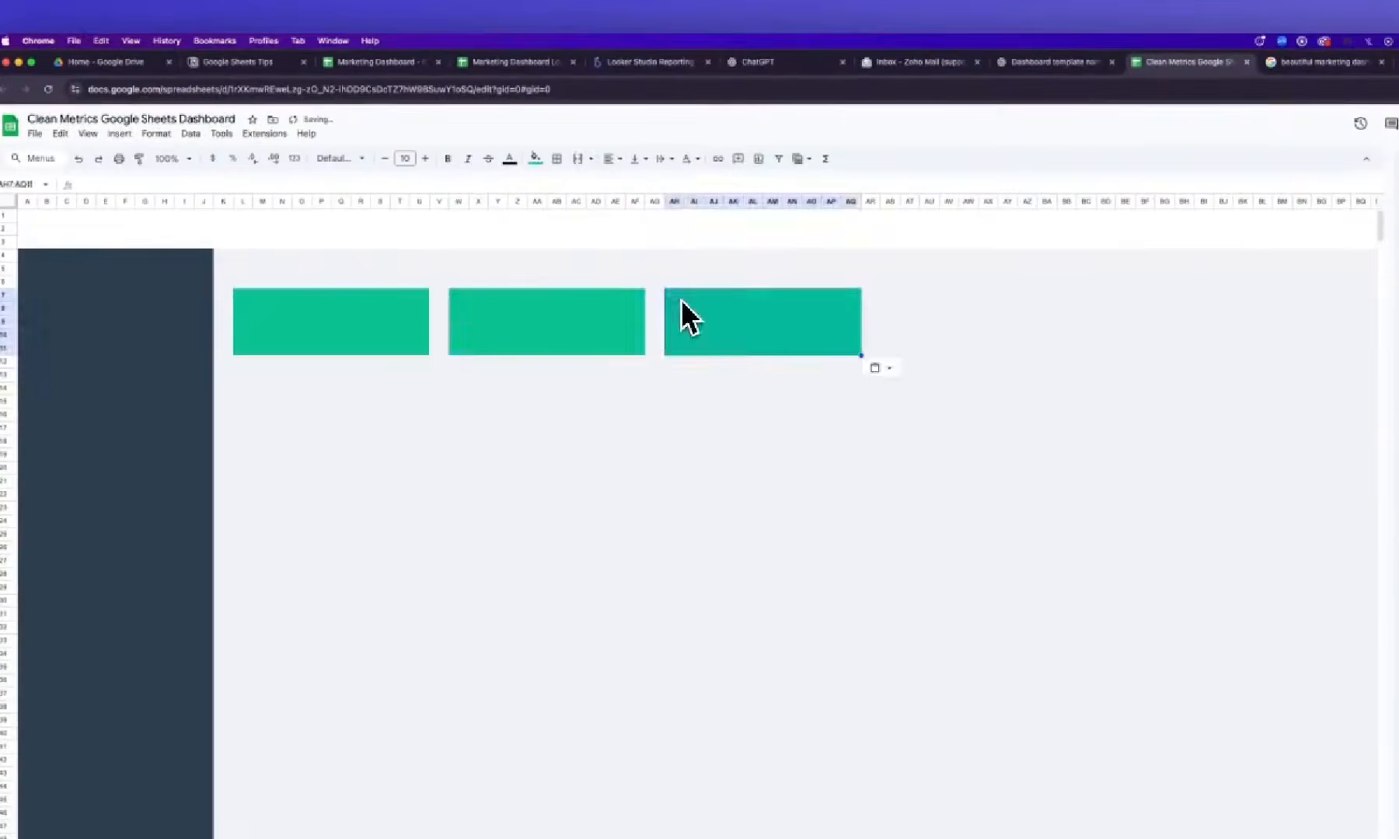
click(890, 301)
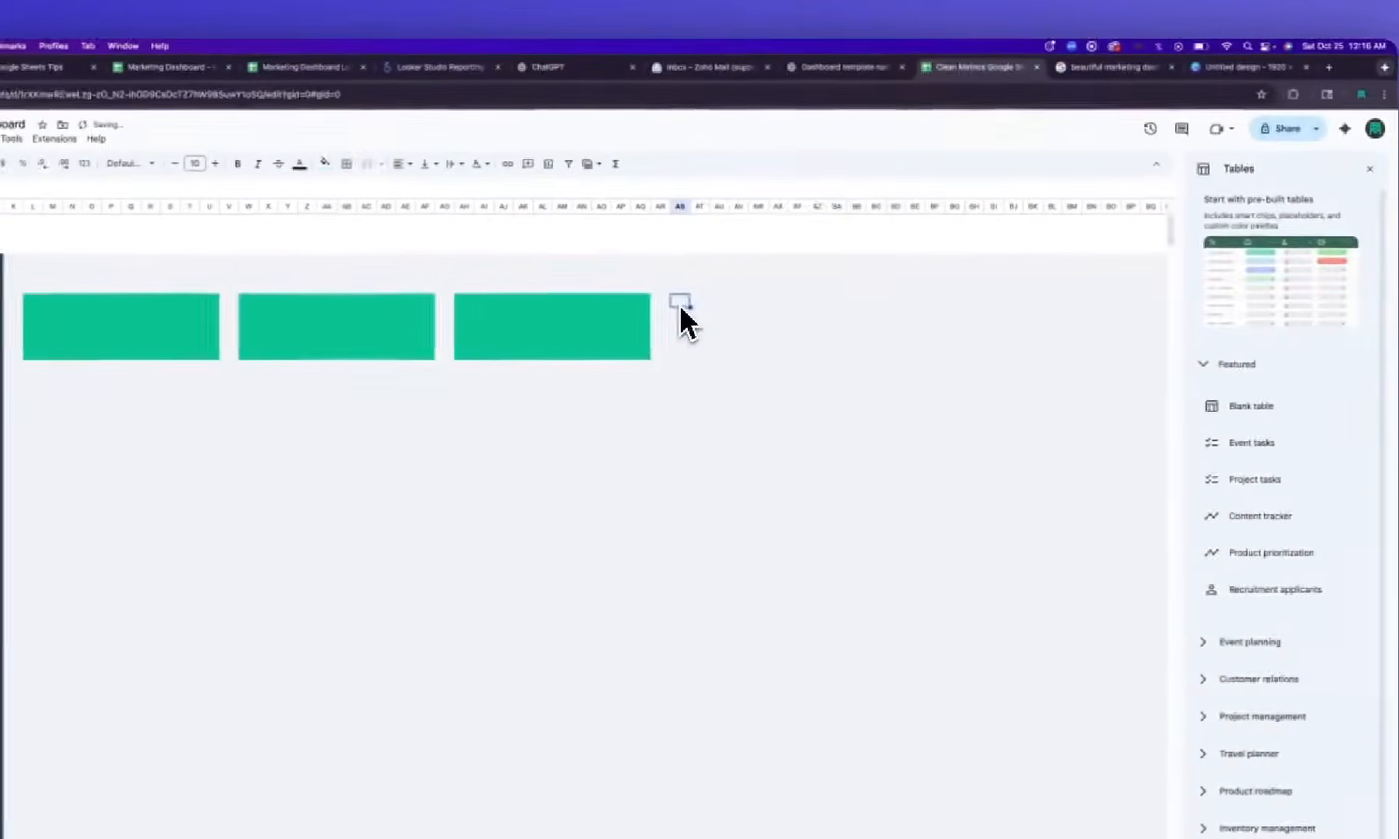
key(super+v)
click(561, 501)
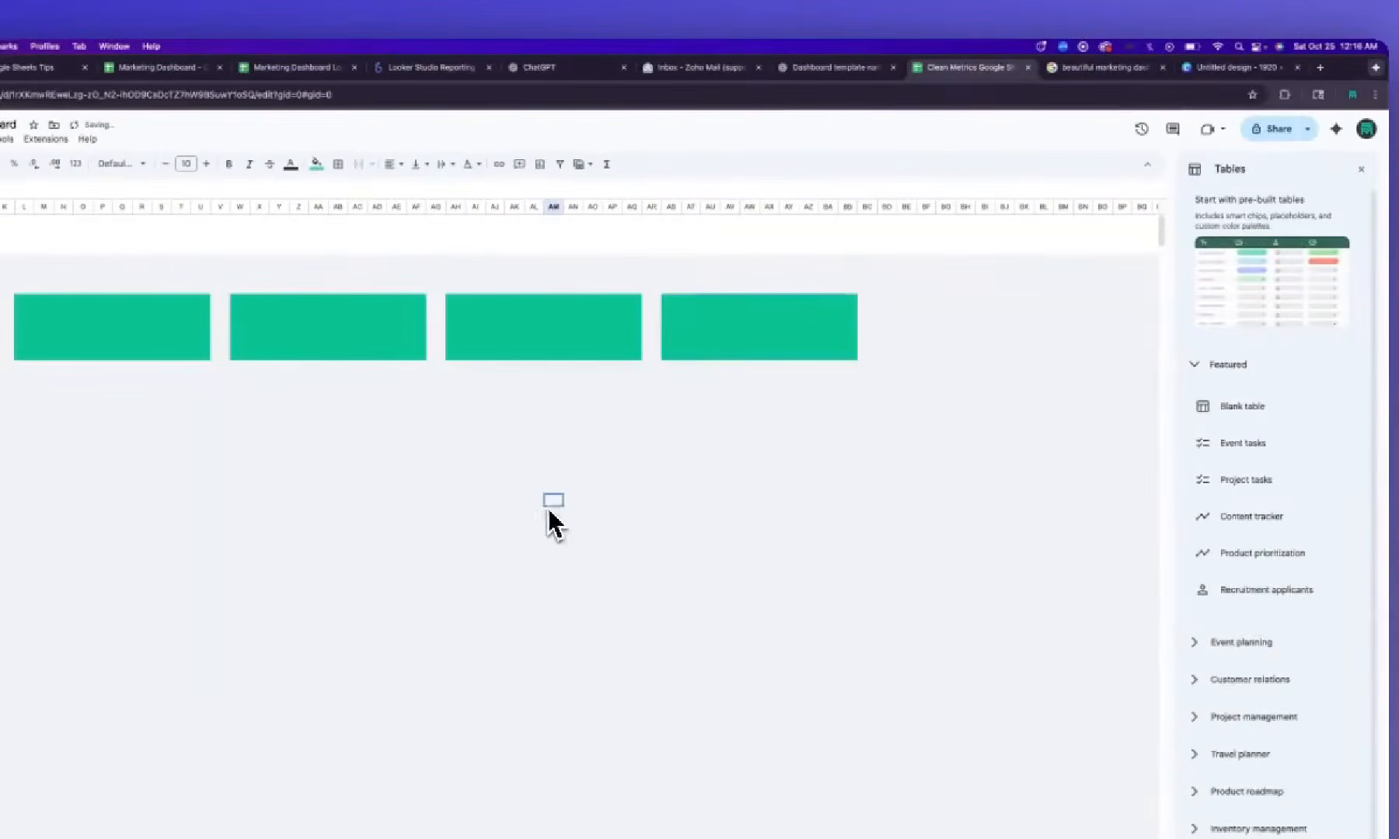
Sample the purple metric card of the Colorlib reference image with the Eye Dropper extension and copy its hex code #ab8de4
click(1209, 68)
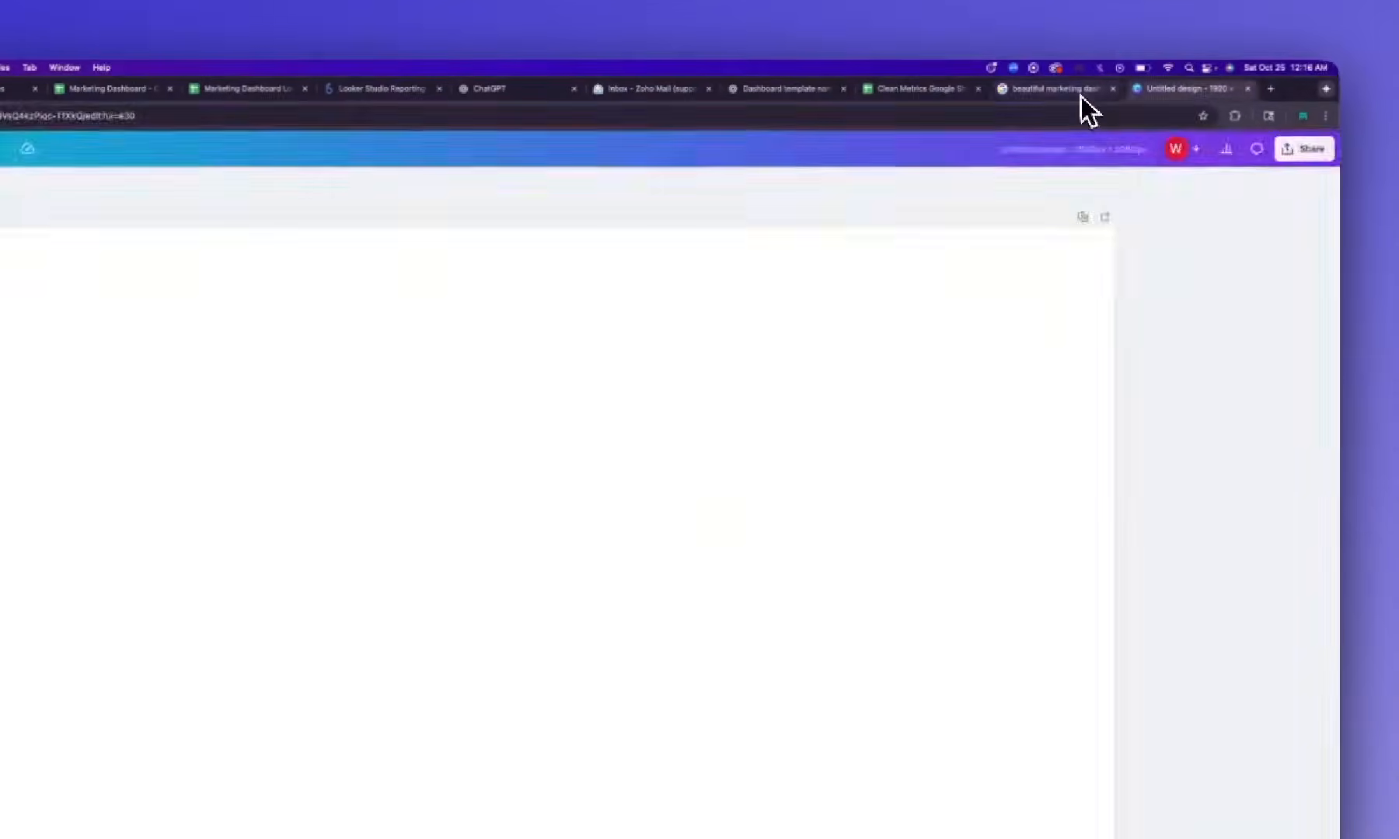
click(1123, 69)
click(1235, 117)
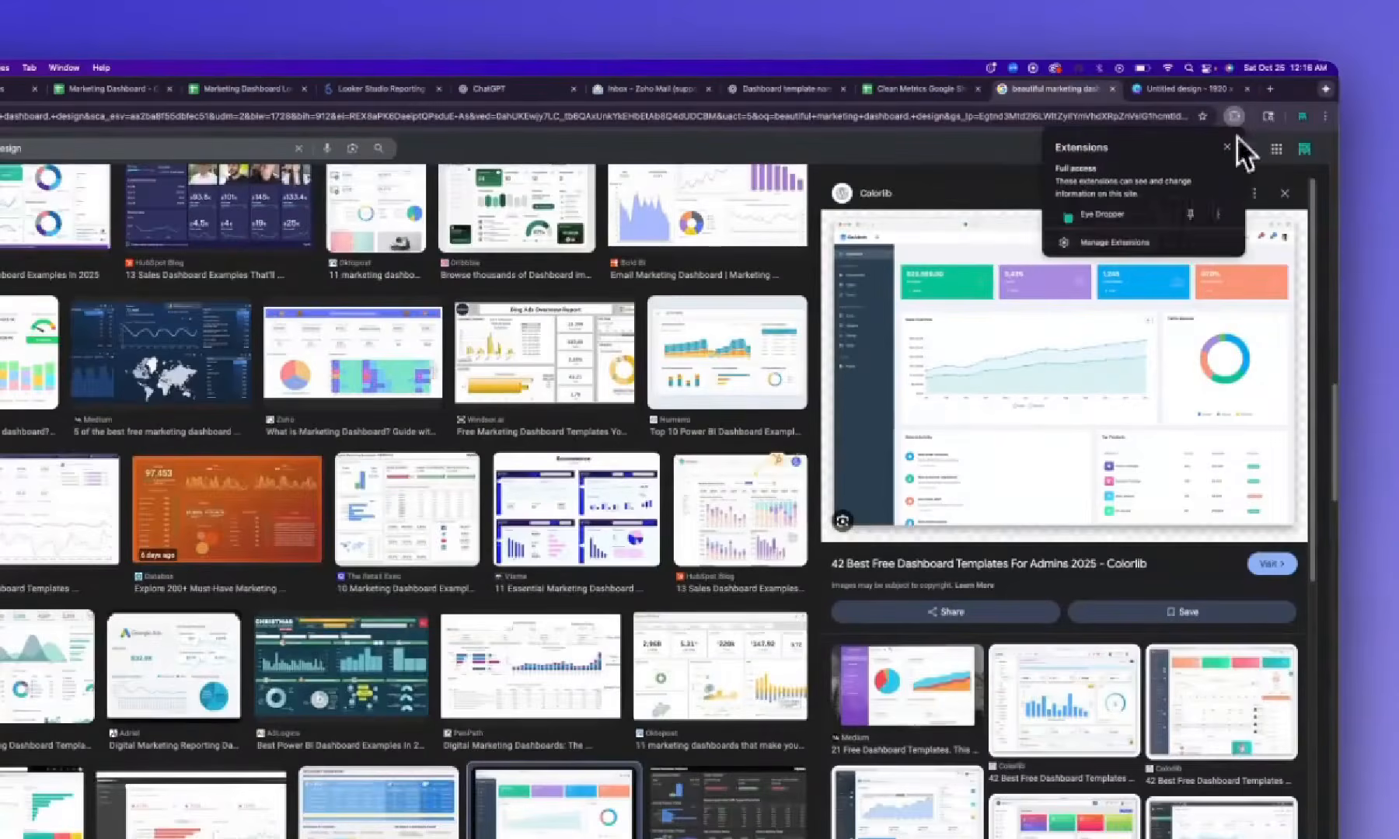
click(1098, 233)
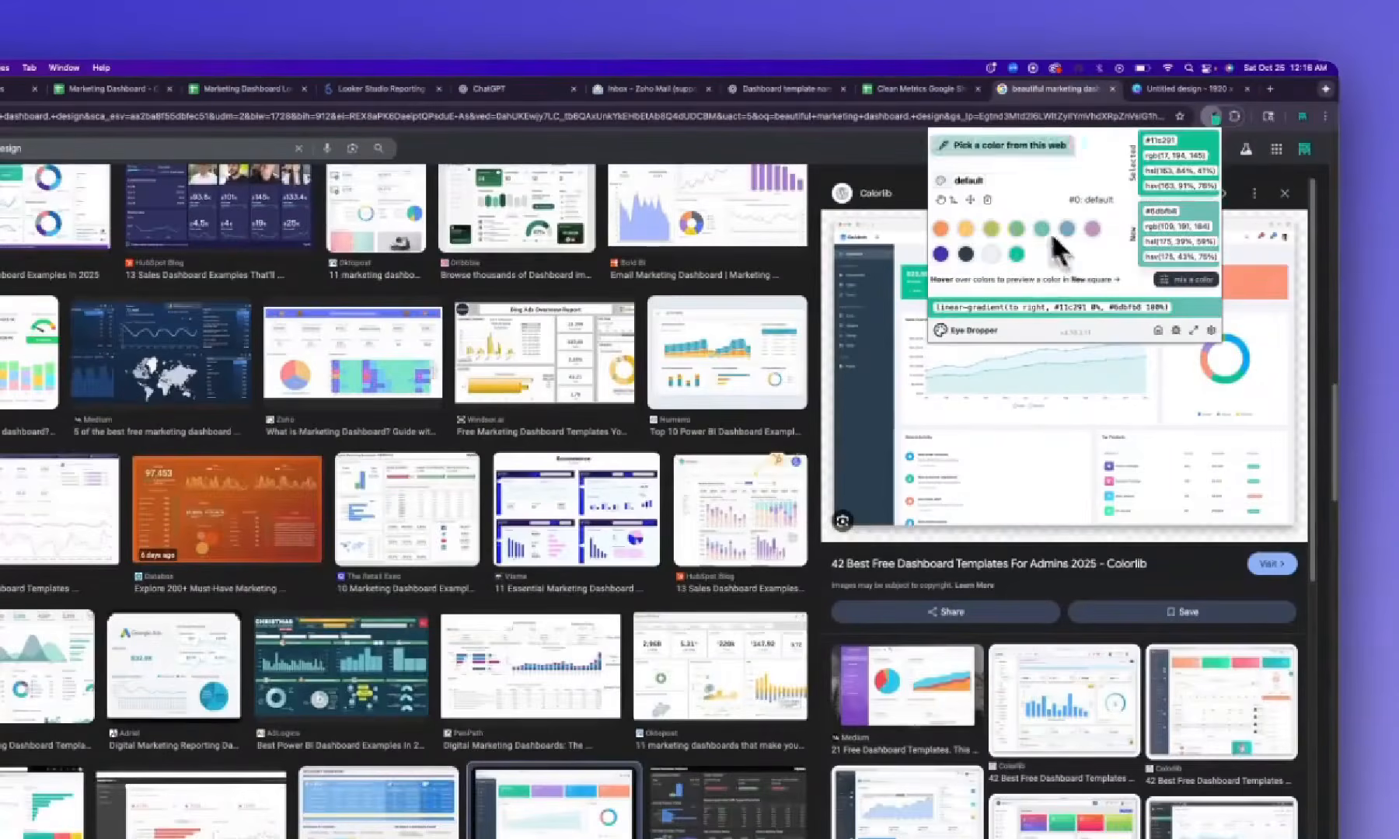
click(1007, 147)
click(1105, 261)
click(1235, 117)
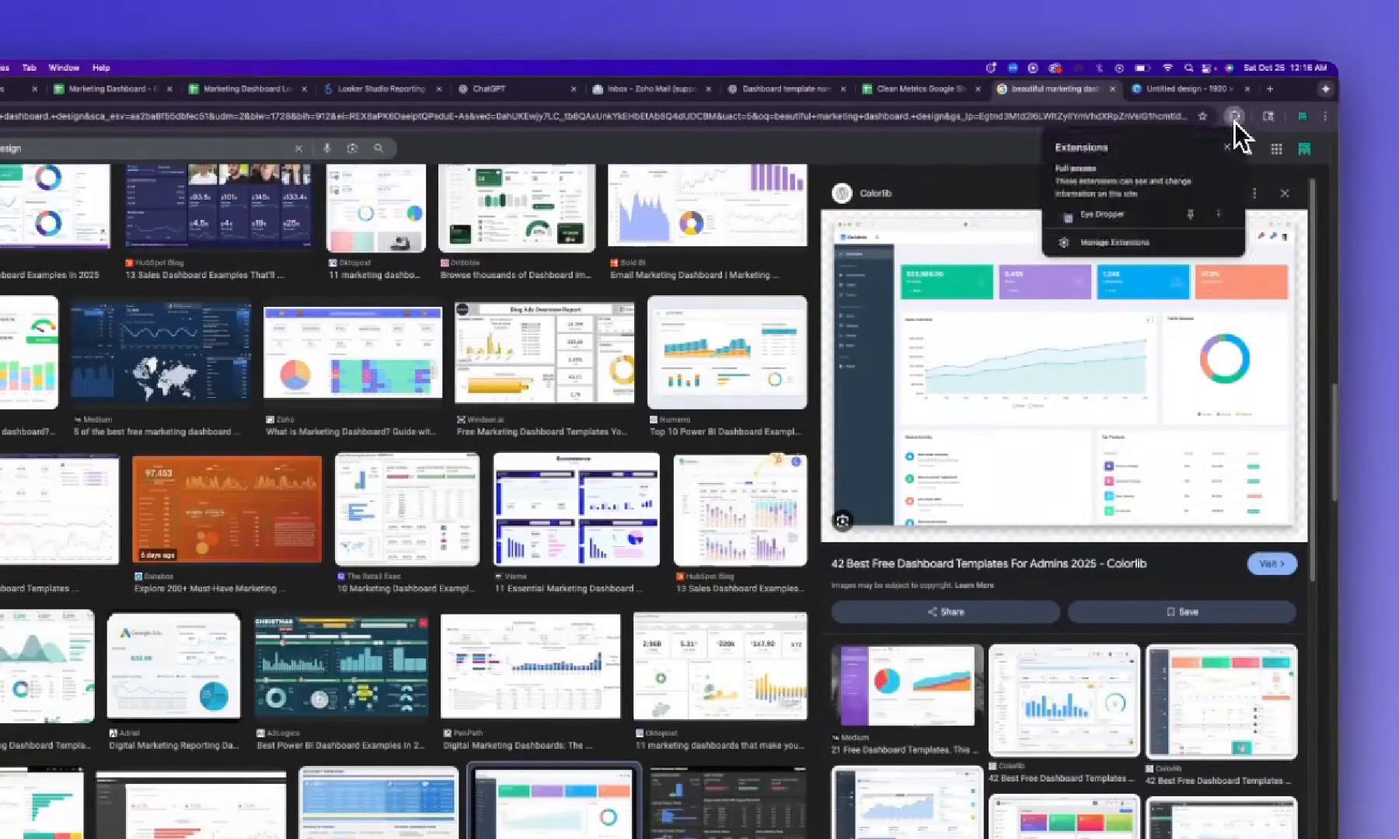
click(1106, 231)
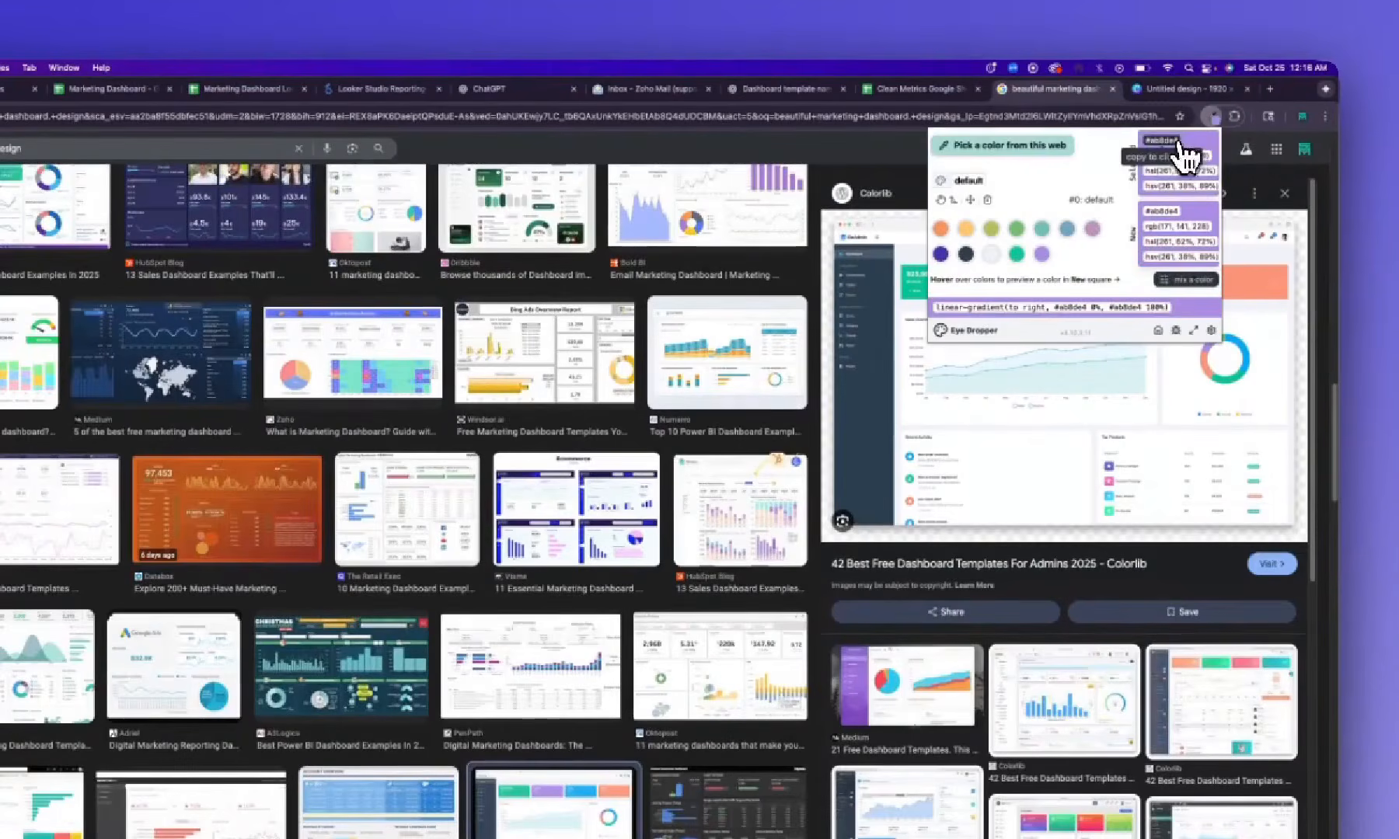
In the dashboard spreadsheet, fill the second card W7:AF11 with the custom colour #ab8de4
click(905, 90)
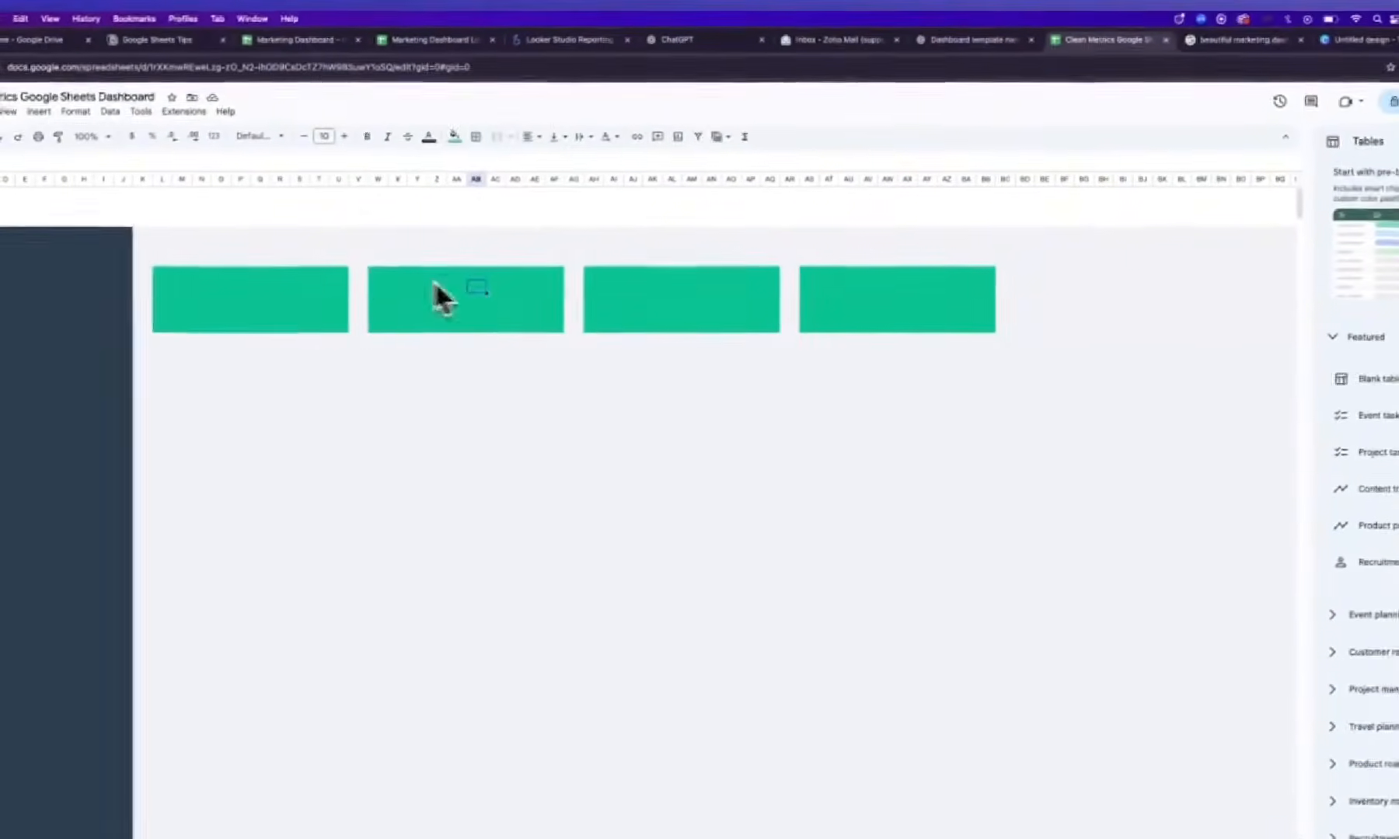
drag(373, 272, 565, 334)
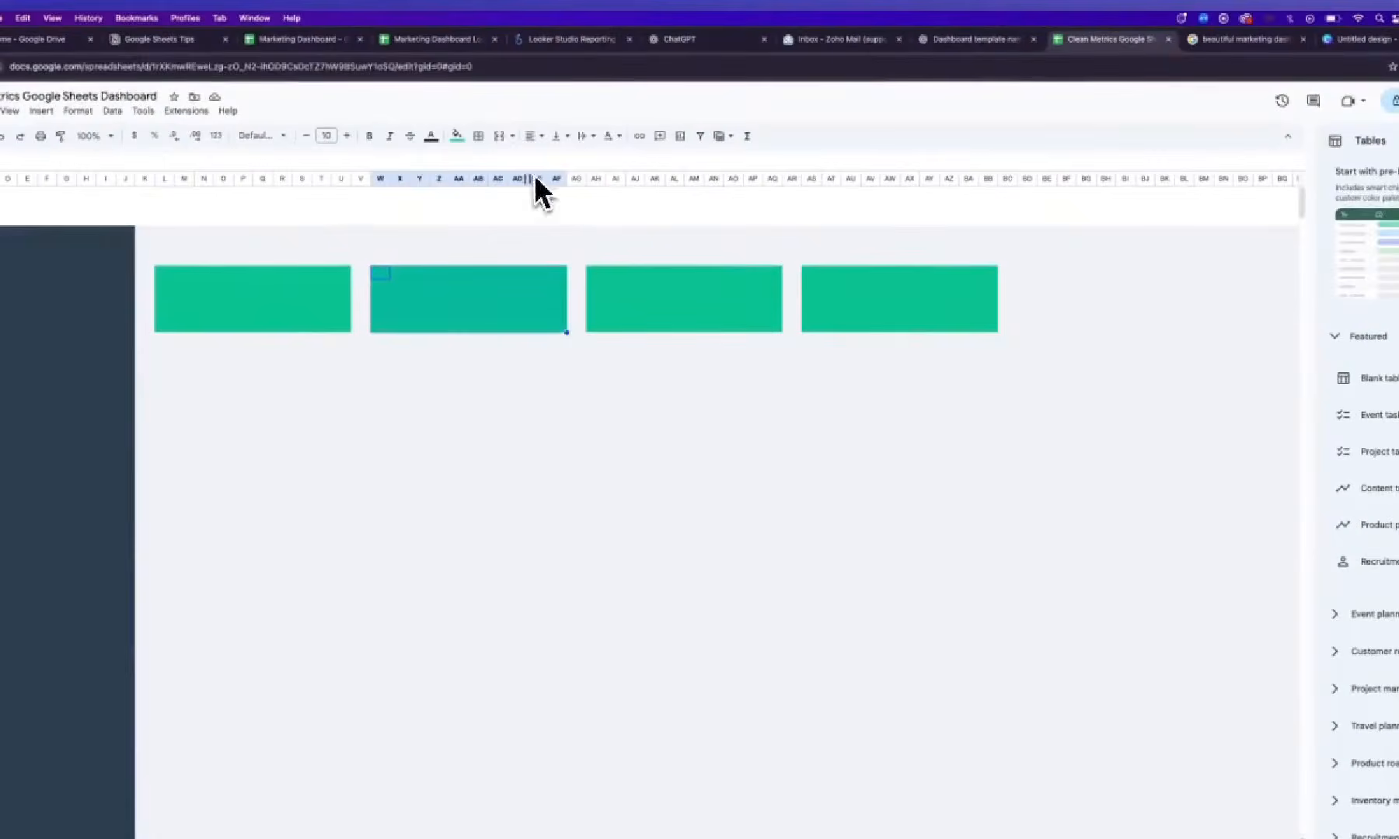
click(456, 136)
click(502, 349)
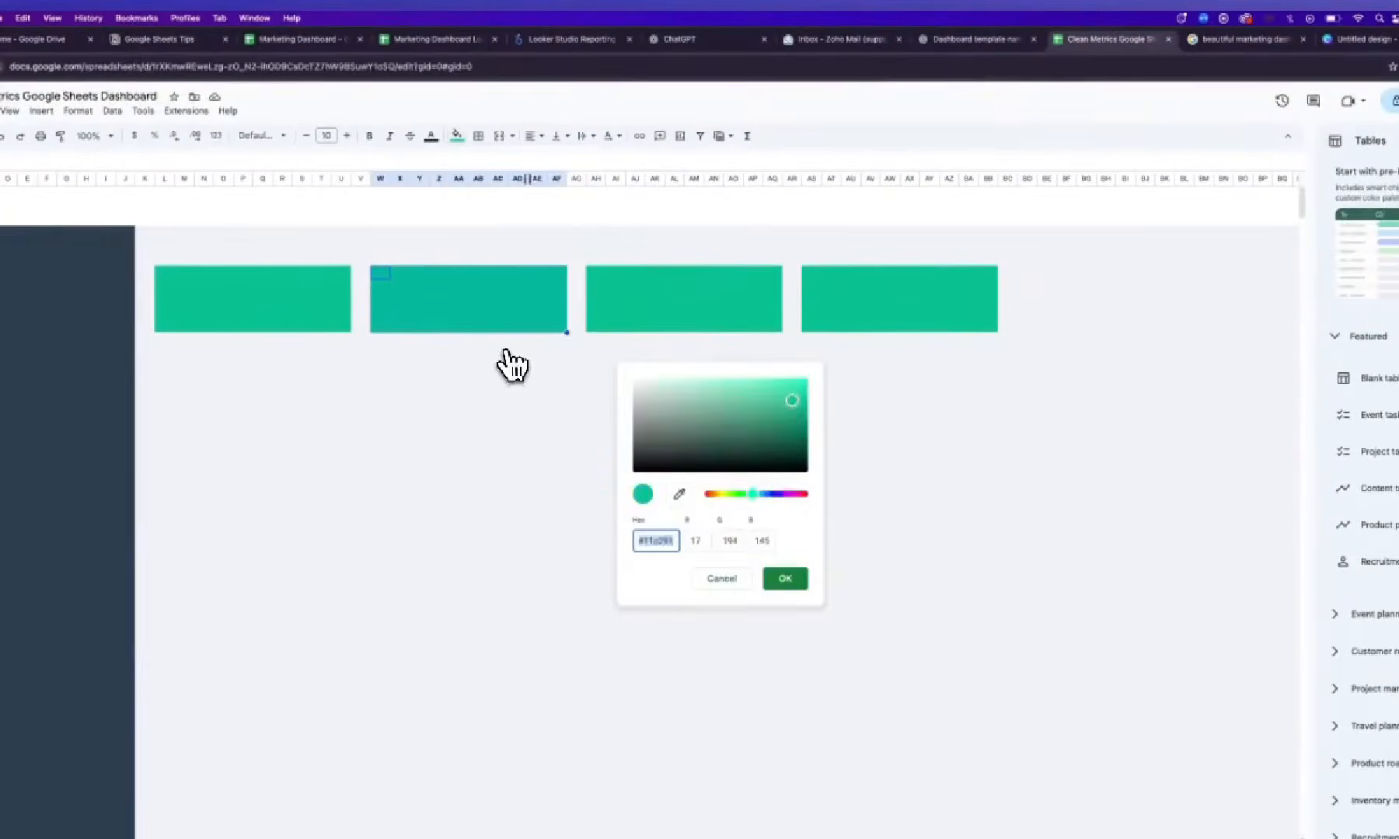
key(ctrl+v)
click(786, 579)
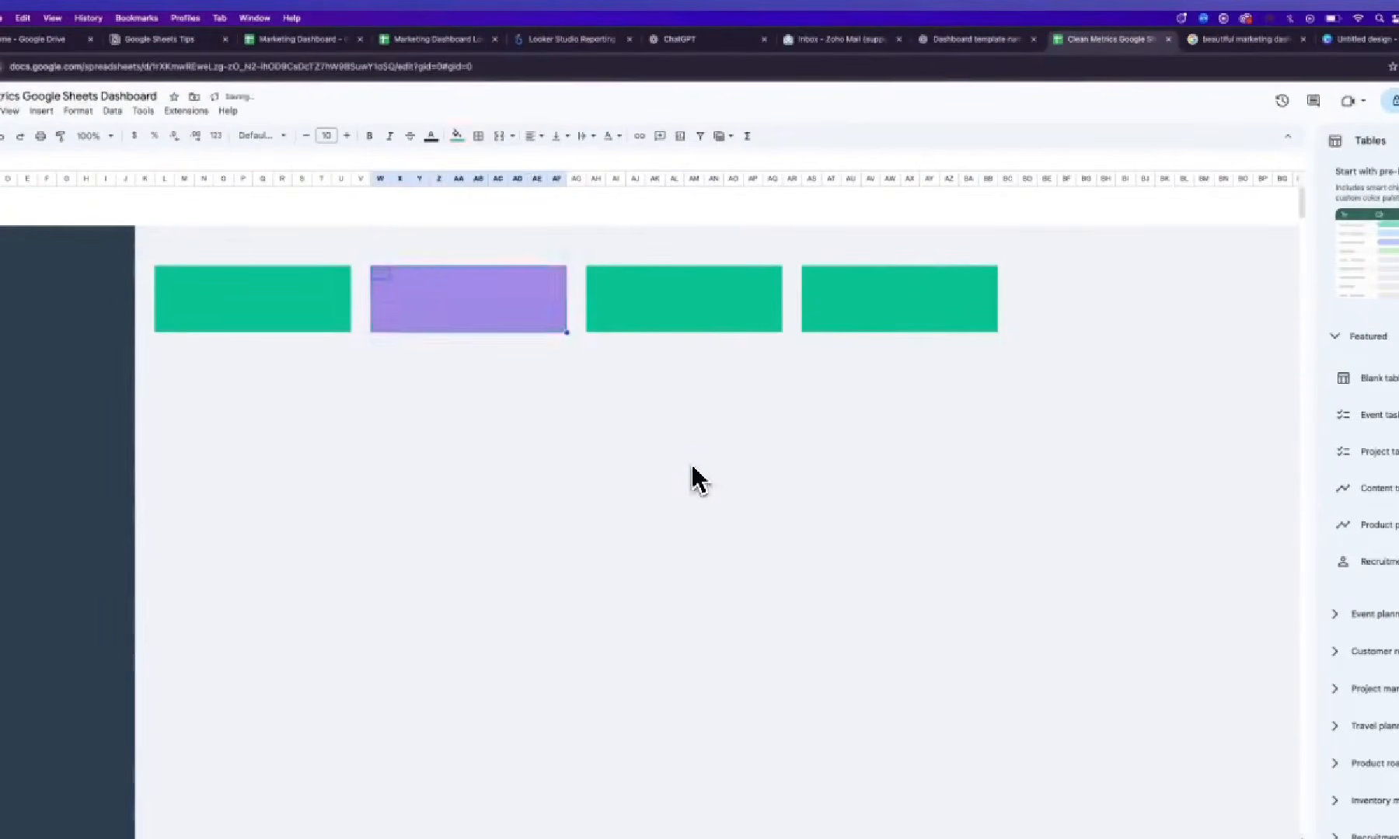
click(694, 470)
Sample the blue metric card of the Colorlib reference image with the Eye Dropper extension and copy its hex code #00aaf4
click(1241, 39)
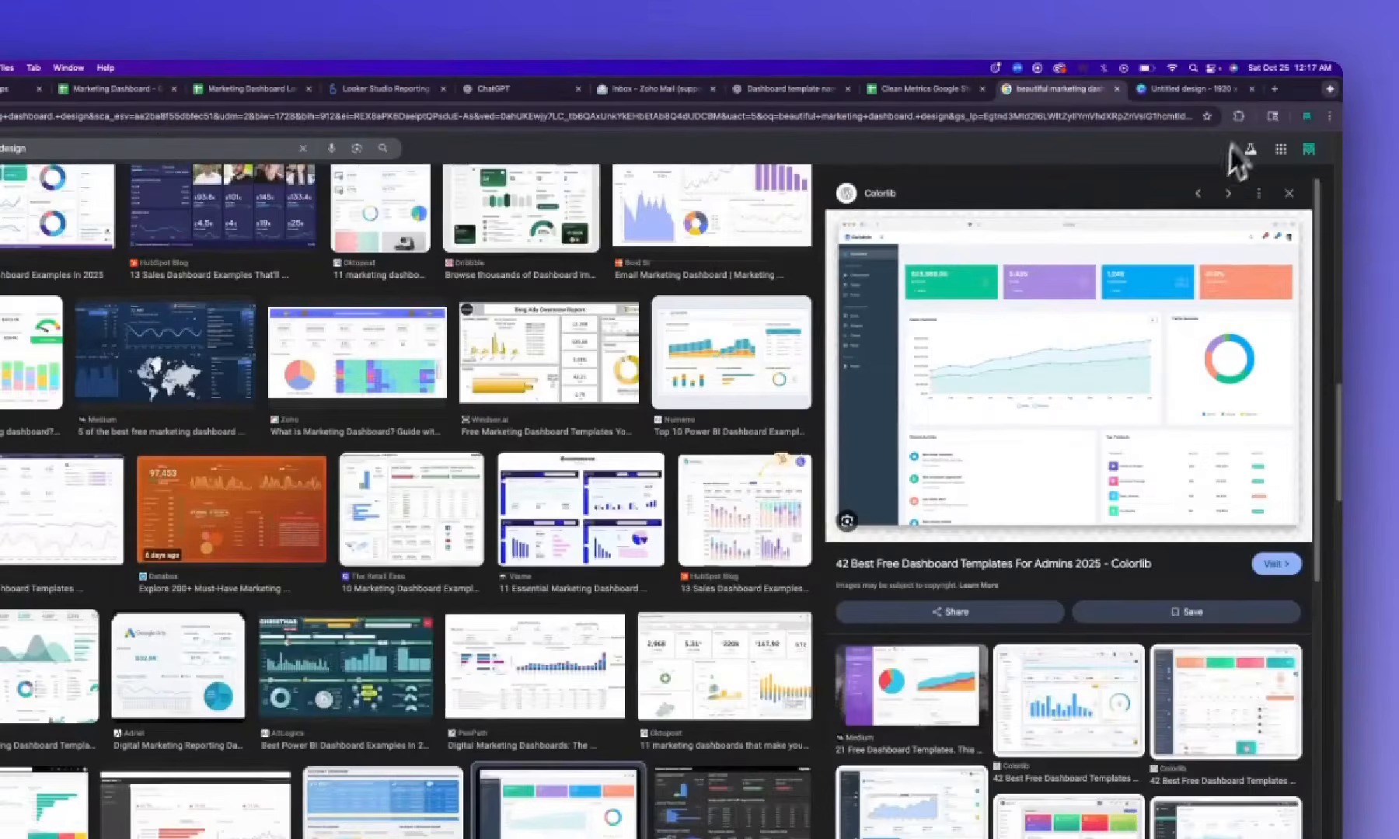
click(1237, 117)
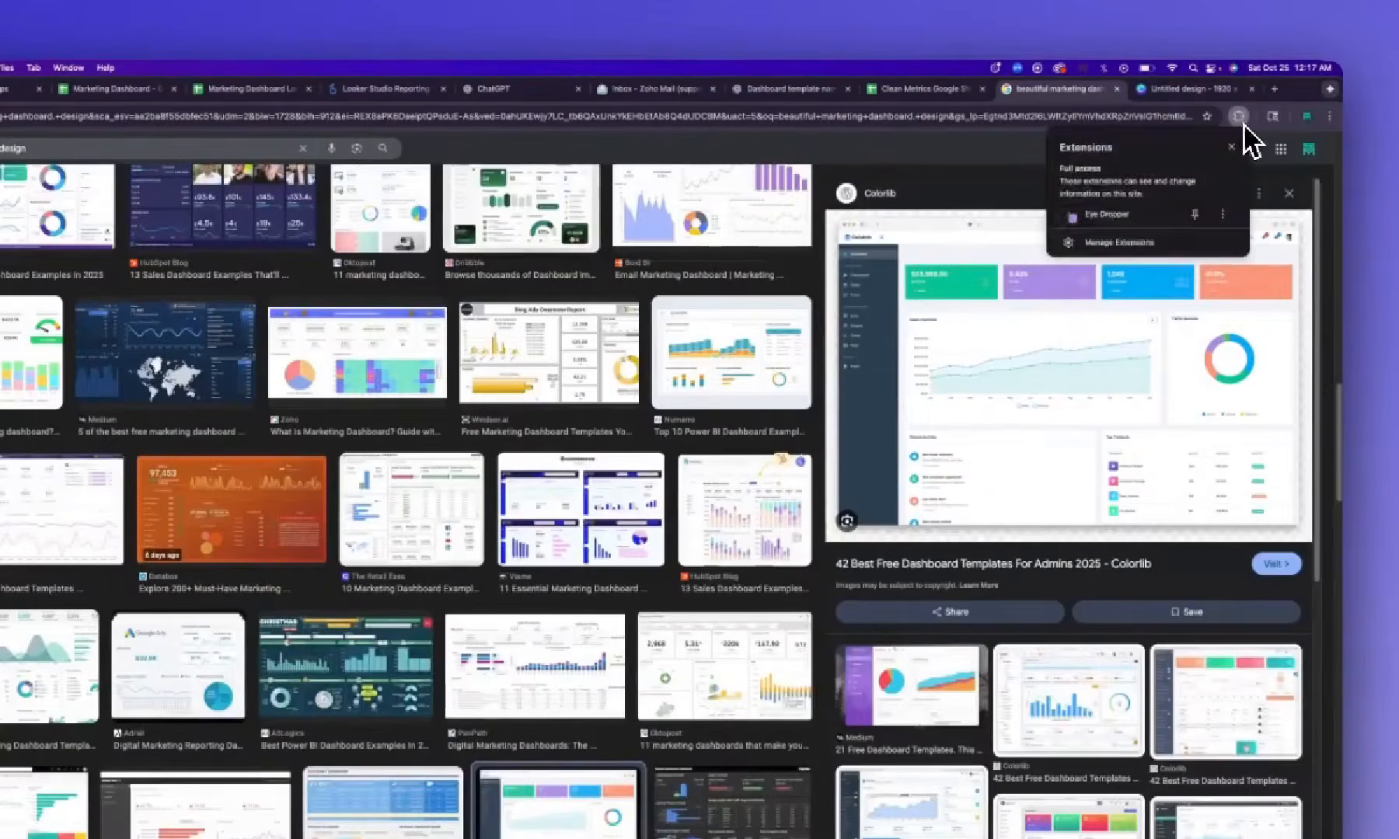
click(1119, 225)
click(1004, 155)
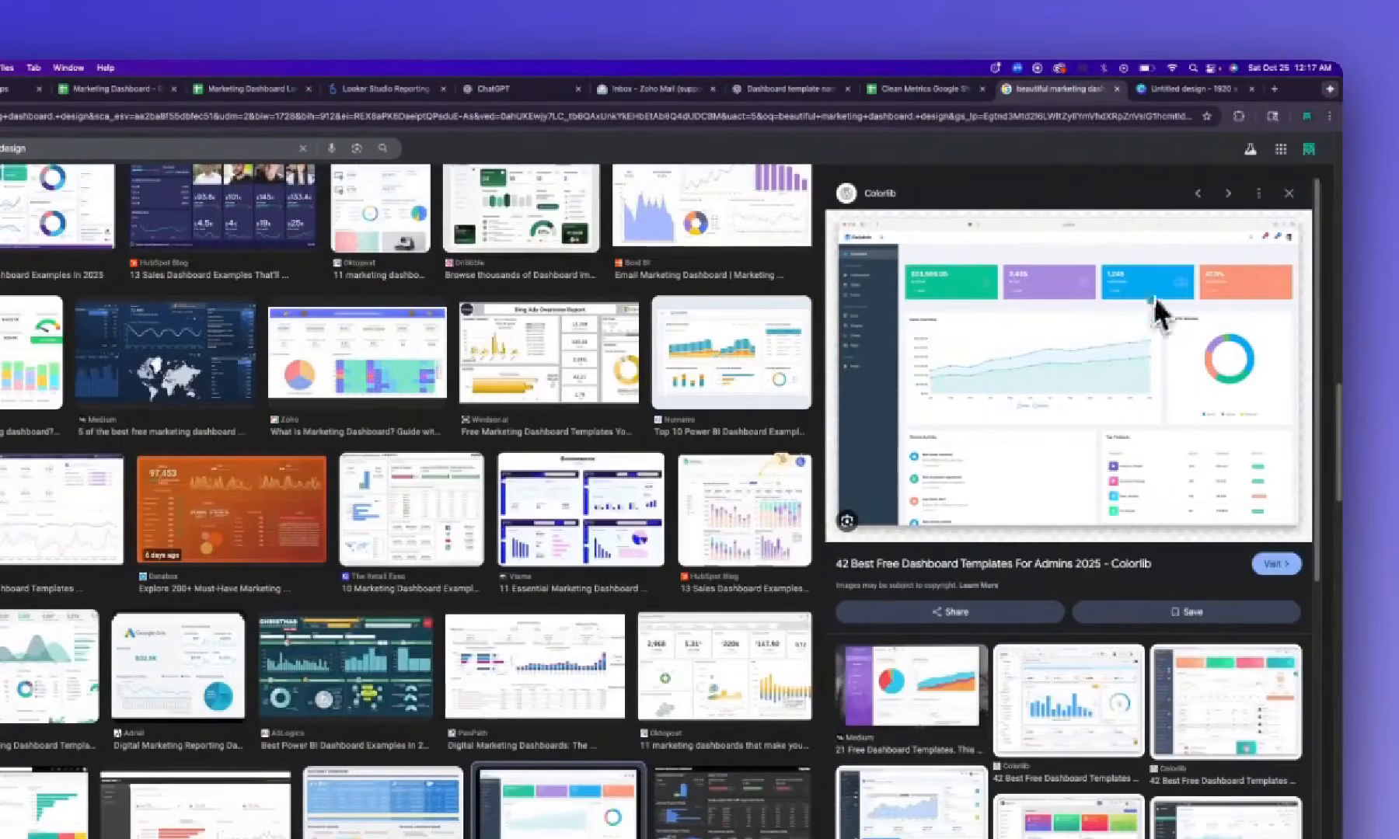
click(1238, 117)
click(1123, 228)
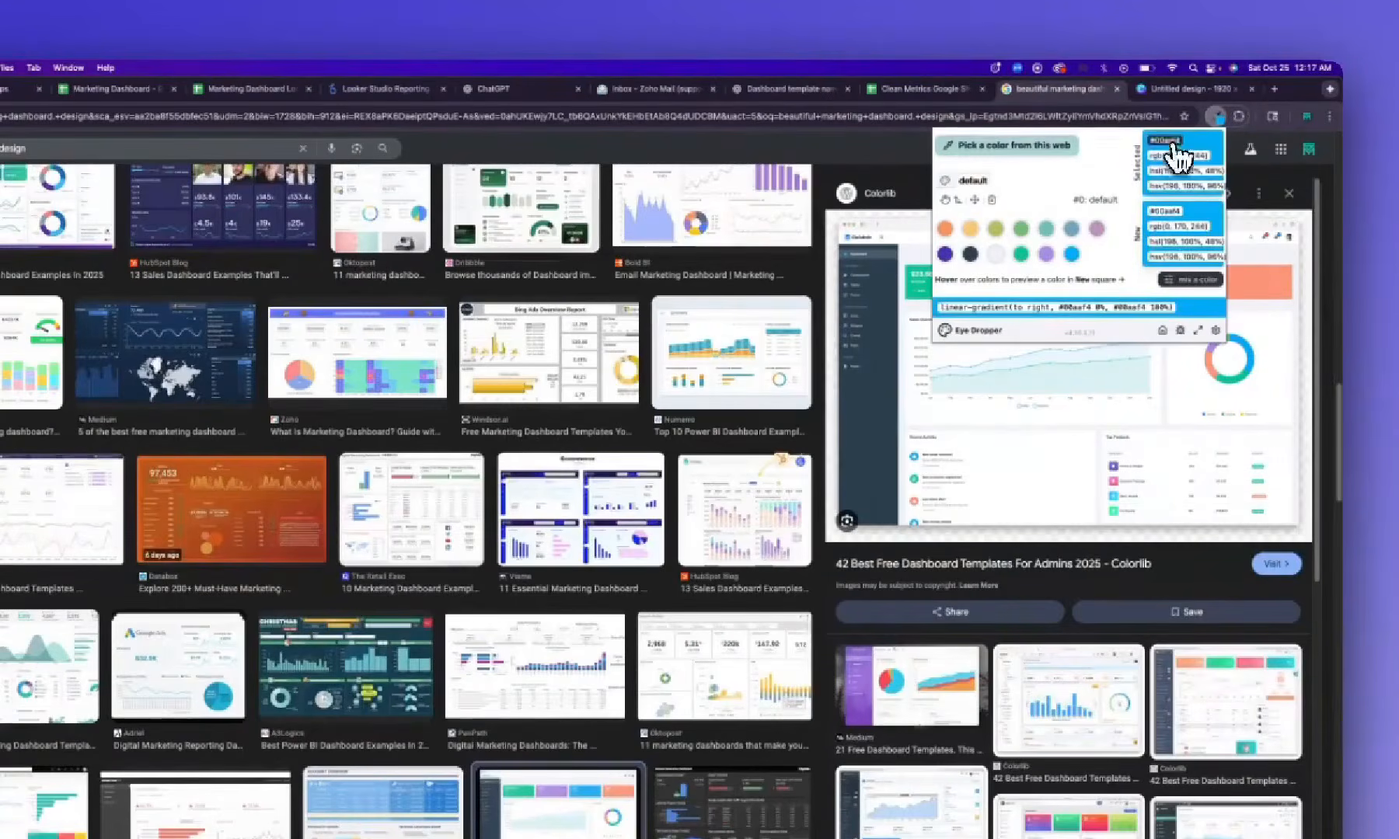
In the dashboard spreadsheet, fill the third card AH7:AQ11 with the custom colour #00aaf4
click(933, 90)
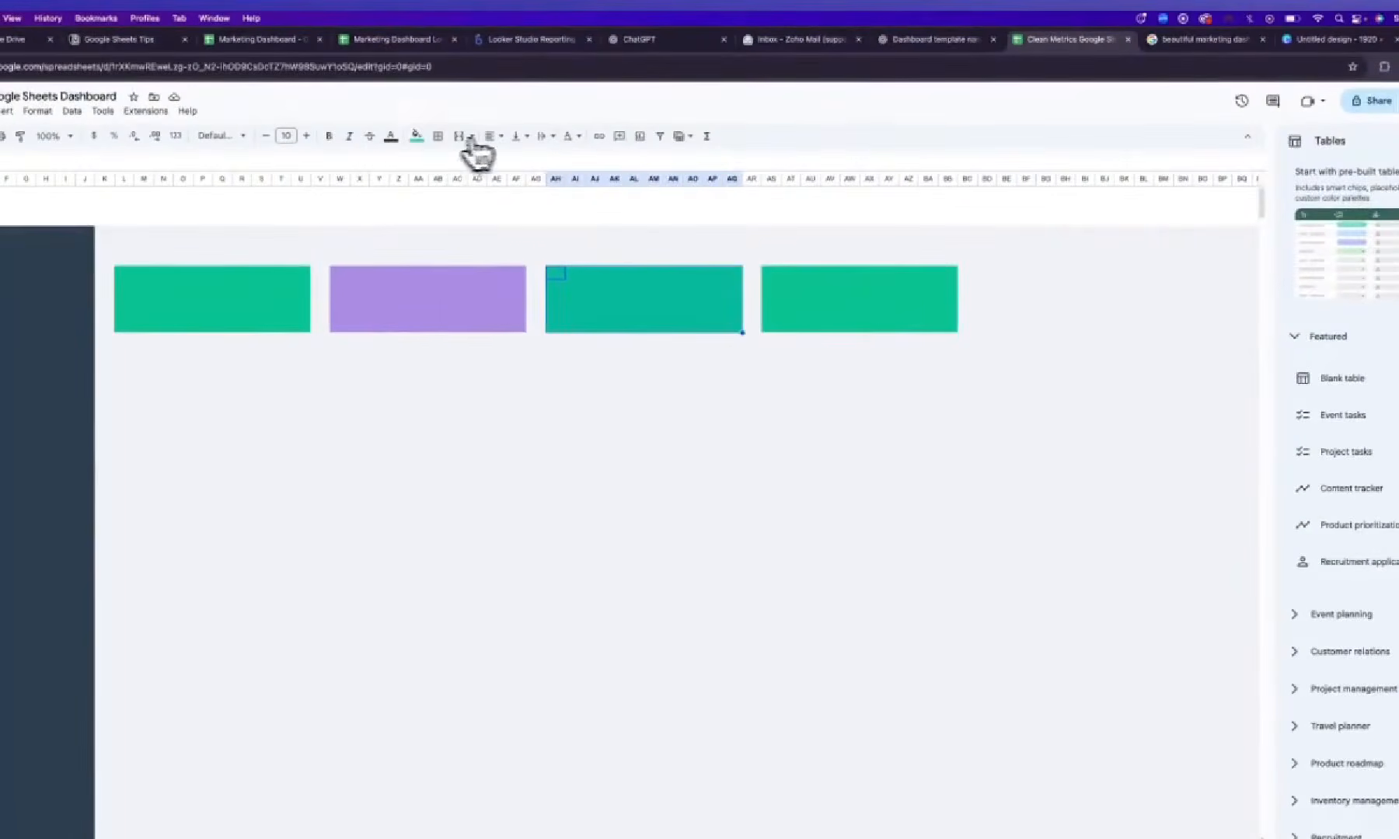
click(416, 137)
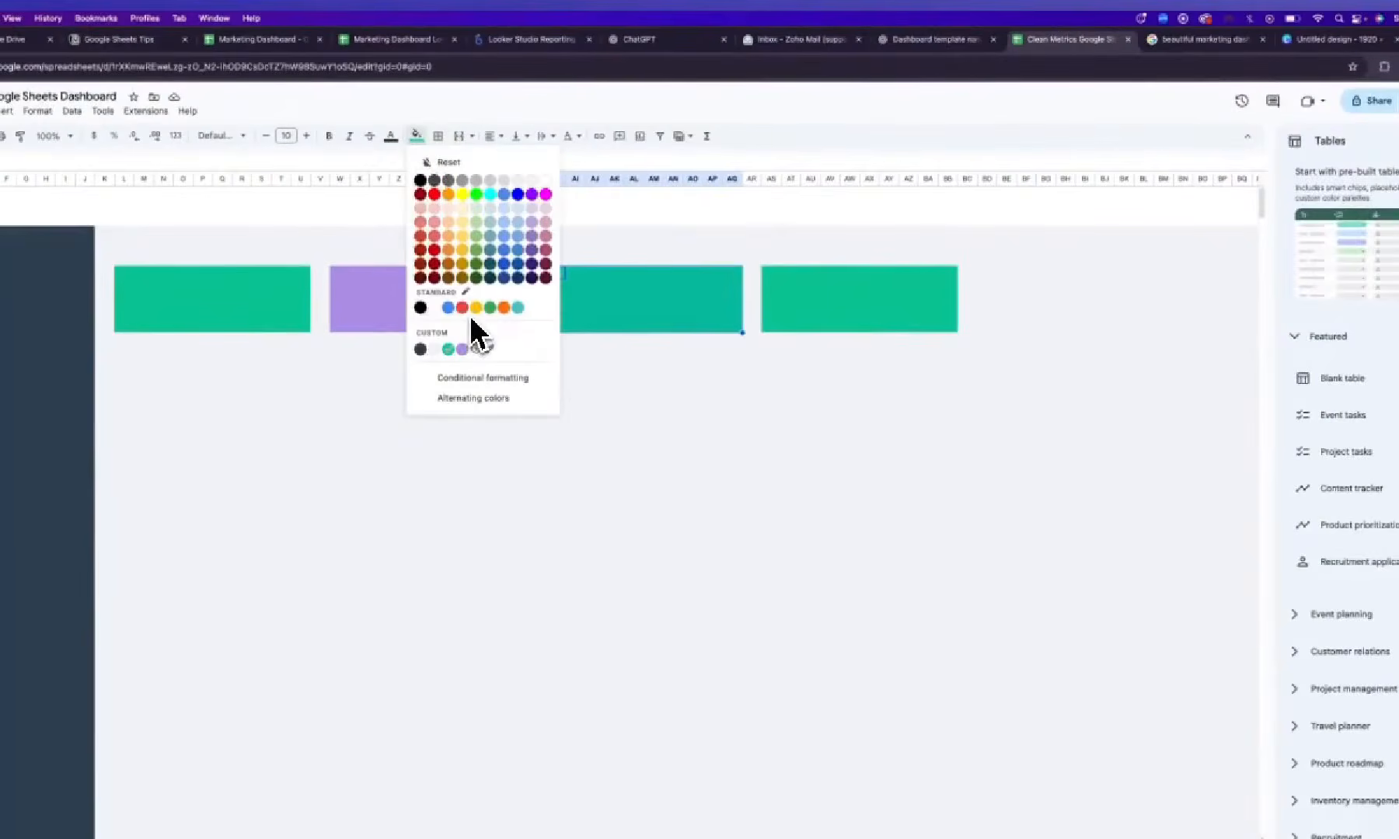
click(477, 349)
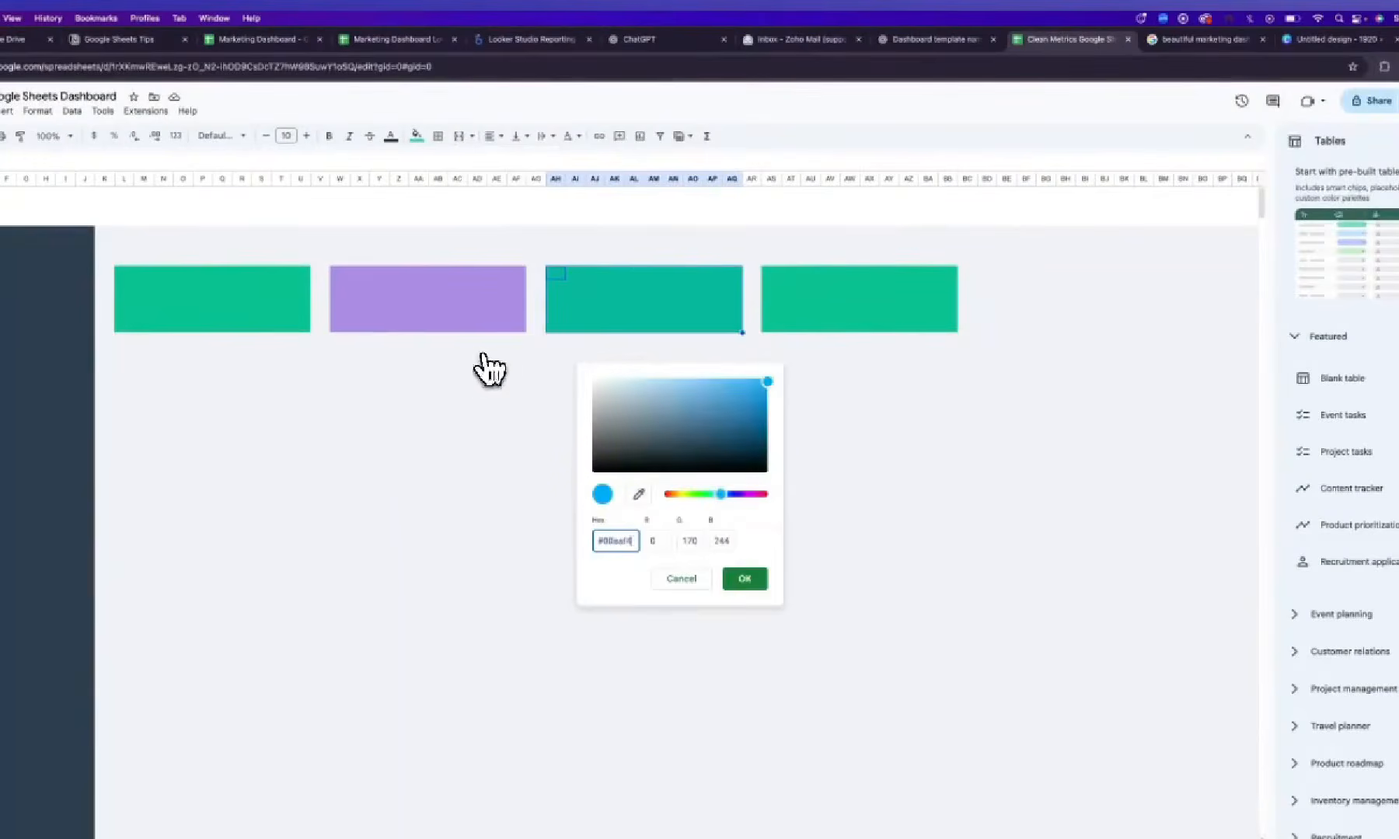
click(744, 579)
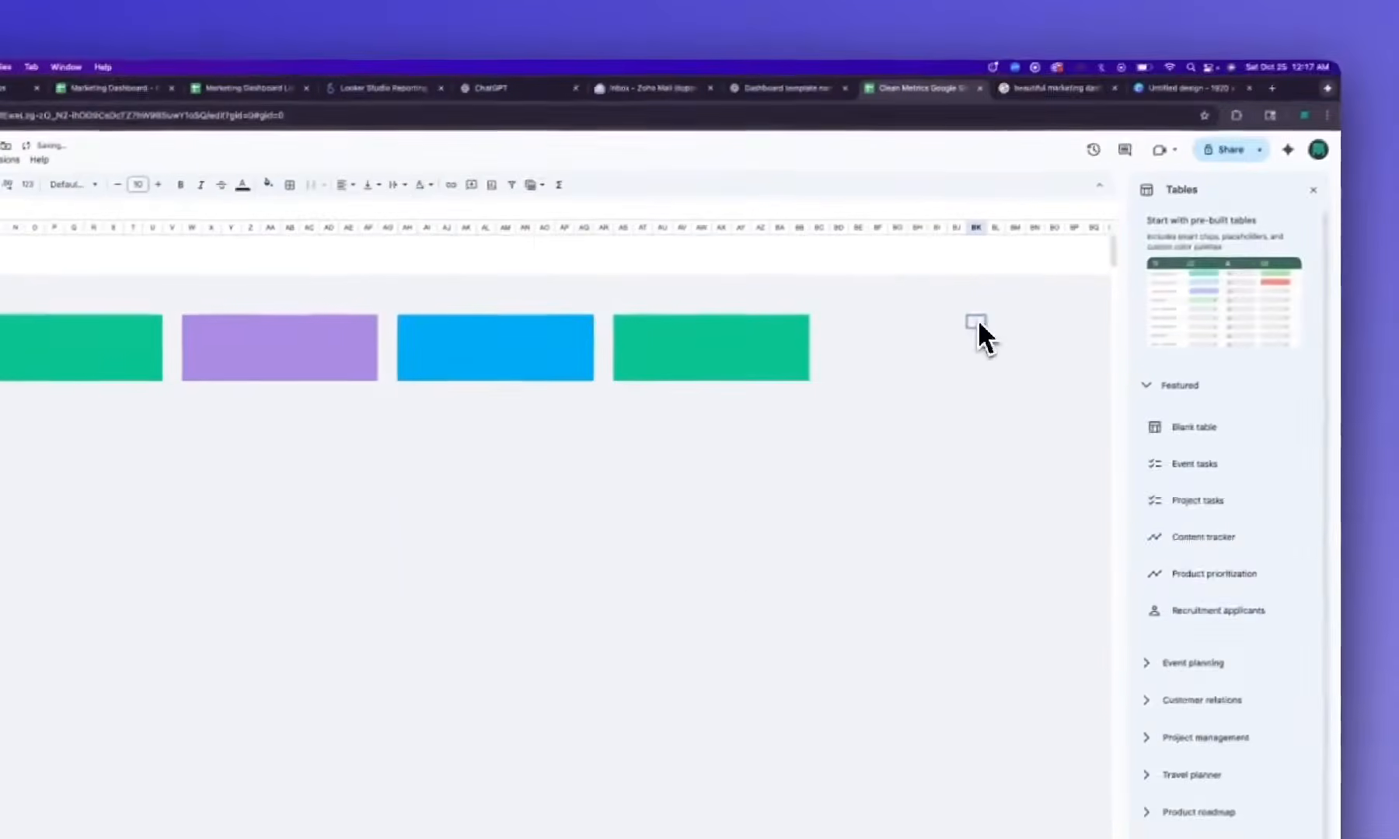
Sample the orange metric card of the Colorlib reference image with the Eye Dropper extension and copy its hex code #fb9777
click(1086, 91)
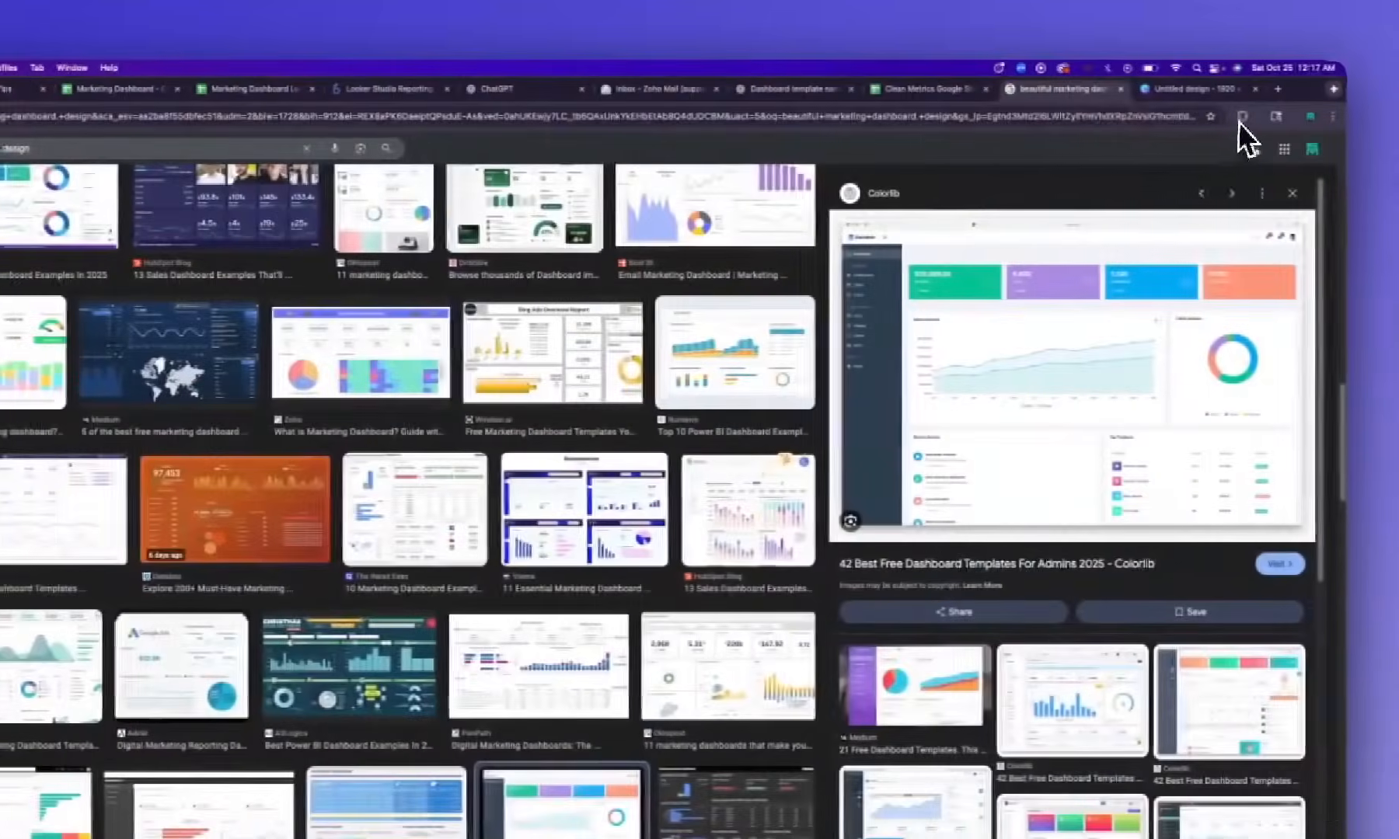
click(1342, 116)
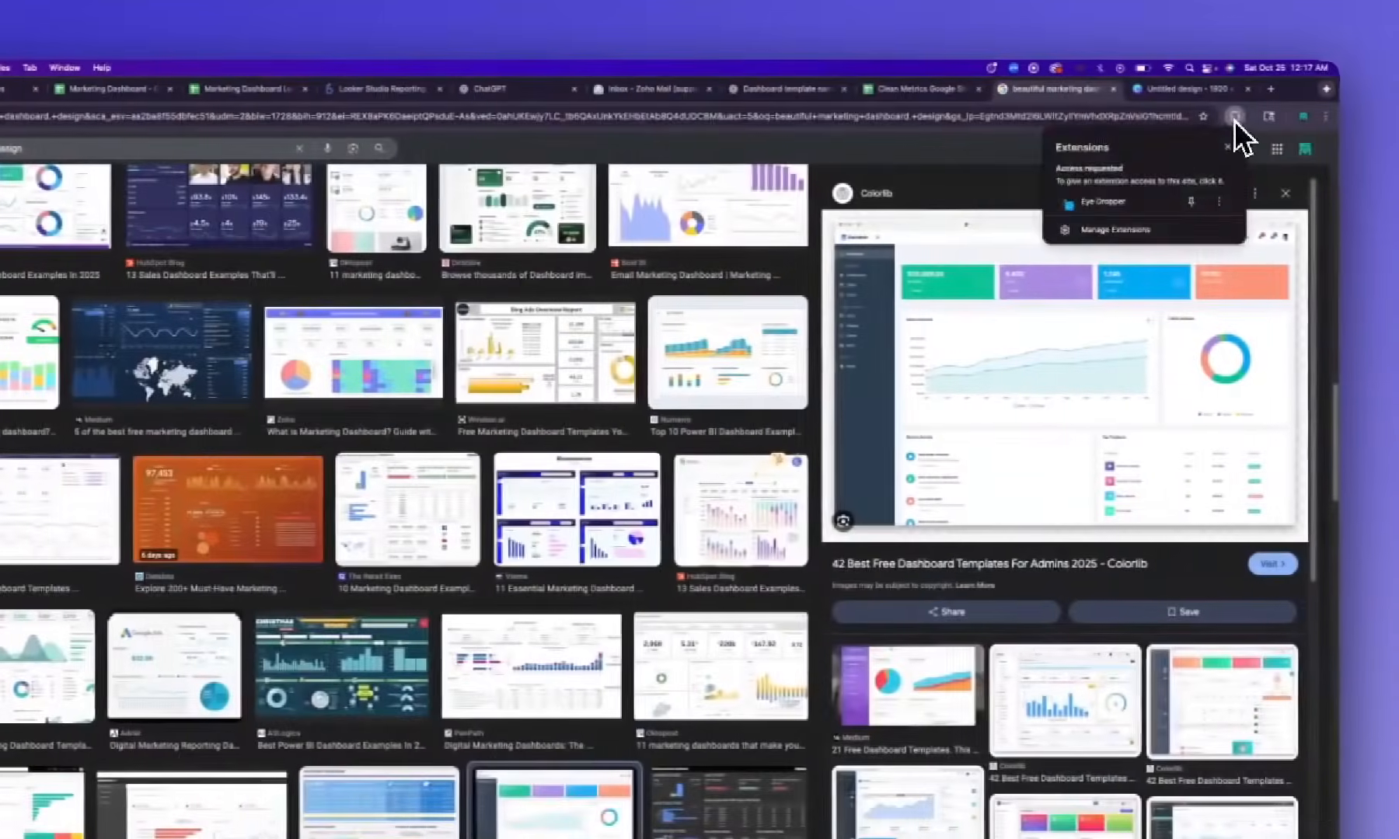
click(1215, 207)
click(1002, 153)
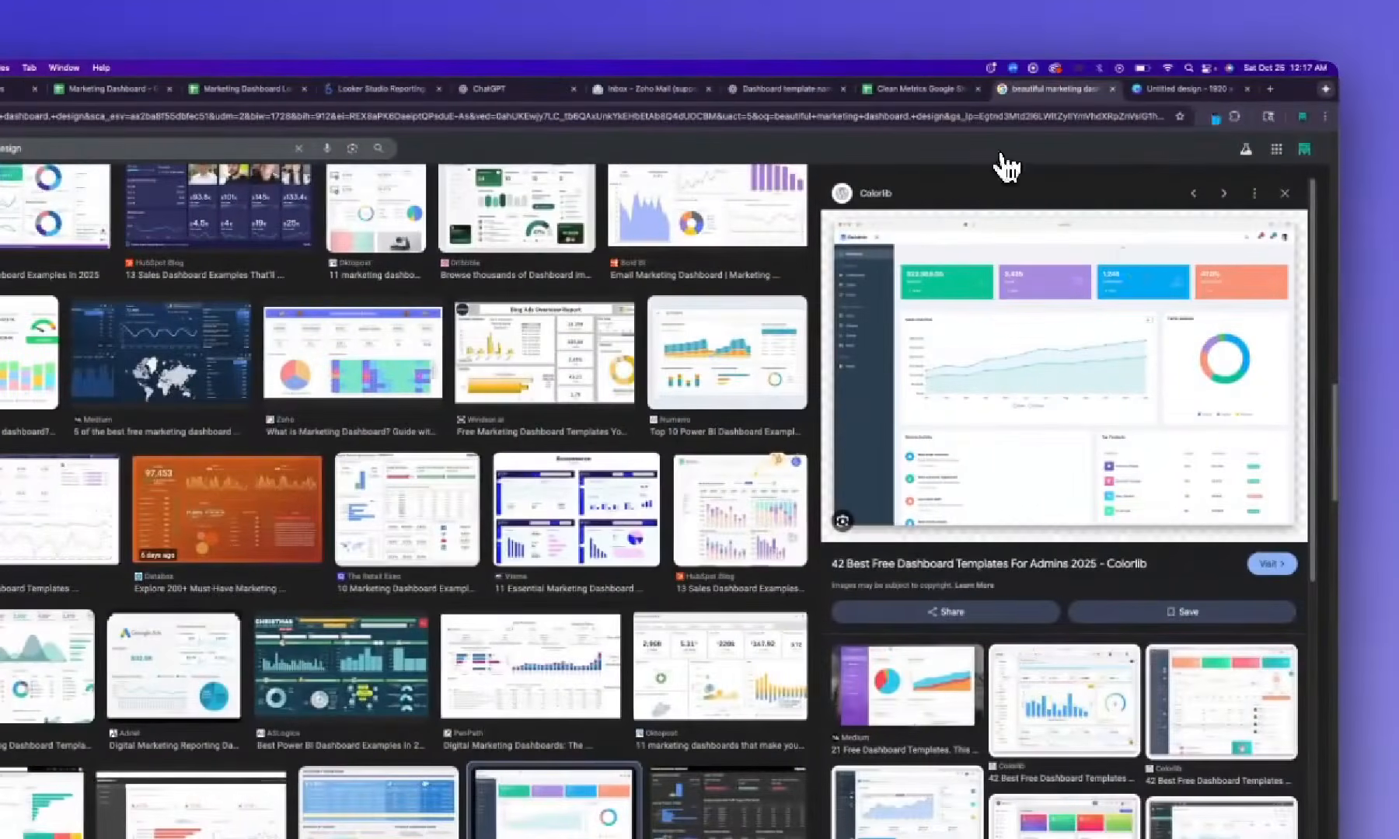
click(1234, 116)
click(1126, 205)
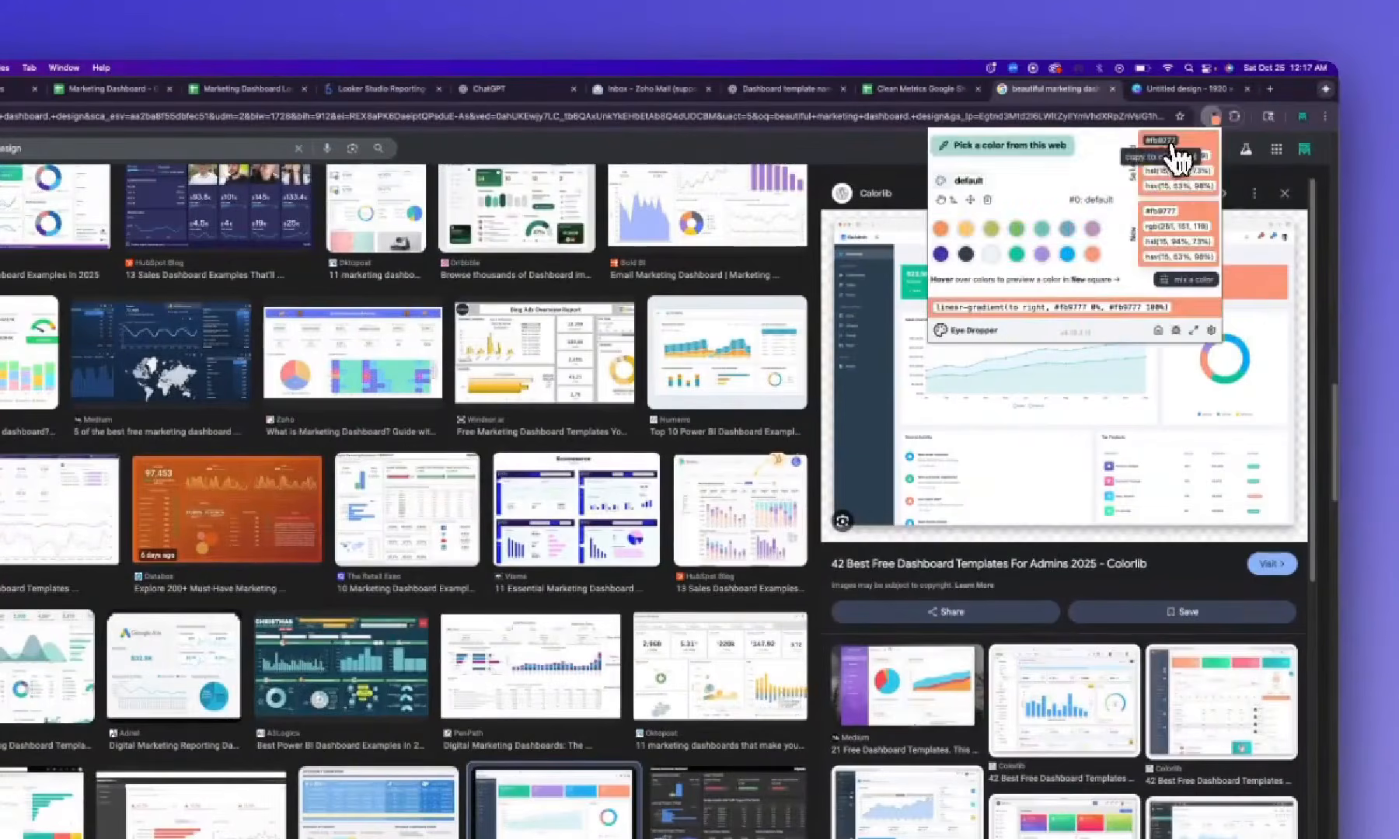
In the dashboard spreadsheet, fill the fourth card AS7:BB11 with the custom colour #fb9777
click(913, 88)
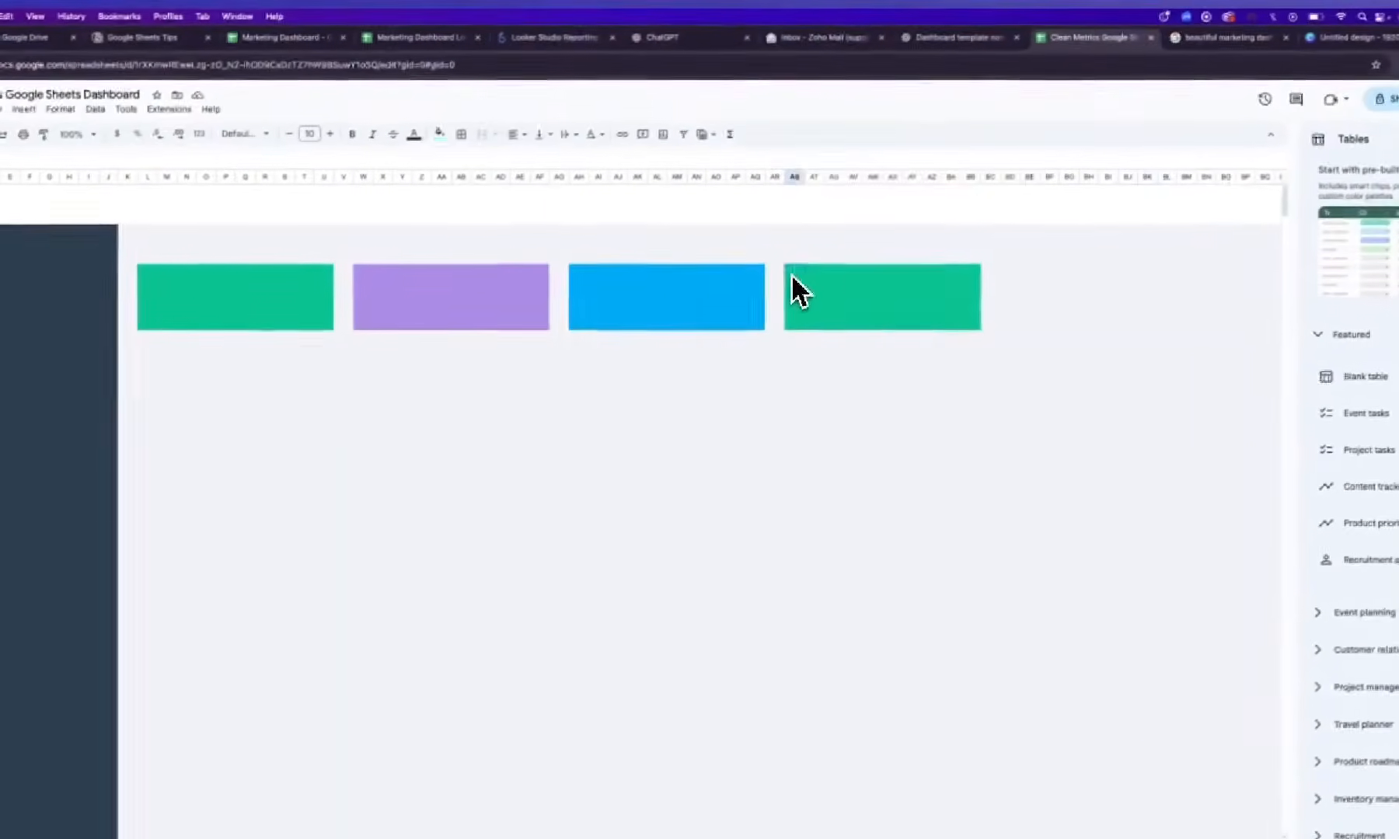
drag(793, 276, 919, 331)
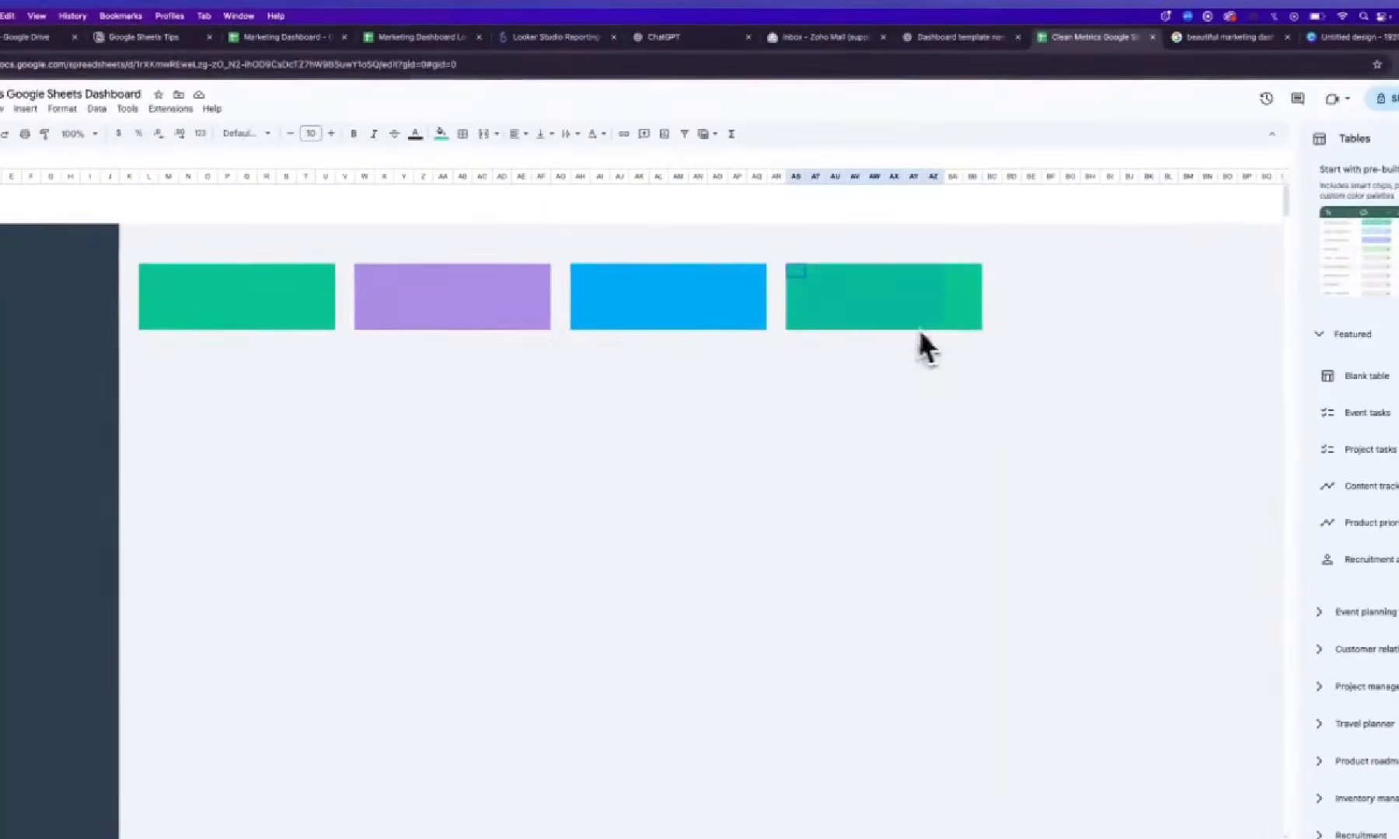
click(442, 135)
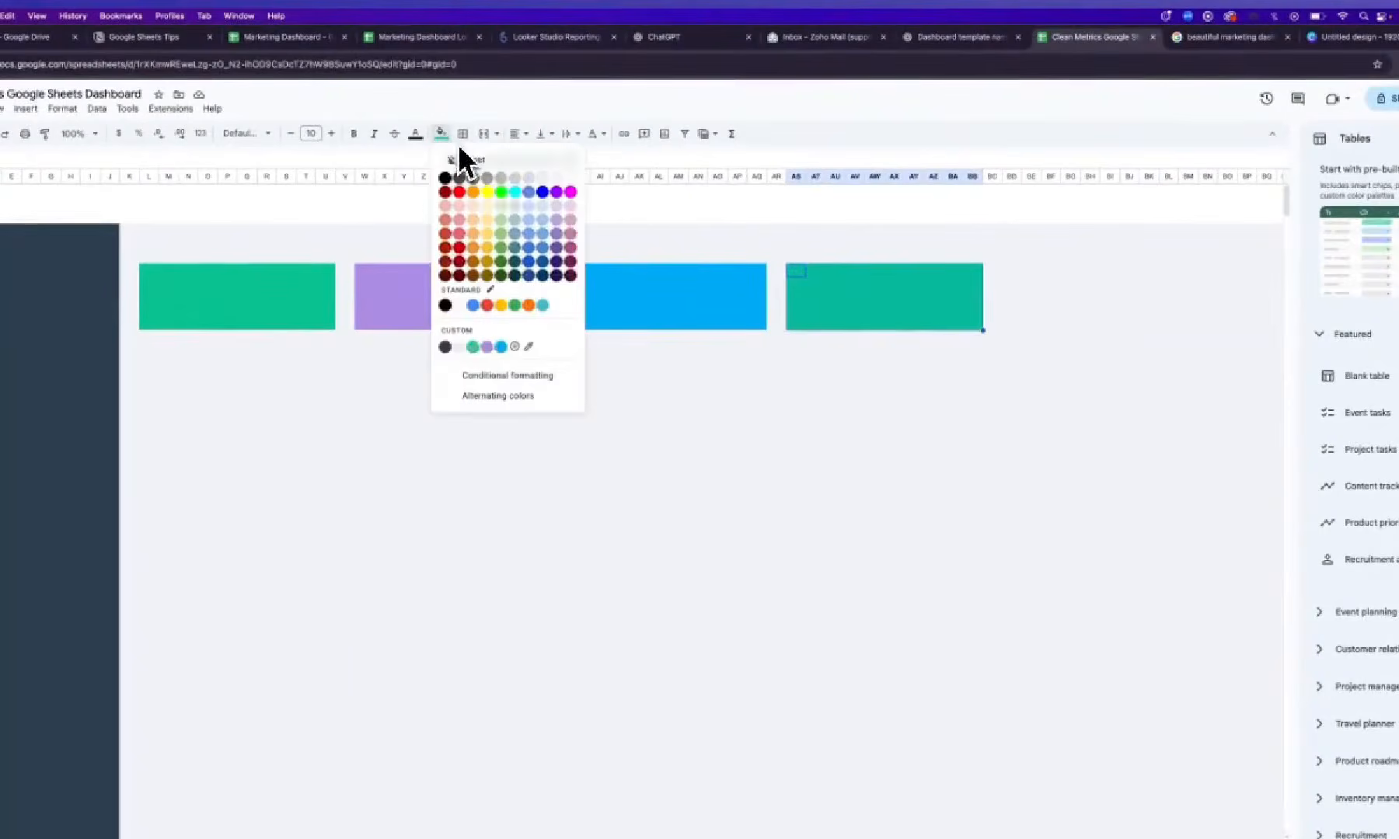
click(514, 348)
key(super+v)
click(771, 575)
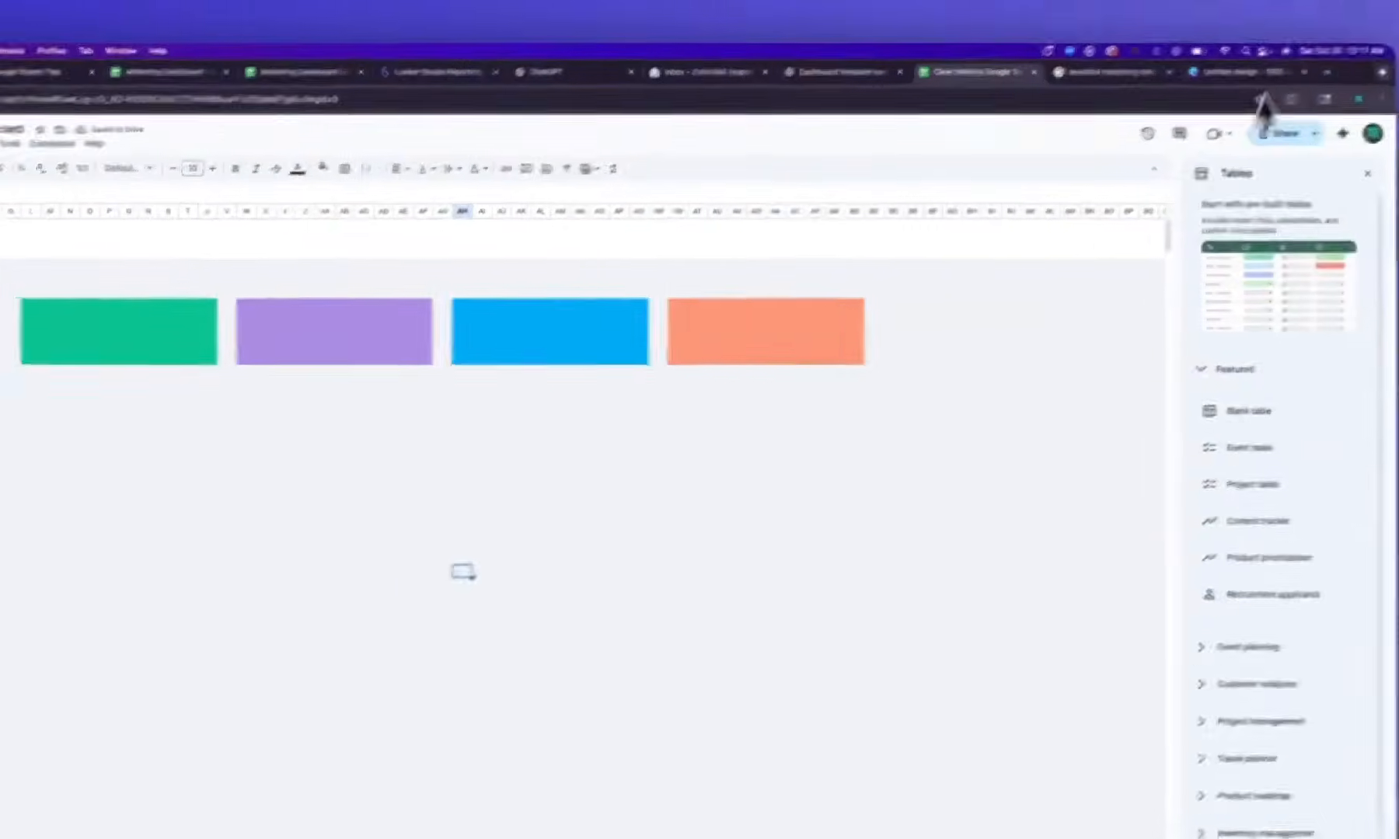
Check the Colorlib reference, then move the purple, blue and orange cards W7:BB11 in the dashboard spreadsheet to start at BE7
click(1224, 37)
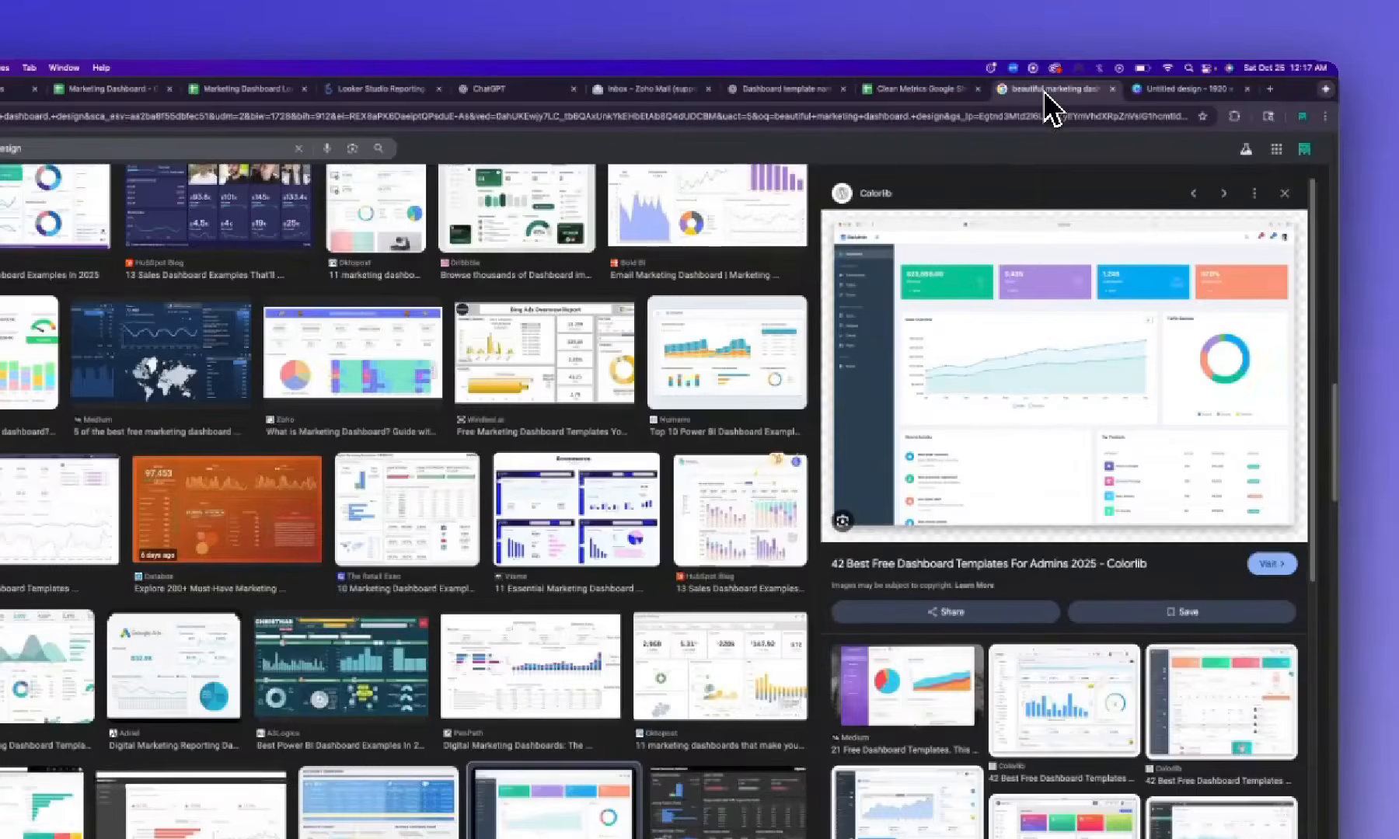
click(937, 99)
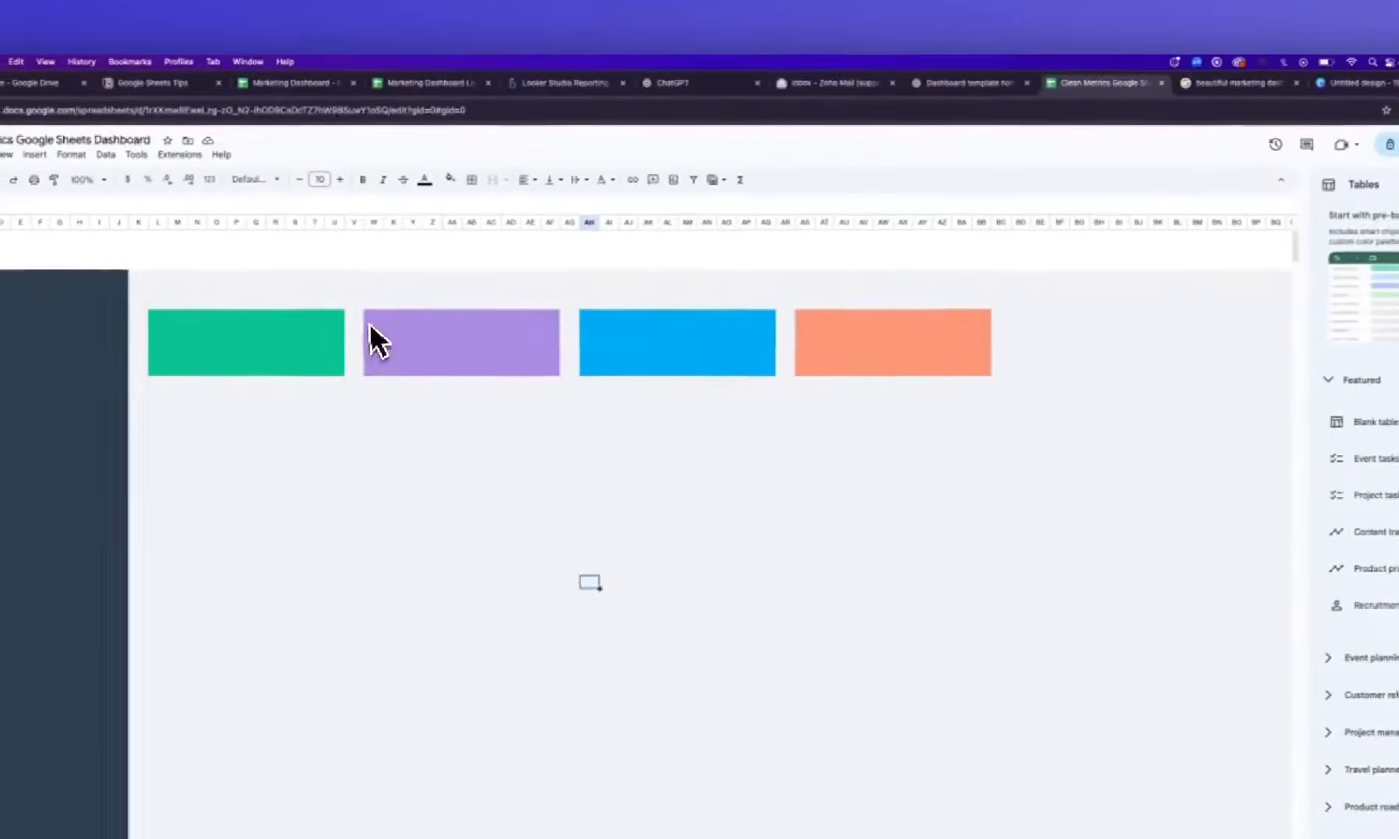
drag(464, 377, 993, 388)
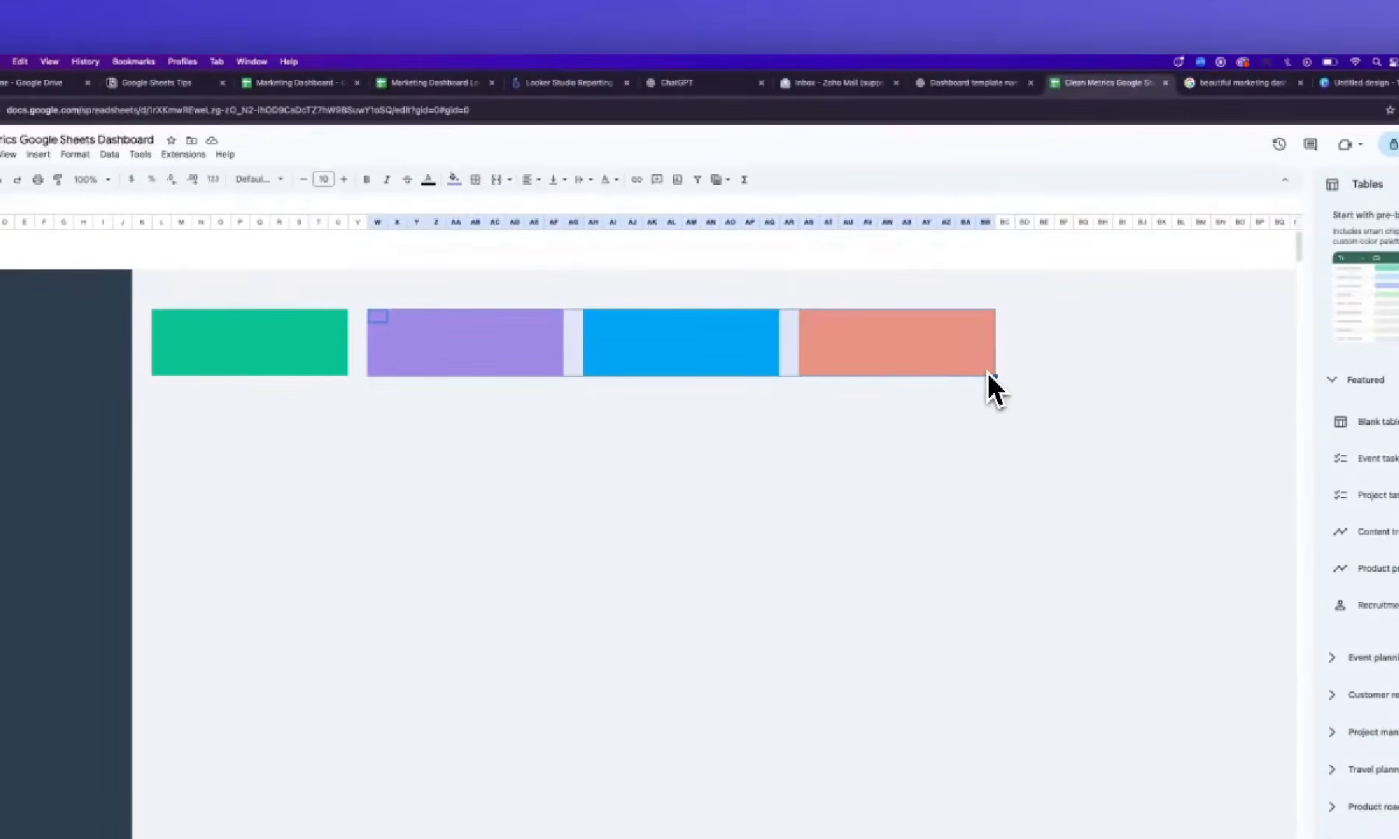
key(ctrl+x)
click(1043, 326)
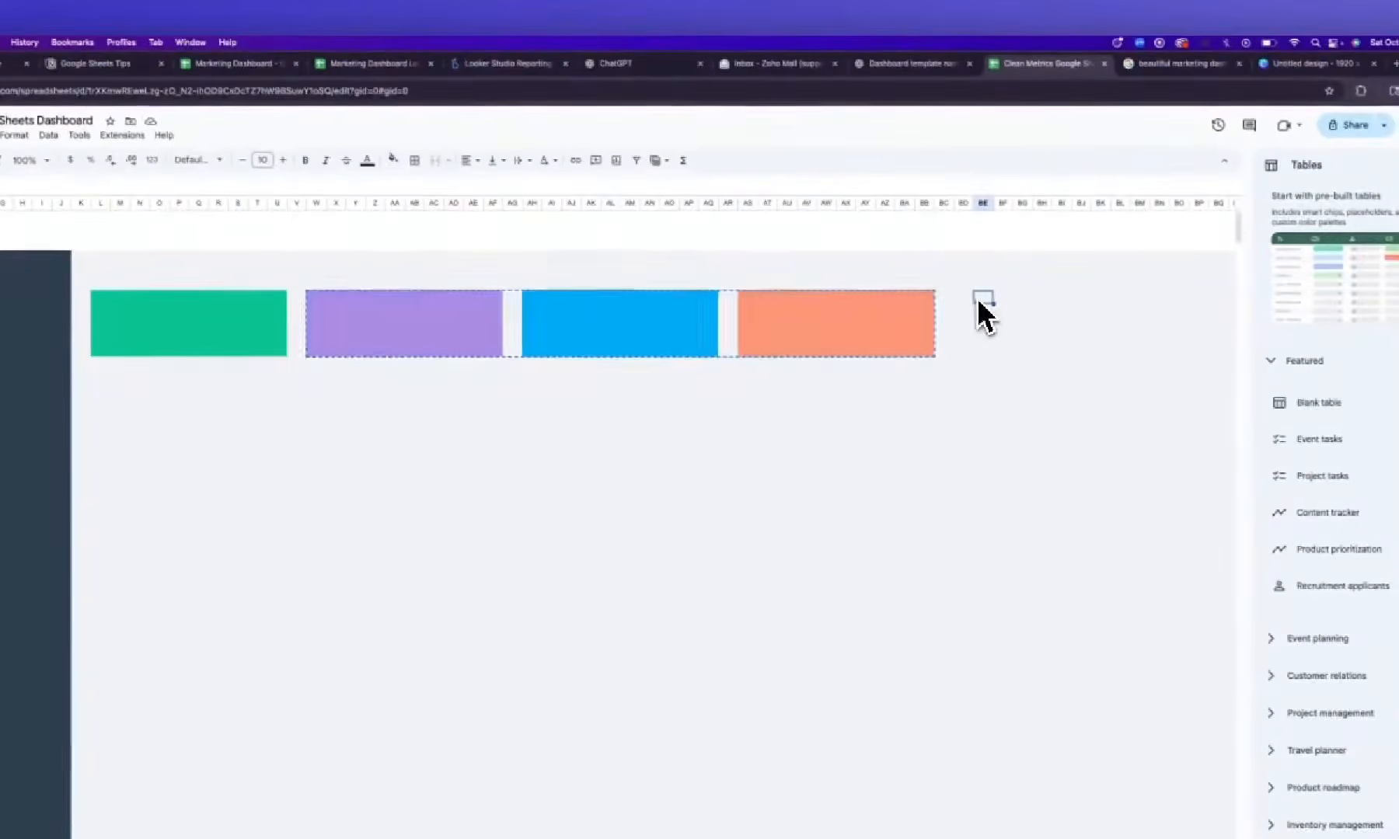
key(ctrl+v)
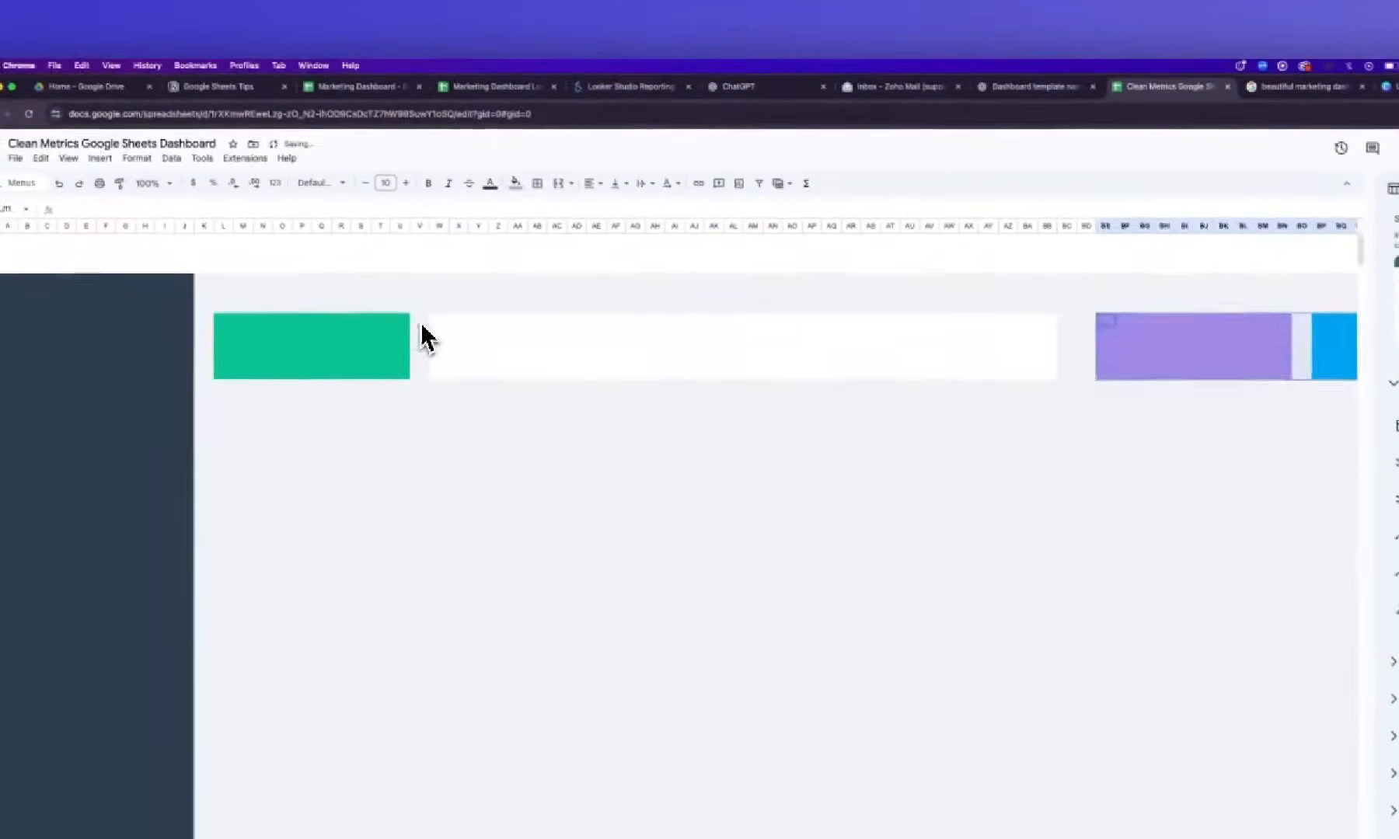
Widen the green card by two columns, filling V7:W11 with the custom green
drag(302, 311, 351, 363)
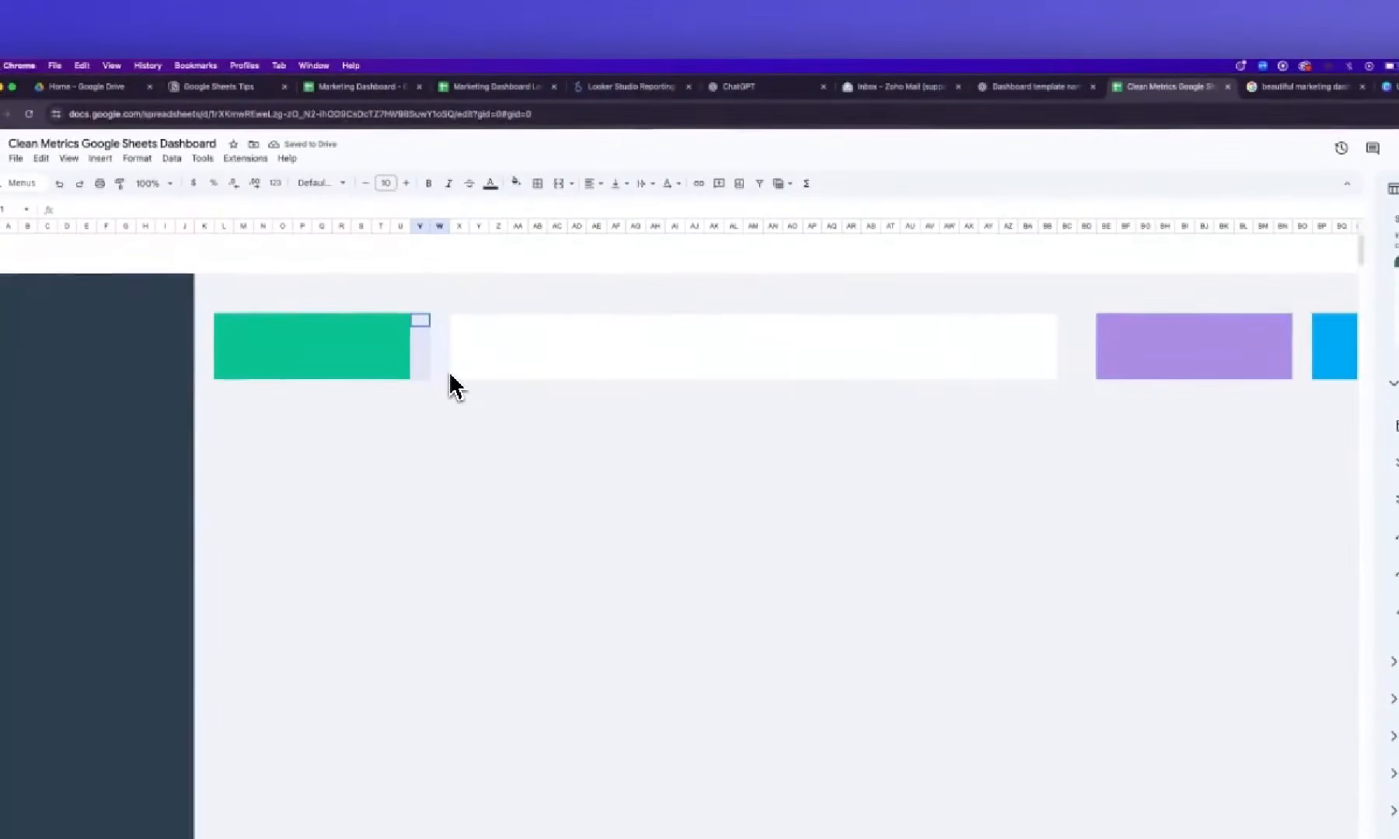
click(516, 184)
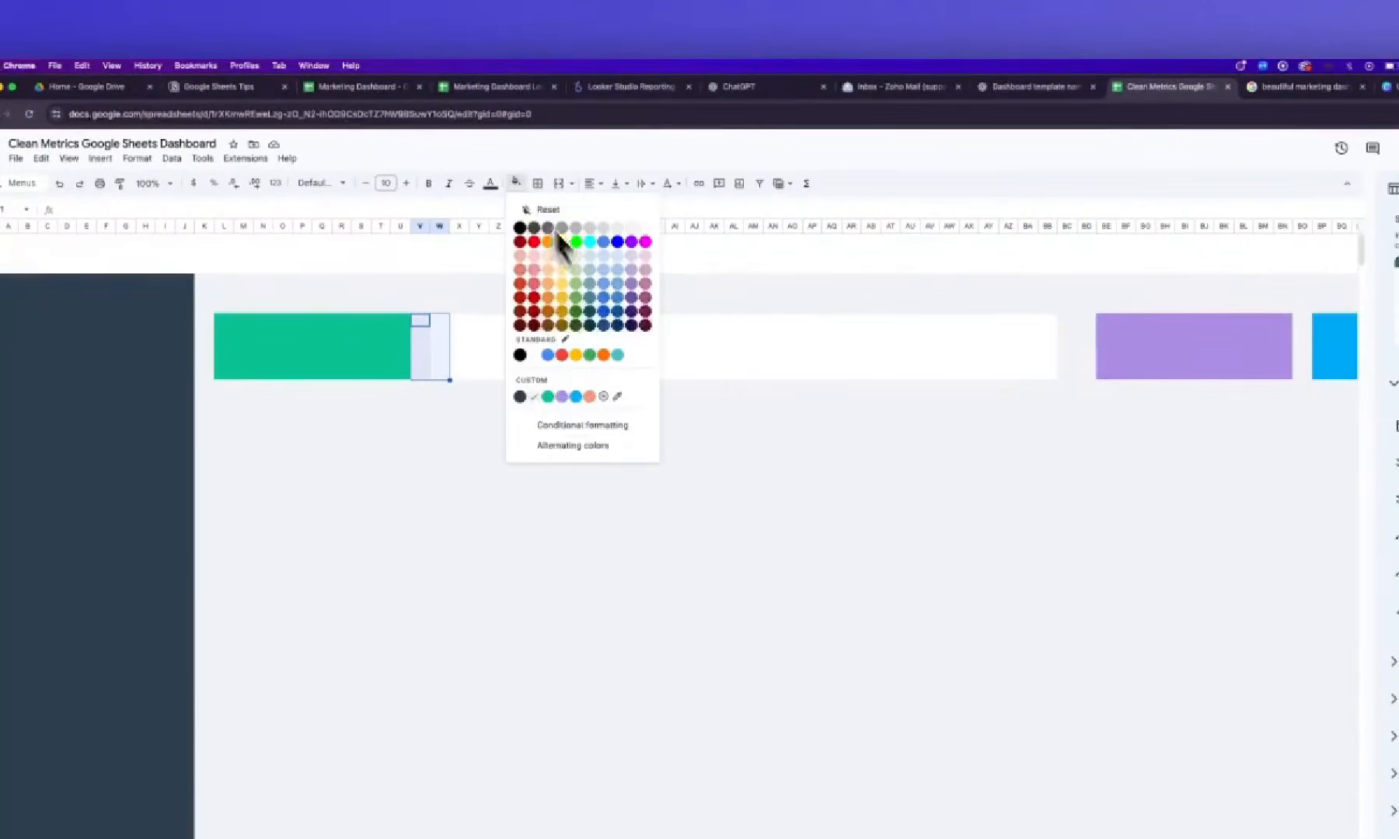
click(548, 398)
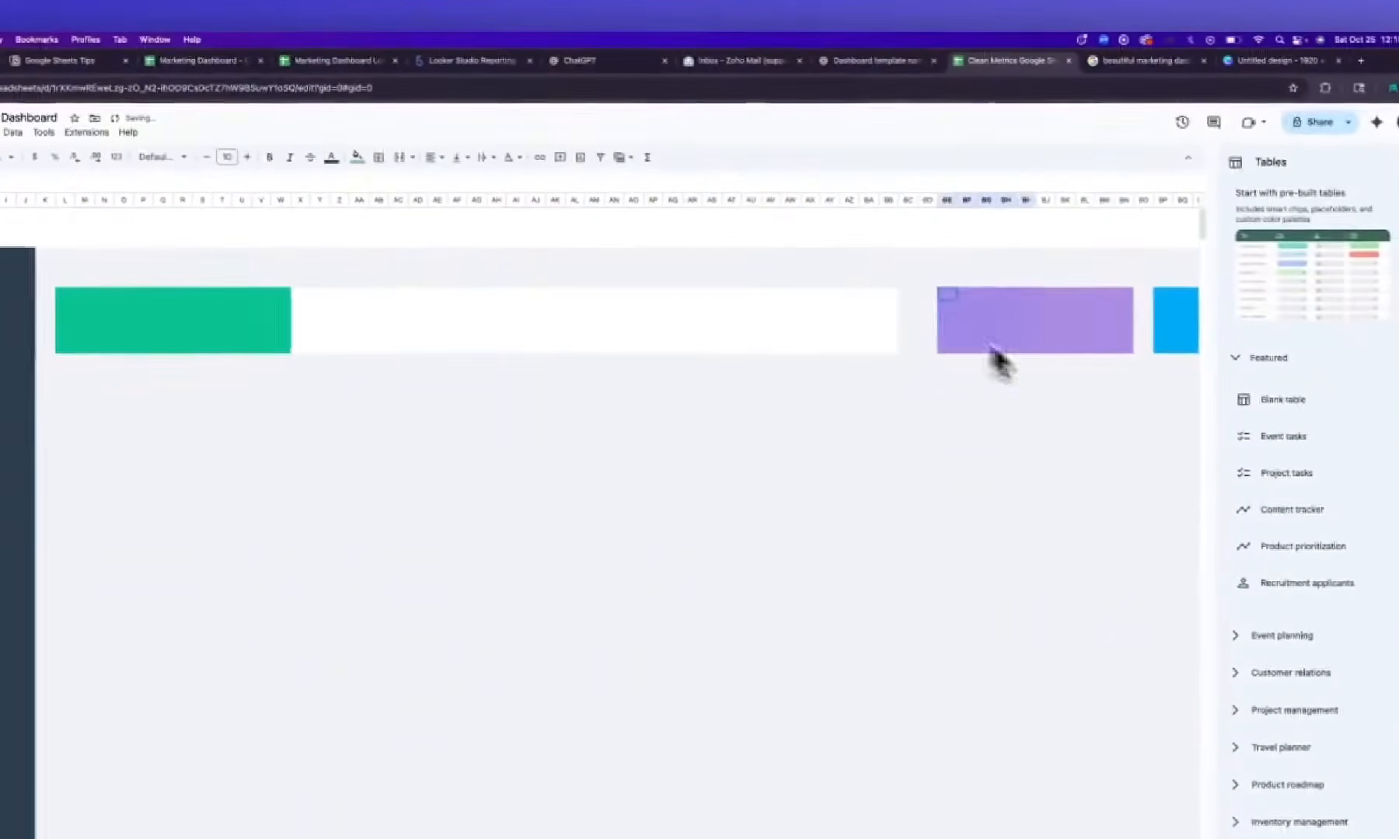
Copy the purple card BE7:BN11 to Y7 and widen it by filling AI7:AJ11 with the custom purple
drag(994, 349, 1128, 357)
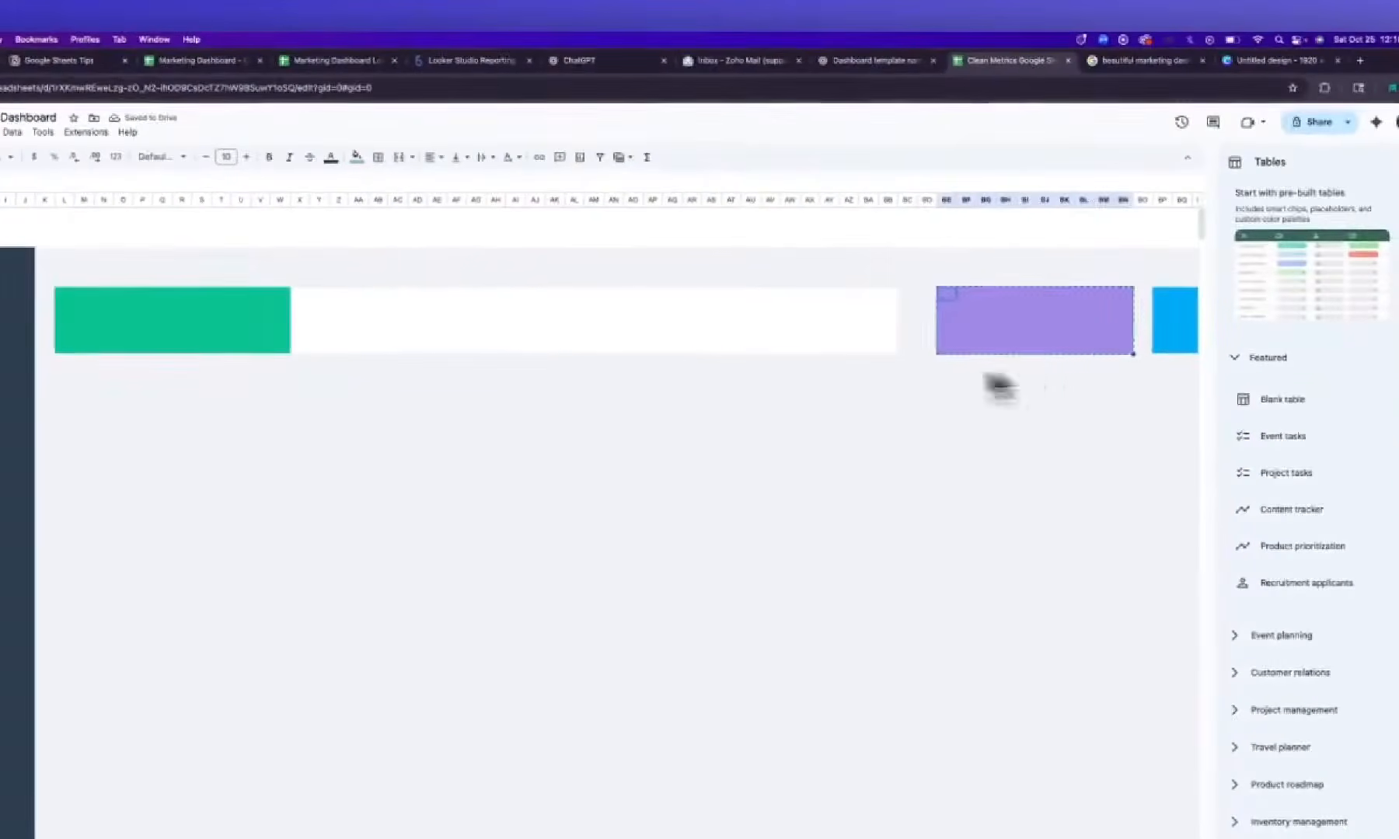
click(325, 299)
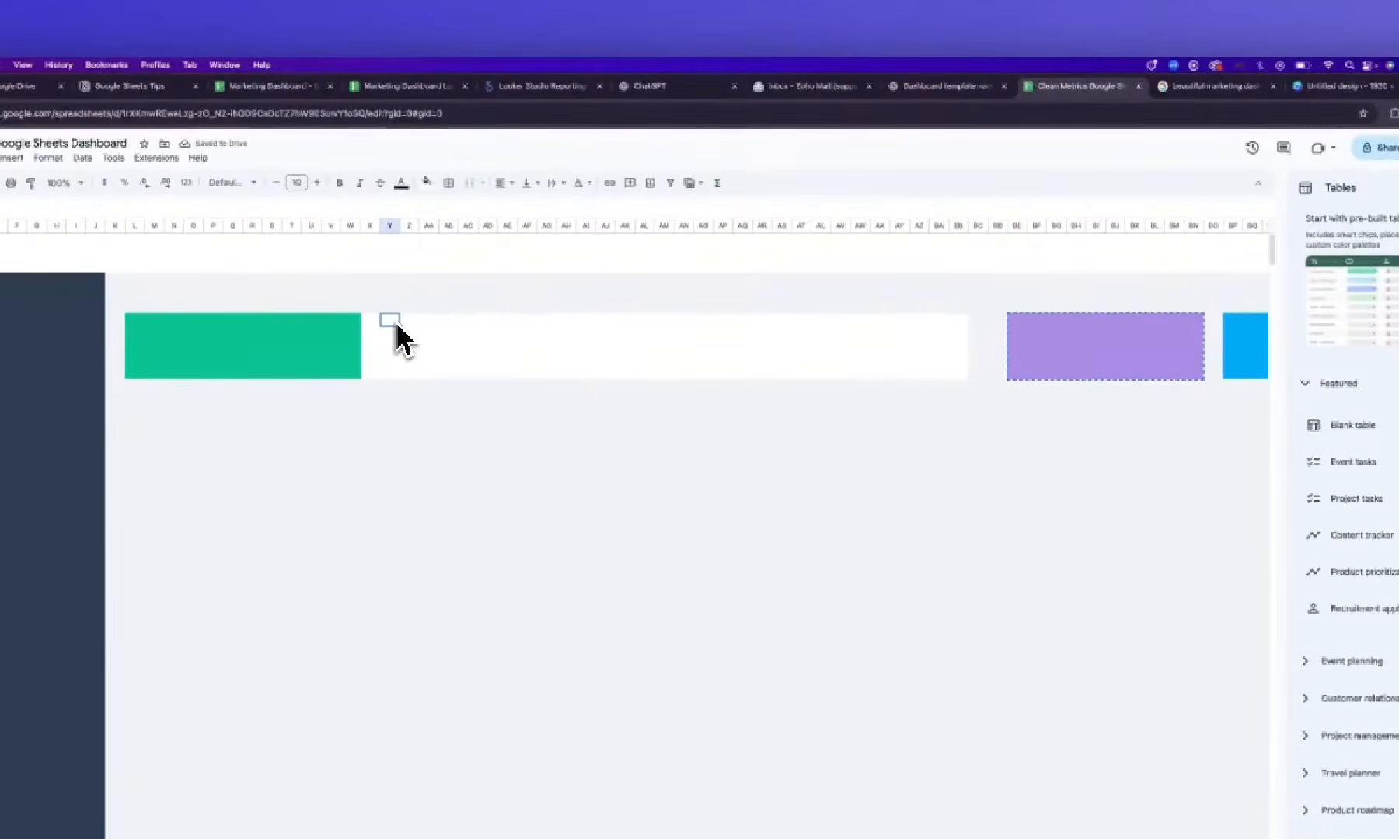
key(super+v)
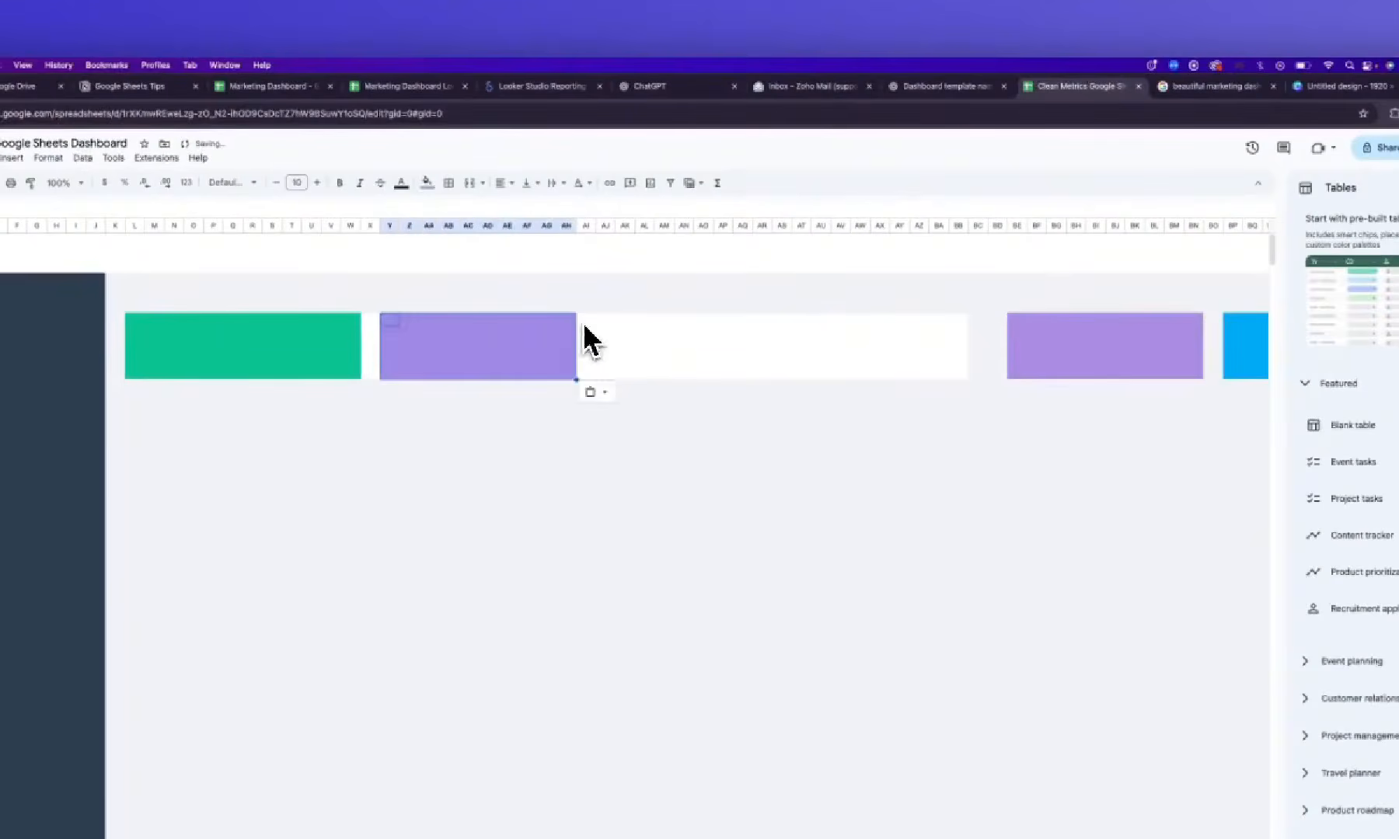
click(605, 348)
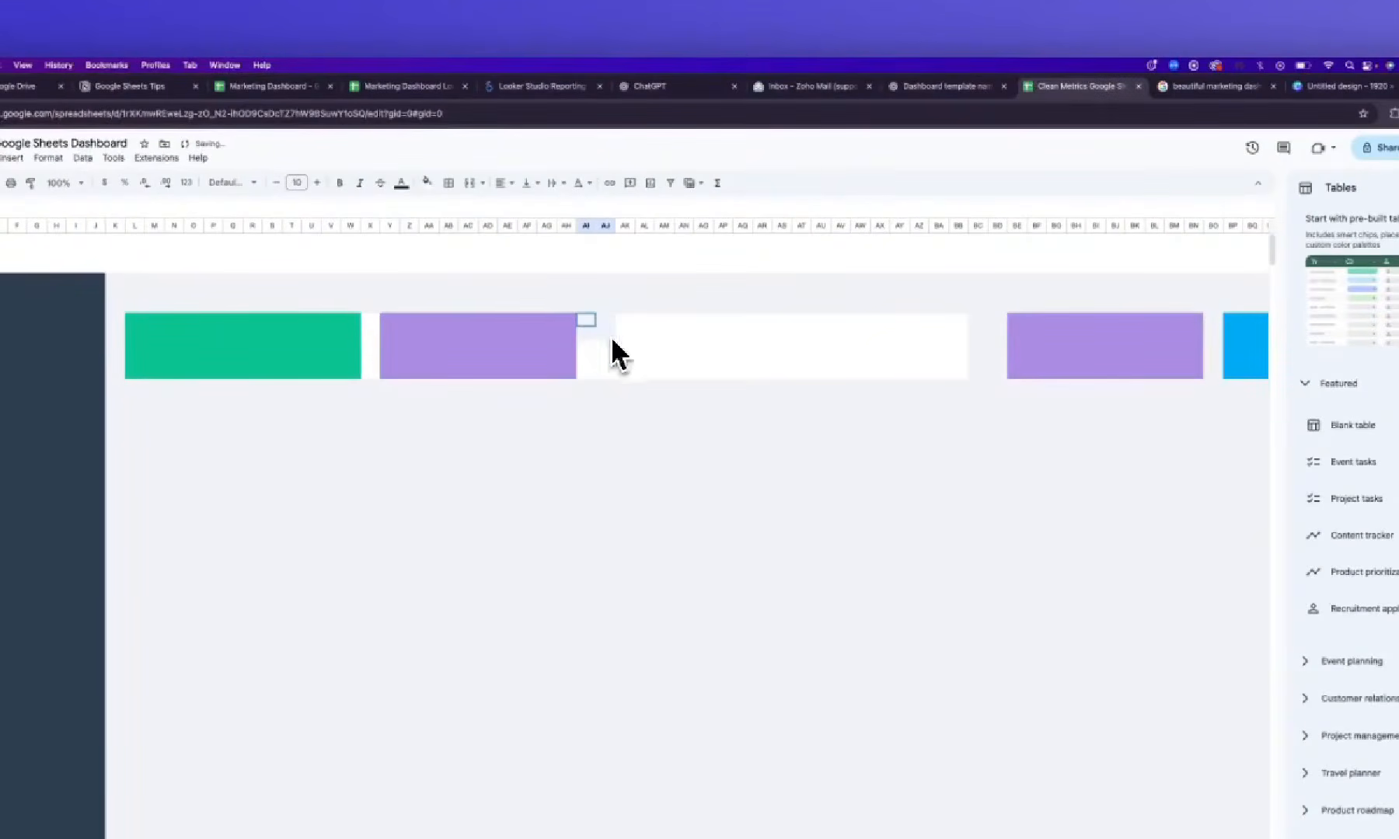
click(427, 182)
click(476, 397)
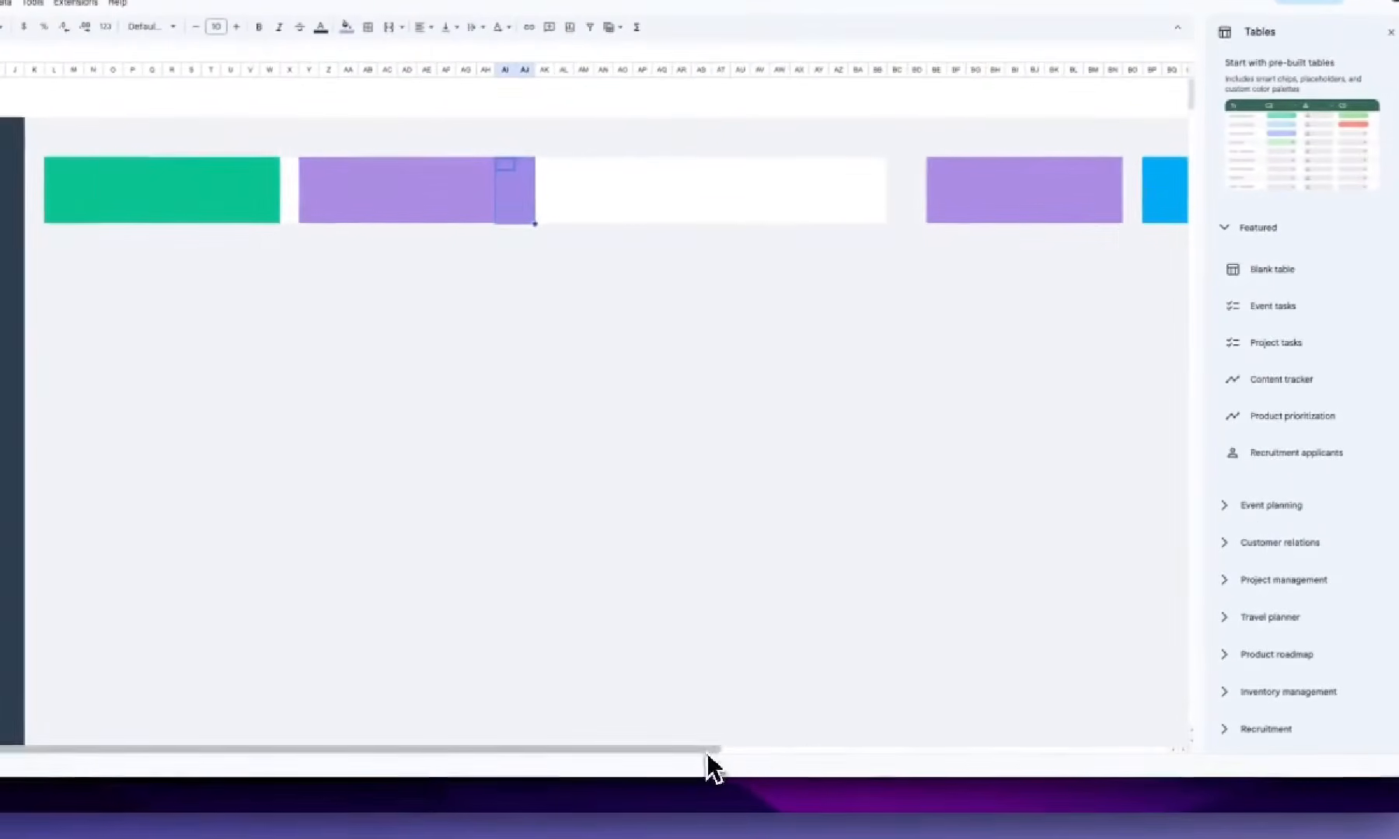
Copy the blue card BP7:BY11 to AL7, leaving a one-column gap after the widened purple card
drag(715, 752, 868, 754)
click(913, 227)
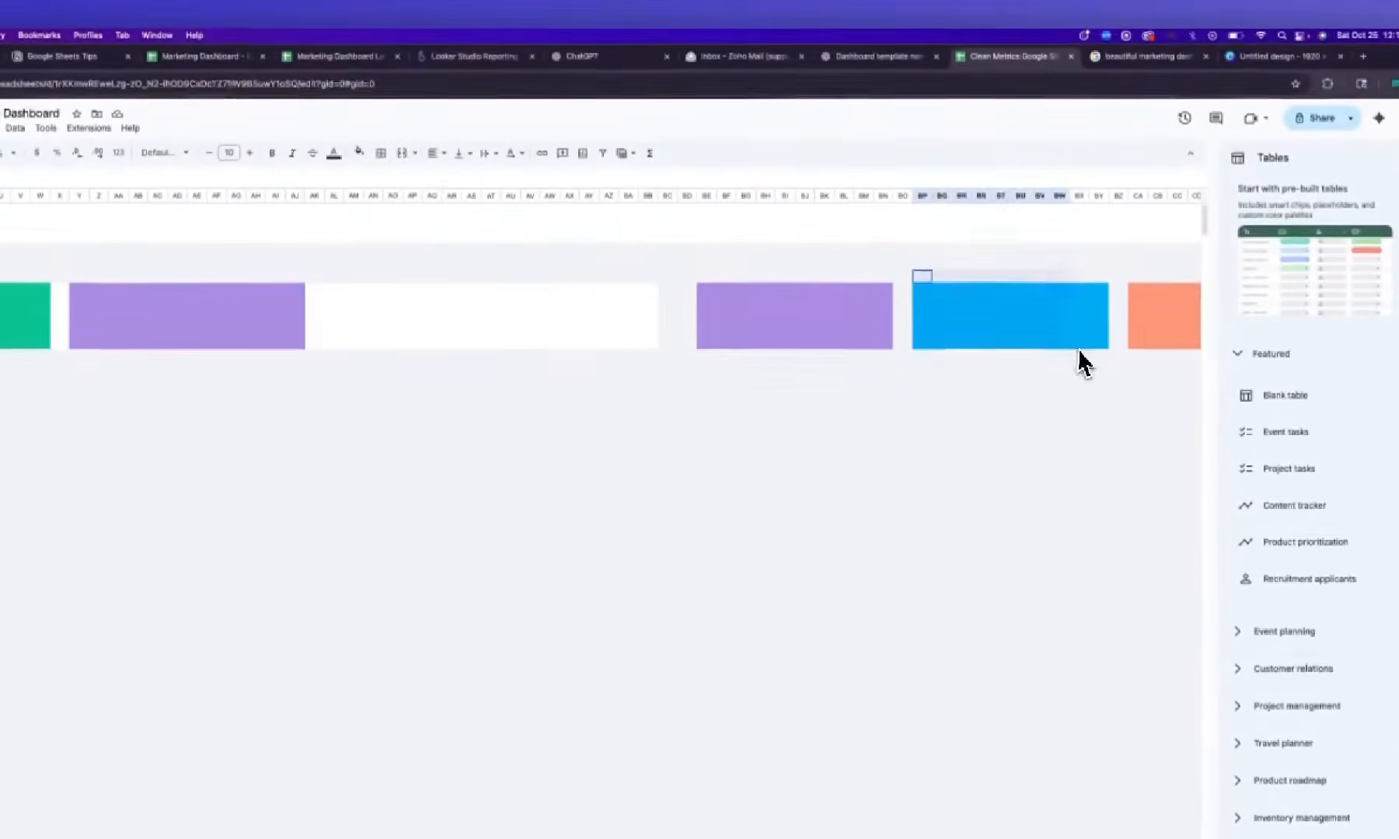
drag(1010, 350, 1111, 365)
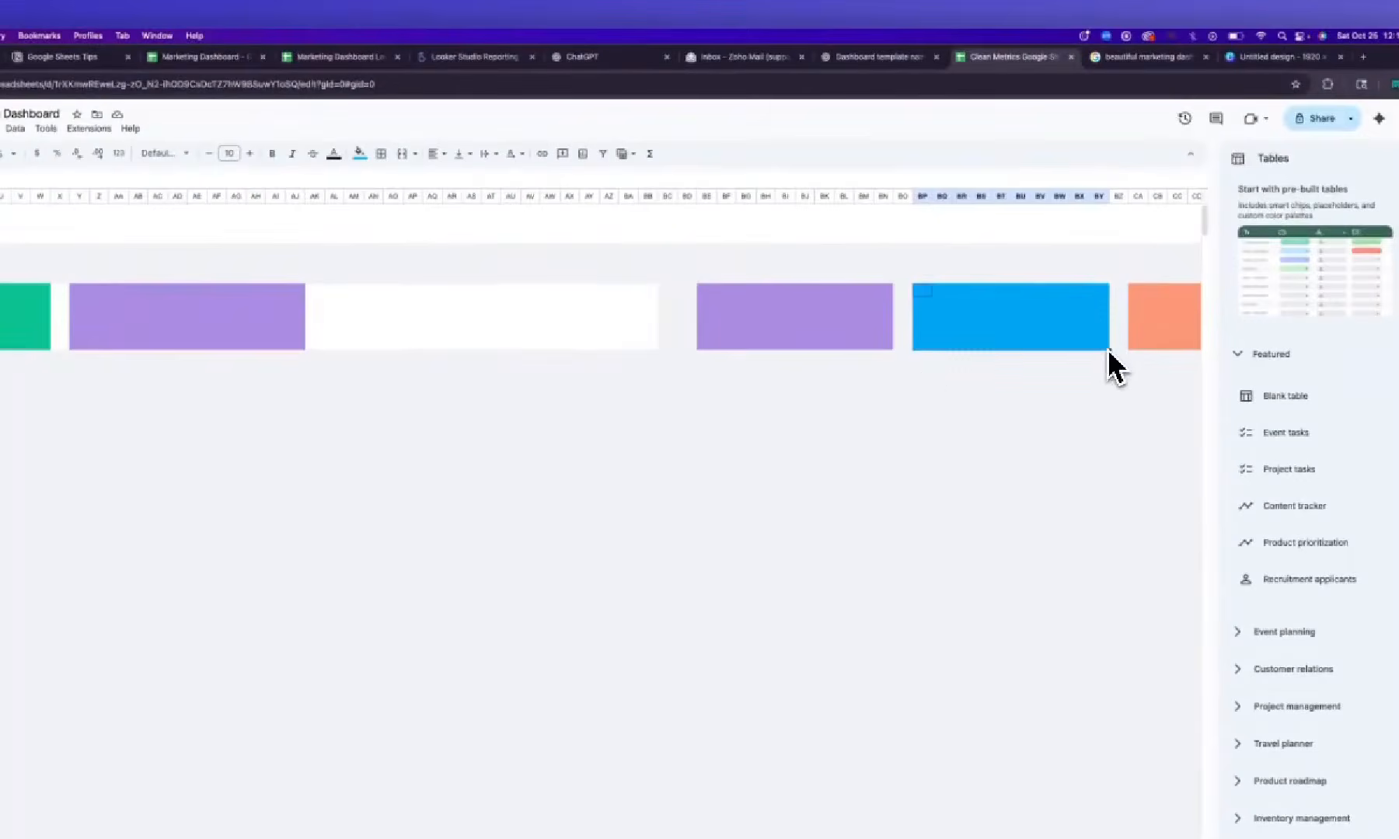
click(340, 295)
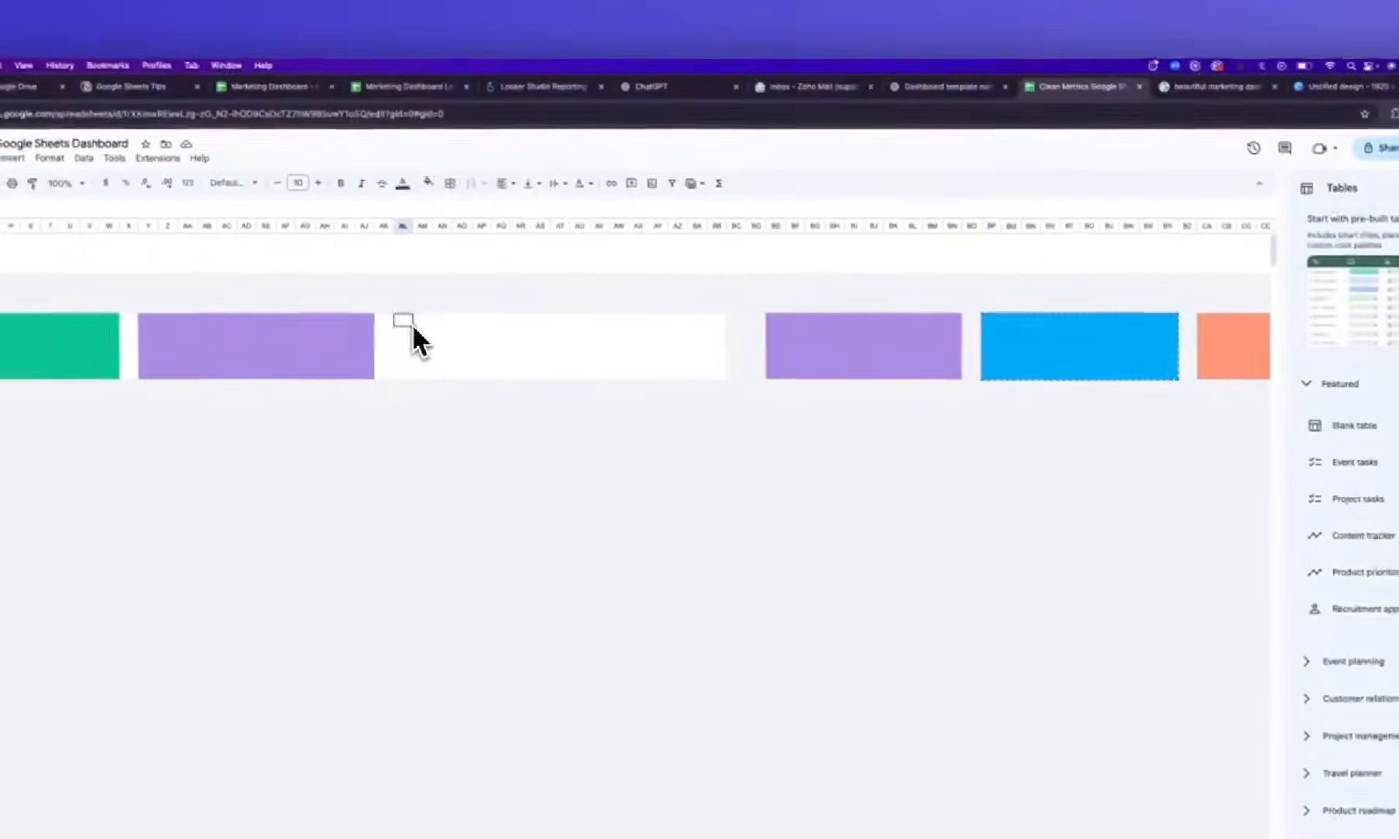
key(super+v)
Widen the copied blue card by two columns, filling AV7:AW11 with the custom blue instead of the standard blue
click(607, 337)
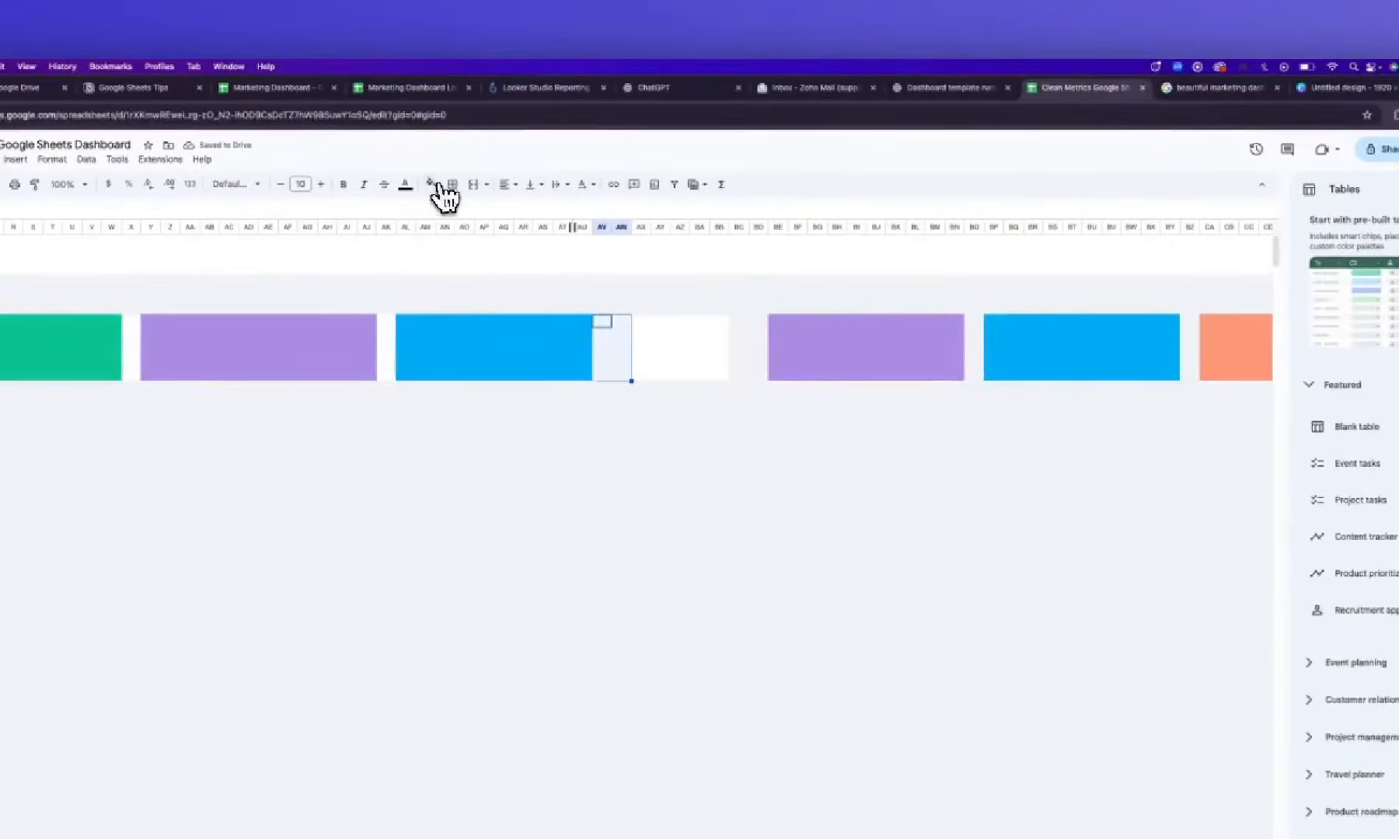
click(431, 185)
click(462, 355)
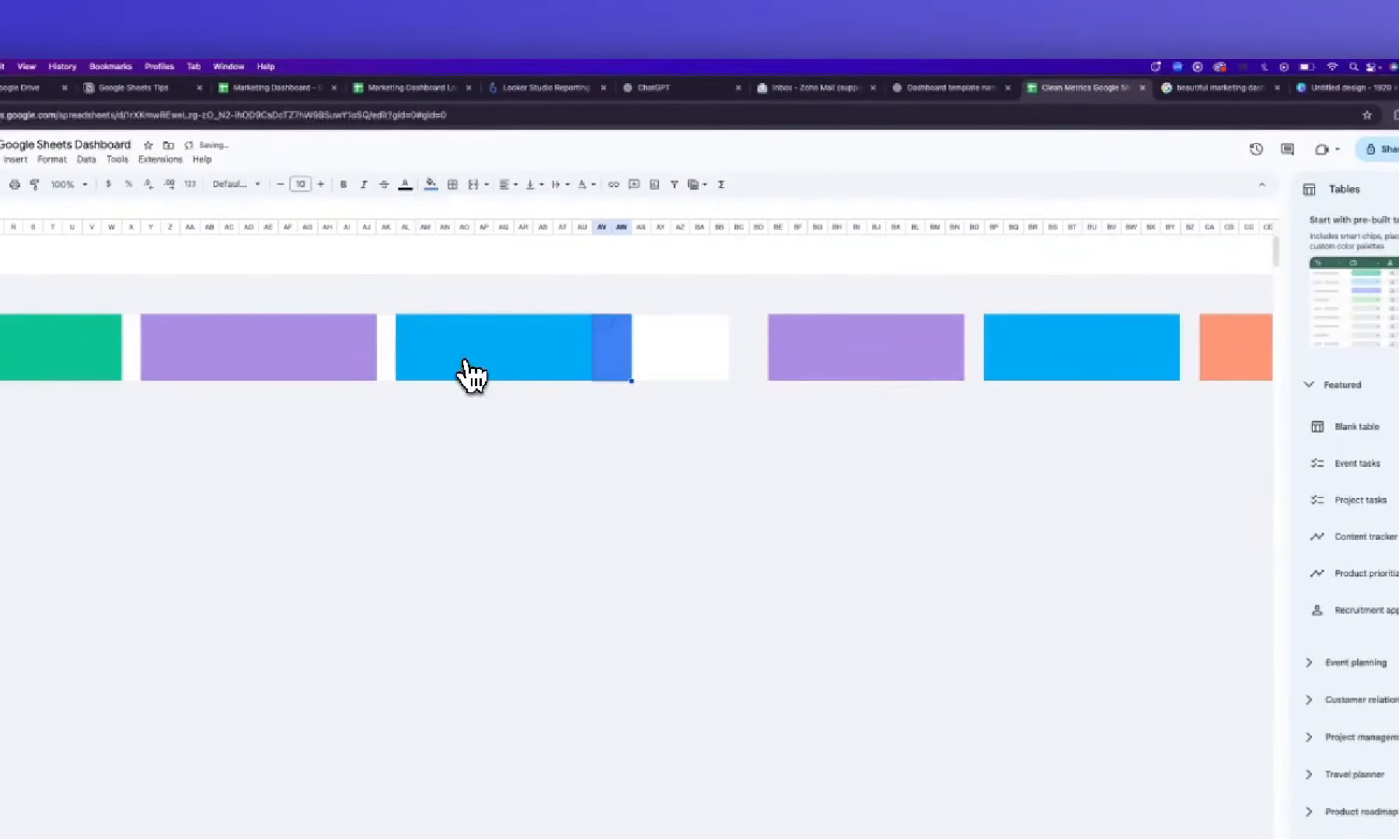
key(super+z)
click(434, 186)
click(490, 398)
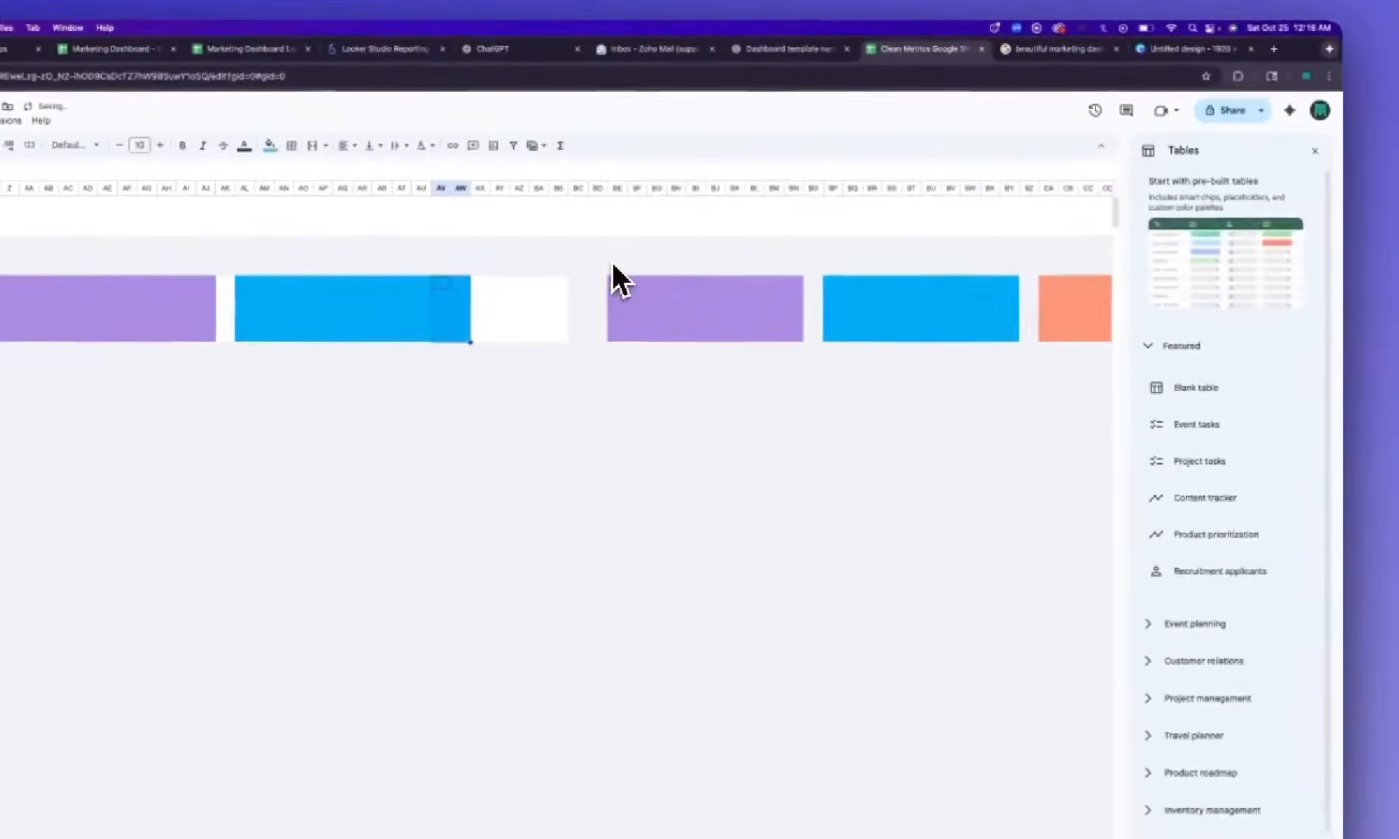
Copy the orange card CA7:CJ11 to AY7, one column after the widened blue card
drag(777, 295, 1275, 466)
drag(1112, 426, 364, 400)
click(940, 415)
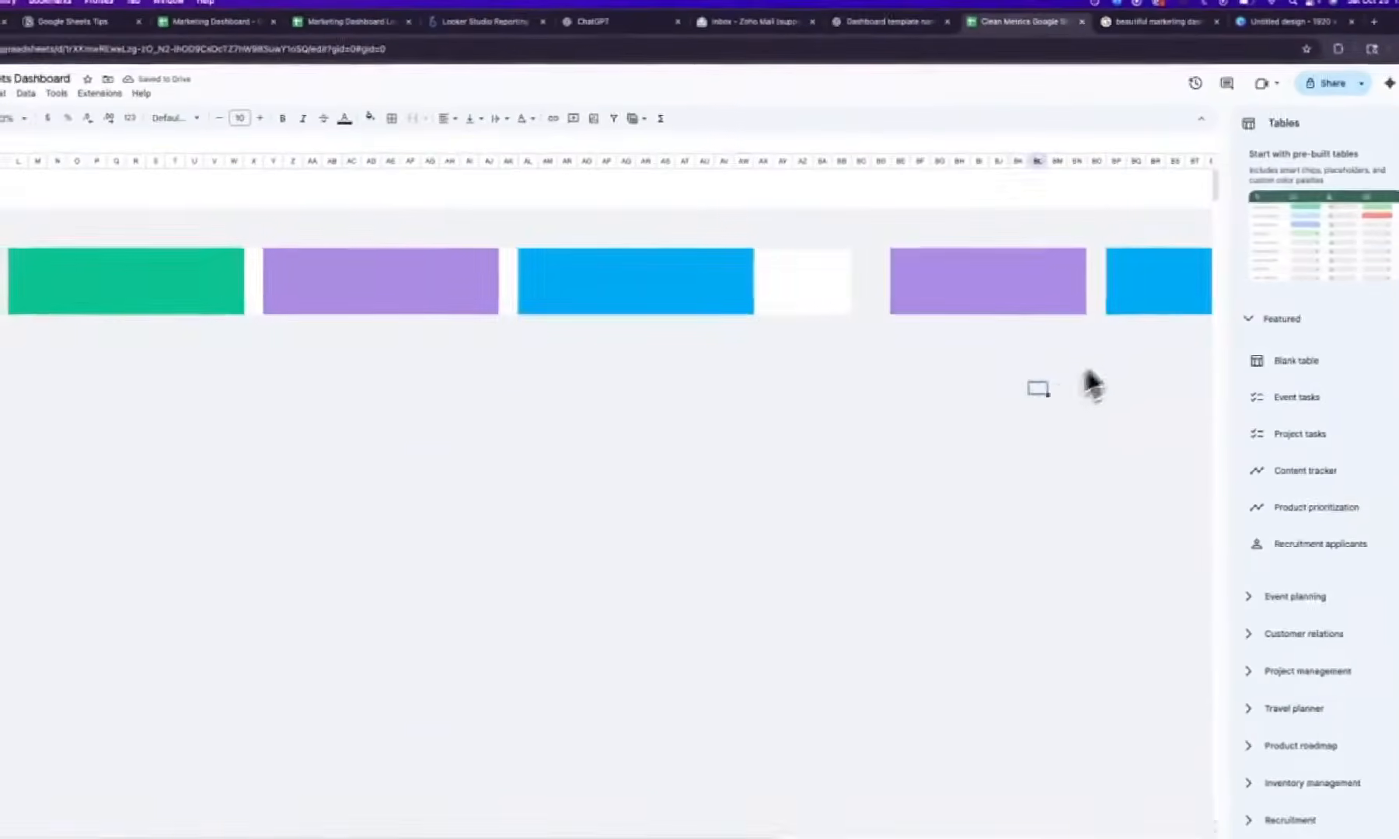
click(1037, 365)
key(Right)
key(Right)
key(Right)
key(Right)
key(Right)
key(Right)
key(Right)
key(Right)
key(Right)
key(Right)
key(Right)
key(Right)
key(Right)
key(Right)
key(Right)
key(Right)
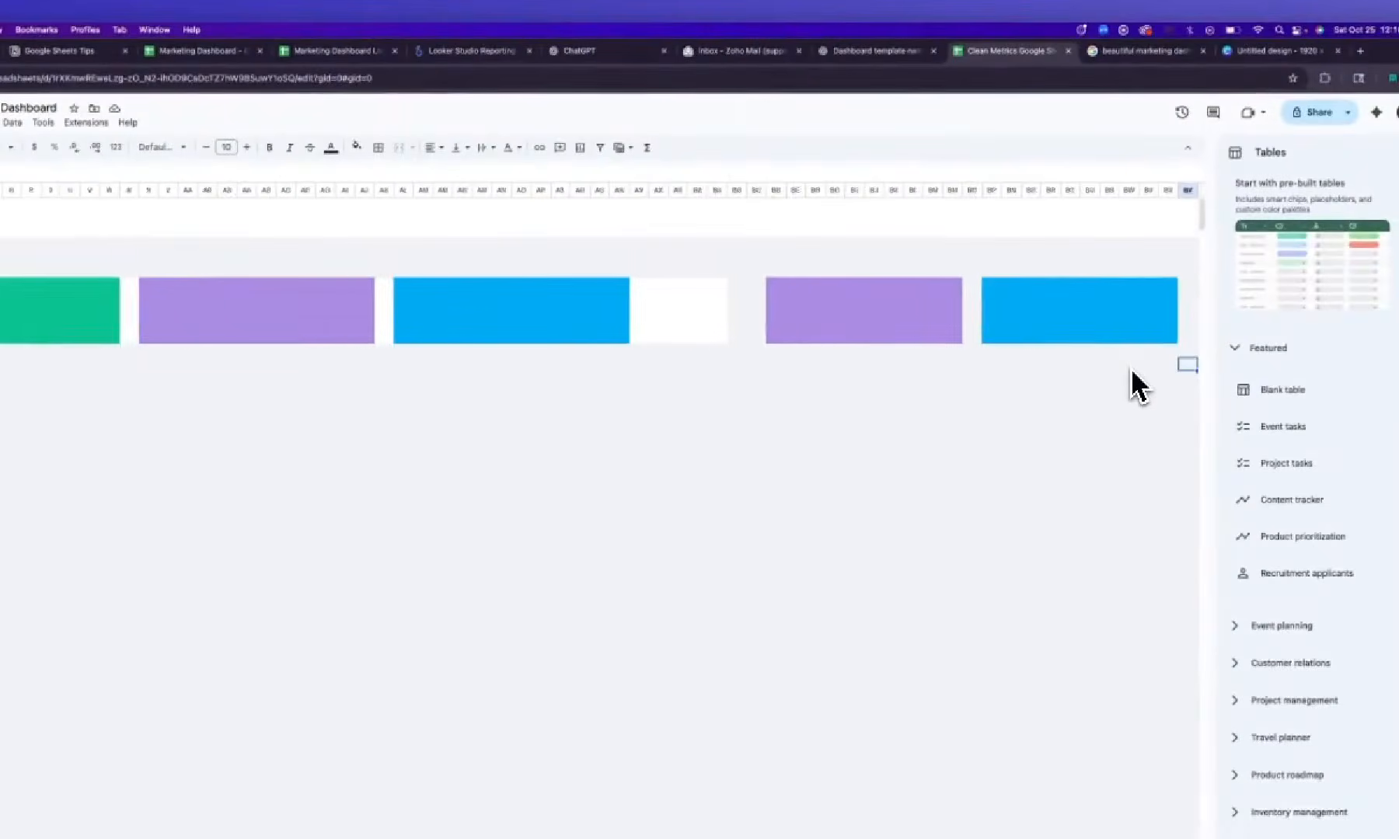
scroll(1119, 379, right, 3)
mouse_move(937, 290)
mouse_down()
mouse_move(974, 349)
mouse_move(1115, 352)
mouse_up()
key(ctrl+c)
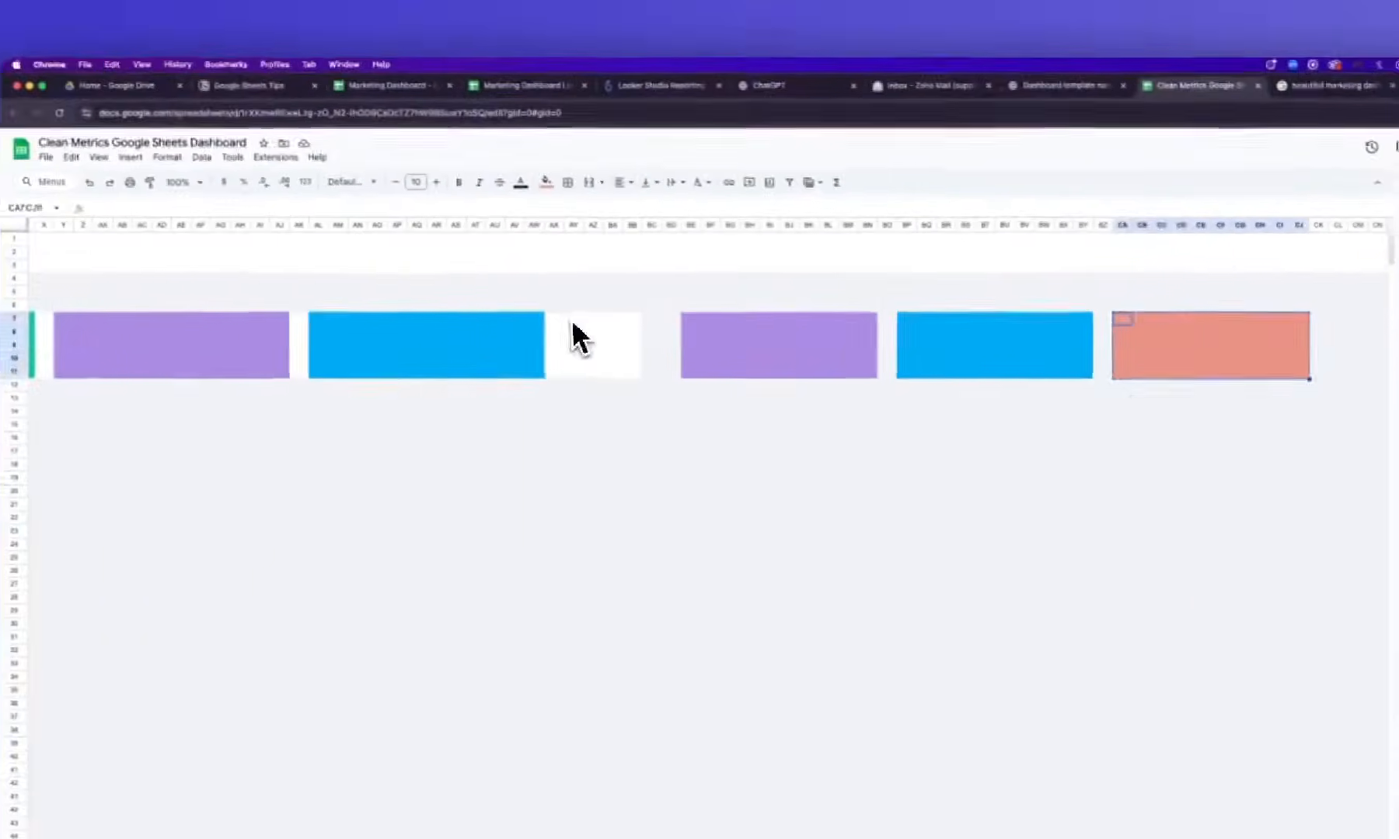
click(384, 284)
key(super+v)
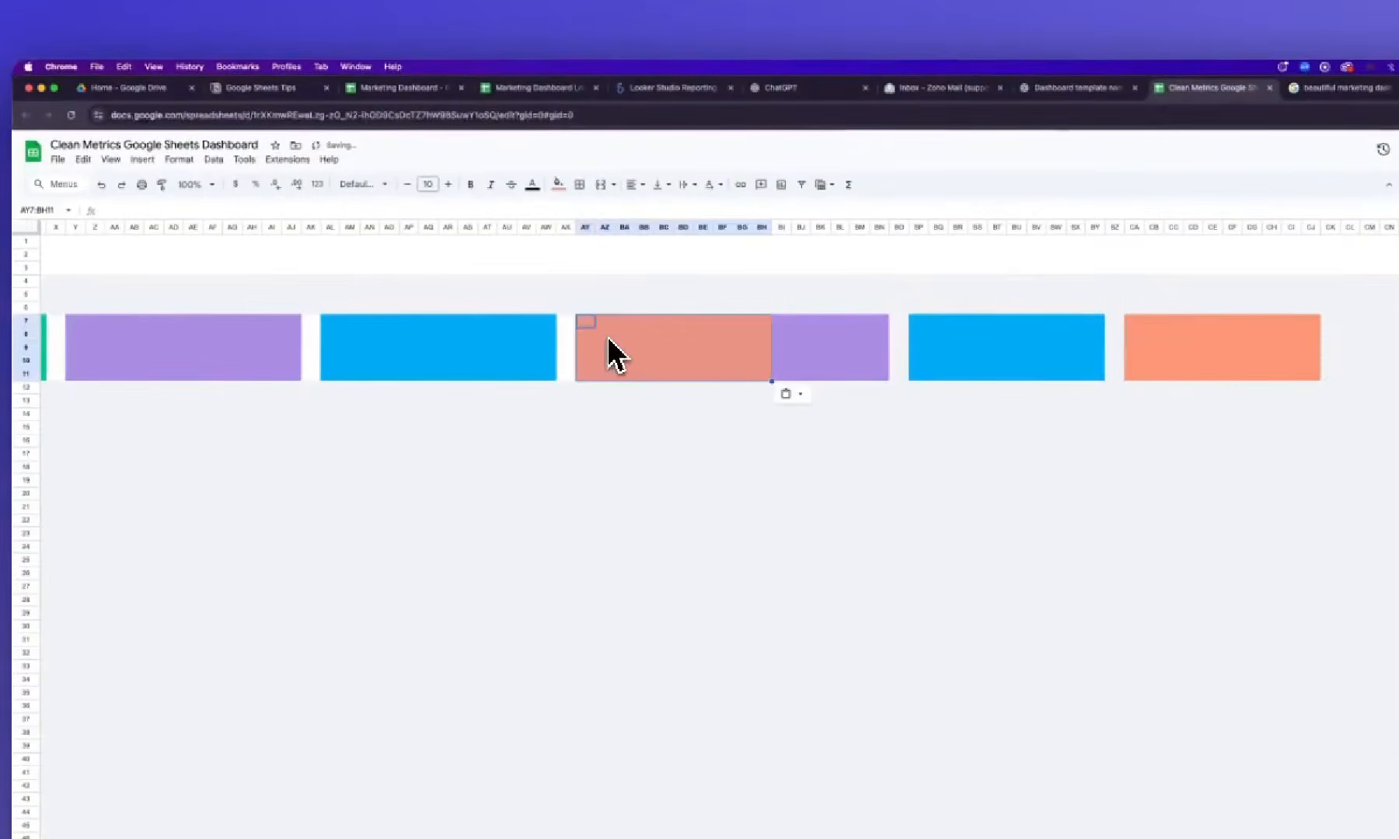
Widen the copied orange card by two columns, pasting its last column BH7:BH11 into BI7:BJ11
click(759, 332)
click(787, 324)
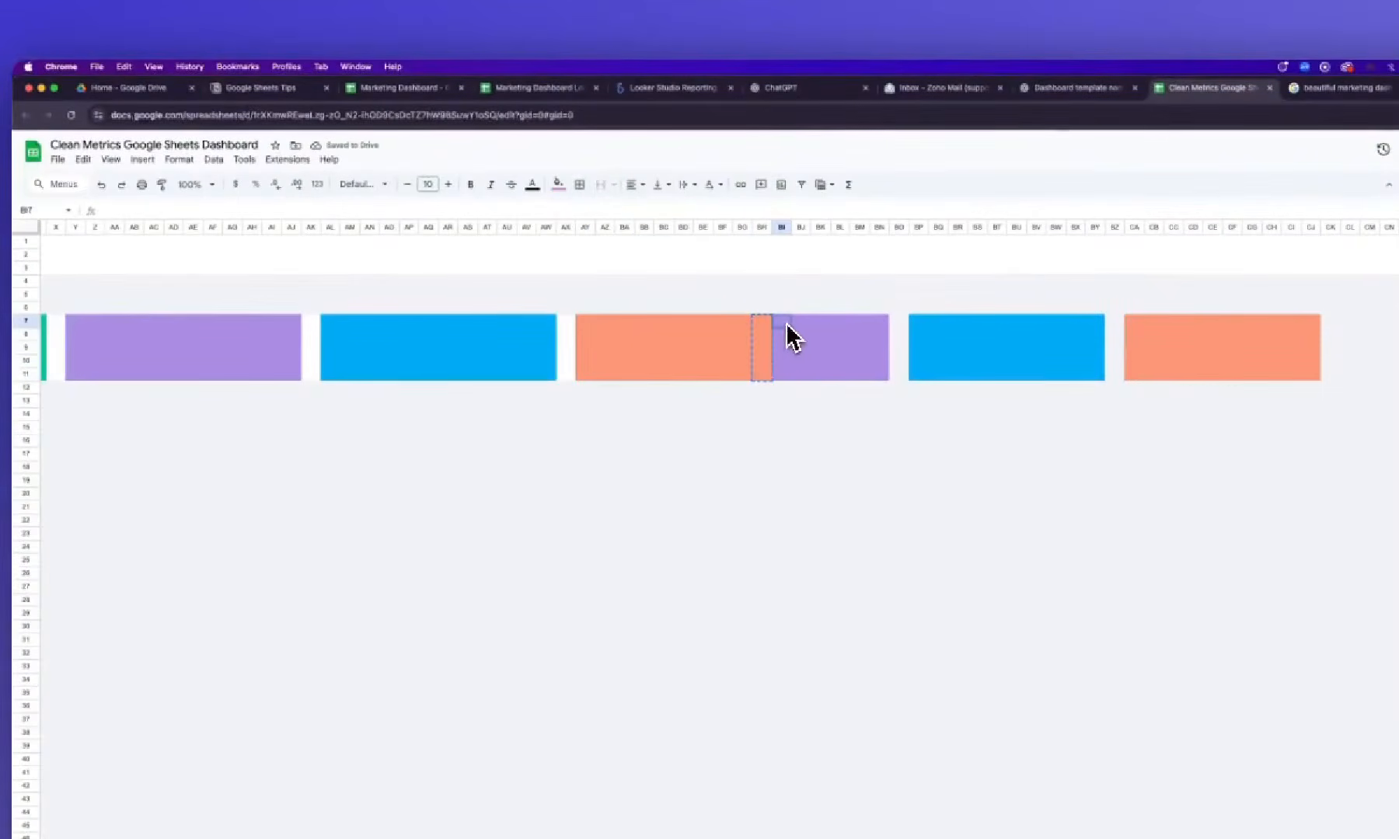
key(super+v)
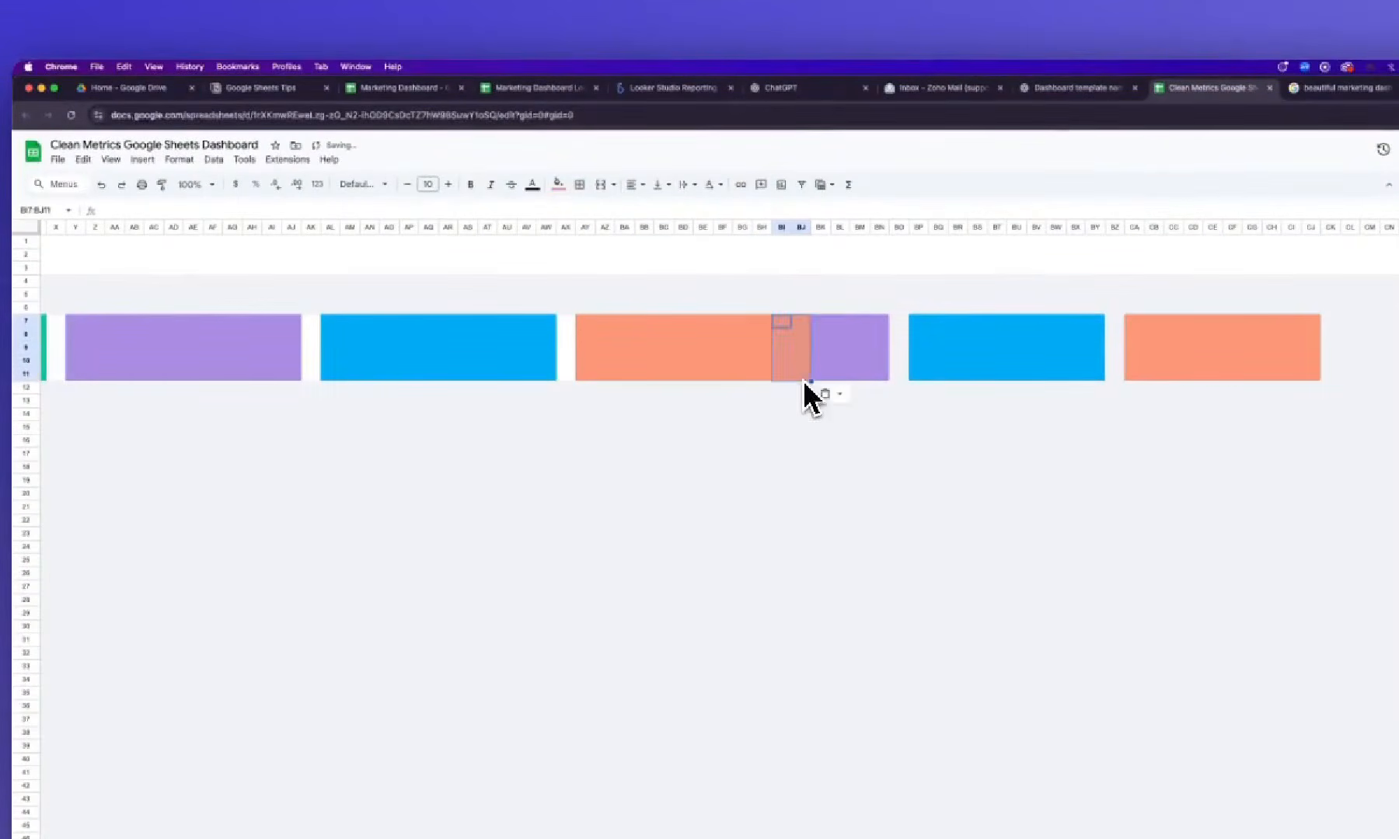
Cover the leftover original cards by pasting the light grey background cell over BK4:CL14
click(828, 286)
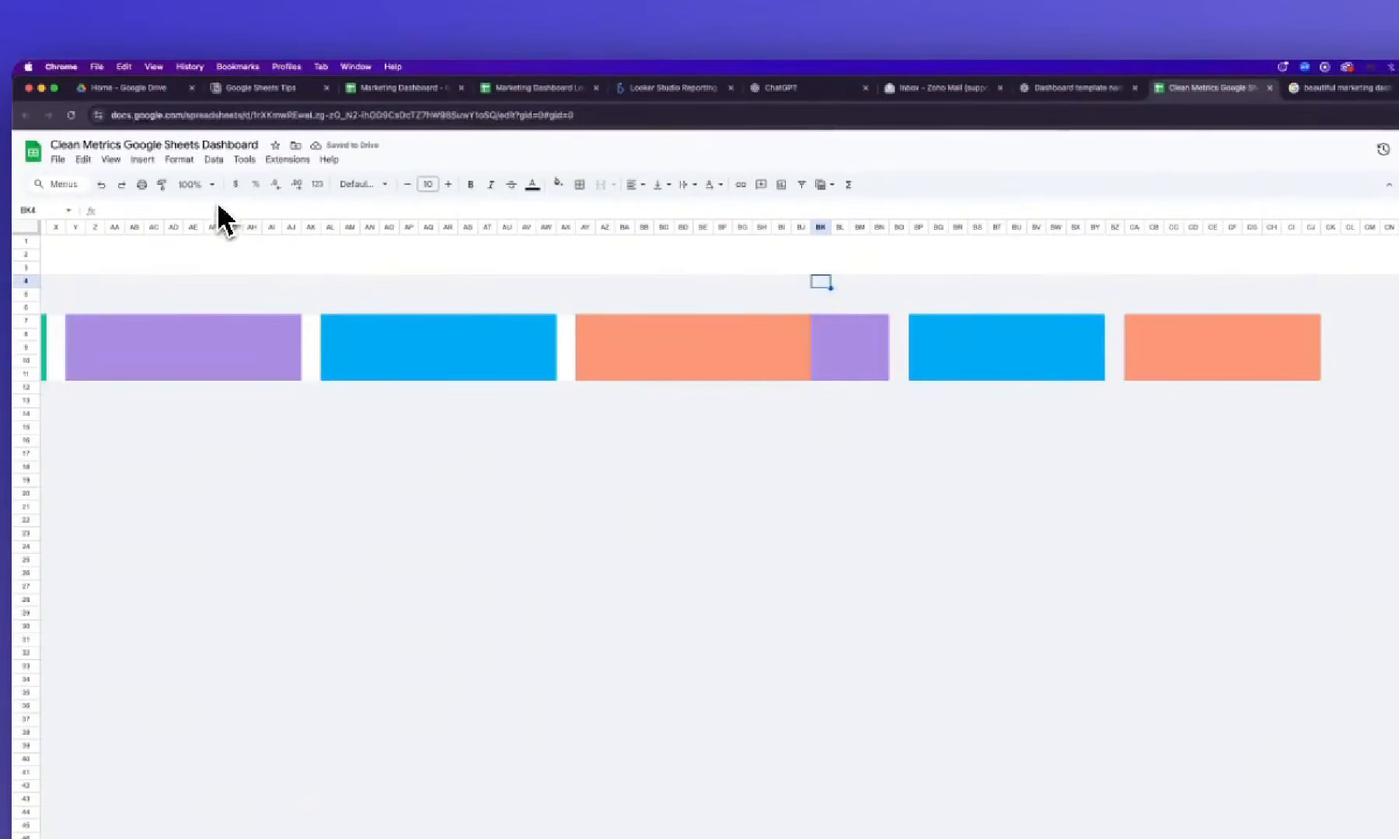
drag(822, 286, 1346, 416)
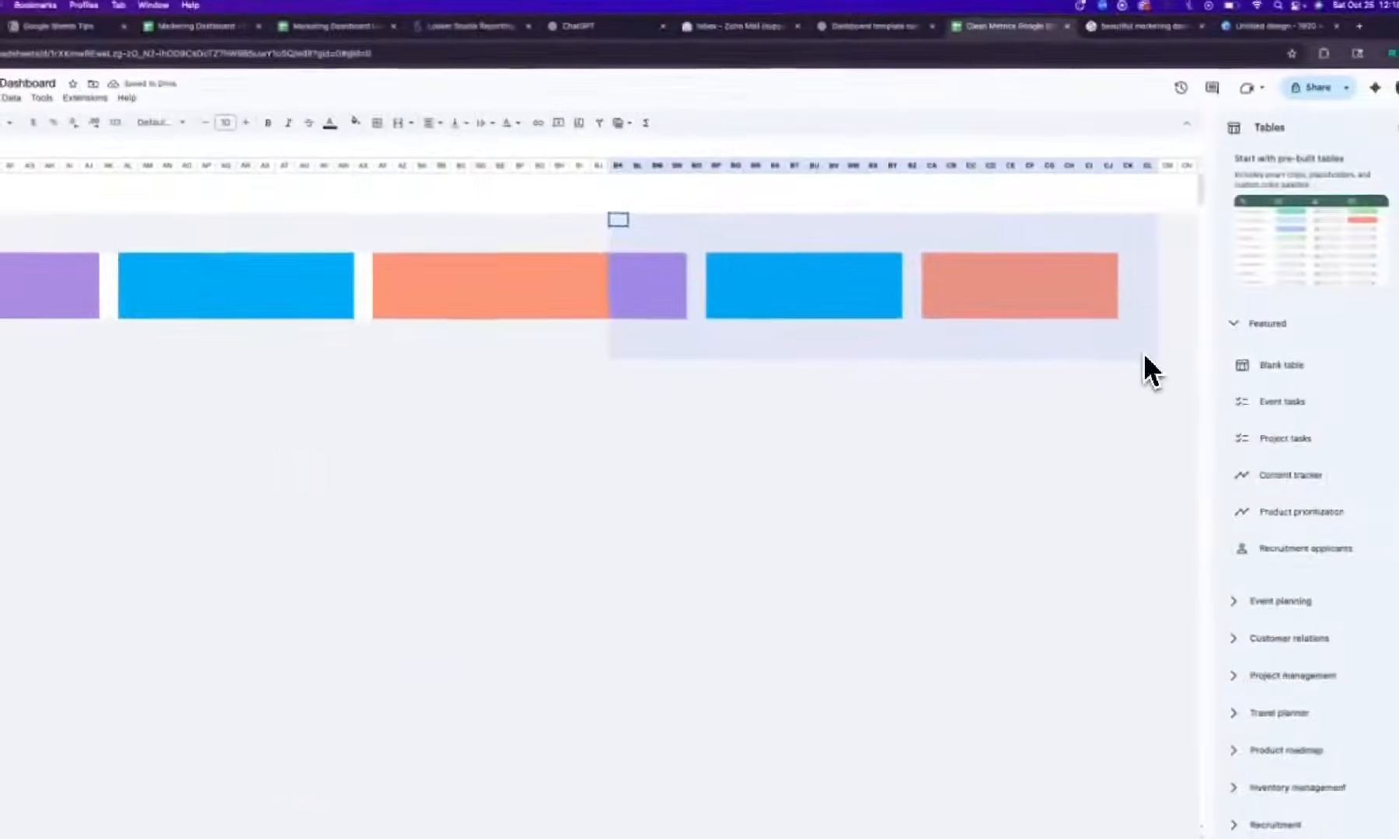
key(super+v)
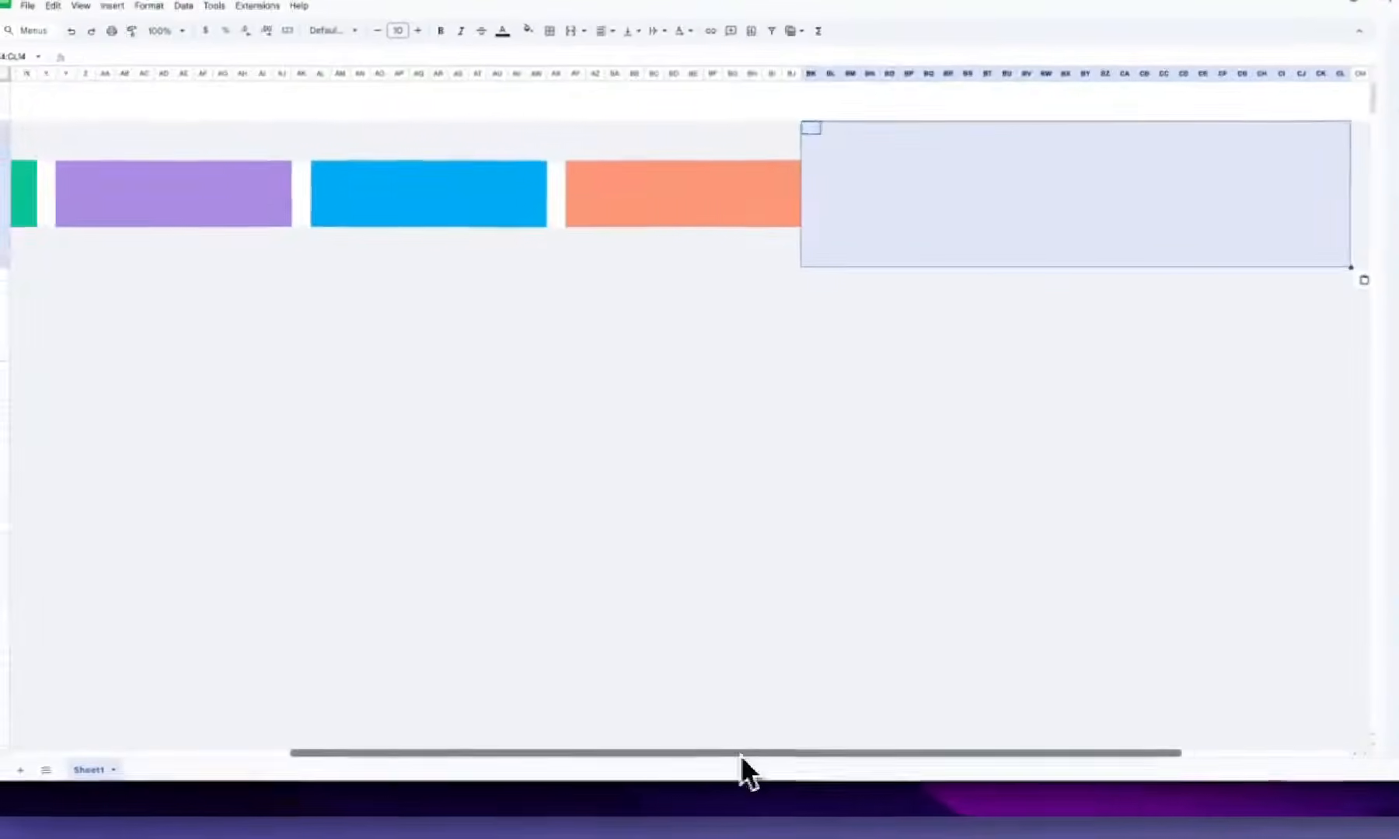
scroll(726, 757, left, 10)
click(517, 642)
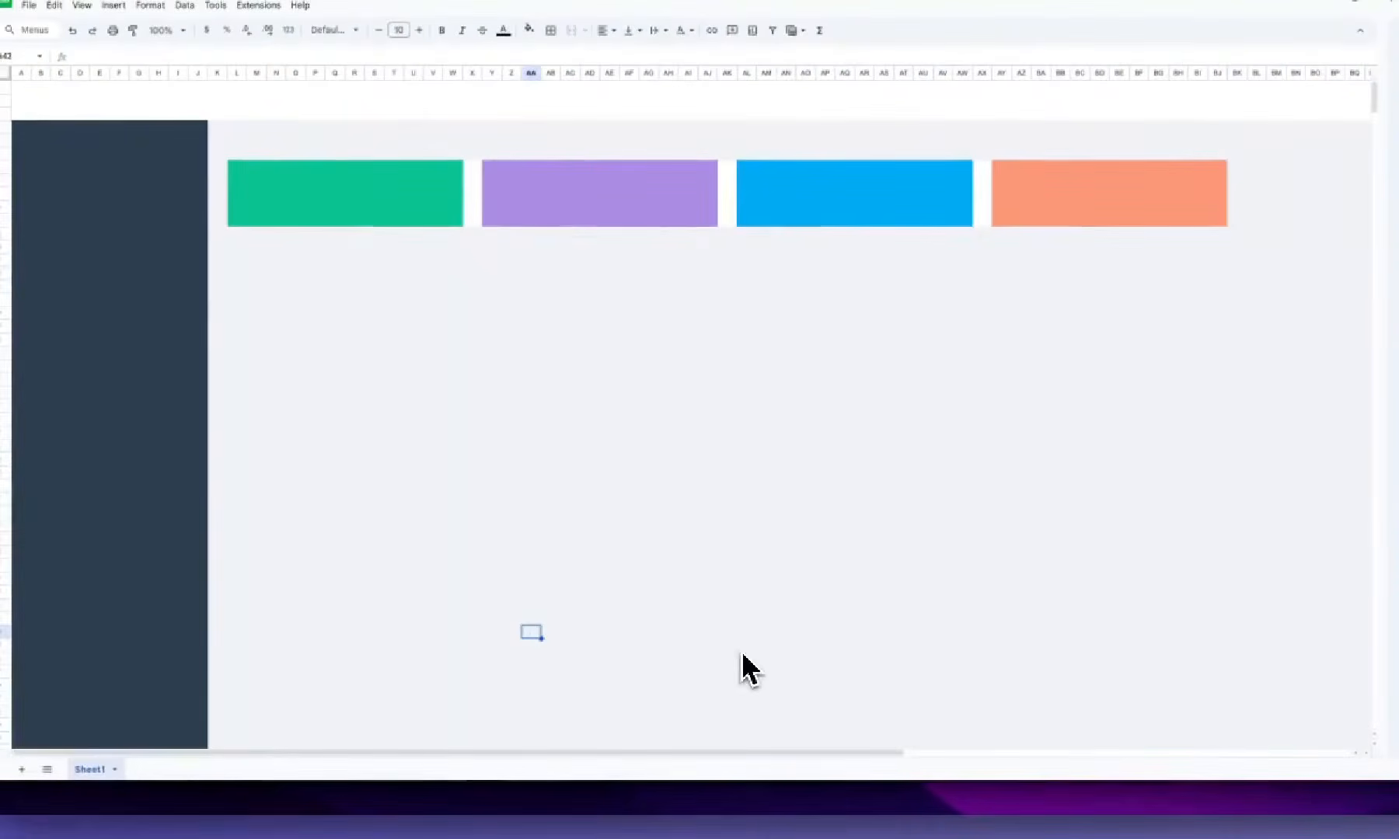
Paste the light grey background into the white gaps between the cards in columns X, AK and AX, rows 7 to 11
click(473, 128)
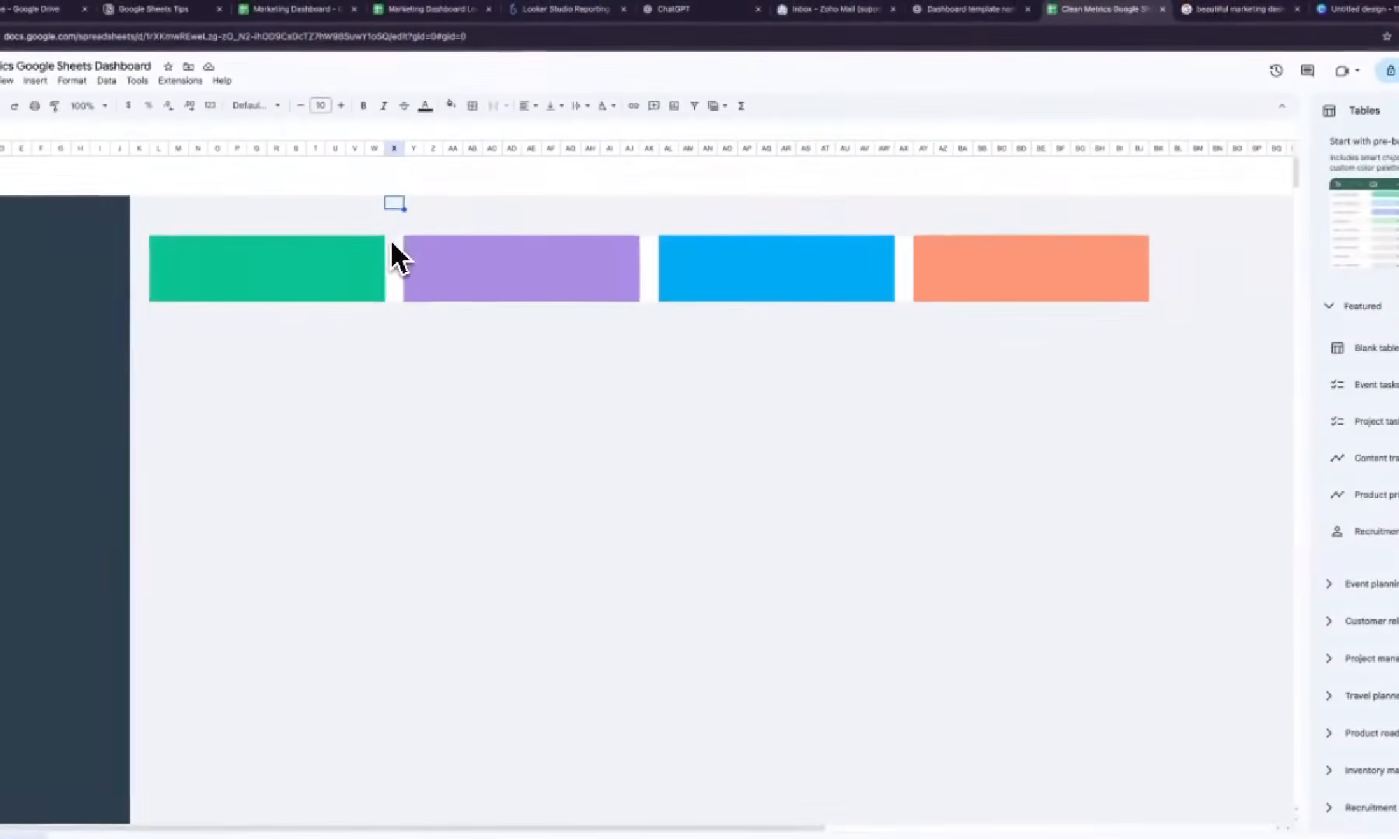
key(ctrl+v)
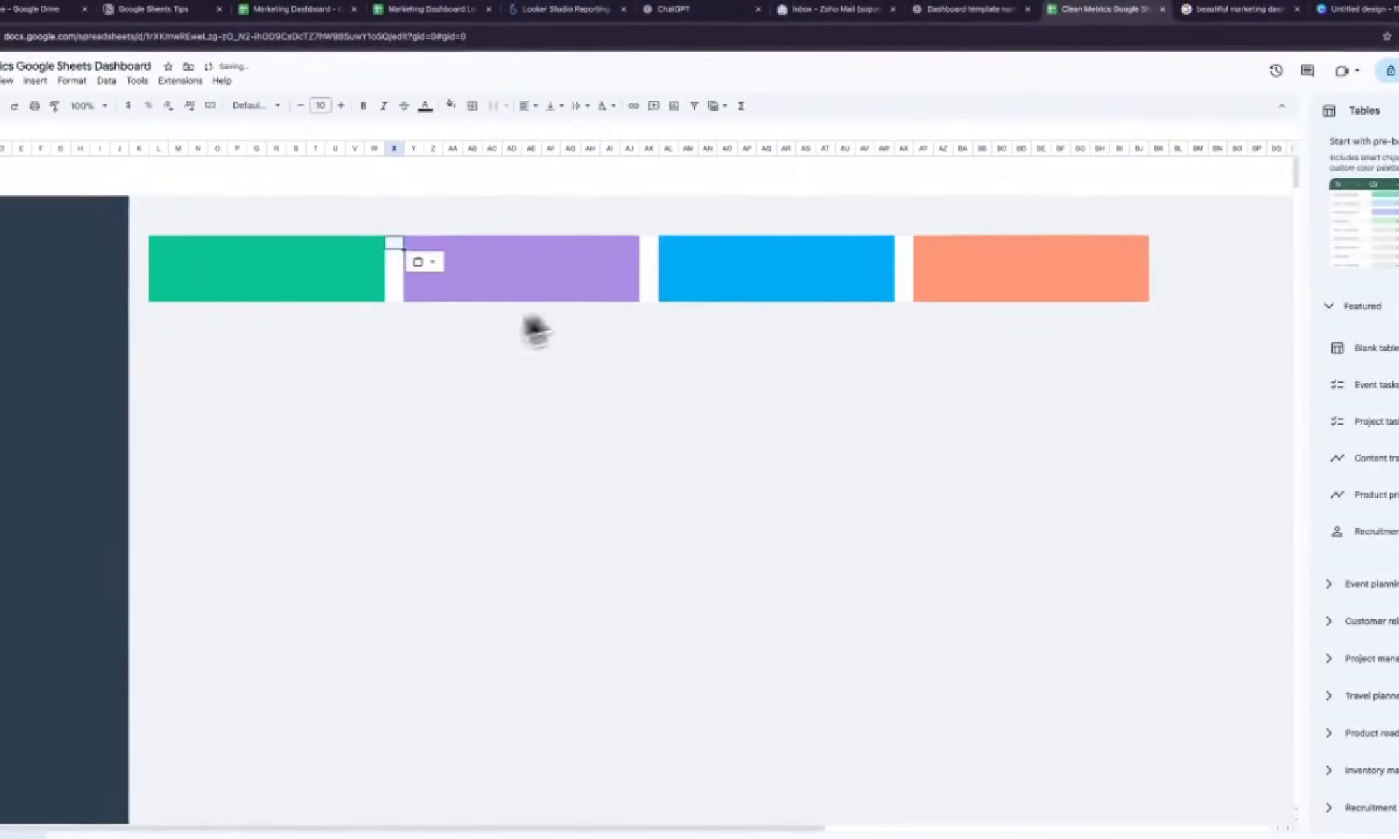
click(651, 242)
key(ctrl+v)
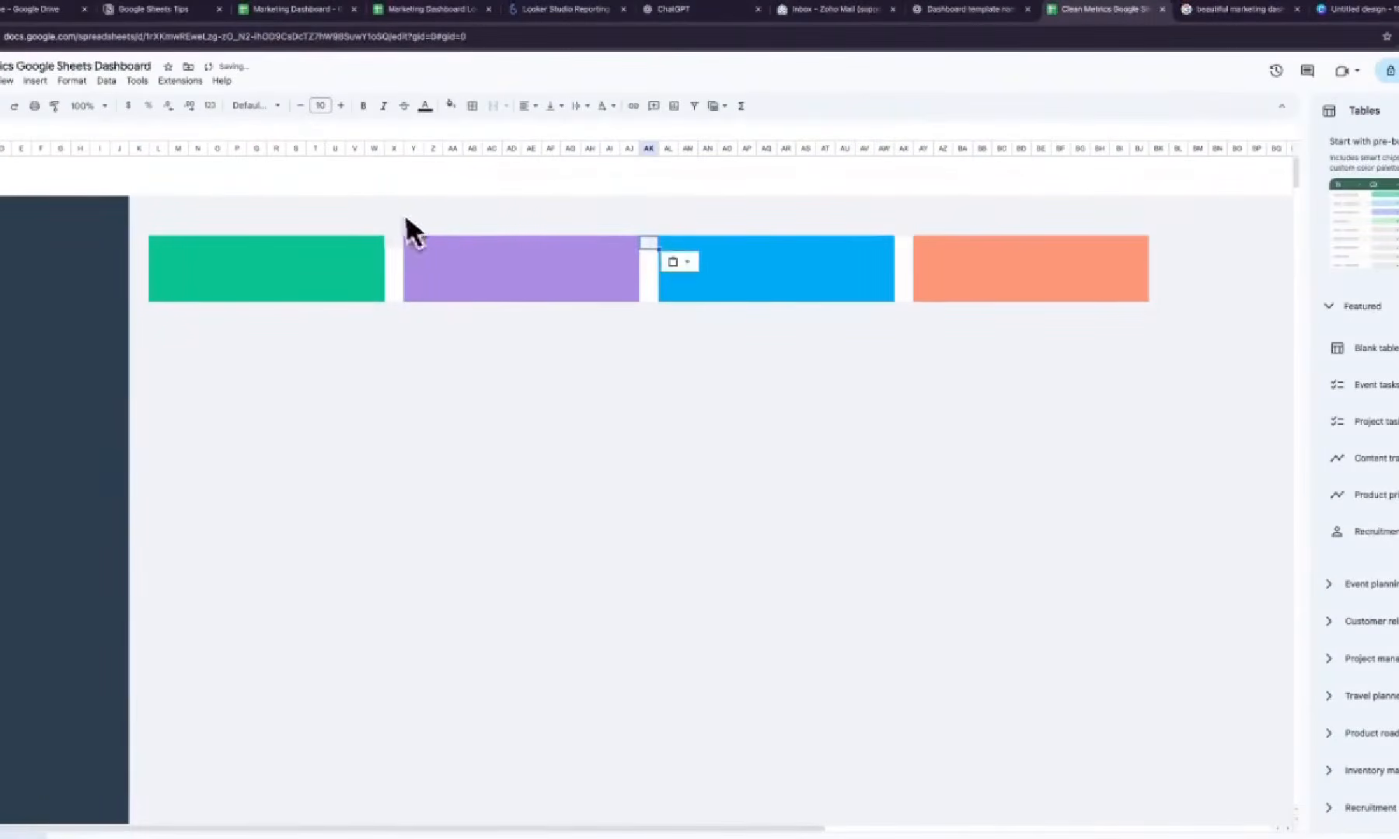
click(401, 209)
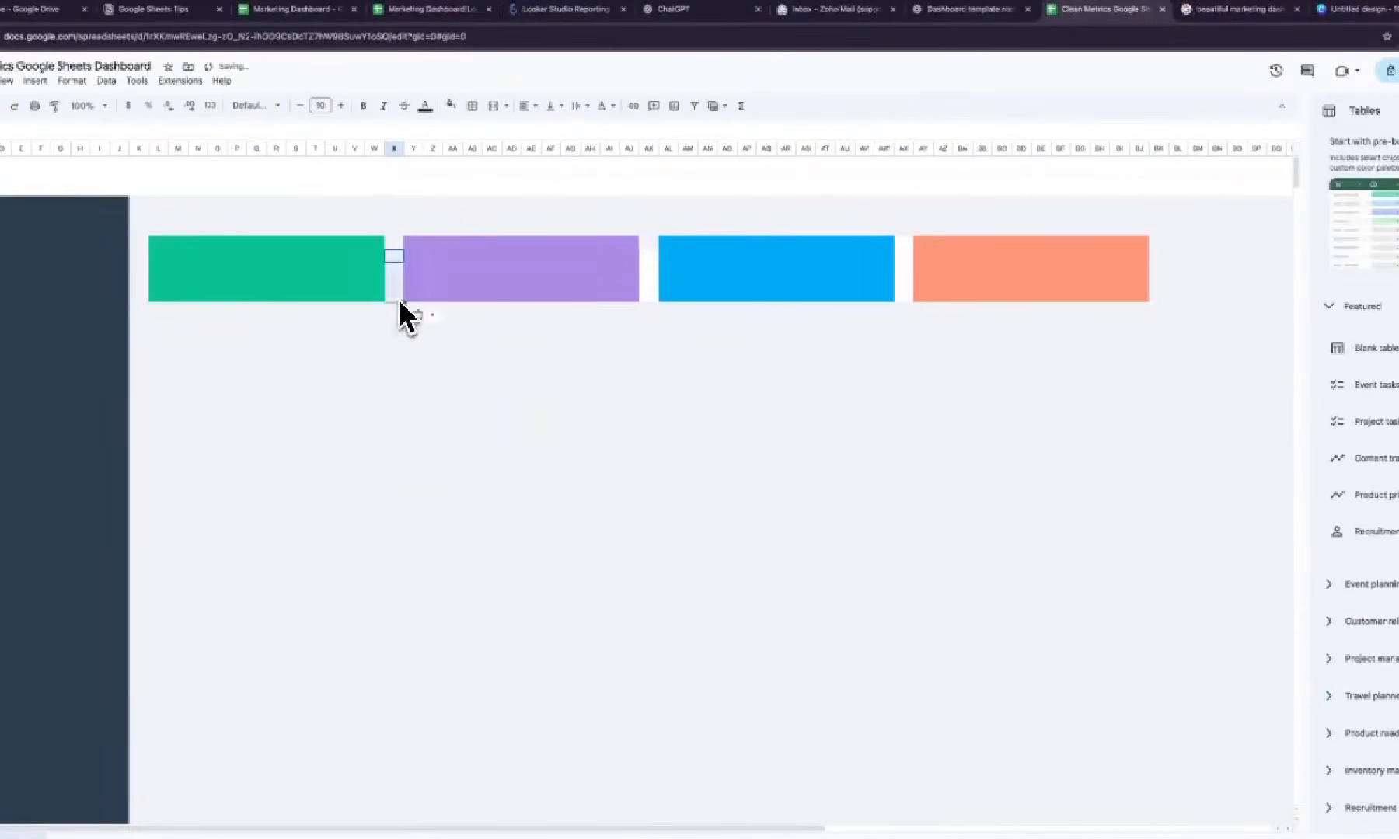
click(650, 258)
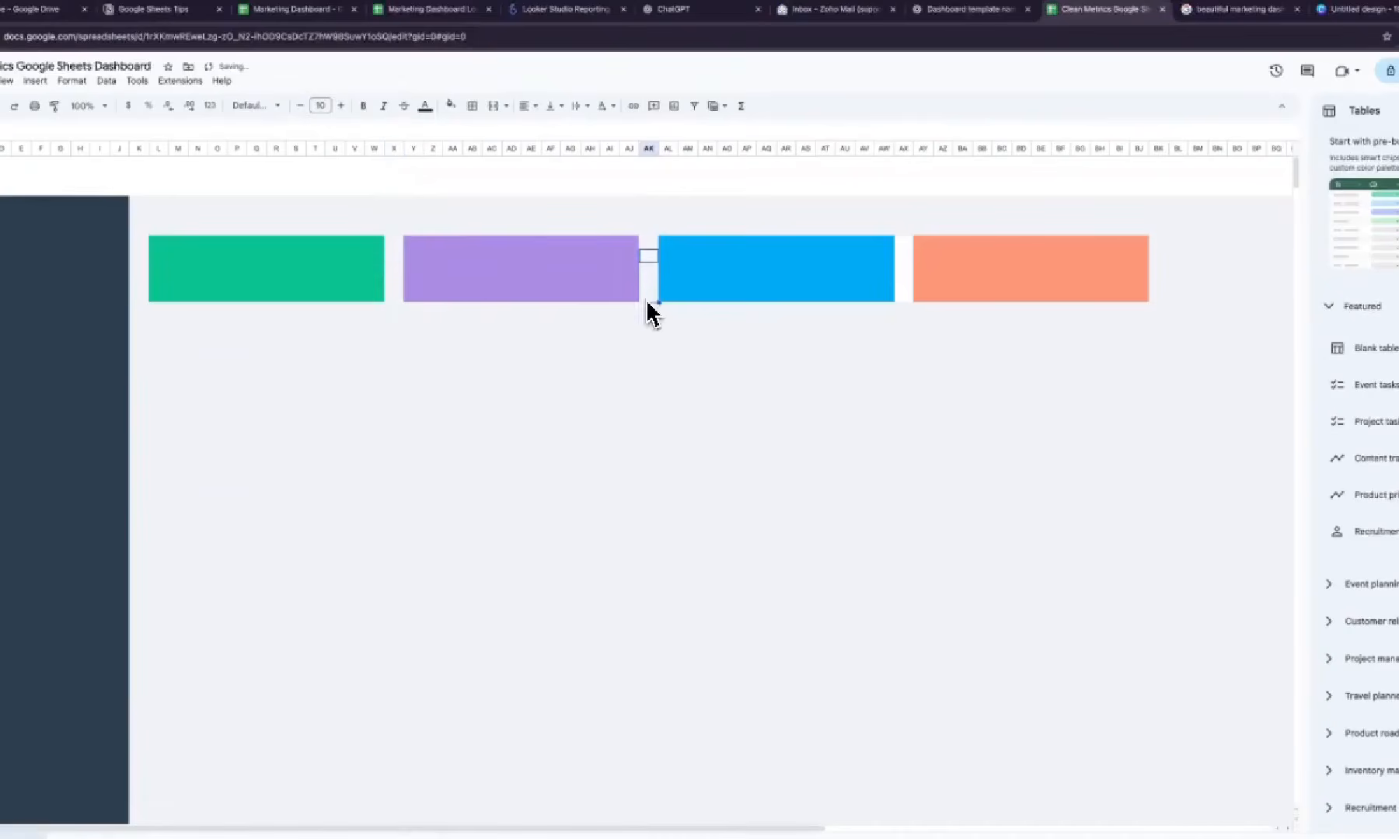
click(914, 259)
key(ctrl+v)
click(847, 430)
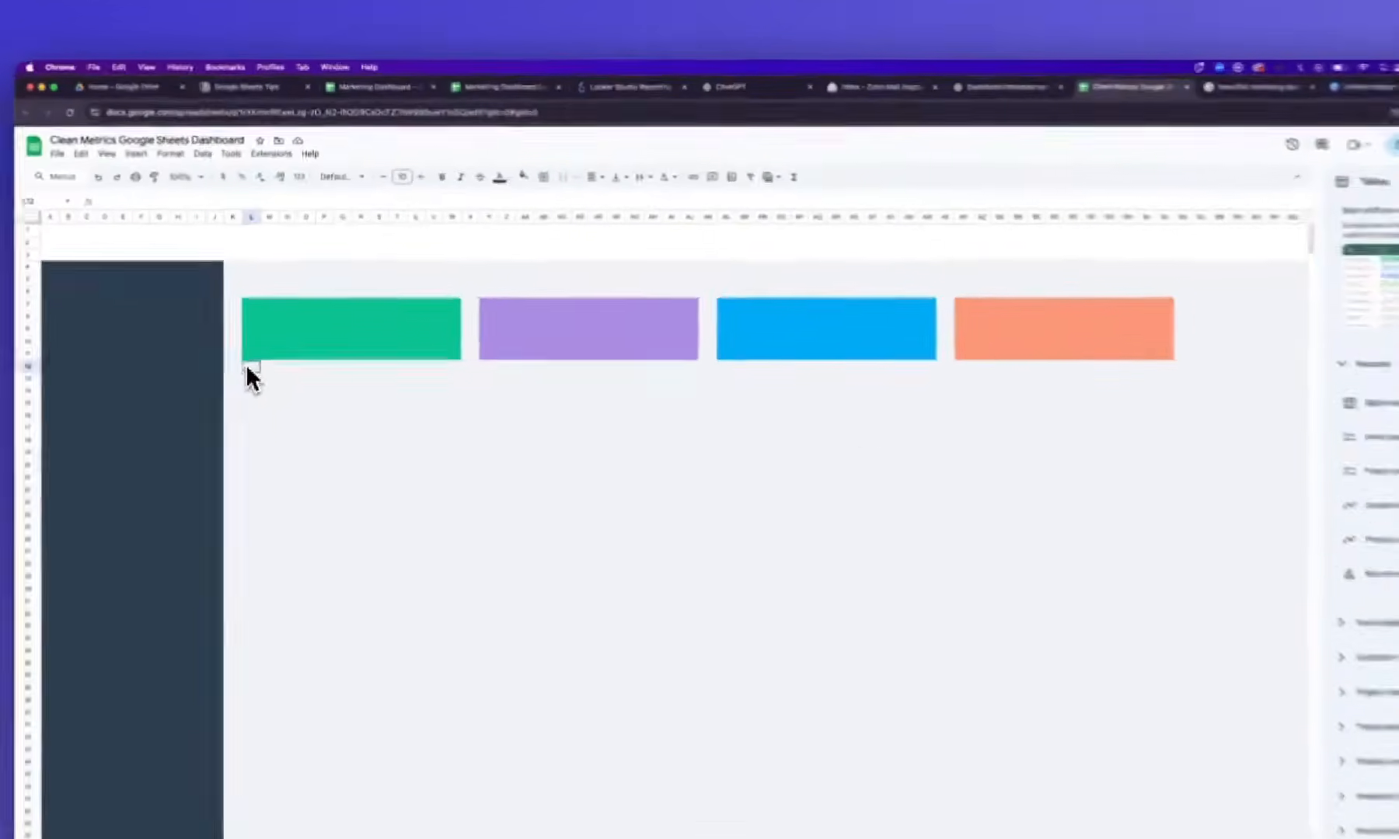
Extend the green card down by one row, filling L12:W12 with the card's custom green
drag(259, 320, 429, 326)
click(538, 185)
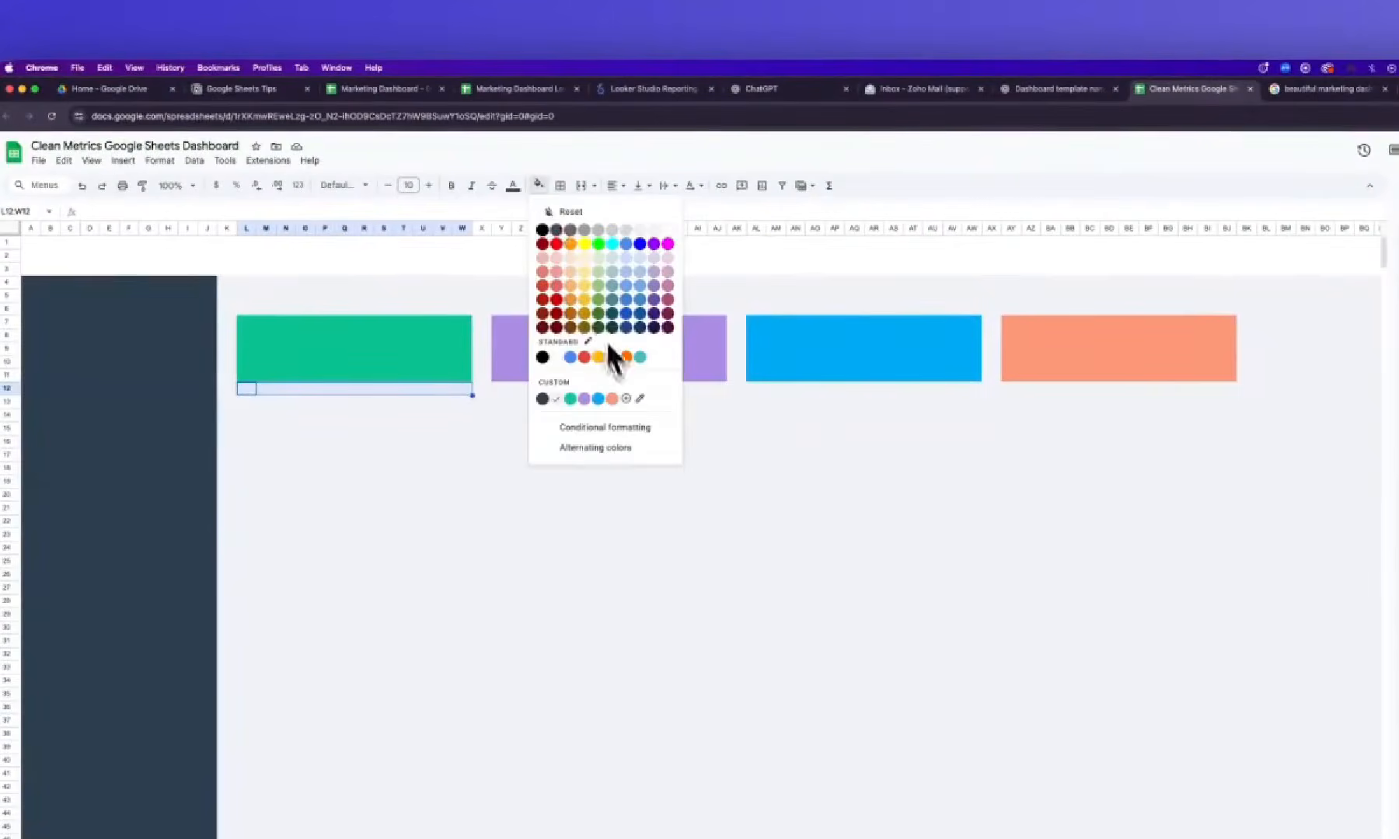
click(570, 399)
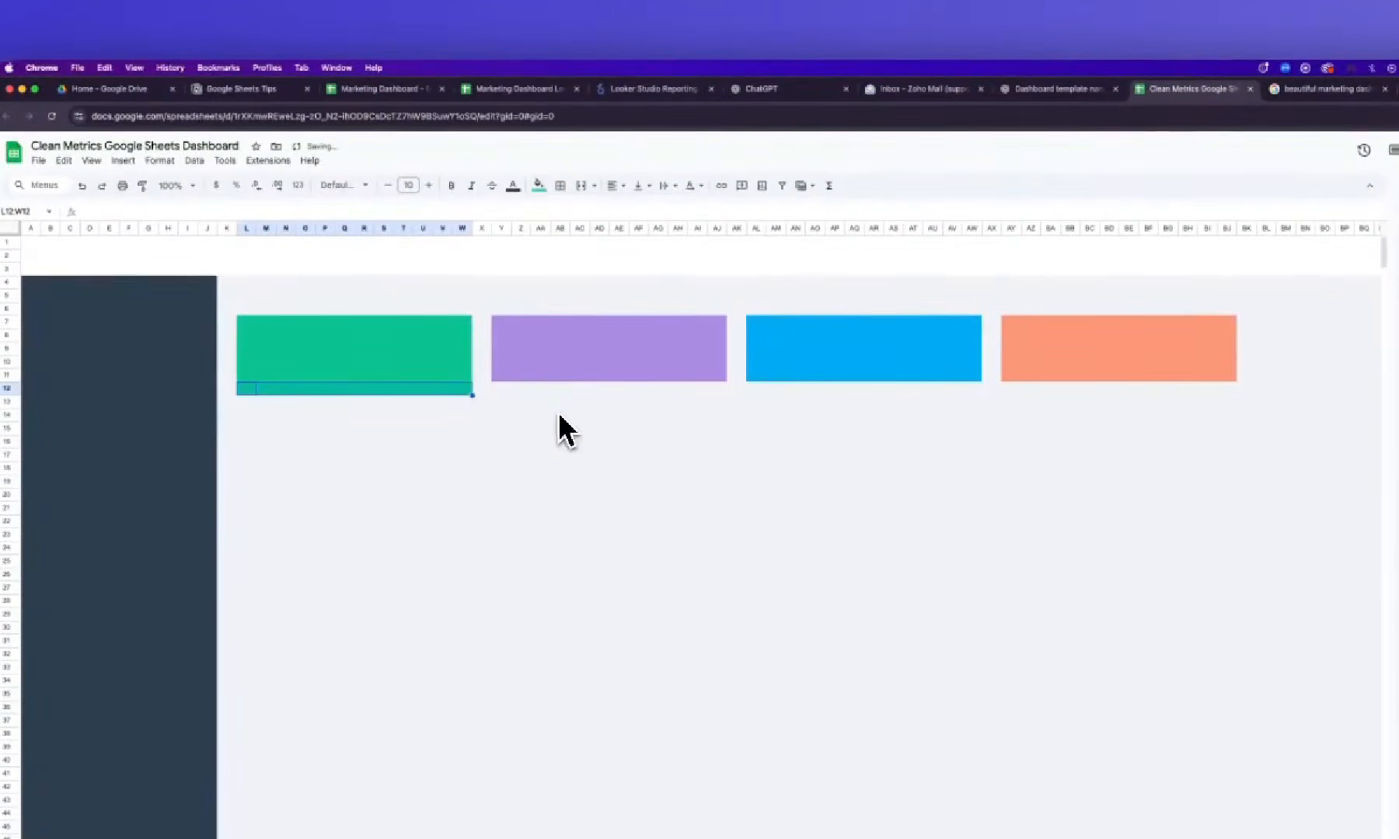
Extend the purple card down by one row, filling Y12:AJ12 with the card's custom purple
drag(501, 391, 725, 393)
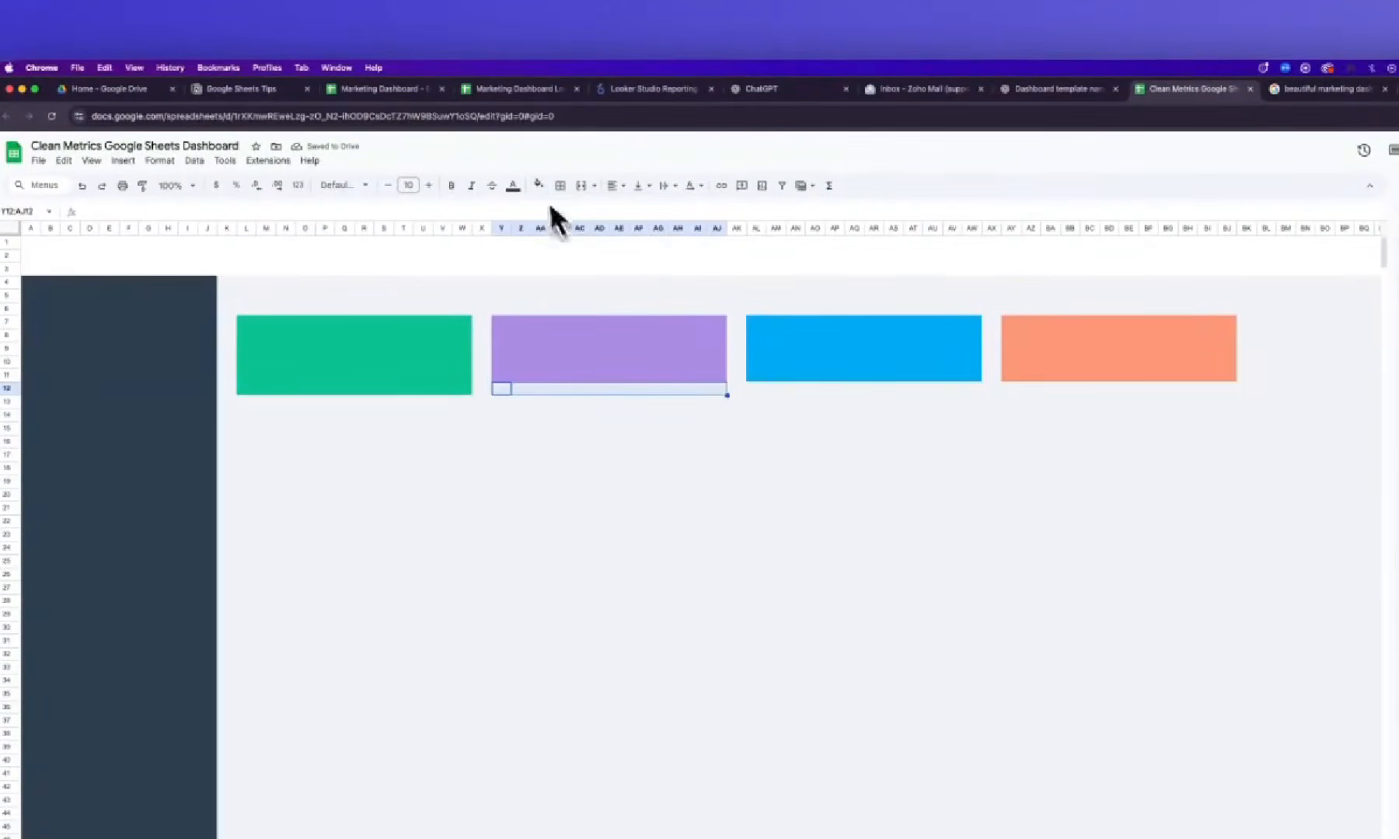
click(537, 185)
click(571, 398)
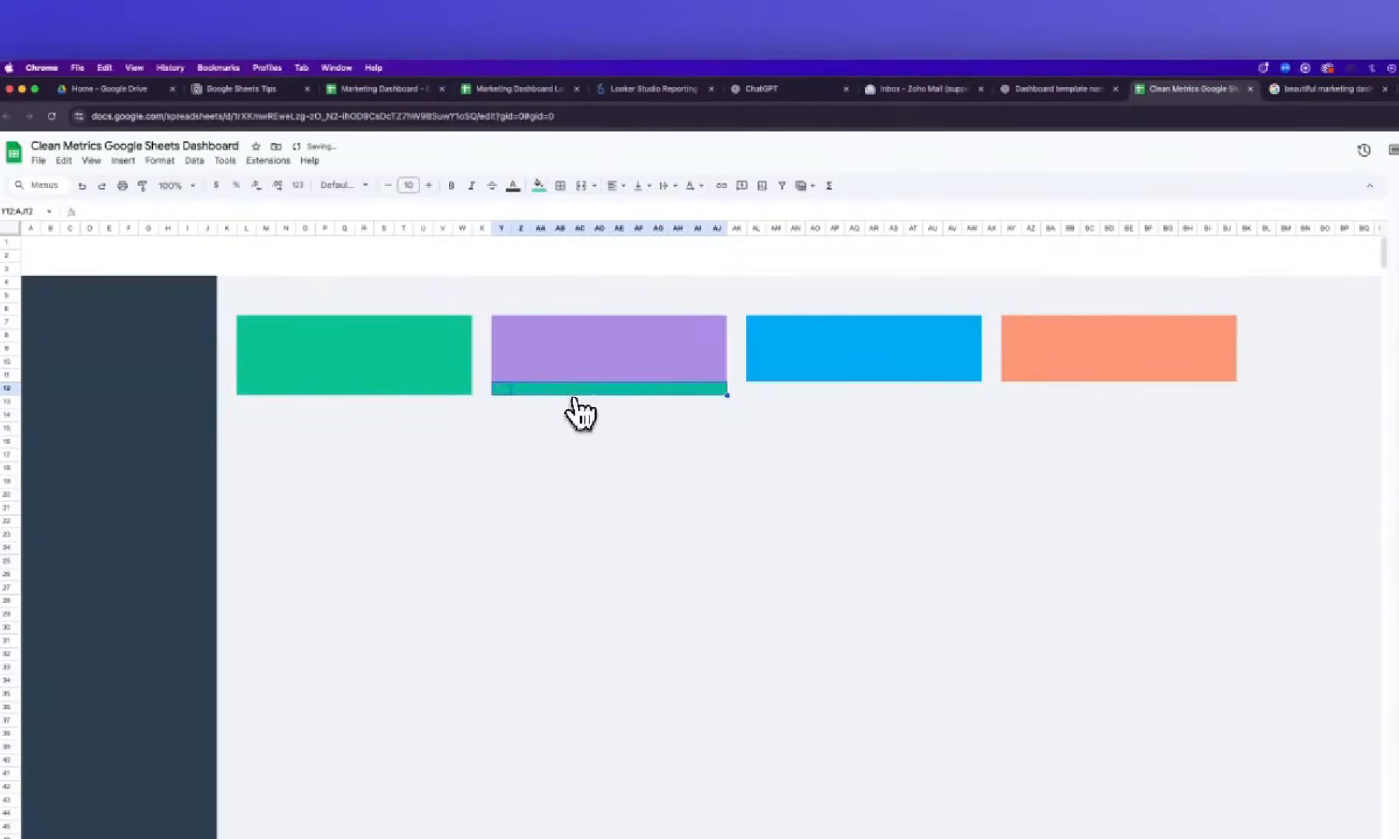
key(super+z)
click(538, 187)
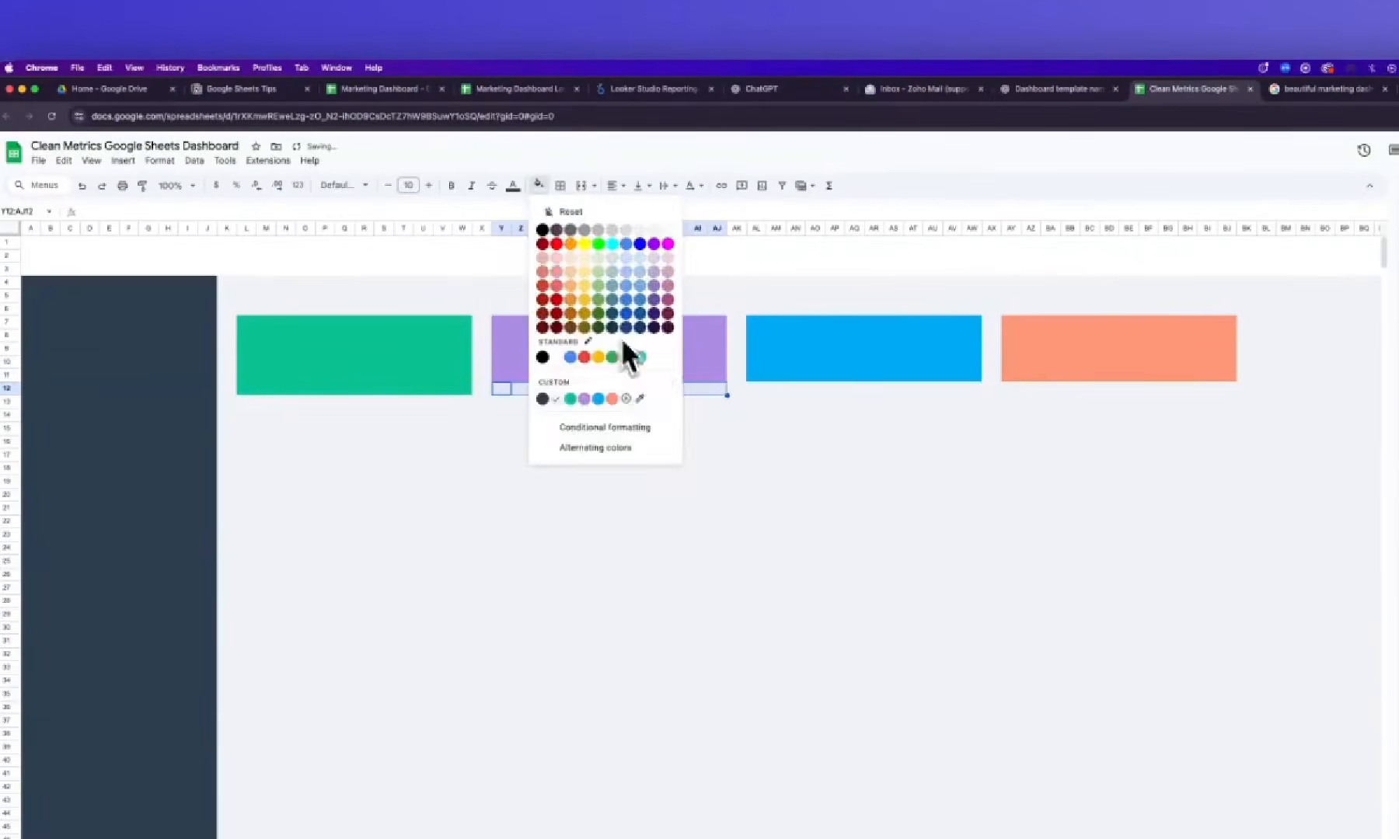
click(584, 399)
Extend the blue card down by one row, filling AL12:AW12 with the card's custom blue
drag(758, 391, 955, 402)
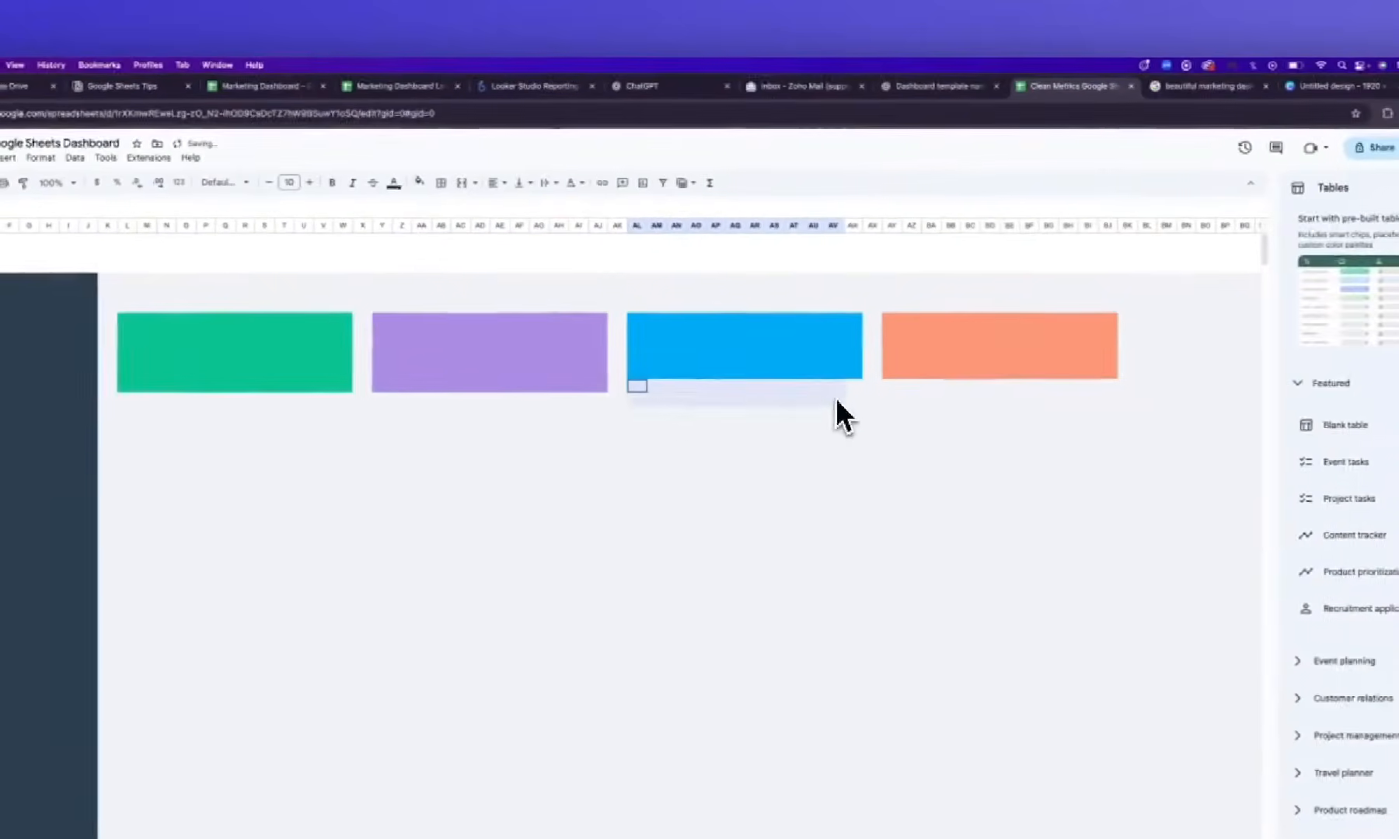
drag(843, 417, 849, 406)
click(419, 183)
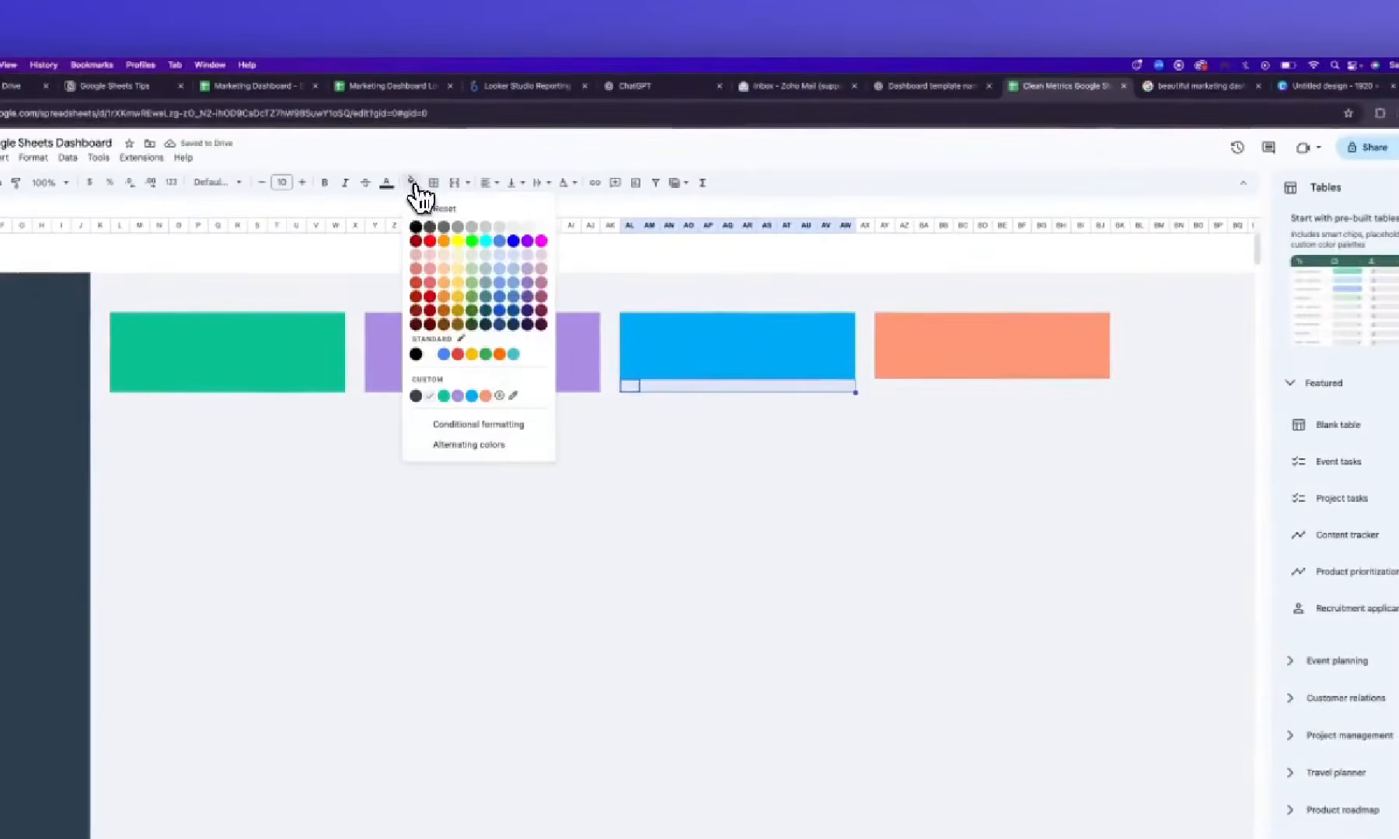
click(472, 395)
Extend the orange card down by one row, filling AY12:BJ12 with the card's custom orange
drag(886, 386, 1108, 396)
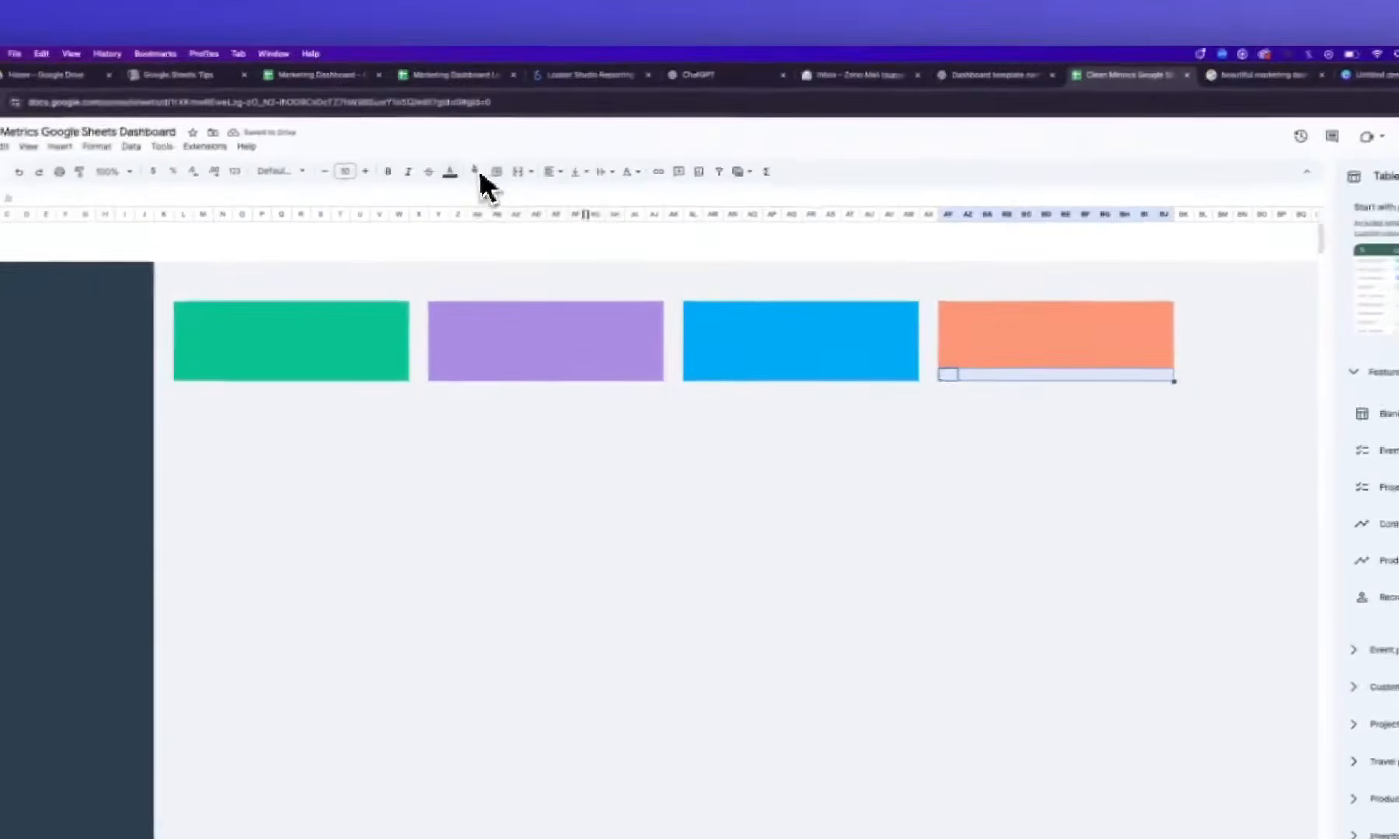
click(477, 172)
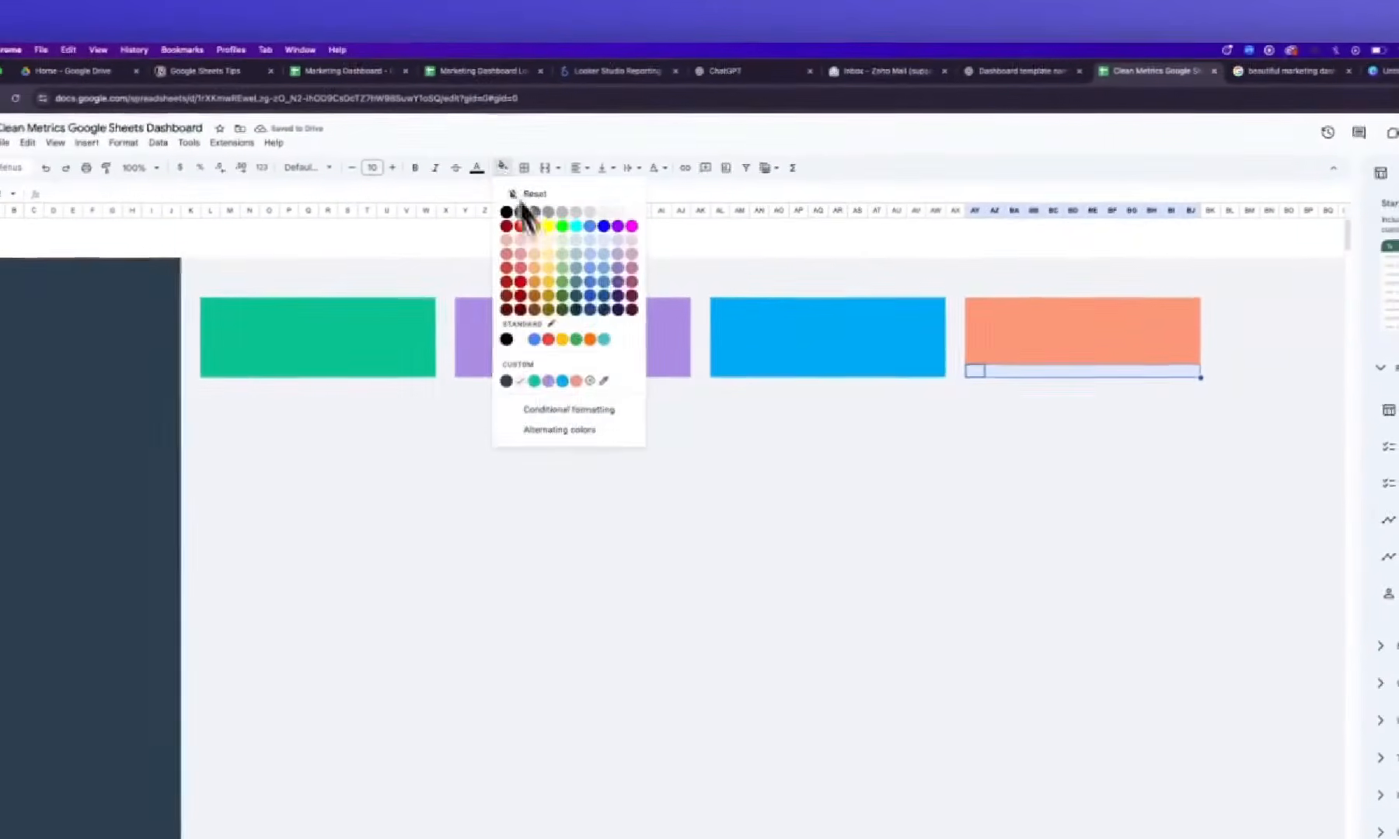
click(550, 395)
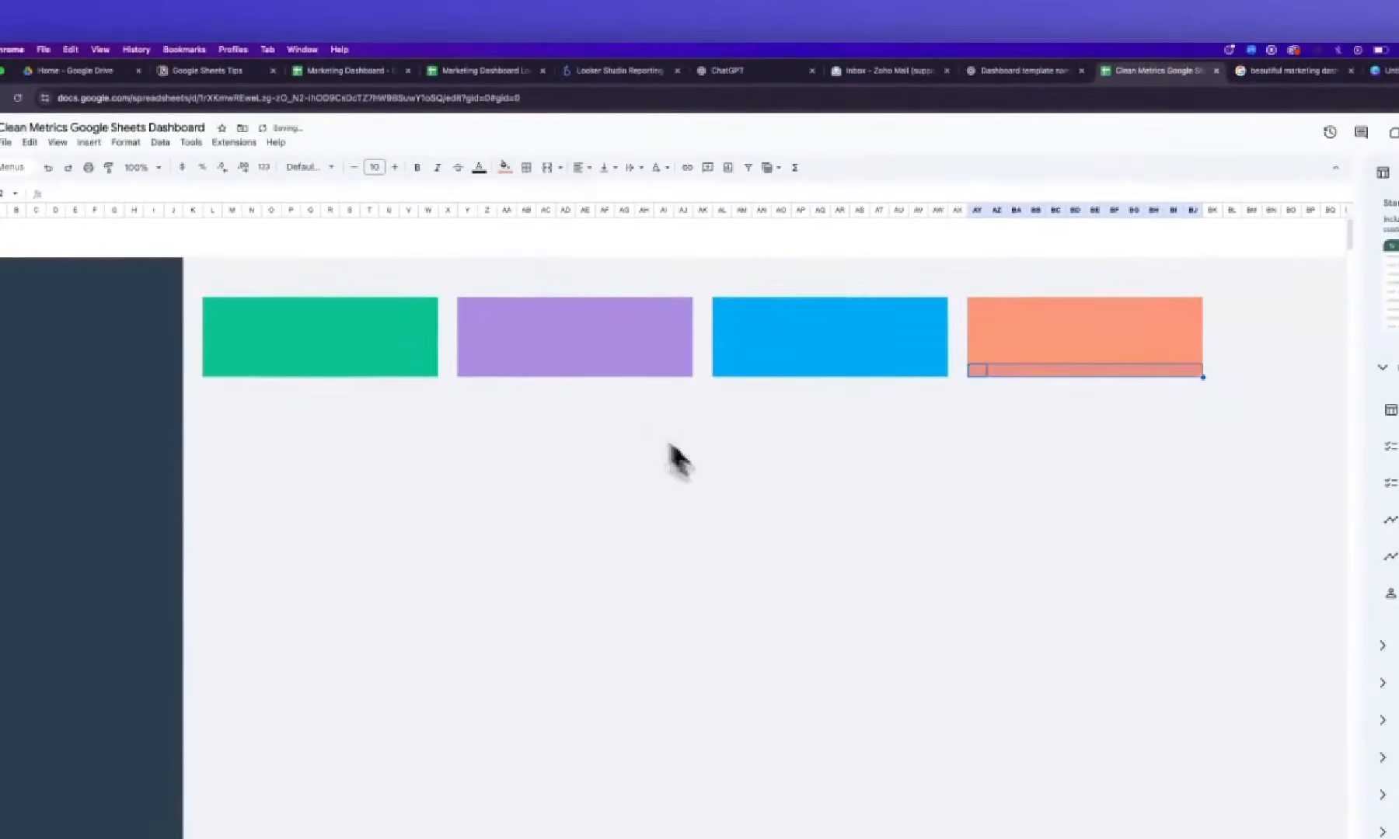
click(729, 477)
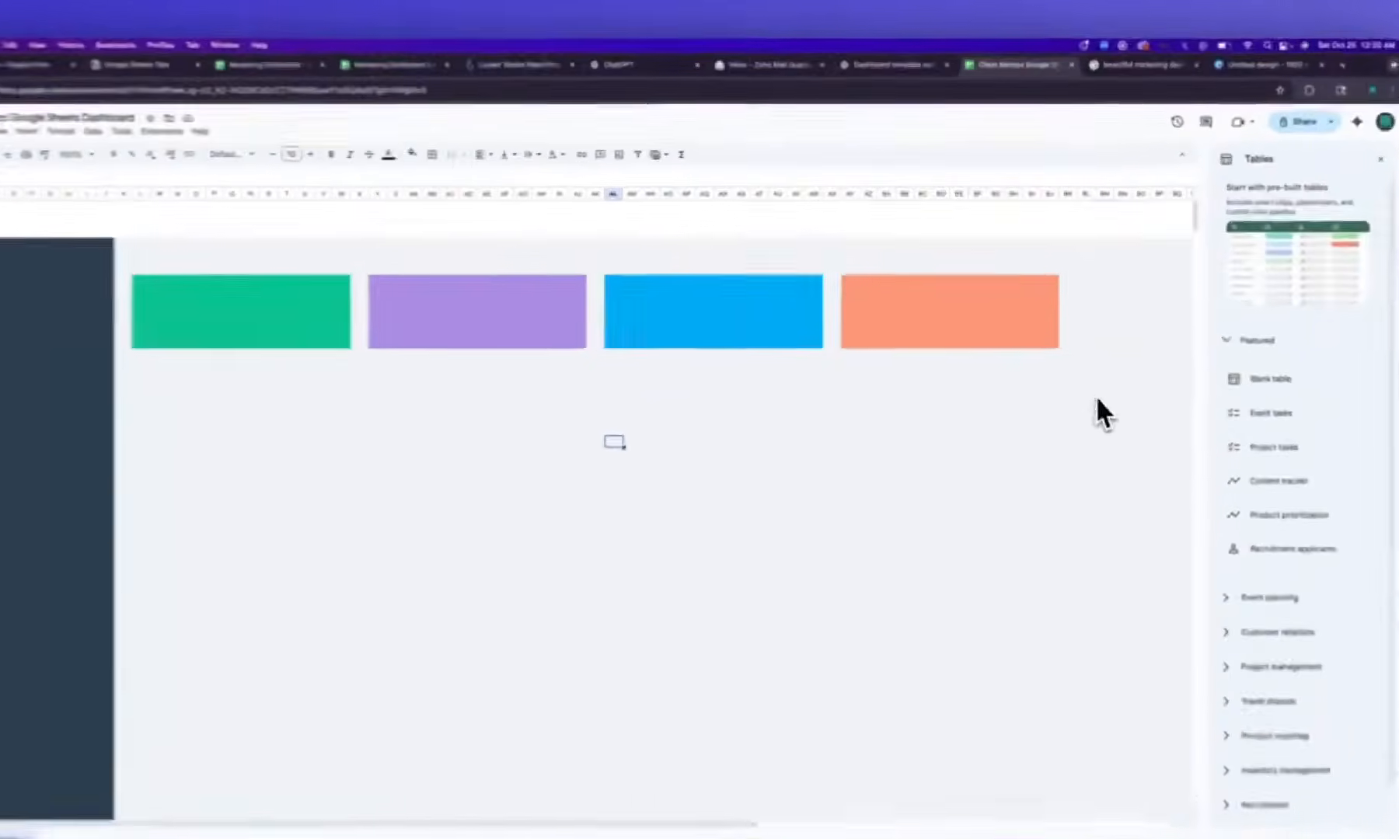
Shift the purple, blue and orange cards over and widen all four cards by one column to 13 columns each
drag(1075, 372, 402, 233)
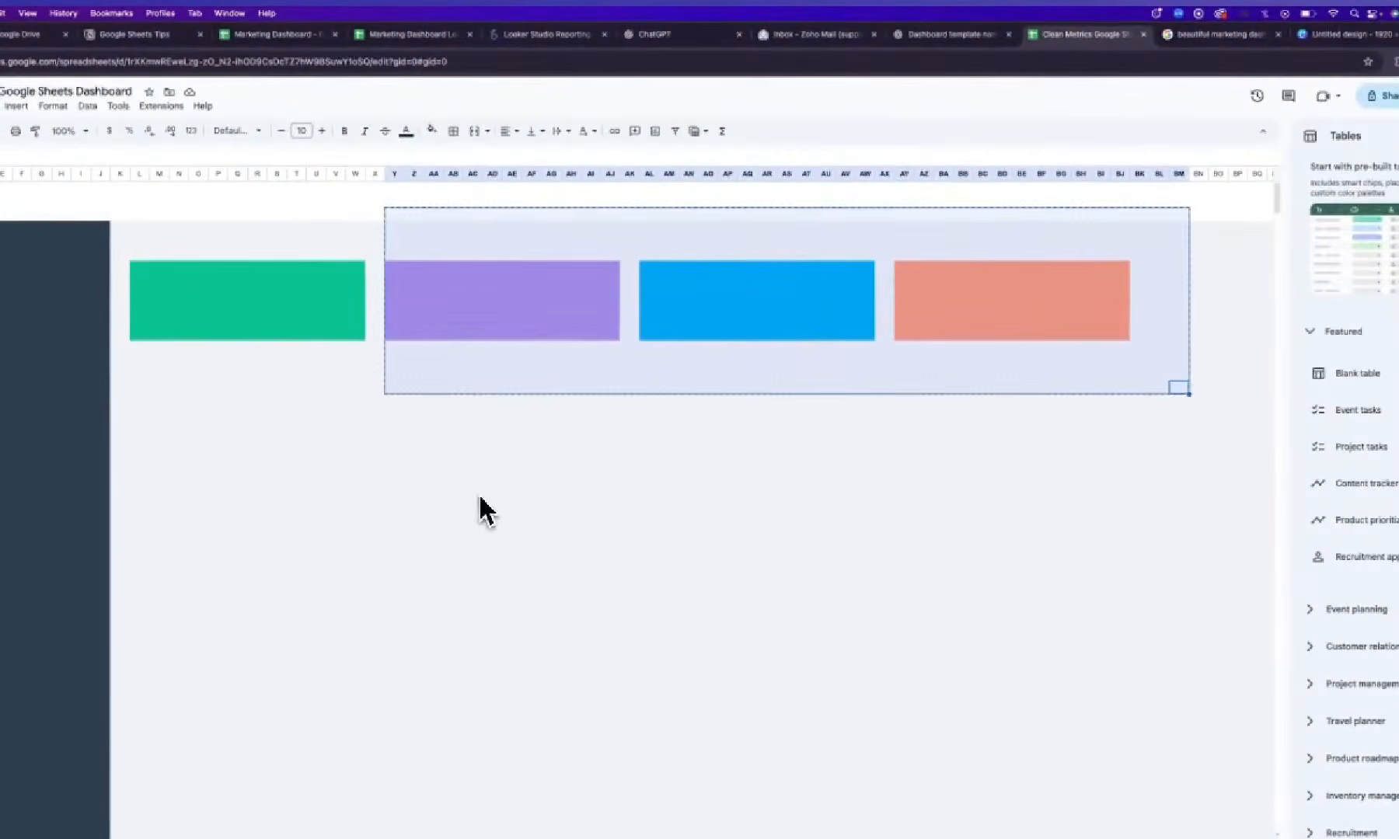
click(492, 387)
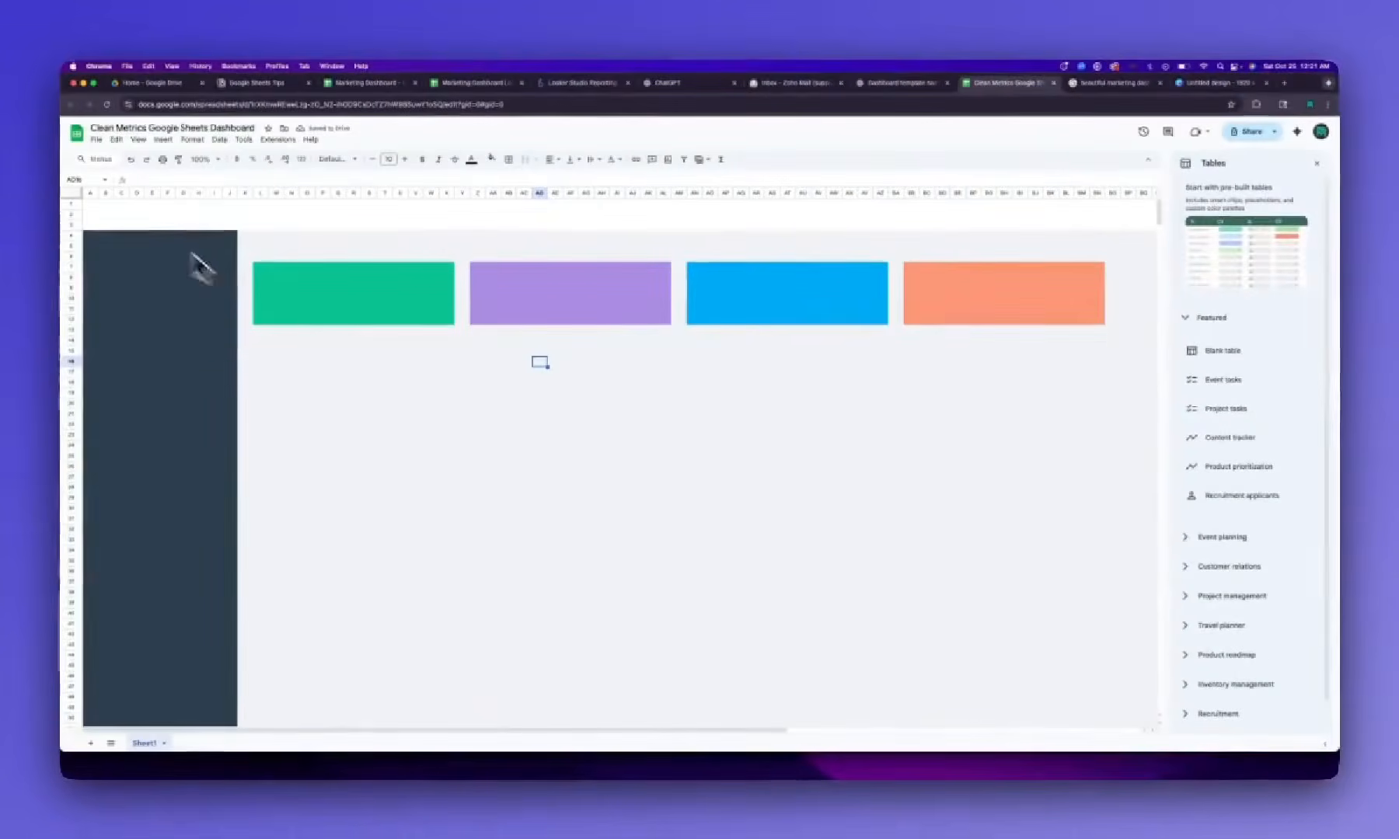
Insert one row above row 2 to make the white header taller
click(73, 215)
right_click(125, 215)
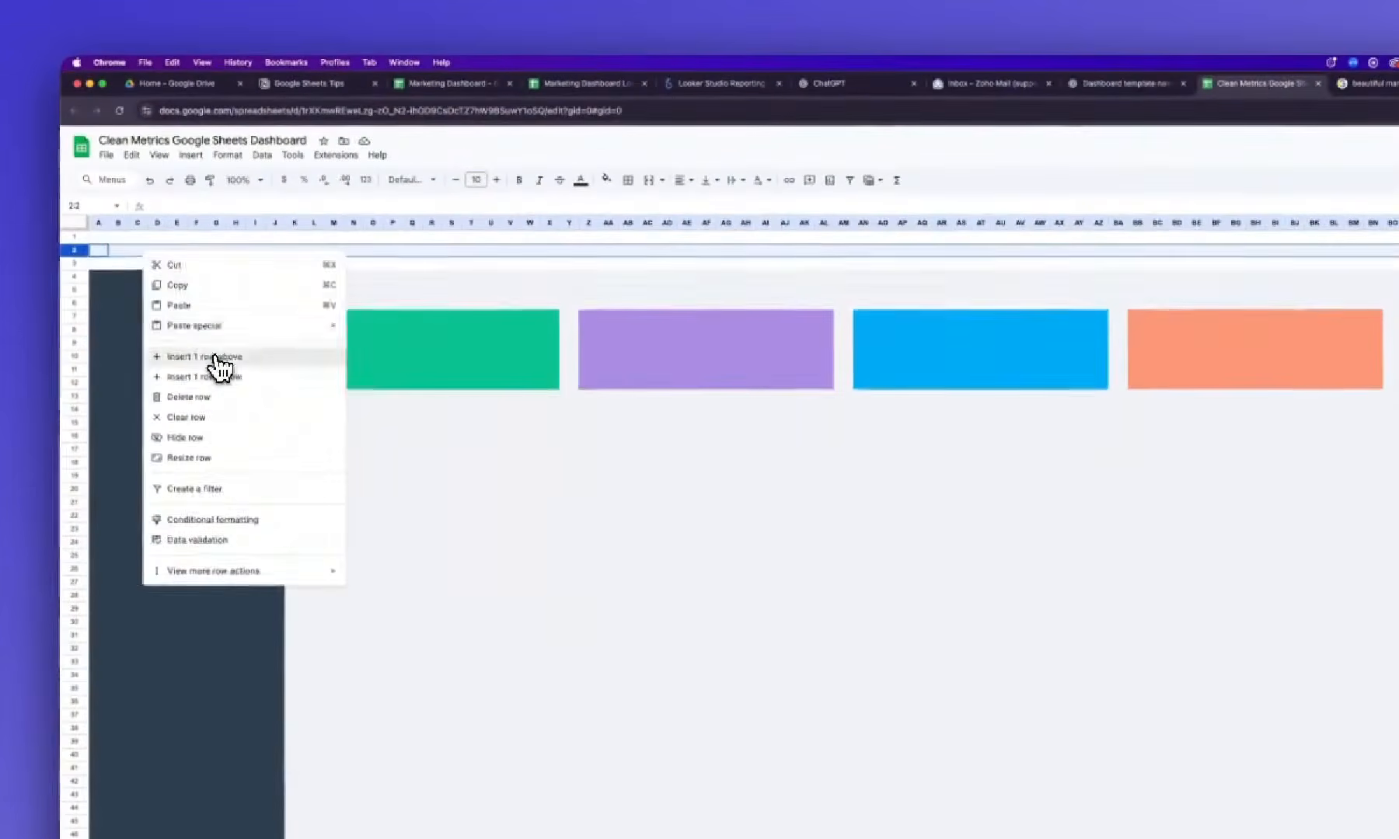
click(218, 356)
click(196, 264)
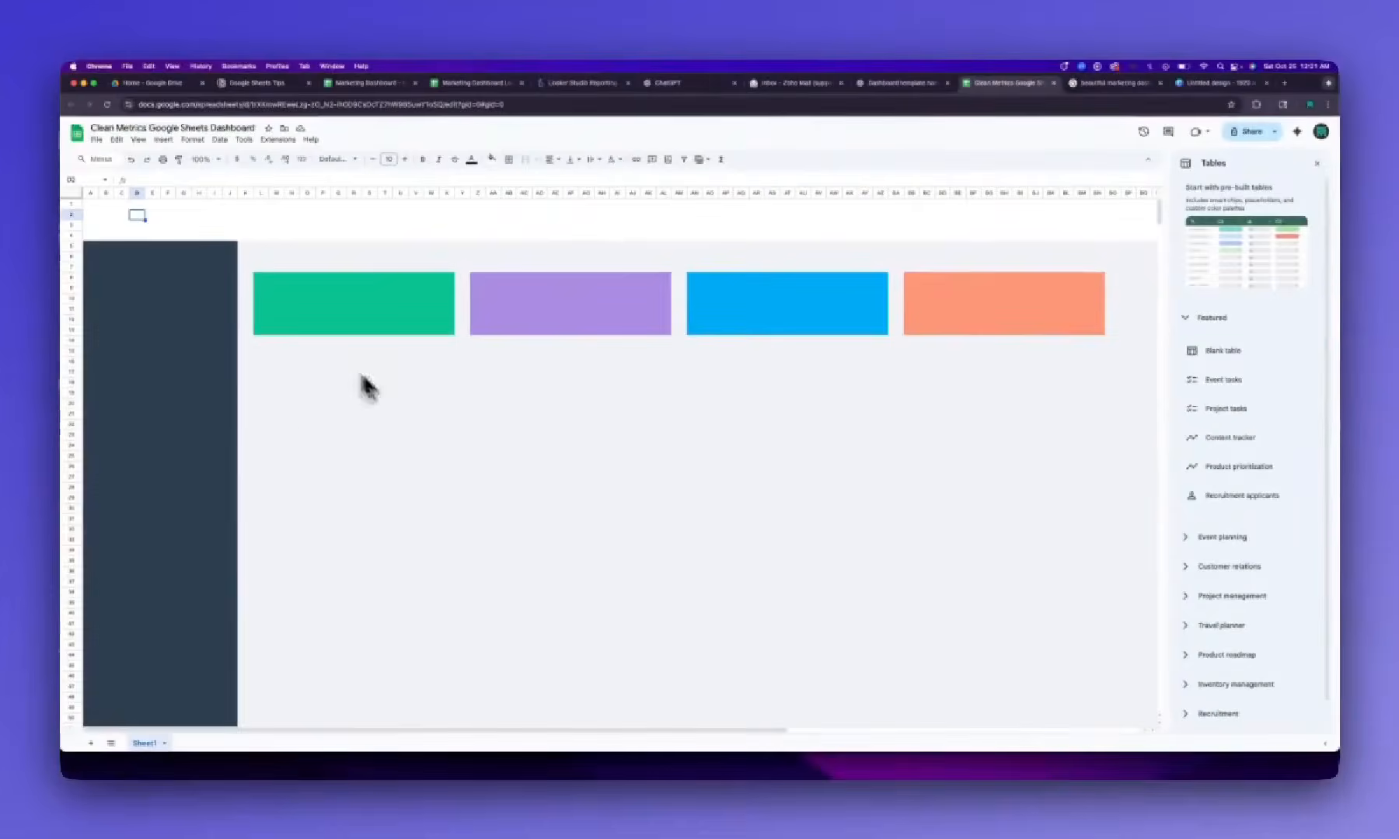
Check the Colorlib reference and fill L15:AU39 white as the large chart panel below the cards
click(1100, 86)
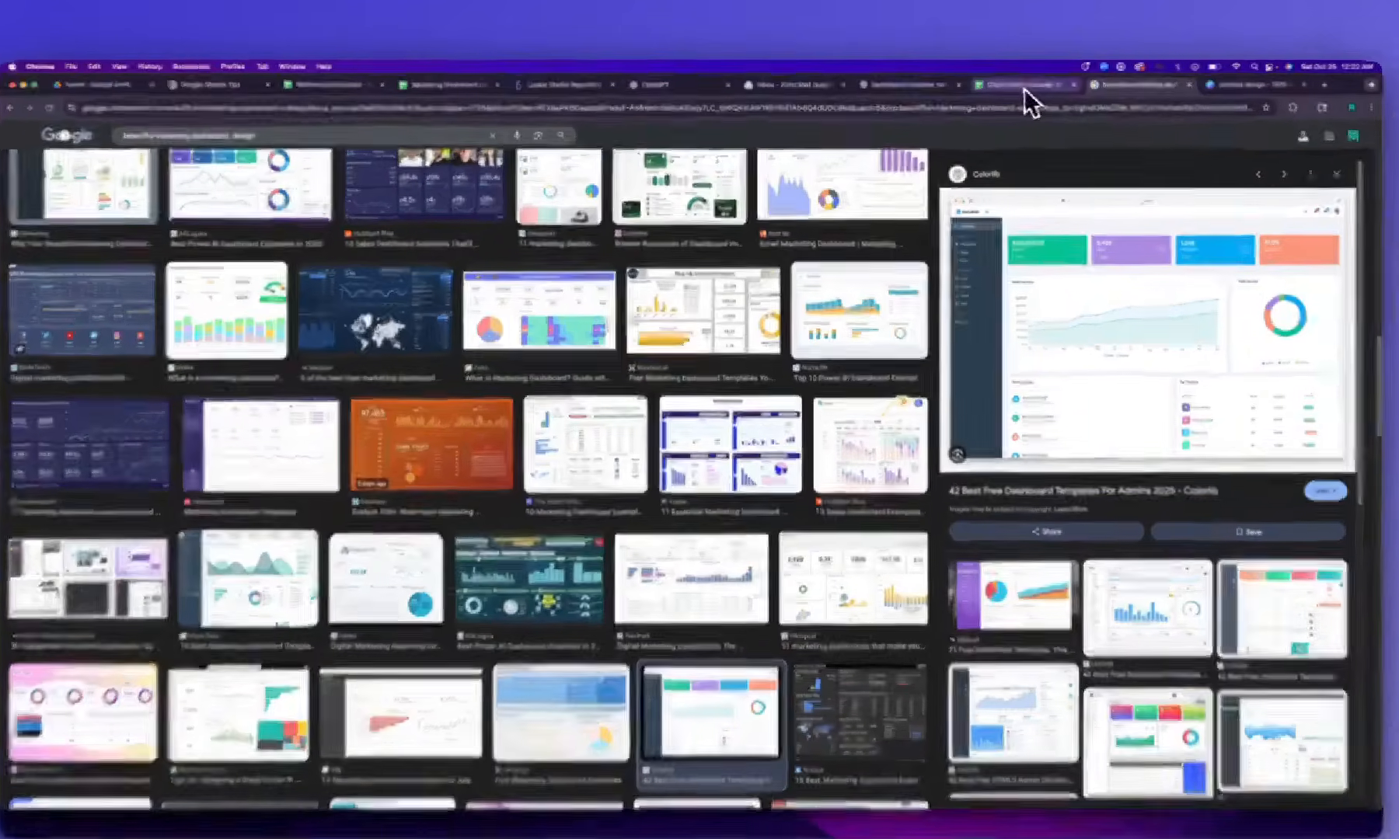
click(1024, 85)
click(210, 369)
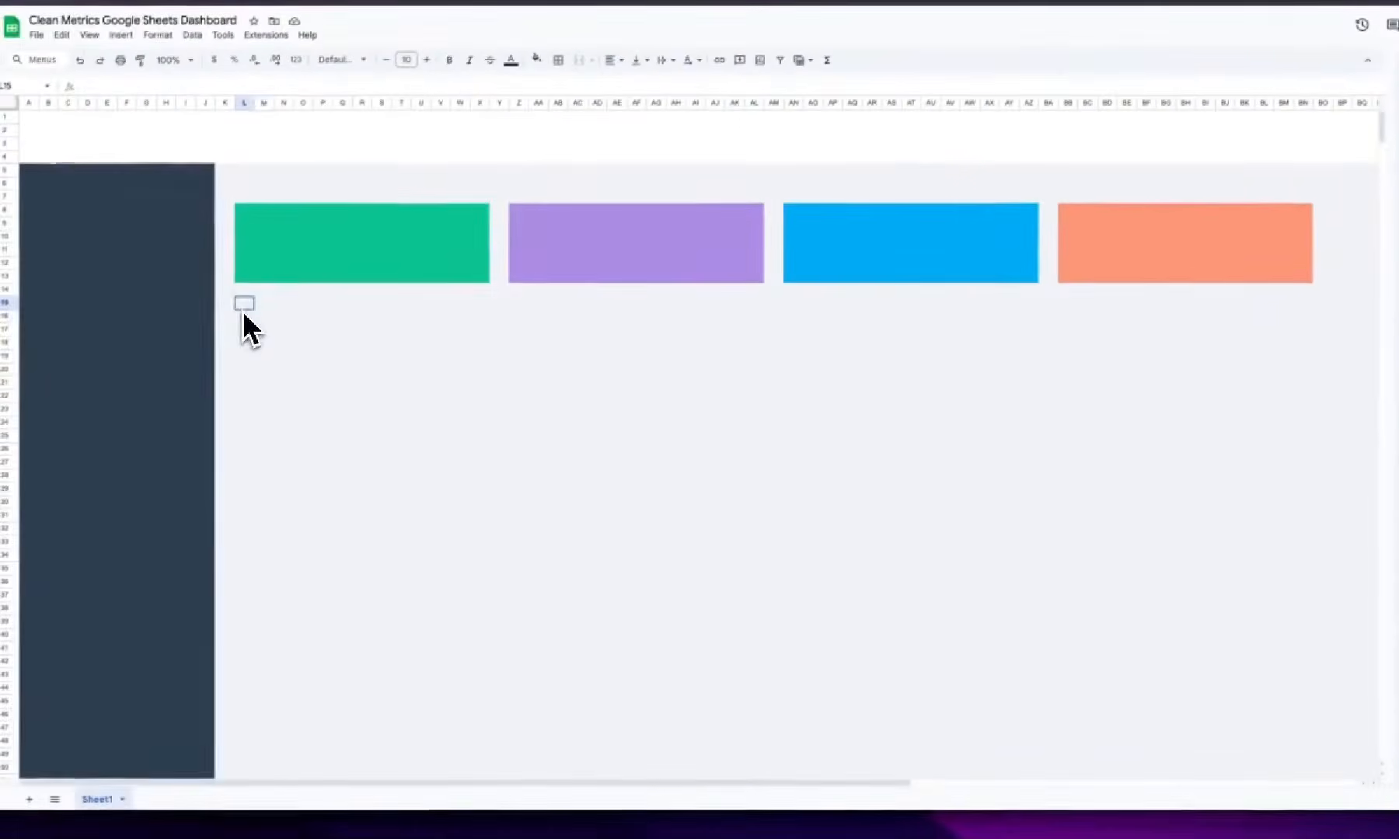
drag(243, 312, 921, 626)
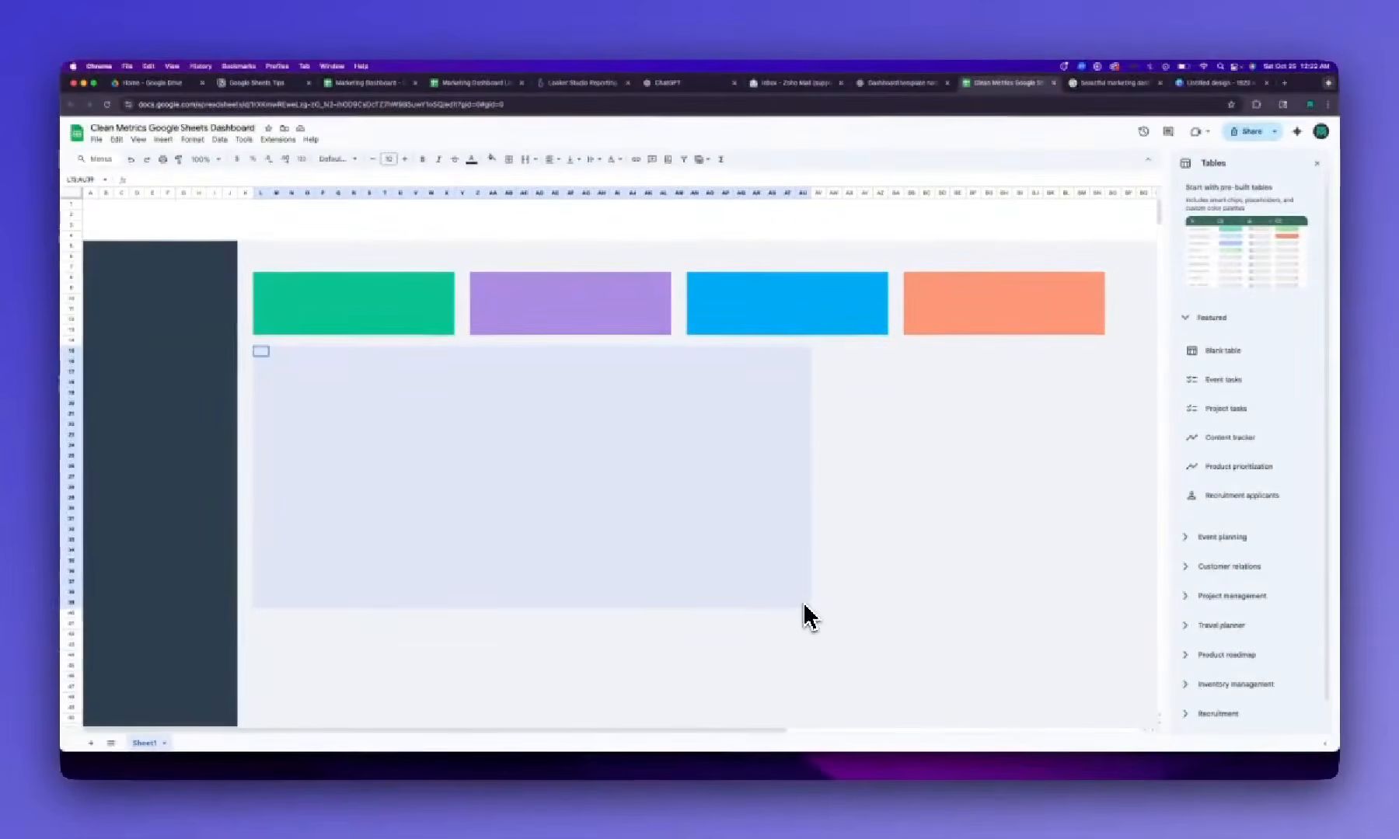
drag(808, 616, 808, 612)
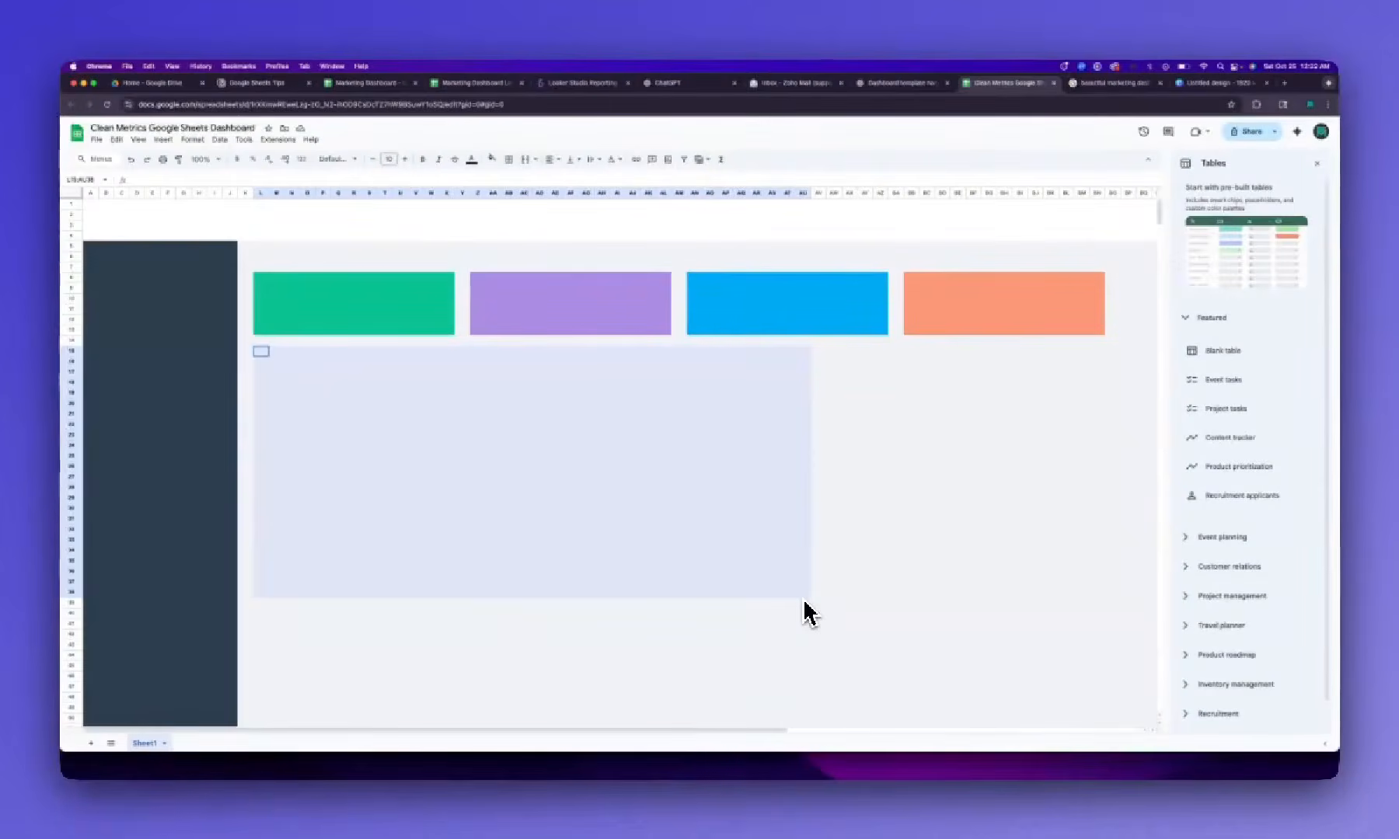
drag(805, 602, 805, 606)
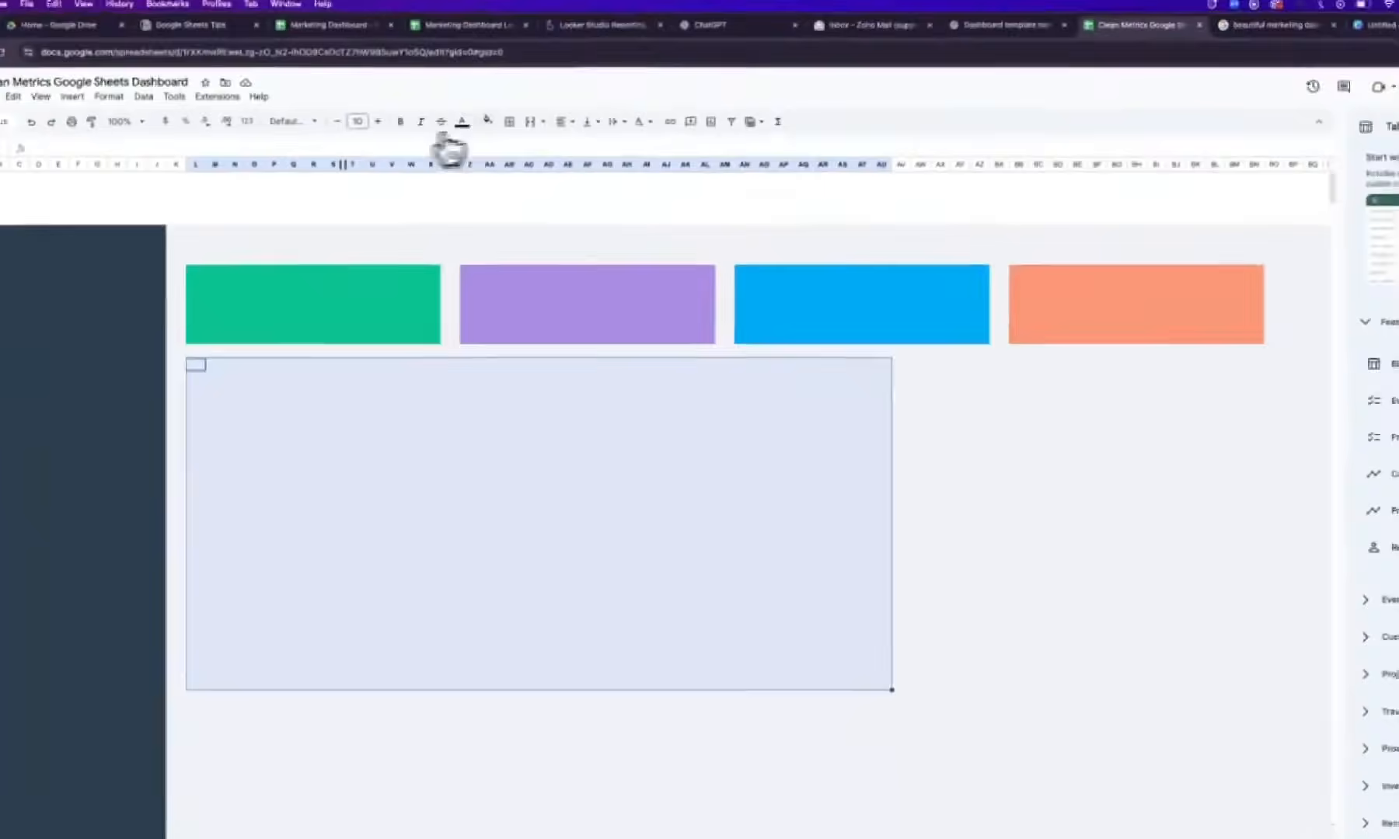
click(491, 159)
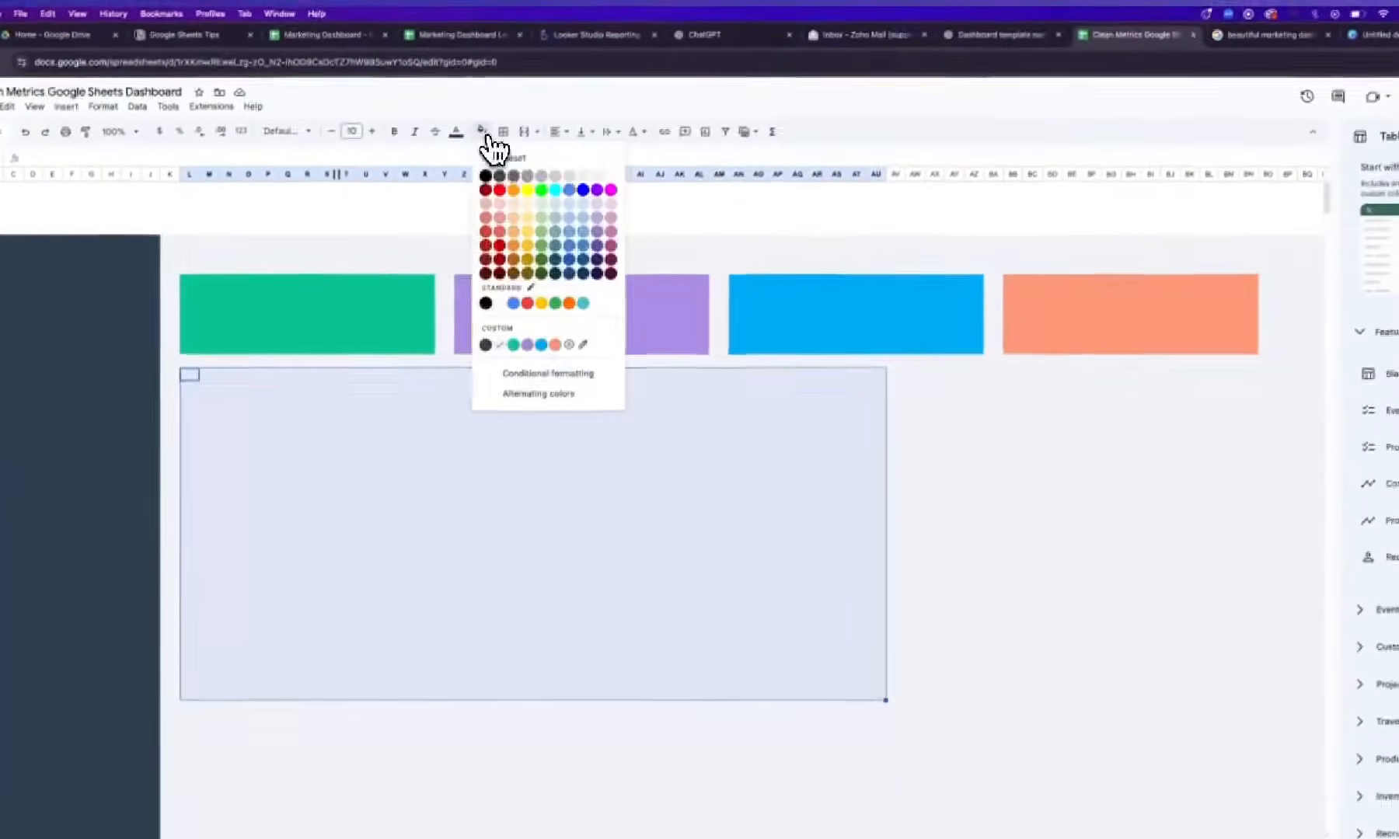
click(610, 177)
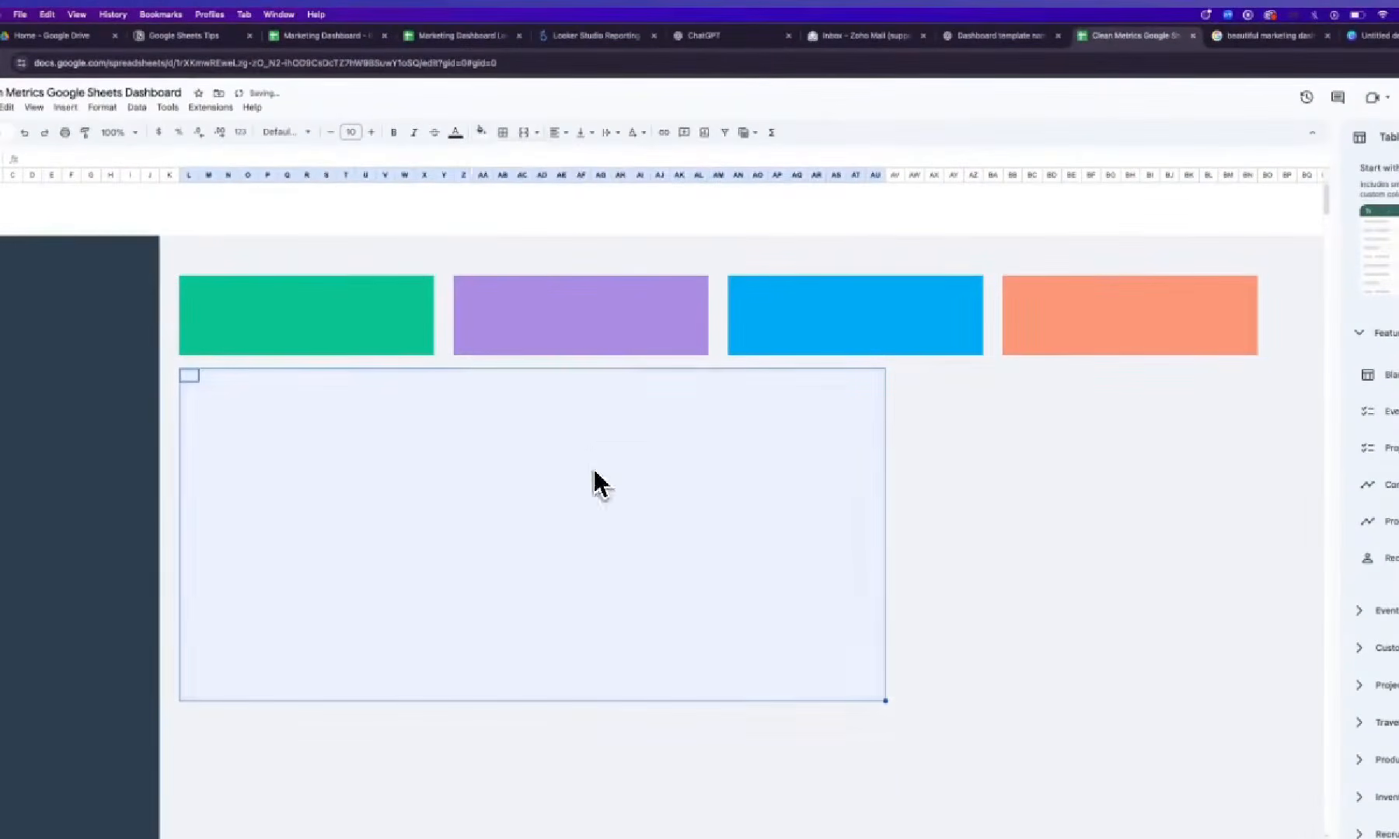
click(598, 470)
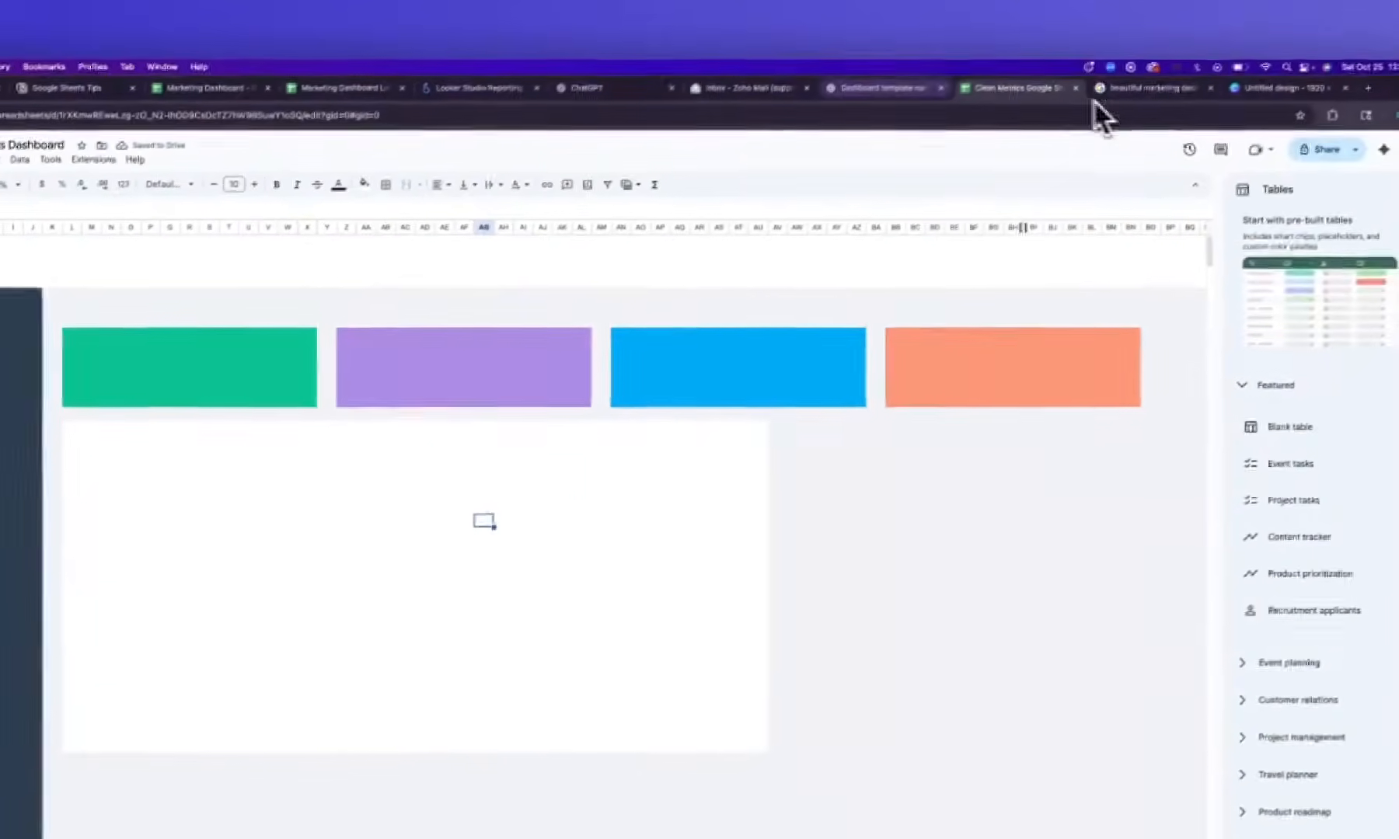
Check the reference again and copy the white panel L15:AU39 two rows down, to L17:AU41
click(1237, 36)
click(1024, 90)
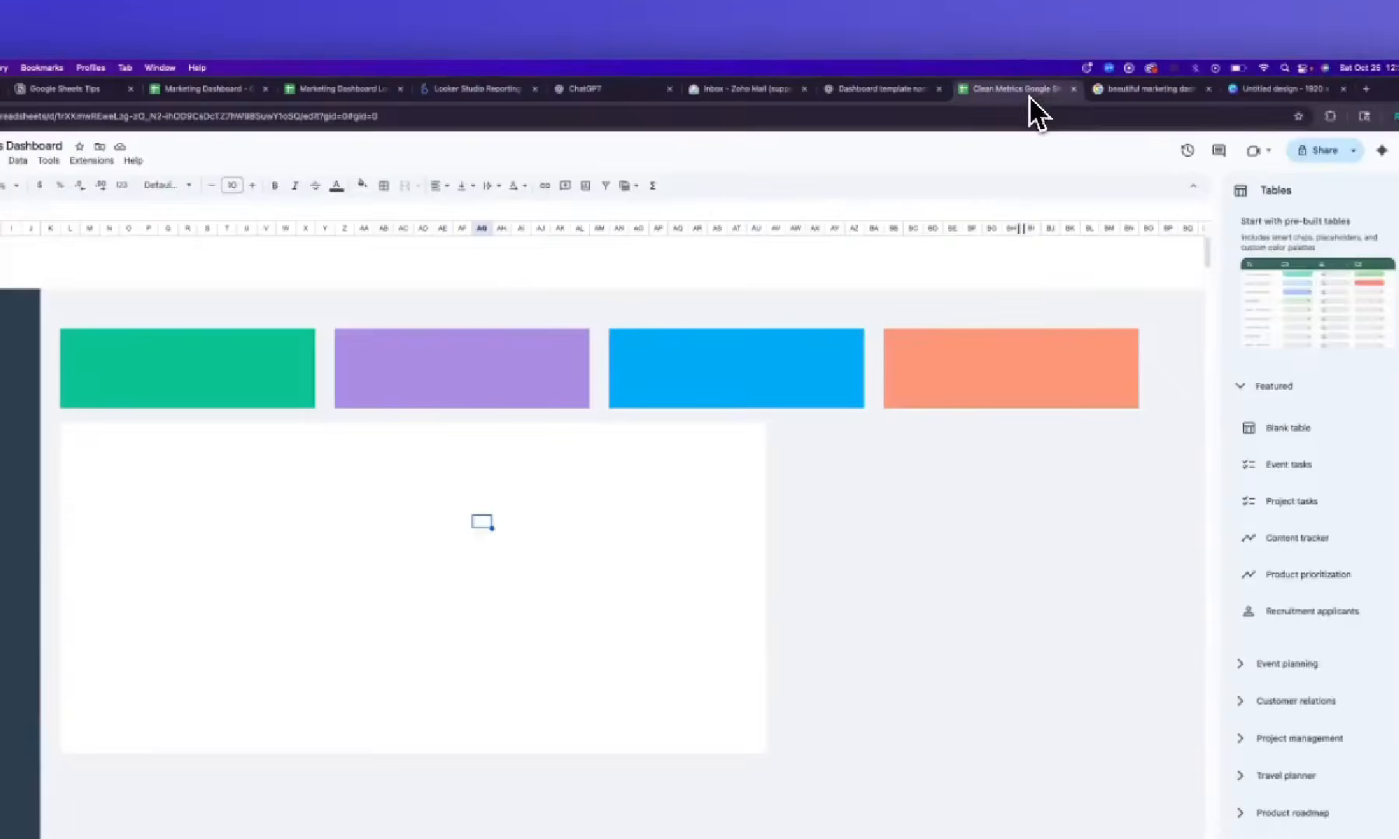
drag(258, 326, 932, 639)
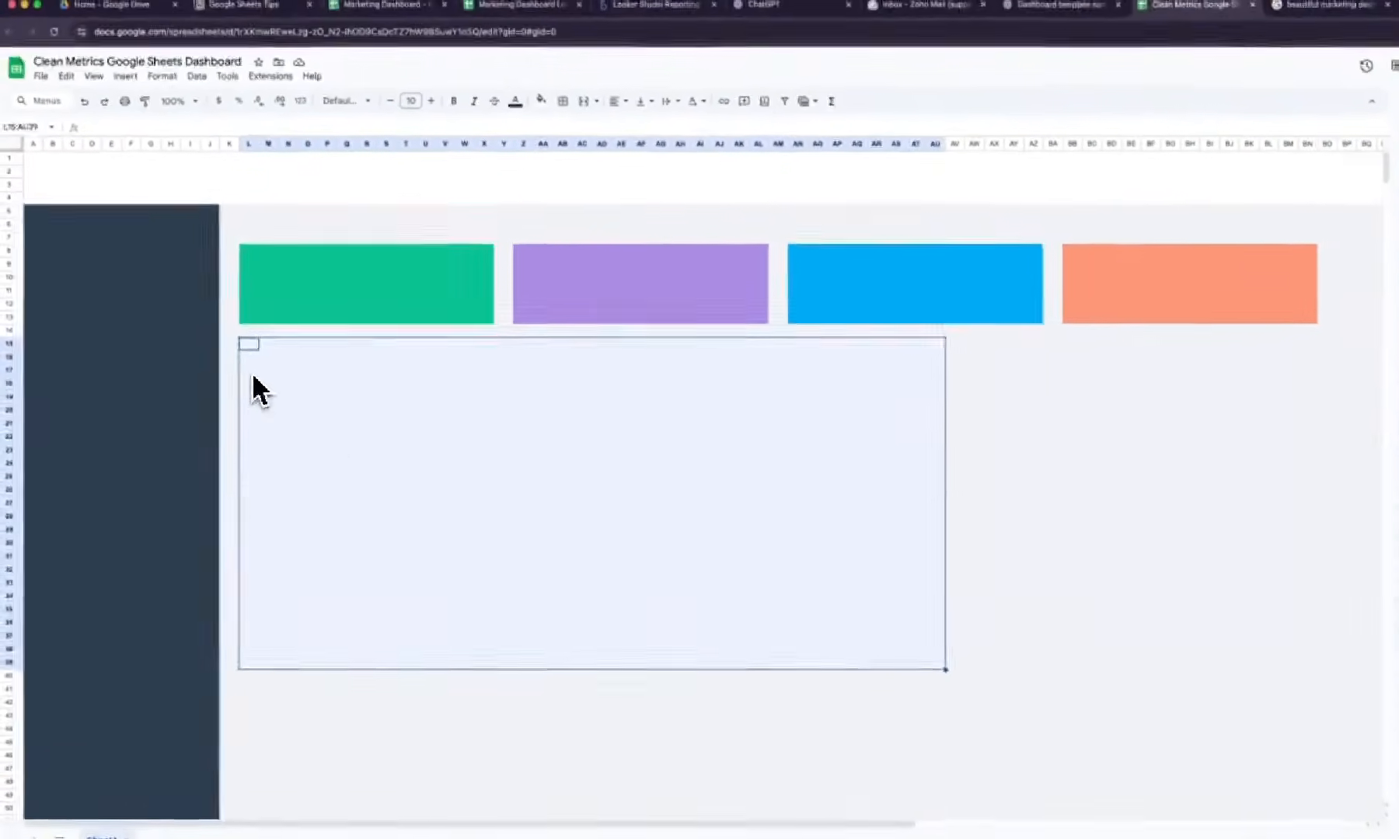
Widen the gap above the white panel by copying the light grey strip L14:BF14 over rows 15 and 16
drag(218, 307, 1165, 344)
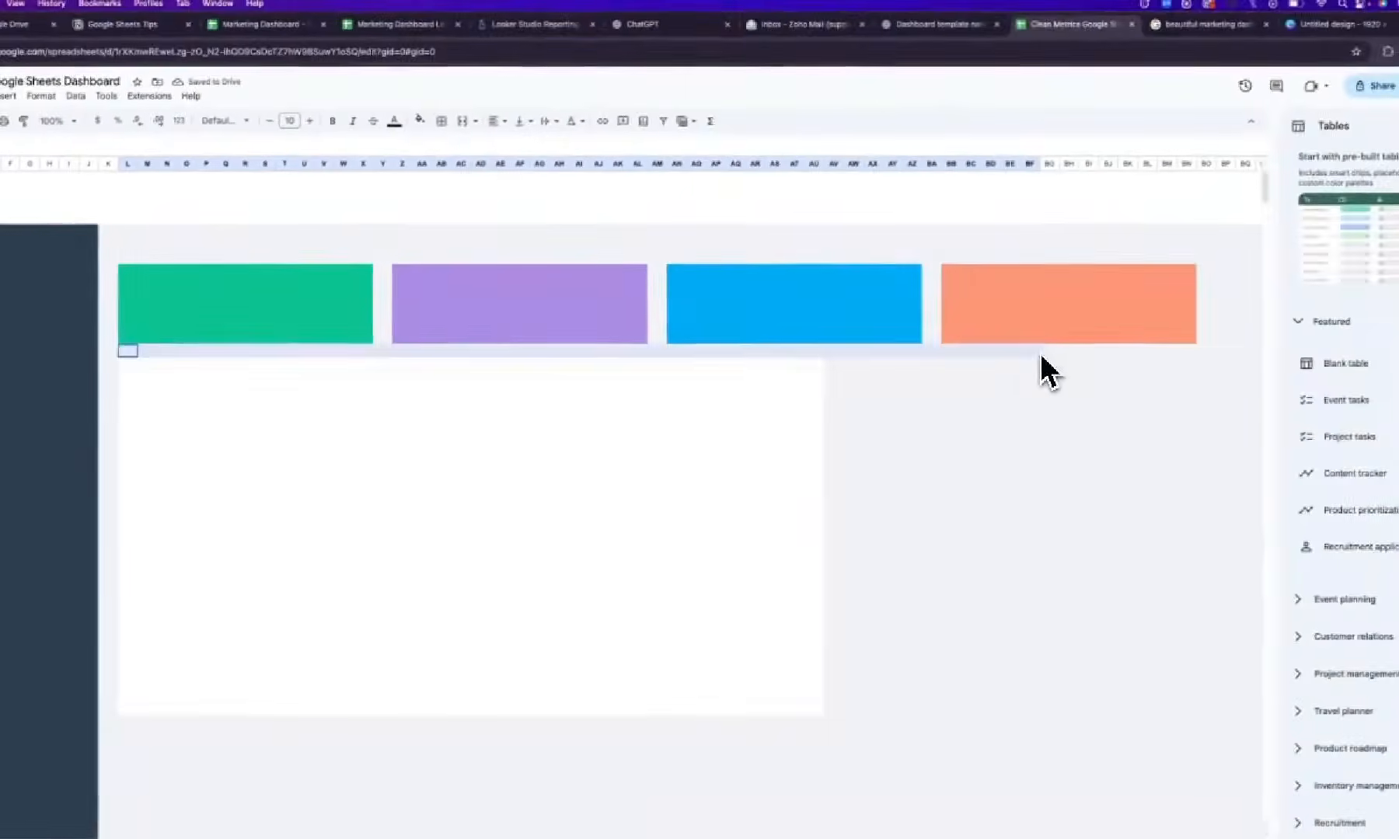
drag(1041, 356, 1038, 356)
key(super+c)
drag(127, 366, 125, 381)
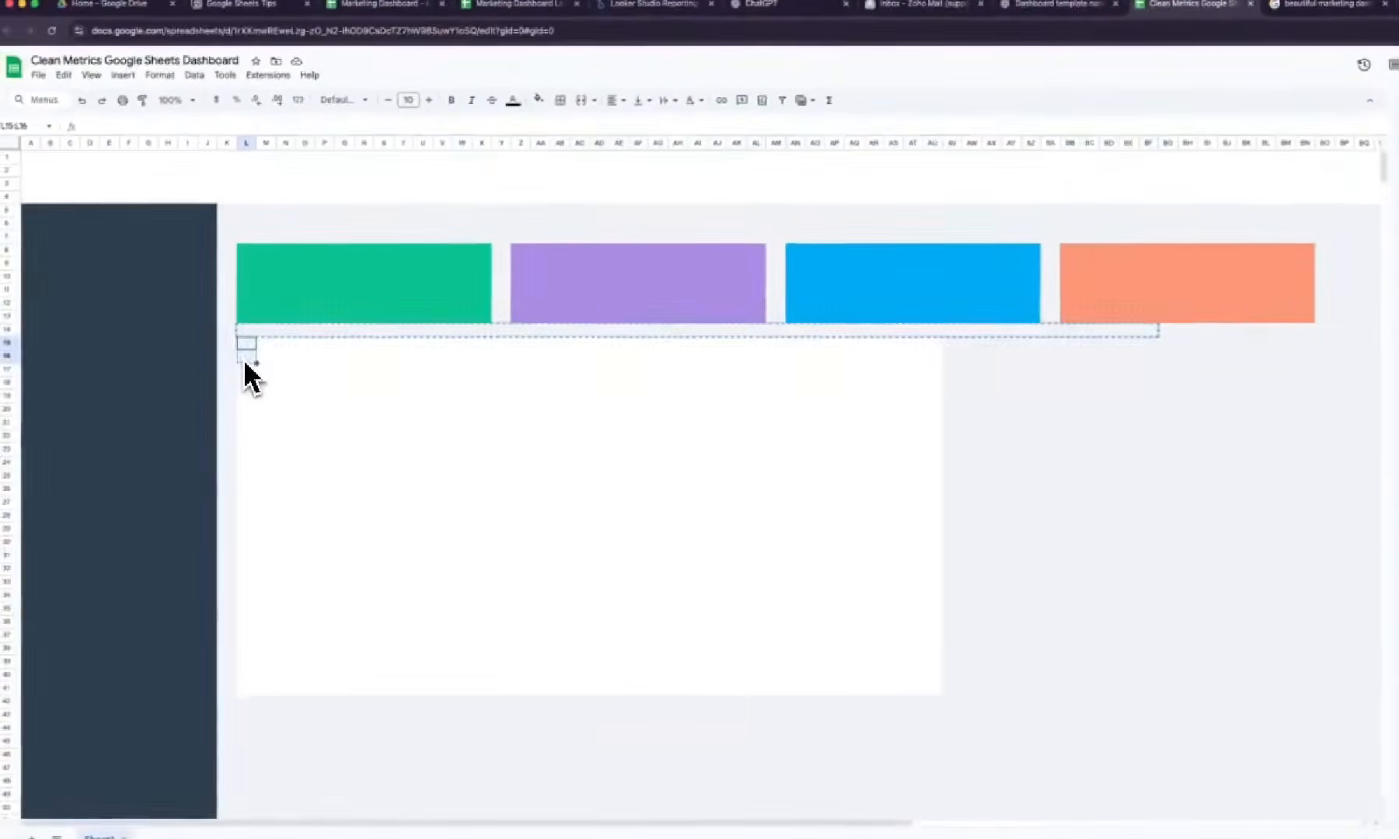
key(super+v)
click(1243, 529)
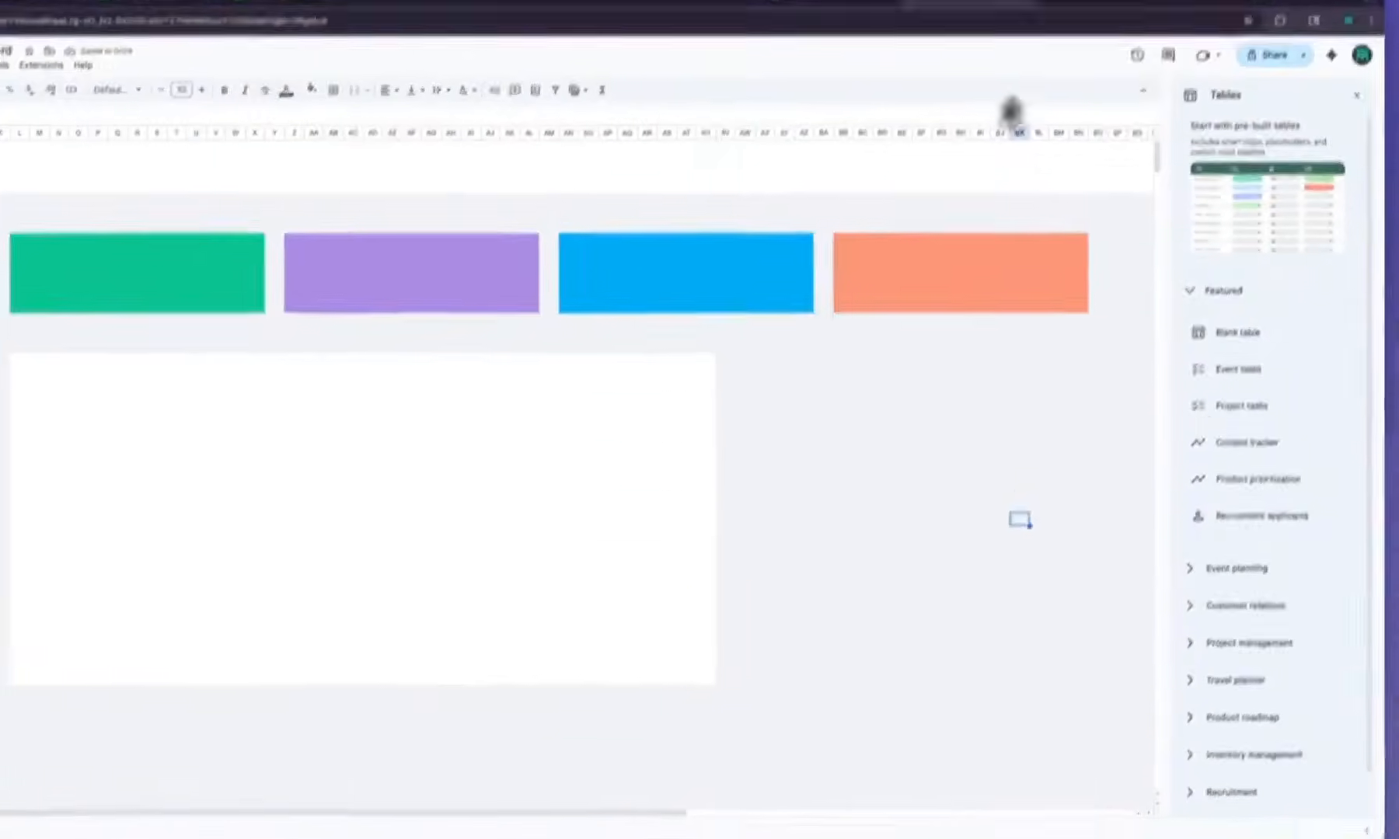
Check the reference and fill AW17:BN41 white as a second panel beside the large one, ending under the orange card's edge
click(1075, 62)
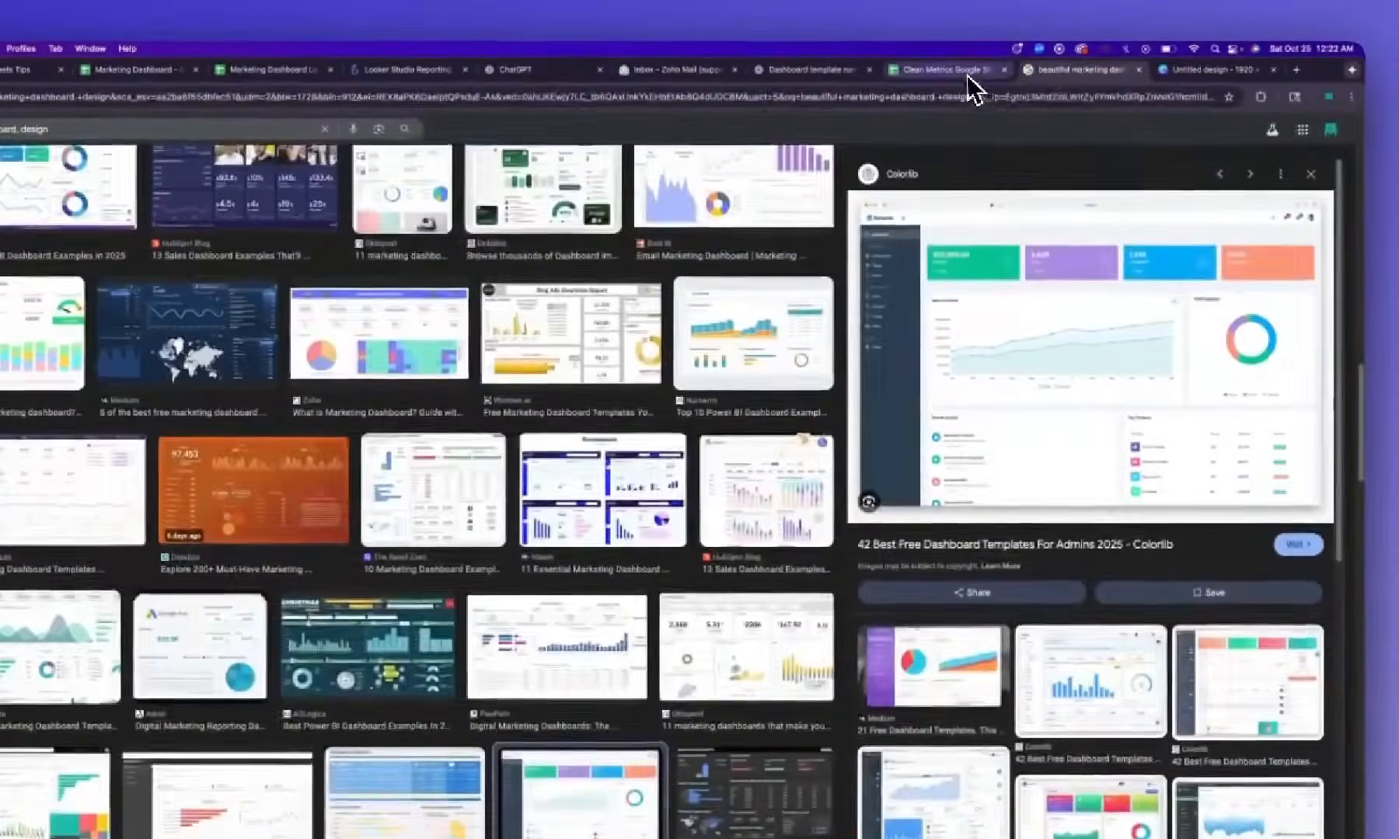
click(966, 74)
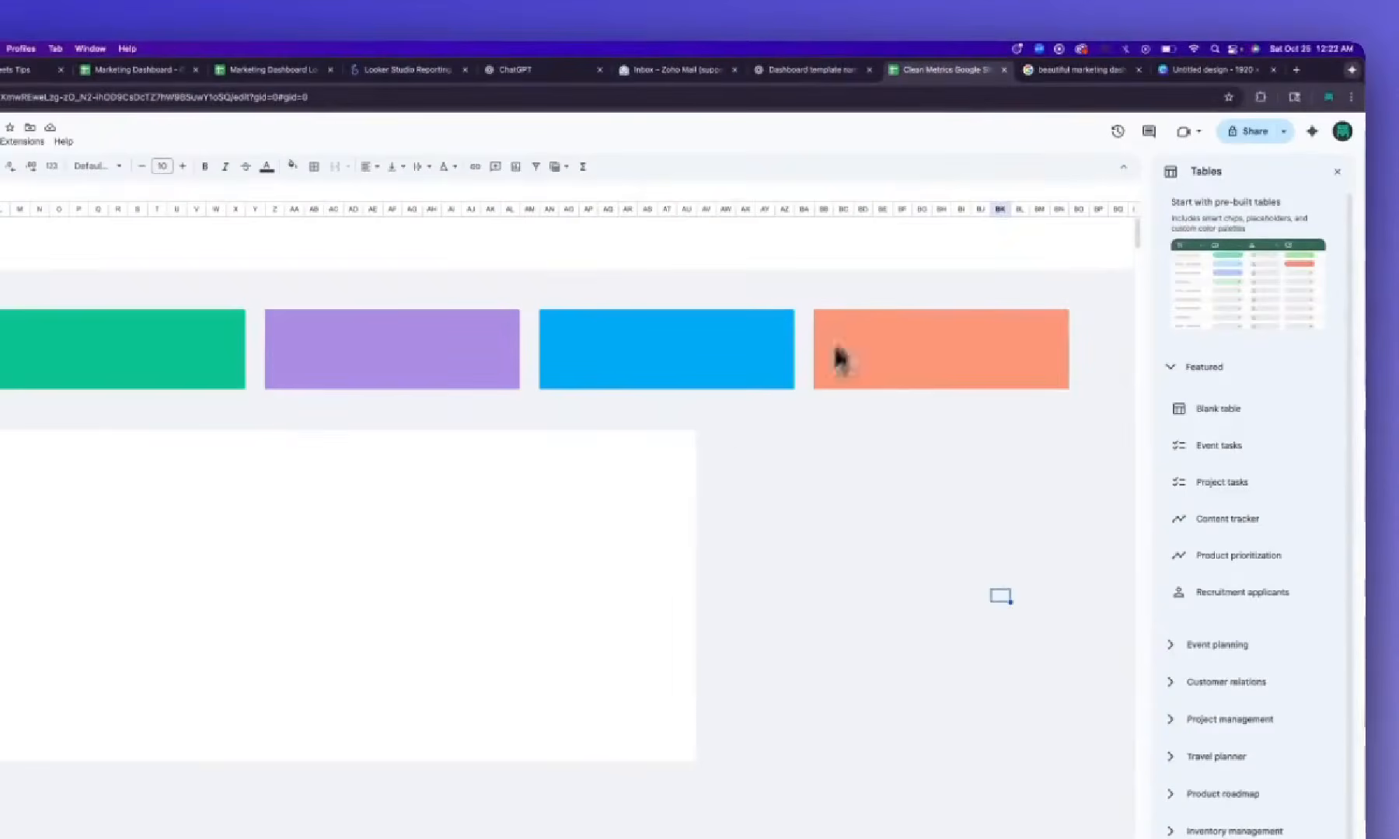
drag(727, 438, 1063, 761)
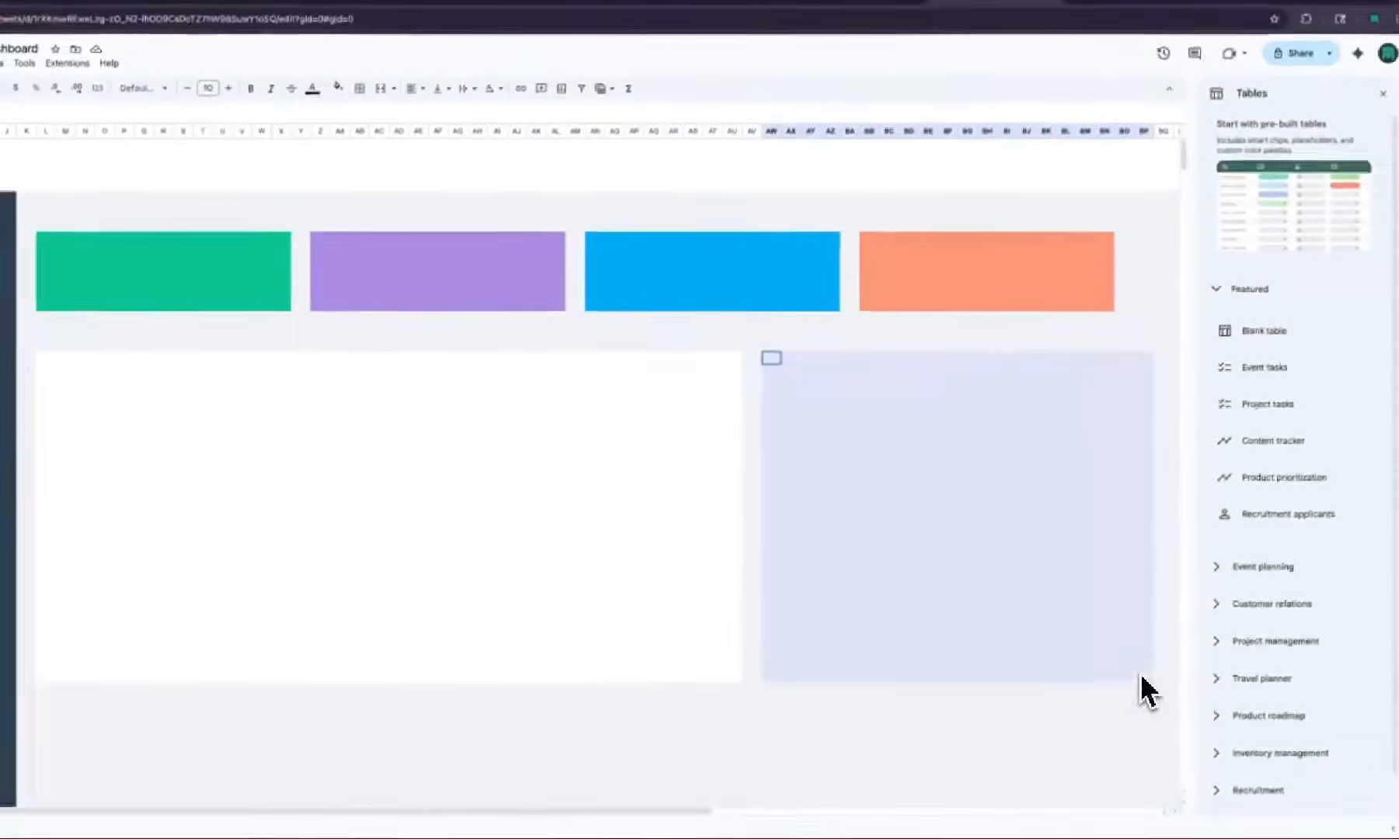
drag(1117, 696, 1099, 671)
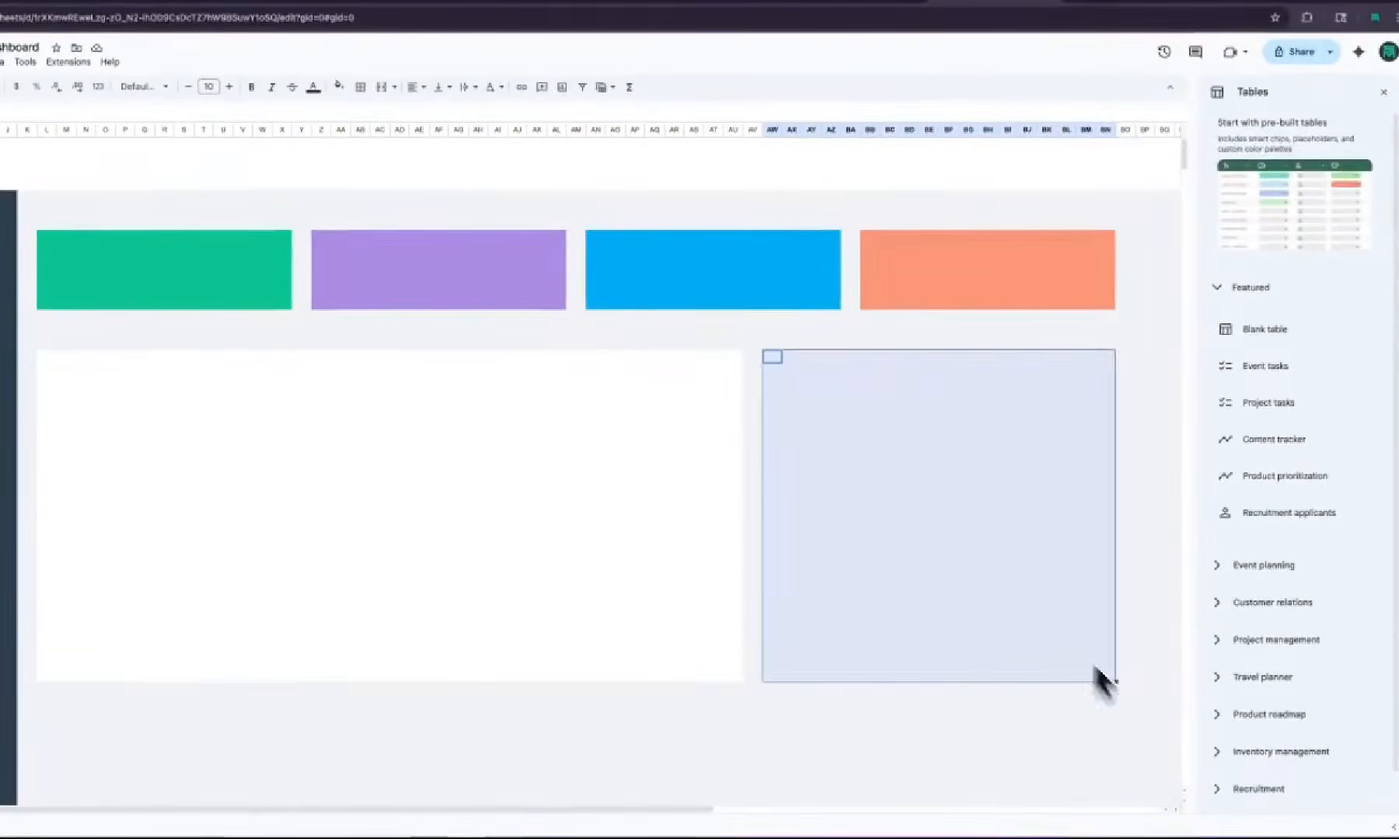
click(339, 85)
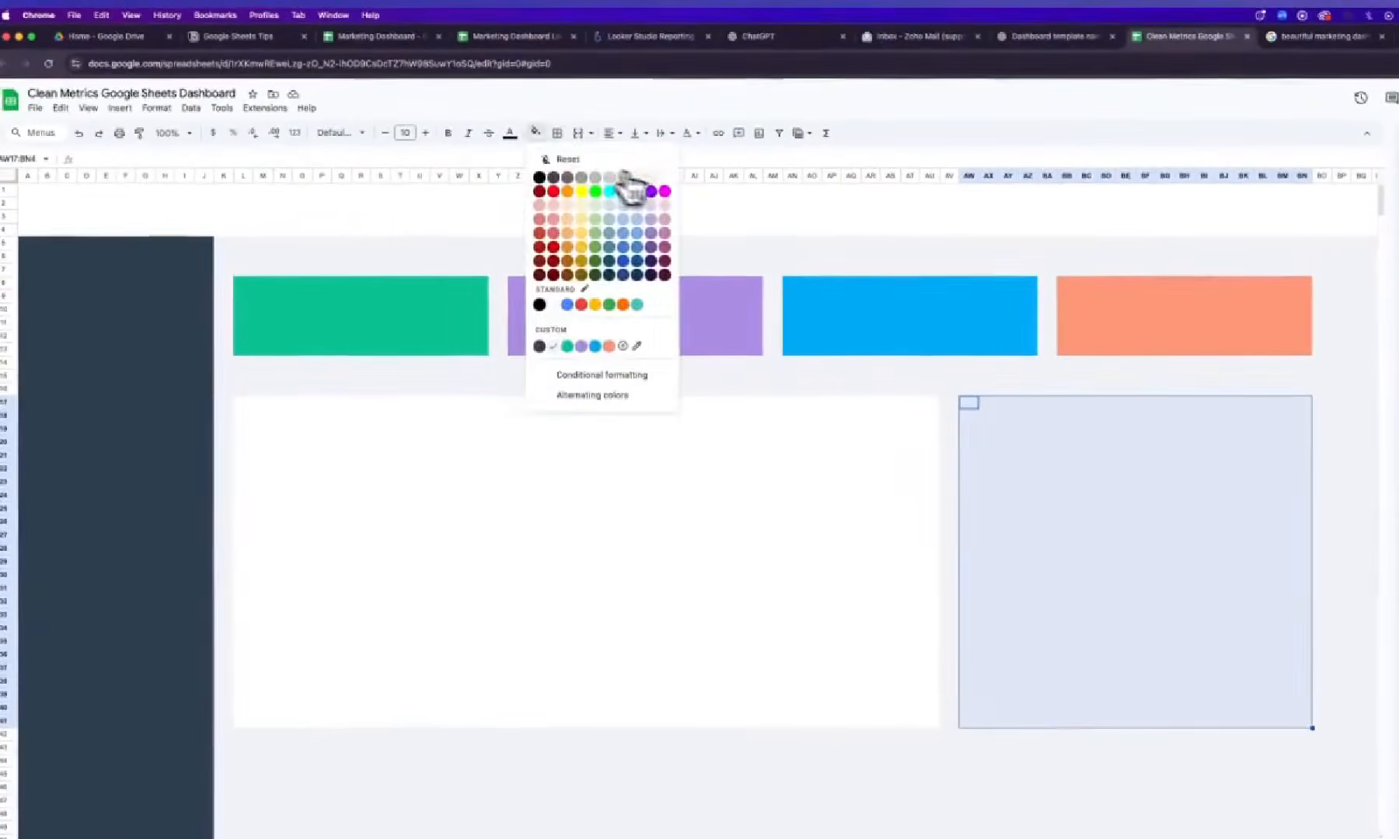
click(665, 178)
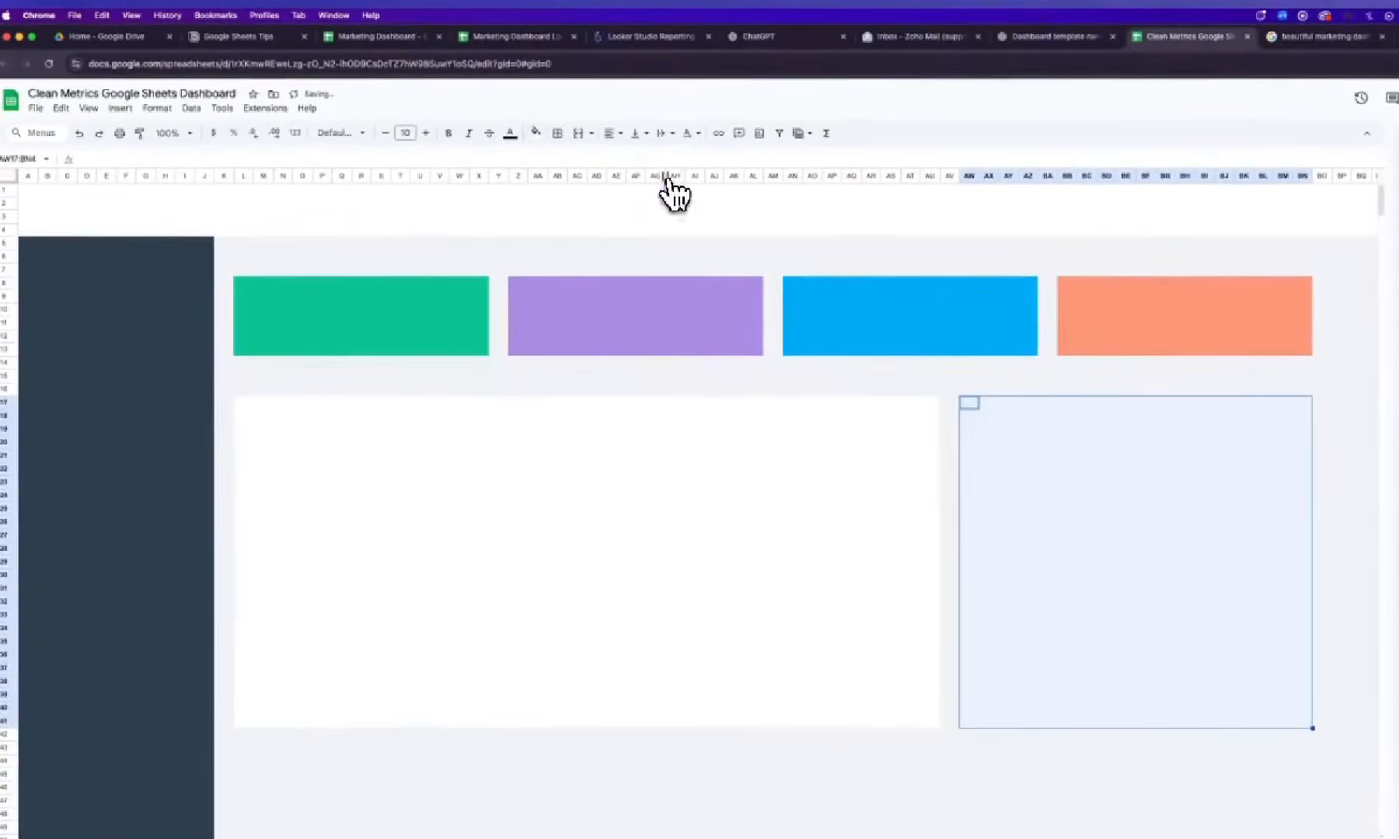
click(812, 575)
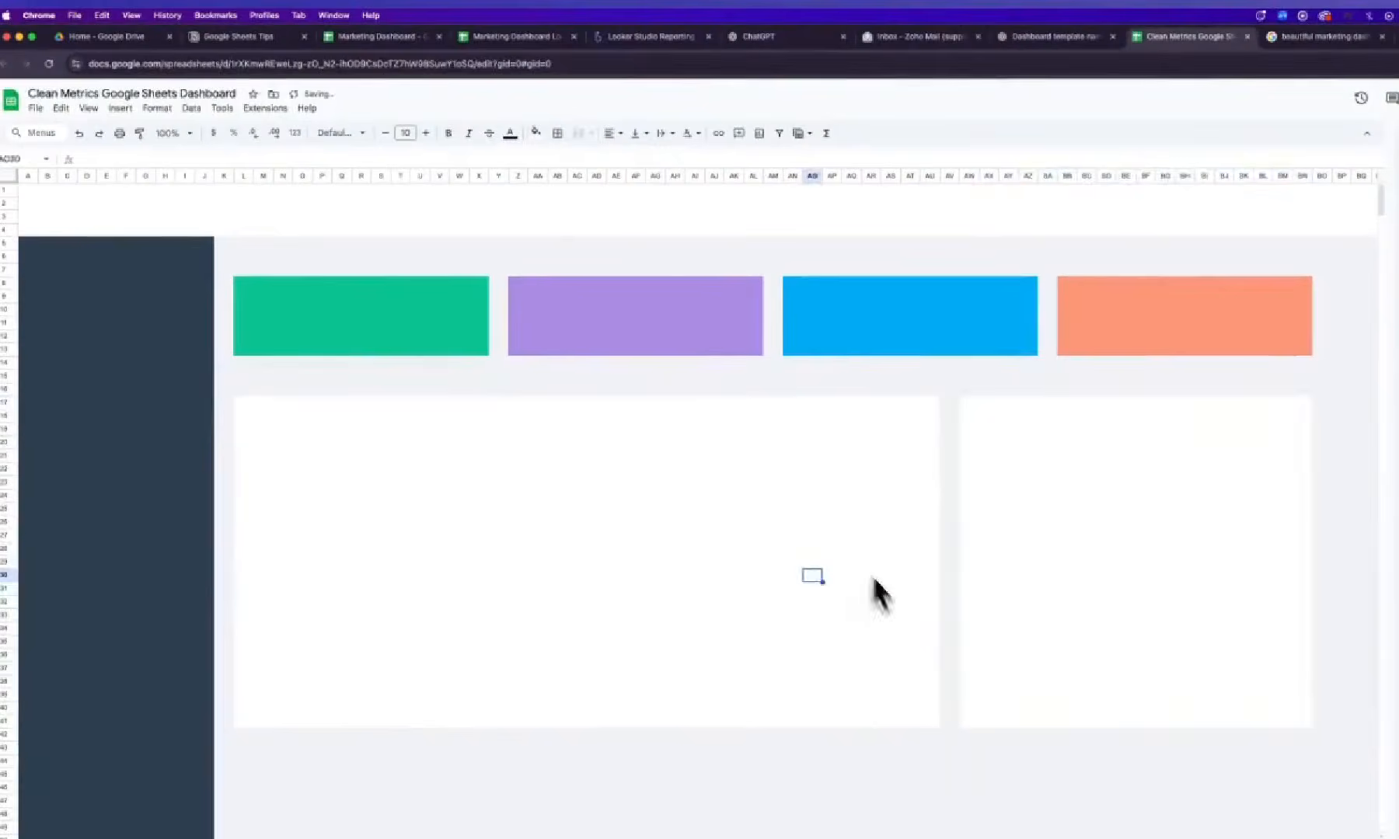
Zoom the sheet to 90% and extend the dark sidebar fill in columns A:J from row 52 down over the white rows
click(172, 133)
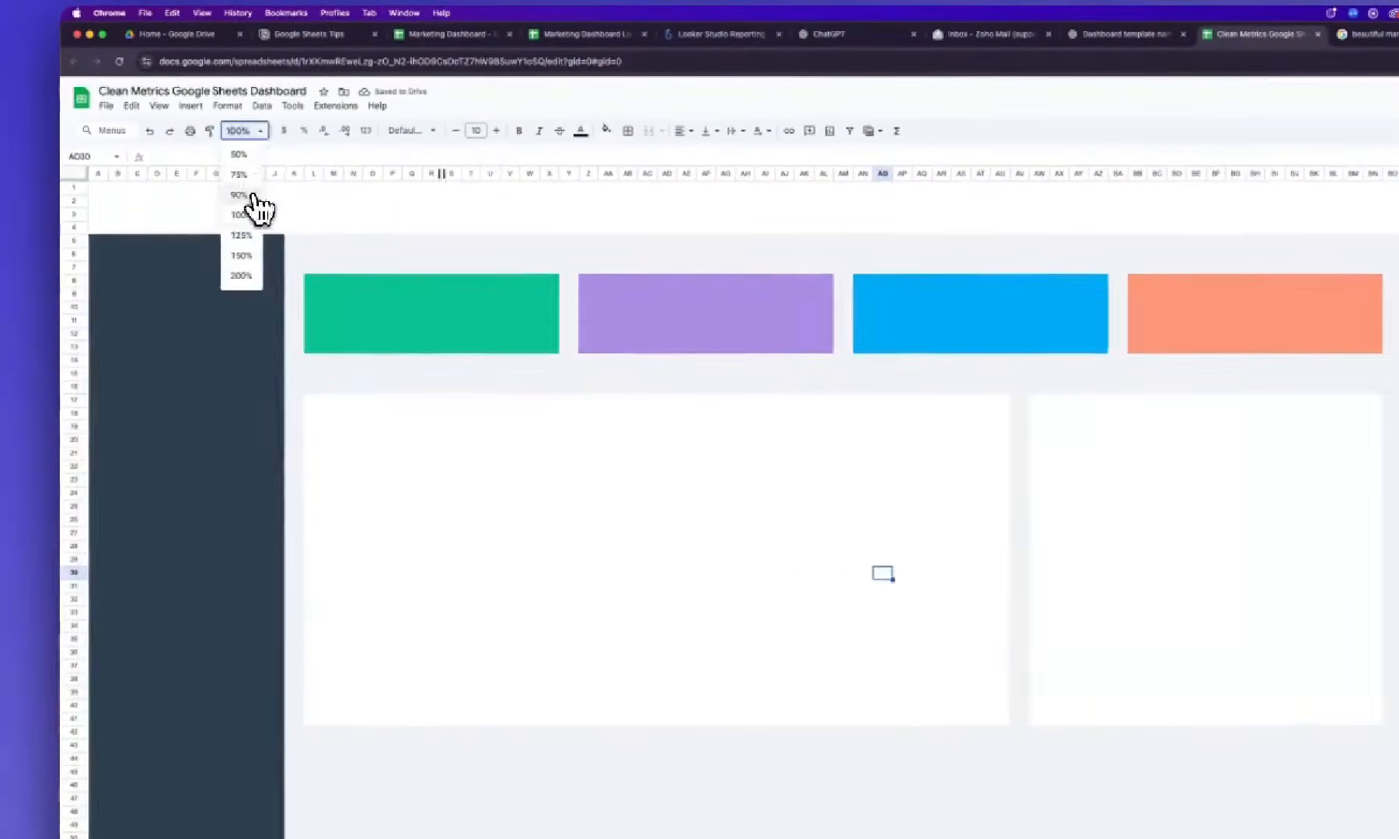
click(239, 195)
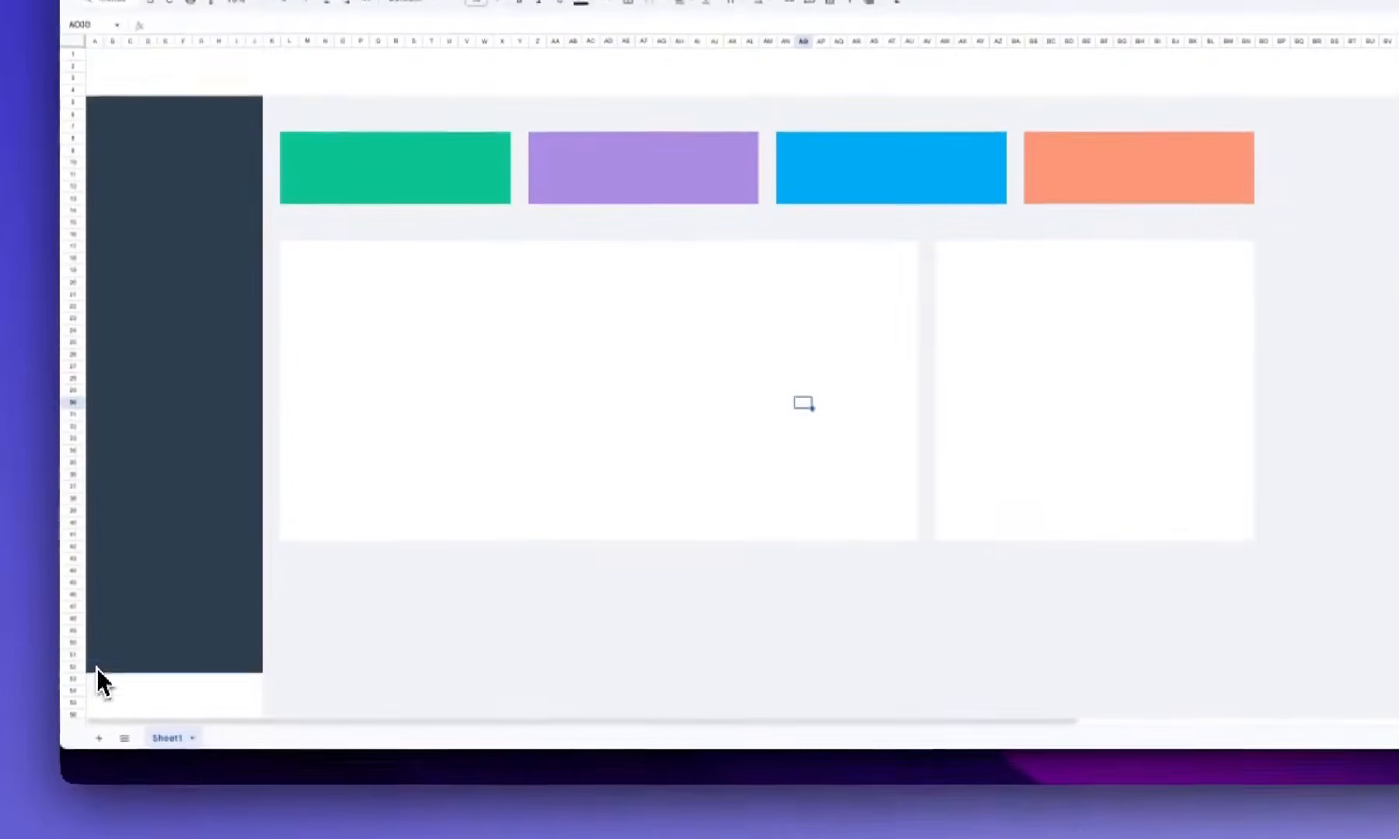
drag(96, 800, 259, 800)
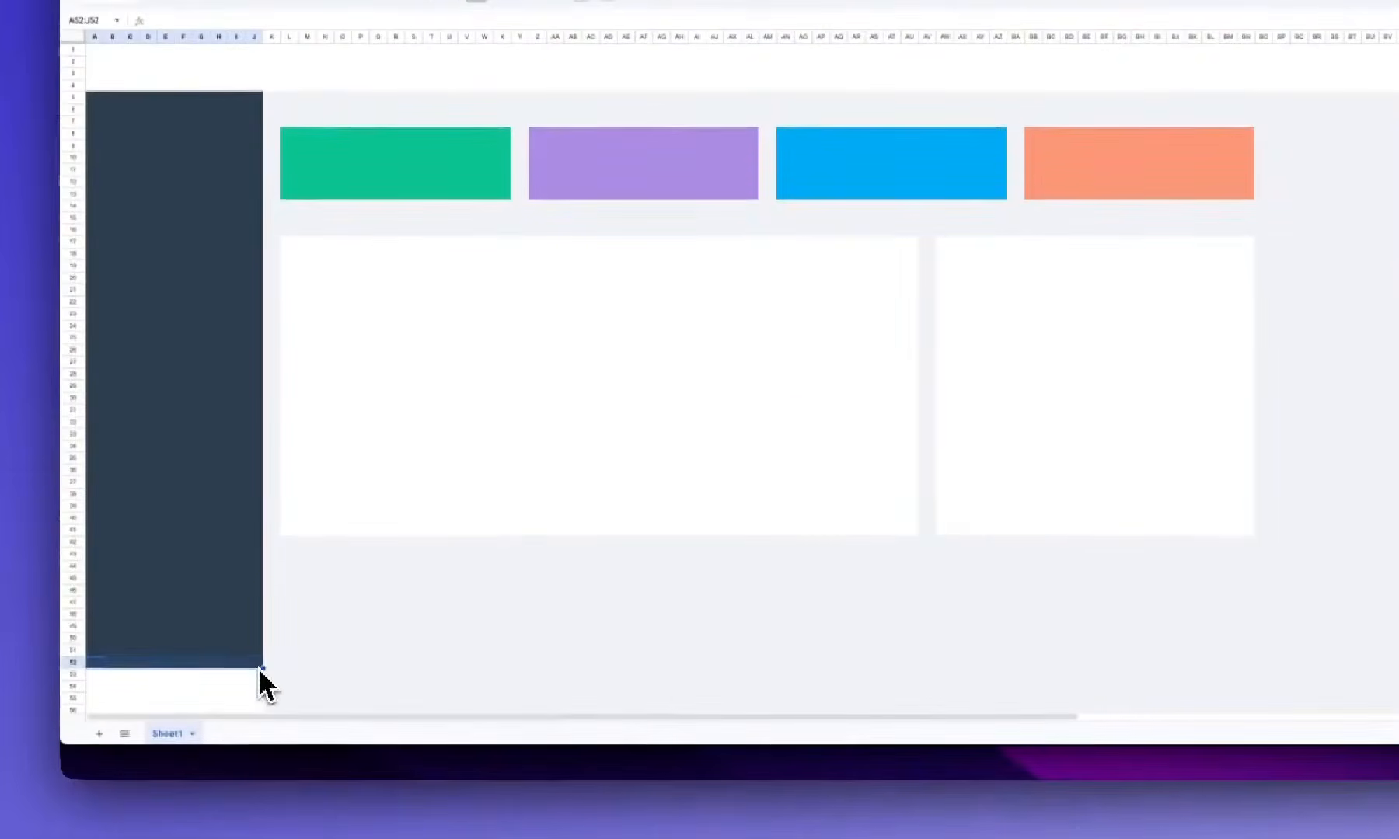
drag(97, 677, 253, 773)
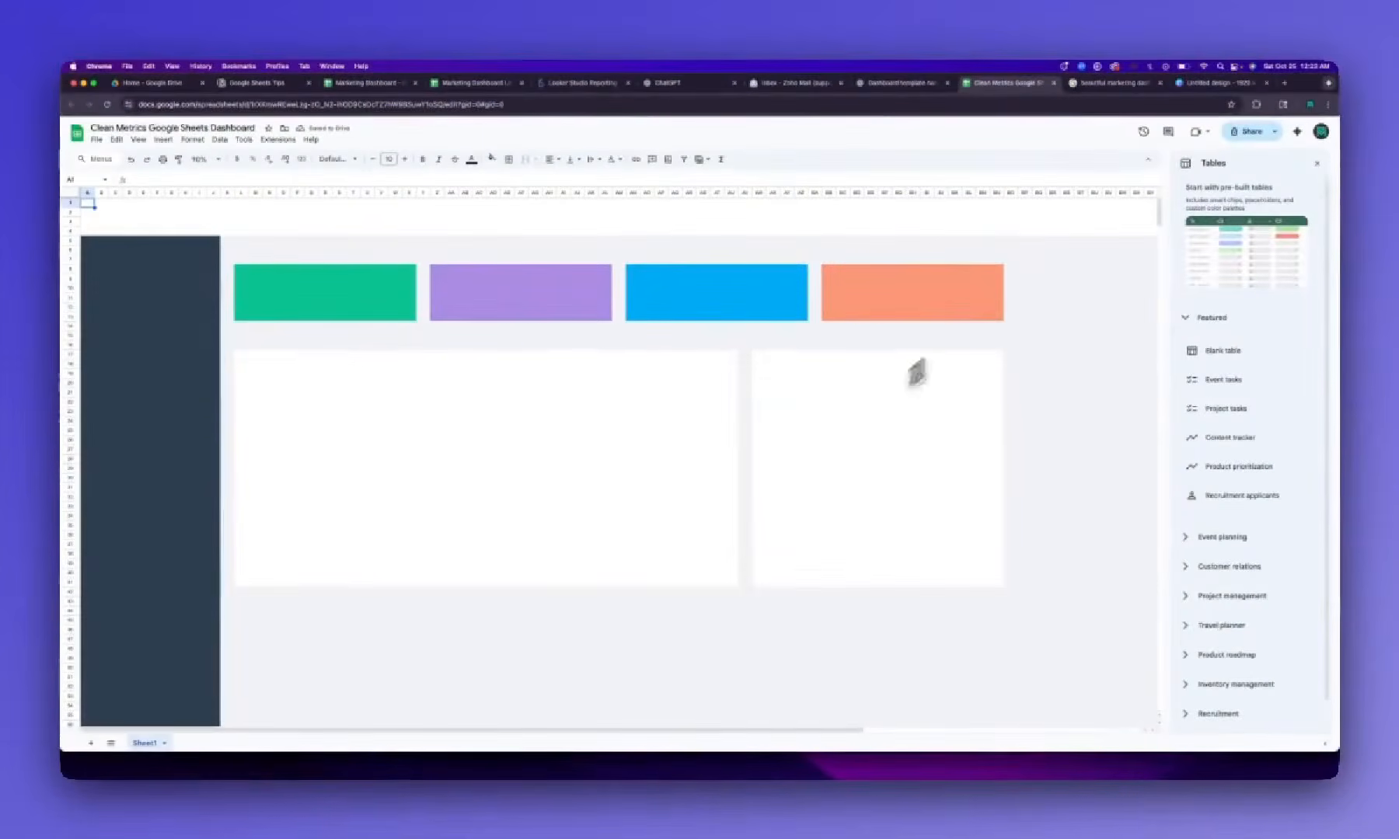
Zoom the sheet out to 75% and check how the Colorlib reference arranges its lower panels
click(201, 160)
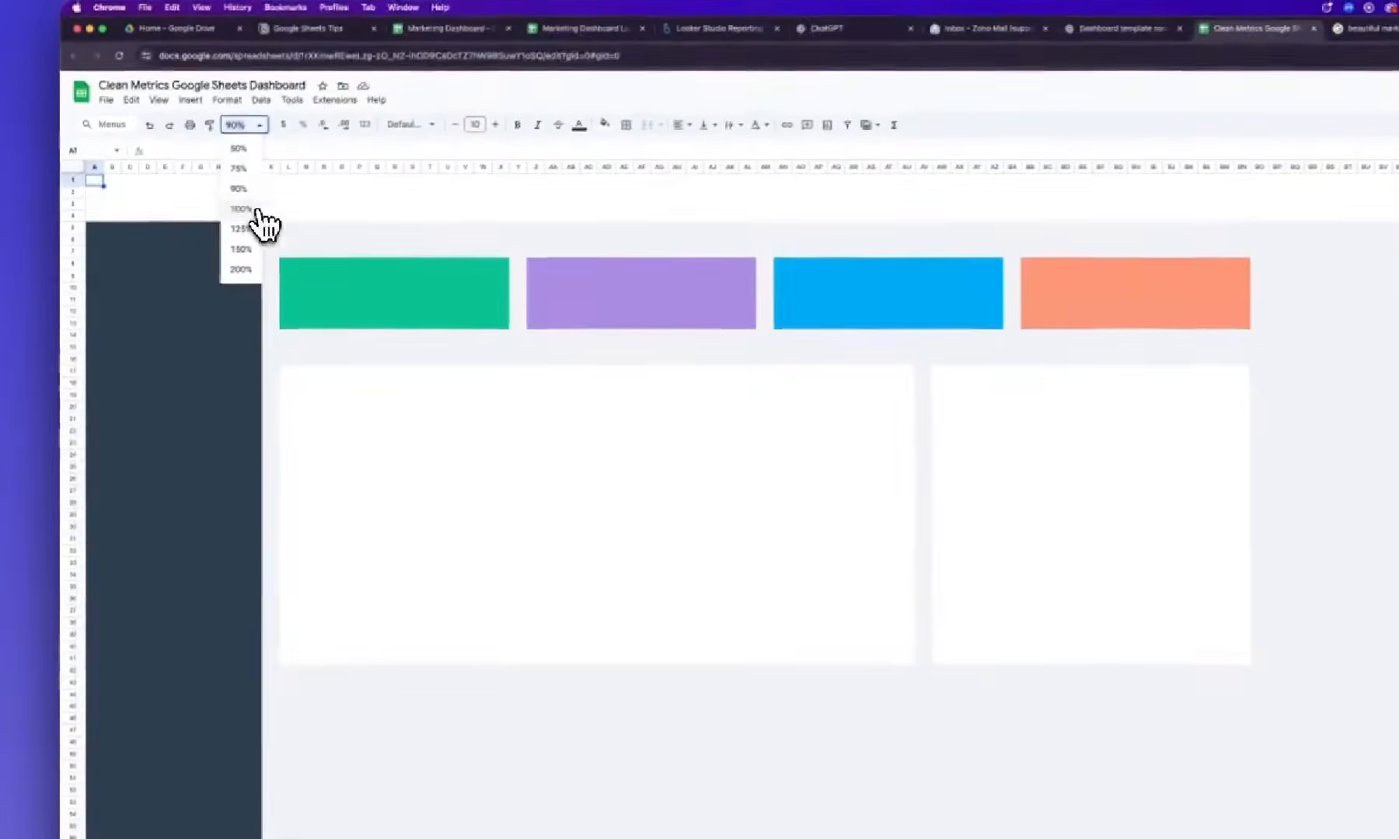
click(239, 168)
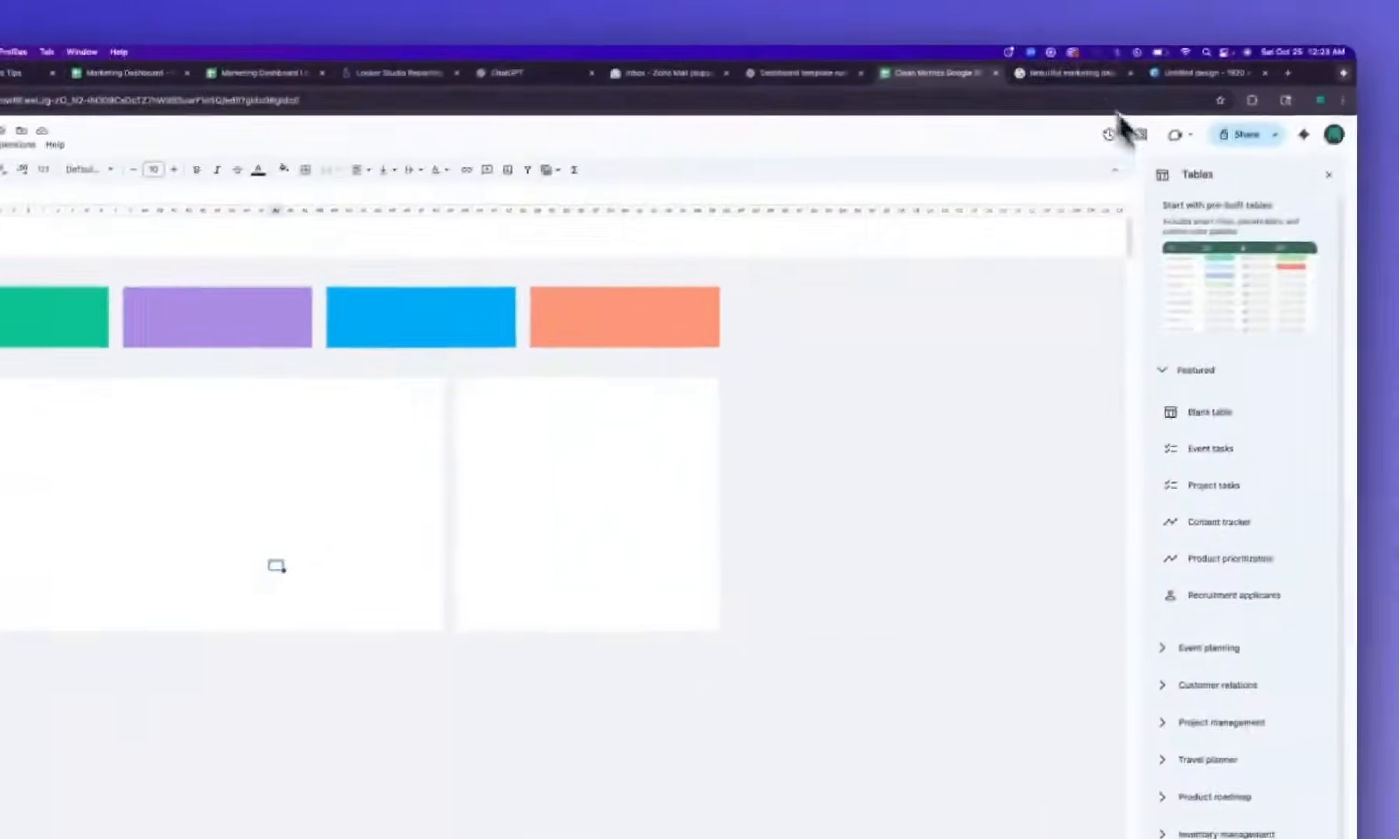
click(1371, 27)
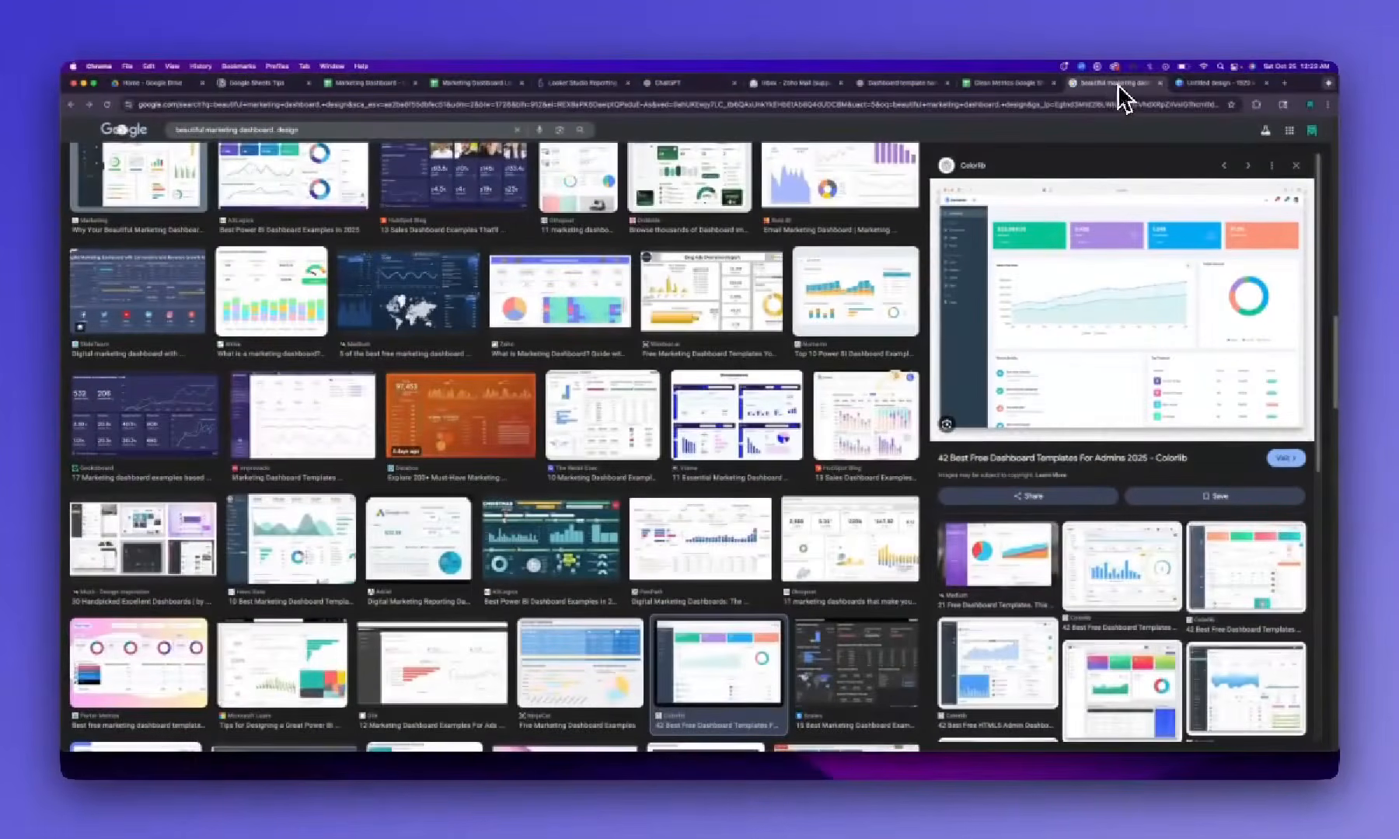
click(1010, 82)
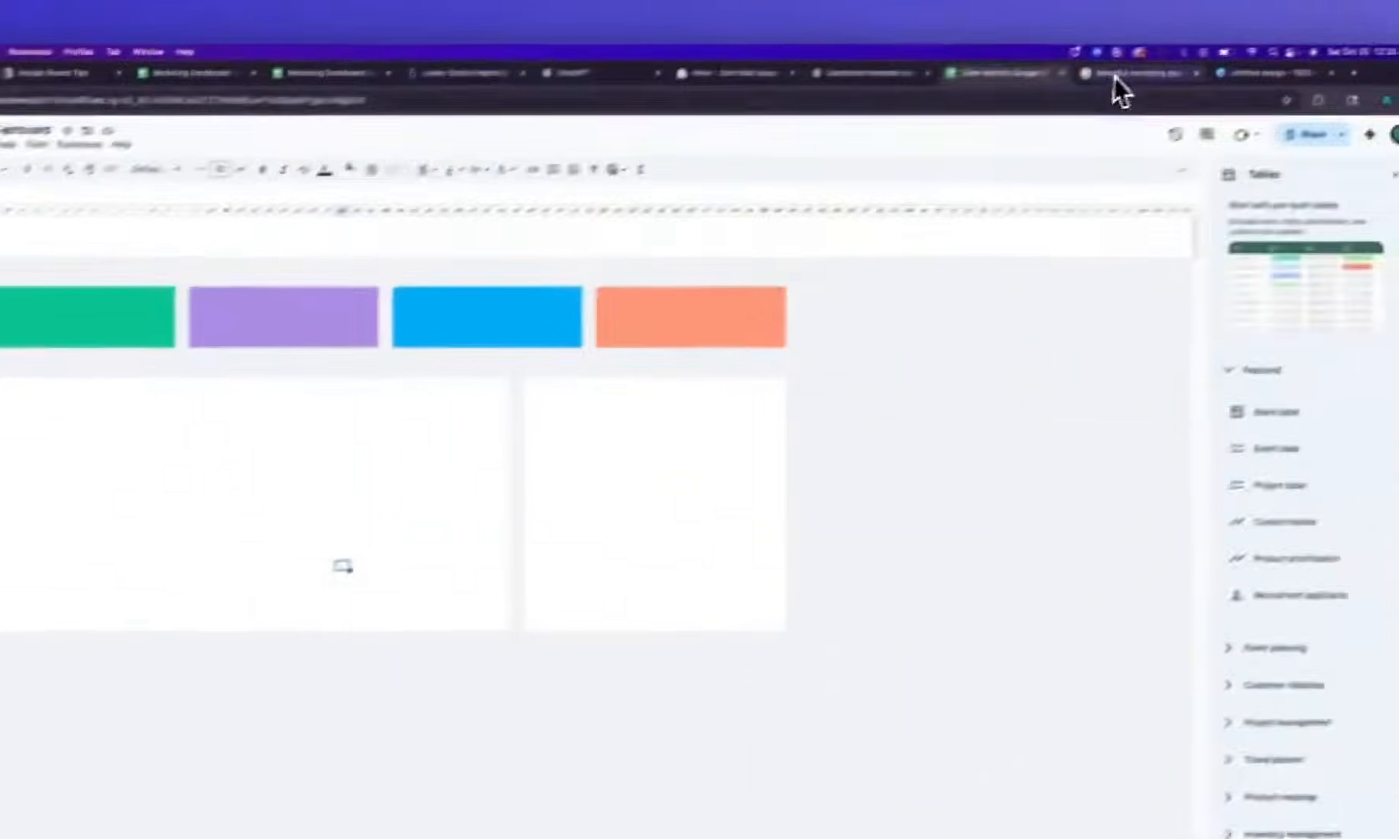
click(1081, 87)
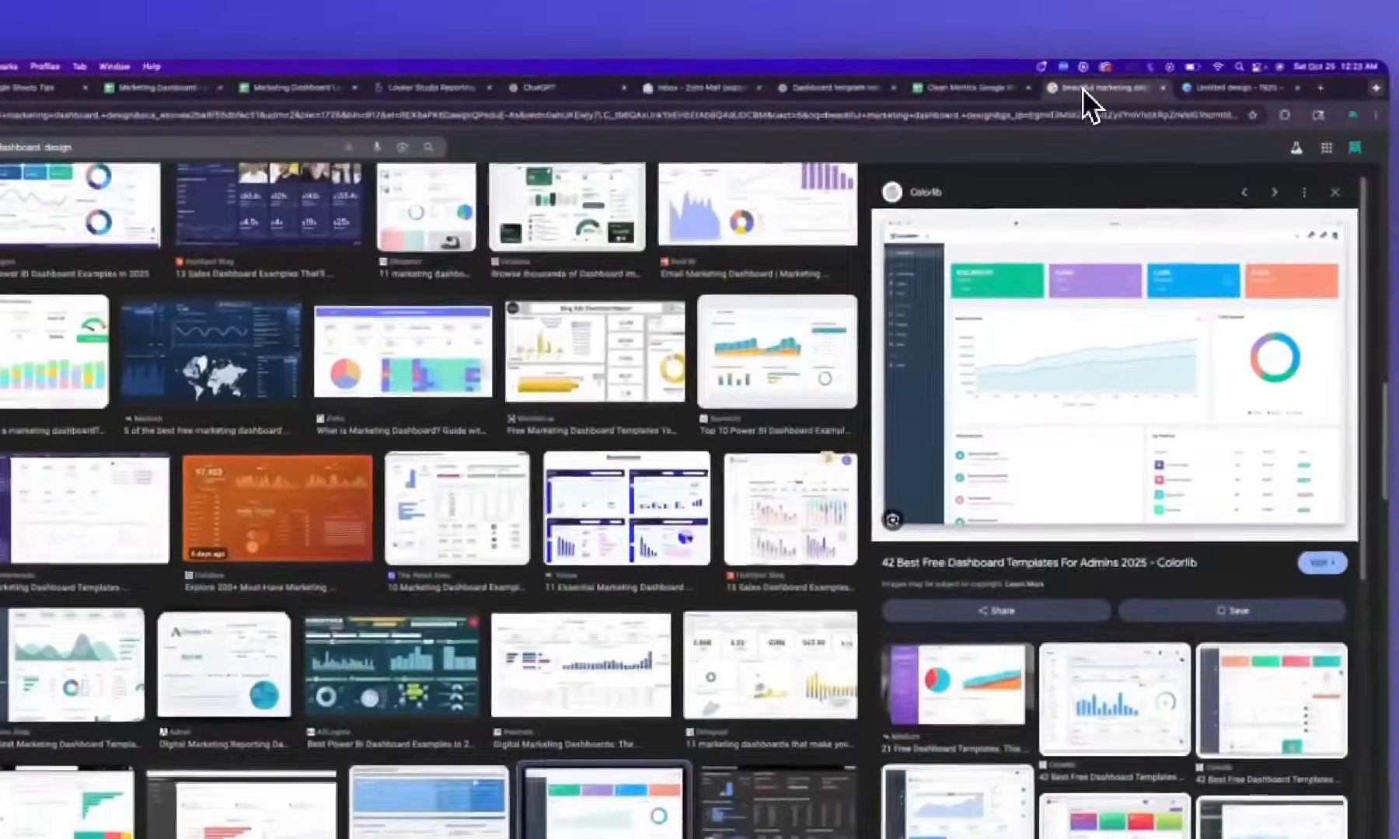
click(995, 95)
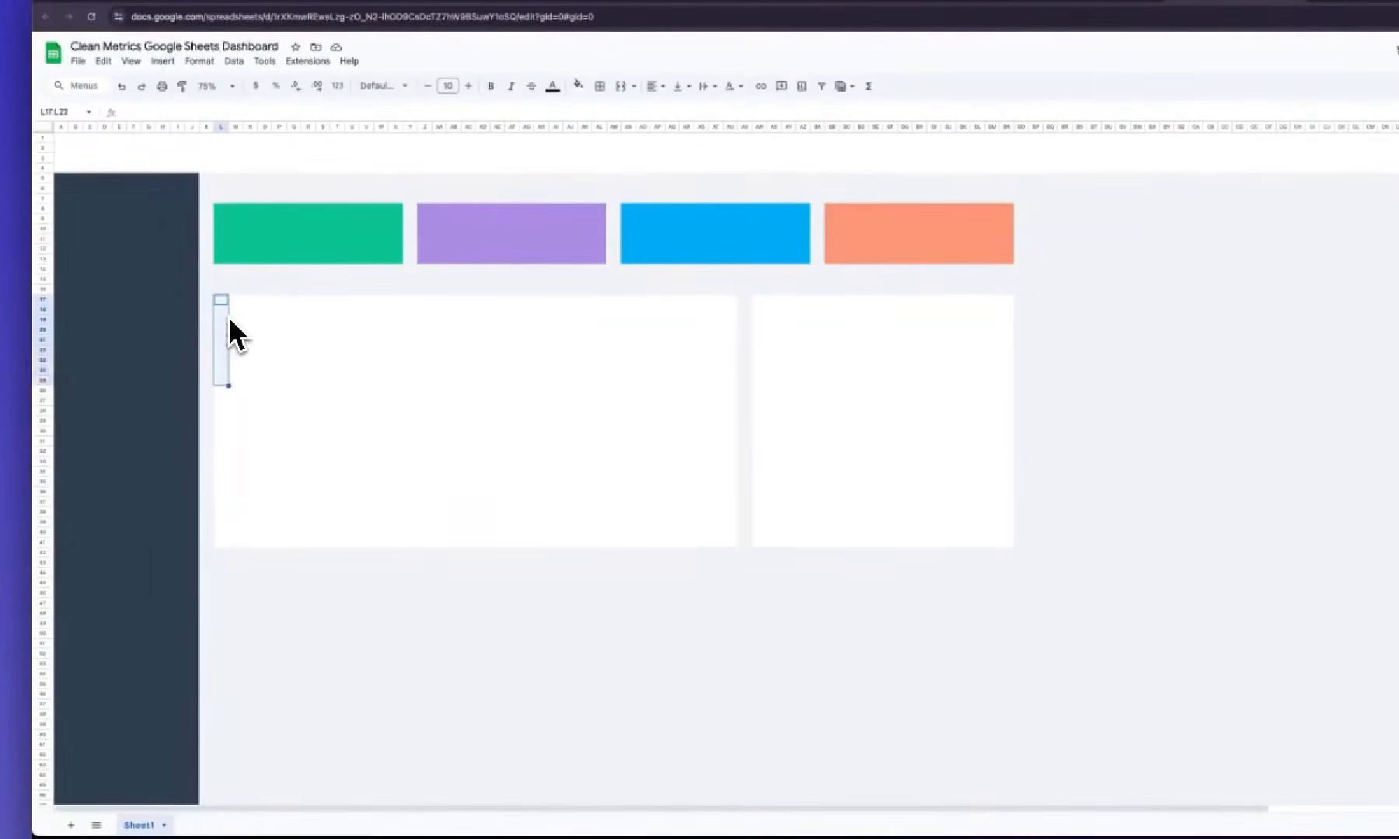
Copy the white block L17:AL41 to L44 and AN44 as two side-by-side panels below the existing ones
key(shift+Right)
key(shift+Right)
key(shift+Right)
key(shift+Right)
key(shift+Right)
key(shift+Right)
key(shift+Right)
key(shift+Right)
key(shift+Right)
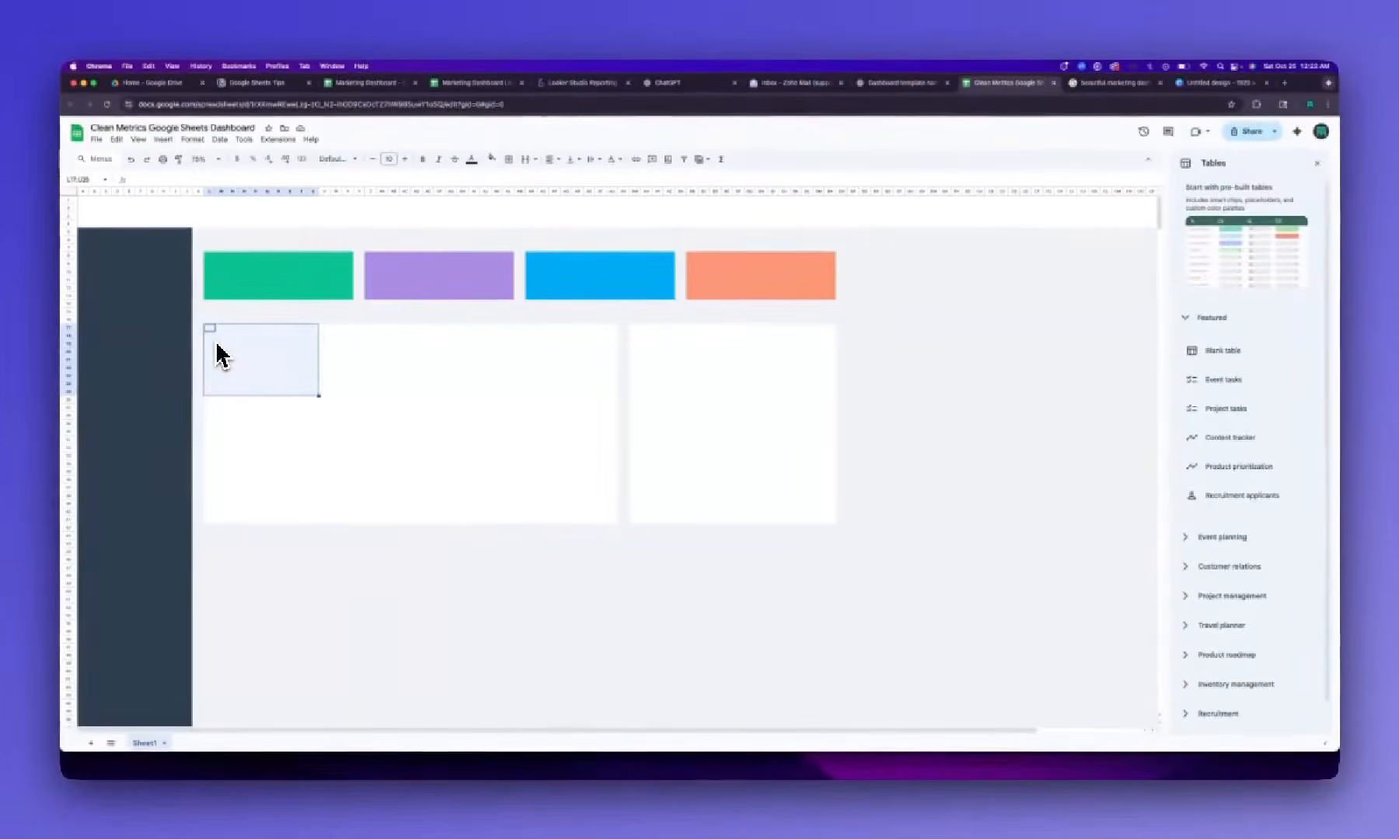
key(shift+Right)
key(shift+Right)
key(shift+Right)
key(shift+Right)
key(shift+Right)
key(shift+Right)
key(shift+Right)
key(shift+Right)
key(shift+Right)
key(shift+Right)
key(shift+Right)
key(shift+Right)
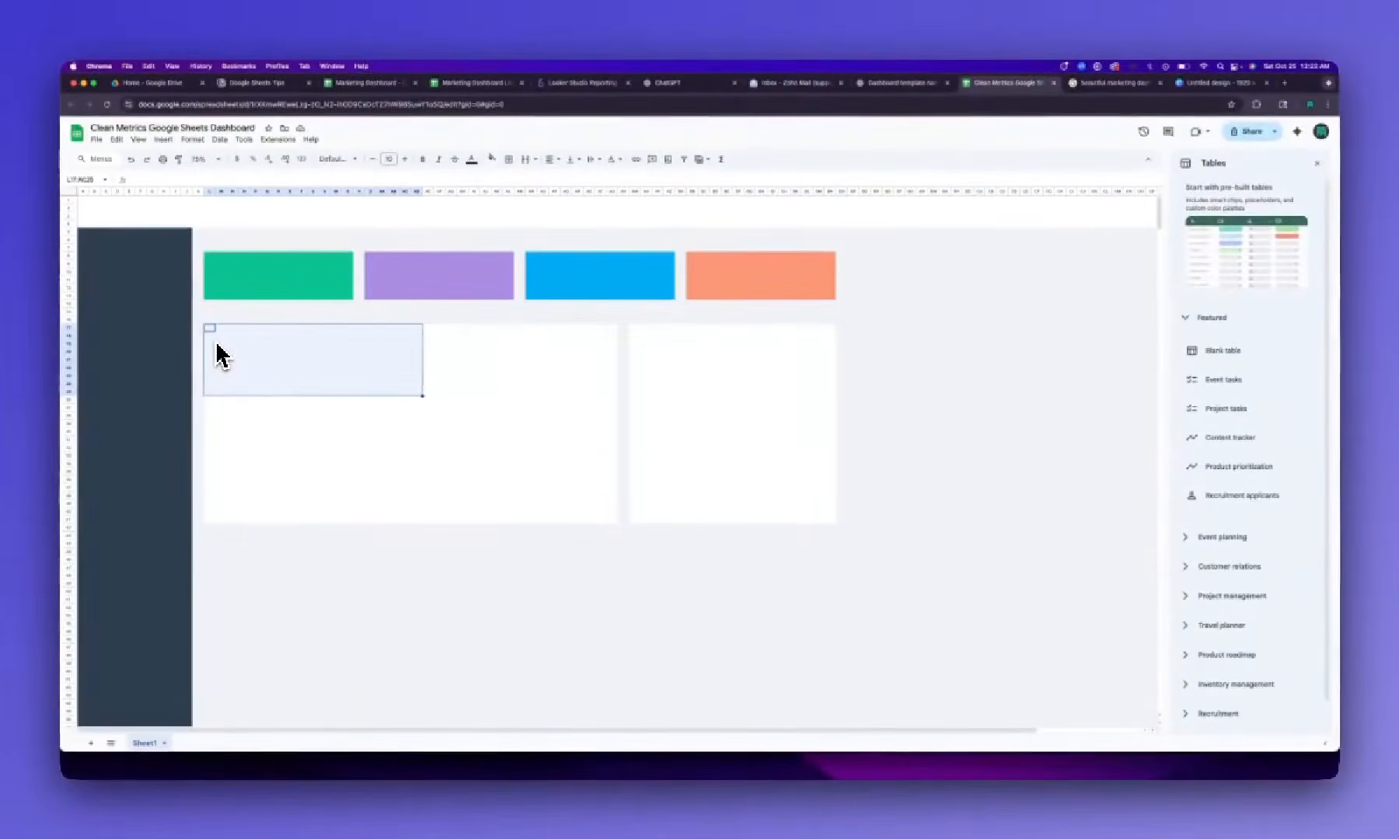
key(shift+Right)
key(shift+Down)
key(shift+Down)
key(shift+Down)
key(shift+Down)
key(shift+Down)
key(shift+Down)
key(shift+Down)
key(shift+Down)
key(shift+Down)
key(shift+Down)
key(shift+Down)
key(shift+Down)
key(shift+Down)
key(shift+Down)
key(shift+Down)
key(shift+Down)
key(shift+Down)
key(shift+Down)
key(shift+Down)
key(shift+Down)
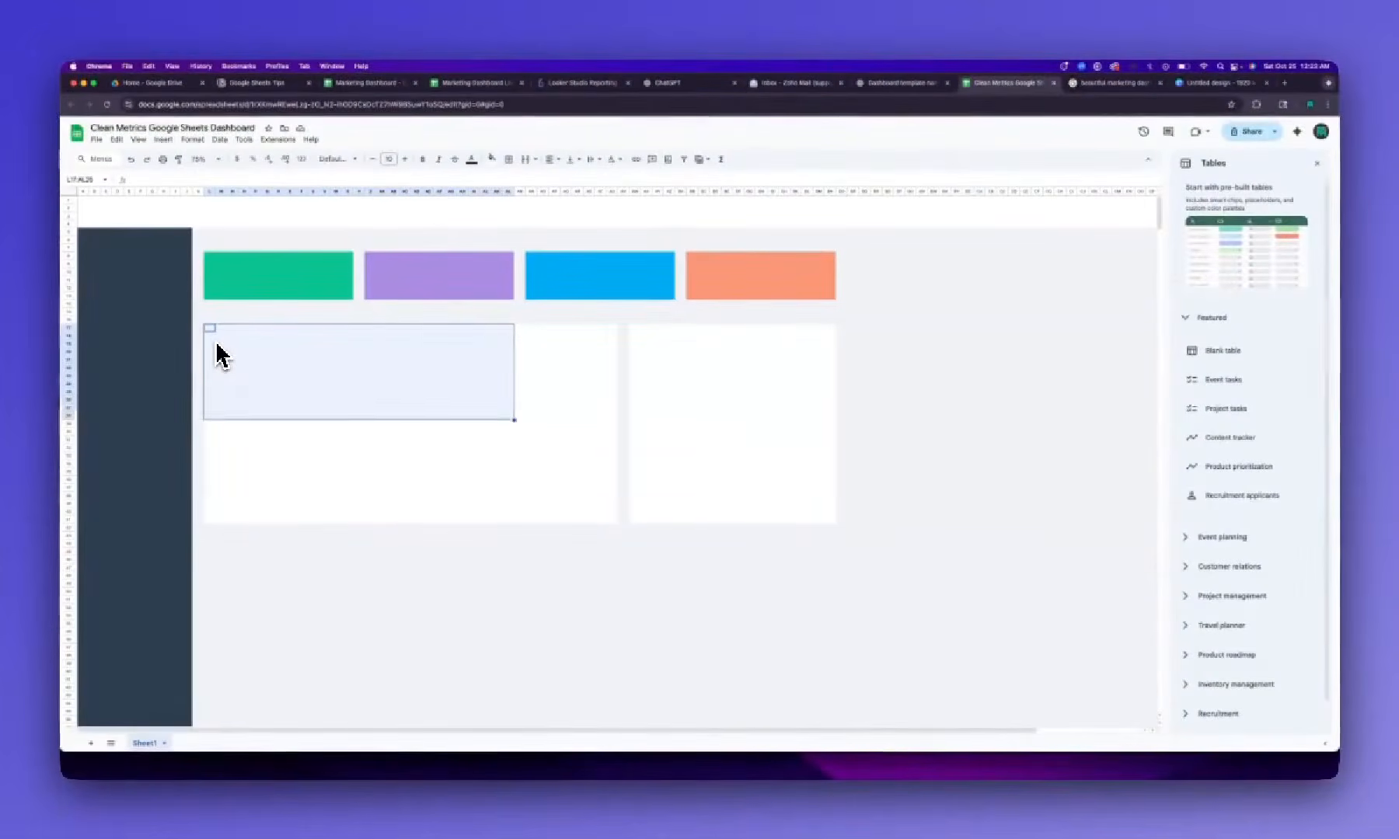
key(super+c)
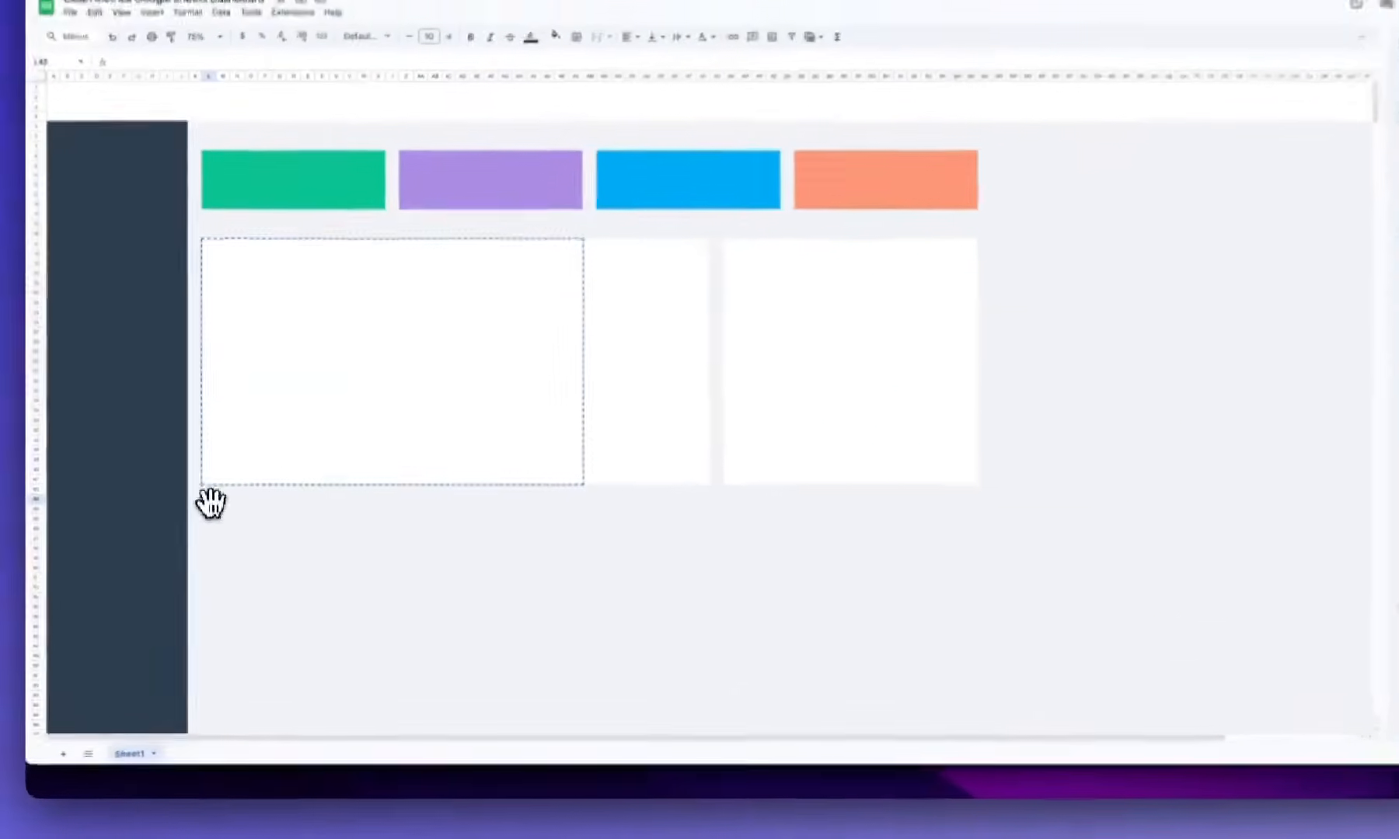
click(210, 543)
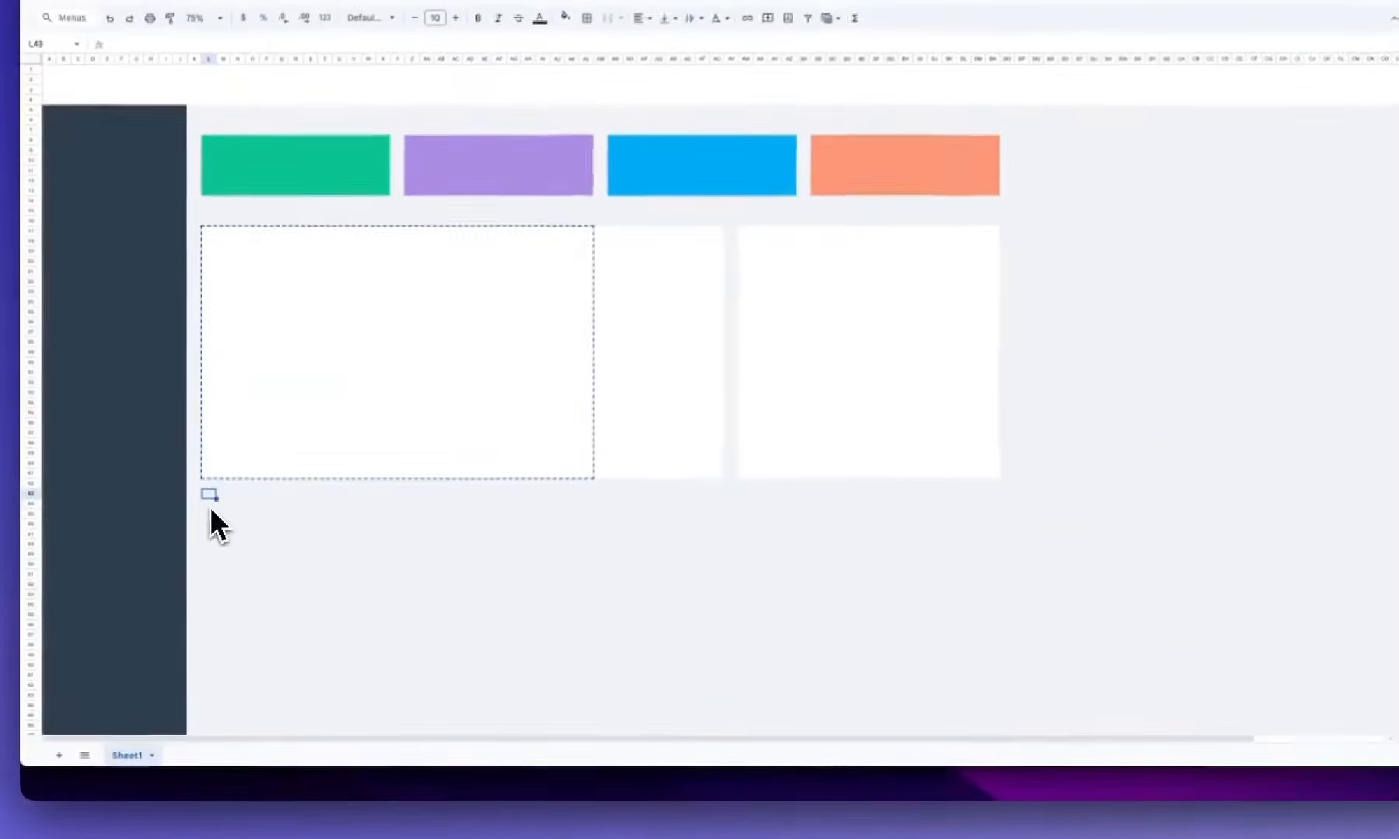
key(super+v)
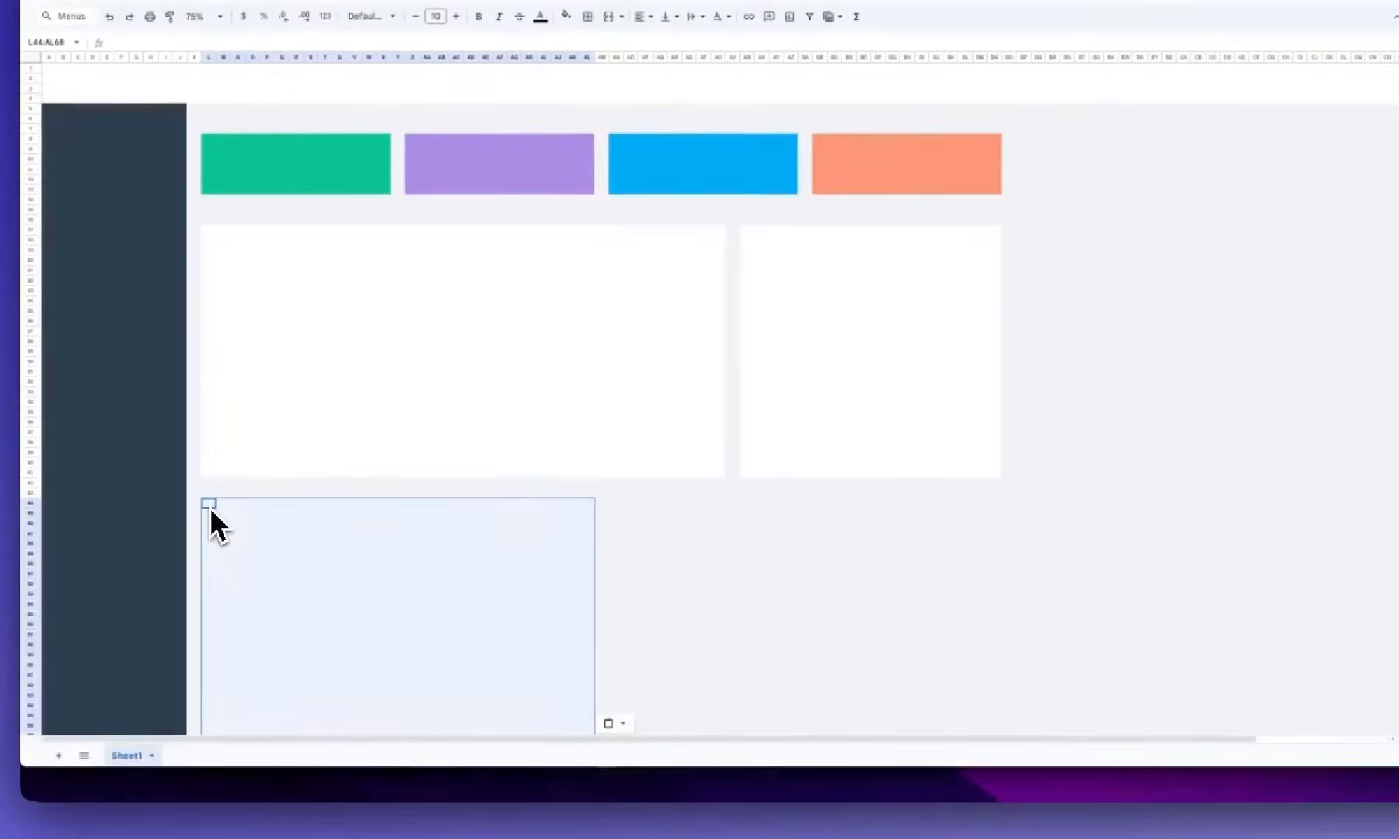
click(618, 507)
key(super+v)
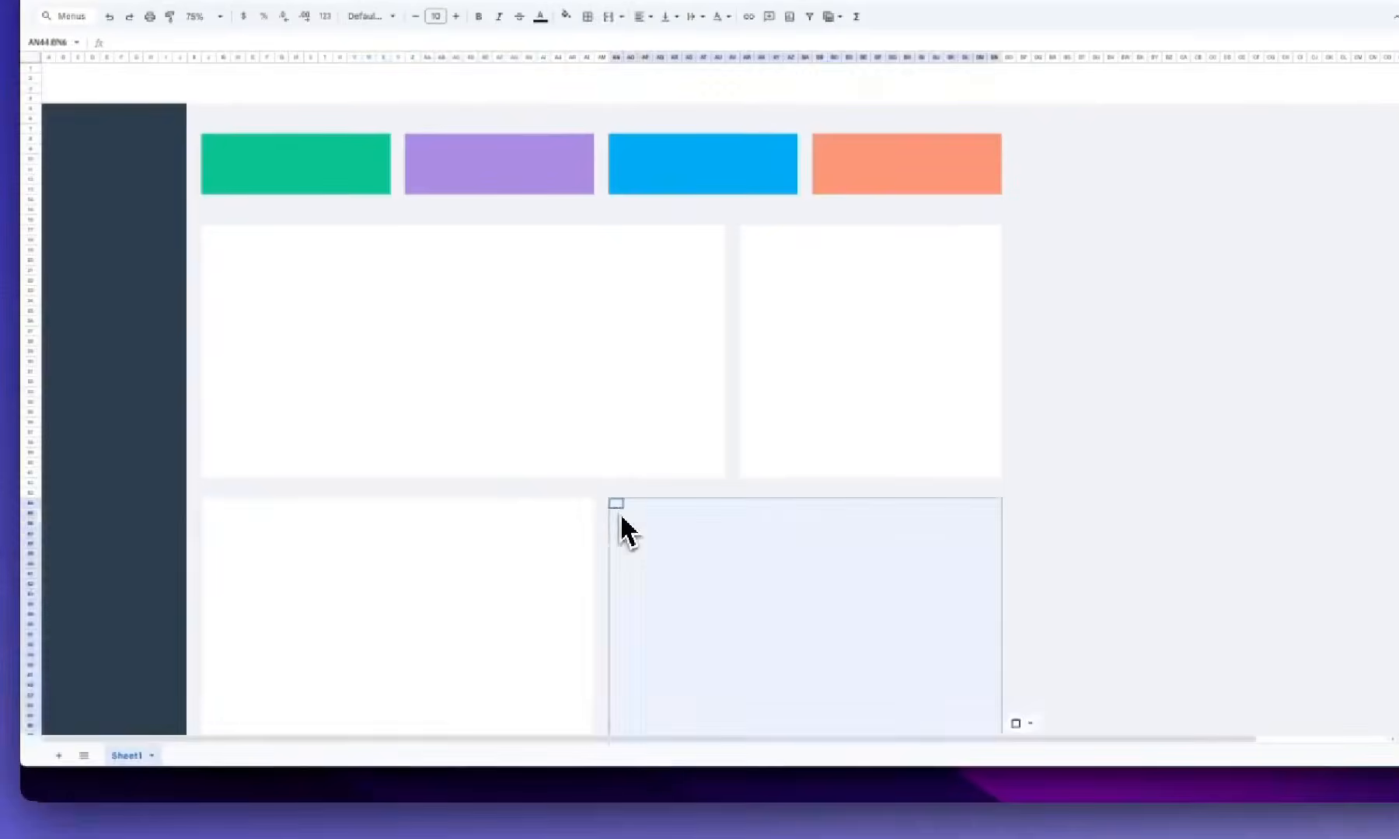
click(1345, 435)
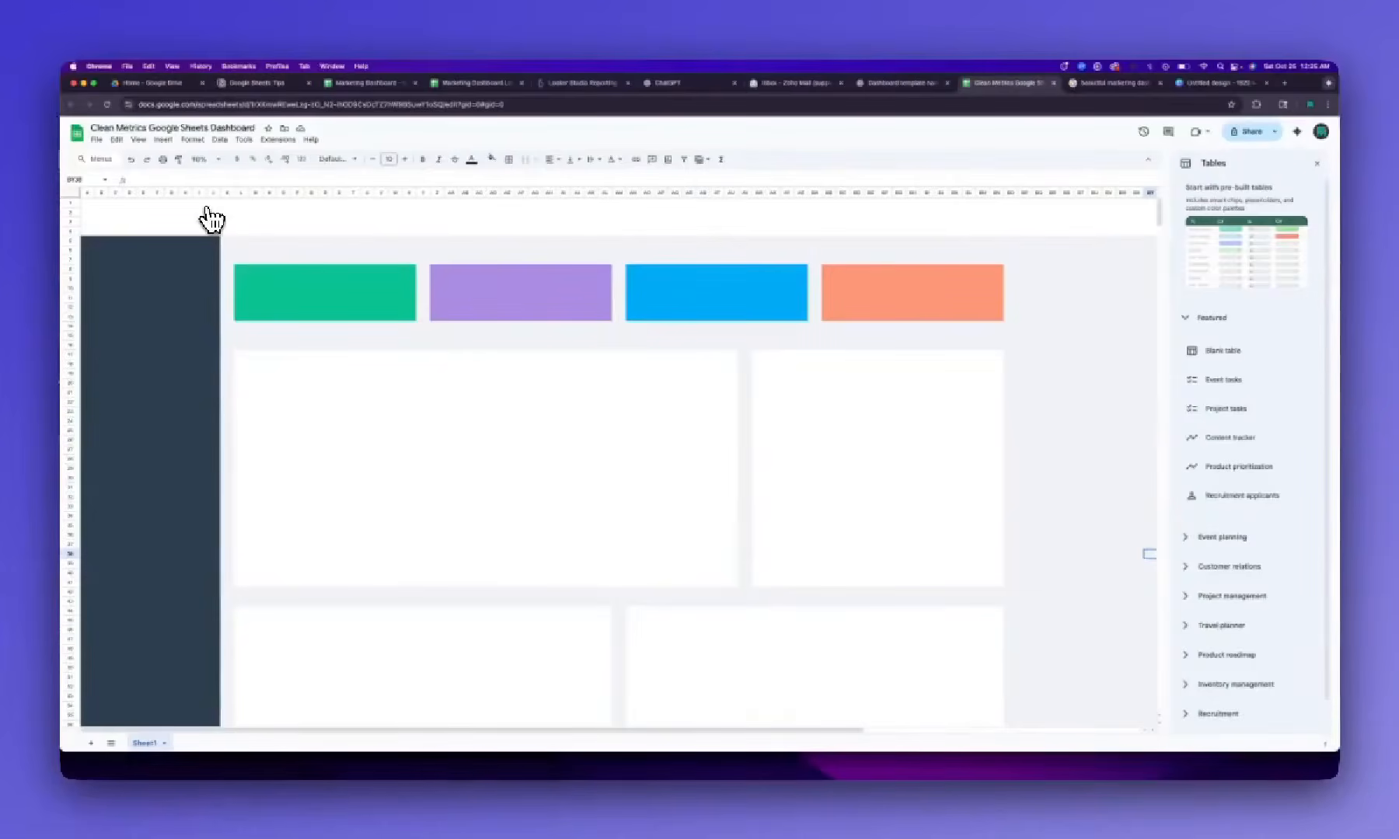
Check the Colorlib reference, switch to the blank Canva design and add the recently used growth-arrow bar chart graphic
click(1088, 84)
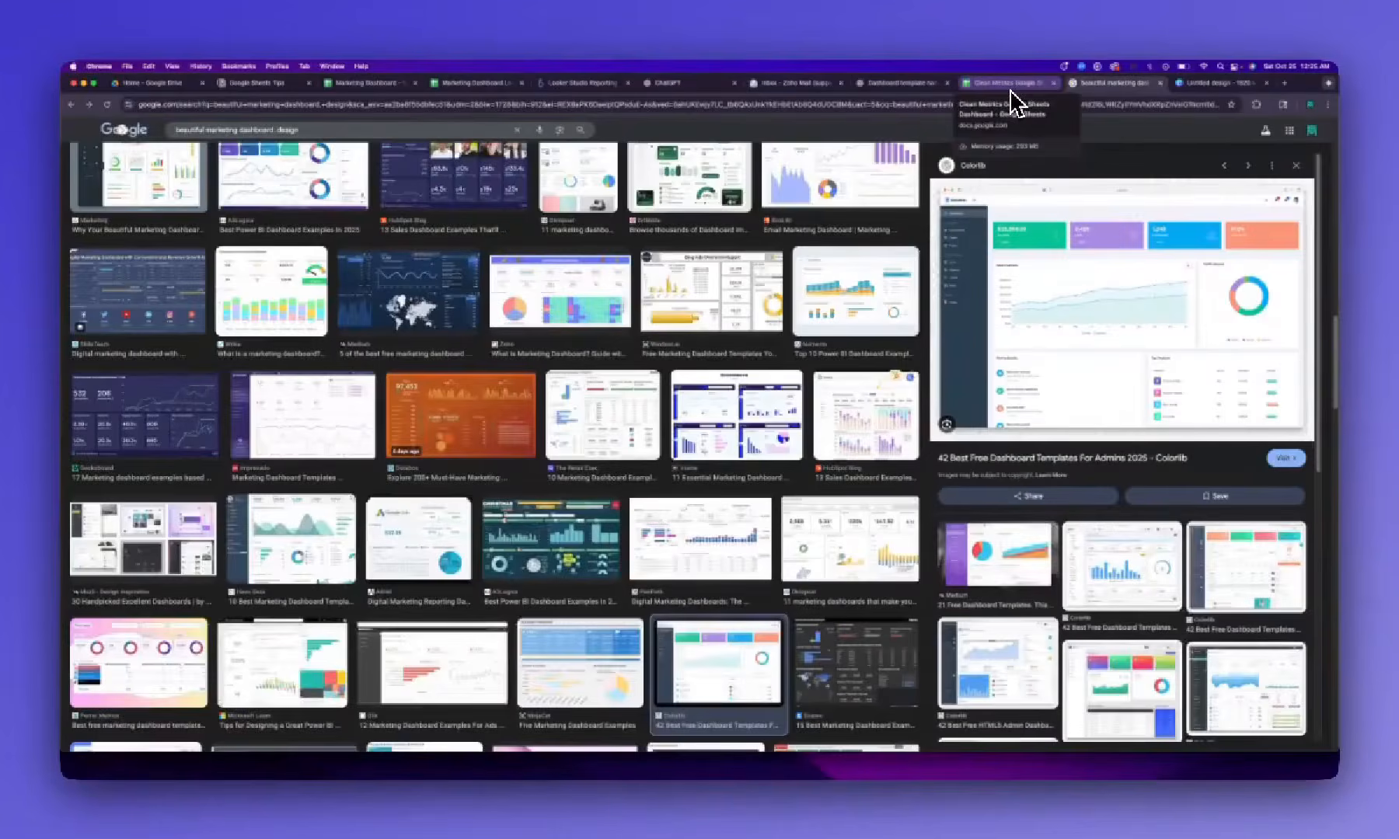
click(1204, 83)
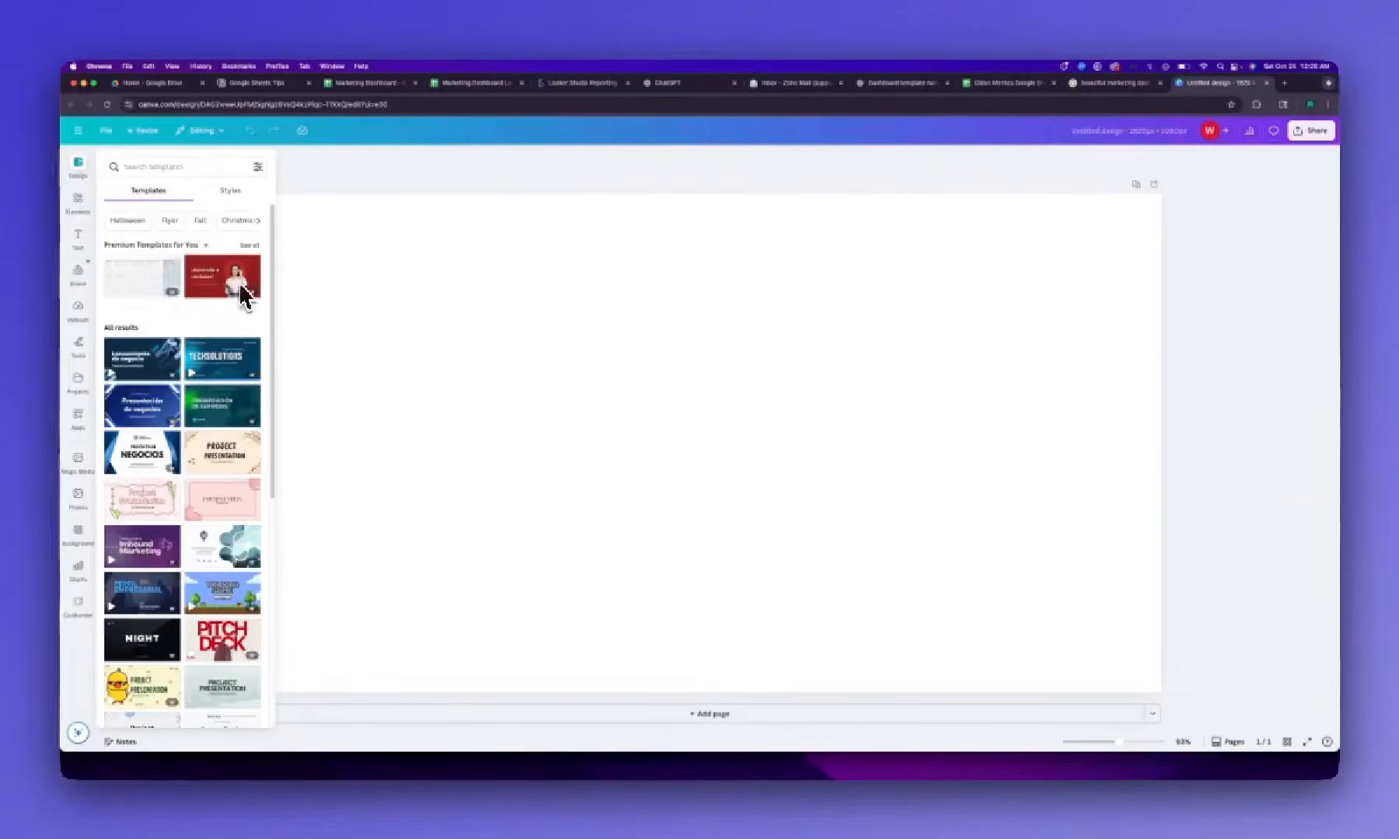
click(77, 201)
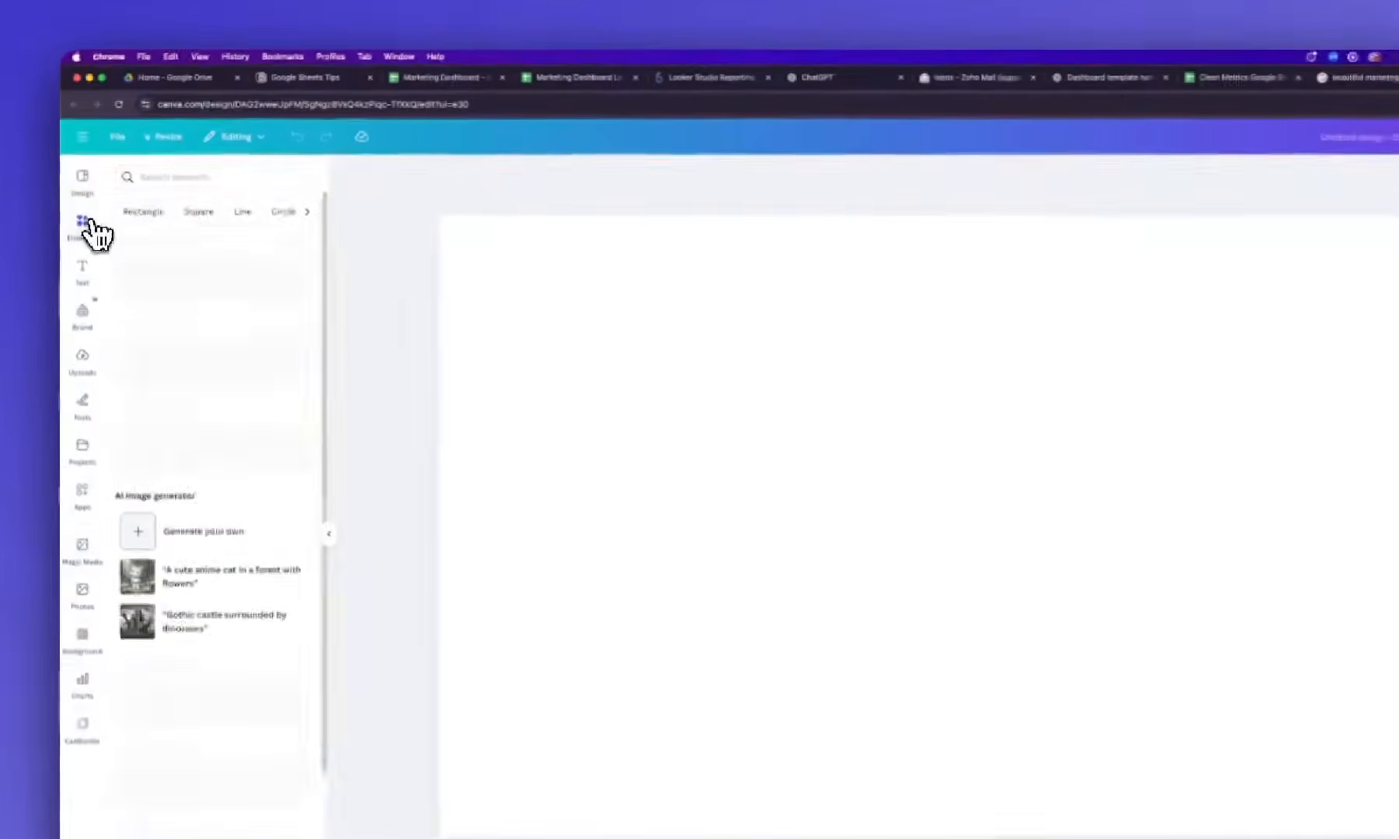
click(140, 281)
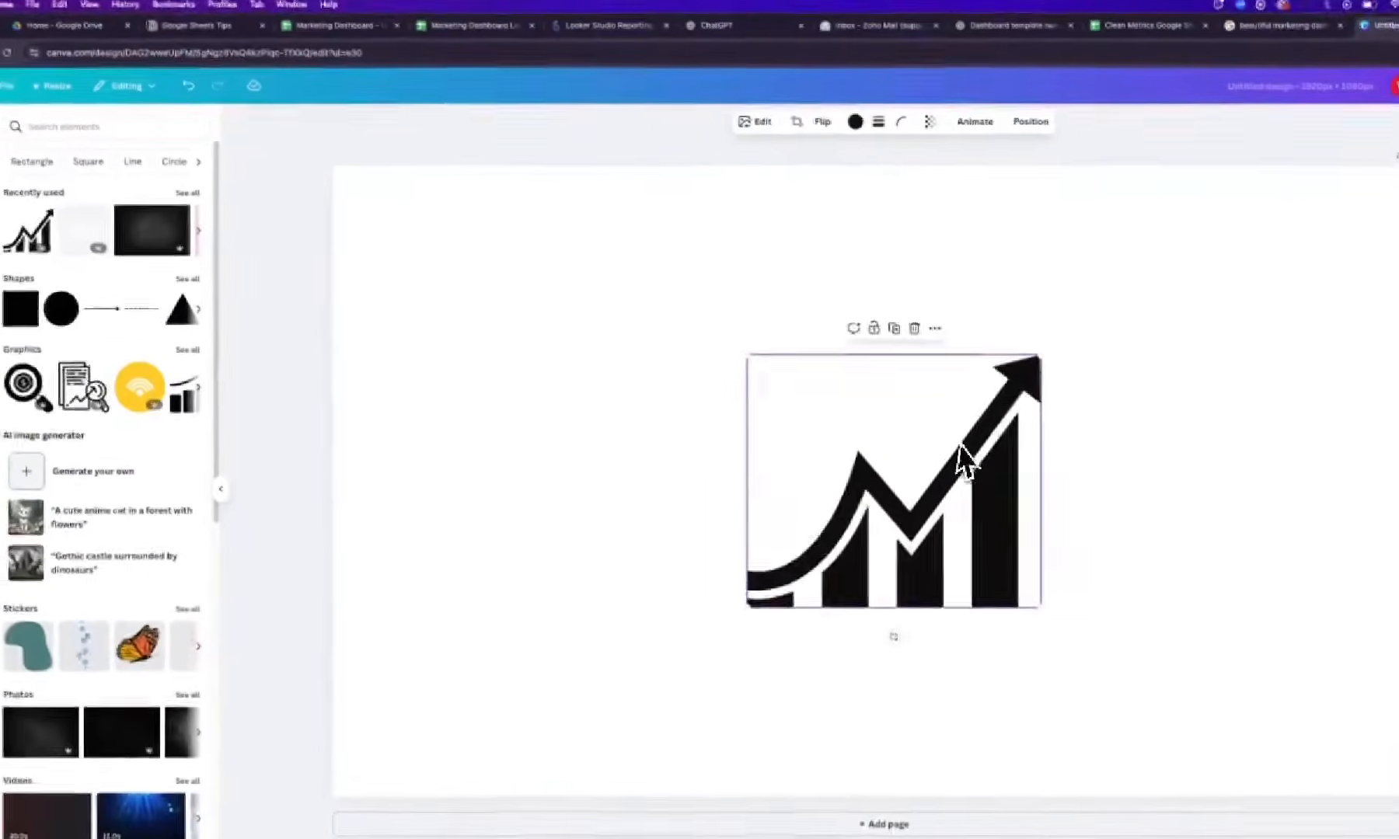
Shrink the growth-arrow graphic to about half its size and place it left of the page centre
drag(961, 458, 730, 365)
click(691, 382)
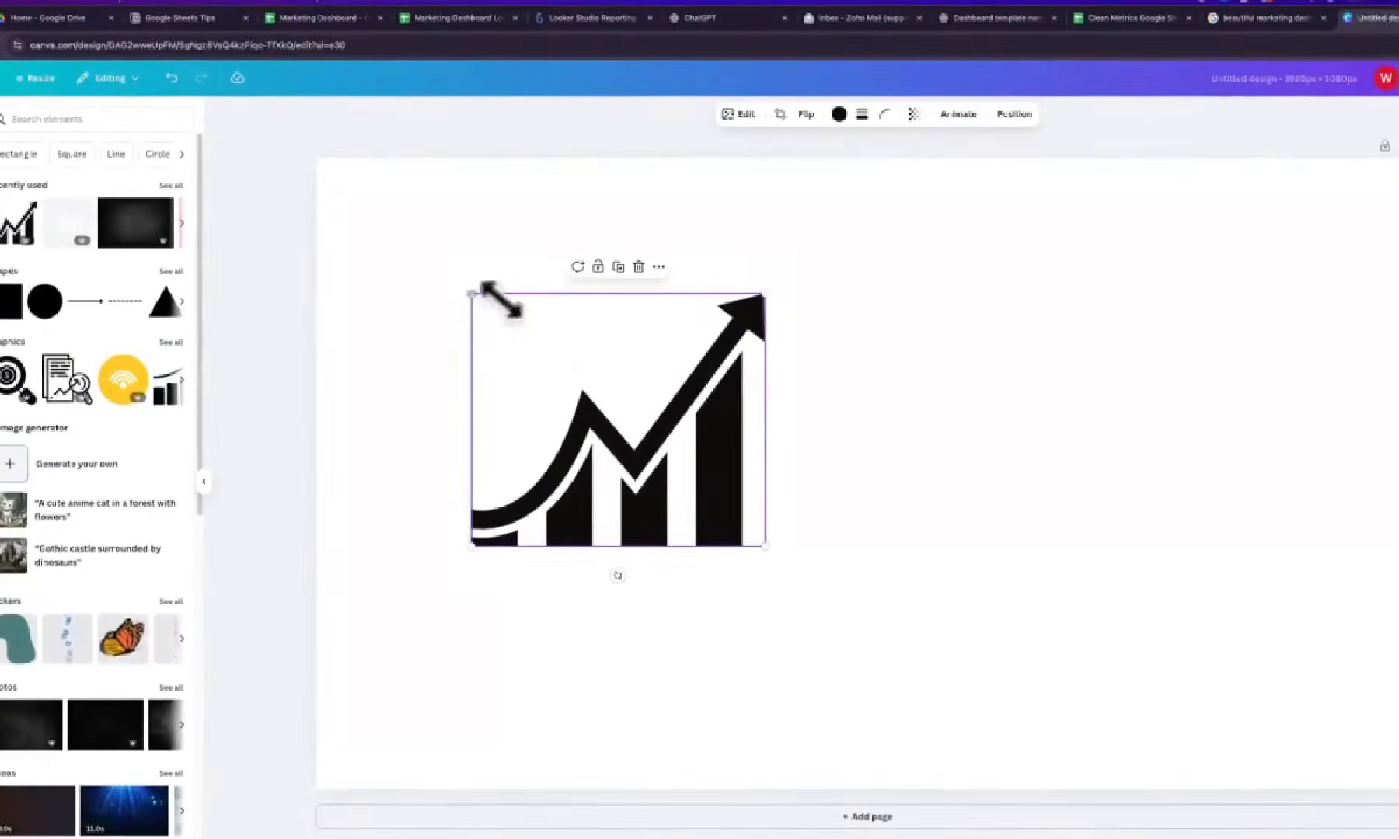
drag(473, 291, 631, 410)
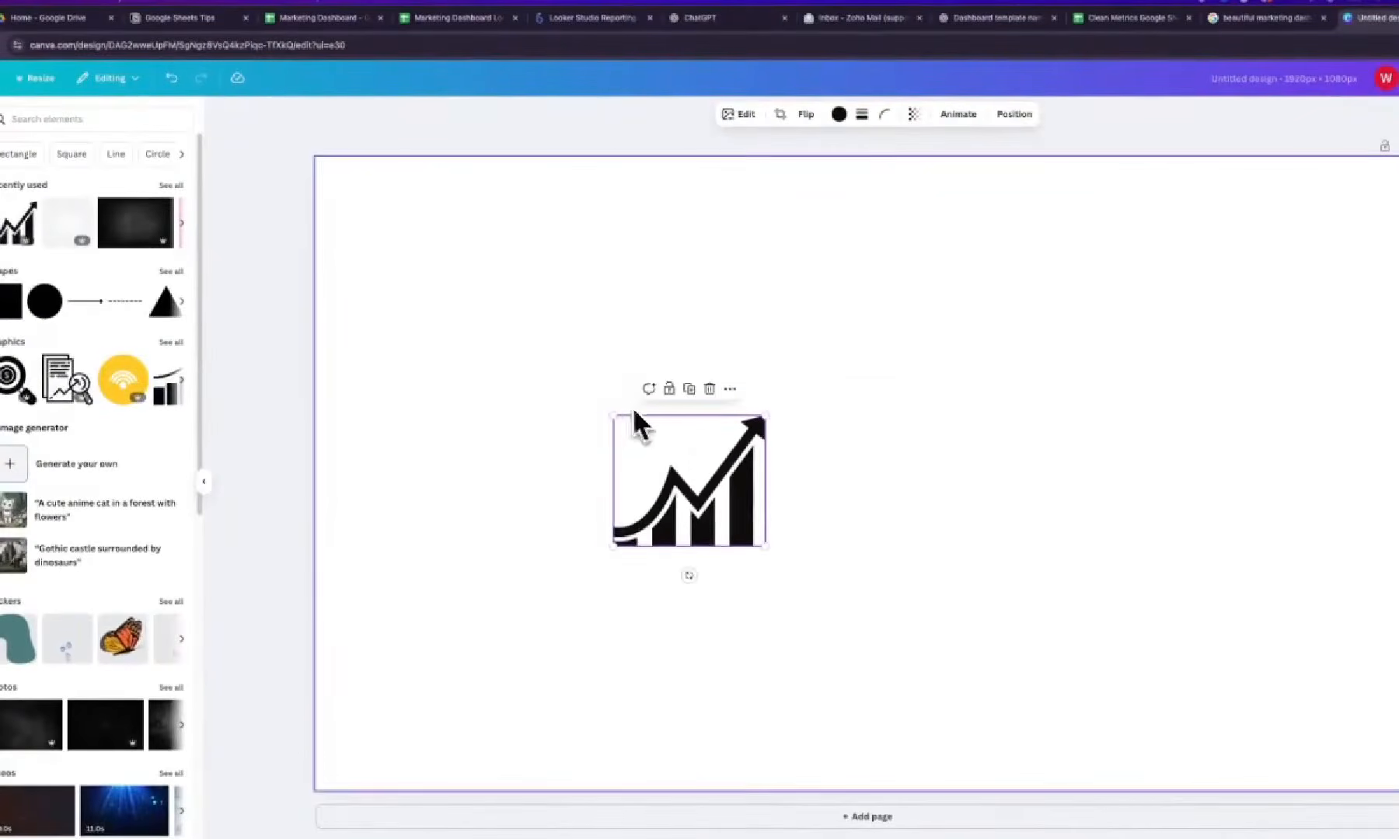
drag(724, 493, 661, 483)
click(645, 322)
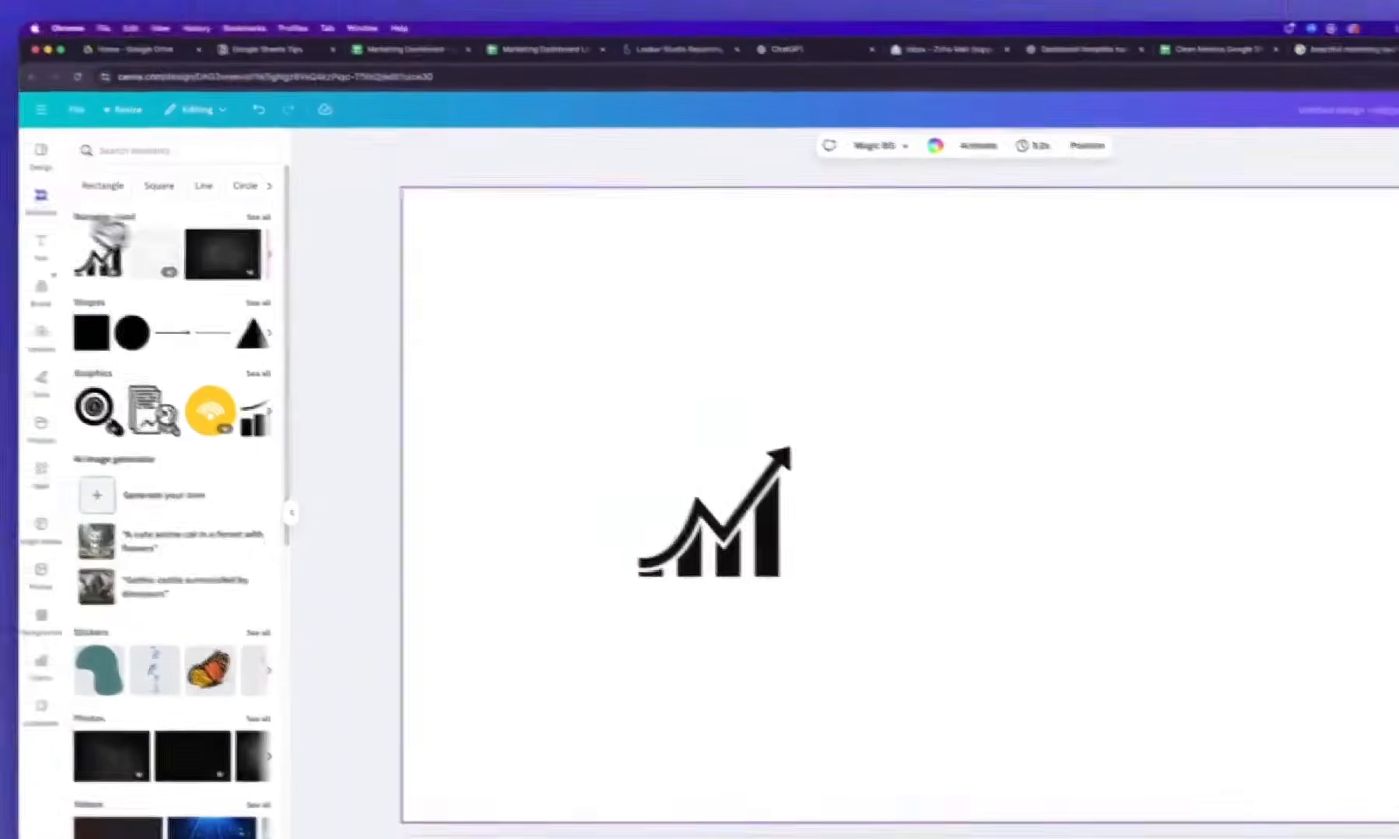
Add a heading reading MARKETING to the design and set its font to Inter
click(0, 224)
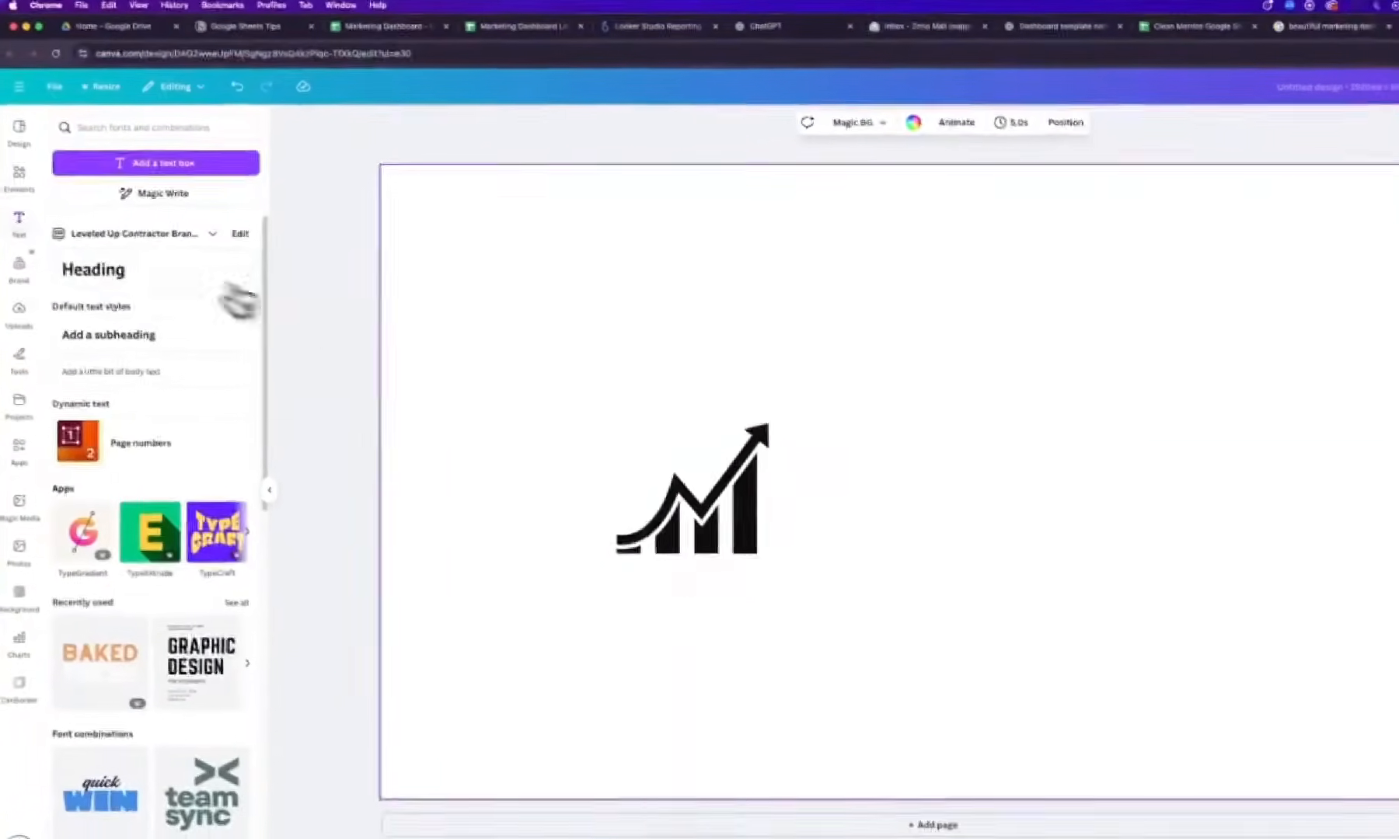
click(257, 310)
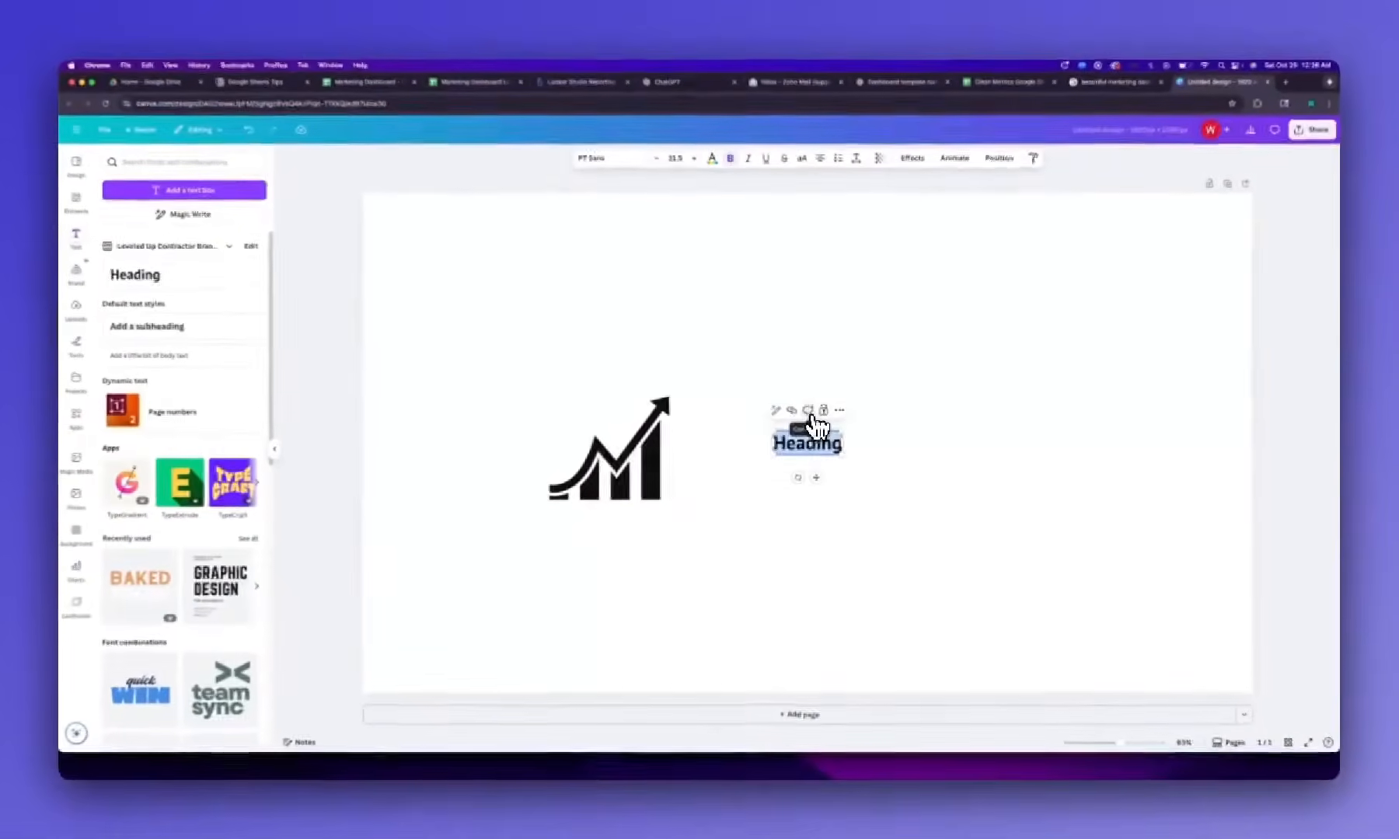
text(Mar)
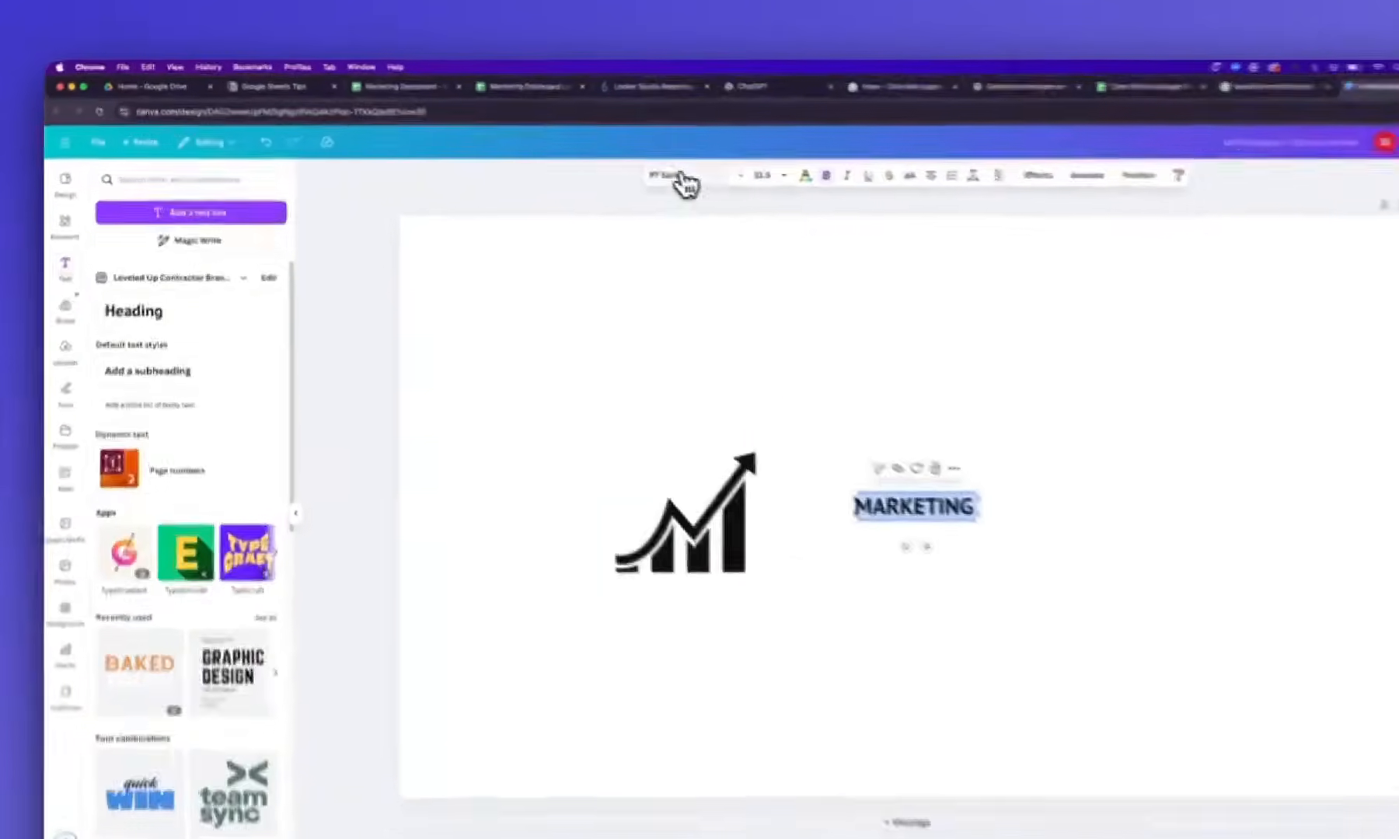
click(606, 158)
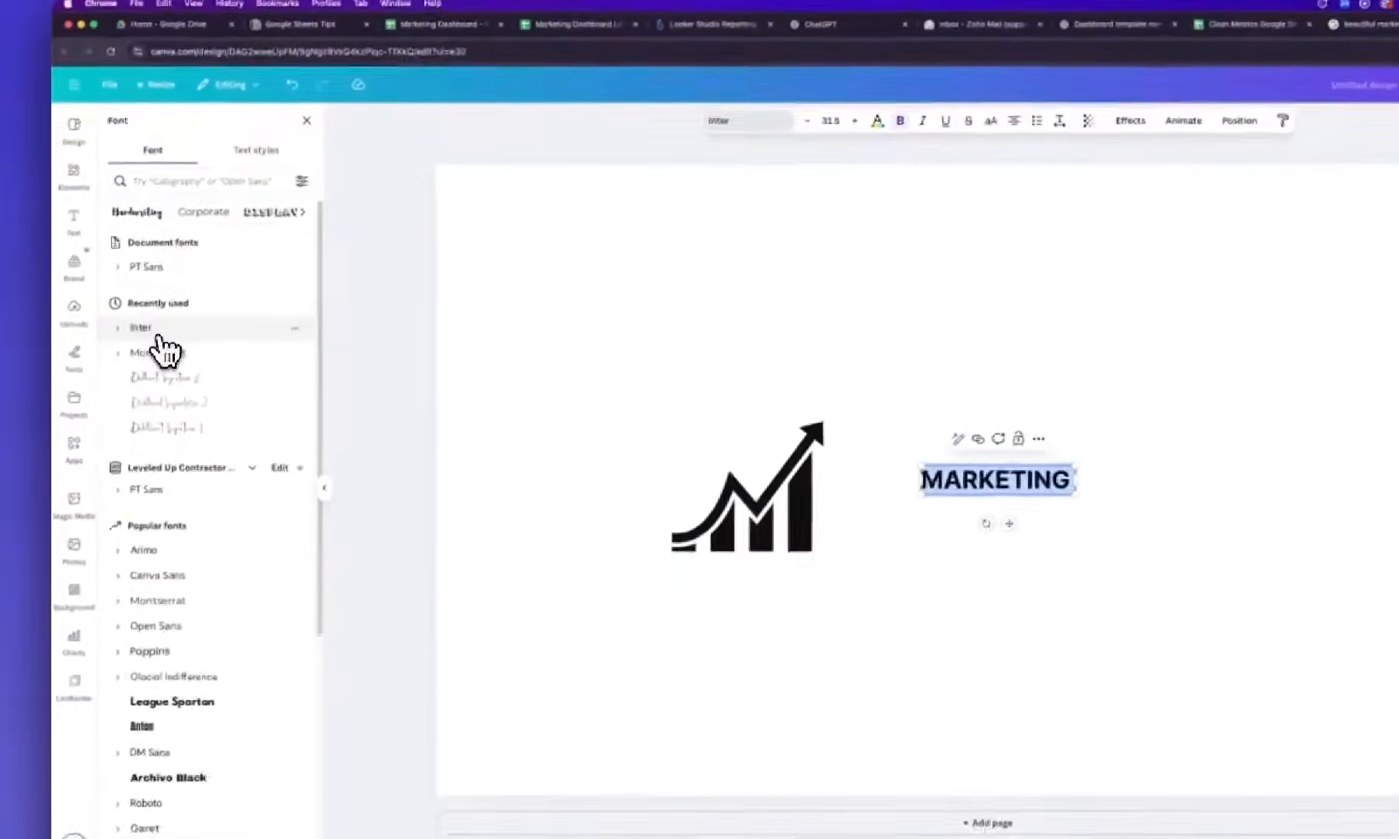
click(136, 391)
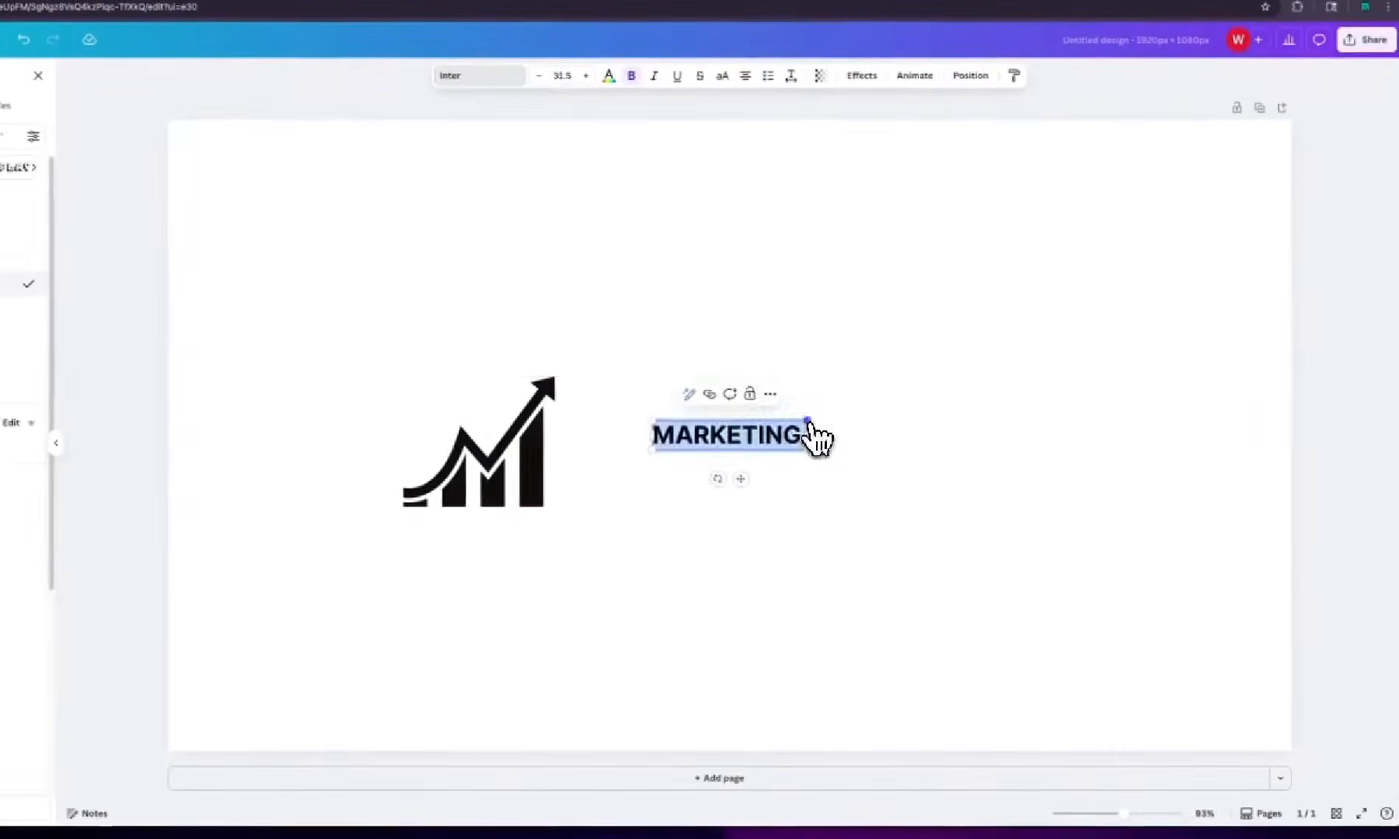
Enlarge the MARKETING heading to font size 94.7 and place it directly beside the growth-arrow graphic
drag(860, 441, 1127, 410)
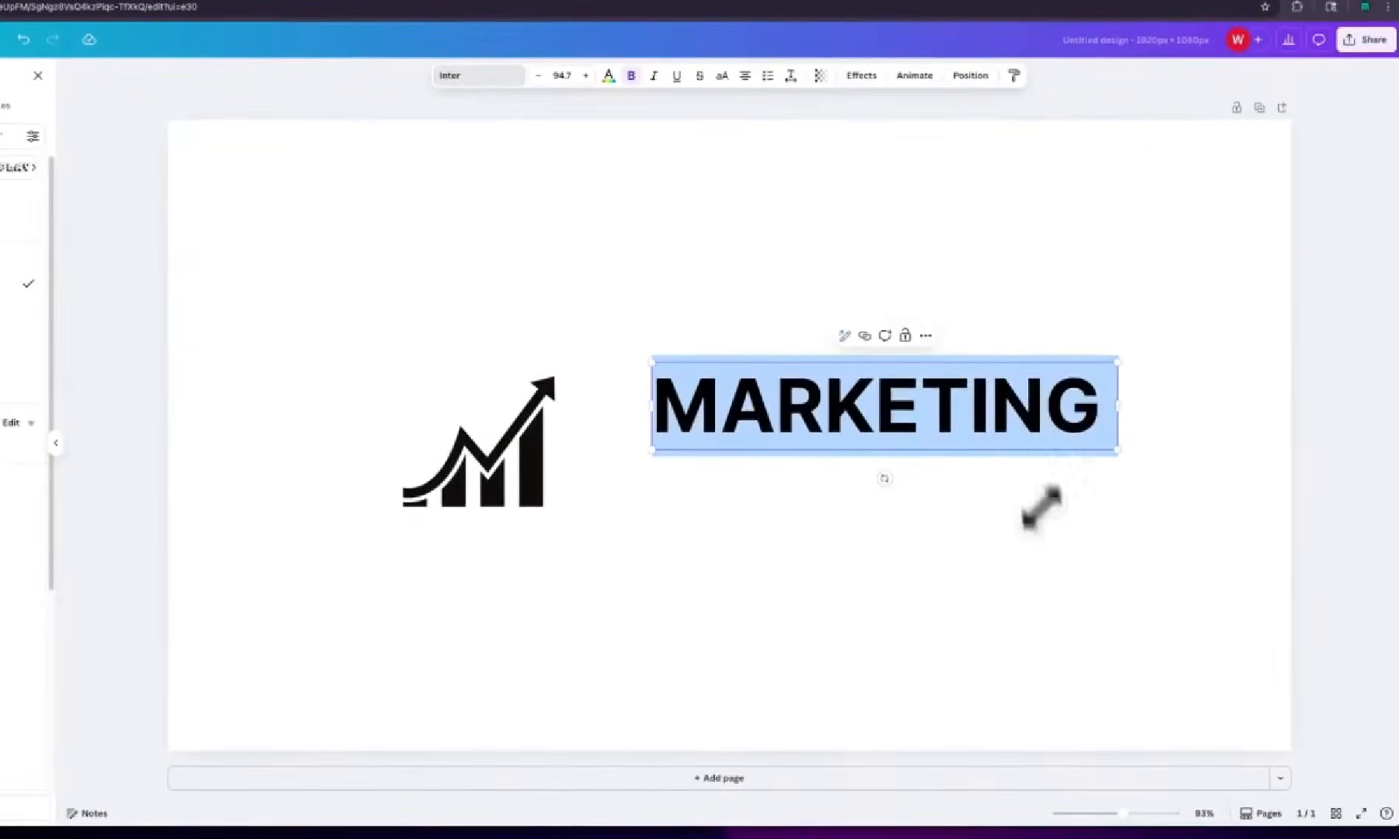
click(1027, 547)
click(941, 426)
drag(942, 425, 810, 500)
click(836, 312)
Duplicate the MARKETING heading just below itself and change the copy's text to PERFORMANCE
click(742, 435)
key(ctrl+d)
double_click(809, 499)
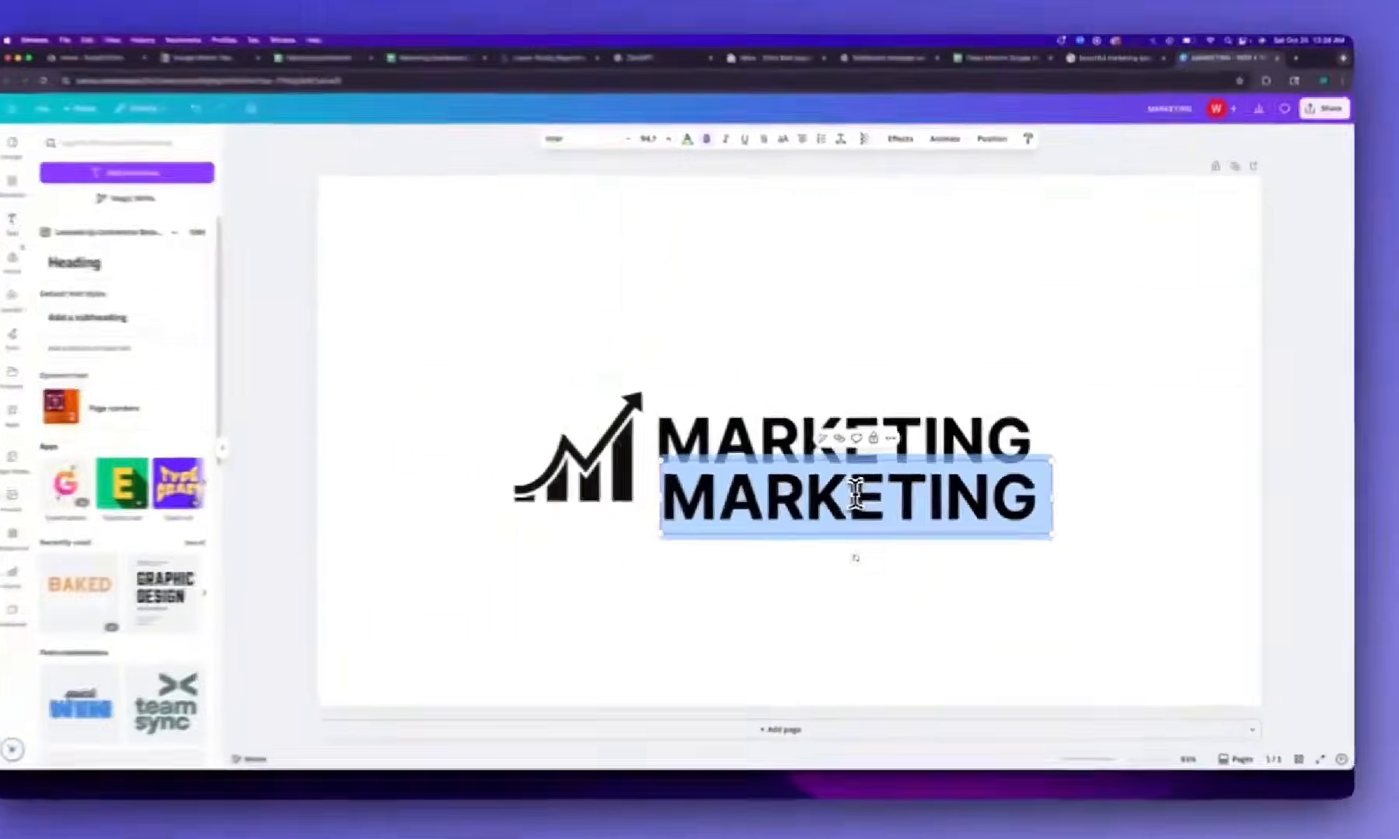
text(PERFORMANCE)
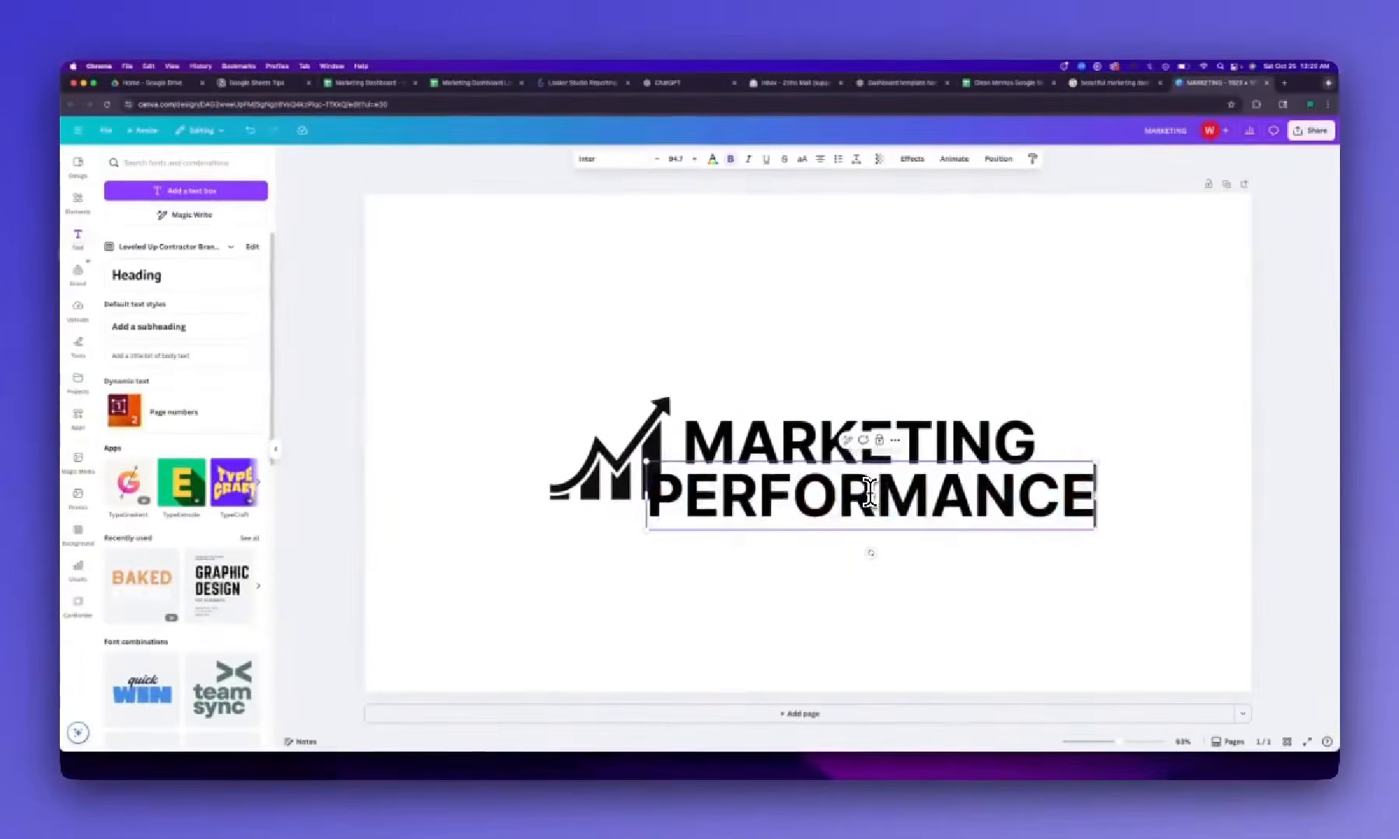
Reduce the font size of the PERFORMANCE text to 50
double_click(869, 493)
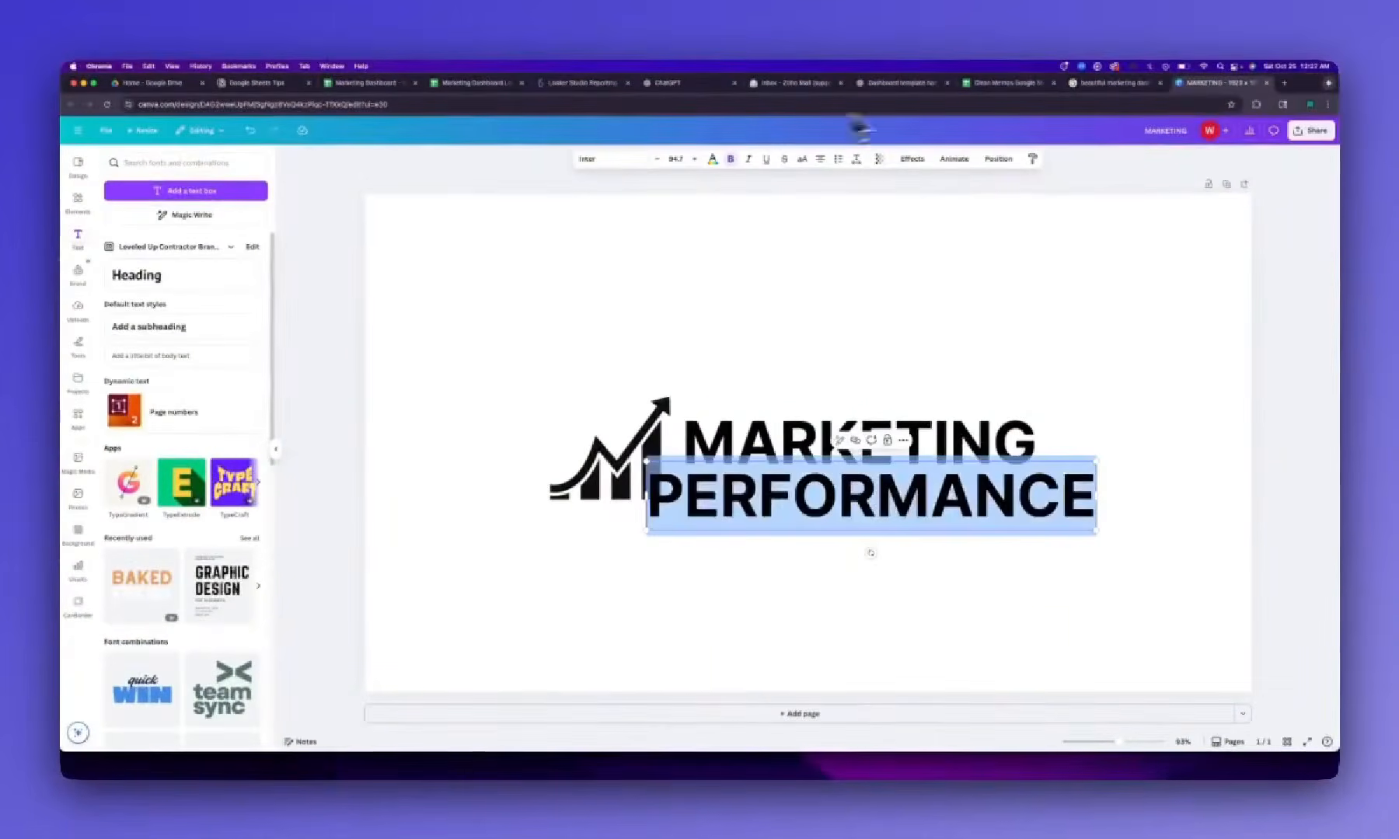
click(677, 159)
click(677, 159)
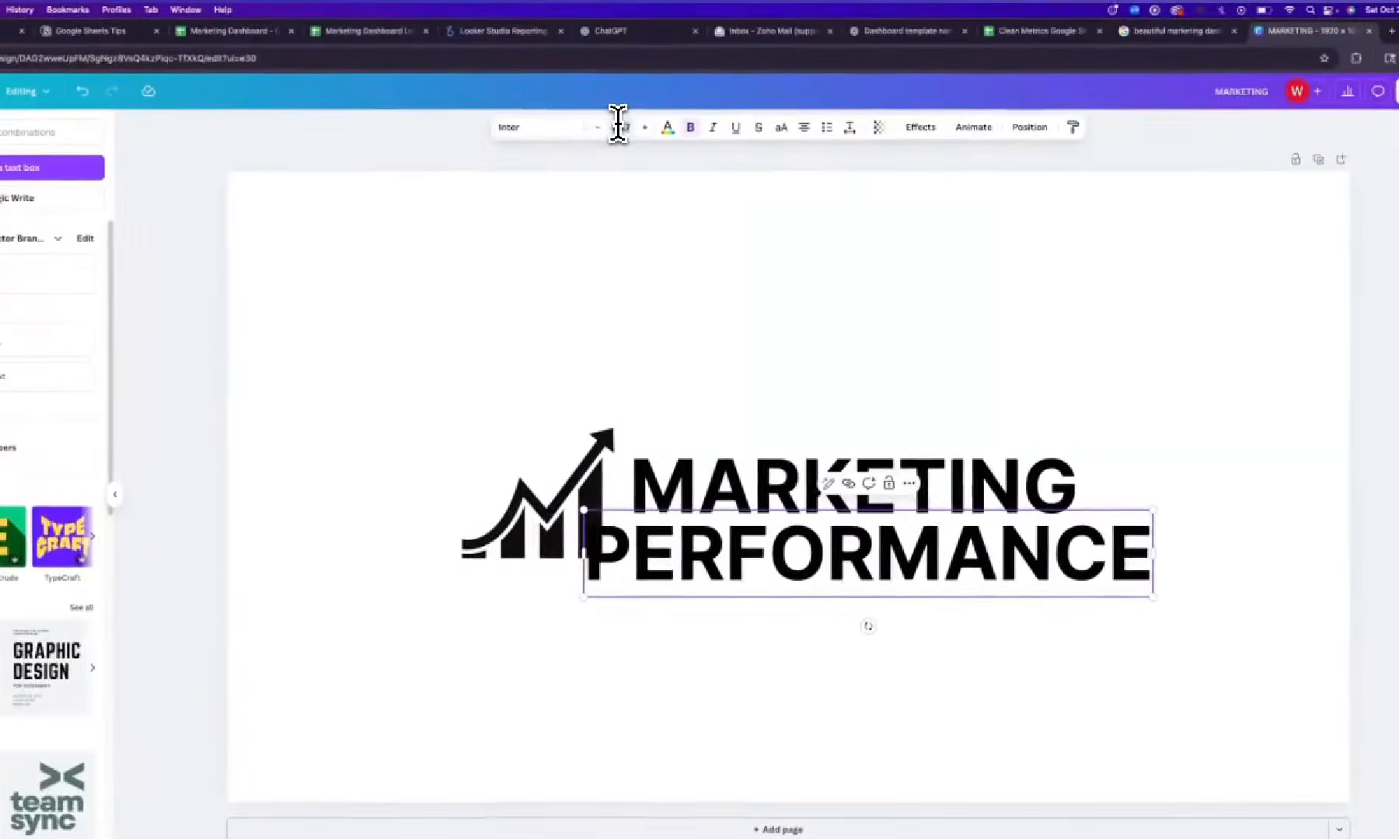
key(Return)
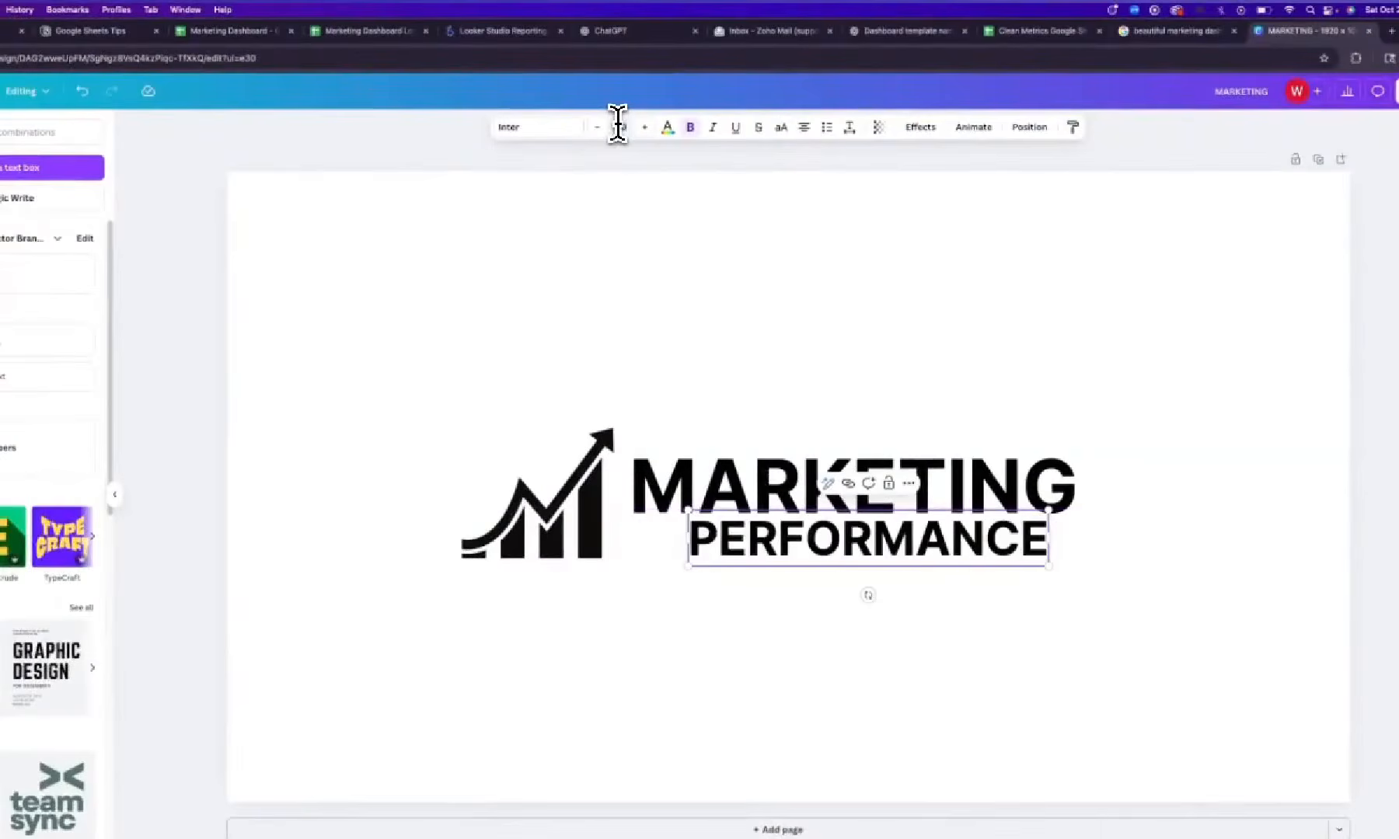
click(618, 129)
text(50)
key(Return)
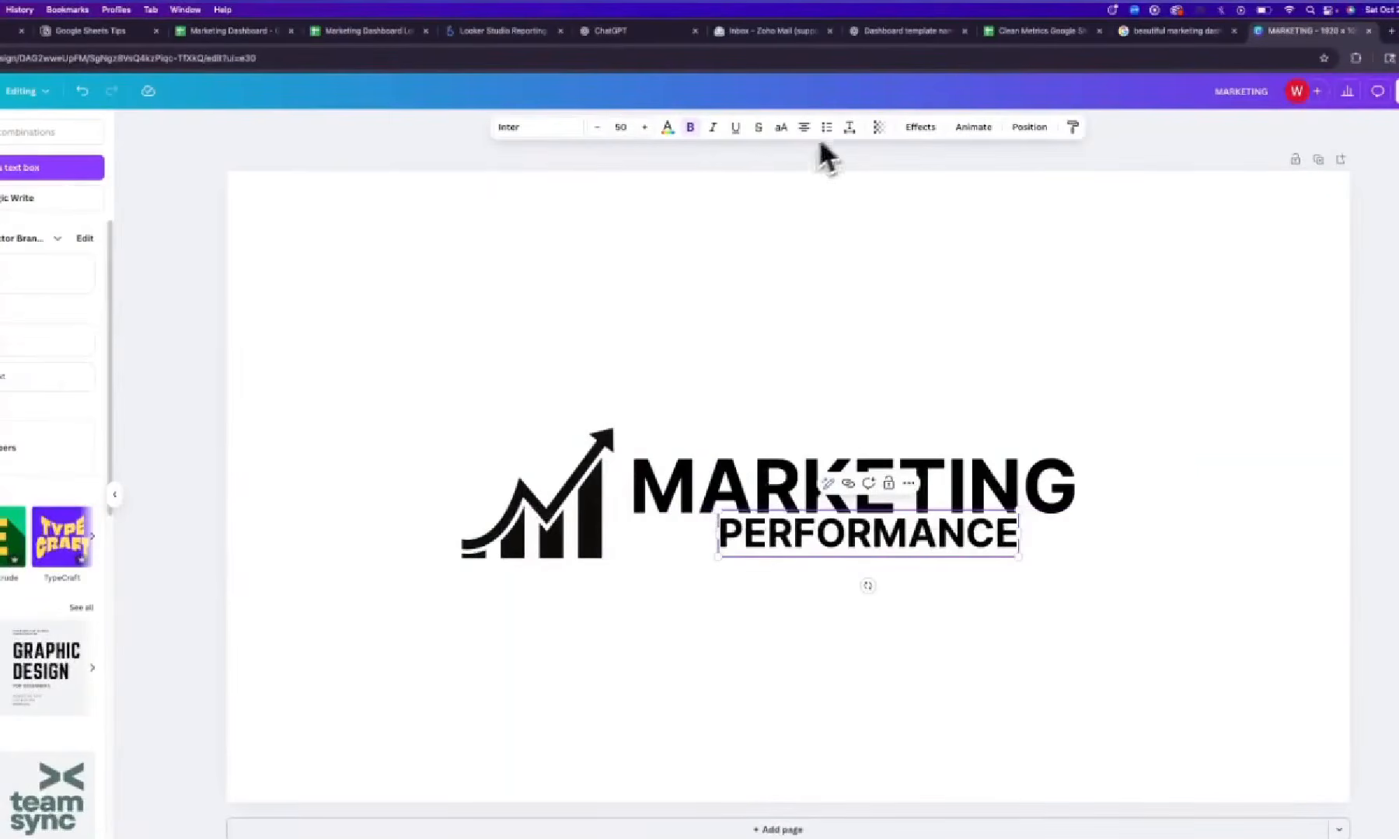
Widen the PERFORMANCE text's letter spacing to 358 and move the text so it sits aligned directly beneath MARKETING
click(850, 129)
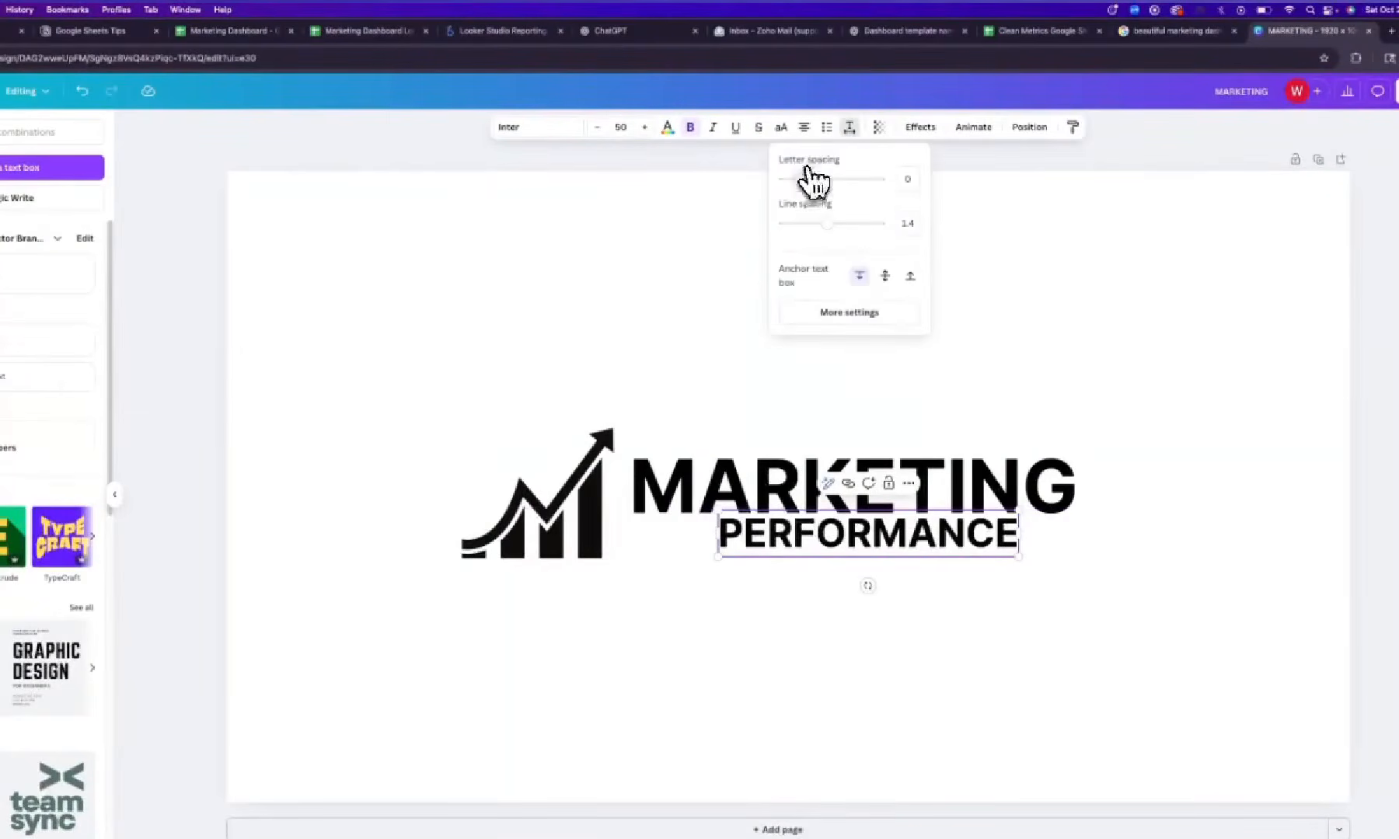
drag(807, 179, 837, 179)
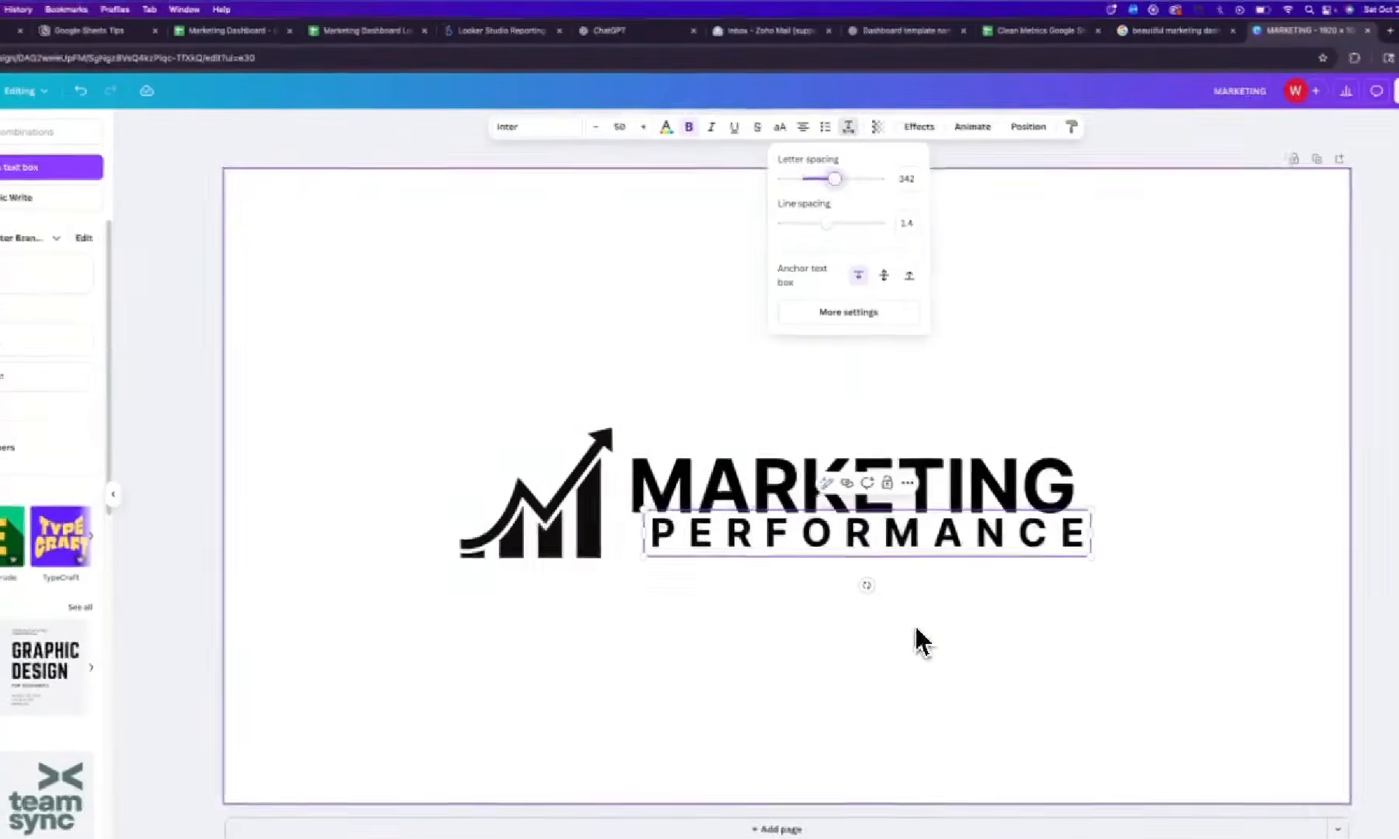
click(916, 626)
drag(883, 541, 863, 553)
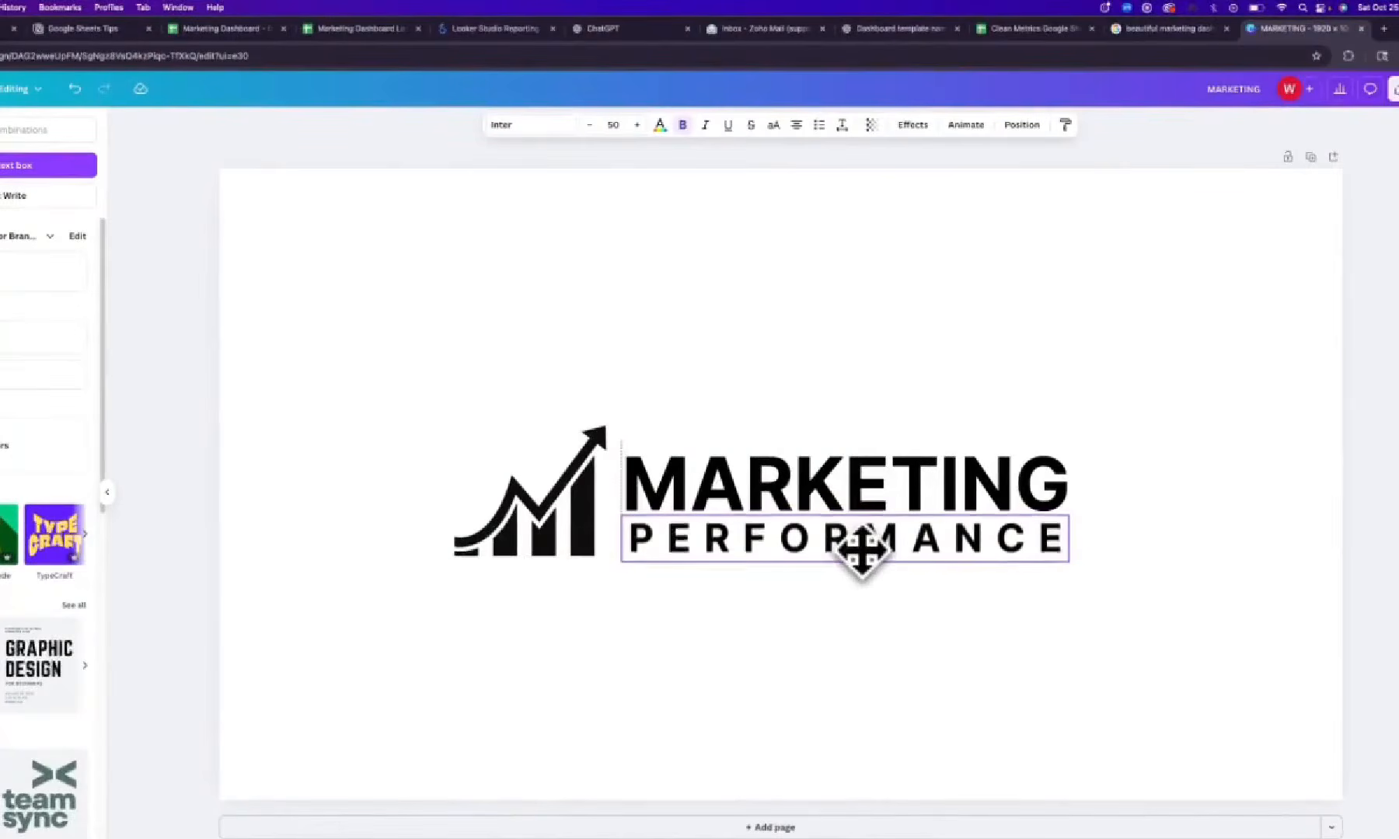
click(847, 131)
drag(831, 180, 833, 181)
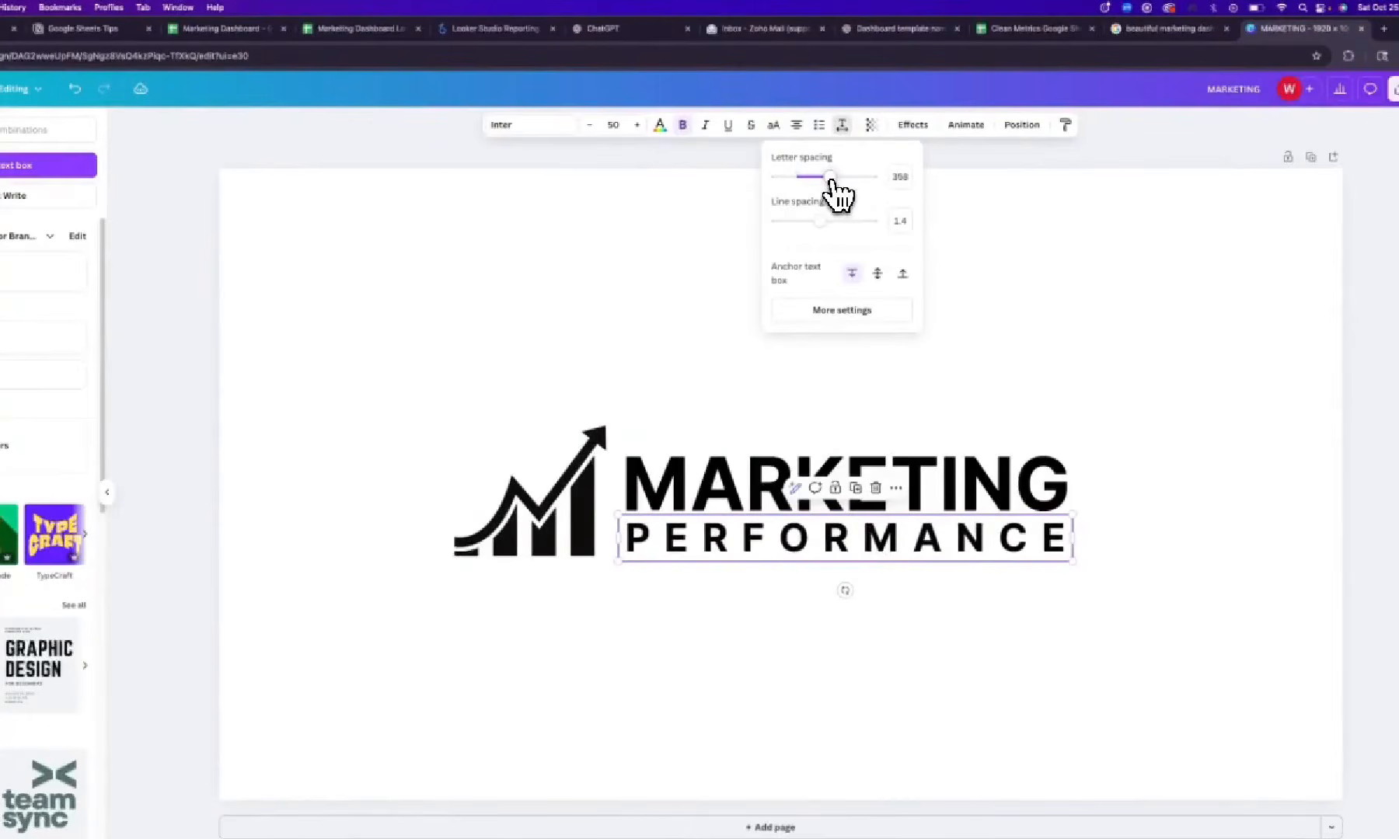
Set the PERFORMANCE text to font size 40 and its letter spacing to 630 so it spans the width of MARKETING
double_click(854, 560)
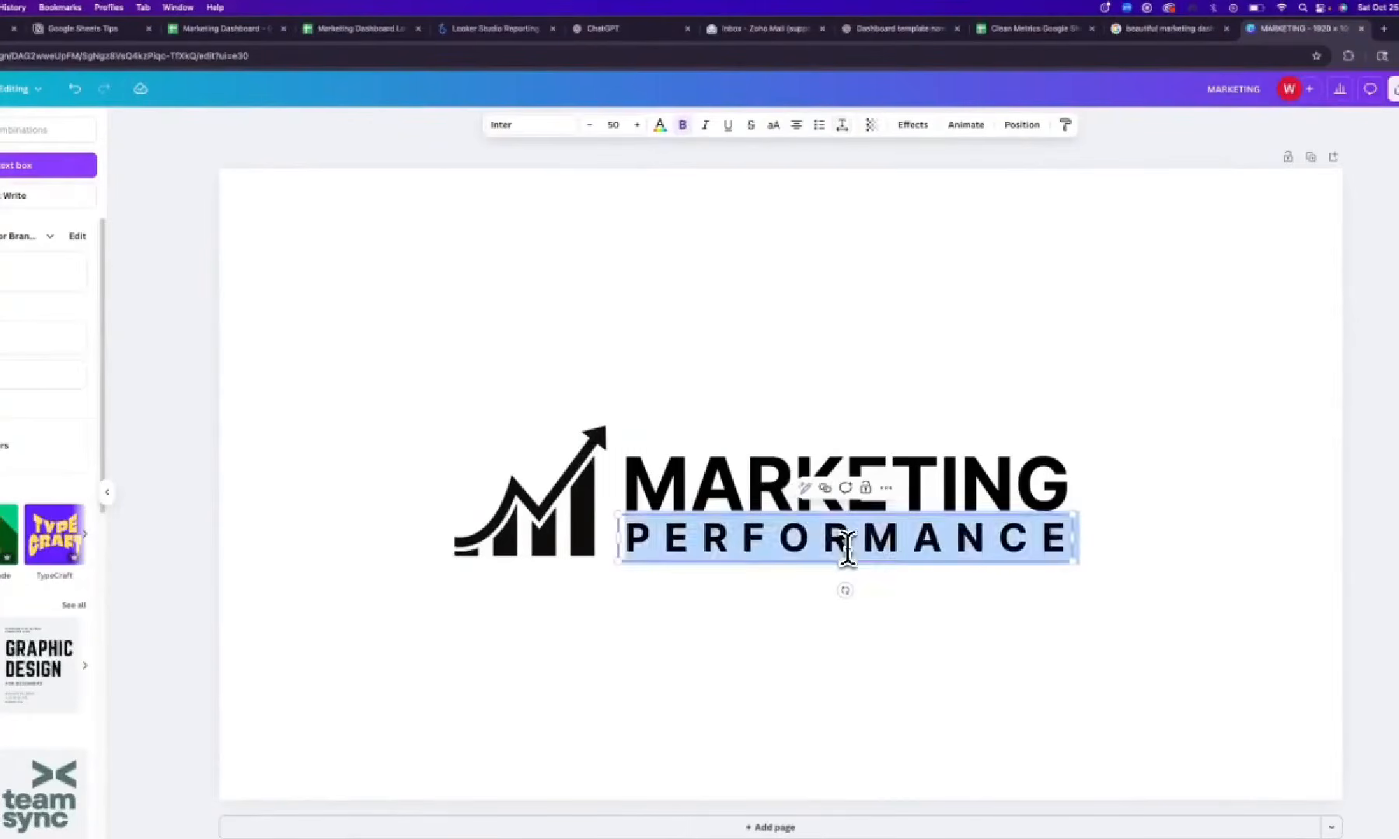
click(613, 125)
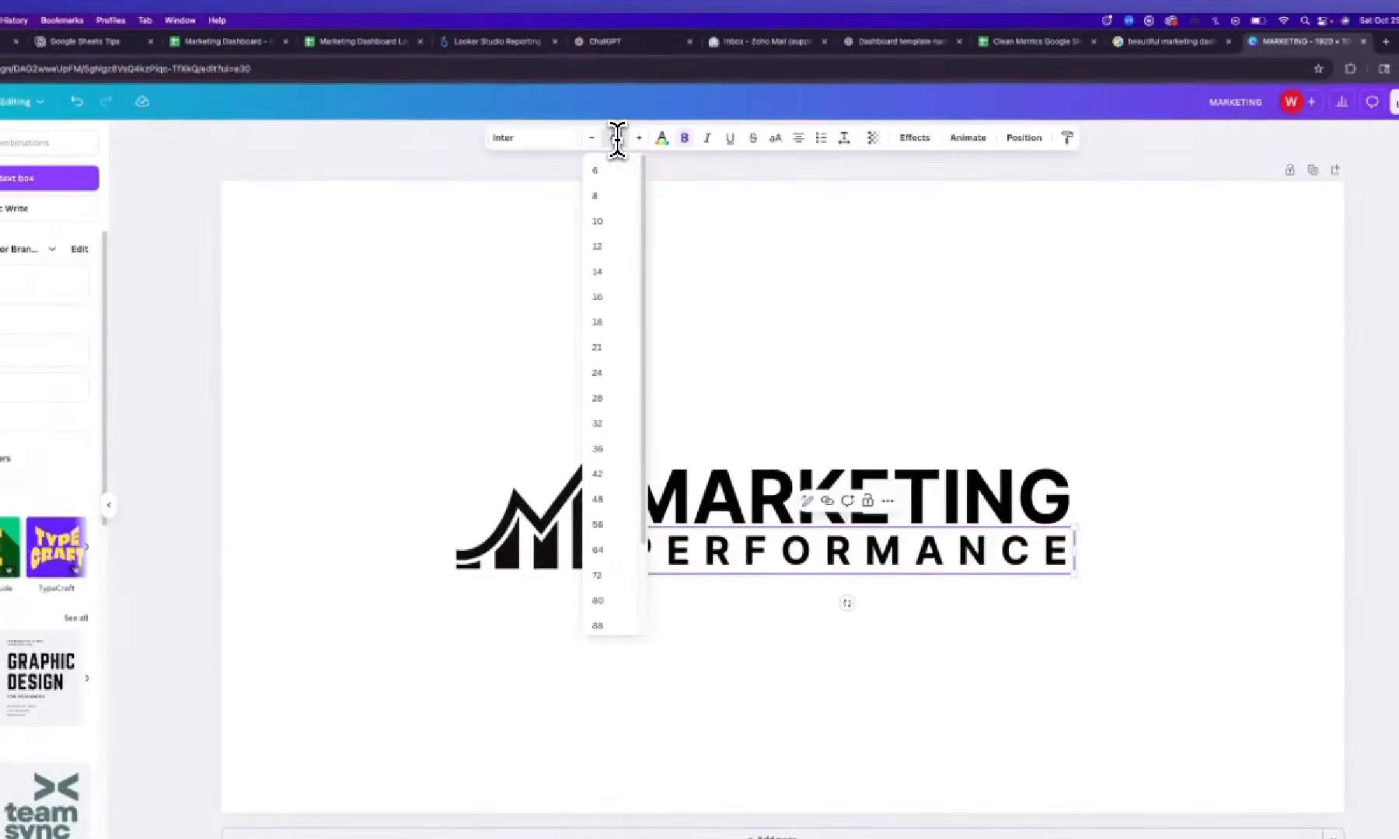
text(40)
key(Return)
double_click(911, 546)
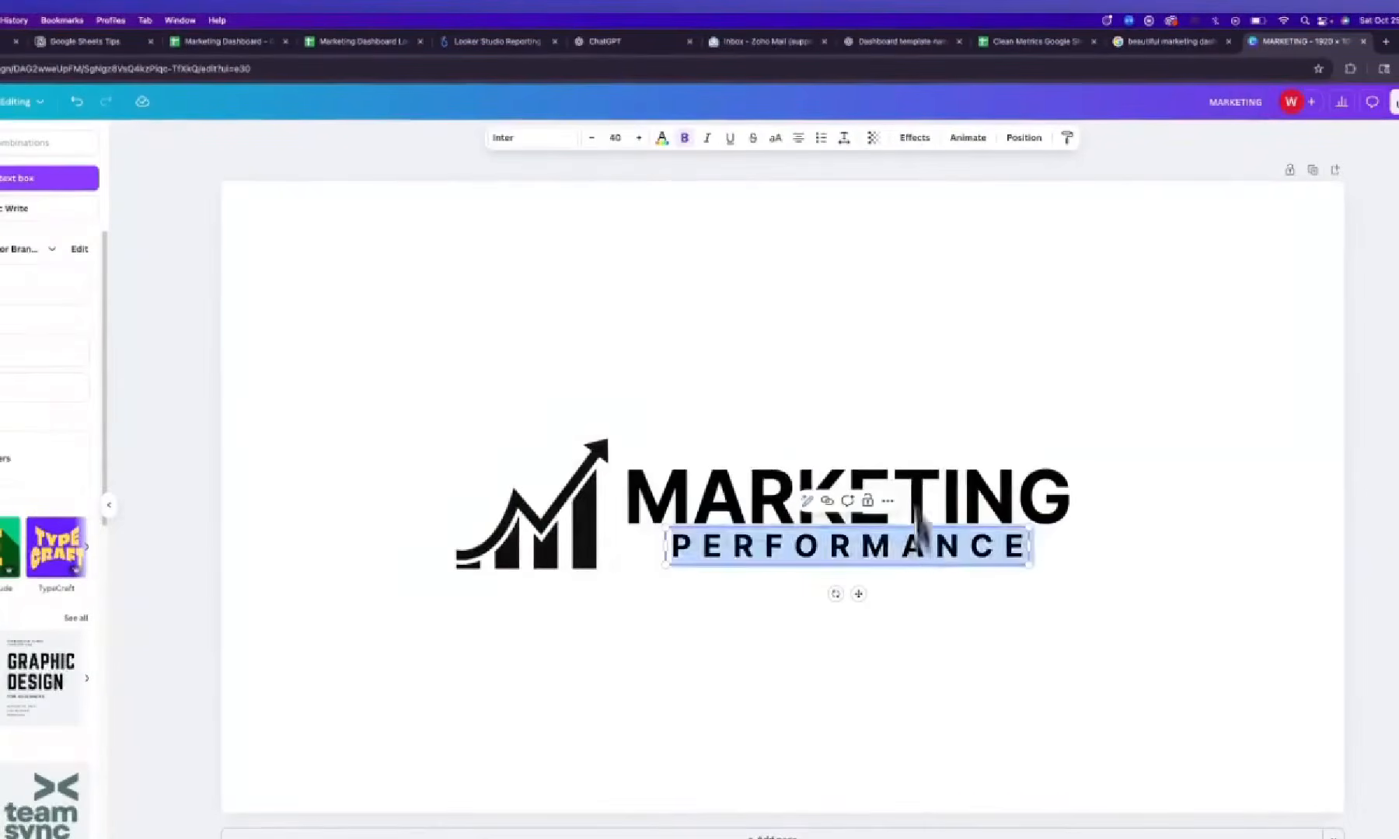
click(845, 140)
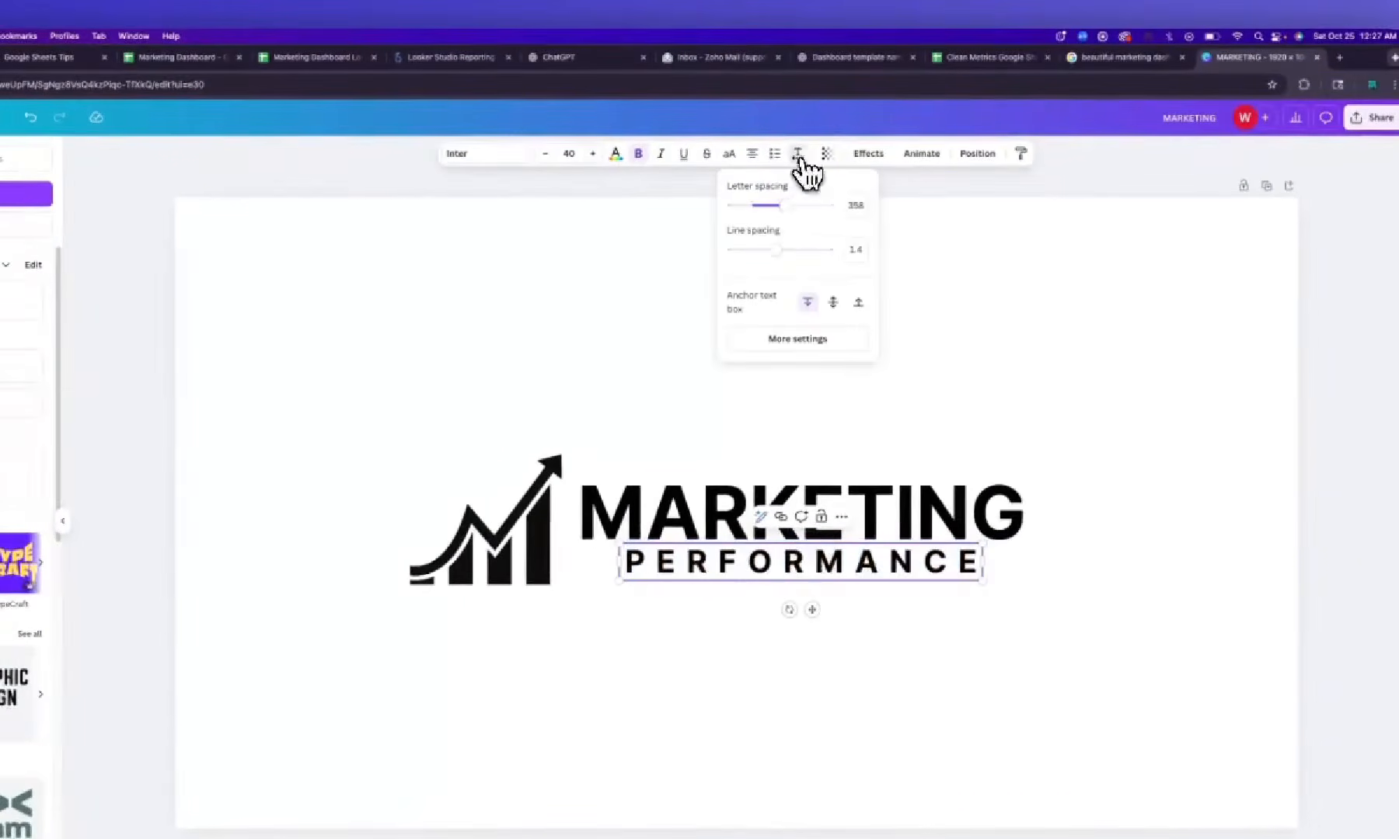
drag(792, 207, 811, 207)
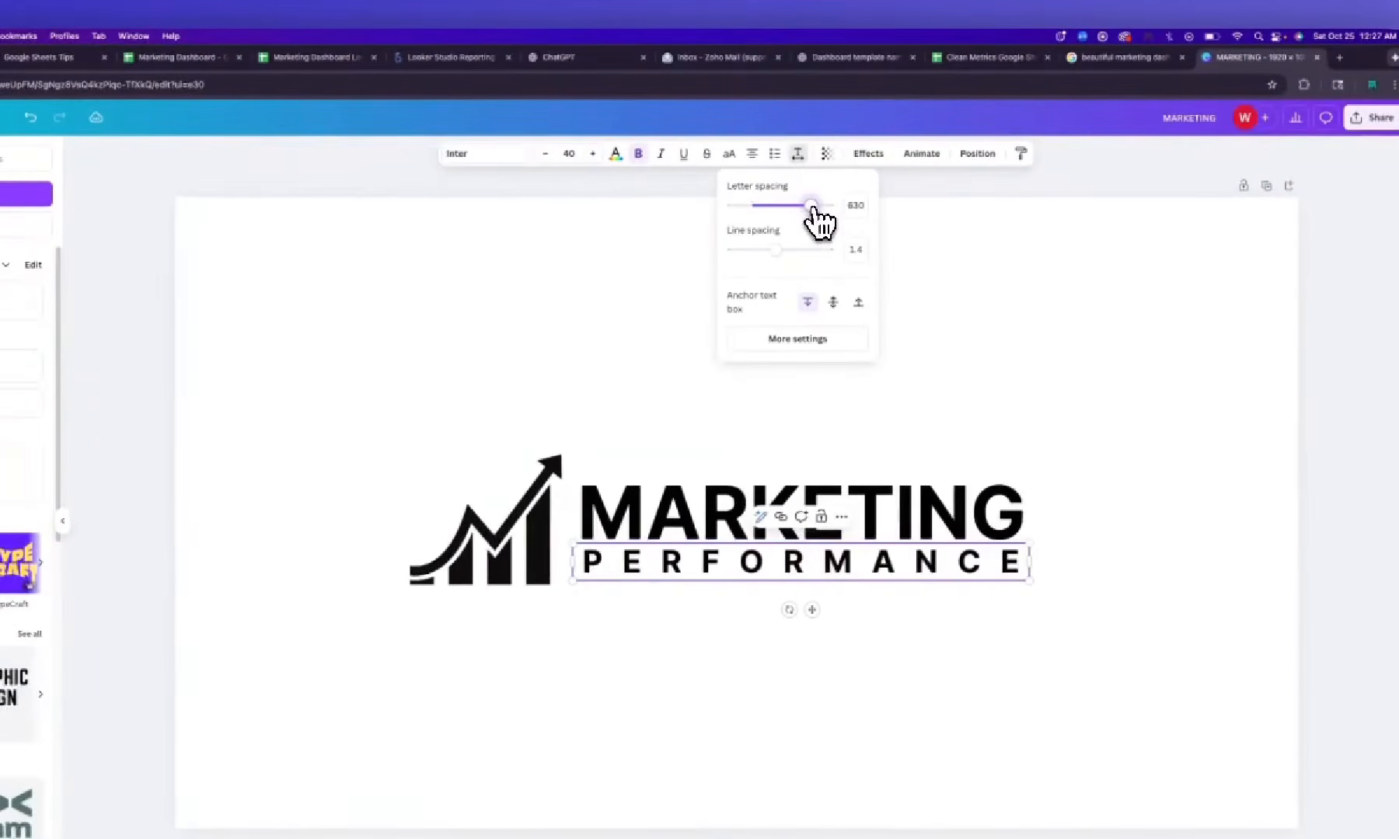
click(1087, 426)
Move both text lines down together so that PERFORMANCE lines up with the base of the growth-arrow graphic
drag(1102, 650, 719, 540)
drag(668, 431, 668, 433)
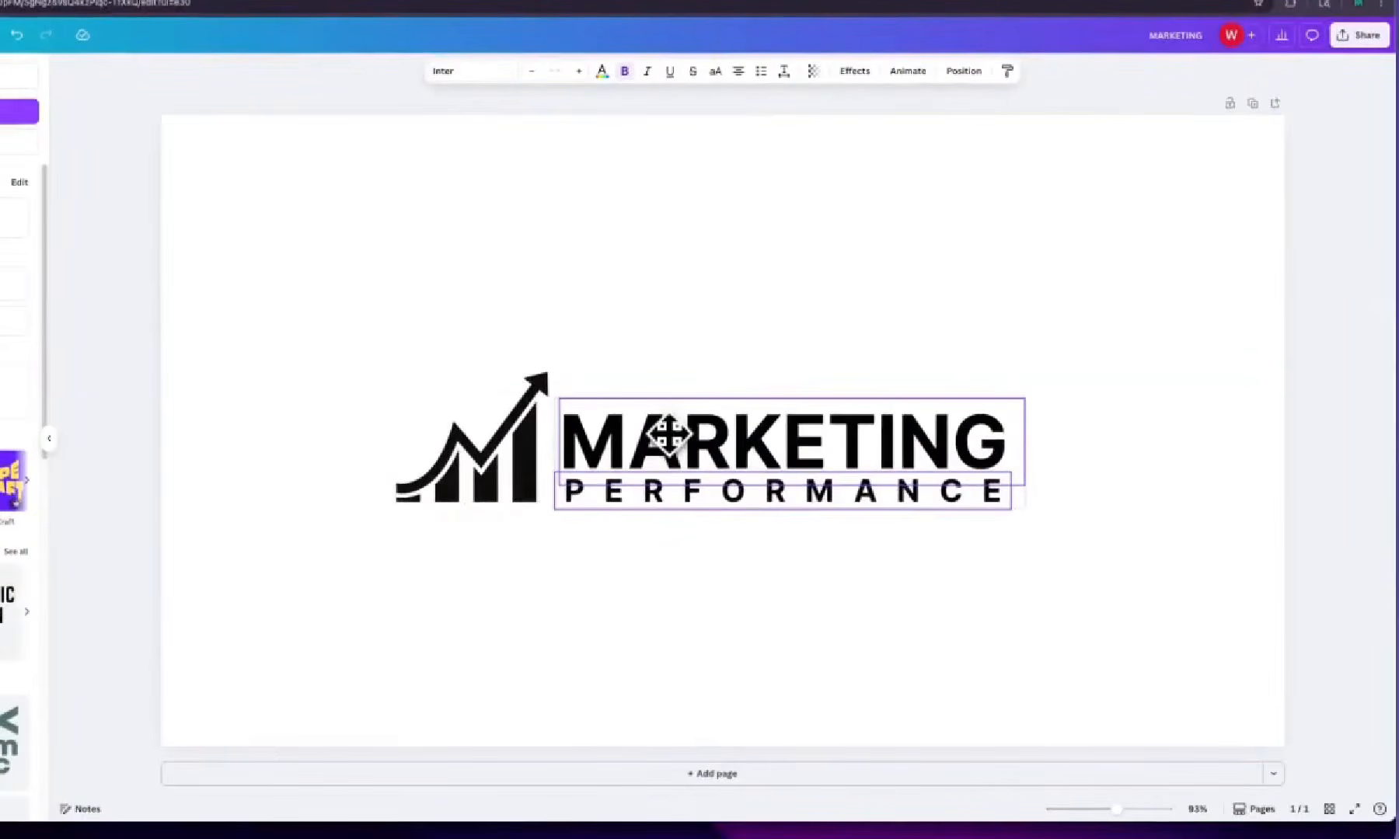
click(695, 287)
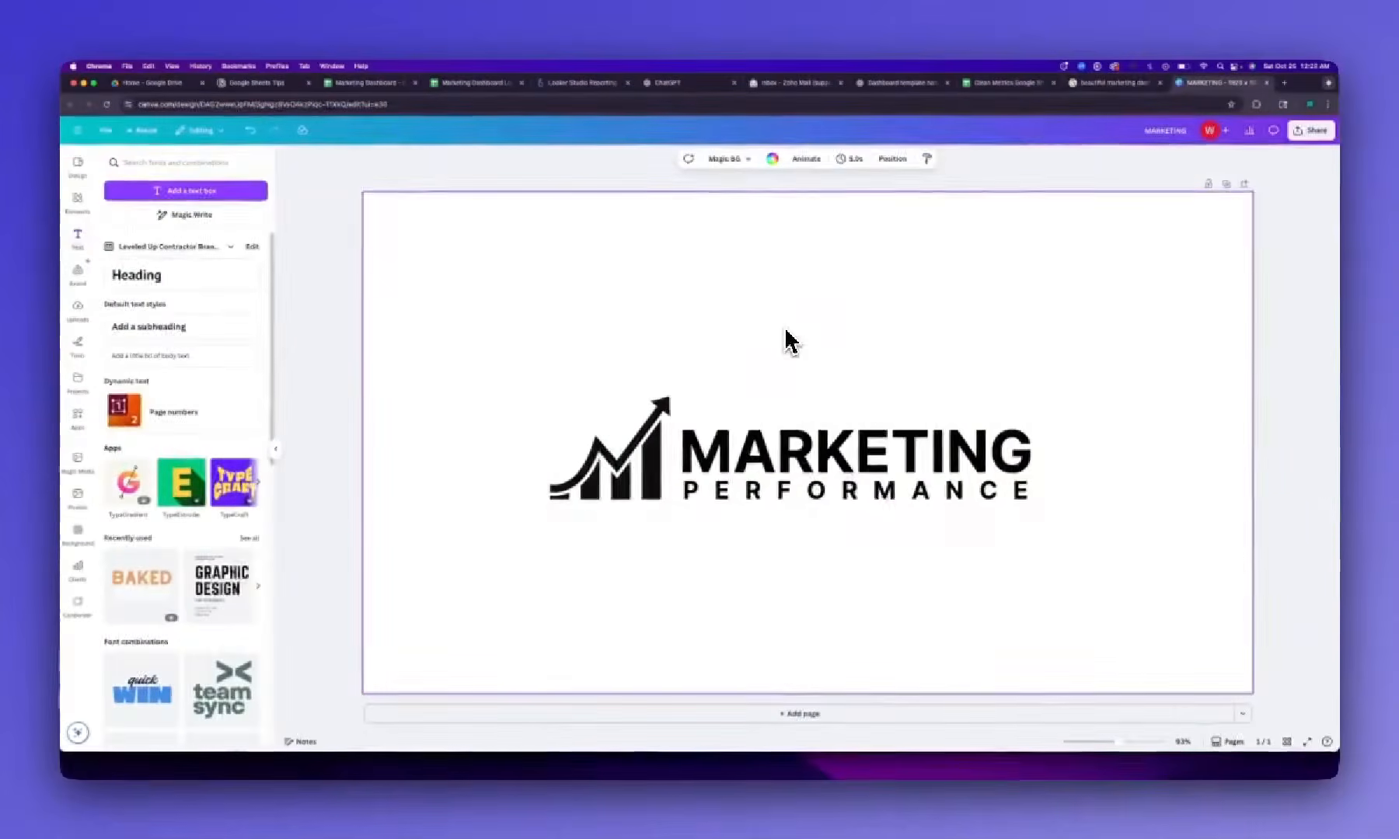
Pick the blue card's colour from the Colorlib dashboard image with the Eye Dropper extension and copy its code
click(1112, 82)
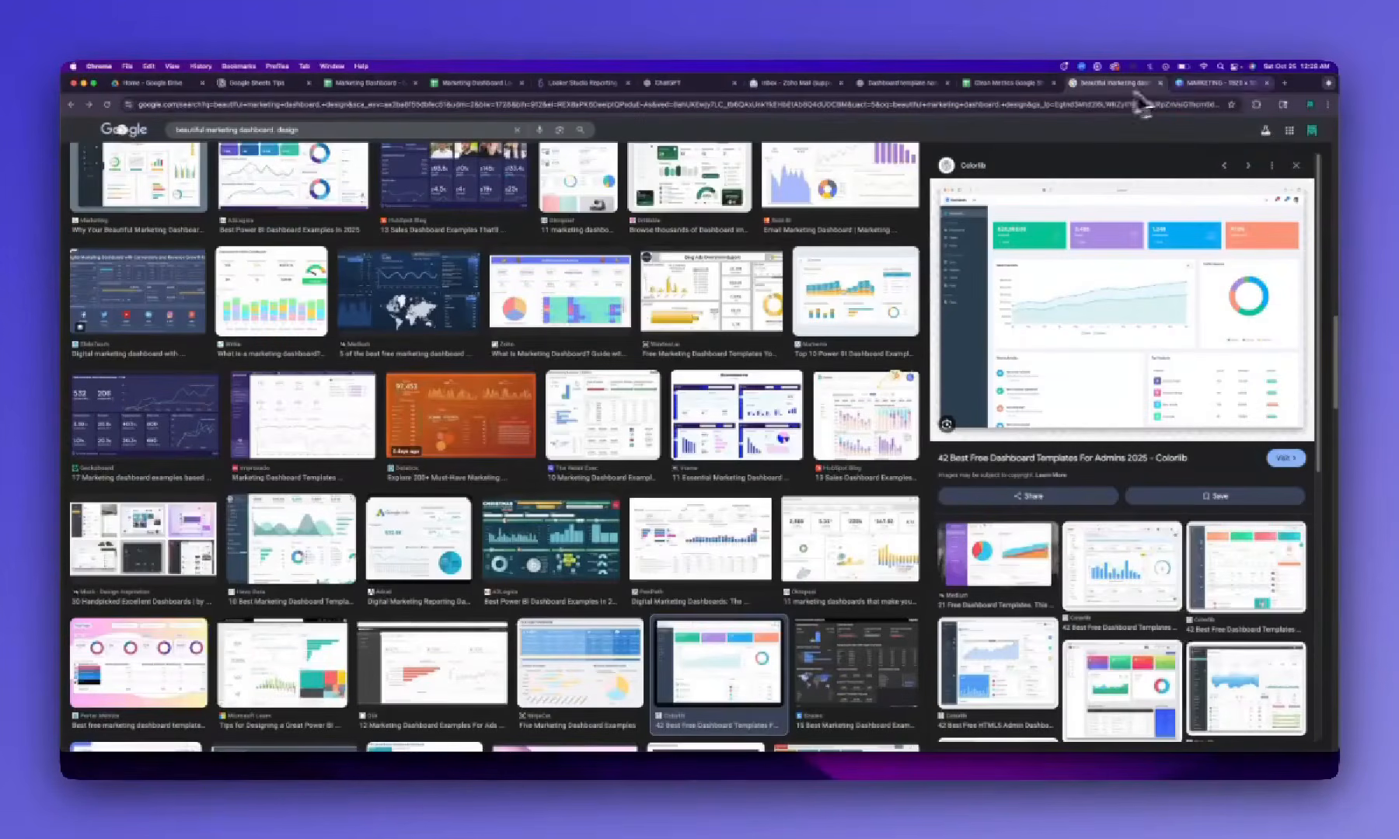
click(1256, 104)
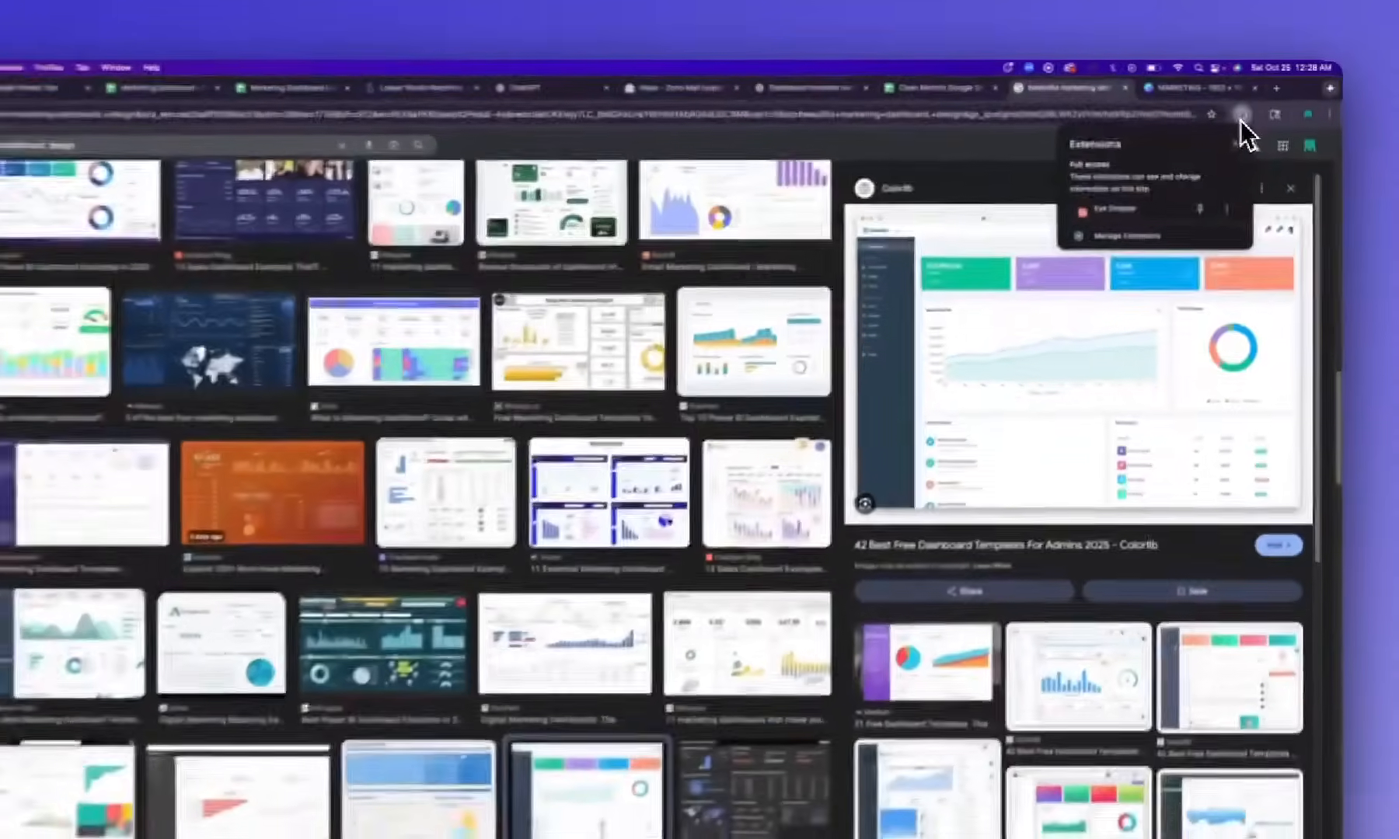
click(1161, 191)
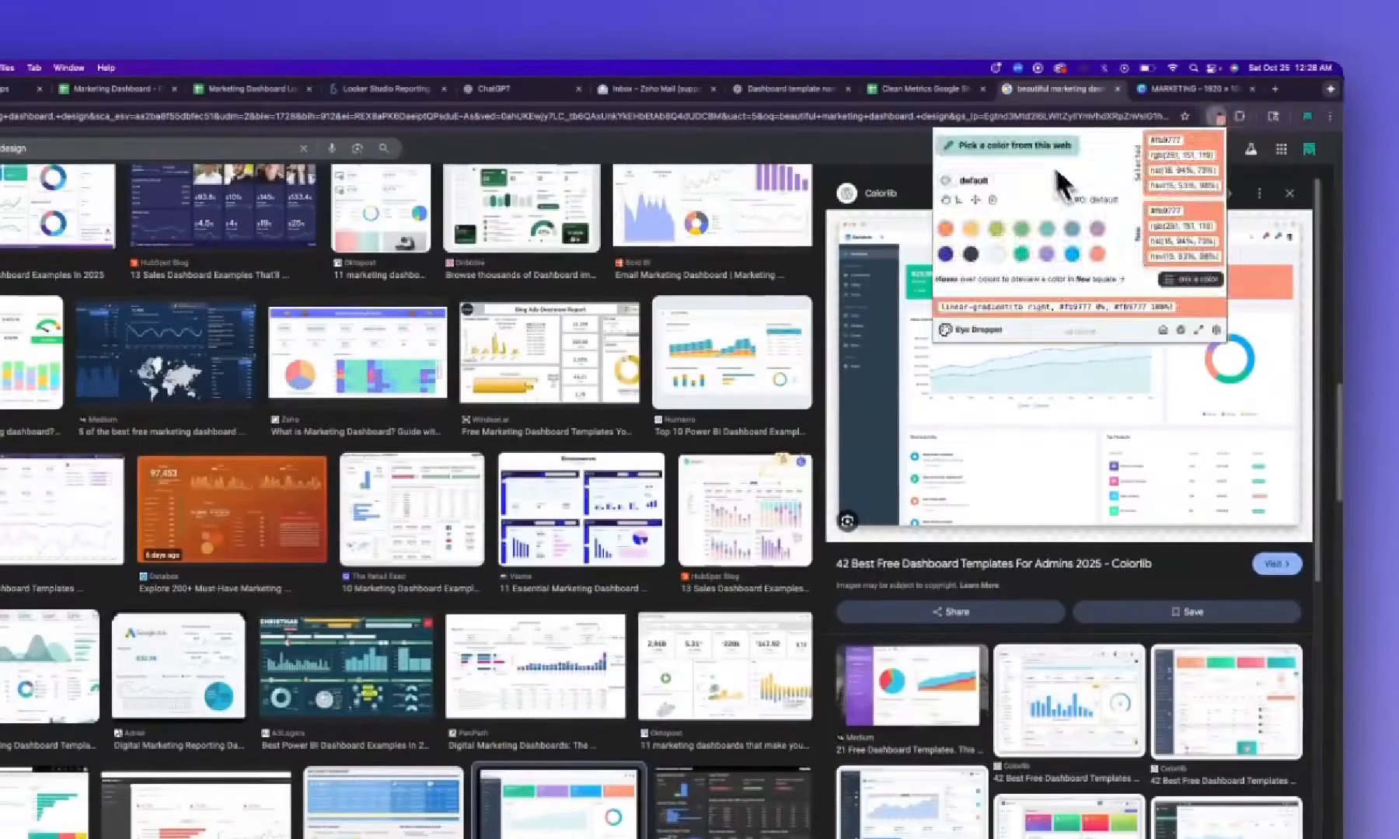
click(1038, 151)
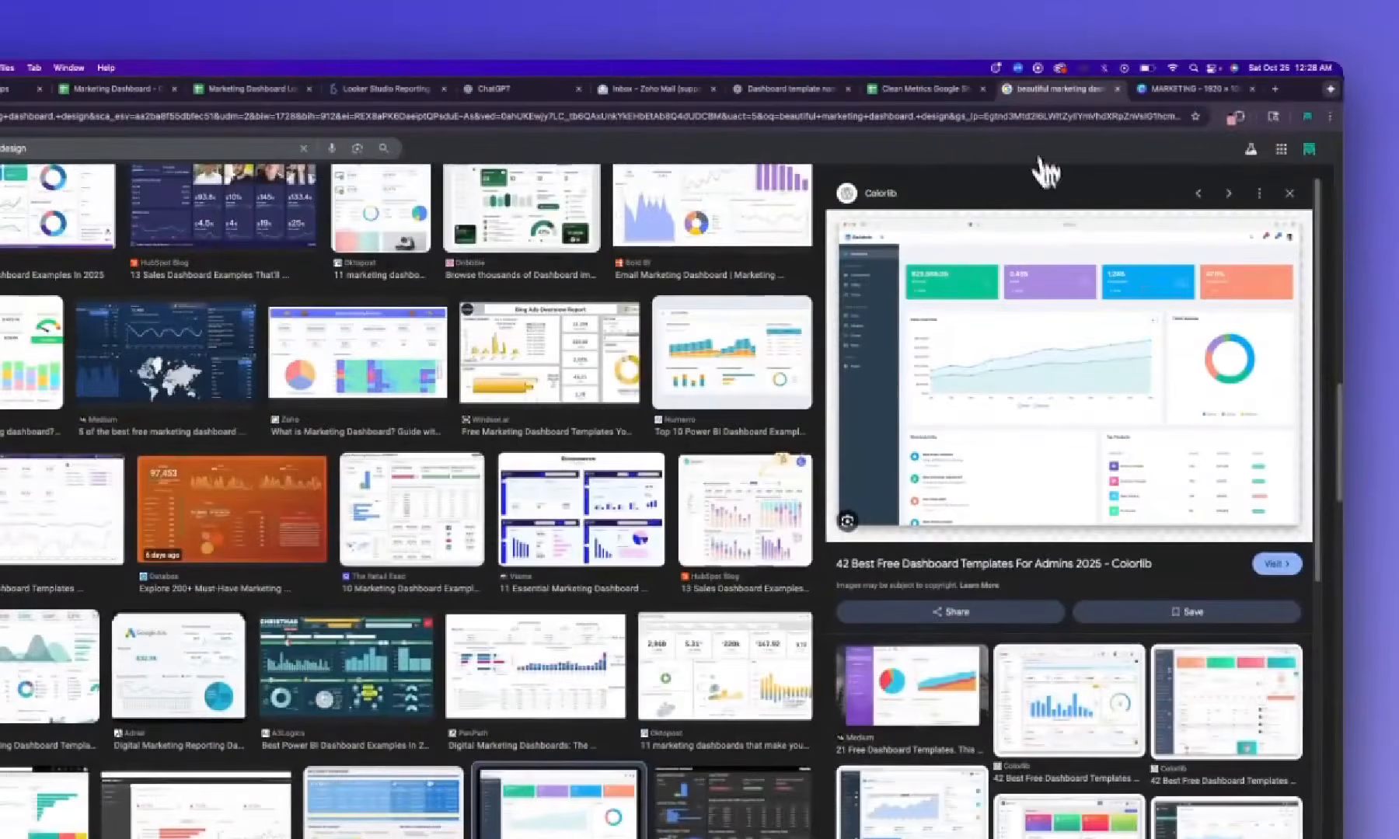
click(1238, 116)
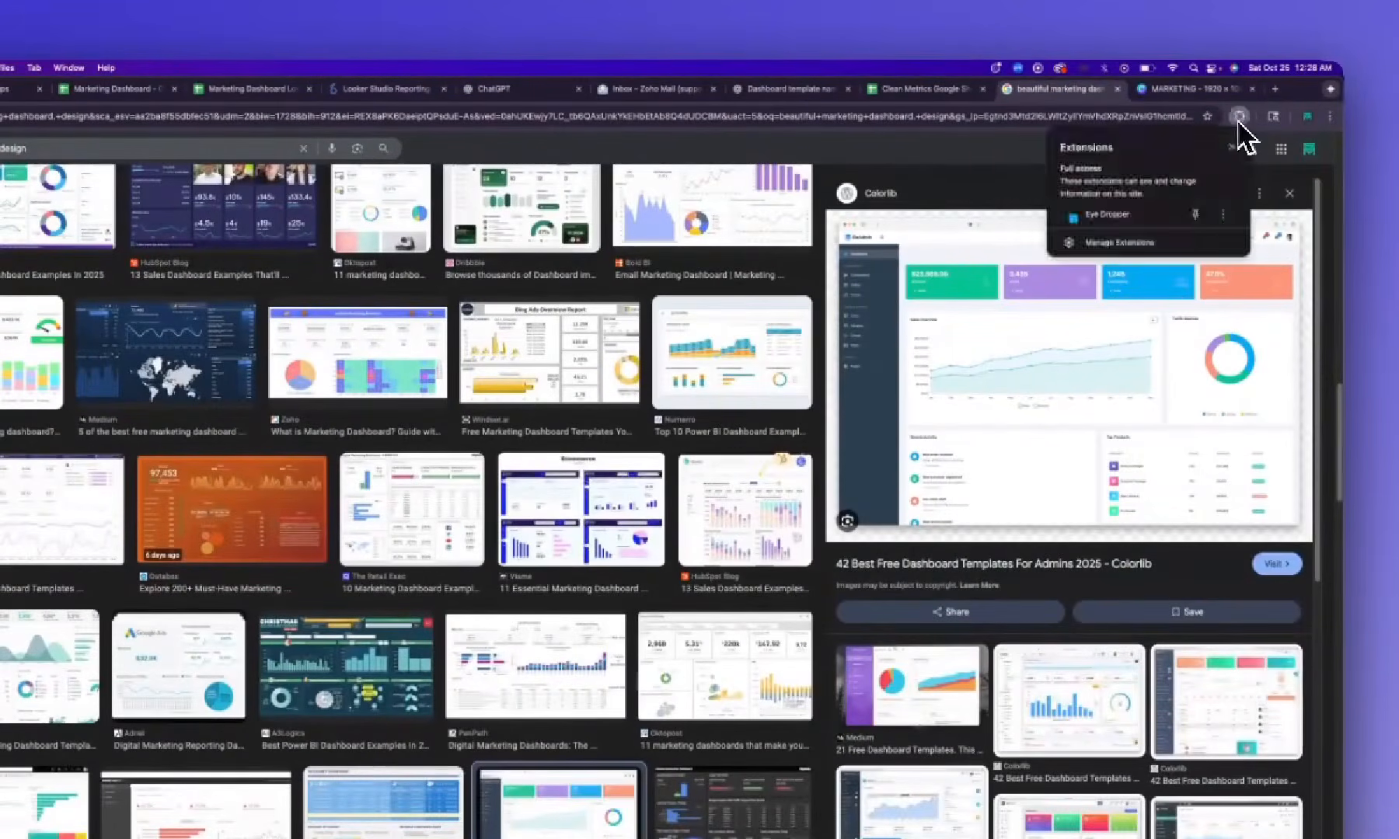
click(1133, 226)
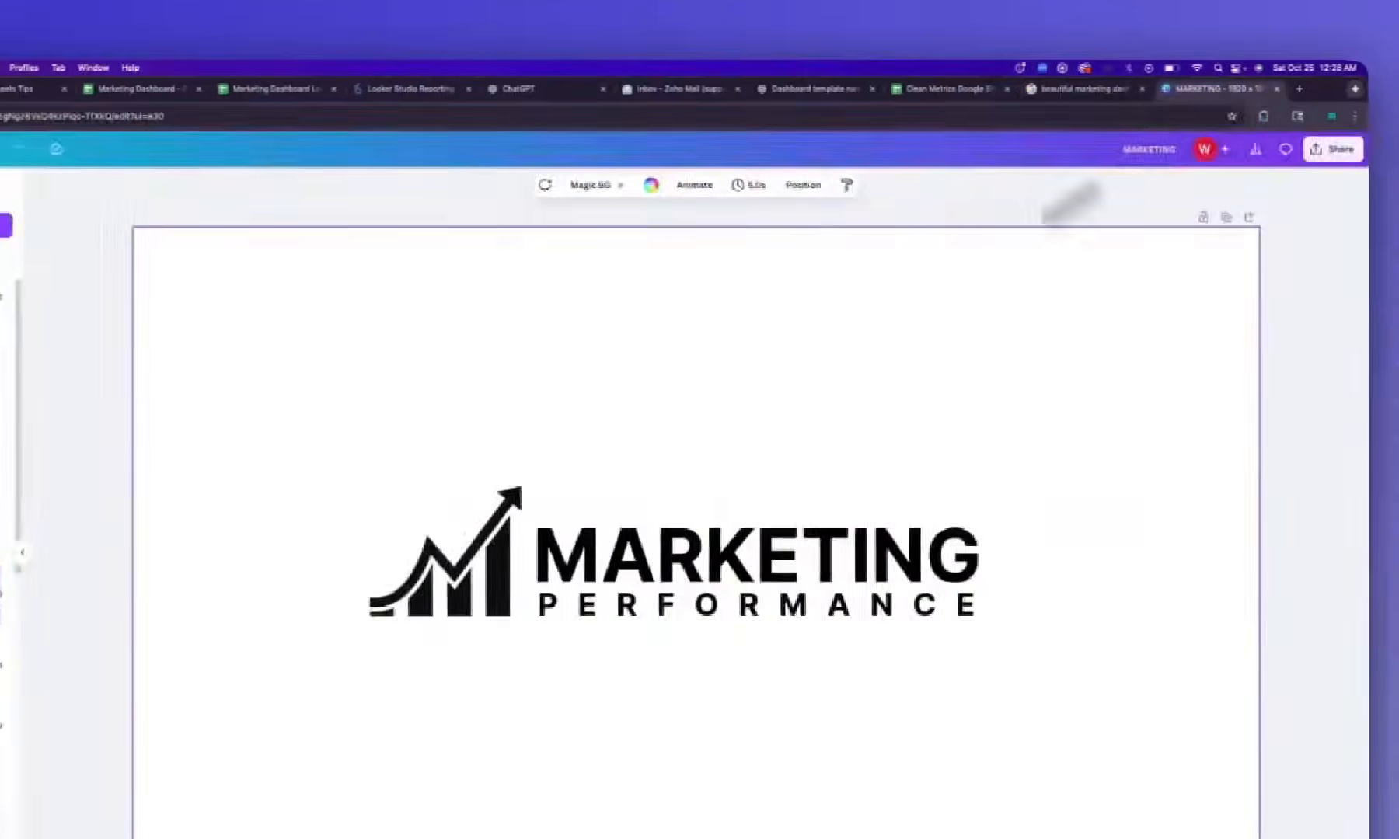
Recolour the growth-arrow graphic in the Canva logo with the copied blue as a new custom colour
click(498, 555)
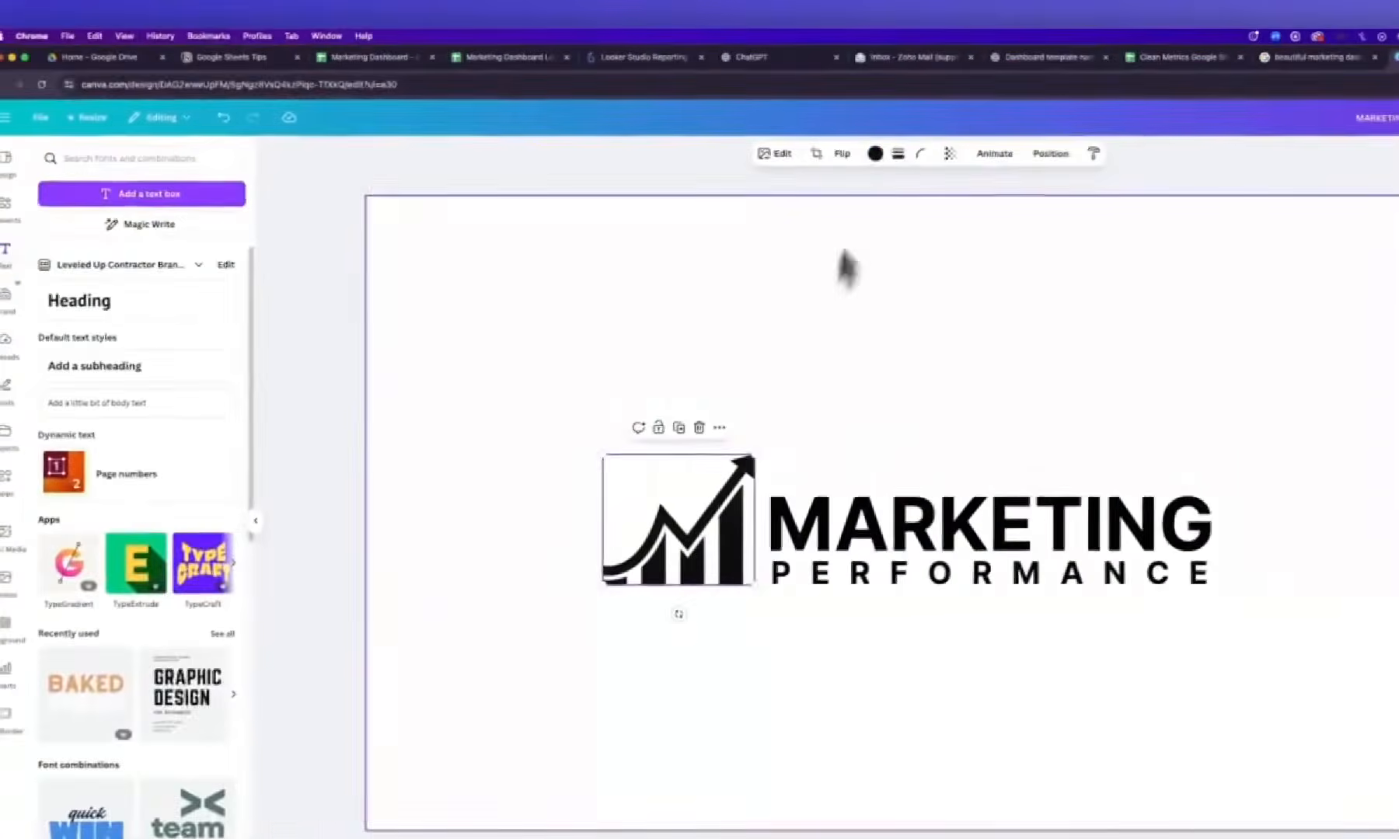
click(874, 153)
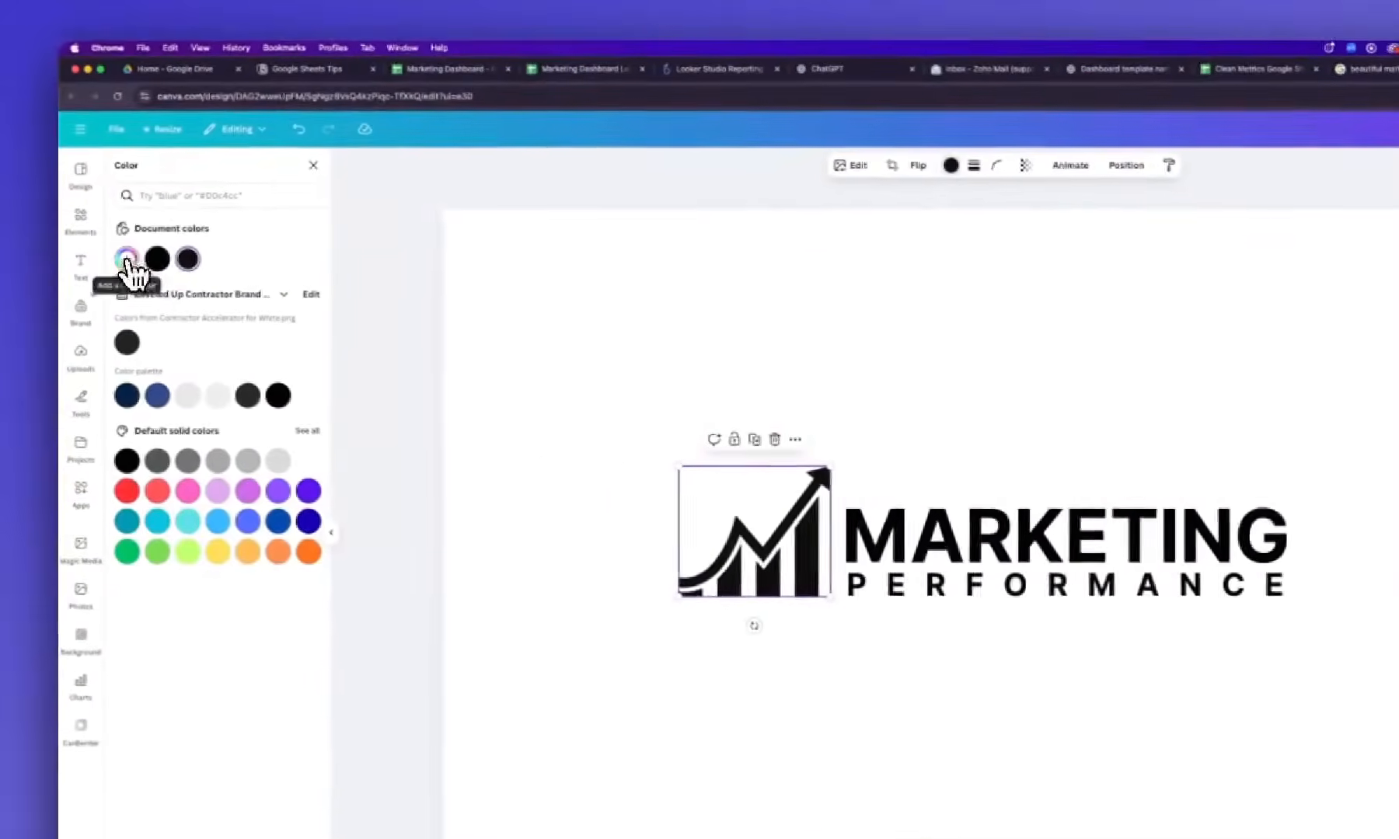
click(127, 261)
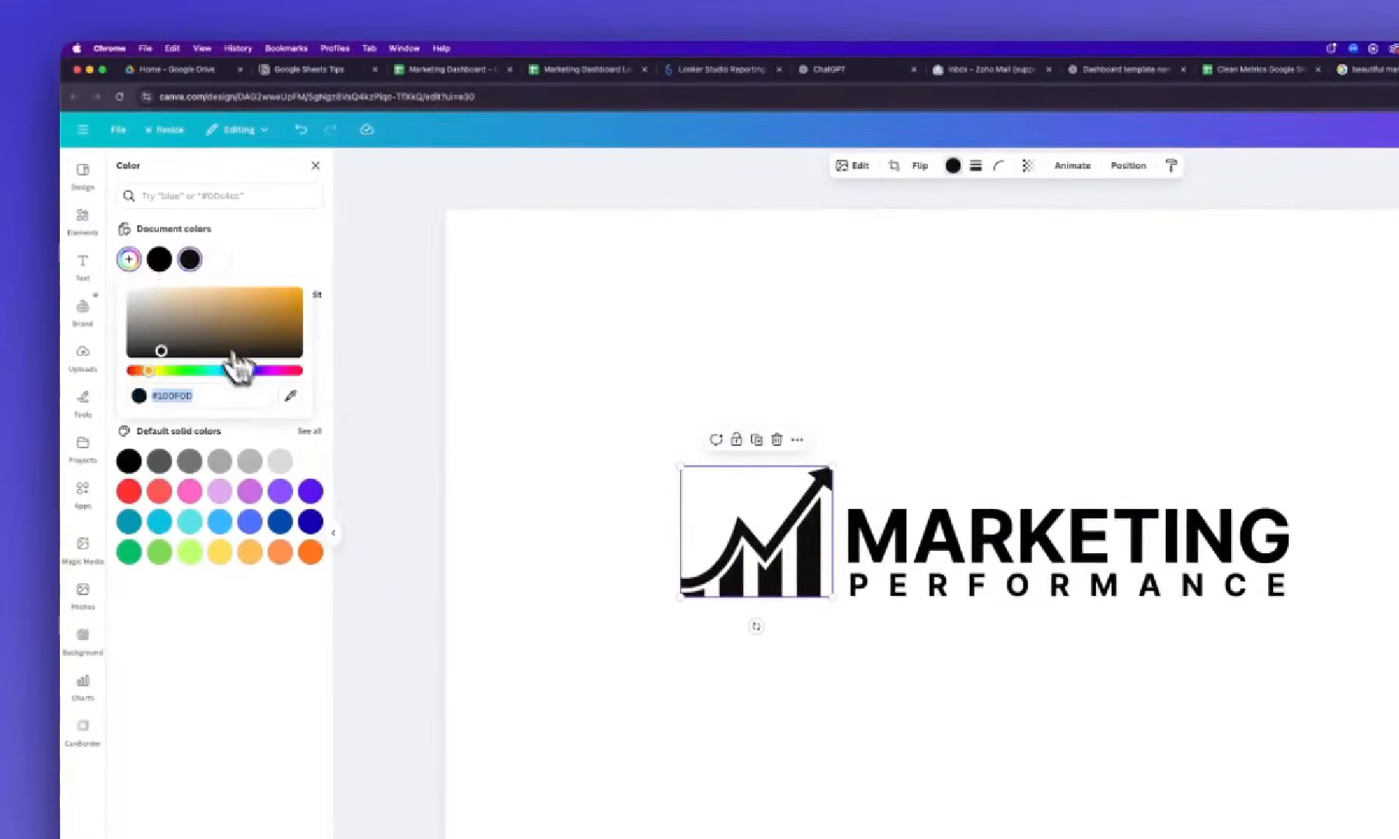
key(super+v)
click(727, 384)
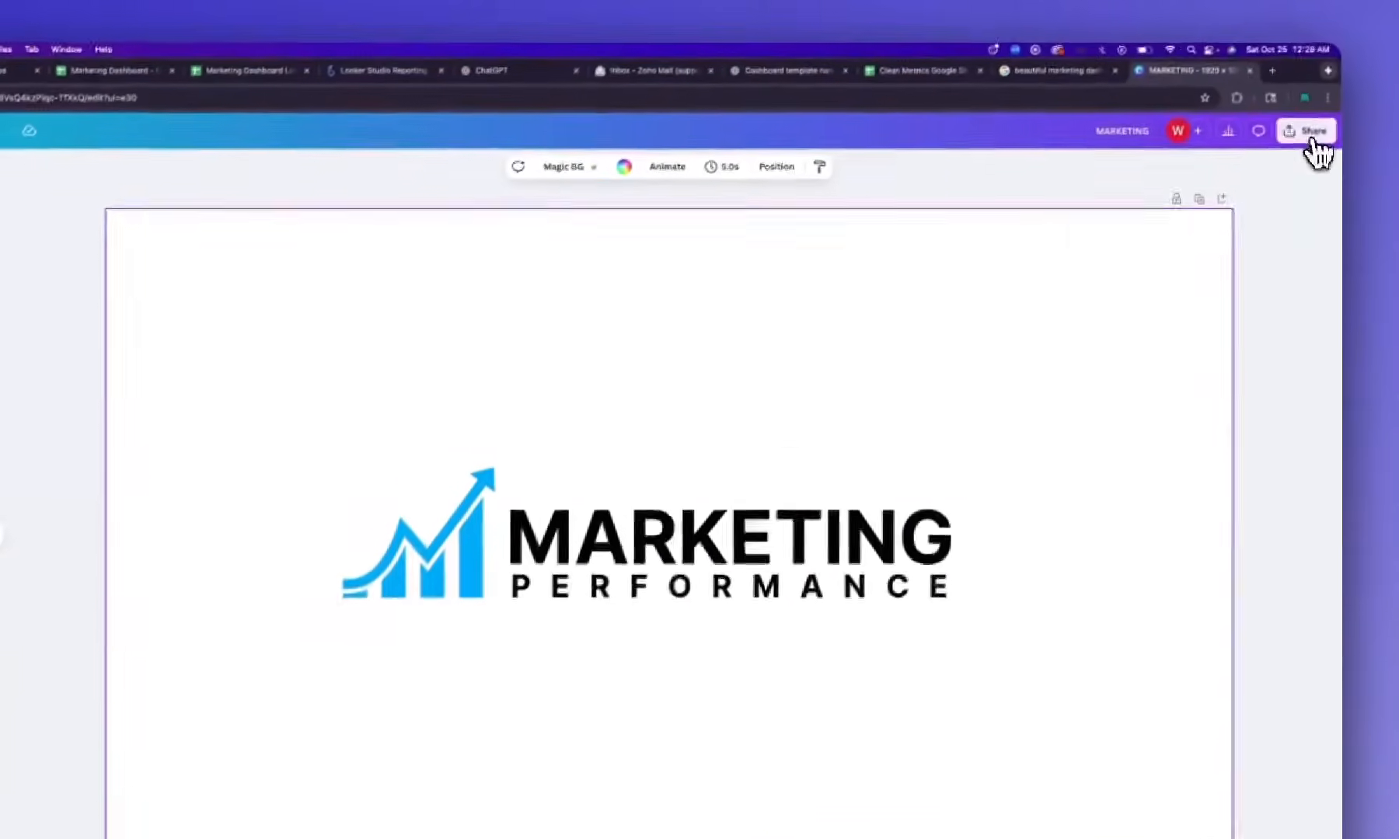
Download the logo design as a PNG with a transparent background
click(1312, 138)
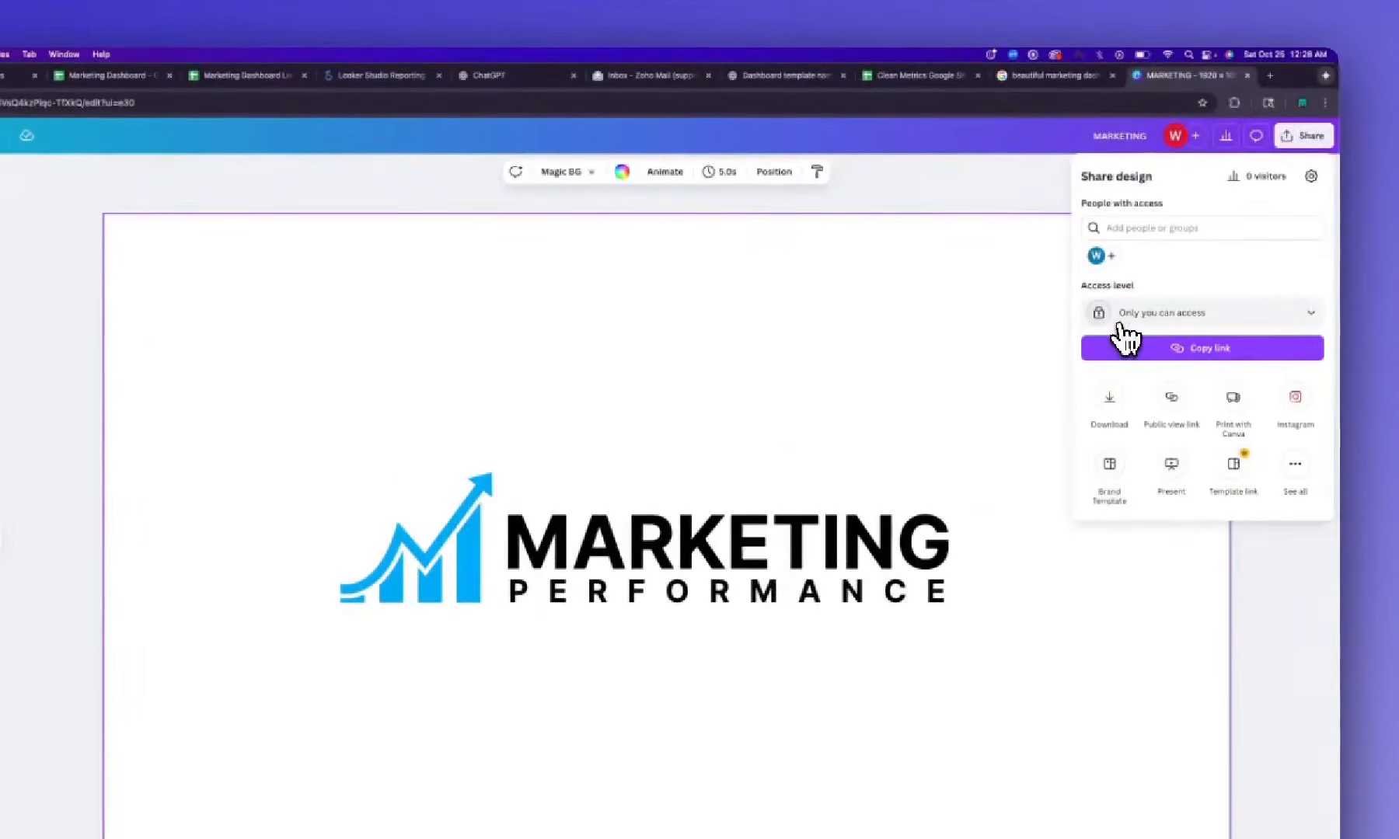
click(1111, 409)
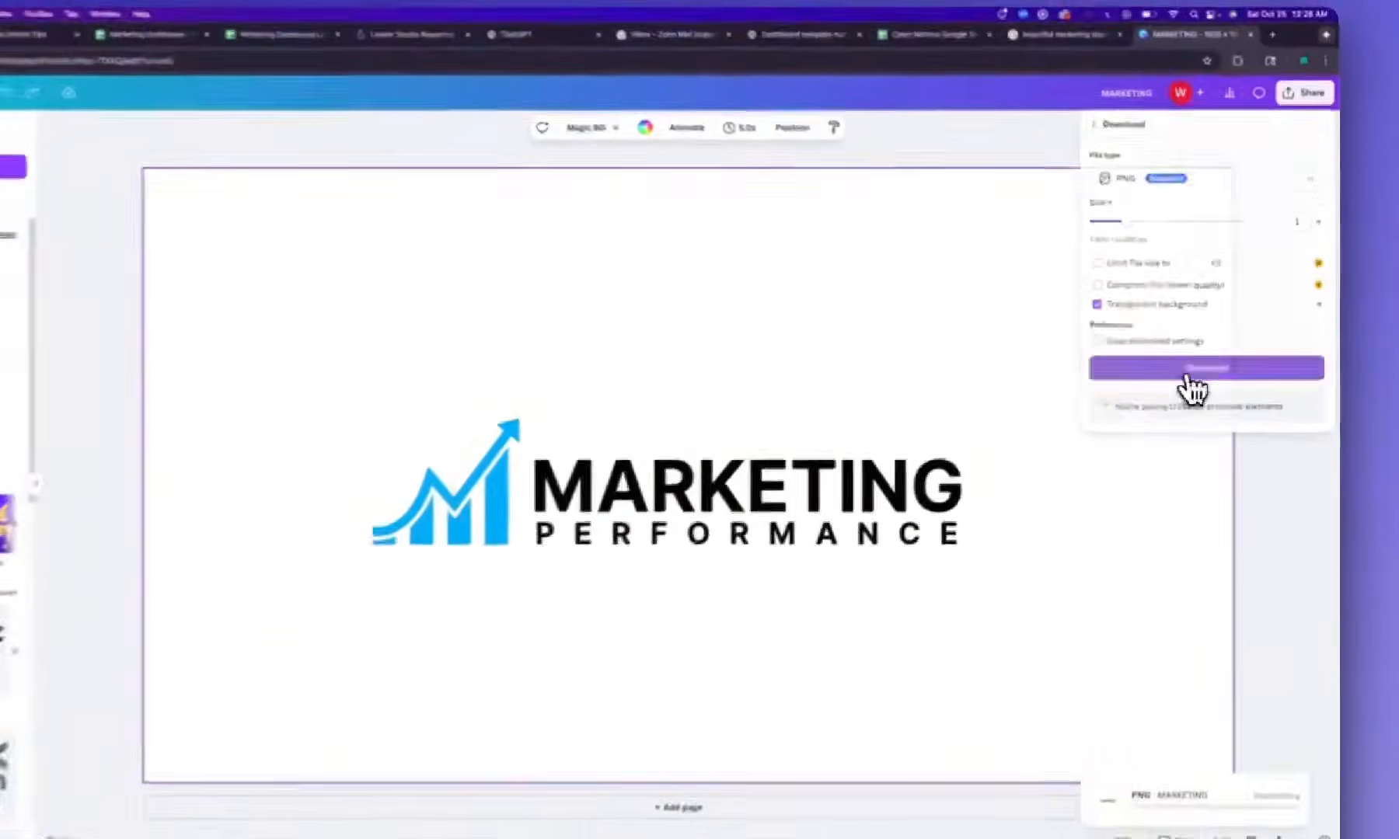
click(1216, 359)
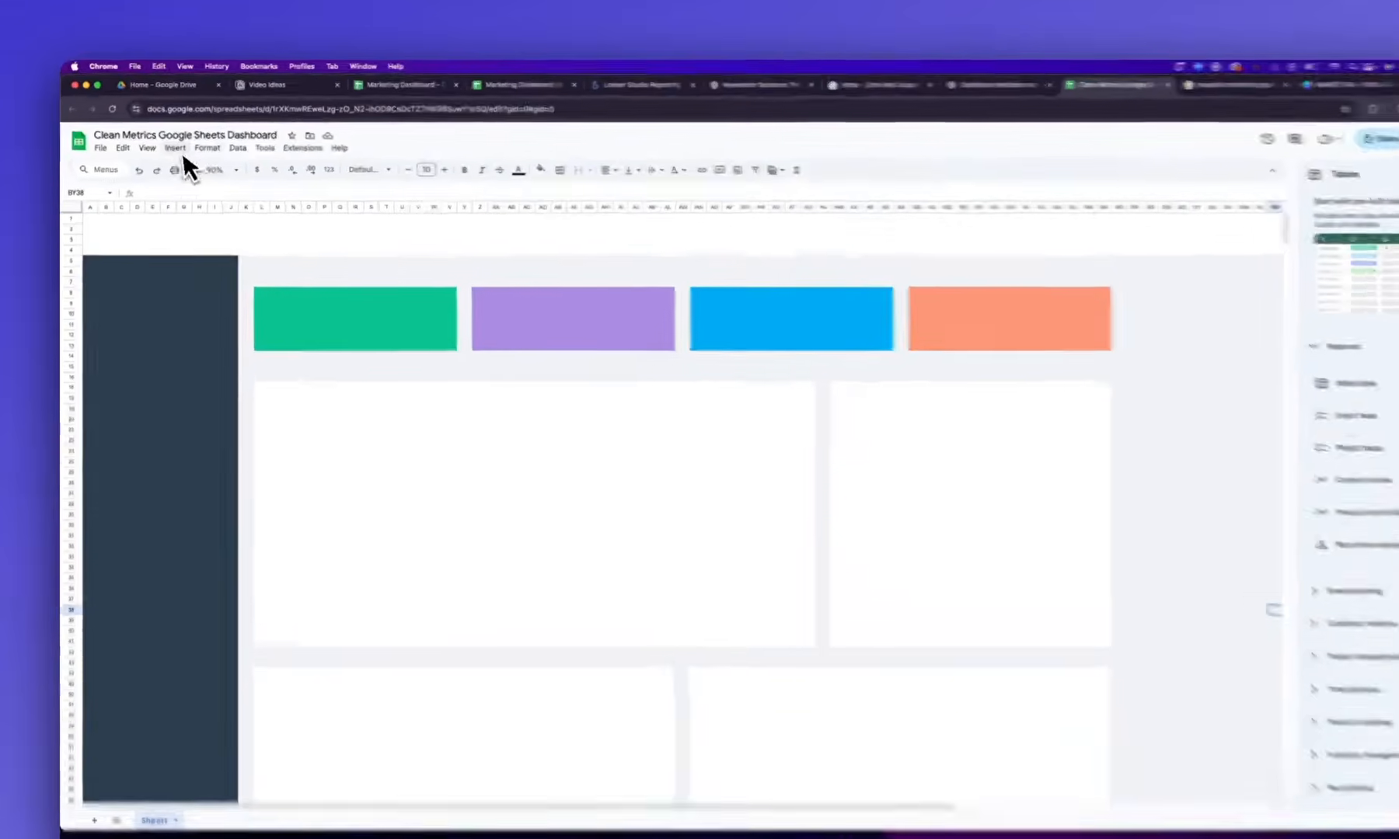
Insert the file Marketing Performance Blue And Black.png as an image over cells in the Clean Metrics Google Sheets Dashboard
click(177, 149)
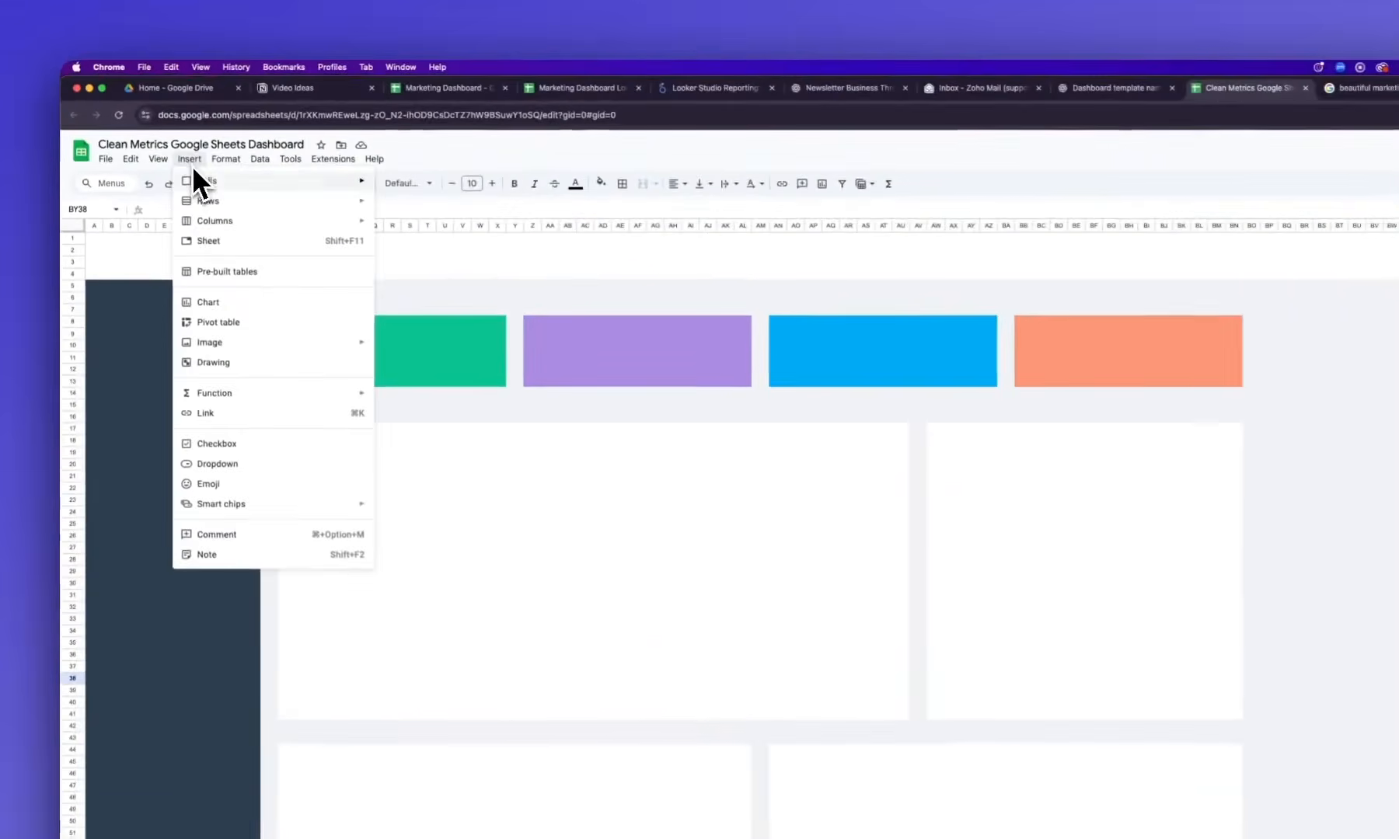
mouse_move(181, 186)
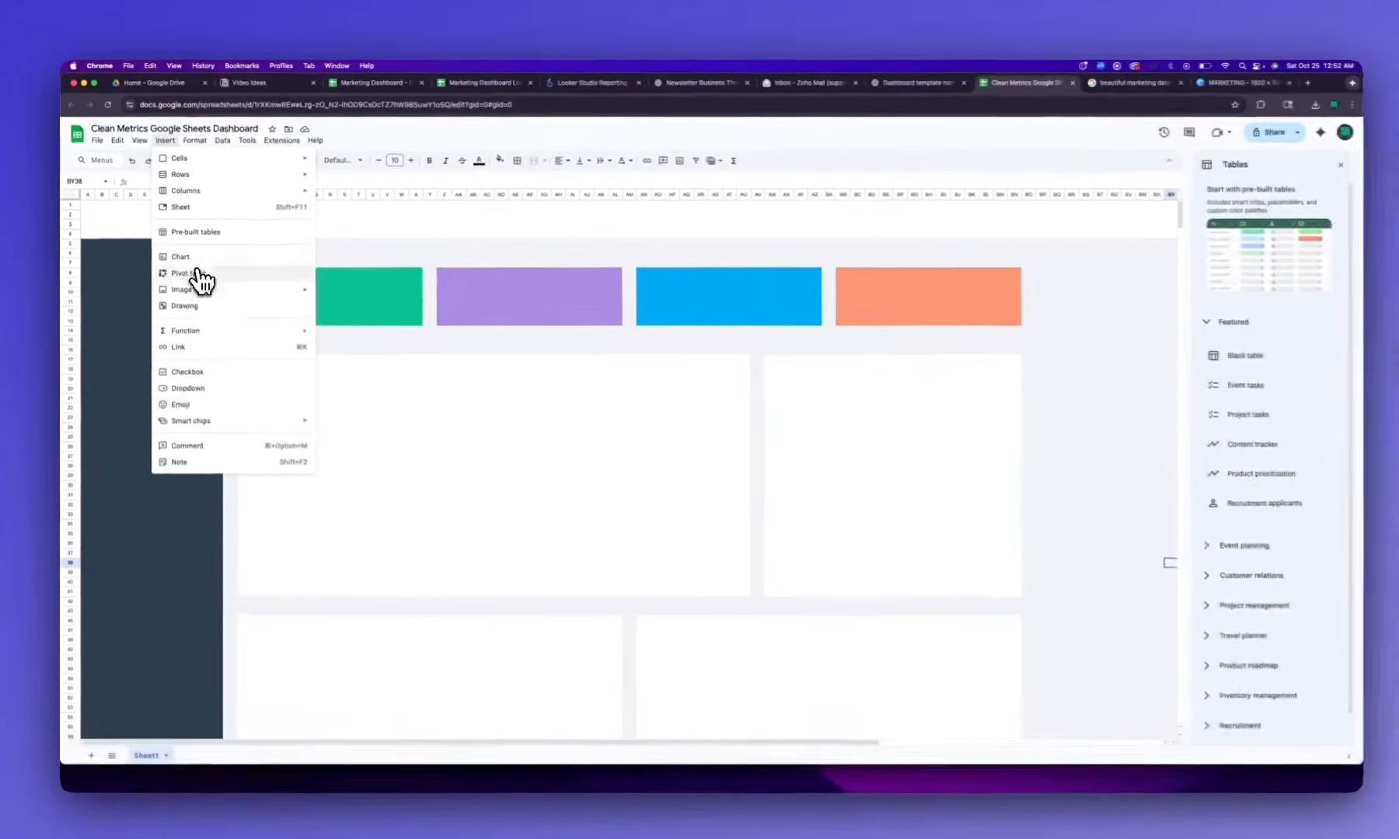
mouse_move(225, 345)
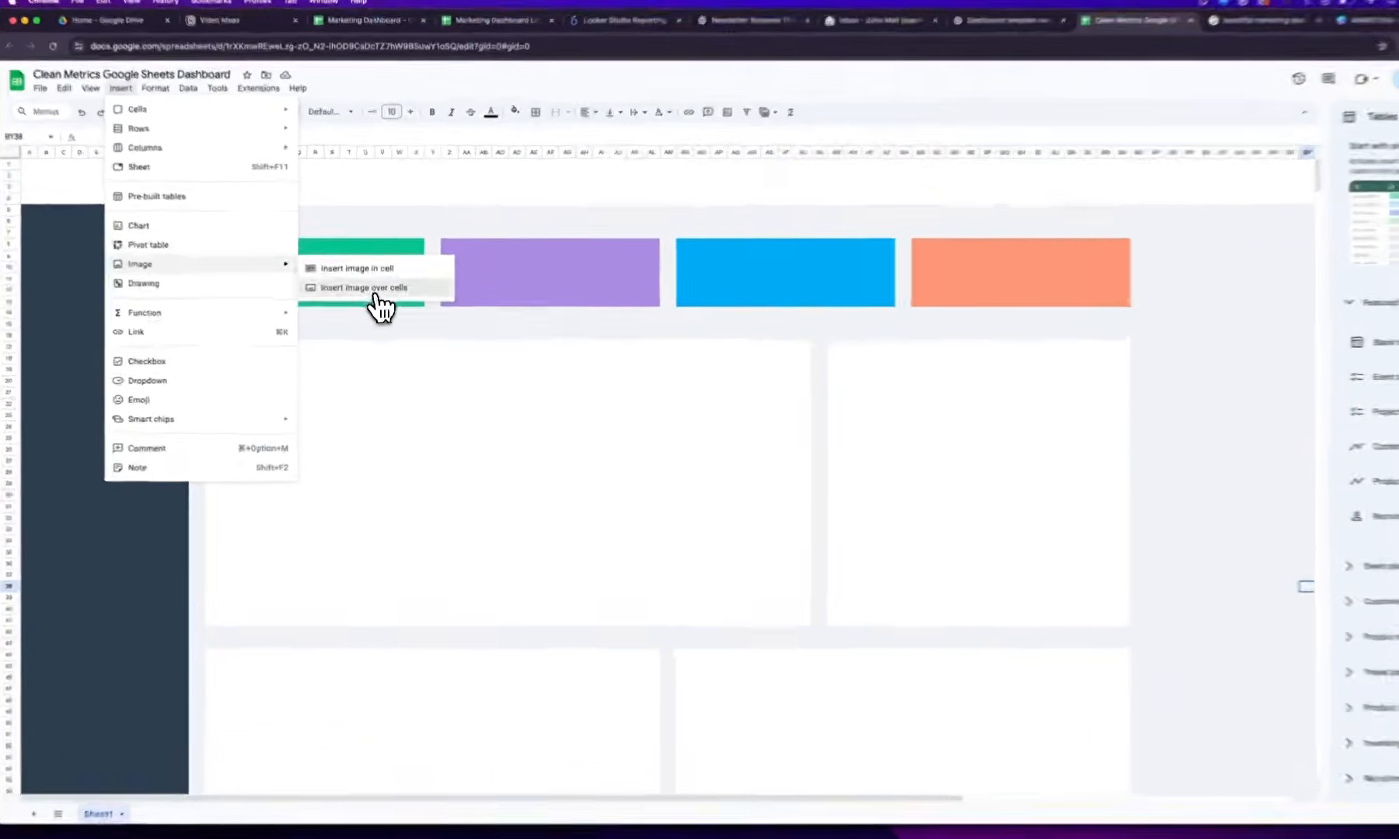
click(349, 304)
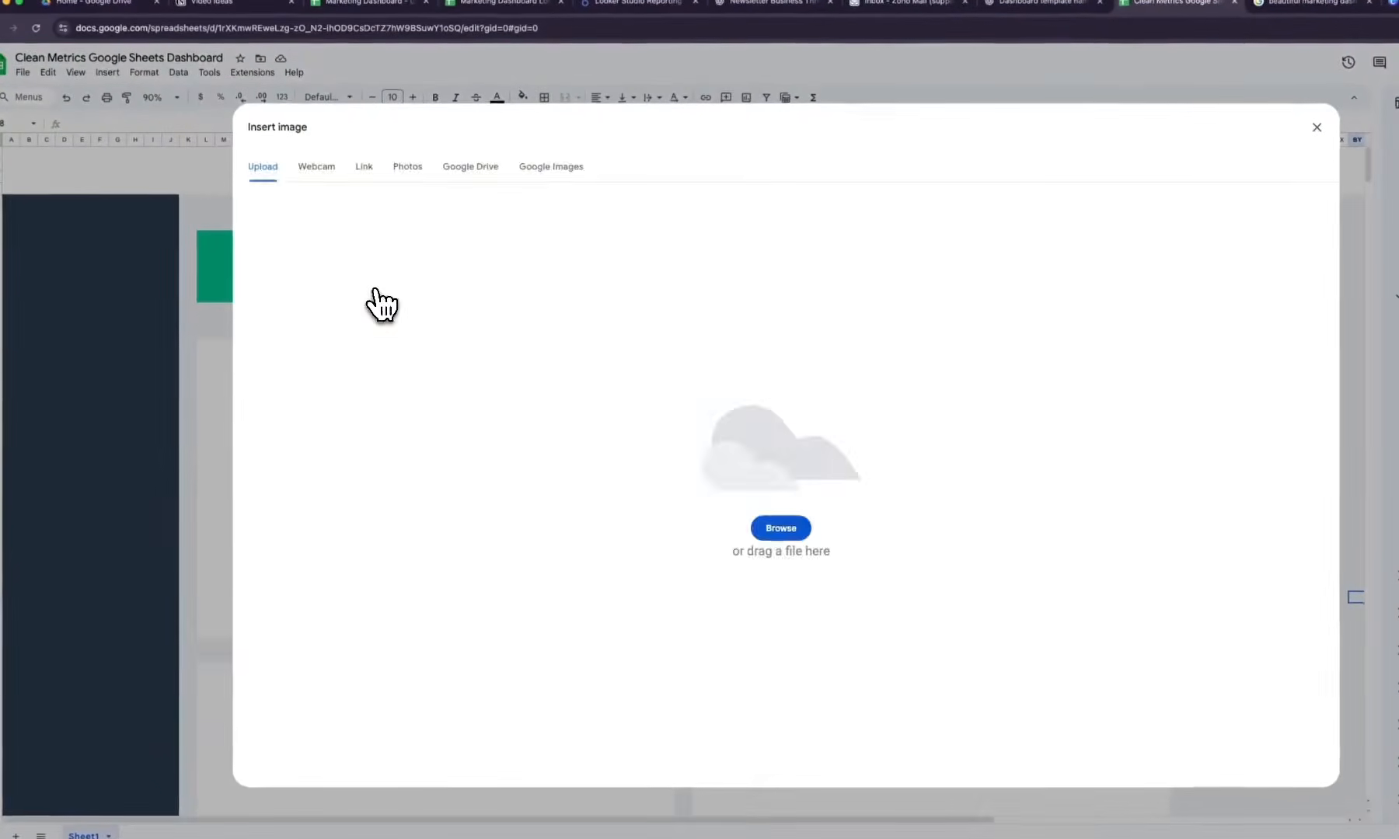
click(781, 528)
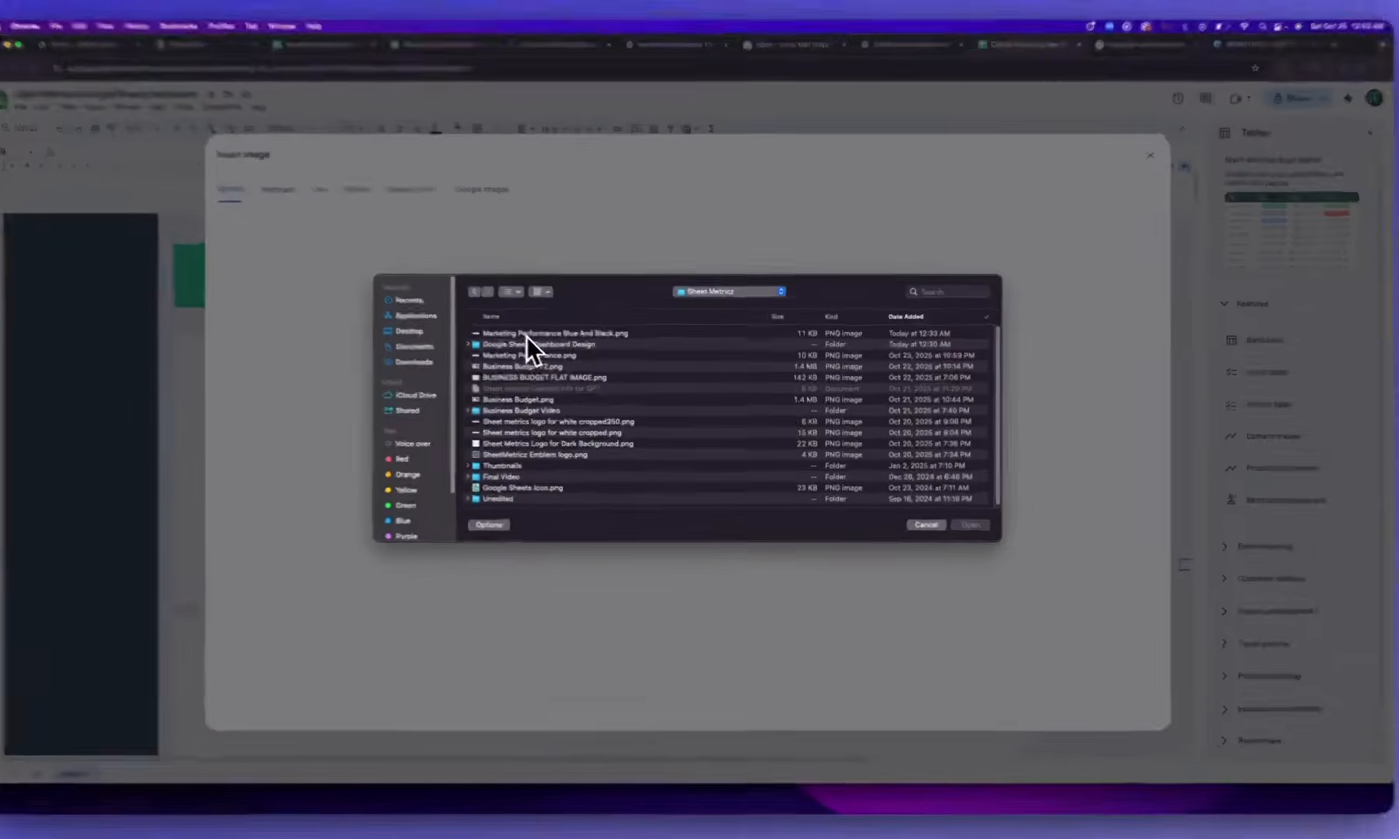
click(600, 332)
click(992, 536)
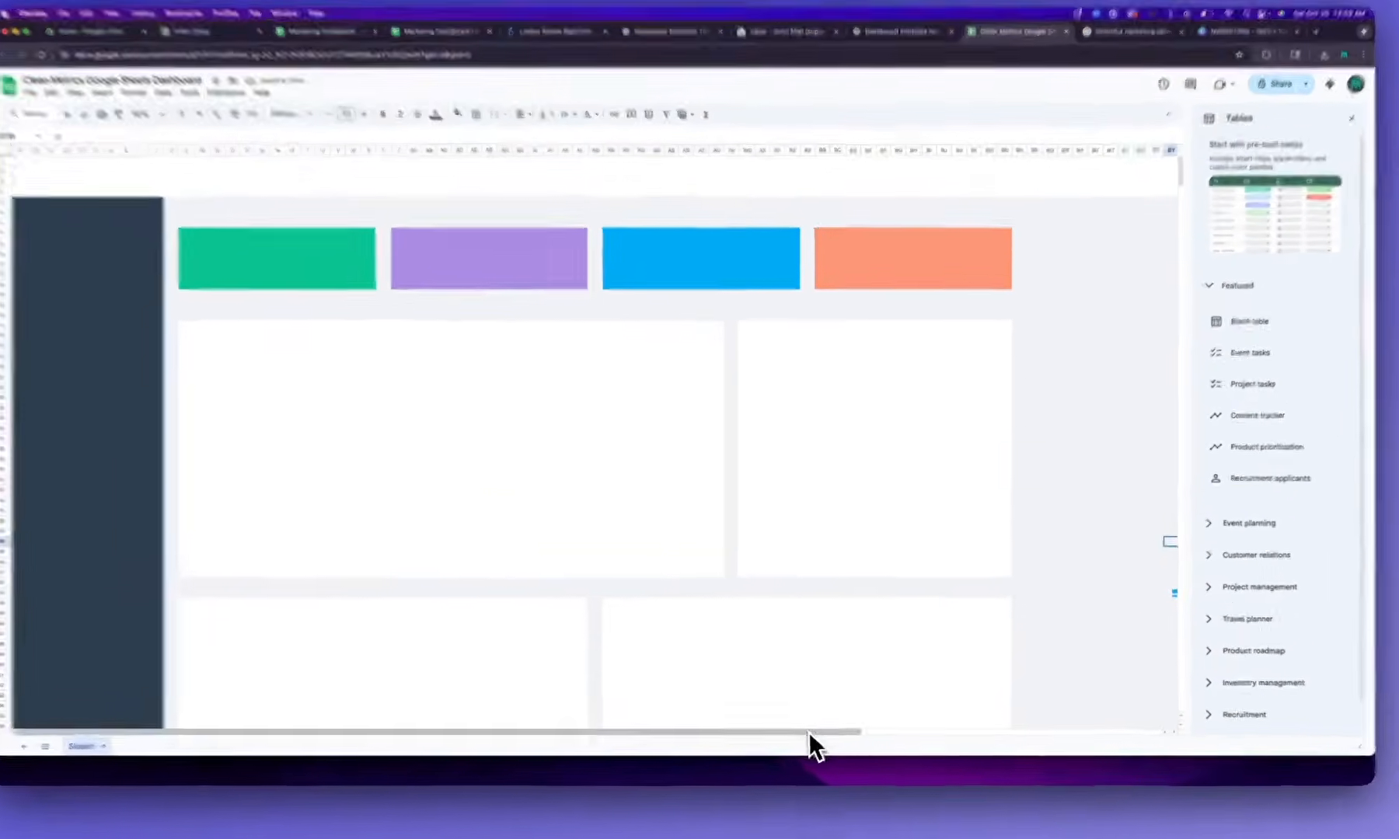
Move the Marketing Performance logo into the white header above the dark sidebar and shrink it to fit within the sidebar's width
drag(812, 729, 965, 735)
click(1055, 563)
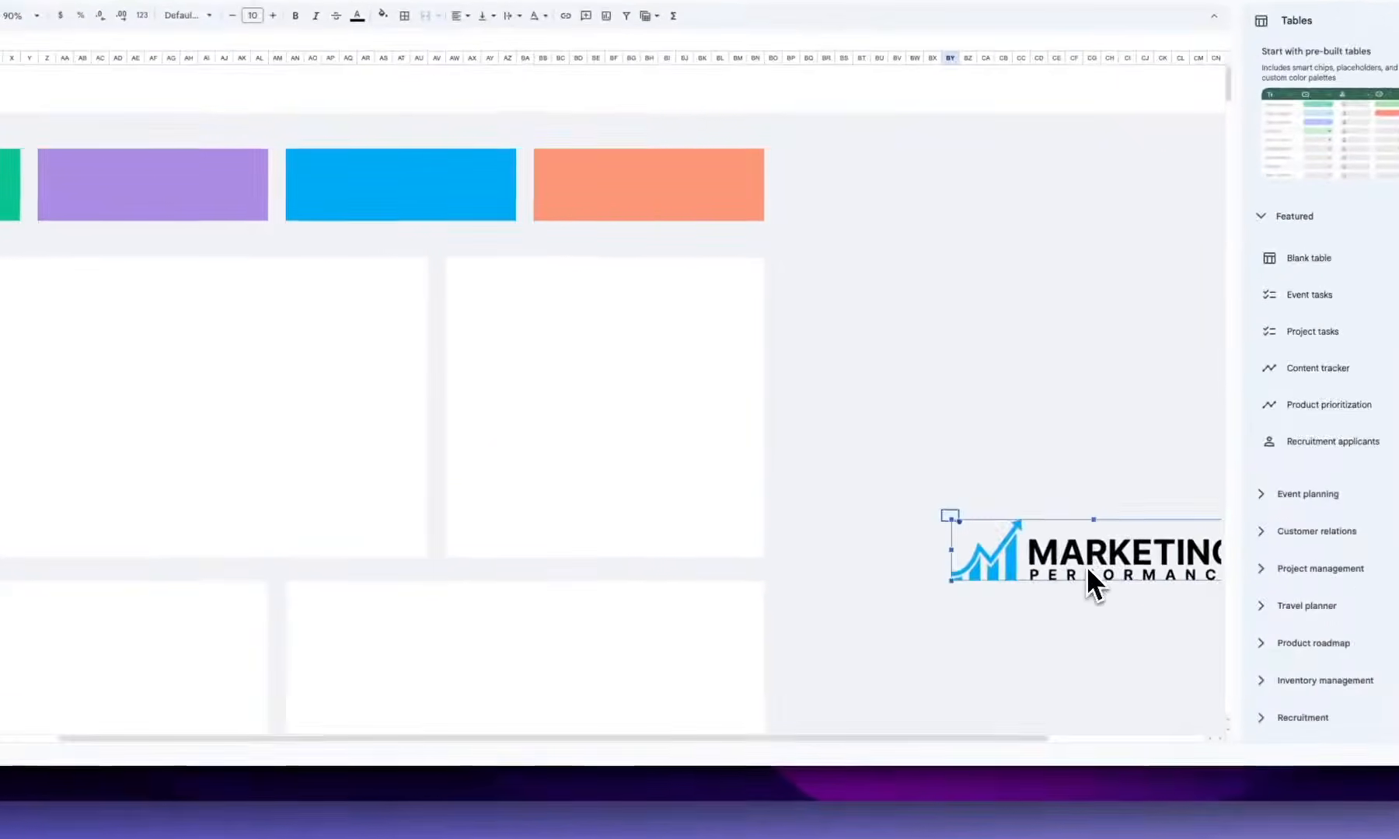
drag(1086, 566, 25, 113)
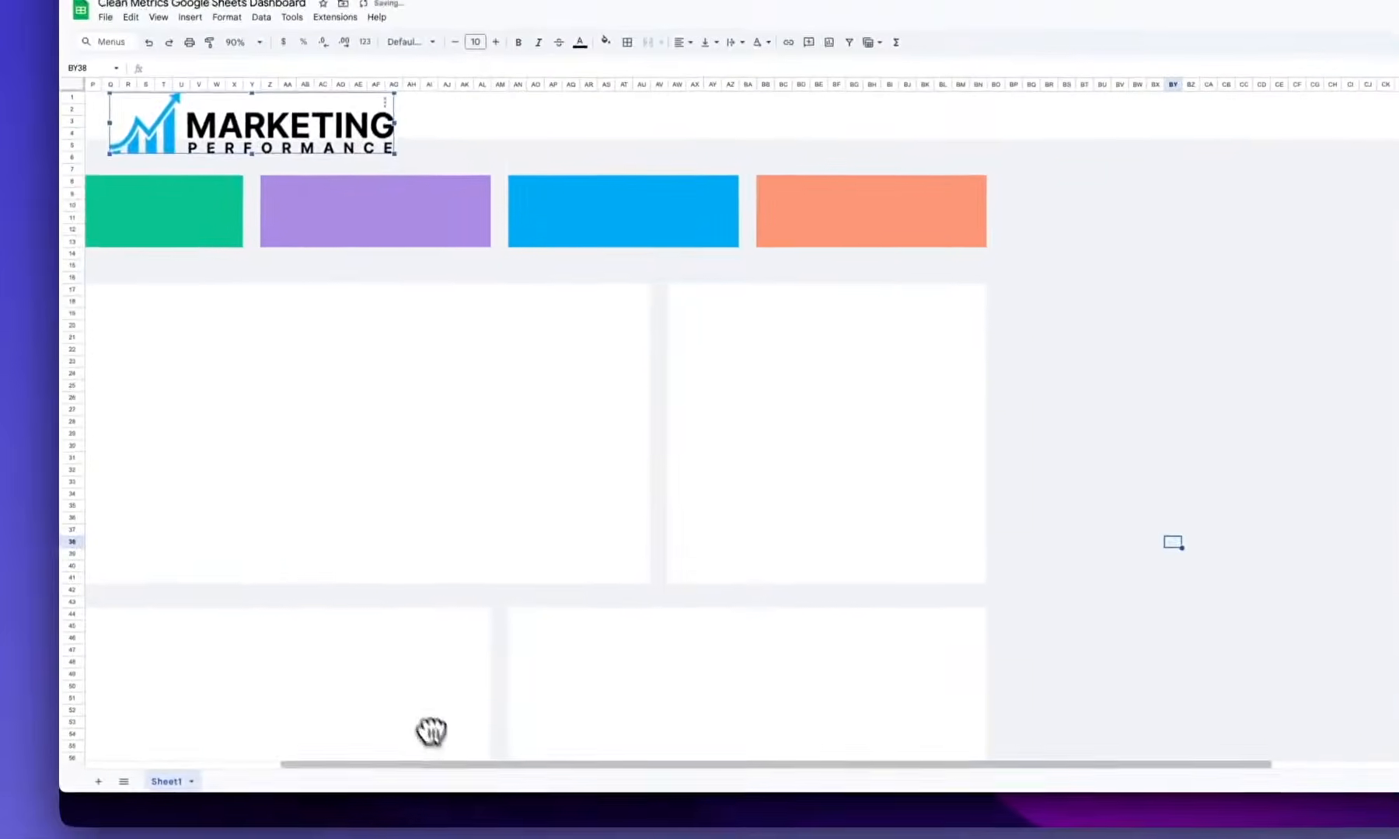
drag(467, 764, 295, 750)
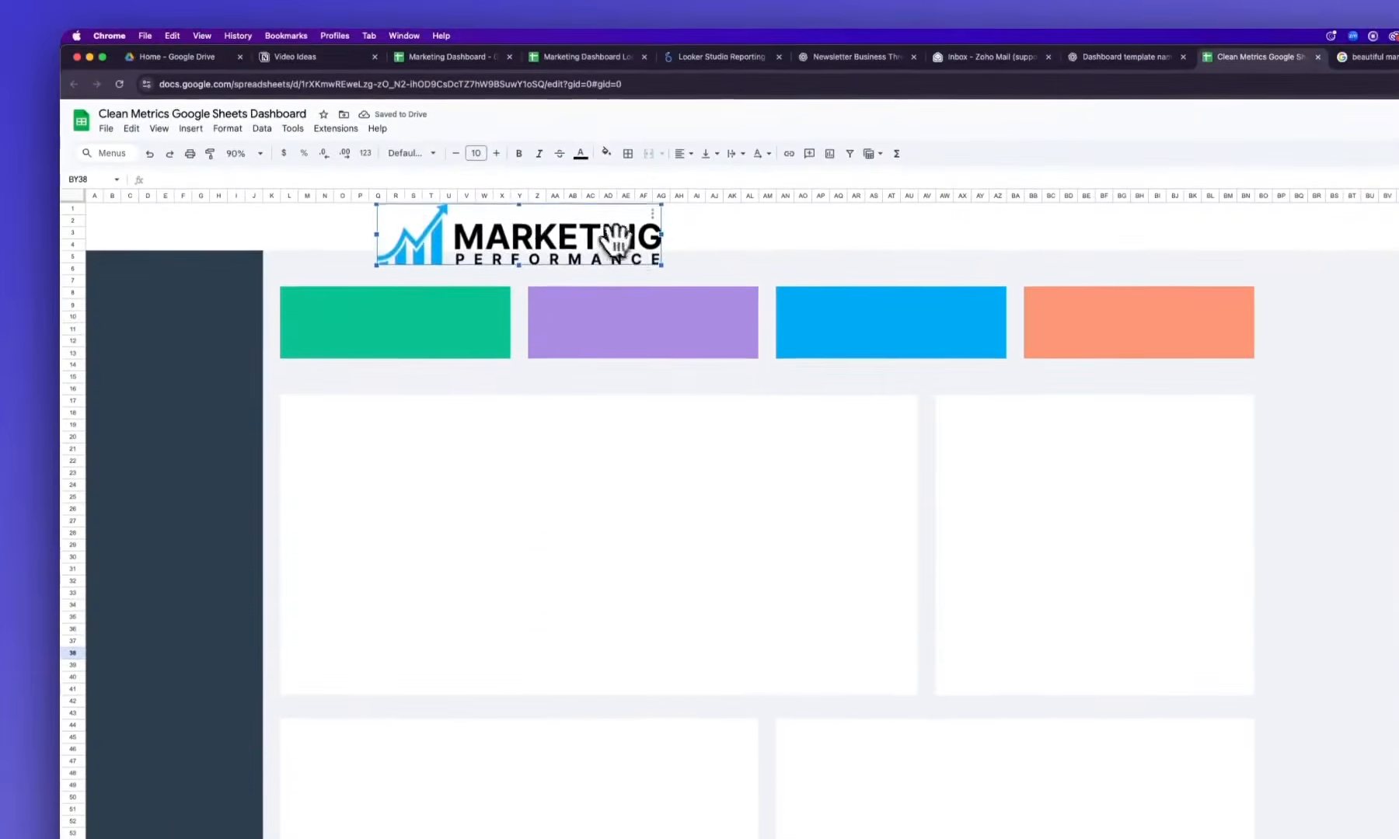
drag(662, 265, 212, 202)
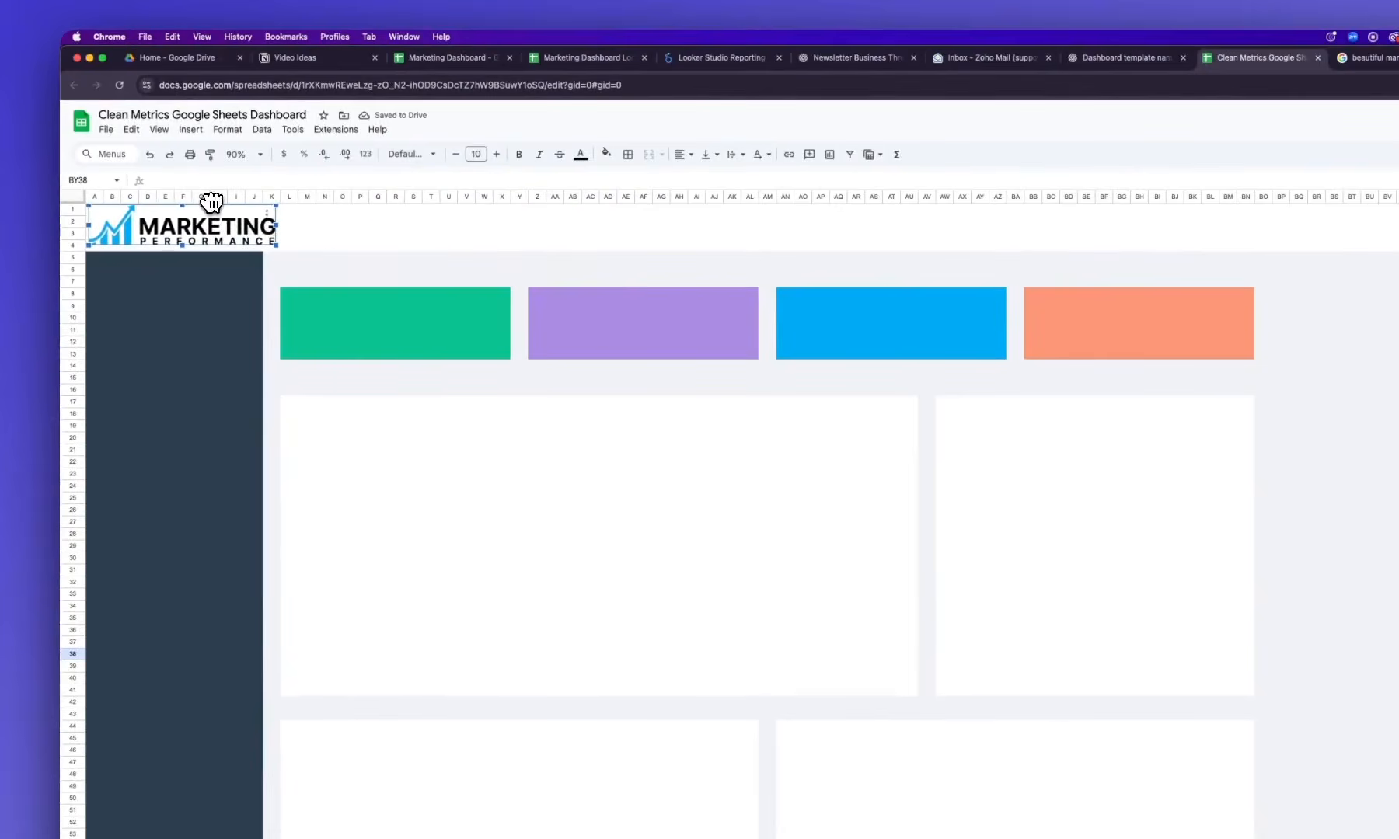
drag(276, 245, 240, 227)
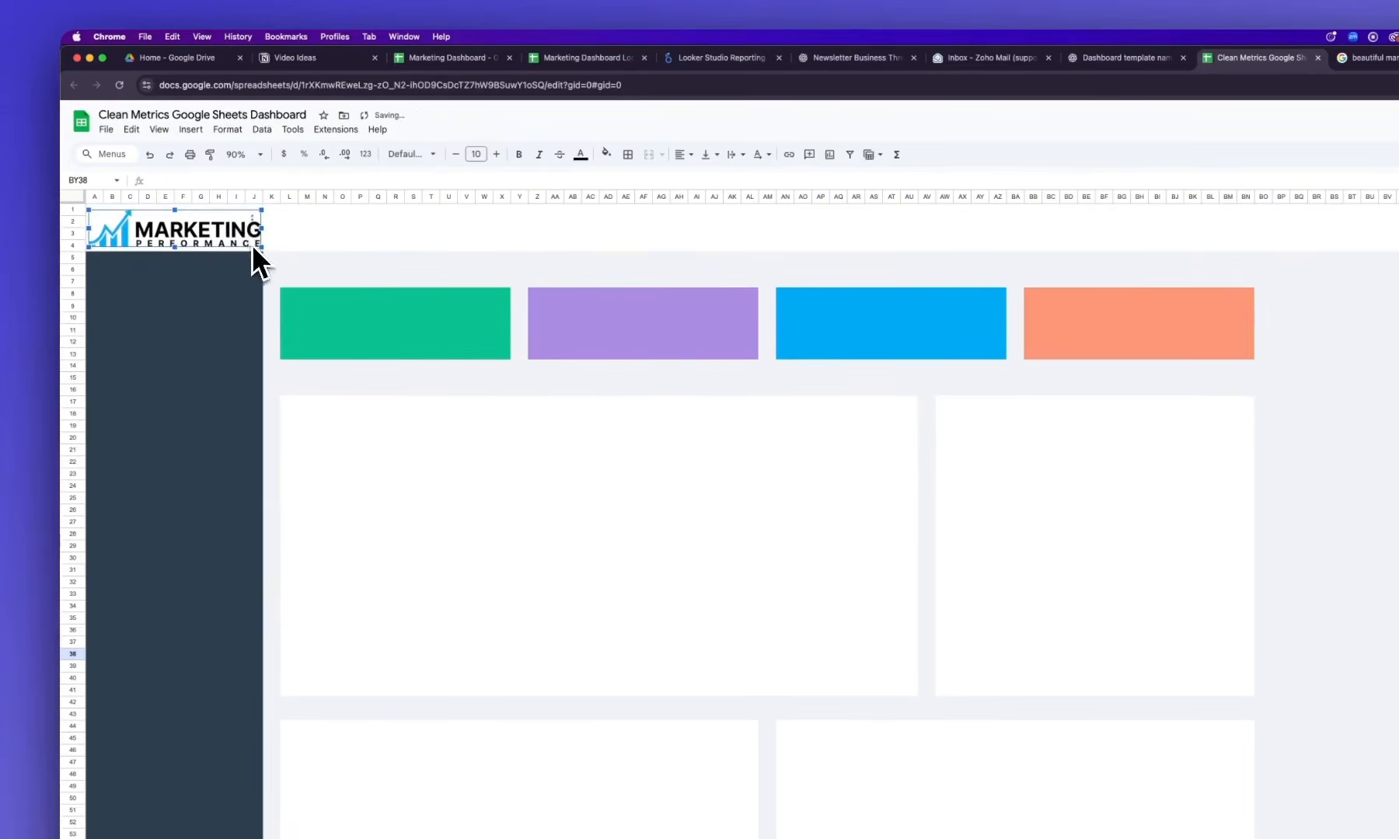
drag(262, 247, 255, 247)
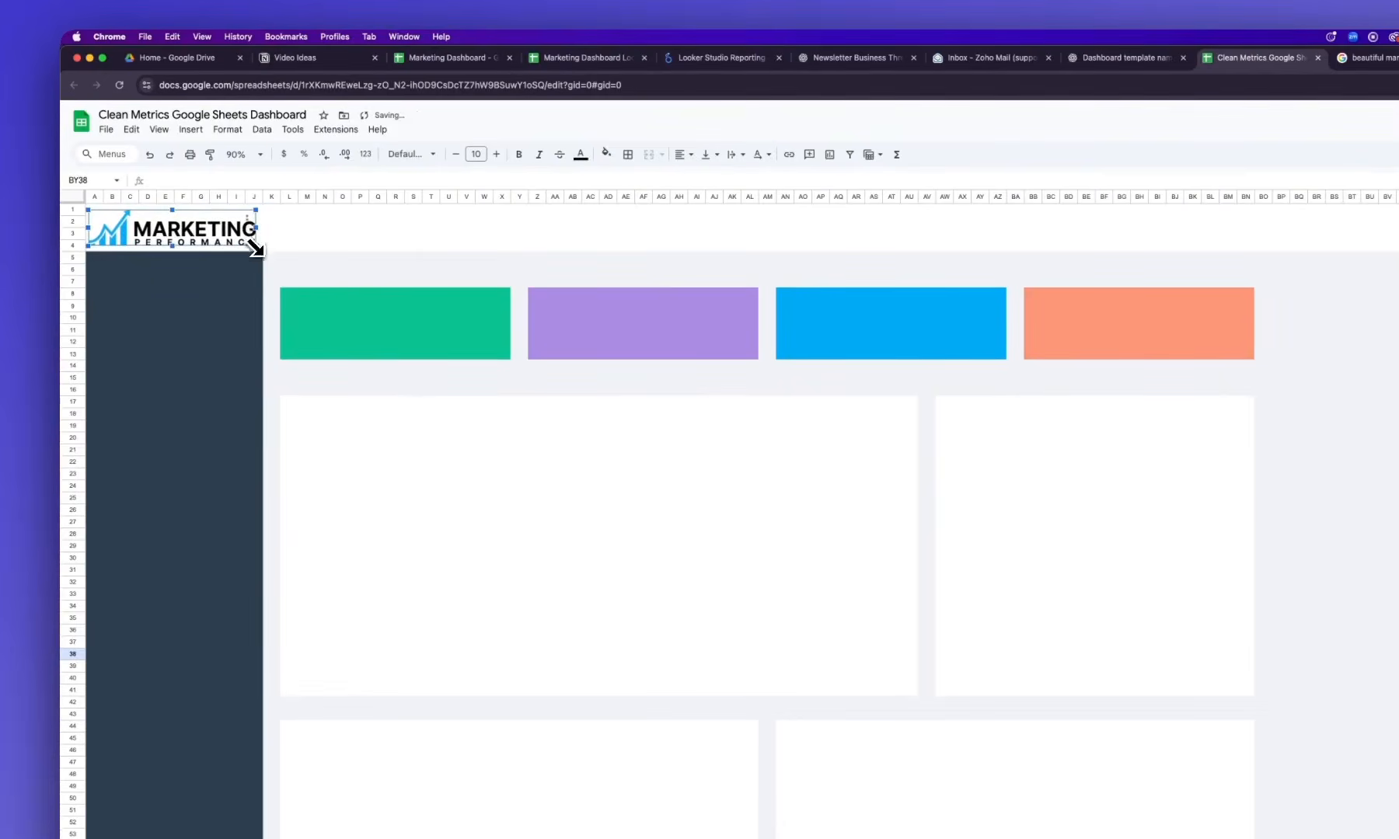
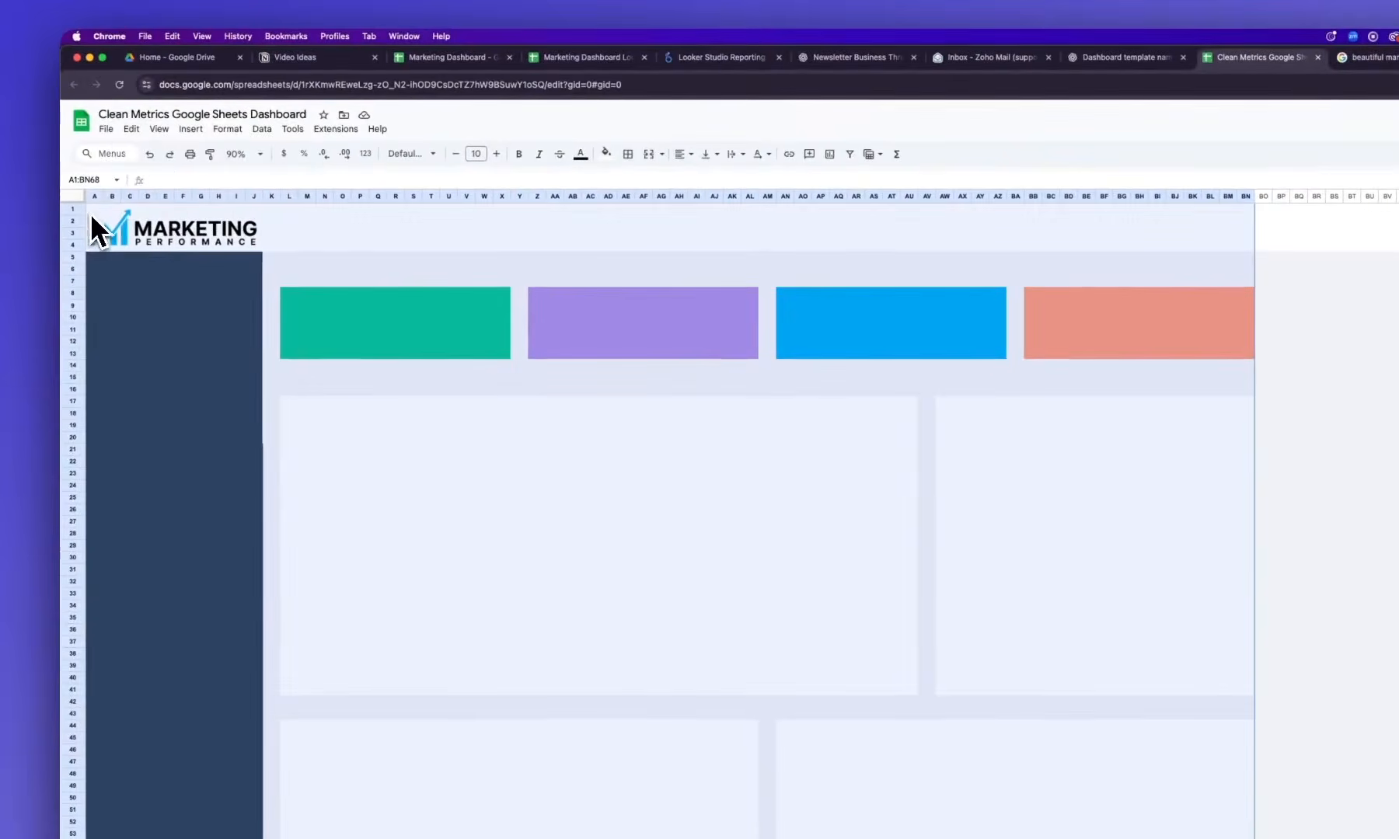
Preview the print layout for only the selected cells A1:BN68, and leave the print settings without printing
click(106, 129)
click(153, 533)
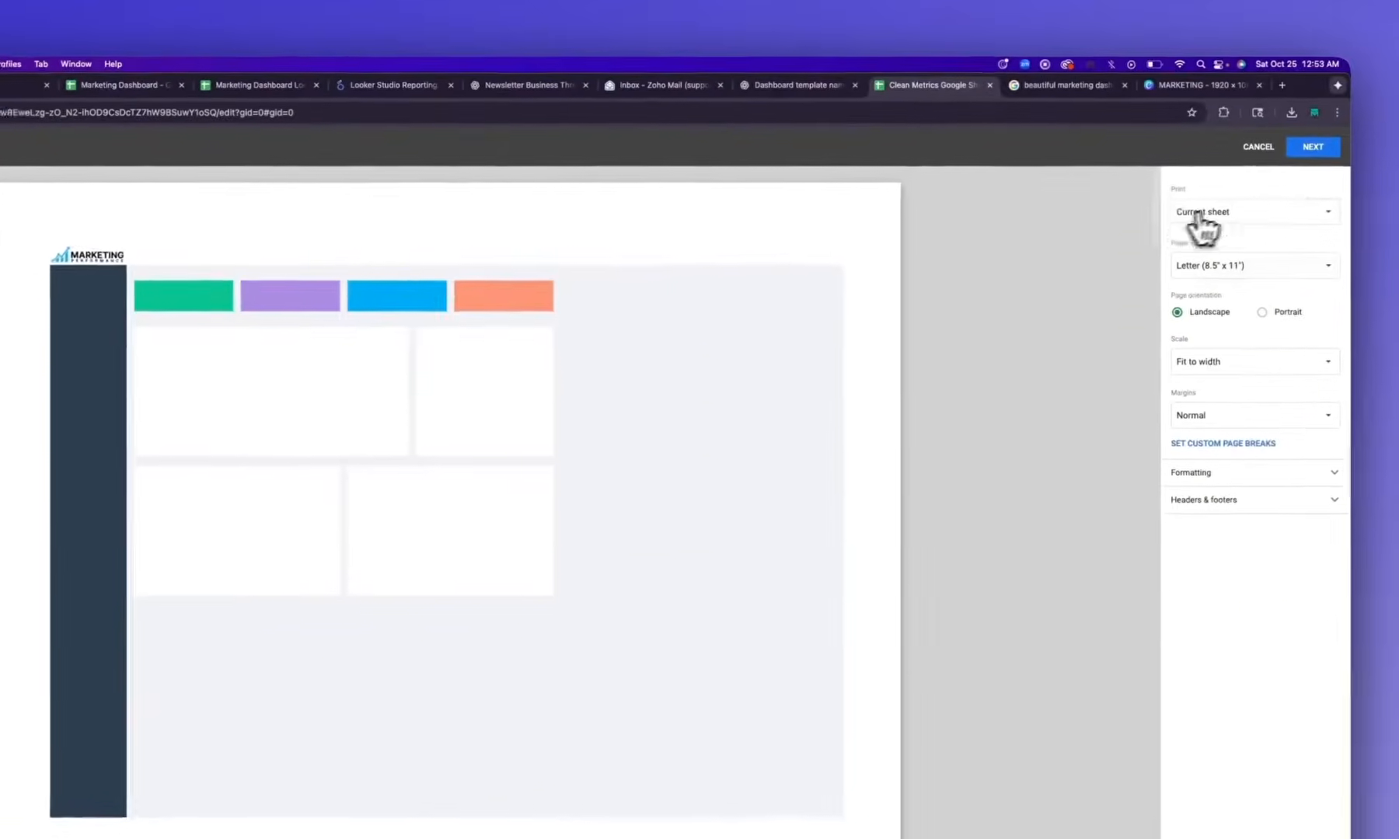
click(1204, 223)
click(1223, 235)
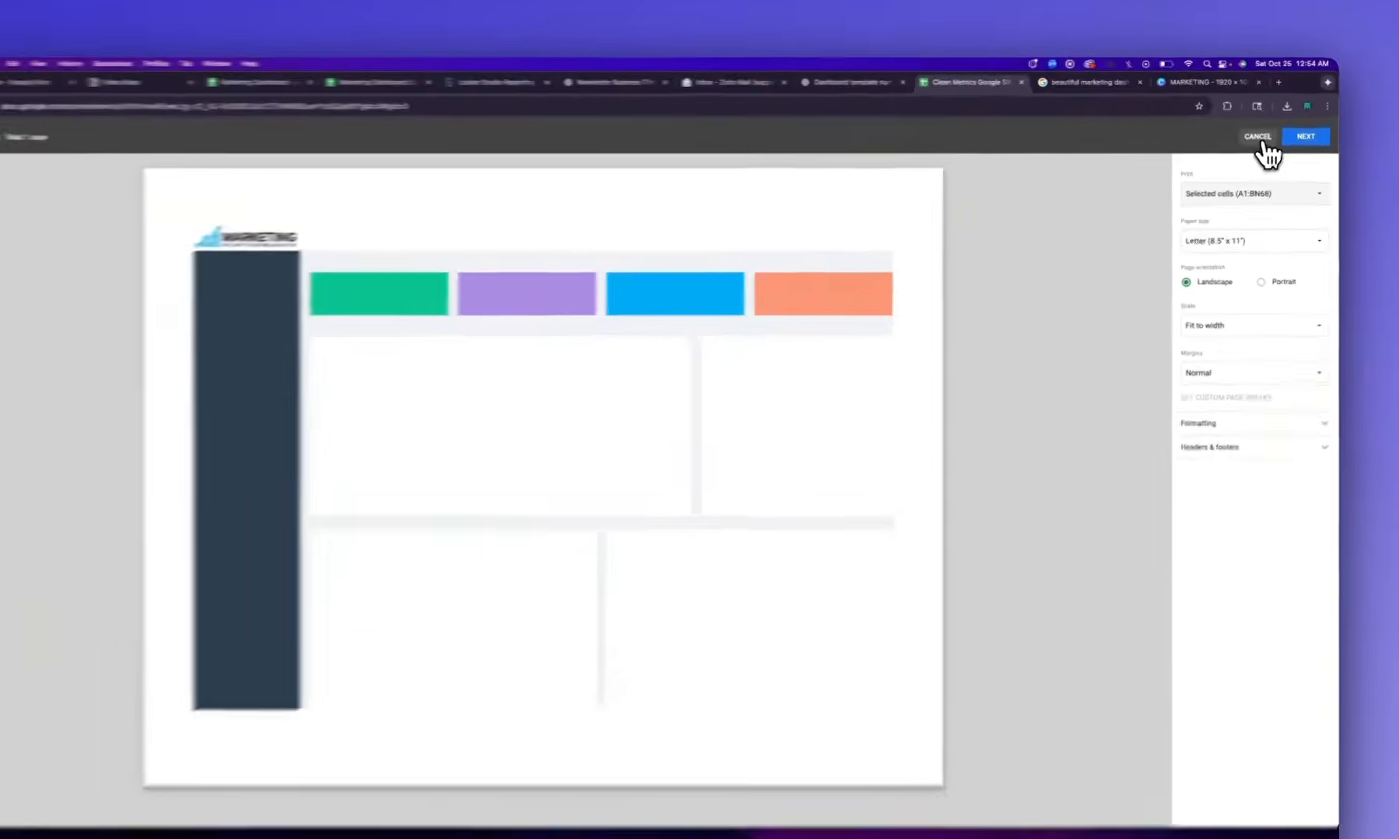
click(1260, 139)
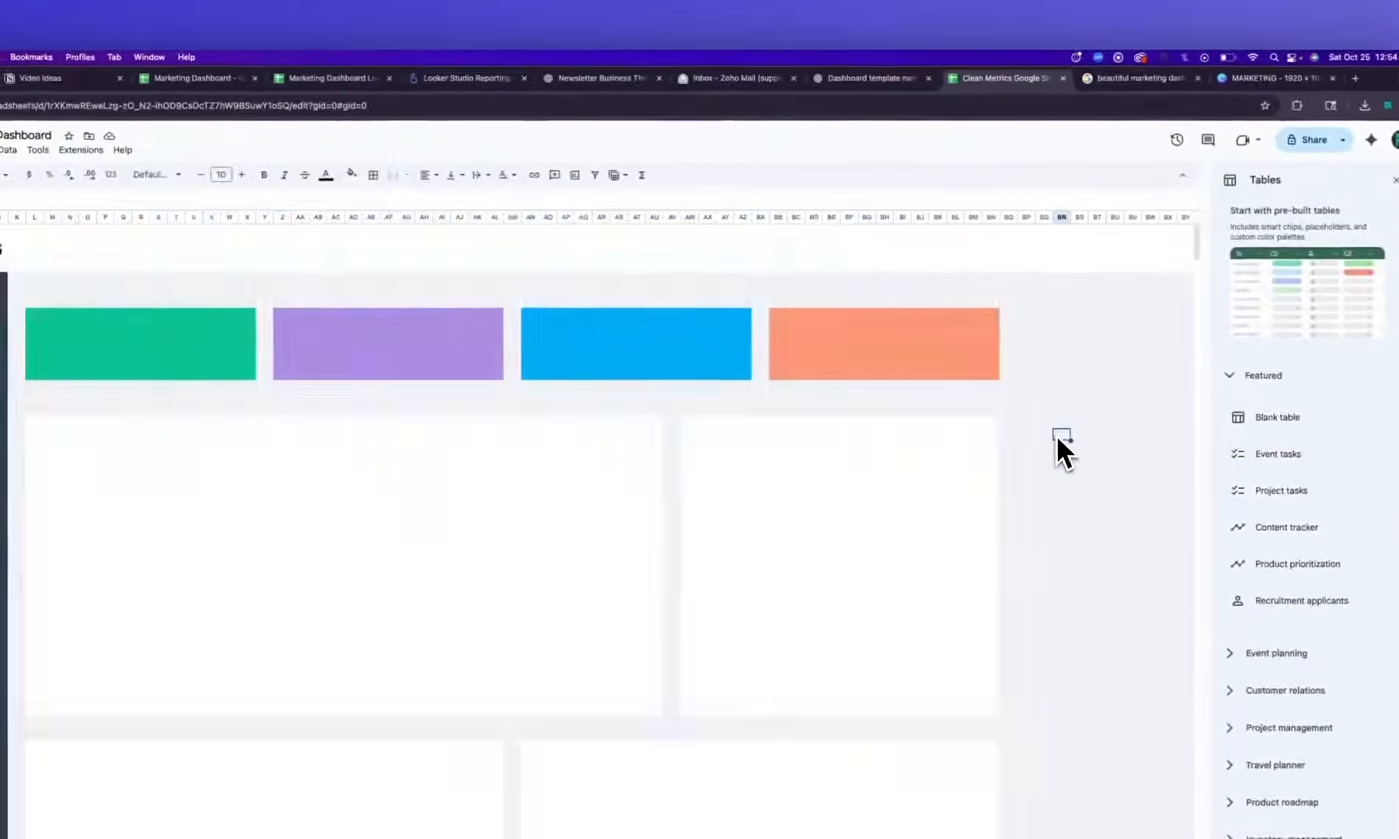
Check the Colorlib reference image, and insert one row above row 19 in the dashboard sheet
click(1088, 82)
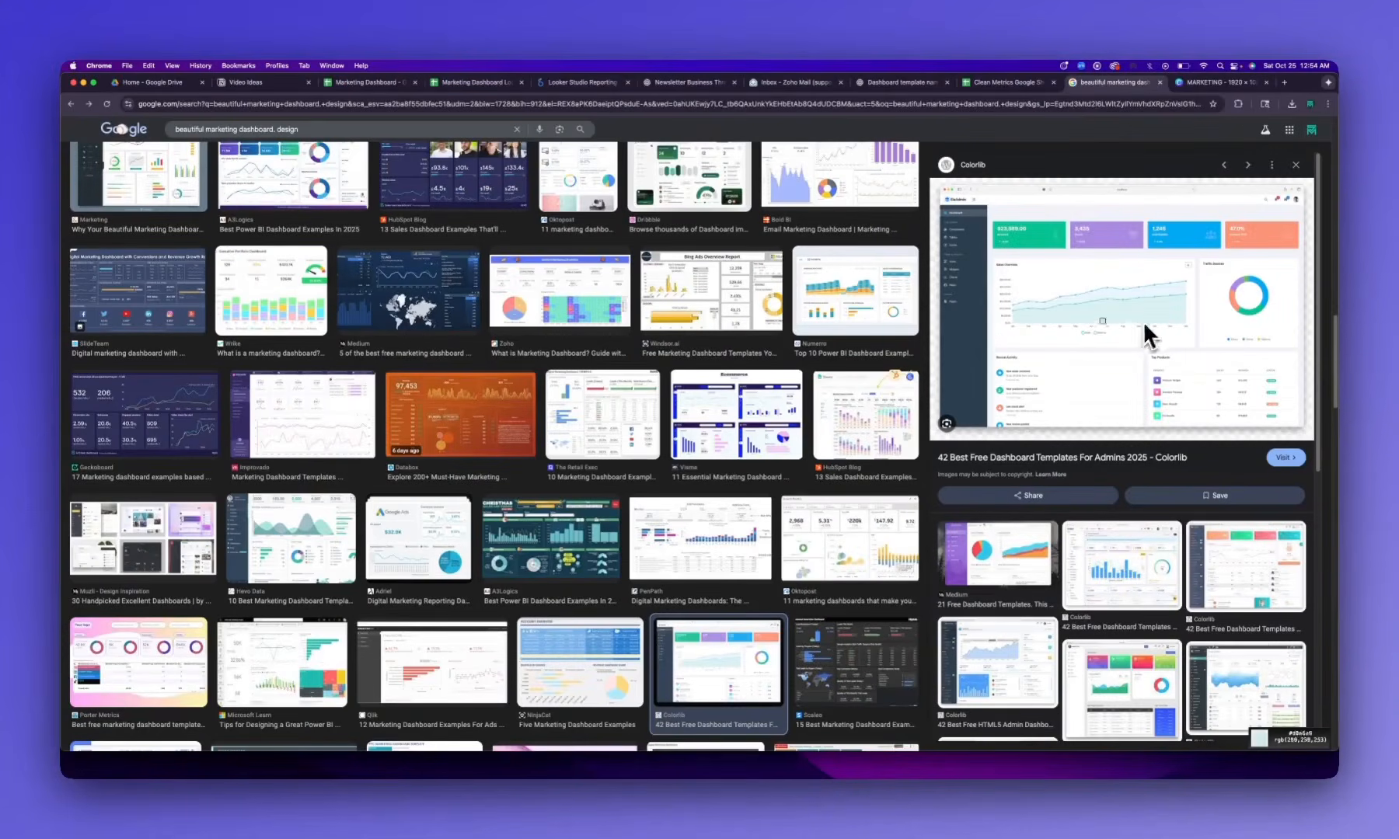
click(1022, 83)
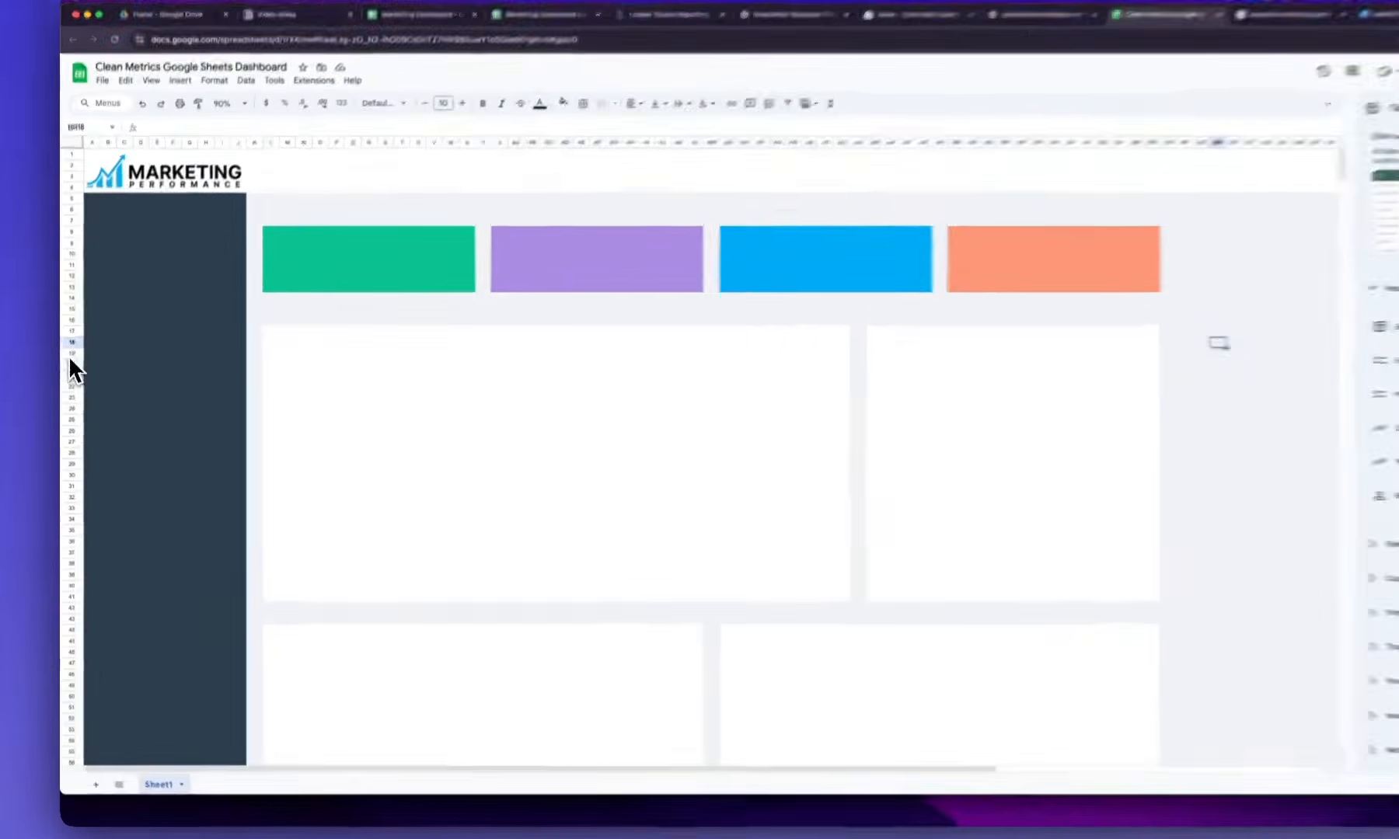
click(70, 373)
right_click(105, 374)
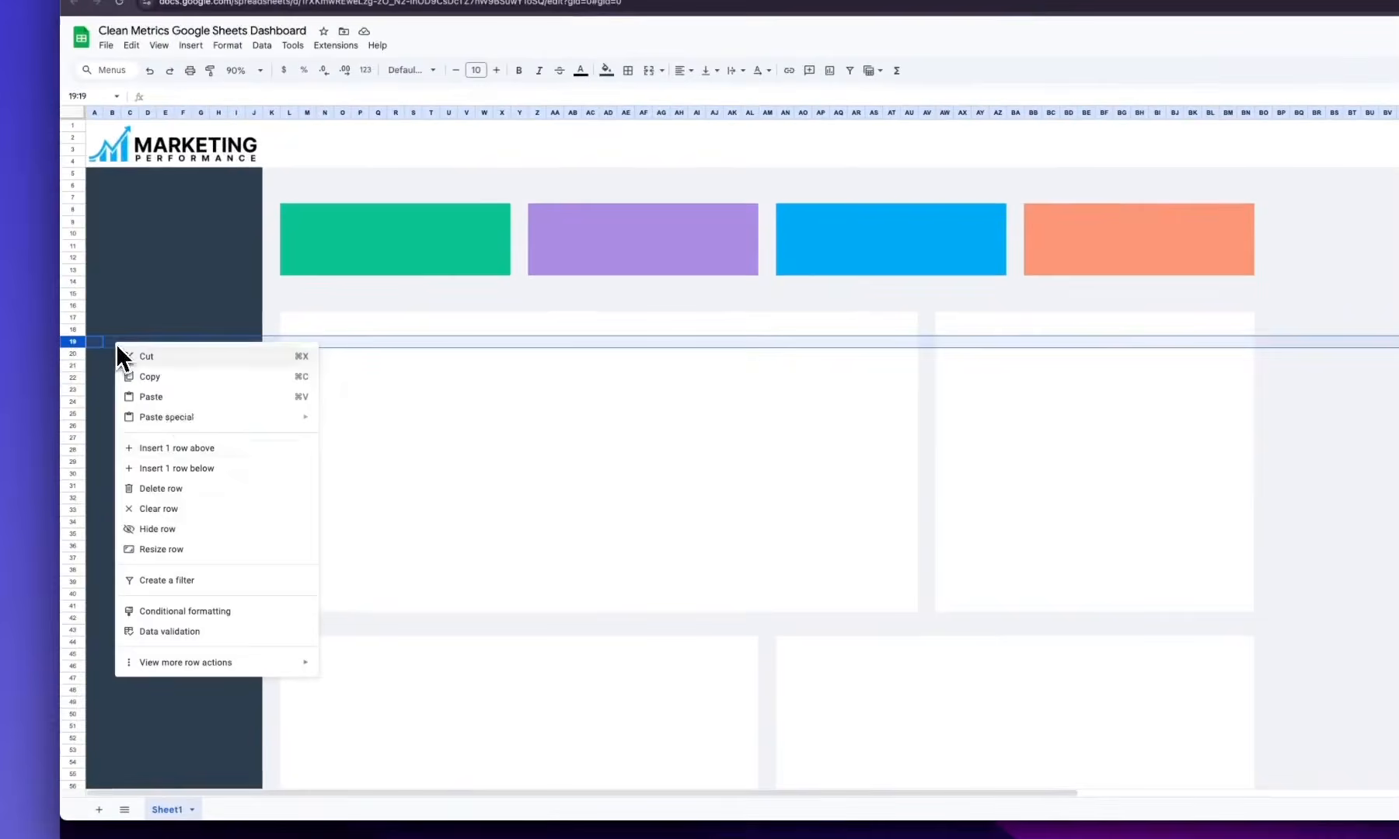
click(195, 448)
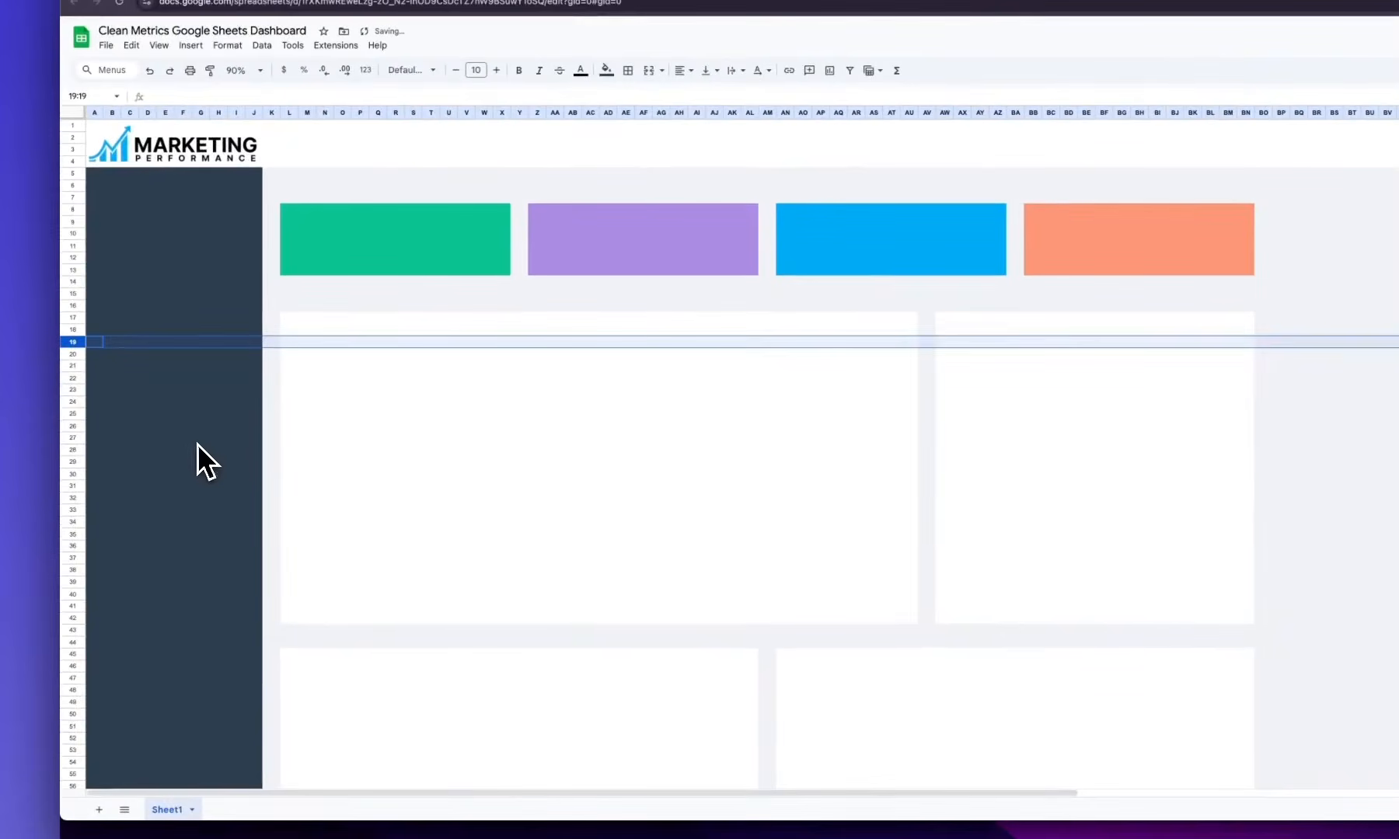
Reduce the height of row 19 to make a thin divider row
right_click(80, 340)
click(145, 554)
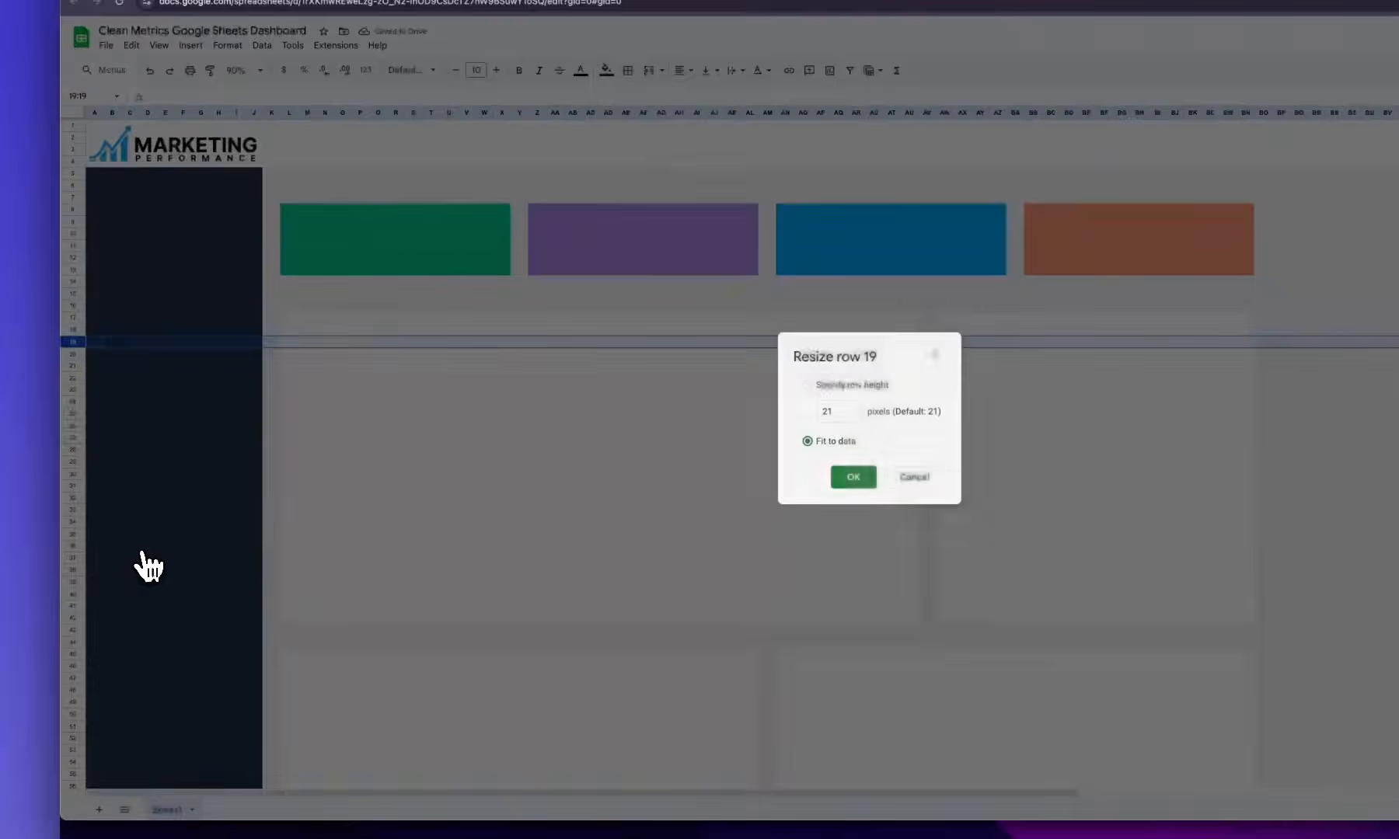
click(835, 411)
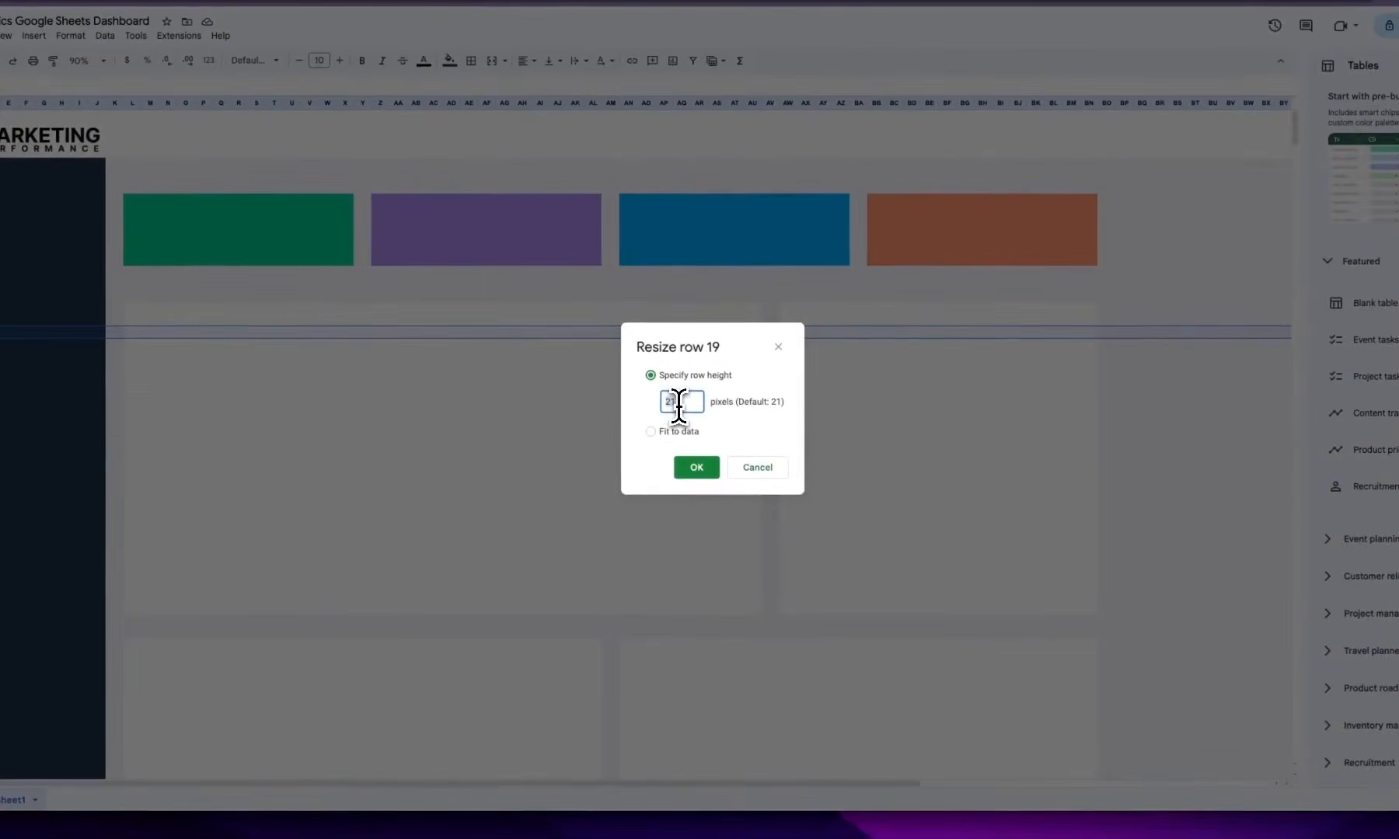
key(Return)
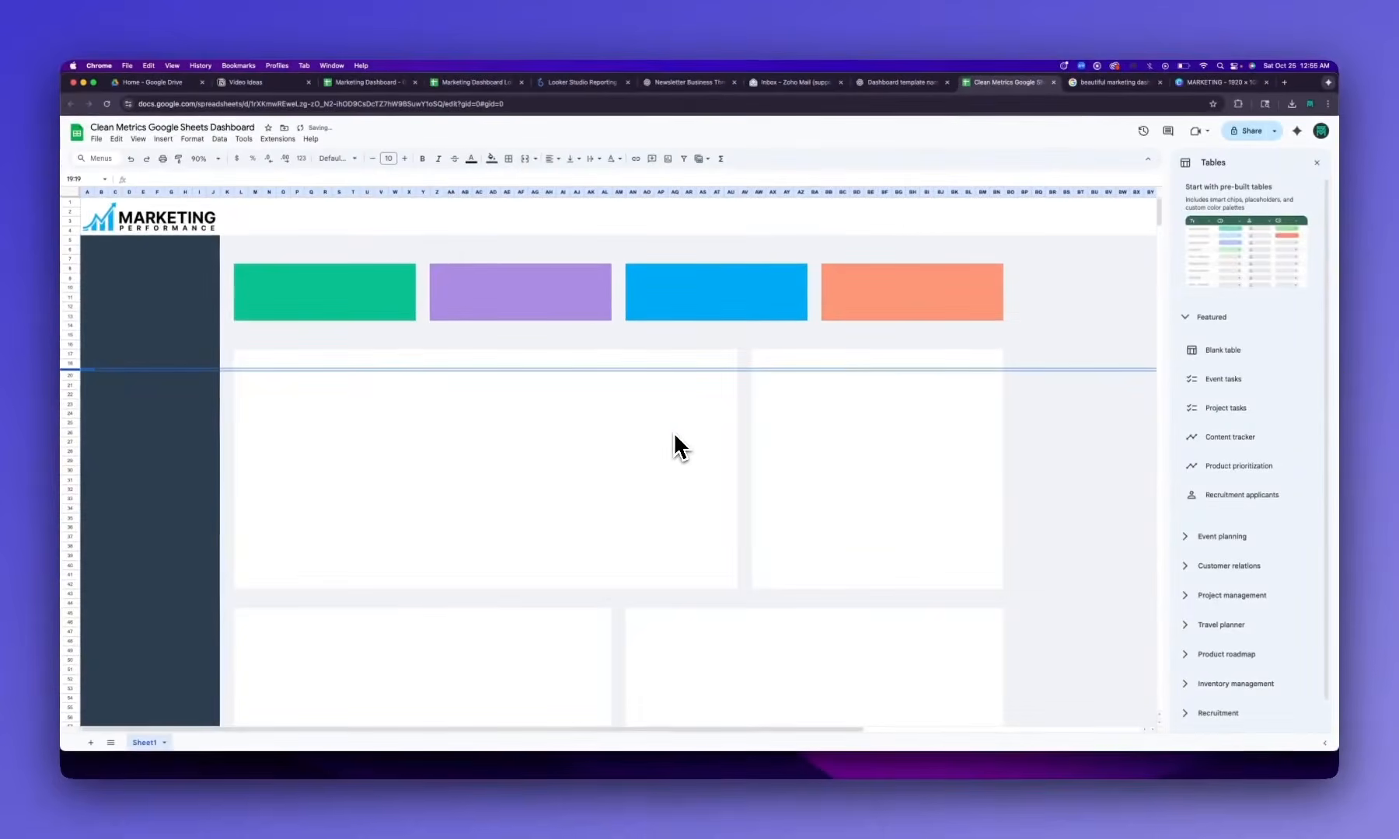
Fill cells L19:AU19 with the lightest grey as a divider line across the wide white panel
click(272, 386)
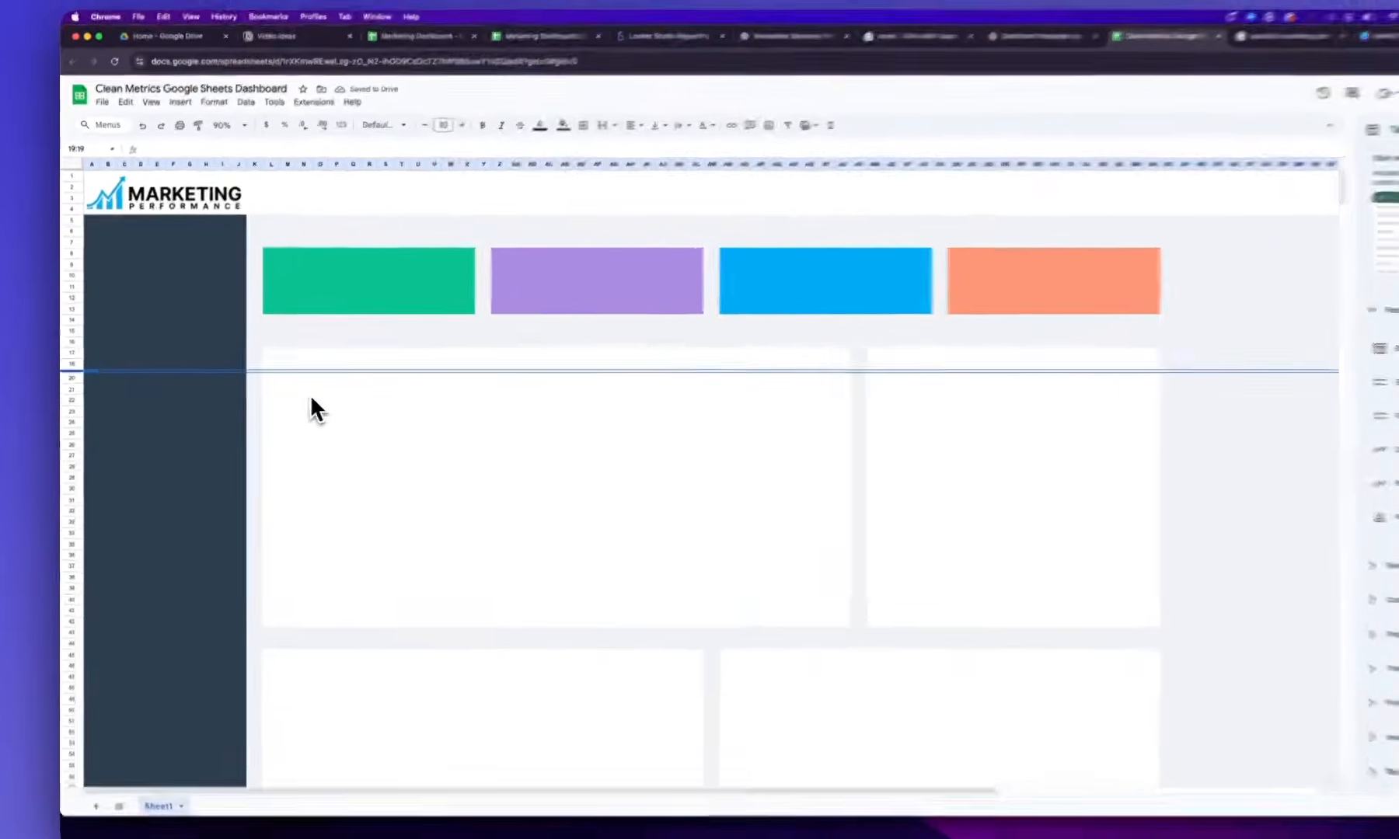
key(Left)
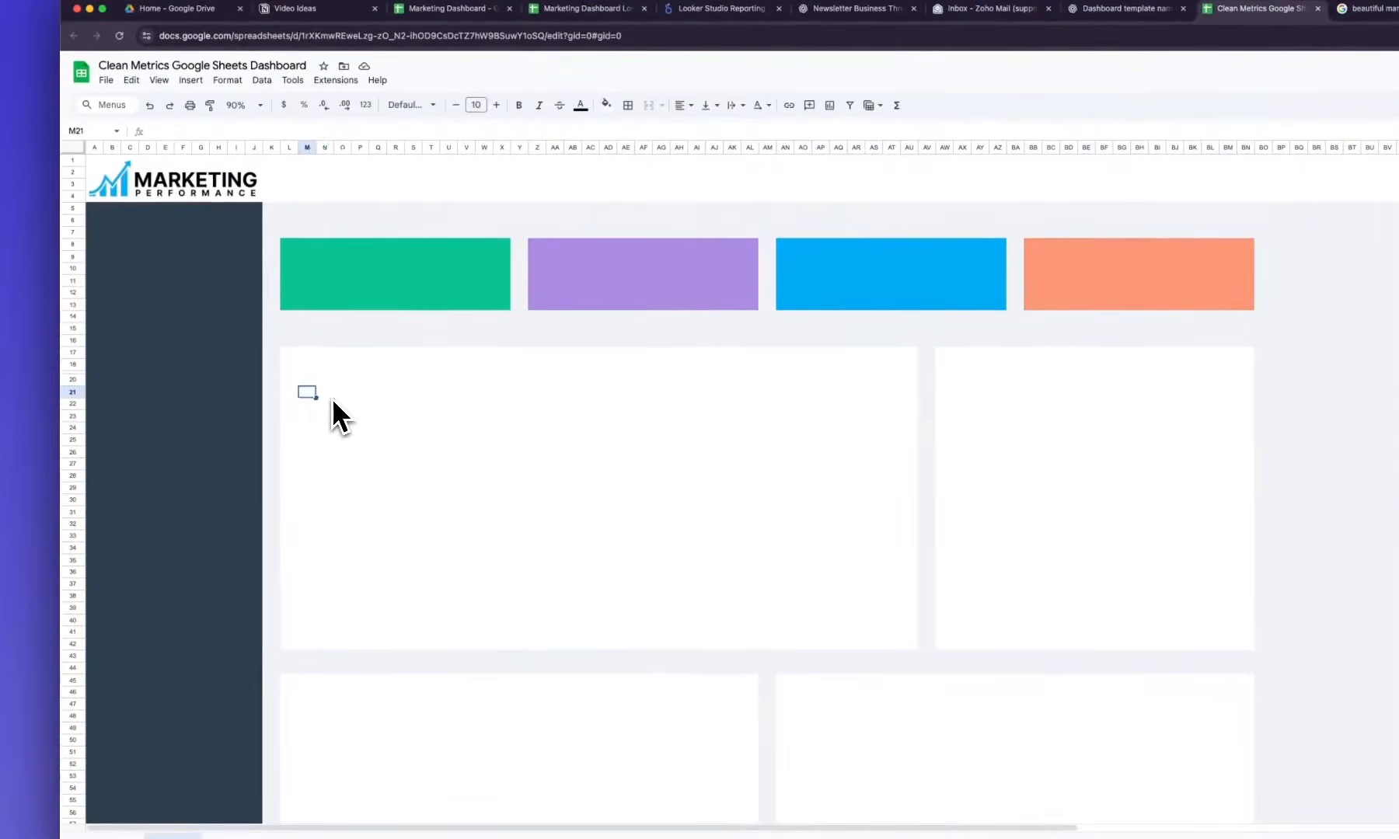
key(Left)
key(Up)
key(Up)
key(shift+Right)
key(shift+Right)
key(shift+Right)
key(shift+Right)
key(shift+Right)
key(shift+Right)
key(shift+Right)
key(shift+Right)
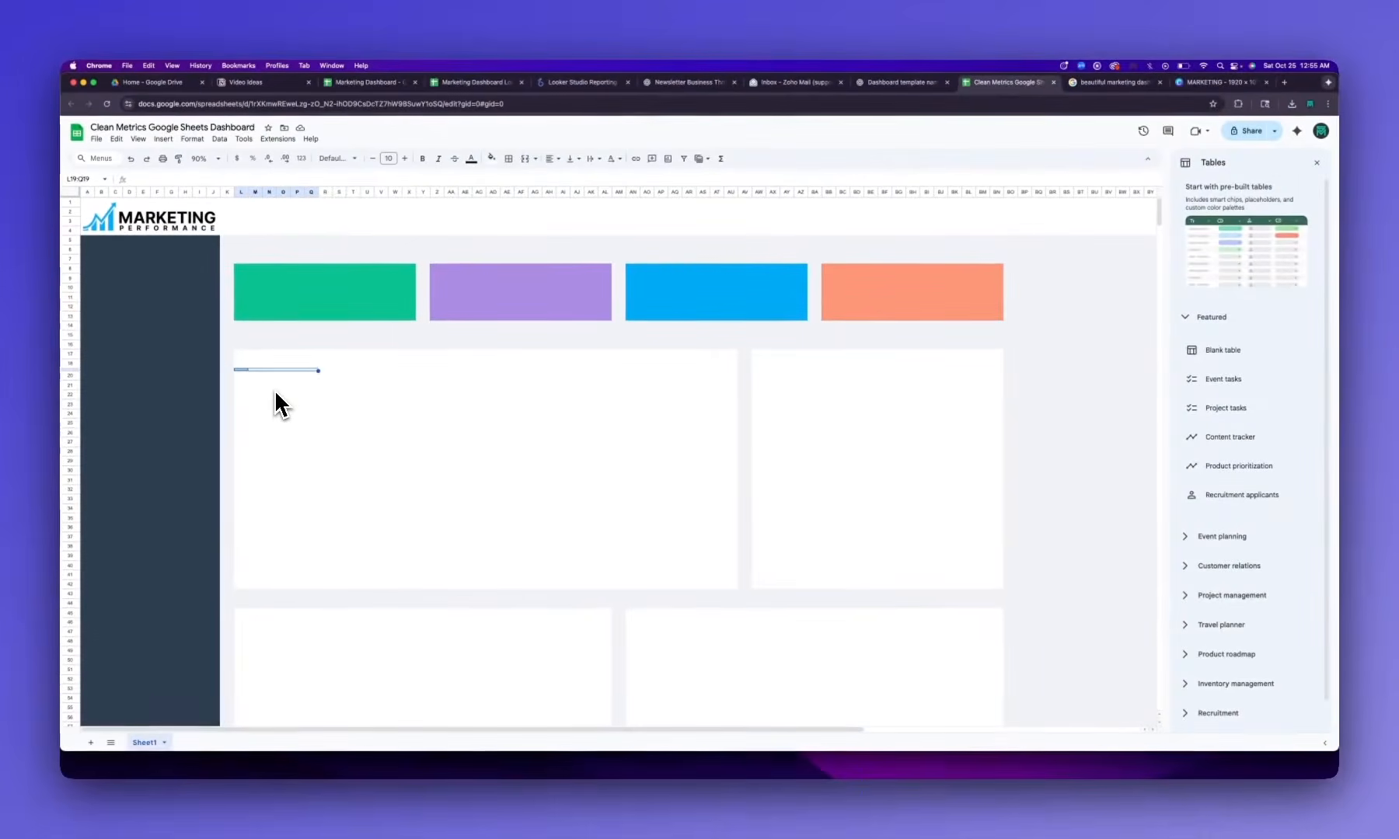
key(shift+Right)
key(shift+Right)
key(shift+Right)
key(shift+Right)
key(shift+Right)
key(shift+Right)
key(shift+Right)
key(shift+Right)
key(shift+Right)
key(shift+Right)
key(shift+Right)
key(shift+Right)
key(shift+Right)
key(shift+Right)
key(shift+Right)
key(shift+Right)
key(shift+Right)
key(shift+Right)
key(shift+Right)
key(shift+Right)
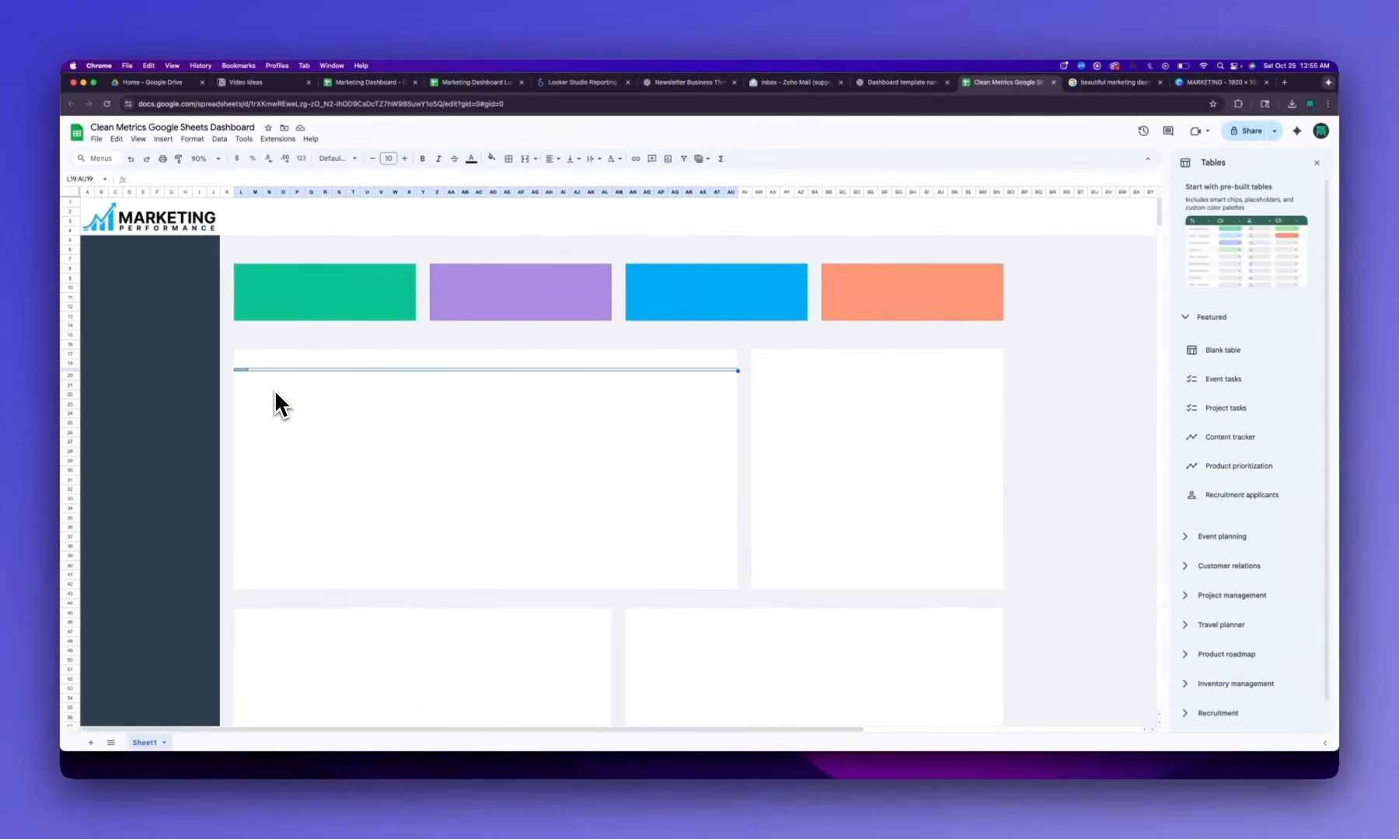
click(491, 158)
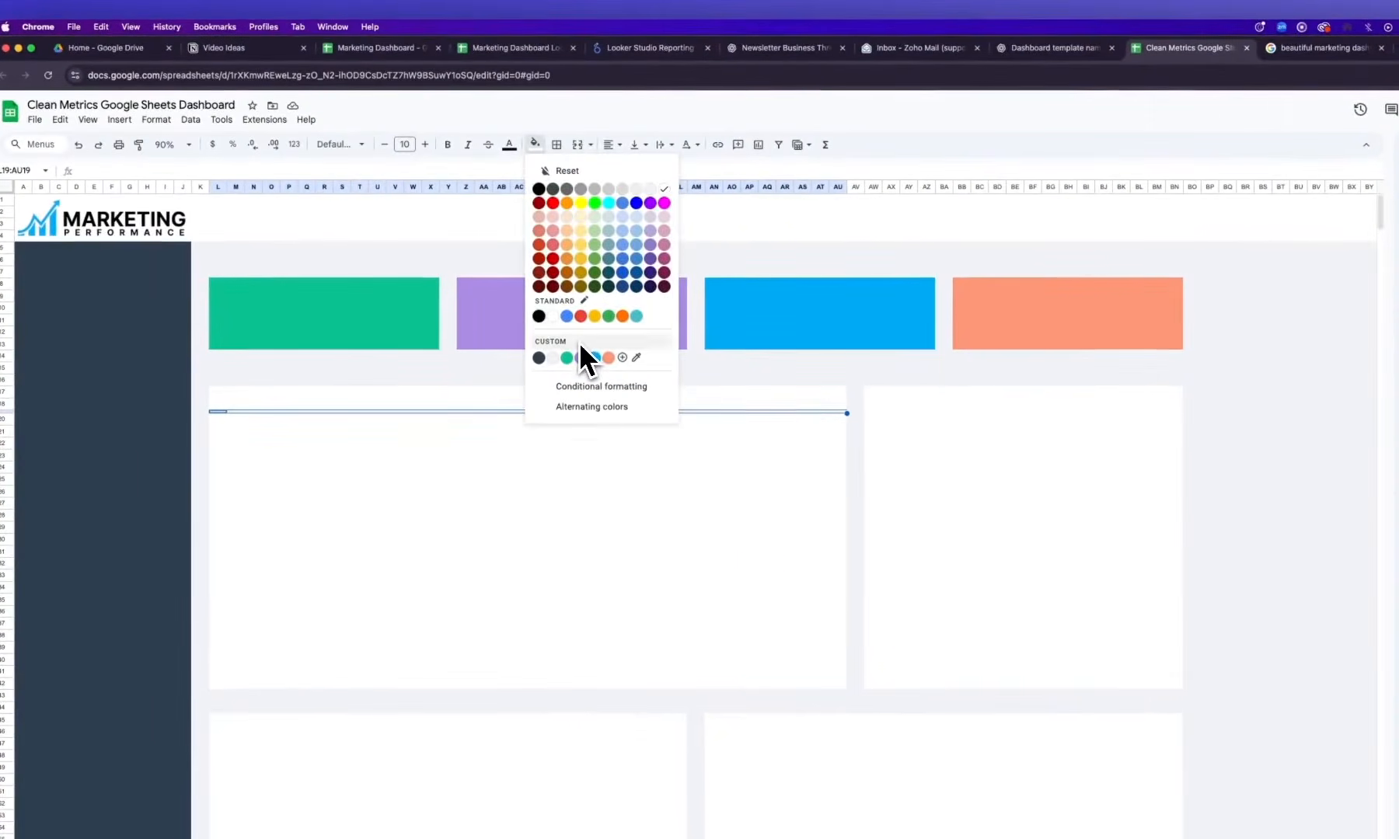
click(650, 189)
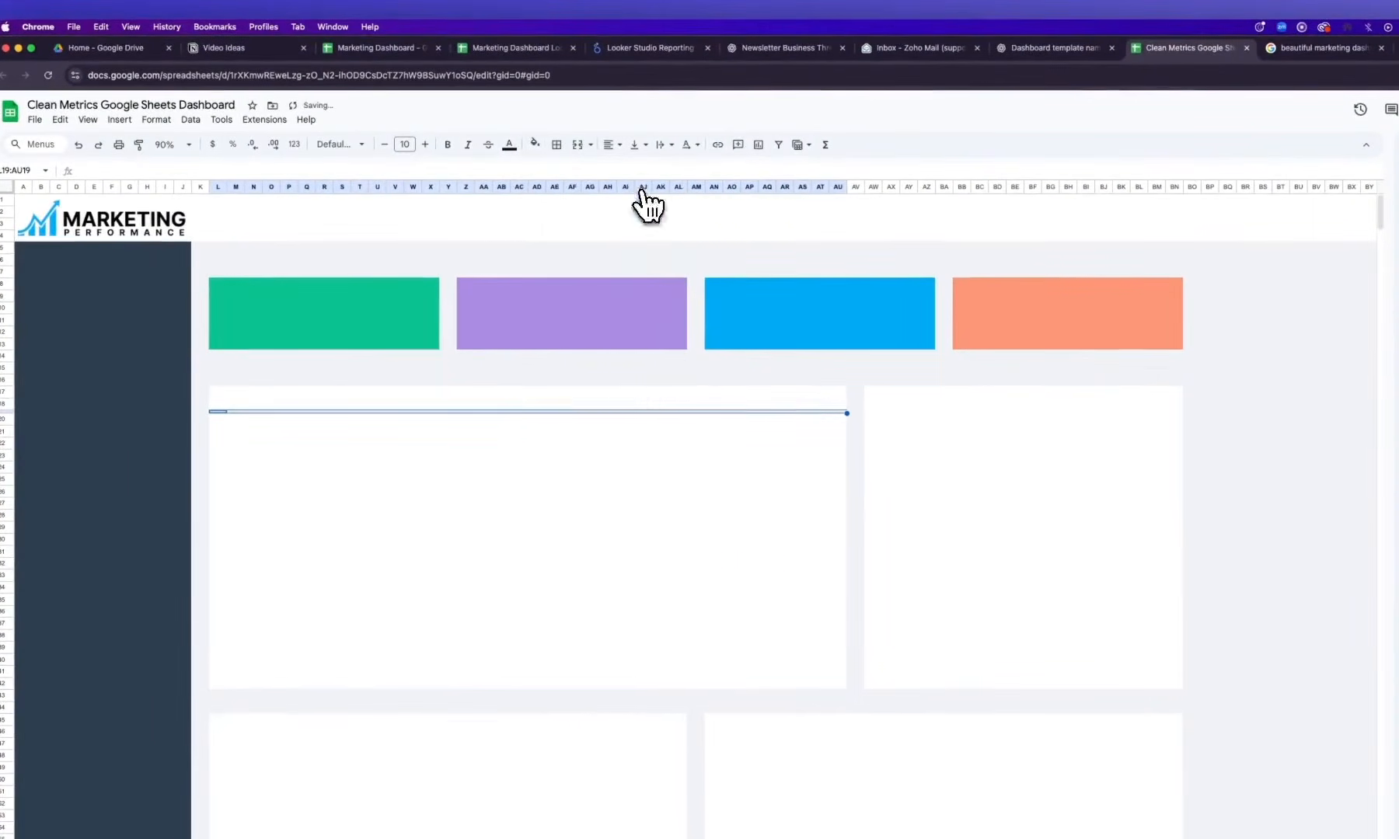
click(614, 506)
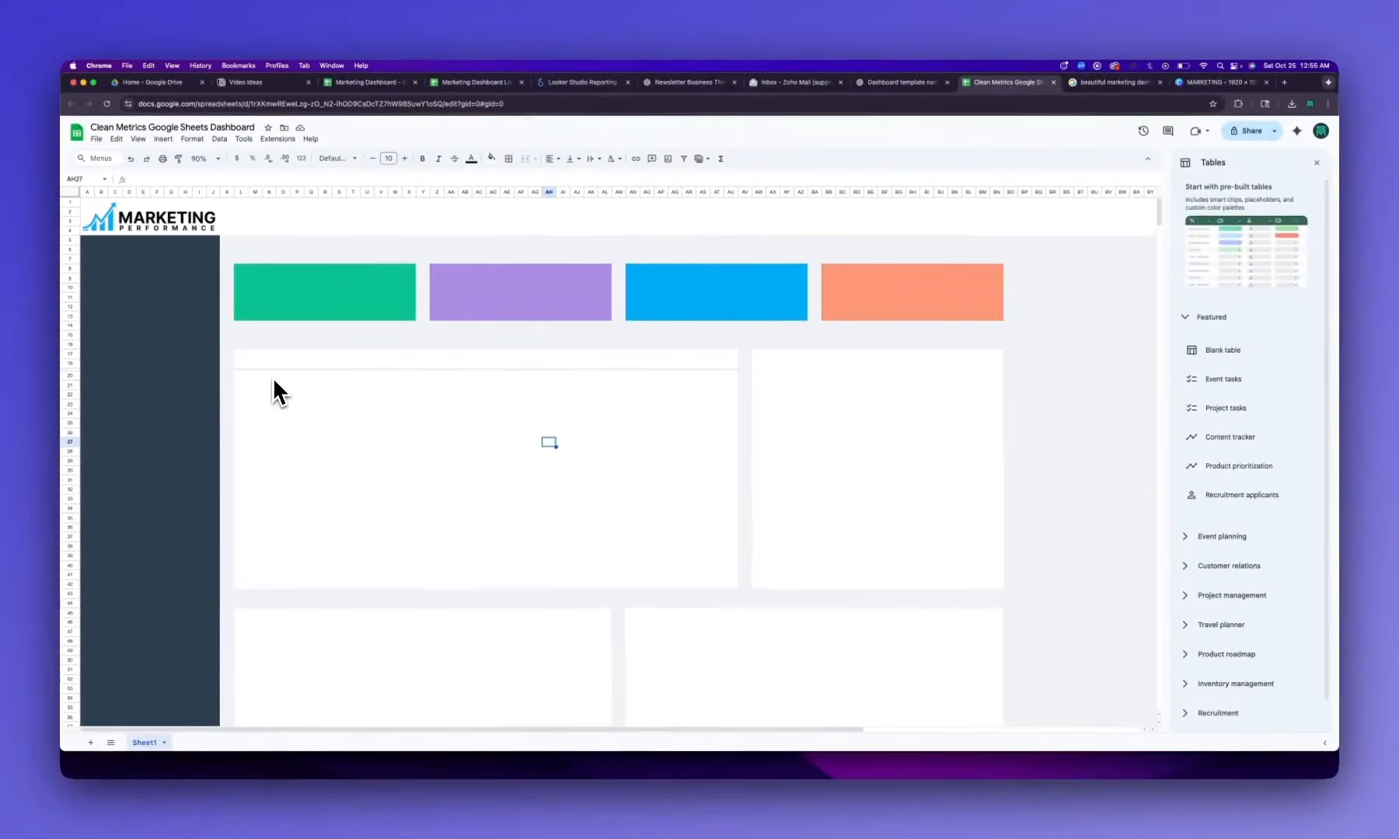
Undo the grey divider fill and the height change of row 19
key(super+z)
key(super+z)
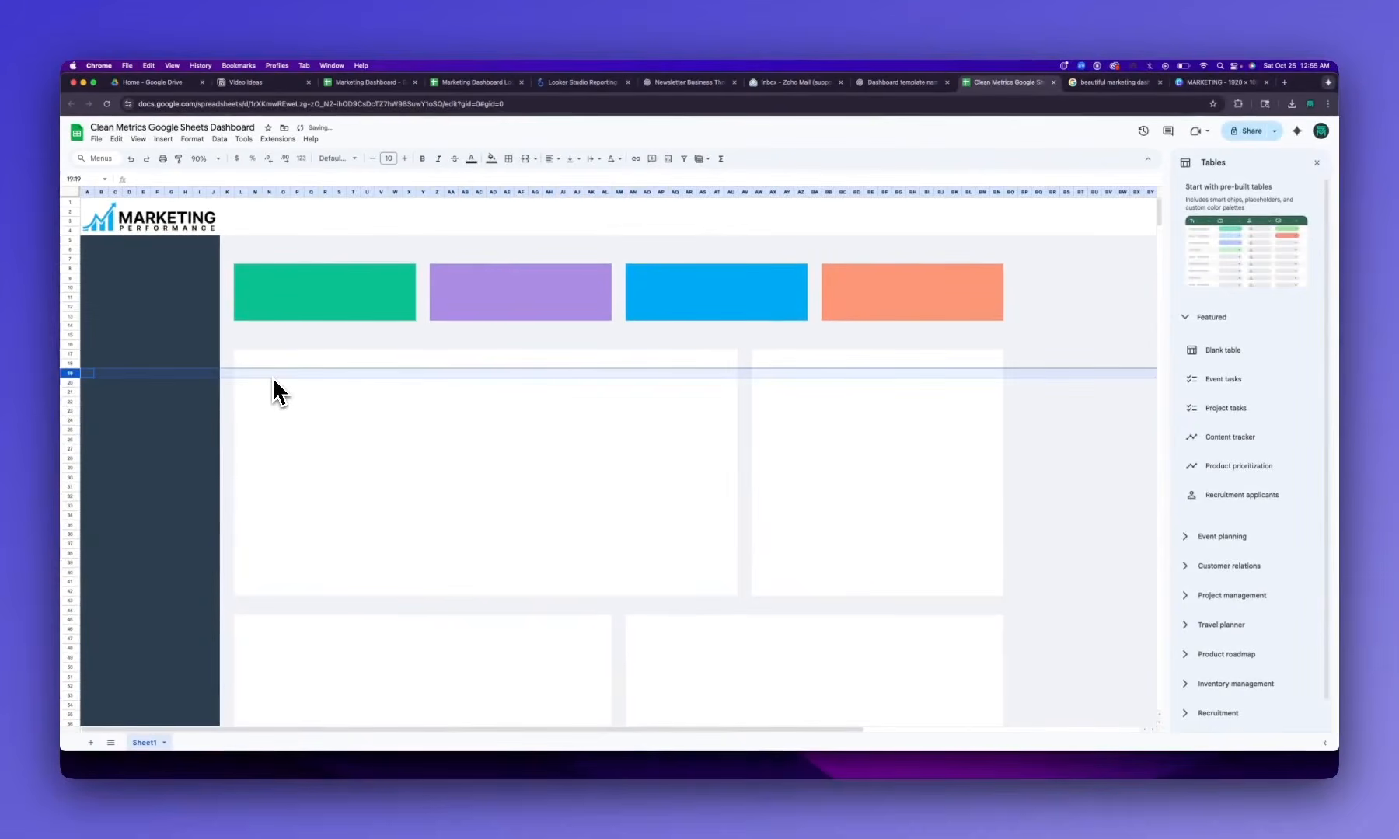
Set the height of row 21 to 5 pixels
click(69, 382)
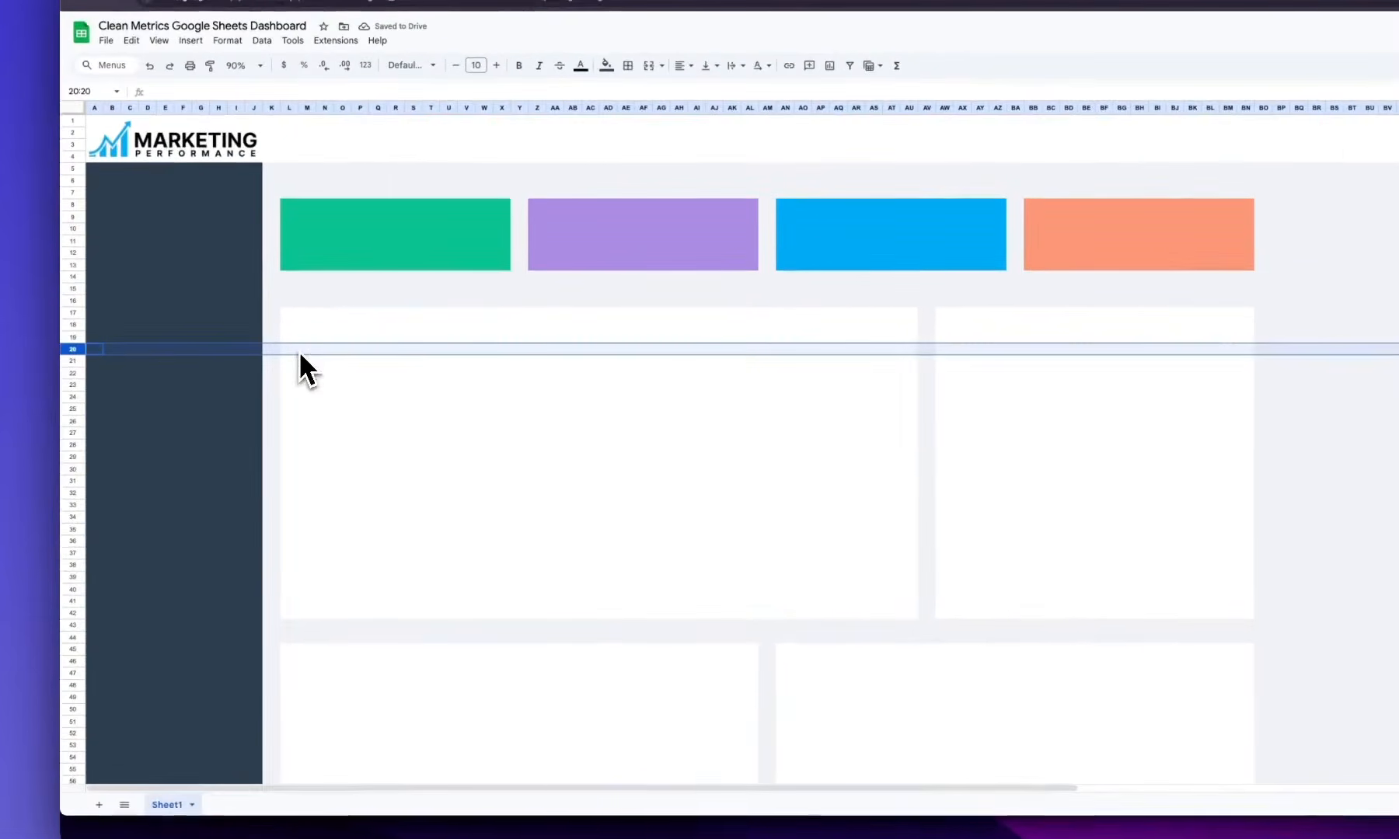
right_click(71, 361)
click(155, 569)
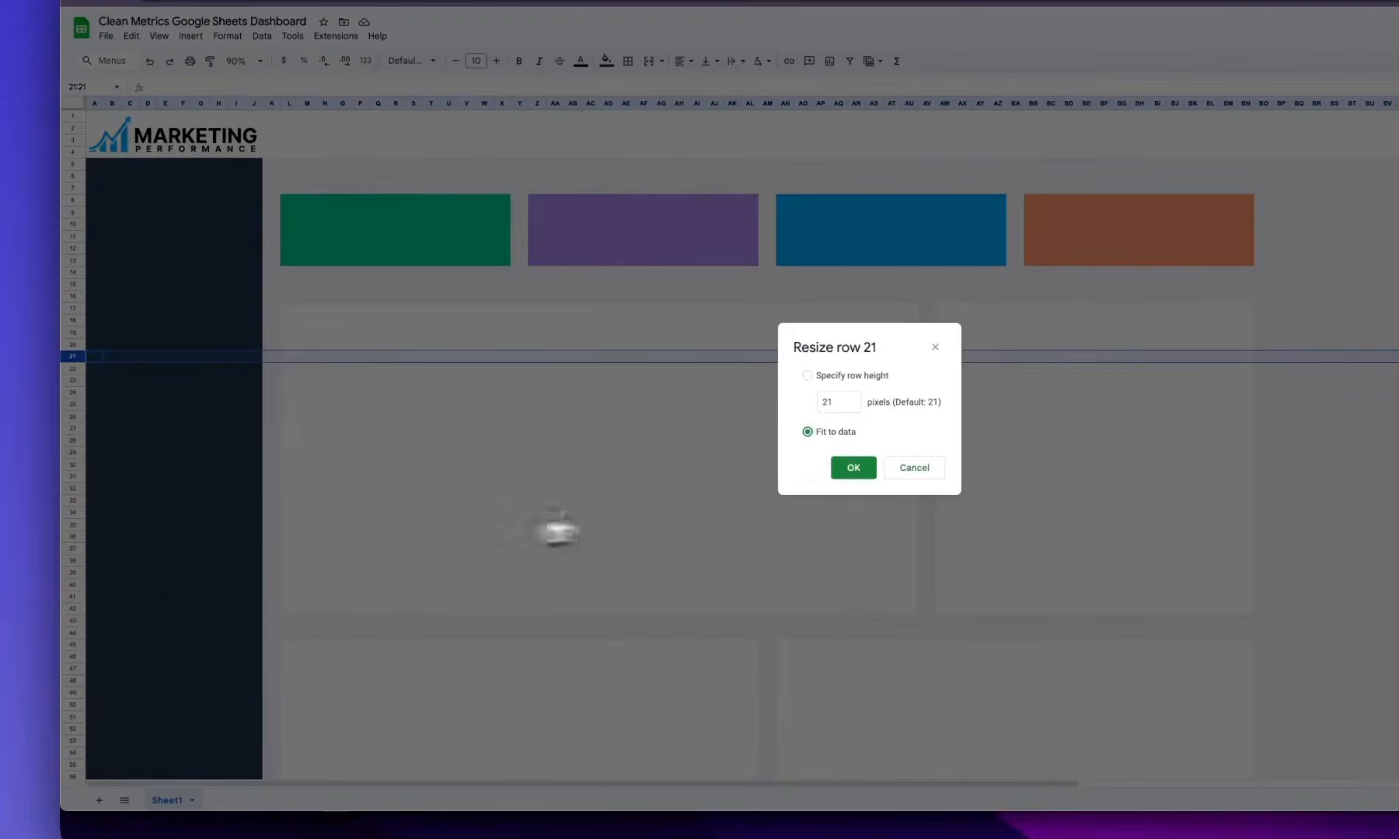
click(846, 402)
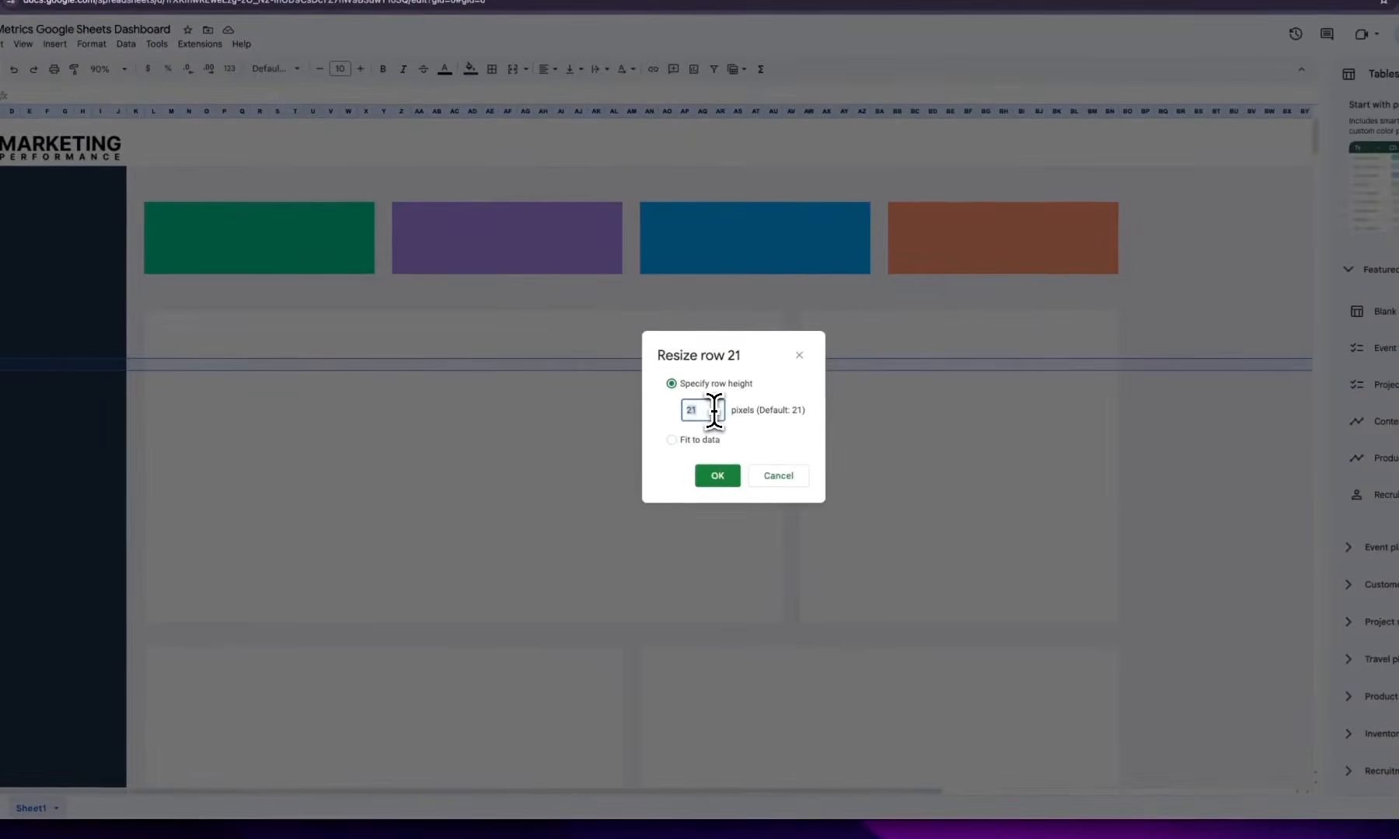
text(5)
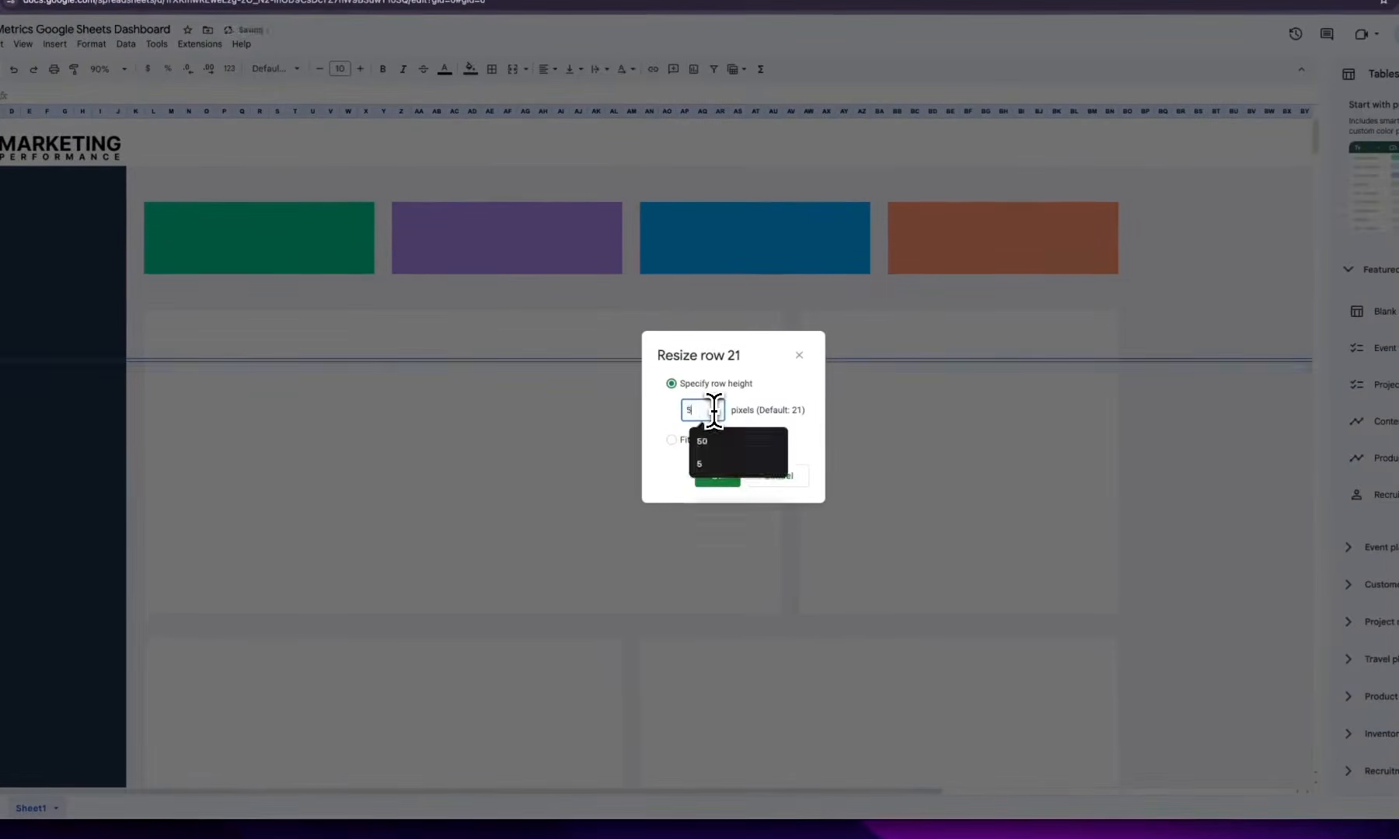
key(Return)
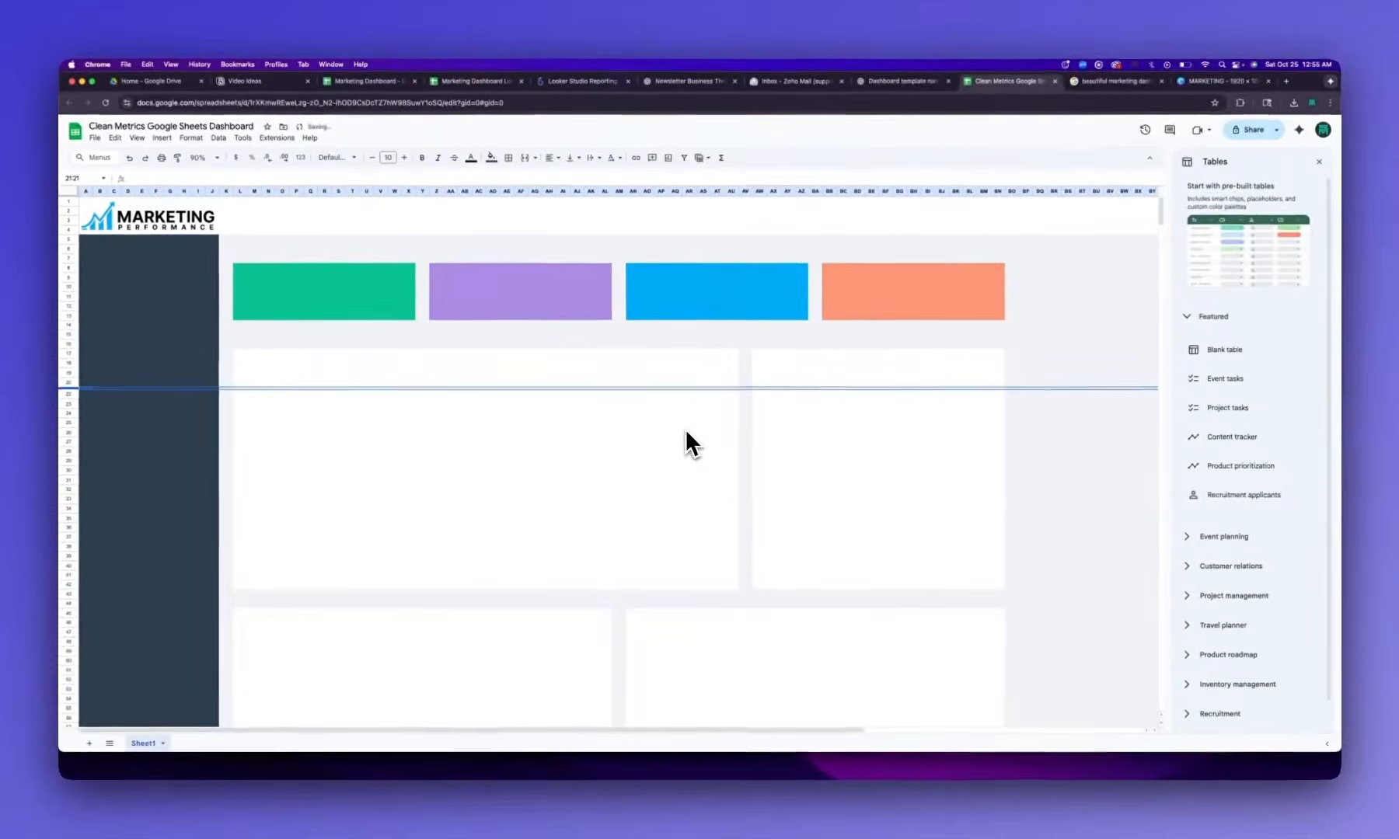
Fill cells L21:AU21 with light grey as a divider line across the wide white panel
click(239, 406)
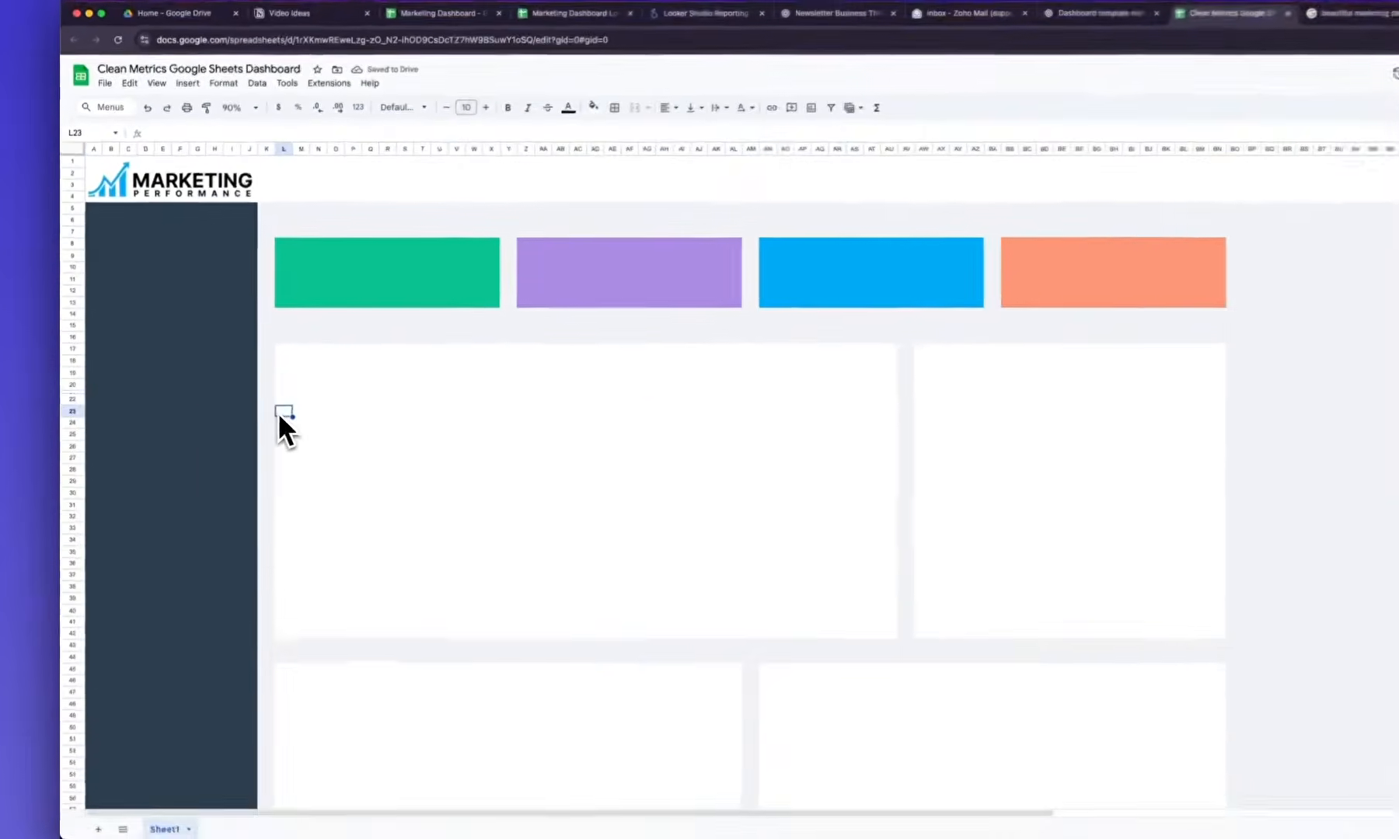
key(Up)
key(Up)
key(shift+Right)
key(shift+Right)
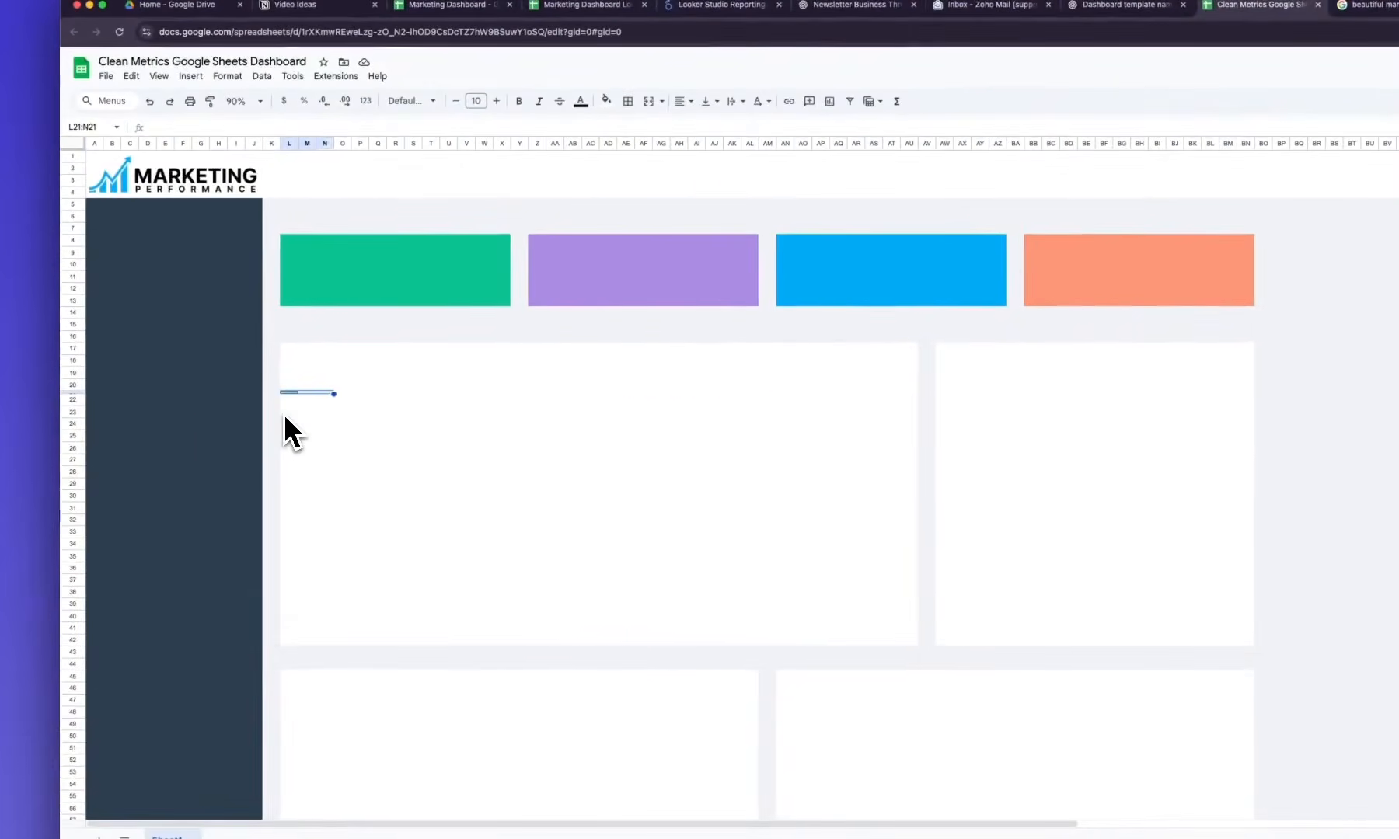
key(shift+Right)
key(shift+Right)
key(shift+Right)
key(shift+Right)
key(shift+Right)
key(shift+Right)
key(shift+Right)
key(shift+Right)
key(shift+Right)
key(shift+Right)
key(shift+Right)
key(shift+Right)
key(shift+Right)
key(shift+Right)
key(shift+Right)
key(shift+Right)
key(shift+Right)
key(shift+Right)
key(shift+Right)
key(shift+Right)
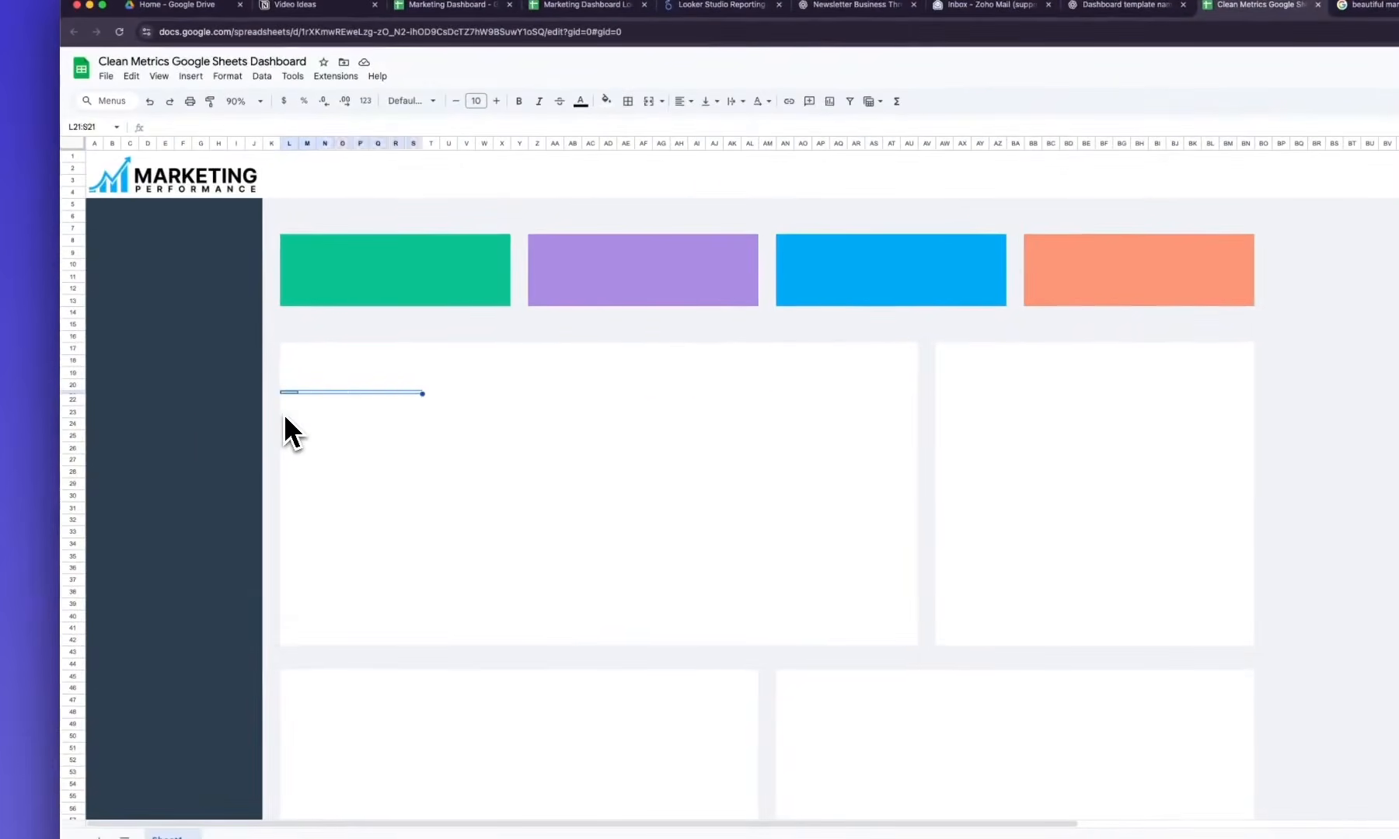
key(shift+Right)
key(shift+Right)
key(shift+Right)
key(shift+Right)
key(shift+Right)
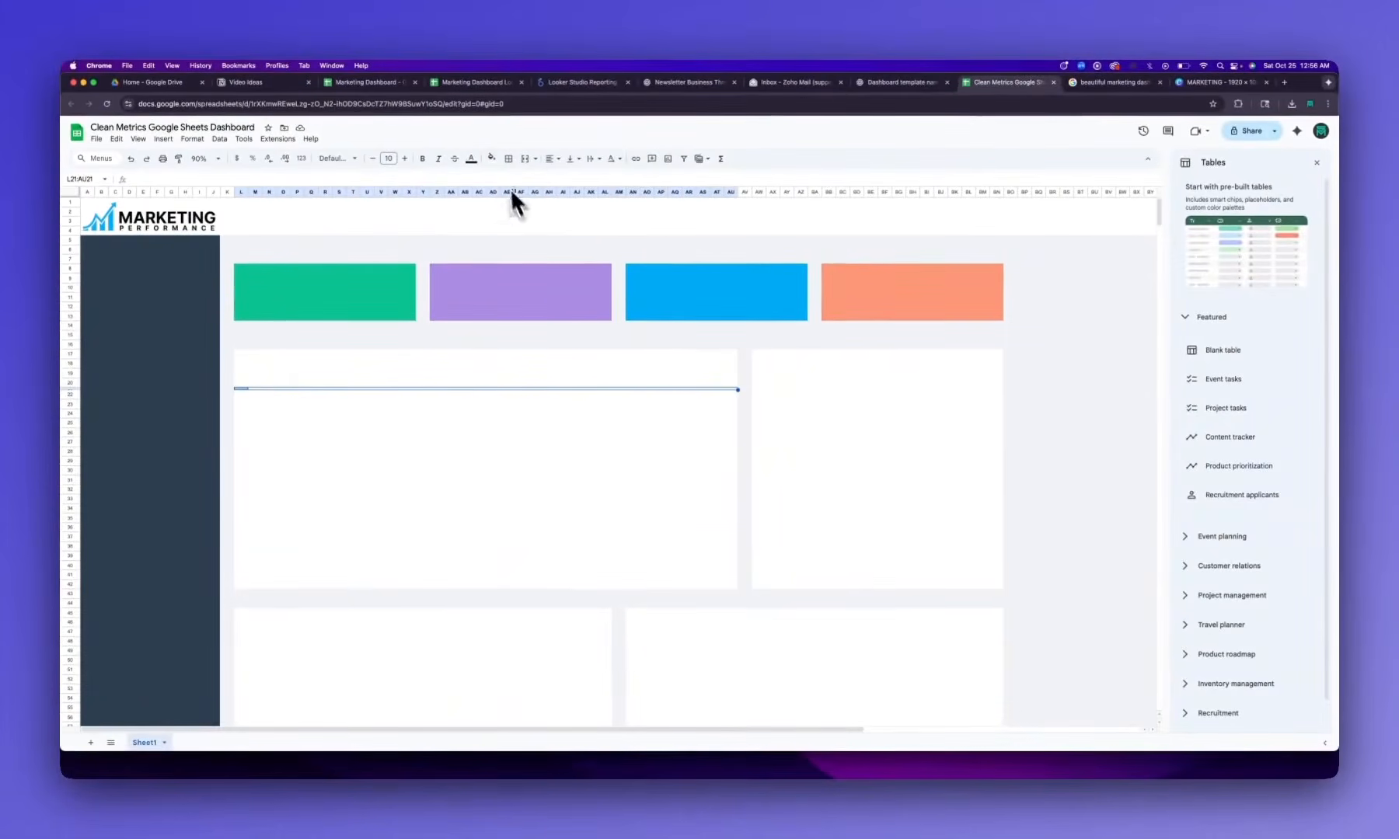
click(1103, 83)
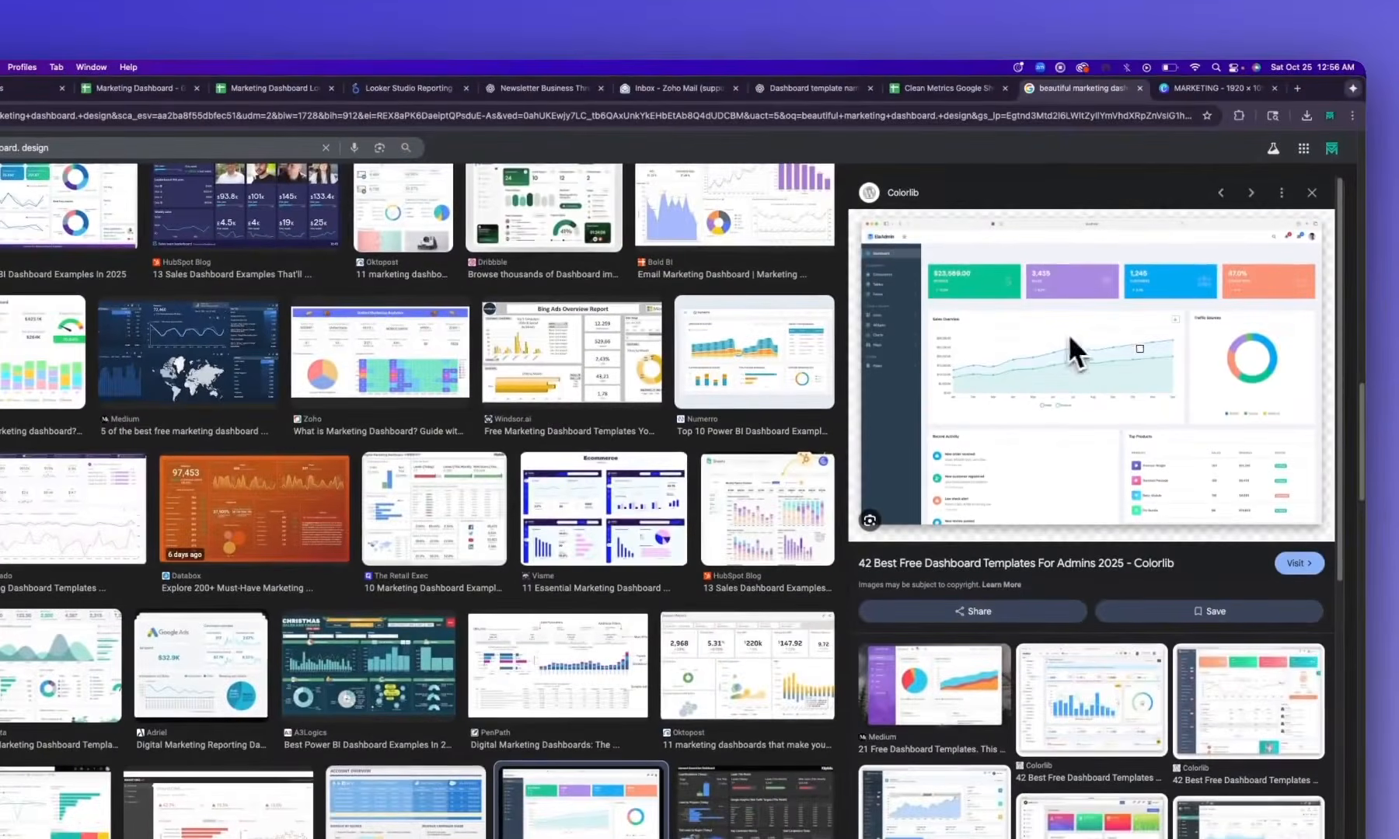
click(950, 89)
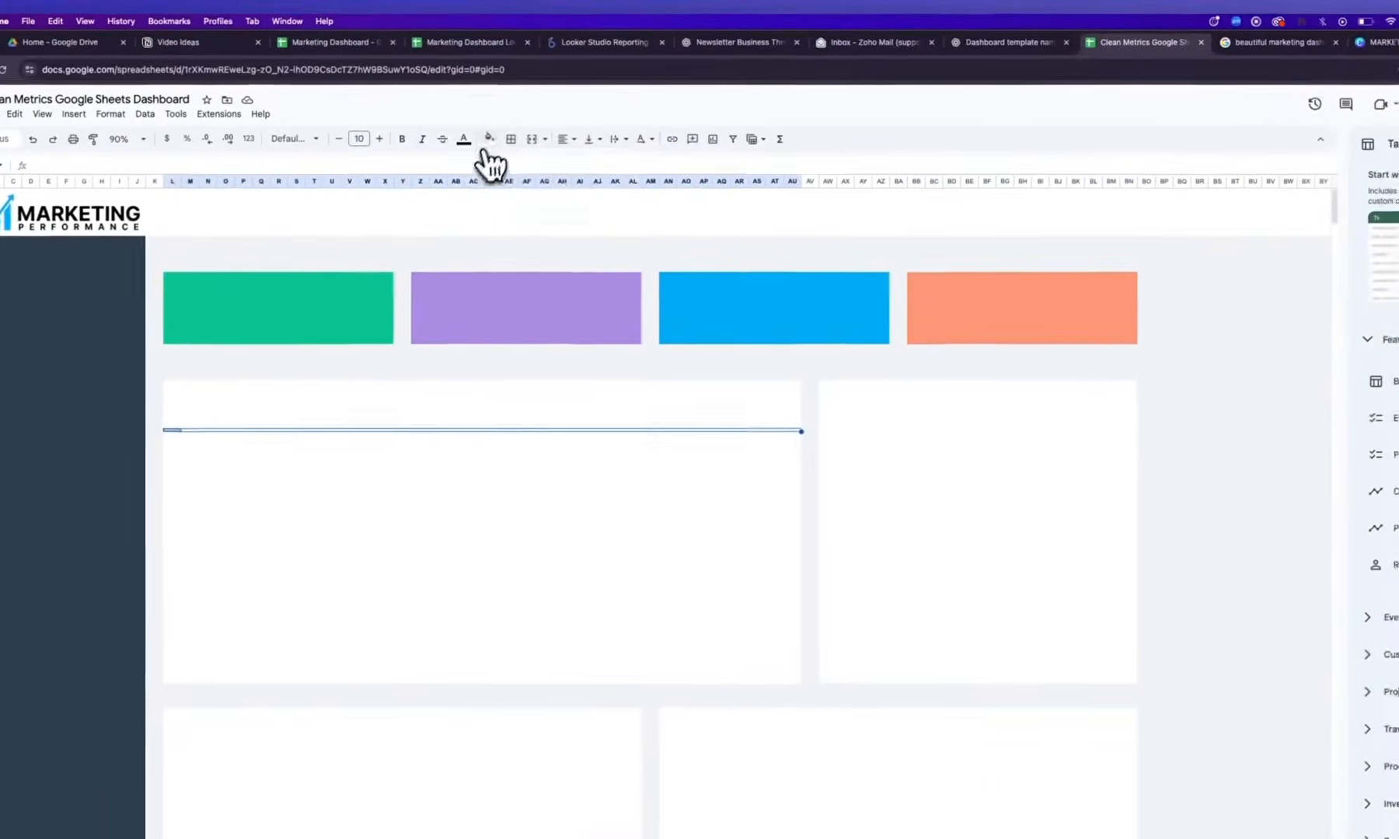
click(293, 184)
click(604, 180)
click(610, 471)
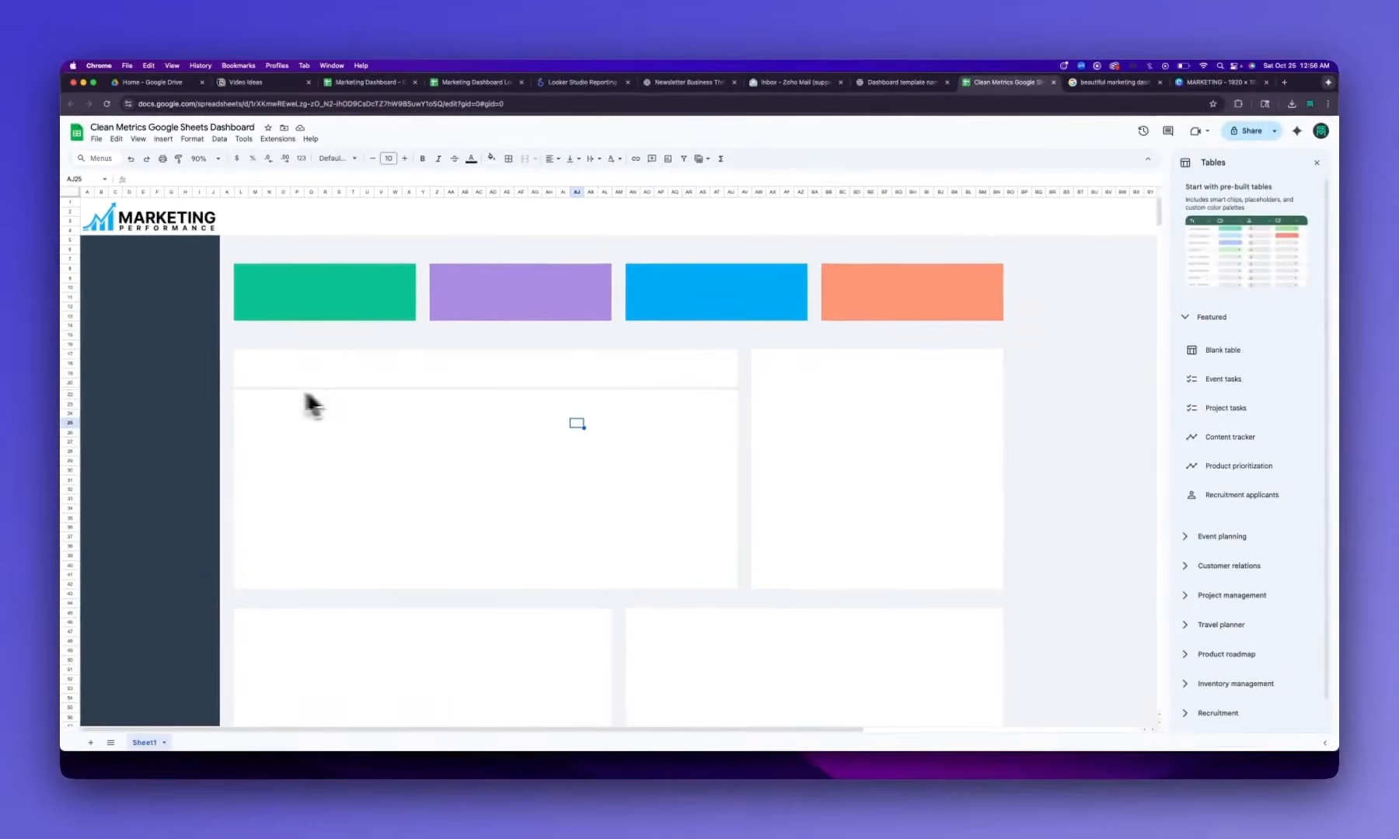
Reduce the height of row 21 further to make the divider line thinner
click(241, 382)
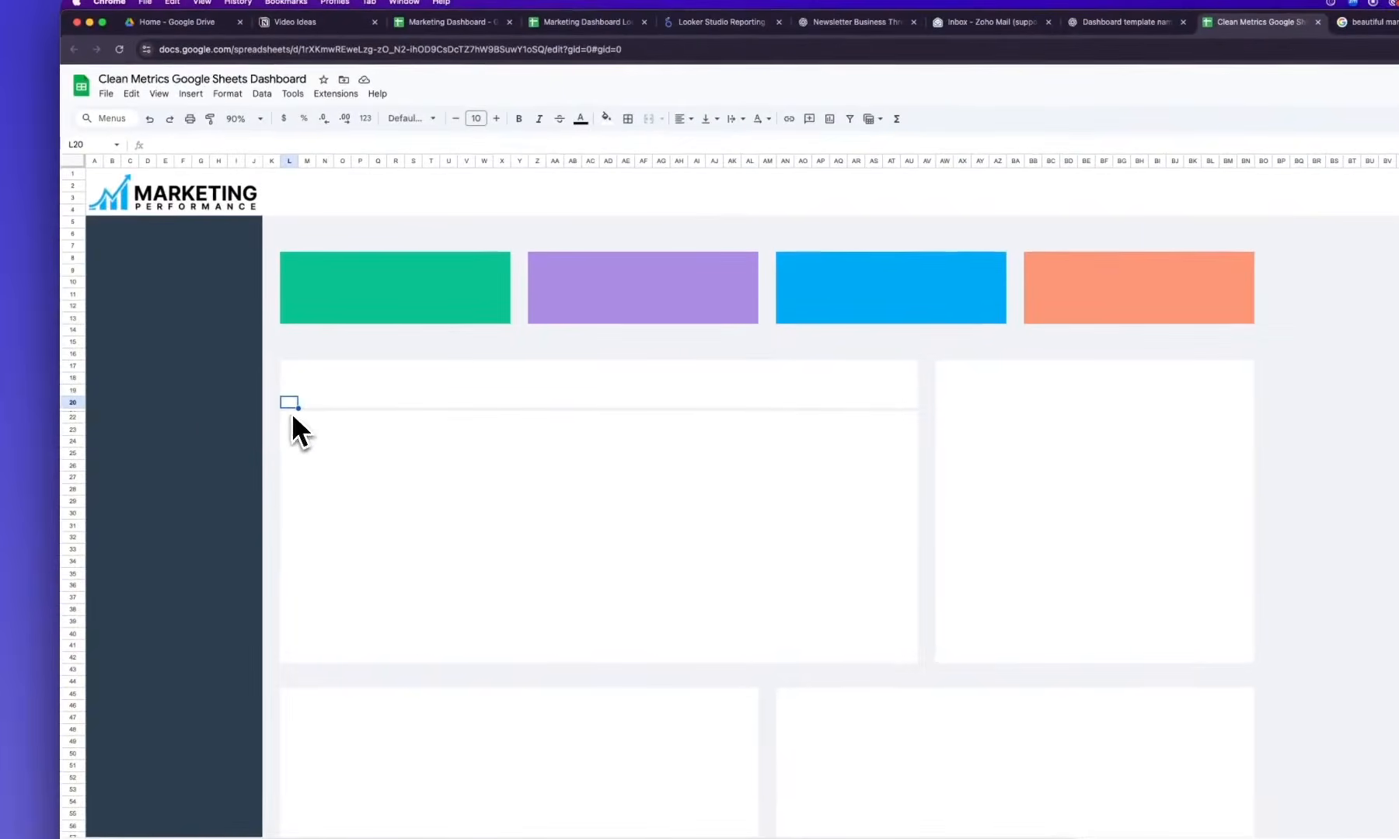
click(77, 410)
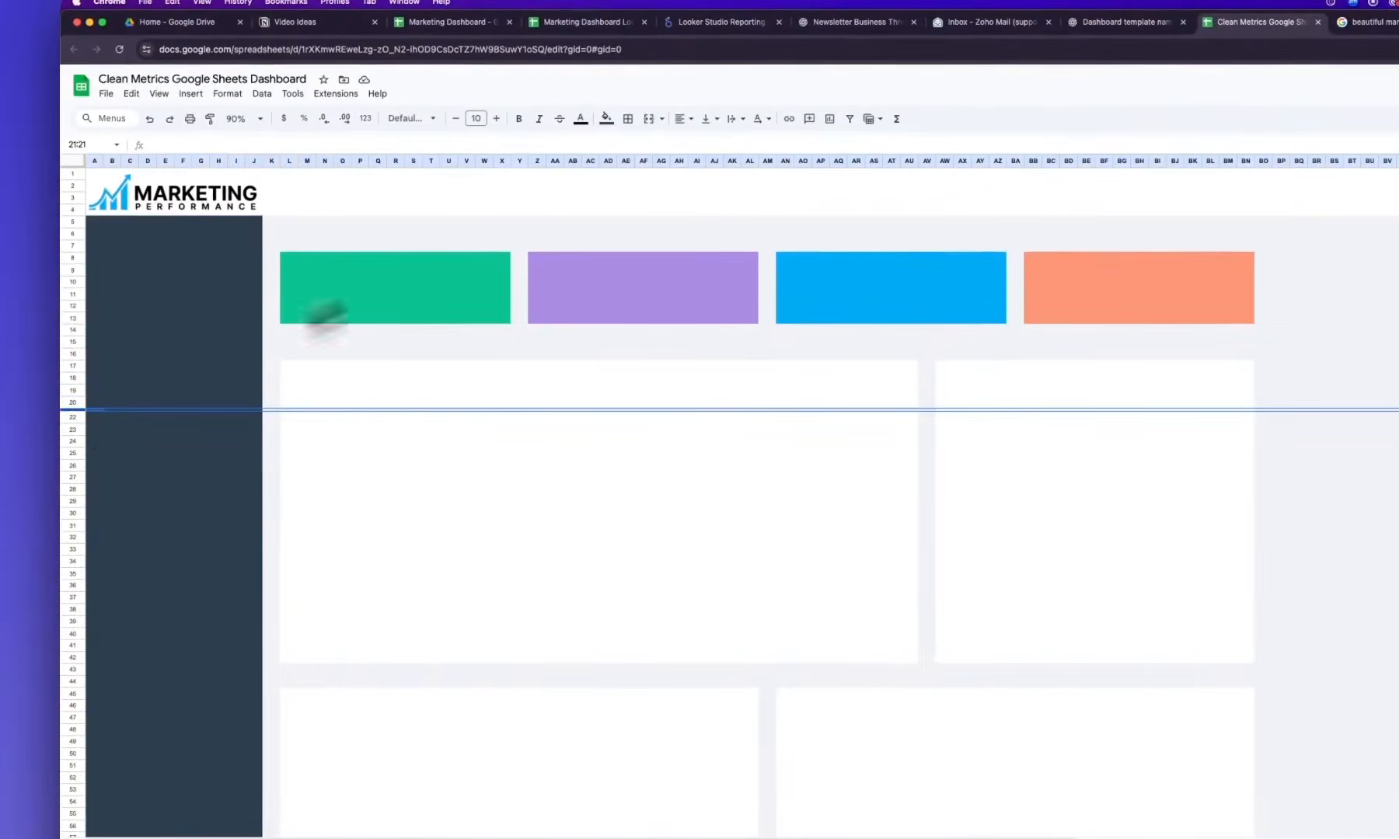
right_click(412, 408)
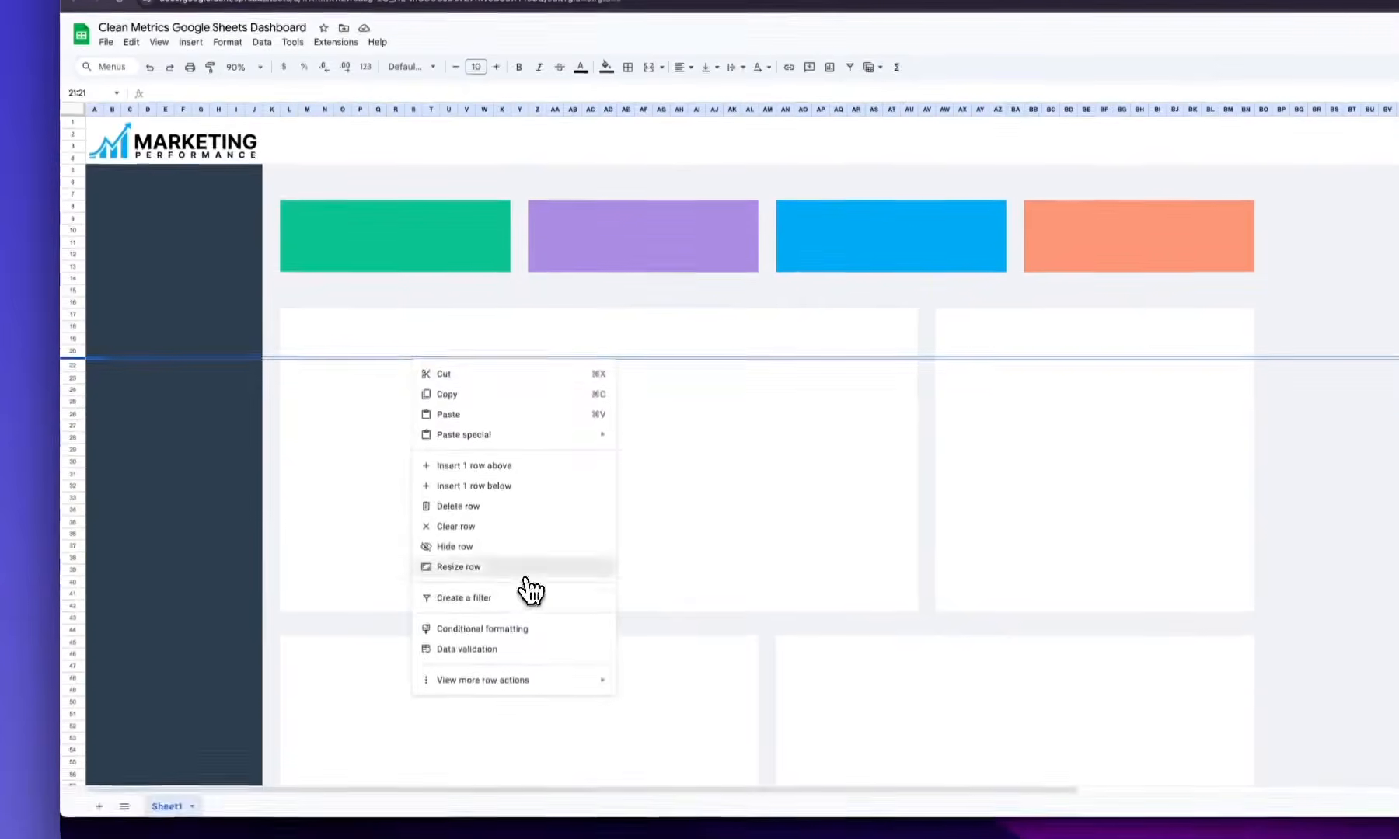
click(523, 618)
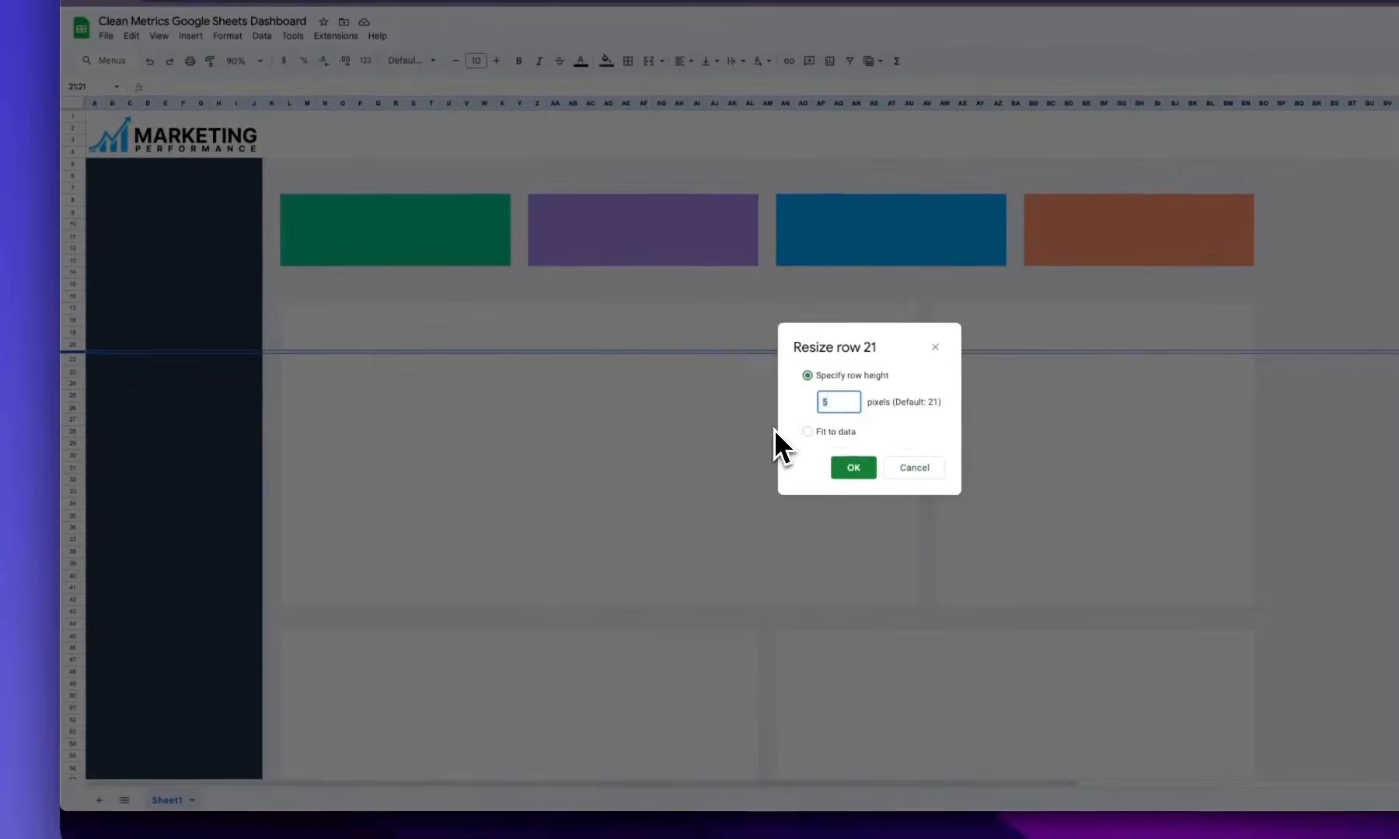
key(Return)
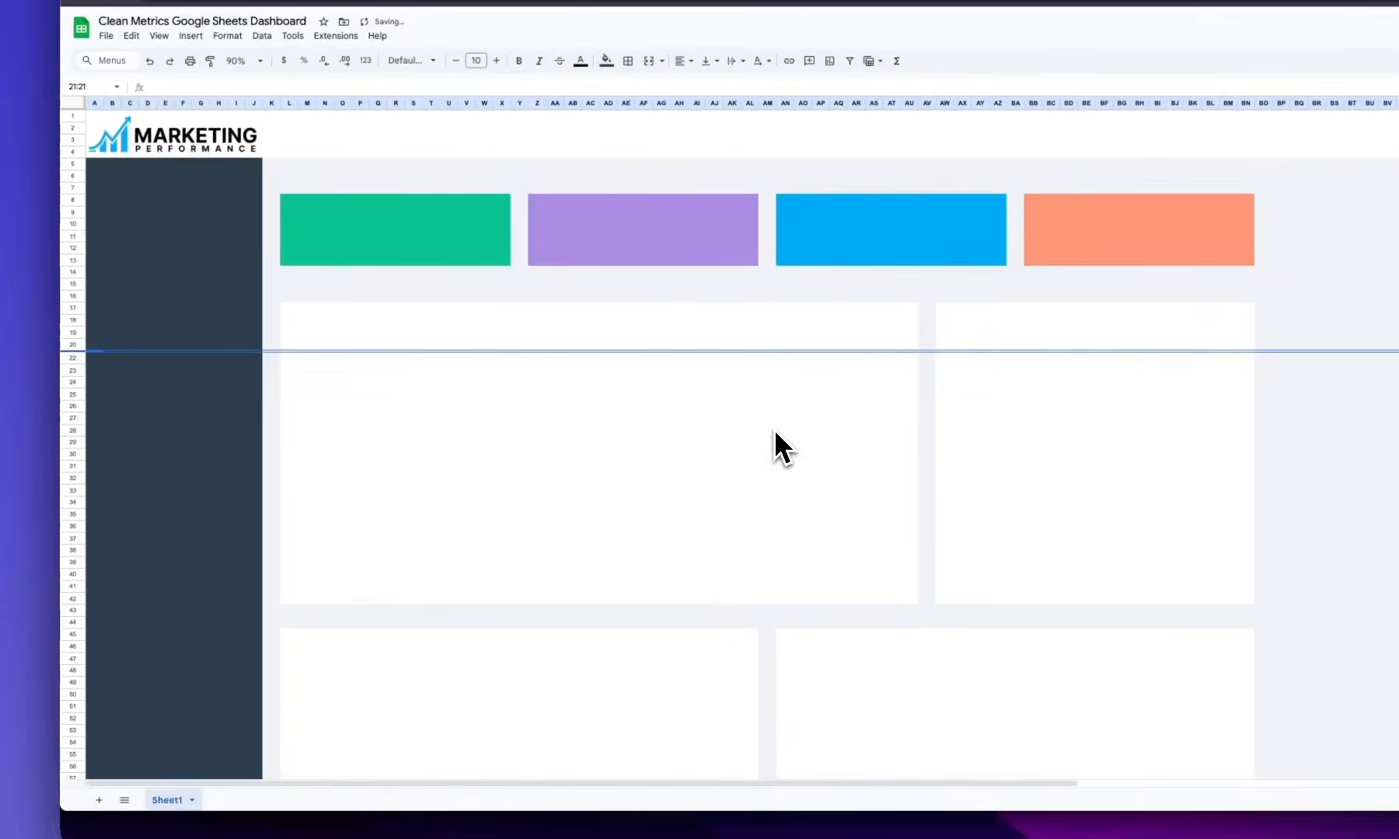
click(613, 414)
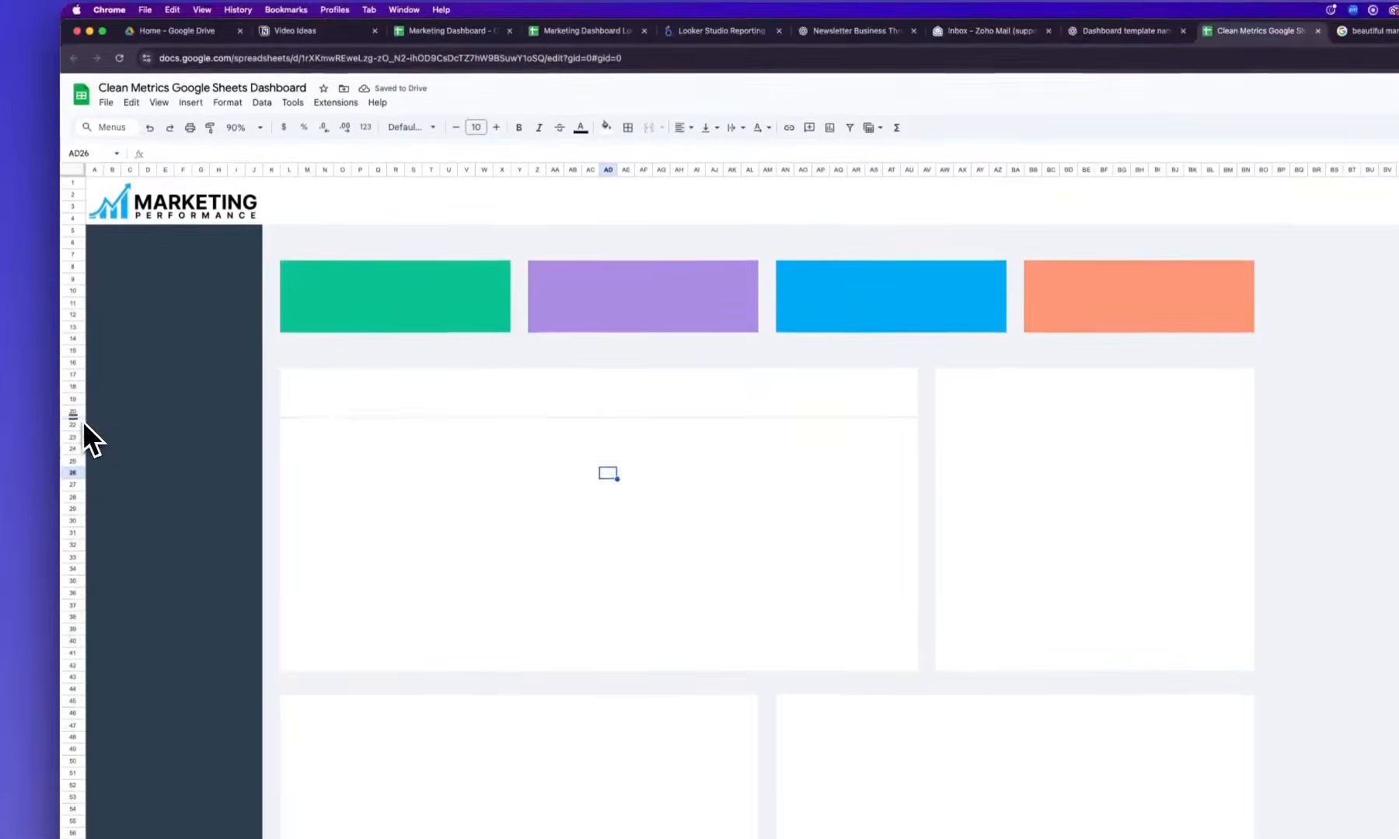
Apply a new light grey fill to the thin divider cells L21:AU21 in the wide white panel
click(81, 415)
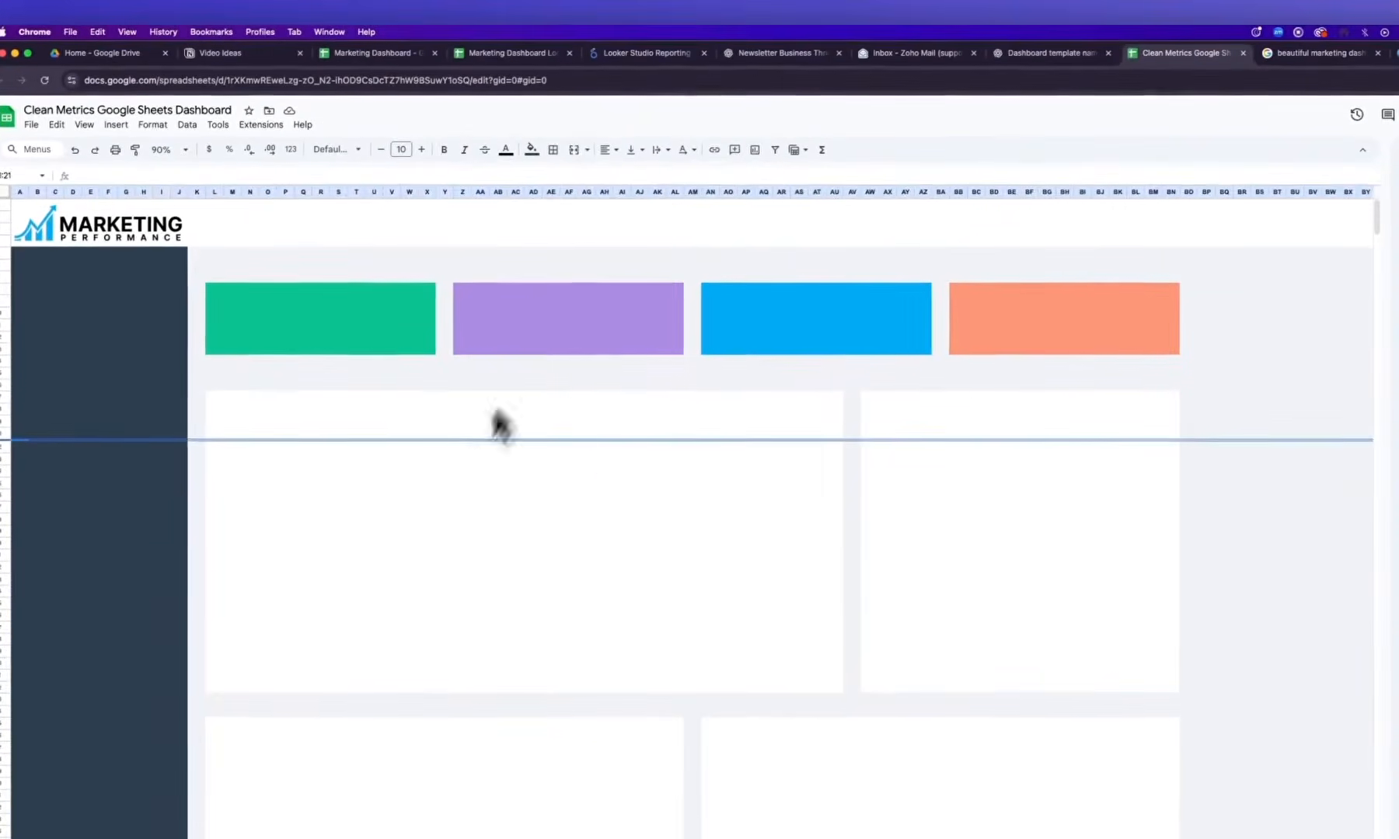
click(454, 472)
key(Up)
key(Up)
key(Up)
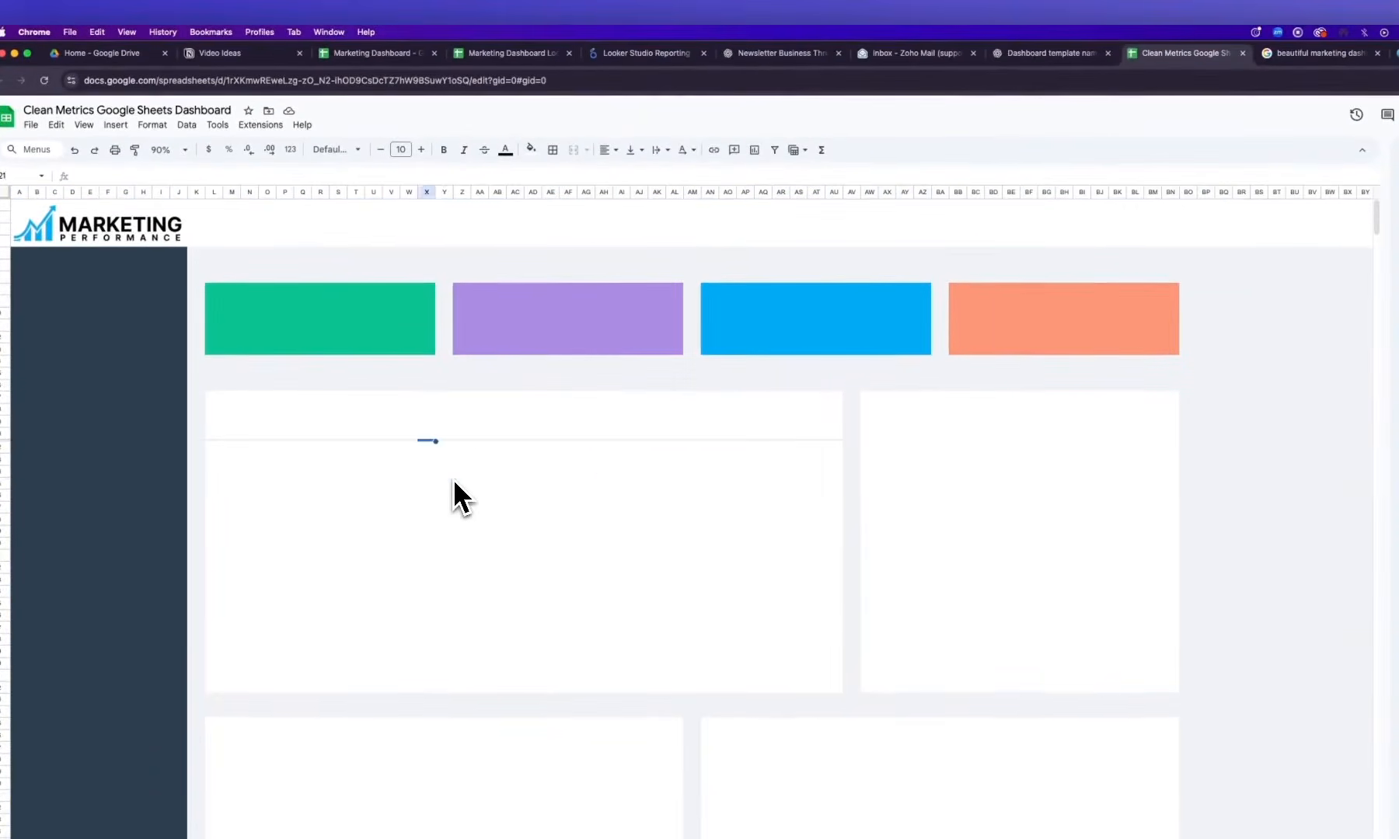
key(Left)
key(Left)
key(Left)
key(Left)
key(Left)
key(Left)
key(Left)
key(Left)
key(Left)
key(Left)
key(Left)
key(Left)
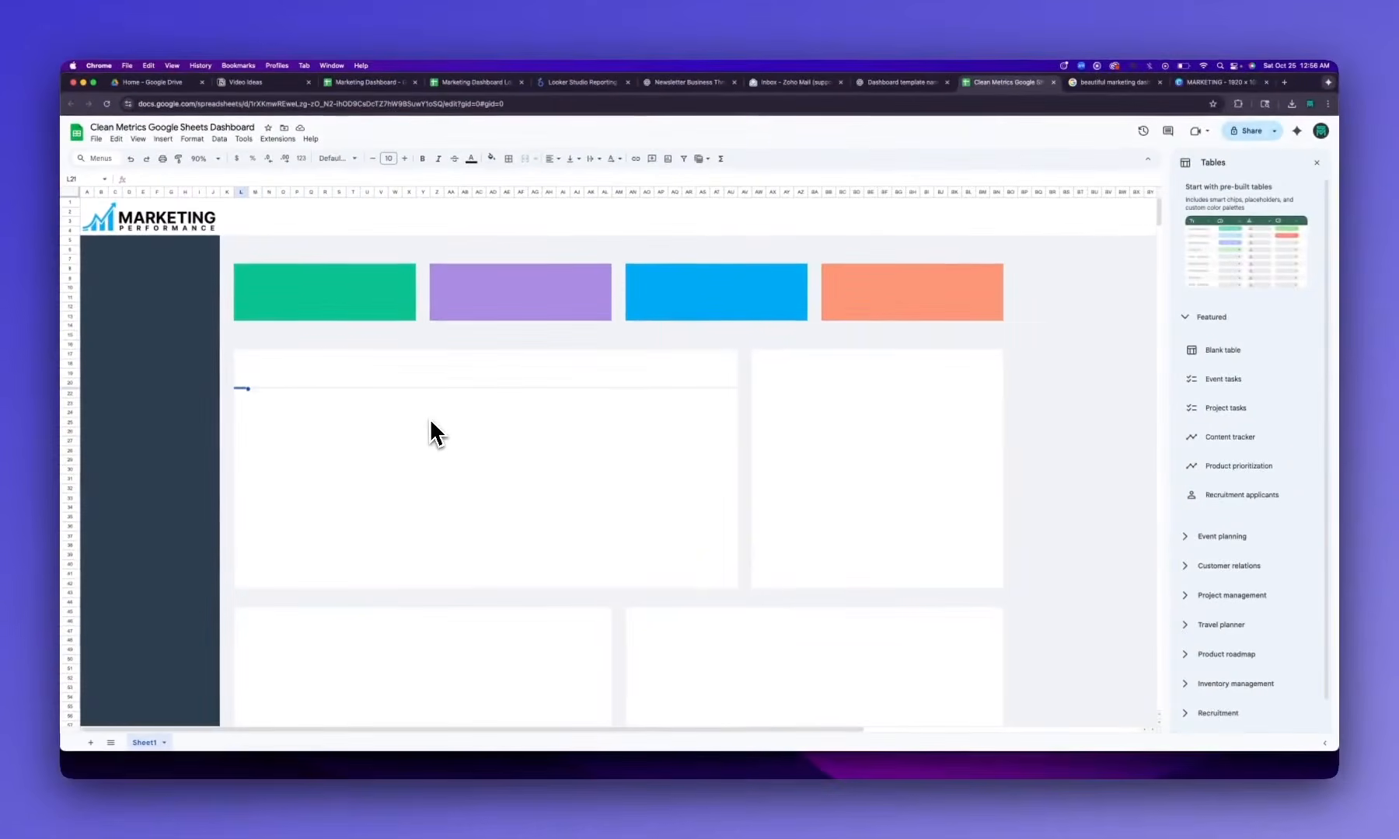
key(shift+Right)
key(shift+Right)
key(shift+Right)
key(shift+Right)
key(shift+Right)
key(shift+Right)
key(shift+Right)
key(shift+Right)
key(shift+Right)
key(shift+Right)
key(shift+Right)
key(shift+Right)
key(shift+Right)
key(shift+Right)
key(shift+Right)
key(shift+Right)
key(shift+Right)
key(shift+Right)
key(shift+Right)
key(shift+Right)
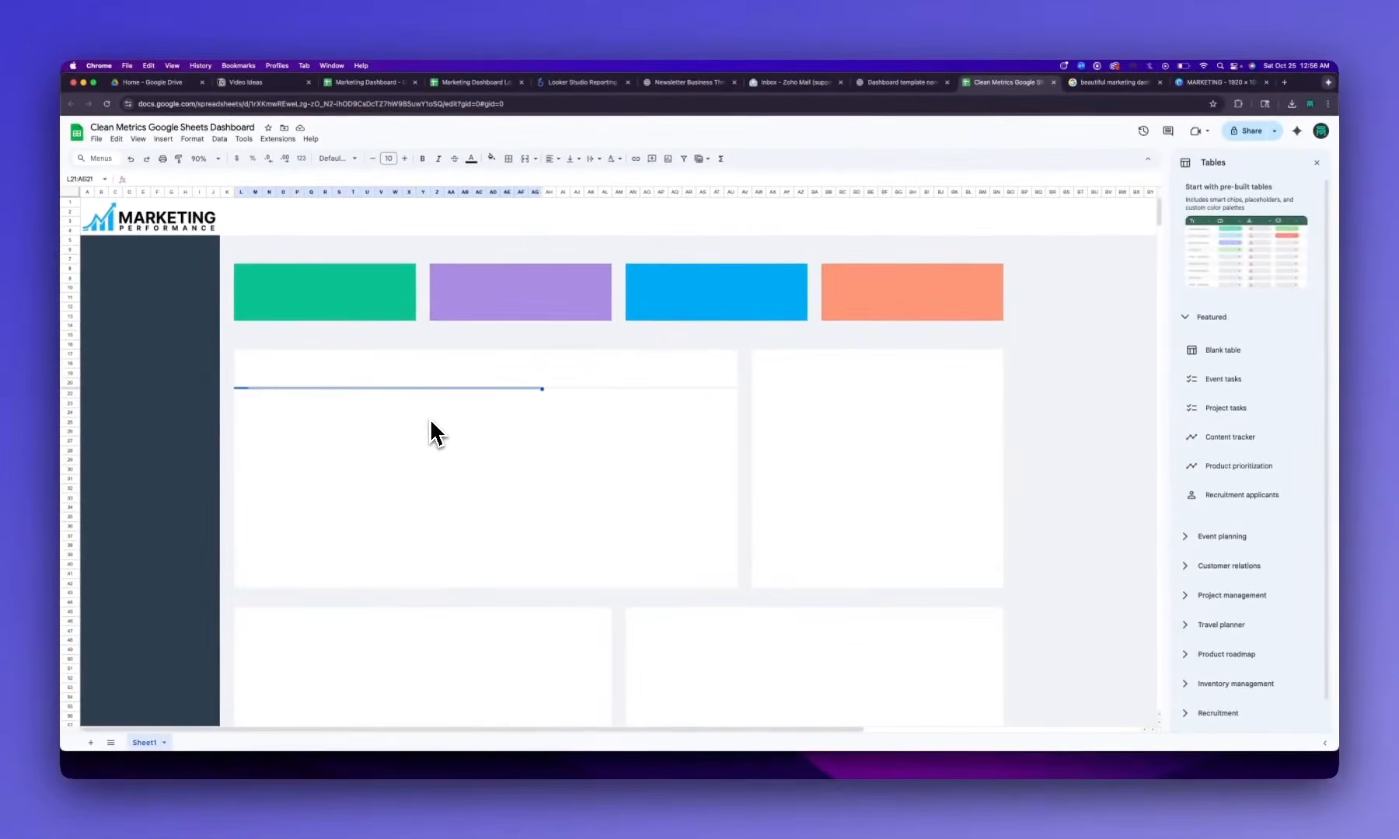
key(shift+Right)
key(shift+Right)
key(shift+Right)
key(shift+Right)
key(shift+Right)
key(shift+Right)
key(shift+Right)
key(shift+Right)
key(shift+Right)
key(shift+Right)
key(shift+Right)
key(shift+Right)
key(shift+Right)
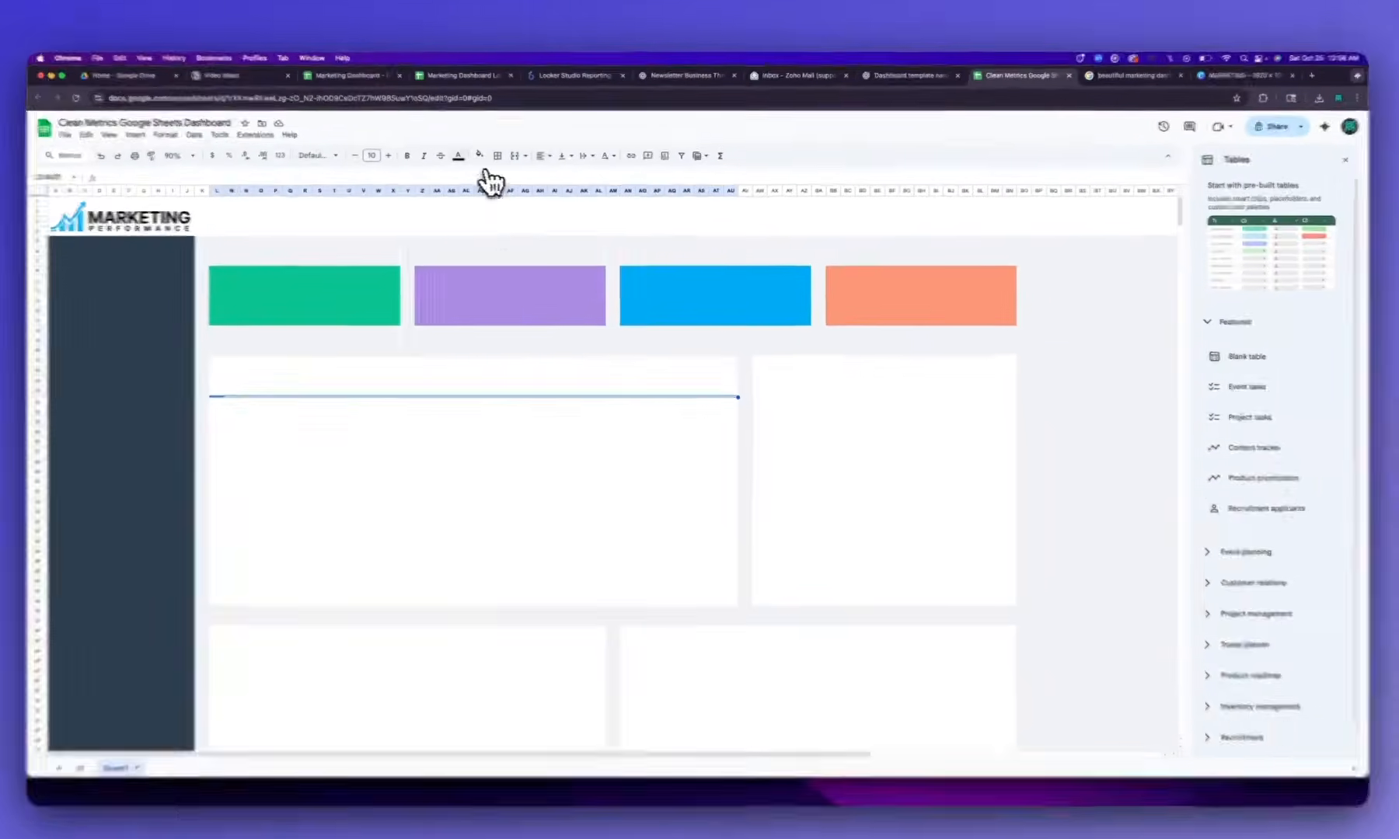
click(491, 158)
click(455, 357)
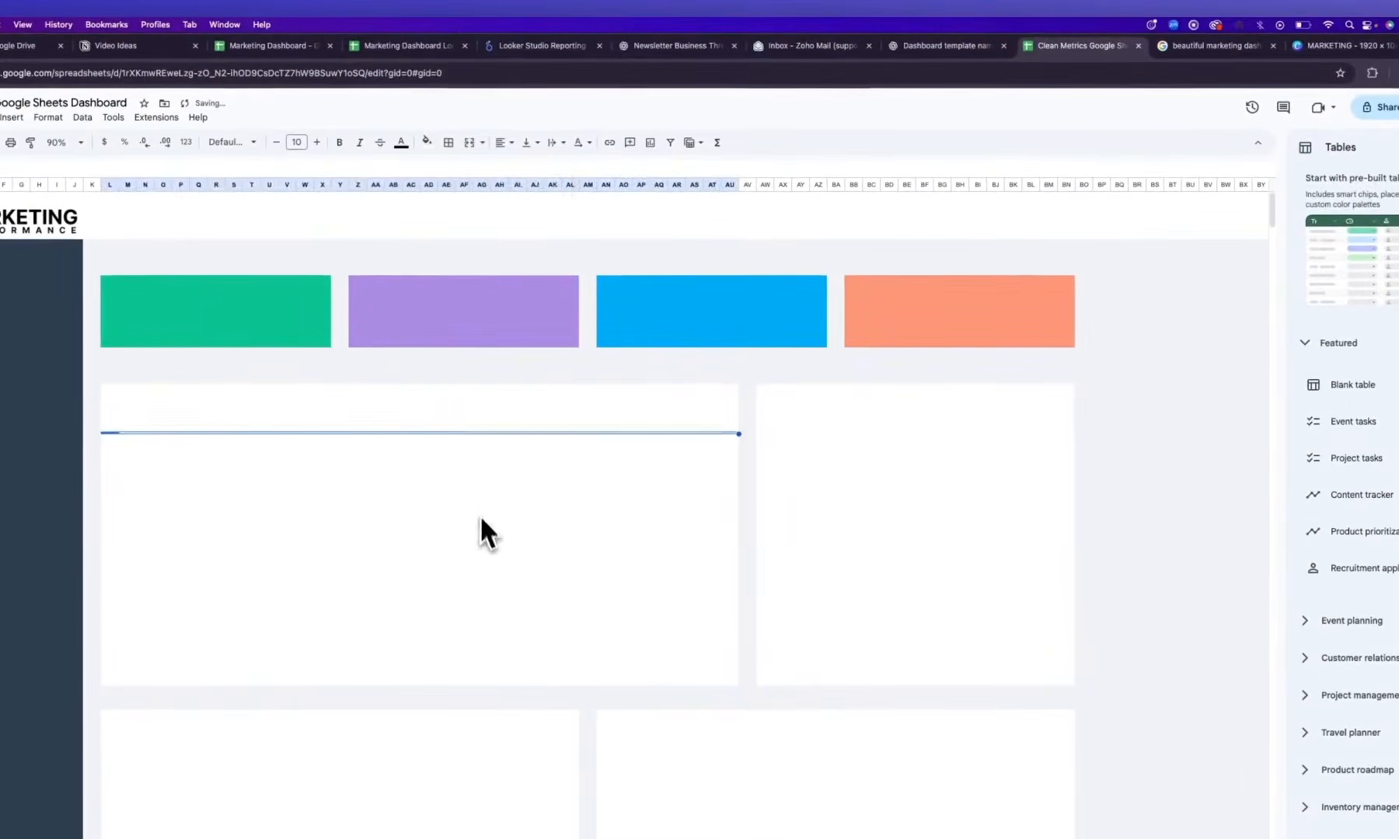
click(482, 524)
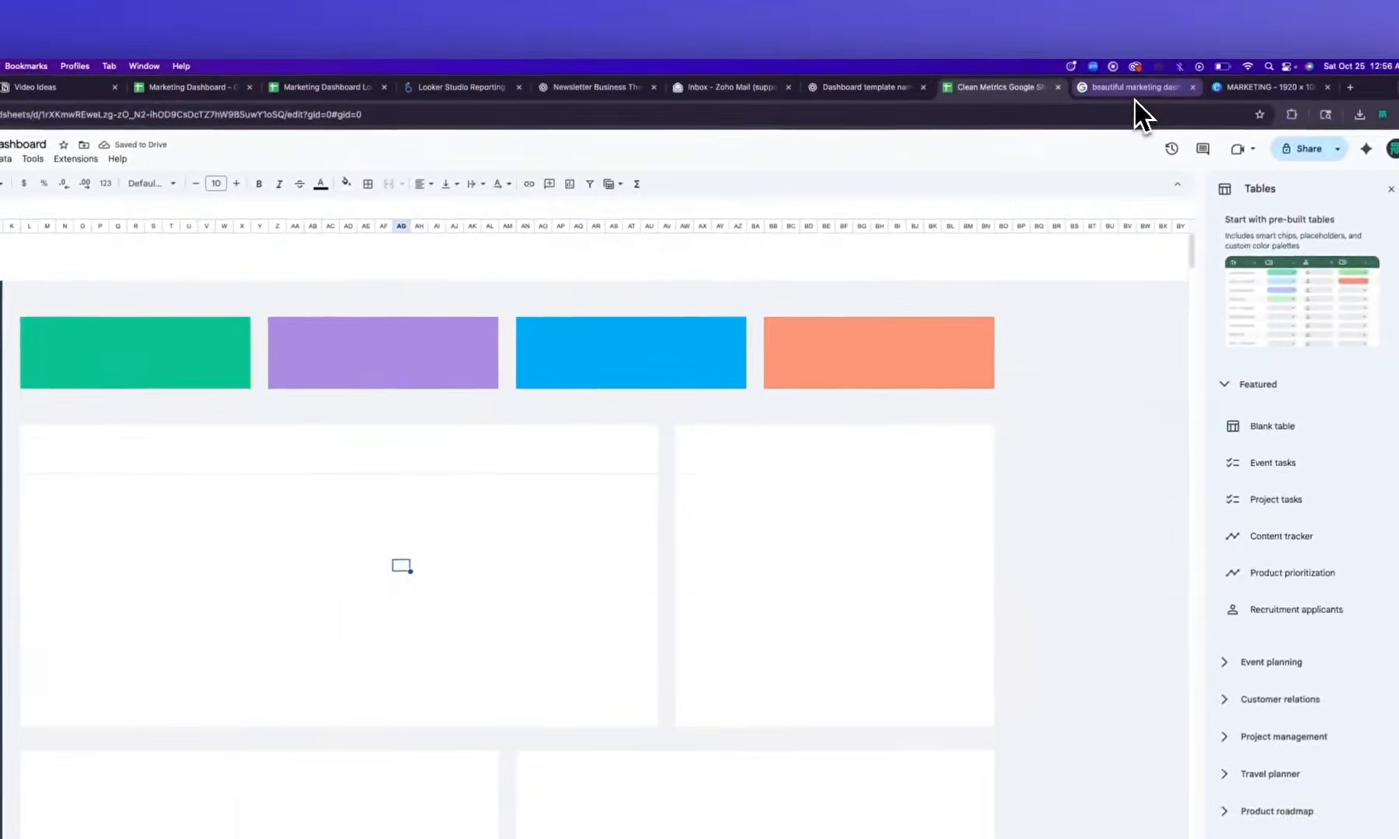
Check the Colorlib reference design and enter the title MARKETING OVERVIEW in cell M18 of the wide panel
click(1214, 45)
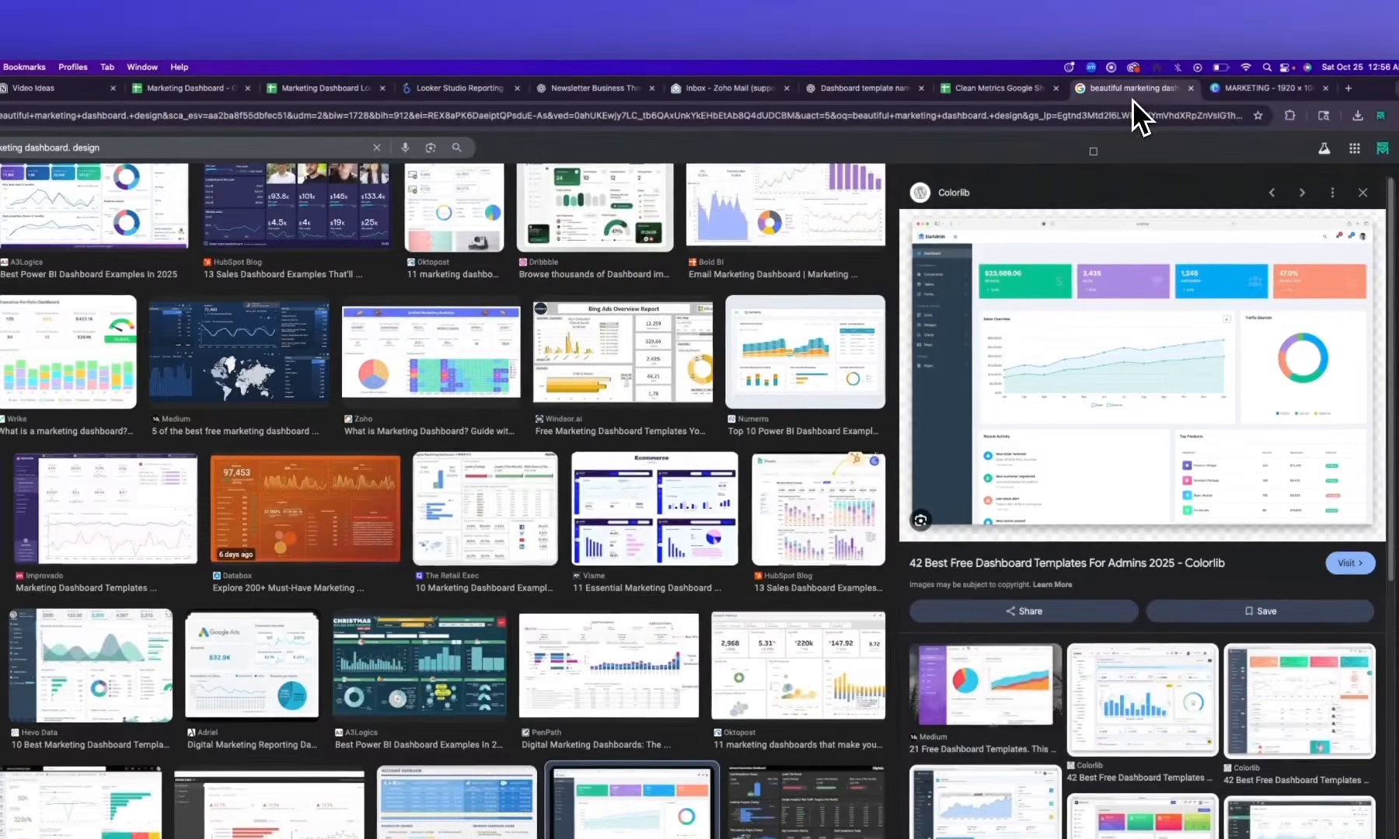
click(1009, 98)
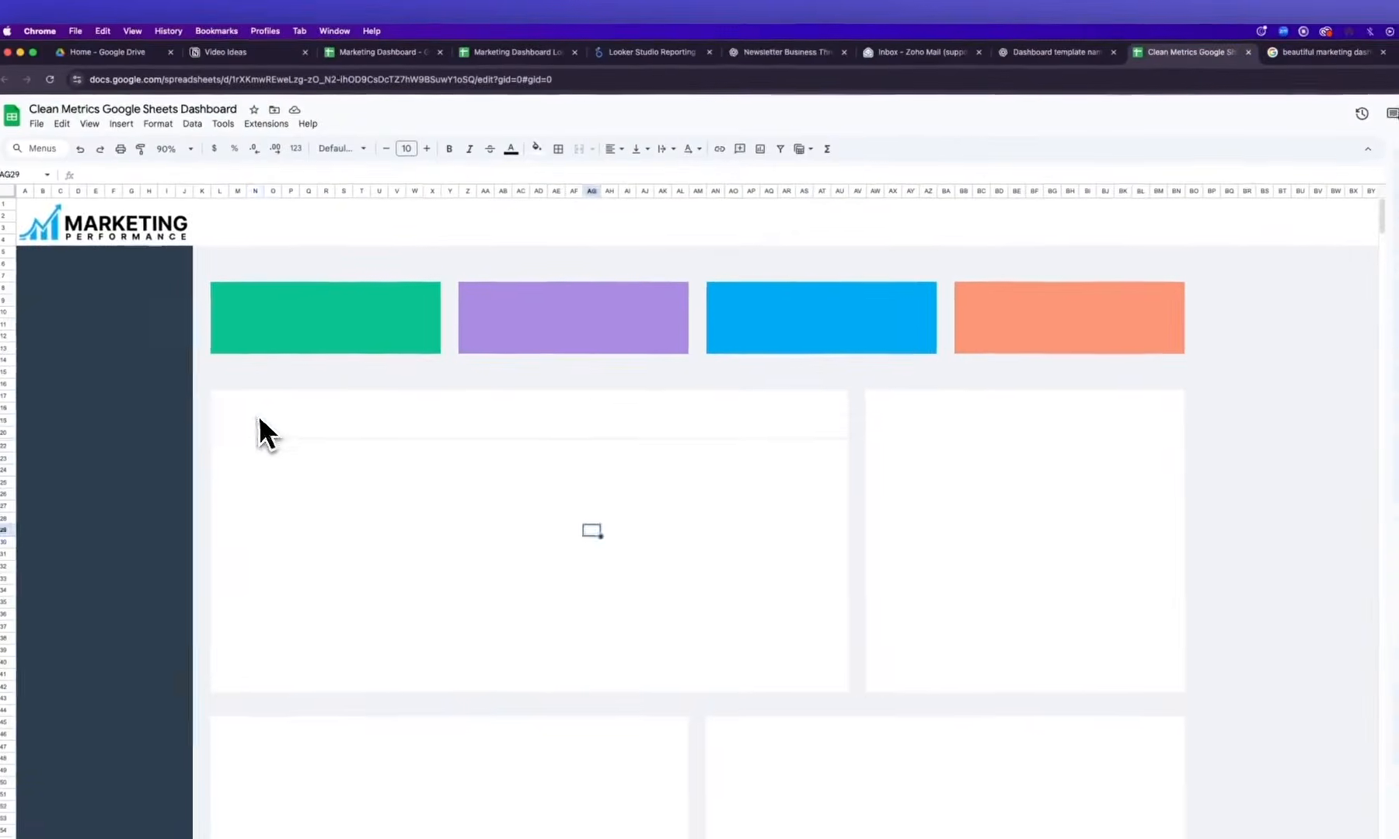
click(33, 447)
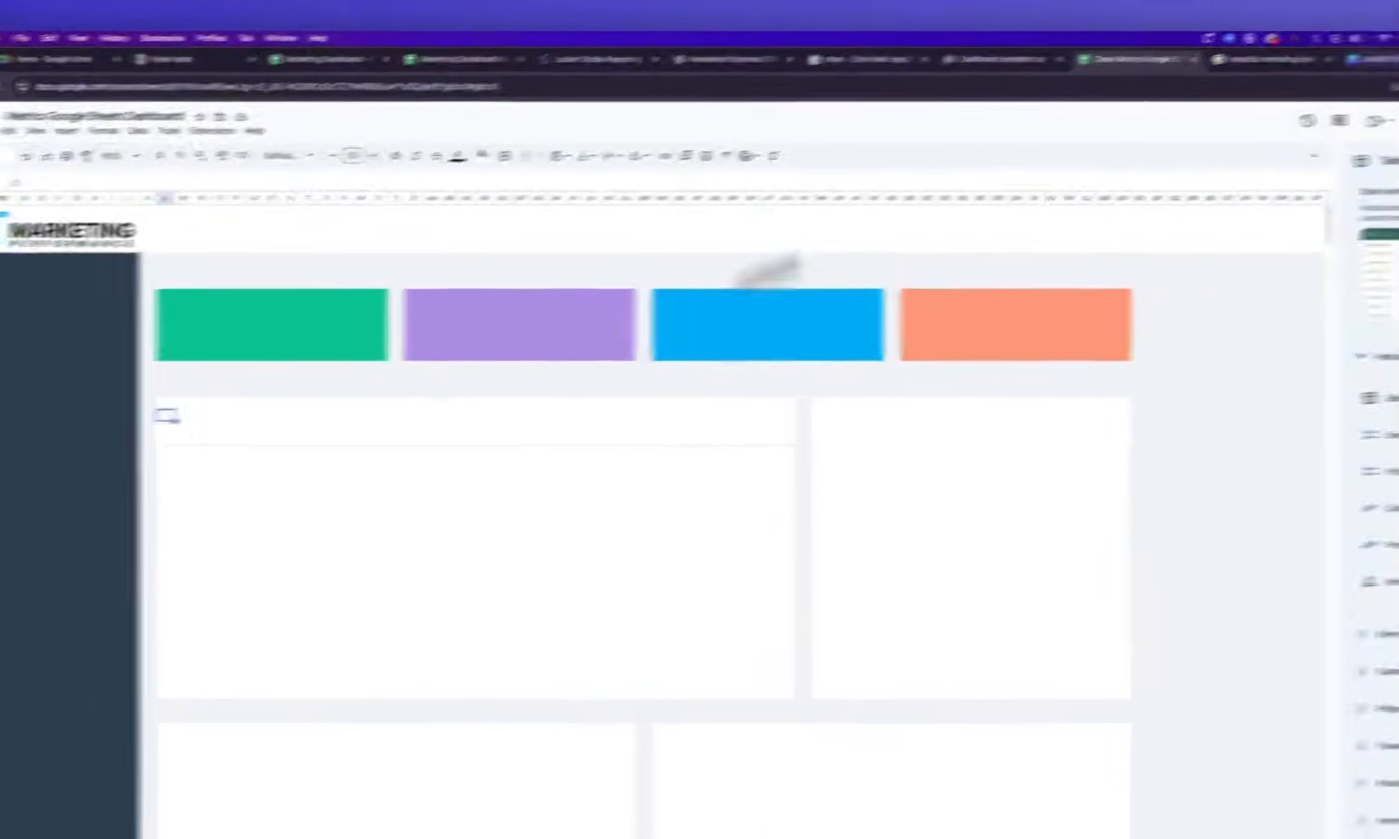
click(1321, 50)
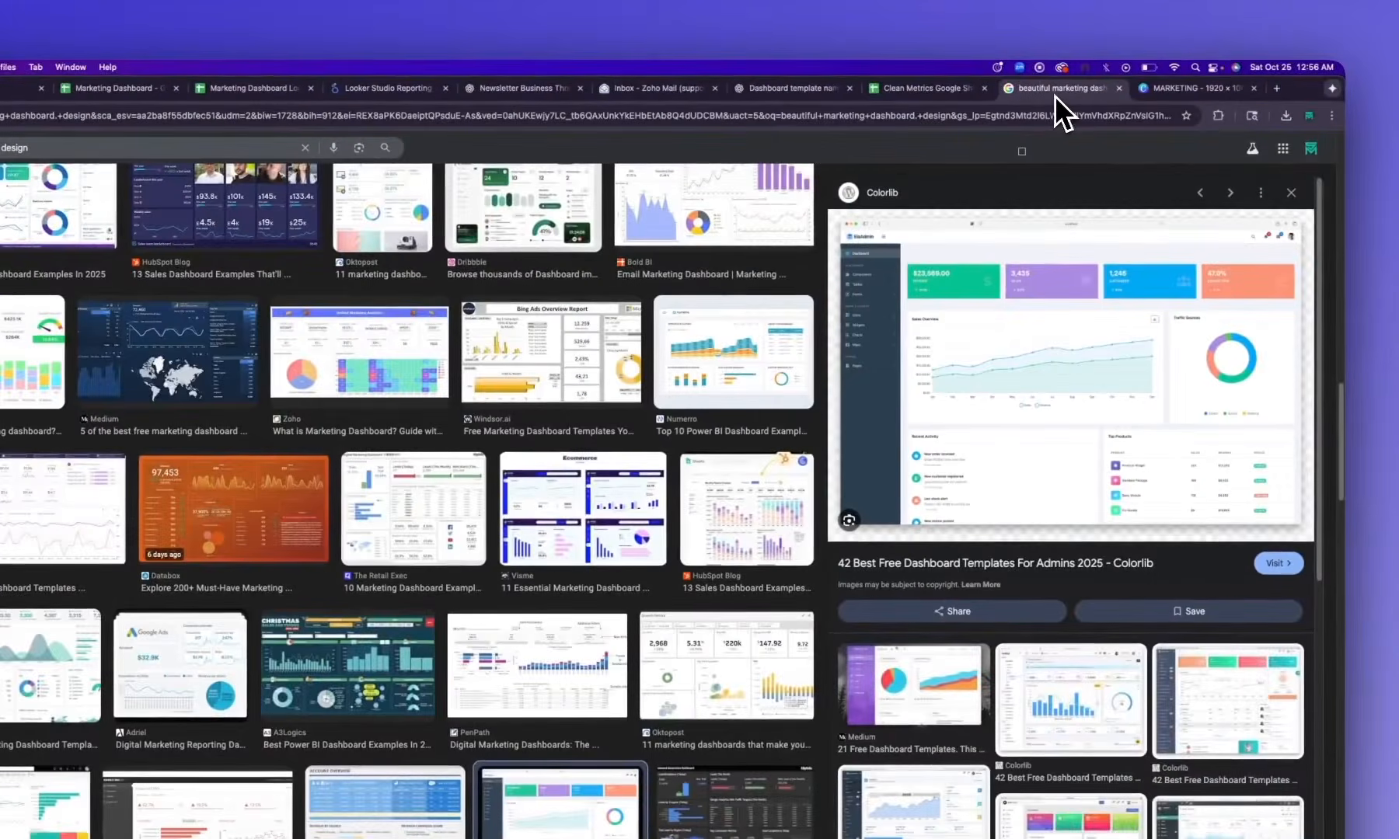
click(928, 90)
click(245, 422)
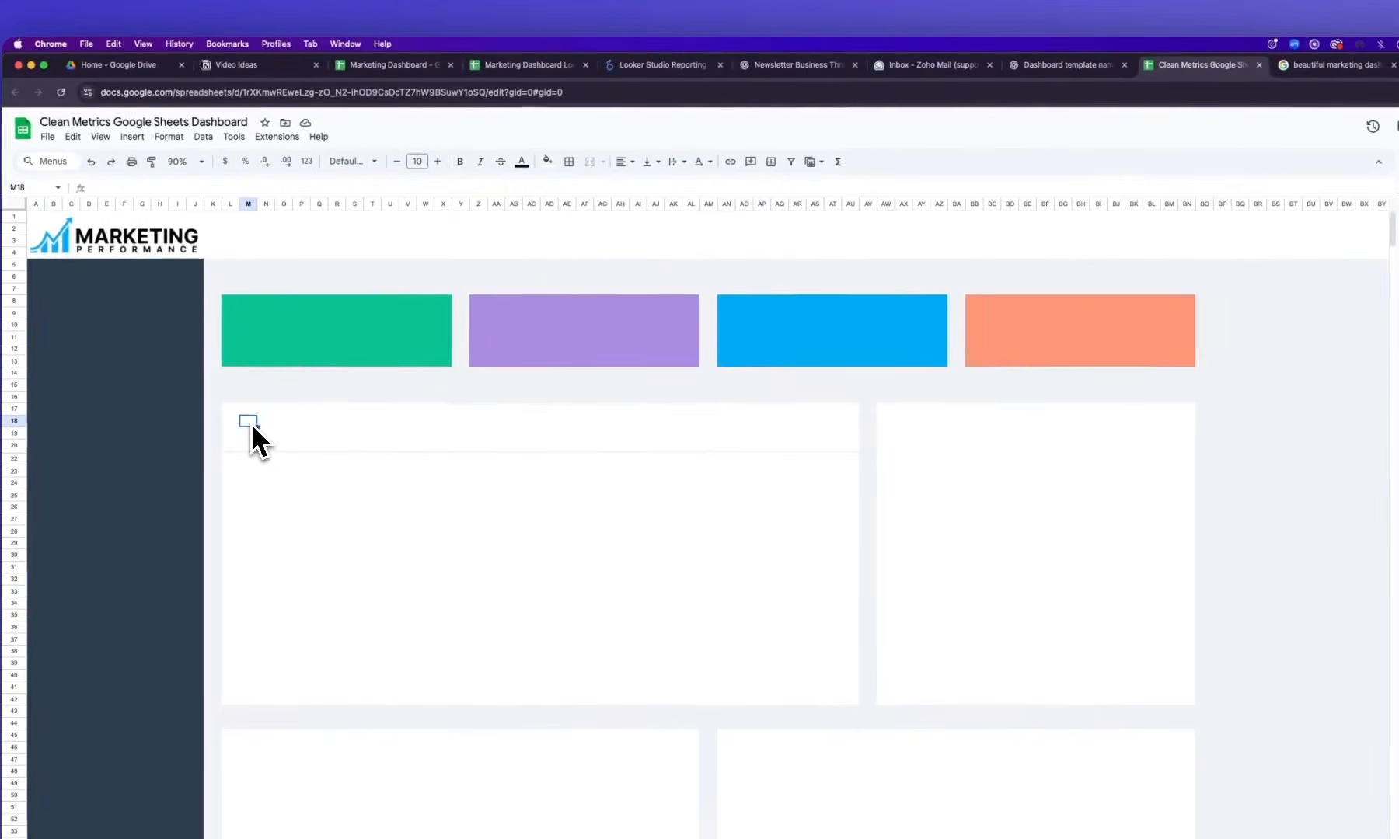
text(MAR)
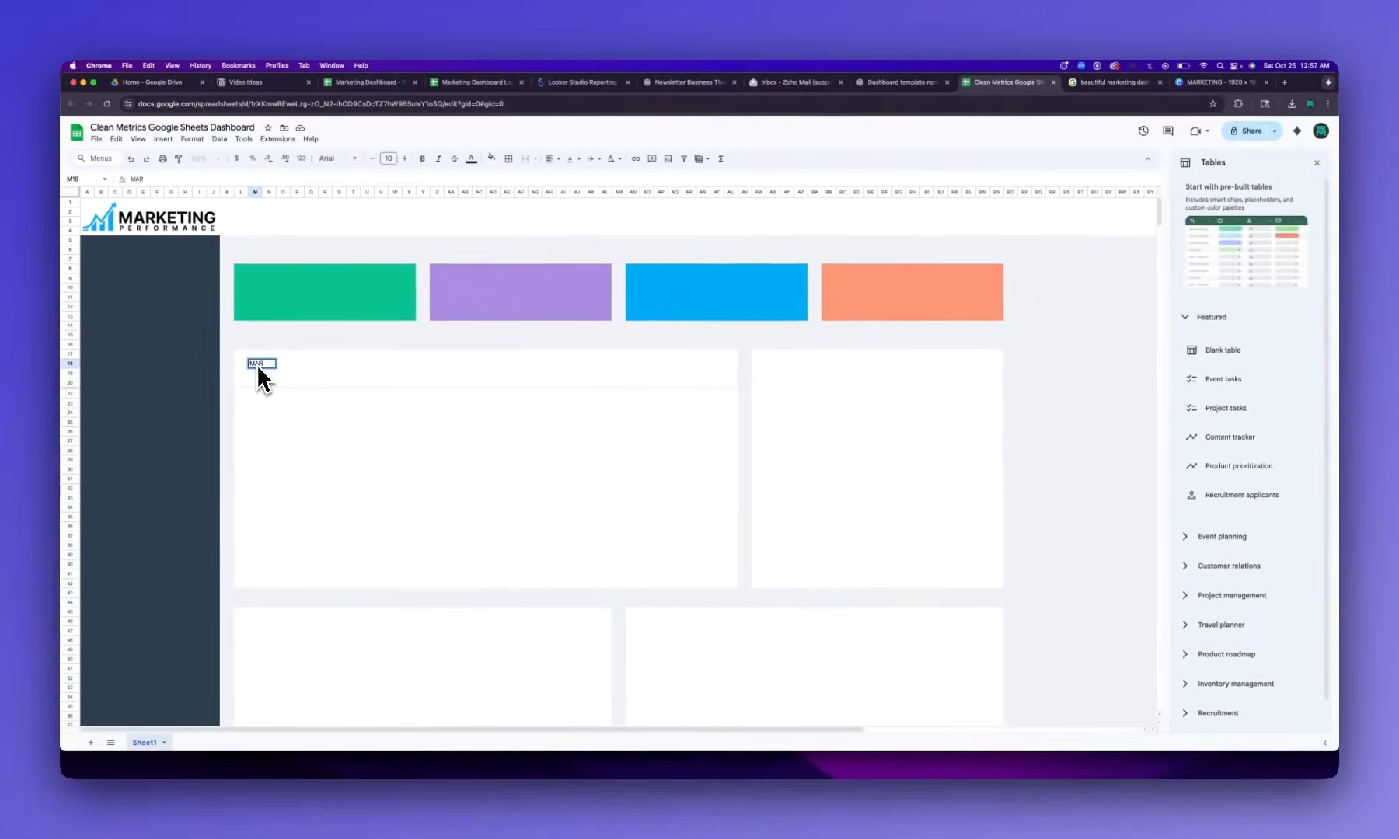
text(KETING OVERVIEW)
key(Return)
Make the panel title in M18 bold and set its font size to 12
click(257, 365)
key(cmd+b)
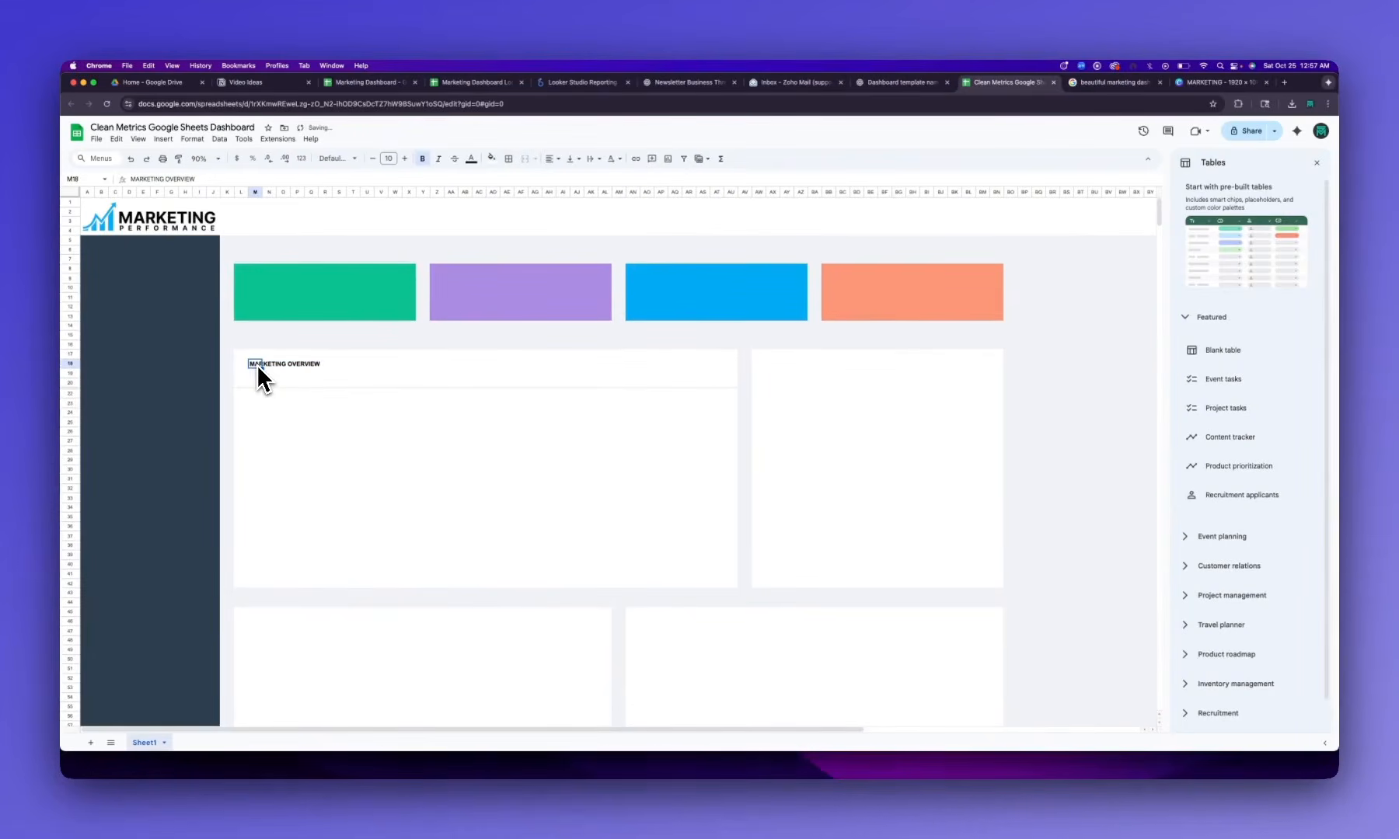
click(1135, 84)
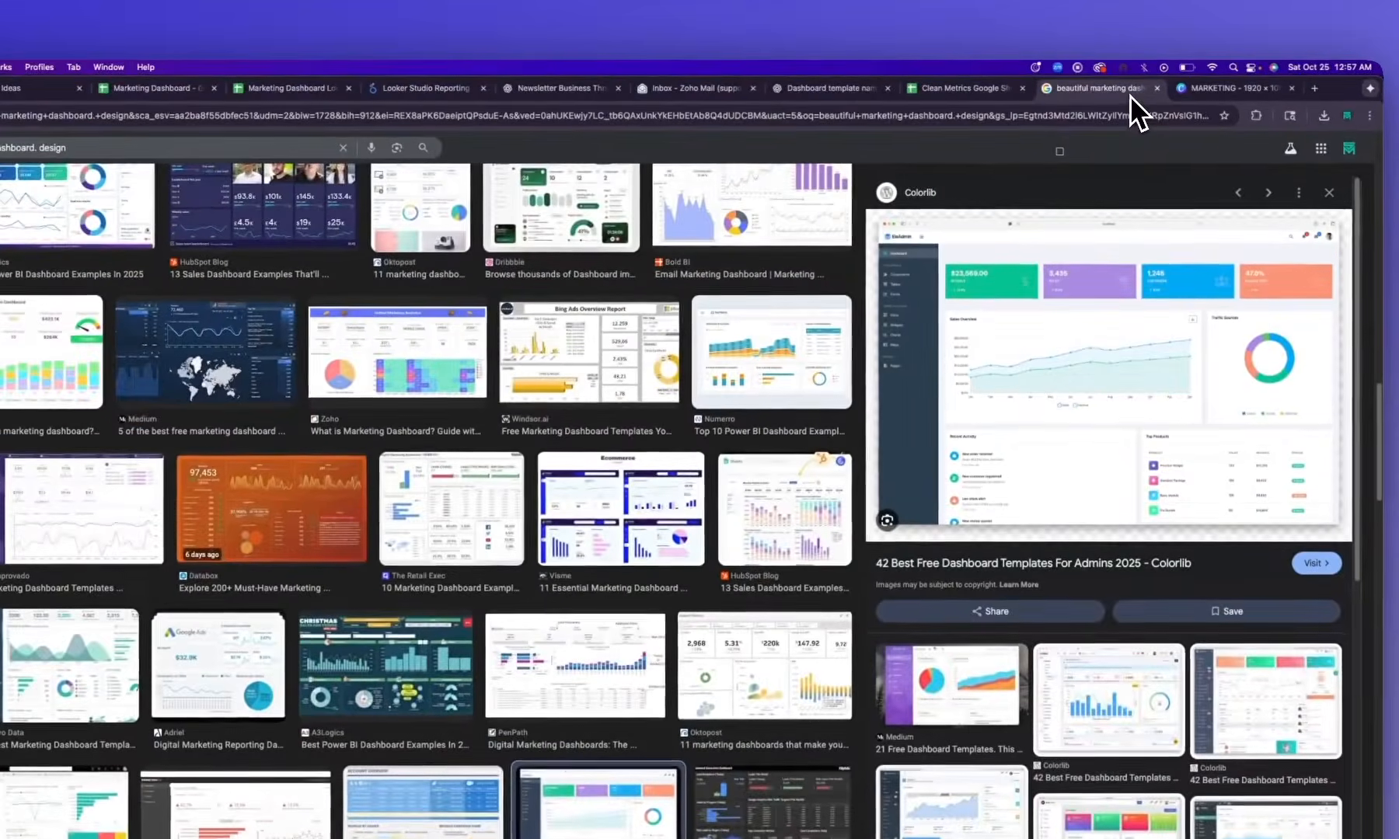
click(952, 89)
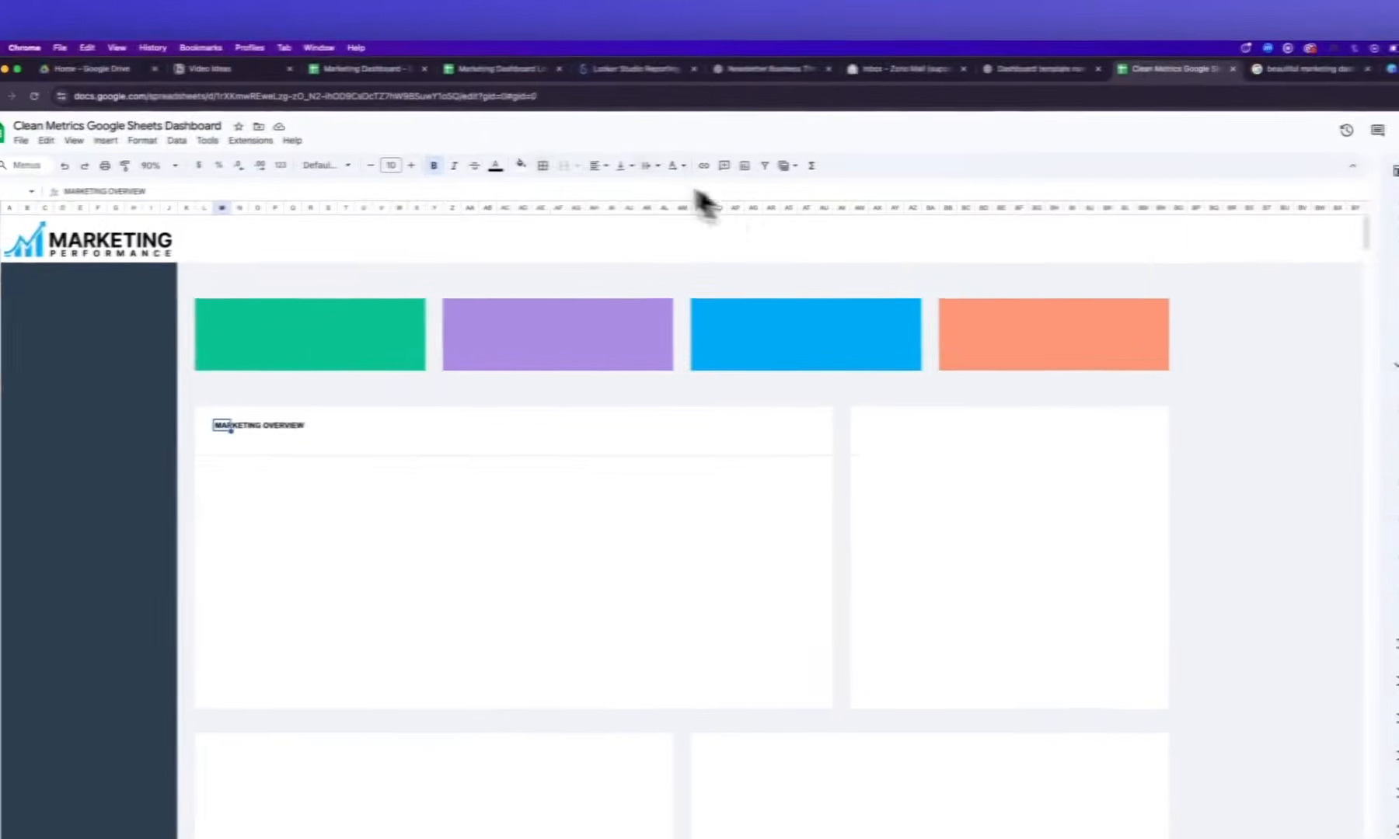
click(201, 184)
click(200, 184)
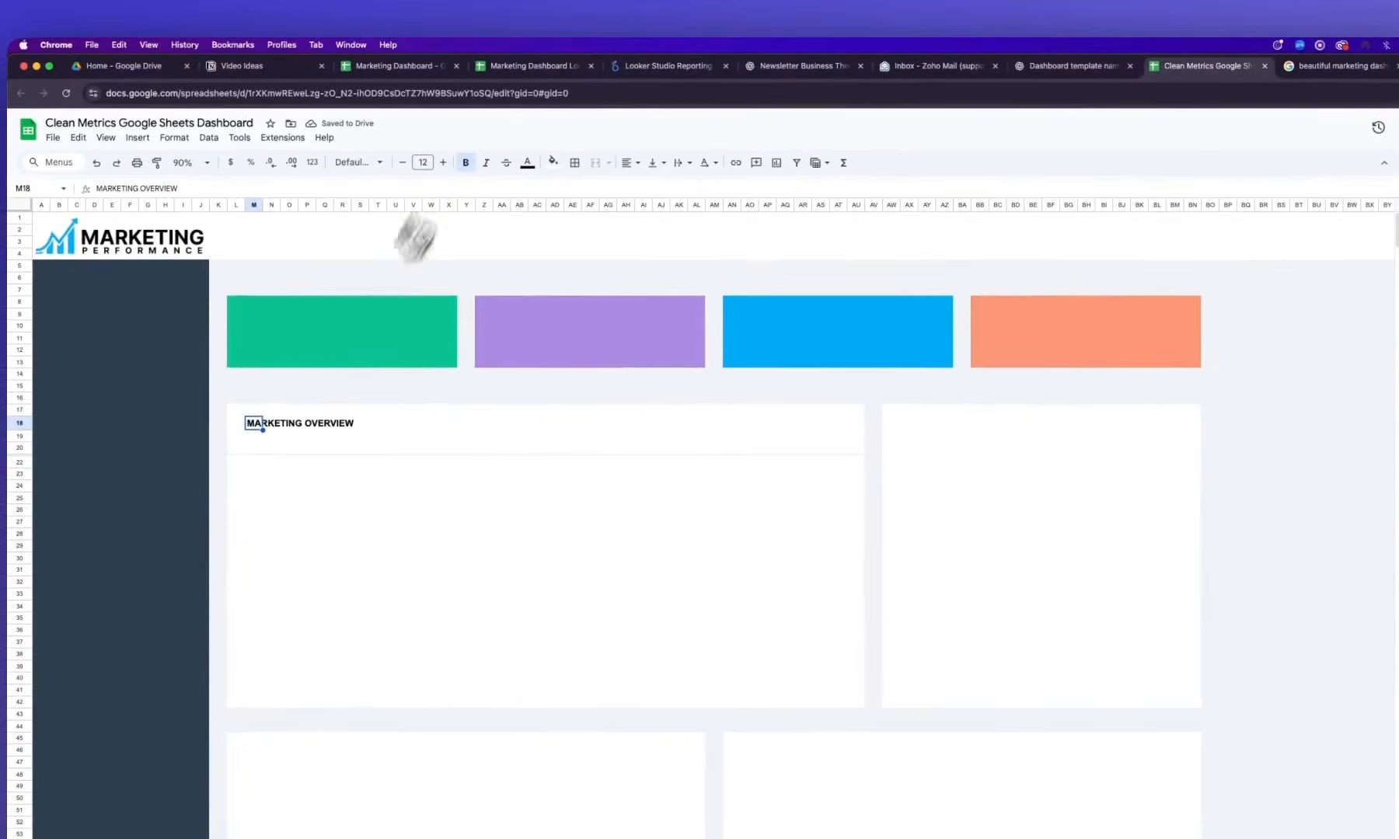
Merge all cells in M18:T19 to hold the MARKETING OVERVIEW title
drag(254, 428, 386, 441)
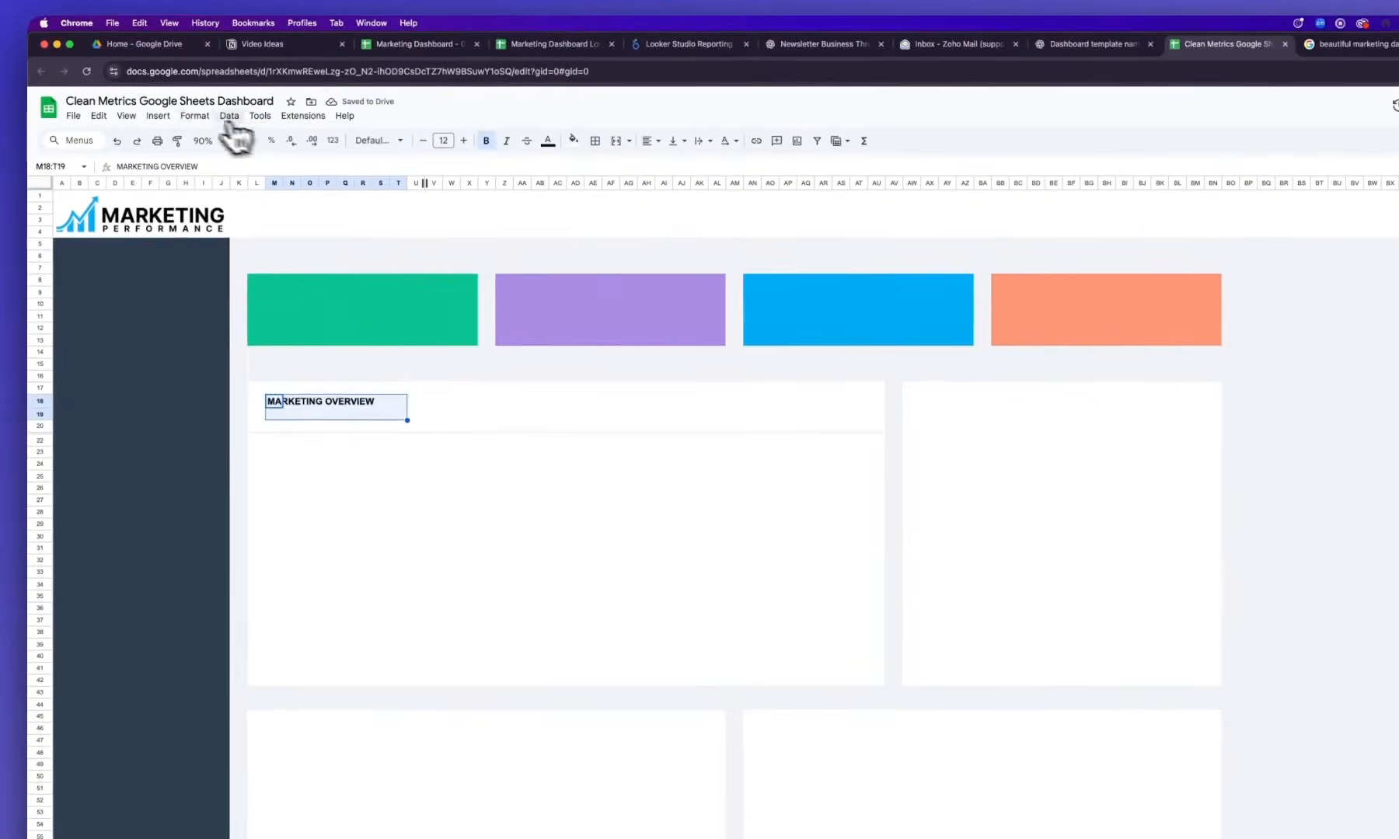
click(195, 116)
mouse_move(268, 321)
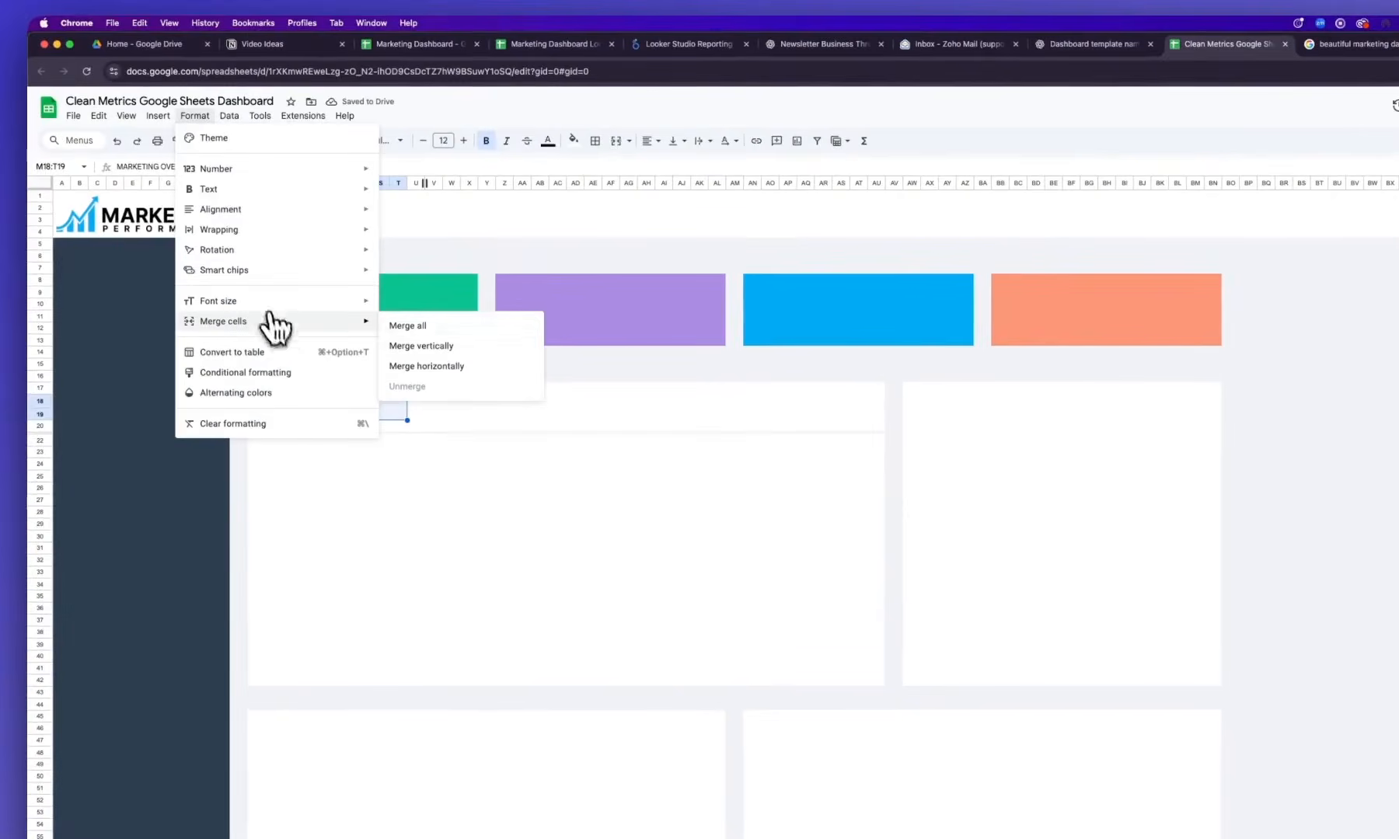
click(440, 331)
click(365, 490)
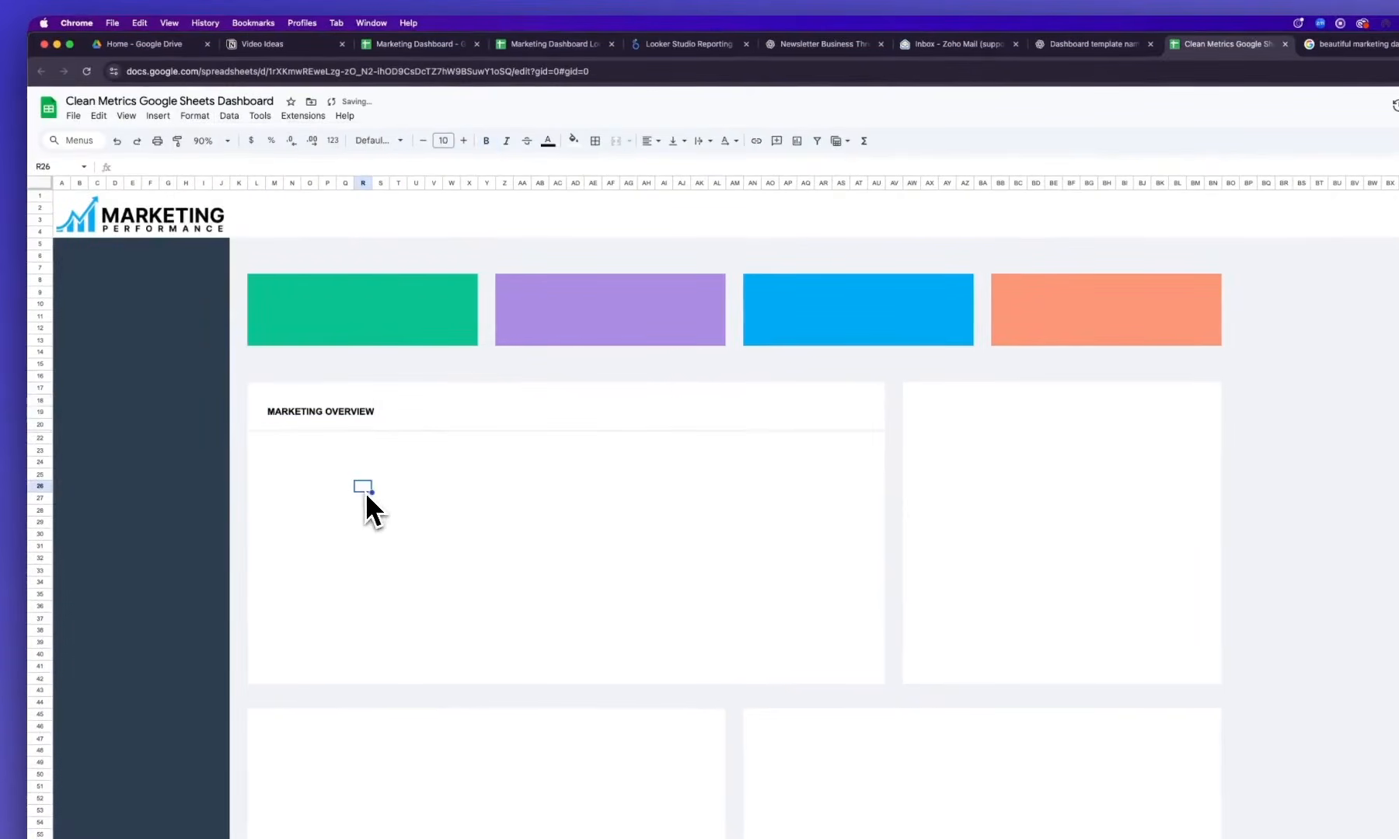
Increase the font size of the merged MARKETING OVERVIEW title to 15
click(307, 418)
click(463, 141)
click(464, 140)
click(464, 140)
click(464, 141)
click(464, 140)
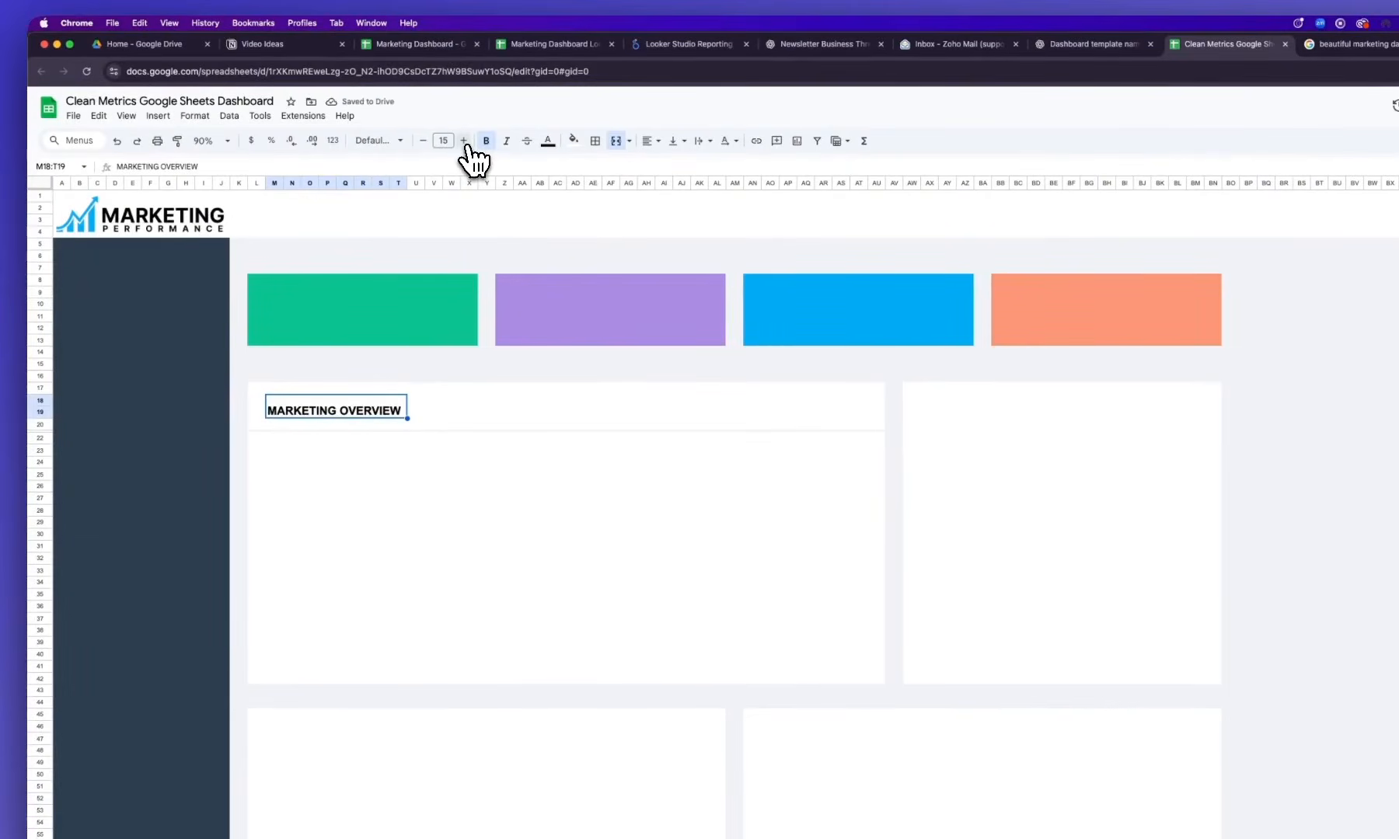
click(470, 512)
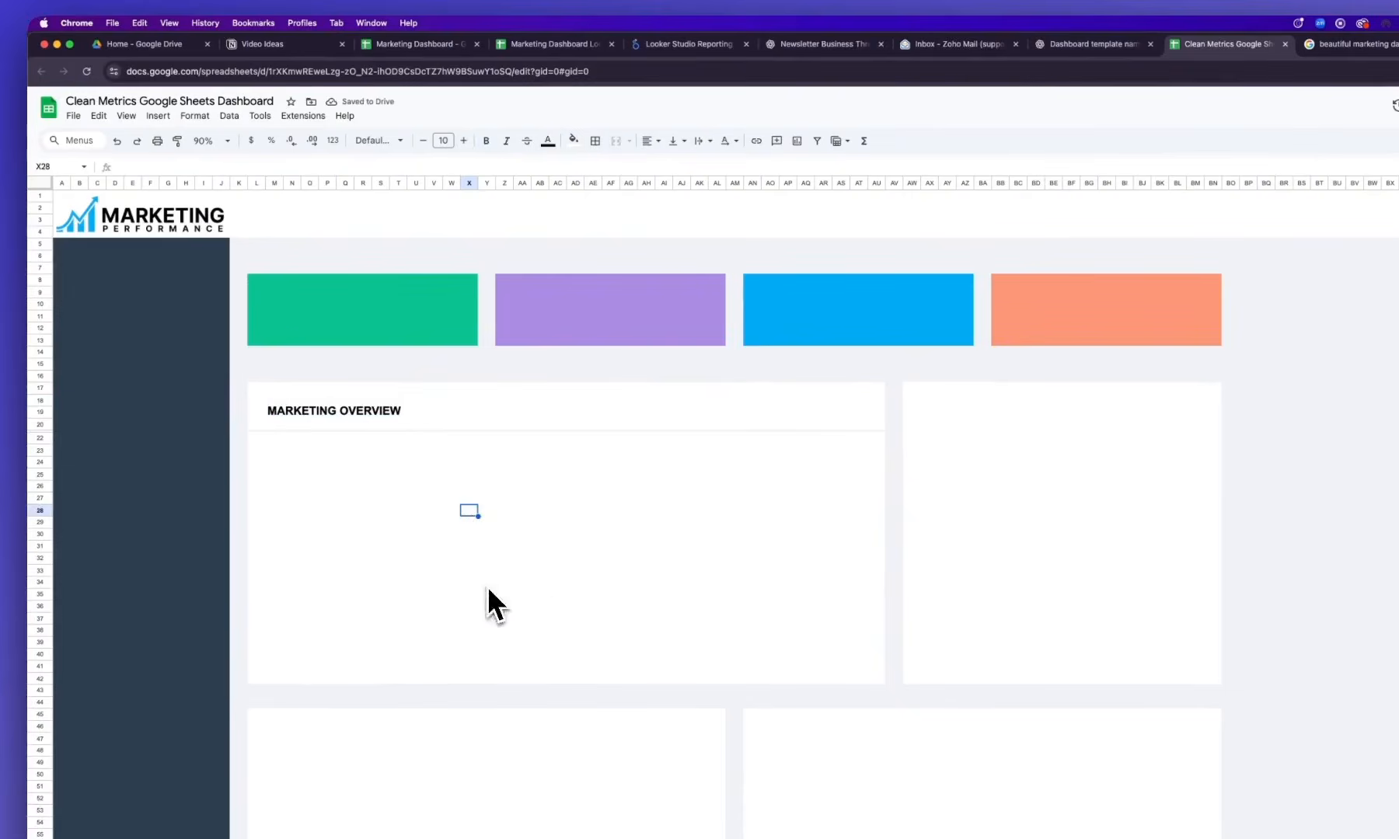
Compare the titled panel with the Colorlib reference design in the image search results
click(594, 583)
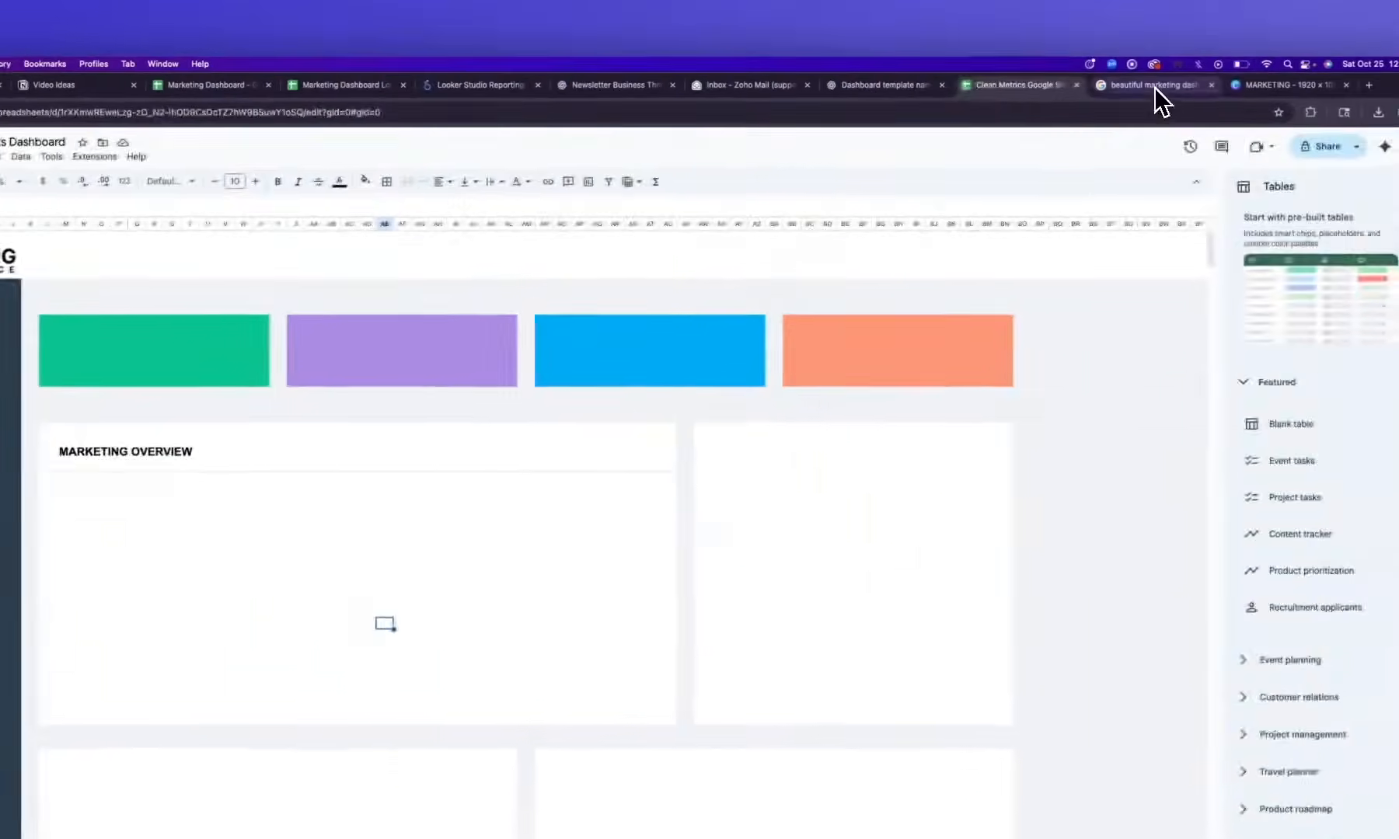
click(1362, 44)
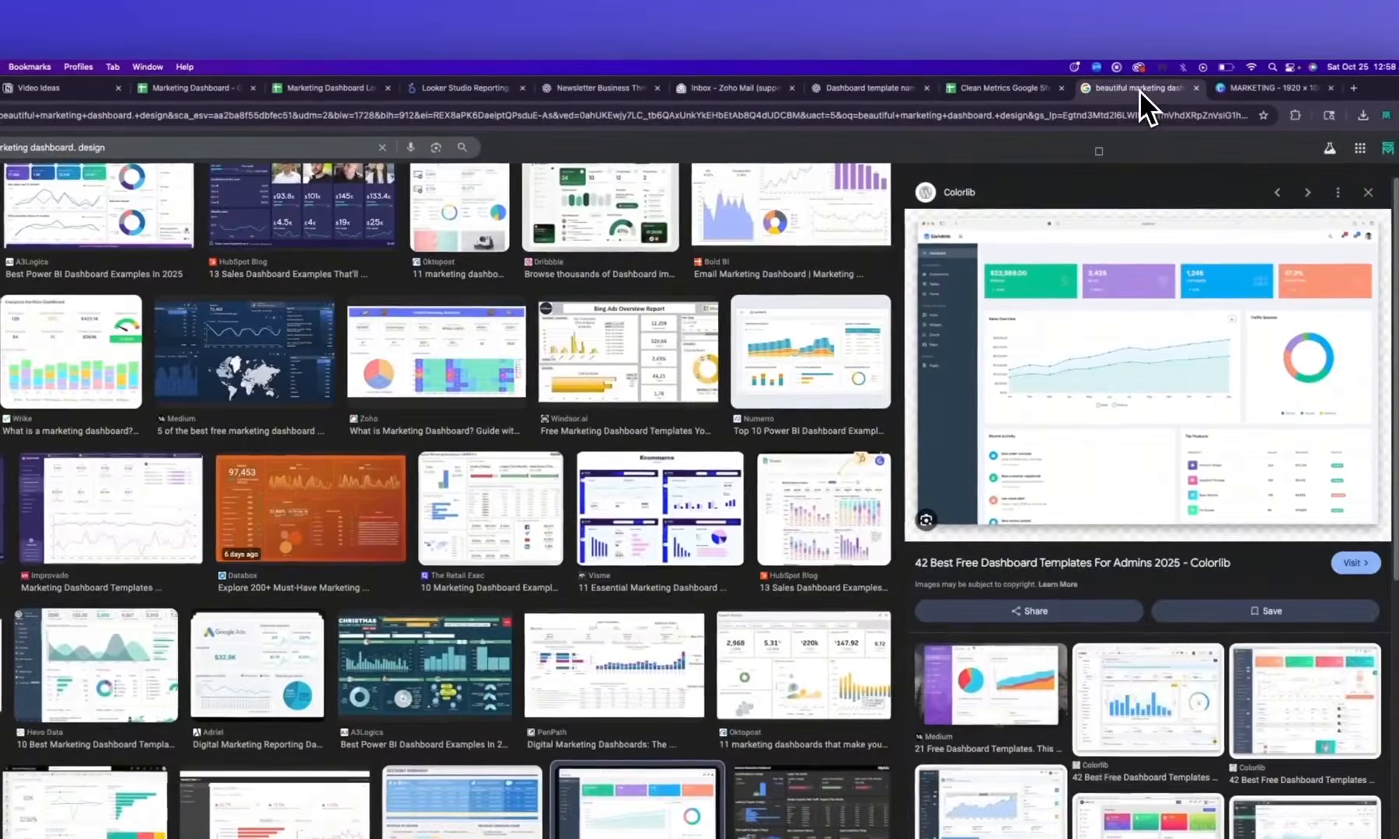
click(1029, 92)
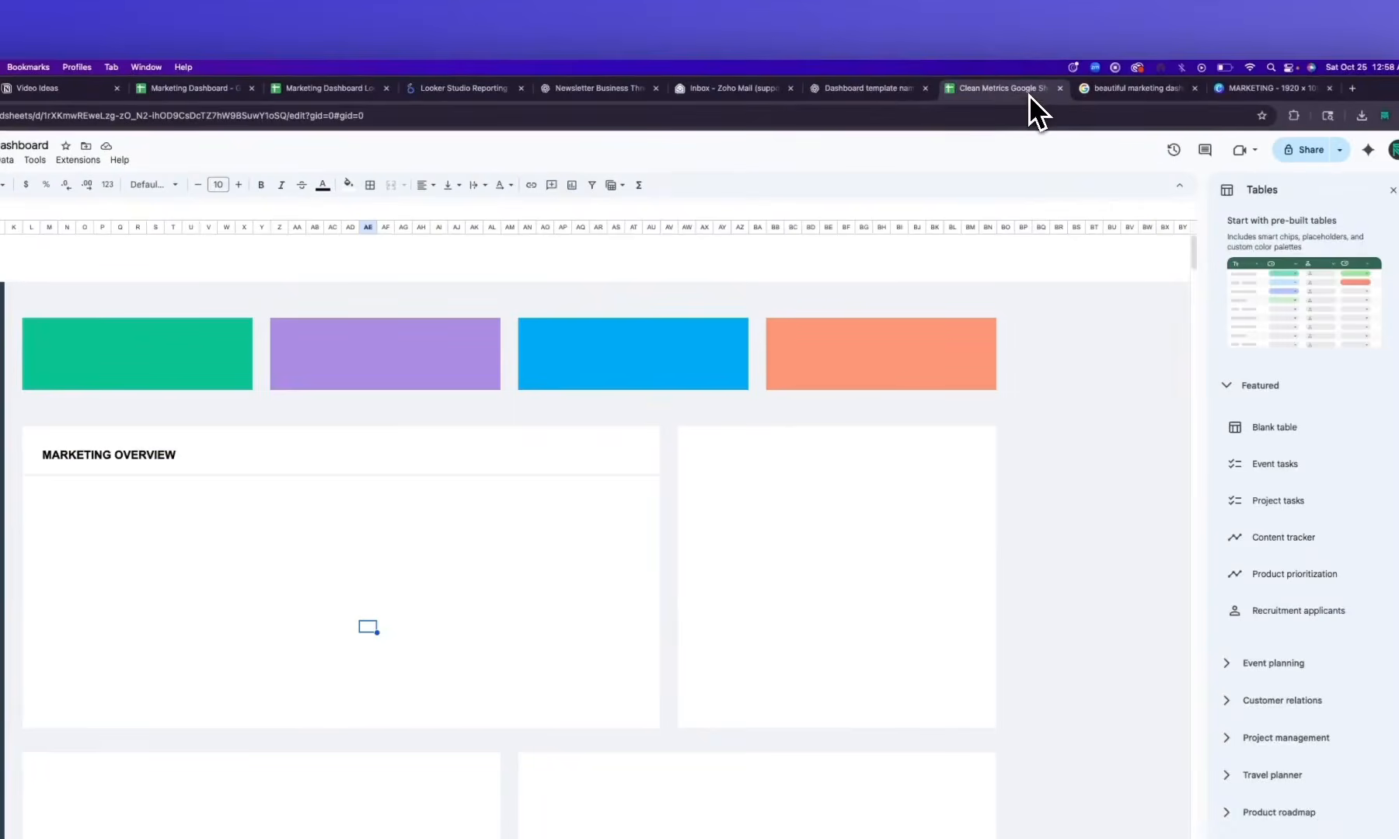
Check the reference dashboard image, return to the dashboard sheet and copy the divider line cells AG21:AU21 under MARKETING OVERVIEW
click(1114, 95)
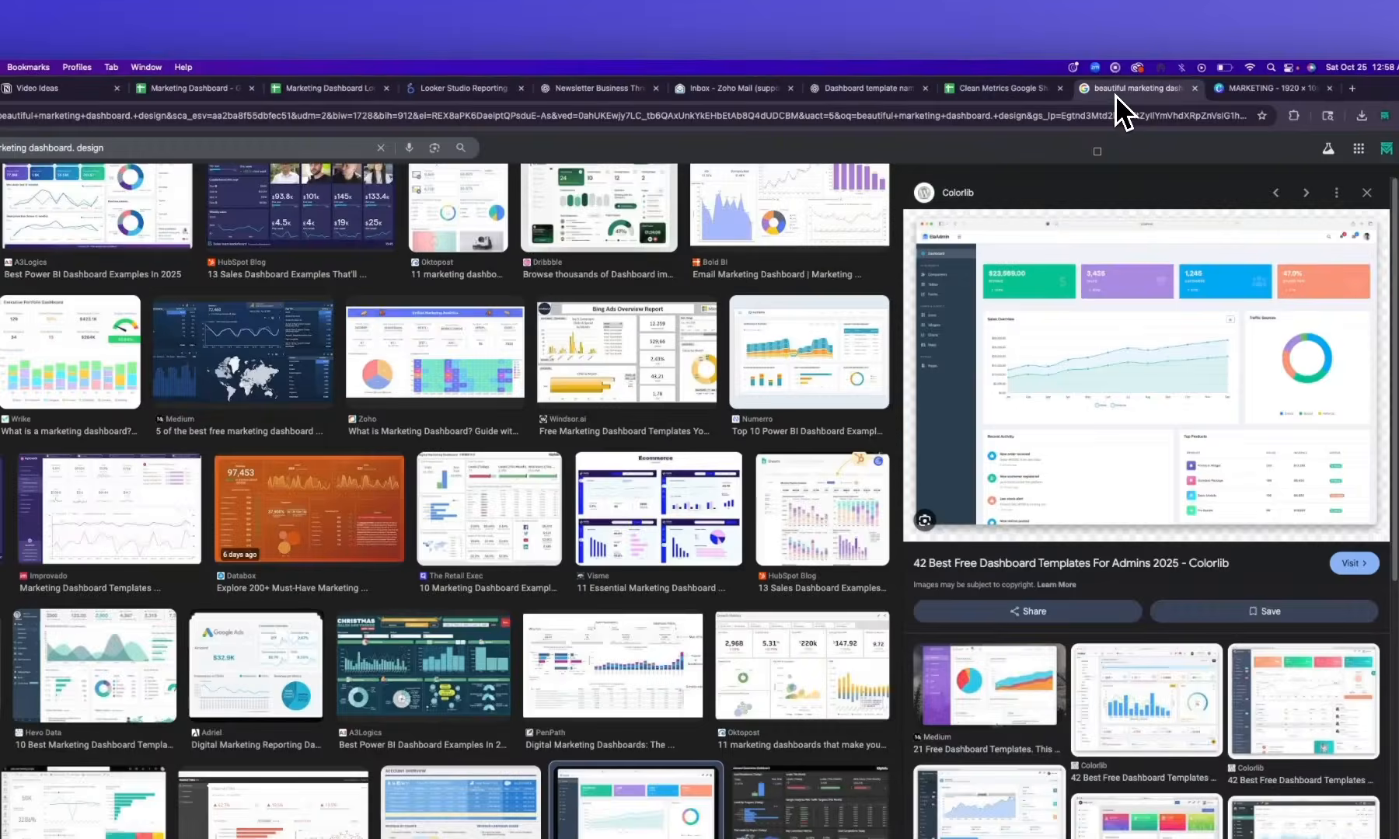
click(1011, 93)
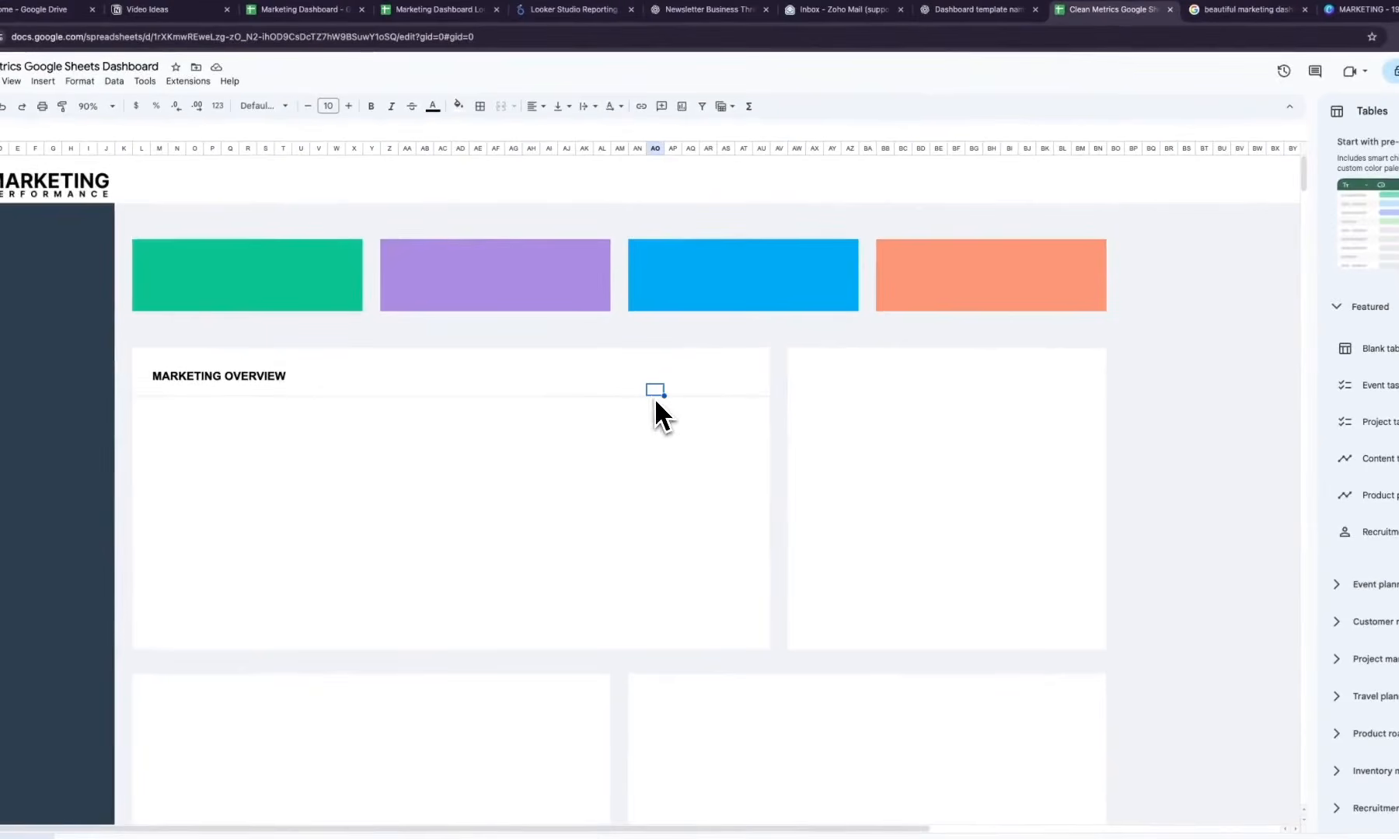
key(Down)
key(Left)
key(Left)
key(Left)
key(Left)
key(Left)
key(Left)
key(Left)
key(Left)
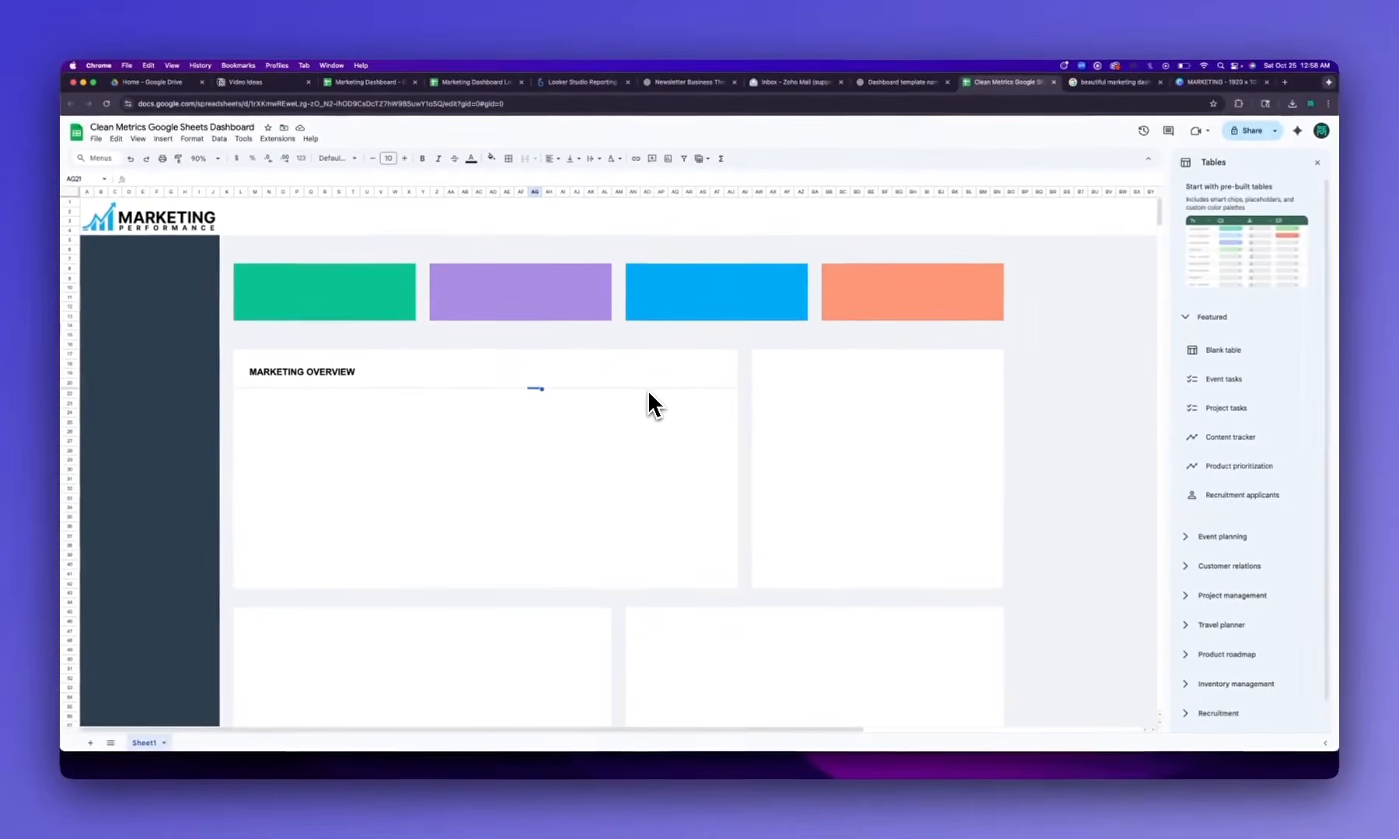
key(shift+Right)
key(shift+Right)
key(shift+Right)
key(shift+Right)
key(shift+Right)
key(shift+Right)
key(shift+Right)
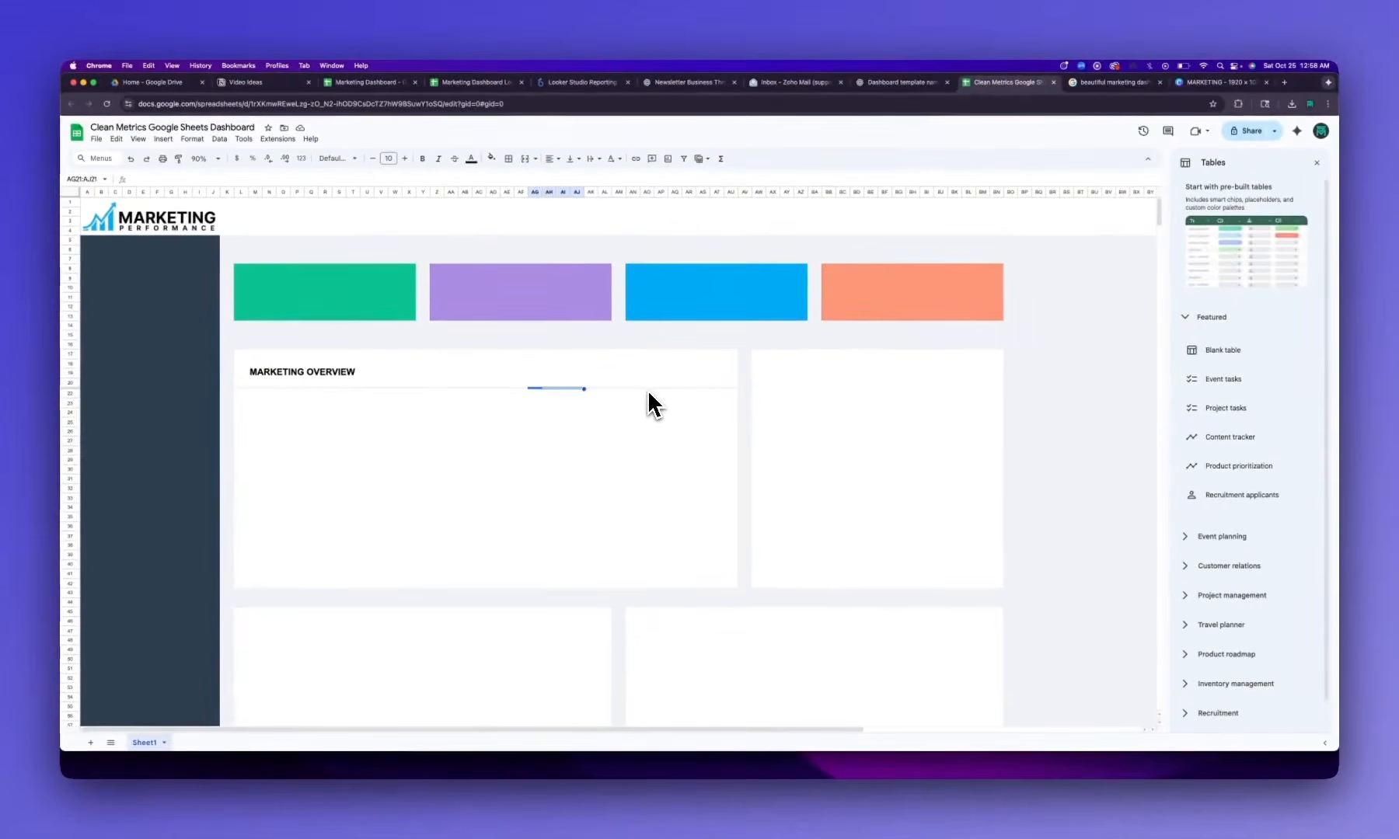
key(shift+Right)
key(shift+Right)
key(shift+Right)
key(shift+Right)
key(shift+Right)
key(shift+Right)
key(shift+Right)
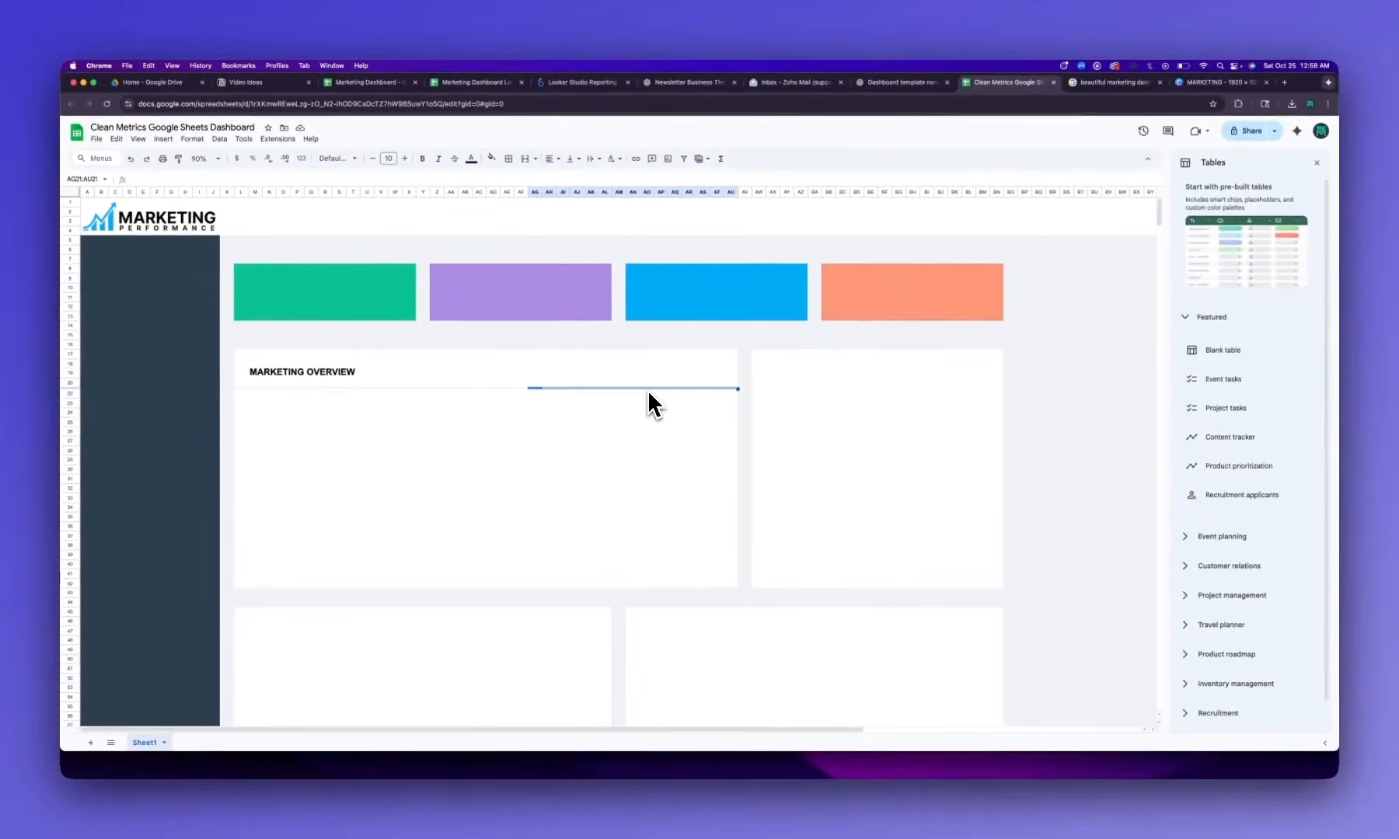
key(ctrl+c)
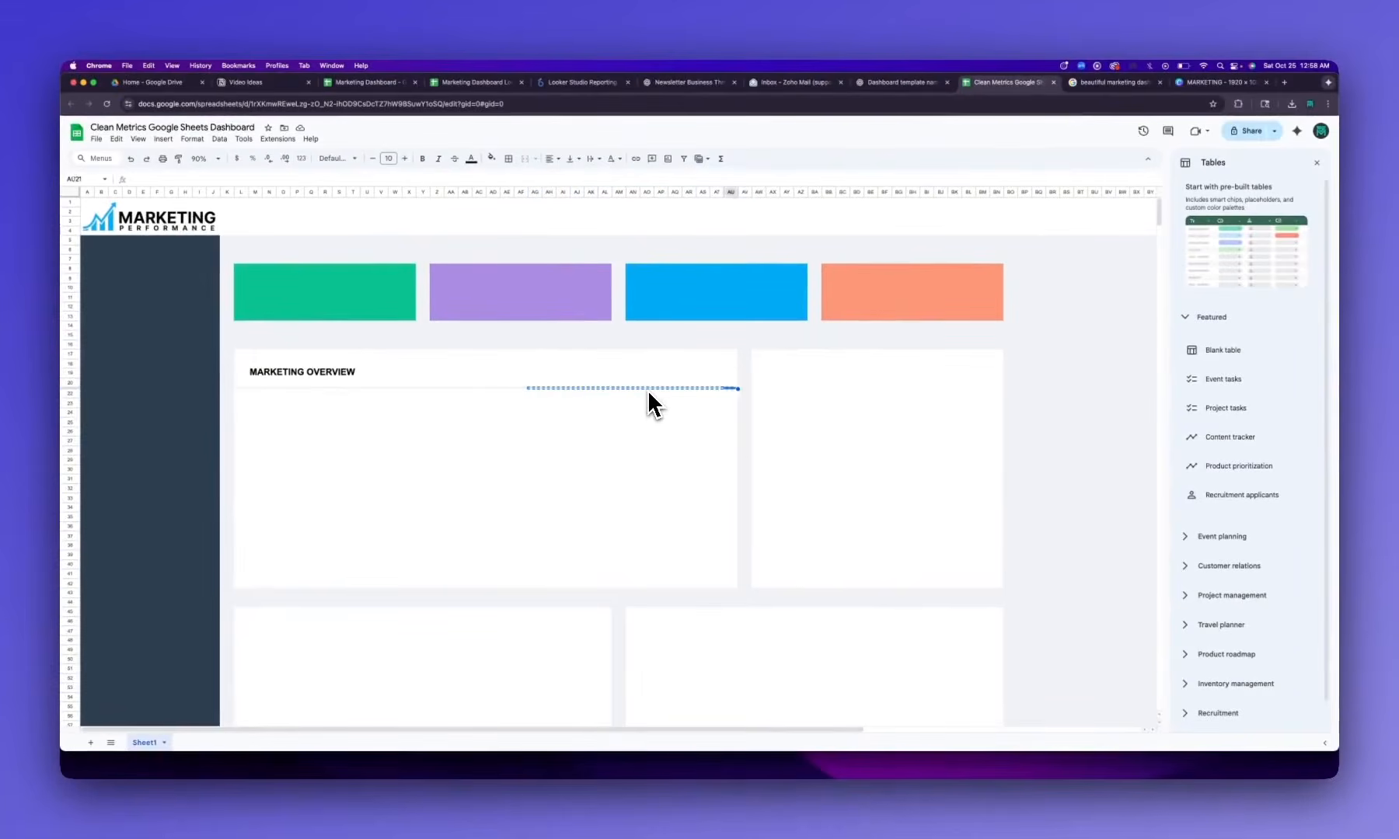
Paste the copied divider line along row 21 of the neighbouring white card until it spans the card's full width
key(Right)
key(Right)
key(ctrl+v)
key(Right)
key(Right)
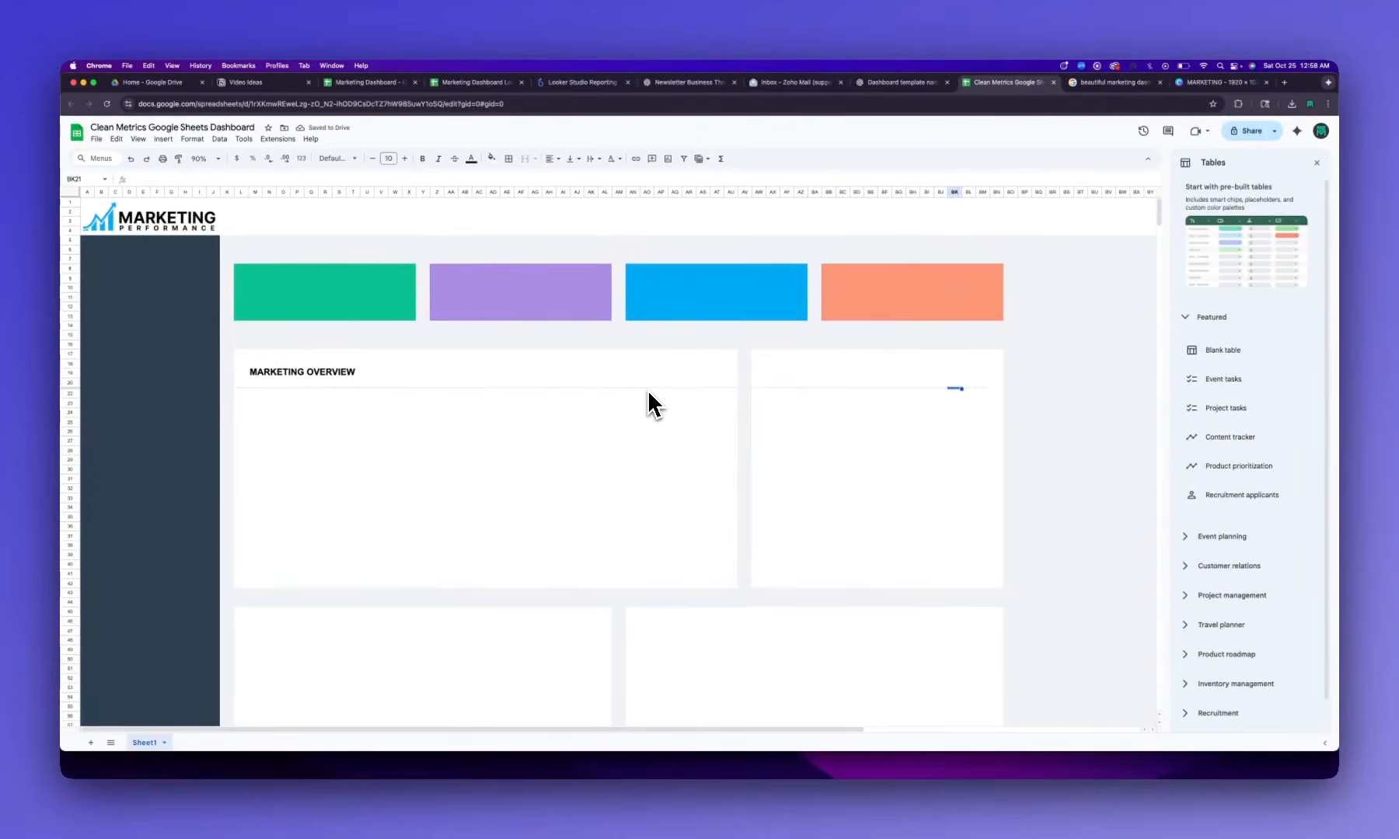
key(Right)
key(Right)
key(ctrl+v)
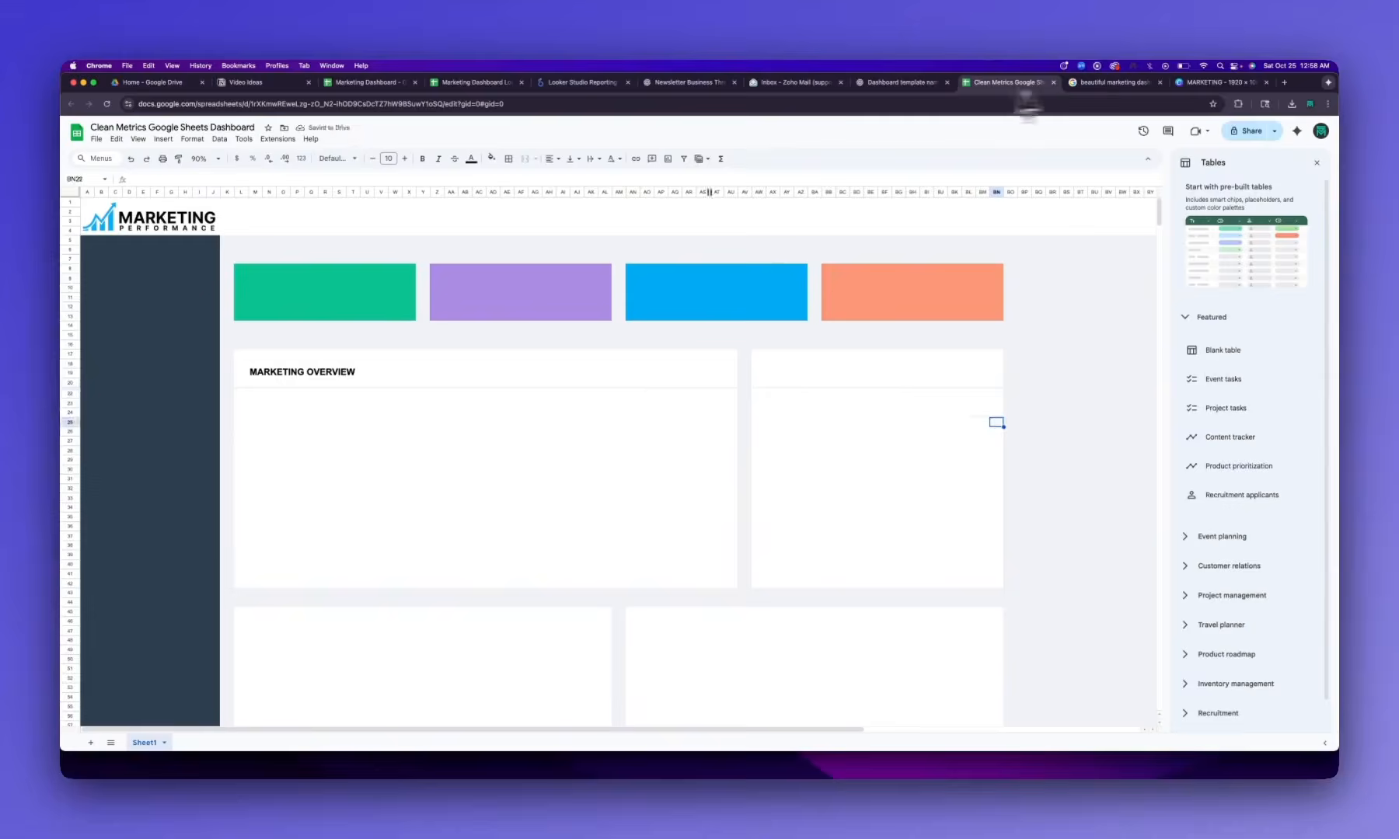
click(1102, 84)
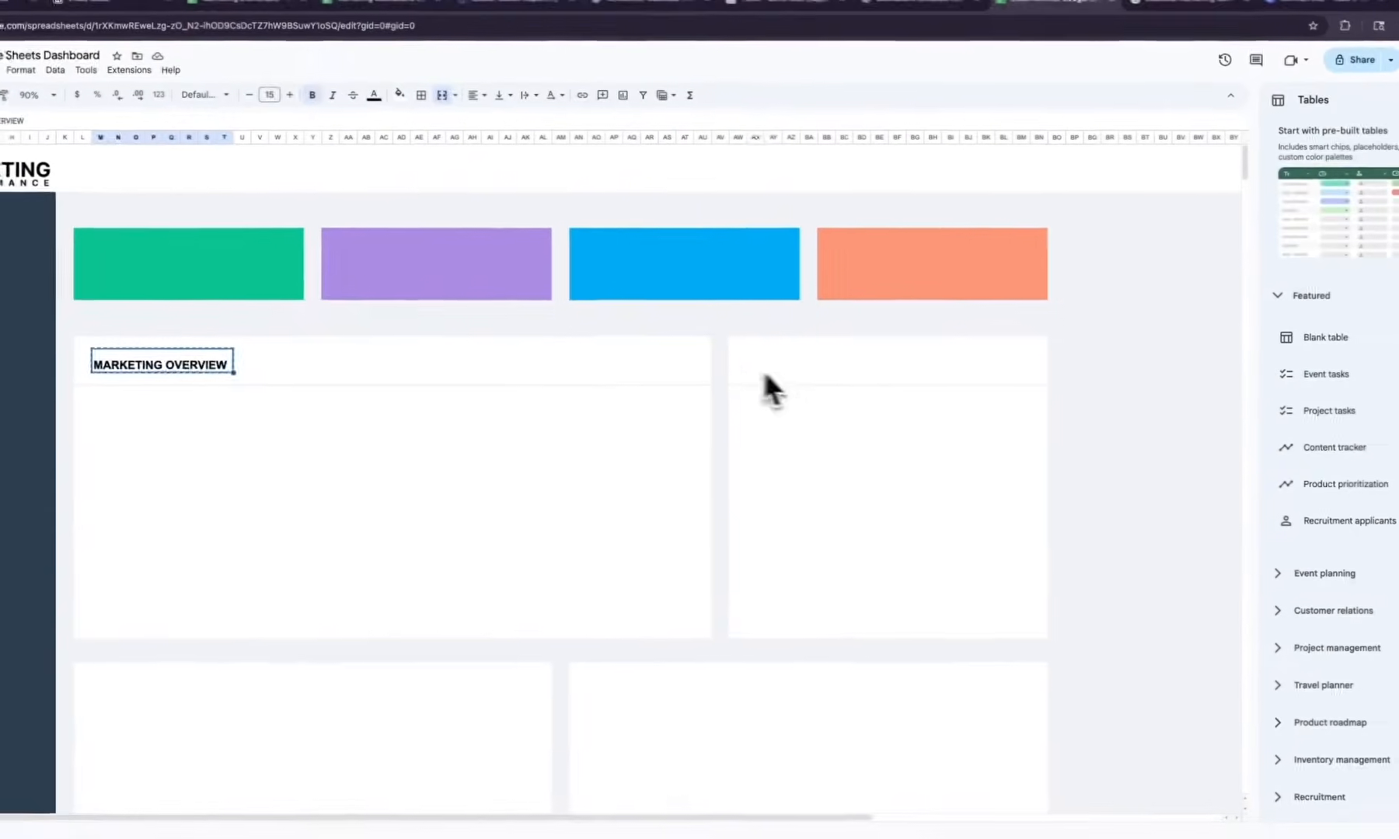
click(901, 384)
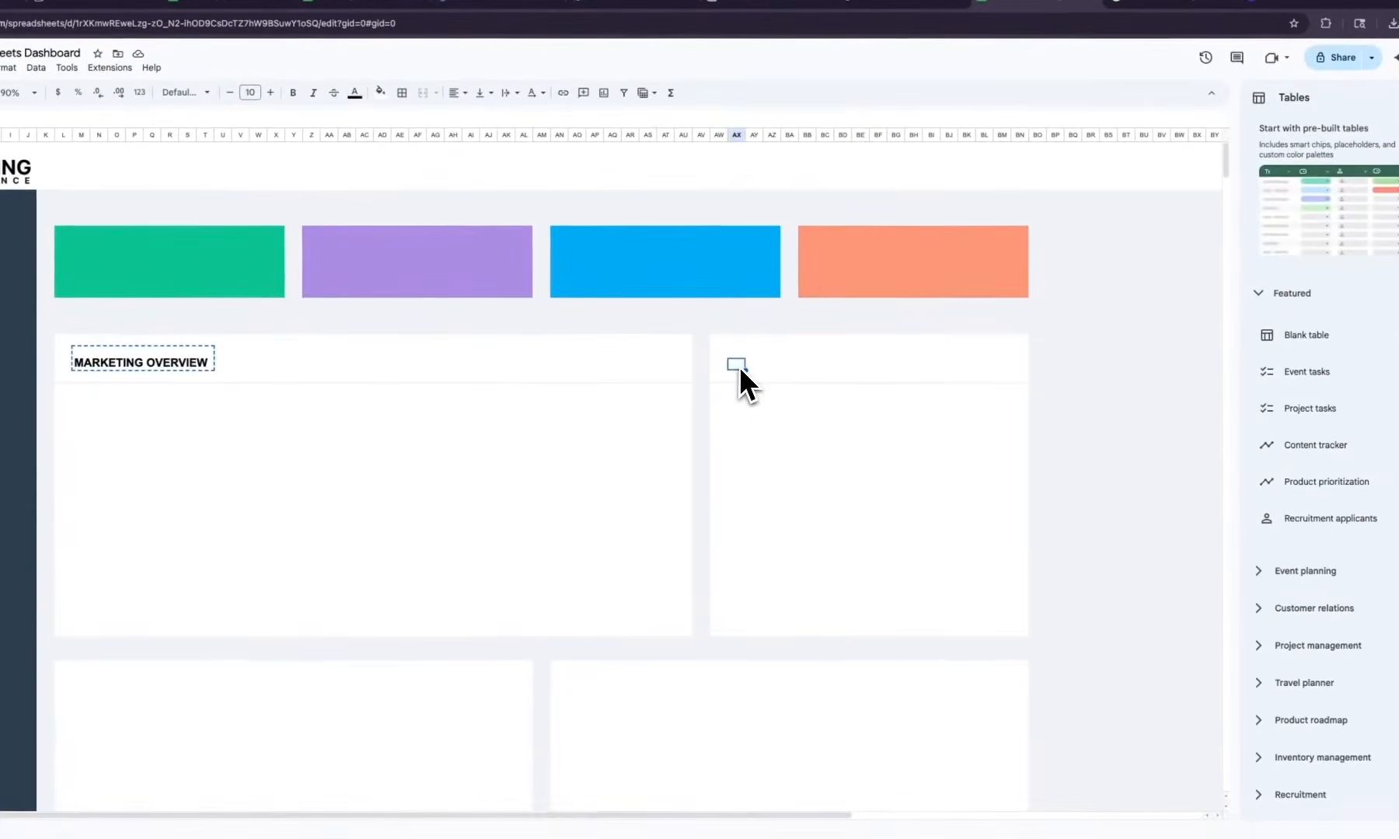
key(ctrl+v)
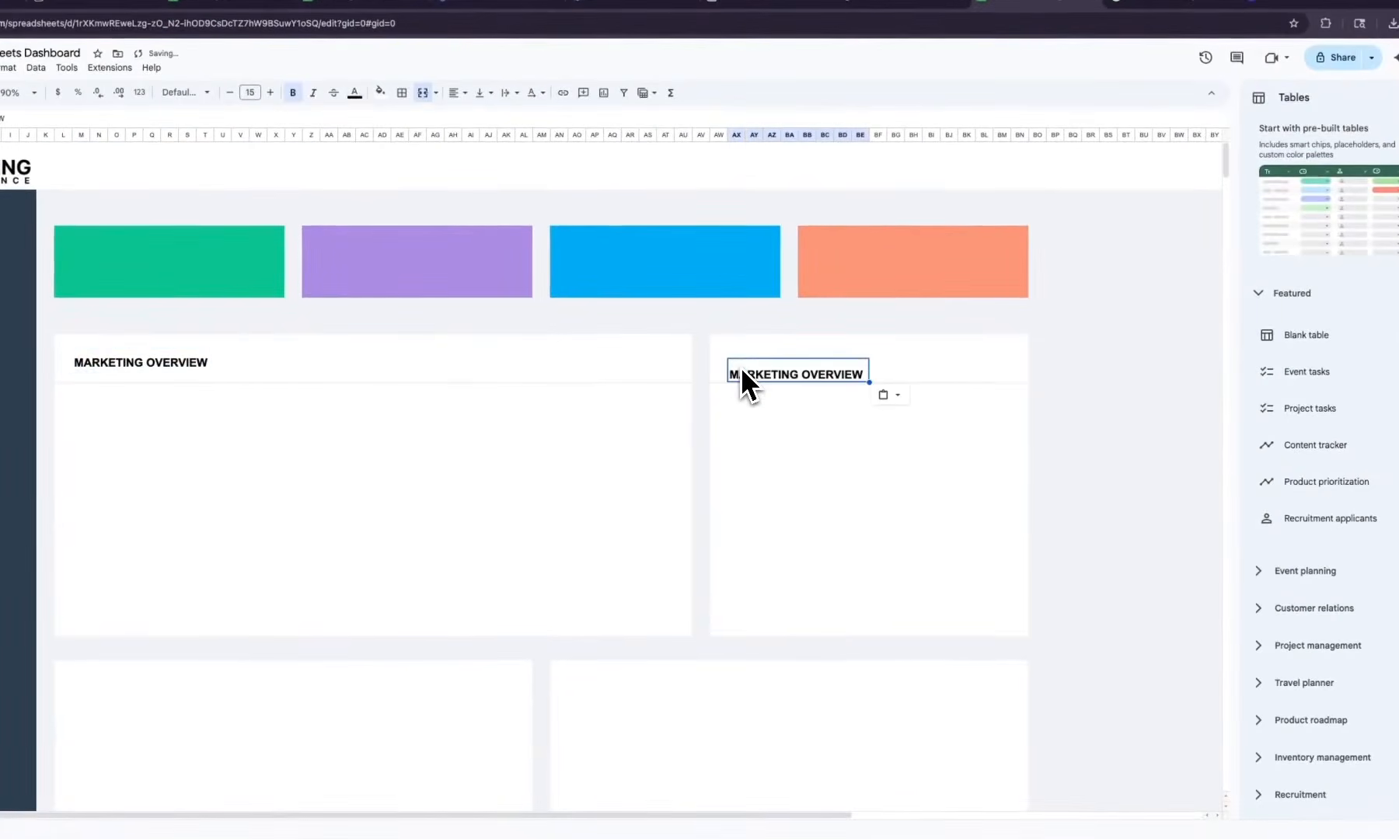
key(ctrl+z)
Paste the MARKETING OVERVIEW heading at AX18 in the neighbouring card and change its text to LEAD SOURCES
click(740, 350)
key(ctrl+v)
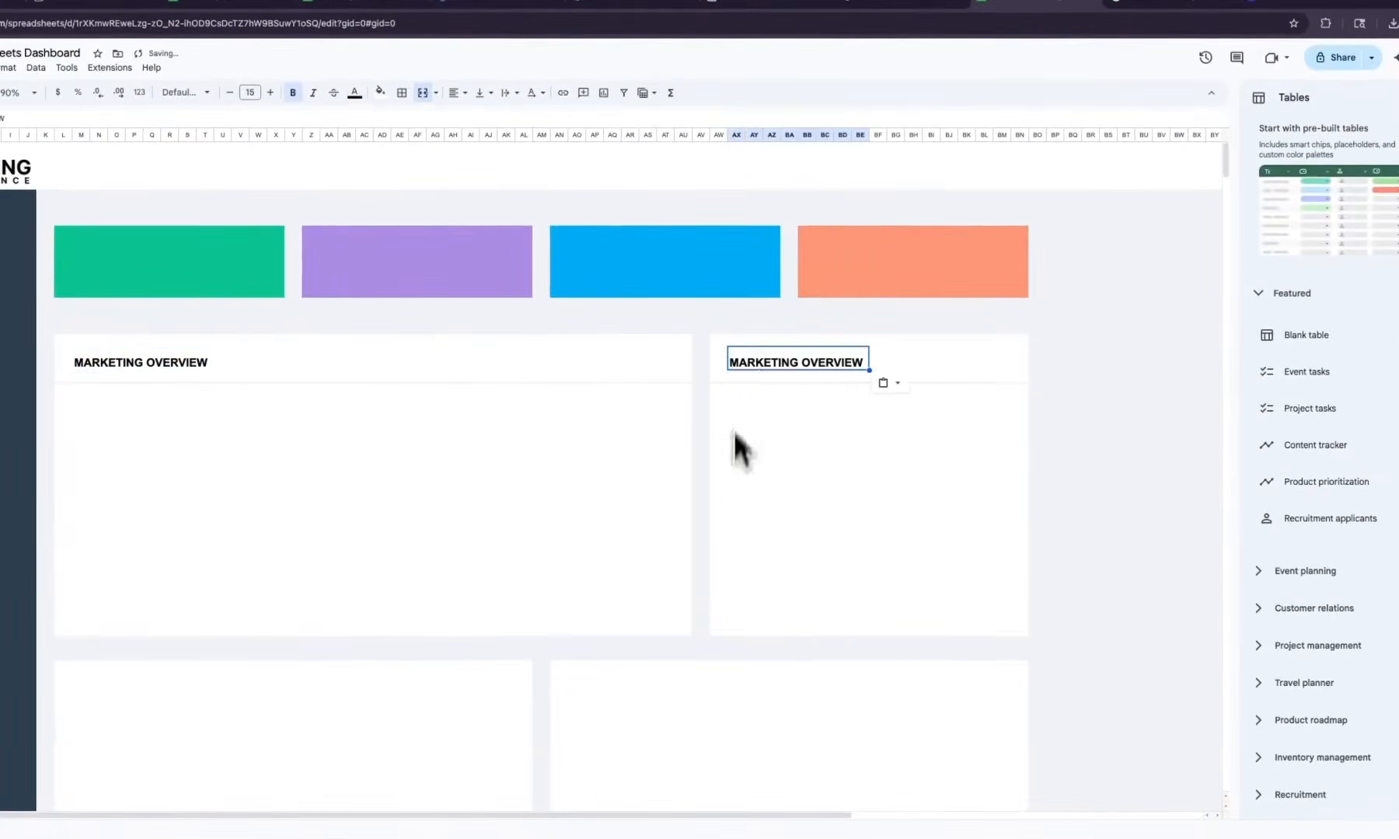
click(730, 476)
click(762, 363)
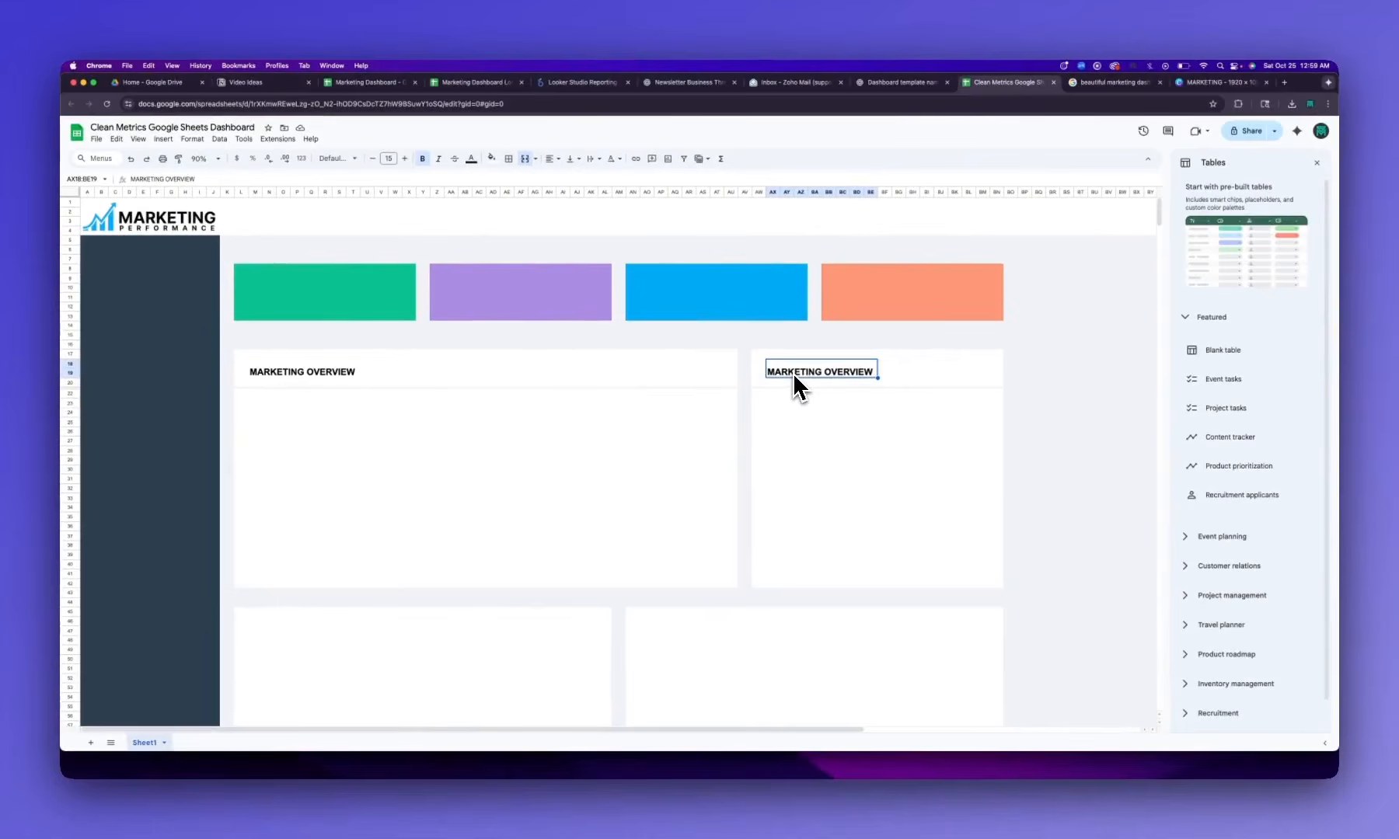
text(LEAD SOURC)
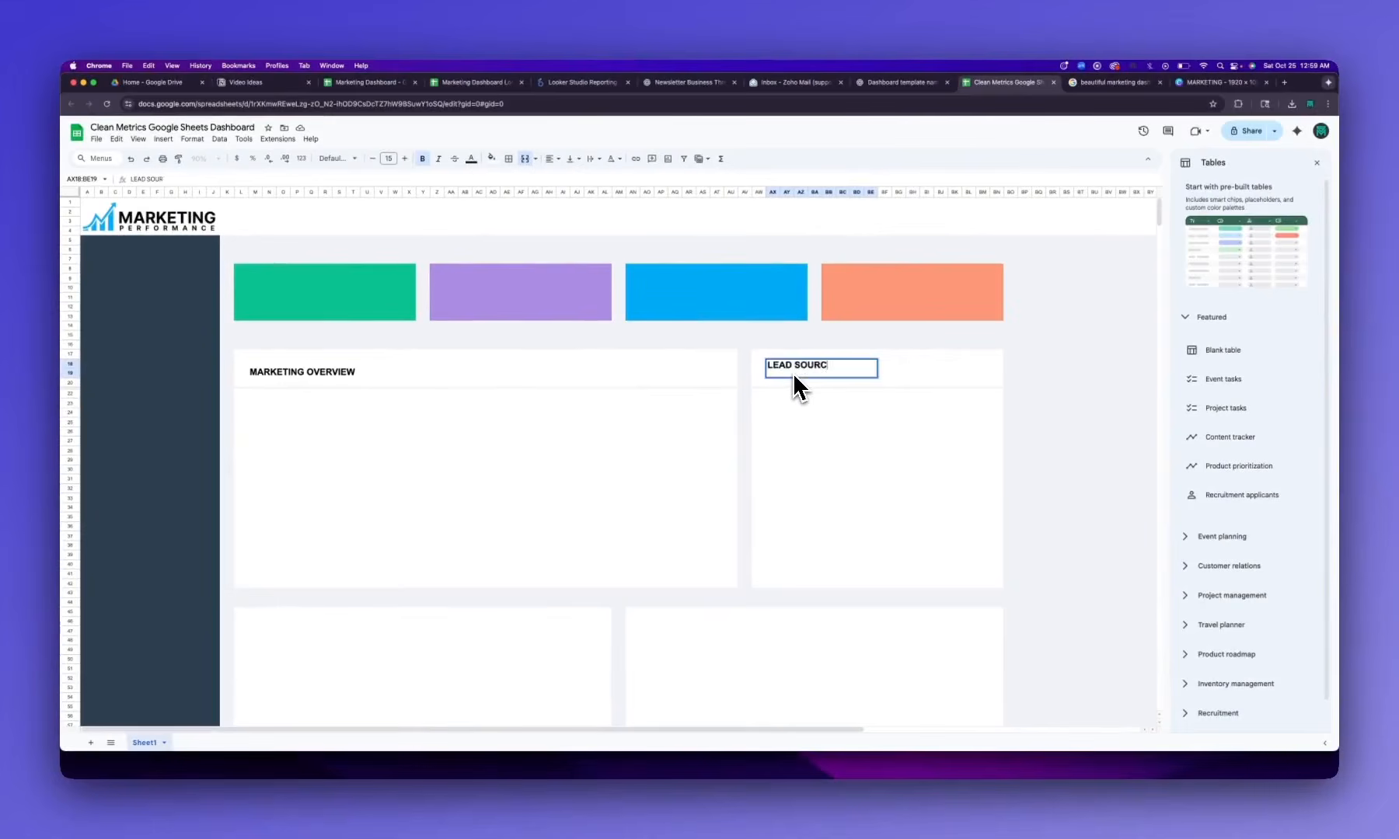
text(ES)
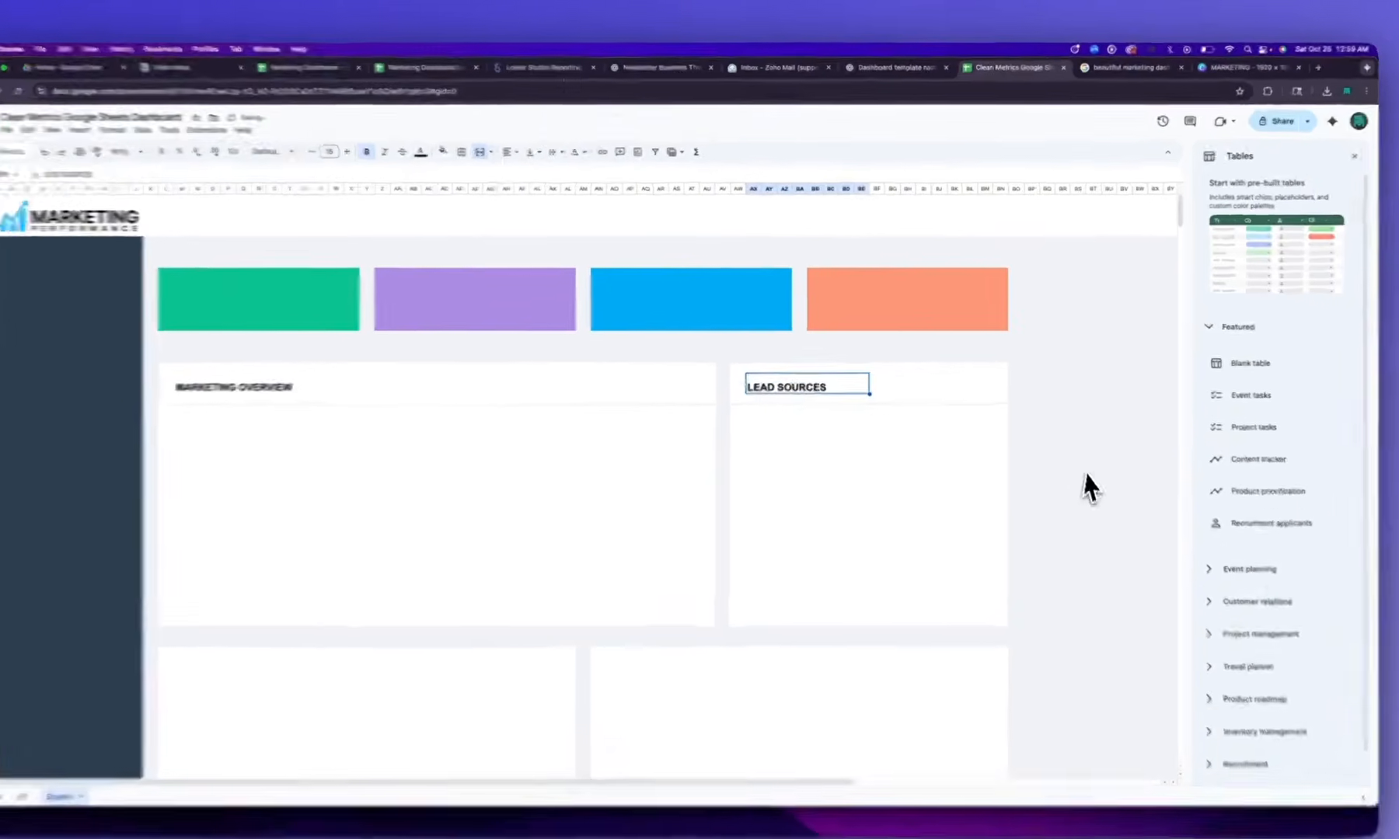
click(1081, 449)
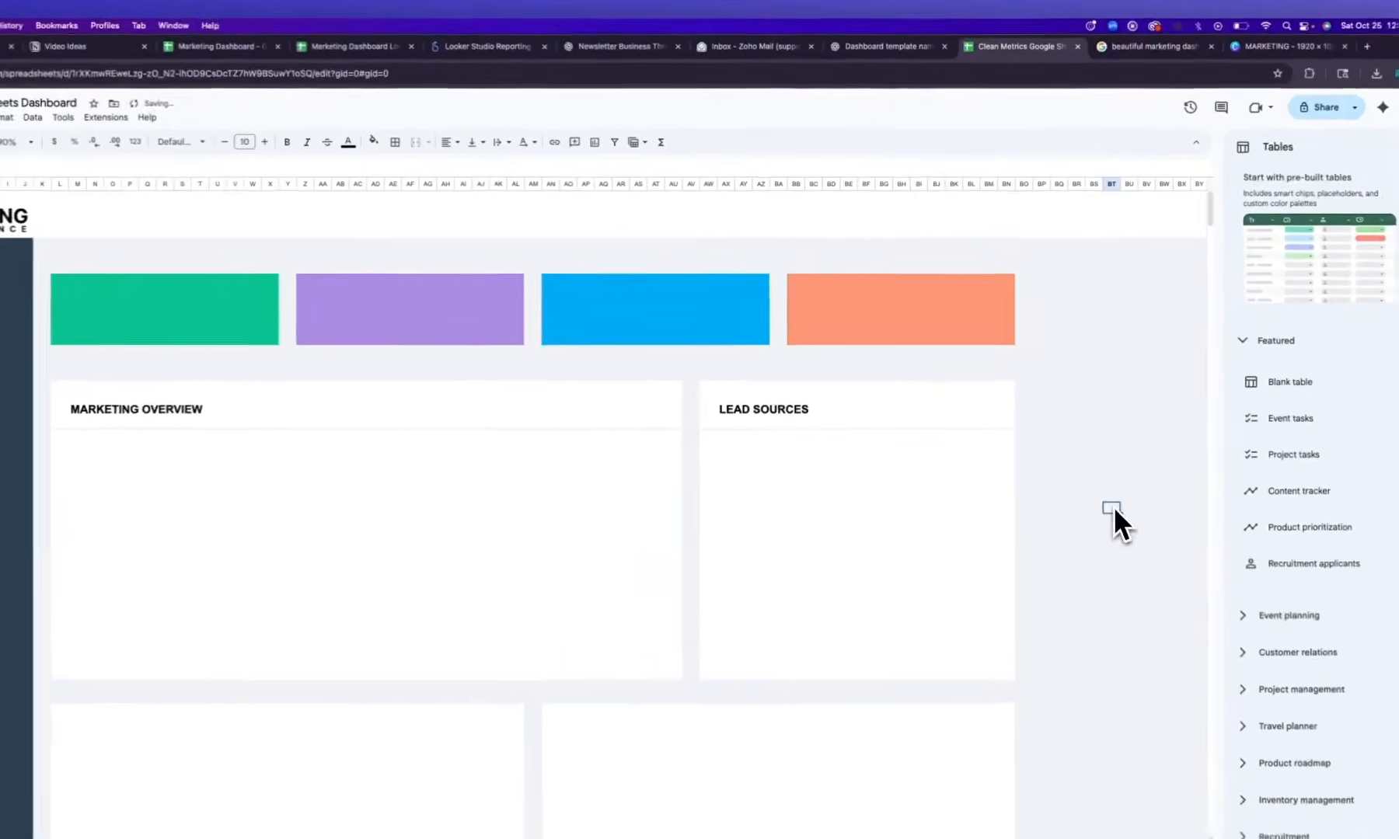
Set the vertical alignment of the LEAD SOURCES and MARKETING OVERVIEW headings to middle
click(735, 408)
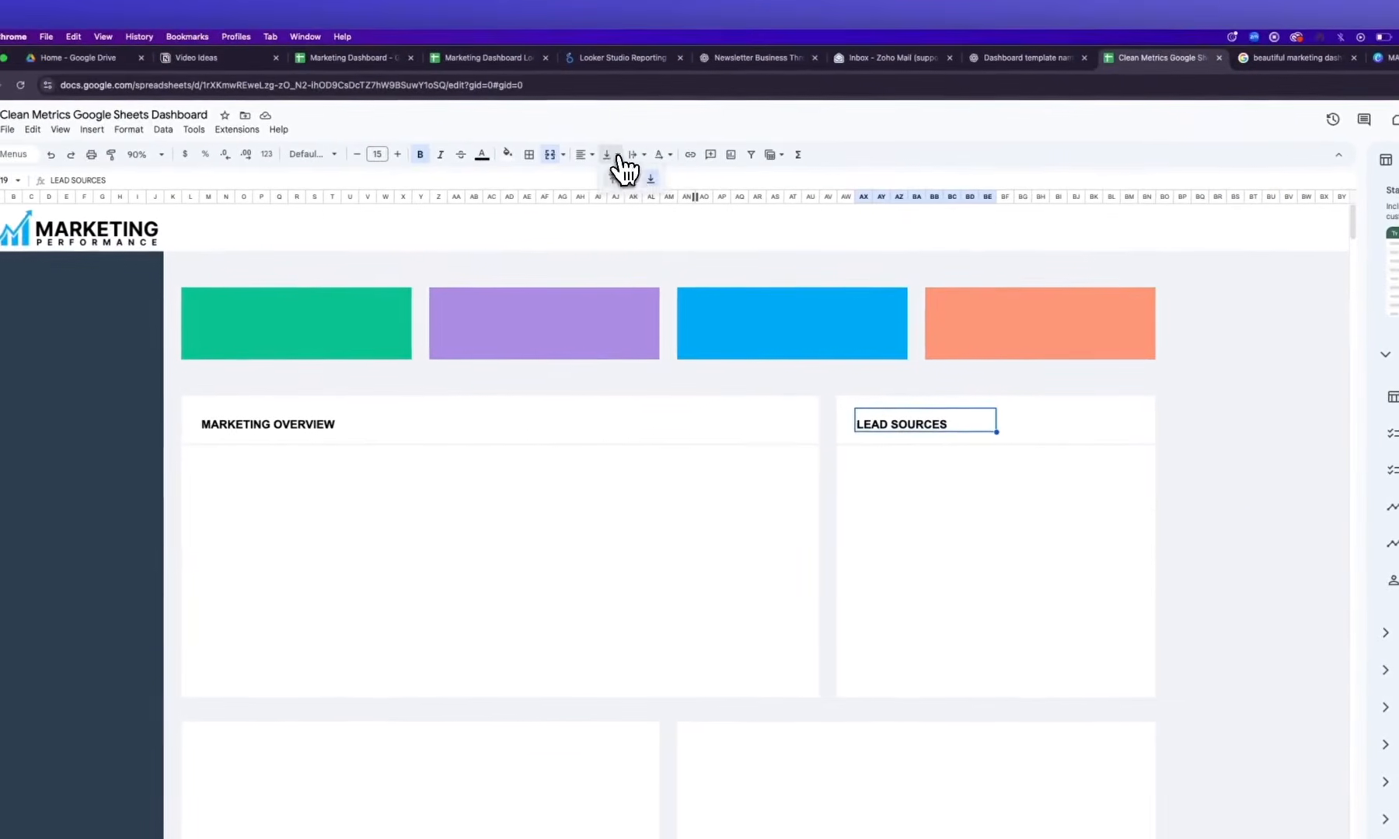
click(630, 178)
click(916, 514)
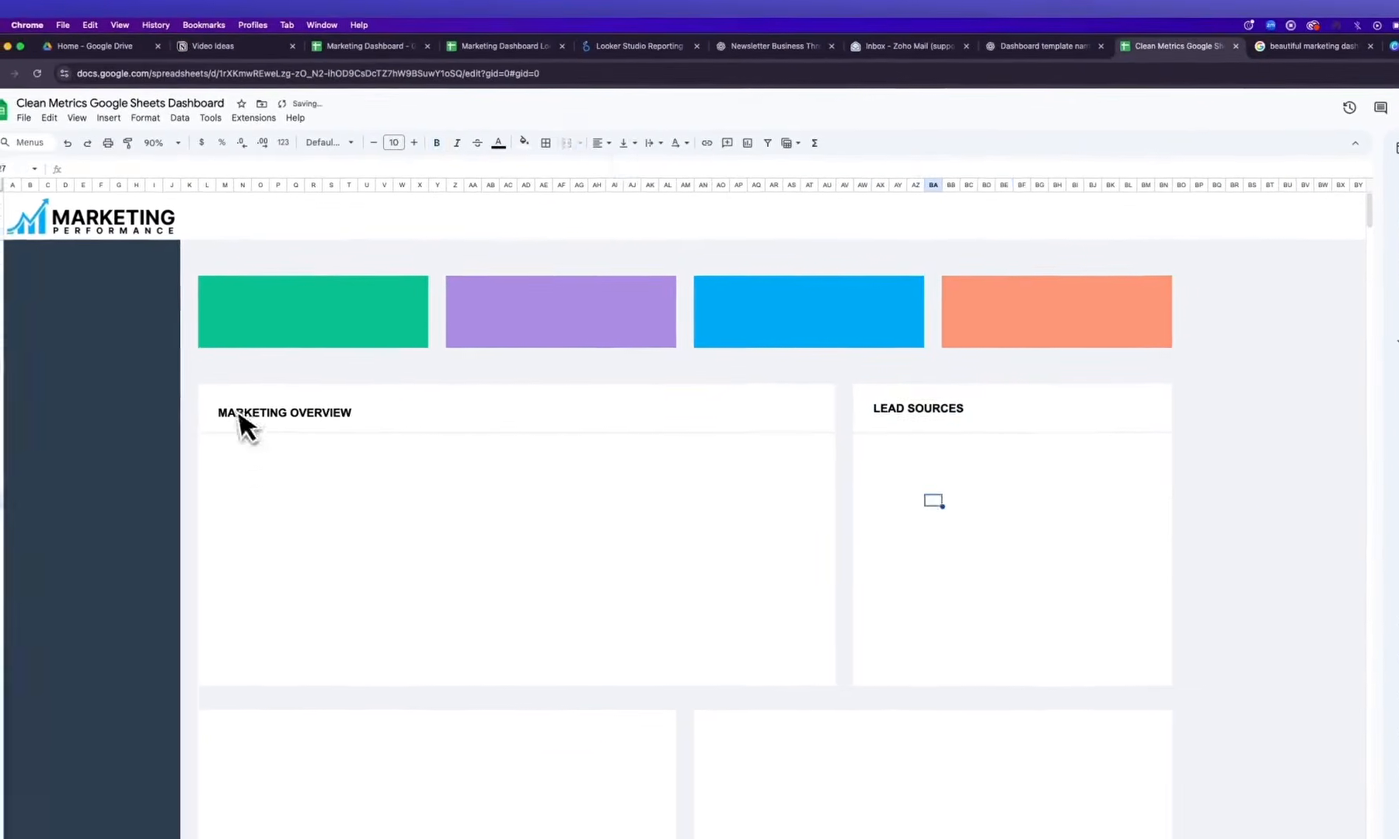
click(310, 423)
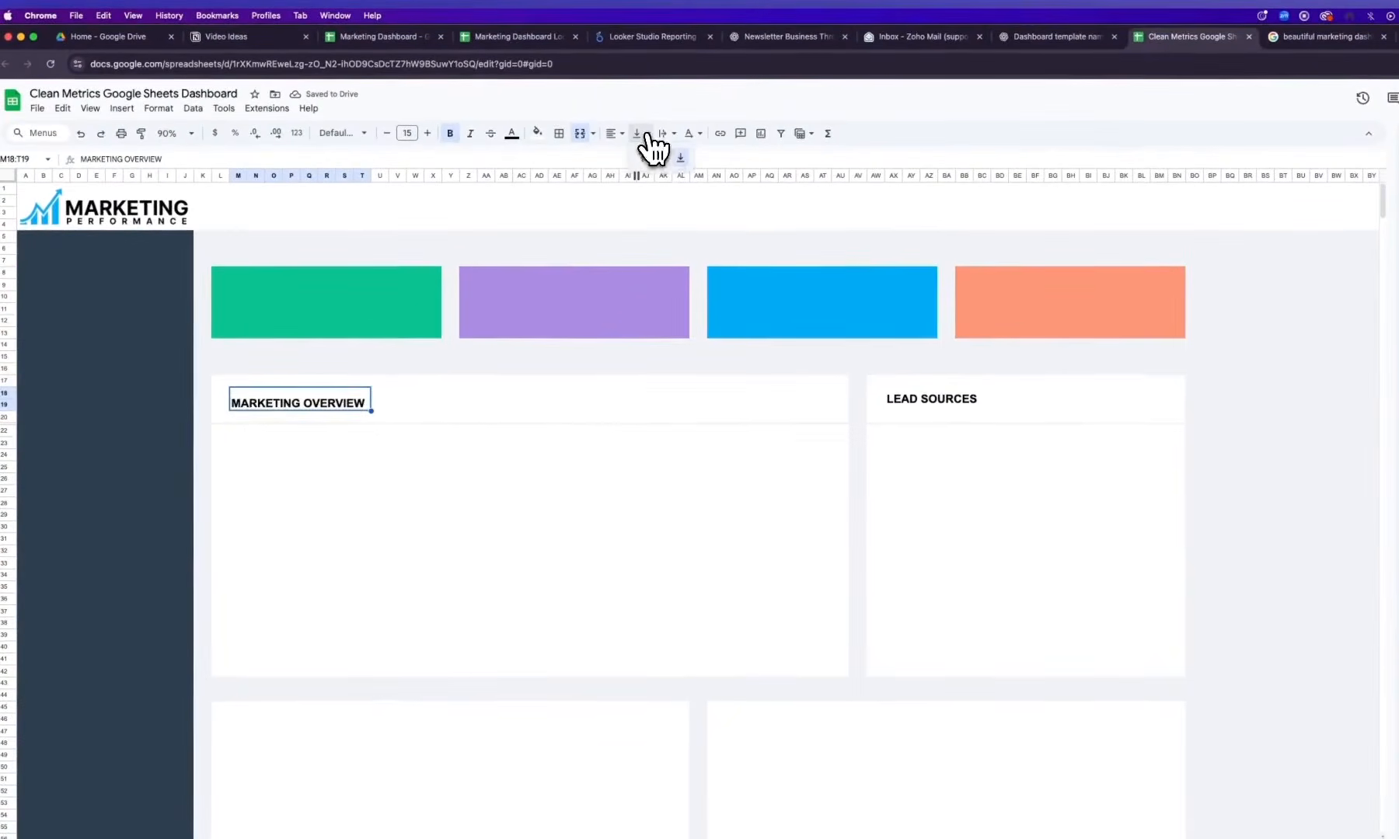
click(661, 159)
click(470, 467)
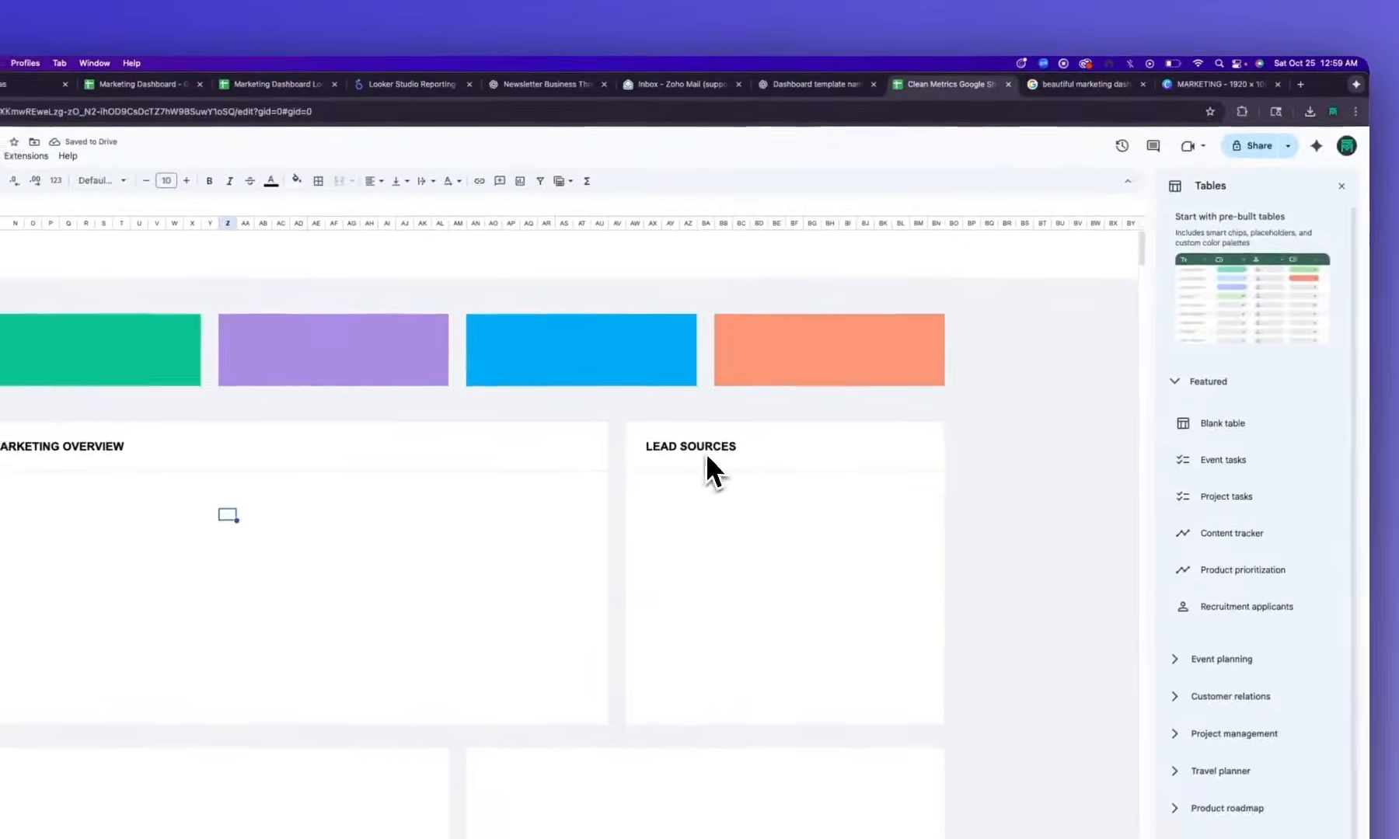
Check the reference dashboard image, then switch to the MARKETING design in Canva and add a blank page after page 2
click(1067, 85)
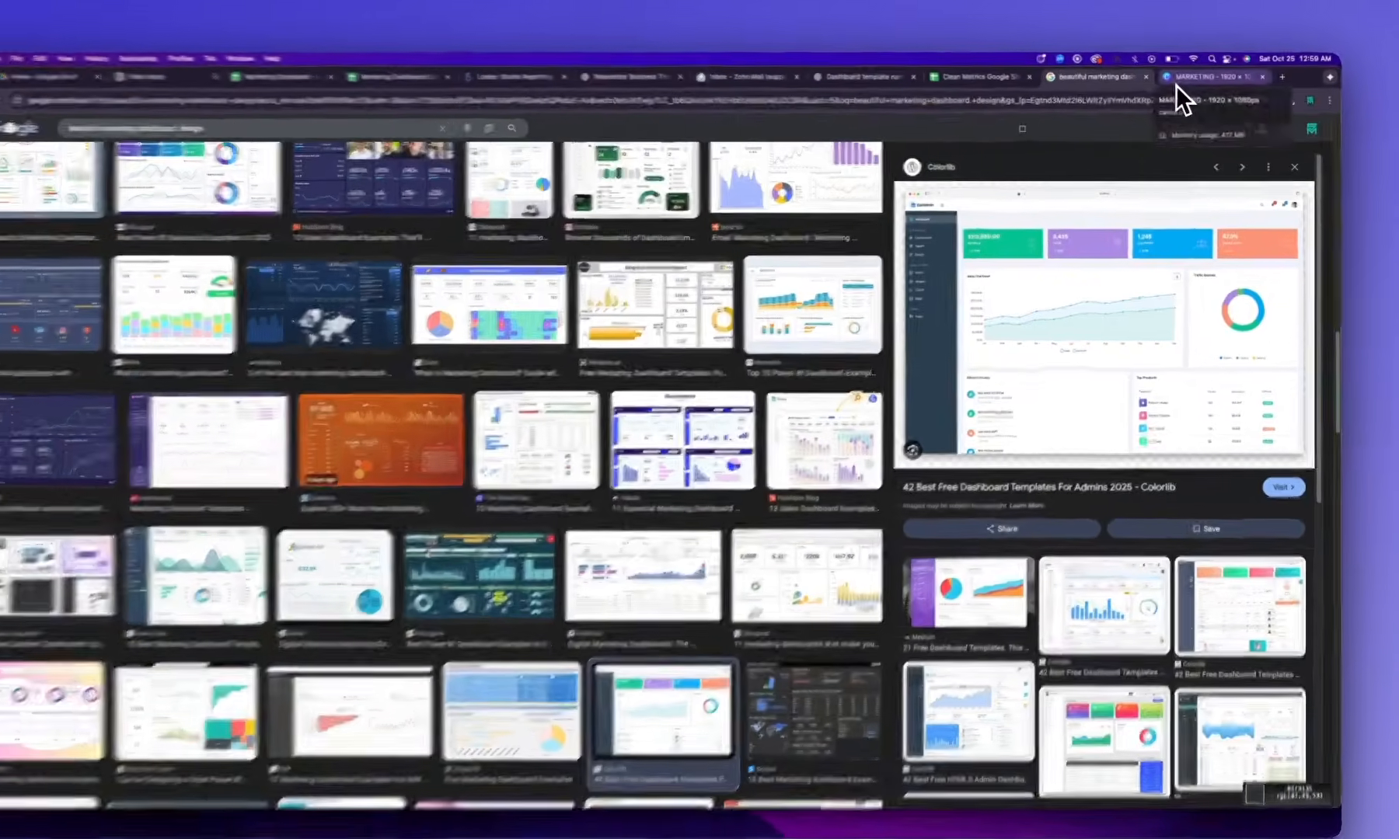
click(1185, 84)
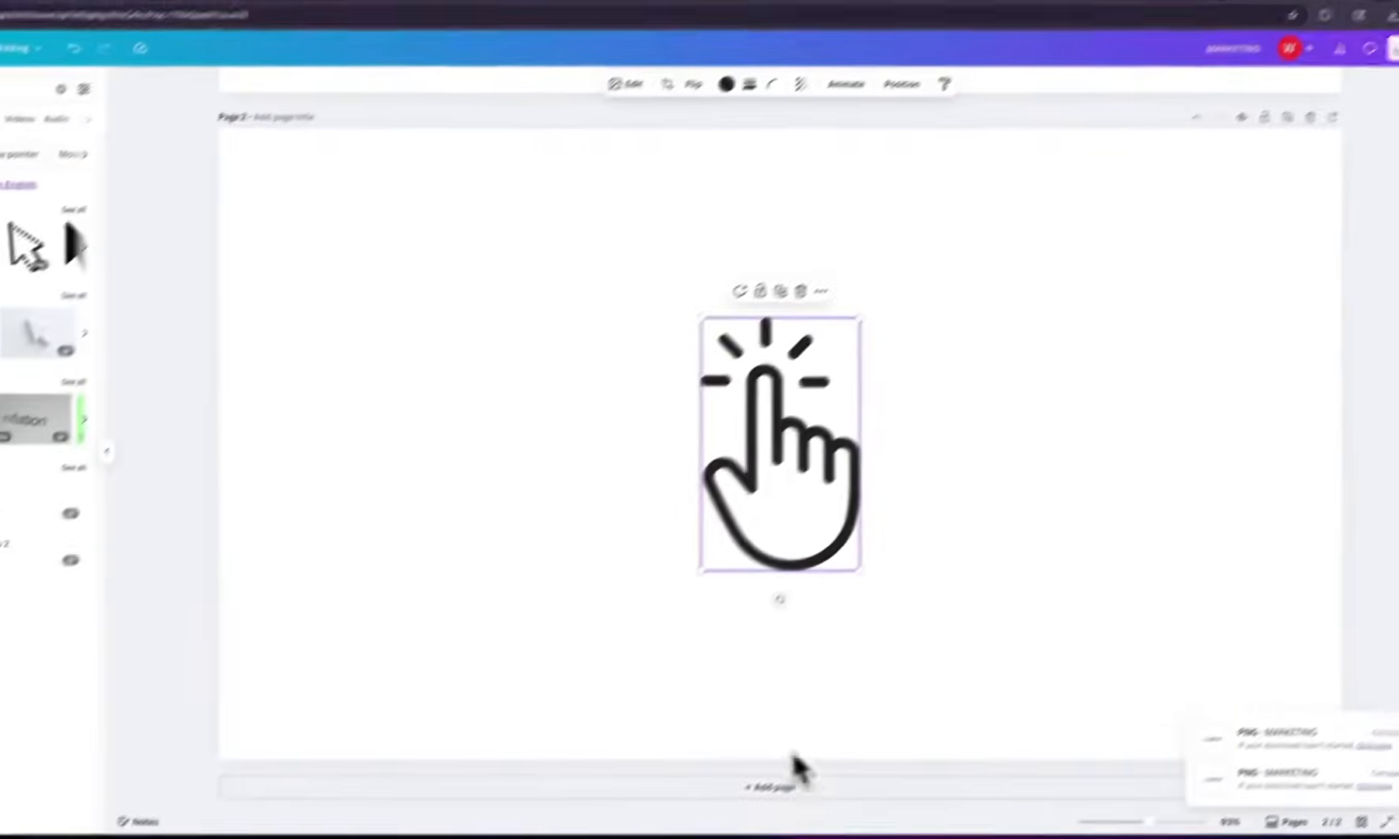
click(791, 785)
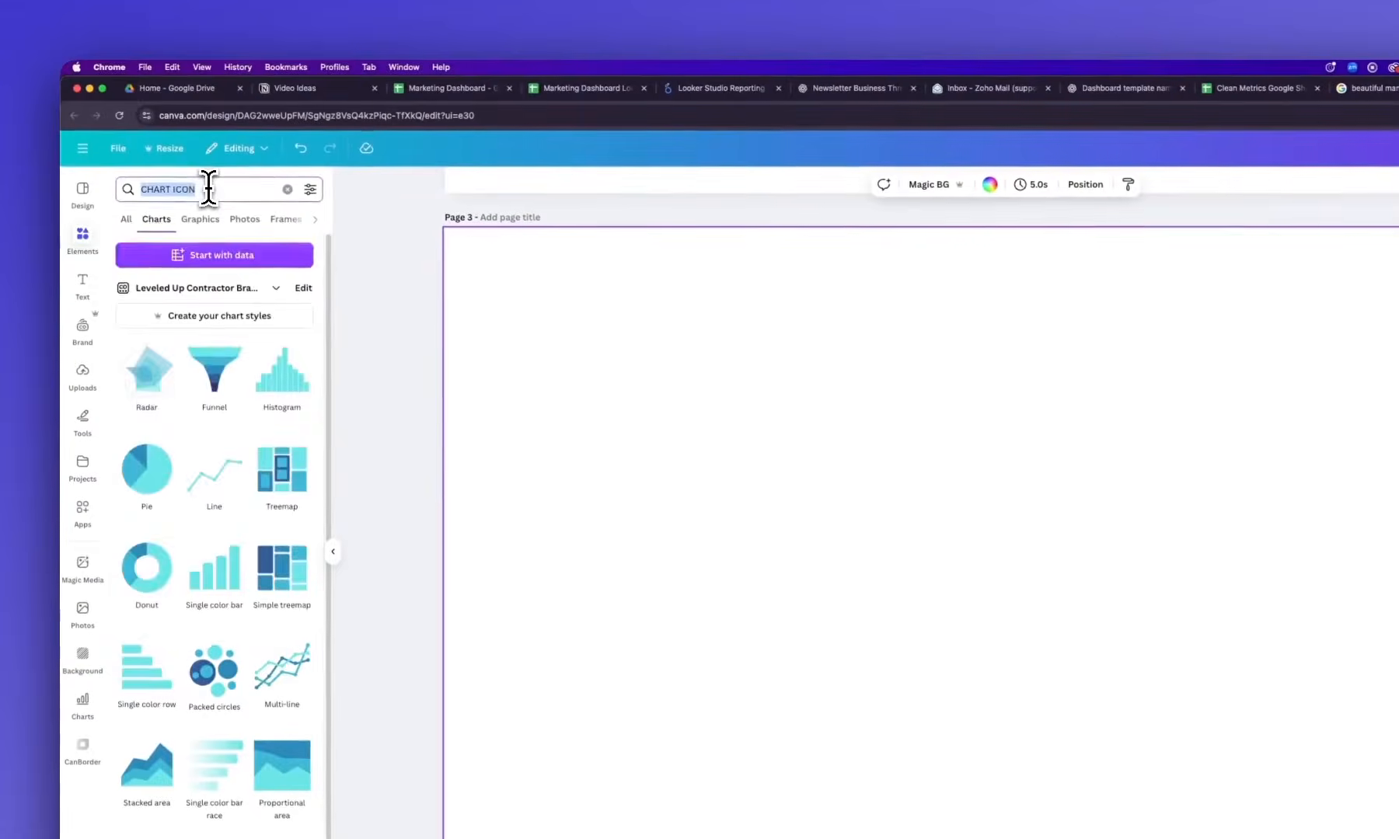
Search the graphics for CHART LINE ICON and add the black pulse-line graphic to the new page
text(CHART LINE ICON)
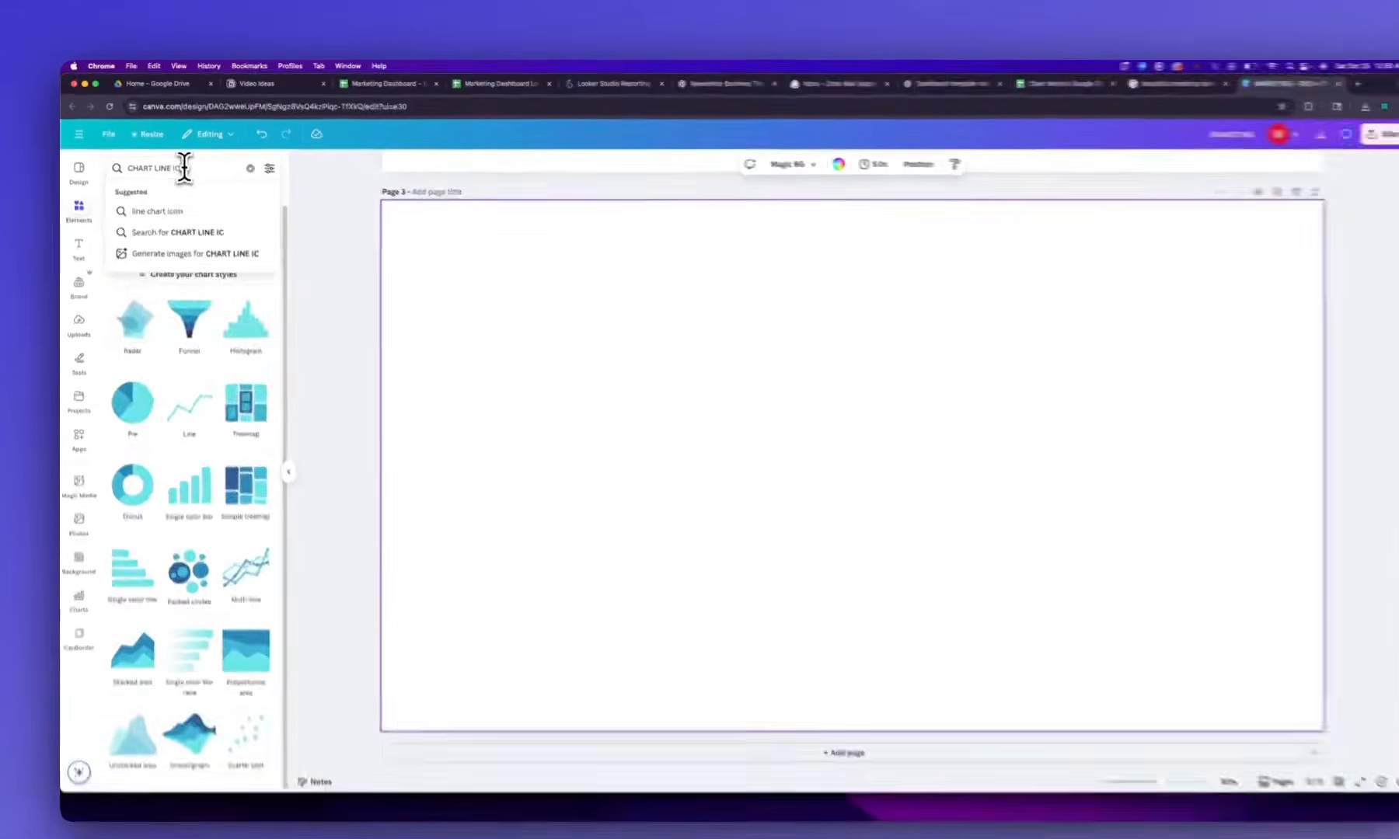
key(Return)
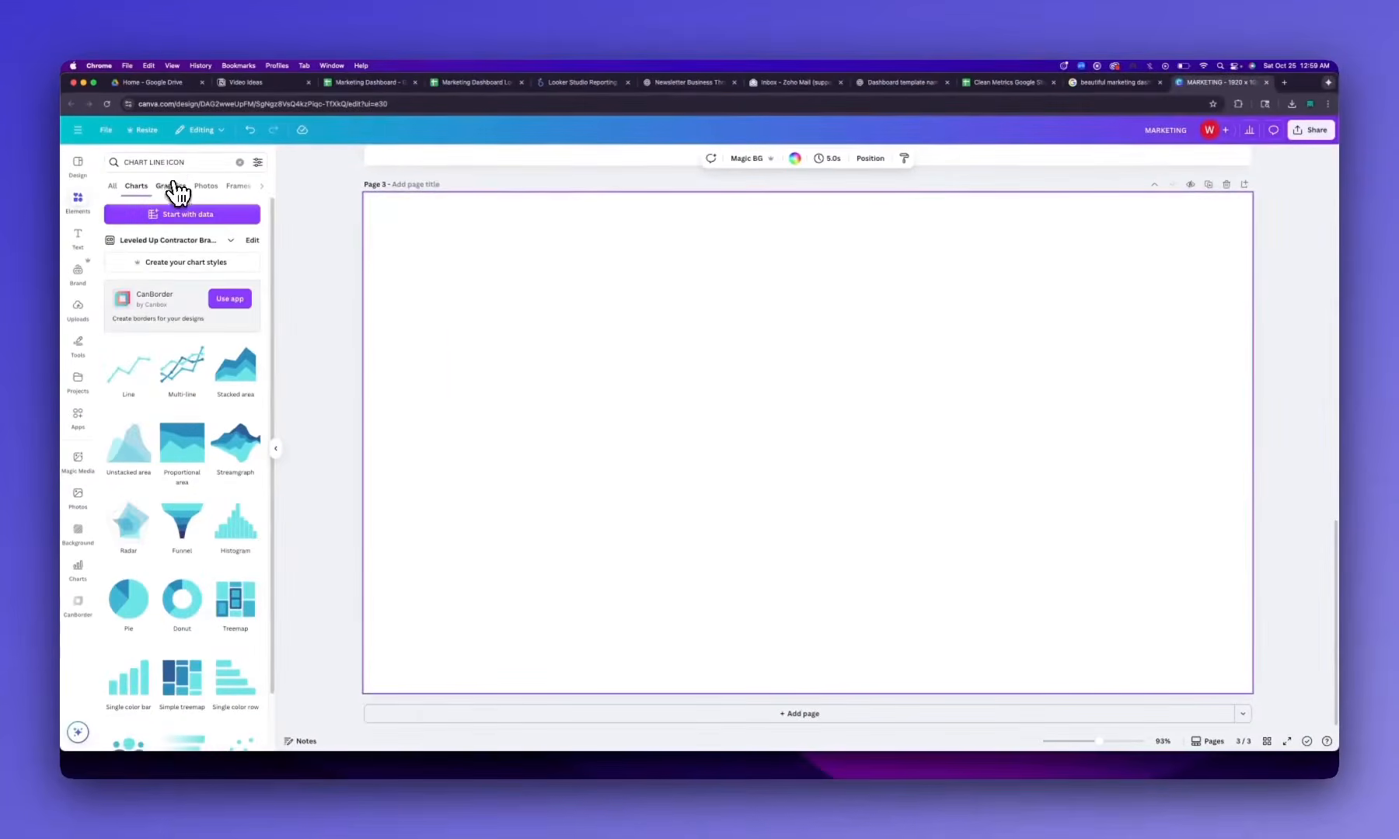
click(179, 191)
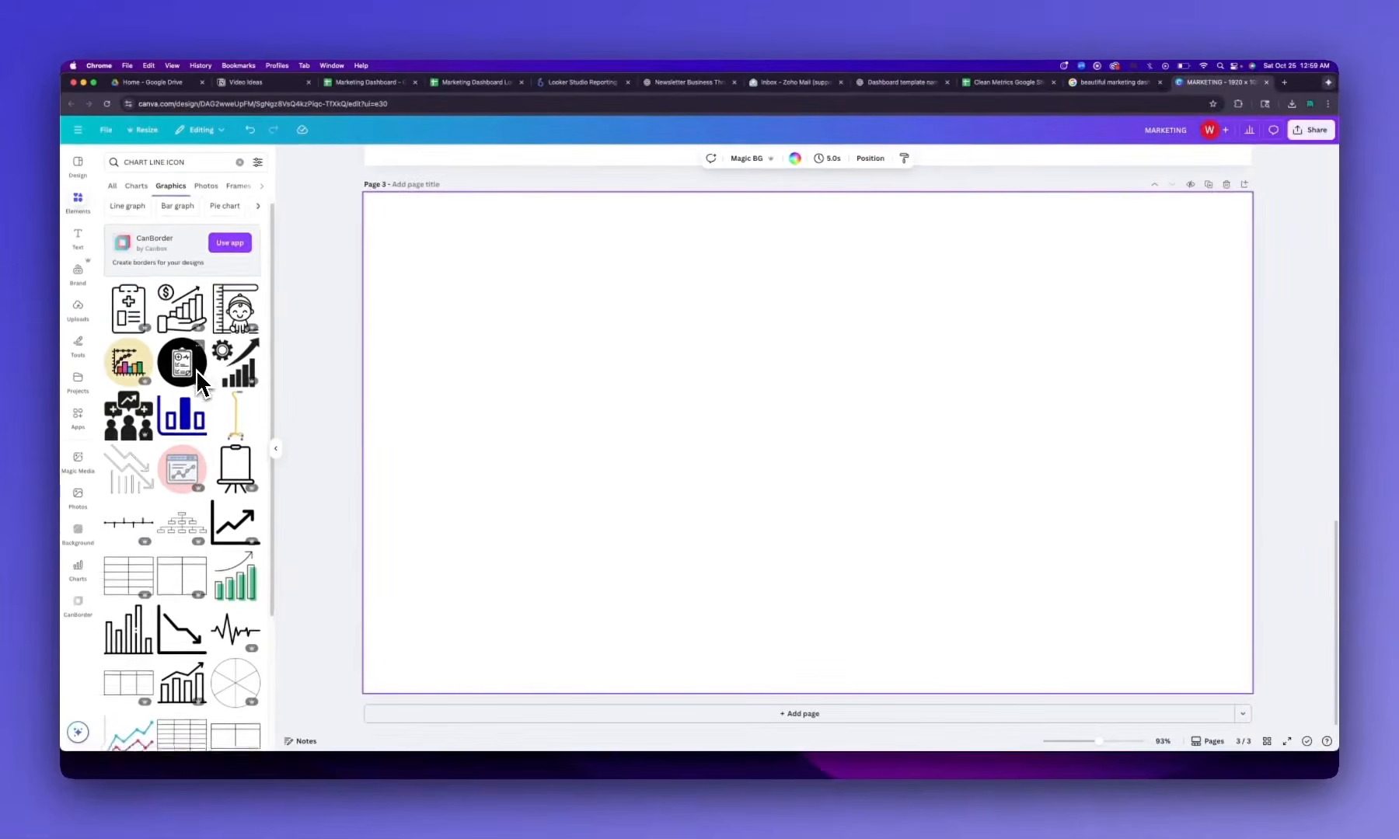
scroll(198, 381, down, 3)
scroll(198, 381, down, 2)
scroll(195, 369, down, 5)
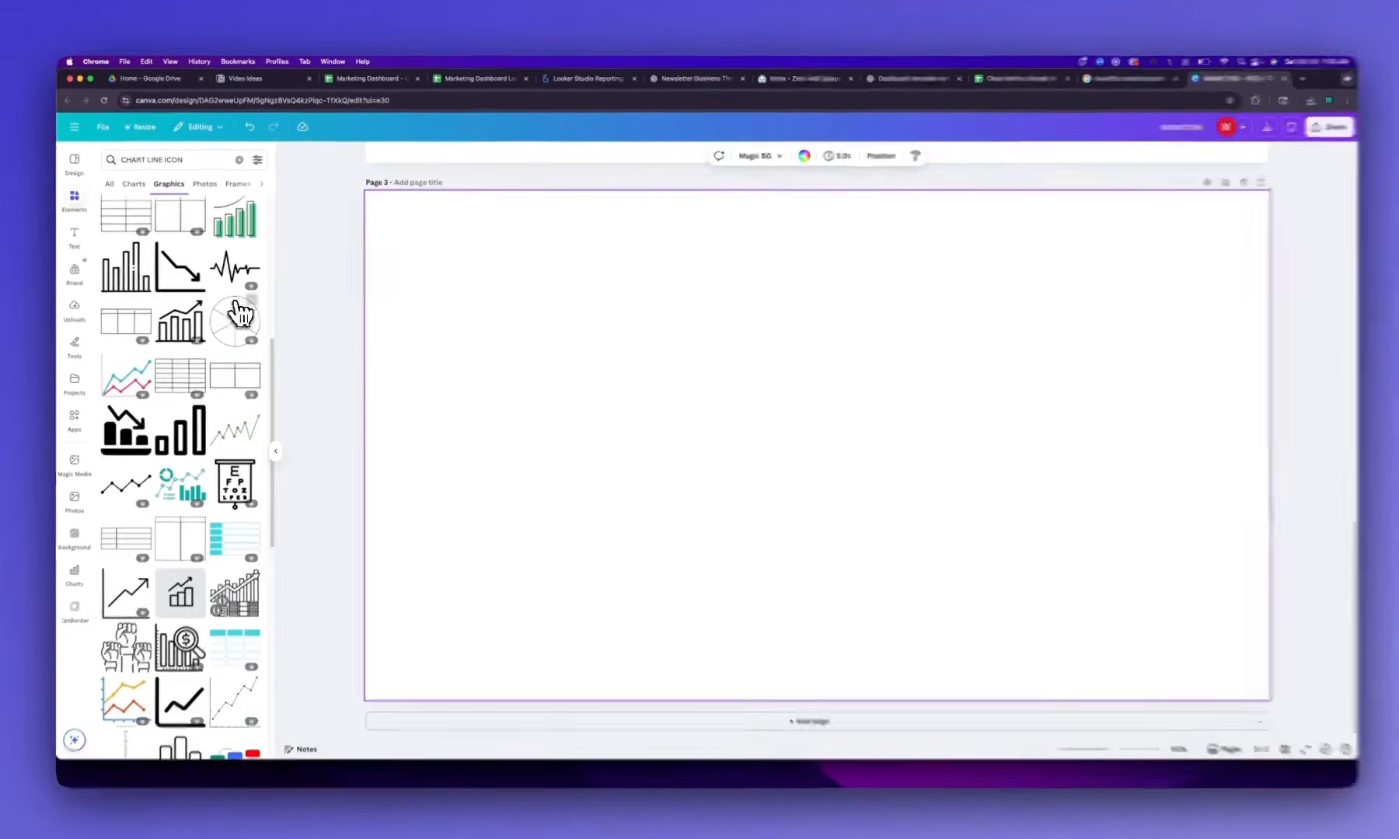
click(237, 275)
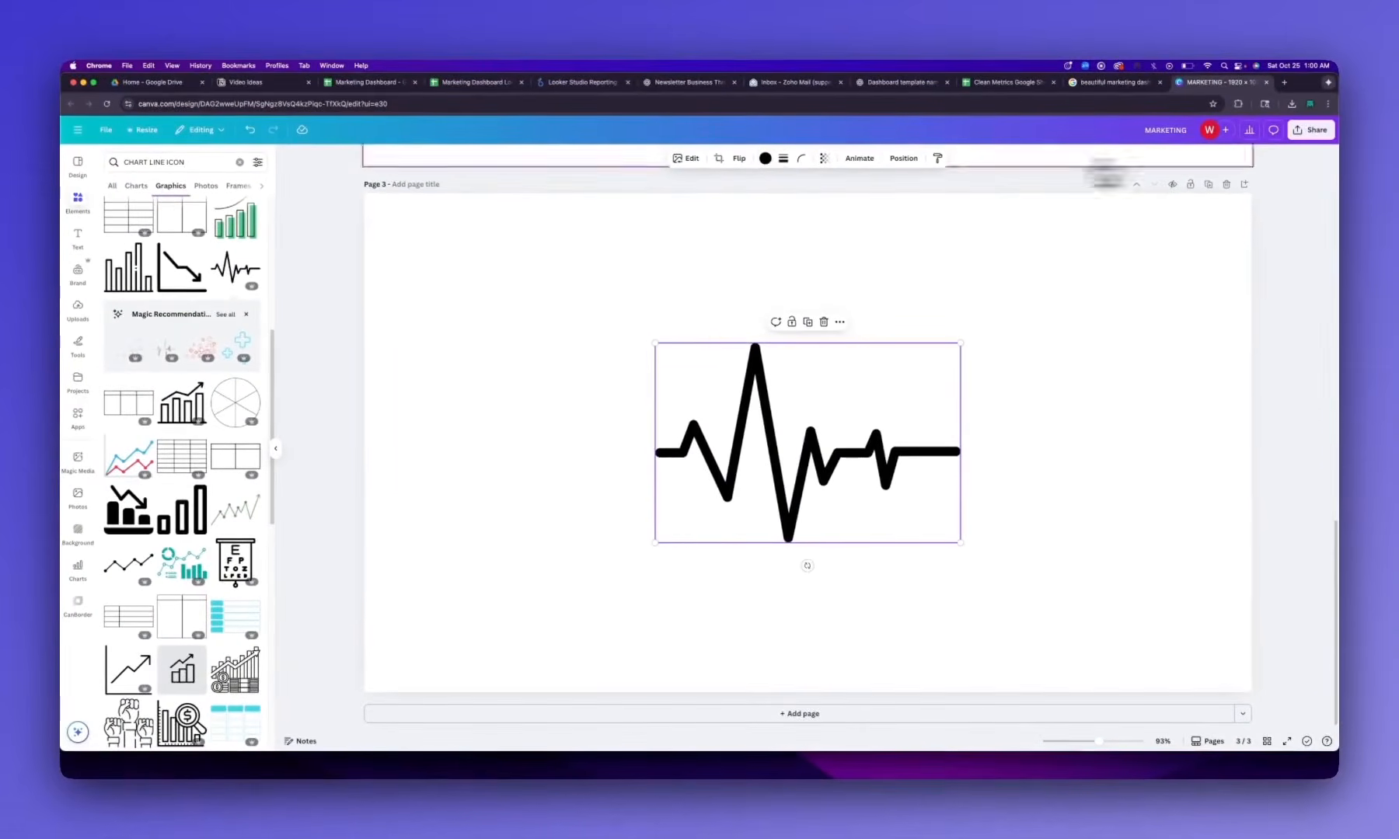
Switch to the reference dashboard image and sample a colour from it with the Eye Dropper extension
click(1112, 84)
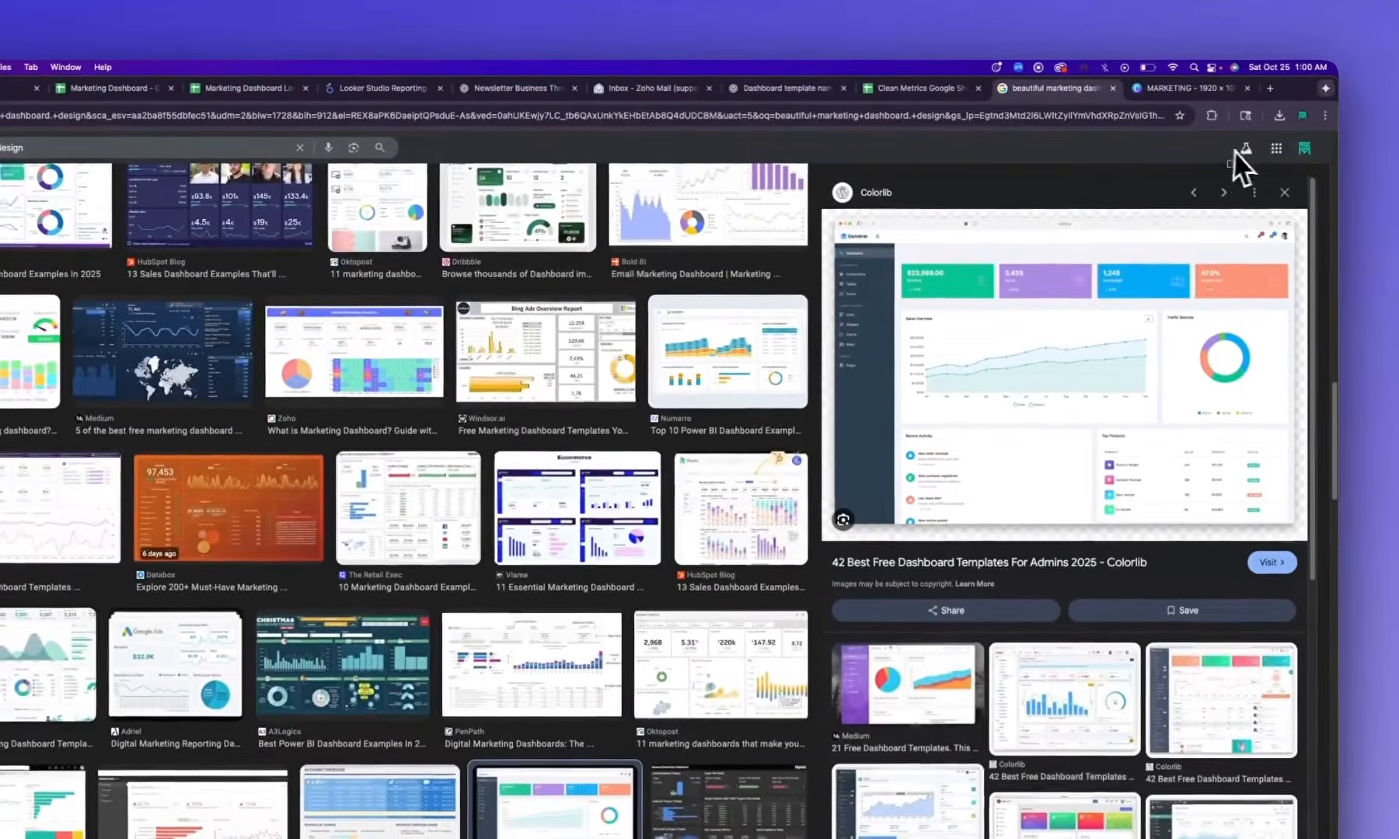
click(1211, 115)
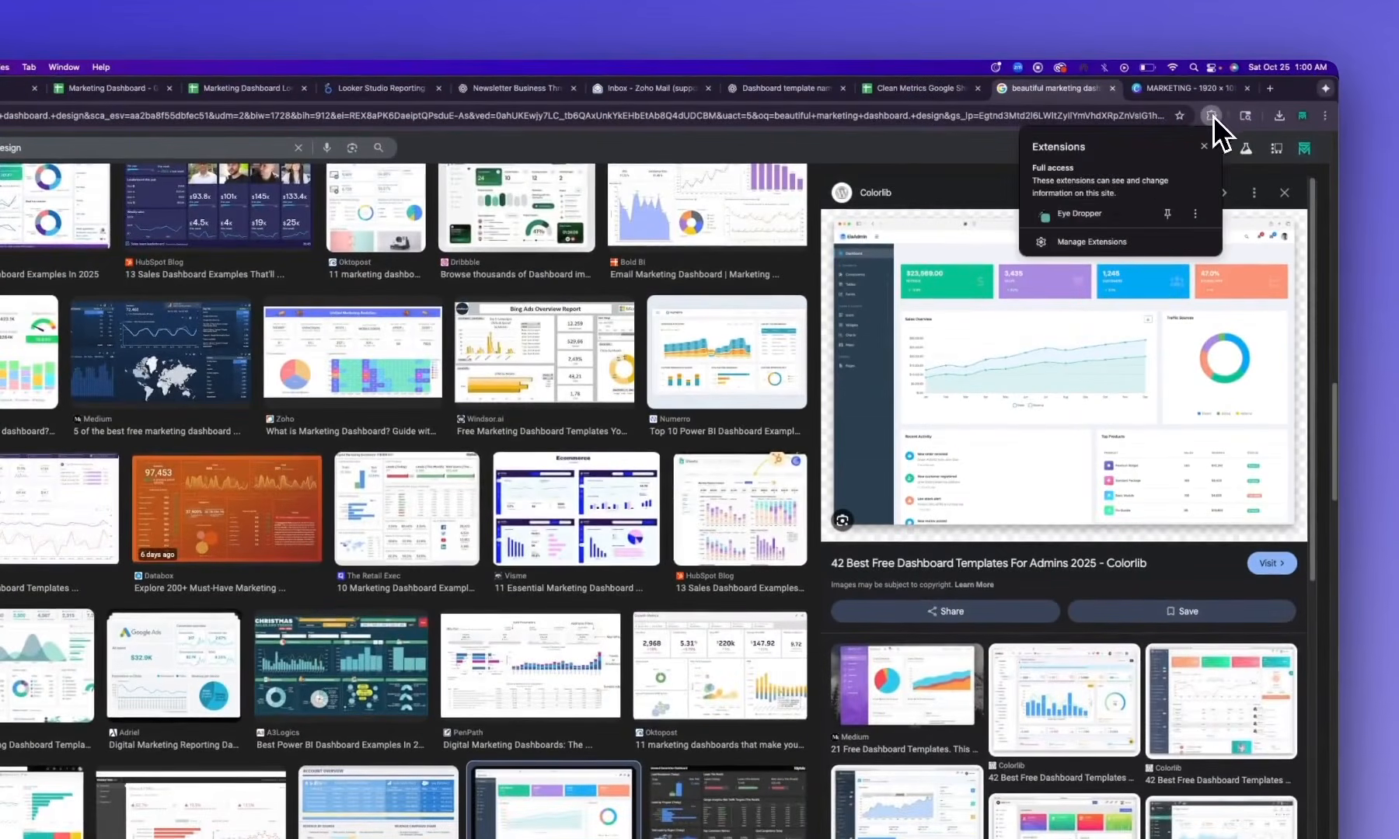
click(1112, 222)
click(981, 146)
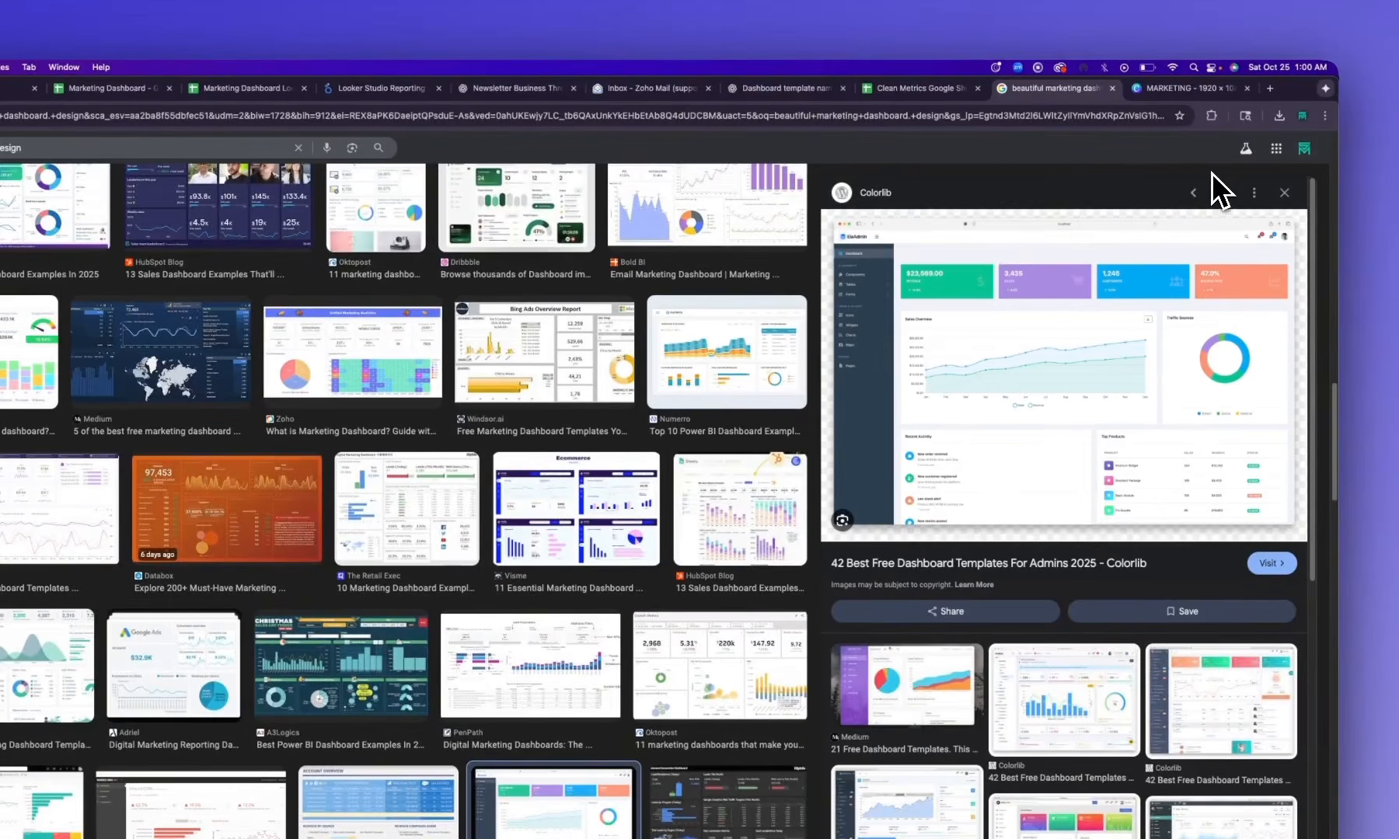
click(1211, 115)
click(1083, 216)
click(1010, 147)
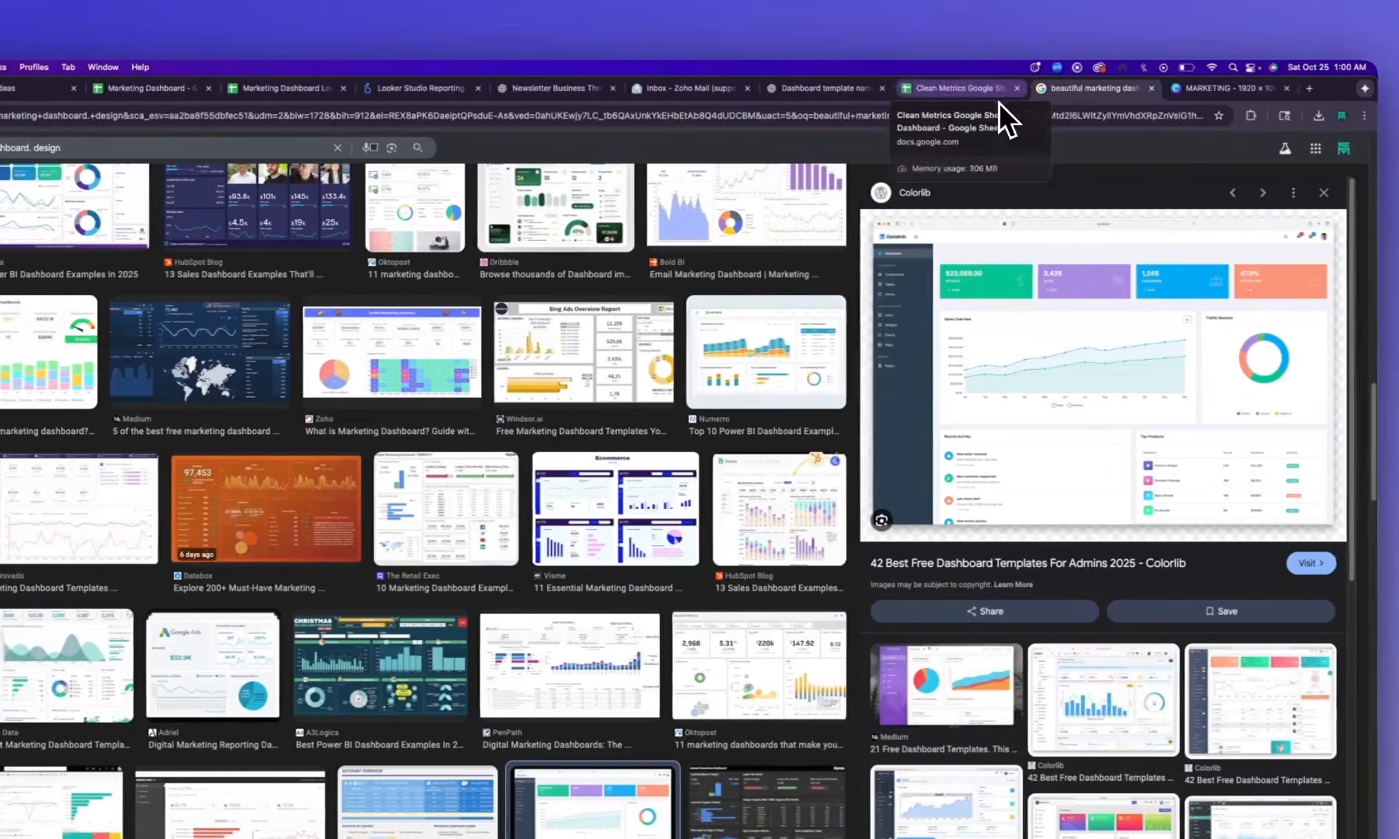
Switch back to the MARKETING design in Canva and recolour the pulse-line graphic on page 3 to #F1F2F7
click(1200, 90)
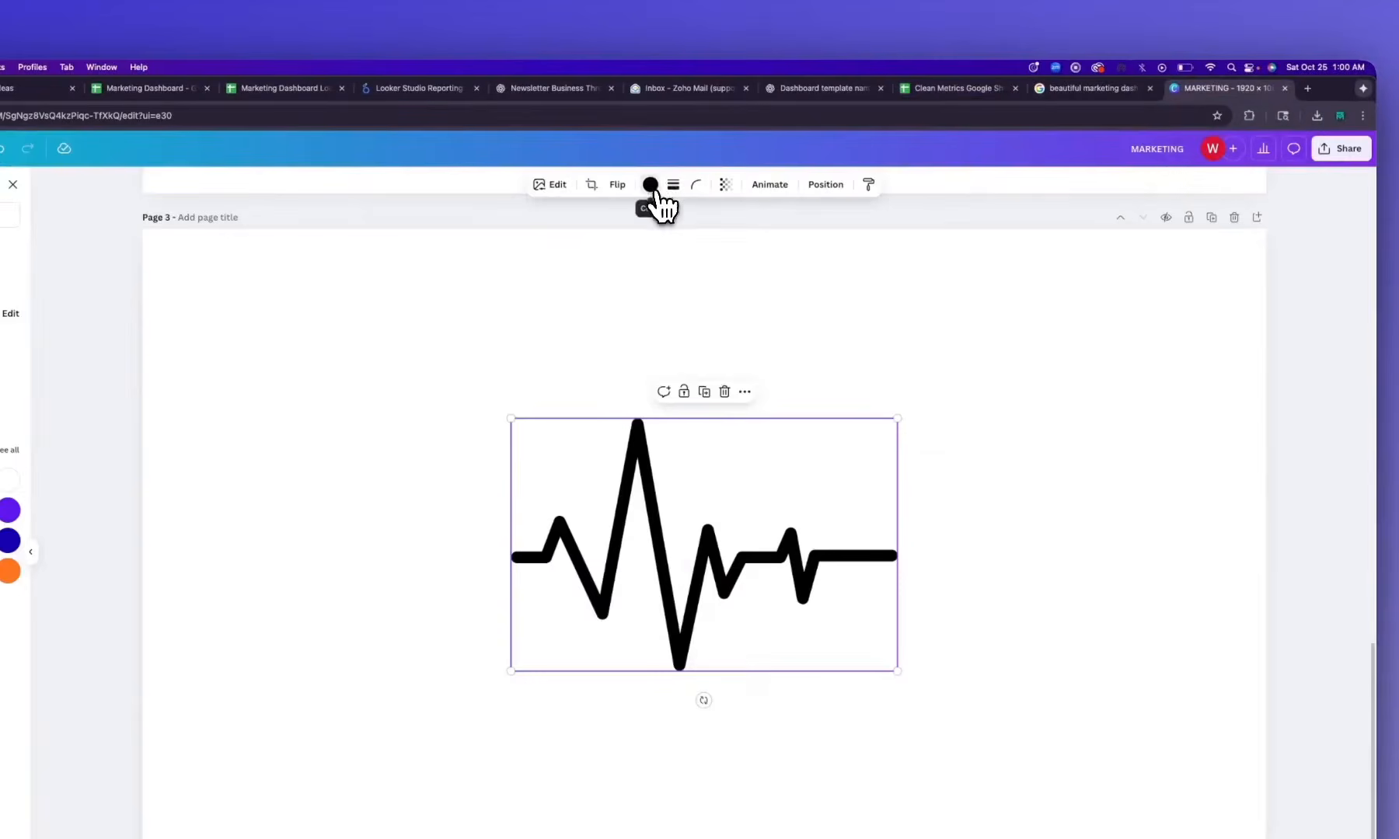
click(650, 184)
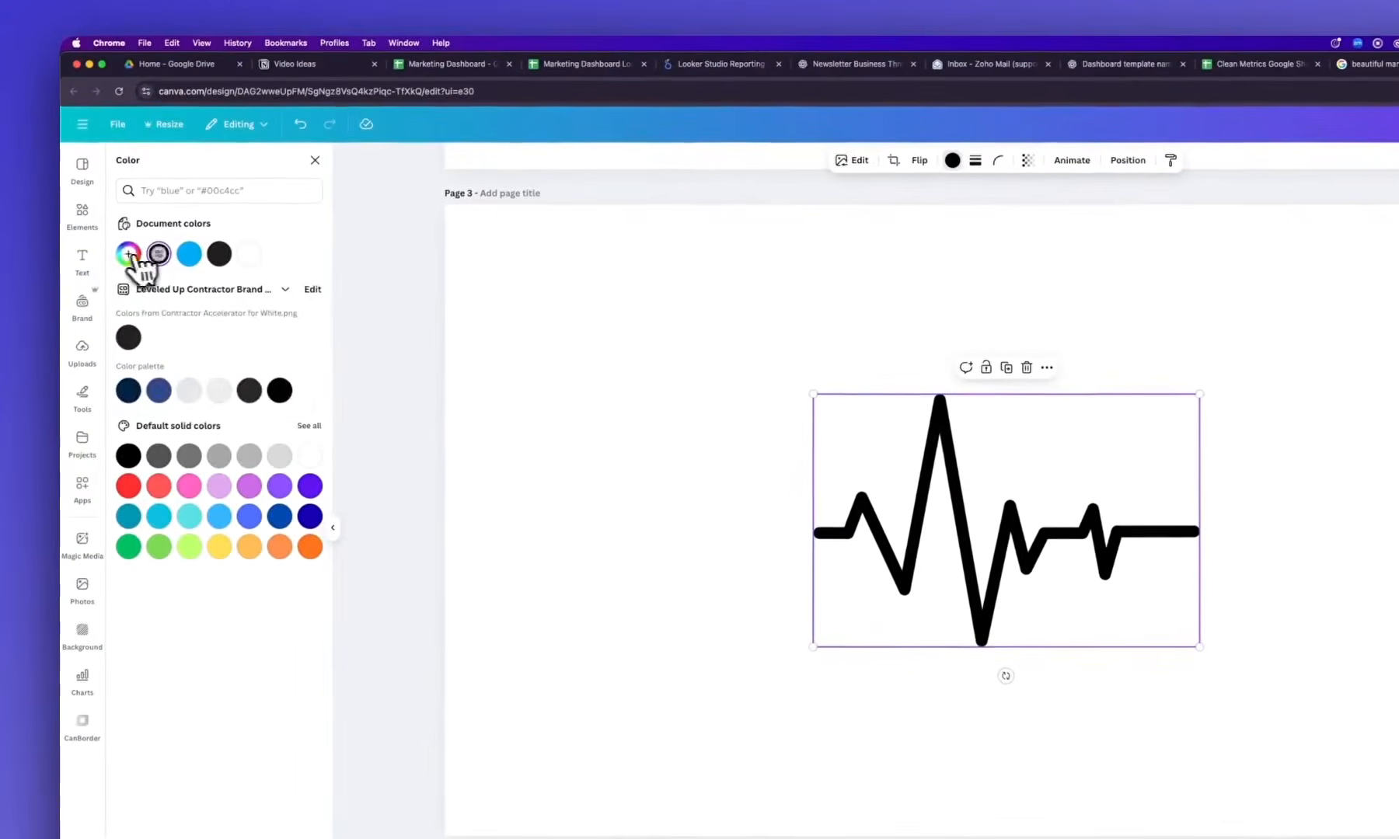
click(129, 254)
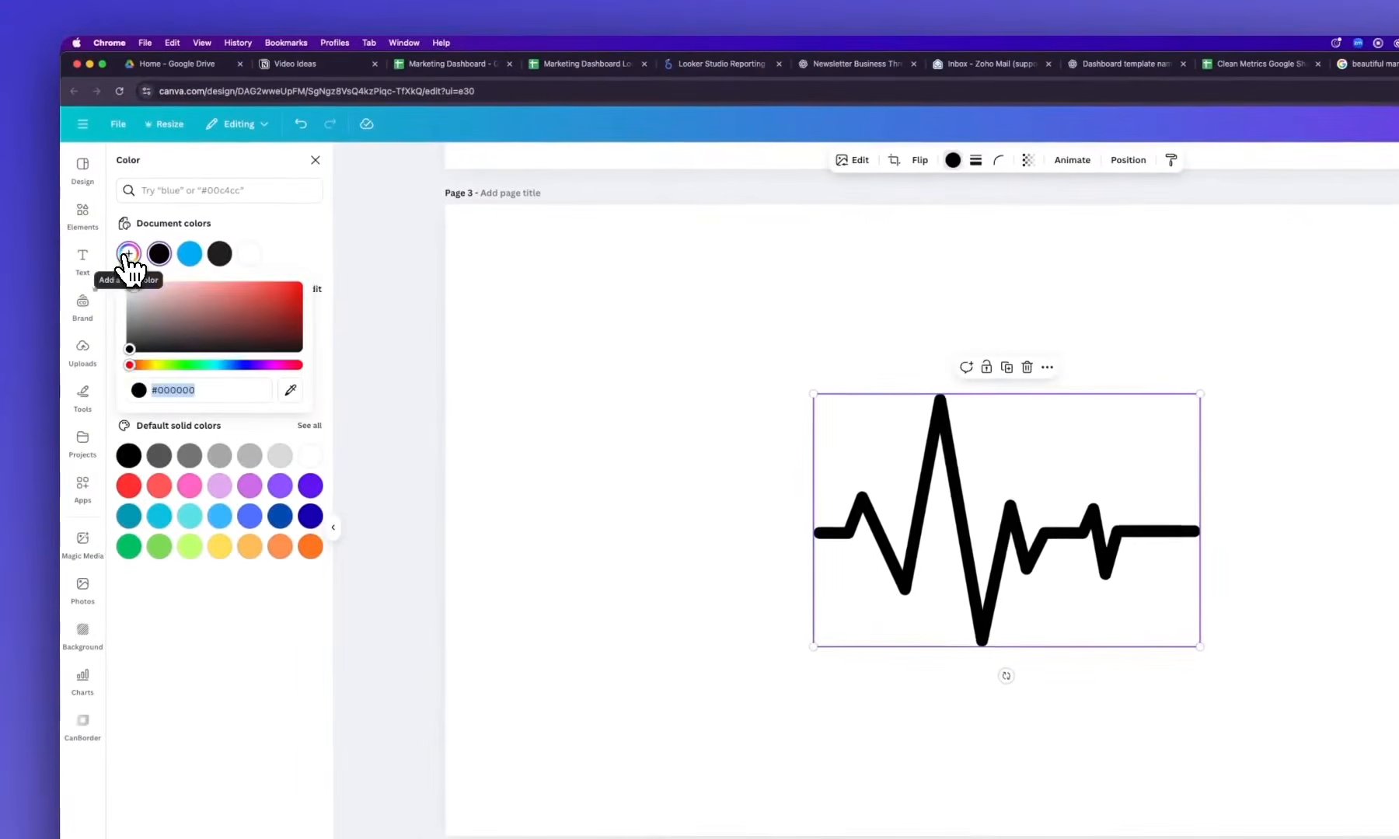
text(#F1F2F7)
click(656, 406)
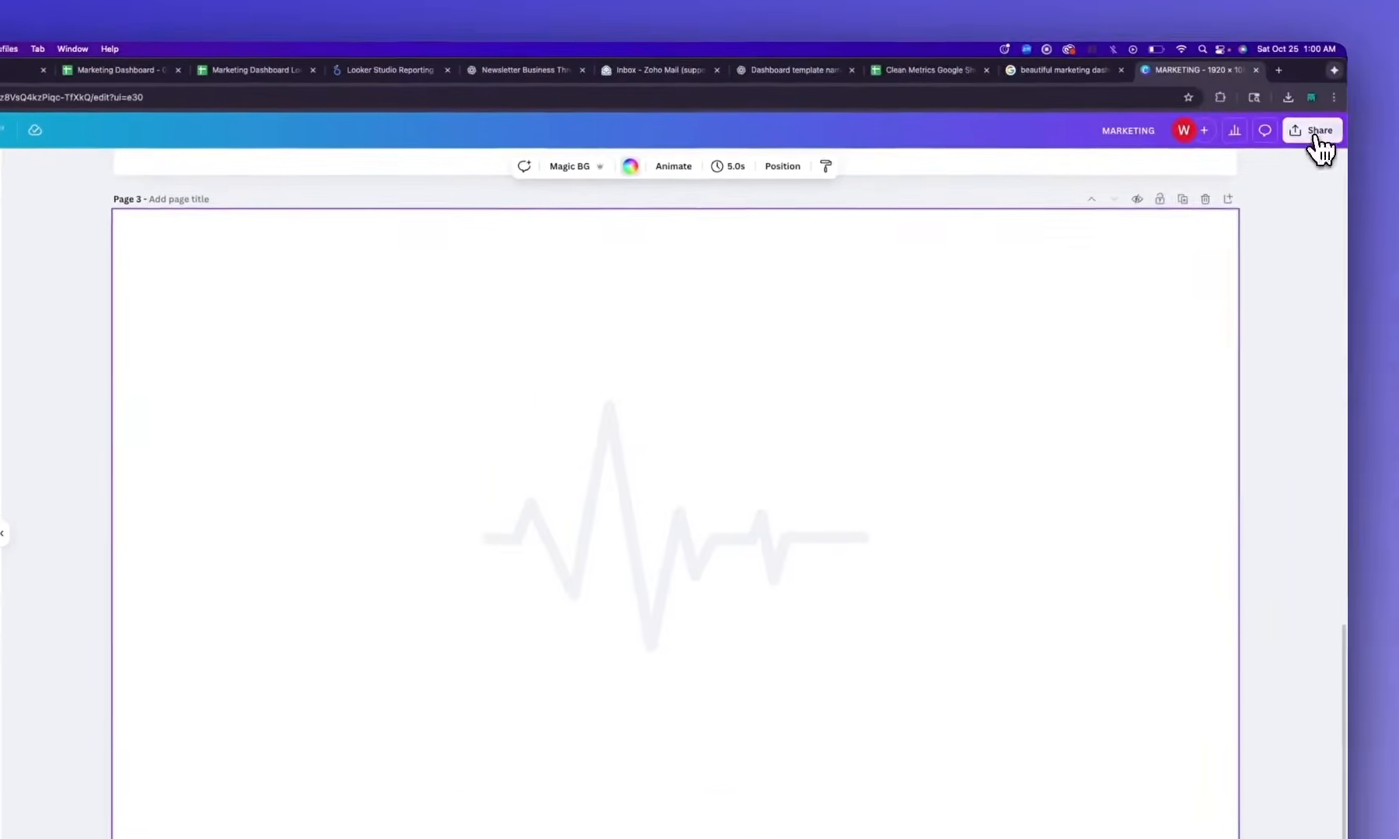
Download only the current page, page 3, as a PNG with a transparent background
click(1387, 86)
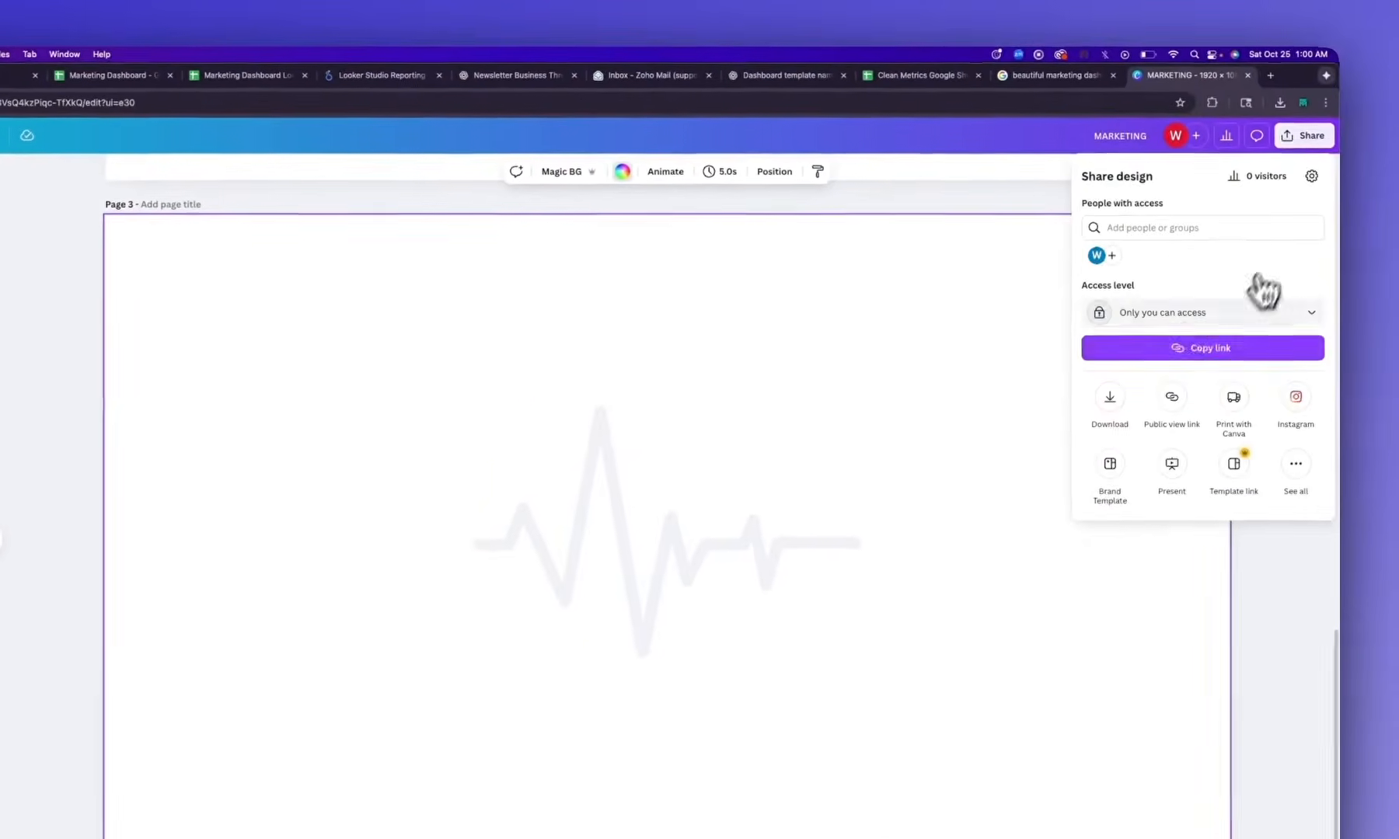
click(1112, 396)
click(1088, 355)
click(1122, 400)
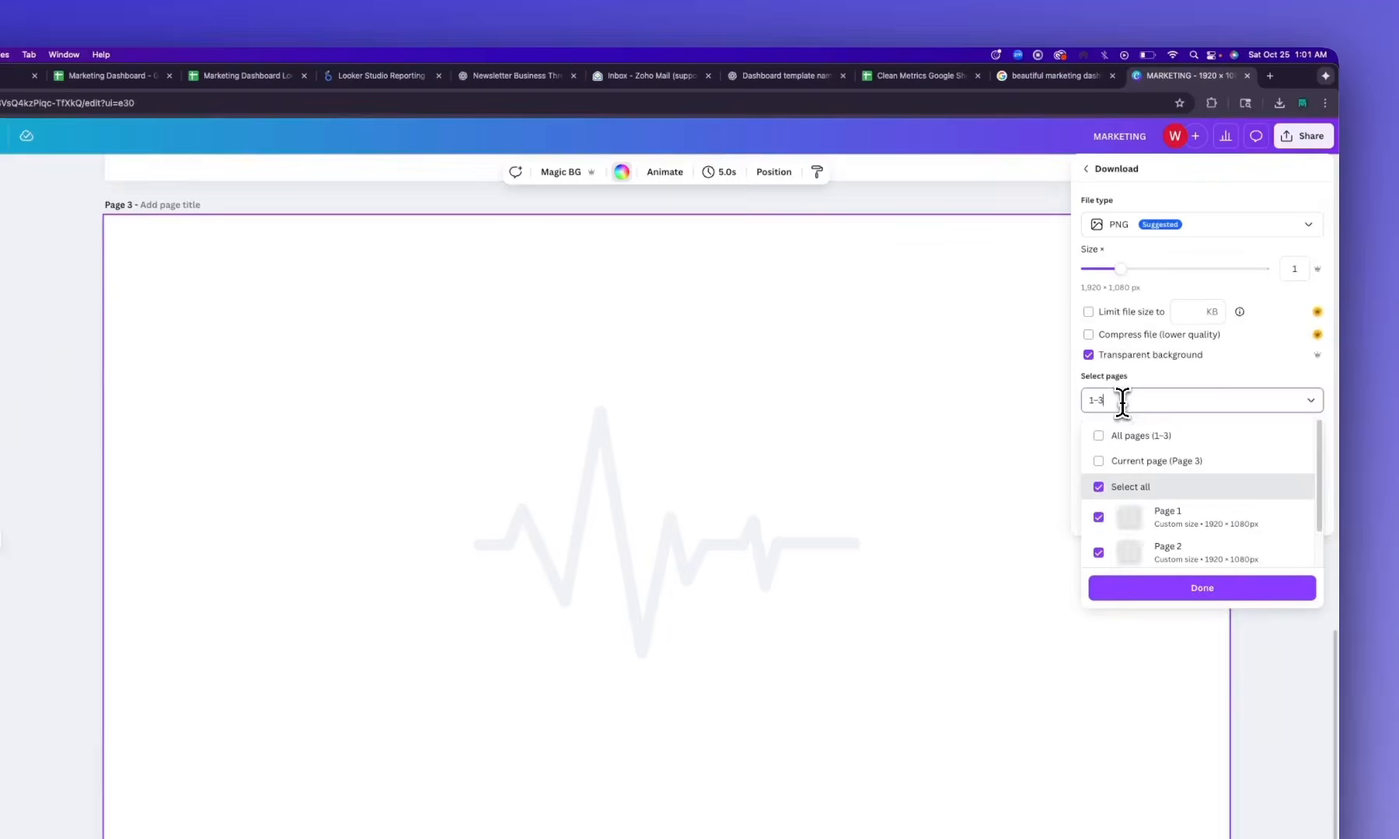
click(1138, 367)
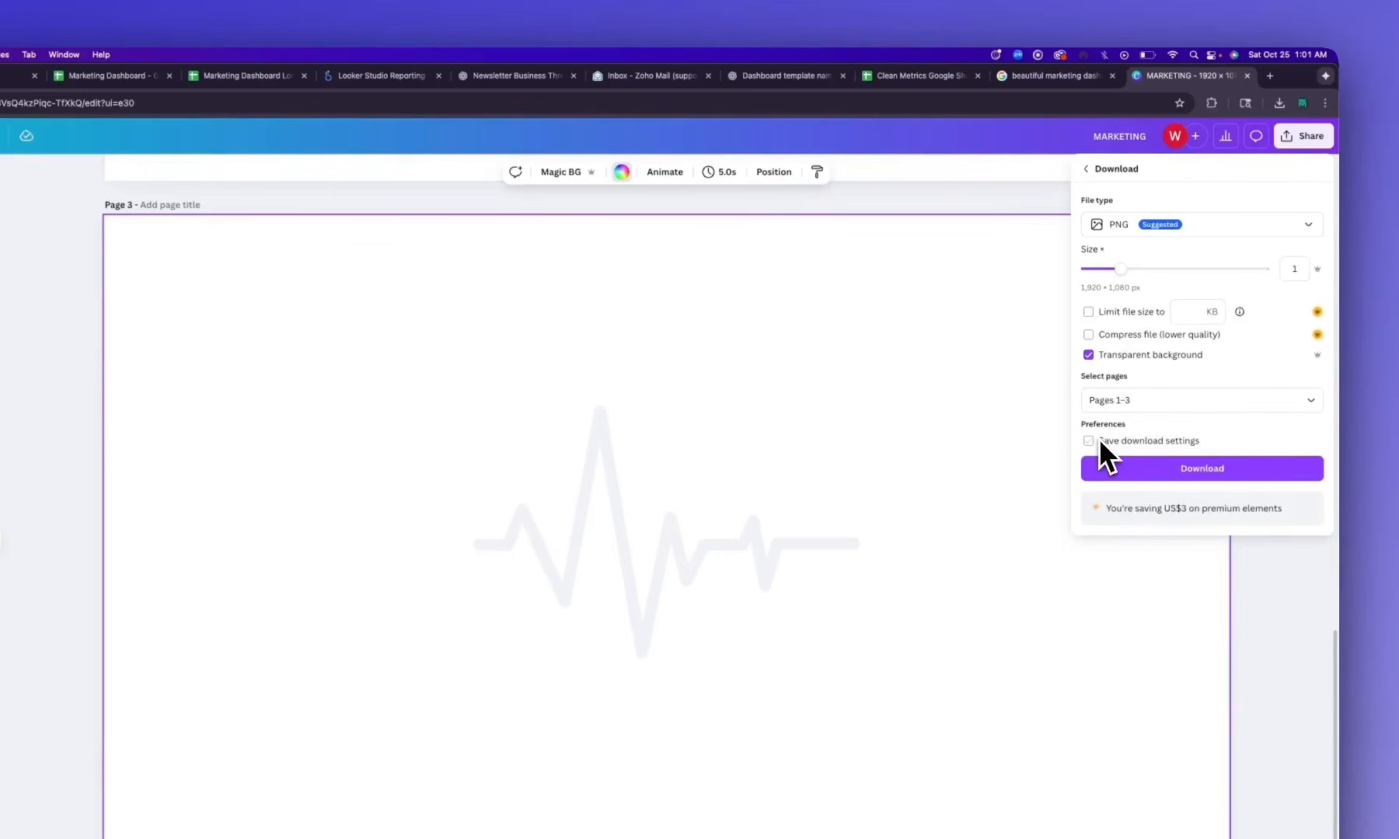
click(1098, 400)
click(1102, 462)
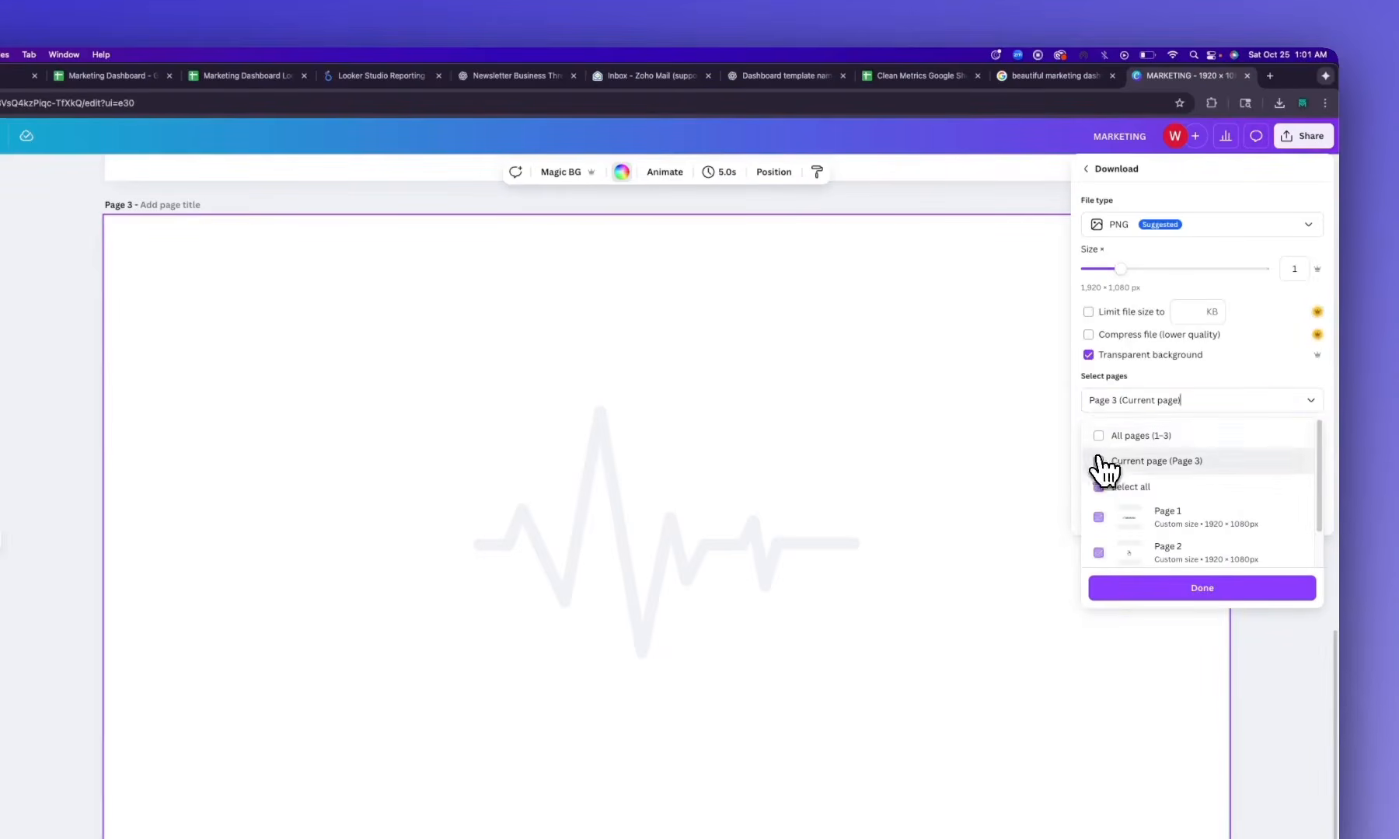
click(1260, 191)
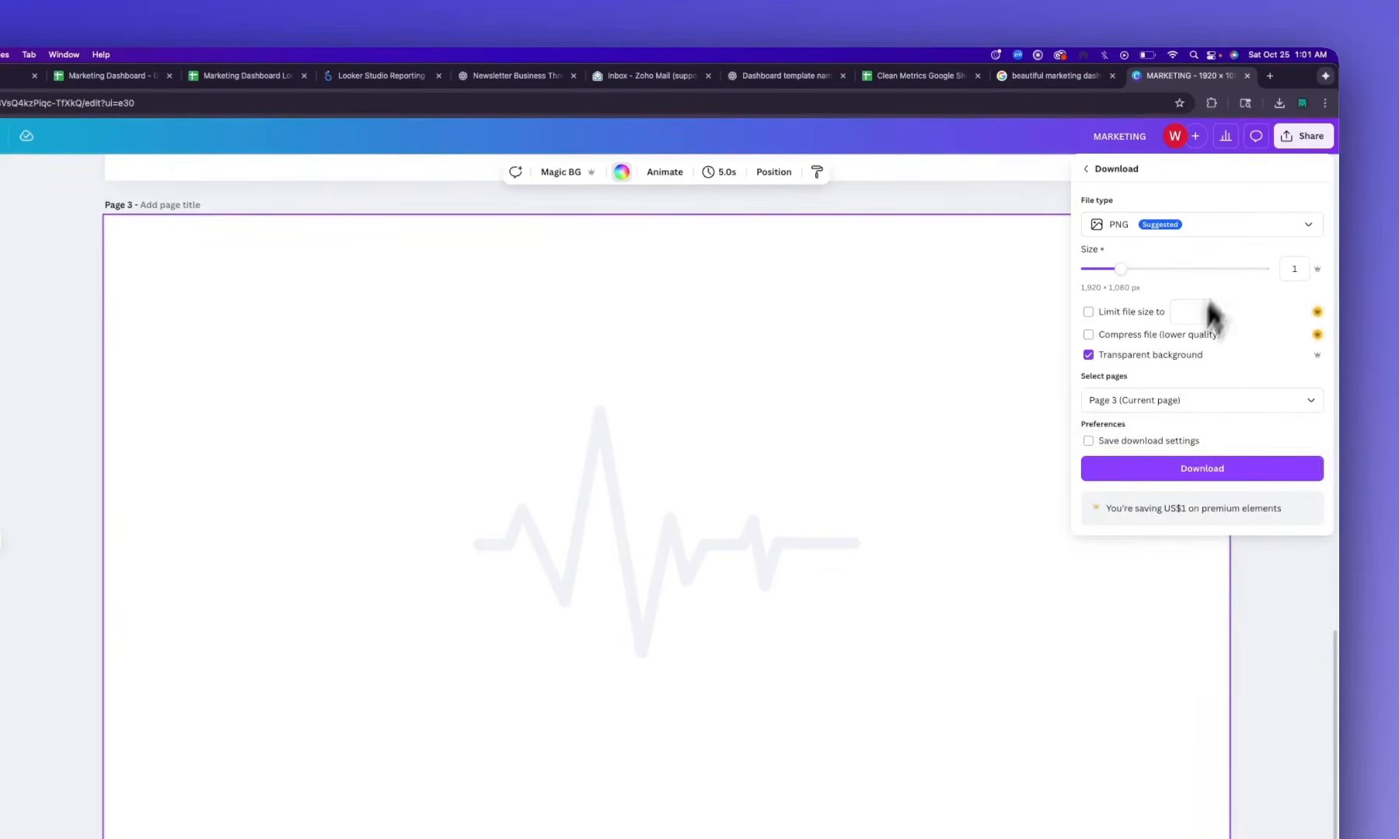
click(1182, 482)
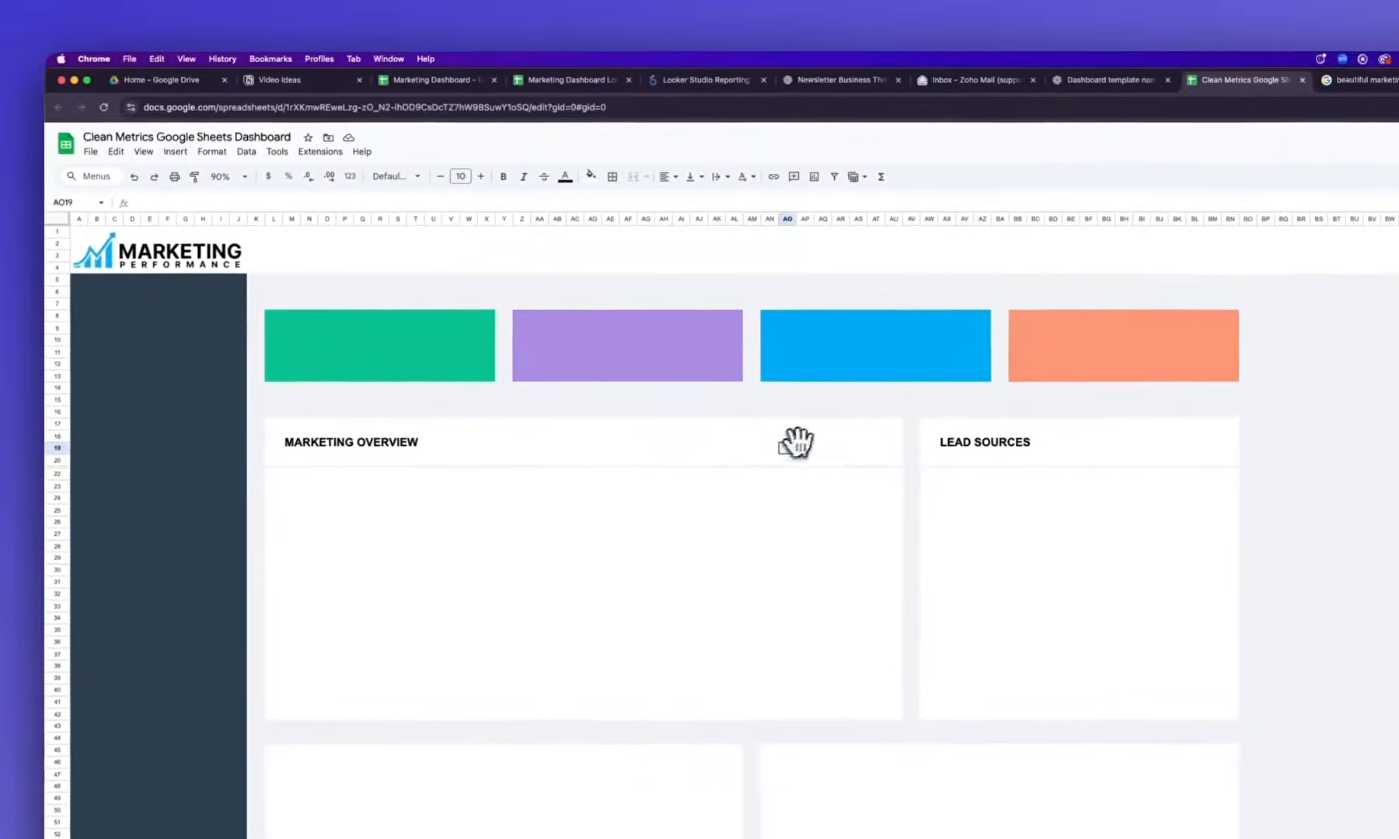
In the Clean Metrics Google Sheets Dashboard, insert GRAPH ICON.png from Downloads over the cells, starting at cell AR18 in the MARKETING OVERVIEW header
click(838, 438)
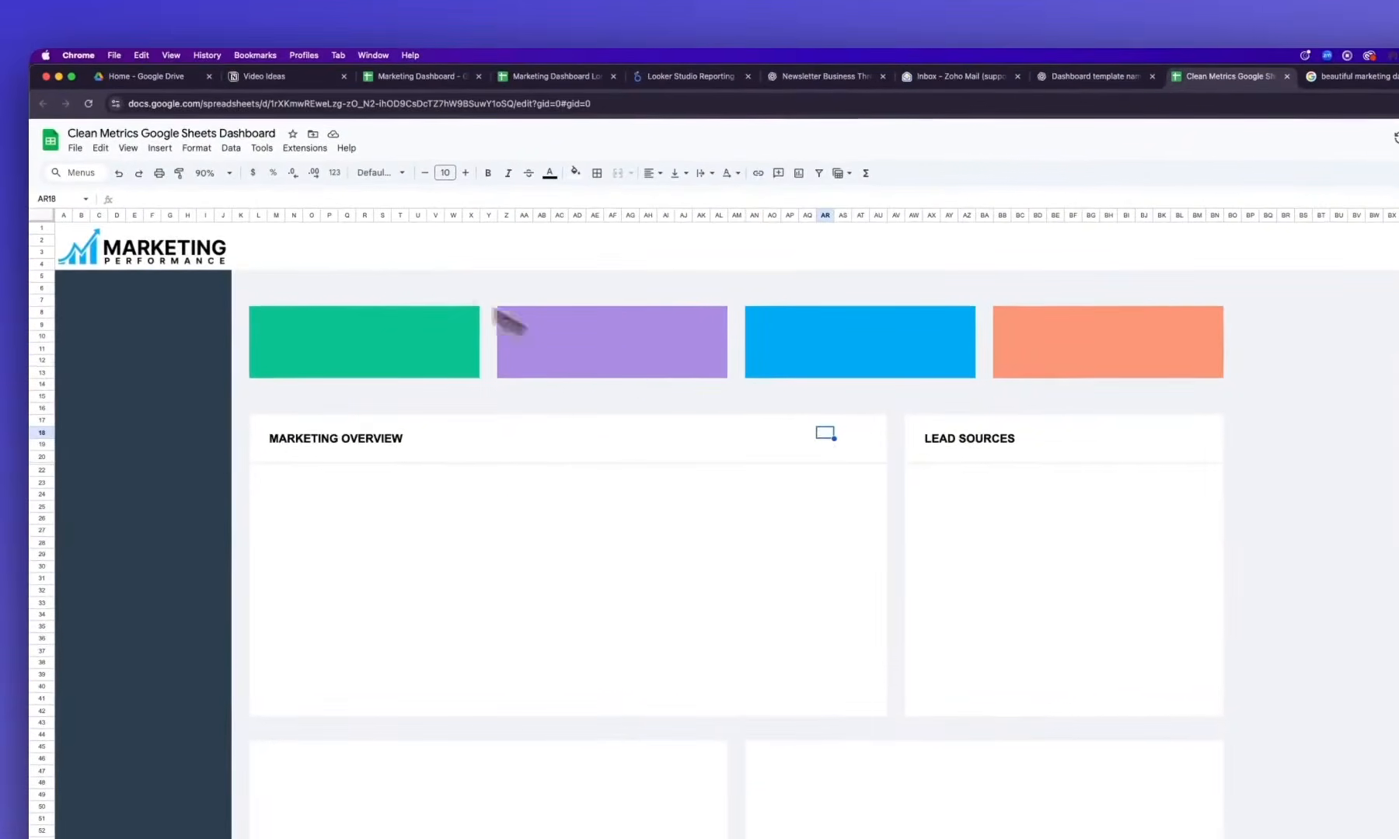
click(159, 147)
mouse_move(191, 191)
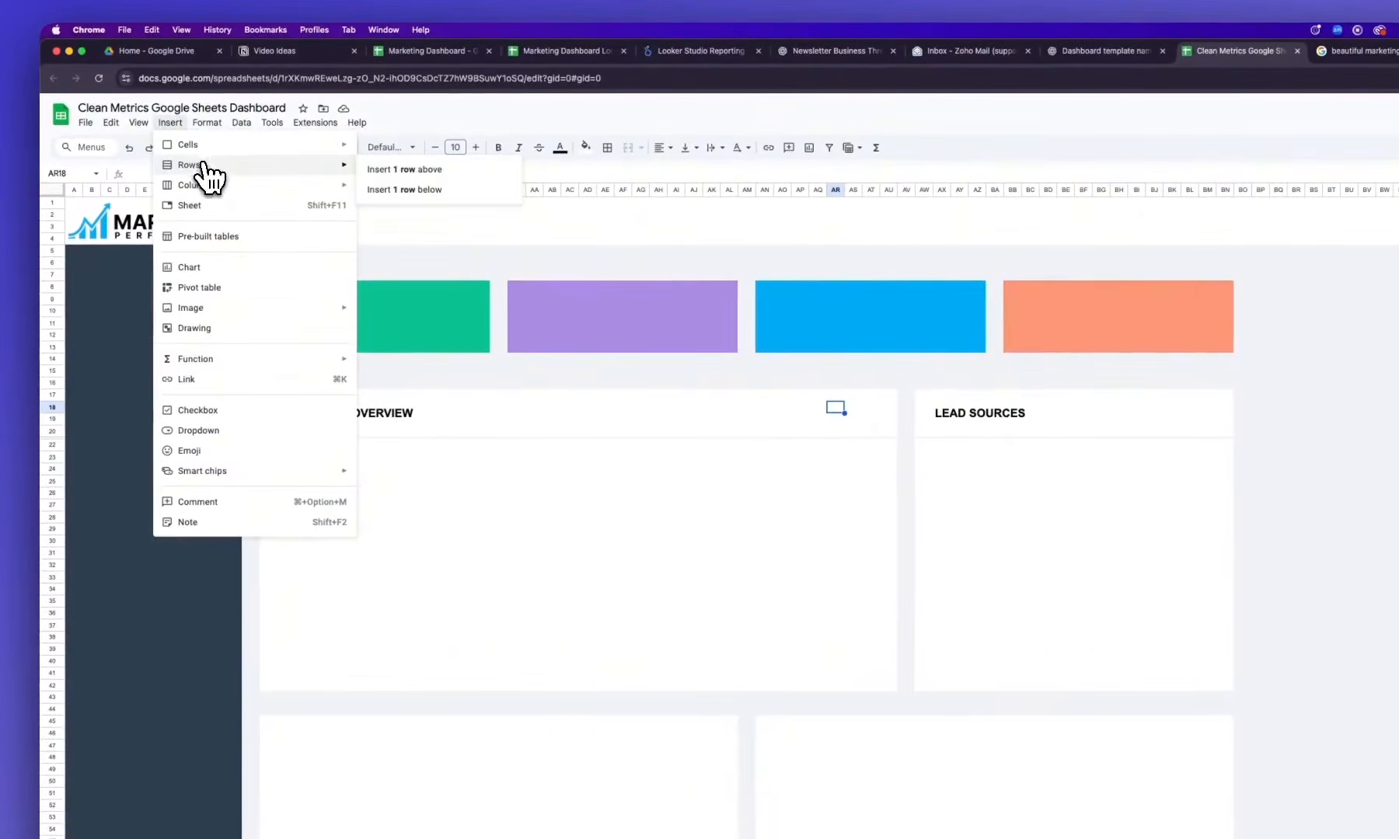
mouse_move(194, 308)
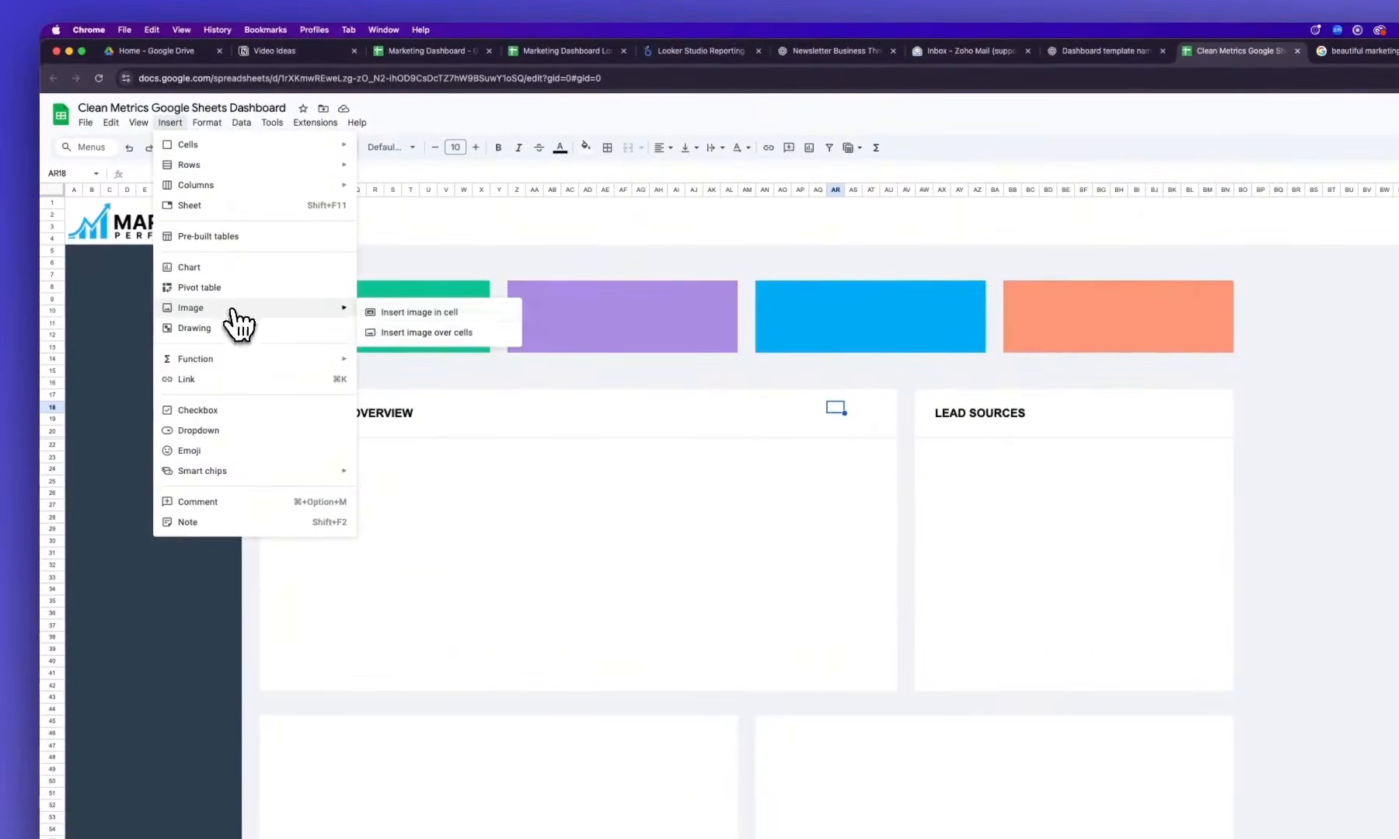
click(462, 332)
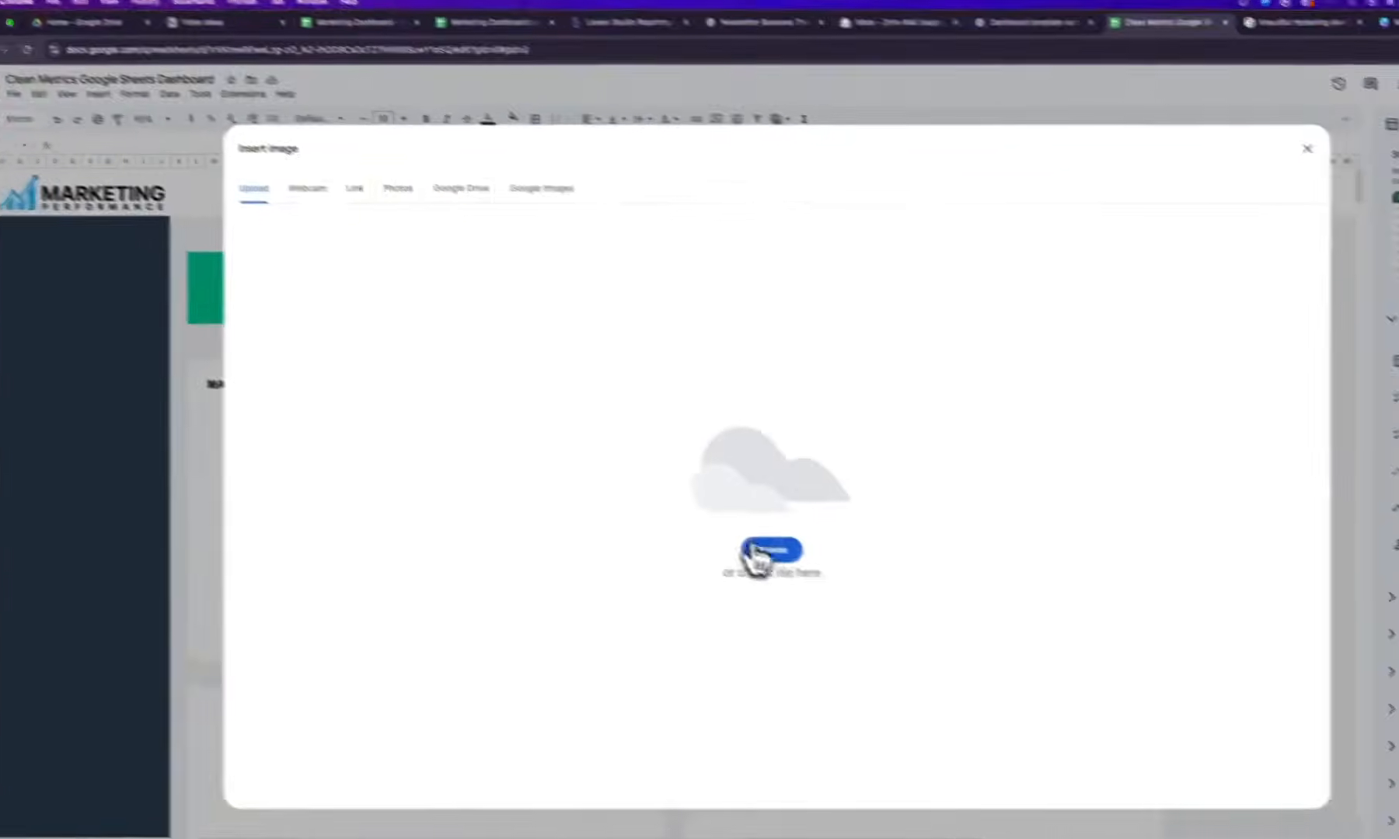
click(844, 578)
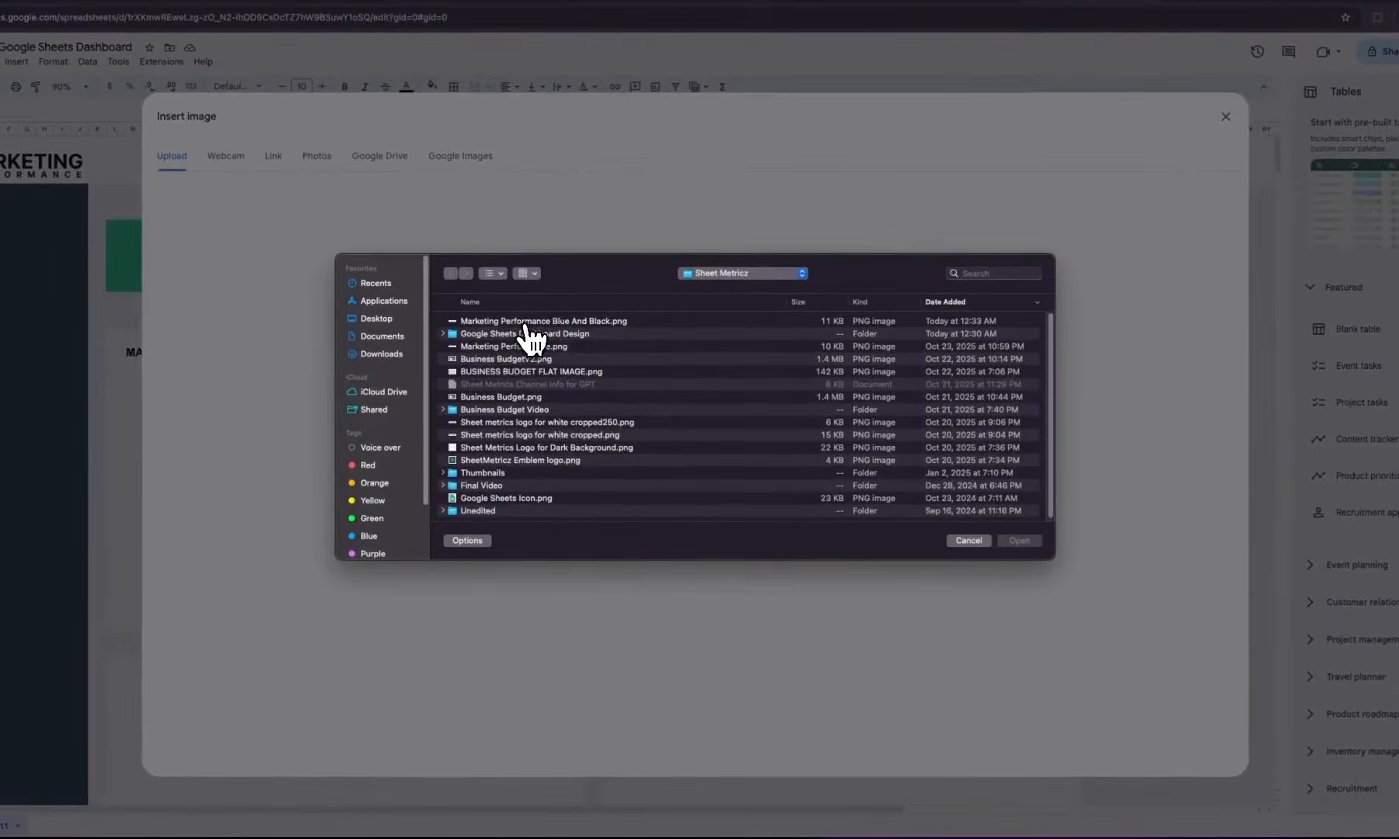
click(398, 356)
click(484, 319)
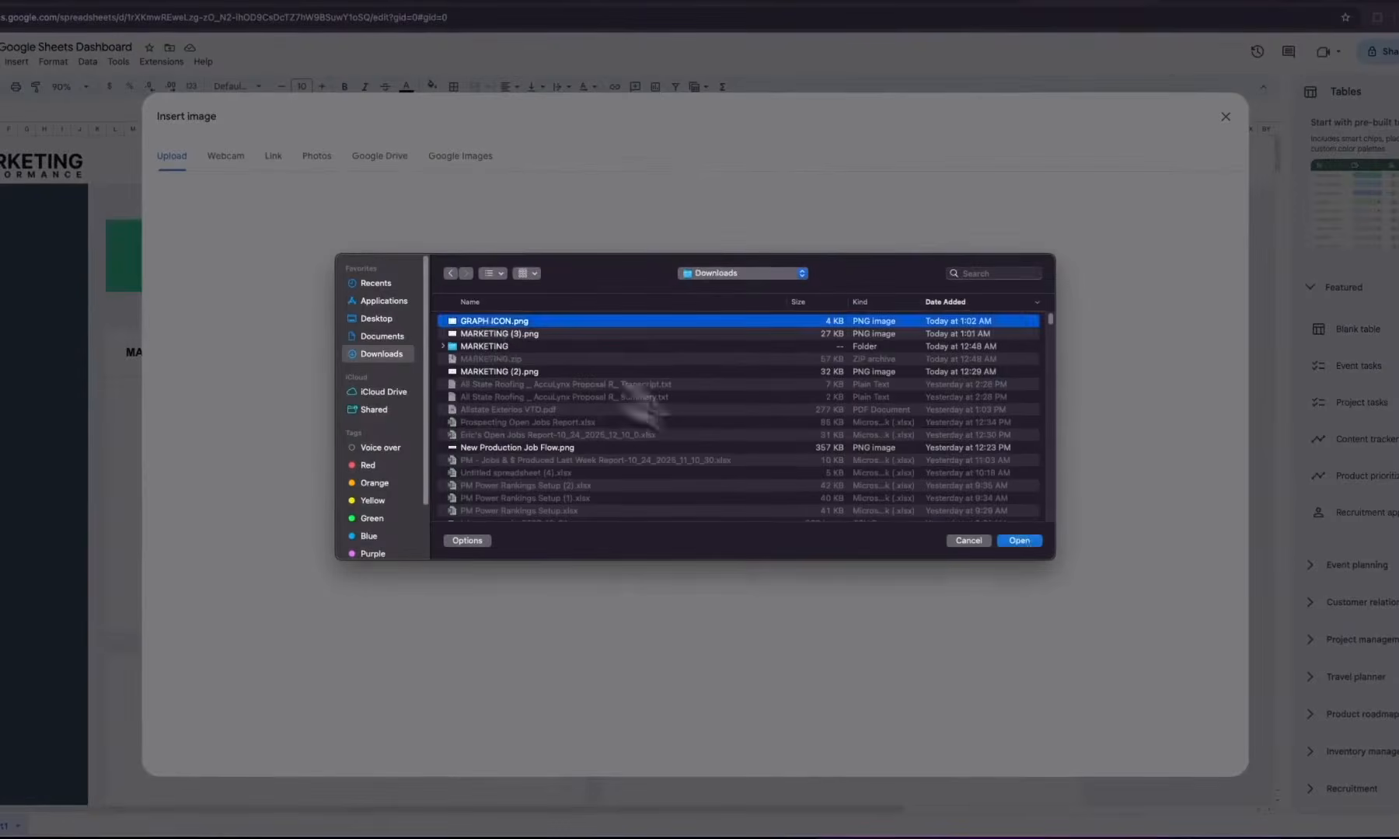
click(1002, 540)
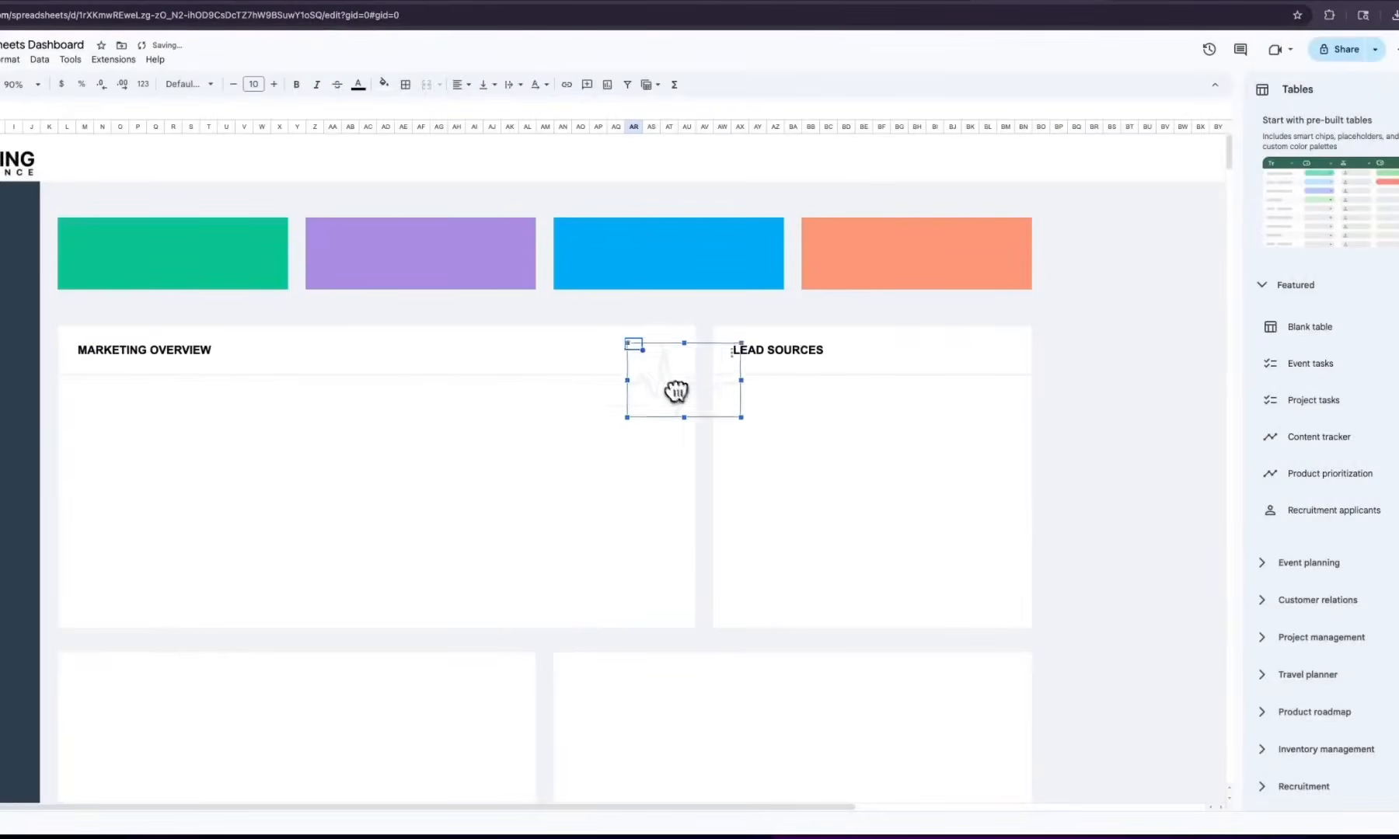
Shrink the pulse-line icon and place it at the right end of the MARKETING OVERVIEW card's header
drag(675, 391, 622, 357)
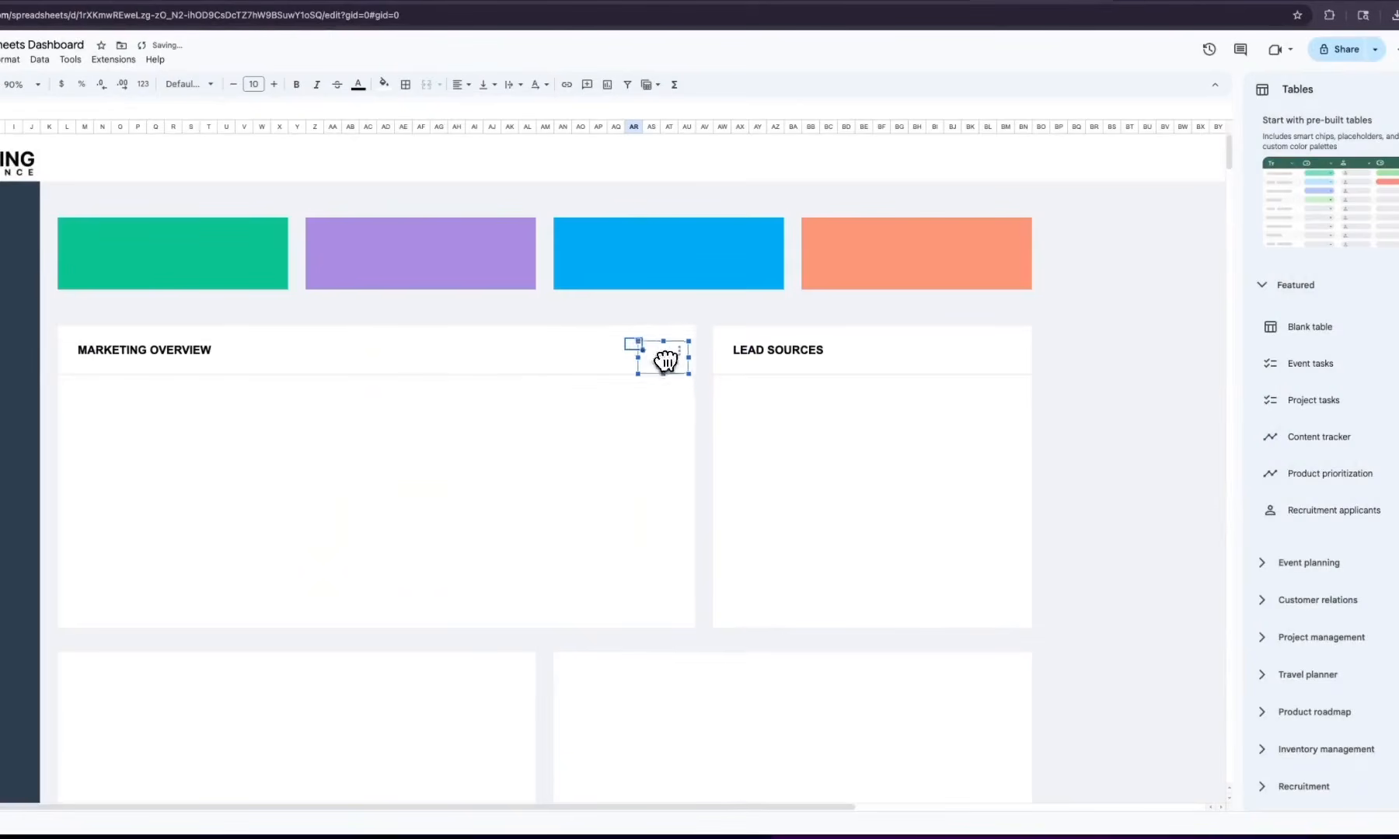
click(567, 434)
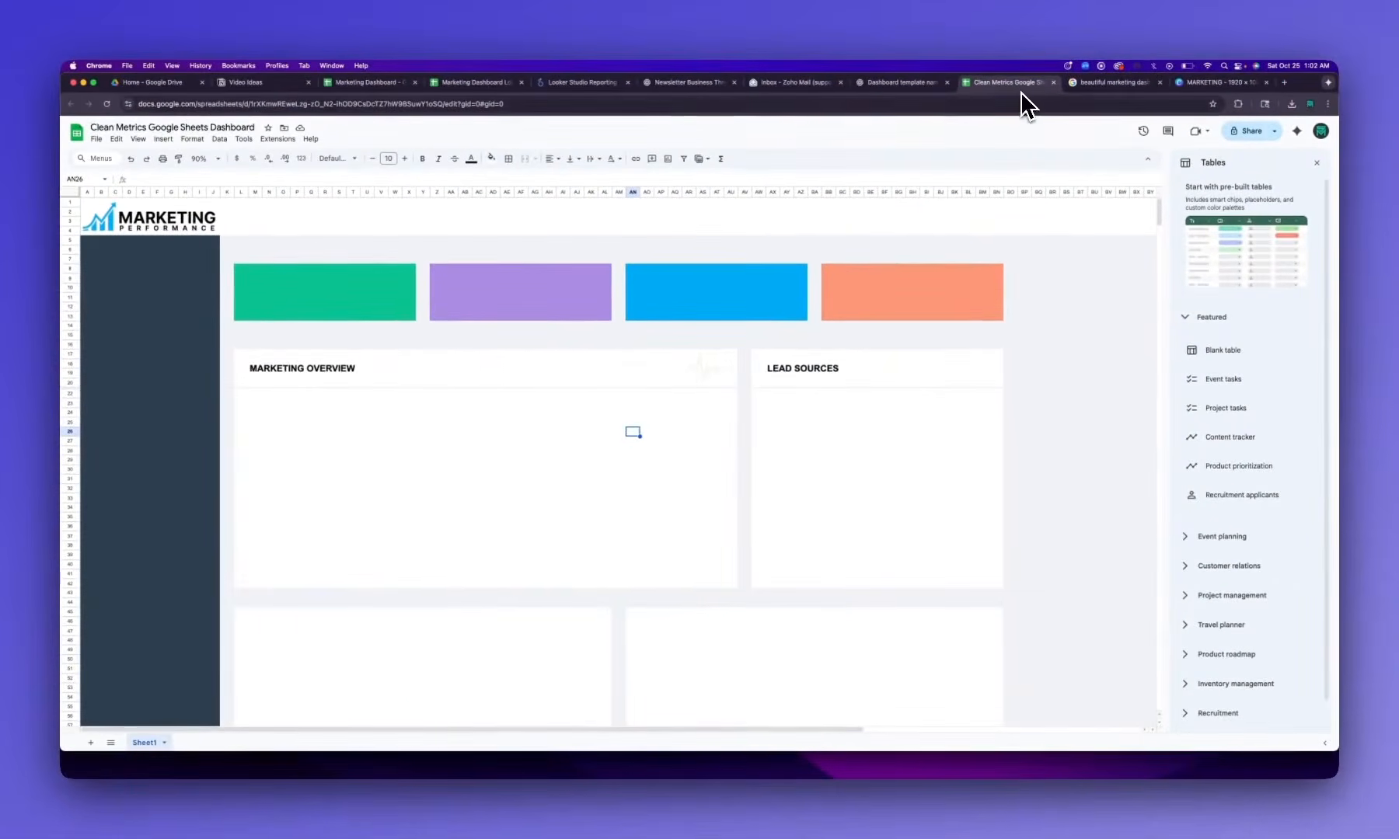
click(709, 374)
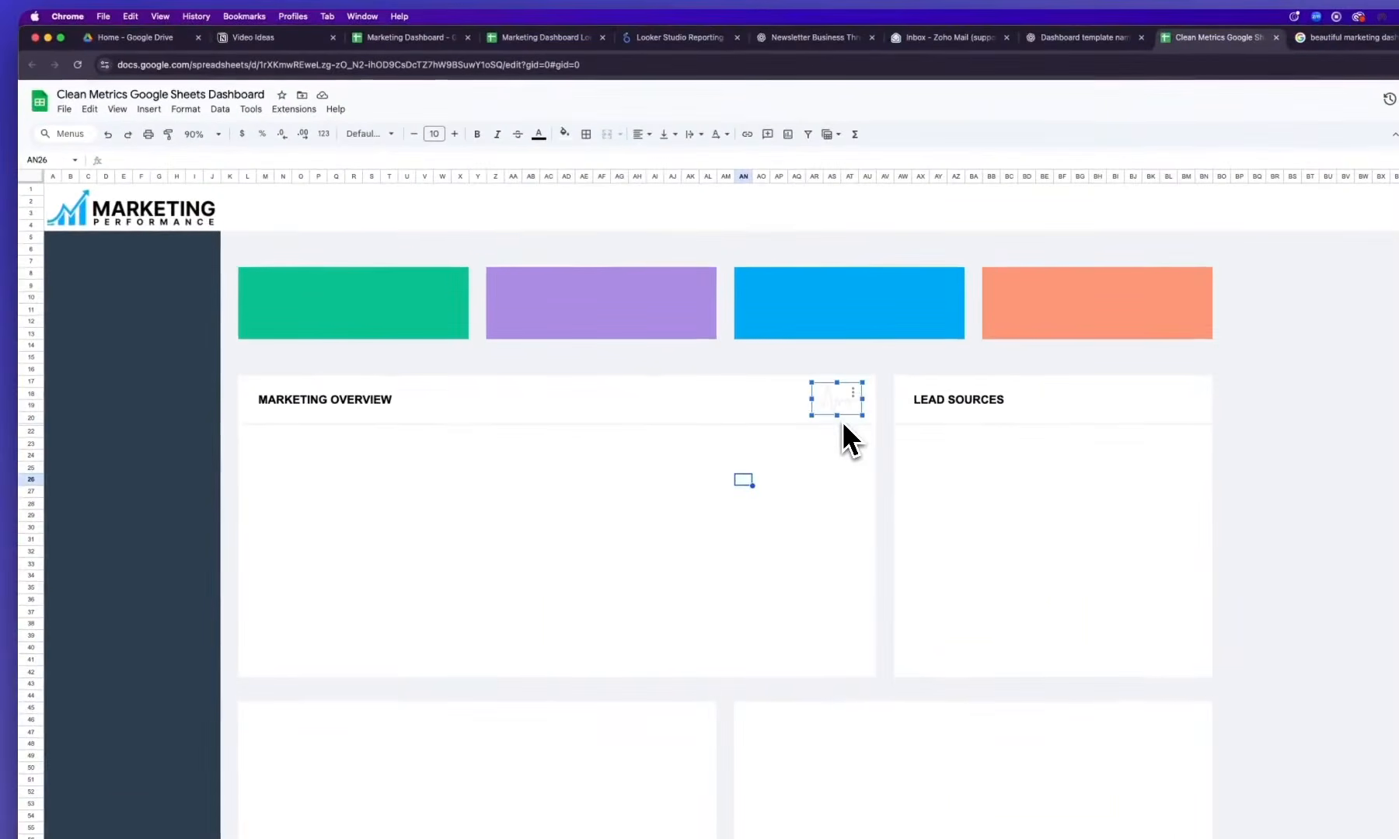
click(786, 472)
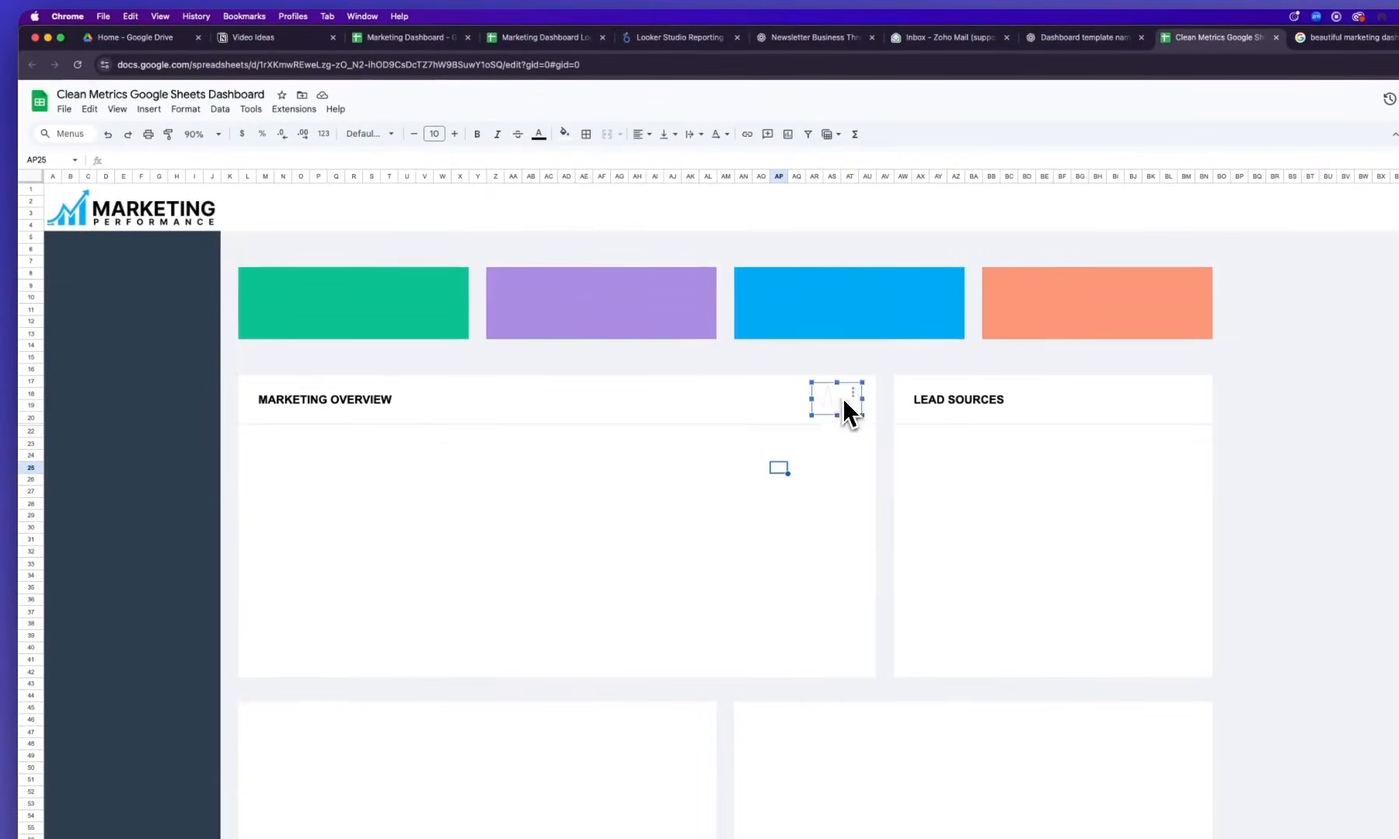
Move the pulse-line icon to the bottom right corner of the dark sidebar and make it smaller
drag(842, 402, 184, 248)
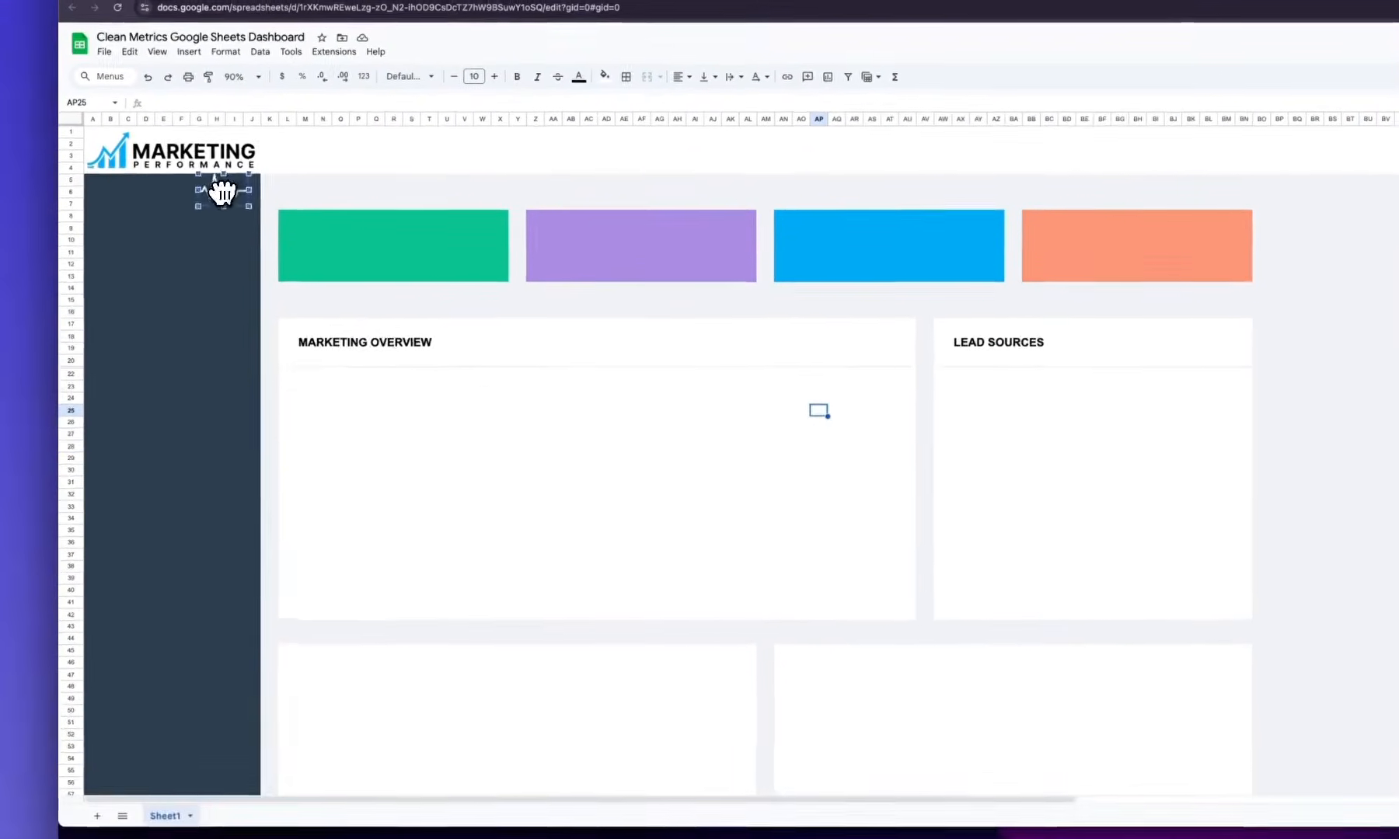
drag(223, 190, 220, 690)
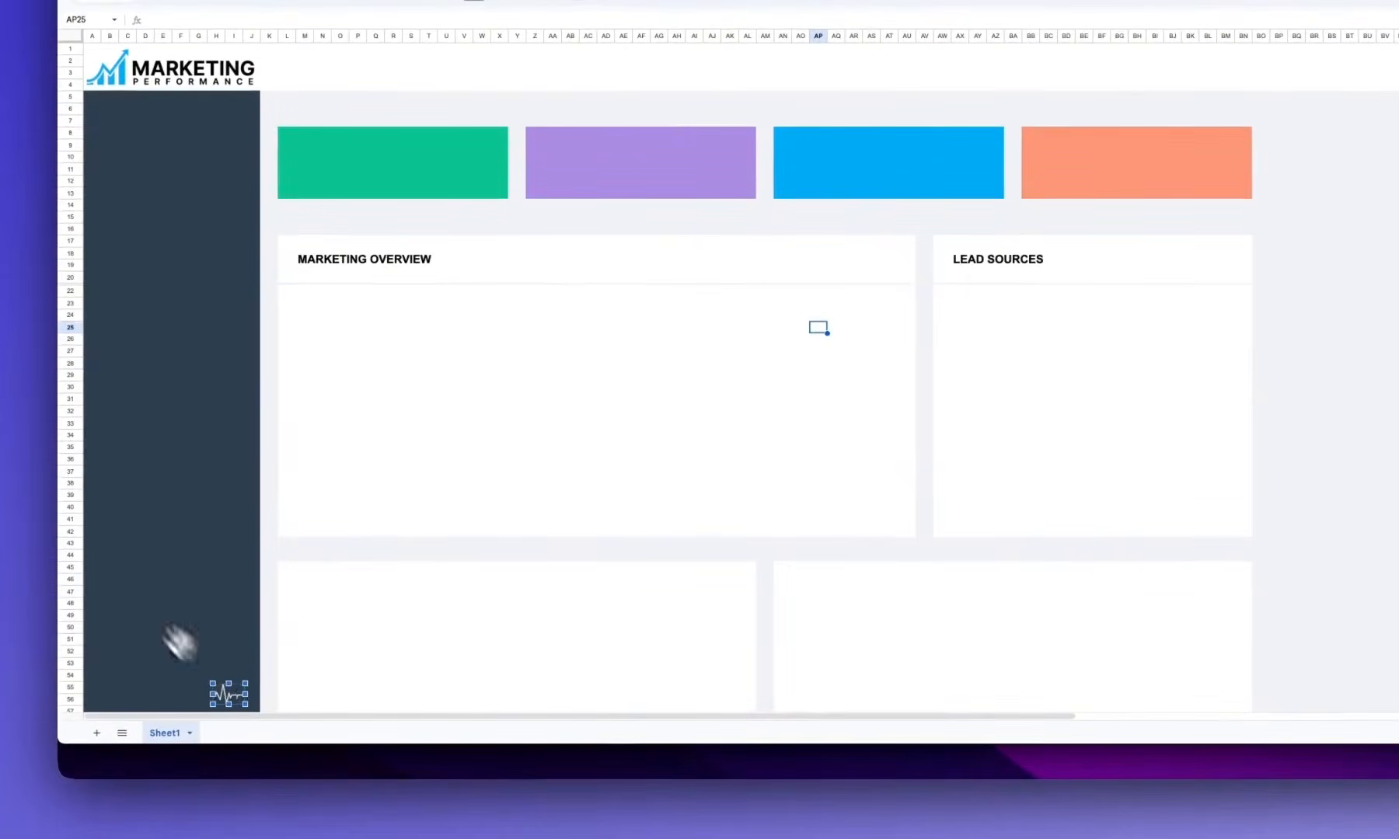
click(216, 642)
click(227, 694)
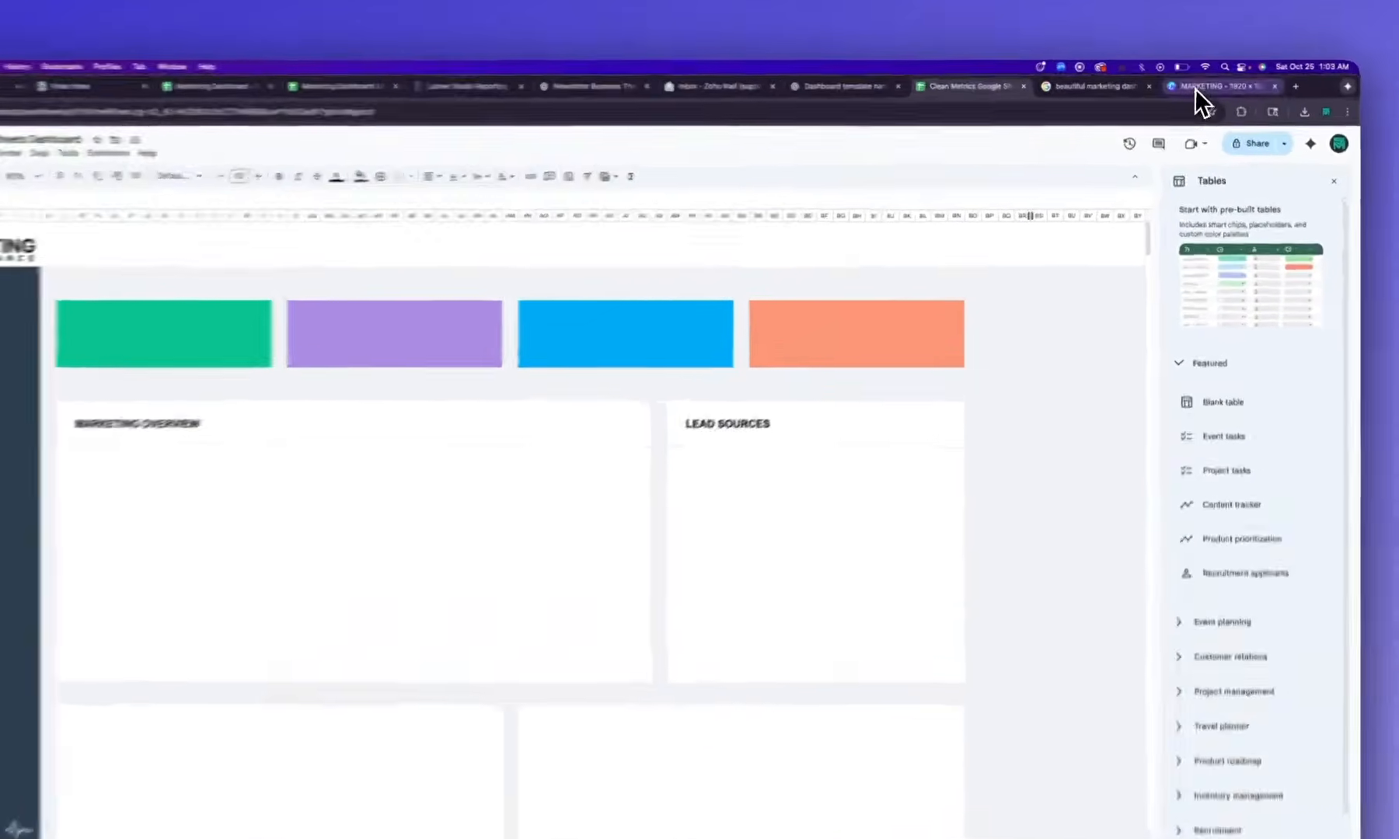
Switch to the MARKETING design in Canva, add a blank page after page 3 and search the elements for SQUARE GRAPH ICON
click(1203, 83)
click(889, 740)
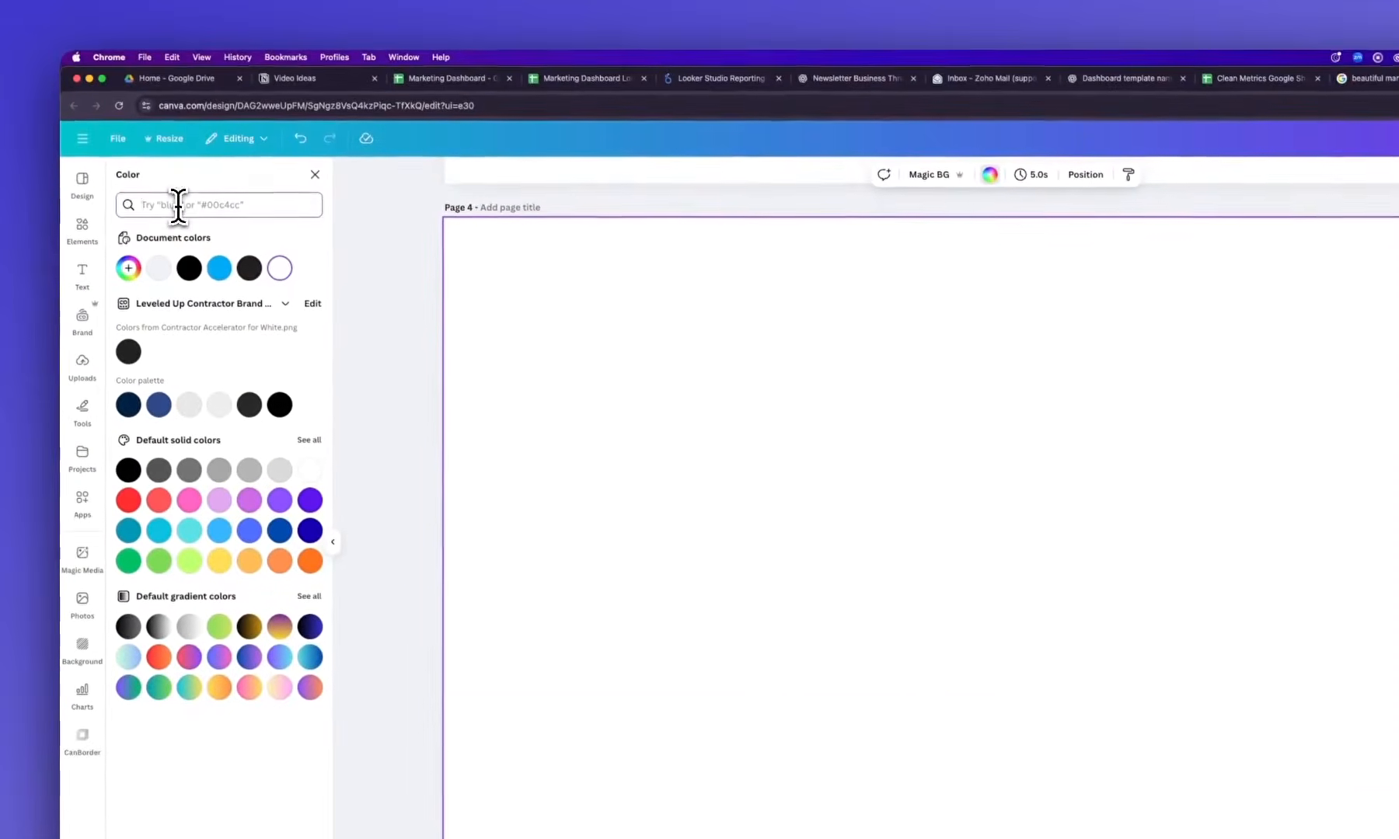
click(178, 205)
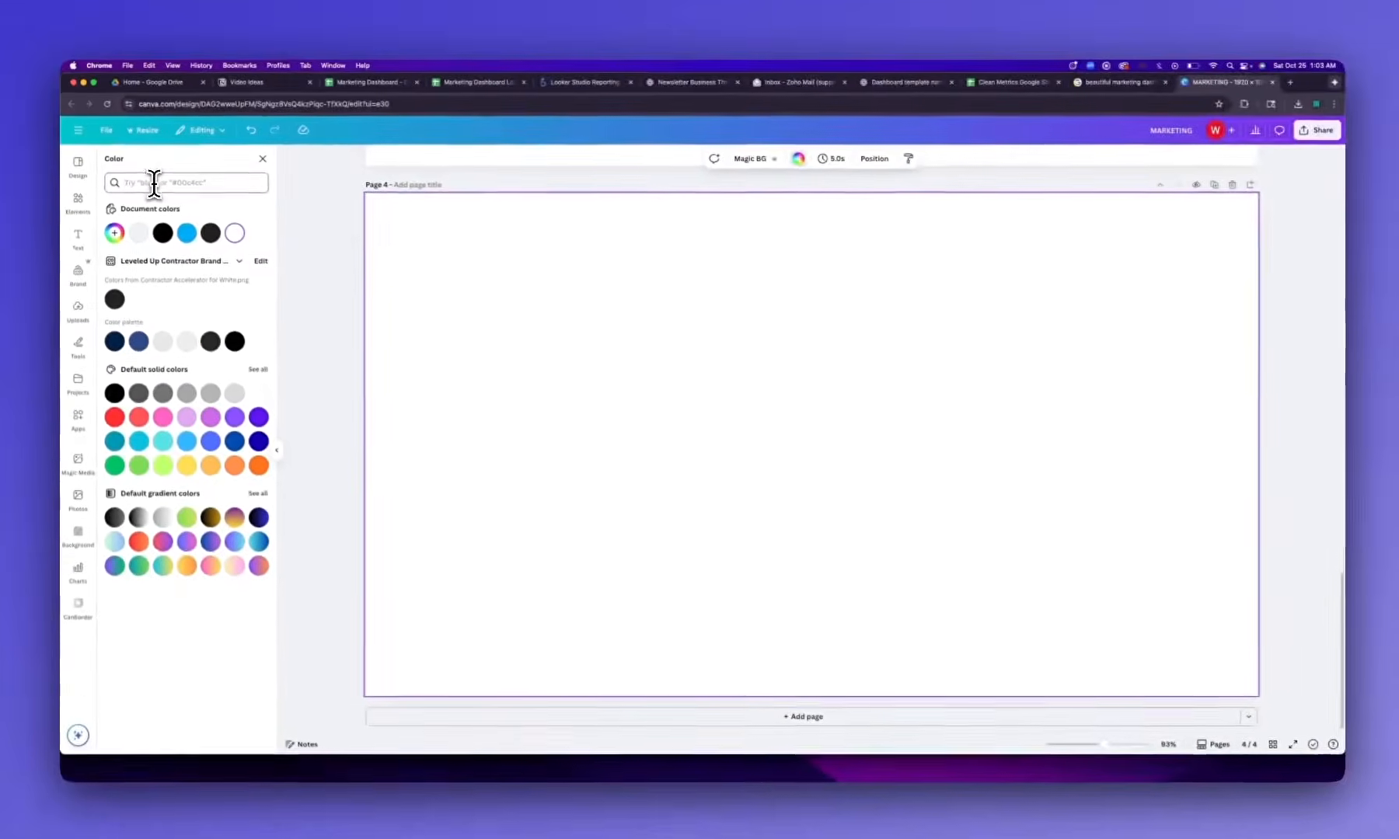
text(squ)
click(81, 204)
click(205, 165)
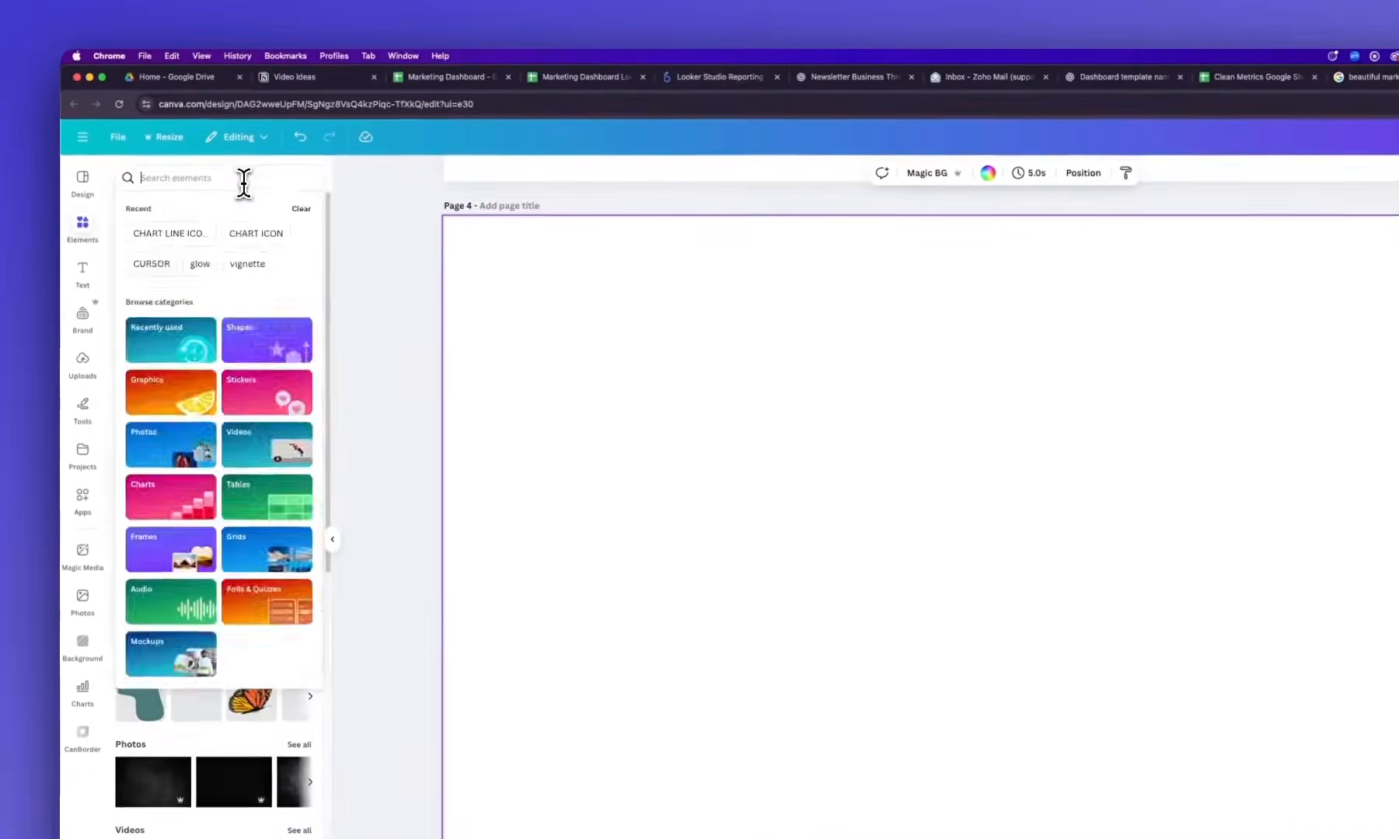
text(SQUARE GRAPH ICON)
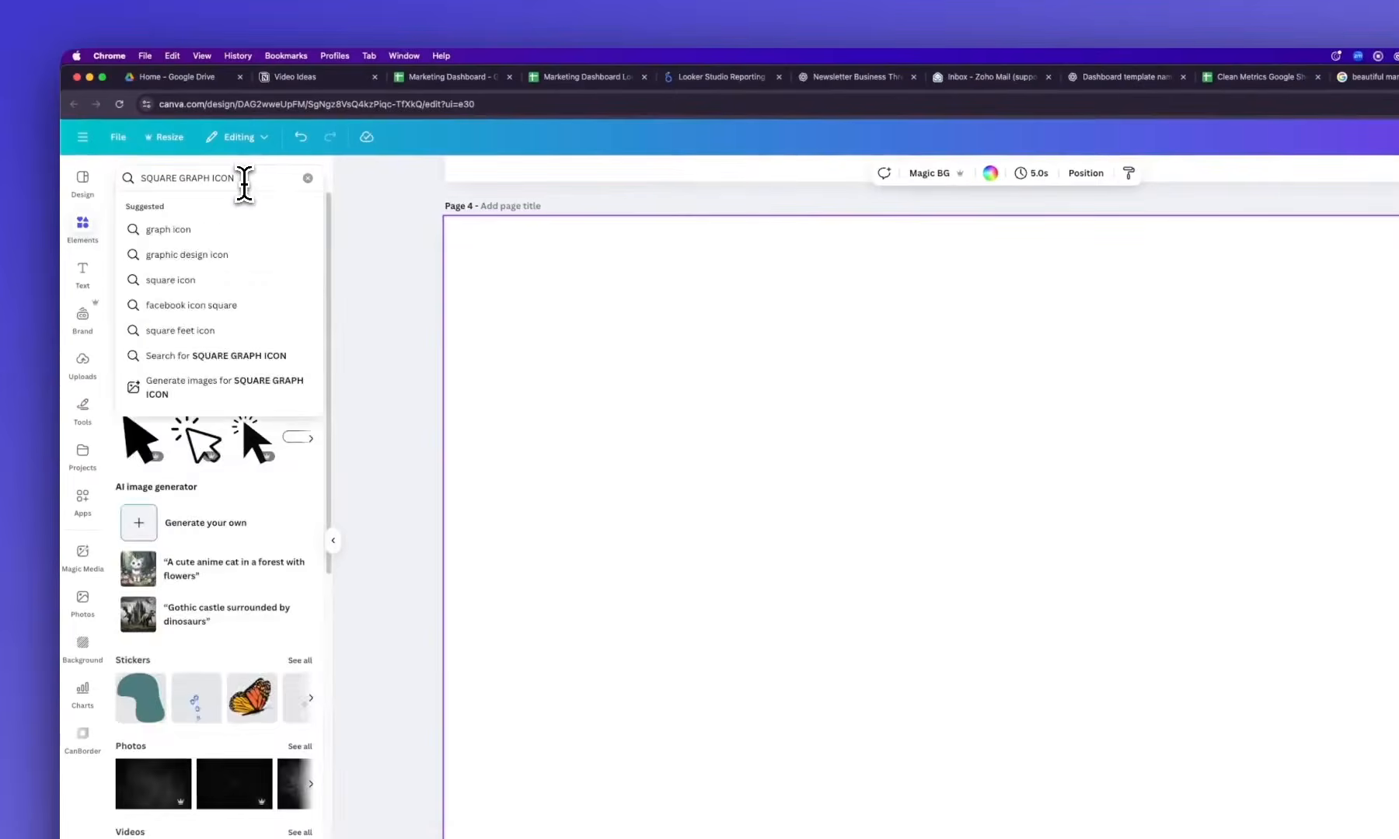
key(Return)
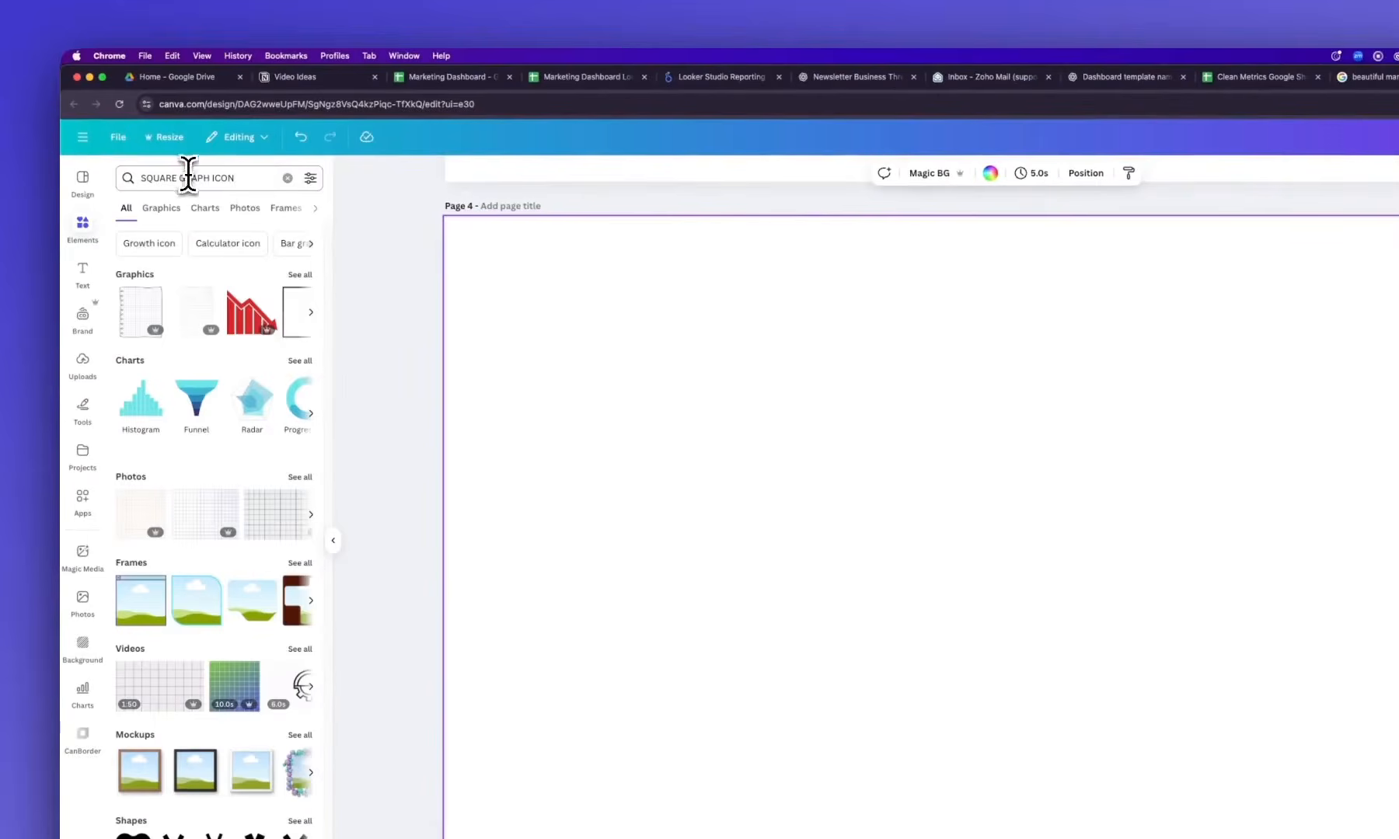
Refine the element search to SQUARE GRAPH LINE ICON and limit the results to graphics
click(209, 178)
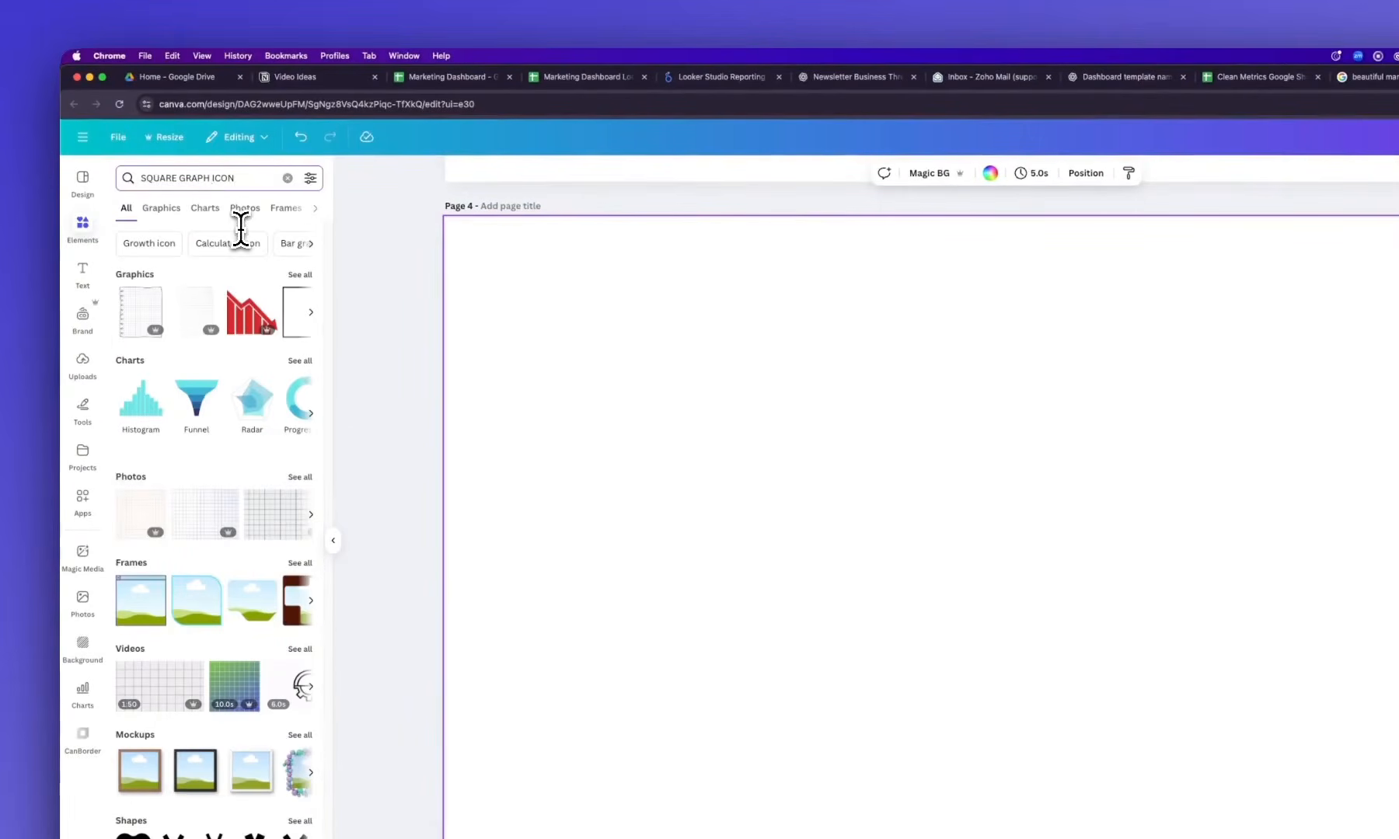
text(LINE)
key(Return)
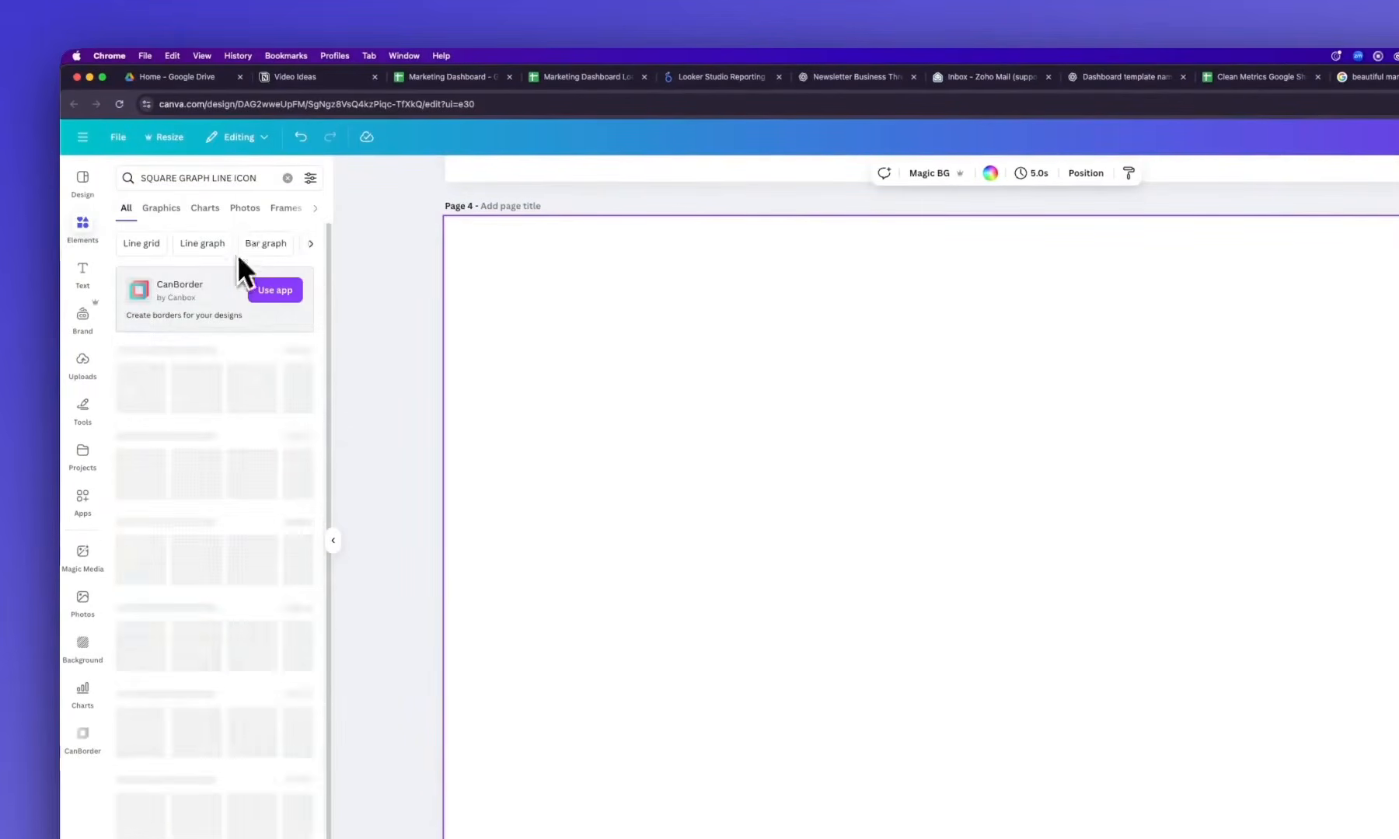
click(159, 210)
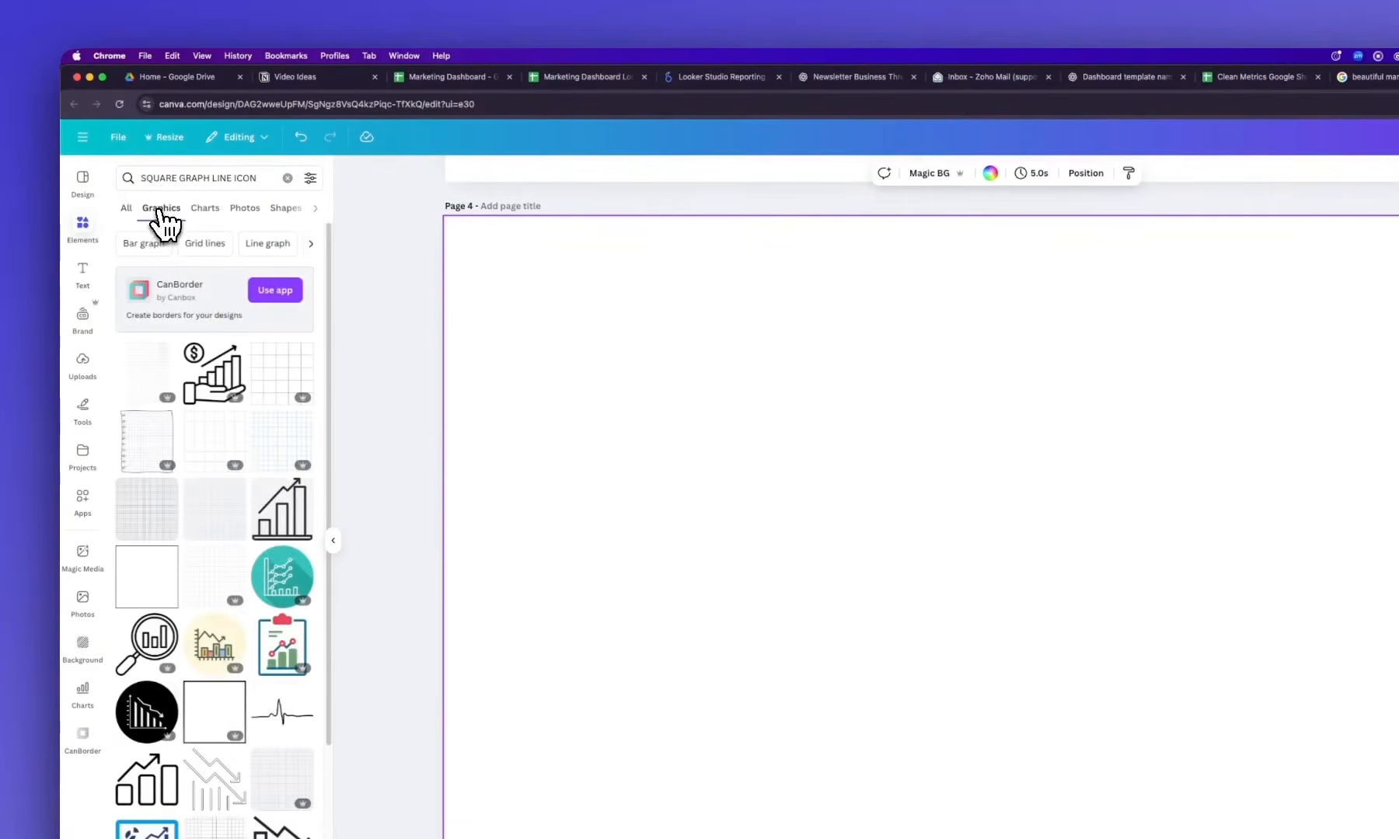
Browse the graphics results and add the black line graph icon with axes and a rising arrow to page 4
scroll(237, 453, down, 5)
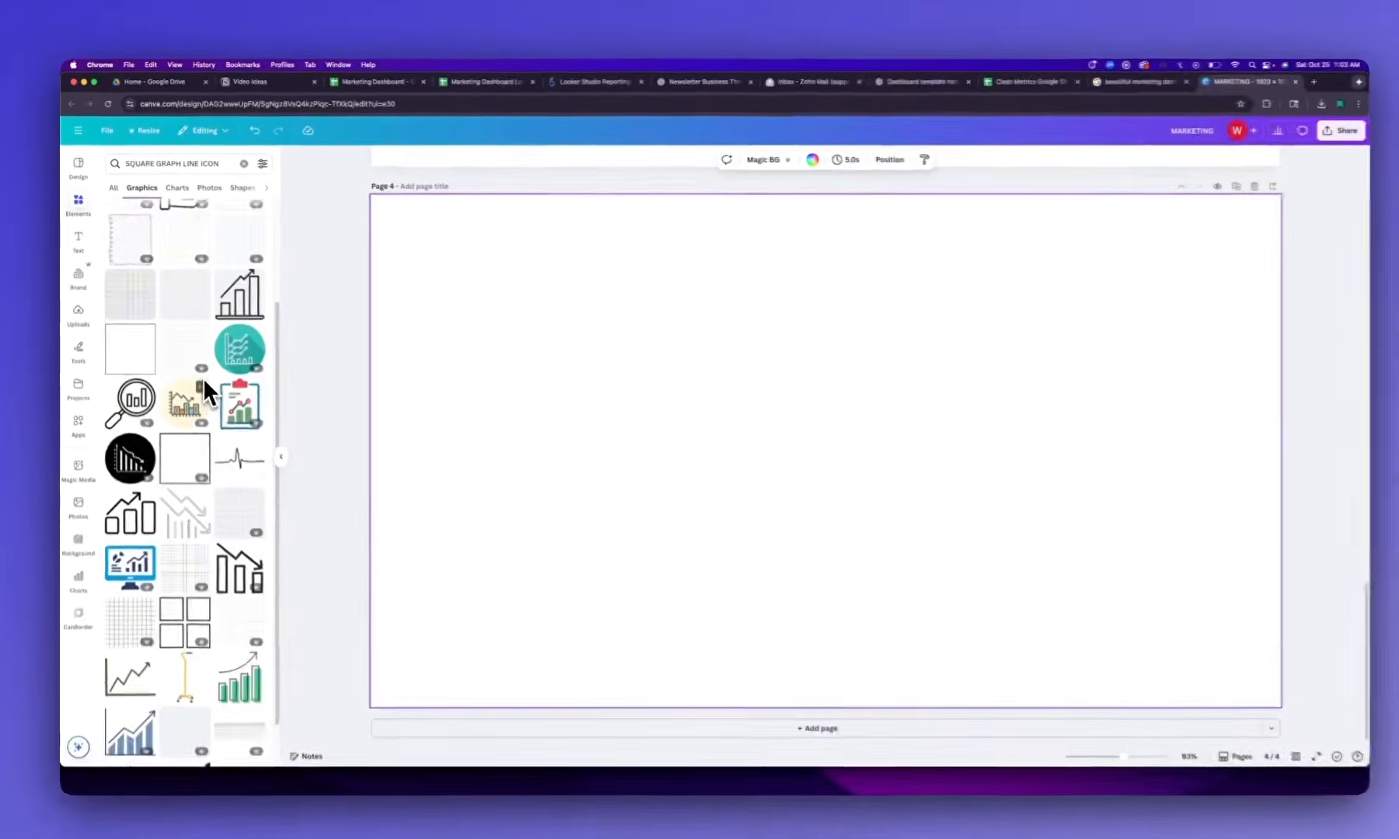
scroll(199, 371, down, 2)
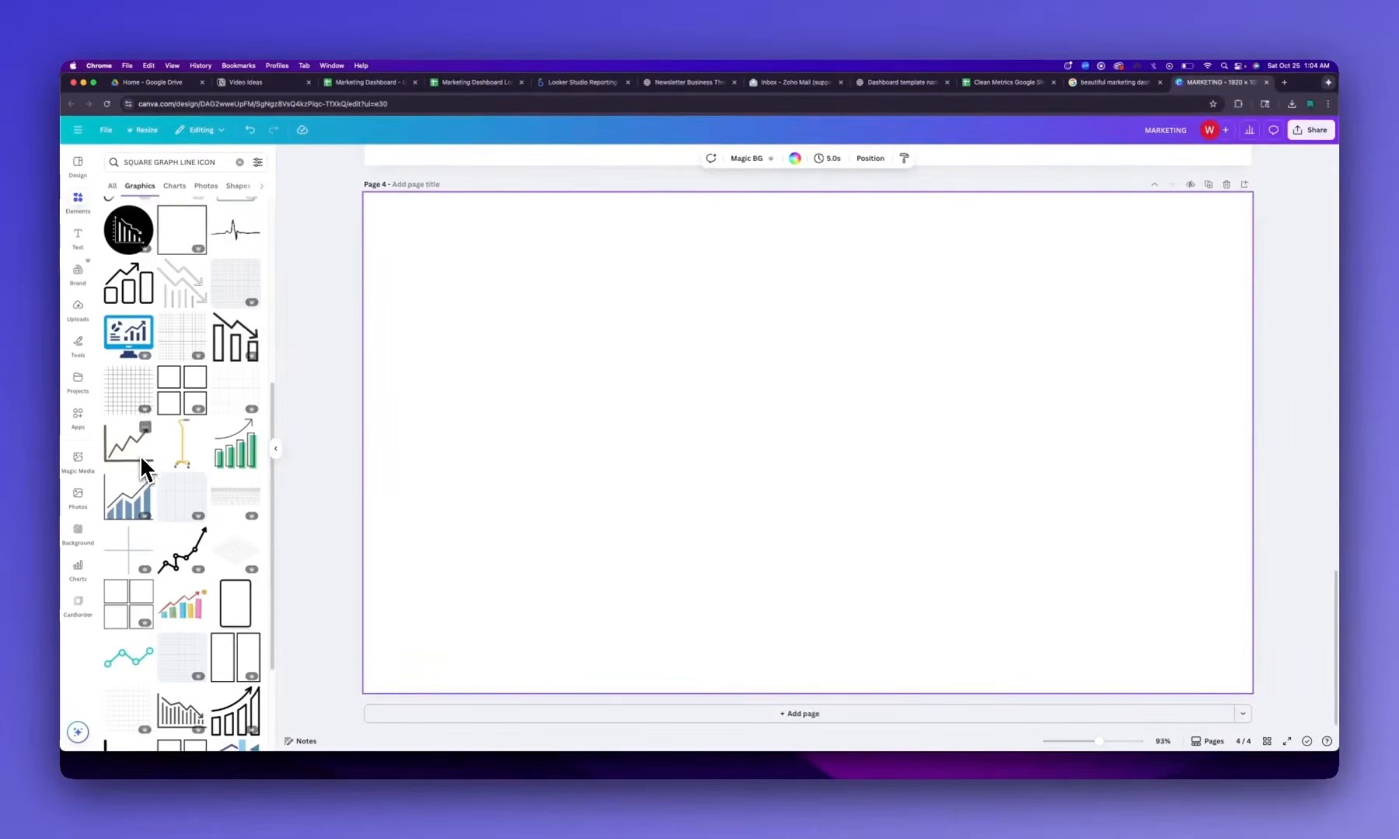
scroll(218, 450, down, 3)
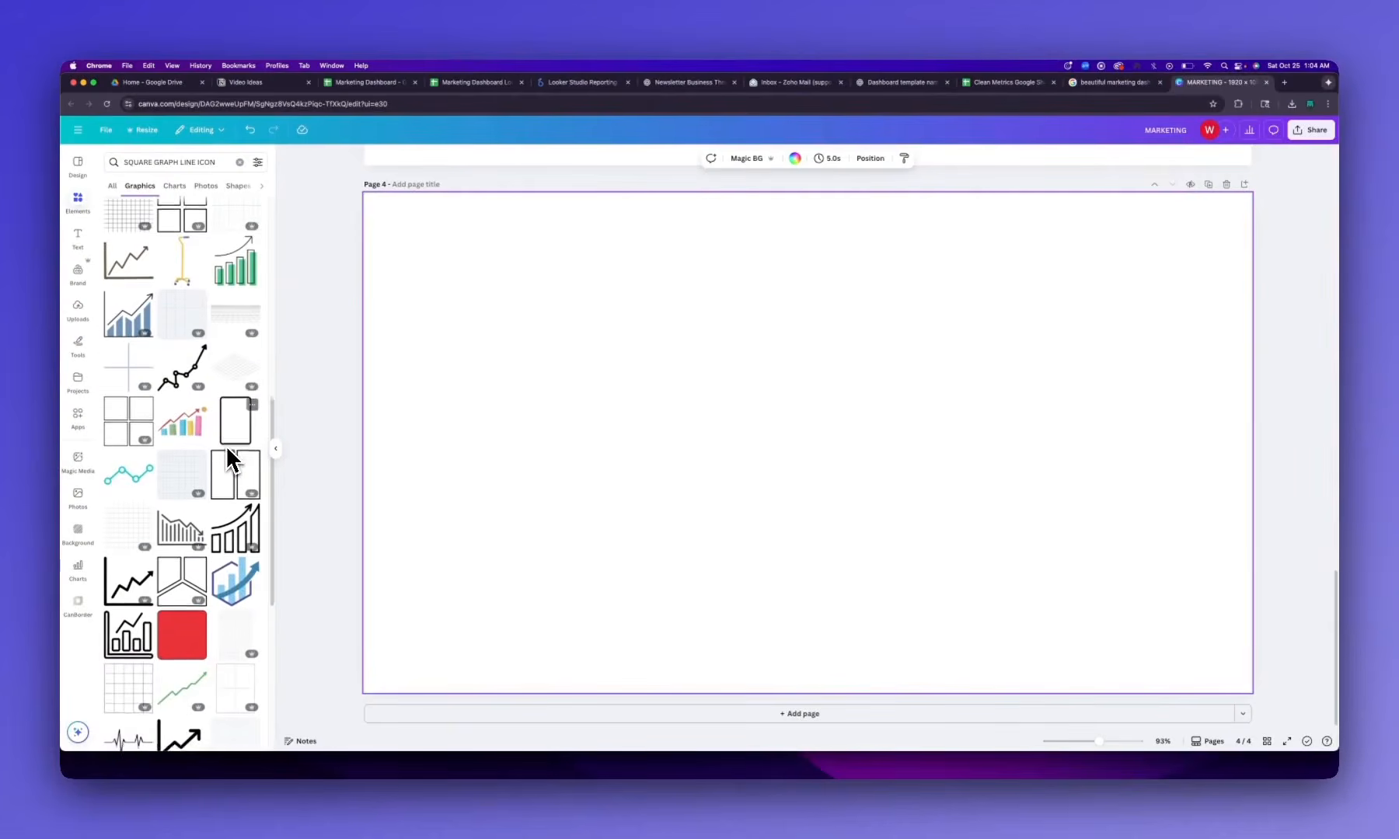
scroll(229, 458, down, 1)
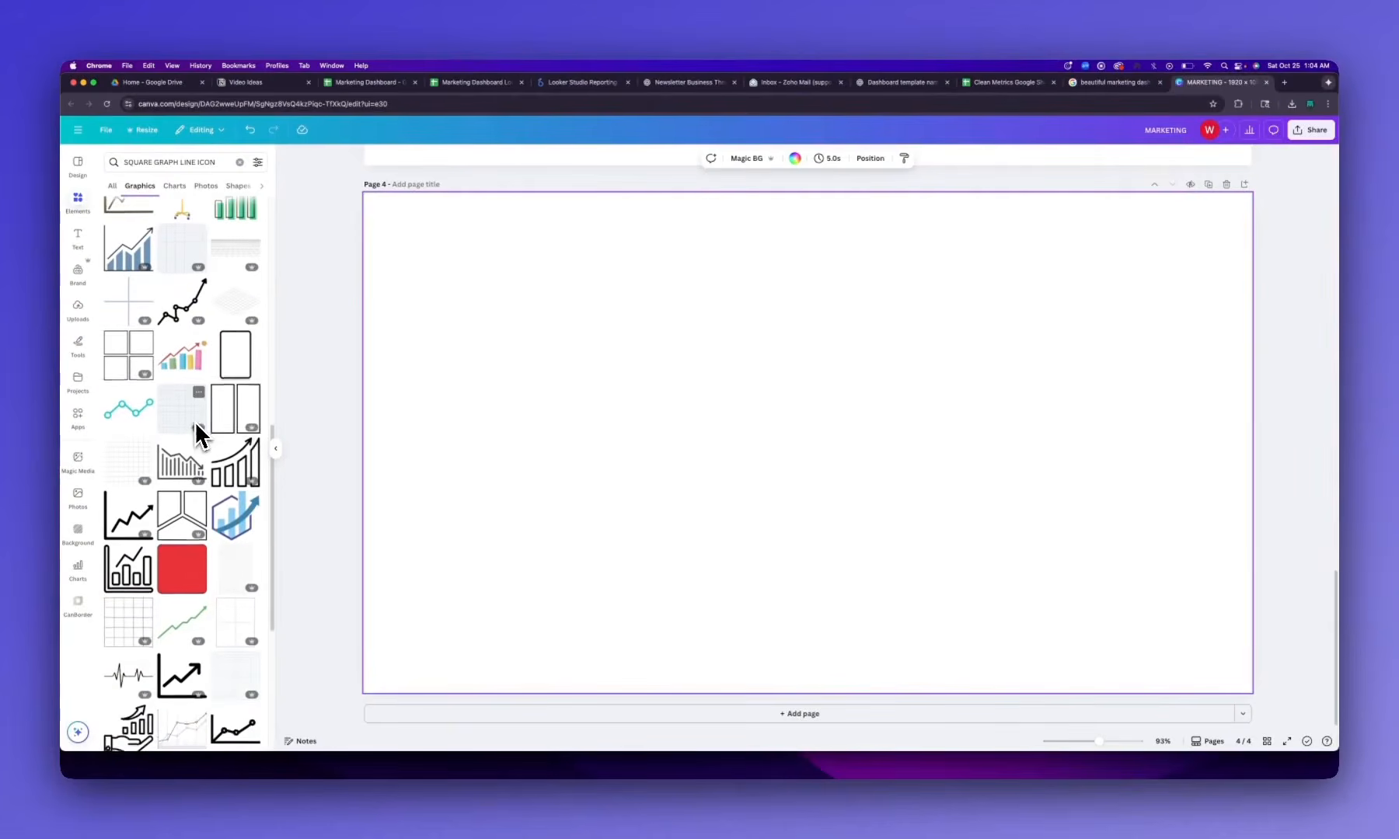
scroll(194, 423, down, 1)
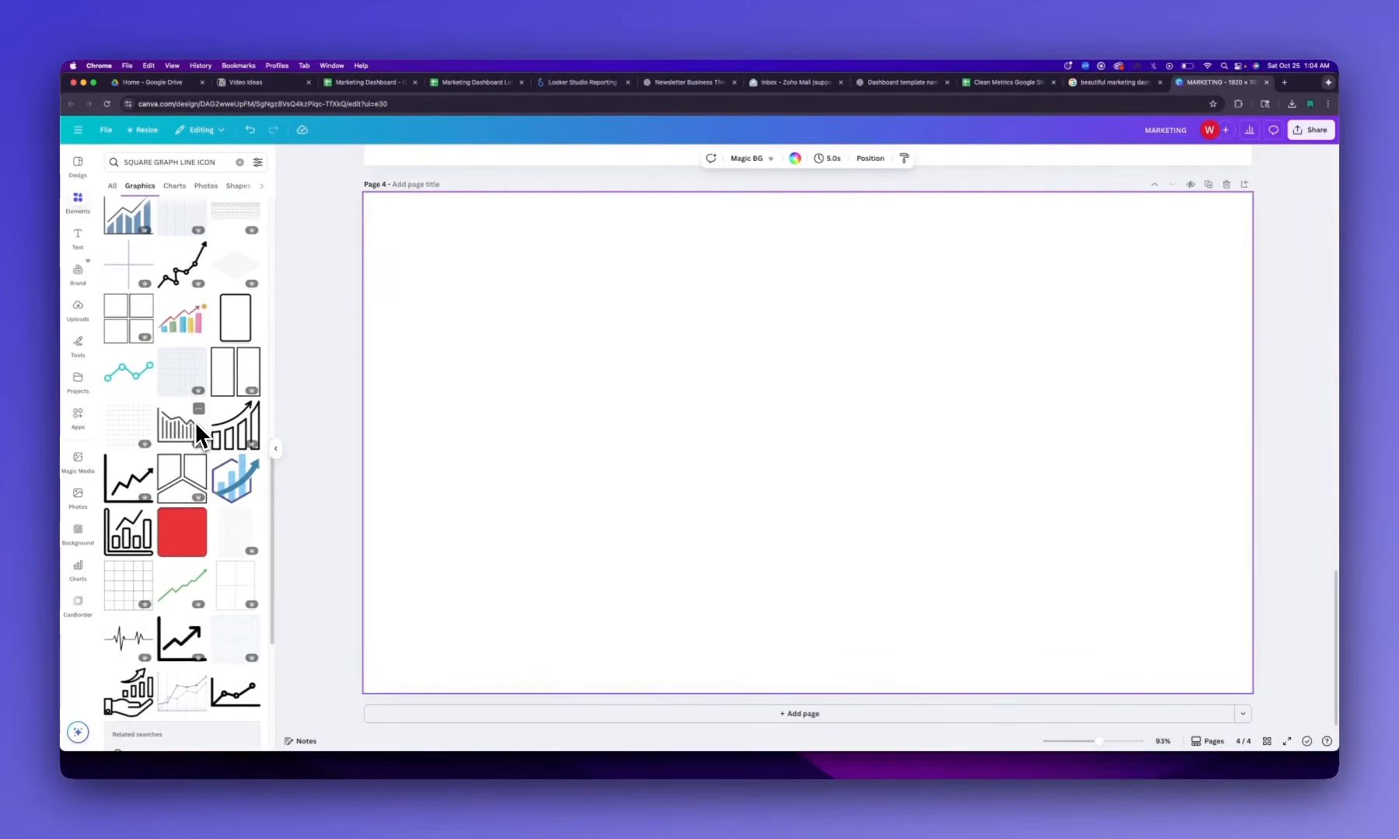
click(128, 479)
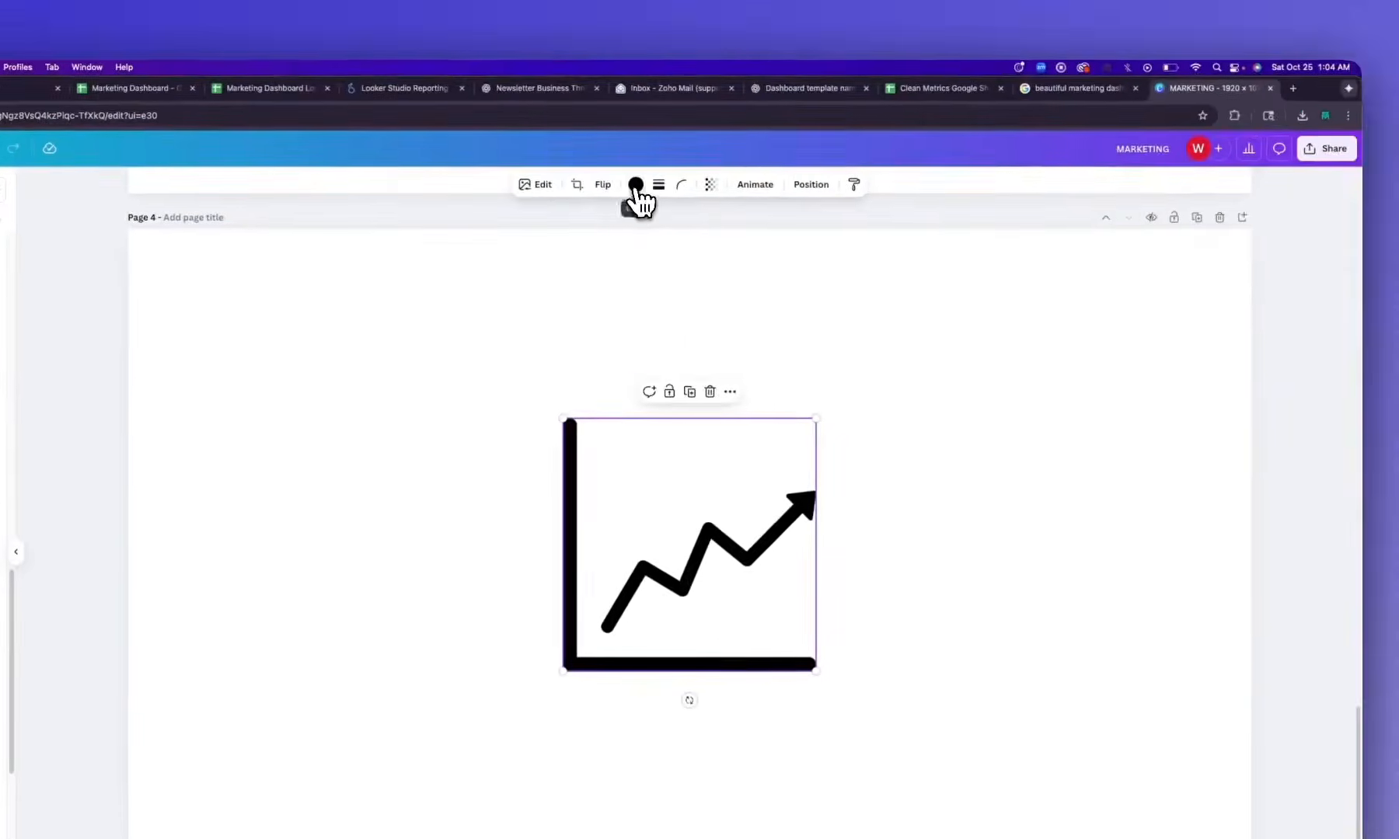
Recolour the line graph icon on page 4 to light grey
click(712, 146)
click(72, 263)
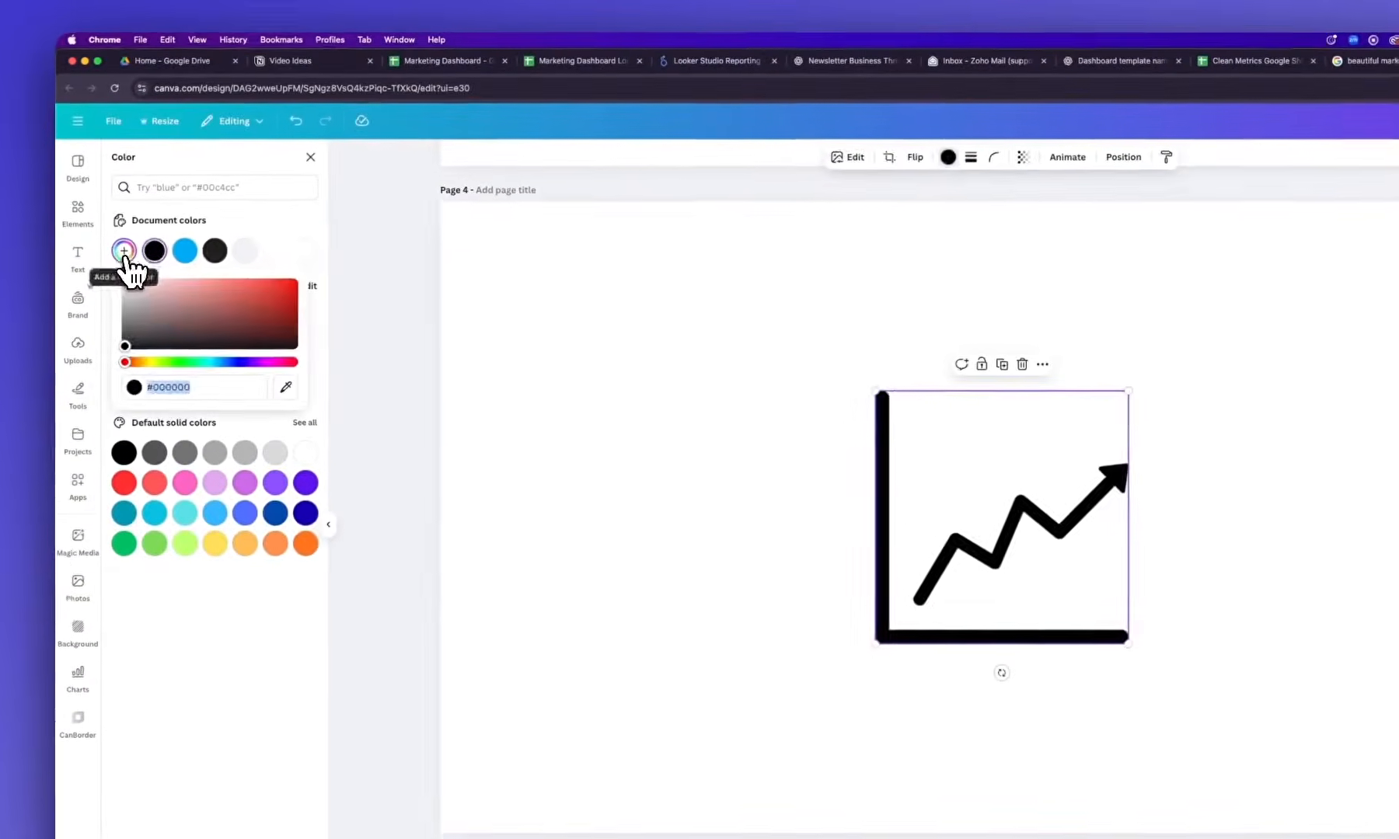
click(89, 313)
click(648, 367)
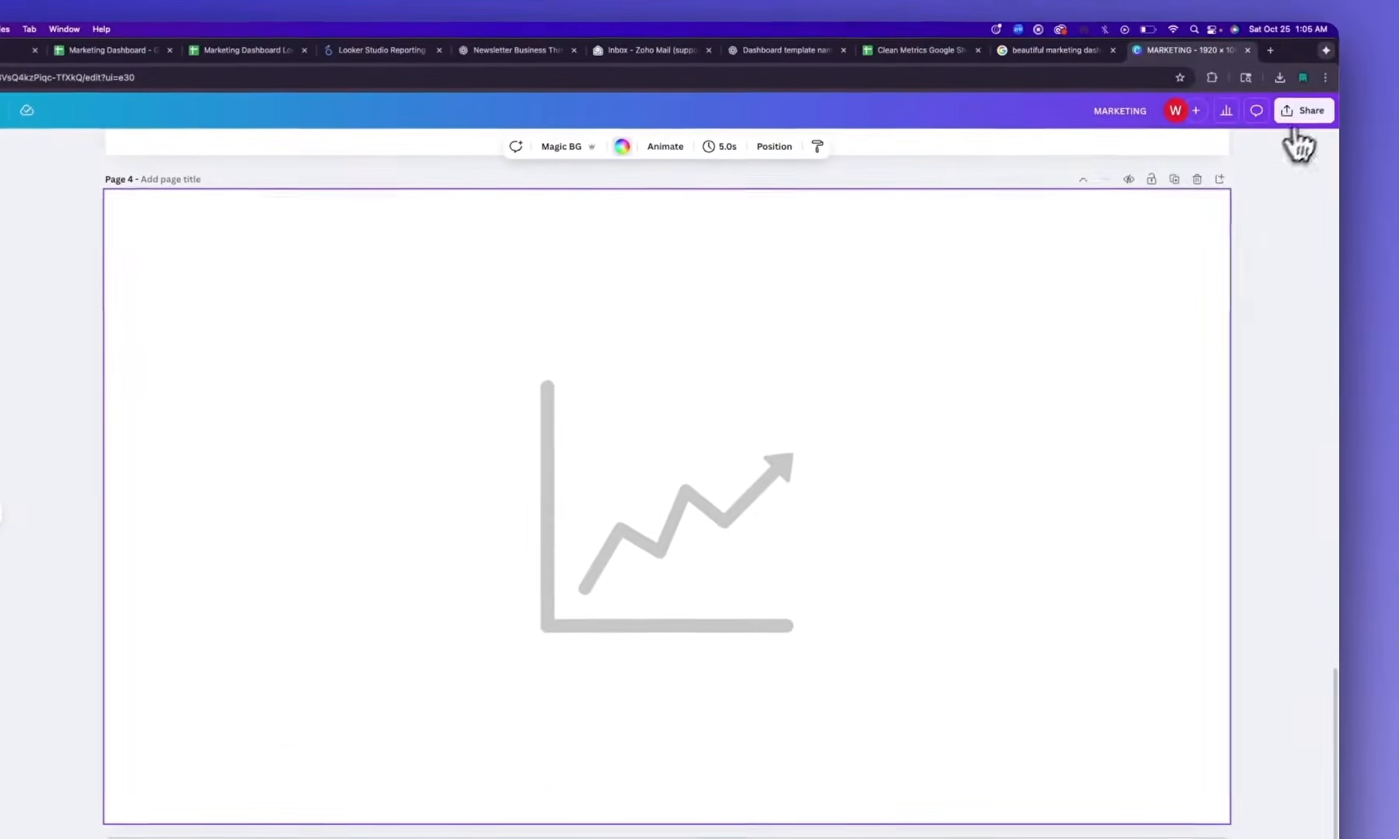
Download only the current page, page 4, as a PNG with a transparent background
click(1305, 109)
click(1121, 391)
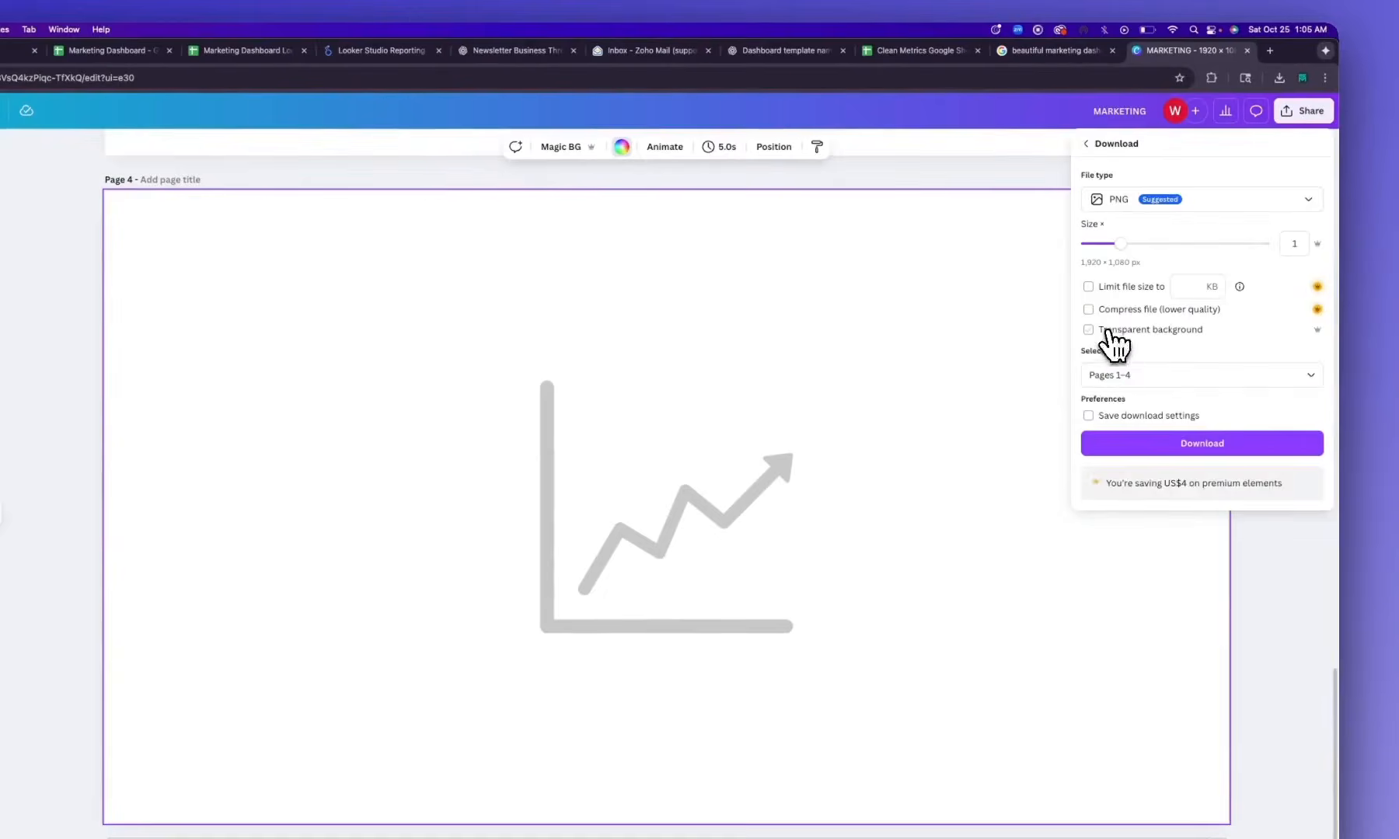
click(1122, 376)
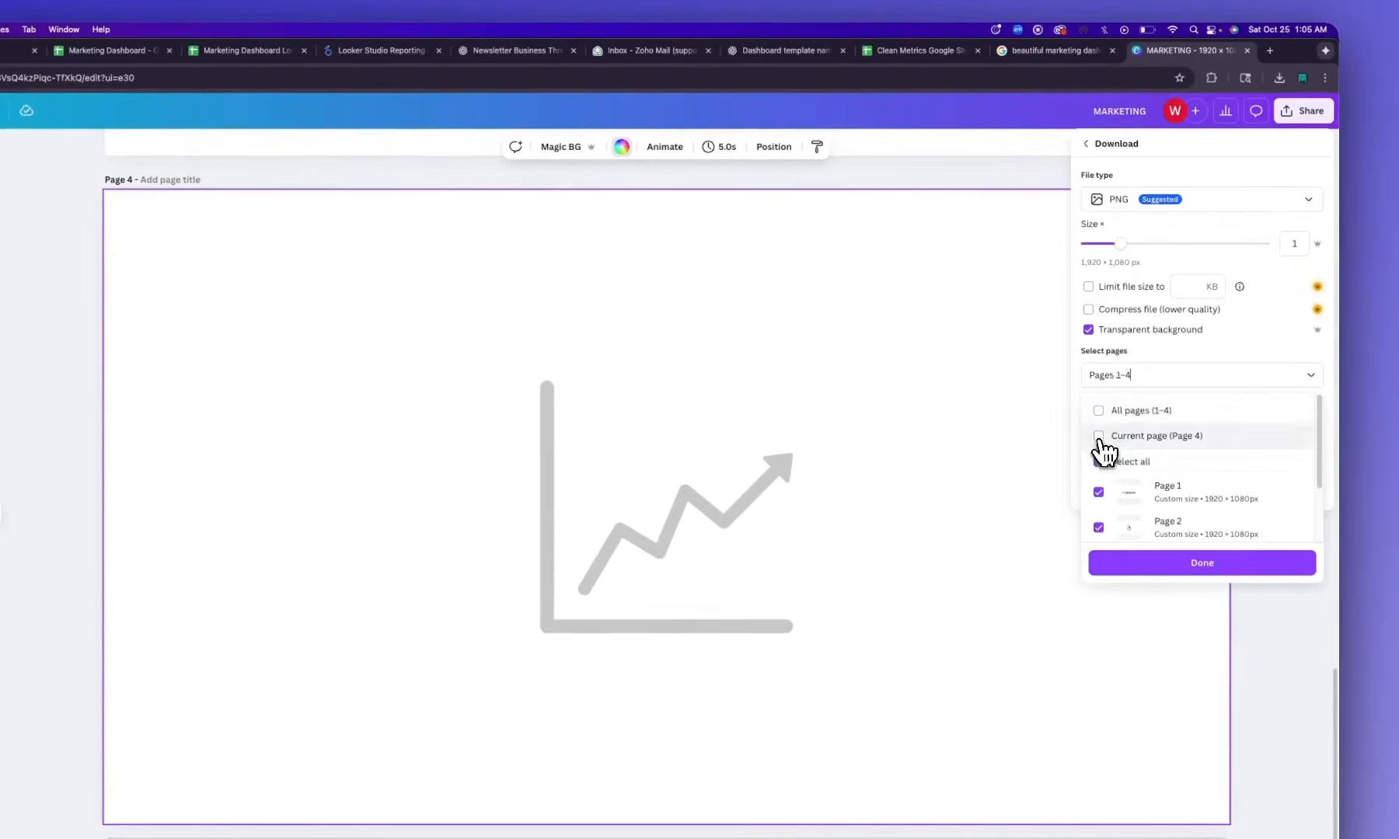
click(1188, 564)
click(1161, 444)
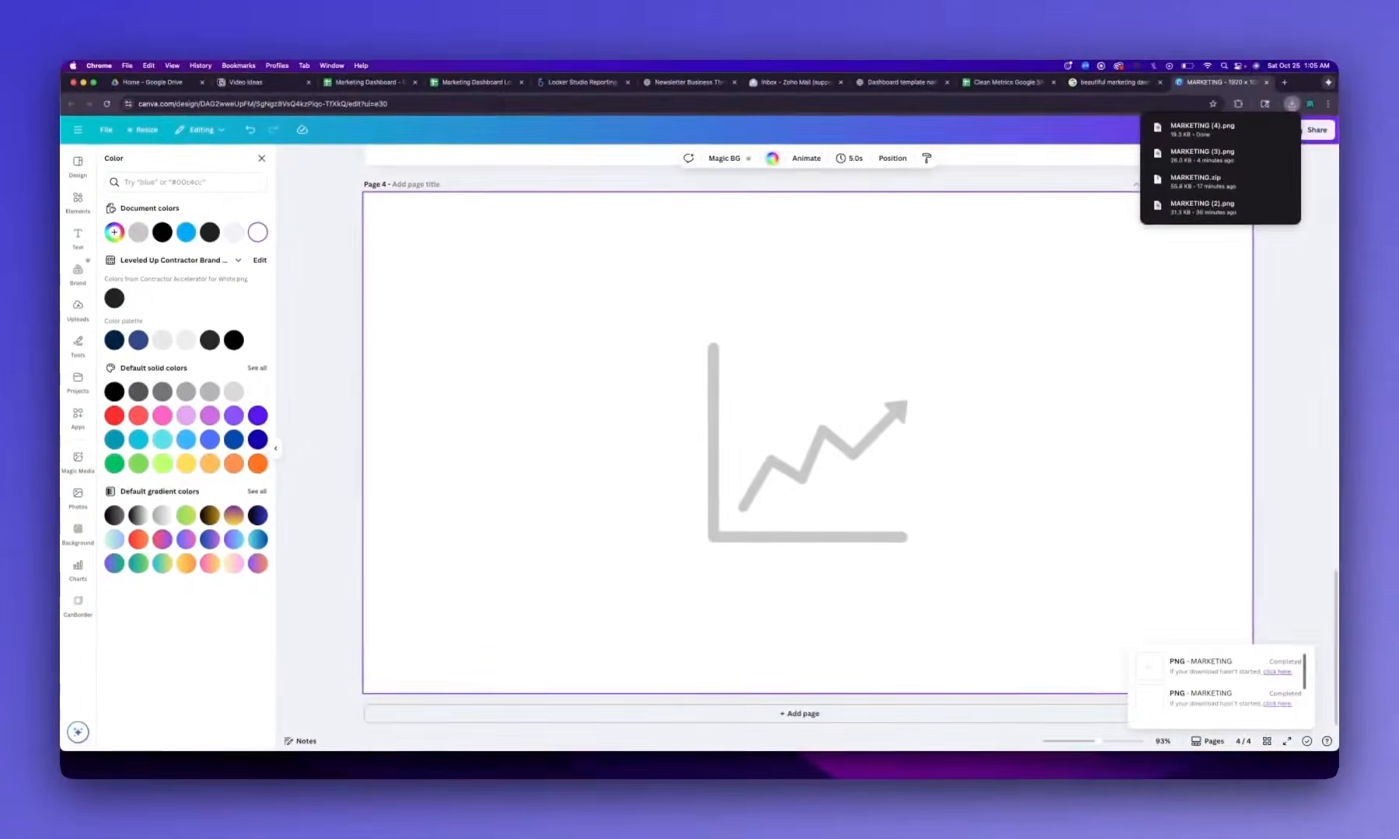
Switch to the Clean Metrics Google Sheets Dashboard and insert GRAPH ICON 2.png from Downloads as an image over the cells
click(1004, 82)
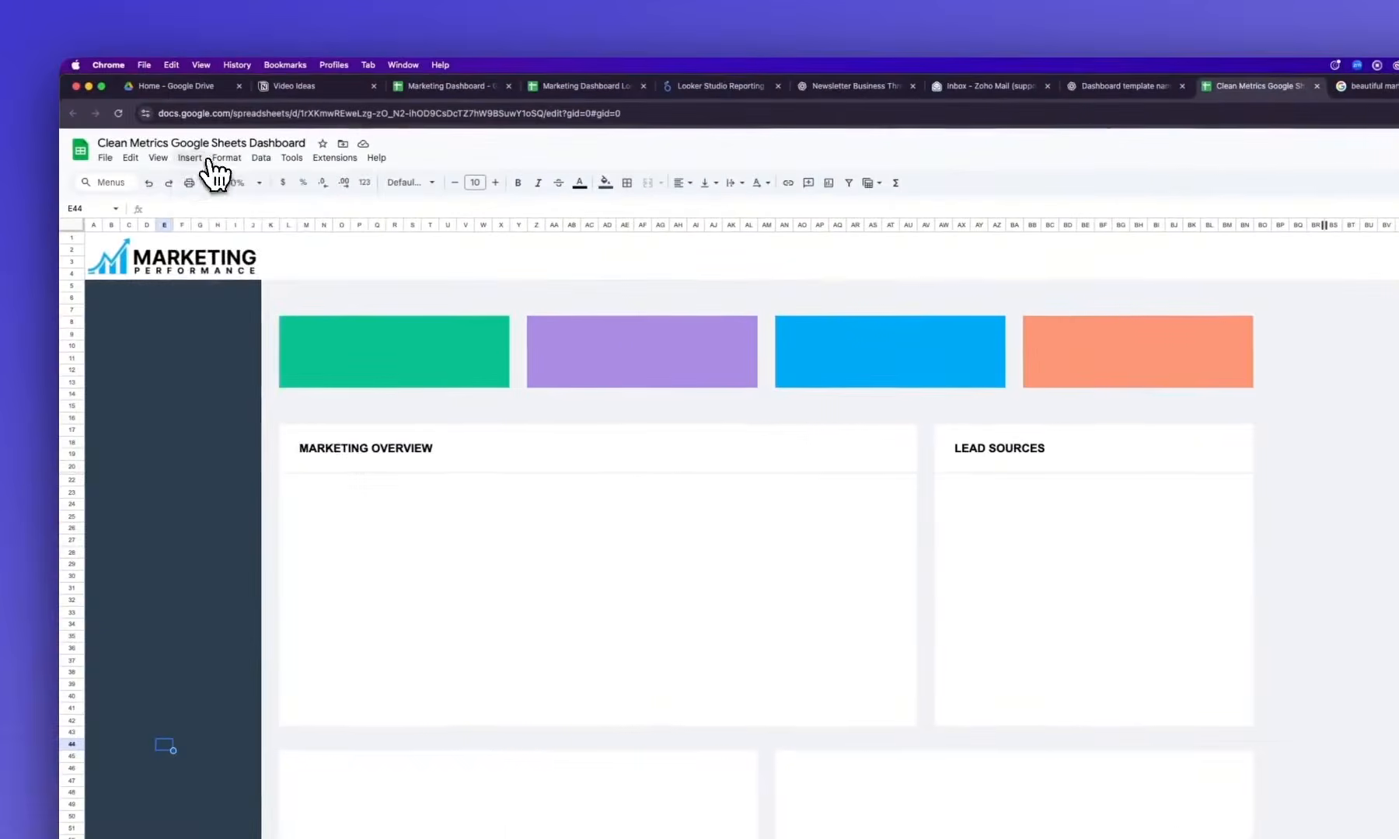
click(199, 158)
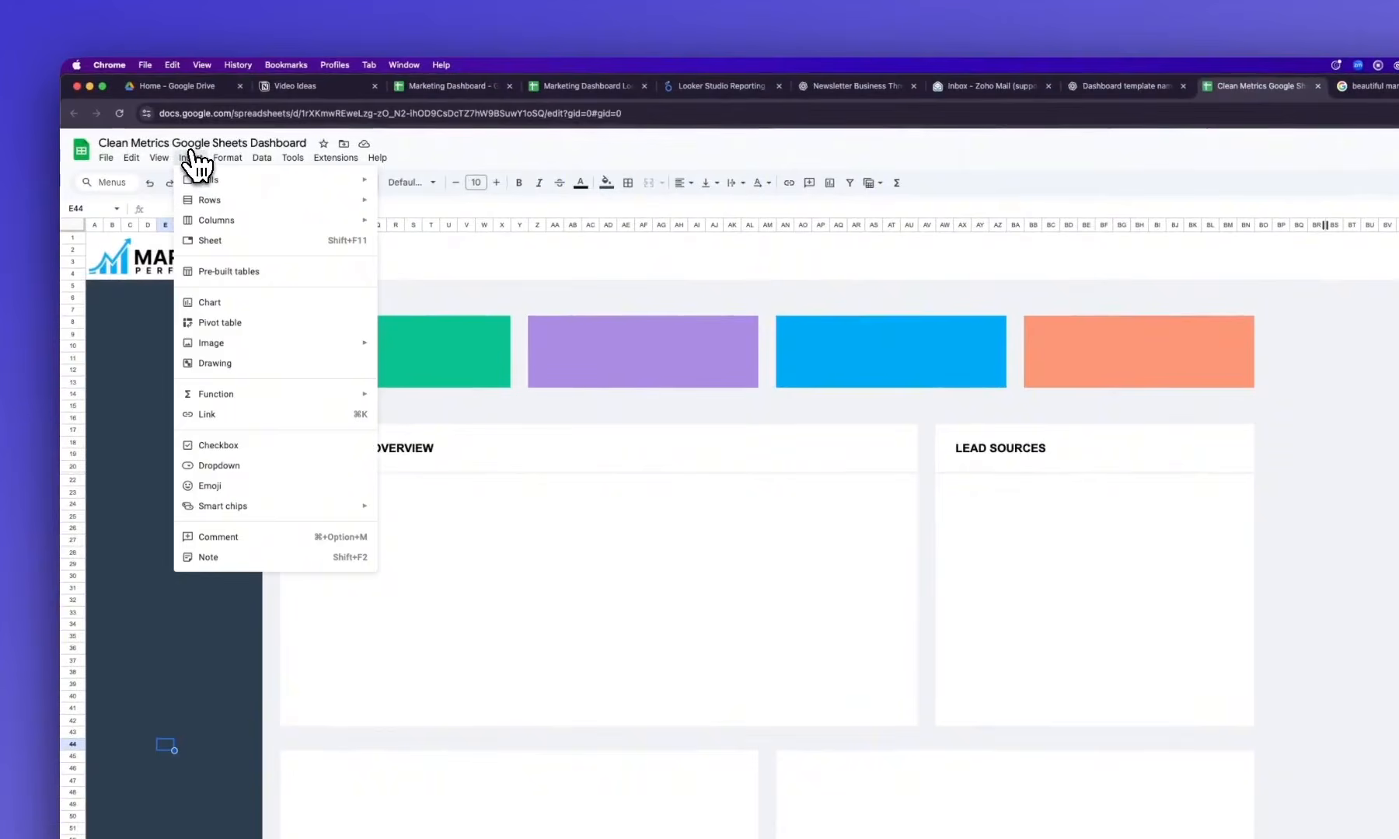
mouse_move(237, 345)
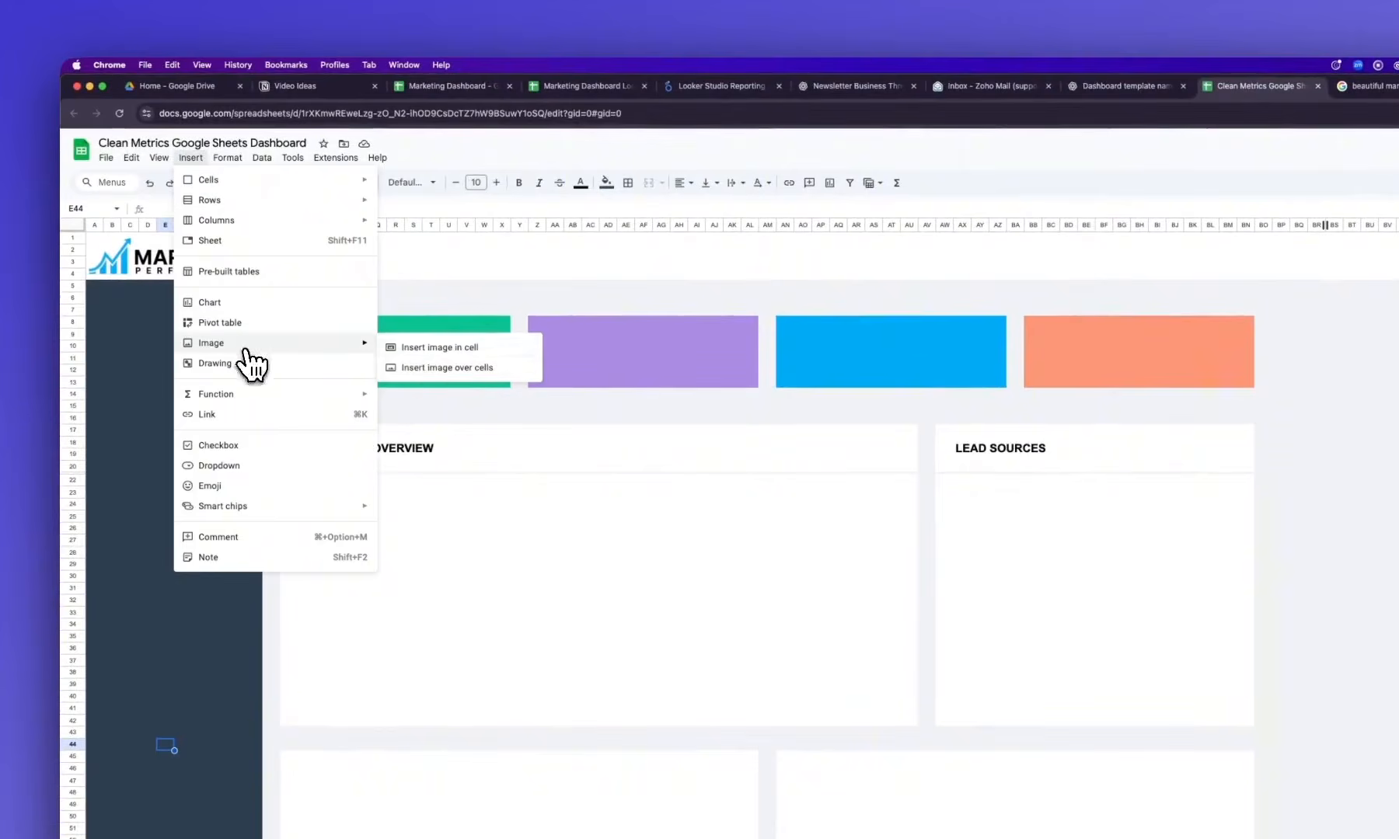
click(435, 367)
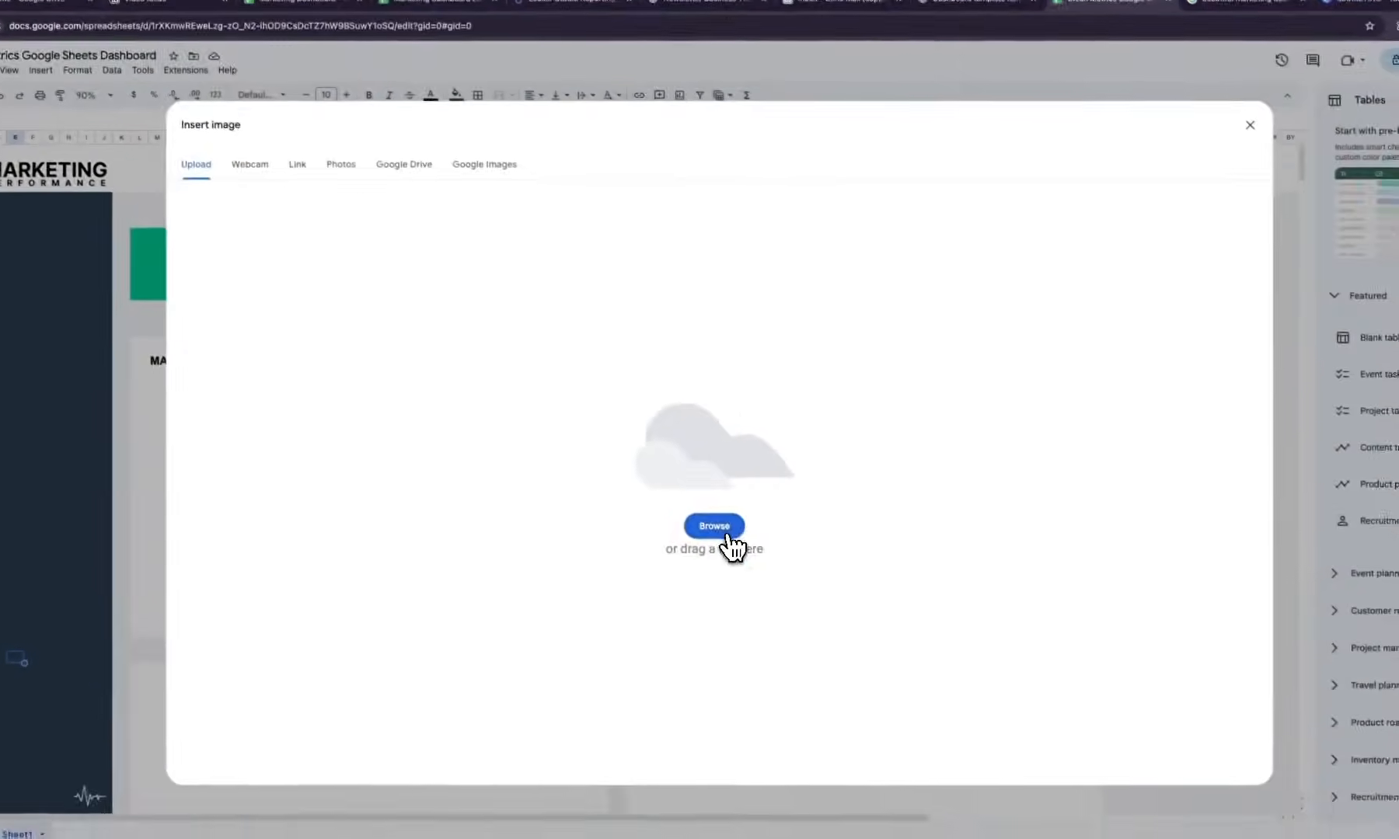
click(719, 534)
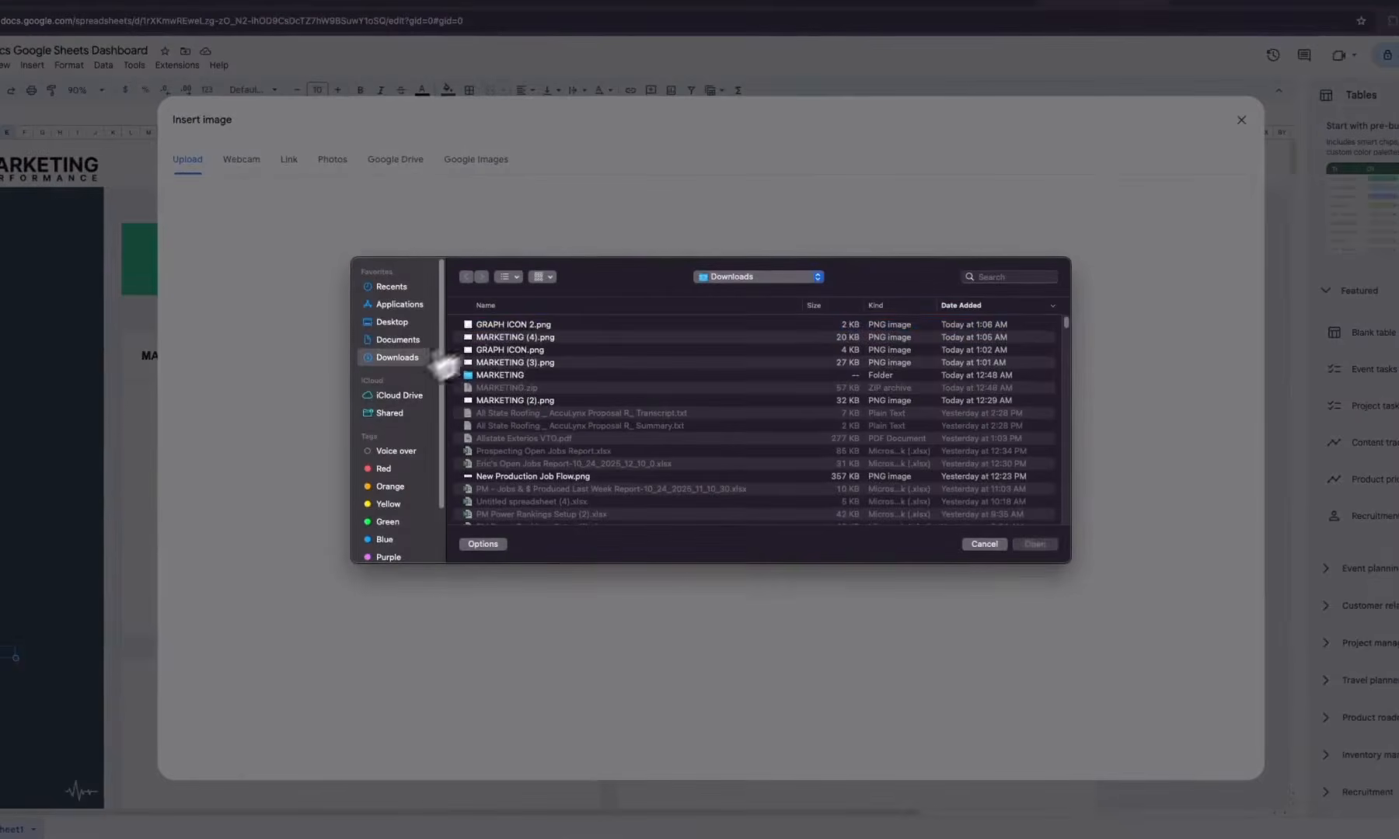
click(530, 325)
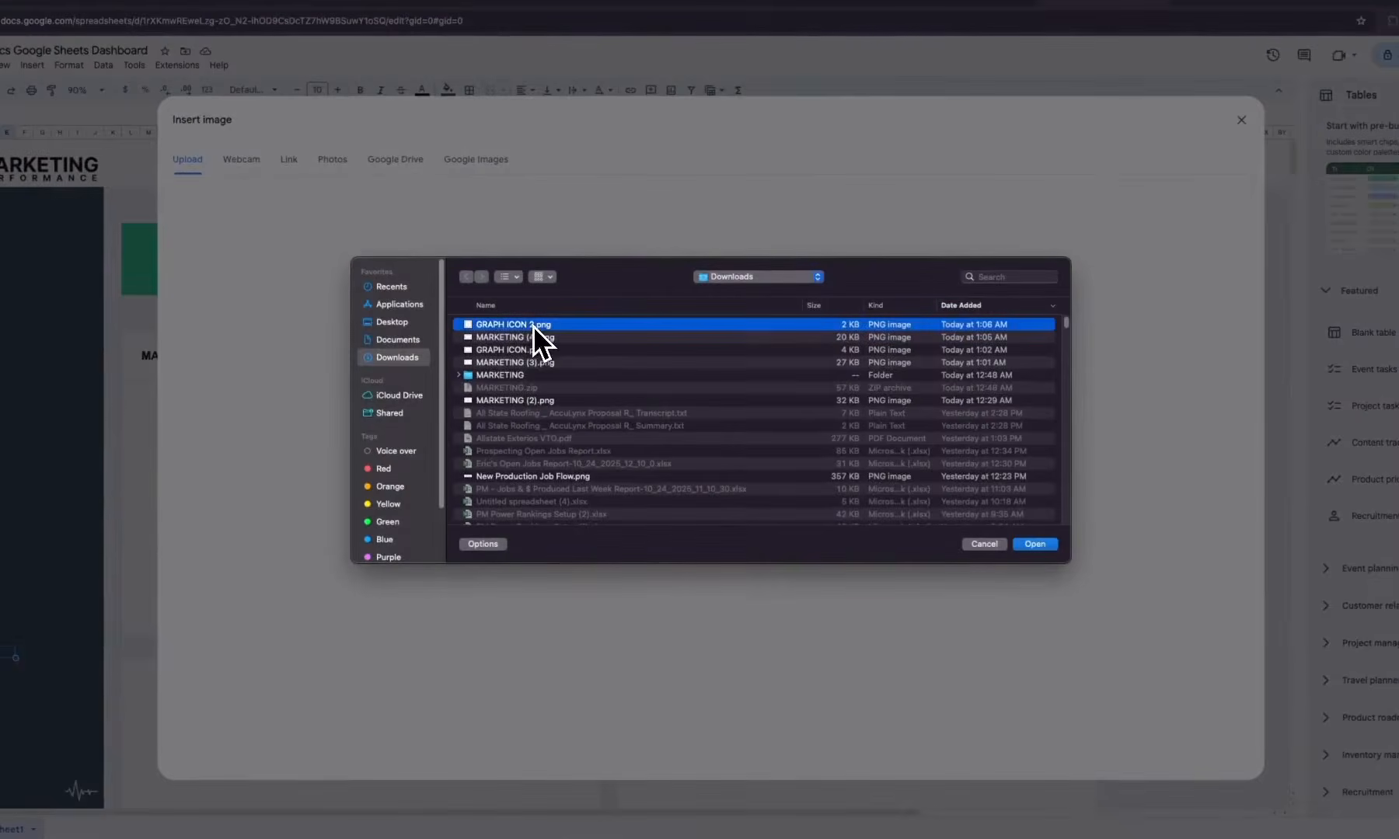
click(1034, 544)
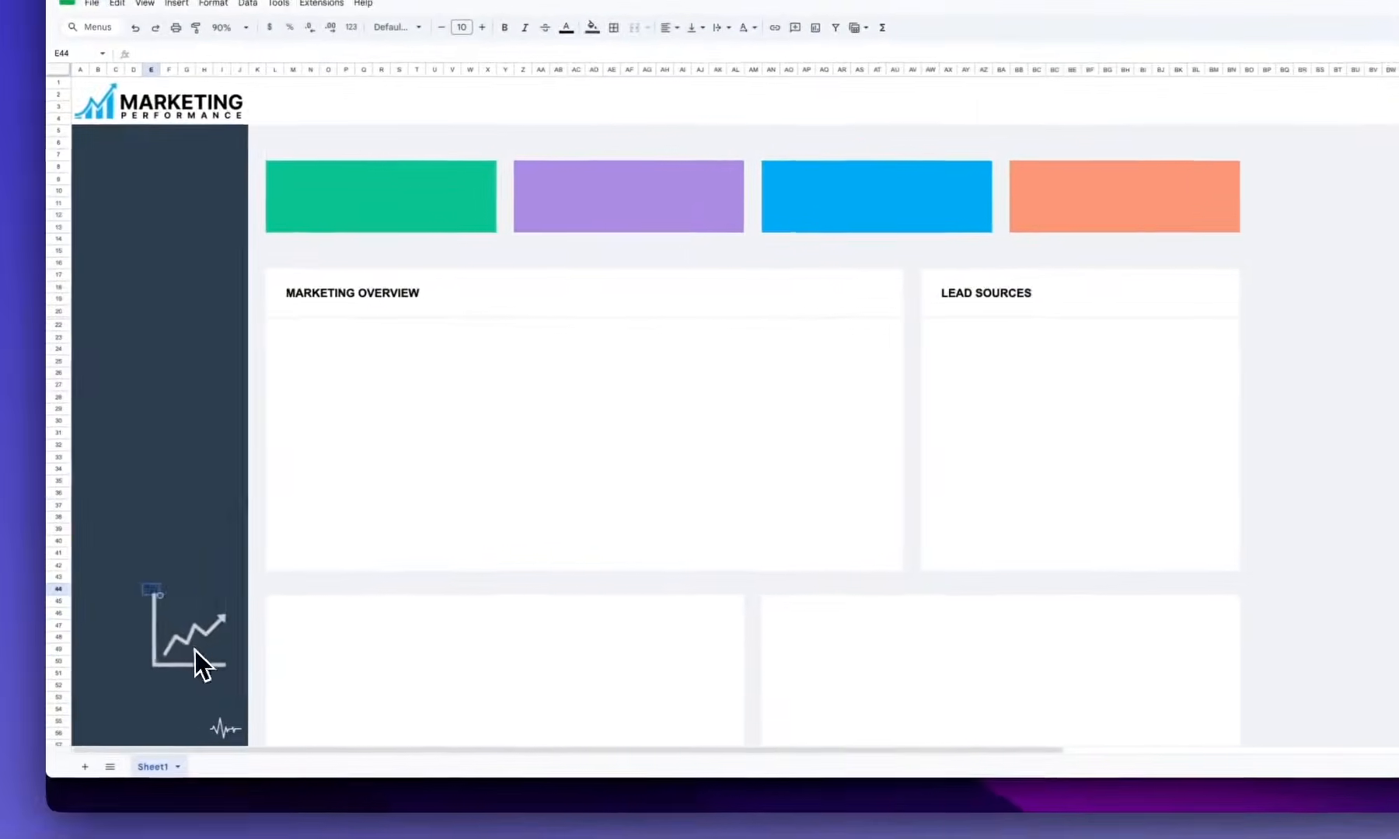
Shrink the grey line graph icon and place it at the right end of the MARKETING OVERVIEW card's header
drag(199, 646, 860, 304)
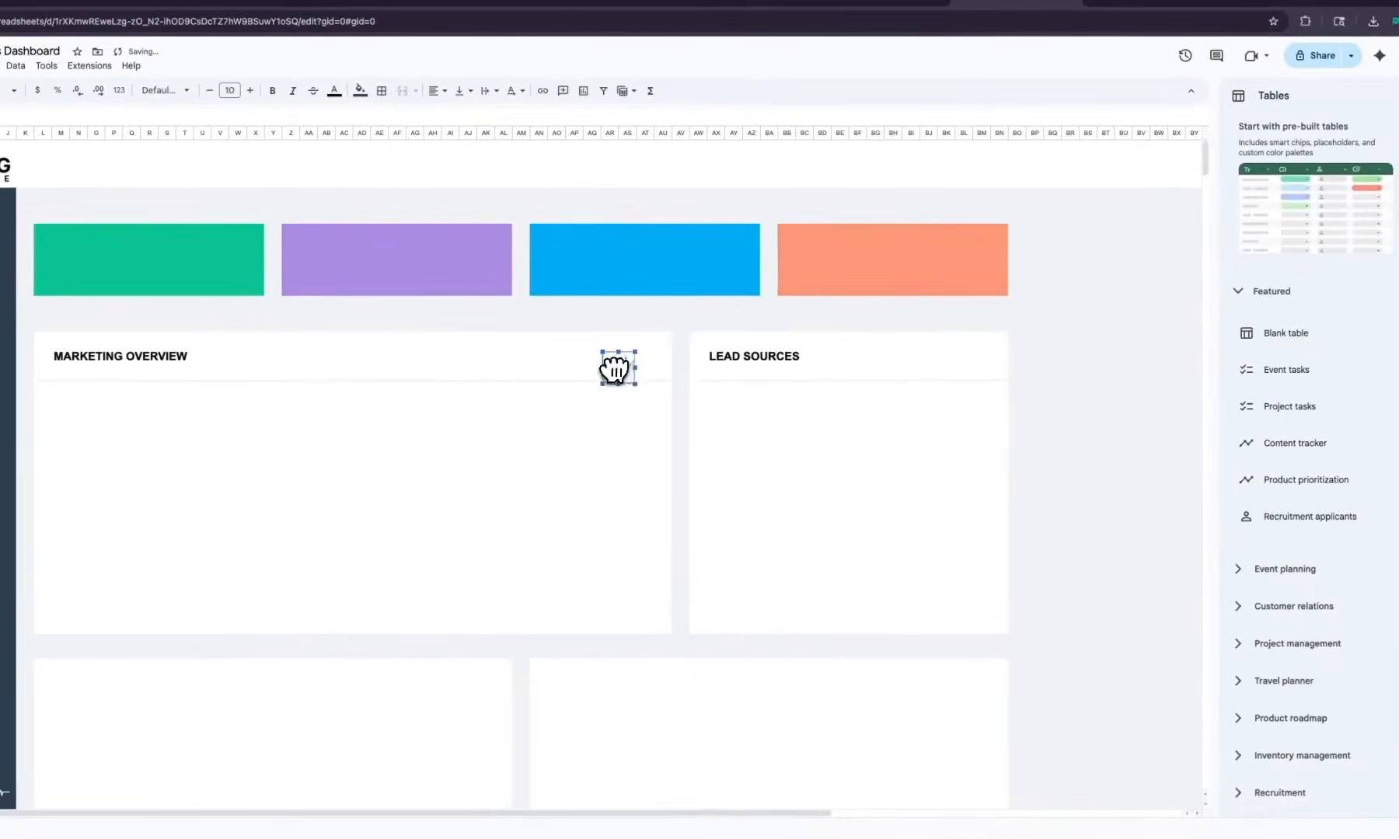
drag(614, 368, 643, 357)
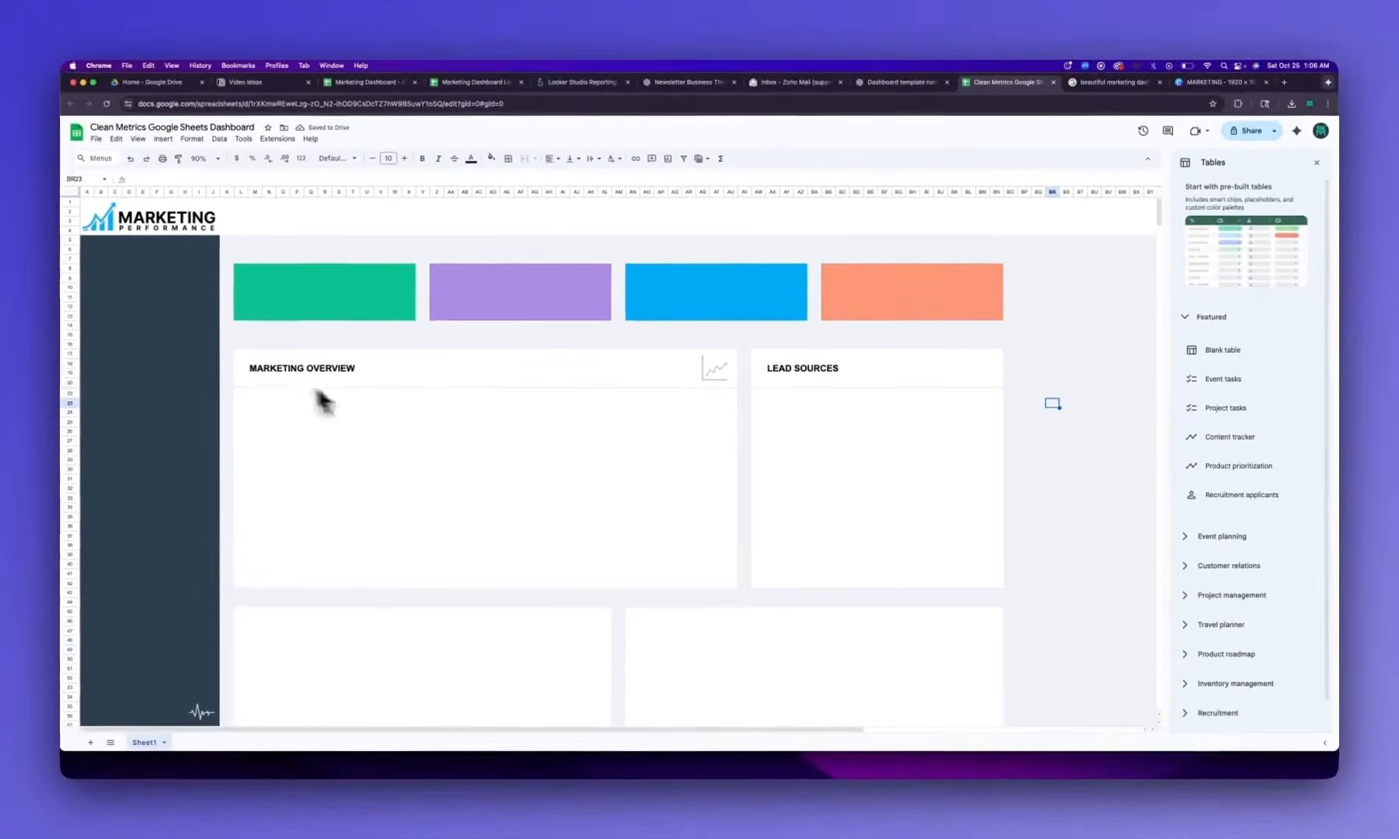
Try to set the MARKETING OVERVIEW heading in Inter by adding that font from the full font library
click(296, 370)
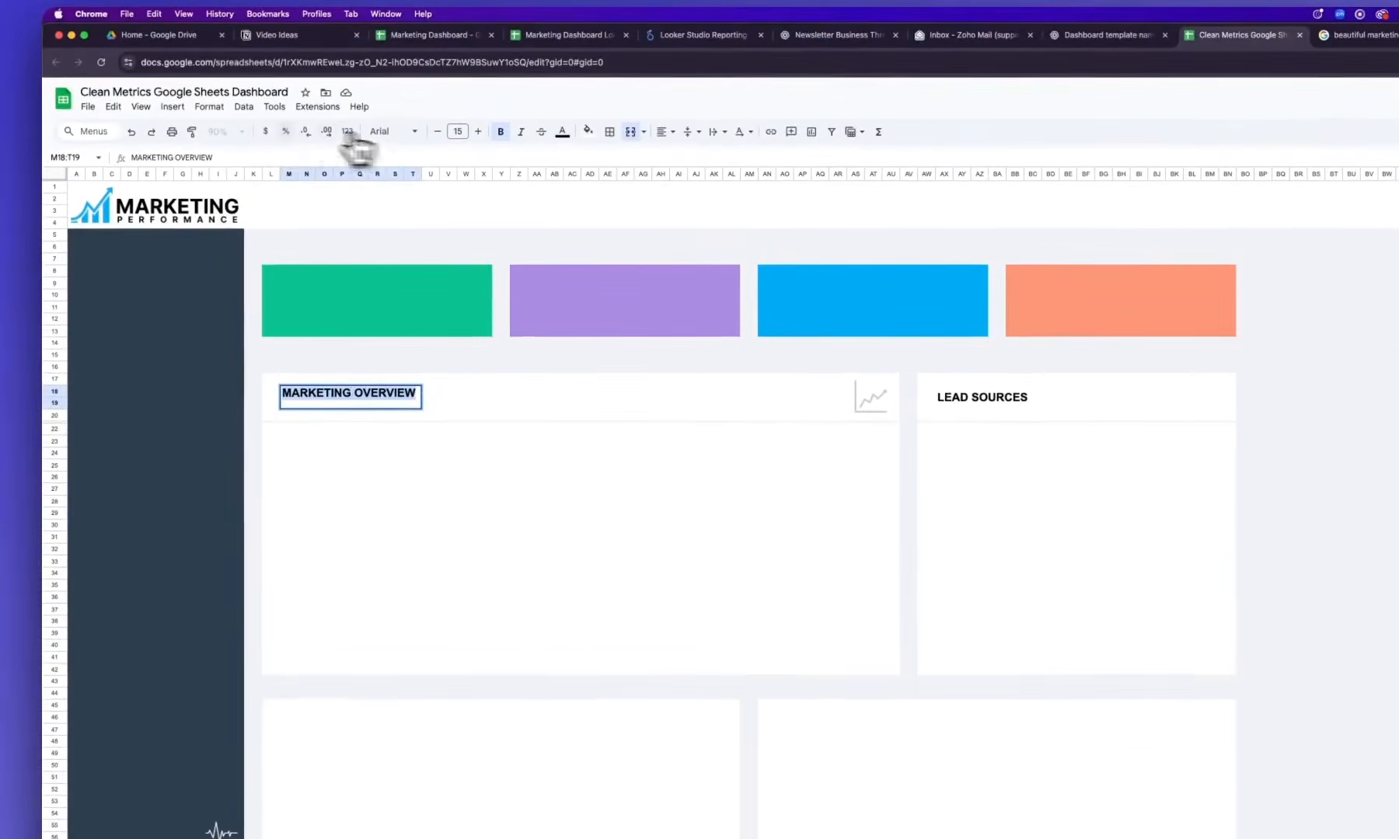
click(397, 134)
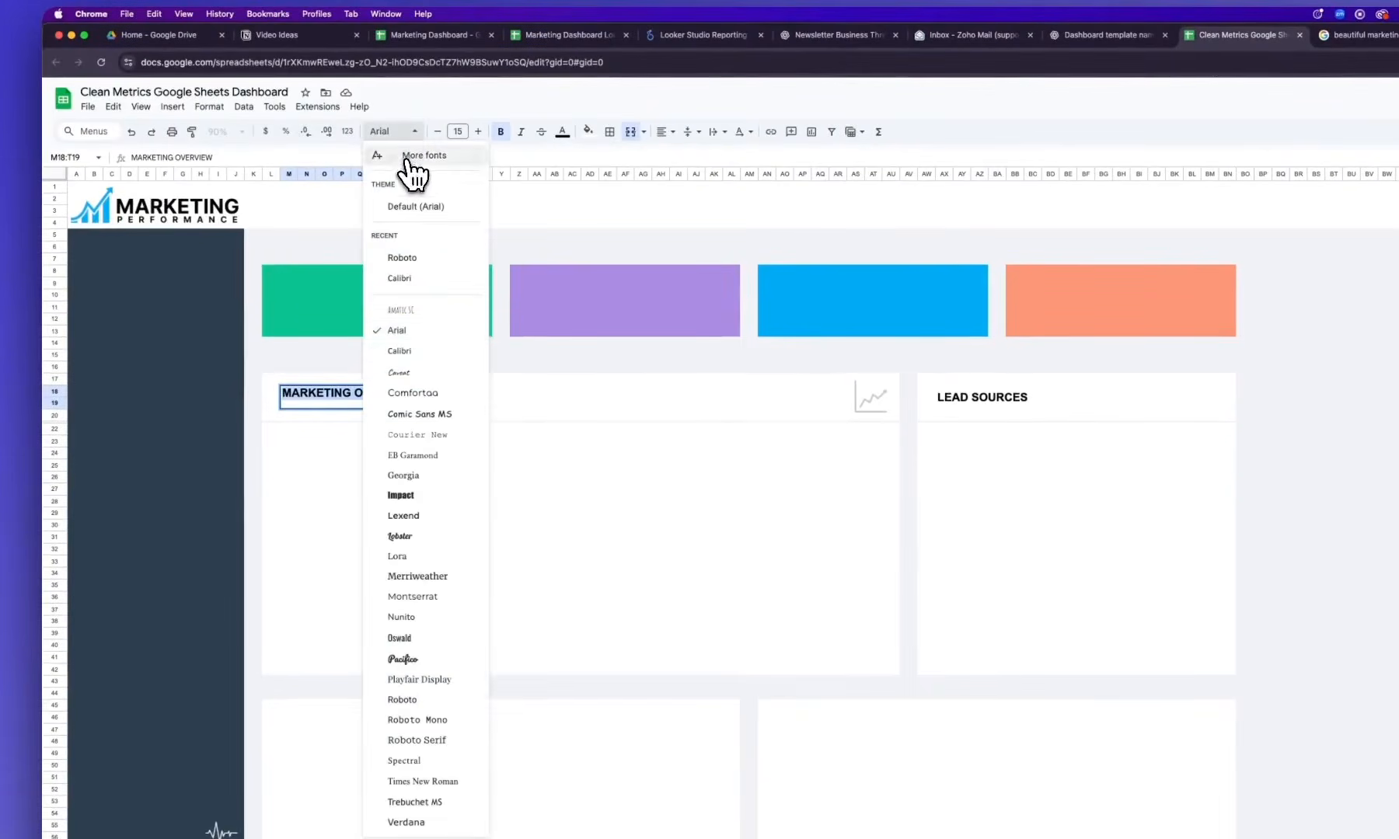
click(402, 155)
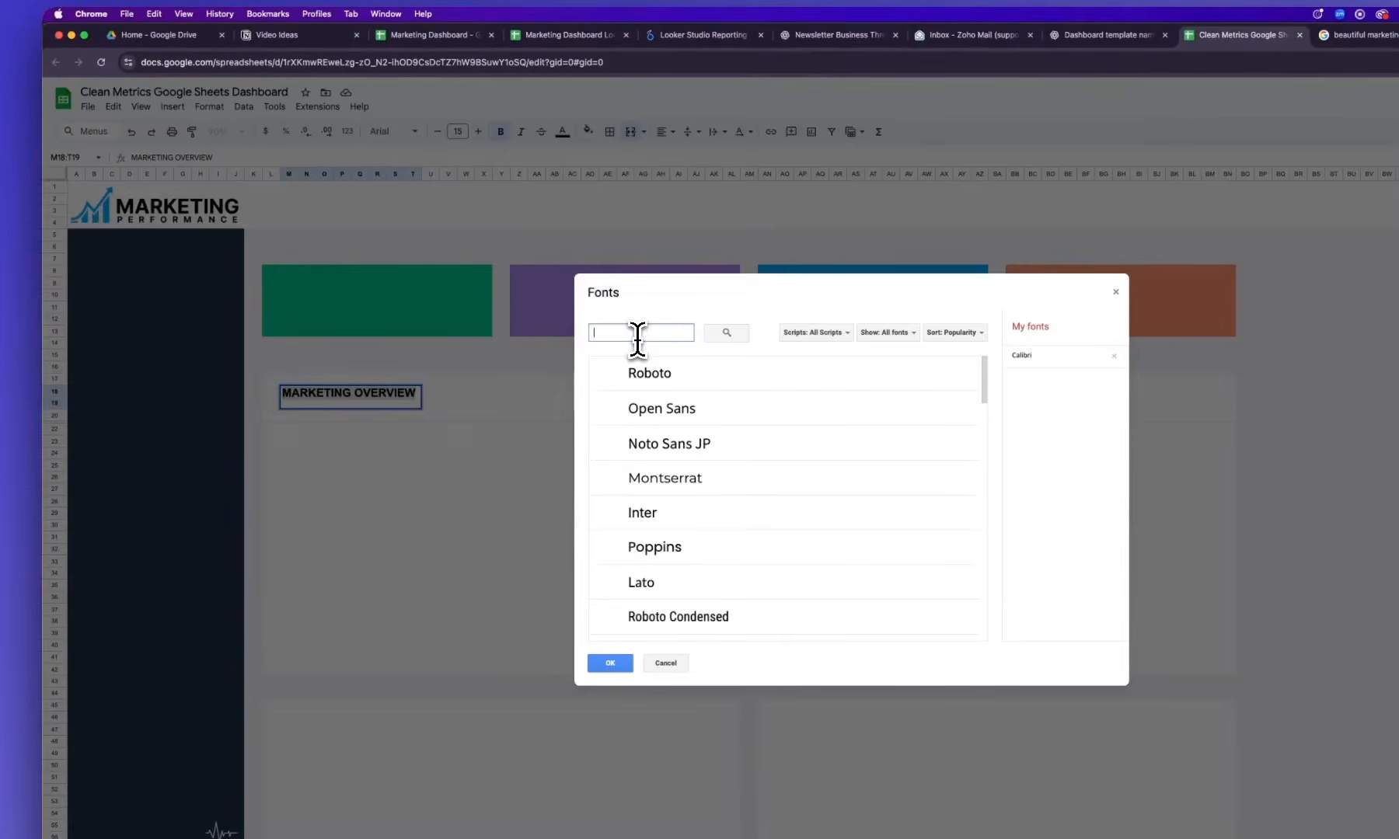
click(659, 517)
click(610, 662)
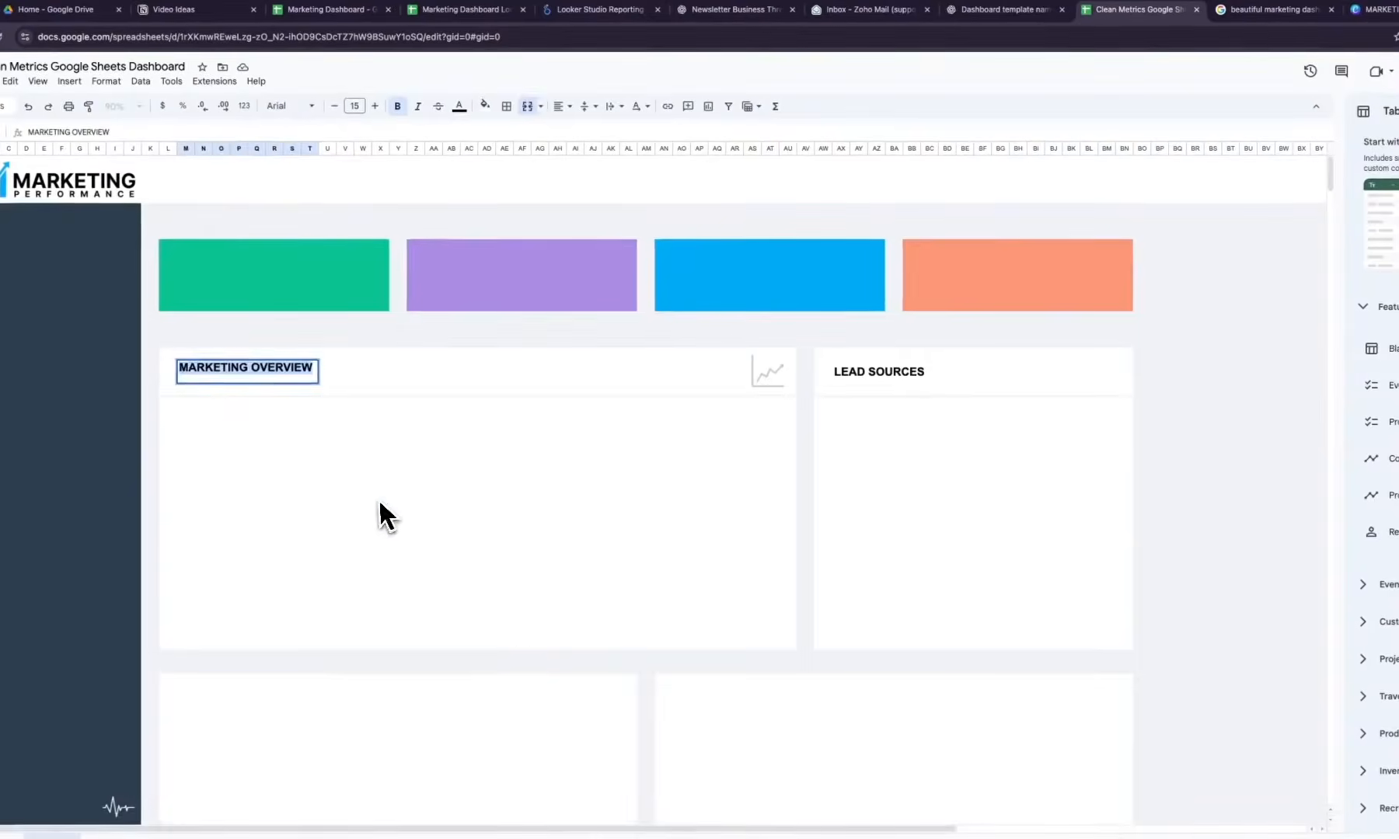
click(476, 522)
Change the font of the LEAD SOURCES heading to Inter
click(888, 374)
double_click(888, 371)
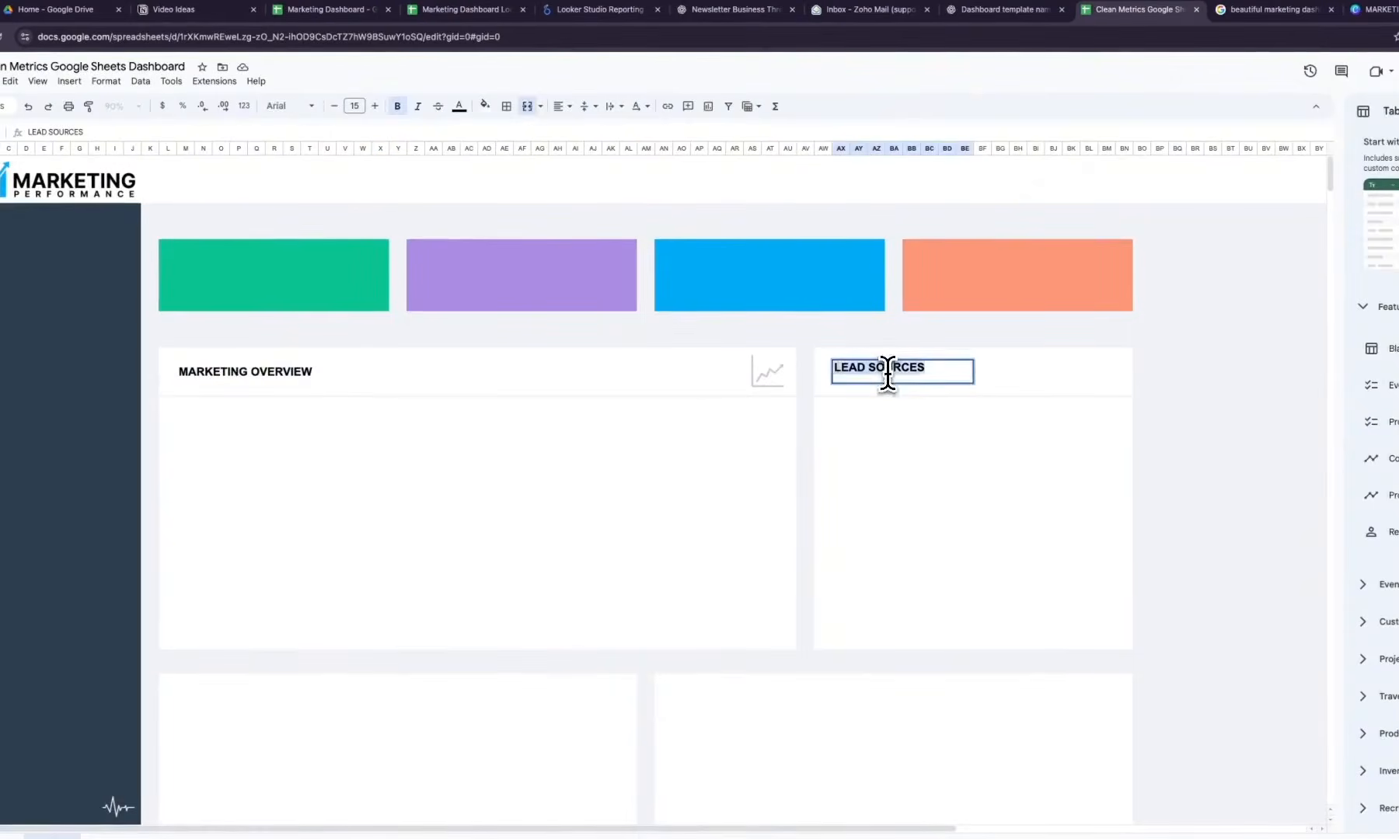
click(289, 106)
click(295, 231)
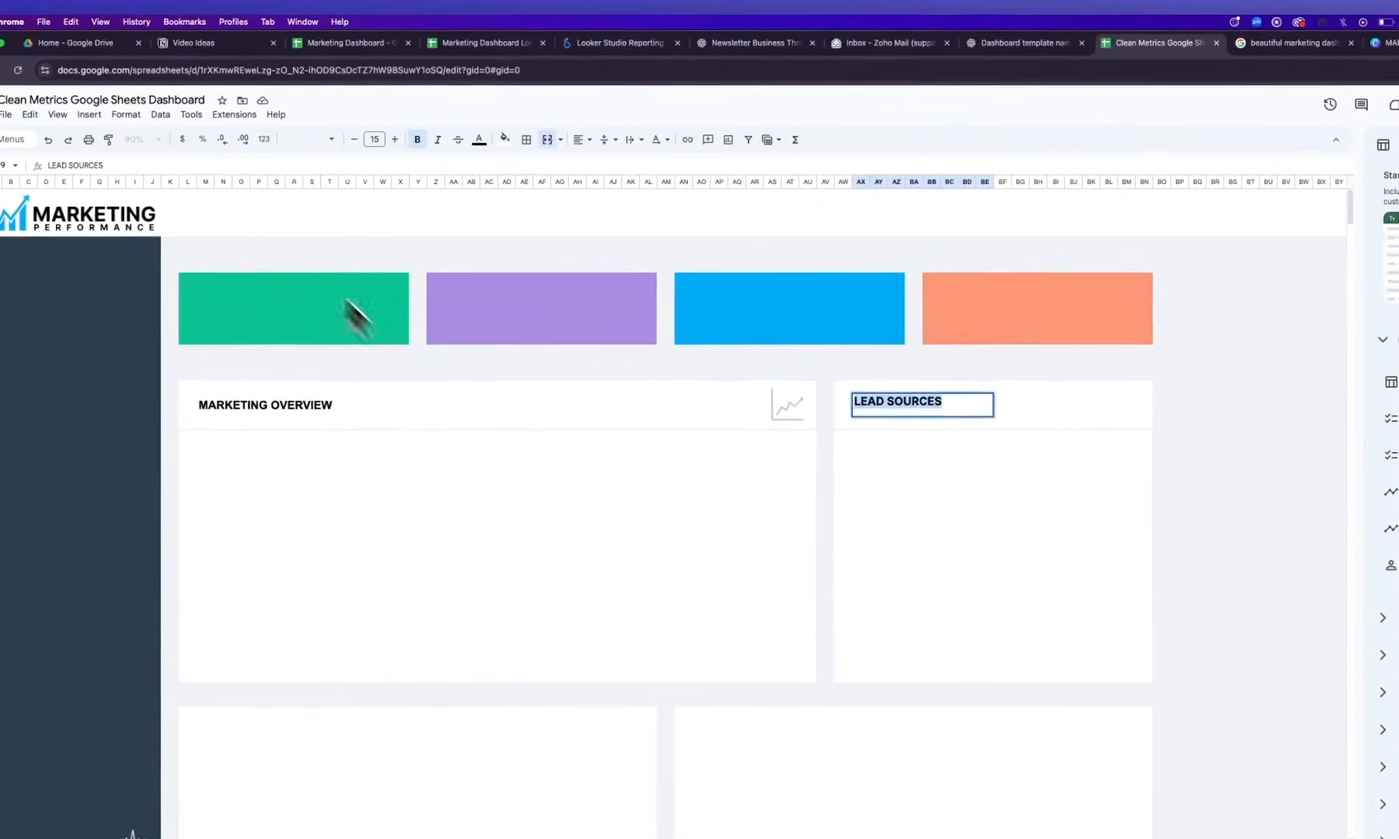
click(502, 421)
Set the MARKETING OVERVIEW heading's font to Roboto
click(297, 405)
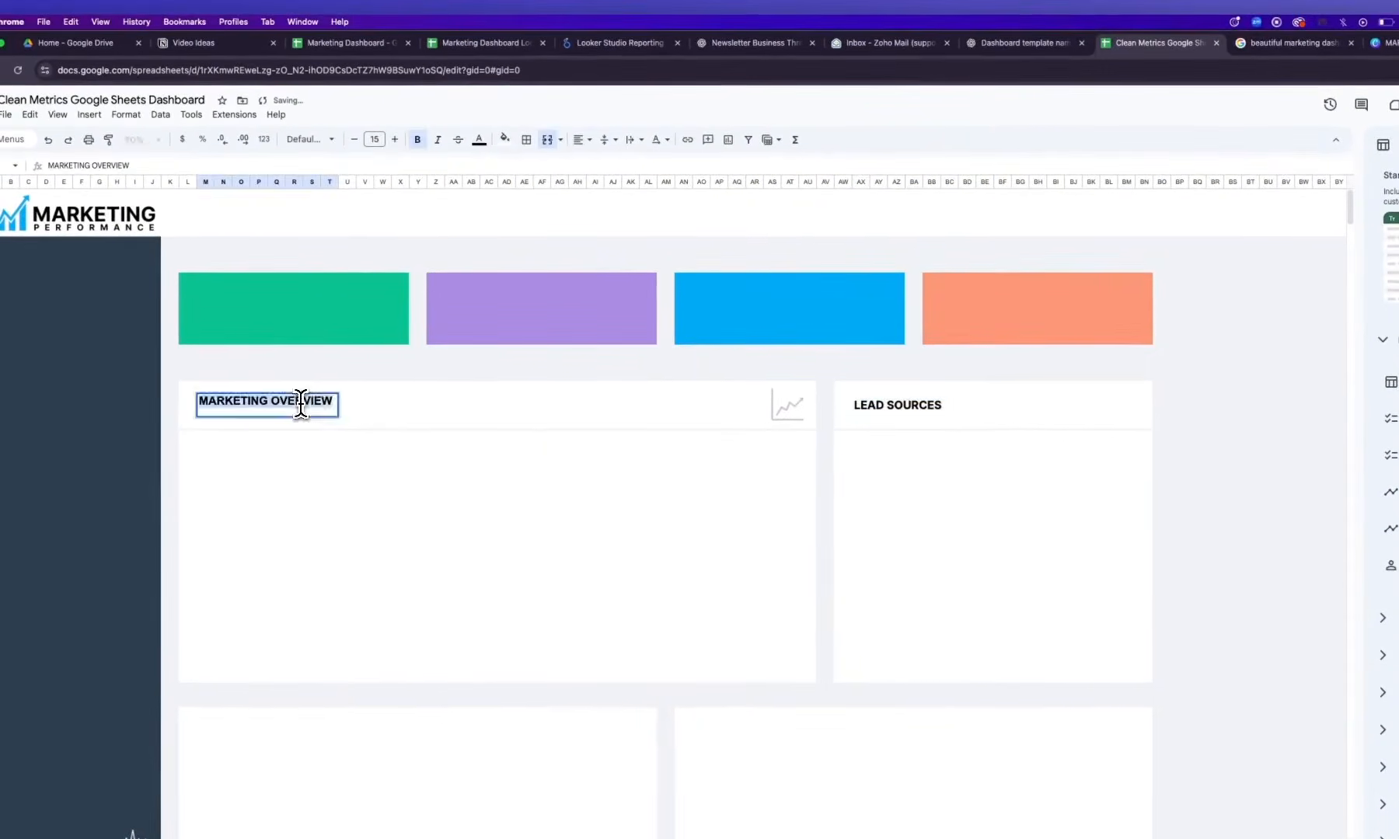
click(313, 140)
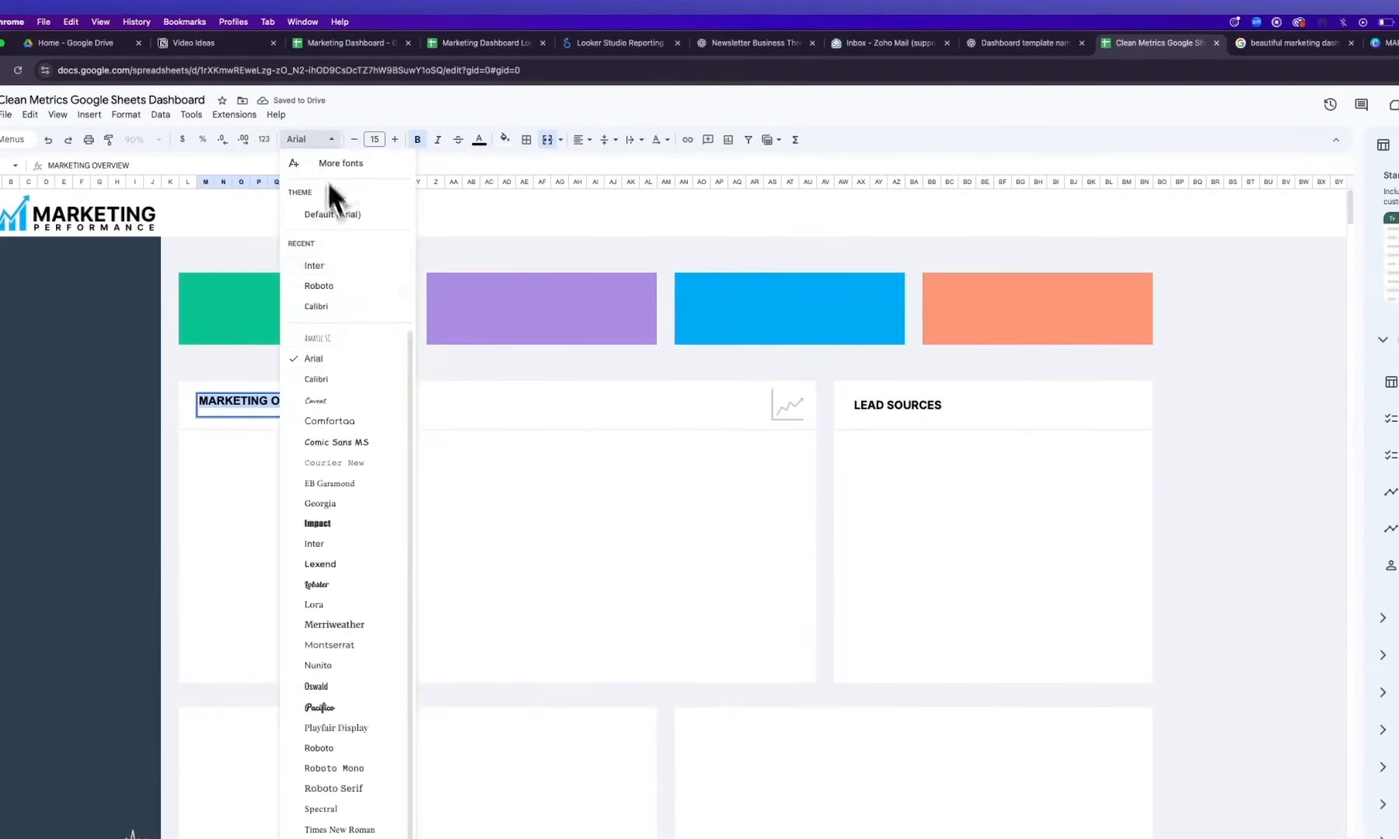
click(334, 286)
click(328, 486)
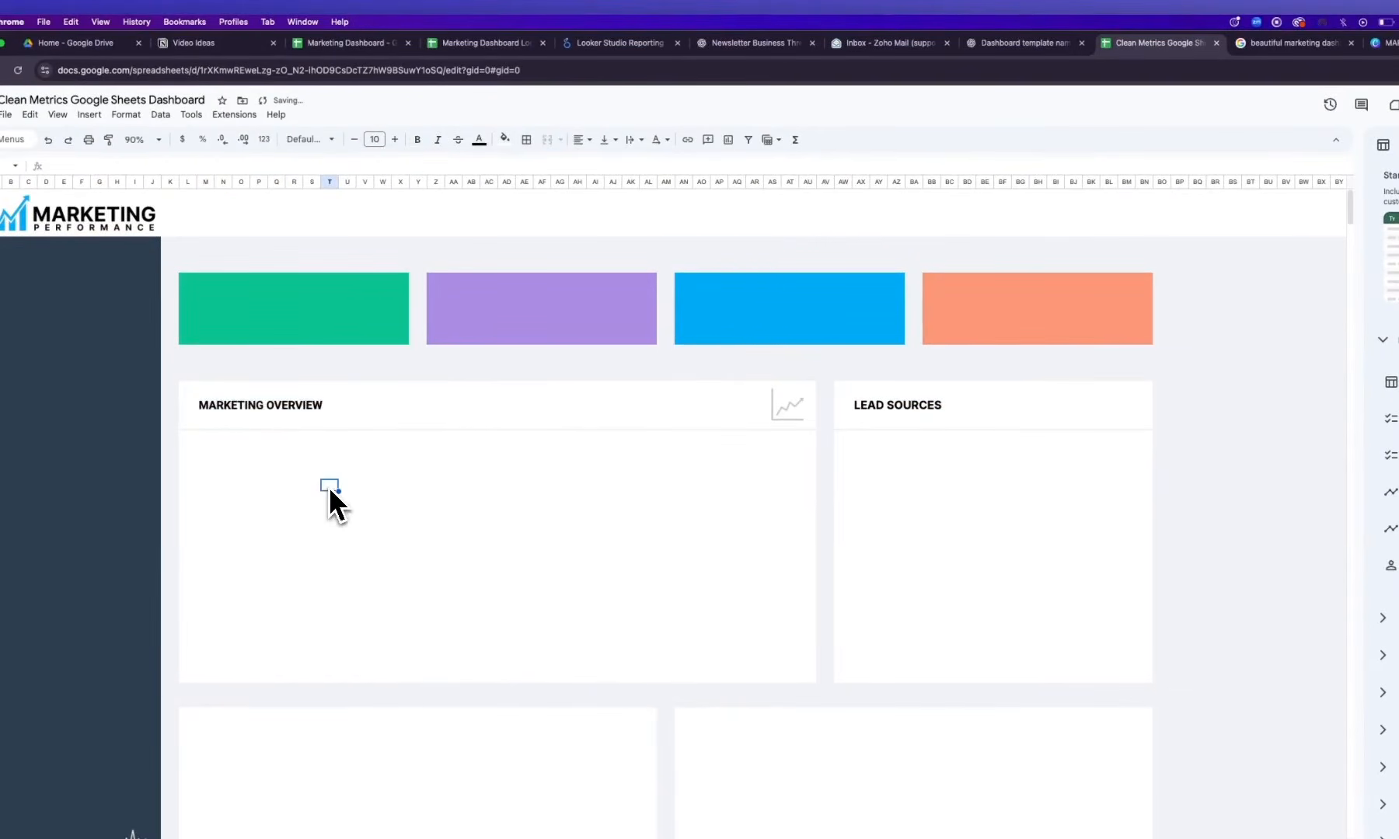
Set the LEAD SOURCES heading's font to Roboto to match the neighbouring card's heading
click(922, 408)
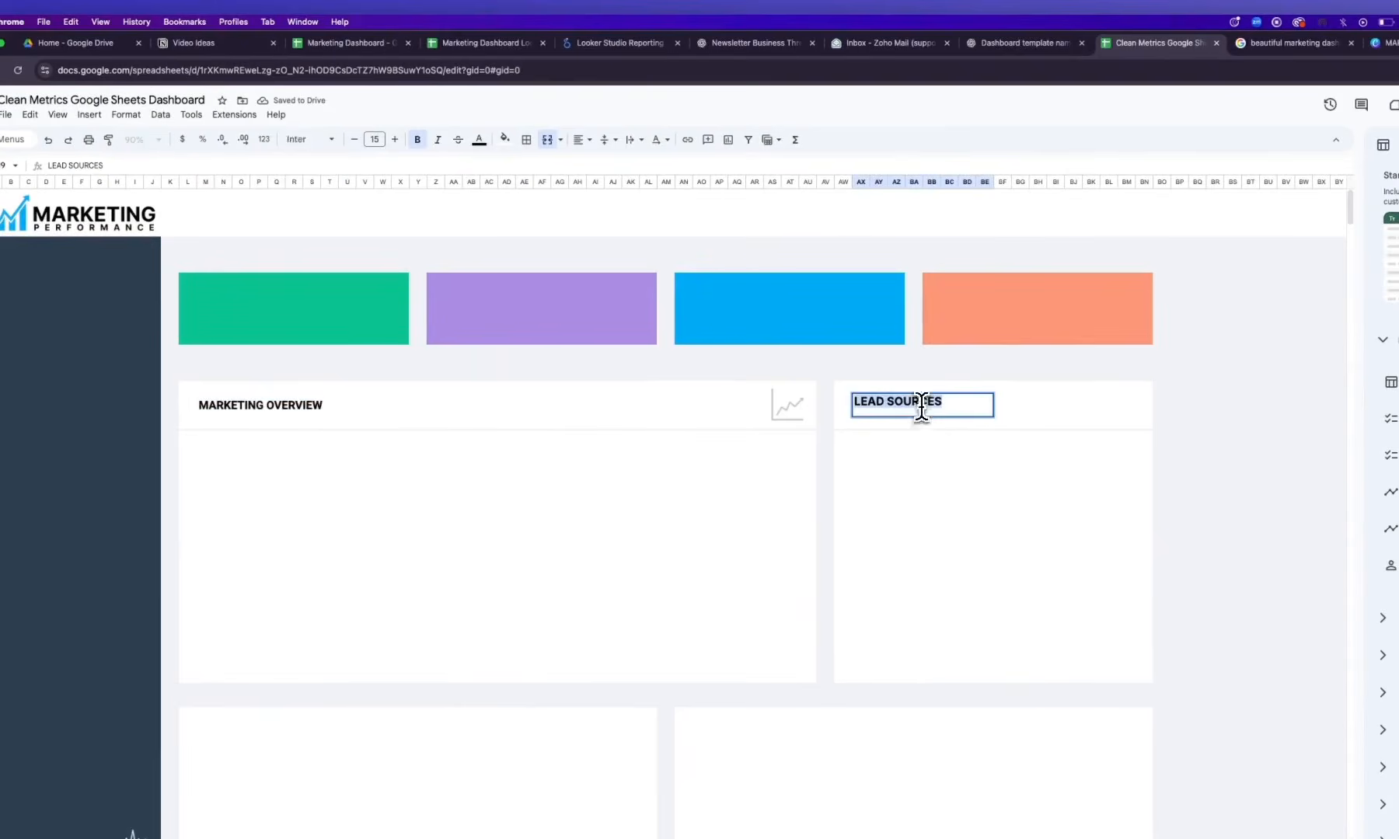
click(314, 141)
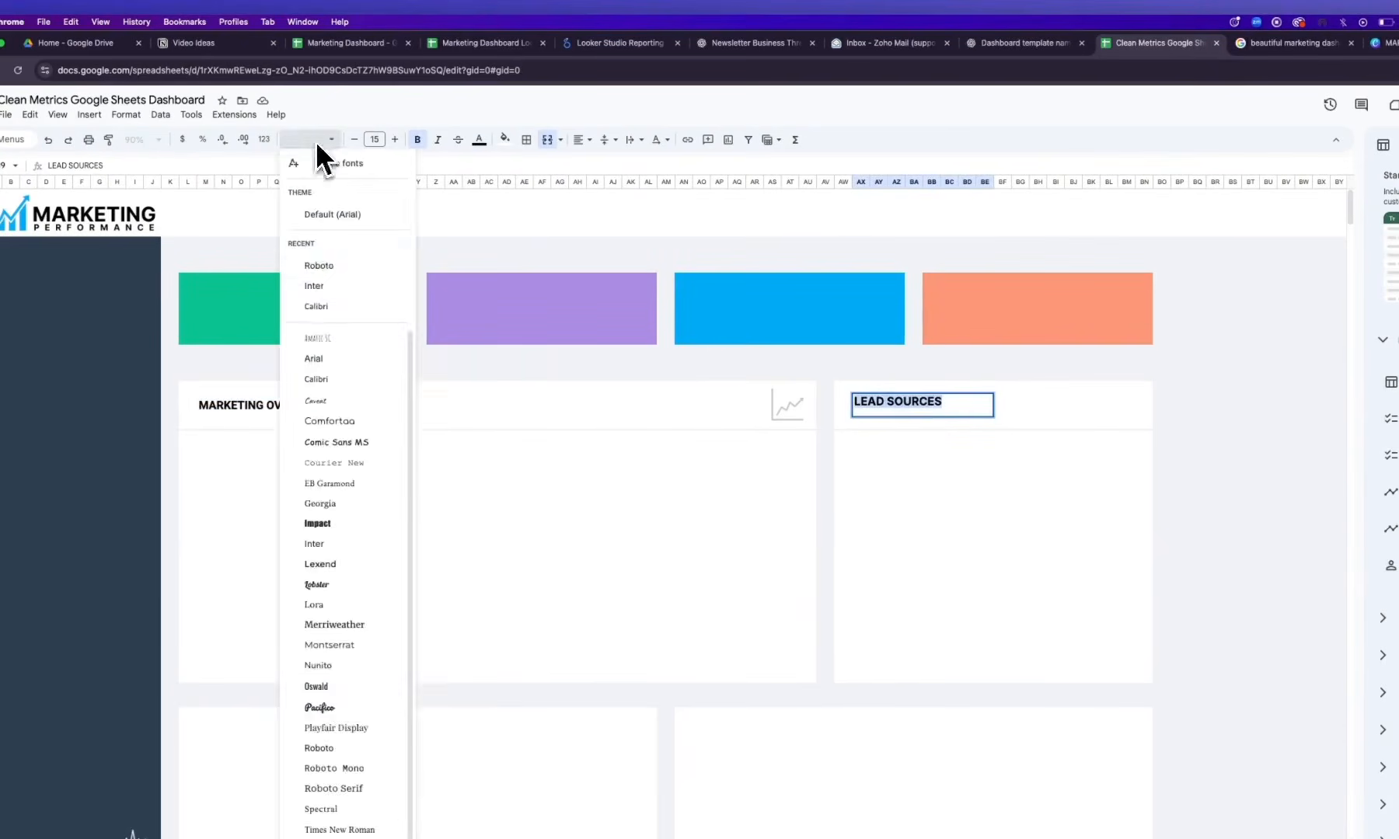
click(322, 267)
click(402, 522)
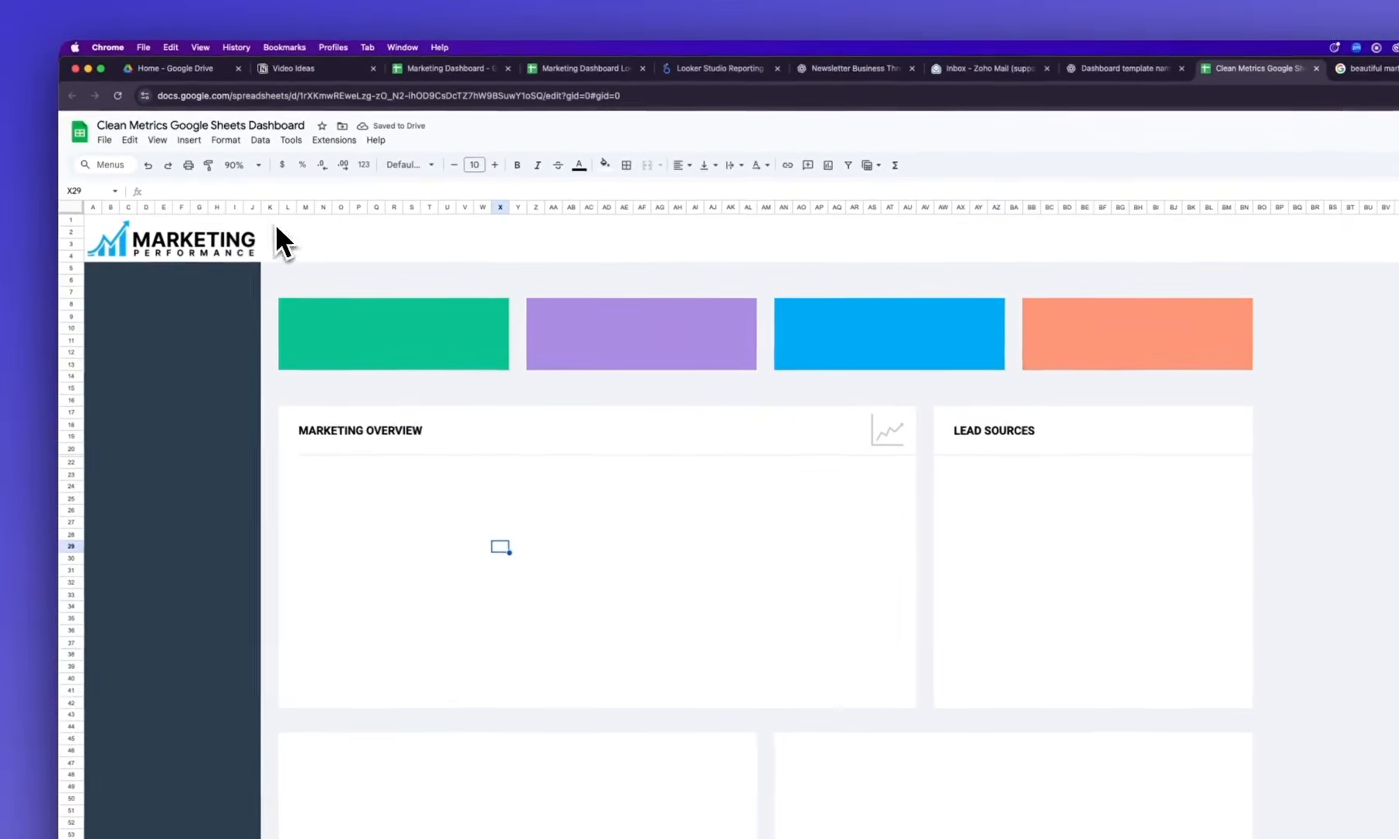
Set the font of the whole dashboard area below the logo header to Roboto
drag(94, 269, 986, 706)
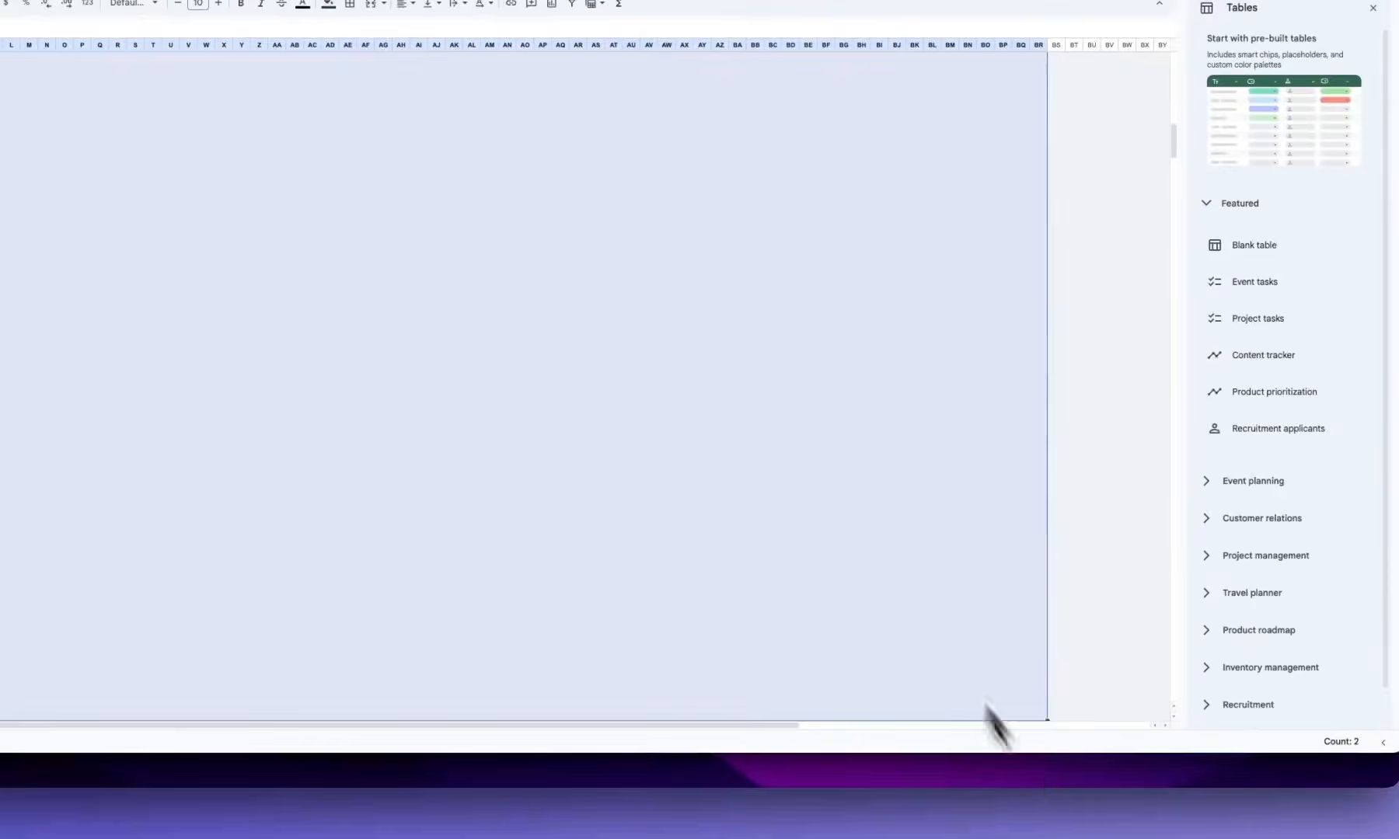
click(153, 3)
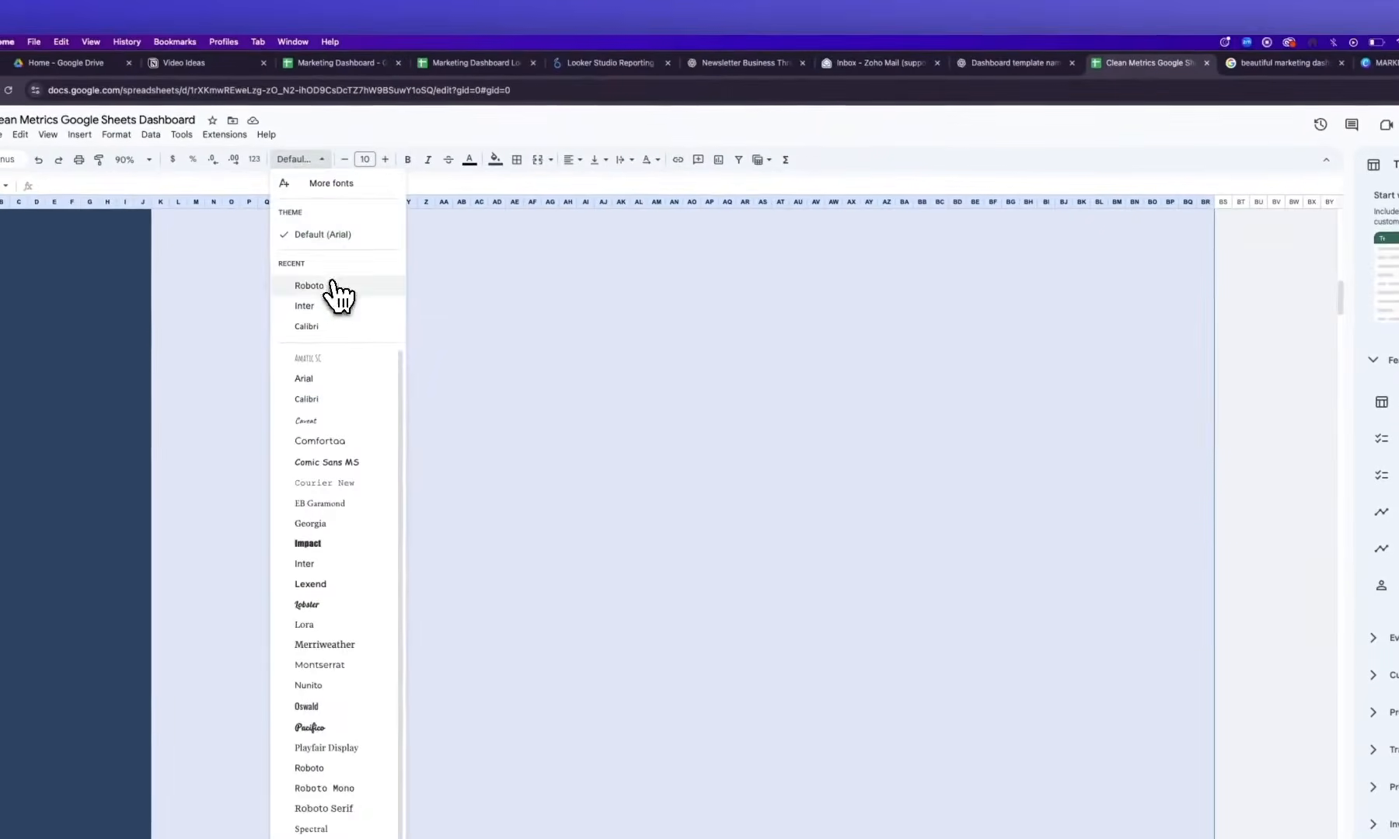
click(165, 140)
click(589, 483)
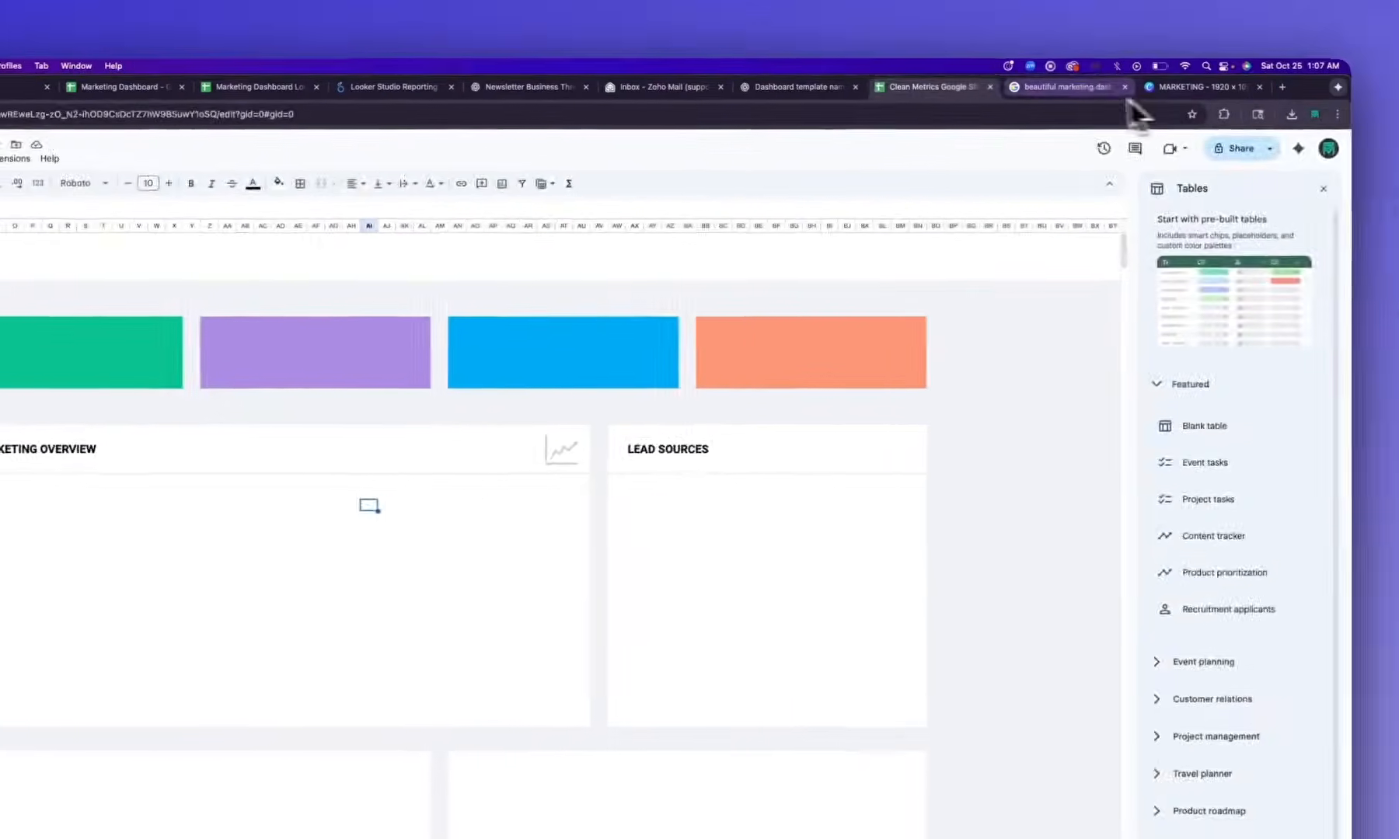
Check the reference dashboard image, and copy the MARKETING OVERVIEW heading into the lower-left card at M46
click(1305, 63)
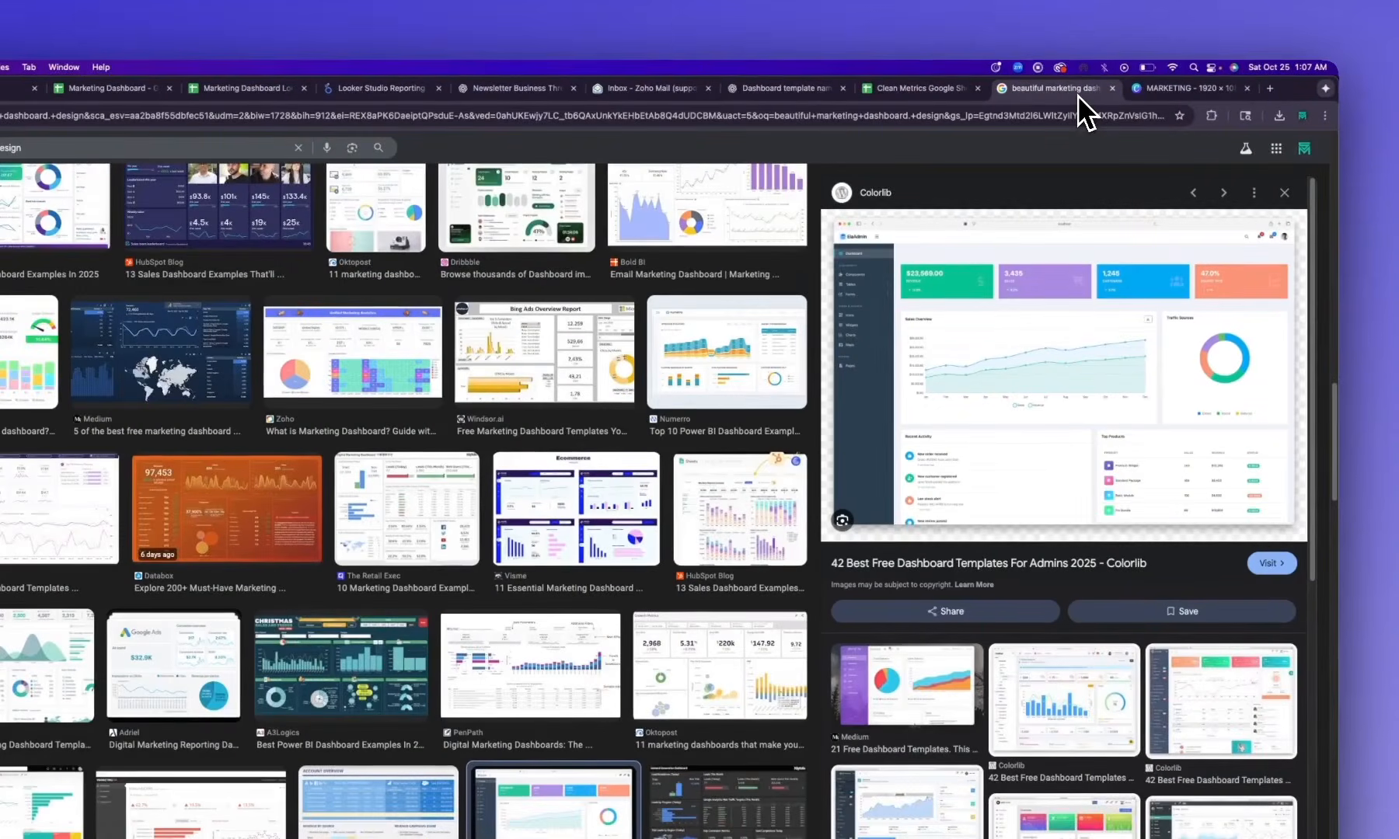
click(909, 90)
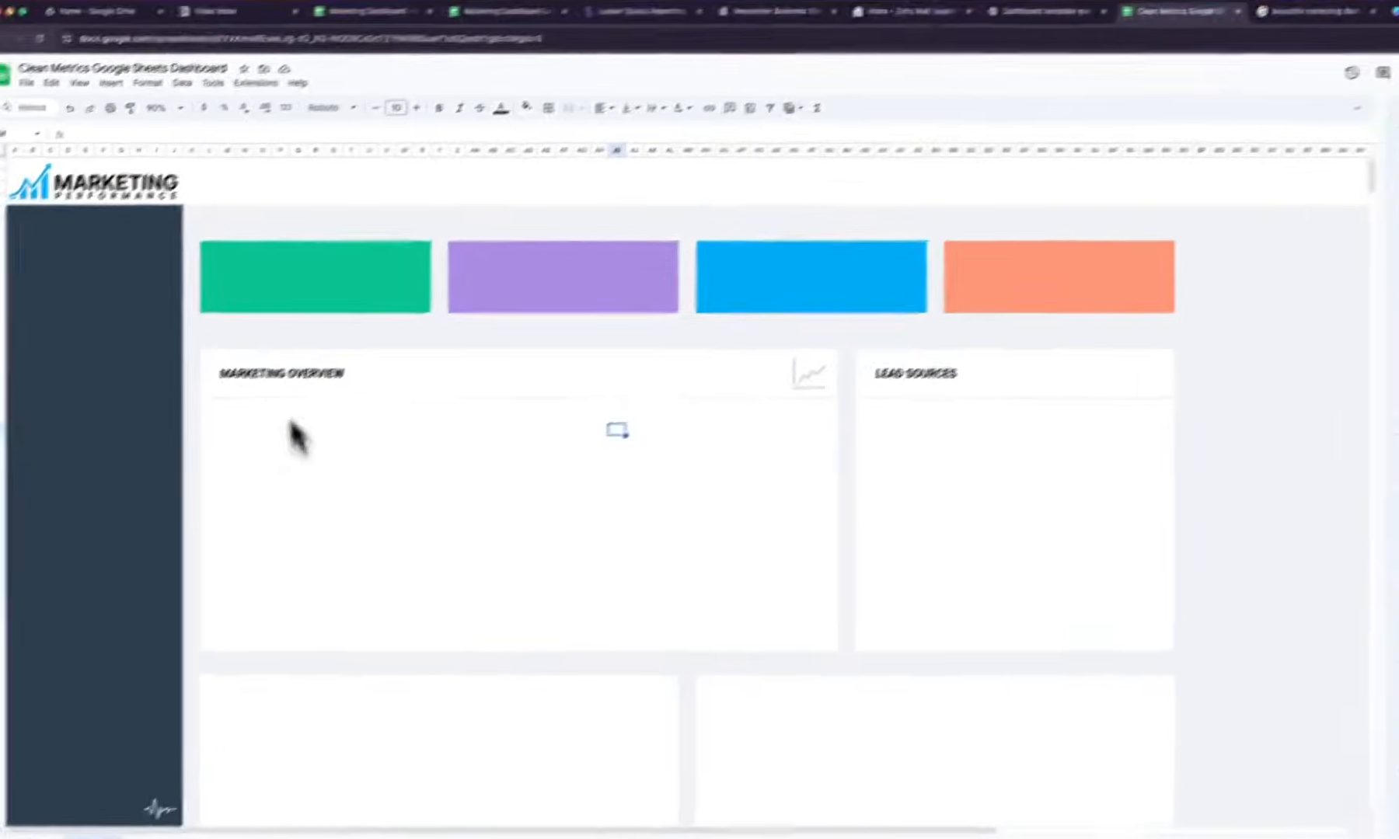
click(233, 376)
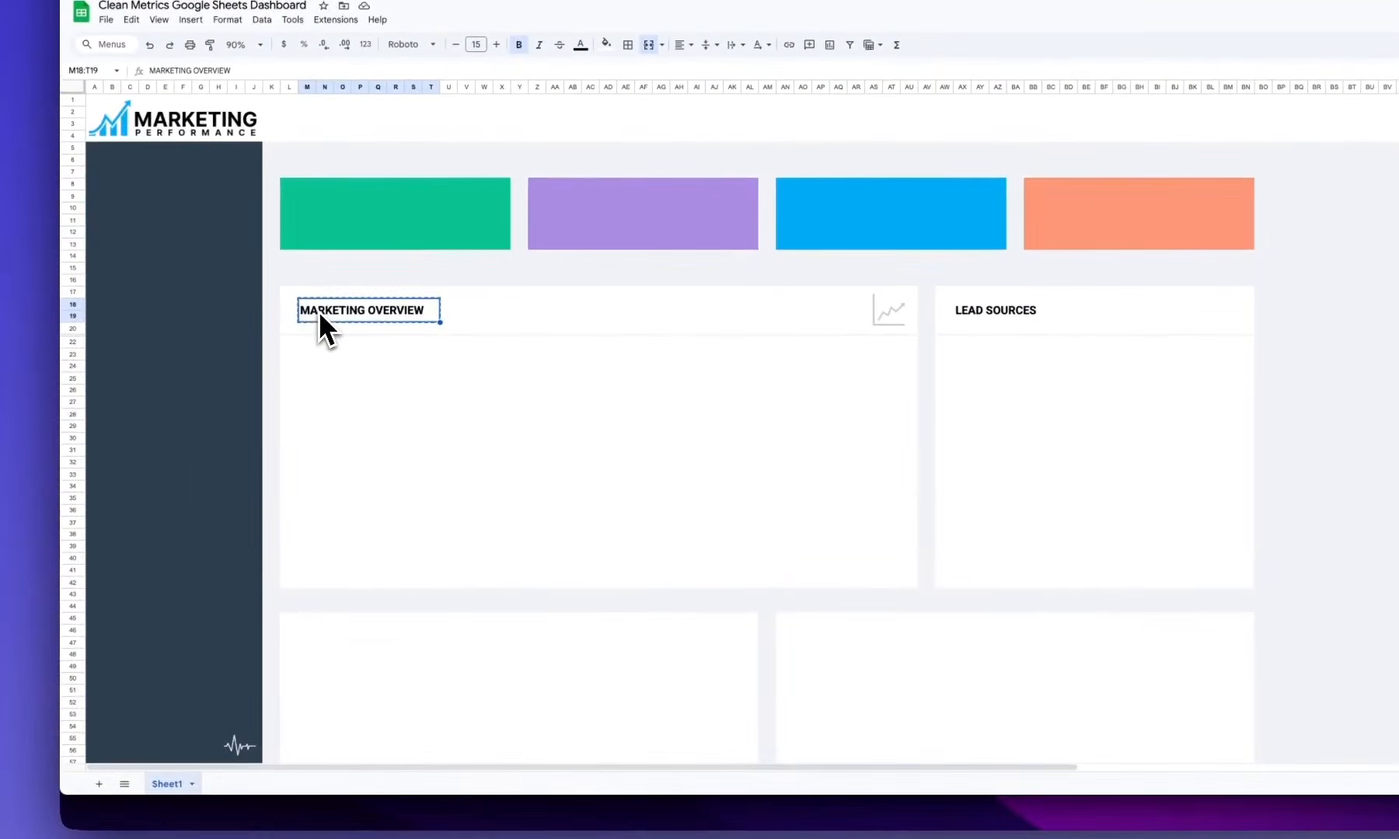
click(326, 633)
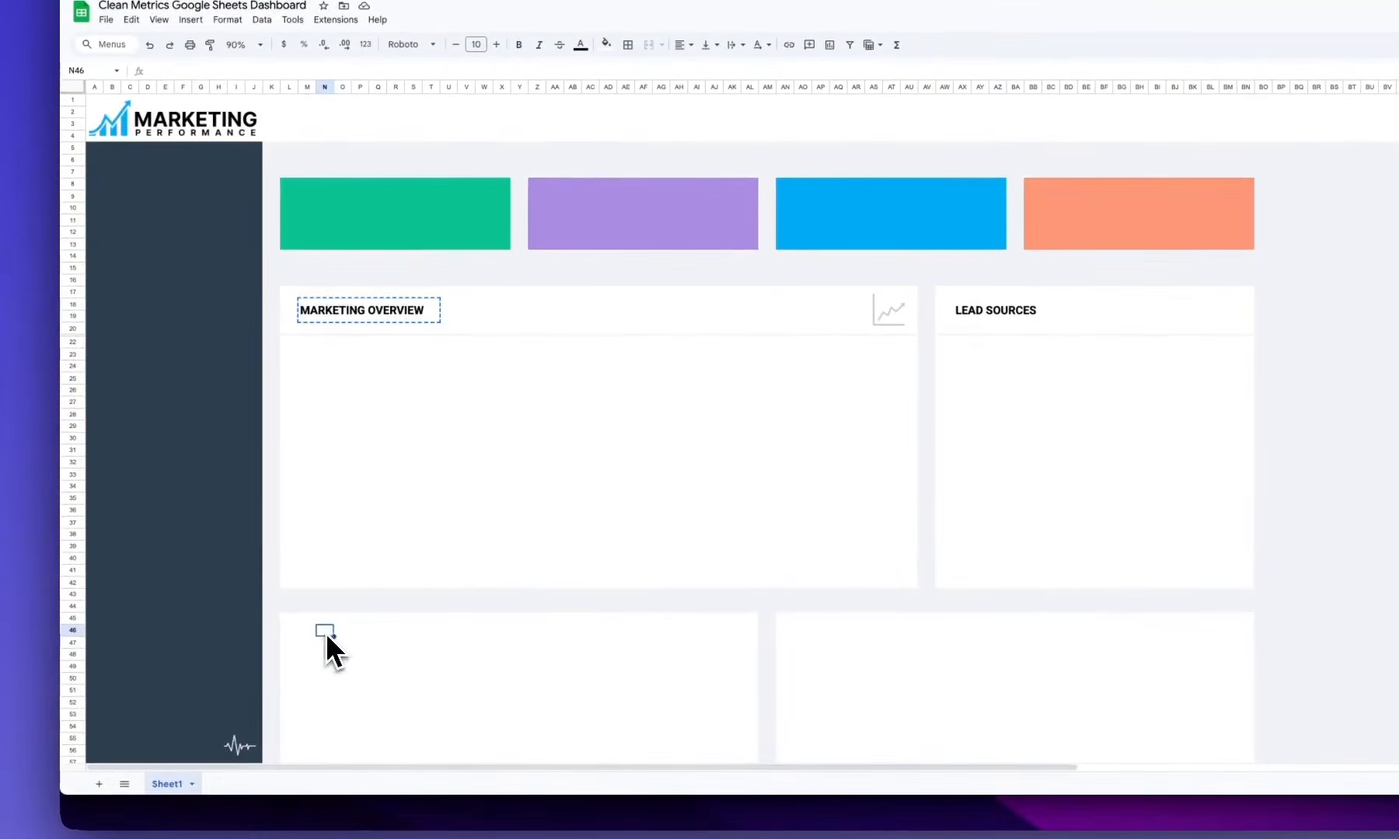
click(304, 293)
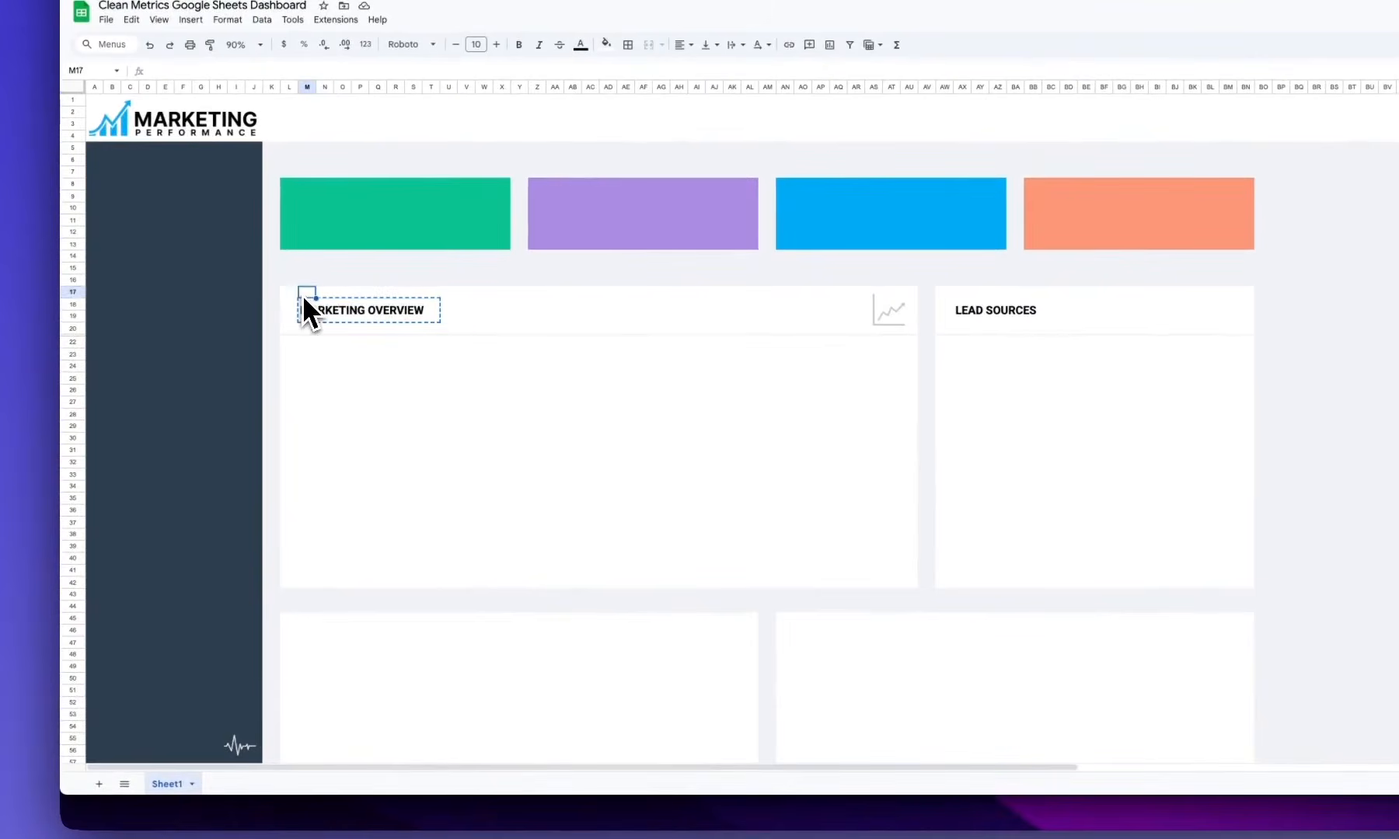
key(Down)
key(Down)
key(super+v)
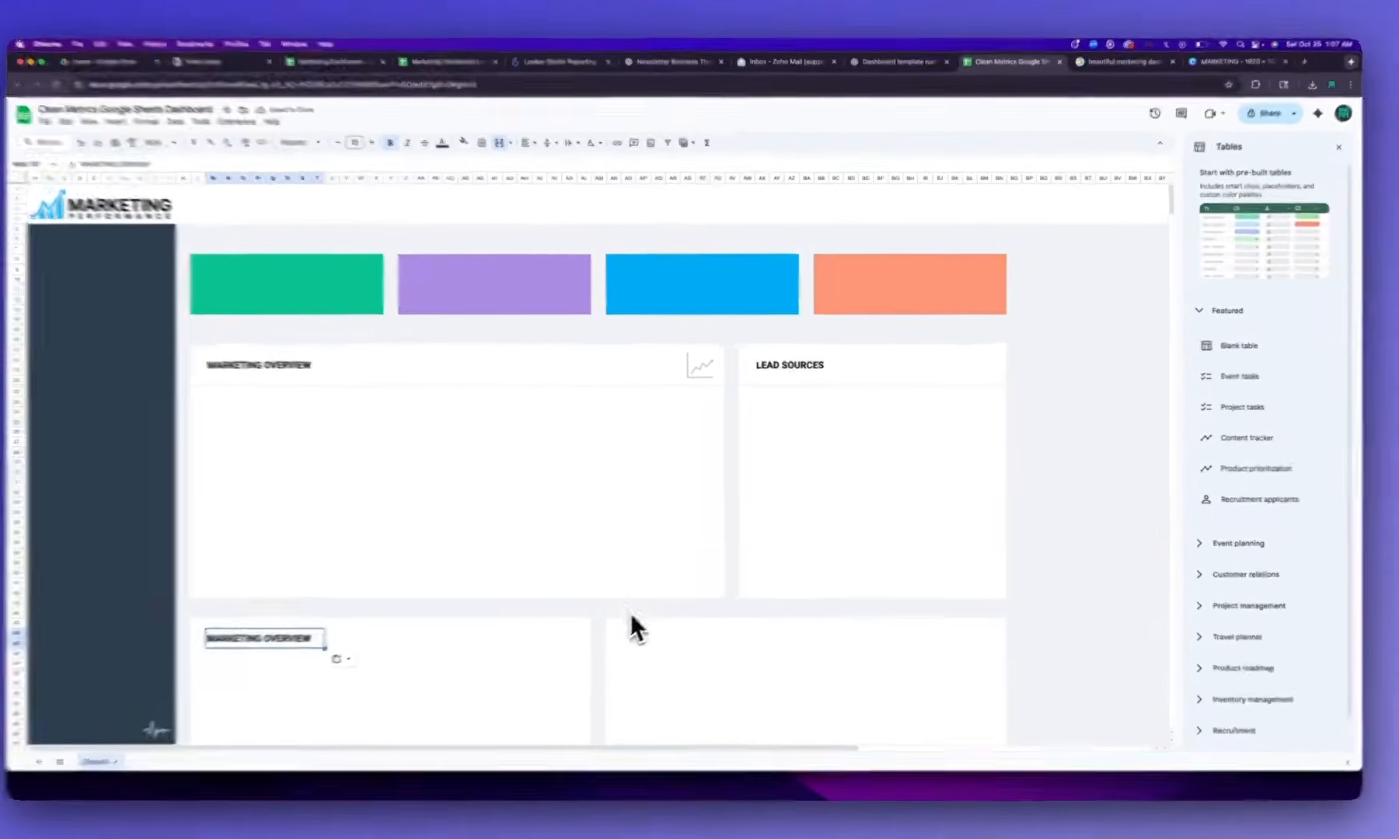
Paste the copied MARKETING OVERVIEW heading into the lower-right card, starting at AO46
click(646, 613)
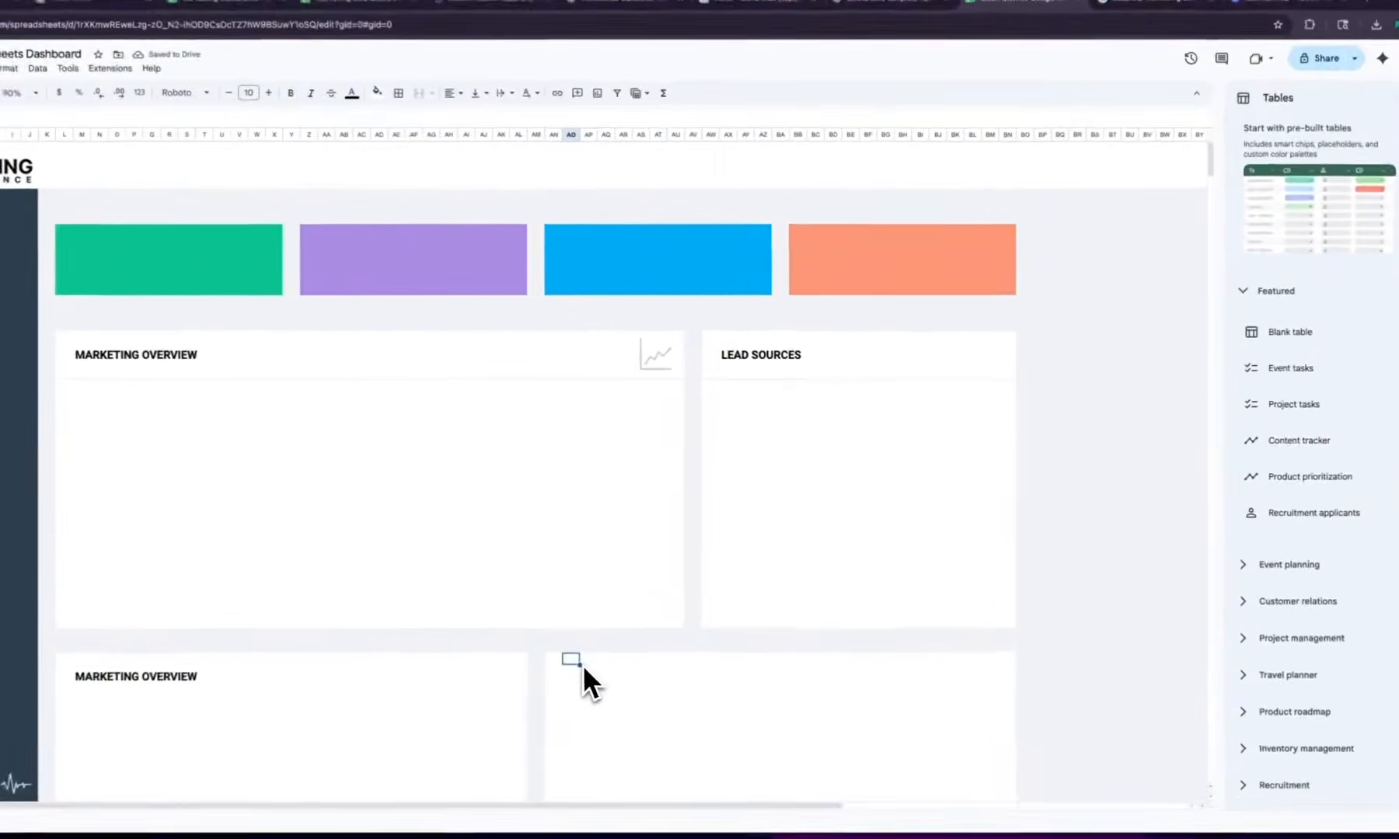
click(579, 673)
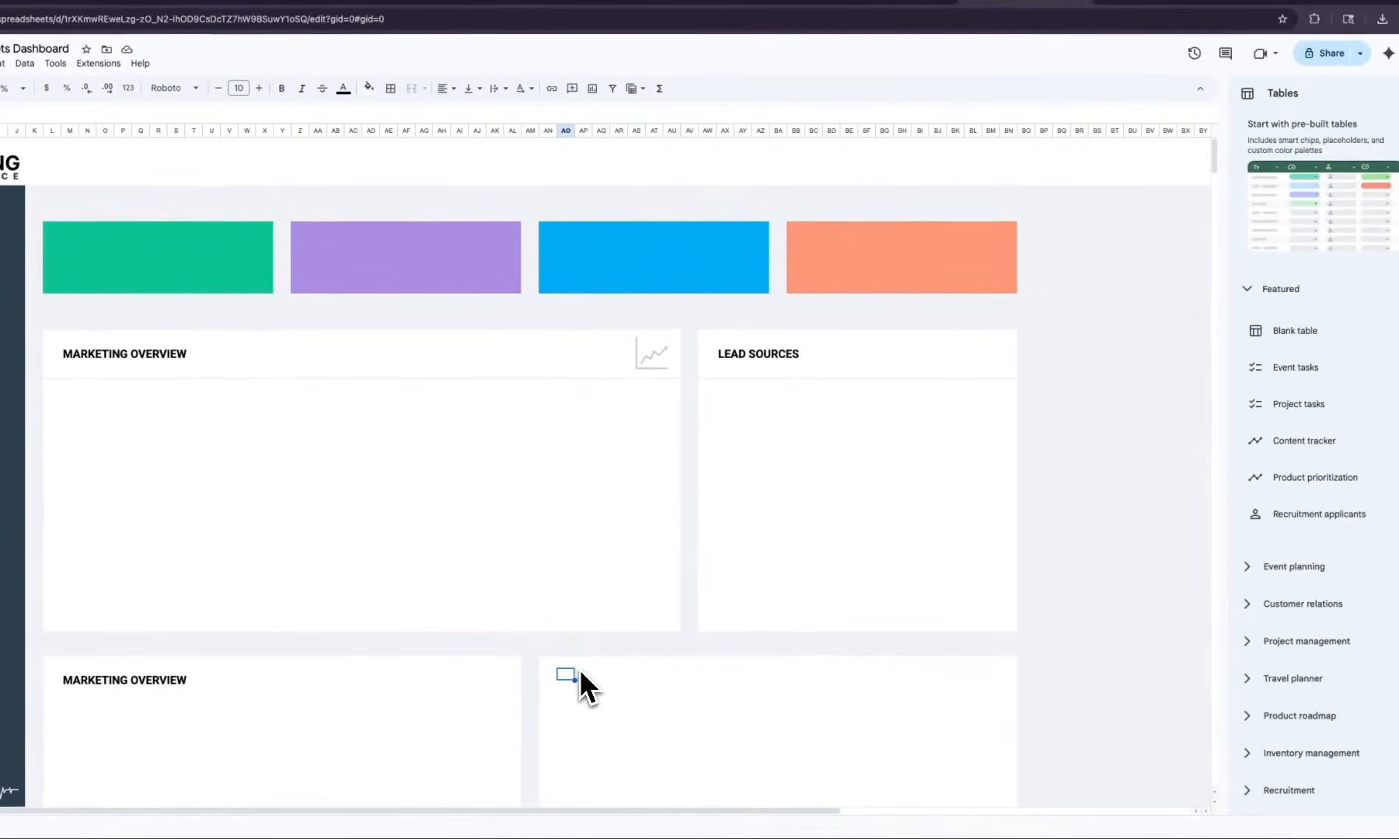
key(super+v)
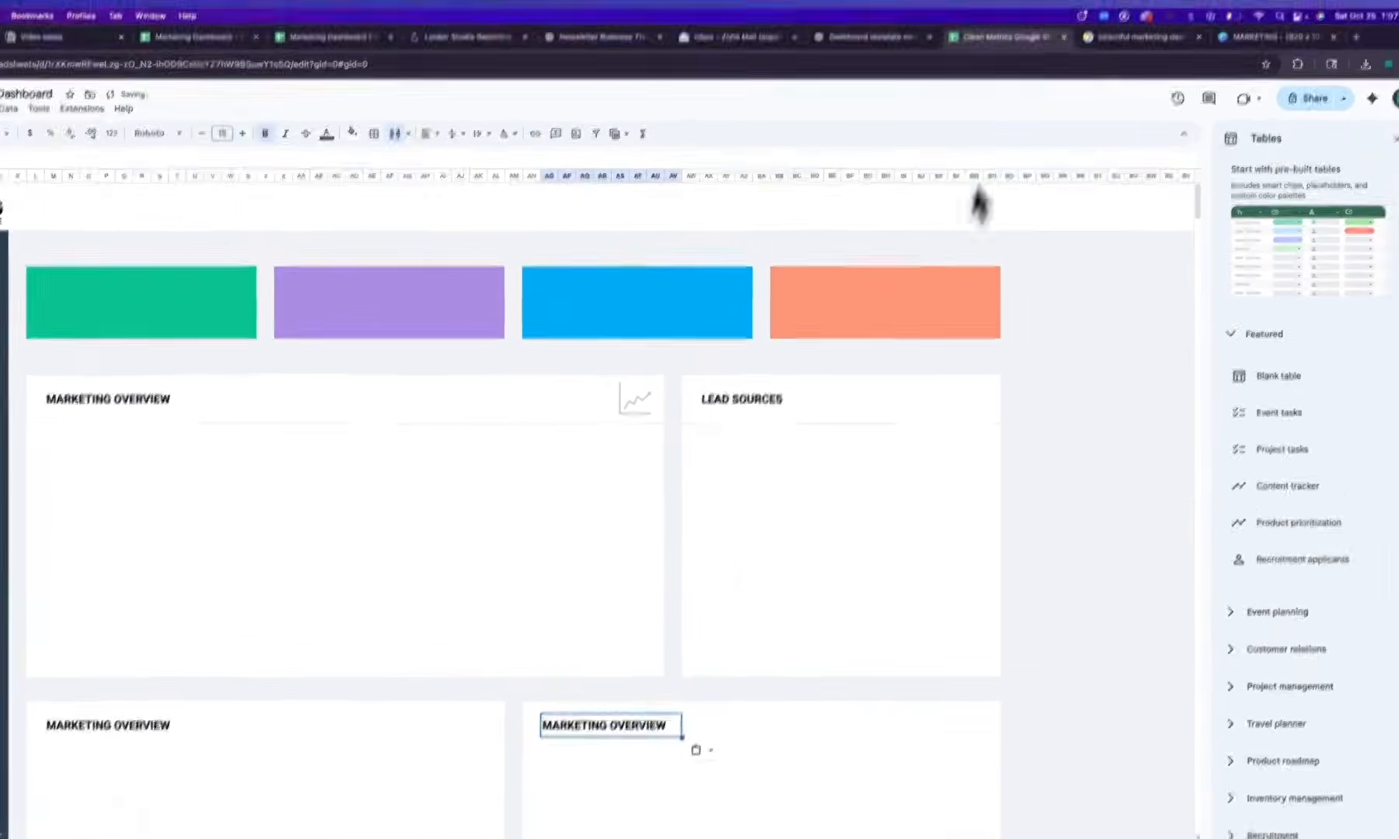
Consult the reference dashboard image, and change the LEAD SOURCES heading to LEADS BY LEAD SOURCES
click(1140, 38)
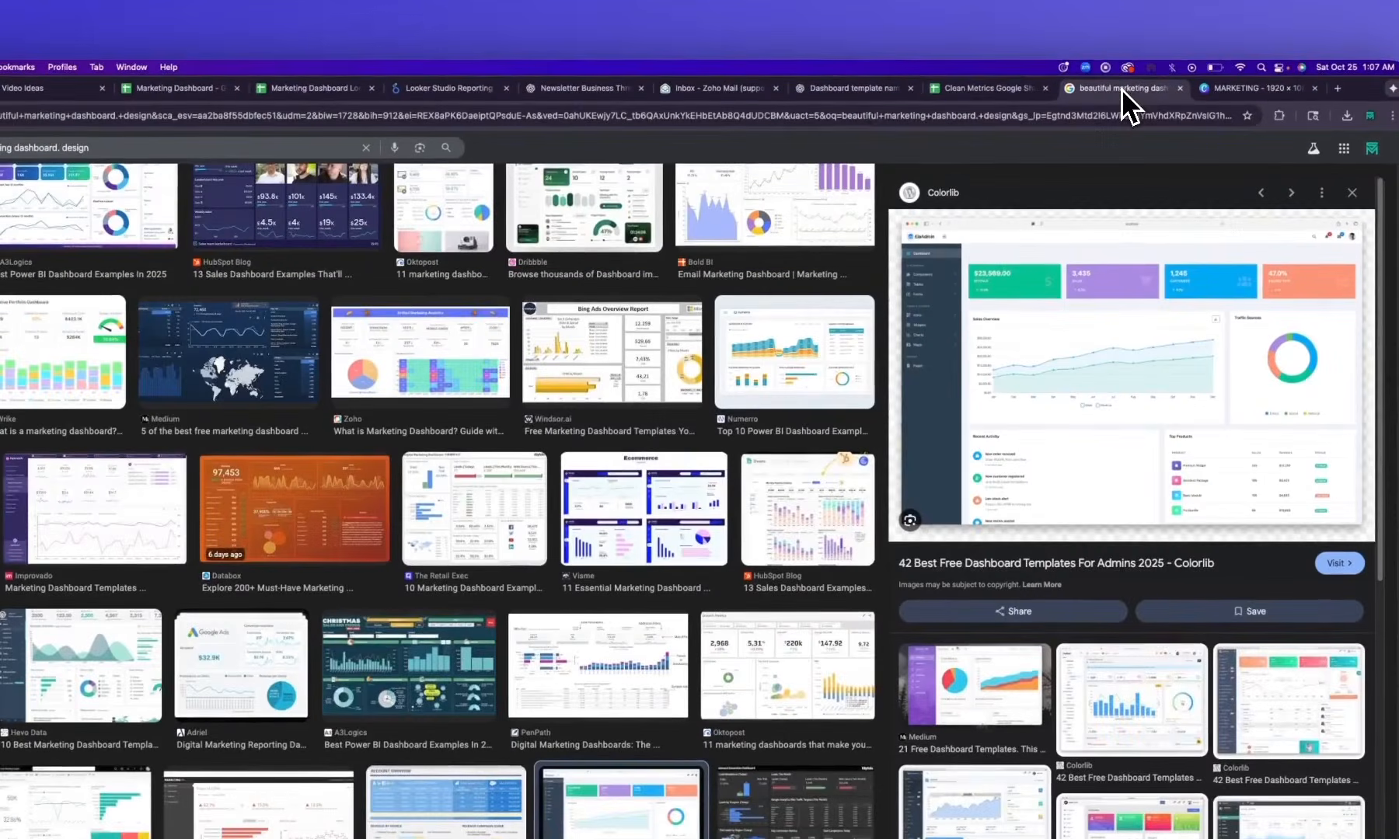
click(1006, 90)
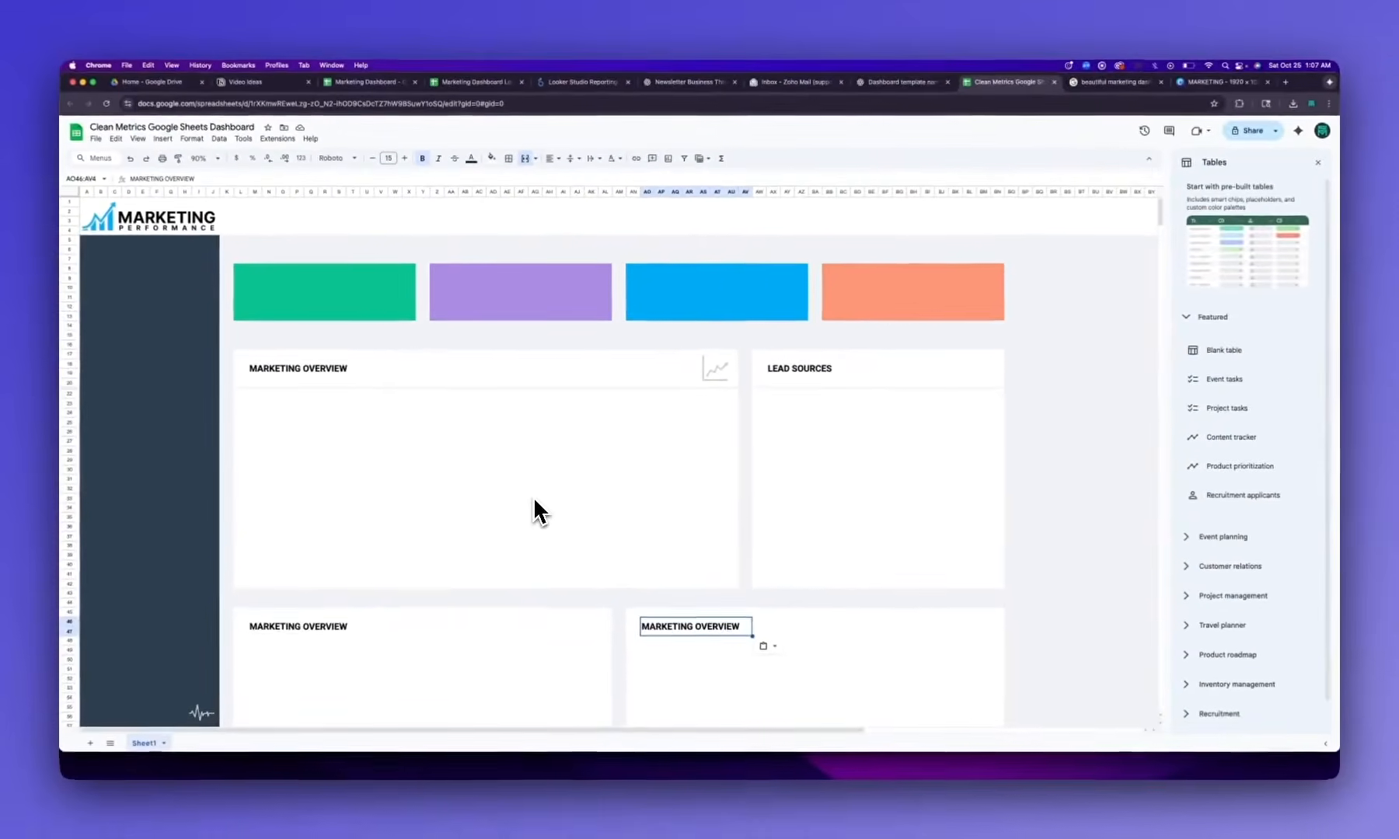
click(782, 370)
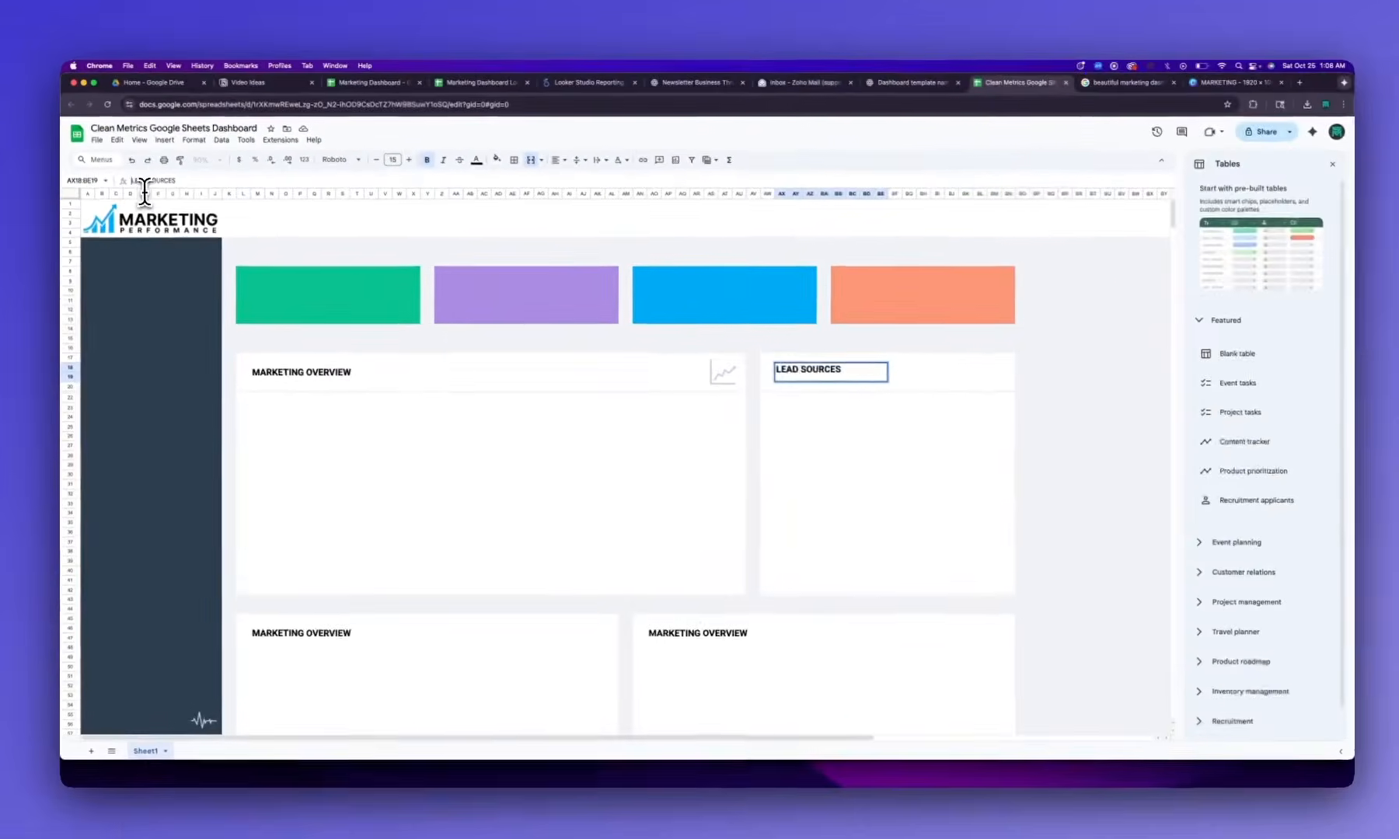
text(LEADS BY)
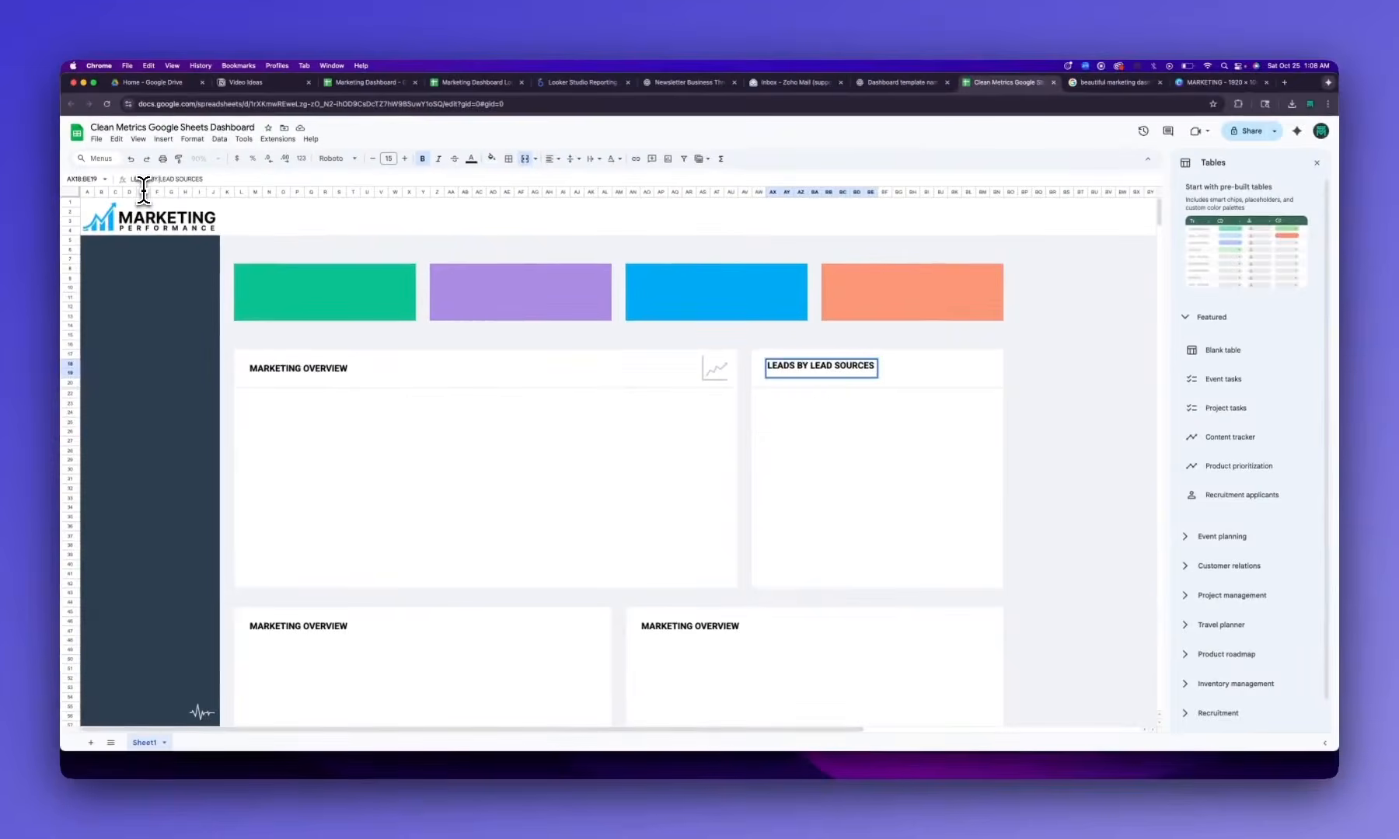
key(Return)
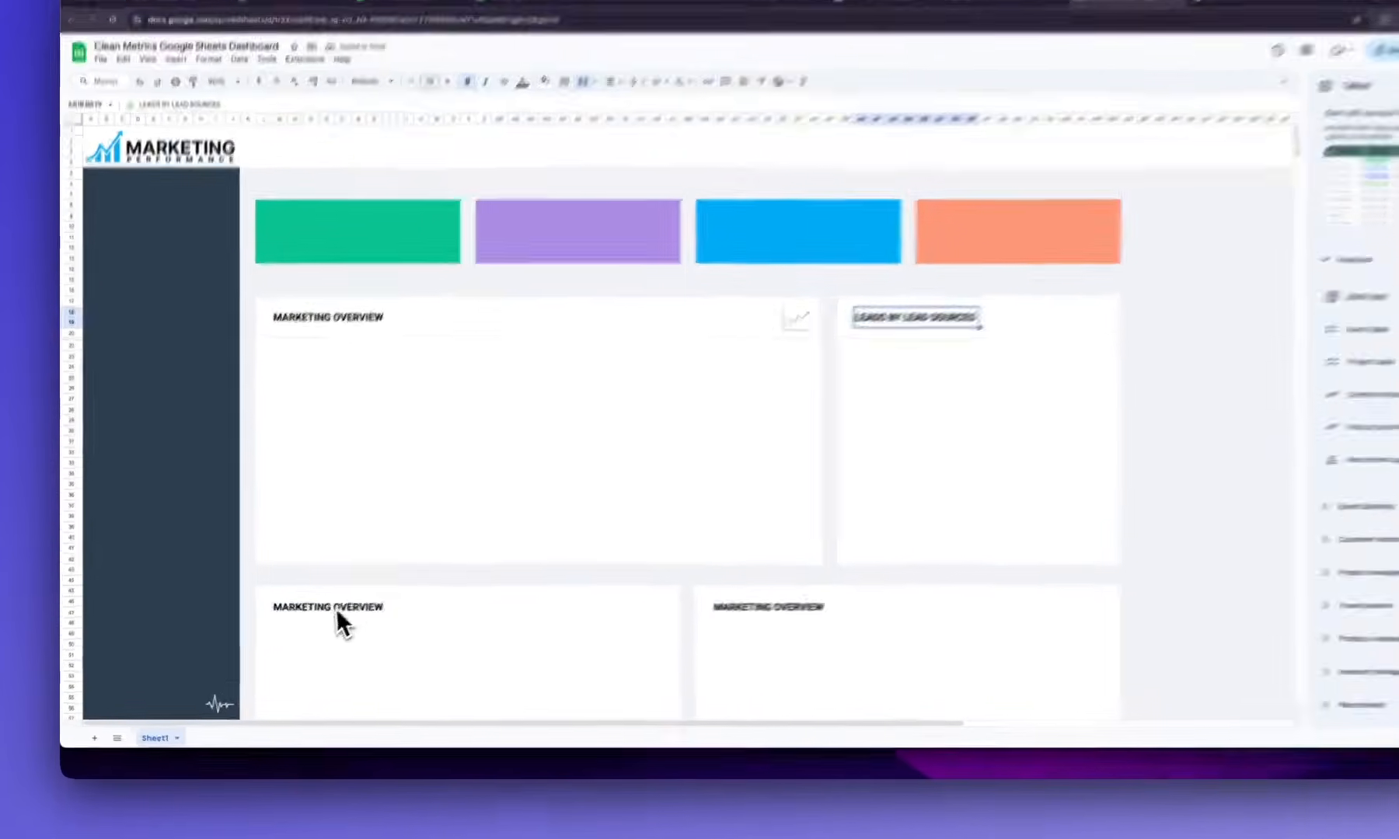
Replace the lower-left card's heading with SALES $ BY LEADSOURCE
click(304, 627)
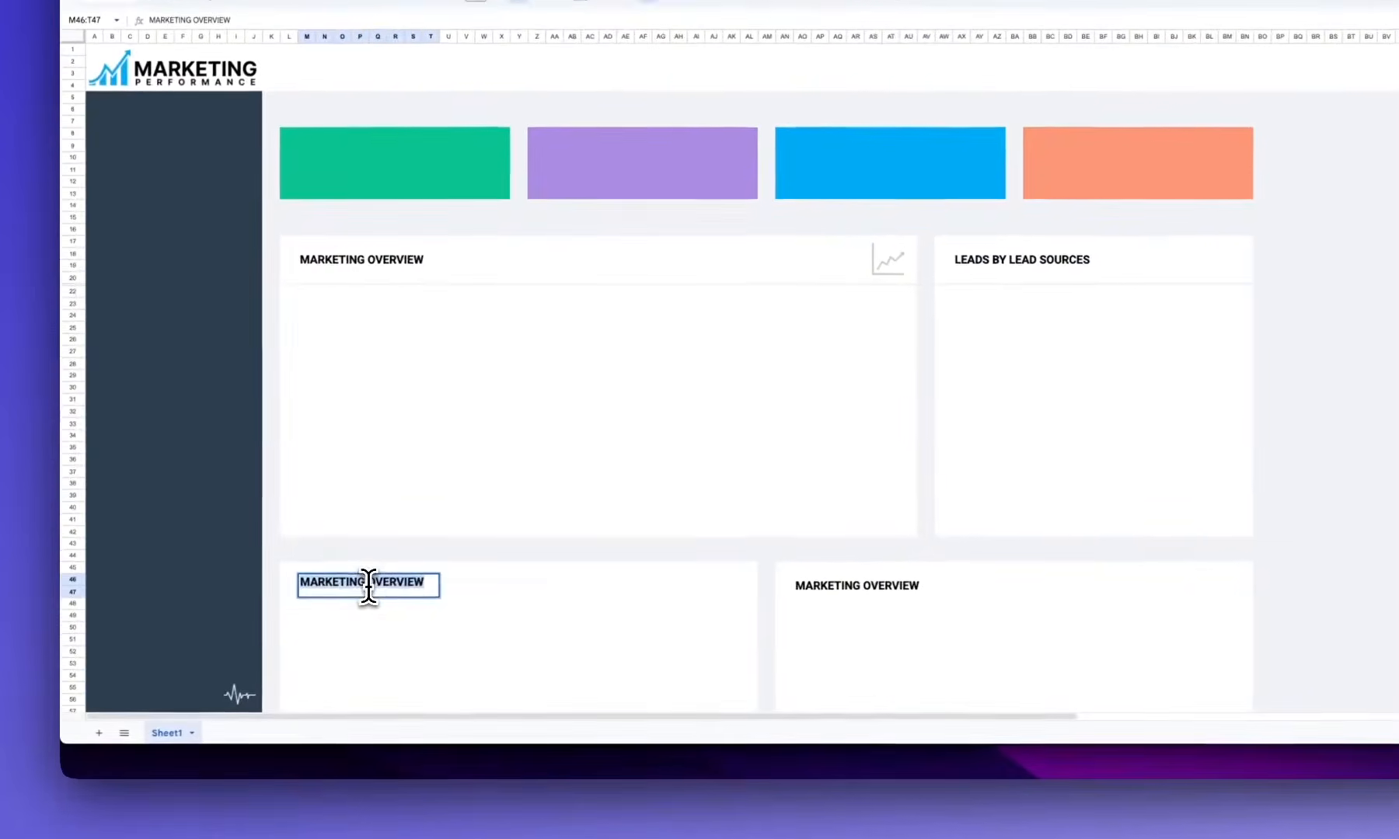
text(SALES )
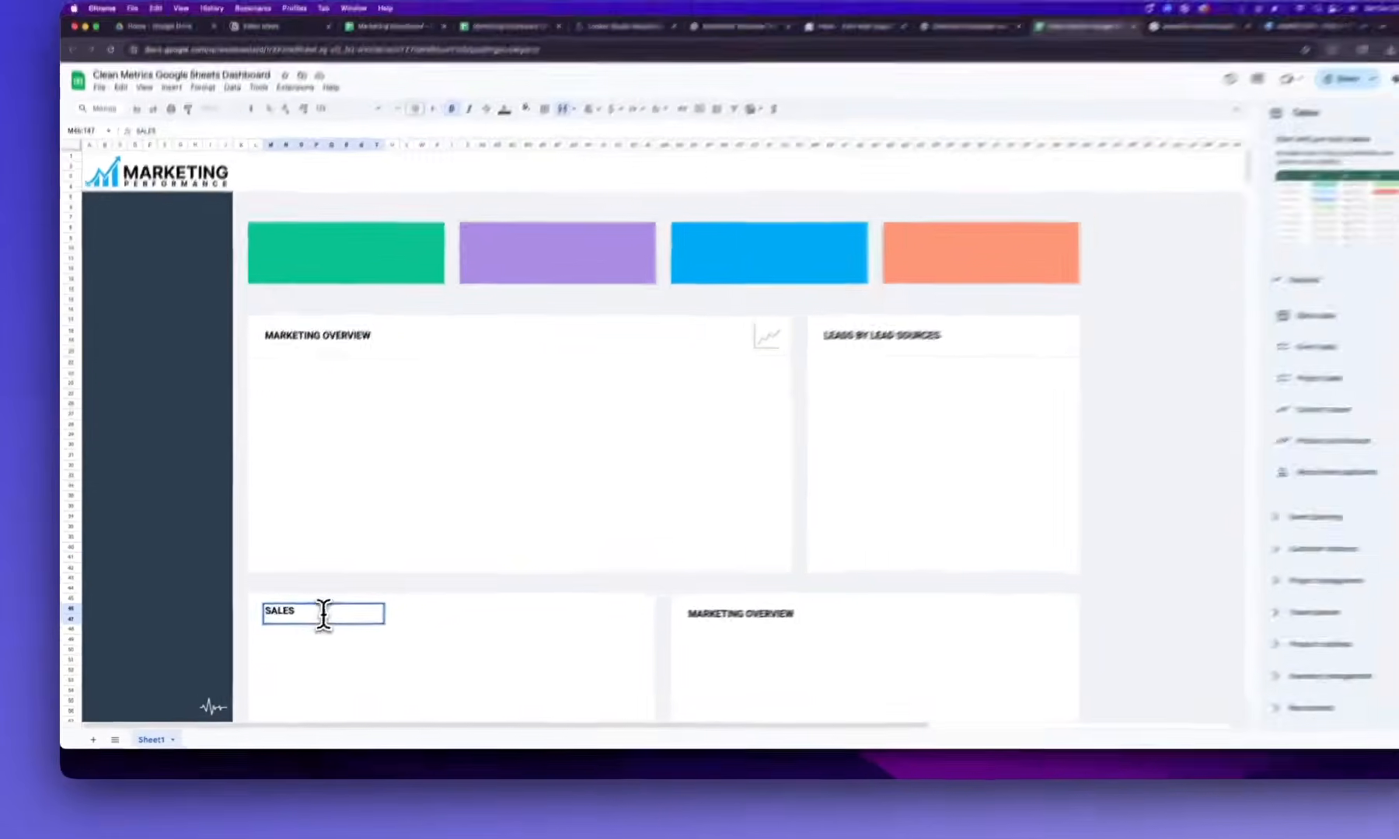
text($ BY LEAD)
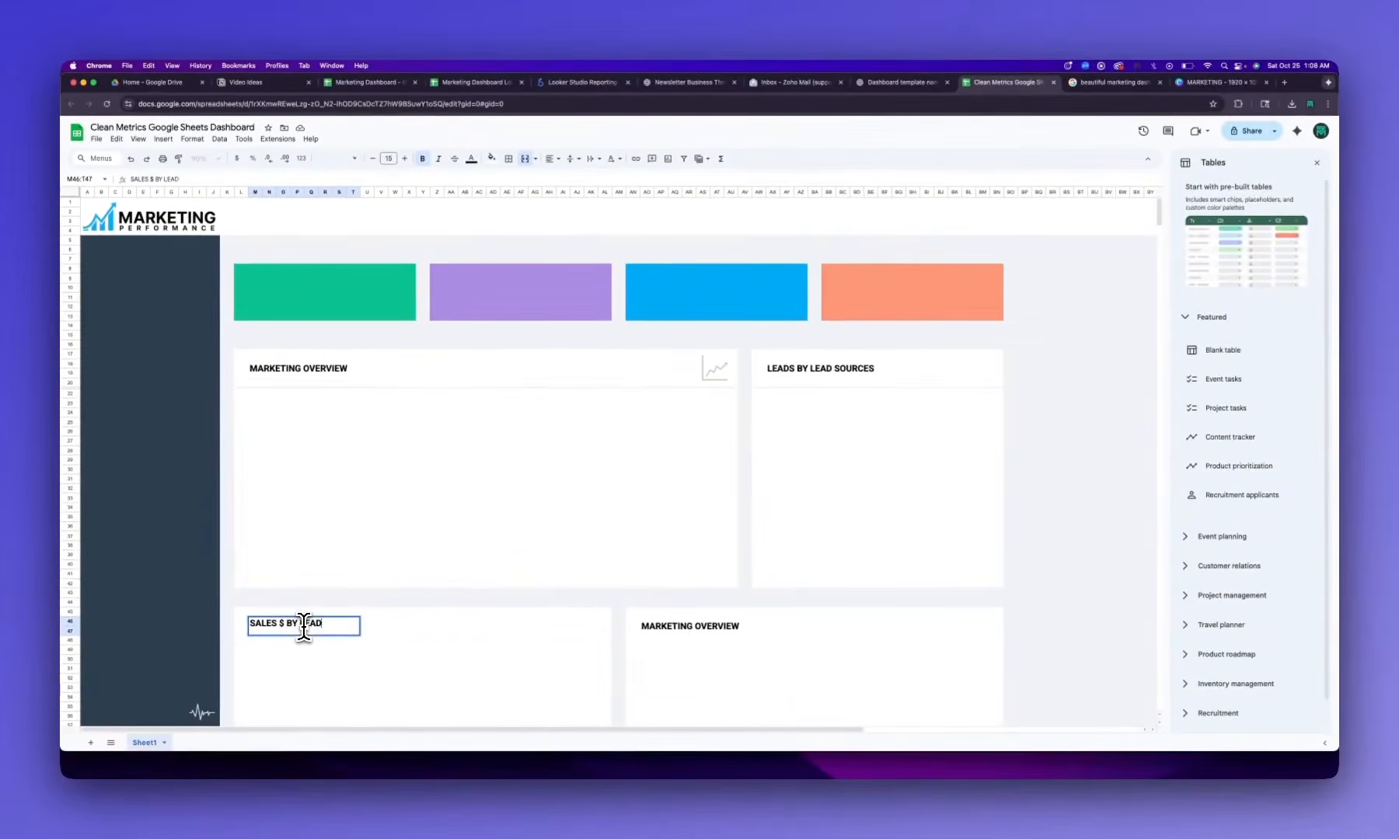
text(SOURCE)
click(423, 648)
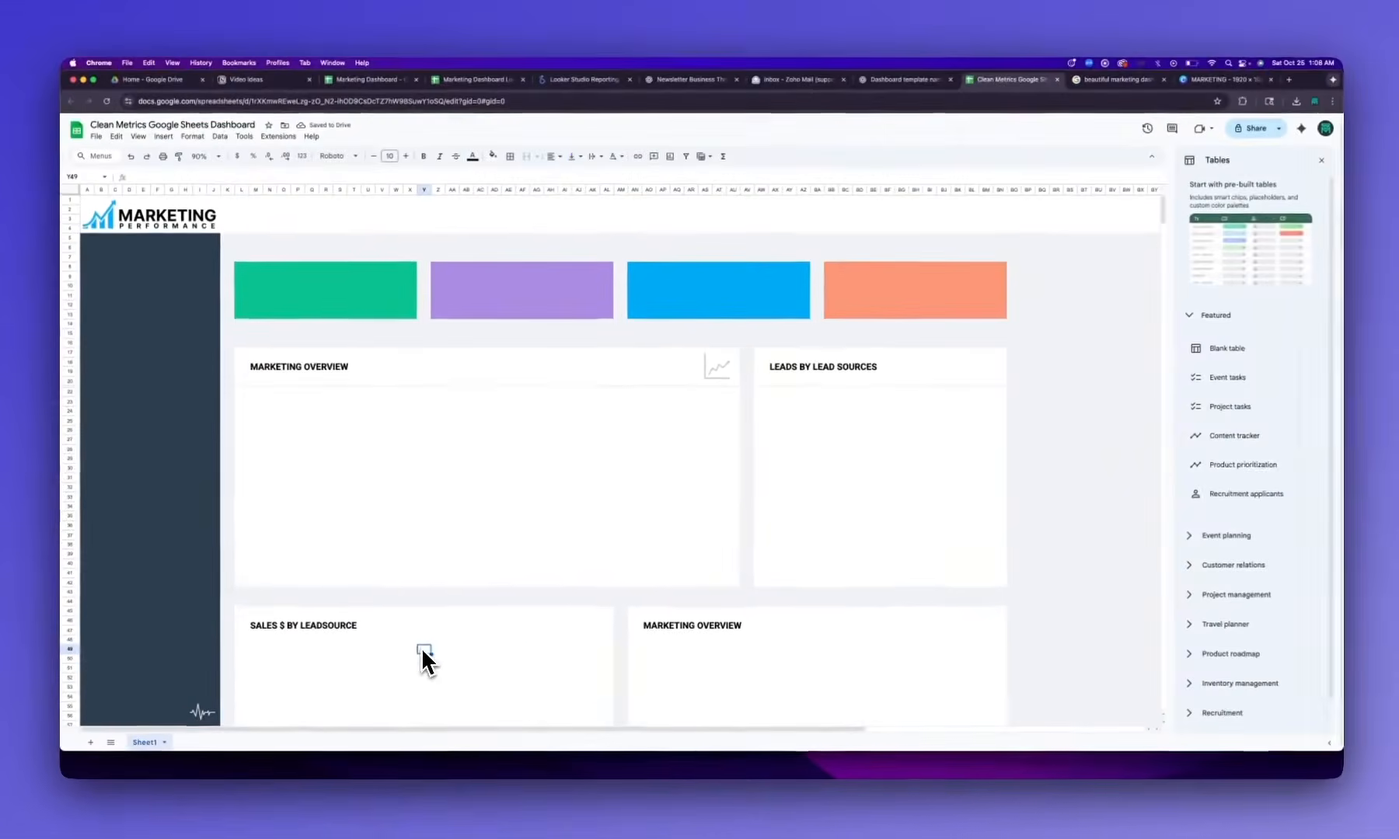
Replace the lower-right card's heading with MONTHLY SALES TREND
scroll(500, 601, down, 2)
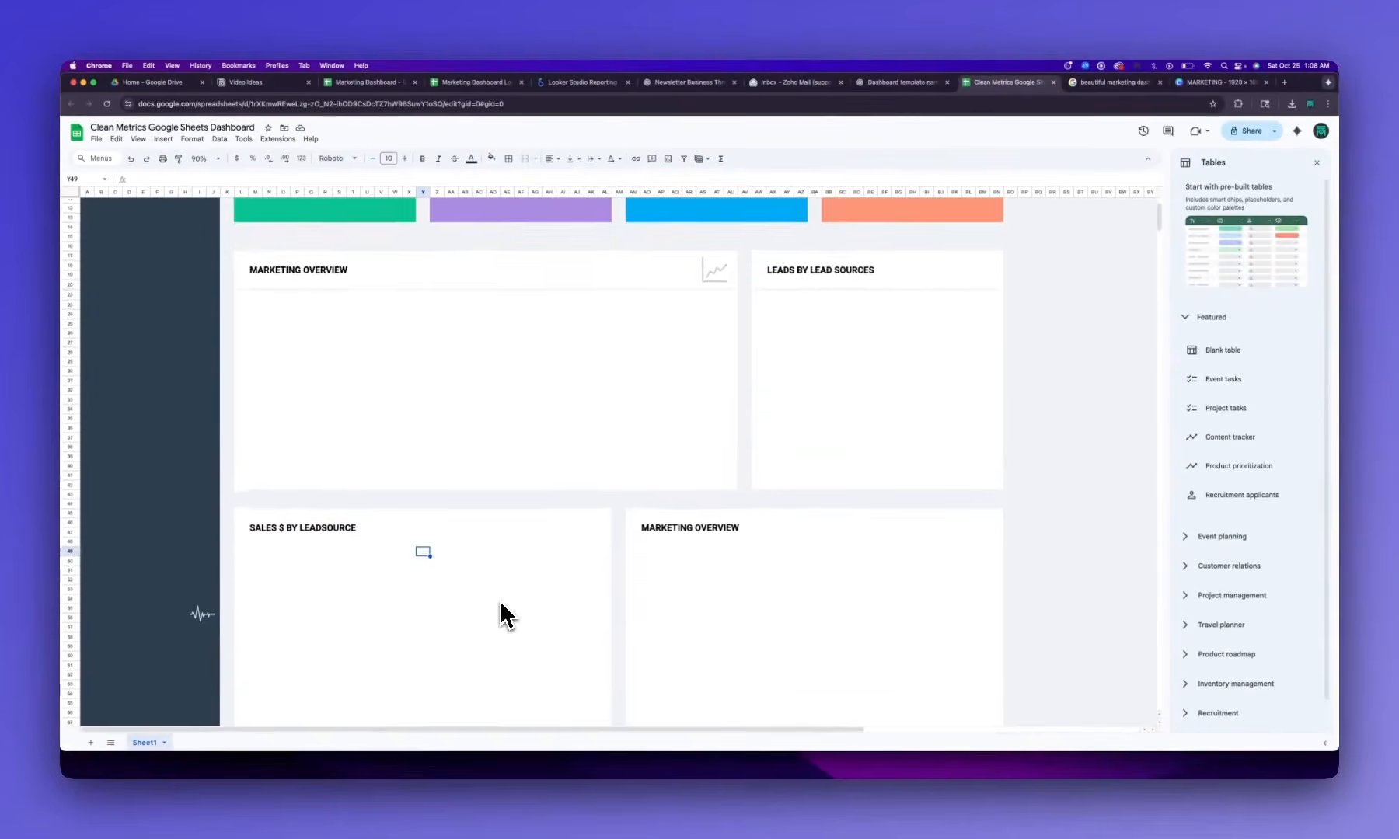
scroll(501, 605, down, 1)
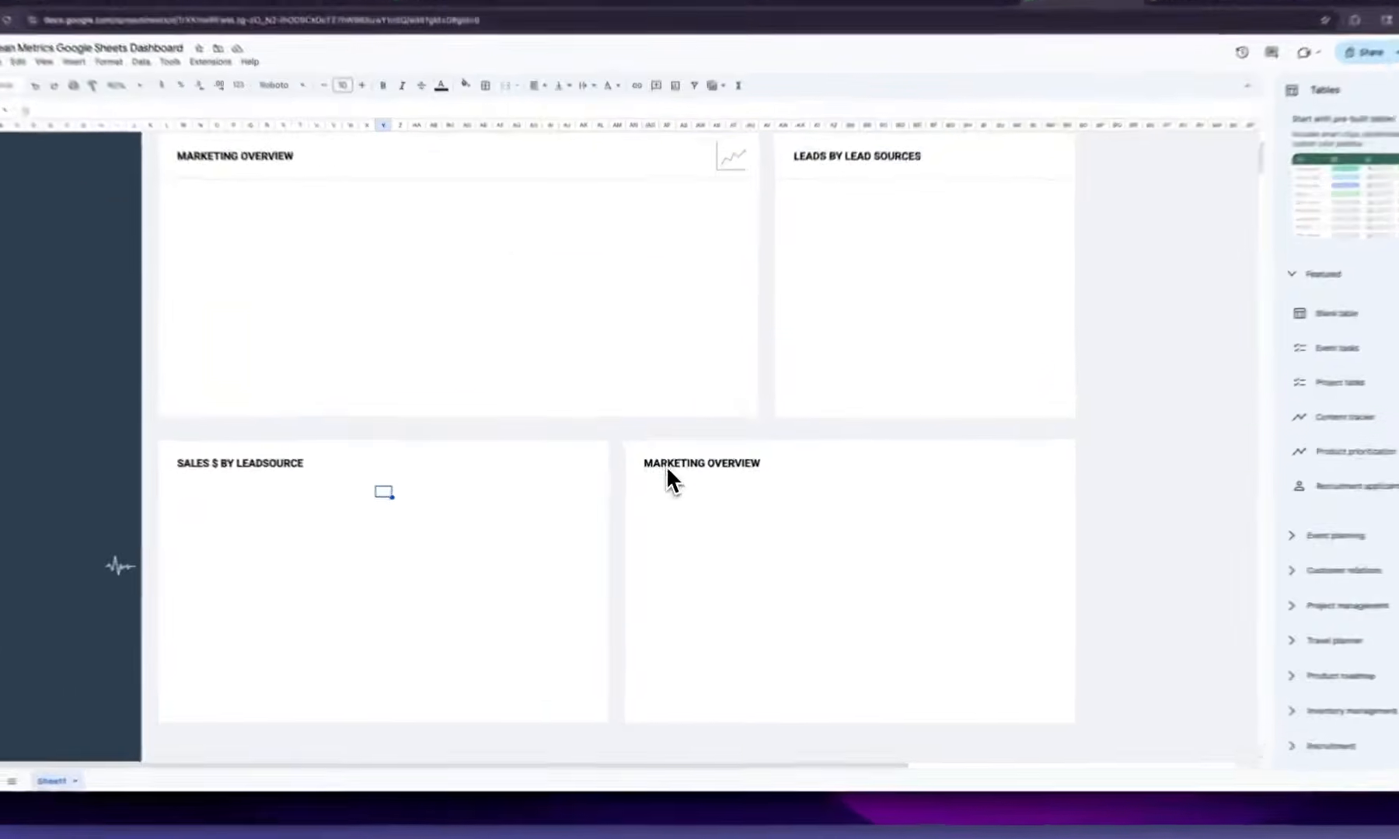
double_click(656, 476)
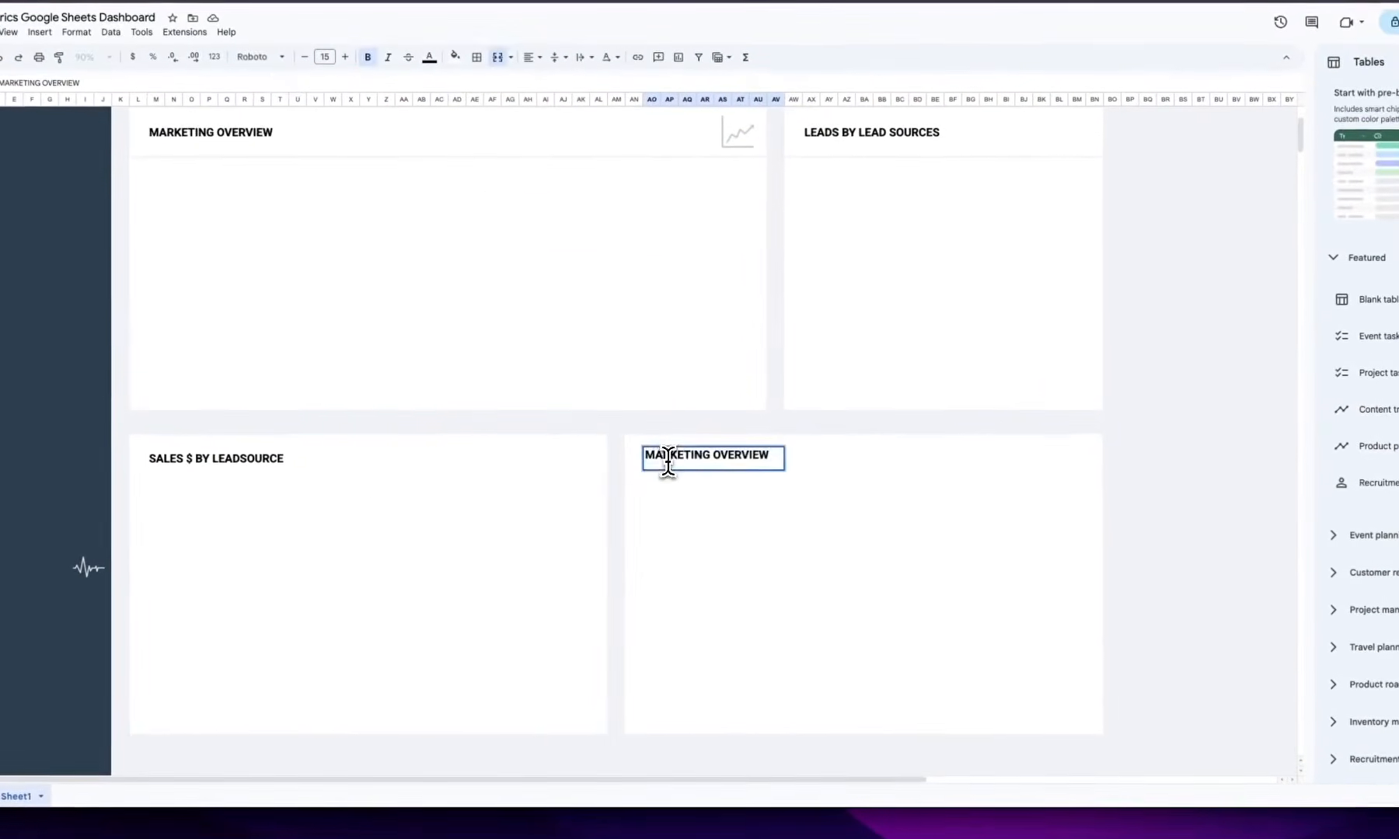
key(ctrl+a)
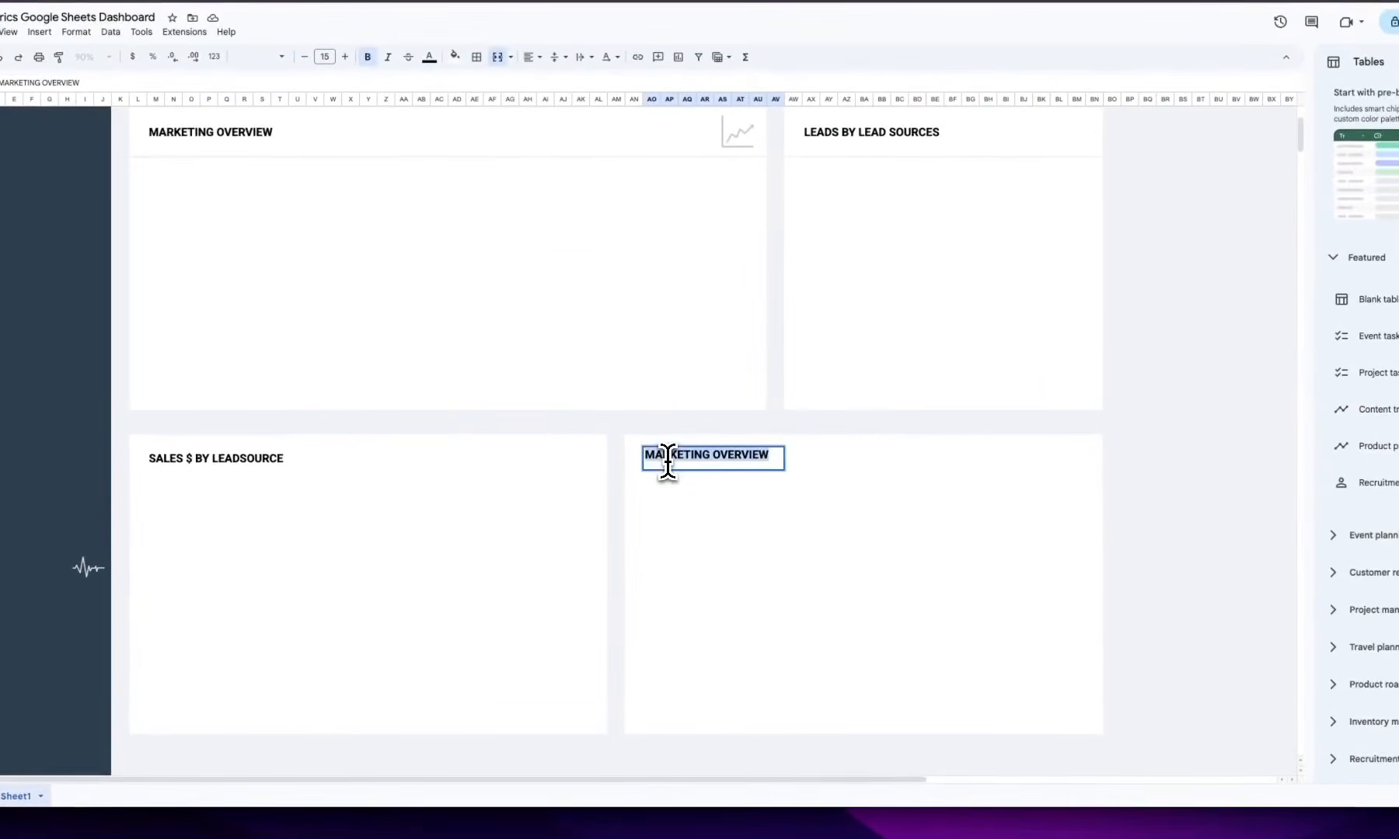
text(MONTHLY SALES)
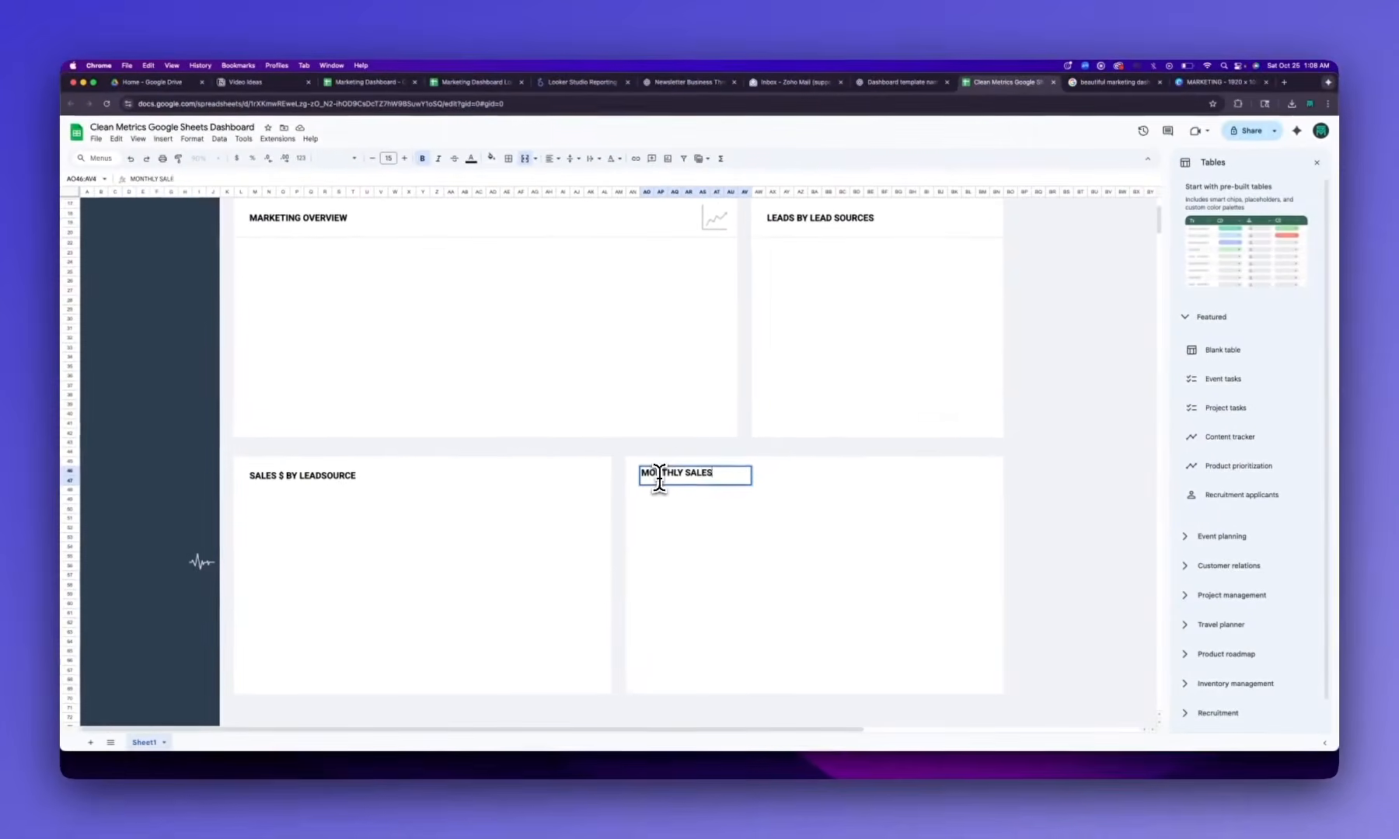
text( TREND)
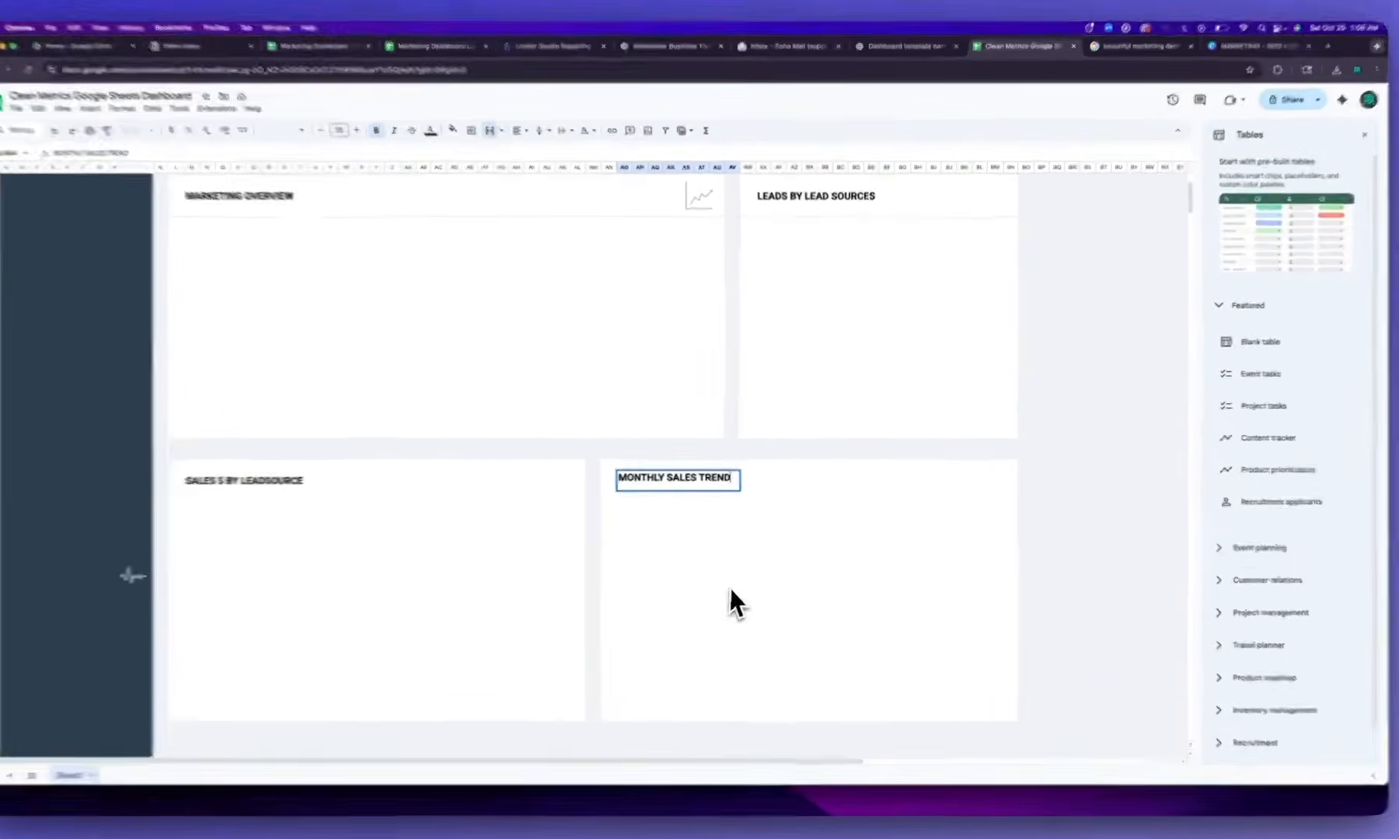
click(744, 569)
Copy the thin divider line cells AW21:BN21 beneath the LEADS BY LEAD SOURCES heading
scroll(710, 608, up, 2)
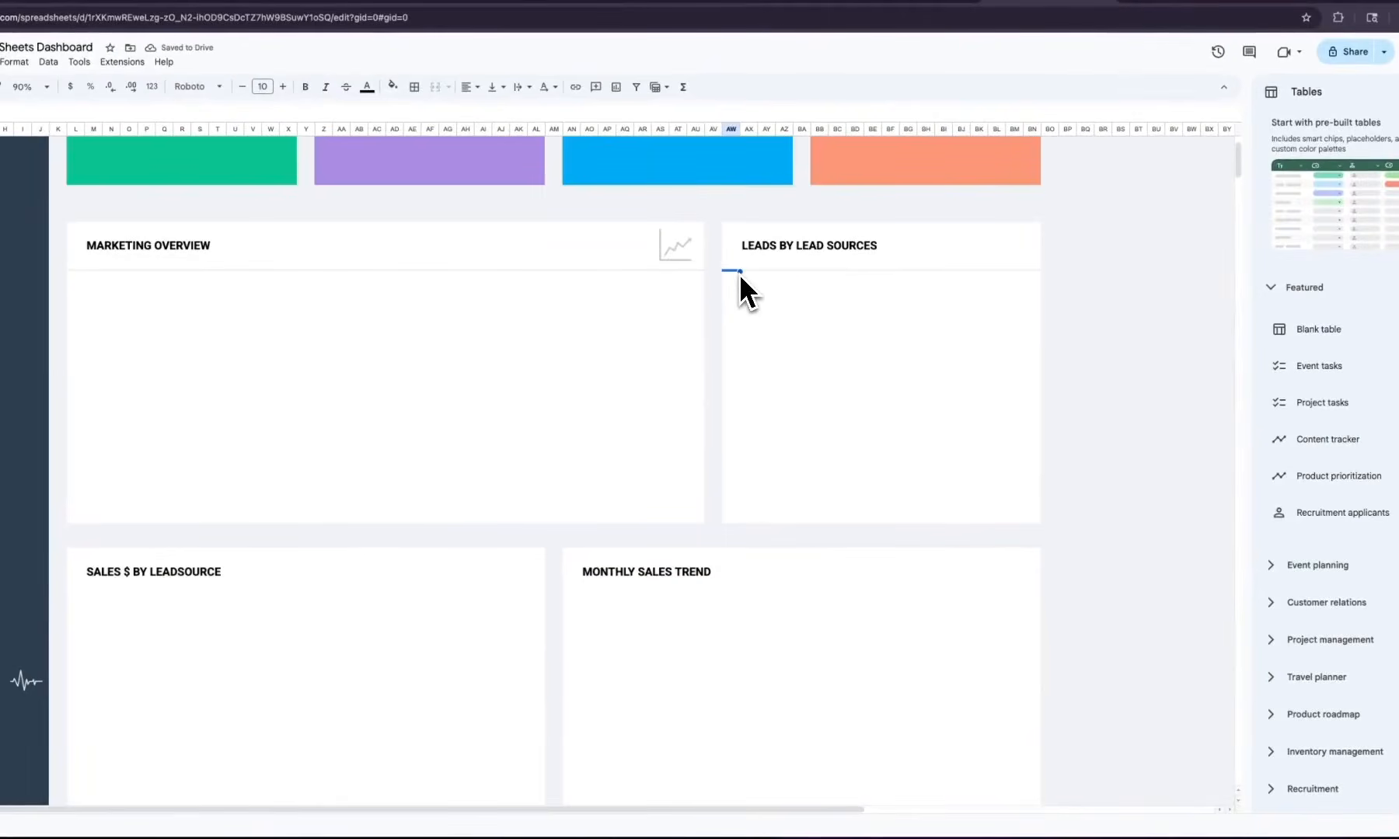
key(shift+Right)
key(shift+Right)
key(shift+Right)
key(shift+Right)
key(shift+Right)
key(shift+Right)
key(shift+Right)
key(shift+Right)
key(shift+Right)
key(shift+Right)
key(shift+Right)
key(shift+Right)
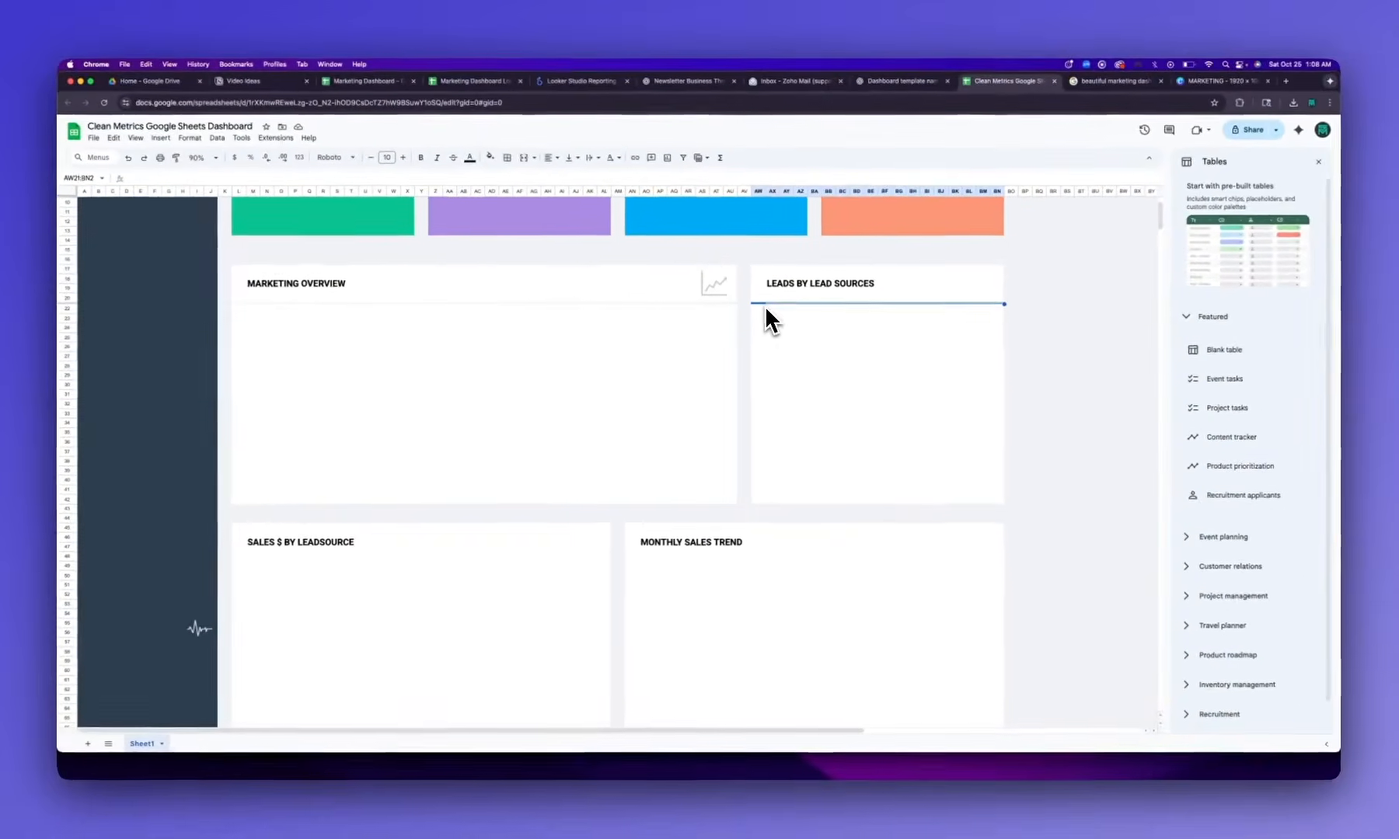
key(super+c)
Insert one row above row 48, directly beneath the SALES $ BY LEADSOURCE and MONTHLY SALES TREND headings
click(242, 557)
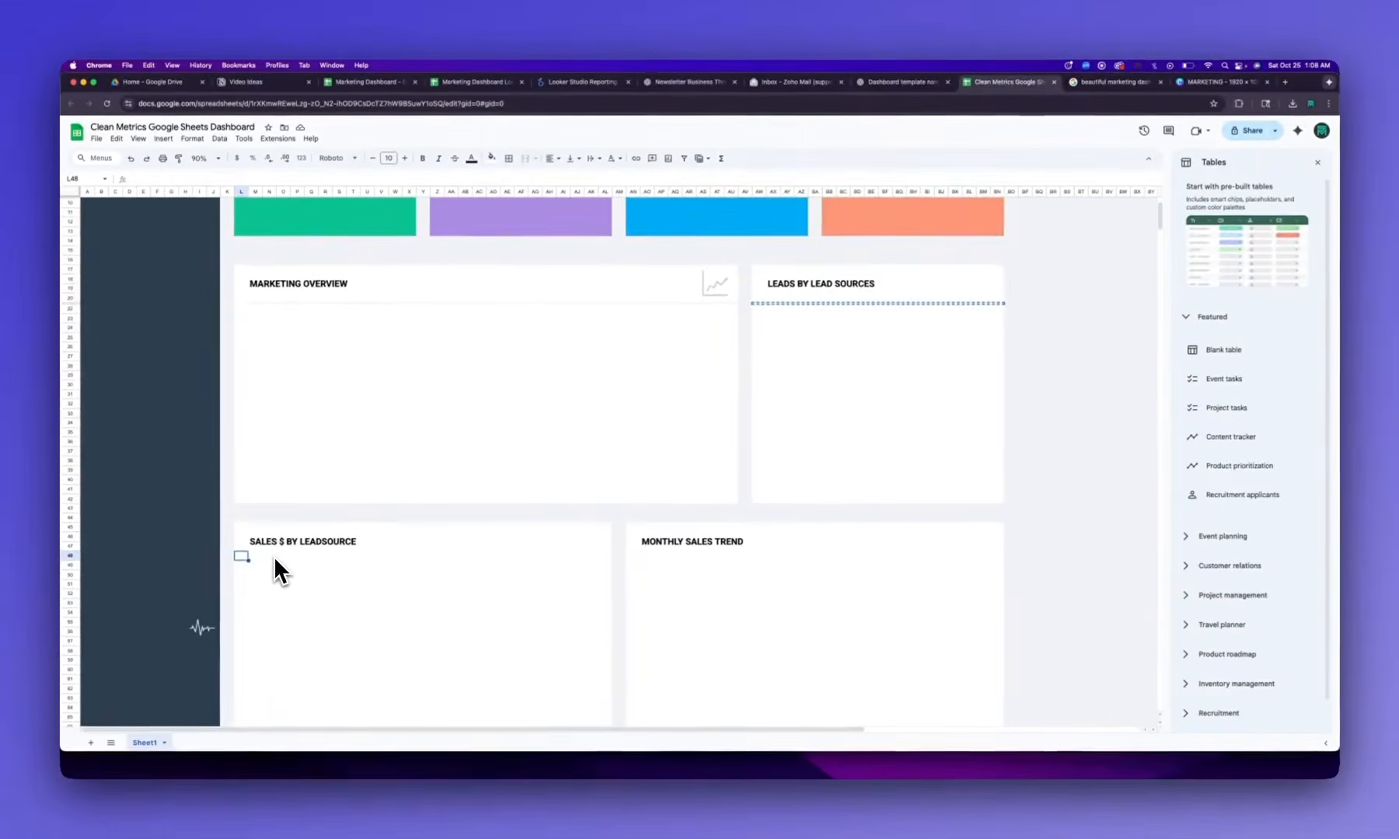
scroll(345, 526, down, 3)
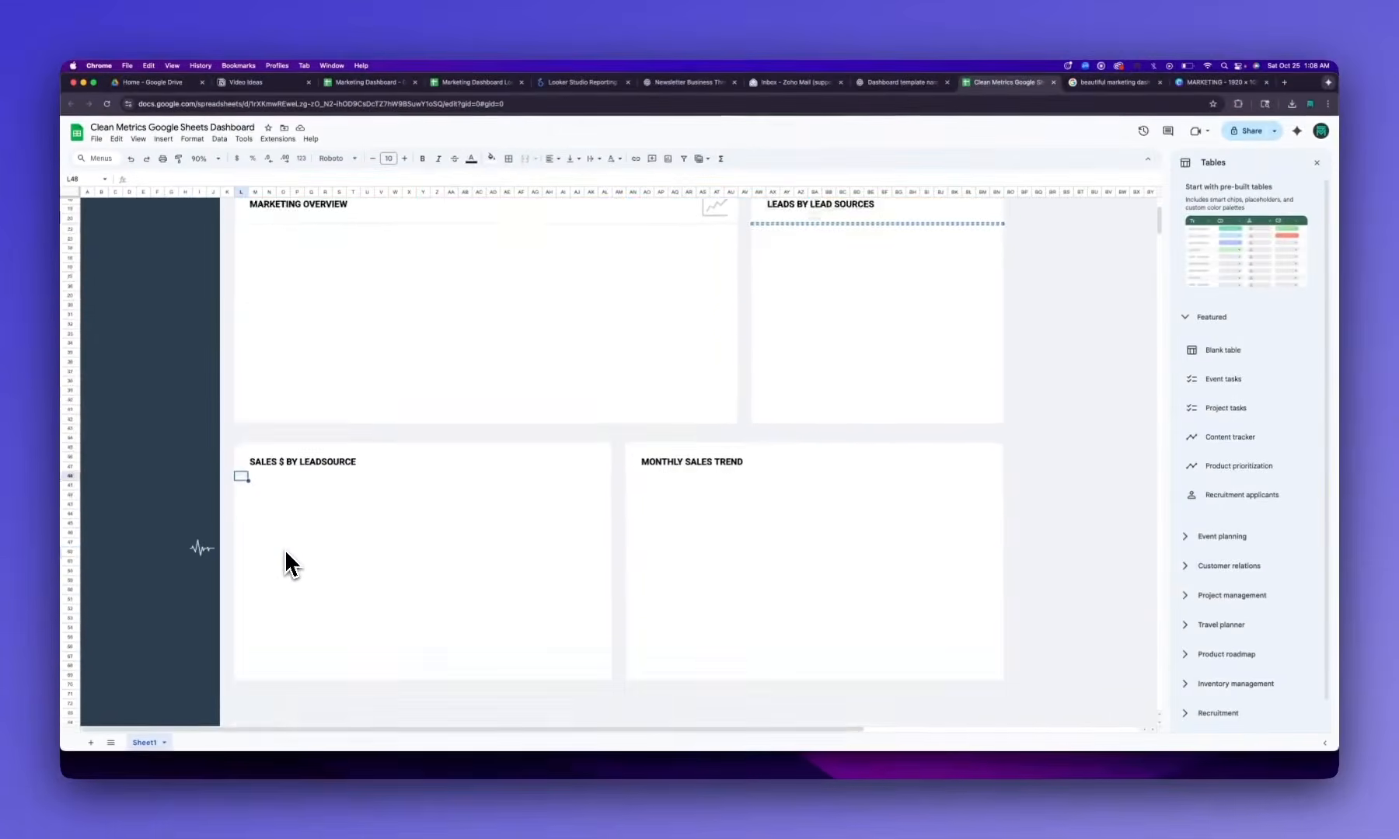
scroll(284, 553, down, 2)
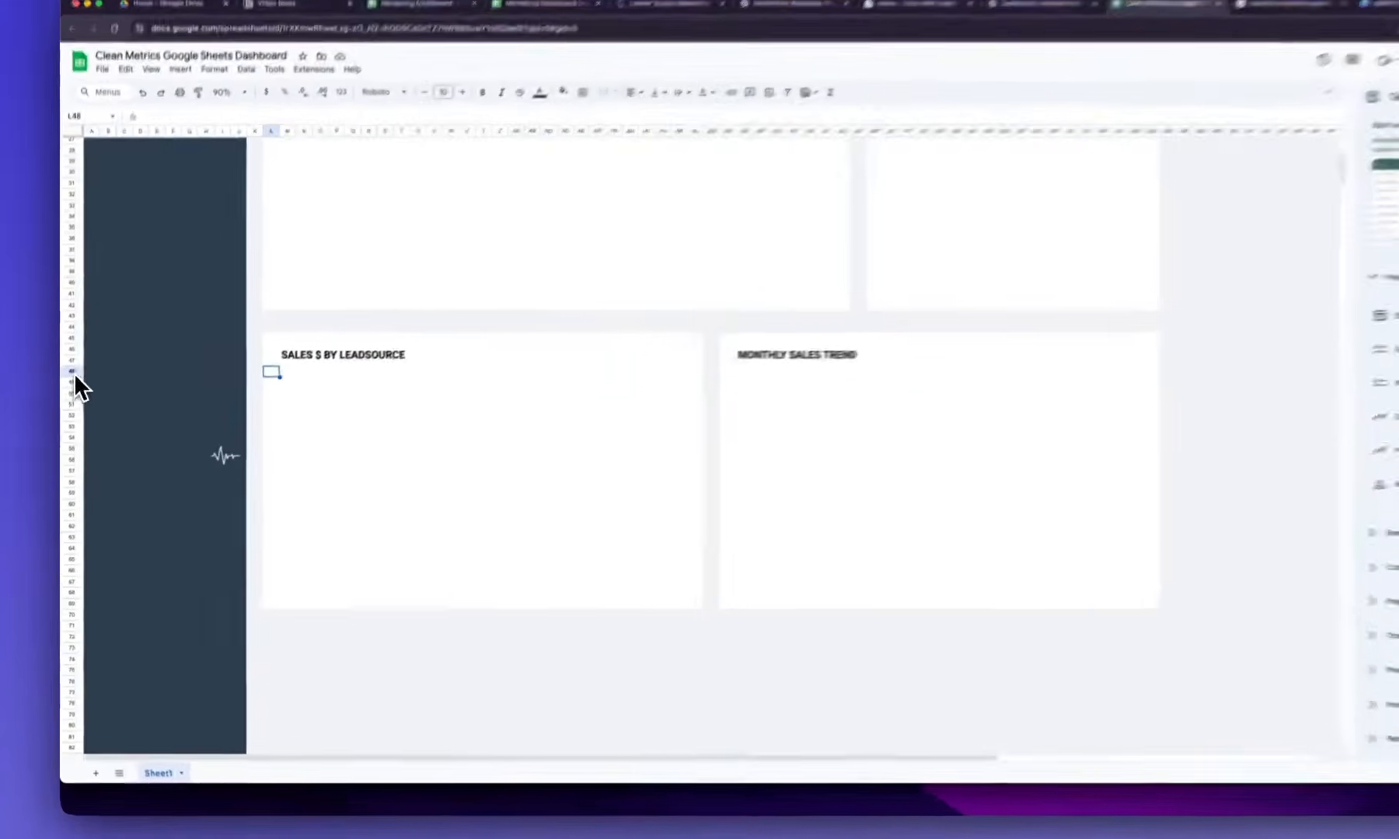
click(74, 371)
right_click(69, 370)
click(170, 479)
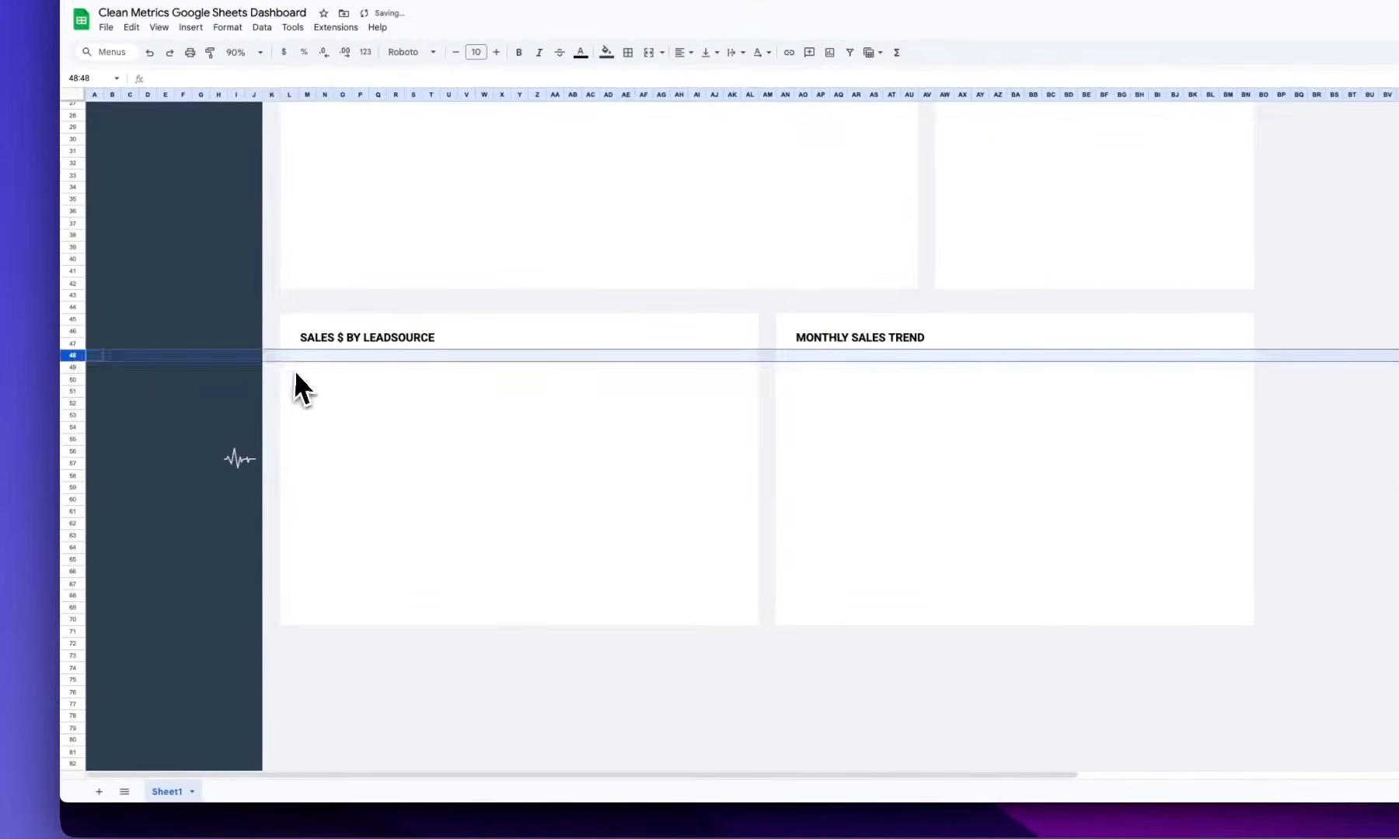
Set the height of row 49, beneath the two lower card headings, to 5 pixels
click(73, 367)
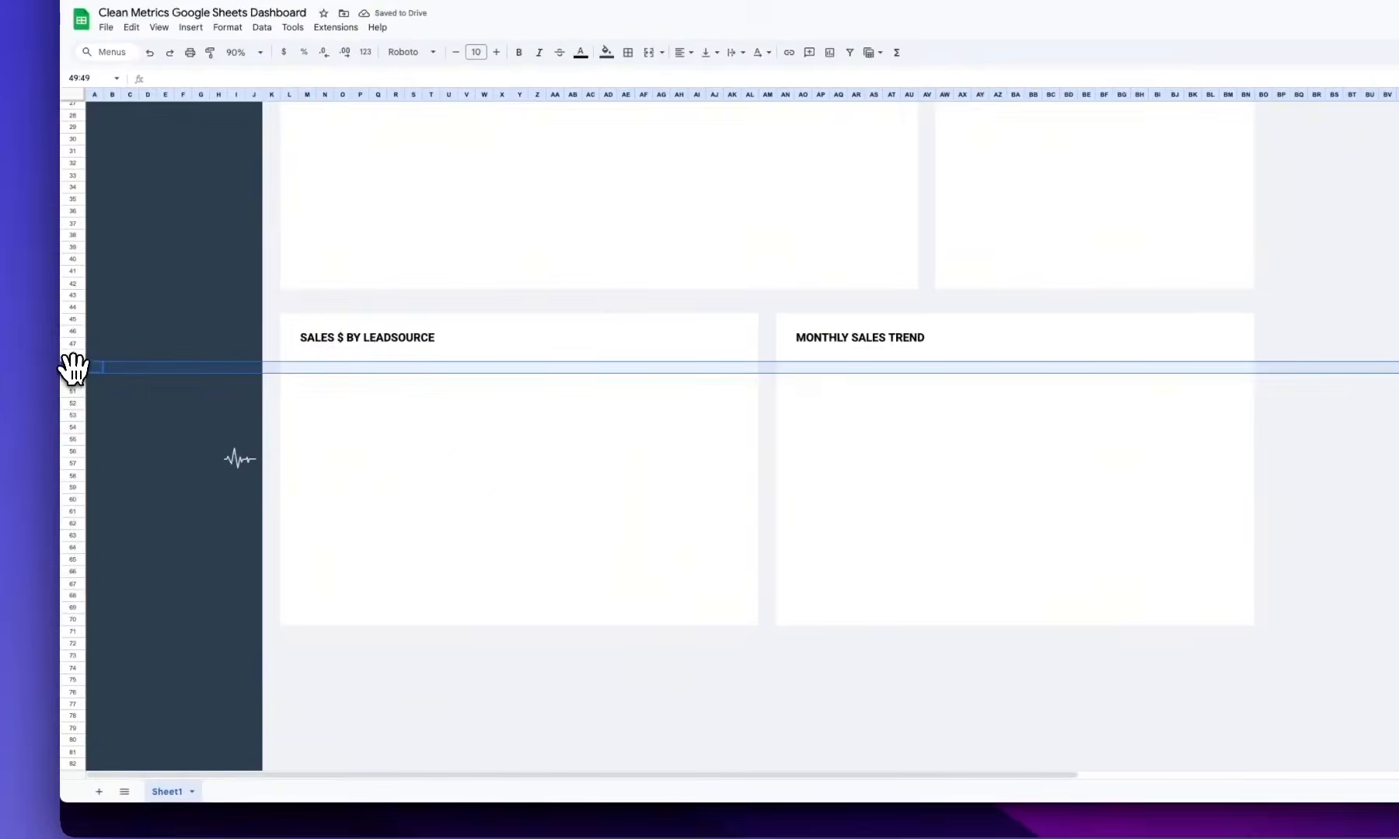
right_click(74, 367)
click(143, 579)
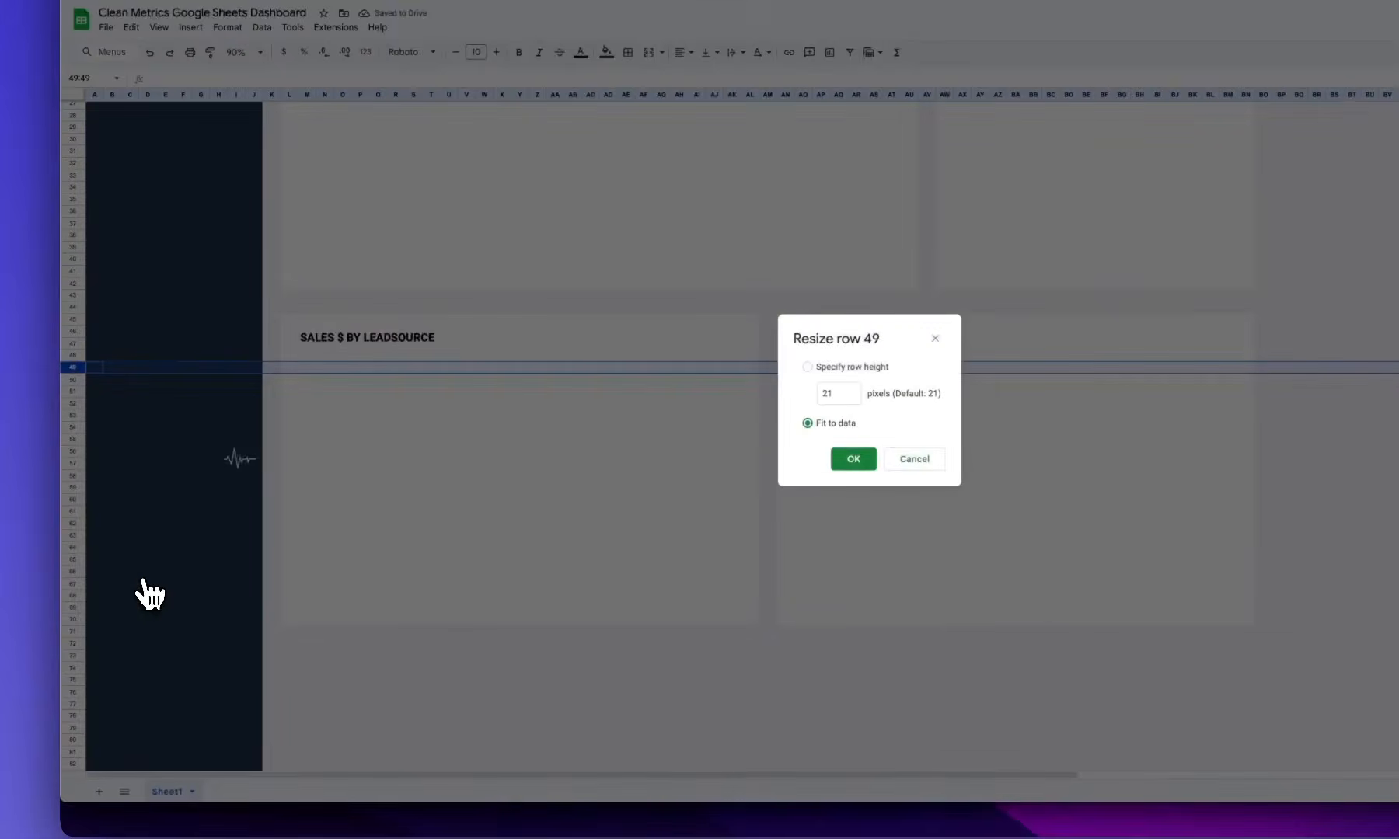
click(840, 397)
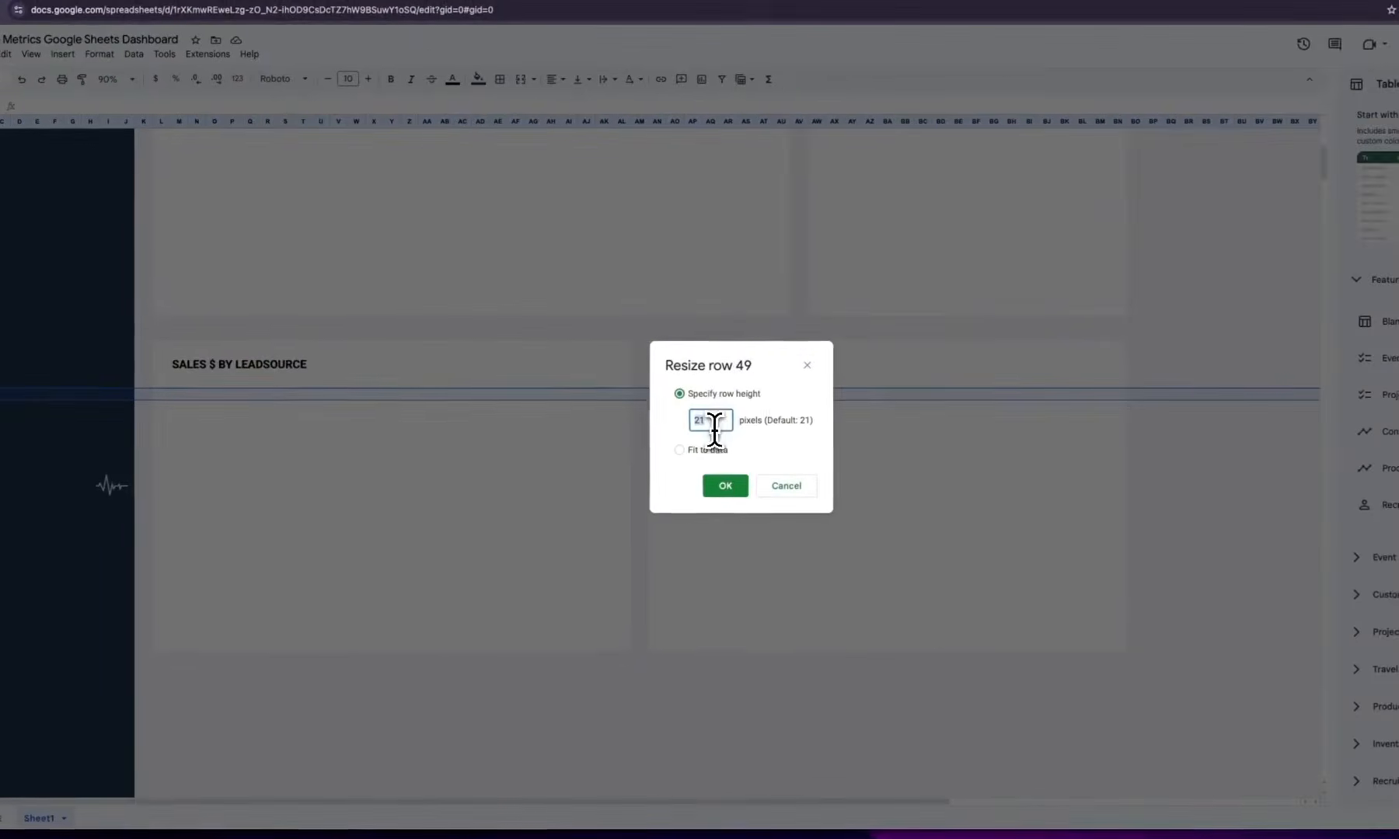
text(5)
key(Return)
Paste the copied divider line cells along row 49 beneath the SALES $ BY LEADSOURCE heading, starting at the card's left edge
click(546, 459)
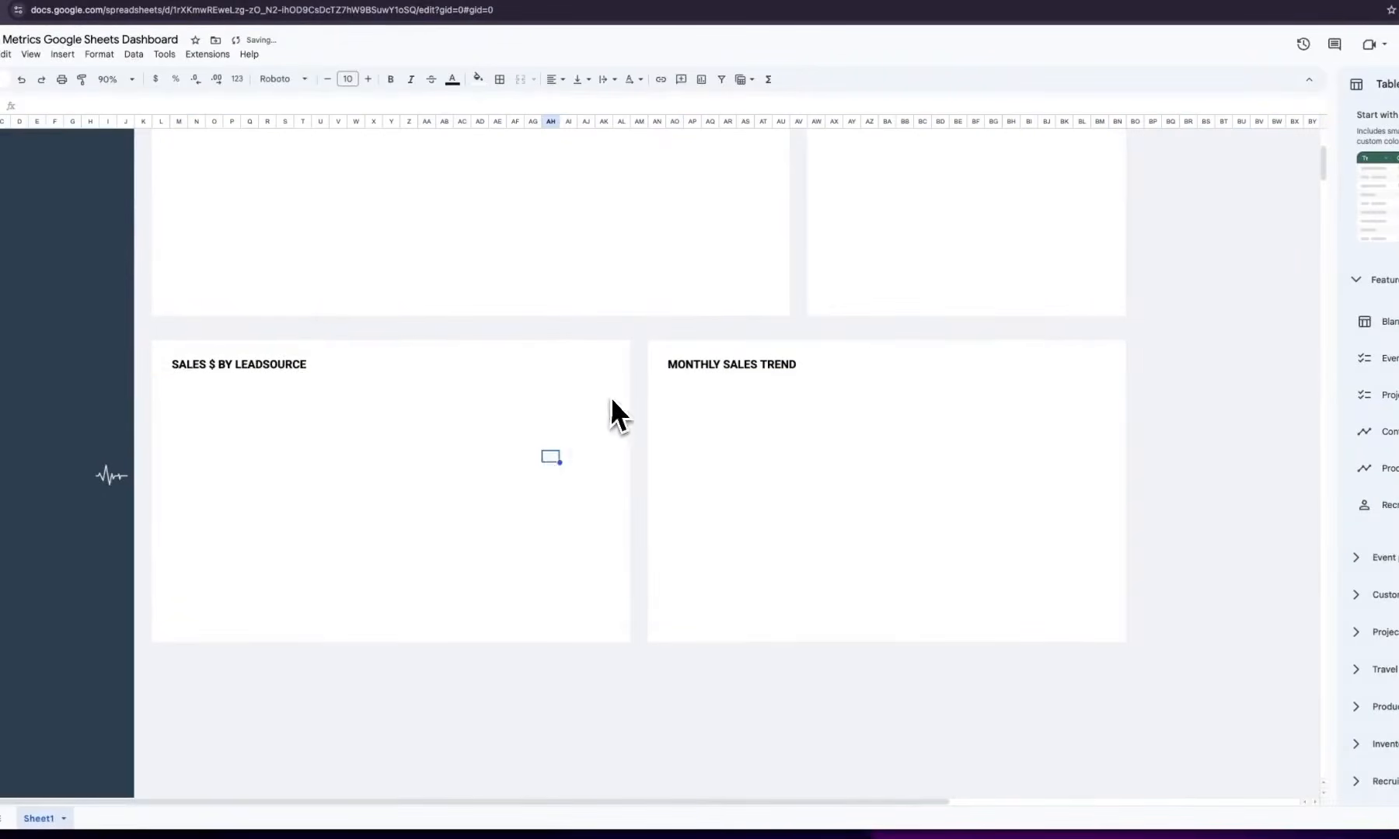
key(Left)
key(Left)
key(Left)
key(Left)
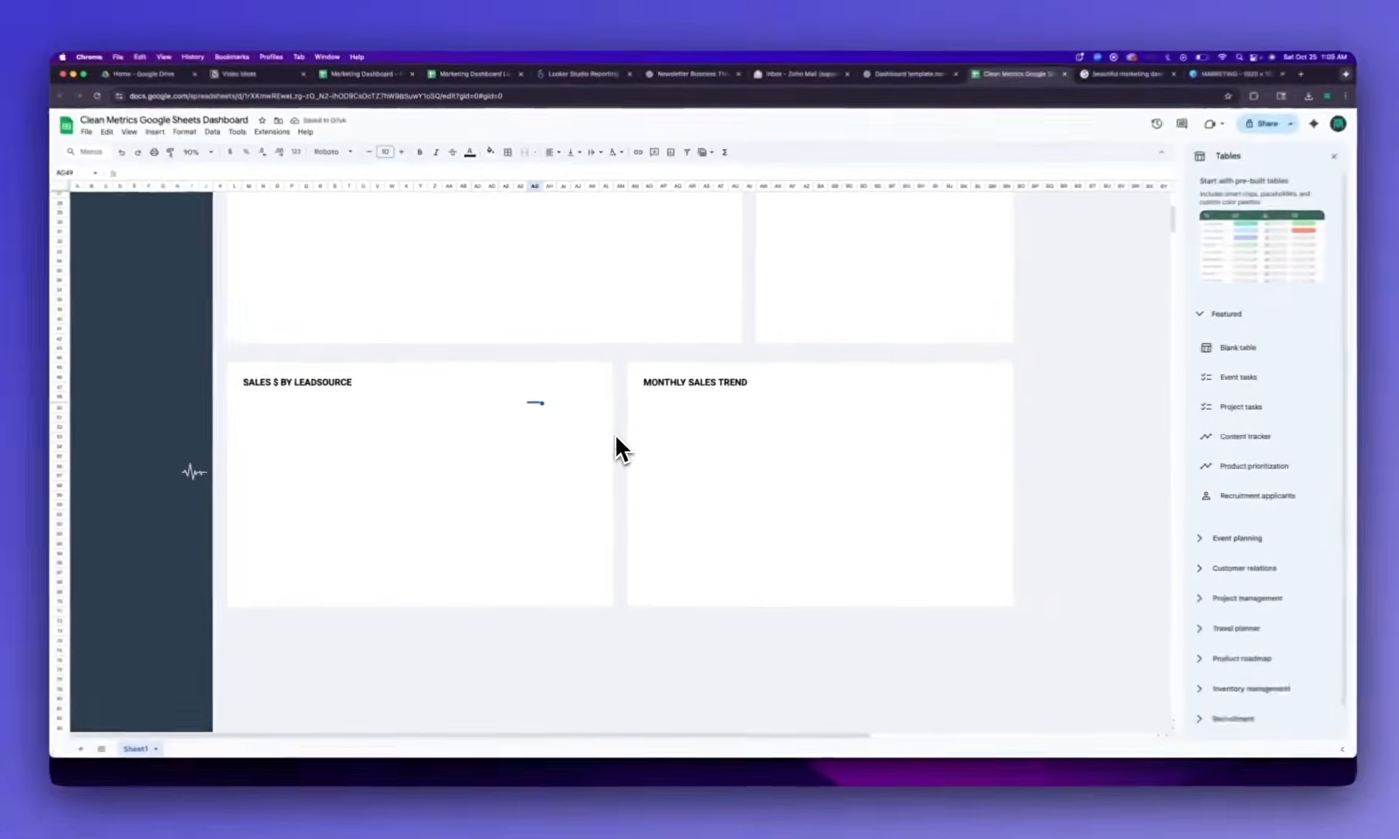
key(Left)
key(Left)
key(Left)
key(Left)
key(Left)
key(Left)
key(Left)
key(Left)
key(Left)
key(Left)
key(Left)
key(Left)
key(Left)
key(Left)
key(Left)
key(Left)
key(Left)
key(Left)
key(Left)
key(Left)
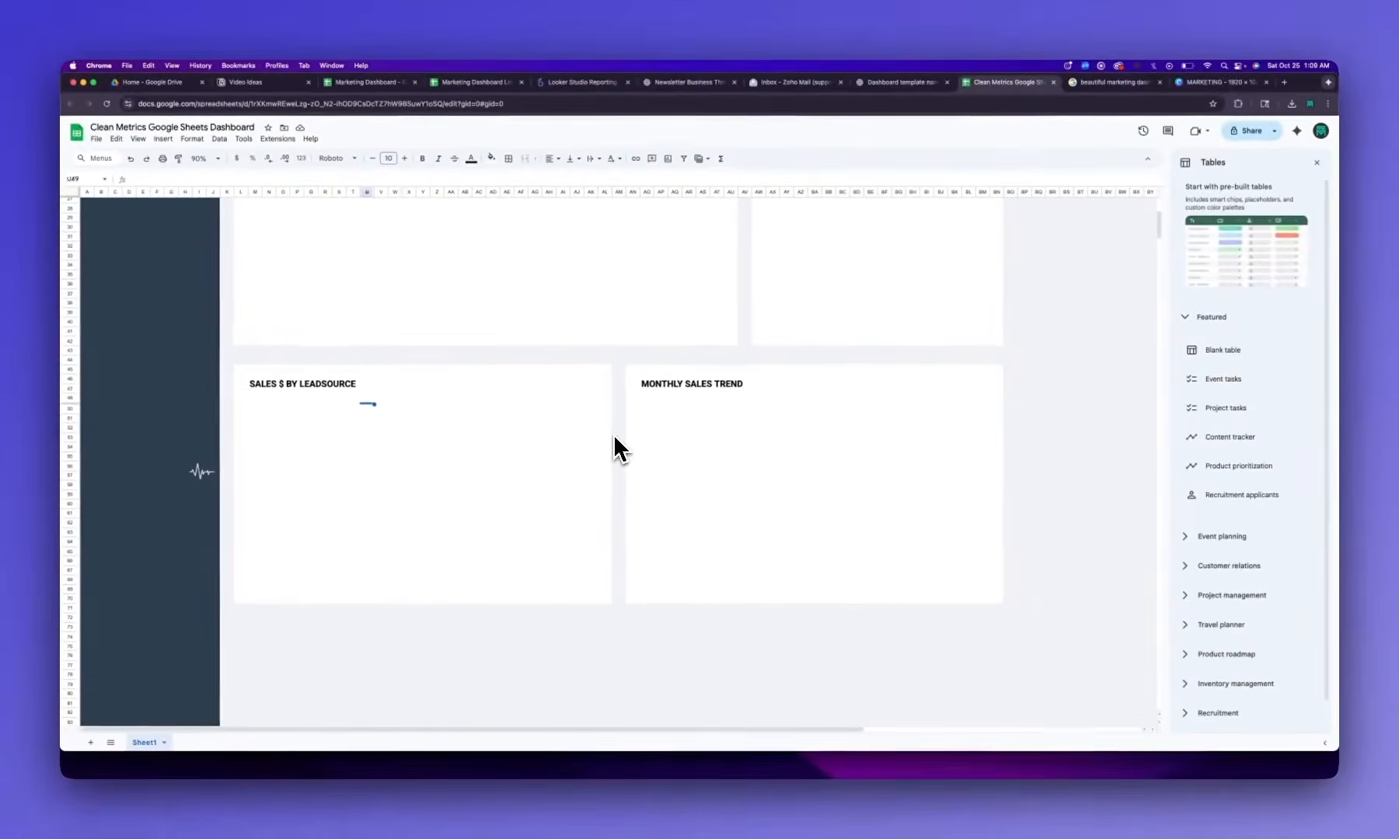
key(shift+Right)
key(shift+Right)
key(shift+Right)
key(shift+Right)
key(shift+Right)
key(shift+Right)
key(shift+Right)
key(shift+Right)
key(shift+Right)
key(shift+Right)
key(shift+Right)
key(shift+Right)
key(shift+Right)
key(shift+Right)
key(shift+Right)
key(shift+Right)
key(shift+Right)
key(shift+Right)
key(shift+Right)
key(shift+Right)
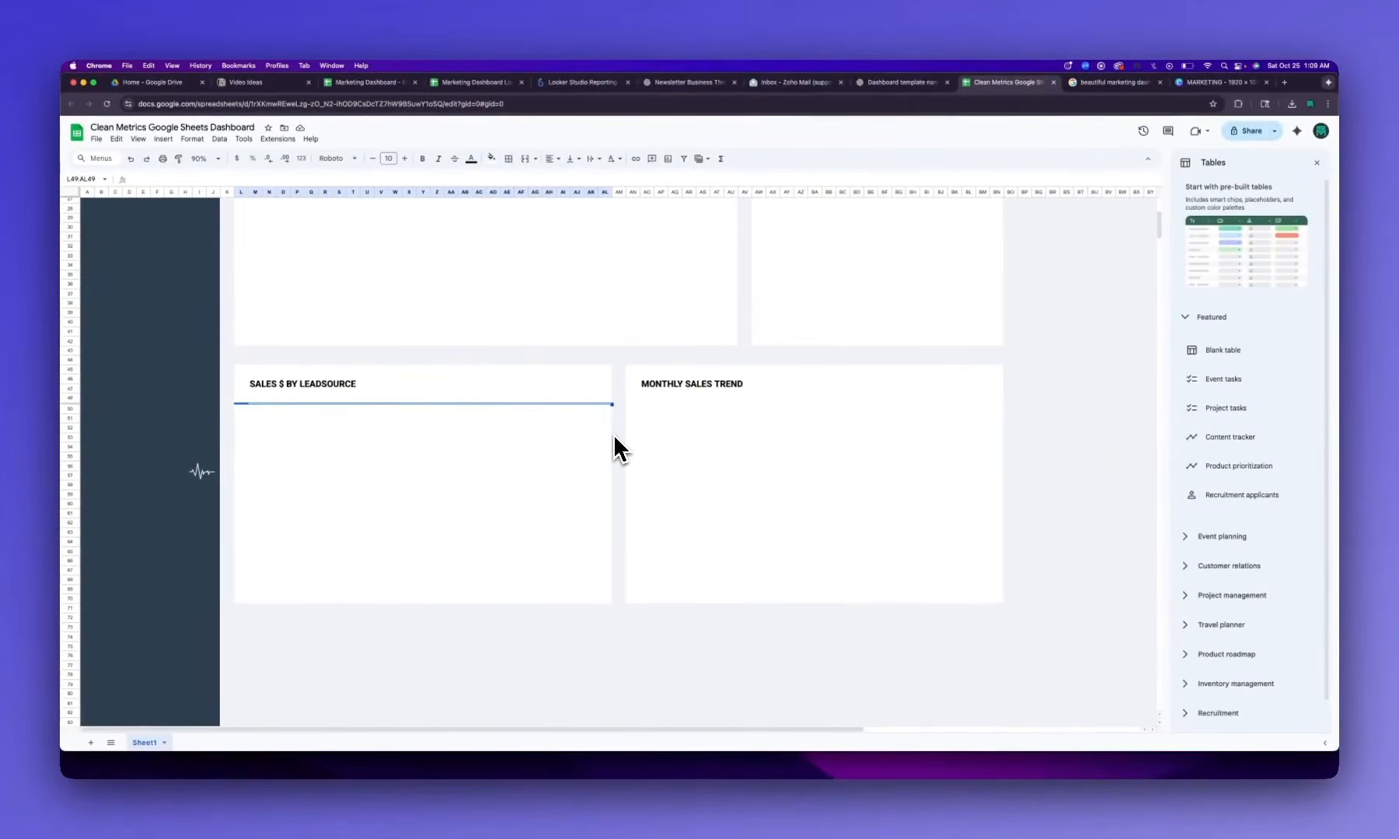
key(super+v)
Extend the SALES $ BY LEADSOURCE divider to the card's right edge by copying its line formatting into the remaining row 49 cells
key(Right)
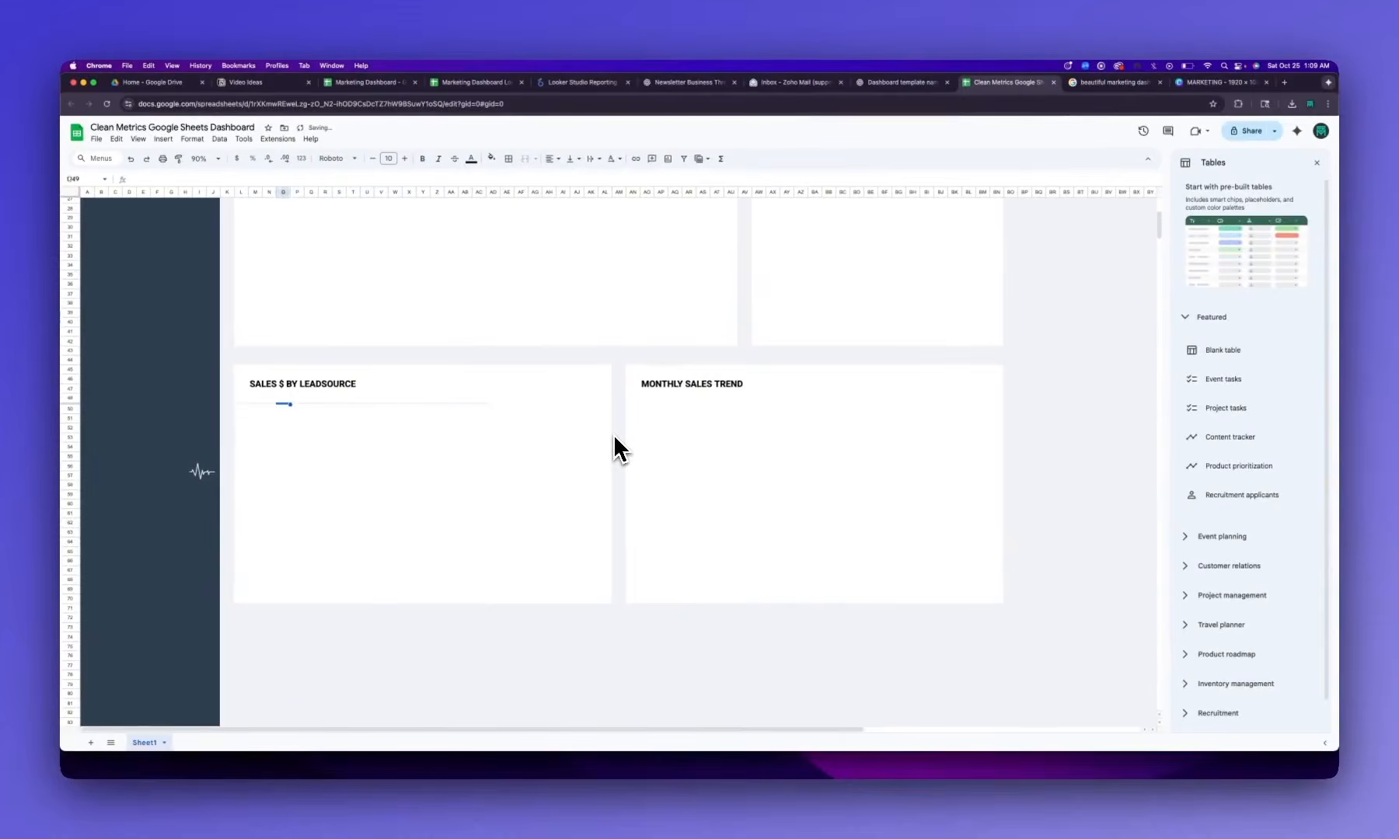
key(Right)
key(Right)
key(Right)
key(Right)
key(Right)
key(Right)
key(Right)
key(Right)
key(Right)
key(Right)
key(Right)
key(Right)
key(Right)
key(Right)
key(Right)
key(shift+Right)
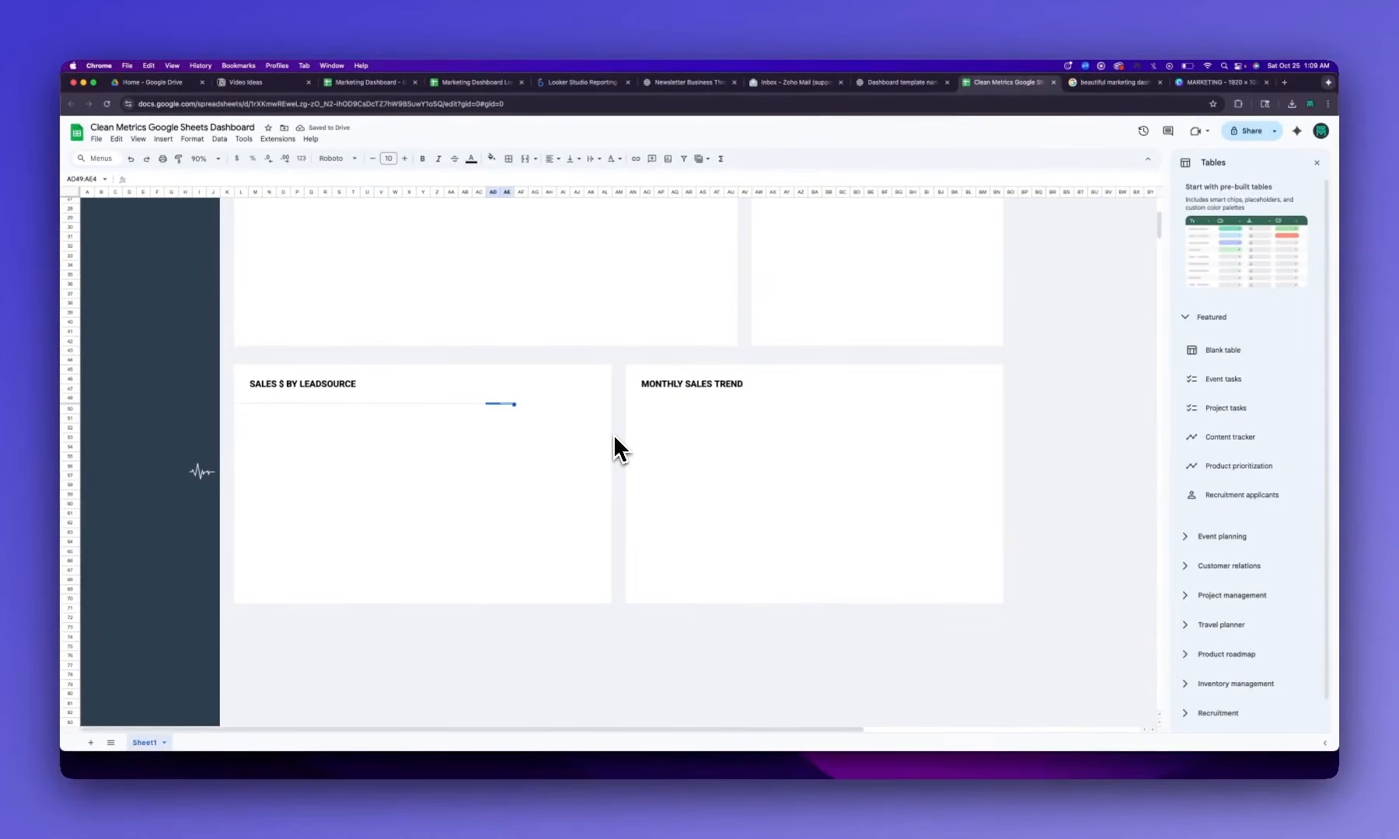
key(Left)
key(Left)
key(Right)
key(super+c)
key(Right)
key(shift+Right)
key(shift+Right)
key(shift+Right)
key(shift+Right)
key(shift+Right)
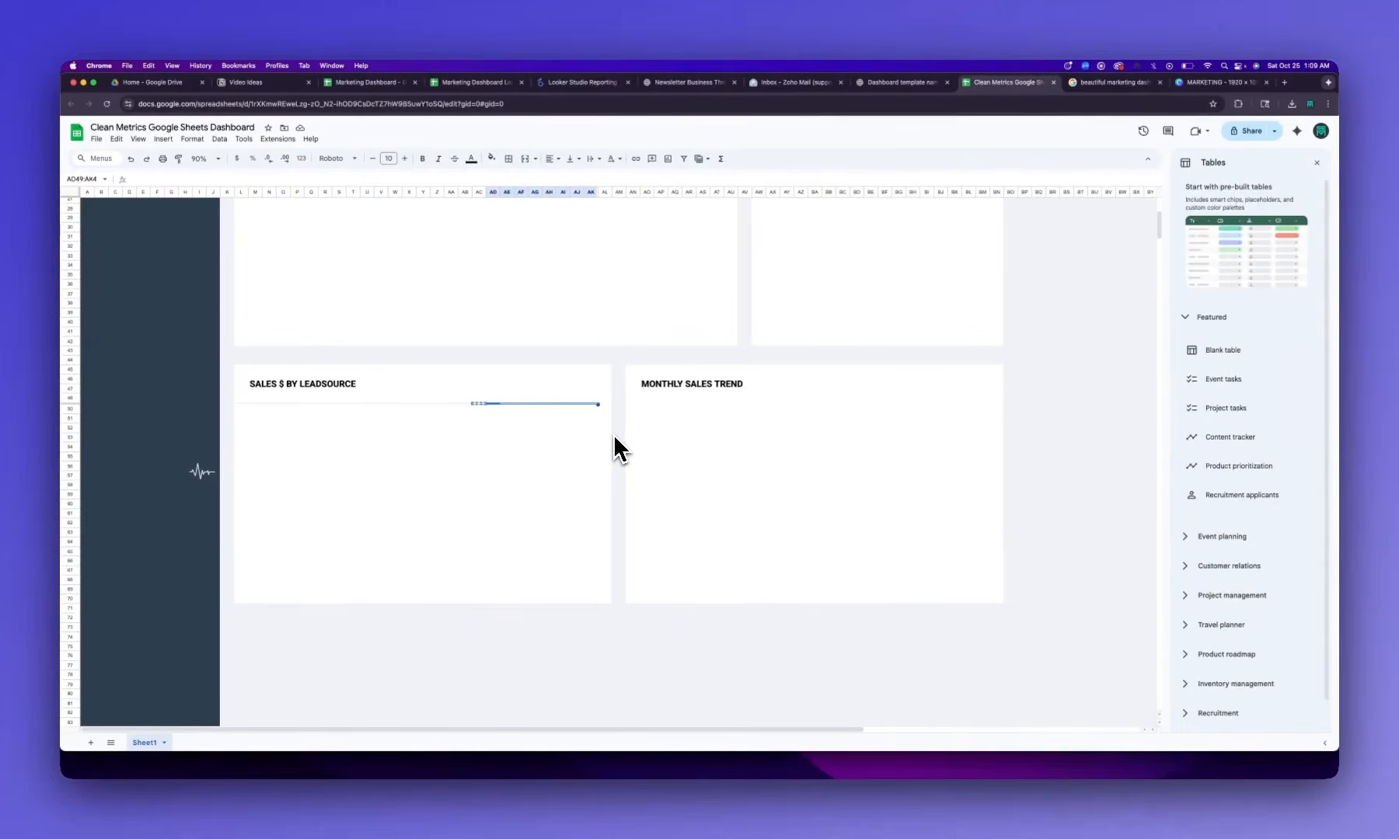
key(super+v)
Paste the divider line formatting into AN49:BN49 beneath the MONTHLY SALES TREND heading
key(Right)
key(Right)
key(Right)
key(Right)
key(Right)
key(Right)
key(Right)
key(Right)
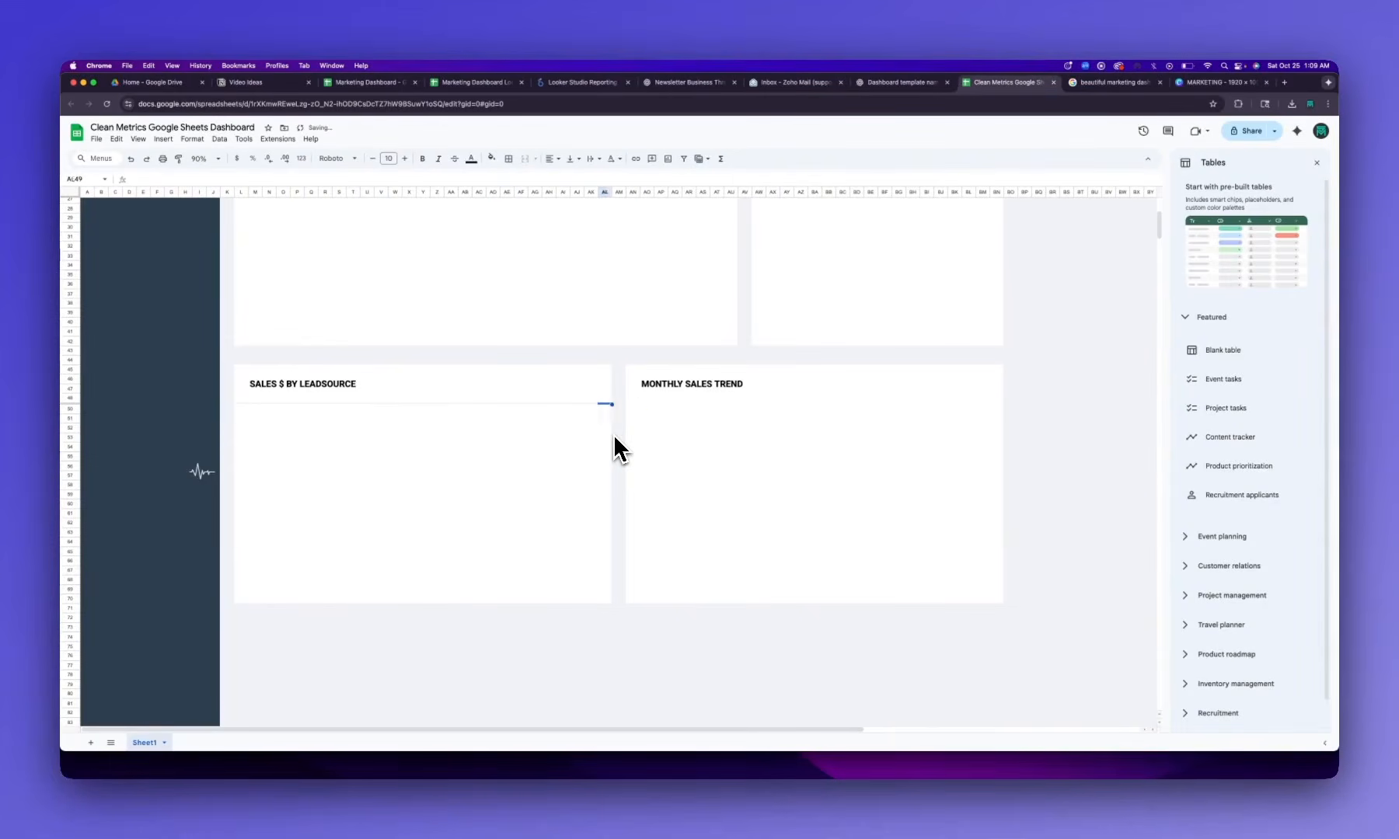
key(shift+Right)
key(shift+Right)
key(shift+Right)
key(shift+Right)
key(shift+Right)
key(shift+Right)
key(shift+Right)
key(shift+Right)
key(shift+Right)
key(shift+Right)
key(shift+Right)
key(shift+Right)
key(shift+Right)
key(shift+Right)
key(shift+Right)
key(shift+Right)
key(shift+Right)
key(shift+Right)
key(shift+Right)
key(shift+Right)
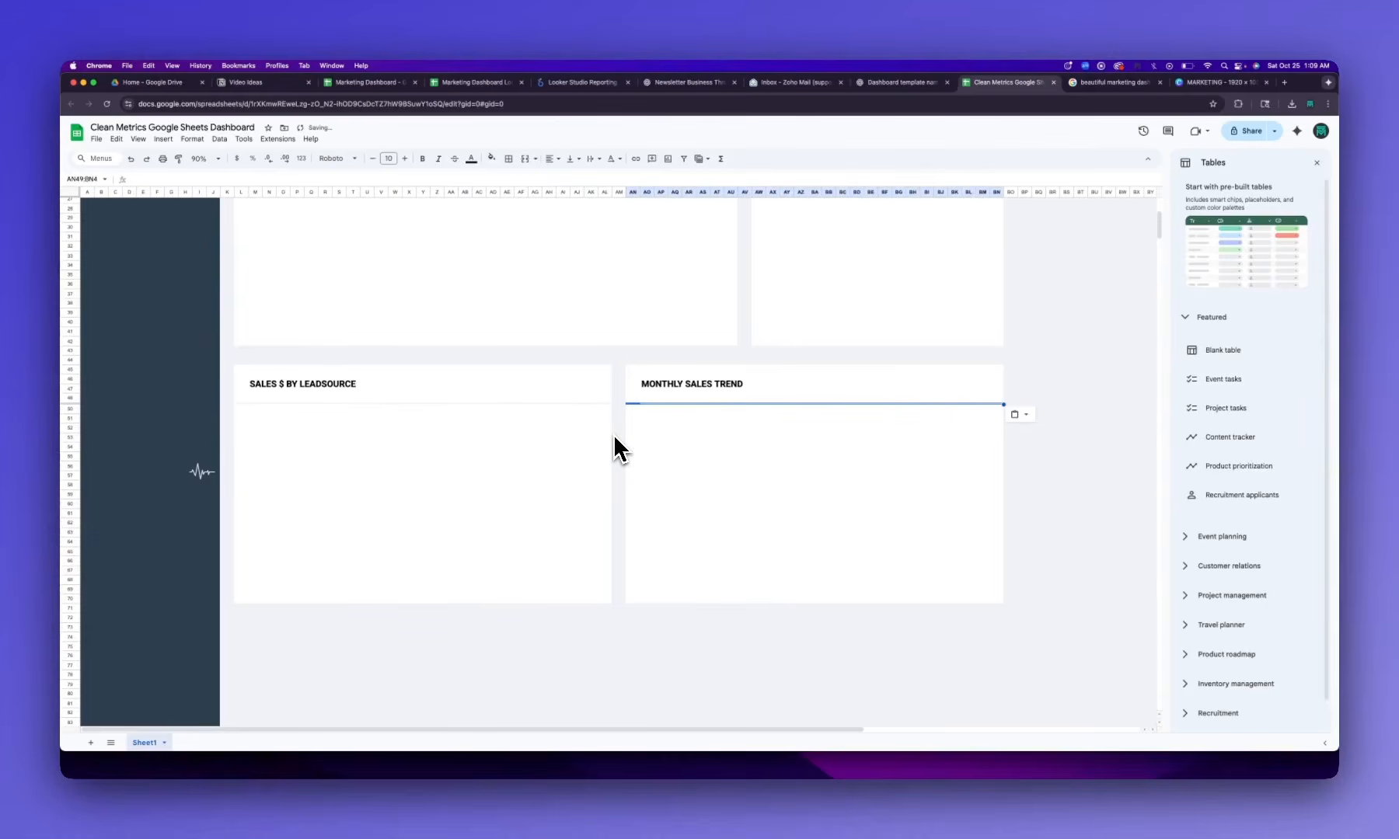
click(1080, 371)
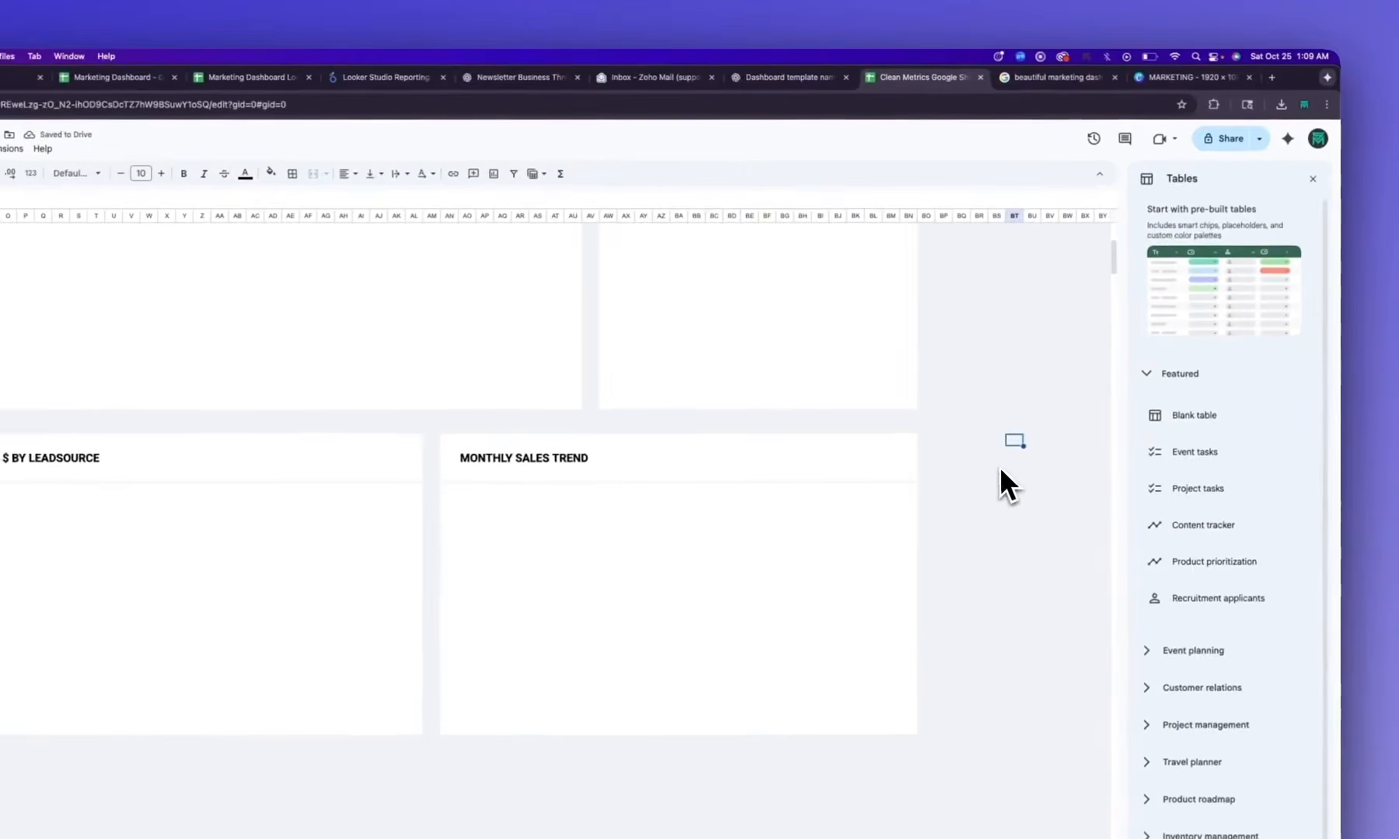
Check the reference dashboard image and enter $52,989 in cell M9 of the green card
scroll(999, 429, up, 4)
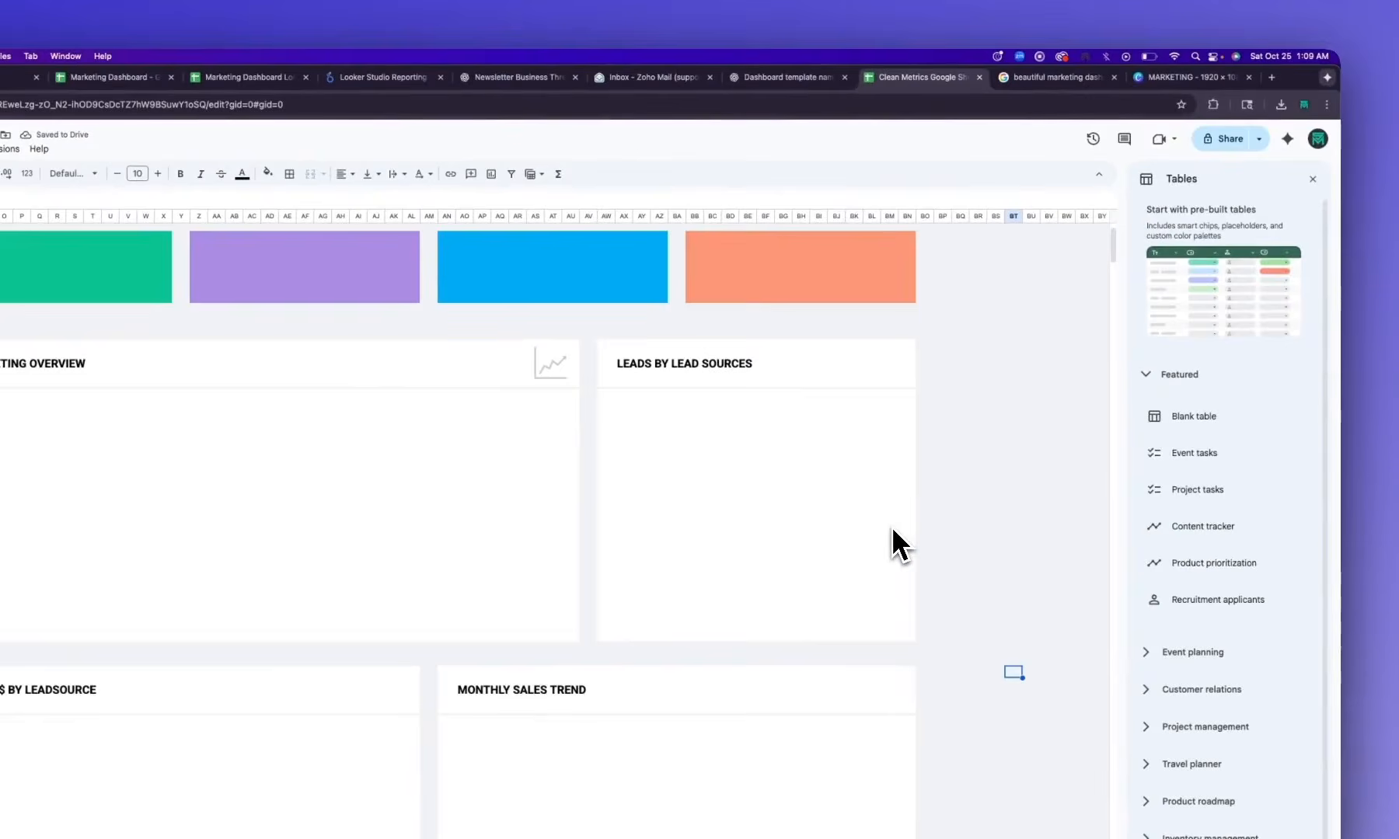
click(1032, 80)
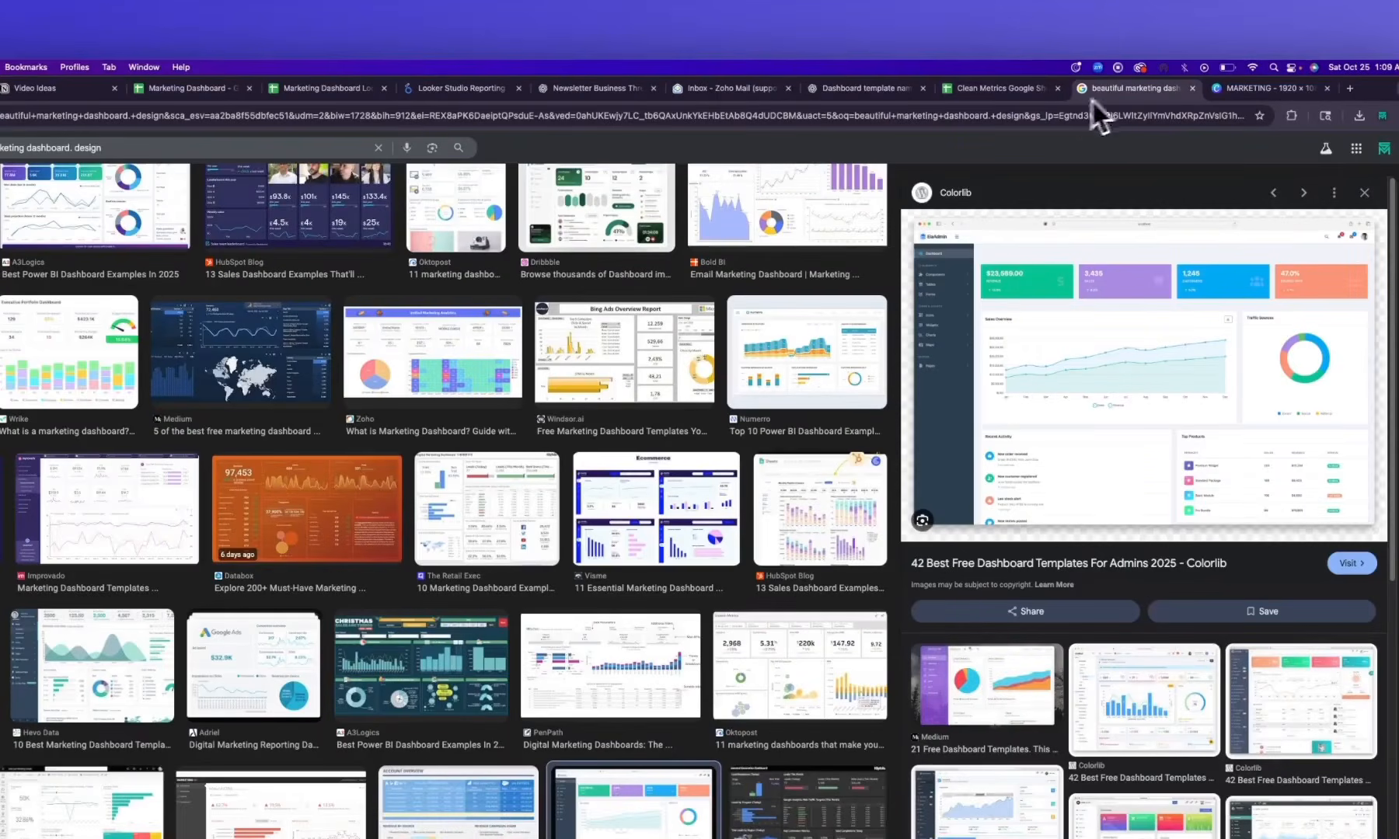
click(1002, 89)
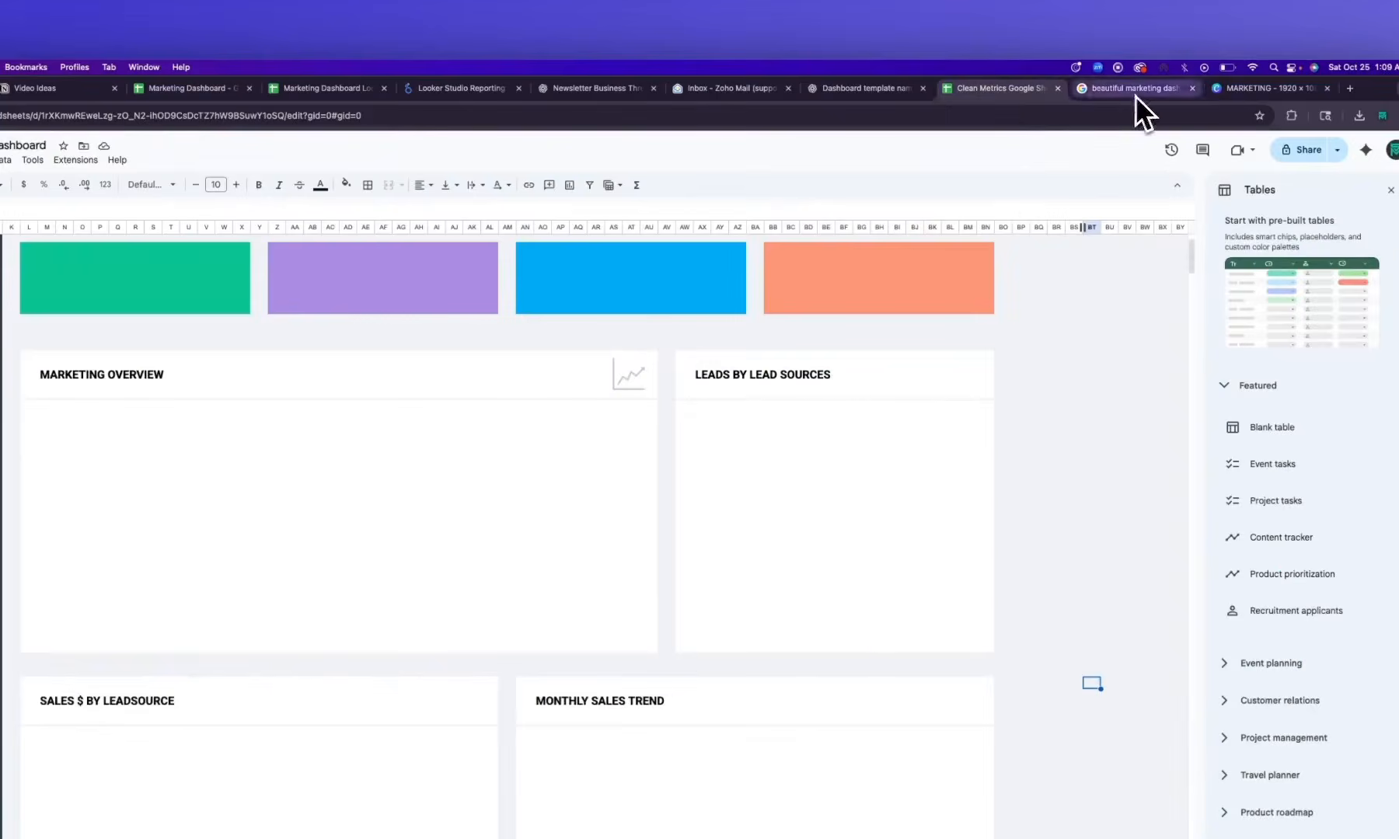
click(55, 260)
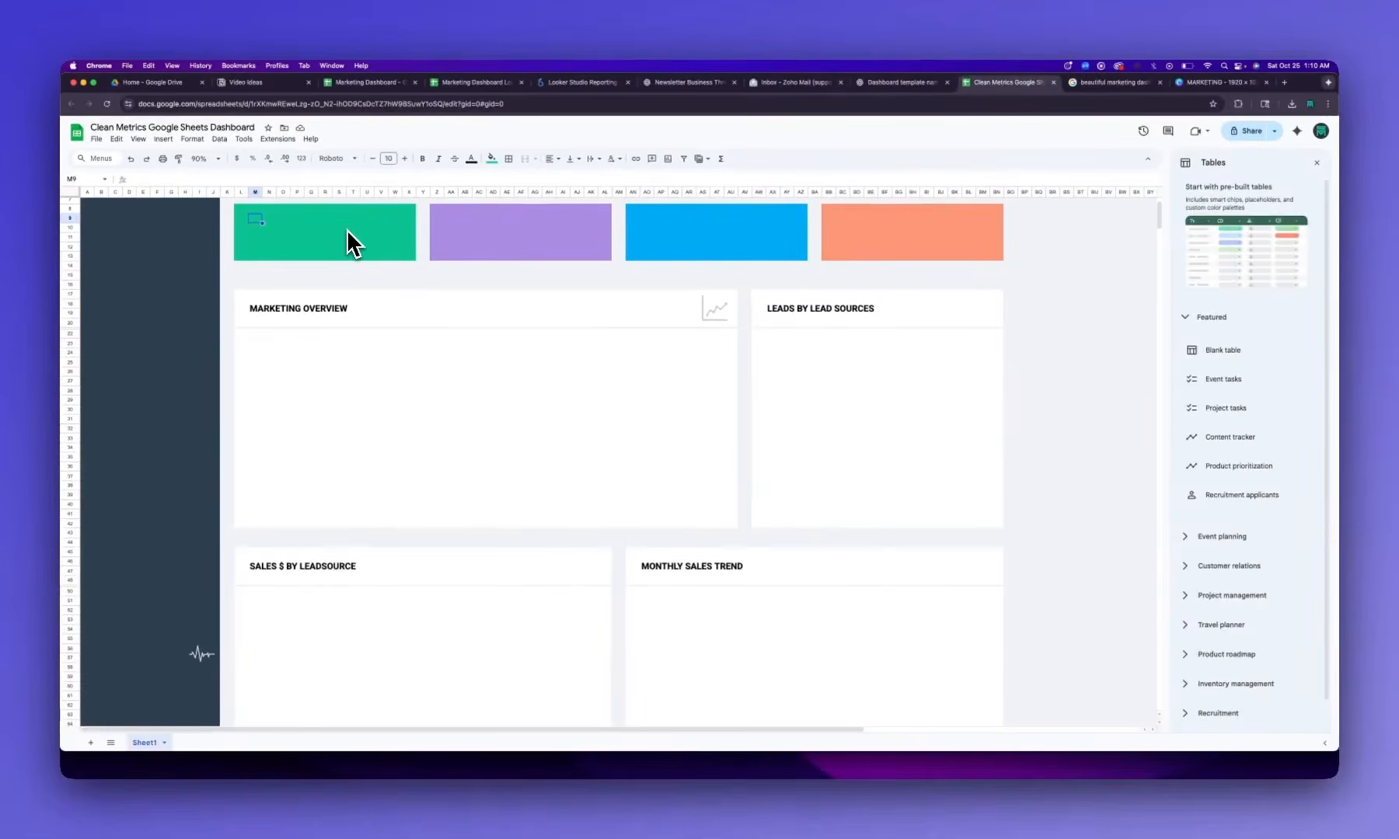
text($52,988)
key(Return)
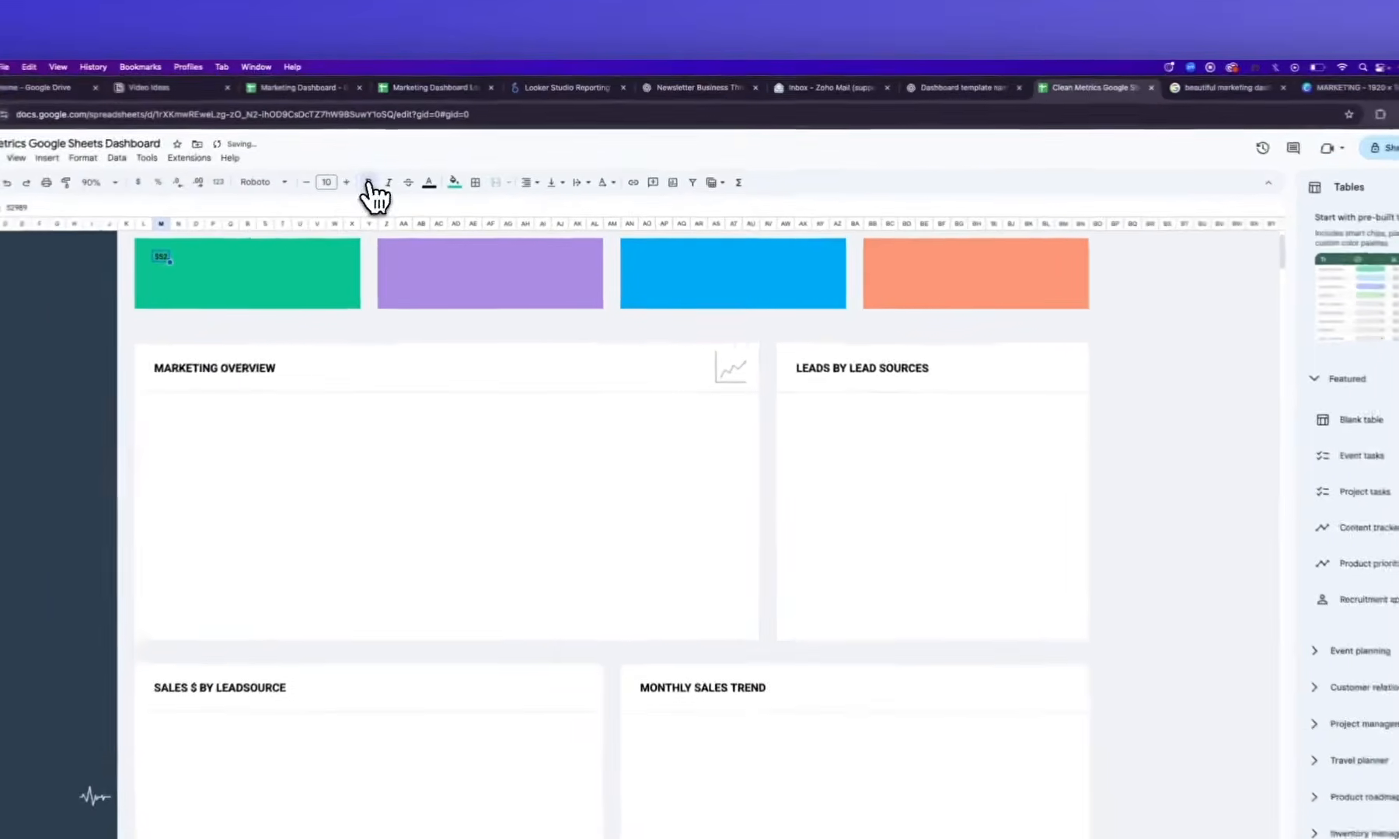
Make the $52,989 value in the green card bold and white
click(369, 185)
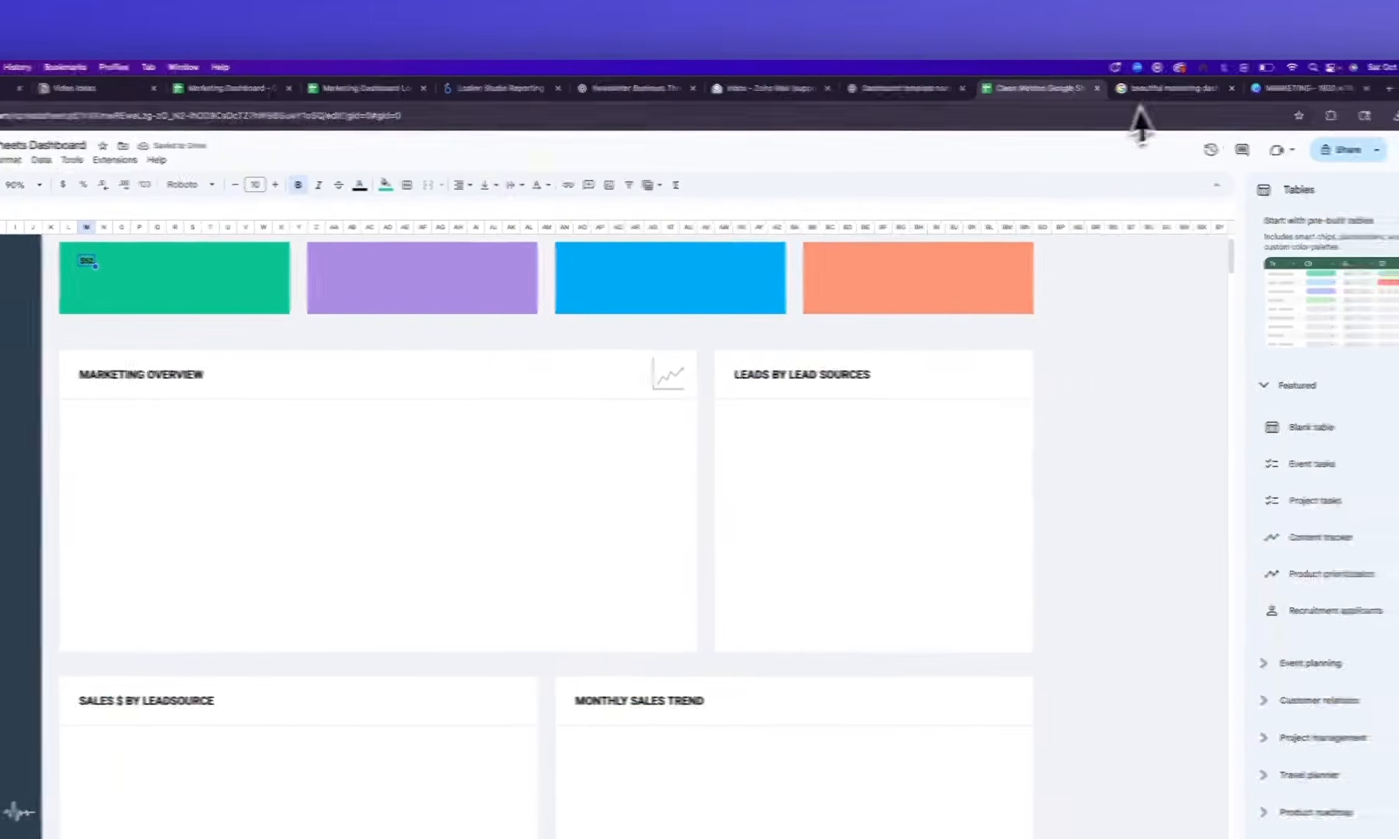
click(1142, 89)
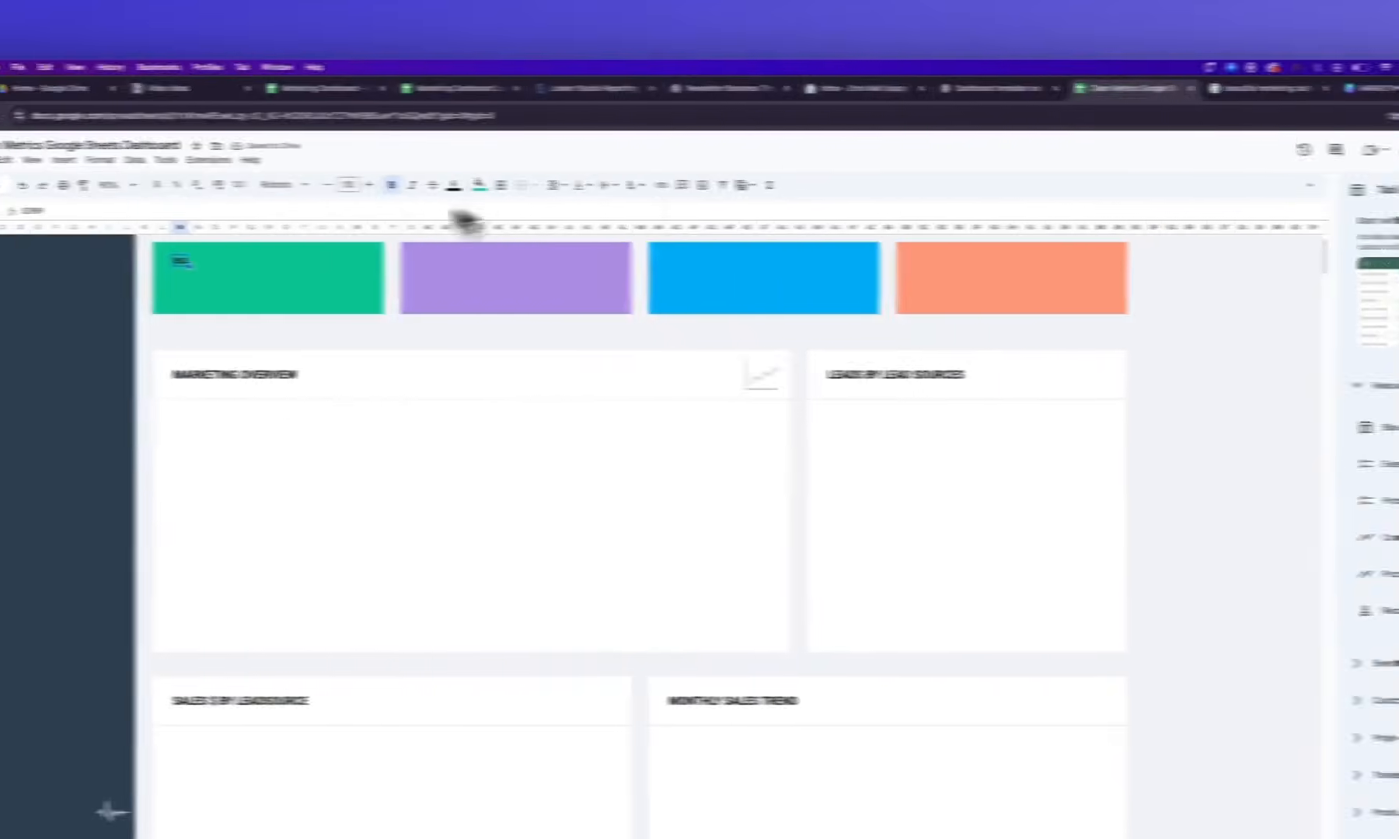
click(317, 185)
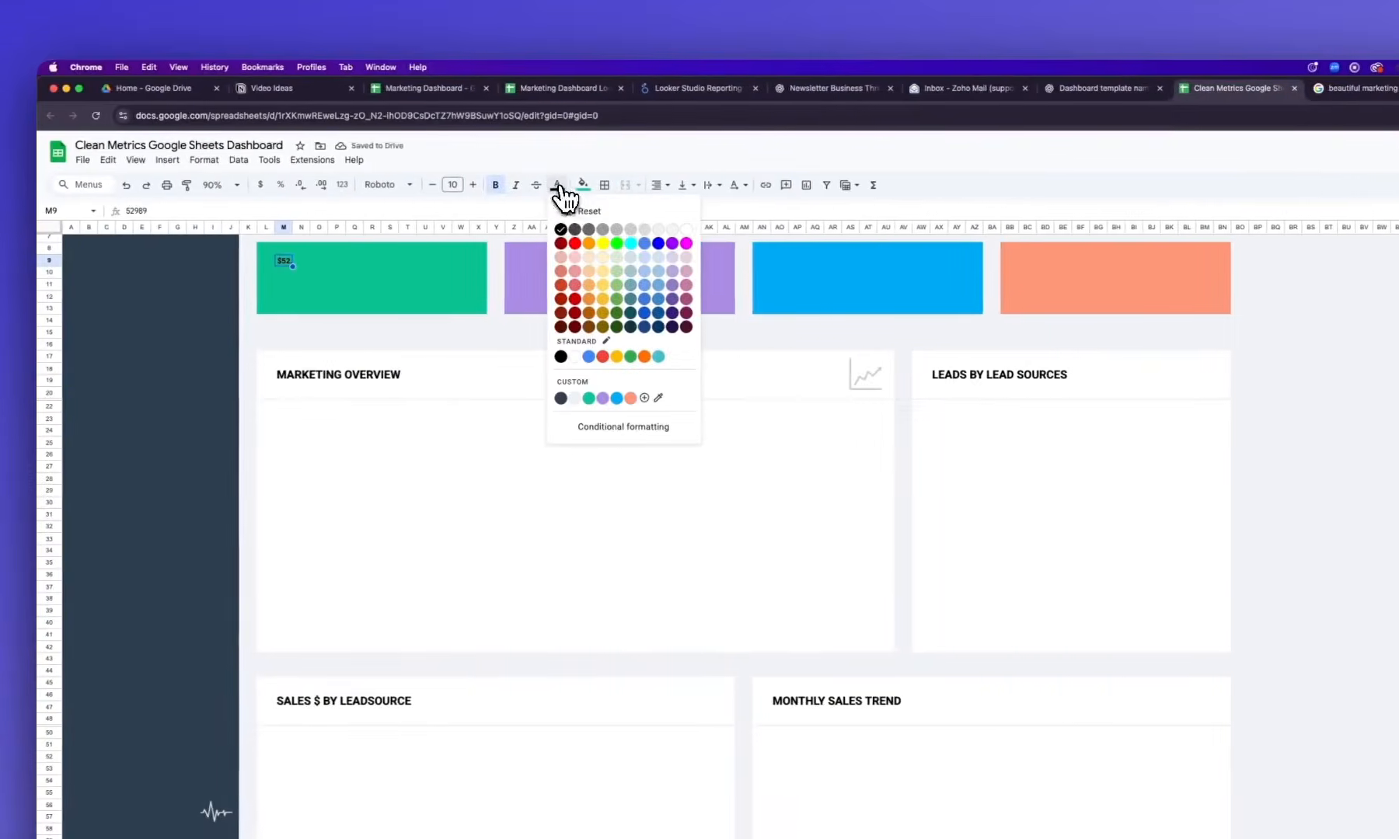
click(688, 230)
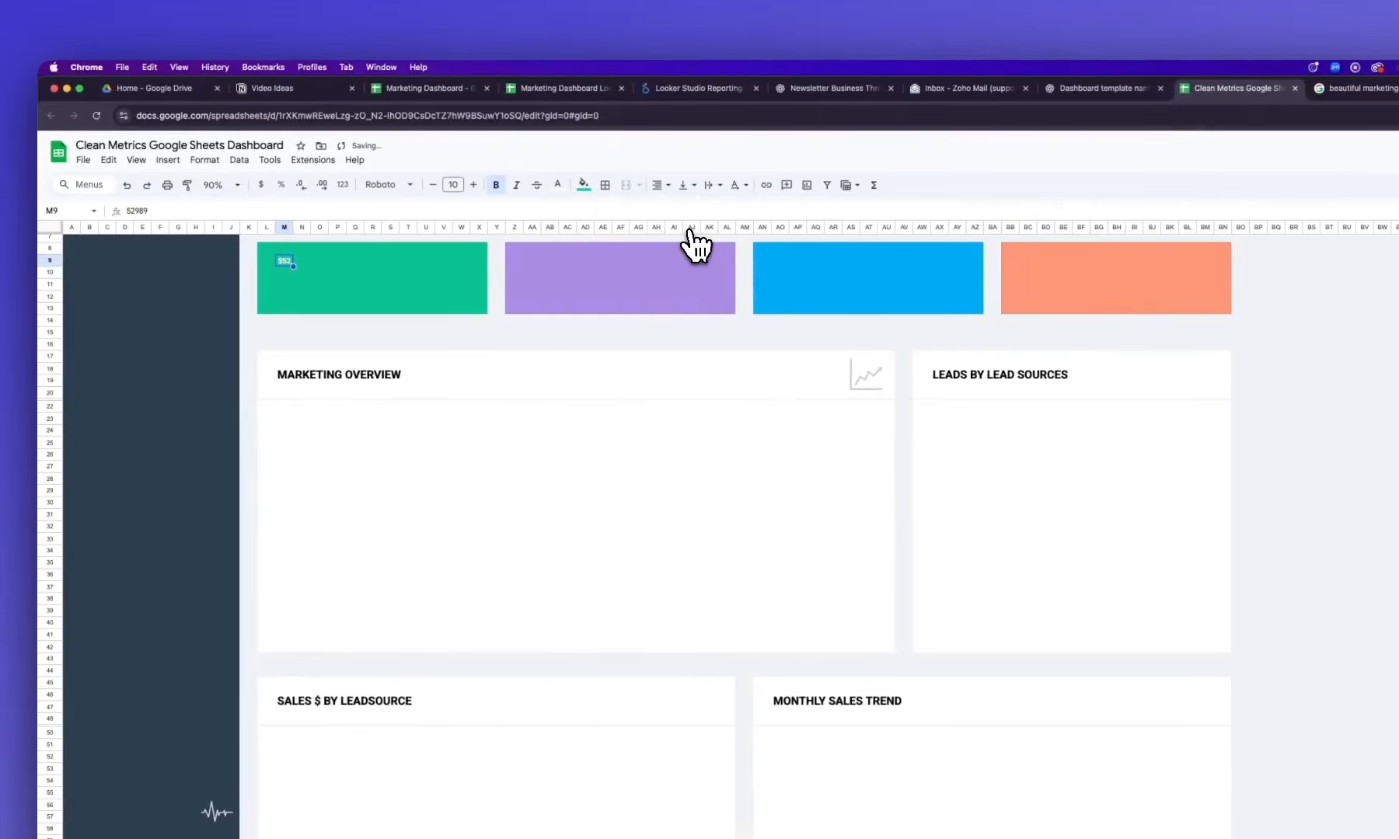
Apply a currency number format without decimals to cell M9
click(205, 160)
mouse_move(237, 213)
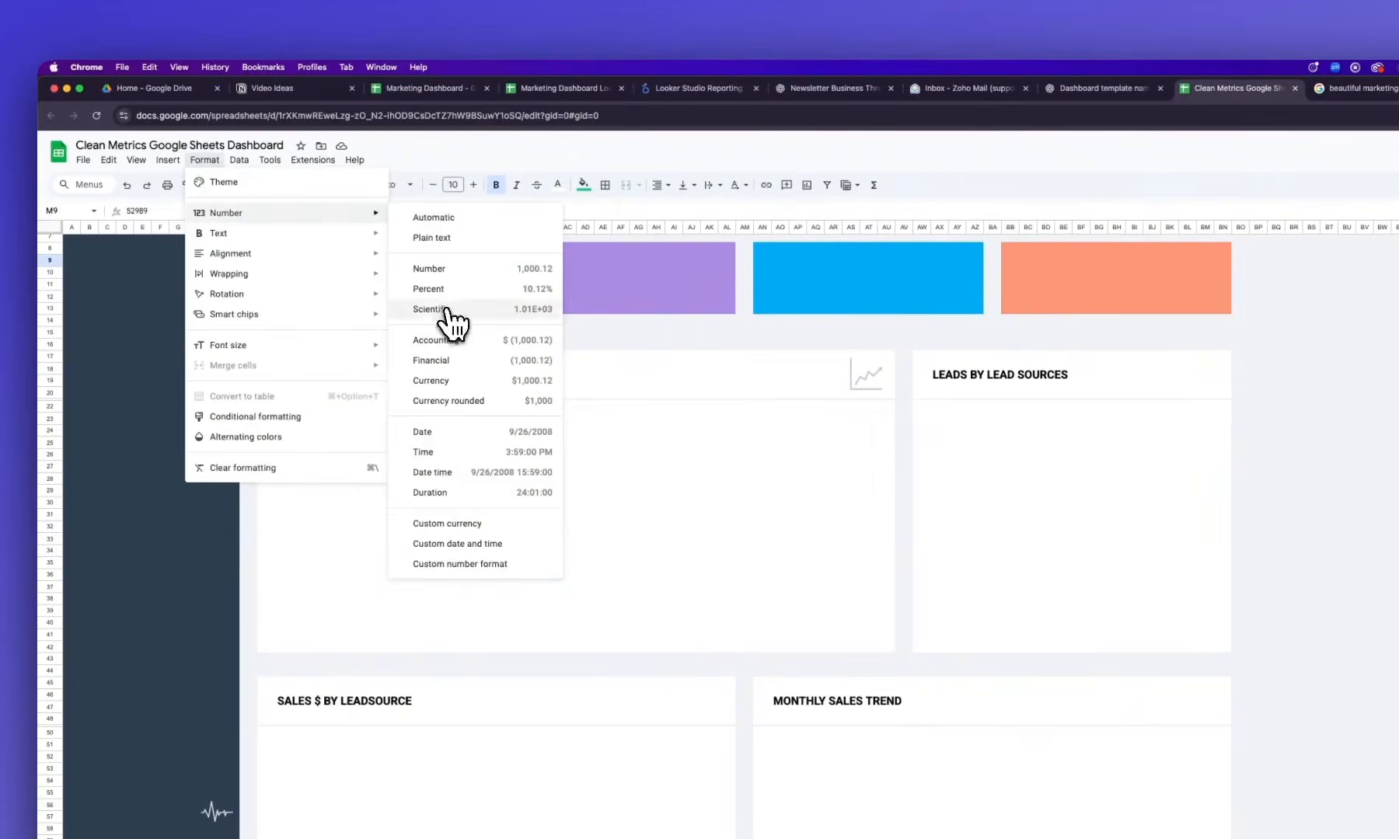
click(459, 380)
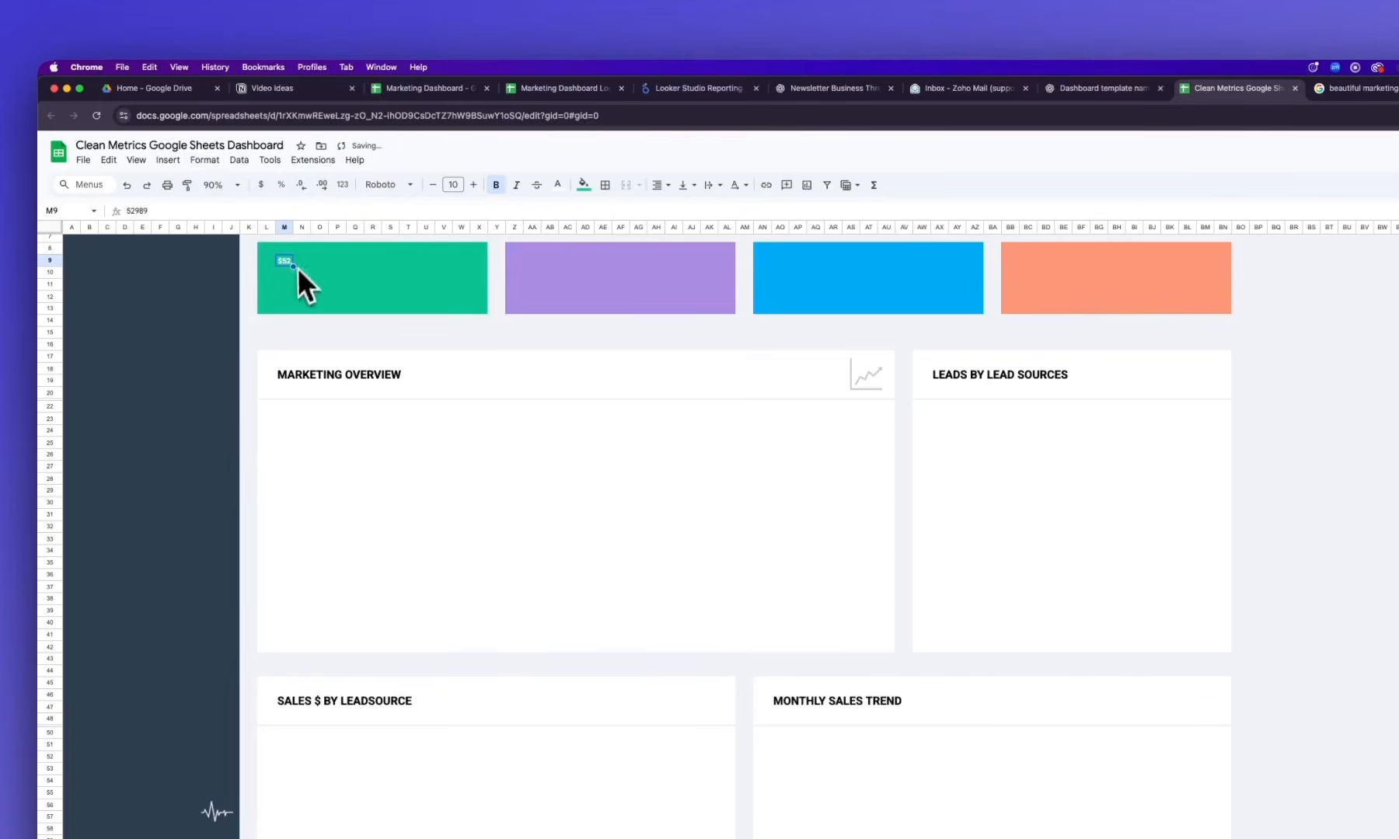
Merge cells M9:T10 in the green card to fit the value, consulting the reference dashboard image for the layout
drag(286, 264, 378, 279)
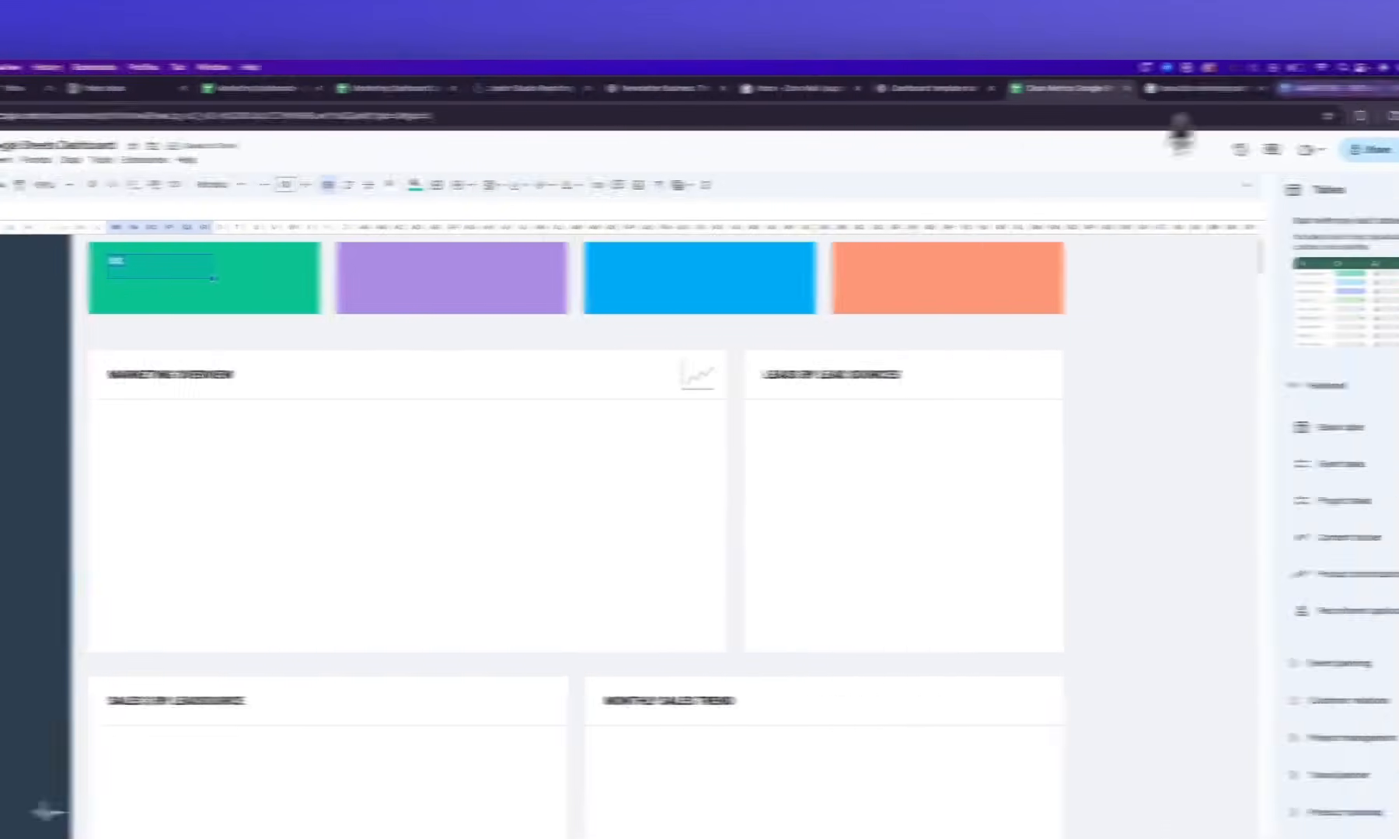
click(1208, 87)
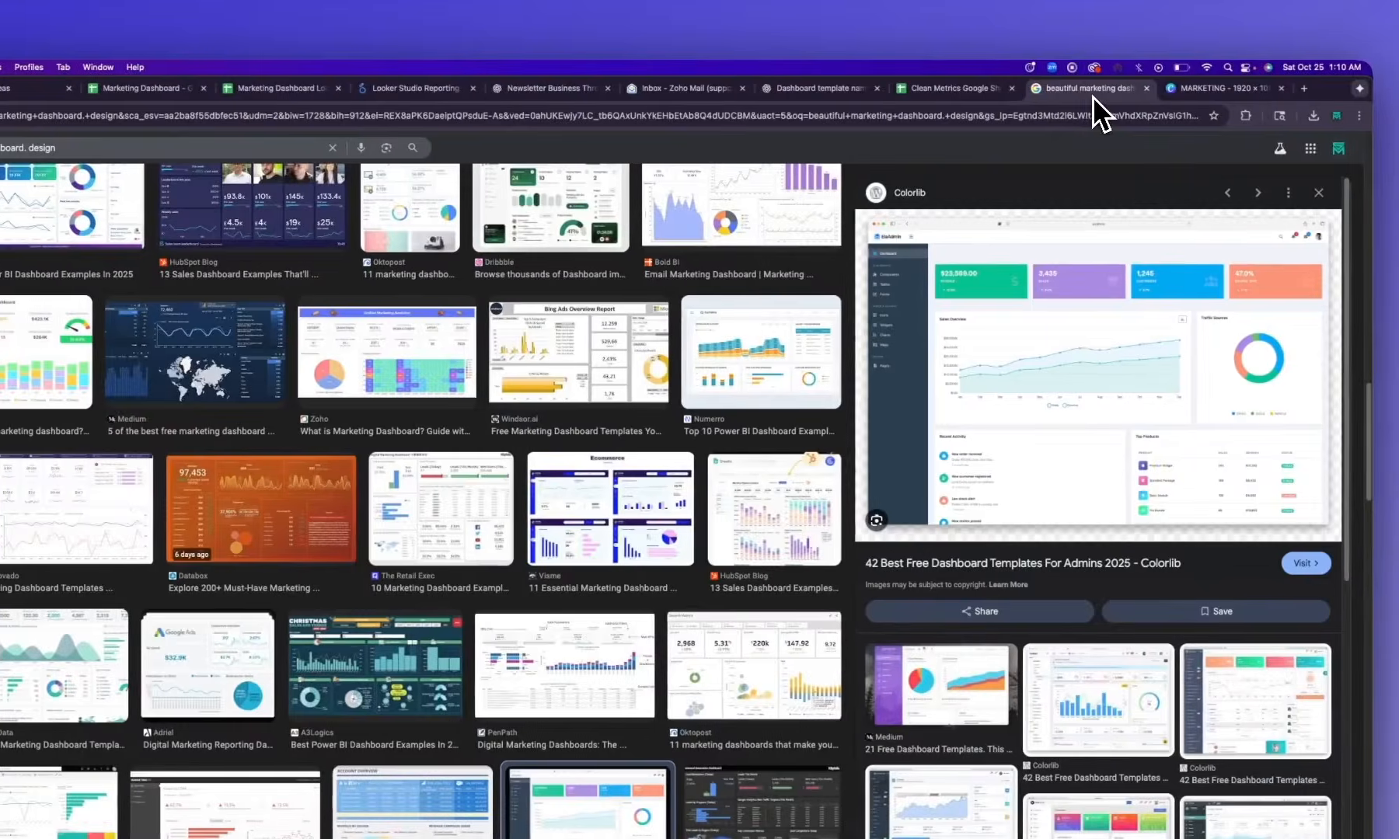
click(989, 90)
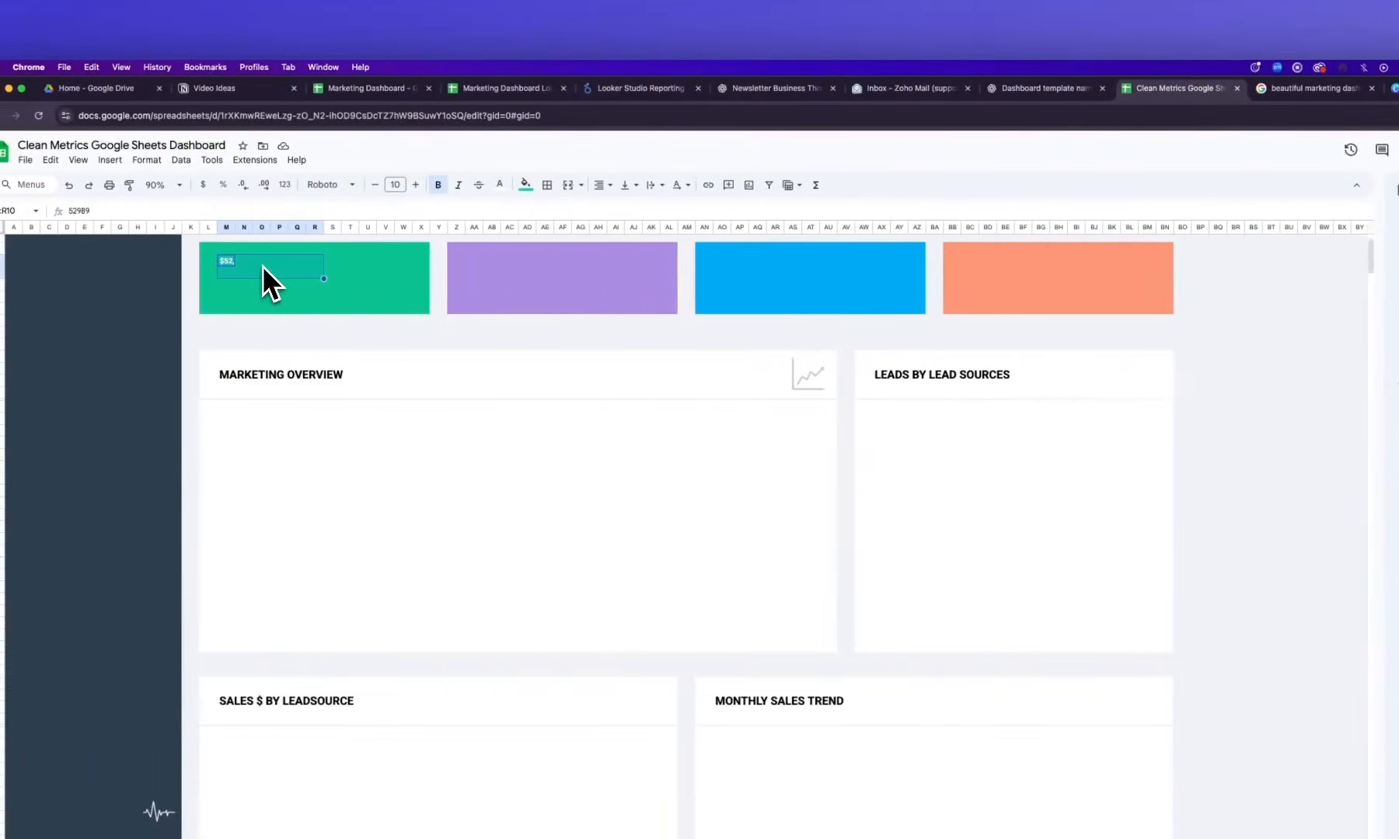
click(1313, 88)
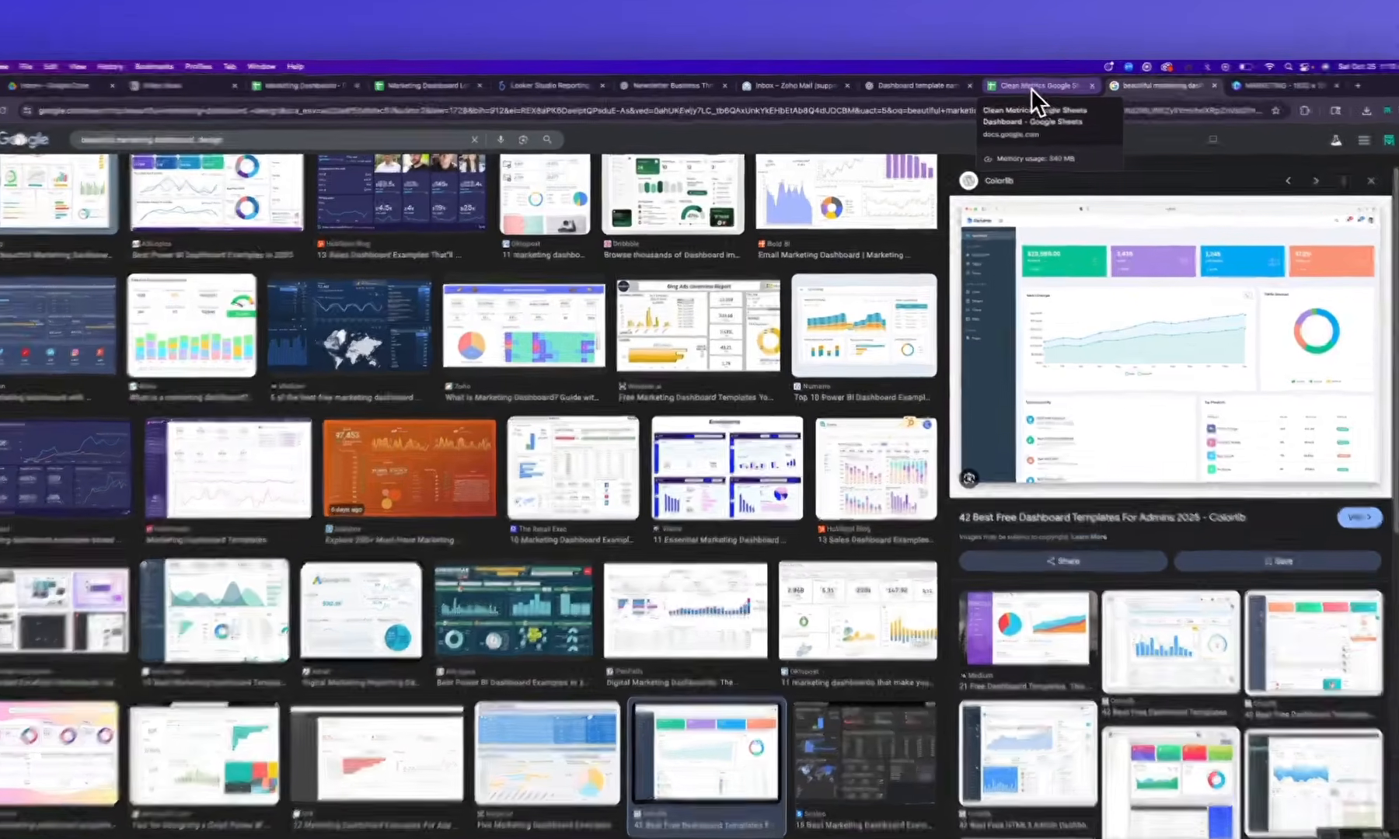
click(1002, 83)
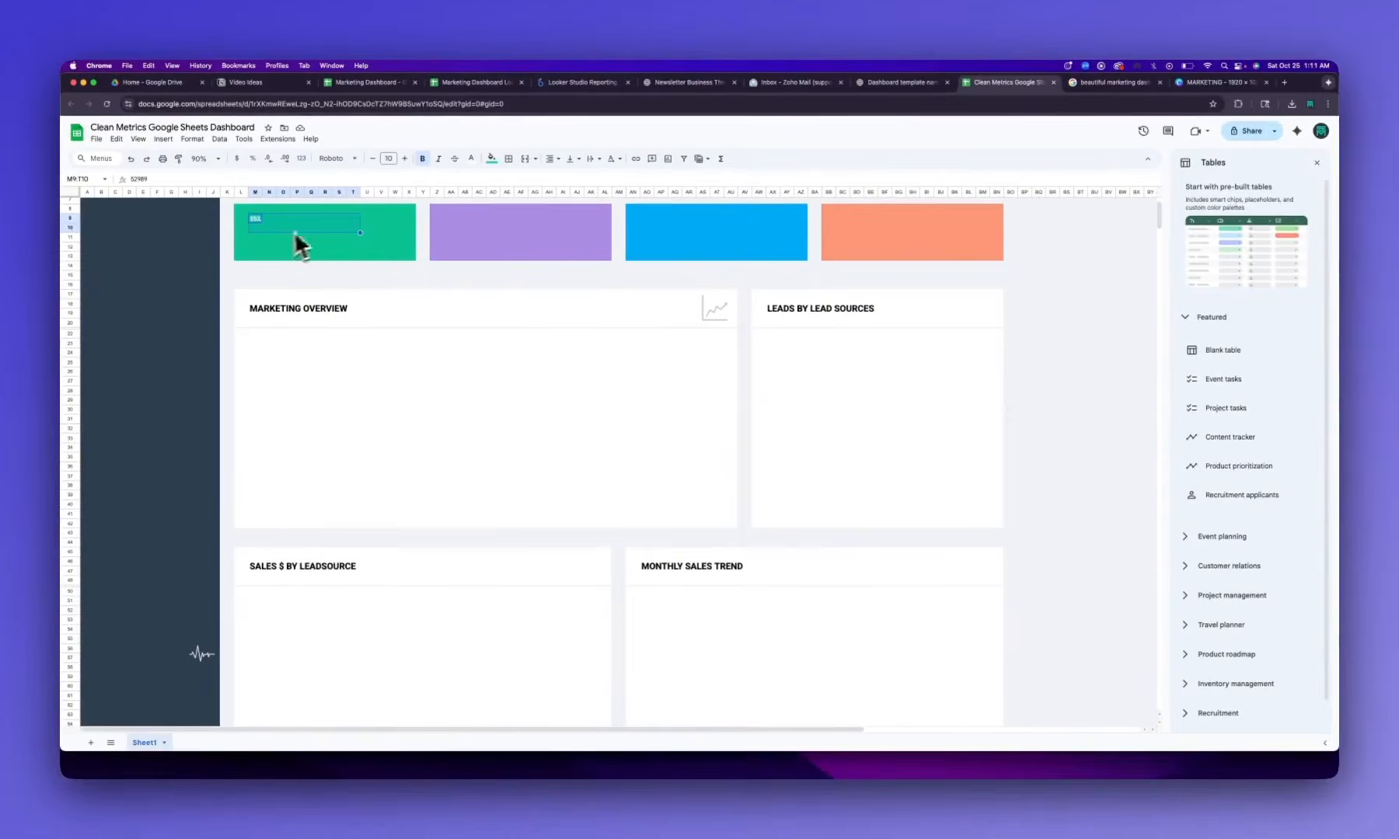
click(192, 139)
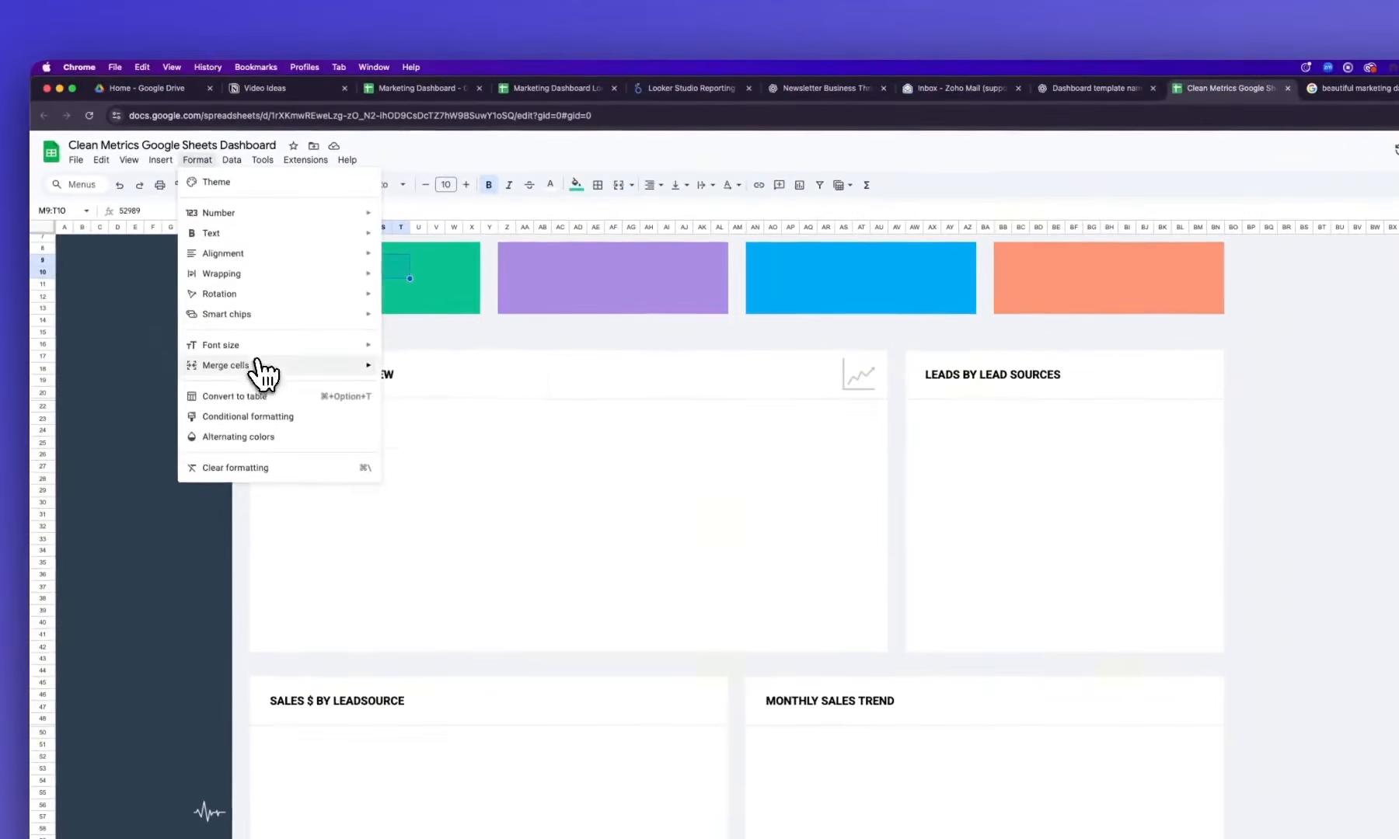
mouse_move(264, 367)
click(449, 383)
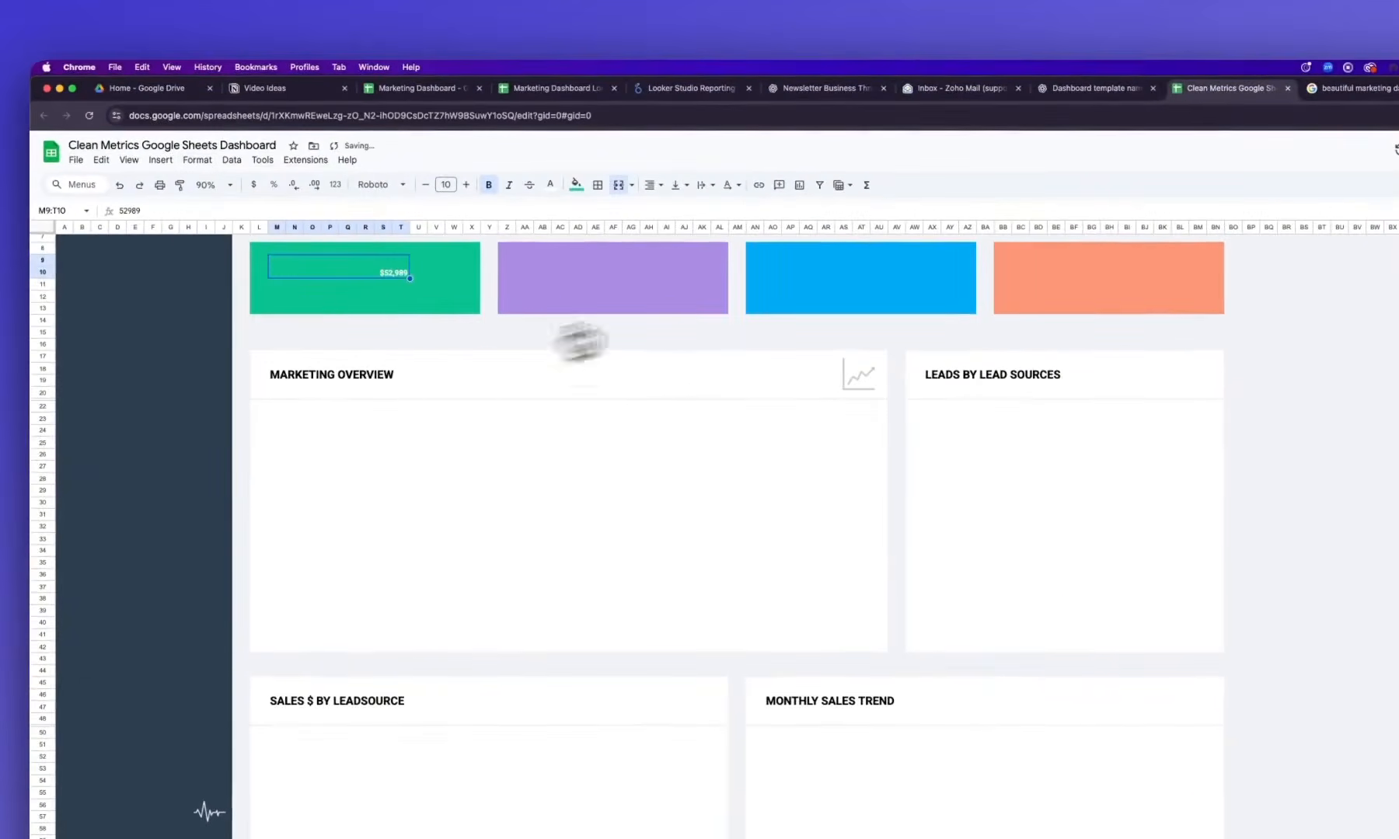
Align the merged green card value to the top and left of its cell
click(676, 186)
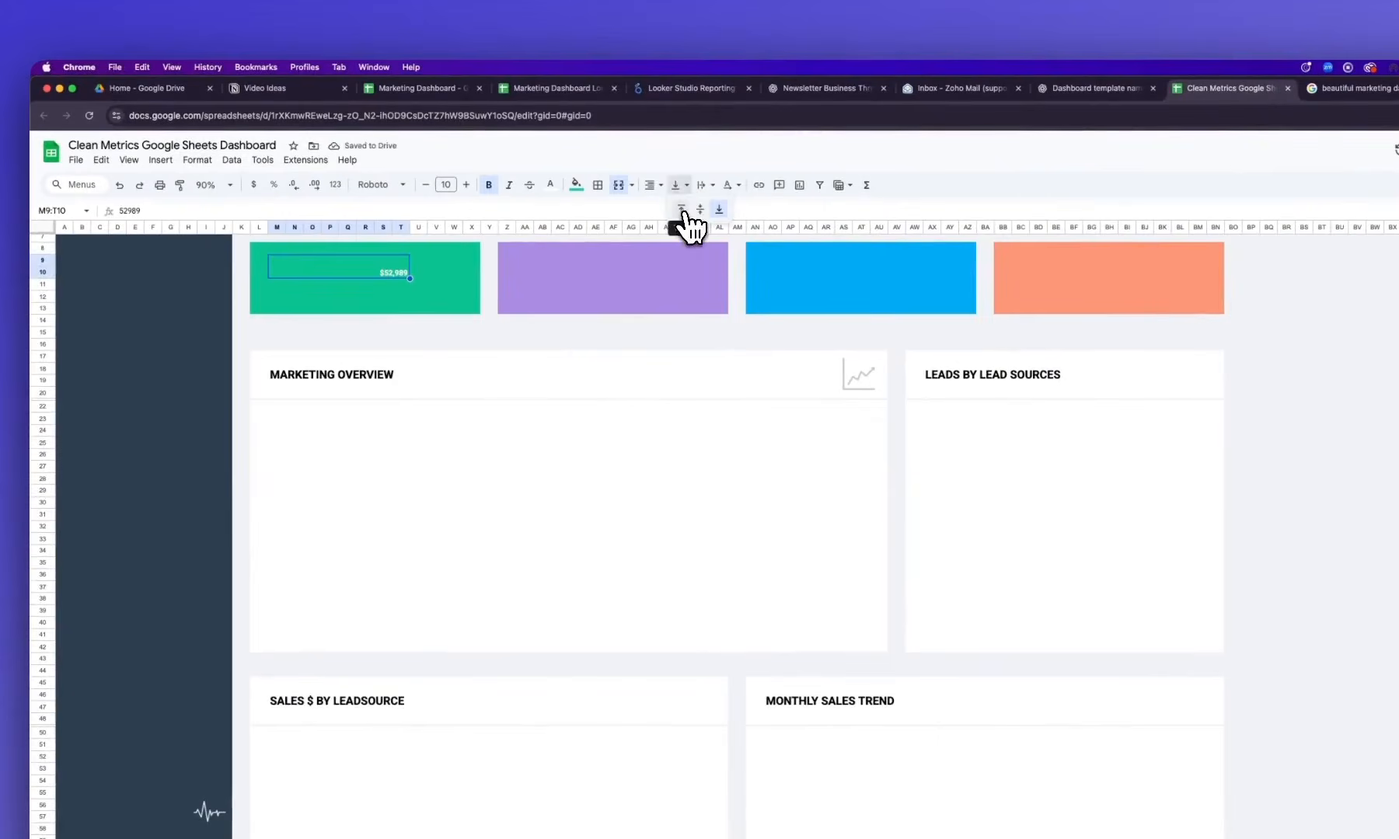
click(682, 209)
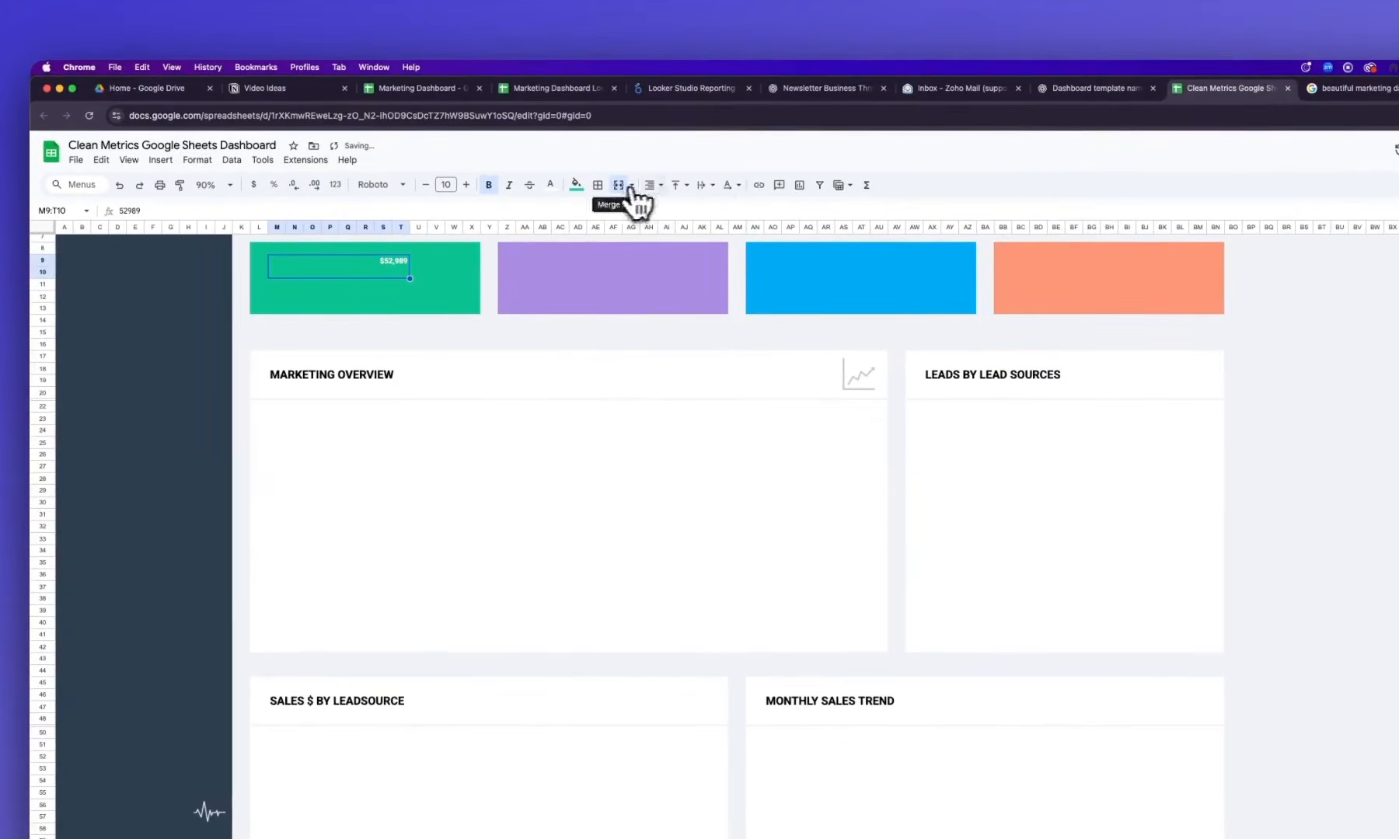
click(648, 185)
click(654, 209)
Increase the font size of the green card's $52,989 value to about 28
click(467, 185)
click(467, 185)
click(466, 185)
click(466, 185)
click(466, 185)
click(466, 185)
click(467, 185)
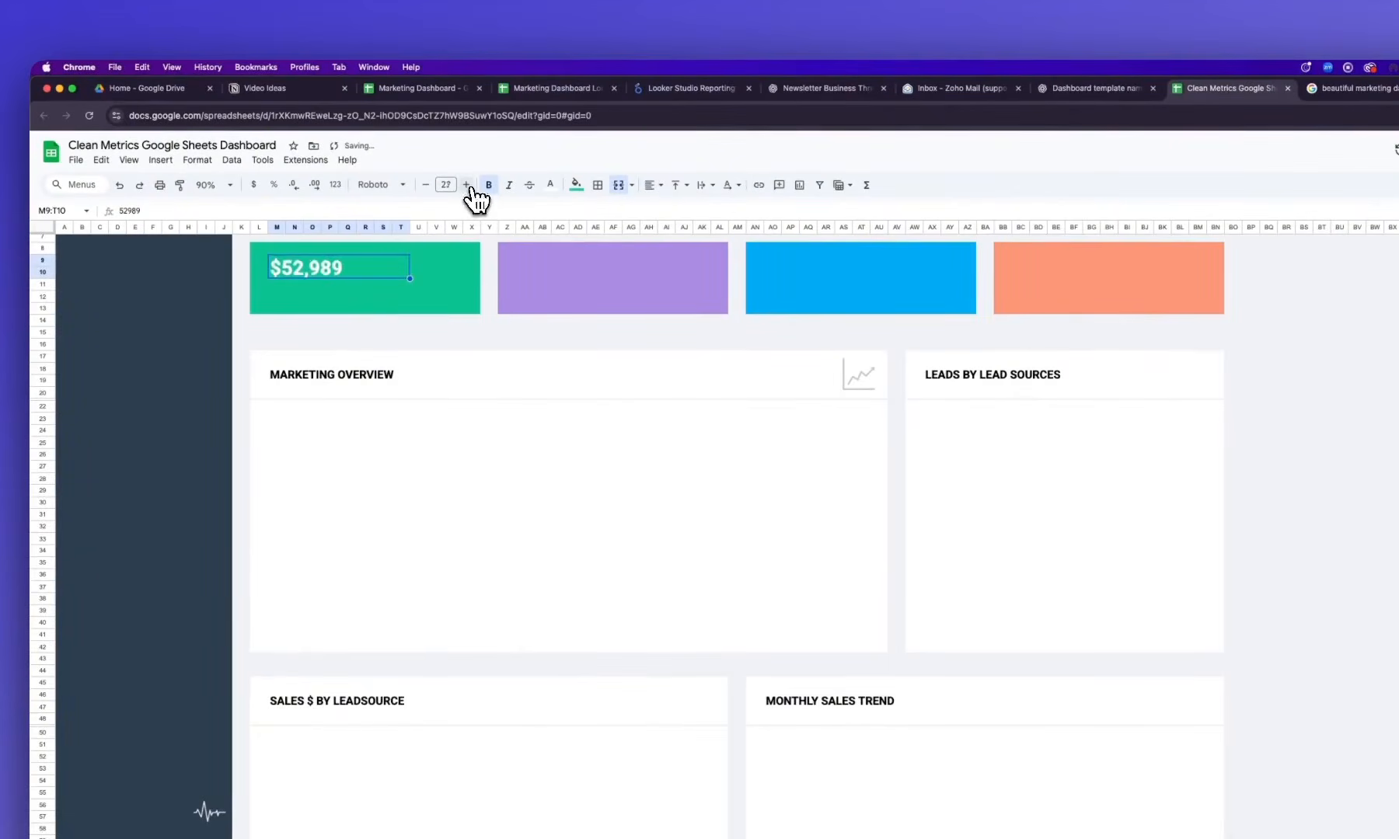
click(466, 185)
click(467, 184)
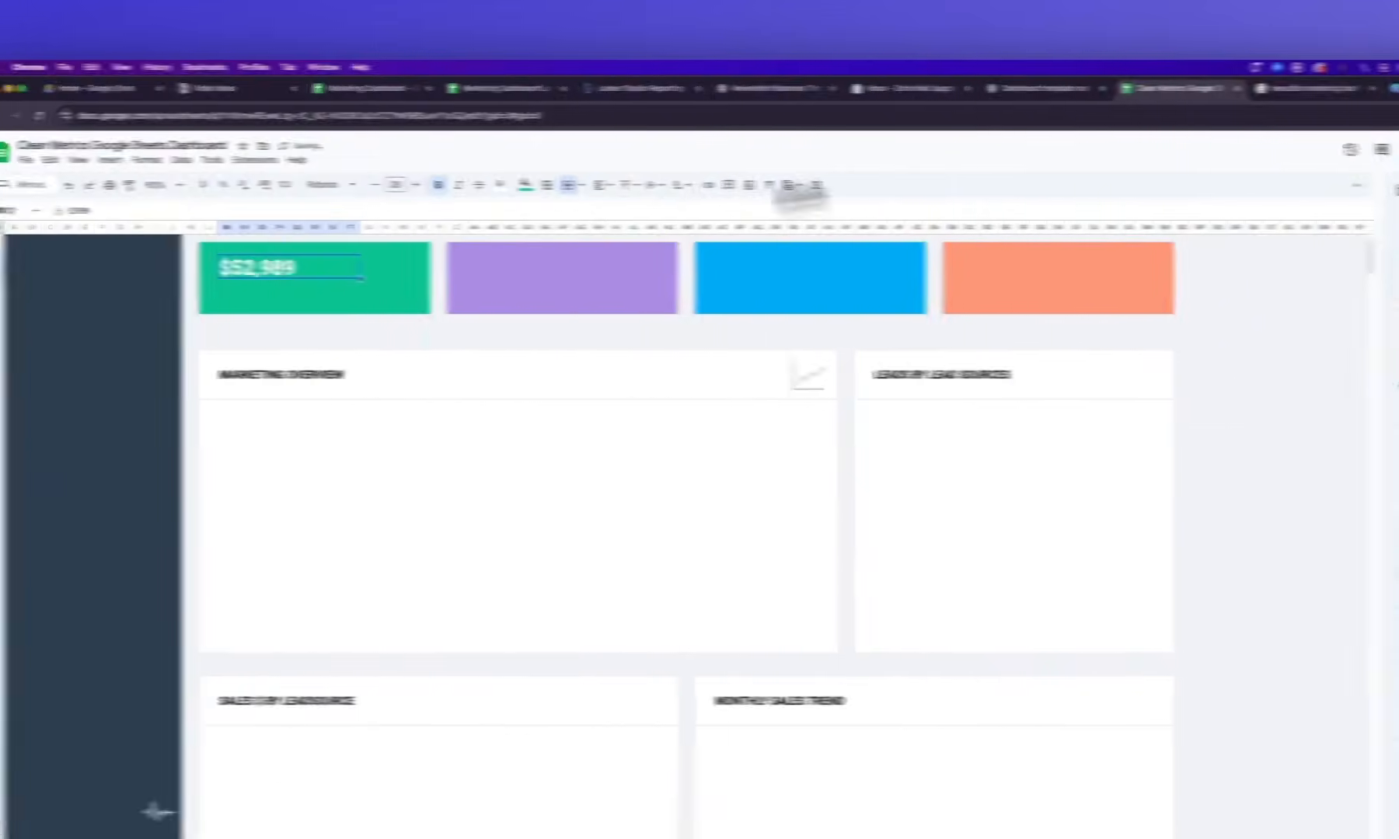
Show the green card's value with two decimal places, checking the format against the reference dashboard image
click(1338, 88)
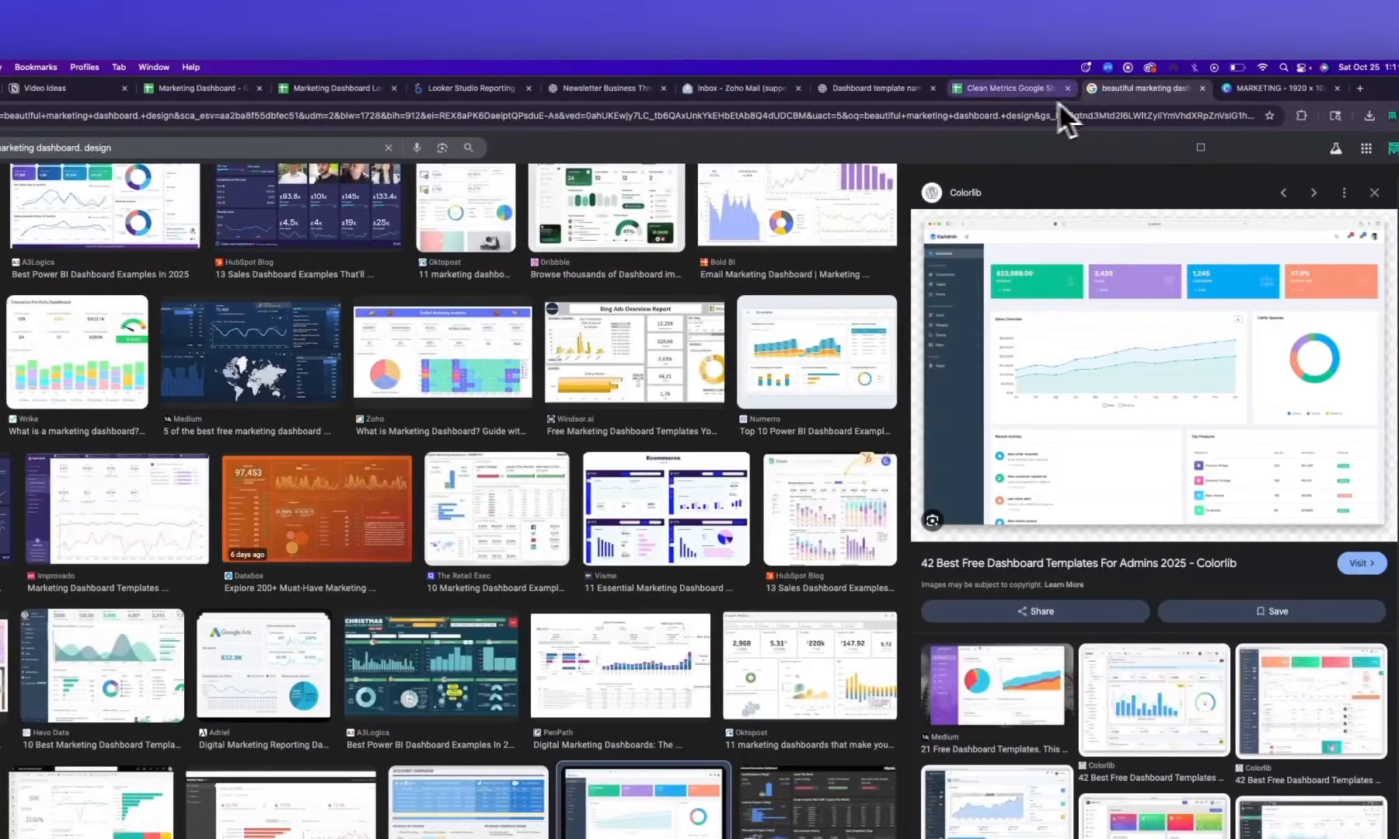
click(1022, 96)
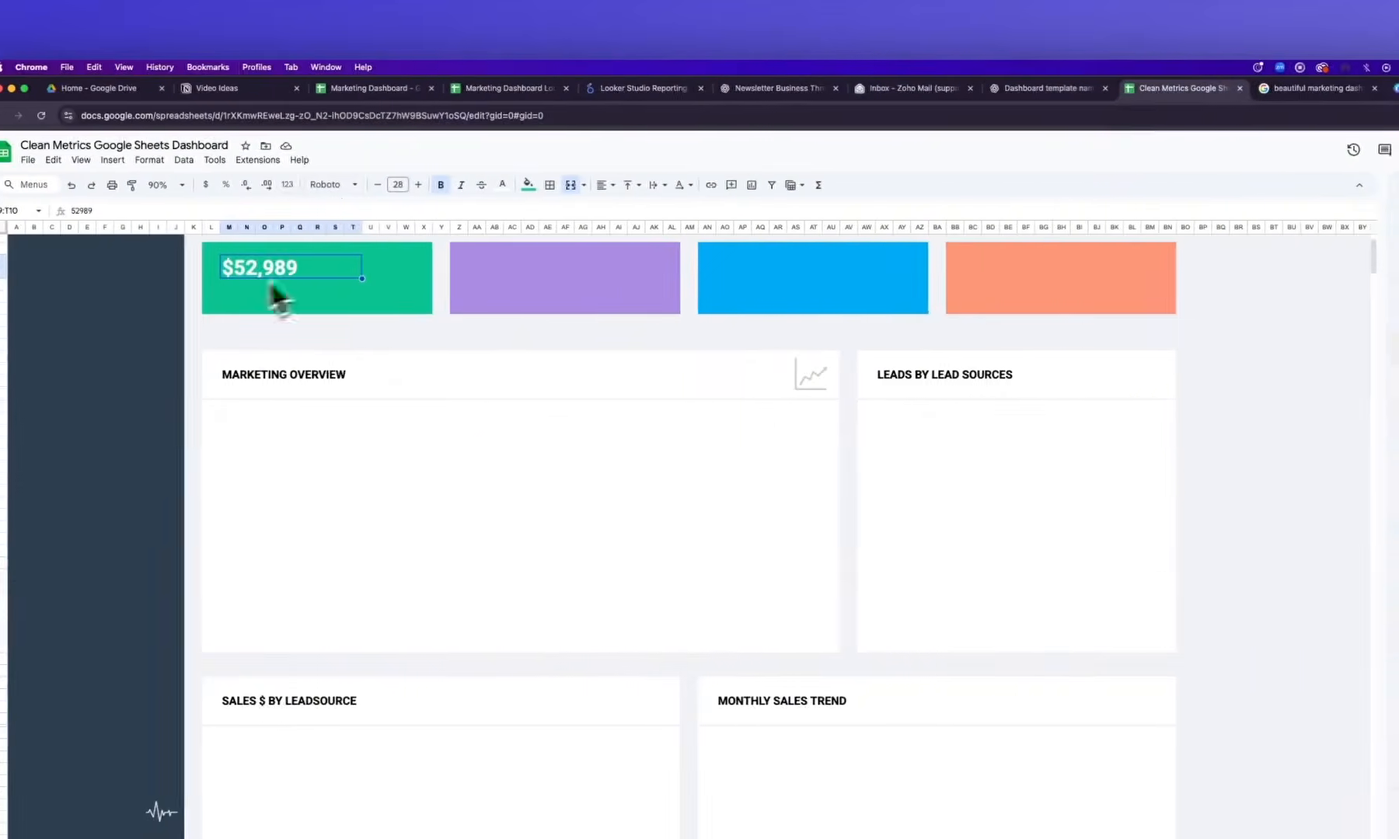
click(277, 185)
click(277, 185)
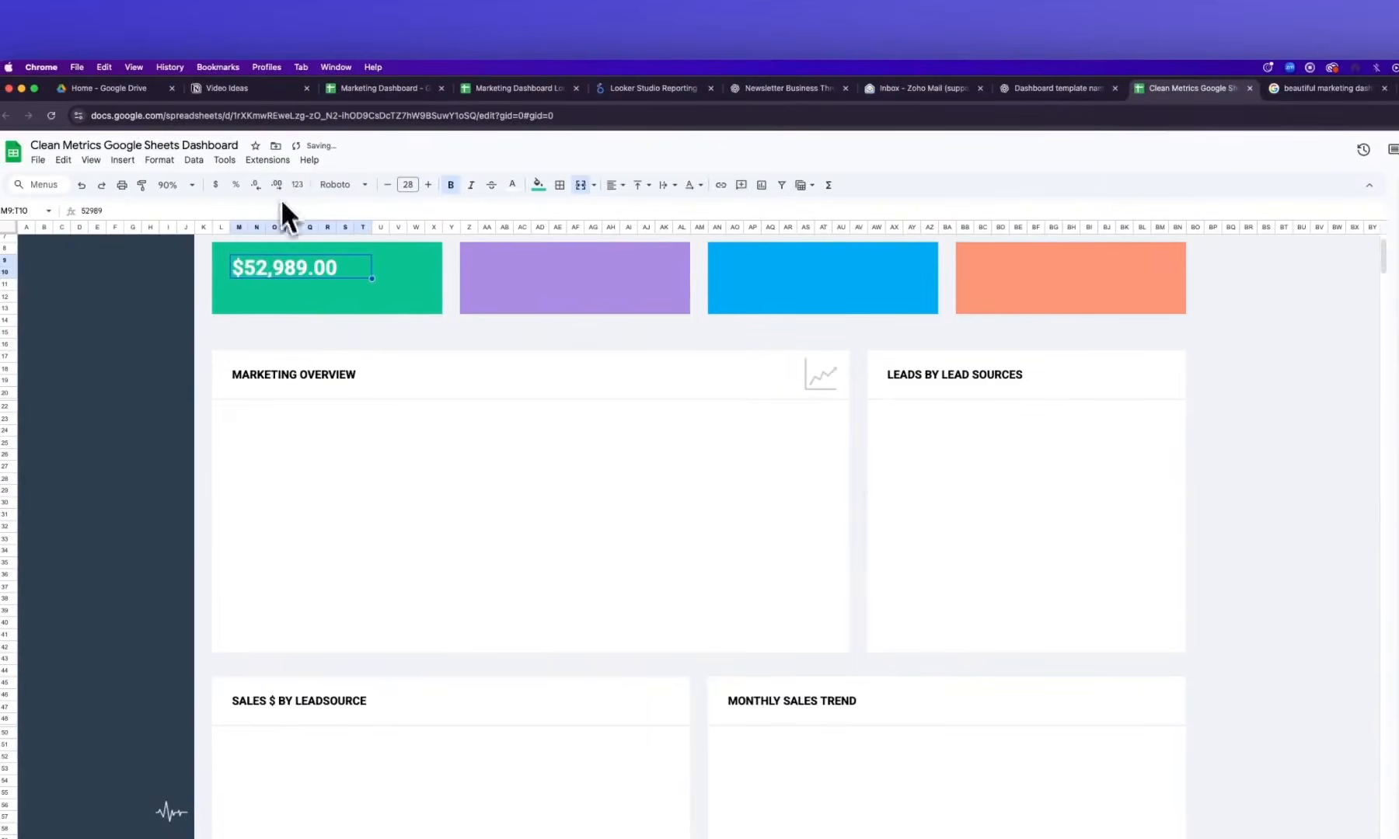
click(1343, 88)
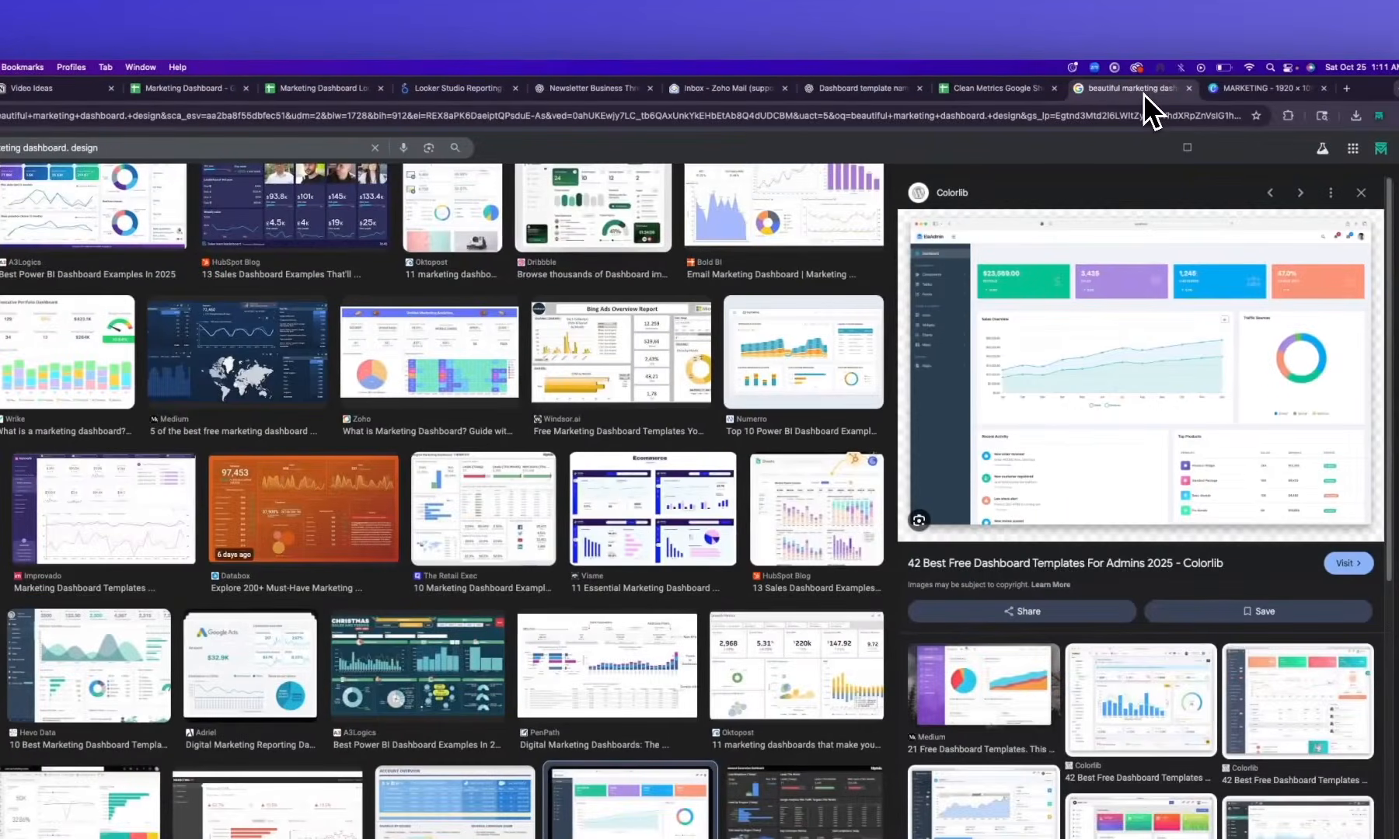
click(1006, 98)
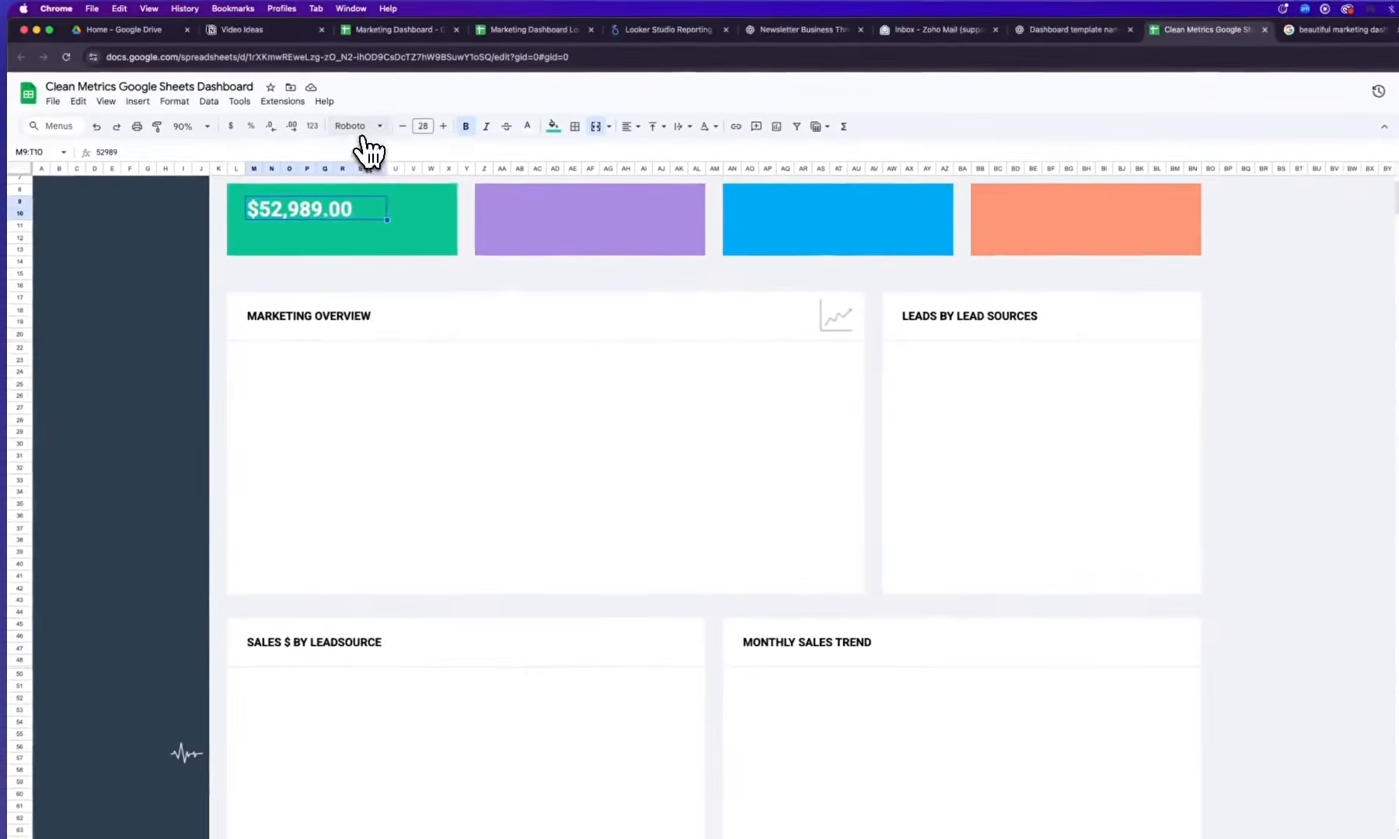
Try the Inter font on the green card's value, return it to Roboto, and reduce its font size to 25
click(338, 131)
click(374, 273)
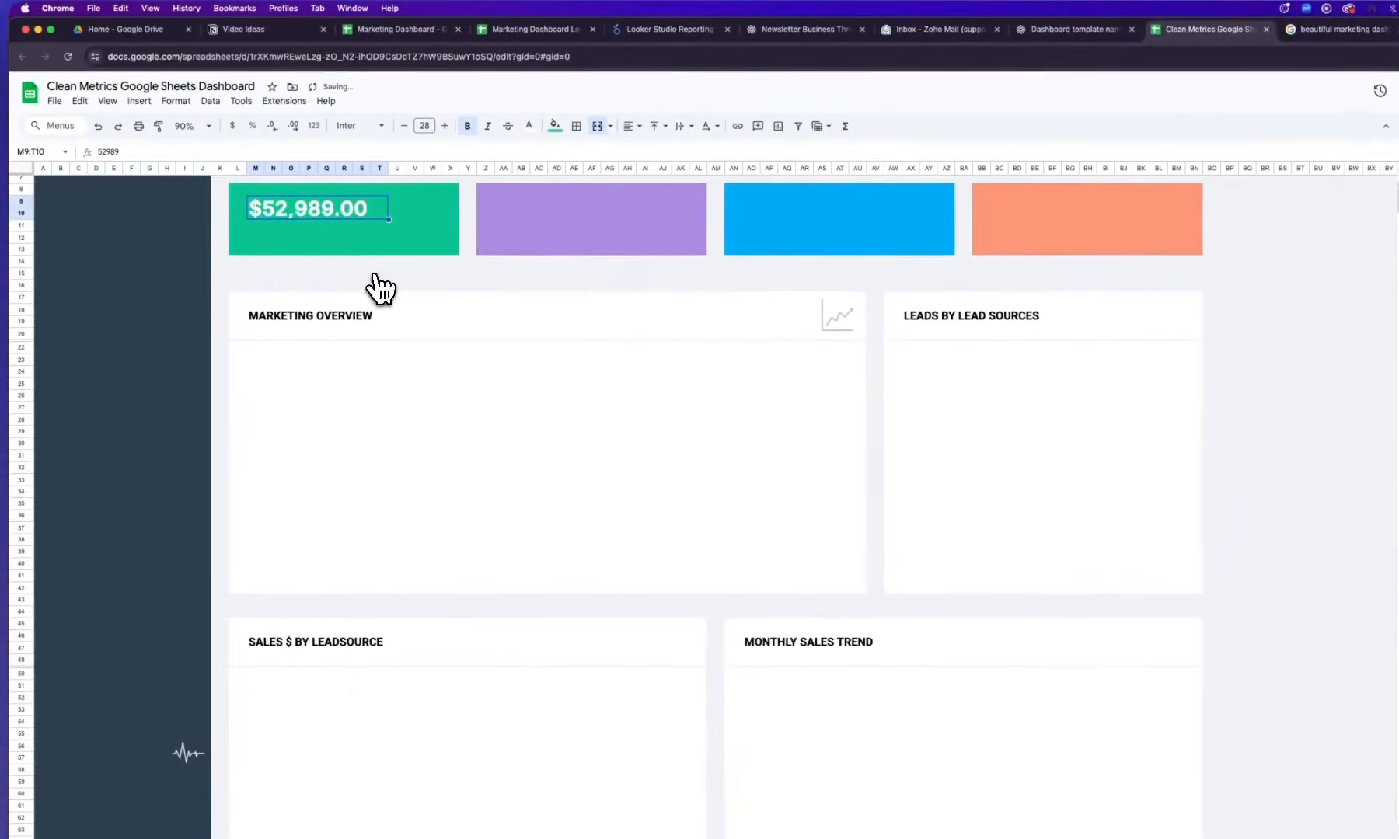
click(362, 126)
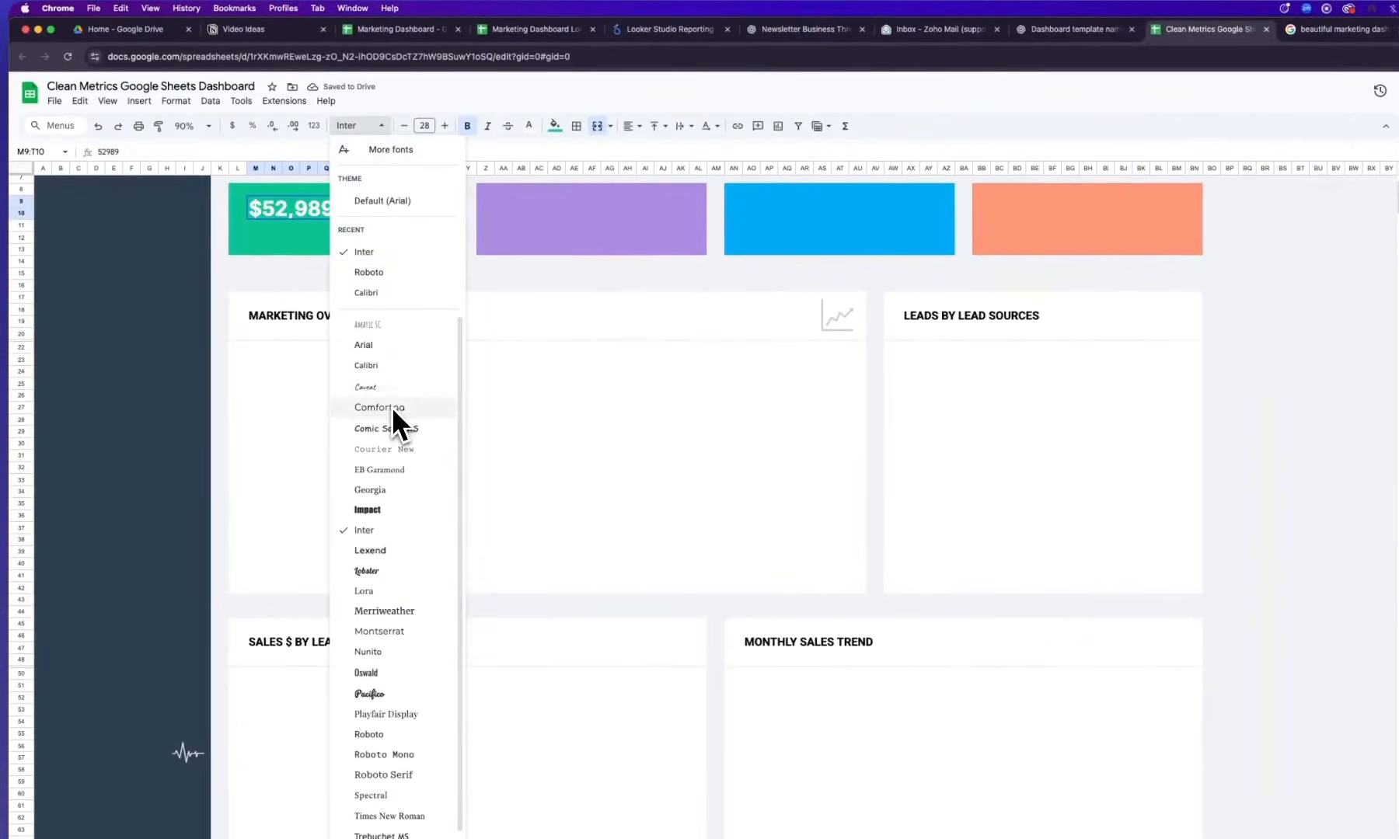
click(370, 272)
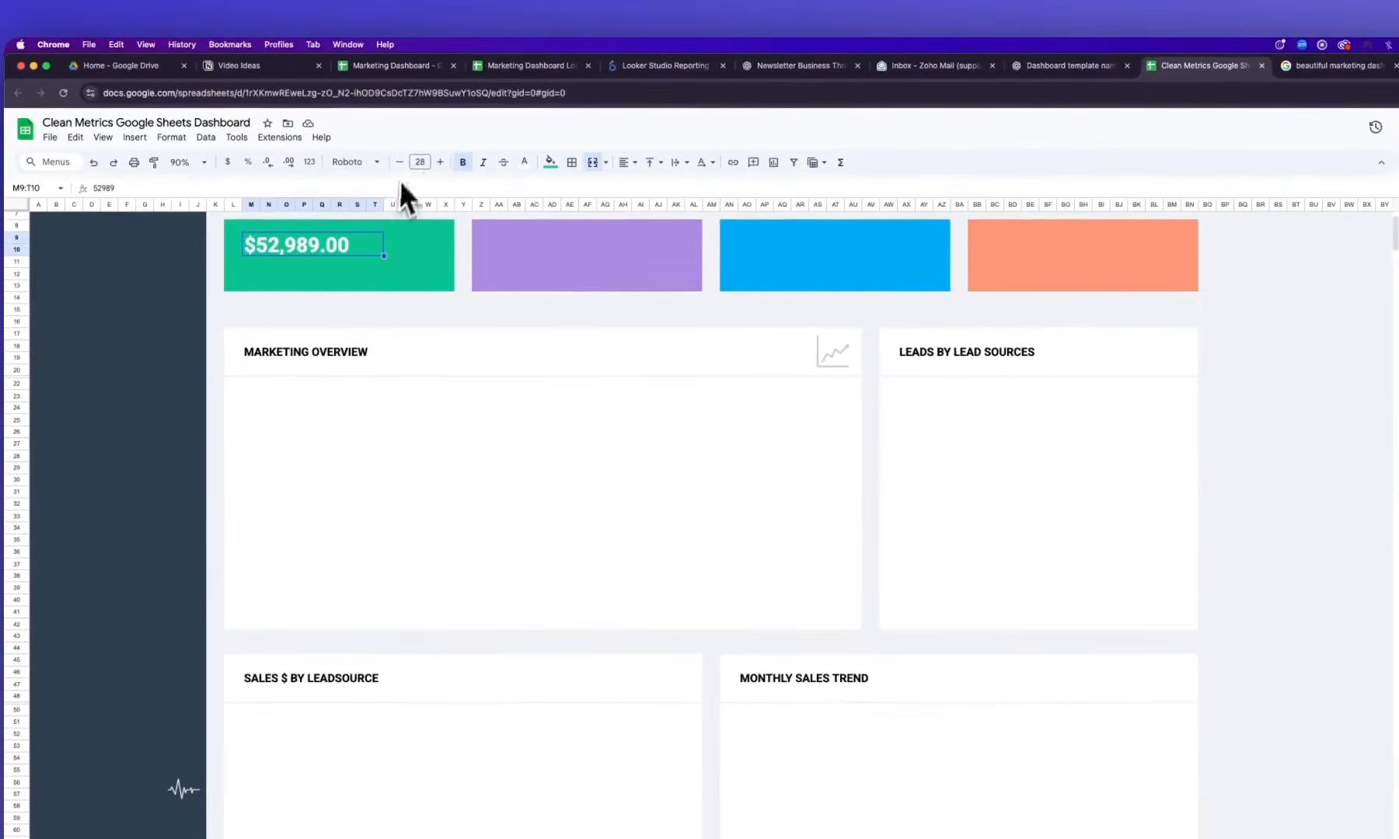
click(359, 432)
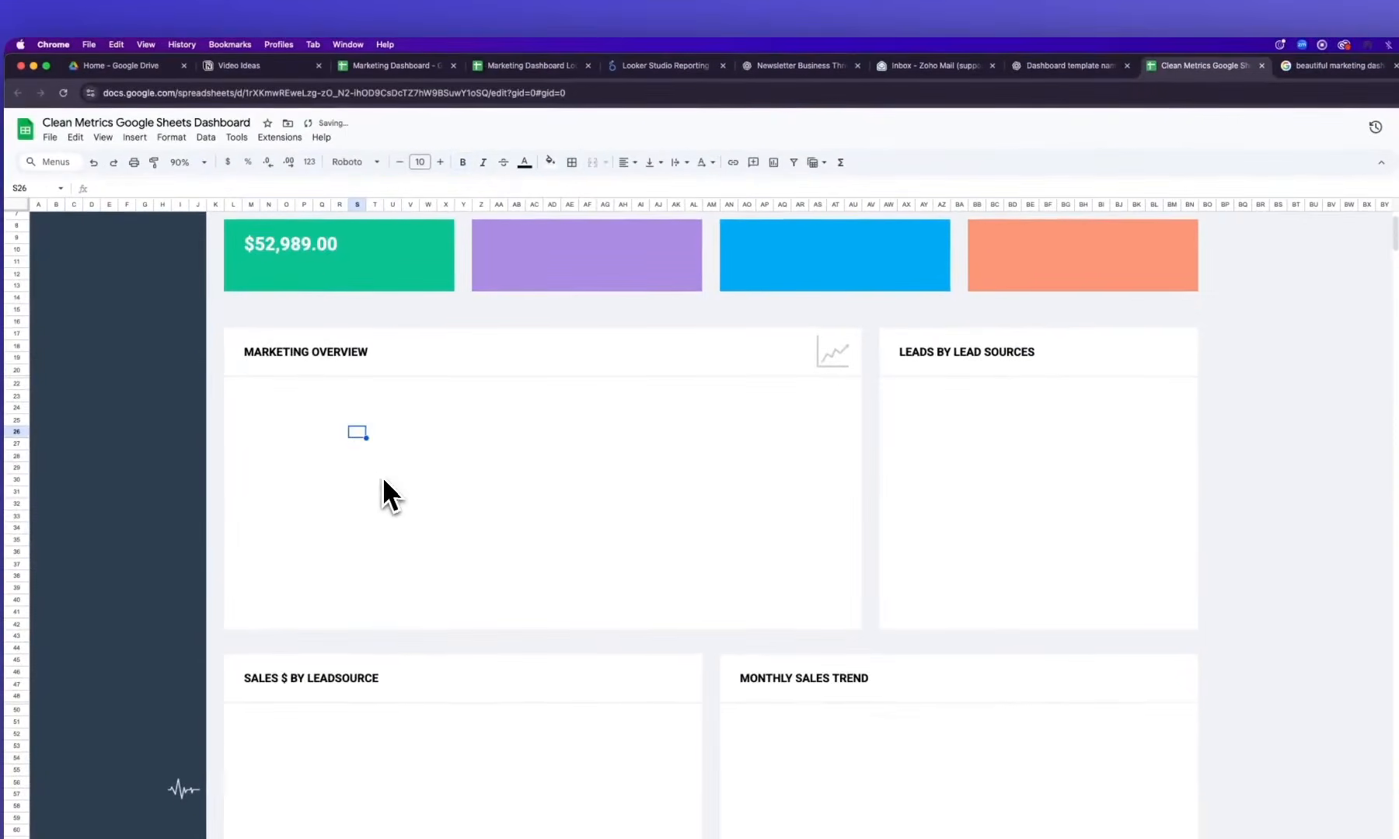
Enter the label TOTAL SALES in cell M11 below the green card's value and format it bold and white
click(263, 266)
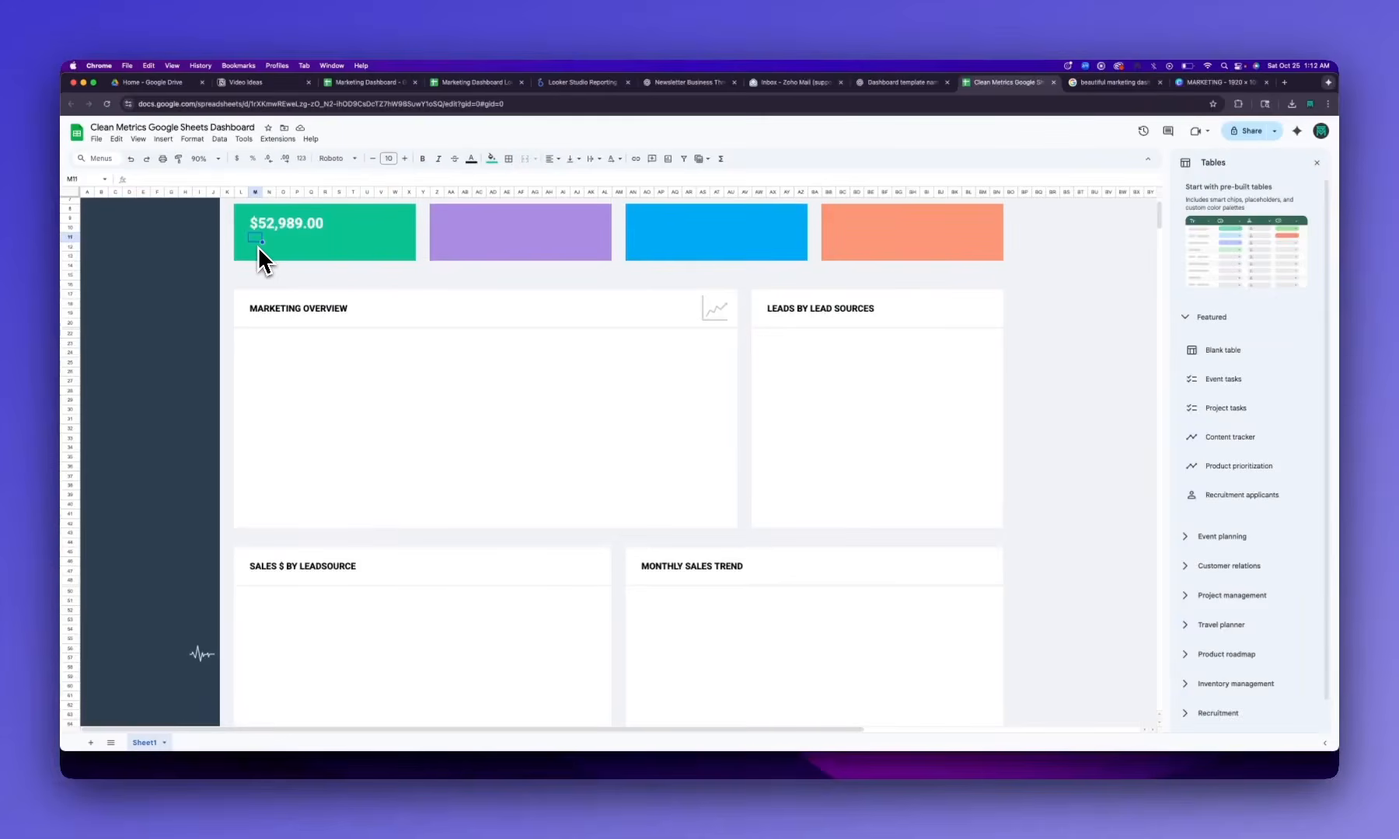
text(TOTAL SALES)
key(Return)
key(Up)
key(ctrl+b)
click(471, 158)
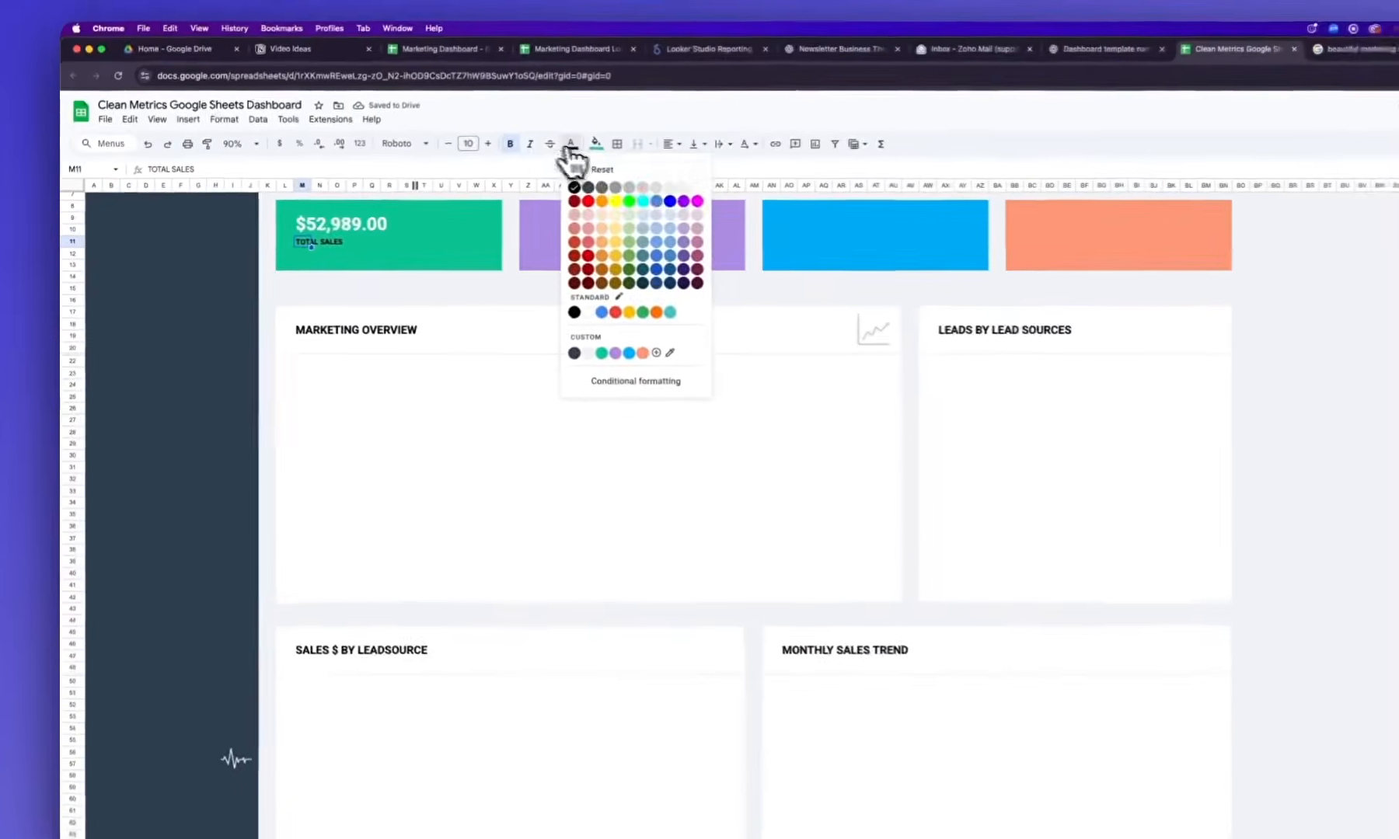
click(697, 187)
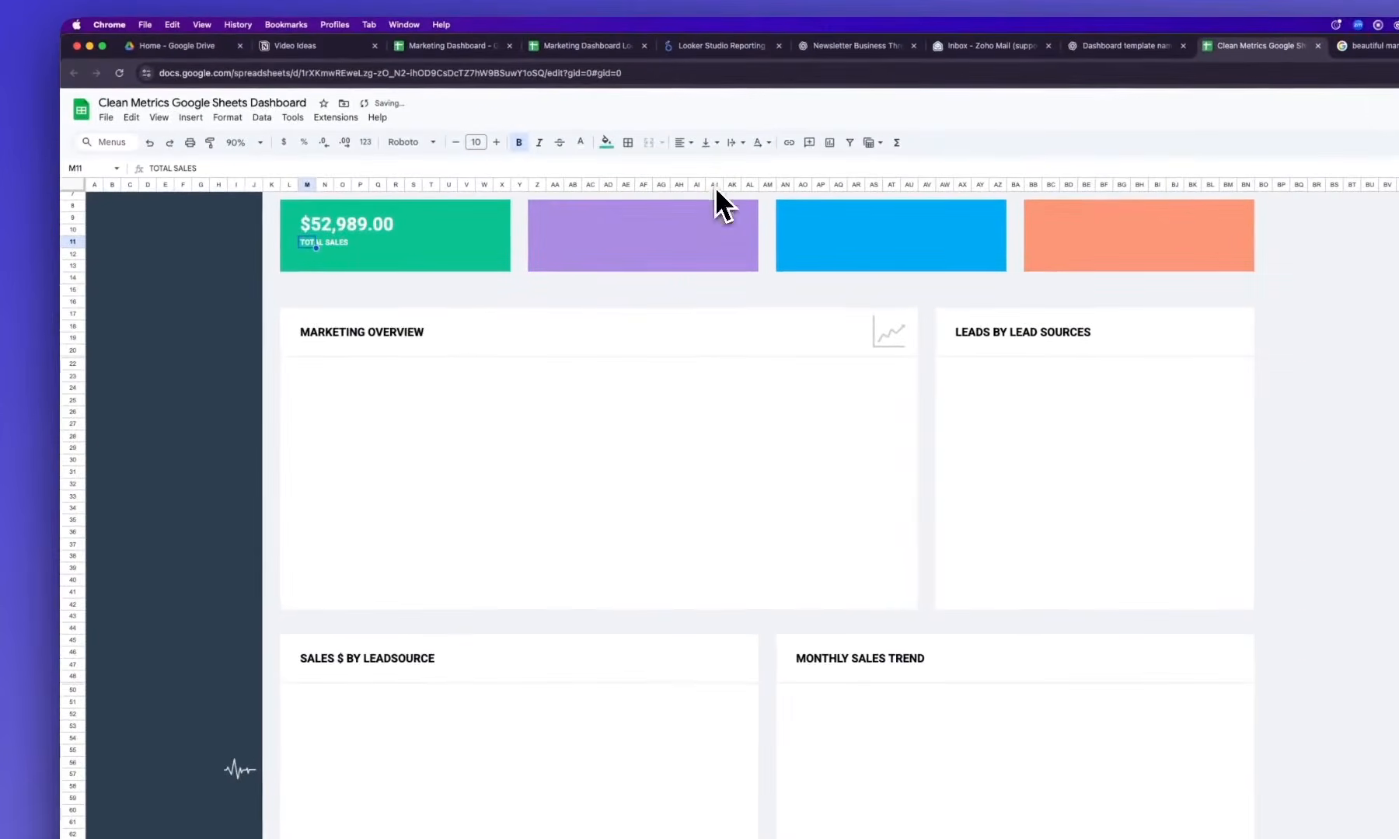
click(389, 290)
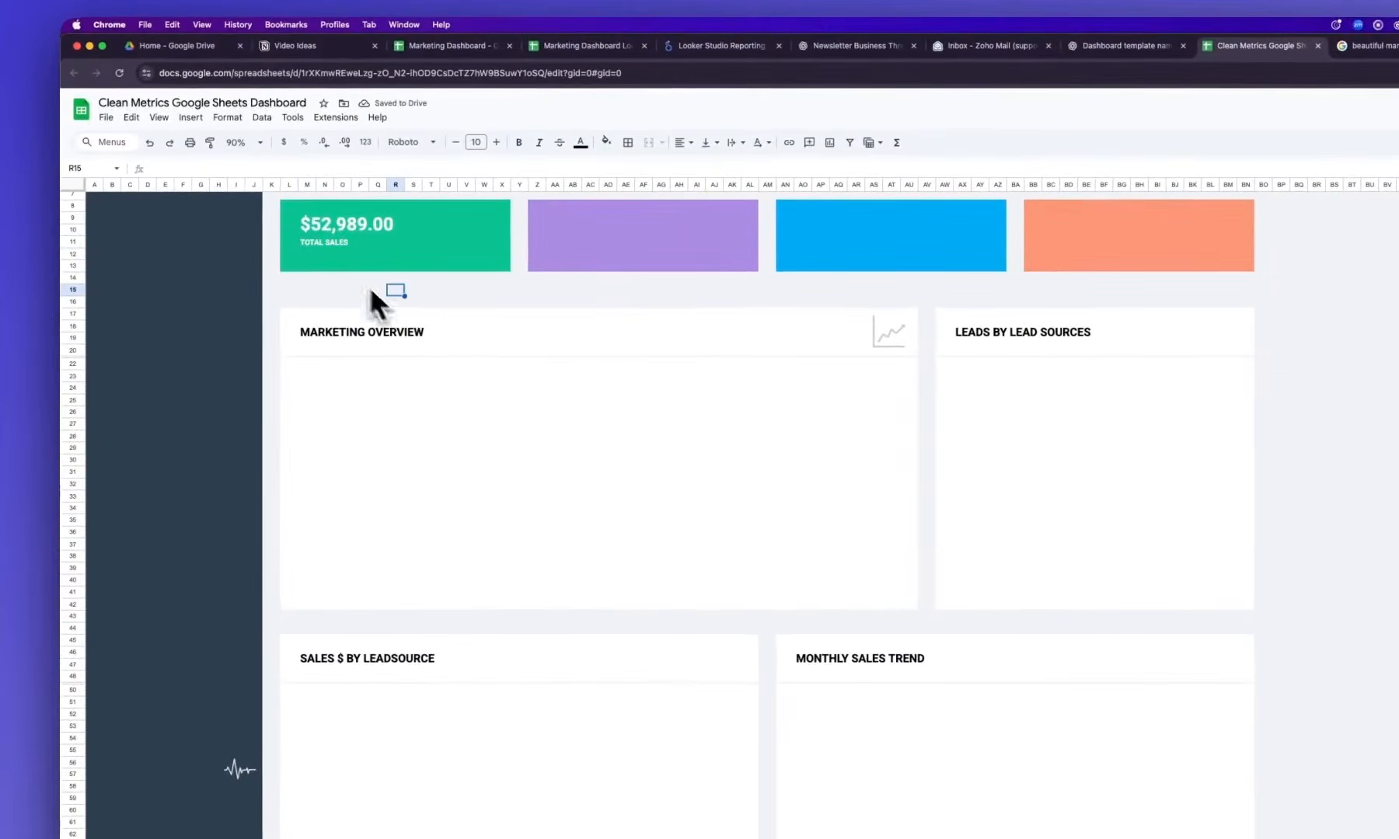
Indent the TOTAL SALES label with leading space before the text and set its font size to 11
click(308, 244)
click(151, 169)
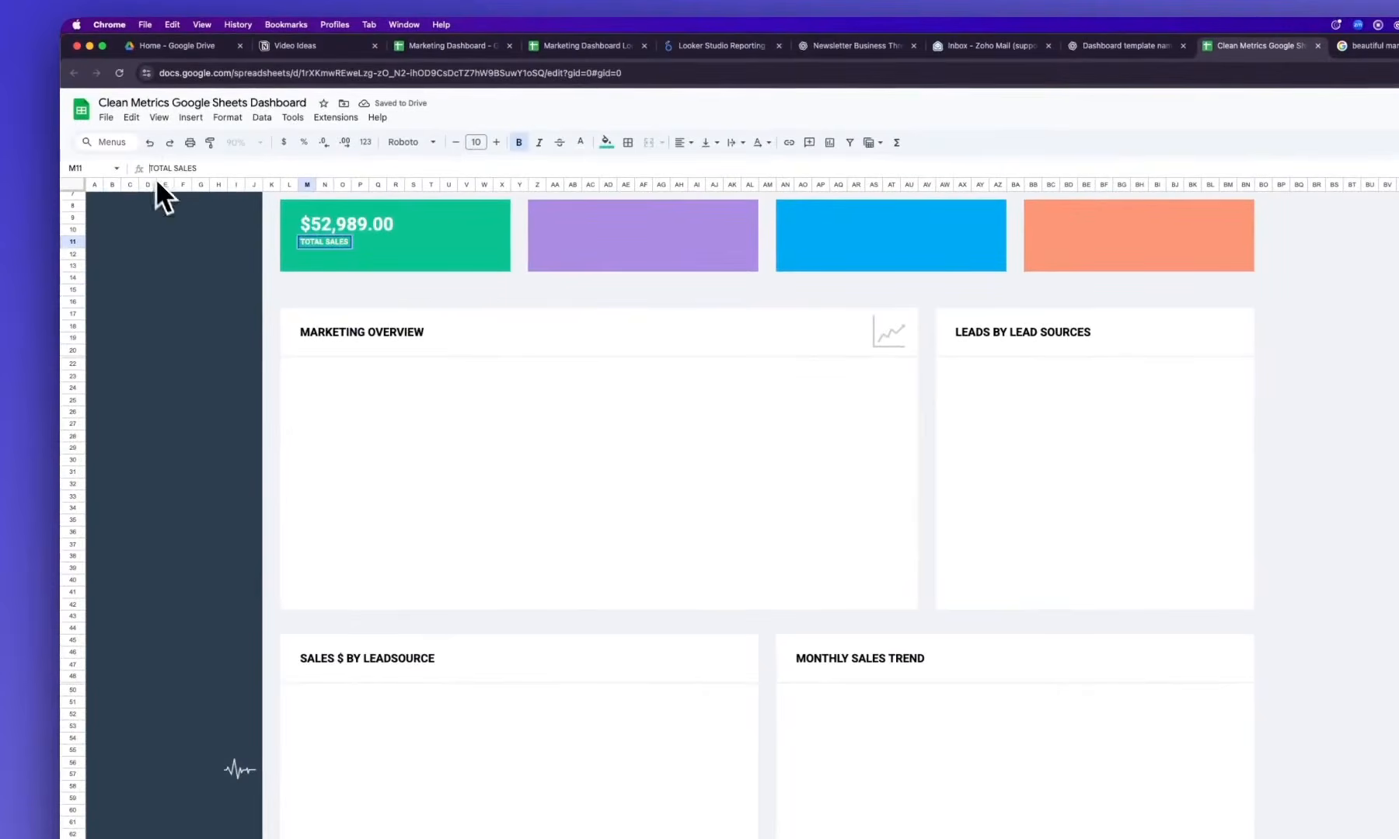
key(Return)
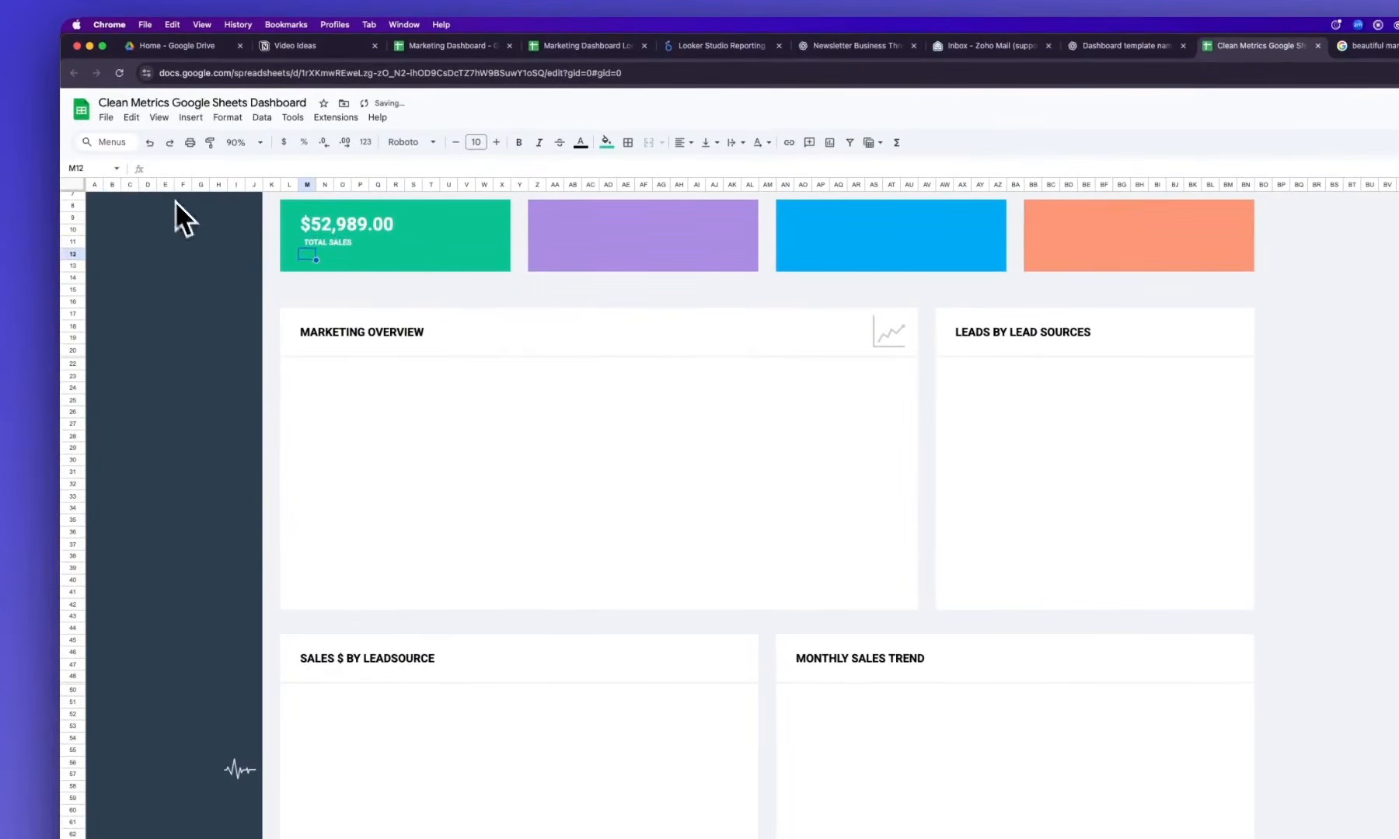
click(309, 244)
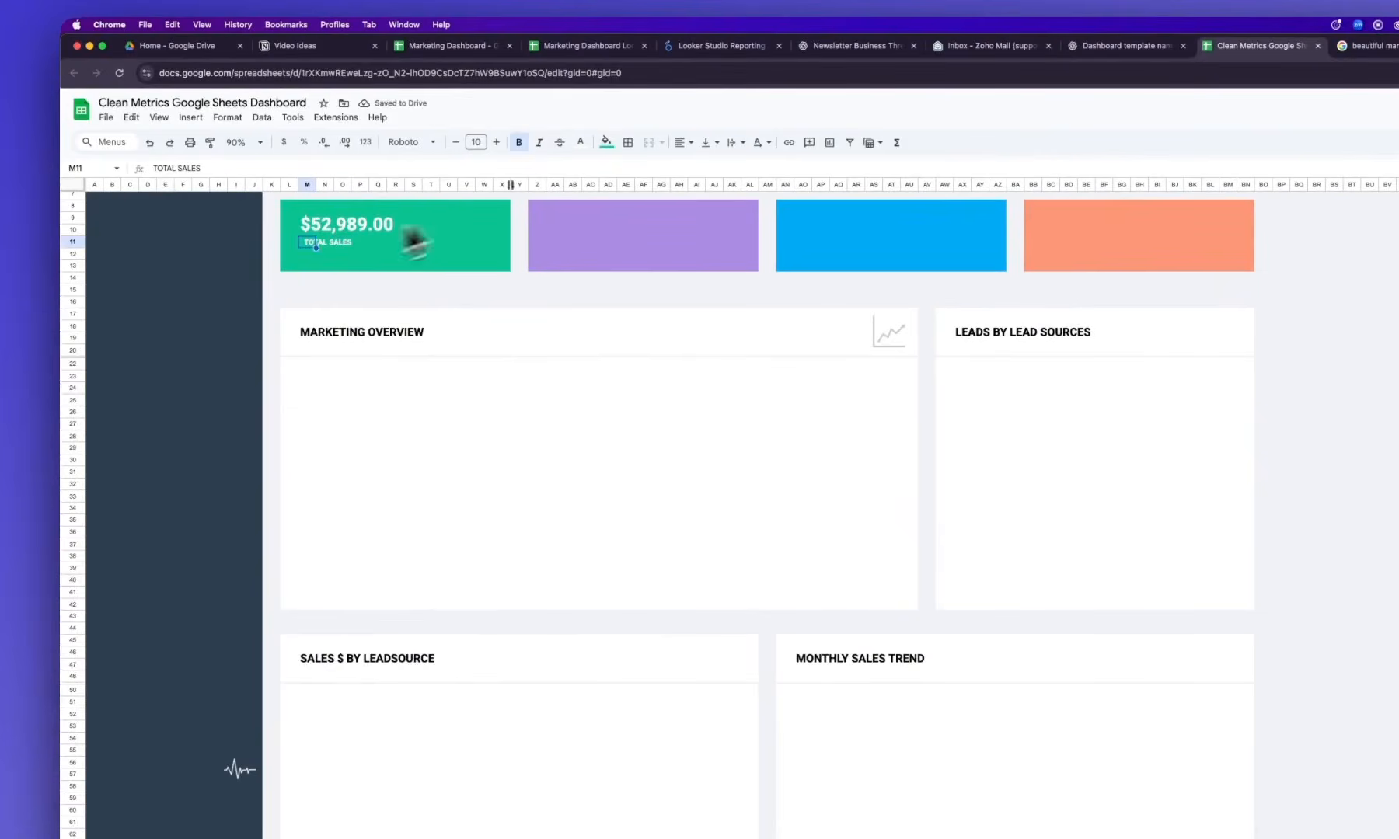
click(495, 142)
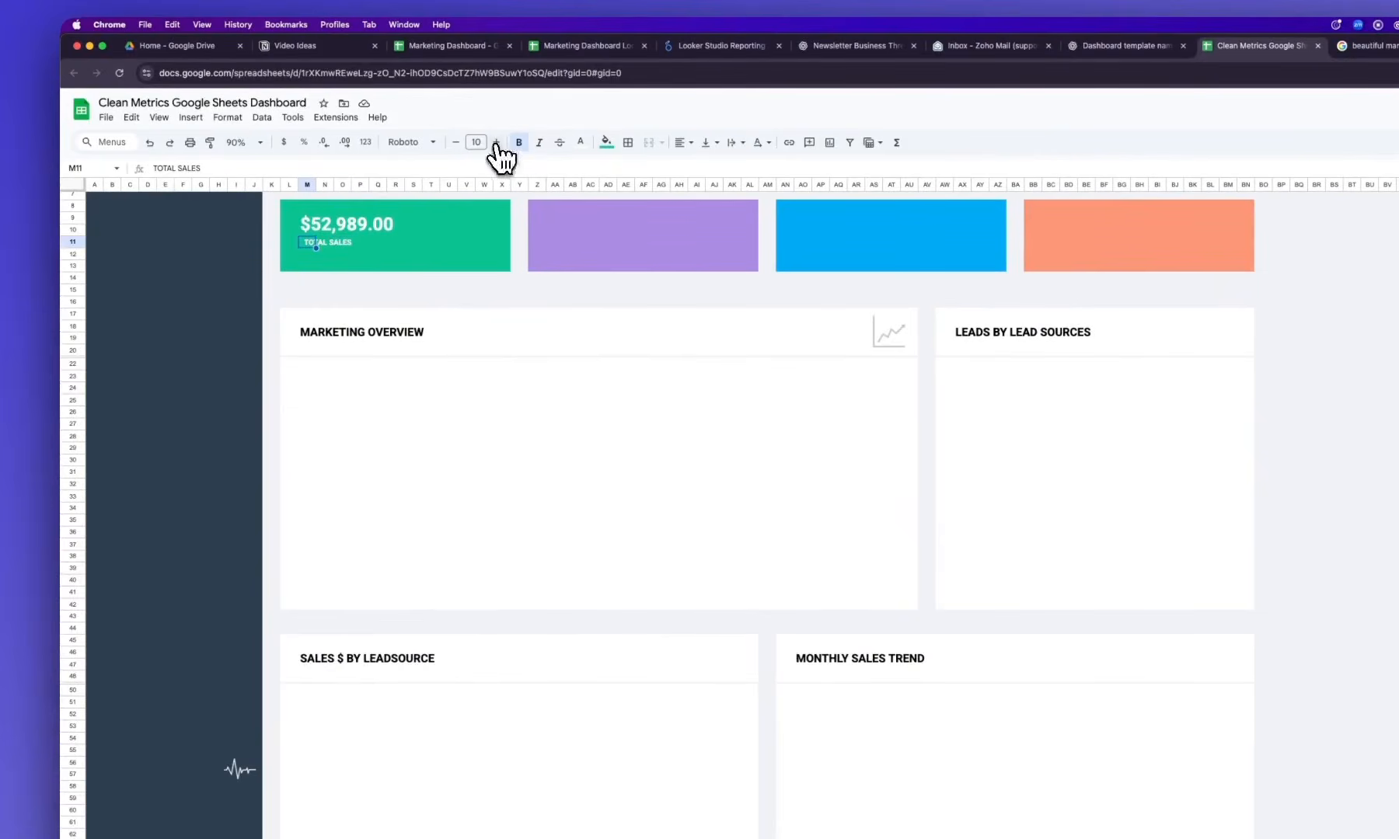
click(370, 345)
click(448, 556)
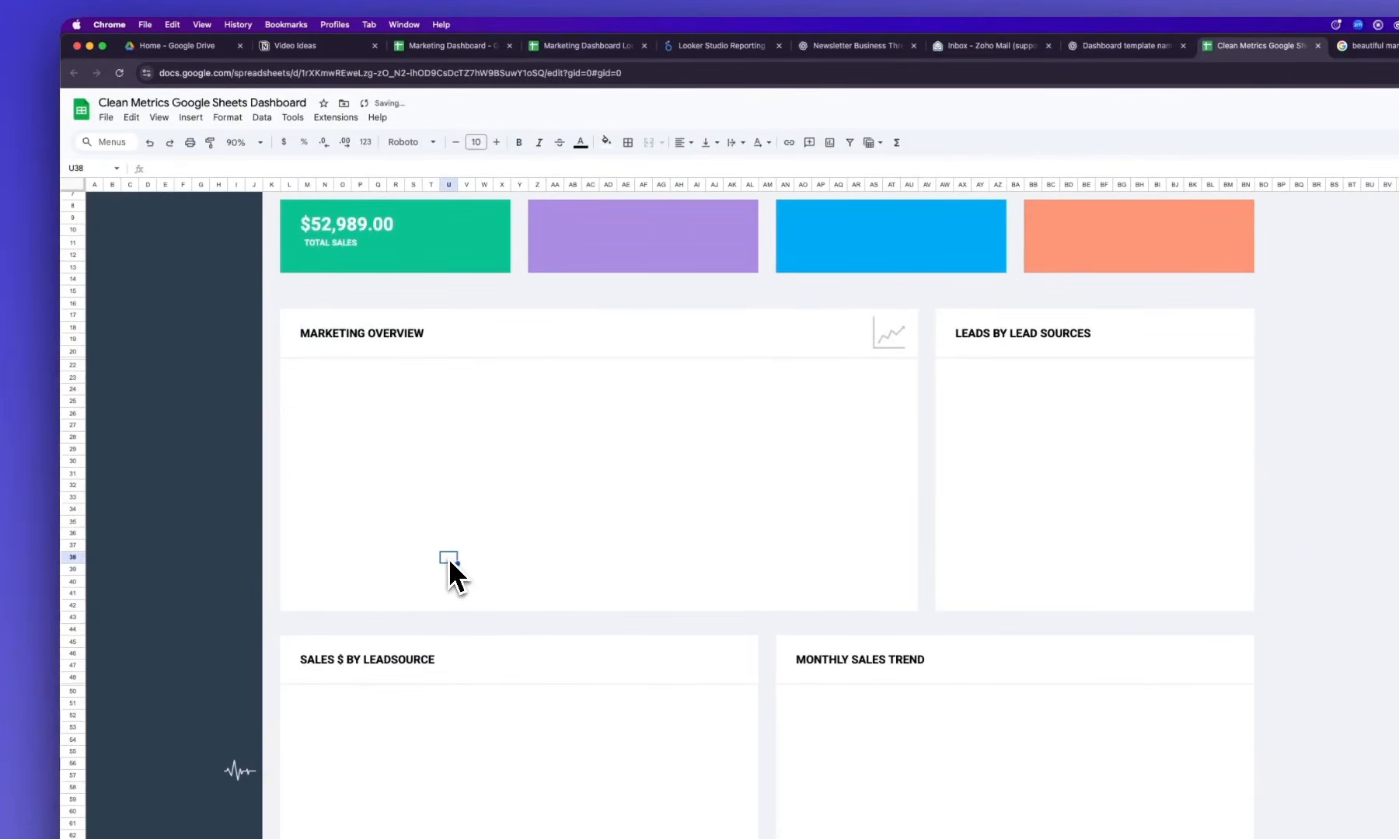
Try moving the TOTAL SALES label down to cell M12, and undo the move
click(309, 243)
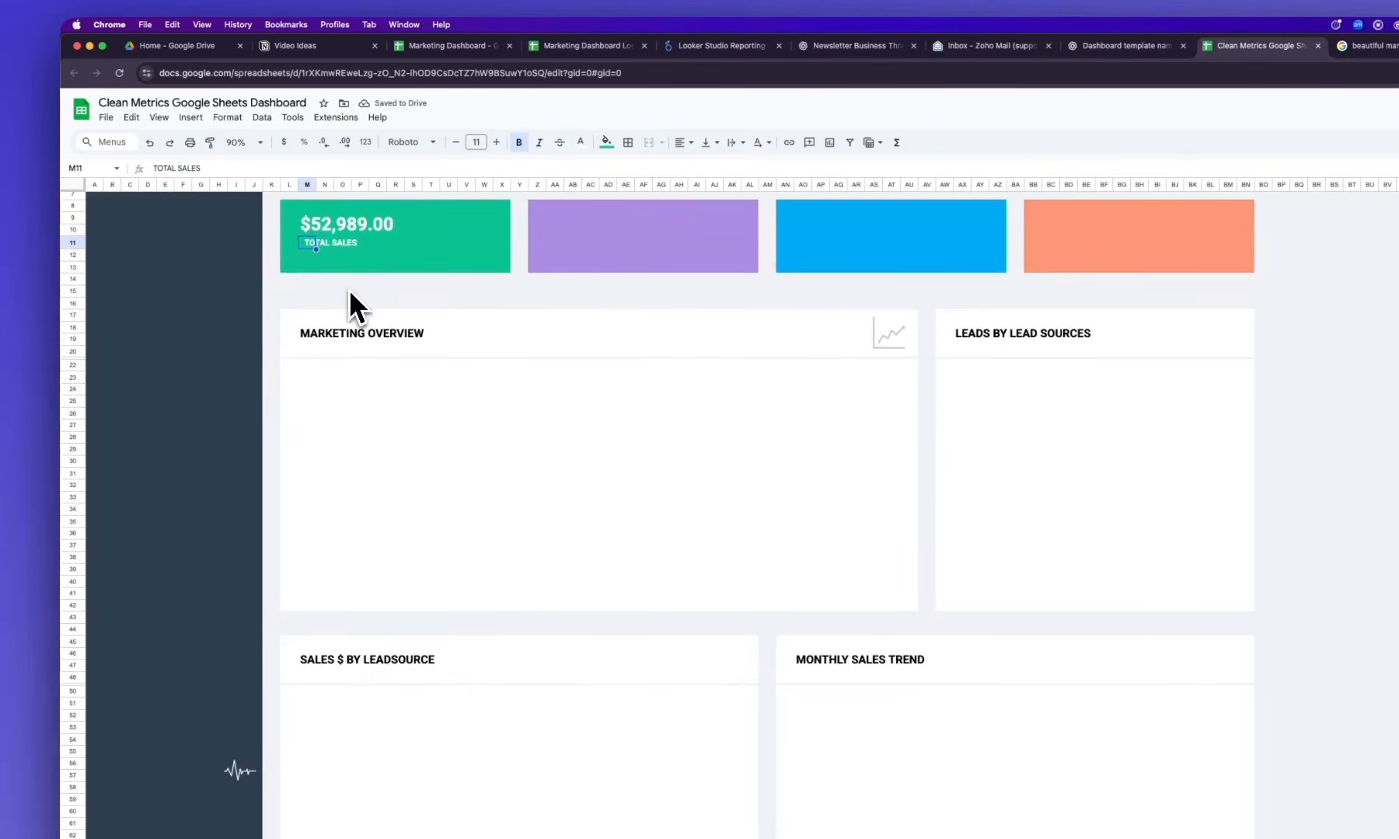
key(ctrl+x)
click(310, 254)
key(ctrl+v)
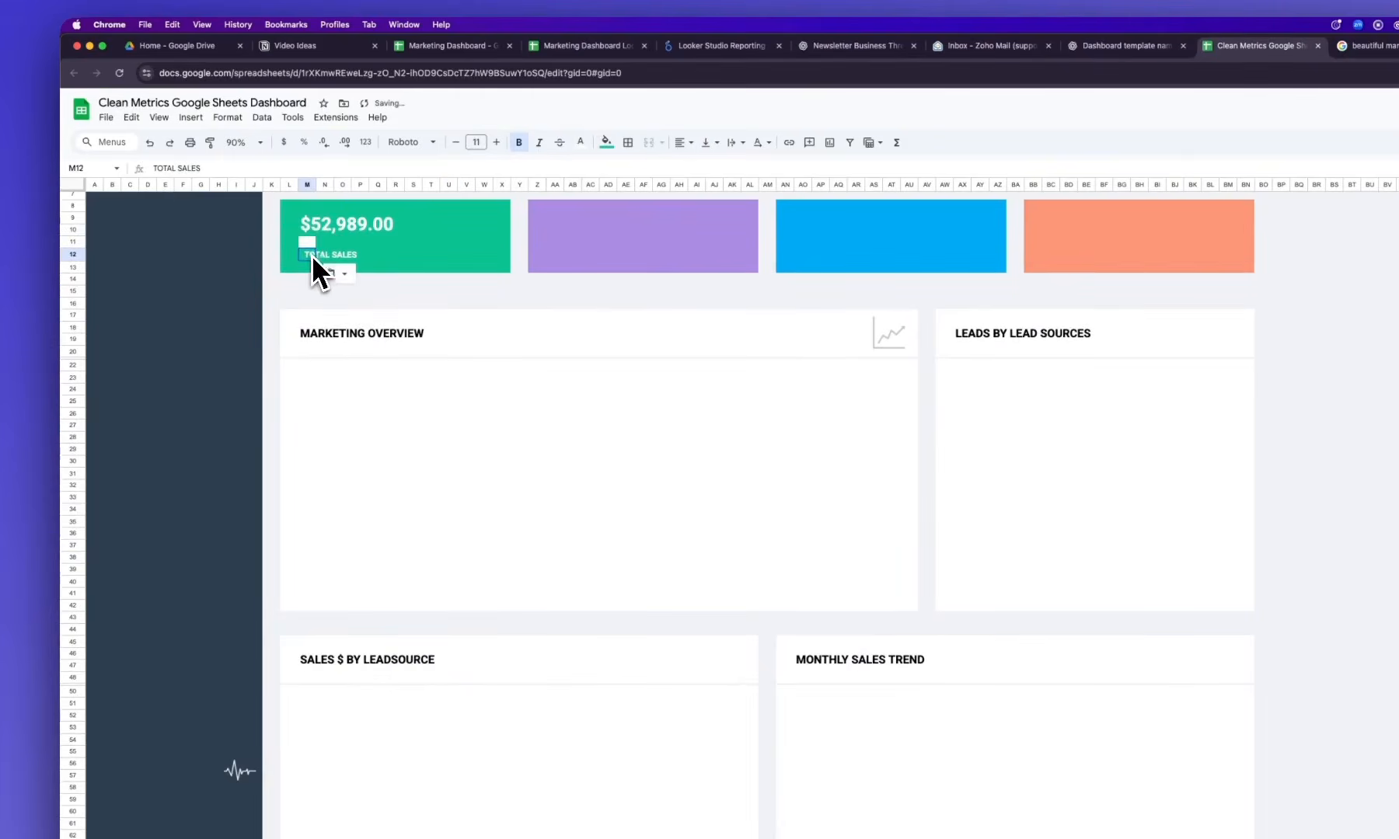
click(359, 345)
key(ctrl+z)
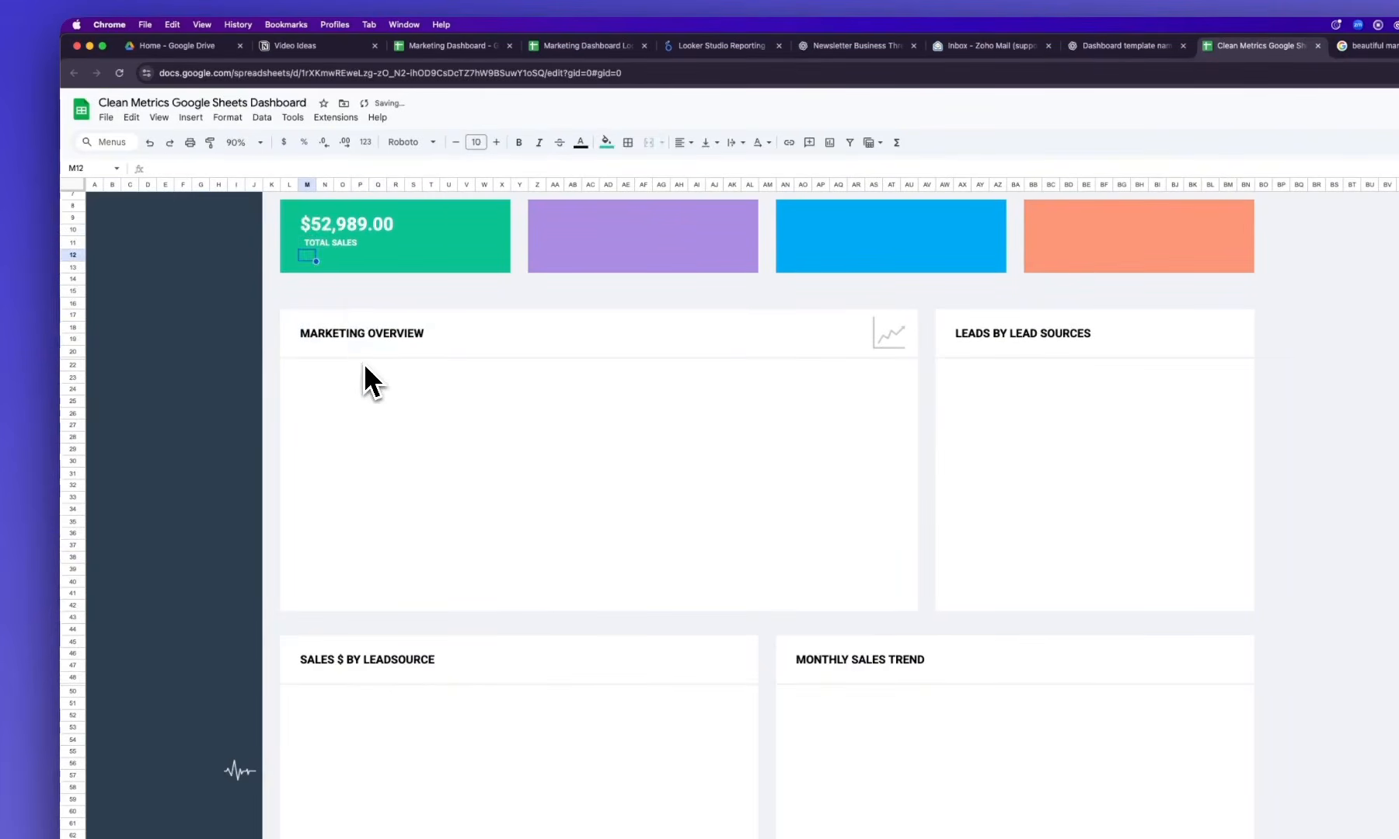
Merge cells M11:R12 in the green card into one cell for the TOTAL SALES label
click(343, 256)
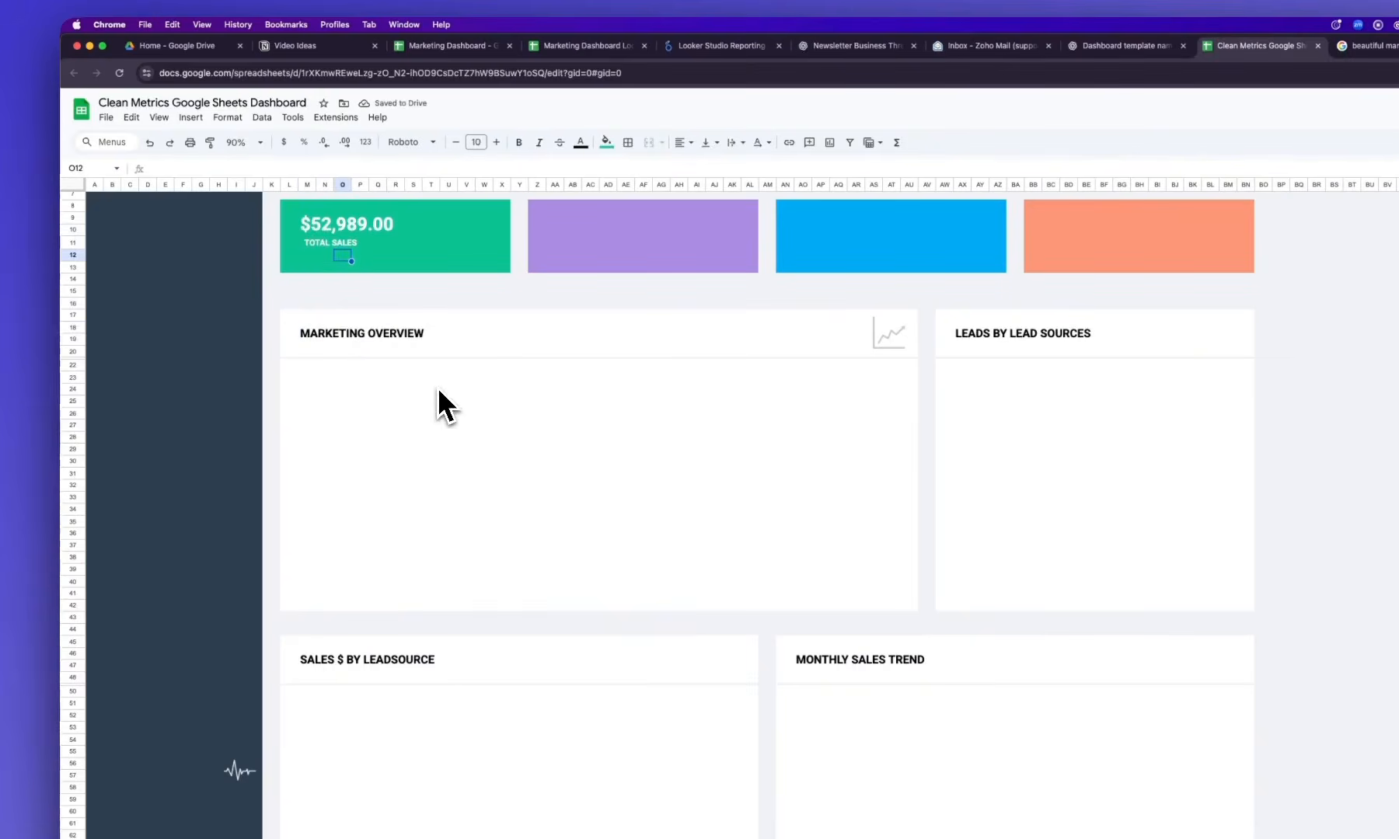
click(307, 254)
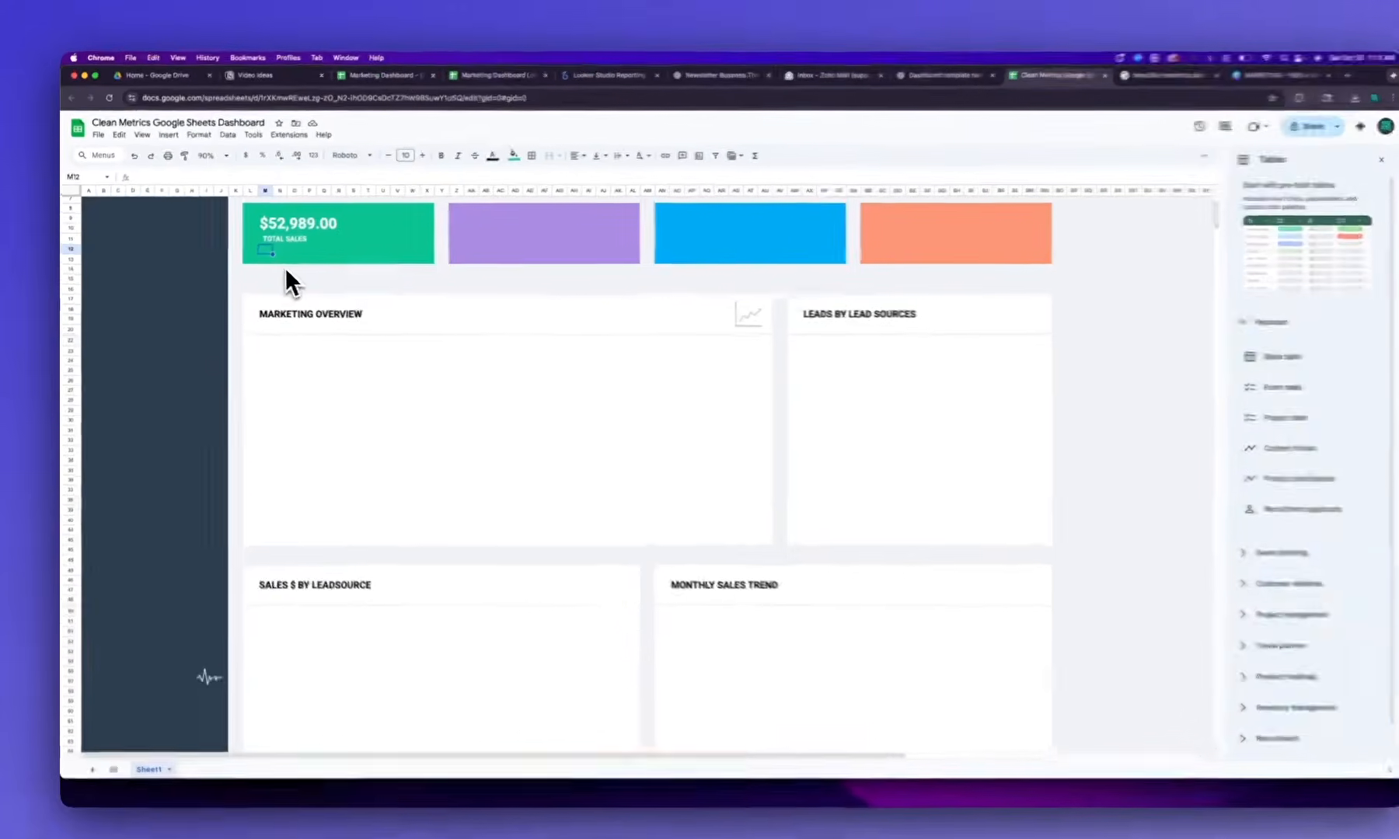
drag(307, 242, 396, 254)
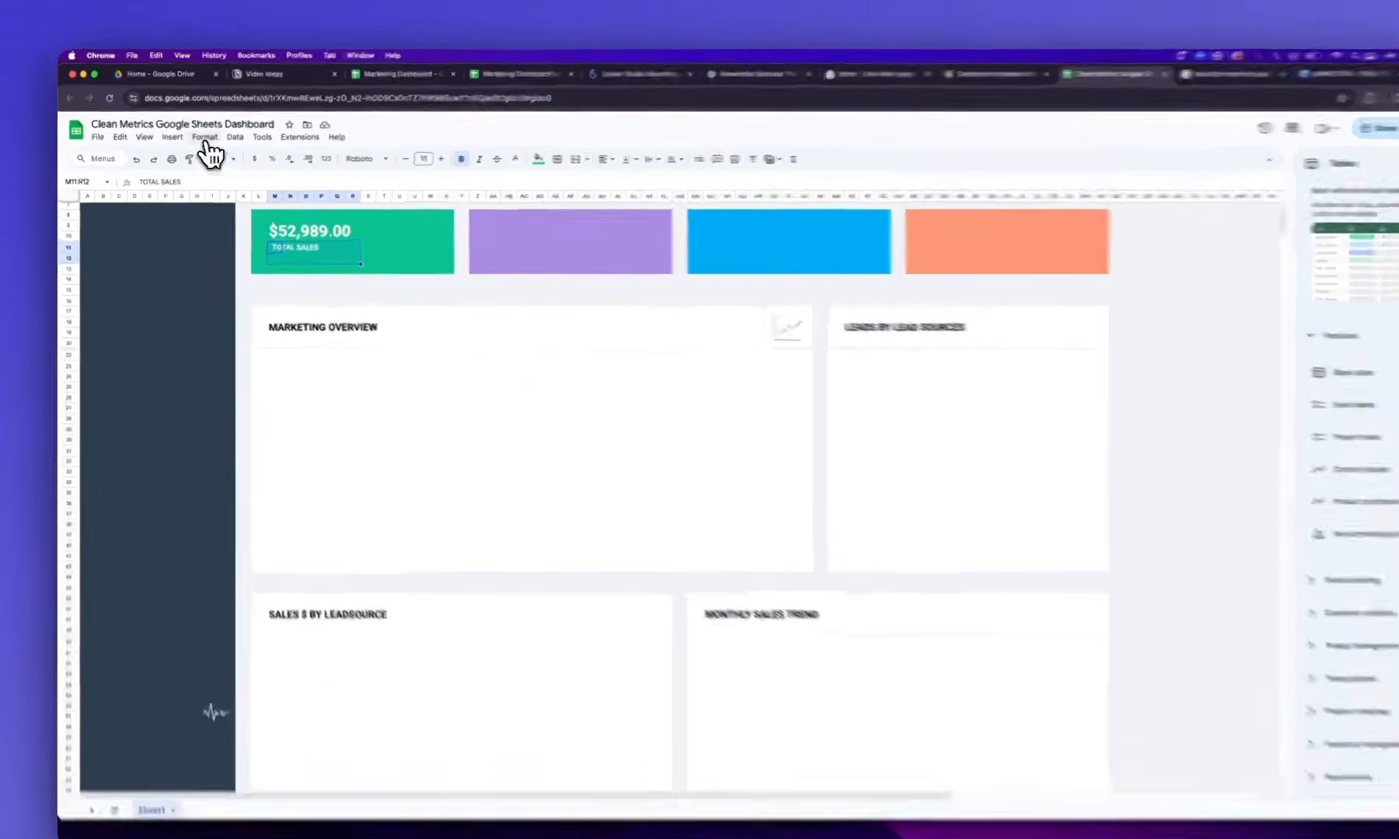
click(192, 139)
mouse_move(269, 265)
mouse_move(331, 340)
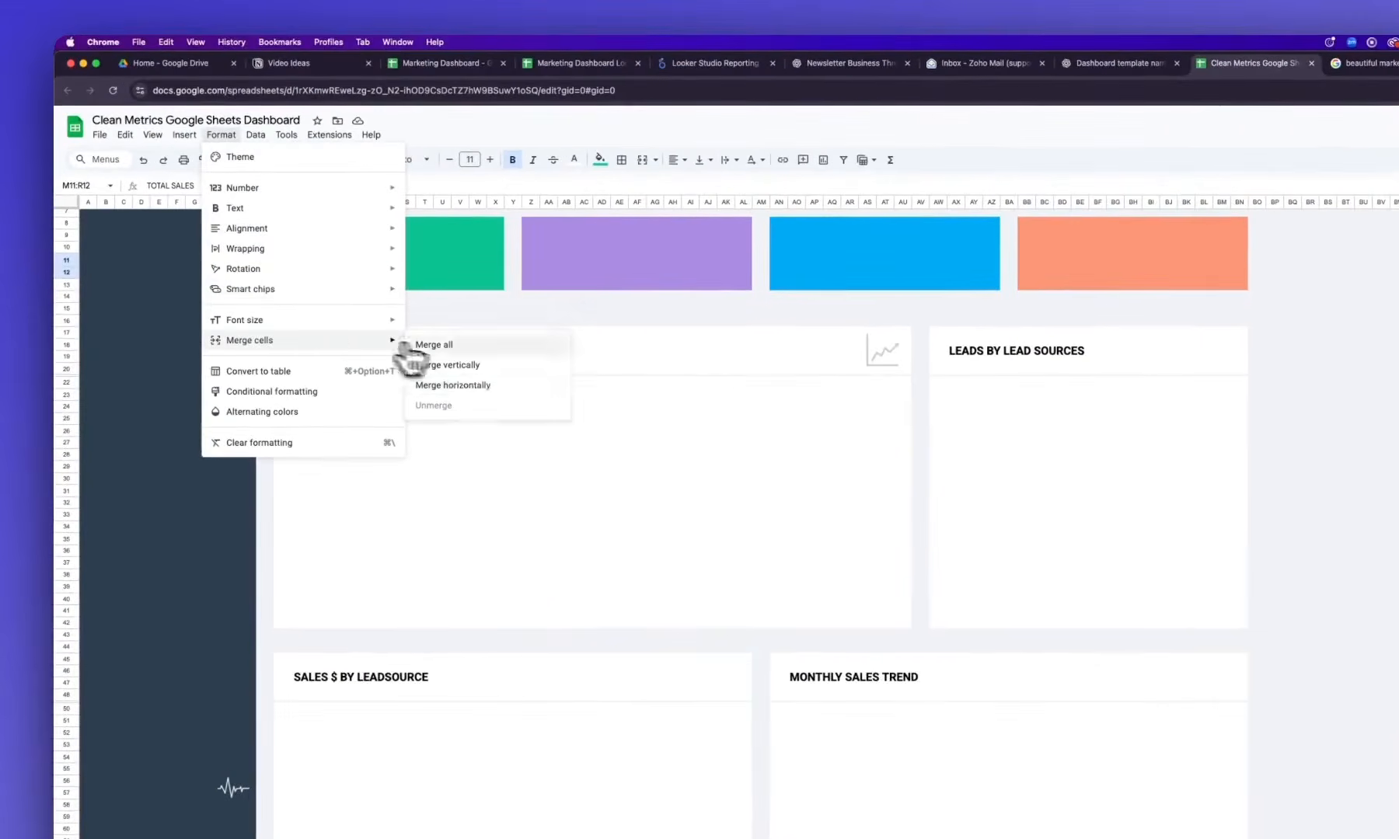
click(461, 349)
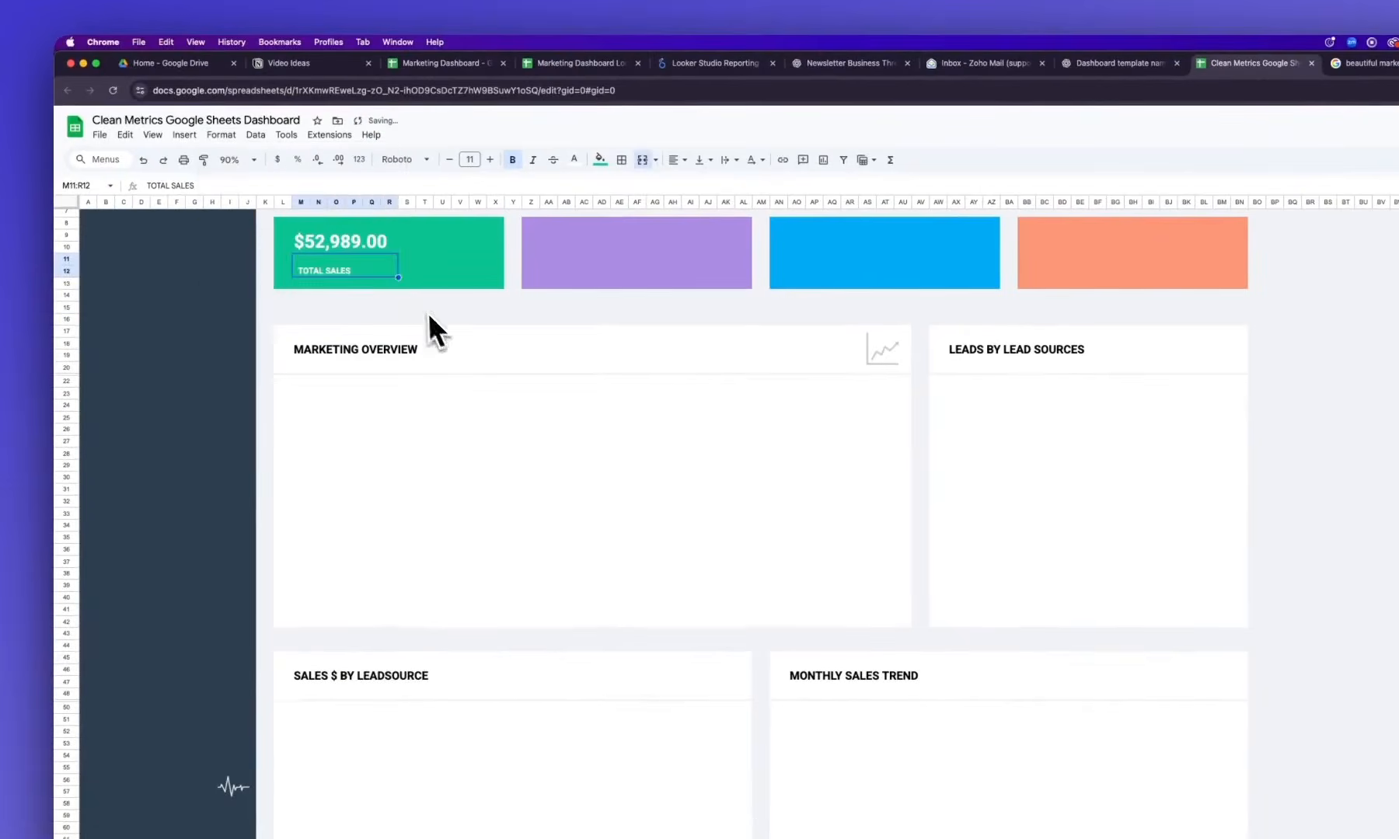
click(428, 313)
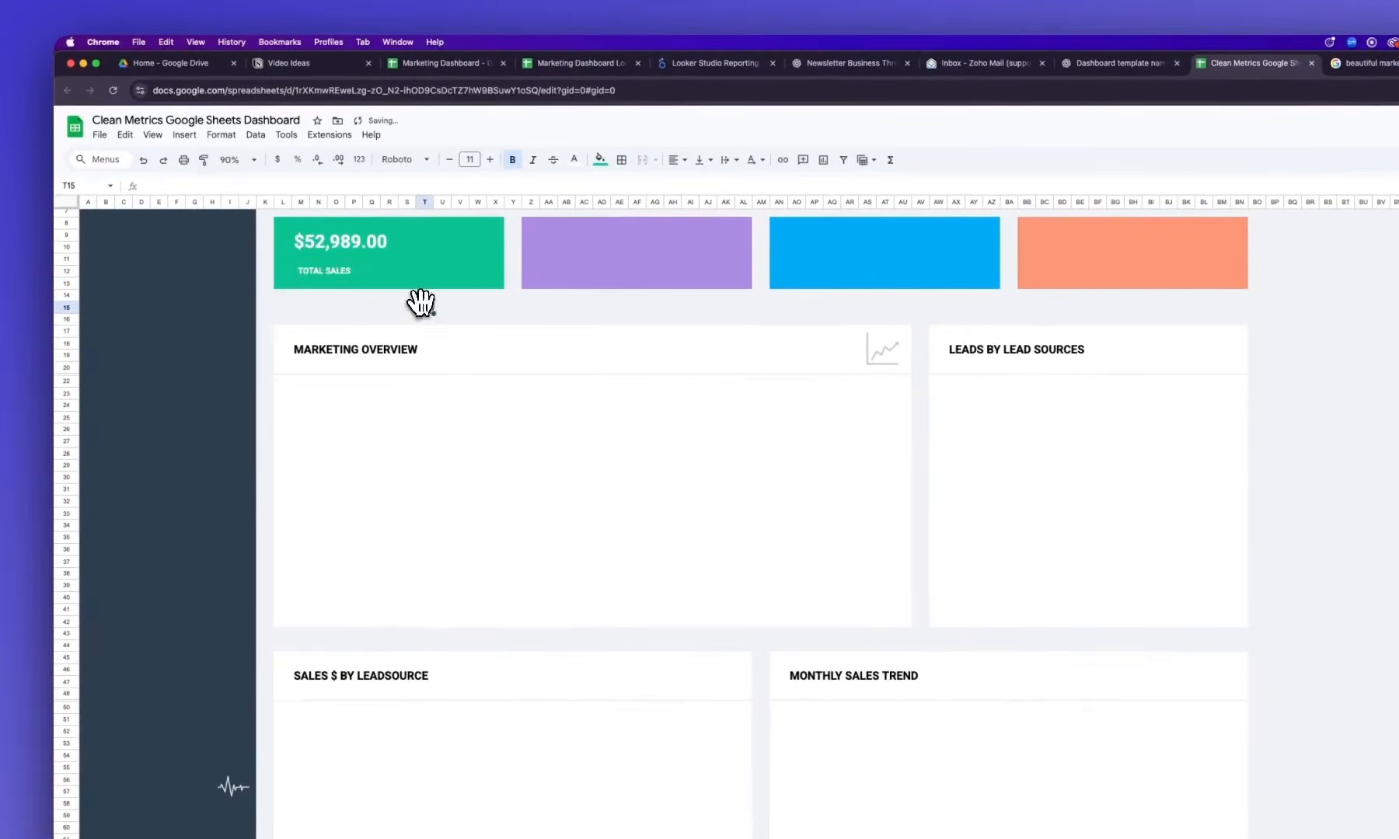
Align the merged TOTAL SALES label vertically to the middle of its cell
click(340, 272)
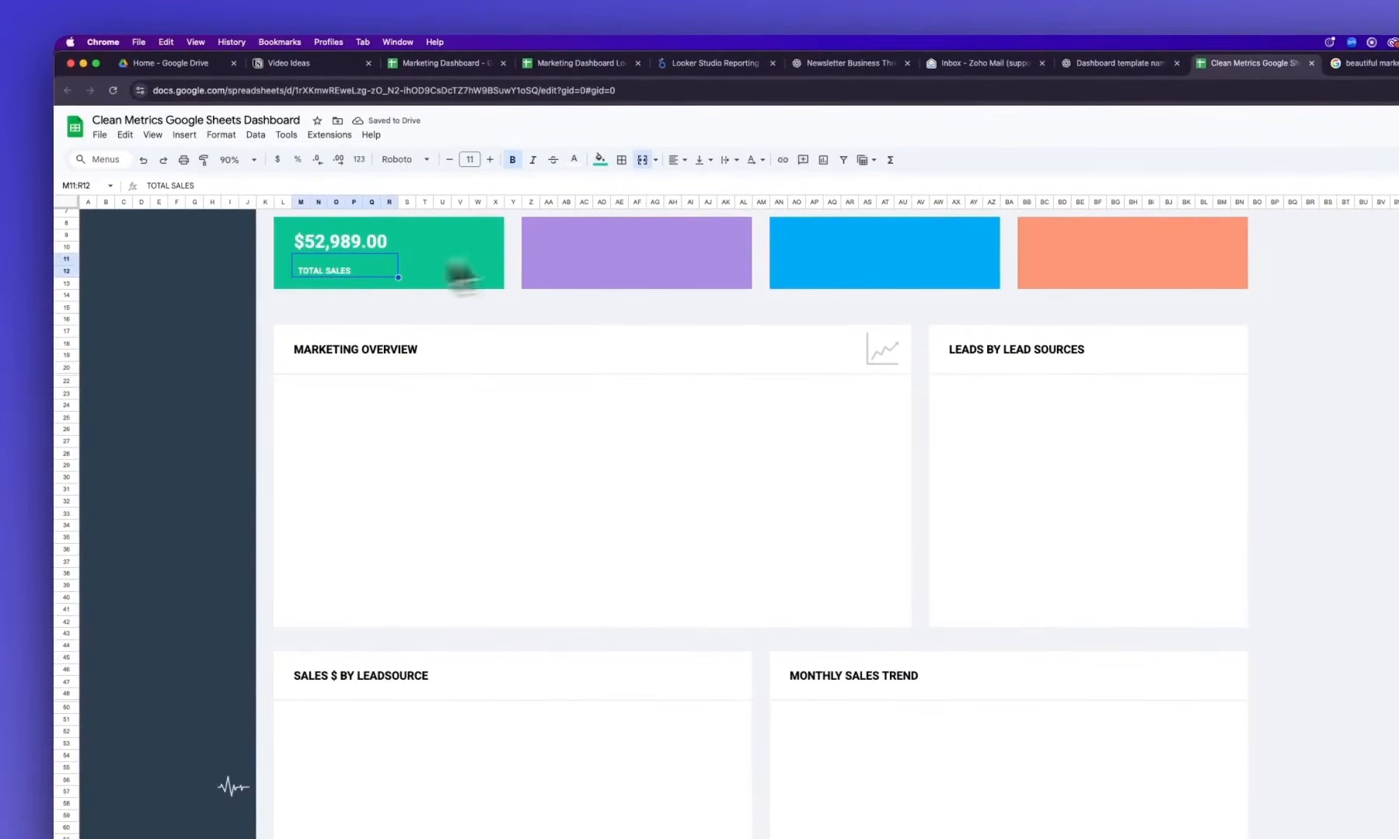
click(703, 160)
click(725, 184)
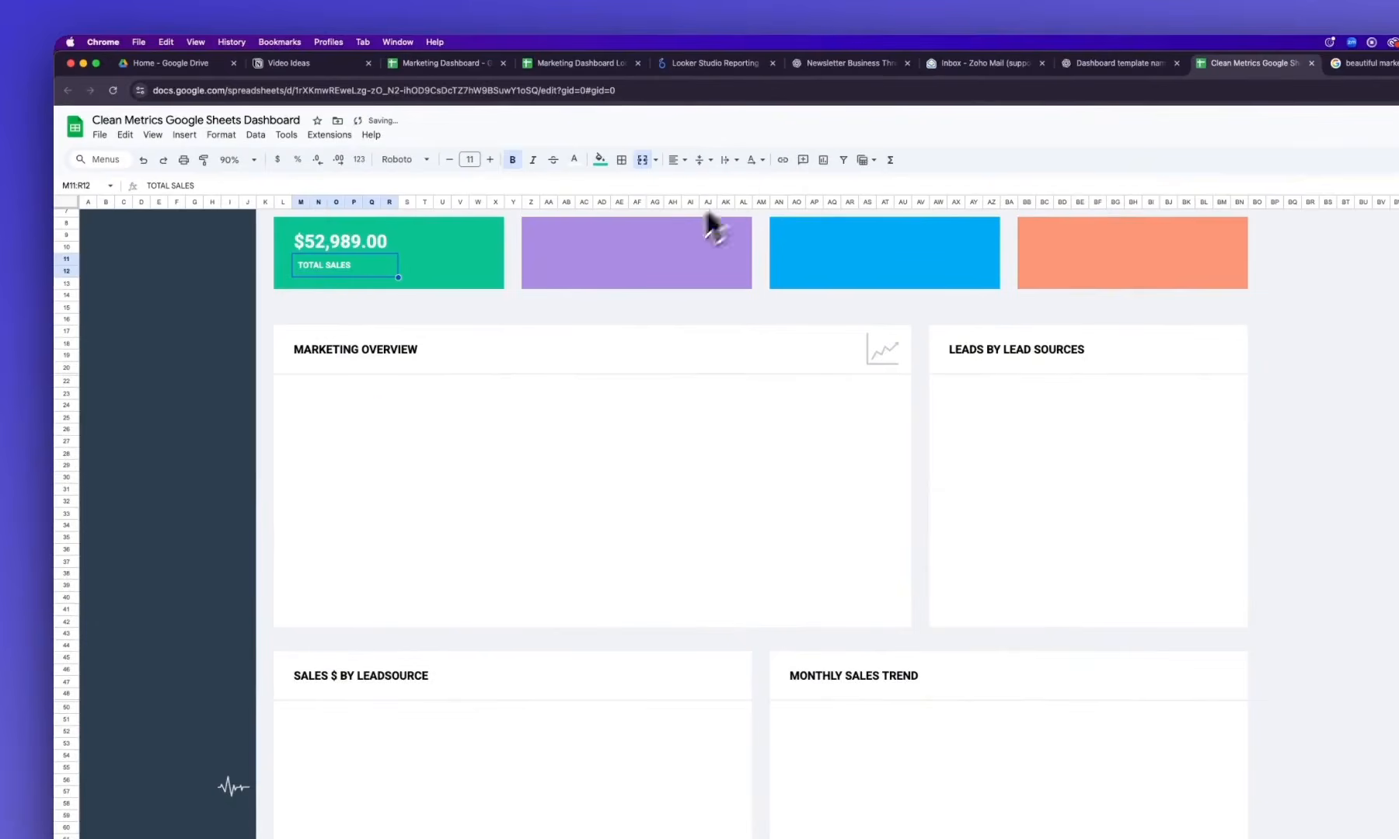
click(373, 405)
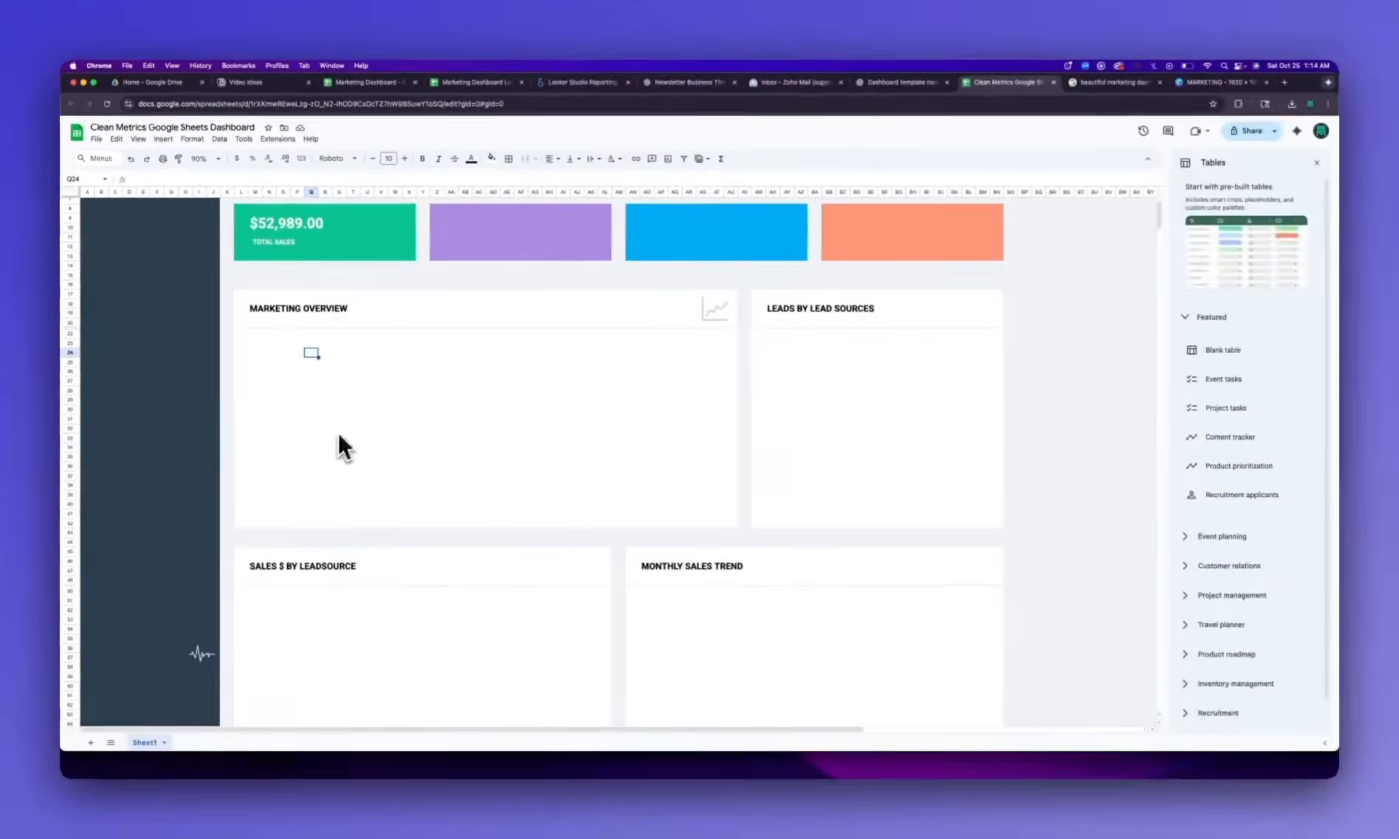
Copy the green card's value and label in M9:T12 into the purple card, starting at cell AA9
click(262, 213)
key(Left)
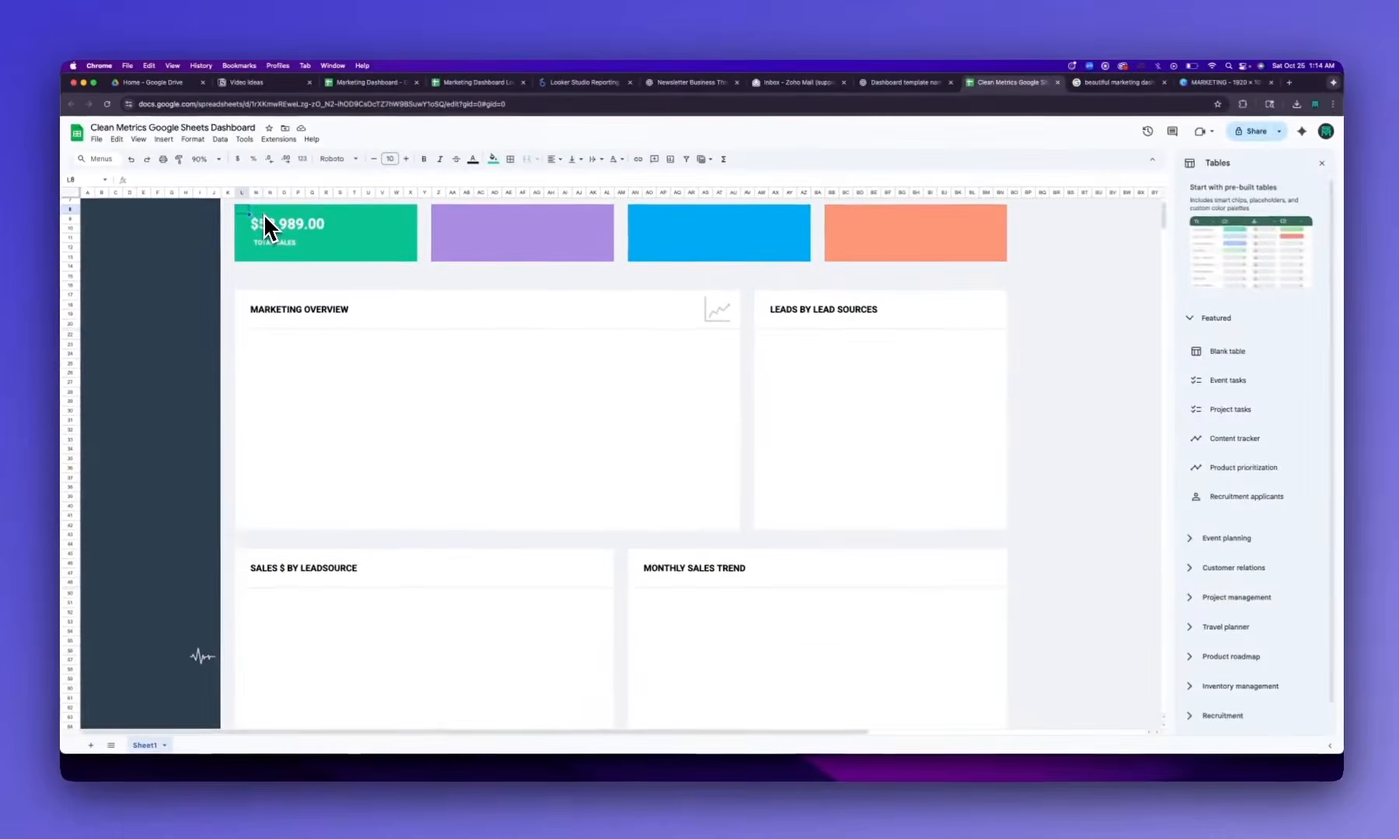
click(317, 253)
key(shift+Down)
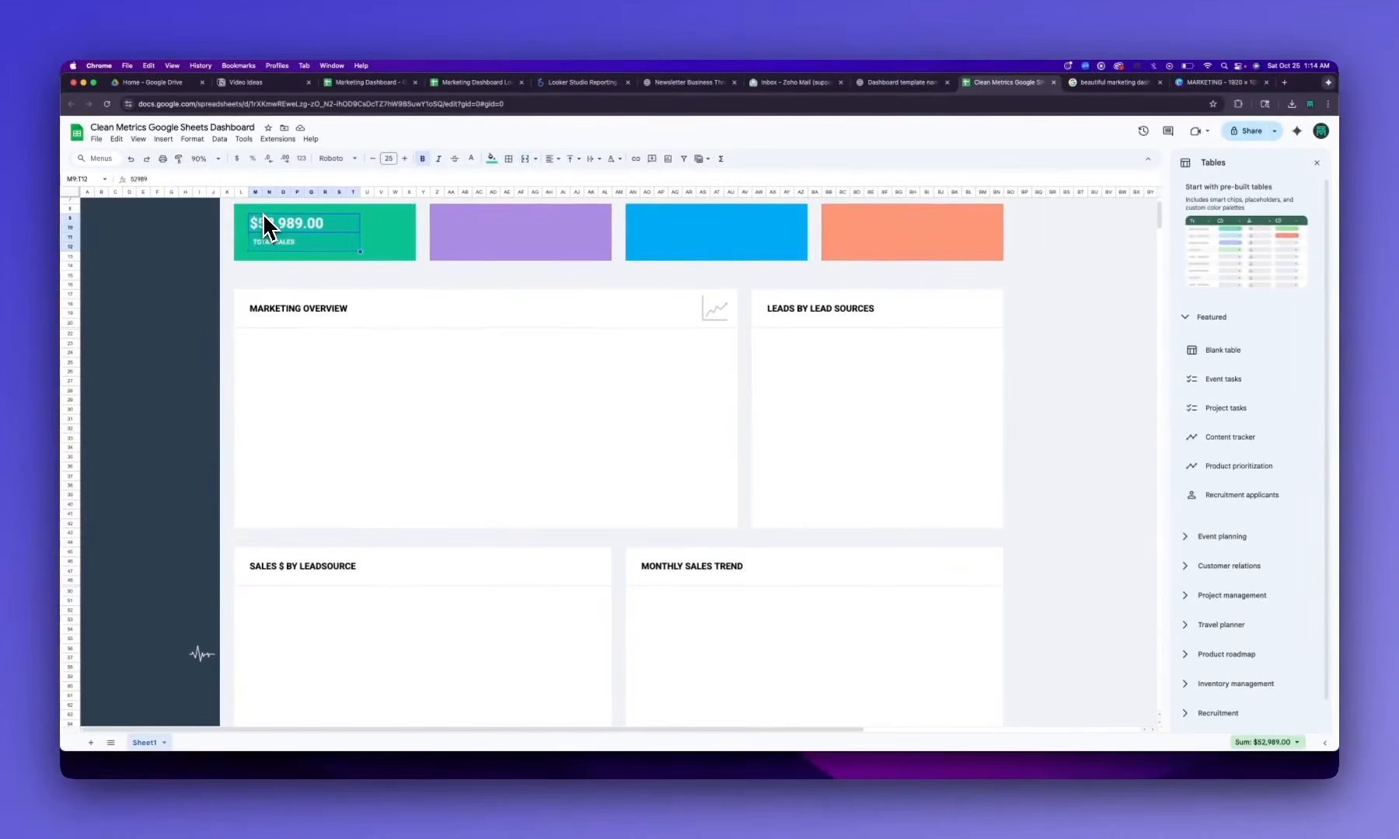
key(super+c)
key(Right)
key(Right)
key(Right)
key(Escape)
key(Right)
key(Up)
key(Right)
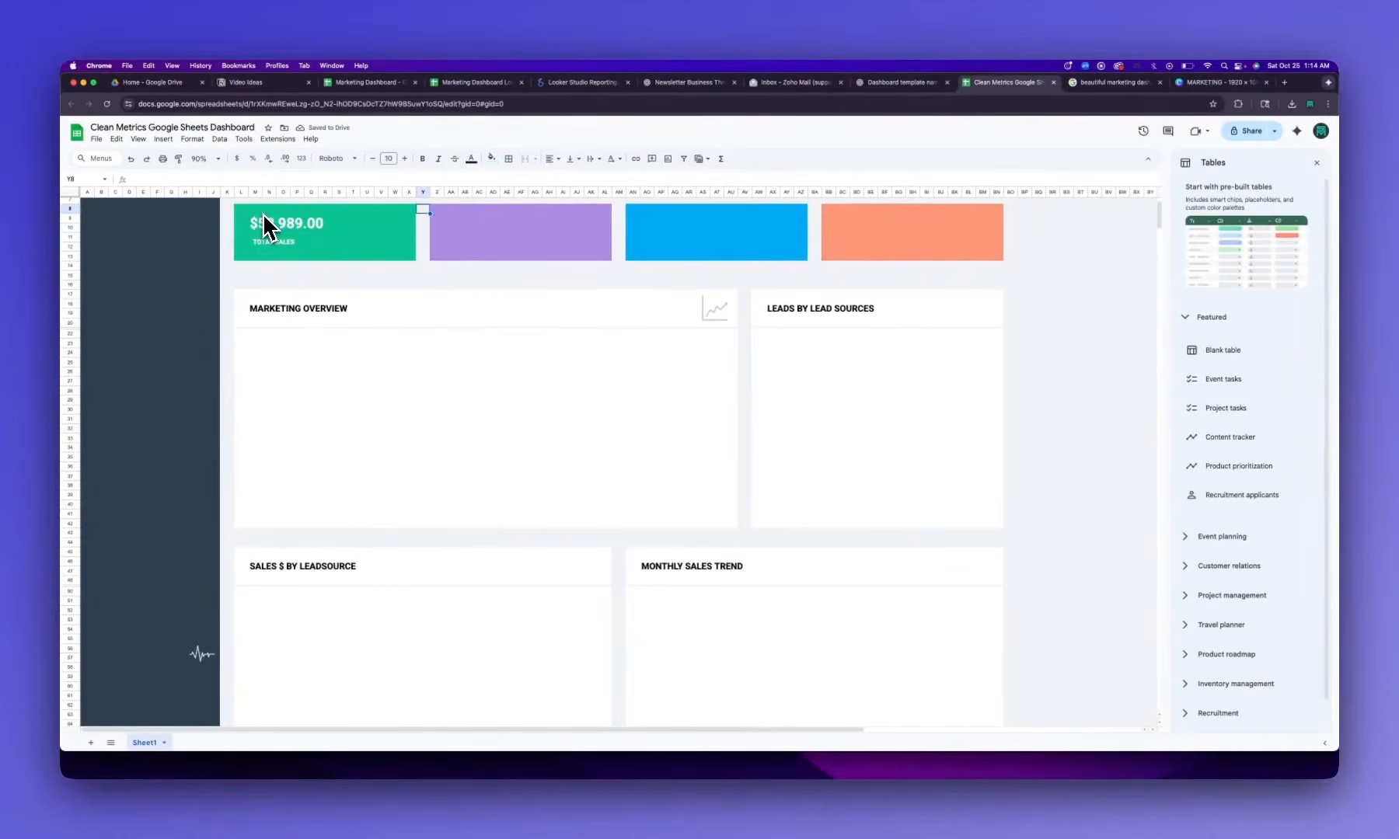
key(Right)
key(Right)
key(Down)
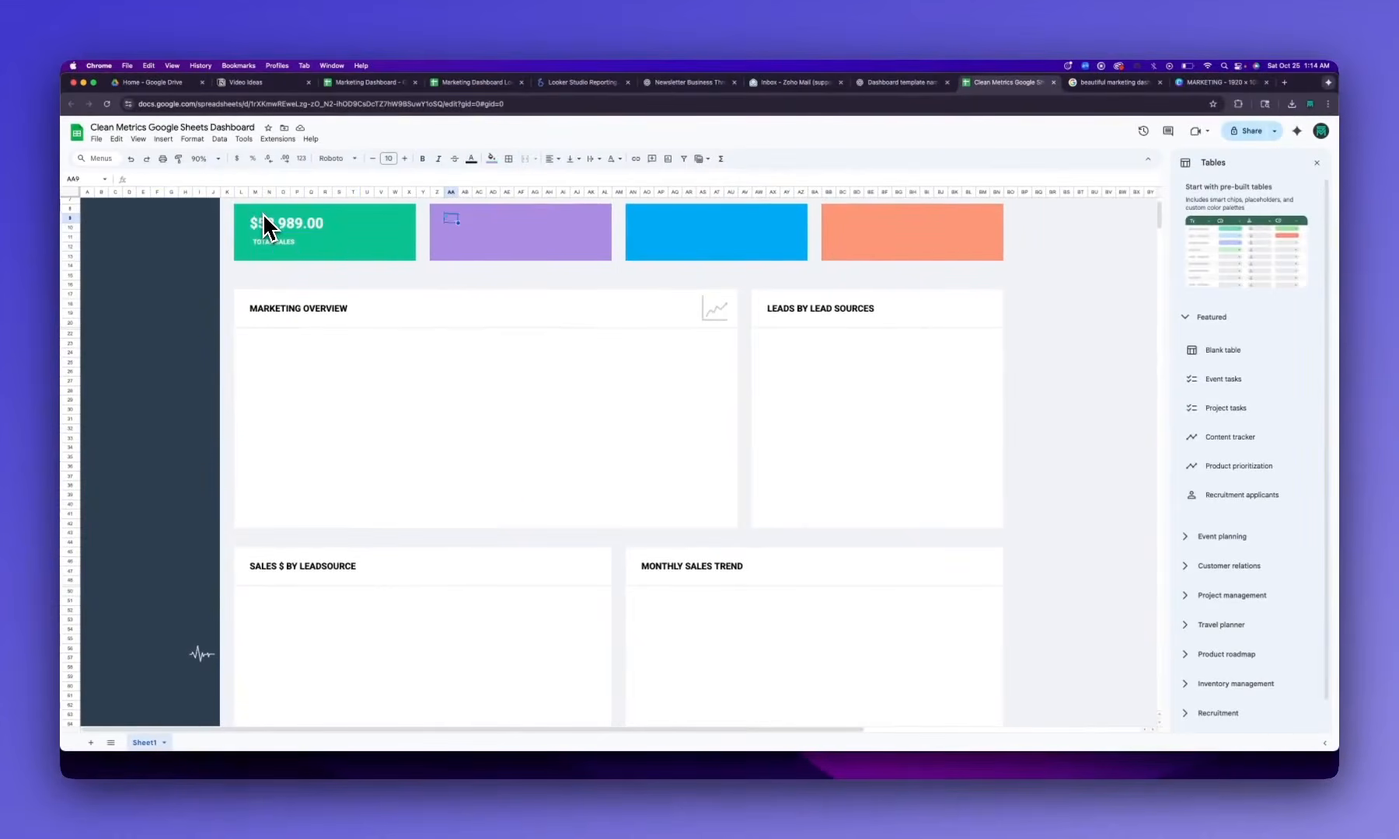
key(super+v)
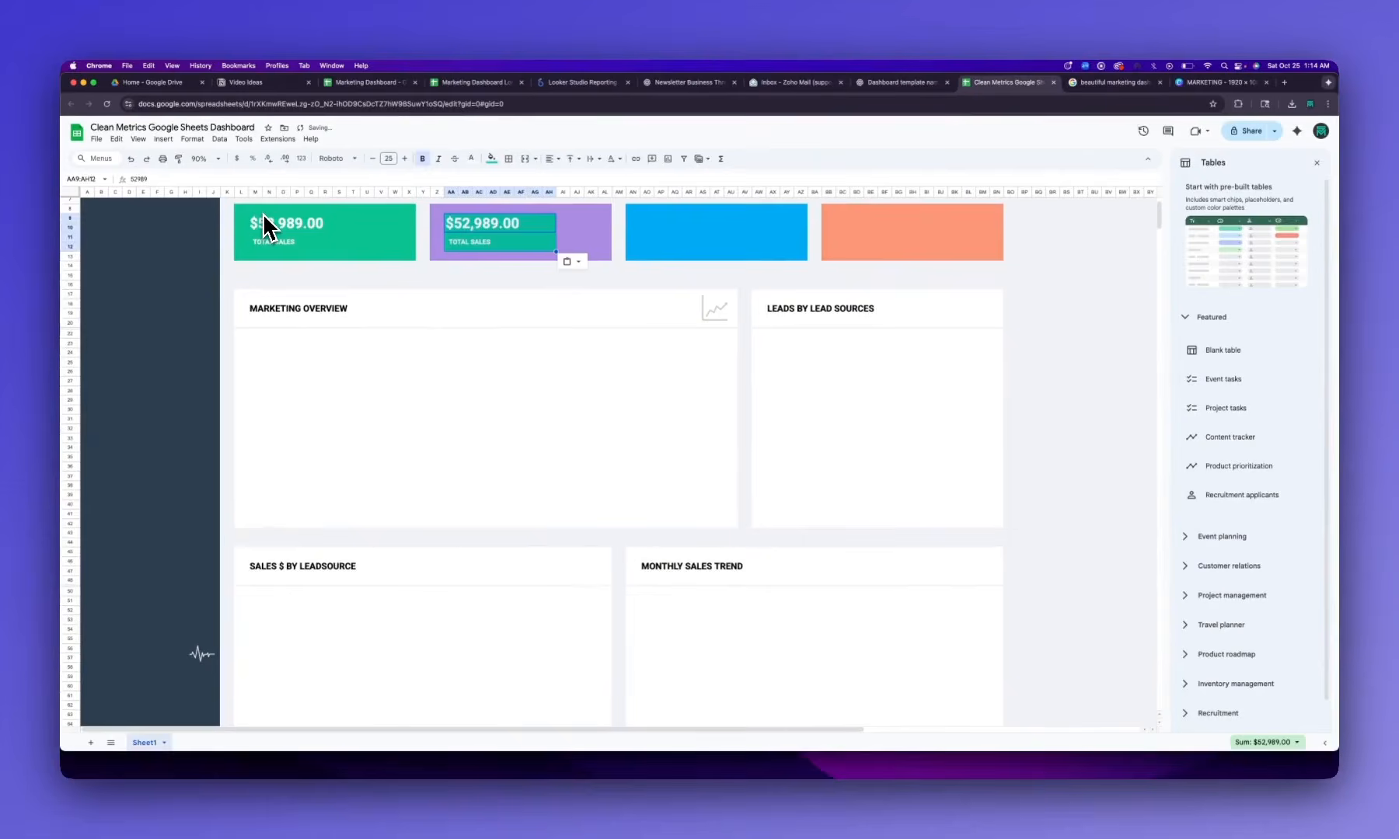
Fill the value and label cells pasted in the second card with the card's custom purple
click(491, 158)
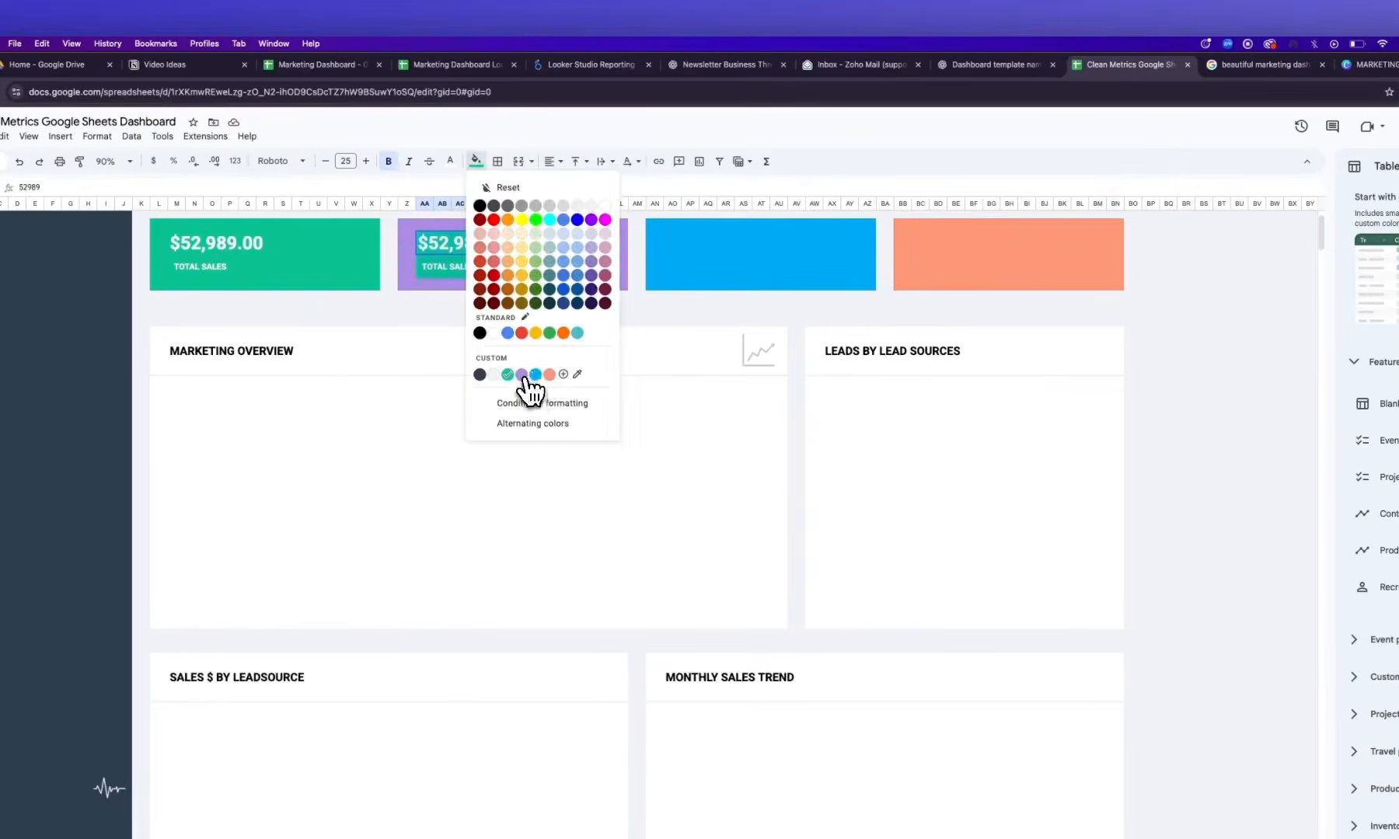
click(522, 375)
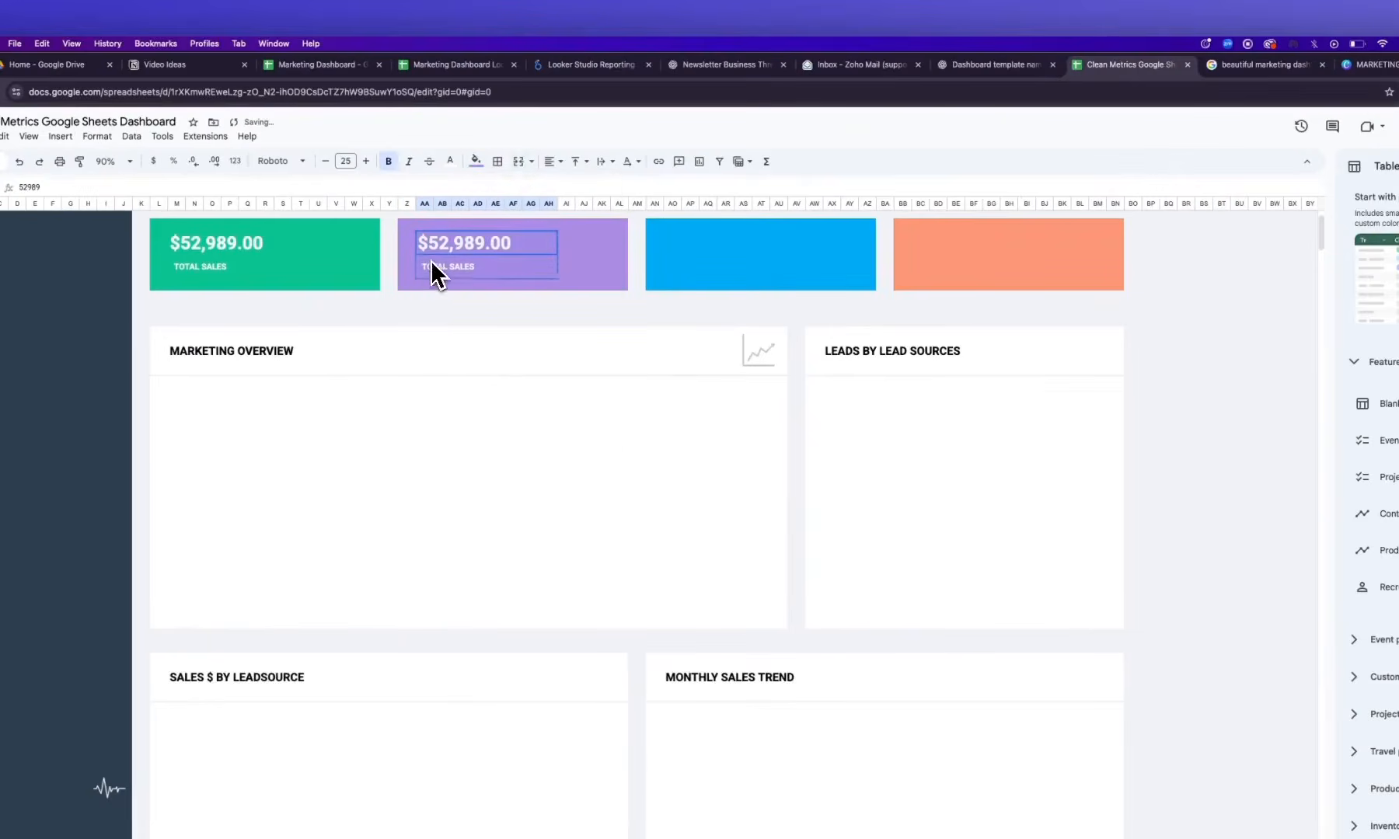
Copy the value and label block into the blue card starting at cell AO9, and fill it with the card's custom blue
click(657, 230)
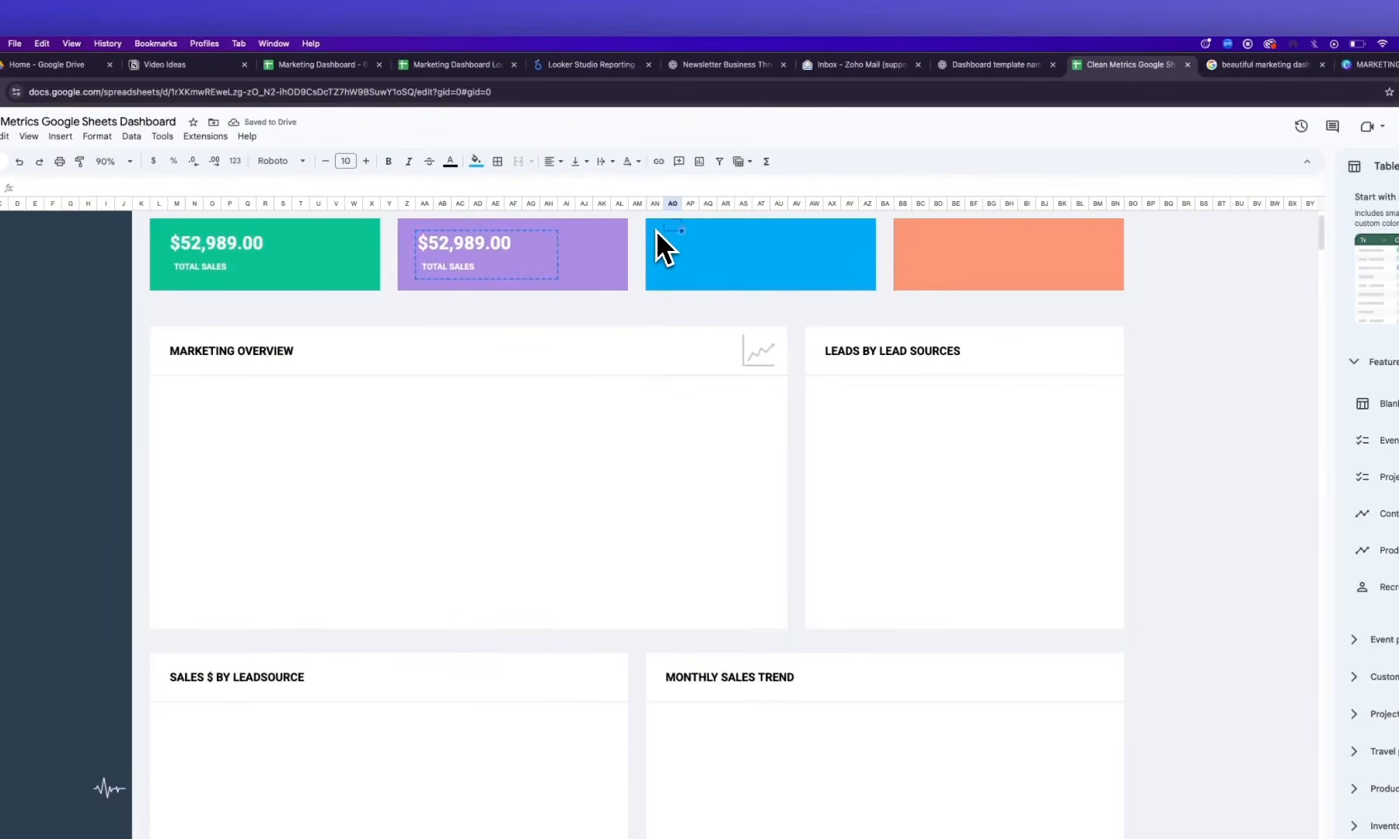
key(super+v)
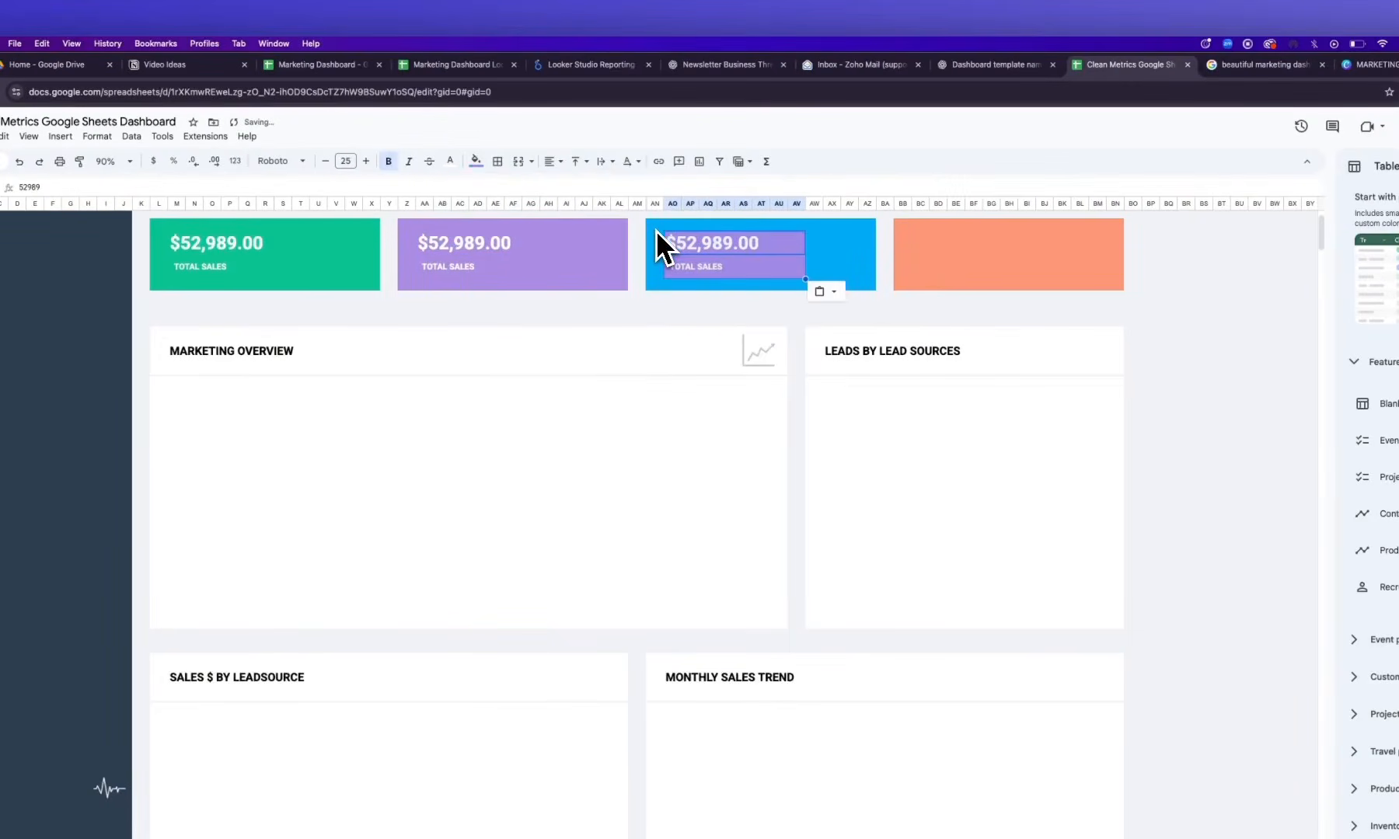
click(485, 163)
click(540, 375)
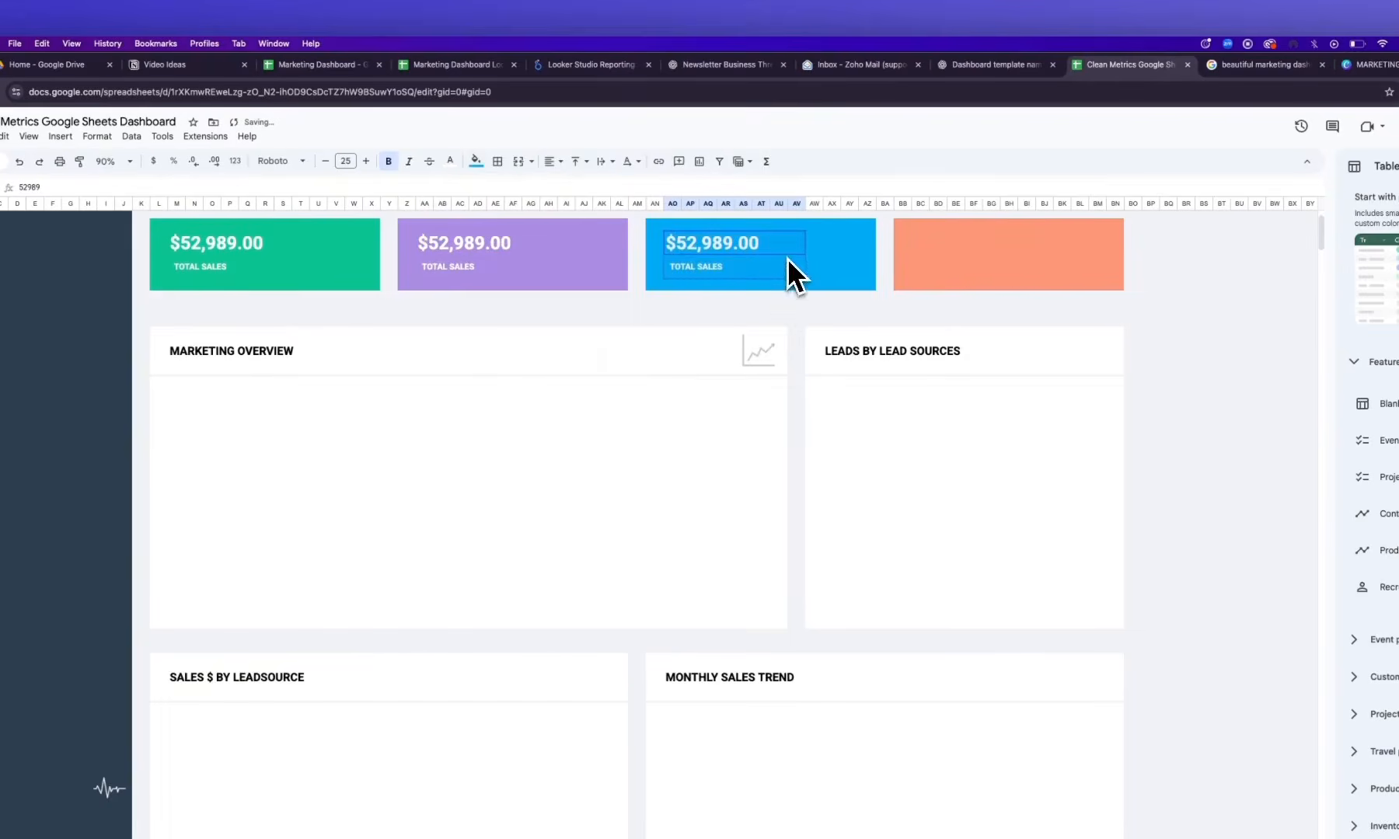
Copy the blue card's value and label into the orange card starting at cell BC9, and fill them with the card's custom orange
key(super+c)
click(938, 244)
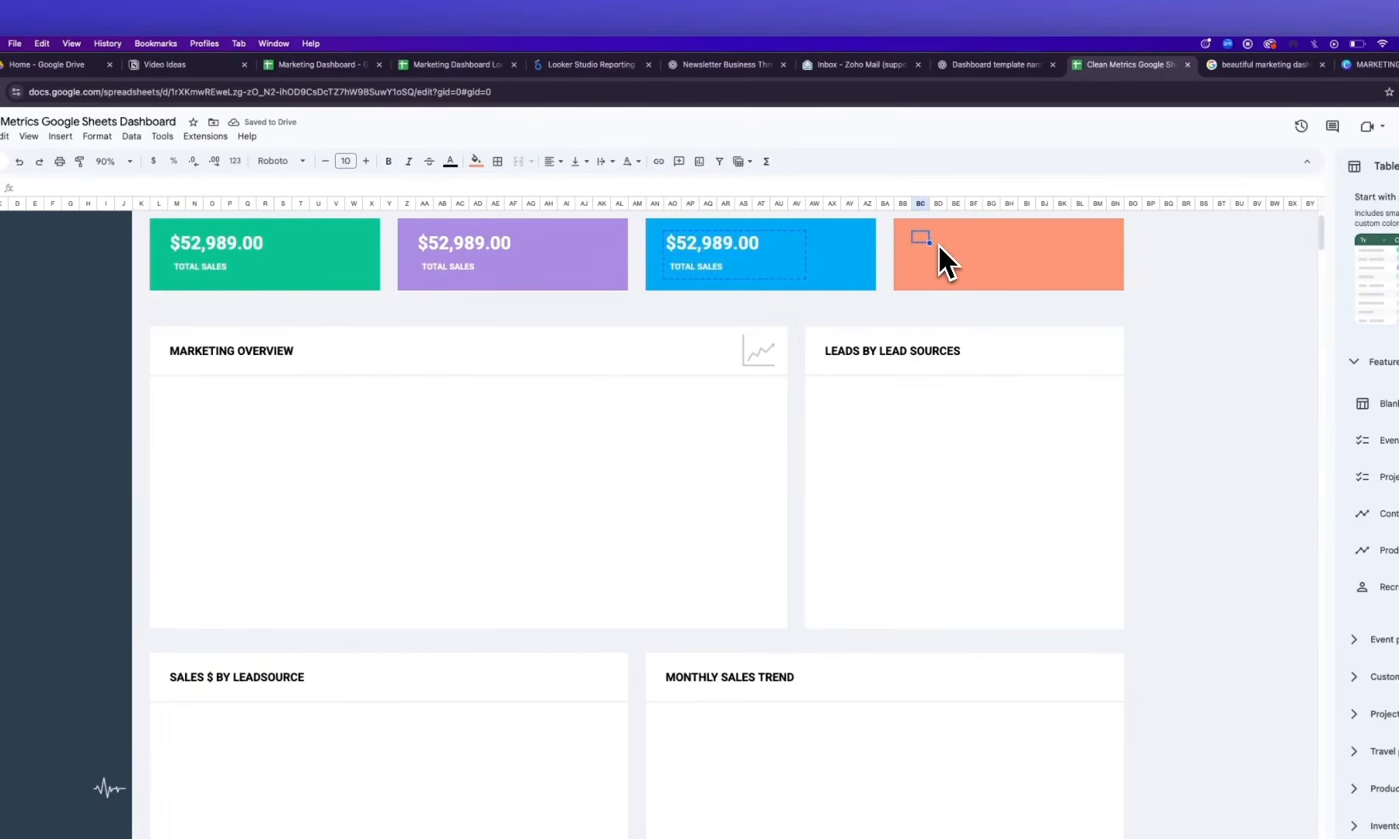
key(Left)
key(Up)
key(Right)
key(super+v)
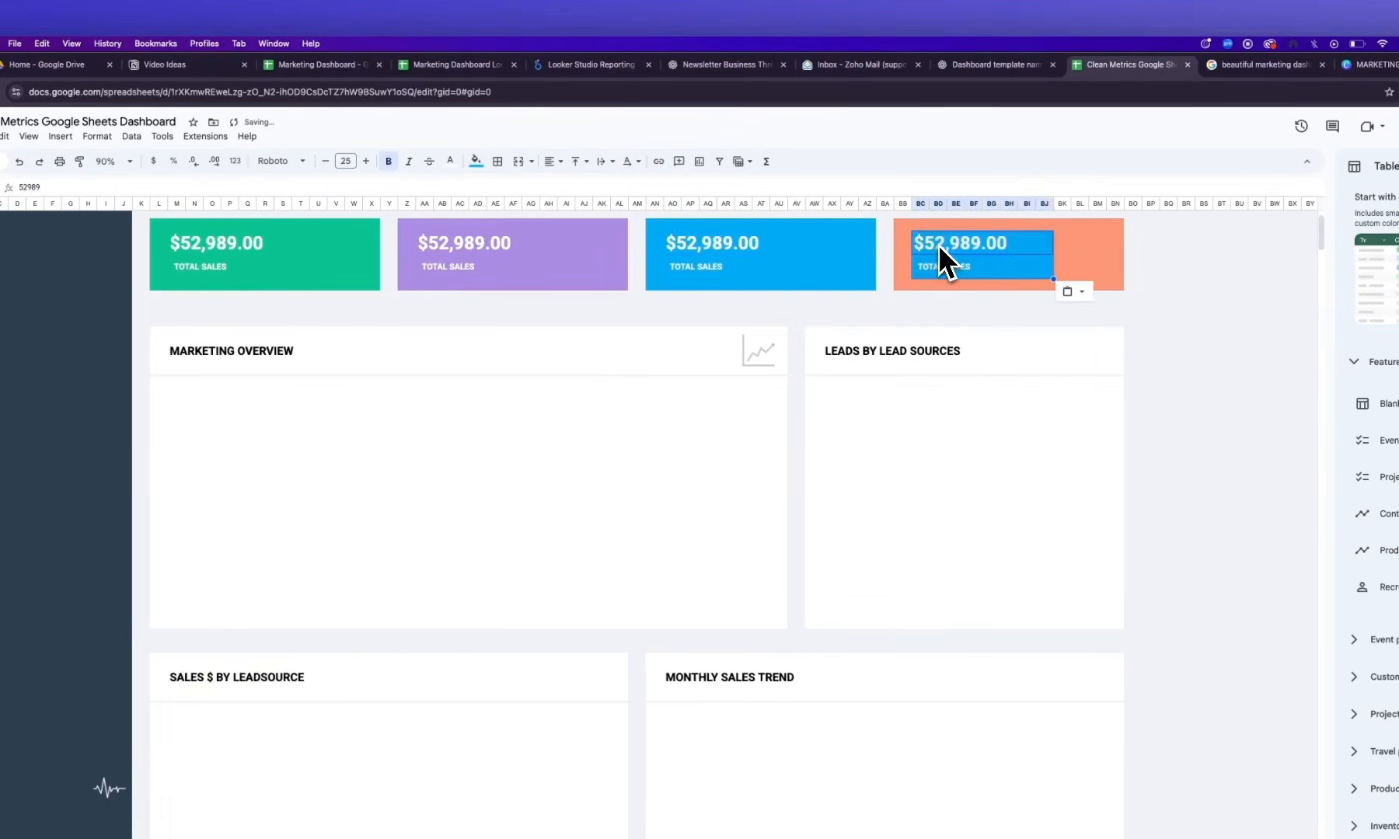
click(475, 161)
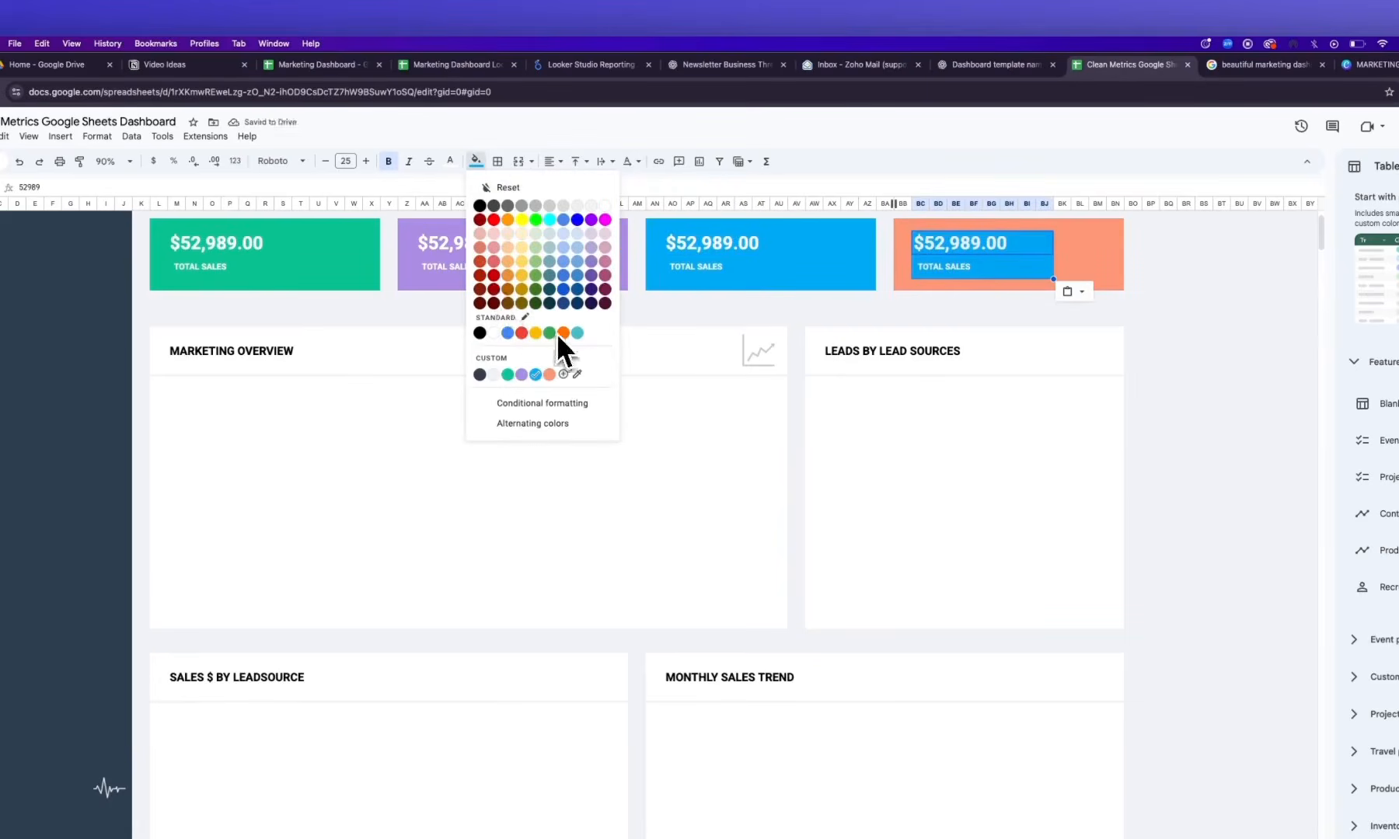
click(550, 373)
click(609, 444)
scroll(687, 507, up, 2)
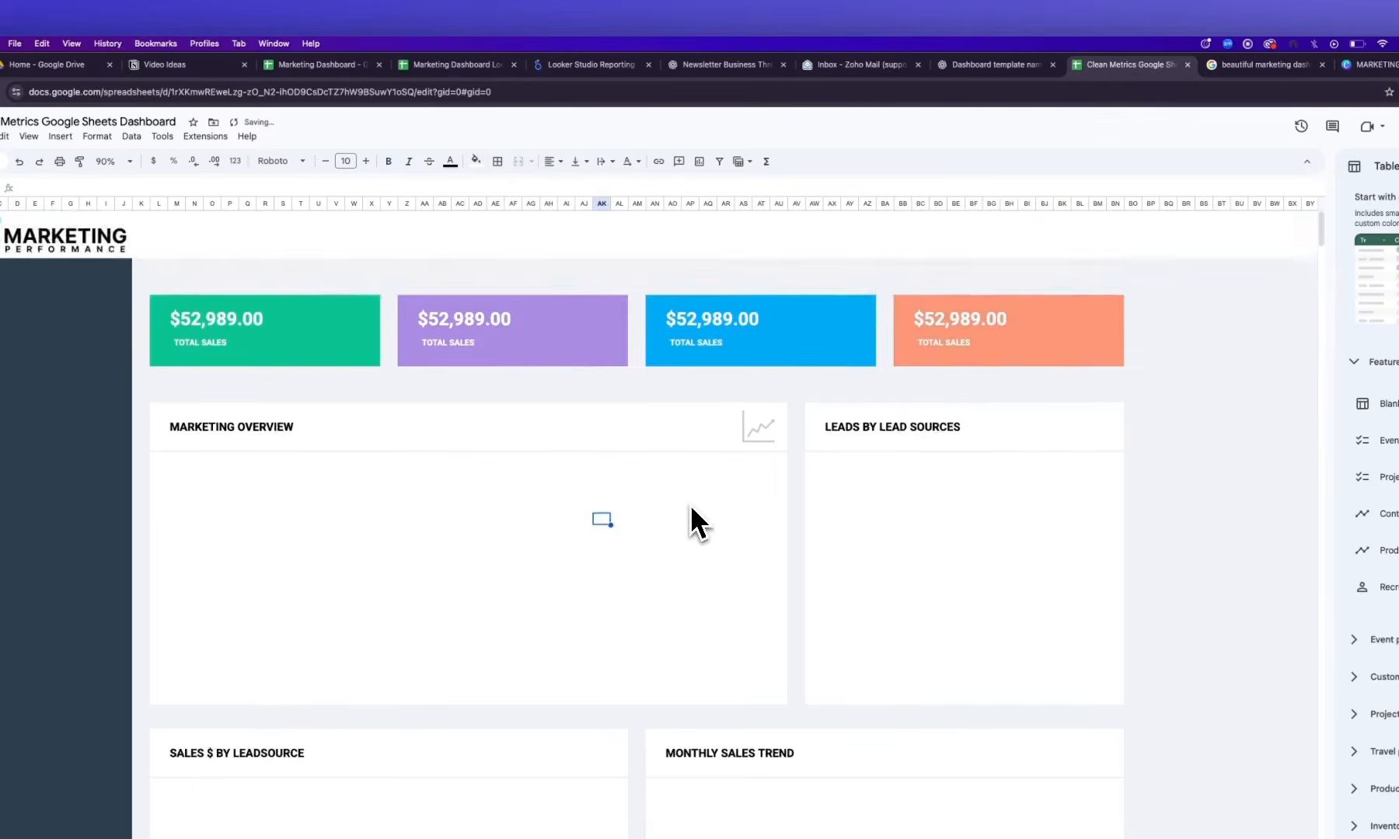
Change the purple card's label to TOTAL LEADS and its value to 1,114
click(446, 346)
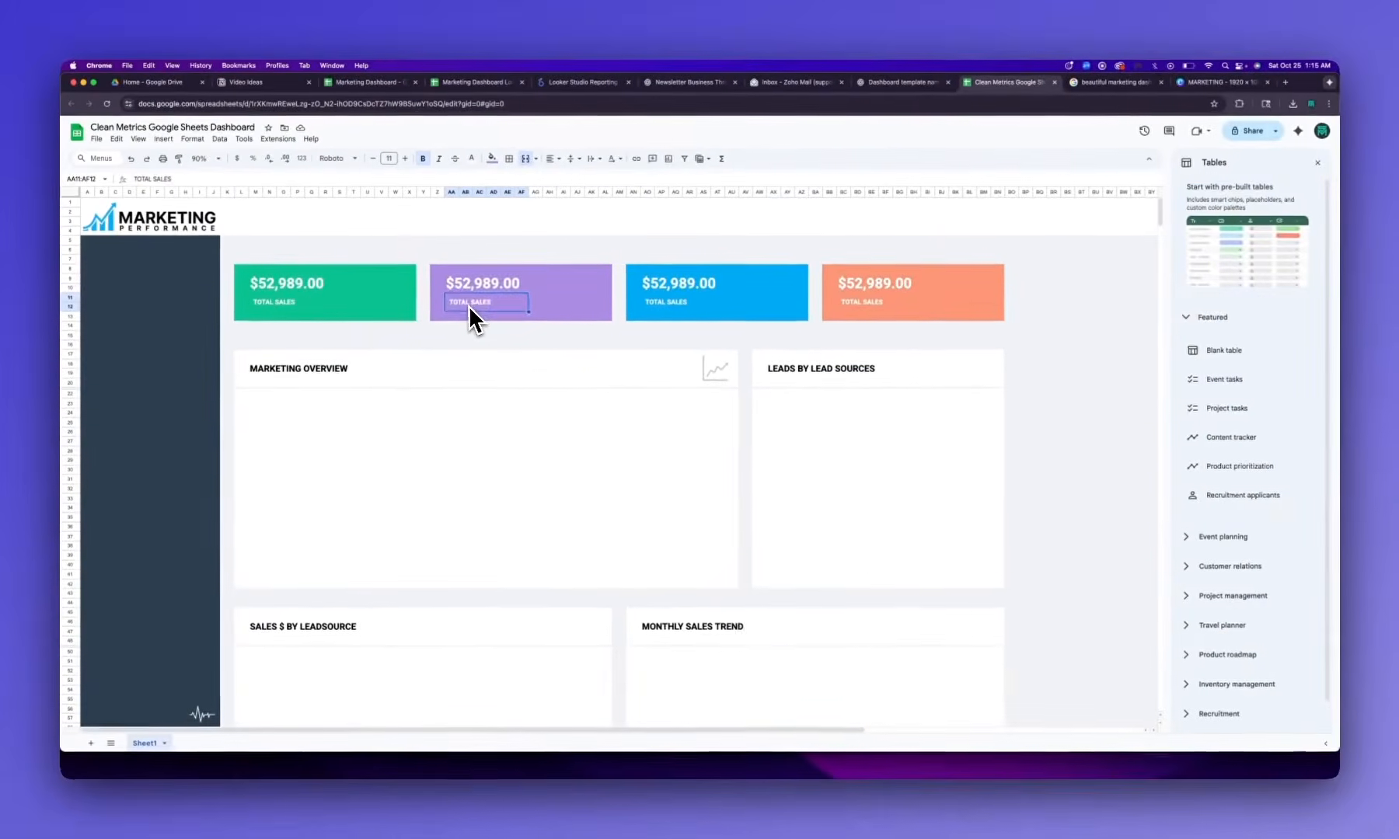
text(TOTA)
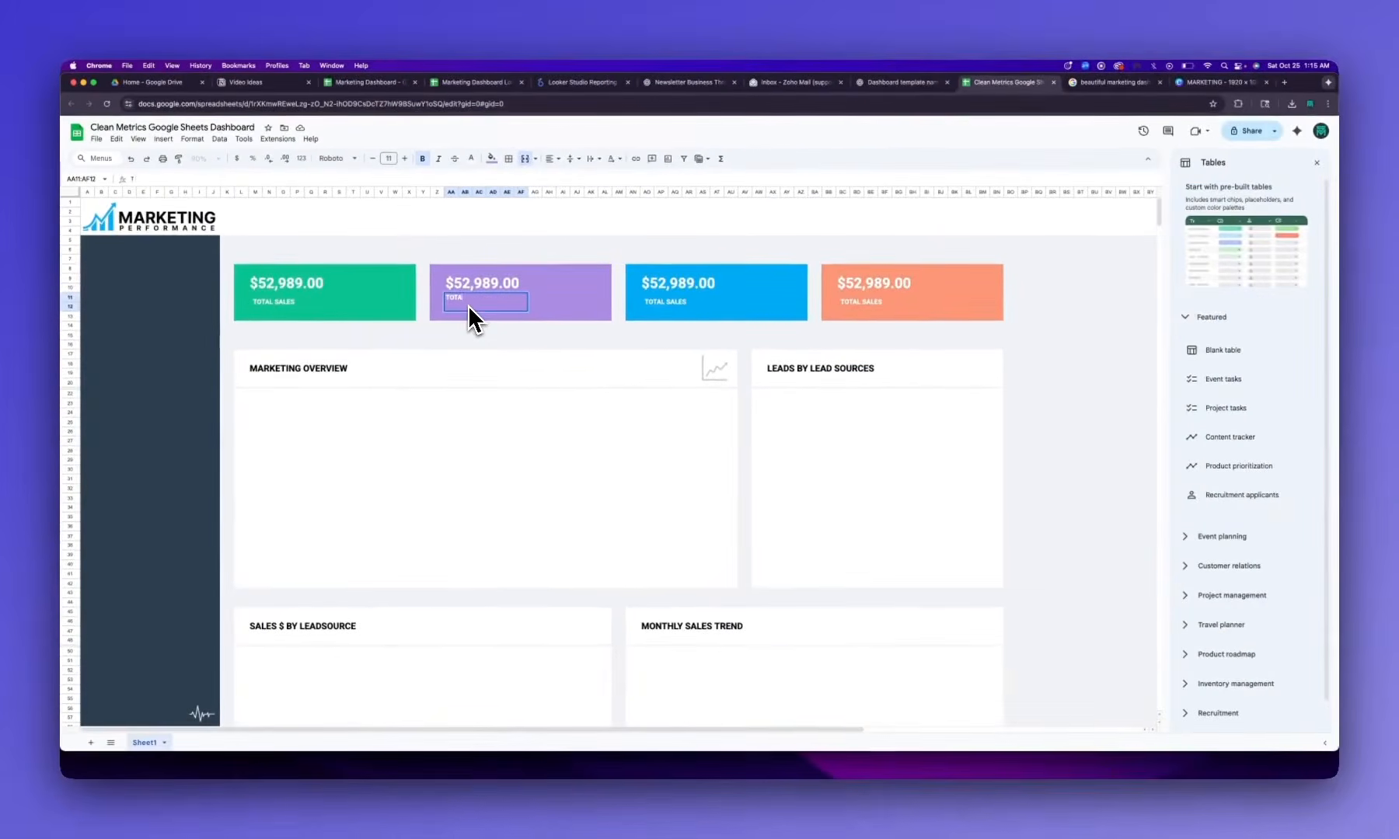
text(L LEADS)
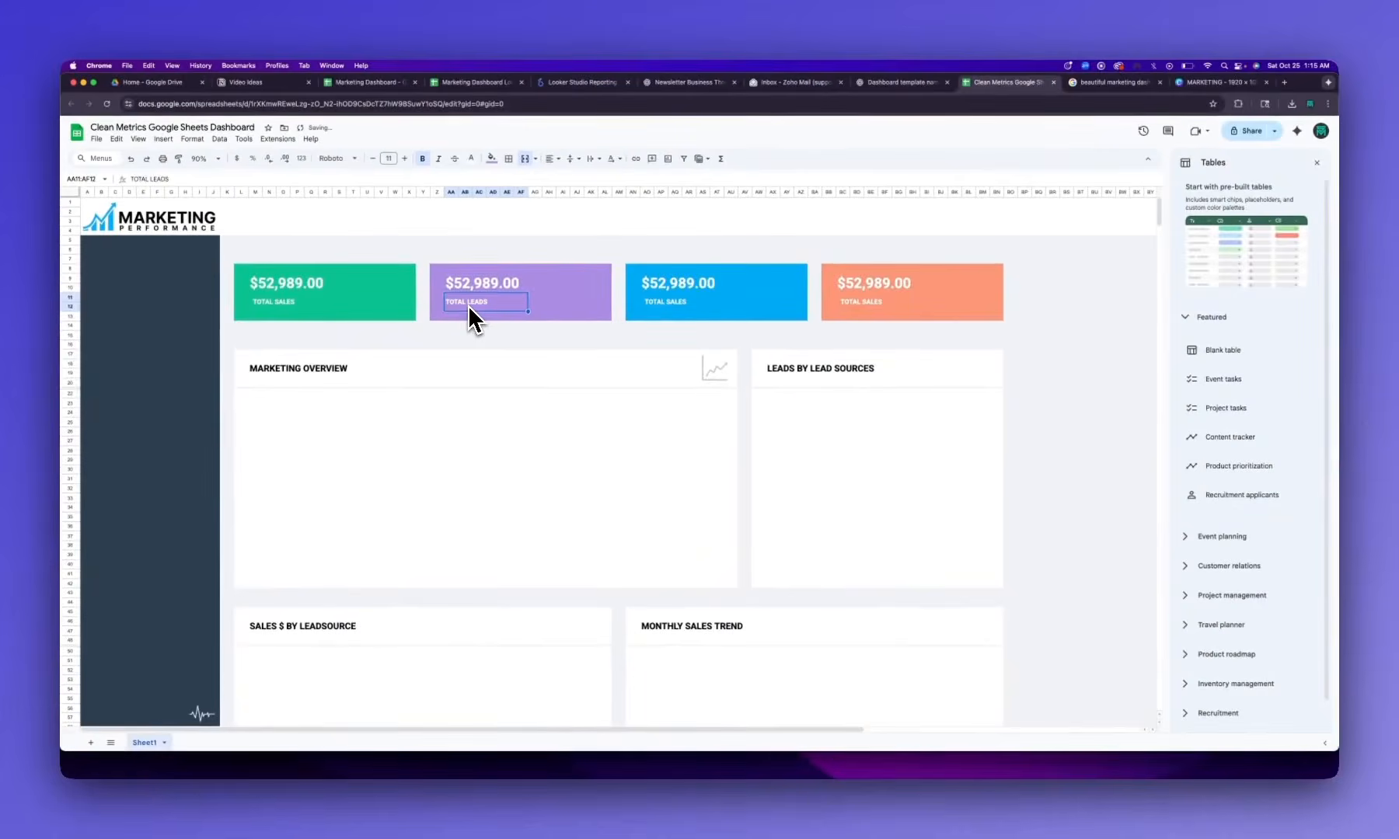
key(Up)
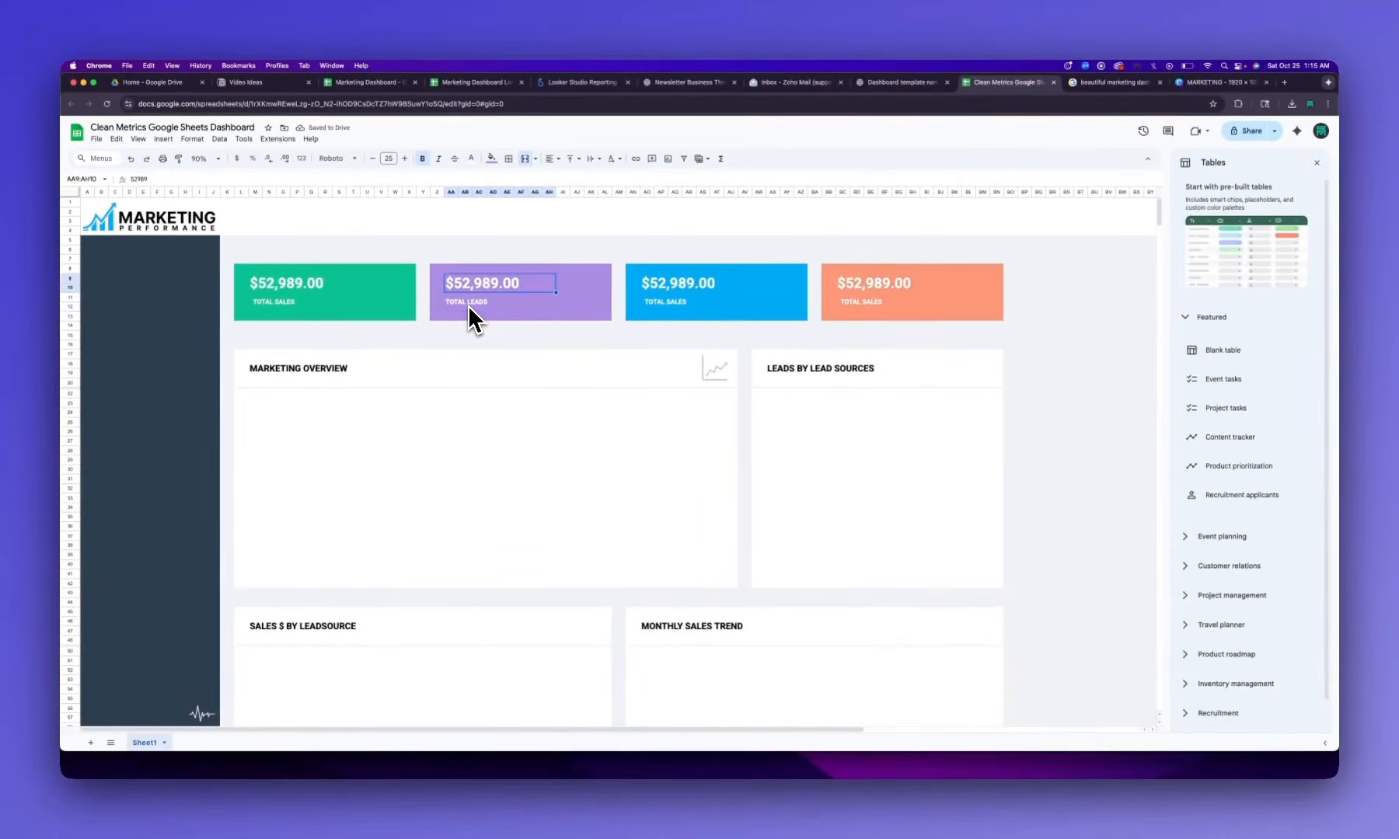
text(3)
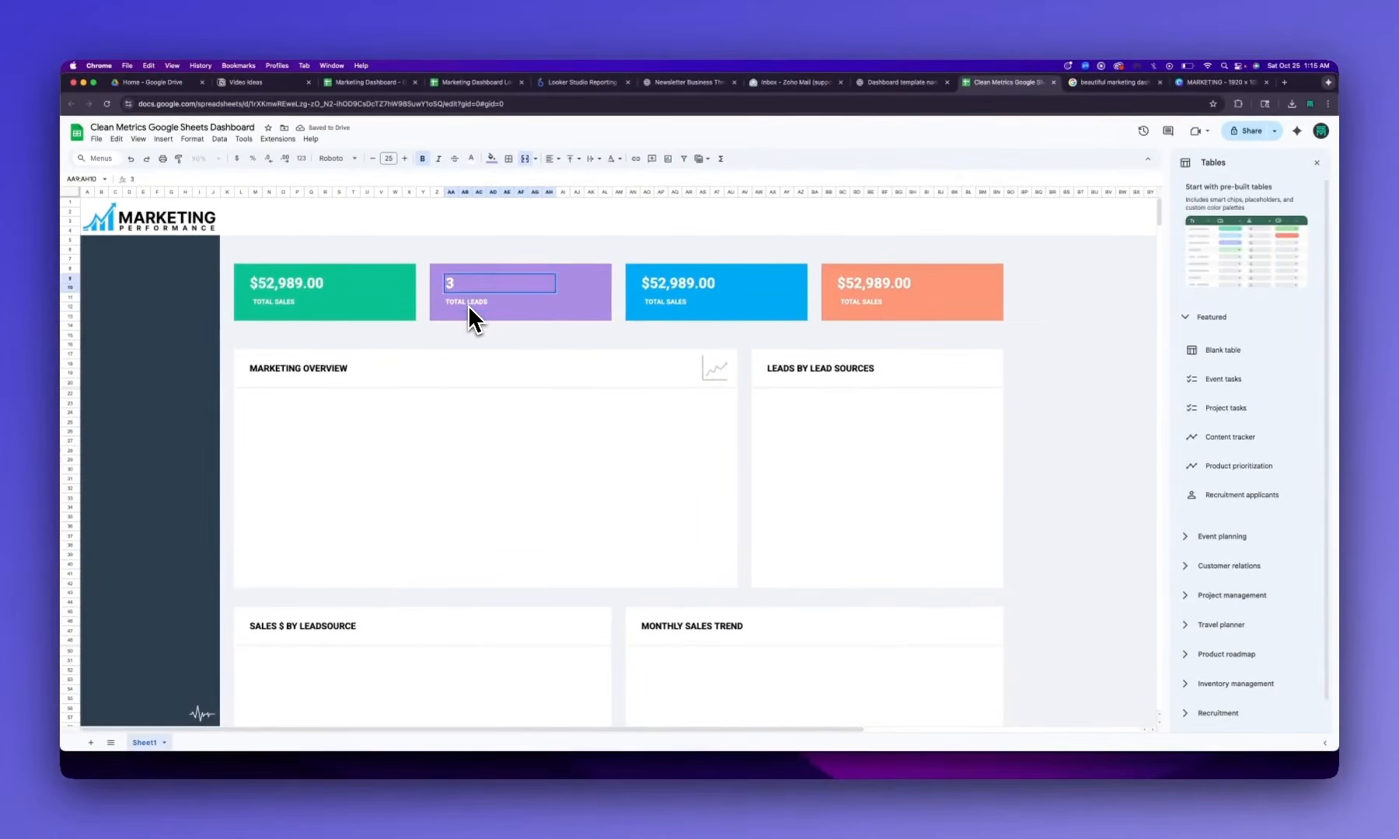
key(BackSpace)
text(1,114)
key(Return)
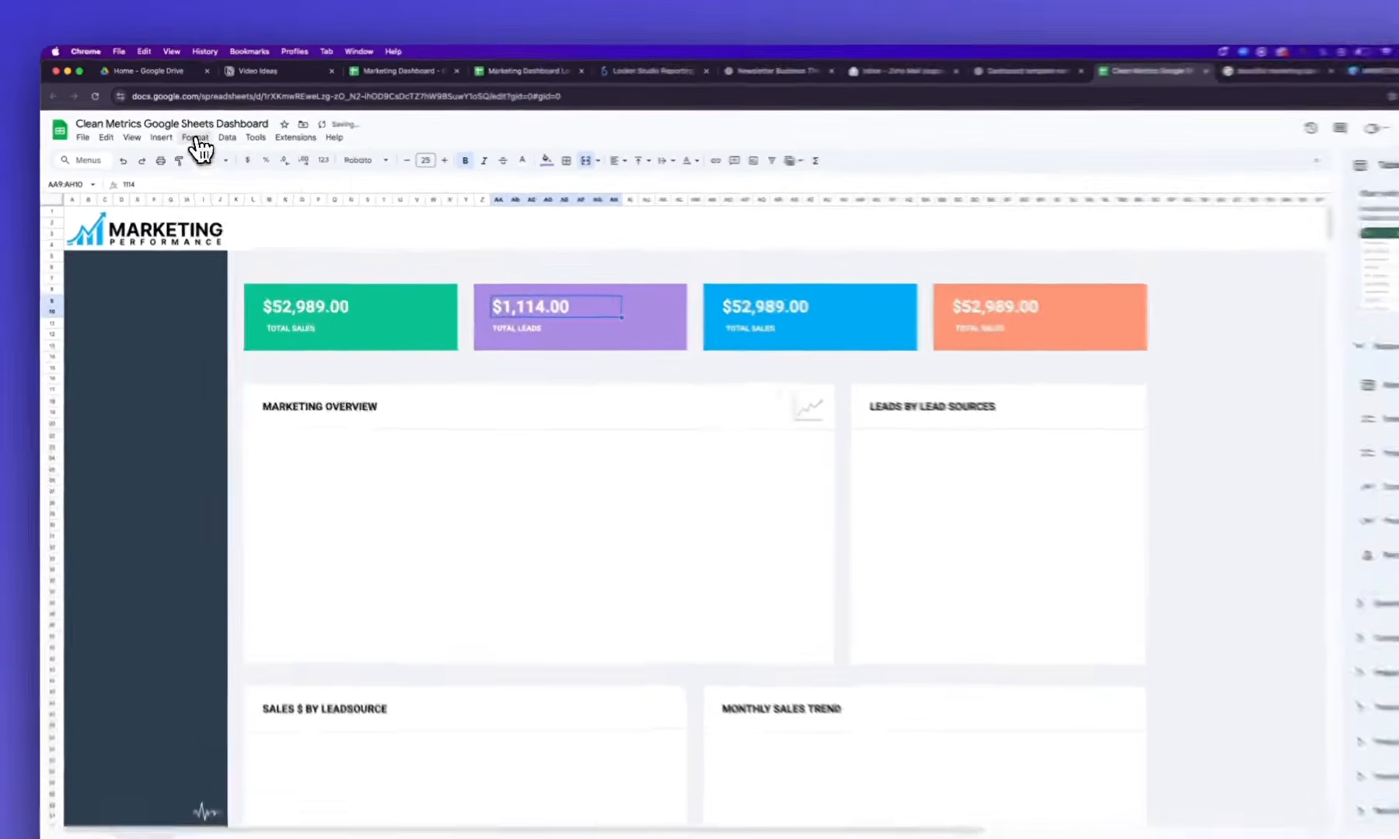
Format the purple card's value as a plain number without decimal places
click(192, 139)
mouse_move(299, 181)
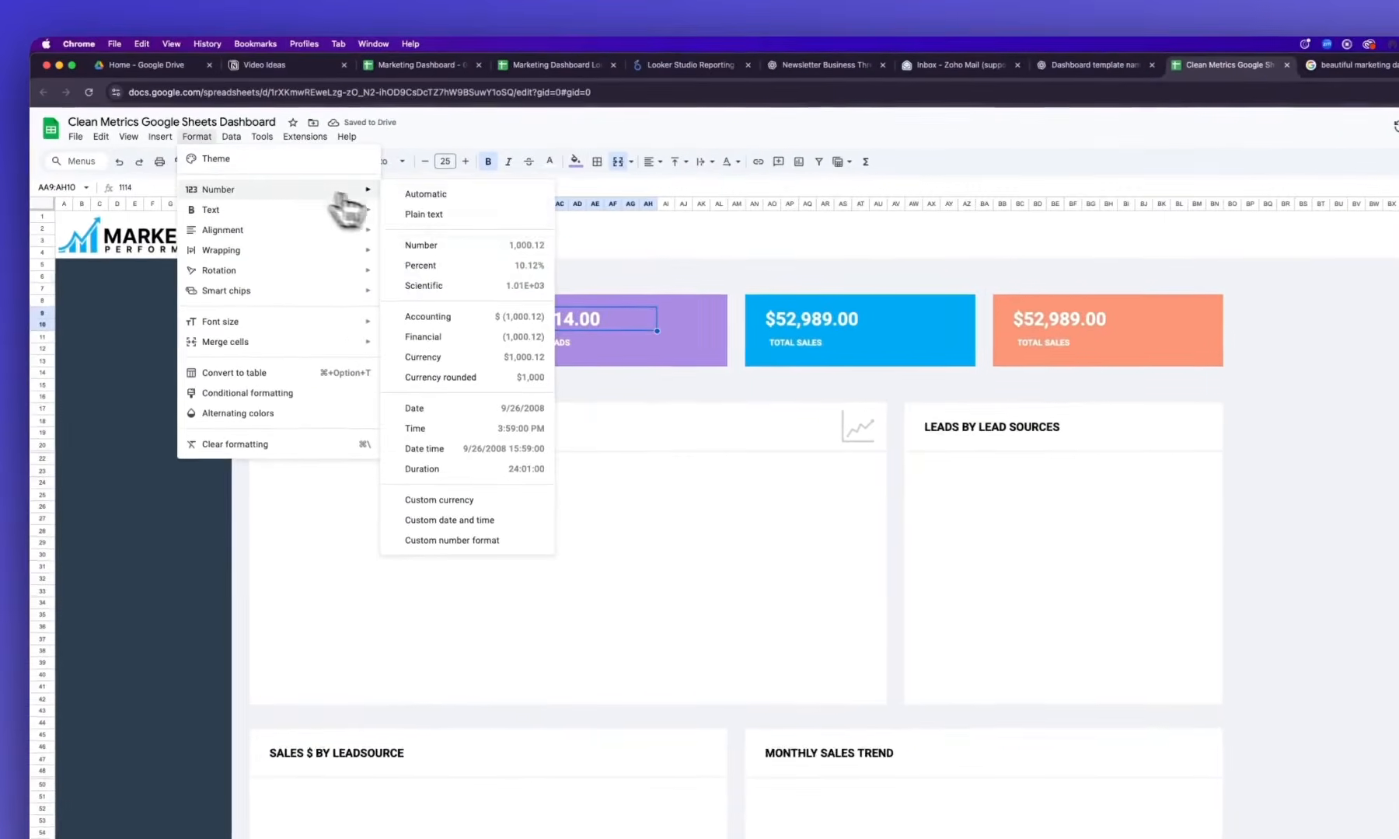
click(443, 247)
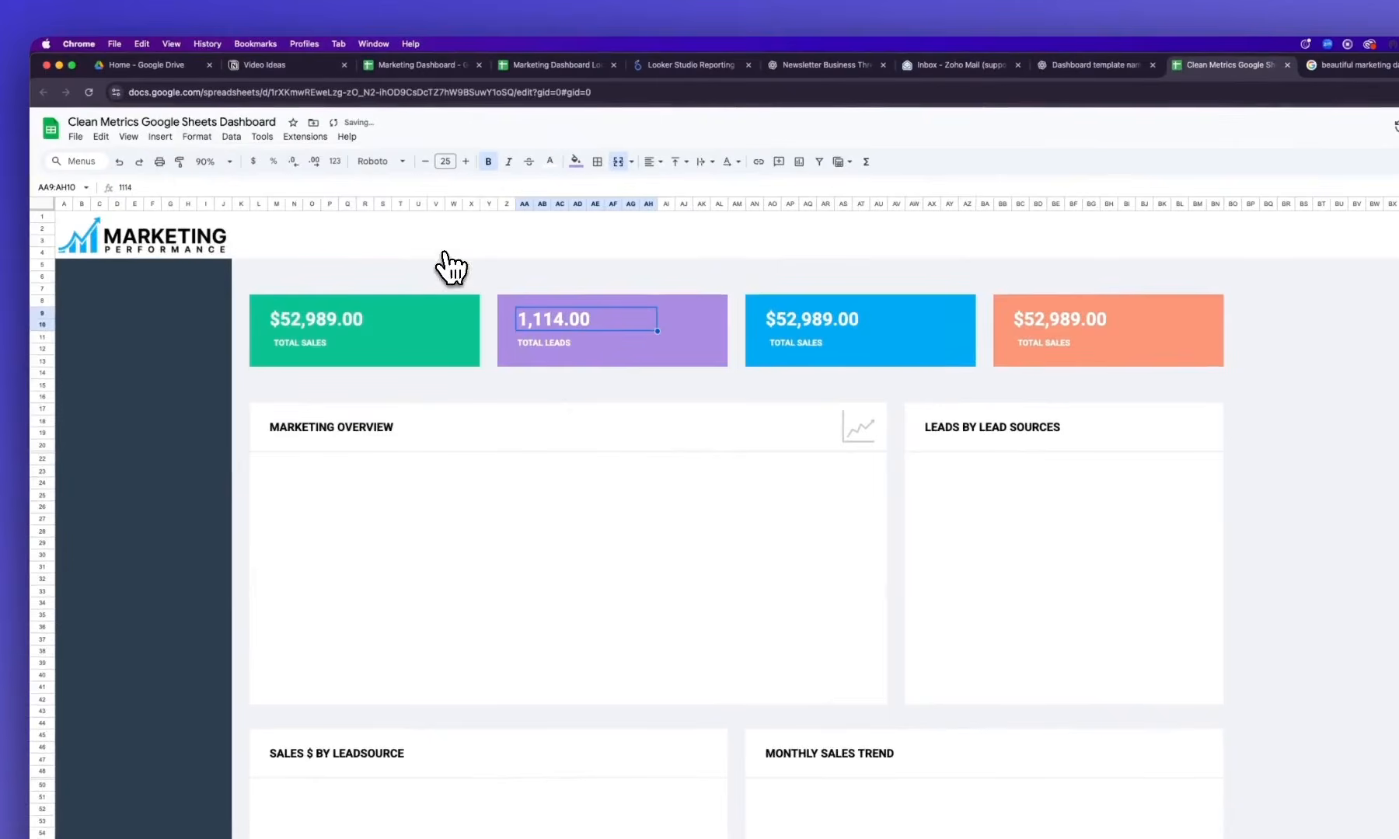
click(293, 162)
click(293, 162)
click(521, 435)
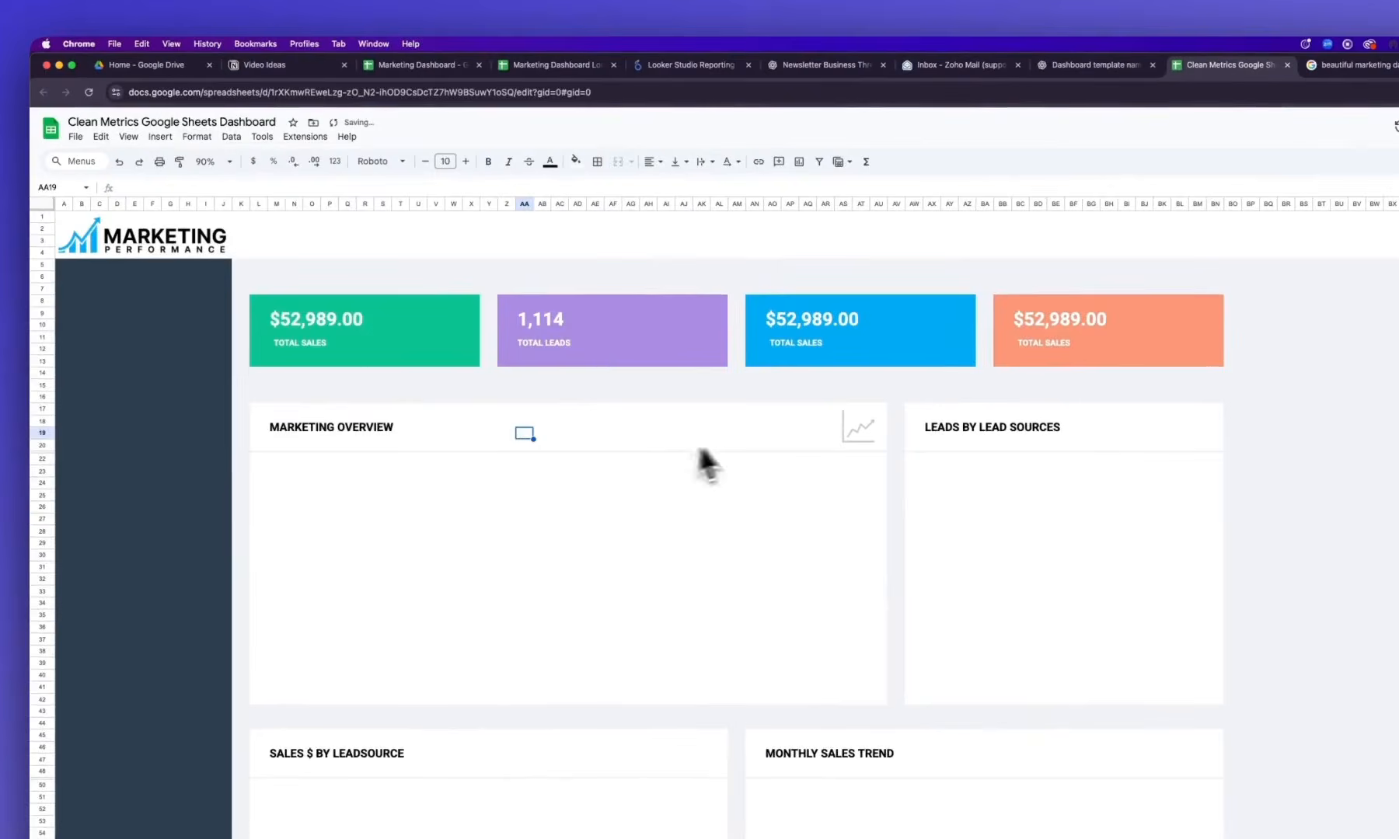
Change the blue card's label to APPOINTMENTS SET and its value to 487
click(787, 342)
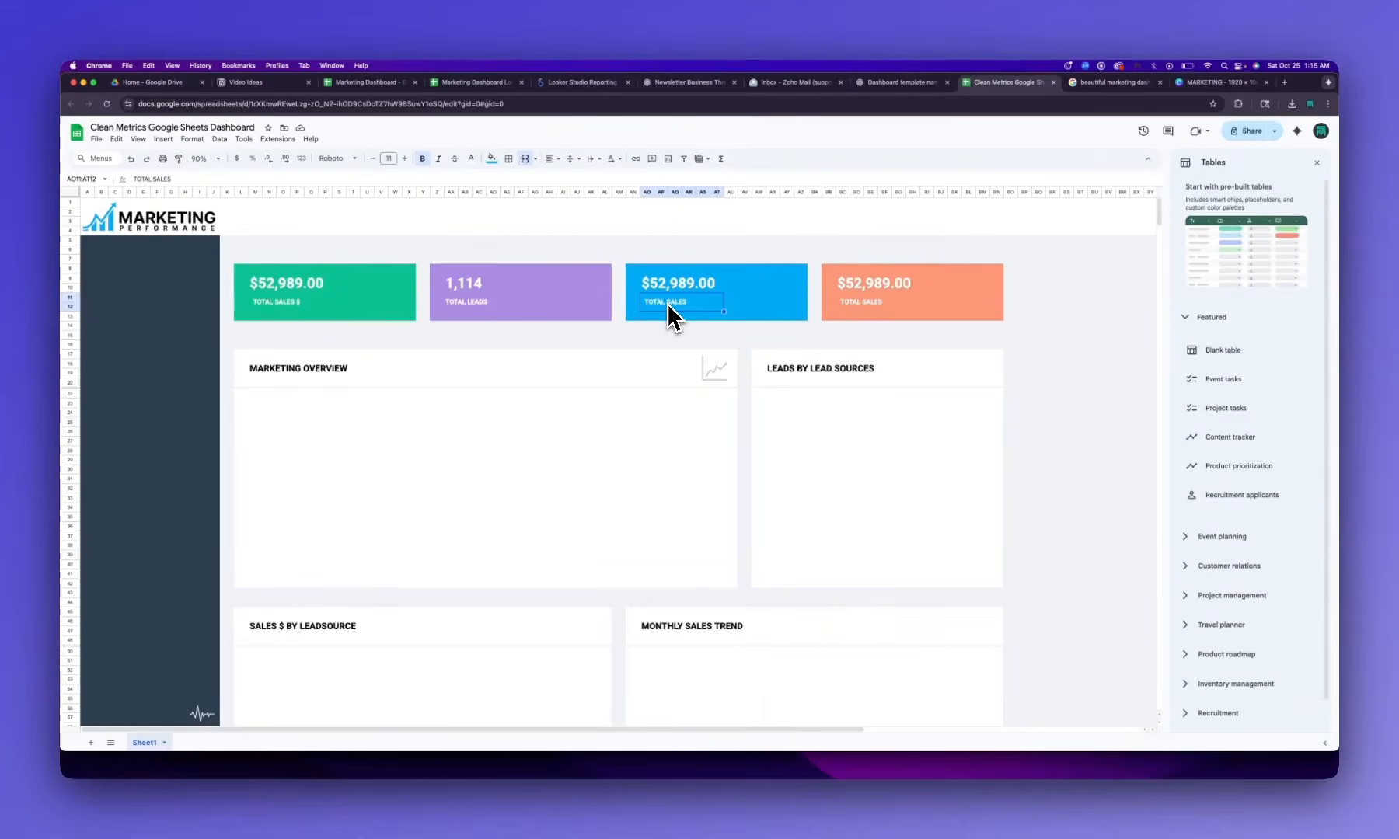
text(APPOINTMENTS SET)
click(691, 288)
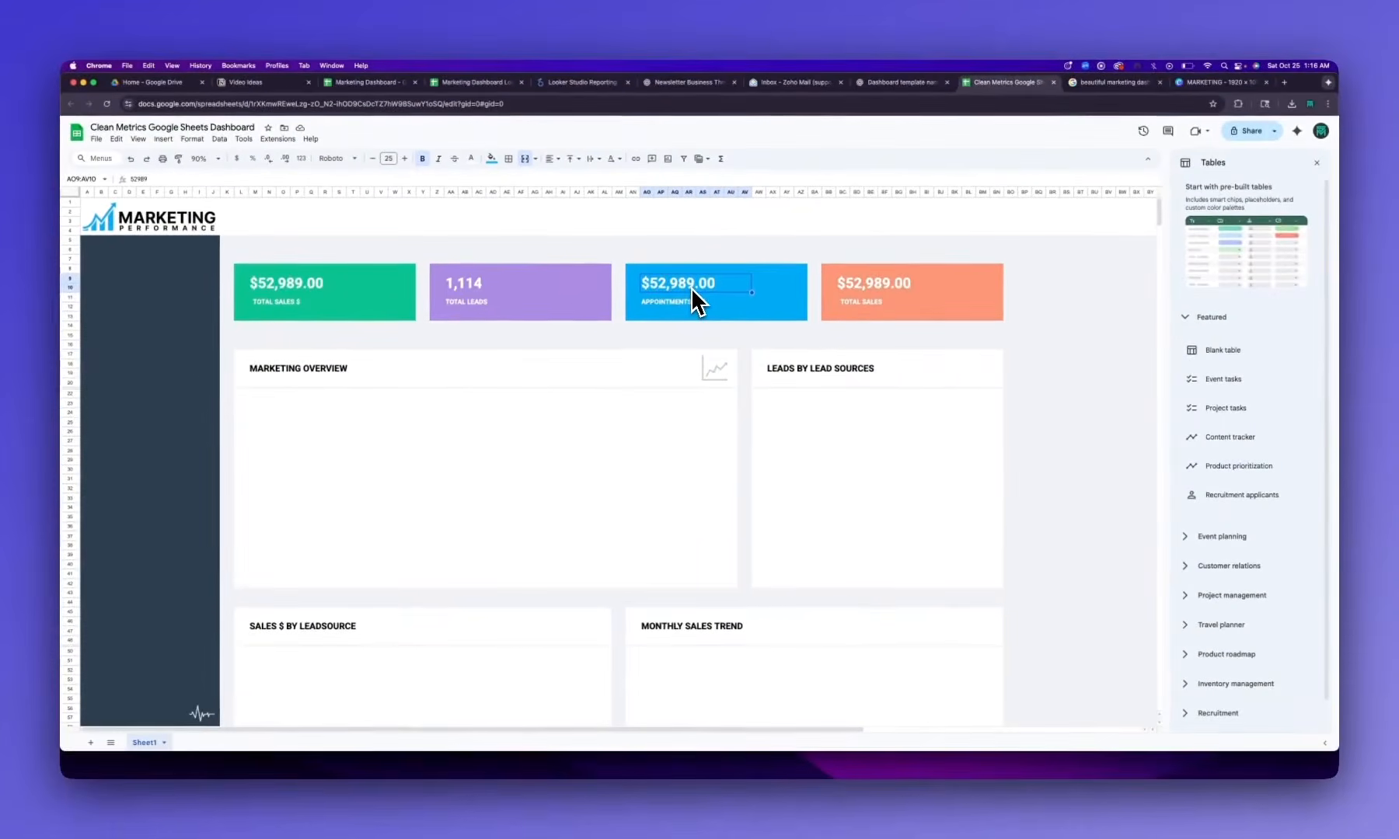
text(487)
Format the blue card's value as a plain number without decimal places
click(691, 287)
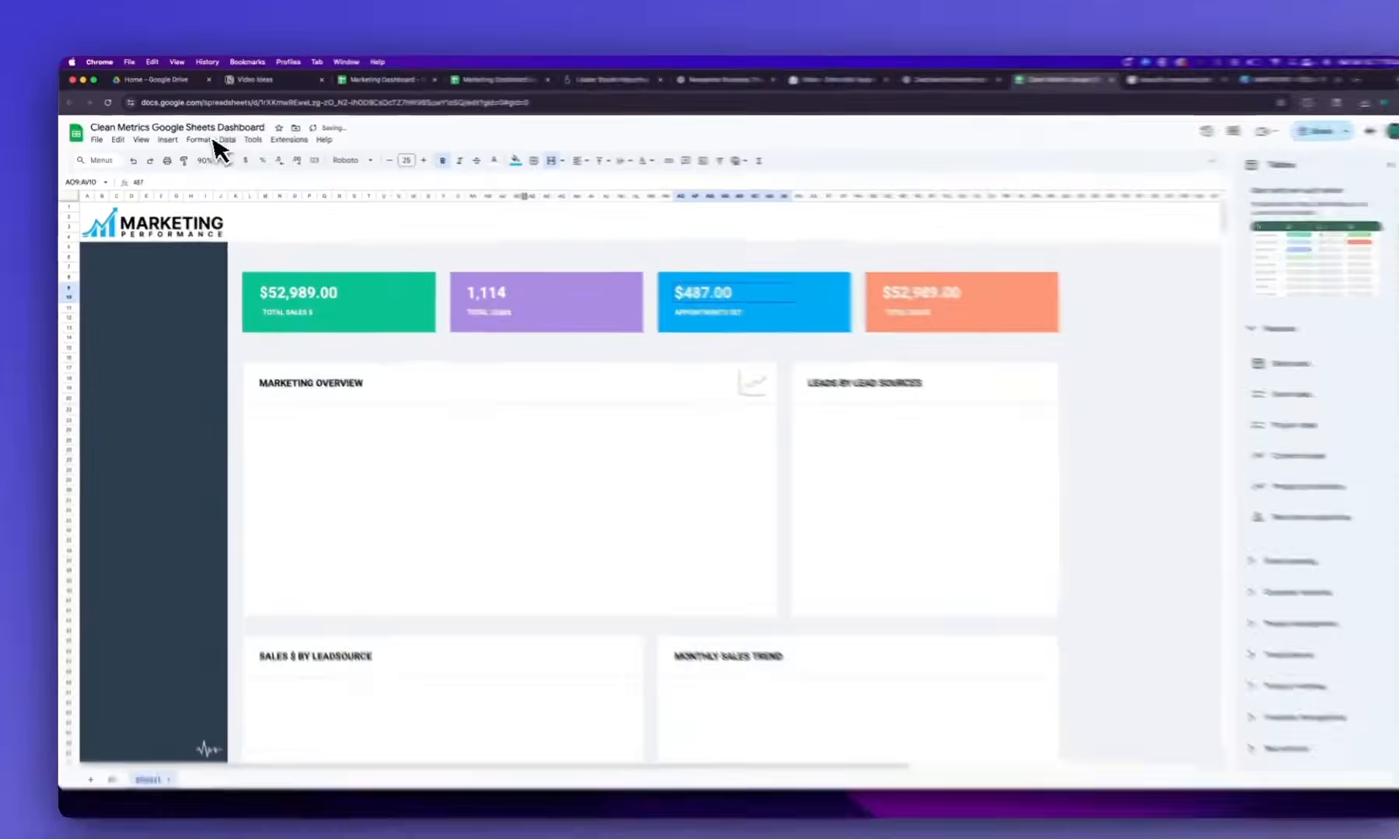
click(192, 139)
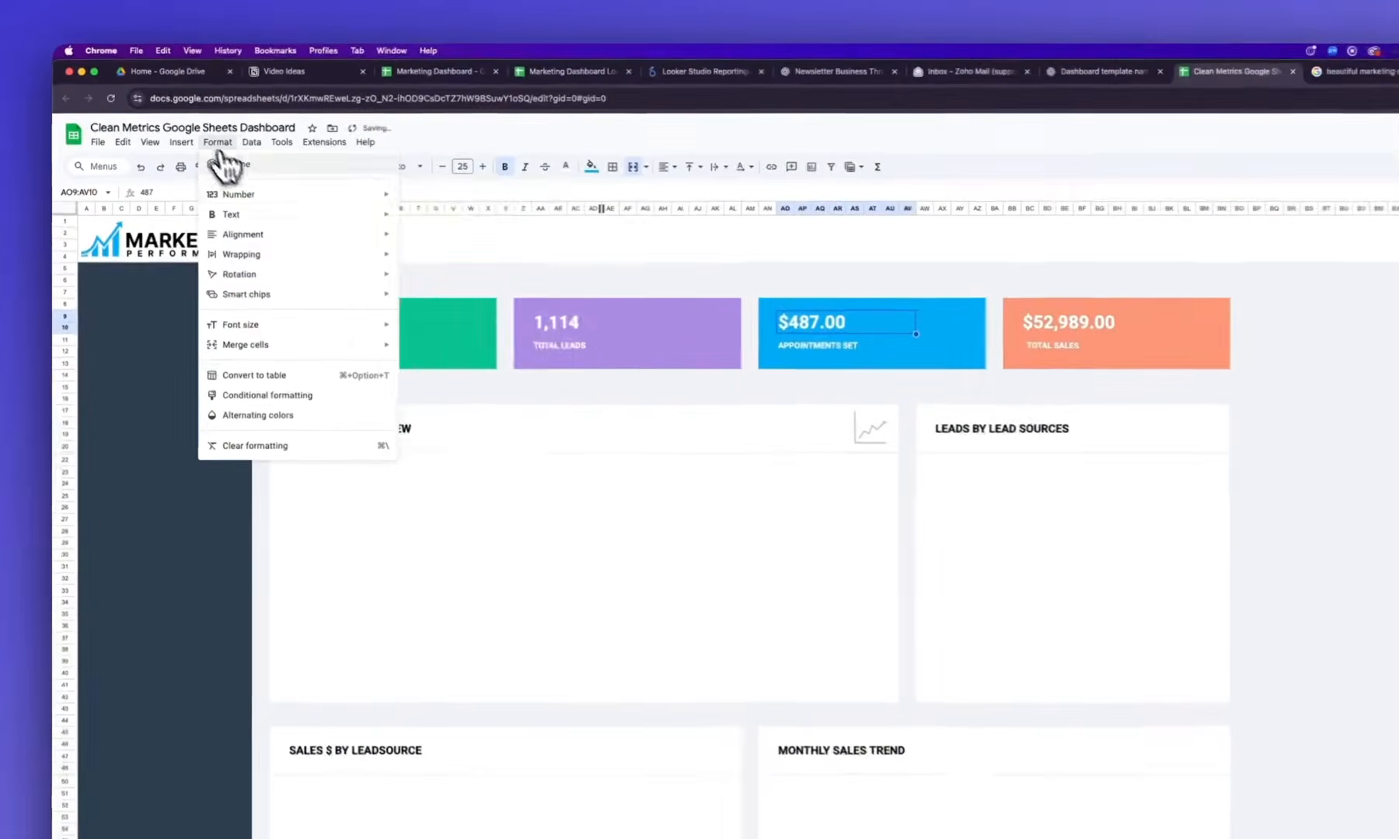
mouse_move(265, 180)
click(466, 254)
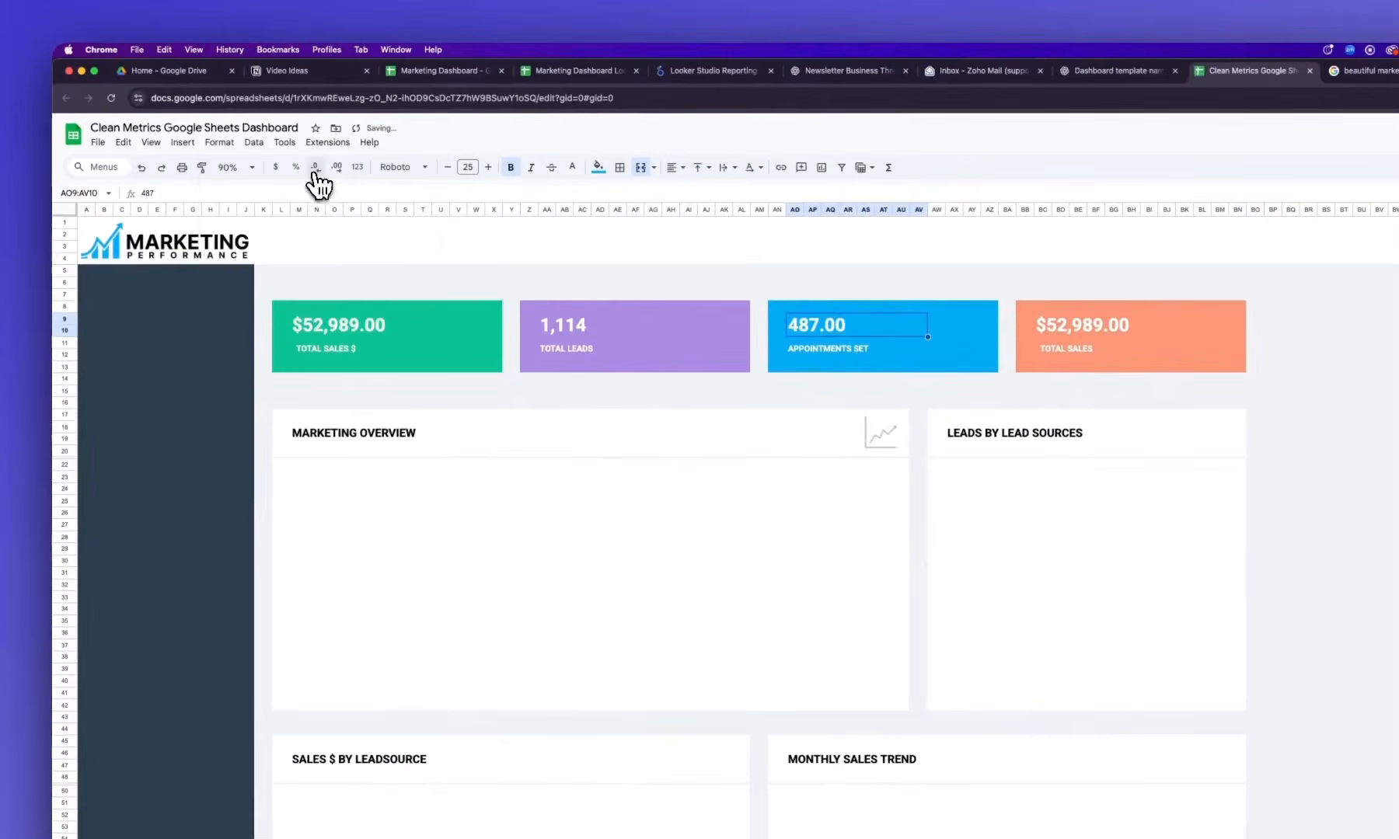
click(742, 491)
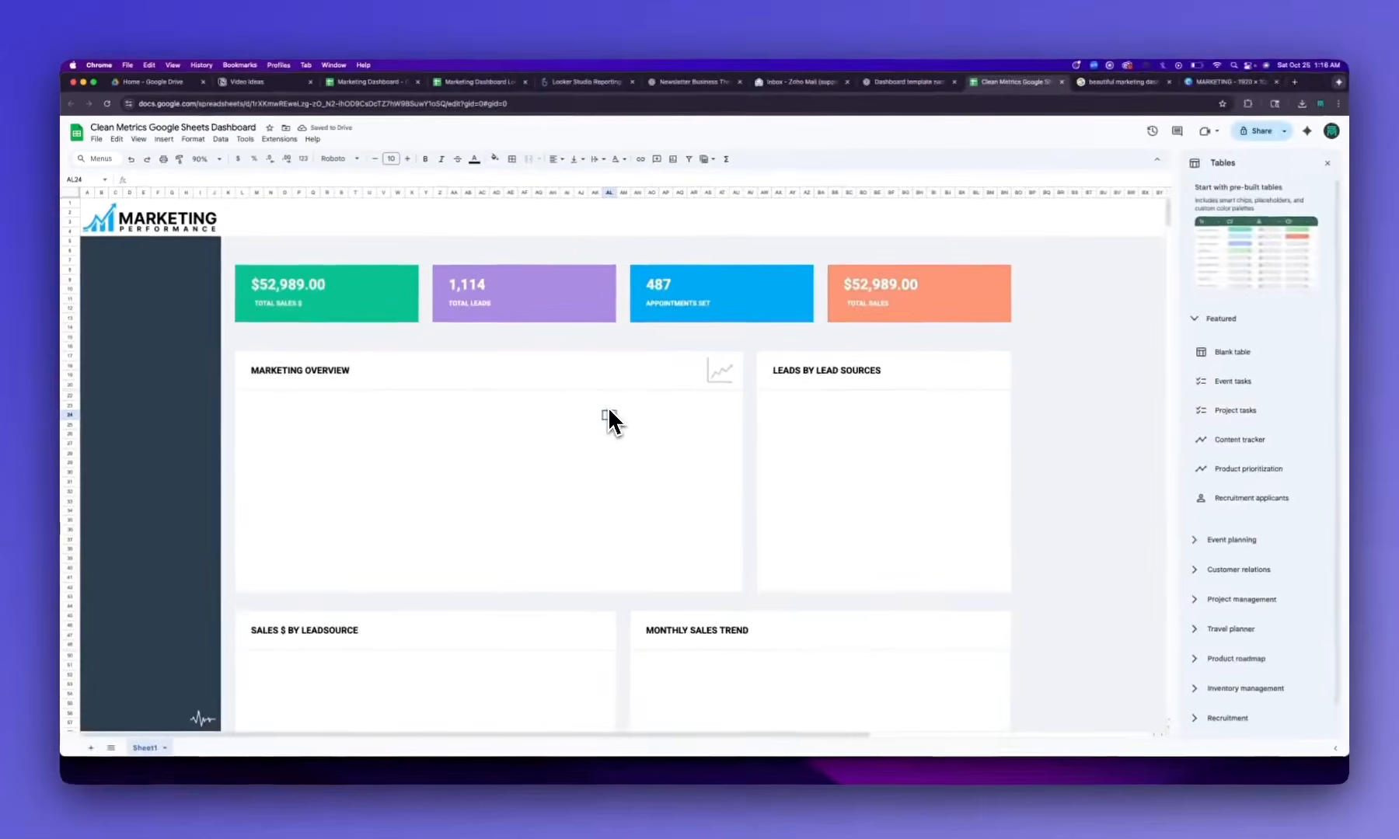
Change the orange card's label to LEAD COST and its value to 4,856.02
click(849, 303)
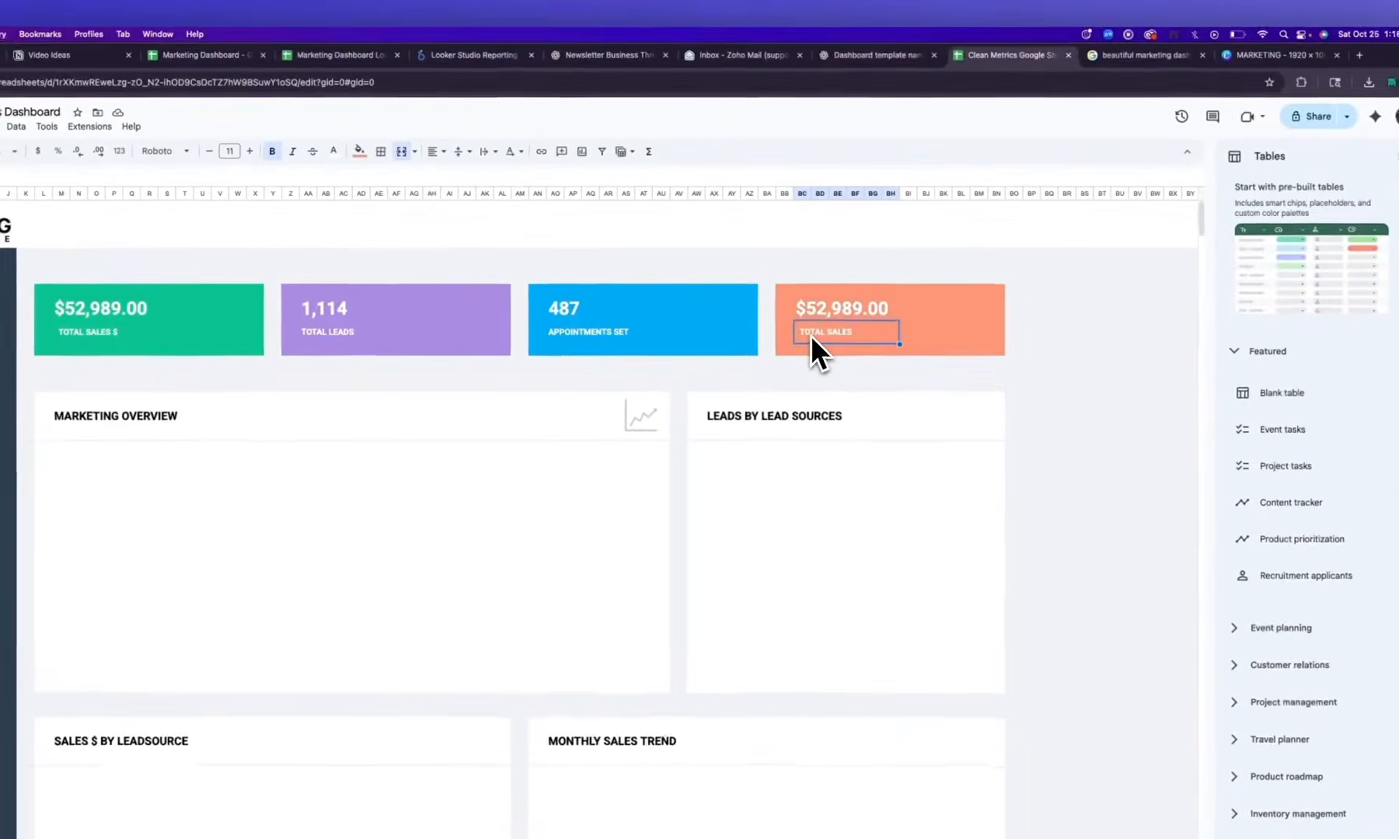
text(LEAD COST)
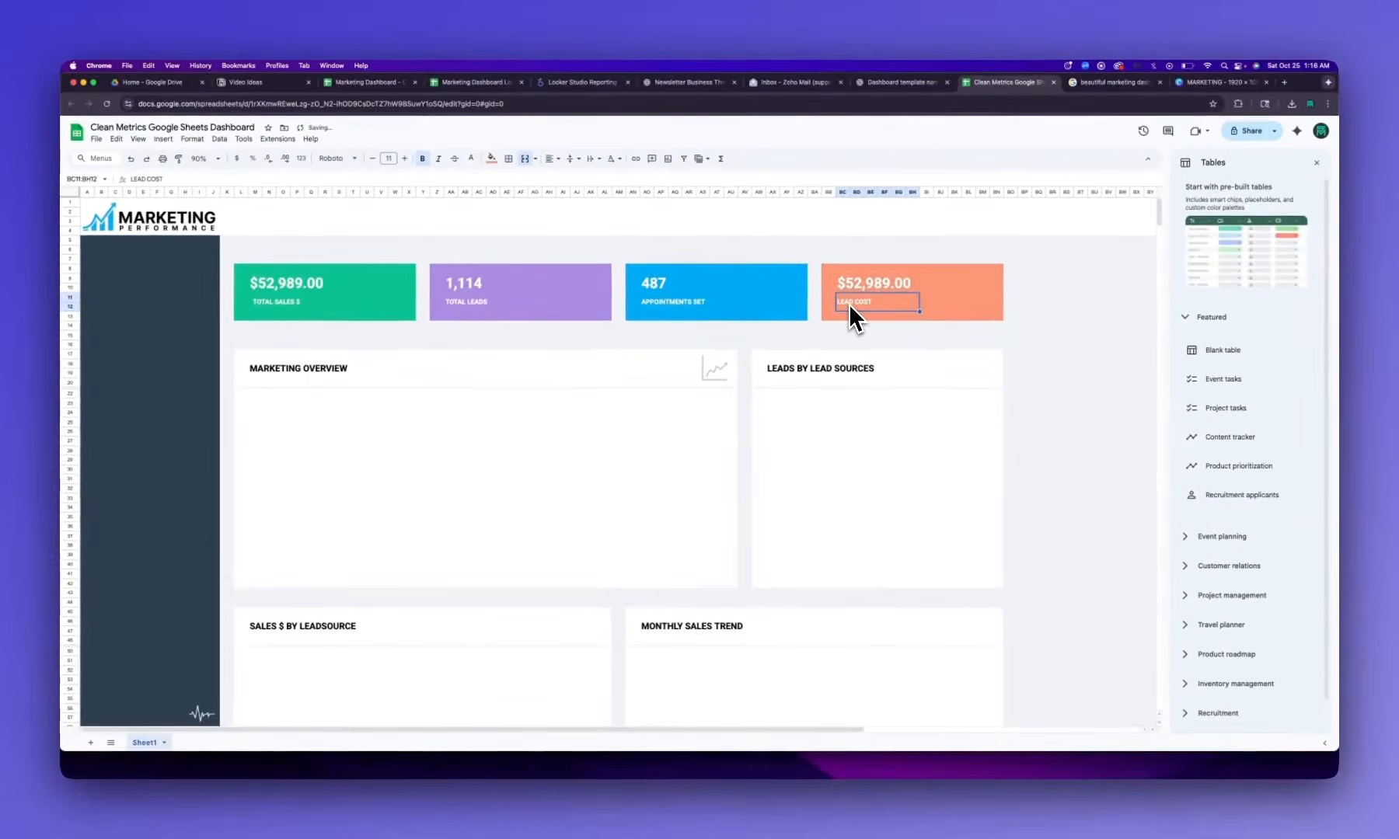
click(878, 286)
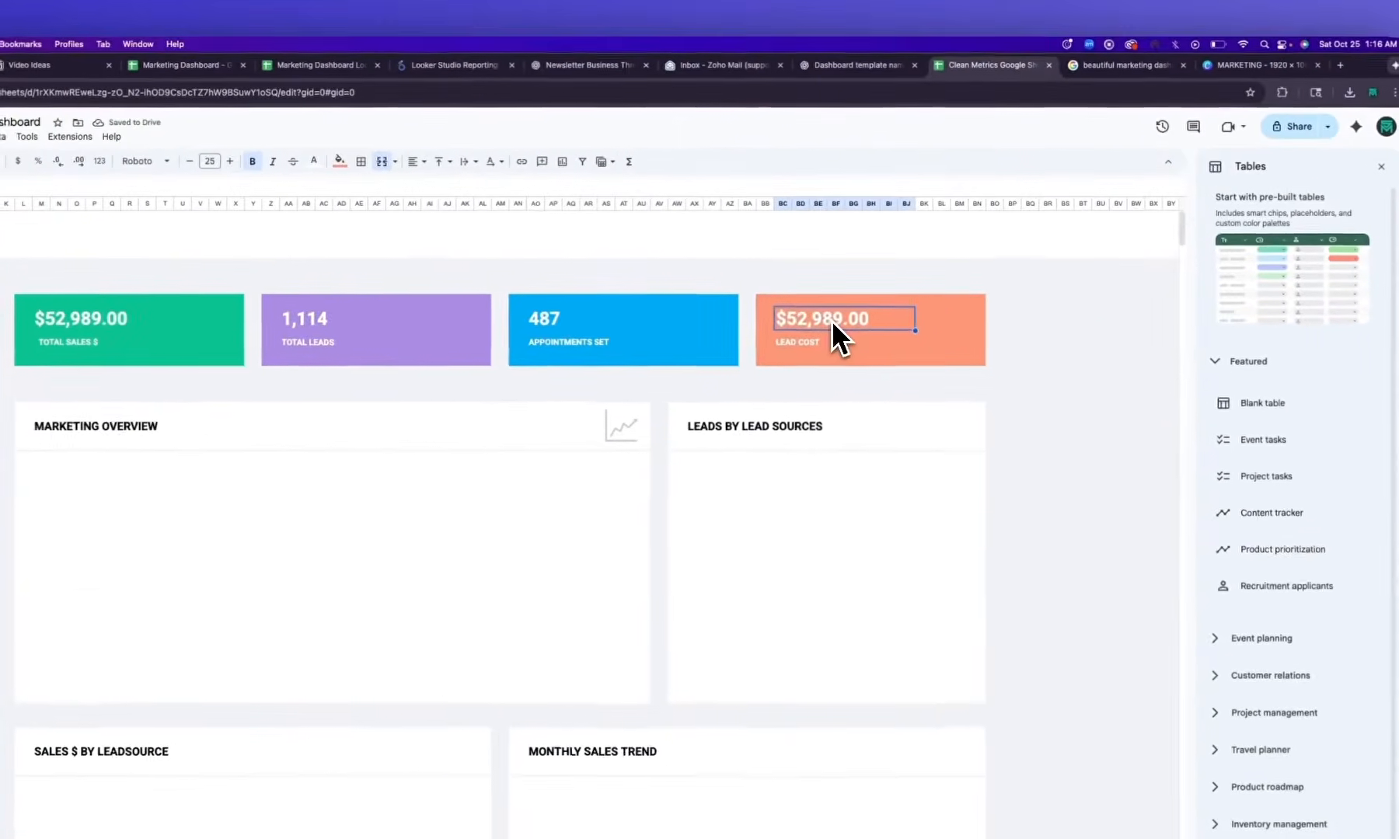
text(4,856.0)
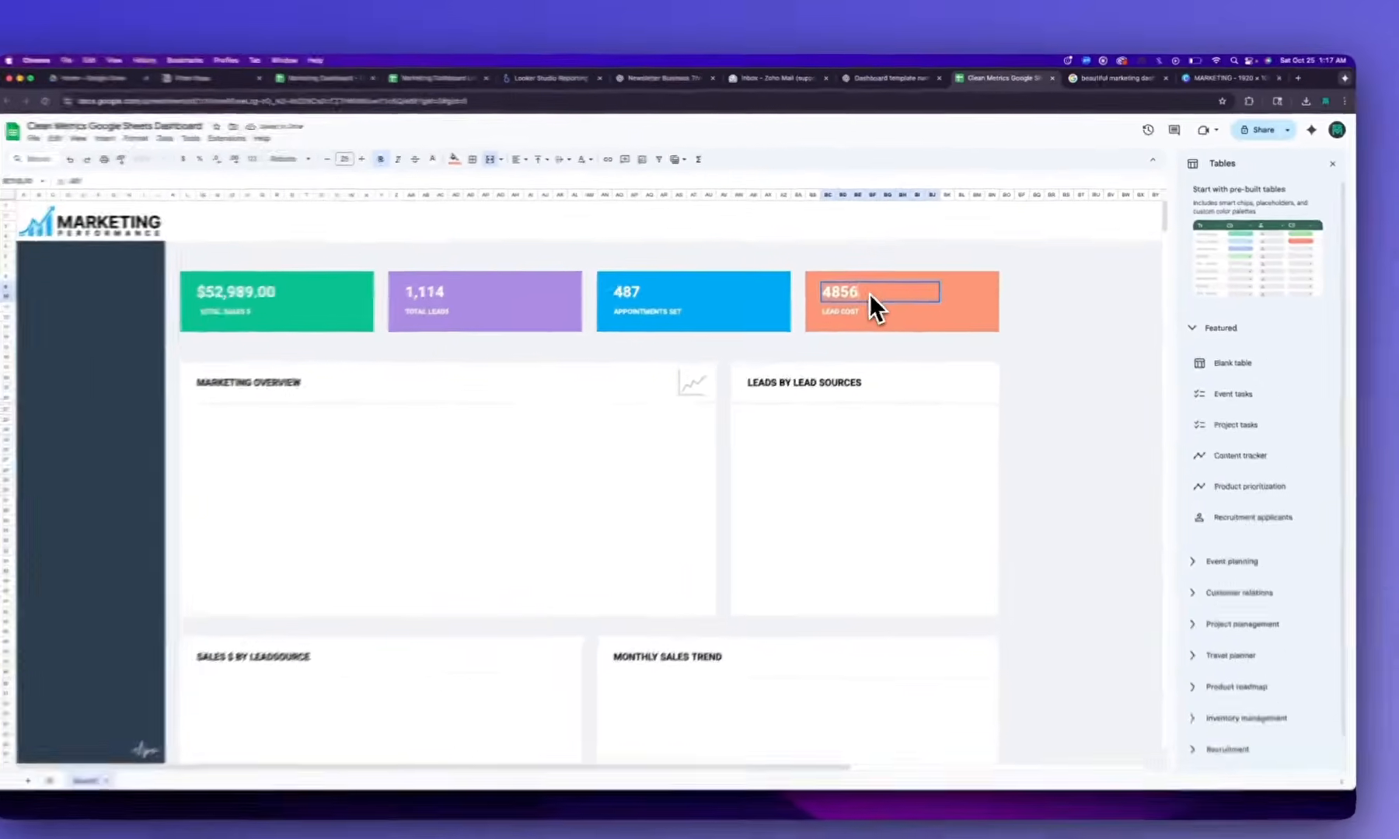
text(2)
key(Return)
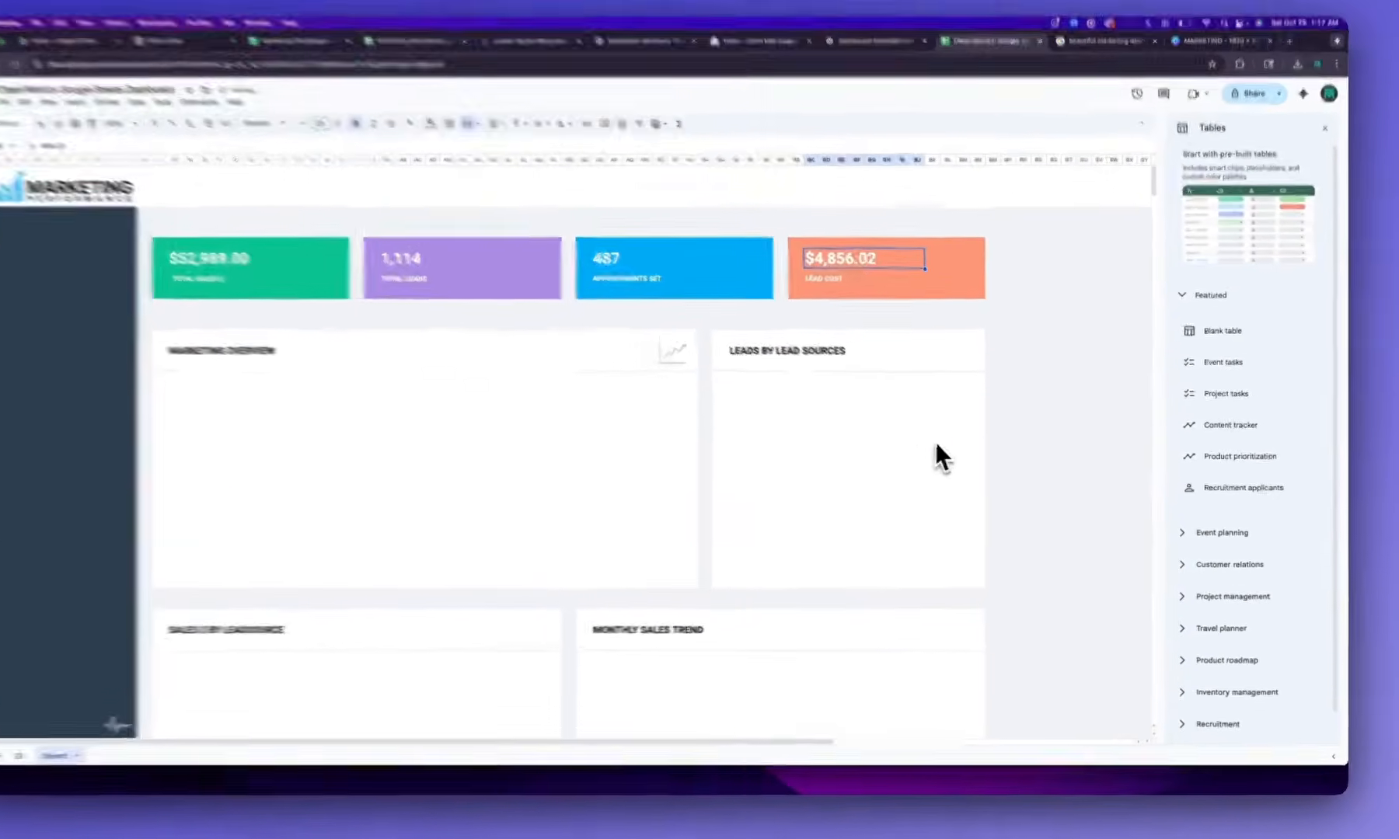
click(936, 446)
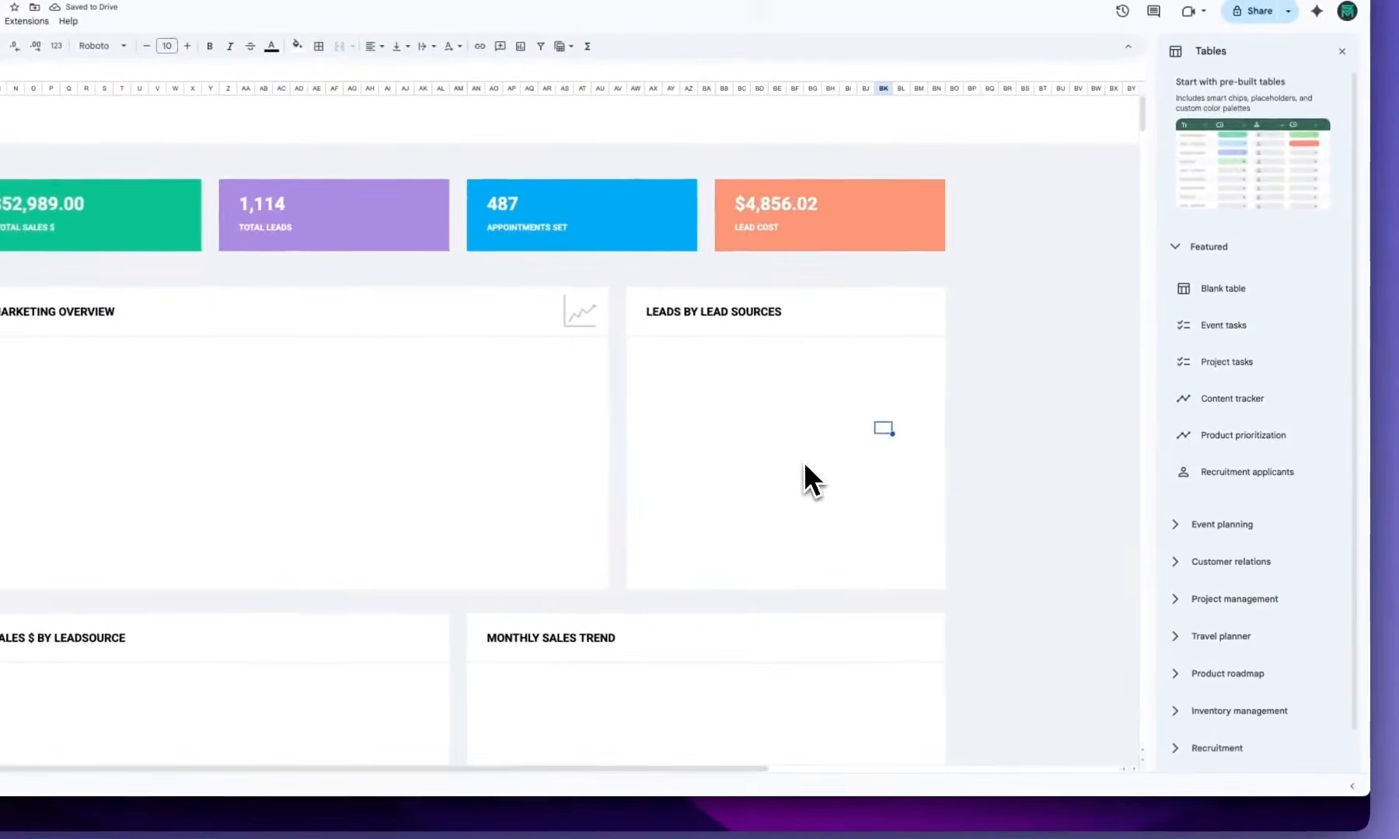
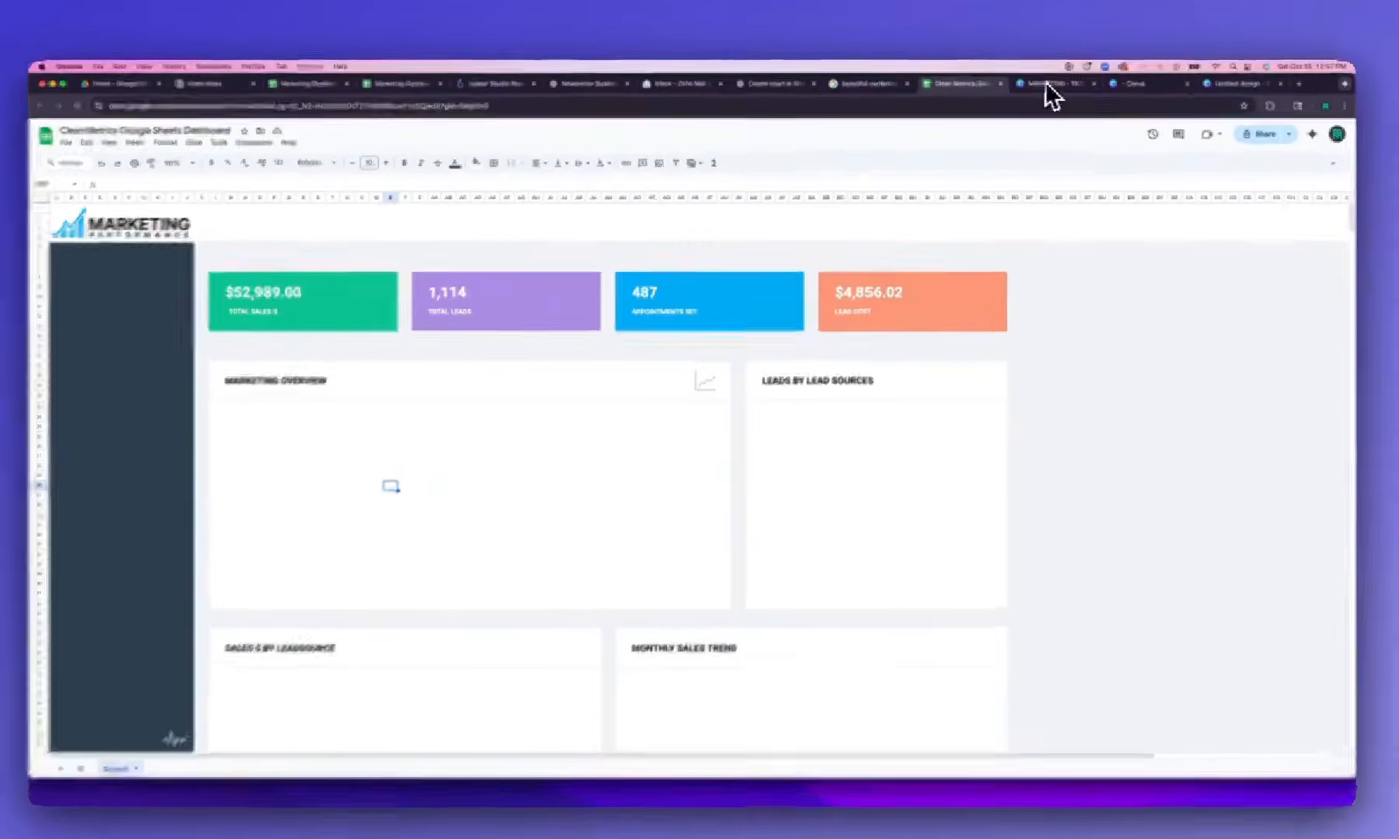
Switch to the MARKETING design in Canva and add a new blank page after the chart icon page
click(1044, 82)
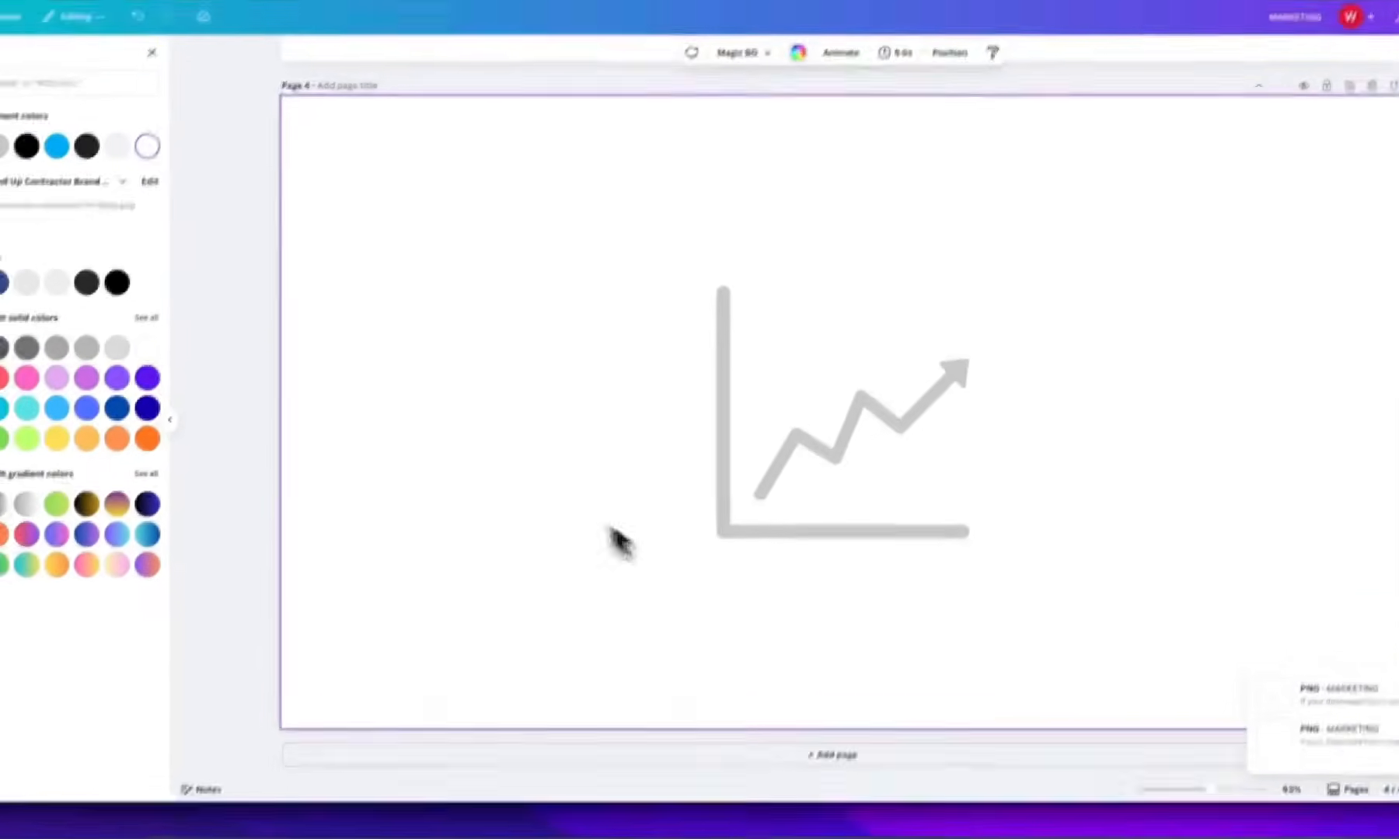
click(837, 723)
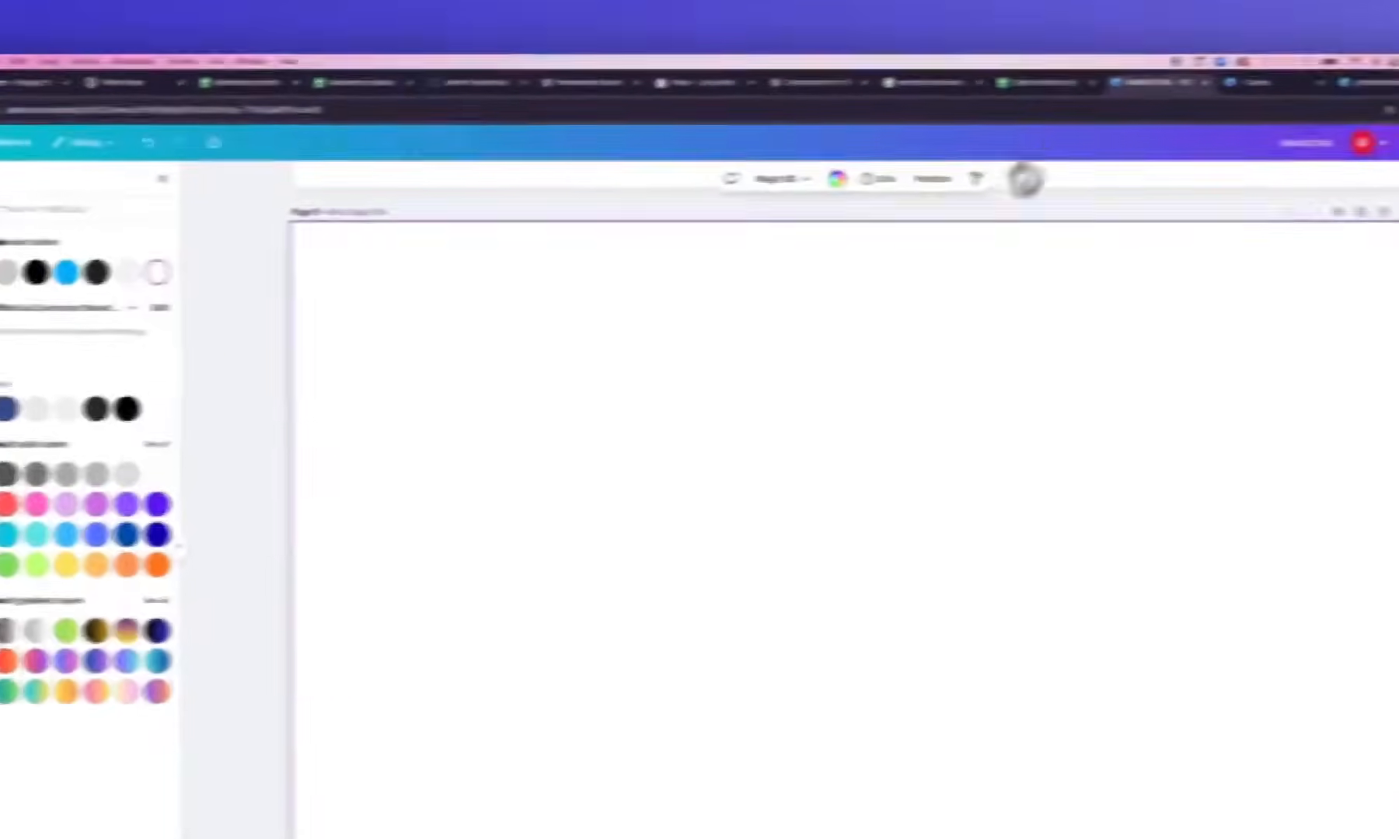
Sample the green Total Sales card's colour with Eye Dropper in the Google Sheets dashboard and return to the MARKETING design in Canva
click(1162, 45)
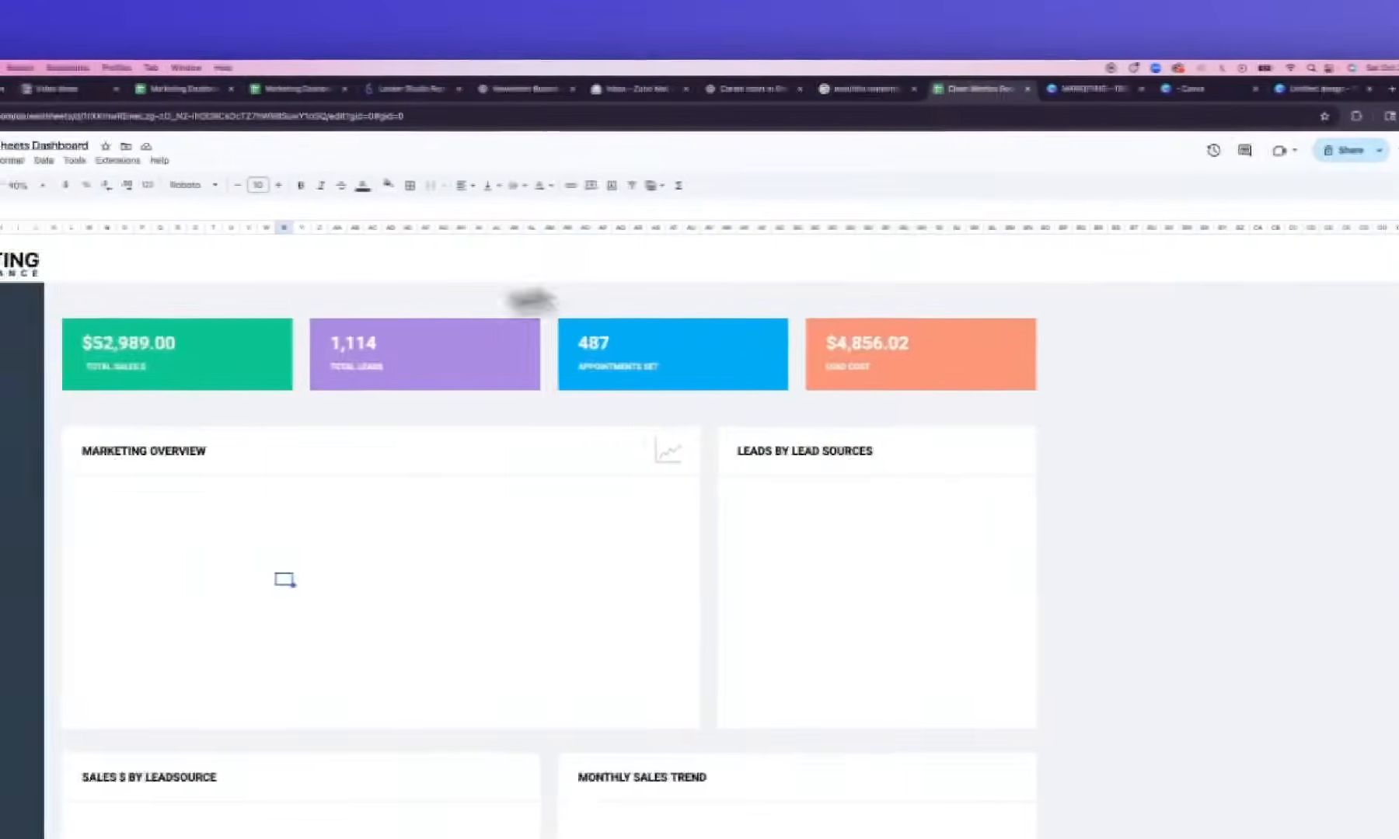
click(1247, 116)
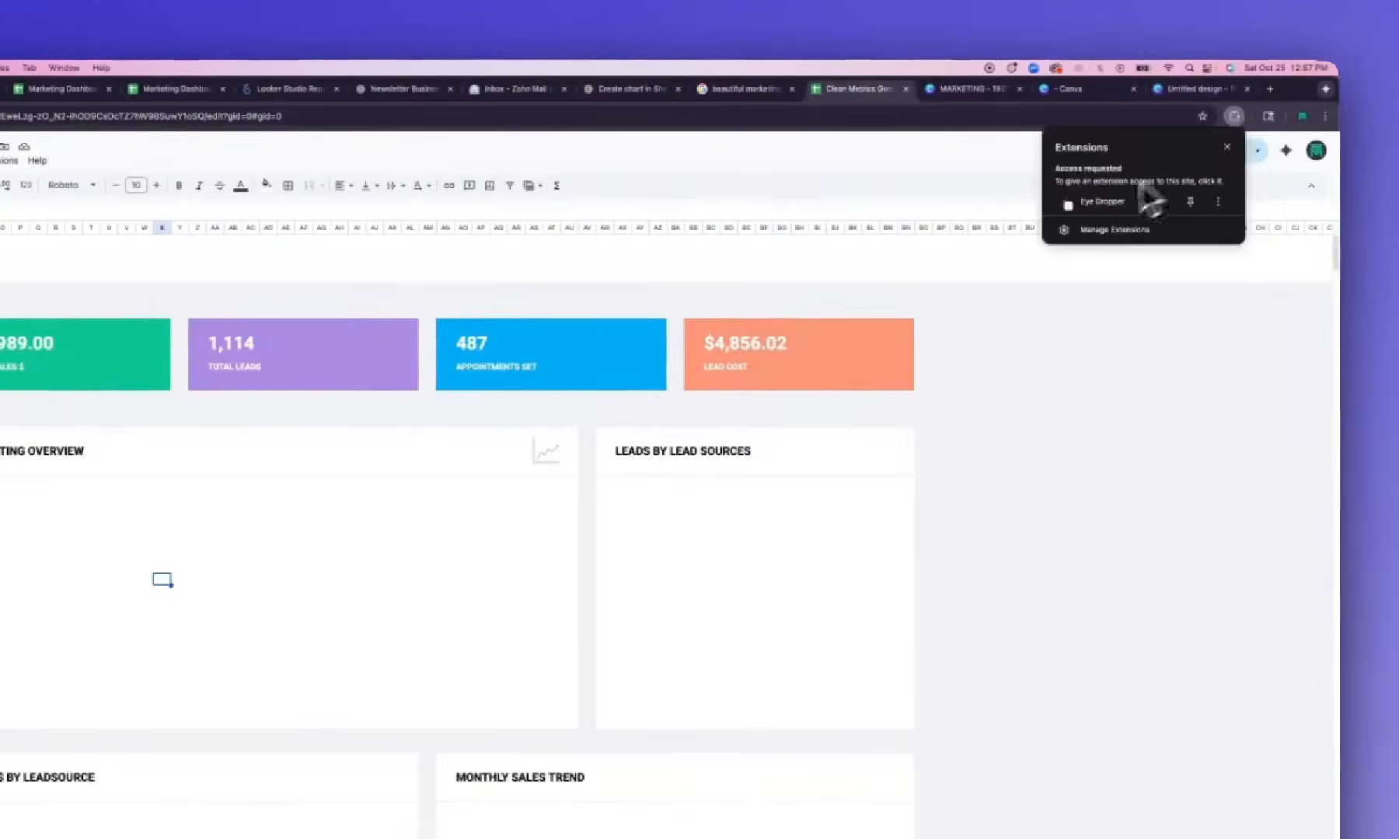
click(1166, 203)
click(973, 151)
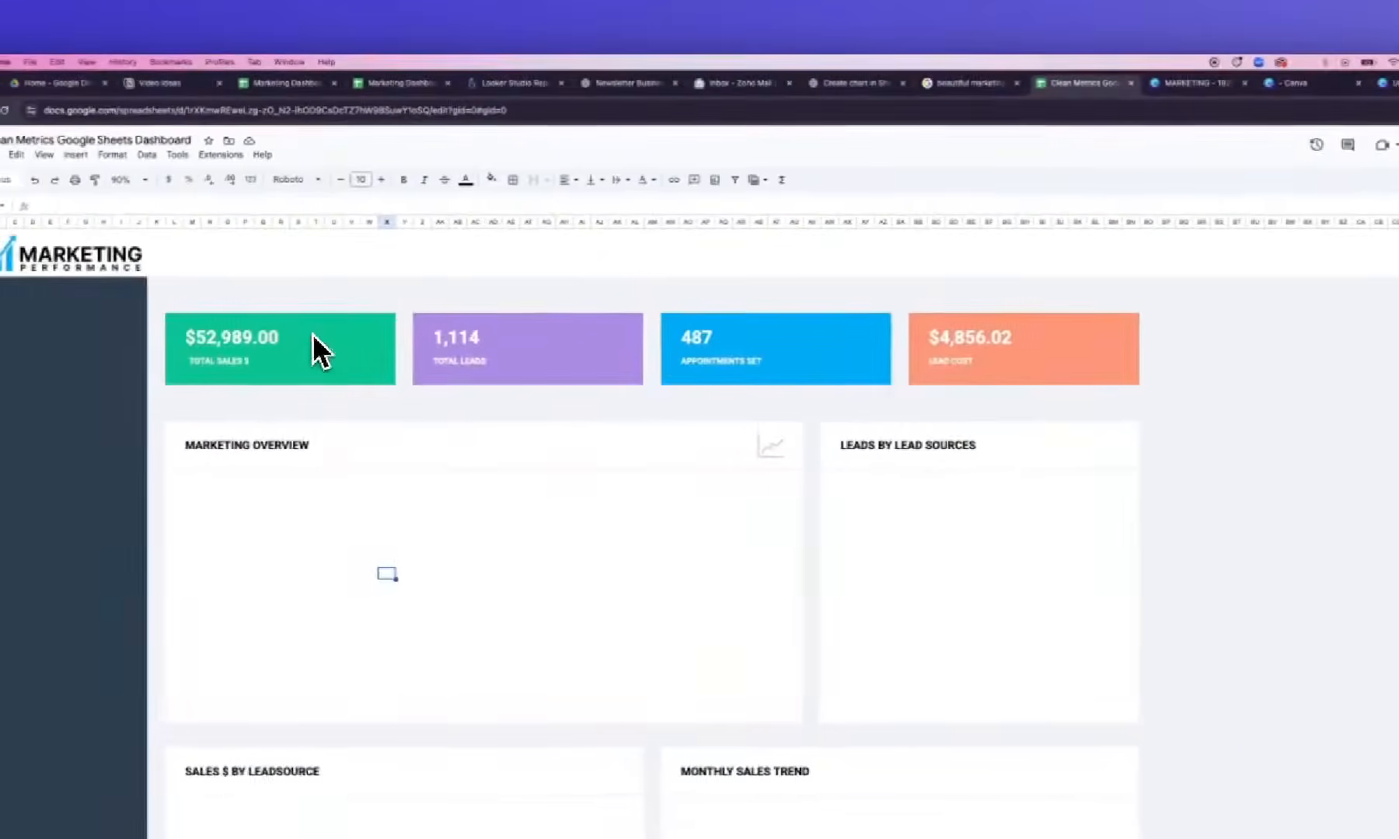
click(1188, 82)
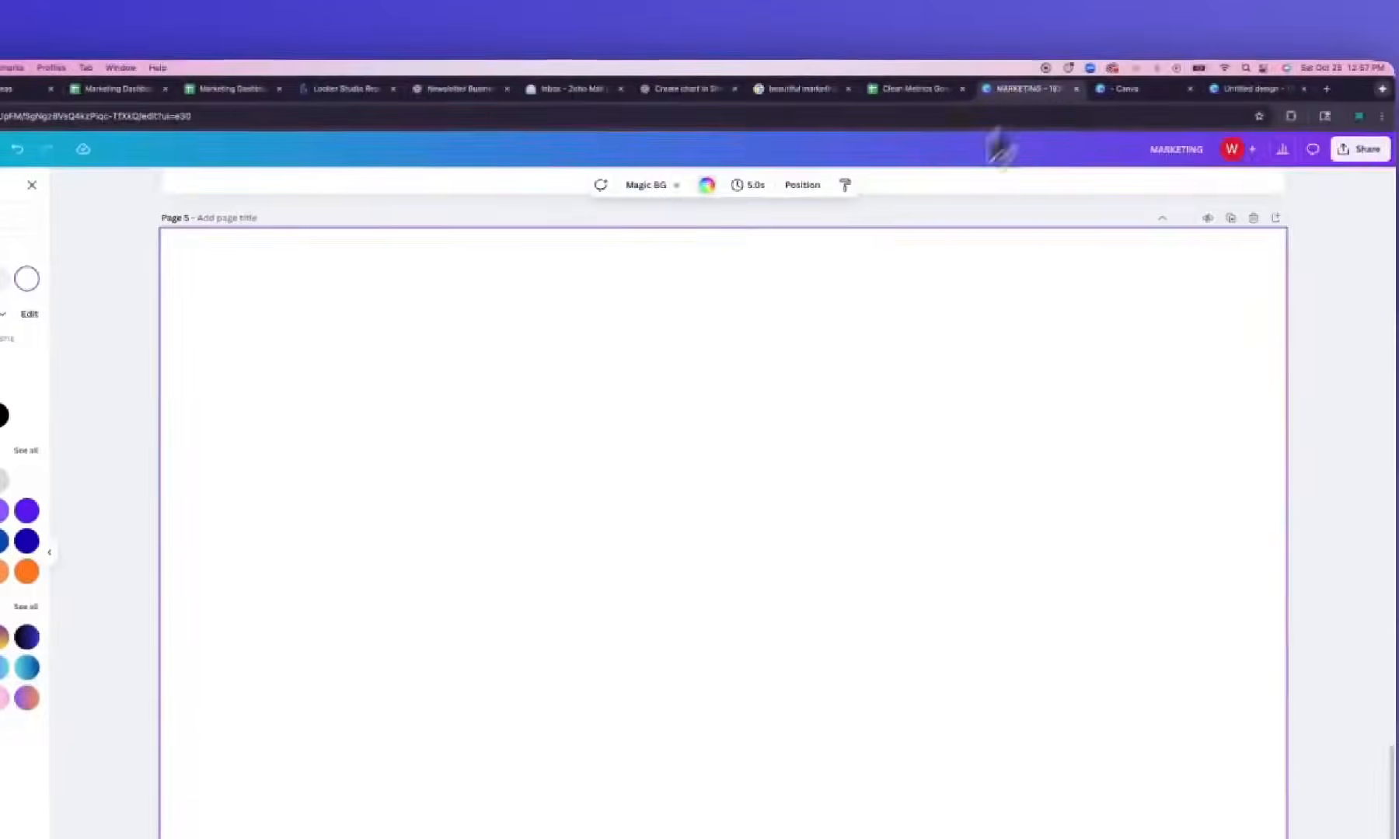
Add a square shape to page 5 and enlarge it from the page's upper-left corner to cover the whole page
click(126, 250)
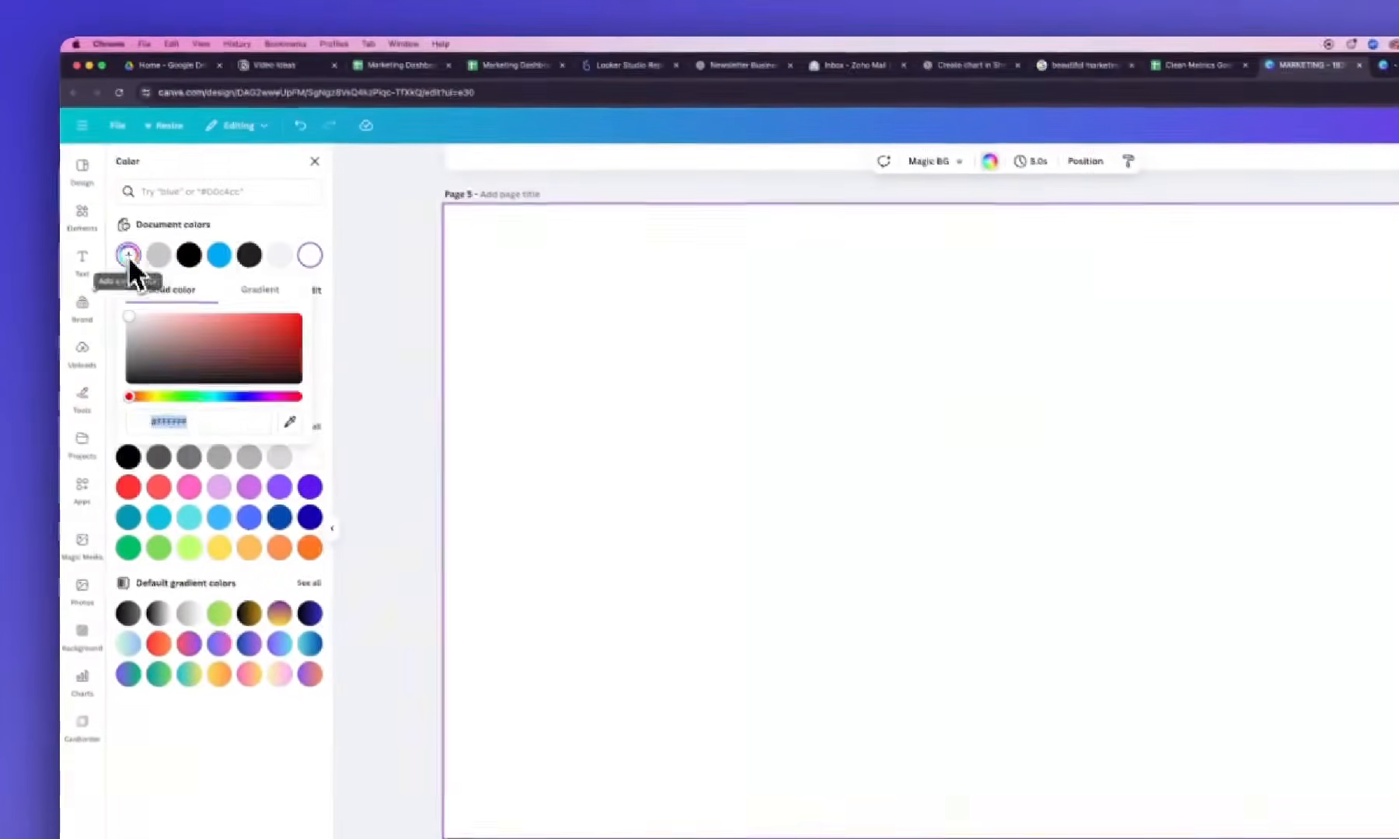
click(190, 422)
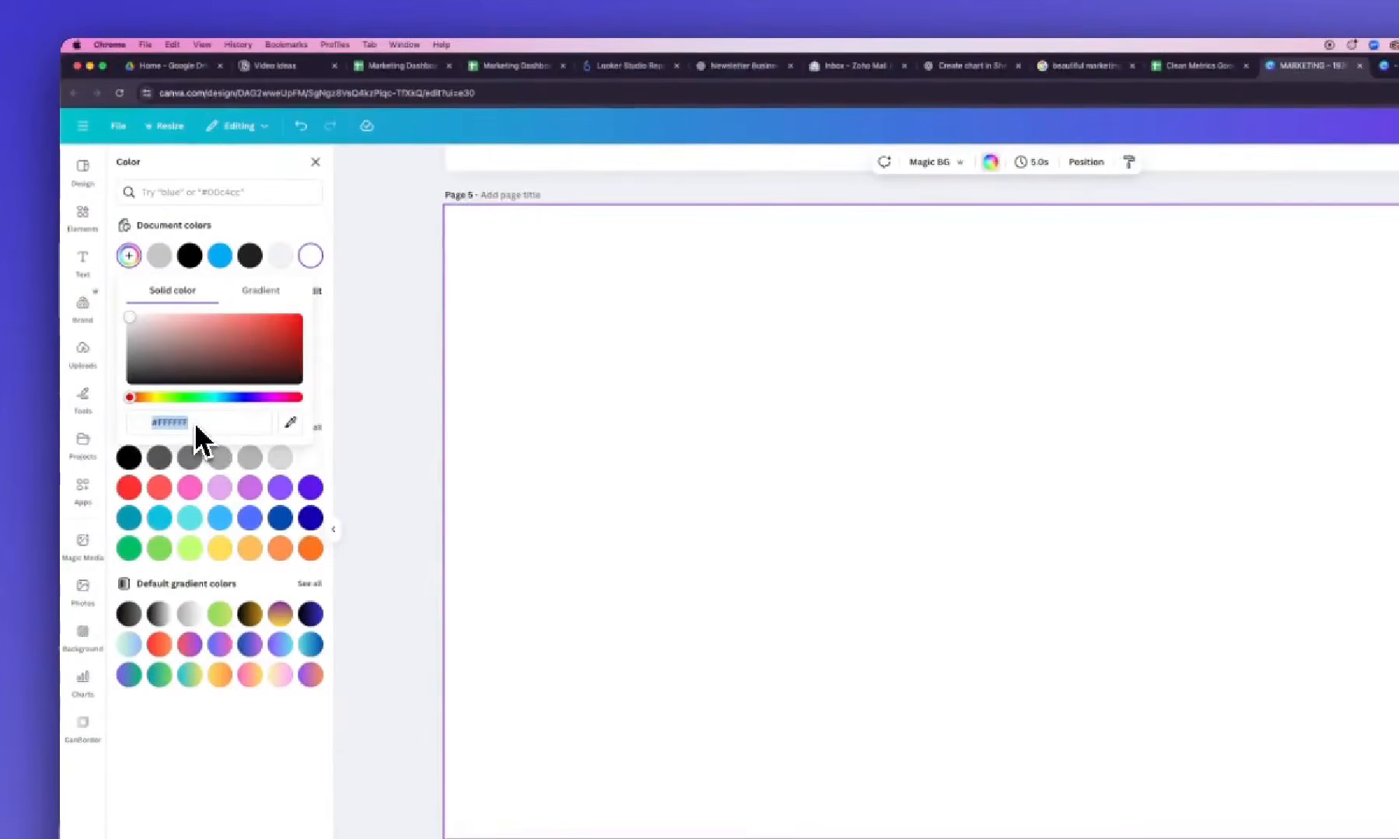
click(87, 224)
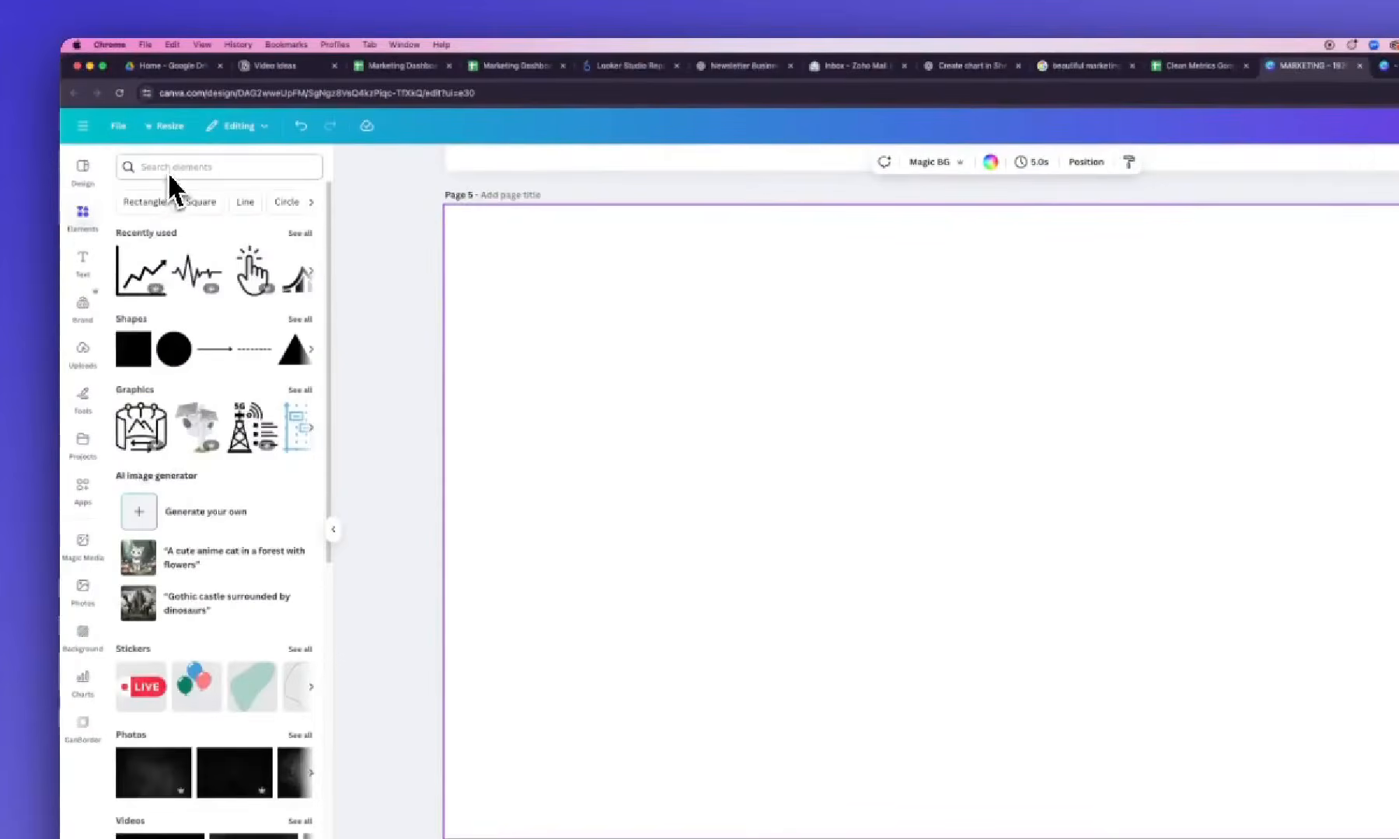
click(136, 355)
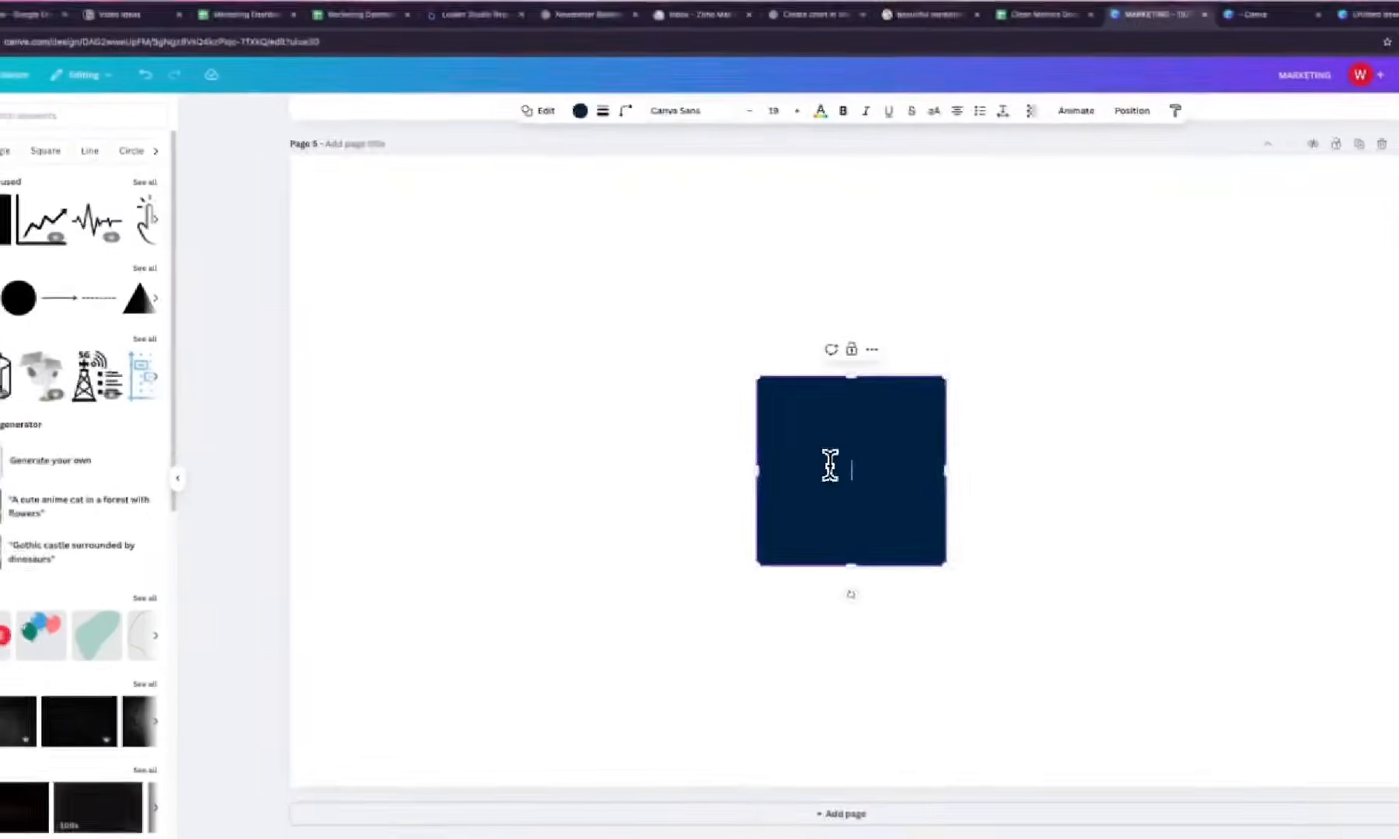
drag(1065, 534, 1033, 520)
drag(858, 462, 393, 234)
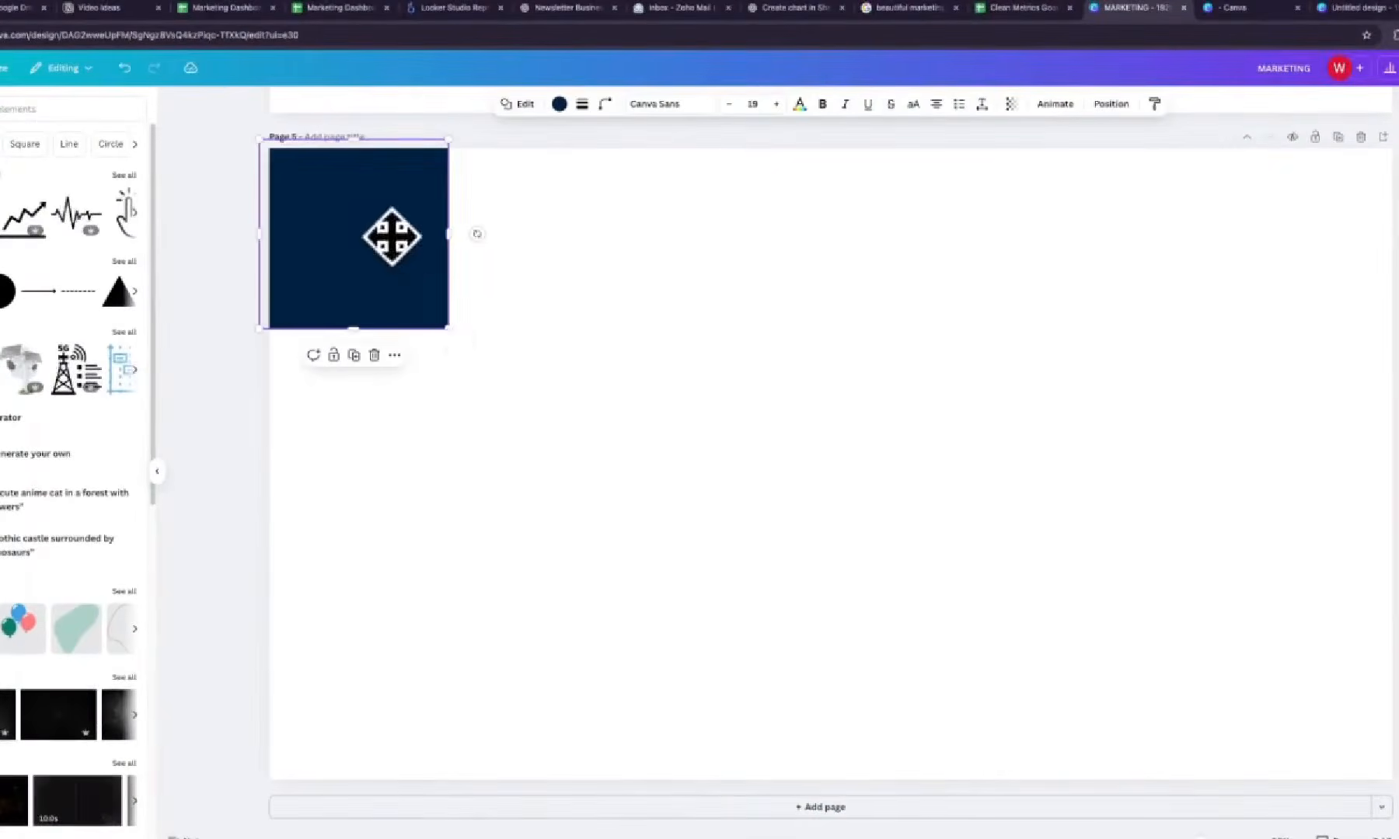
drag(447, 325, 1387, 779)
Fill the page-covering square with the green colour #06C291 and deselect it
click(653, 148)
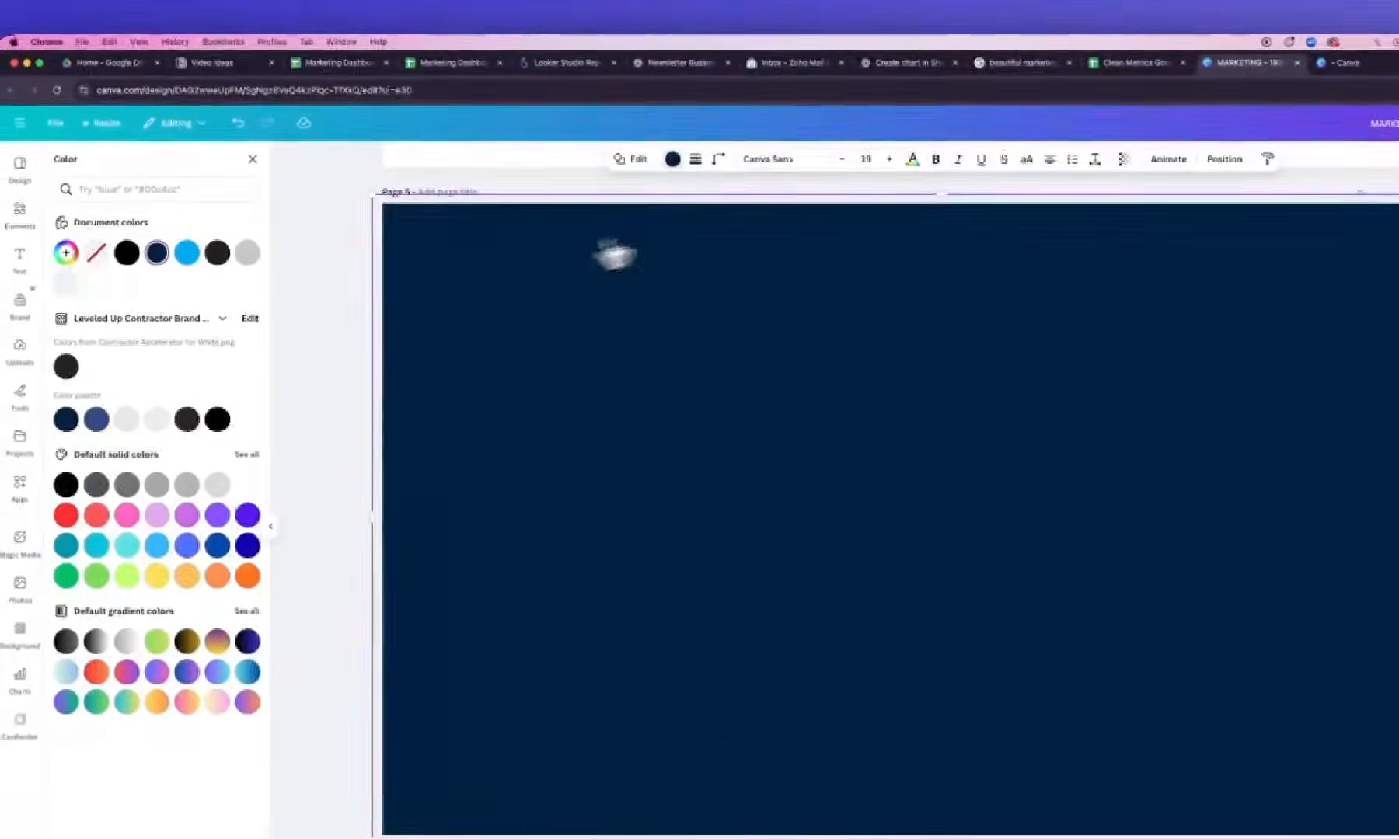
click(47, 242)
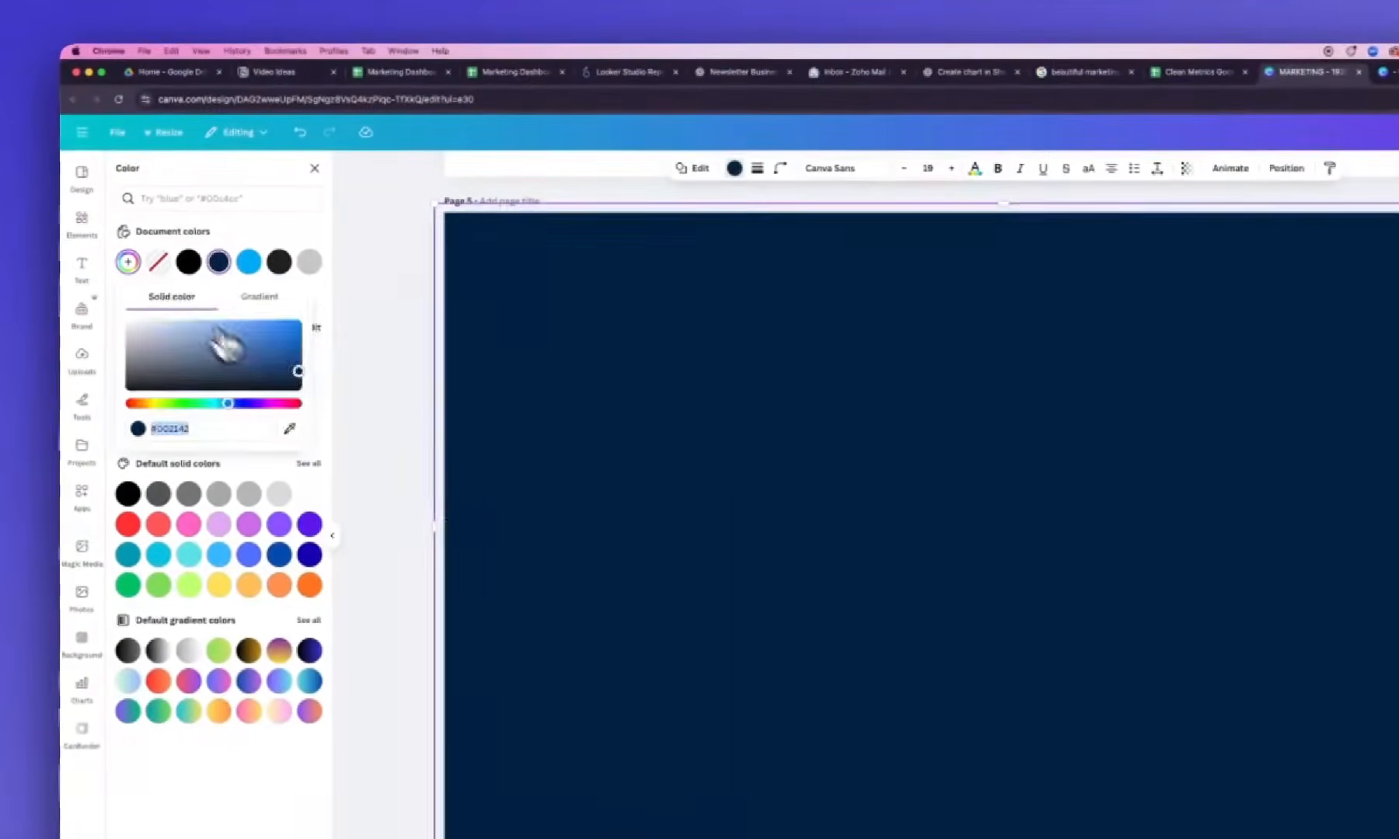
text(#06C291)
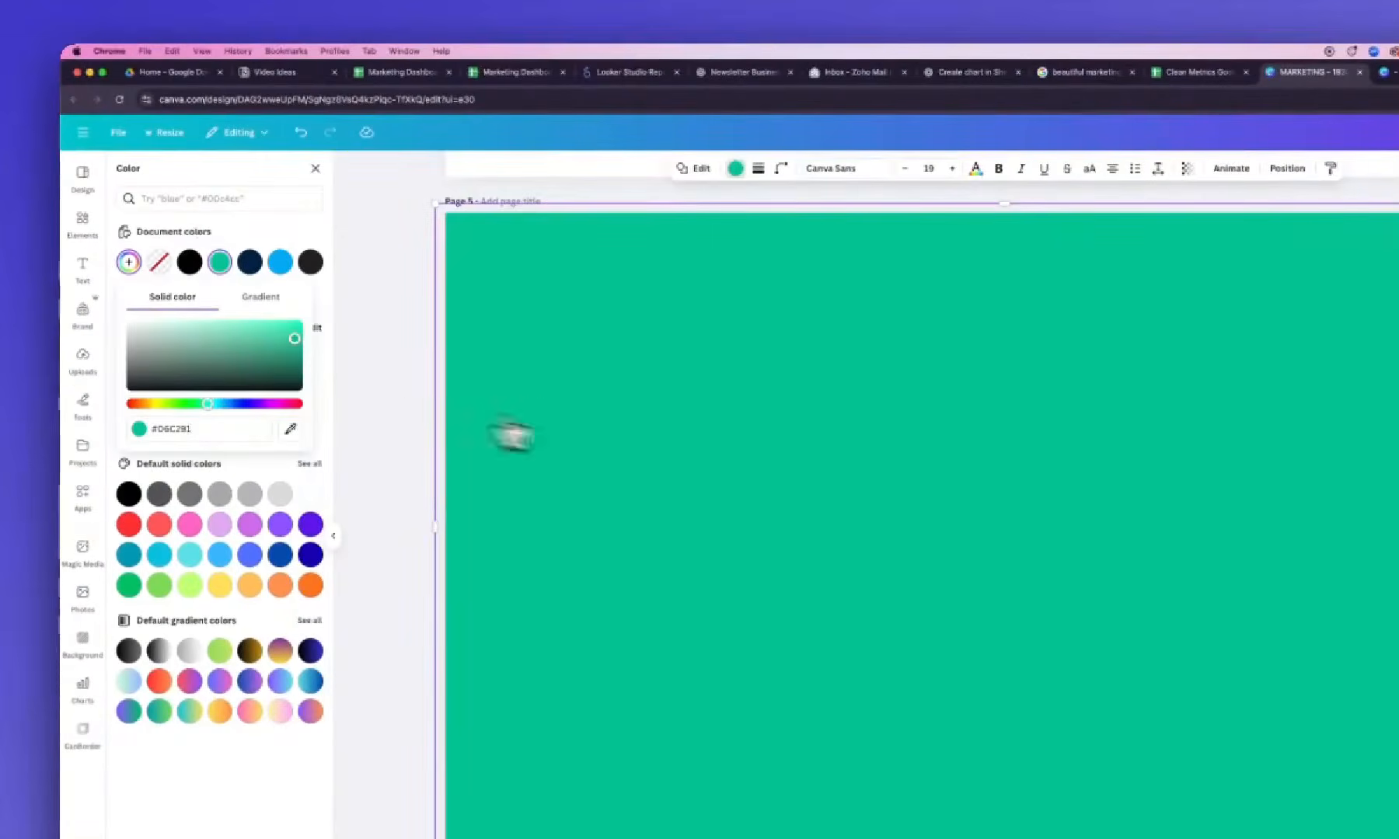
click(401, 312)
click(394, 354)
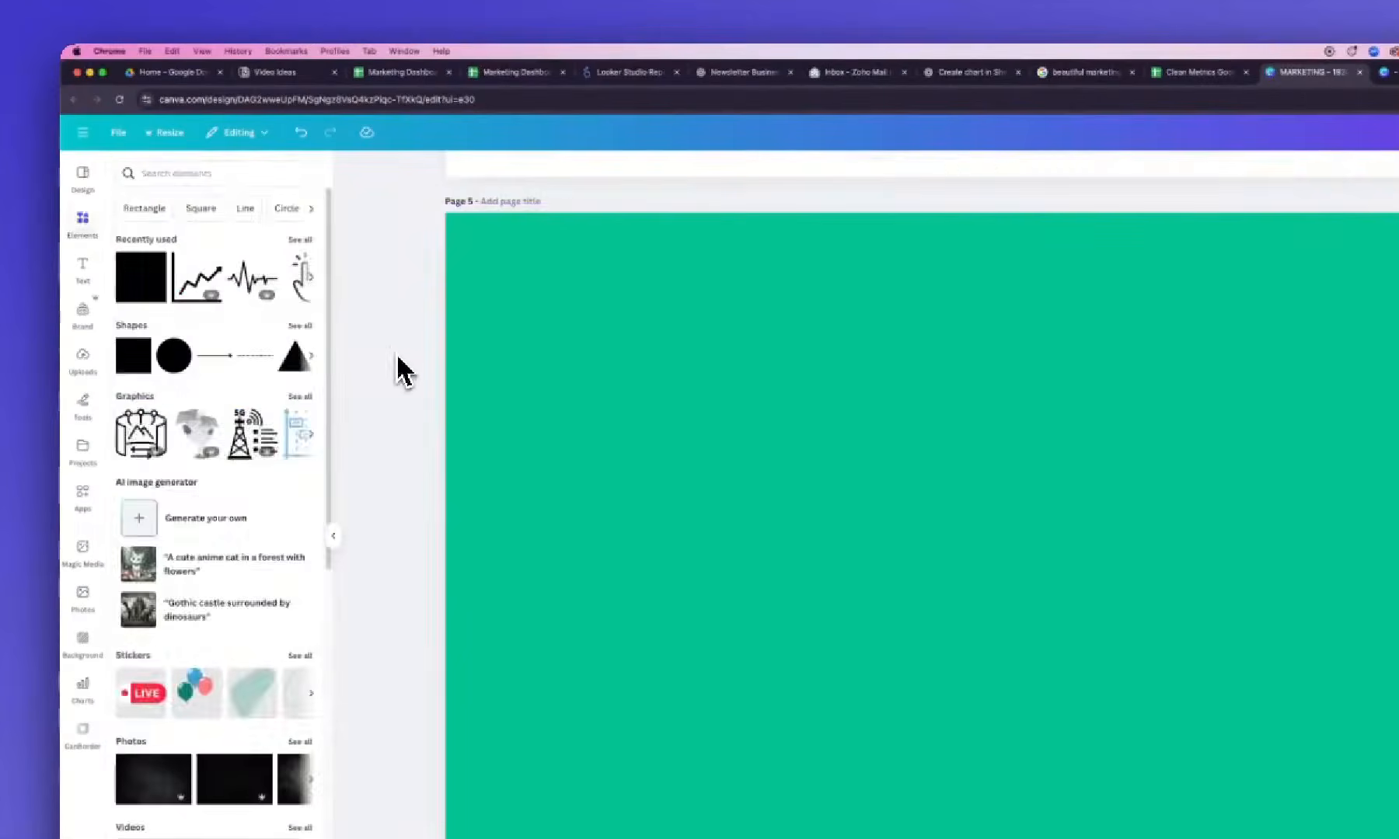
Search the elements for "money icon" and look through the graphics for a suitable symbol
click(221, 174)
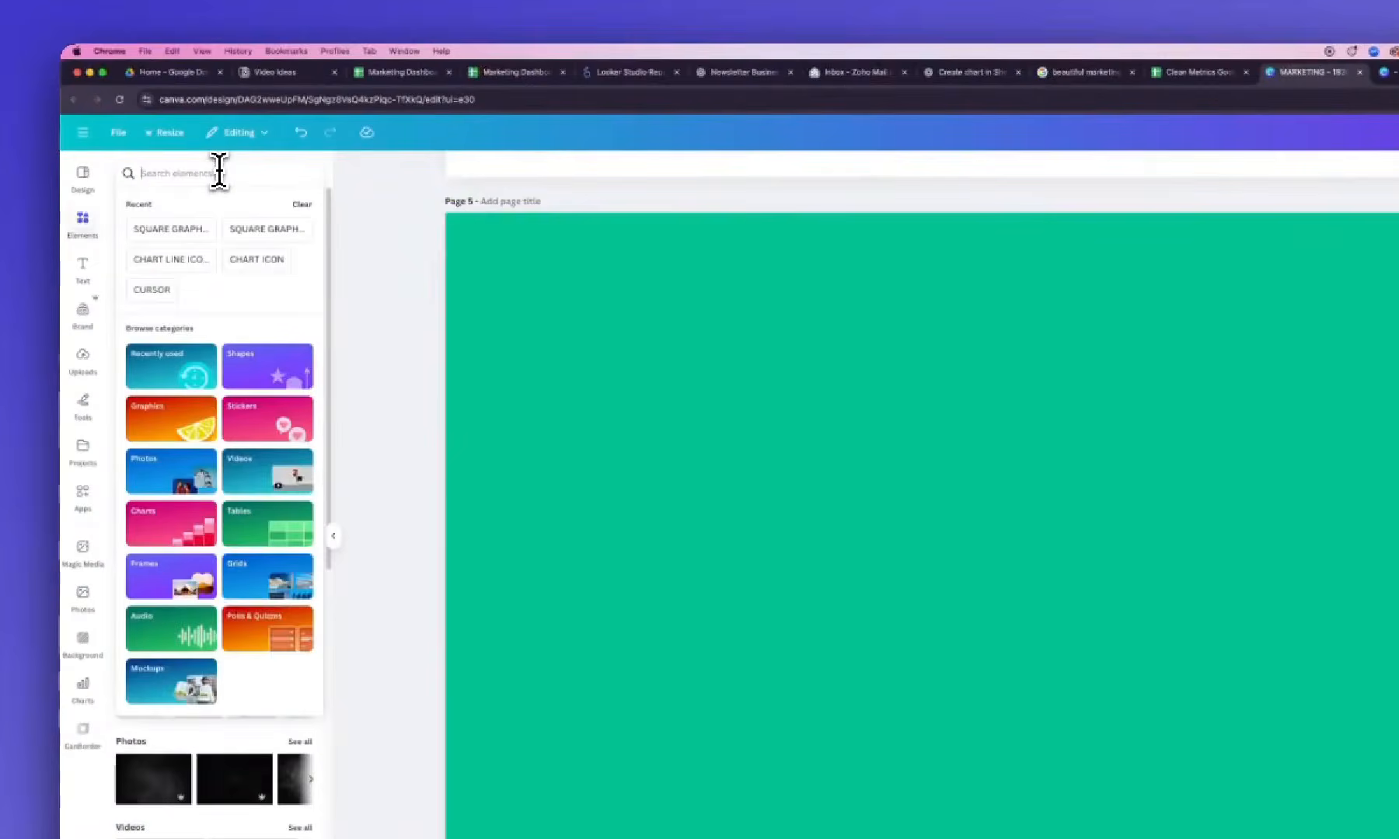
text(money ic)
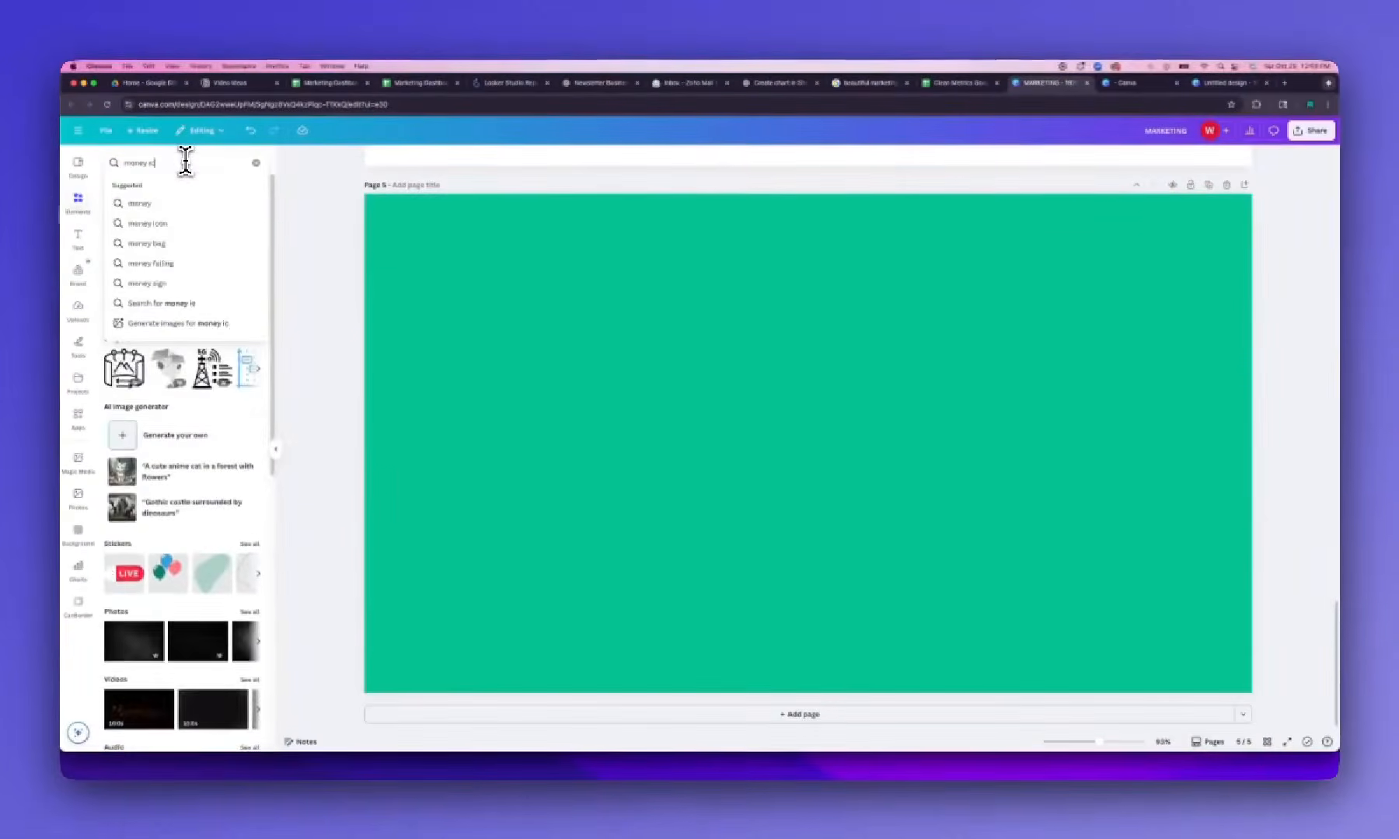
text(on)
key(Return)
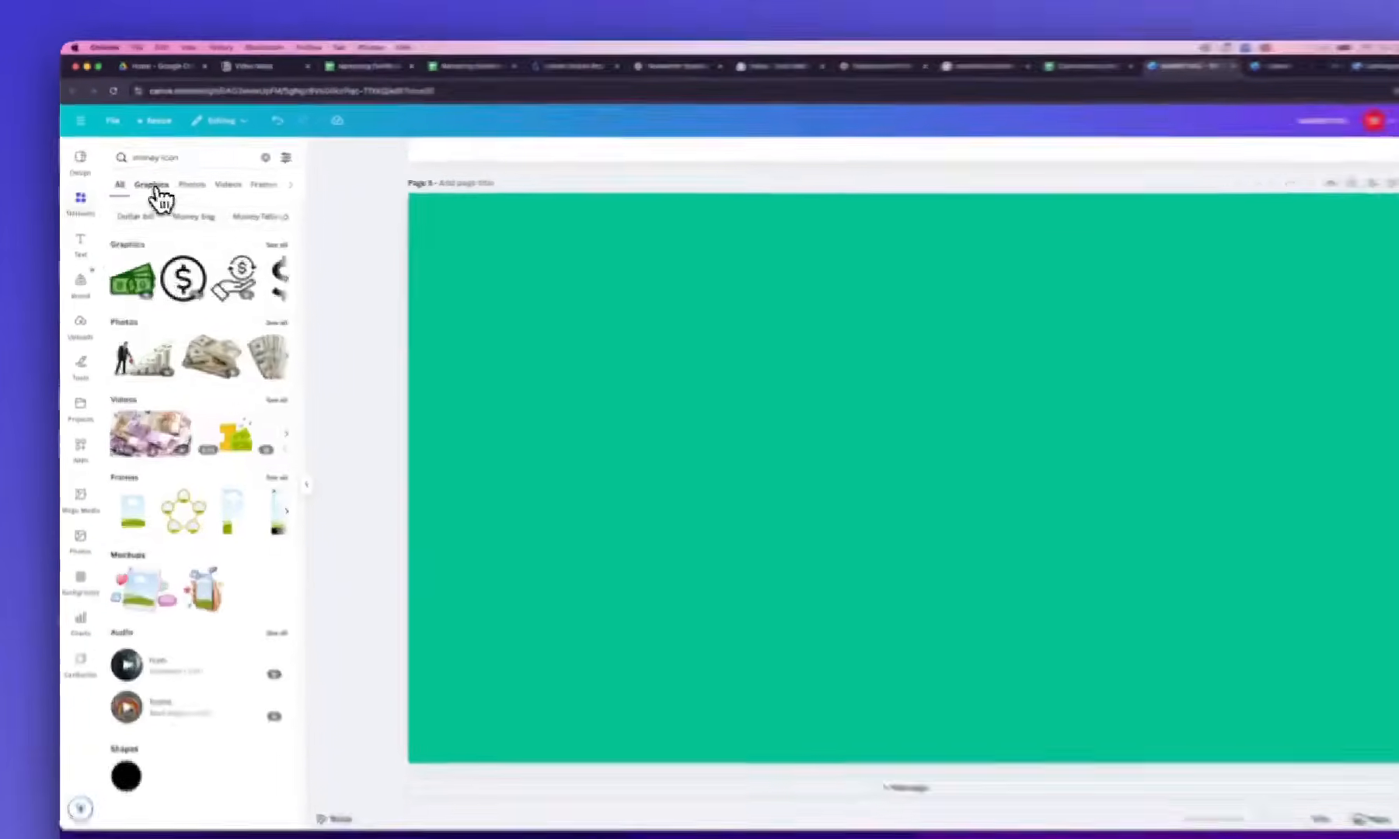
click(140, 187)
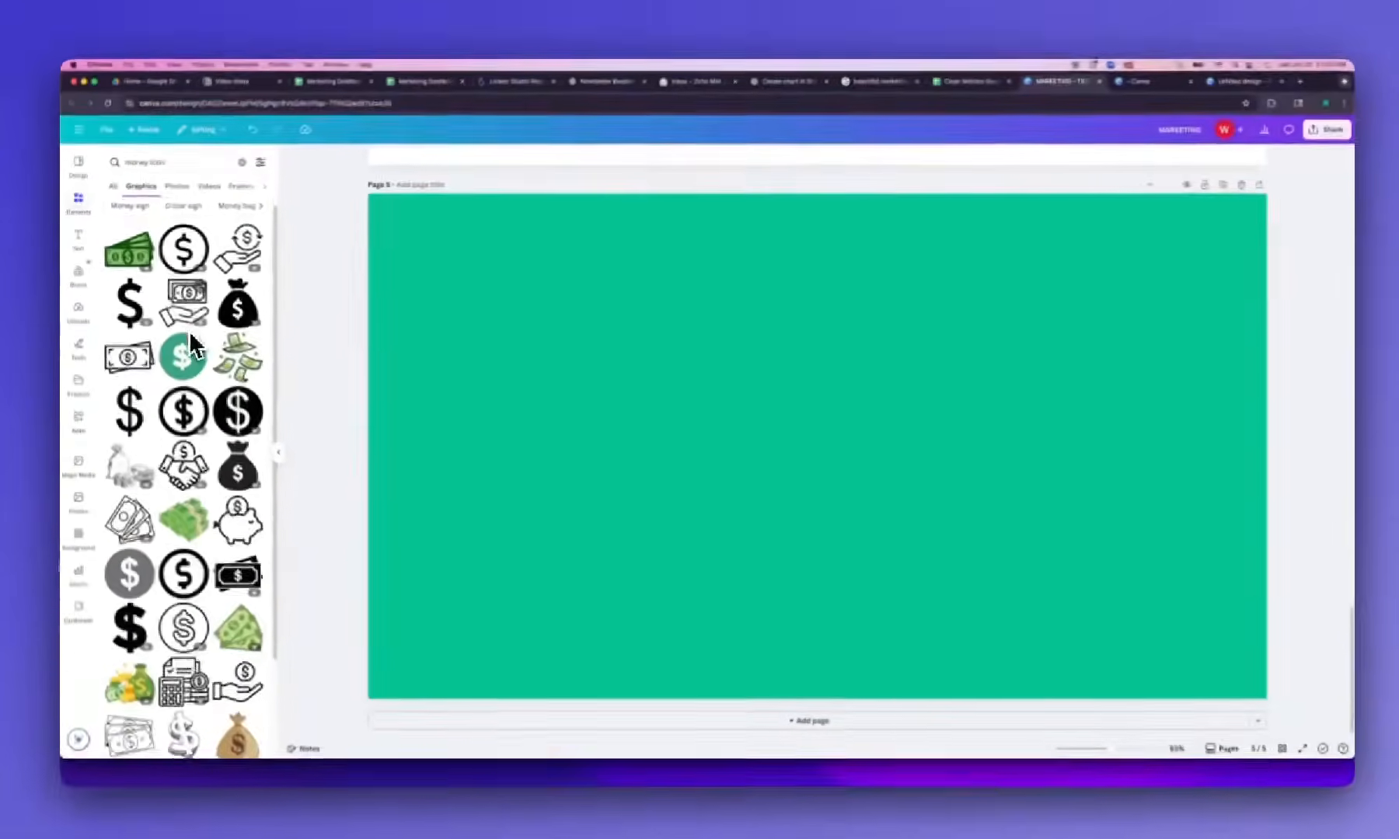
scroll(188, 334, down, 2)
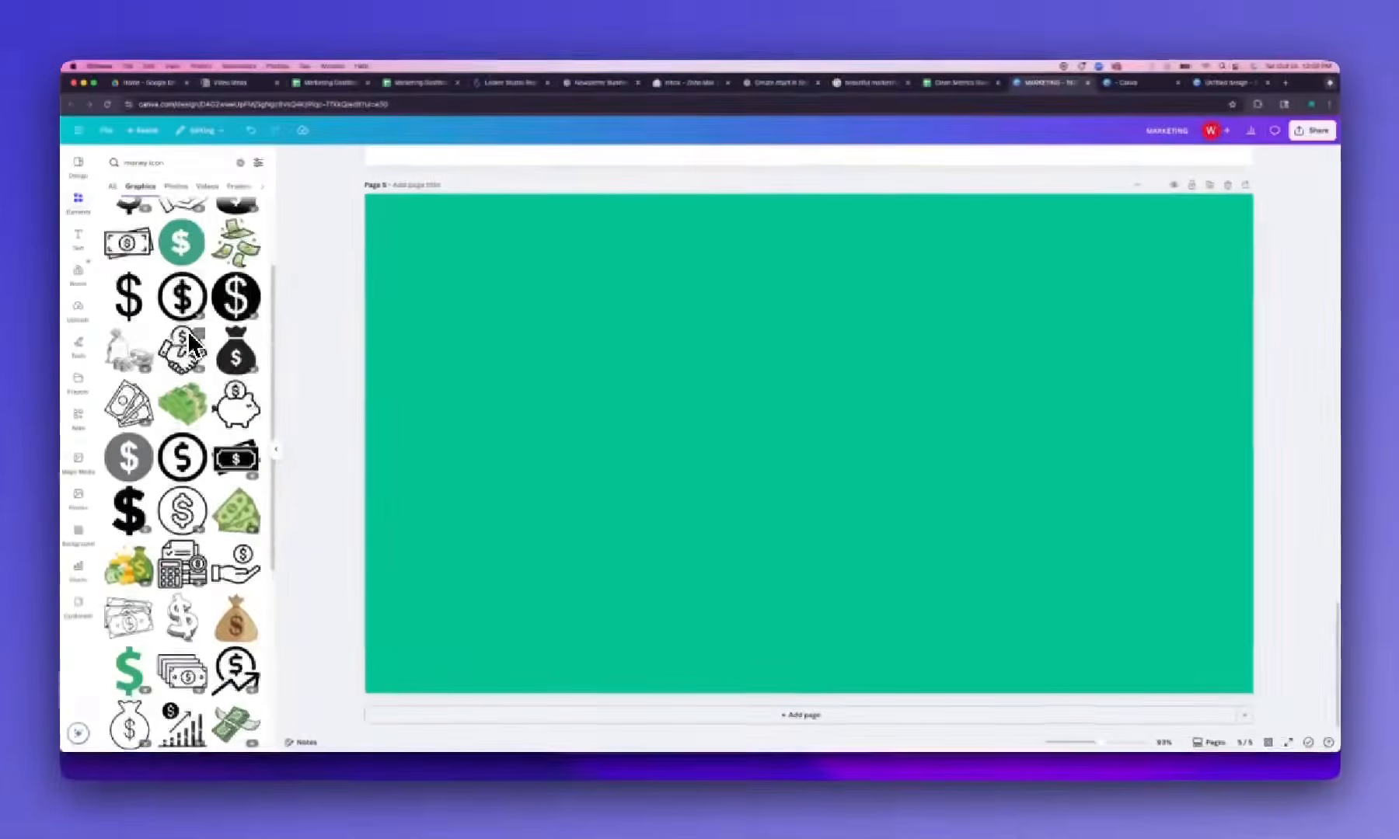
scroll(189, 342, up, 3)
Search the graphics for "$ Sign icon" and add the solid black dollar sign to the green page
triple_click(158, 163)
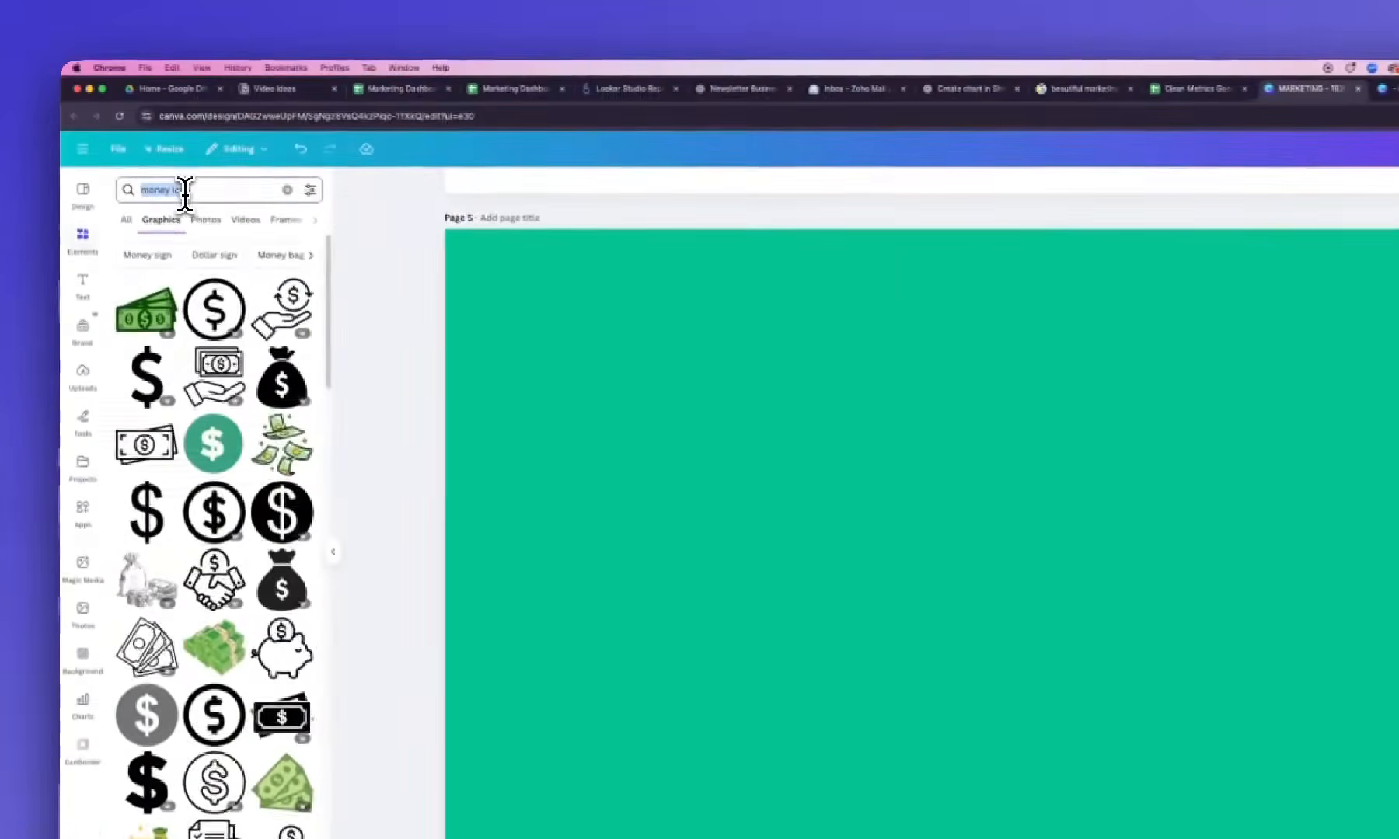
text($ sign)
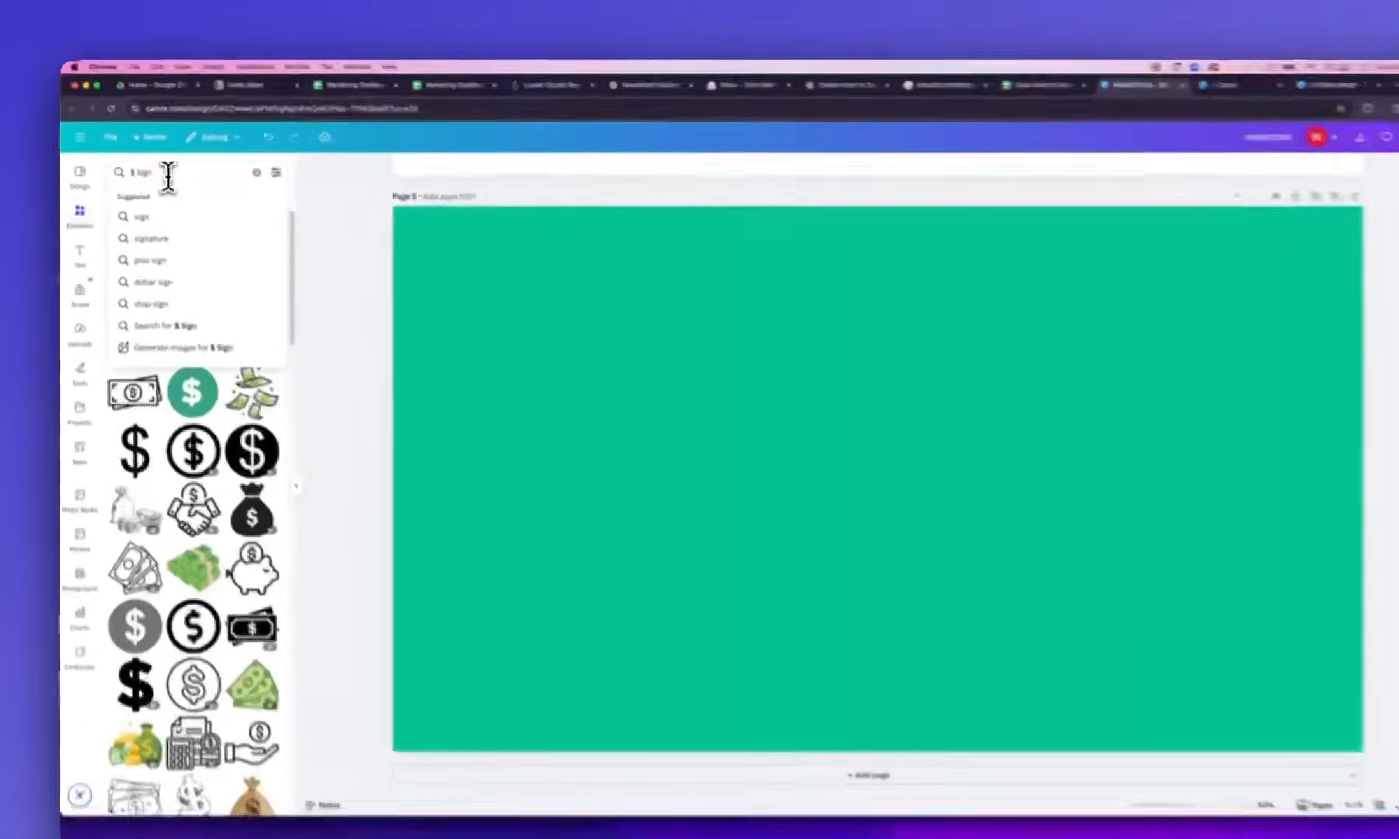
key(Return)
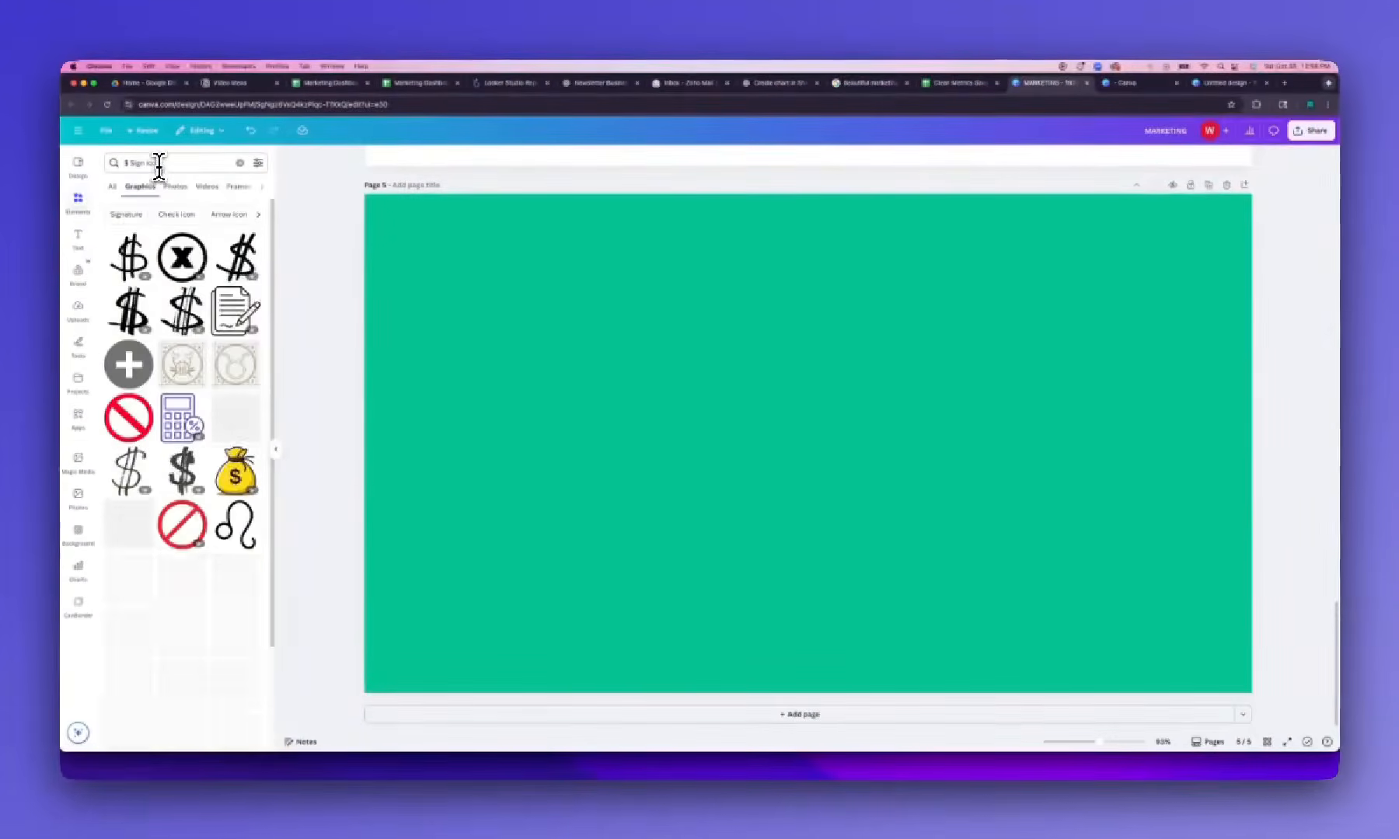
scroll(157, 485, down, 3)
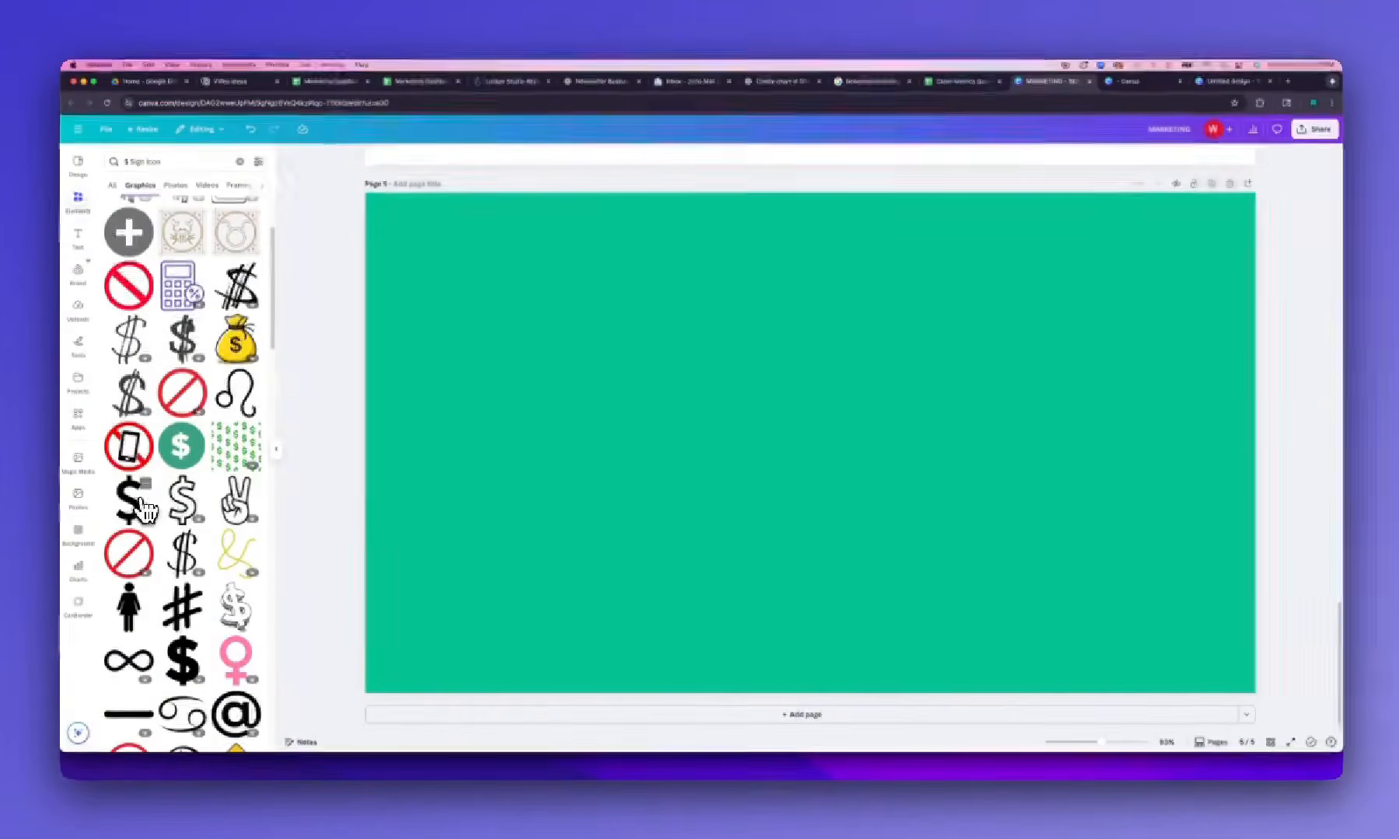
click(142, 504)
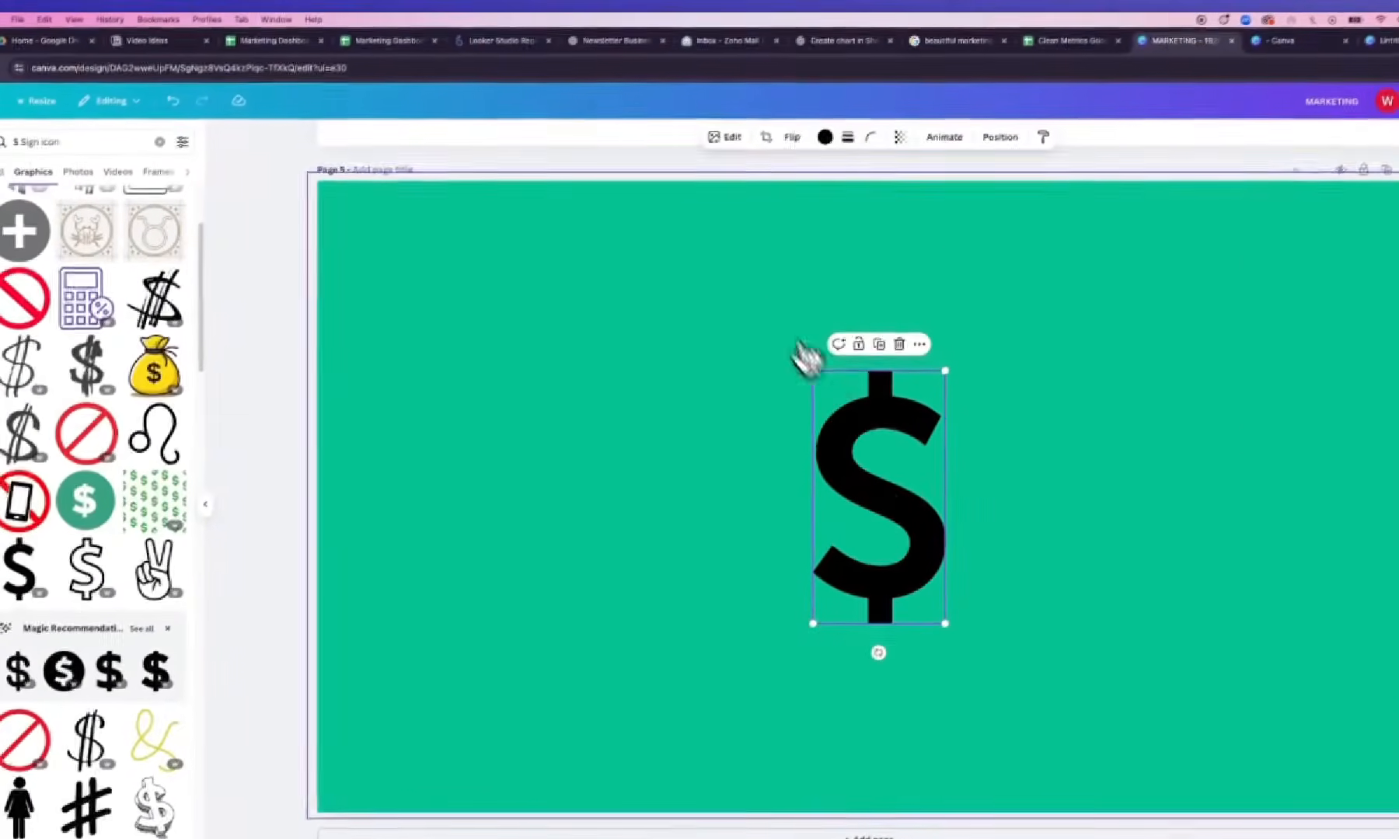
Recolour the dollar sign white and set its transparency to 53
click(830, 133)
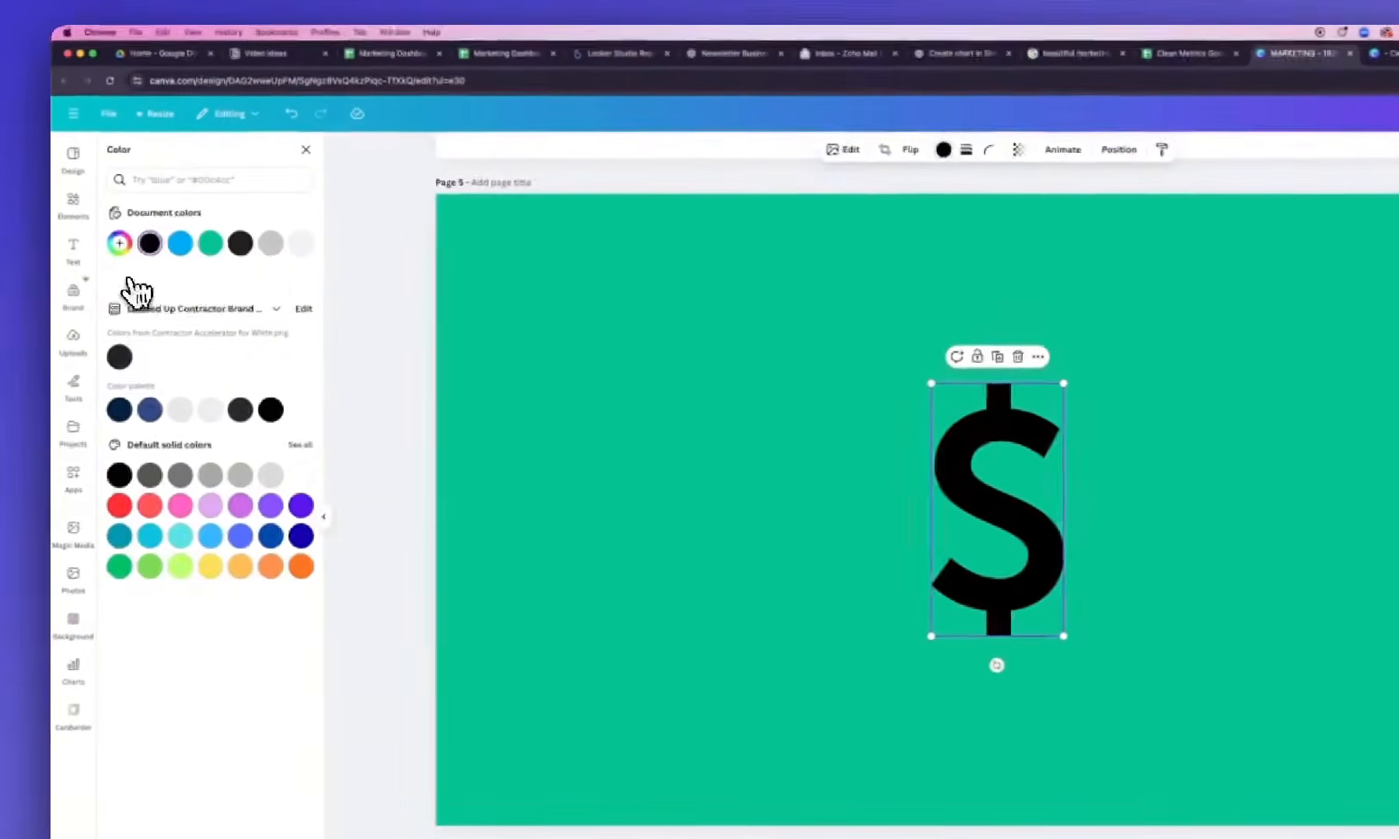
click(32, 266)
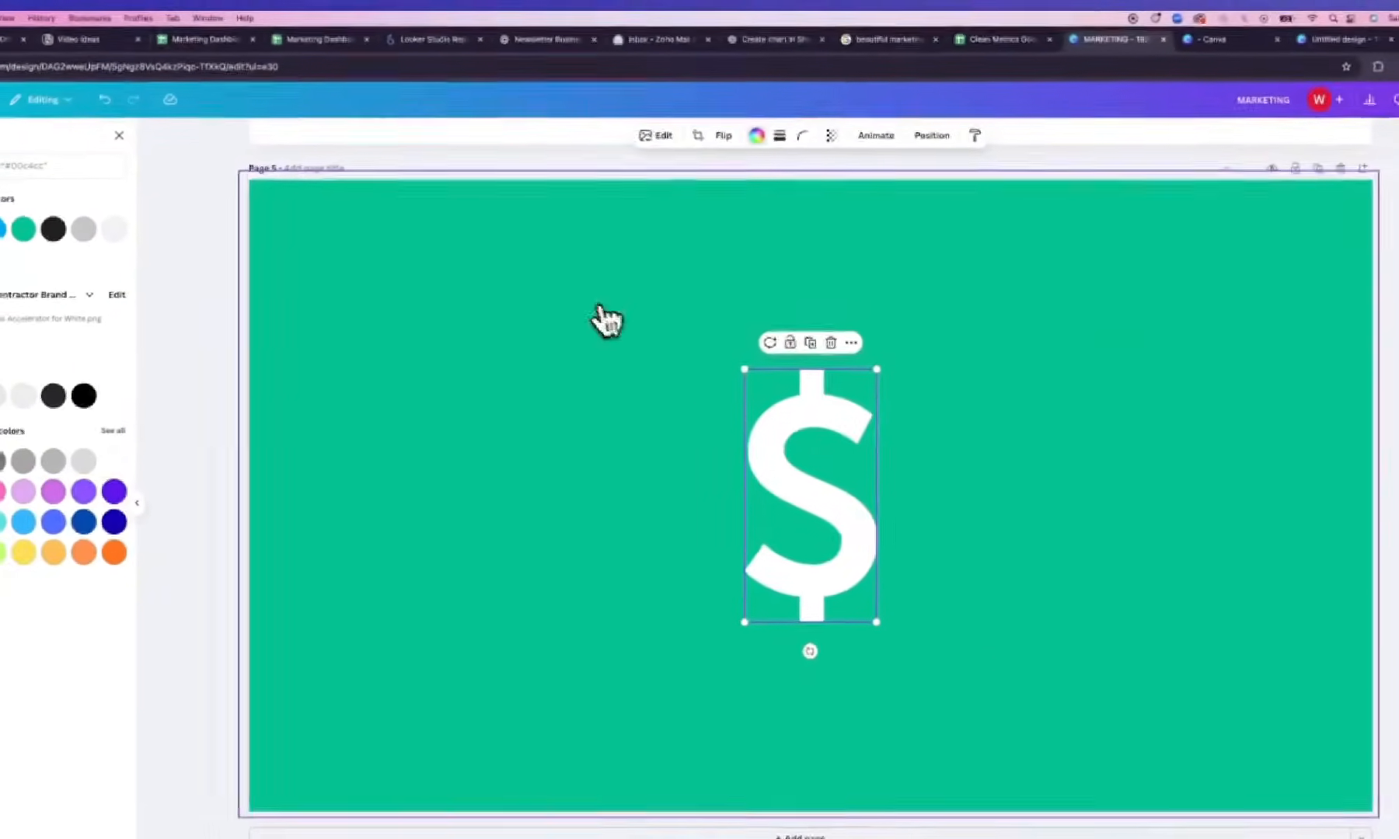
click(846, 129)
drag(873, 190, 837, 192)
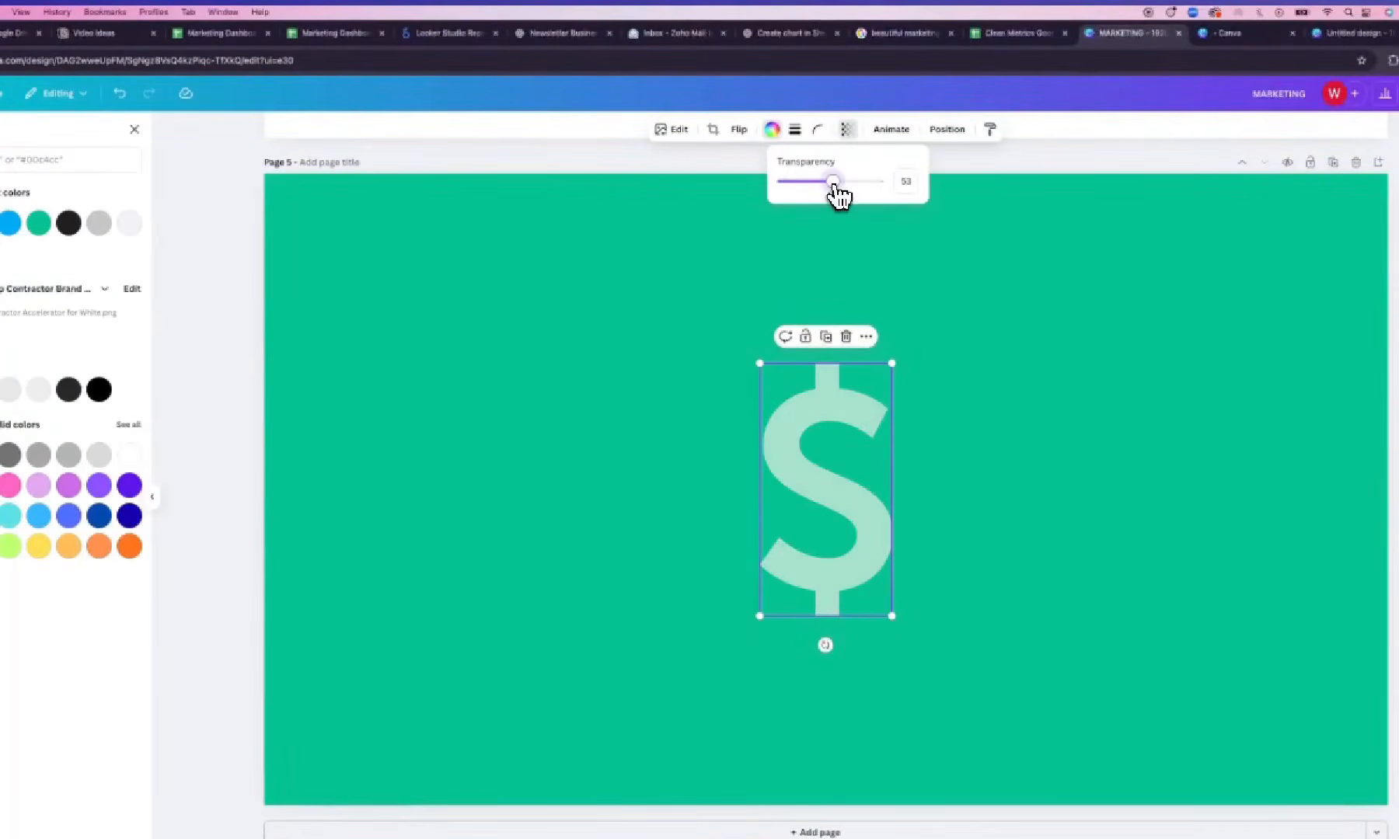
click(697, 332)
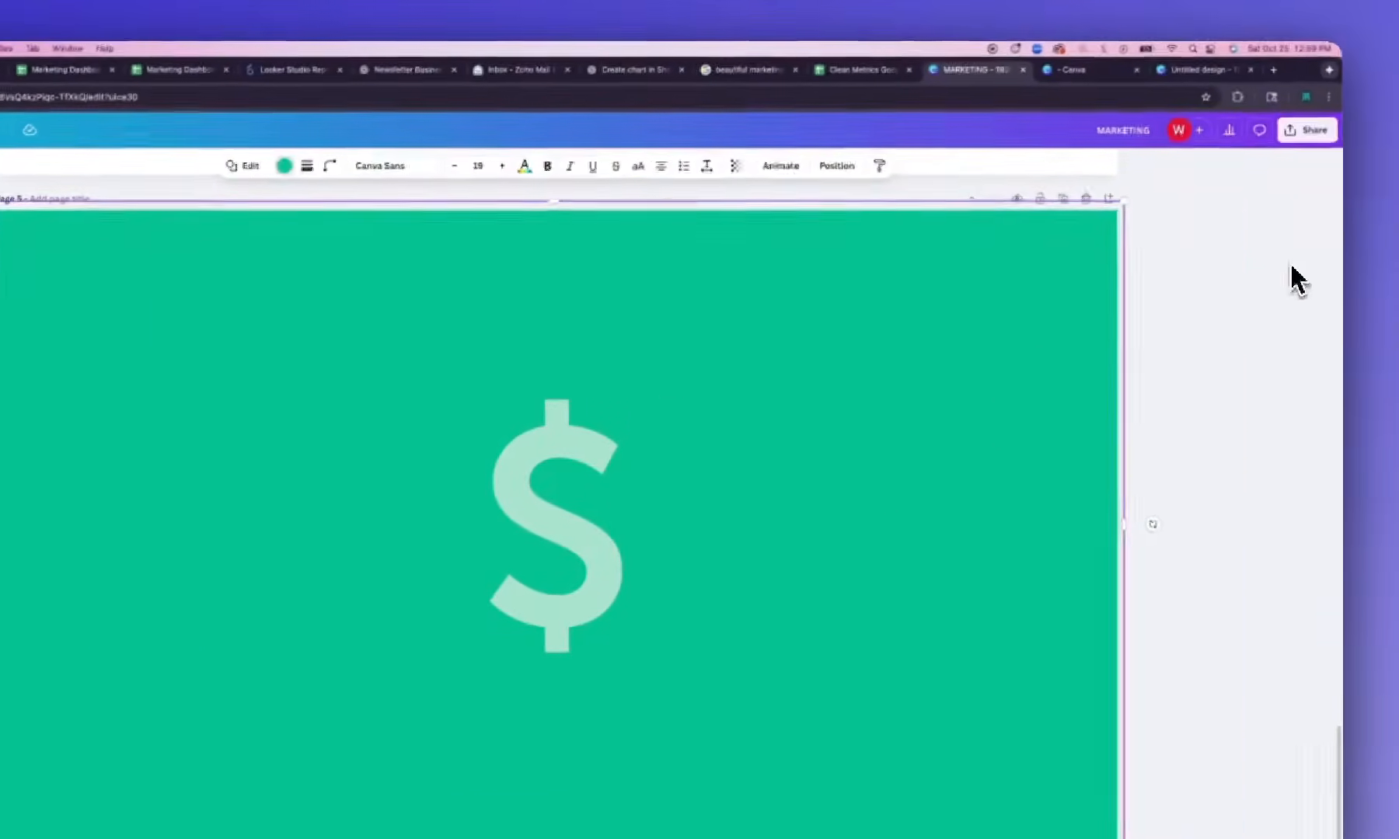
Duplicate the dollar sign page and delete the green background square from the copy
click(1098, 187)
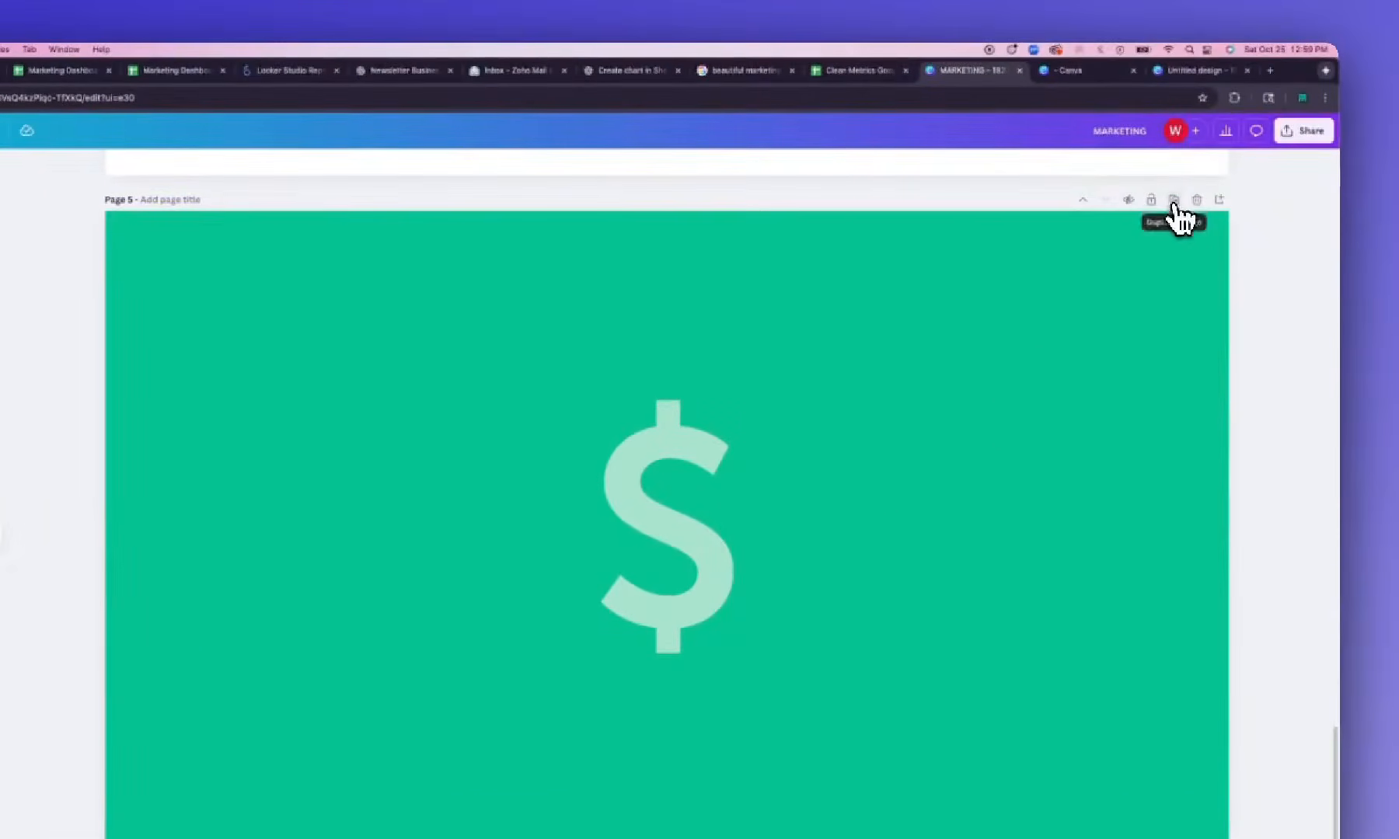
click(1174, 202)
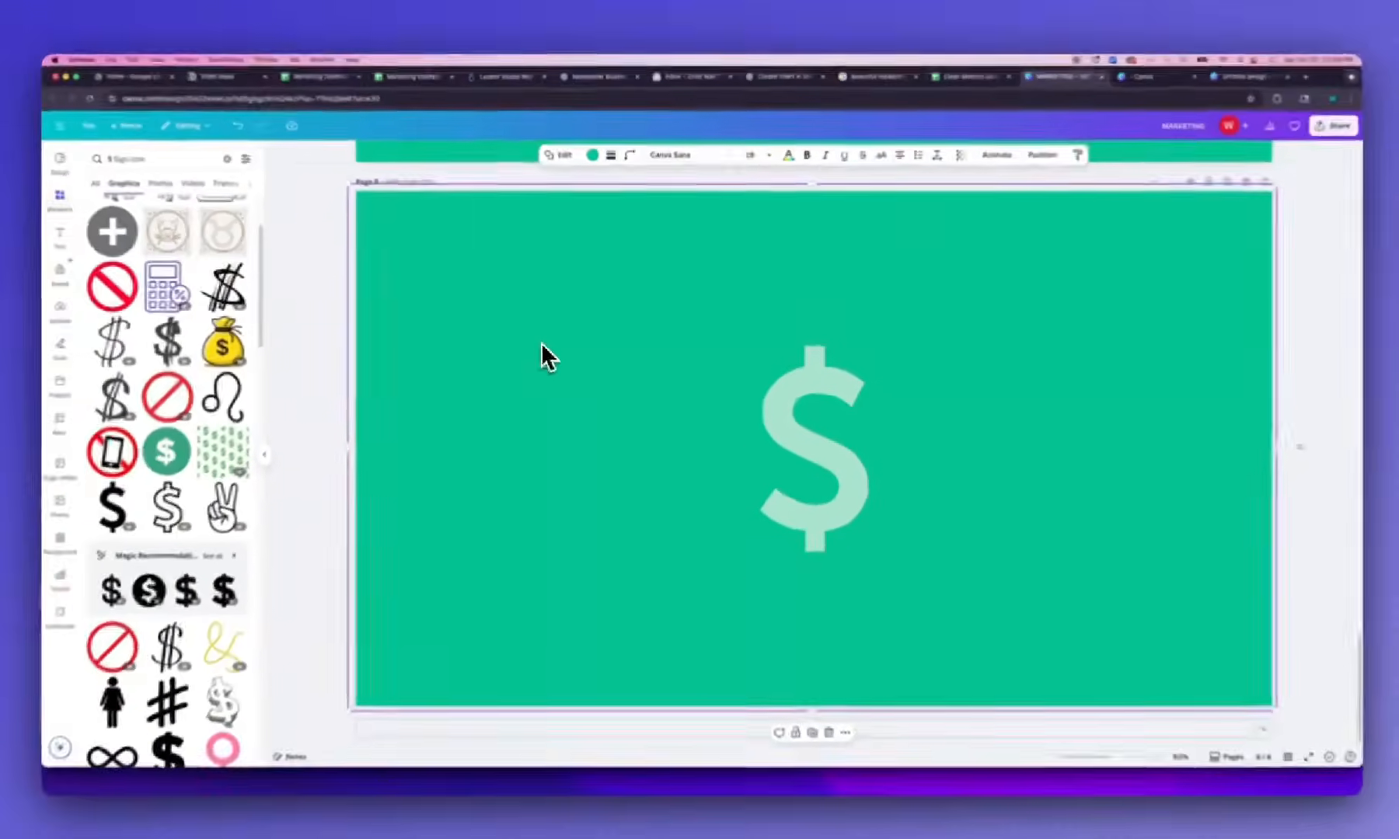
key(Delete)
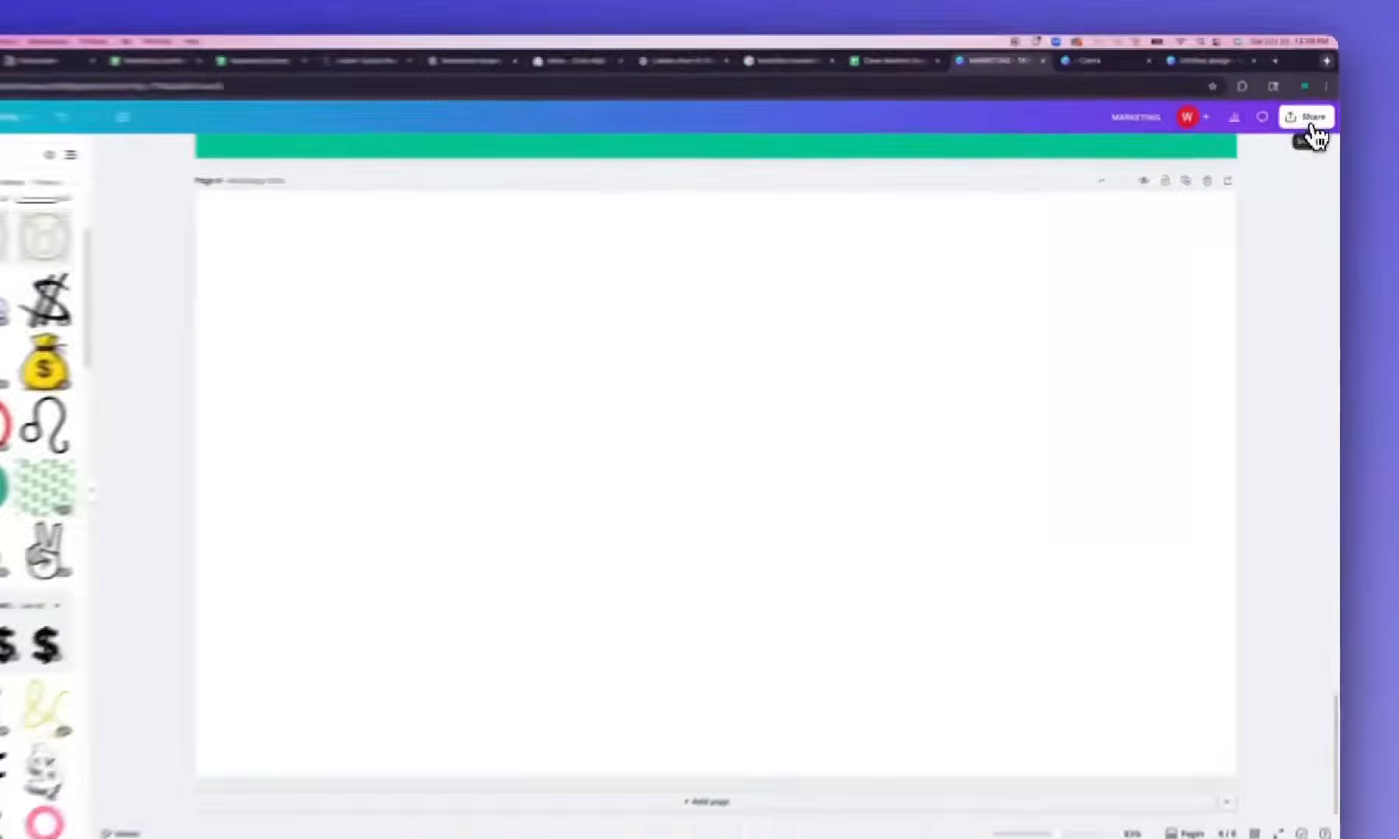
Download only the current page, page 6, as a PNG with a transparent background
click(1313, 133)
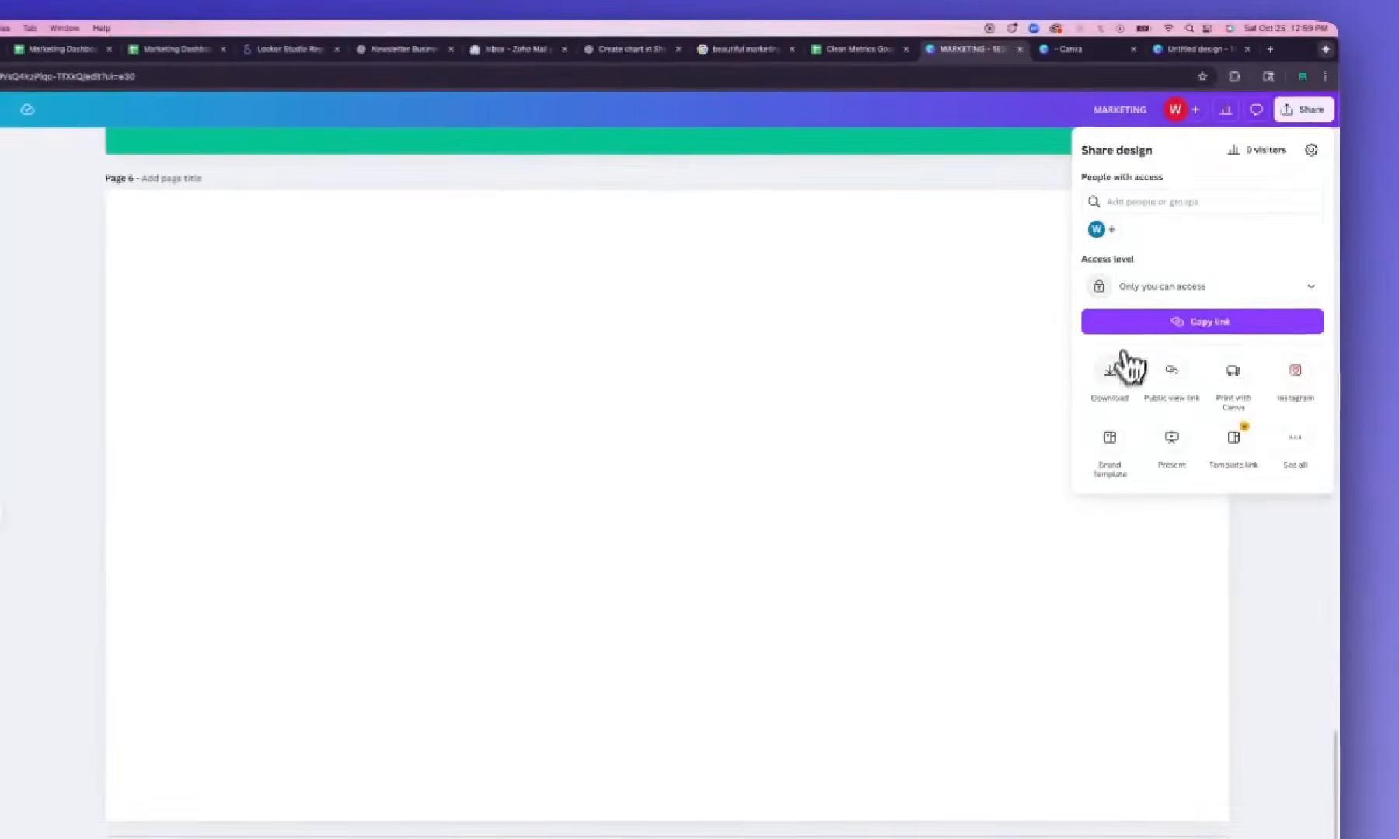
click(1114, 389)
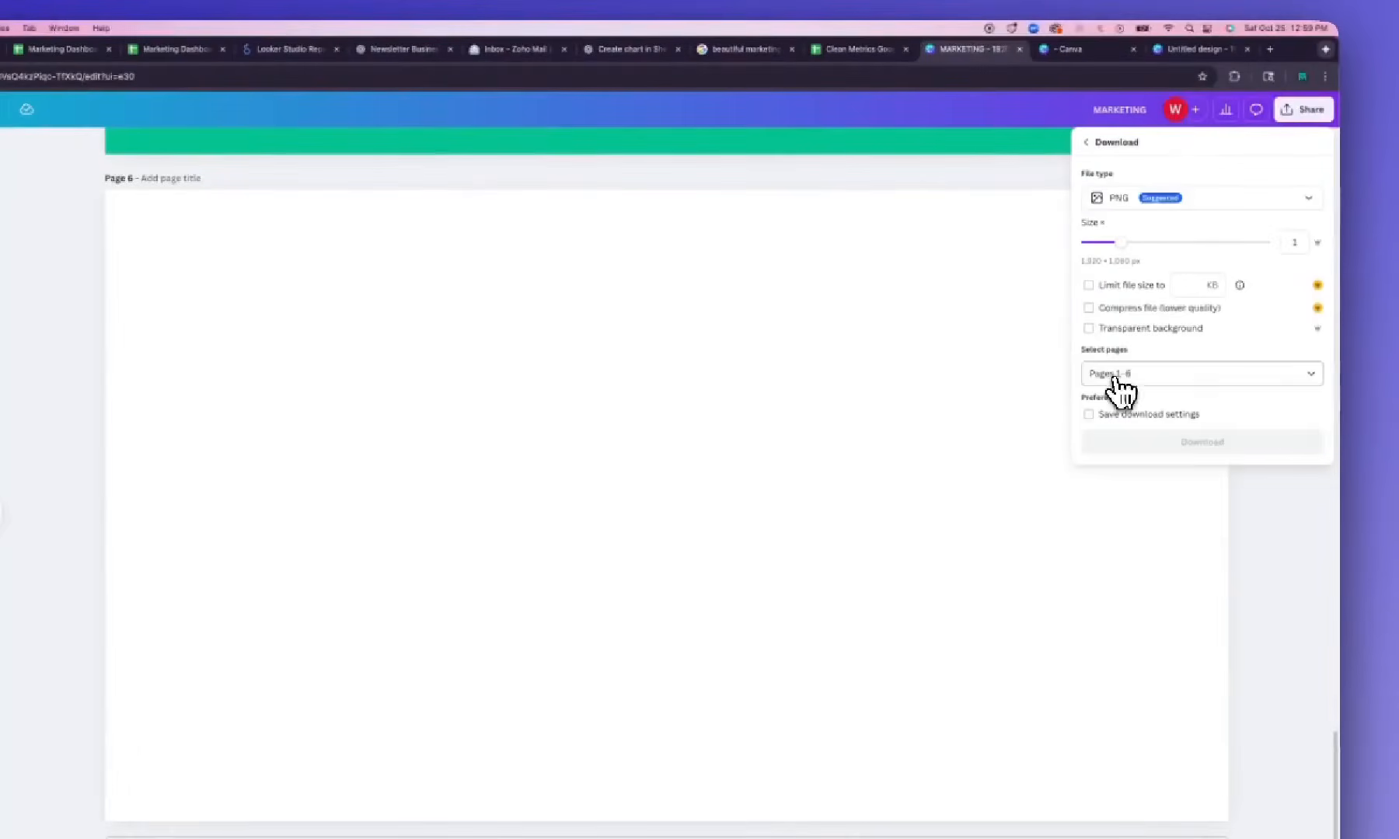
click(1181, 372)
click(1098, 435)
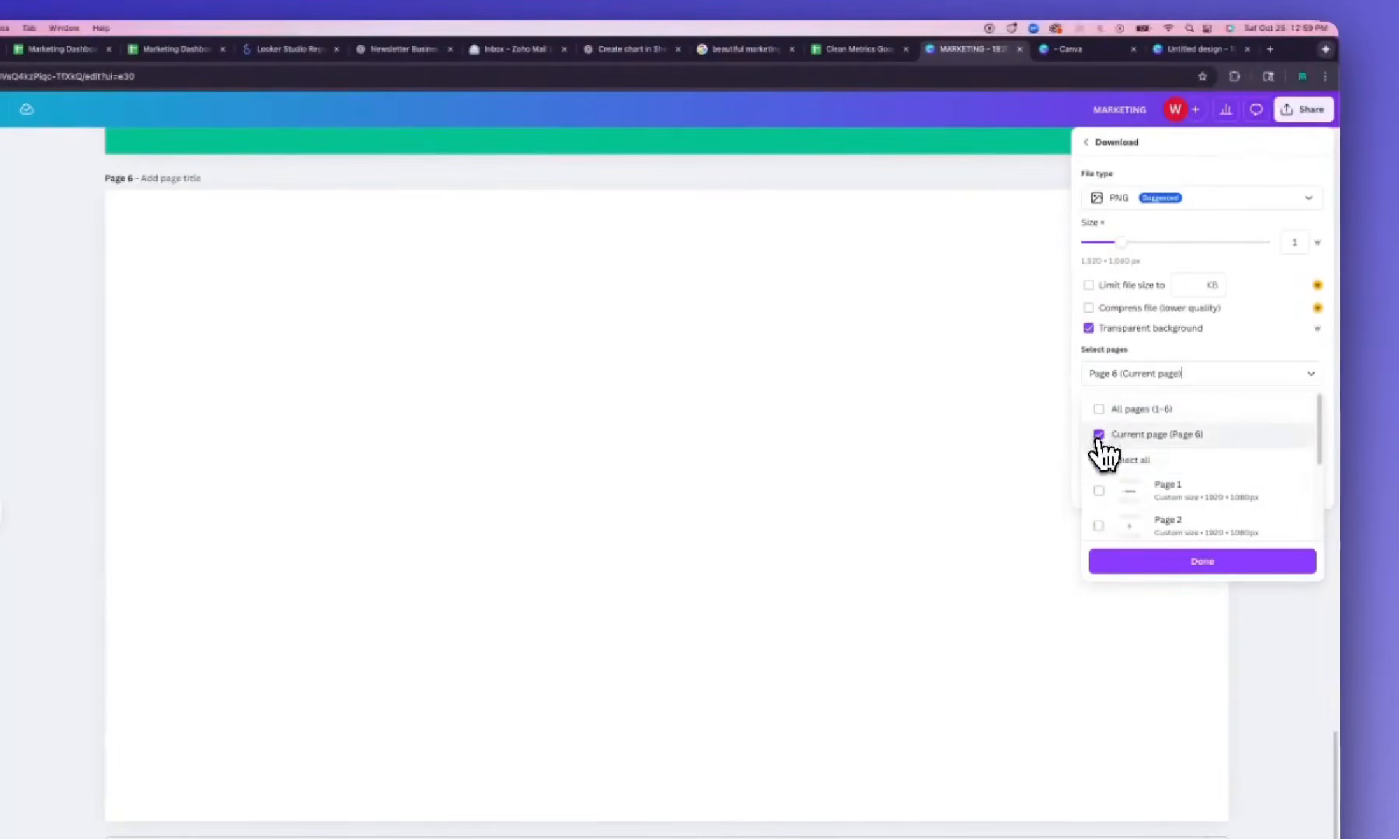
click(1146, 563)
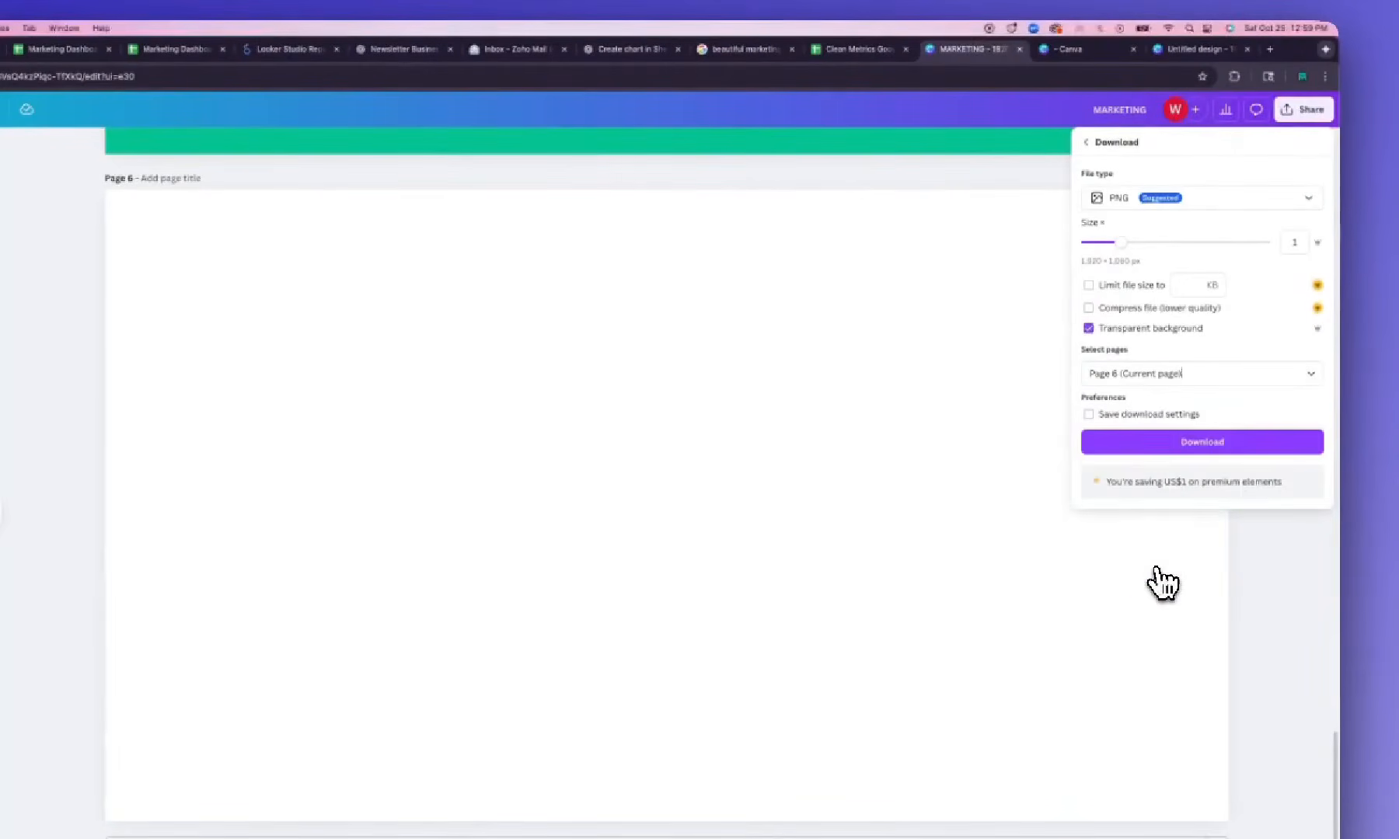
click(1179, 443)
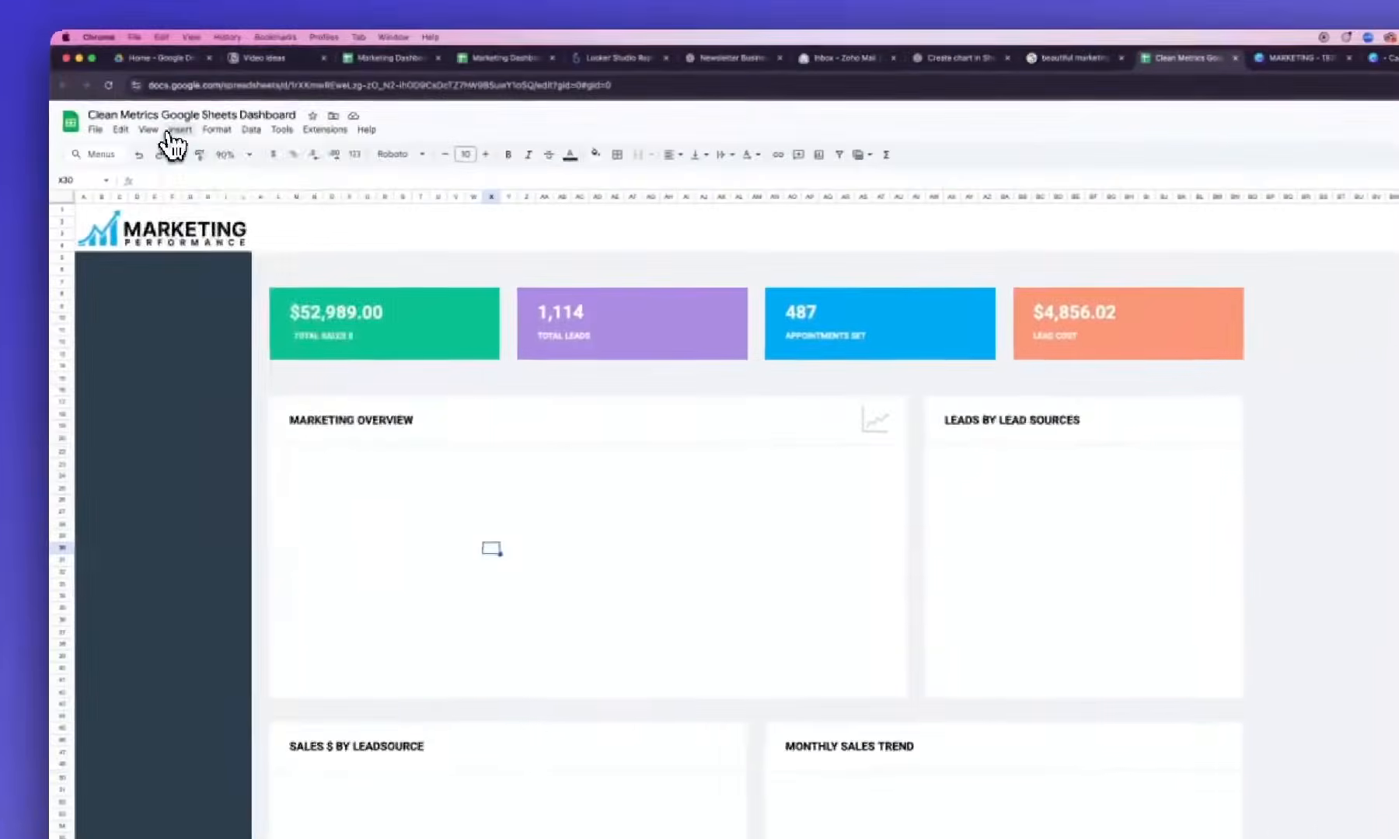
Insert $ Sign.png from the Downloads folder as an image over the cells
click(185, 129)
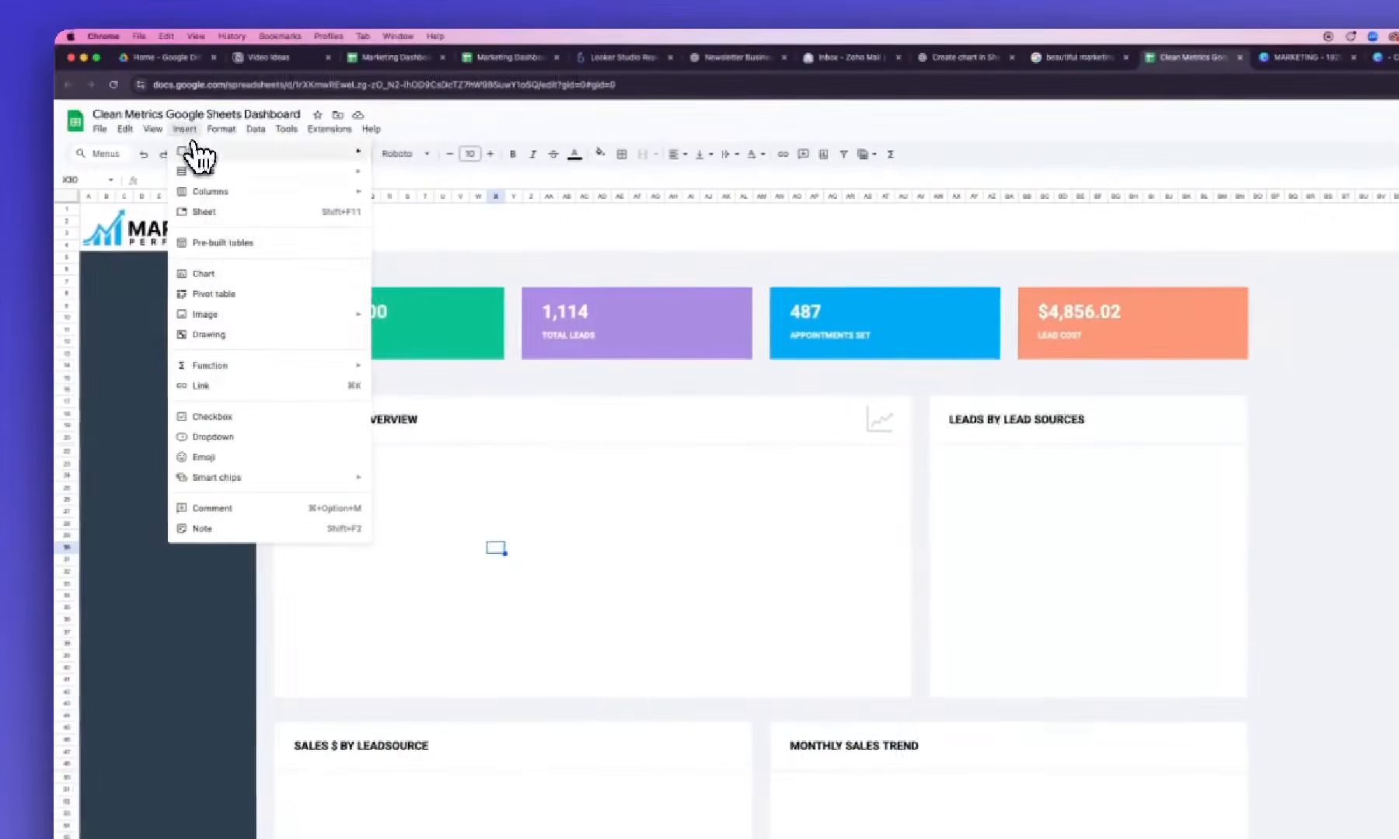
mouse_move(233, 315)
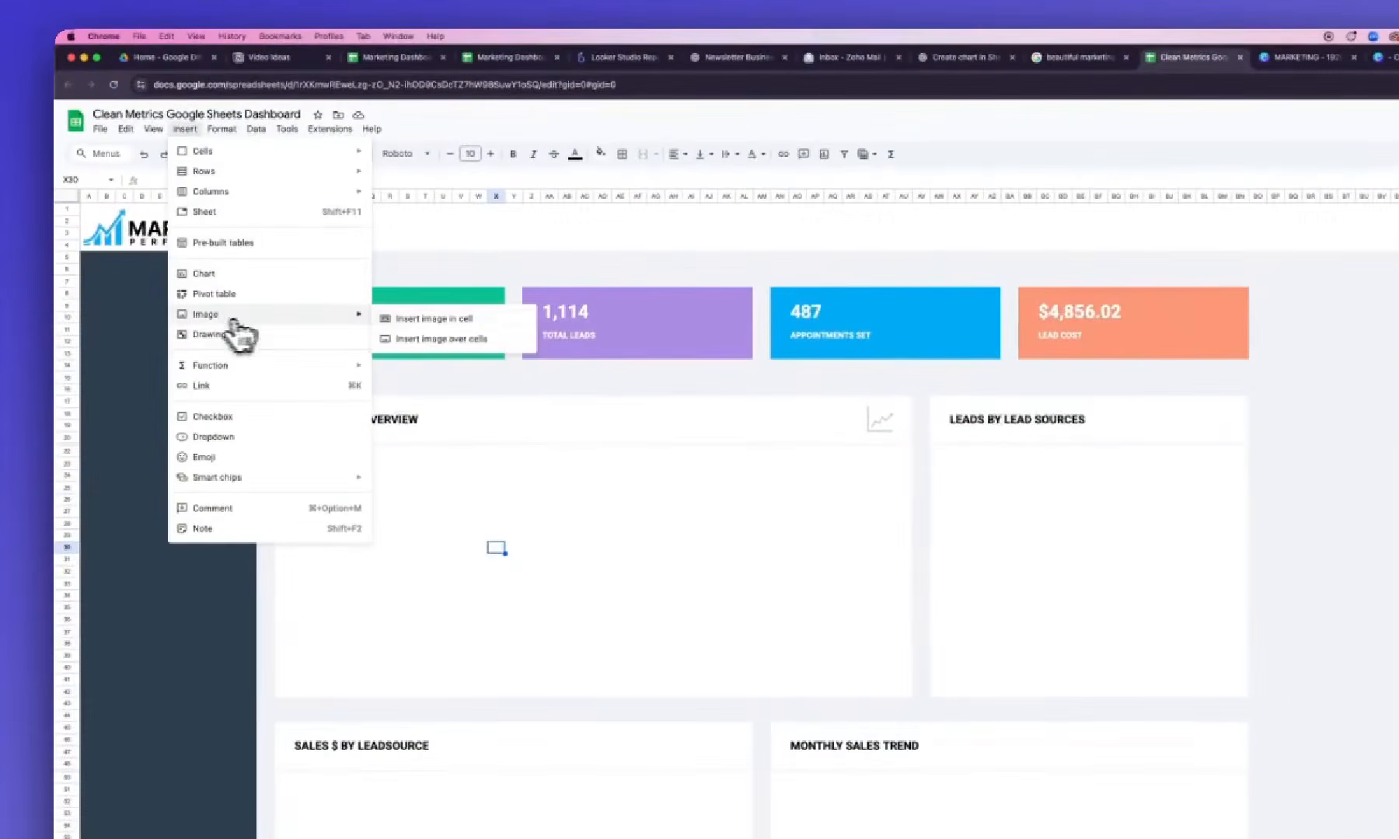
click(466, 340)
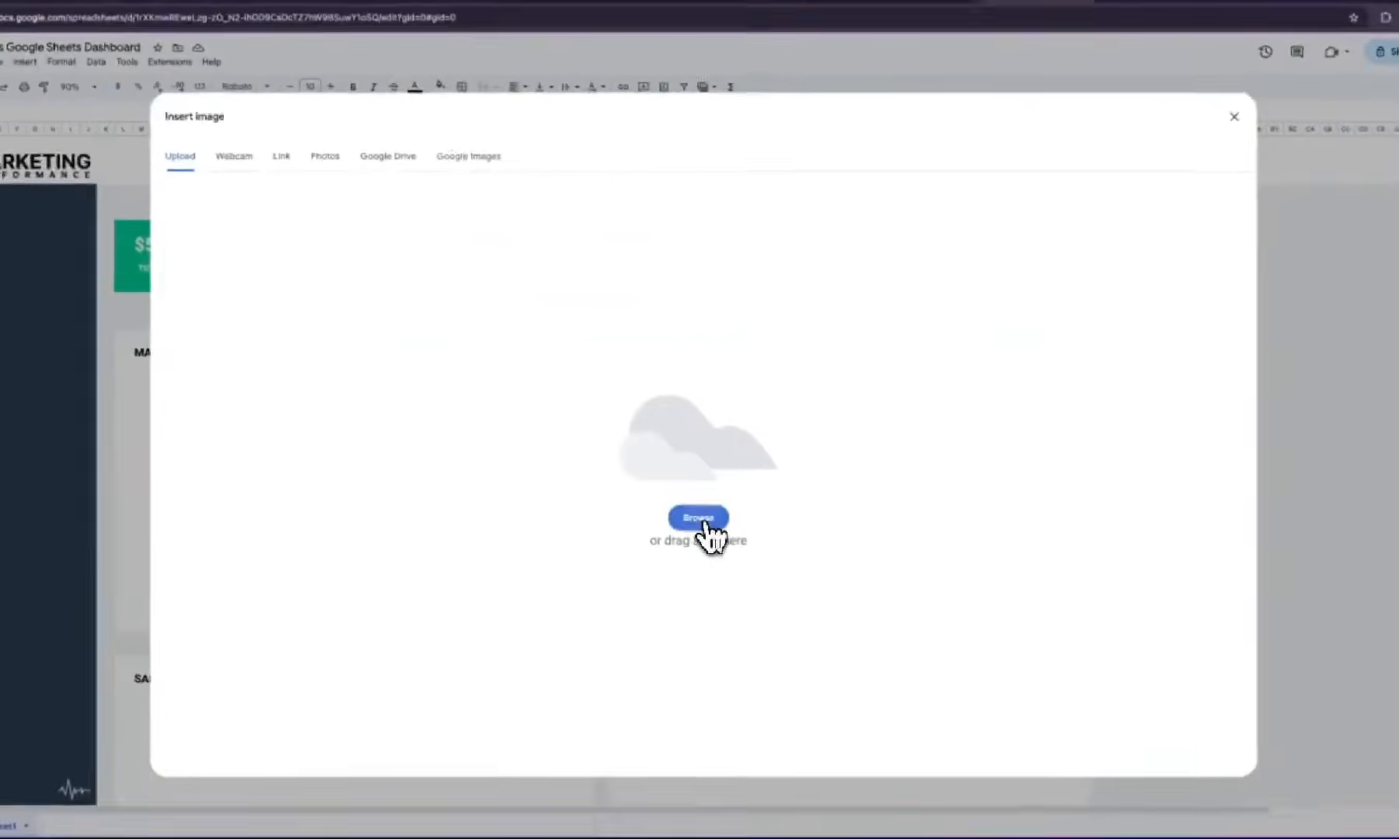
click(700, 519)
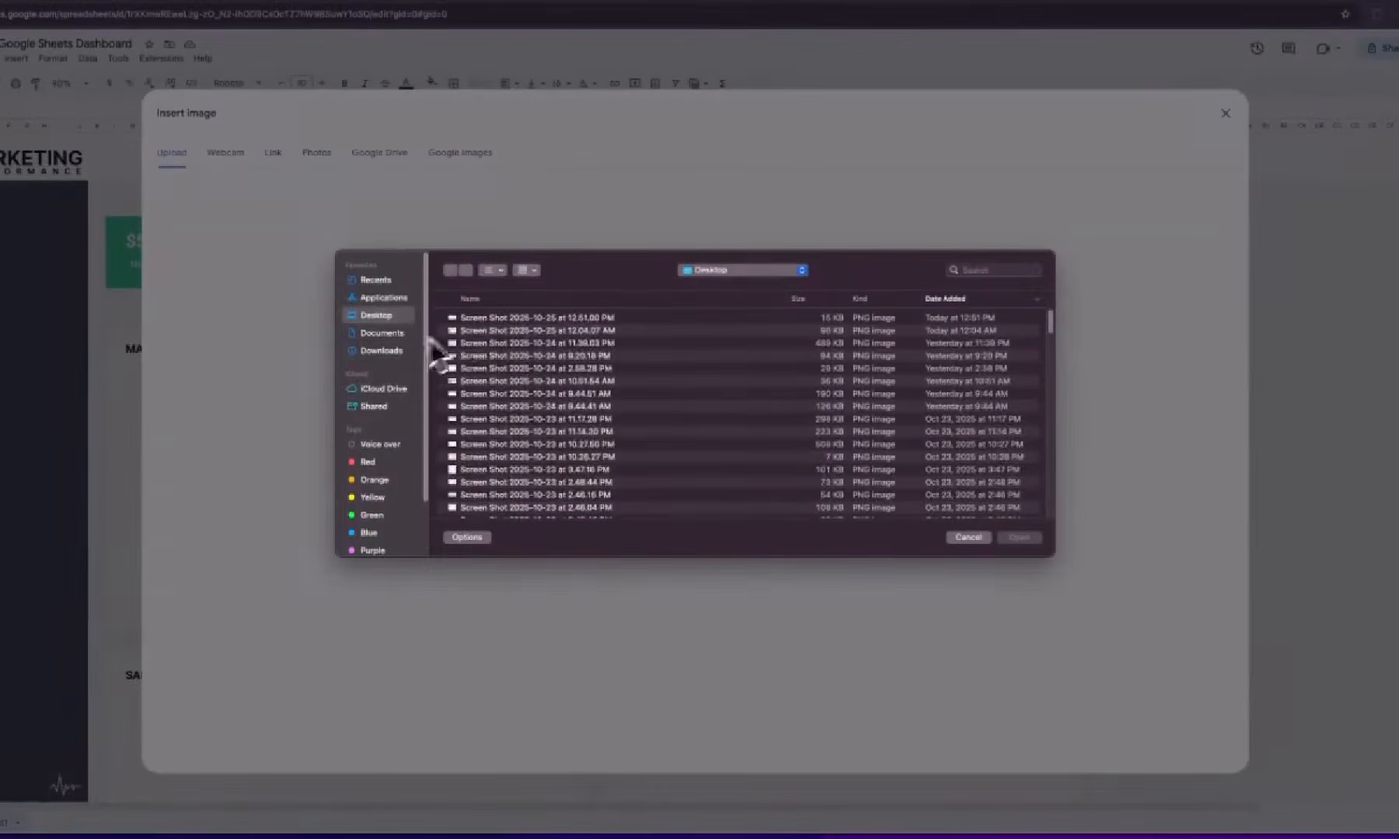
click(384, 351)
click(486, 318)
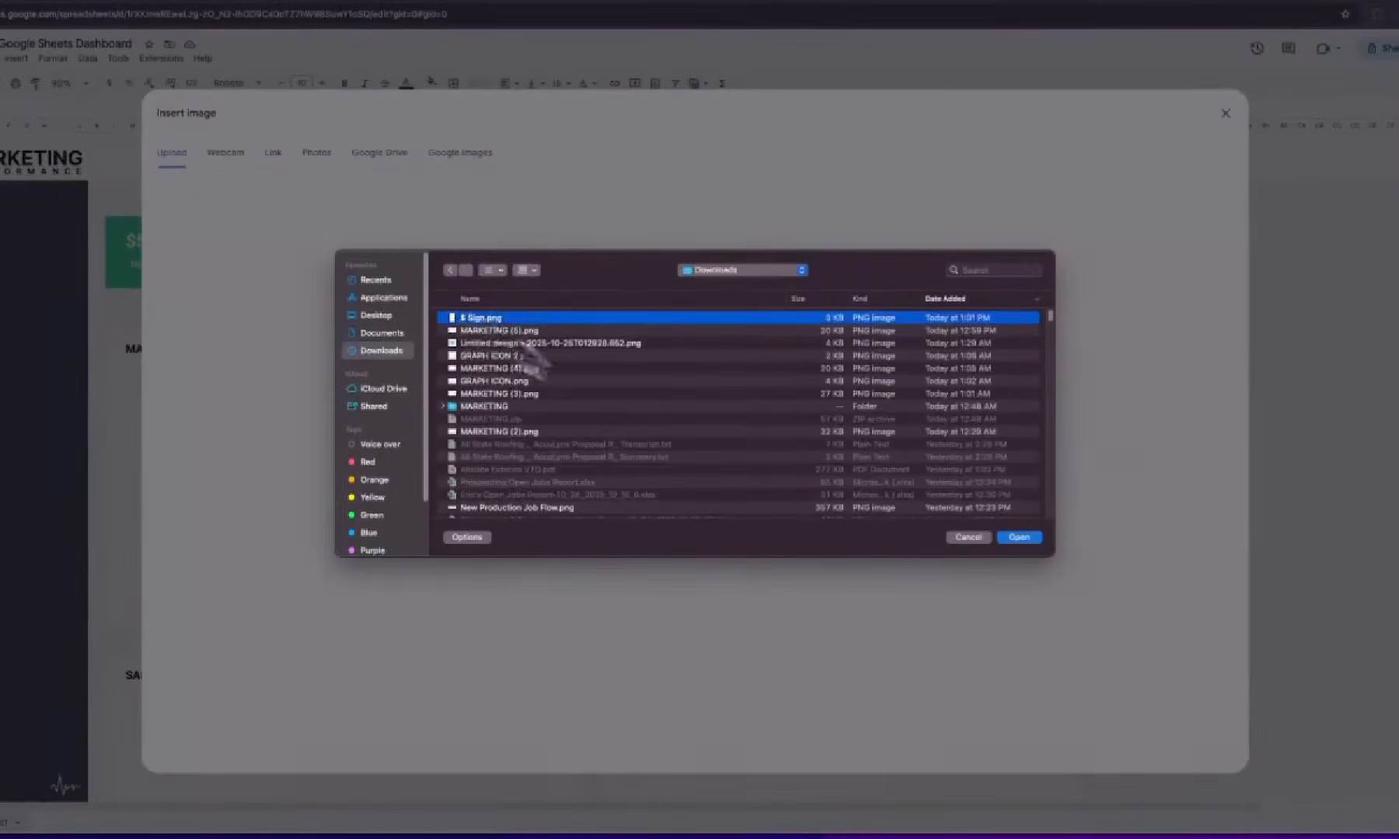
click(1026, 542)
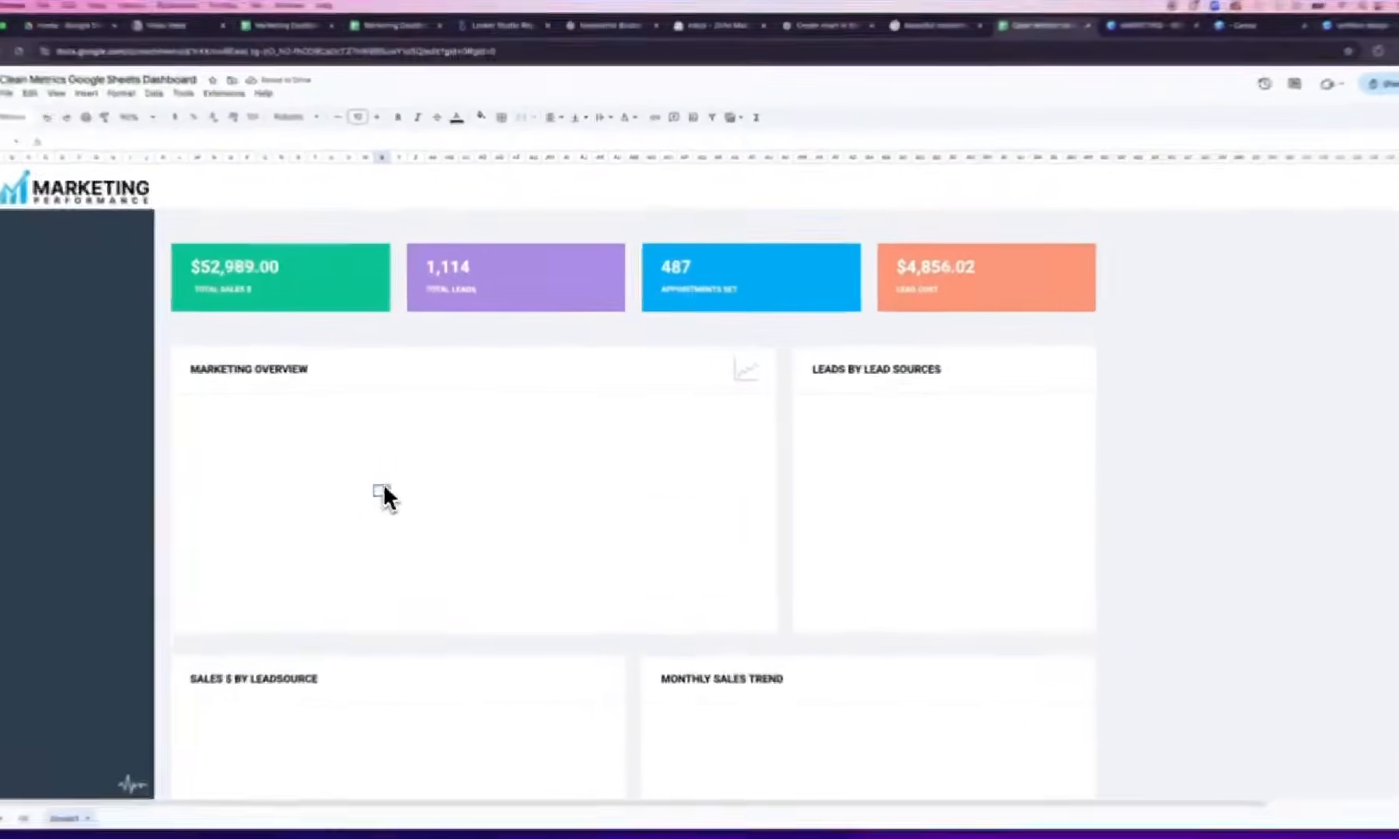
Move the dollar sign icon to the right end of the green Total Sales card and shrink it to fit
drag(410, 469, 410, 452)
click(421, 509)
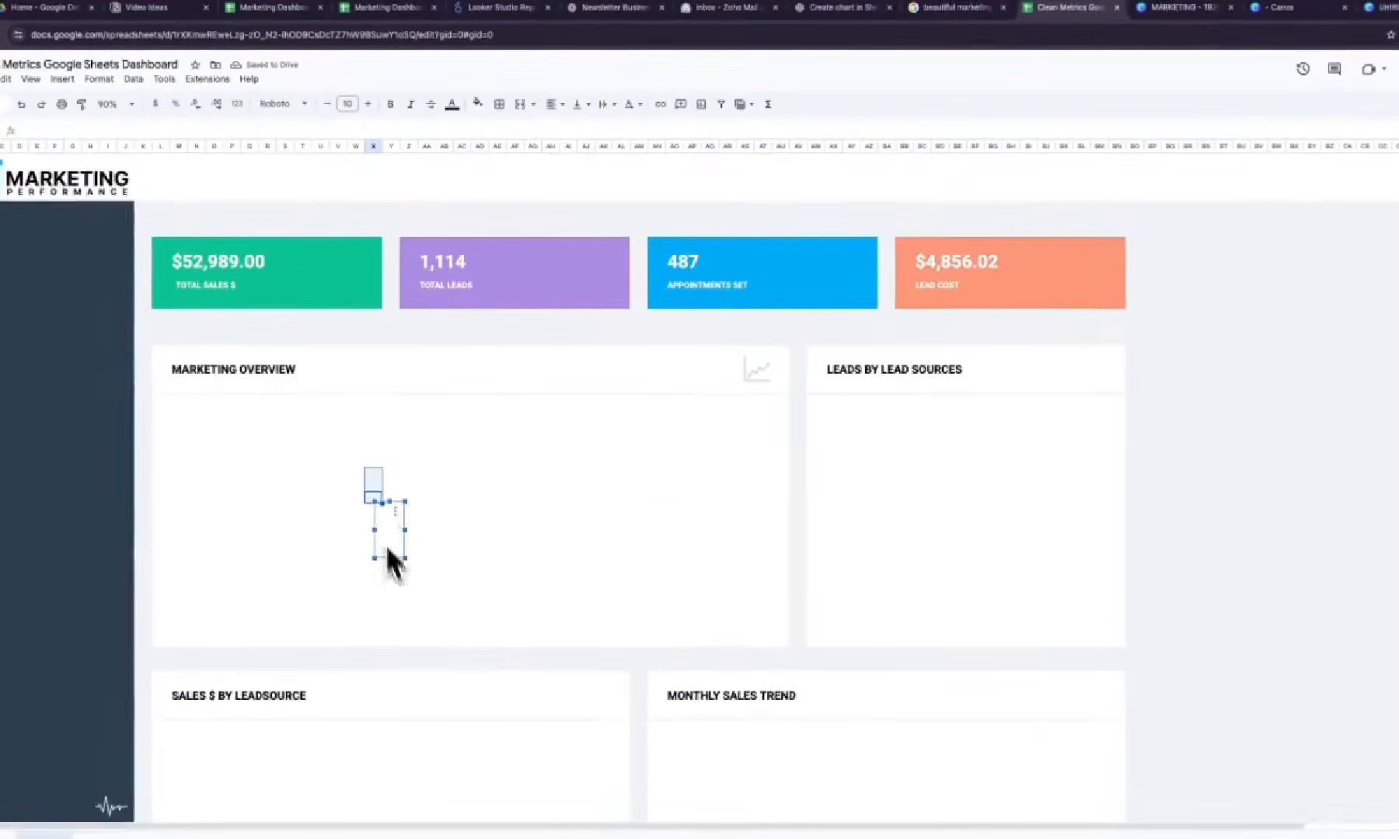
drag(390, 556, 354, 289)
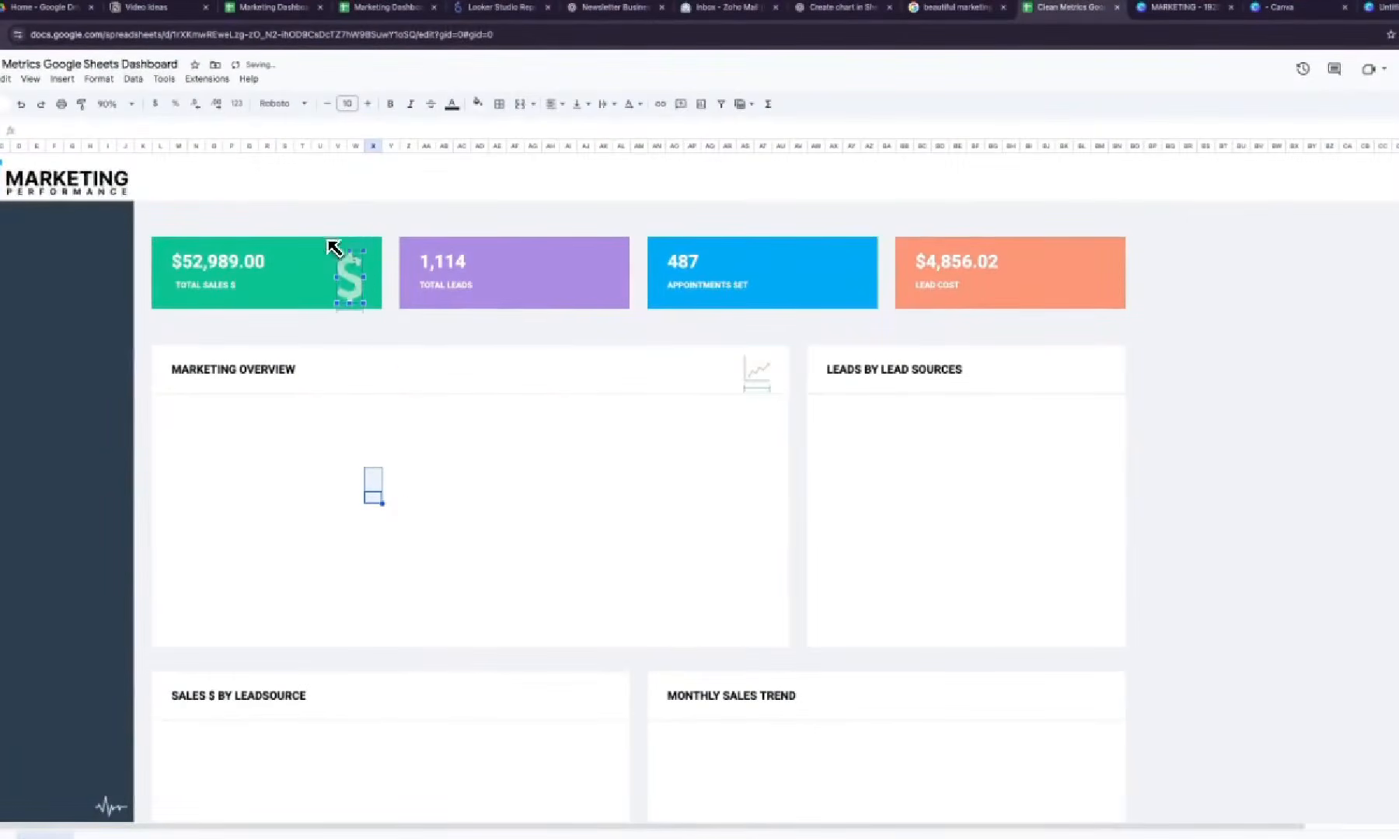
drag(342, 255, 345, 263)
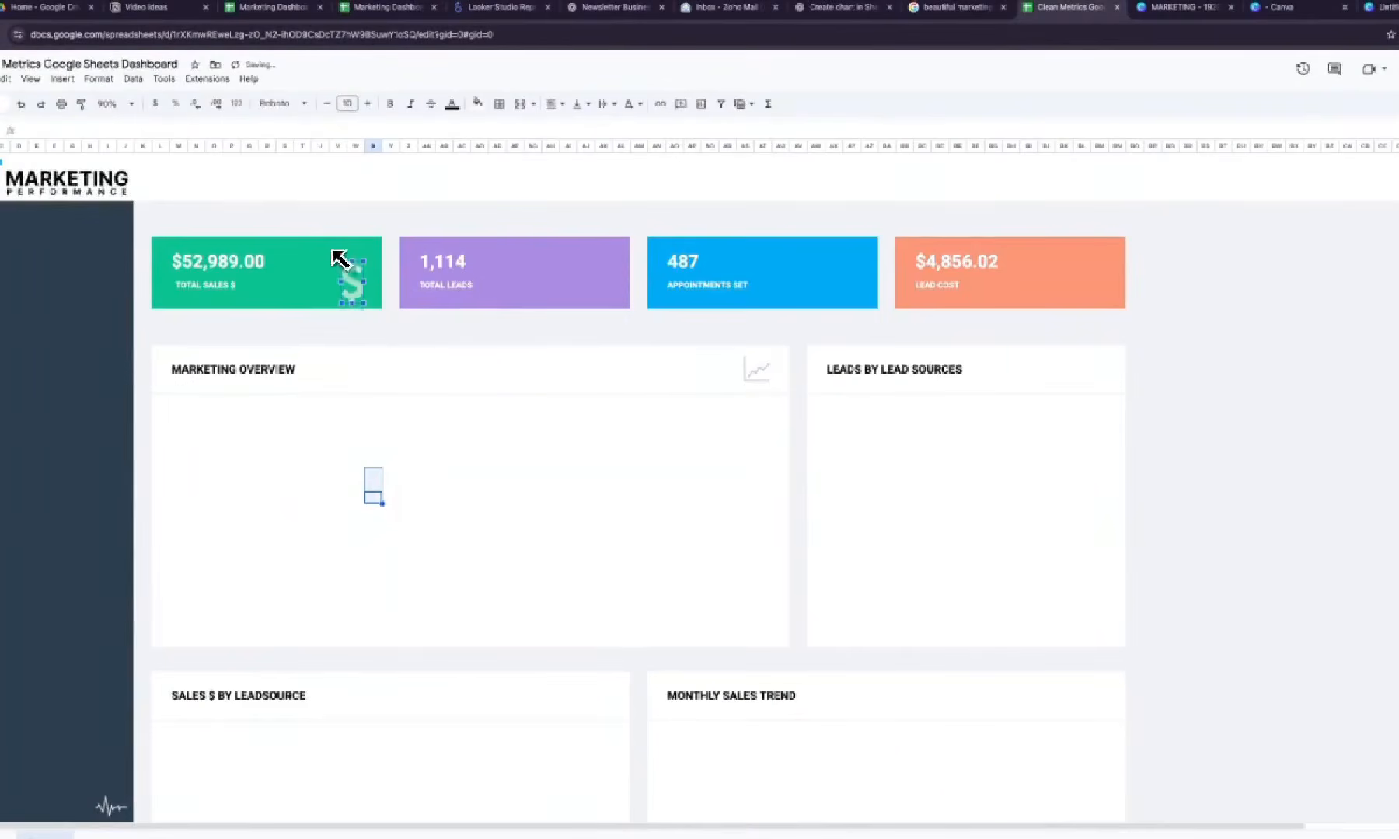
key(super+z)
click(355, 286)
click(340, 223)
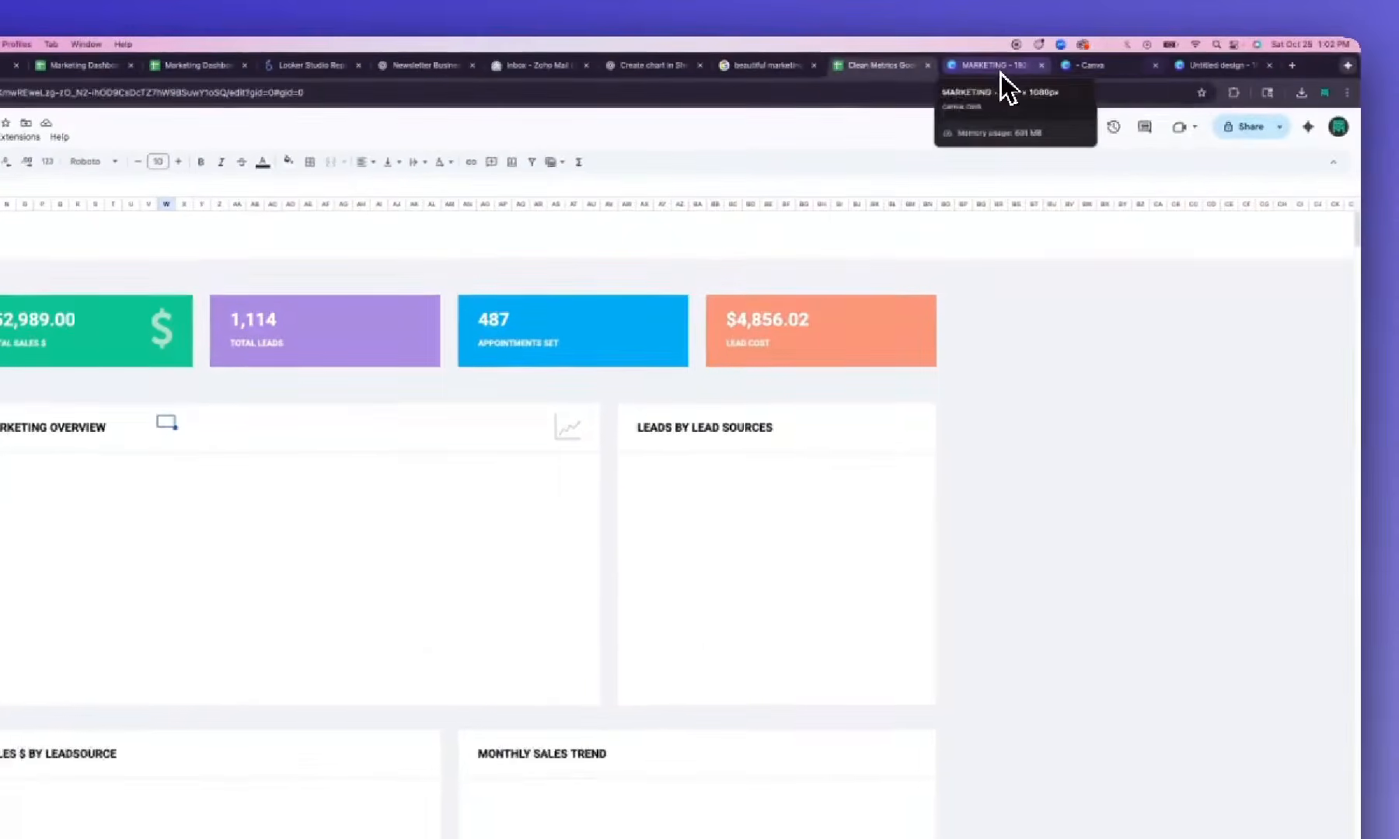
Switch to the Canva MARKETING design and raise the transparency value of page 6's white dollar sign
click(986, 65)
click(703, 544)
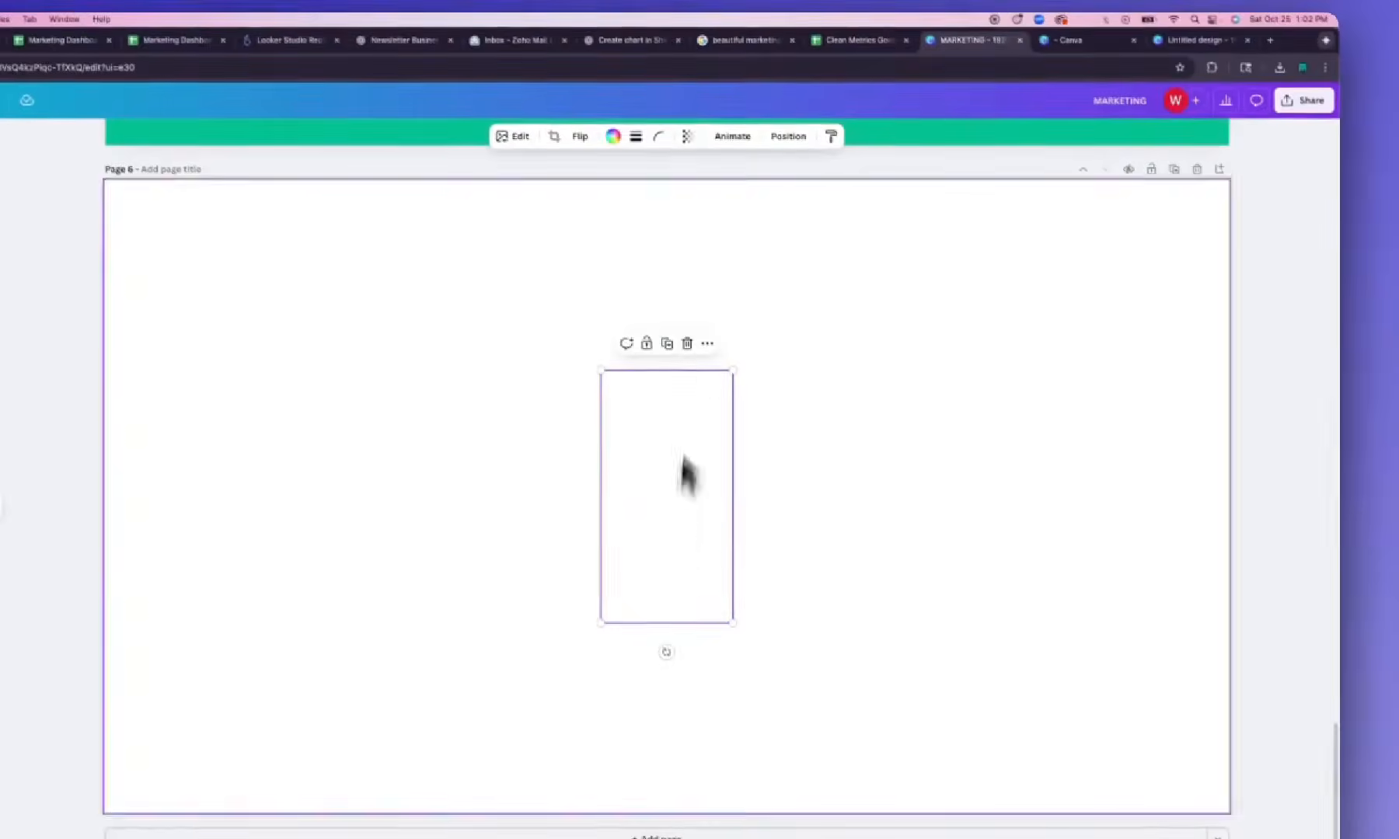
click(687, 138)
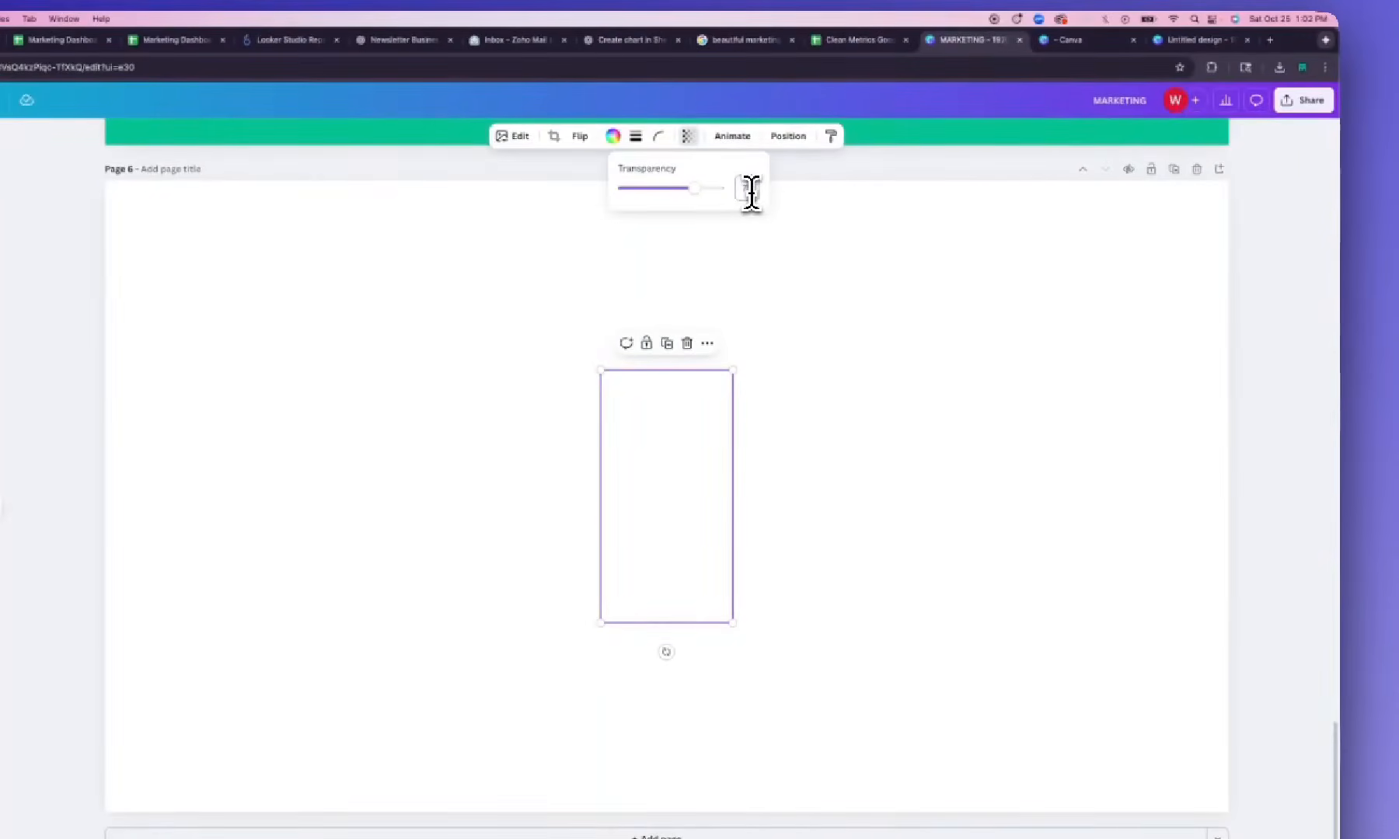
Download only the current page, page 6, again as a PNG with a transparent background
click(1309, 100)
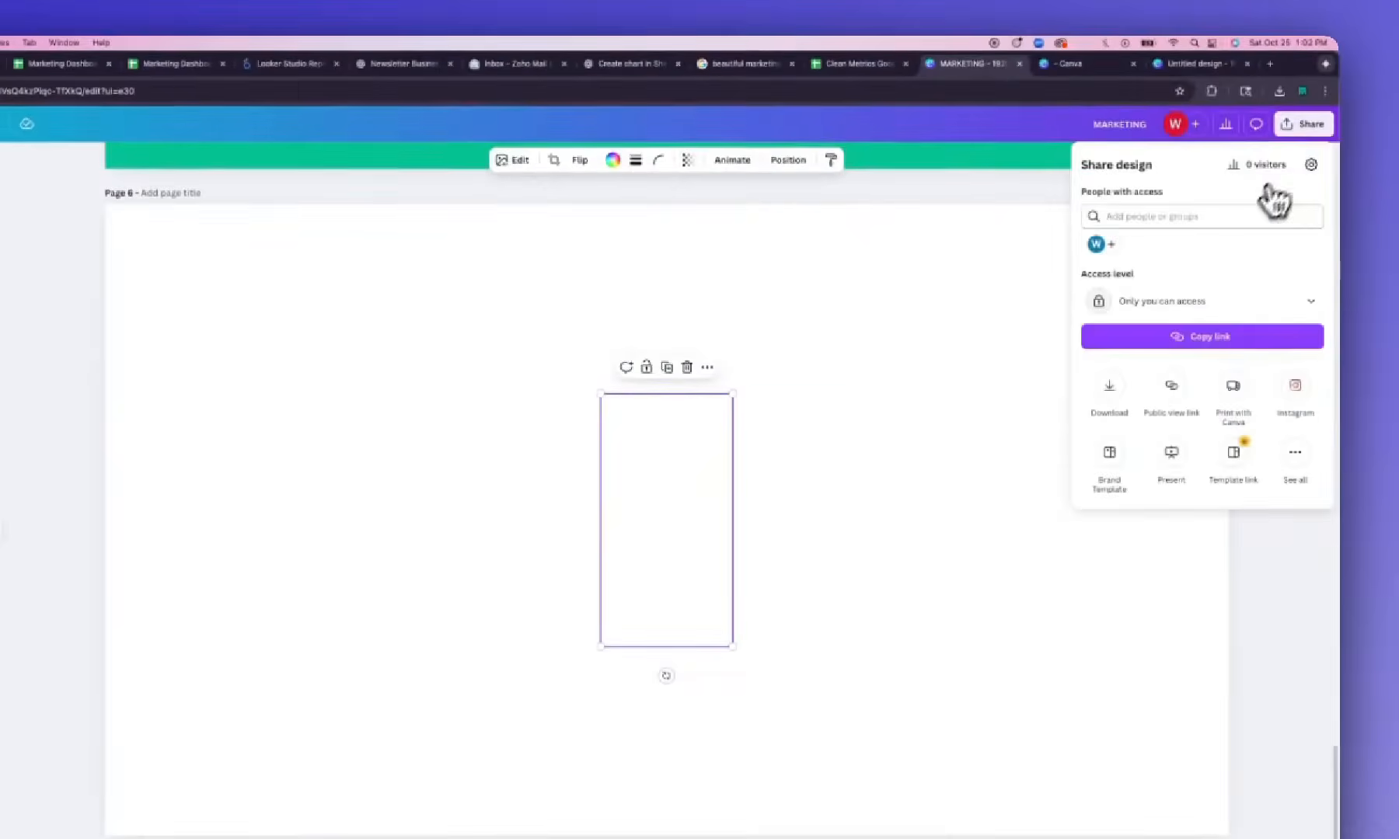
click(1112, 393)
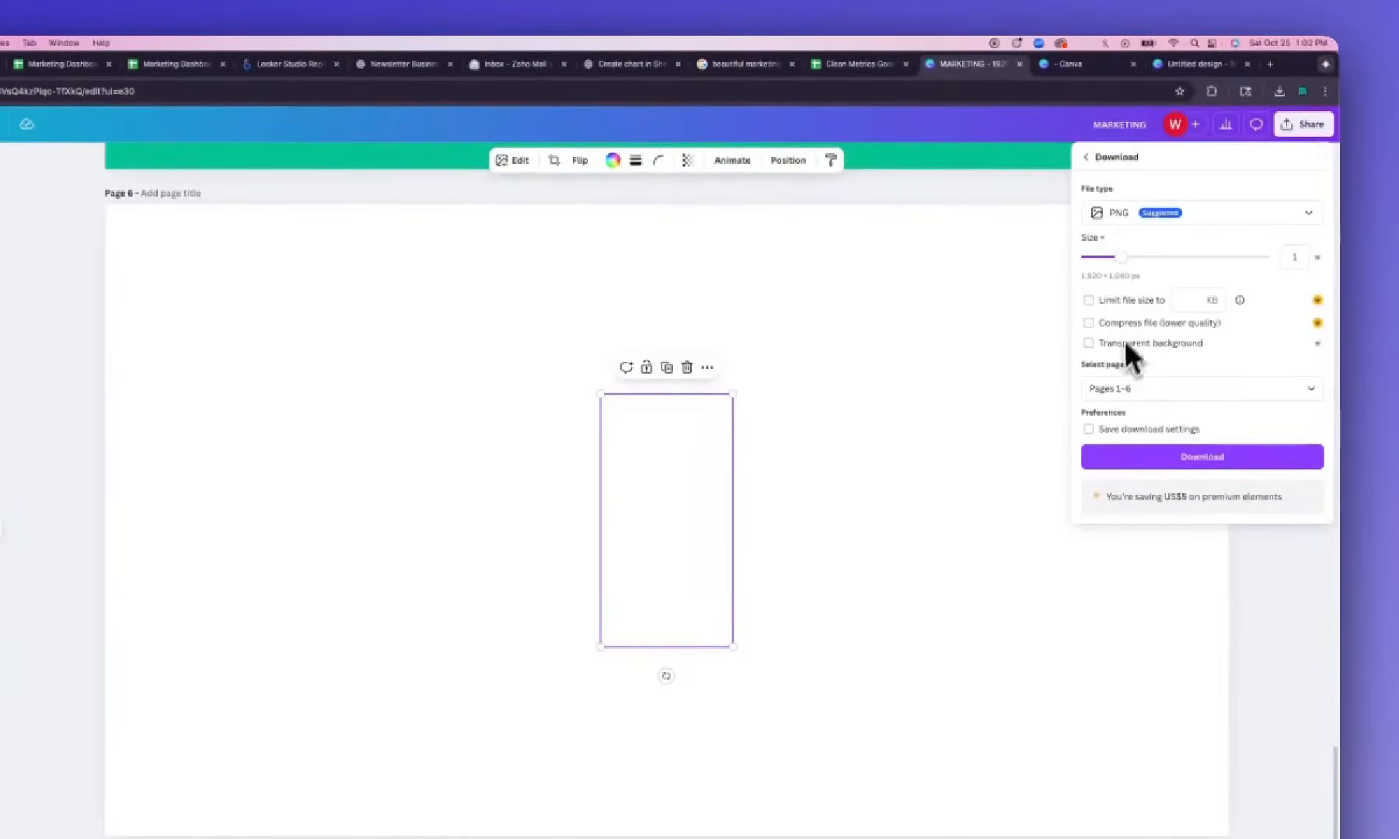
click(1089, 344)
click(1111, 388)
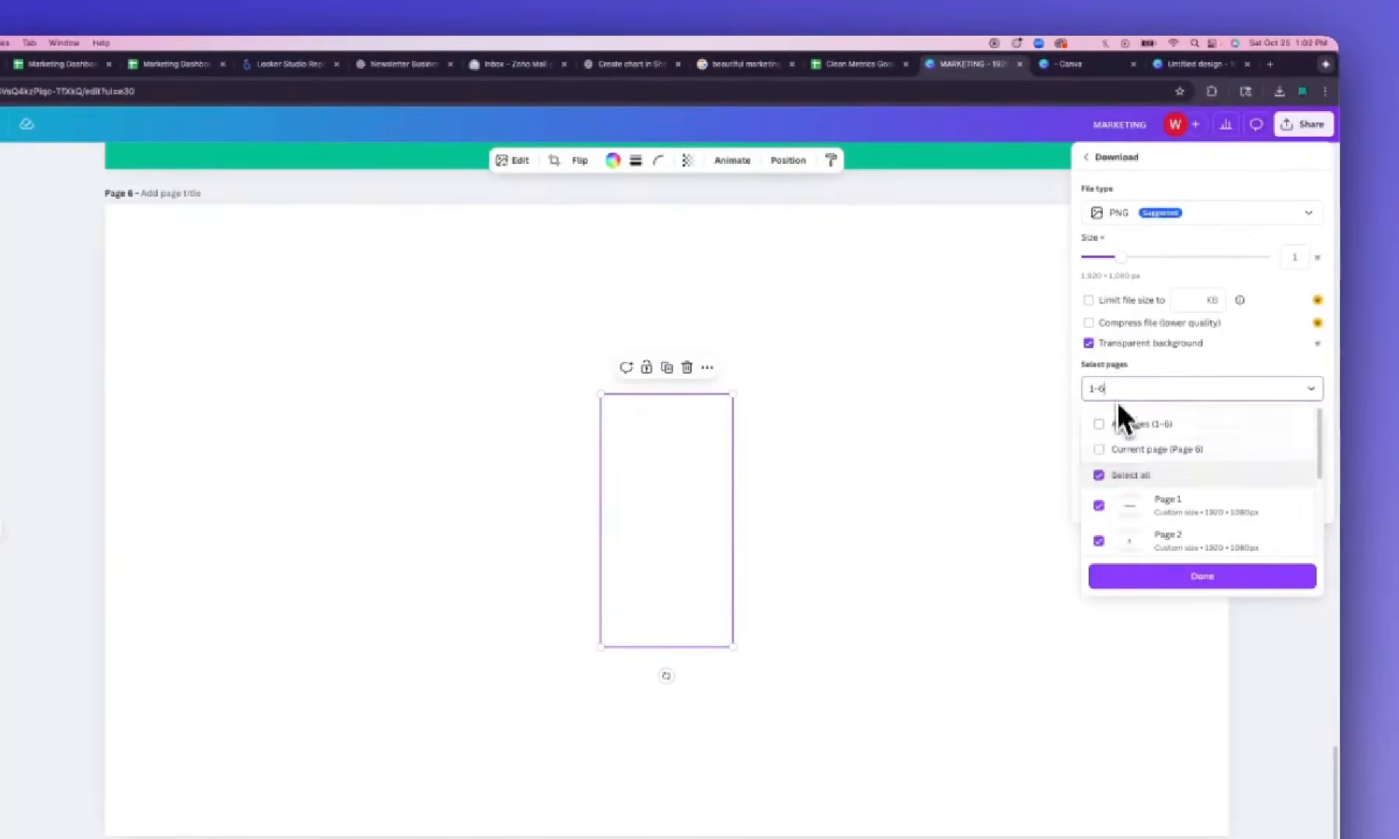
click(1100, 450)
click(1139, 575)
click(1158, 462)
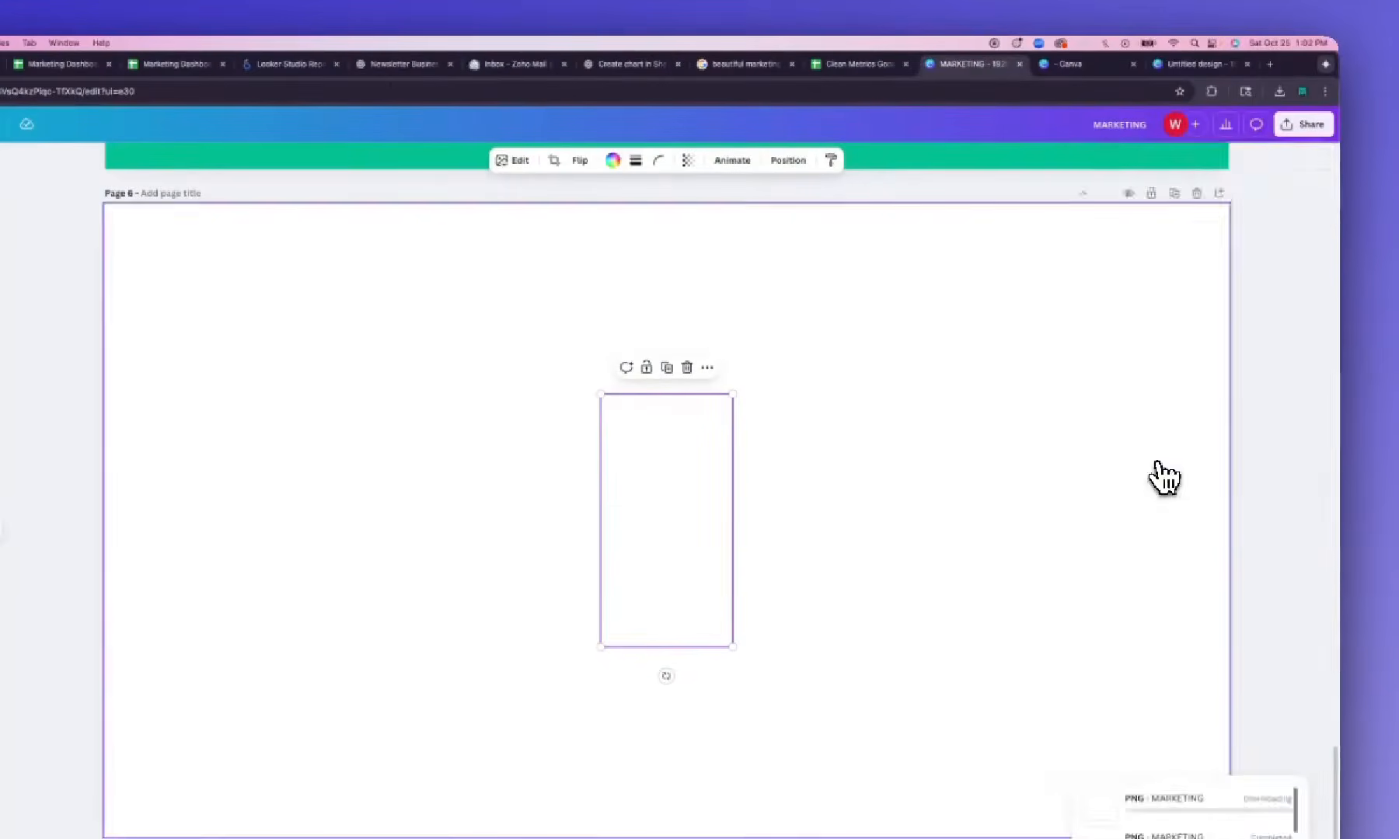
Return to the Clean Metrics Google Sheets Dashboard and insert MARKETING (6).png from Downloads as an image over the cells
click(870, 65)
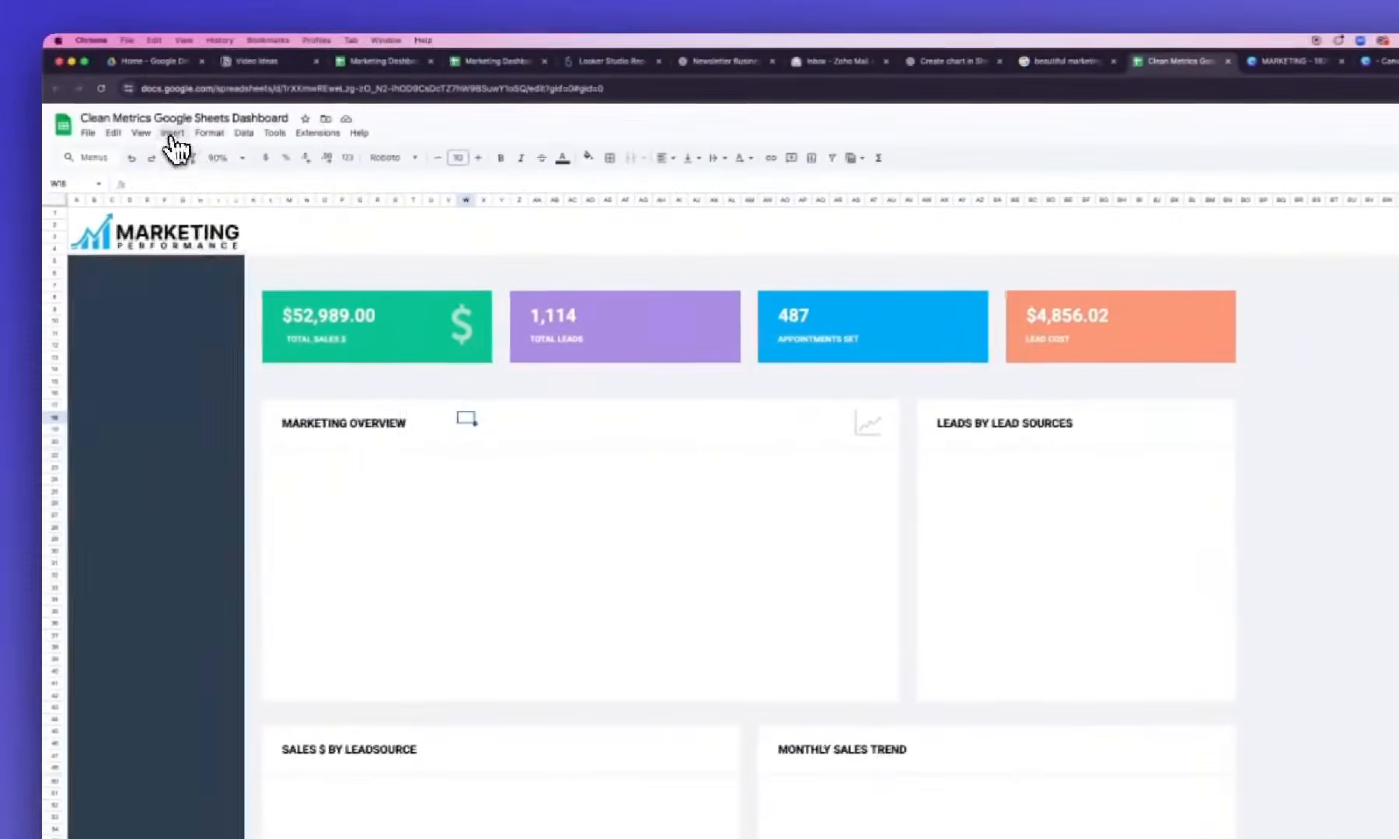
click(172, 135)
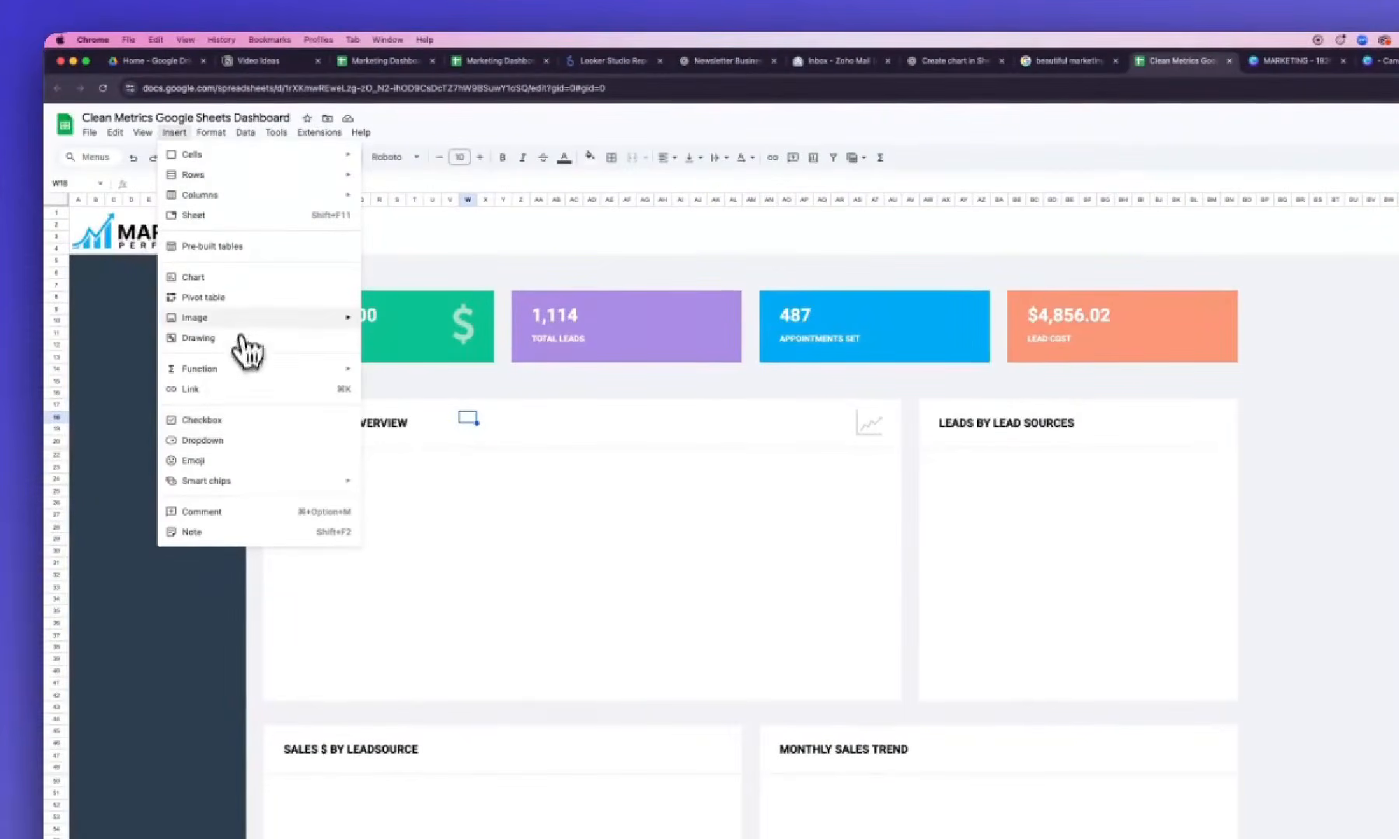
mouse_move(296, 325)
click(432, 344)
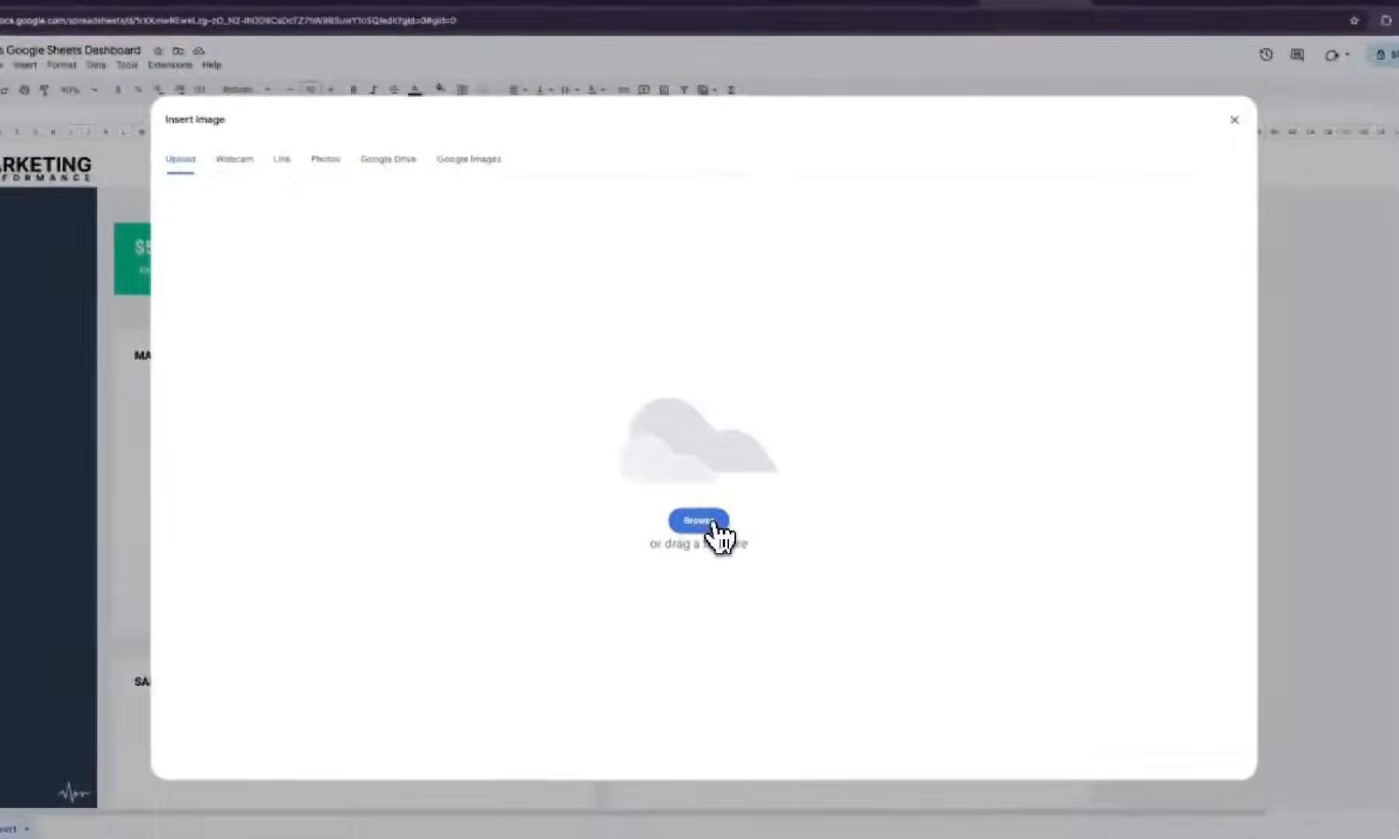
click(845, 584)
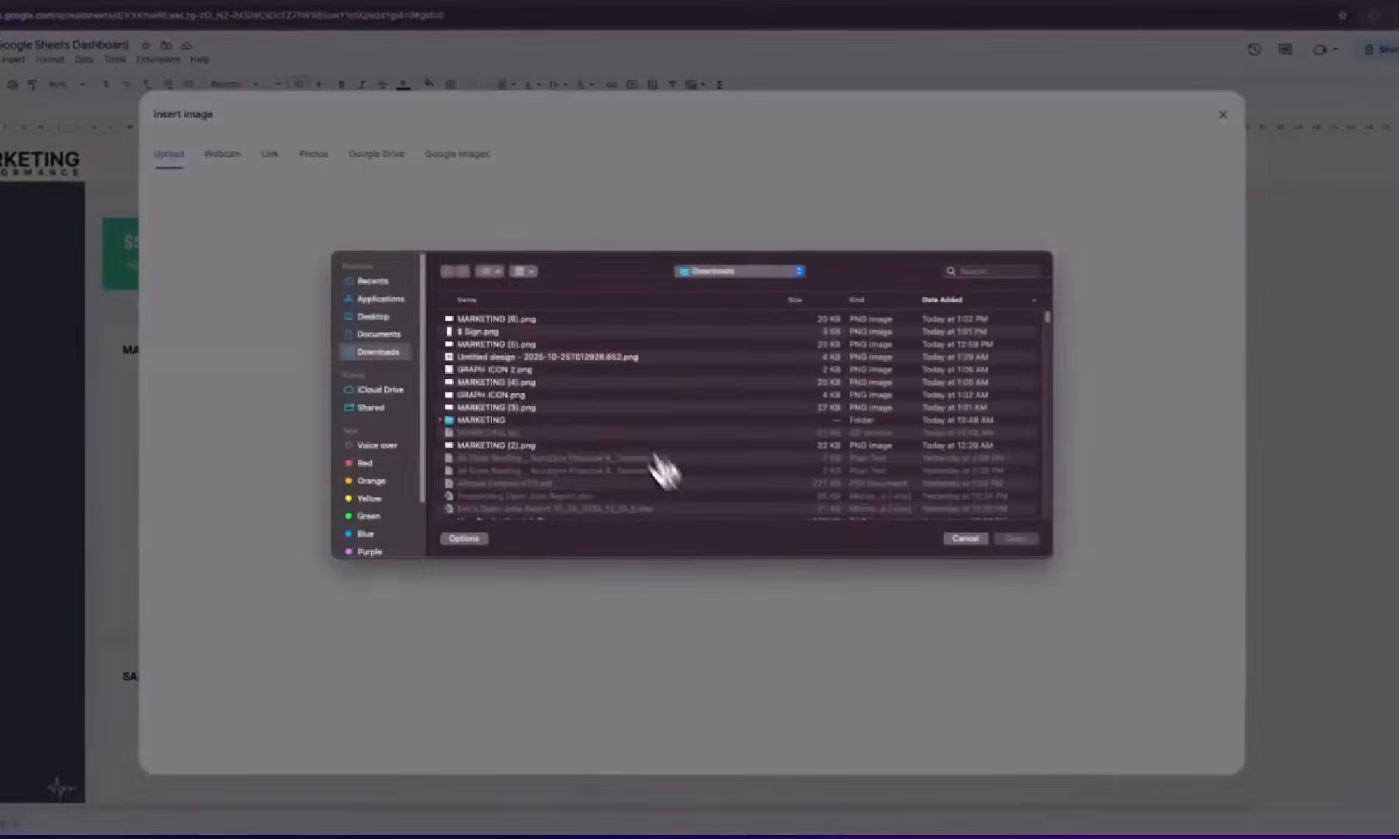
click(496, 318)
click(1014, 538)
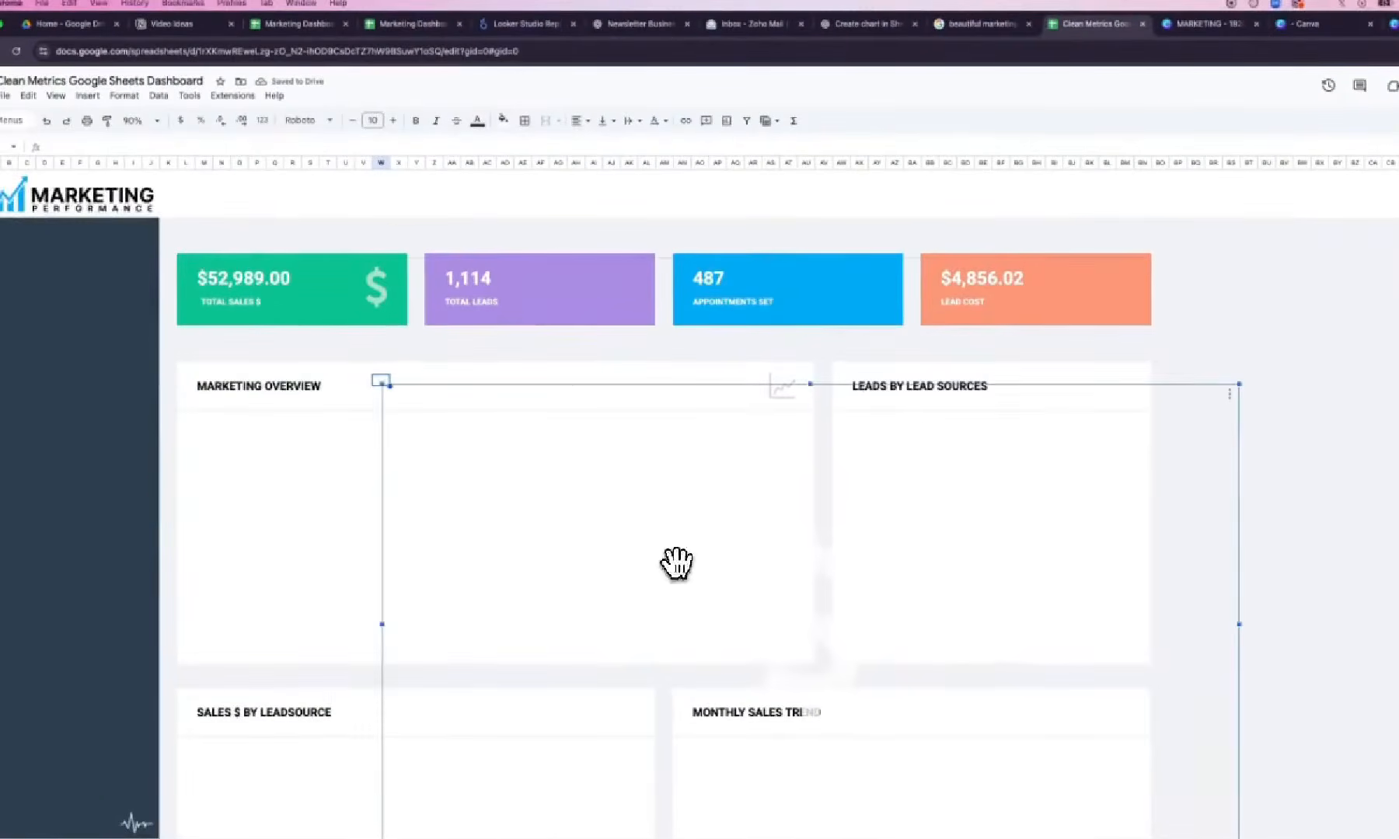
Shrink the newly inserted dollar sign image and delete the old dollar sign from the green Total Sales card
drag(676, 564, 560, 338)
drag(304, 186, 774, 470)
drag(952, 597, 388, 454)
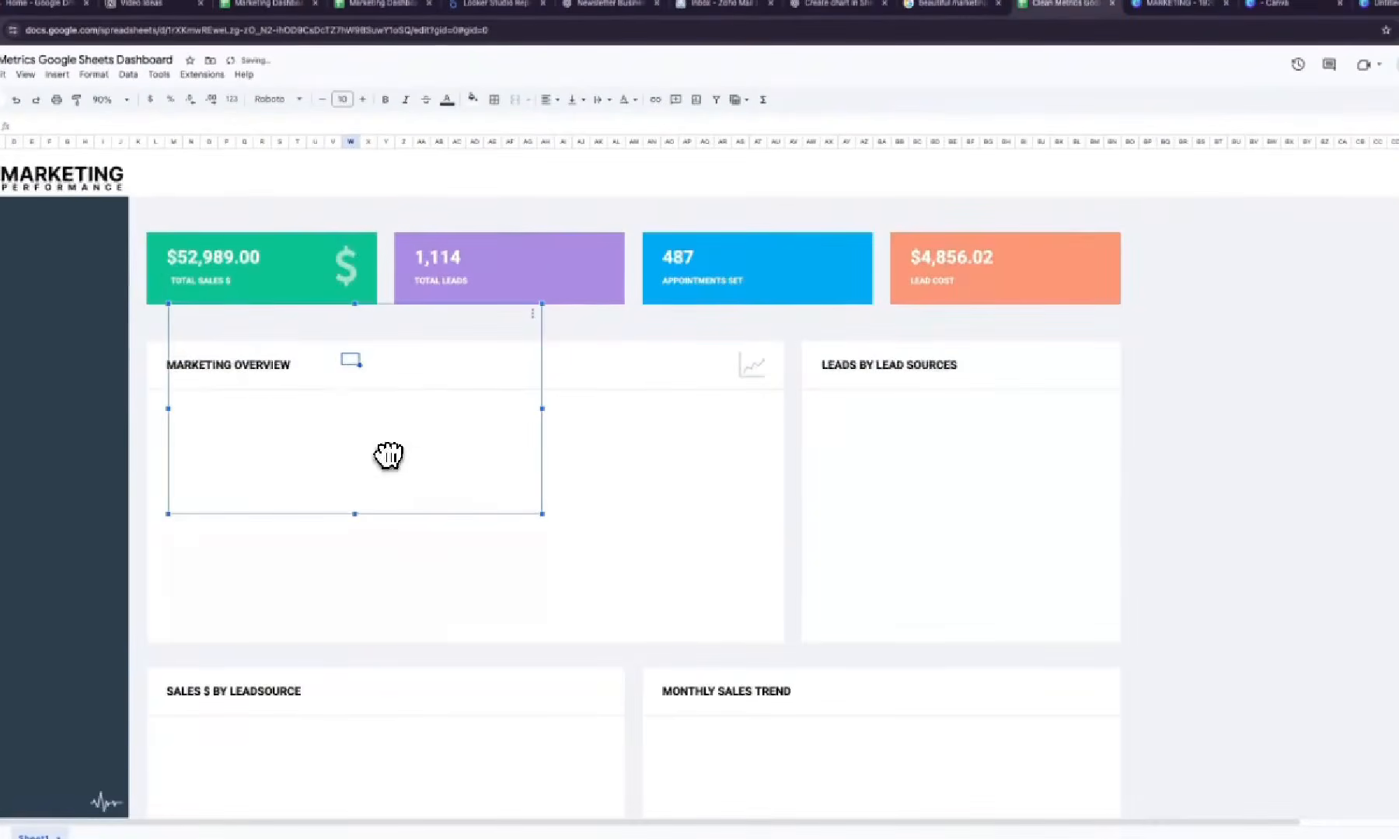
click(347, 284)
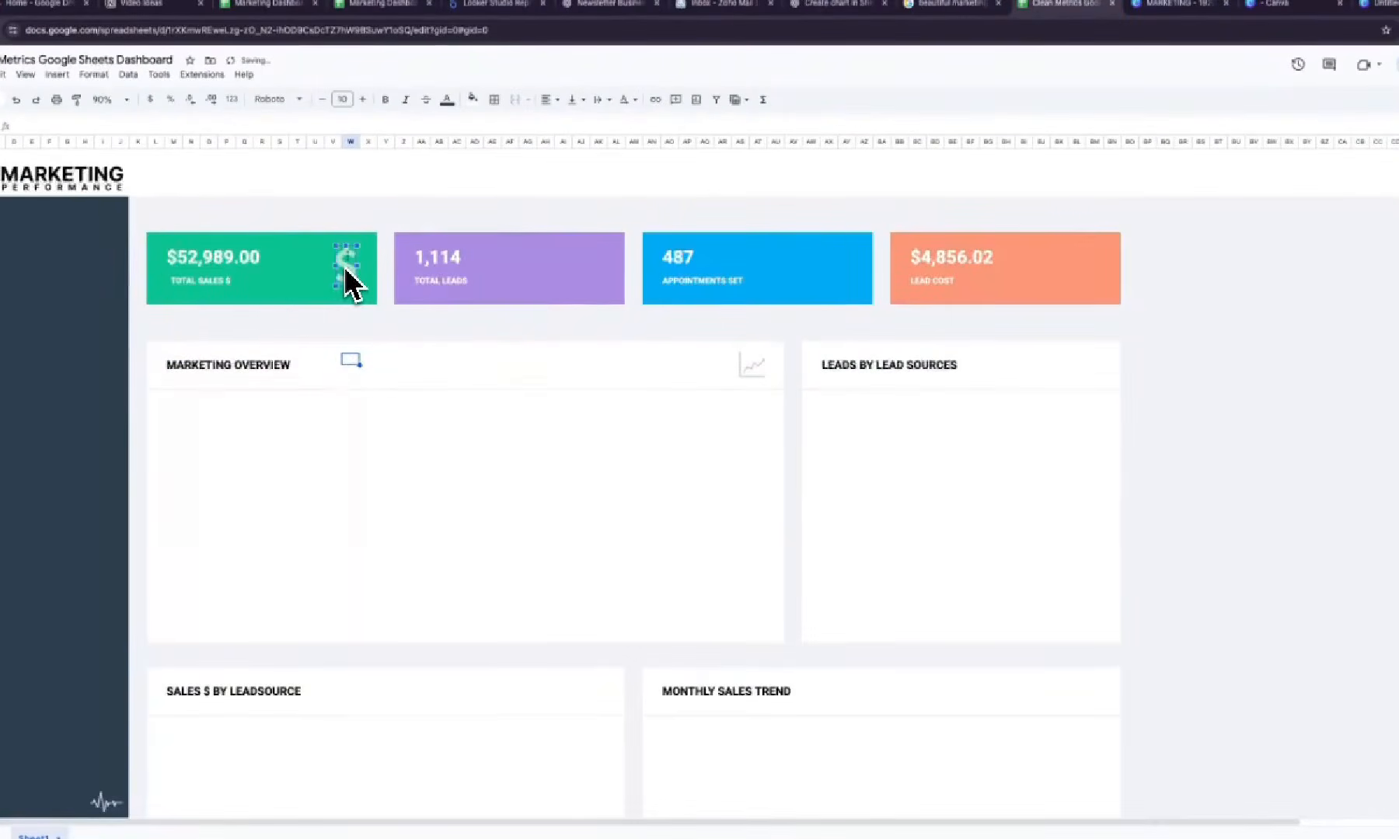
Move the new dollar sign to the right end of the Total Sales card and scale it down to fit
drag(365, 451, 375, 289)
drag(156, 169, 327, 273)
drag(561, 406, 477, 354)
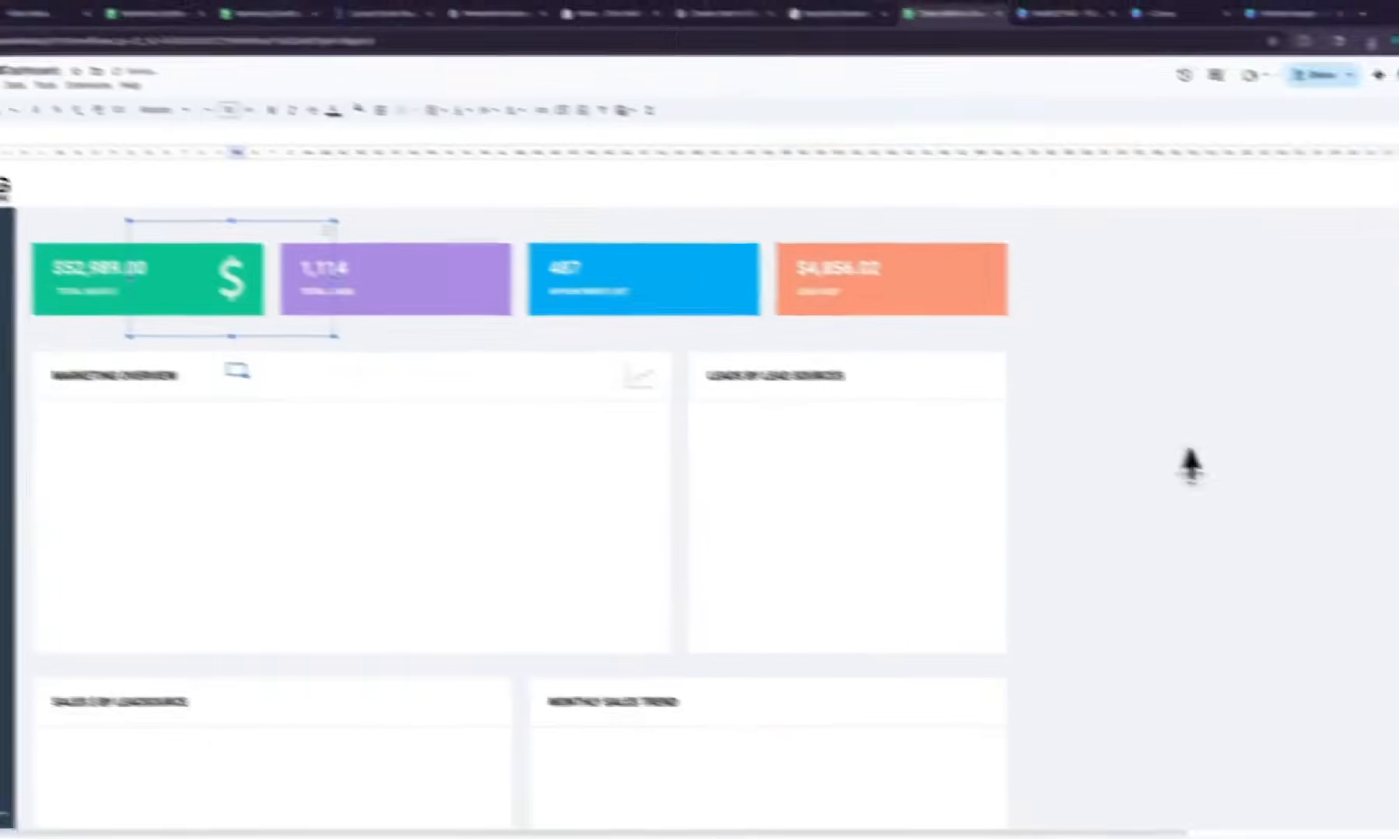
click(1145, 421)
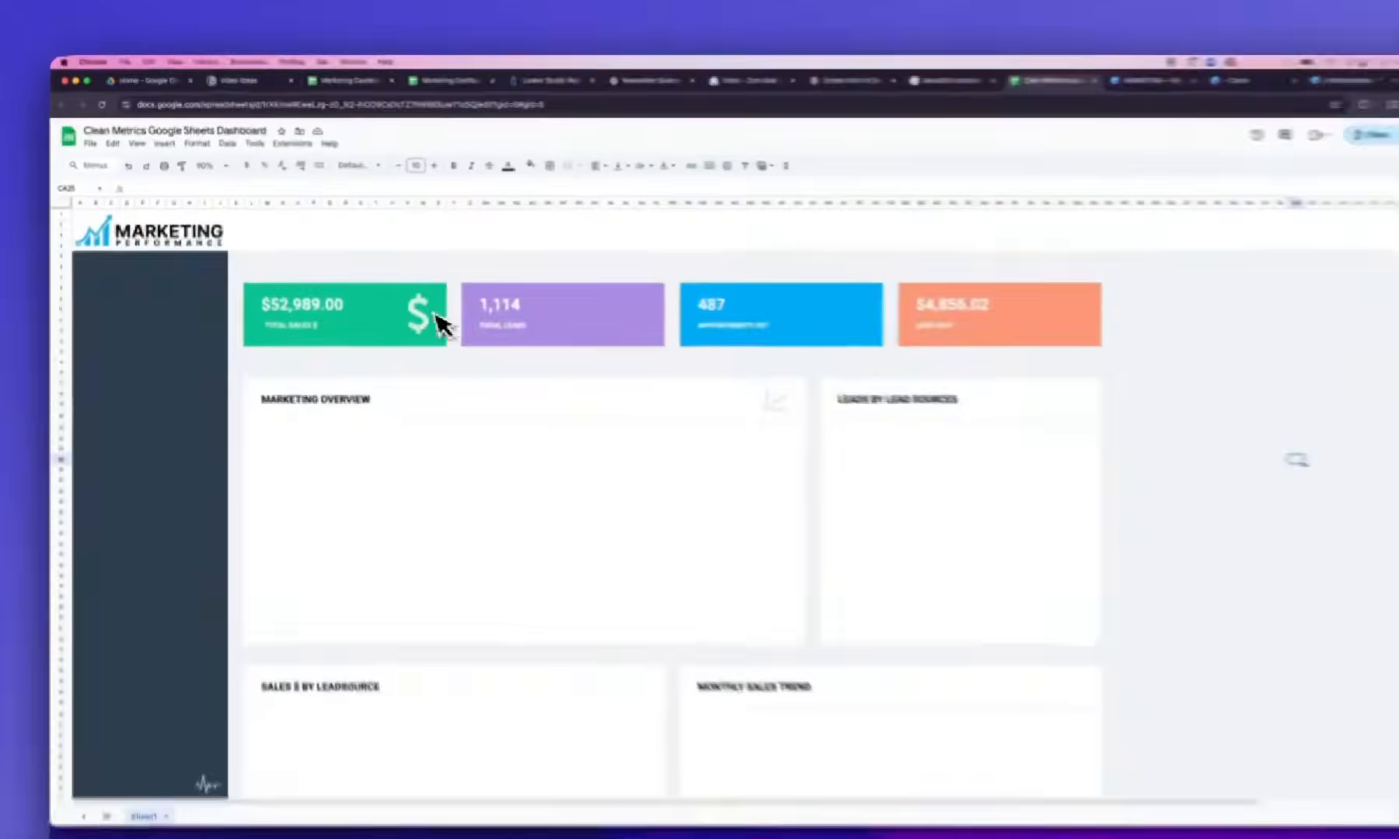
click(393, 304)
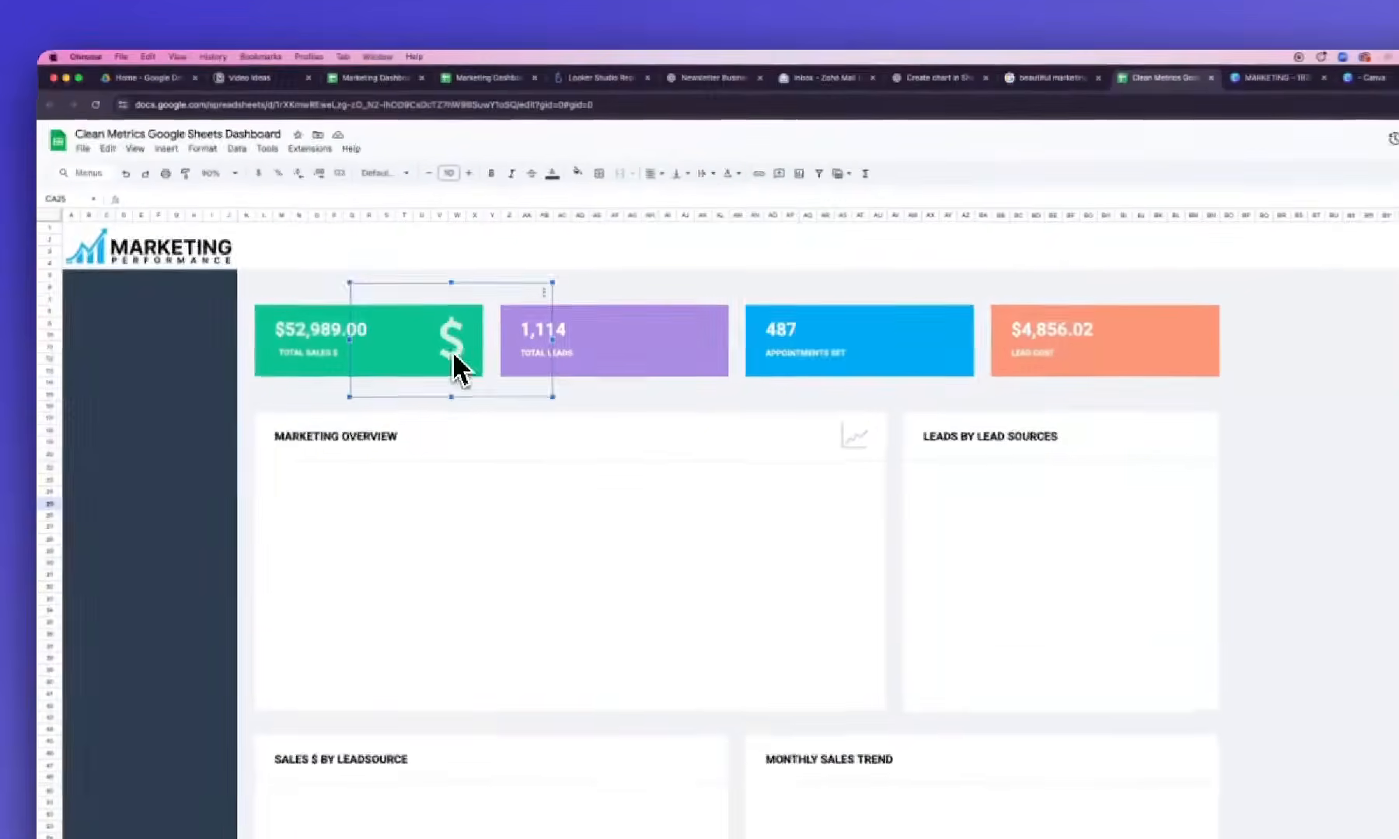
drag(354, 286, 378, 300)
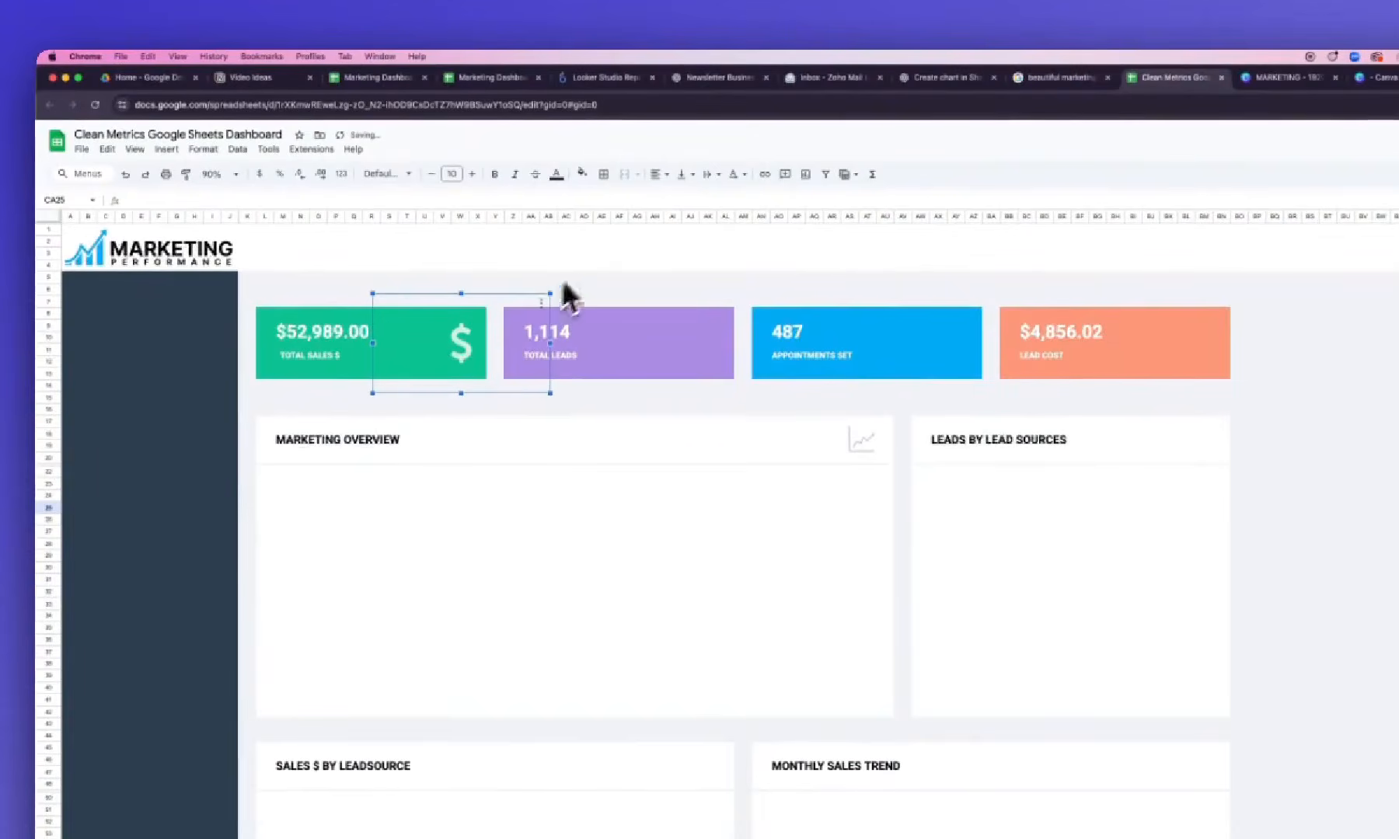
click(582, 267)
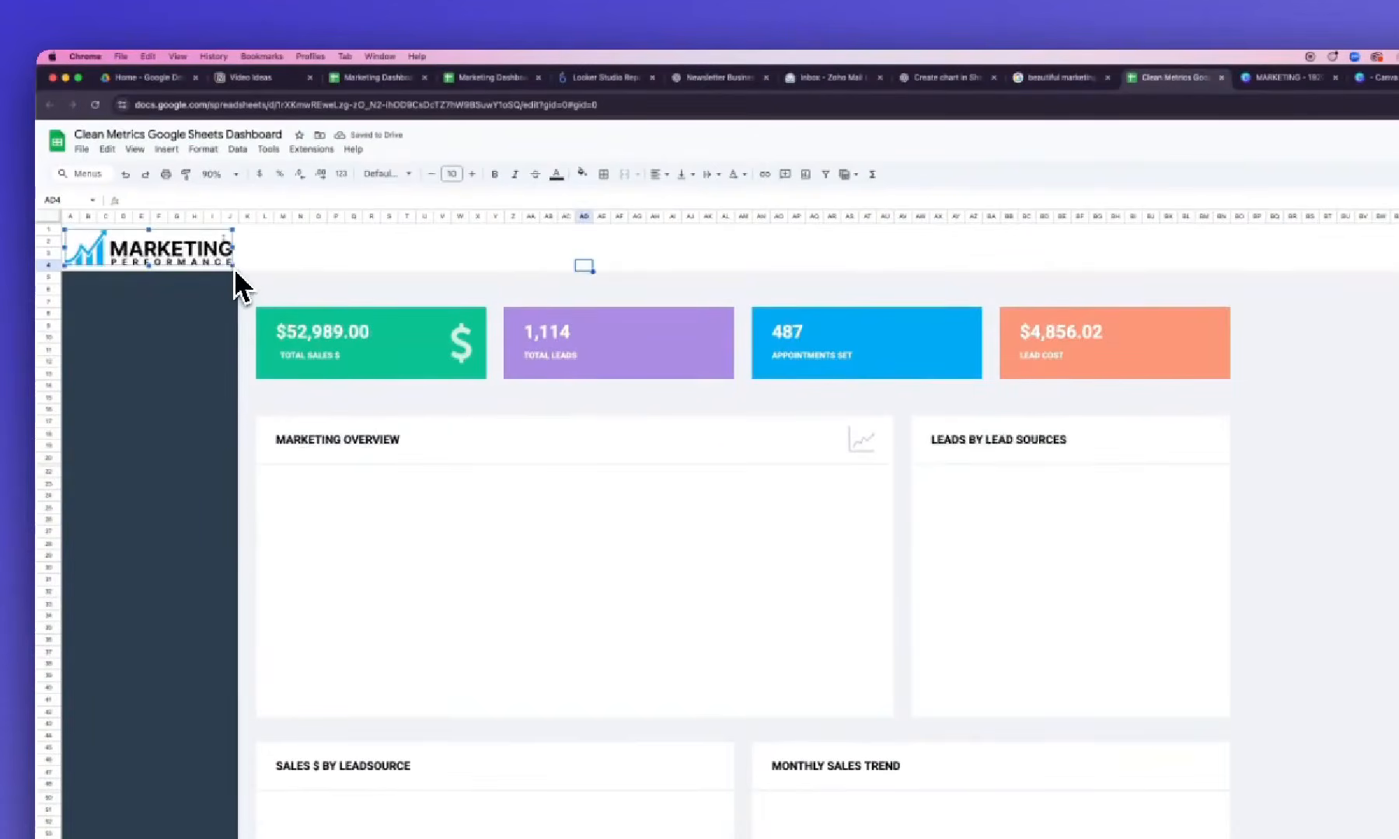
Resize the Marketing Performance logo slightly smaller so it sits inside the header above the dark sidebar
drag(233, 268, 188, 248)
click(342, 257)
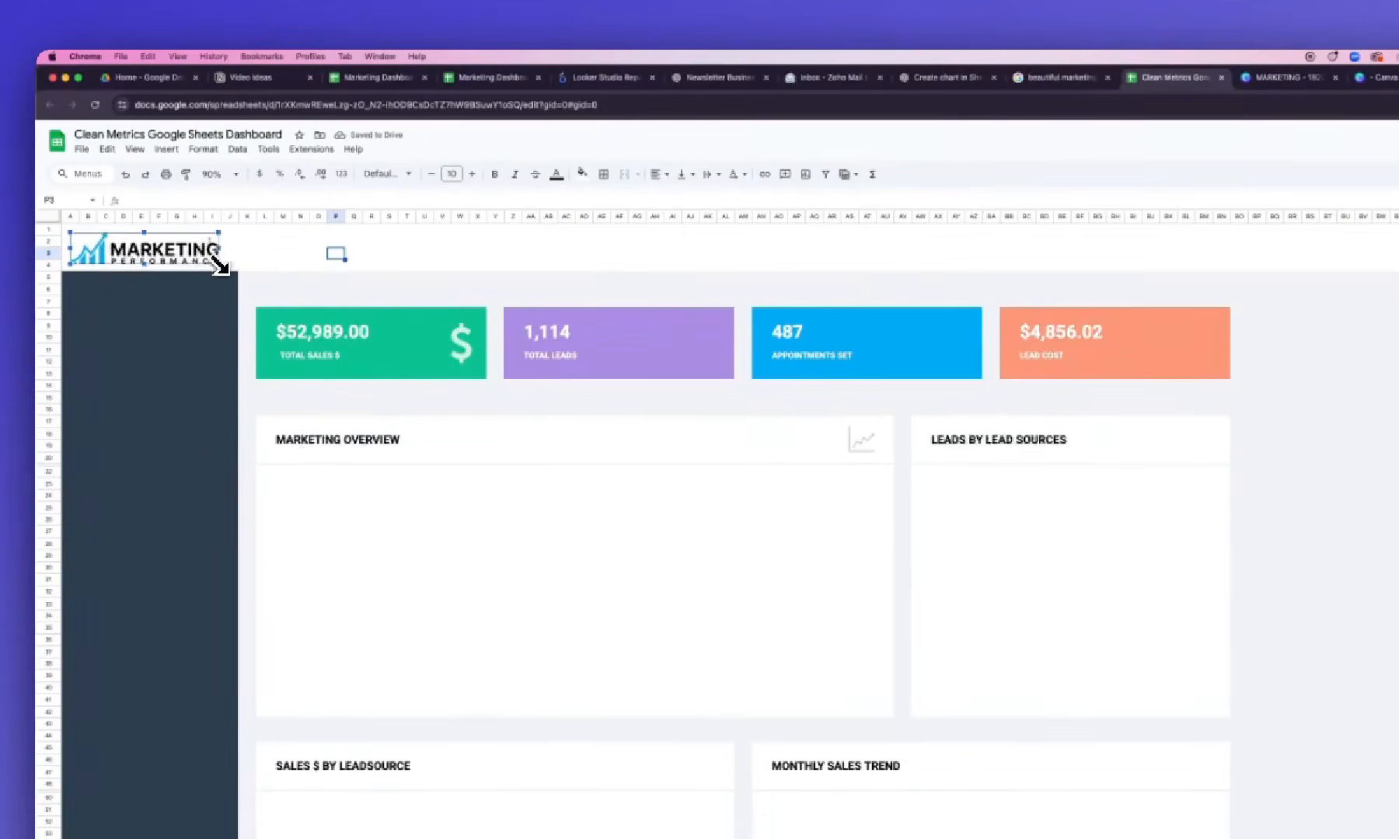
drag(221, 266, 224, 267)
click(444, 261)
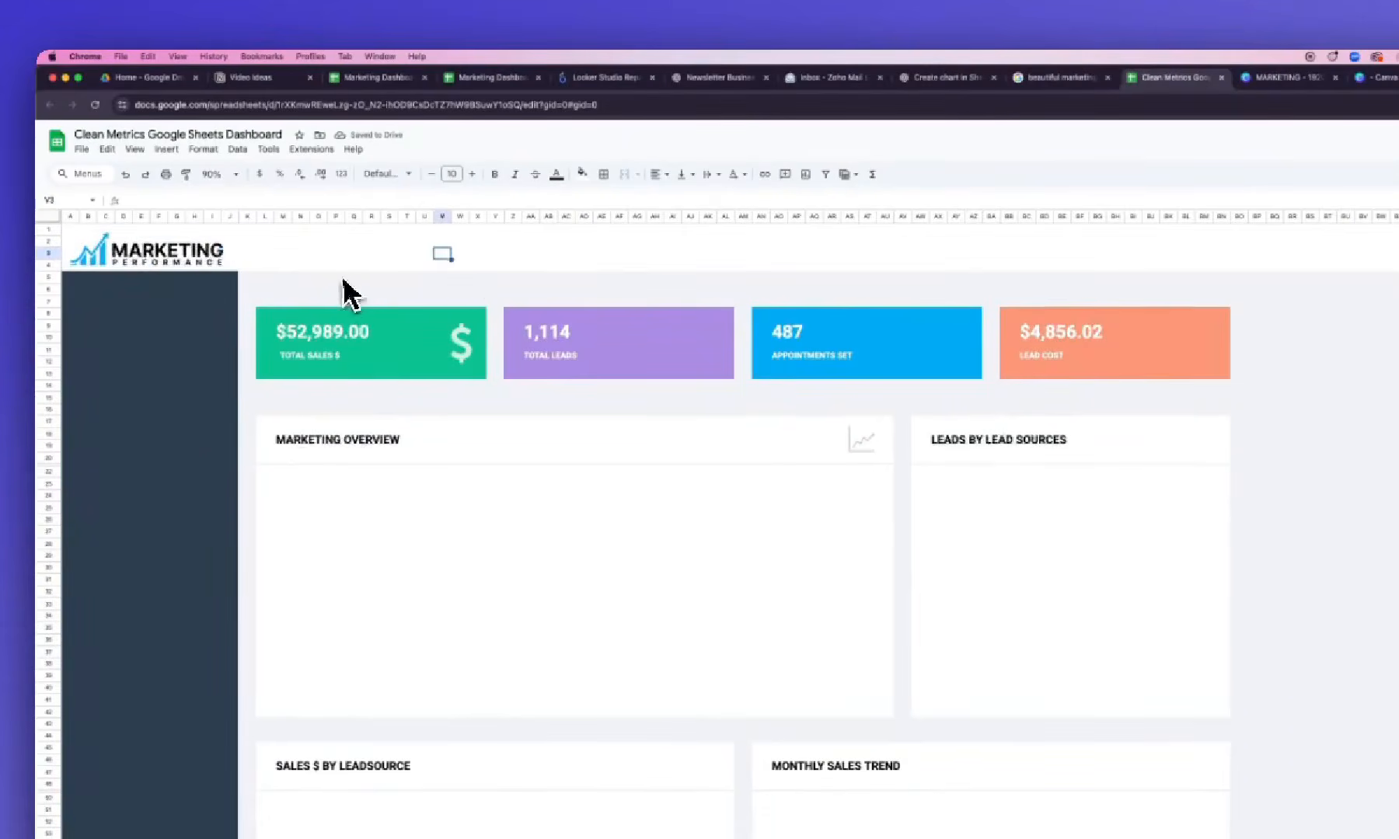
Switch to the Canva MARKETING design, delete the dollar sign from the green page and clear the element search
click(1282, 77)
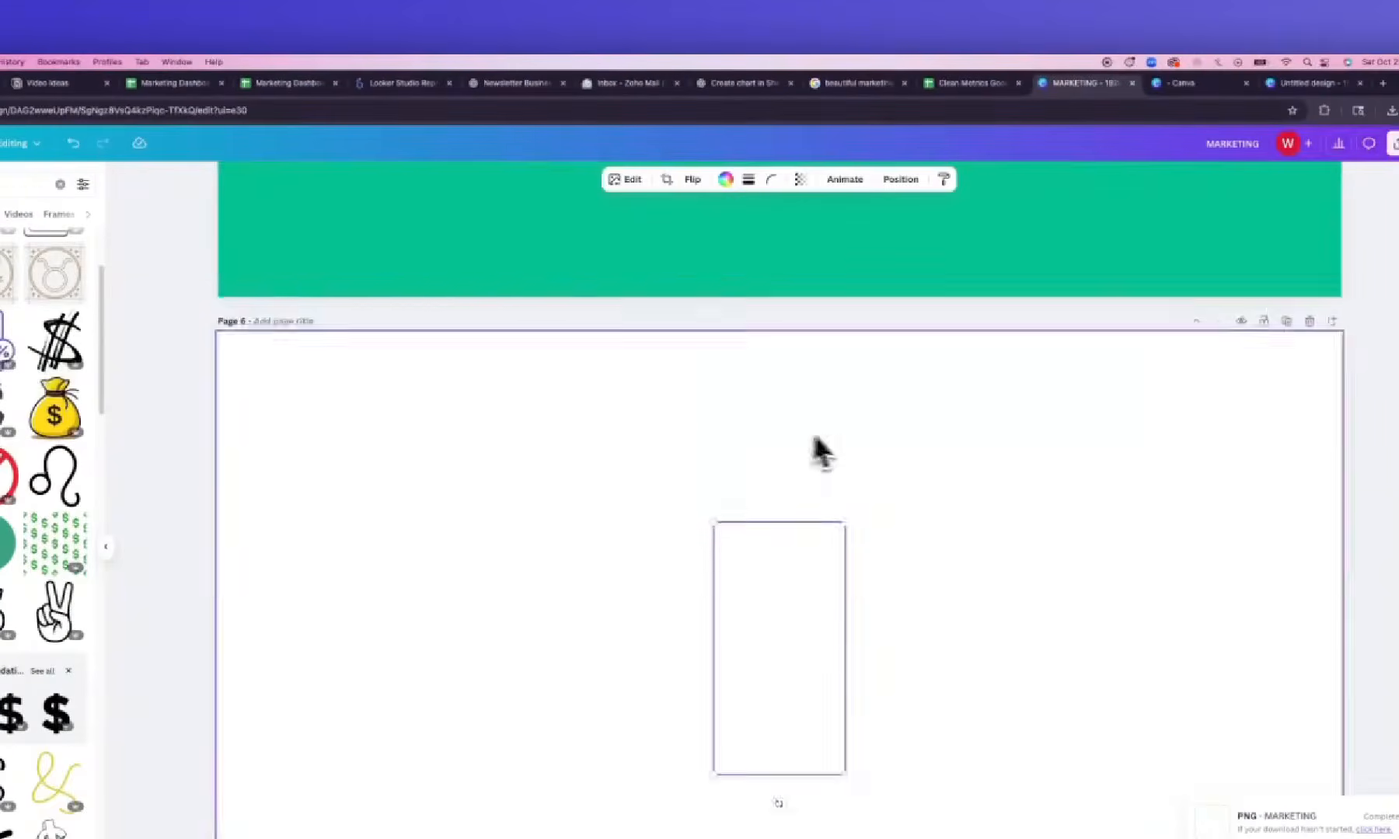
scroll(822, 451, down, 2)
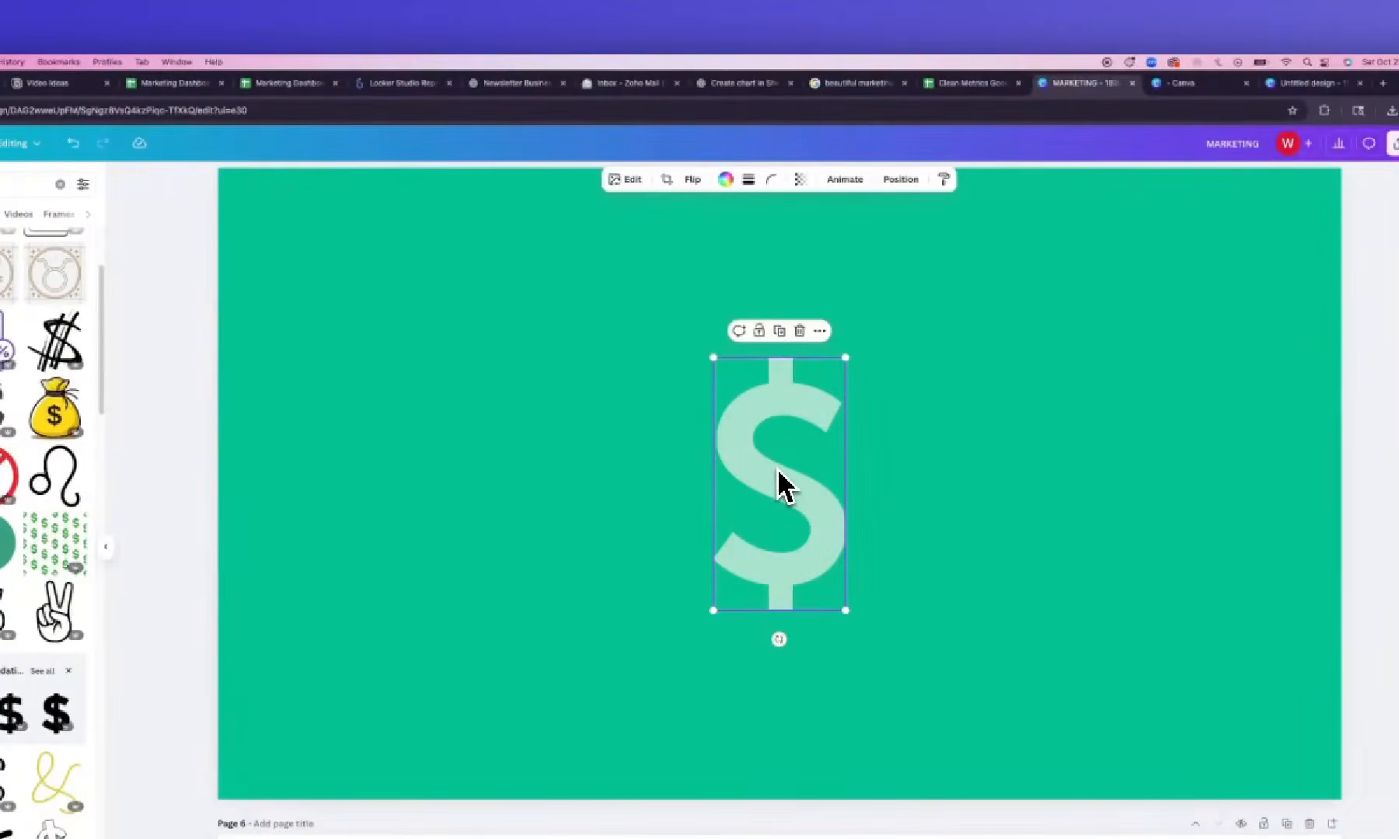
key(Delete)
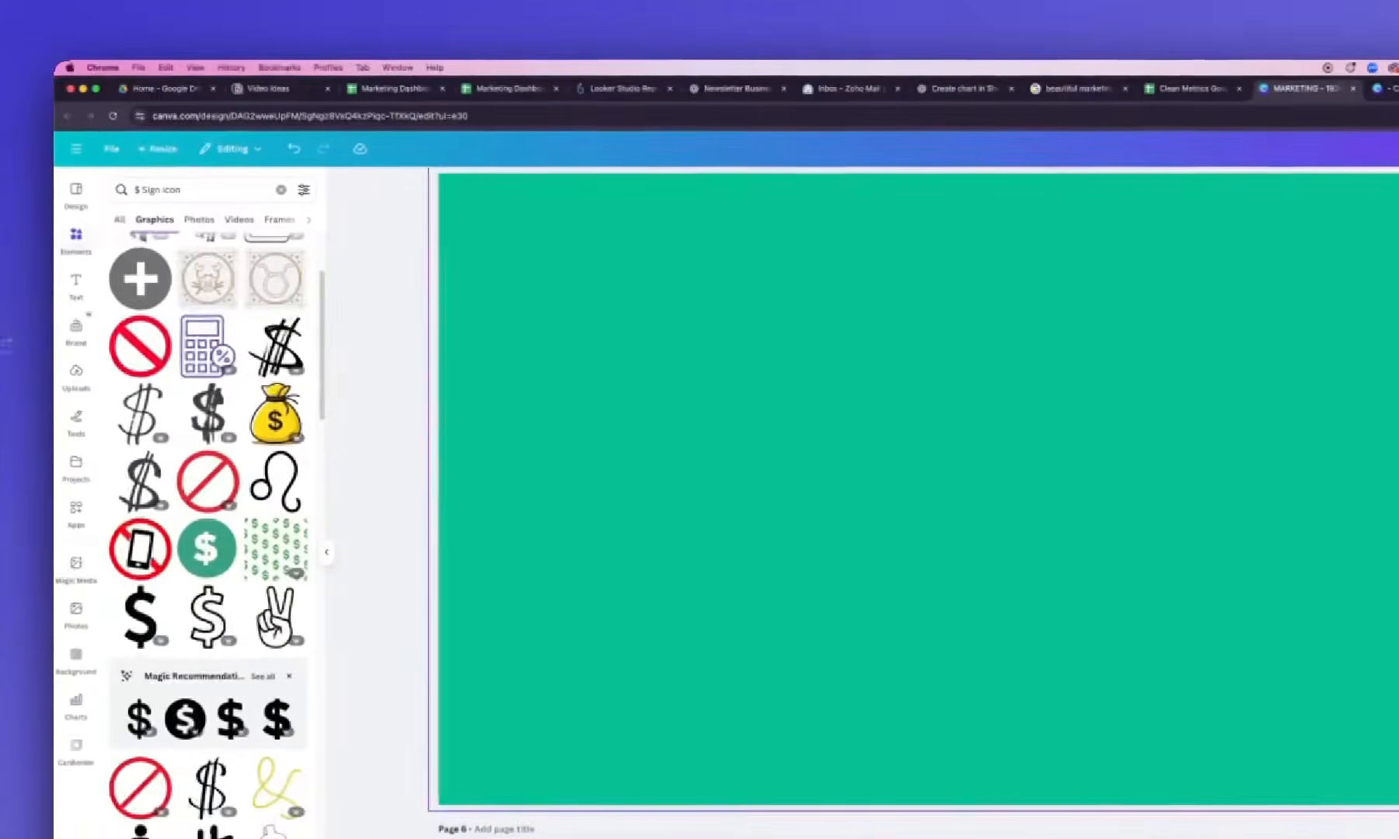
scroll(209, 243, up, 3)
click(287, 189)
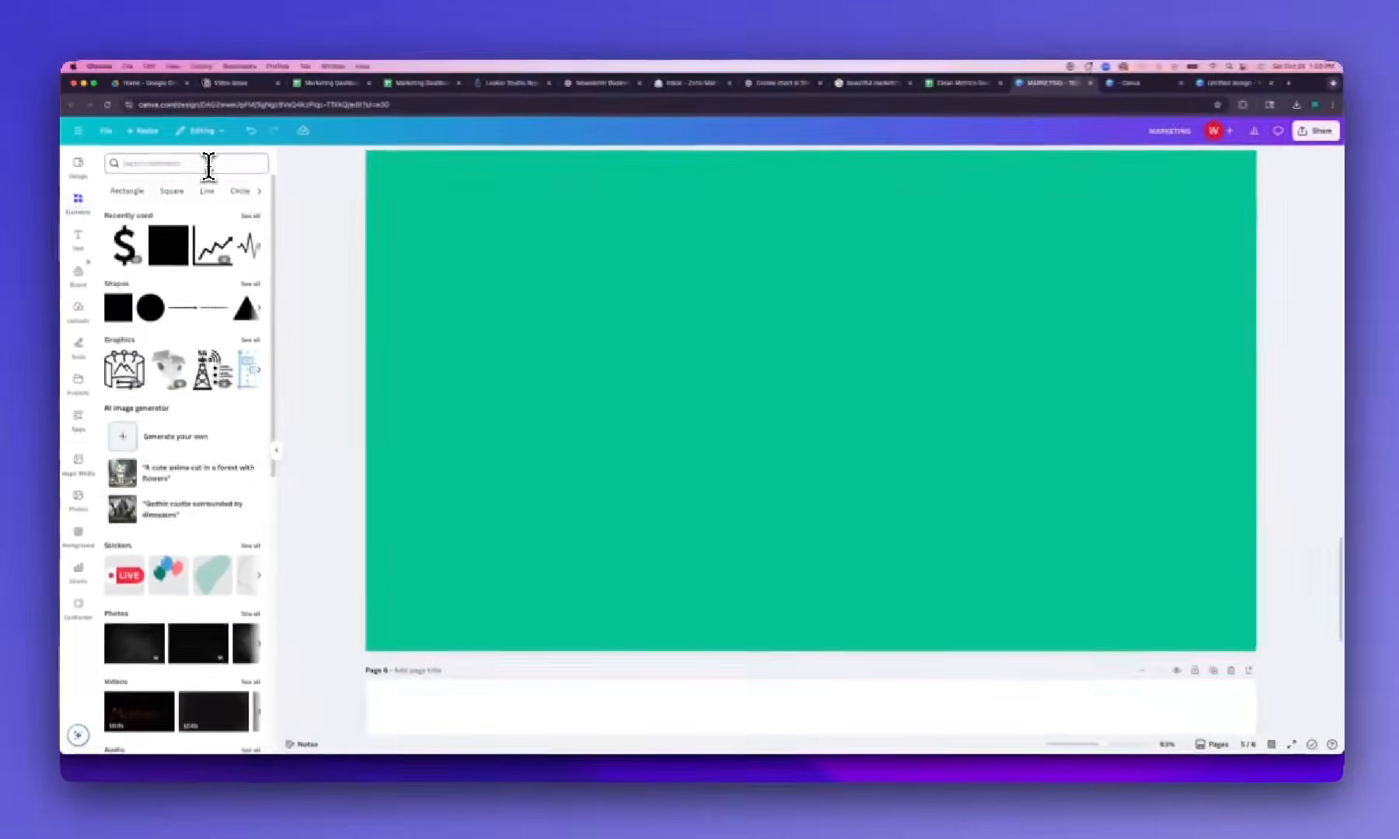
Search the elements for "people icon", filter to graphics, and add the black three-standing-people graphic to the green page 5
text(people icon)
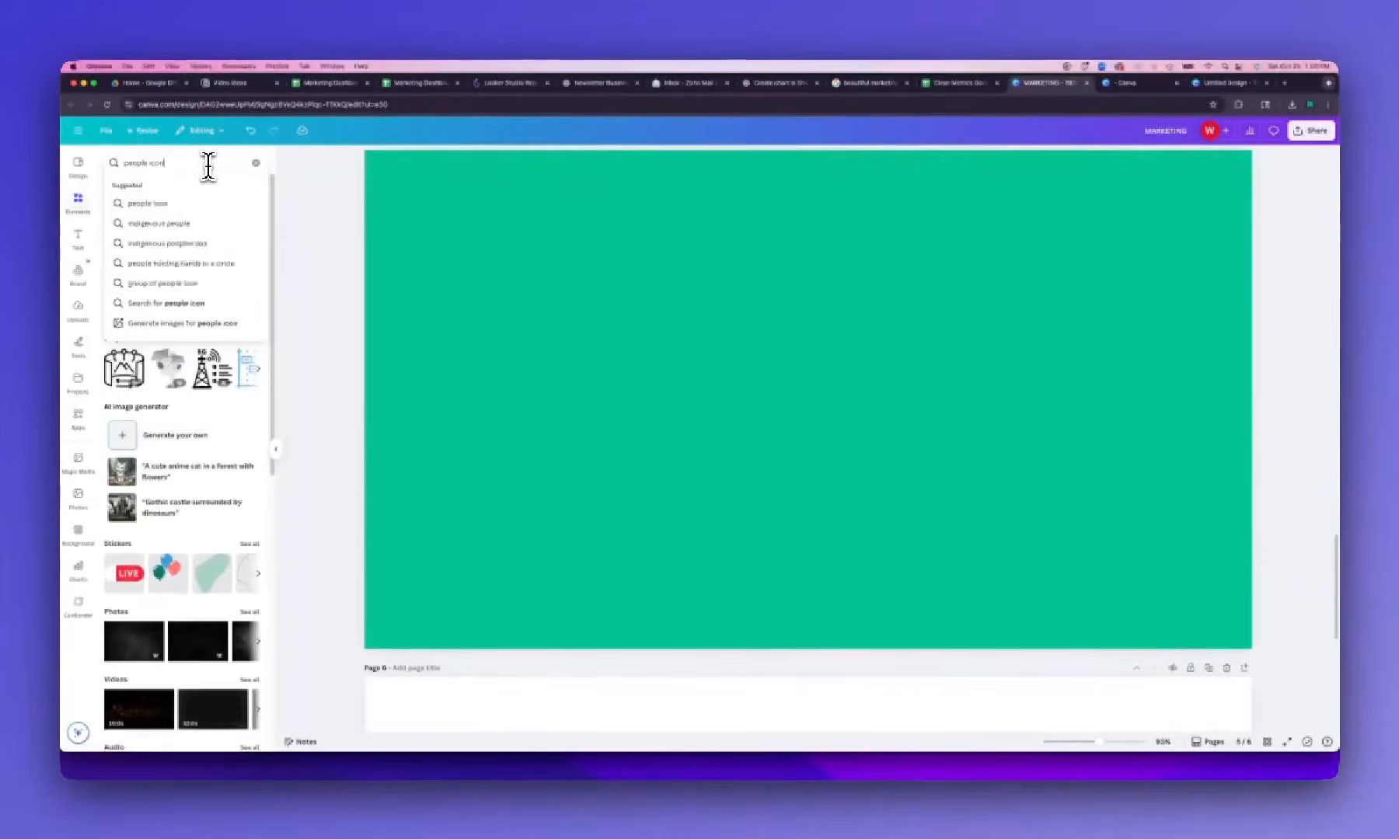
key(Return)
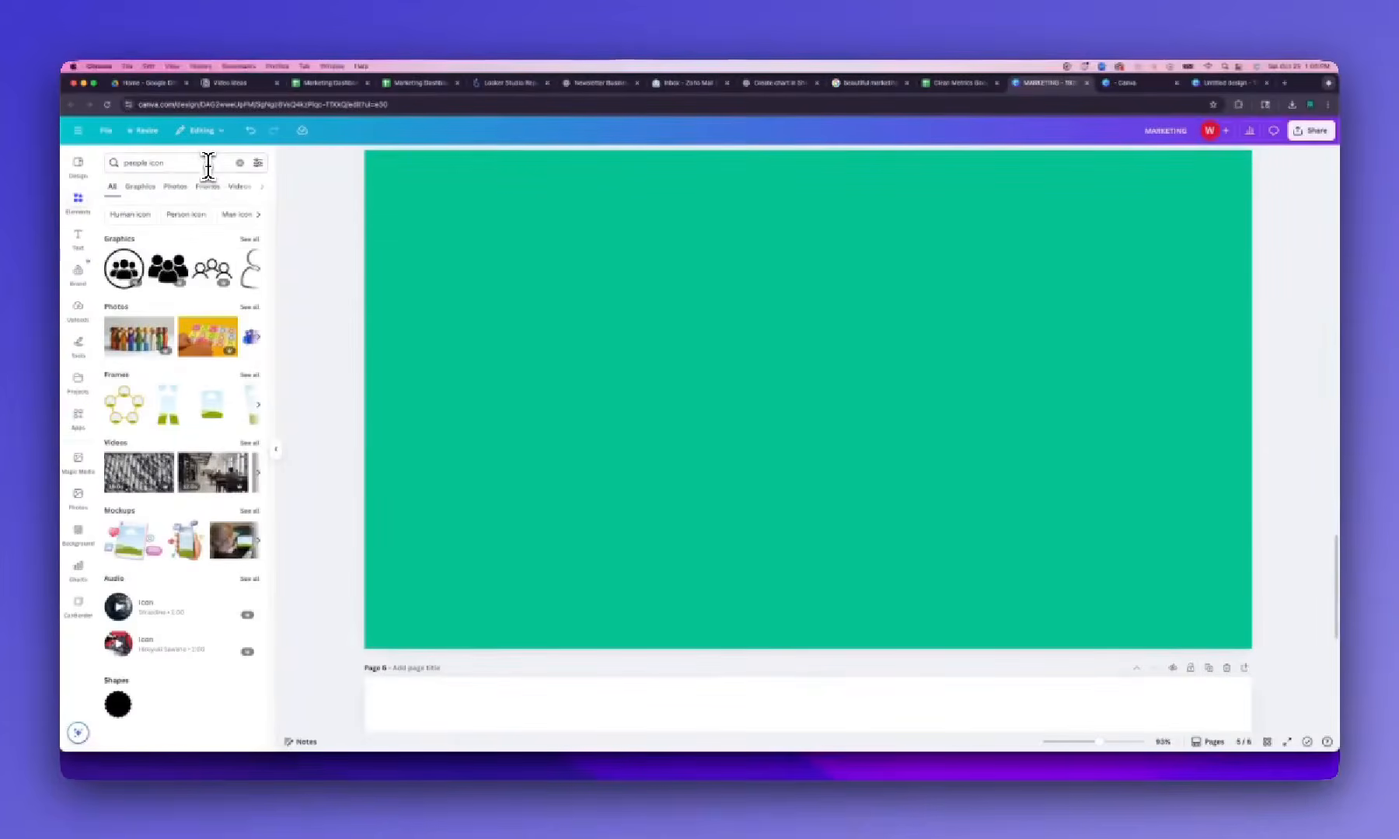
click(144, 188)
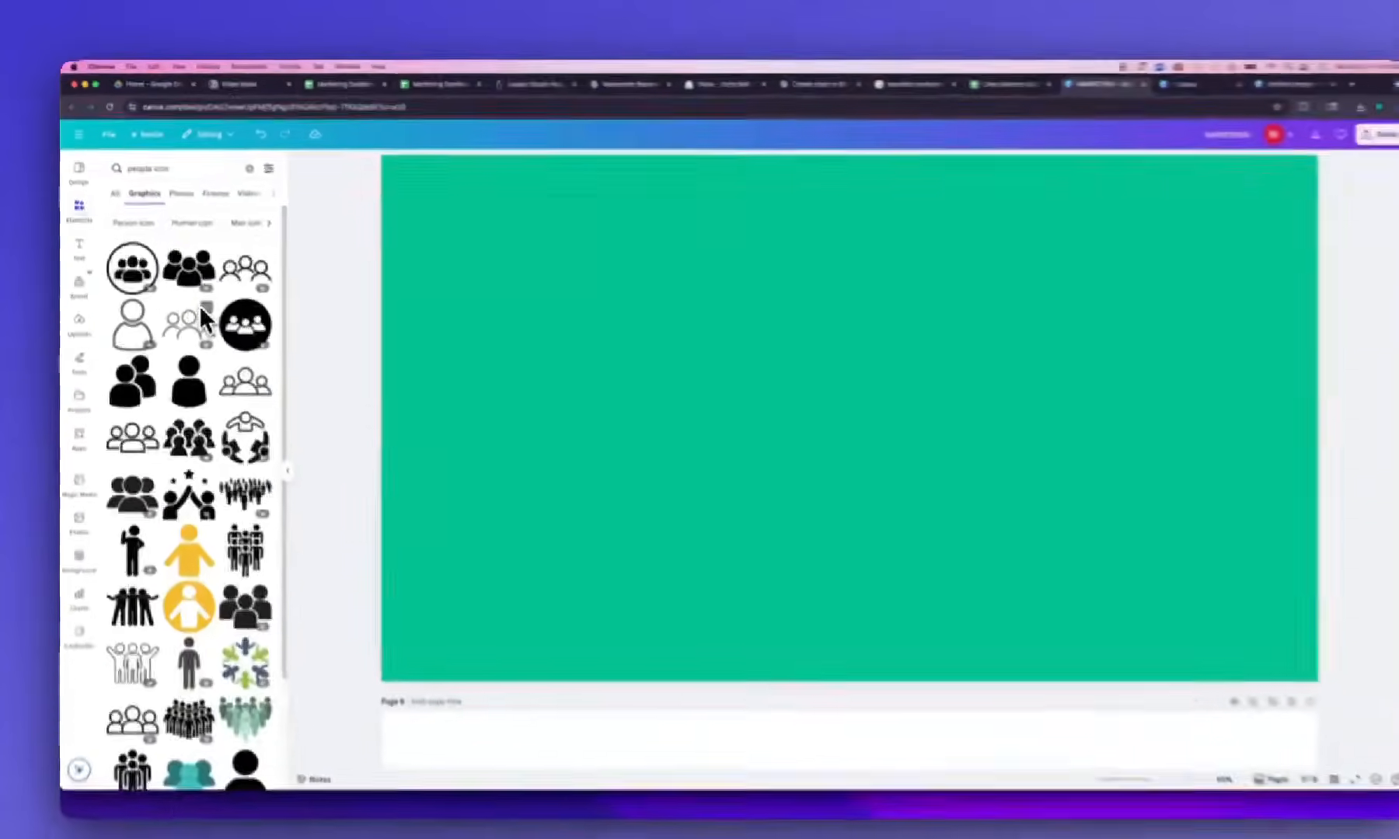
scroll(226, 366, down, 5)
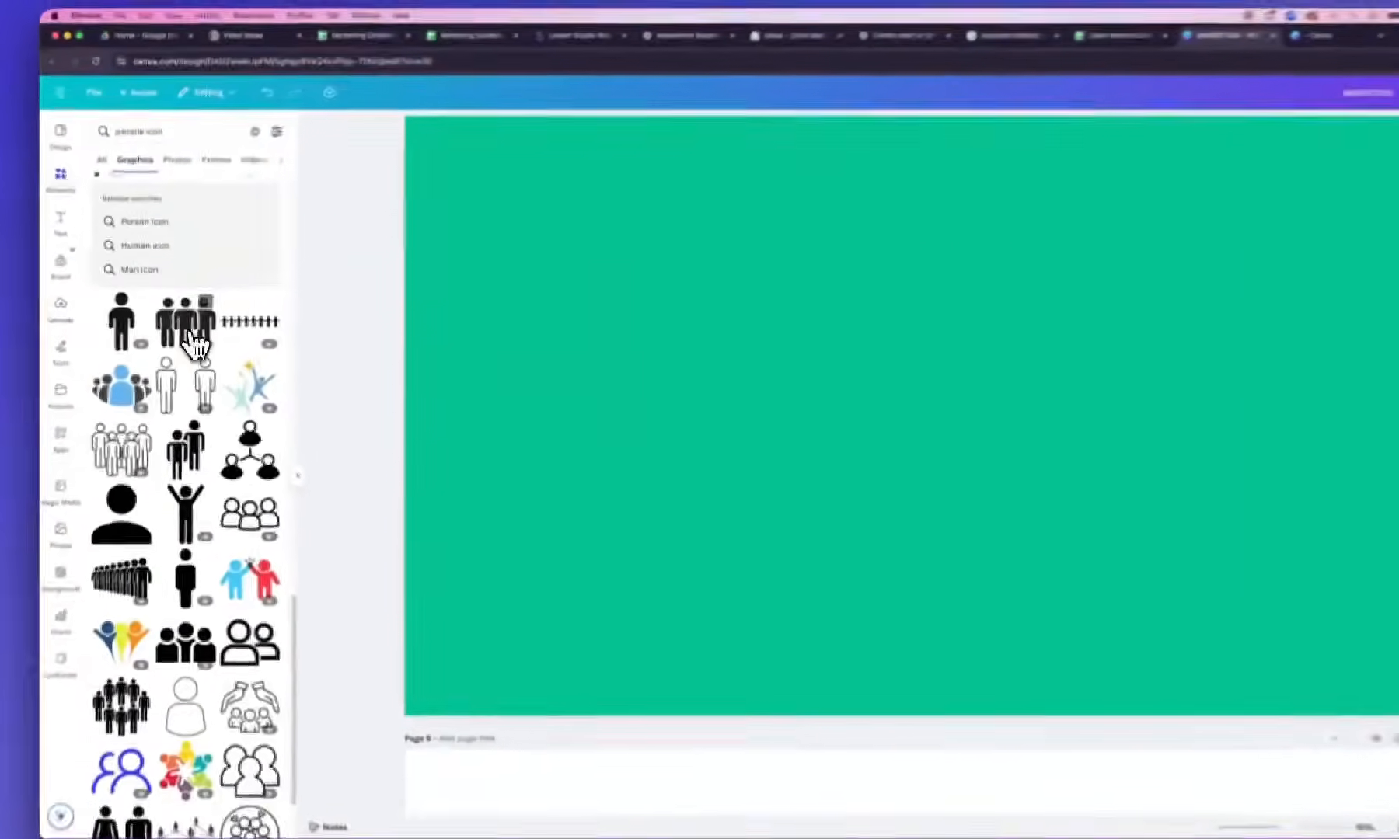
click(190, 341)
Recolor the people graphic white and set its transparency to 75
click(765, 159)
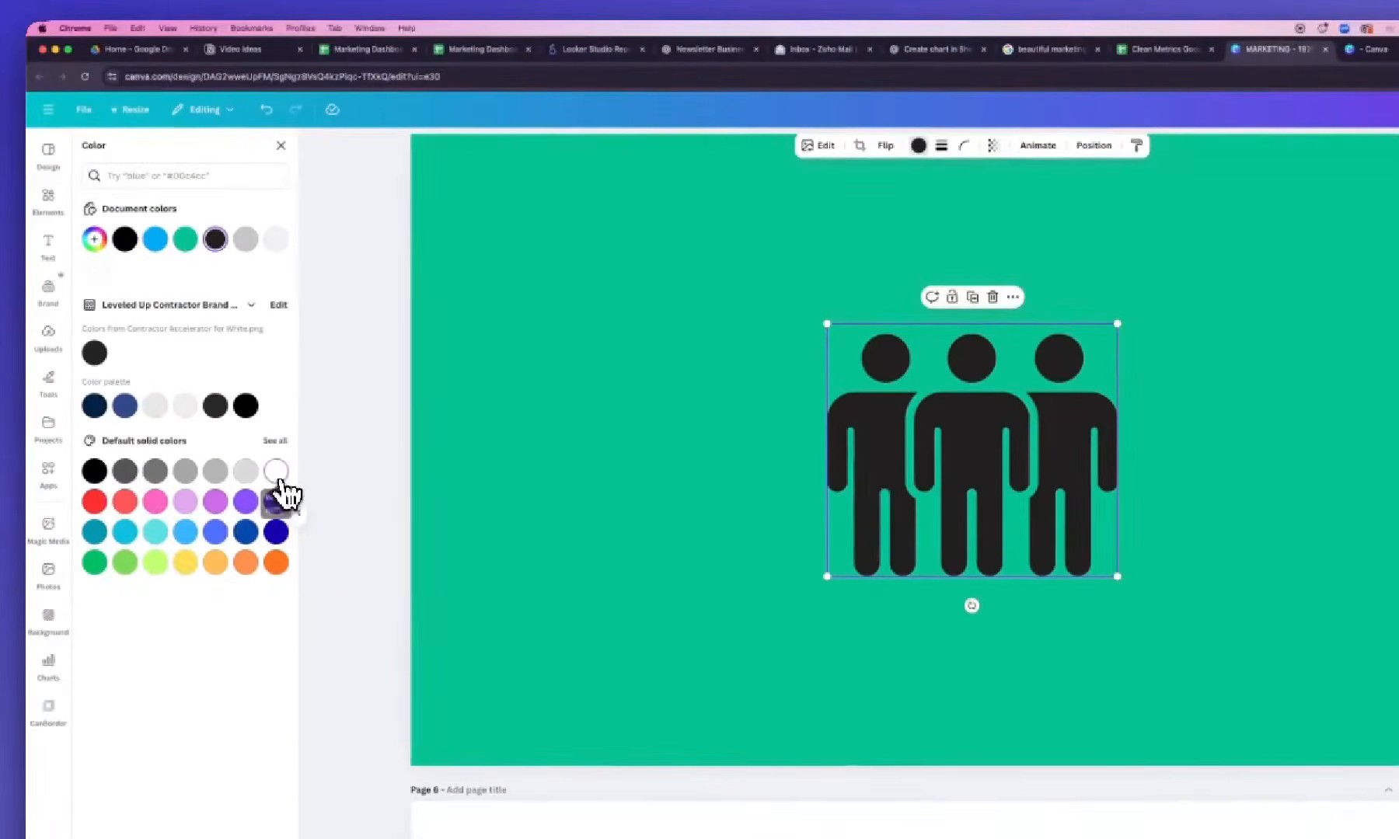
click(278, 475)
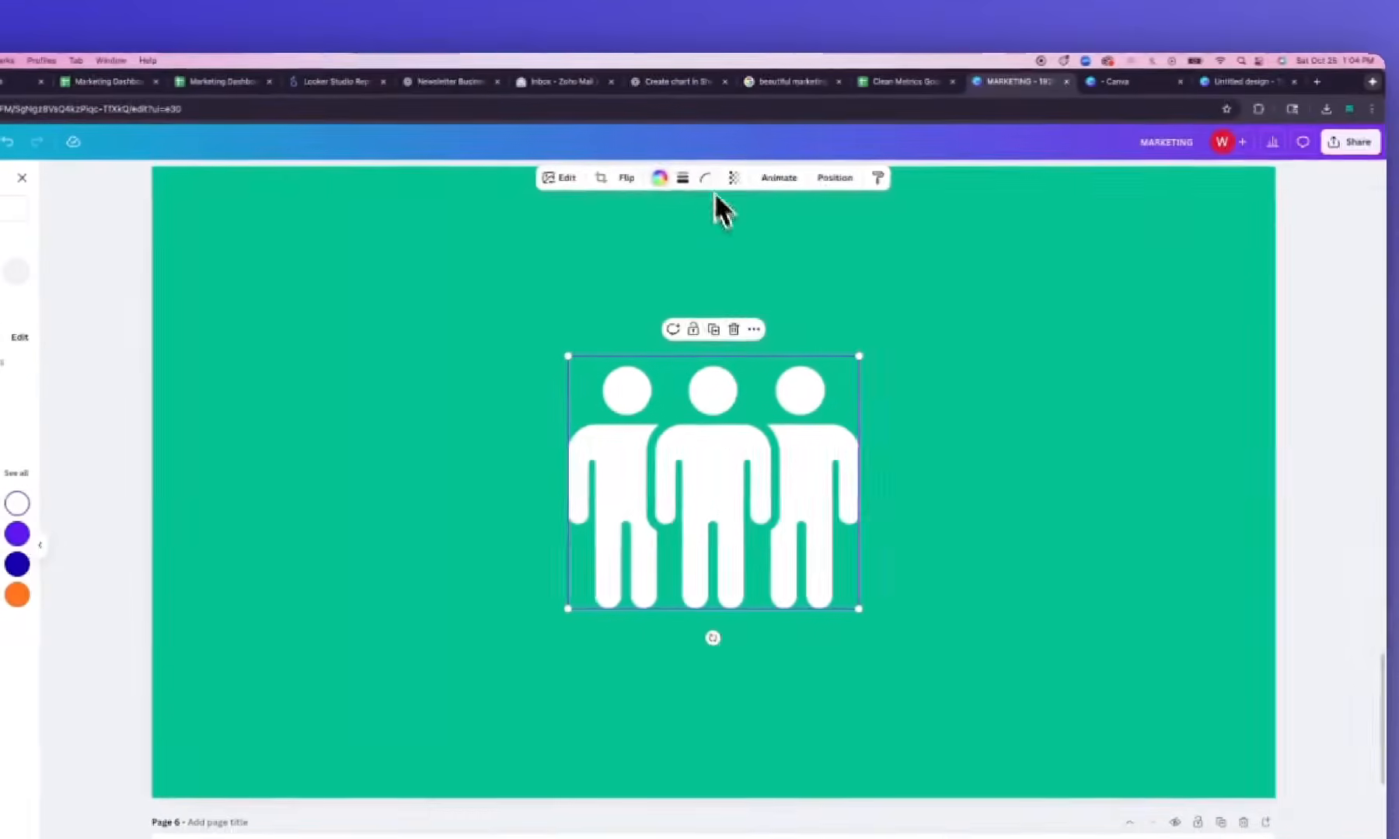
click(734, 180)
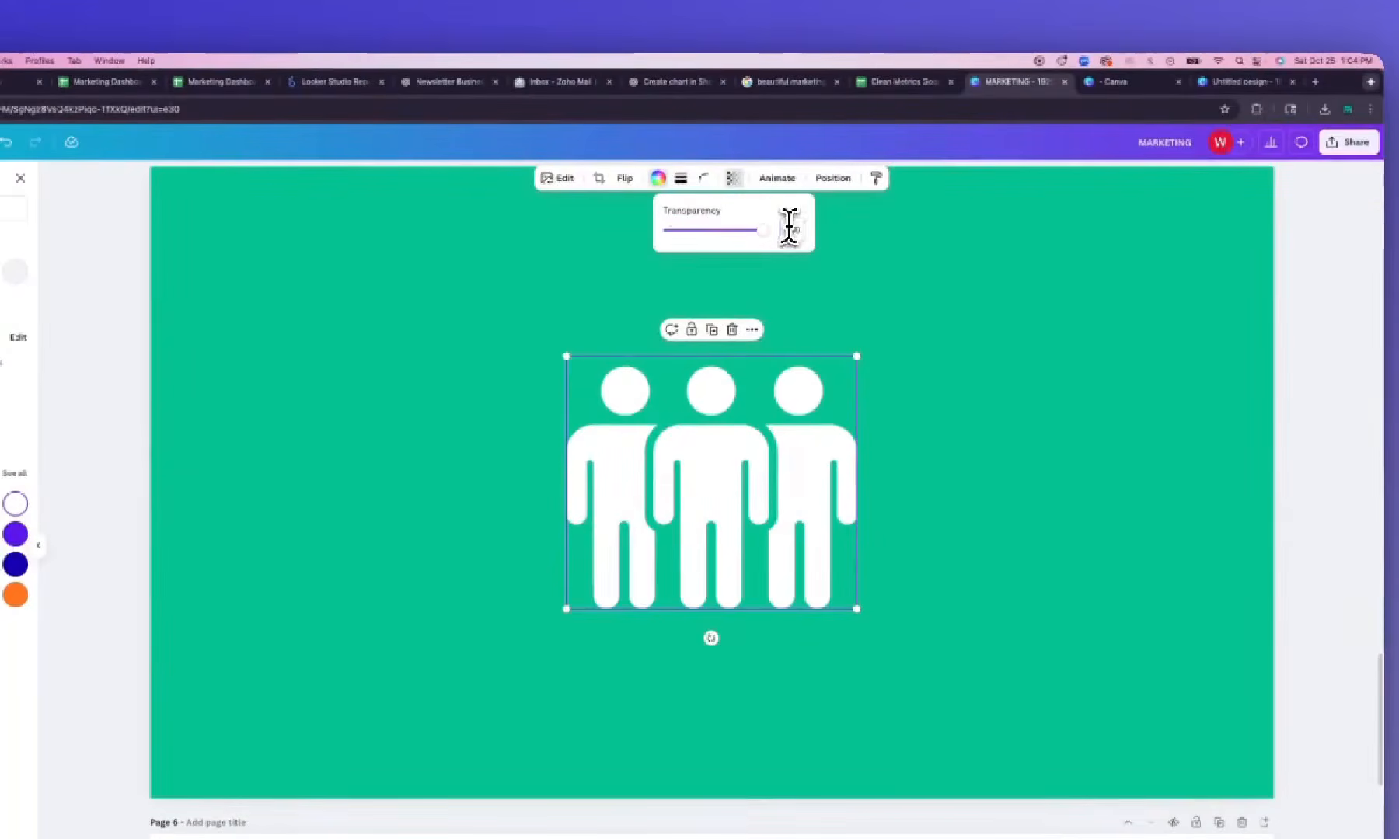
text(75)
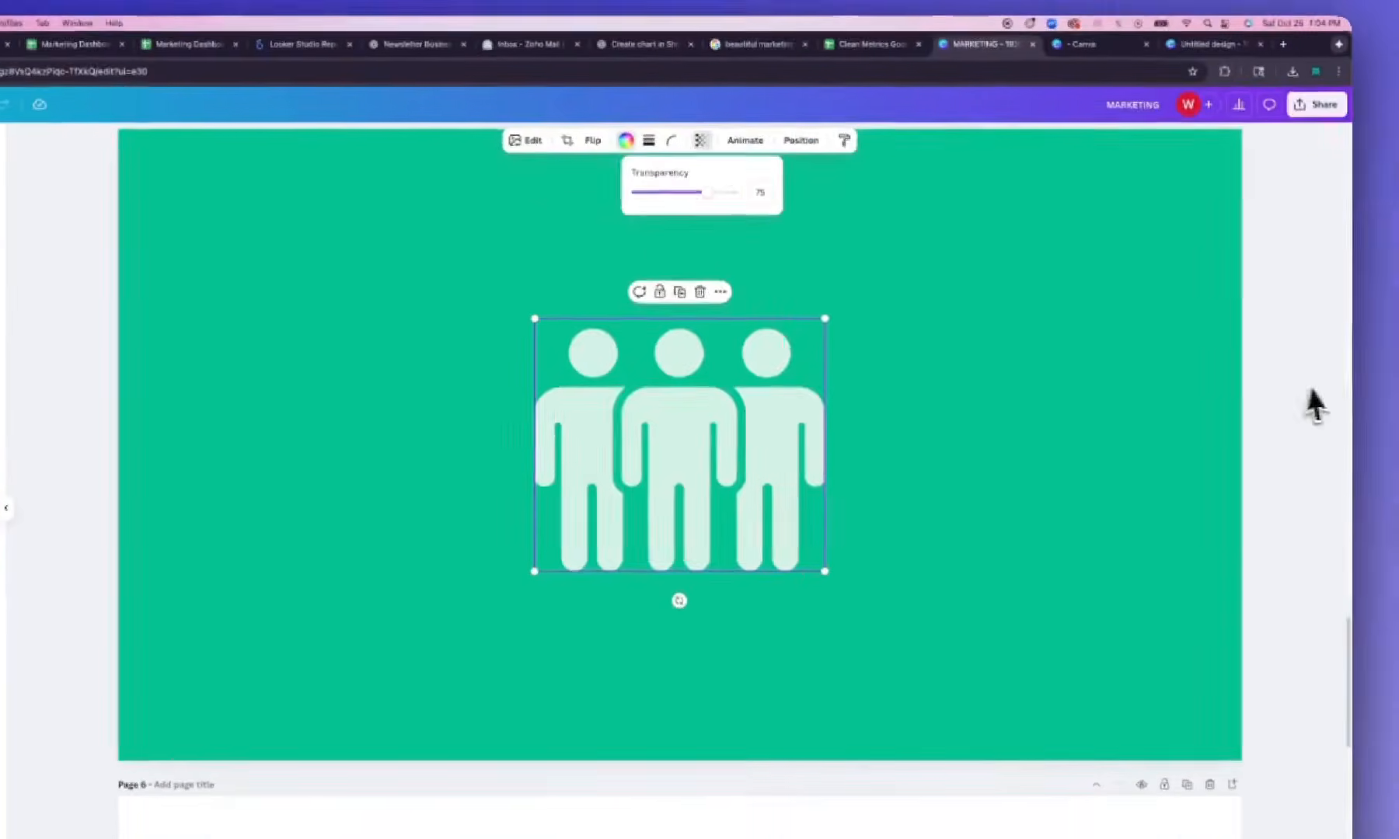
click(1013, 438)
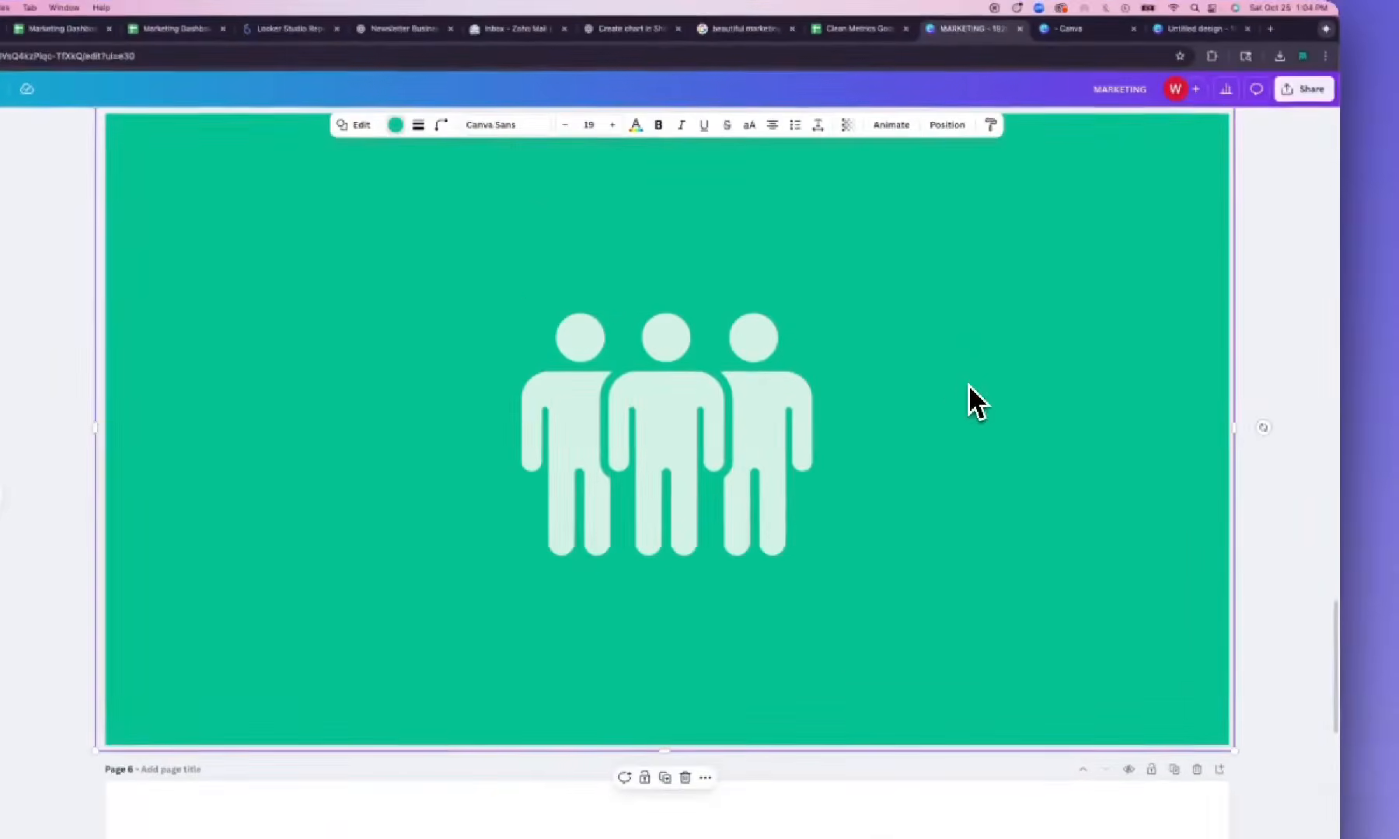
Duplicate page 5 and delete the green background shape from the copy, keeping the people graphic
scroll(1278, 360, up, 3)
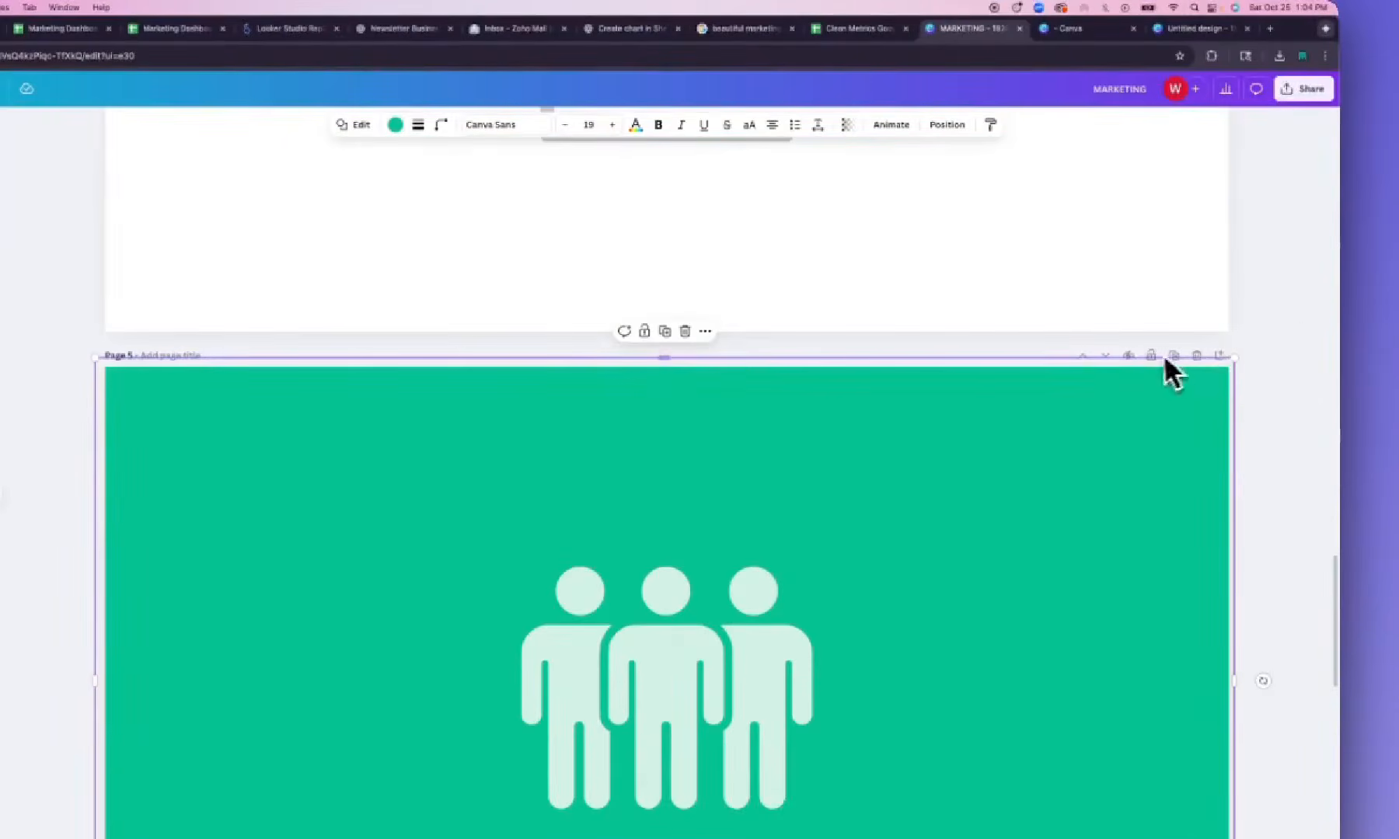
click(1259, 359)
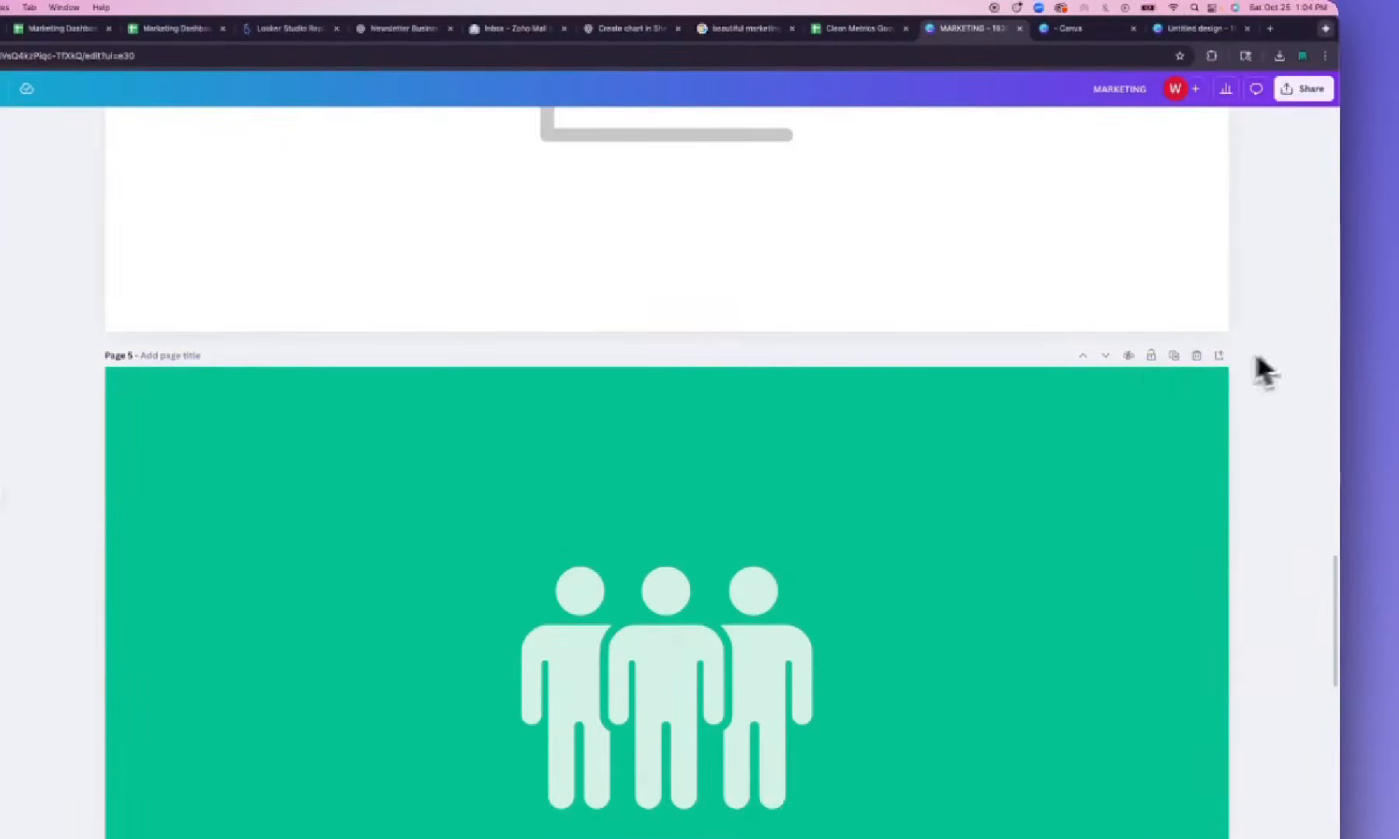
click(1173, 355)
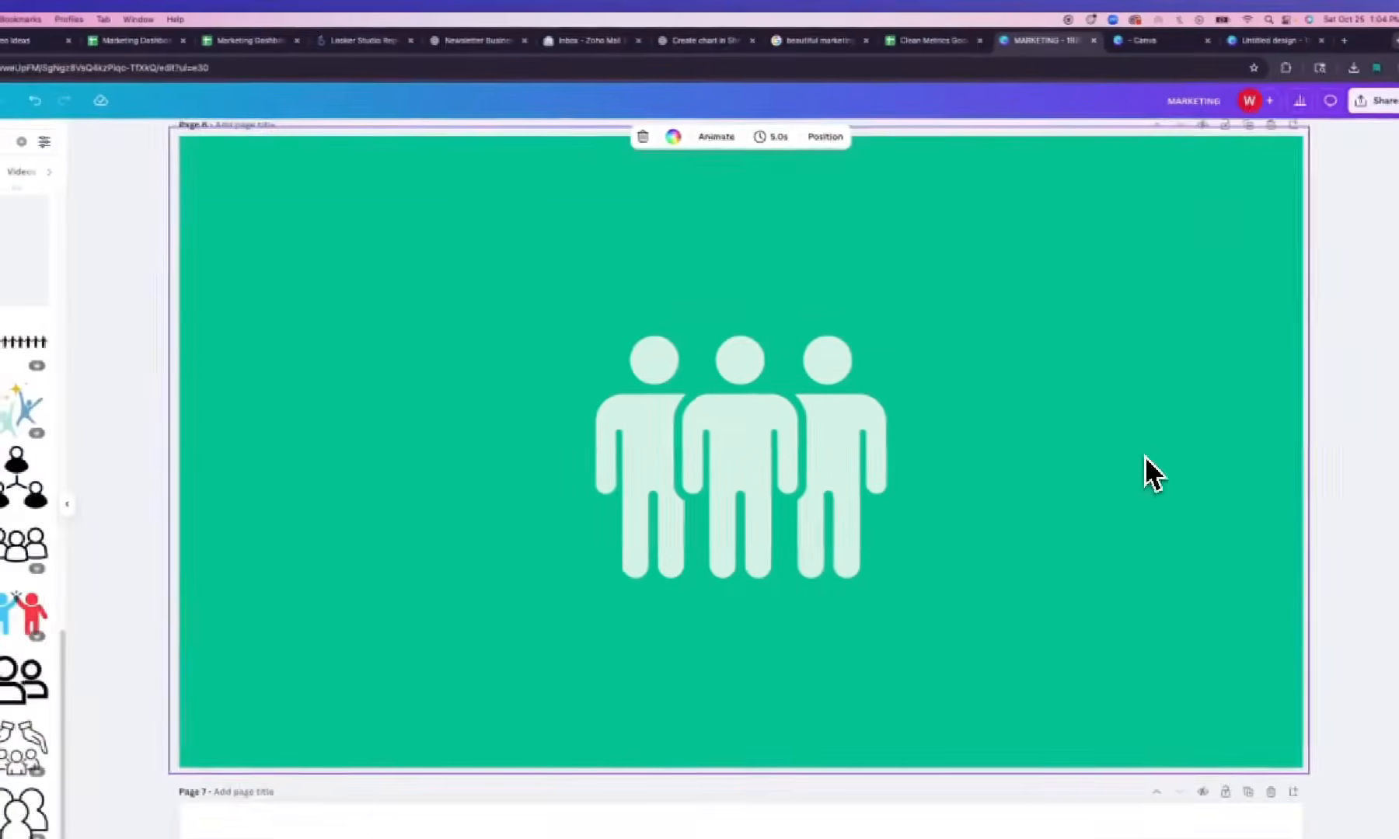
click(1098, 466)
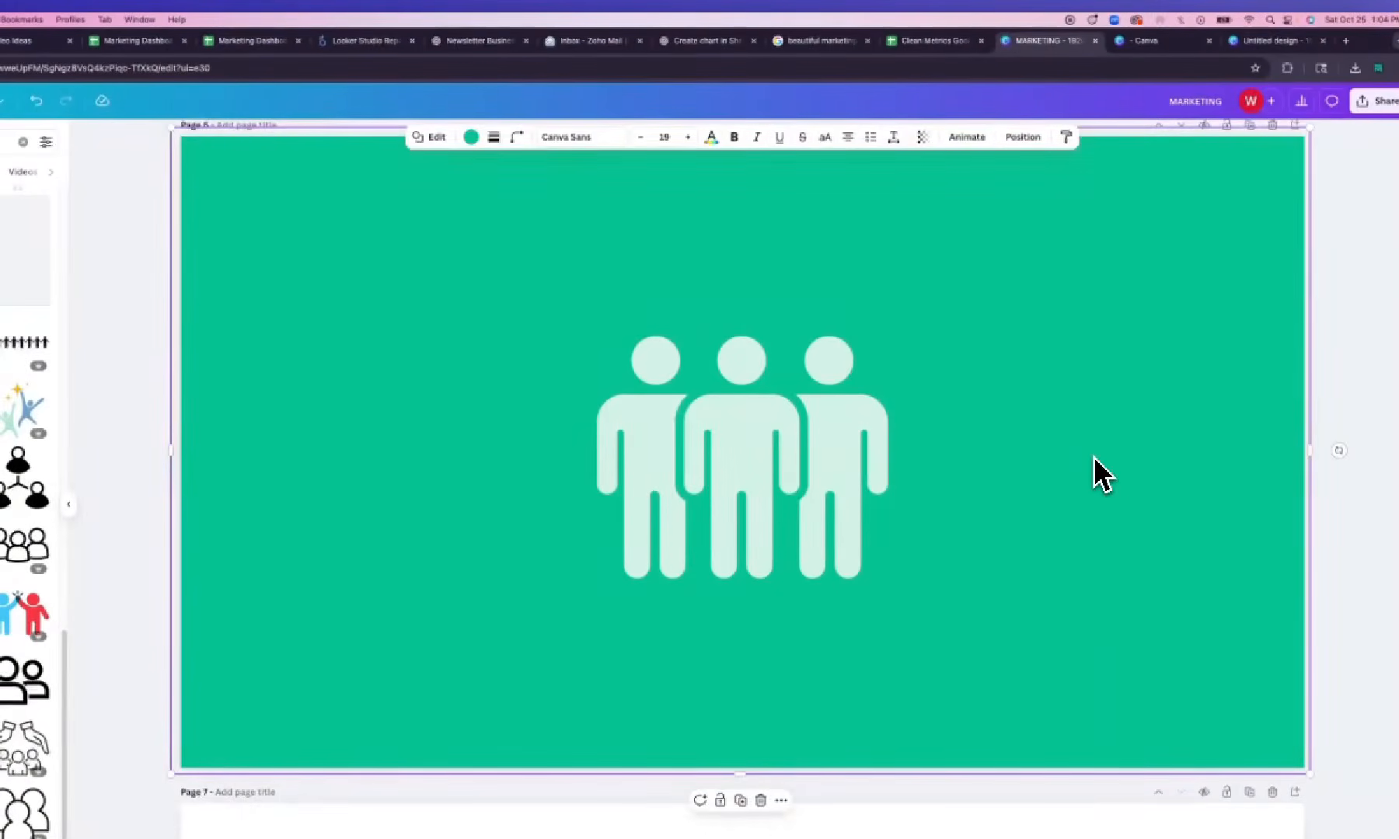
key(Delete)
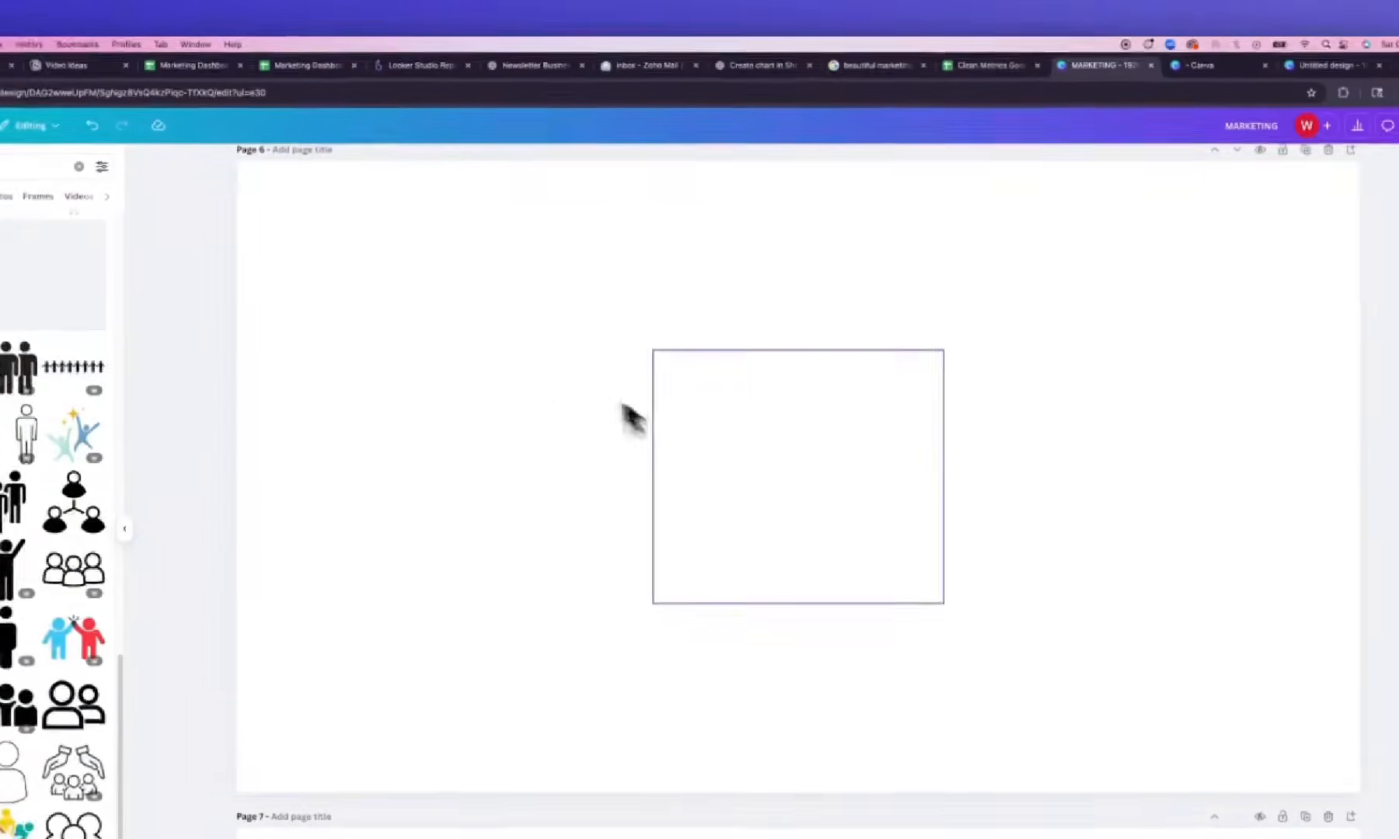
Download only the current page 6 as a PNG with a transparent background
click(1310, 113)
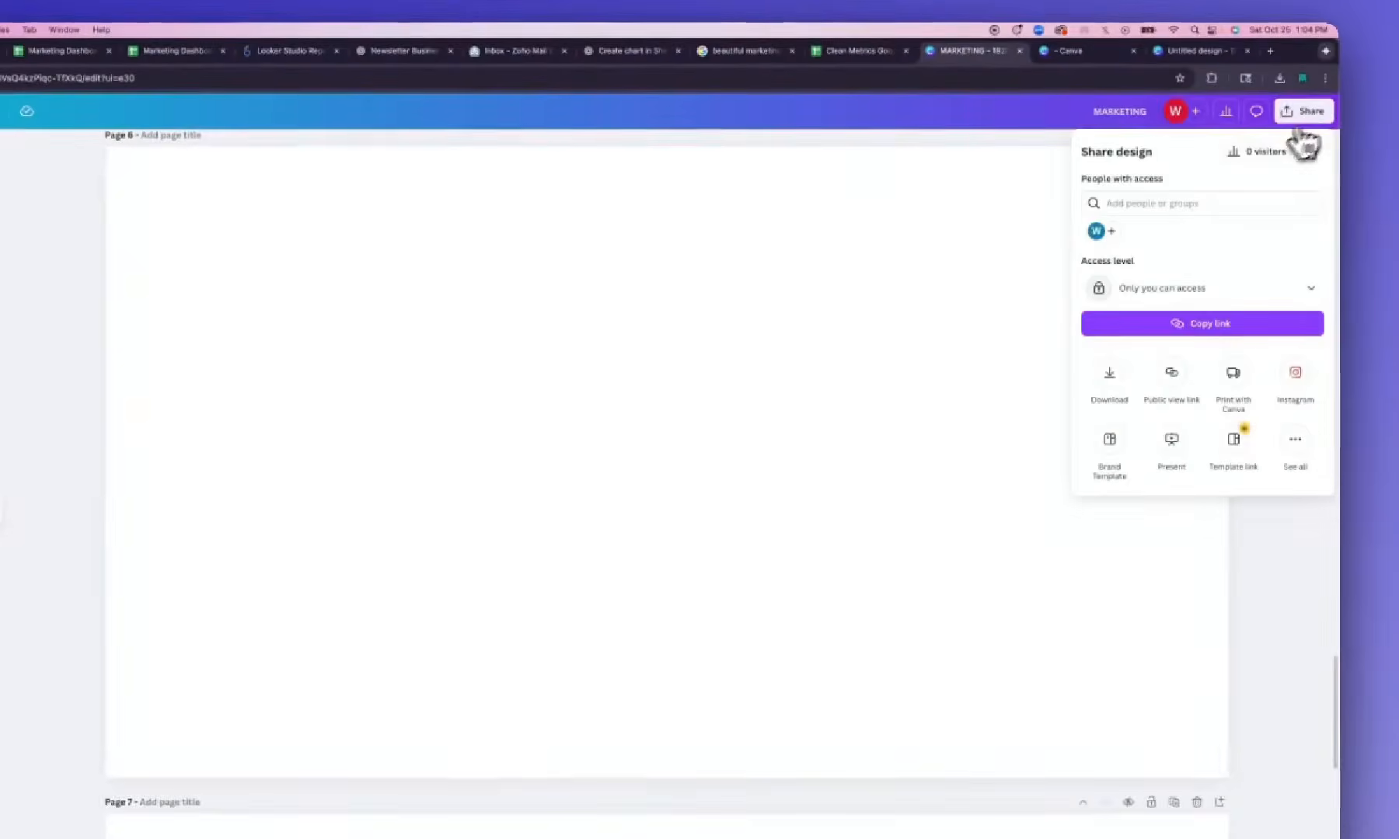
click(1115, 395)
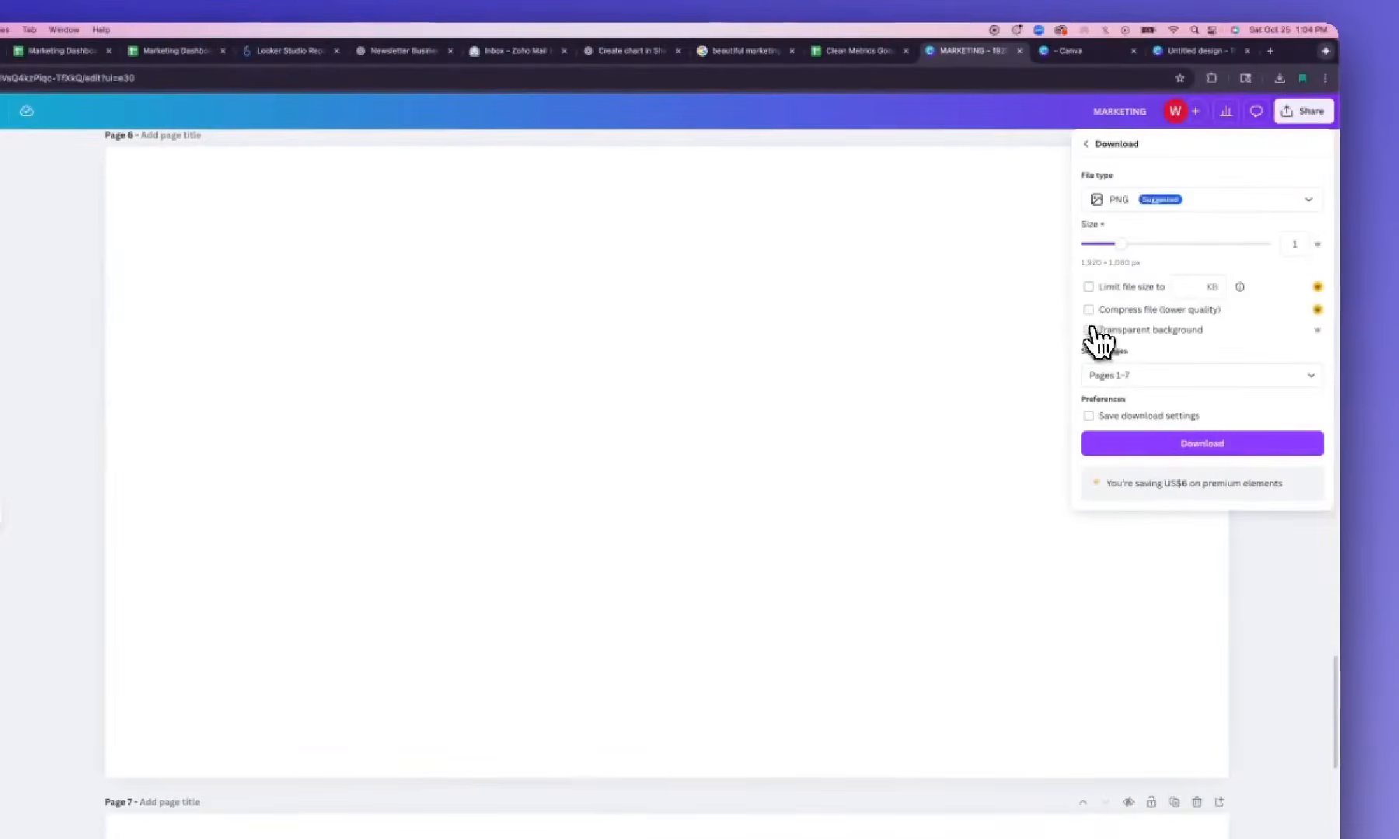
click(1134, 378)
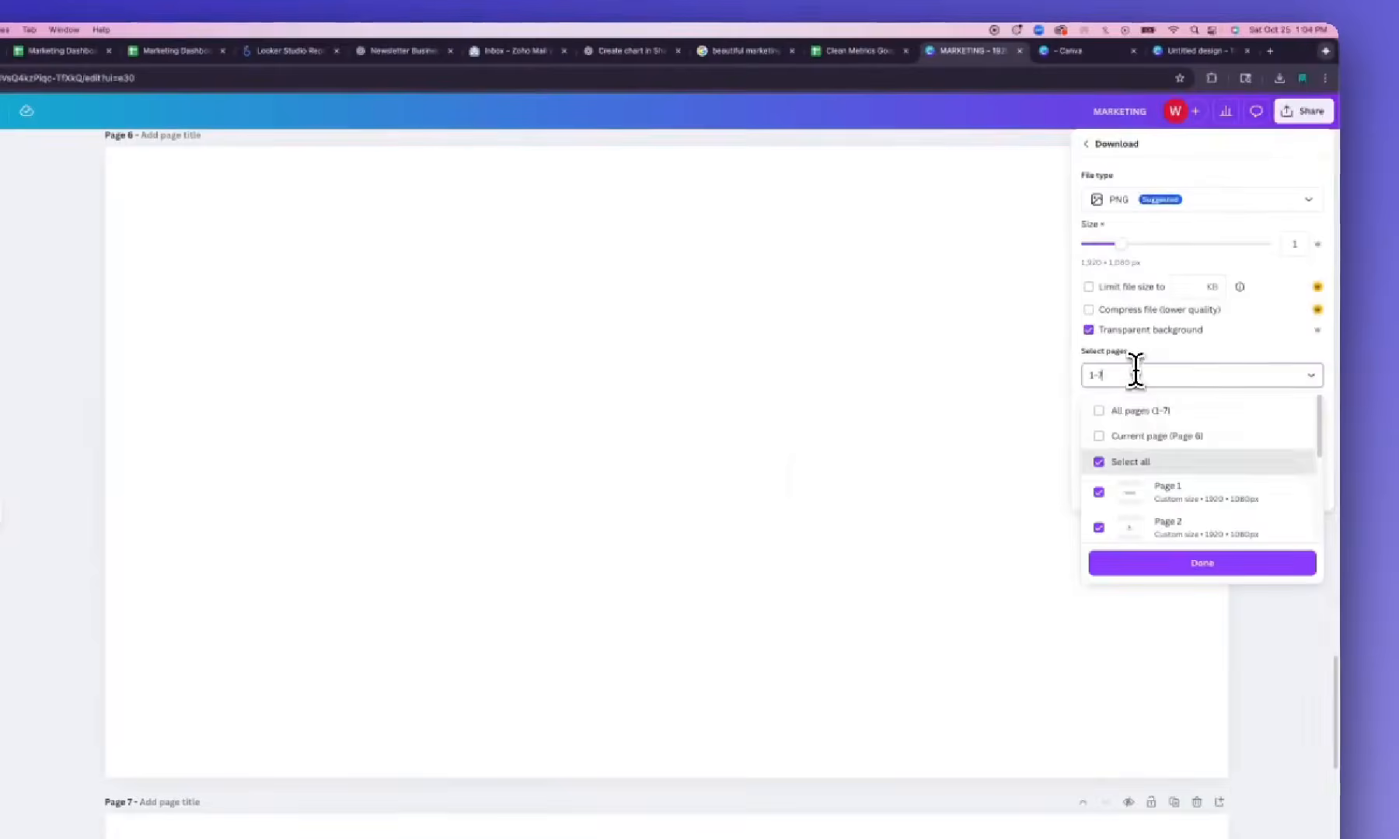
click(1110, 436)
click(1156, 565)
click(1160, 444)
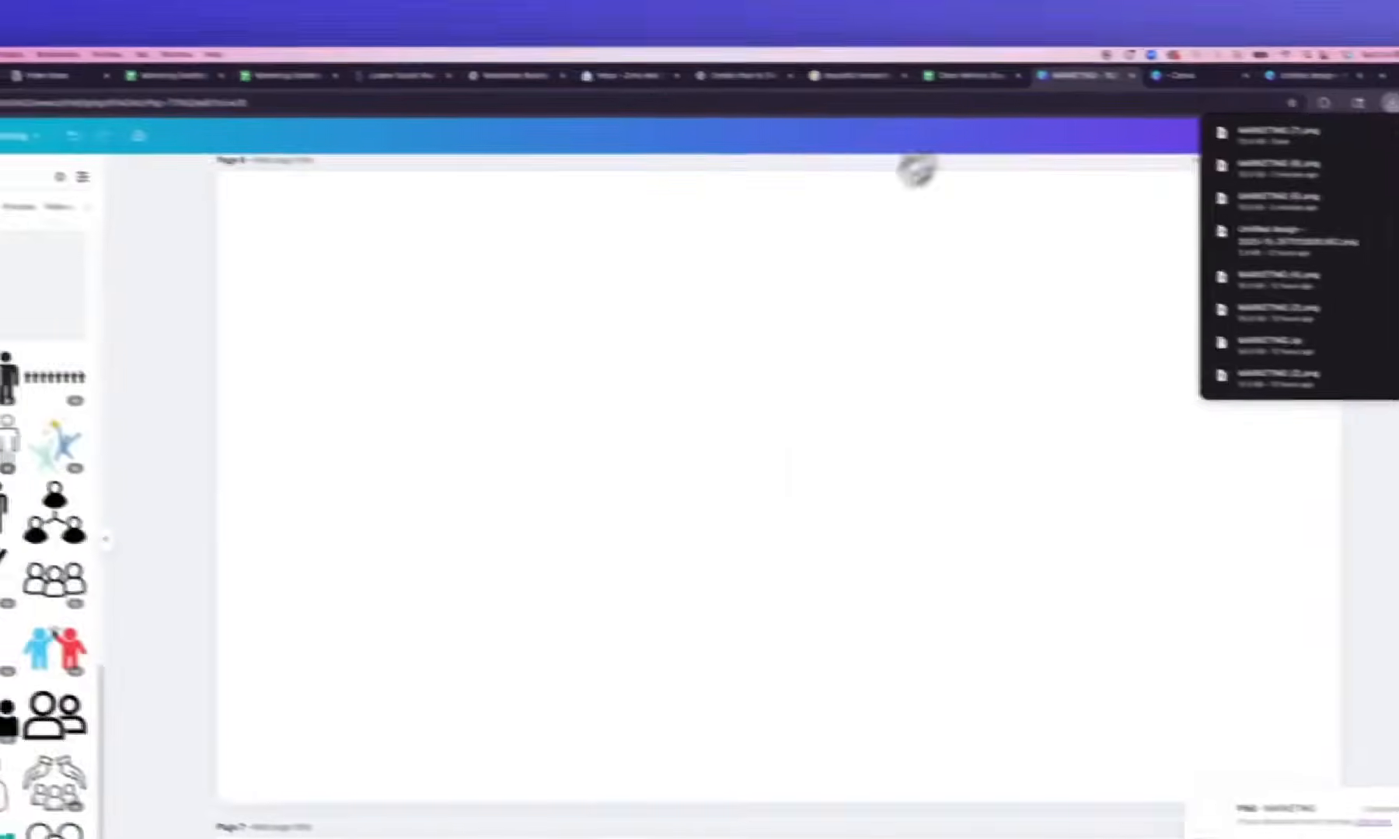
Switch to the Clean Metrics dashboard in Google Sheets and insert MARKETING (7).png from Downloads as an image over the cells
click(855, 50)
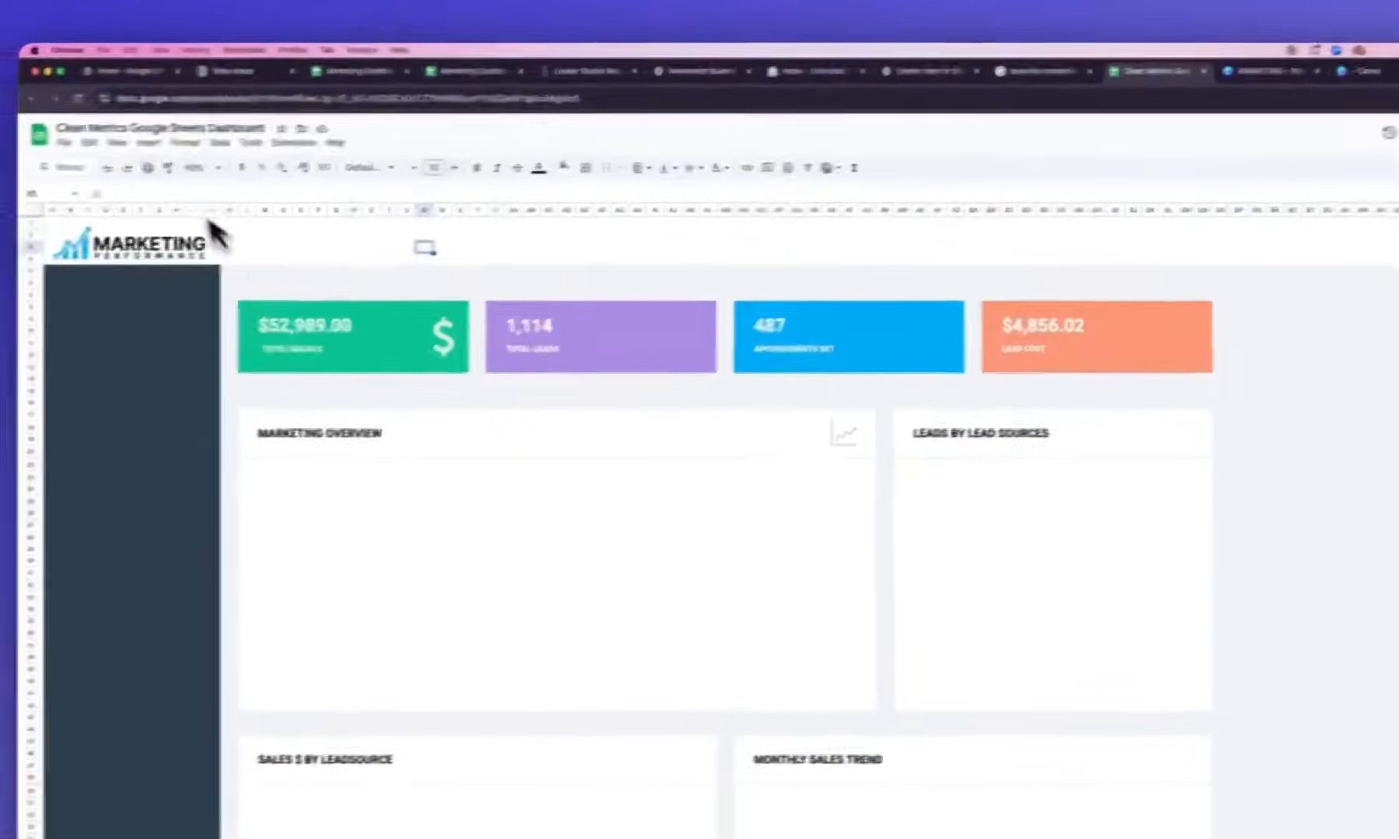
click(148, 143)
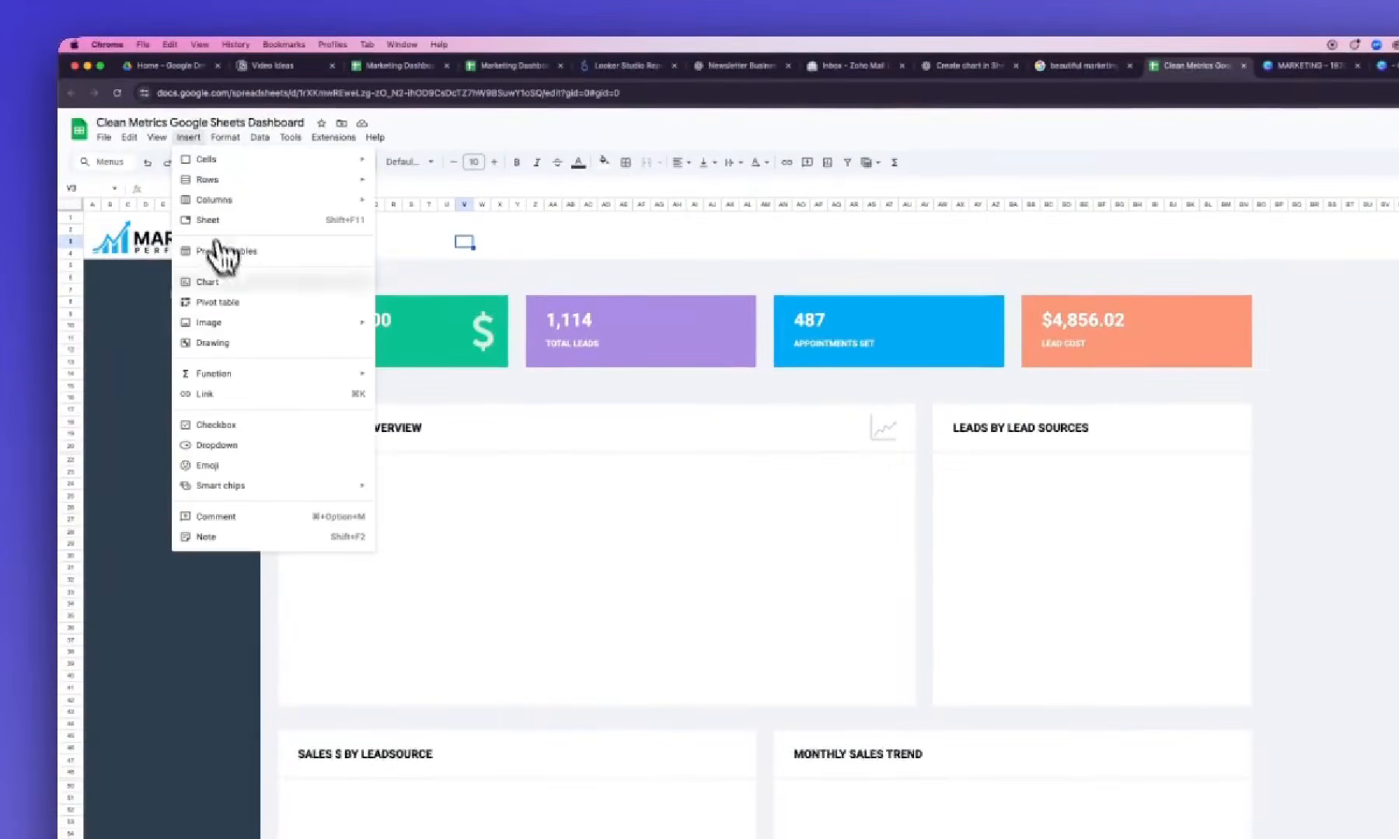
mouse_move(233, 326)
click(444, 347)
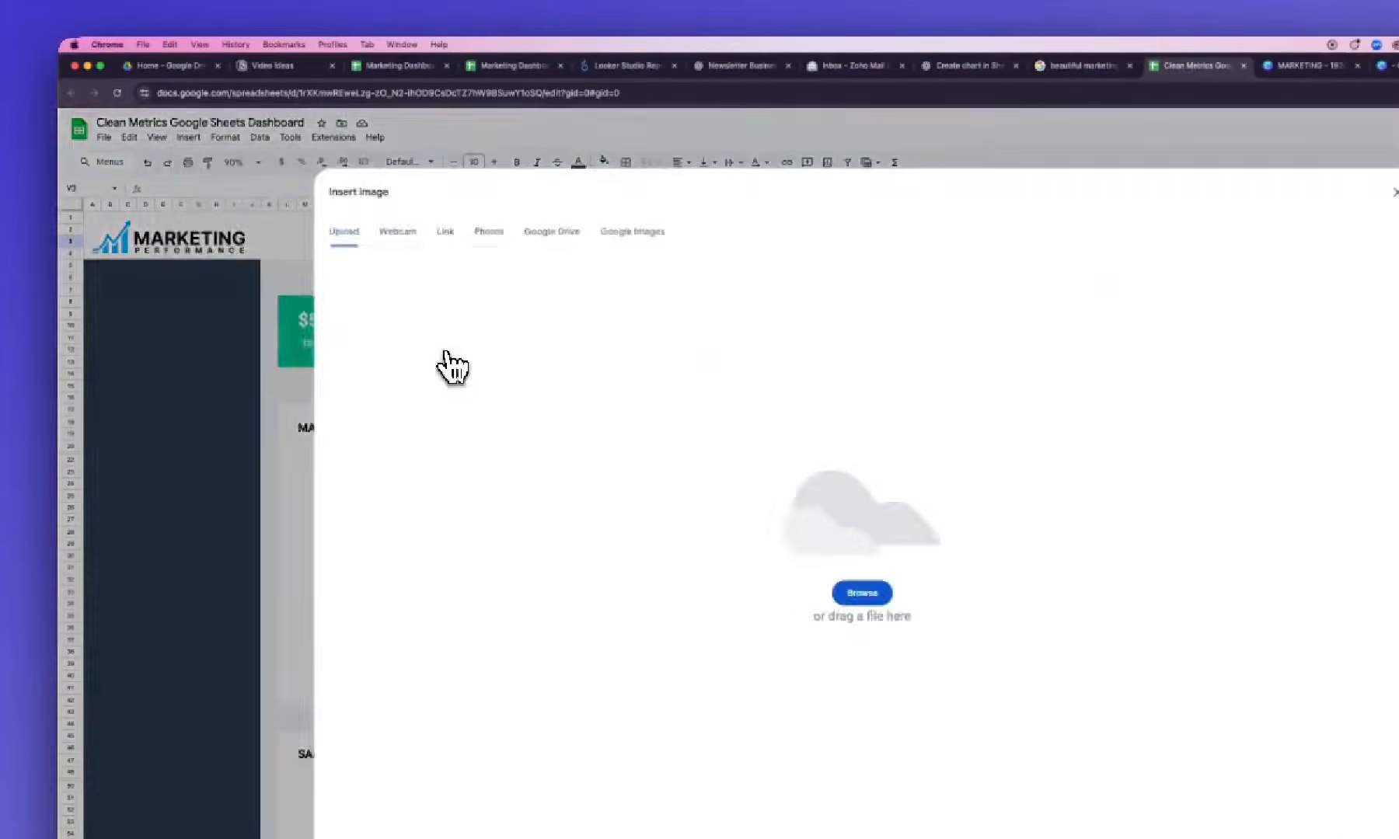
click(862, 590)
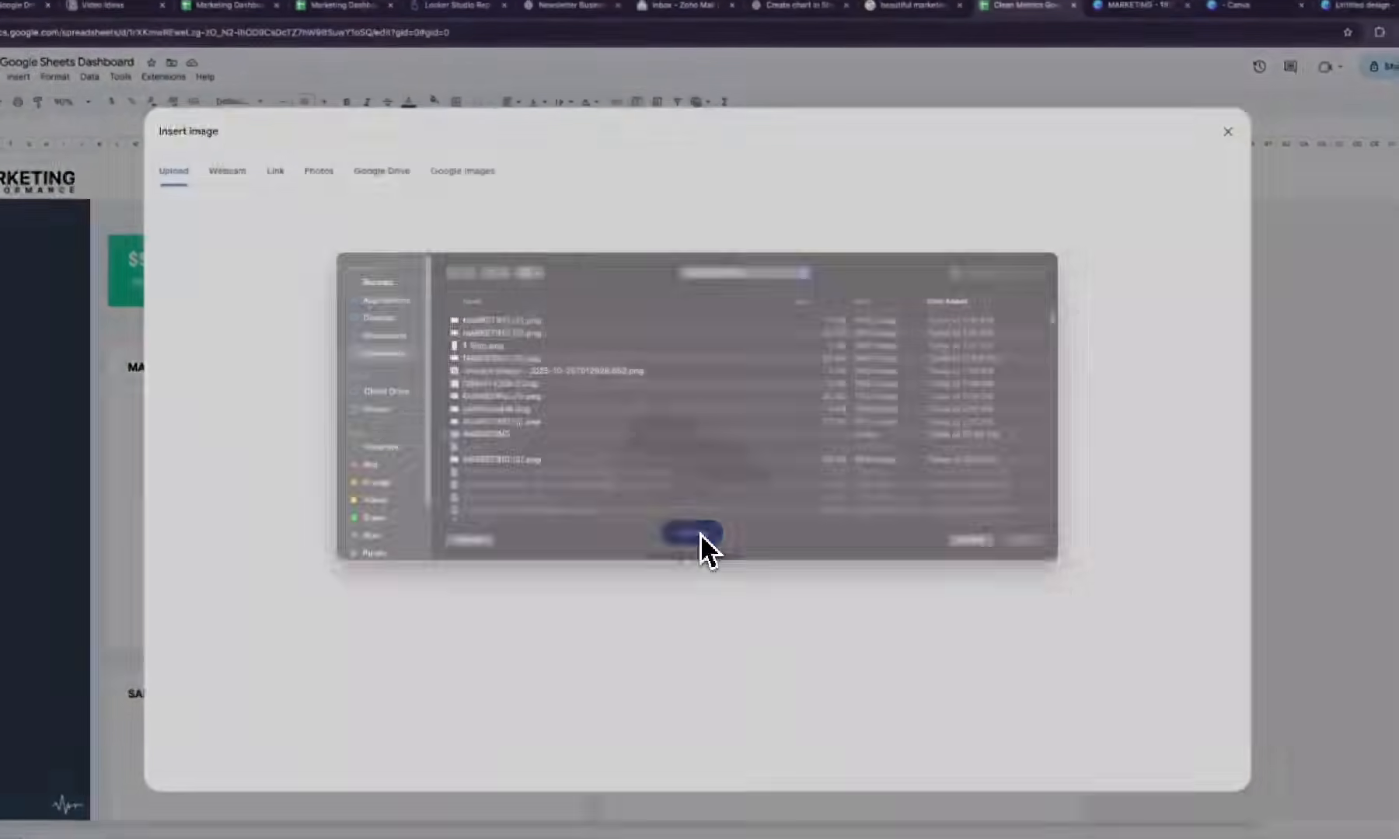
click(505, 337)
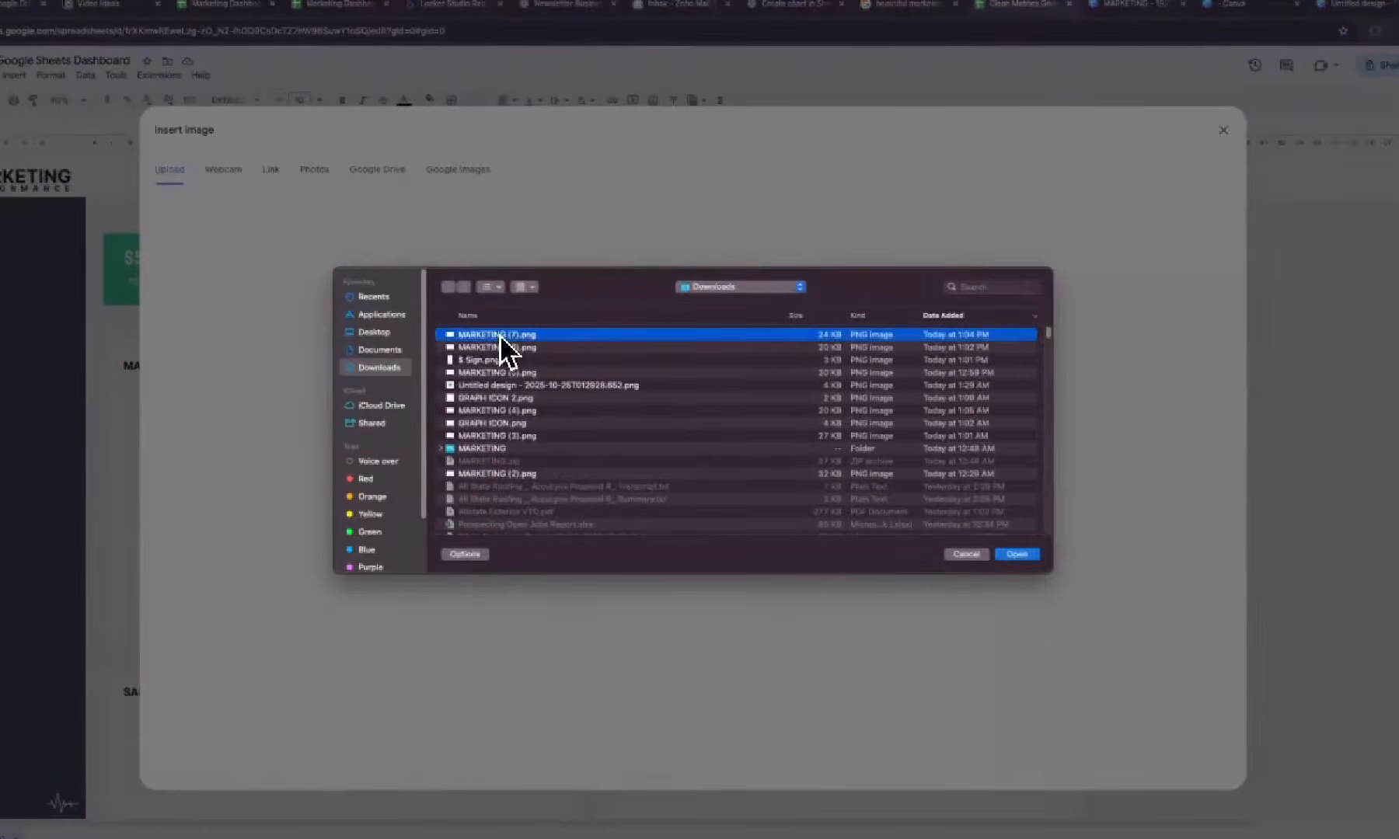
click(1015, 554)
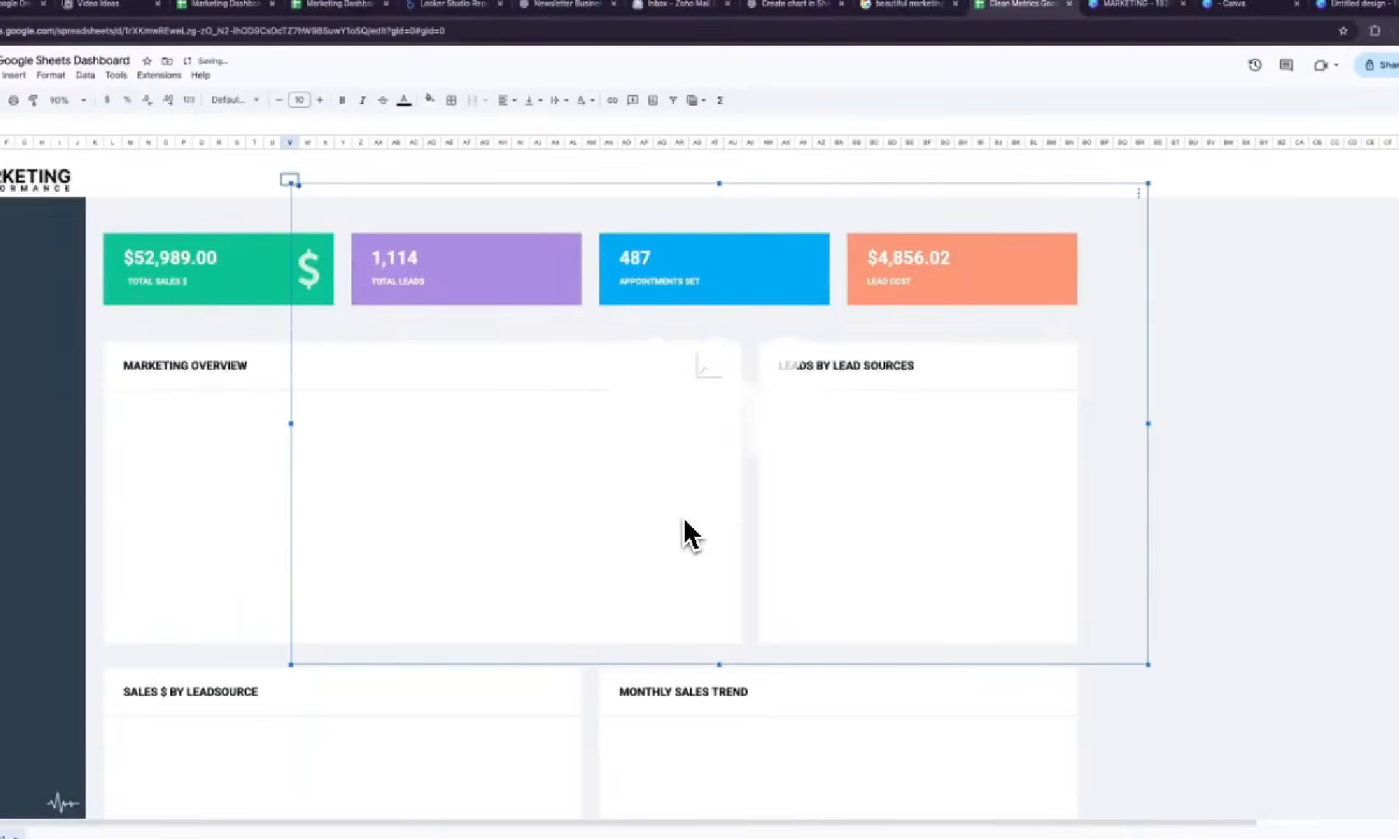
Shrink the inserted people image and place it at the right end of the purple Total Leads card
drag(291, 184, 492, 267)
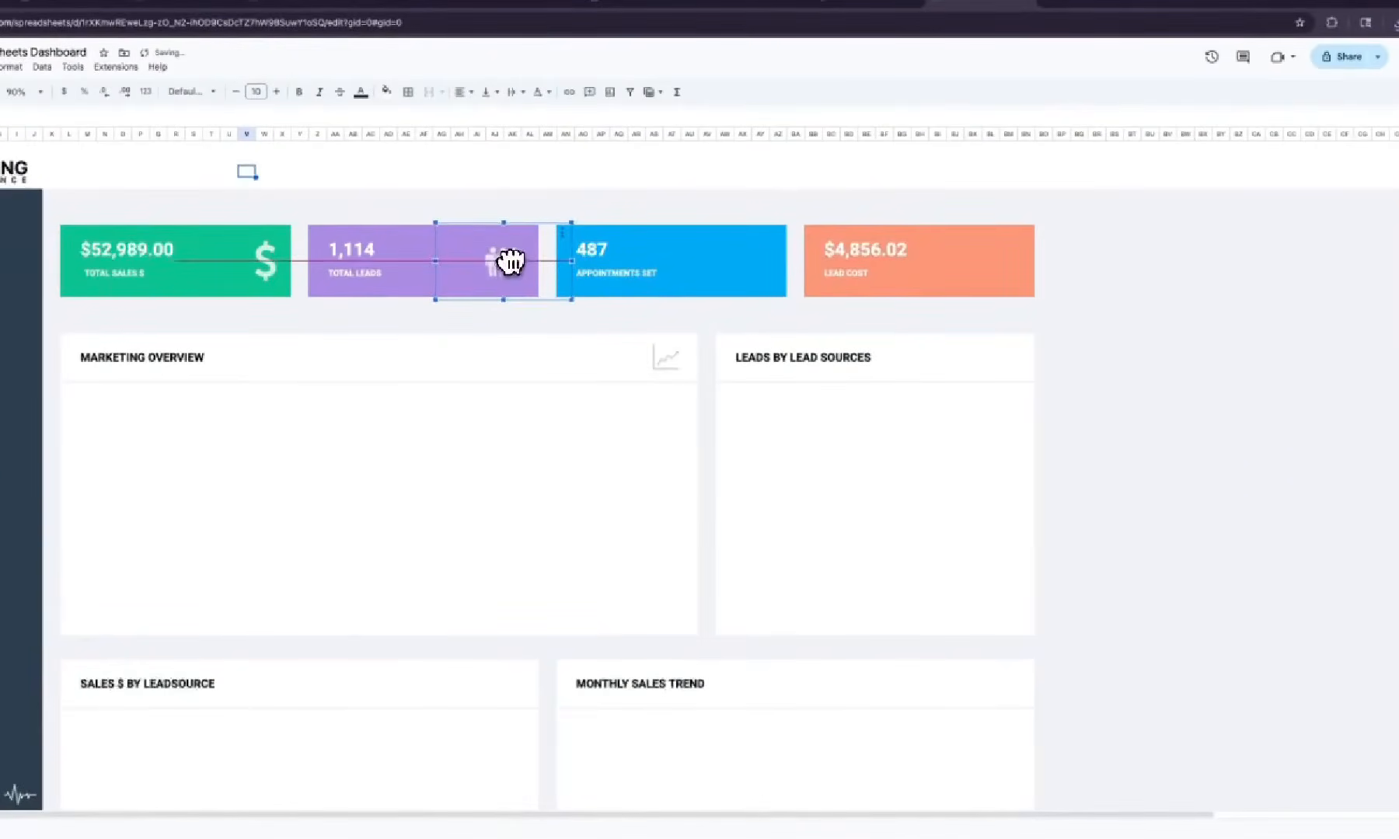
drag(510, 262, 513, 262)
click(1168, 317)
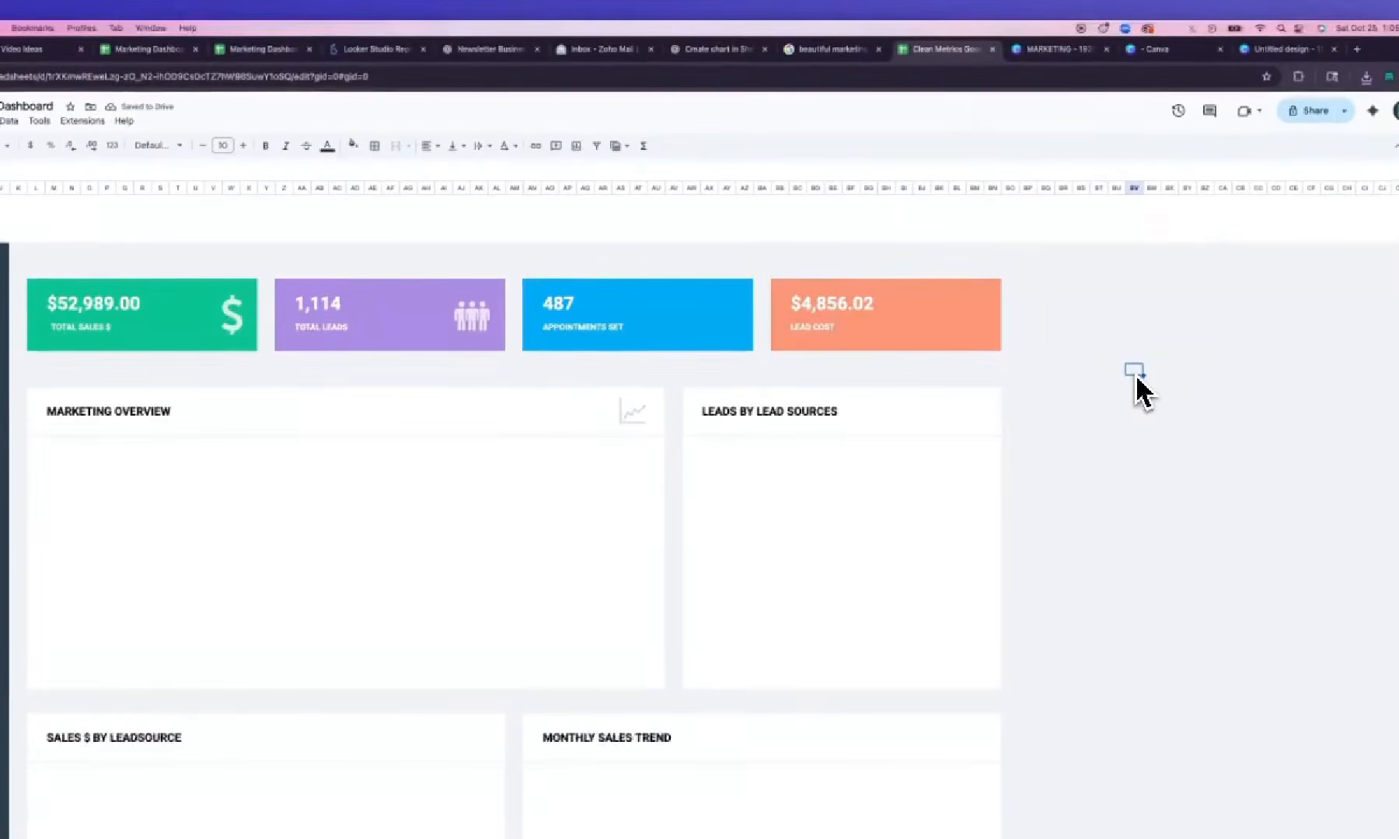
click(491, 329)
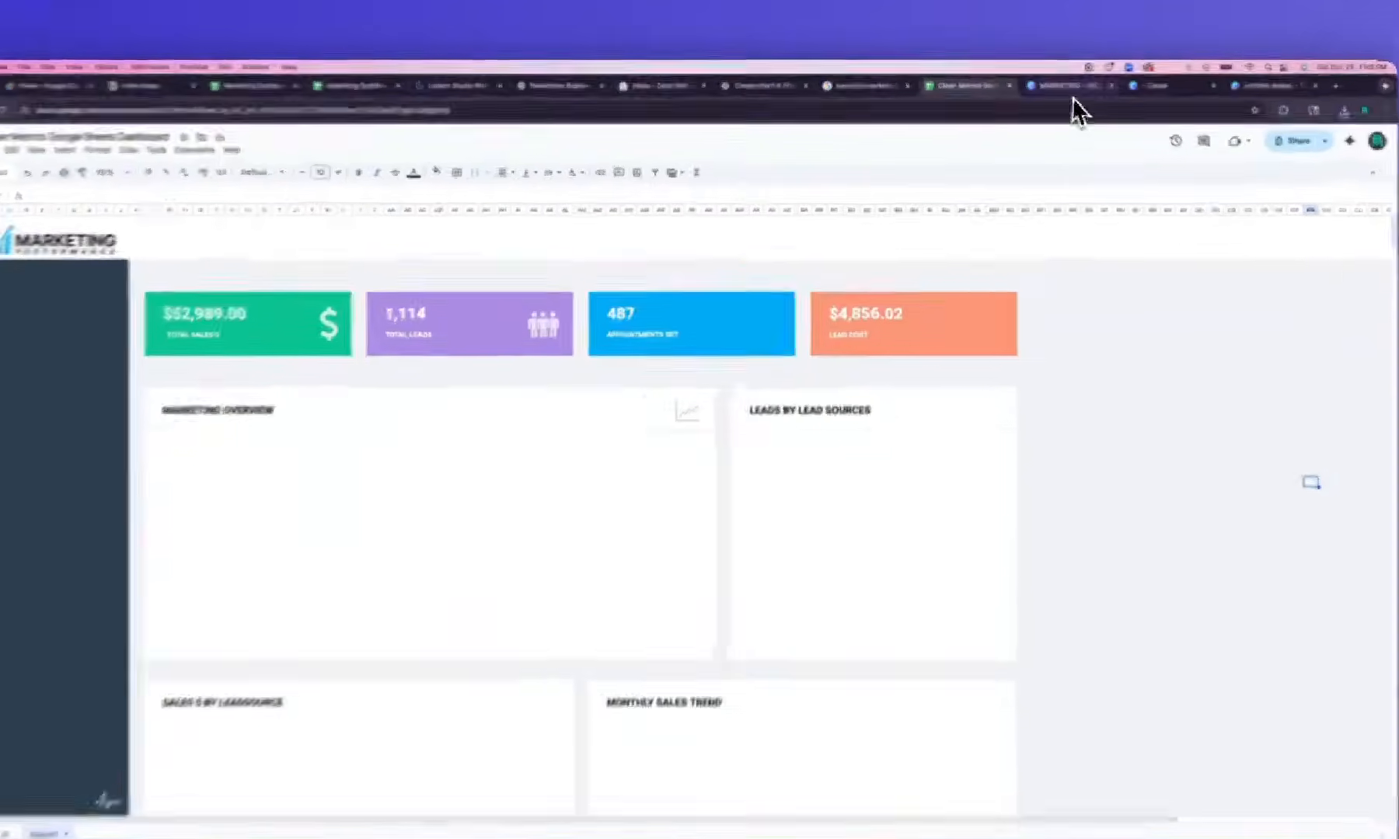
Switch back to the Canva design, search for "calendar icon", and add the blue outlined calendar graphic to page 6
click(1045, 83)
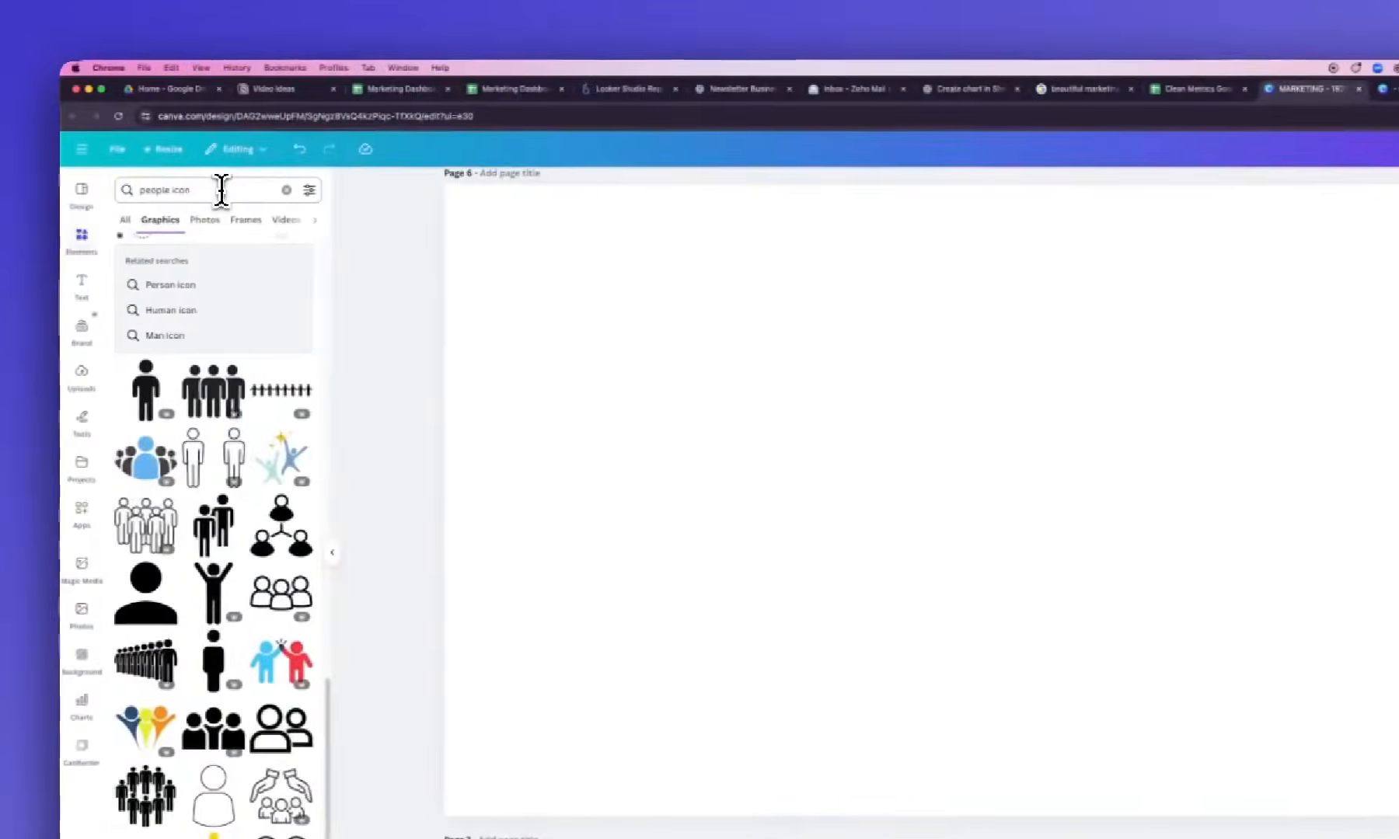
click(222, 190)
text(calendar icon)
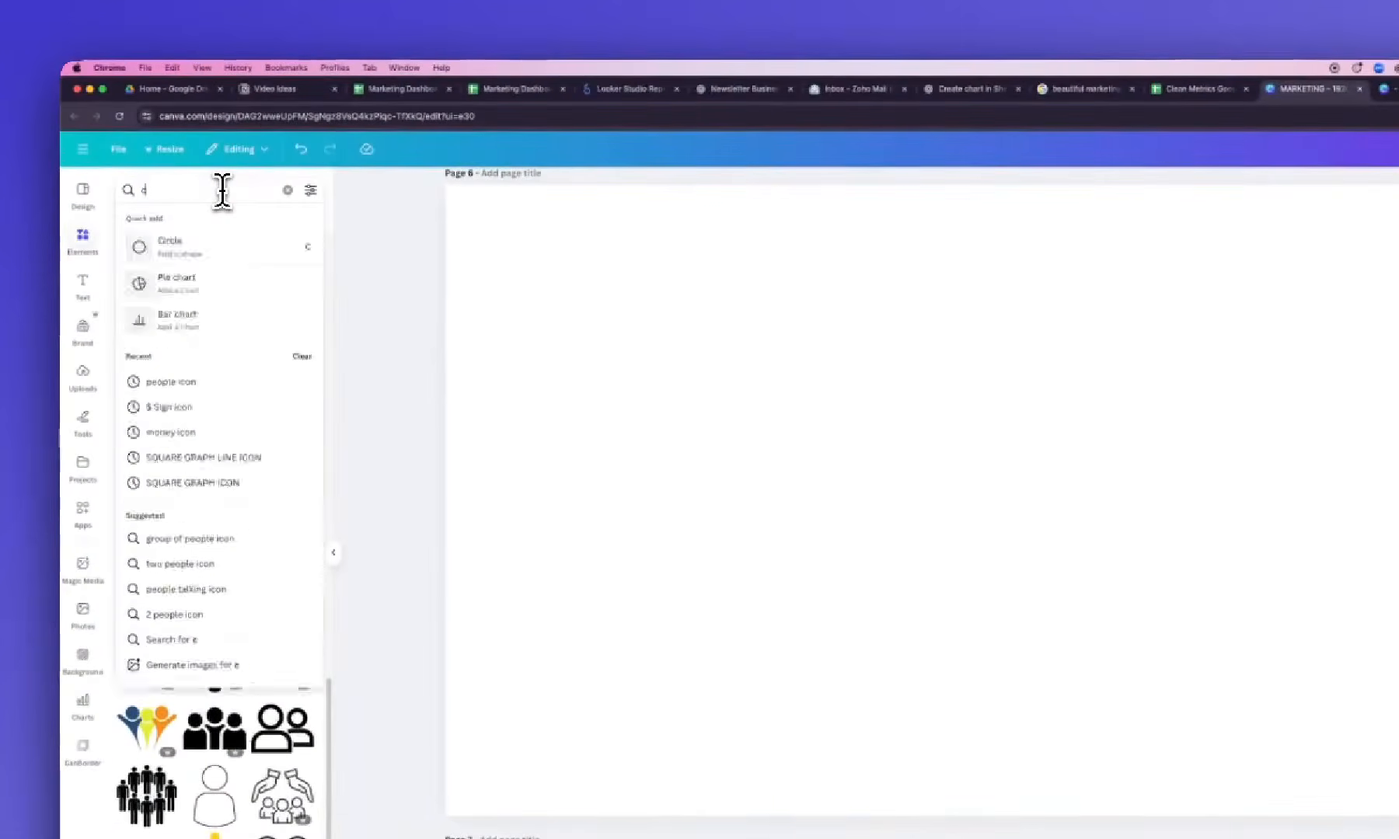
key(Return)
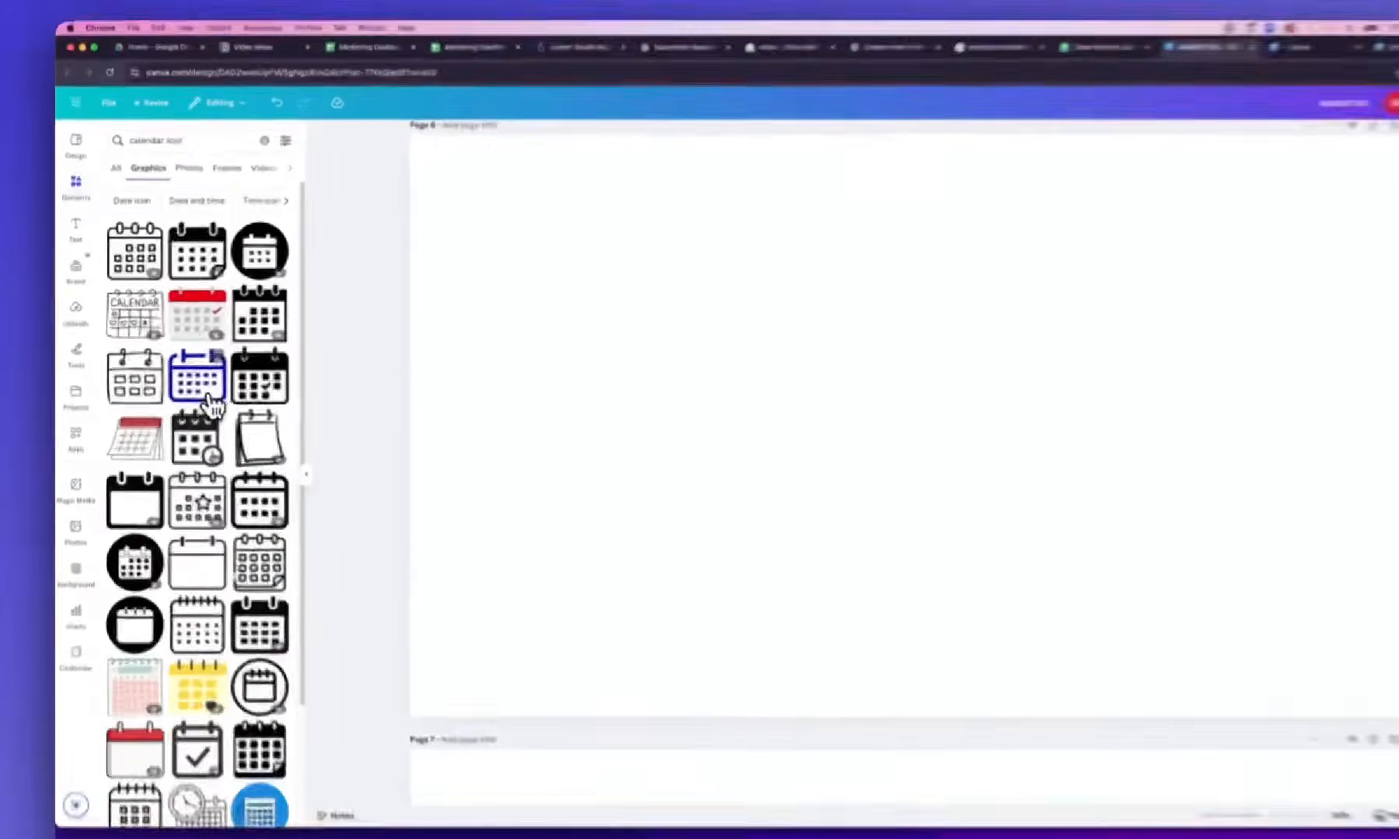
click(181, 374)
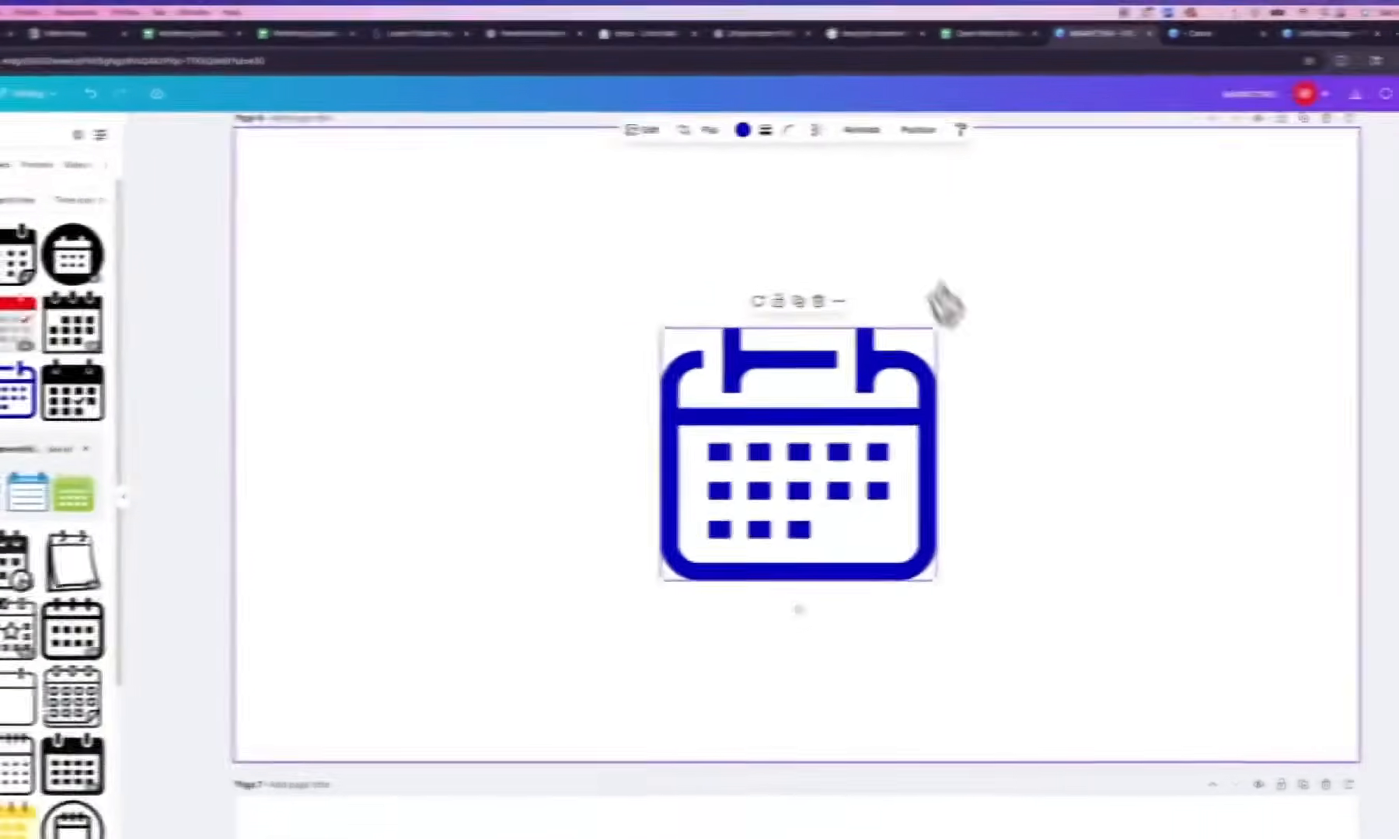
Move the blue calendar icon from page 6 to the green page 5, replacing the people graphic there
click(689, 132)
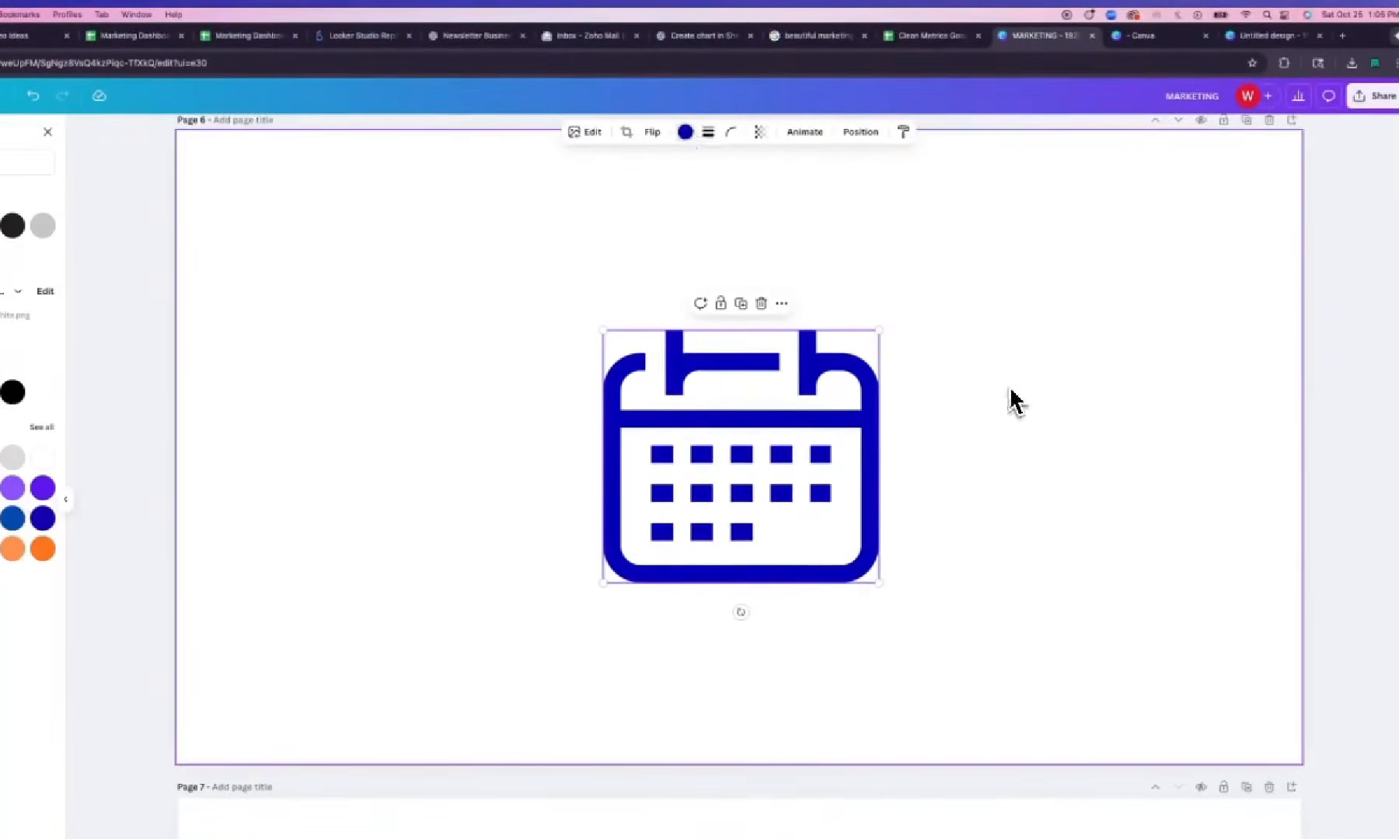
key(Delete)
scroll(820, 429, up, 10)
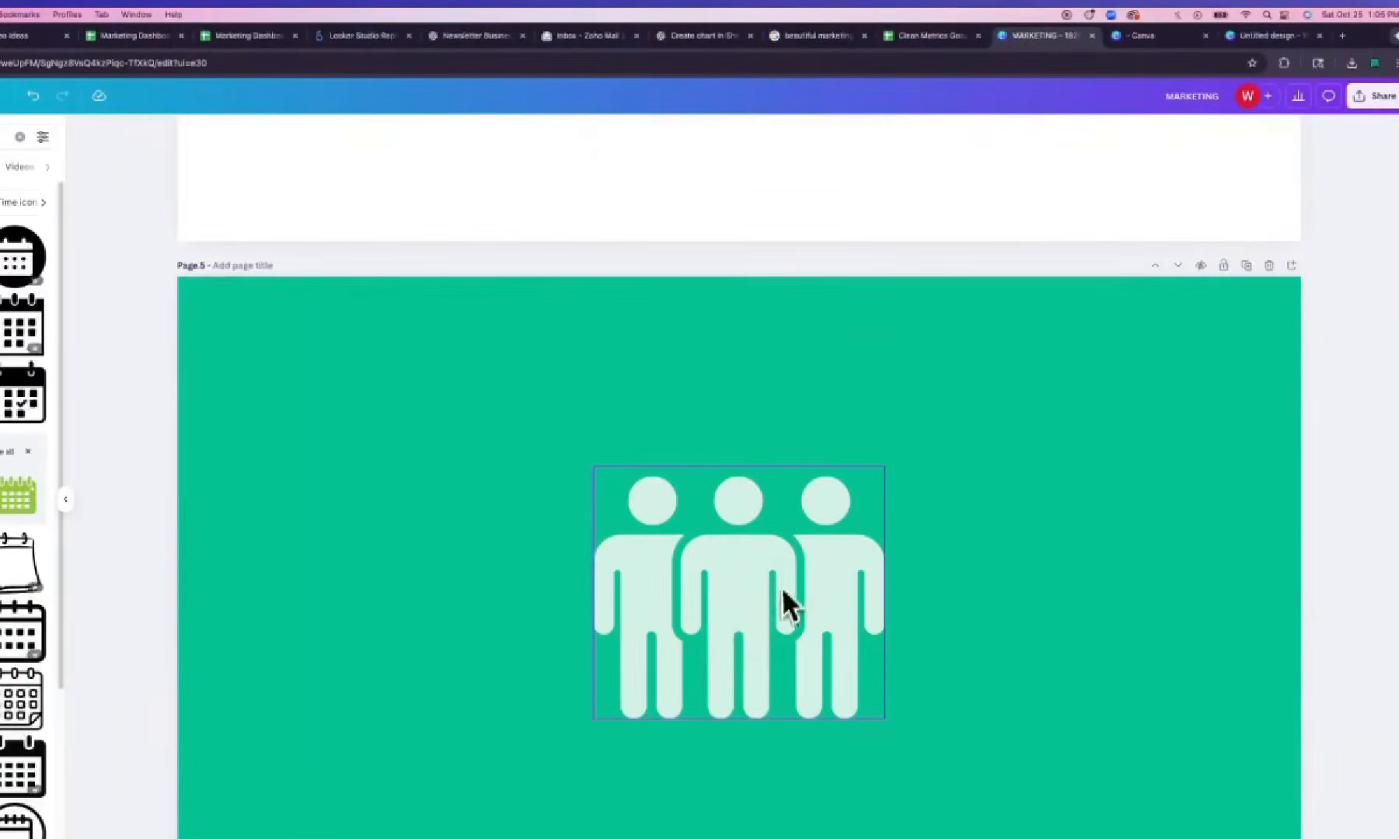
click(780, 598)
key(Delete)
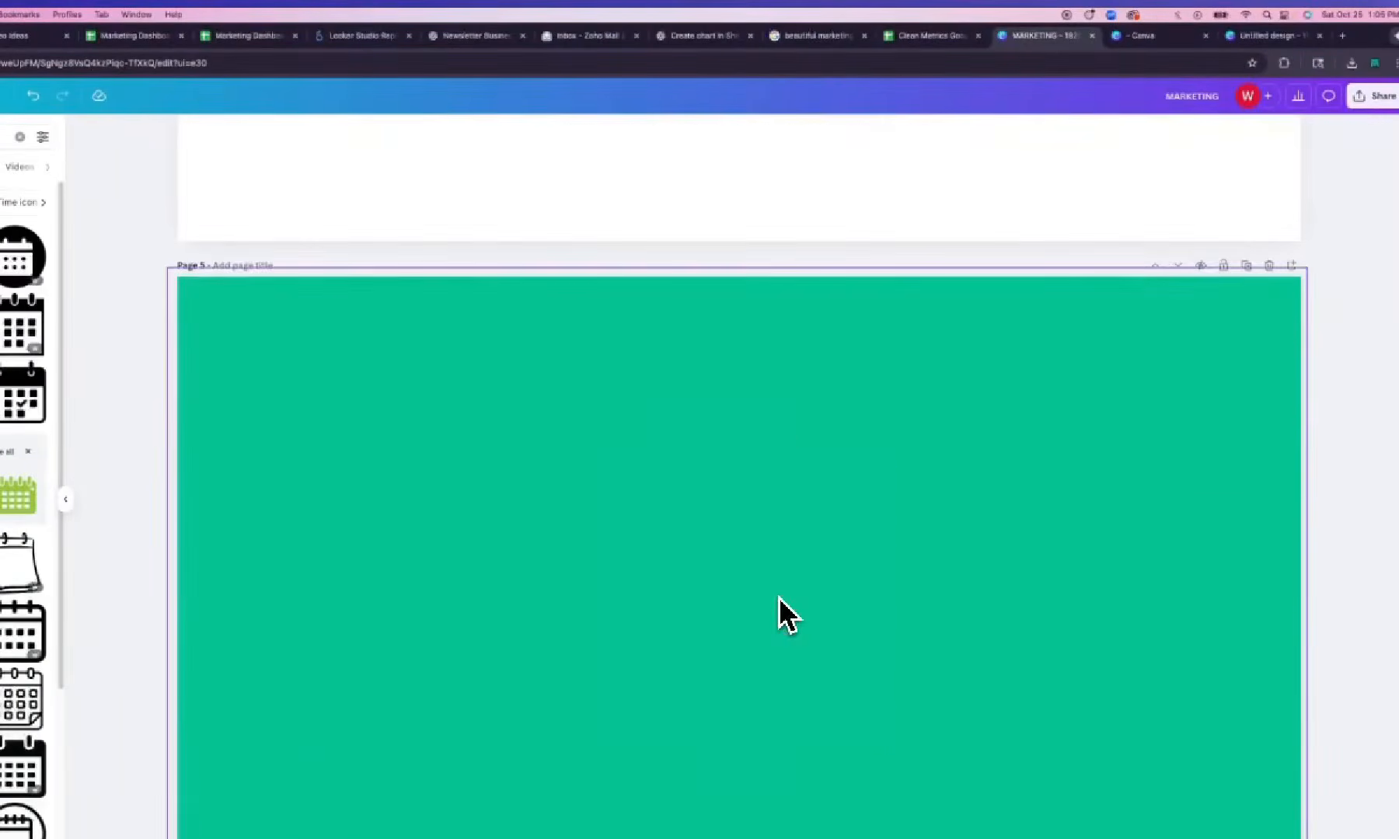
key(ctrl+v)
Recolor the calendar icon on the green page 5 white and set its transparency to 75
click(684, 132)
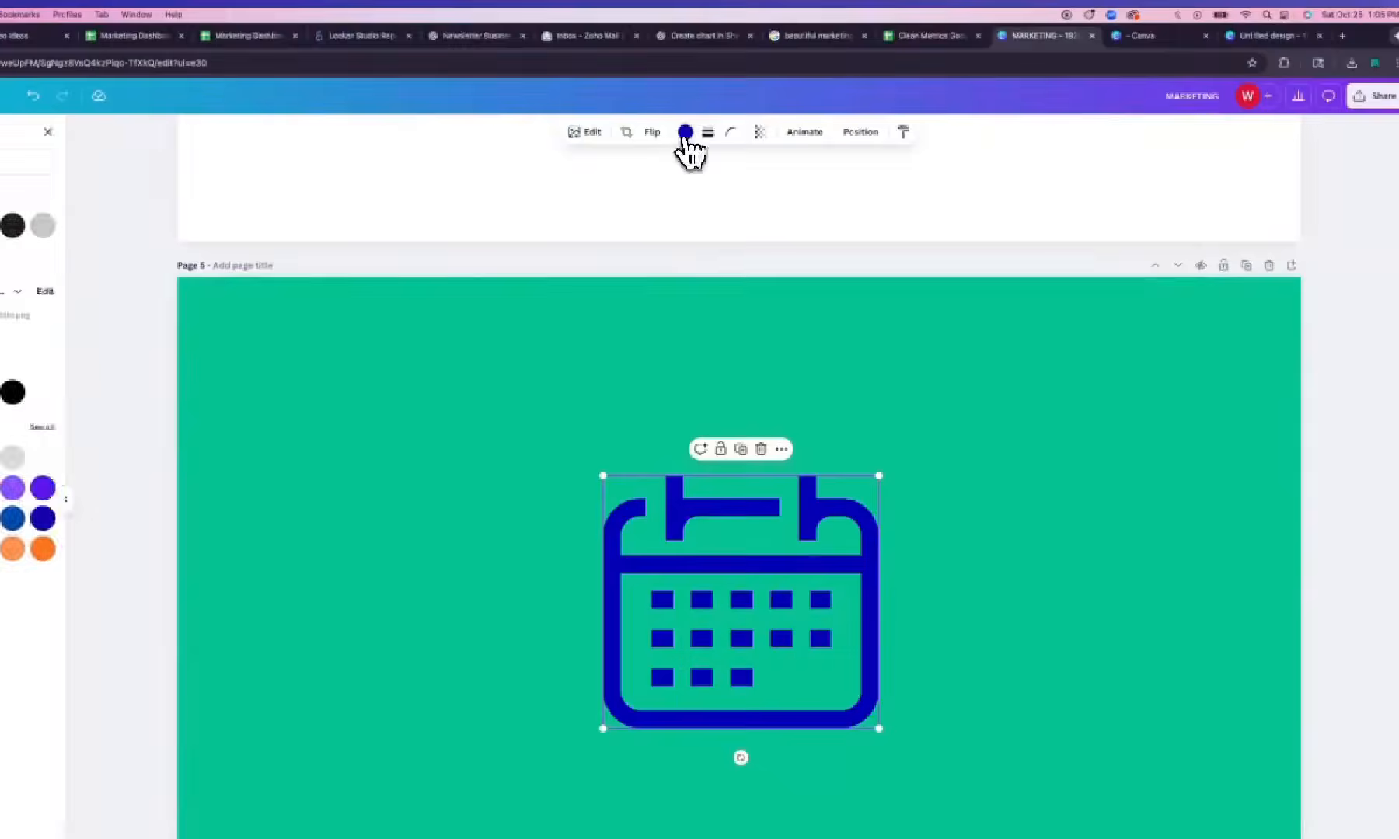
click(148, 257)
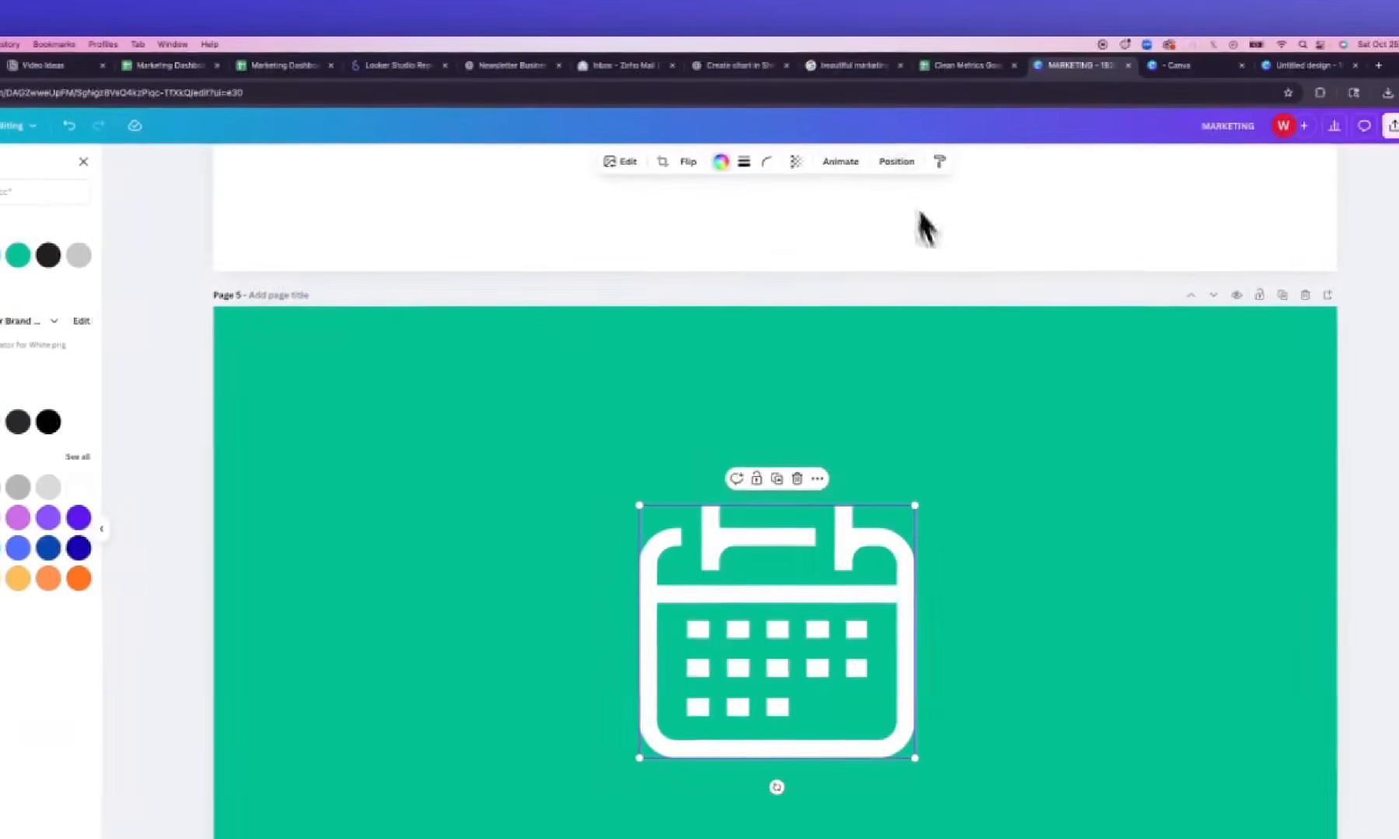
click(795, 162)
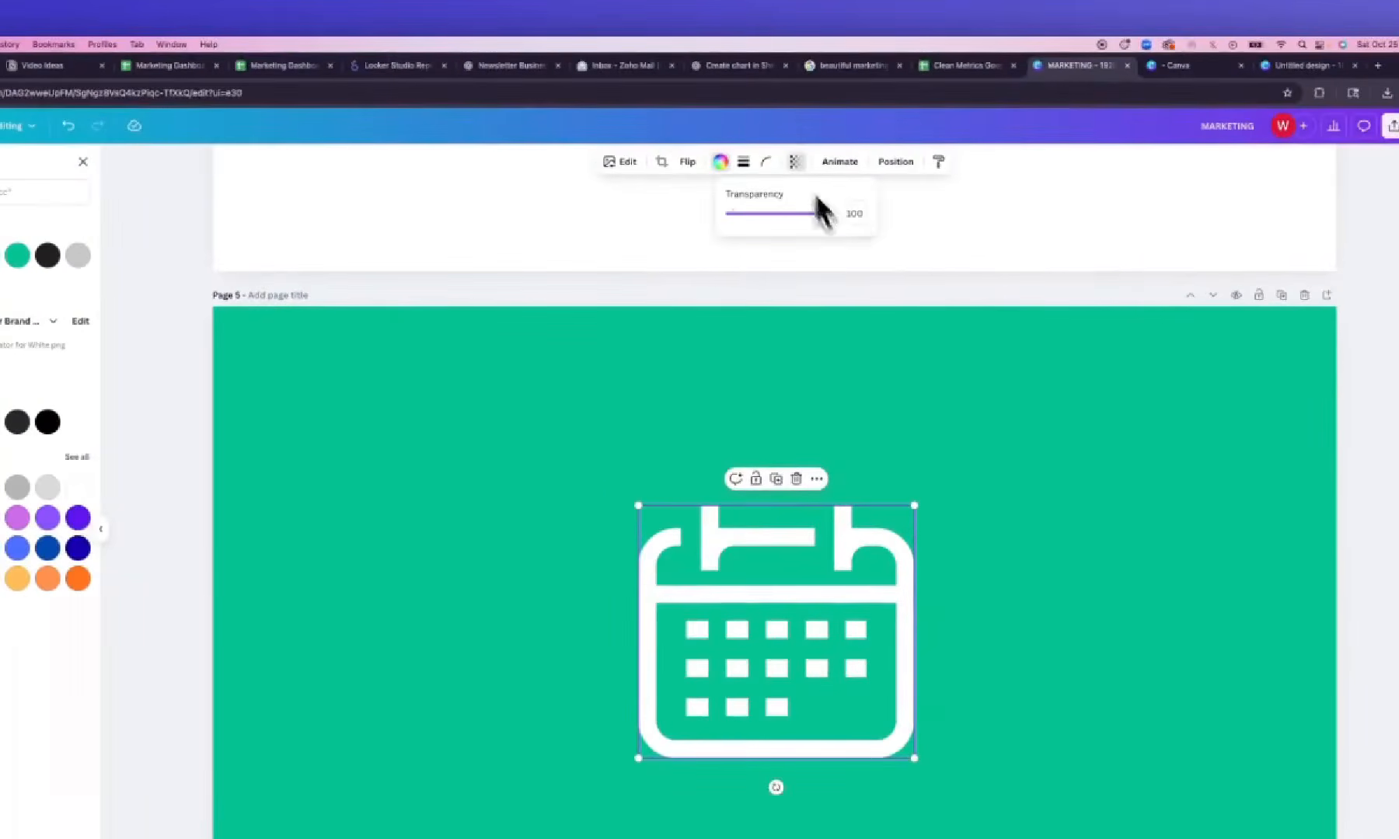
text(80)
key(Return)
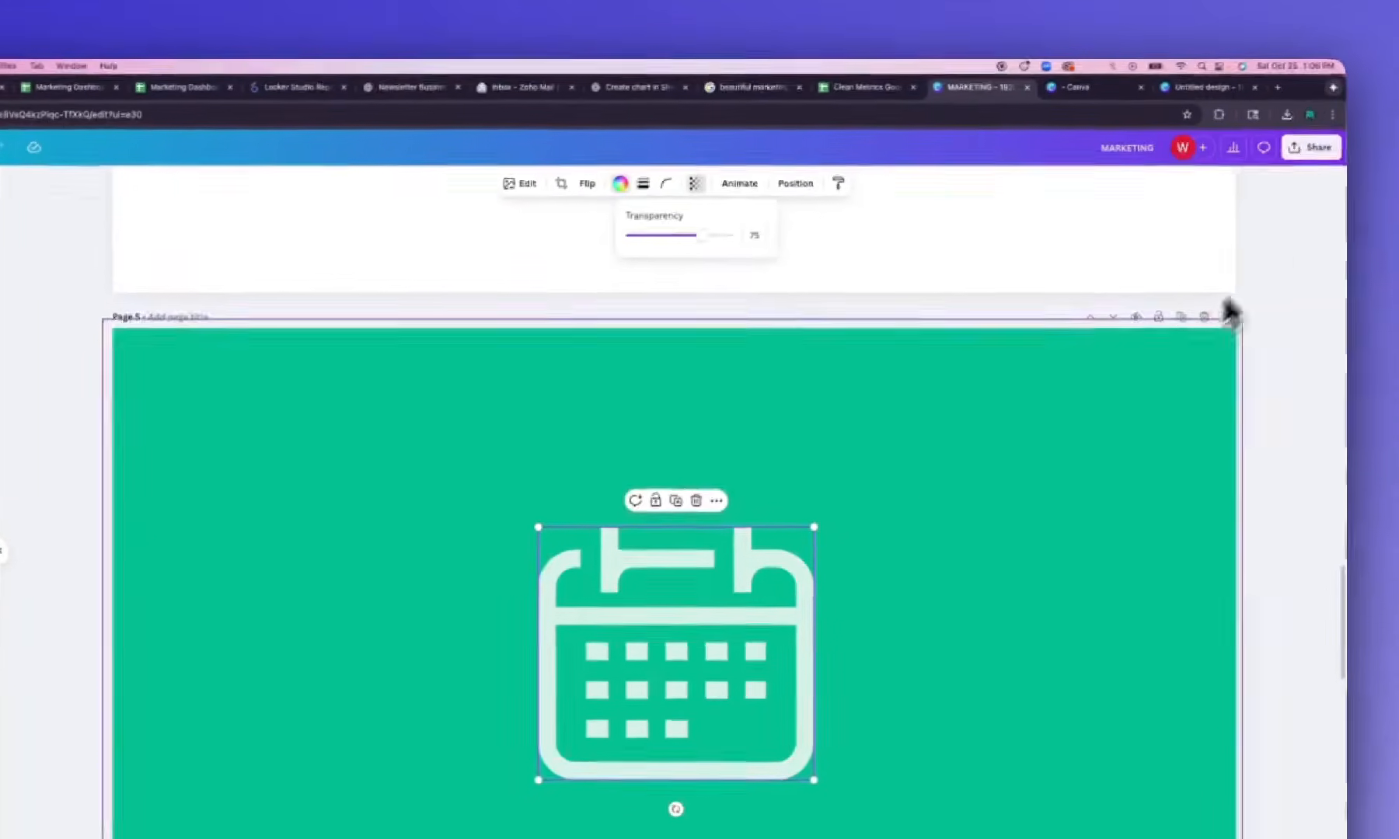
Duplicate page 5 and remove the green background from the copy on page 6
click(1281, 295)
click(1177, 318)
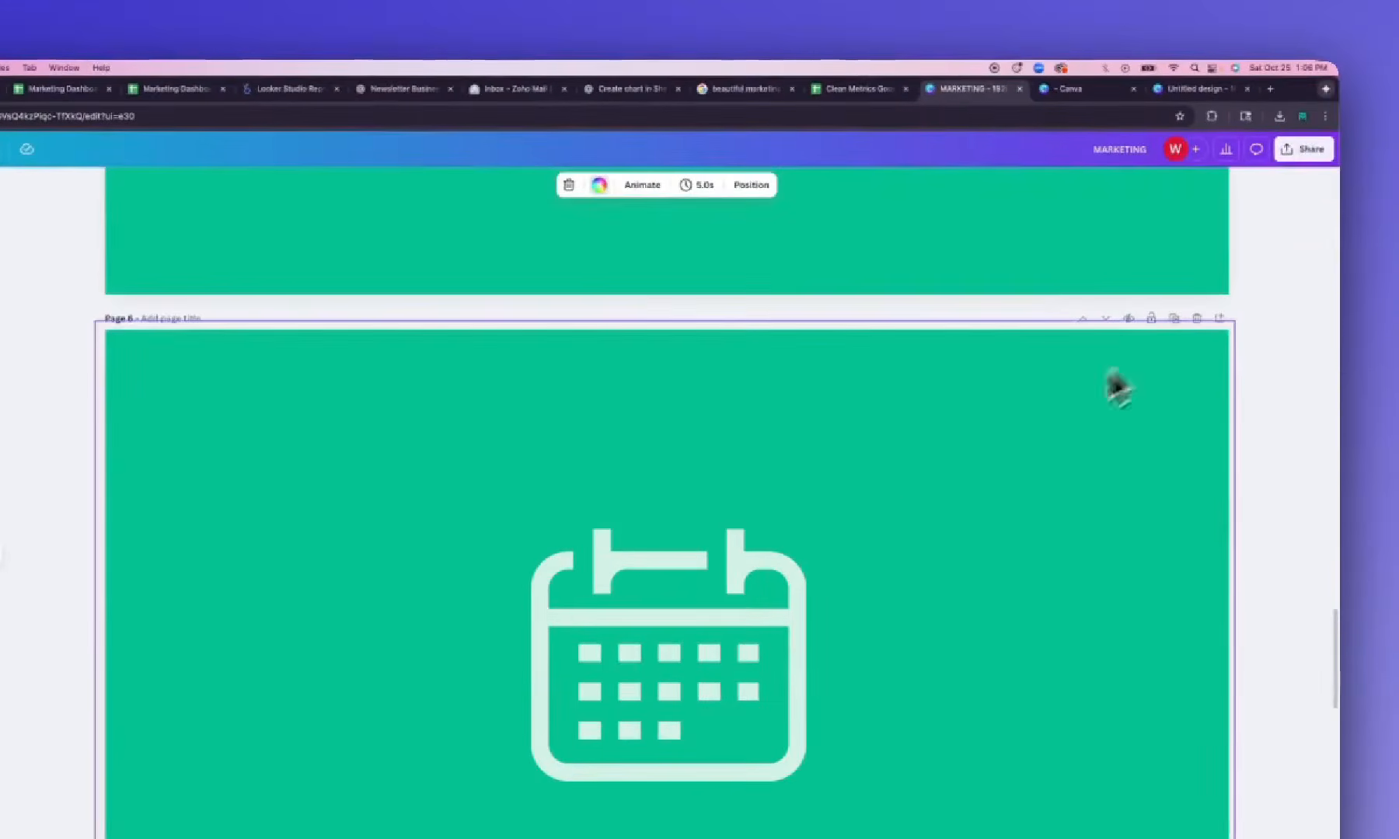
key(Delete)
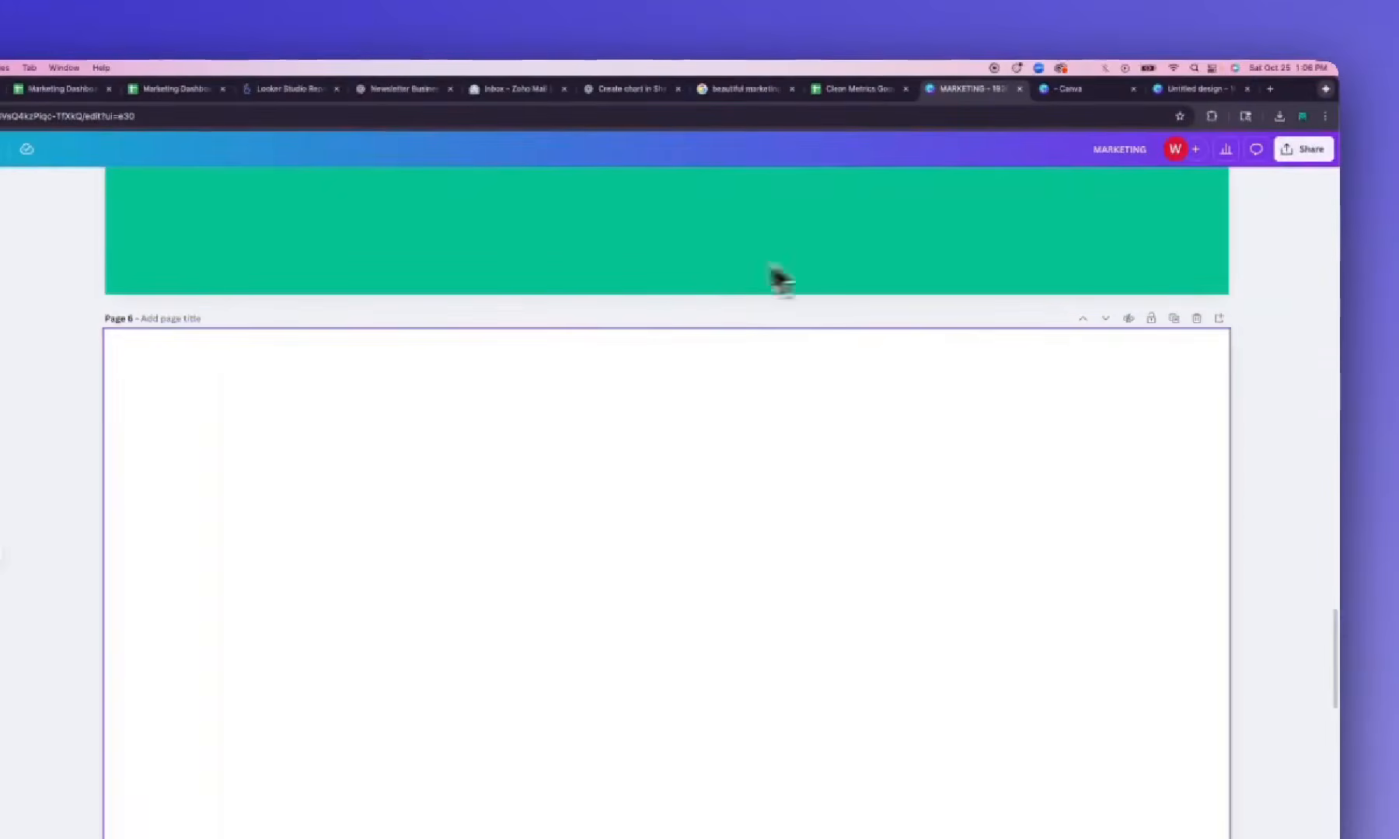
Download only the current page 6 as a PNG with a transparent background
click(1317, 149)
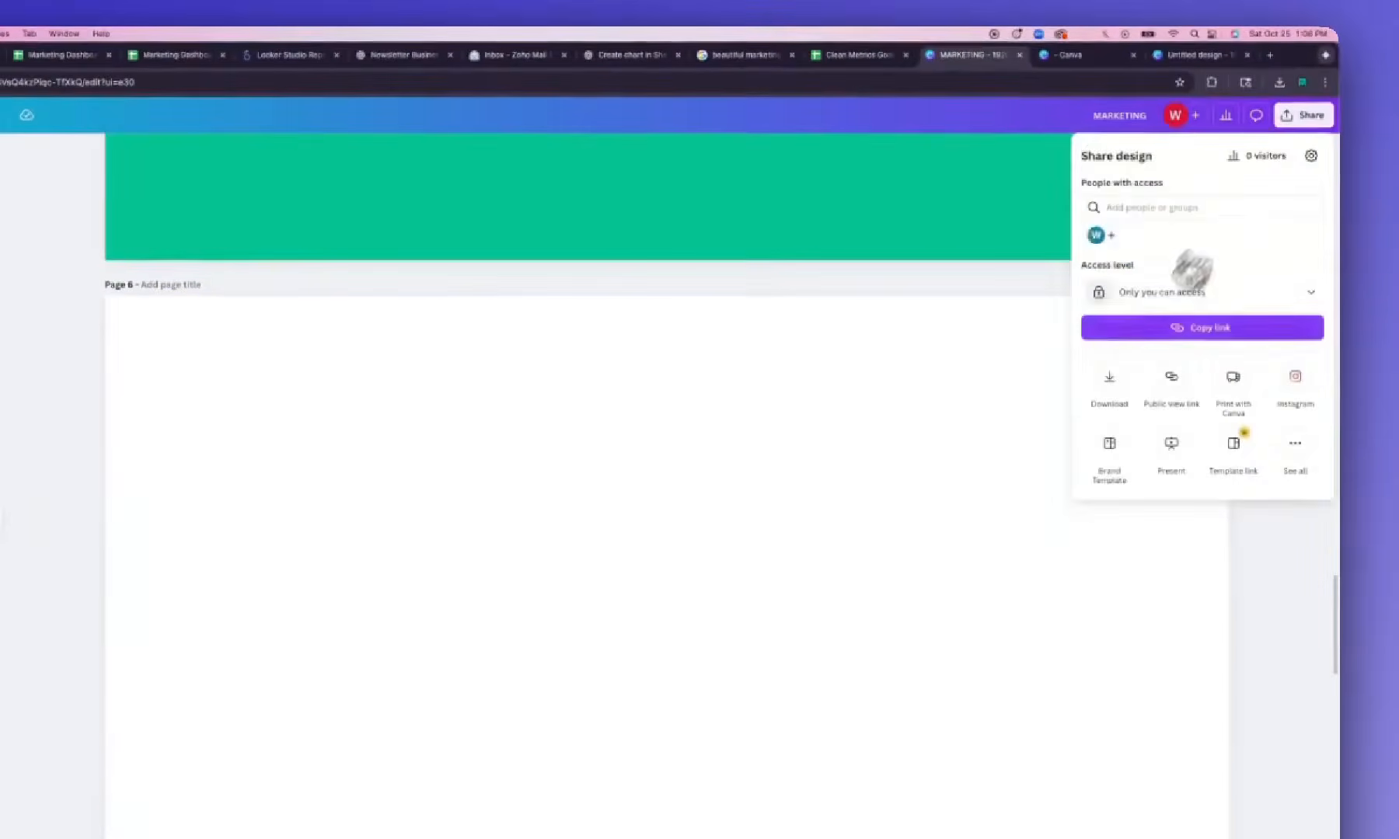
click(1111, 380)
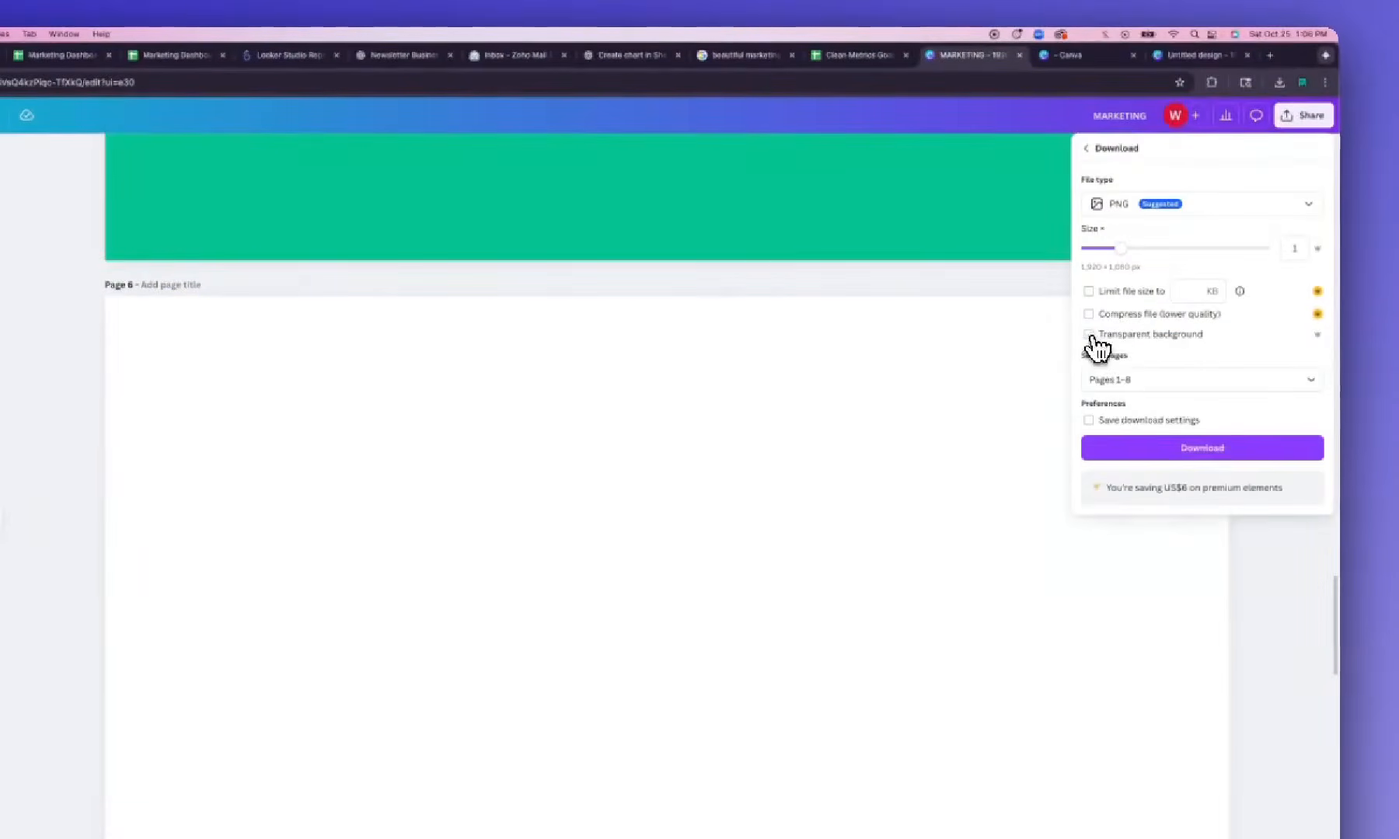
click(1088, 335)
click(1129, 380)
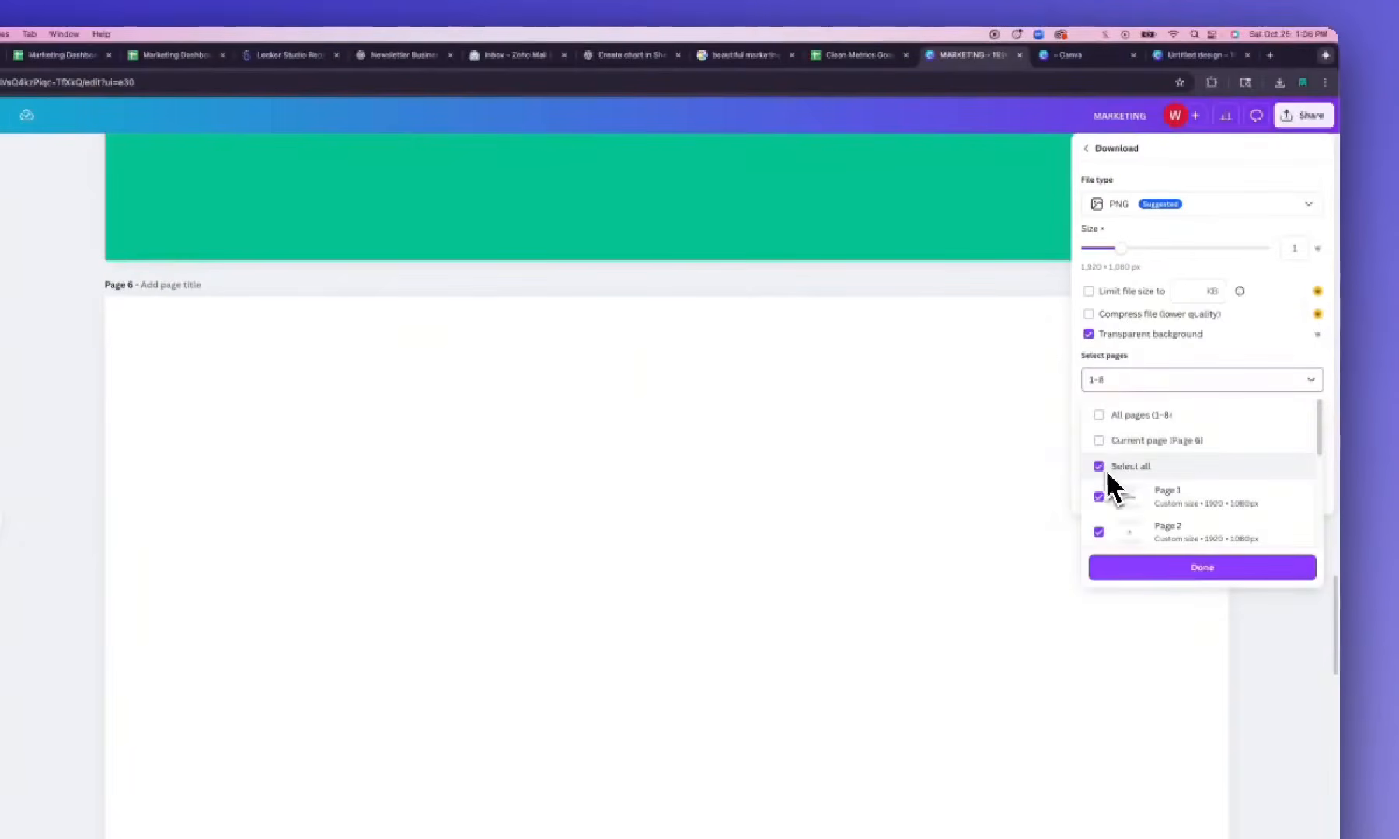
click(1099, 442)
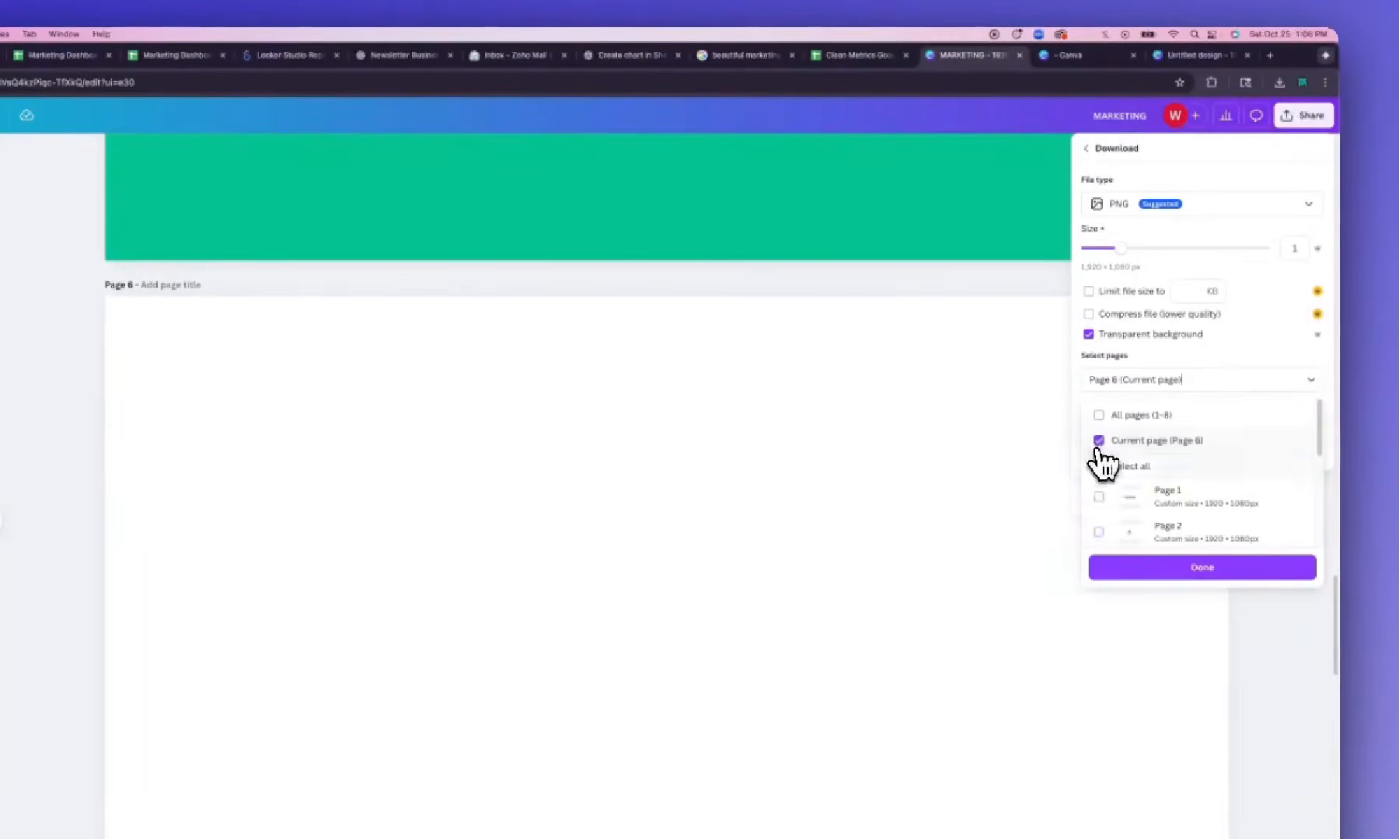
click(1146, 565)
click(1156, 455)
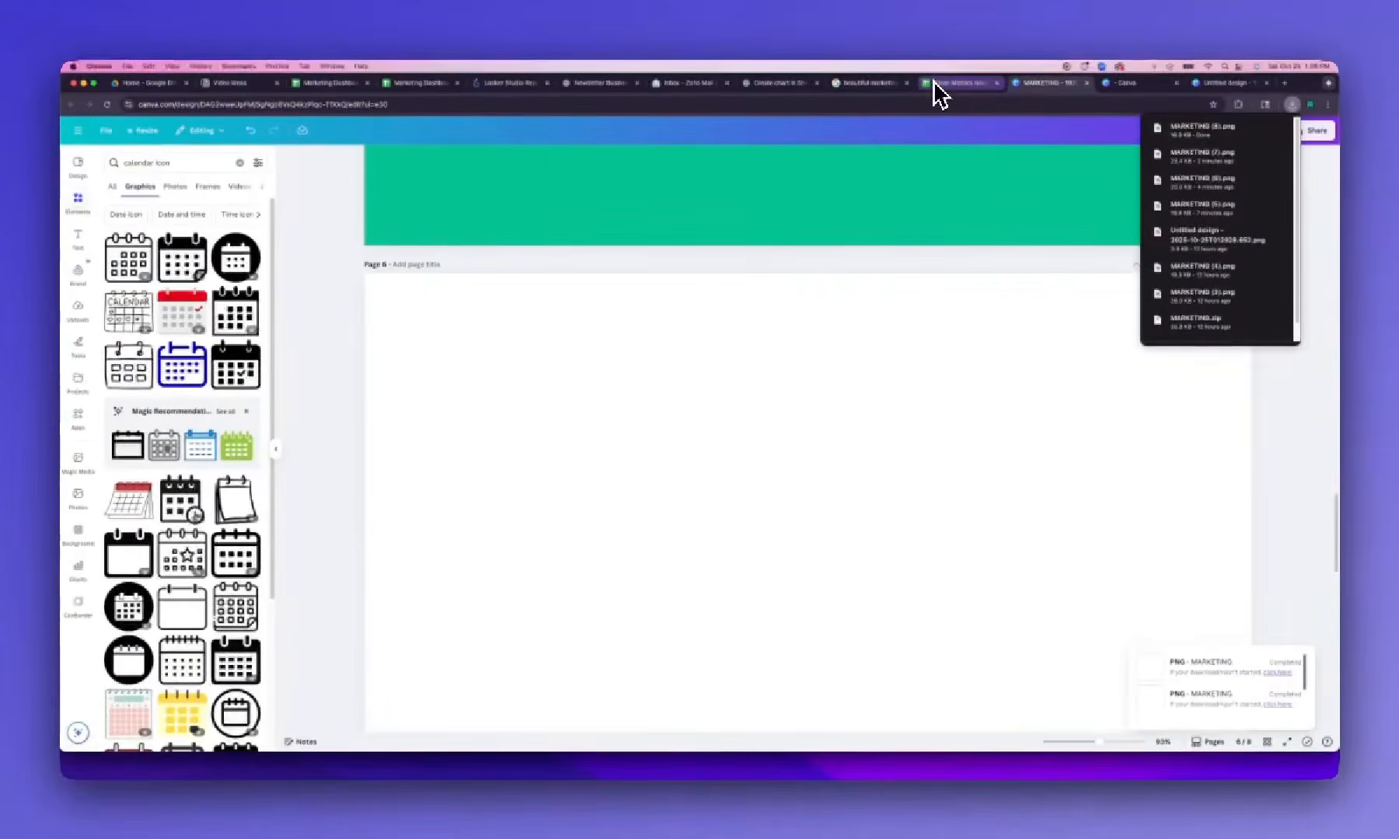
Switch to the Clean Metrics dashboard in Google Sheets and insert MARKETING (8).png from Downloads as an image over the cells
click(937, 86)
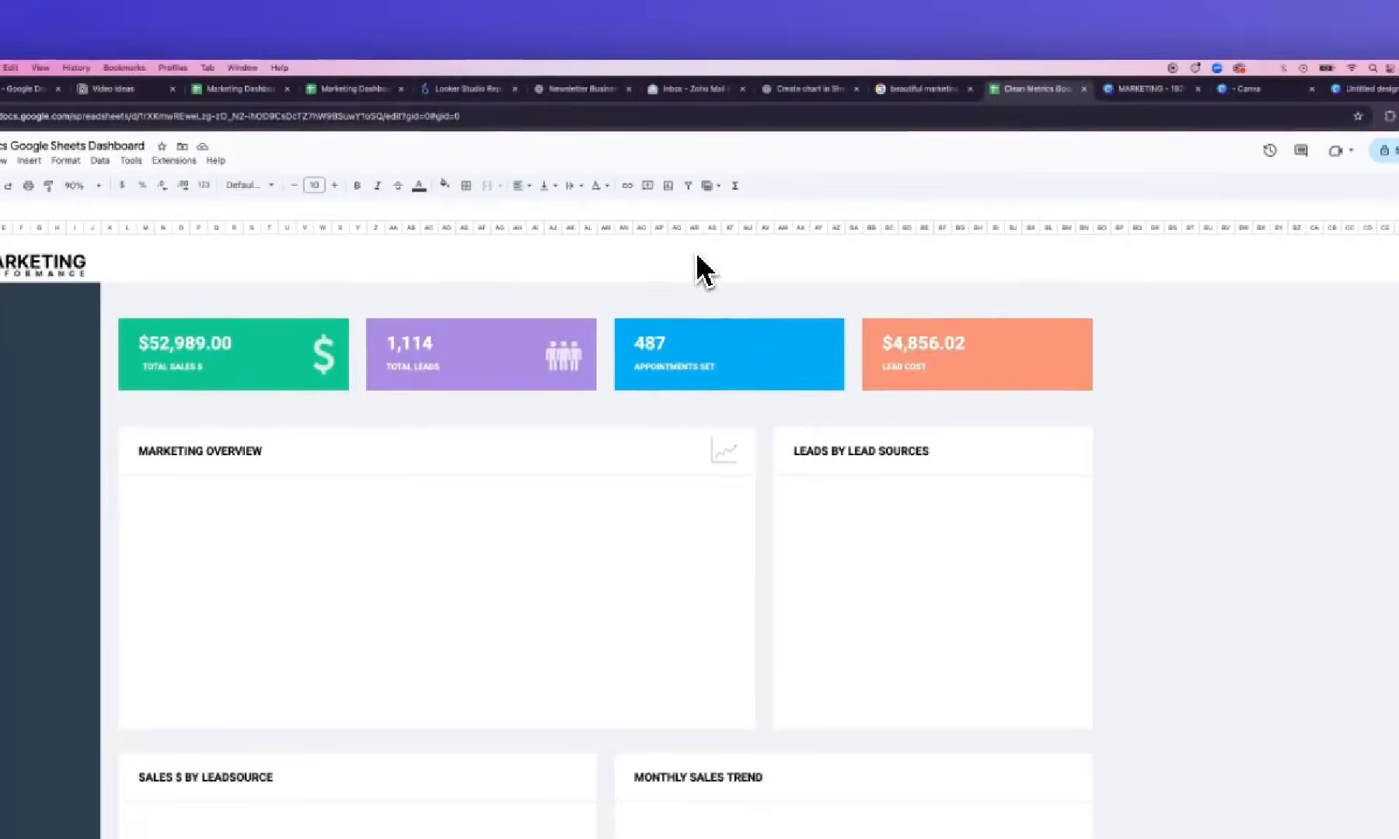
click(29, 160)
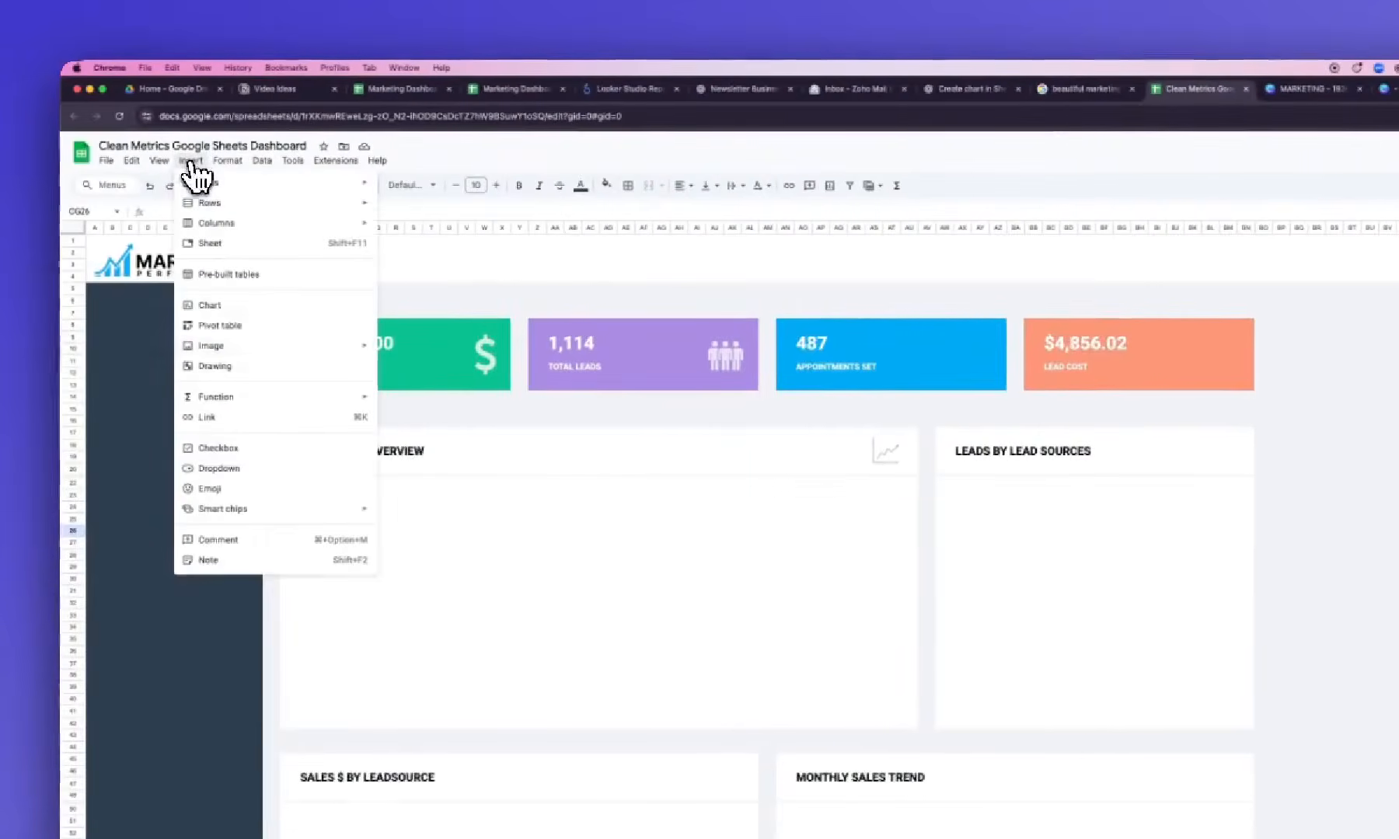
mouse_move(326, 345)
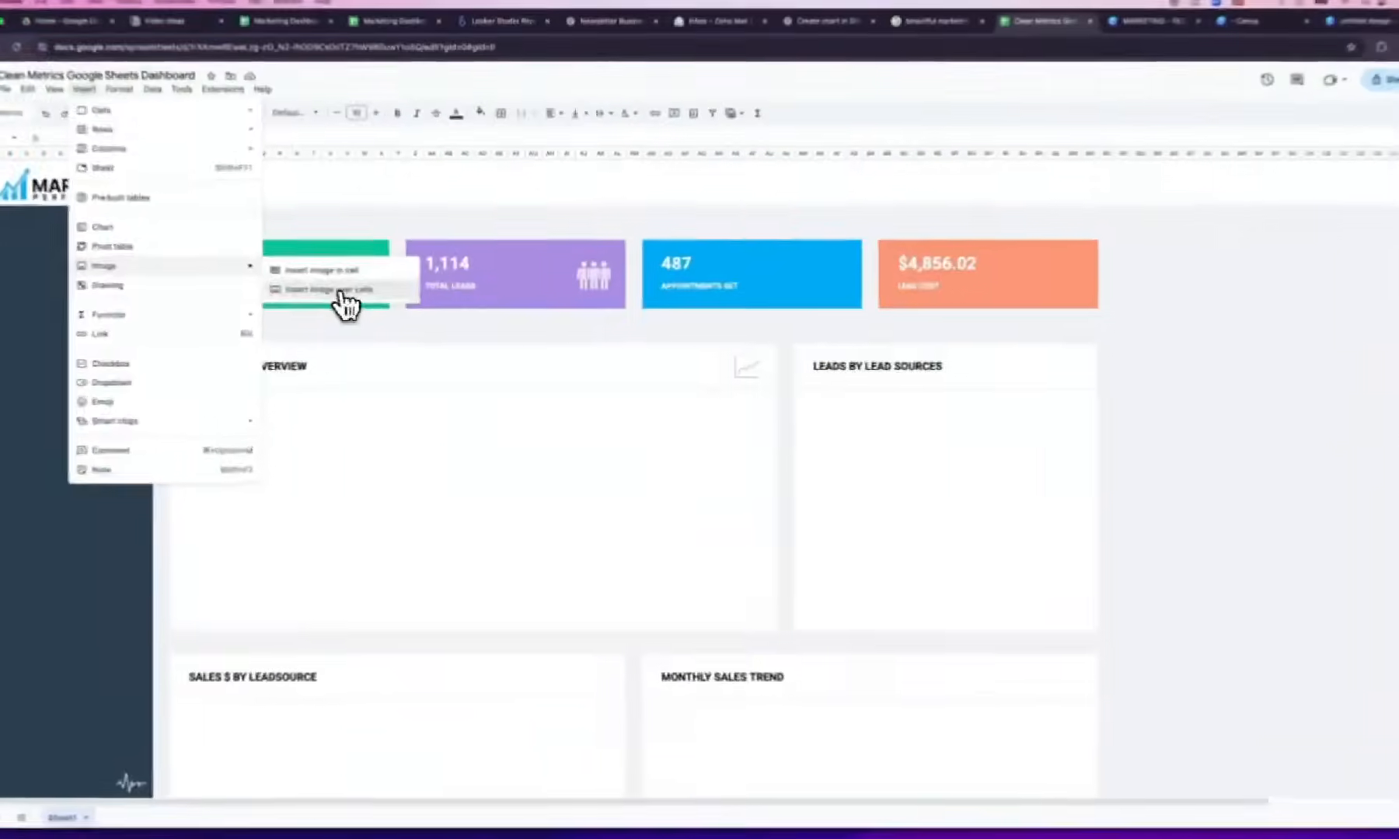
click(379, 307)
click(686, 497)
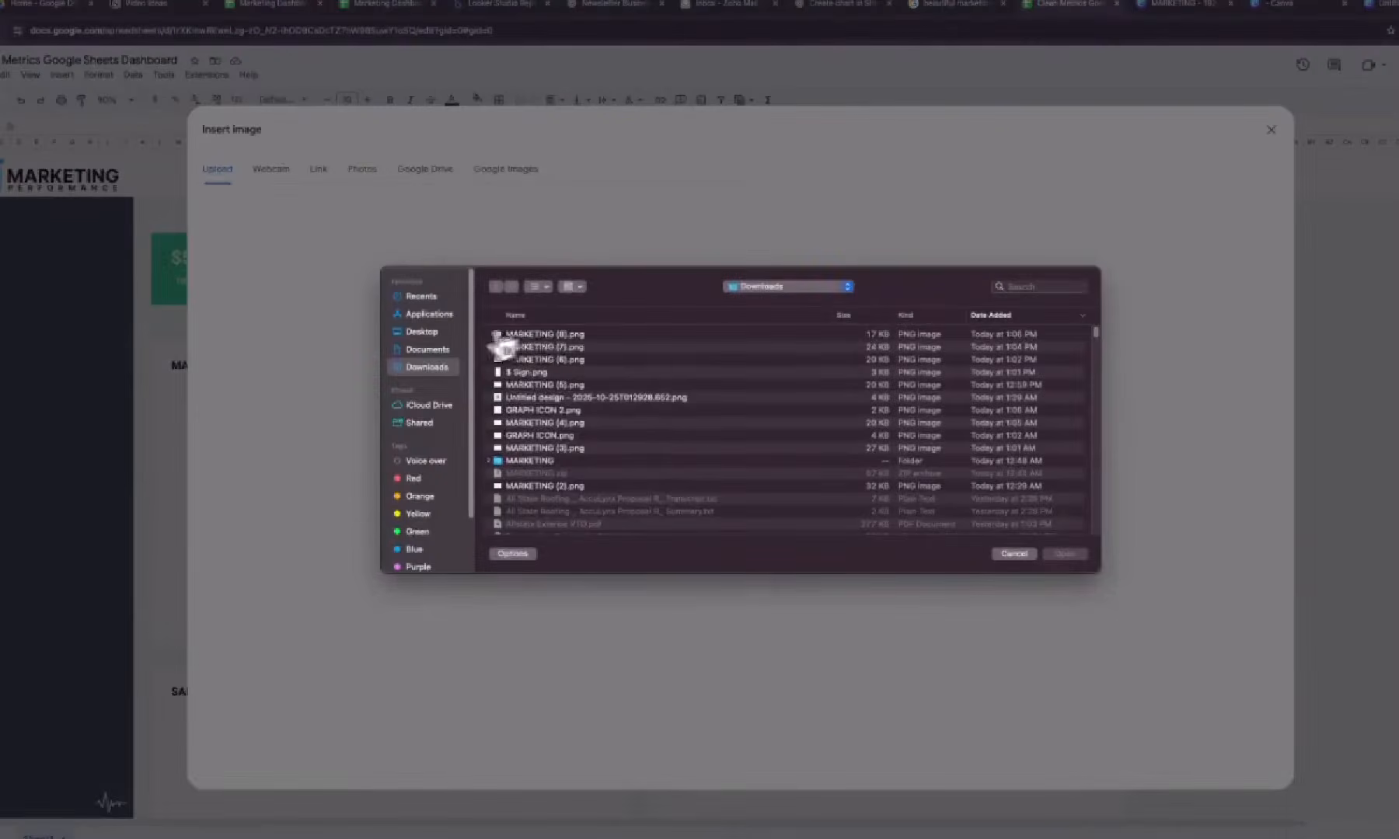
click(541, 336)
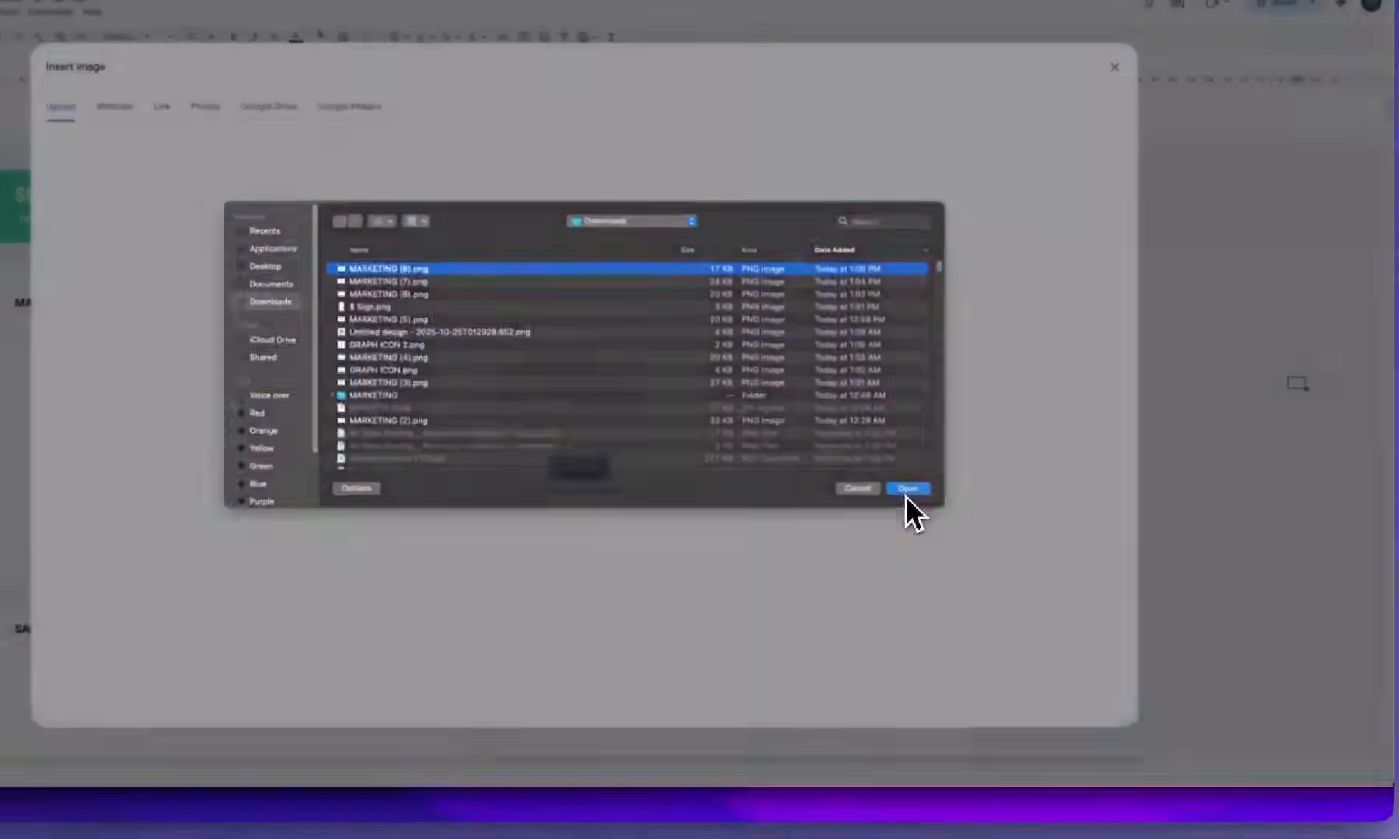
click(1064, 554)
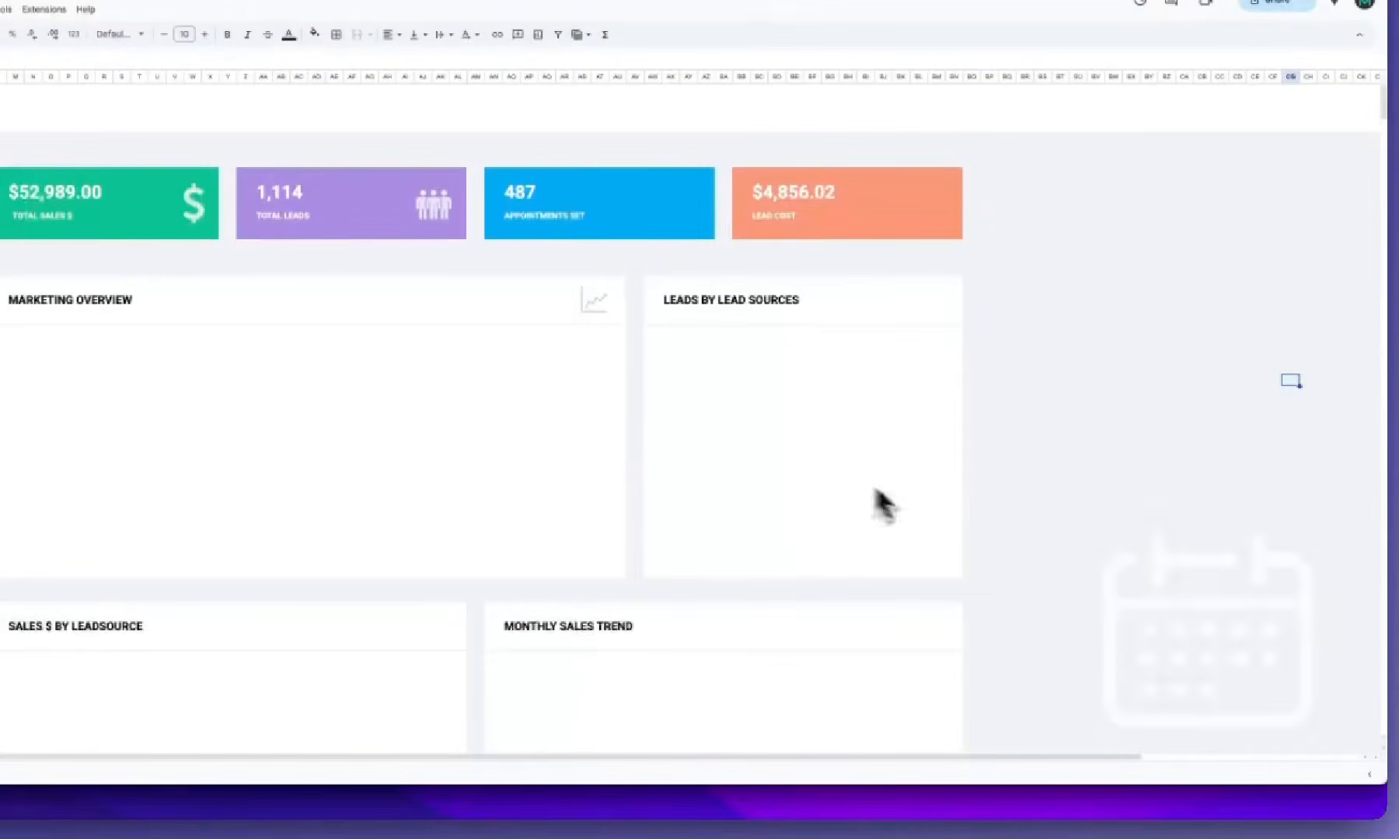
Shrink the inserted calendar image and place it at the right end of the blue Appointments Set card
drag(1160, 618, 600, 230)
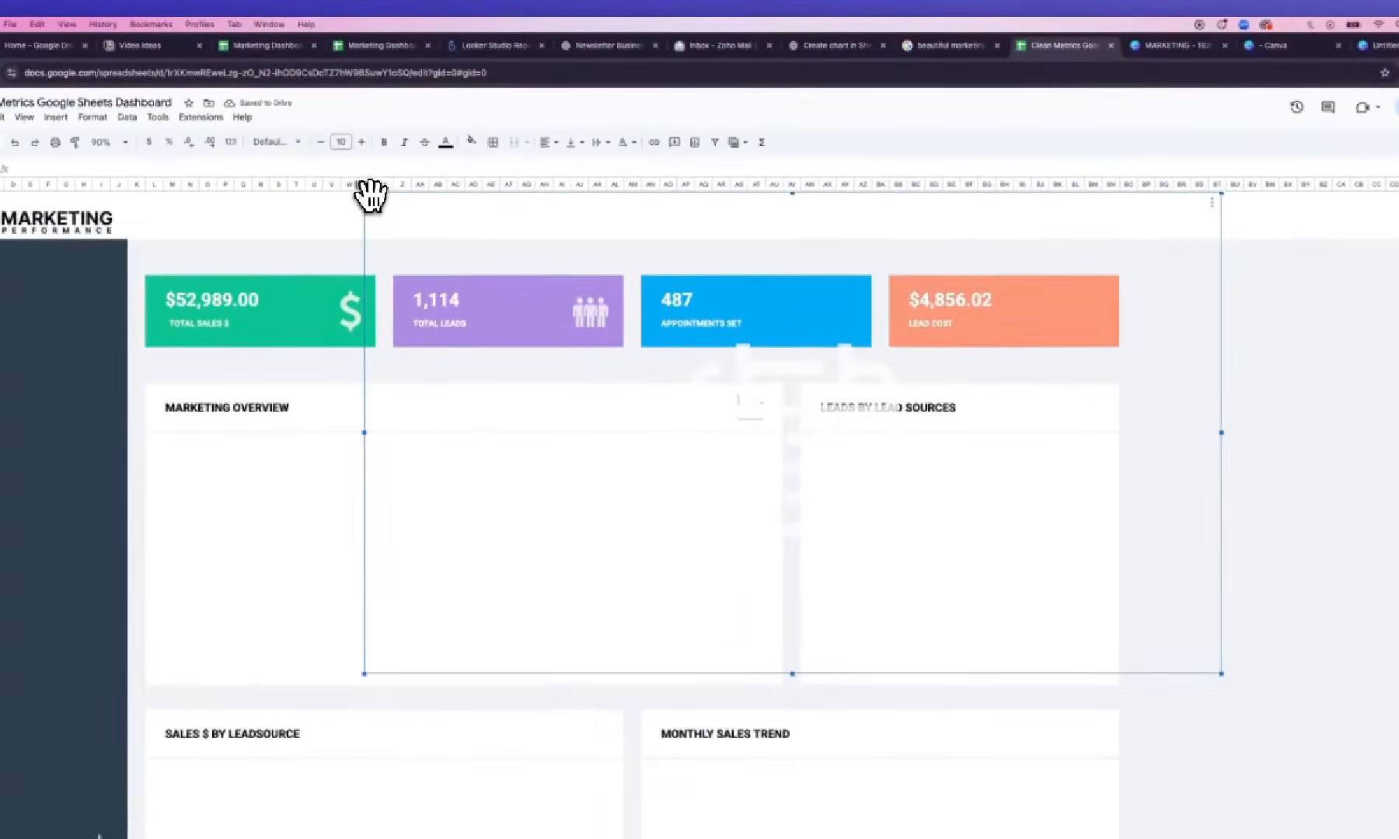
drag(369, 210, 949, 519)
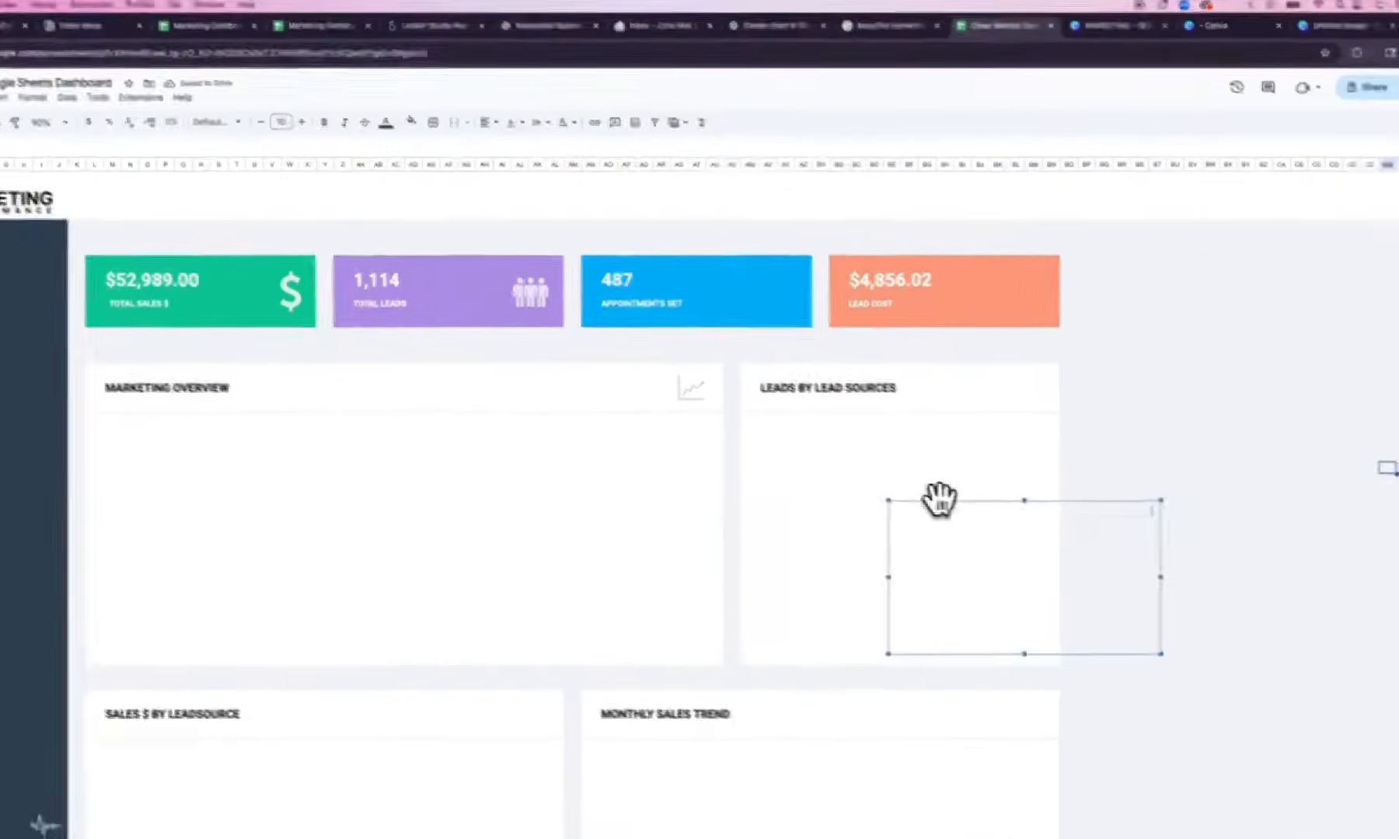
drag(1011, 579, 717, 303)
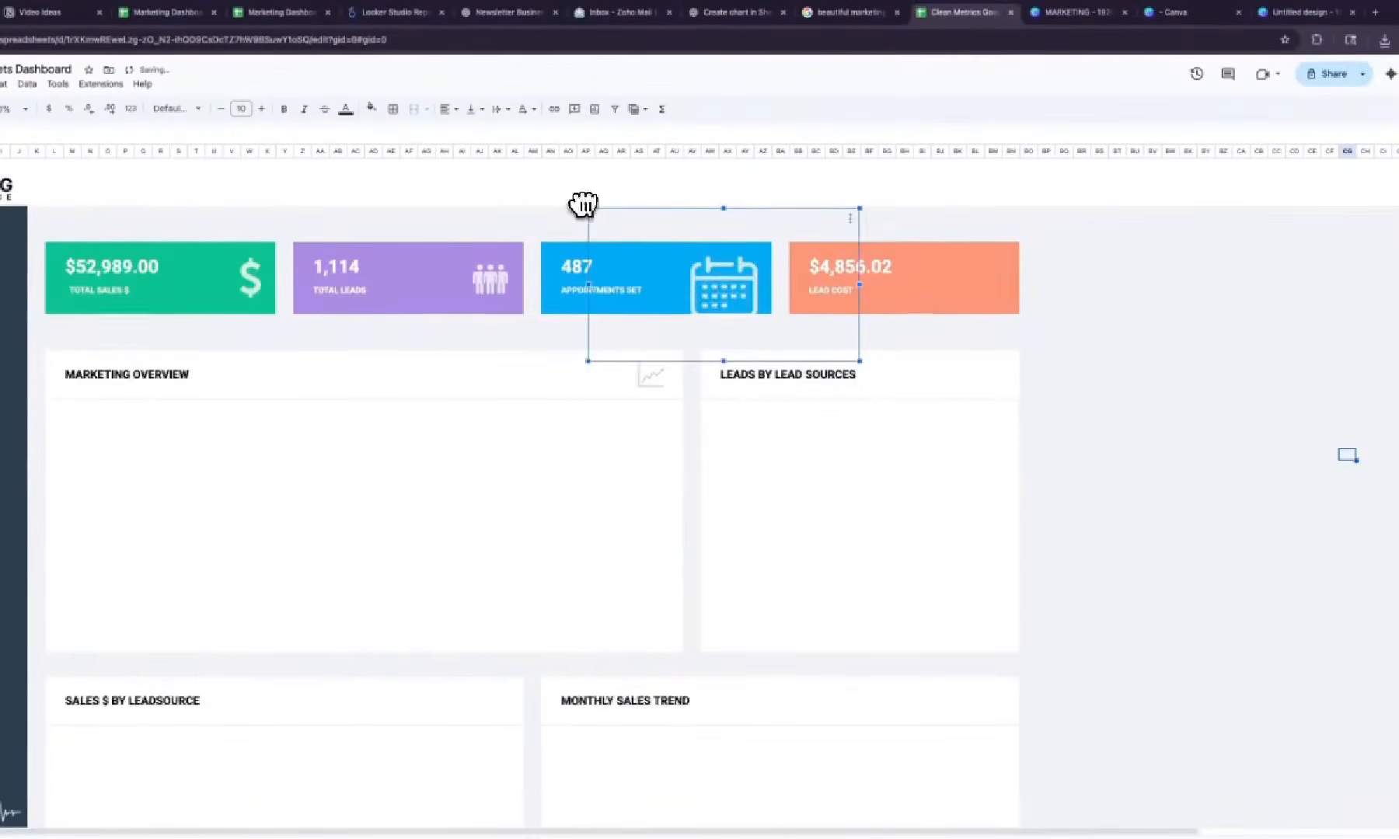
drag(583, 204, 725, 296)
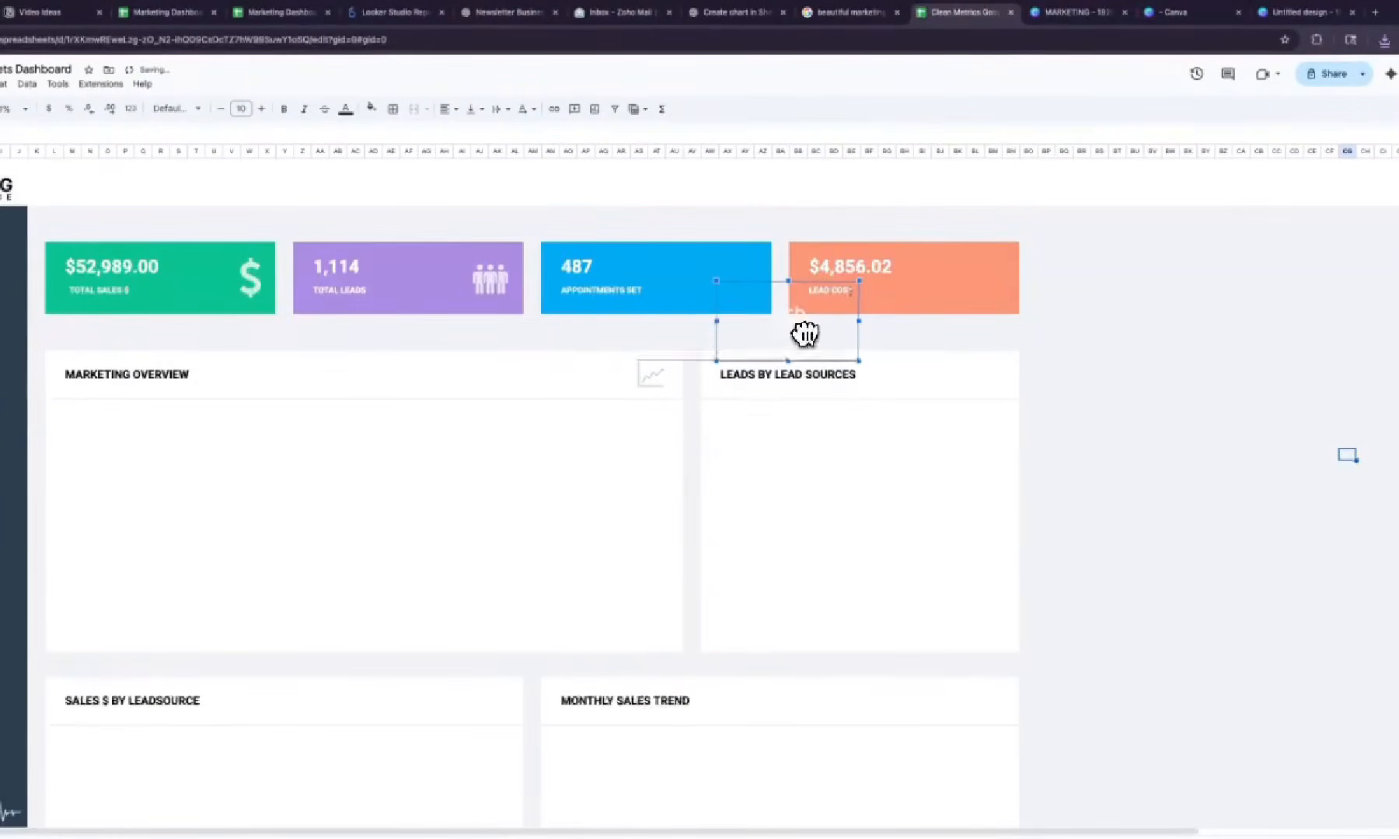
drag(805, 334, 754, 289)
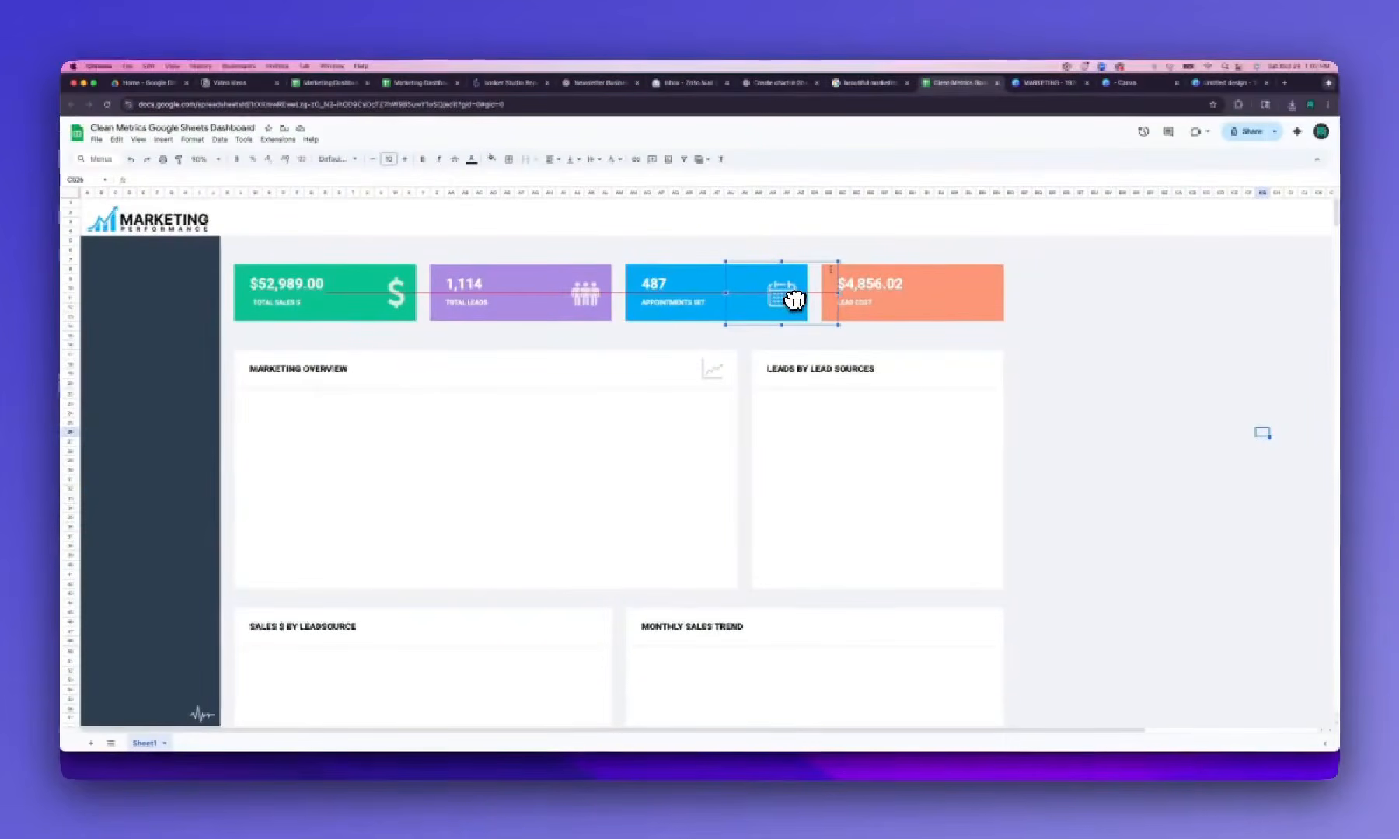
drag(793, 300, 794, 299)
click(1050, 340)
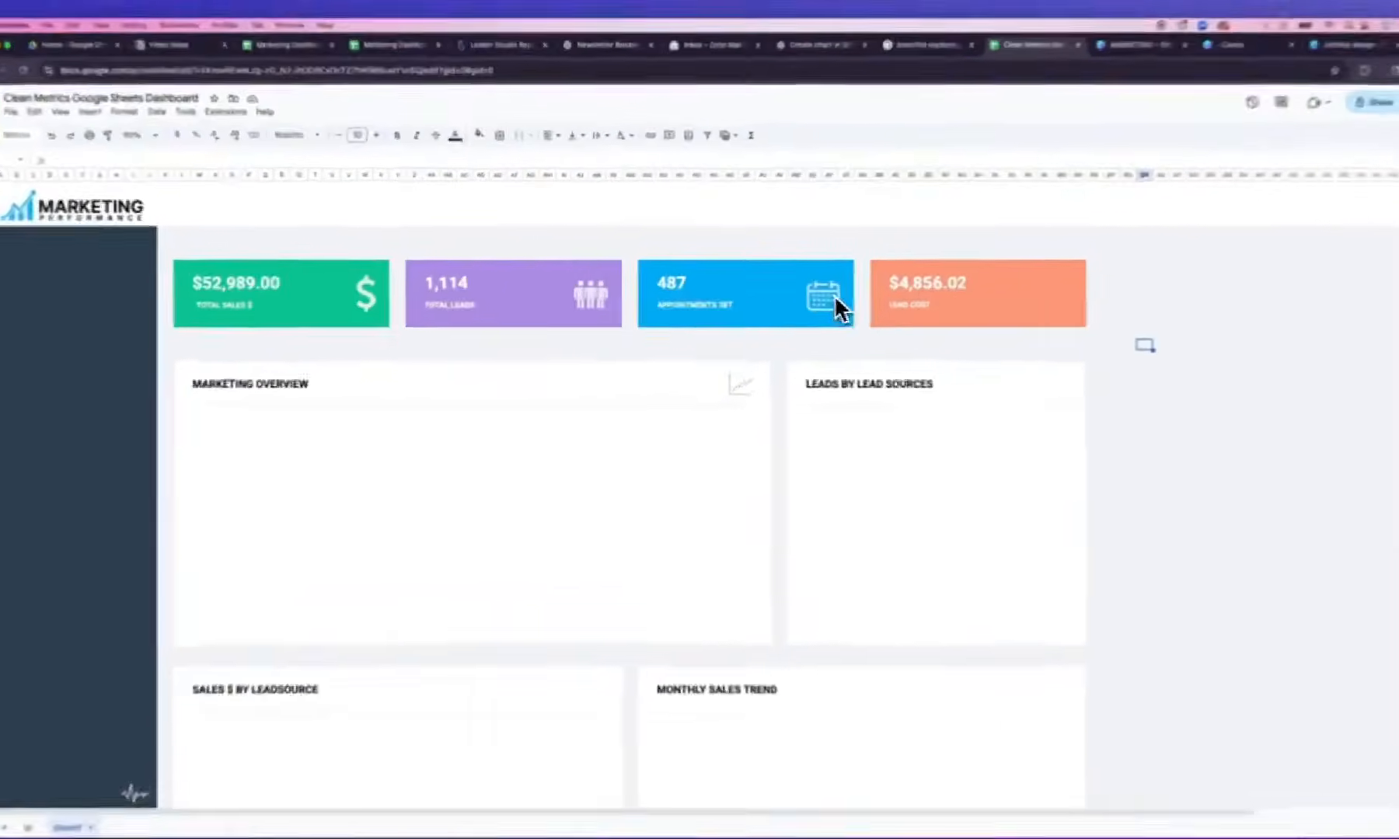
click(781, 300)
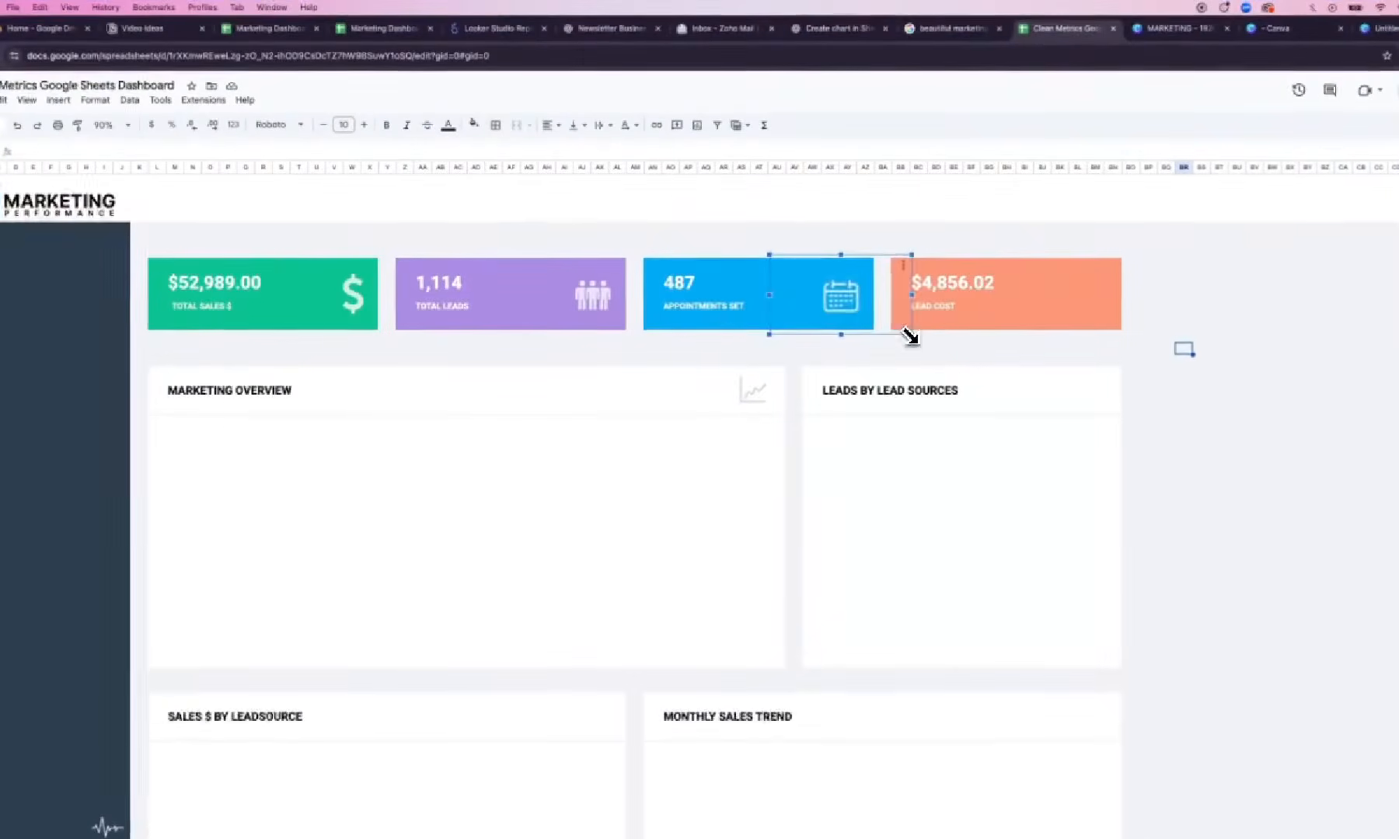
drag(903, 331, 851, 300)
Shrink the people image slightly and realign it at the right end of the purple Total Leads card
click(606, 311)
drag(661, 334, 658, 330)
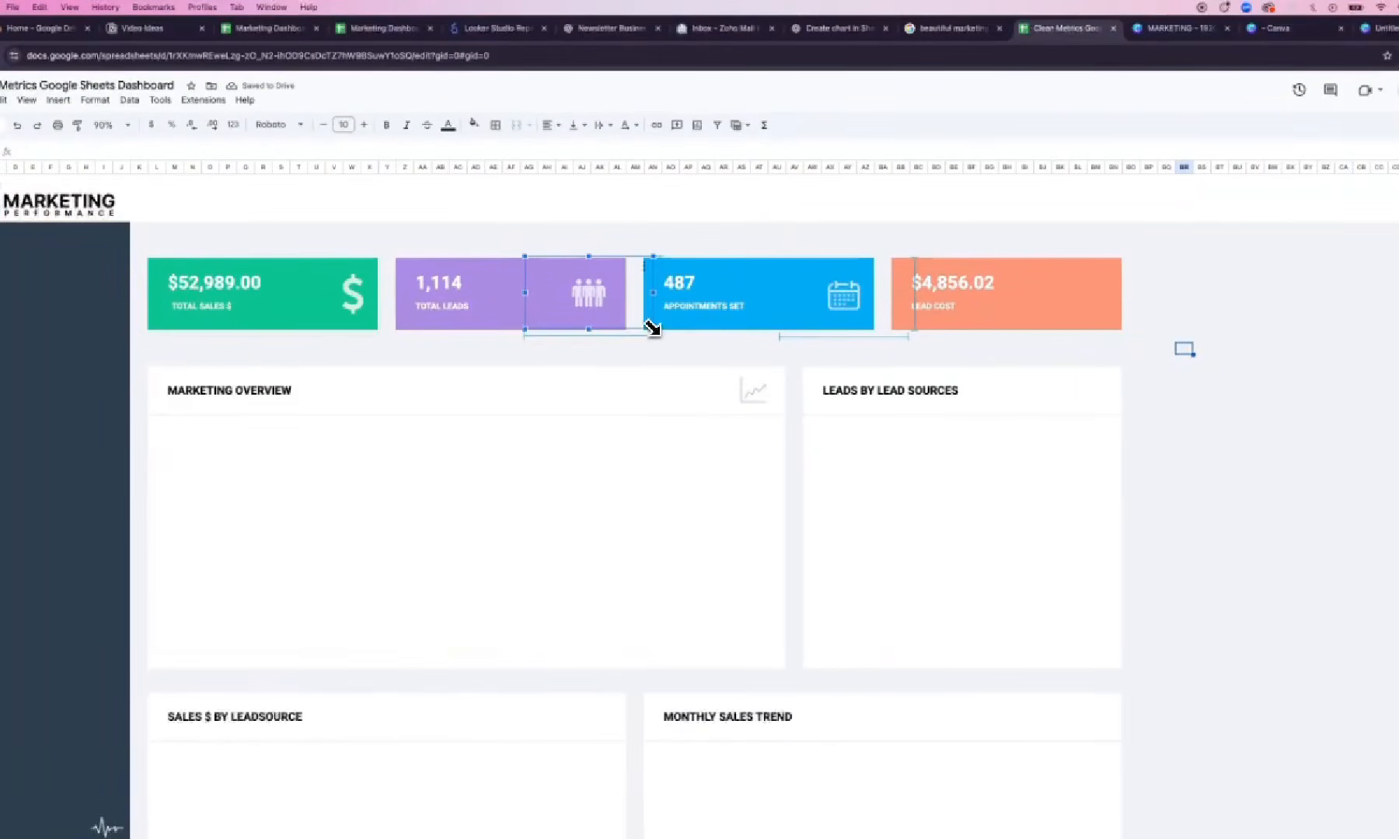
drag(582, 290, 593, 292)
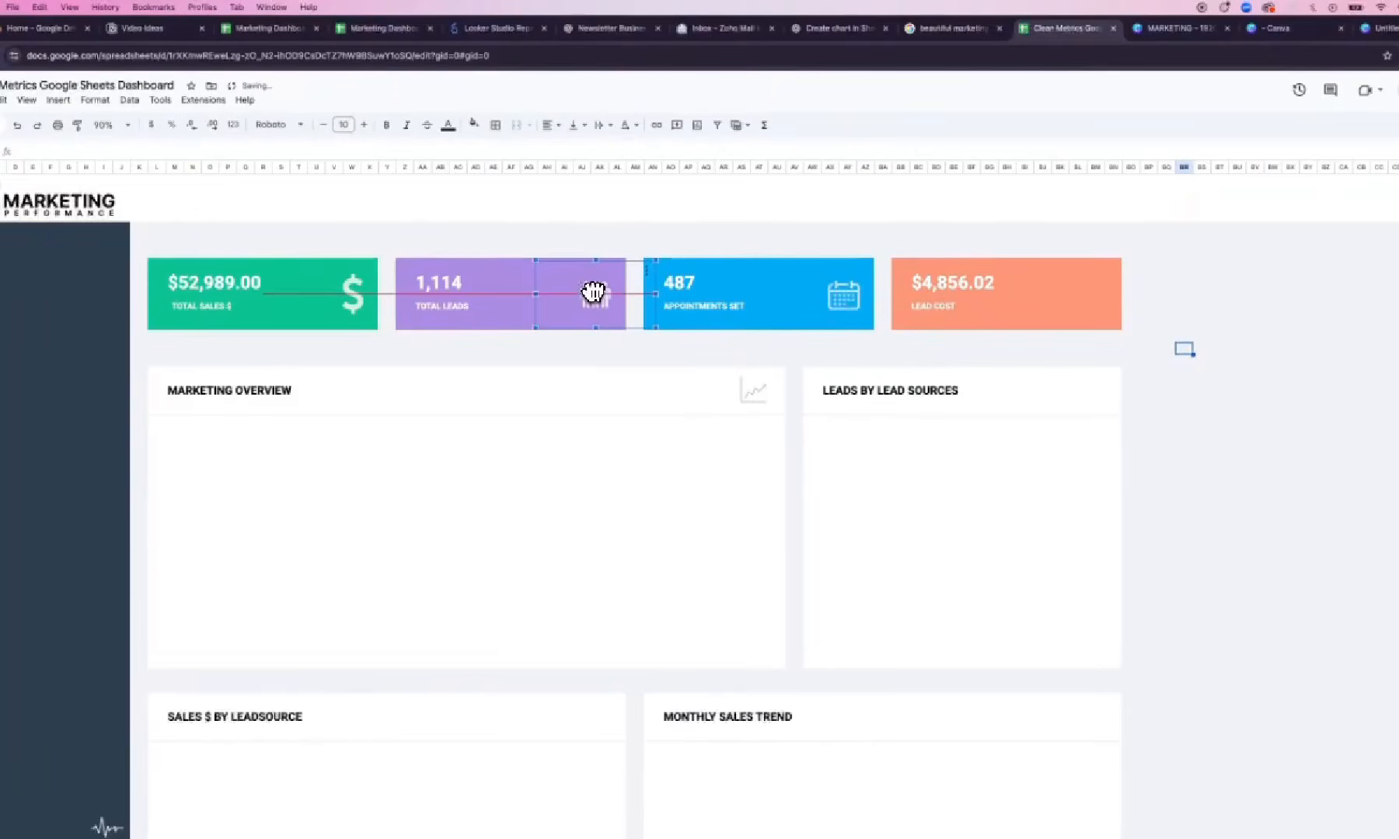
Shrink the dollar sign image and realign it at the right end of the green Total Sales card
click(353, 309)
drag(436, 340, 407, 324)
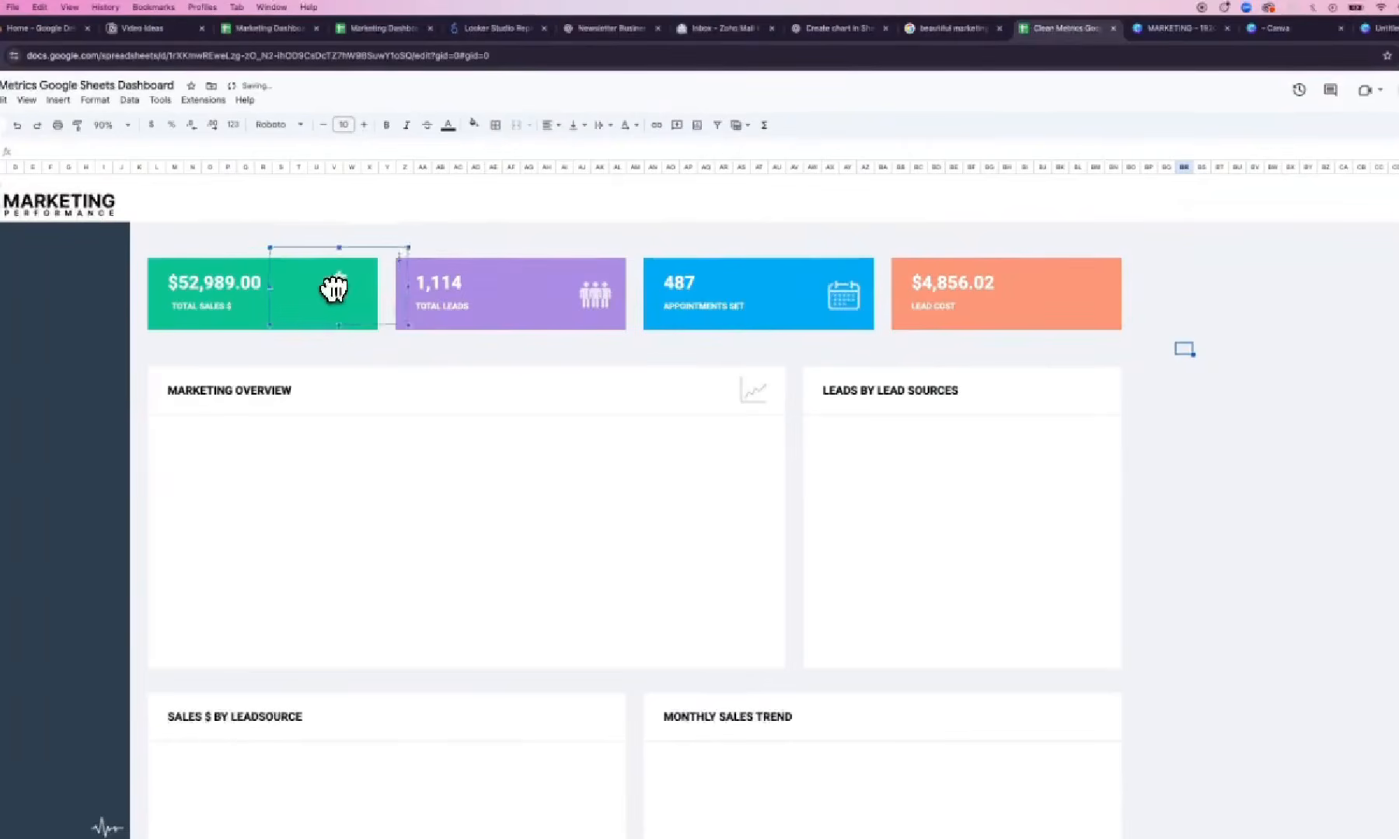
drag(330, 289, 351, 299)
click(1304, 510)
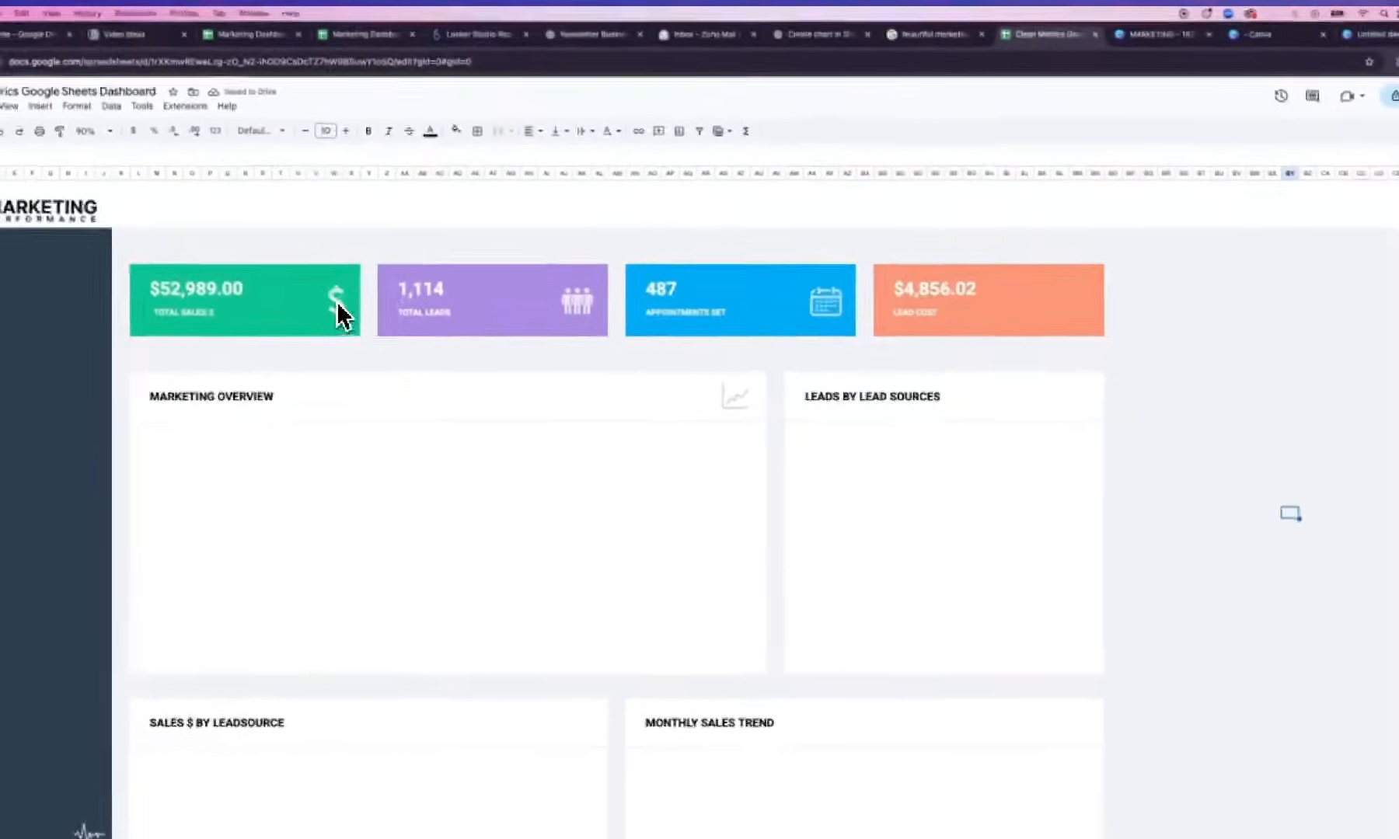
Nudge the dollar sign, people and calendar images slightly left within their metric cards
click(187, 265)
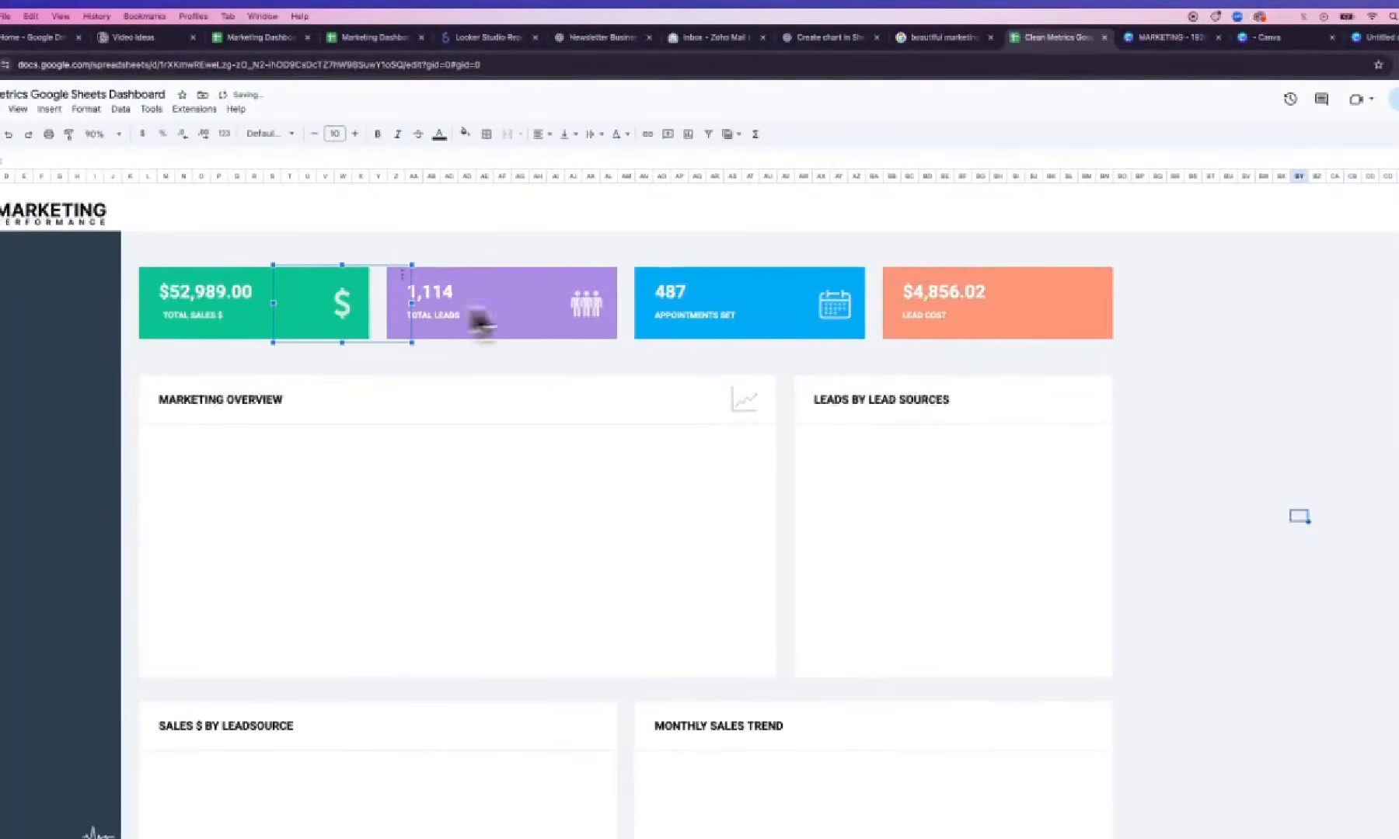
click(580, 307)
click(839, 307)
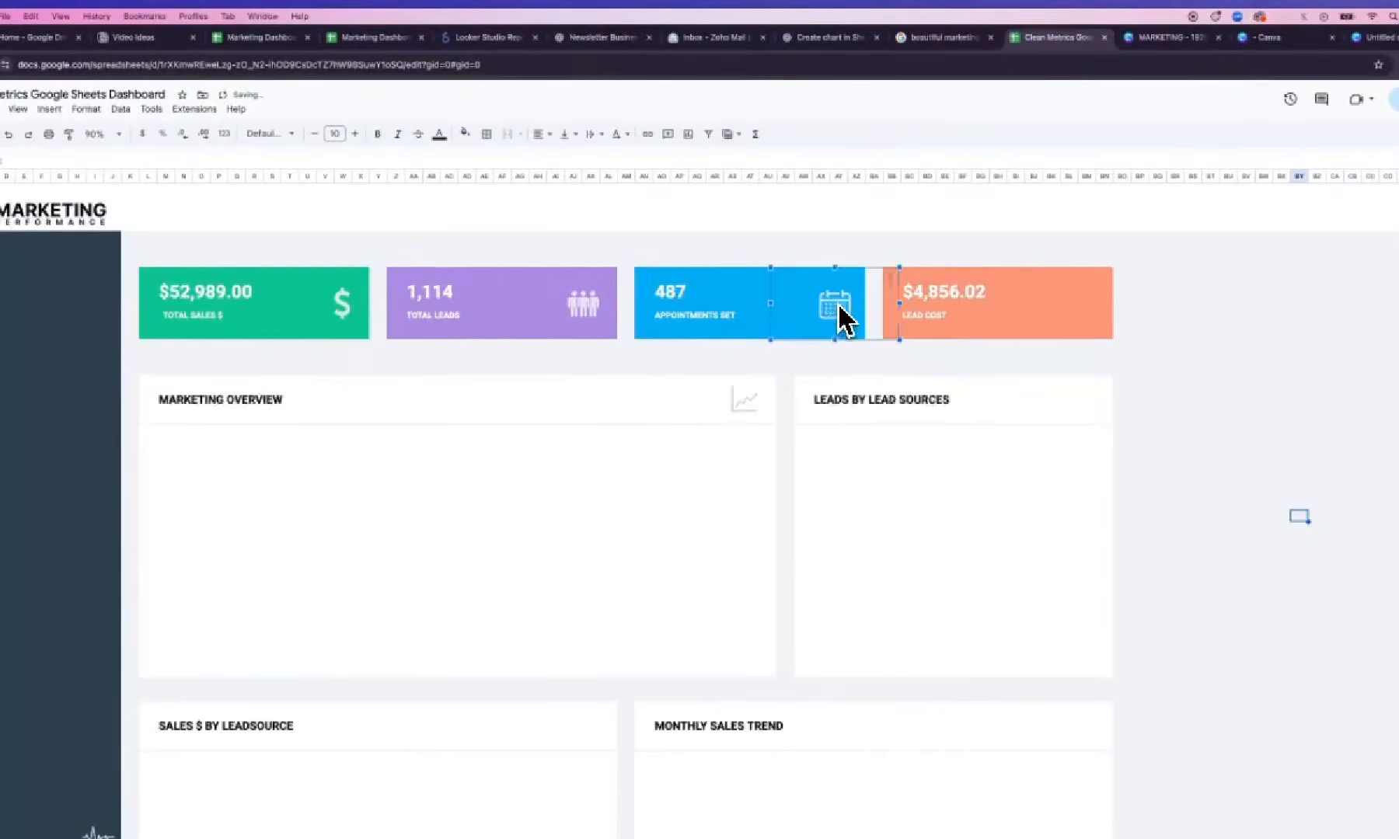
click(1196, 372)
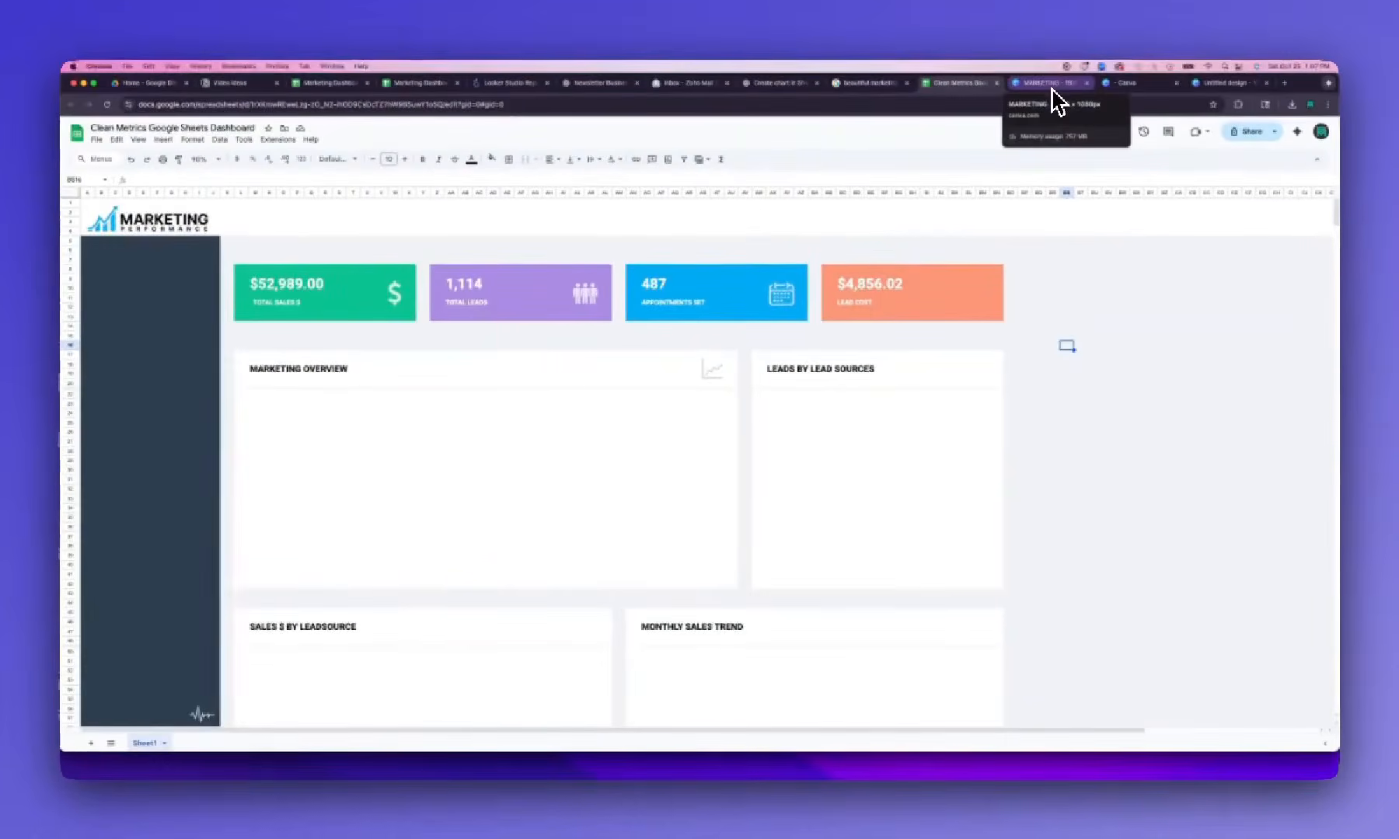
Switch back to the Canva MARKETING design and search the elements for "coins icon"
click(1053, 86)
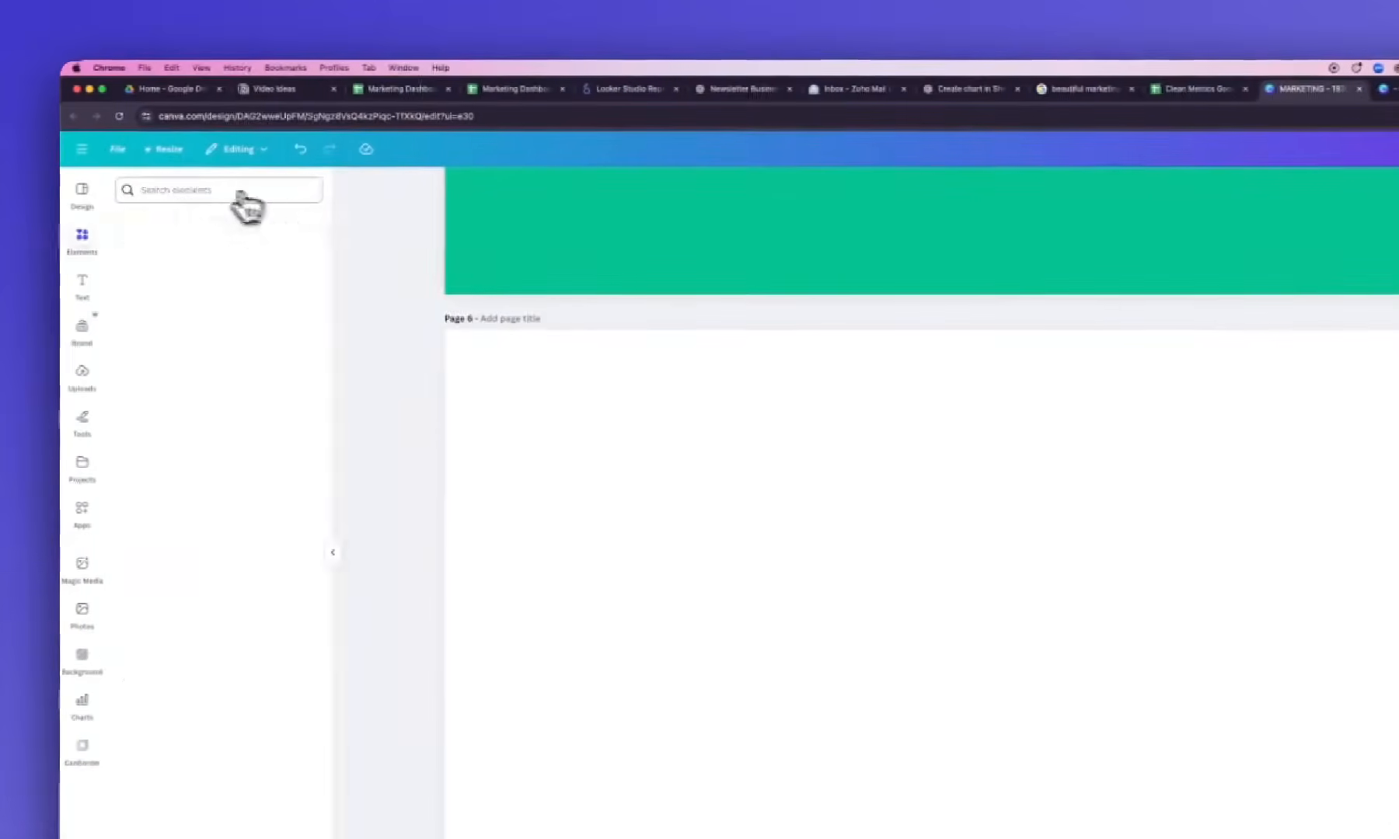
click(197, 189)
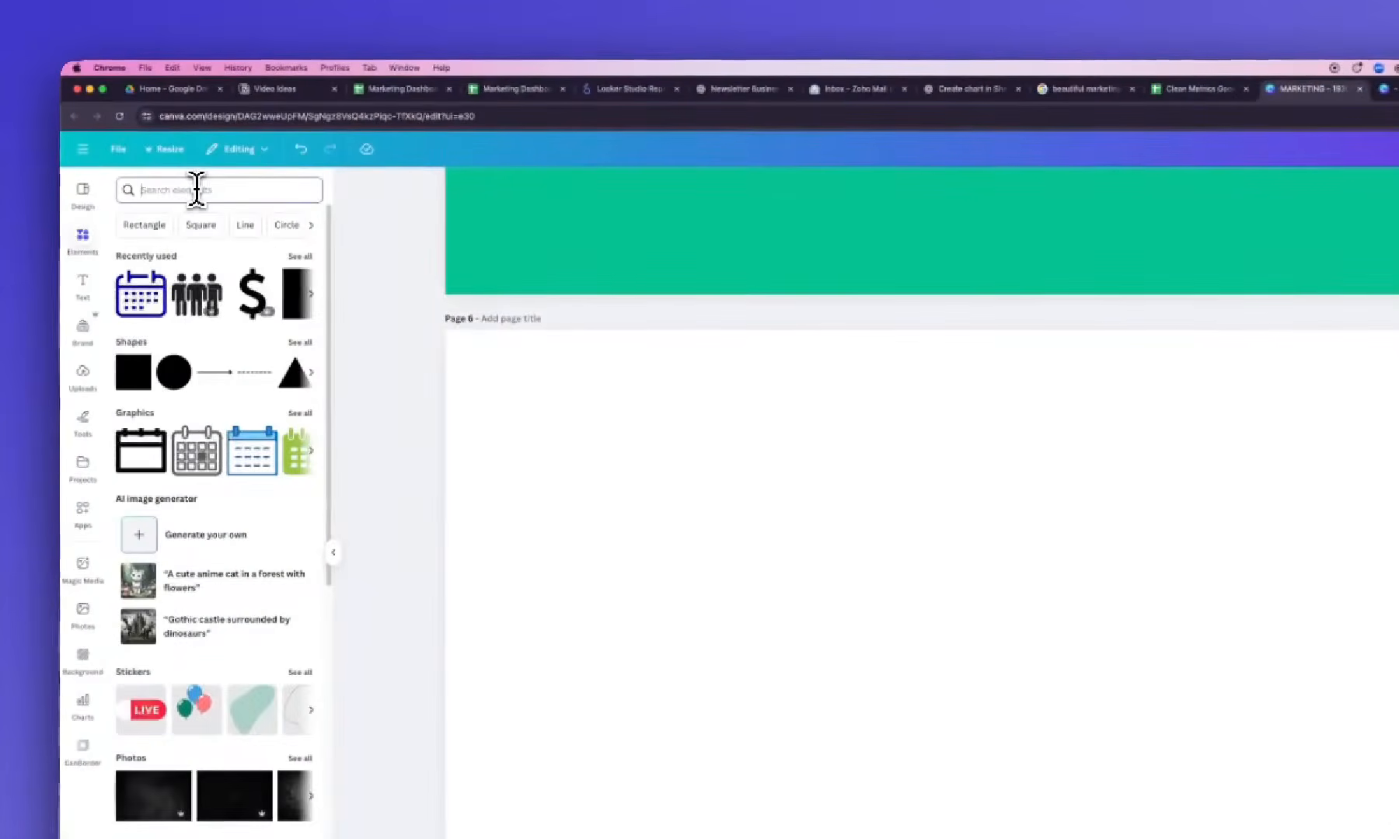
text(coins icon)
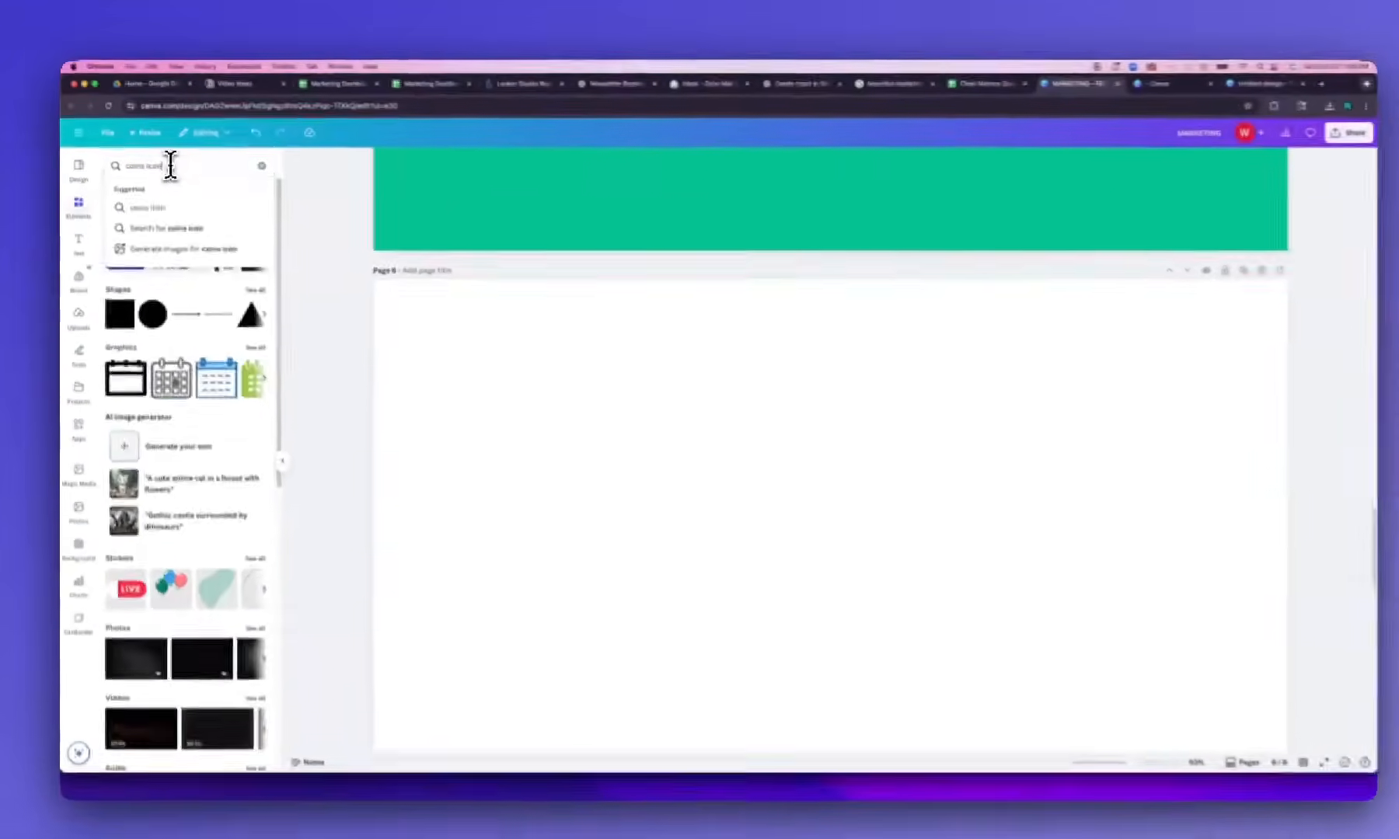
key(Return)
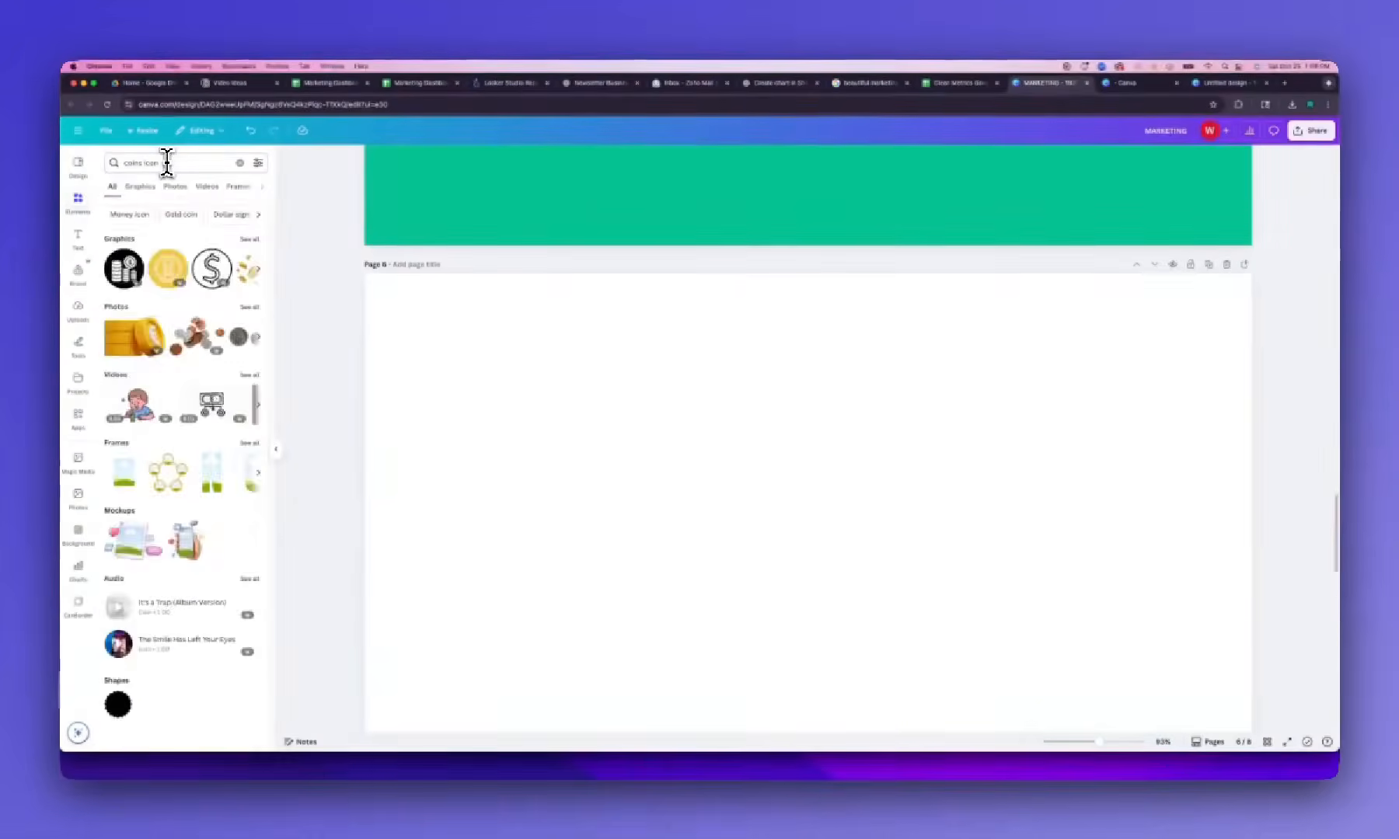
Search the graphics for "dollar icon" and add the outlined banknotes icon to page 6
click(144, 186)
scroll(182, 435, down, 5)
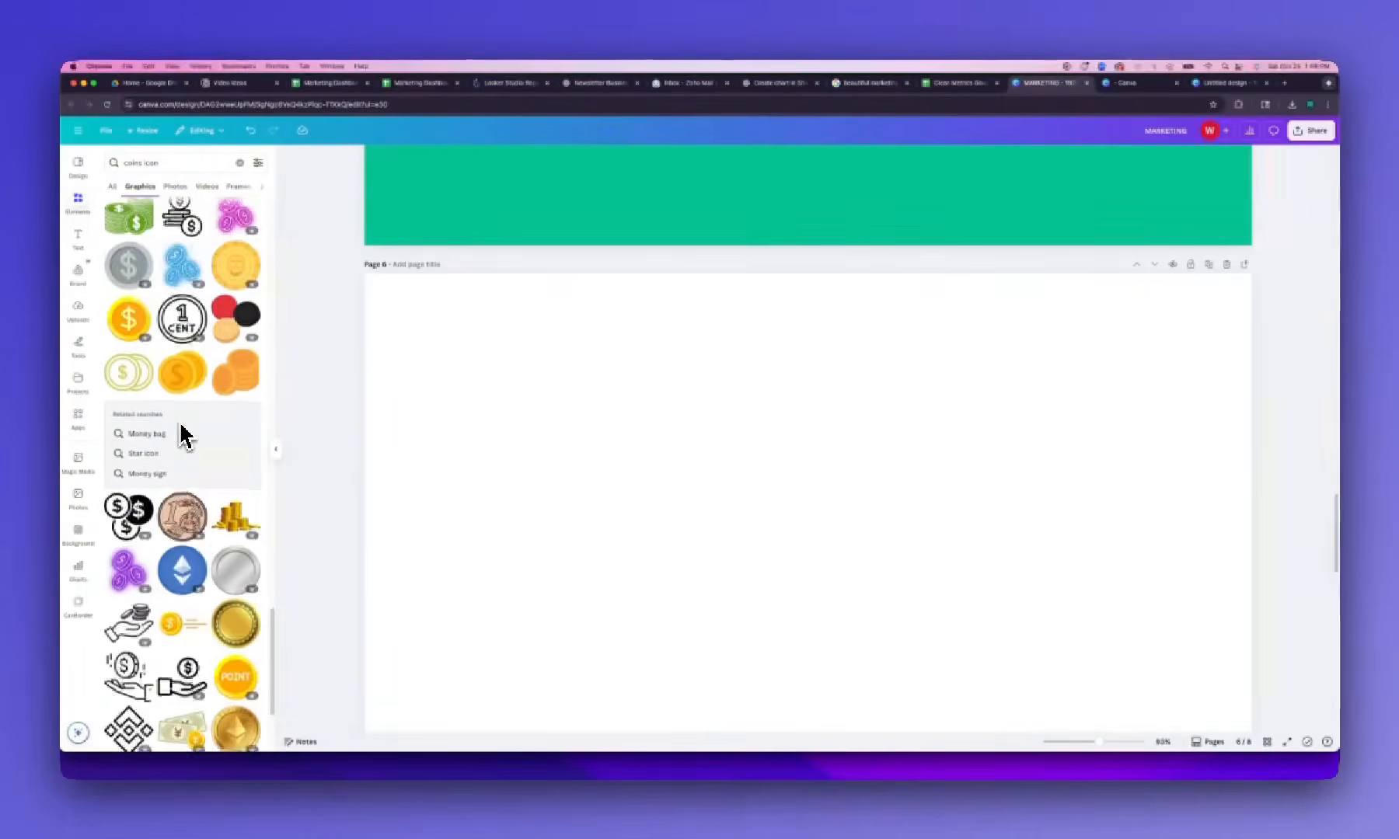
triple_click(173, 161)
text(dollar ic)
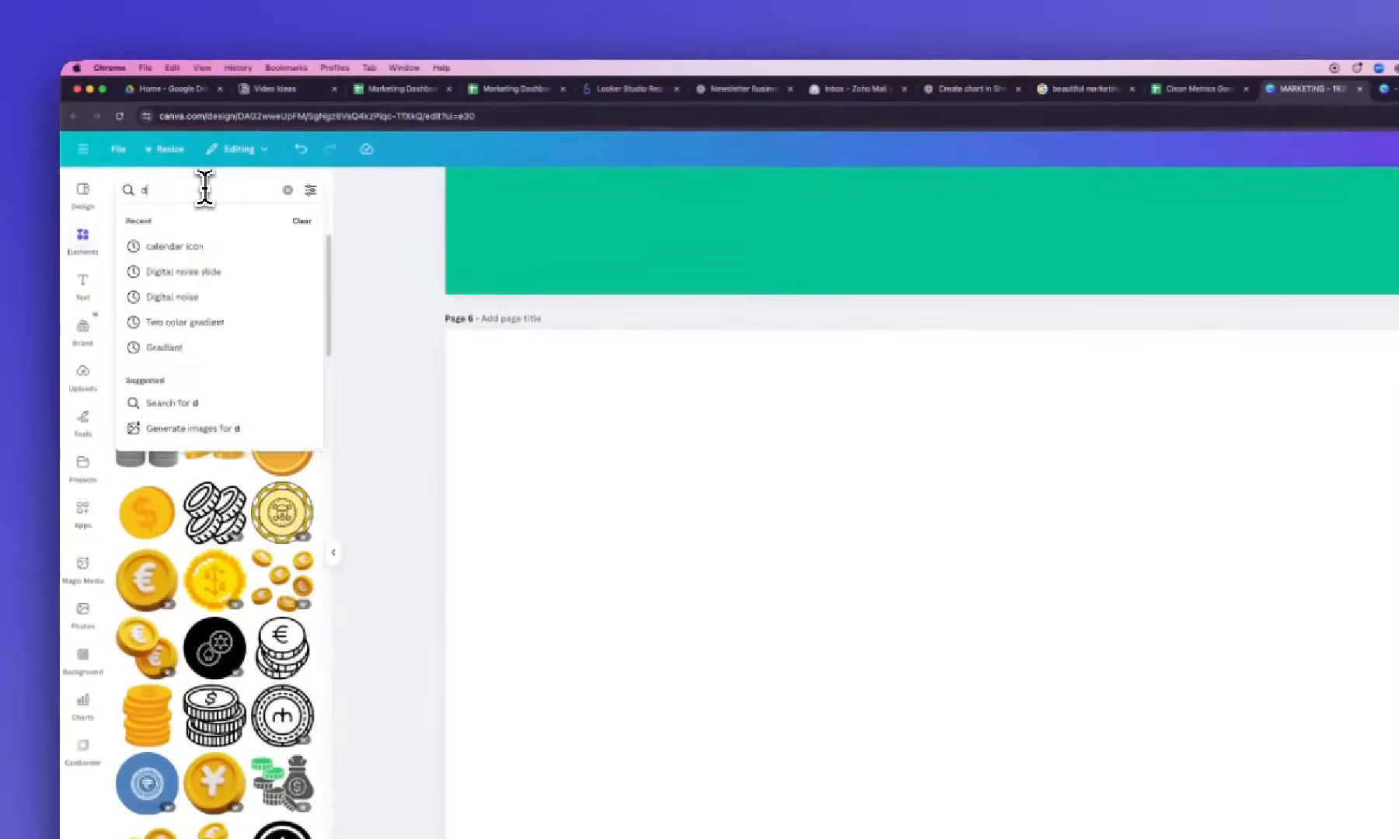
text(on)
key(Return)
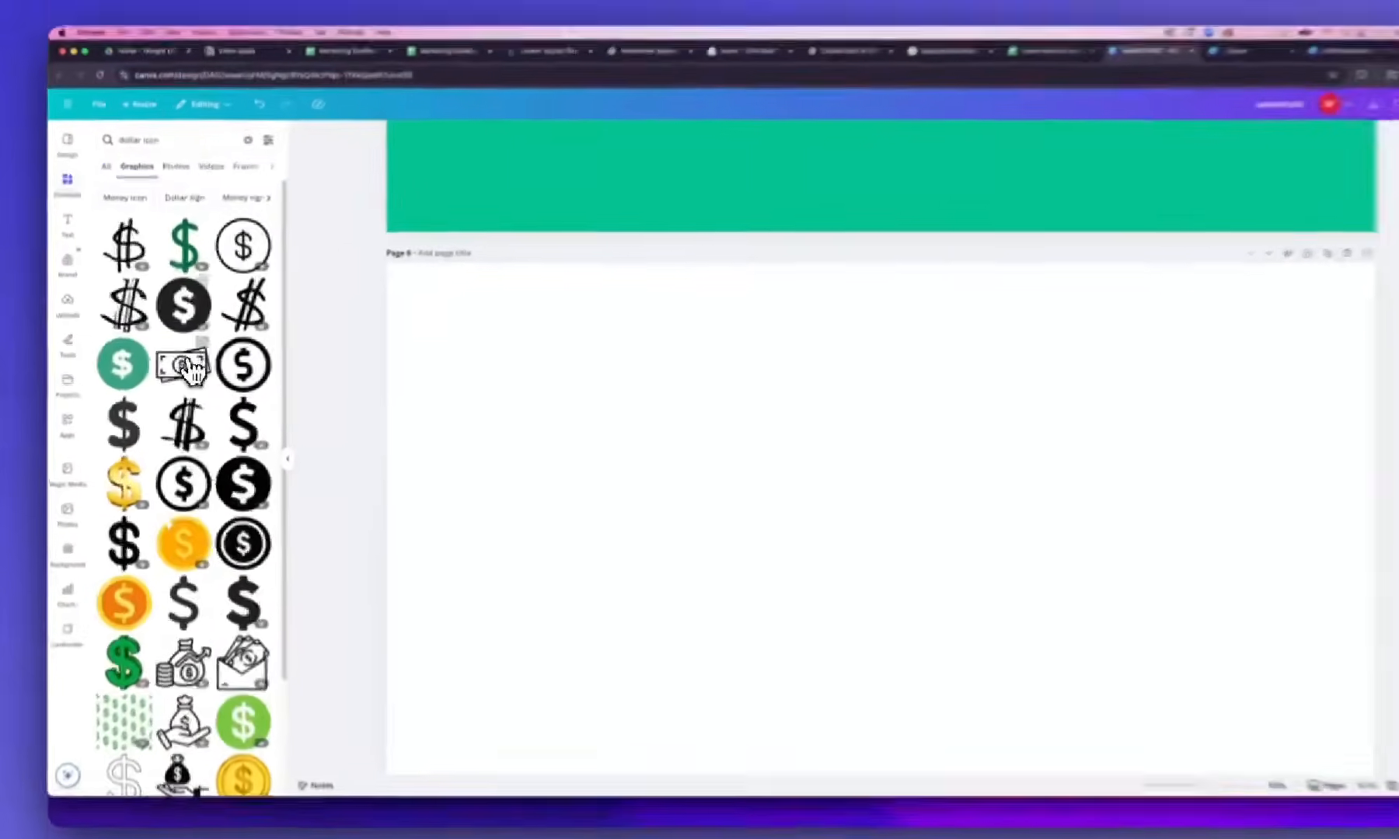
click(181, 364)
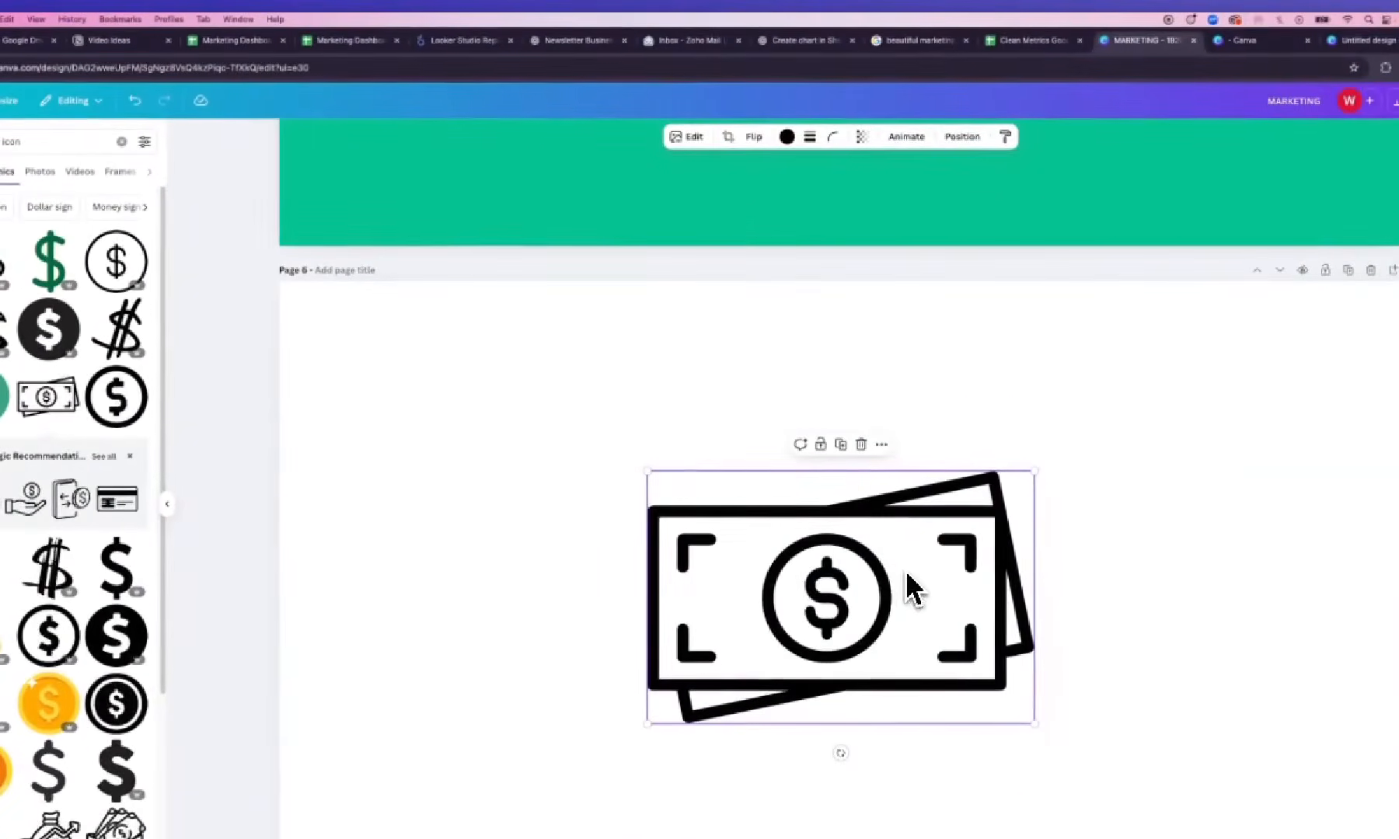
Cut the banknotes icon from page 6 and paste it on green page 5 in place of the calendar icon
key(super+x)
scroll(933, 578, up, 7)
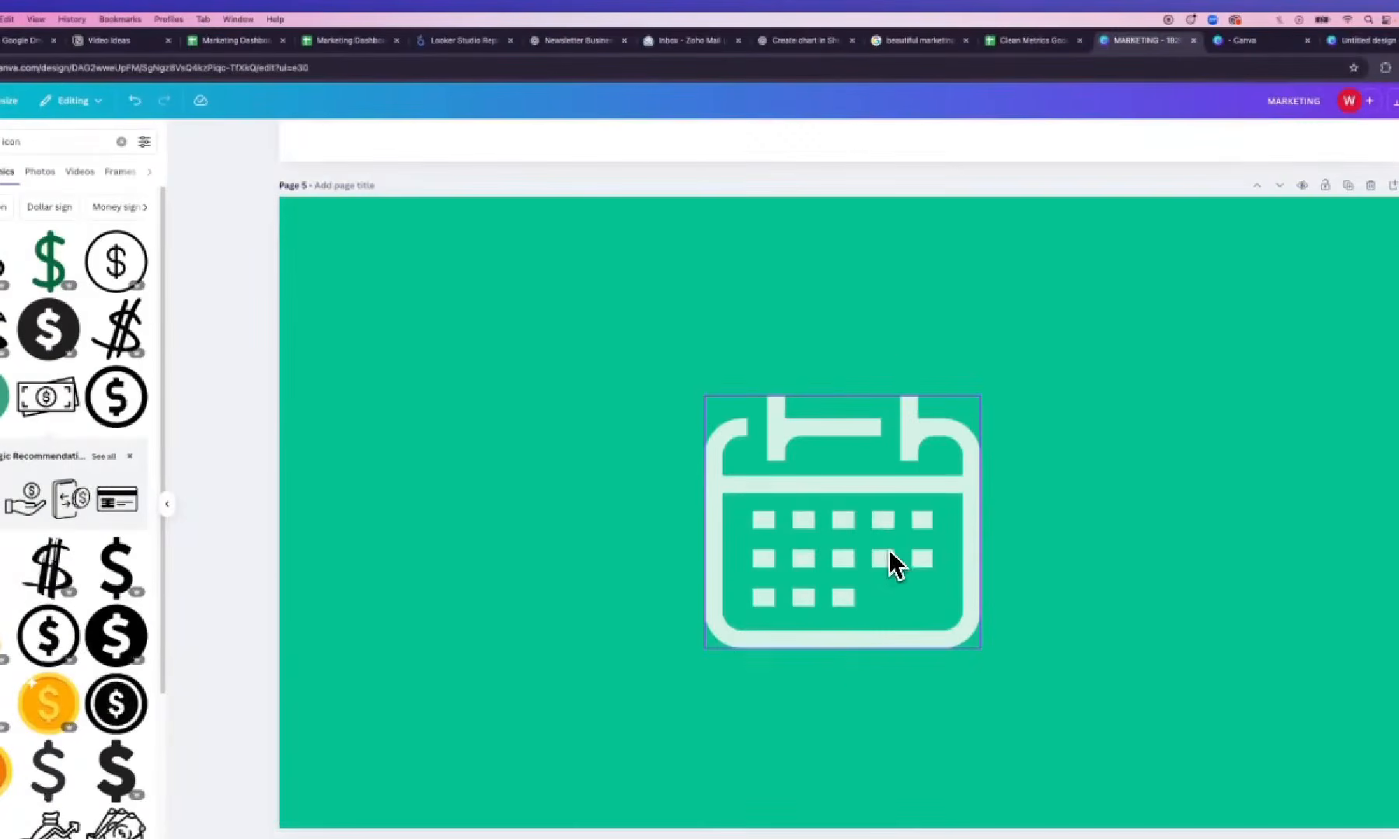
click(890, 551)
key(Delete)
key(super+v)
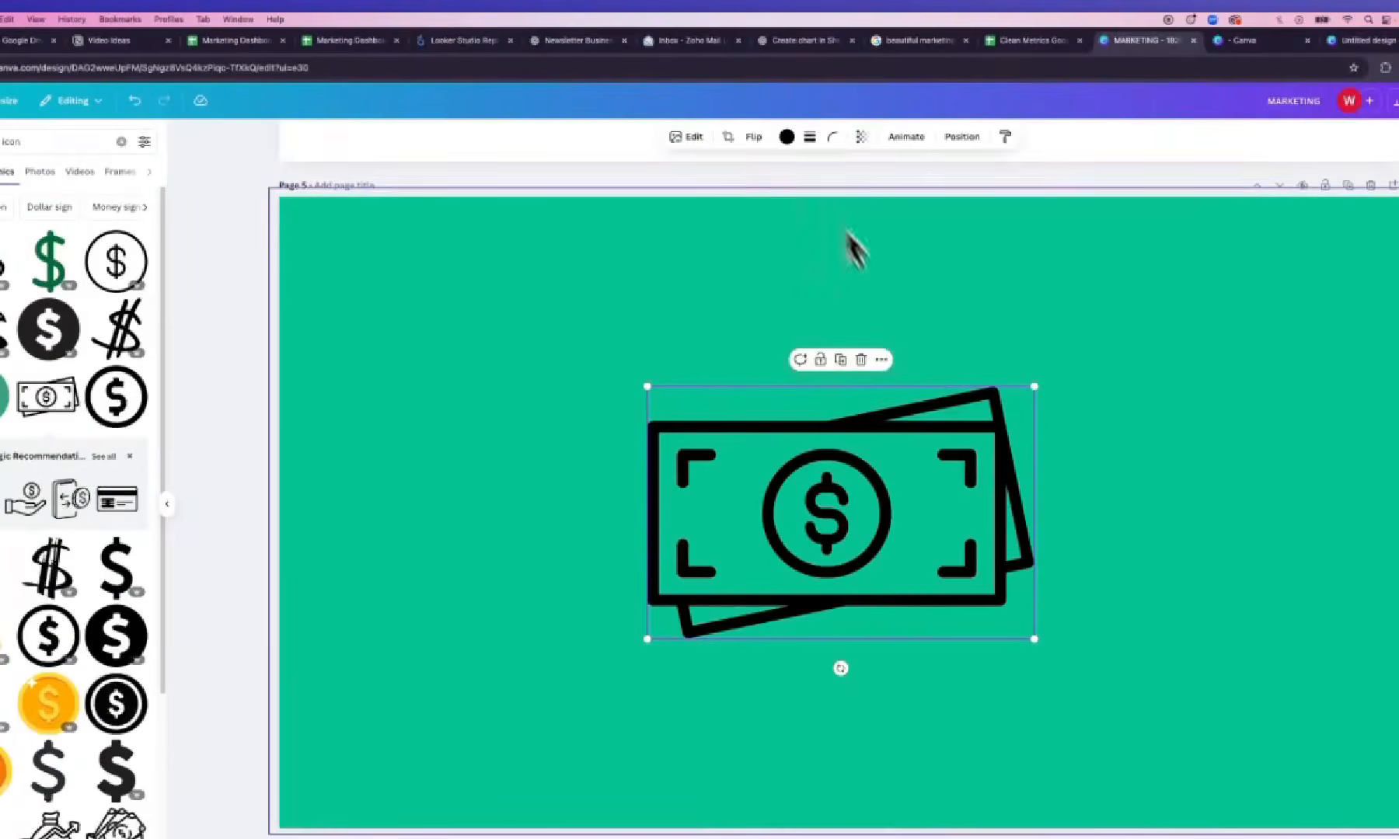
Change the banknotes icon's color from the document colors to white
click(787, 137)
click(787, 139)
click(789, 159)
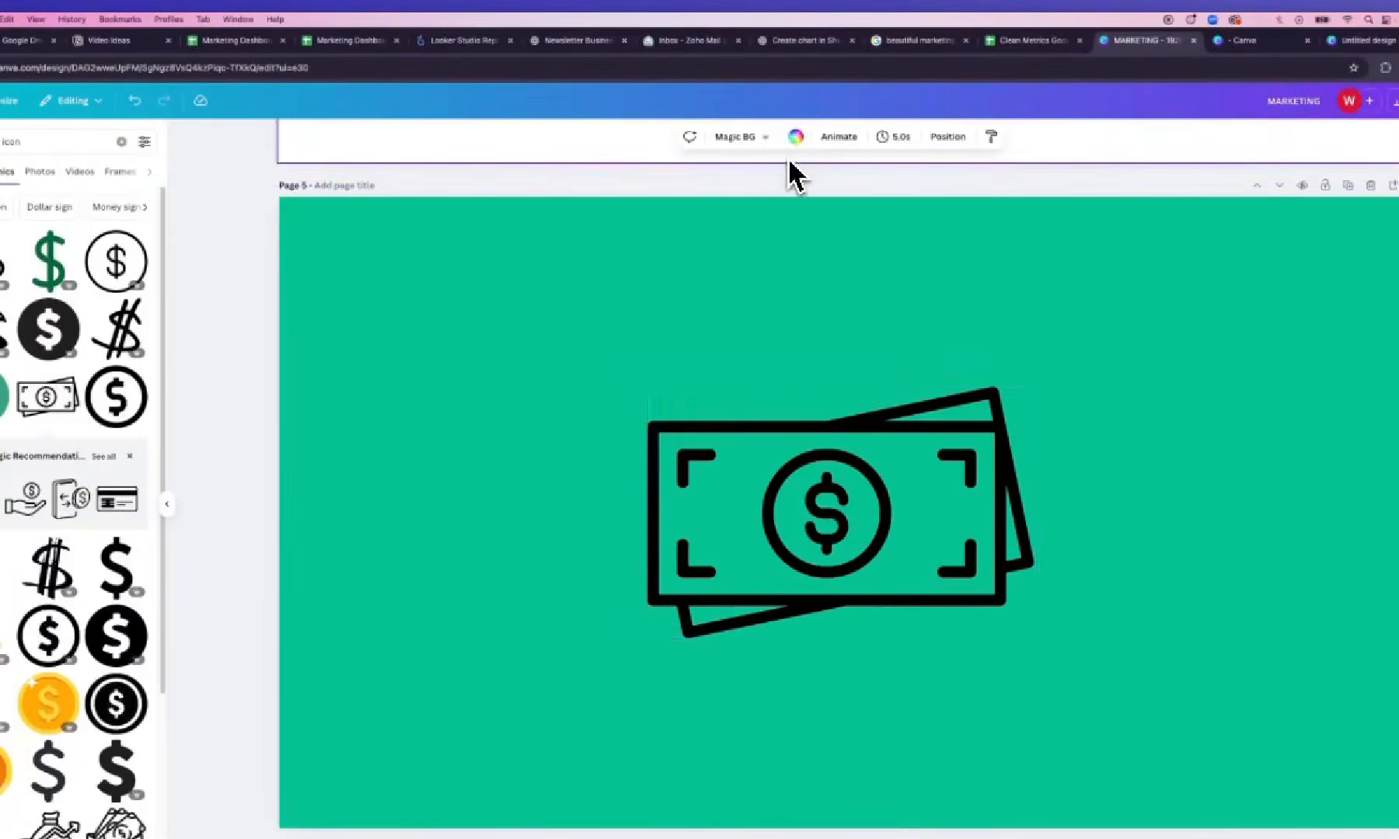
click(864, 509)
click(787, 138)
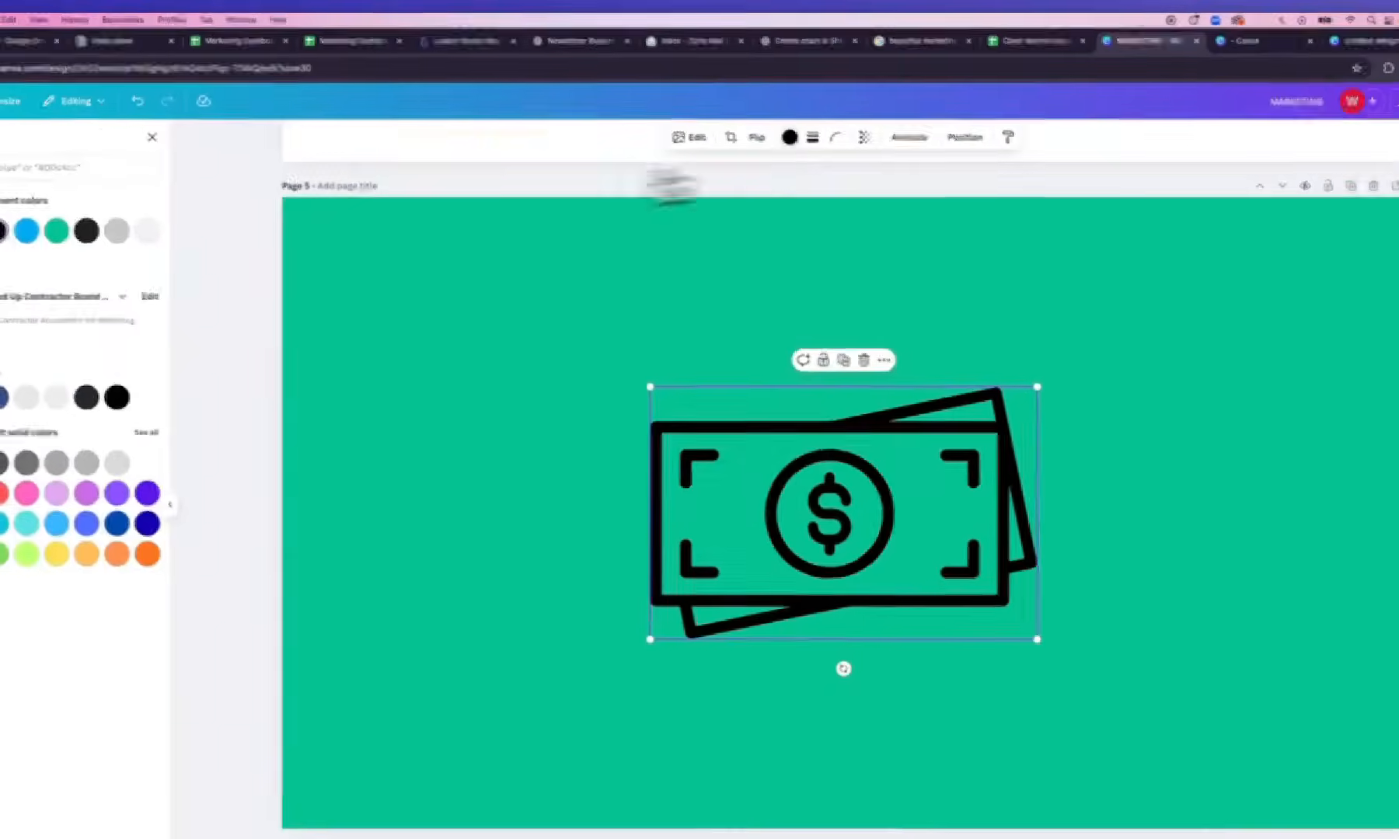
click(128, 294)
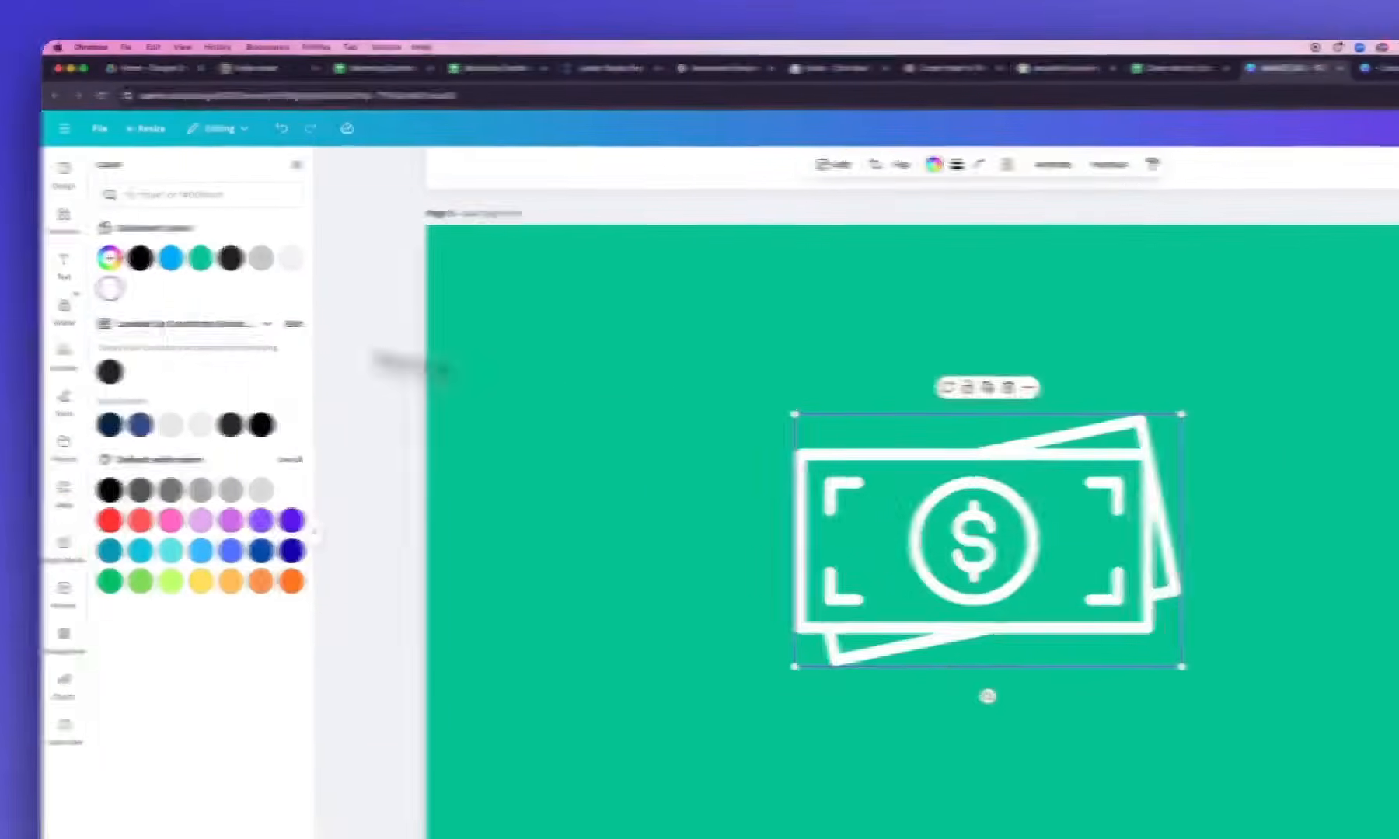
Make the white banknotes icon semi-transparent
click(1320, 480)
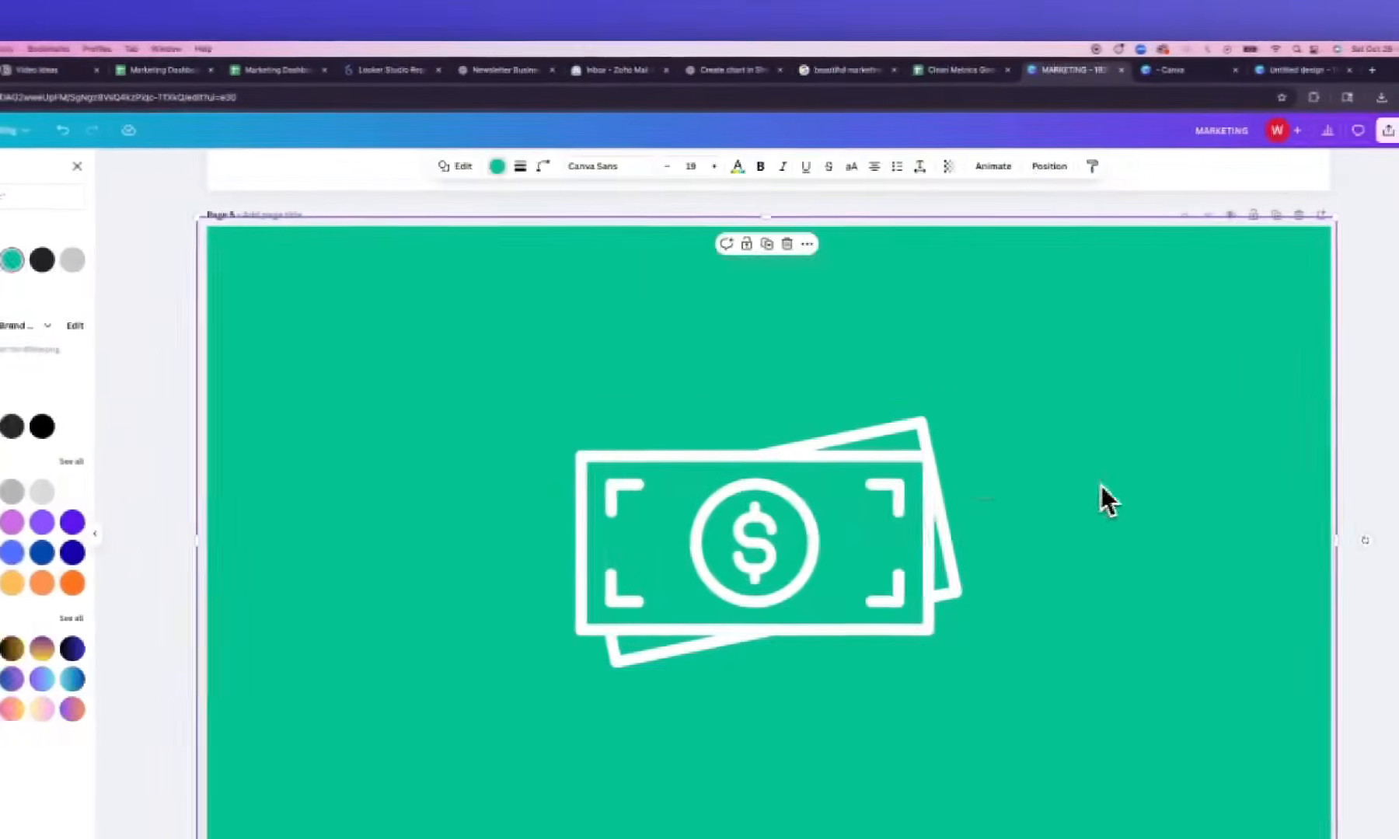
click(1022, 499)
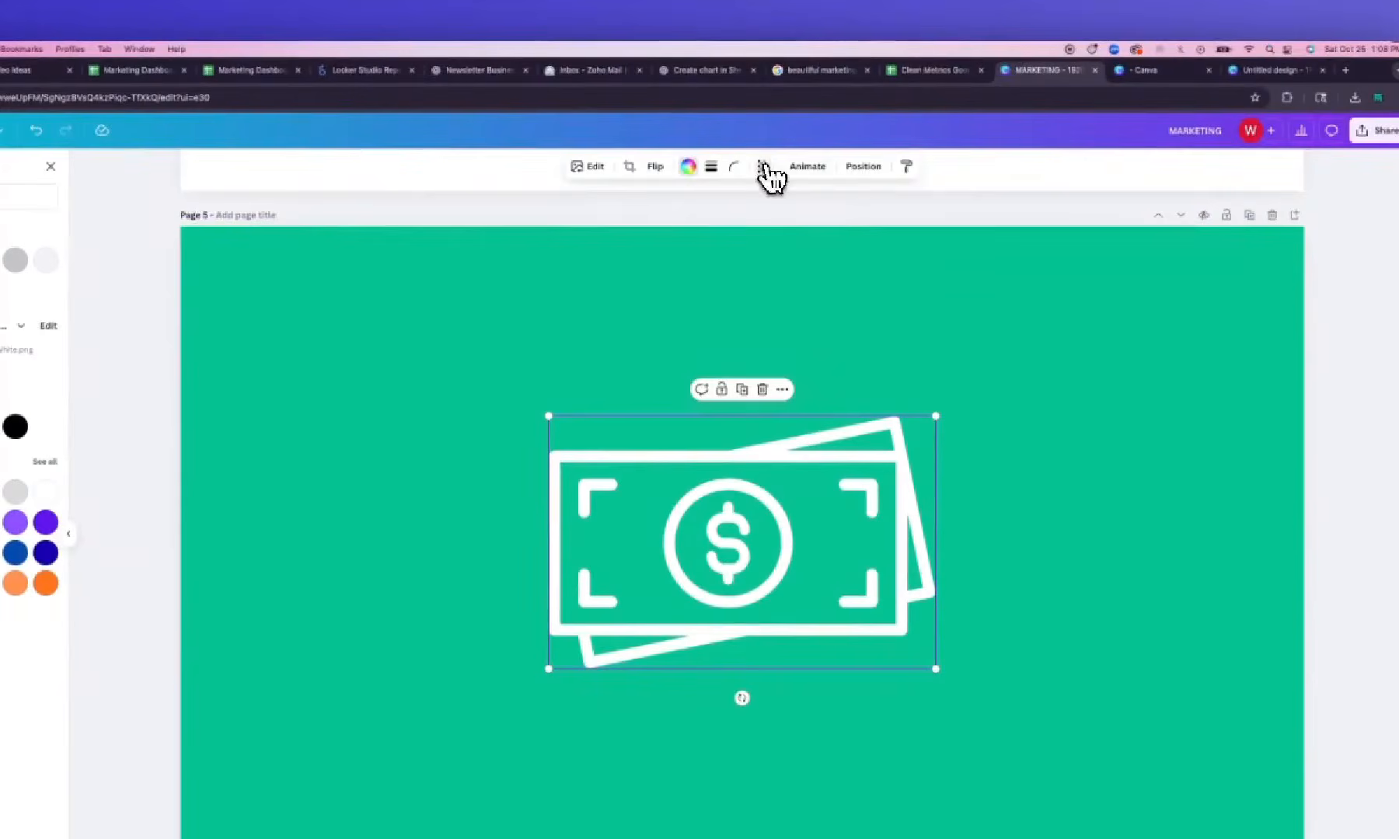
click(763, 166)
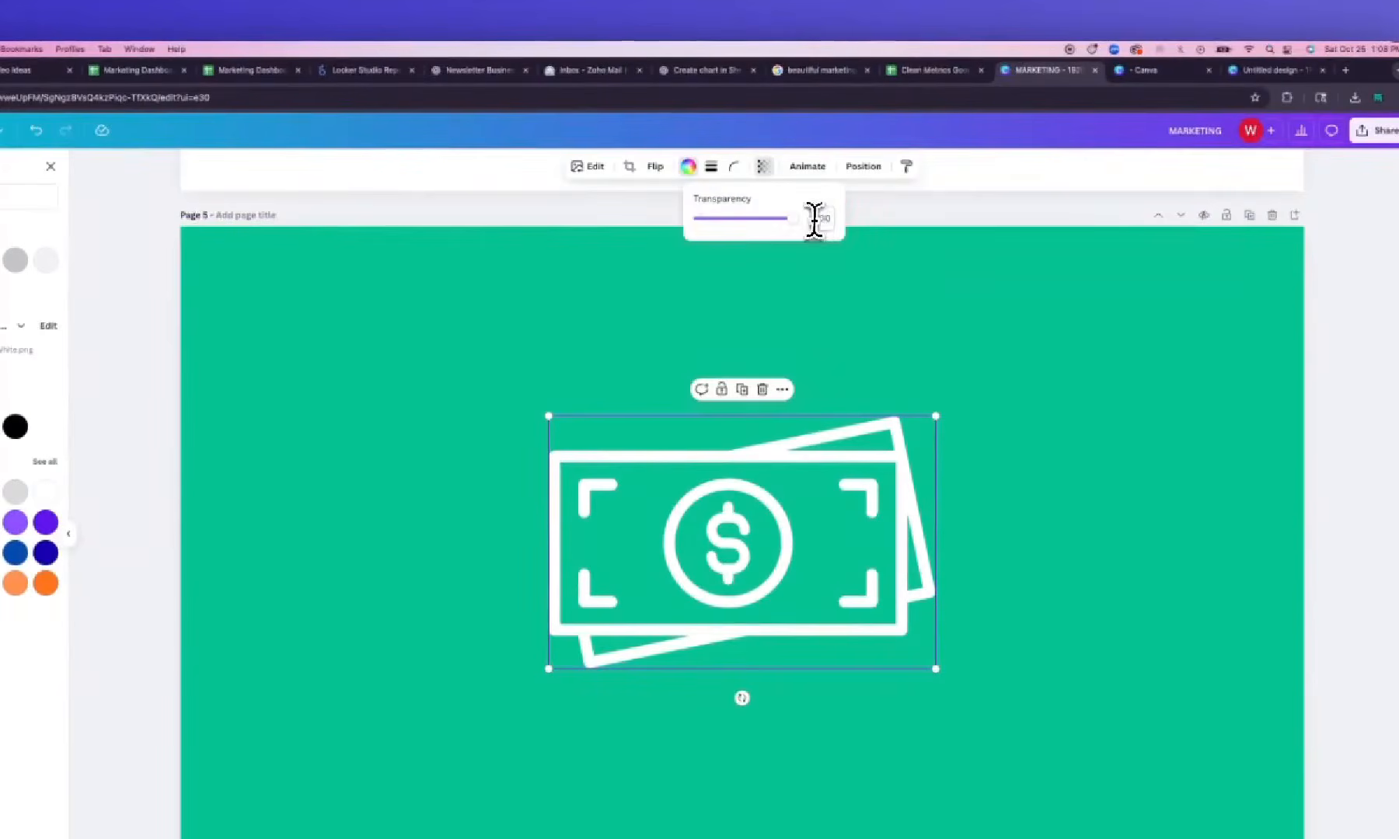
text(1)
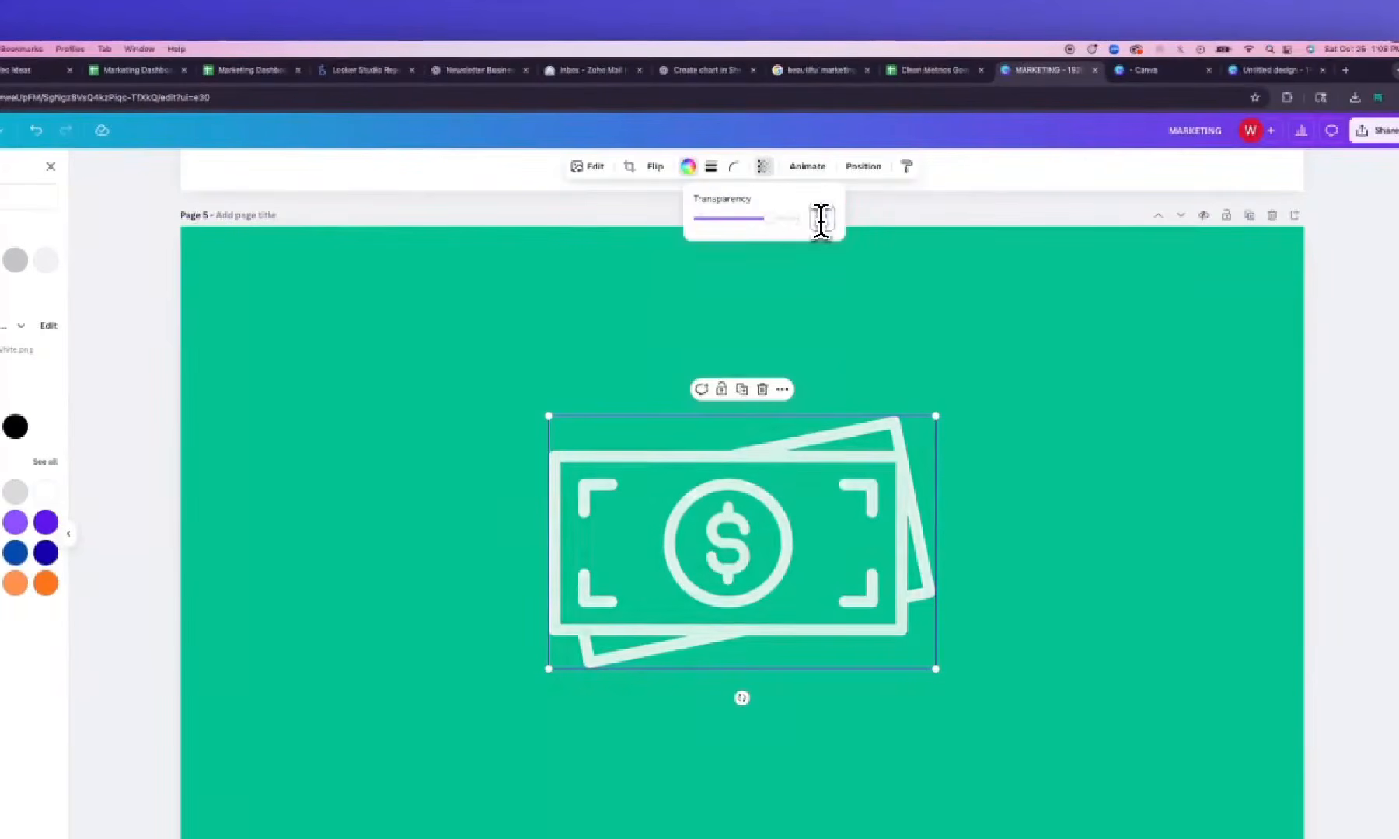
Delete the green background from a duplicate of the banknotes page and download only that page as a PNG with transparent background
click(1058, 598)
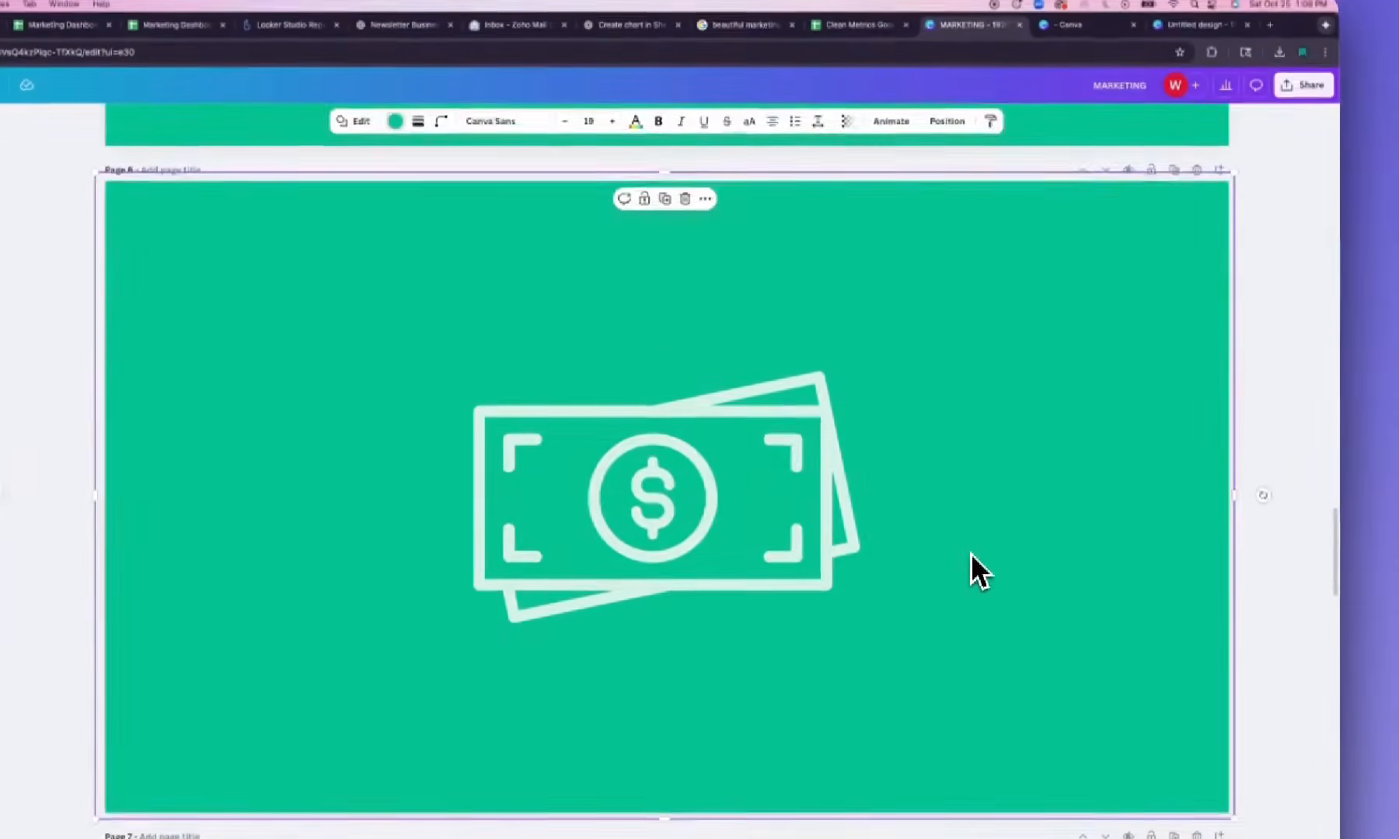
key(Delete)
click(1311, 85)
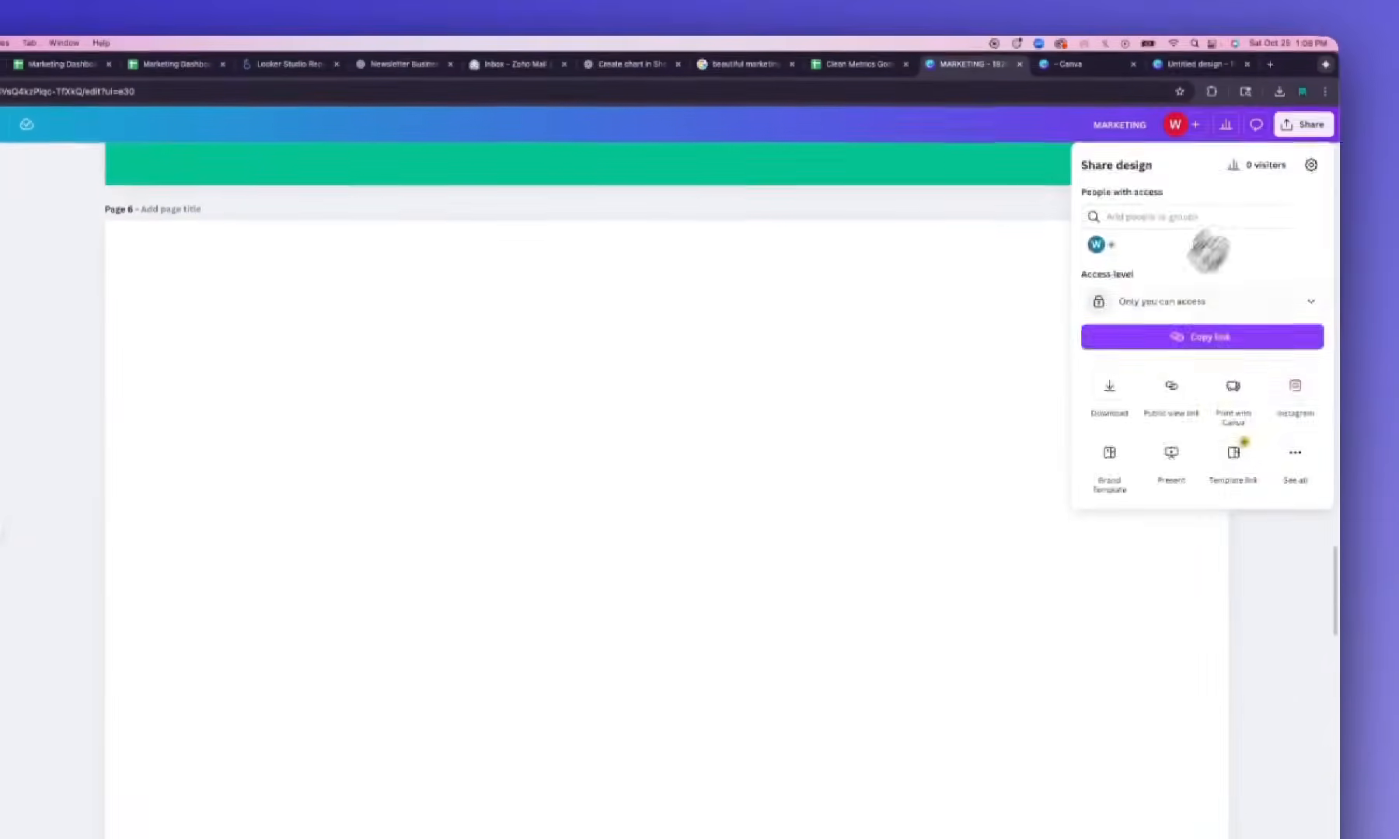
click(1113, 400)
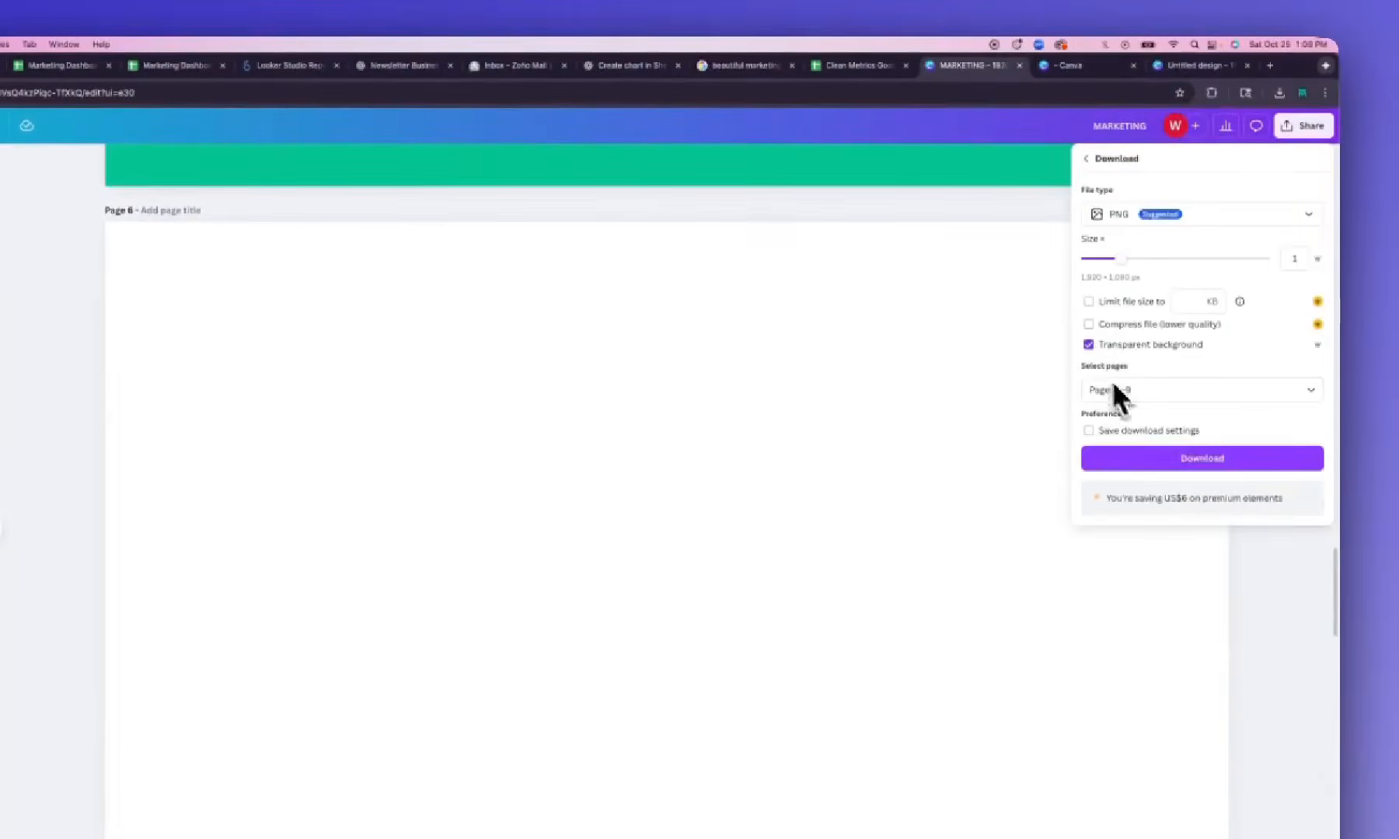
click(1116, 393)
click(1119, 449)
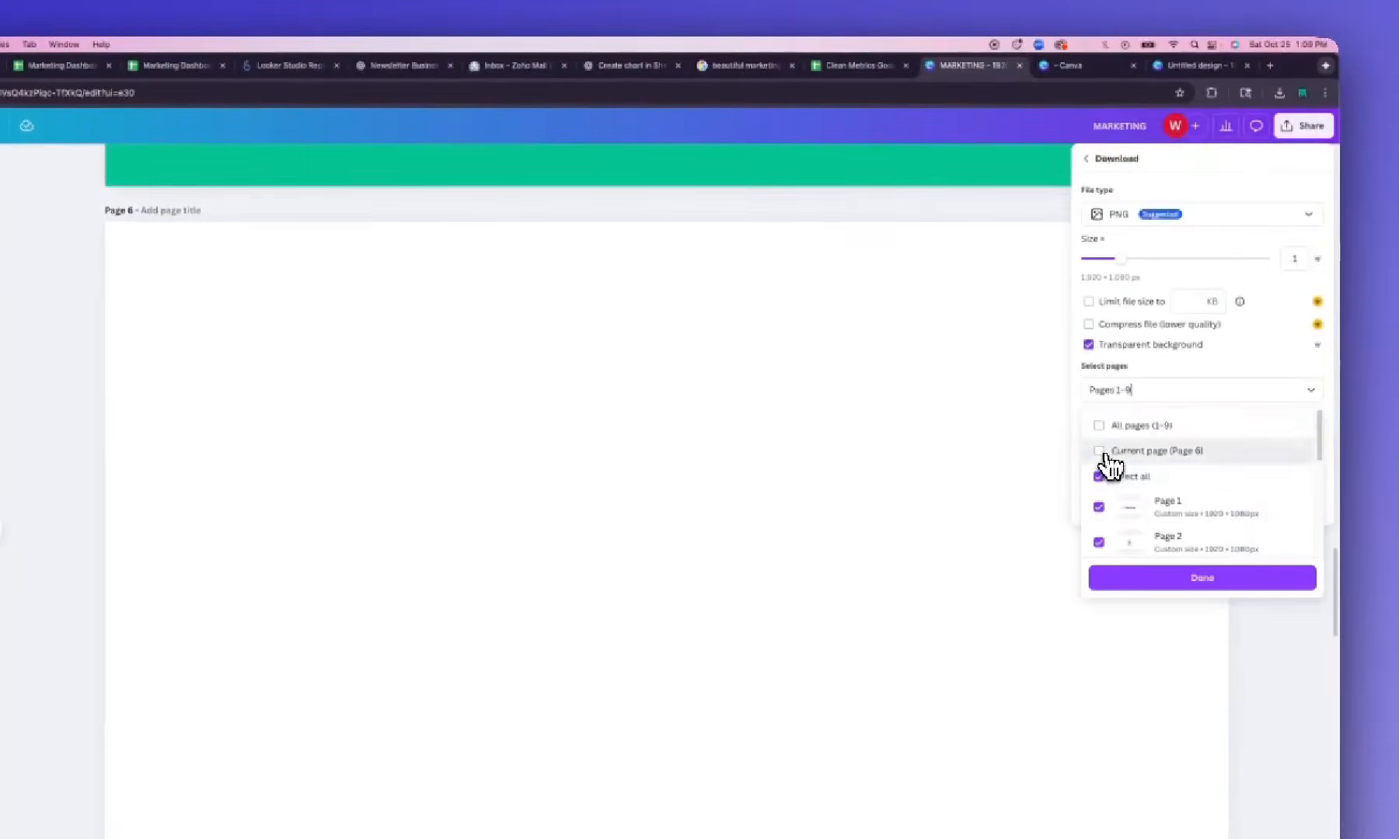
click(1167, 577)
click(1162, 462)
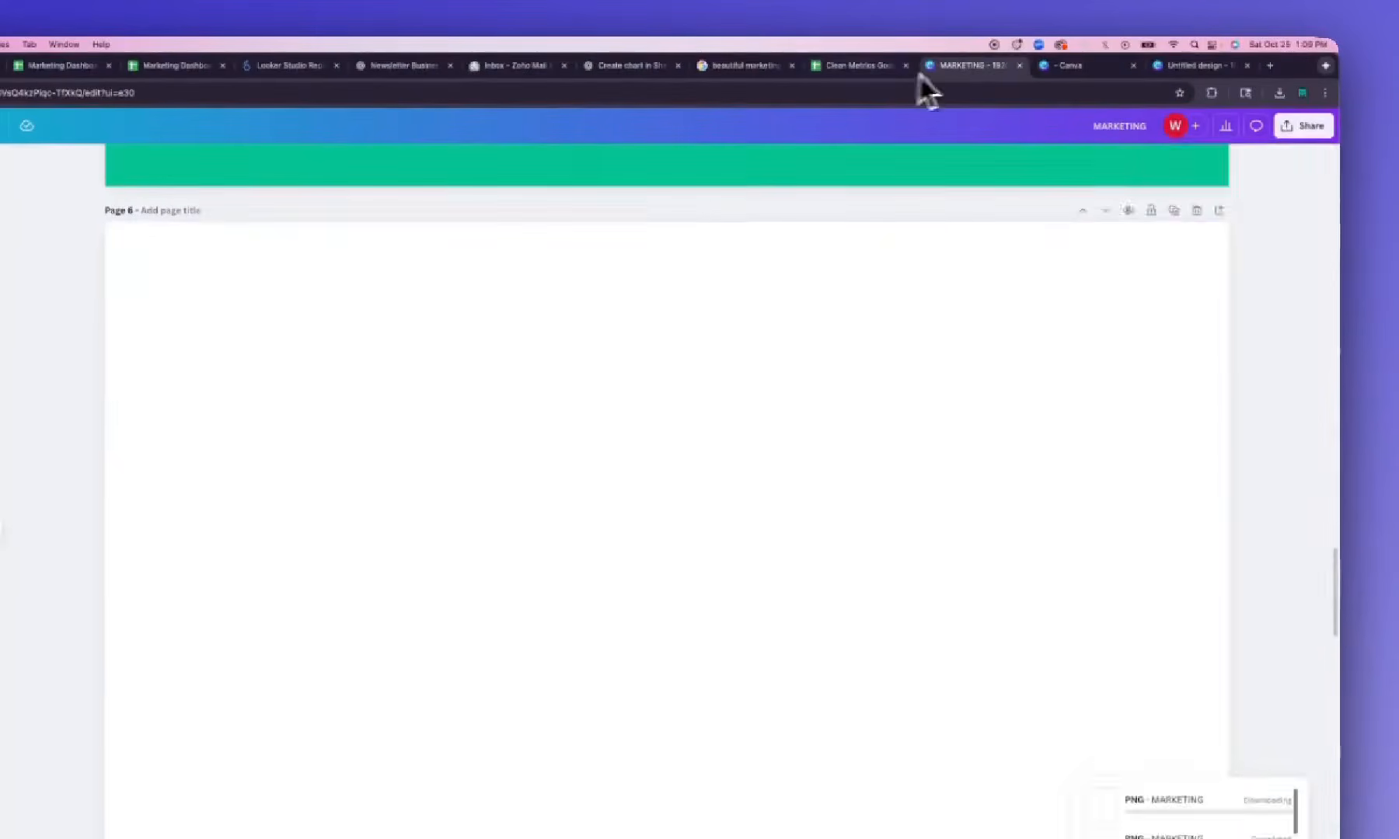
Switch to the Clean Metrics Google Sheets Dashboard and insert MARKETING (9).png from Downloads as an image over cells
click(874, 65)
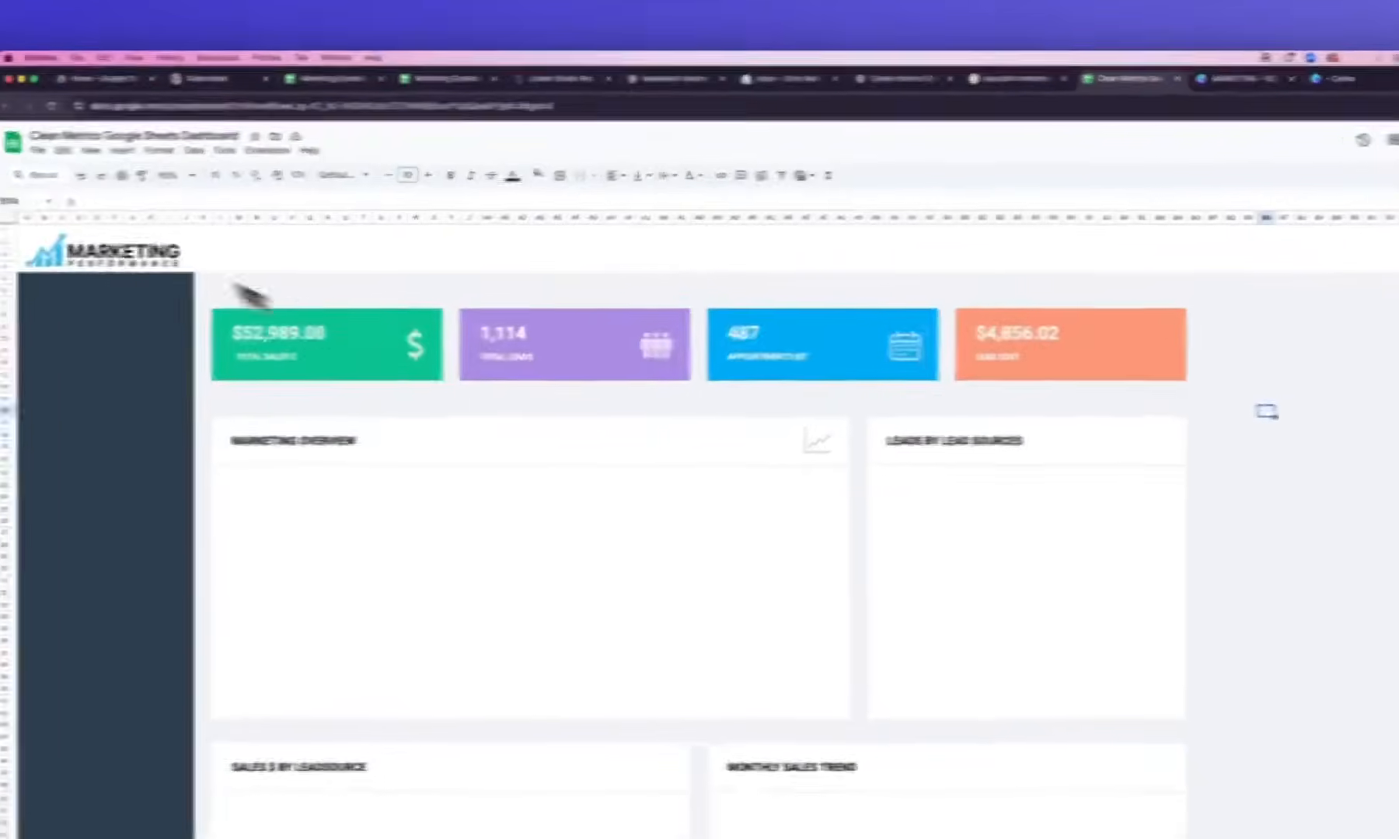
click(120, 150)
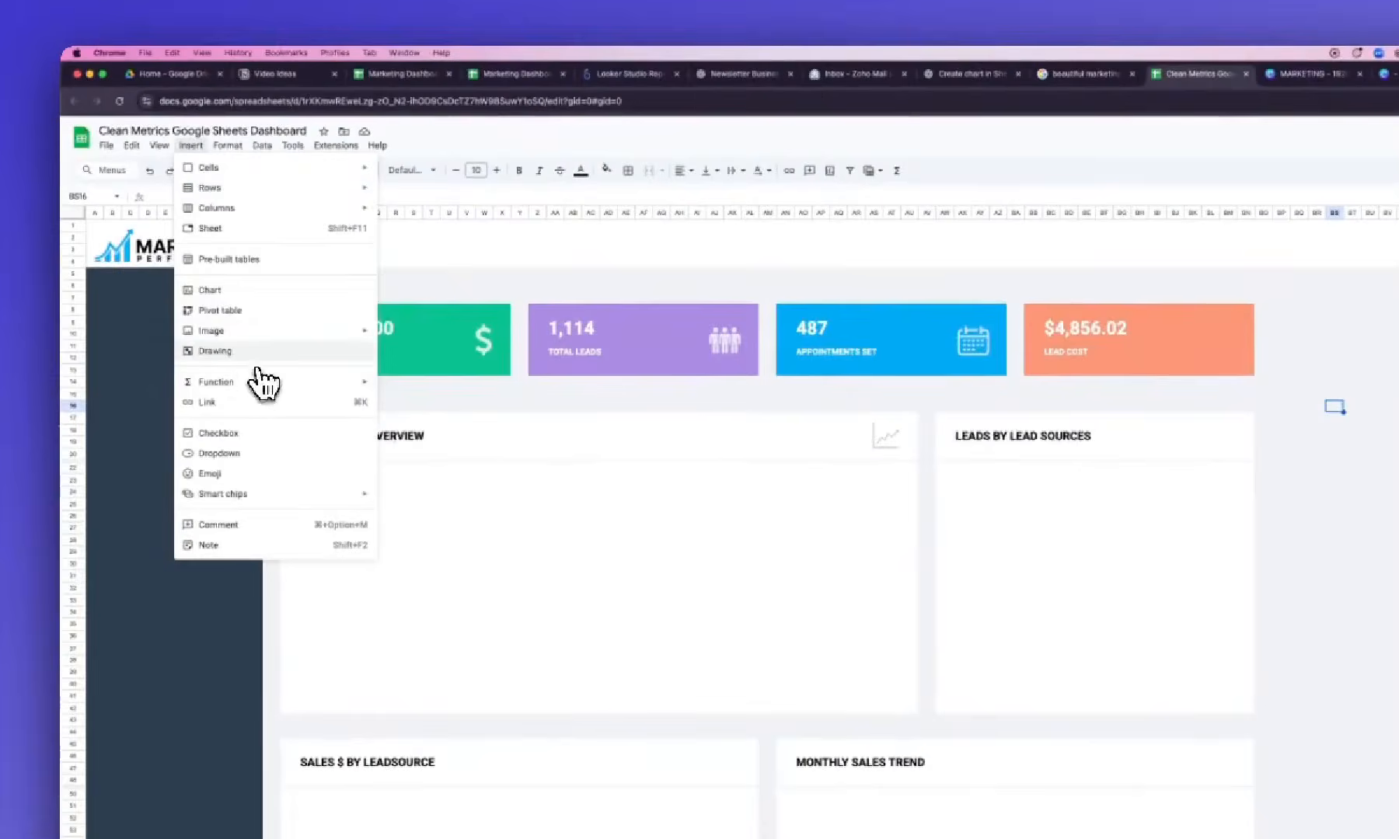
mouse_move(261, 332)
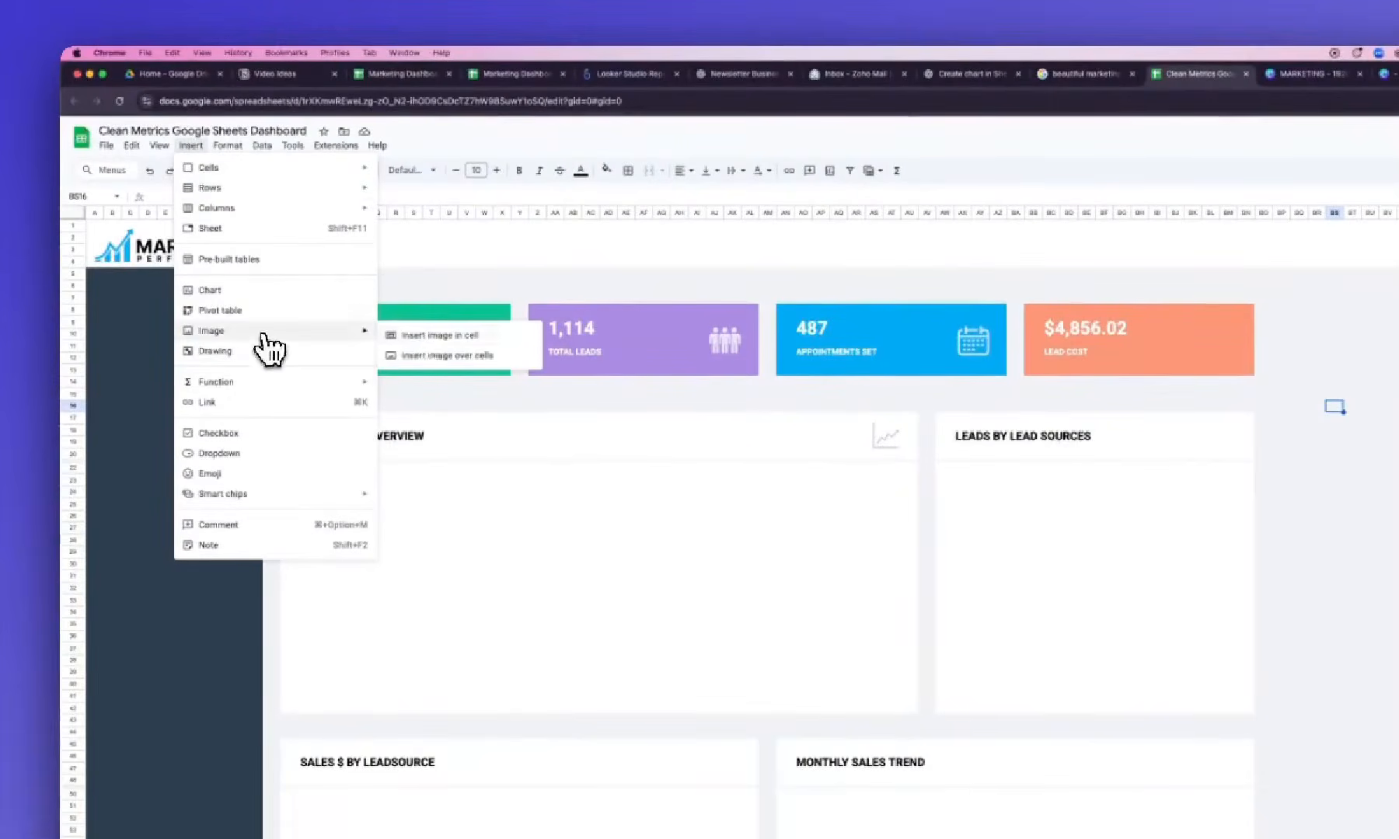
click(423, 357)
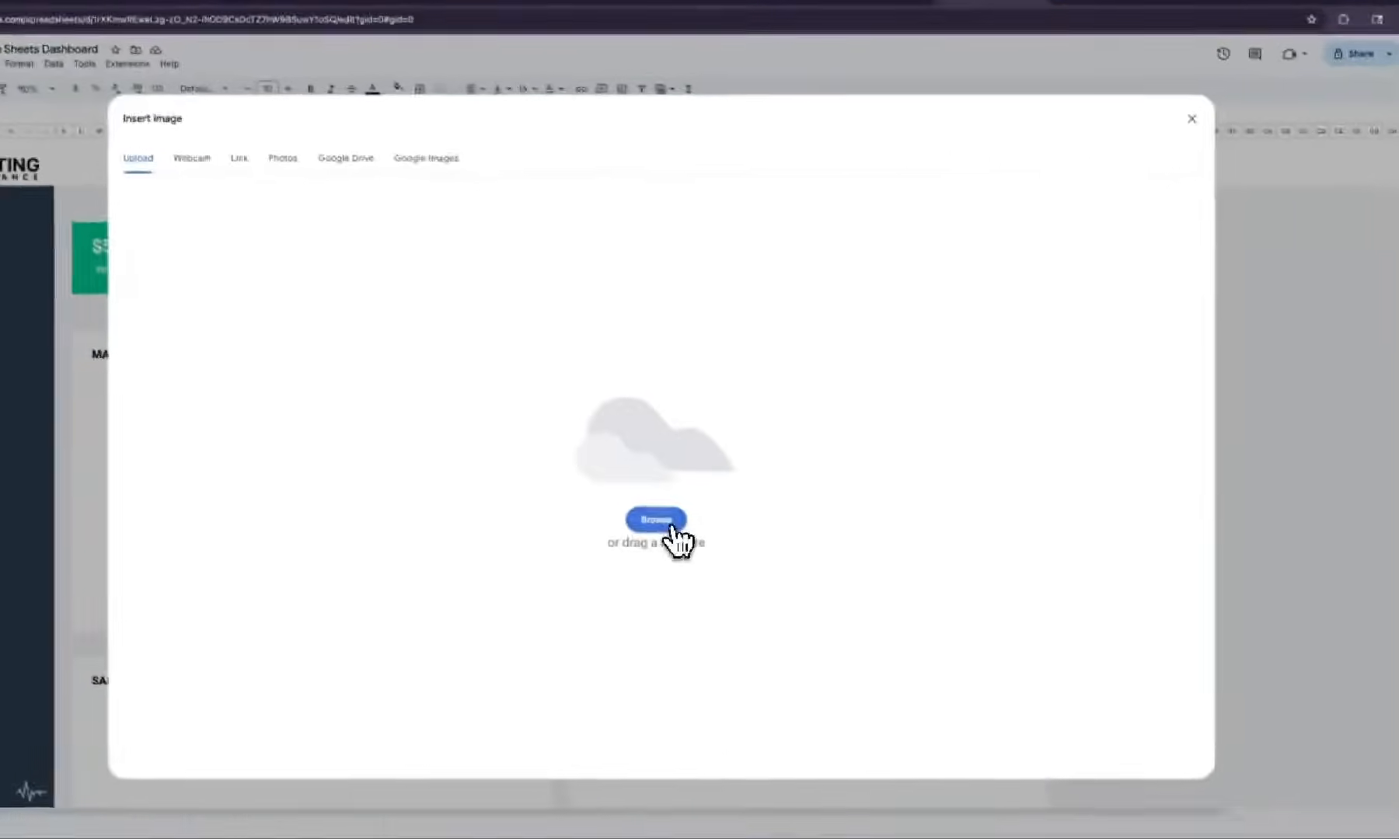
click(786, 571)
click(454, 319)
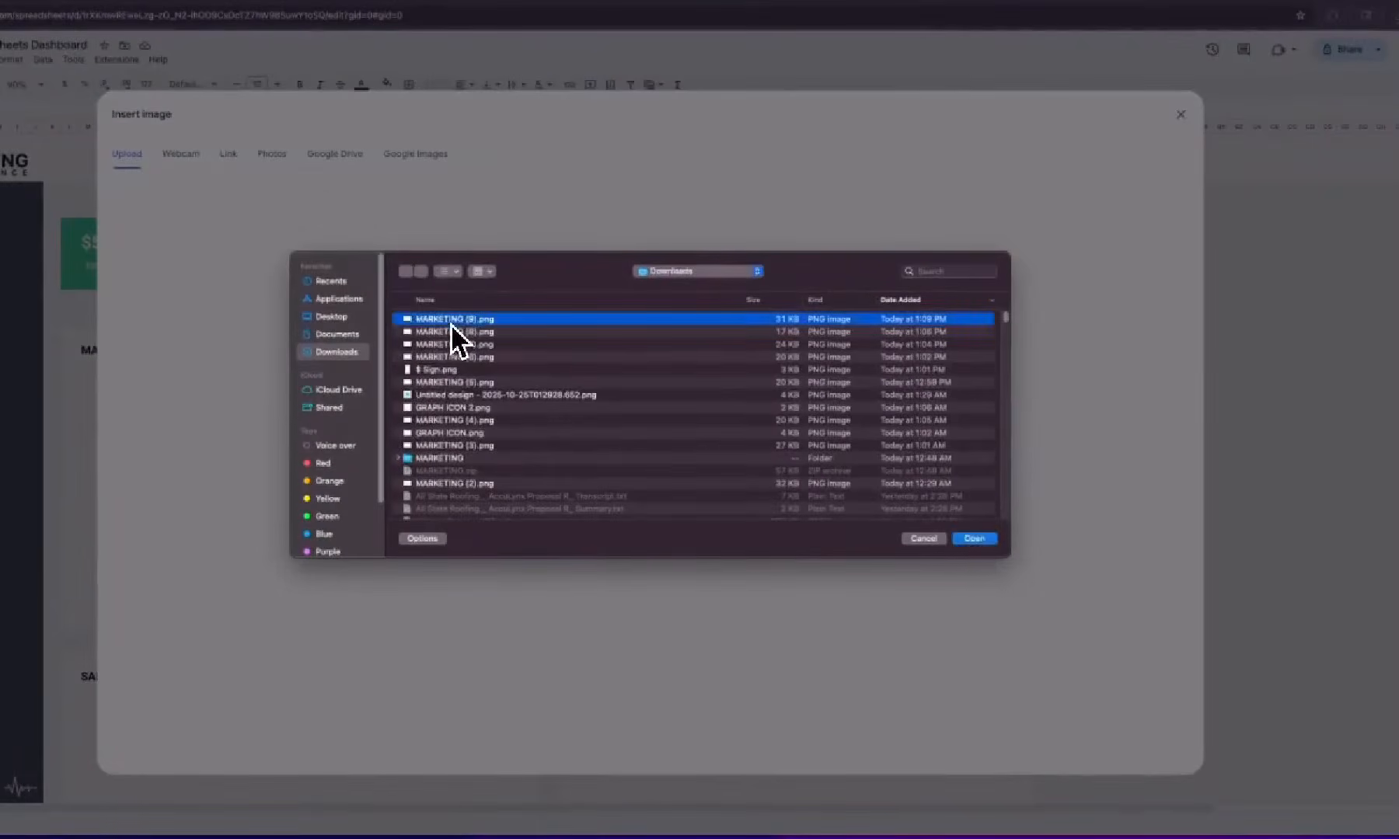
click(973, 538)
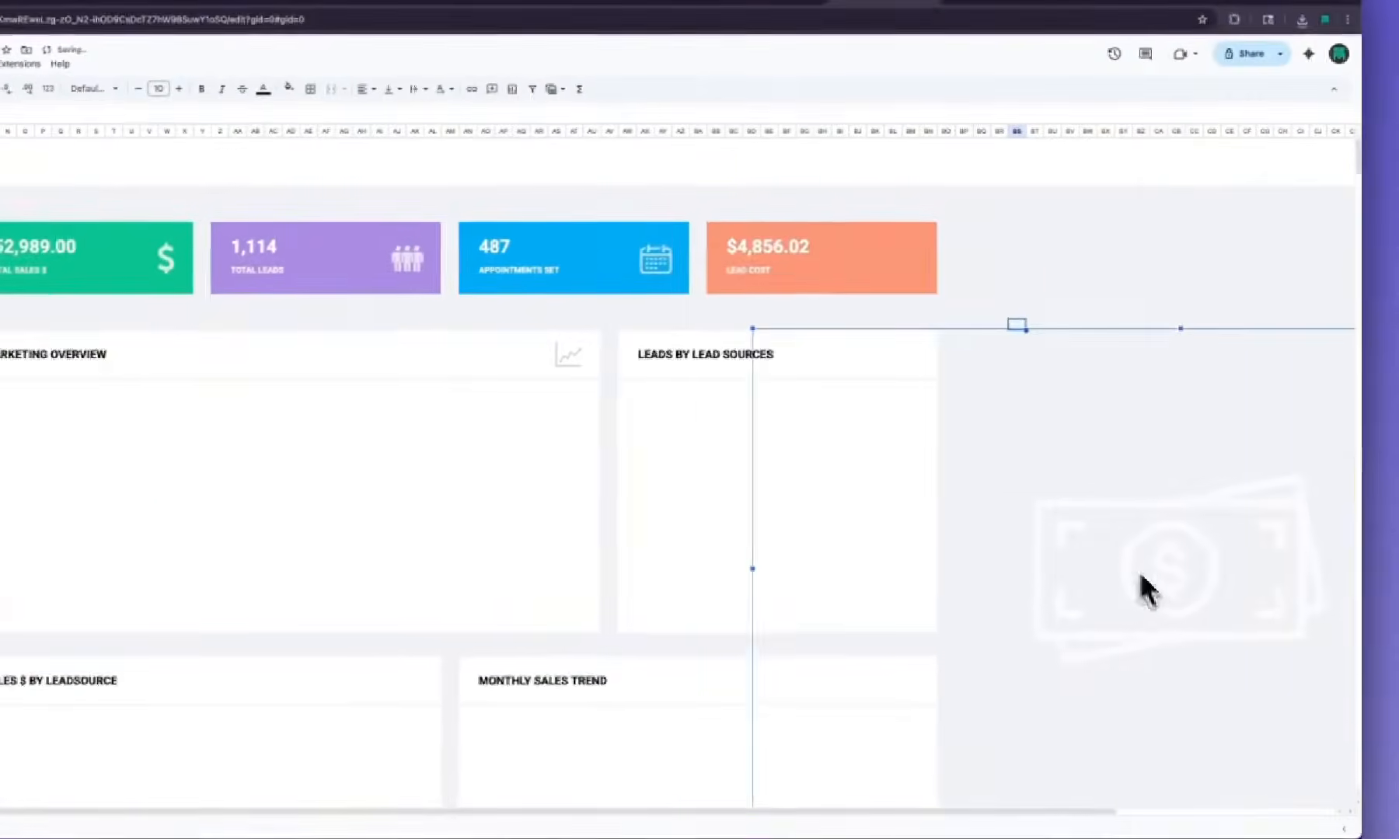
Shrink the banknotes image to match the other icons and place it at the right end of the orange Lead Cost card
drag(749, 328, 1021, 481)
drag(1150, 572, 716, 305)
drag(523, 171, 1177, 488)
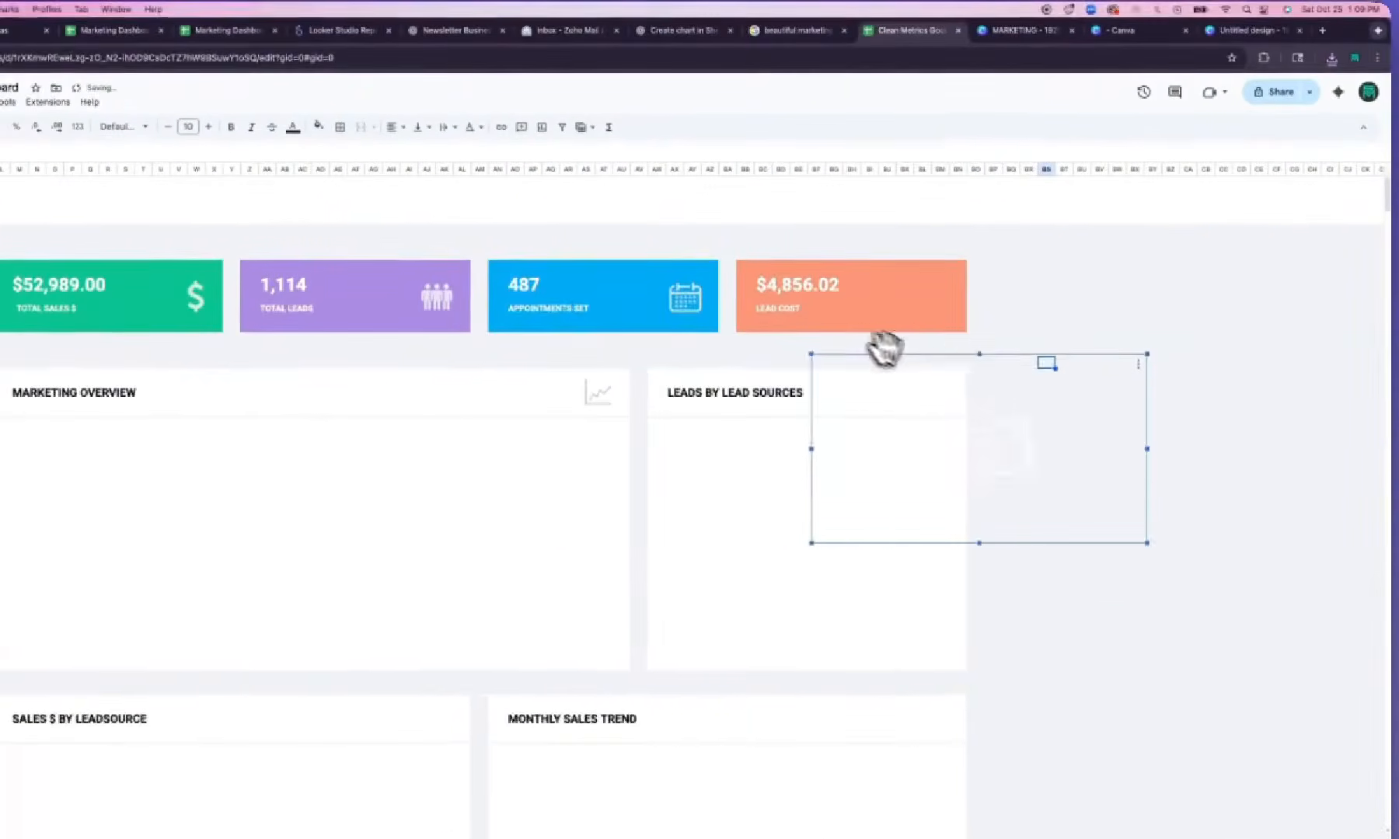
drag(1092, 402, 1097, 406)
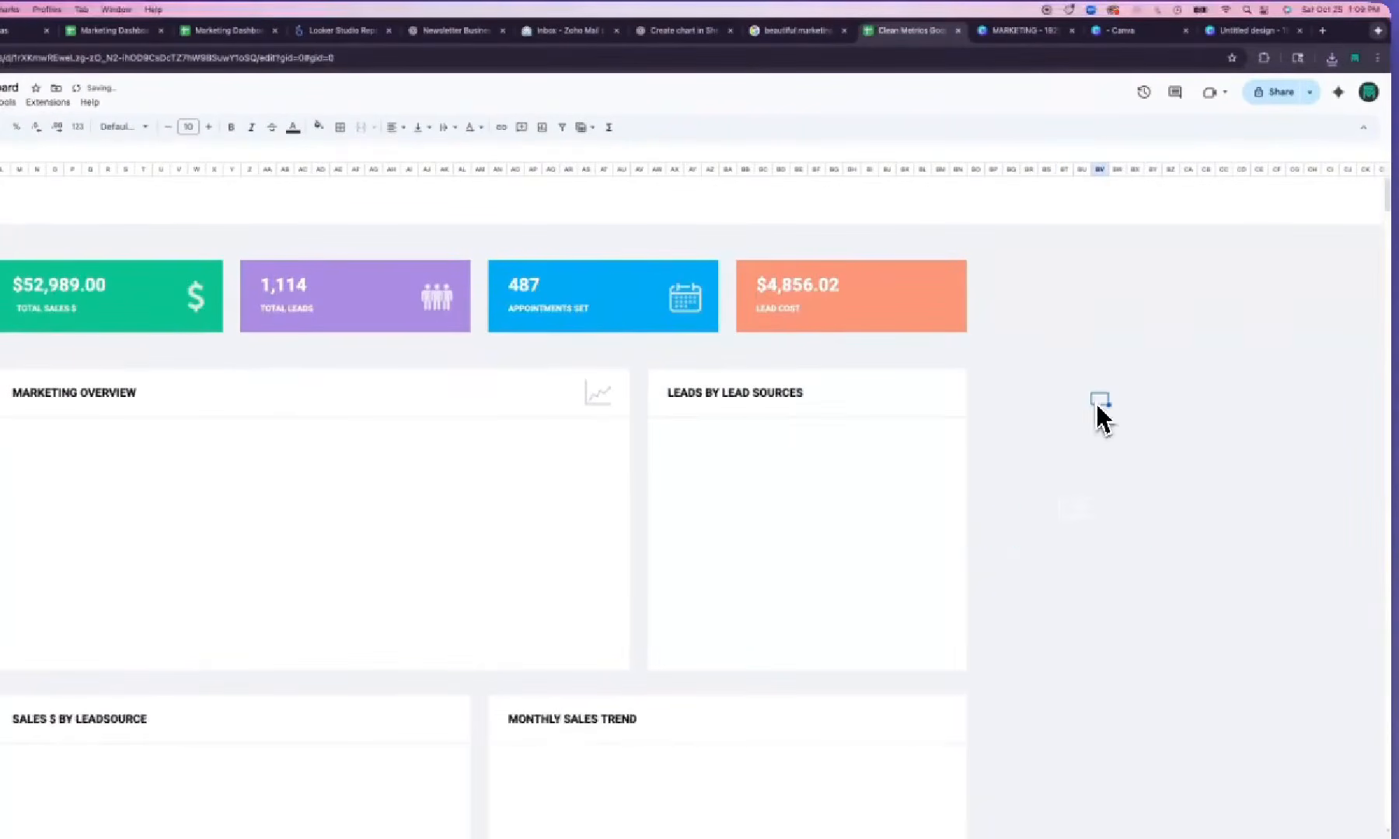
drag(1084, 531, 928, 299)
click(1103, 314)
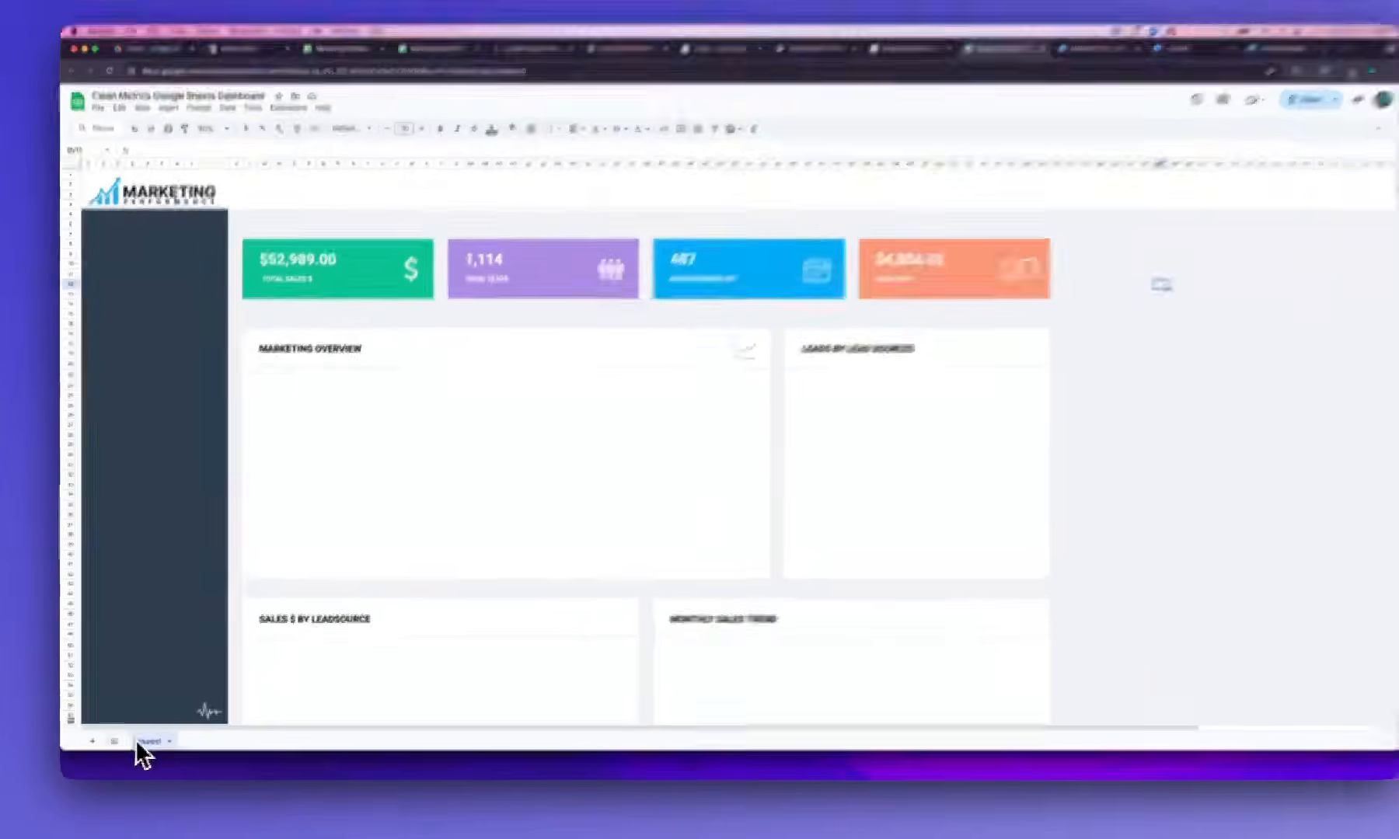
Rename the current sheet Dashboard and add a second sheet named Data
right_click(142, 743)
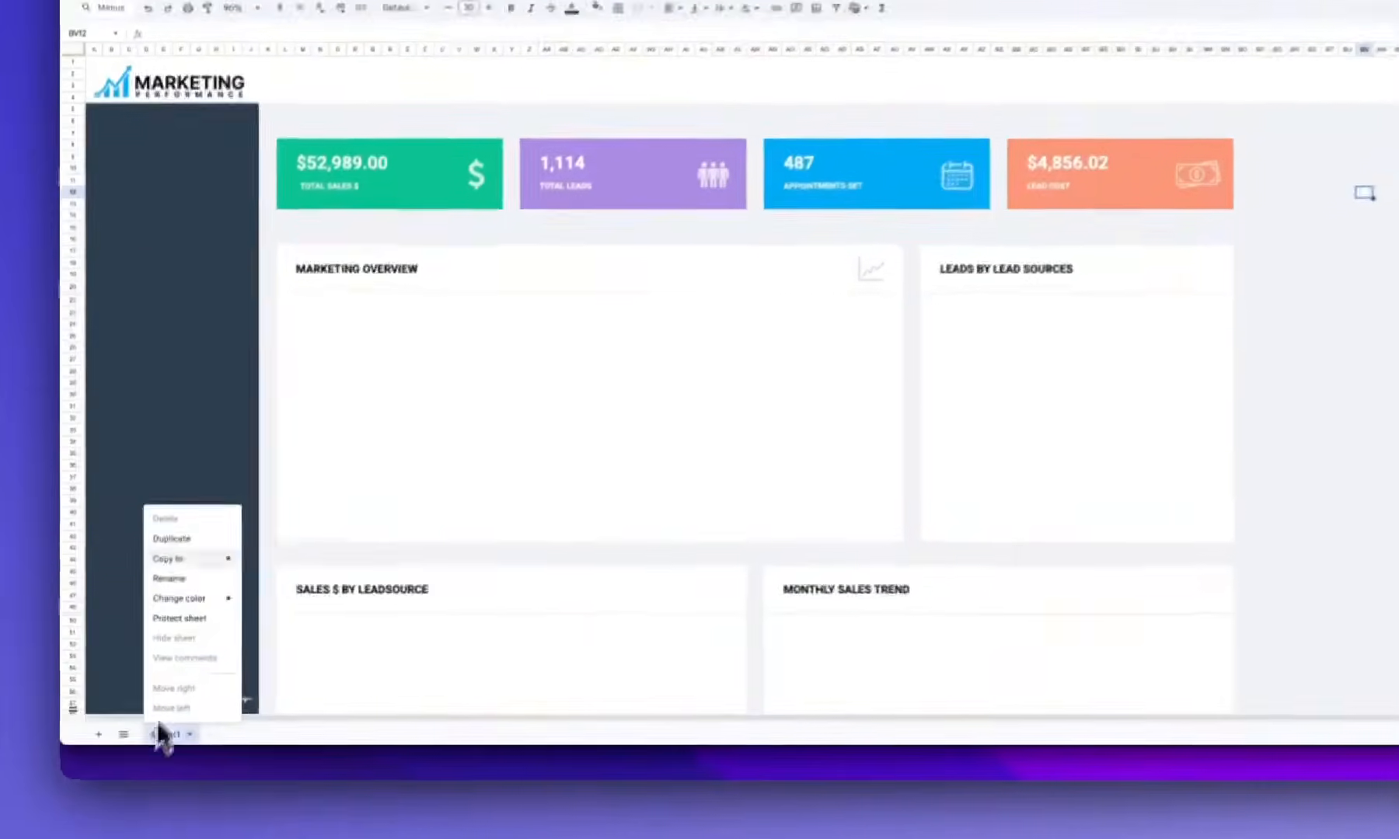
click(163, 624)
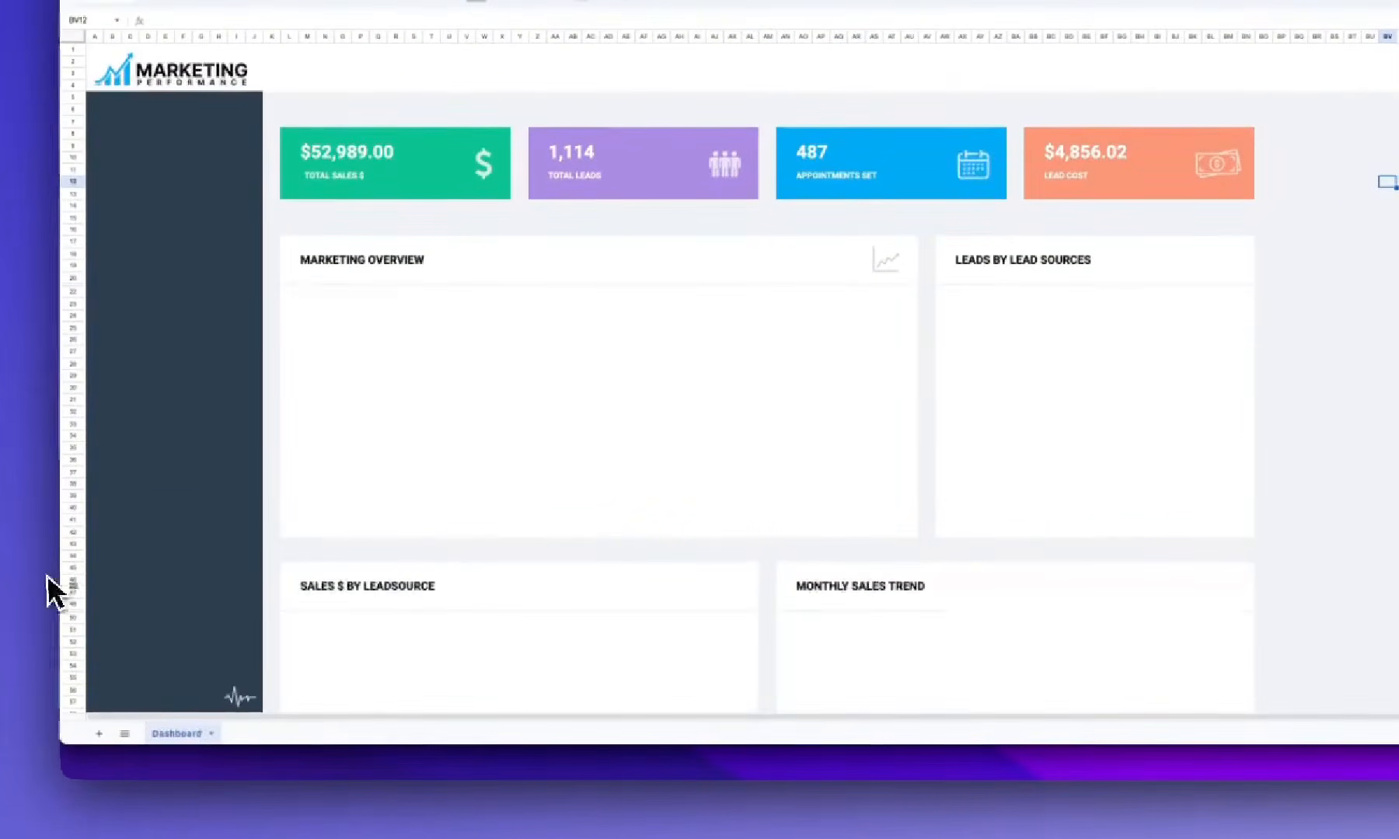
click(99, 735)
right_click(244, 737)
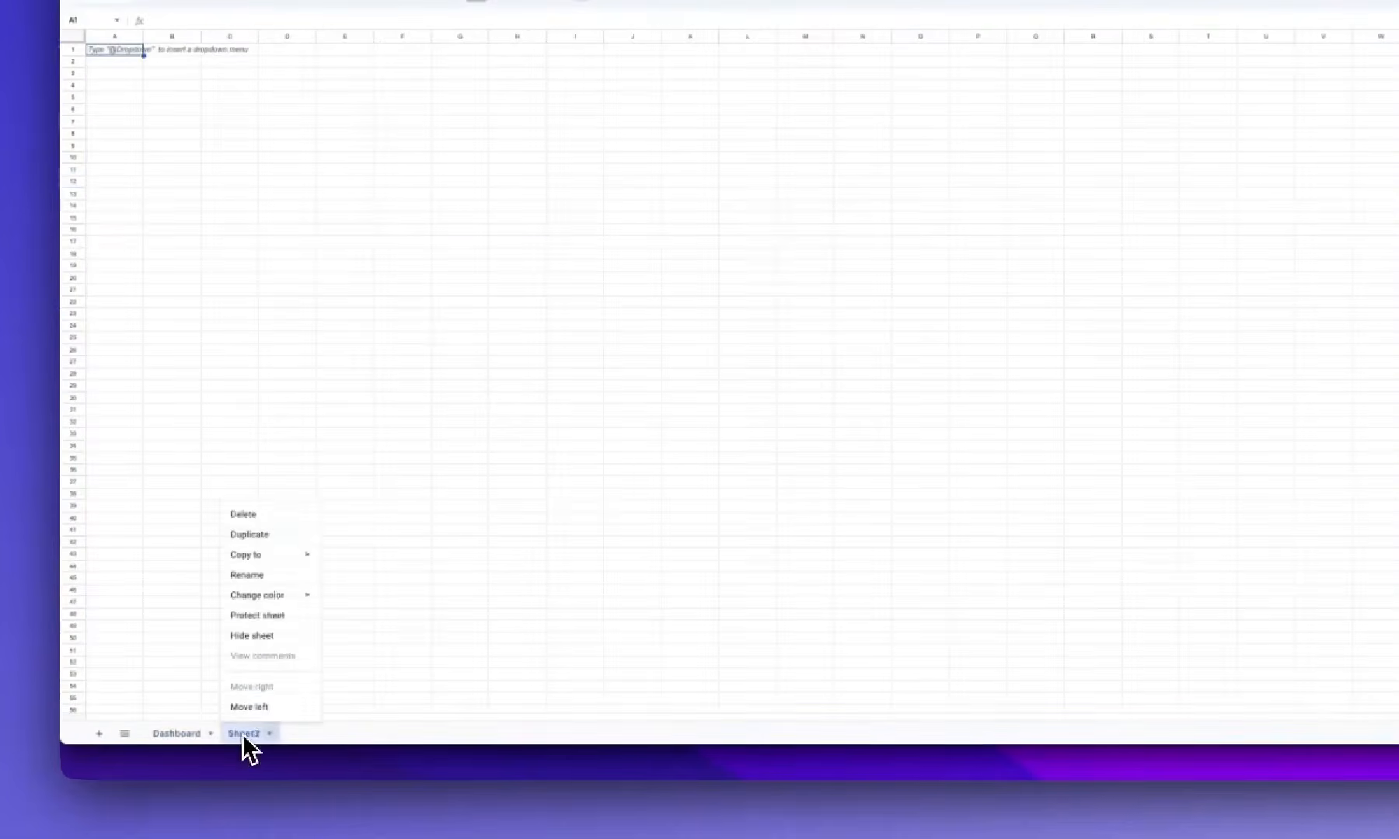
click(273, 575)
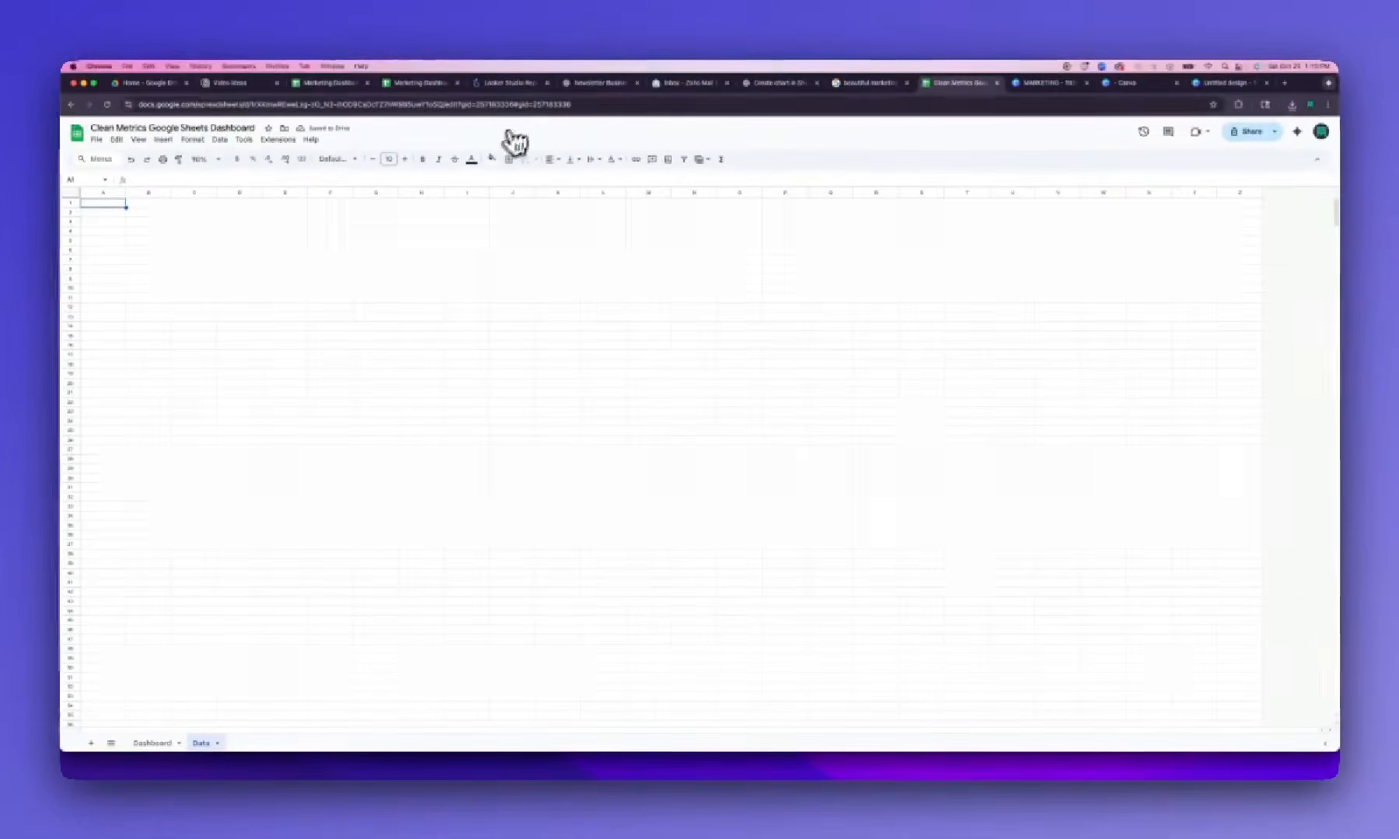
Switch to the Marketing Dashboard Looker Studio spreadsheet and copy the full data table from the Date through Sales Count columns
click(418, 83)
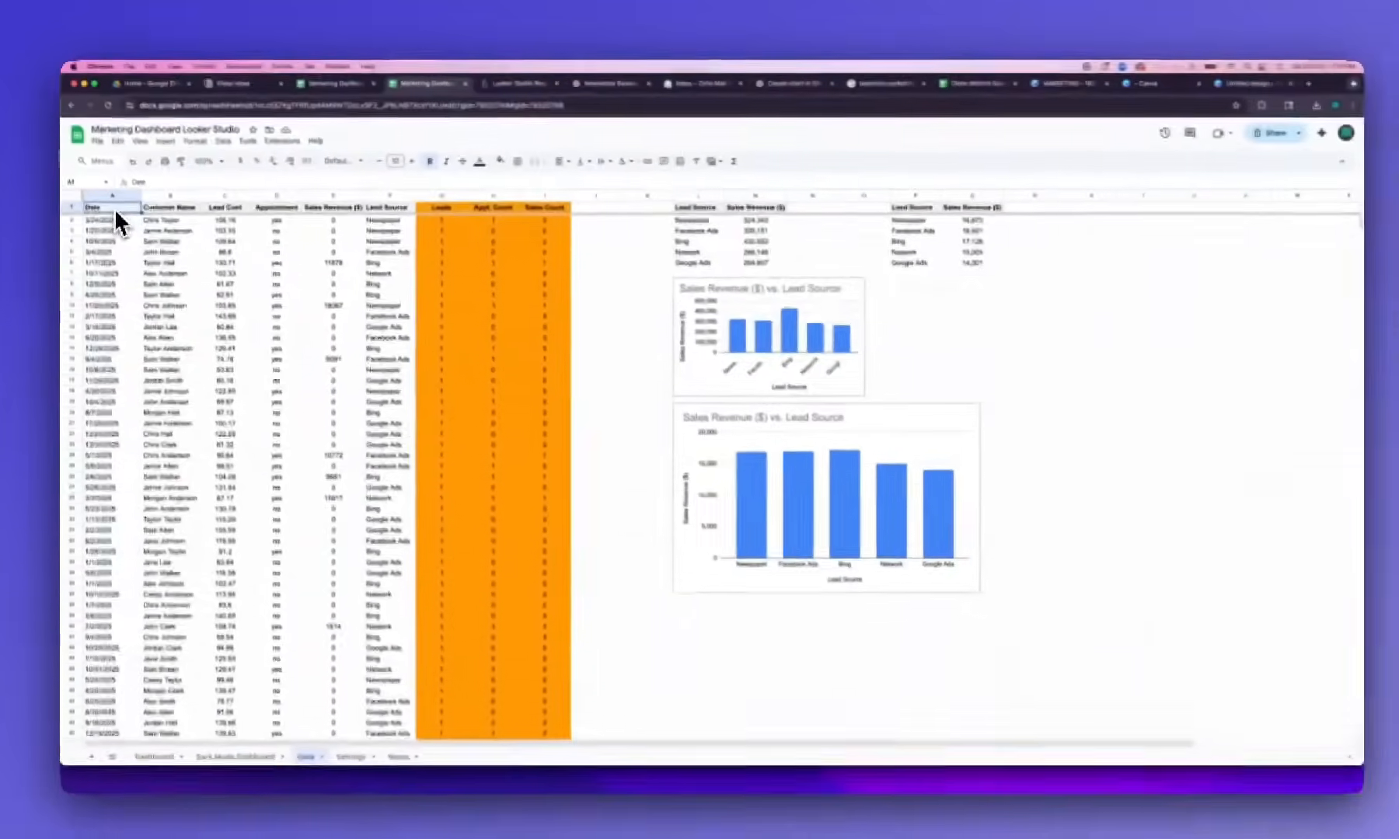
key(ctrl+shift+Right)
key(ctrl+shift+Down)
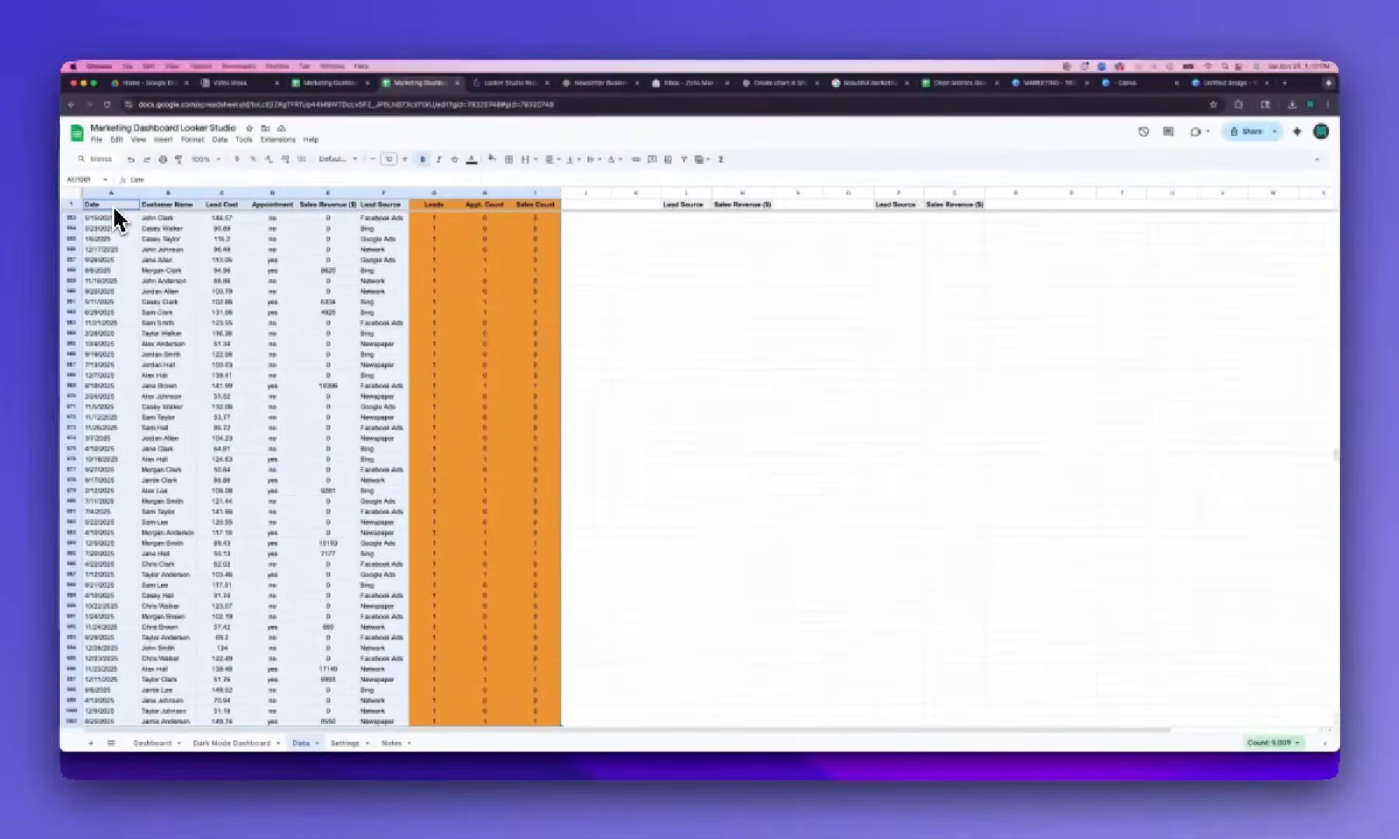
key(ctrl+Home)
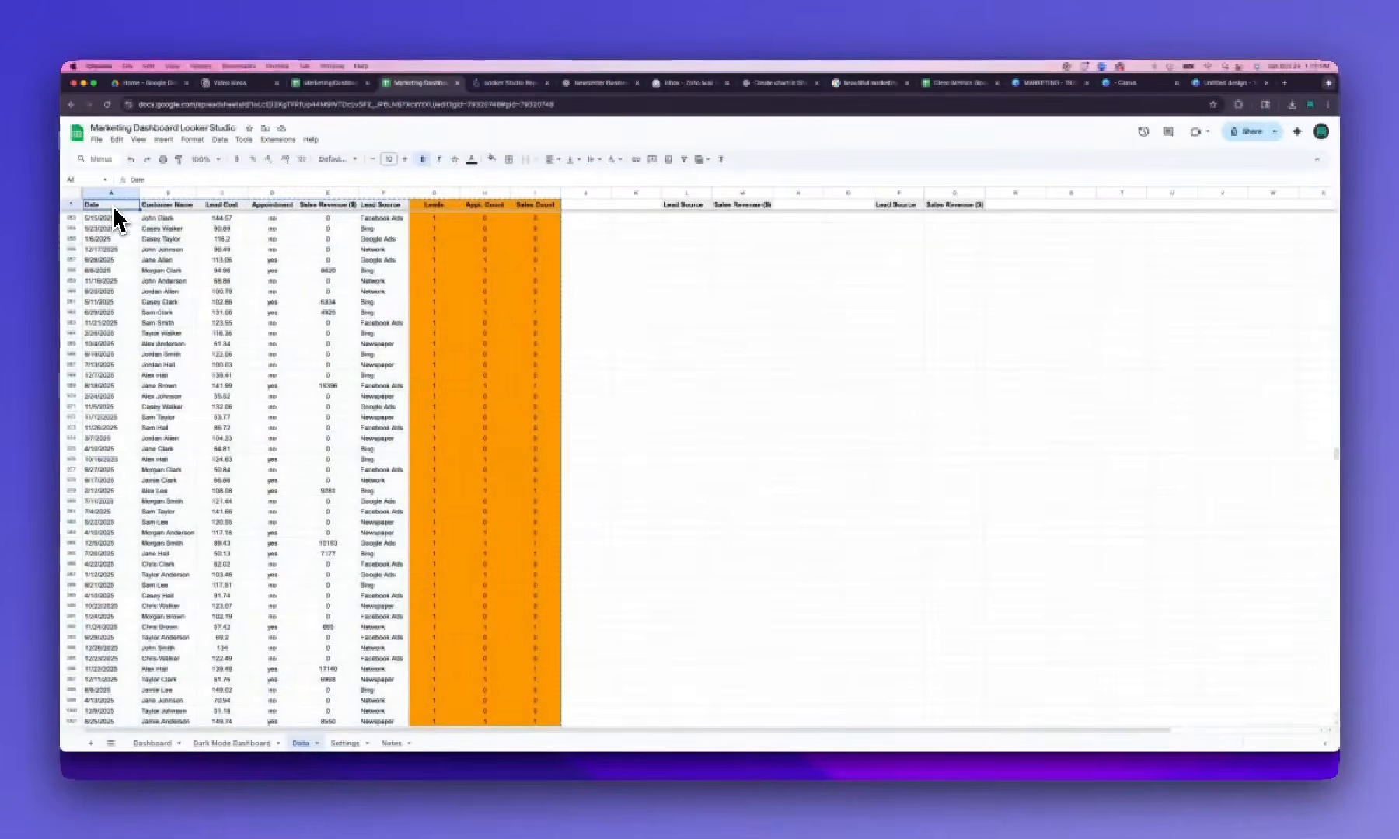
key(Right)
key(Right)
key(Right)
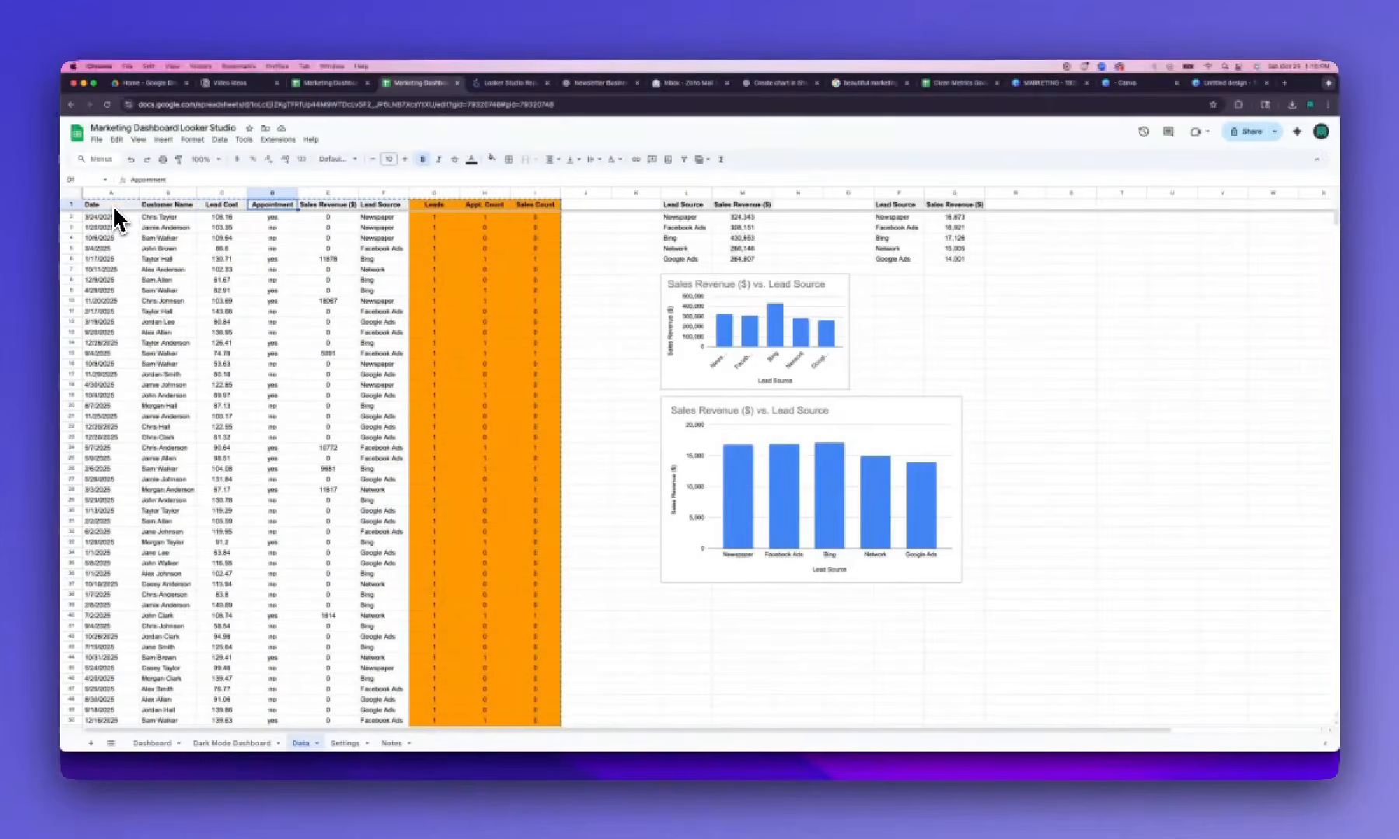
Switch to the Clean Metrics Google Sheets Dashboard and paste the copied table into the Data sheet starting at cell A1
key(Right)
key(Right)
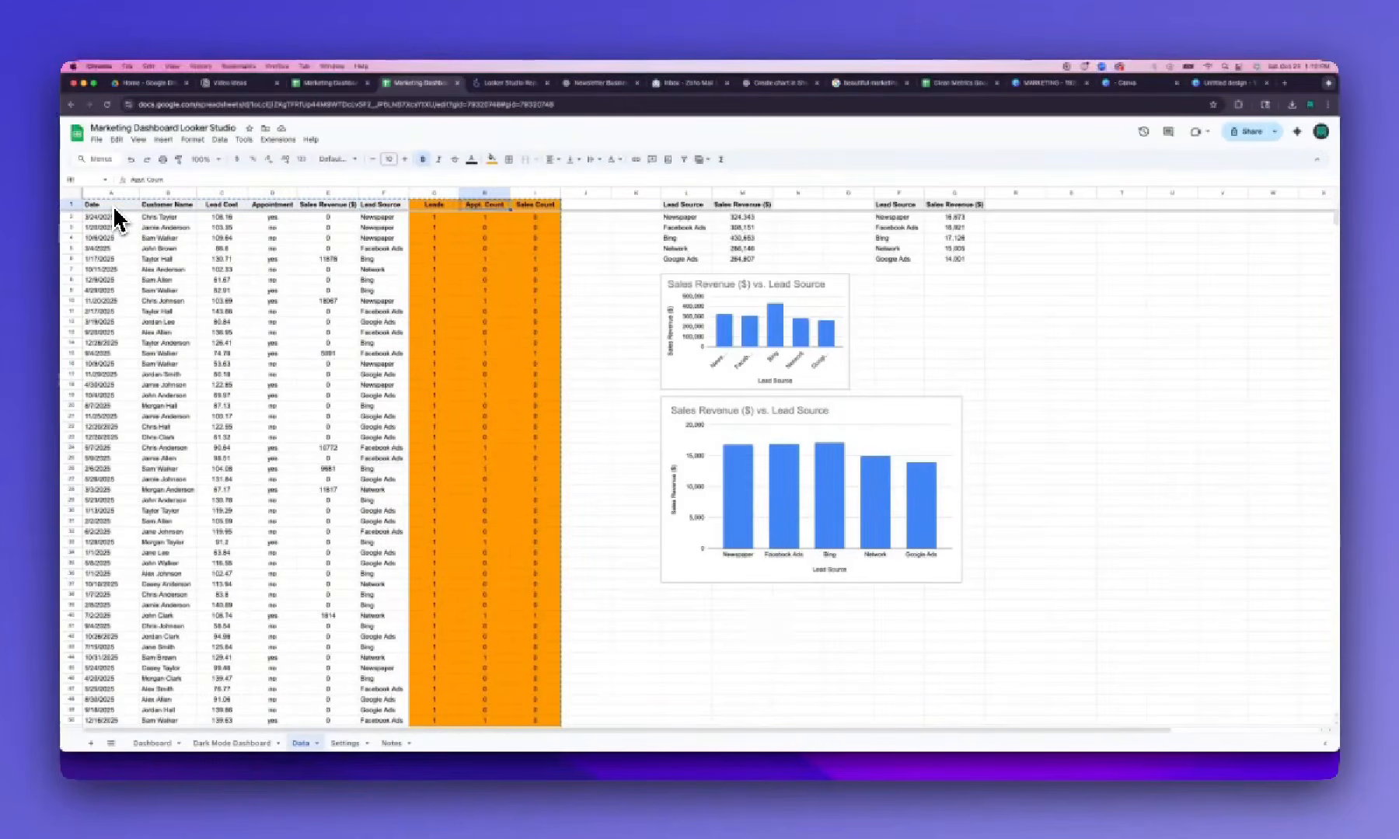
key(Right)
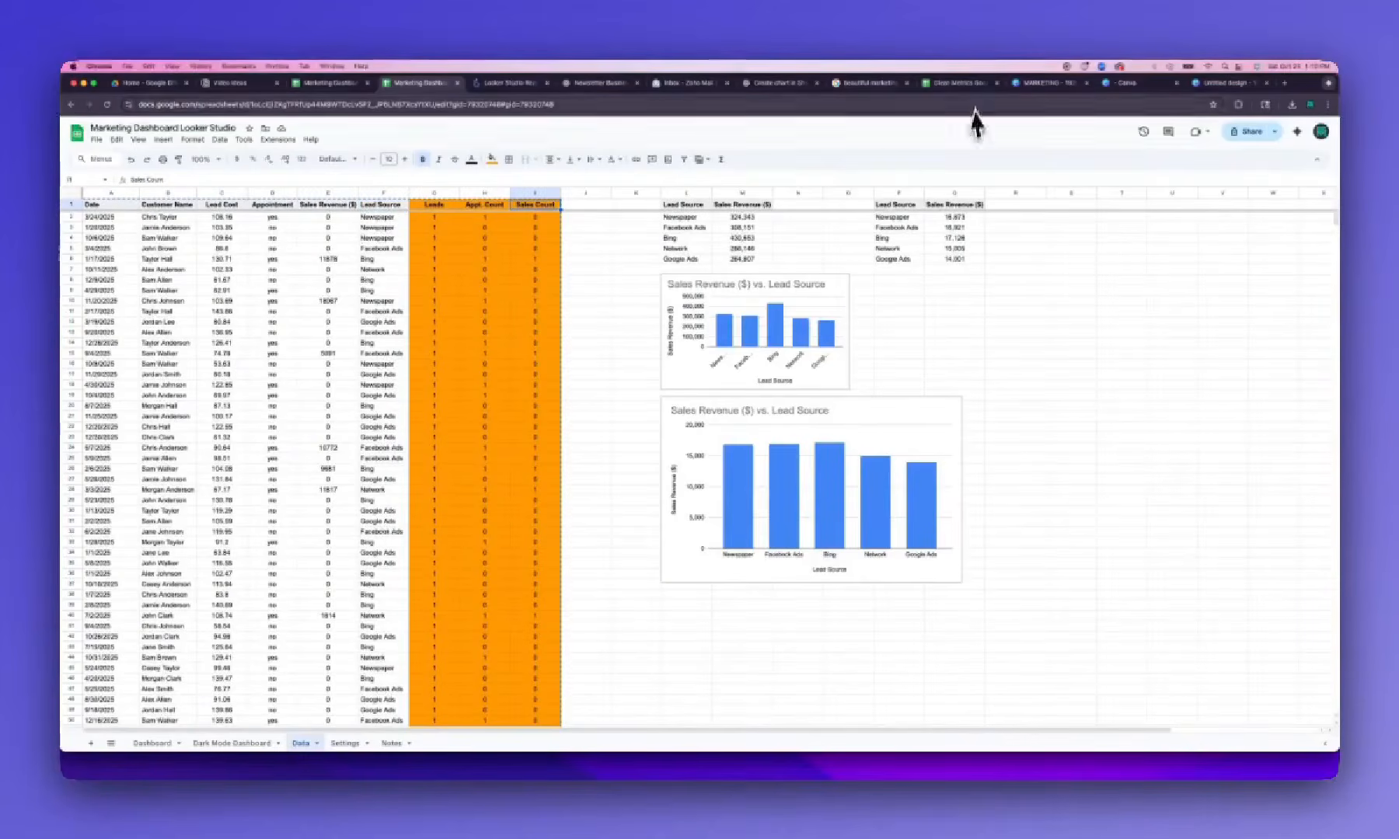
click(955, 83)
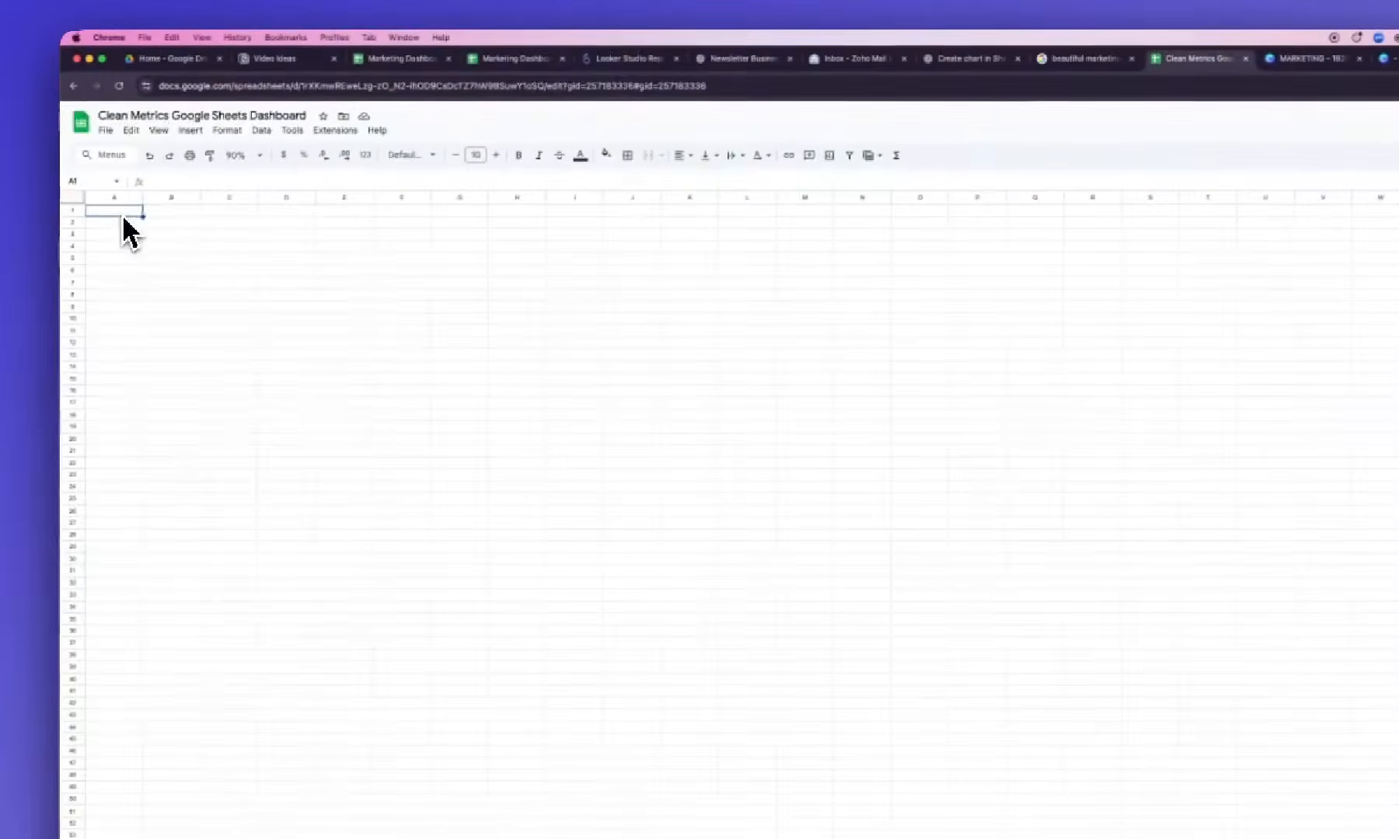
right_click(118, 215)
click(195, 266)
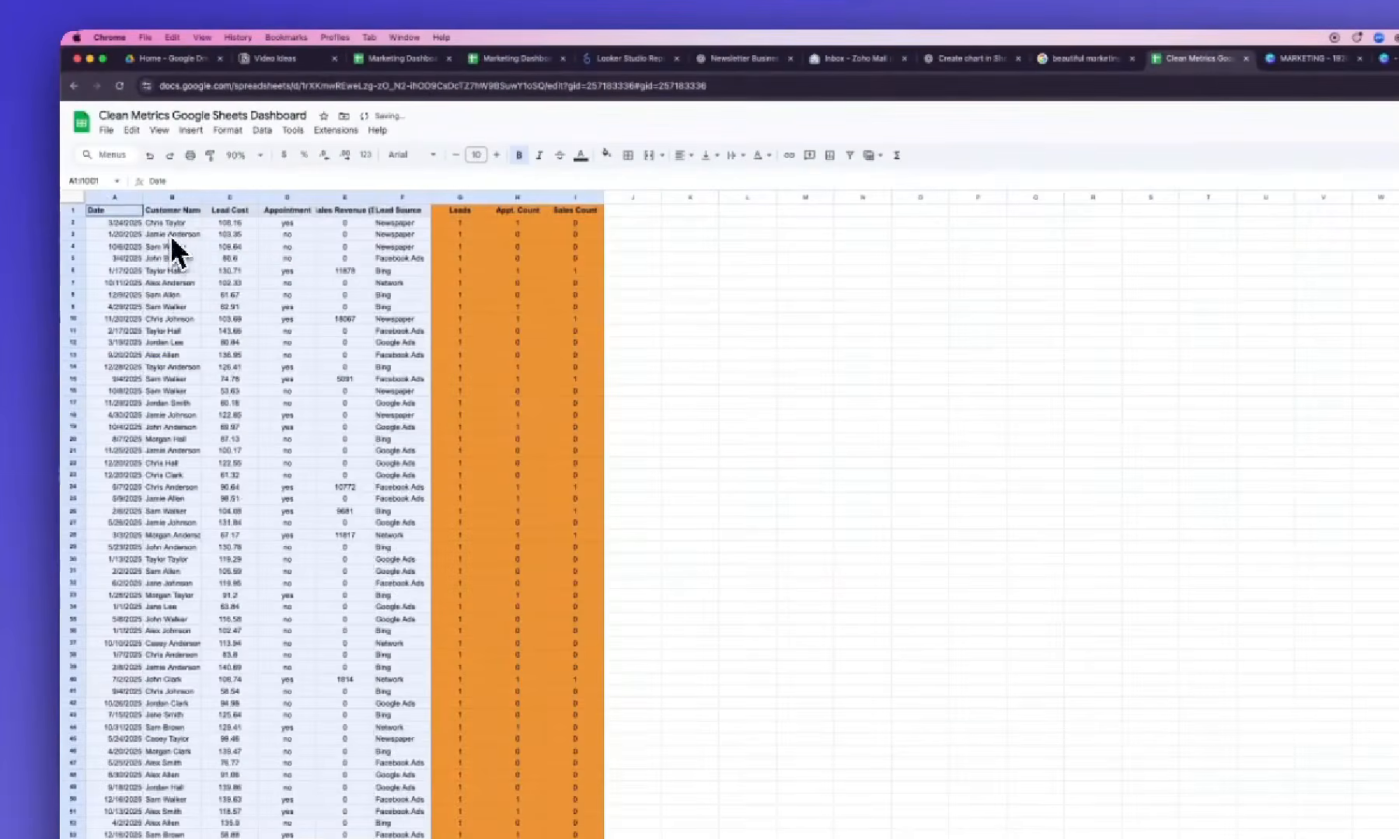
click(80, 196)
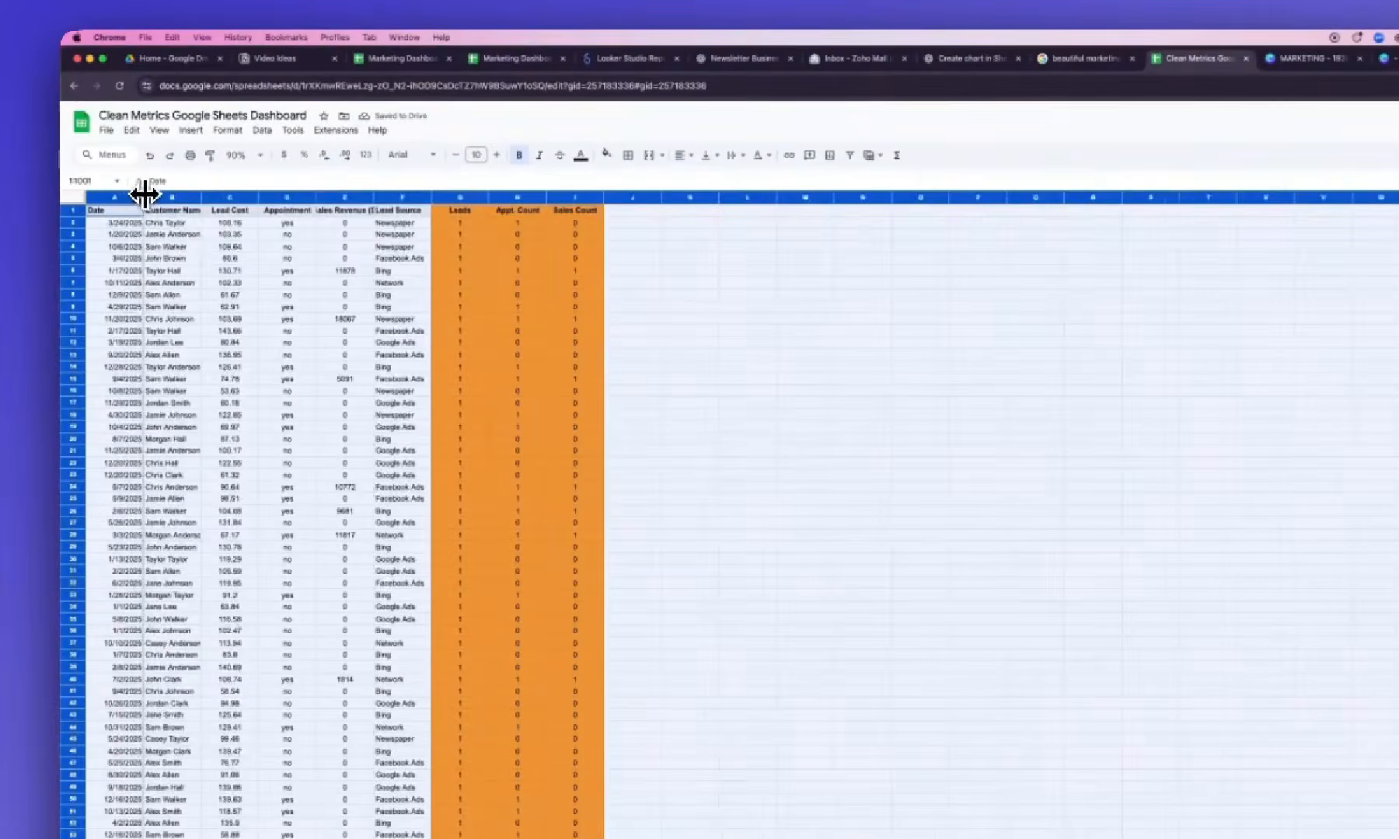
double_click(143, 194)
key(super+z)
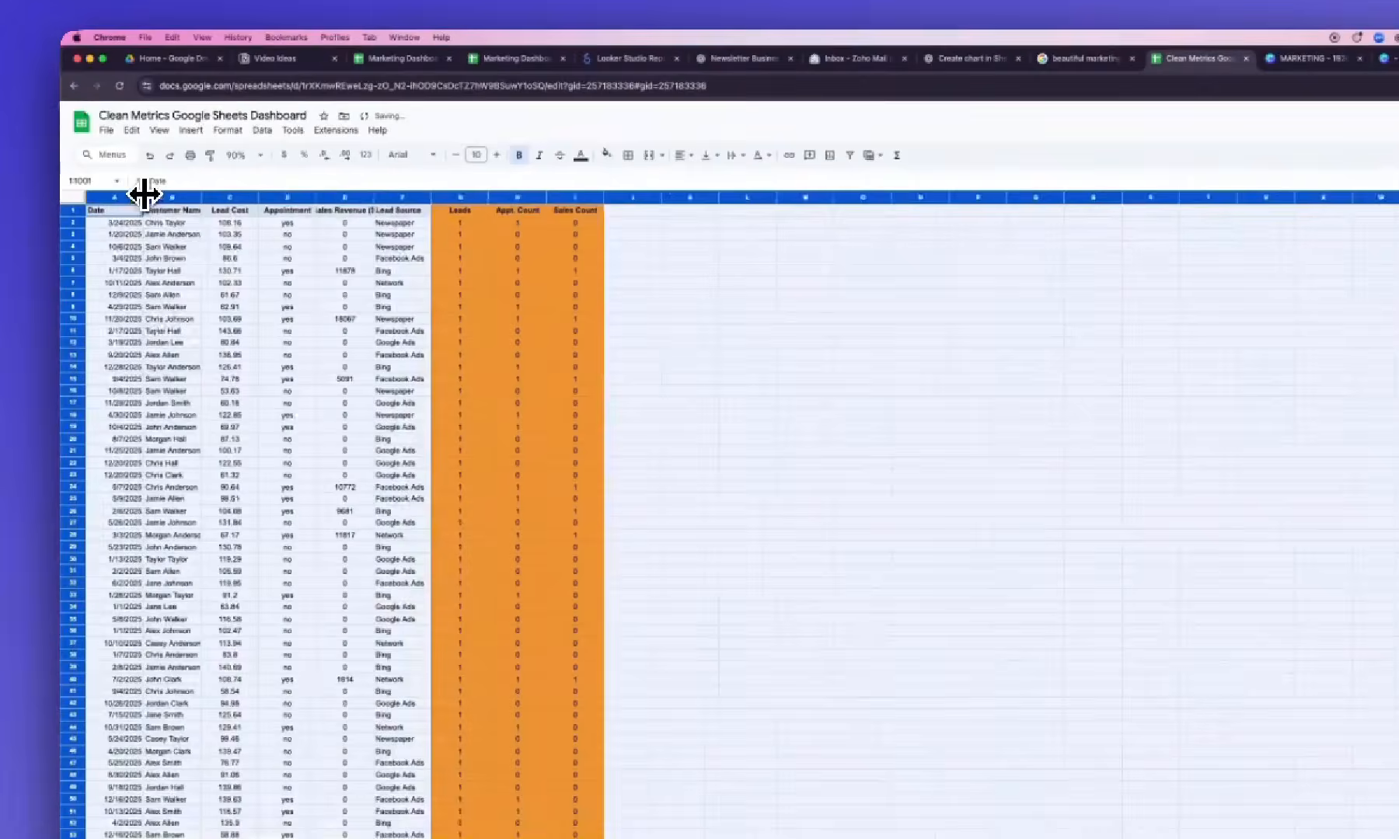
Widen the Customer Name and Sales Revenue ($) columns so their full headers fit
click(170, 237)
drag(200, 197, 206, 197)
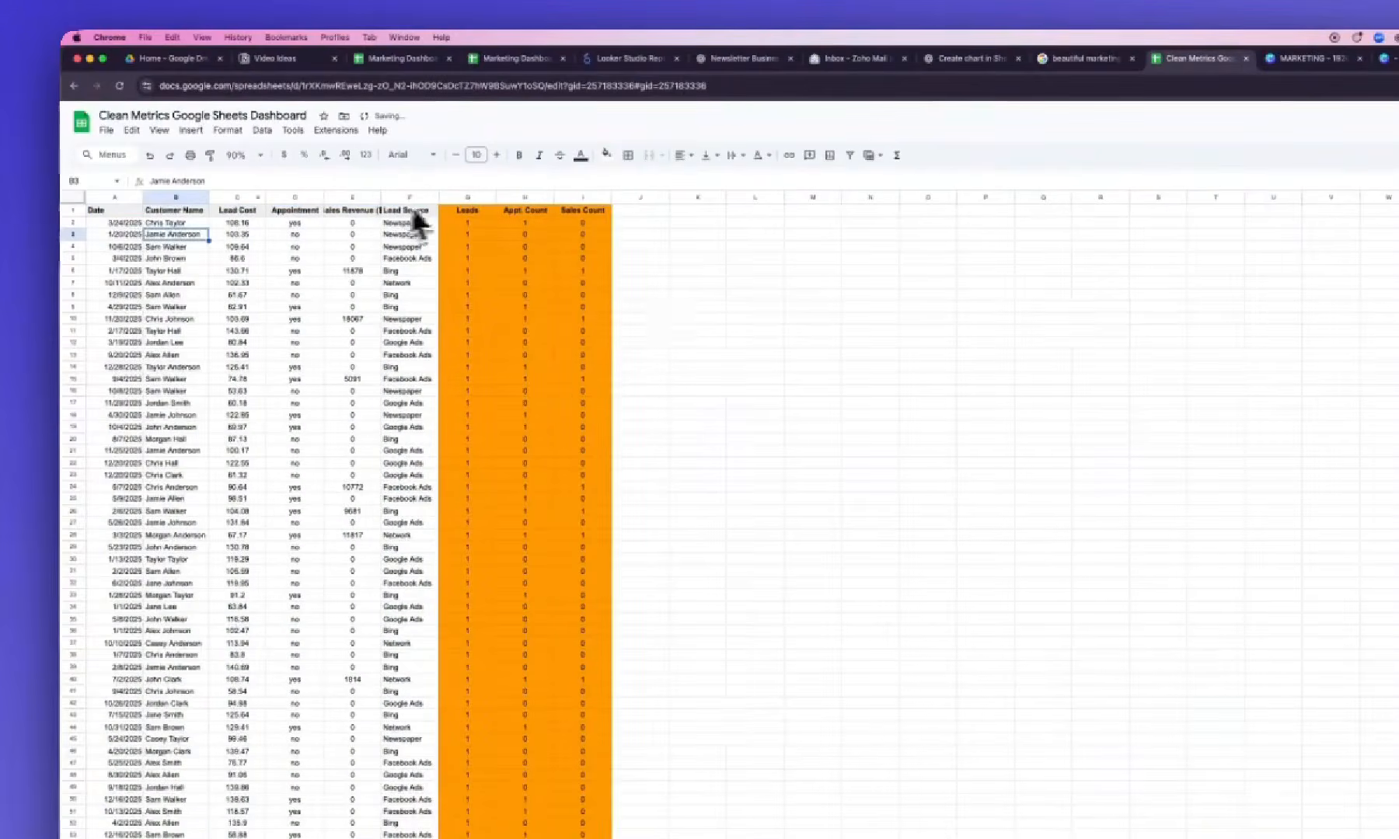
drag(379, 197, 463, 196)
click(426, 247)
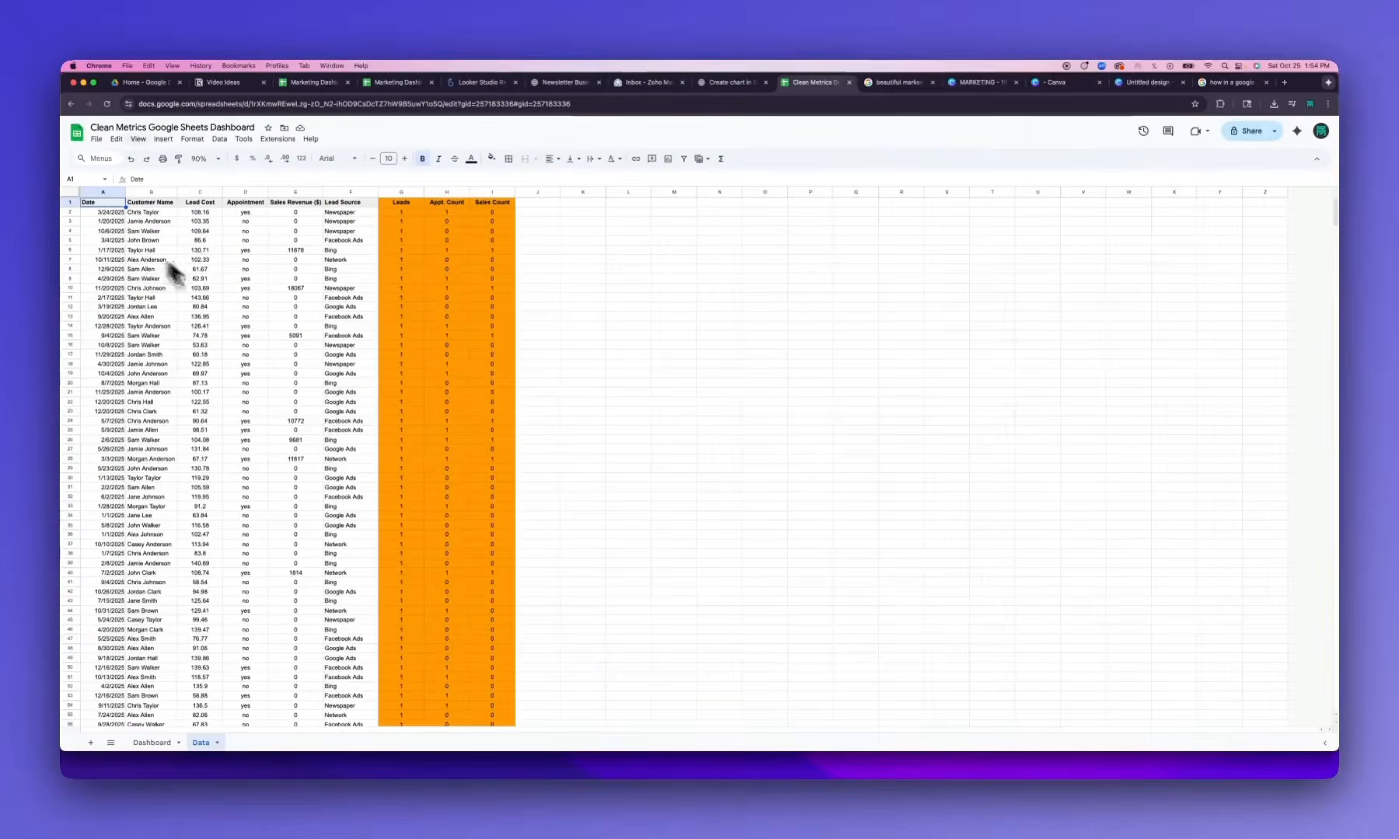
Create a pivot table on a new sheet from the full data range Data!A1:I1001
click(127, 258)
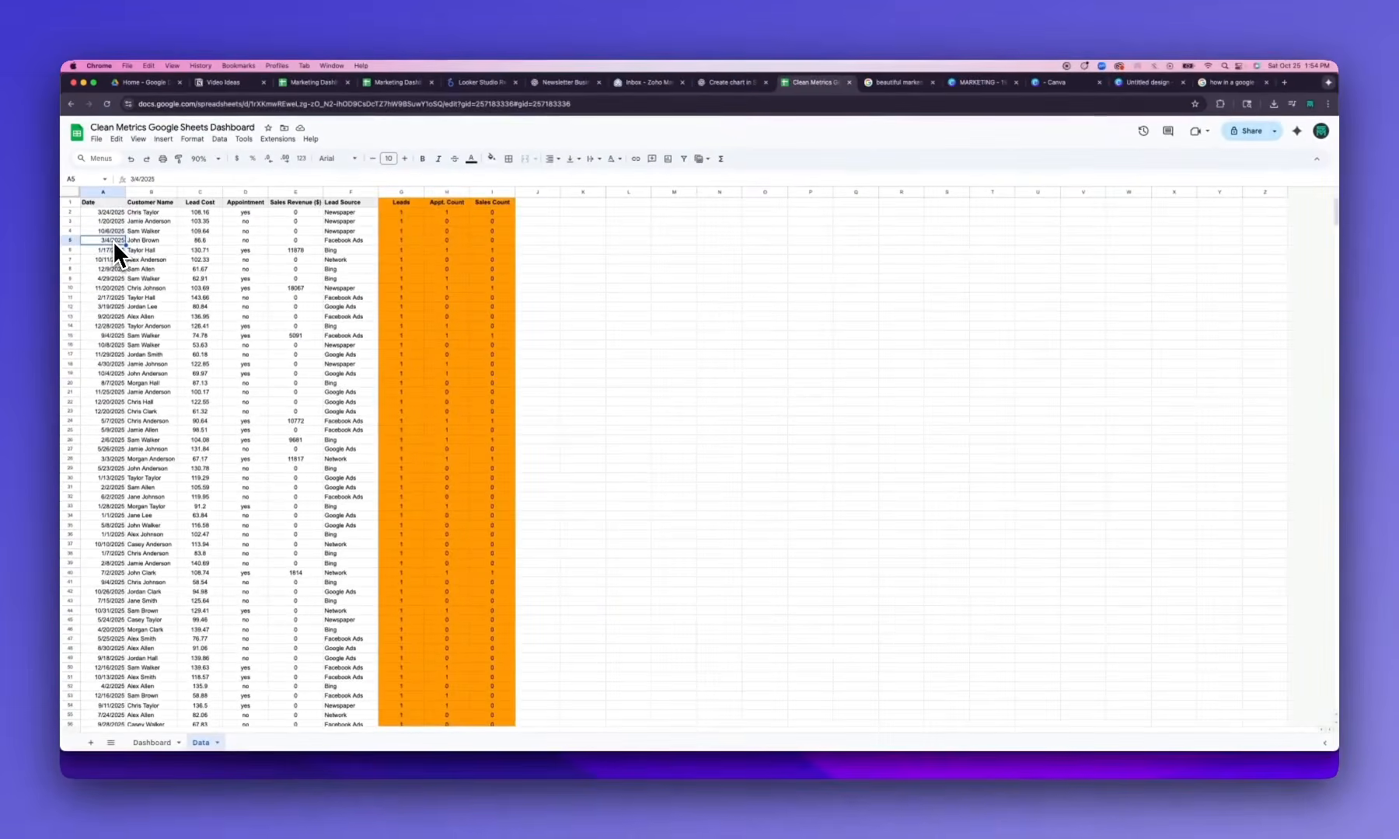
key(super+Up)
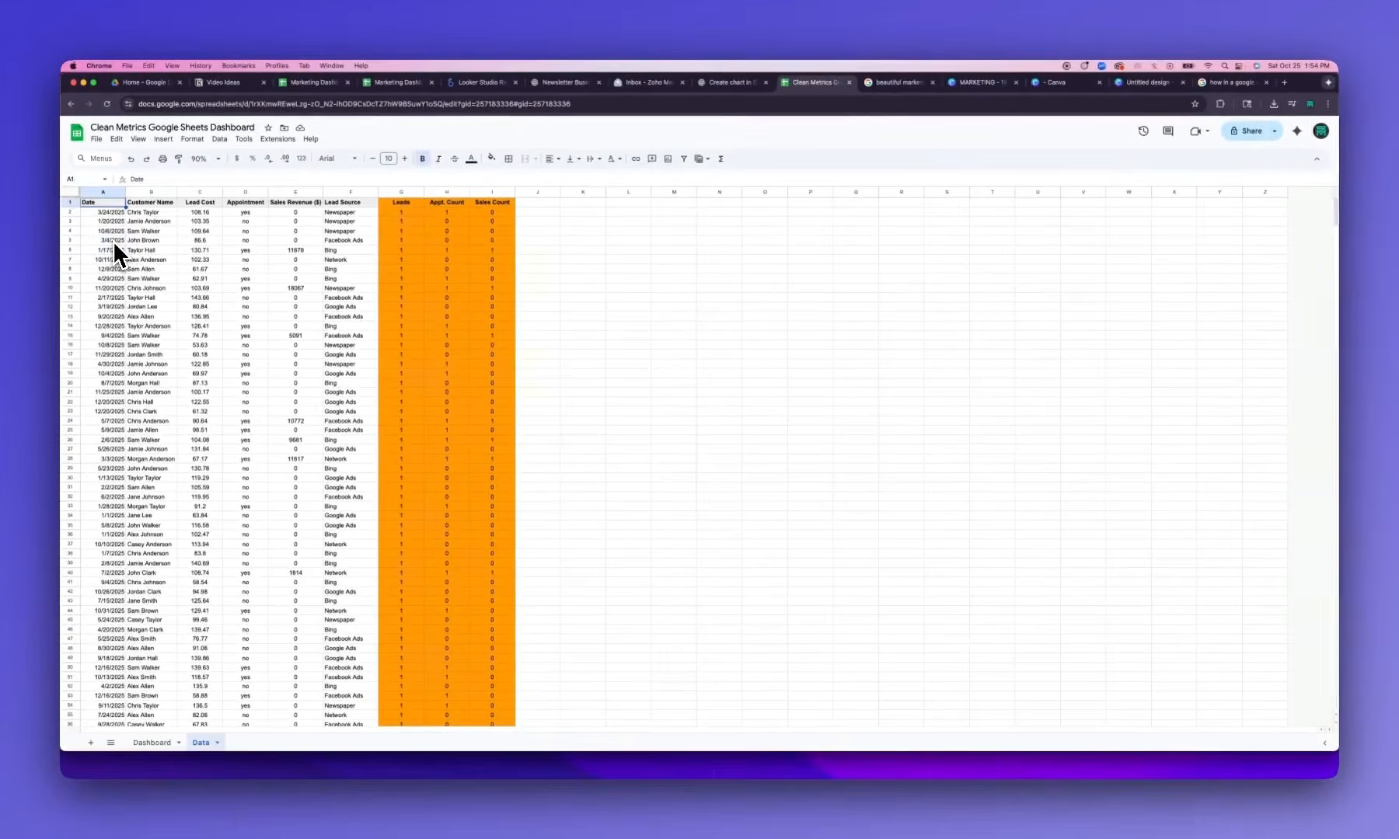
key(super+shift+Right)
key(super+shift+Down)
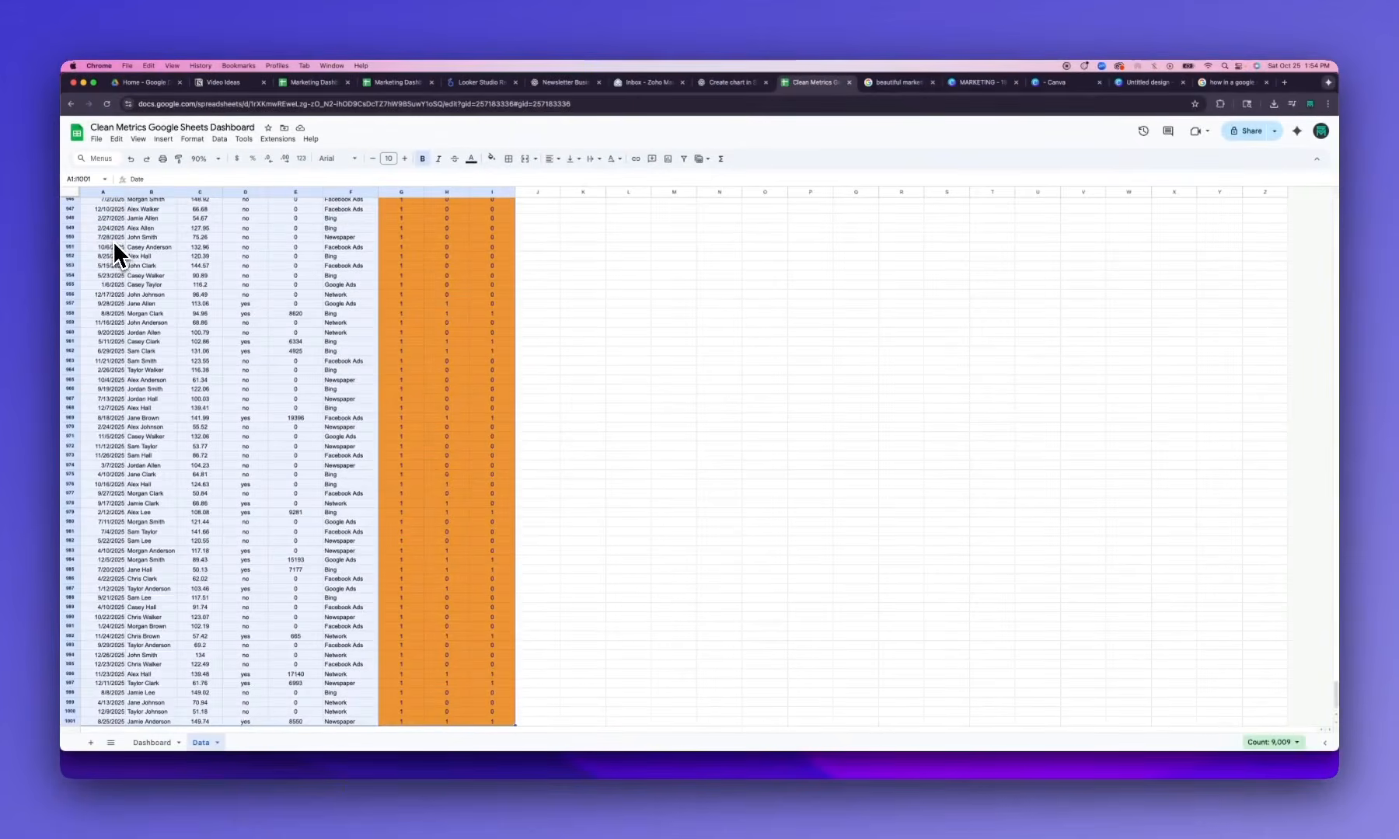
click(163, 139)
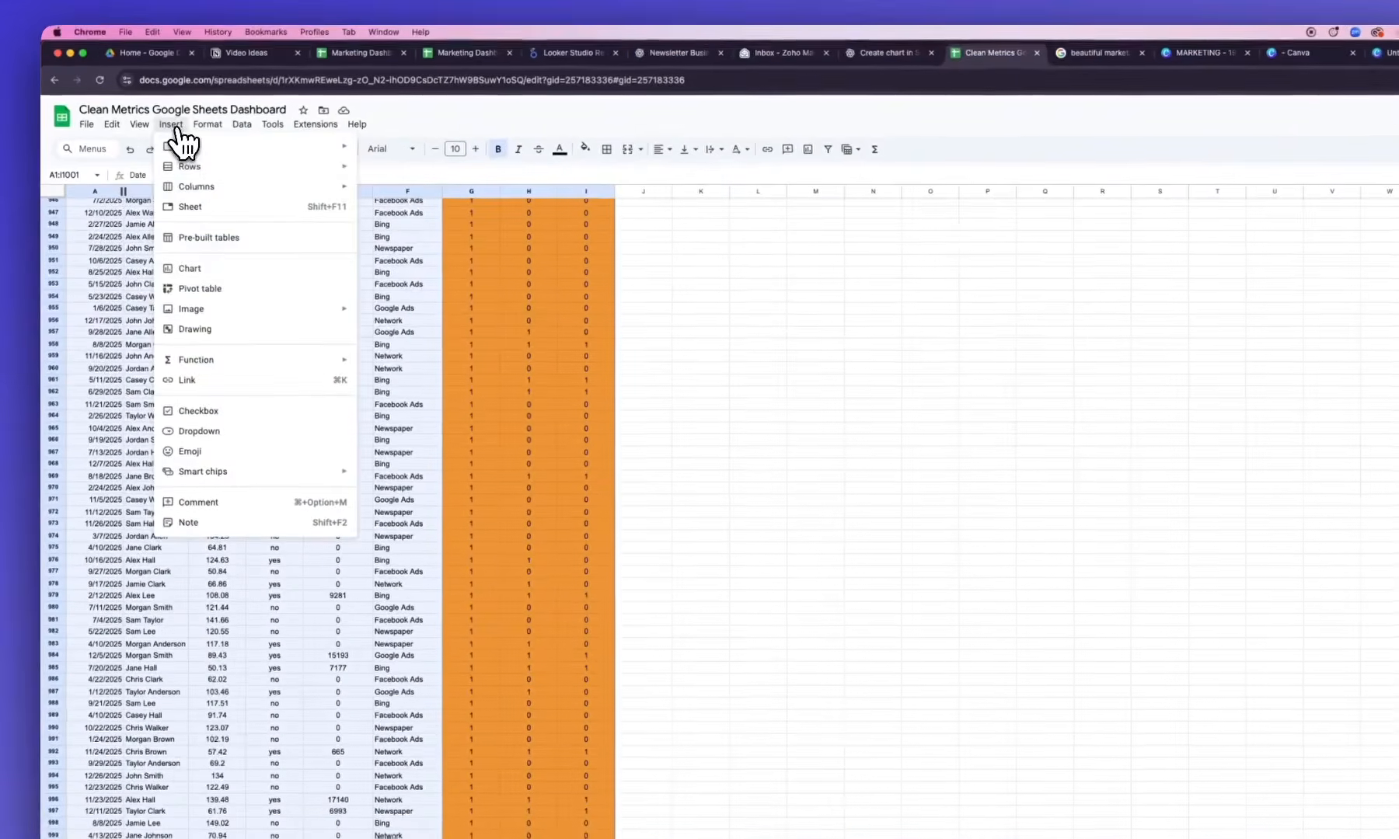
click(190, 289)
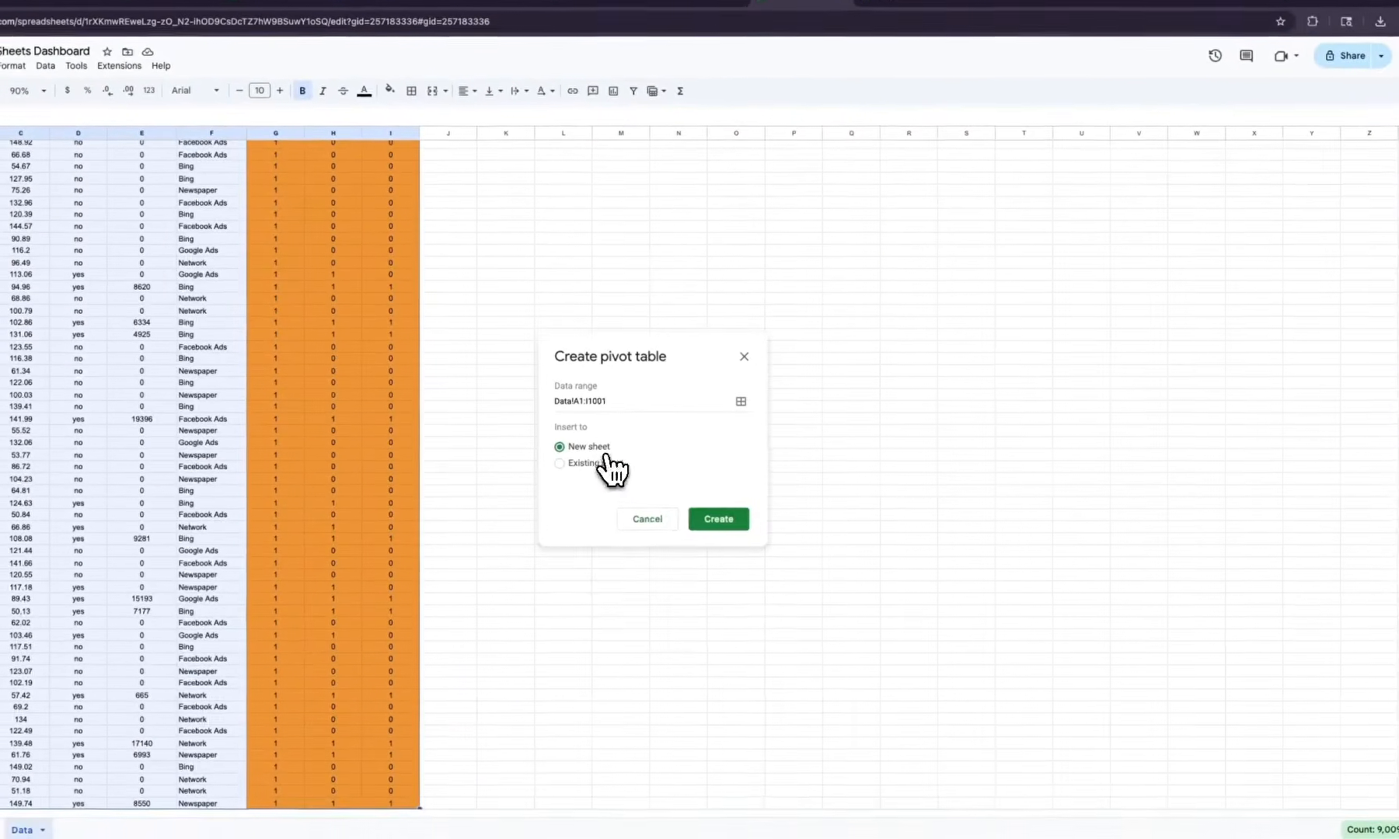
click(716, 521)
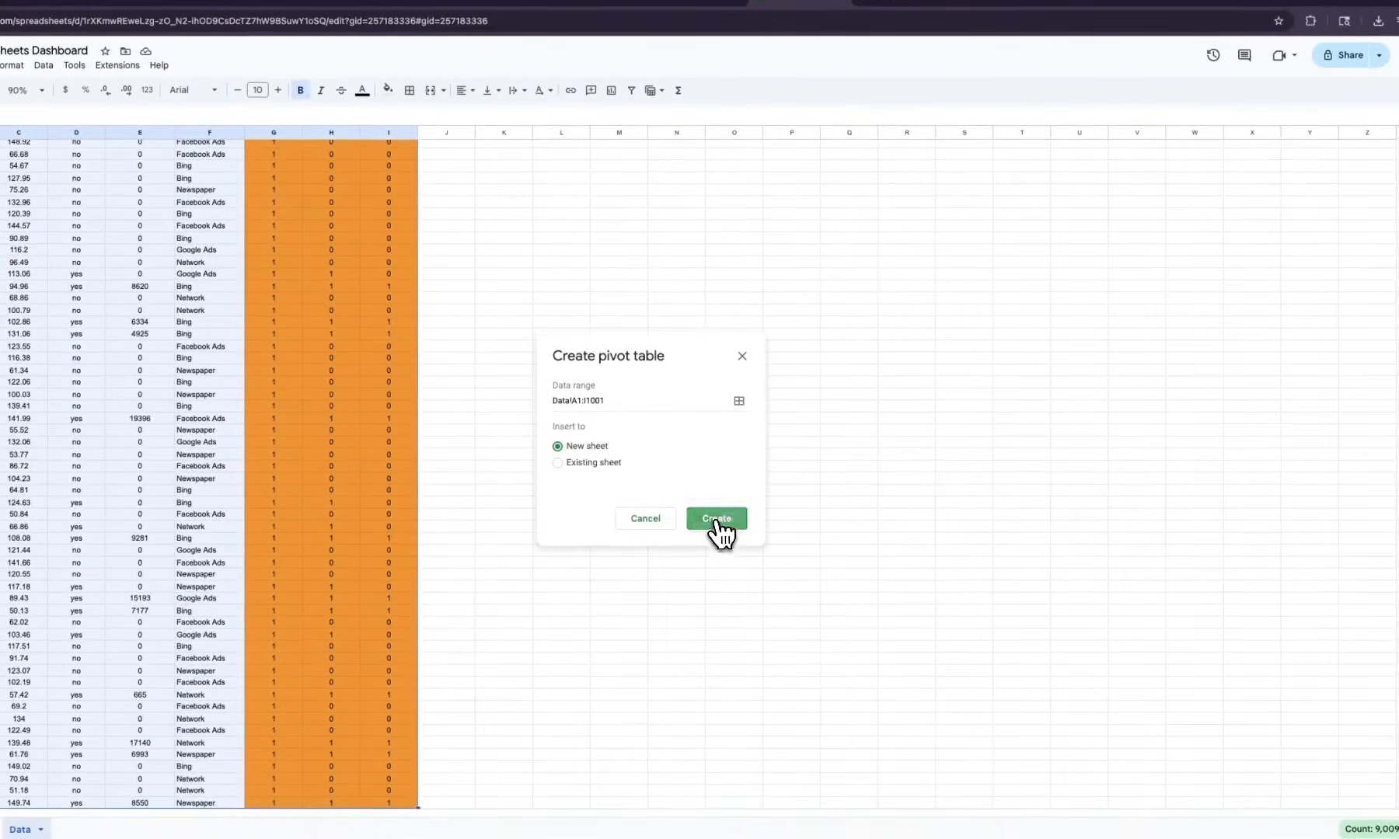
Set Date as the pivot table's rows and add Leads and Appt. Count as summed values
click(1180, 293)
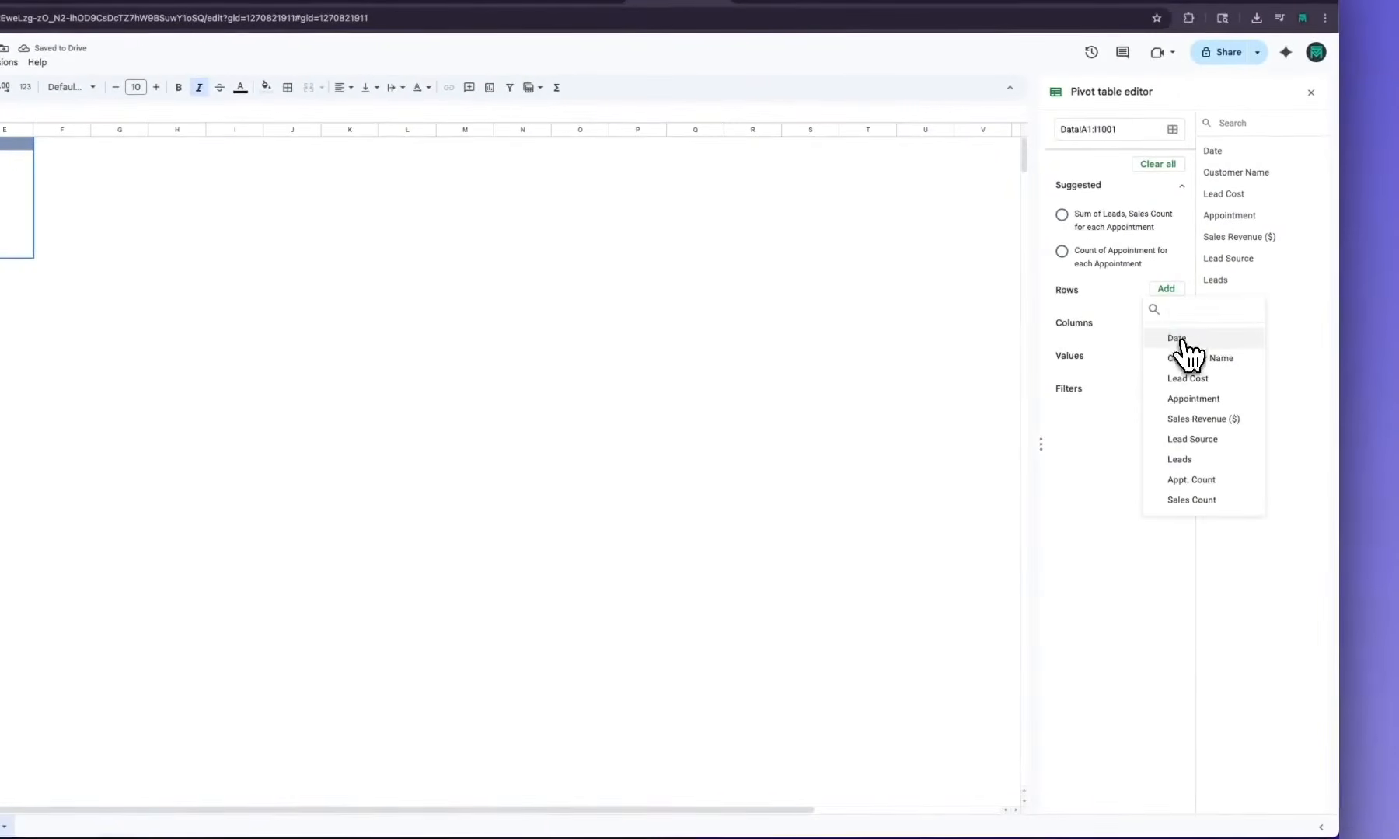
click(1176, 339)
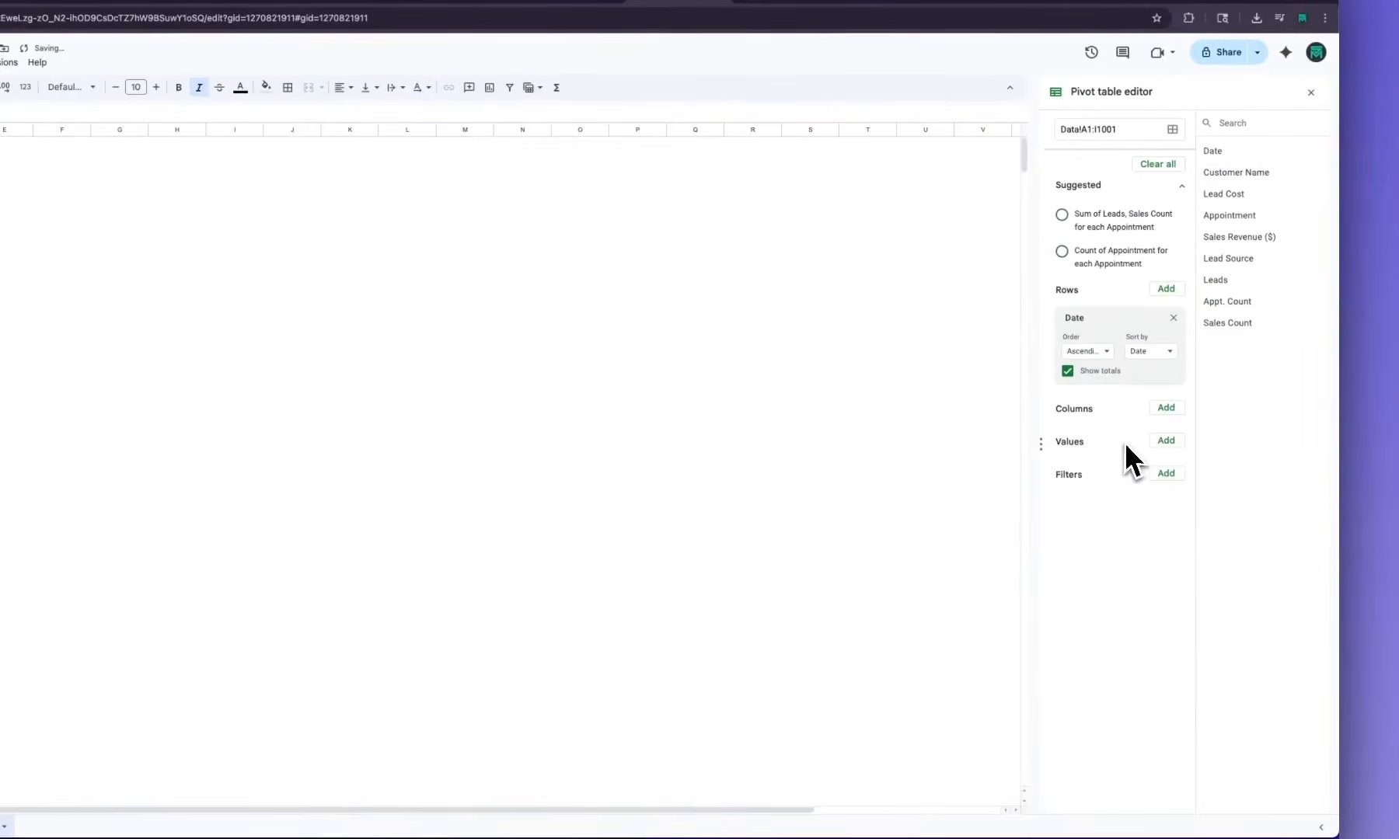
click(1166, 442)
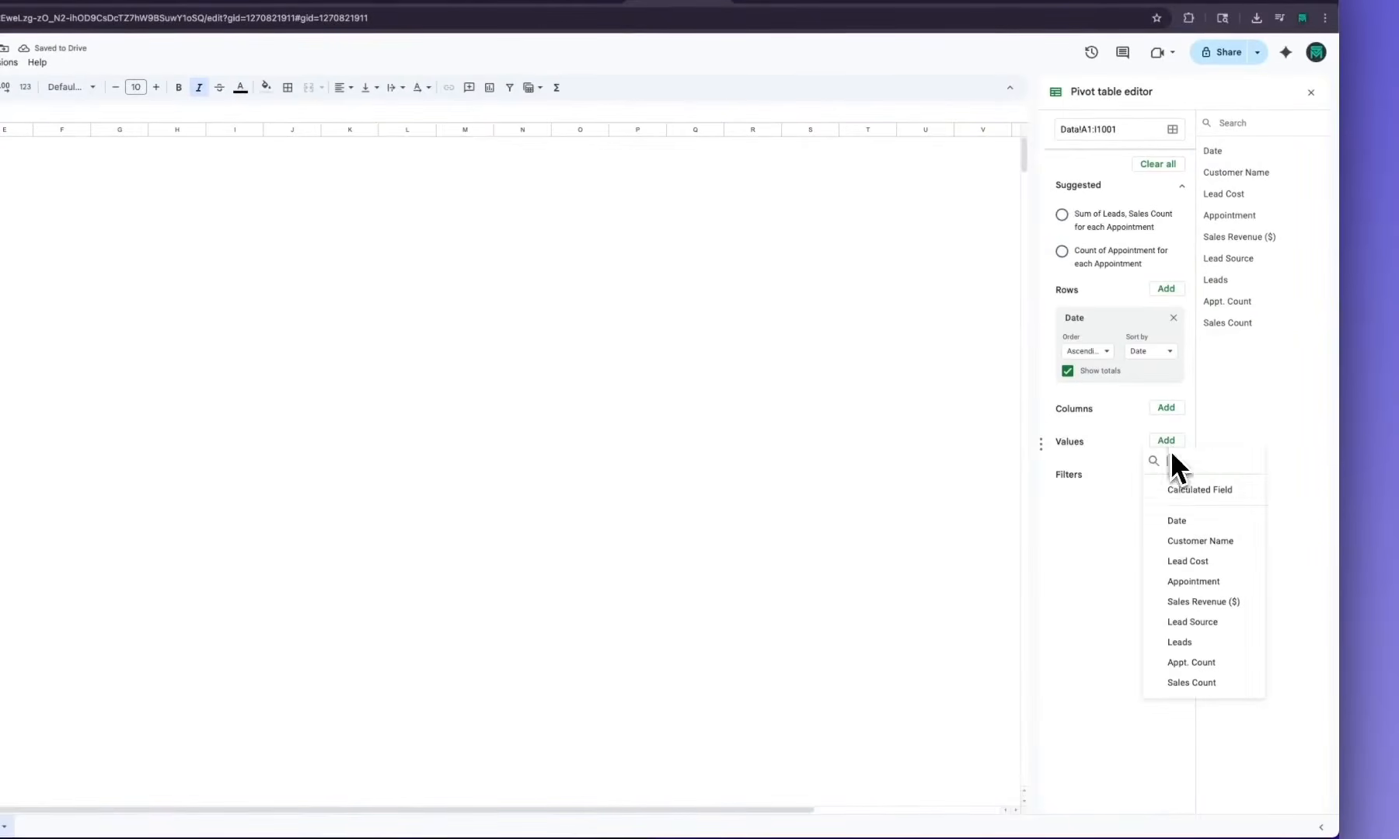
click(1186, 642)
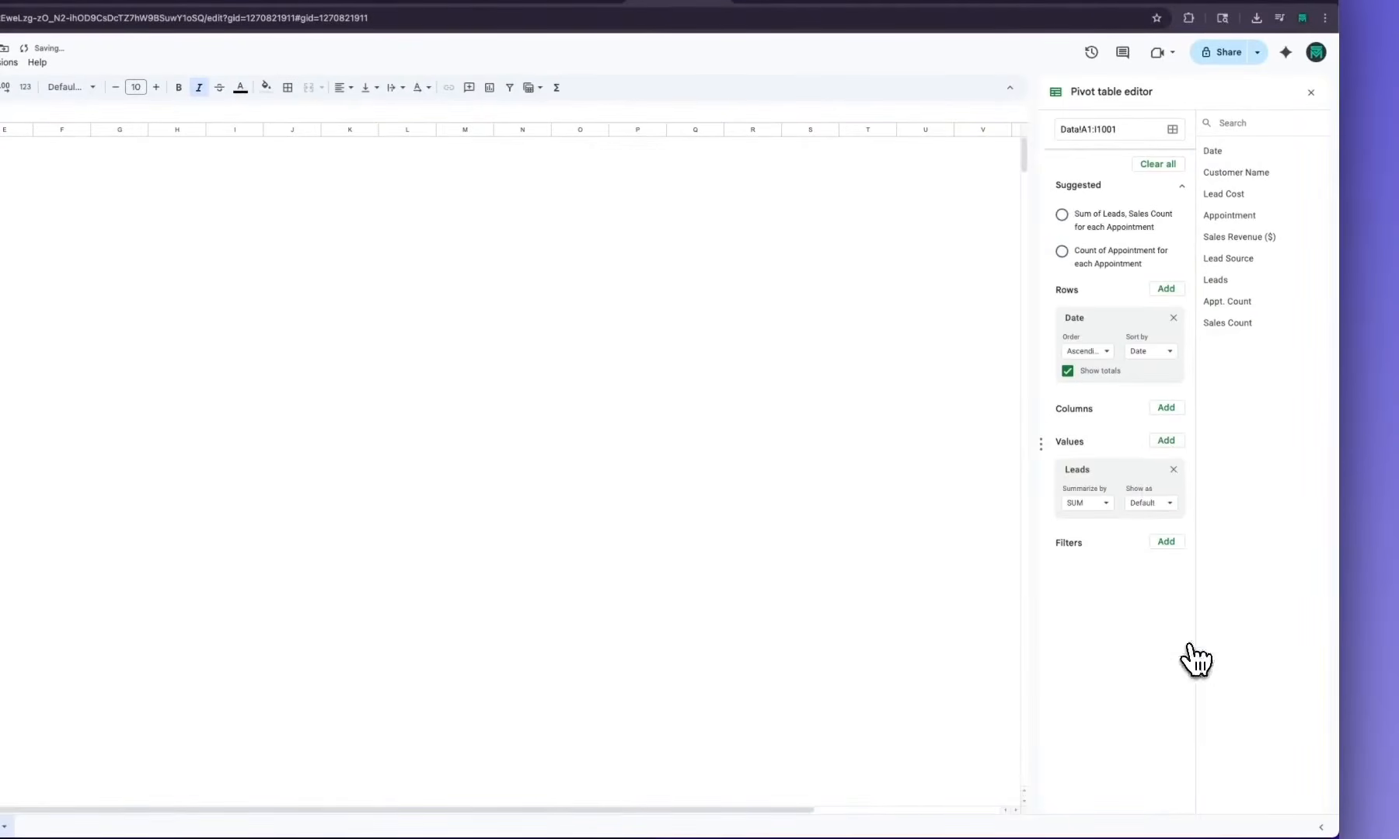
click(1168, 441)
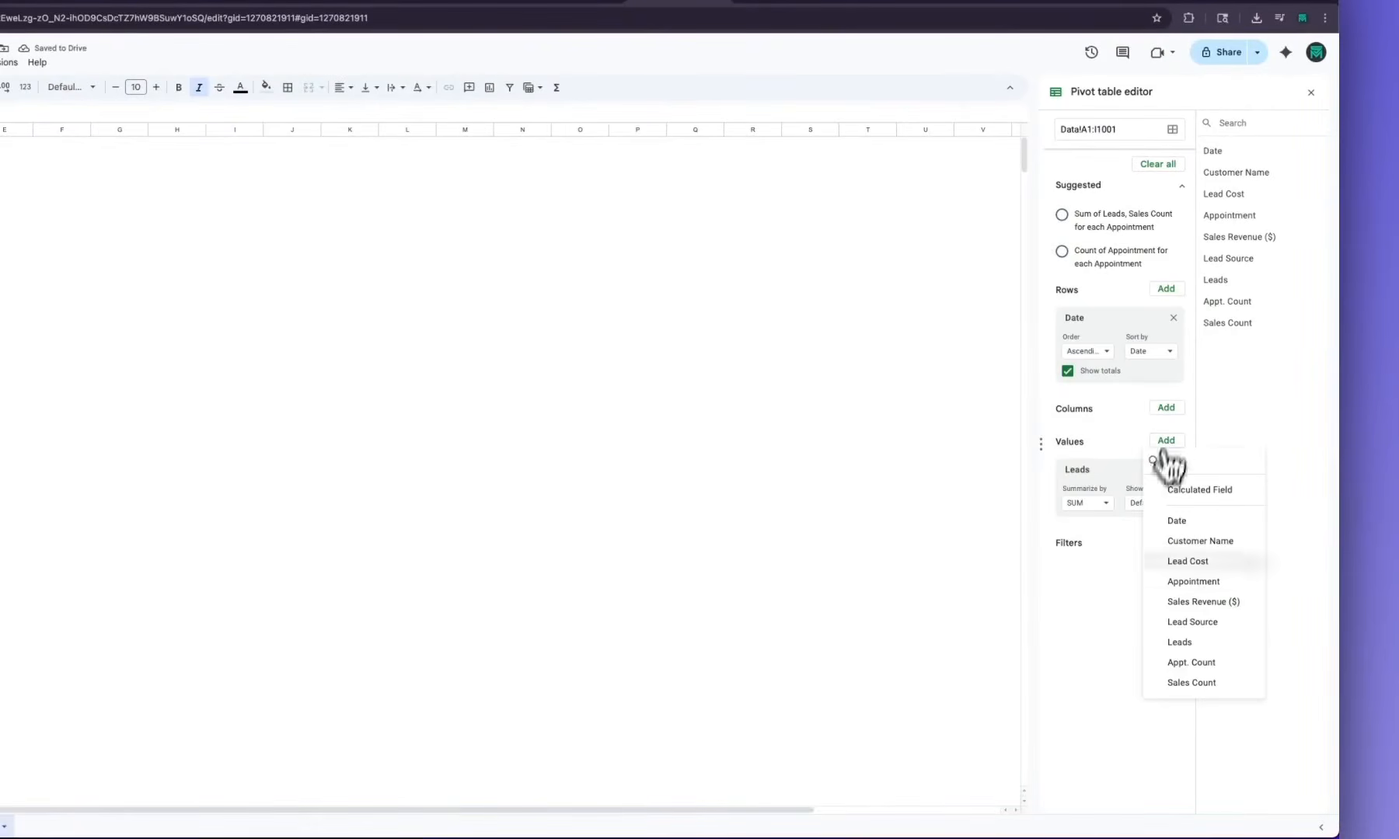
click(1194, 663)
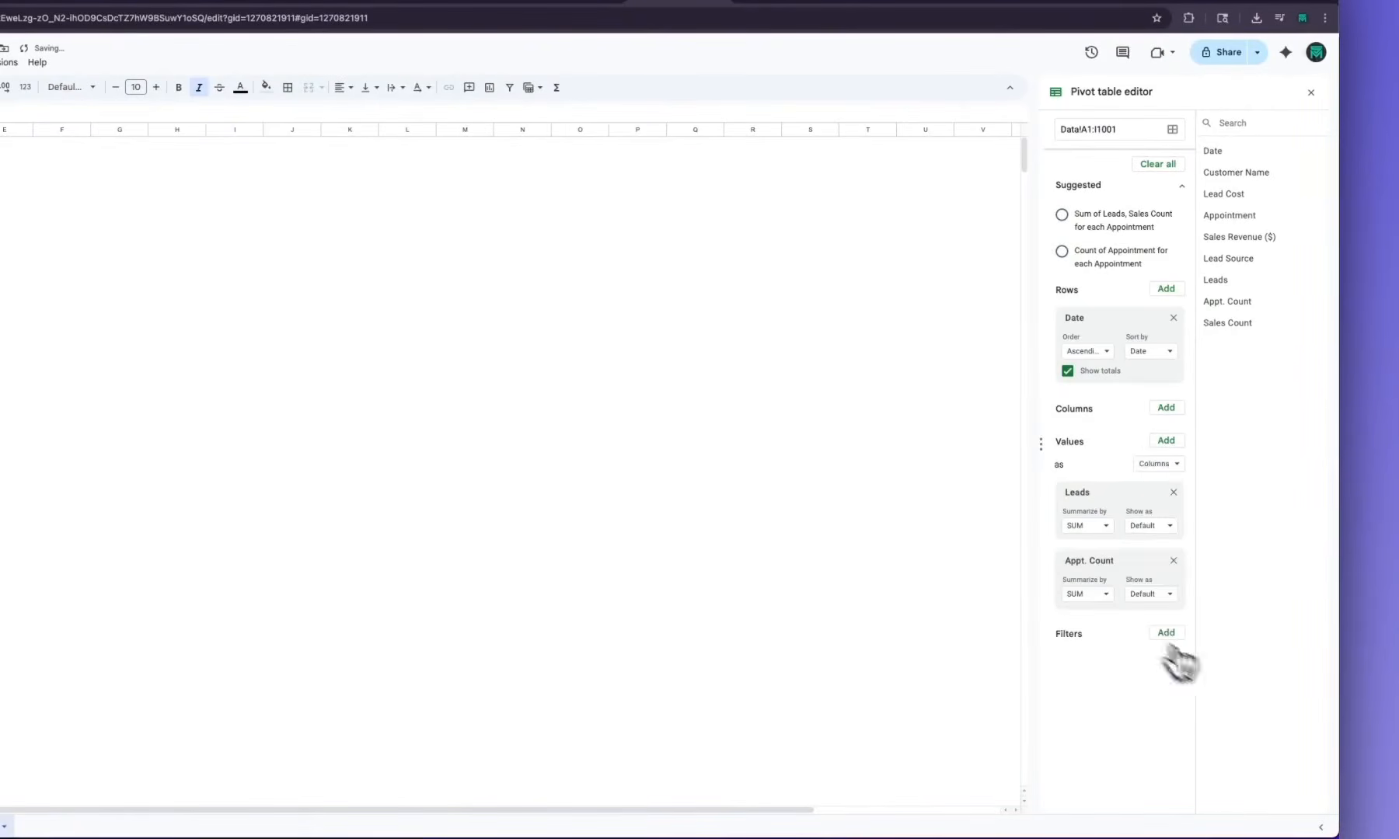
click(785, 93)
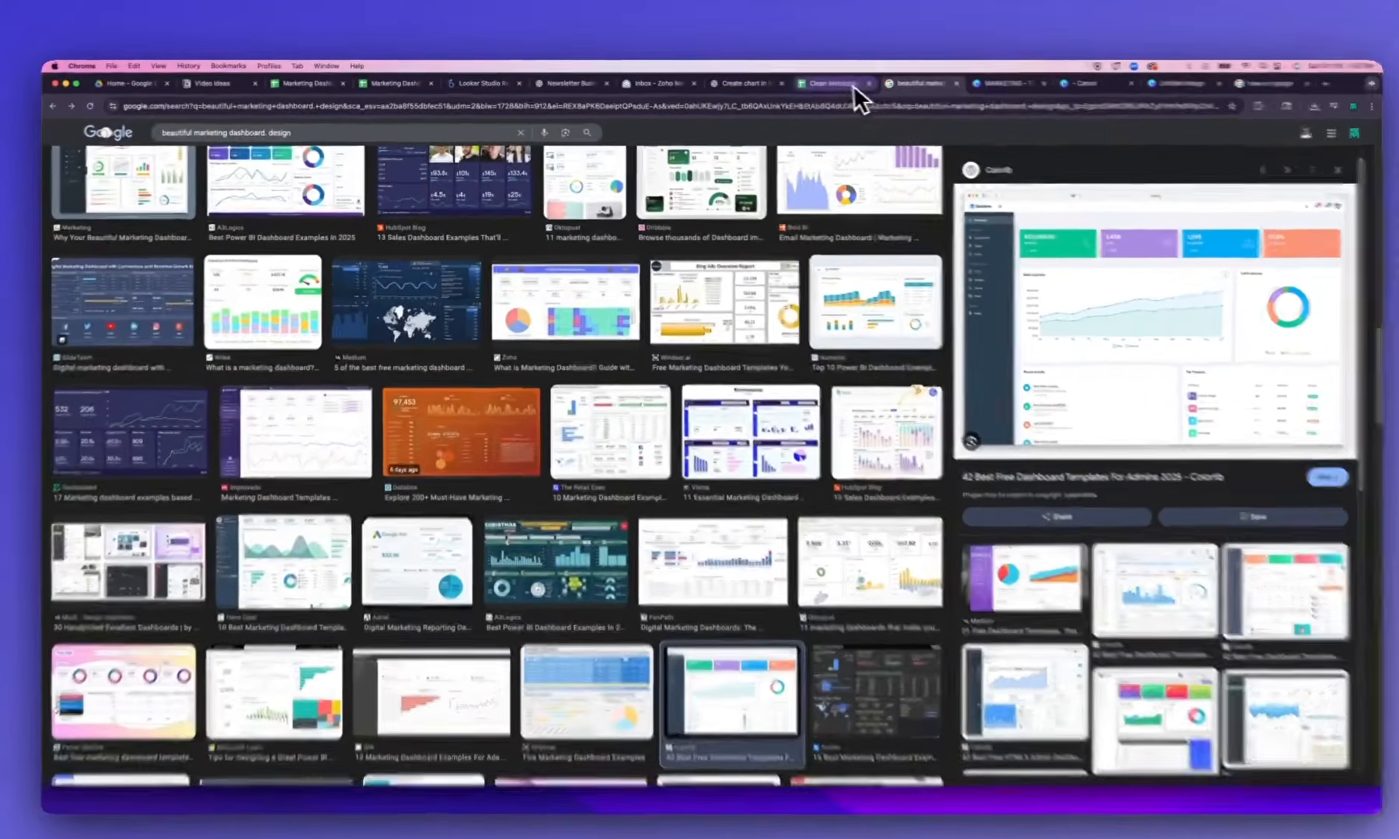
click(853, 86)
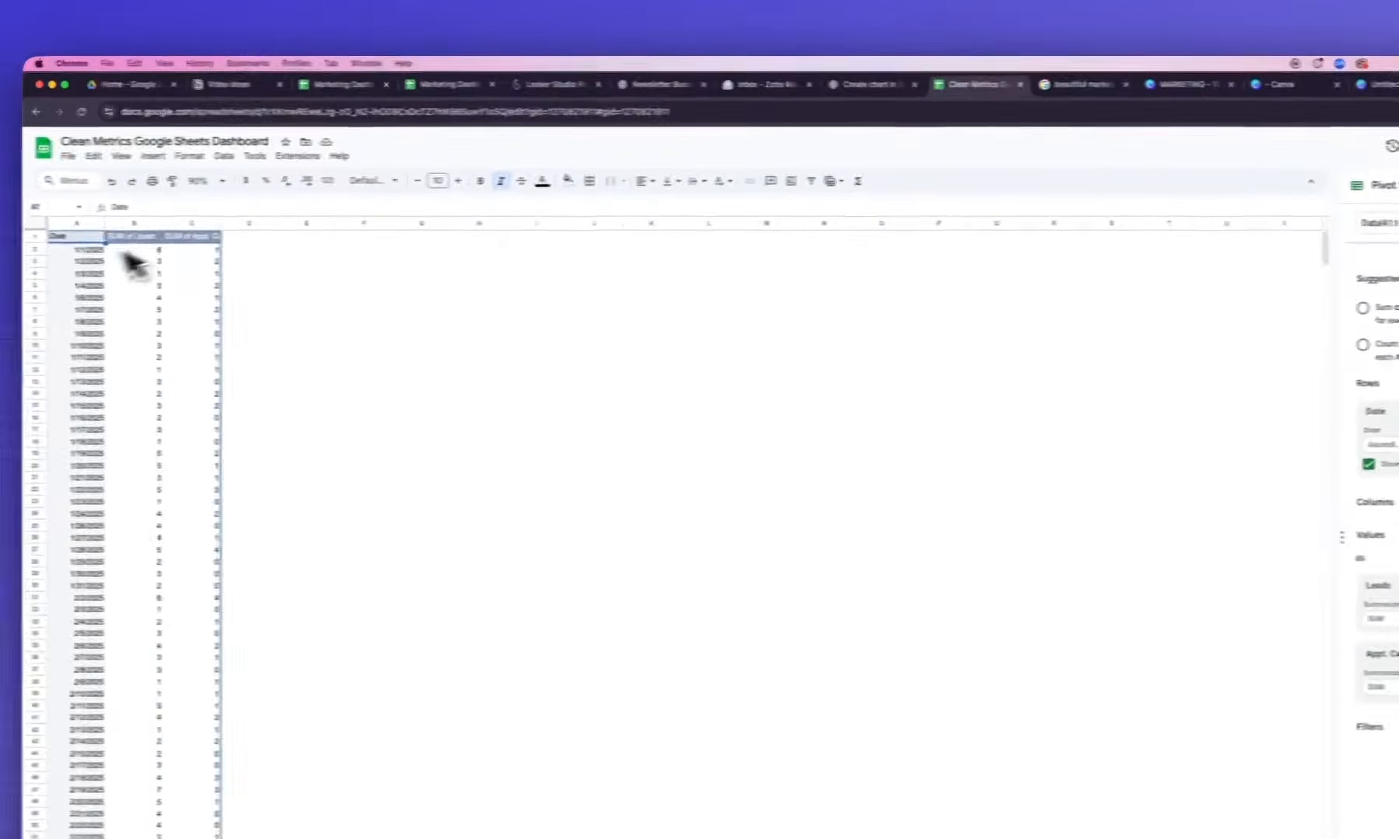
Group the pivot table's dates by month and center-align the values in B2:C14
click(109, 261)
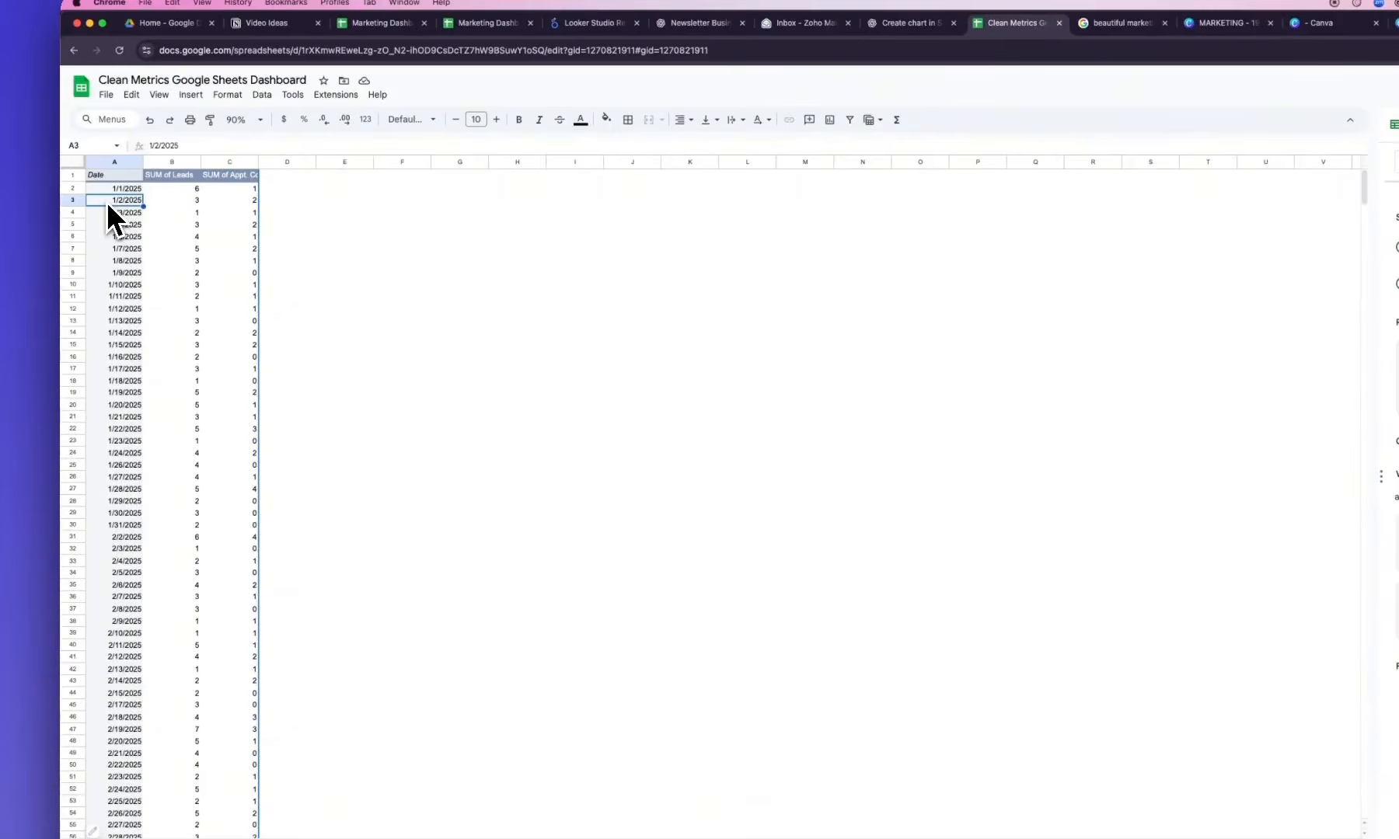
right_click(107, 203)
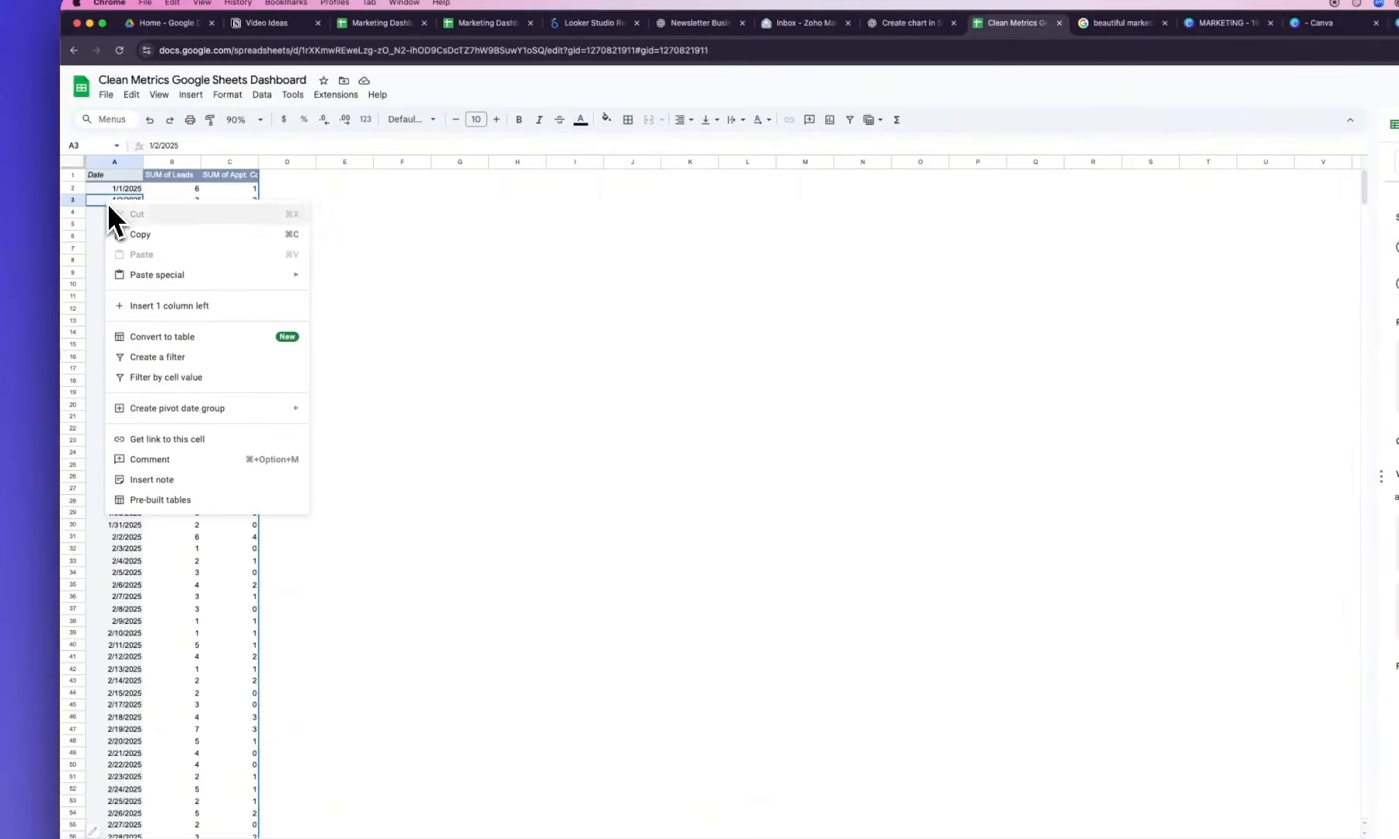
mouse_move(233, 408)
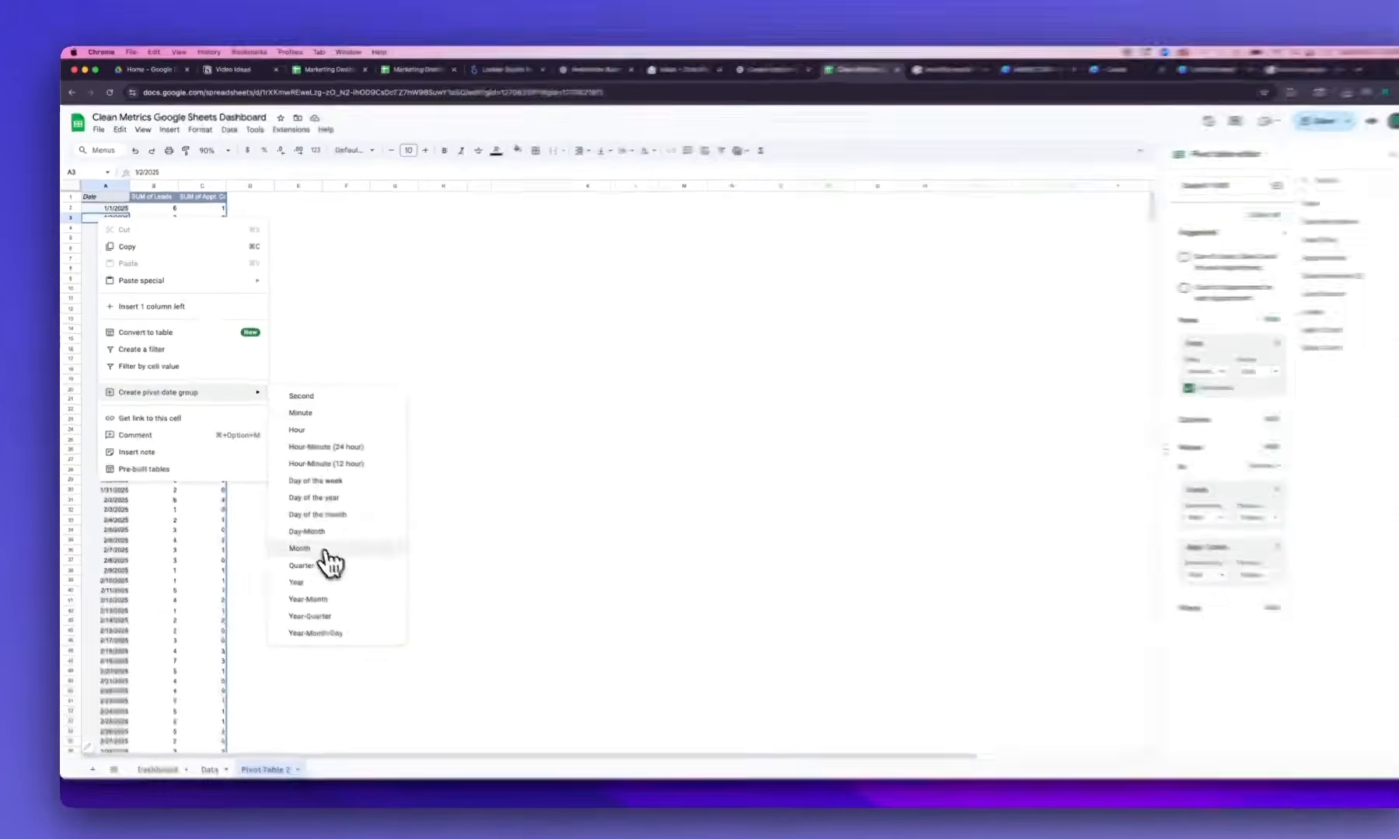
click(326, 548)
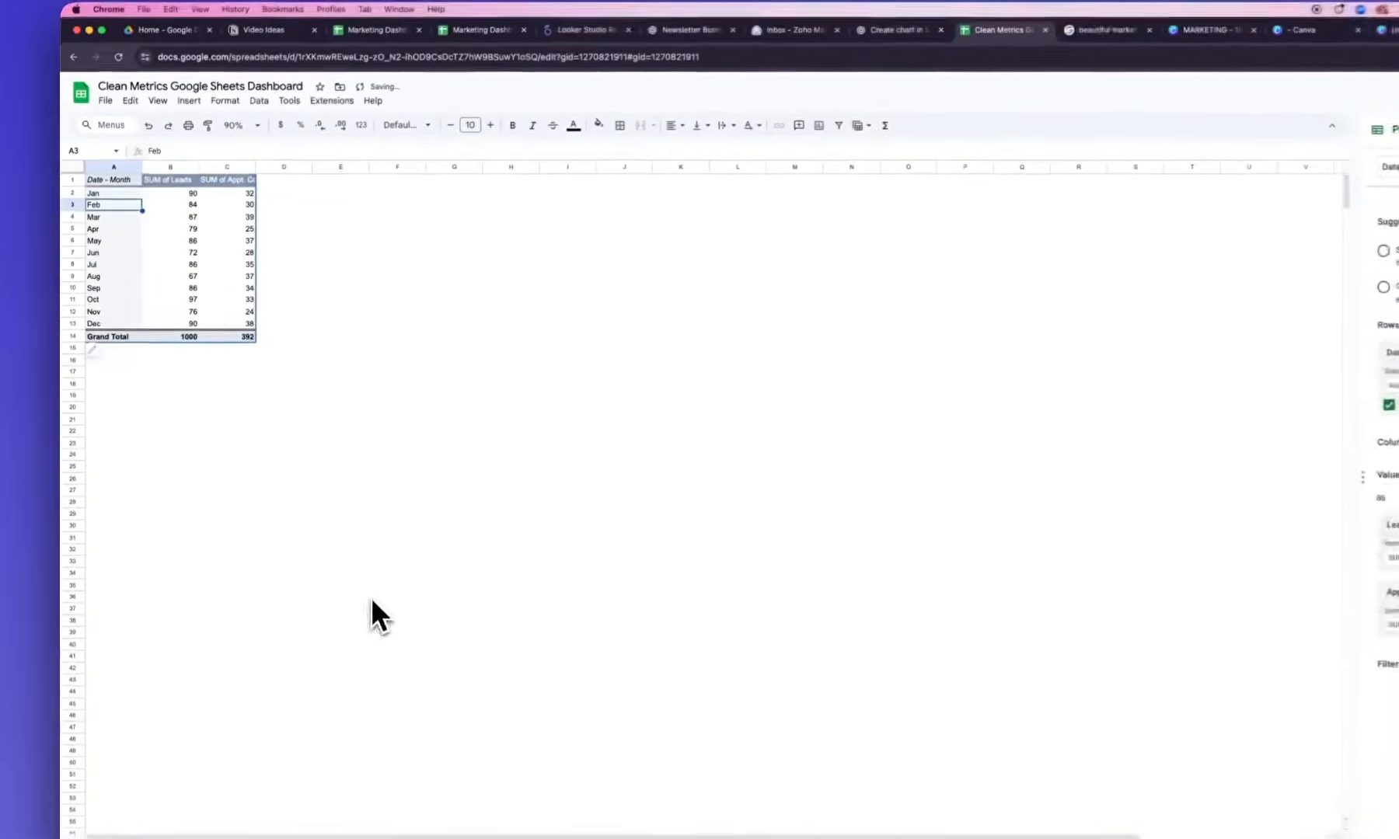
click(154, 398)
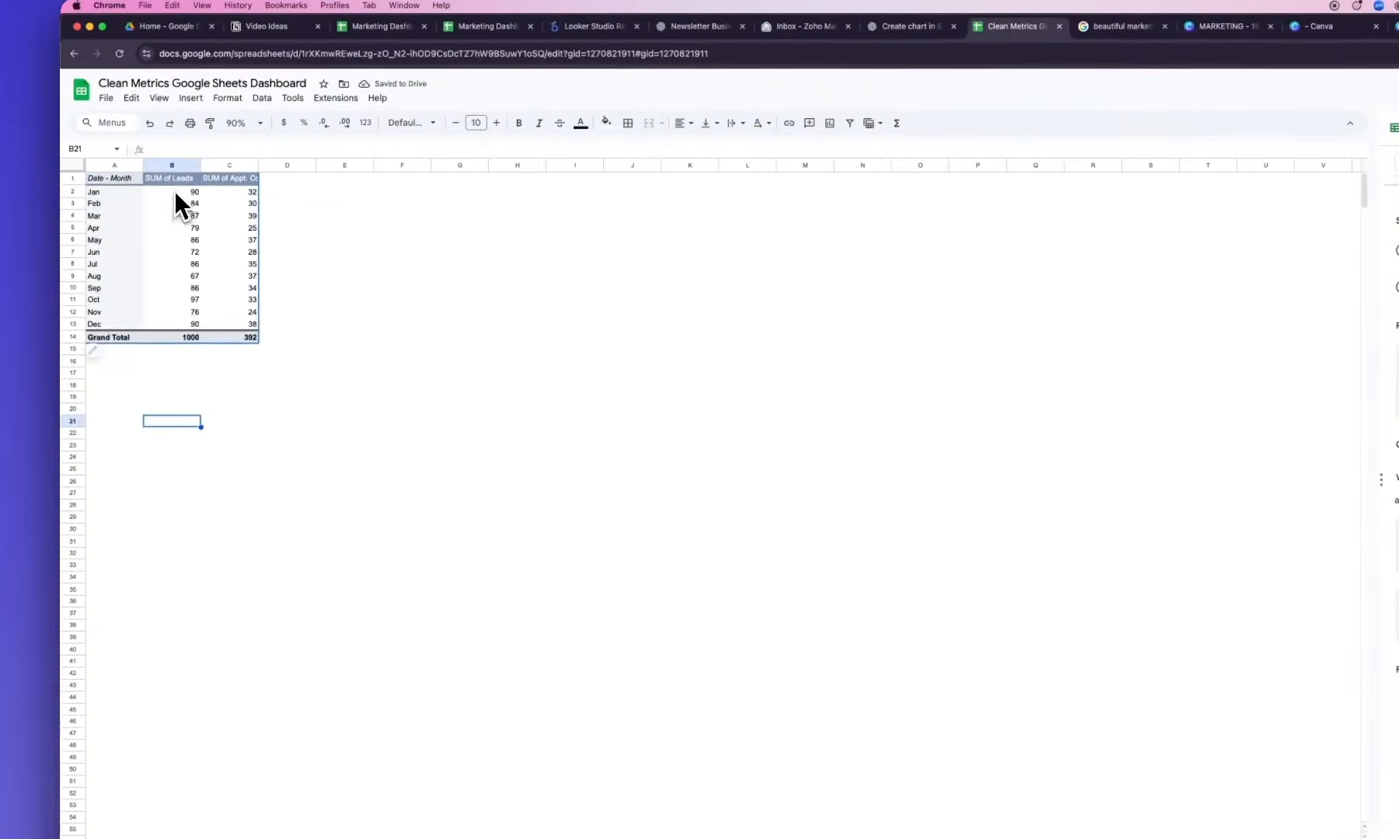
drag(174, 190, 236, 342)
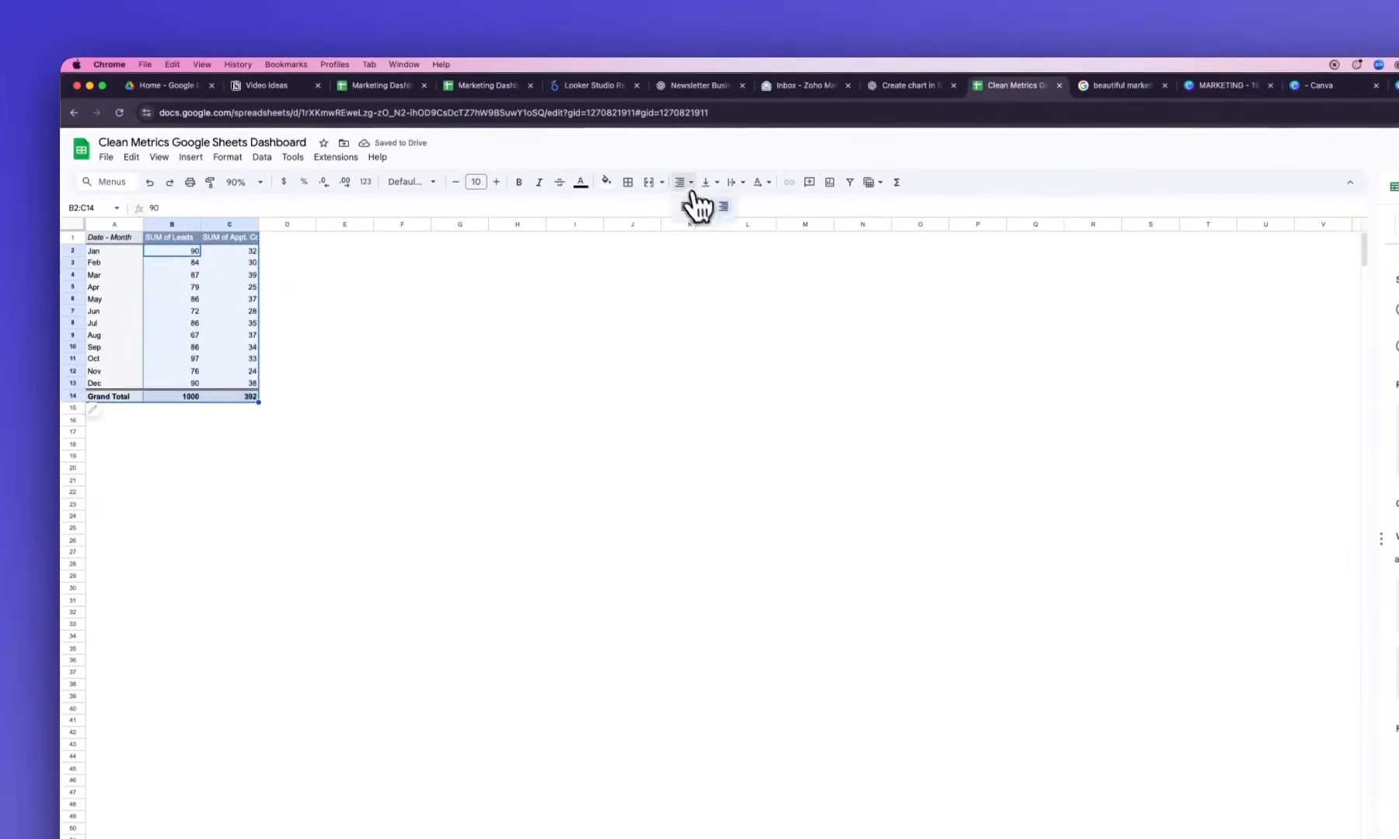
Rename the pivot table's two value headers Leads and Appointments and center-align them
click(177, 229)
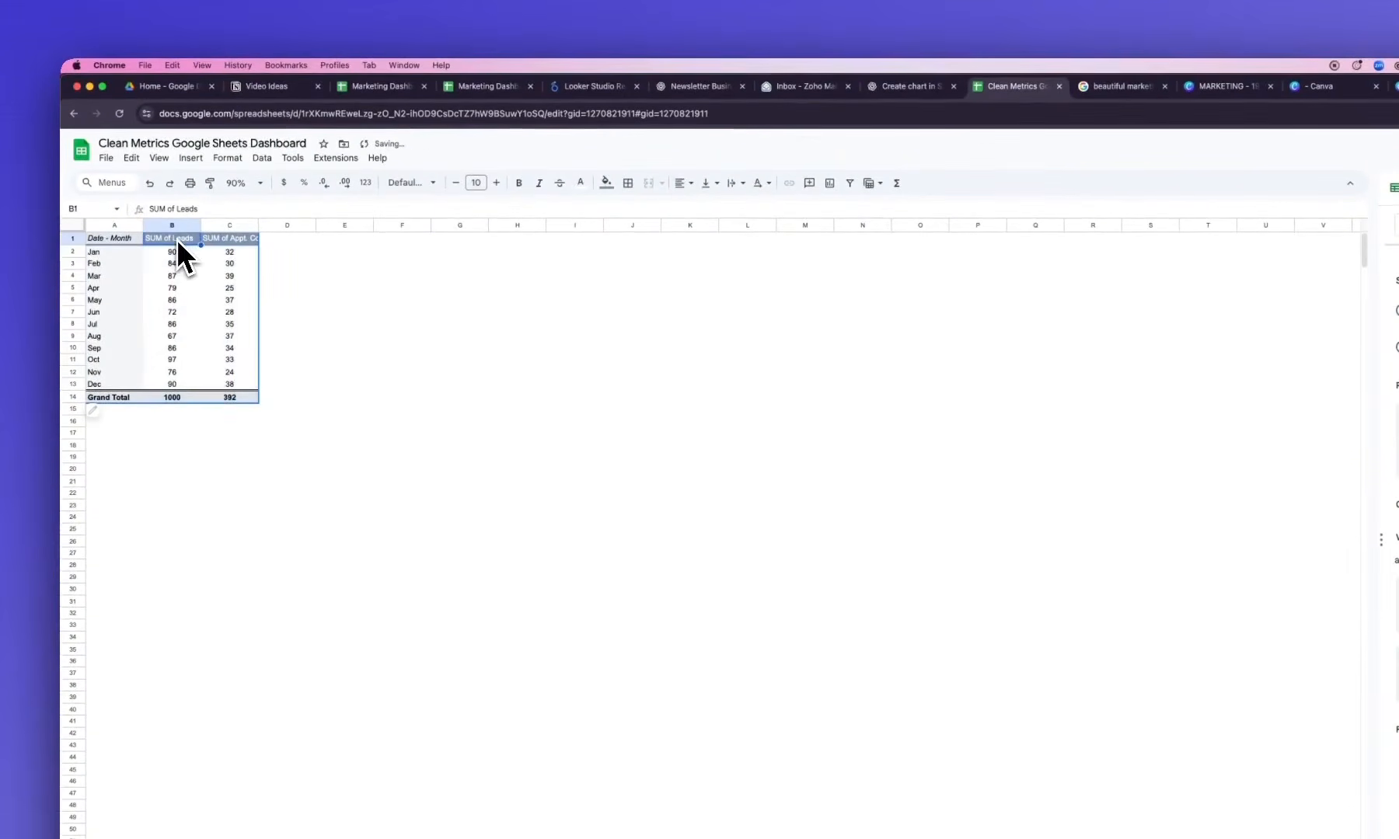
text(Leads)
key(Tab)
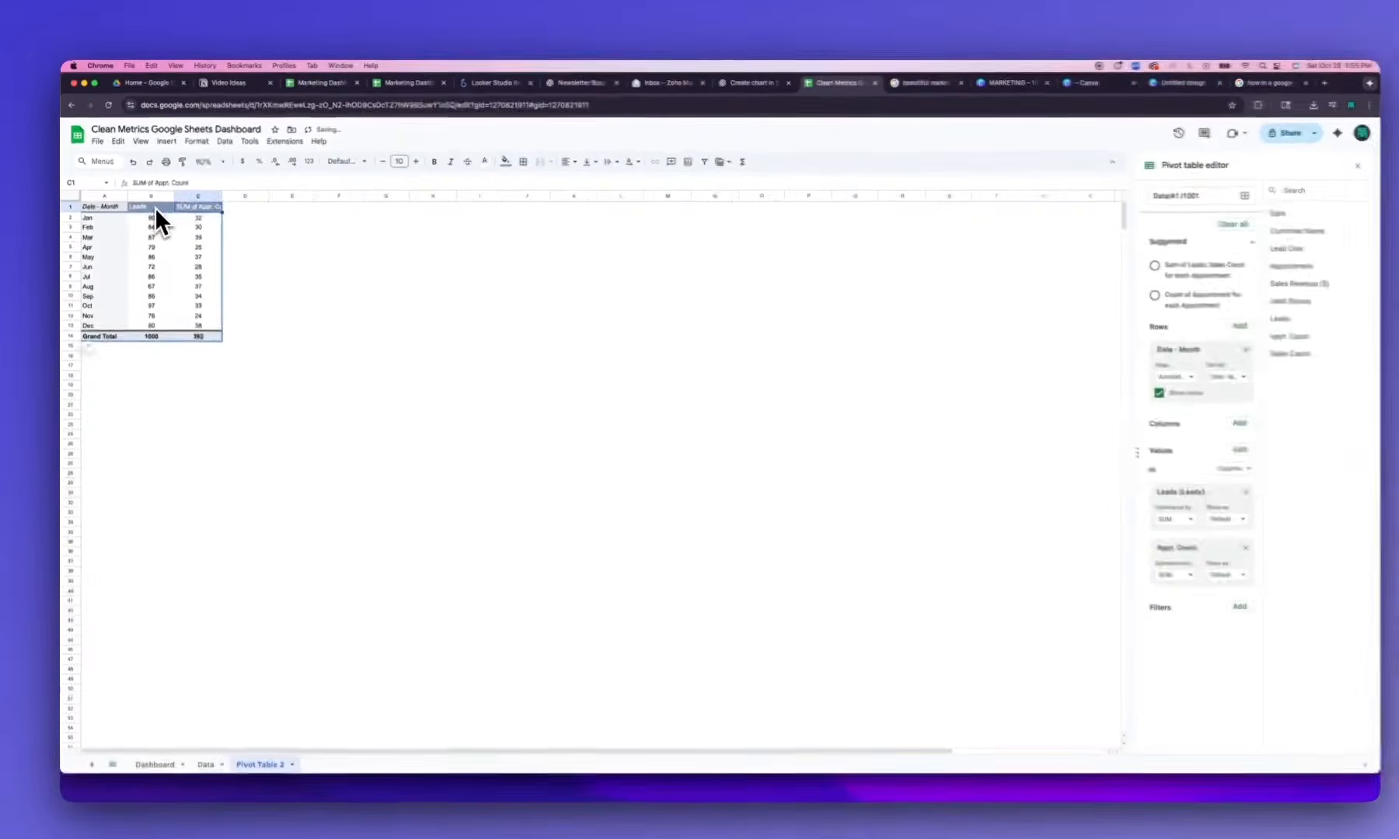
text(Appointments)
key(Return)
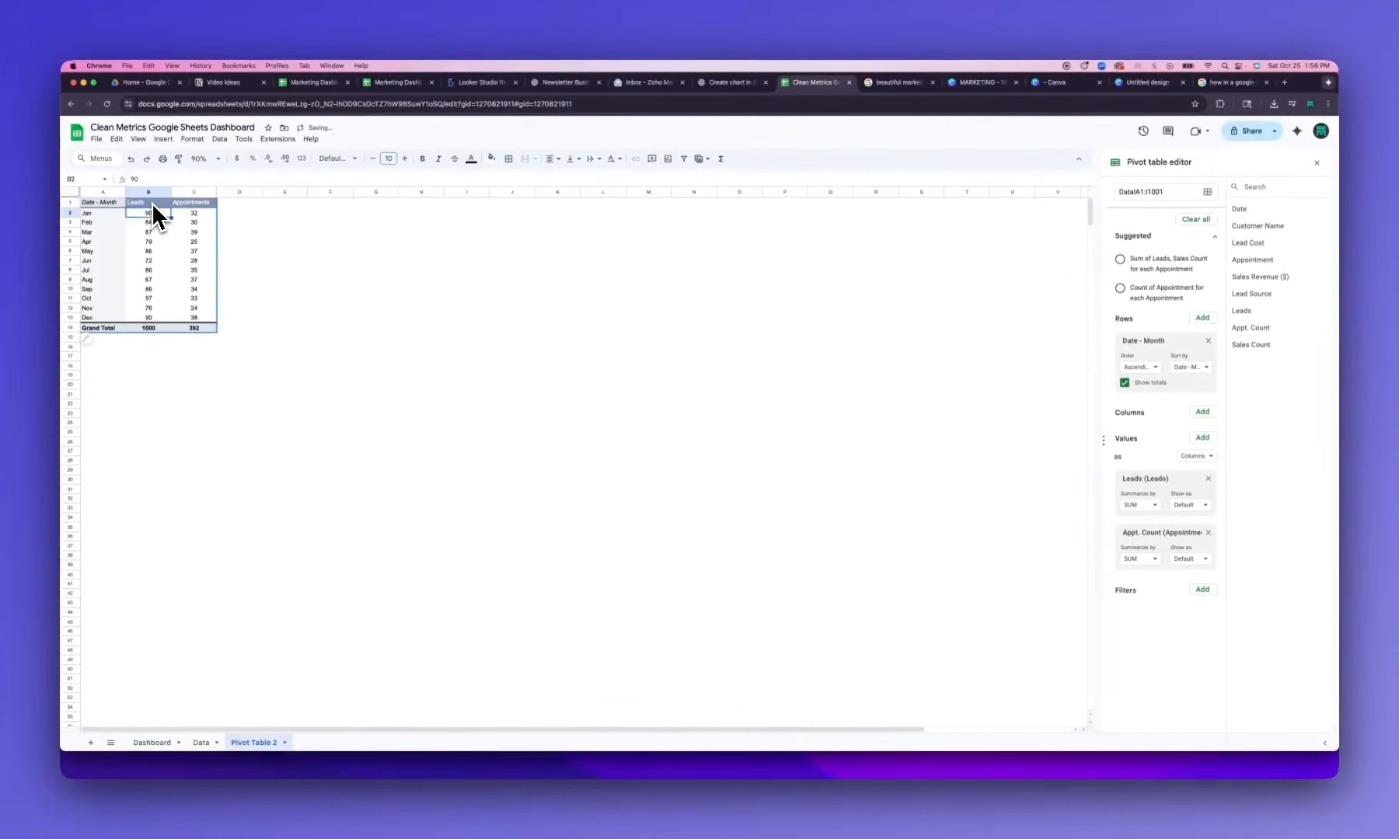
key(Up)
key(shift+Right)
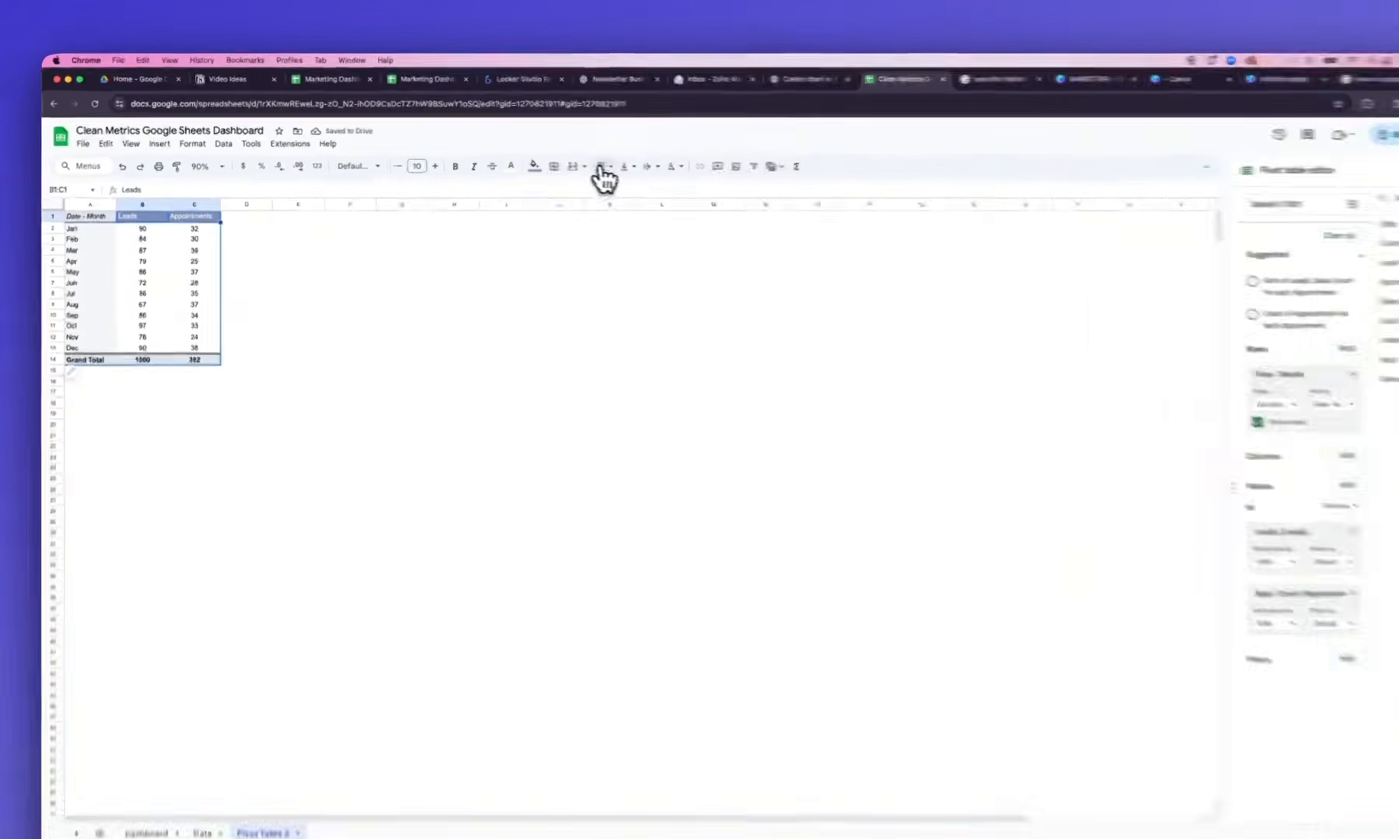
click(421, 366)
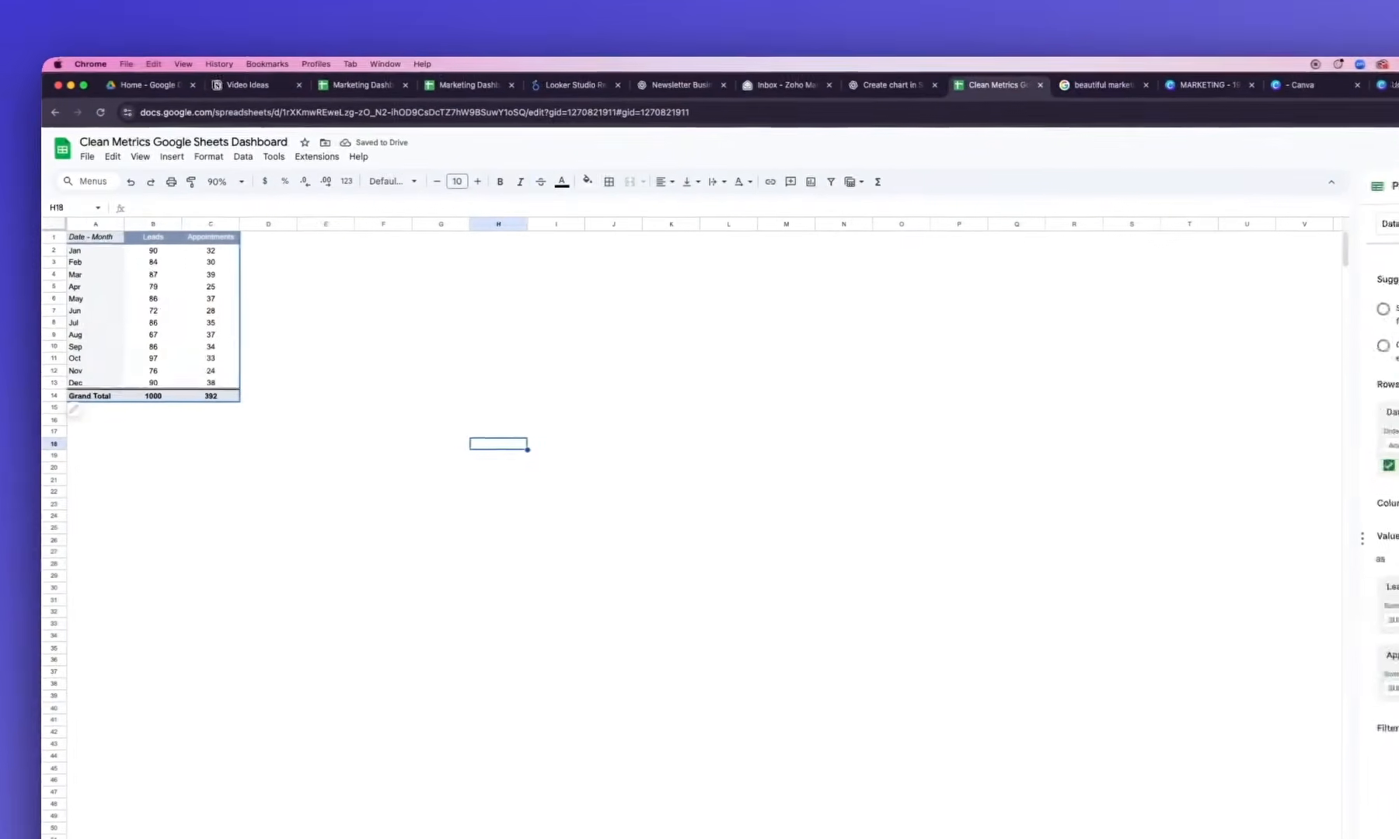
Insert a chart from the pivot table's monthly data A1:C13, excluding the grand total, and make it an area chart
drag(108, 239, 216, 396)
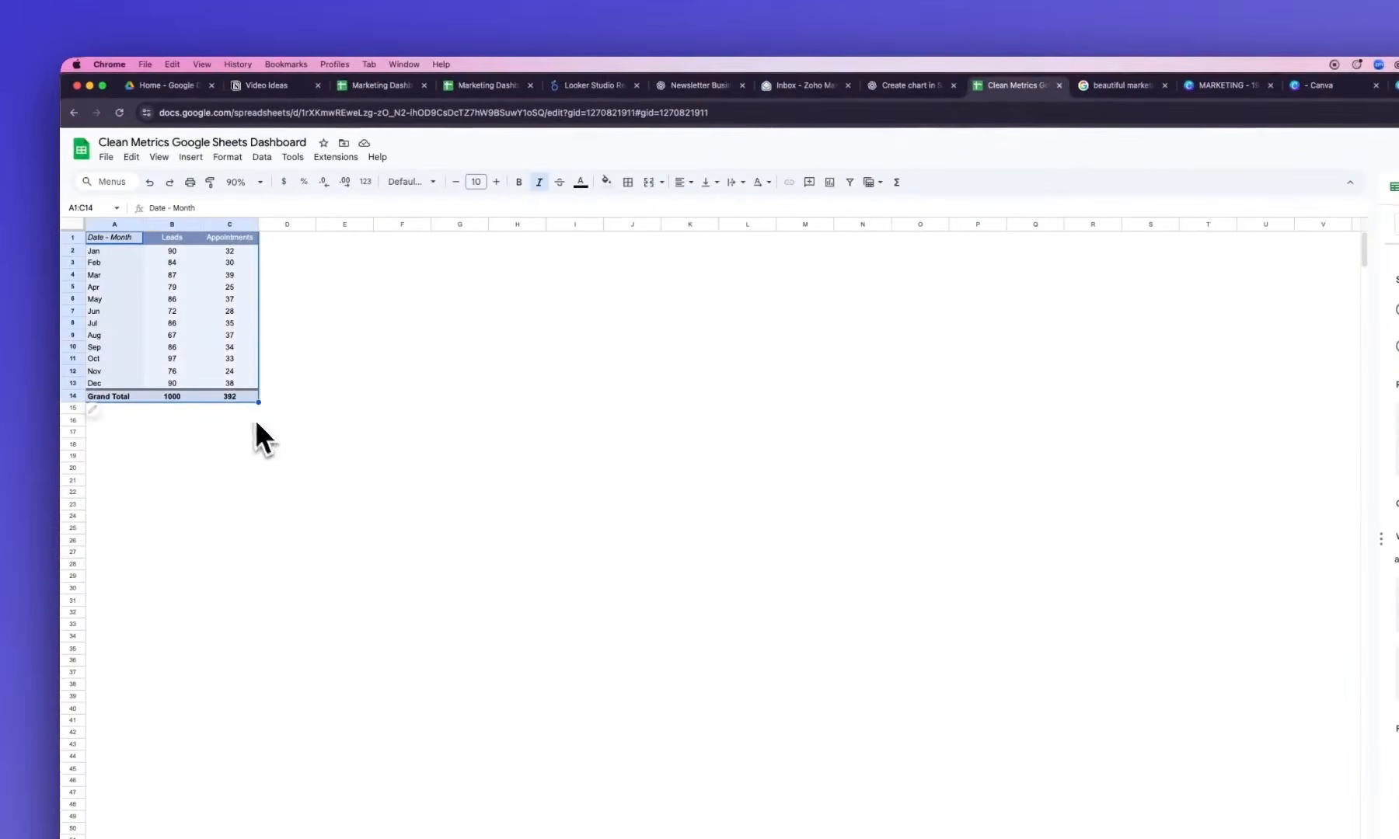
key(shift+Up)
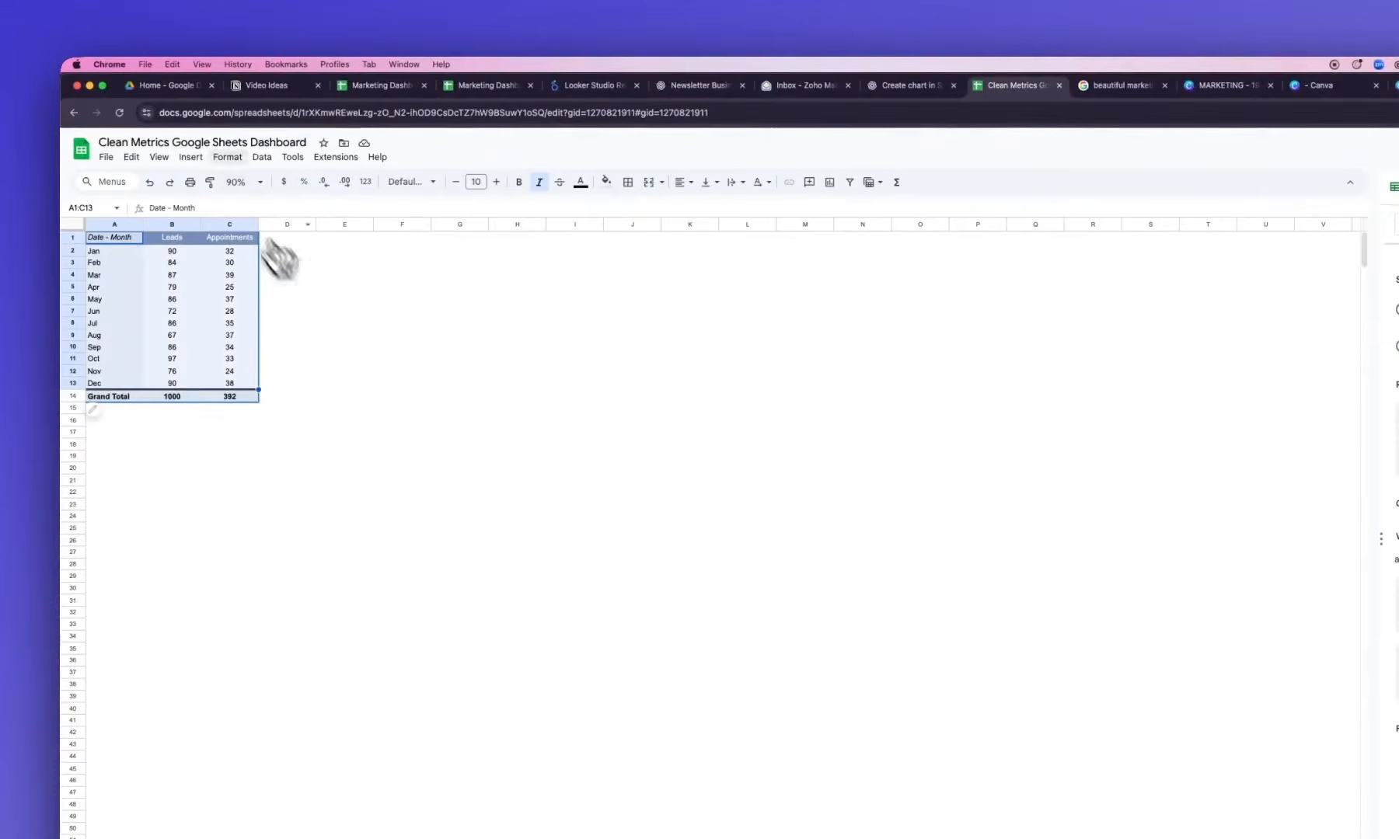
click(191, 157)
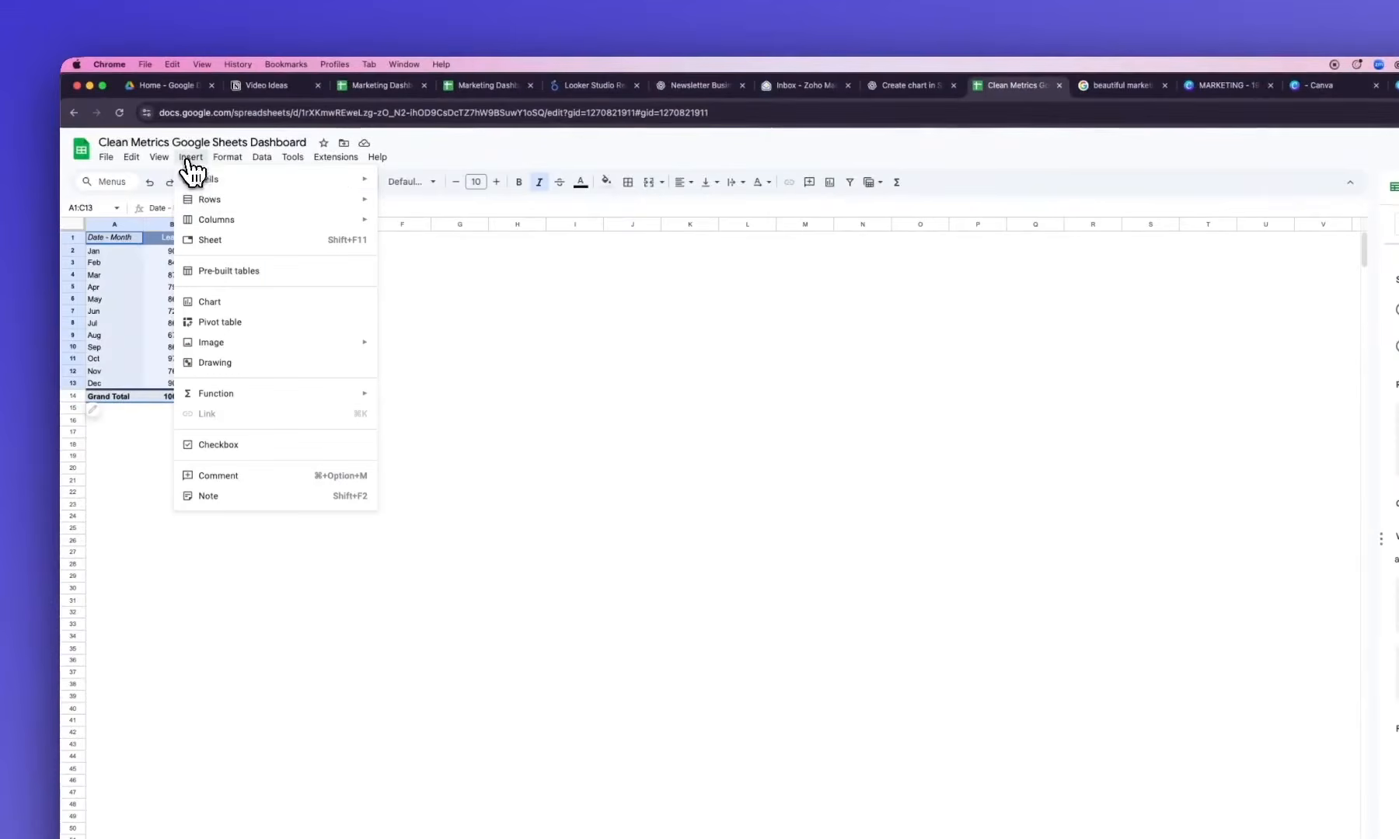
click(240, 302)
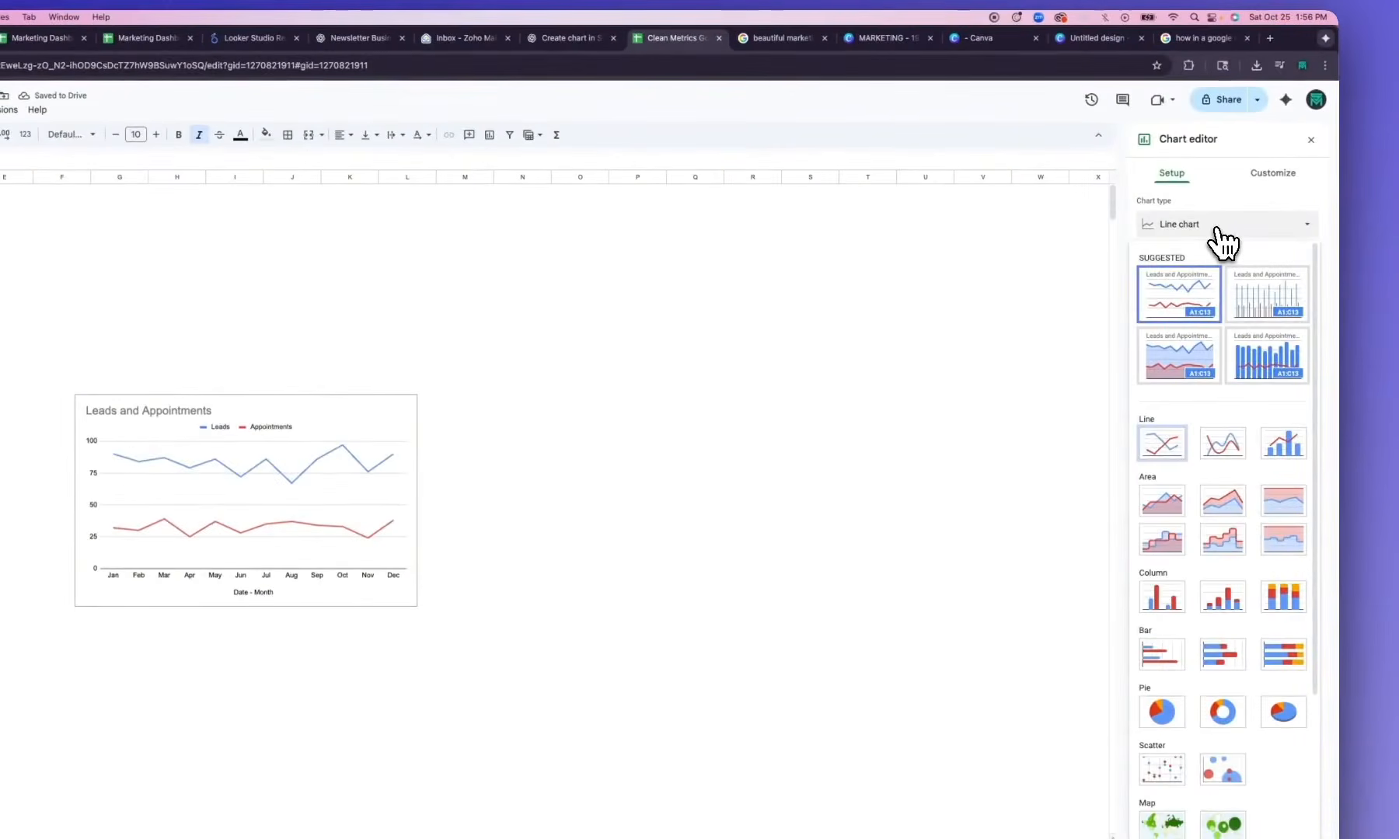
click(1164, 503)
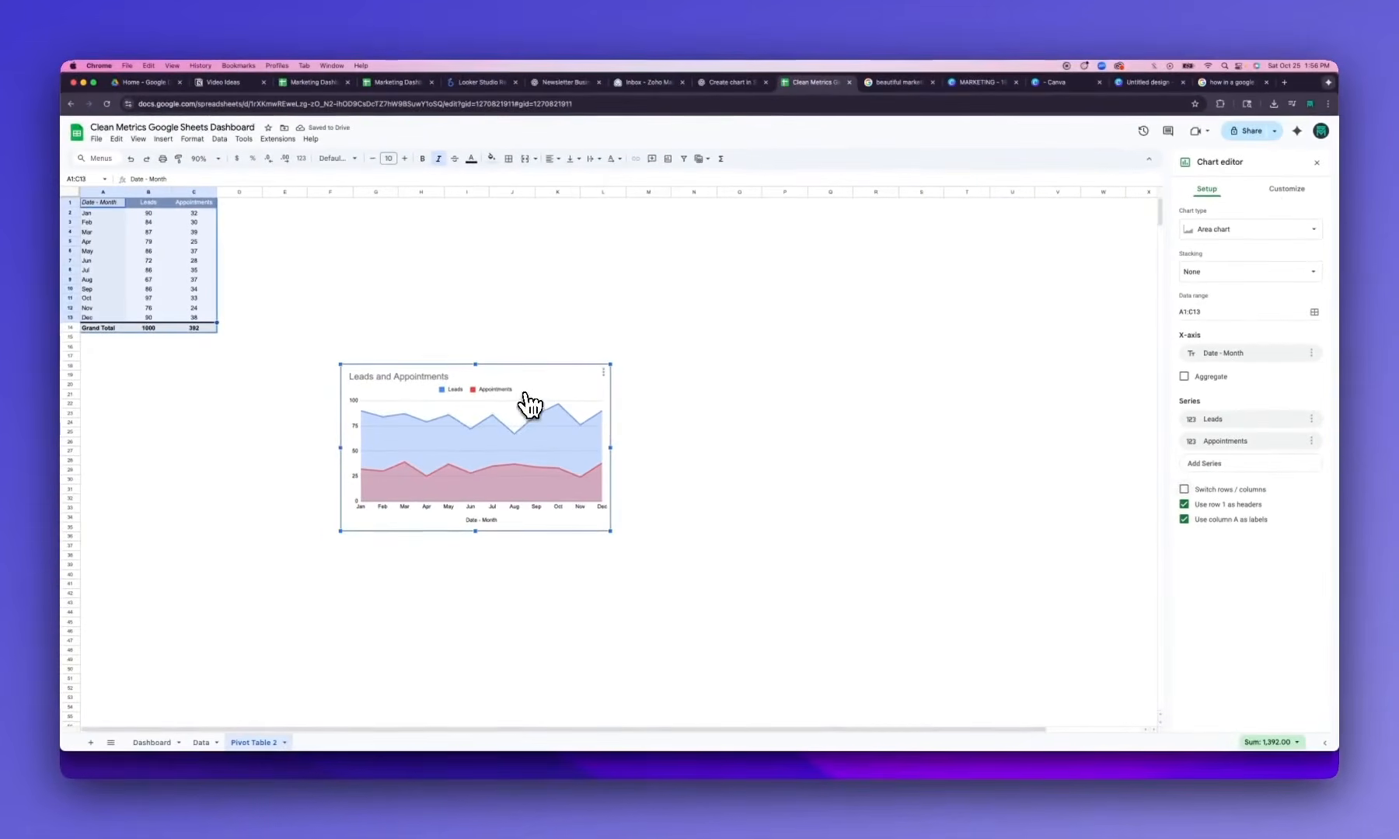
Turn on smoothing in the Leads and Appointments area chart's style settings
click(1287, 189)
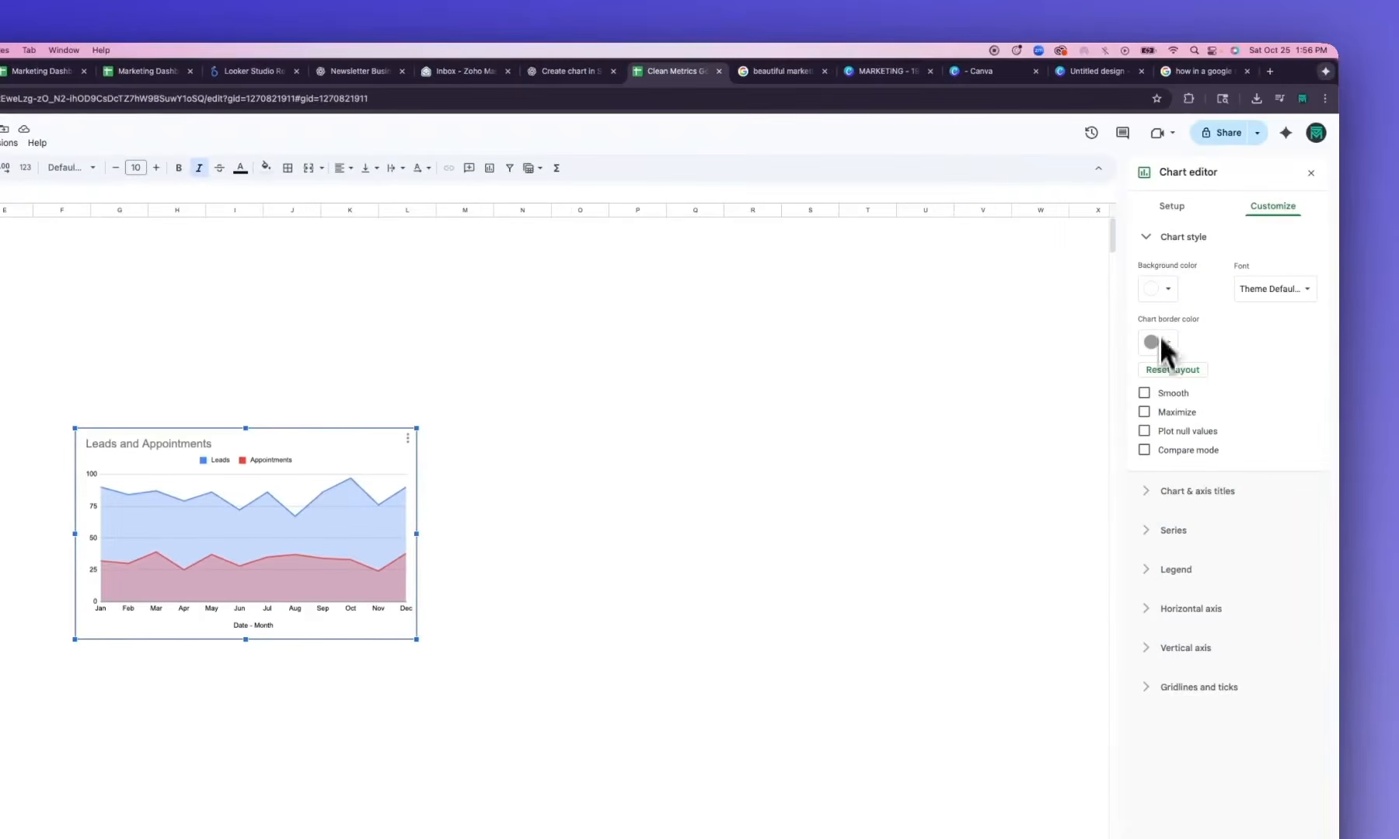
click(1144, 393)
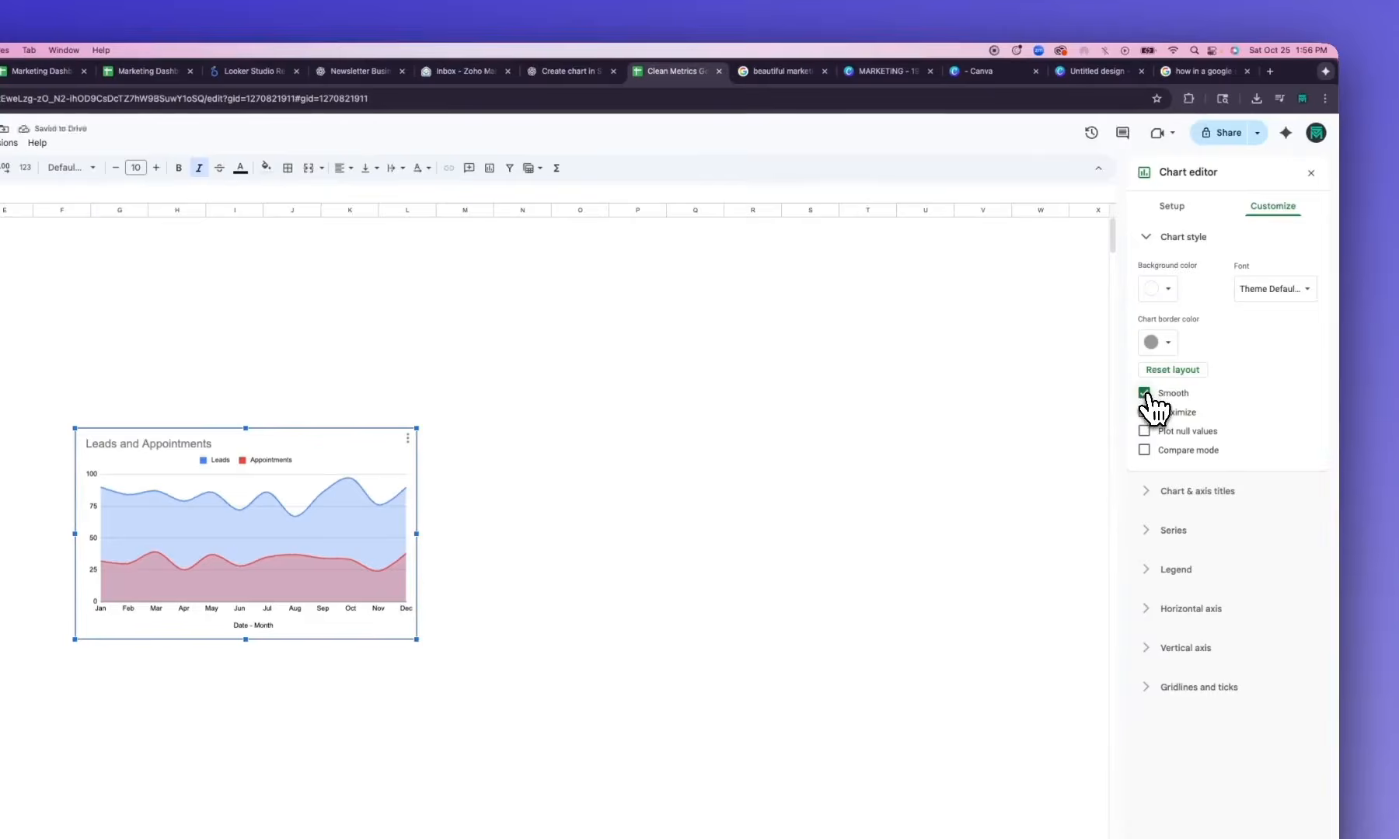
click(1164, 342)
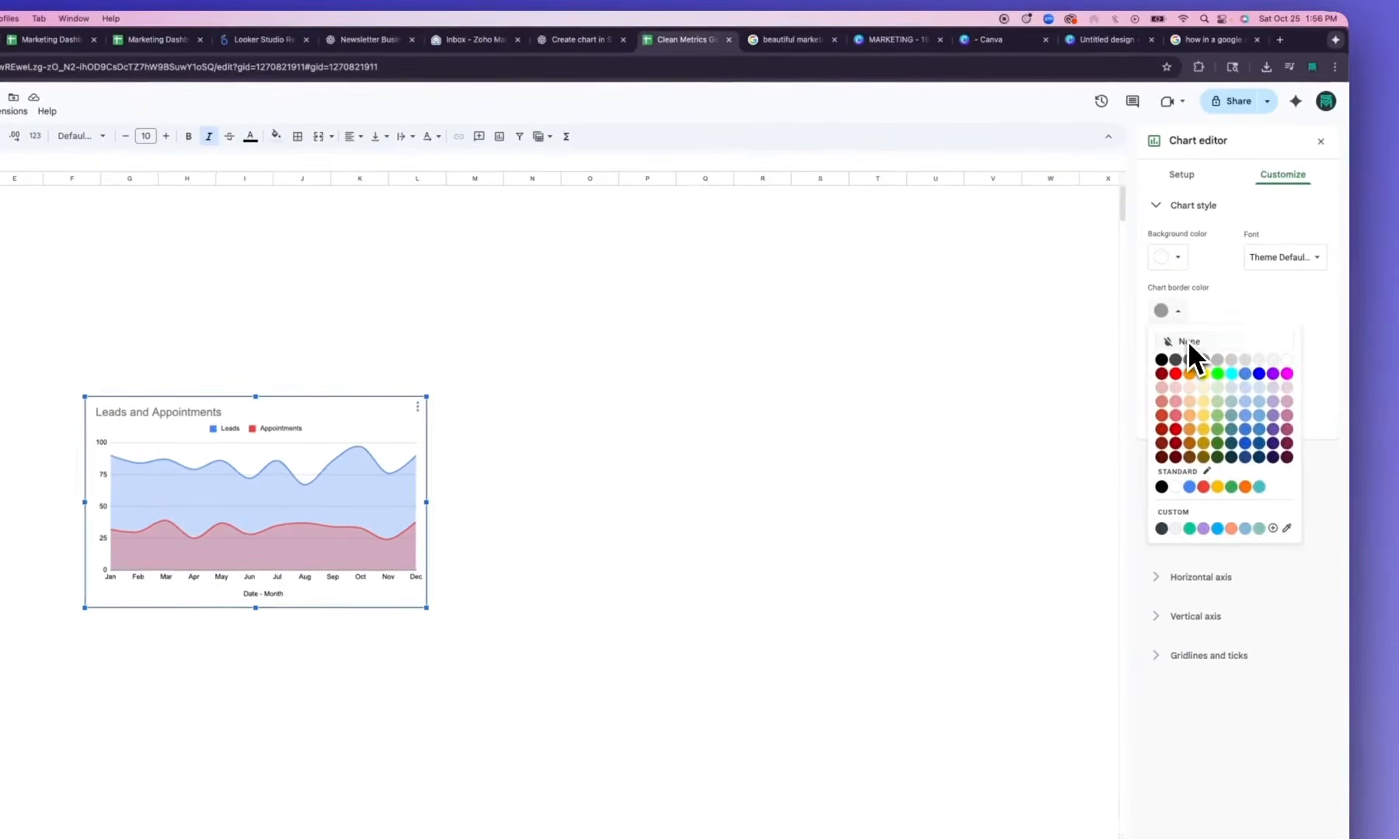
click(1233, 307)
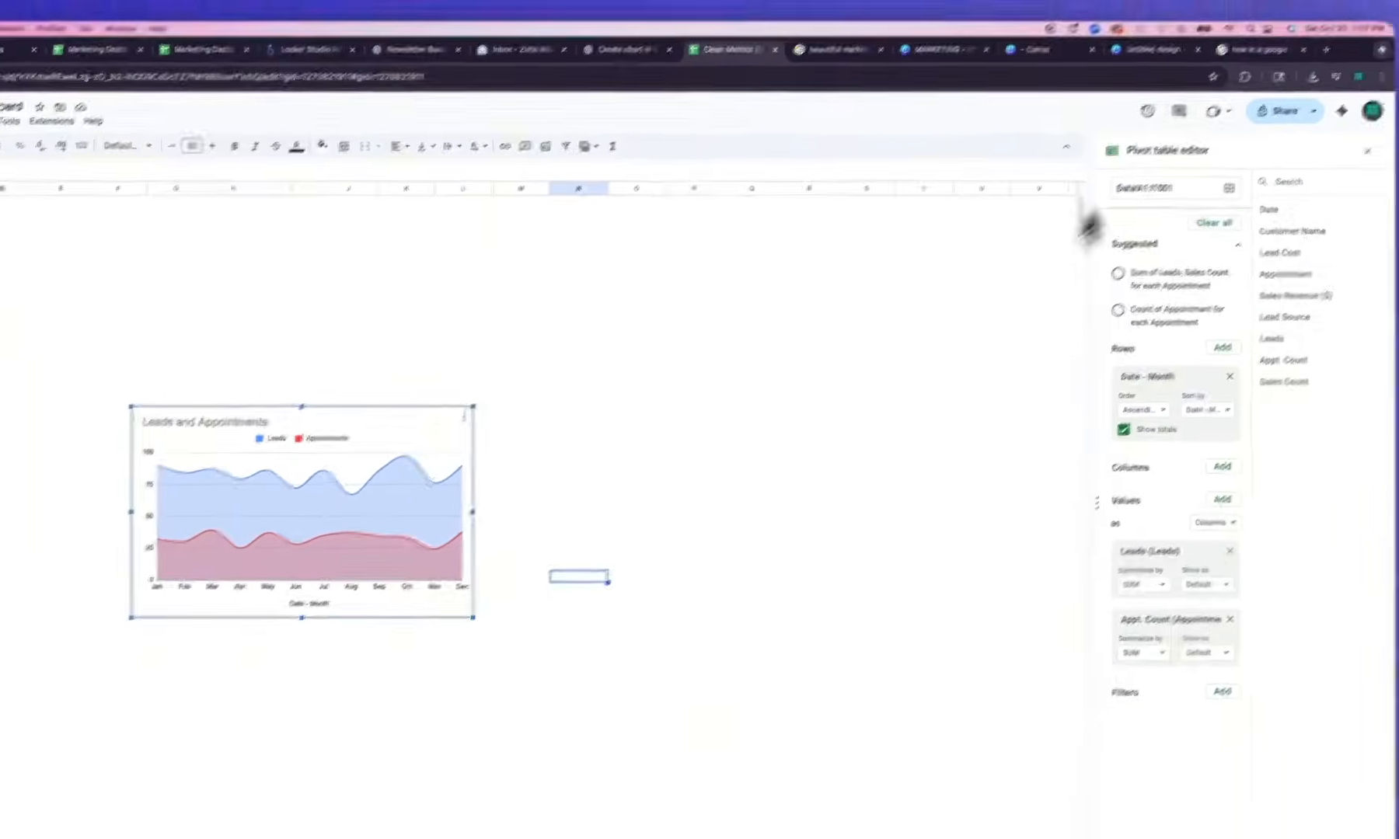
Switch to the reference dashboard image in the browser and sample the light blue #a7c8d9 with the Eye Dropper extension
click(835, 49)
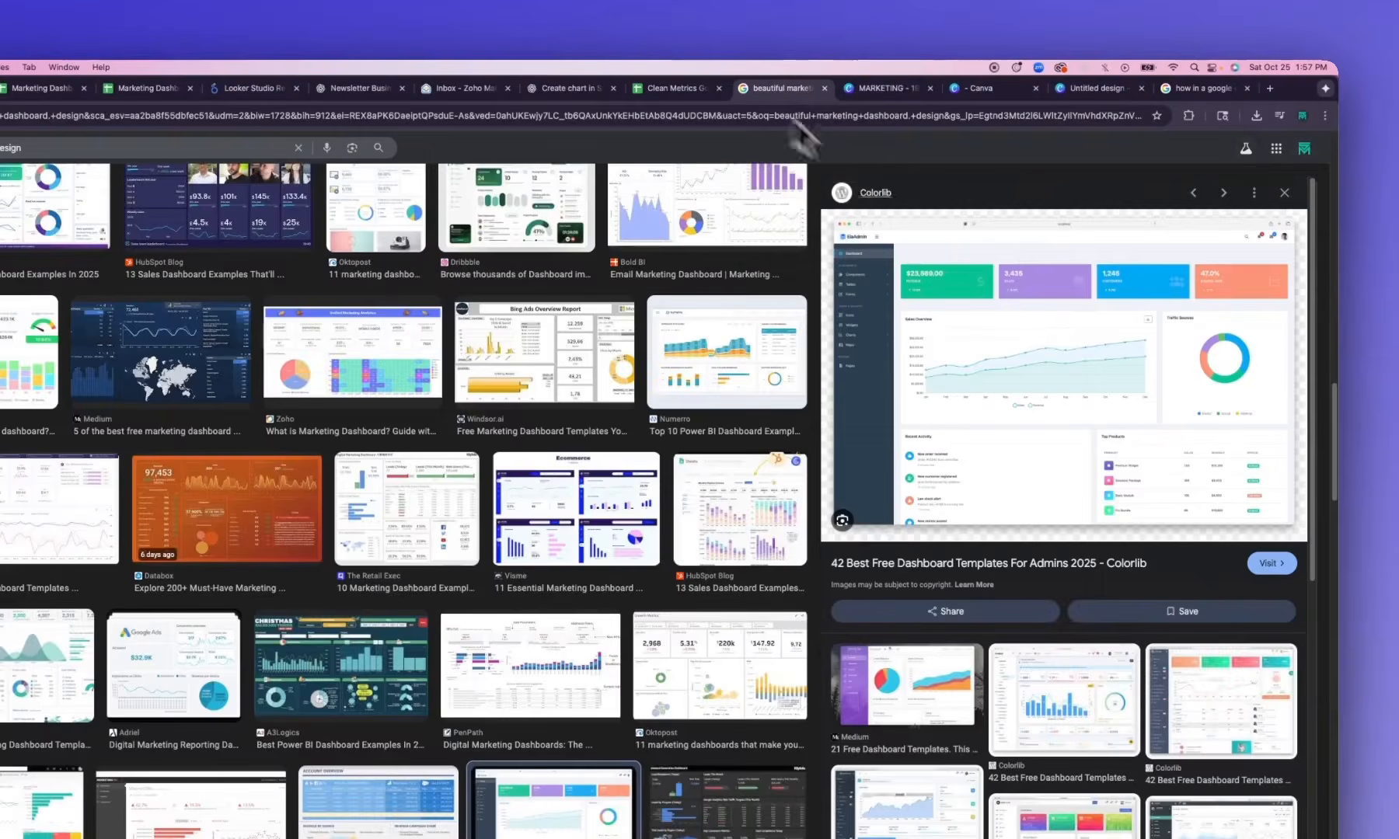
click(1188, 116)
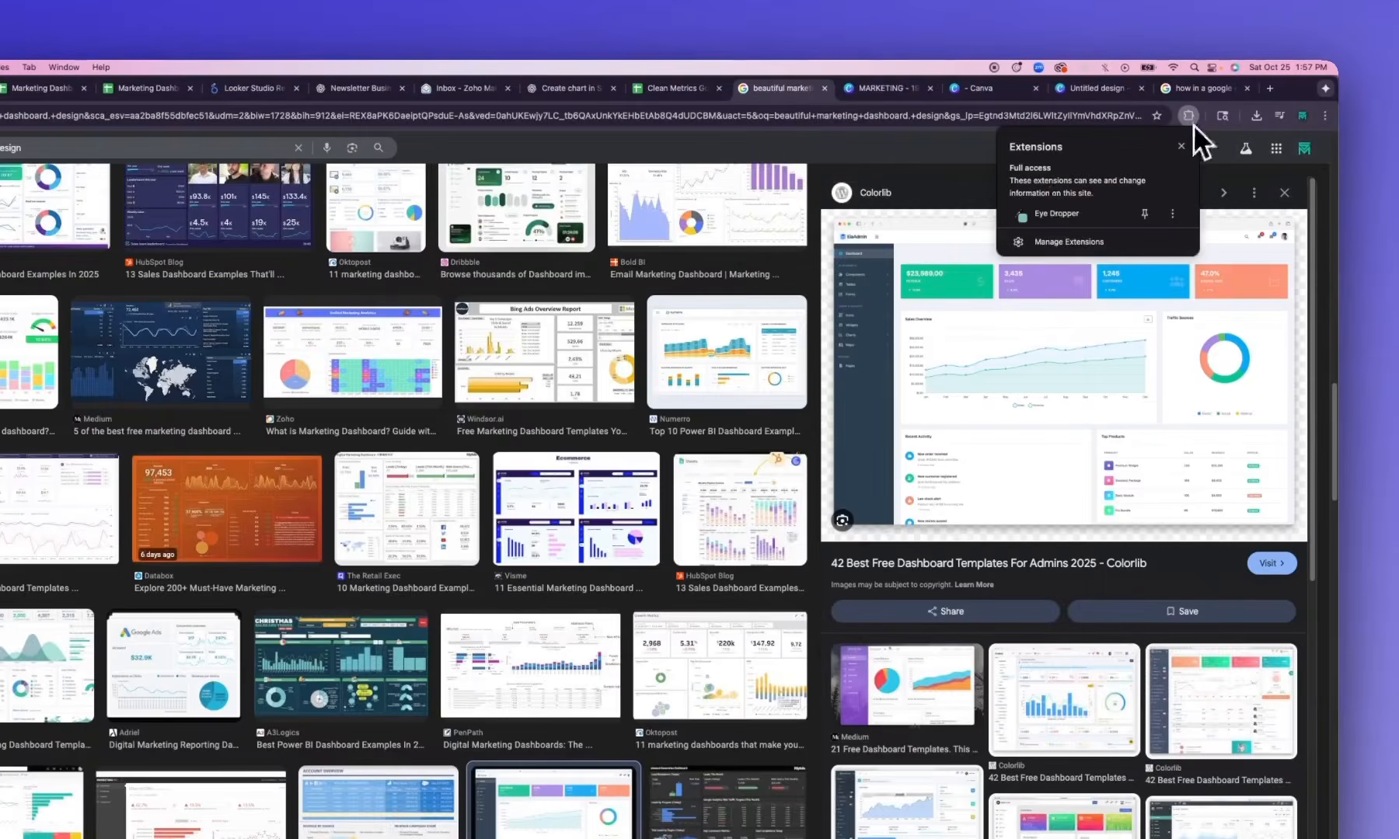
click(1046, 213)
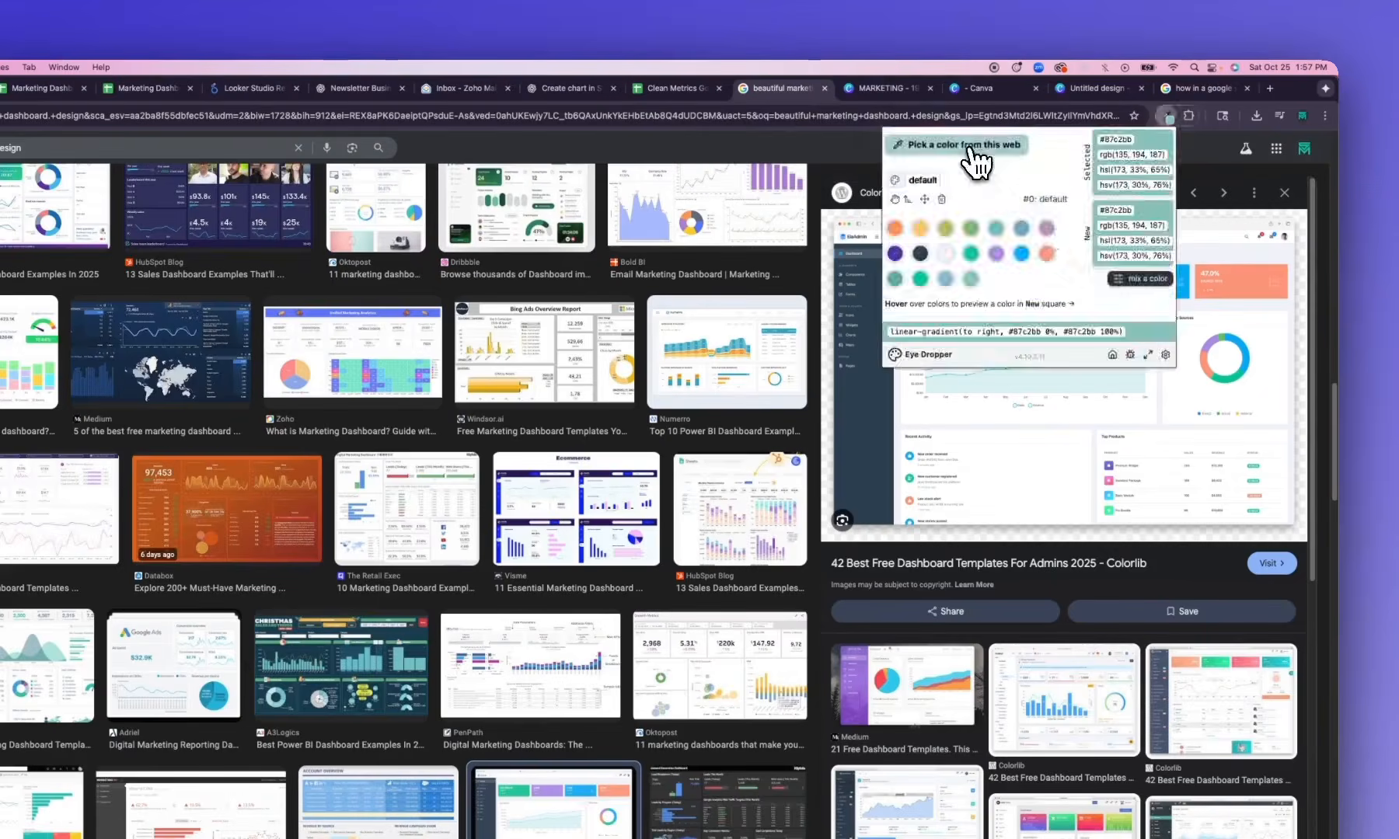
click(972, 147)
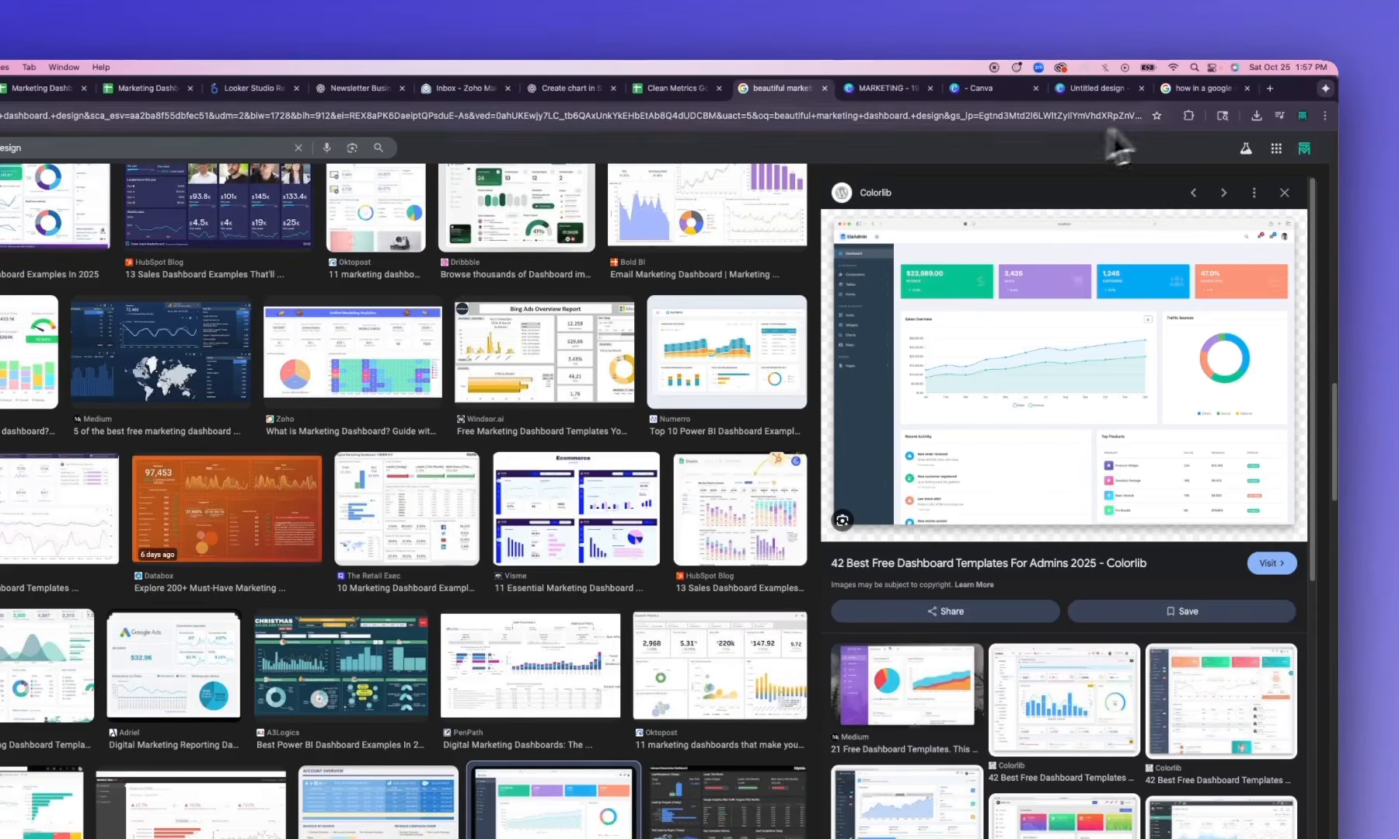
click(1187, 116)
click(1055, 220)
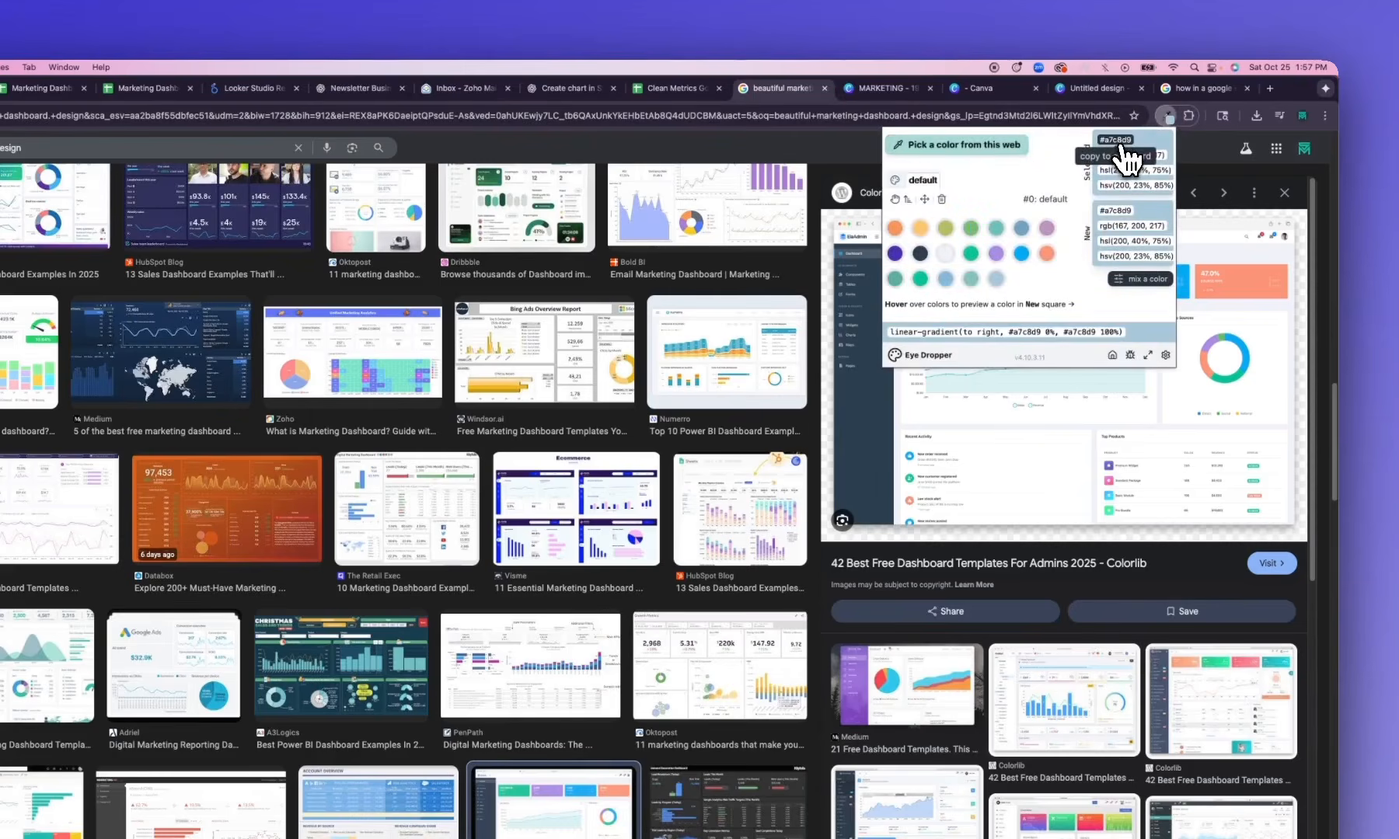
Return to the spreadsheet and set the chart's Leads series line color to the custom light blue
click(673, 89)
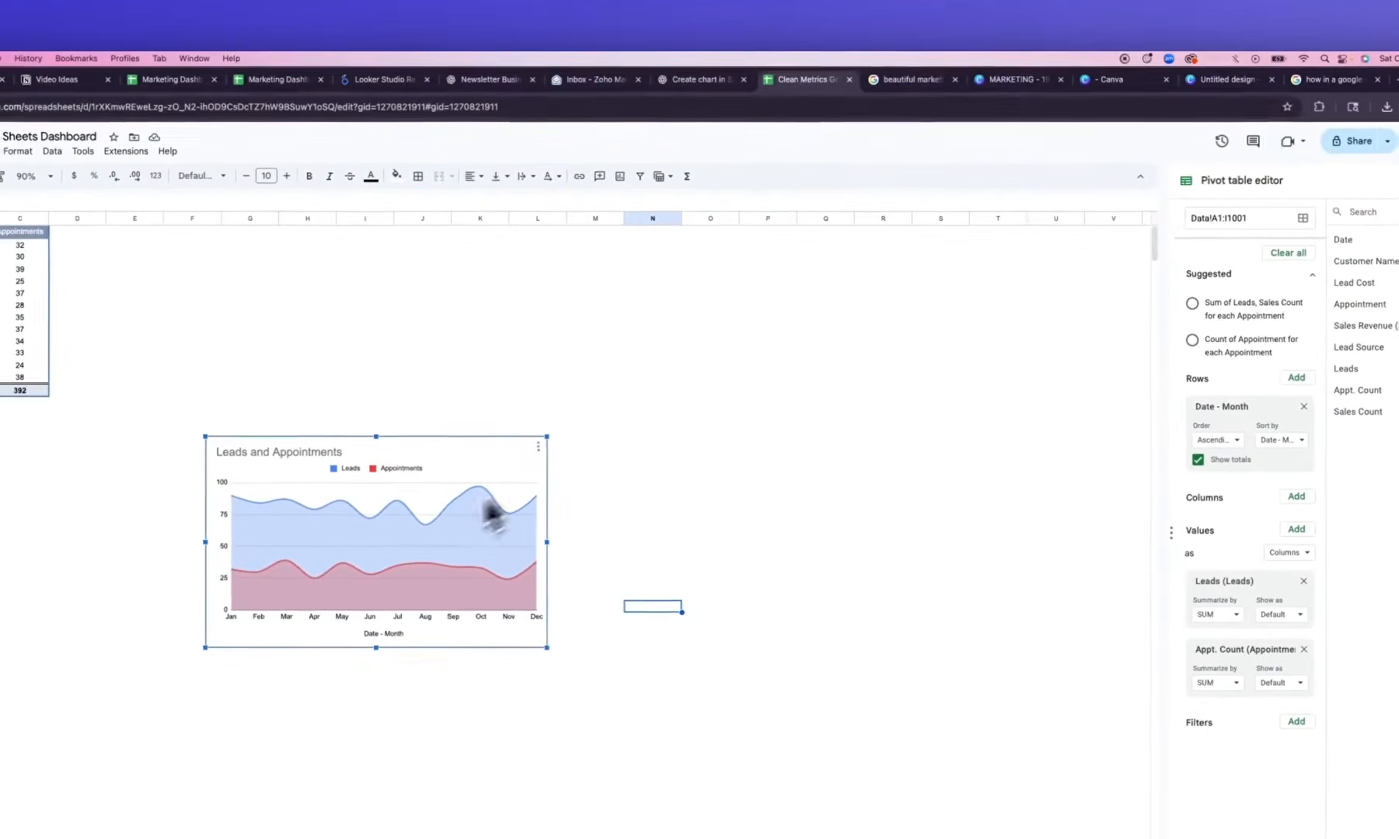
click(898, 81)
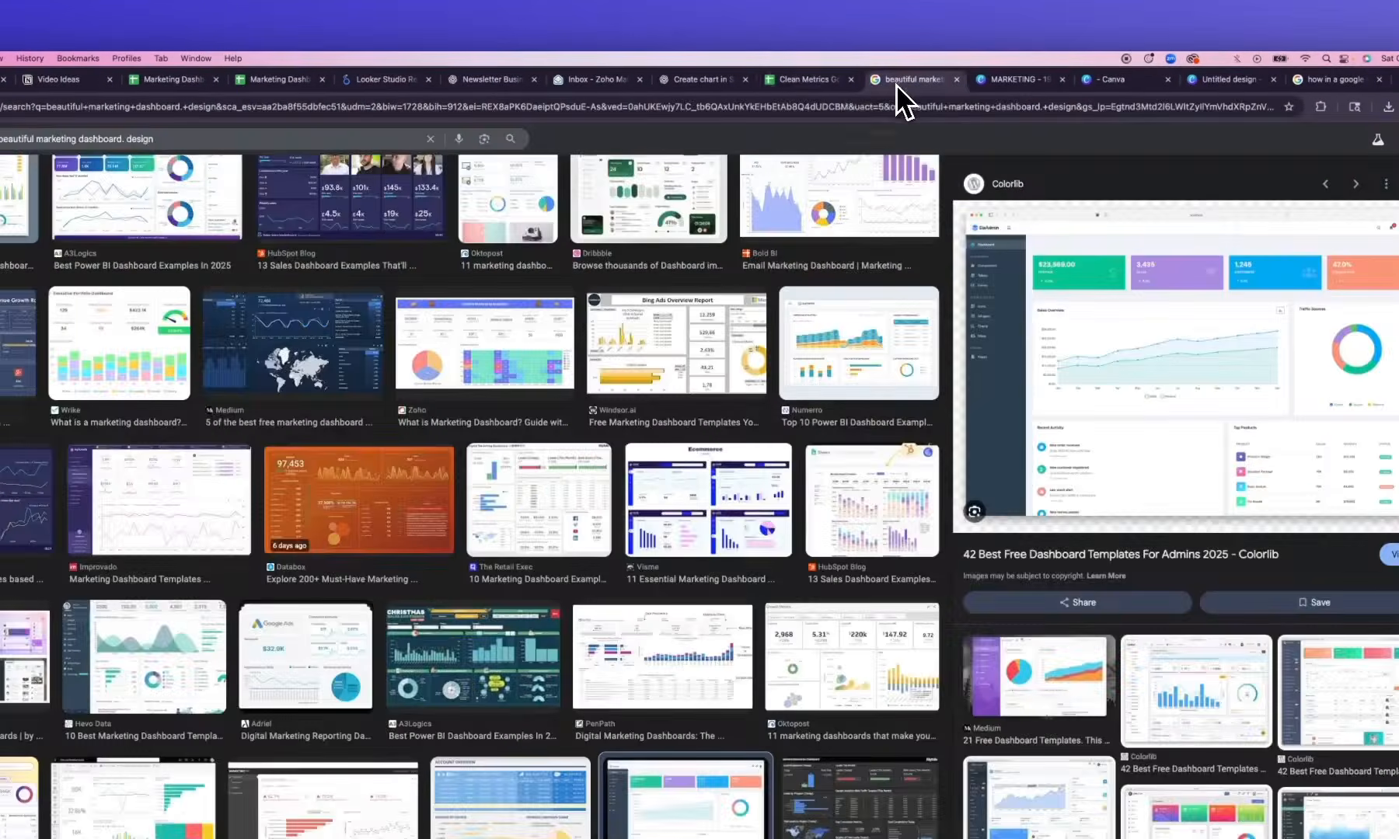
click(820, 83)
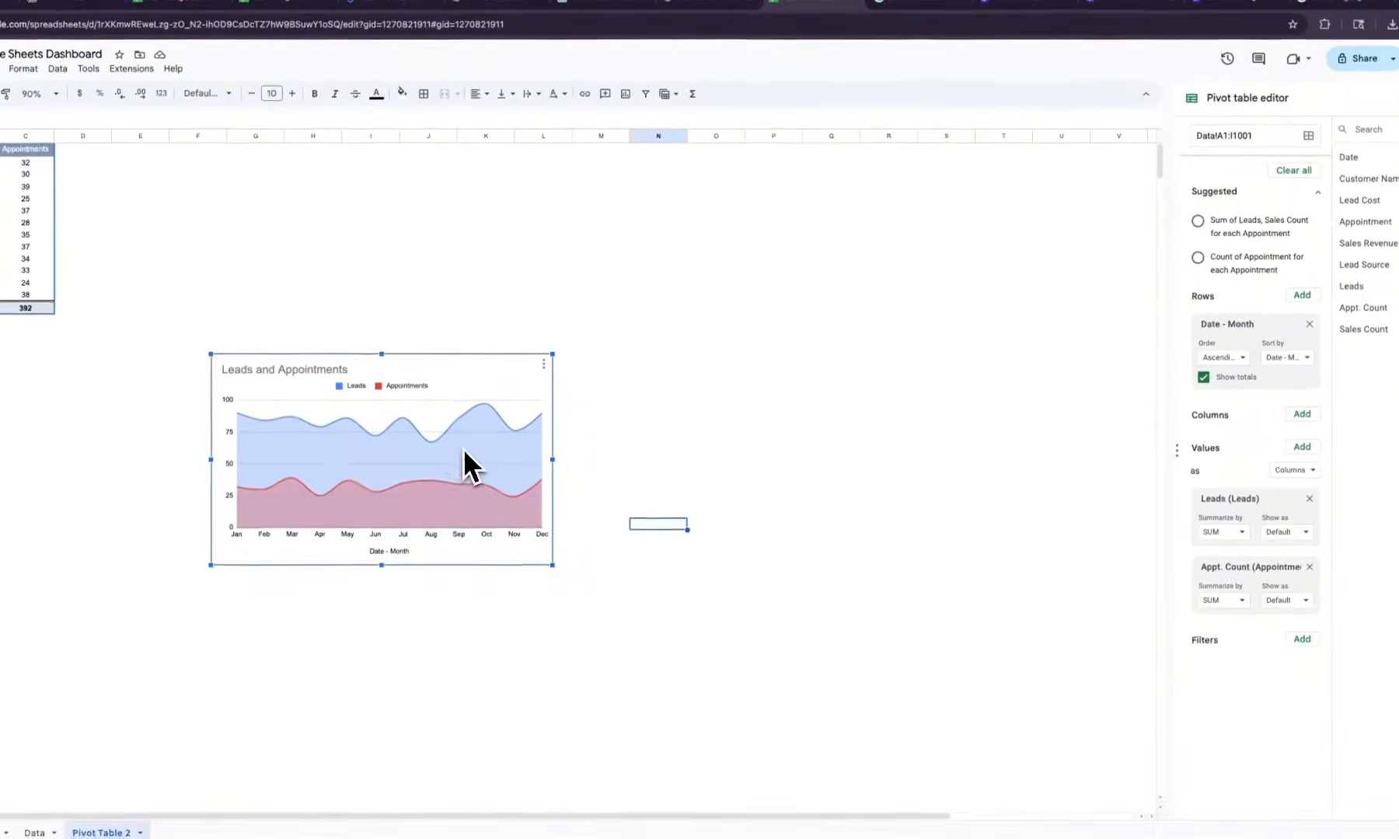
double_click(325, 461)
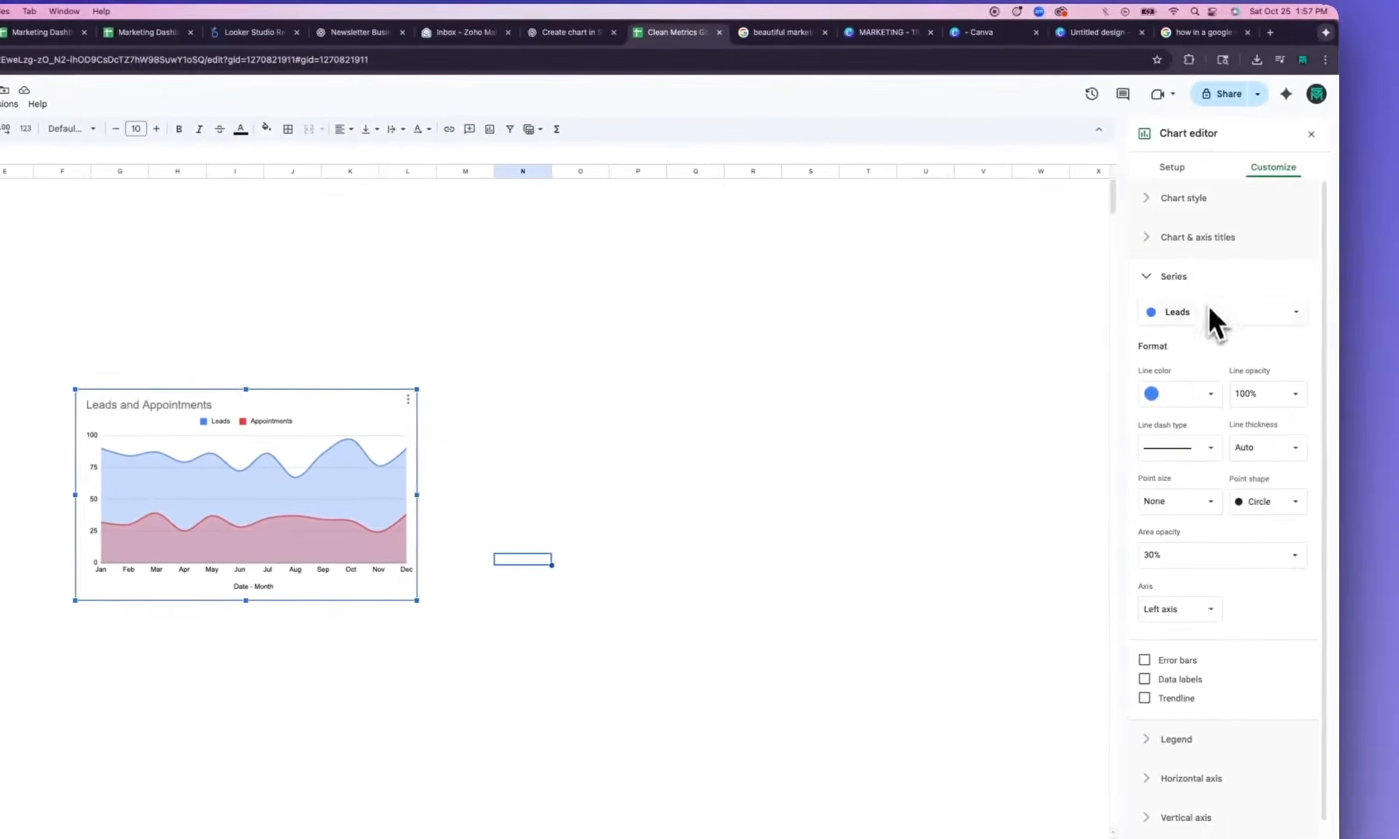
click(1203, 397)
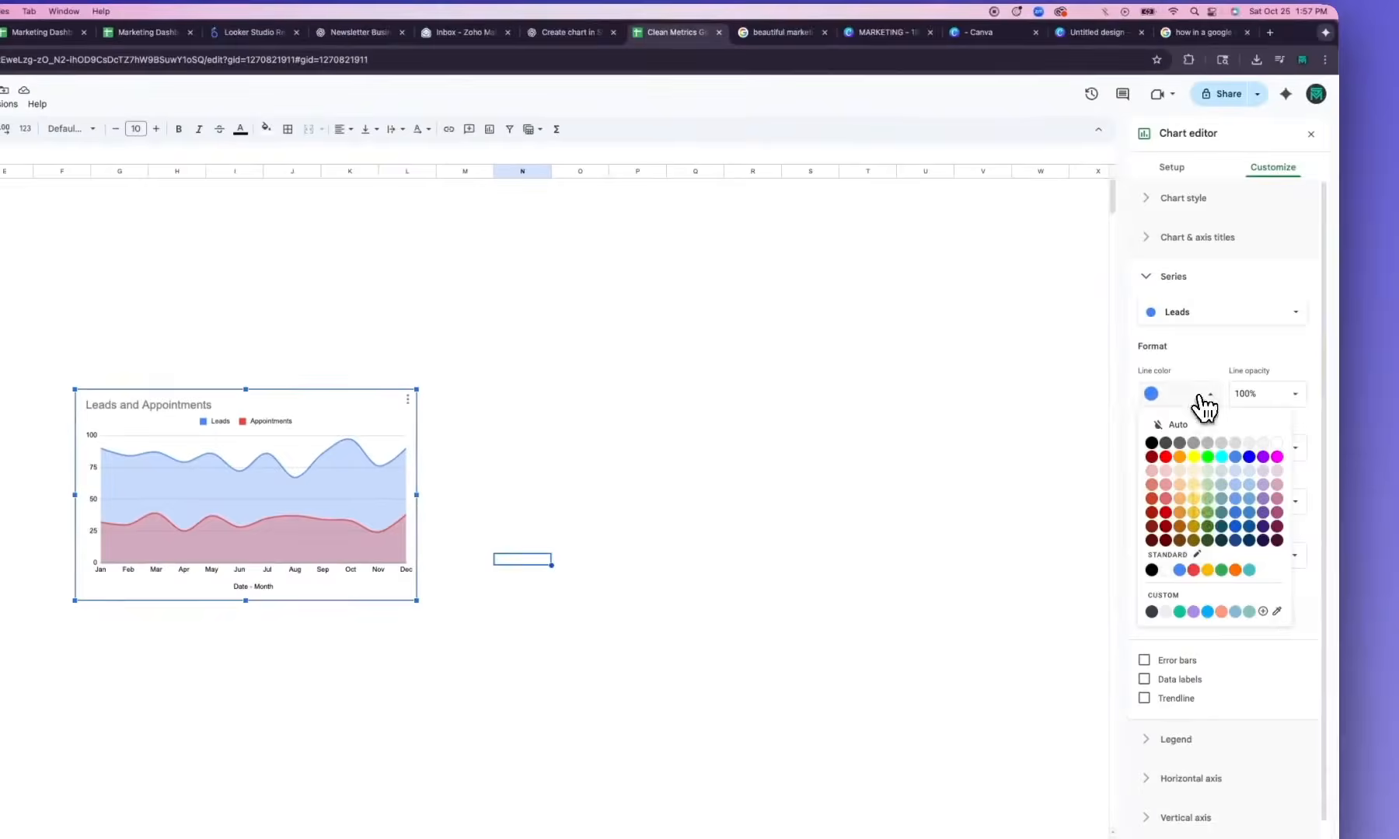
click(1236, 612)
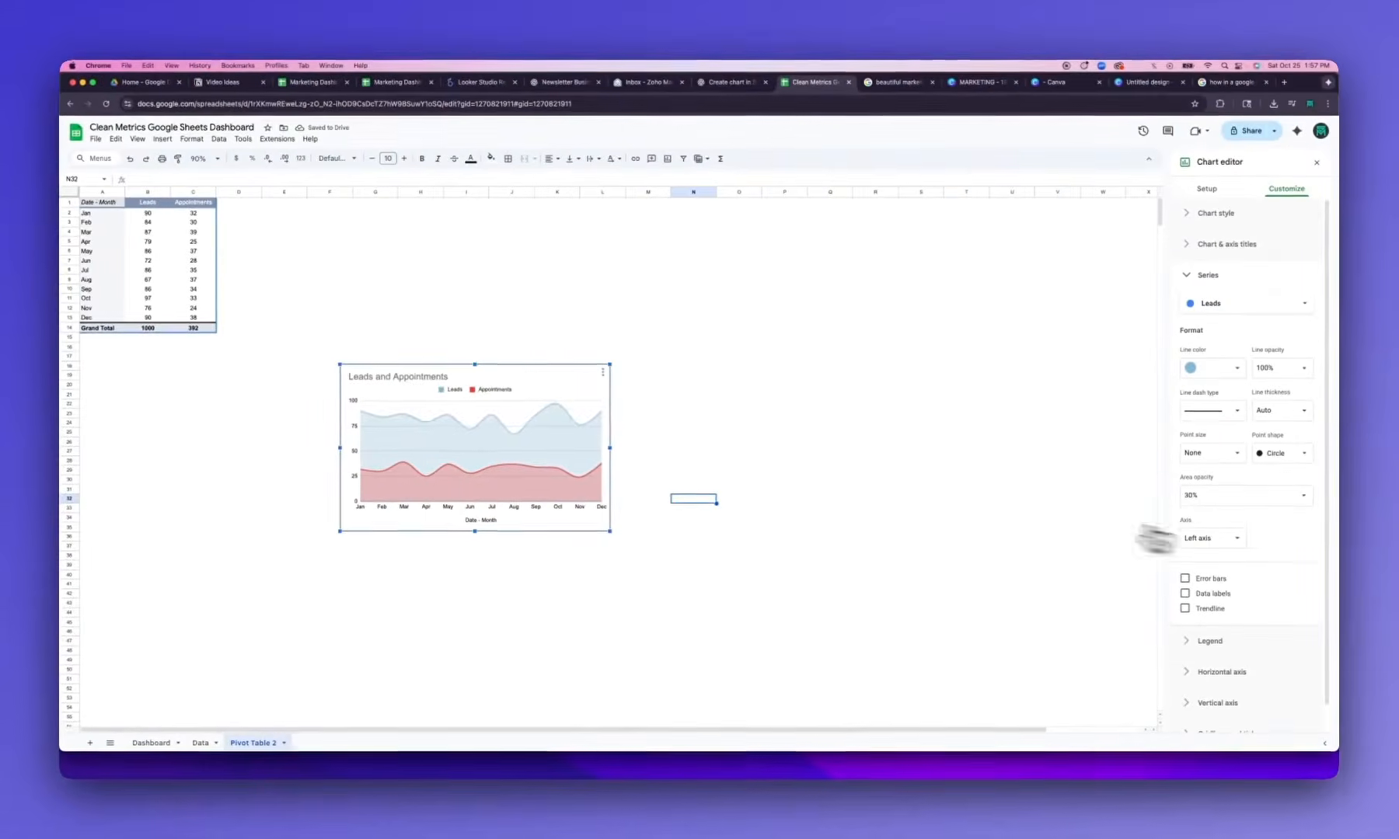
Check the reference dashboard's colors and set the chart's Appointments series line color to the custom teal green
click(520, 488)
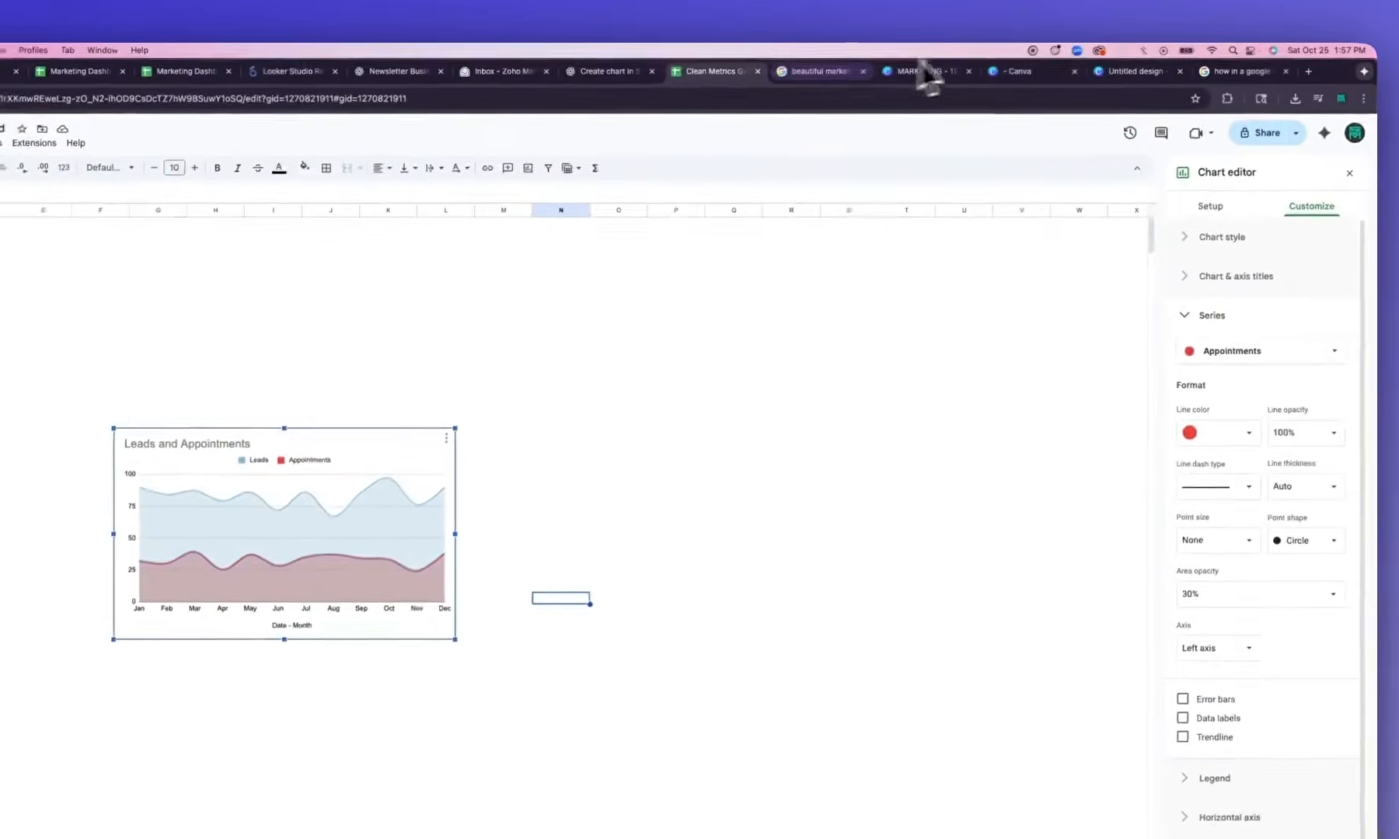
click(816, 72)
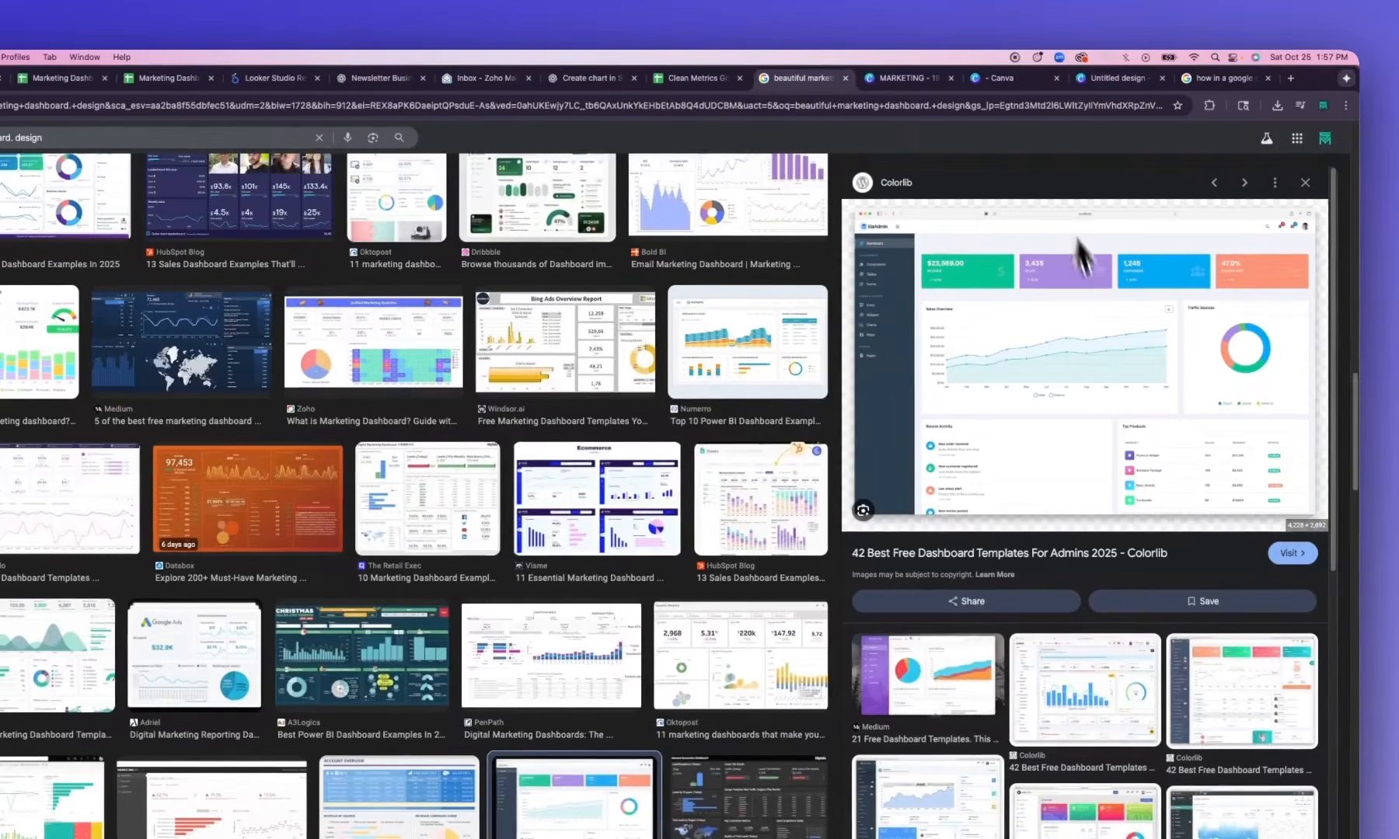
click(695, 78)
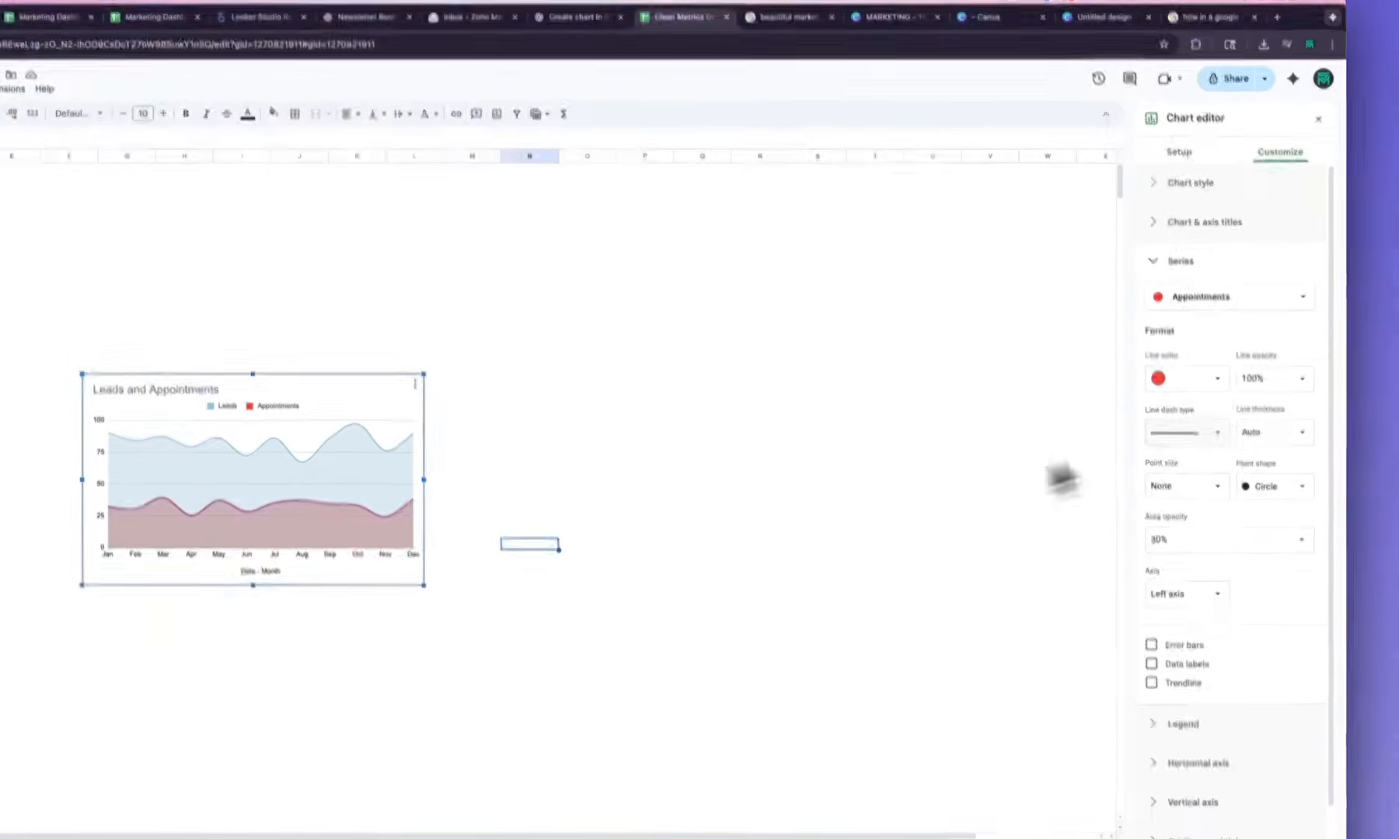
click(1219, 381)
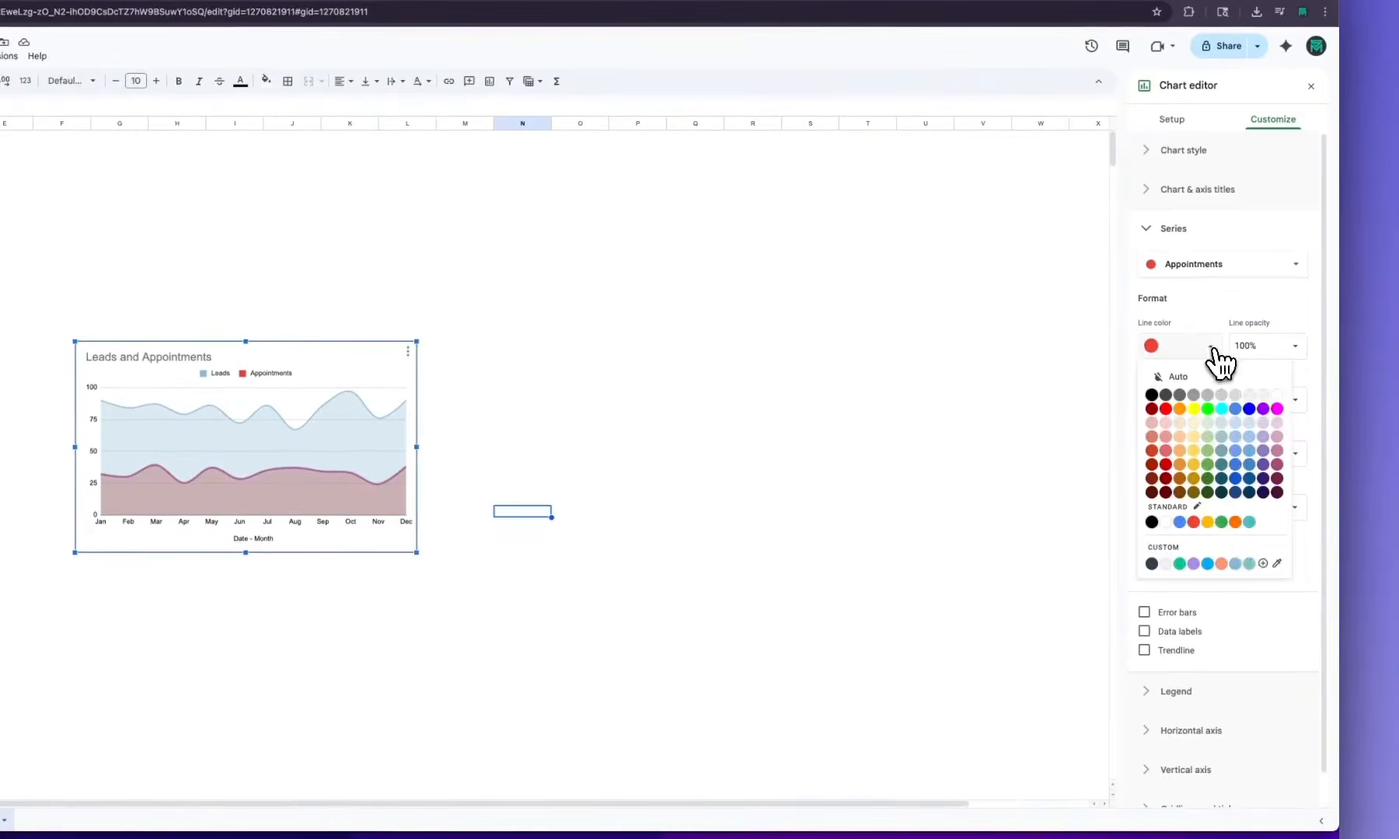
click(1249, 563)
click(902, 501)
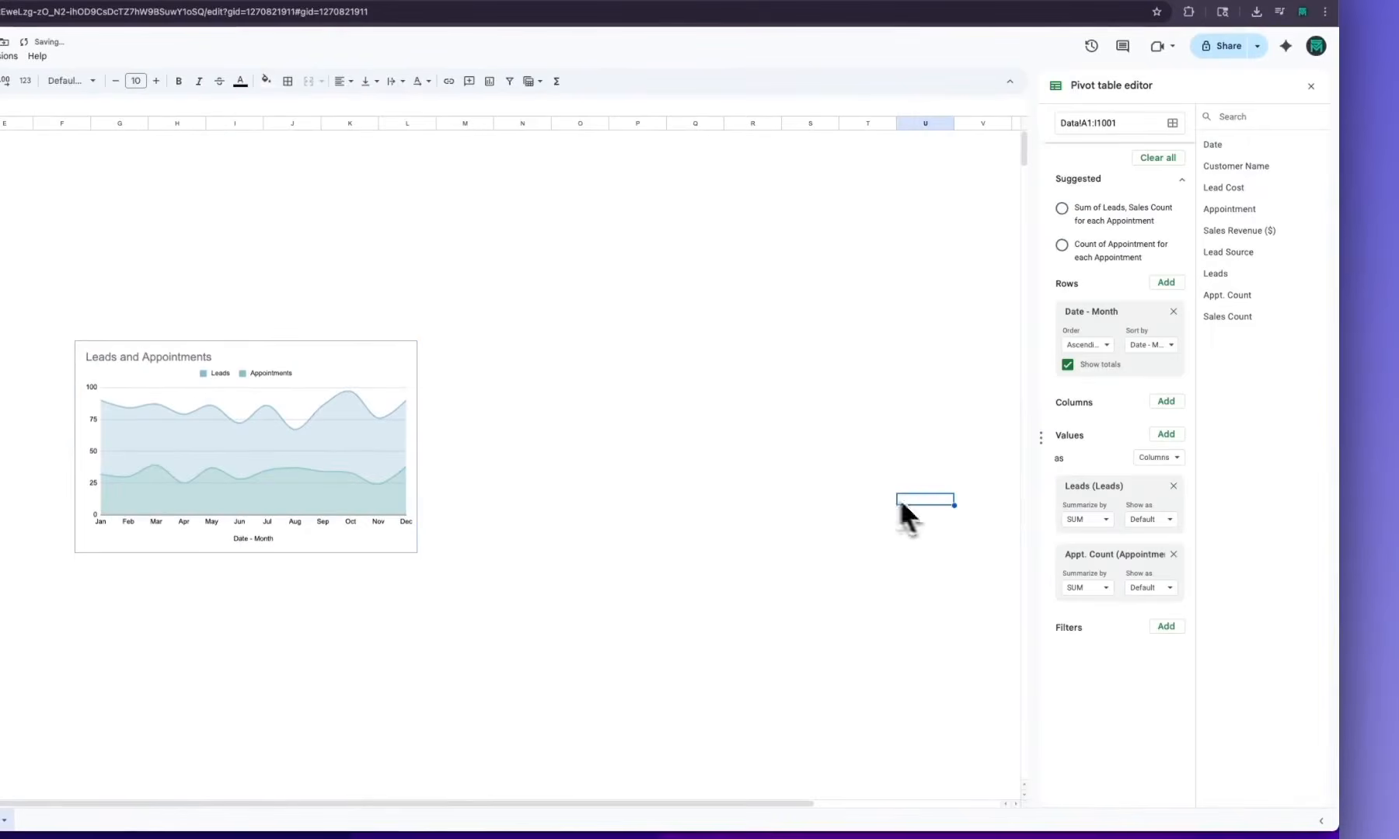
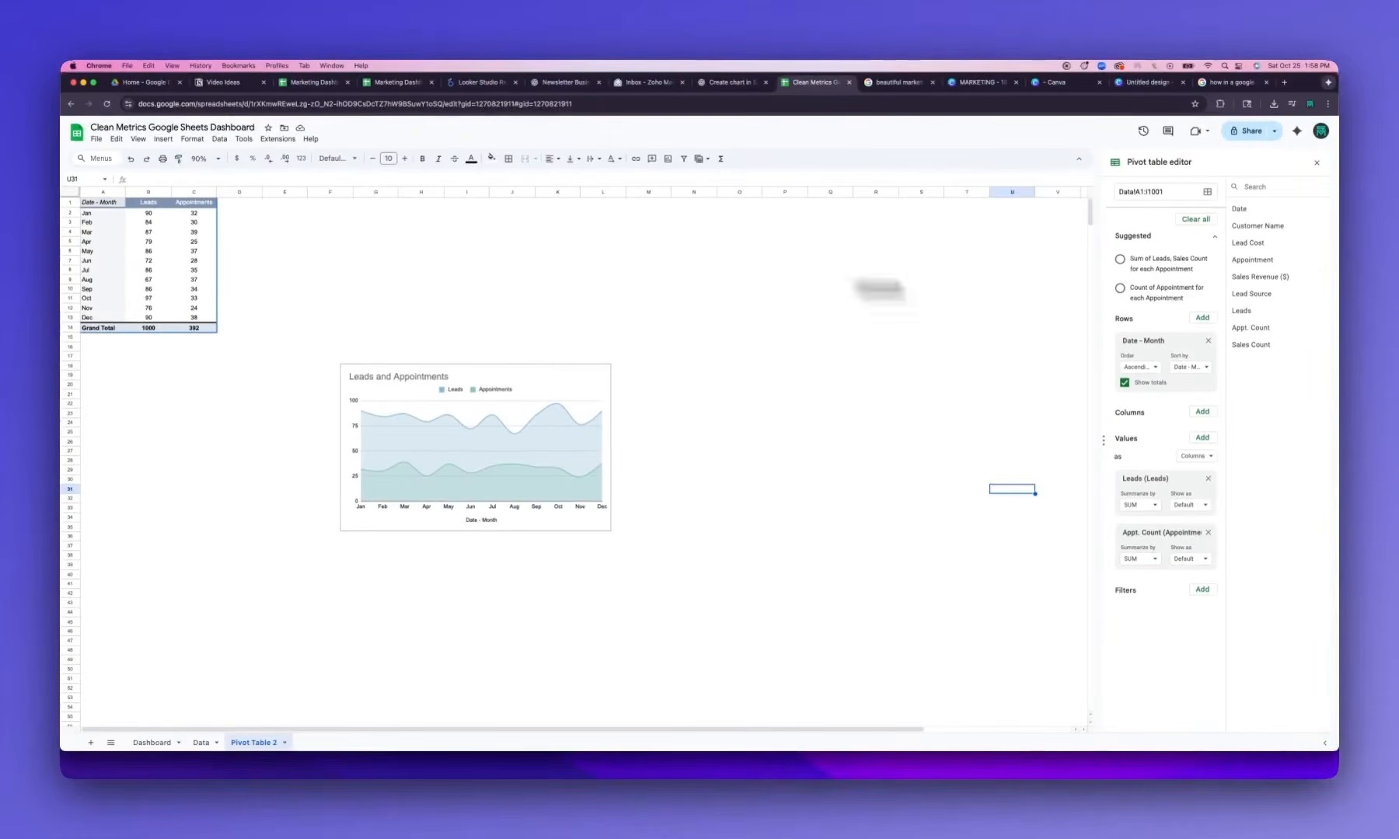
Set the text color of the chart's vertical axis labels to gray
click(462, 456)
double_click(475, 454)
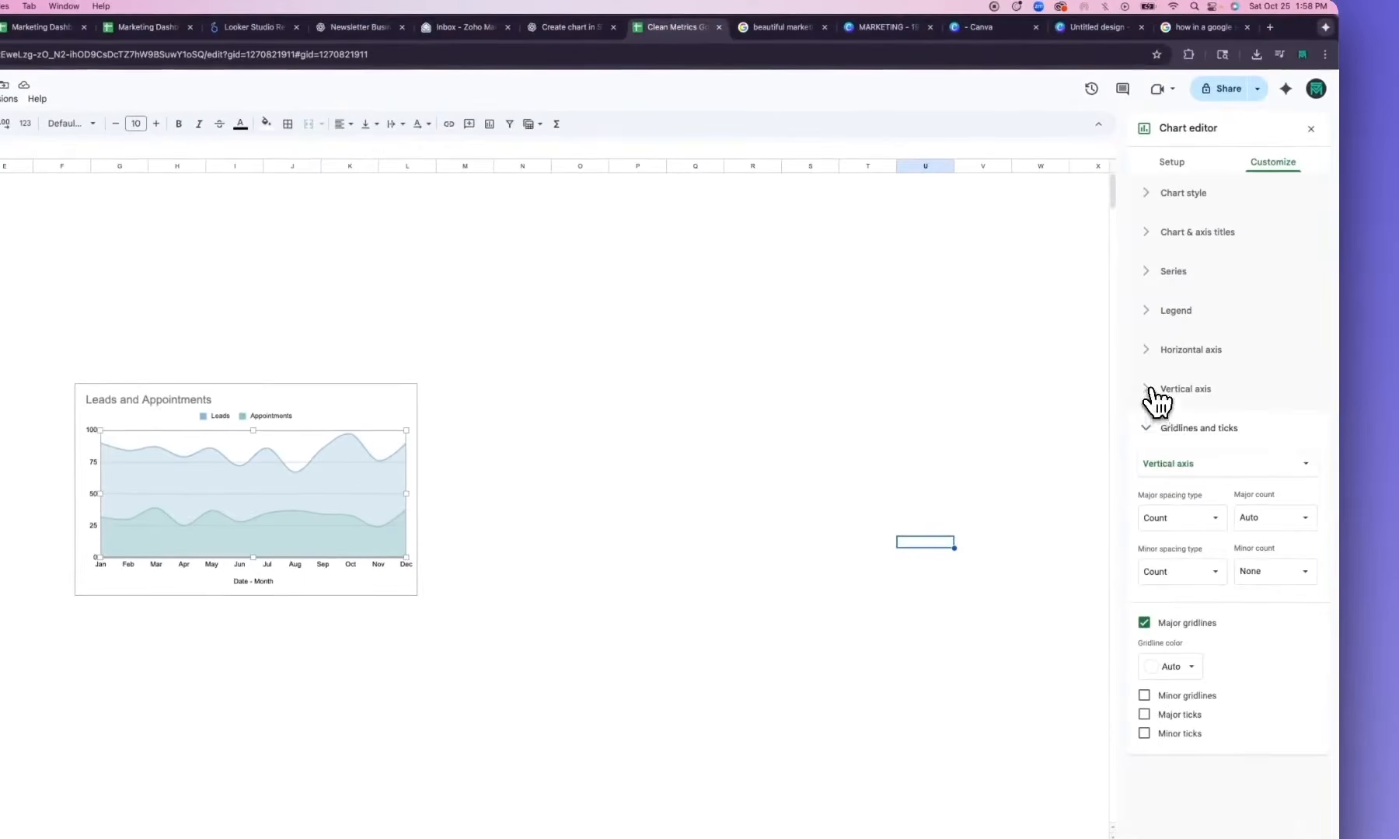
click(1155, 392)
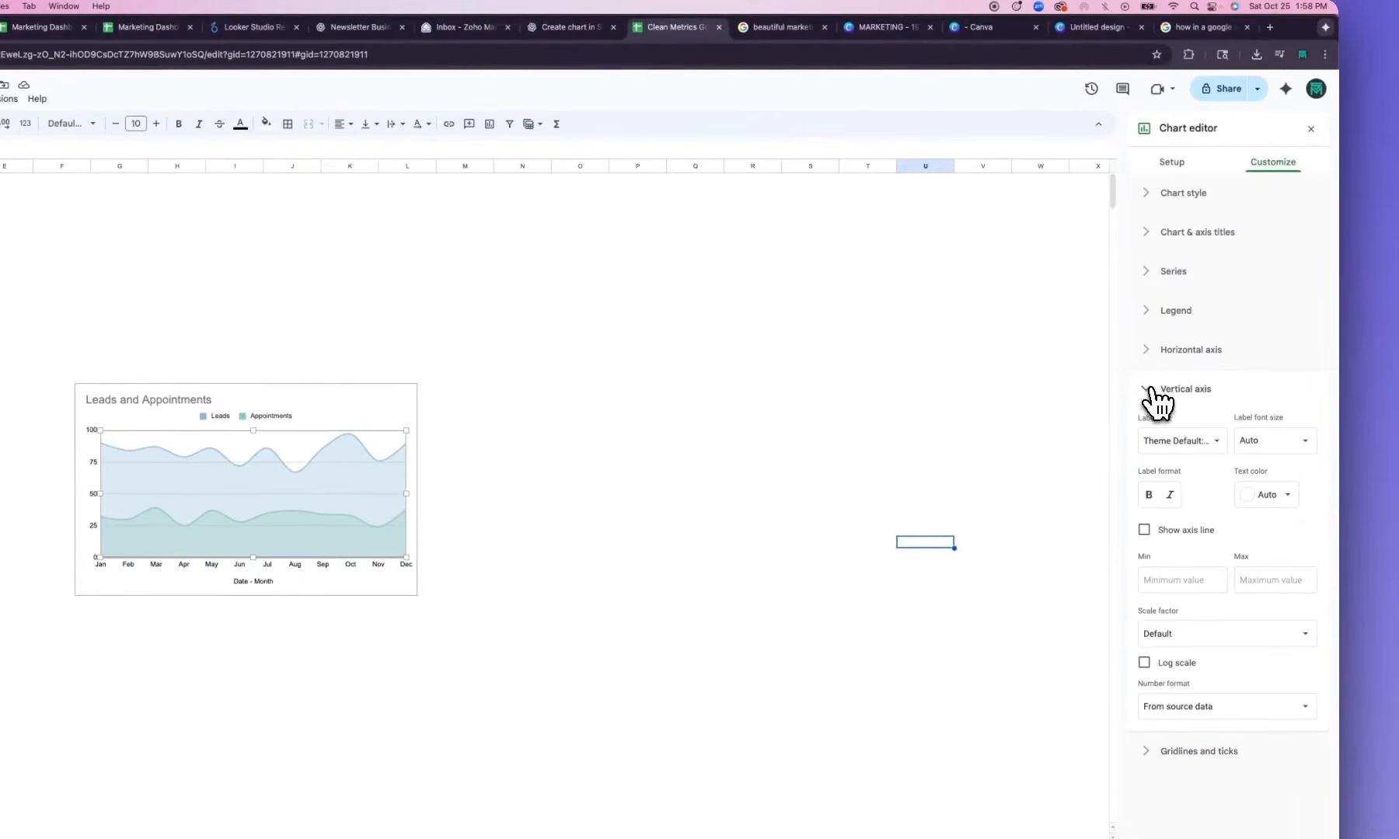
click(1274, 498)
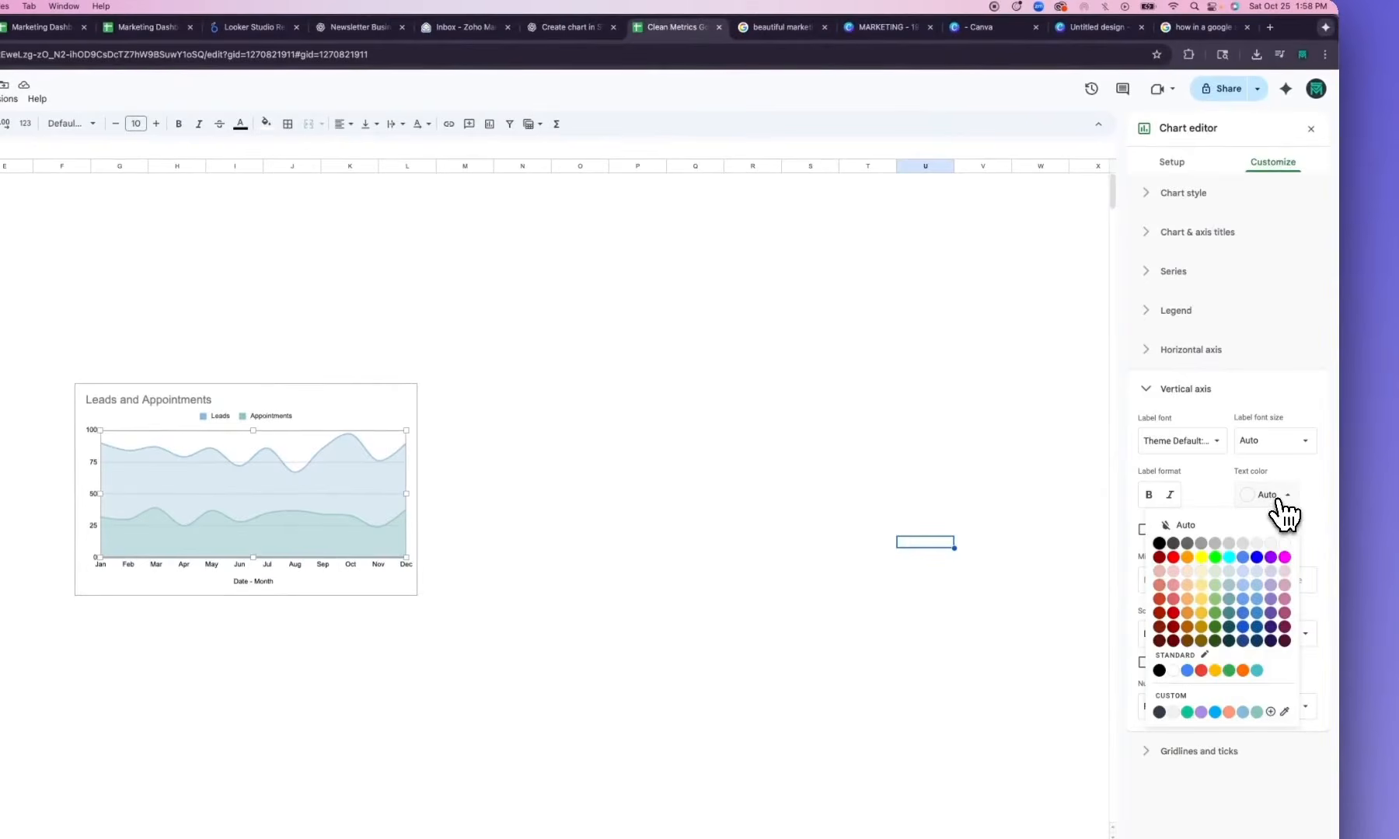
click(1244, 545)
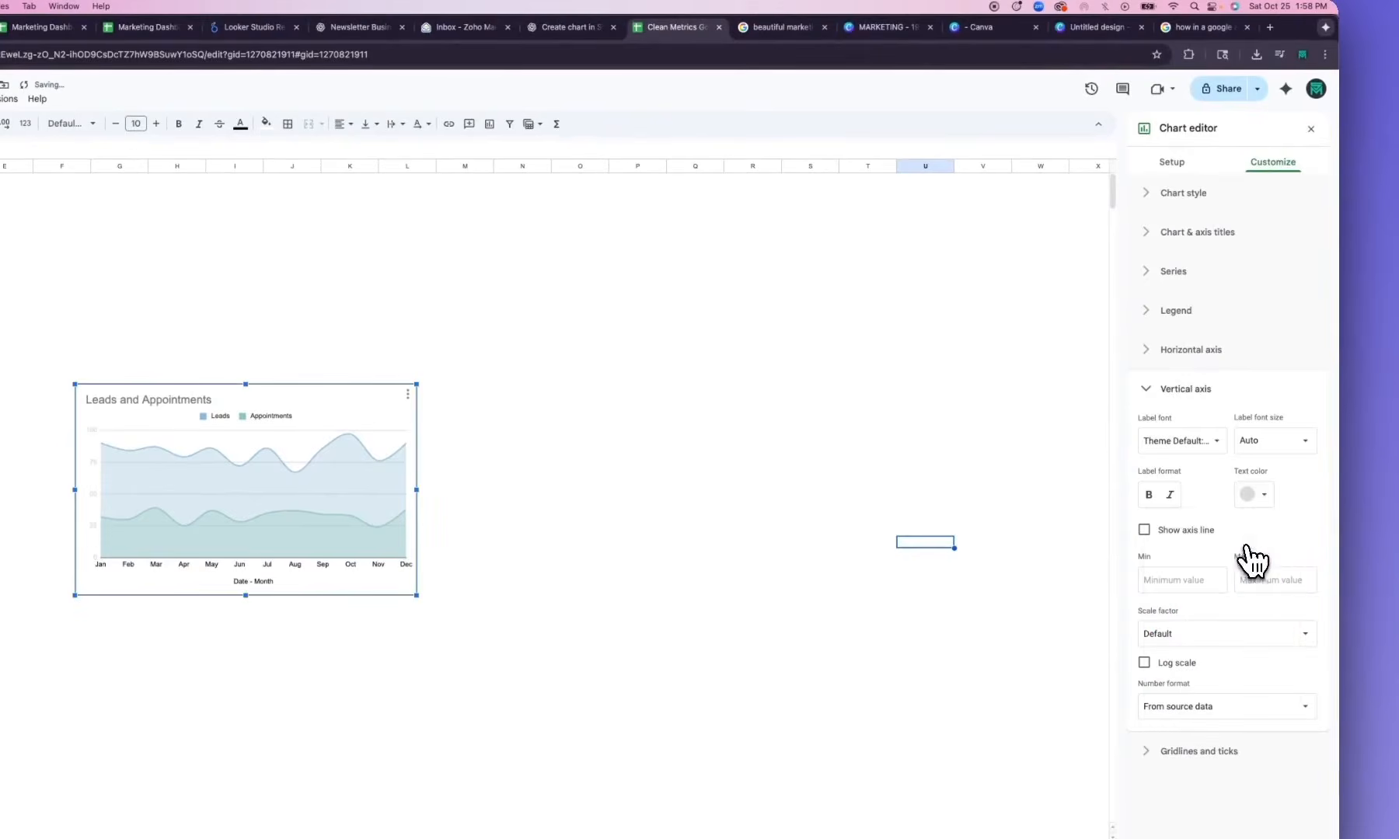
click(1268, 495)
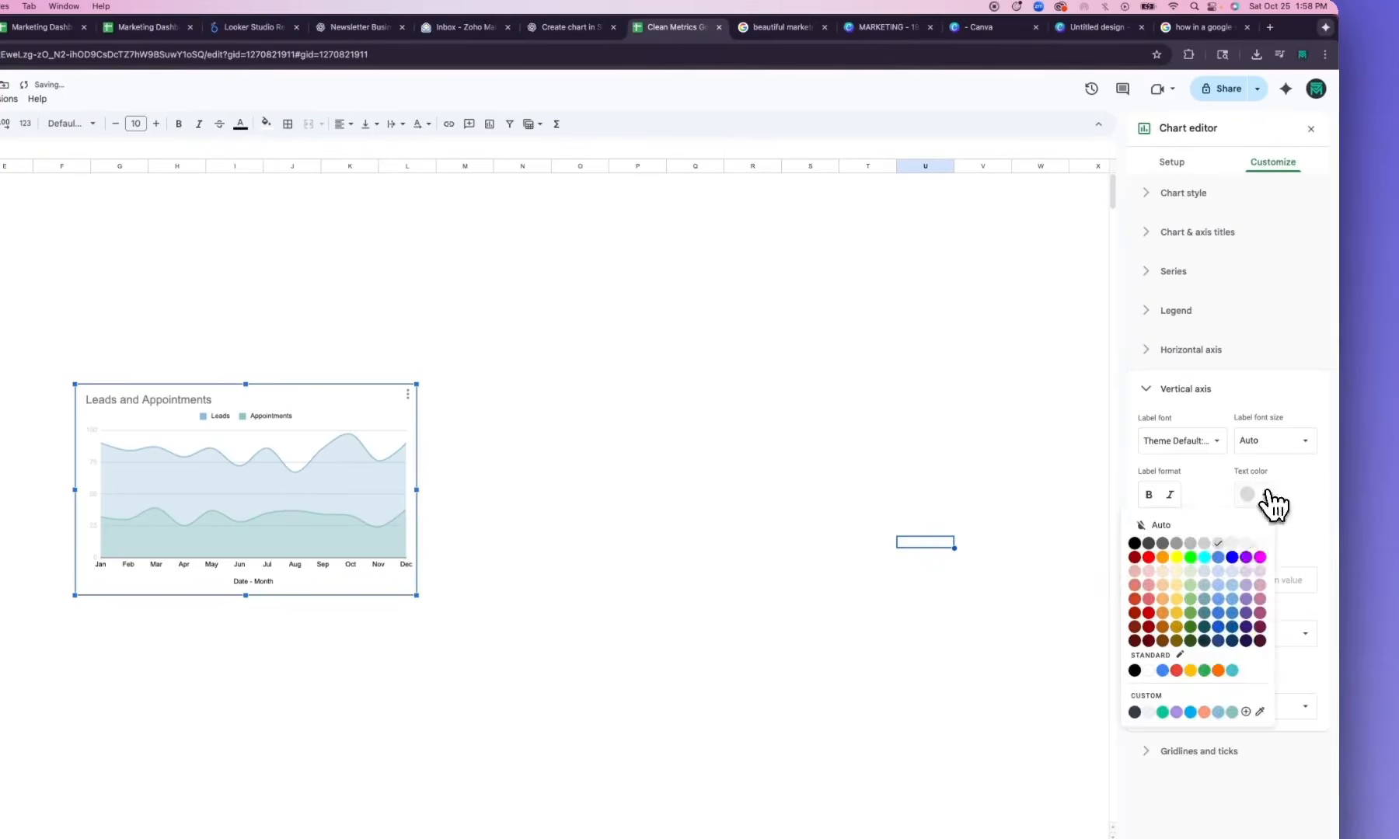
click(1211, 545)
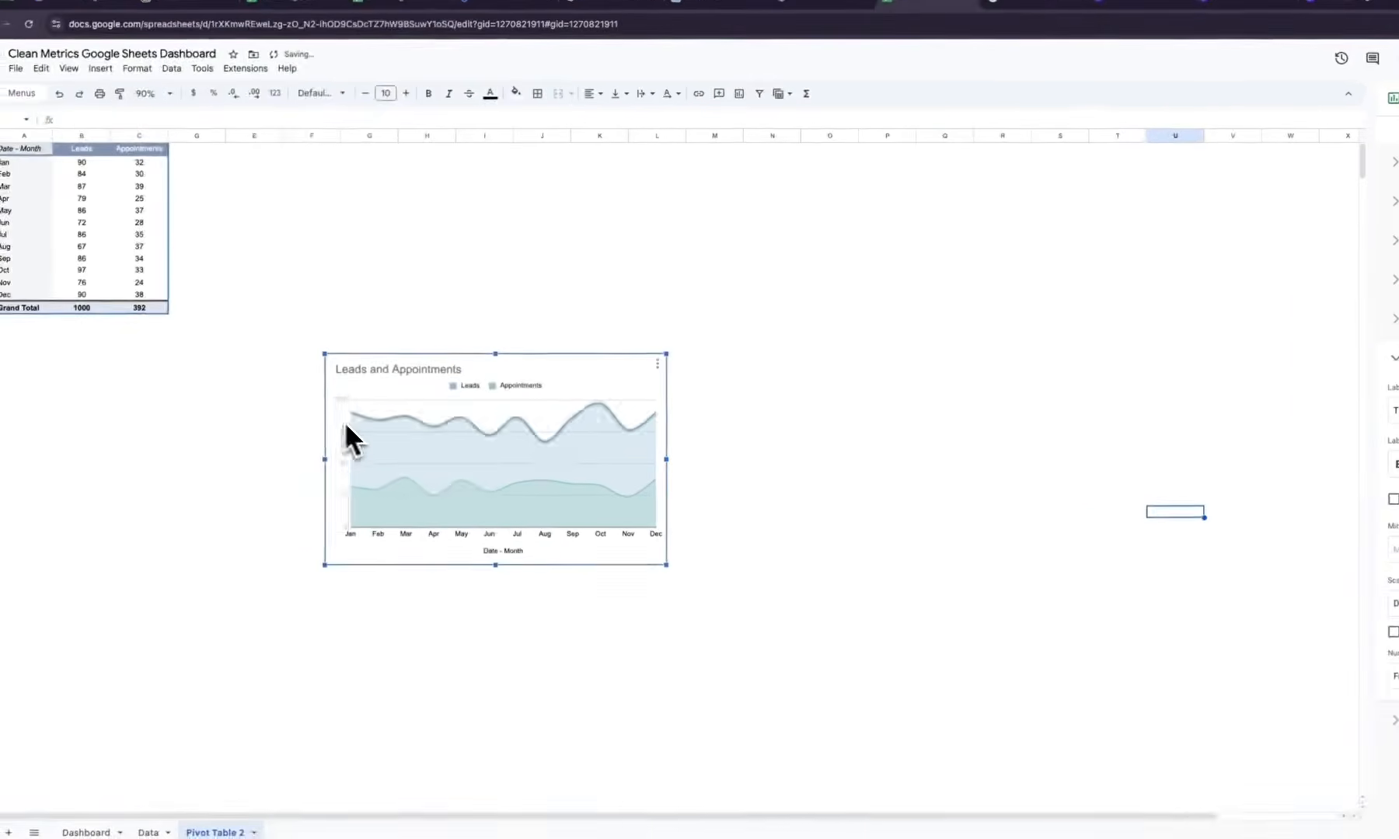
Change the chart's vertical axis label font to Roboto
click(1274, 380)
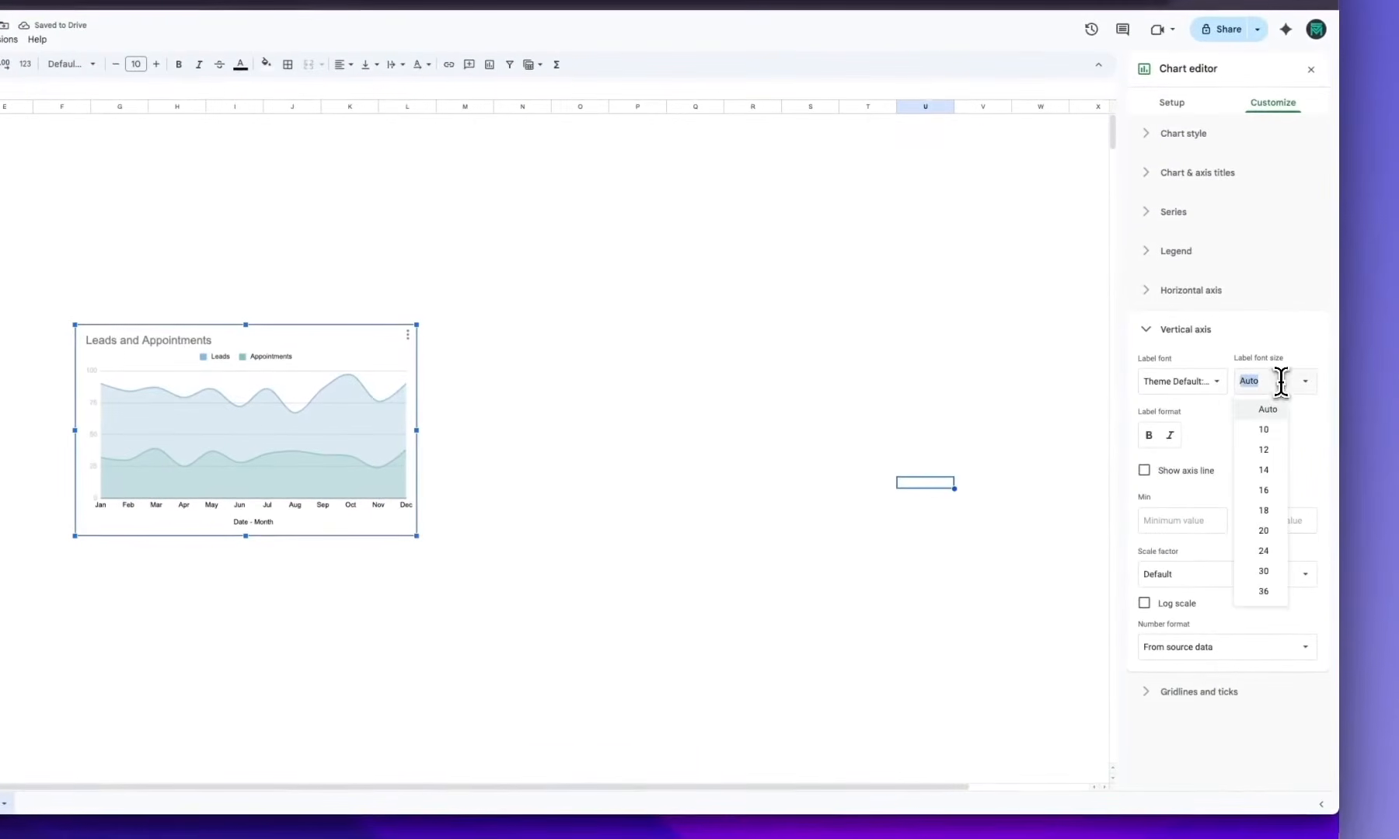
click(1197, 381)
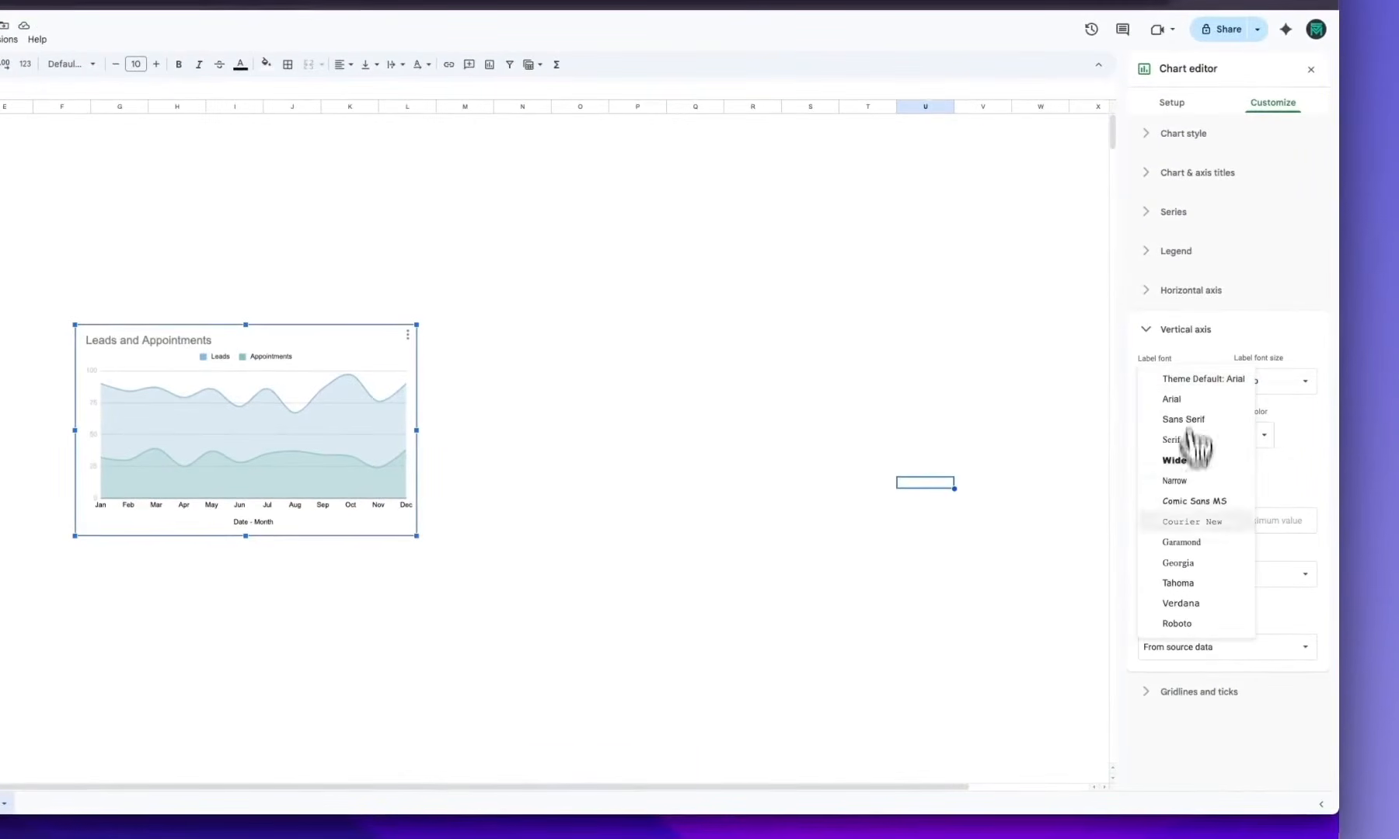
click(1193, 625)
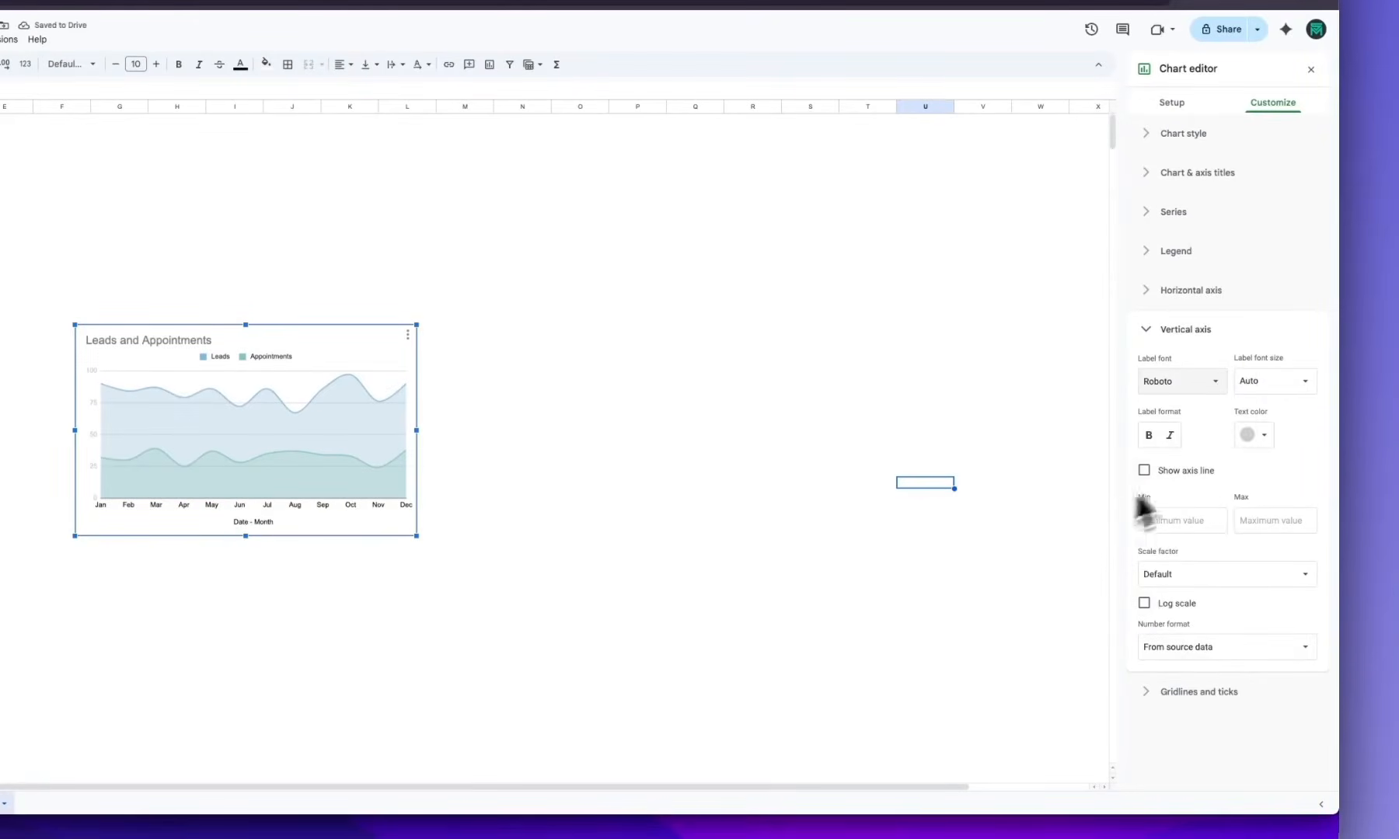
Set the chart's horizontal axis labels to light gray text and change their font to Roboto
click(1153, 297)
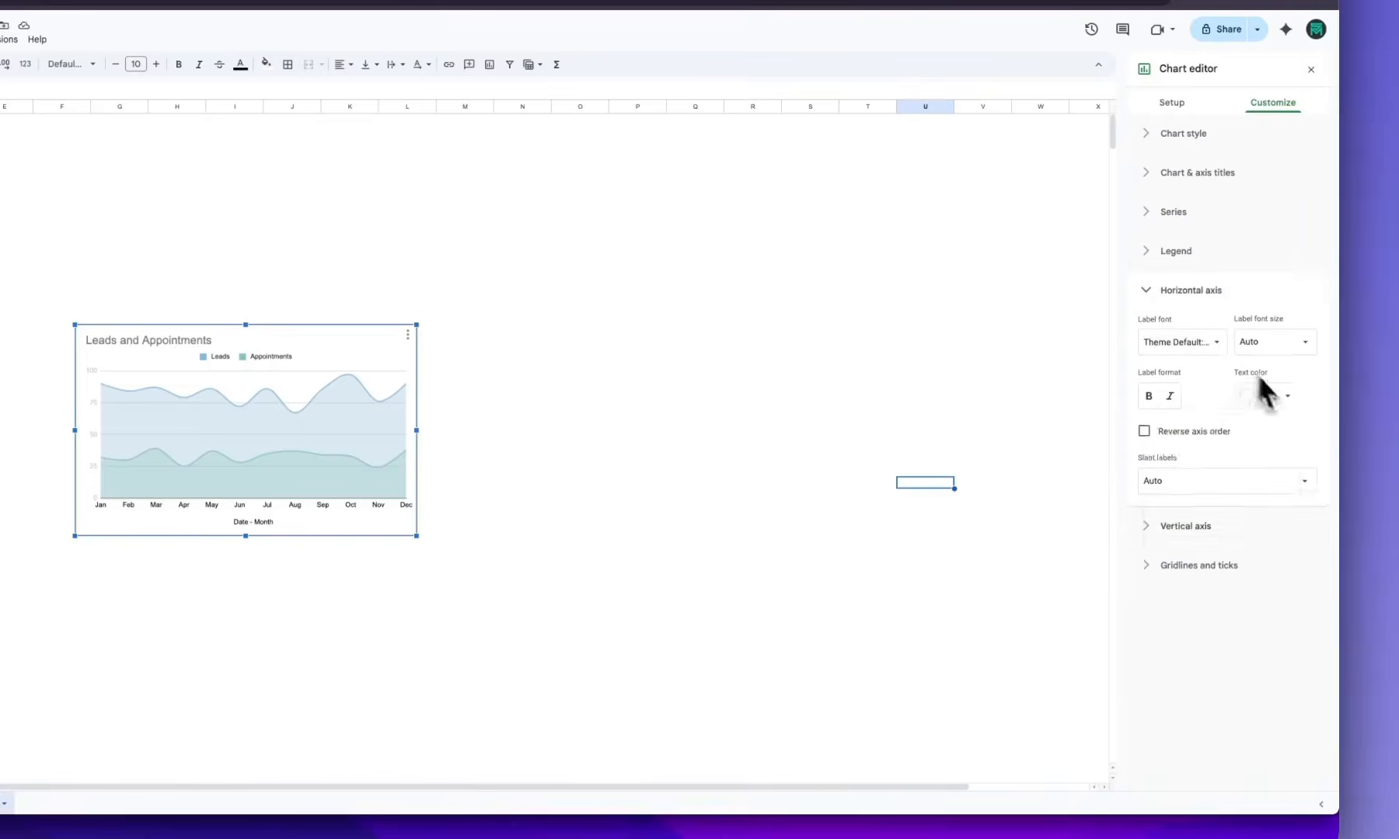
click(1274, 396)
click(1241, 446)
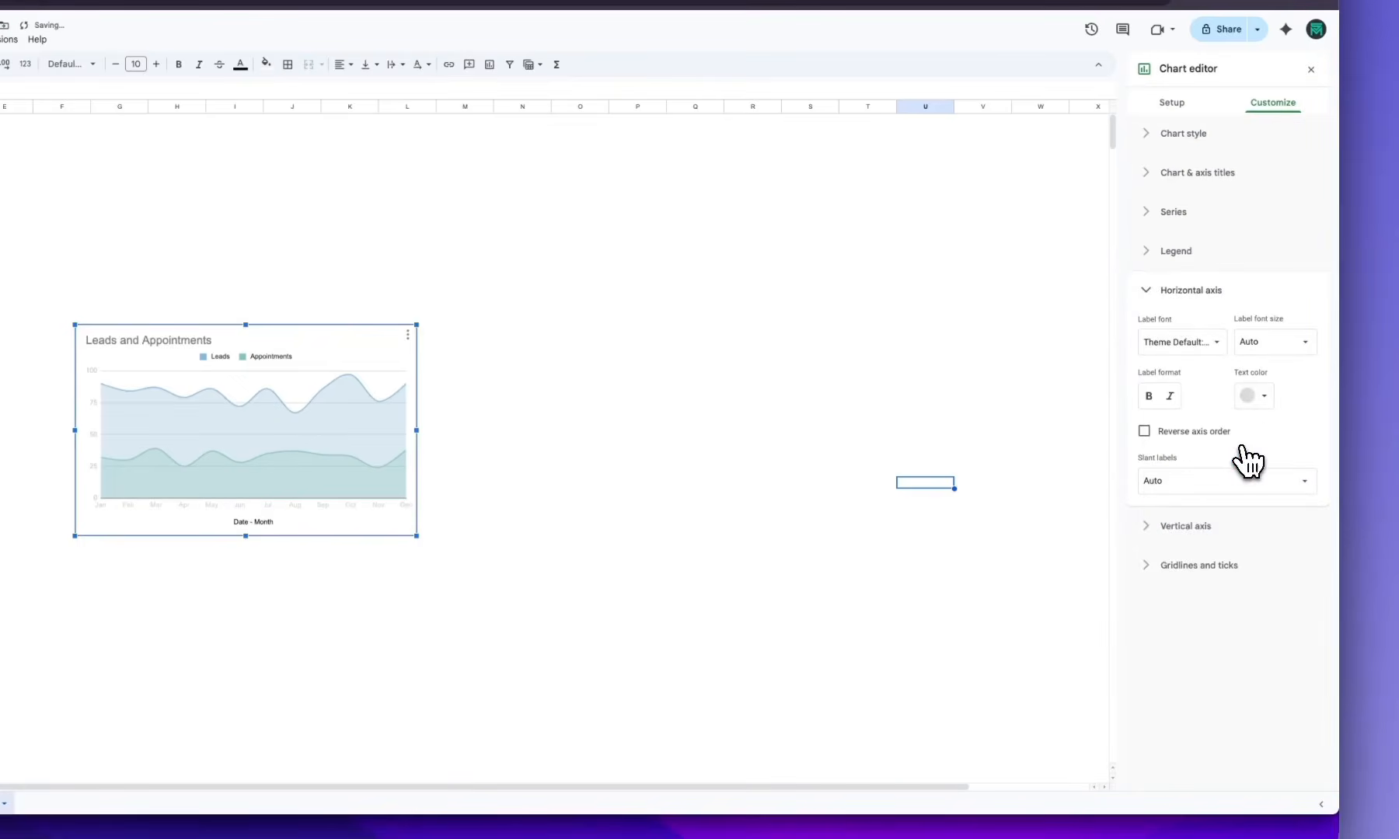
click(1256, 398)
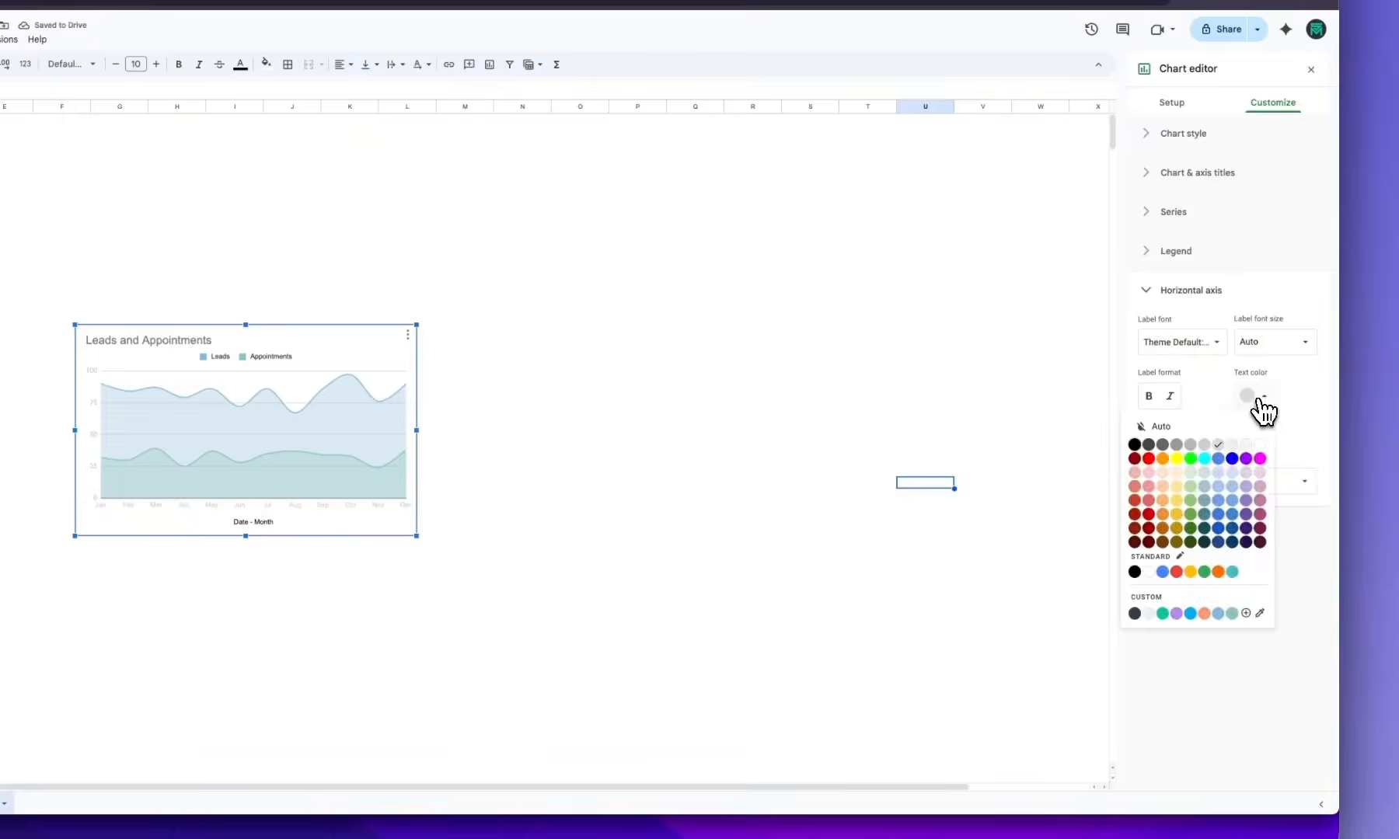
click(1210, 461)
click(1185, 343)
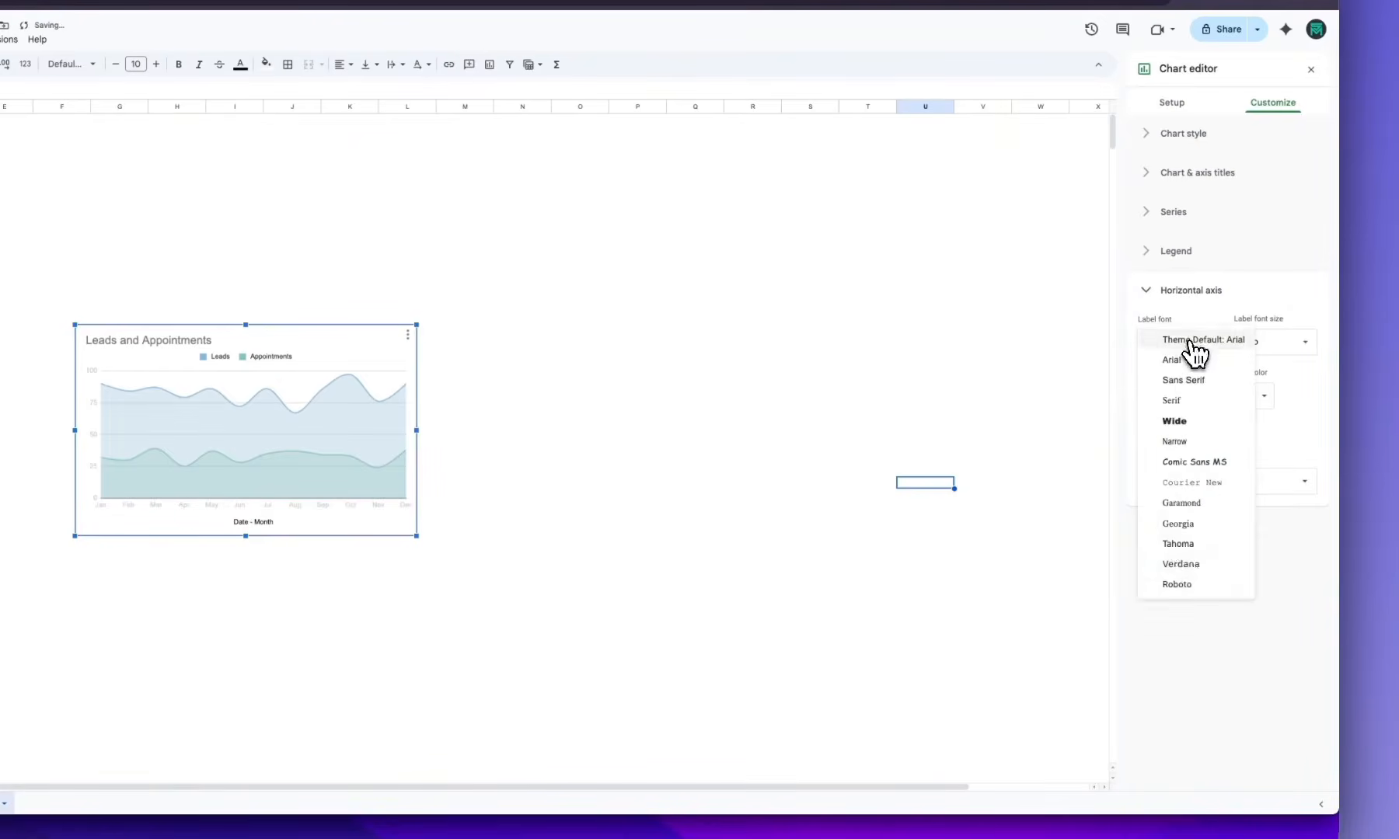
click(1177, 584)
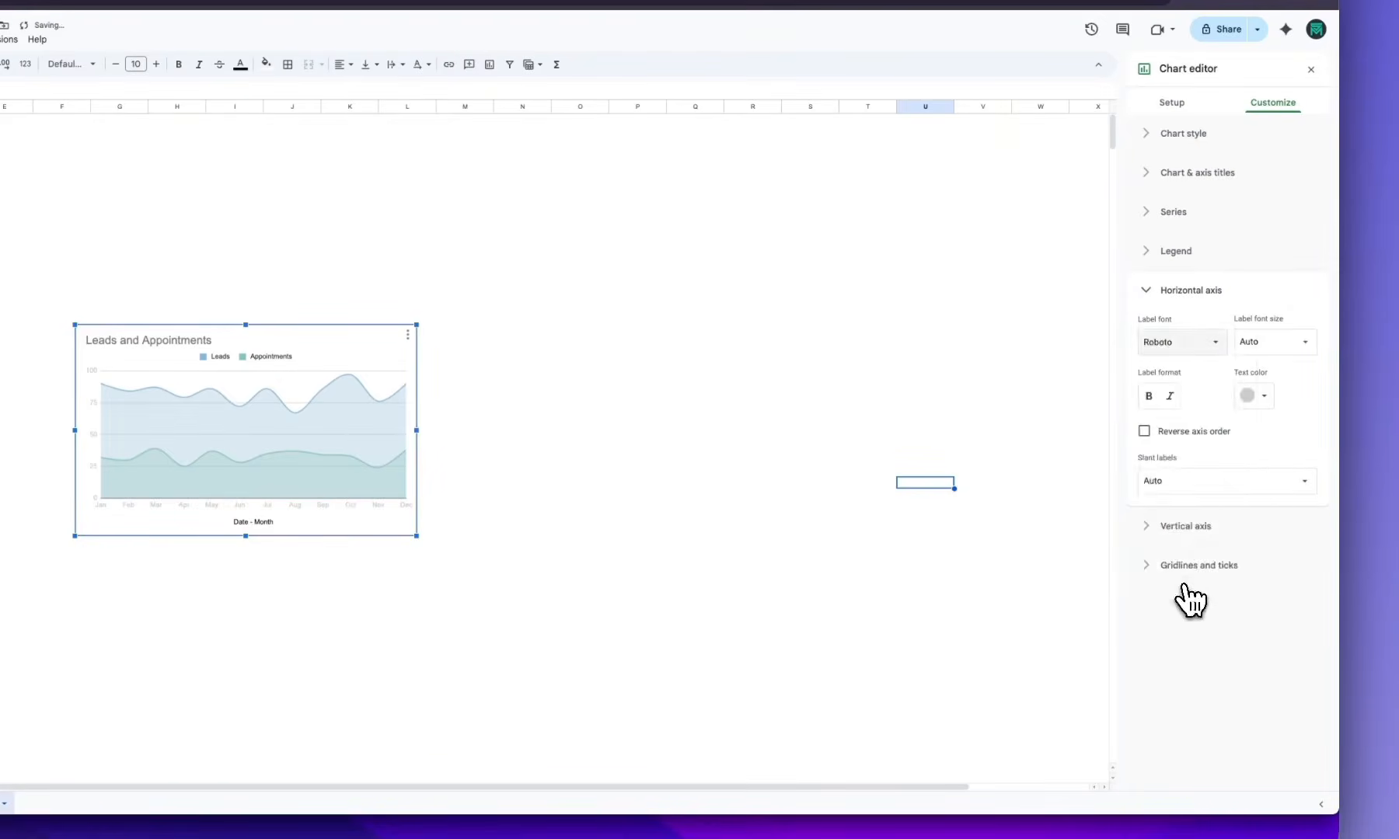
click(777, 580)
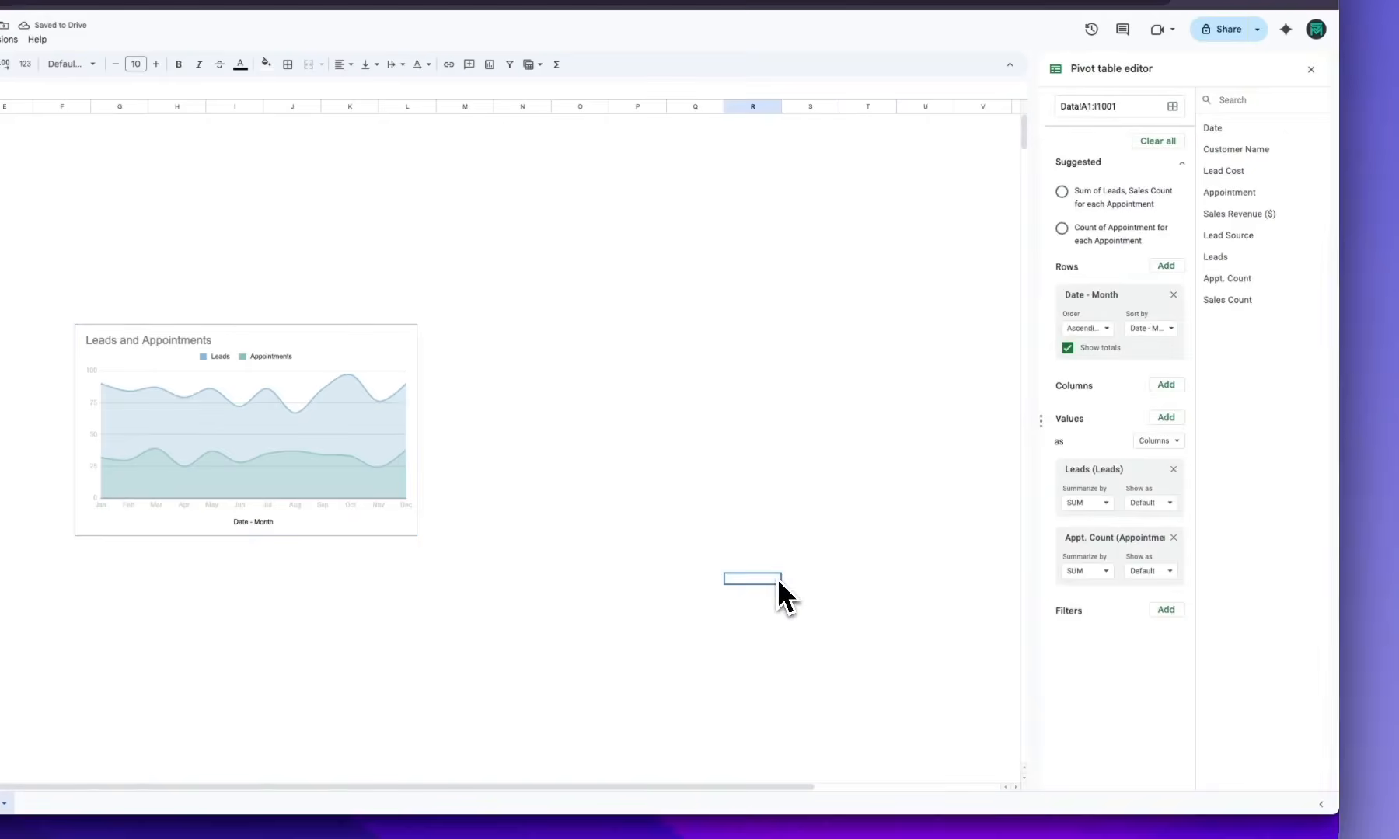
Clear the chart's title text and widen the chart rightward to about the end of column O
click(275, 525)
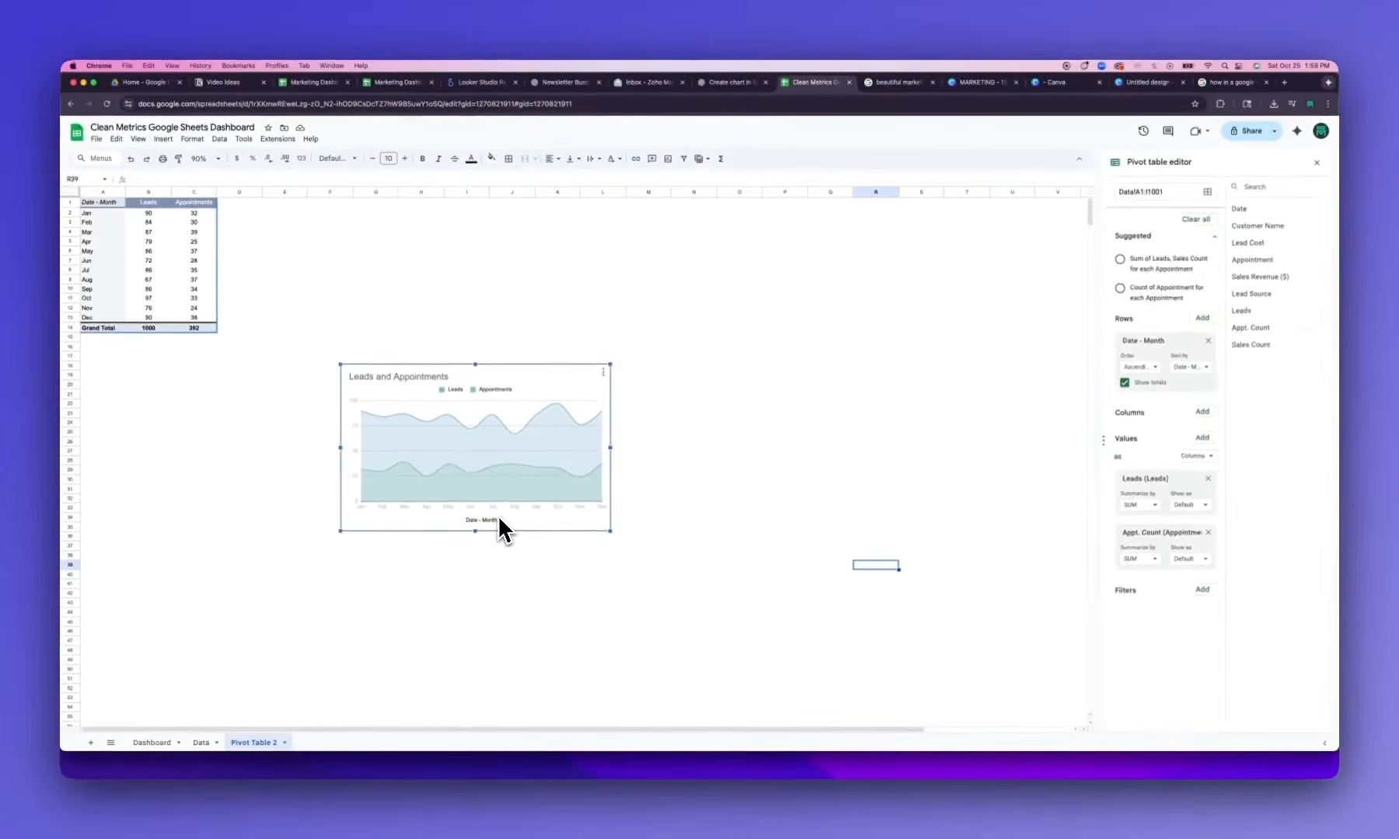
double_click(497, 514)
click(1232, 247)
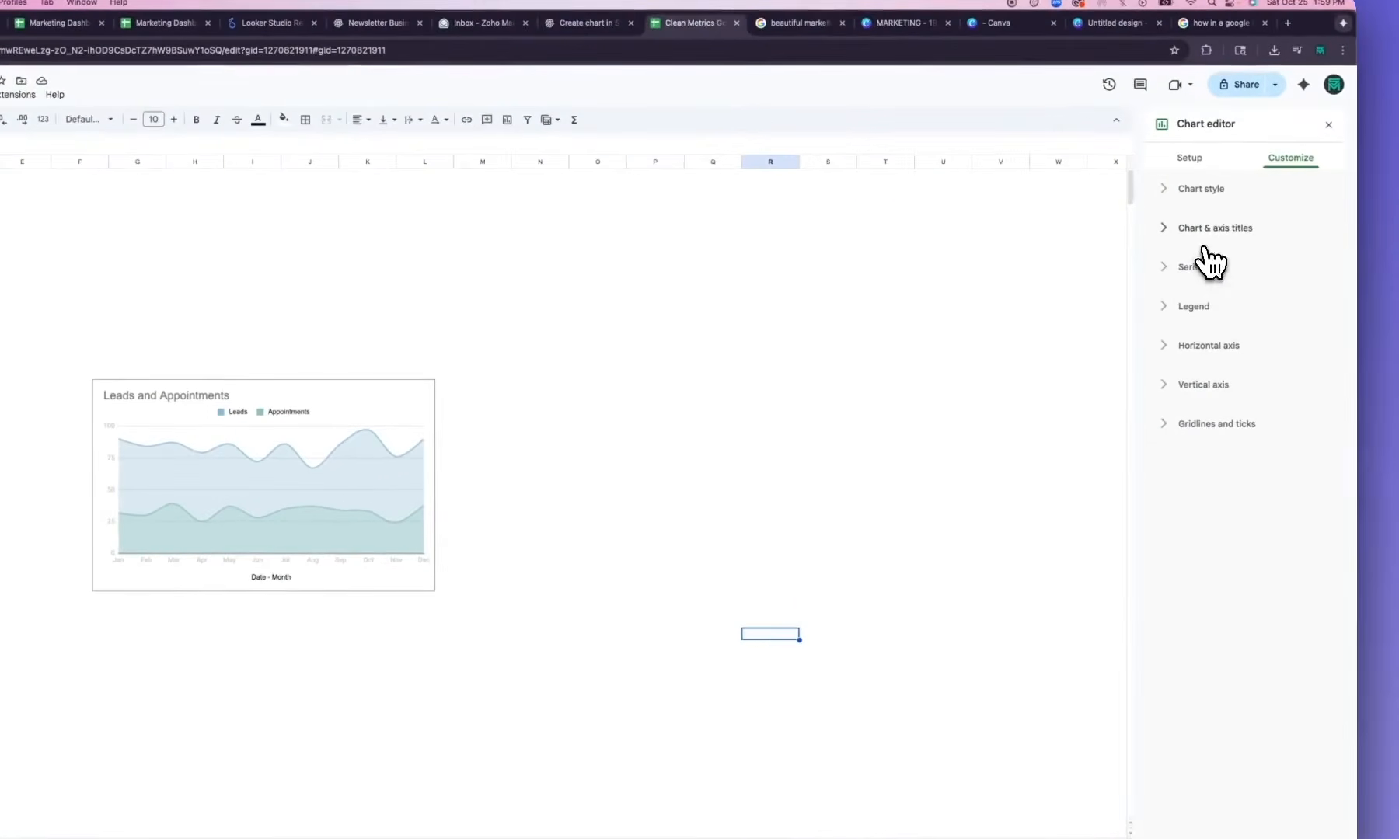
click(1209, 247)
click(1223, 322)
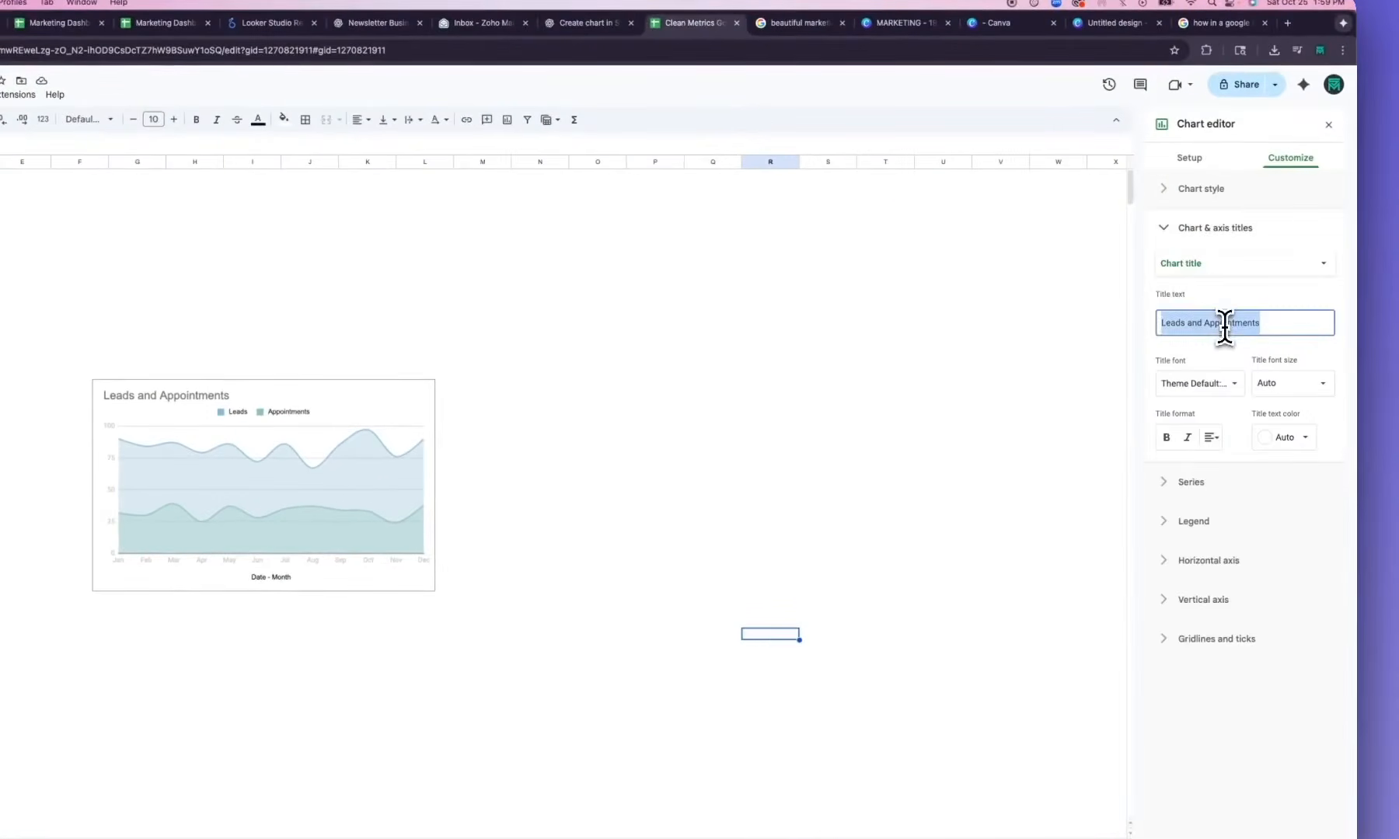
key(BackSpace)
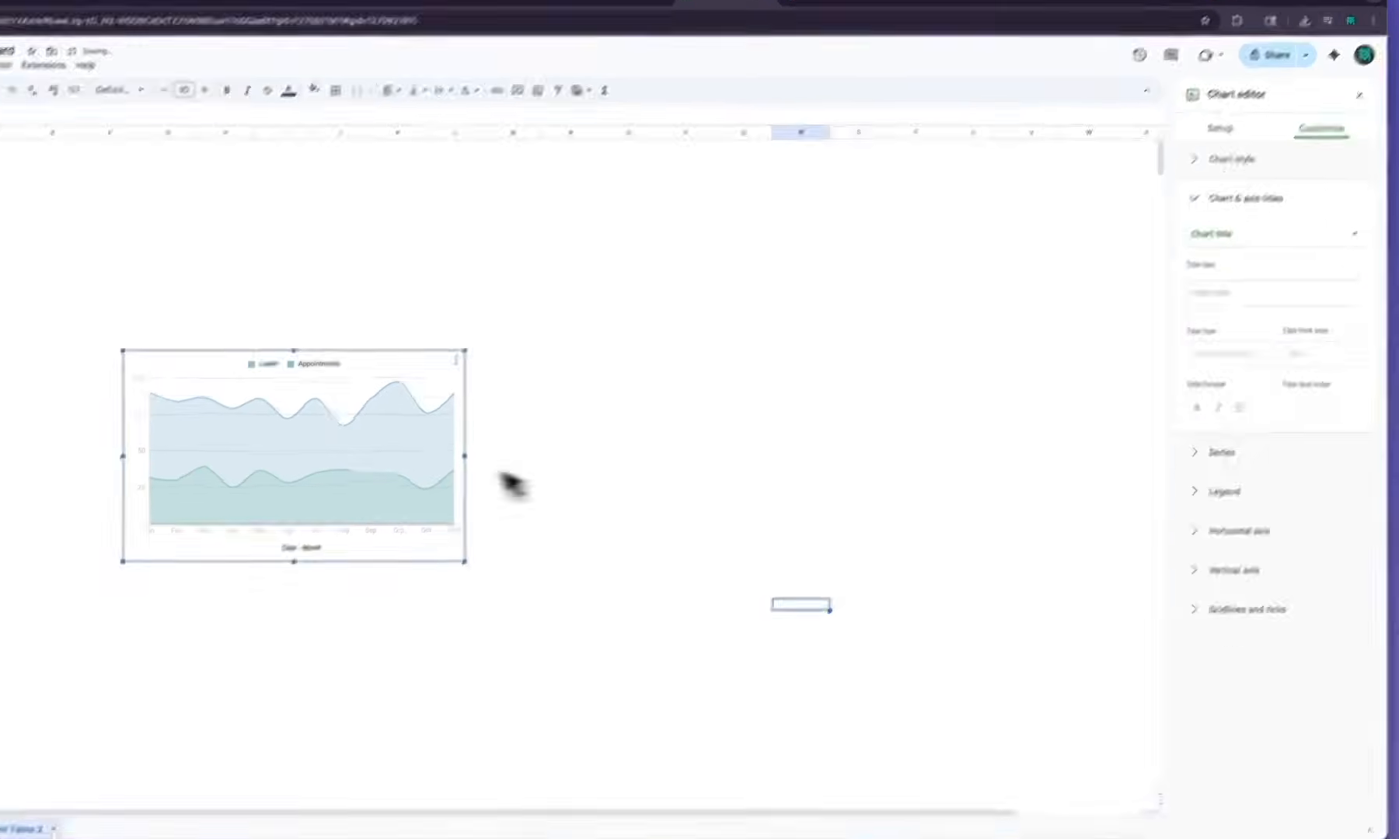
click(414, 500)
drag(522, 404, 724, 410)
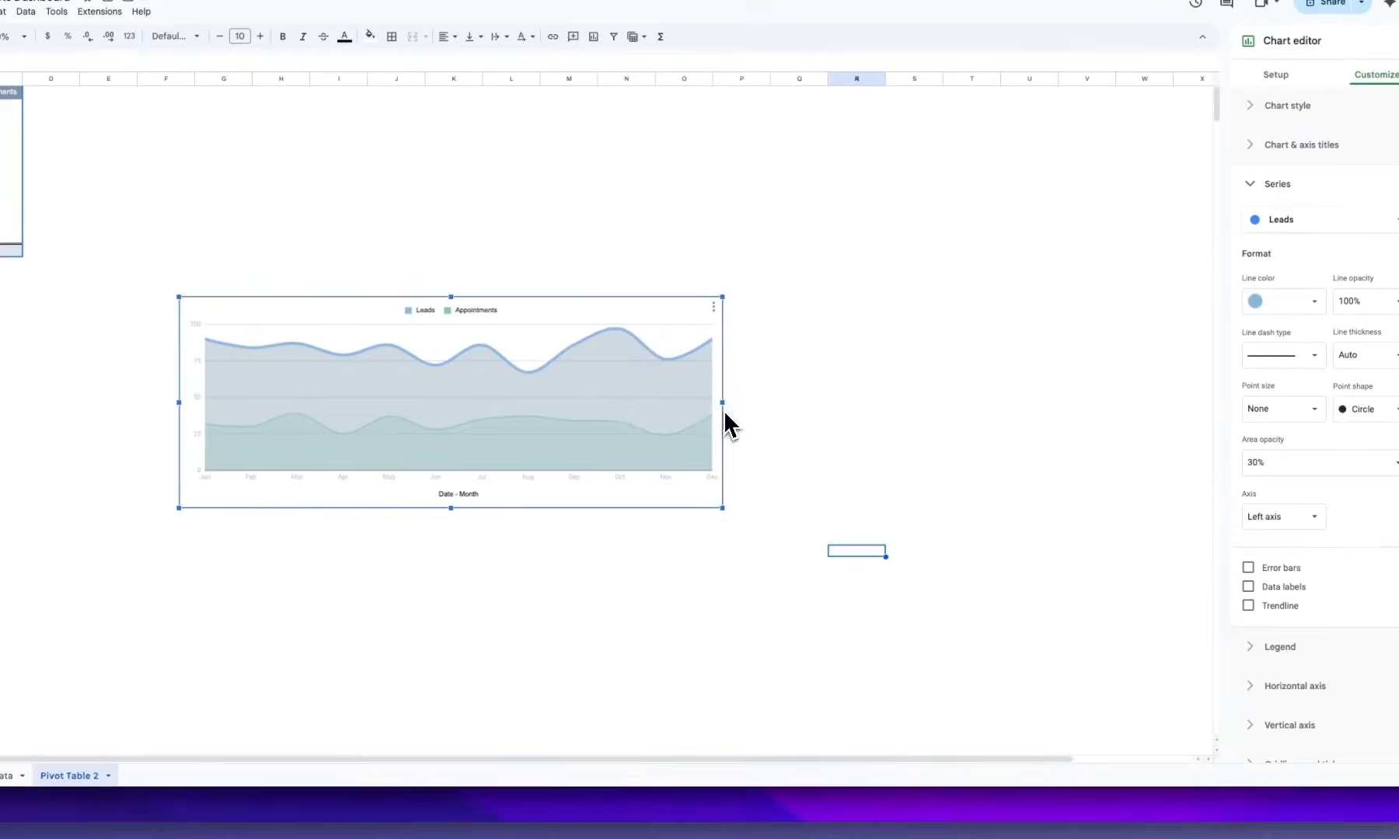
Try setting the chart legend's text color to gray
click(883, 445)
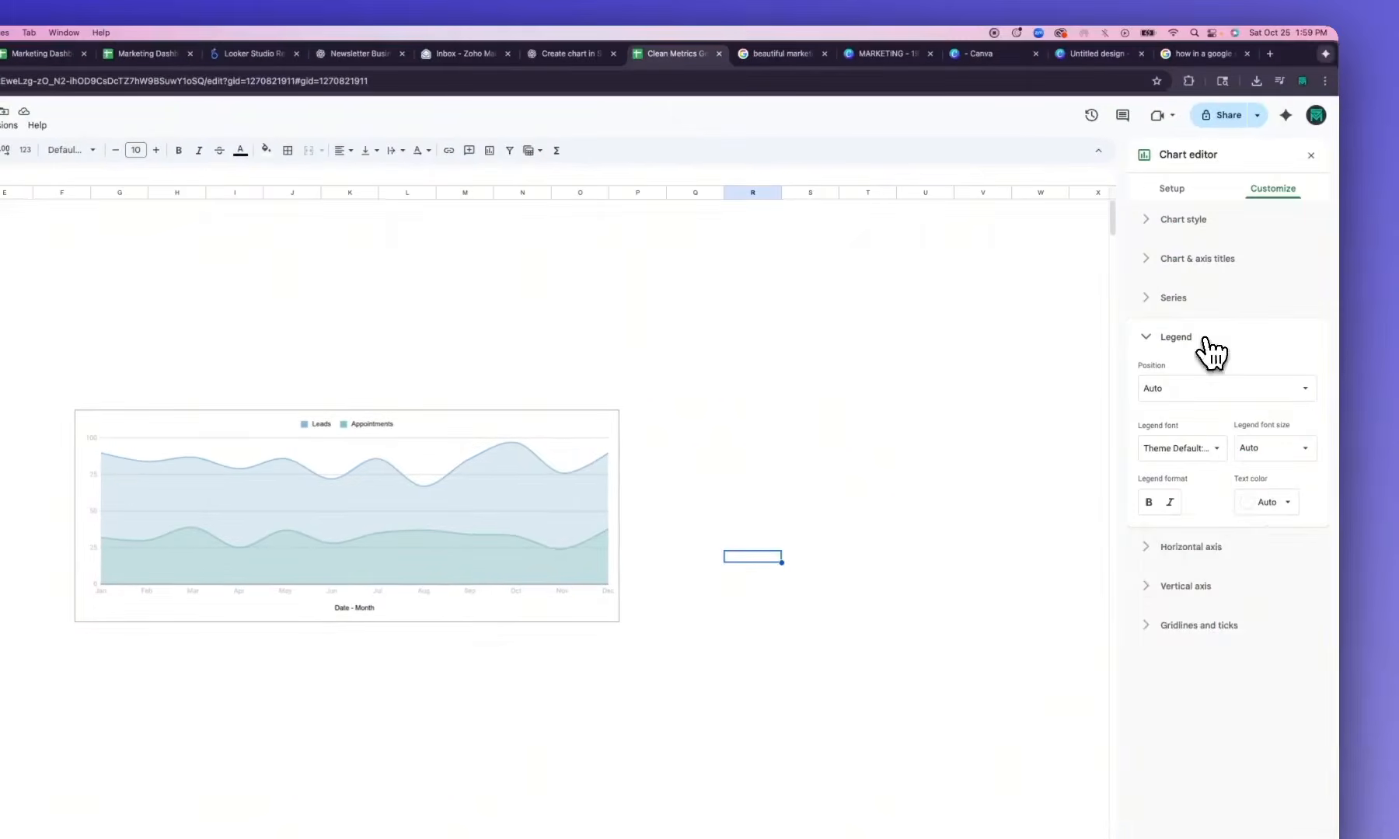
click(1266, 502)
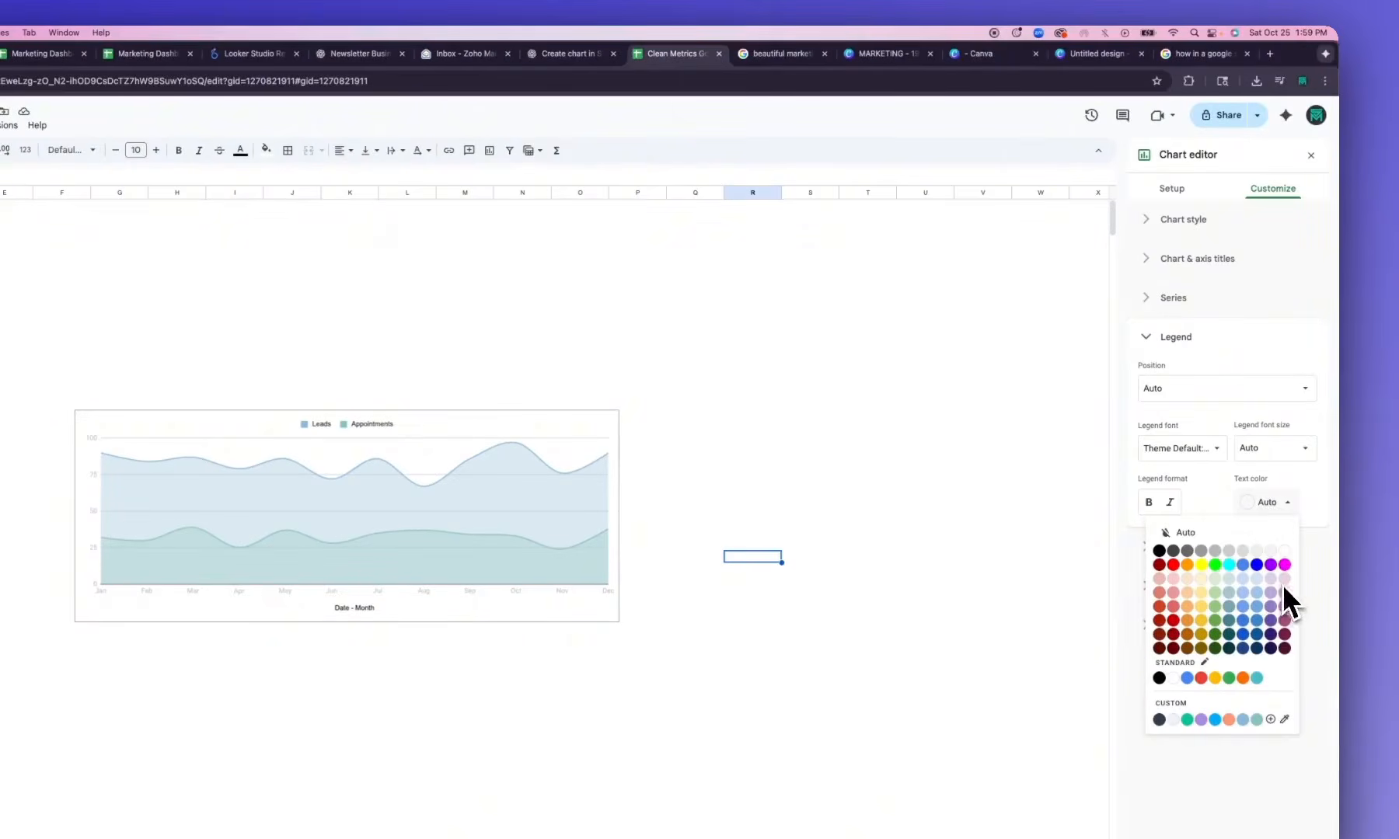
click(1229, 551)
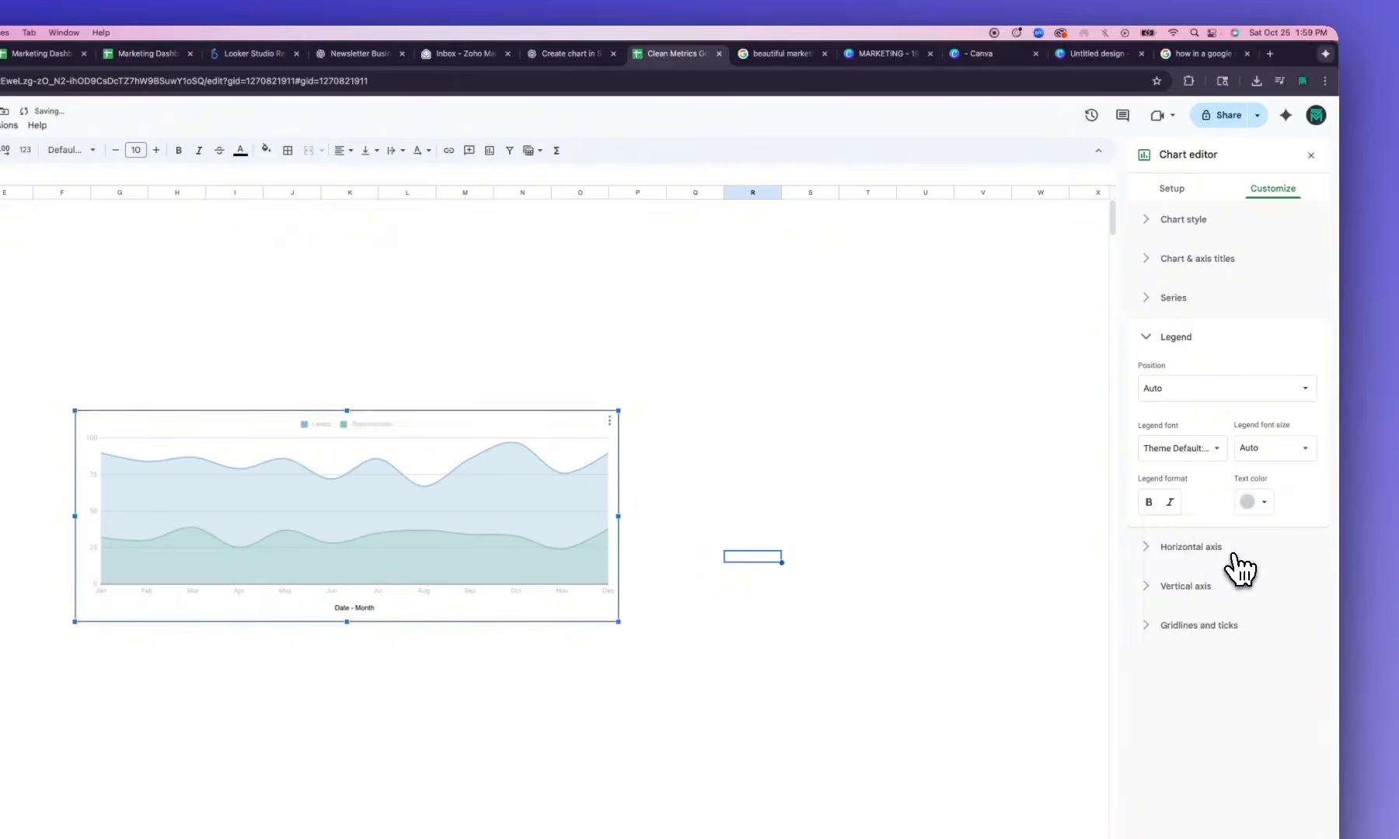
Set the chart's vertical axis gridline color to a very light gray
click(1198, 625)
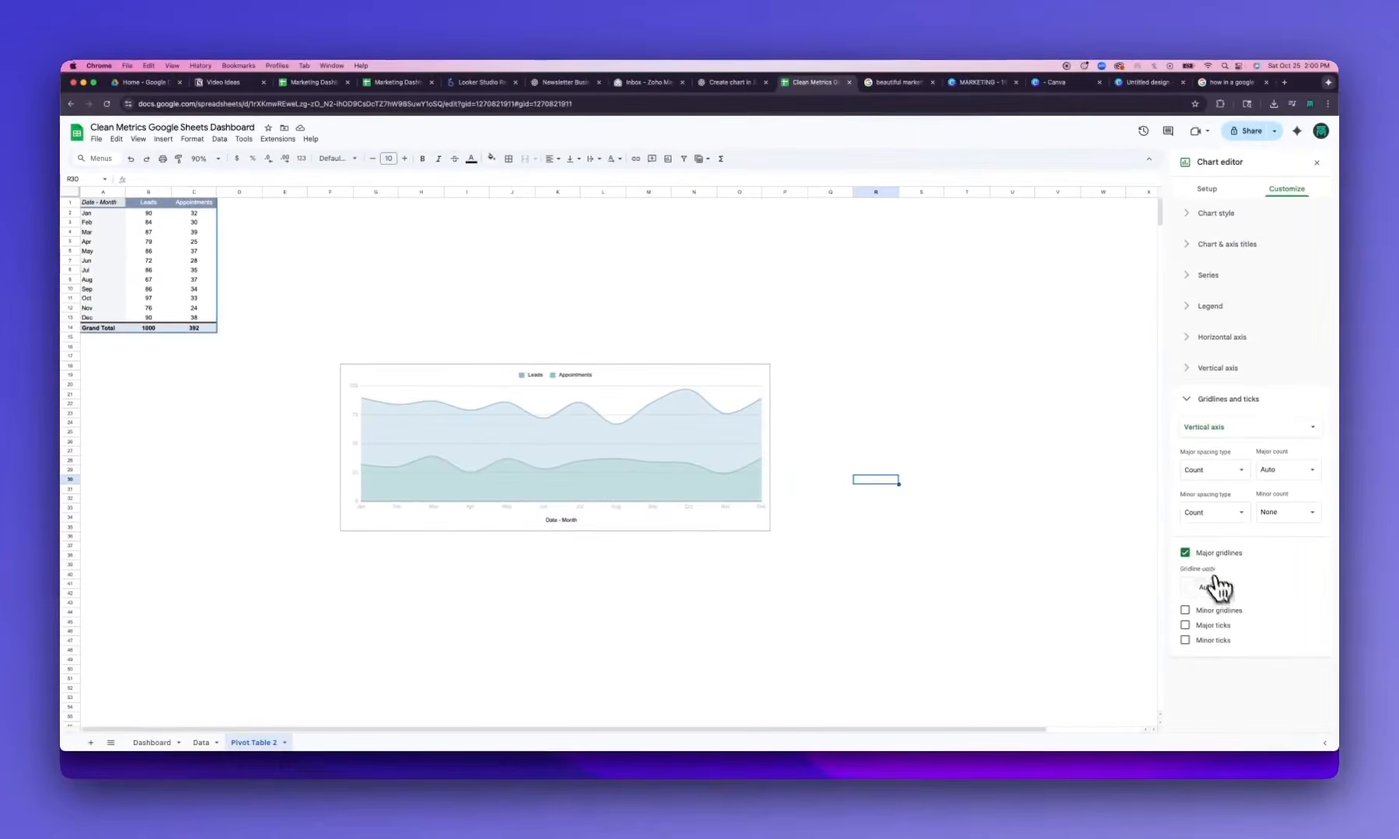
click(1214, 587)
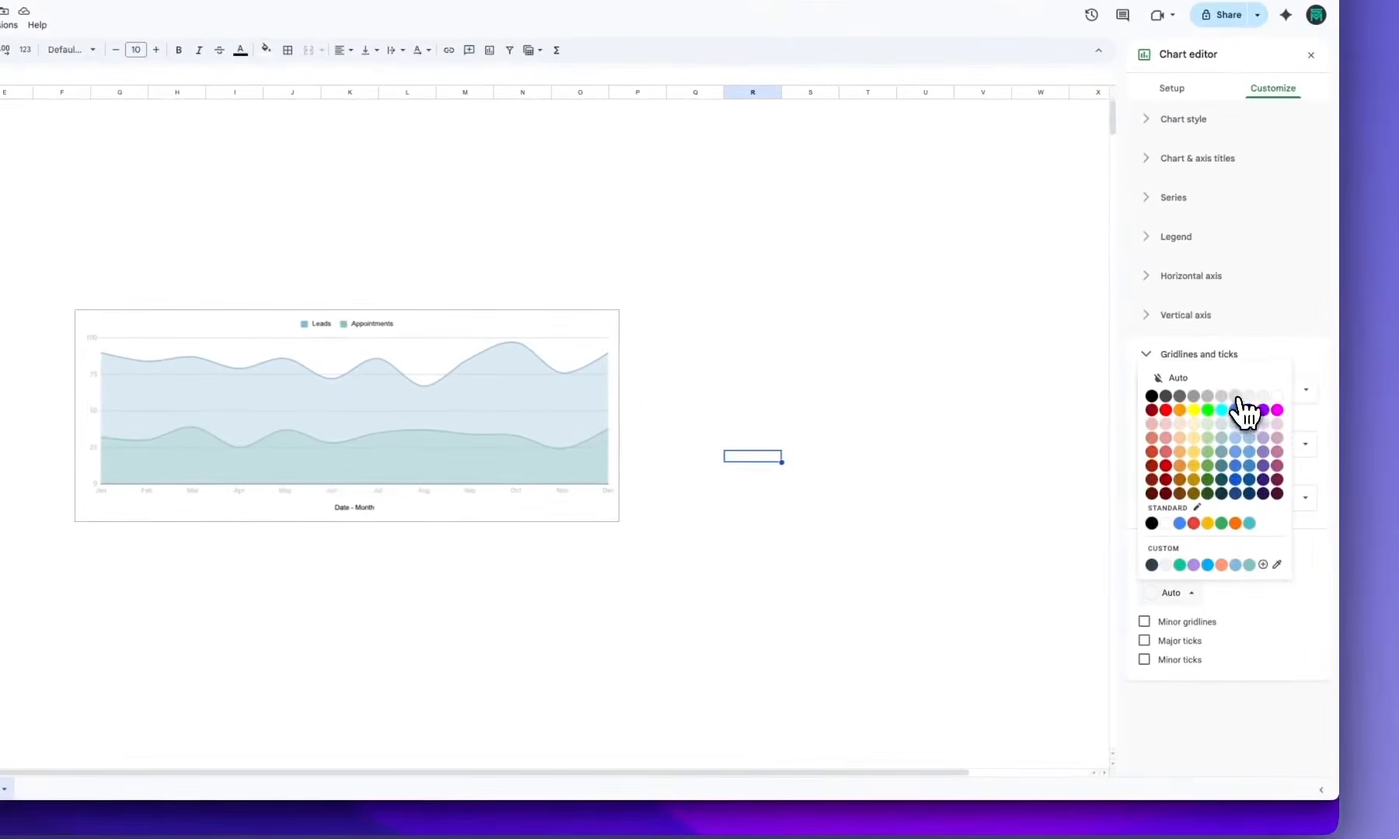
click(1236, 397)
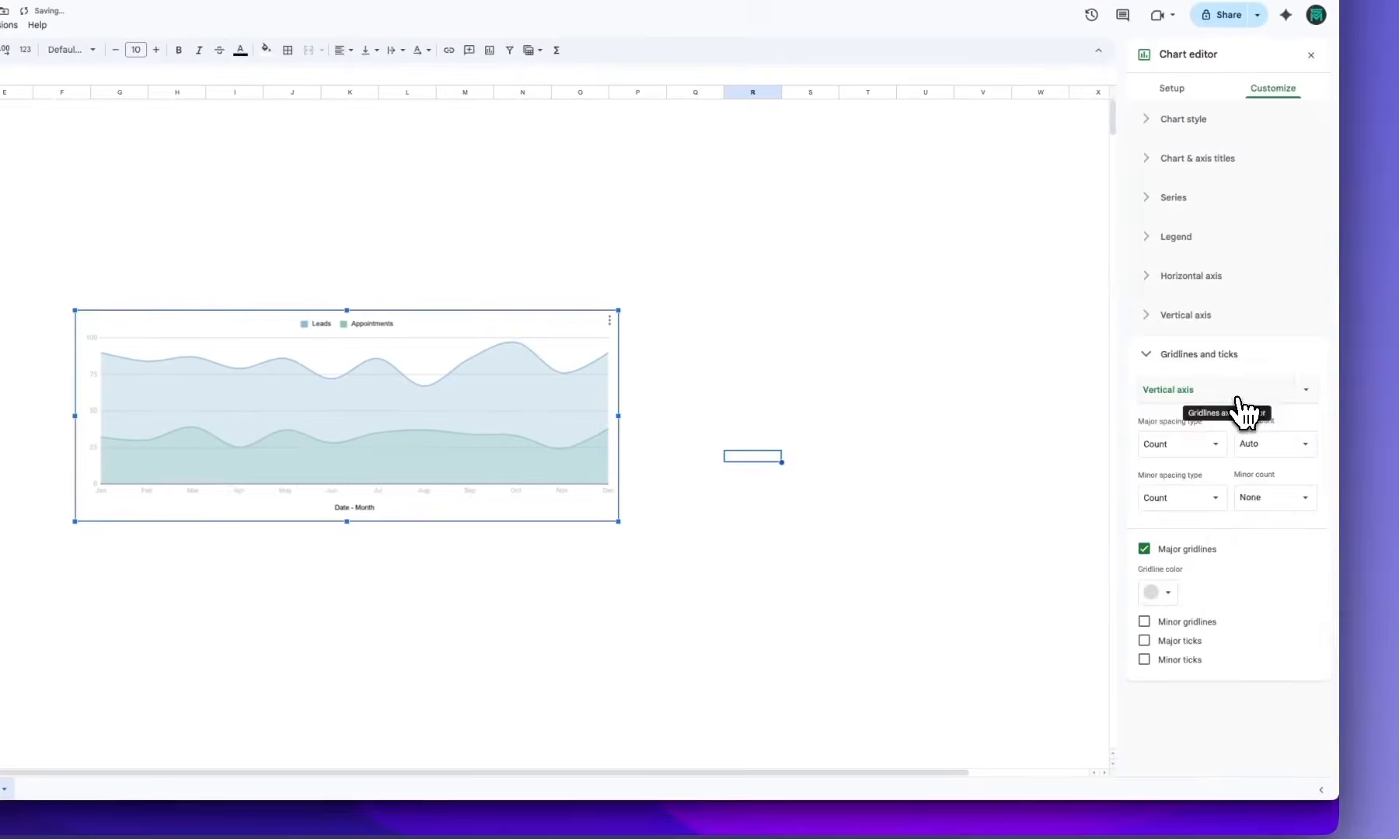
click(1166, 592)
click(1252, 398)
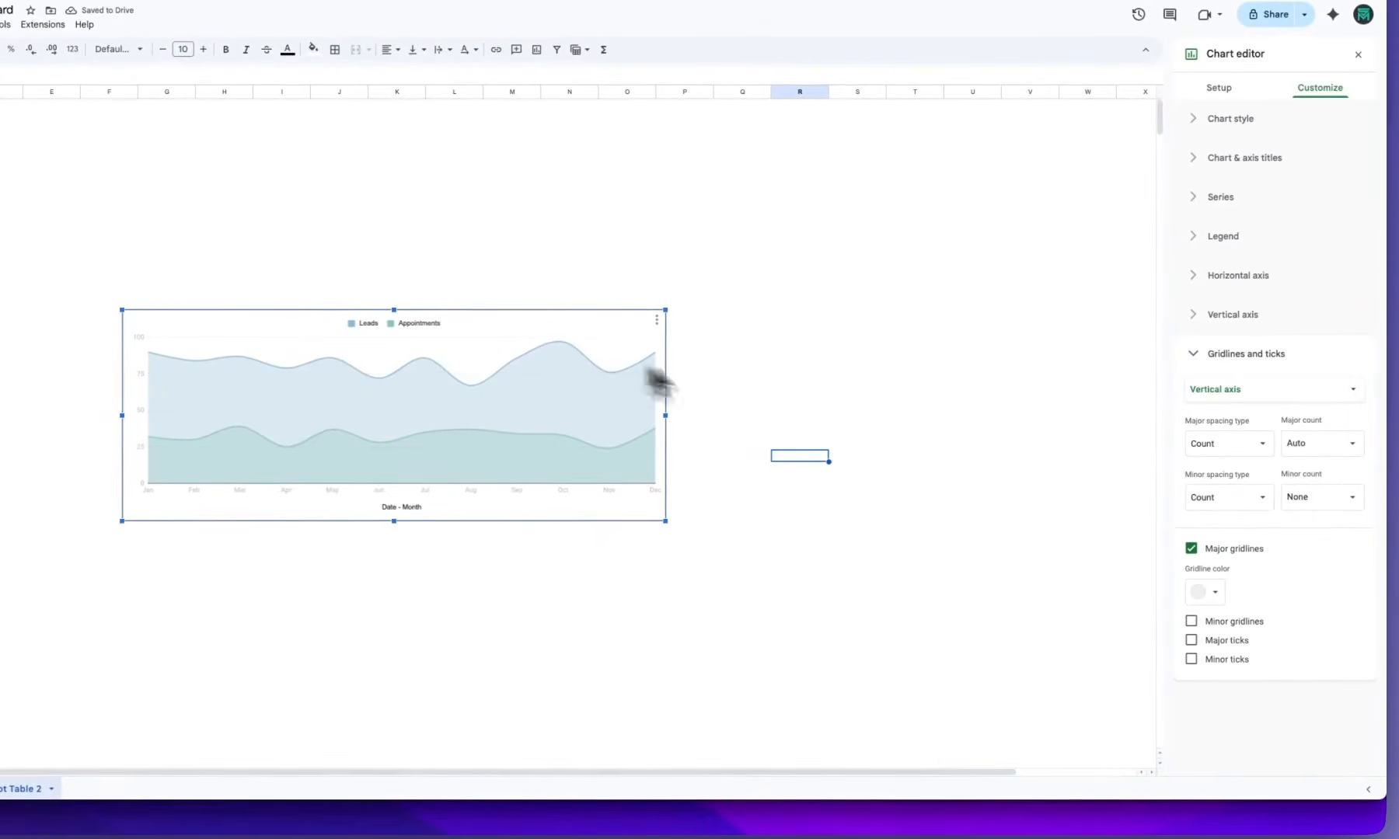
click(1066, 494)
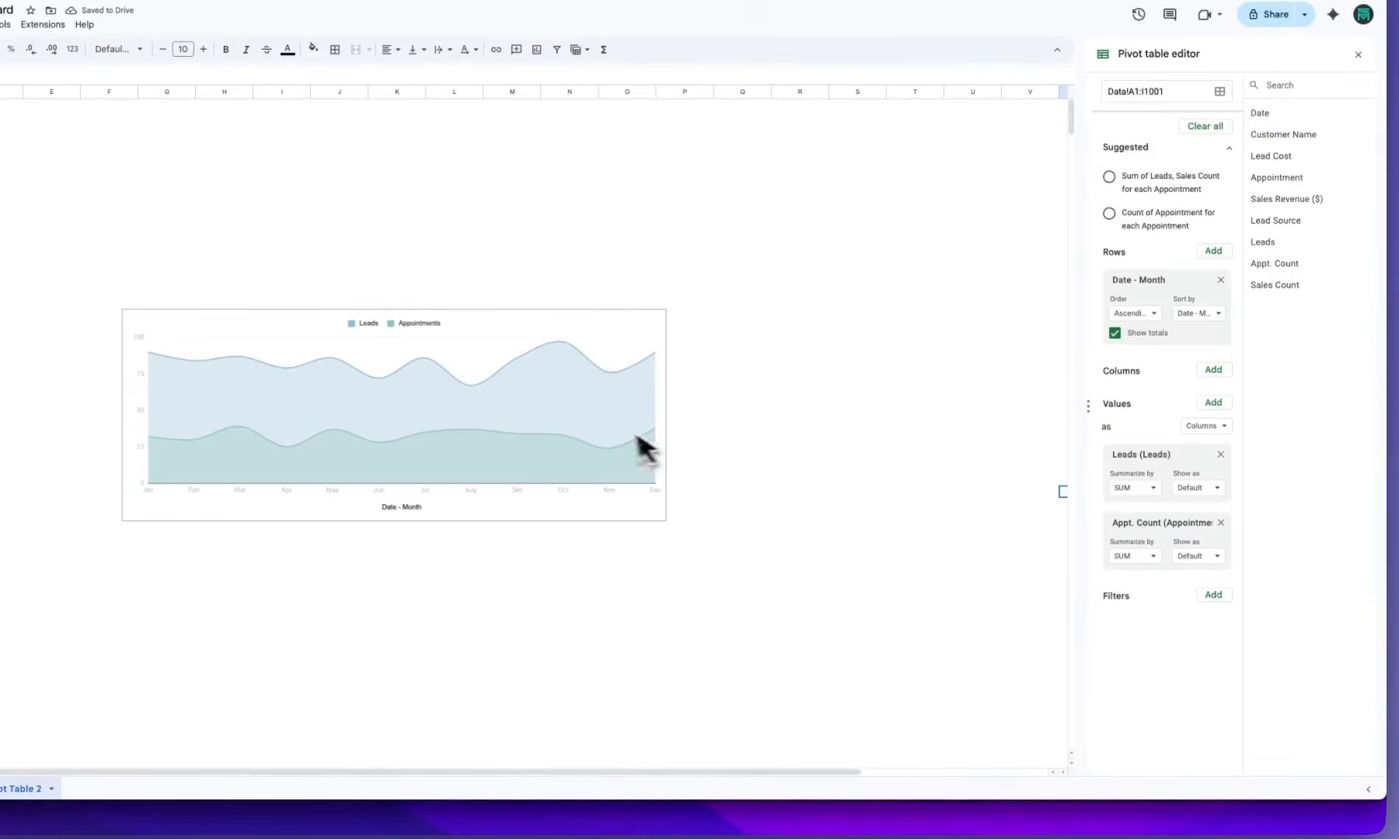
Set the point size of the chart's Leads series to 3 px
click(610, 441)
click(1226, 199)
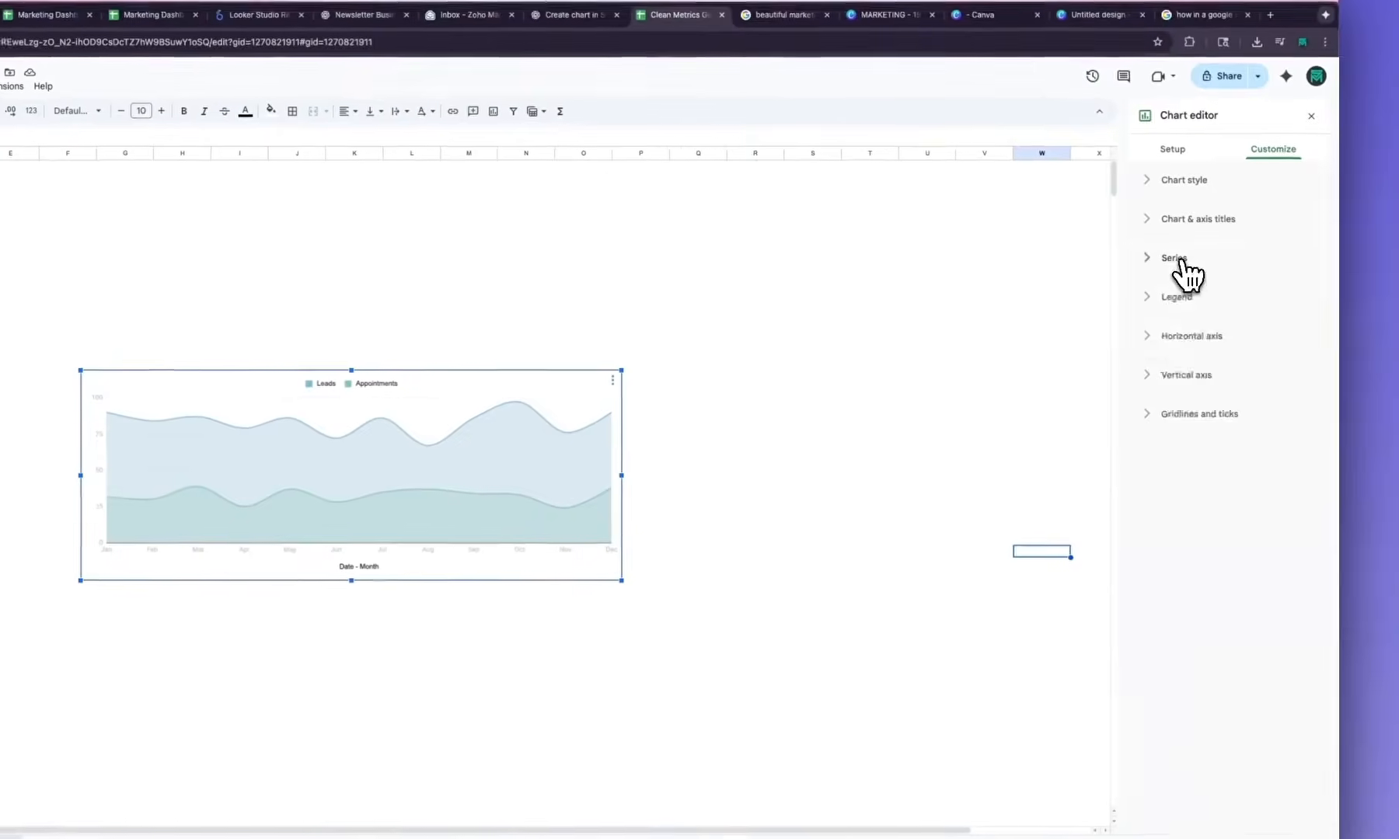
click(1226, 199)
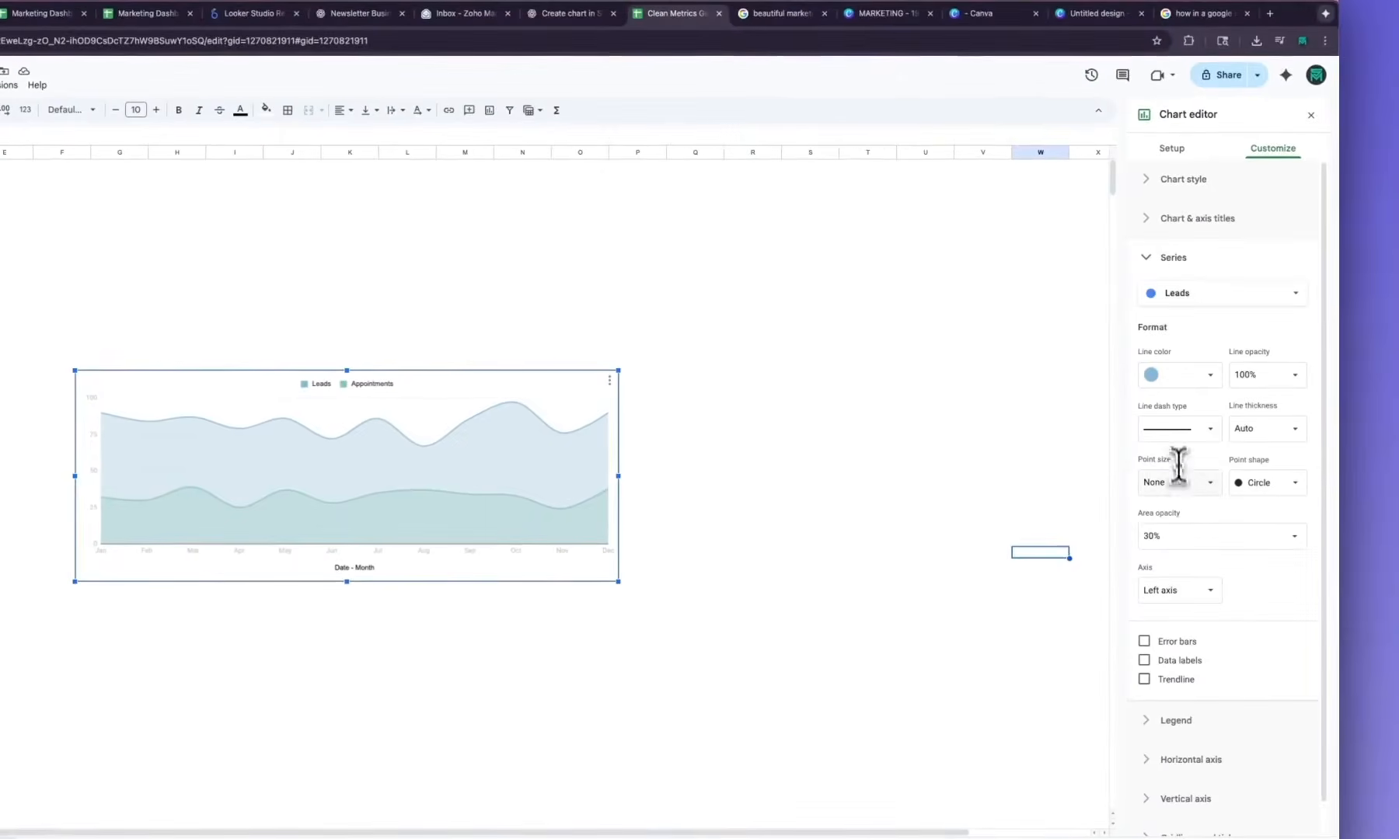
click(1180, 482)
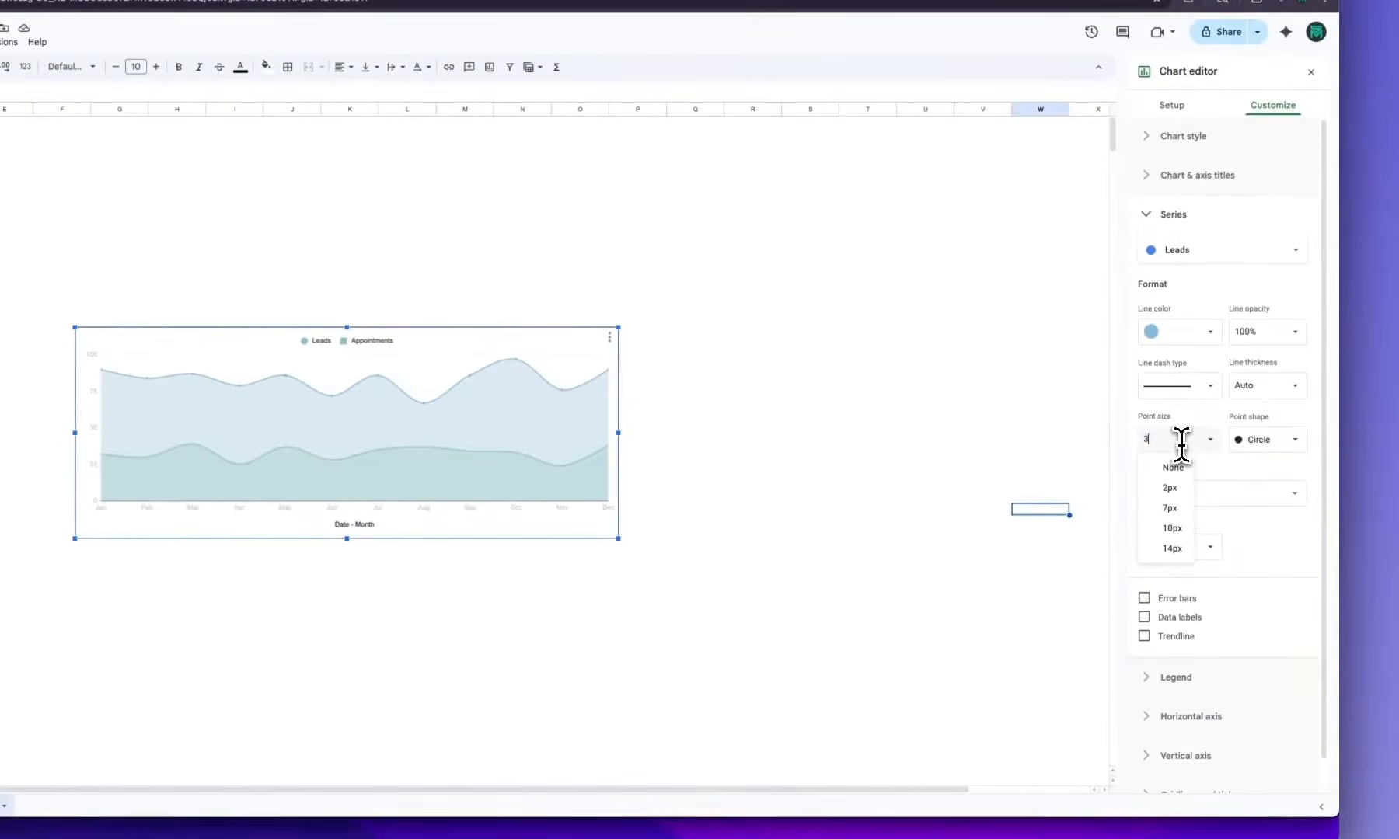
text(3)
key(Return)
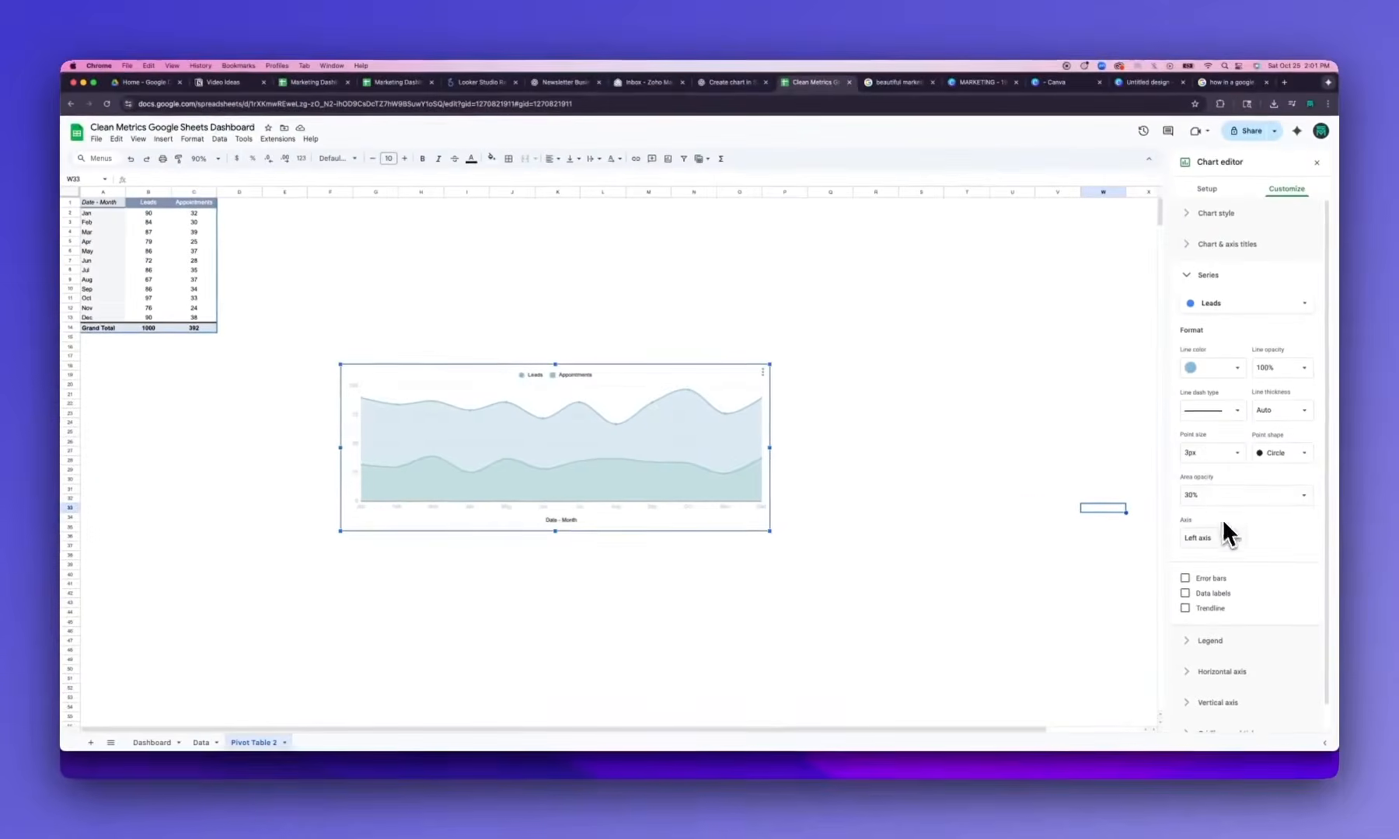
Set the point size of the chart's Appointments series to 2 px
click(1212, 300)
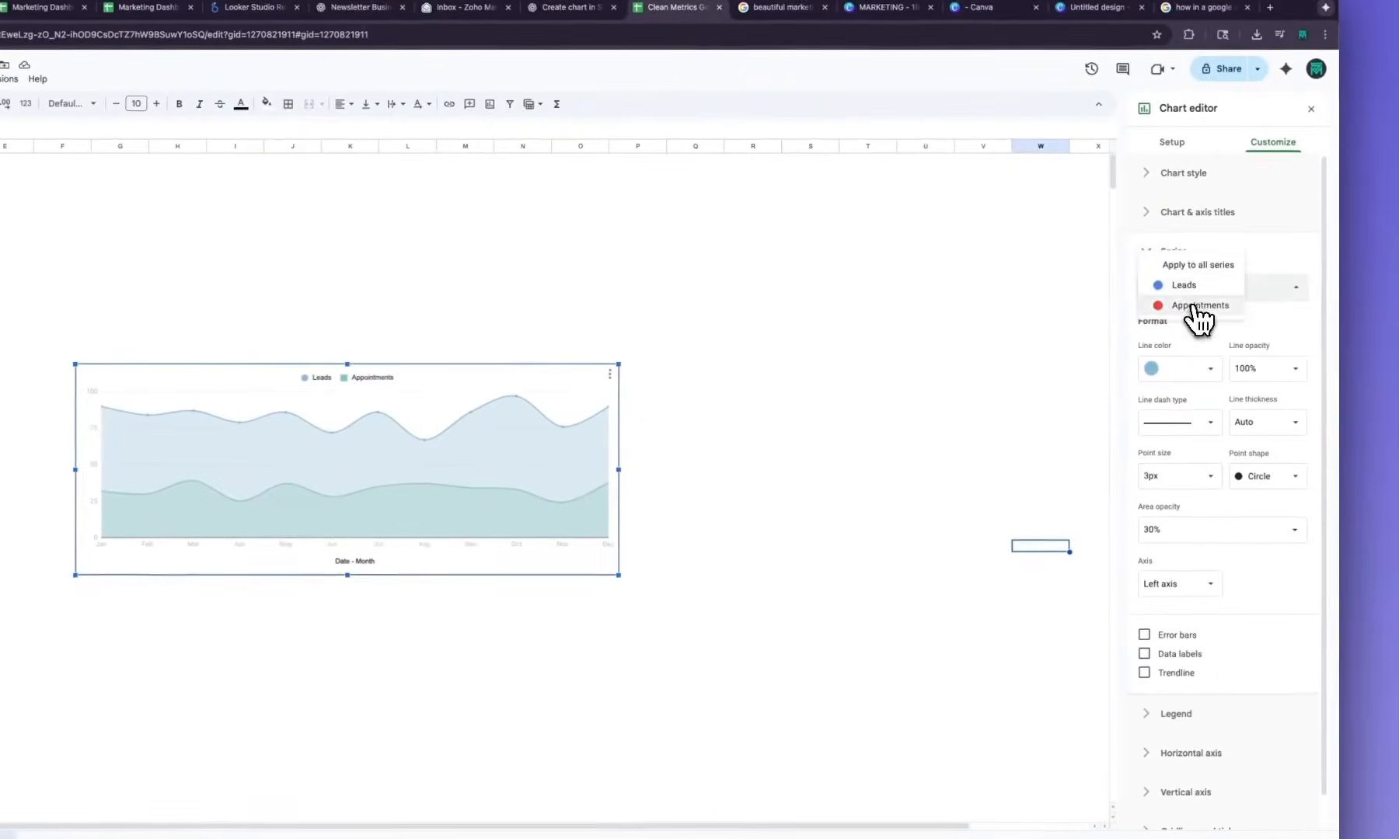
click(1225, 321)
click(1182, 479)
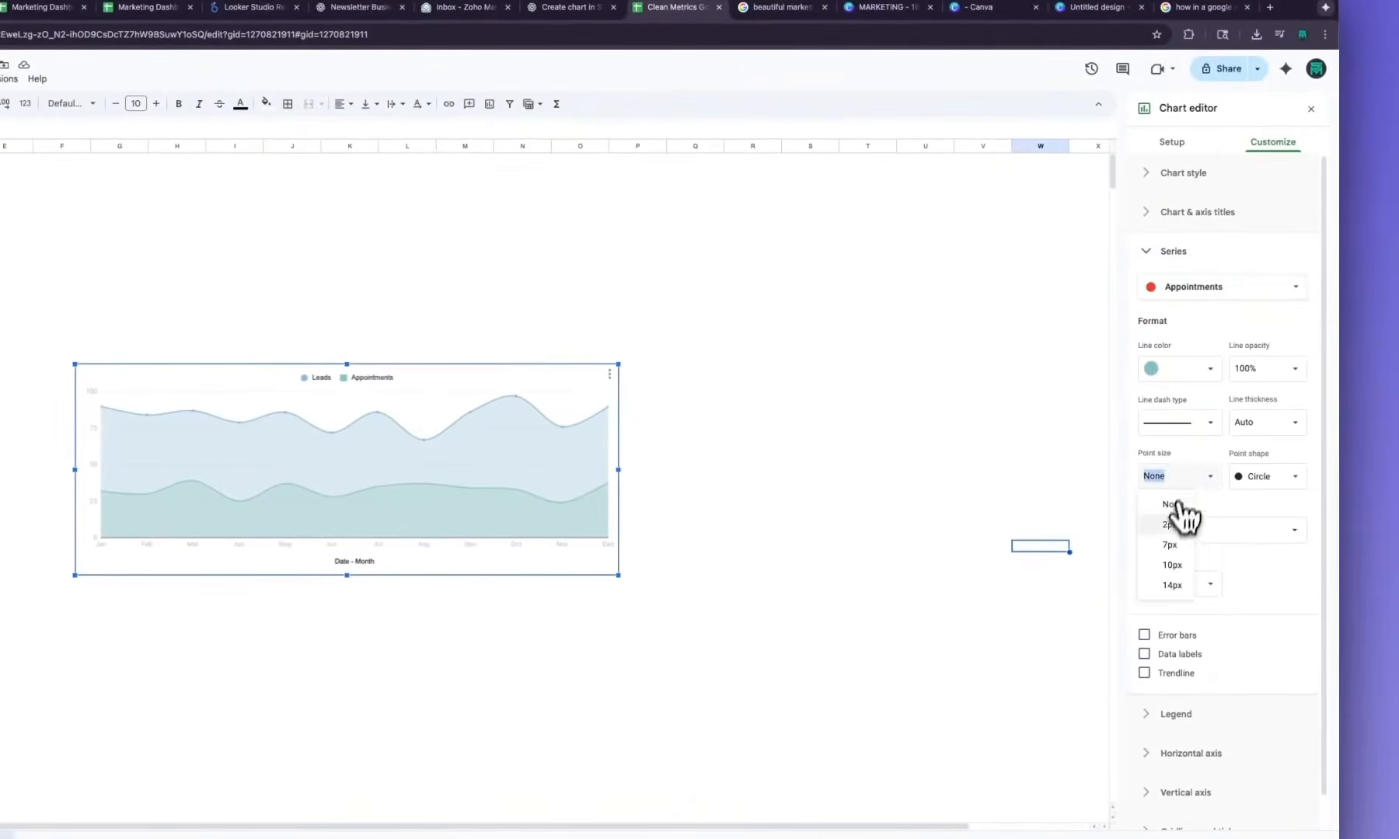
click(1170, 527)
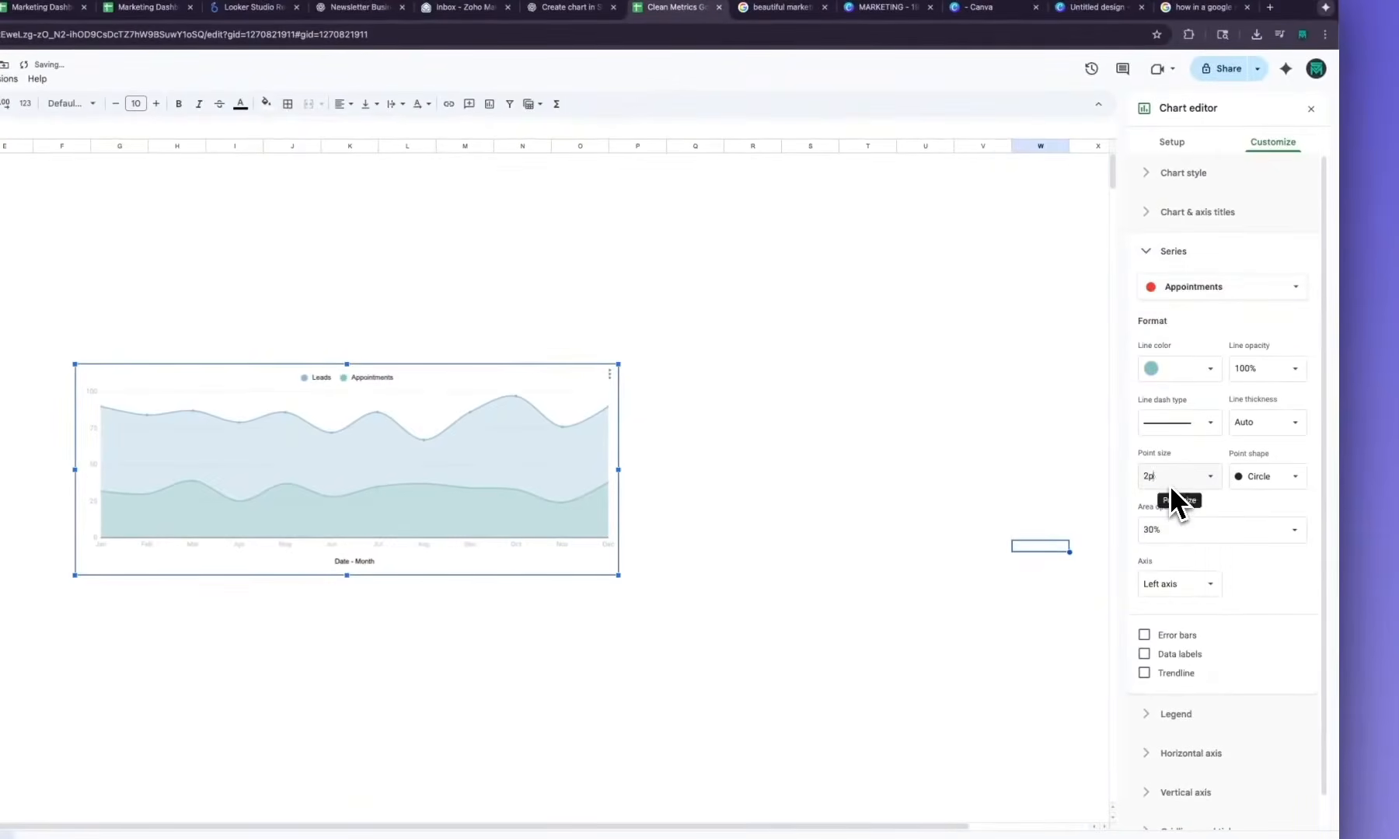
click(876, 522)
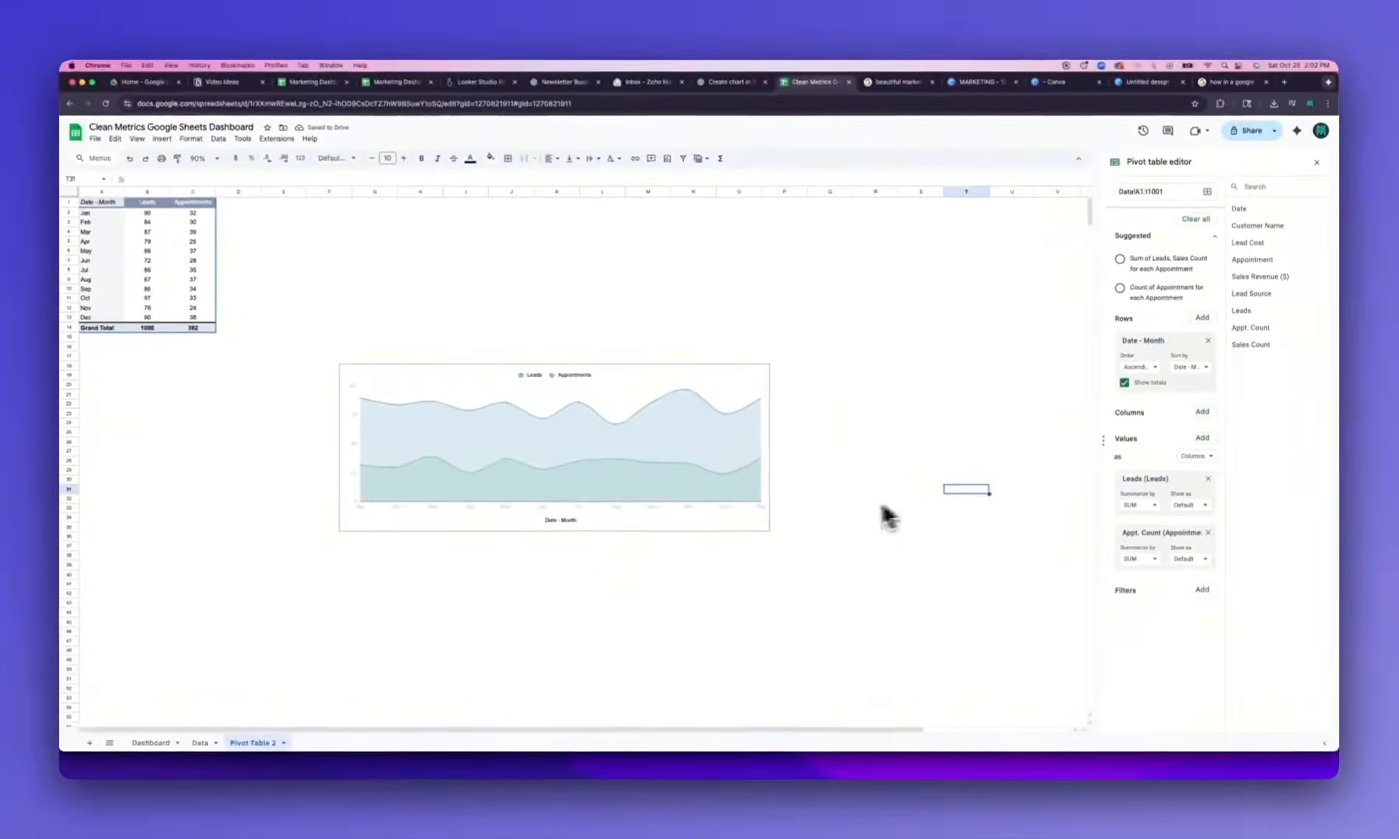
Copy the finished area chart to the Dashboard sheet and place it in the Marketing Overview card
right_click(315, 474)
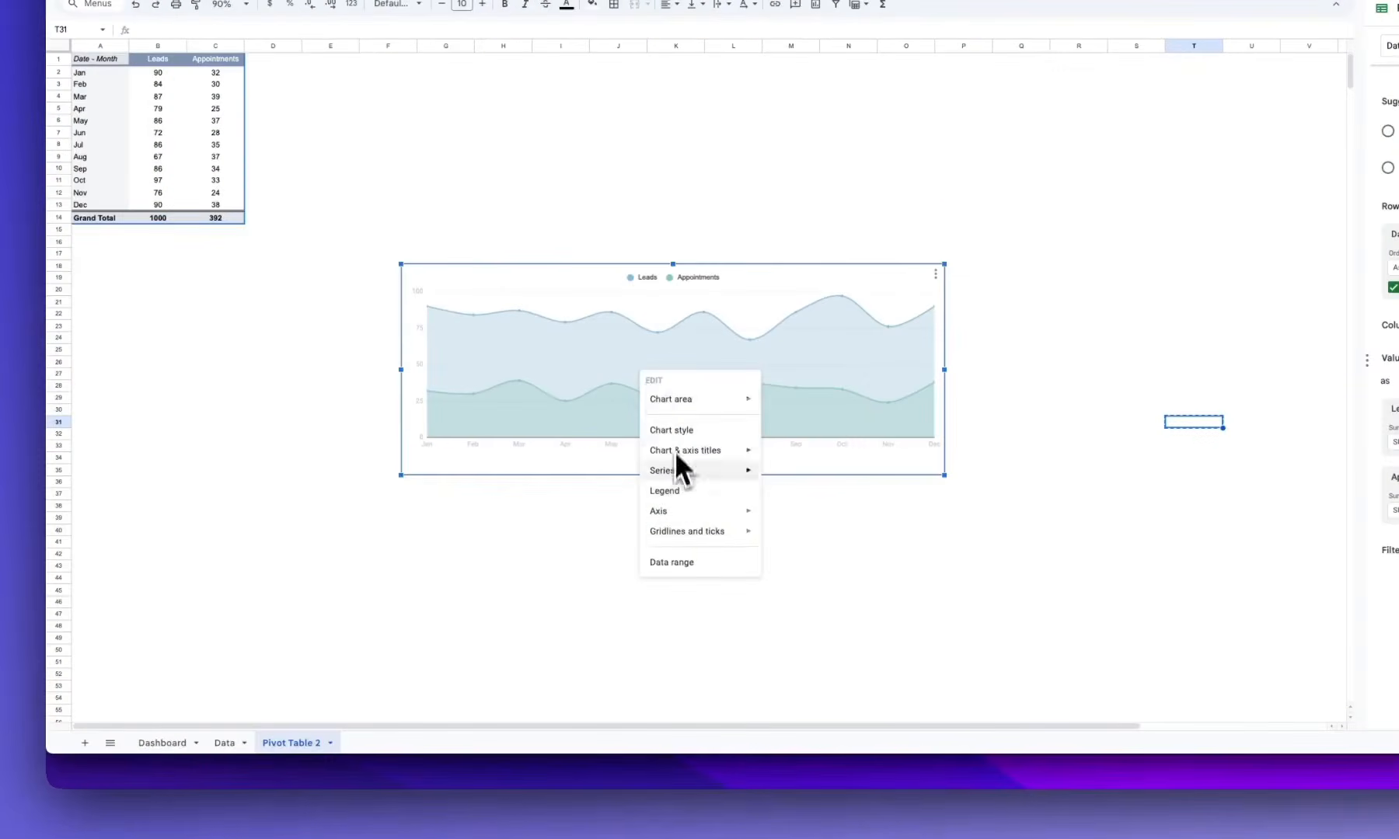
click(571, 353)
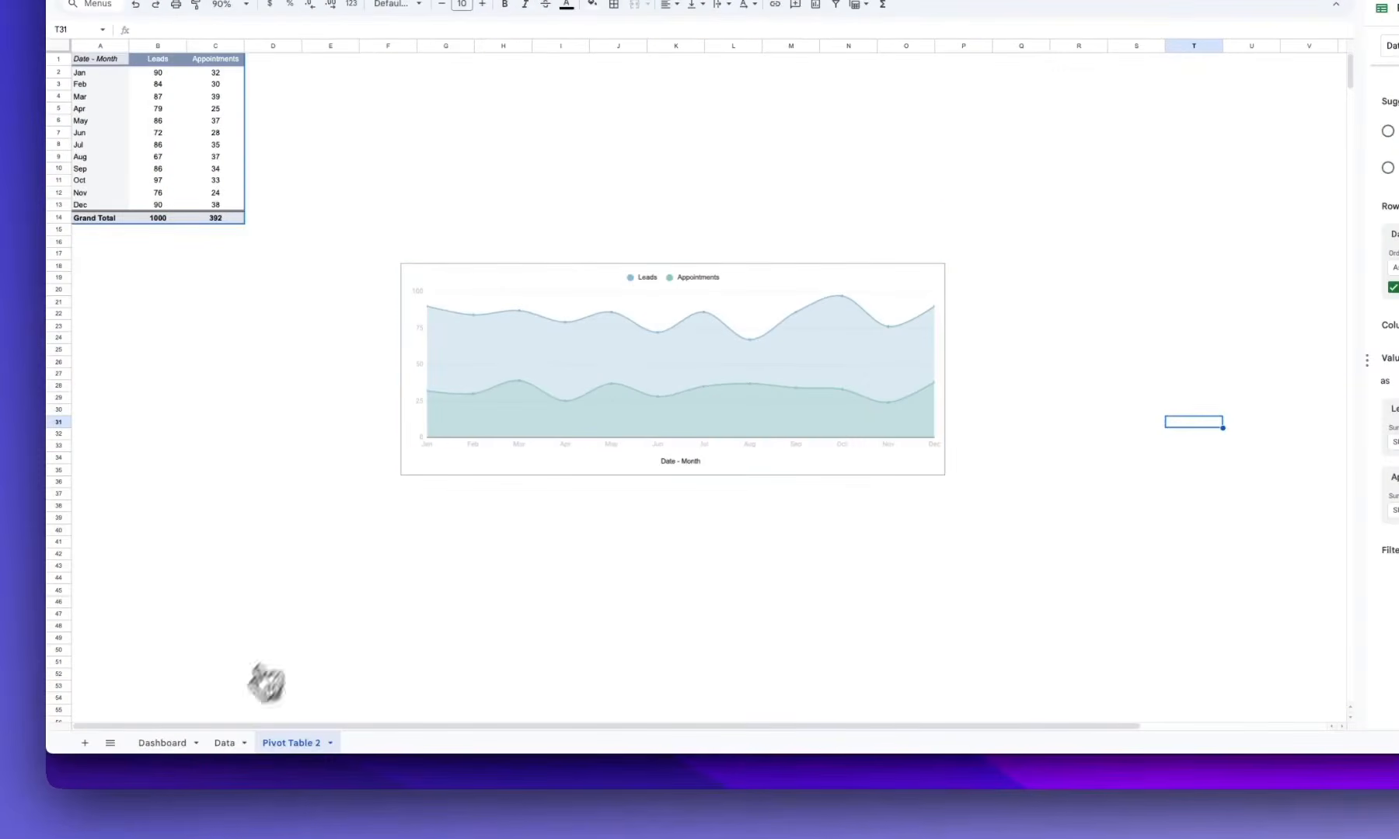
click(165, 741)
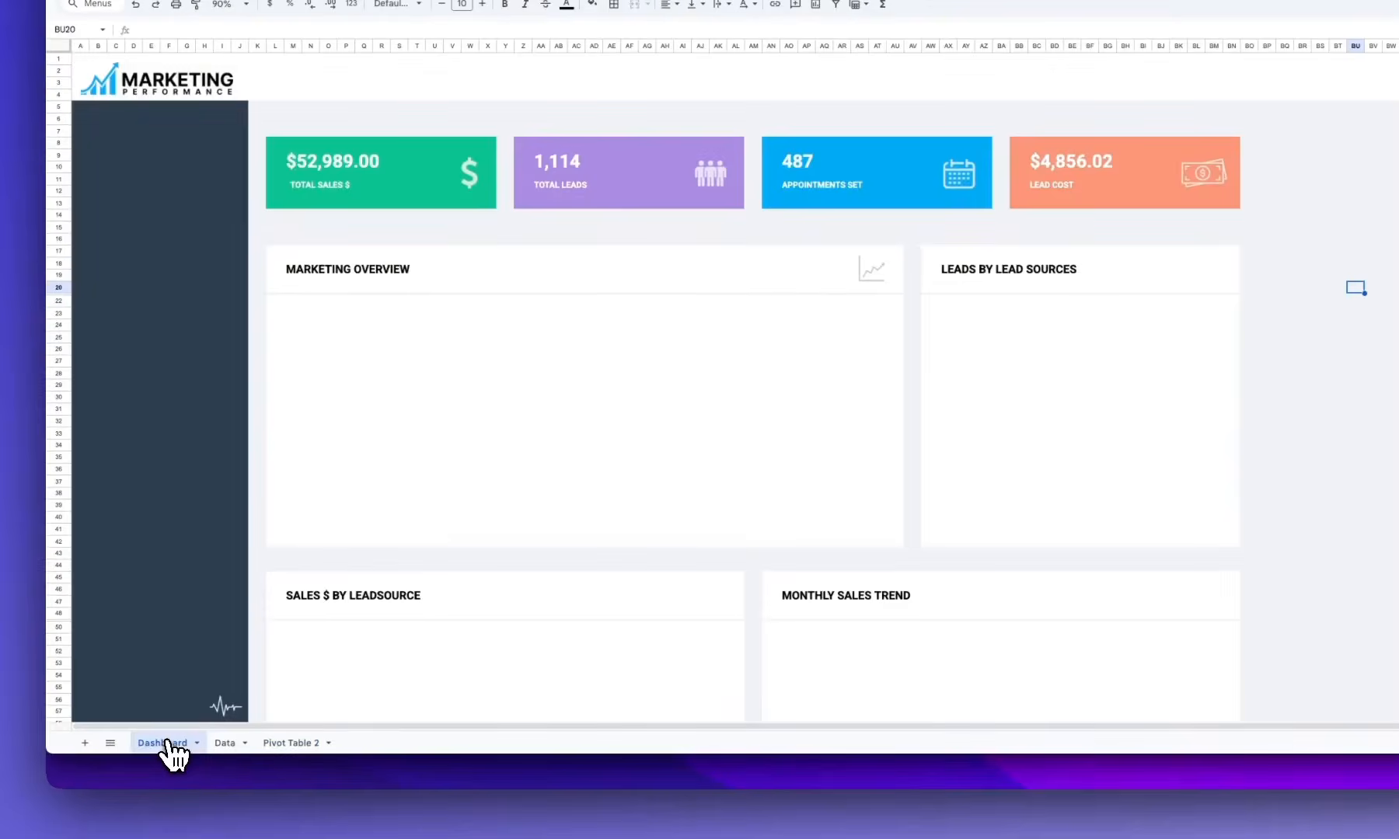
key(ctrl+v)
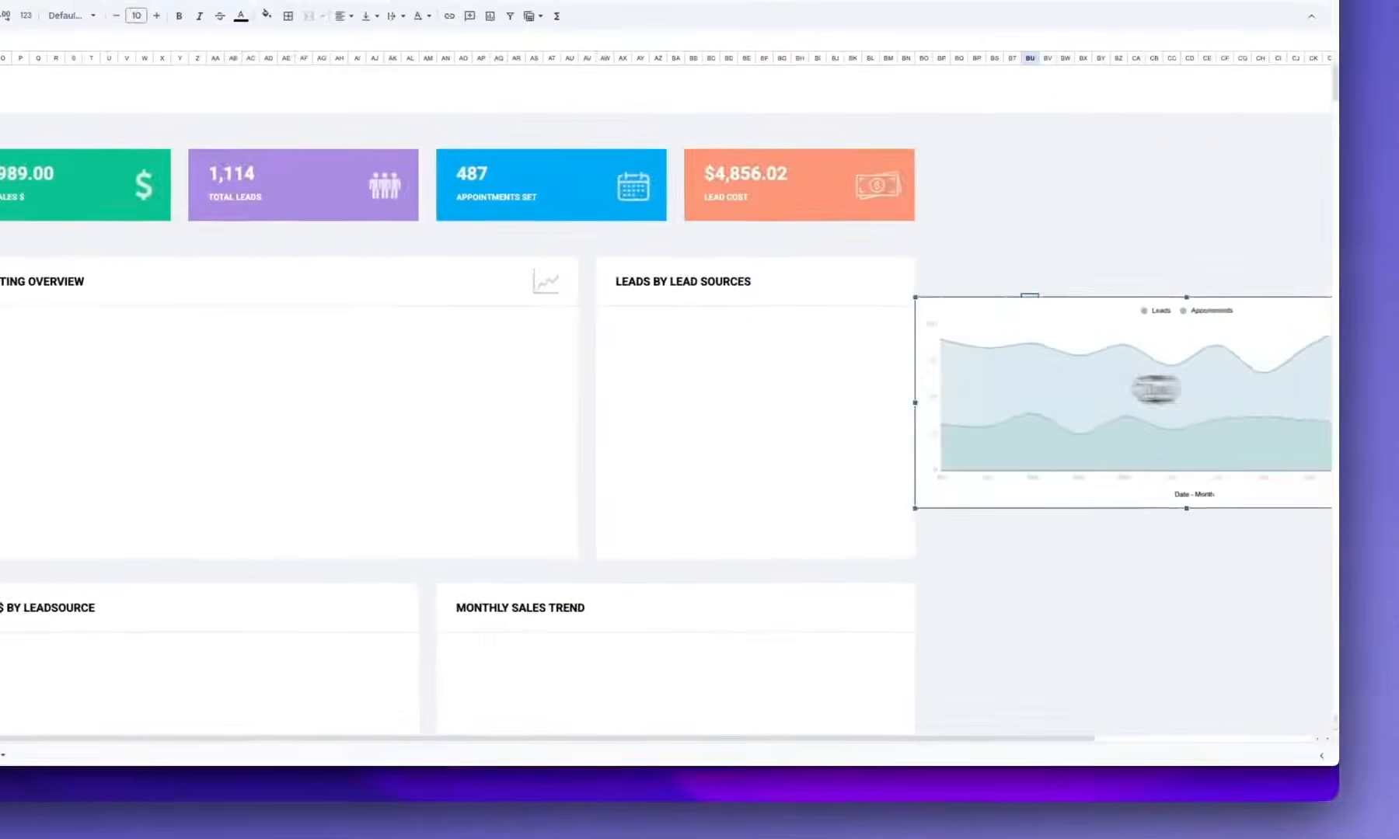
drag(1156, 388, 330, 388)
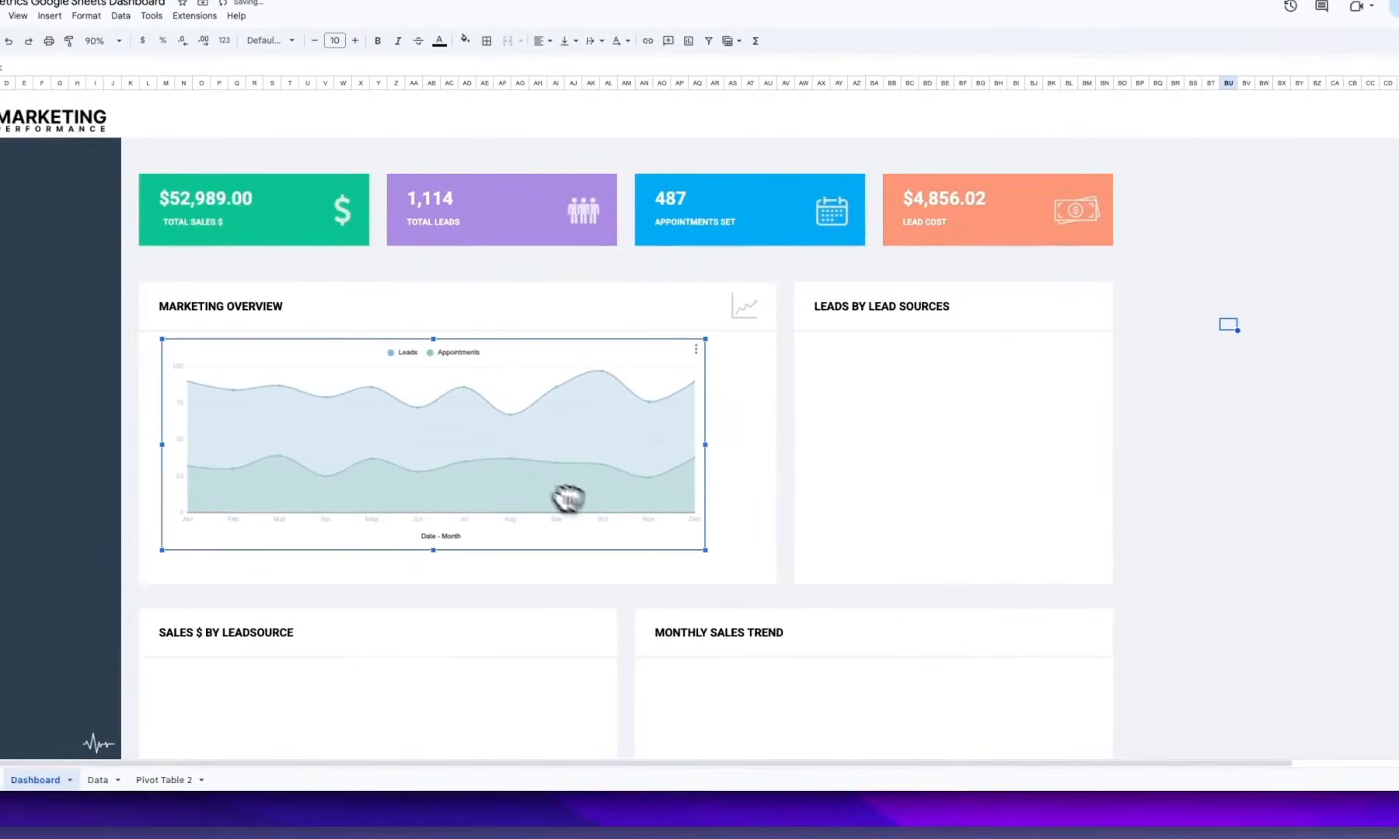
Enlarge the area chart to nearly fill the Marketing Overview card and nudge it into alignment with the heading
mouse_move(704, 551)
mouse_down()
mouse_move(749, 567)
mouse_move(716, 563)
mouse_up()
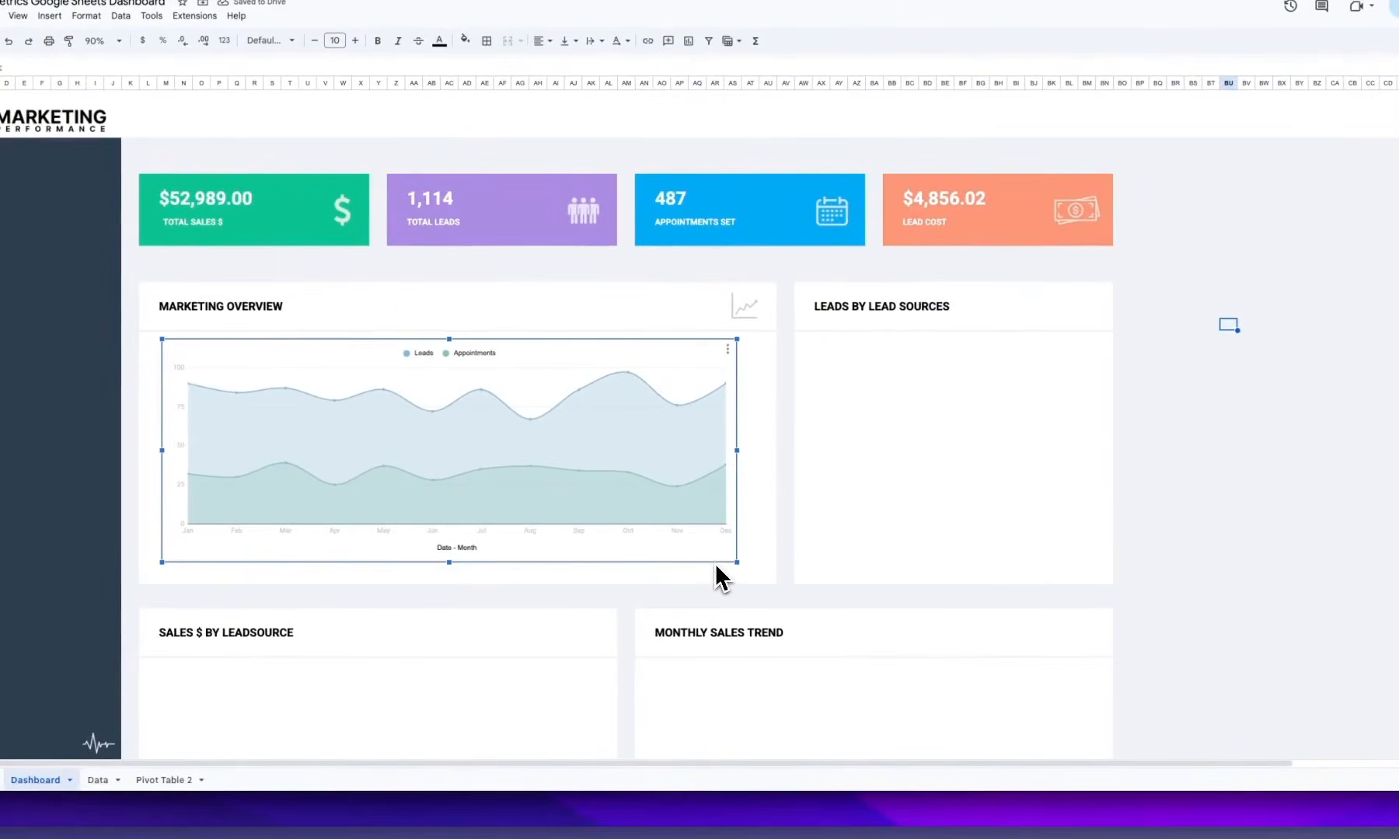
drag(736, 451, 750, 451)
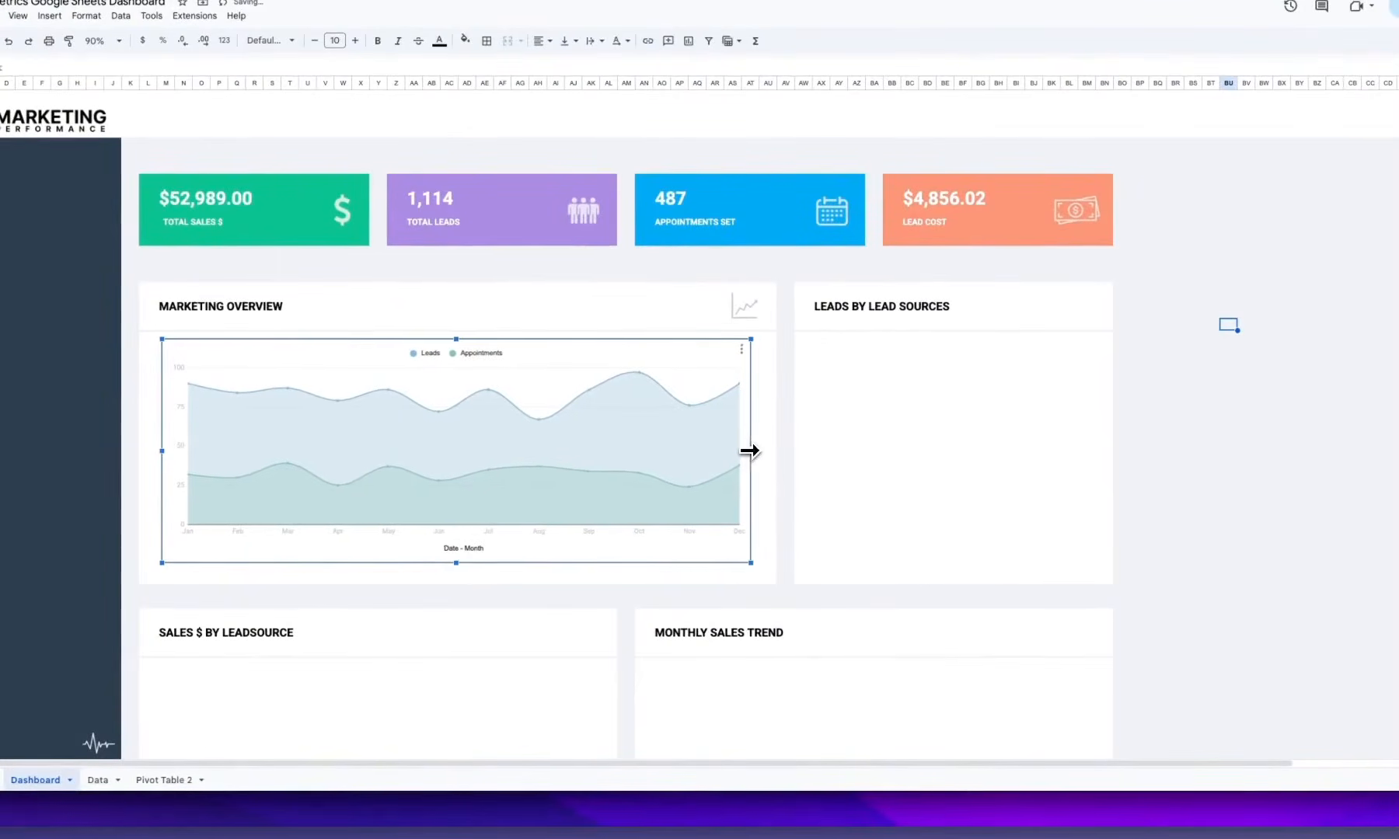
drag(652, 467, 644, 468)
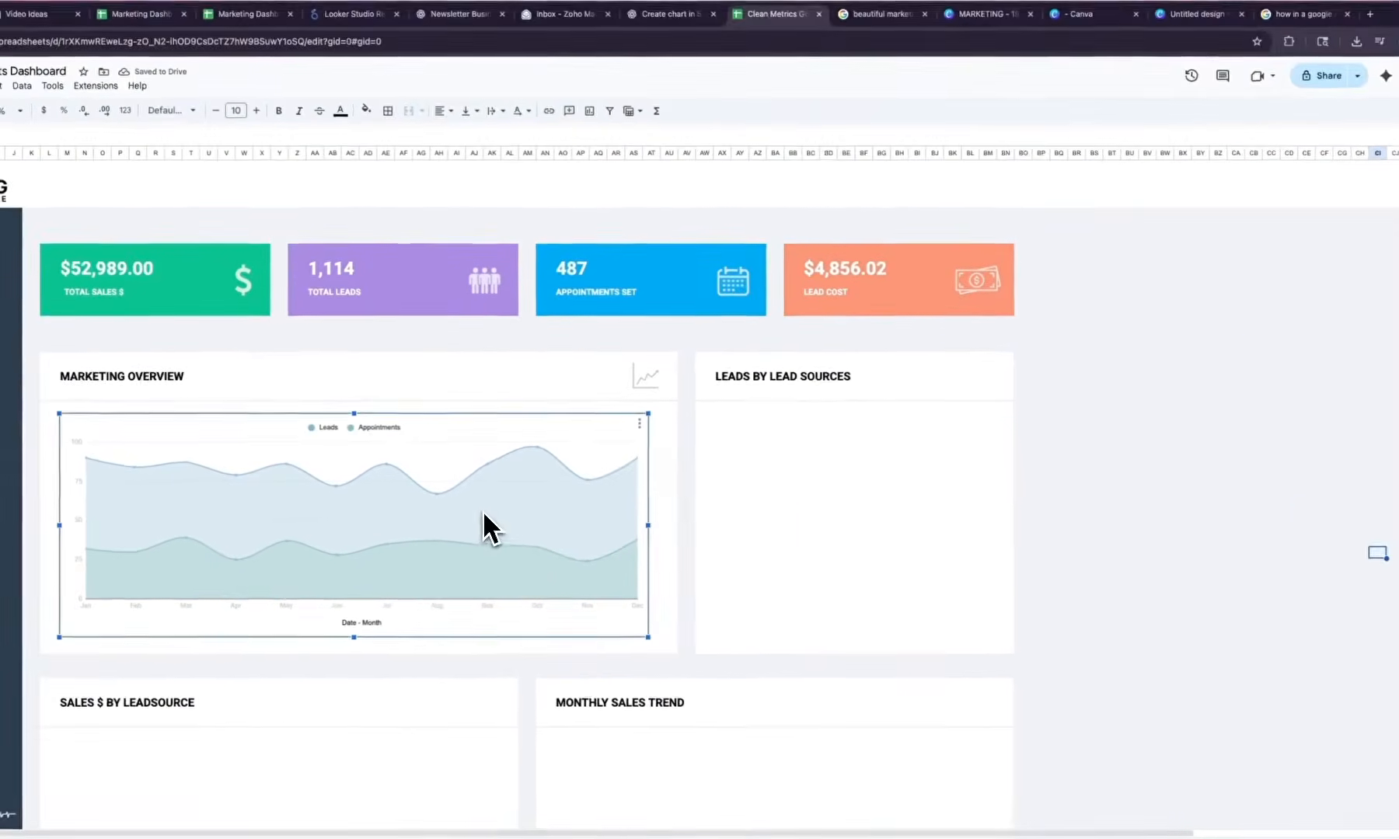
Remove the border from the area chart in the Marketing Overview card by setting its border color to None
double_click(483, 511)
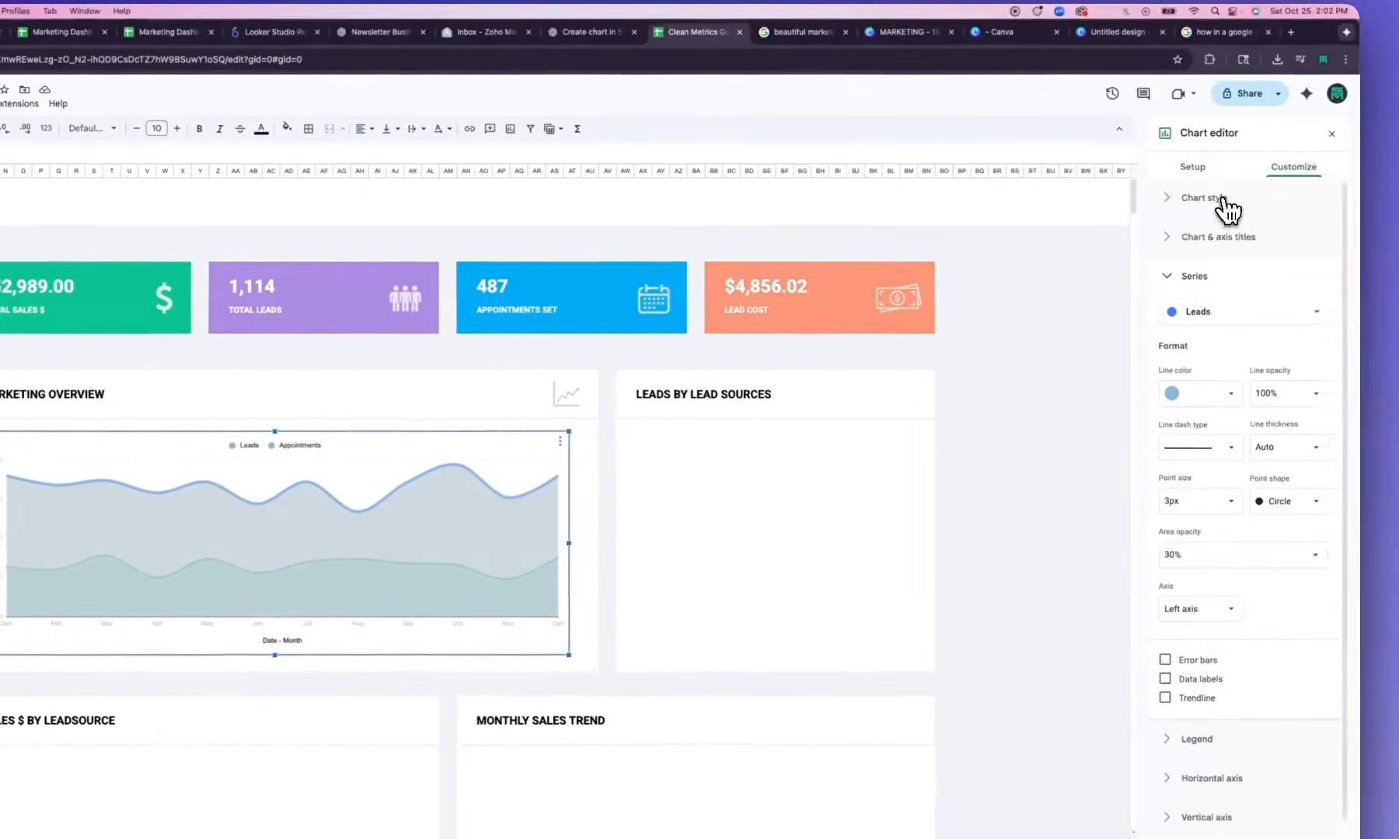
click(1222, 200)
click(1184, 305)
click(1194, 331)
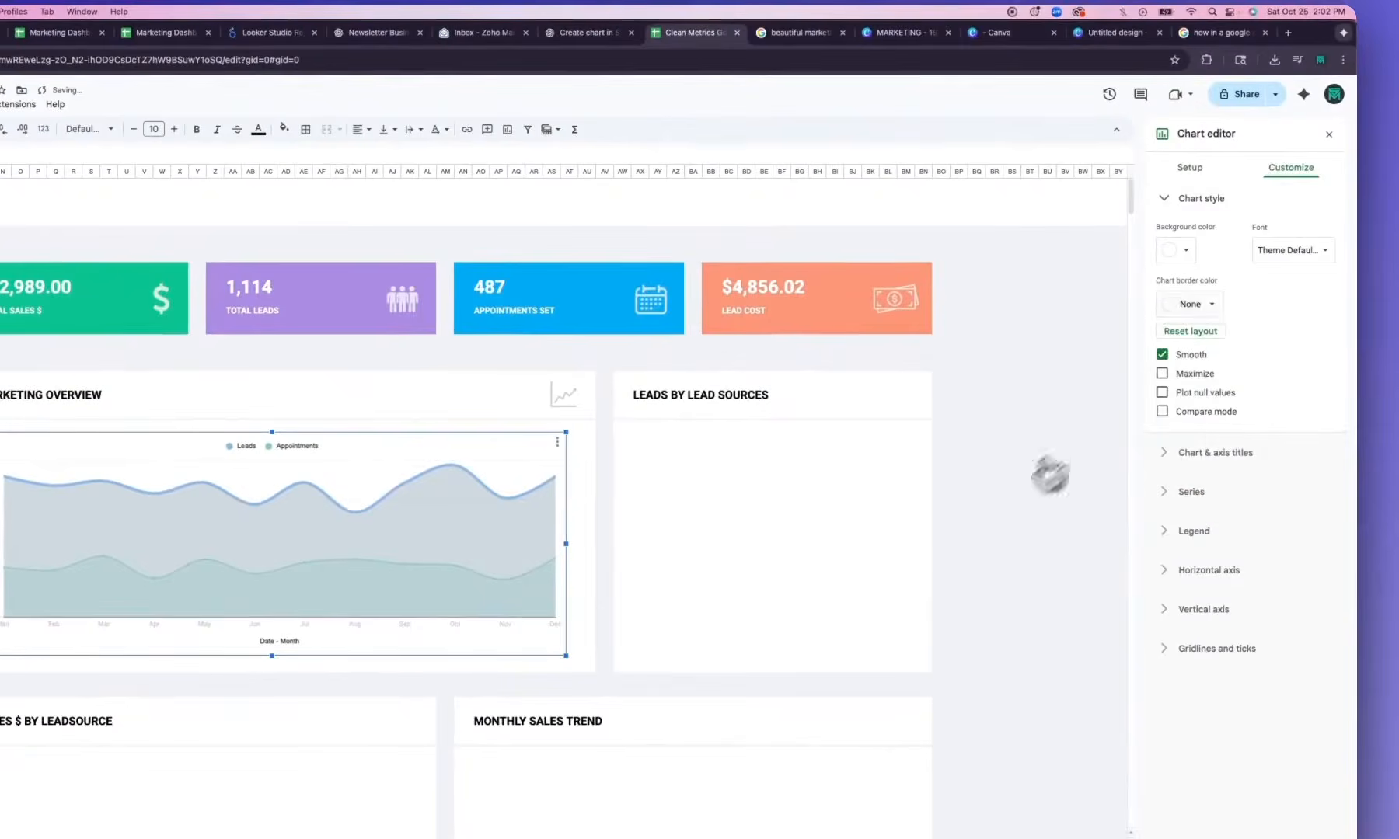
click(1049, 451)
click(469, 561)
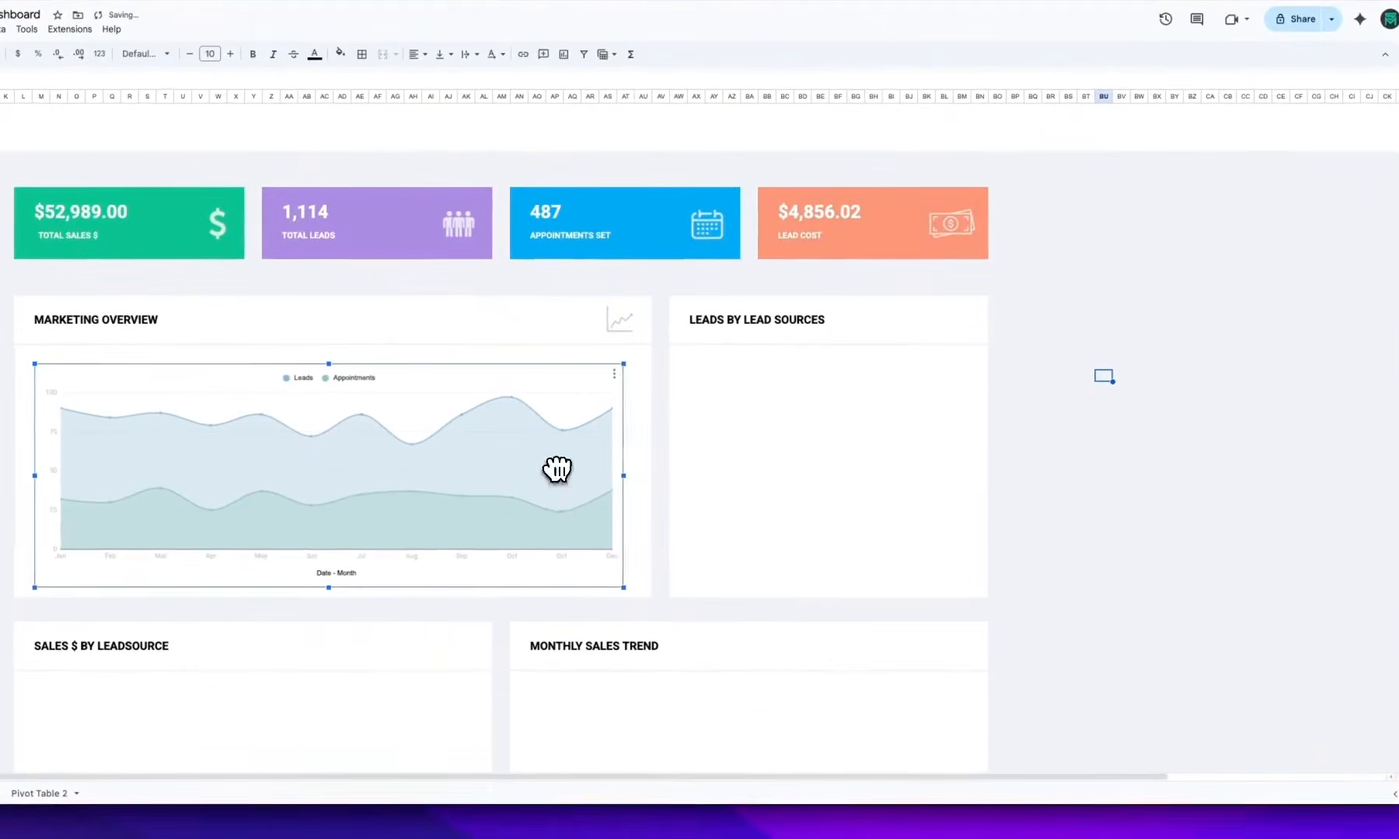
click(1173, 461)
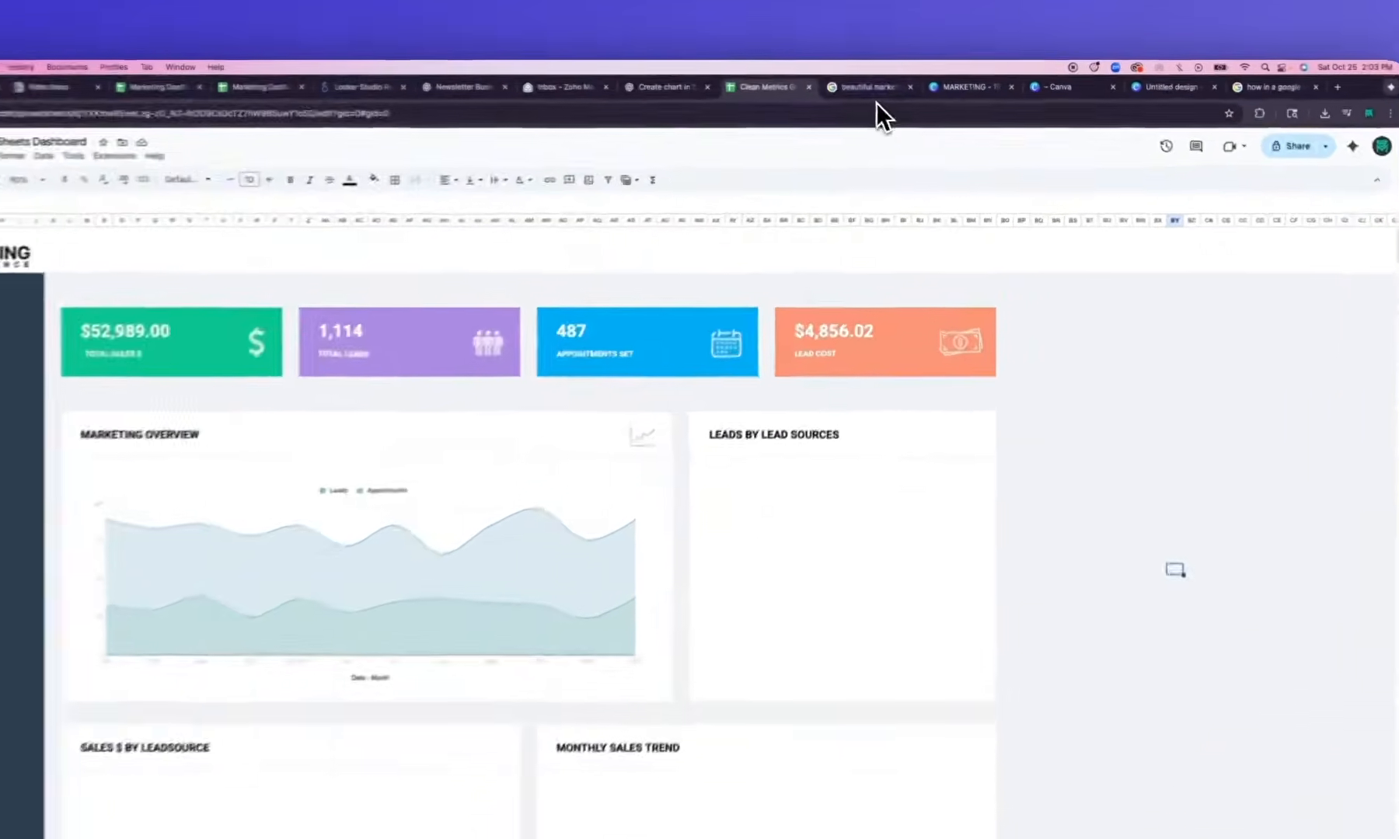
Check the reference dashboard image, and select the full lead data range A1:I1001 on the Data sheet
click(901, 87)
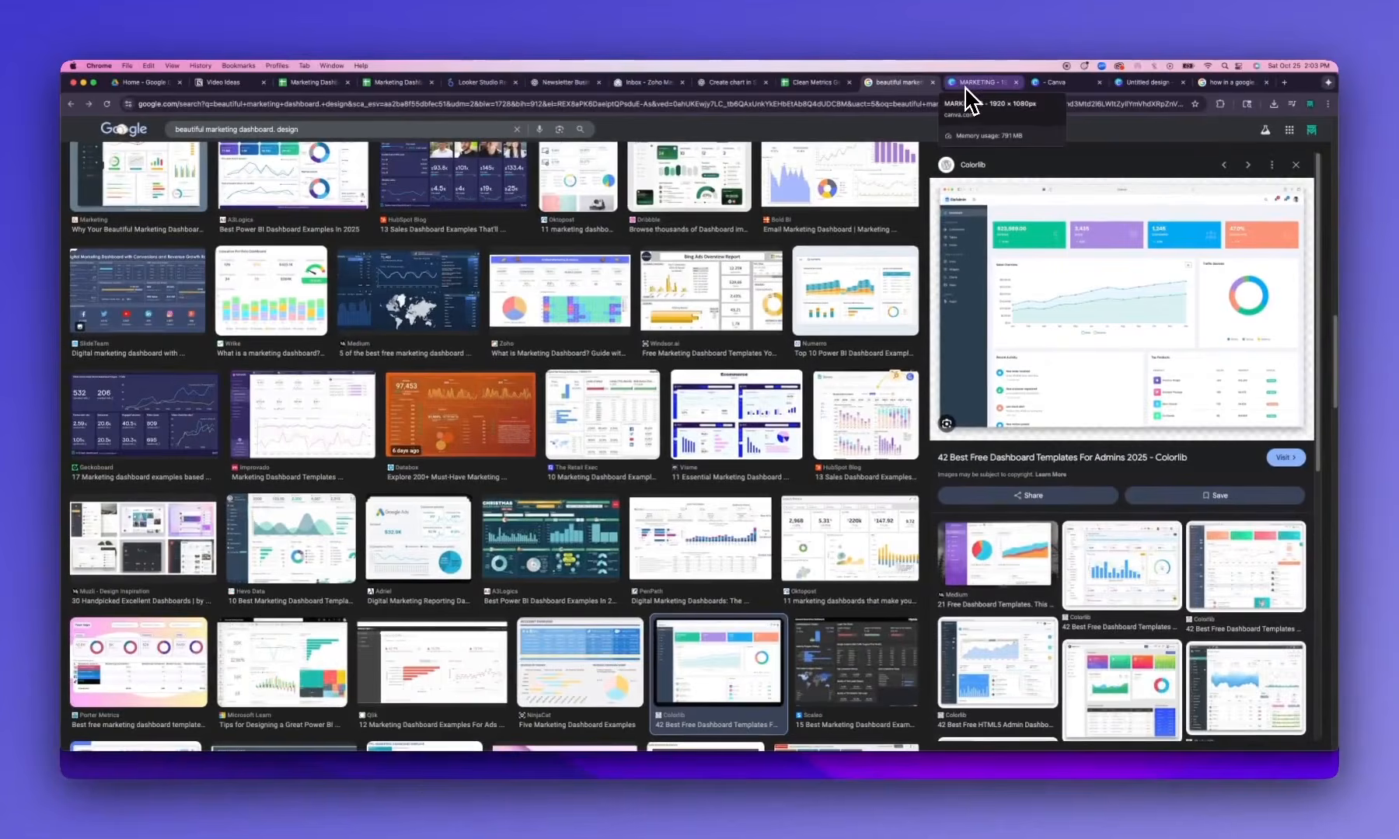
click(810, 83)
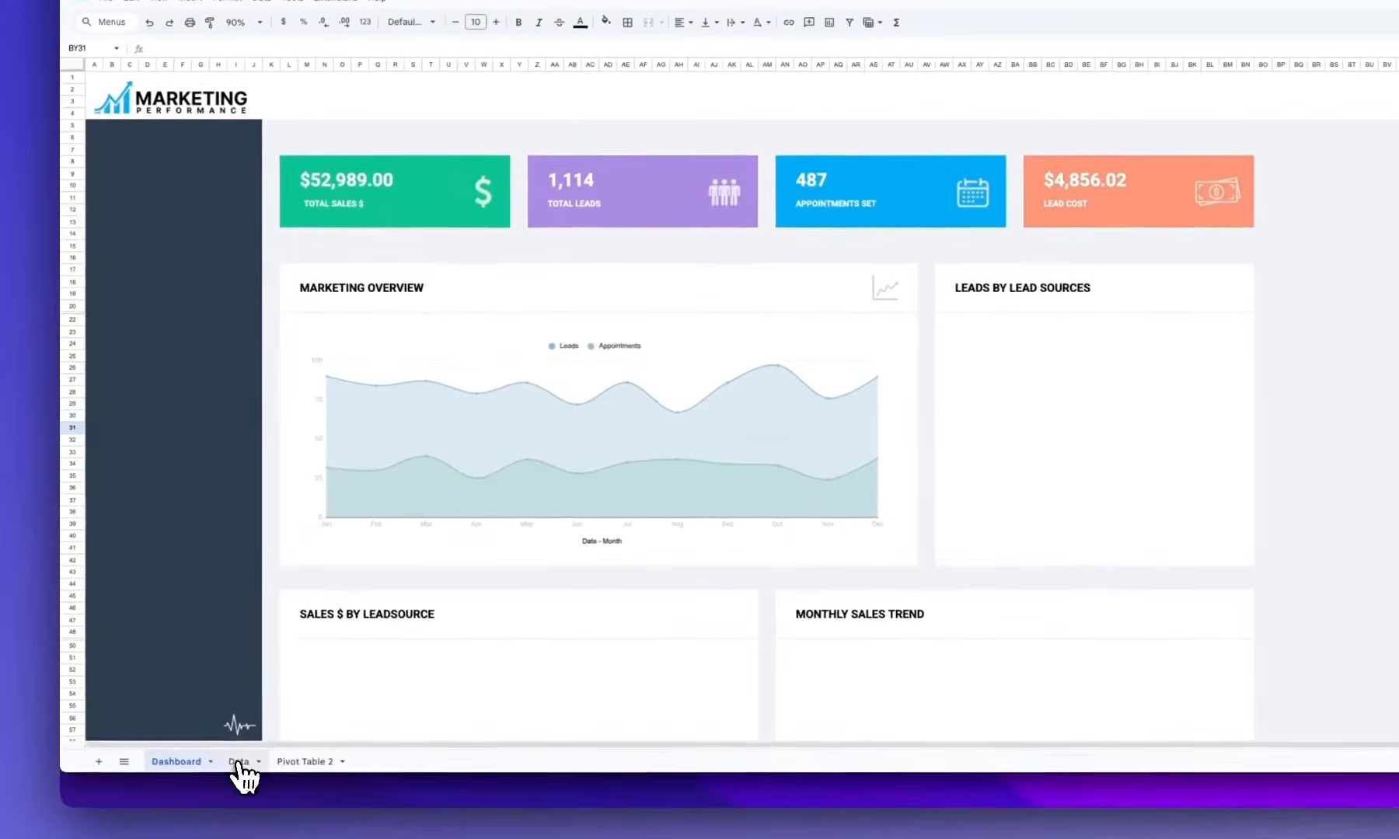
click(237, 762)
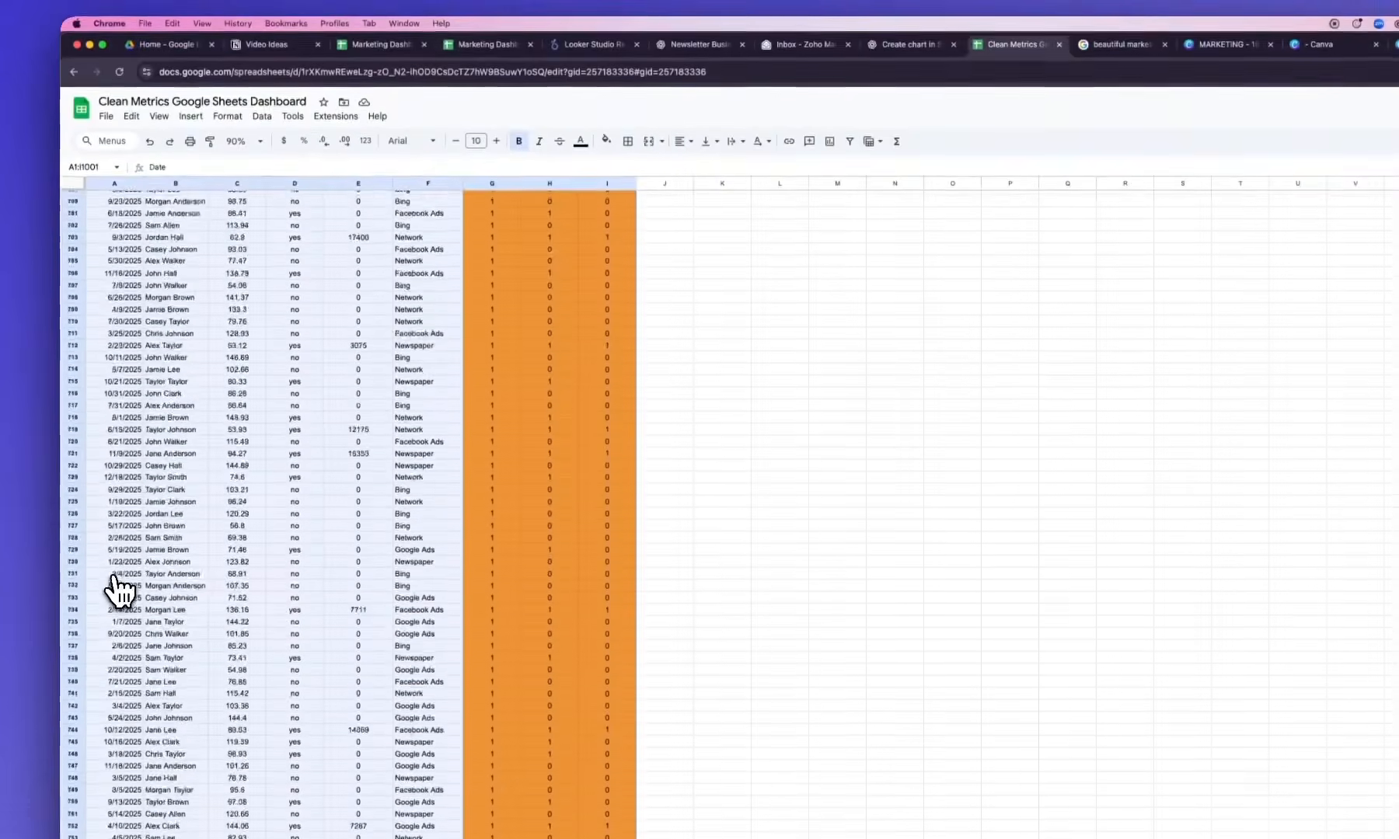
scroll(115, 591, up, 20)
click(117, 203)
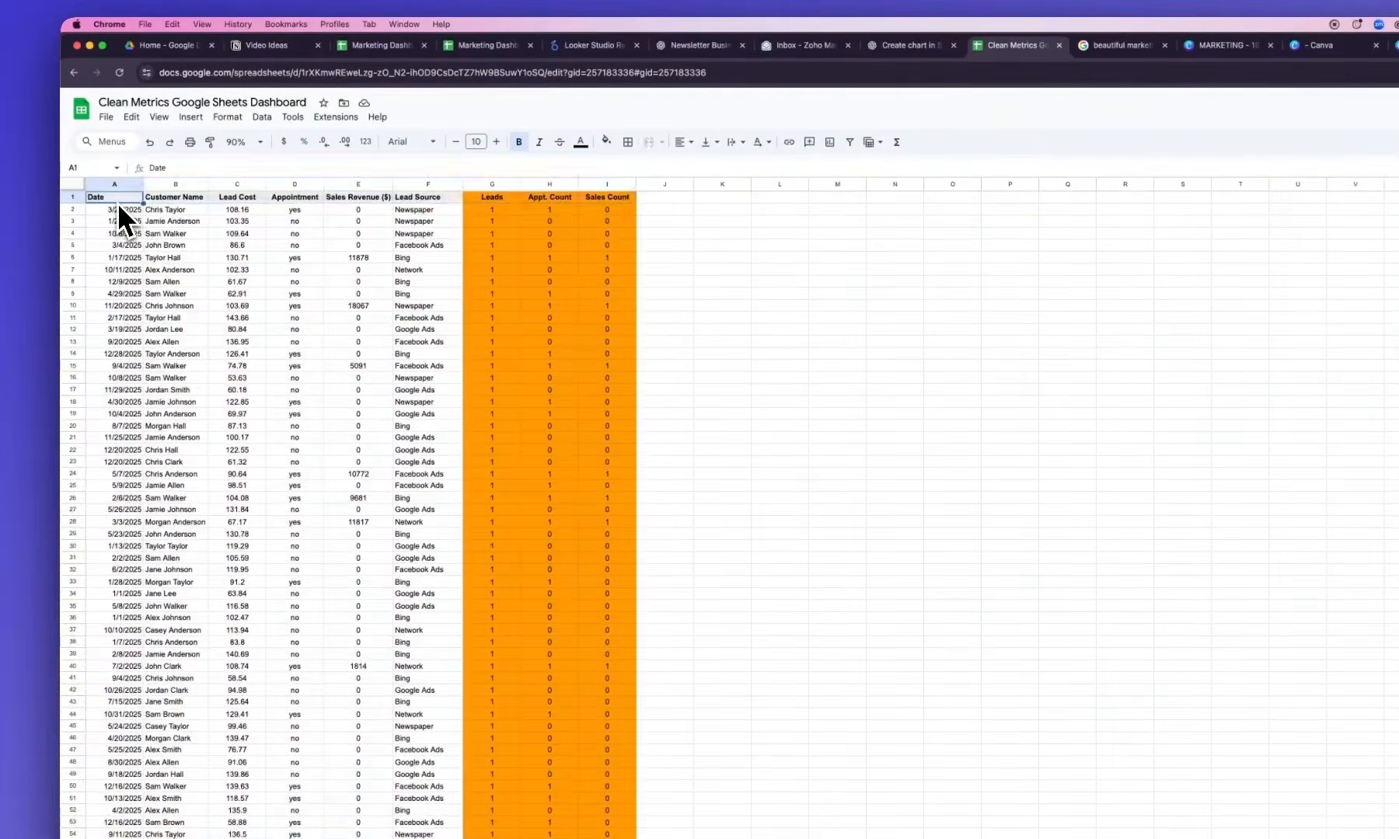
key(ctrl+shift+Right)
key(ctrl+shift+Down)
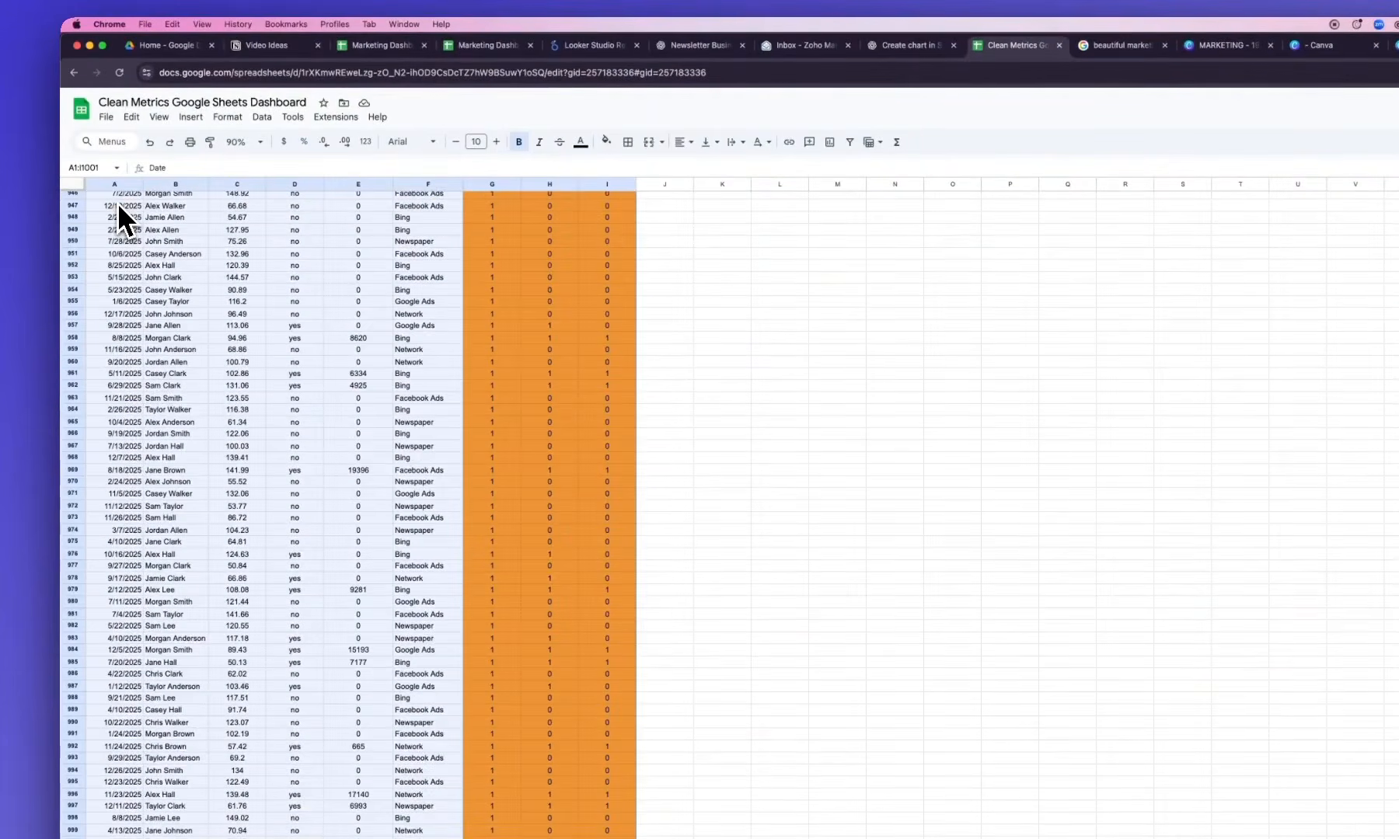
Create a pivot table from the selected data on the existing Pivot Table 2 sheet, starting at cell G1
click(190, 117)
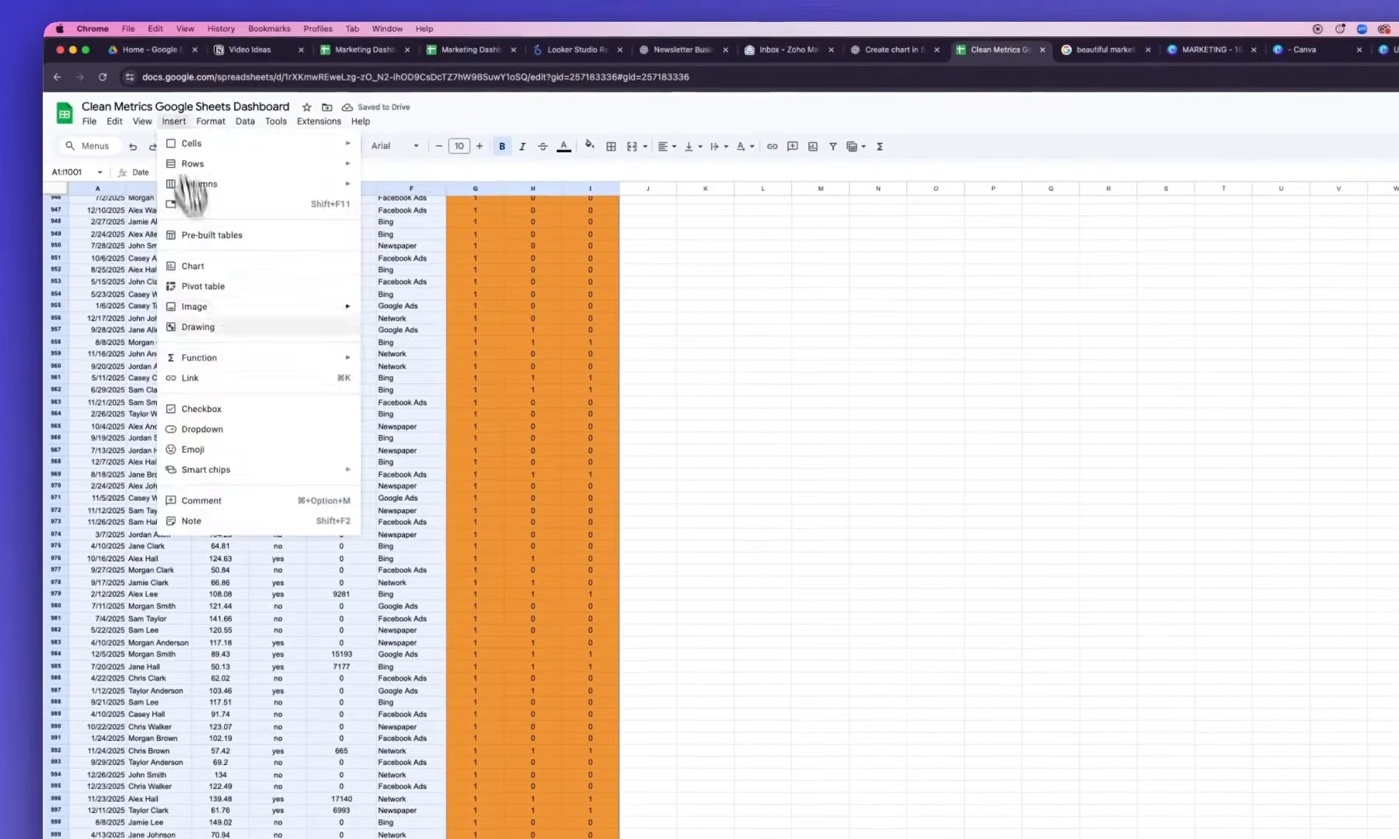
click(237, 297)
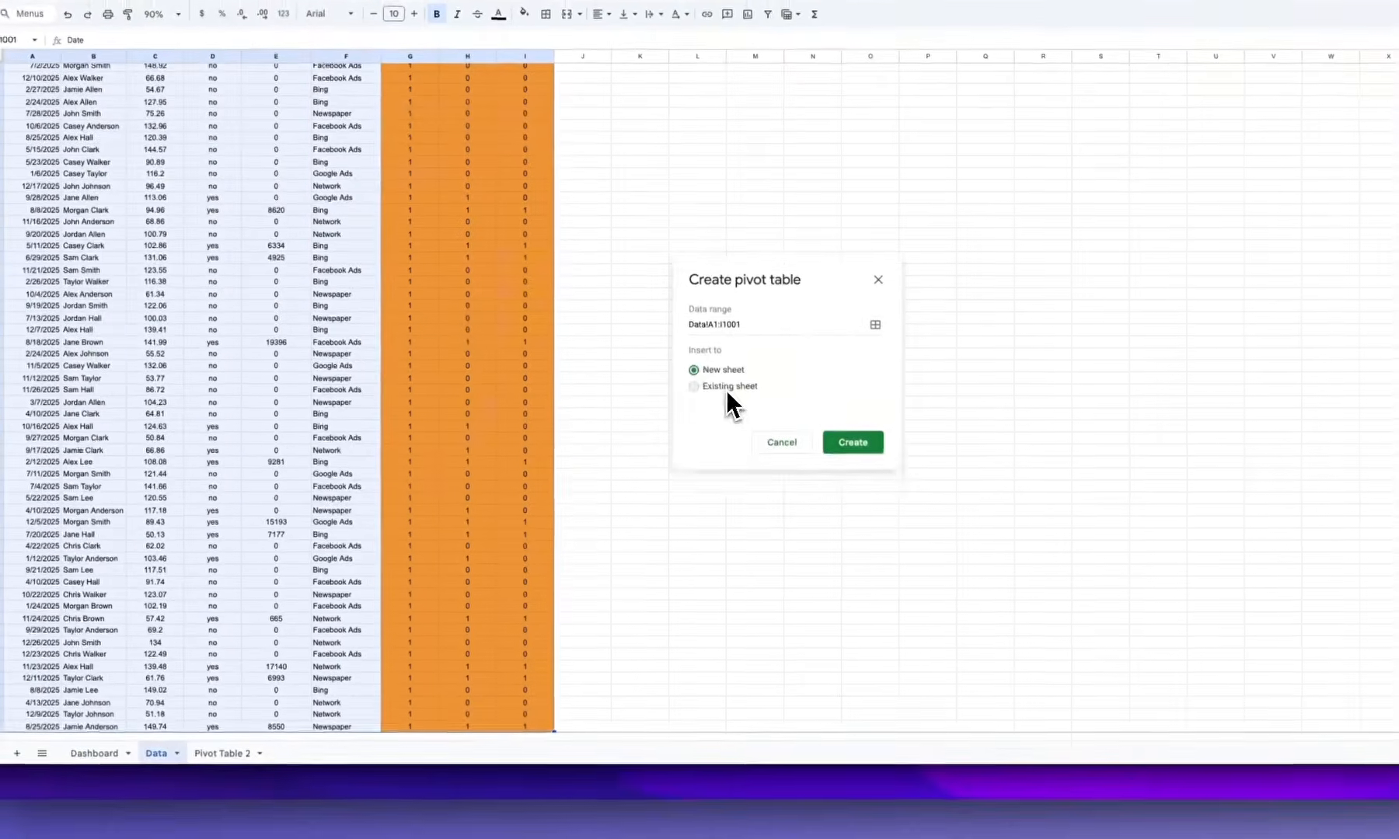
click(791, 520)
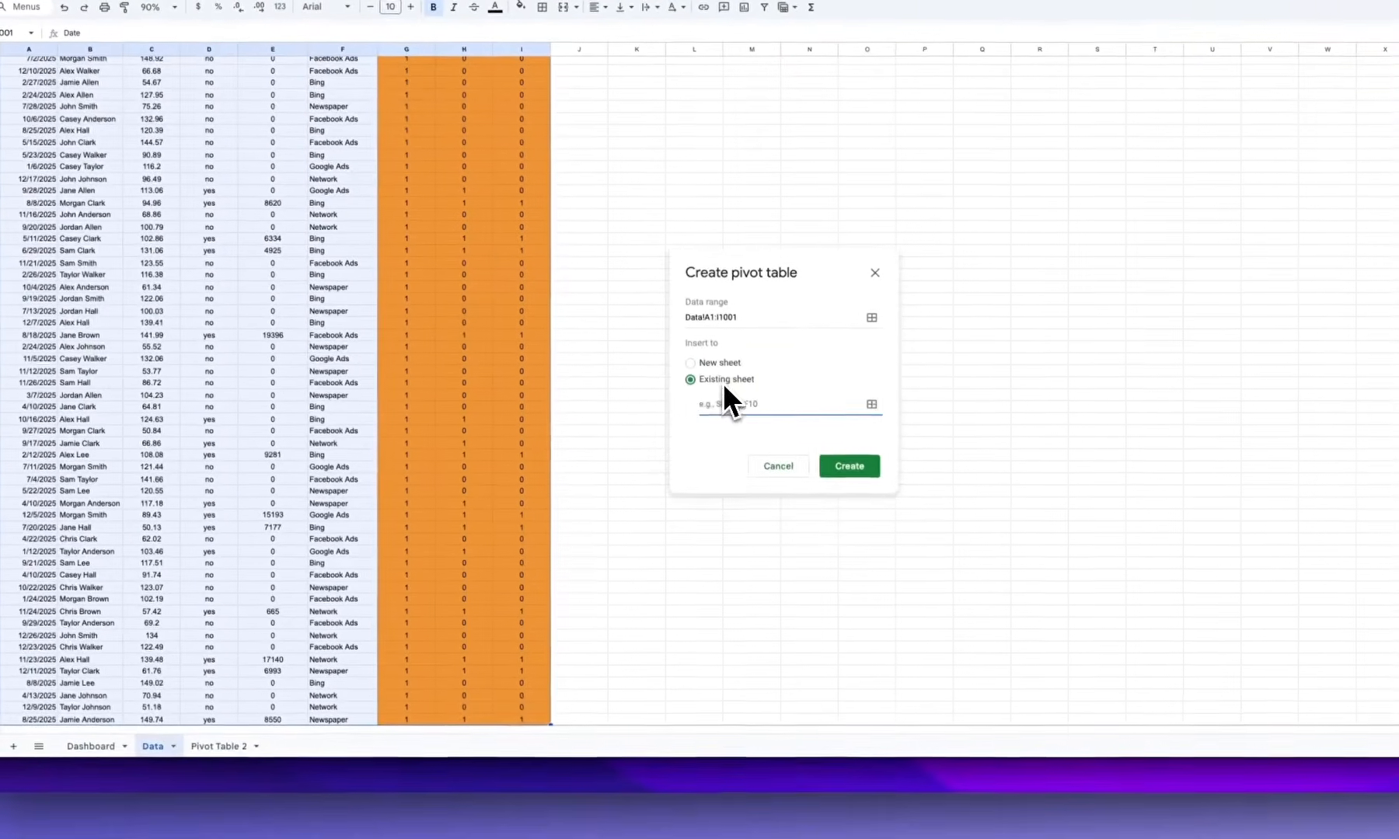
click(871, 404)
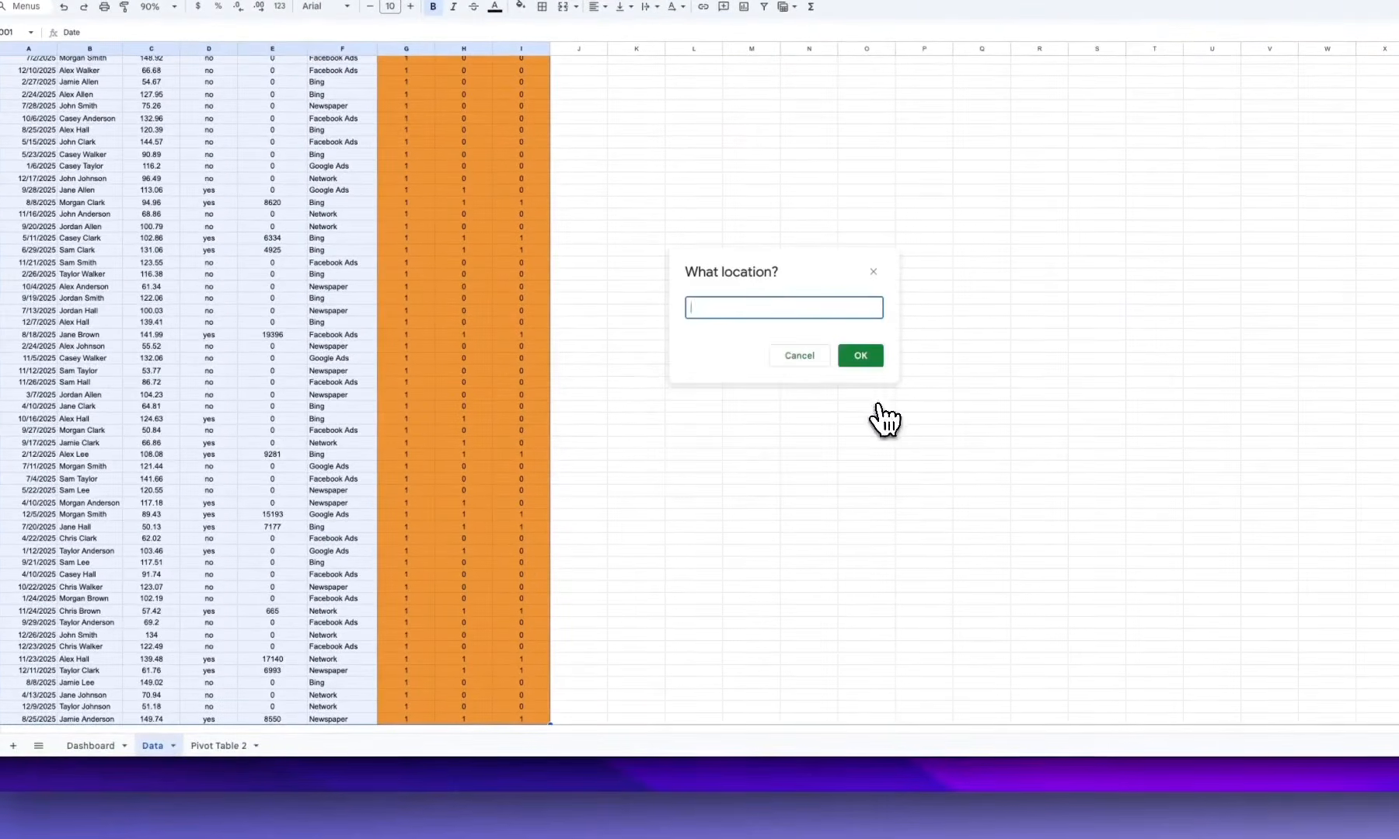
click(219, 745)
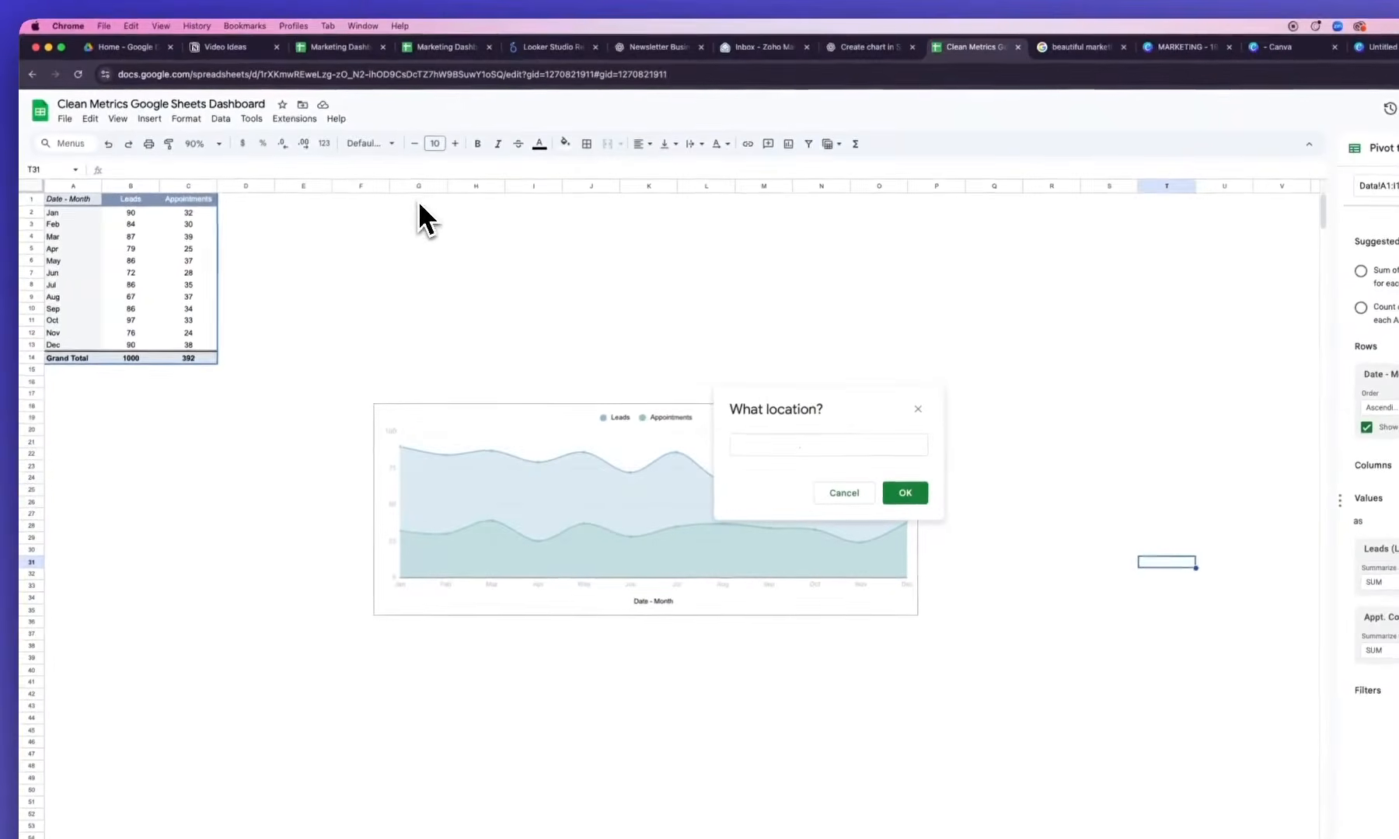
click(419, 204)
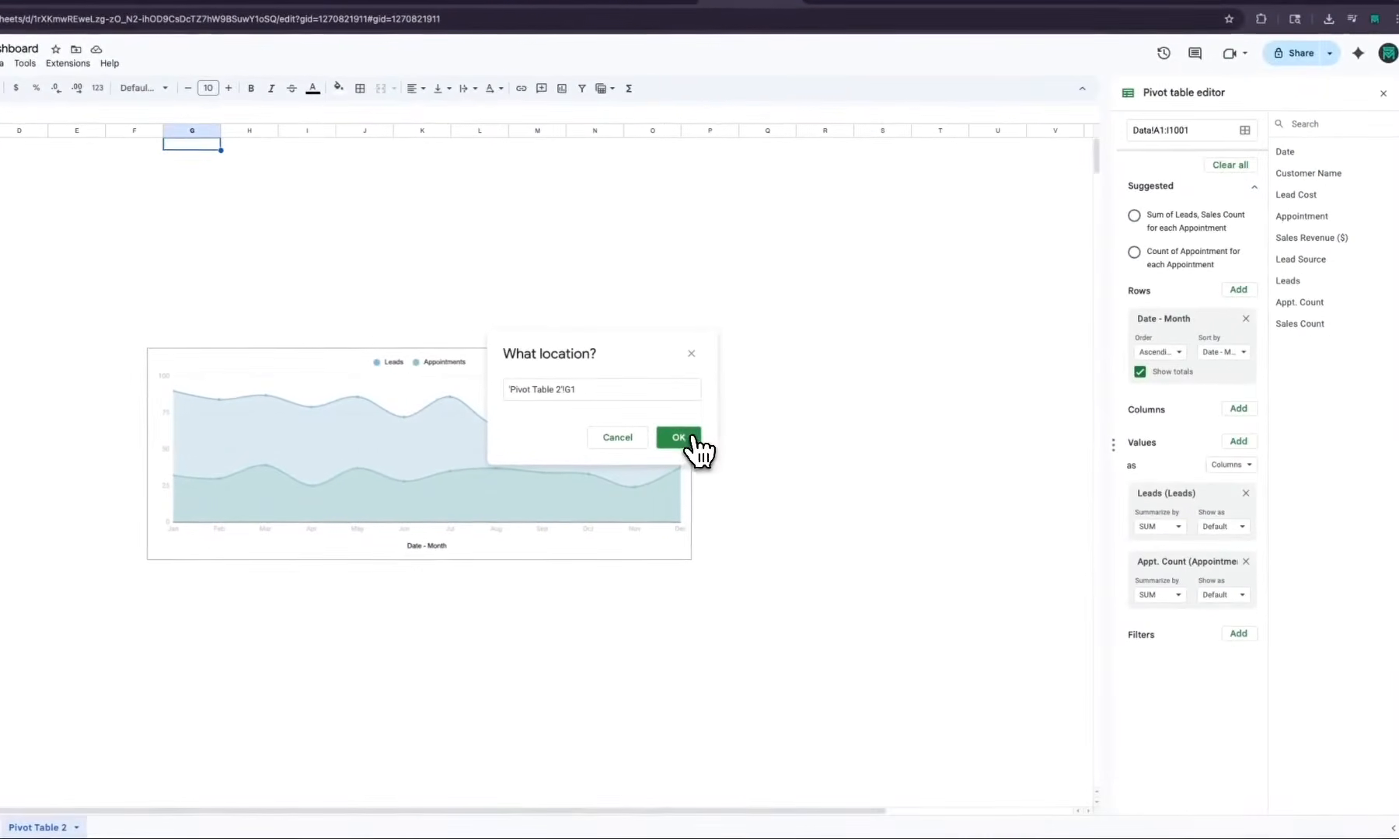
click(690, 441)
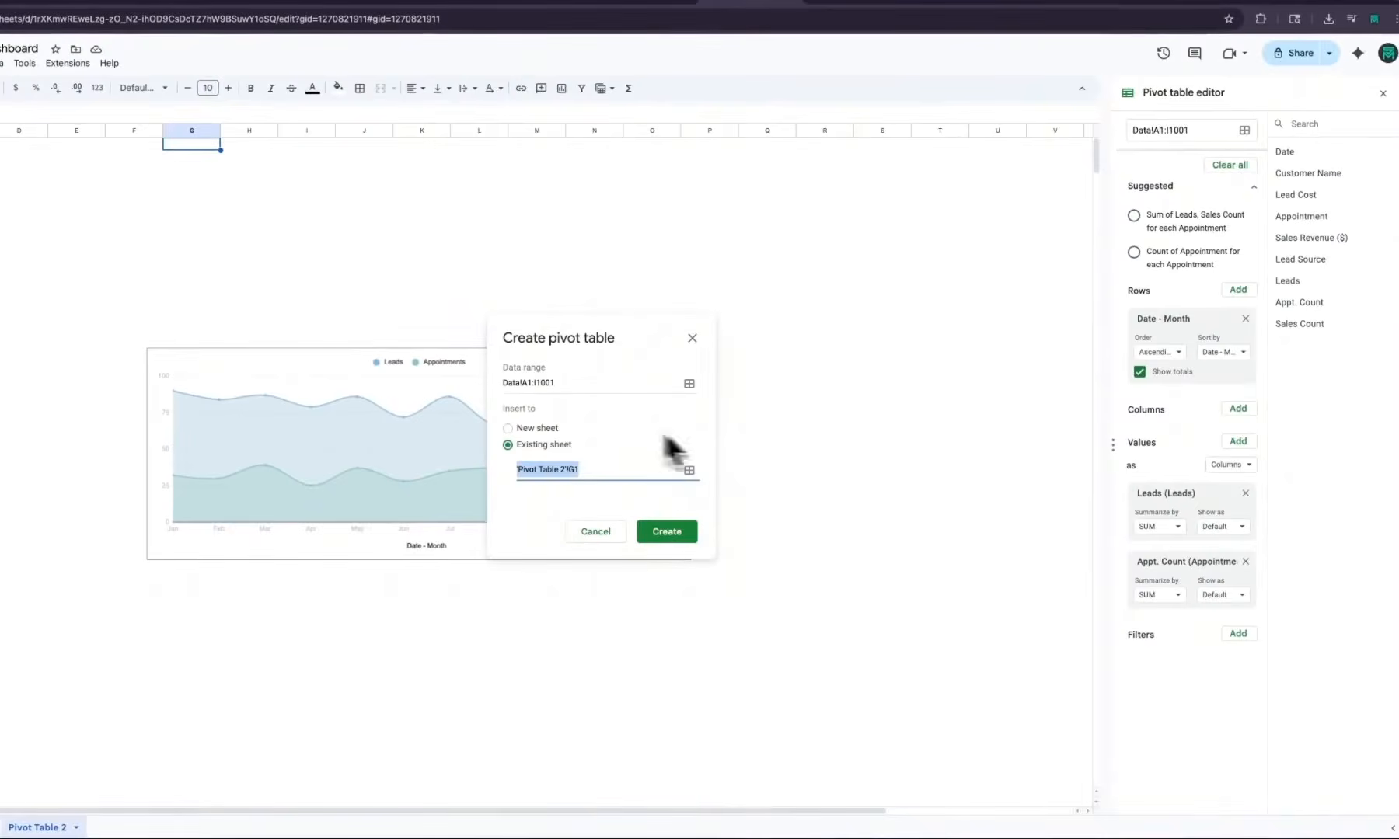
click(667, 532)
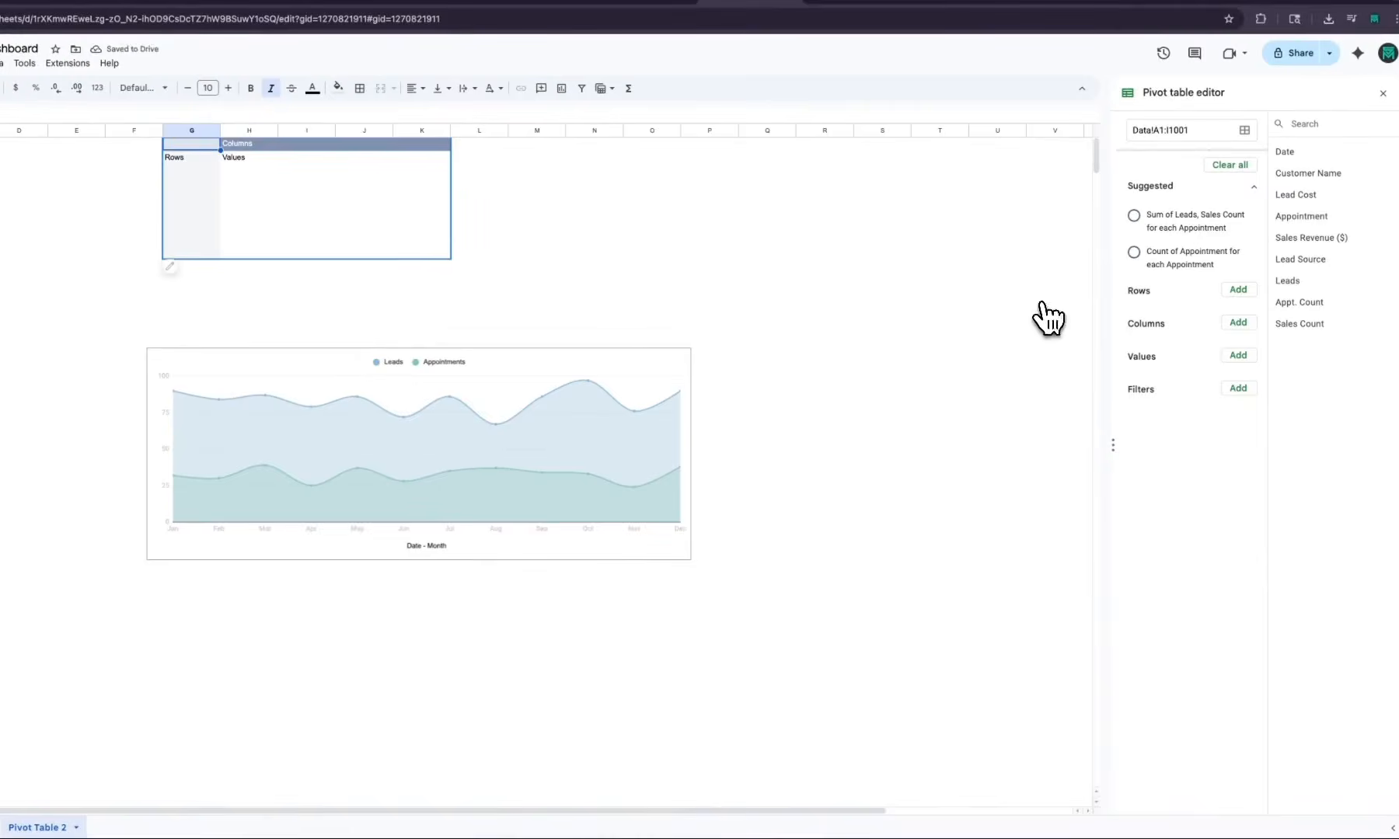
Add Lead Source as the rows and Leads as the values of the new pivot table
click(1240, 291)
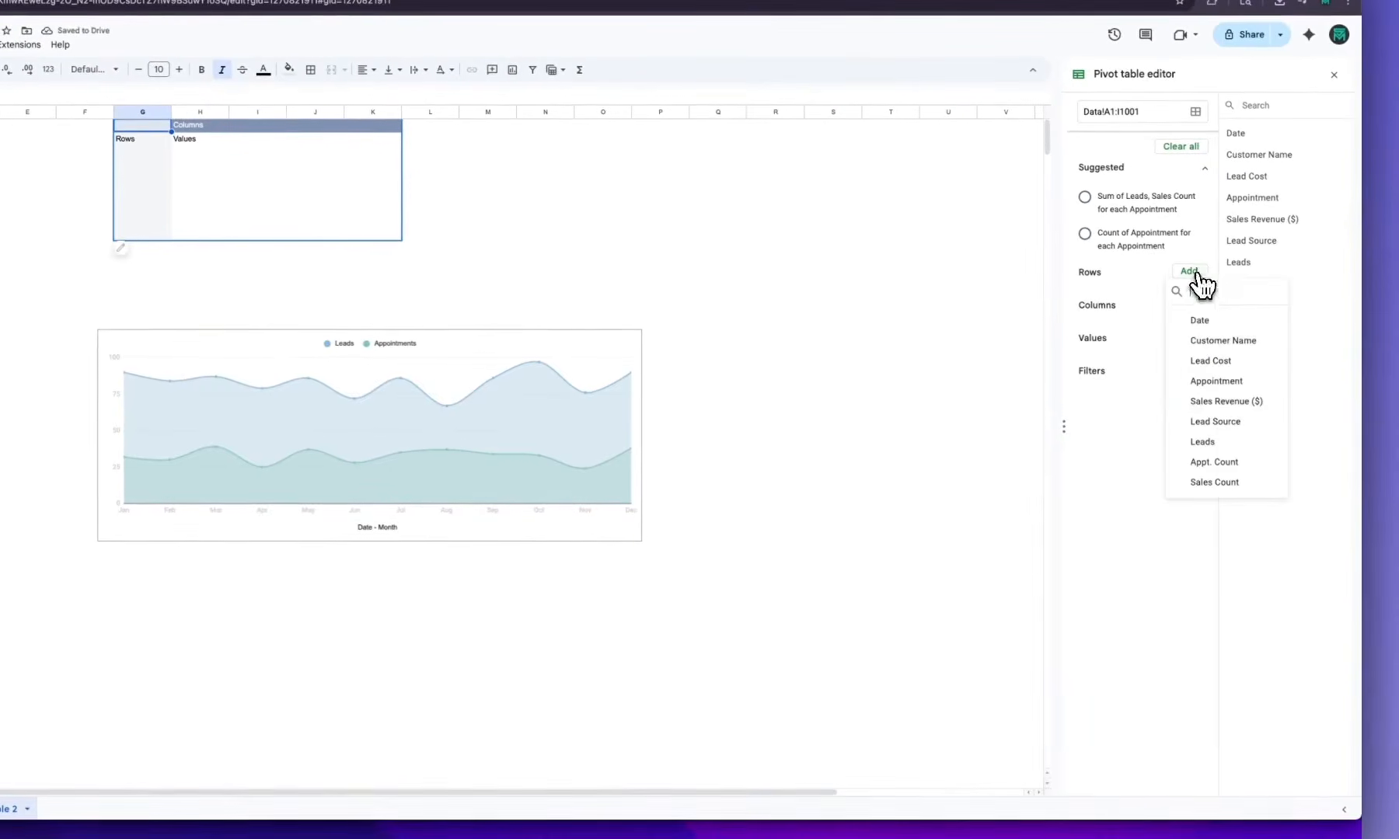
click(1215, 421)
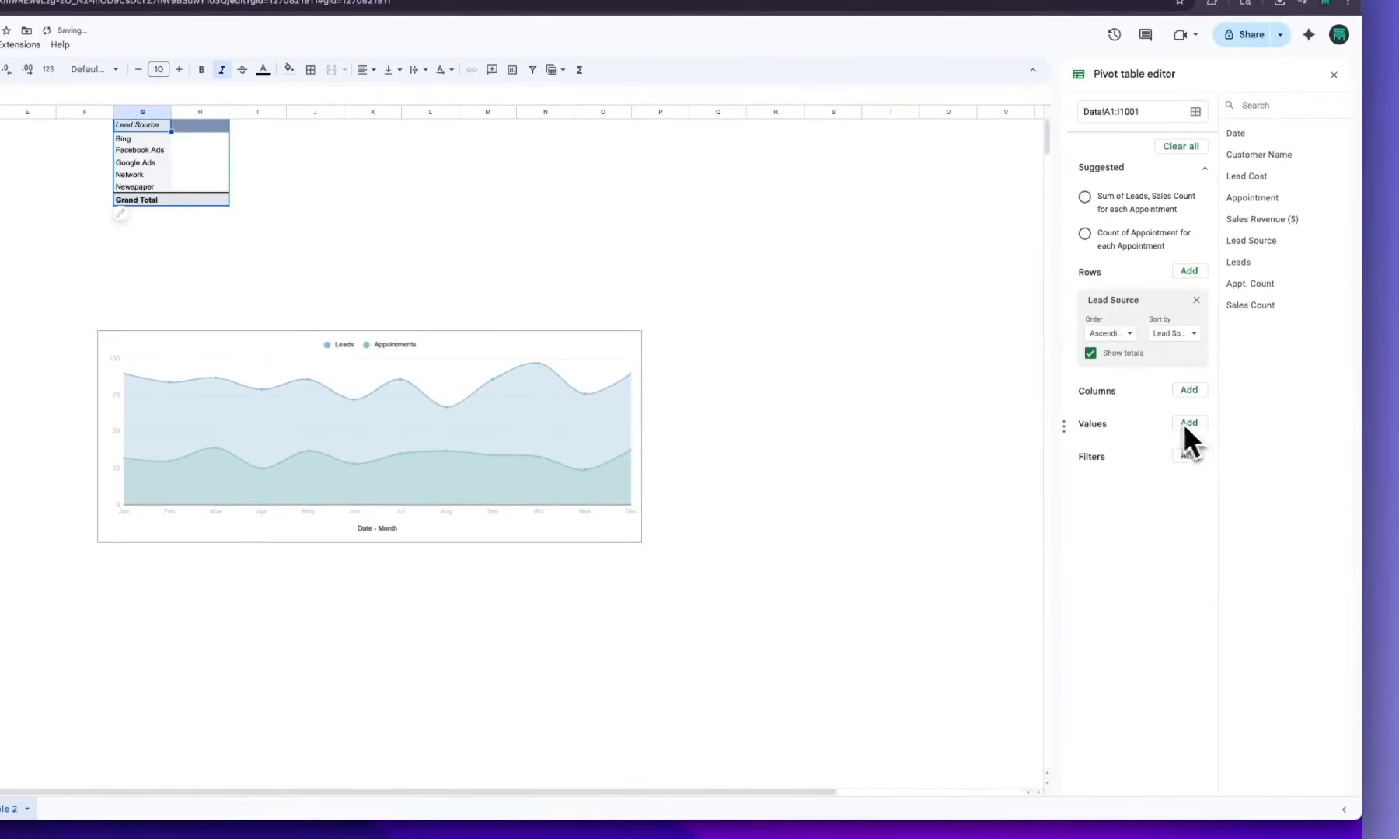
click(1188, 424)
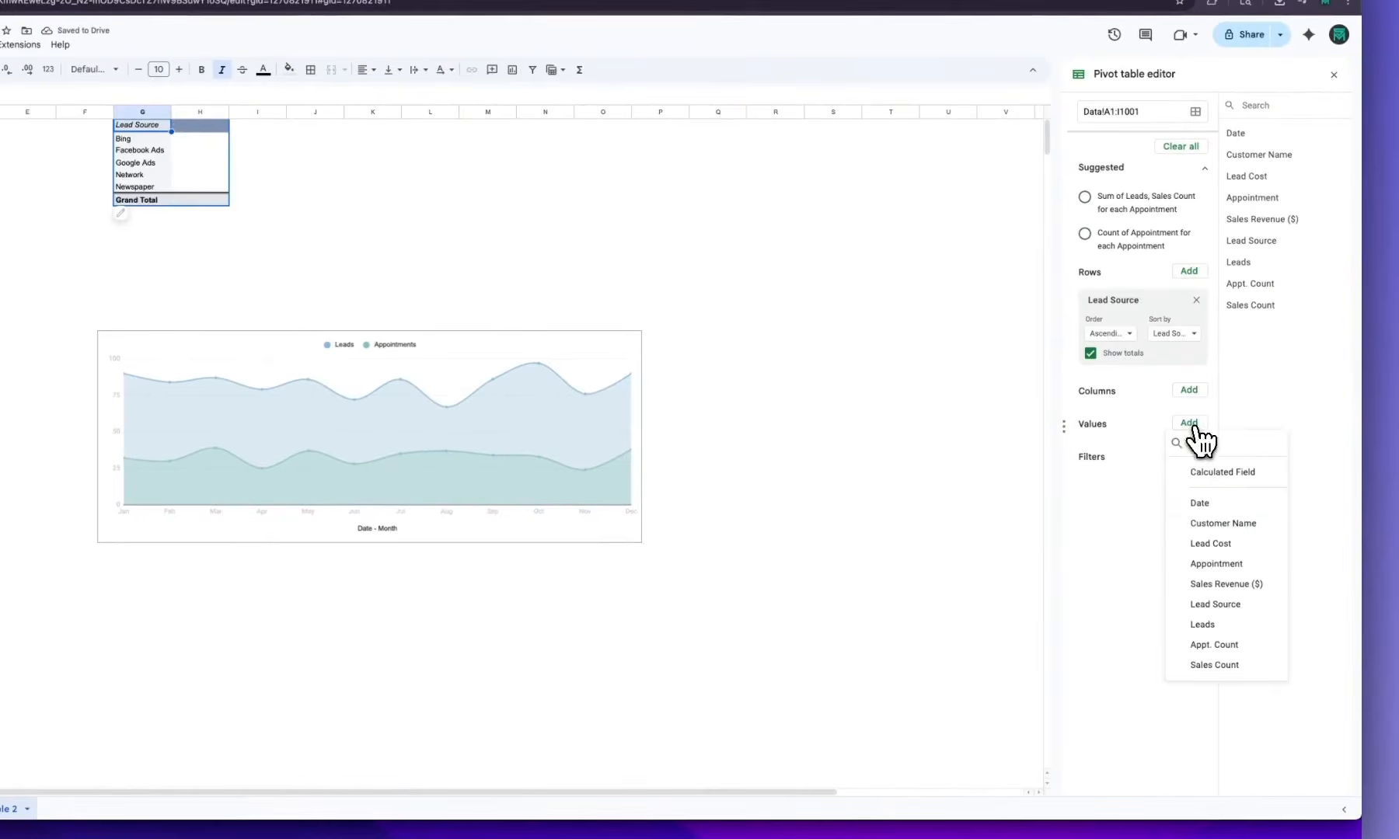
click(1217, 624)
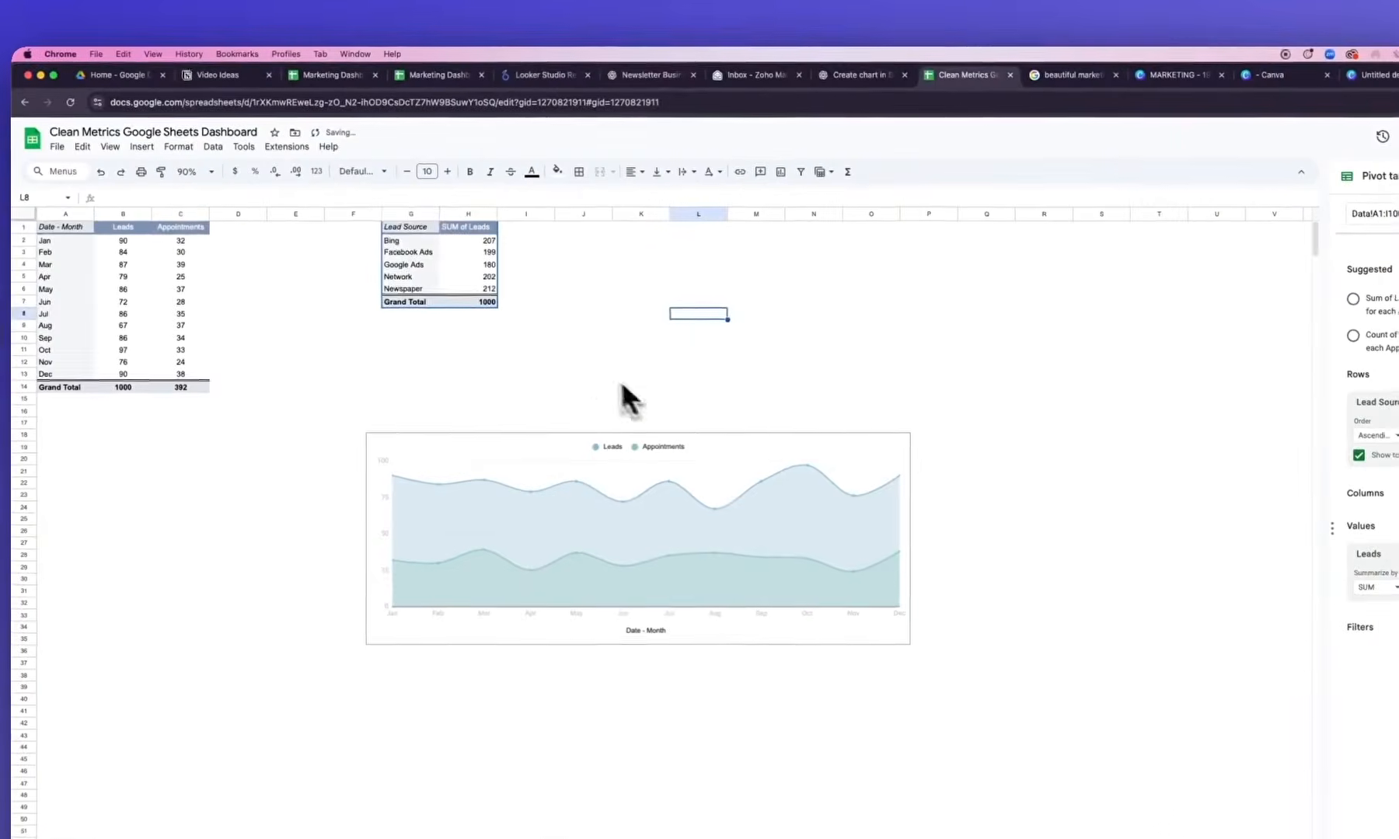
Insert a chart from G1:H6, leaving out the Grand Total row, and move it clear of the area chart
drag(420, 233, 474, 306)
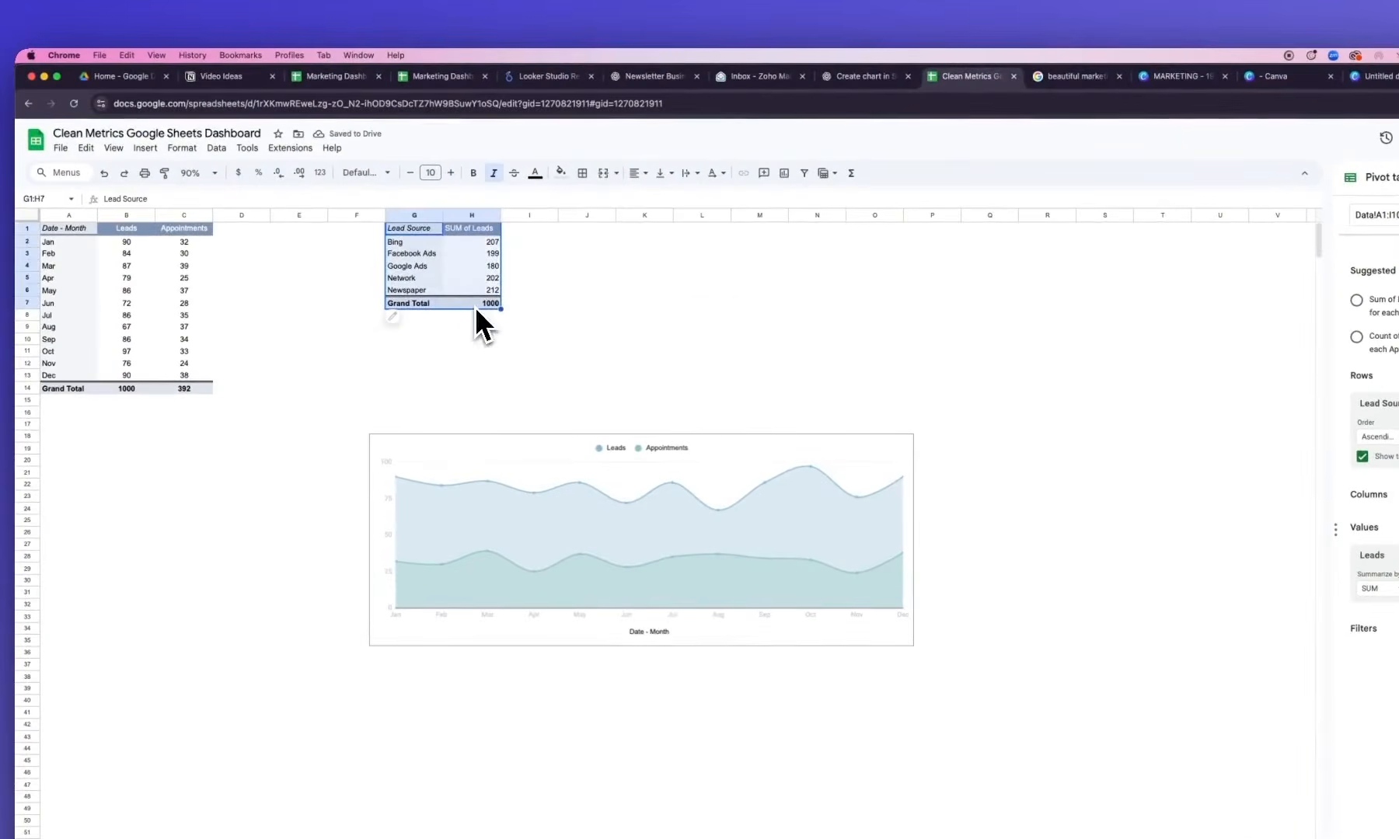
key(shift+Up)
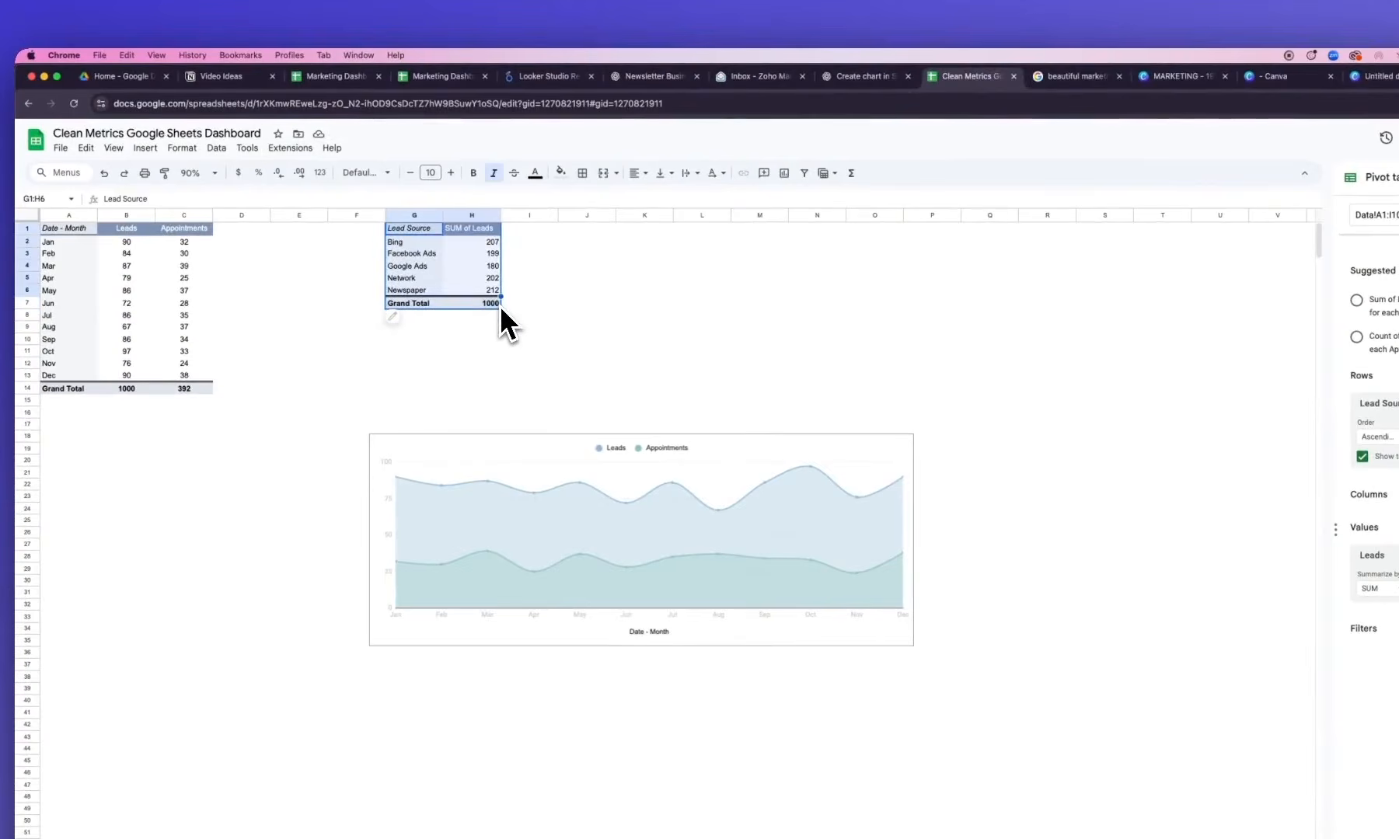
click(146, 148)
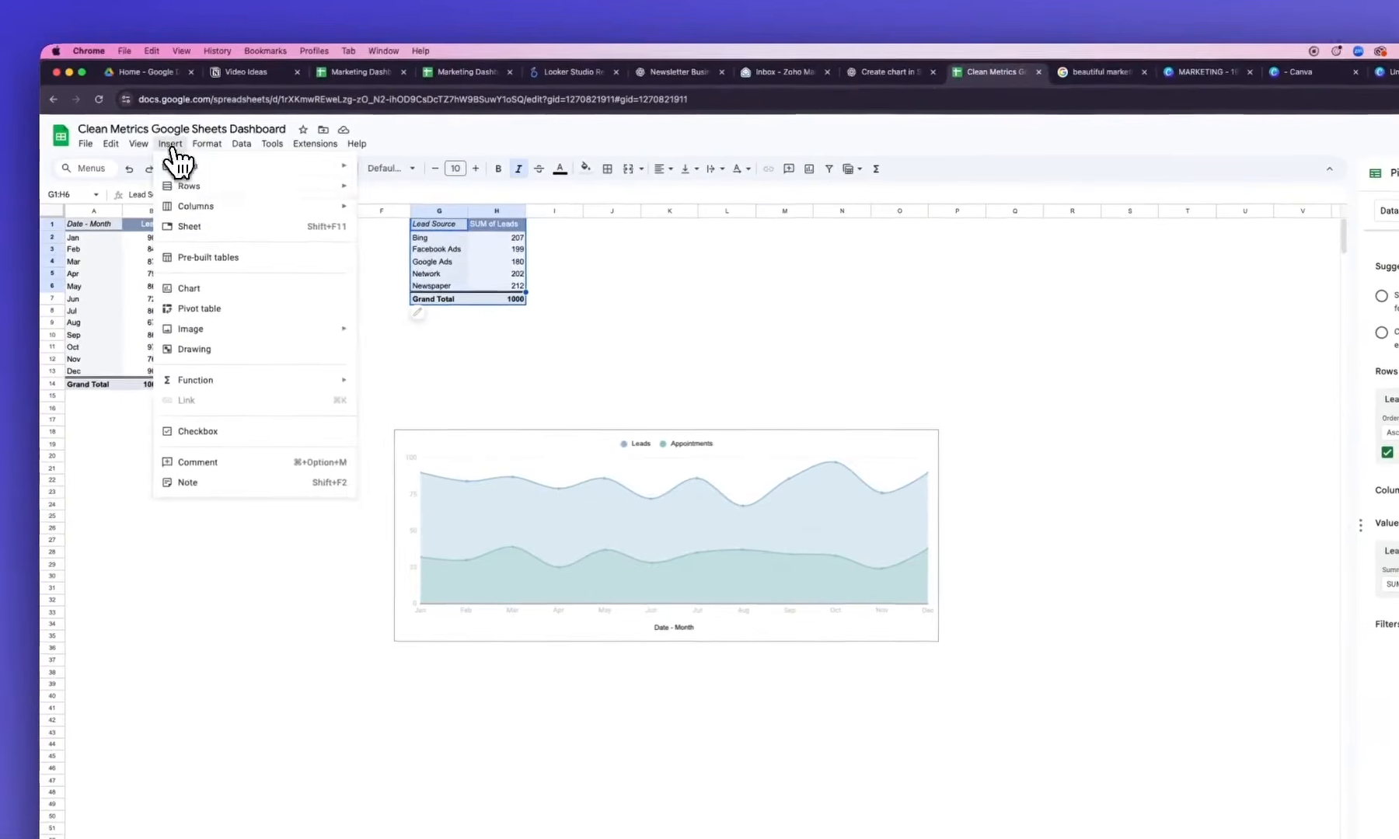
click(178, 293)
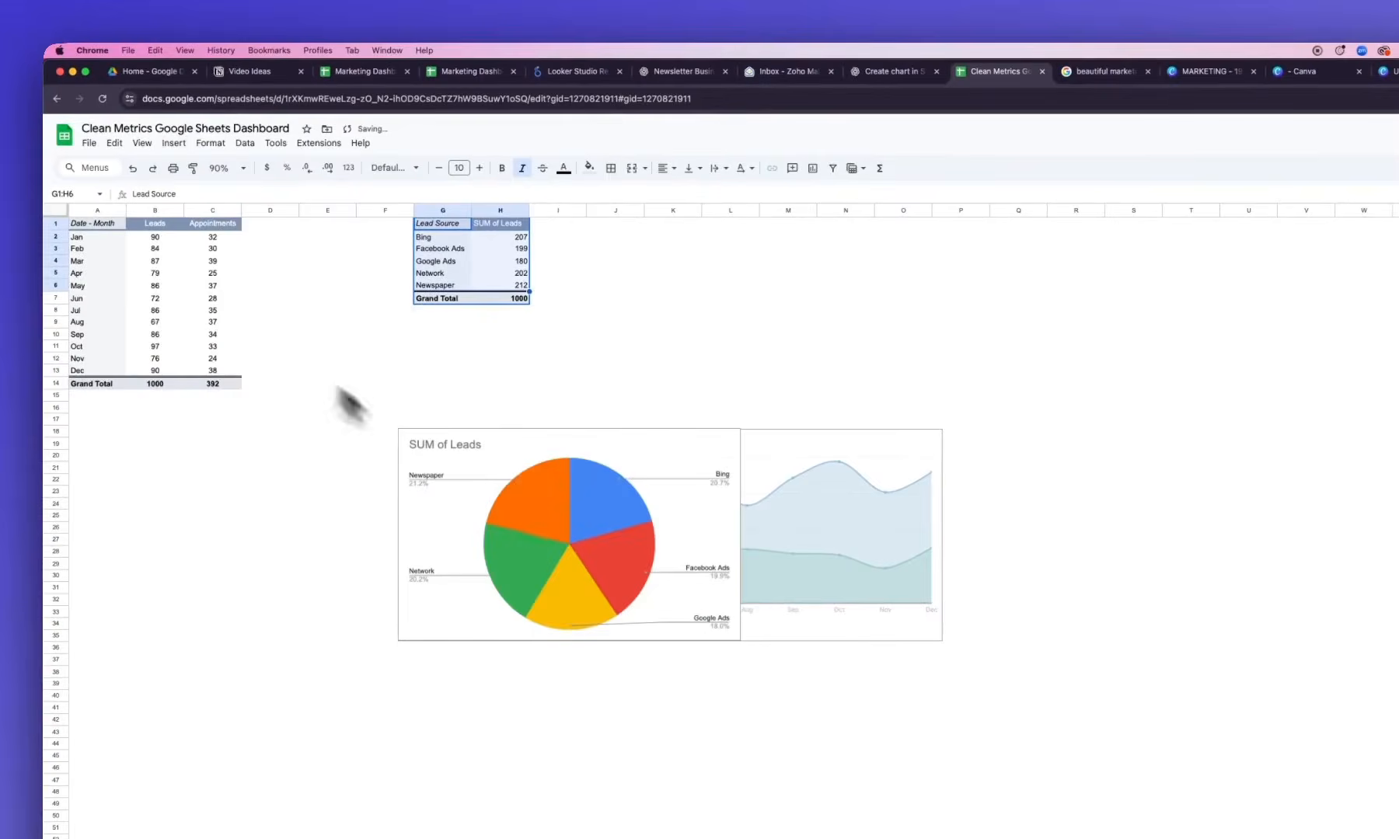
click(525, 529)
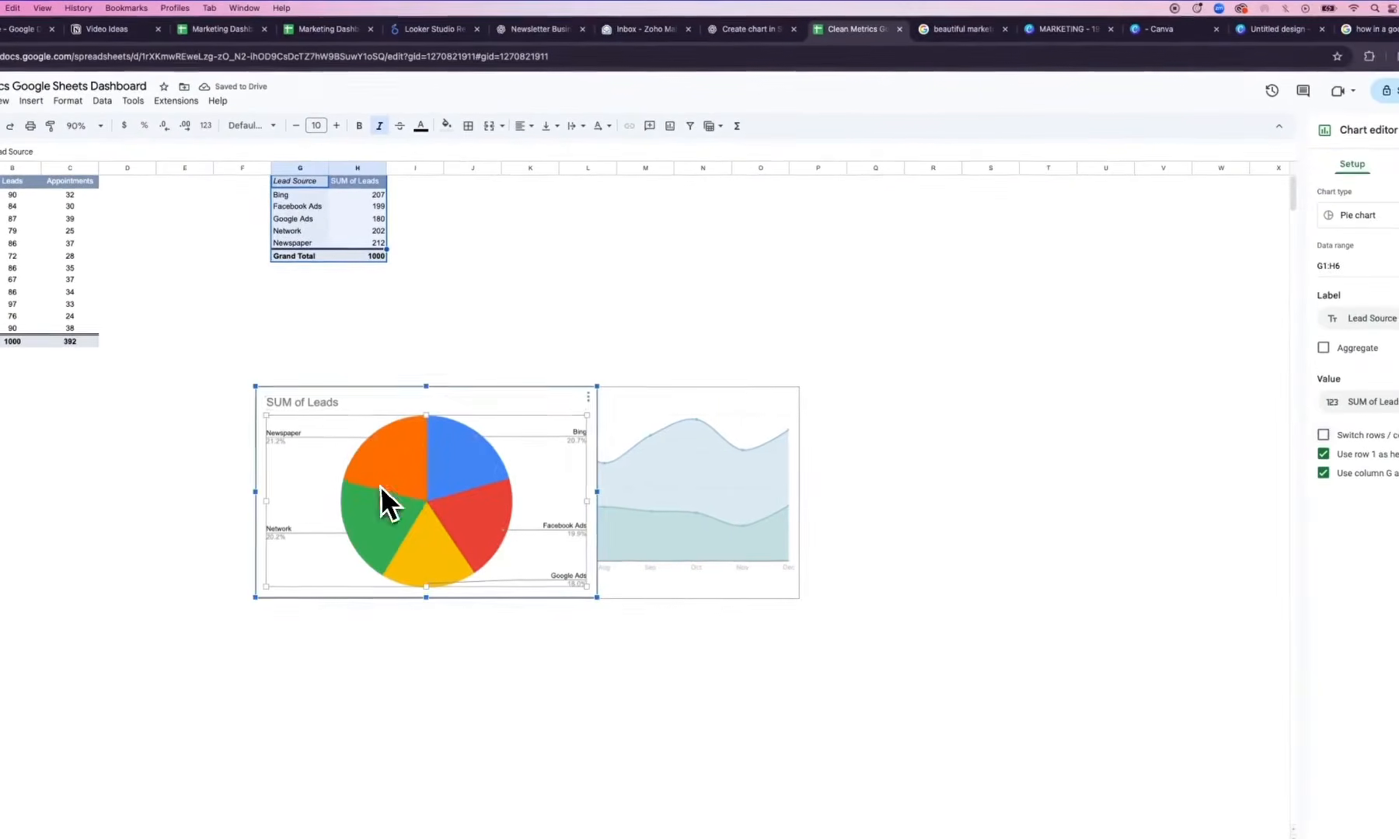
drag(447, 404, 1028, 217)
Change the lead source chart to a doughnut chart and compare it with the reference dashboard image
click(1376, 216)
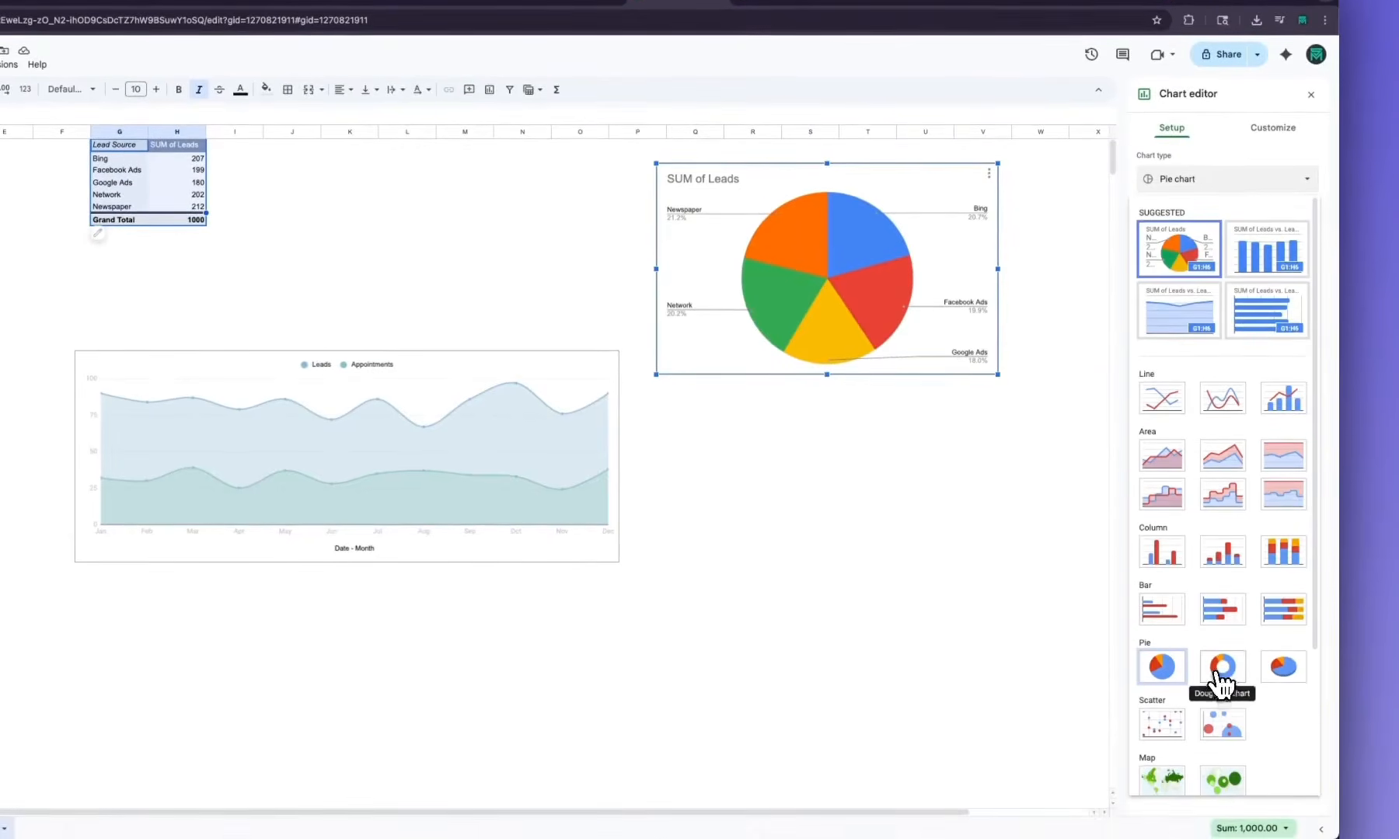
click(1221, 668)
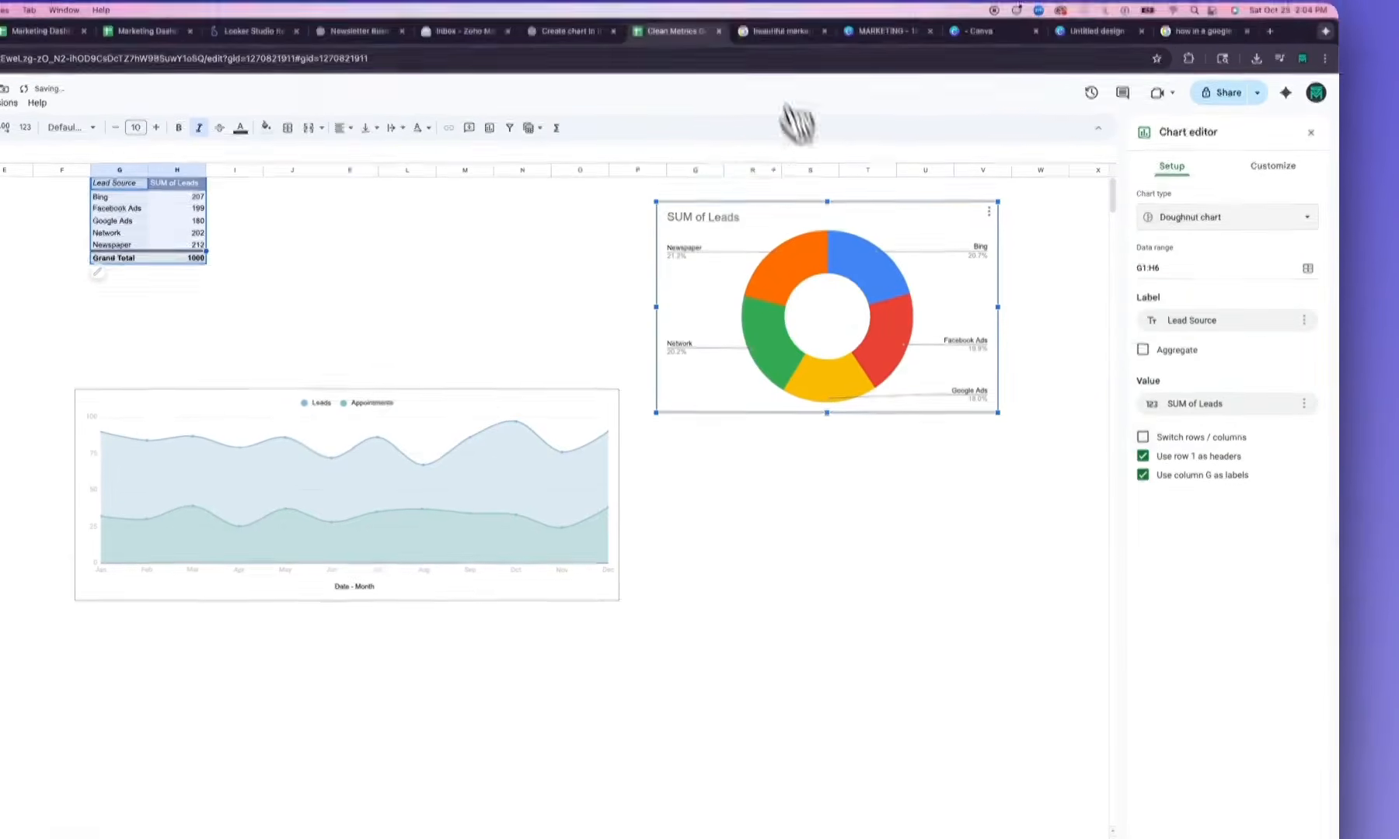
click(768, 69)
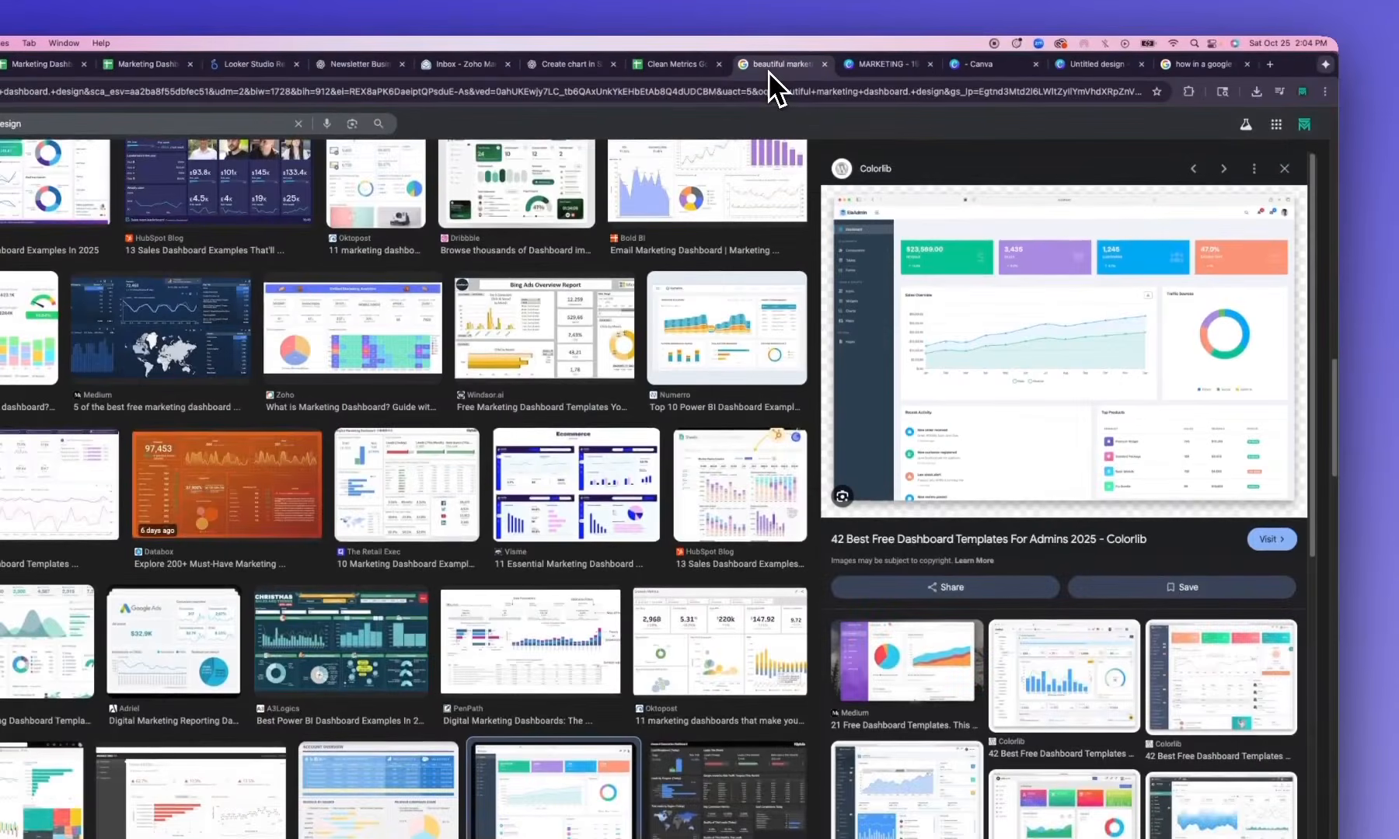
click(683, 65)
Color the doughnut's Bing slice with the custom green and its Facebook Ads slice with the custom purple
click(855, 299)
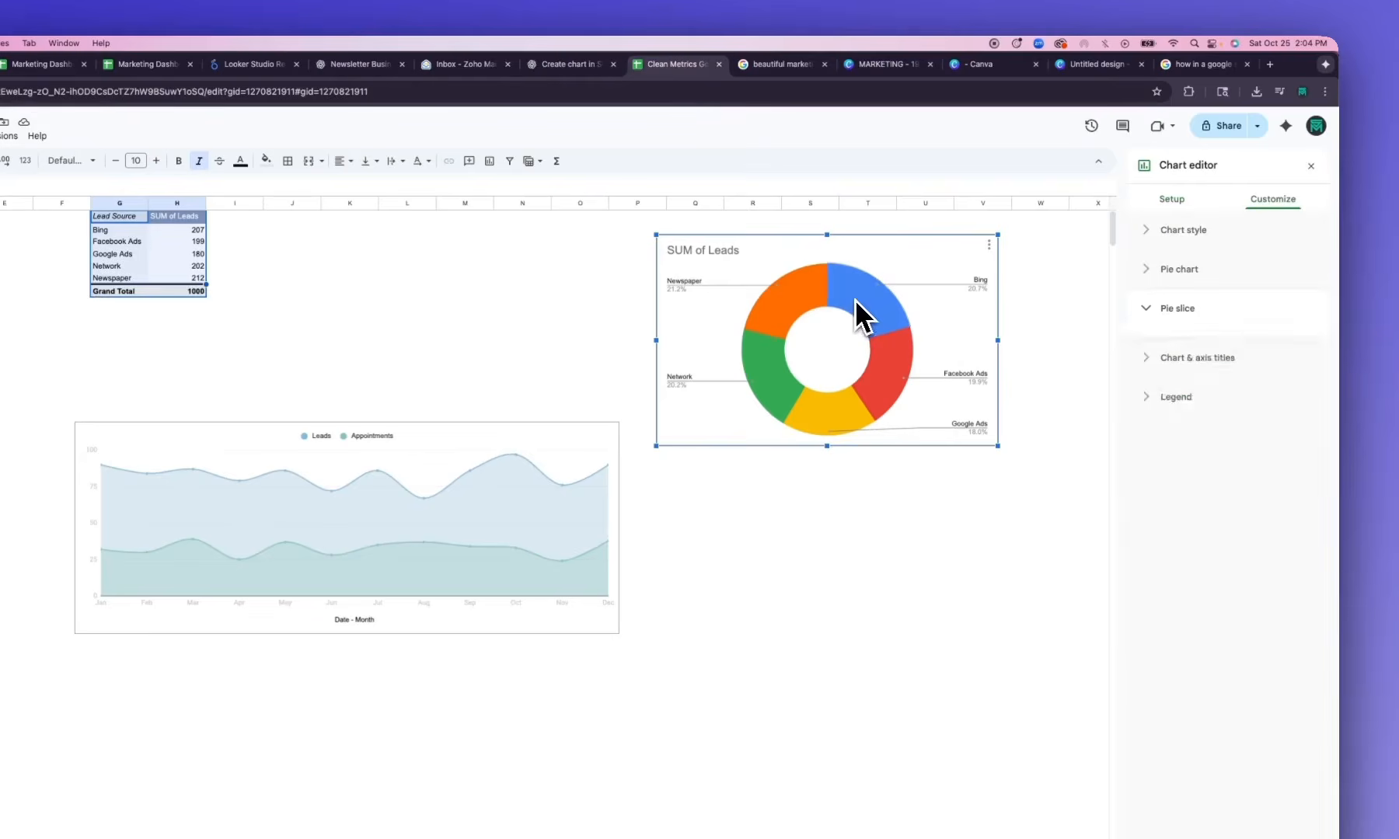
click(1172, 405)
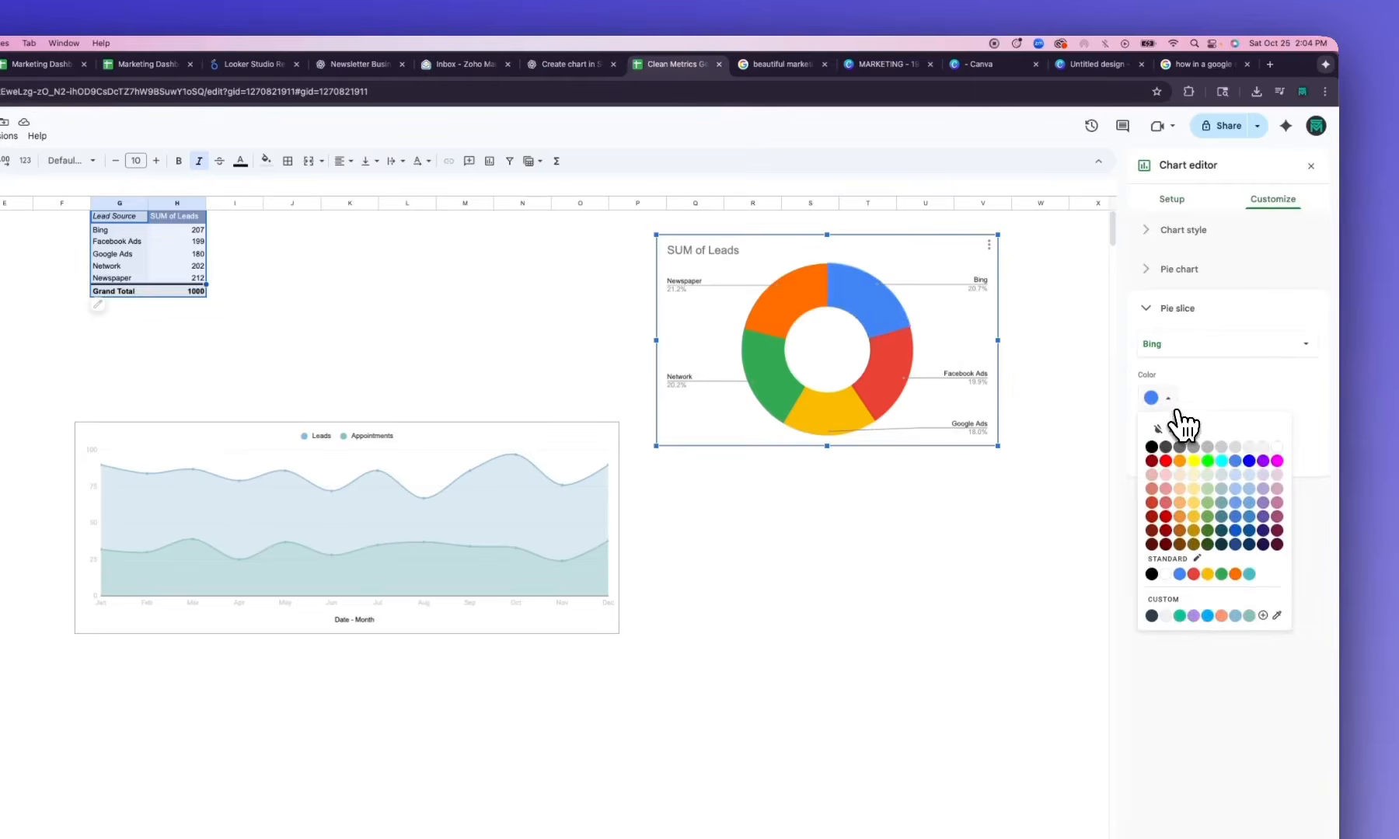
click(1179, 616)
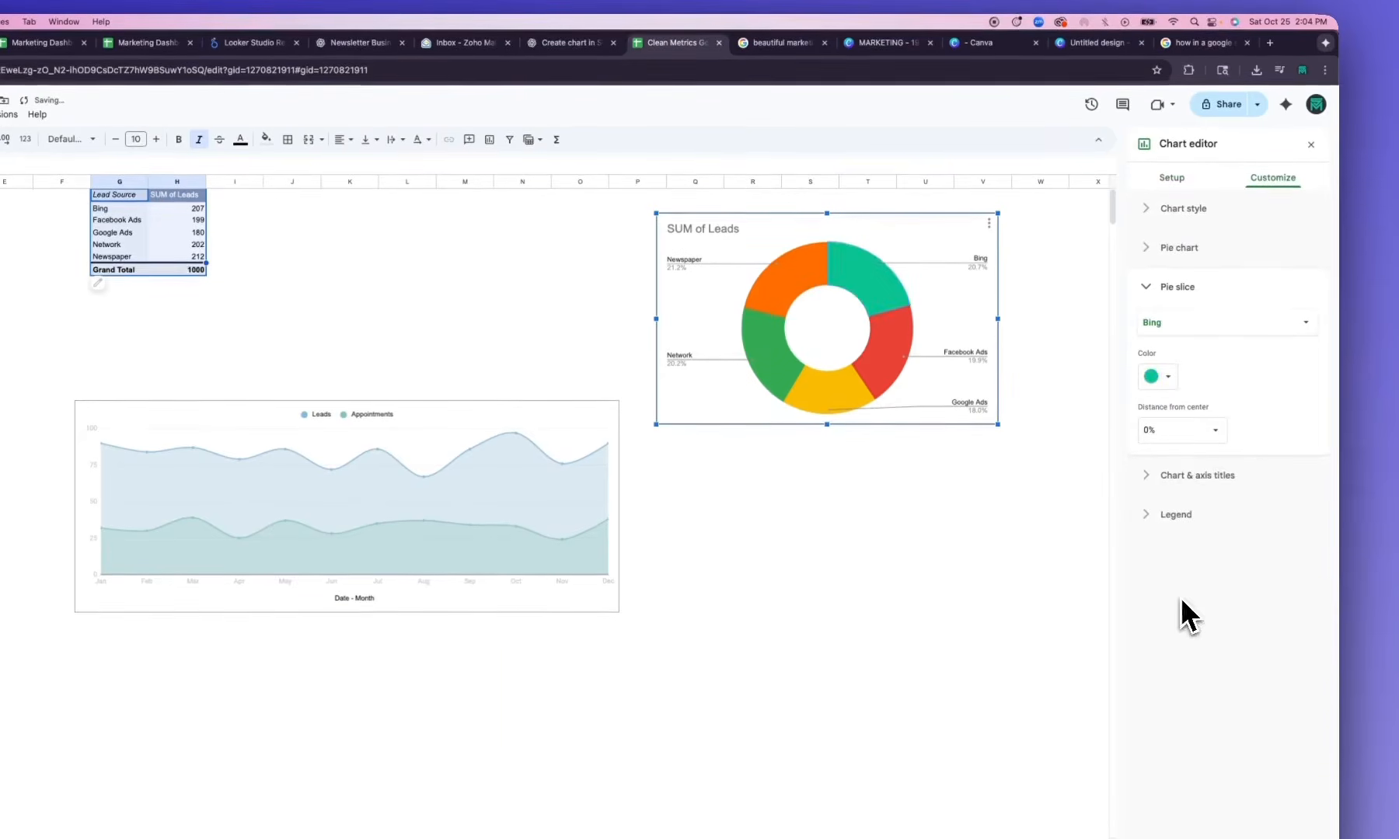
click(876, 363)
click(1169, 377)
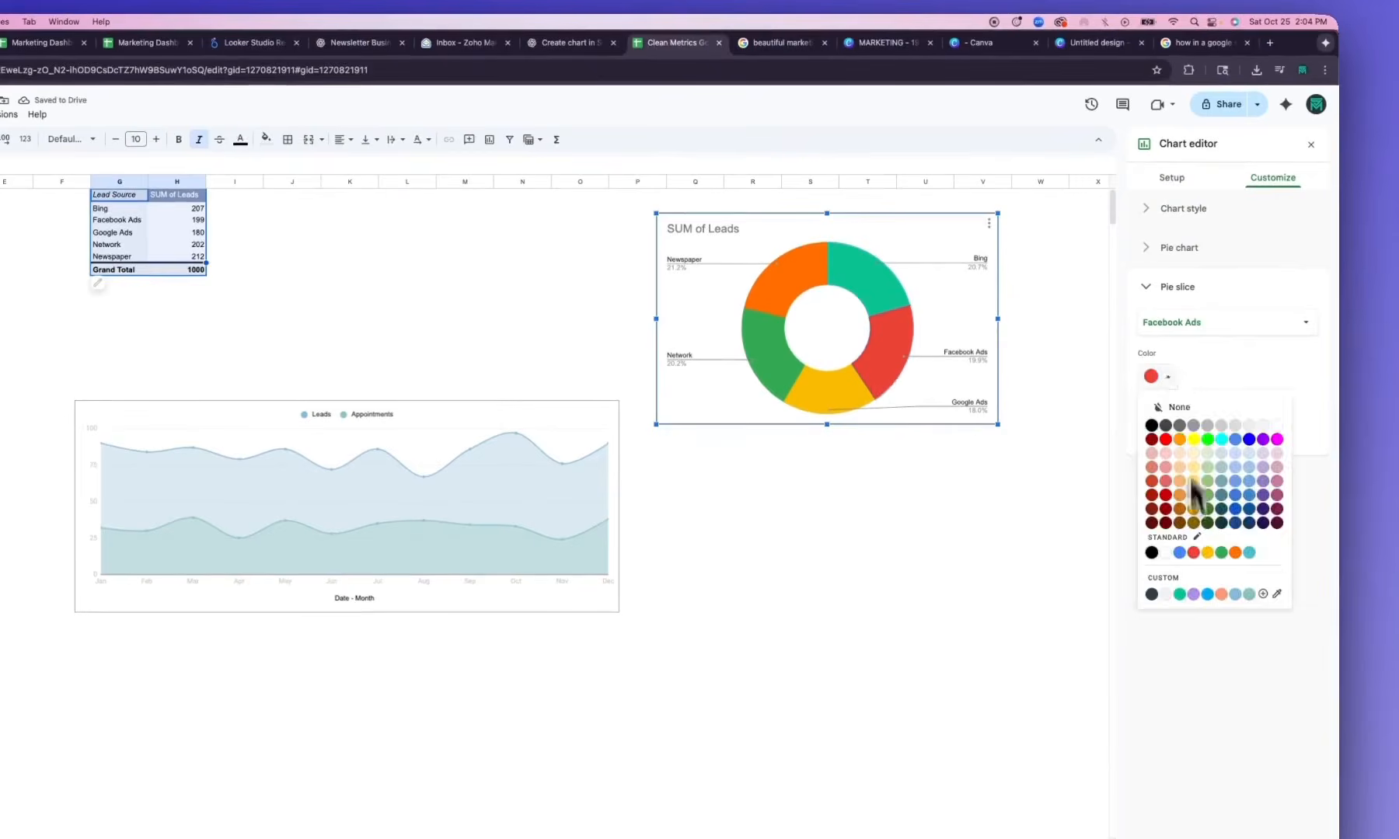
click(1194, 595)
Color the doughnut's Google Ads slice with the custom blue
click(822, 390)
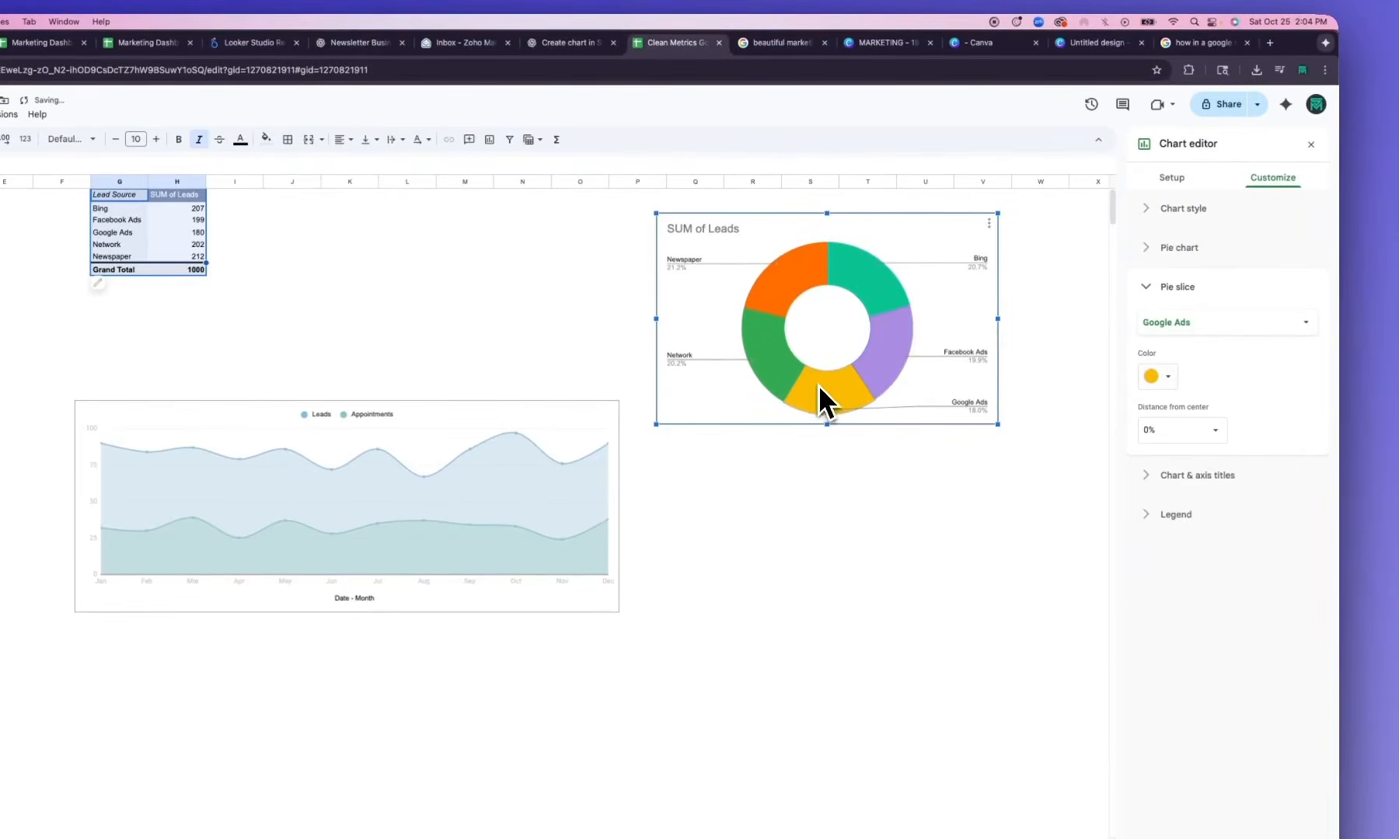
click(1155, 378)
click(1207, 594)
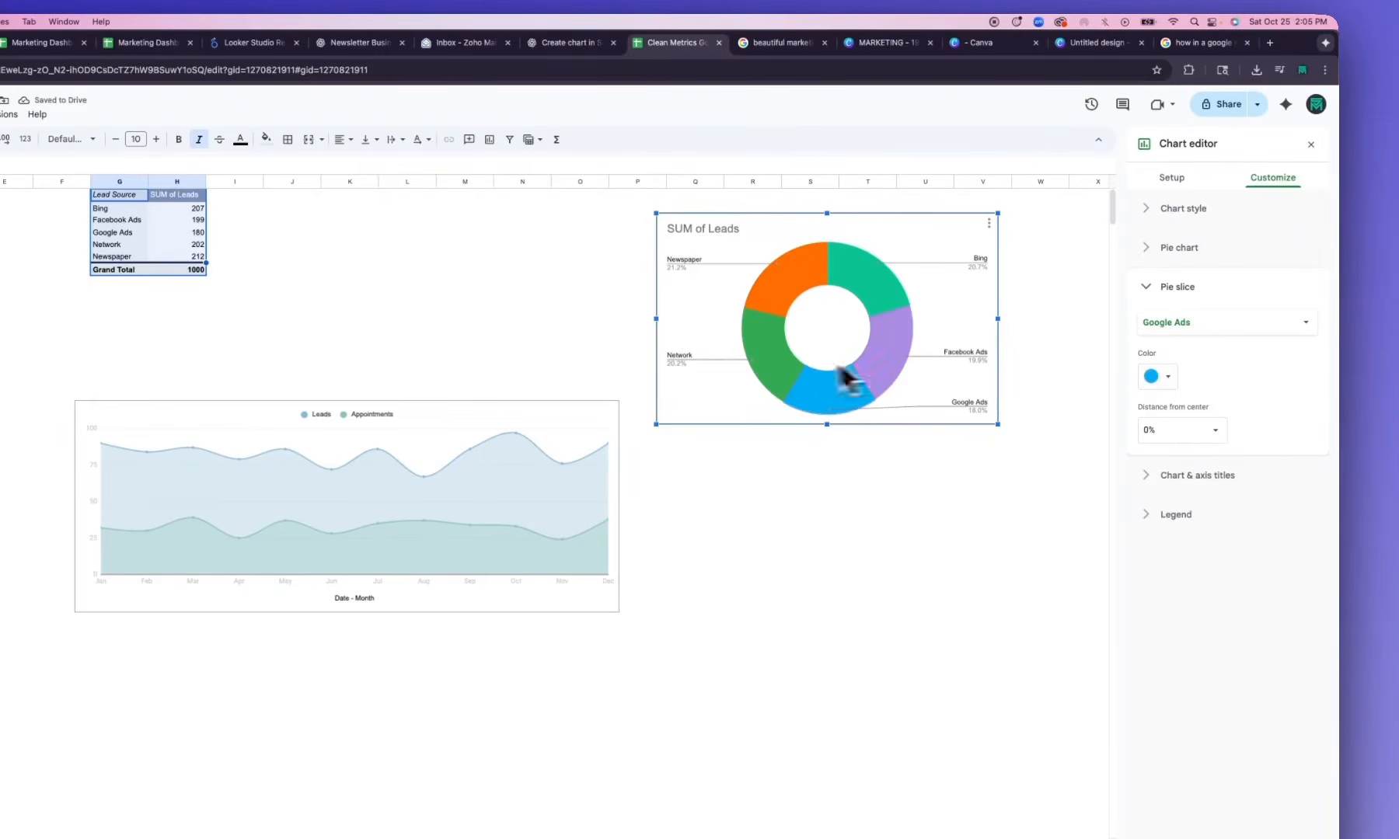
Color the doughnut's Network slice with the custom coral
click(788, 360)
click(1161, 378)
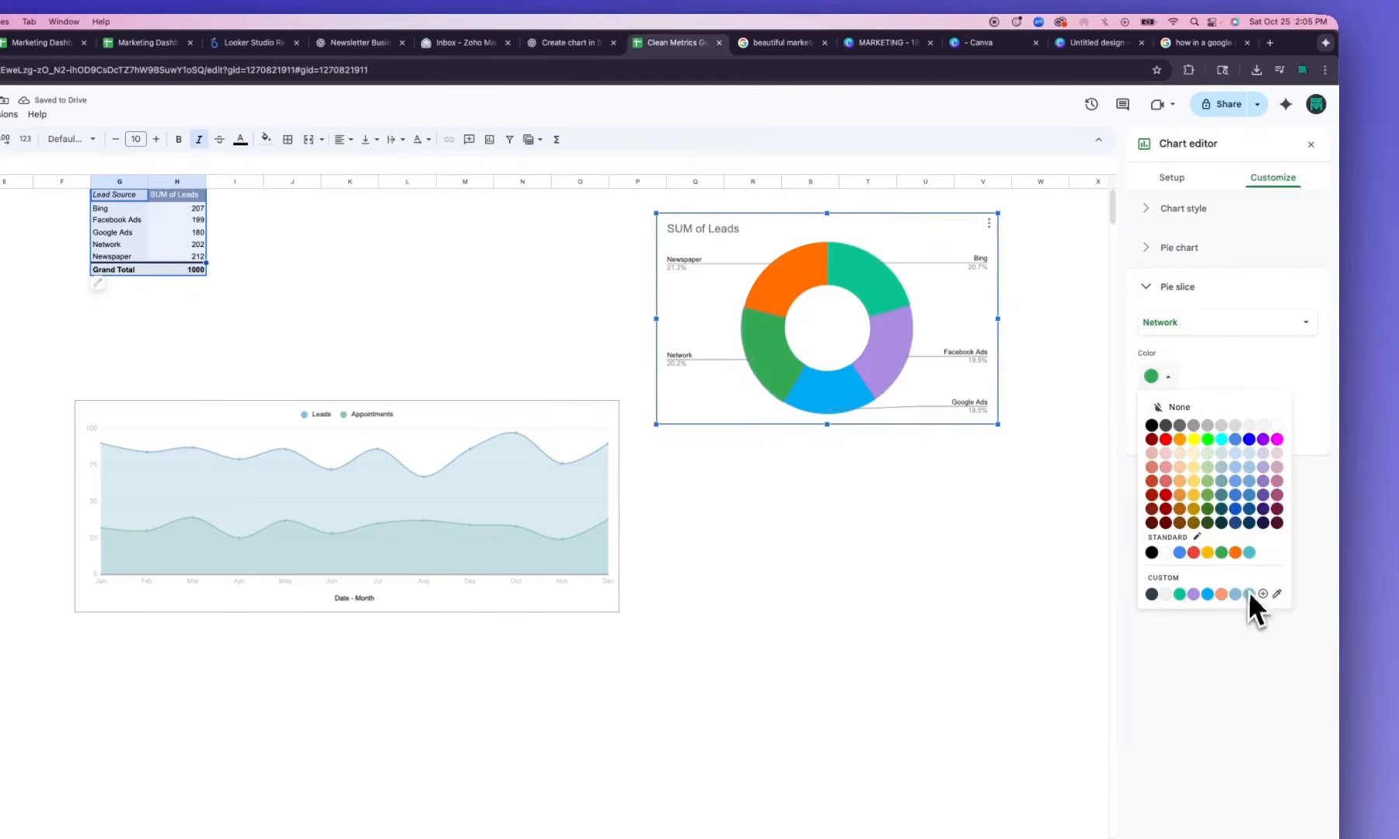
click(1221, 595)
Color the doughnut's Newspaper slice with the custom light blue
click(777, 273)
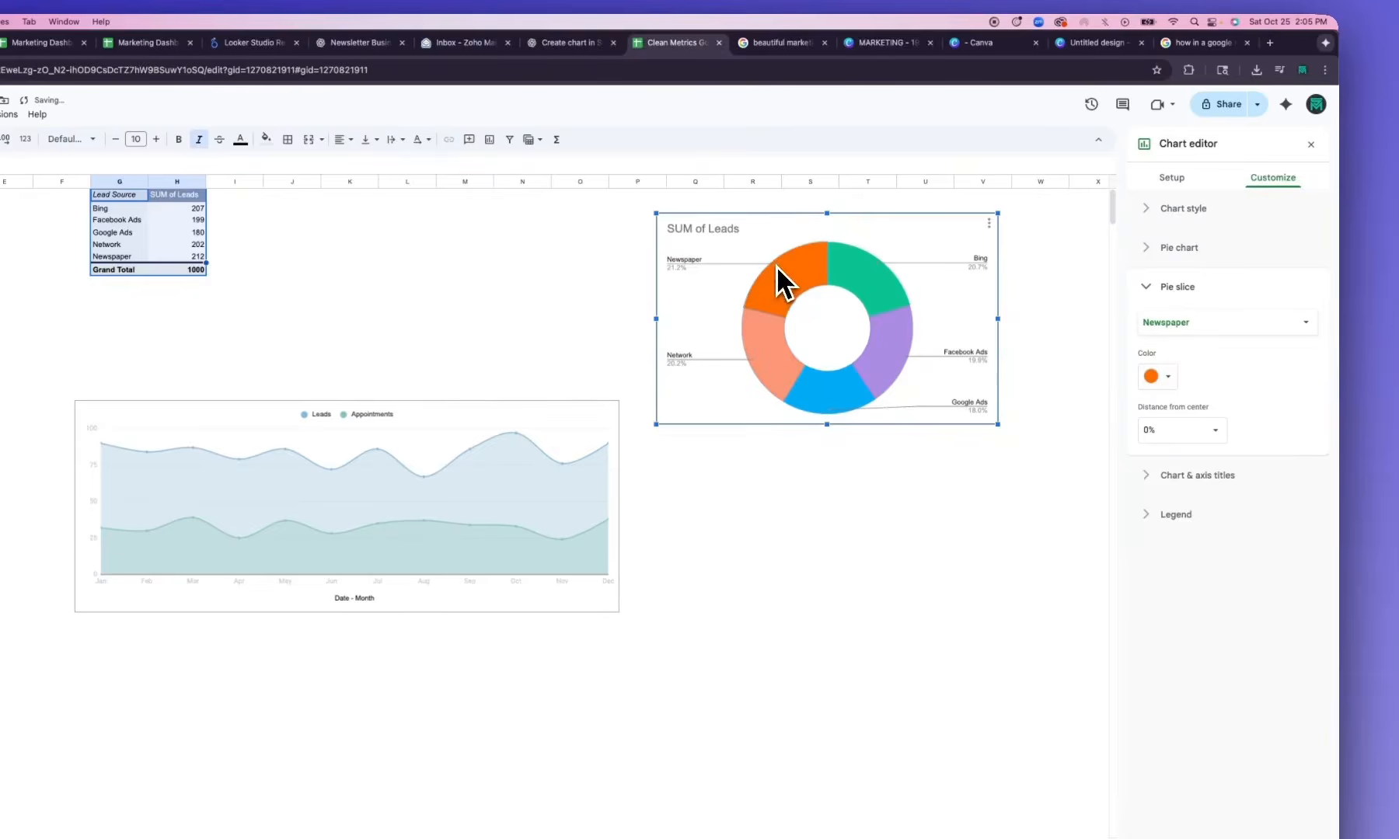
click(1165, 377)
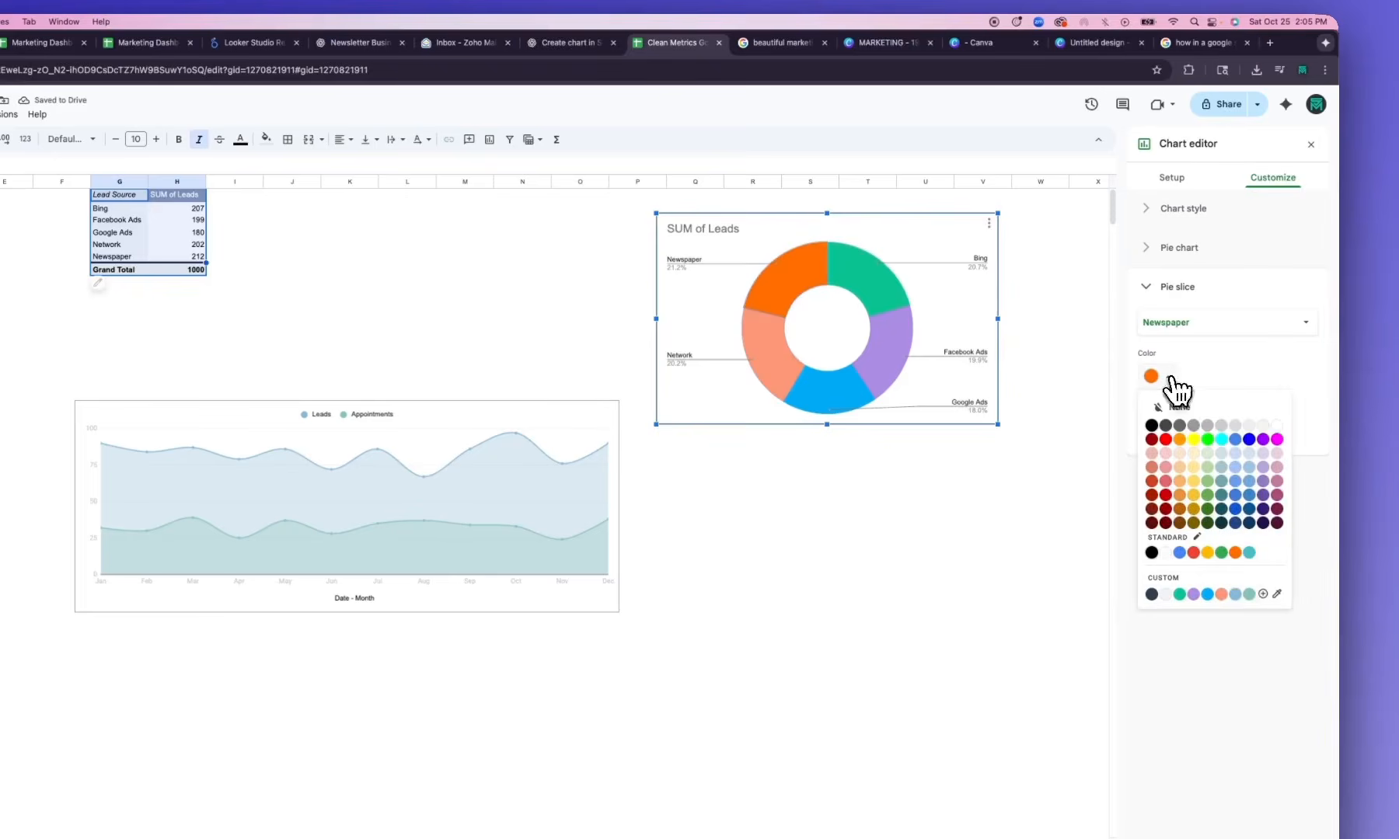
click(1235, 594)
click(908, 575)
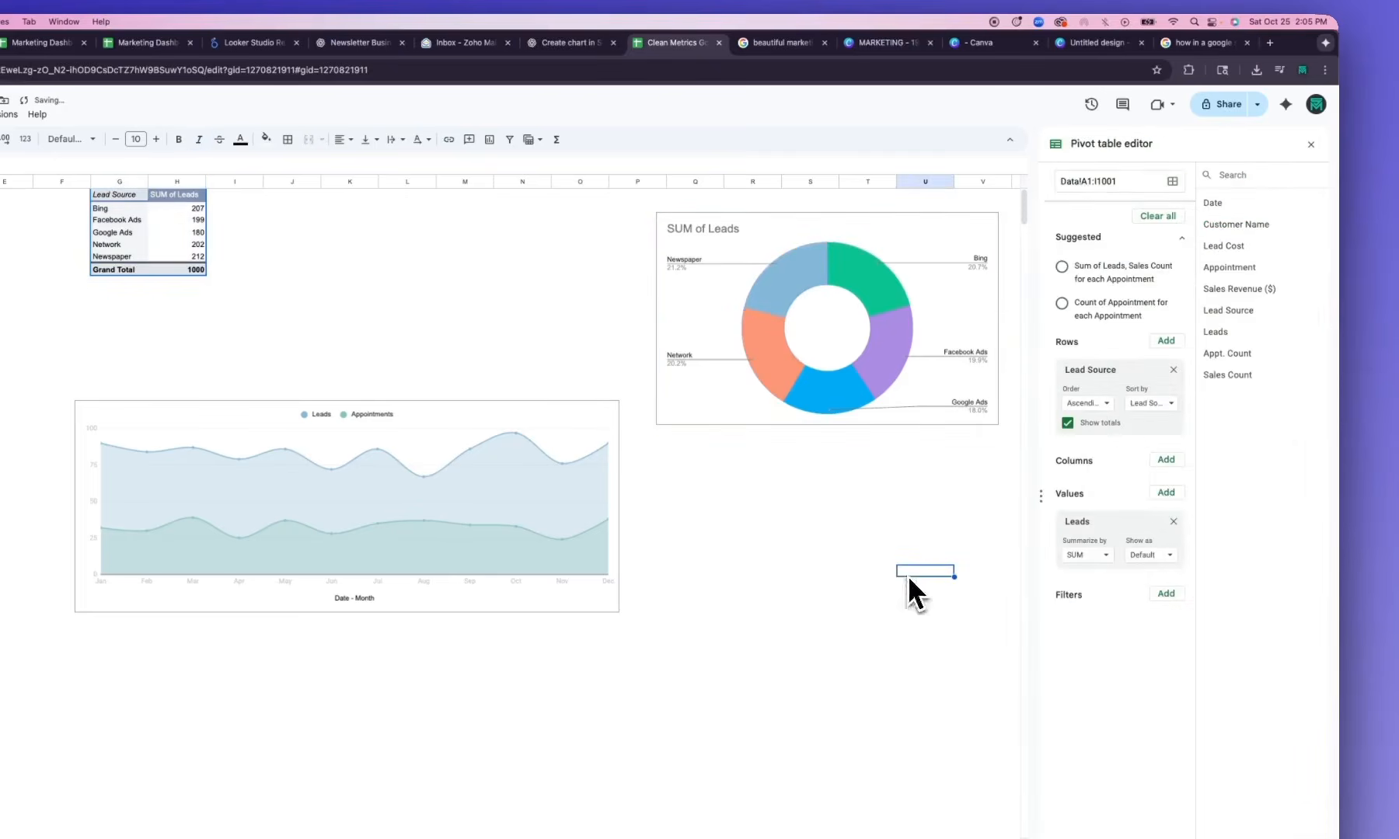
Recolor the doughnut's Newspaper slice with the custom purple
click(868, 337)
double_click(875, 349)
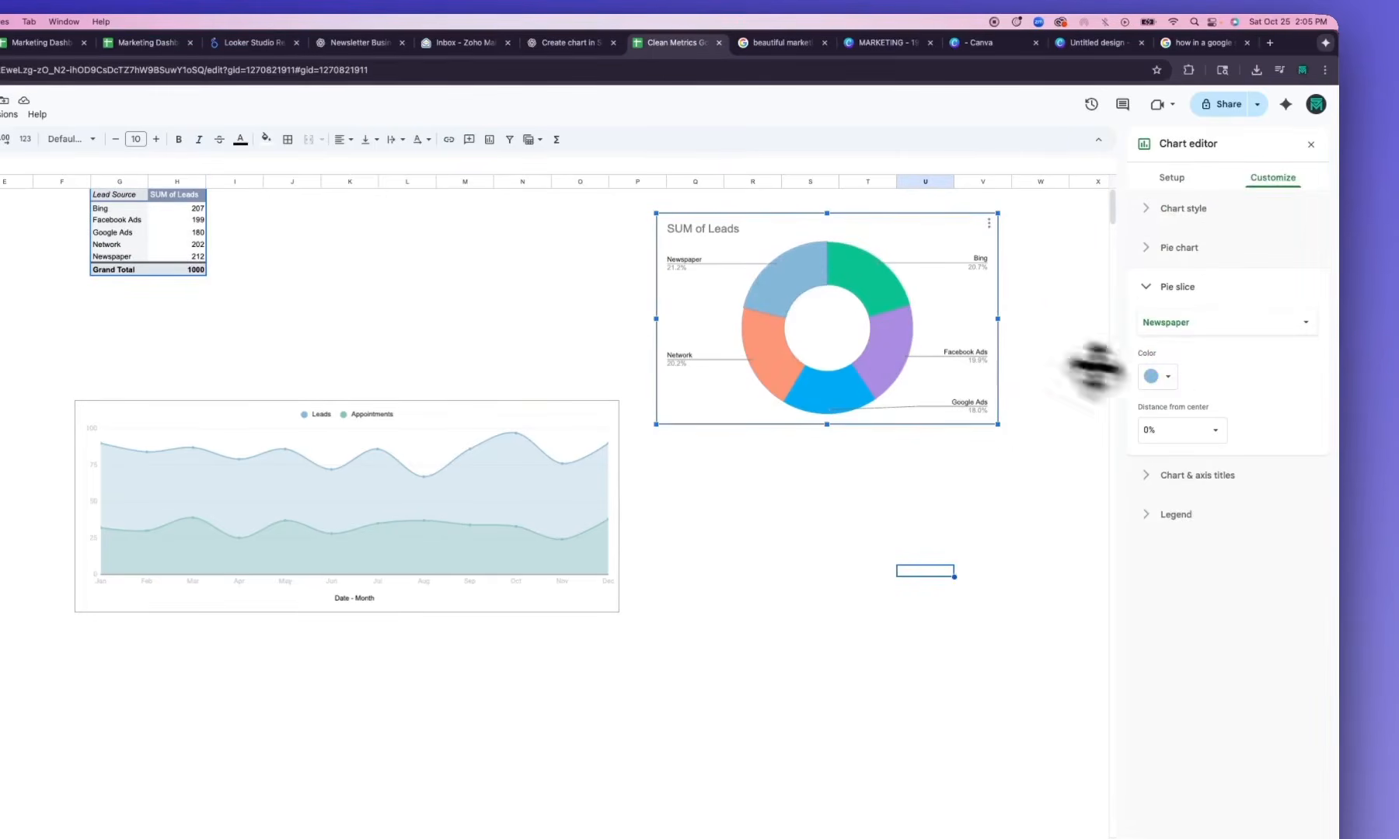
click(1169, 381)
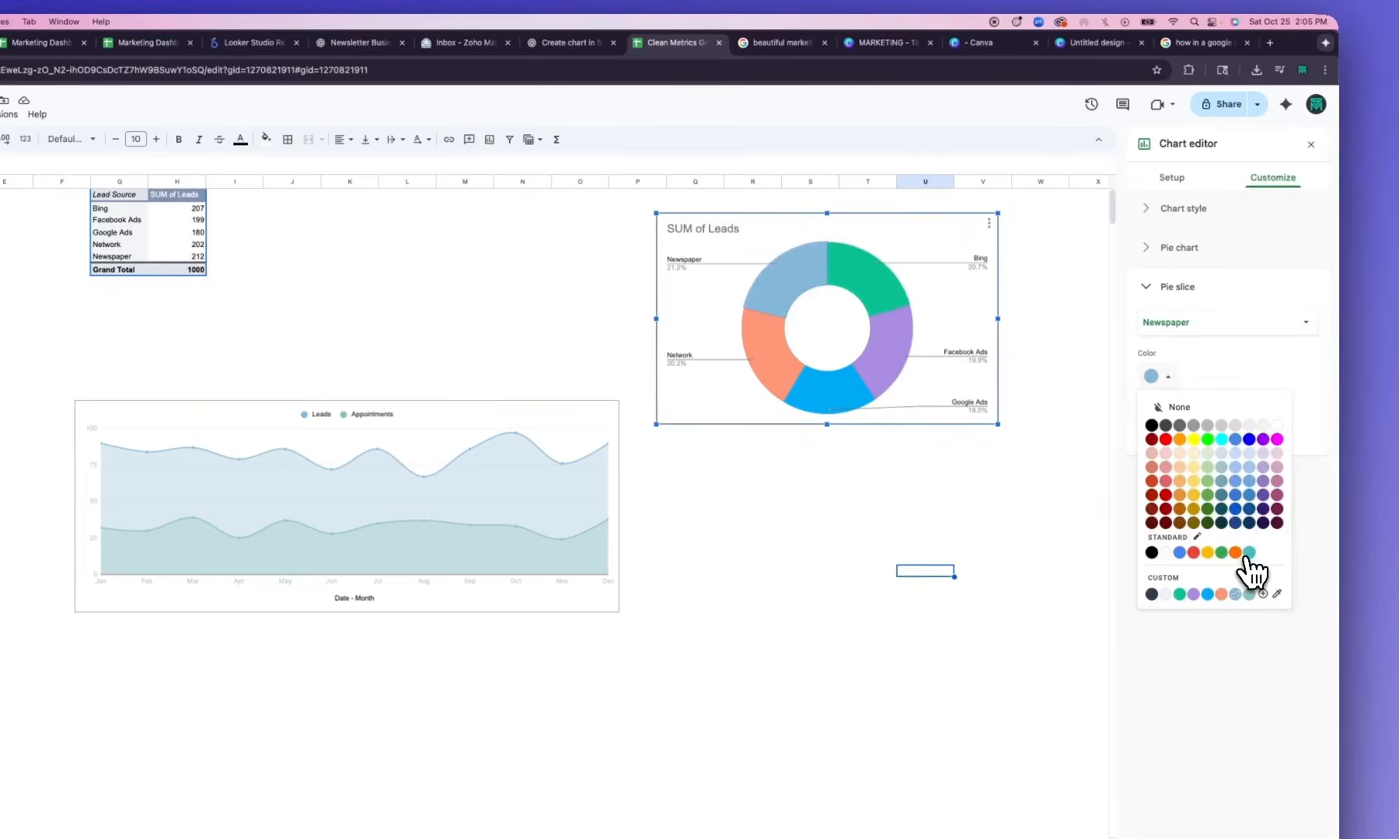
click(1171, 379)
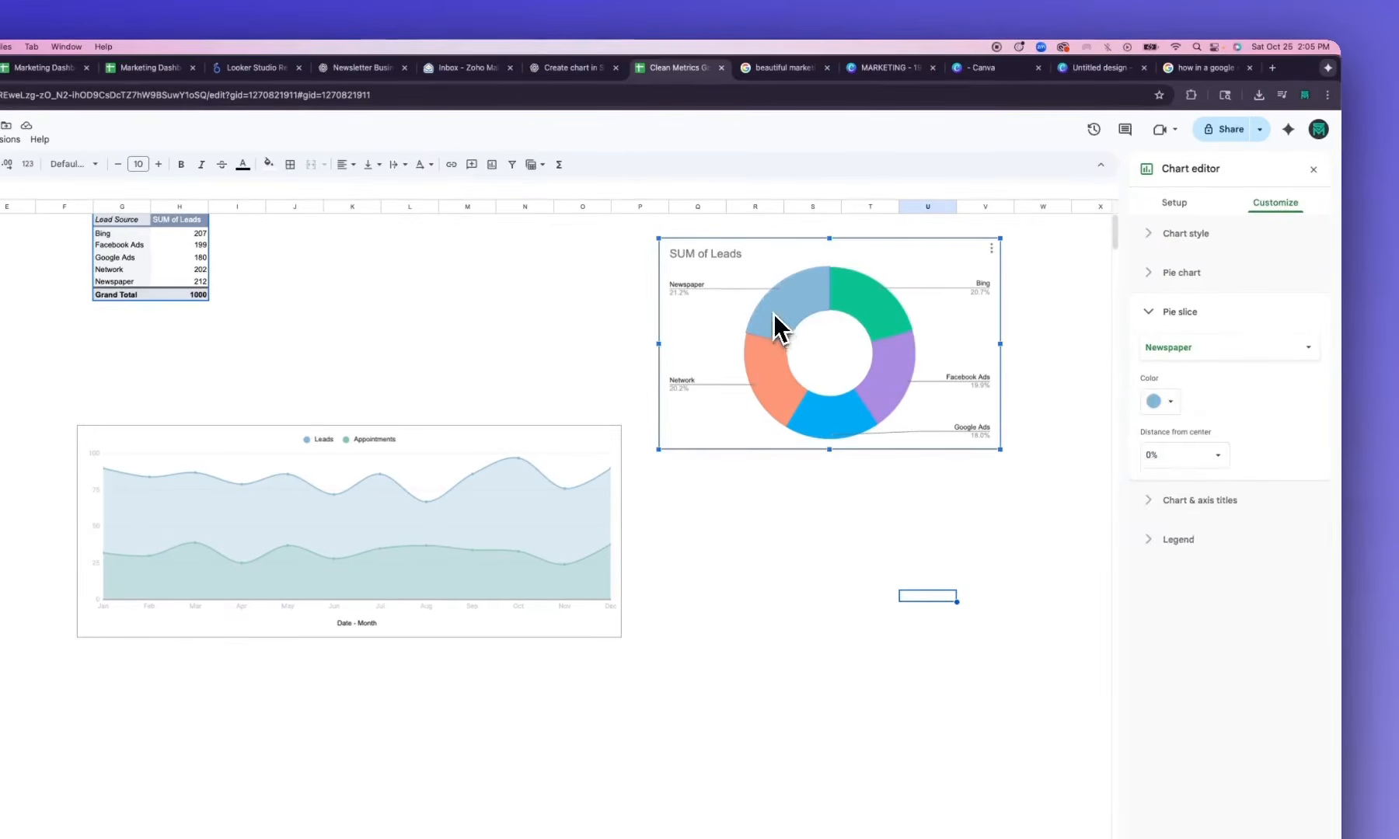
click(1160, 400)
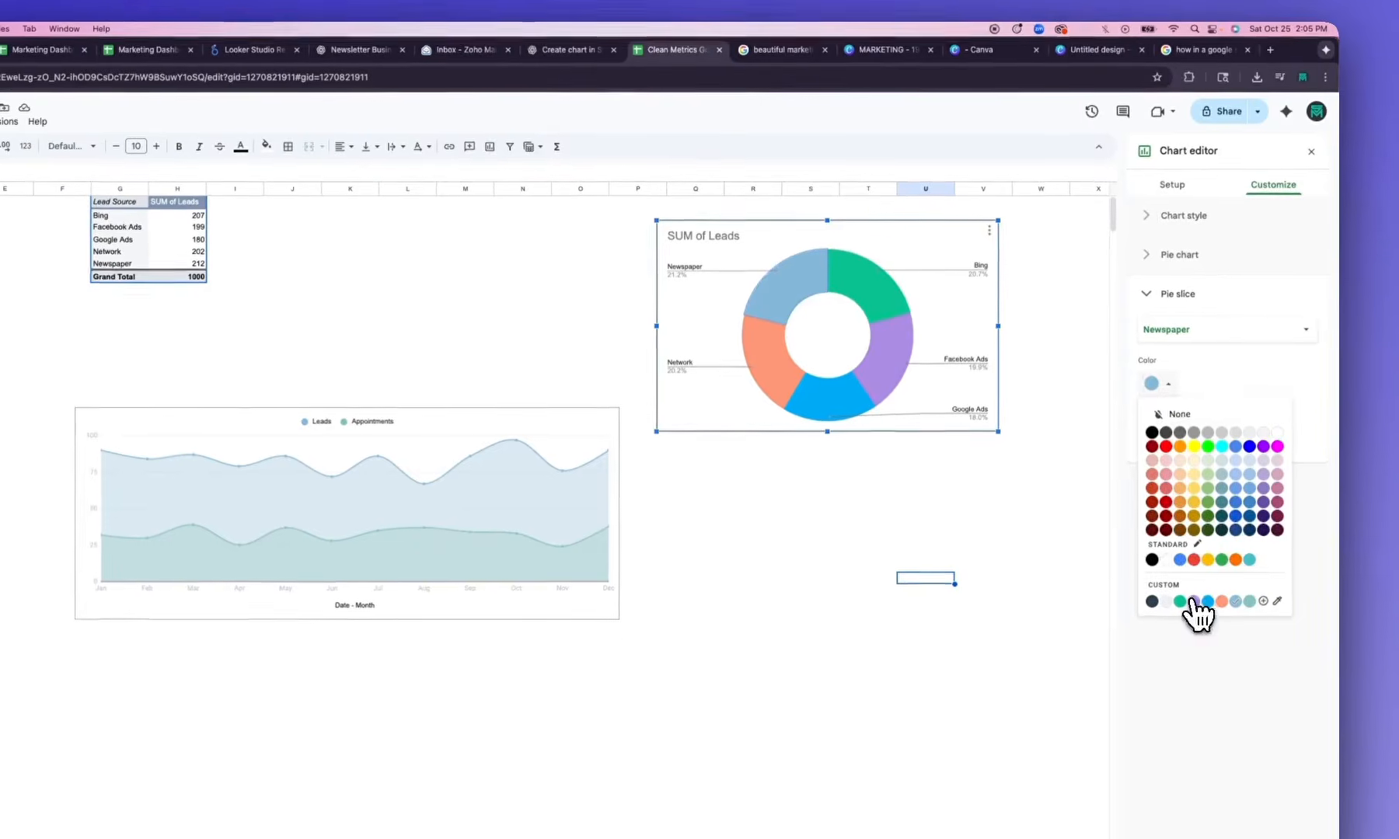
click(1160, 614)
click(795, 532)
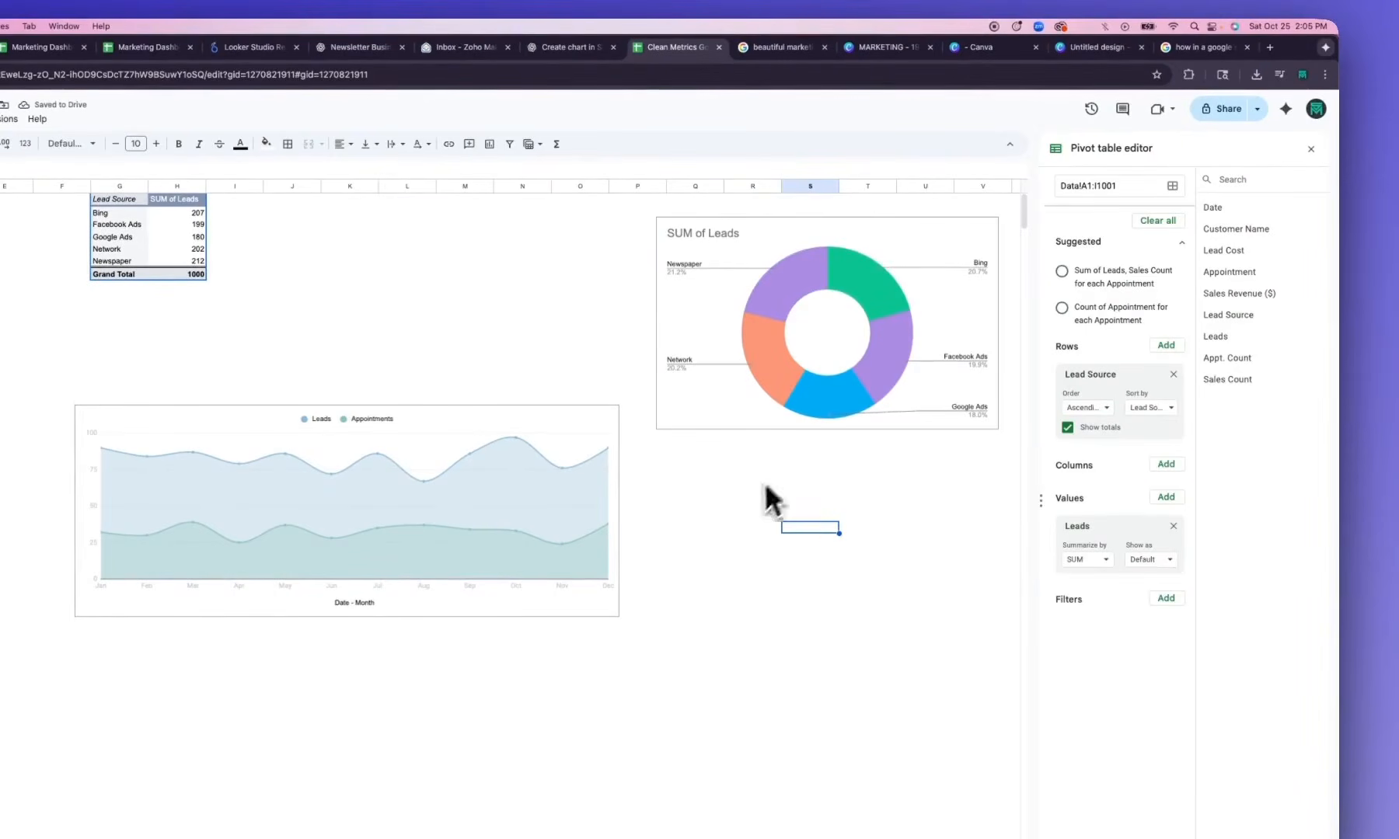
Remove the doughnut chart's title and set its legend position to Bottom
click(1203, 397)
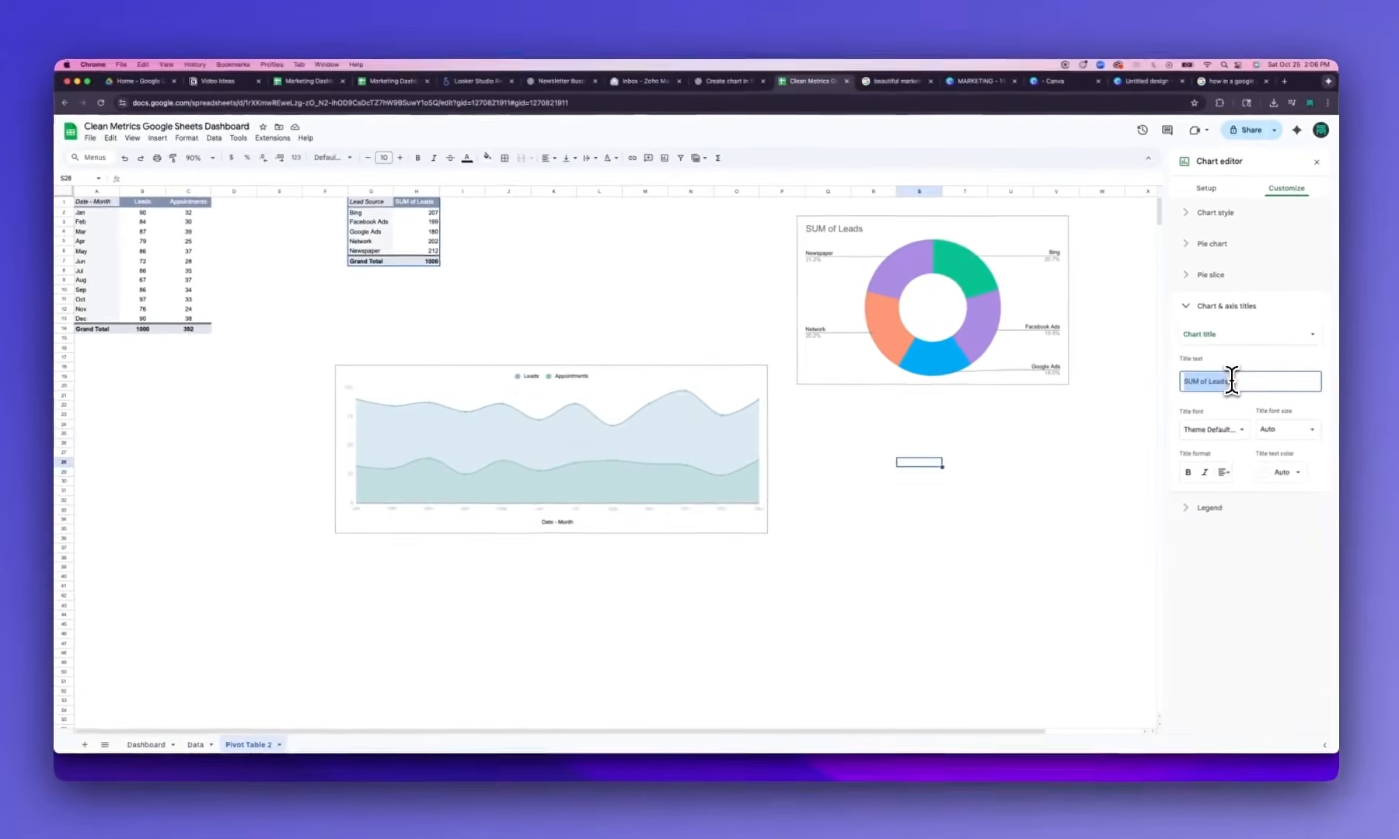
key(BackSpace)
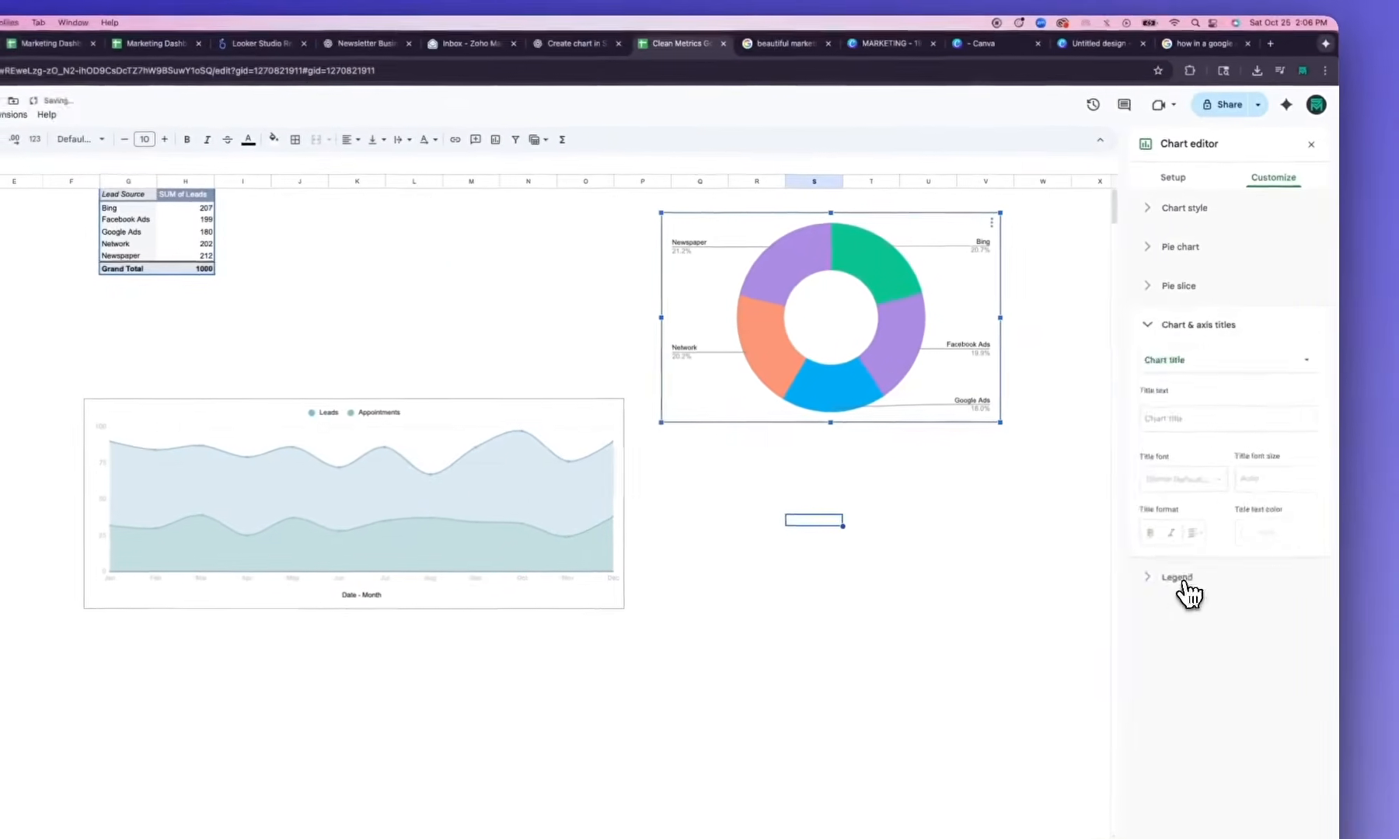
click(1211, 508)
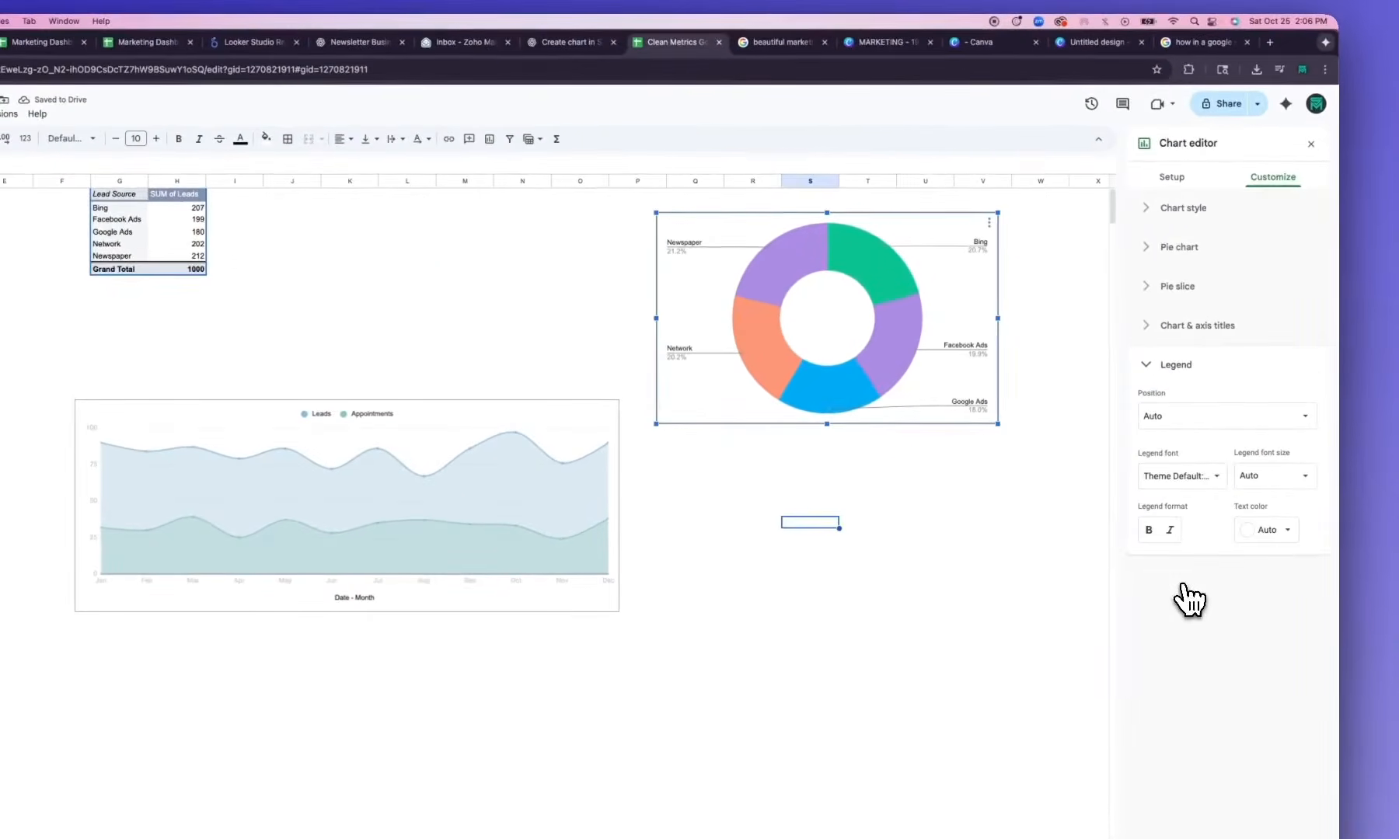
click(1192, 426)
click(1187, 275)
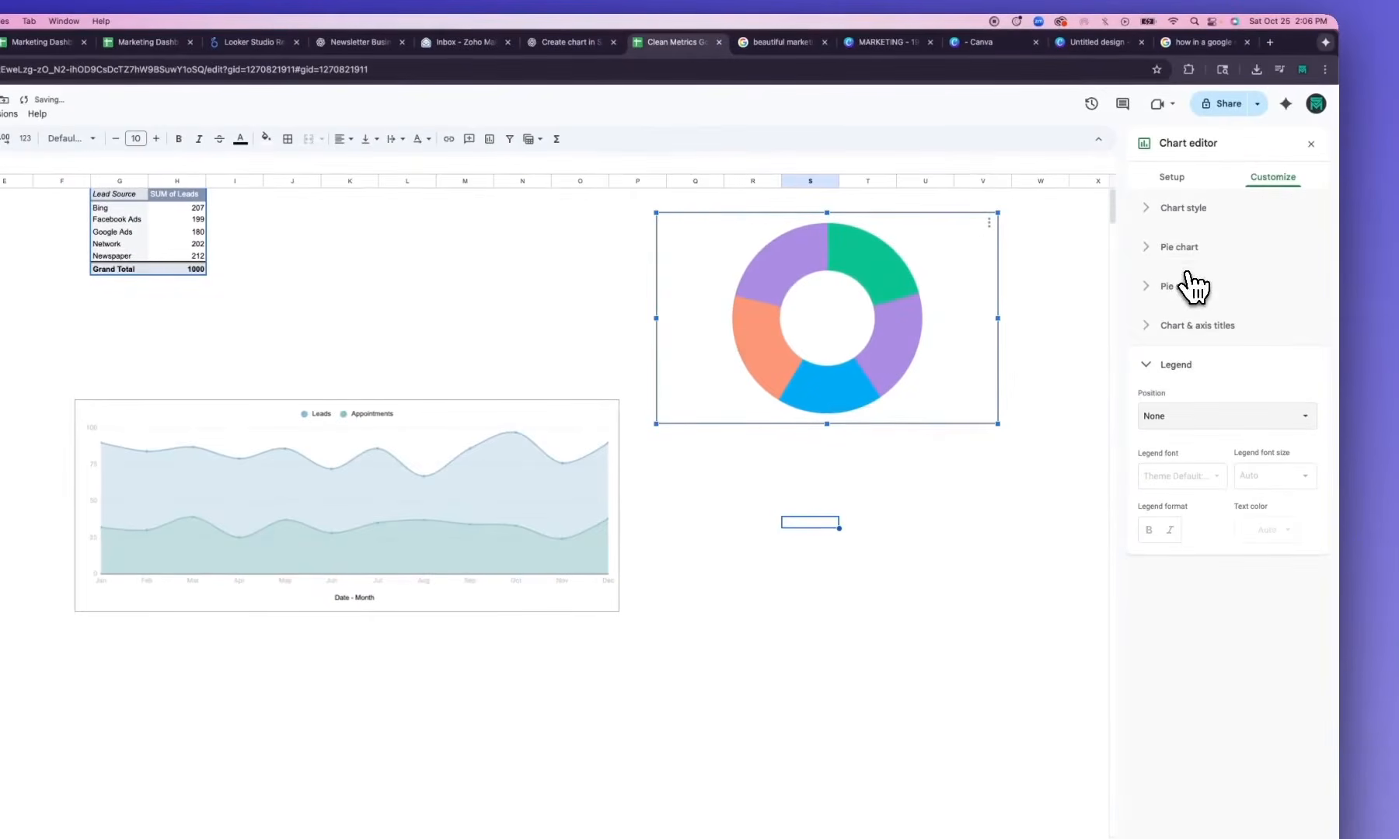
click(1226, 416)
click(1196, 466)
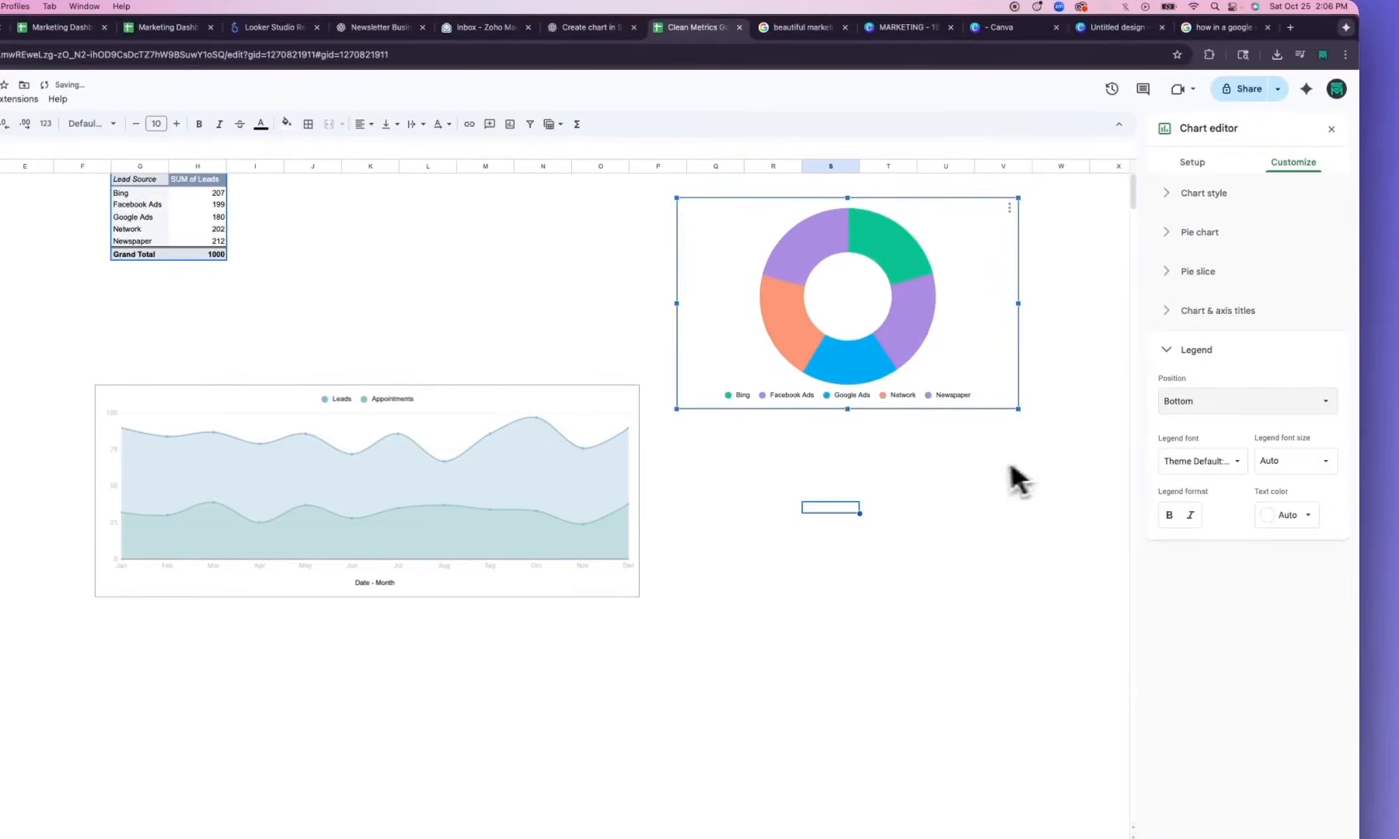
click(966, 476)
click(928, 371)
click(936, 485)
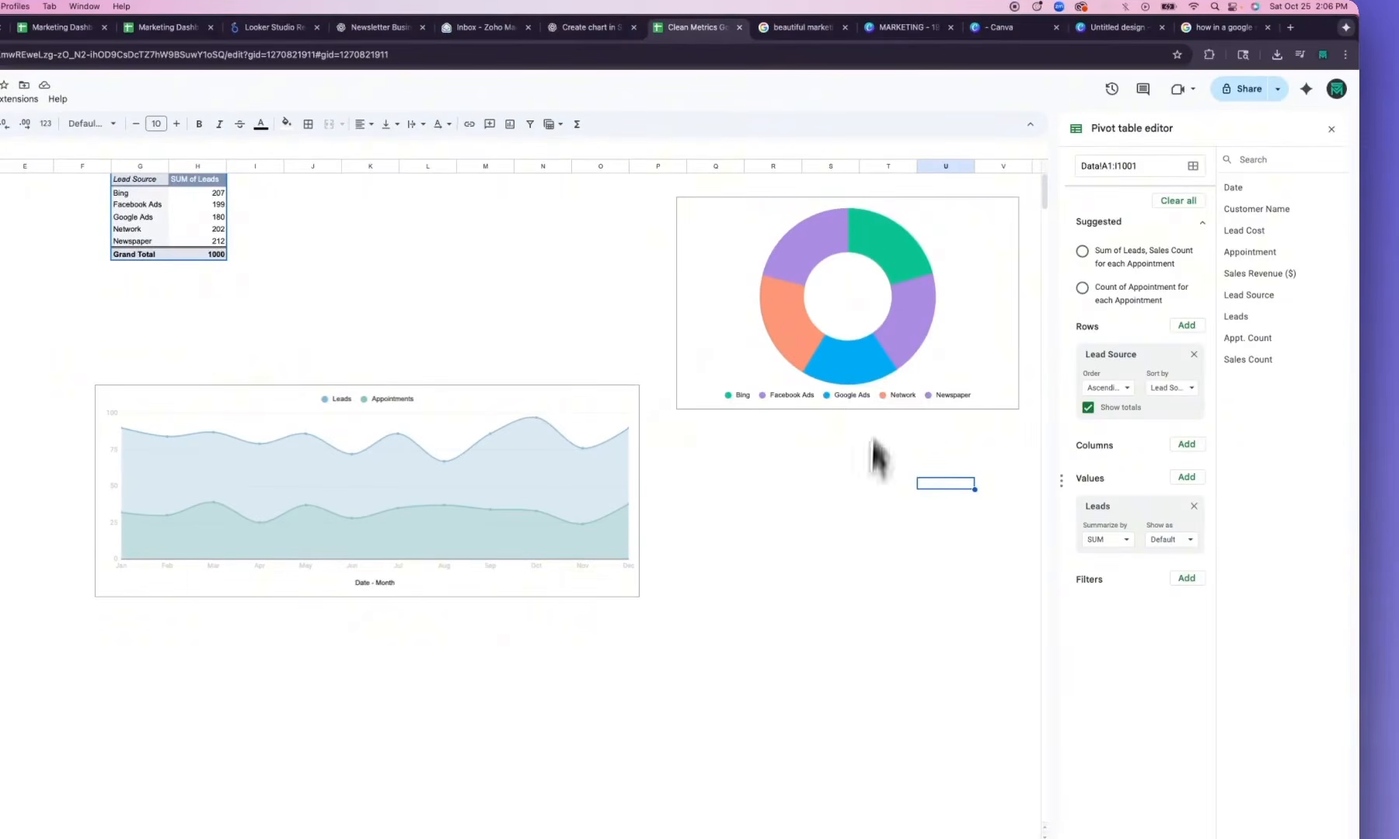
Copy the doughnut chart to the Dashboard sheet and narrow it to fit inside the LEADS BY LEAD SOURCES card
click(882, 323)
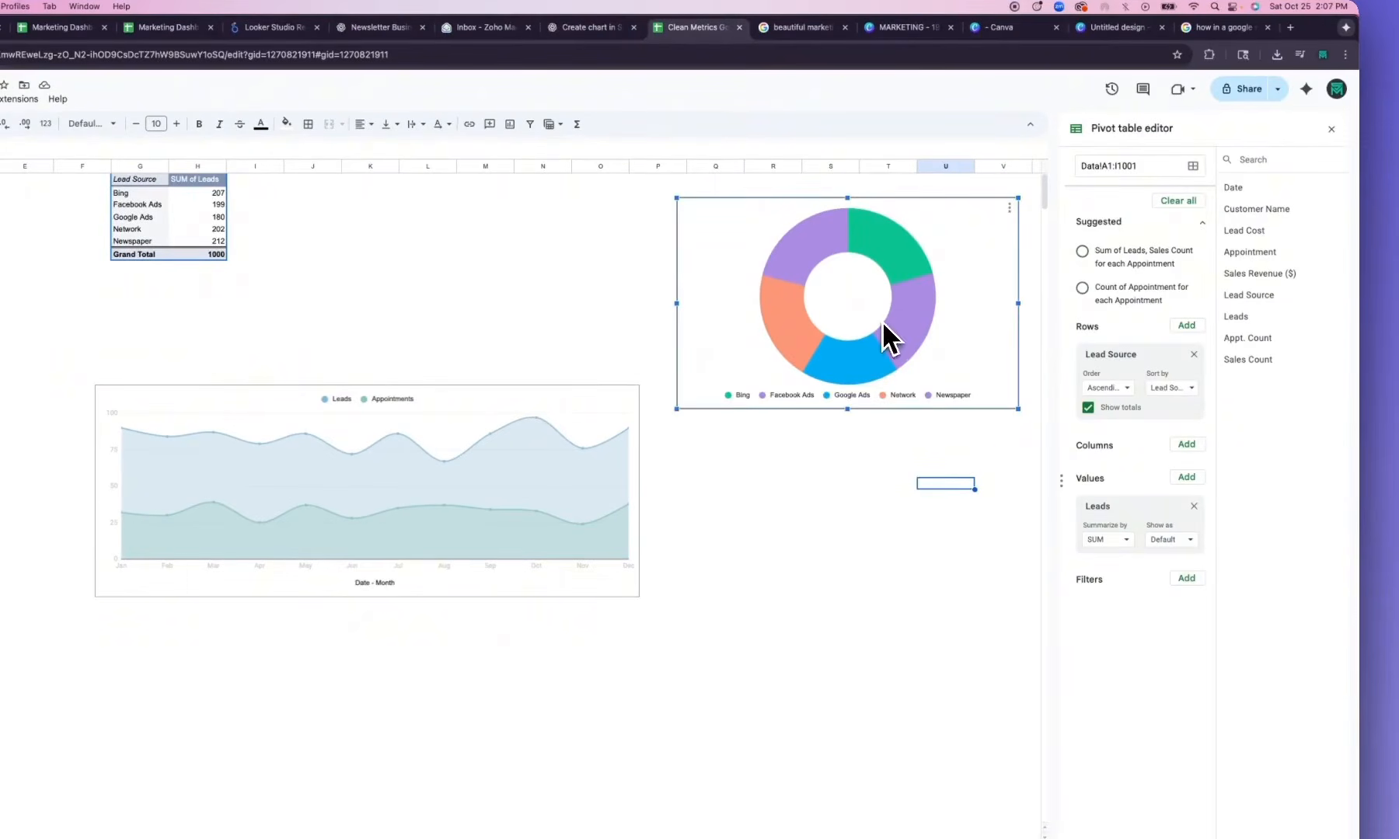
right_click(788, 244)
click(746, 377)
key(Escape)
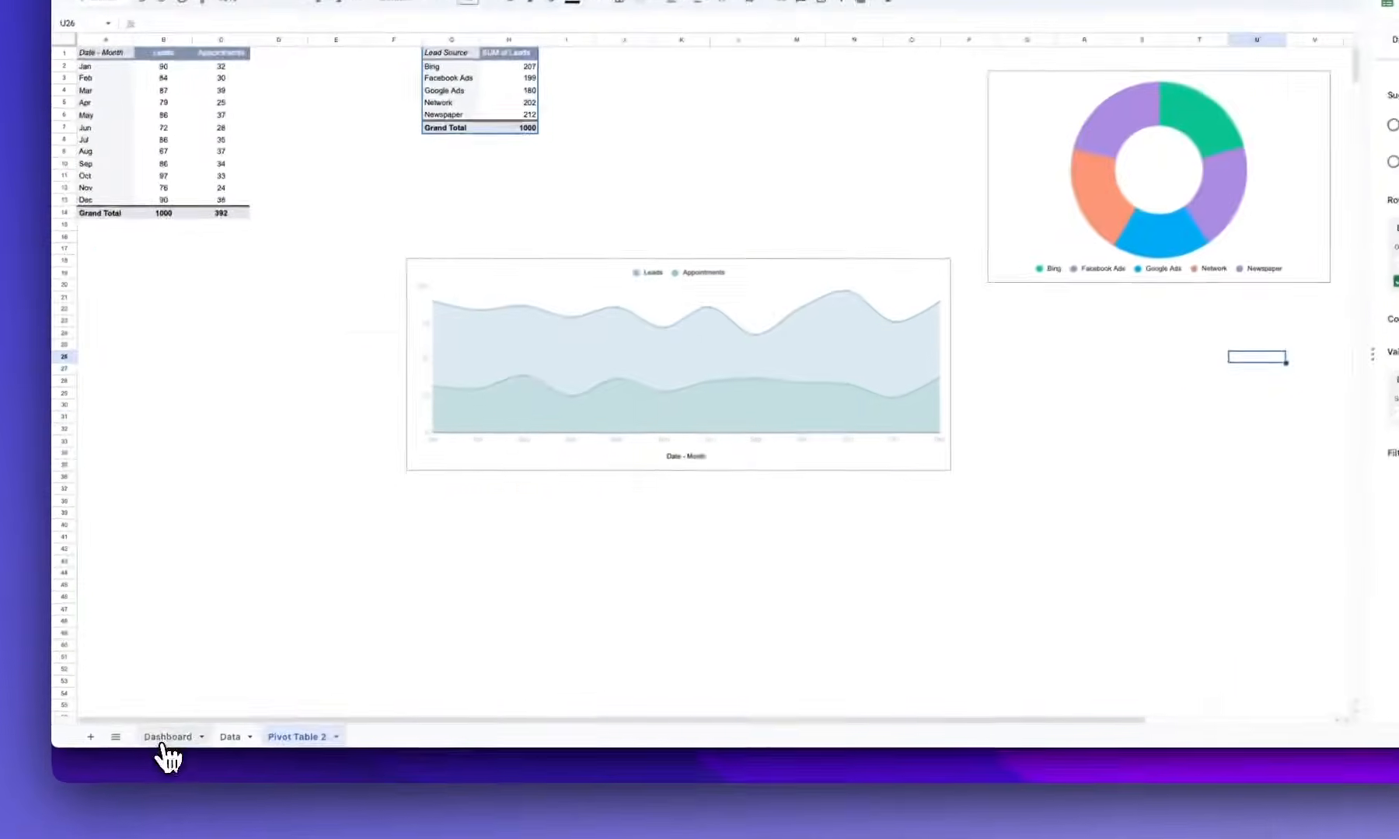
click(58, 786)
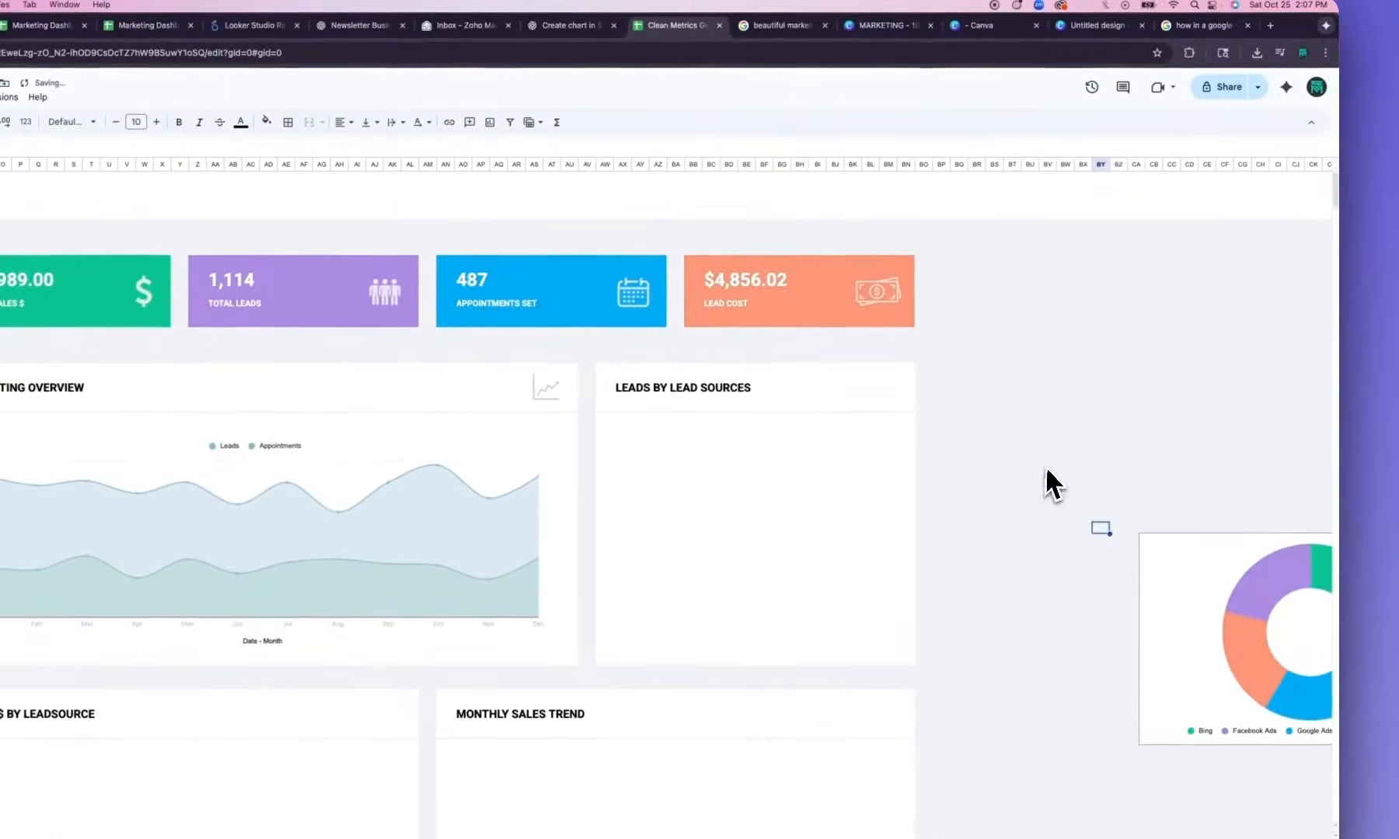
drag(1192, 593, 666, 481)
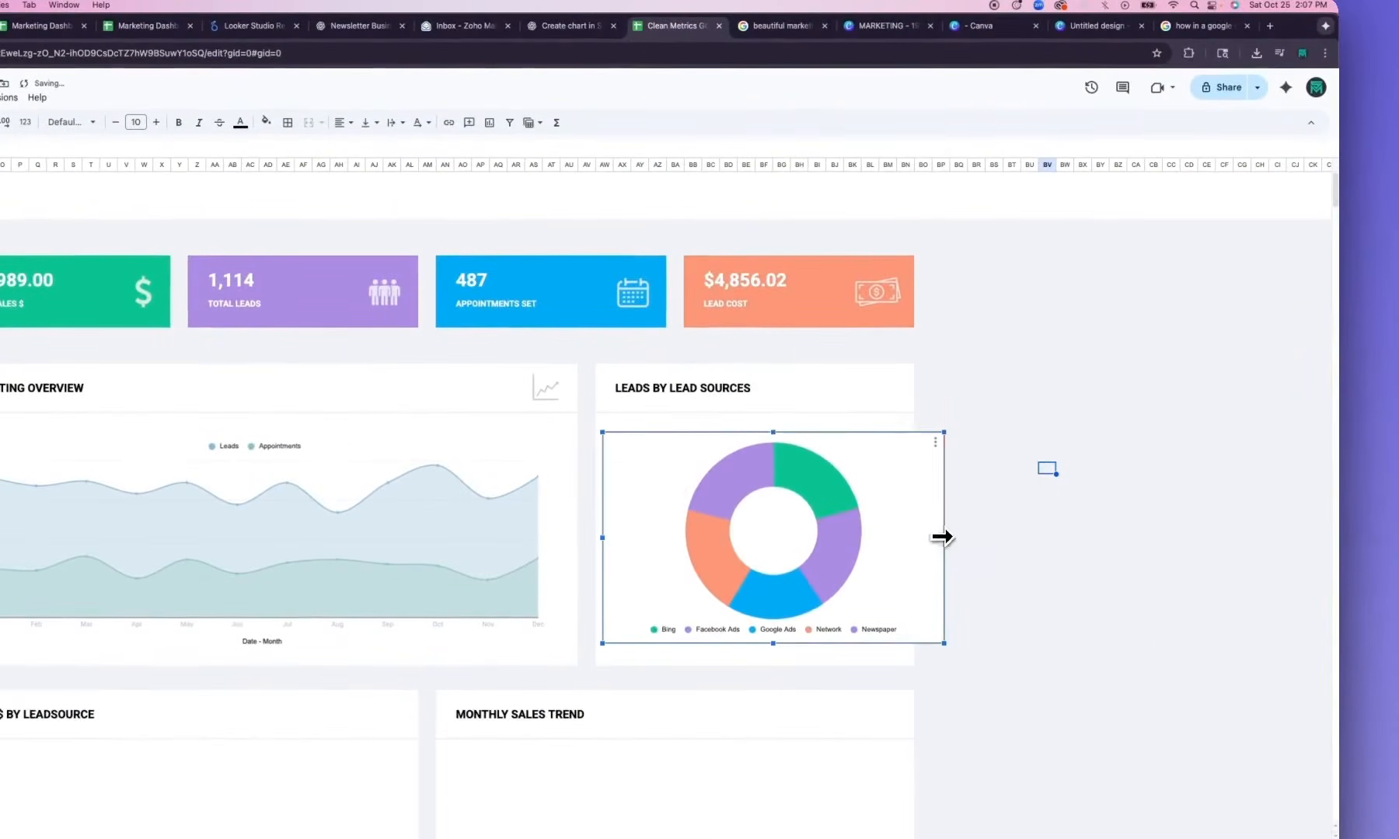
drag(942, 537, 854, 534)
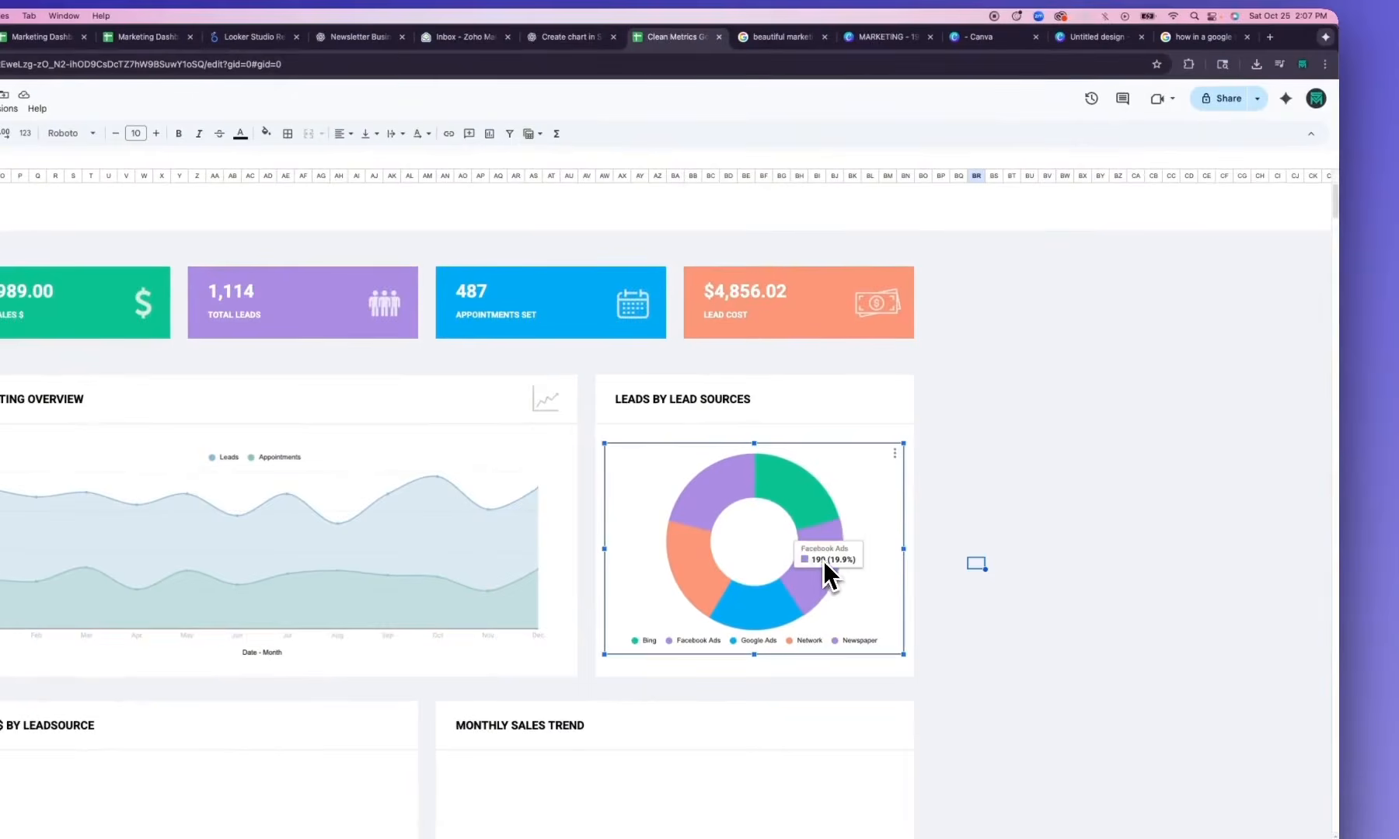
Set the dashboard doughnut chart's border color to None
double_click(824, 548)
click(1202, 204)
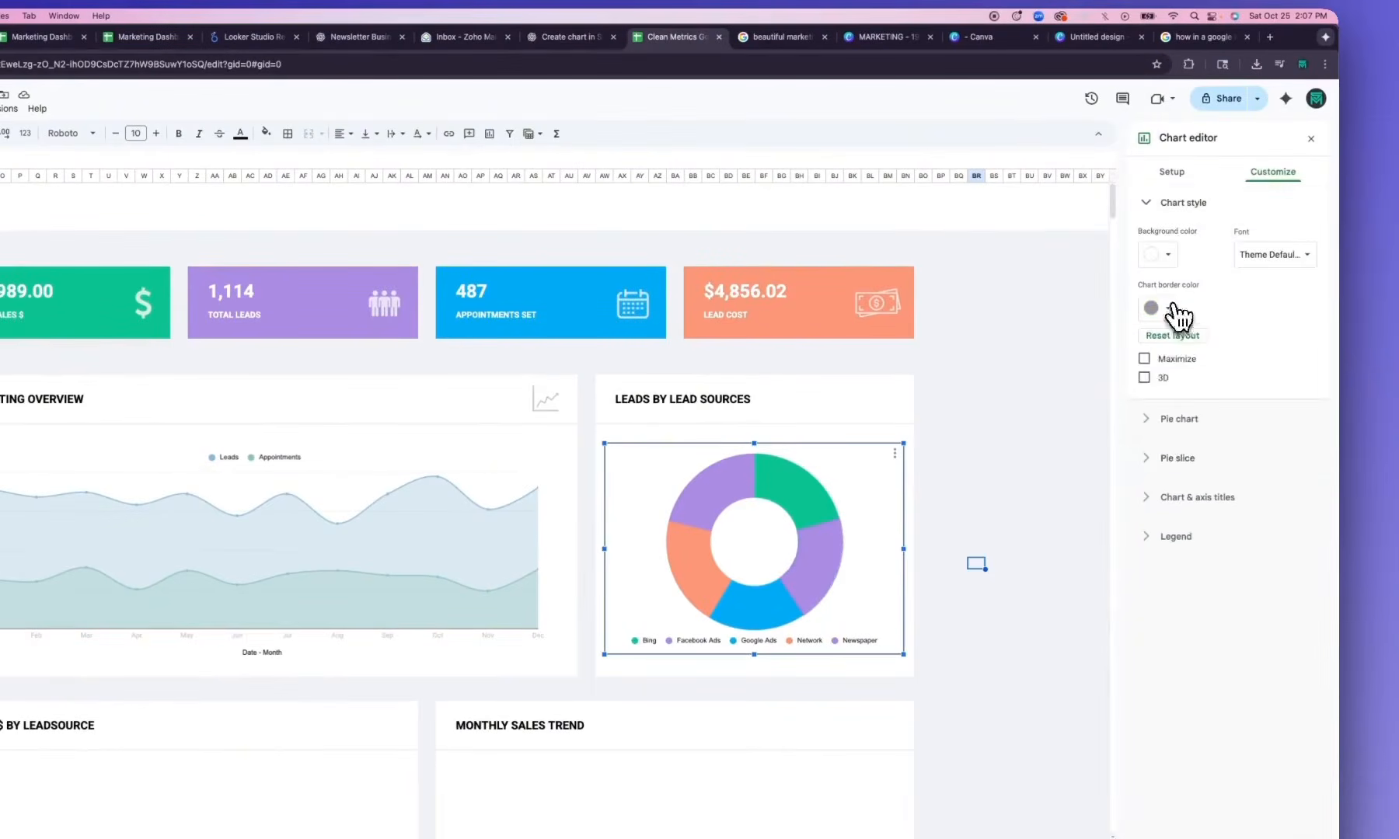
click(1168, 308)
click(1179, 342)
click(1027, 407)
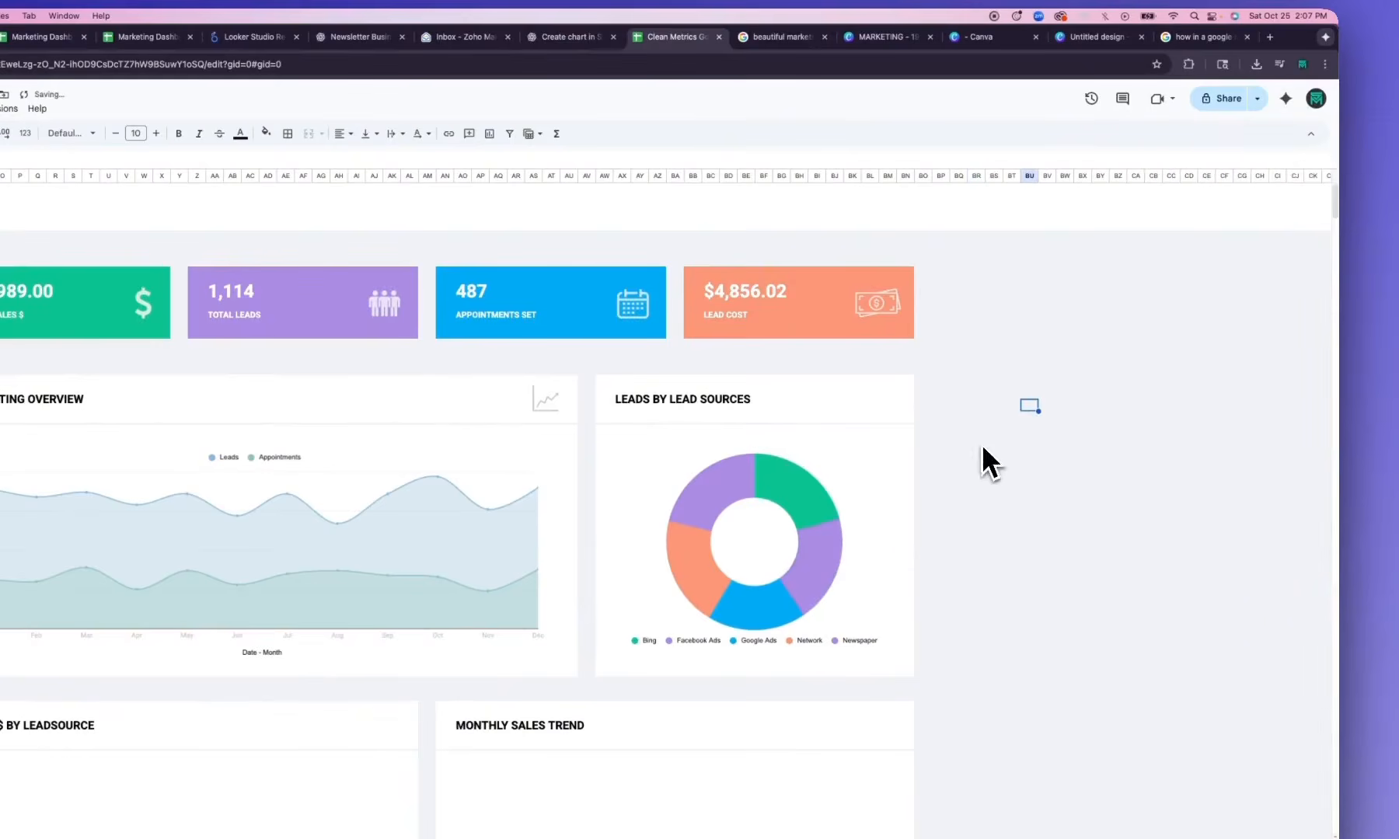
Nudge the doughnut chart slightly upward within the LEADS BY LEAD SOURCES card
click(743, 551)
drag(749, 545, 746, 535)
click(961, 544)
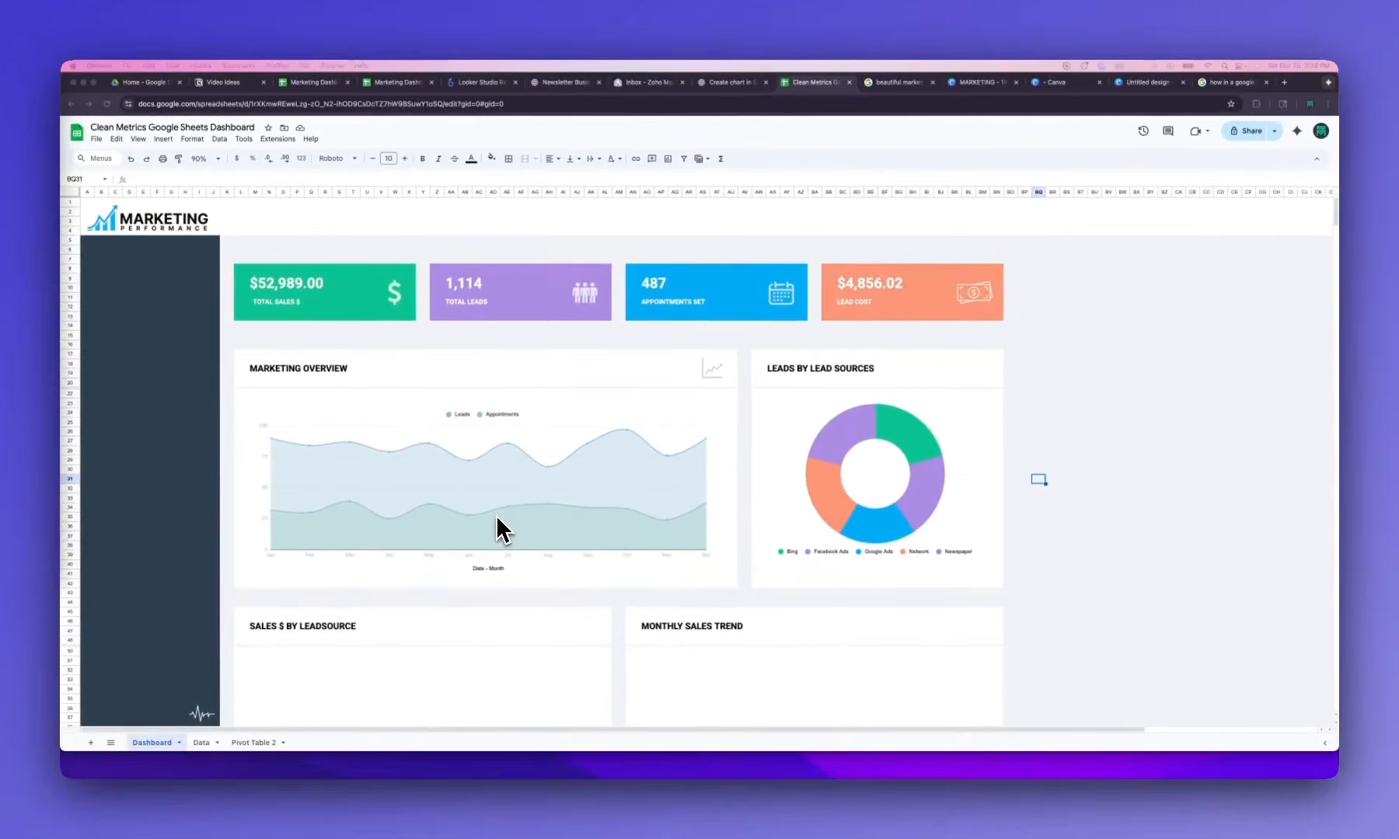
Select the full data range A1:I1001 on the Data sheet
scroll(495, 529, down, 5)
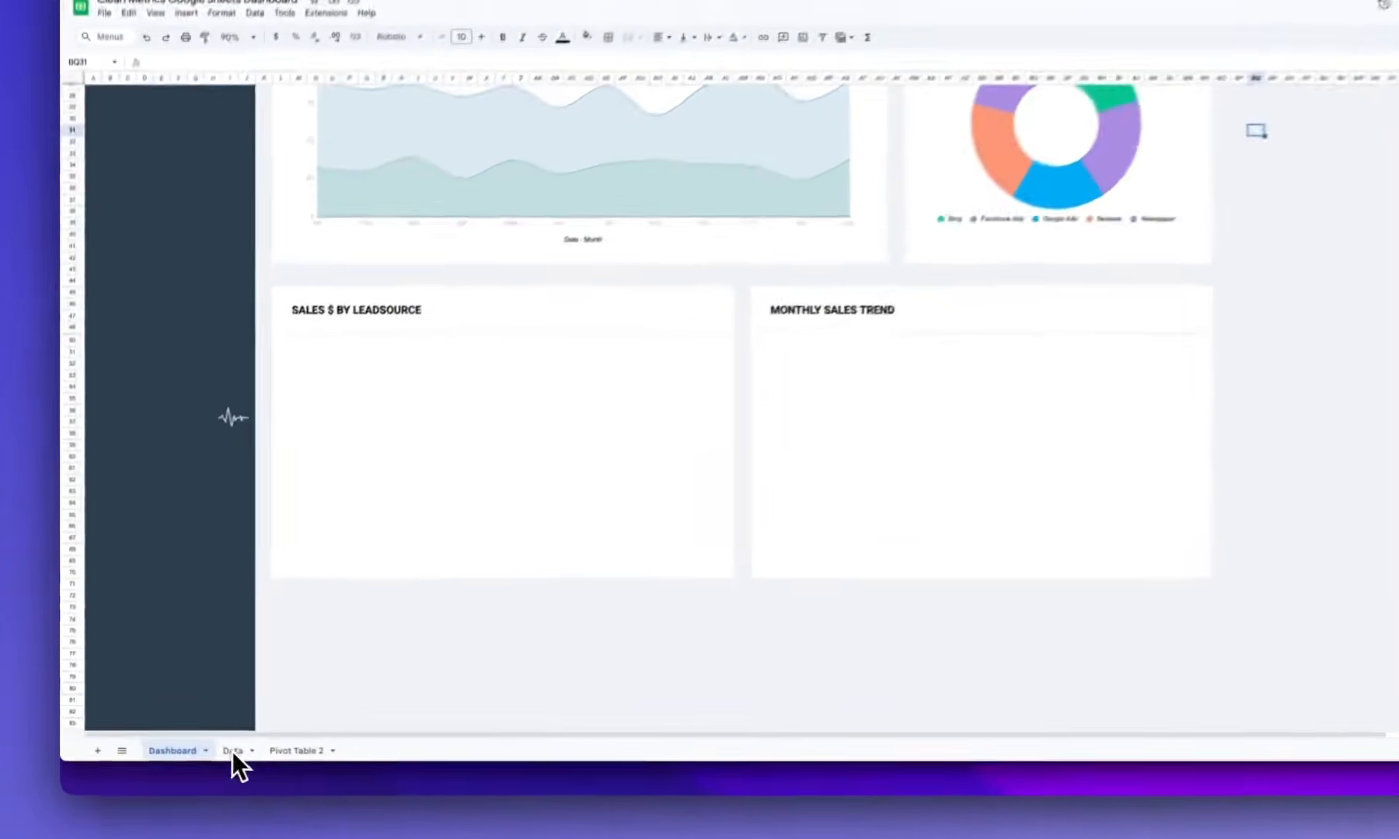
click(204, 742)
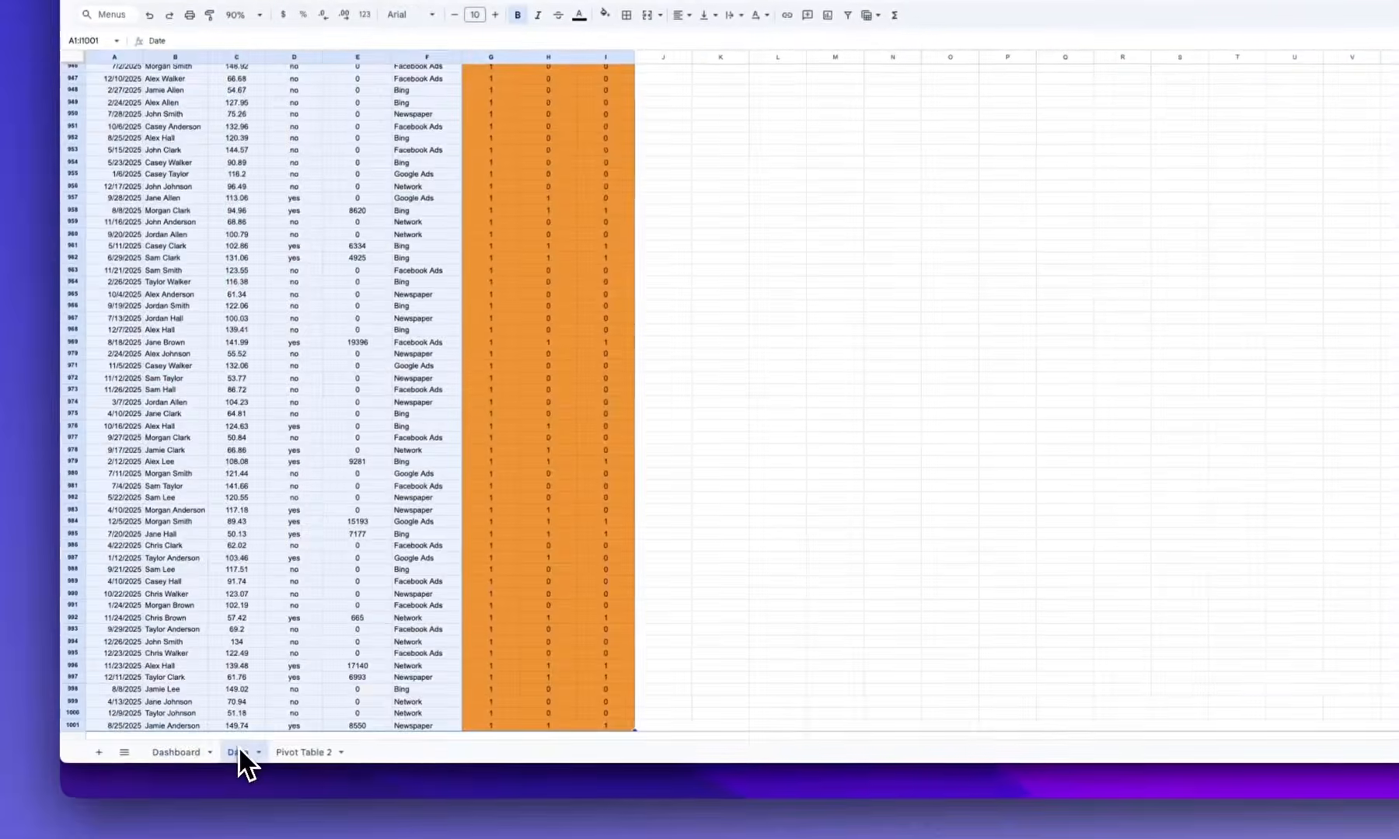
scroll(190, 426, up, 20)
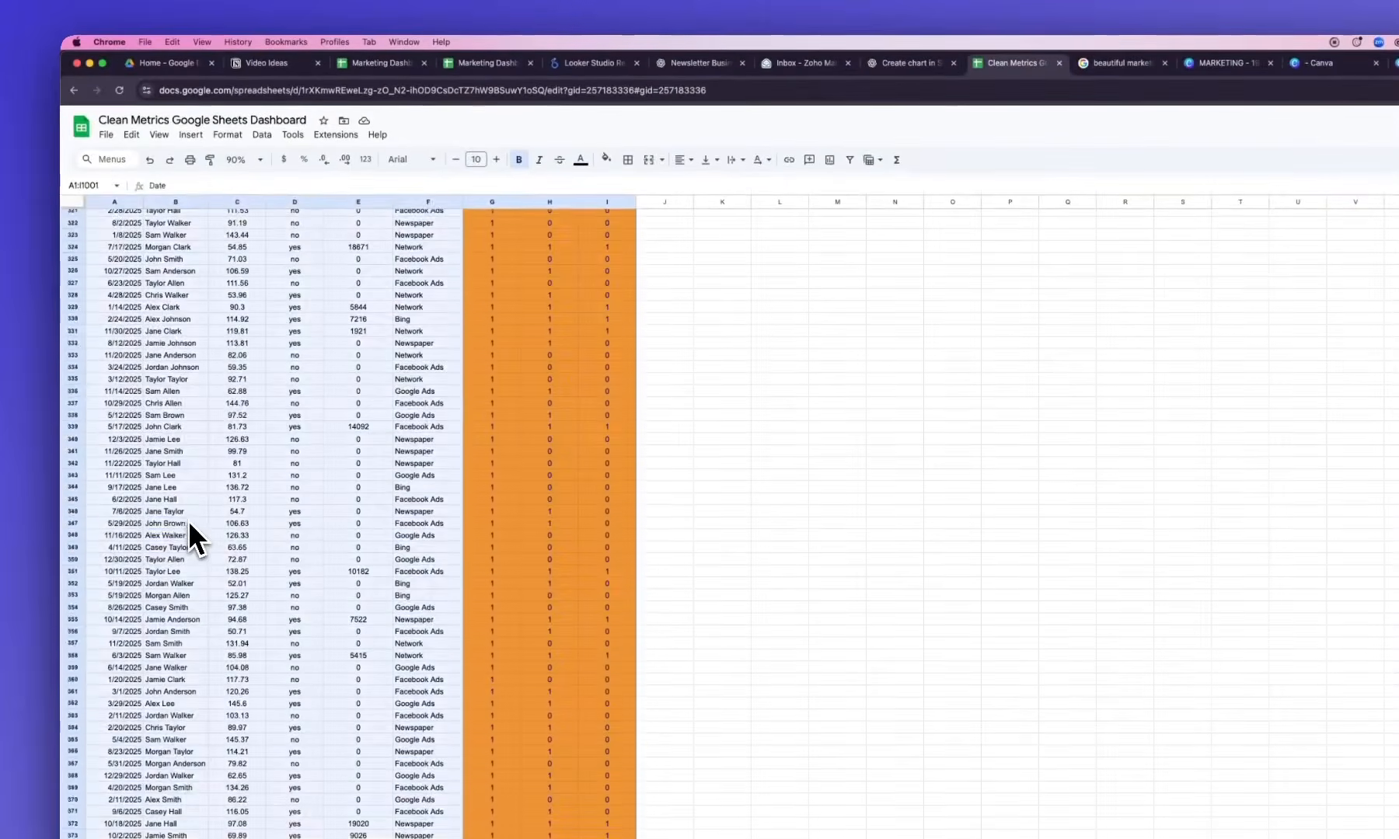
click(189, 438)
key(super+Up)
key(Left)
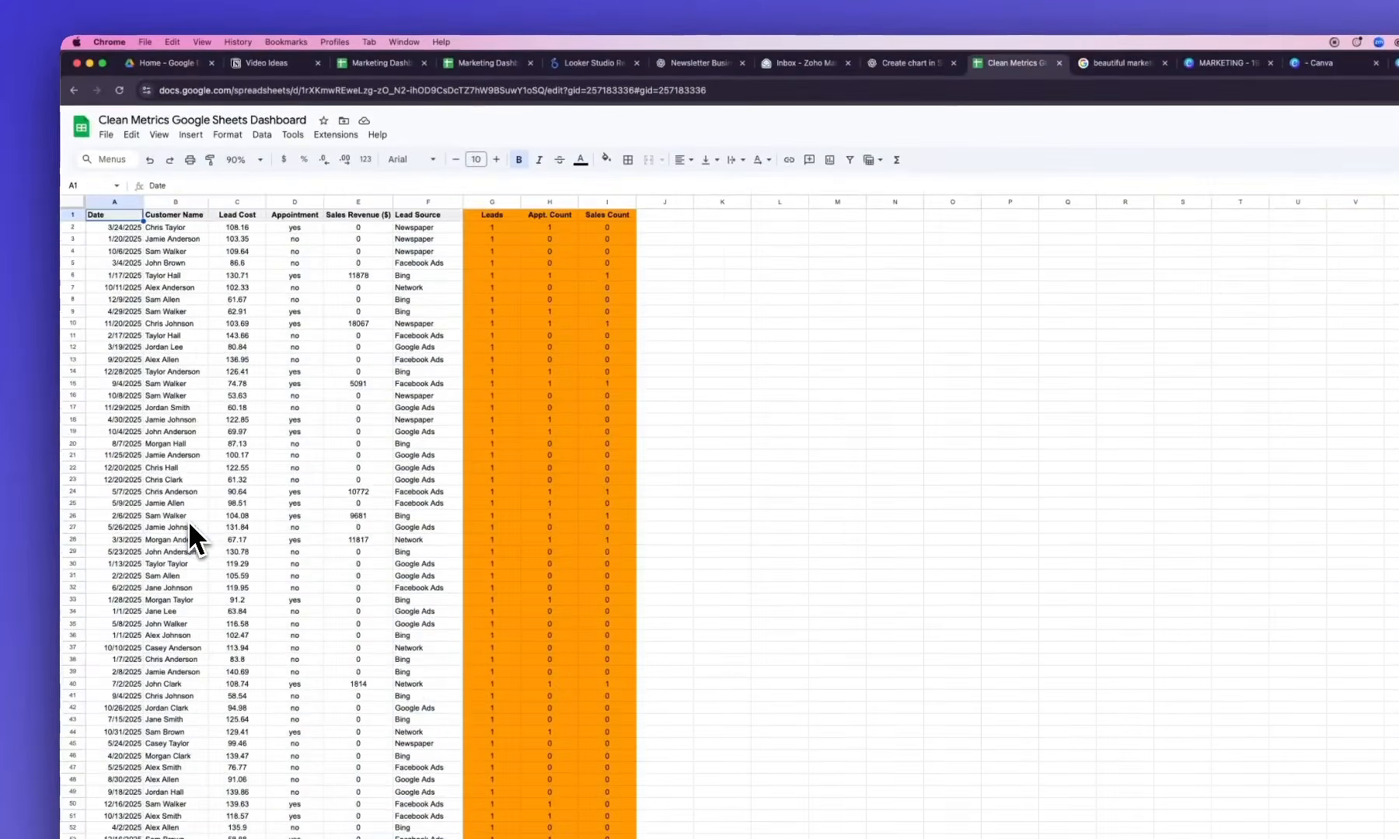
key(super+shift+Right)
key(super+shift+Down)
Create a pivot table from Data!A1:I1001 on the existing Pivot Table 2 sheet at cell A20
click(190, 134)
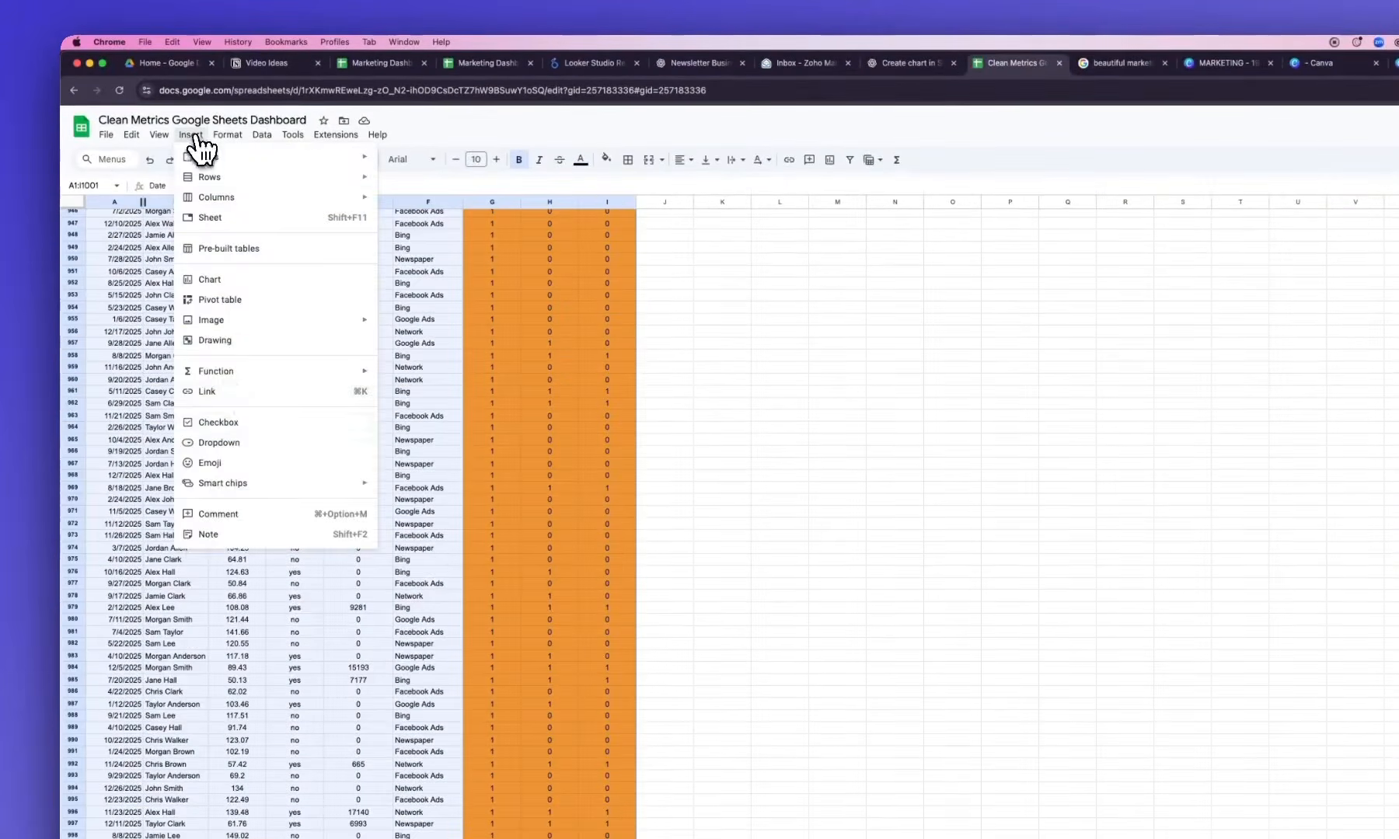
click(220, 299)
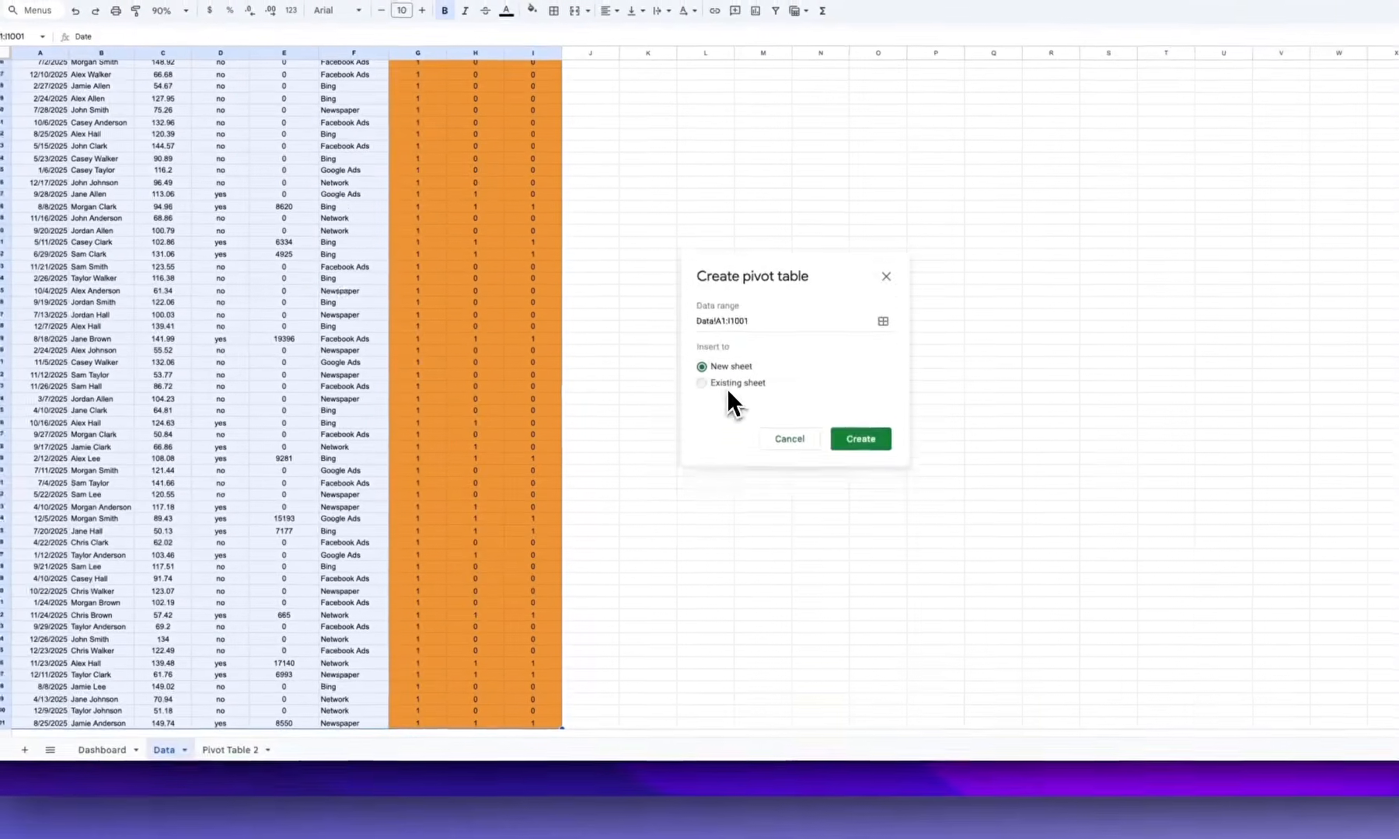
click(726, 387)
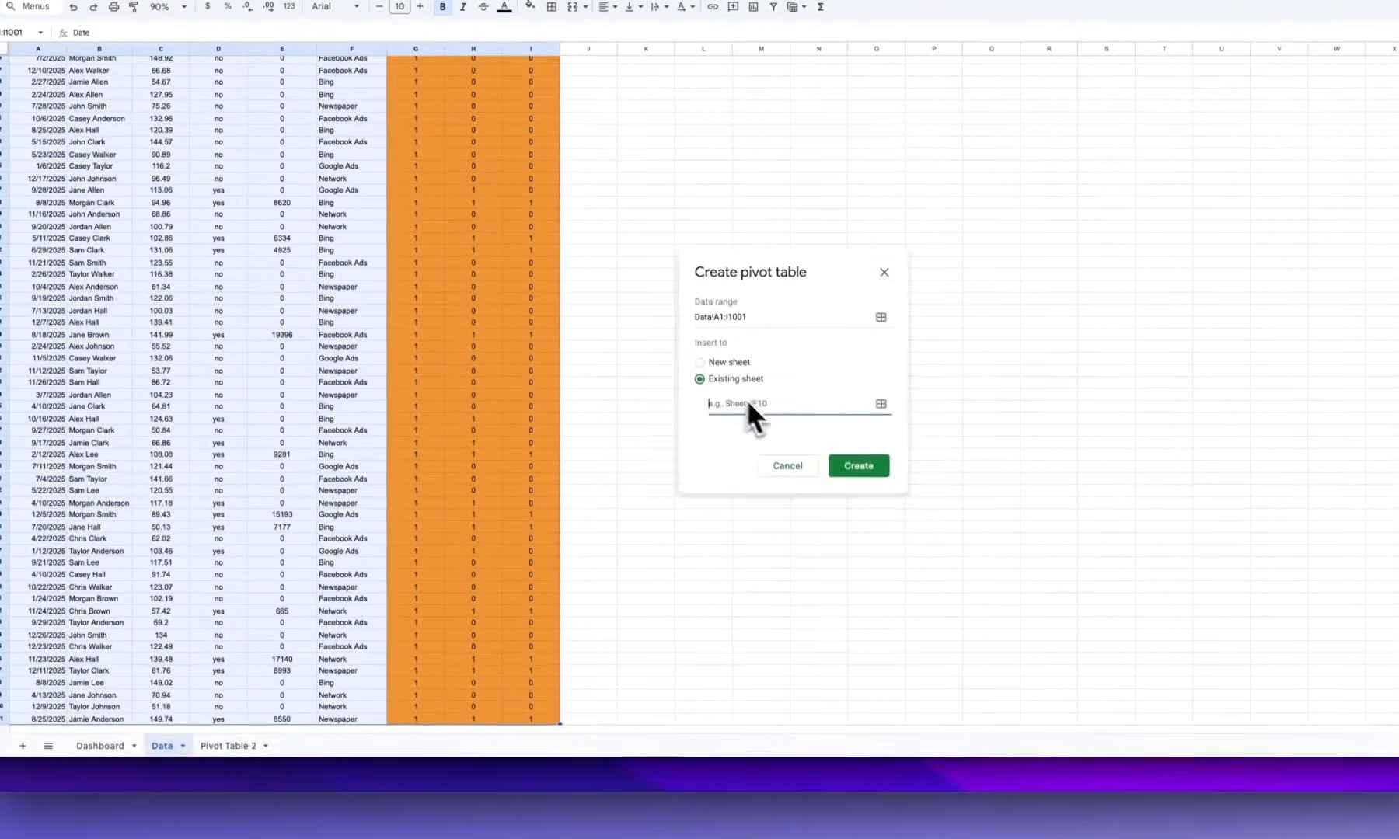
click(883, 407)
click(227, 745)
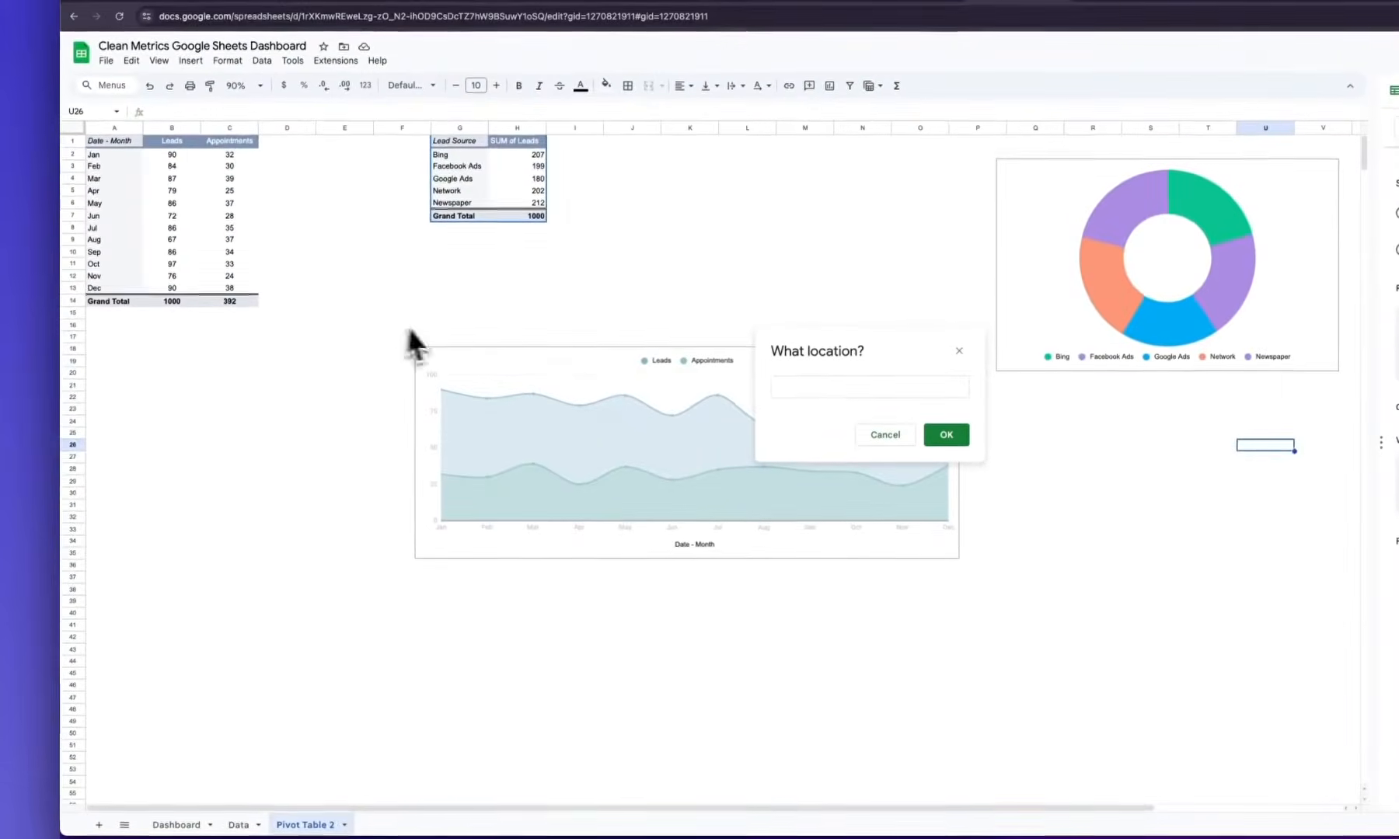
click(98, 341)
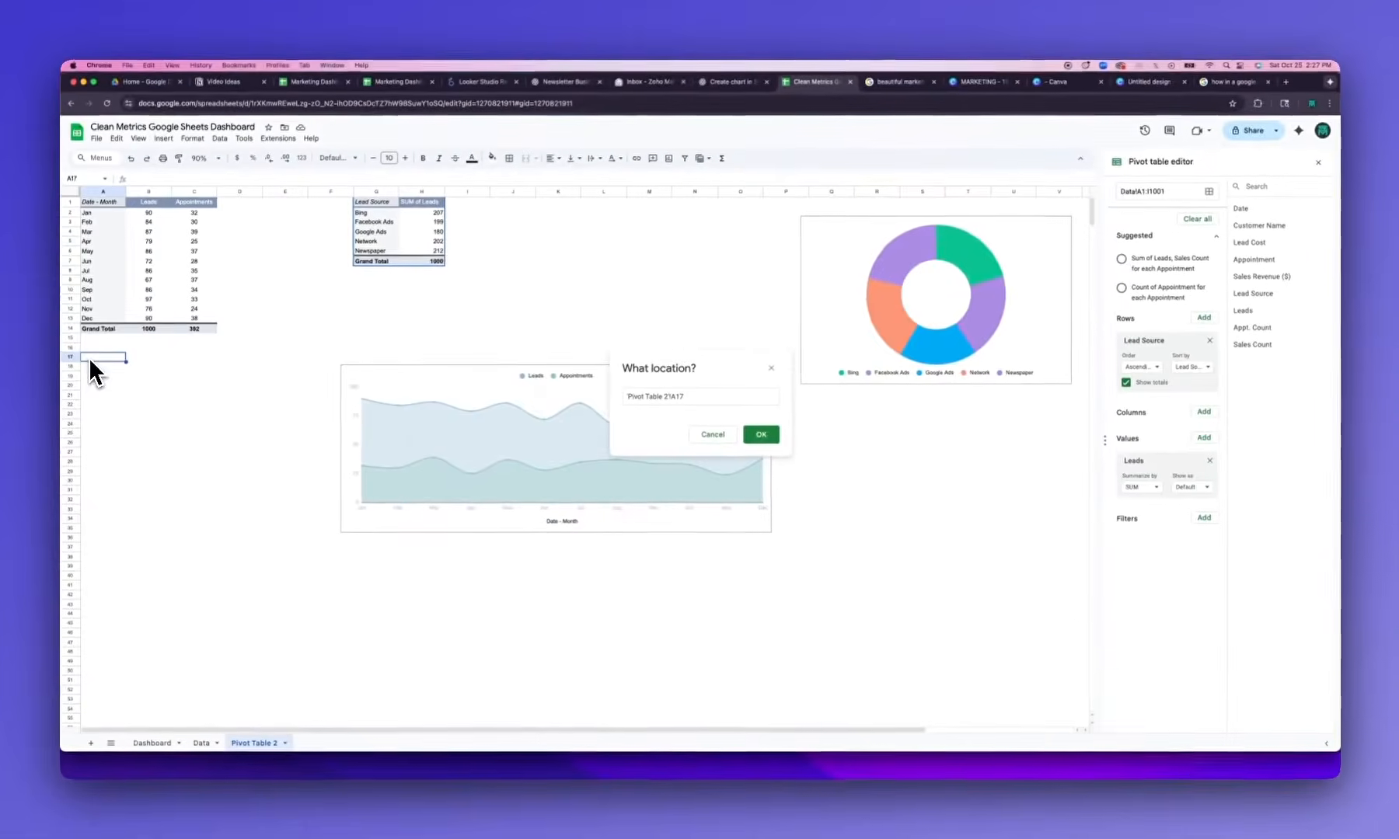
click(113, 384)
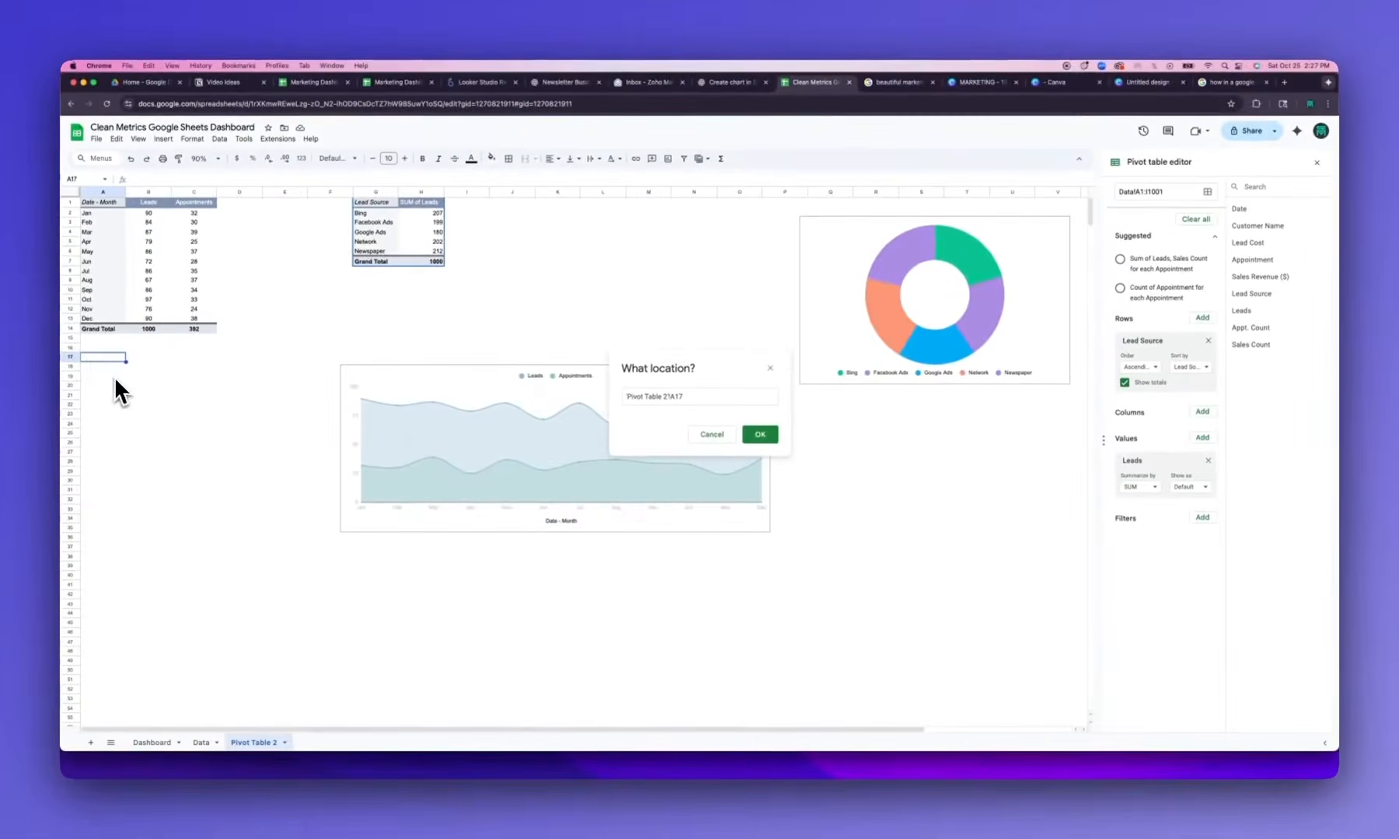
click(239, 745)
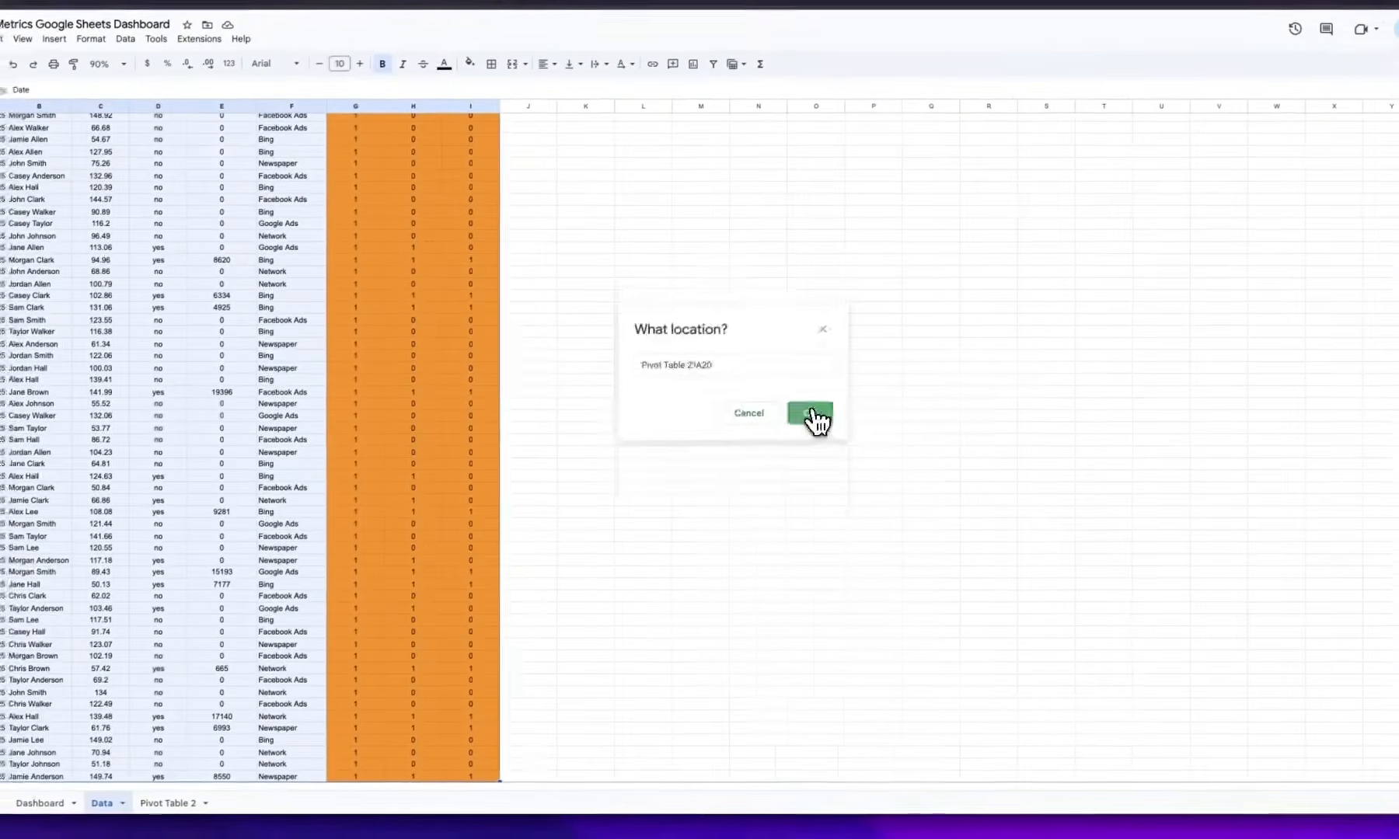
click(812, 414)
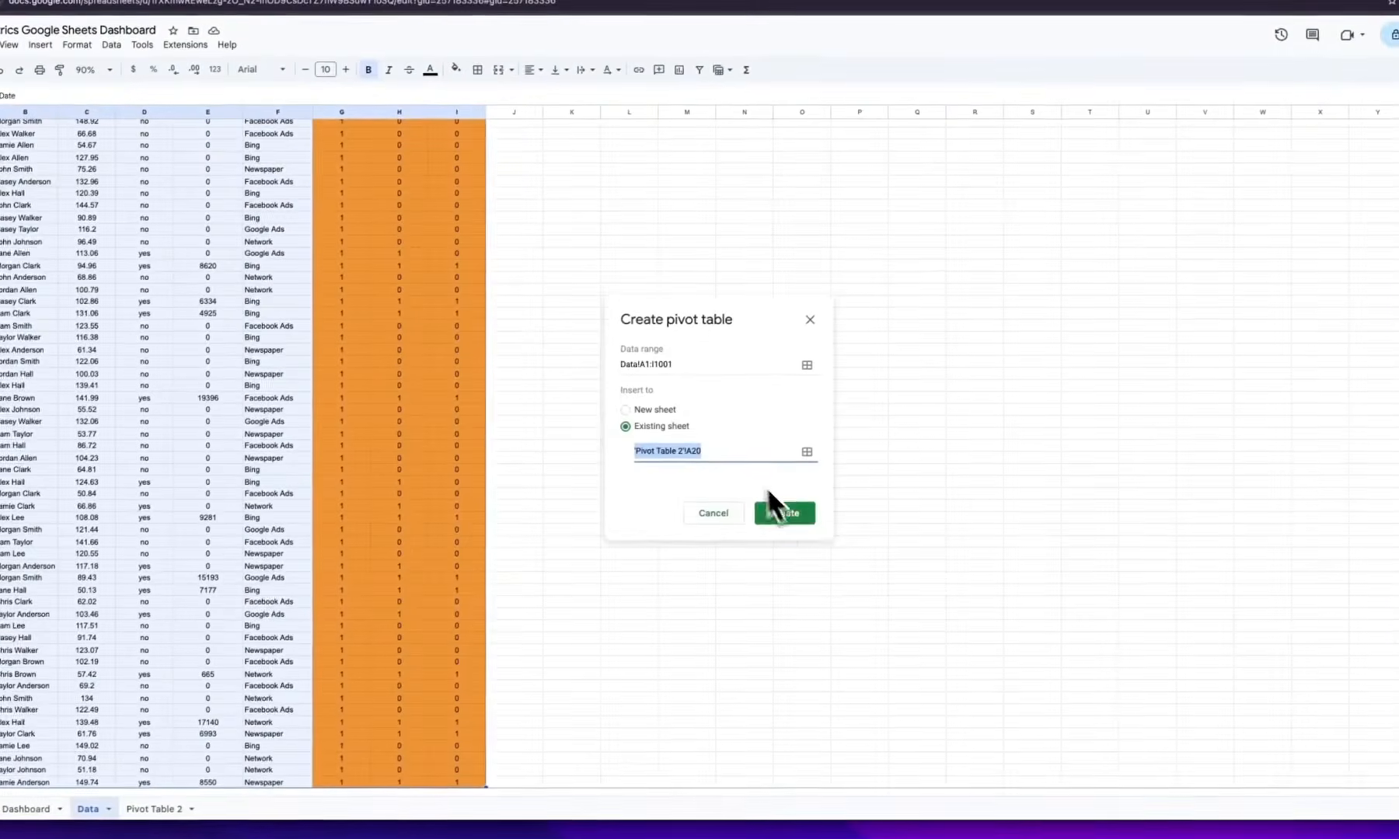
click(803, 510)
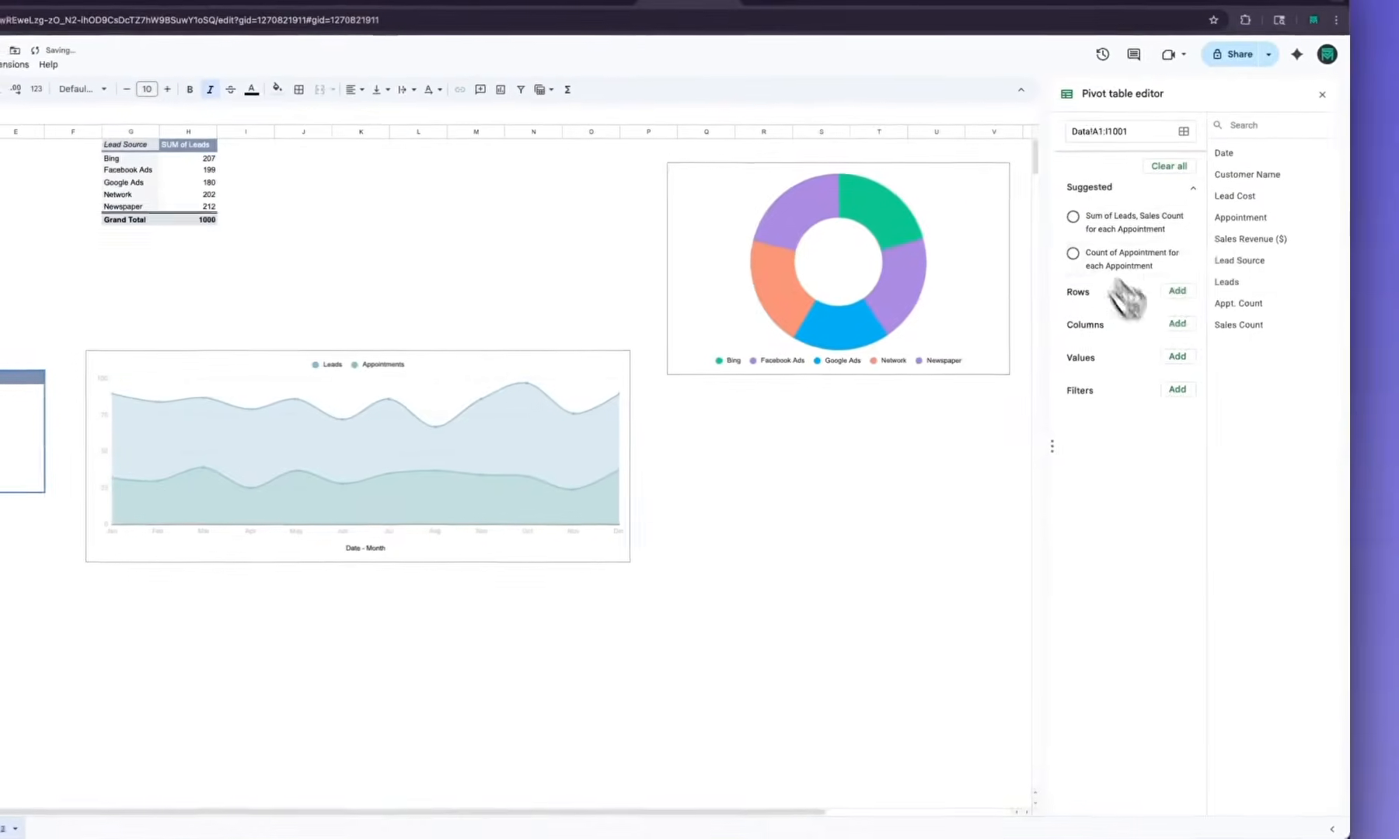
Add Lead Source as the new pivot table's rows and Sales Revenue ($) as its values
click(1357, 272)
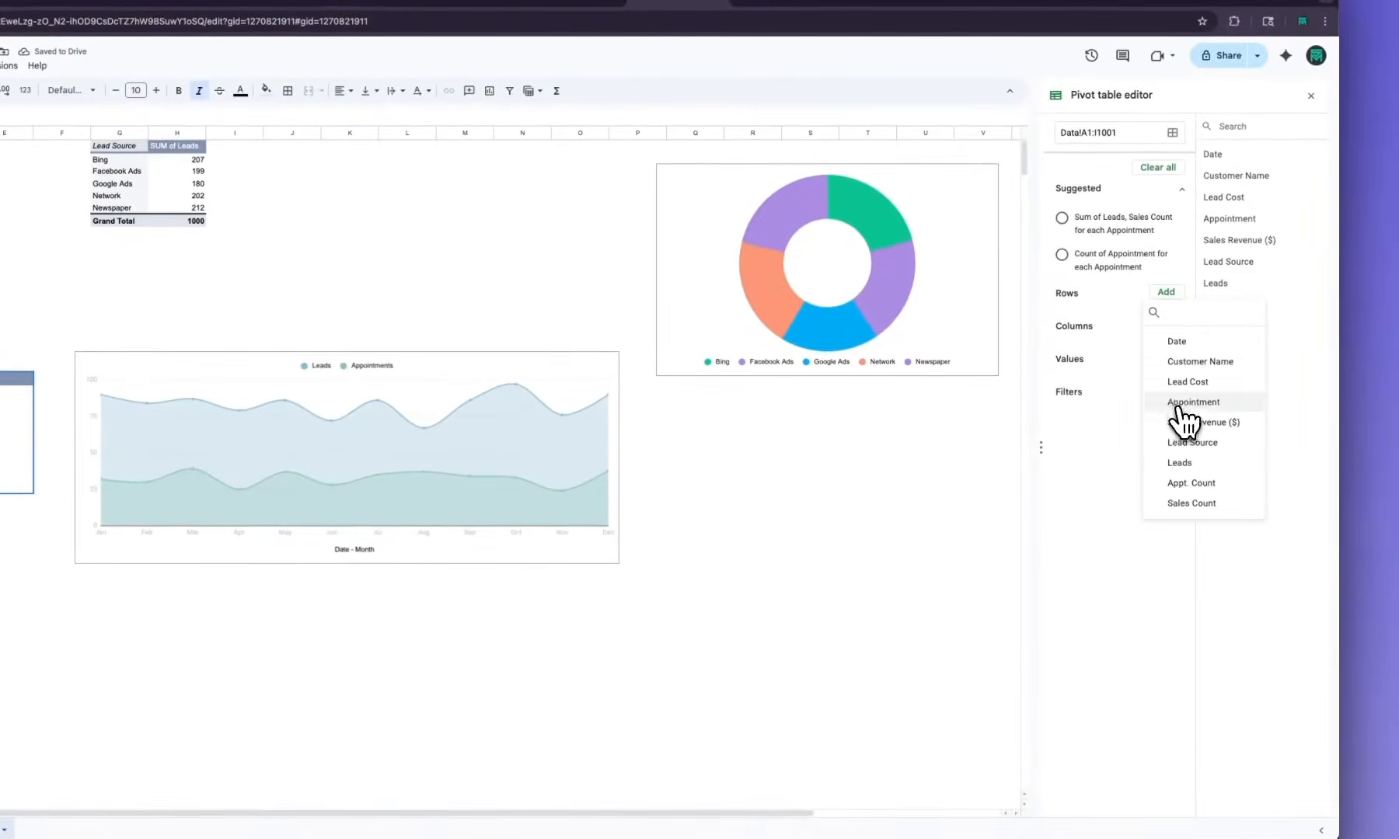
click(1193, 443)
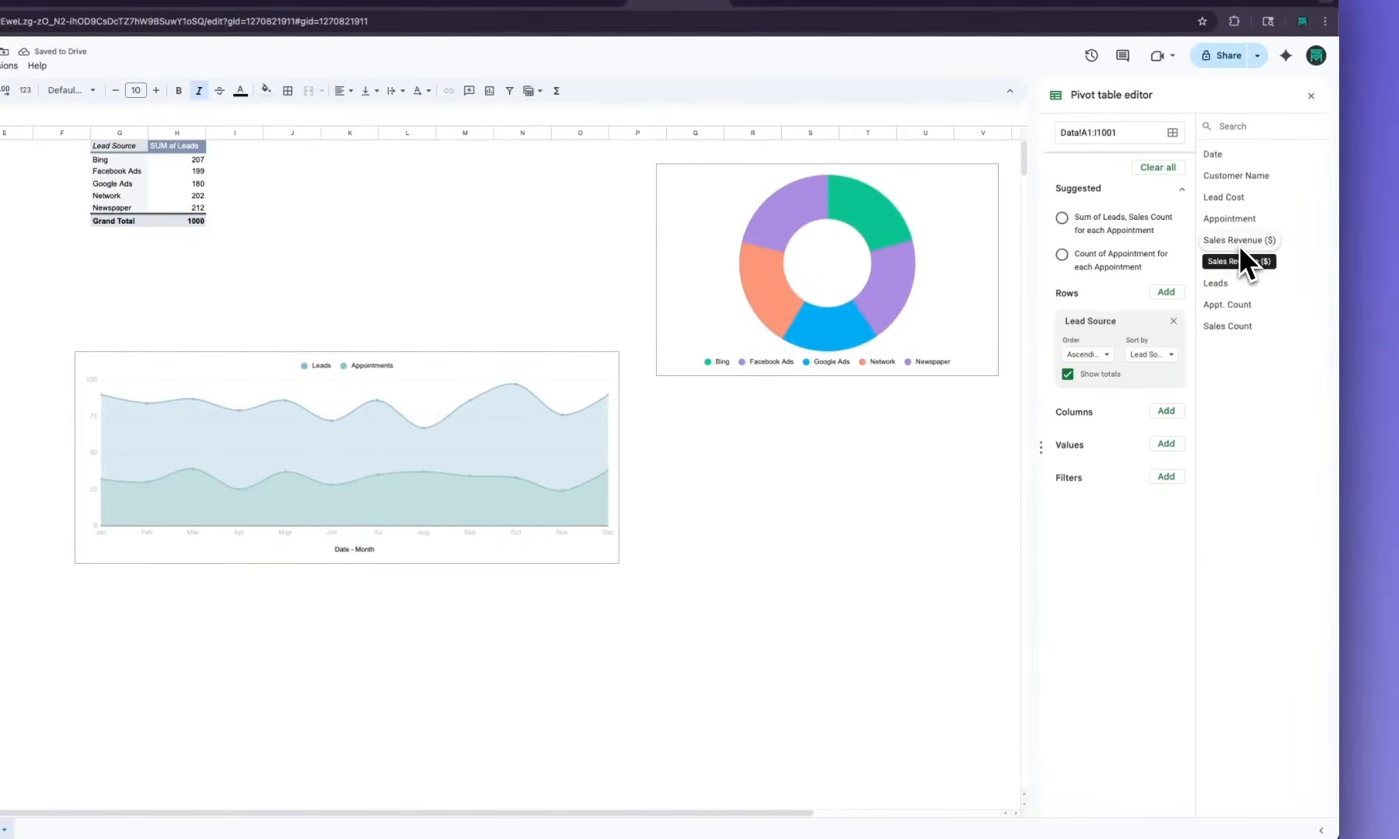
click(1165, 443)
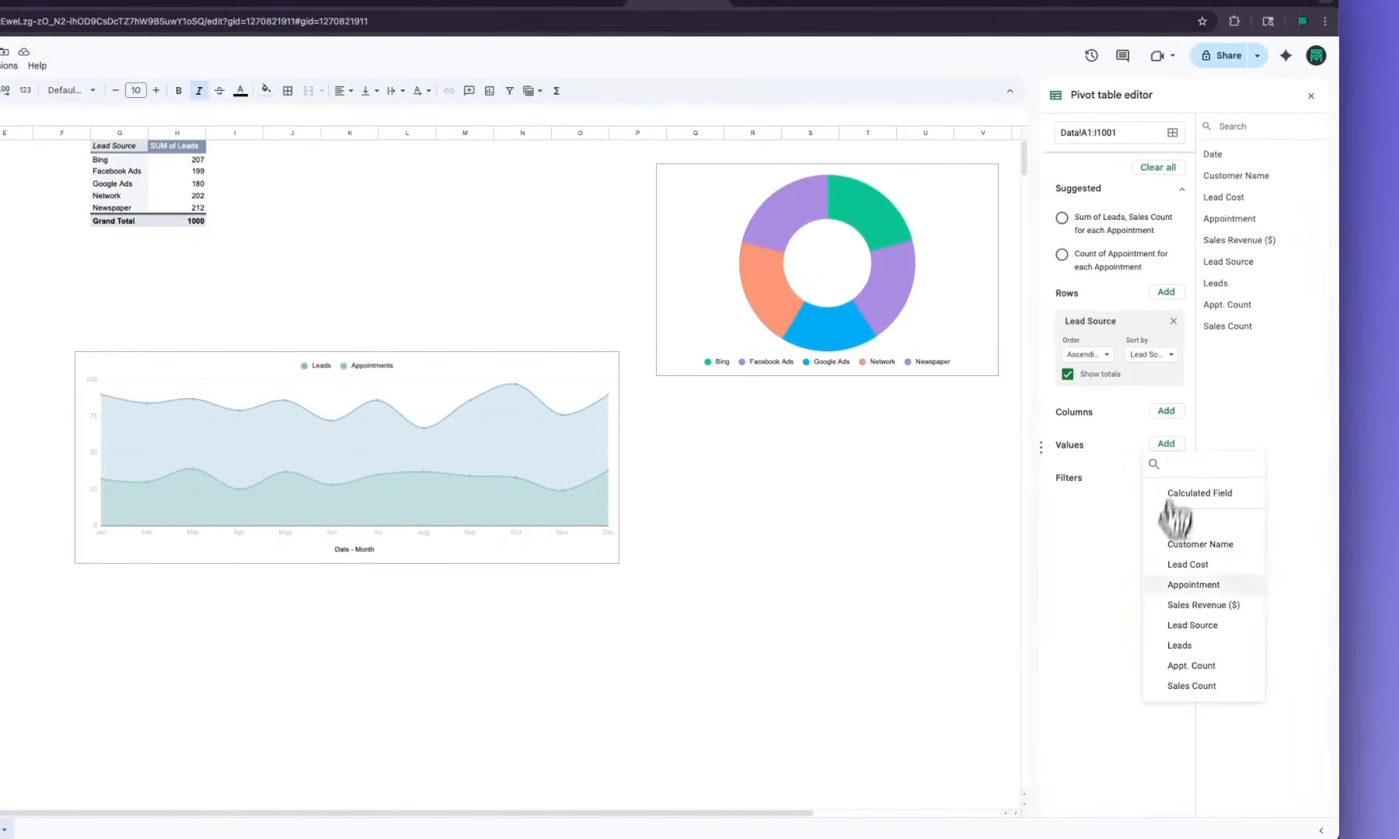
click(1187, 607)
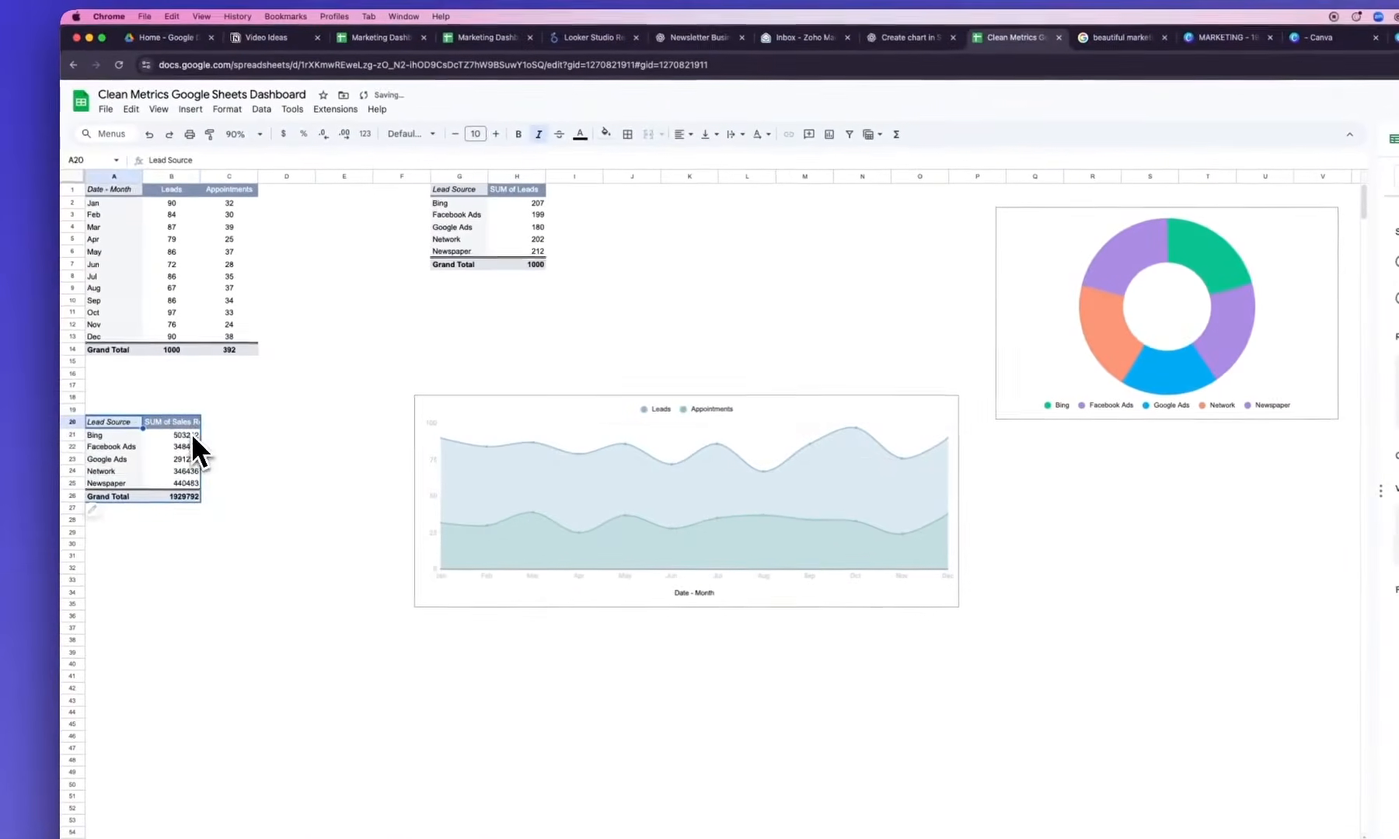
Format the sales revenue values in B21:B26 as Number with no decimal places
drag(191, 433, 181, 495)
click(226, 109)
mouse_move(303, 162)
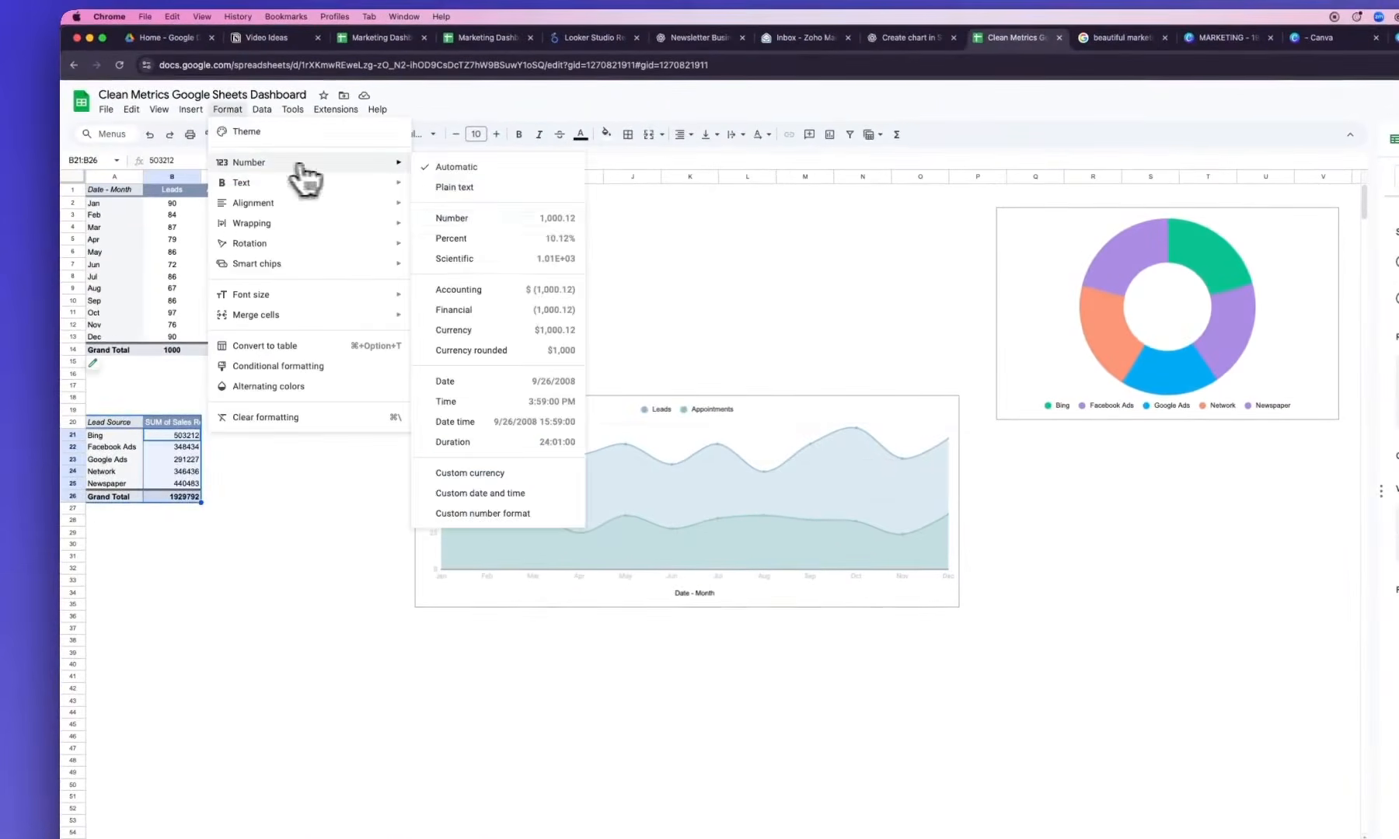
click(483, 220)
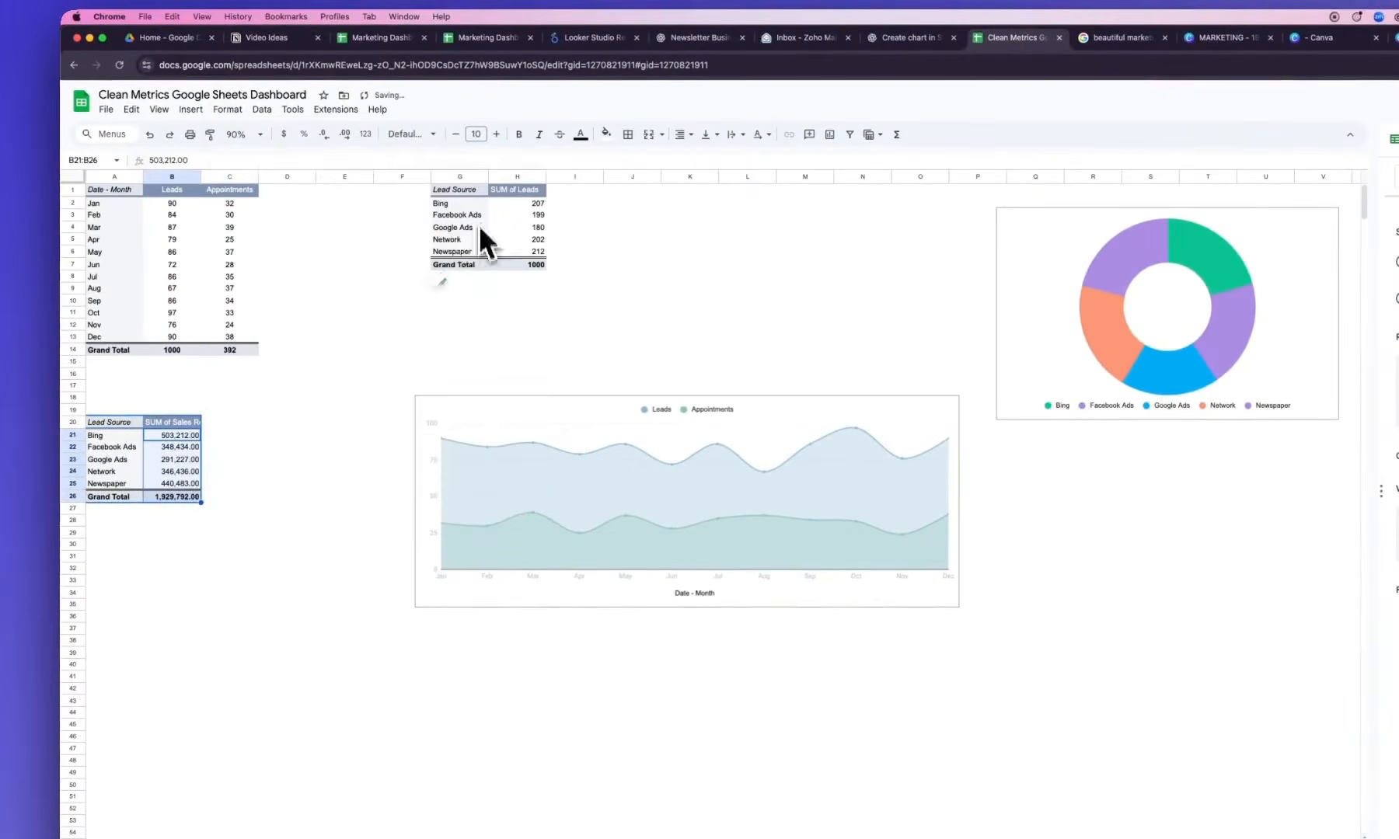
click(324, 135)
click(324, 135)
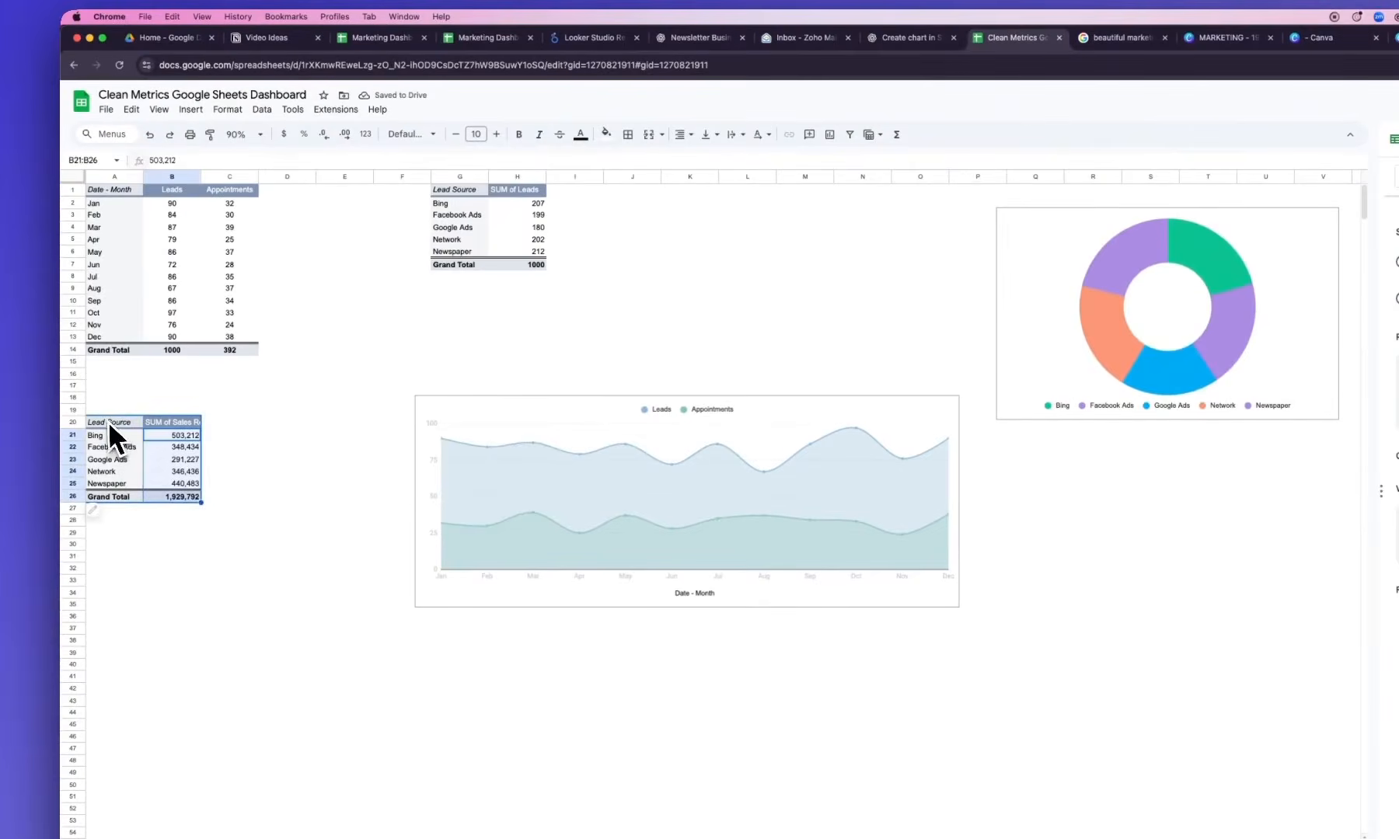
Insert a chart from the sales revenue pivot range A20:B25, excluding the grand total, and place it below the doughnut chart
drag(108, 421, 188, 498)
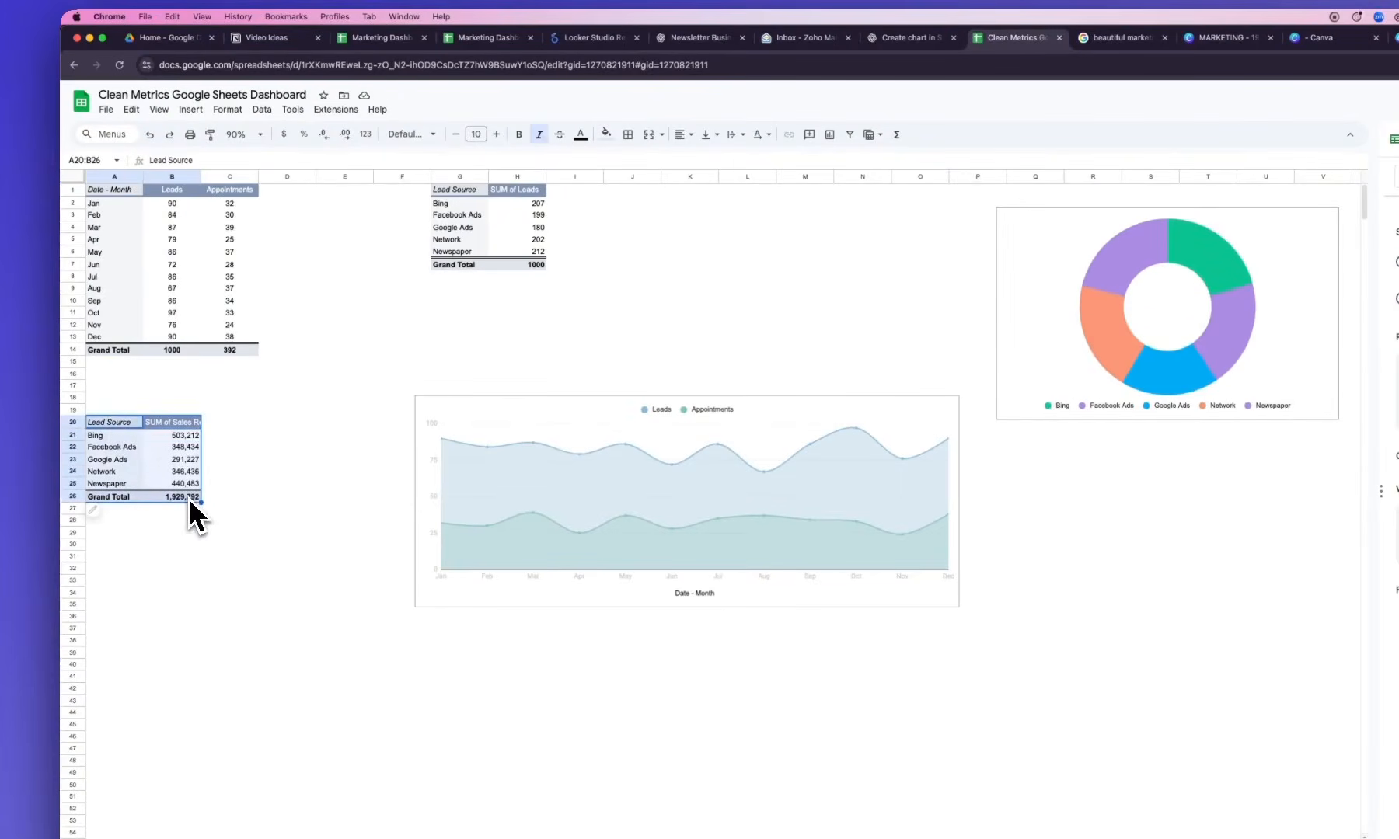
click(192, 110)
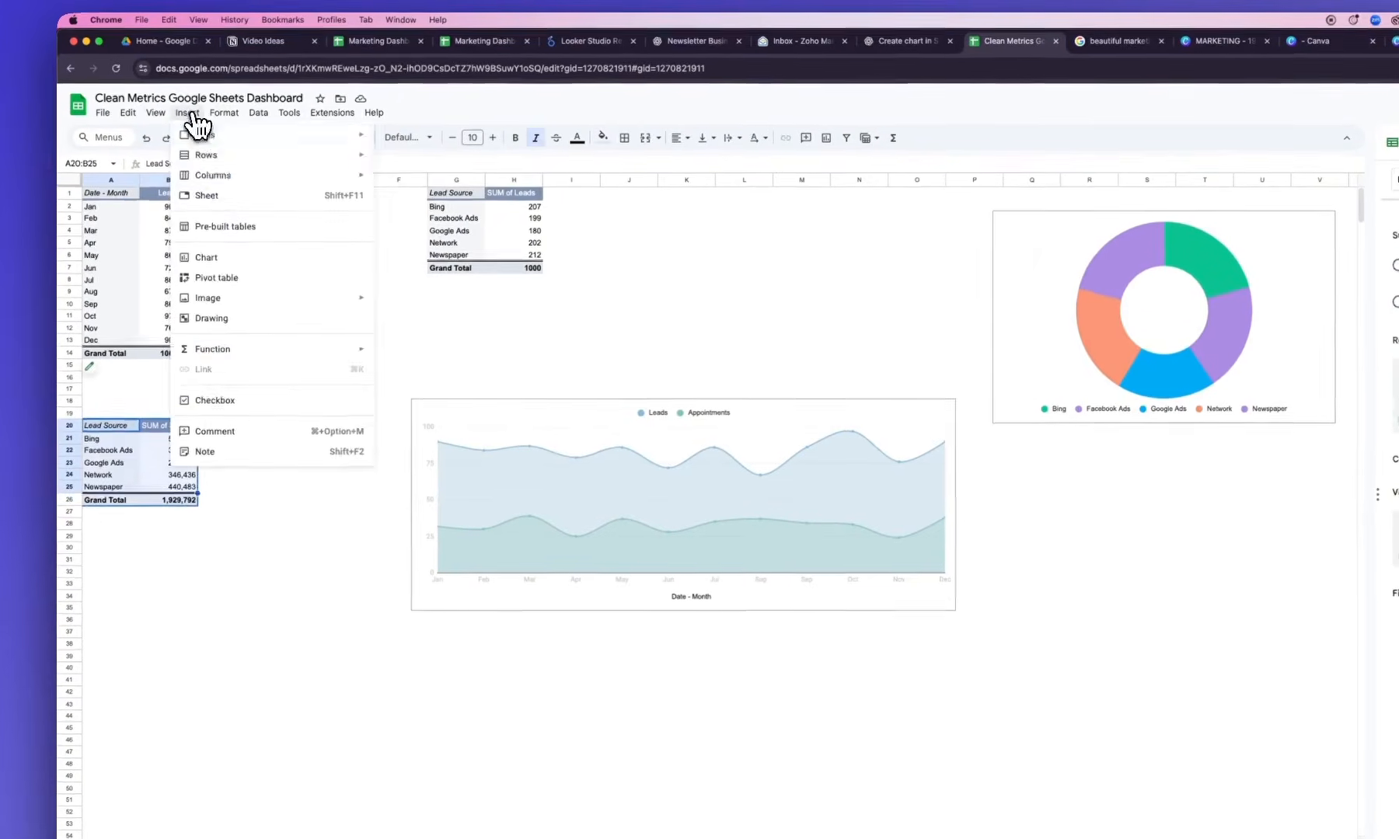
click(220, 257)
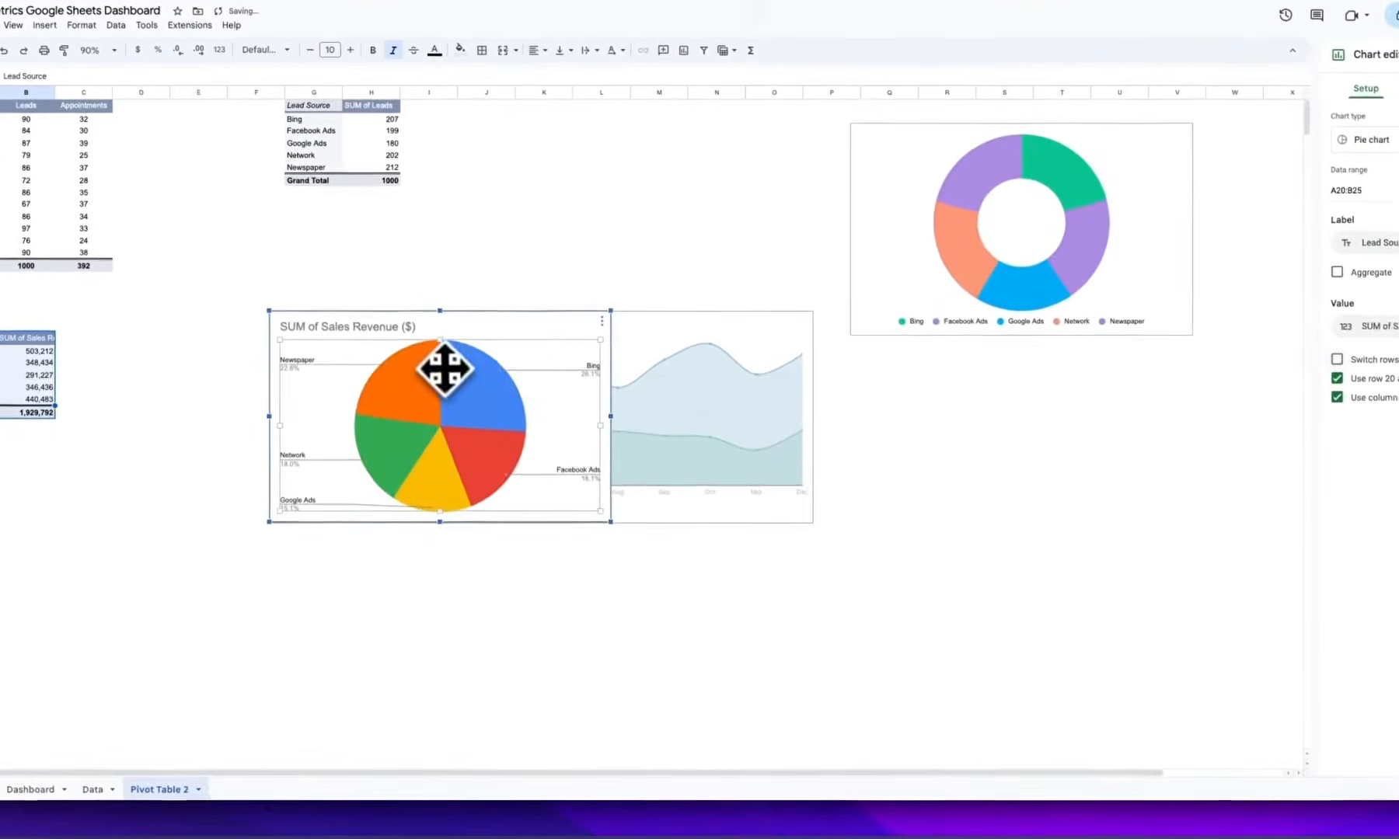
drag(554, 439, 1005, 443)
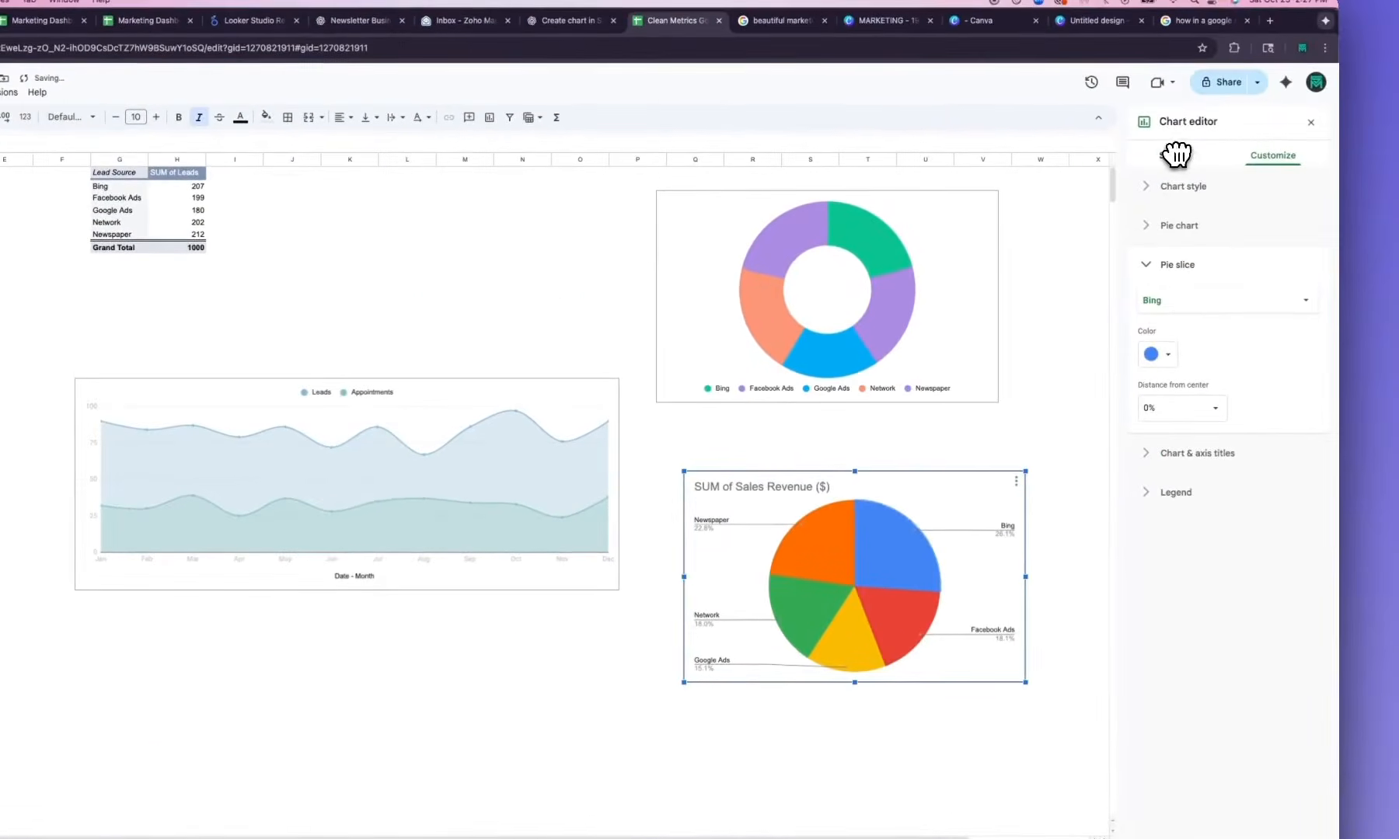
Change the sales revenue pie chart to the suggested column-style combo chart and adjust its position below the doughnut
click(1185, 189)
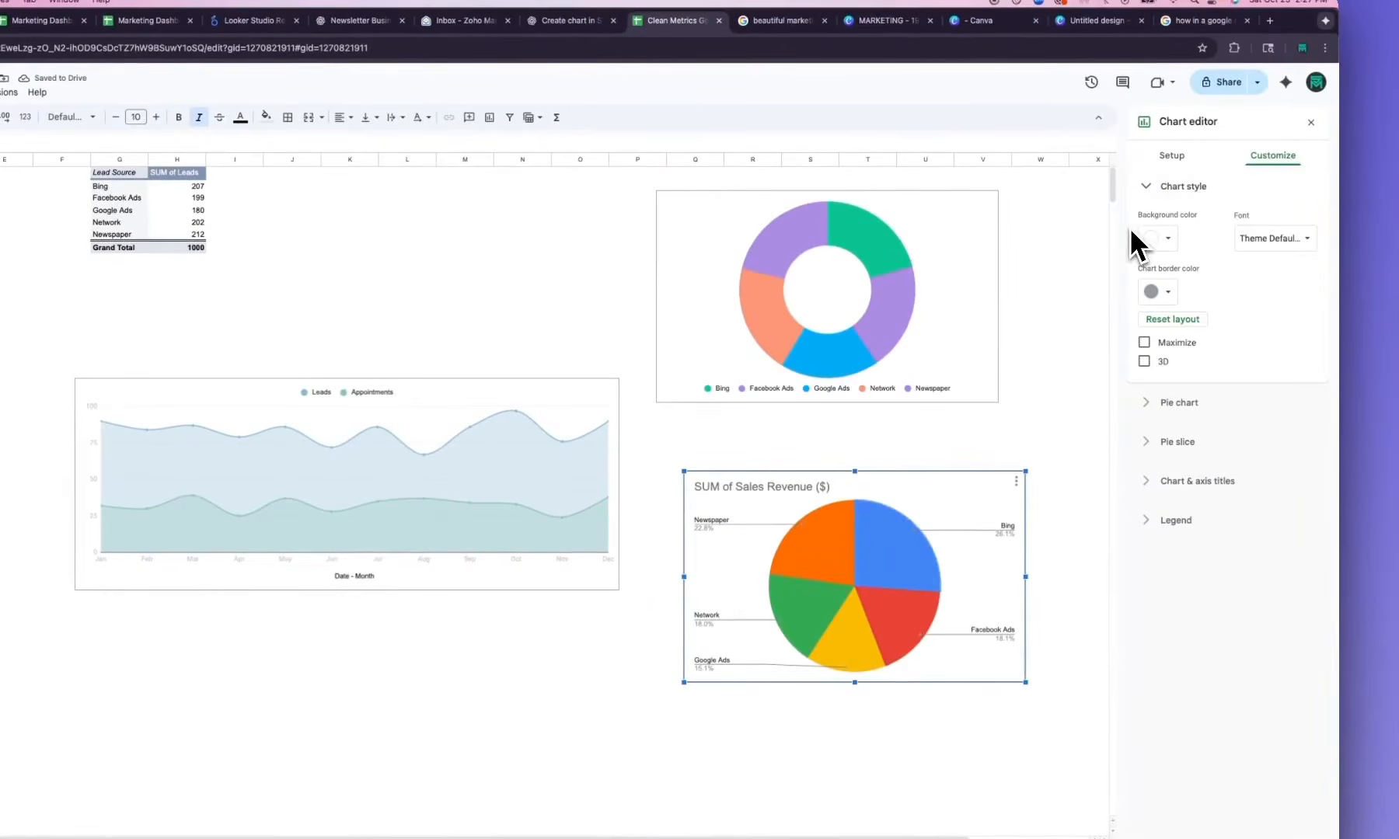
click(1172, 155)
click(1201, 208)
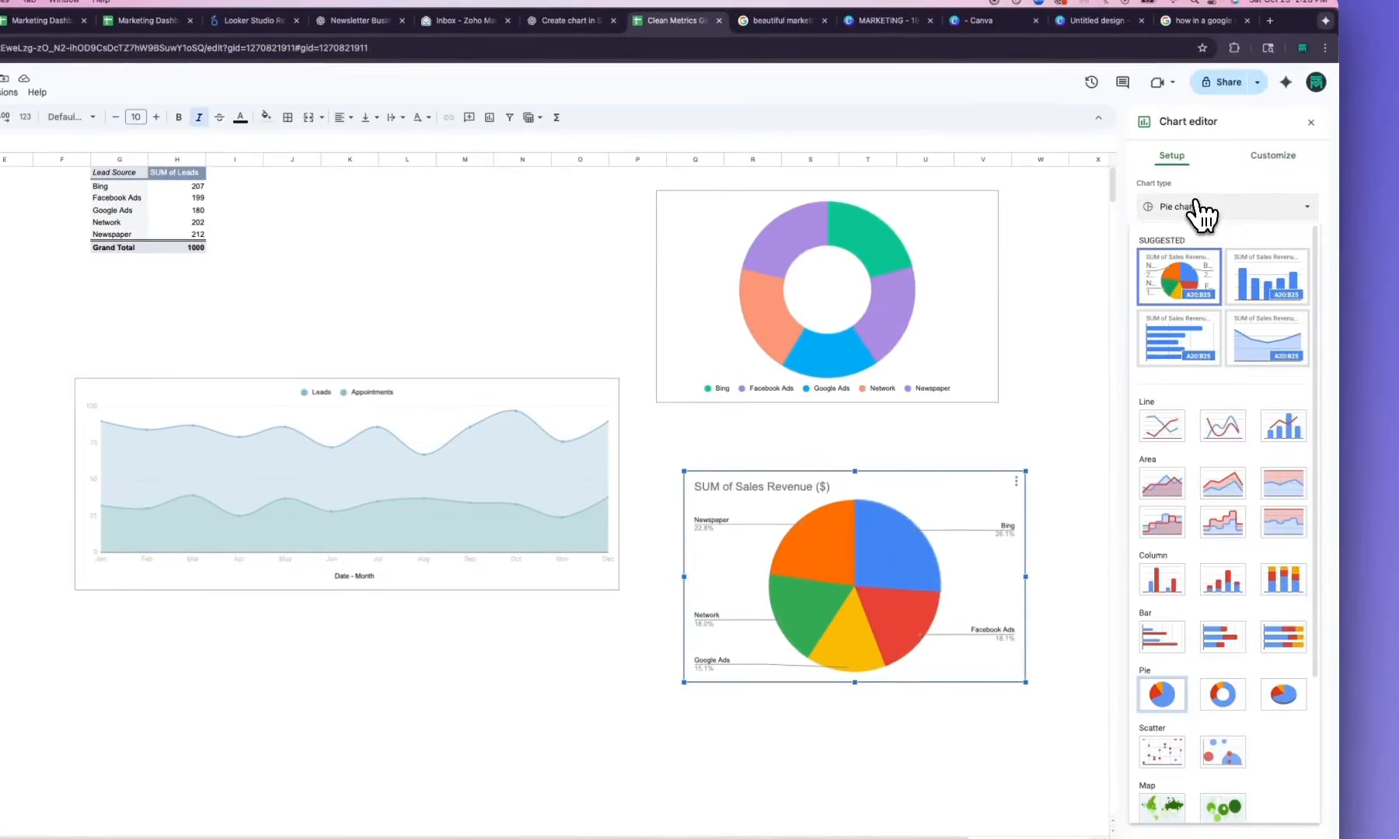
click(1286, 287)
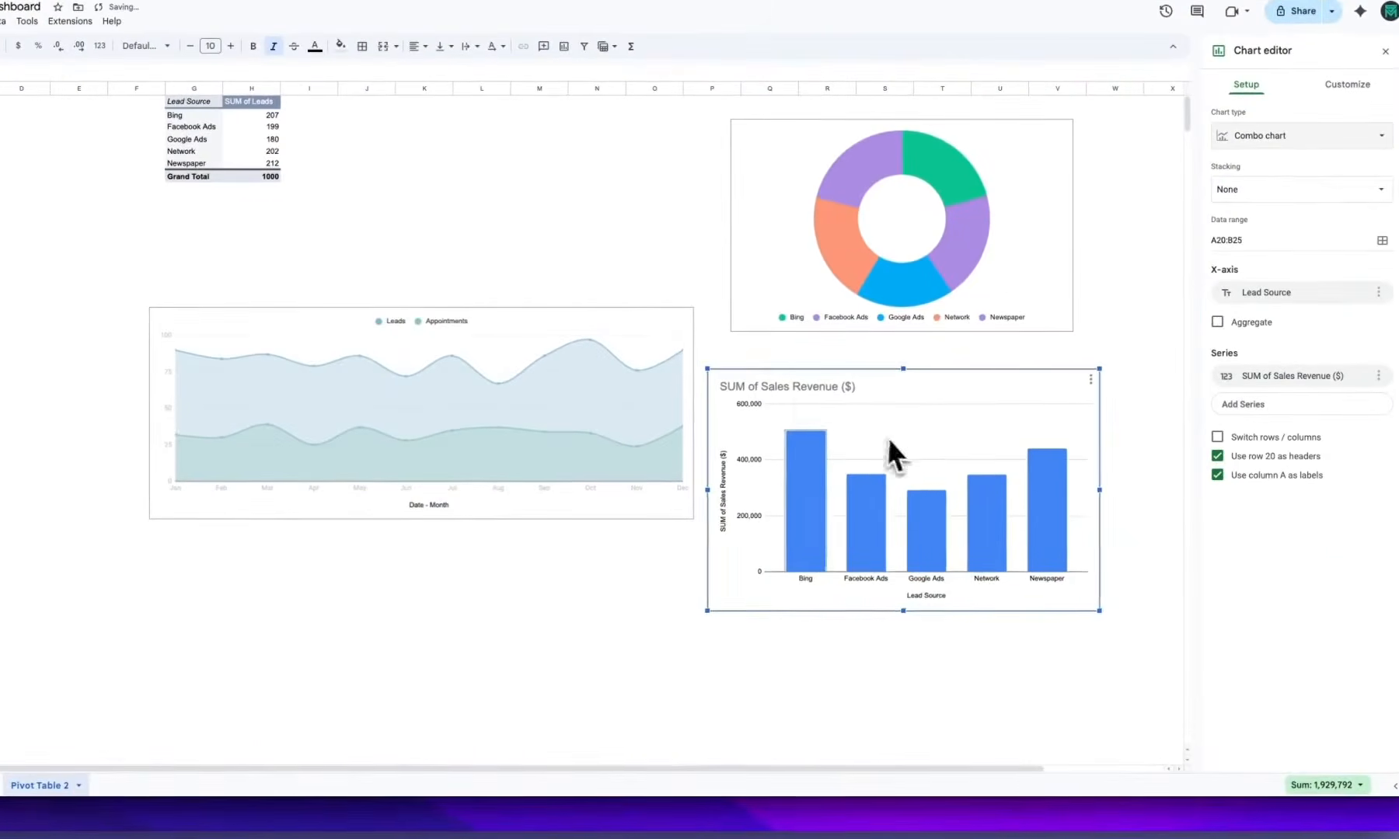
drag(888, 442, 903, 425)
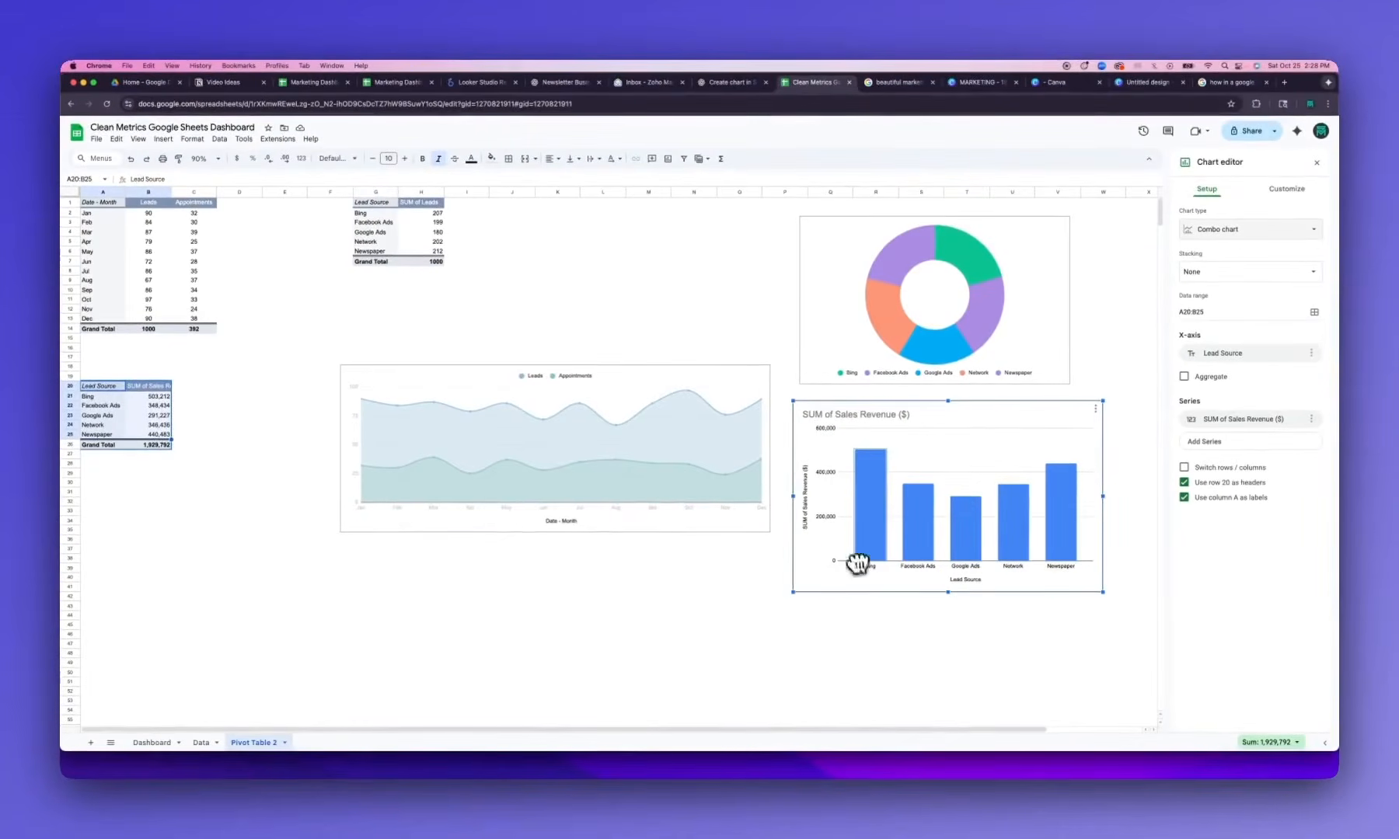
Remove the title text from the sales revenue chart
click(1255, 195)
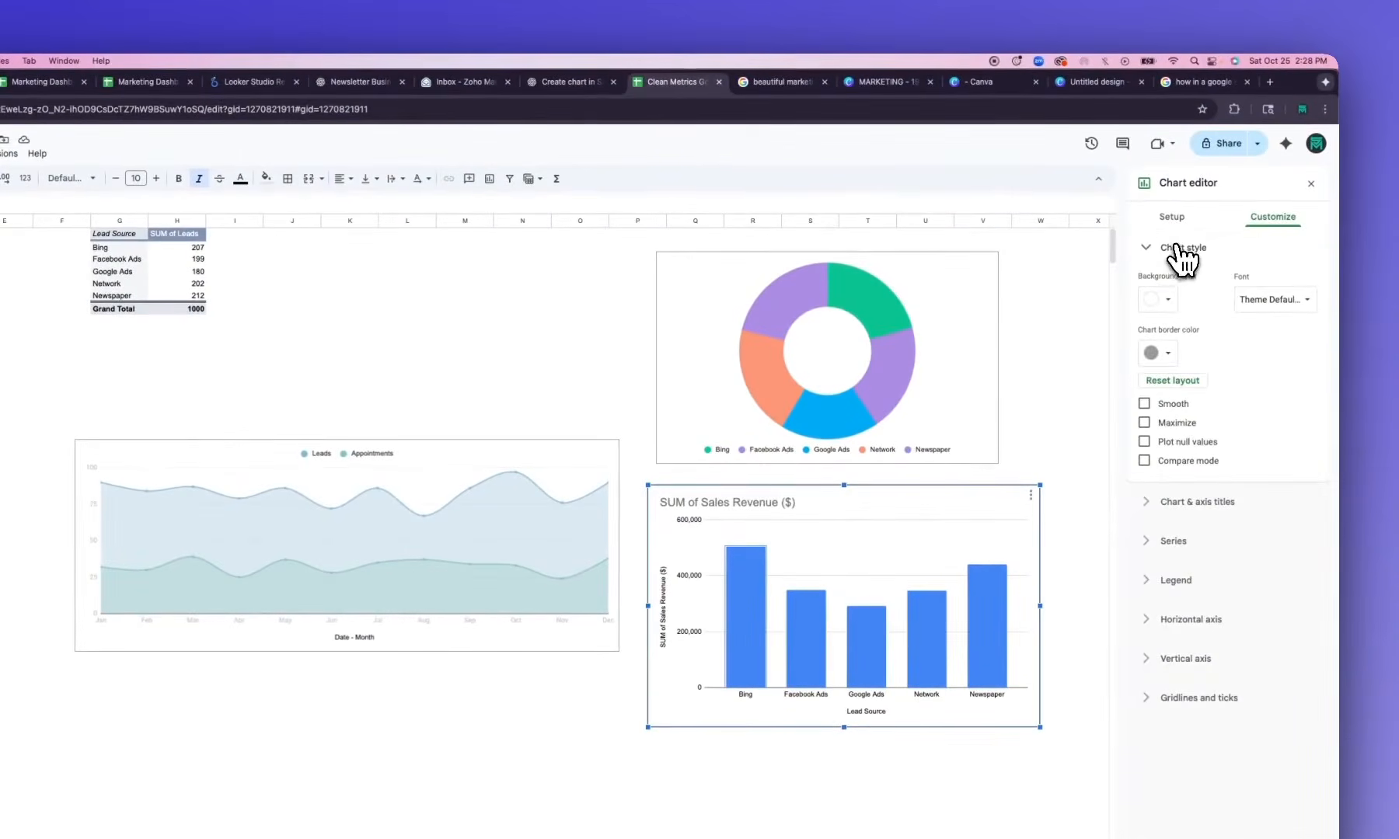
click(1183, 249)
click(1195, 287)
triple_click(1214, 381)
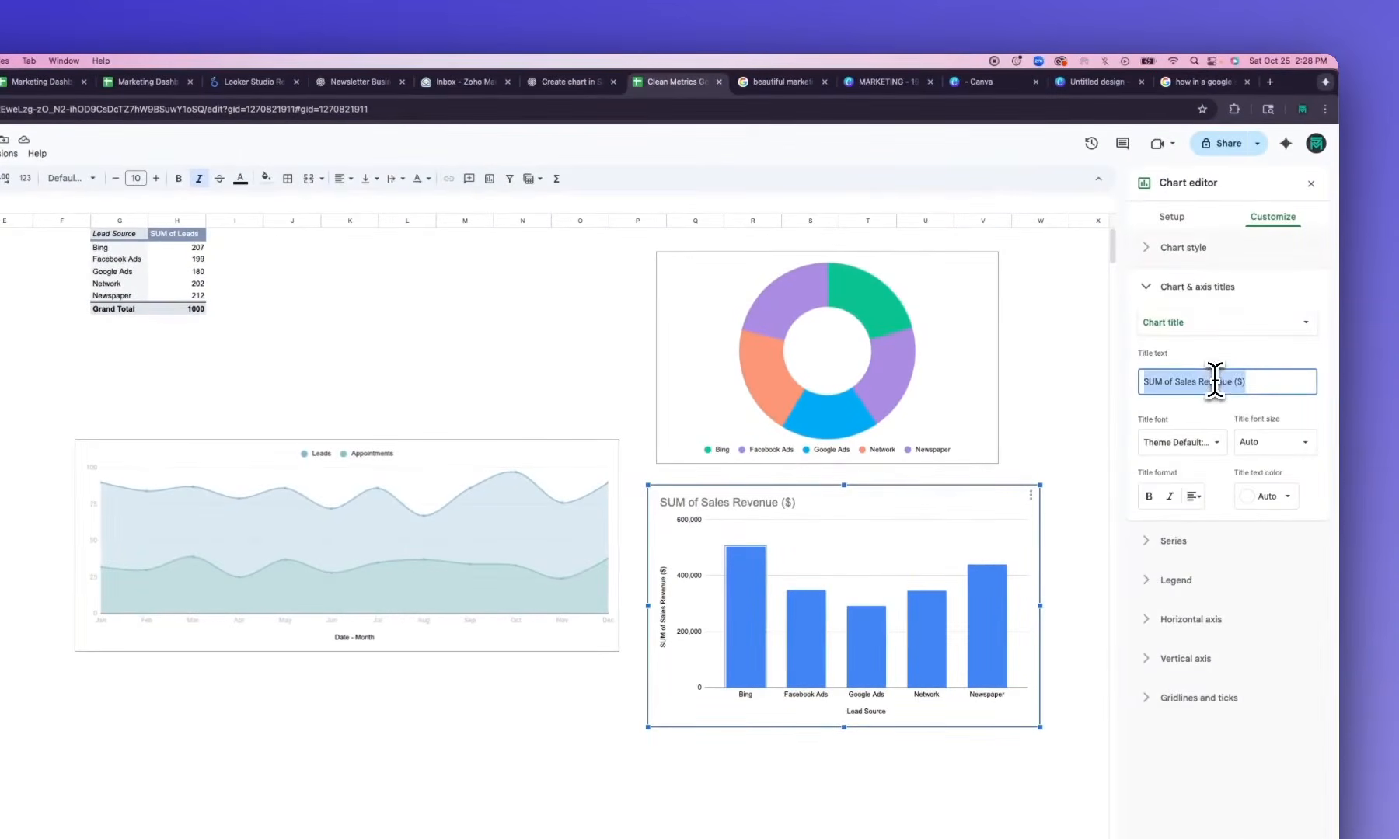
key(BackSpace)
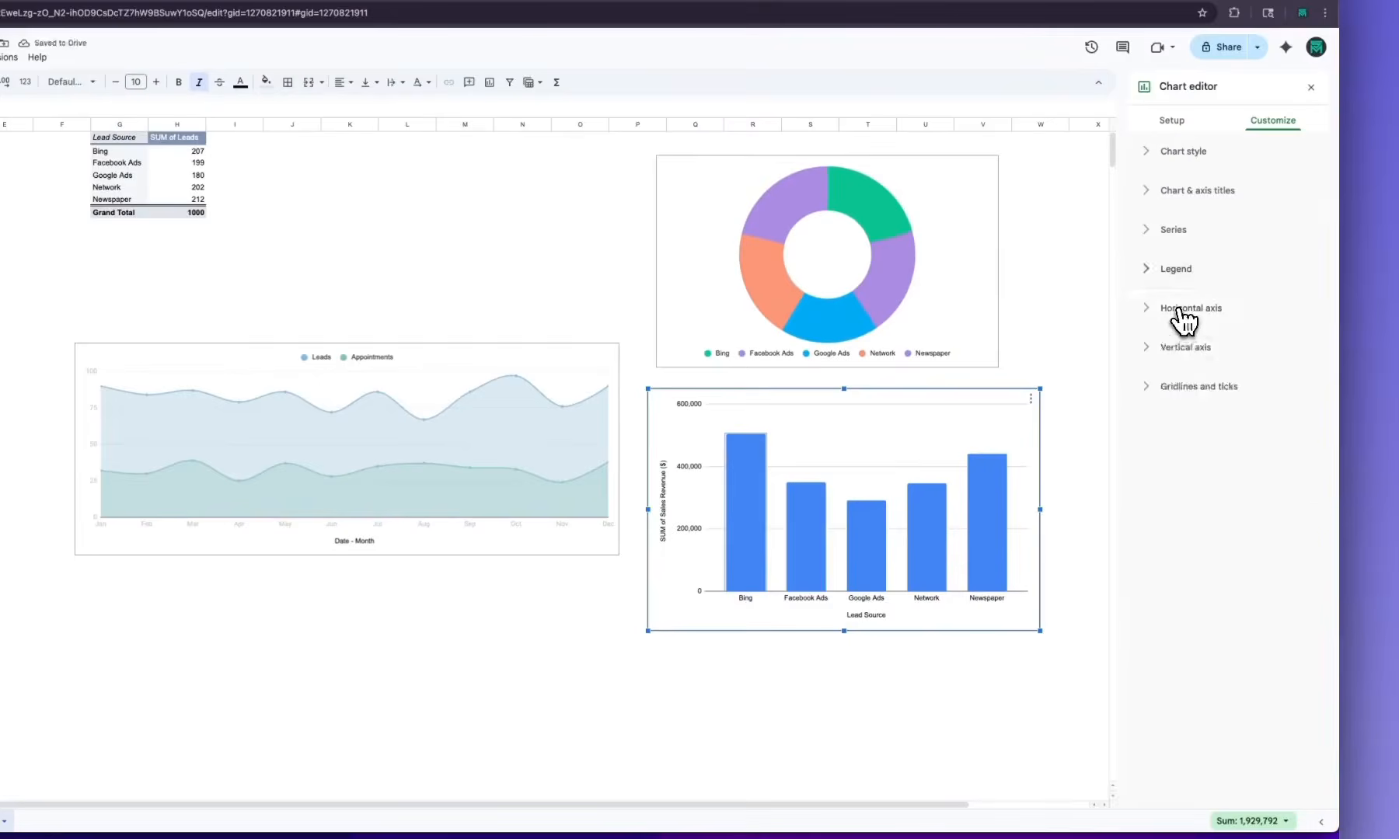
Set the sales revenue chart's horizontal axis label color to light gray
click(1183, 311)
click(1265, 416)
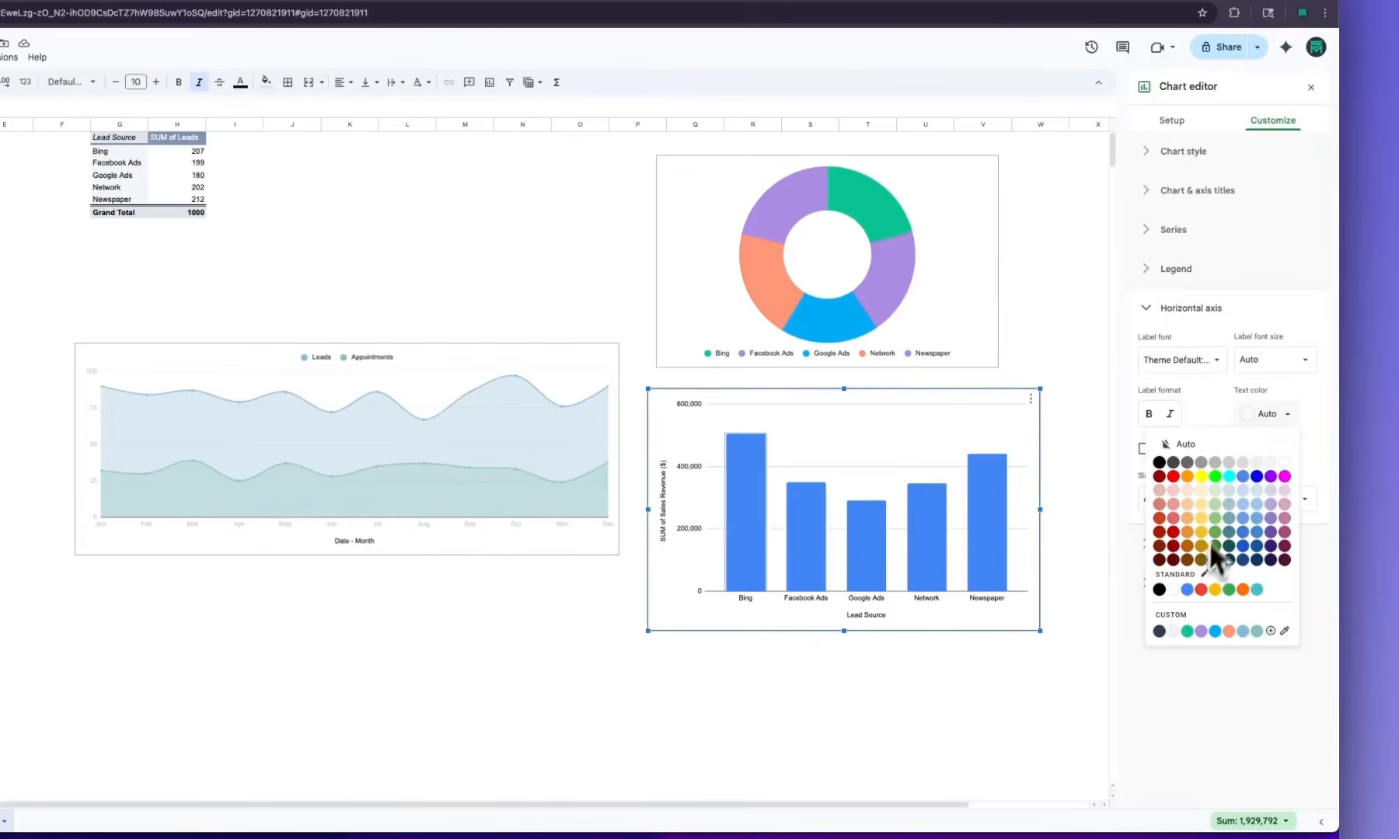
click(1242, 463)
click(1252, 414)
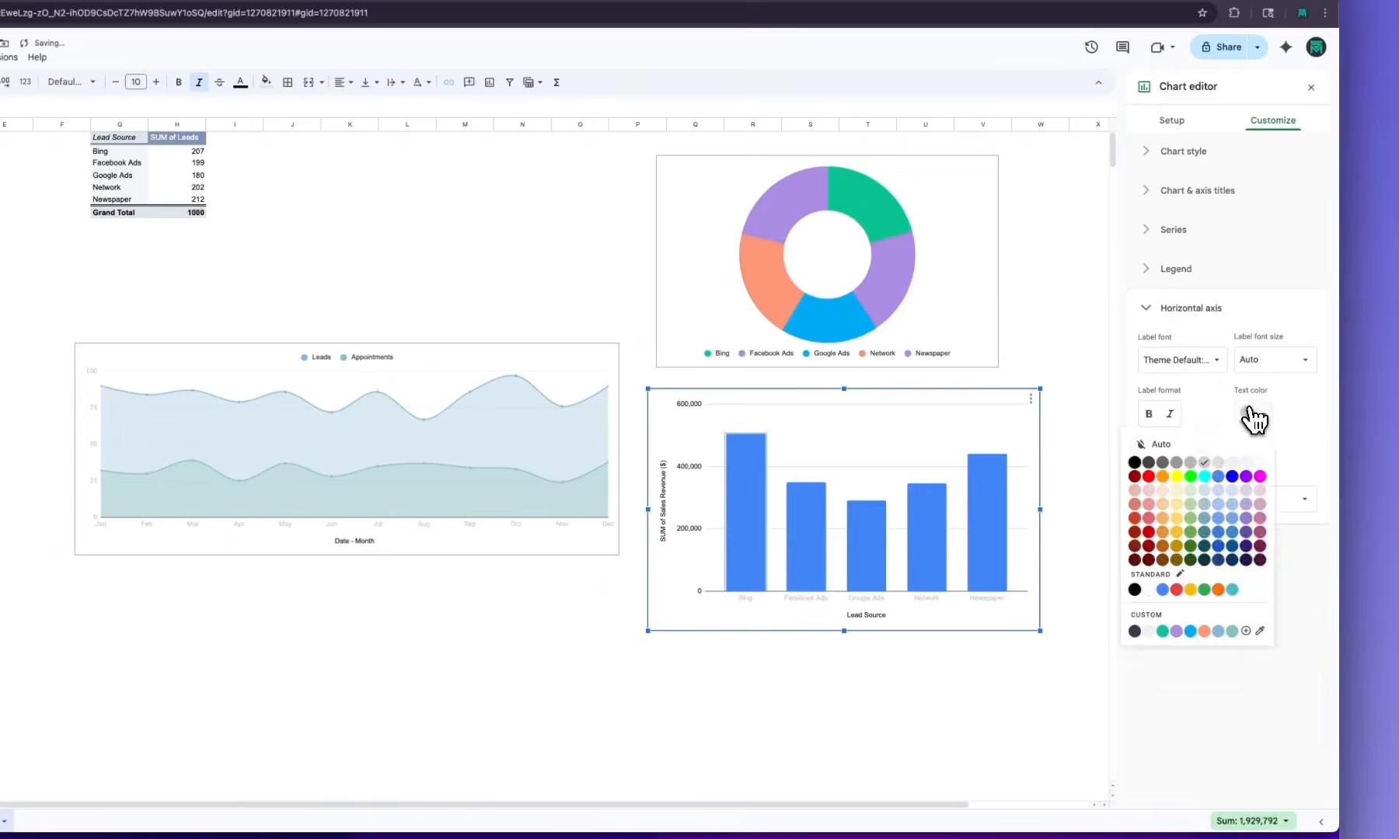
click(1199, 474)
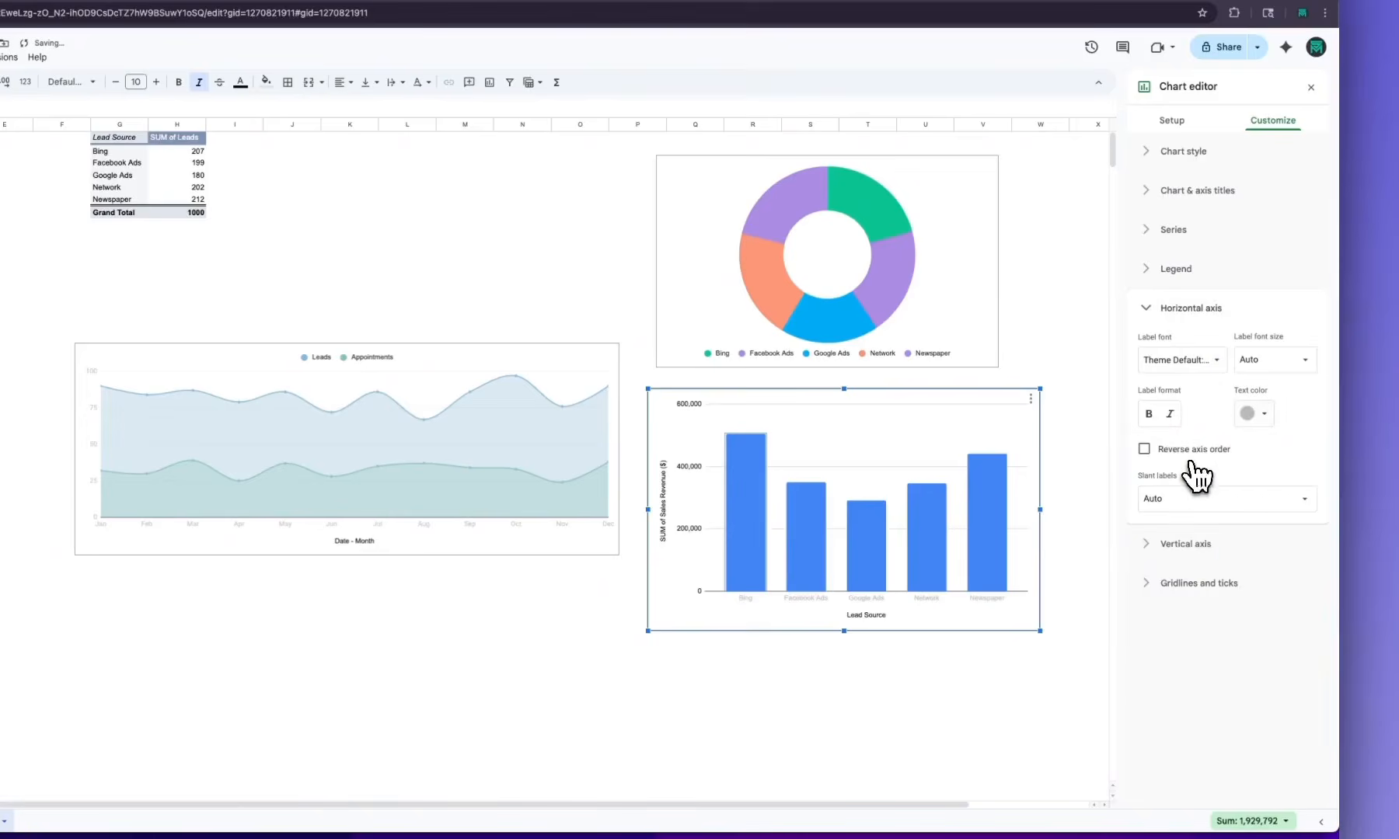
Set the sales revenue chart's vertical axis label color to light gray
click(1159, 313)
click(1179, 349)
click(1281, 454)
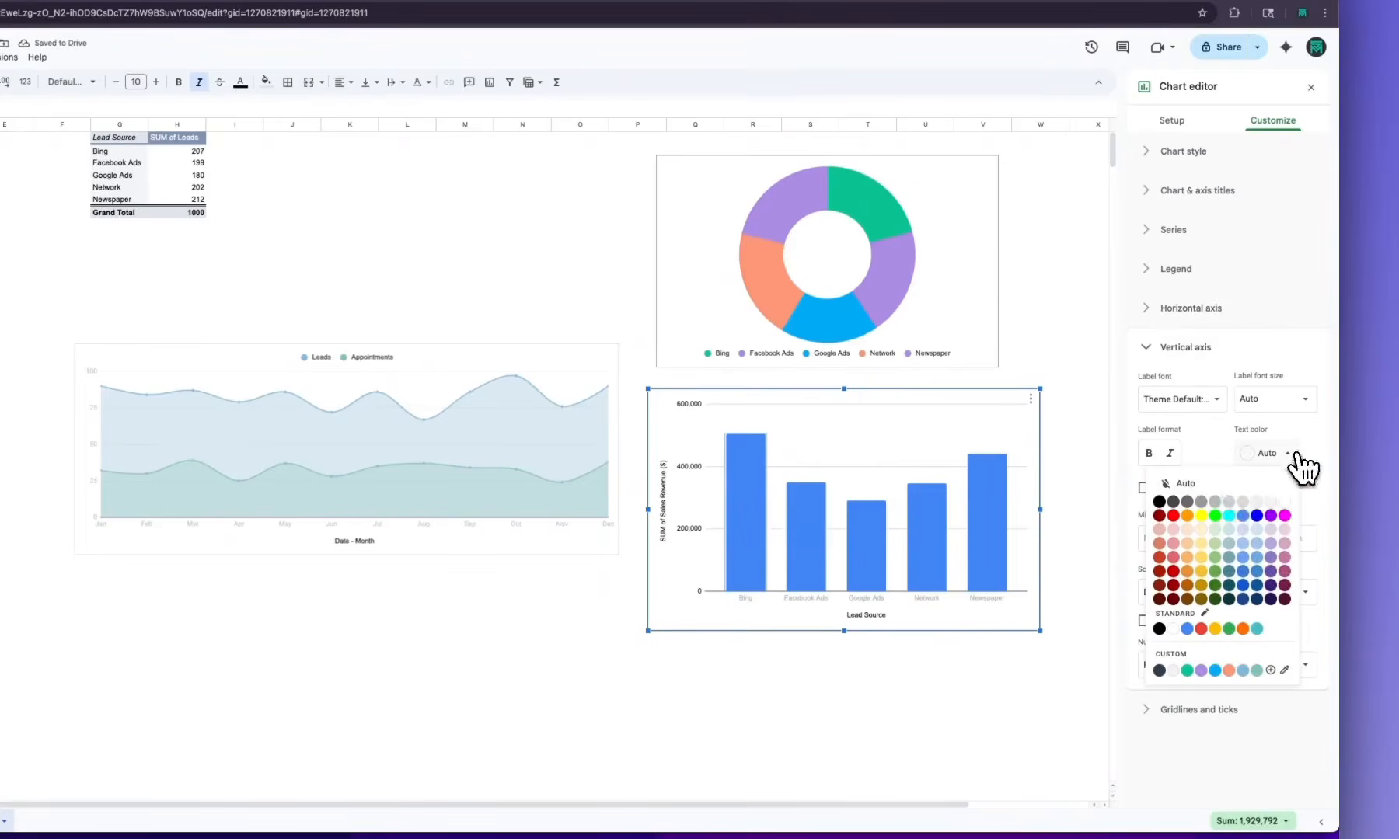
click(1229, 501)
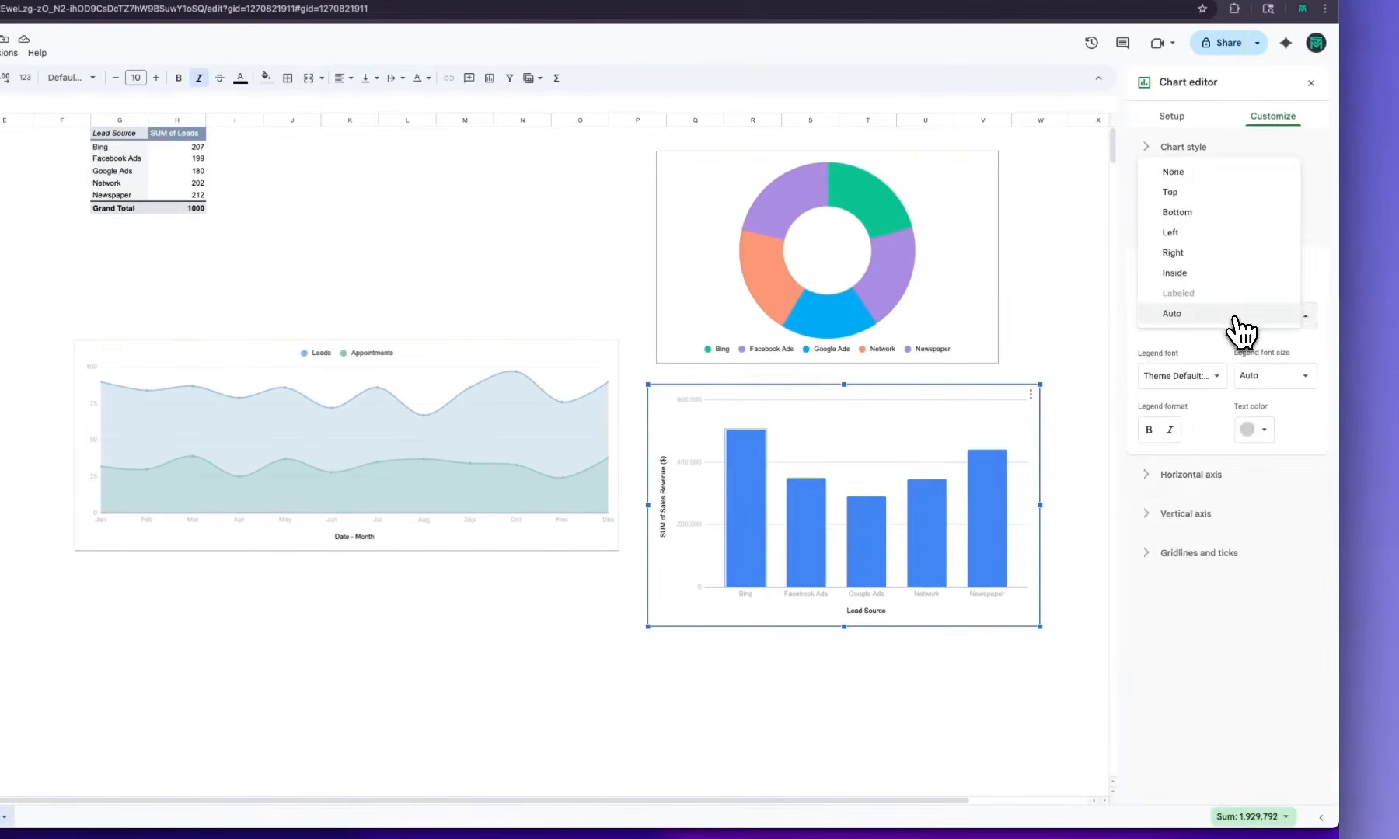
Set the column chart's legend position to Auto and its legend font to Roboto
click(1236, 315)
click(1208, 377)
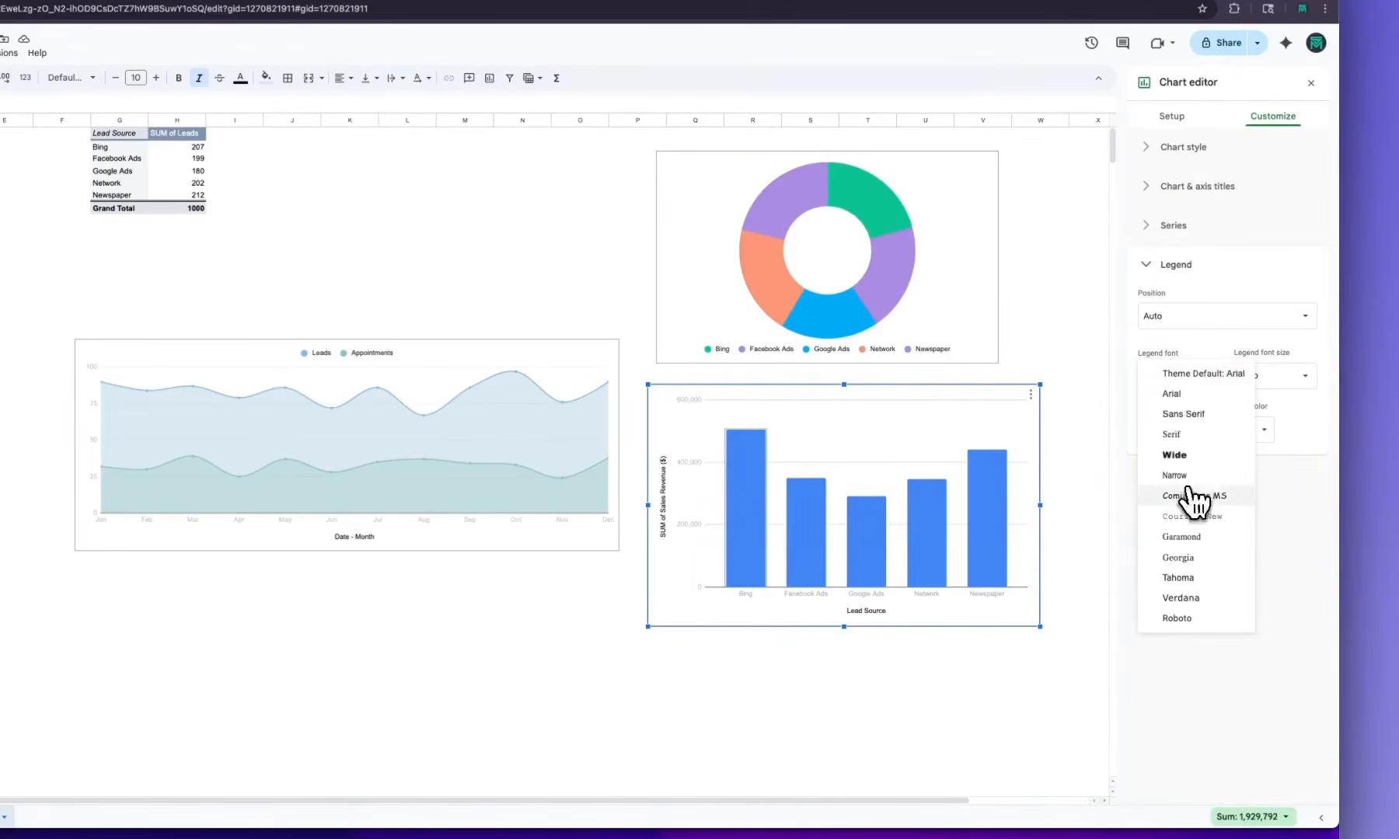
click(1176, 626)
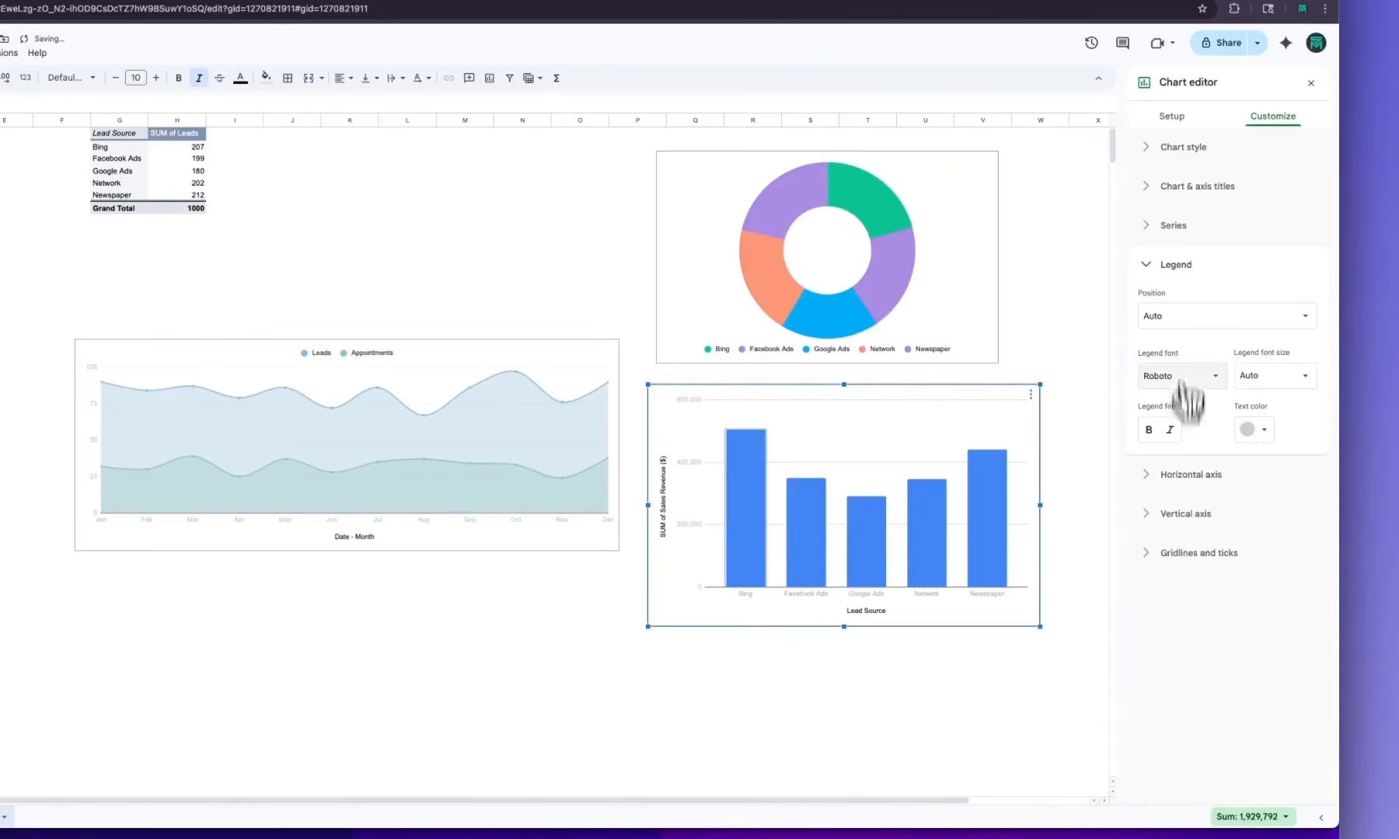
Set the label font of both the horizontal and vertical axes of the column chart to Roboto
click(1174, 268)
click(1189, 309)
click(1189, 364)
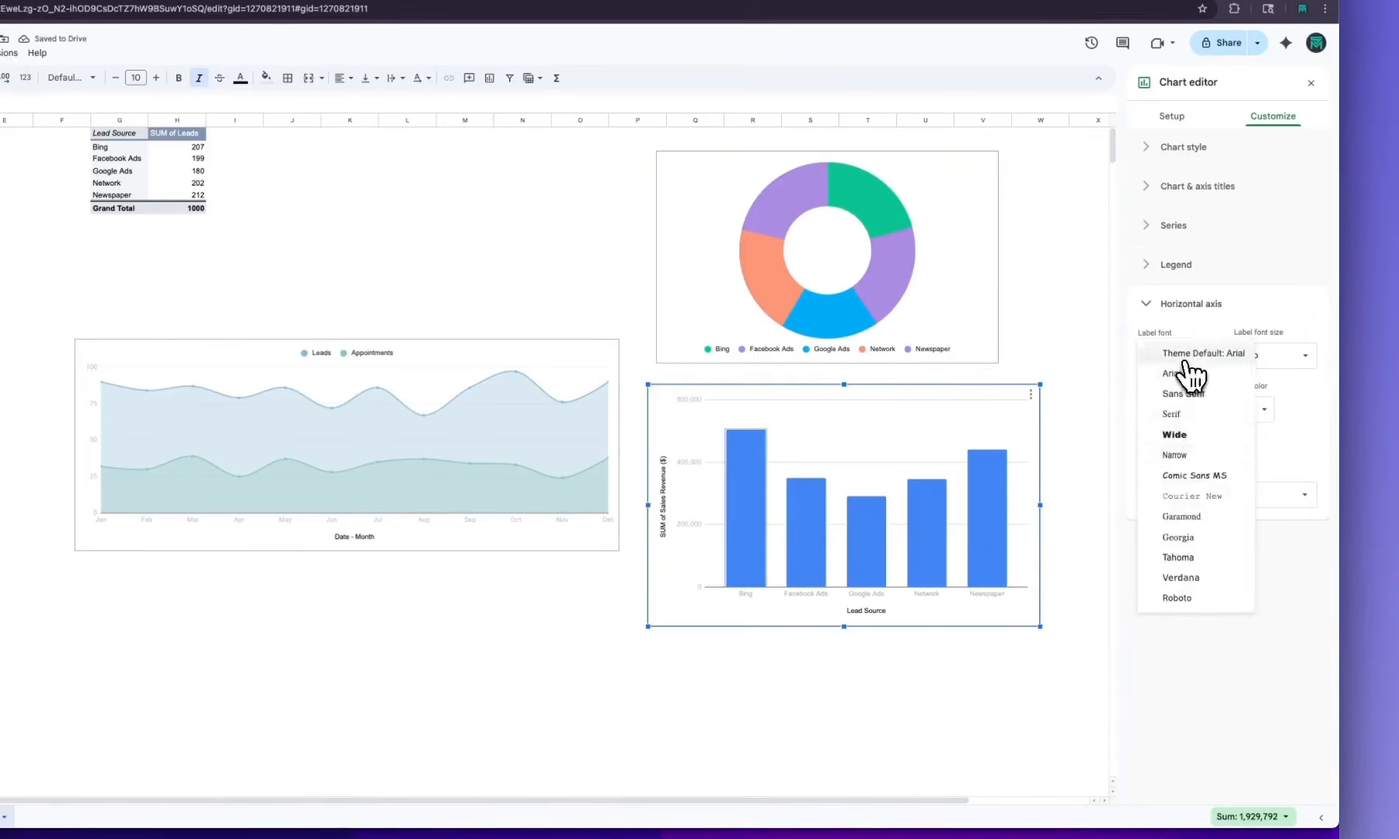
click(1183, 605)
click(1188, 305)
click(1176, 343)
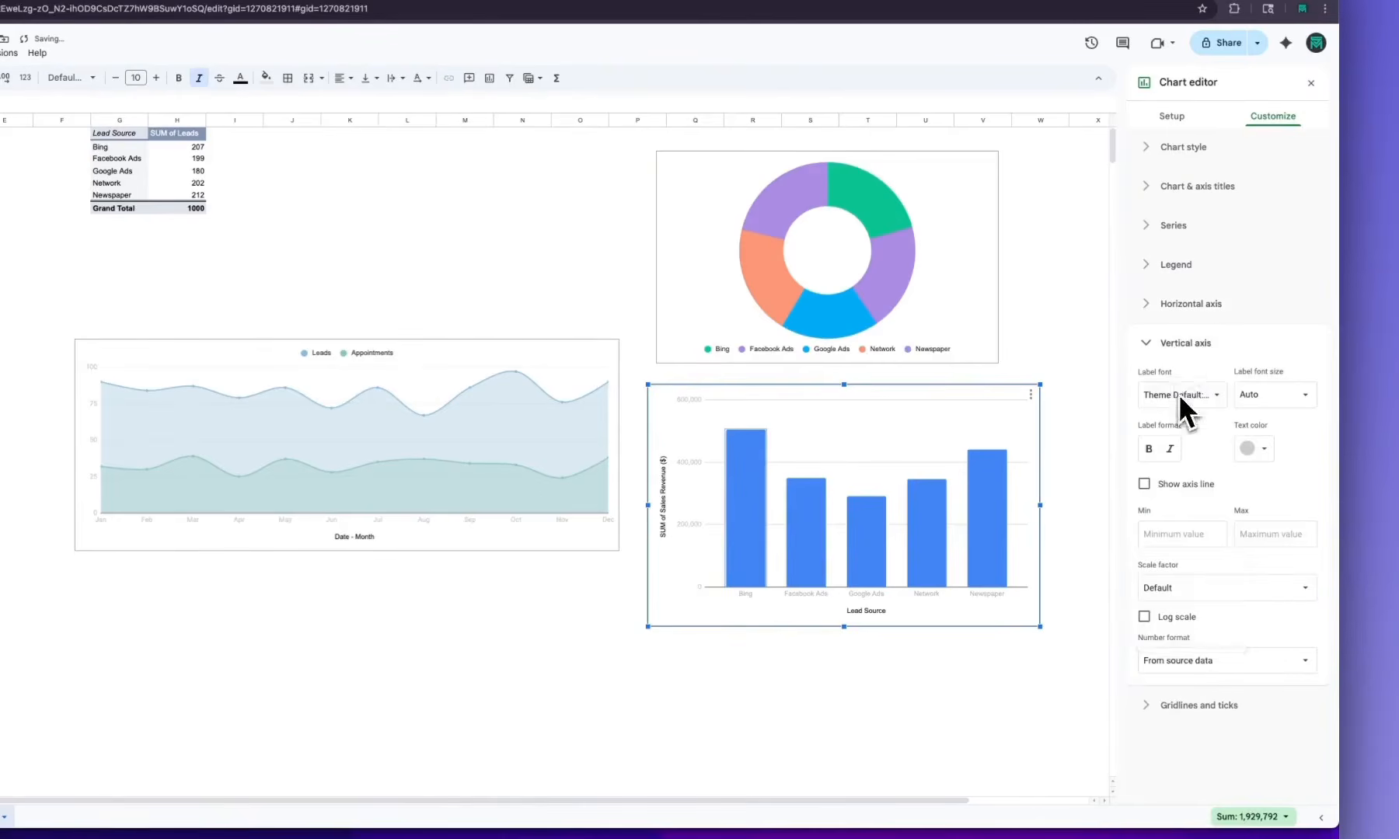
click(1177, 395)
click(1189, 637)
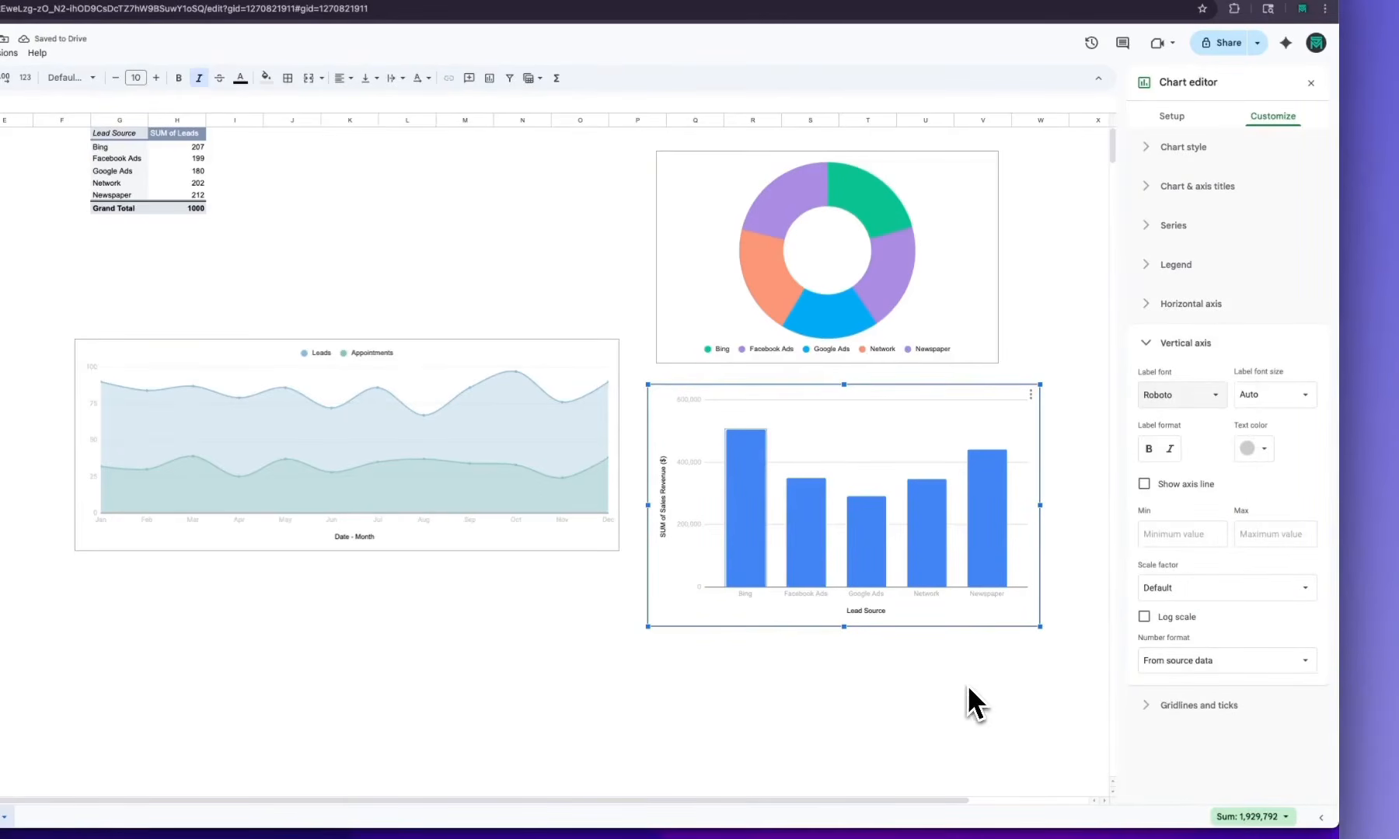
Set the font of the column chart's horizontal axis title to Roboto
click(1173, 189)
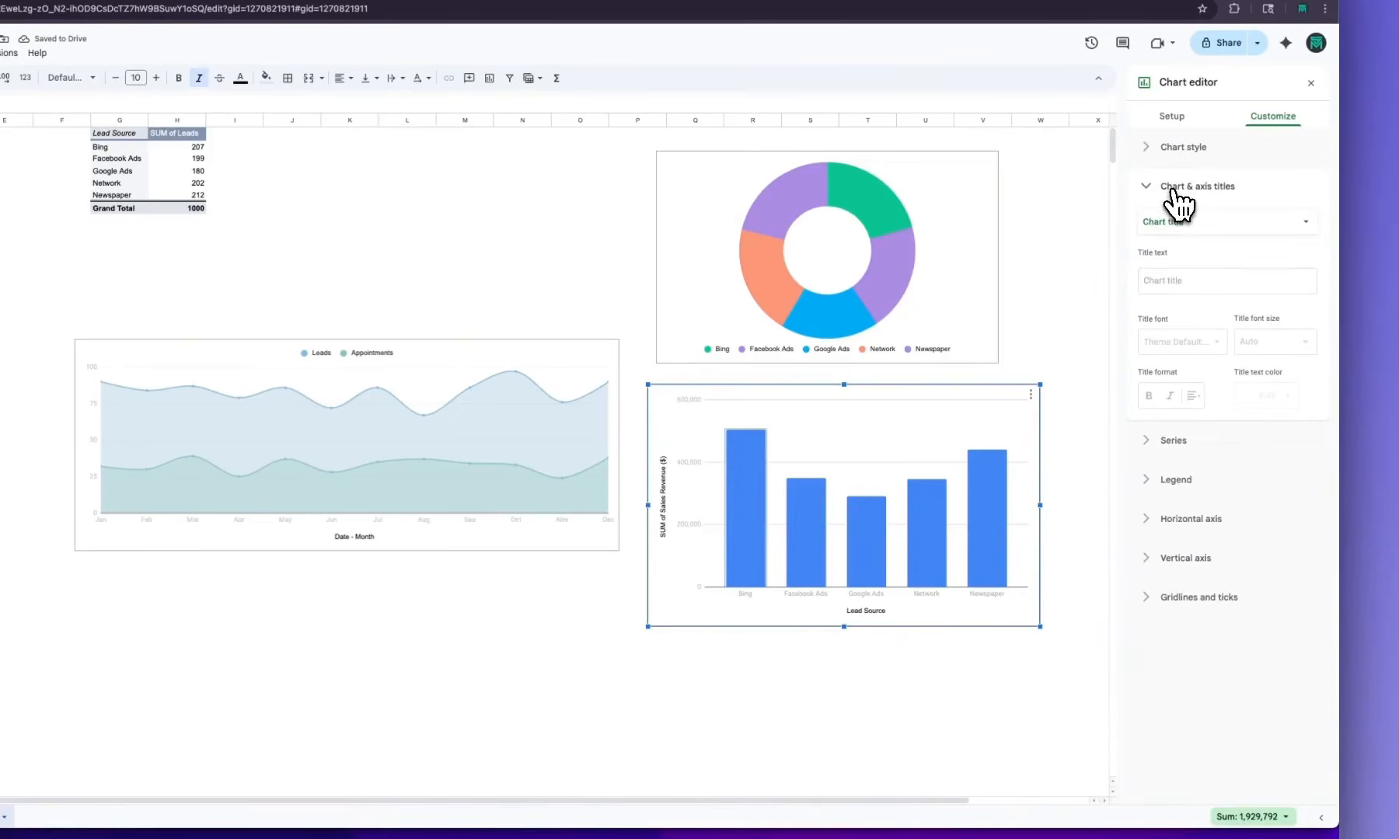
click(1192, 225)
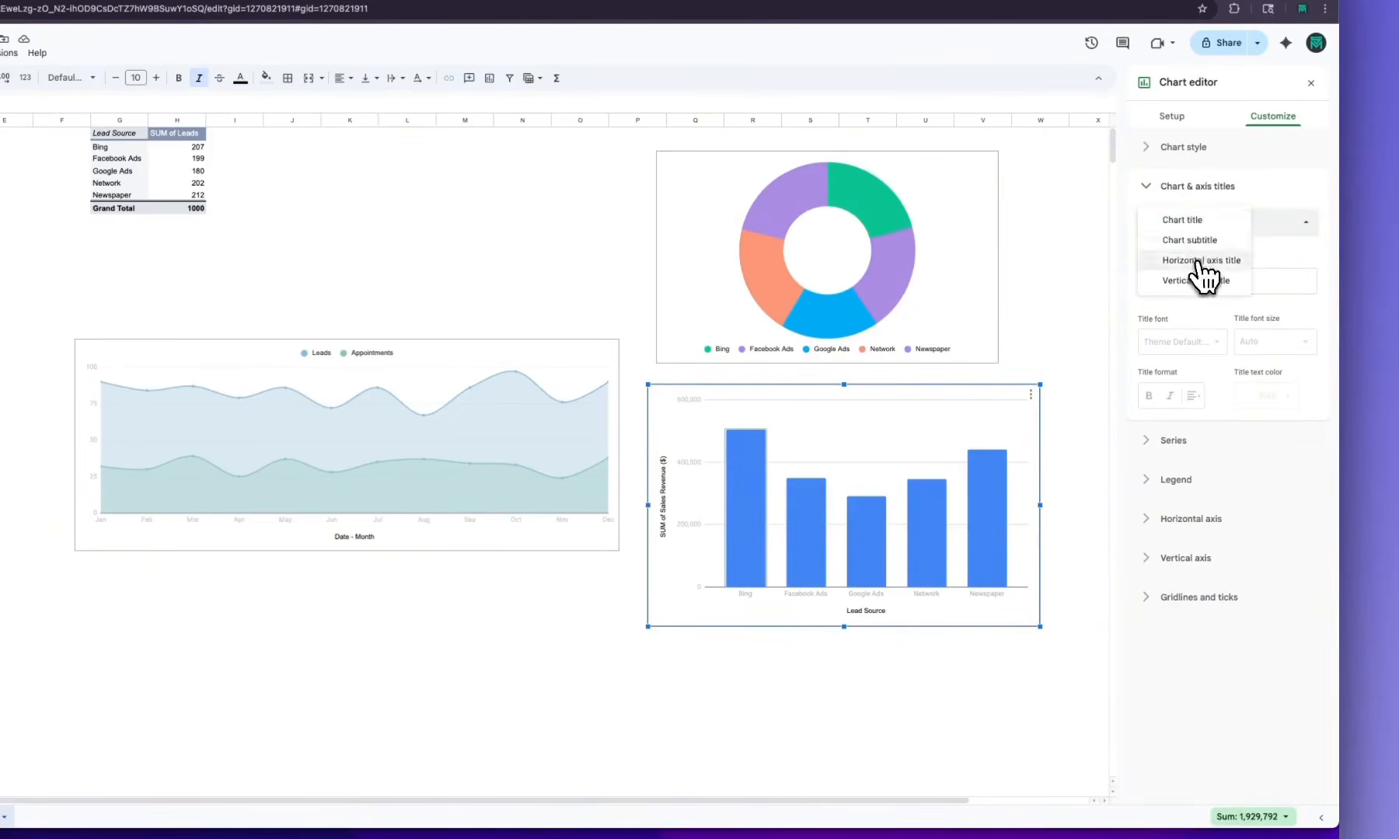
click(1200, 261)
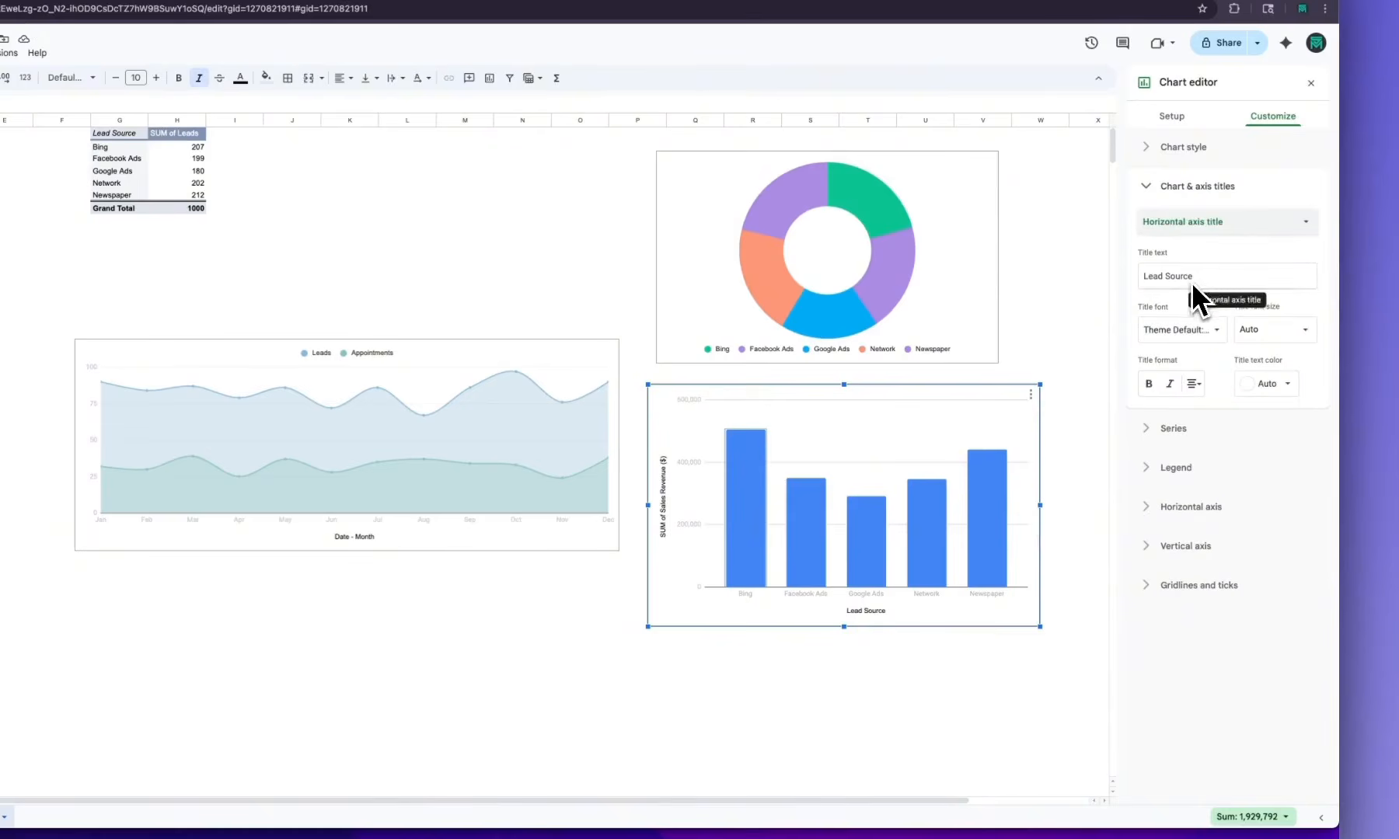
click(1196, 331)
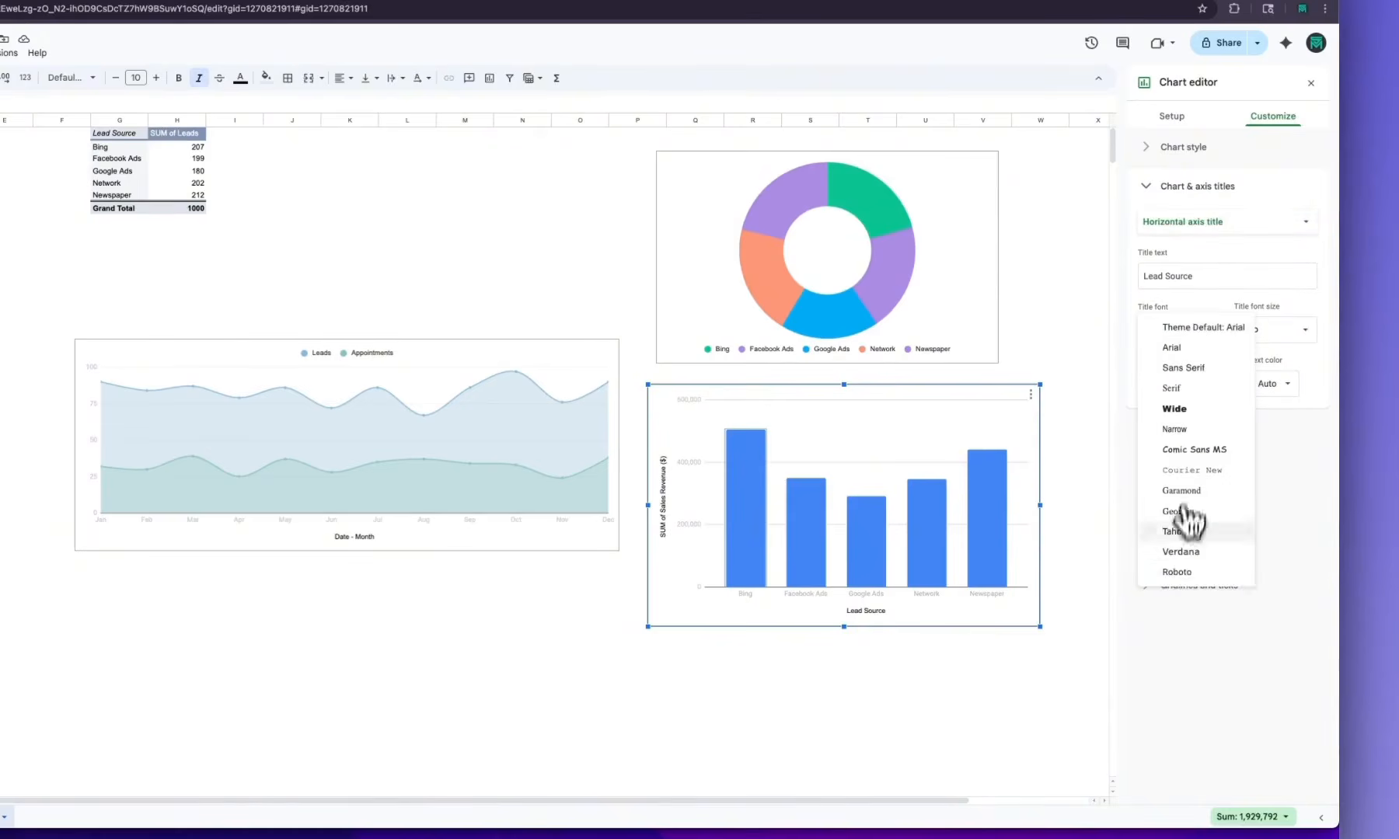
click(1179, 574)
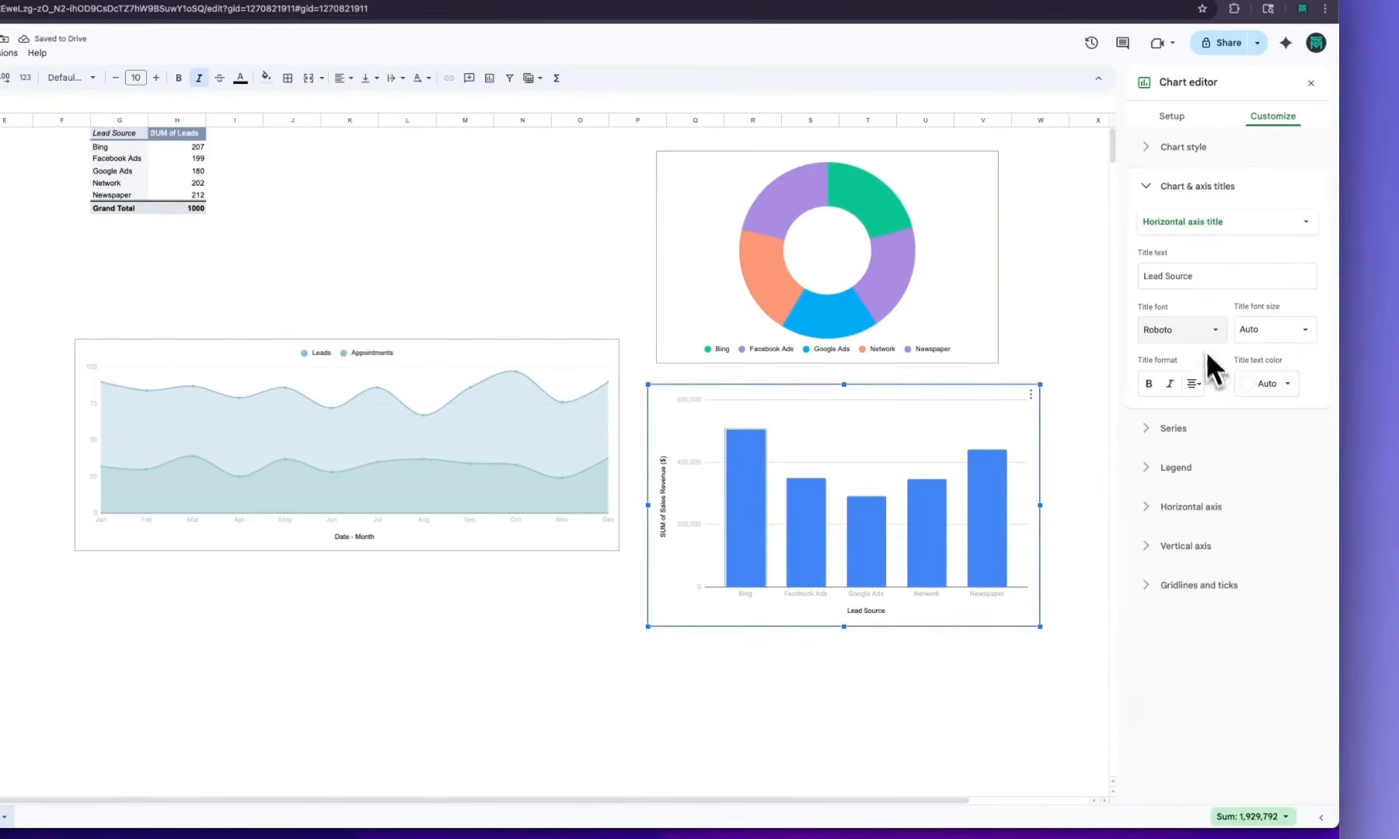
Set the vertical axis title's font to Roboto and shorten its text to "Sales Revenue ($)"
click(1204, 225)
click(1203, 240)
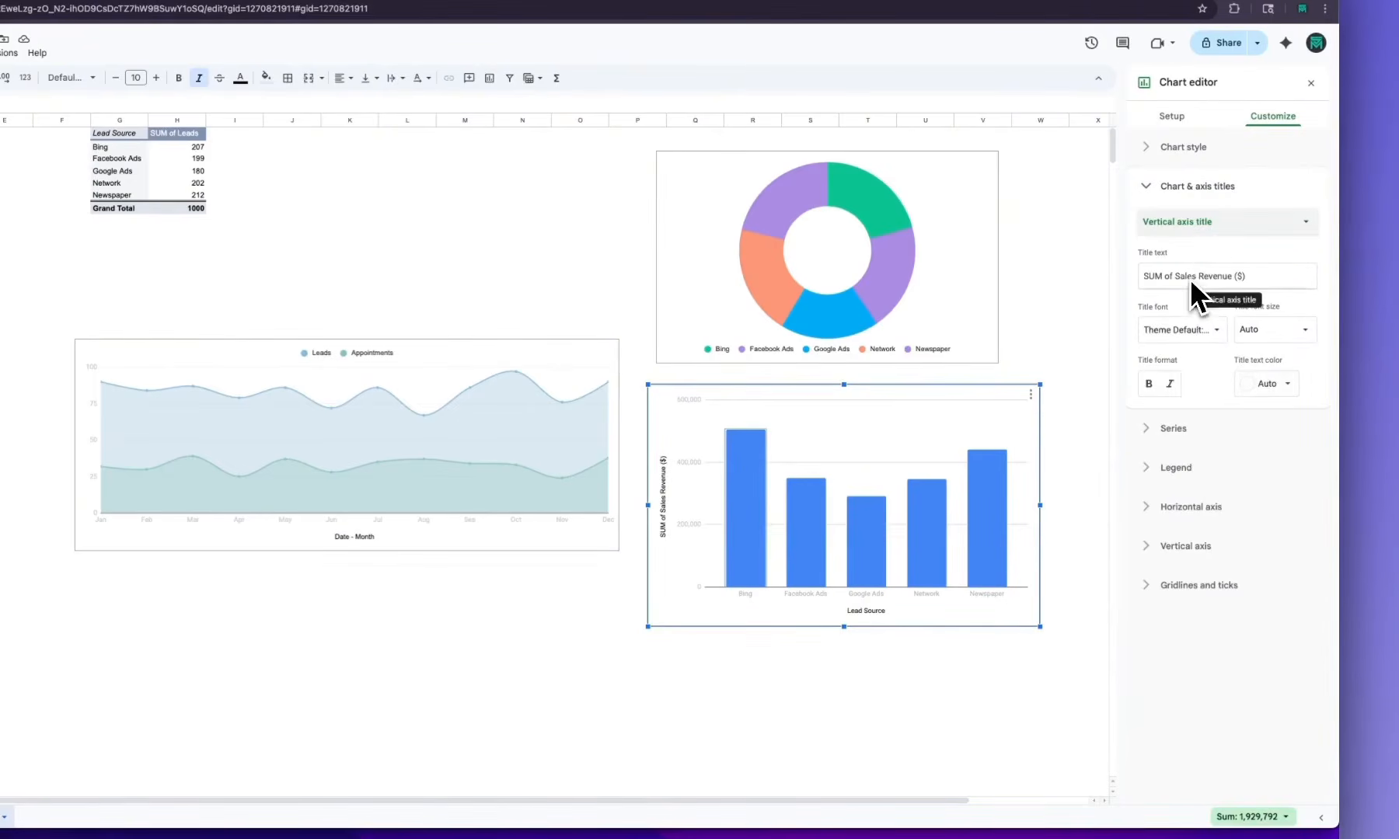
click(1191, 333)
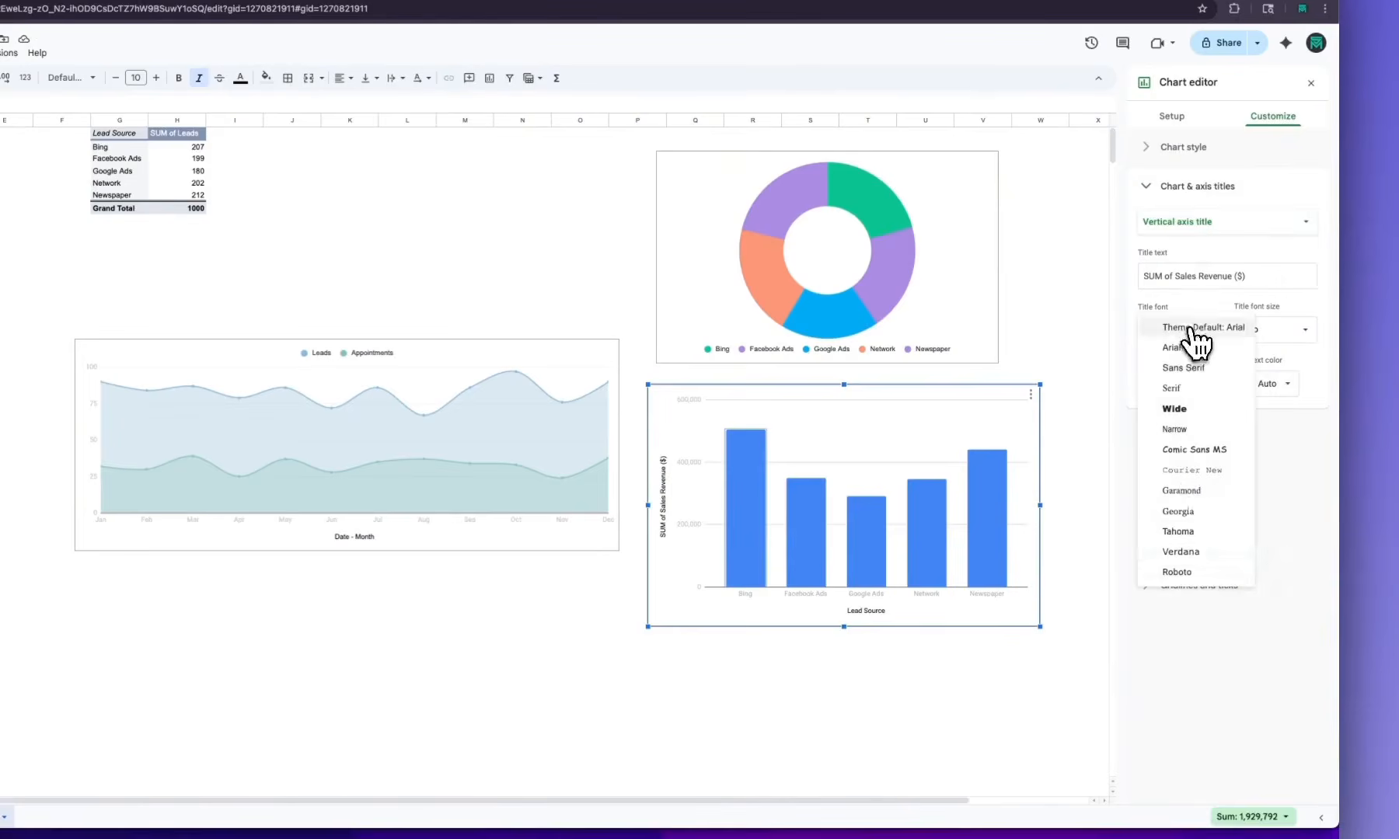
click(1192, 575)
drag(1175, 276, 1086, 294)
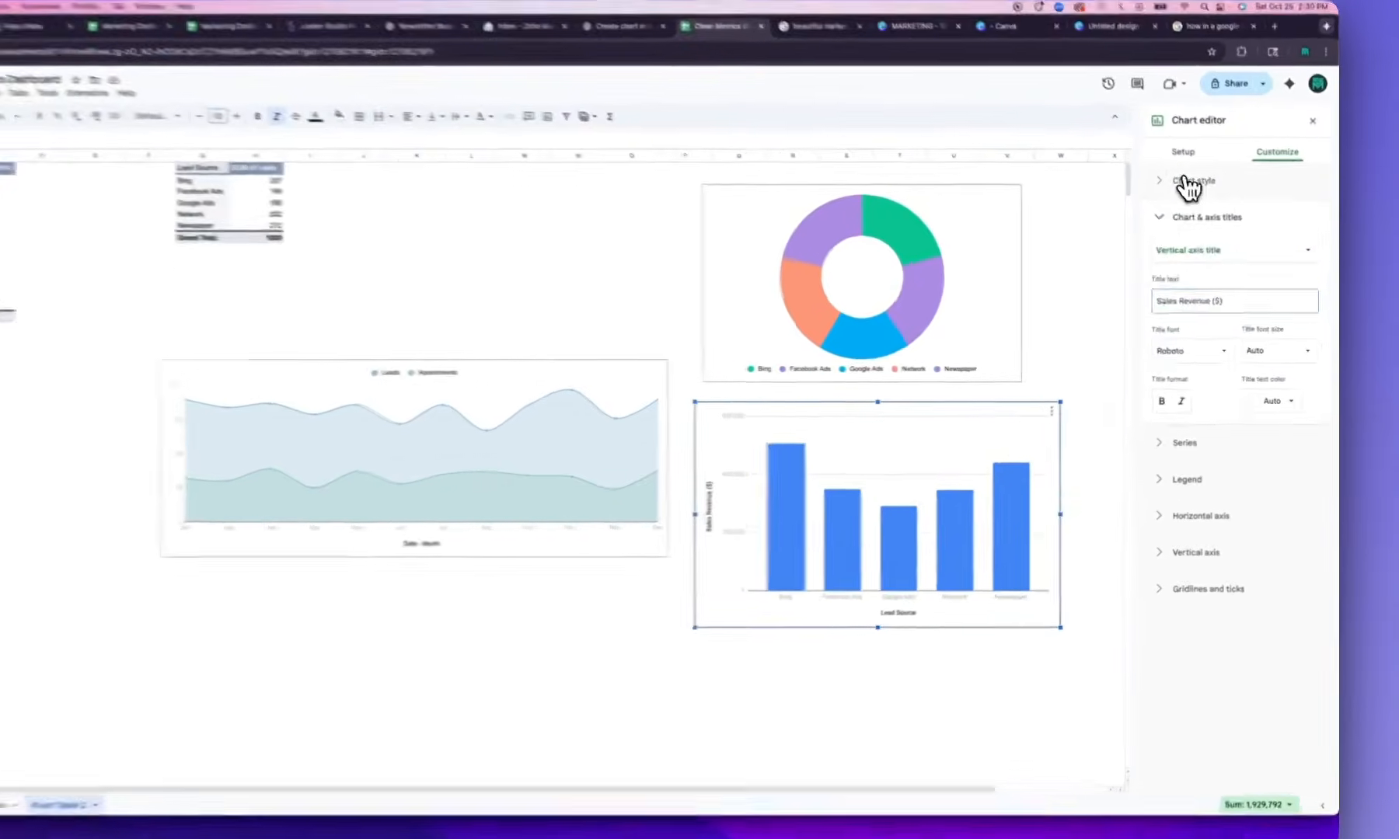
Change the fill color of the SUM of Sales Revenue ($) columns to the bright blue custom color
click(1214, 213)
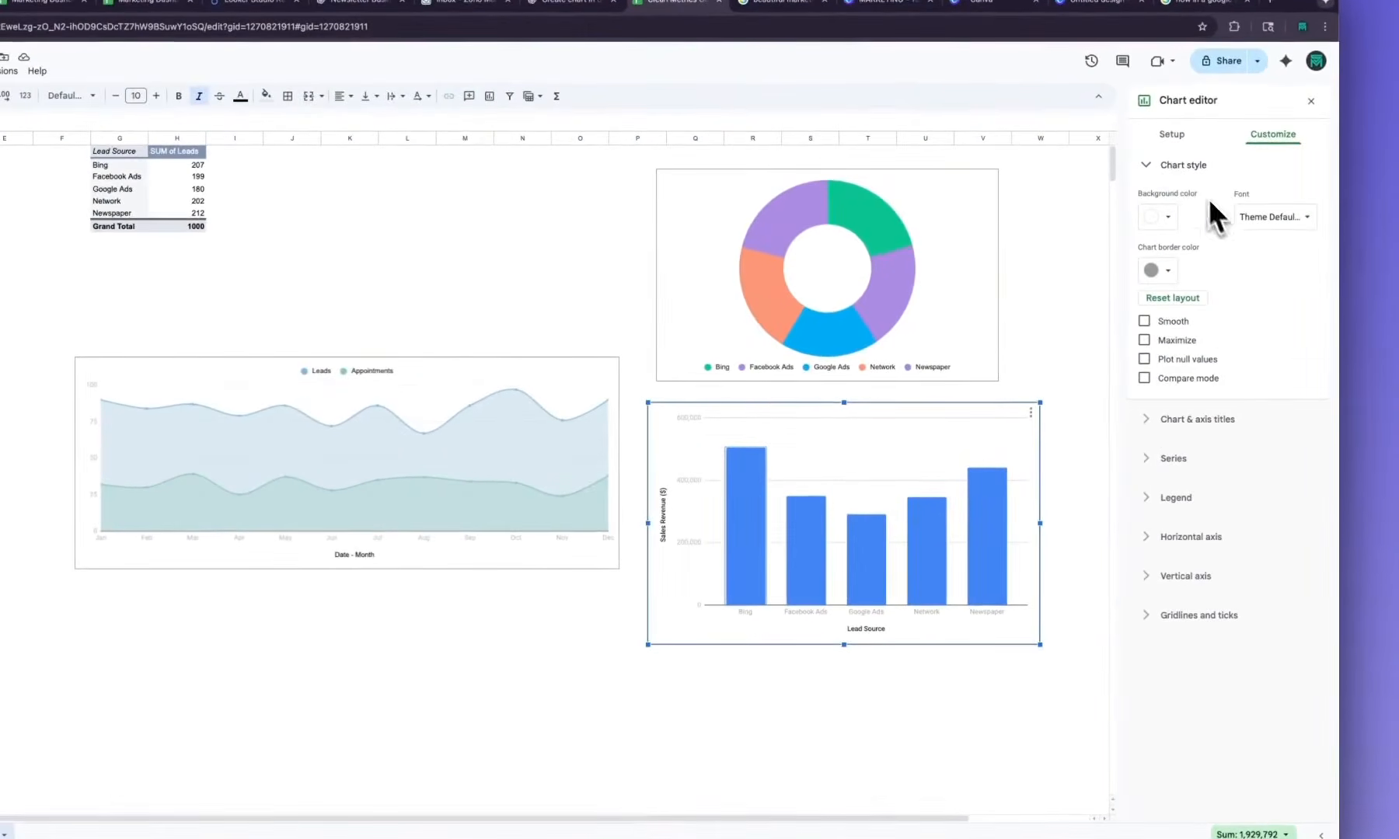
click(1165, 459)
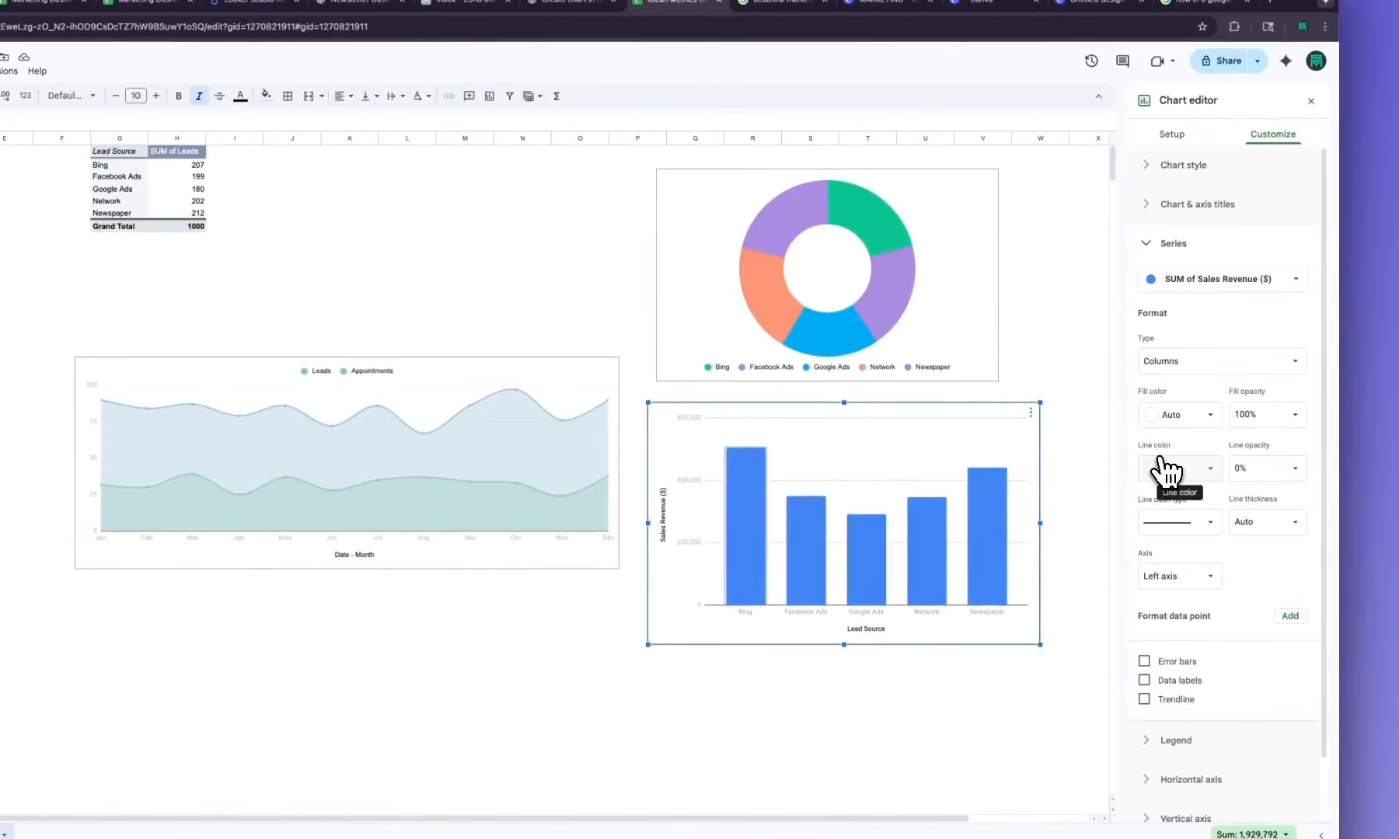
click(1211, 419)
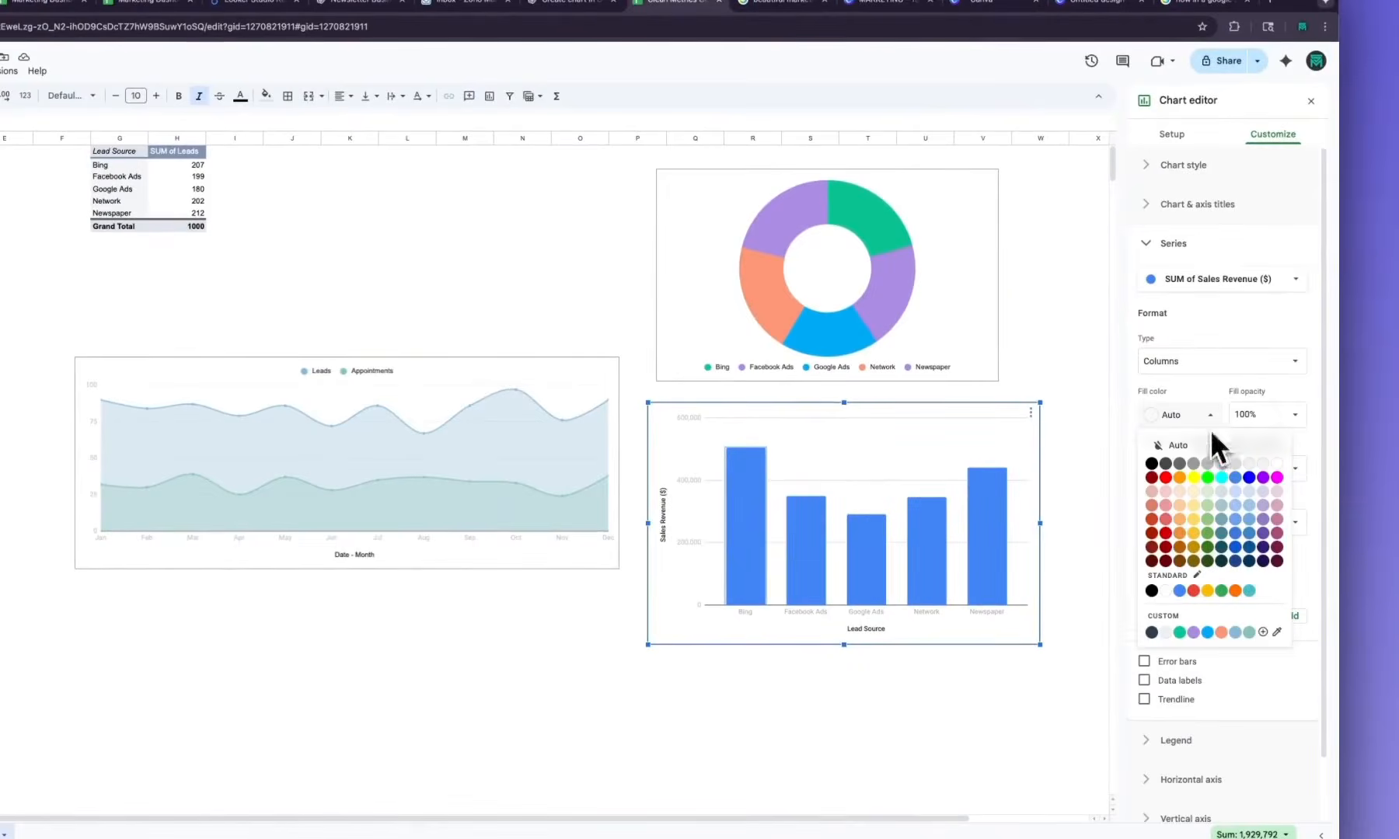
click(1206, 631)
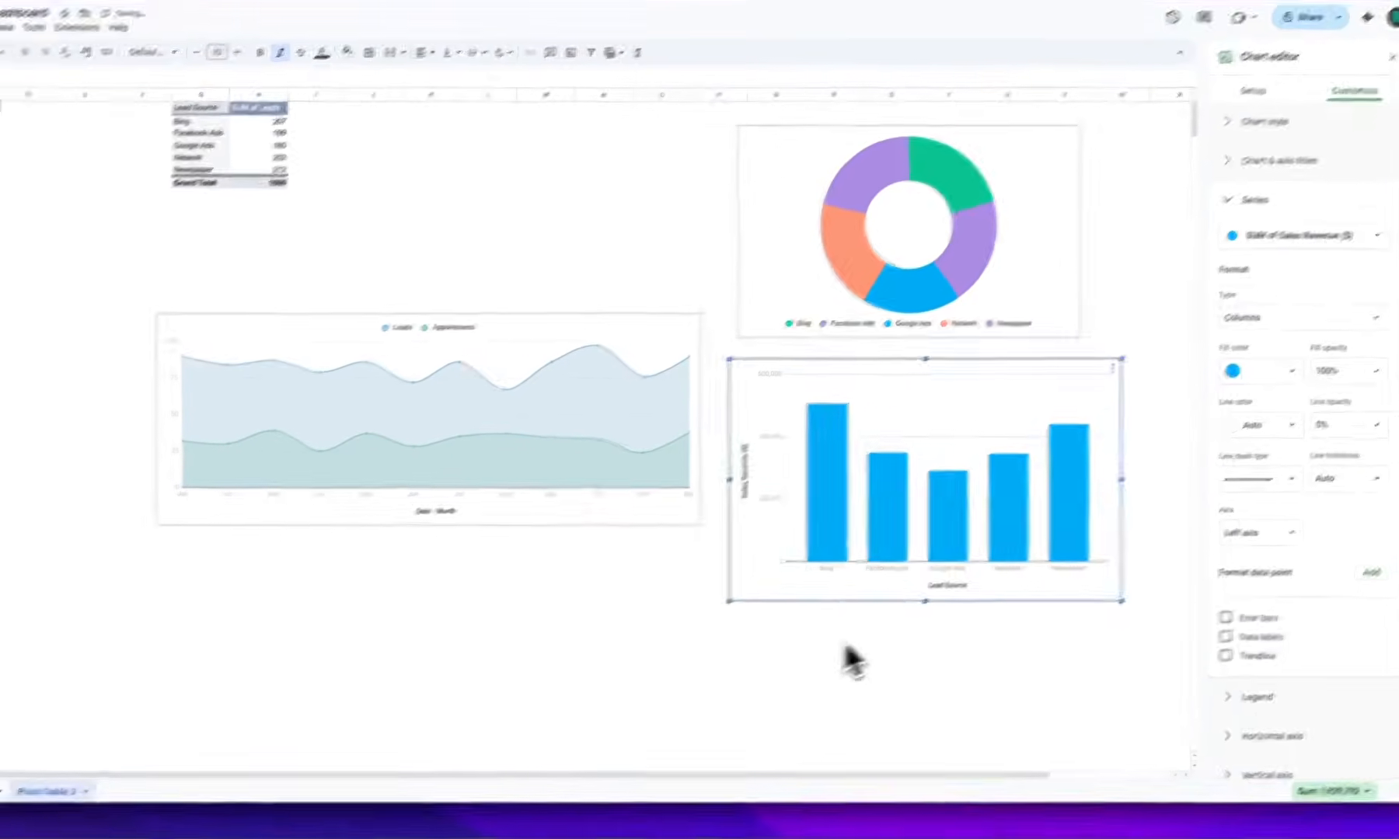
click(963, 689)
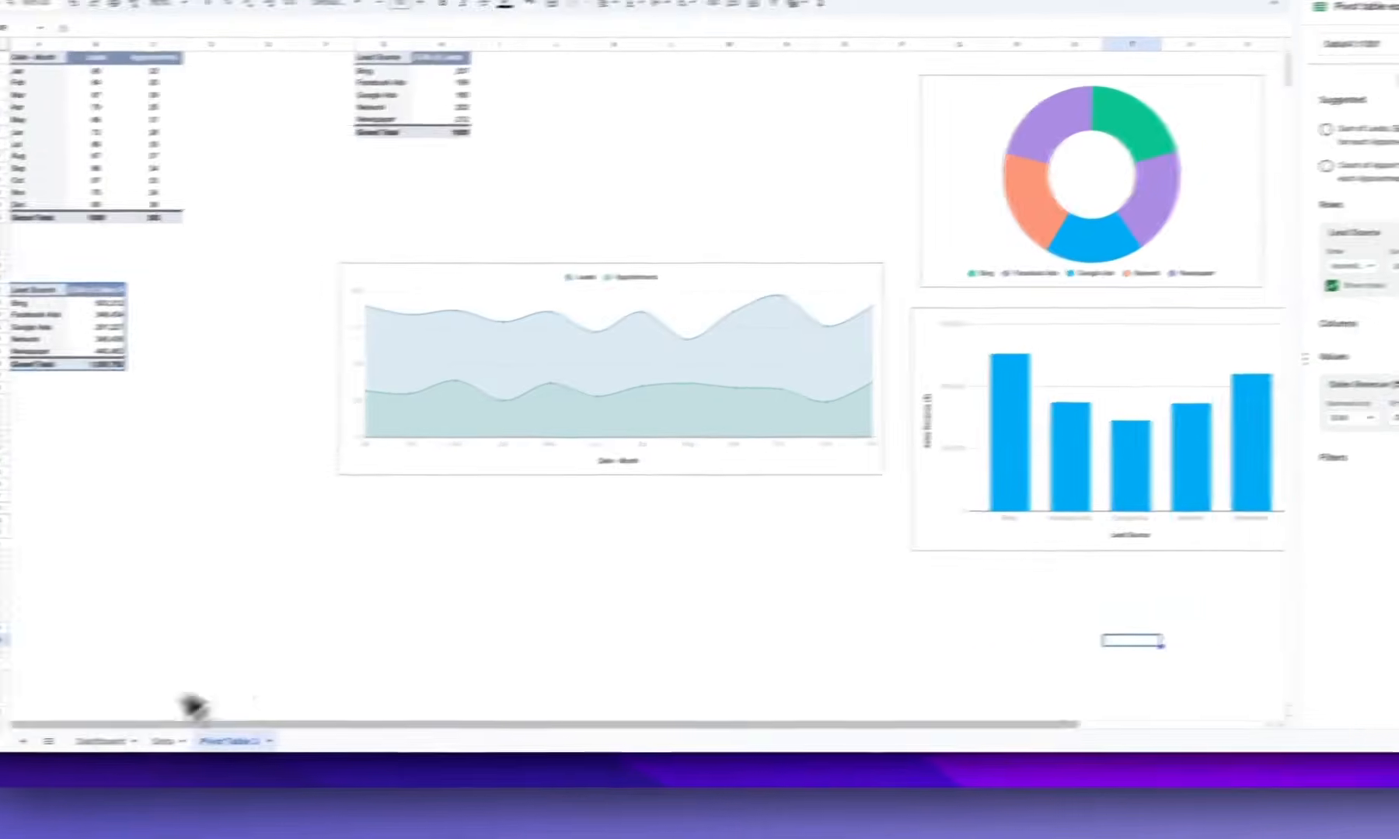
Move the column chart to the Dashboard sheet, placing it in the SALES $ BY LEADSOURCE card and widening it to fit the card
click(9, 753)
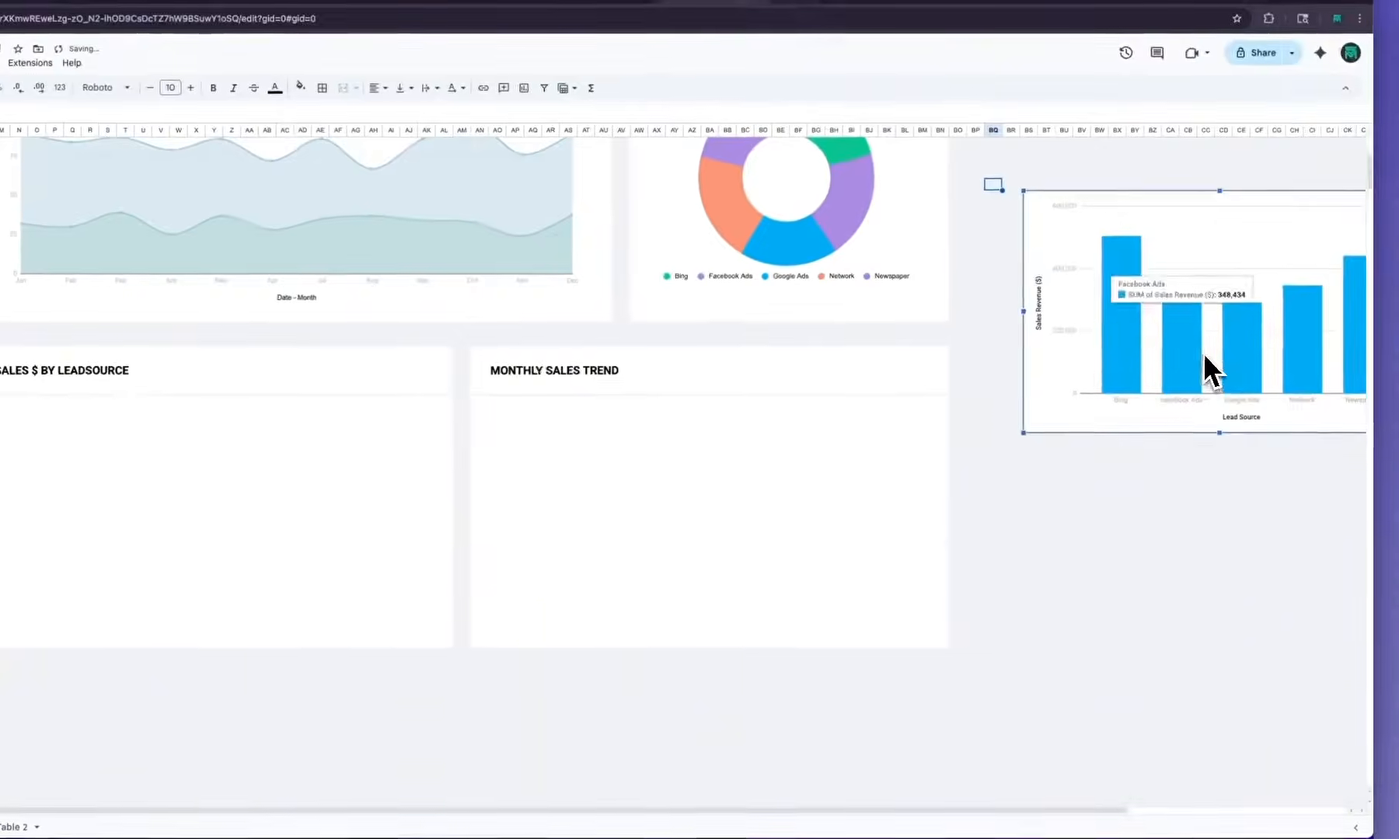
drag(1202, 353, 167, 476)
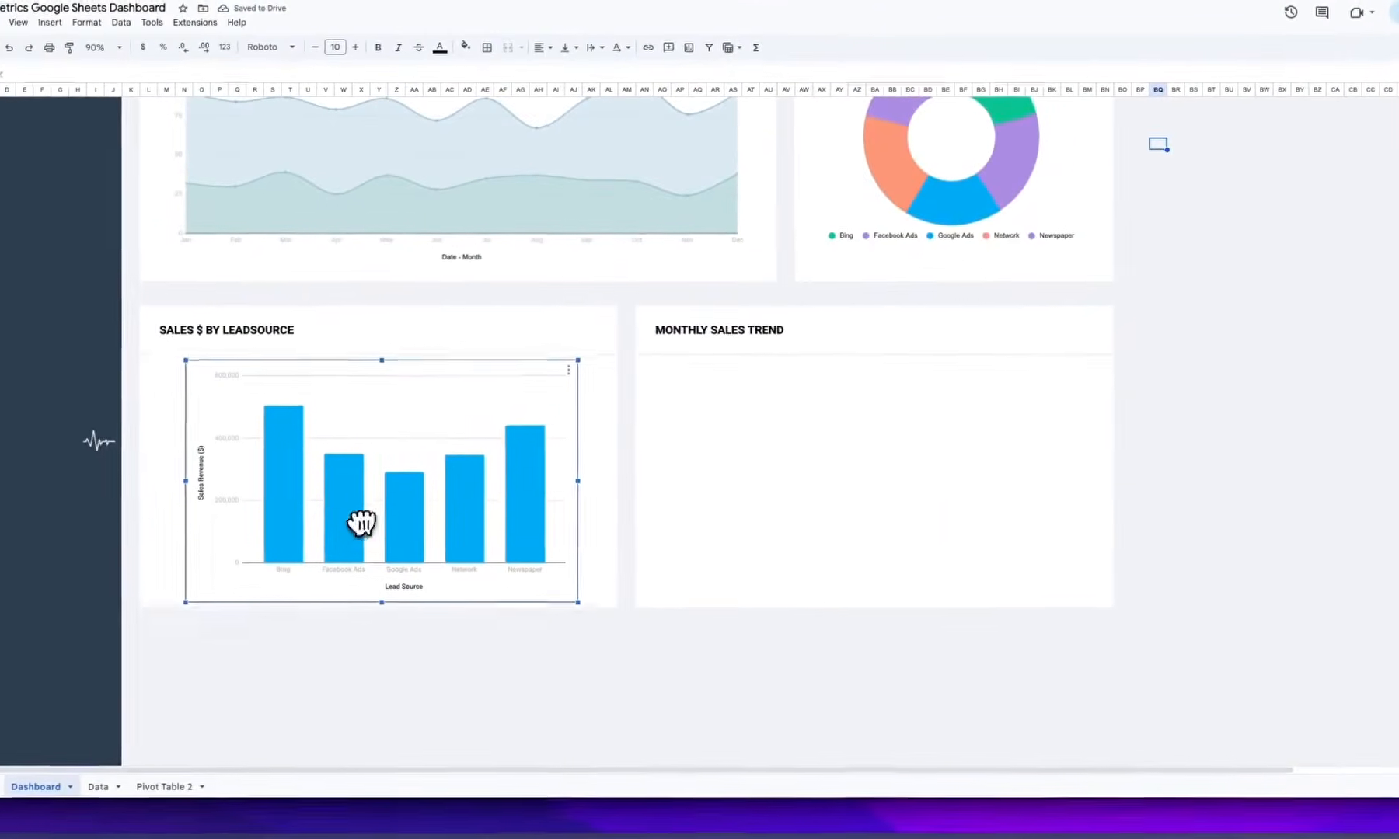
drag(340, 519, 344, 522)
drag(559, 480, 610, 480)
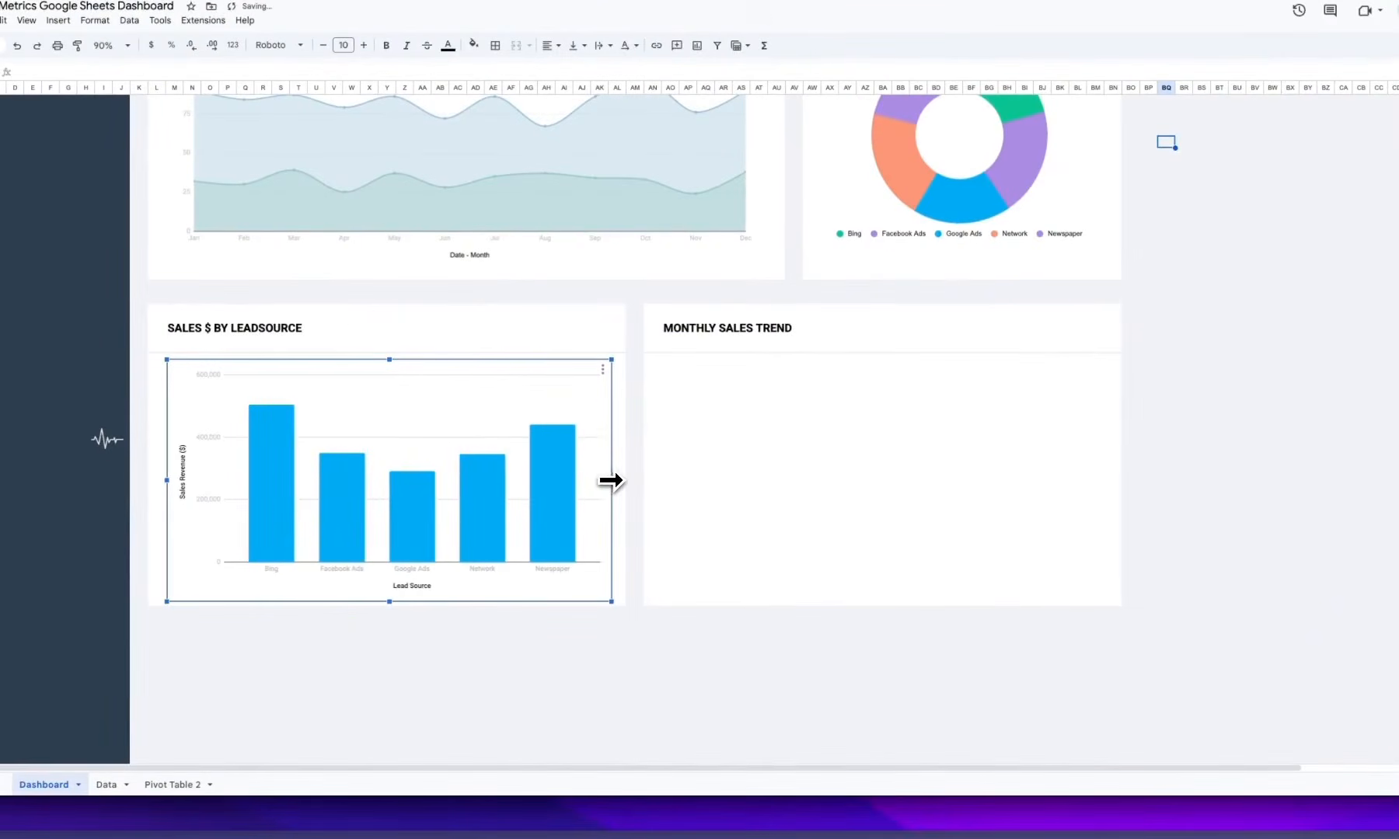
click(446, 666)
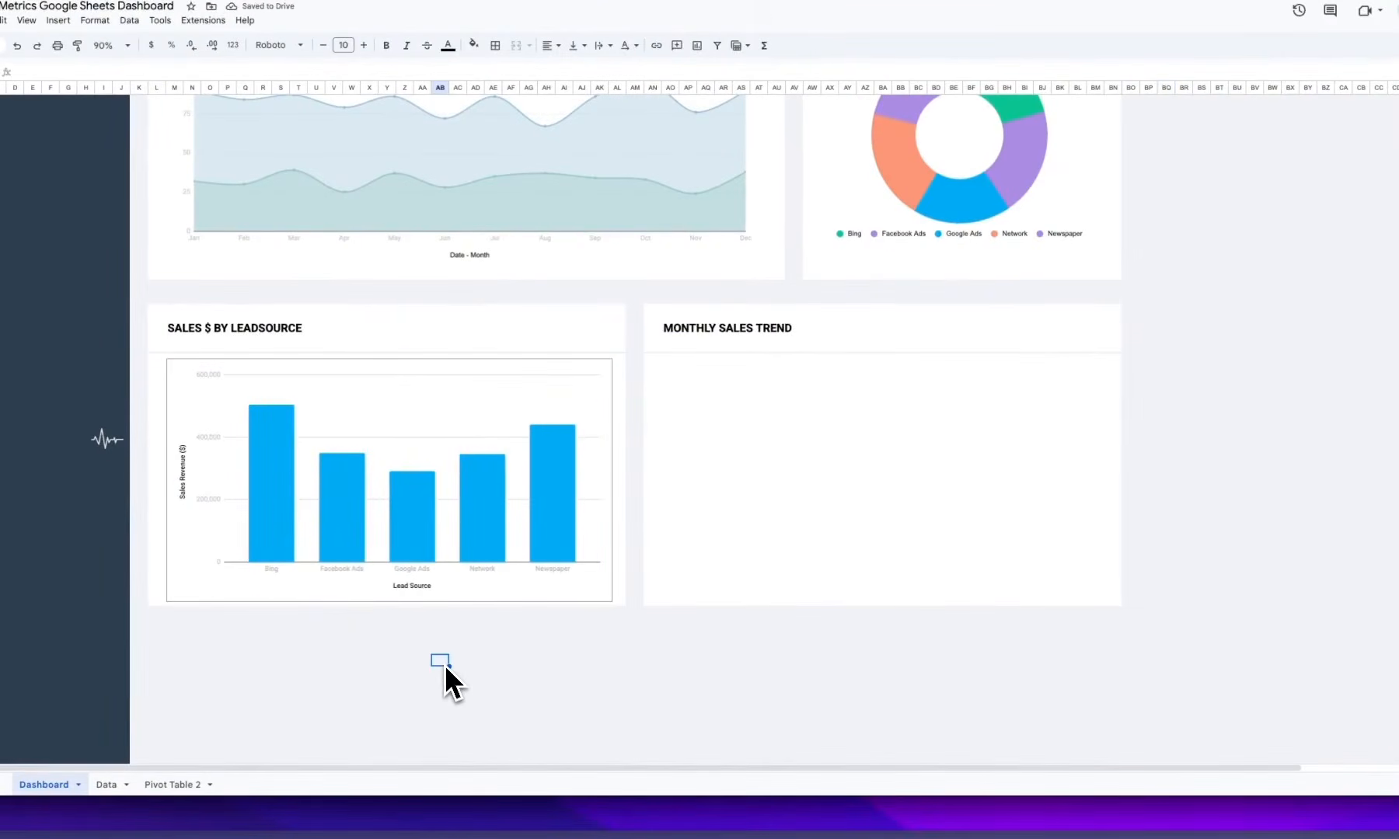
Set the chart border color of the sales by lead source column chart to None
click(353, 453)
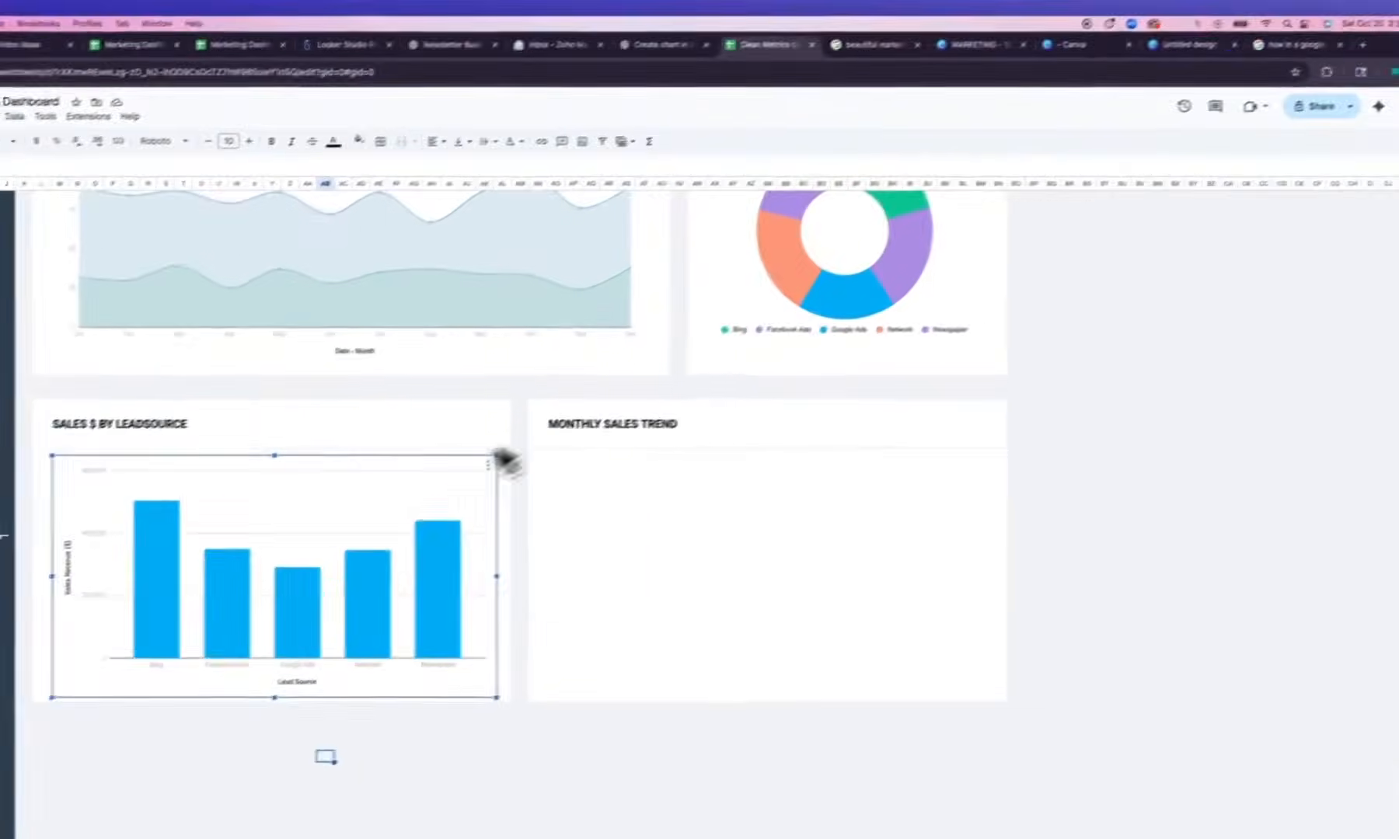
double_click(416, 487)
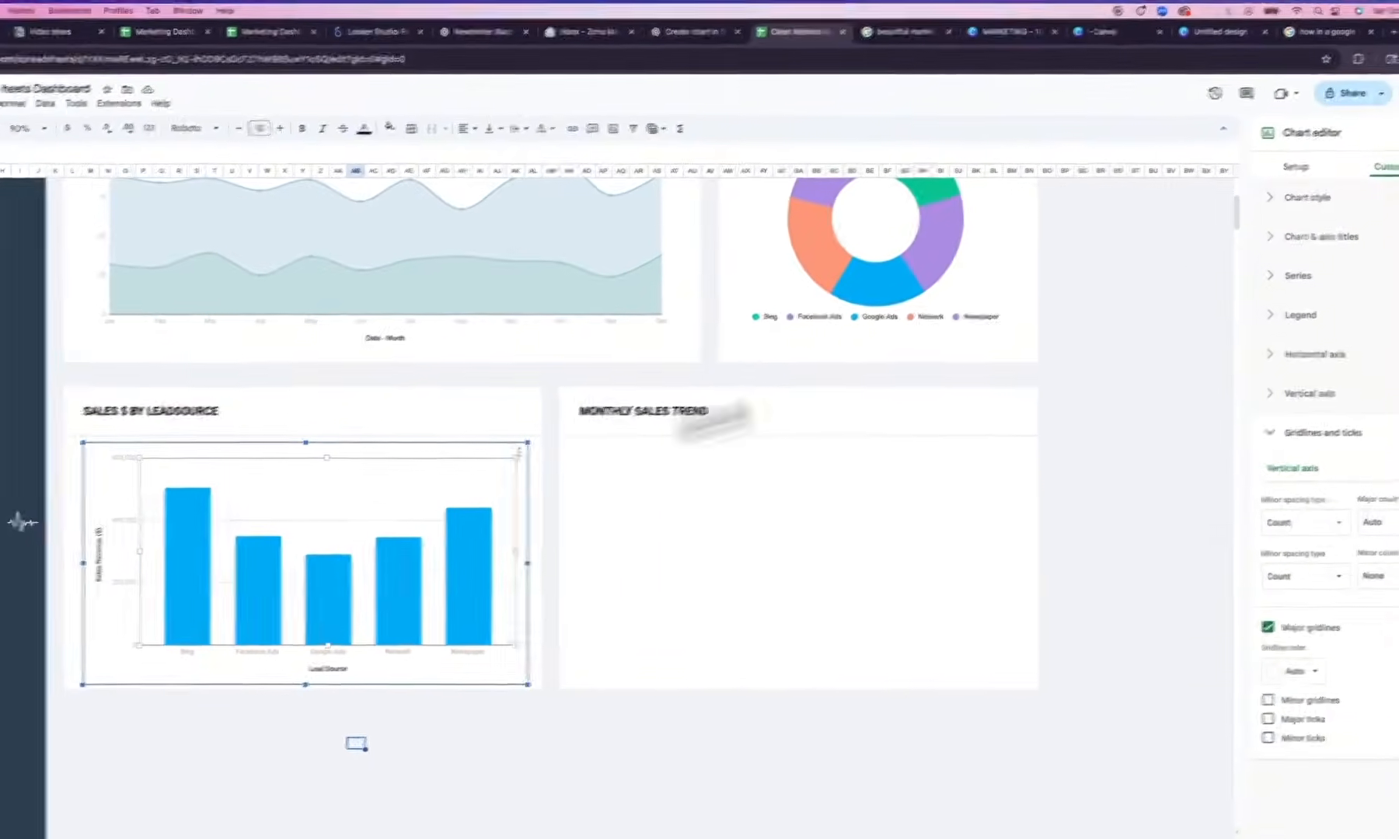
click(1276, 215)
click(1169, 332)
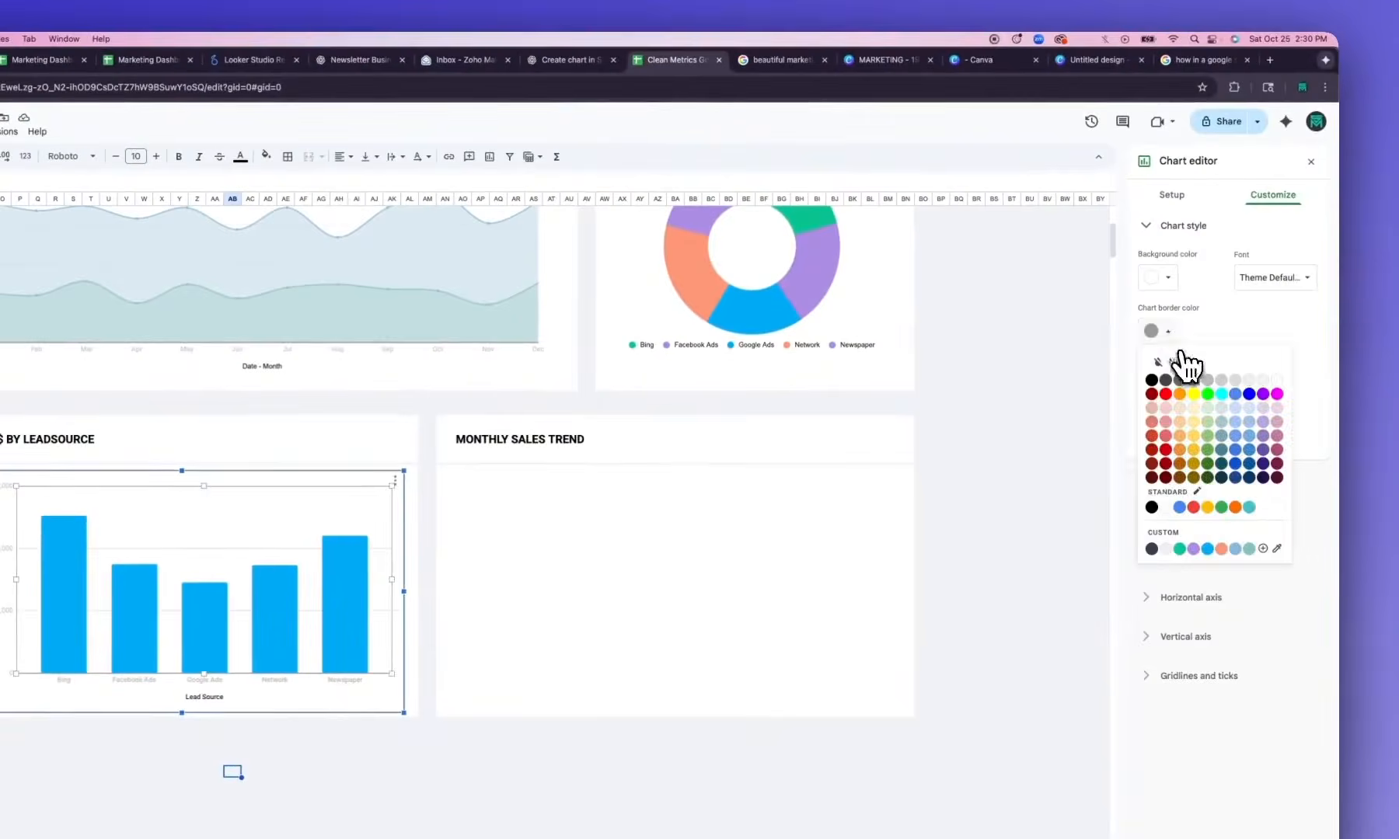
click(1186, 363)
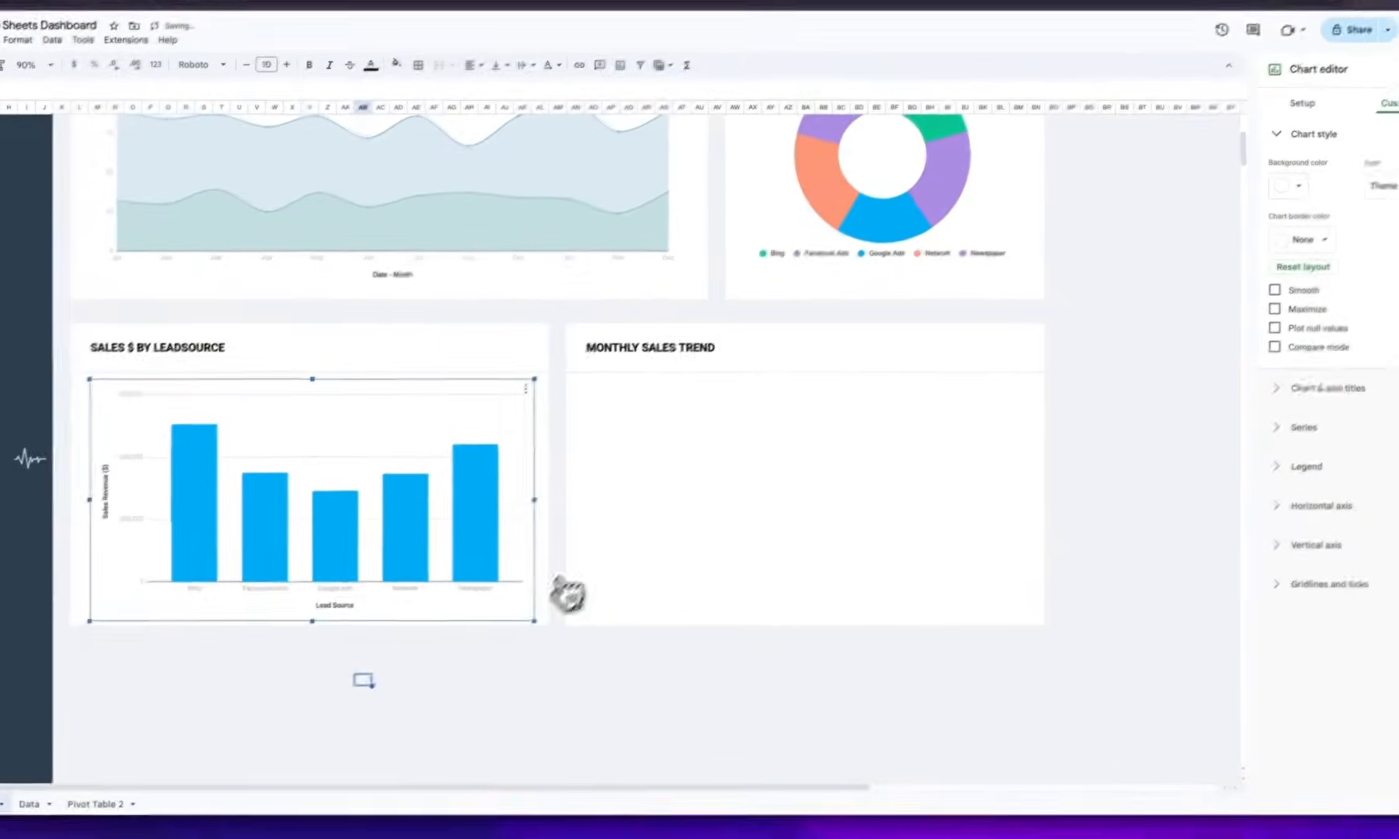
Shrink the column chart slightly and center it inside the SALES $ BY LEADSOURCE card
drag(403, 713, 388, 698)
drag(541, 588, 535, 579)
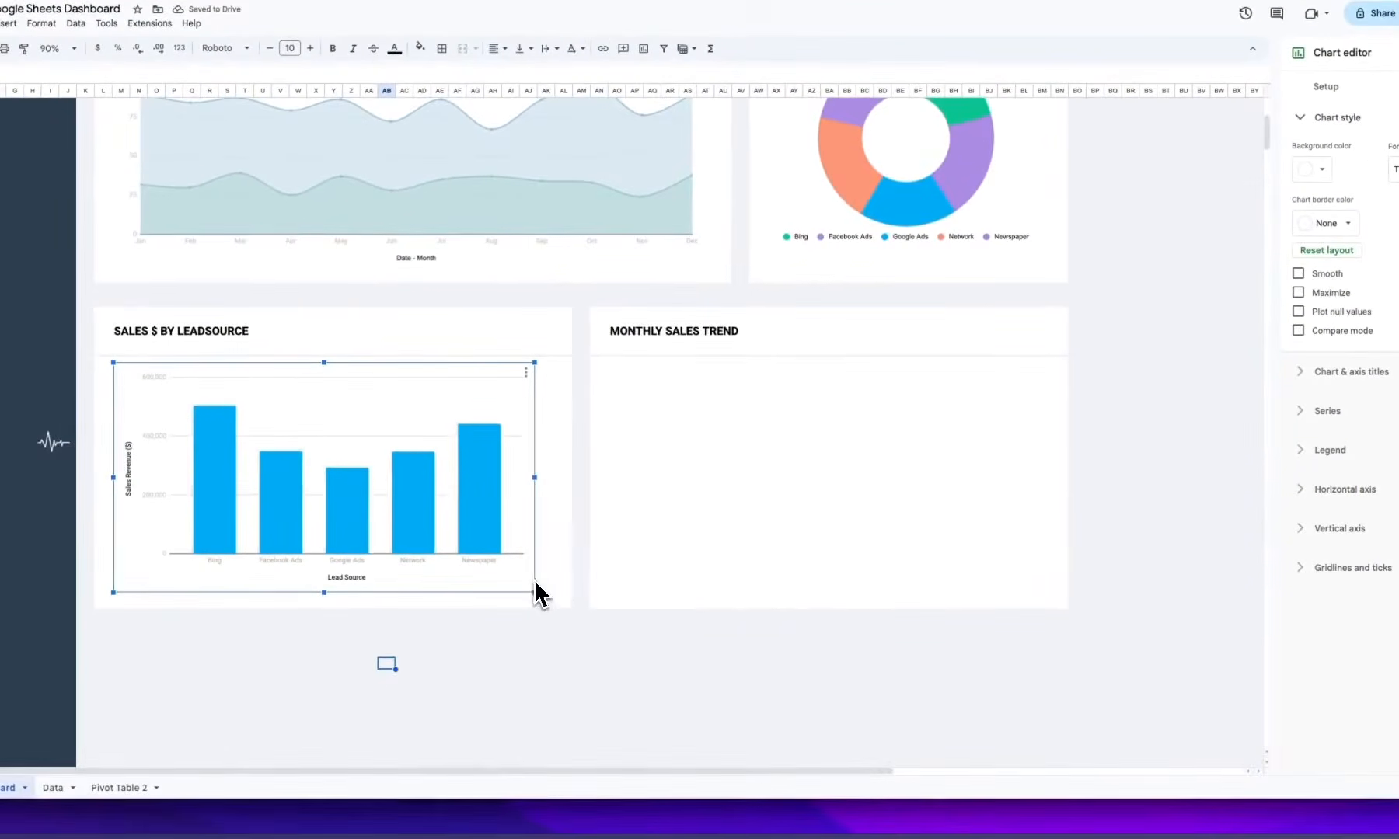
drag(411, 448, 420, 449)
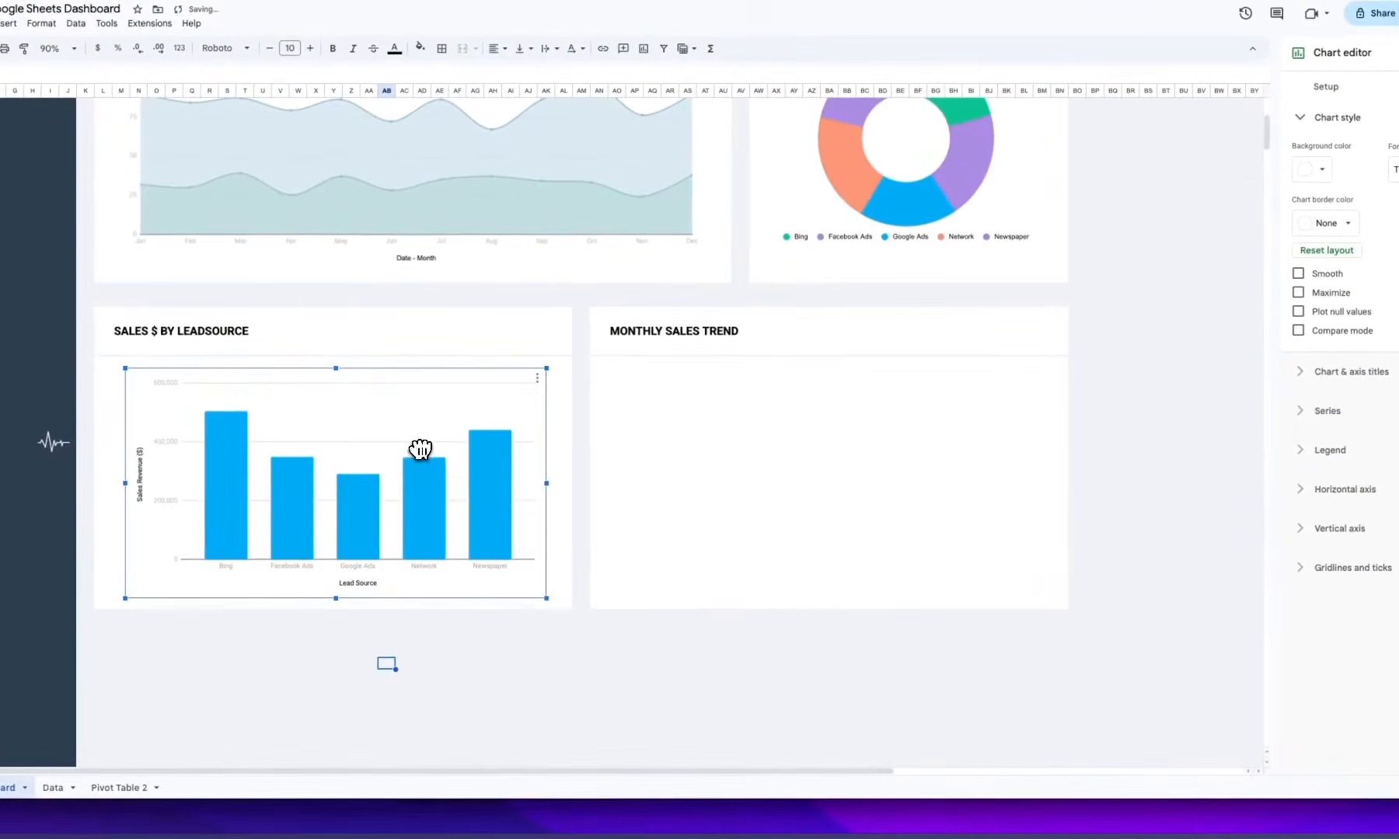
click(456, 675)
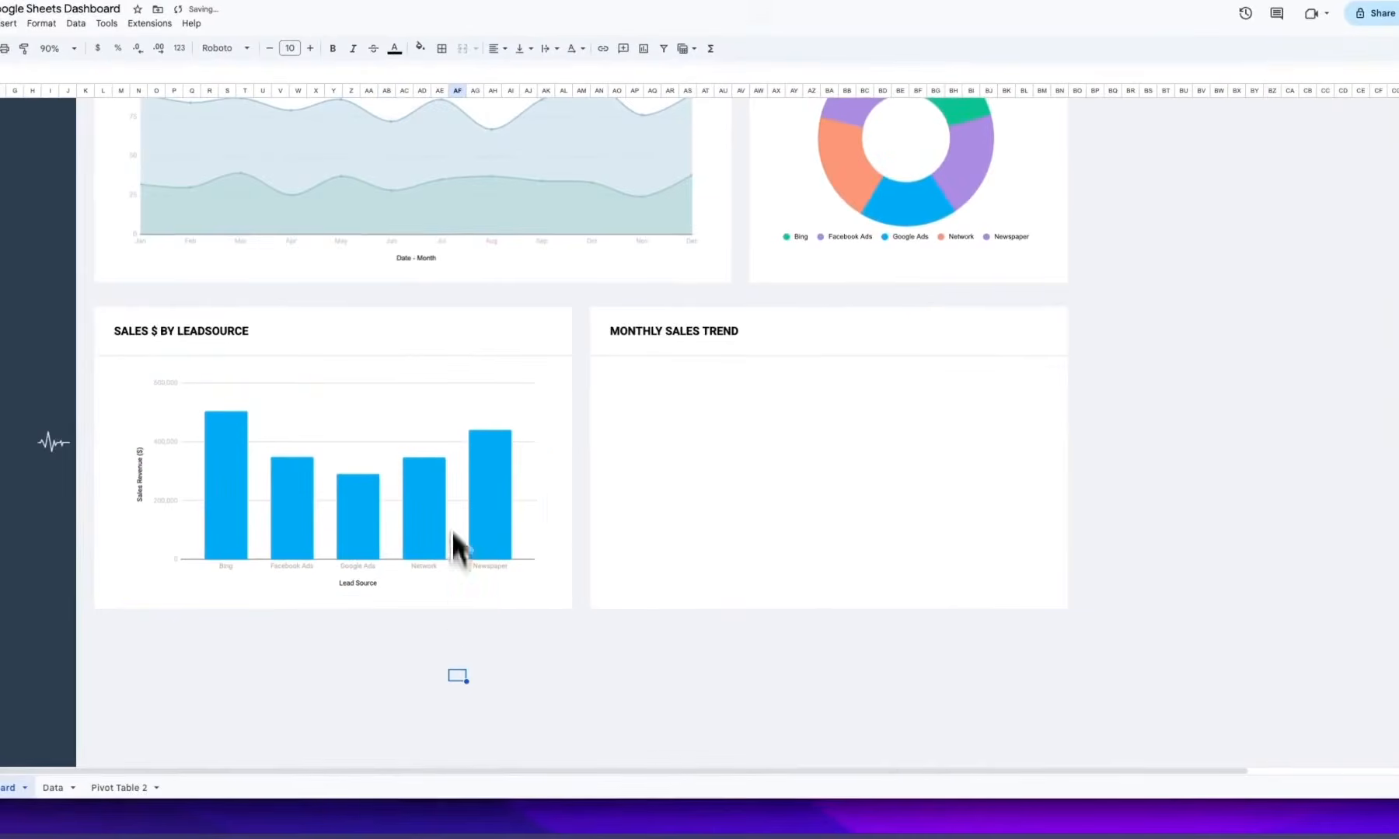
click(464, 476)
drag(464, 475, 464, 481)
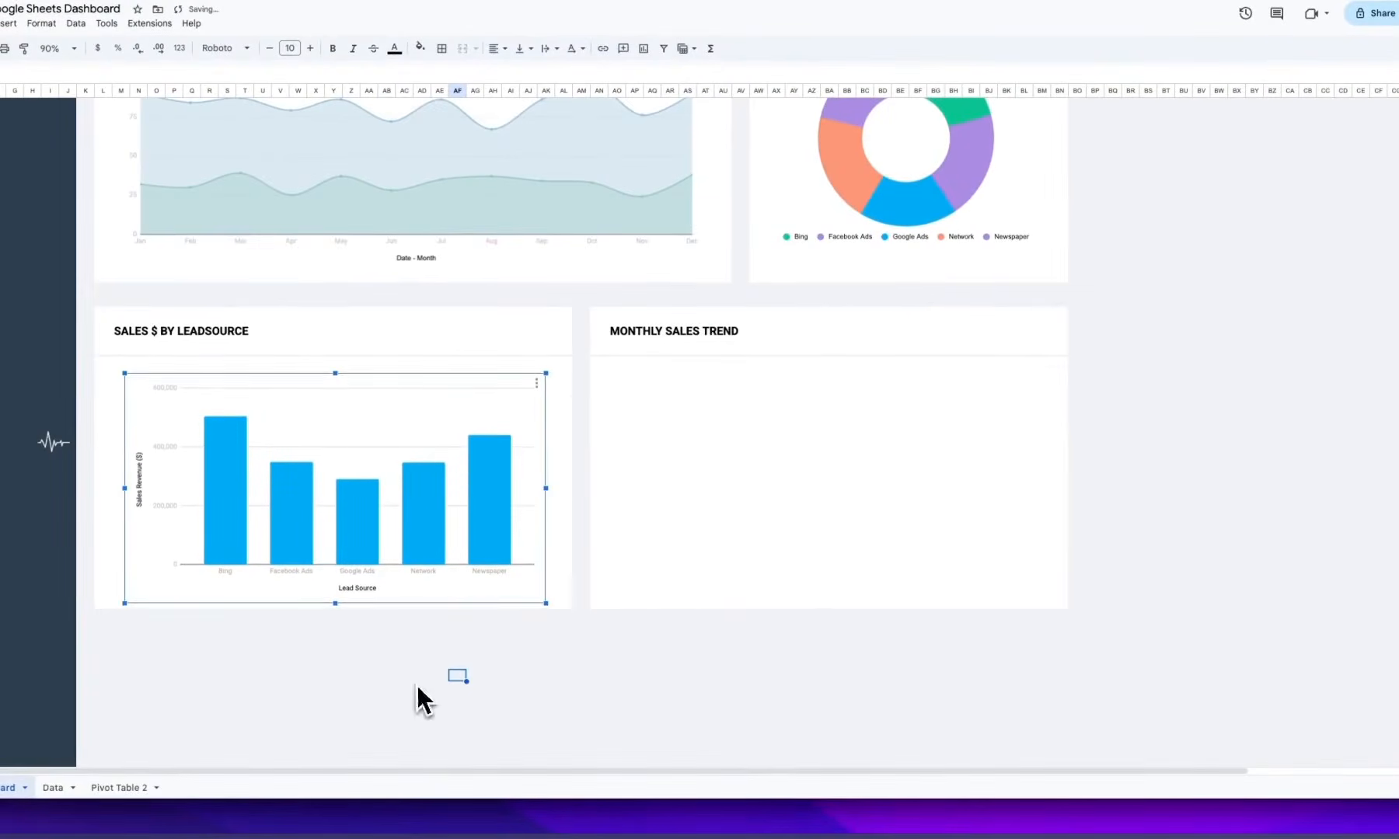
click(416, 685)
Try a light gray line color on the sales revenue columns and reset it to Auto
double_click(471, 478)
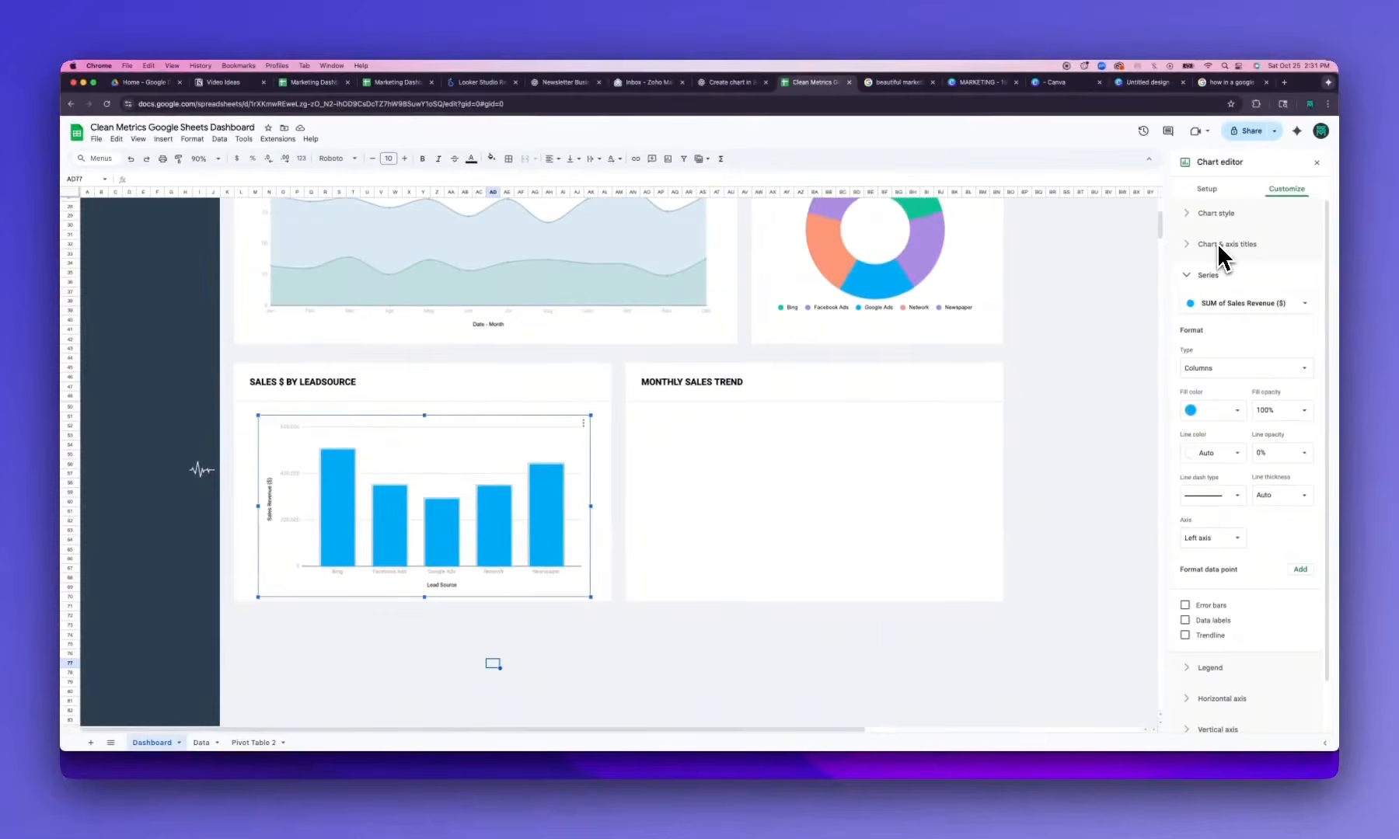
click(1223, 451)
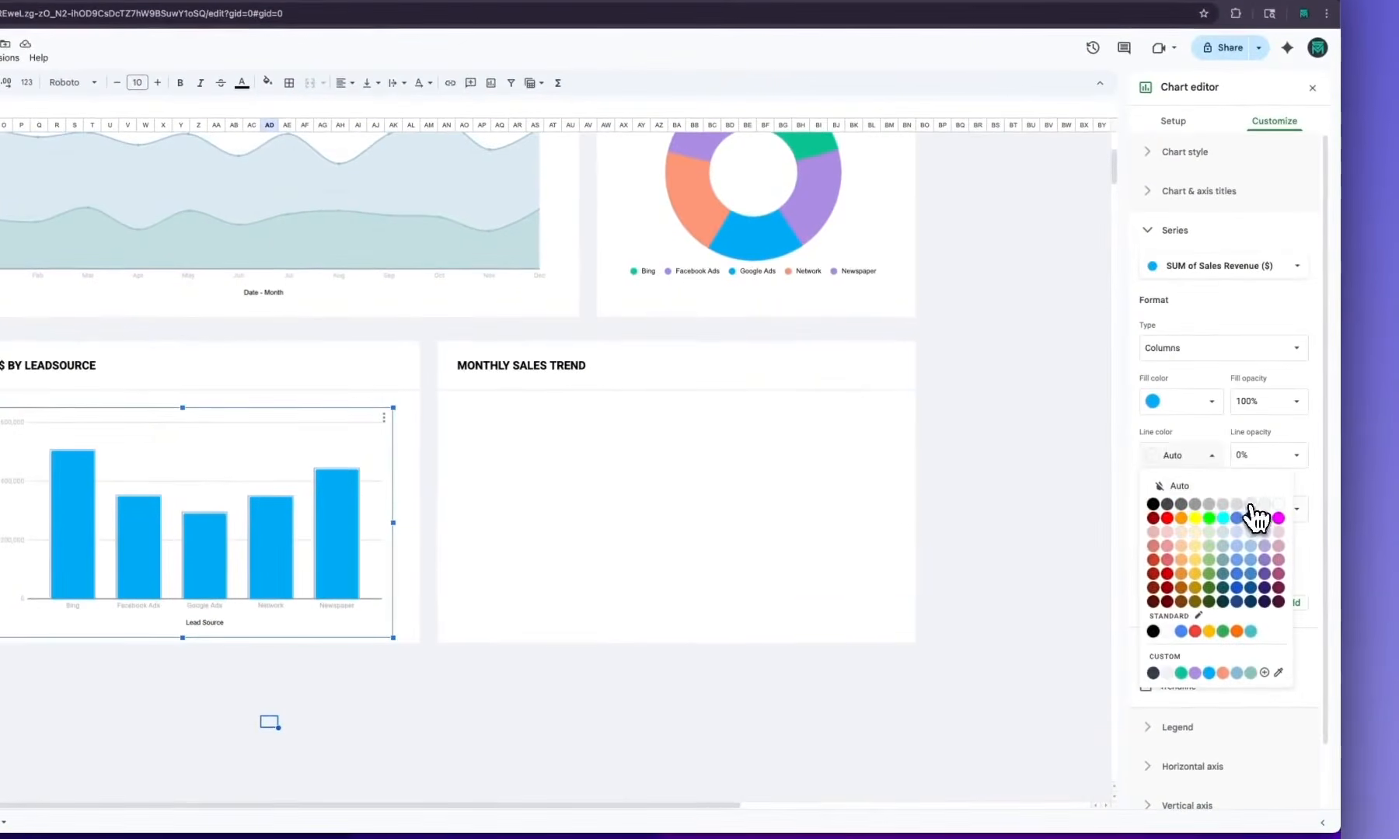
click(1250, 504)
click(1199, 458)
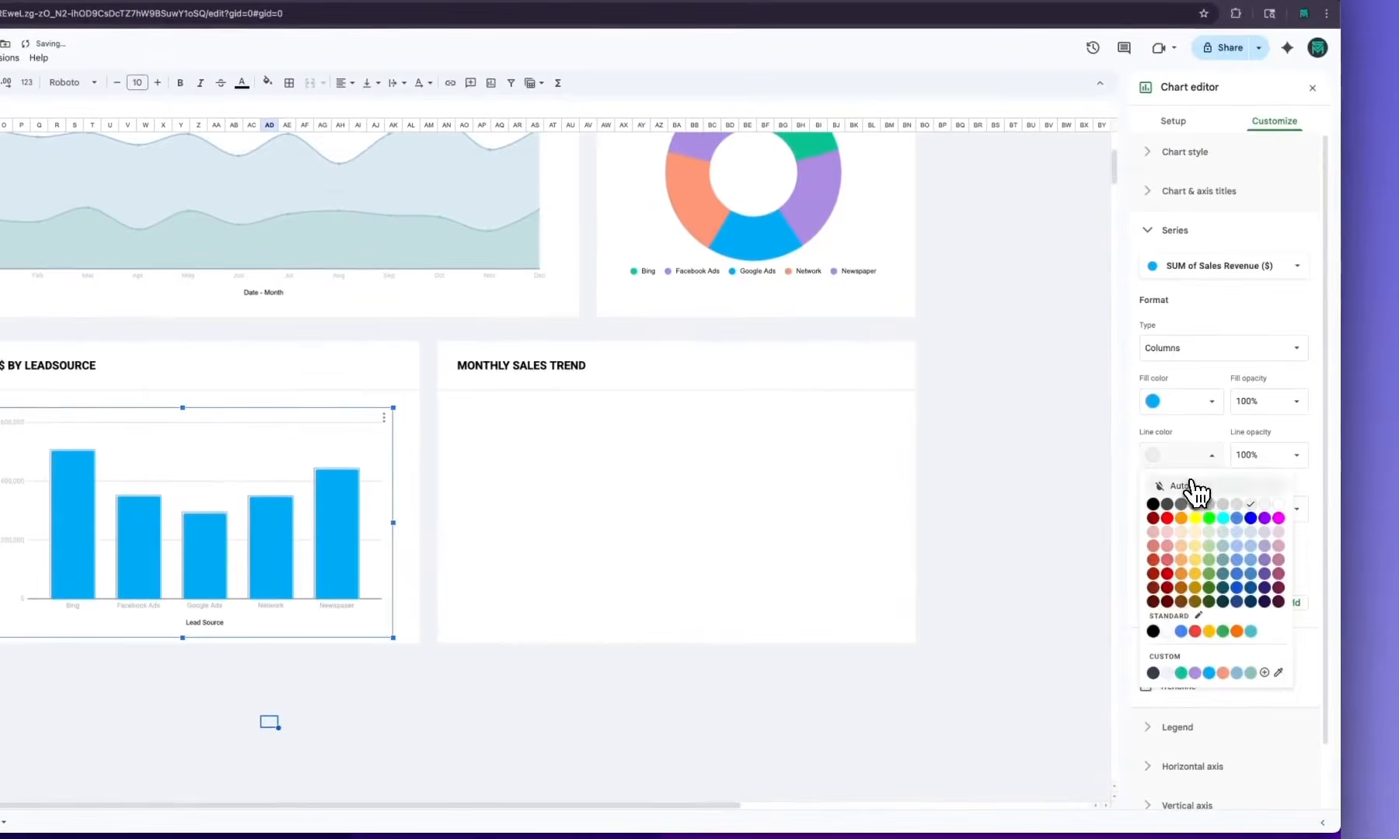
click(1194, 488)
Set the vertical axis major gridlines of the sales by lead source column chart to light gray
click(1161, 233)
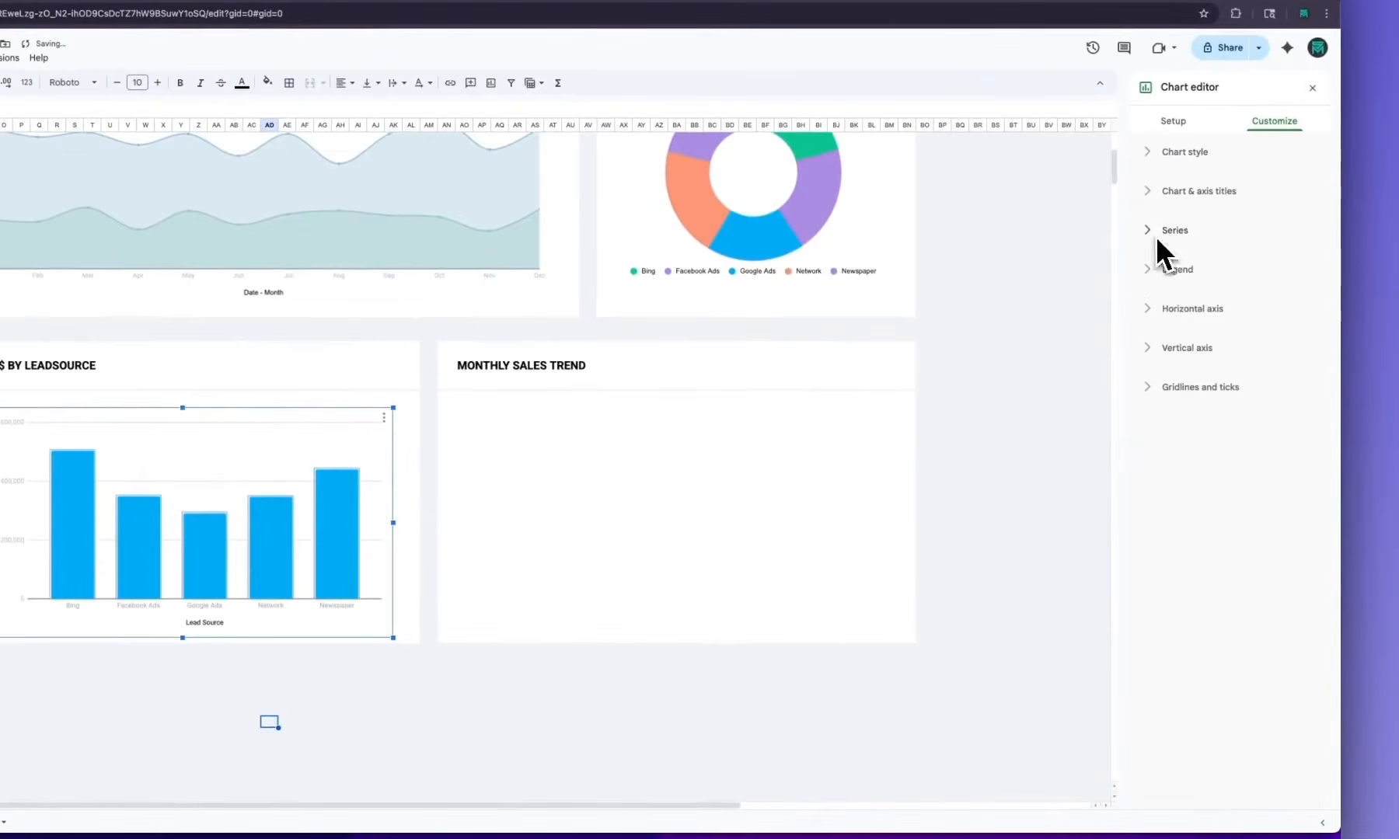
click(1189, 389)
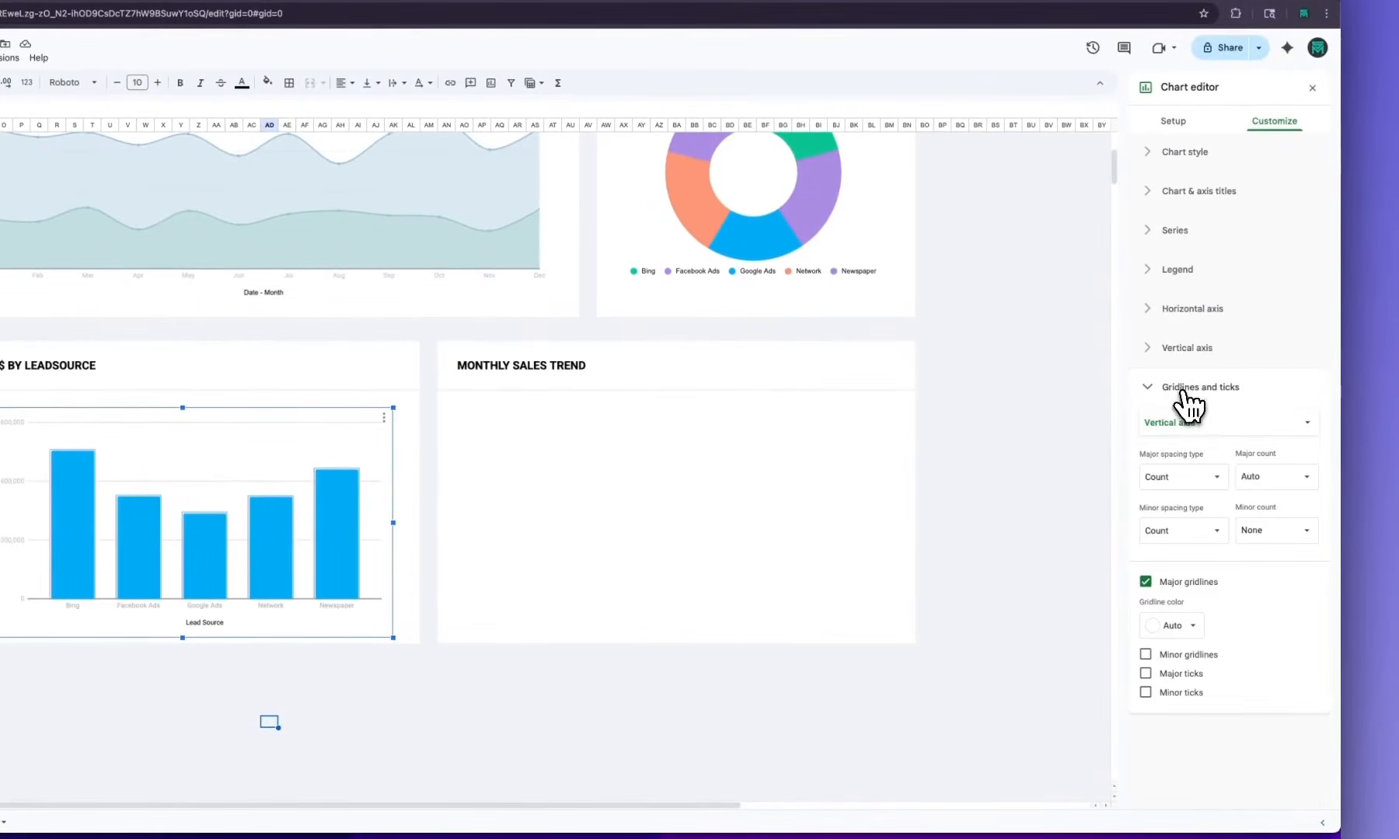
click(1189, 626)
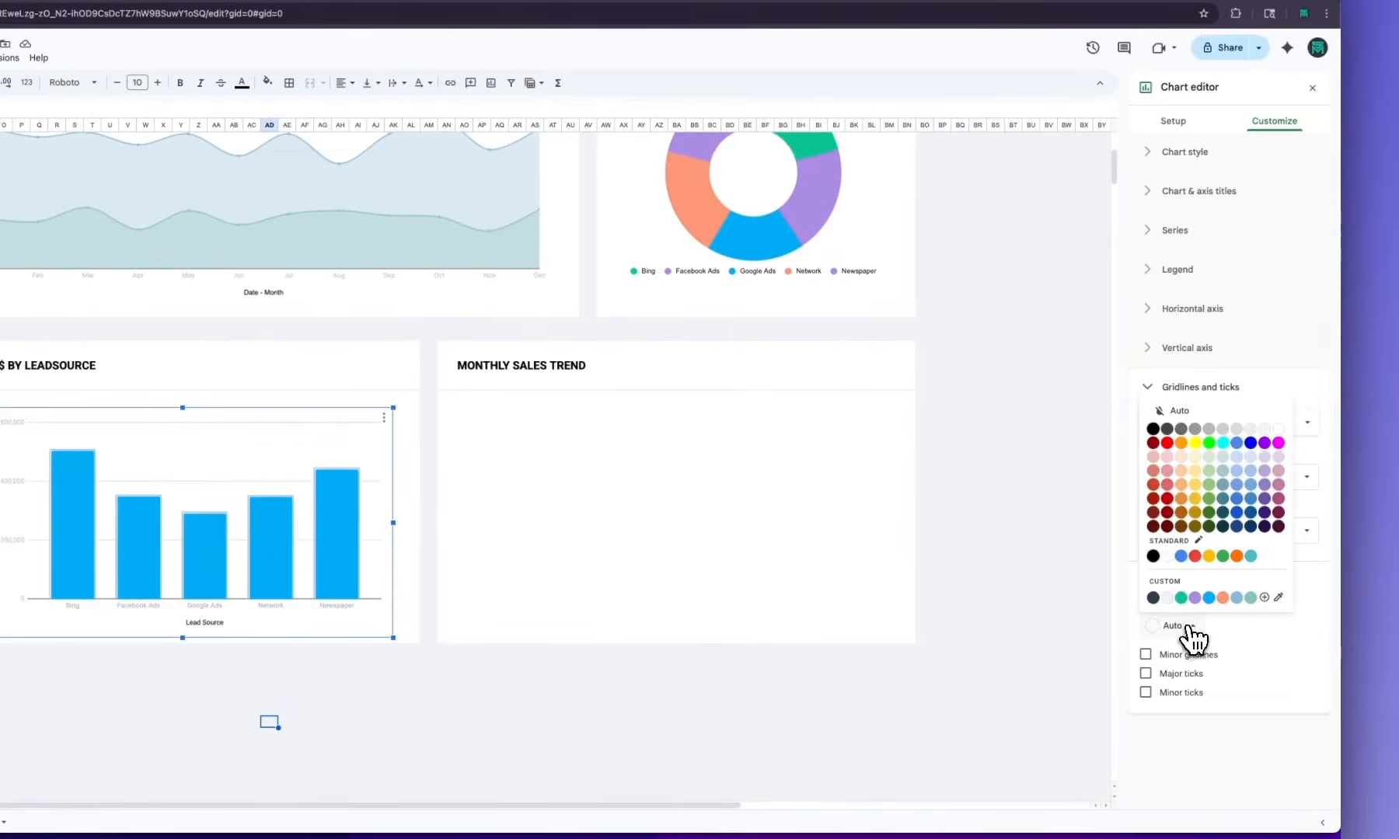
click(1236, 430)
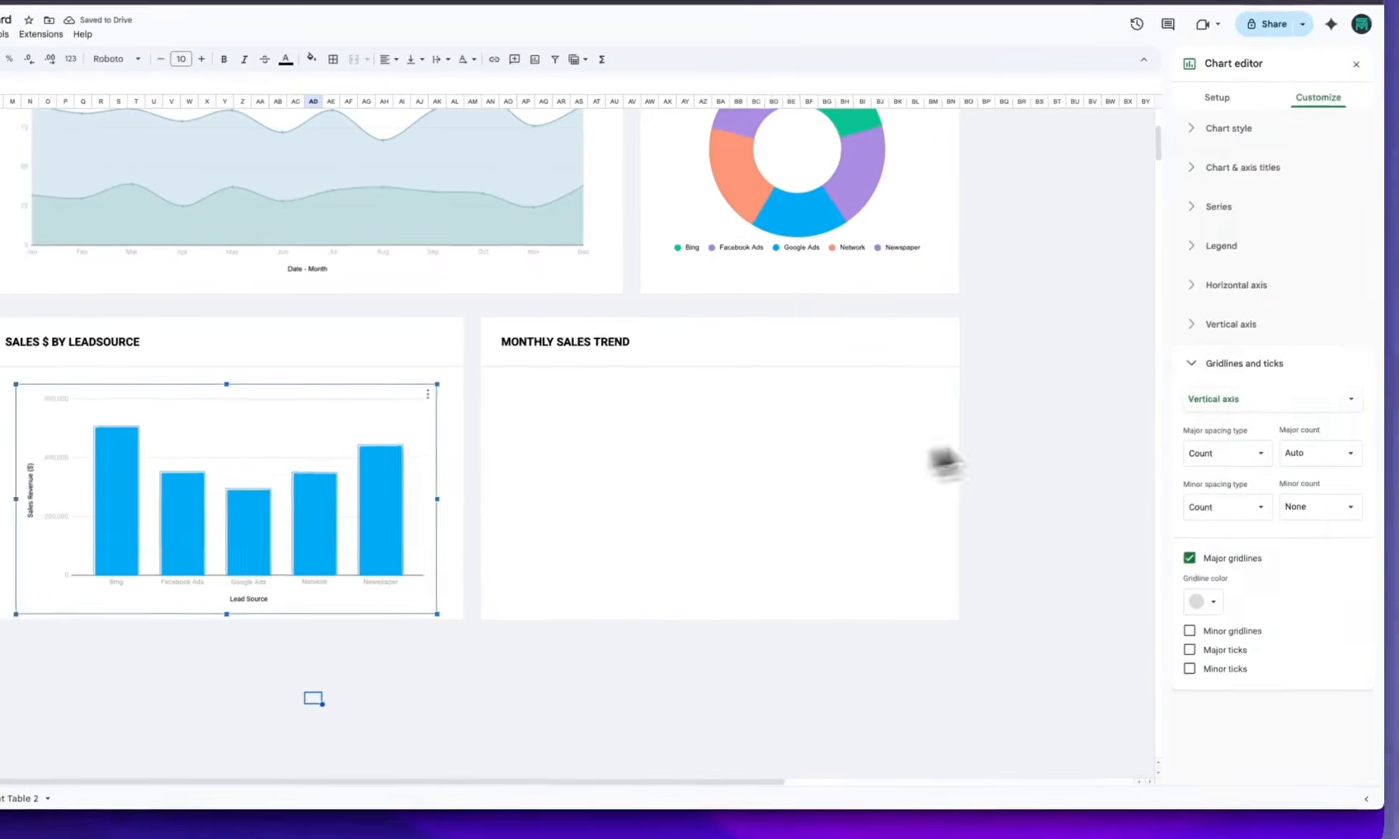
click(1016, 448)
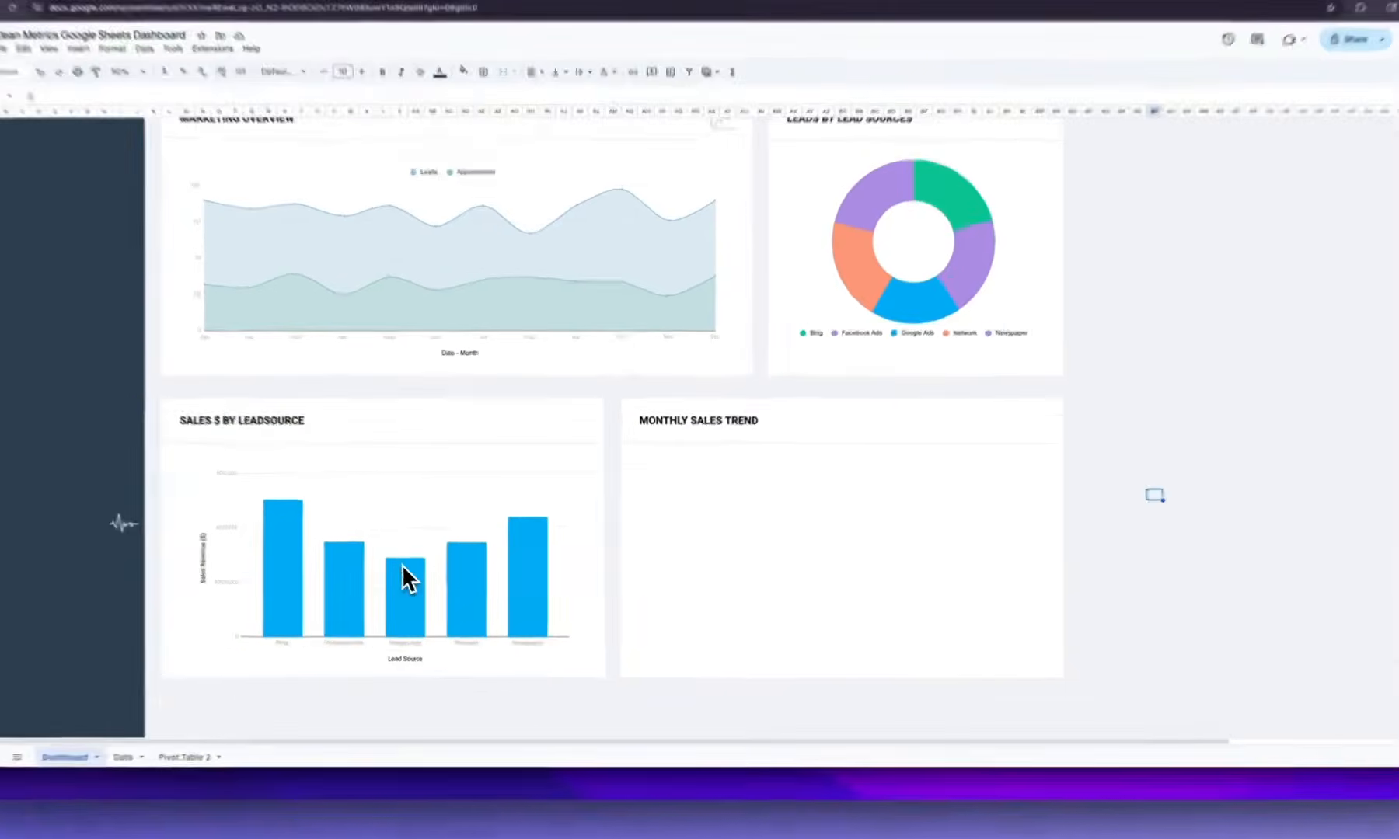
Change the SALES $ BY LEADSOURCE chart from a combo chart to the suggested bar chart
click(411, 584)
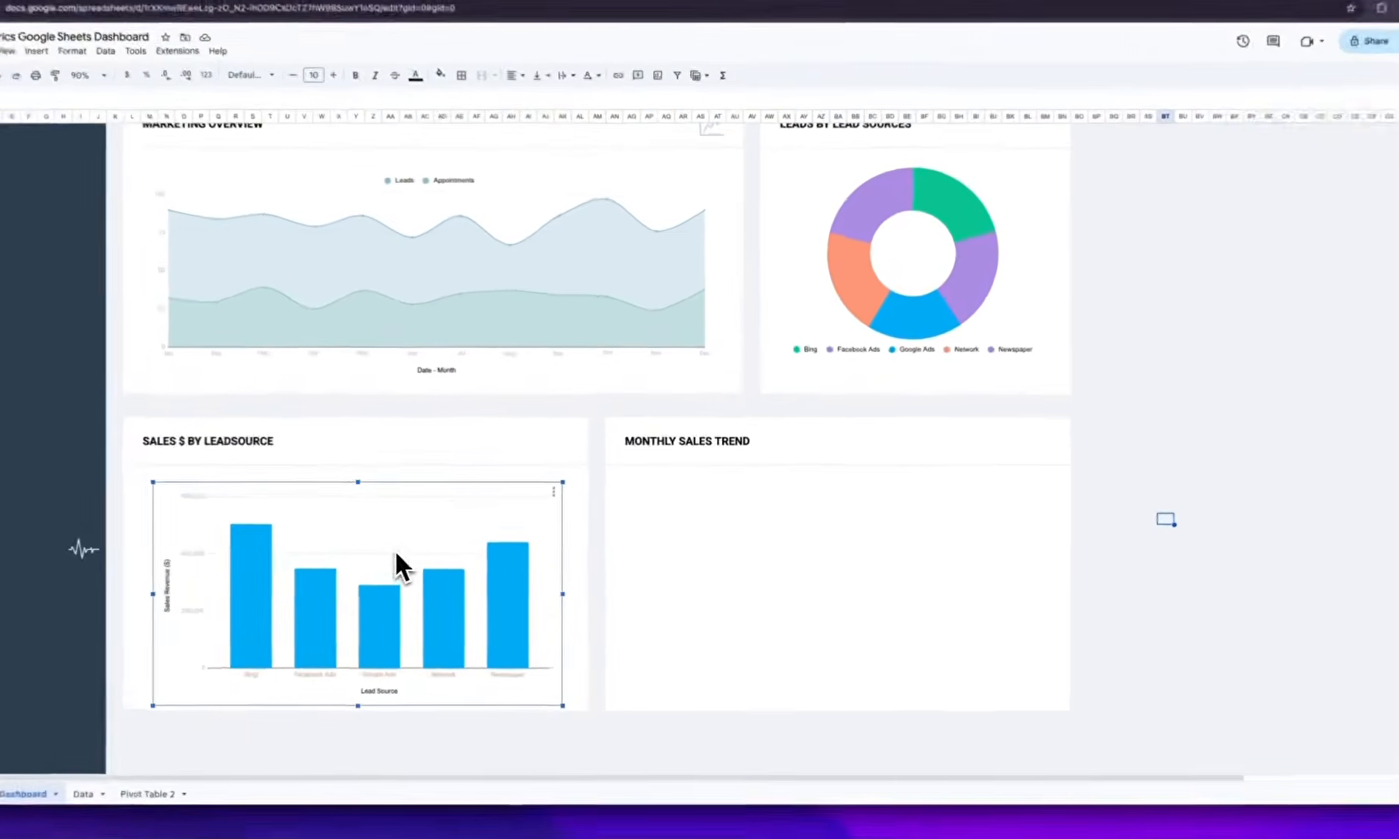
double_click(390, 550)
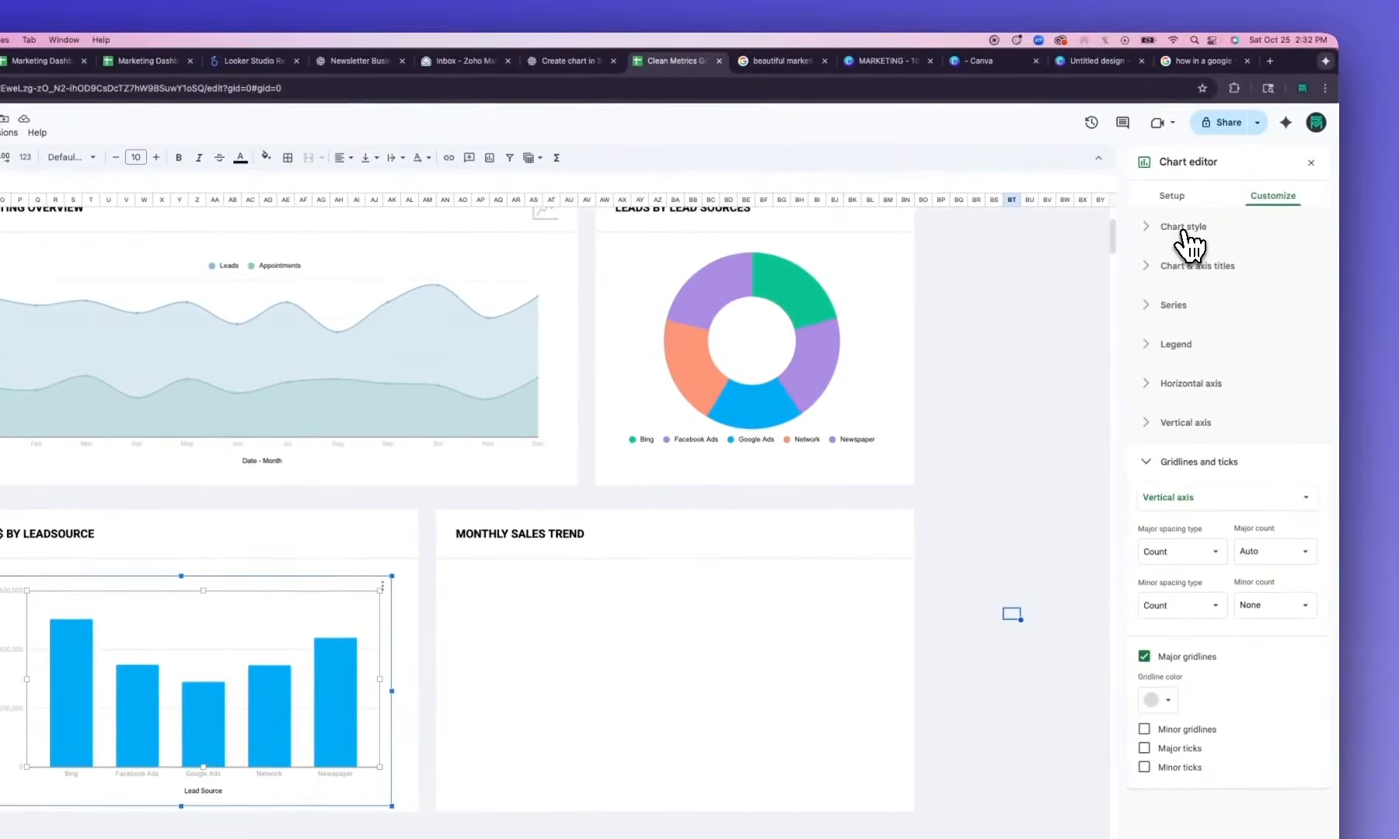
click(1182, 227)
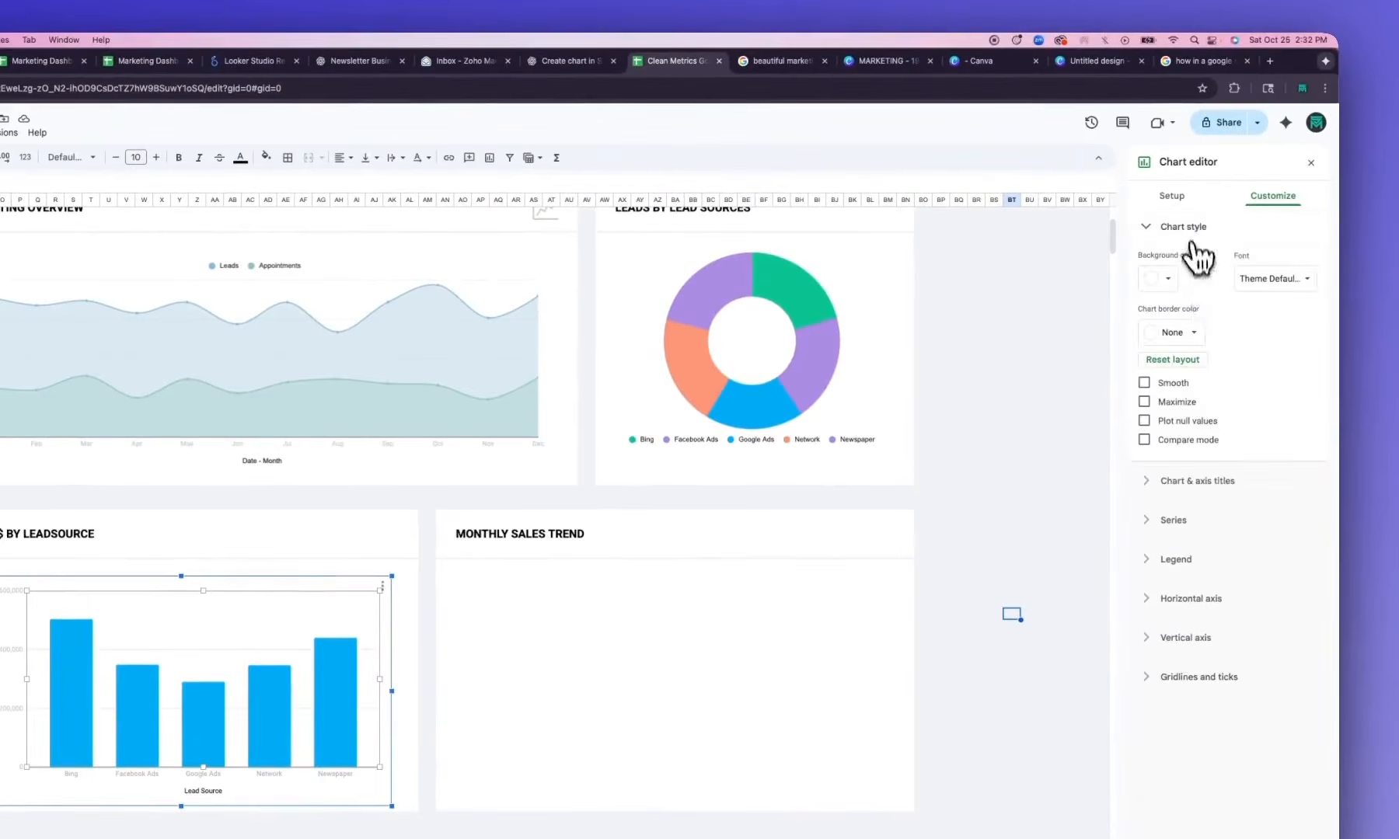
click(1193, 229)
click(1190, 227)
click(1172, 197)
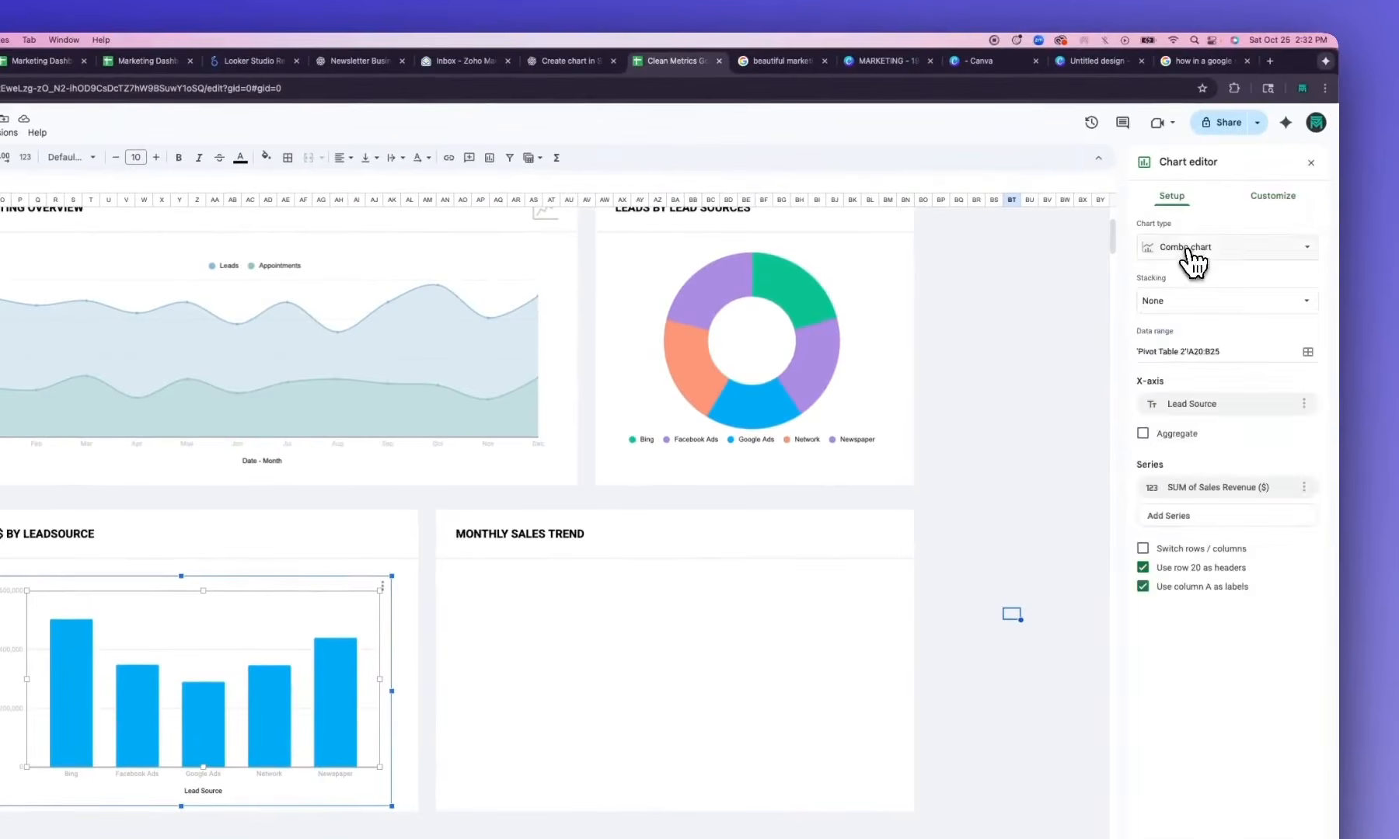
click(1187, 248)
scroll(1194, 420, down, 1)
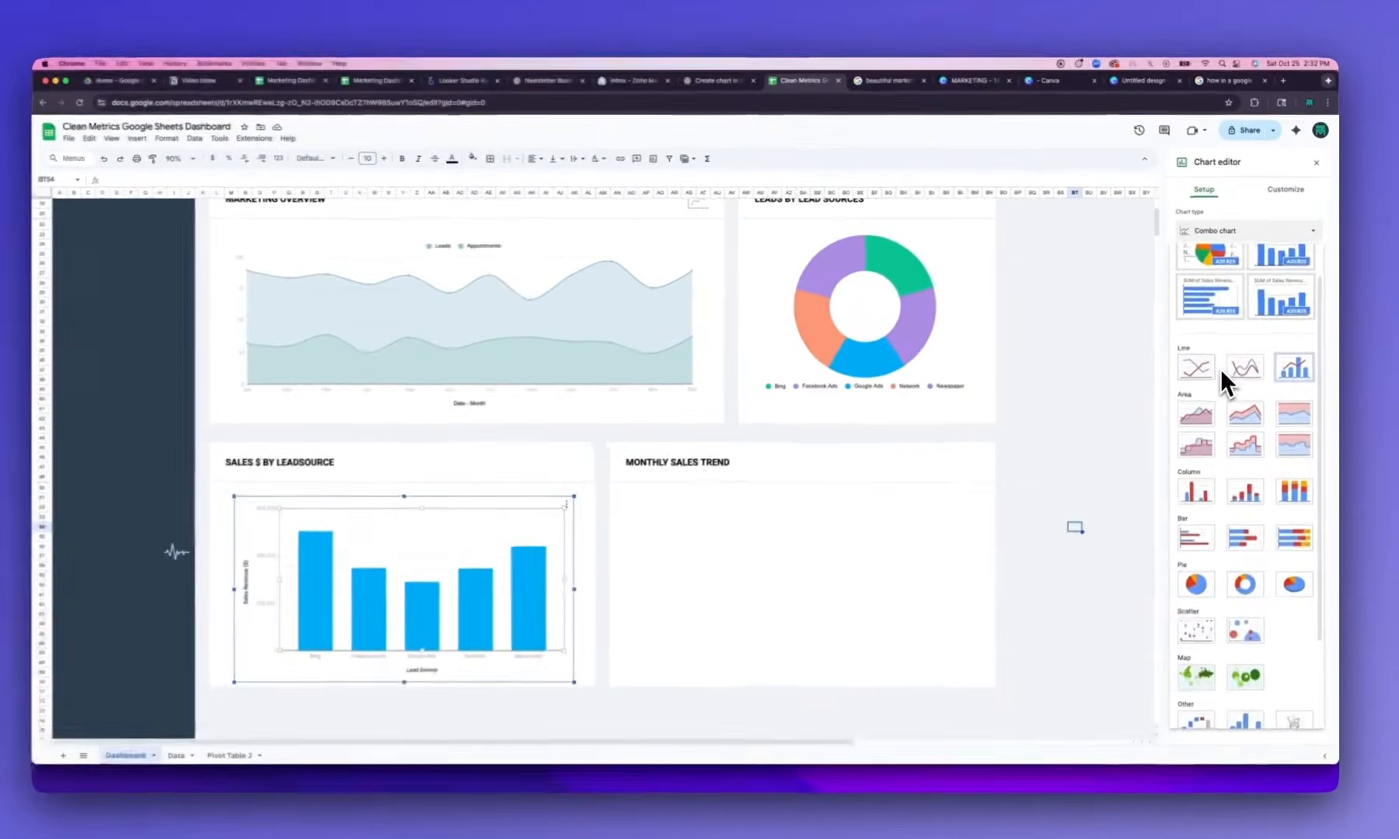
scroll(1223, 368, down, 1)
scroll(1210, 346, up, 2)
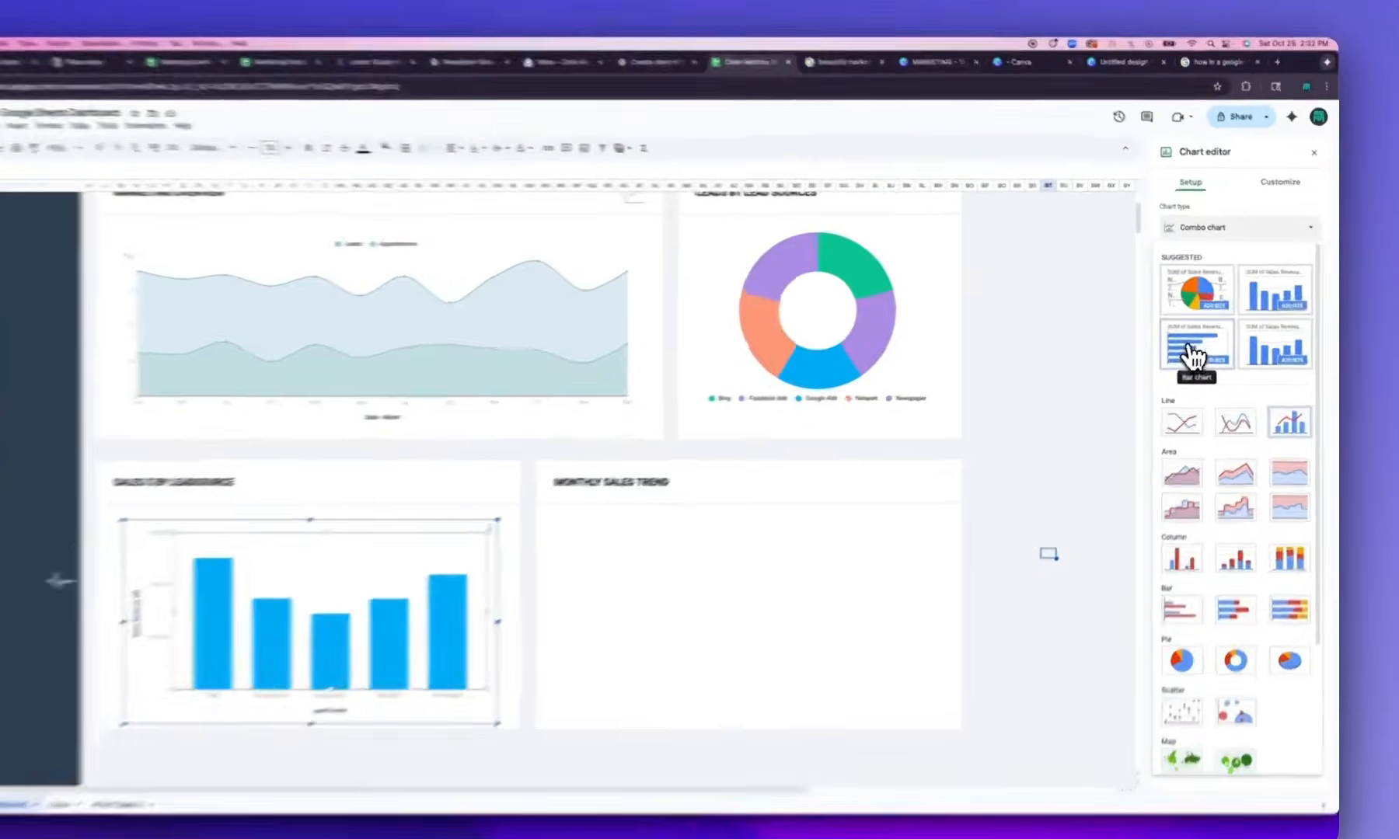
click(1210, 342)
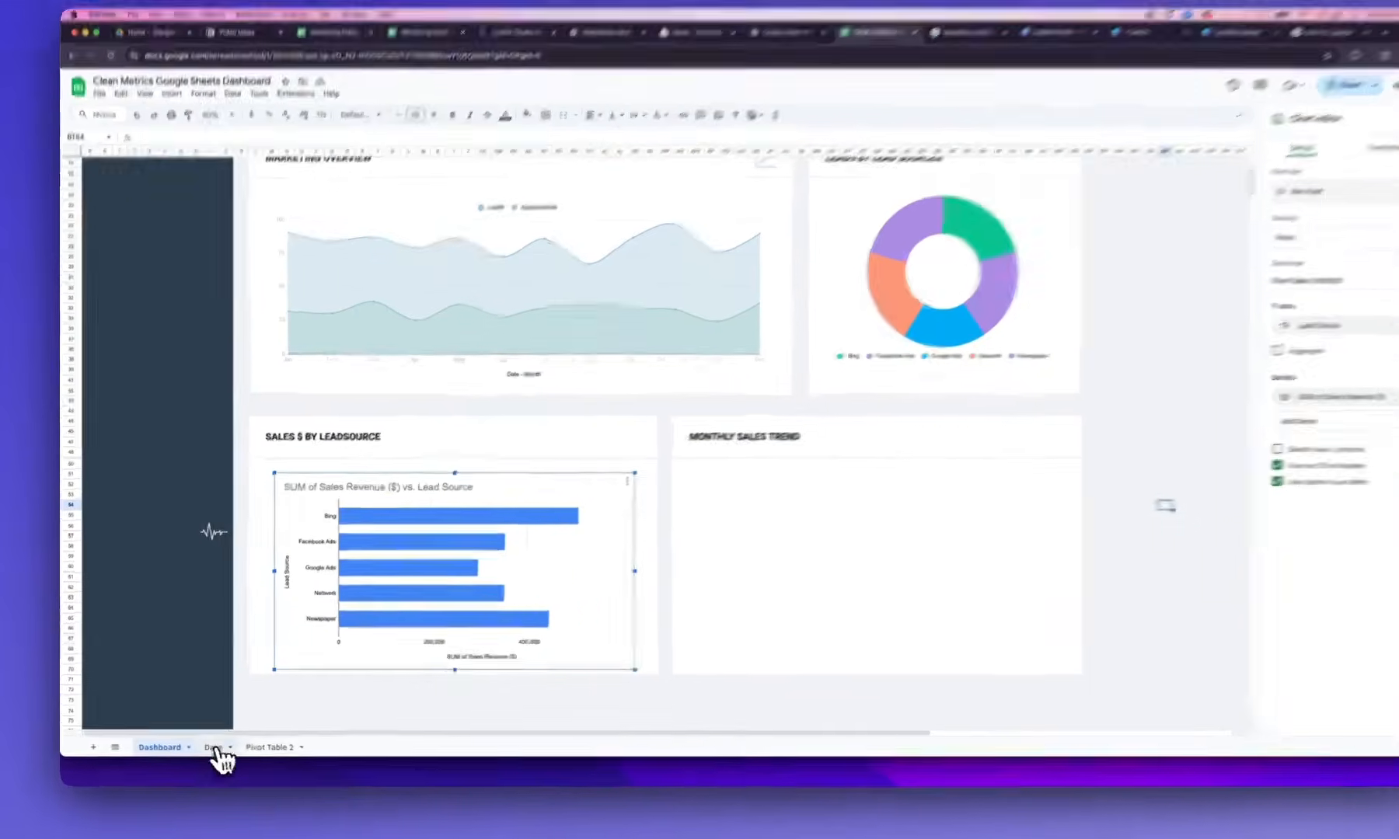
Sort the sales revenue pivot table on the Pivot Table 2 sheet by SUM of Sales Revenue ($) in descending order and check the Dashboard bar chart
click(254, 742)
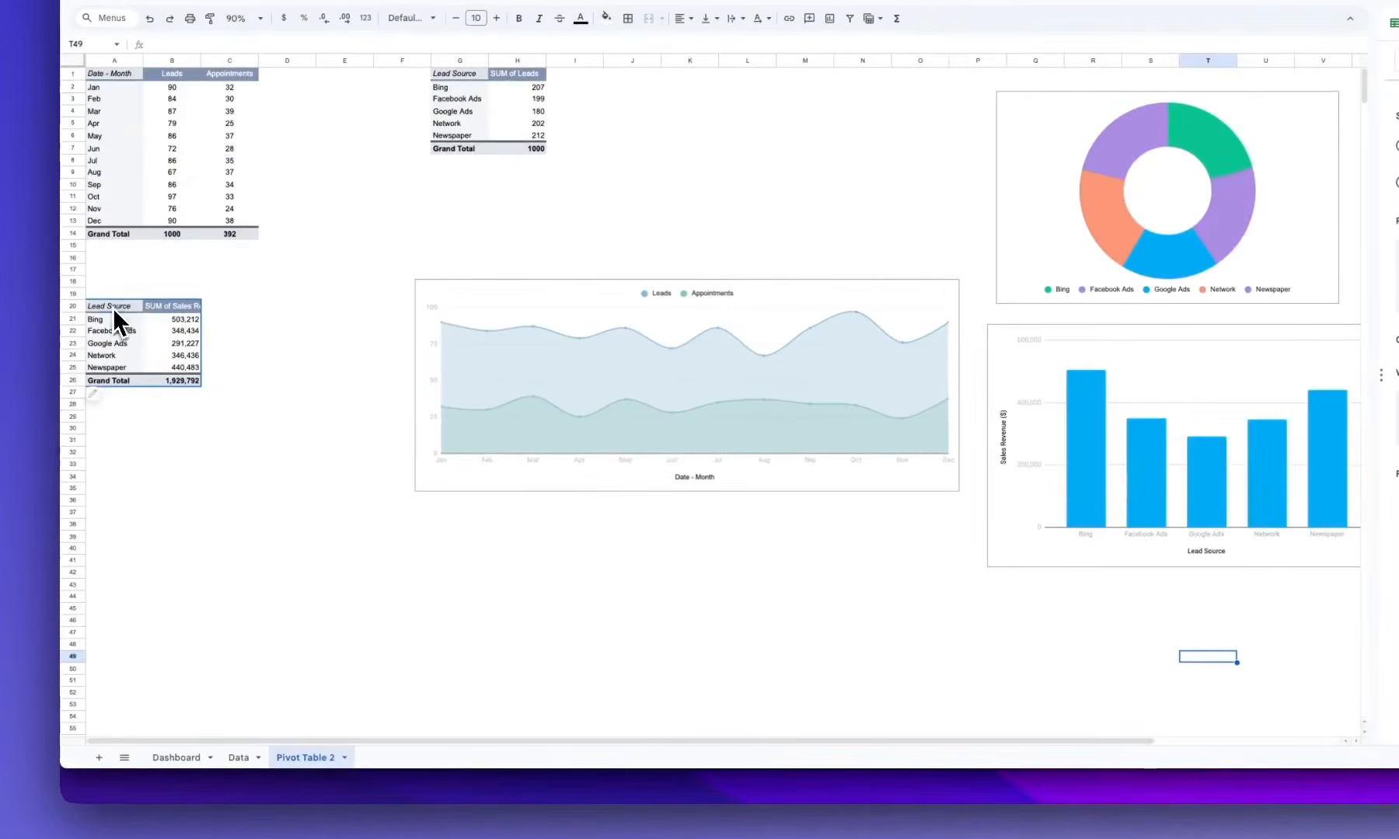
drag(113, 308, 180, 369)
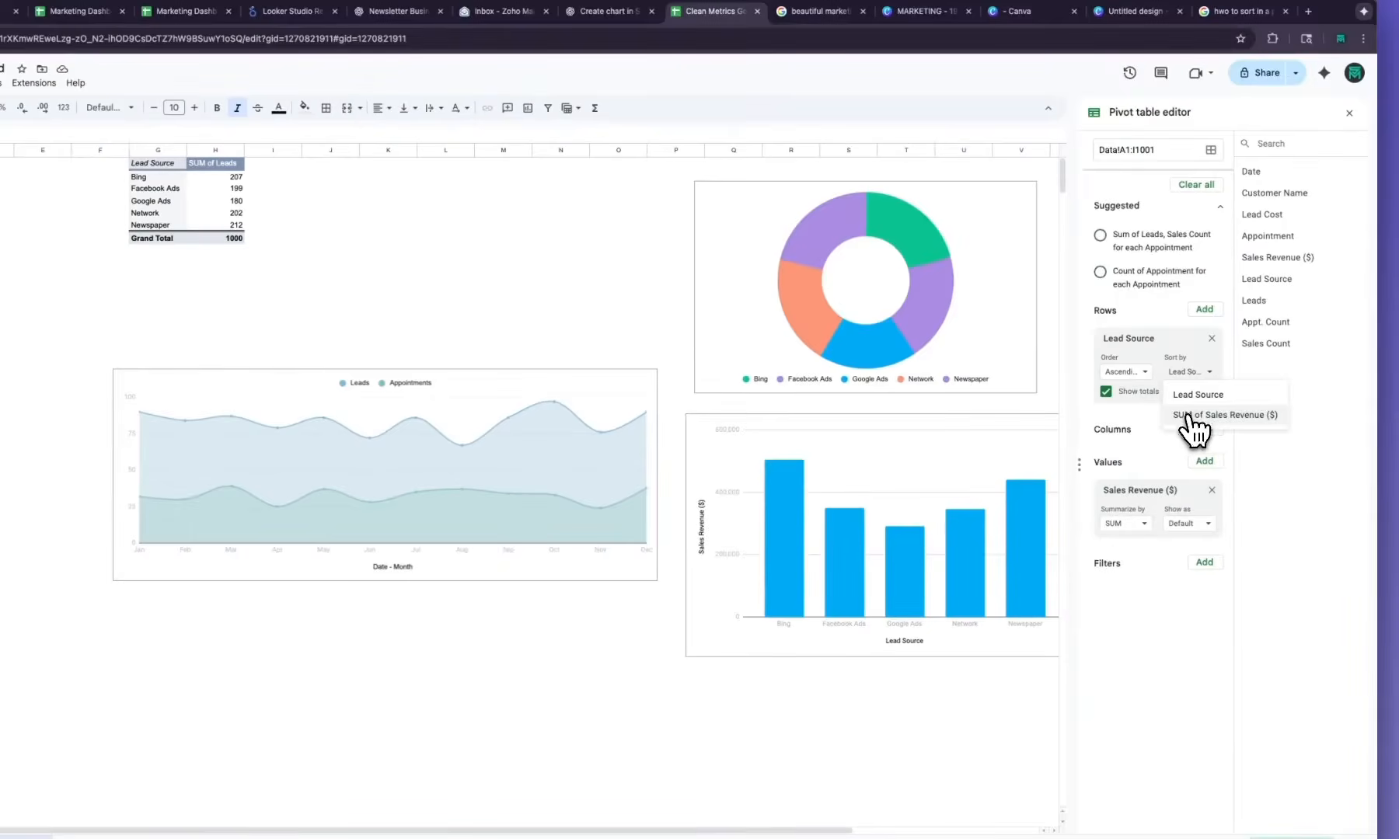
click(1193, 416)
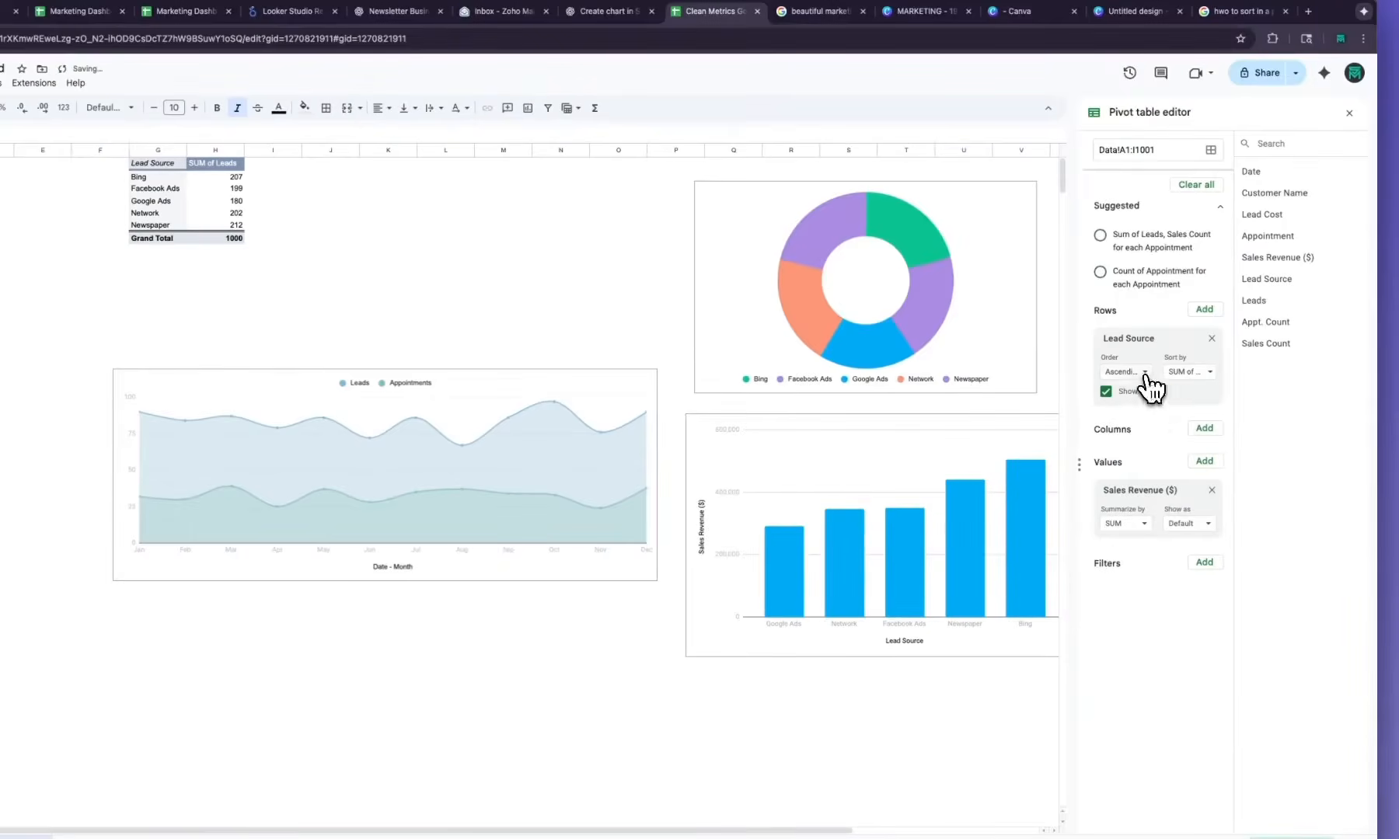
click(1139, 414)
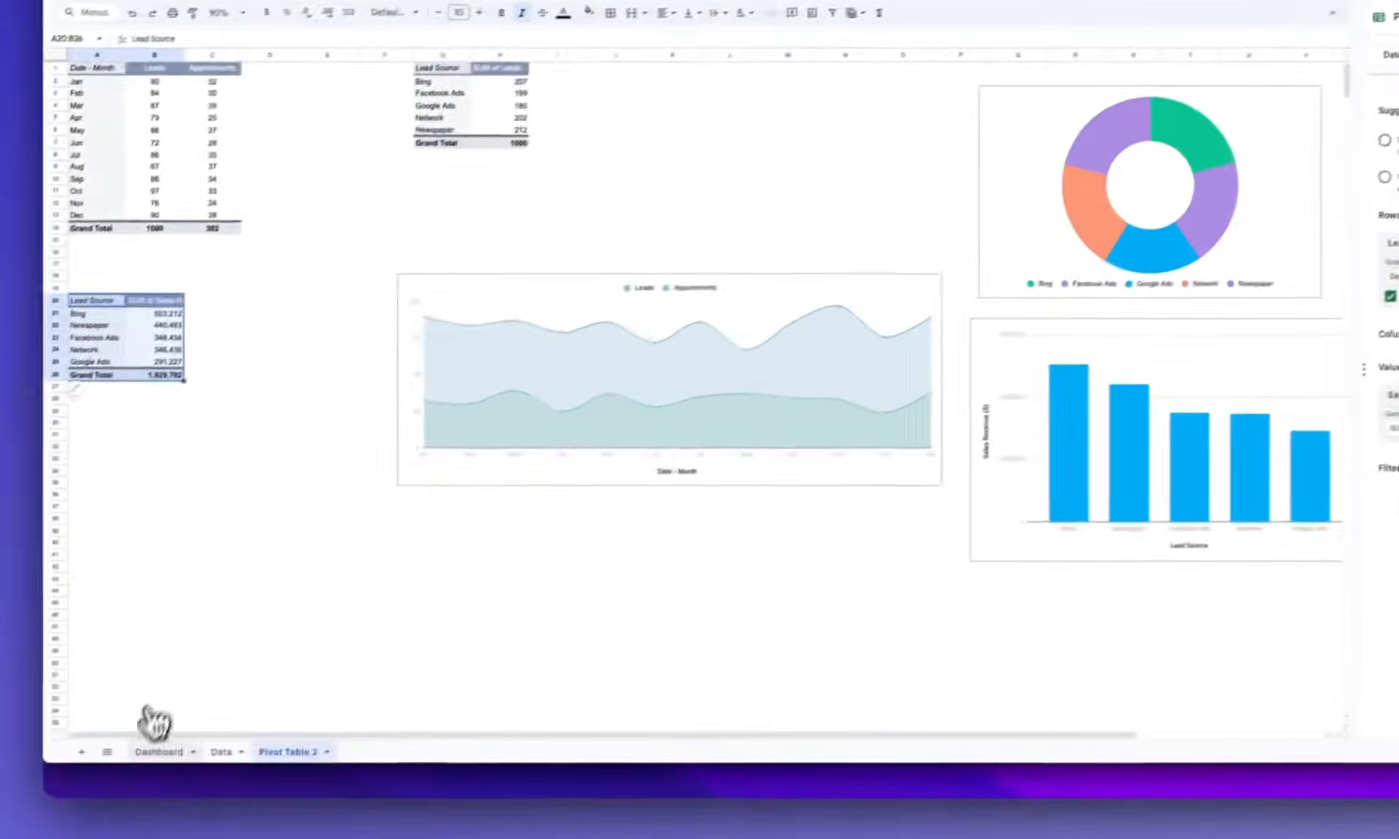
click(183, 739)
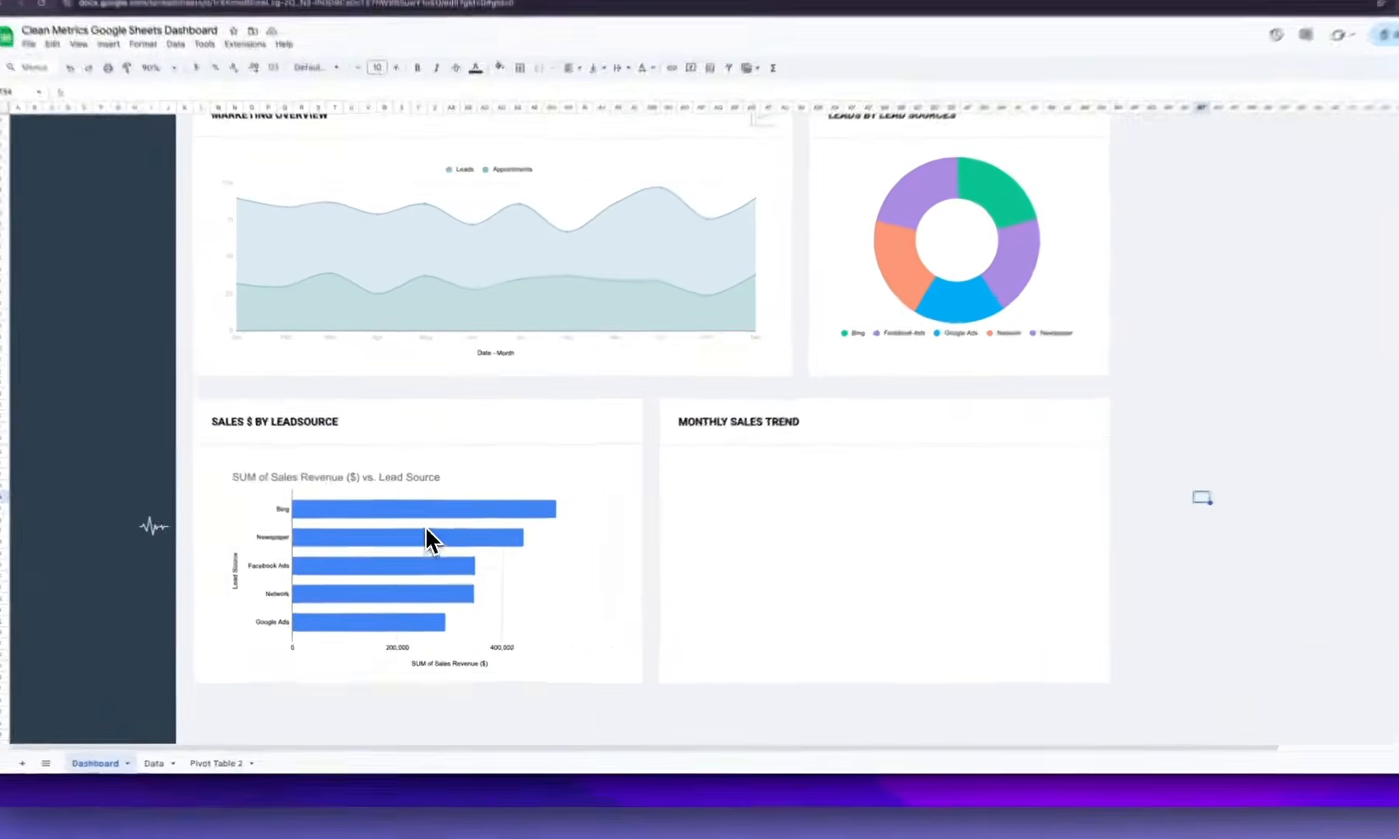
click(531, 495)
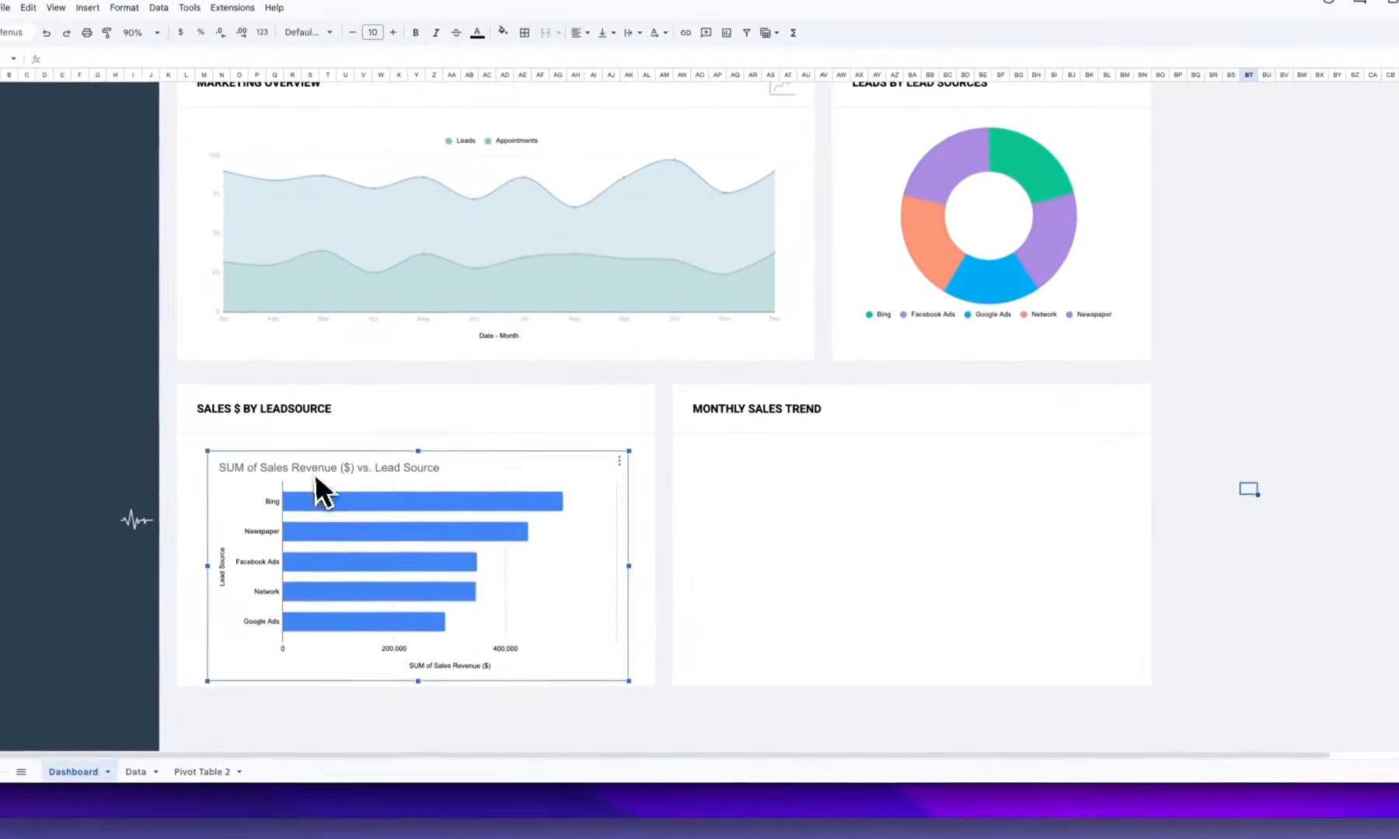
click(442, 718)
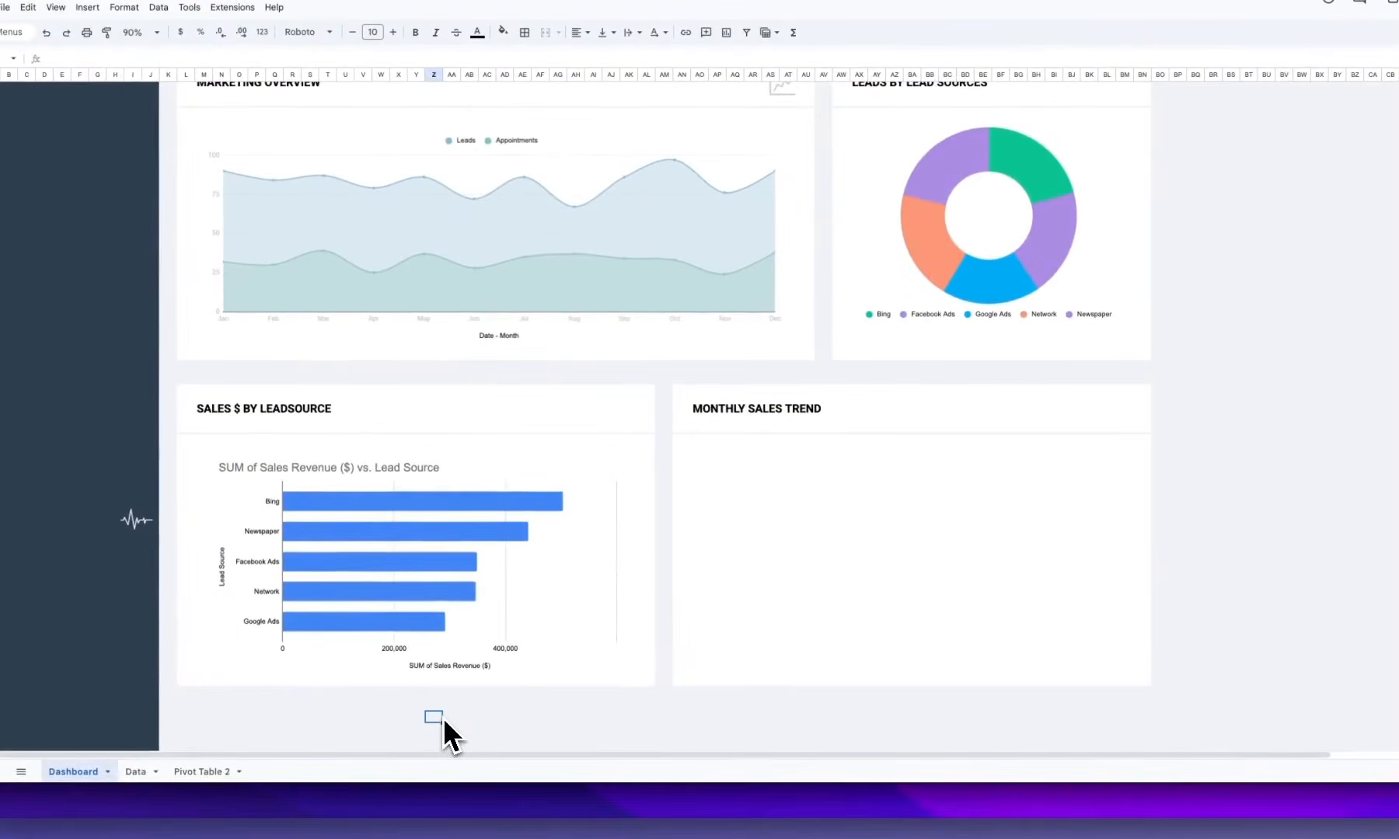
Rename the value header in cell B20 of the Pivot Table 2 sheet to "Sales Revenue ($)"
click(369, 586)
click(201, 771)
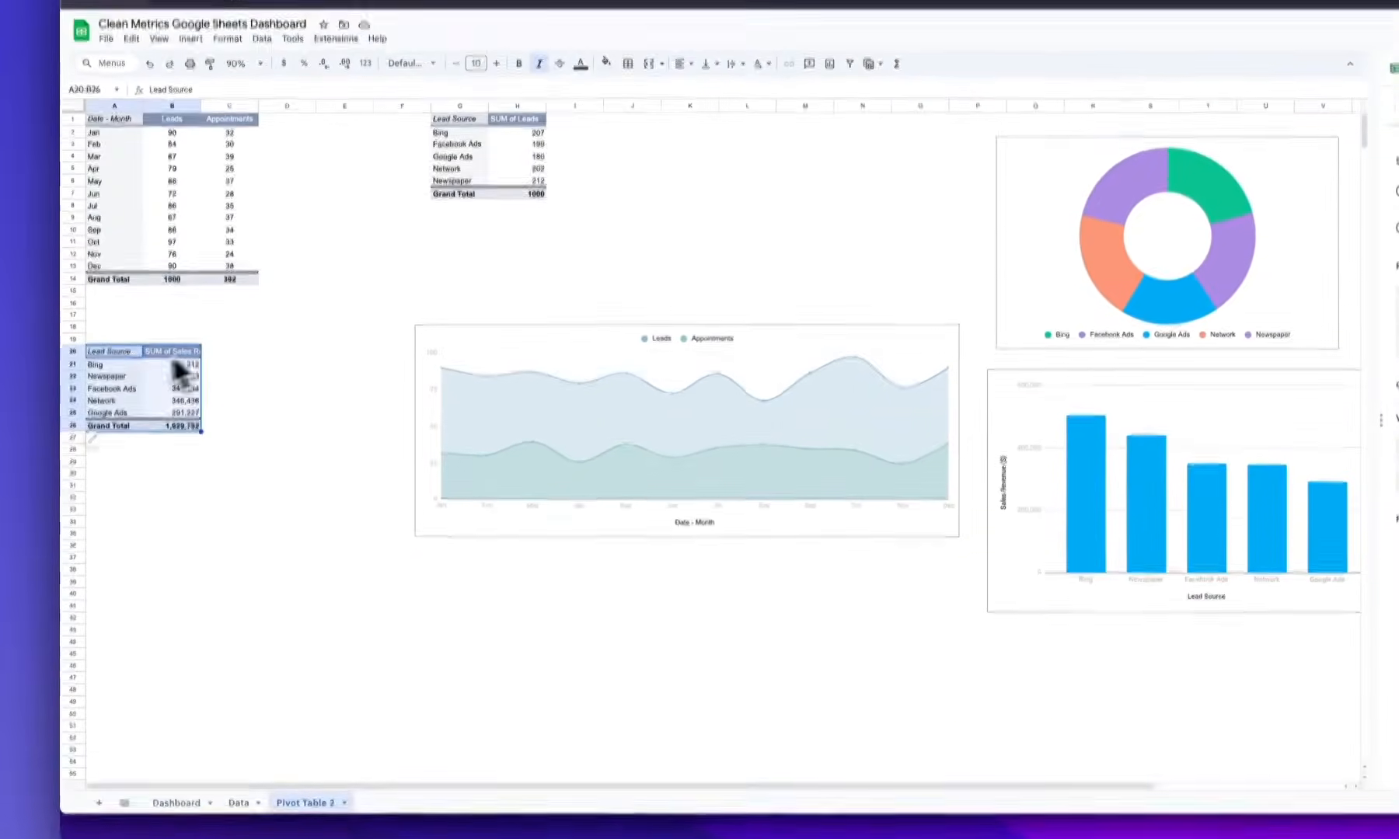
click(113, 291)
click(181, 292)
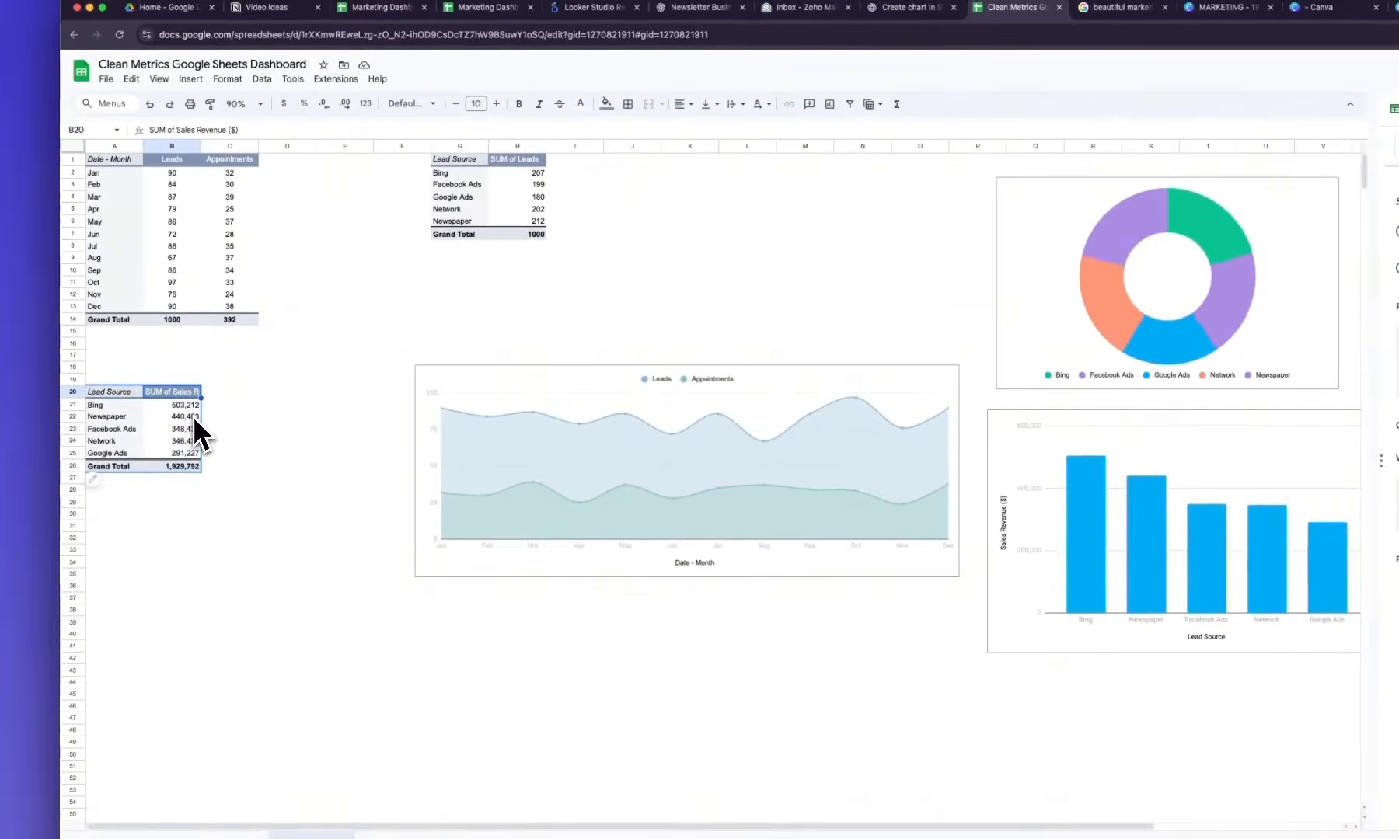
text(Sales)
text( Revenue ()
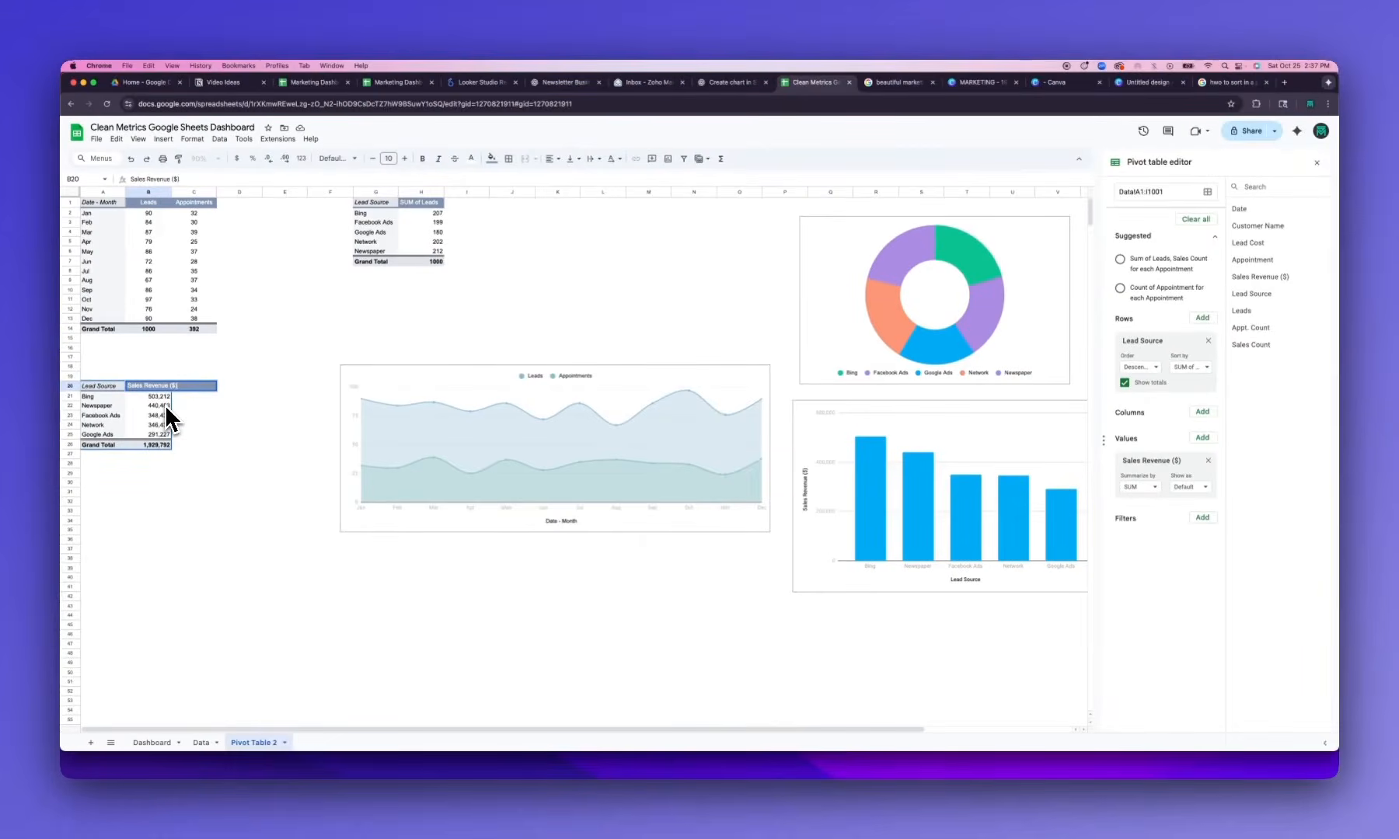
text($))
click(194, 491)
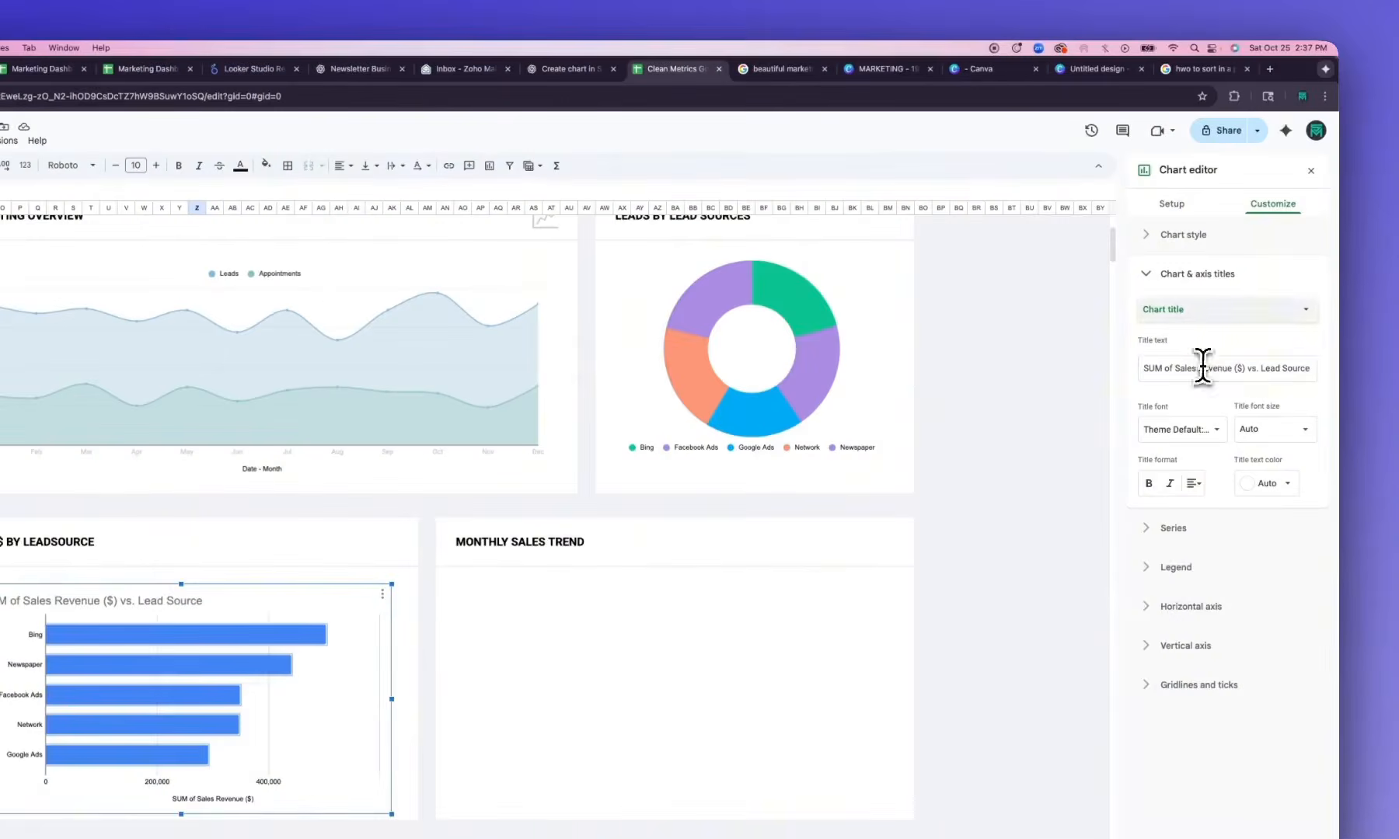
Remove the title of the Dashboard bar chart and shorten its horizontal axis title to "Sales Revenue ($)"
triple_click(1203, 368)
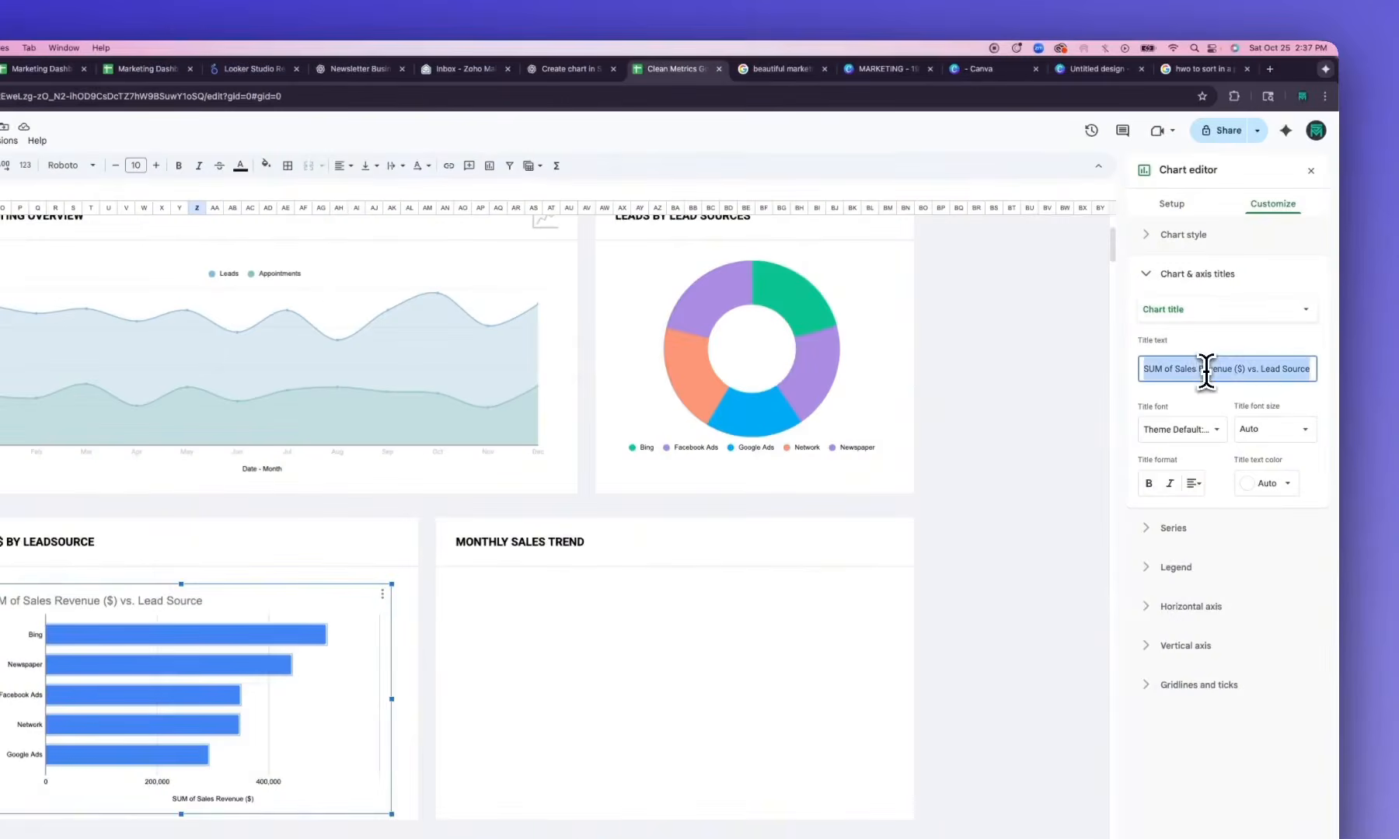
key(BackSpace)
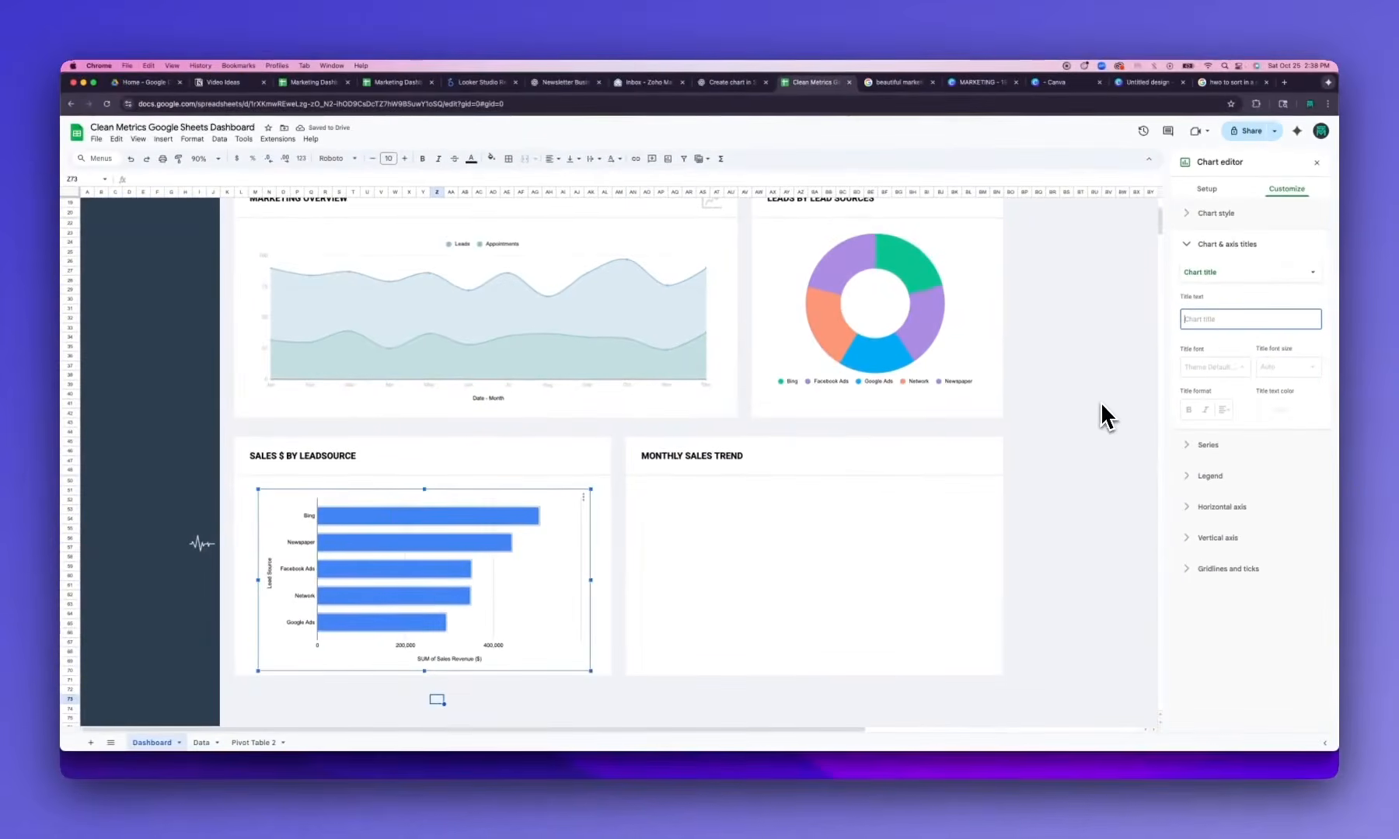
click(1219, 273)
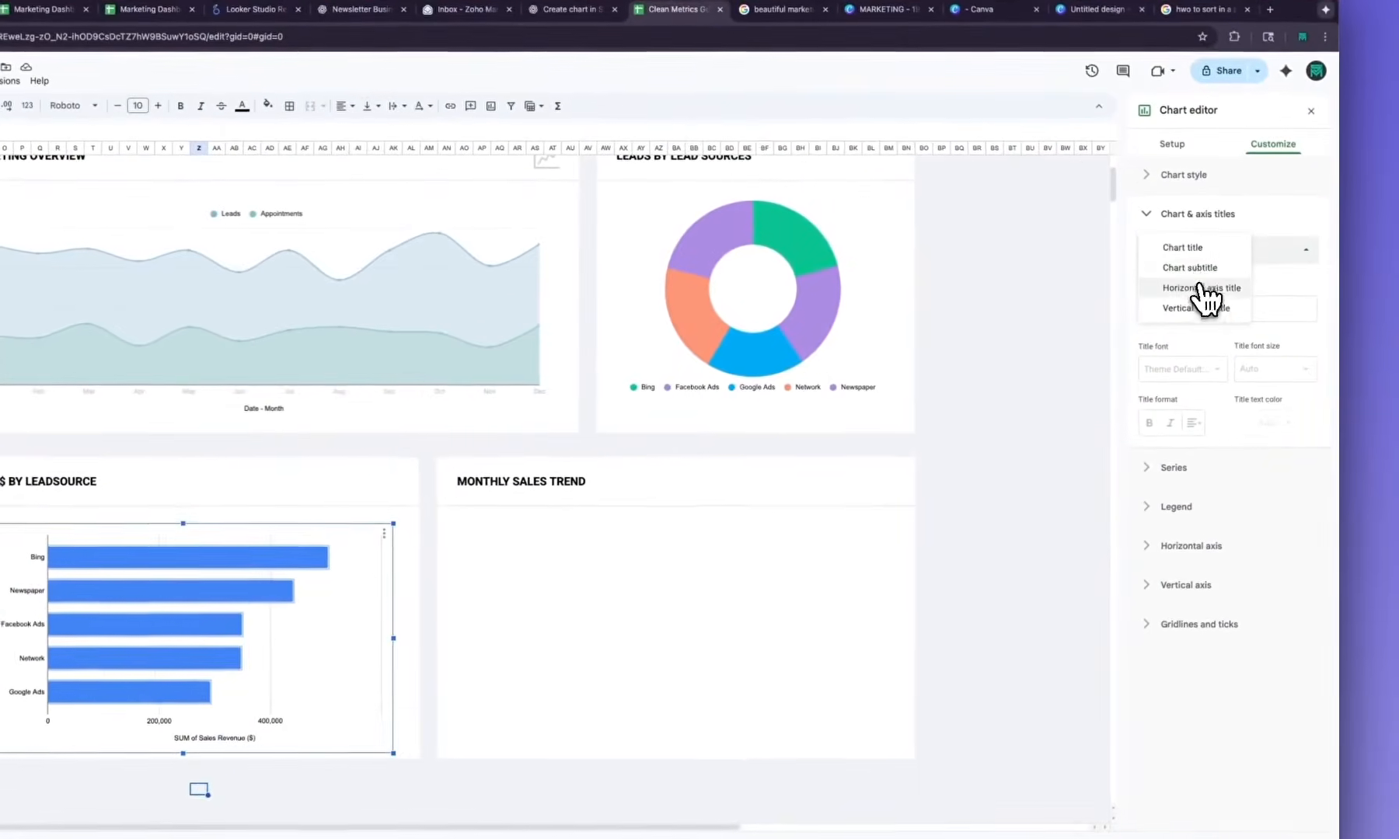
click(1207, 288)
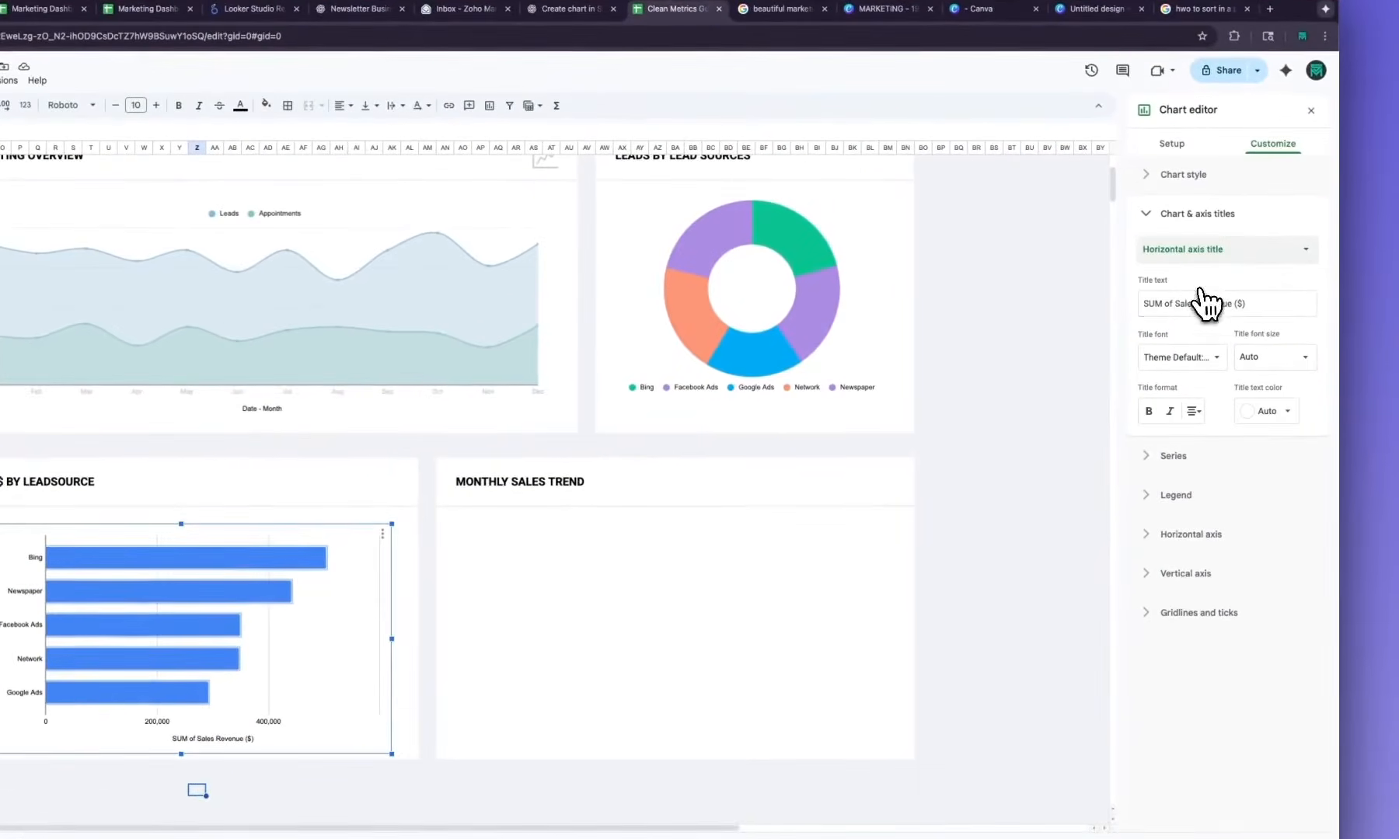
click(1175, 305)
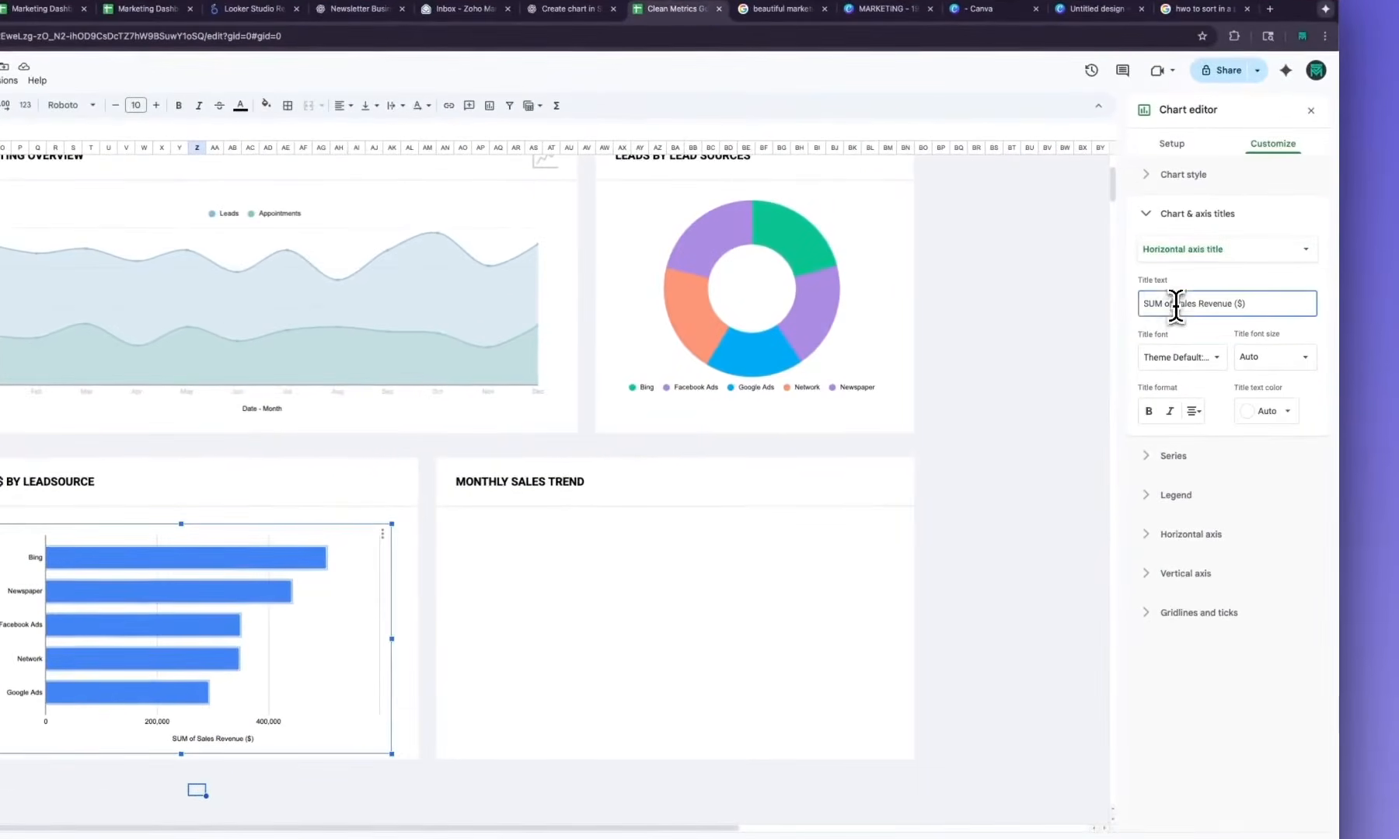
key(BackSpace)
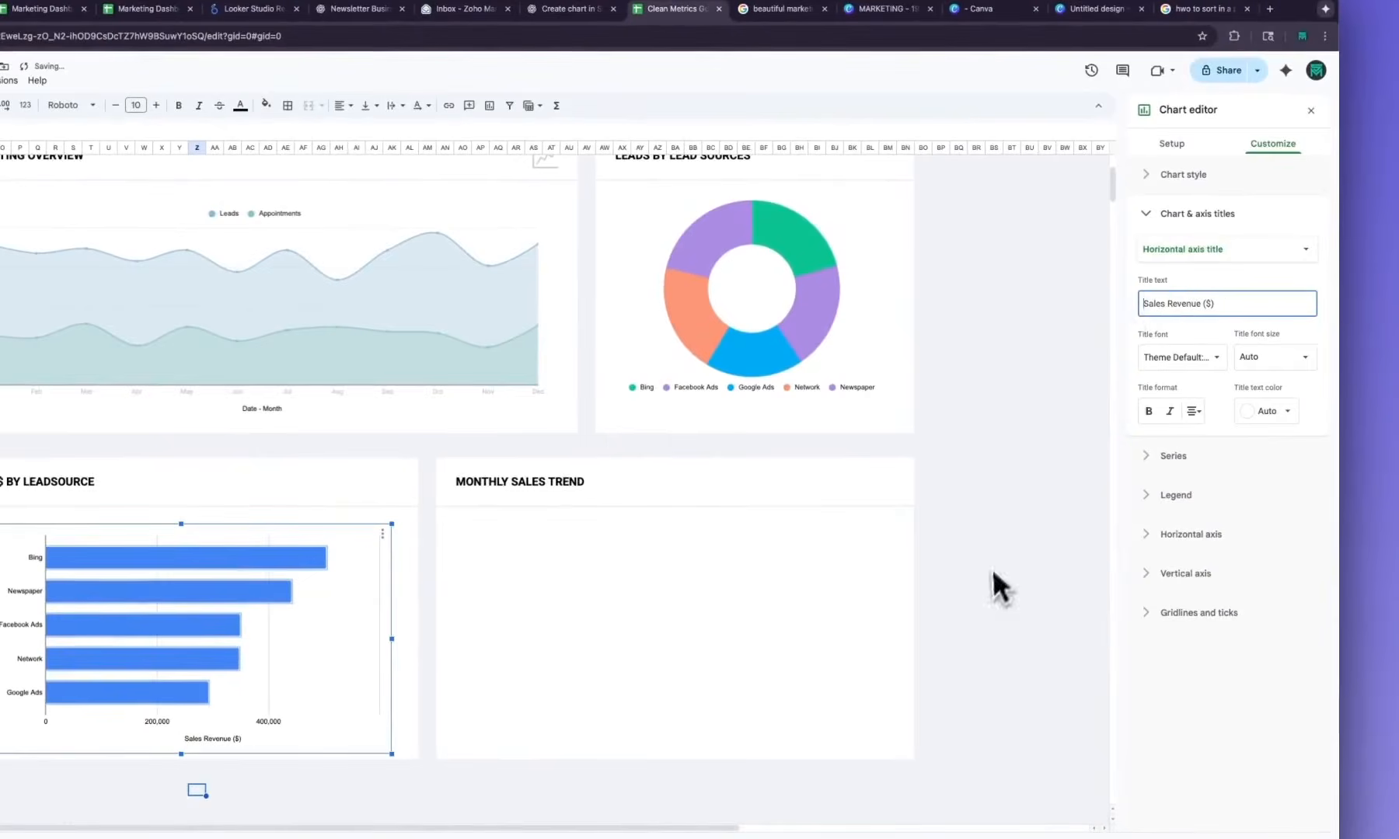
click(981, 585)
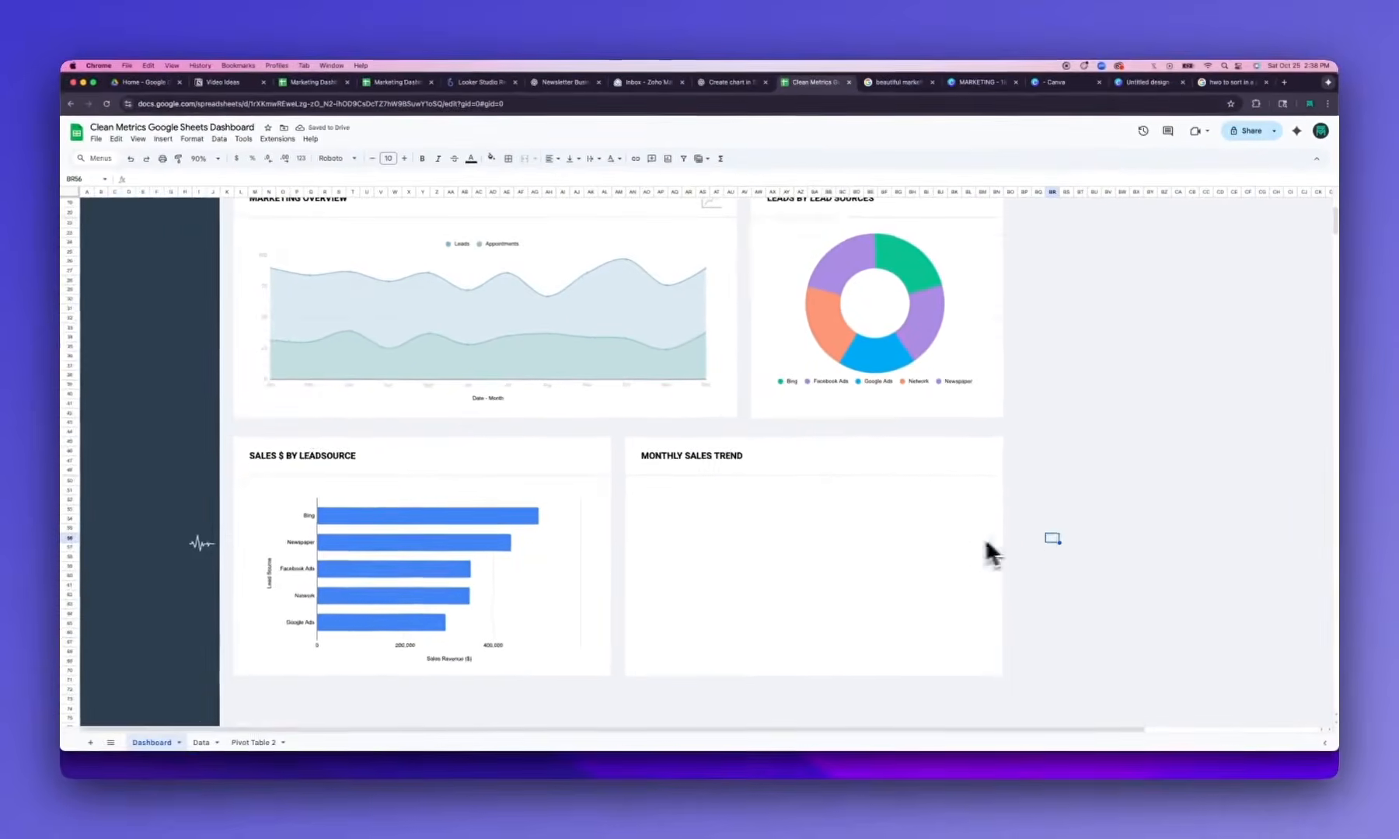
Examine the full source table A1:I1001 on the Data sheet and return to the Dashboard sheet
scroll(988, 551, up, 5)
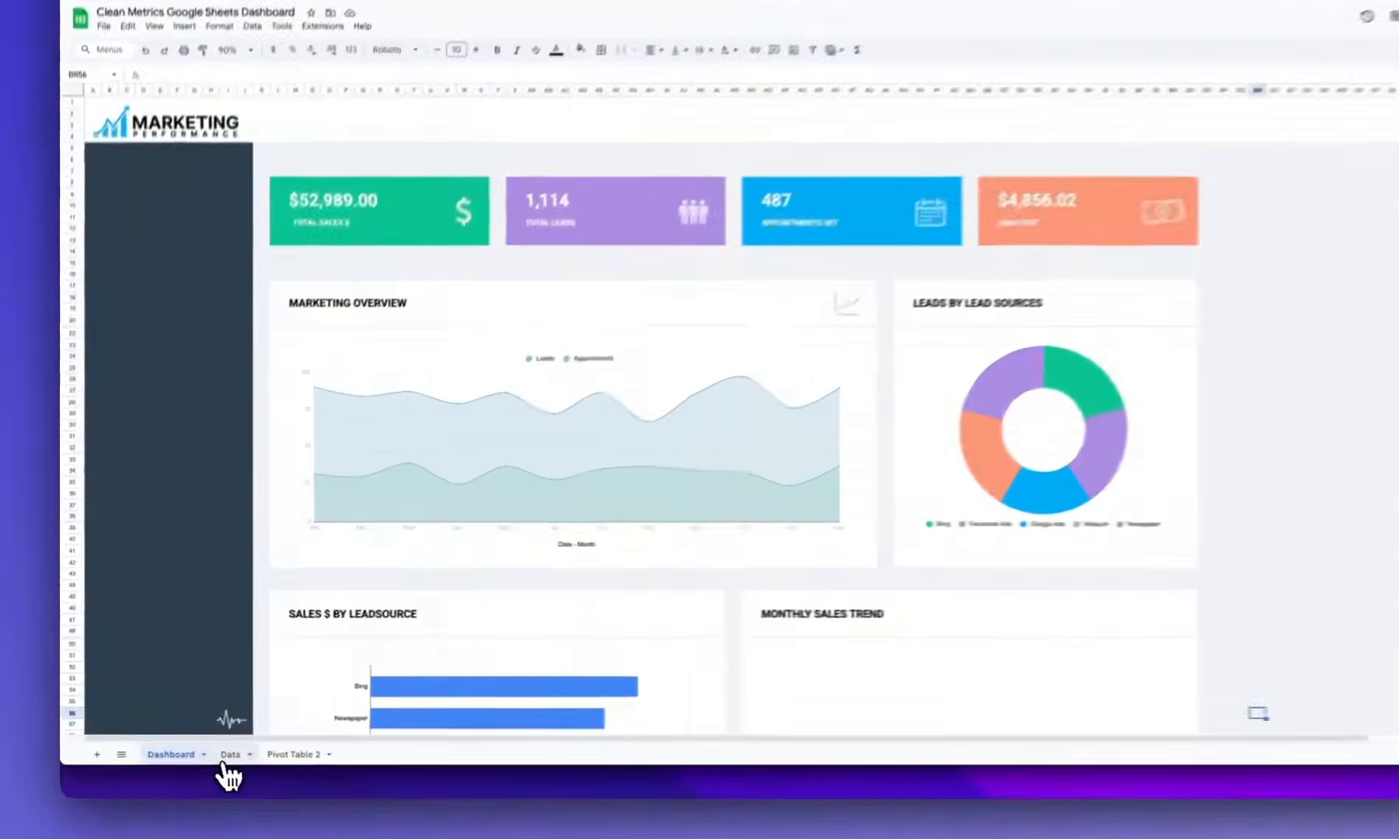
click(201, 742)
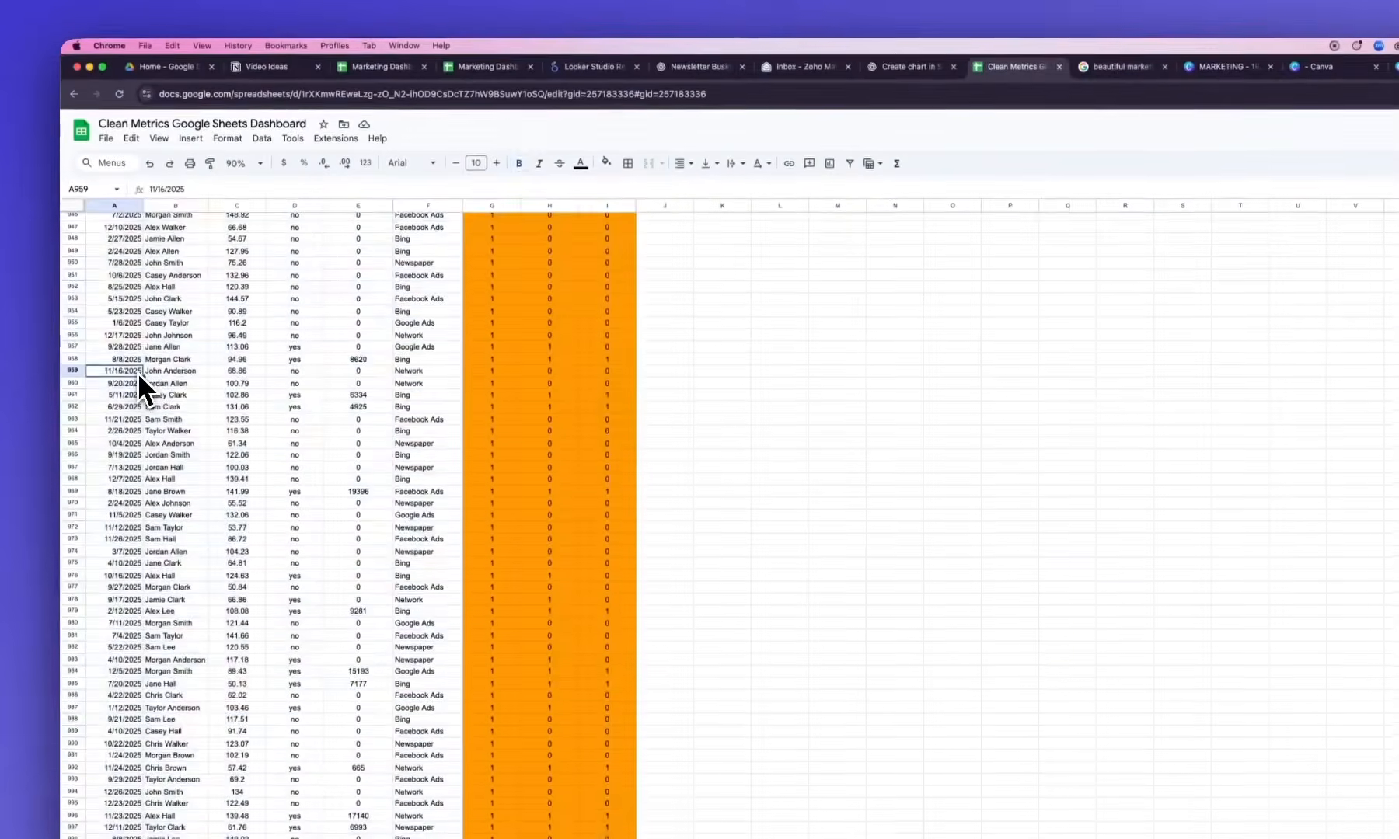
click(122, 324)
key(super+Up)
key(super+shift+Right)
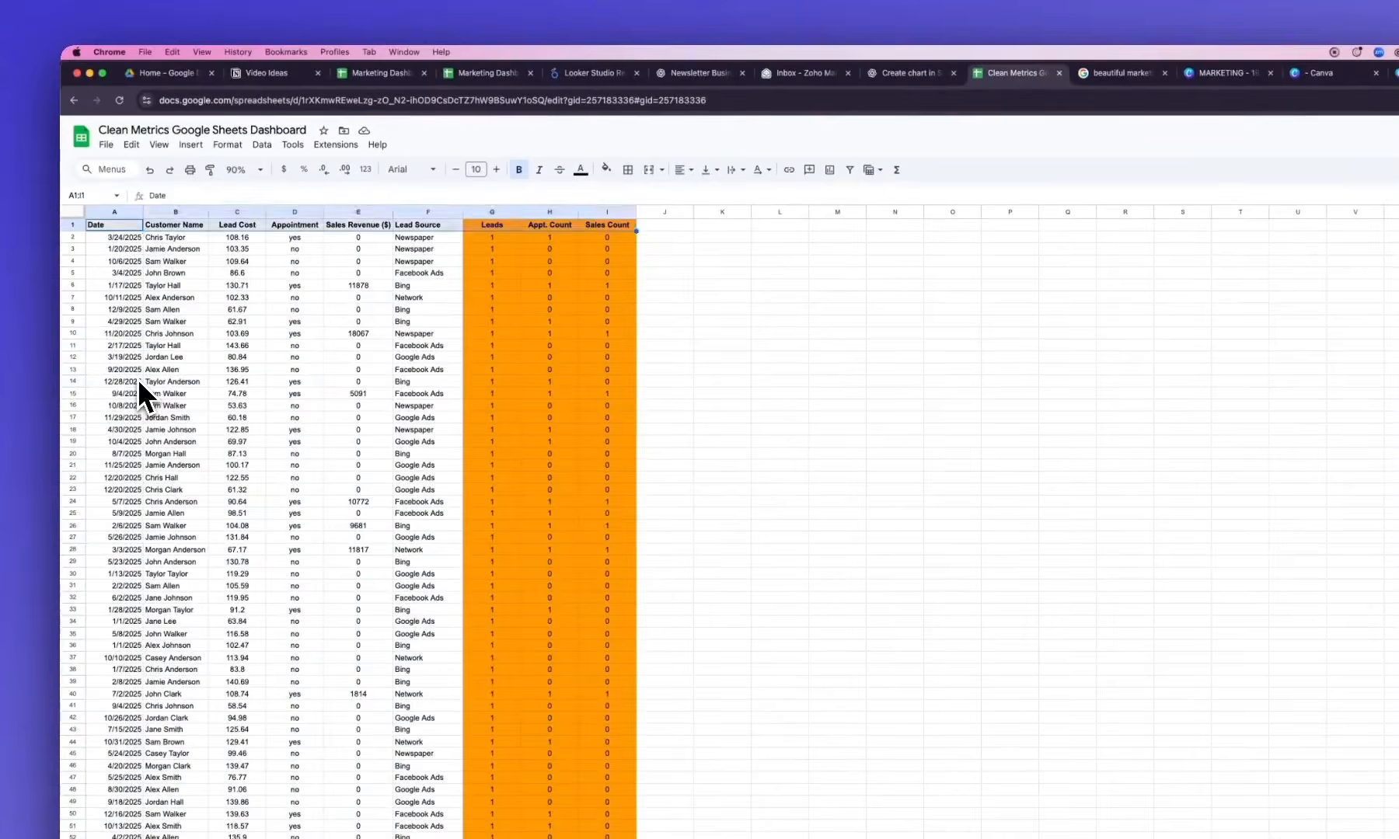
key(super+shift+Down)
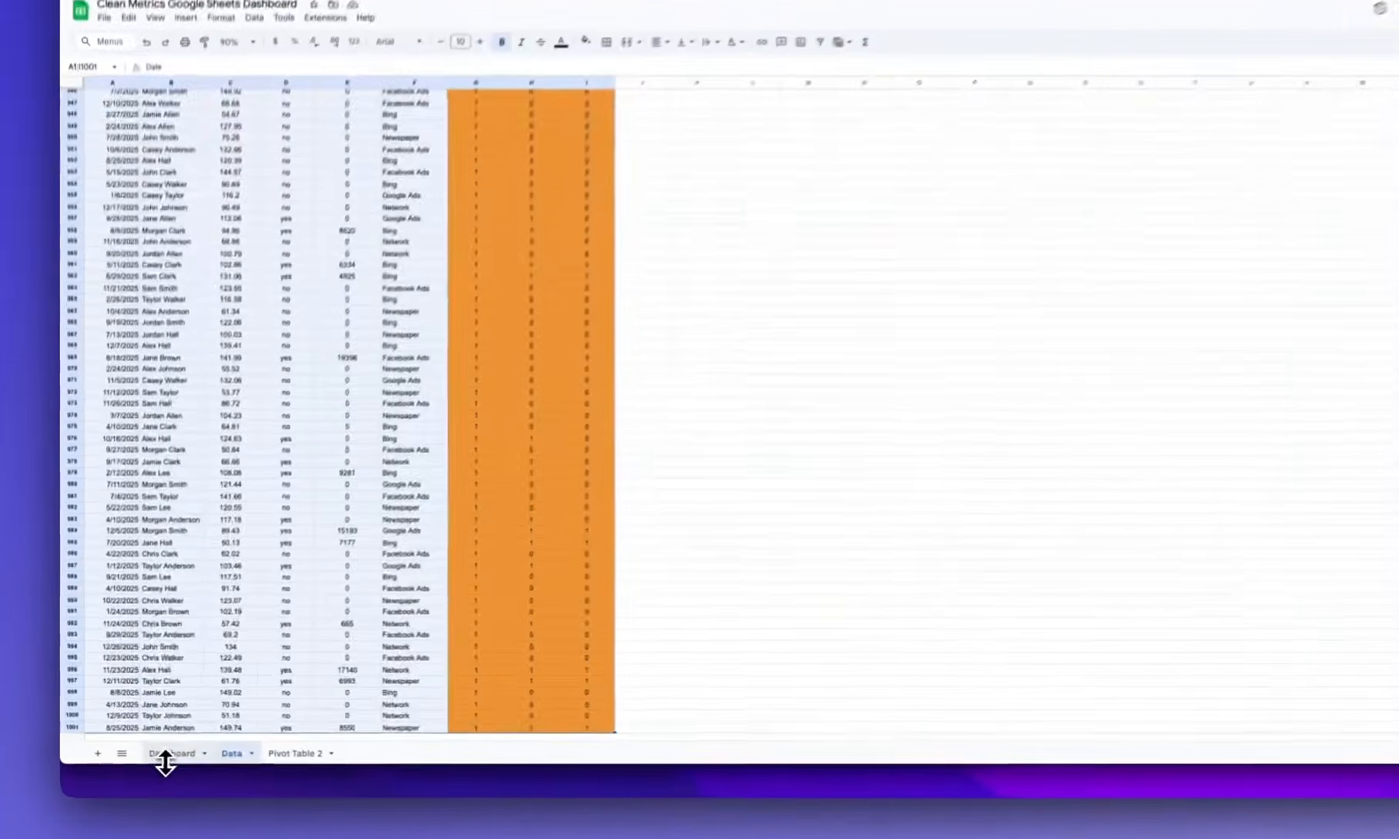
click(151, 743)
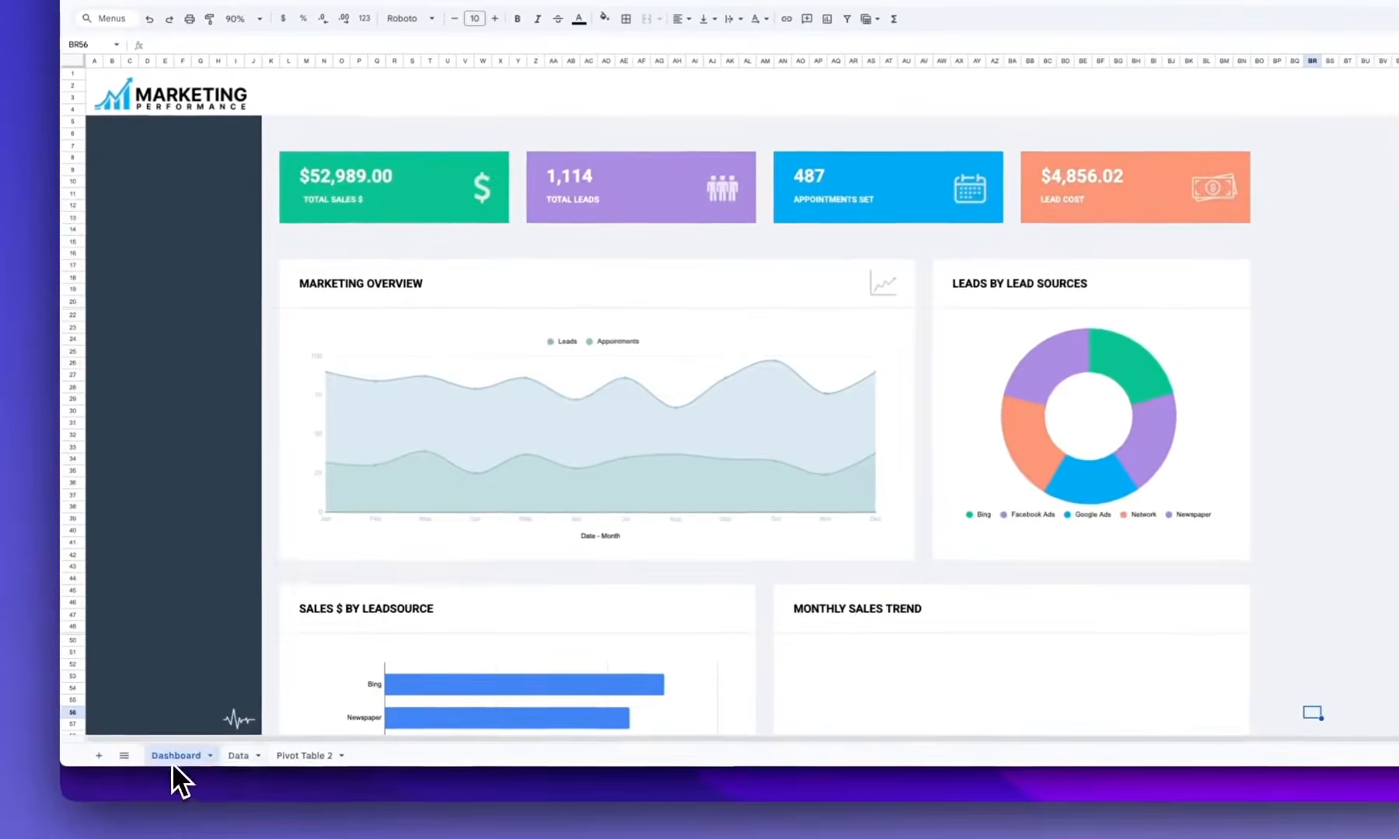
Create a pivot table from Data!A1:I1001 in the existing Pivot Table 2 sheet at cell A28
click(239, 758)
click(173, 131)
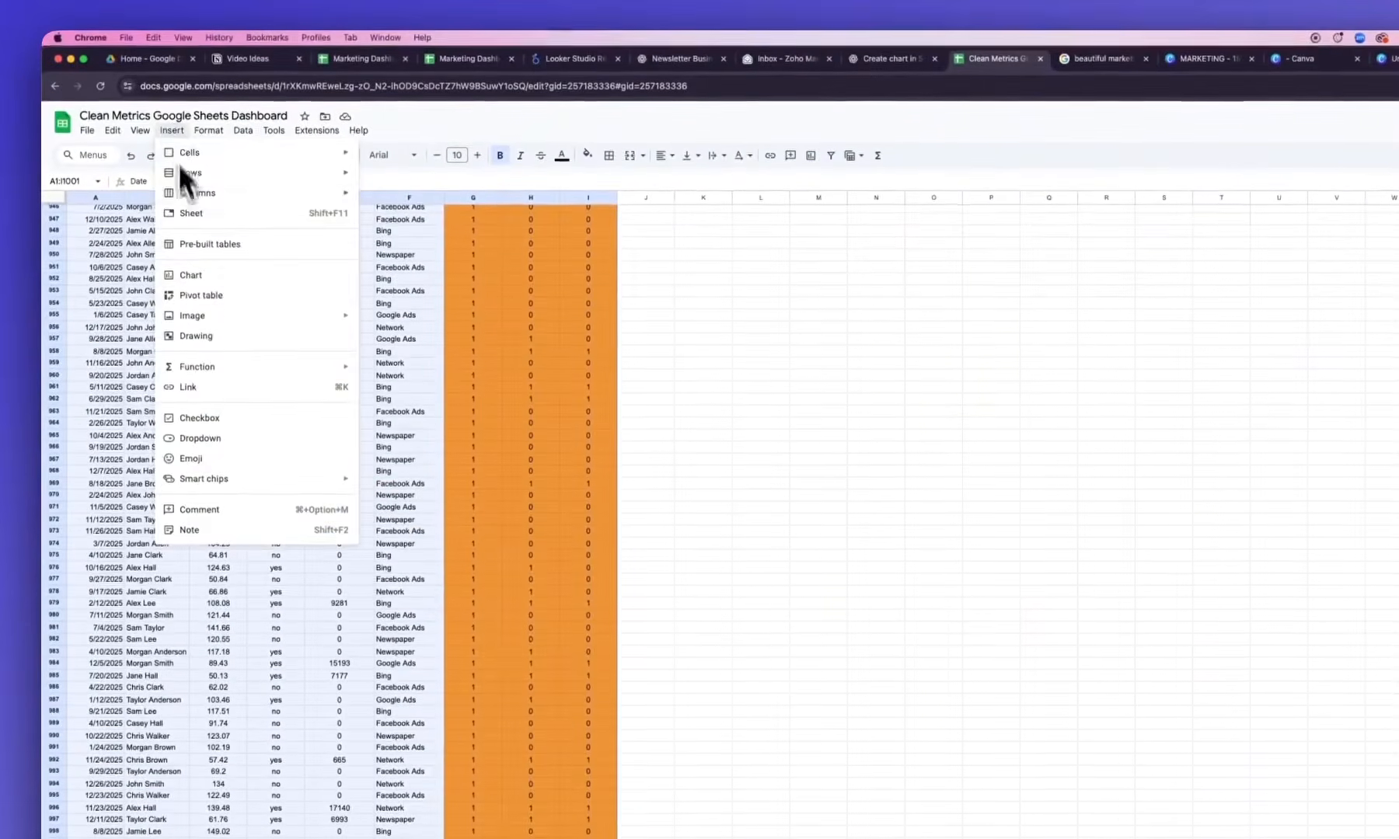
click(199, 293)
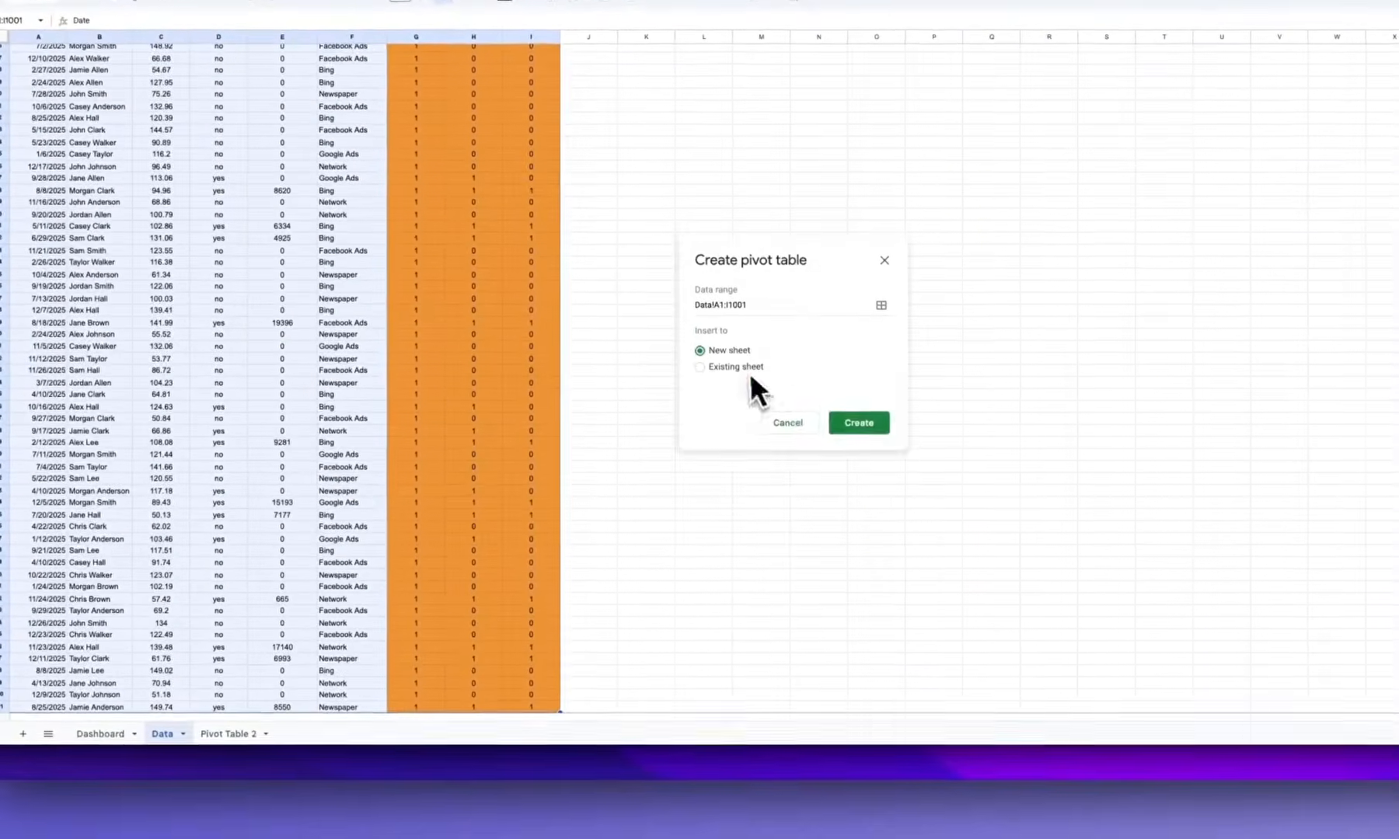
click(742, 367)
click(879, 392)
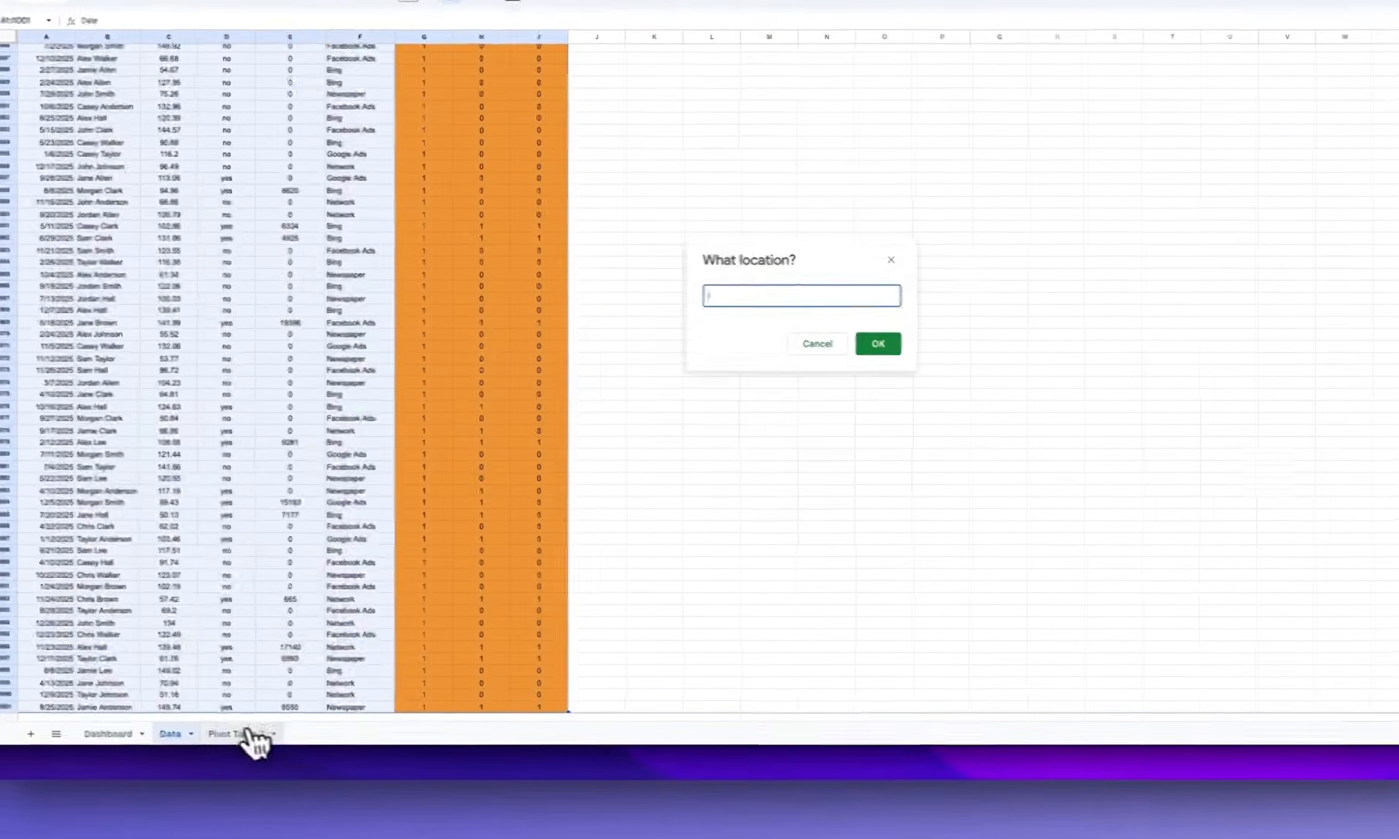
click(247, 734)
click(95, 390)
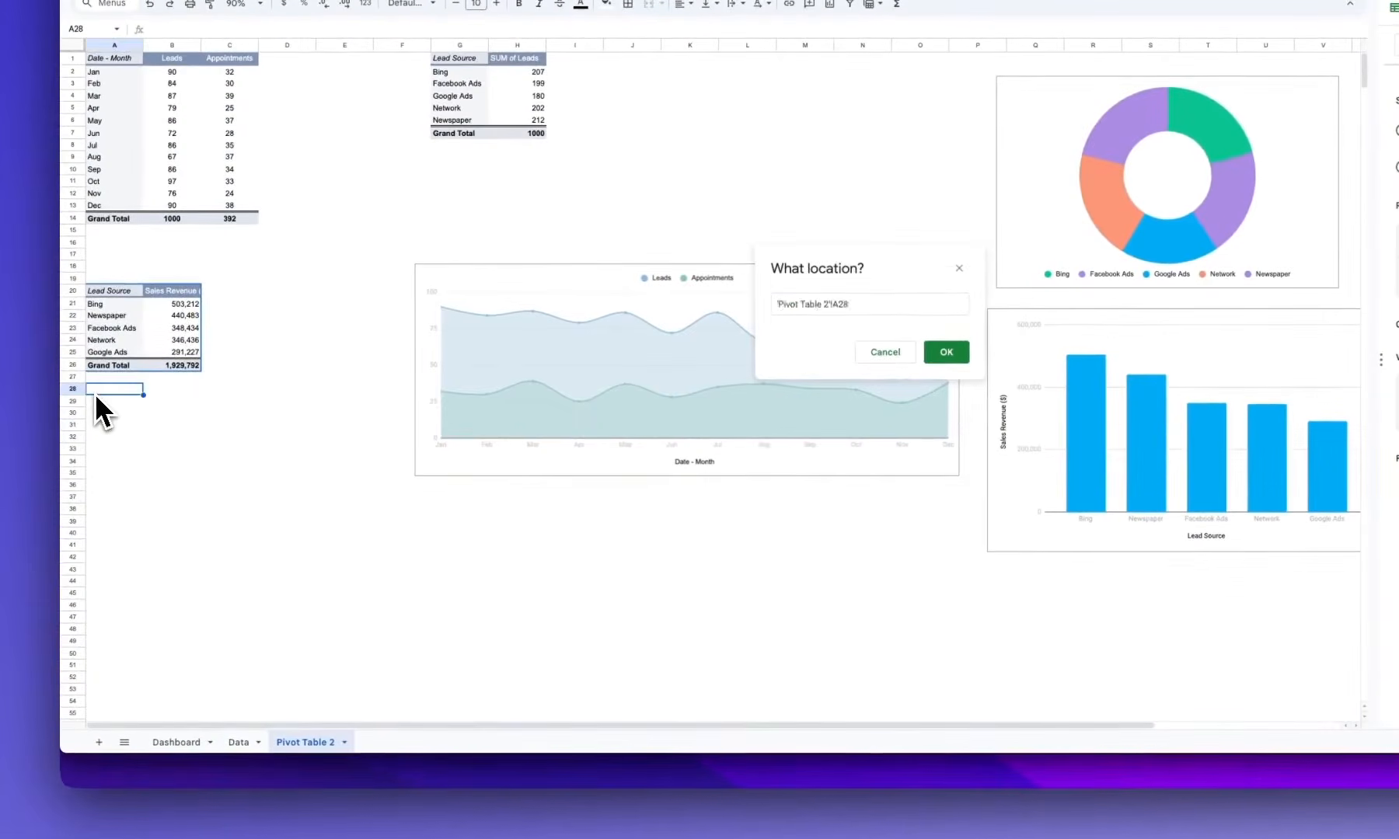
key(Return)
click(930, 447)
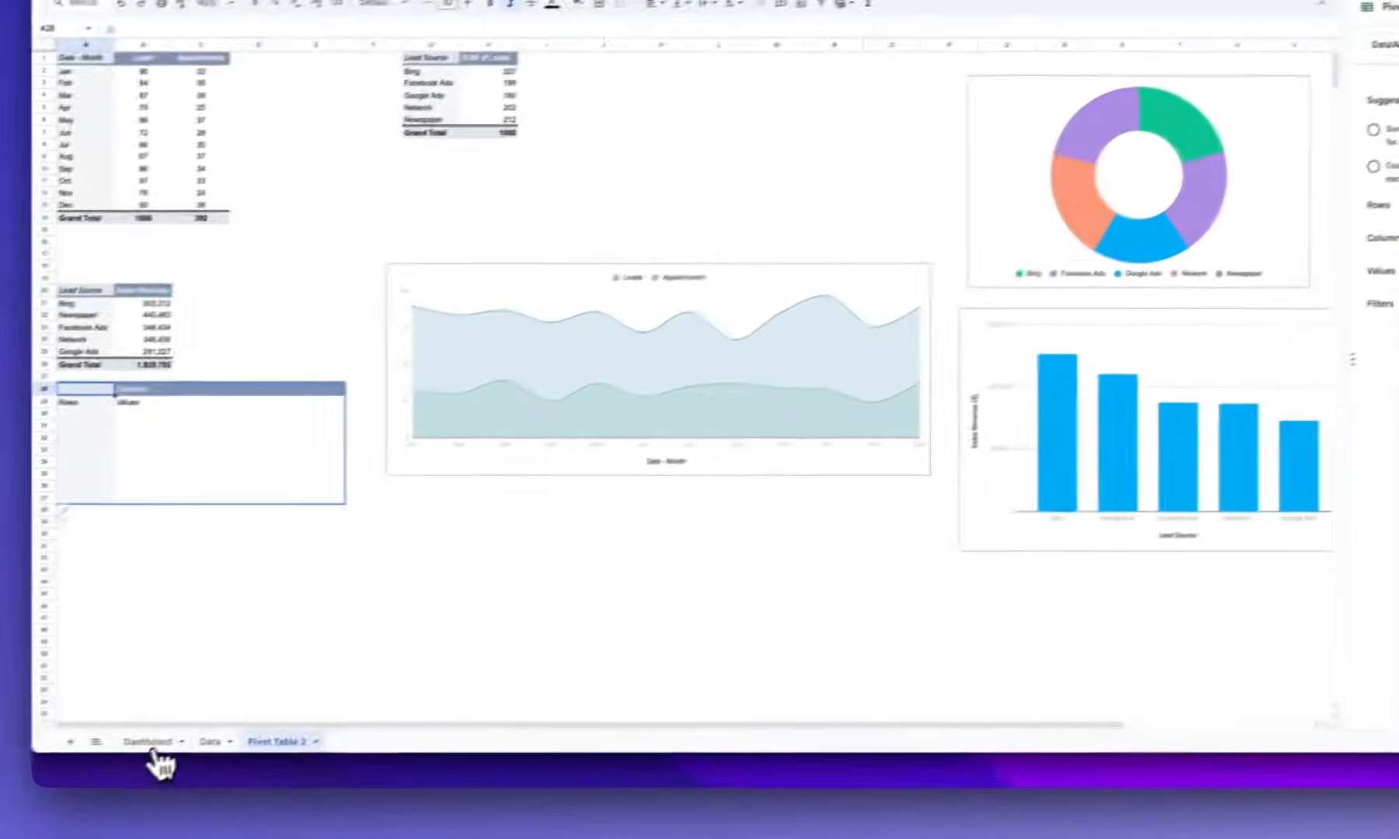
Check the Dashboard sheet, then give the new pivot table Date as rows and Sales Revenue ($) as values
click(152, 742)
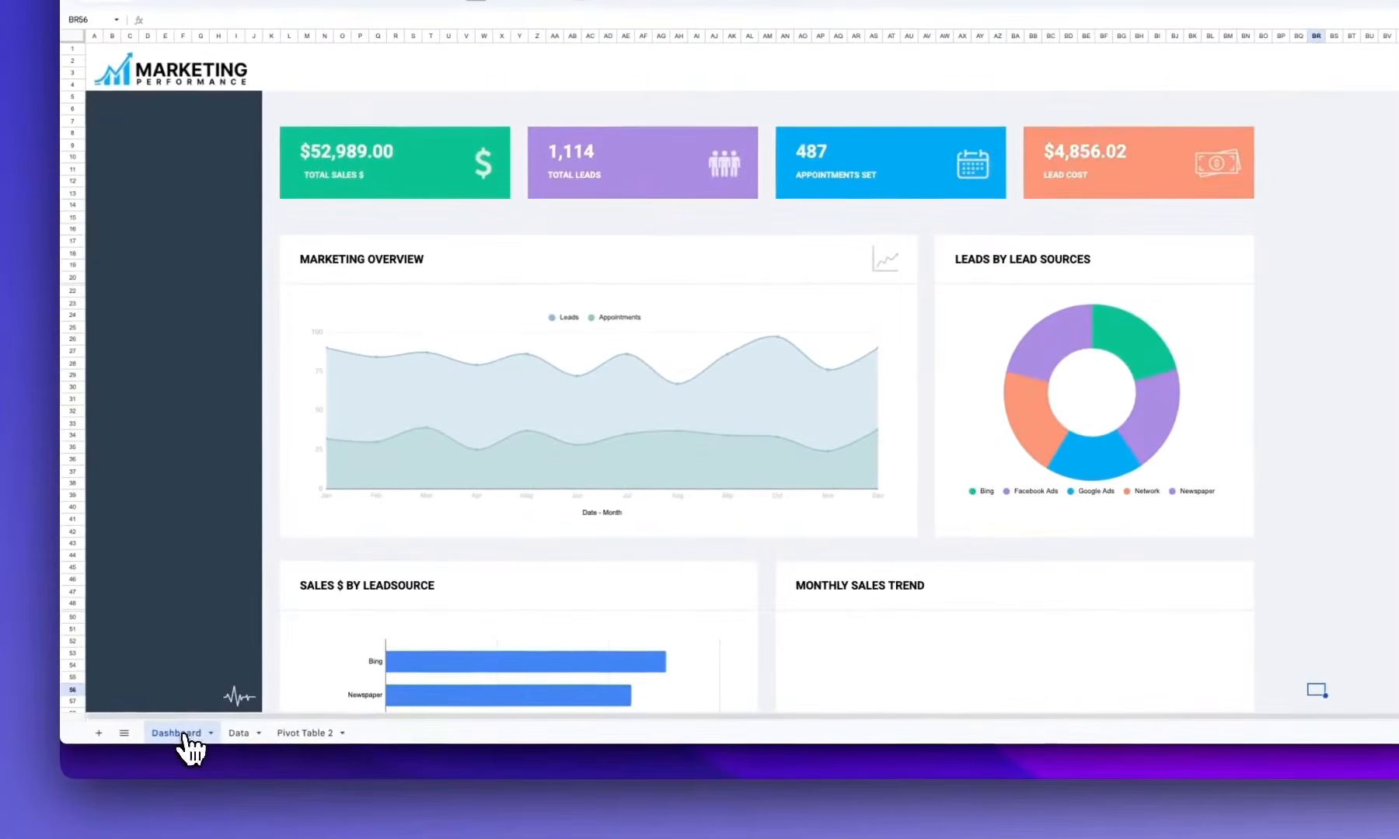
click(307, 735)
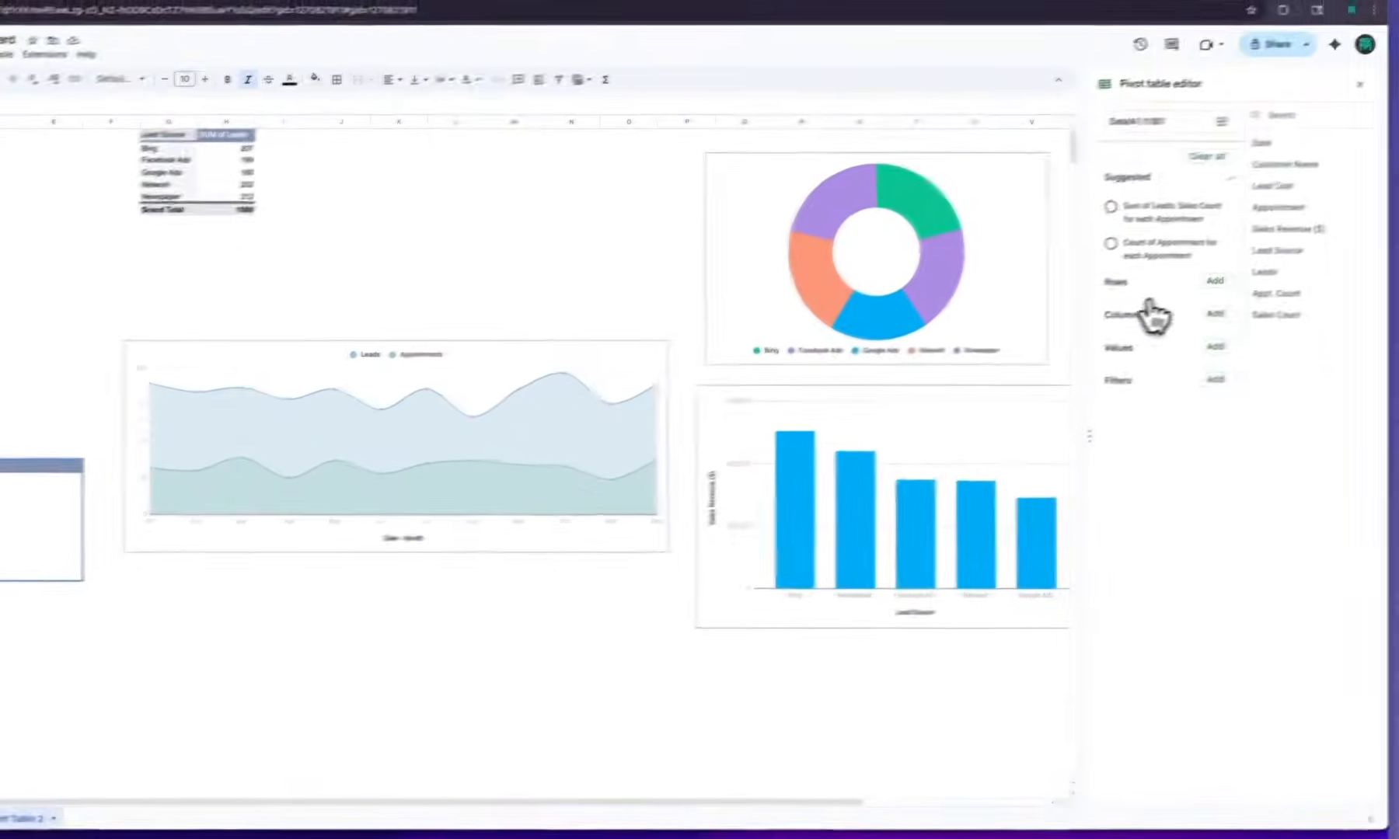
click(1214, 280)
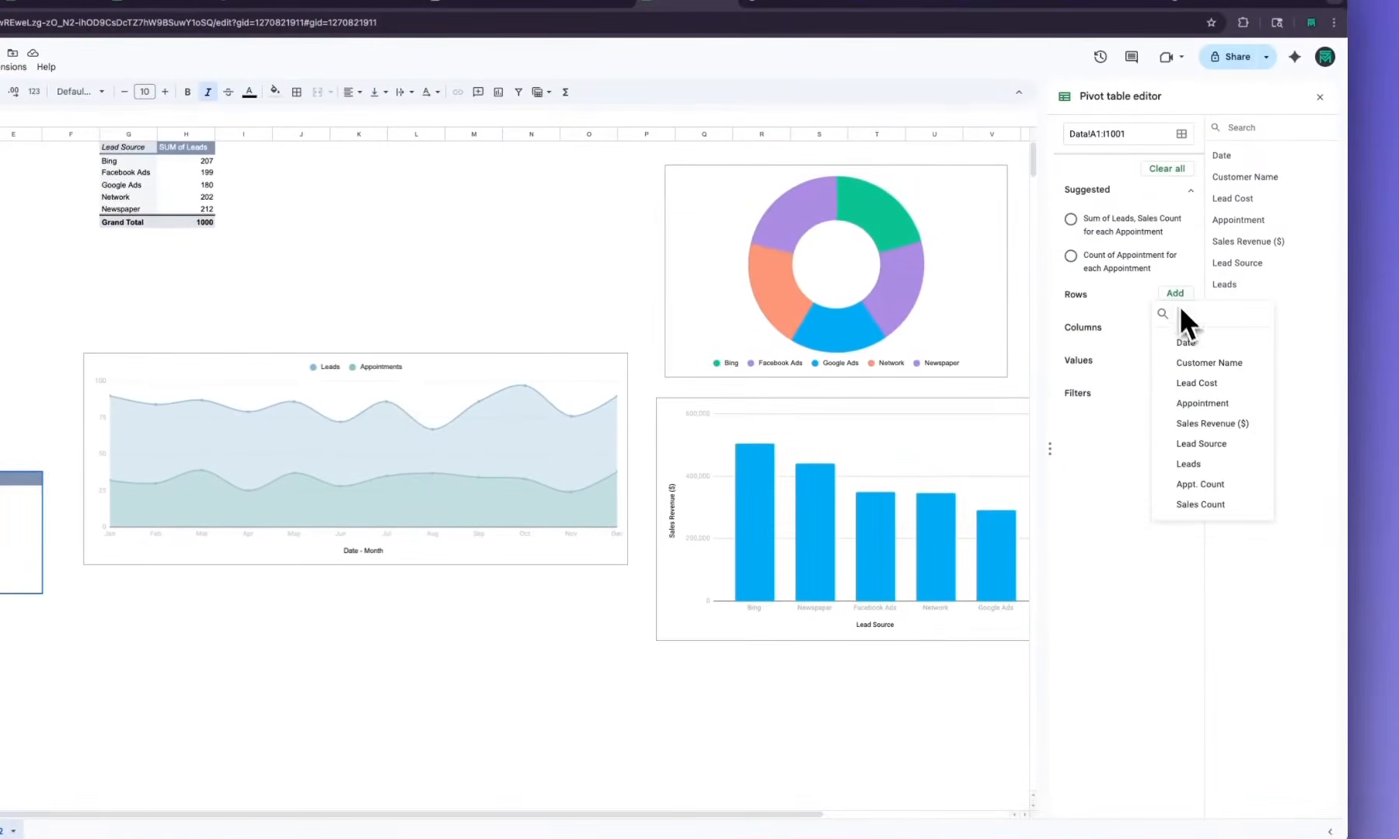
click(1185, 344)
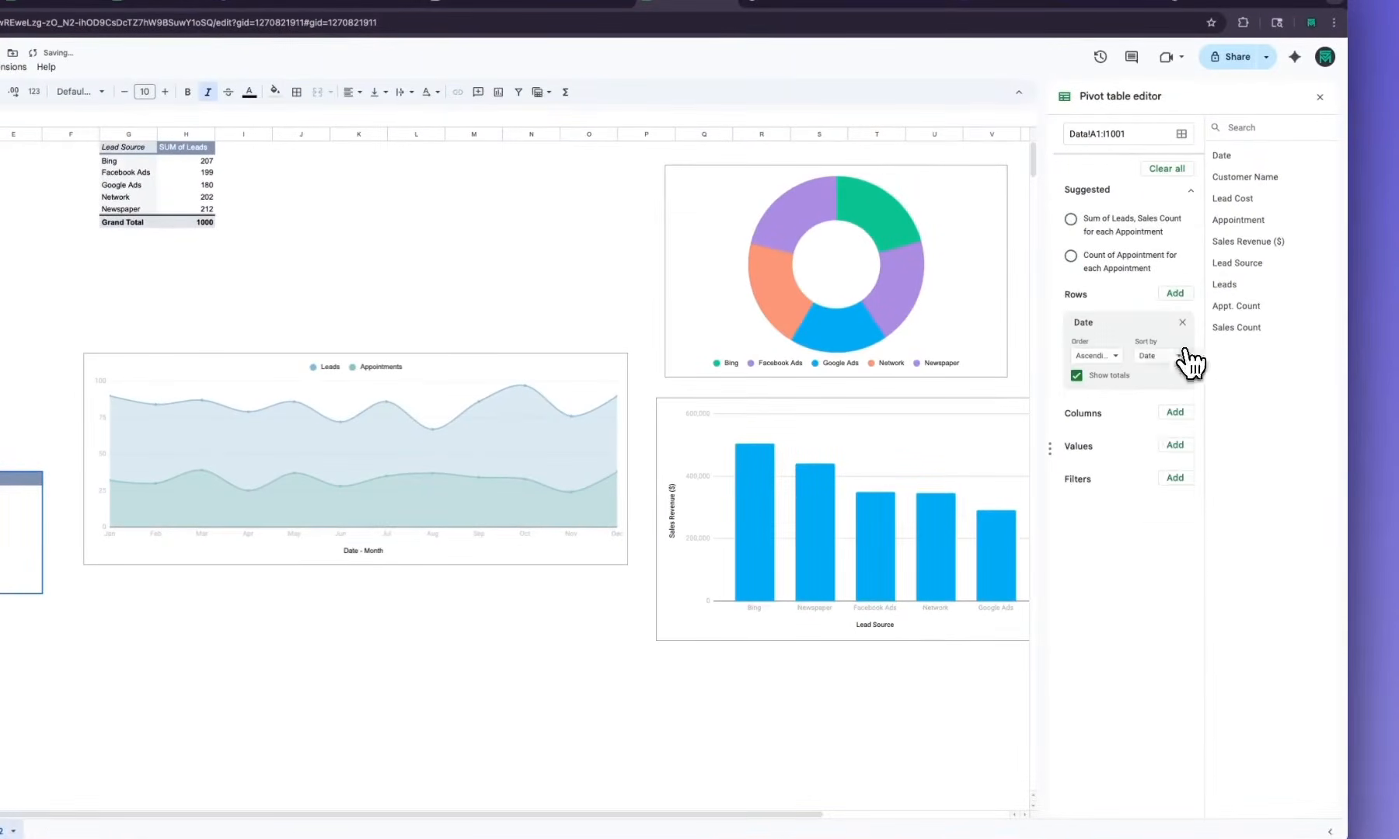
click(1177, 458)
click(1210, 608)
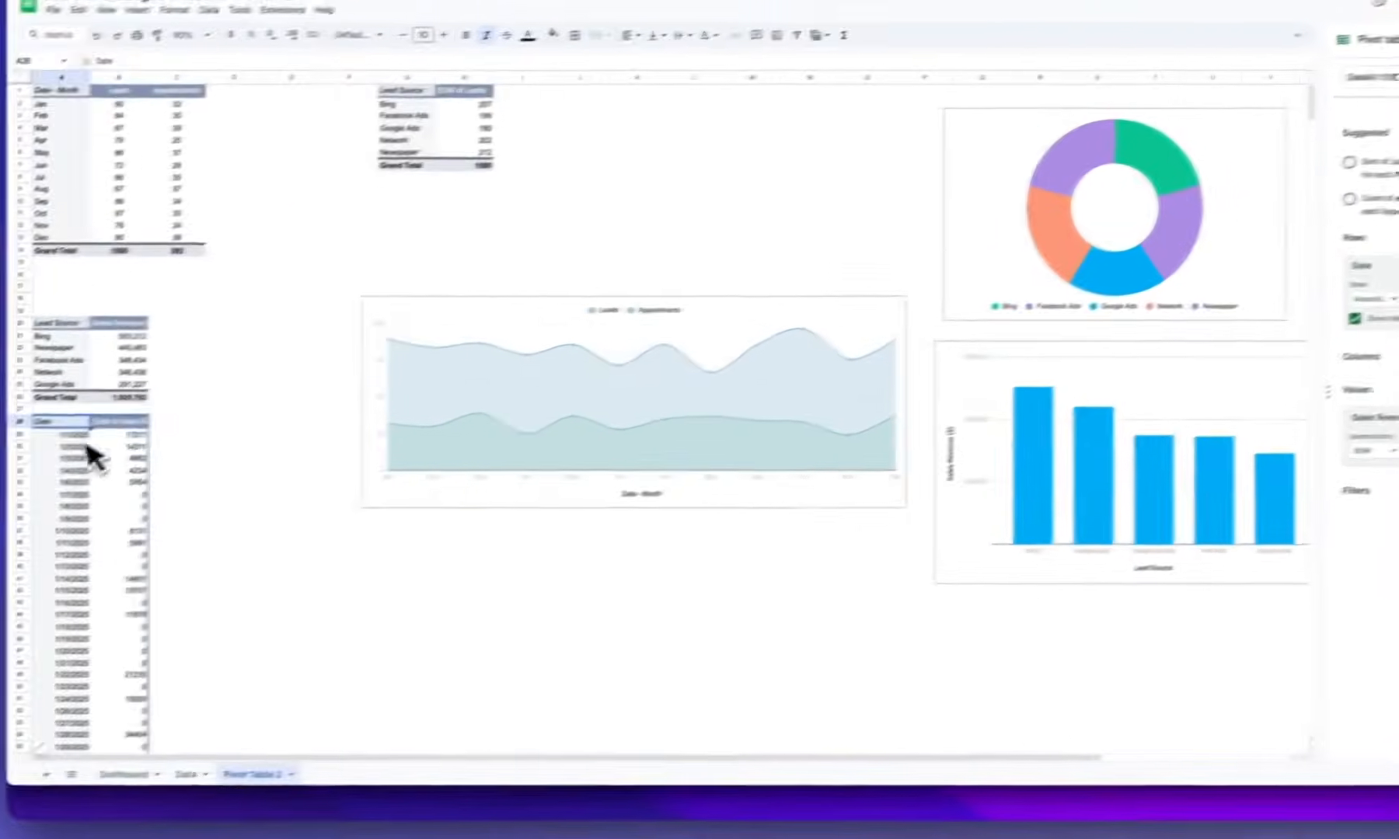
Group the dates of the new pivot table by Month
right_click(94, 446)
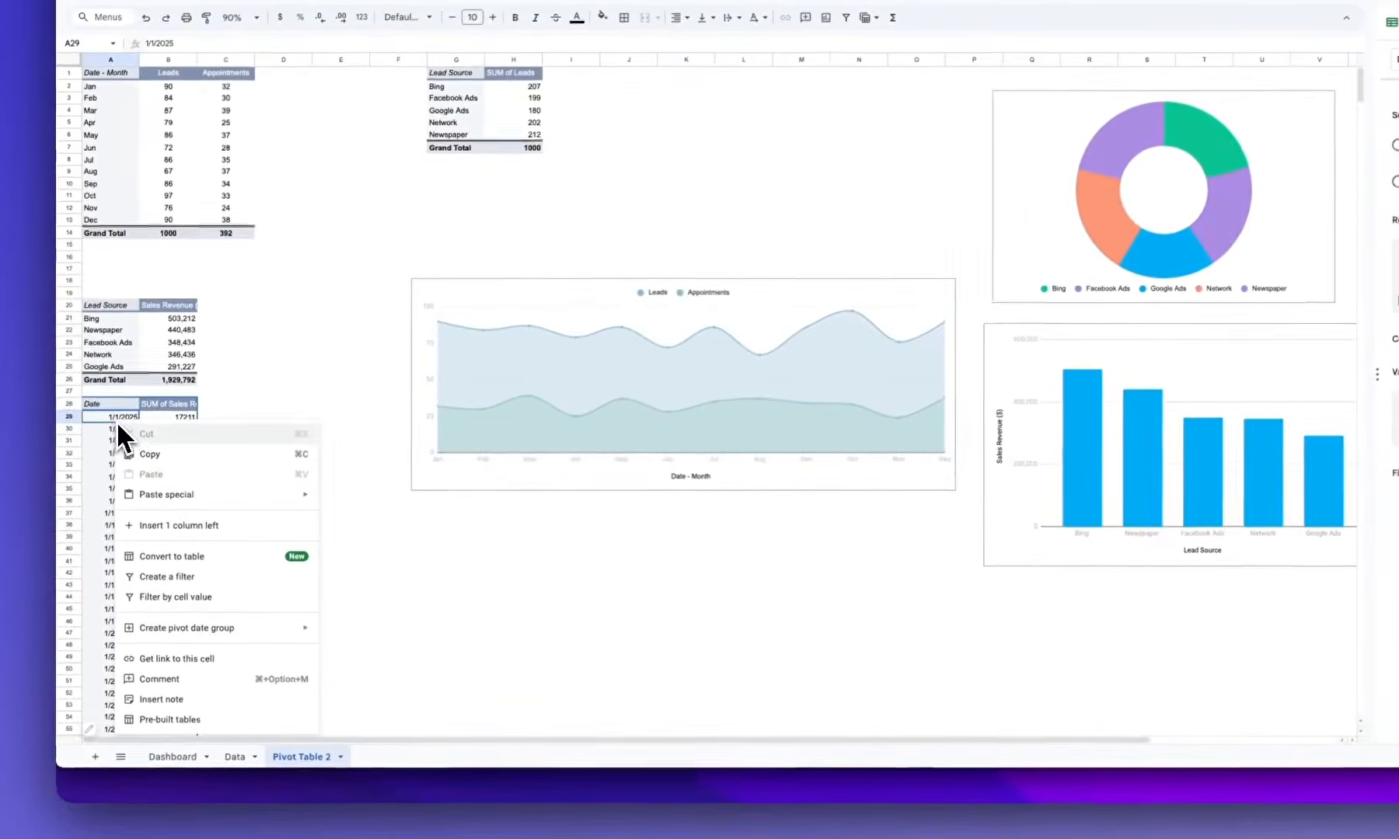
mouse_move(231, 628)
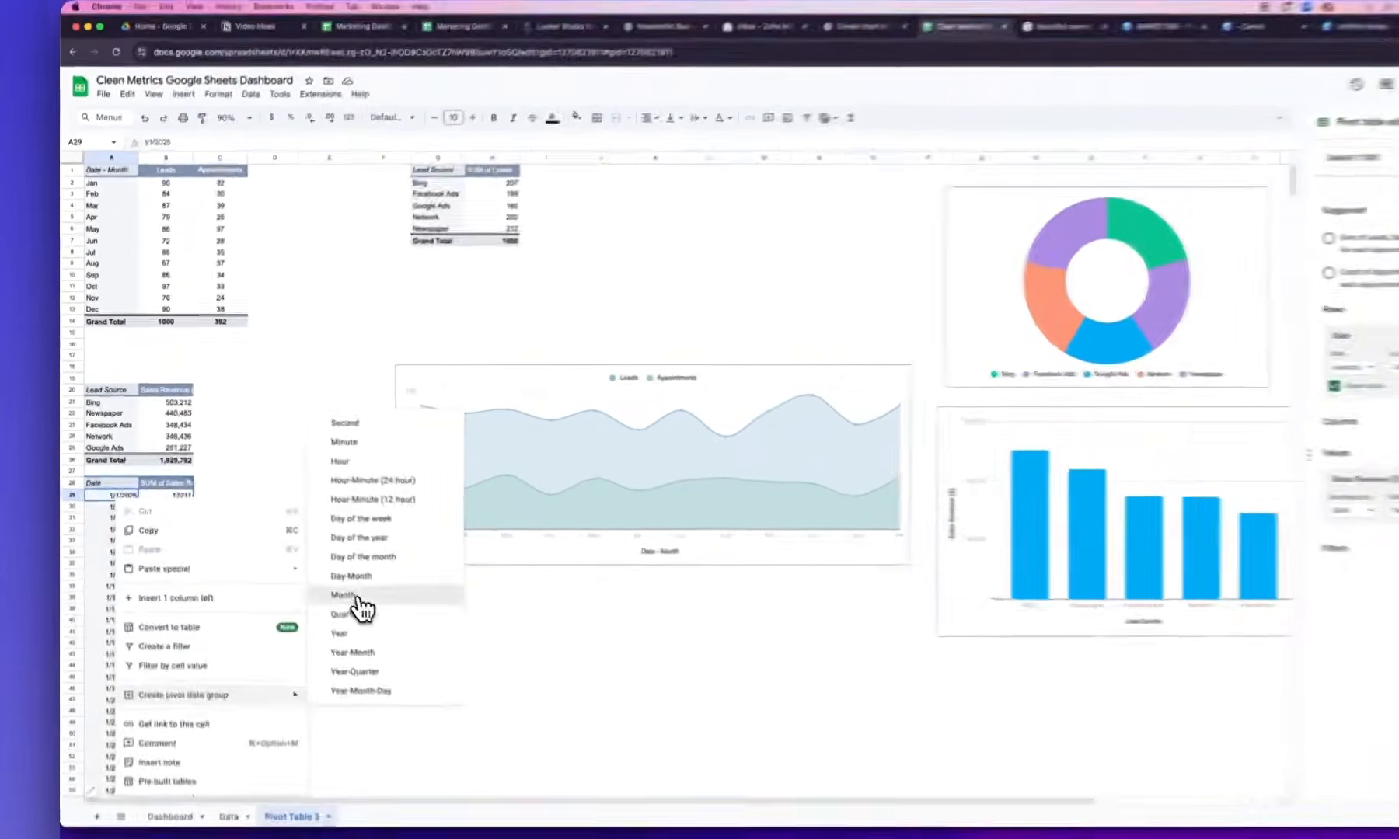
click(297, 557)
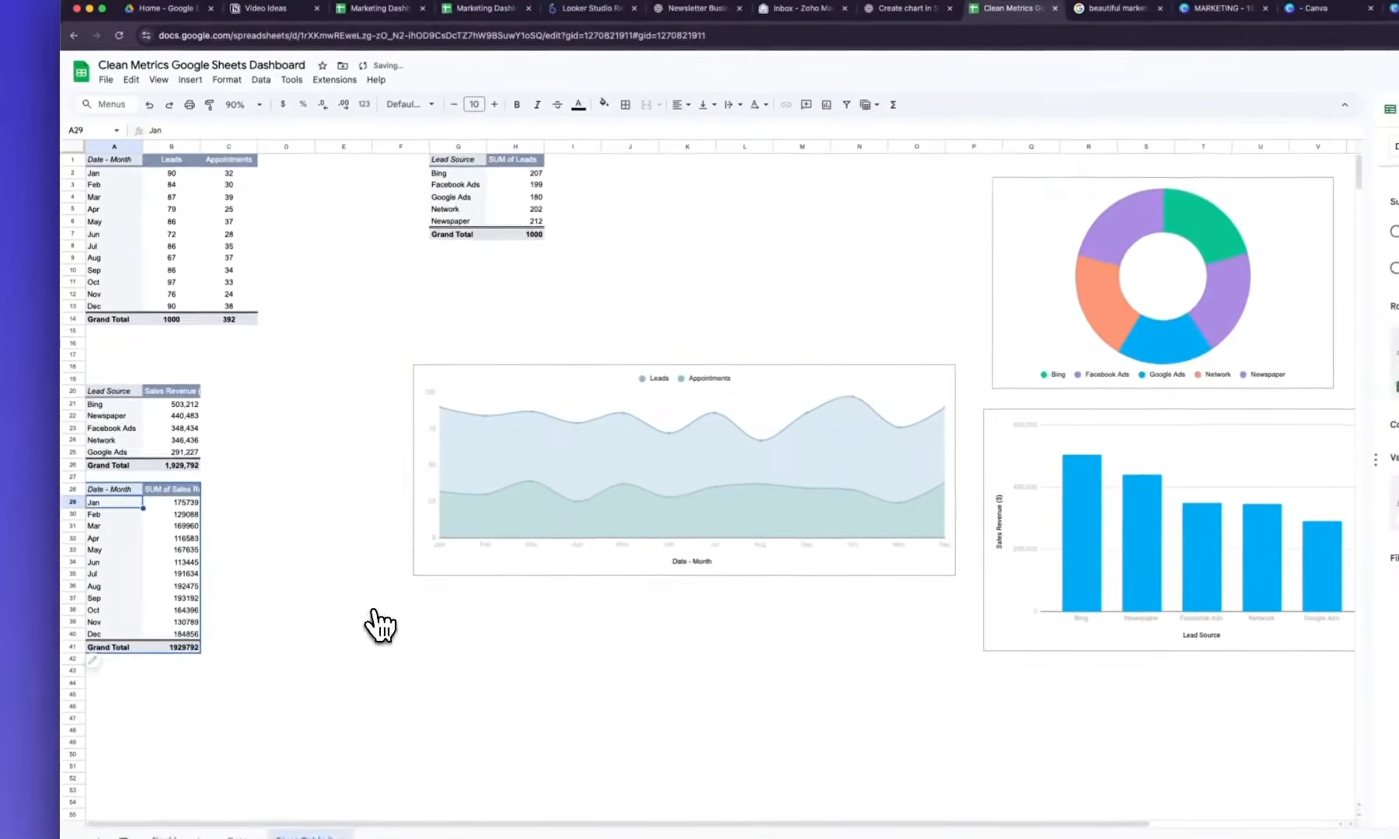
Format the monthly sales values in B29:B41 as Number without decimal places
drag(175, 503, 170, 635)
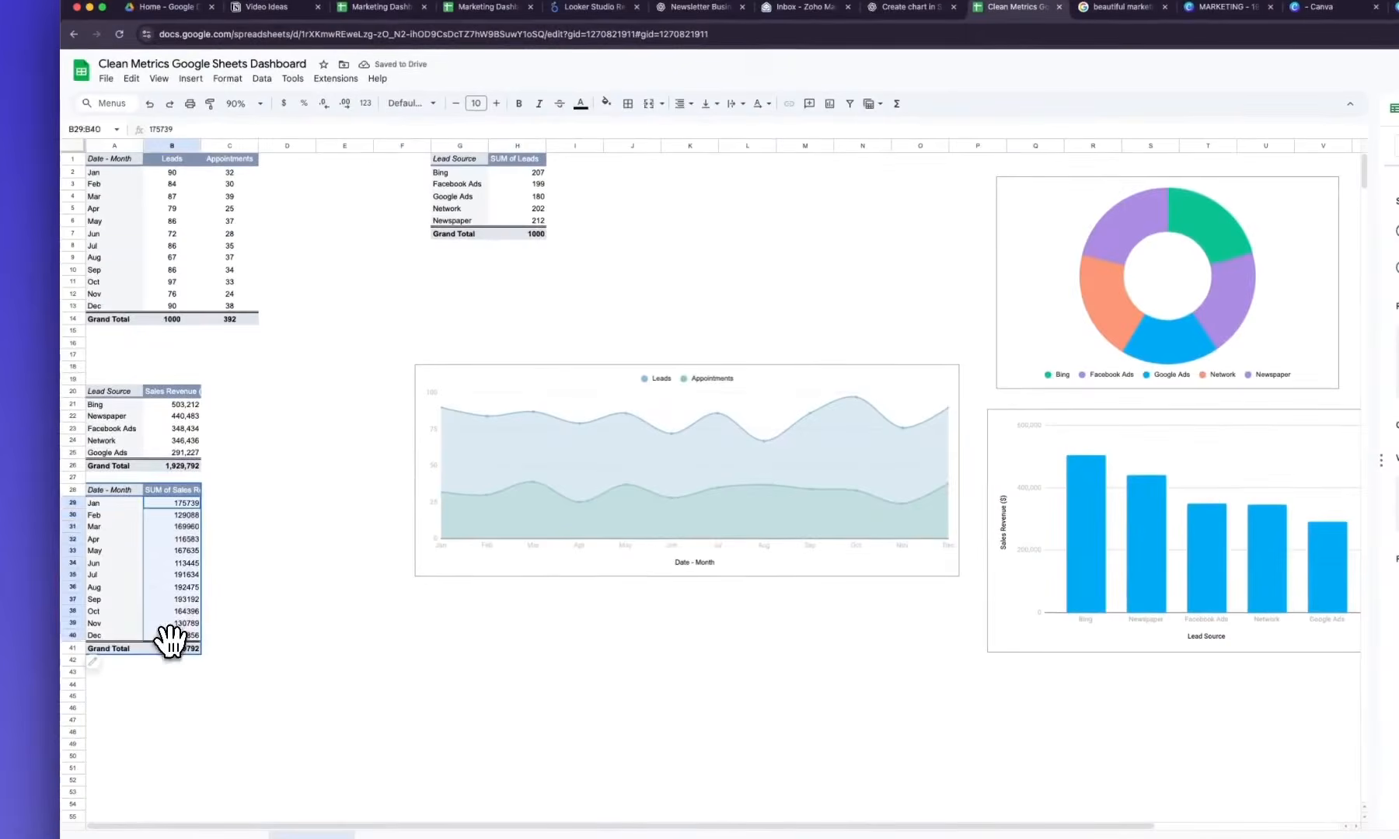
click(228, 79)
mouse_move(249, 131)
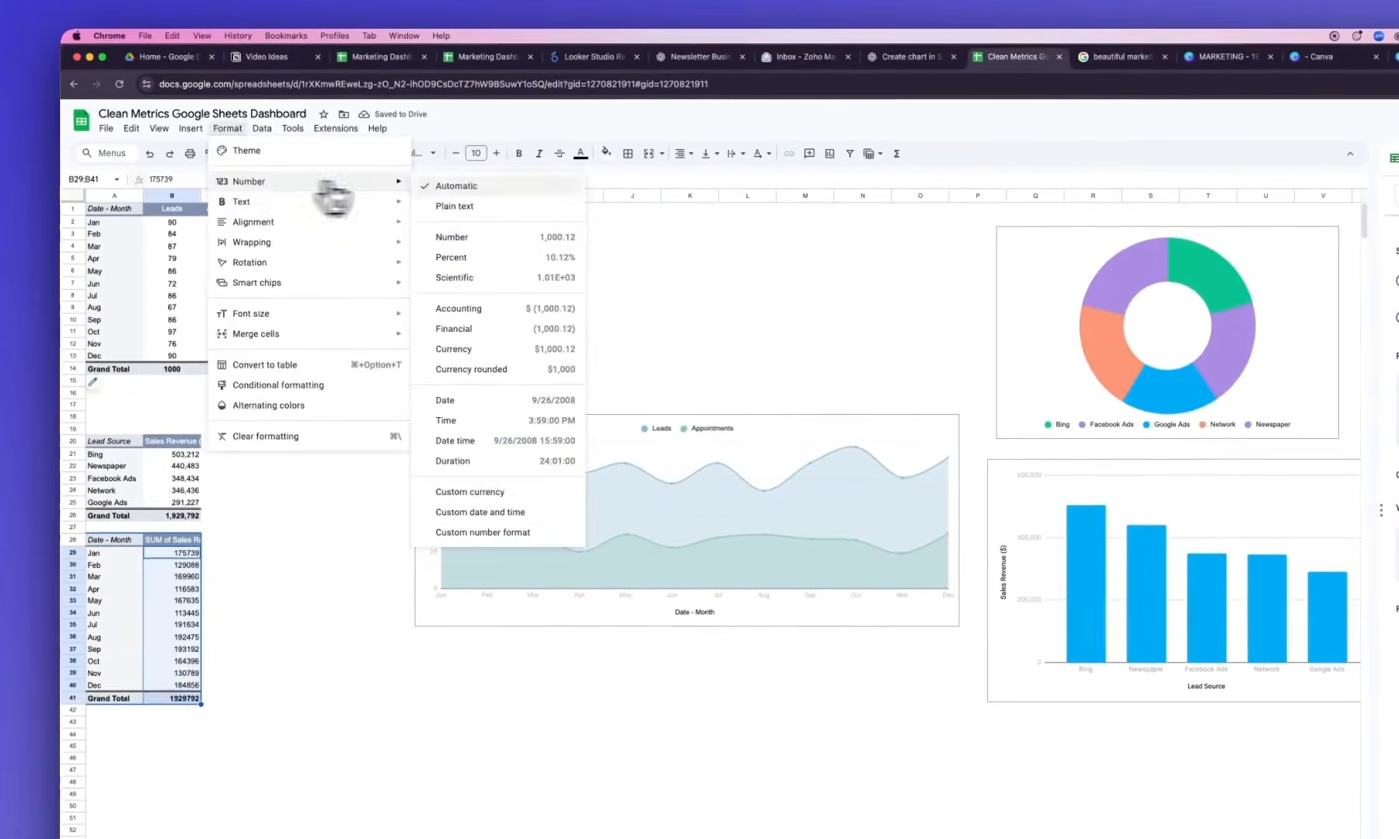
click(448, 238)
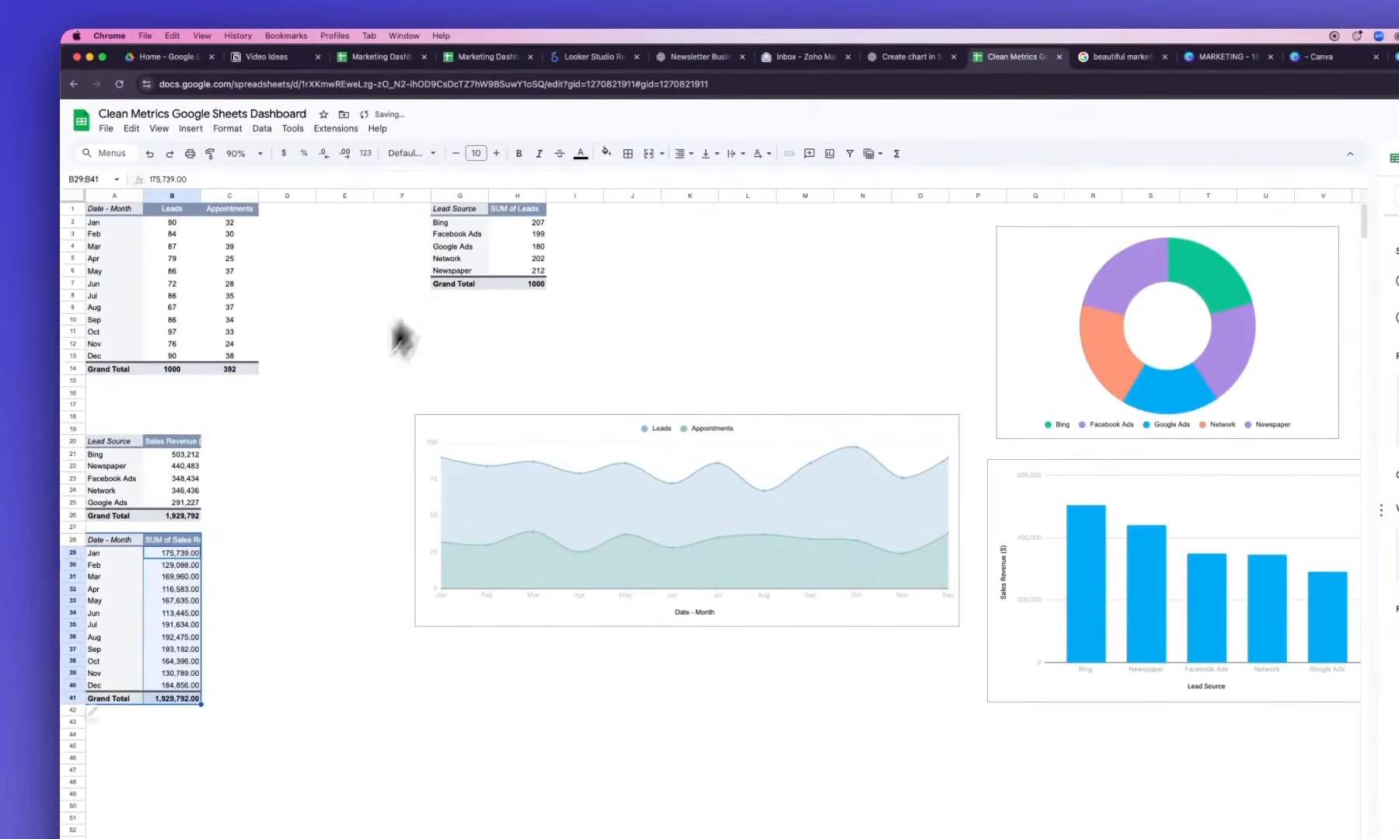
click(325, 154)
click(325, 155)
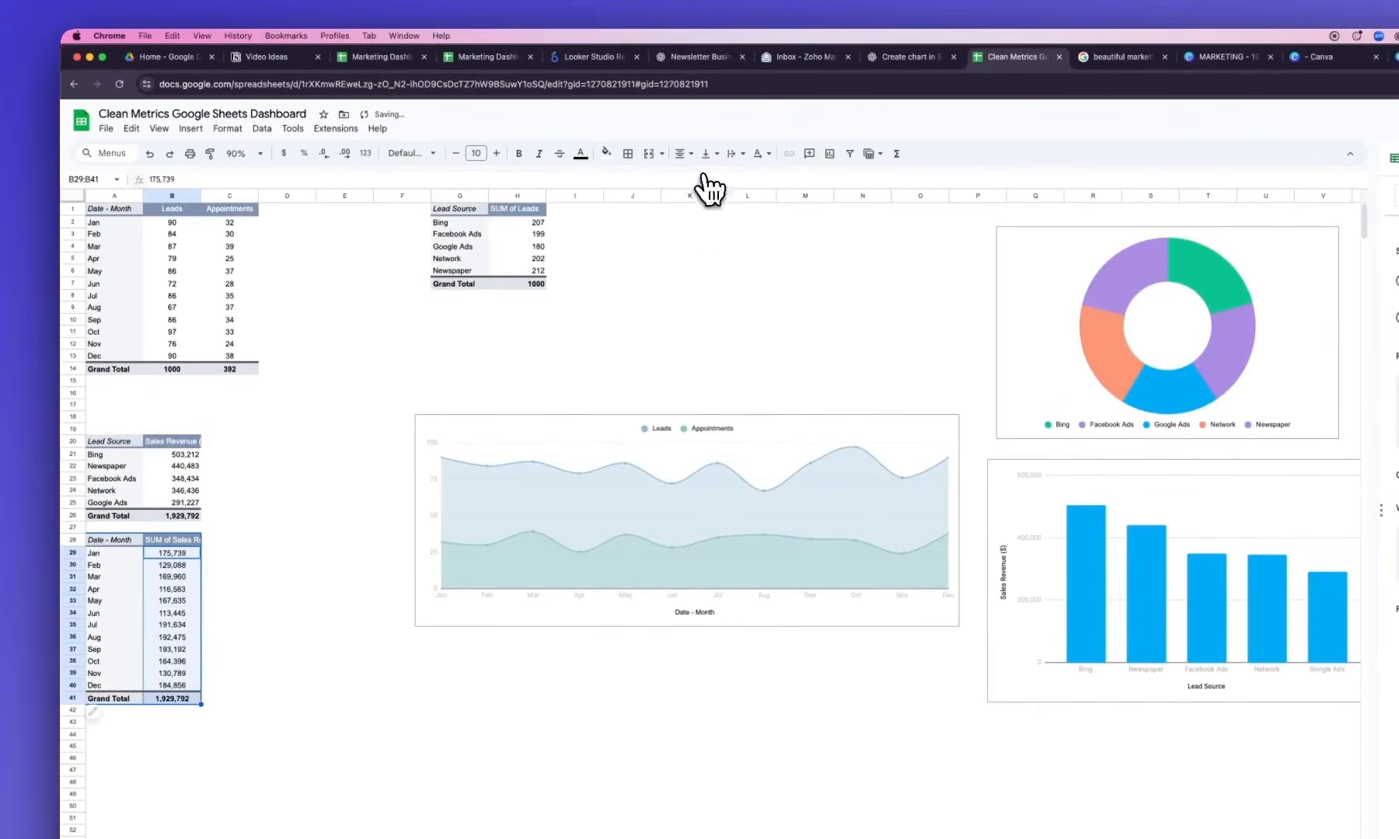
Rename the value header in cell B28 to "Sales Revenue ($)"
click(190, 541)
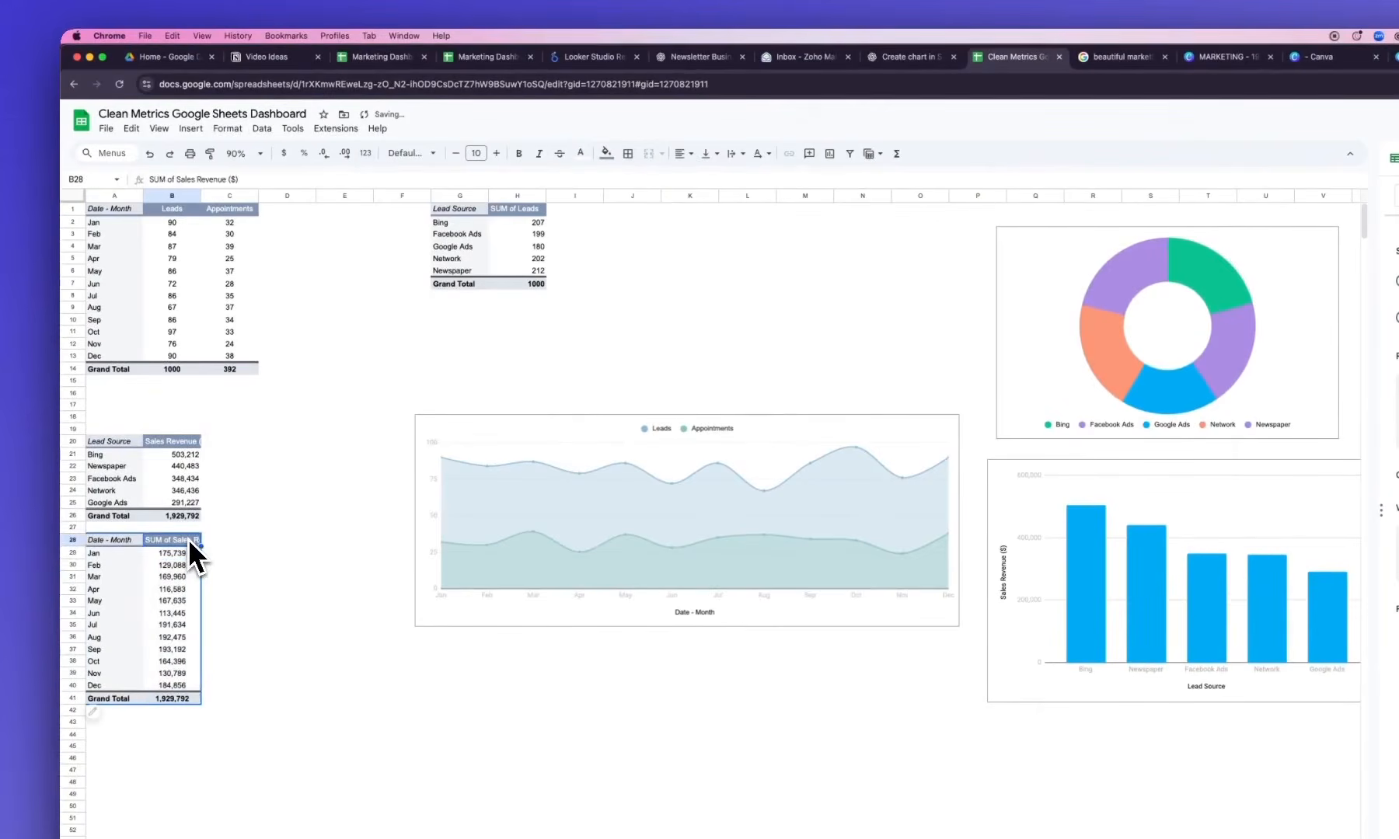
text(Sales Revenue)
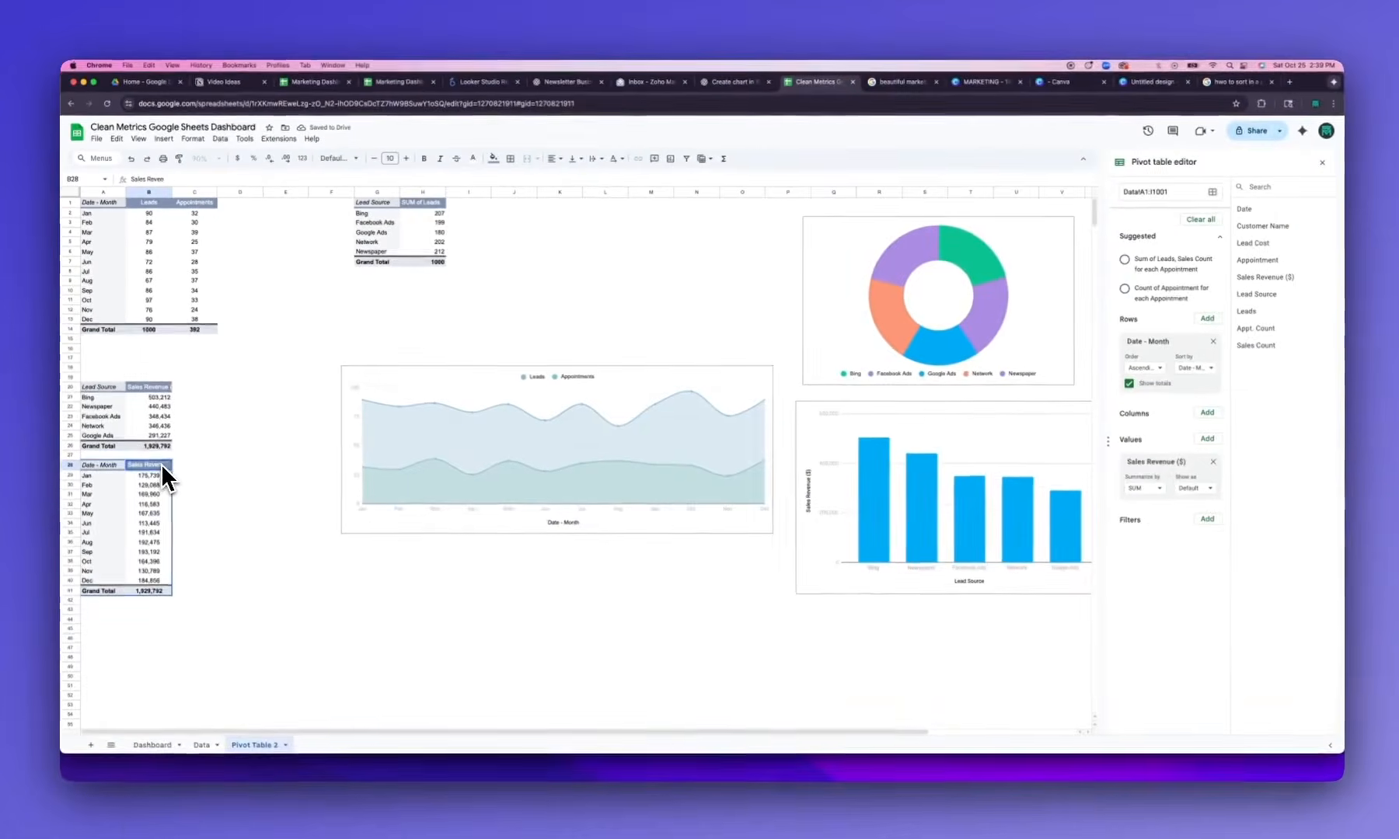
text( ($)
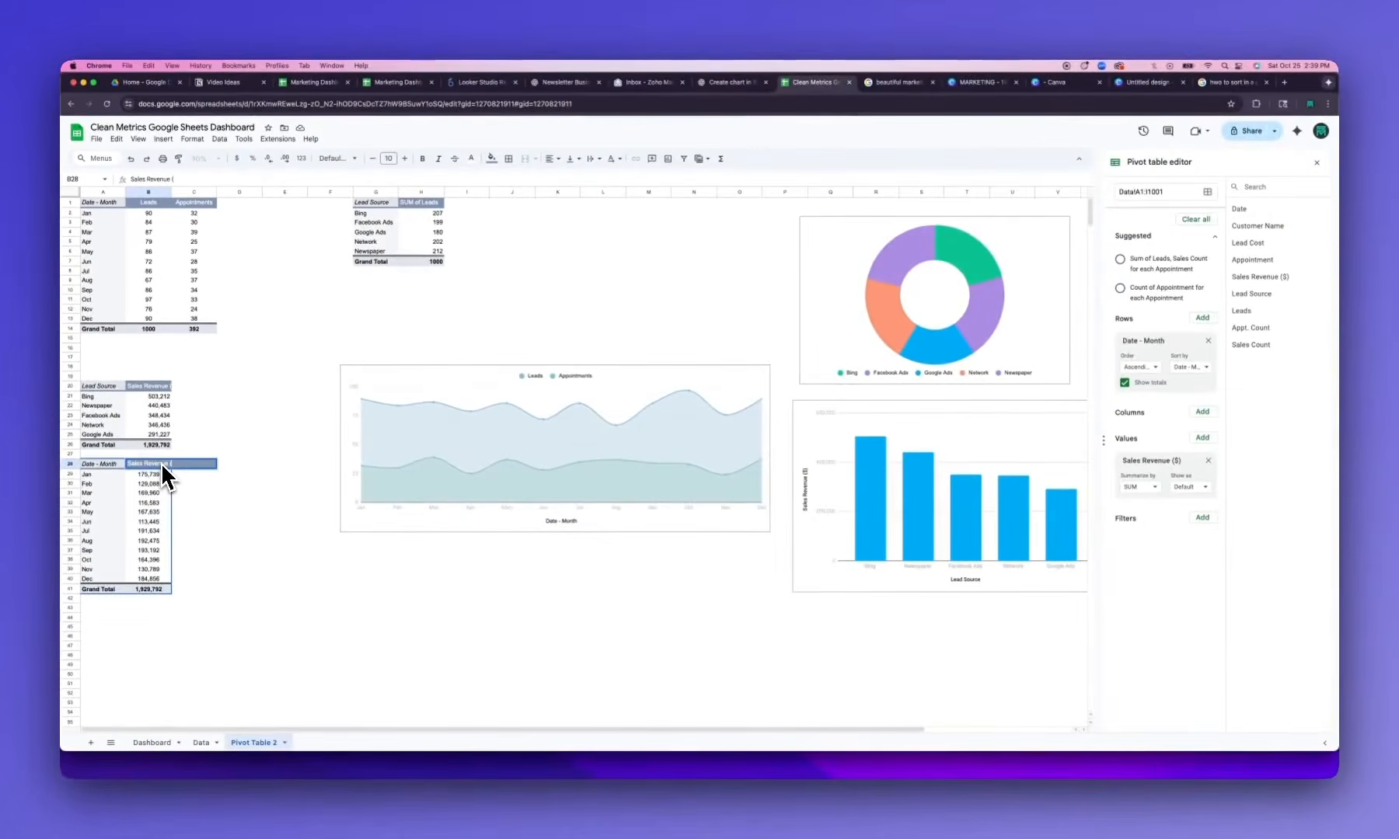
click(239, 550)
Insert a chart from the monthly sales range A28:B40, leaving out the Grand Total row
click(90, 463)
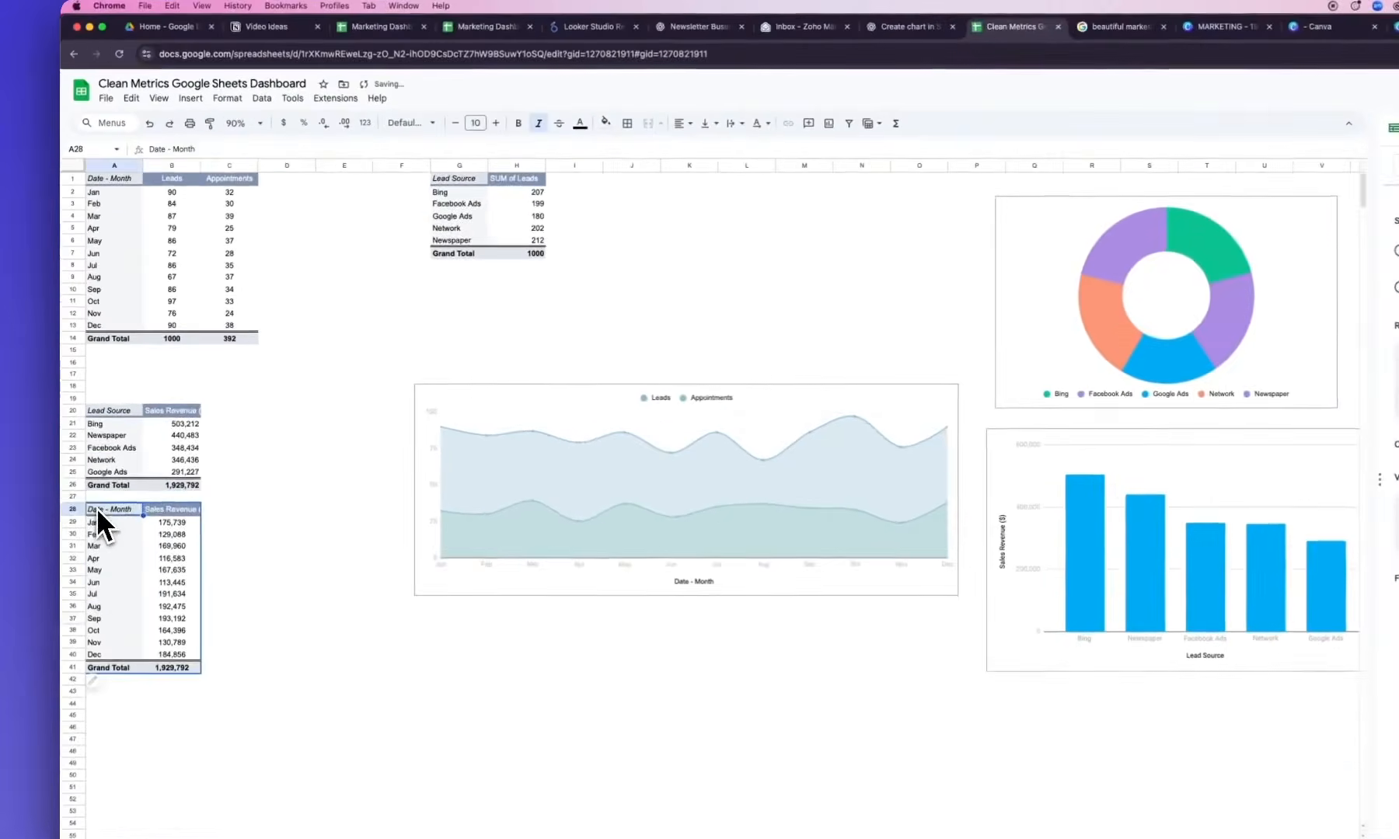
key(super+shift+Right)
key(shift+Down)
key(shift+Down)
key(shift+Down)
key(shift+Down)
key(shift+Down)
key(shift+Down)
key(shift+Down)
key(shift+Down)
key(shift+Down)
key(shift+Down)
key(shift+Down)
key(shift+Down)
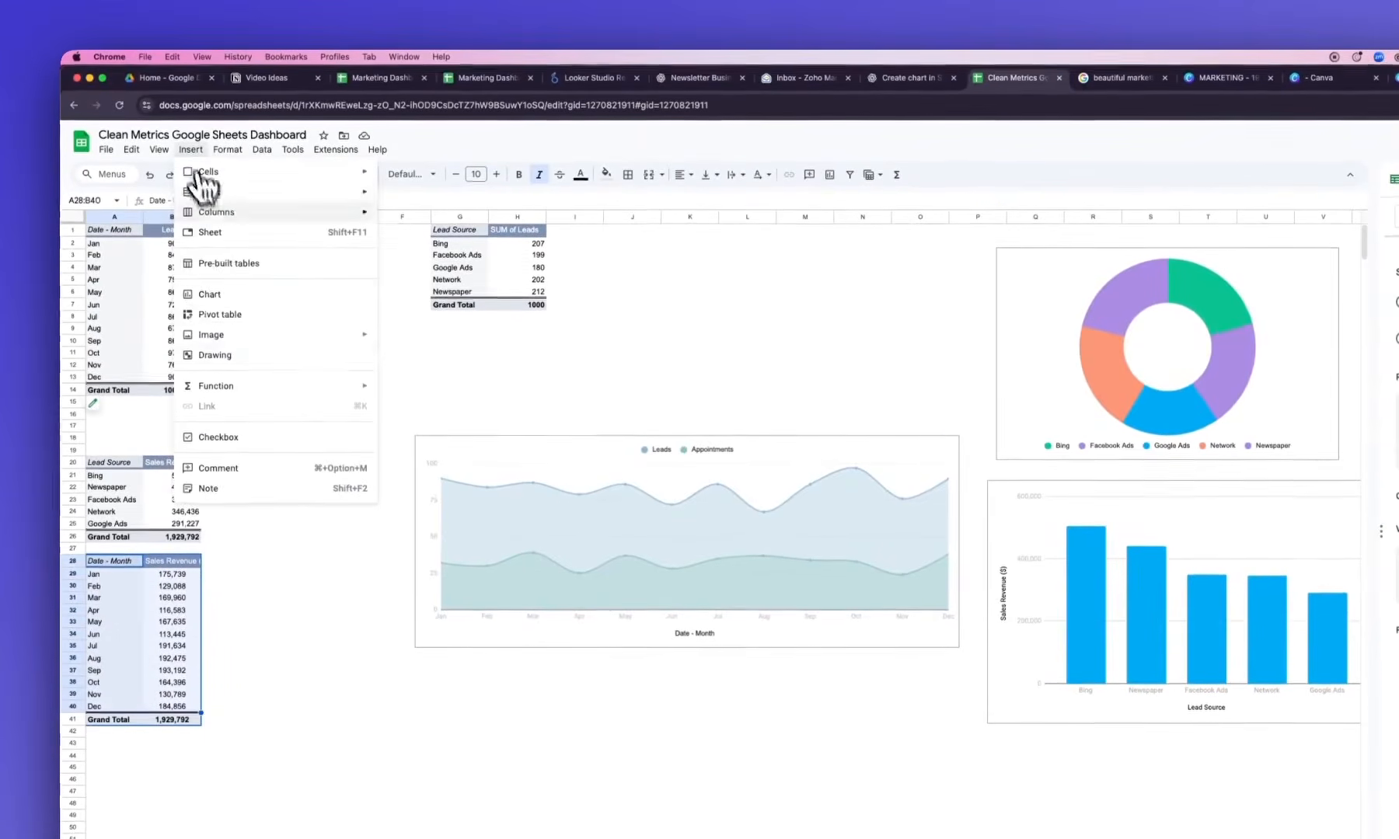
click(222, 301)
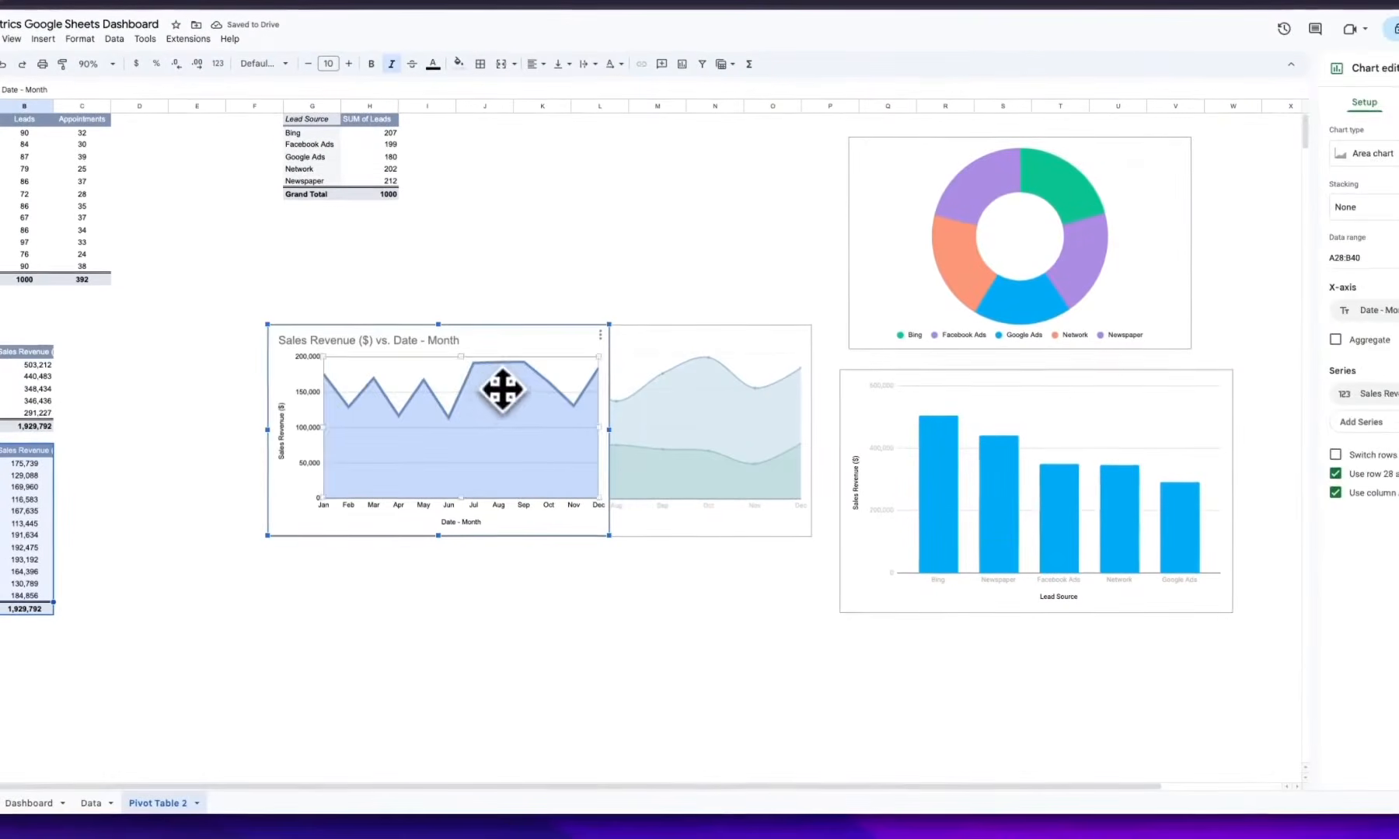
Move the new monthly sales chart below the Leads and Appointments area chart
click(502, 389)
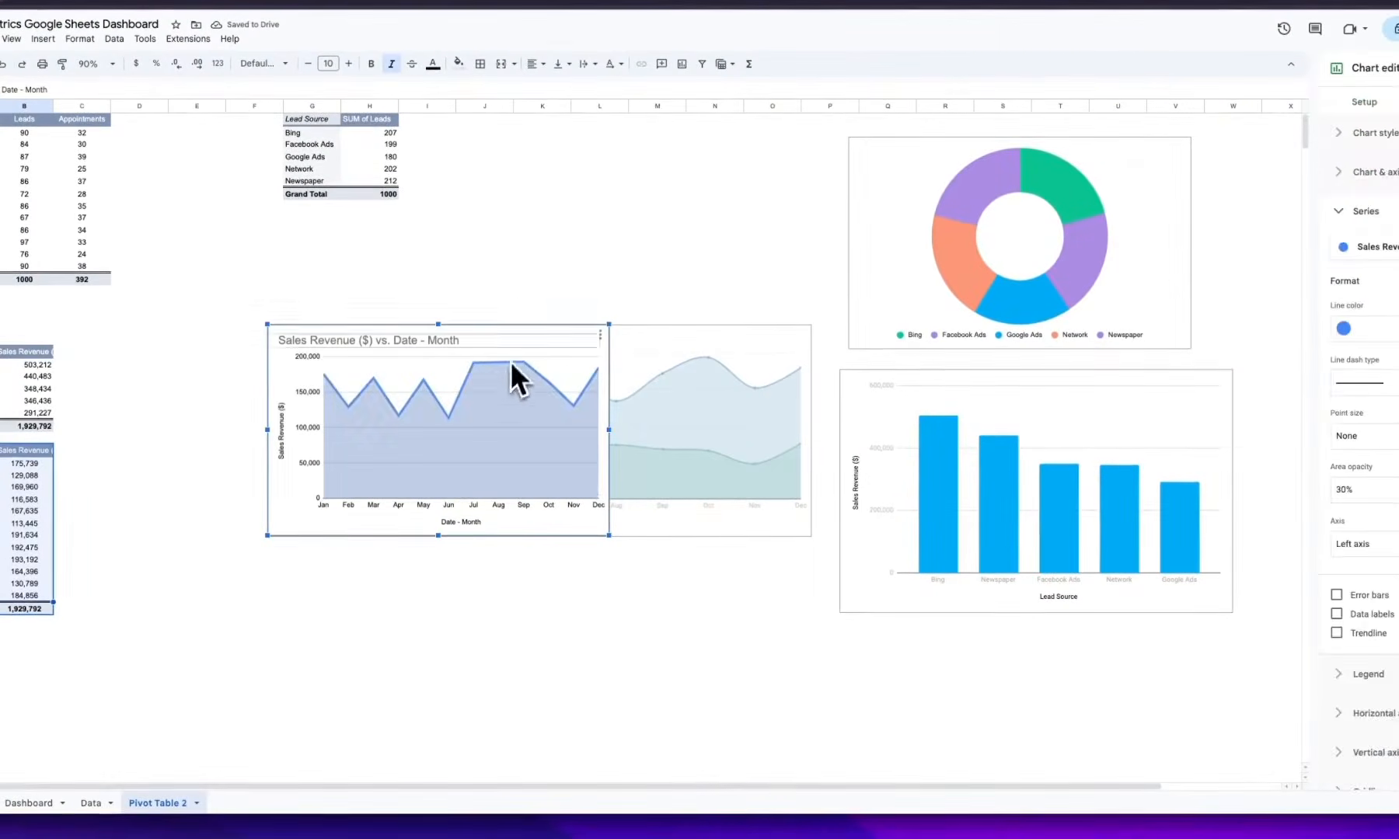
click(519, 259)
drag(530, 335, 390, 602)
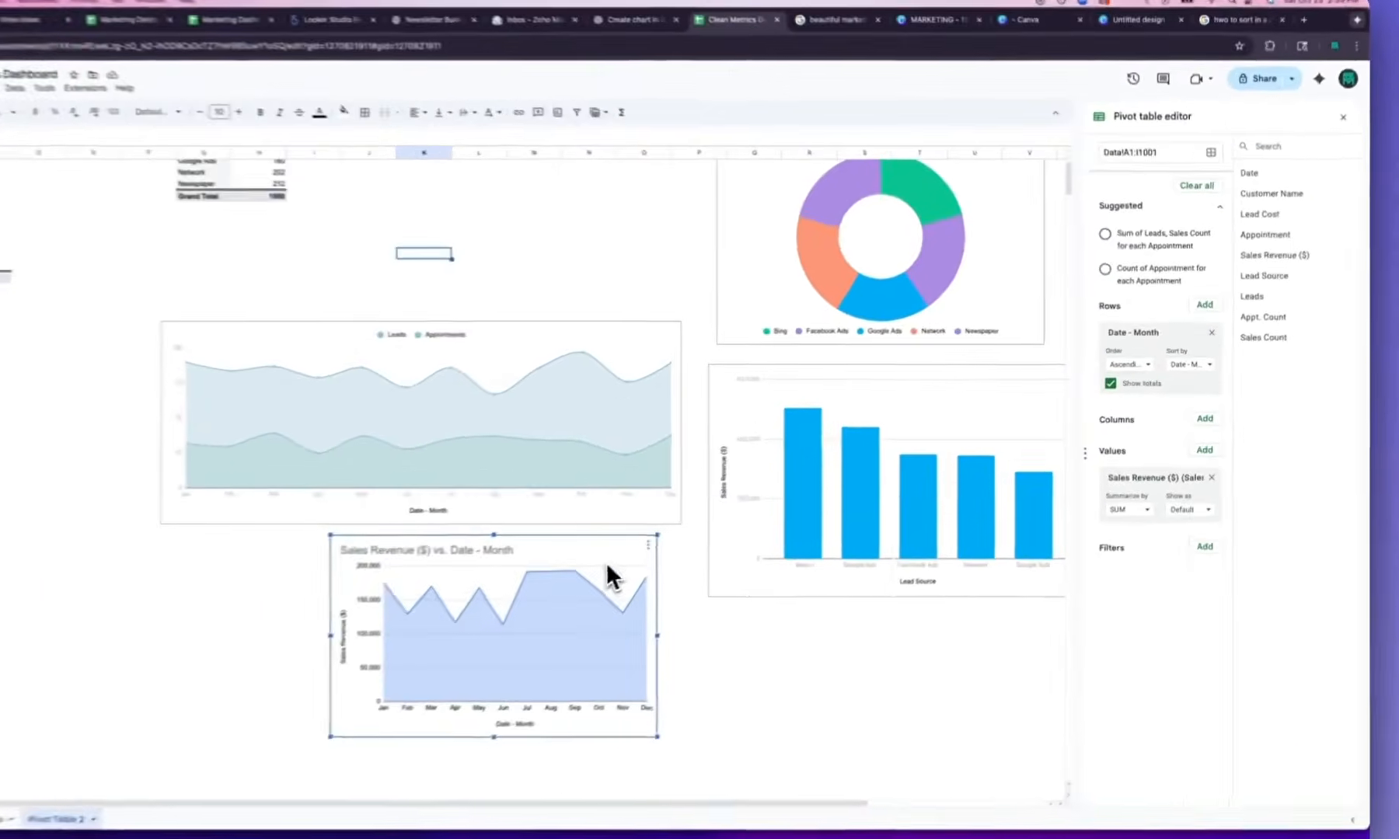
Change the monthly sales chart to a column chart and enlarge it from its lower-left corner
double_click(700, 544)
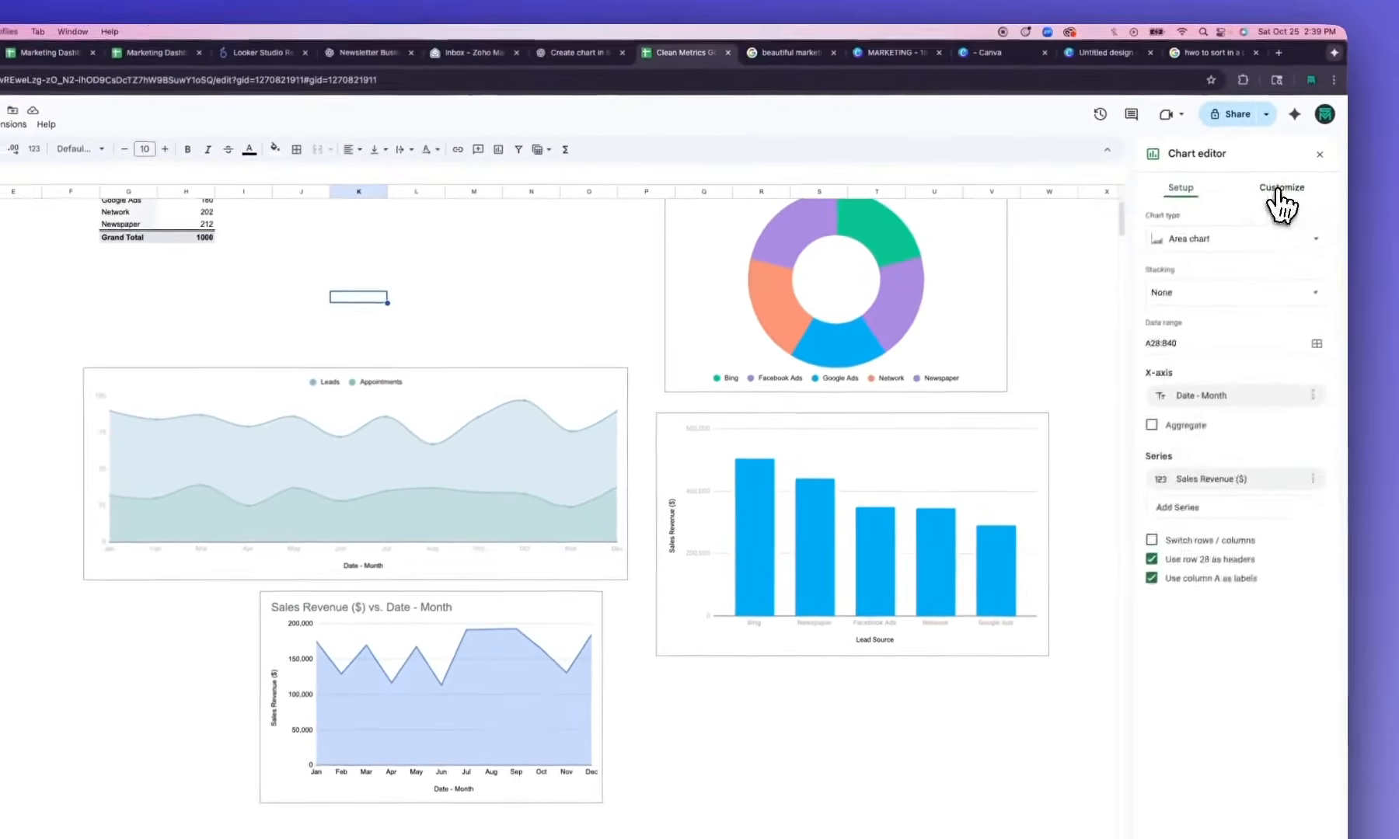
click(1275, 190)
click(1172, 200)
click(1201, 252)
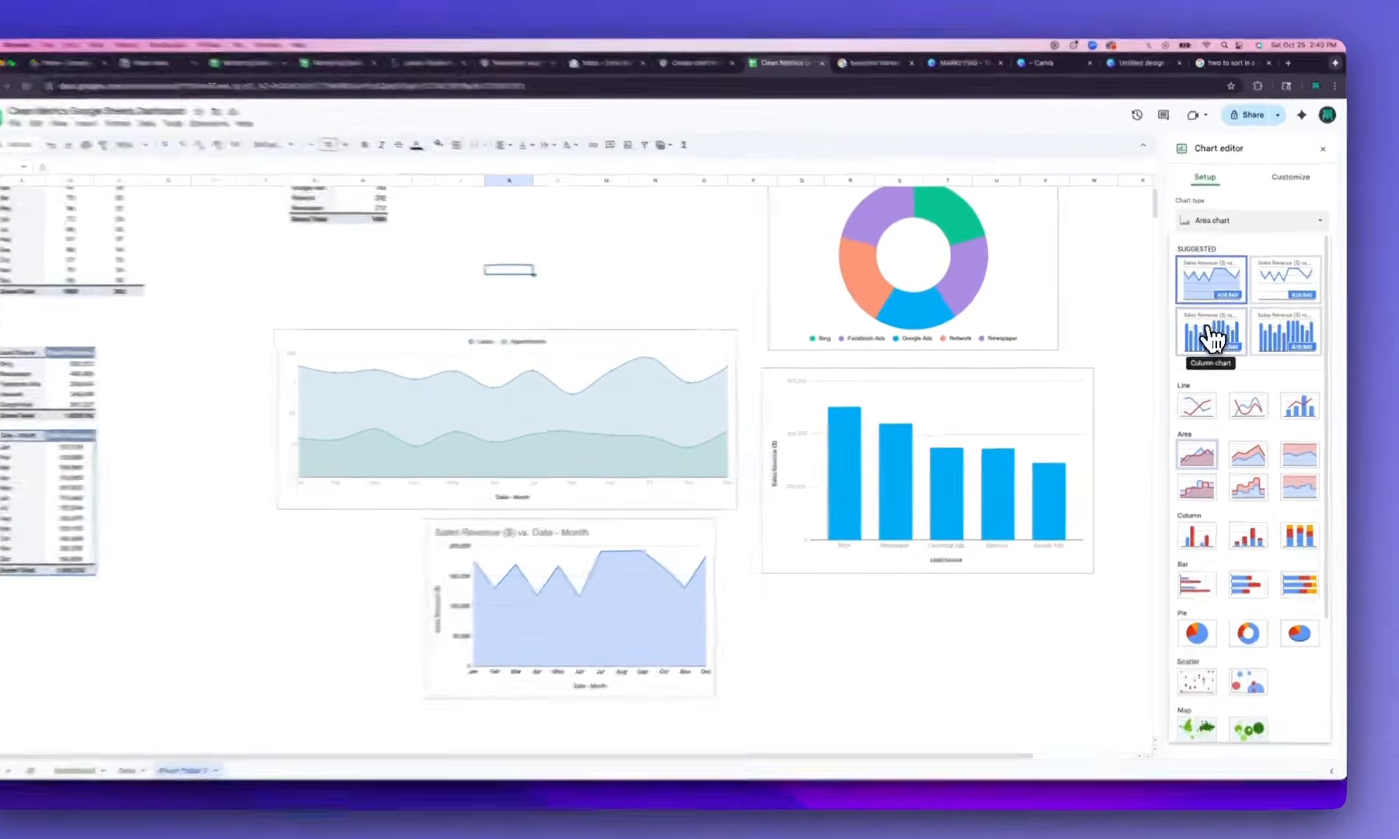
click(1206, 335)
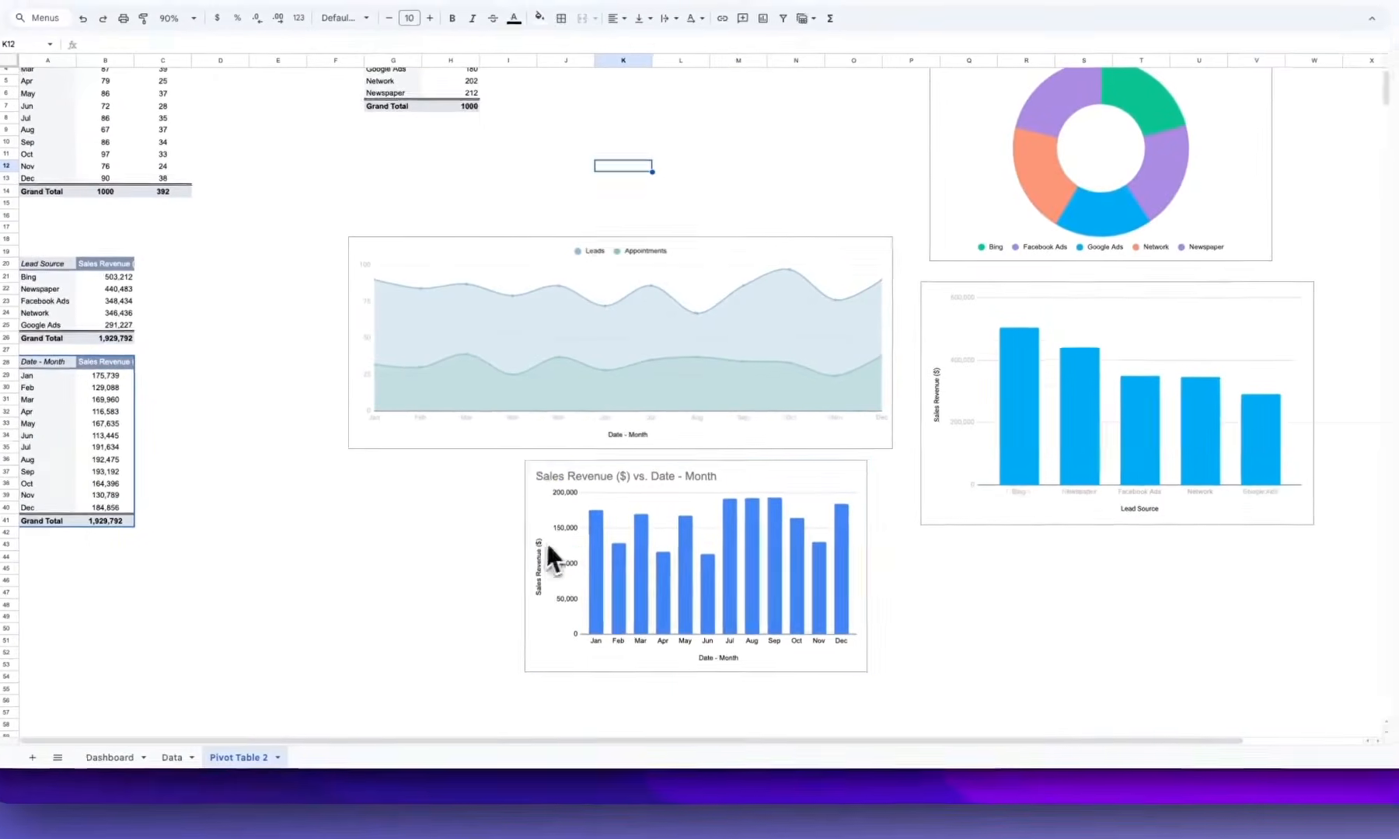
click(546, 544)
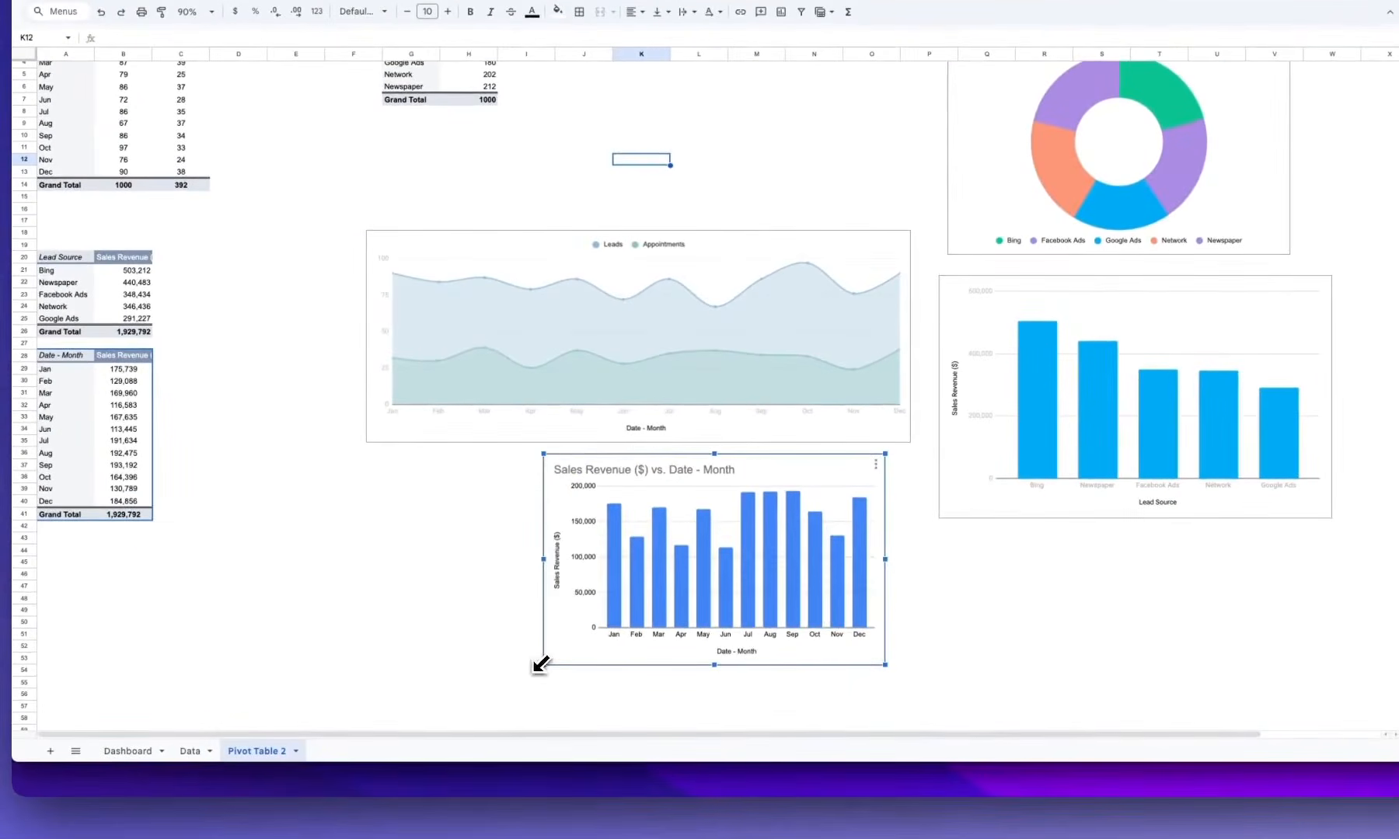
drag(540, 664, 413, 659)
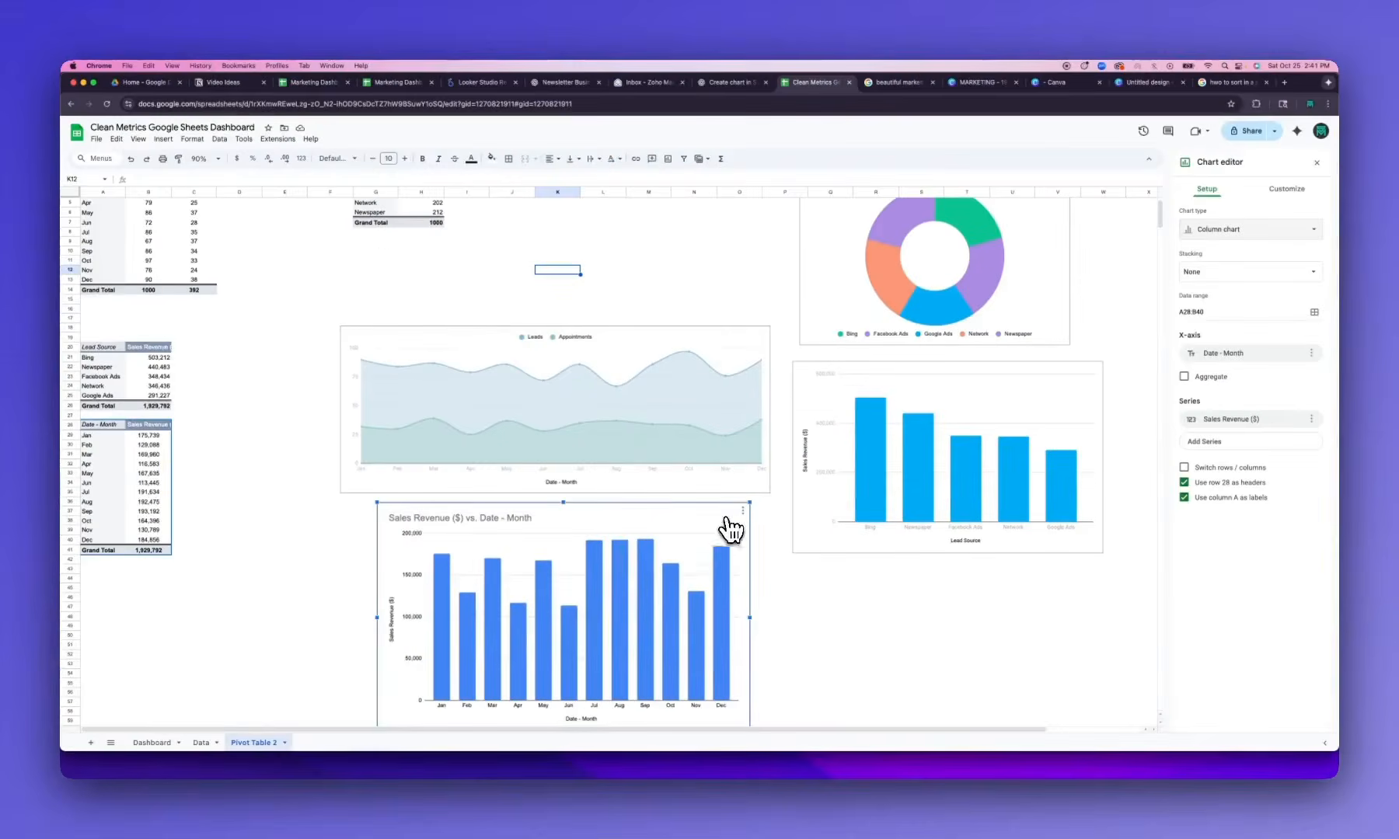
Remove the title text of the monthly sales column chart
click(842, 468)
click(1200, 185)
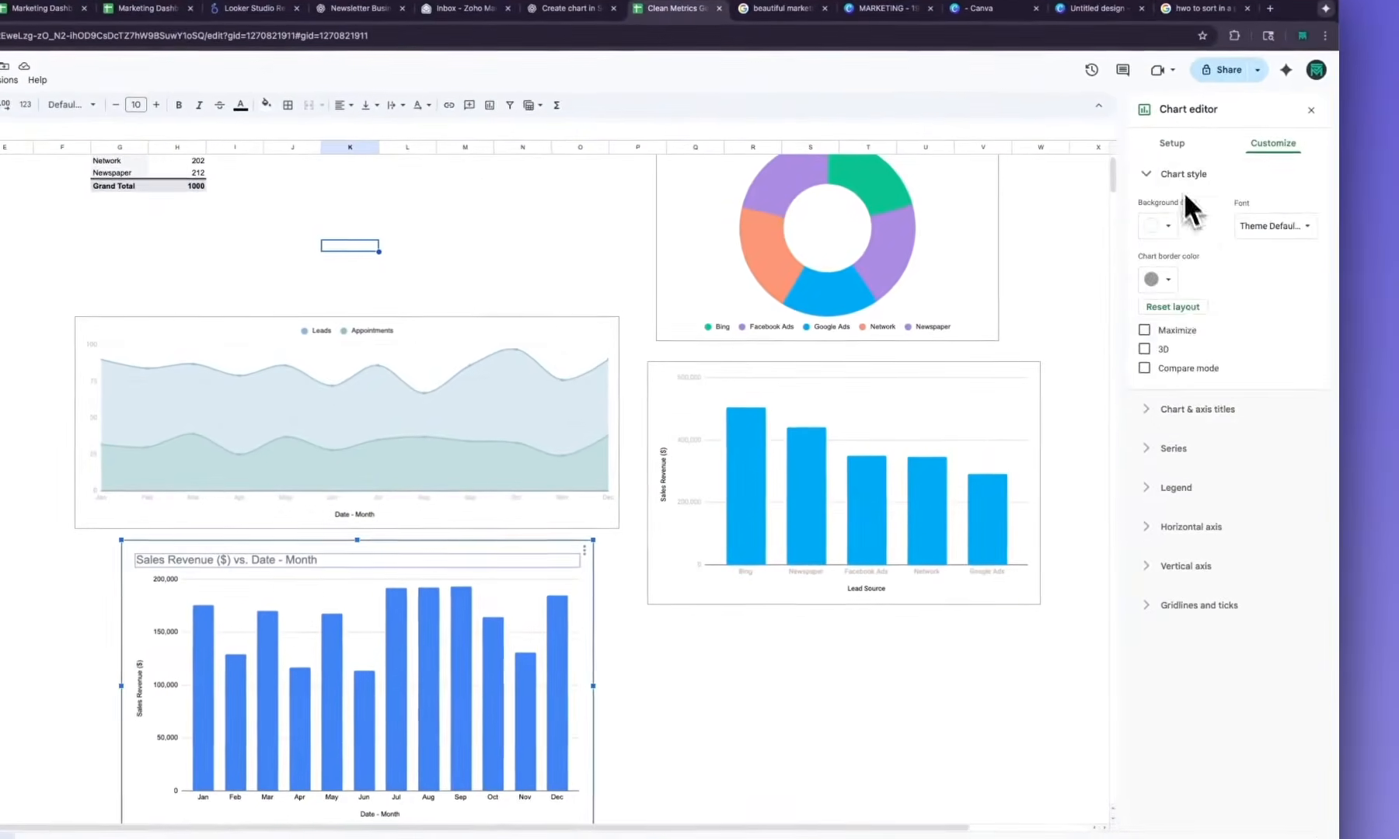
click(1168, 280)
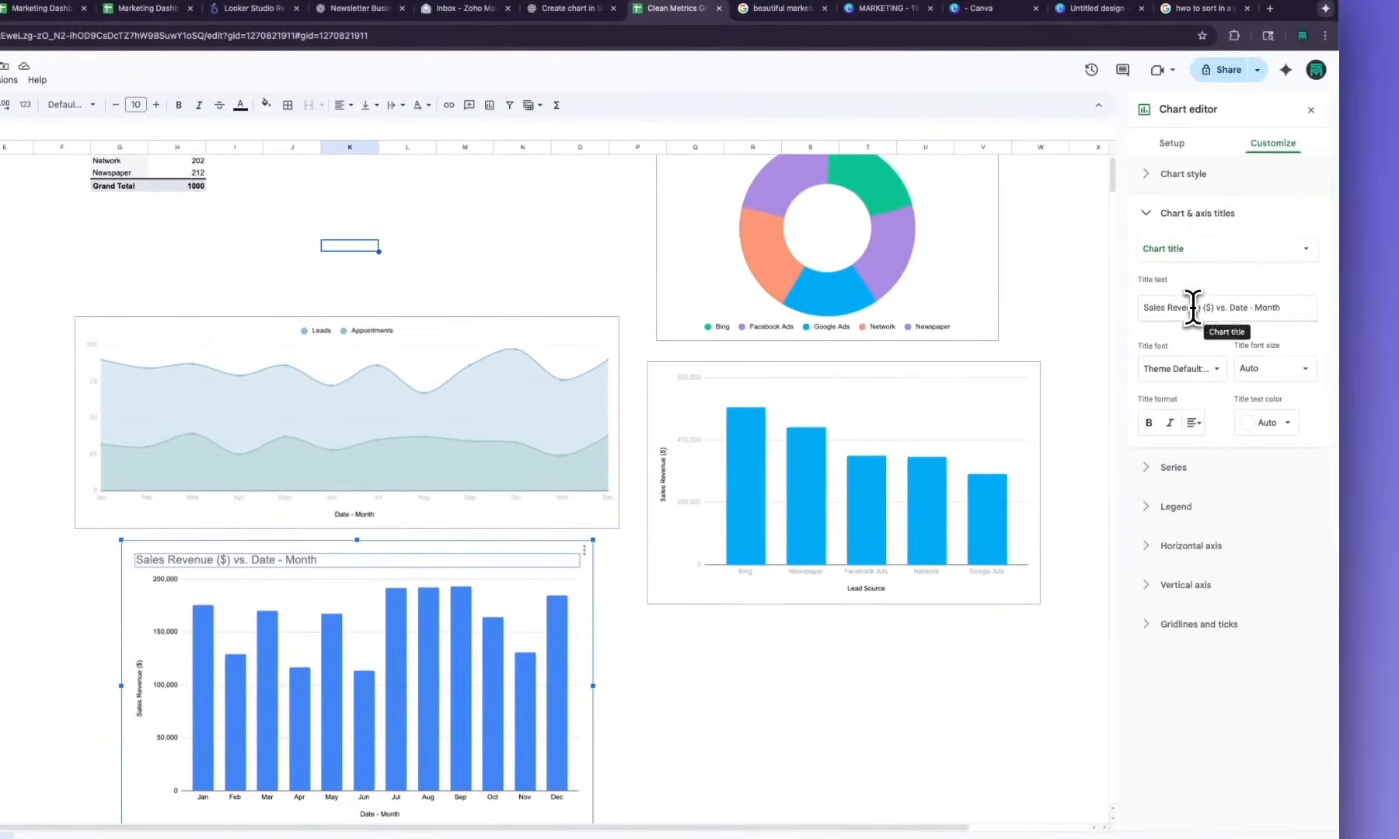
click(1192, 307)
key(BackSpace)
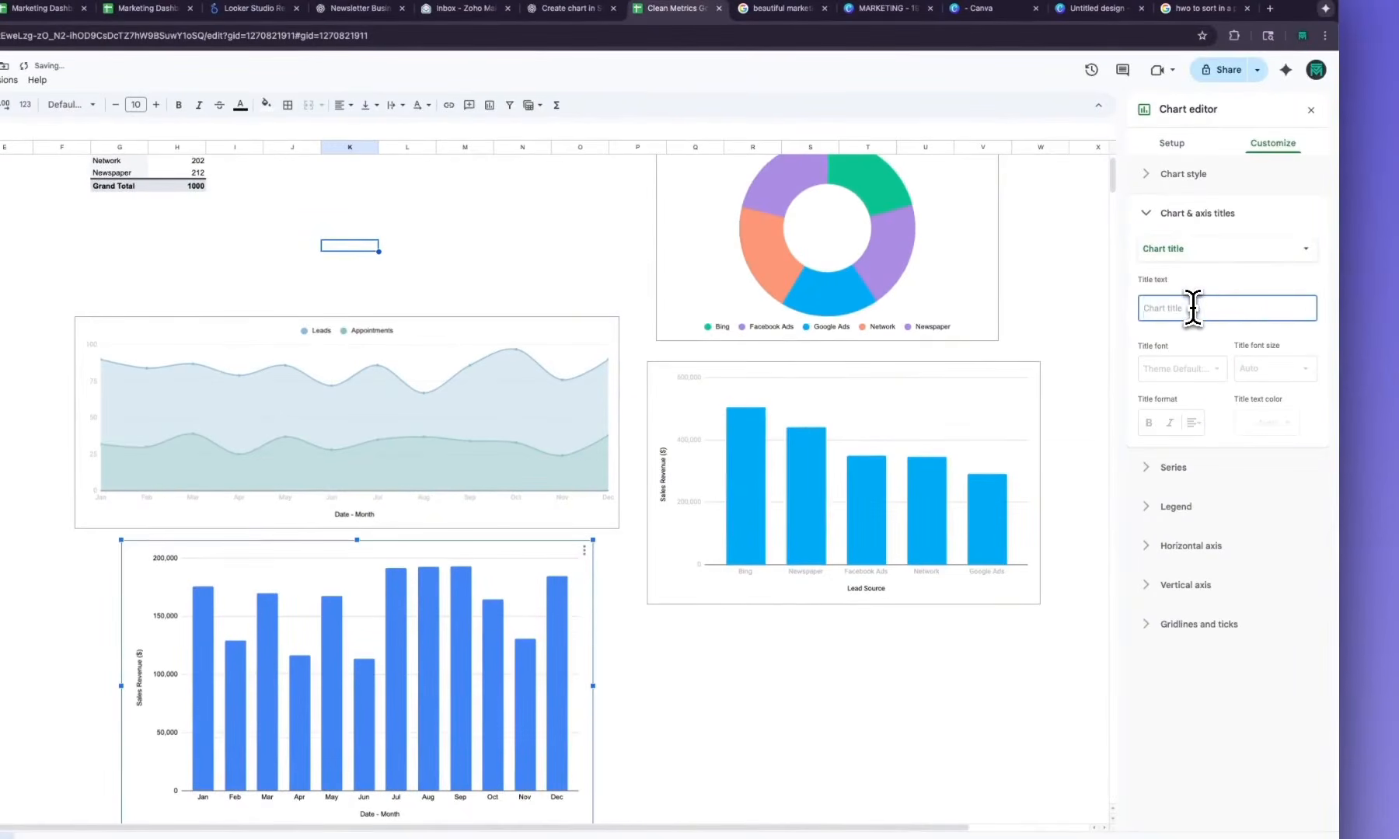
Set the font of the monthly sales chart's horizontal and vertical axis titles to Roboto
click(1225, 252)
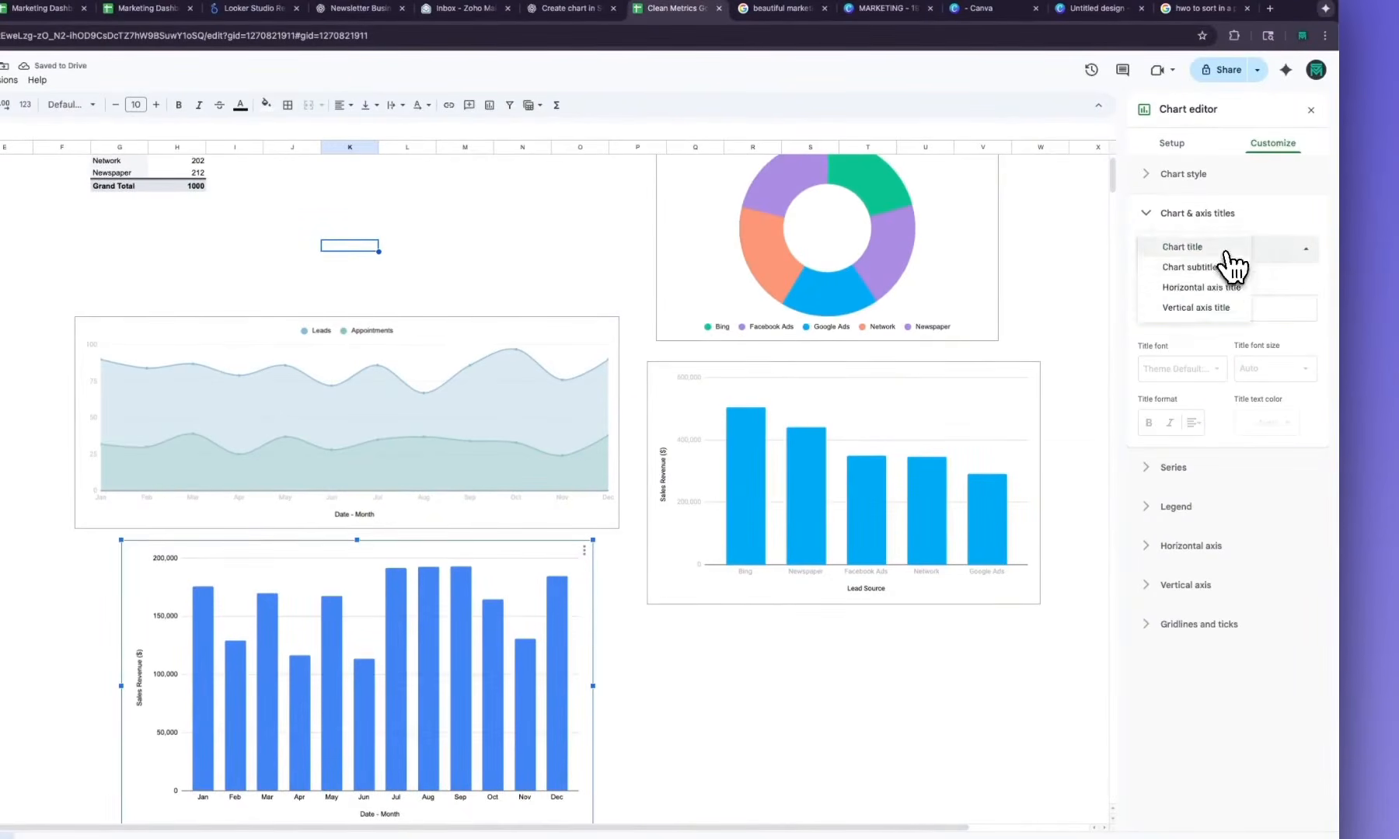
click(1215, 286)
click(1187, 357)
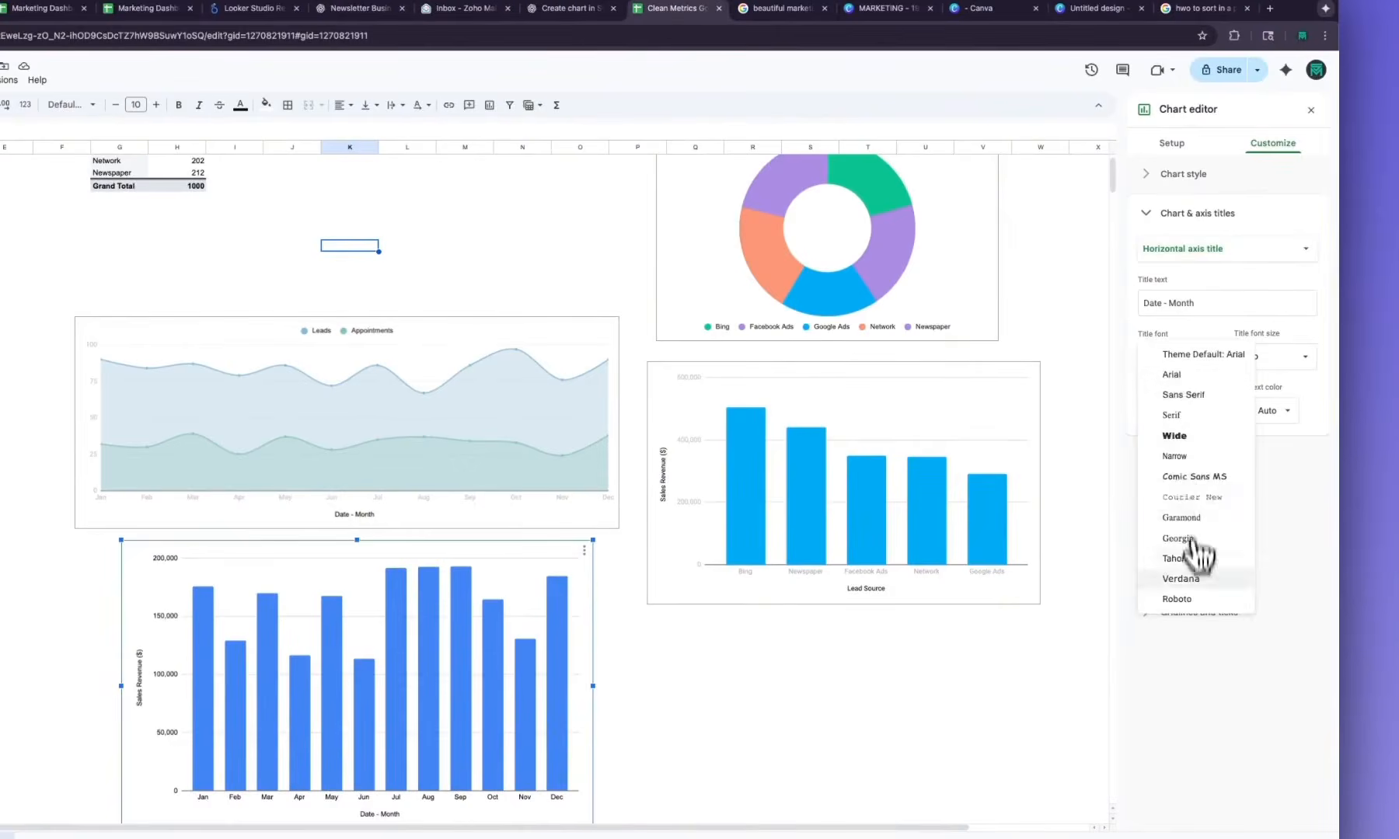
click(1177, 599)
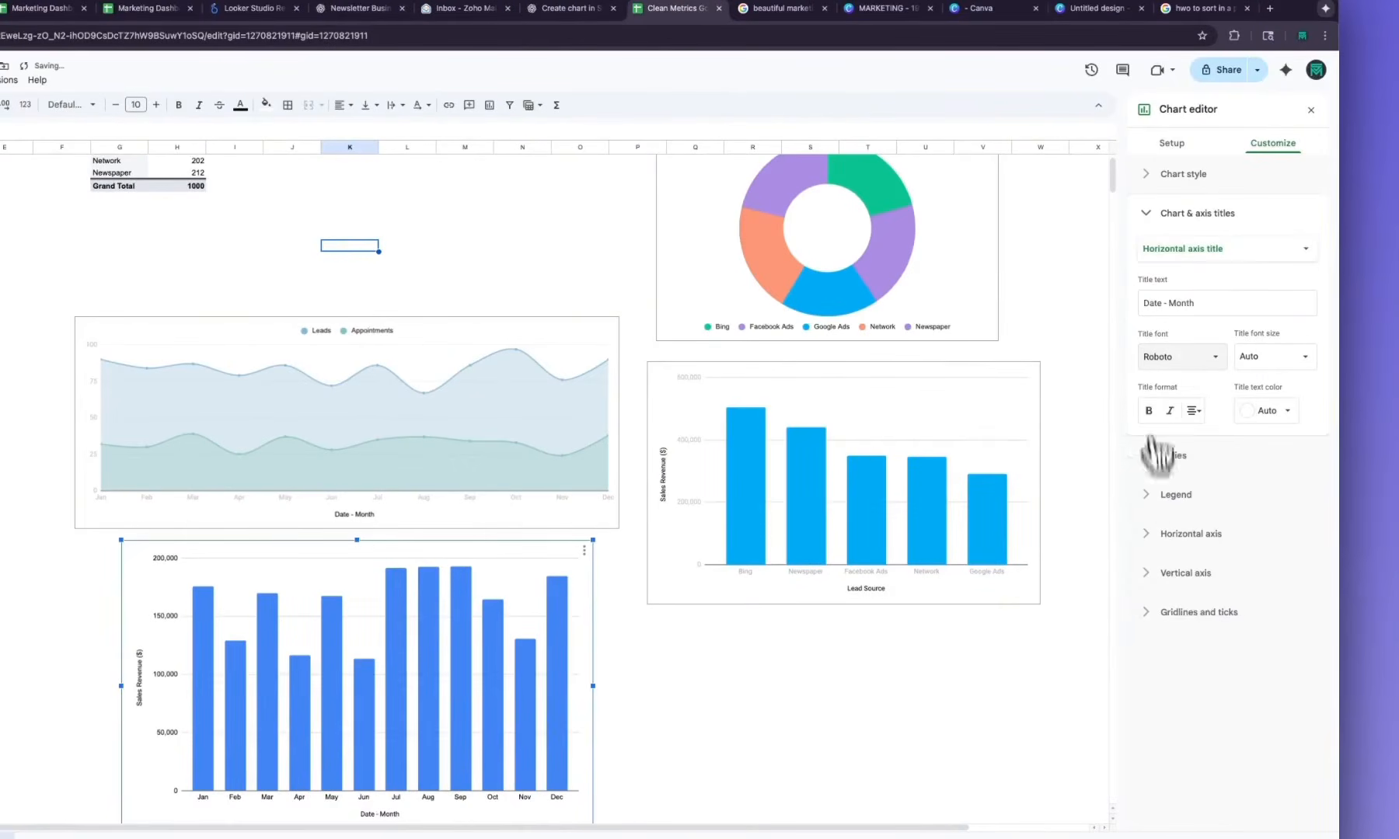
click(1200, 248)
click(1205, 273)
click(1189, 356)
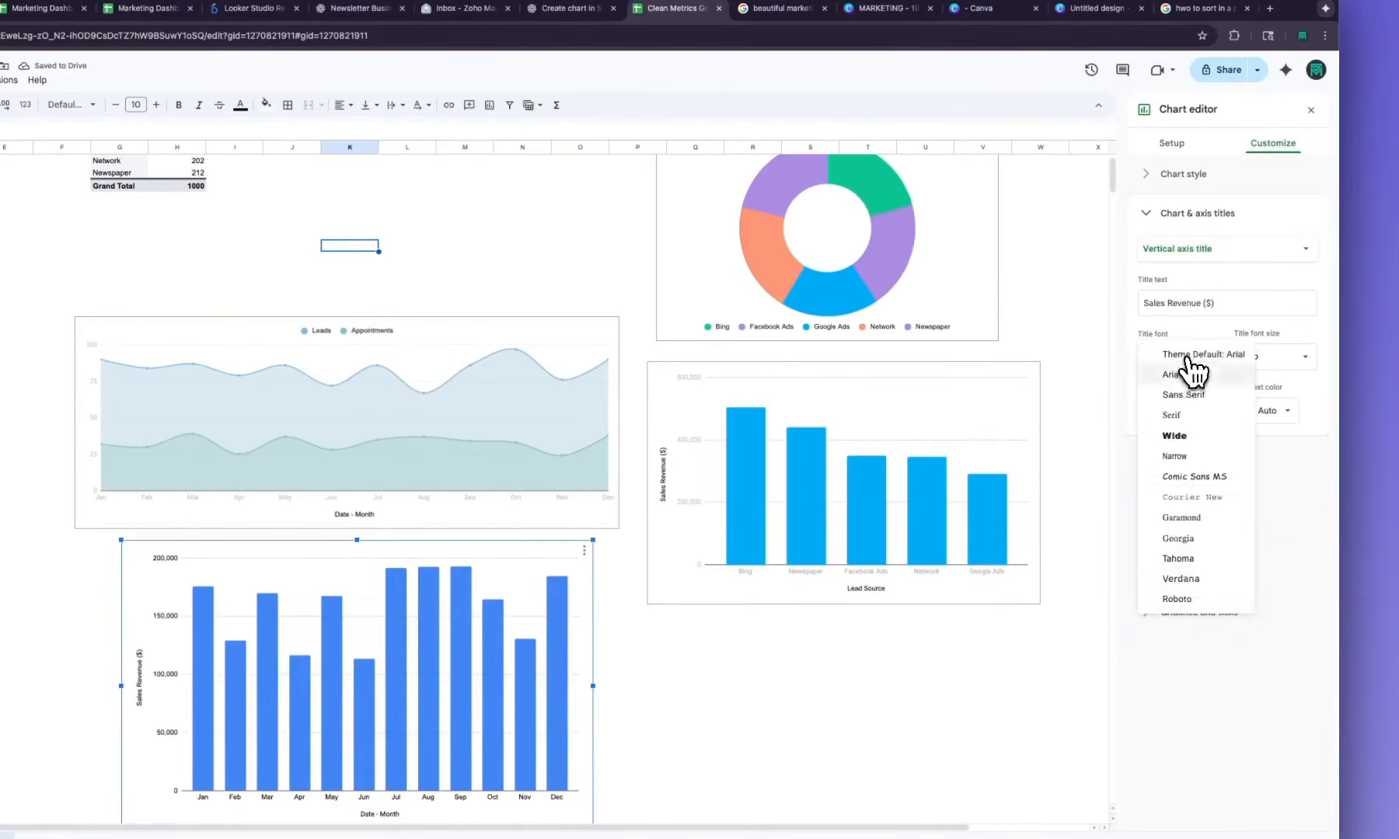
click(1177, 599)
Change the monthly sales chart's major gridlines on the vertical axis to a light gray color
click(1181, 612)
click(1170, 647)
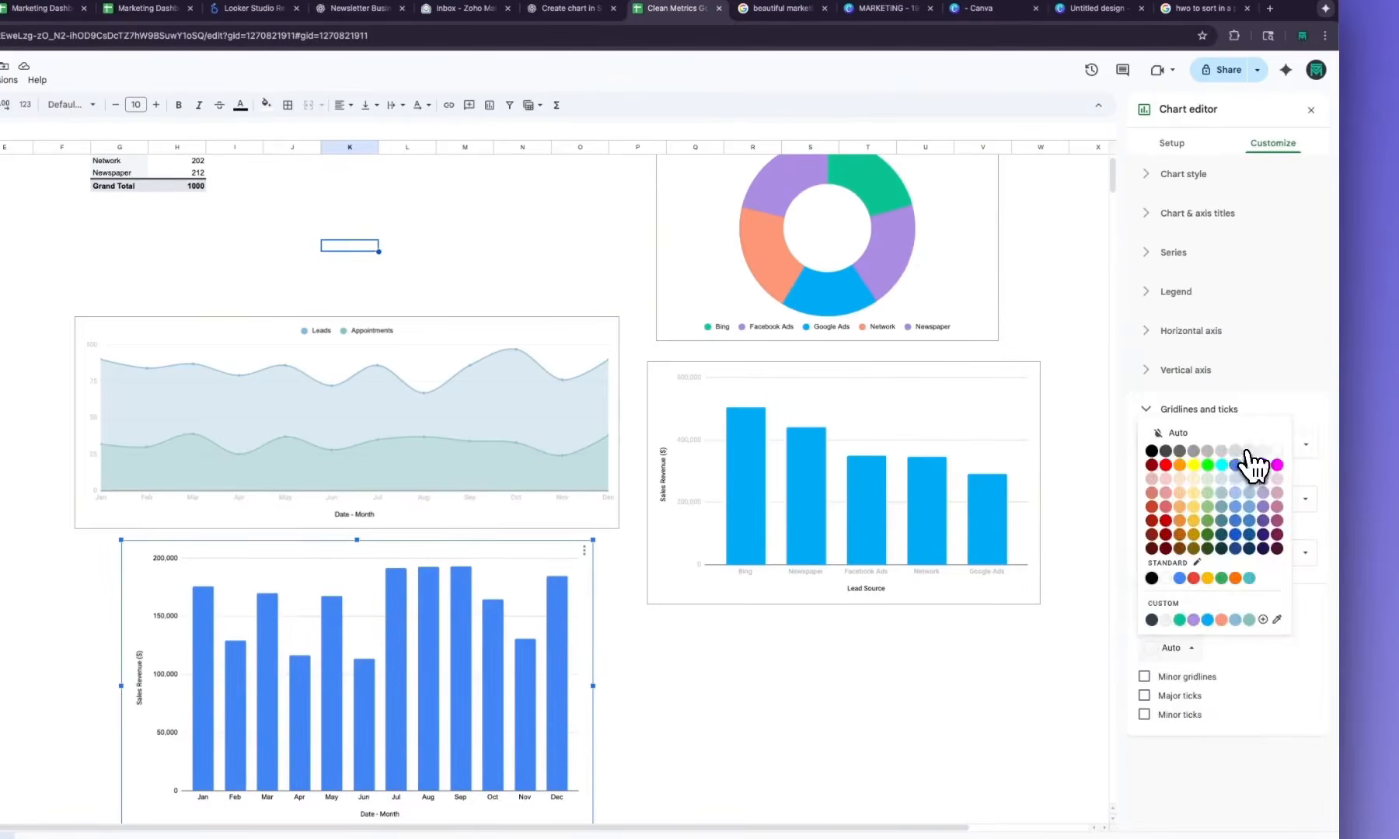
click(1248, 451)
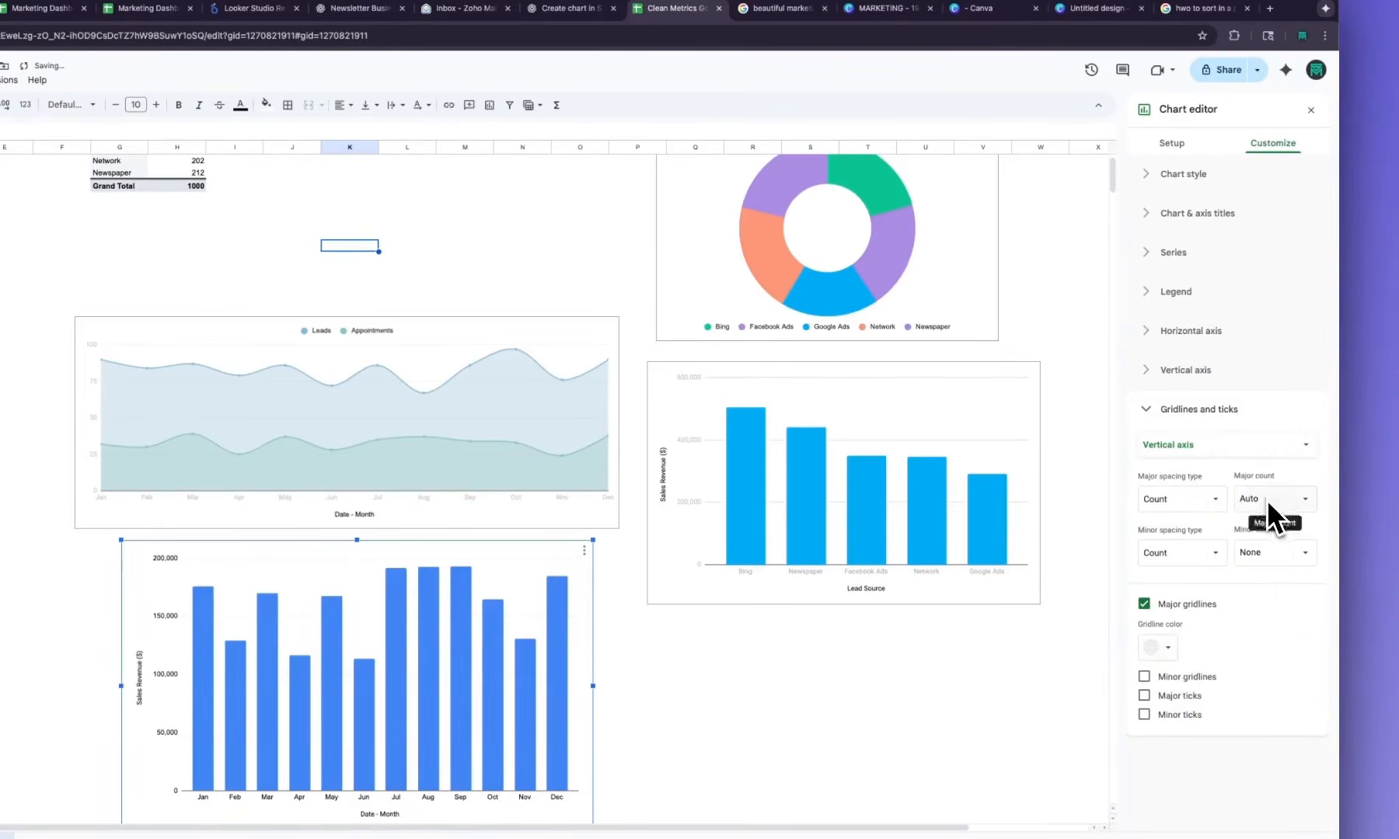
click(1160, 647)
click(1240, 380)
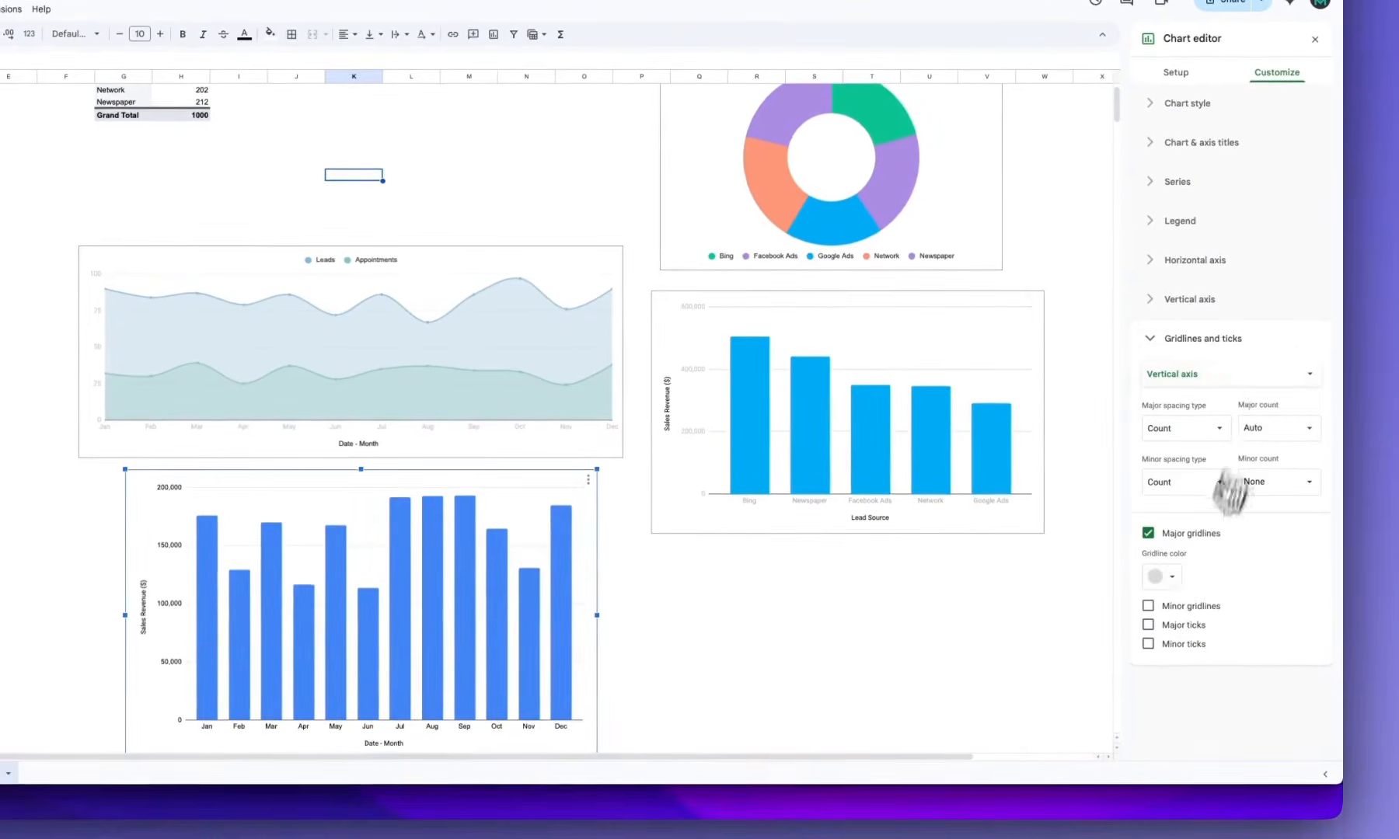
Turn on data labels for the Sales Revenue ($) series of the monthly sales chart
click(1149, 625)
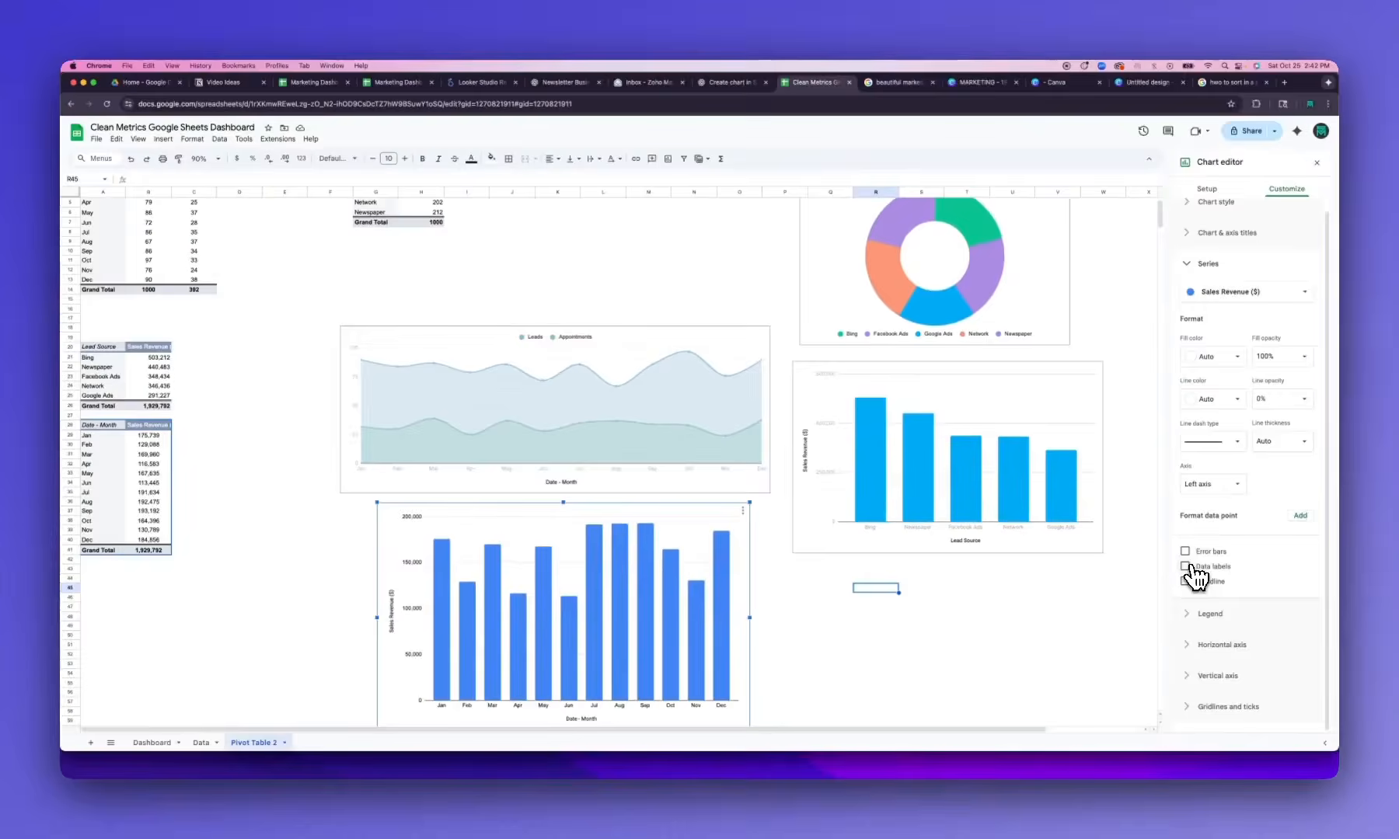
click(1189, 574)
scroll(1235, 541, down, 3)
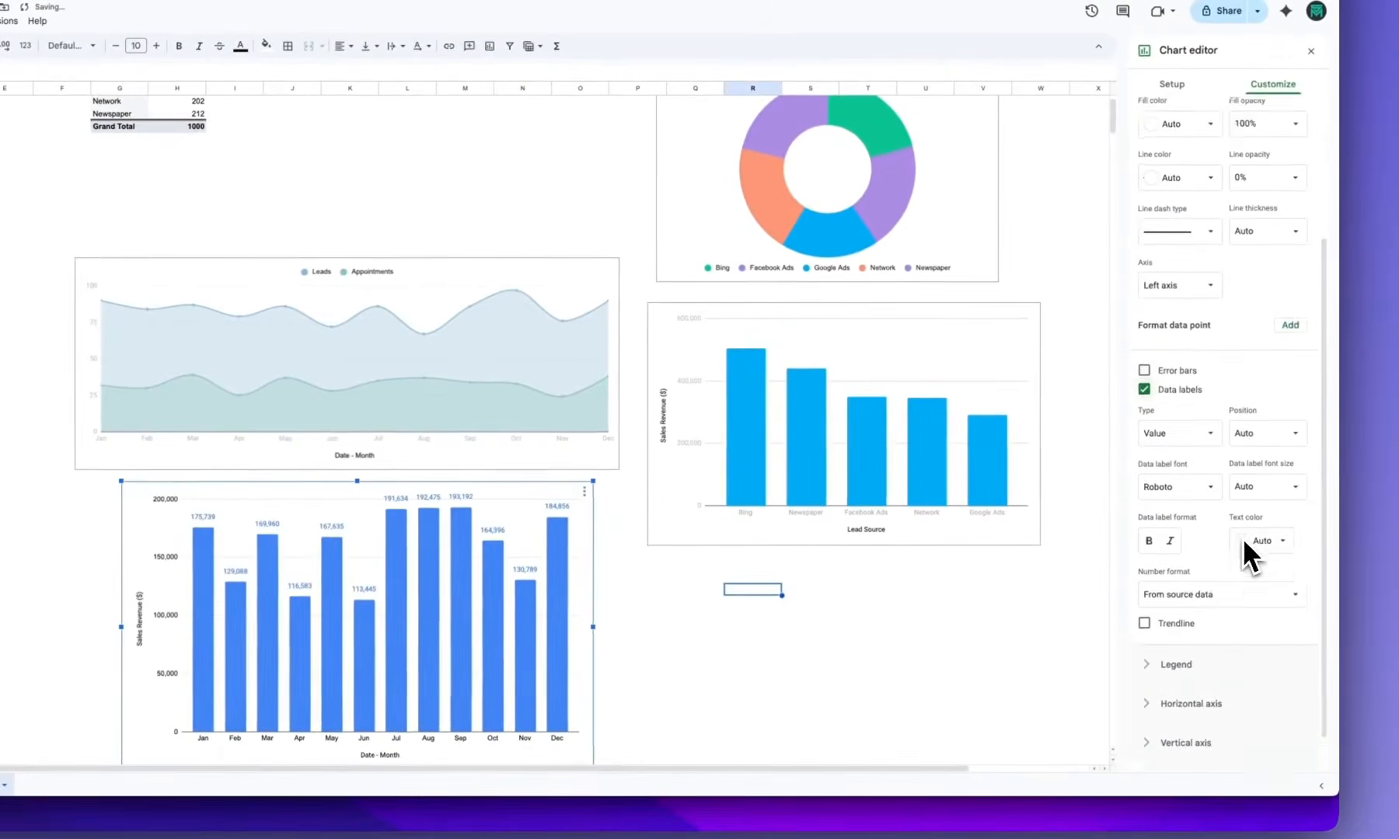
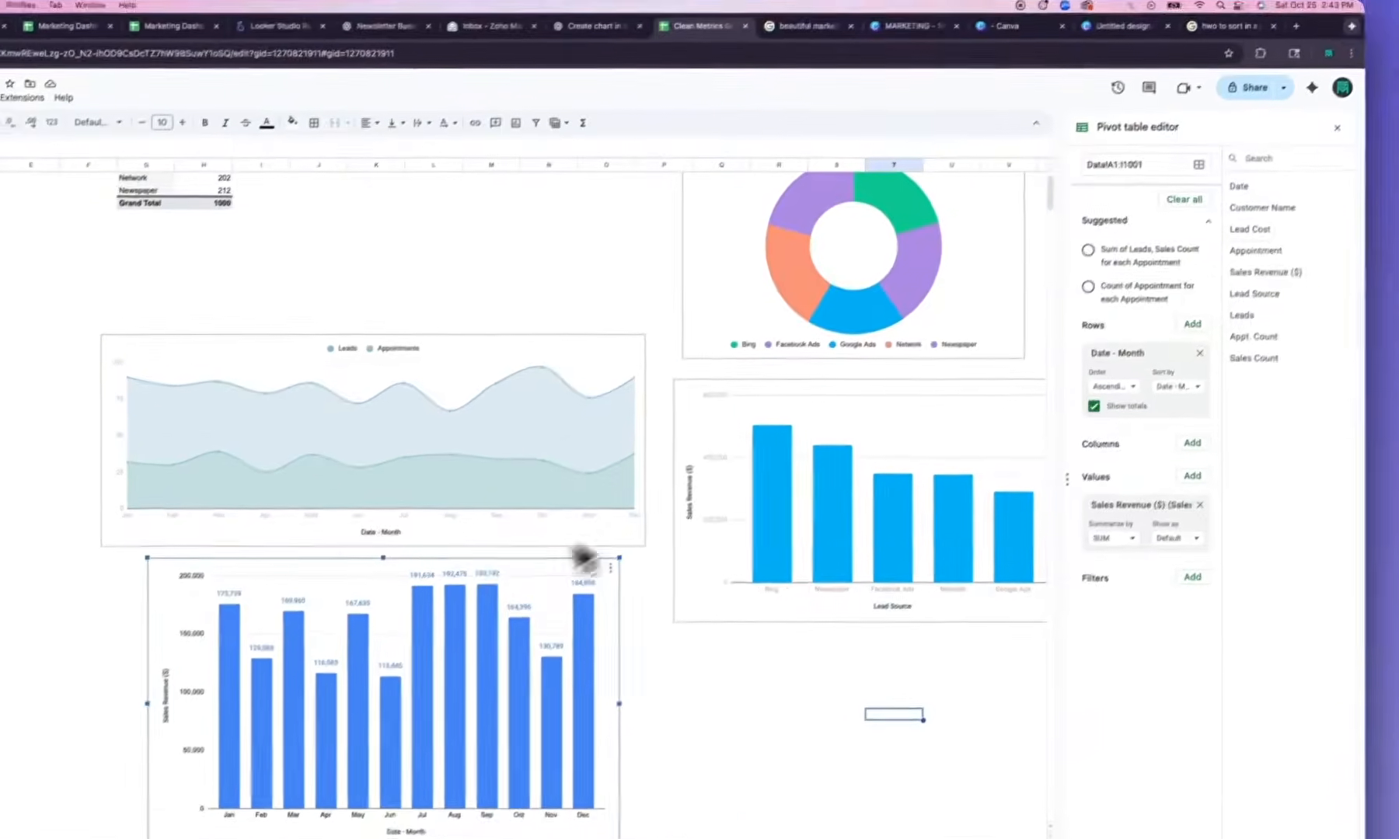
Fill the Sales Revenue ($) columns of the monthly sales chart with the custom green color
double_click(530, 577)
click(1214, 230)
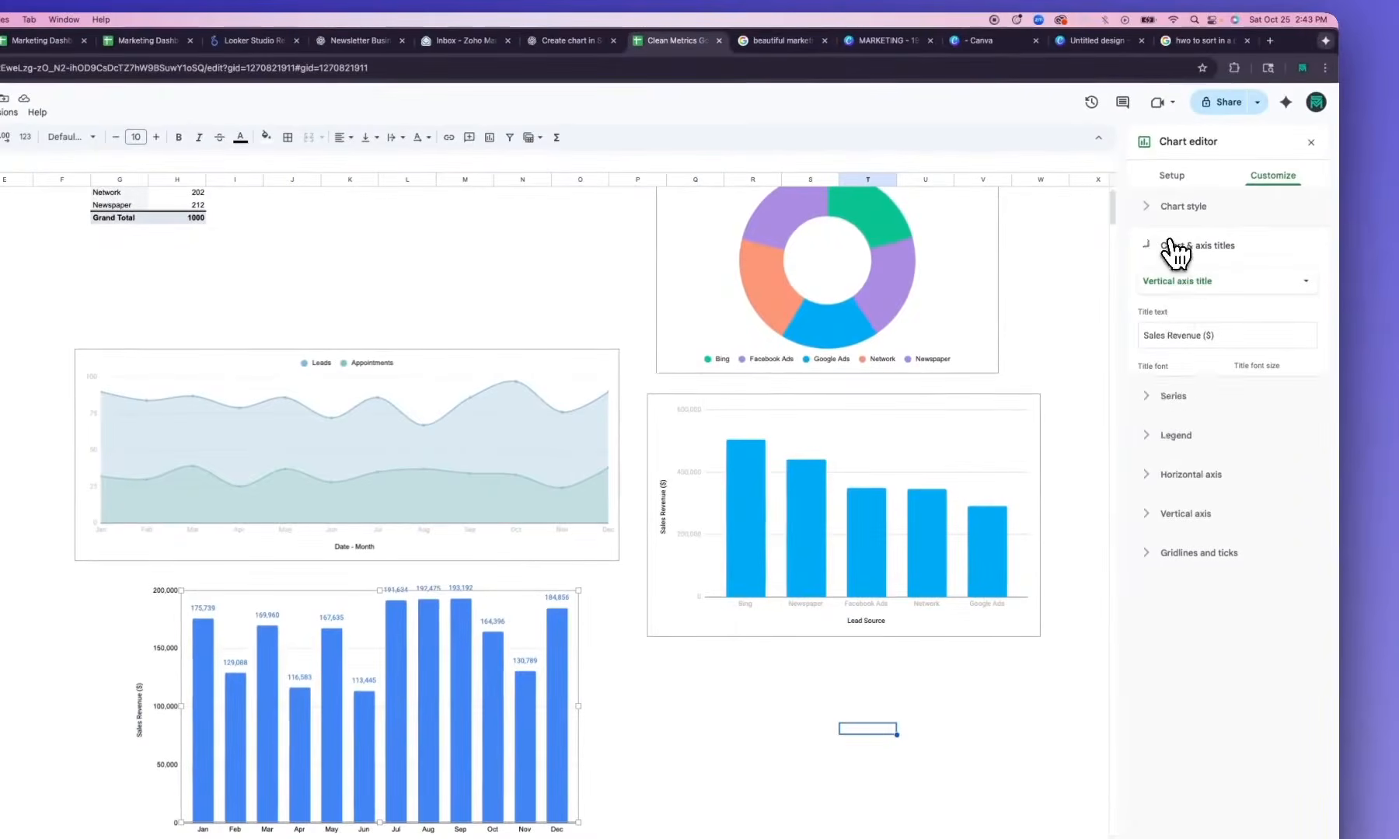
click(1174, 247)
click(1174, 284)
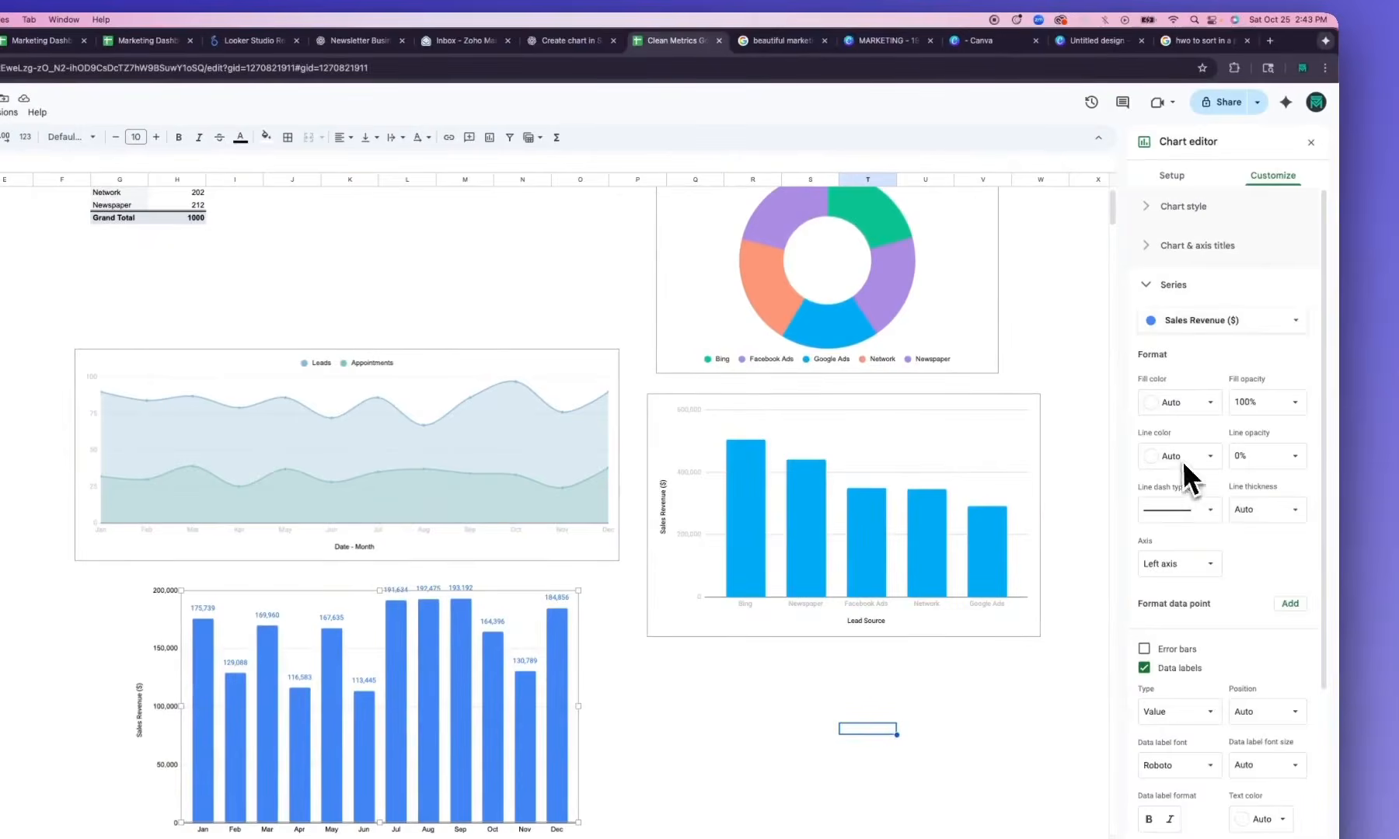
click(1208, 404)
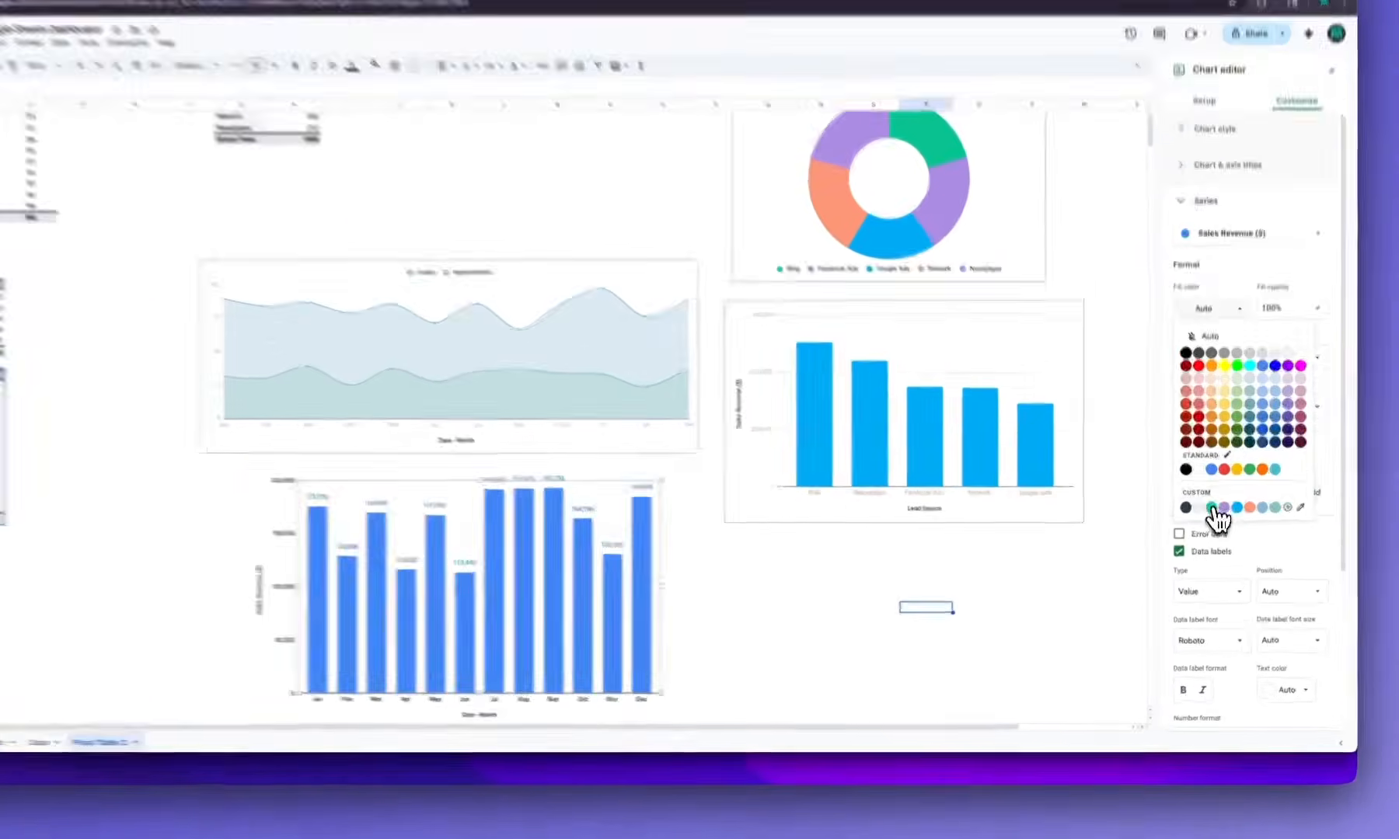
click(1212, 539)
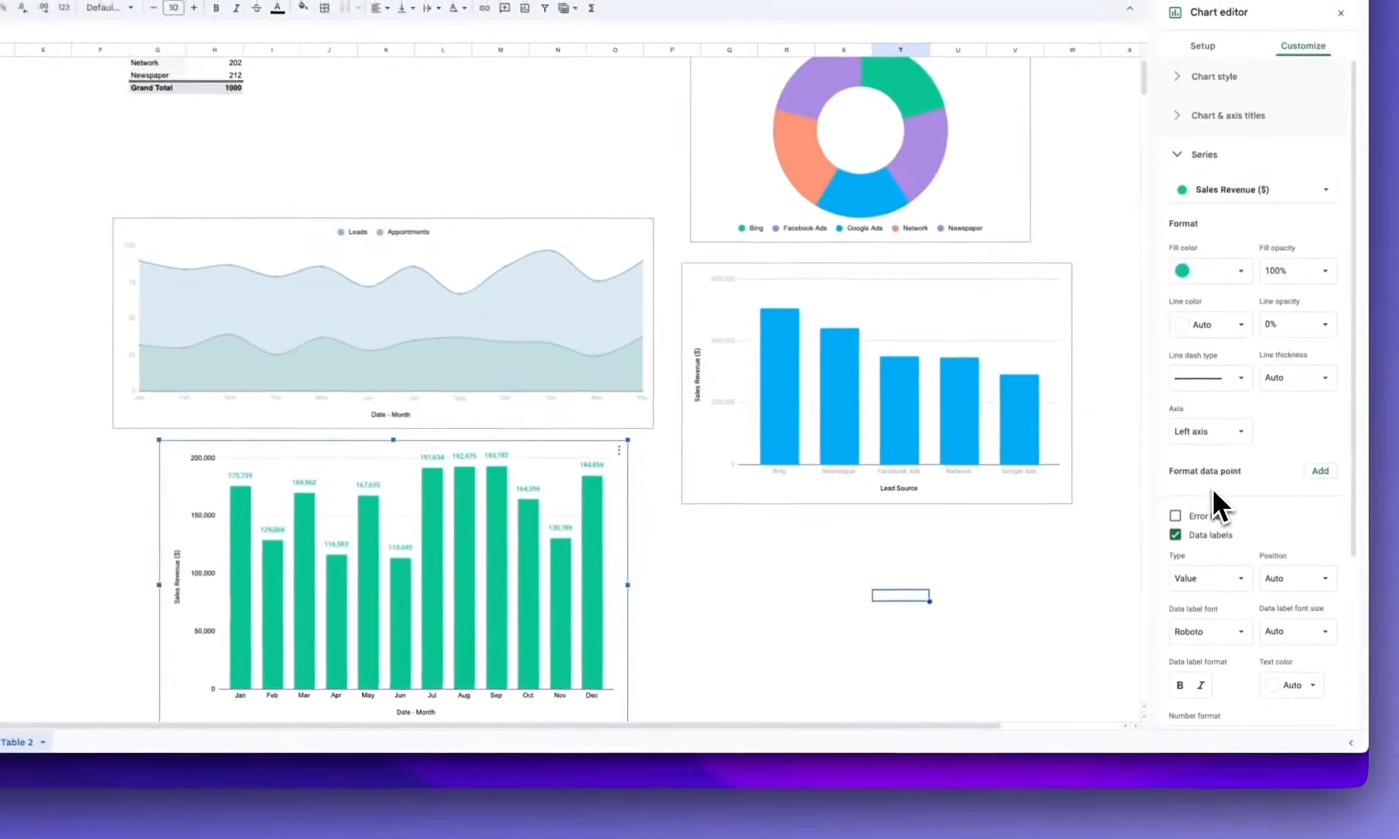
Copy the green monthly sales chart to the Dashboard sheet and place it in the Monthly Sales Trend card
click(732, 590)
click(555, 566)
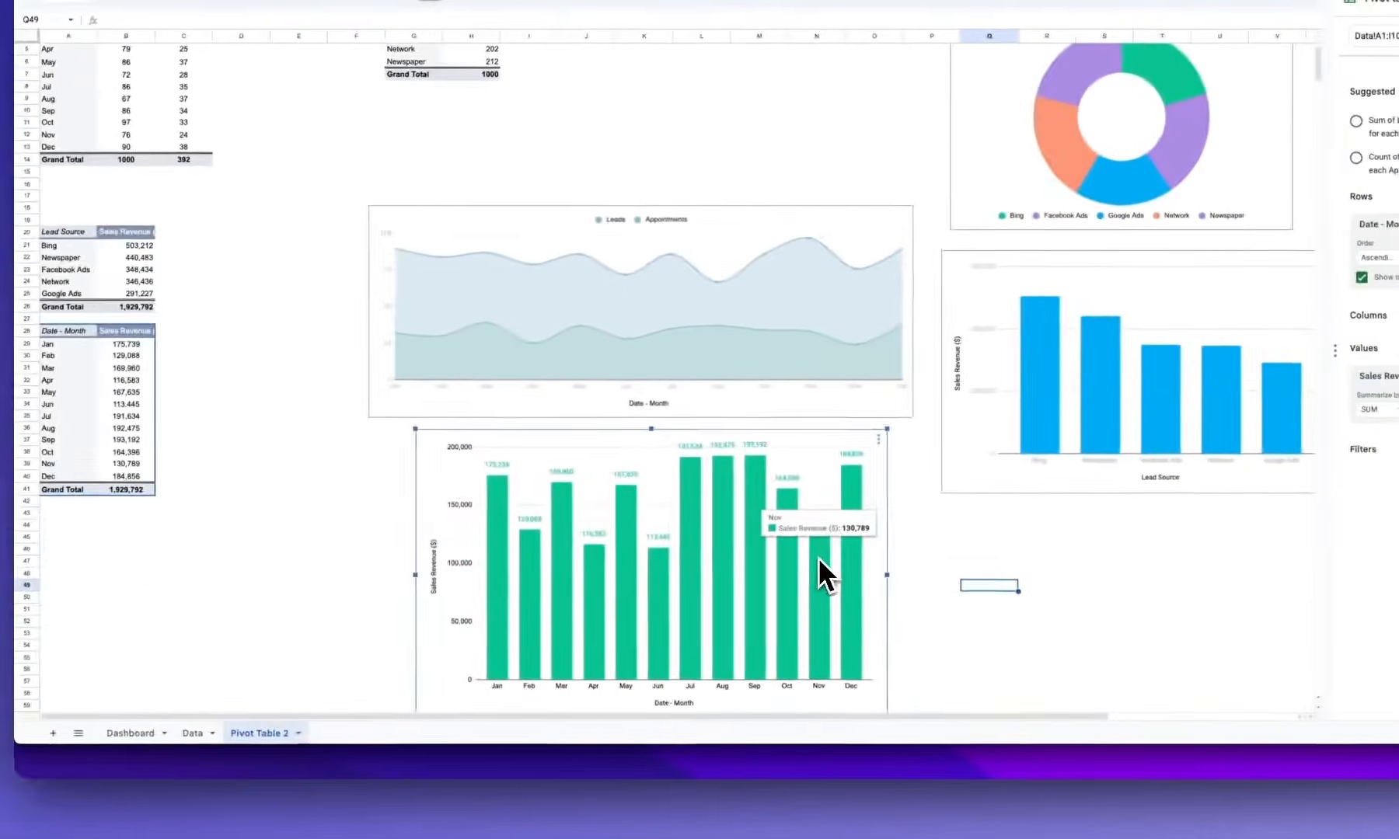
click(134, 733)
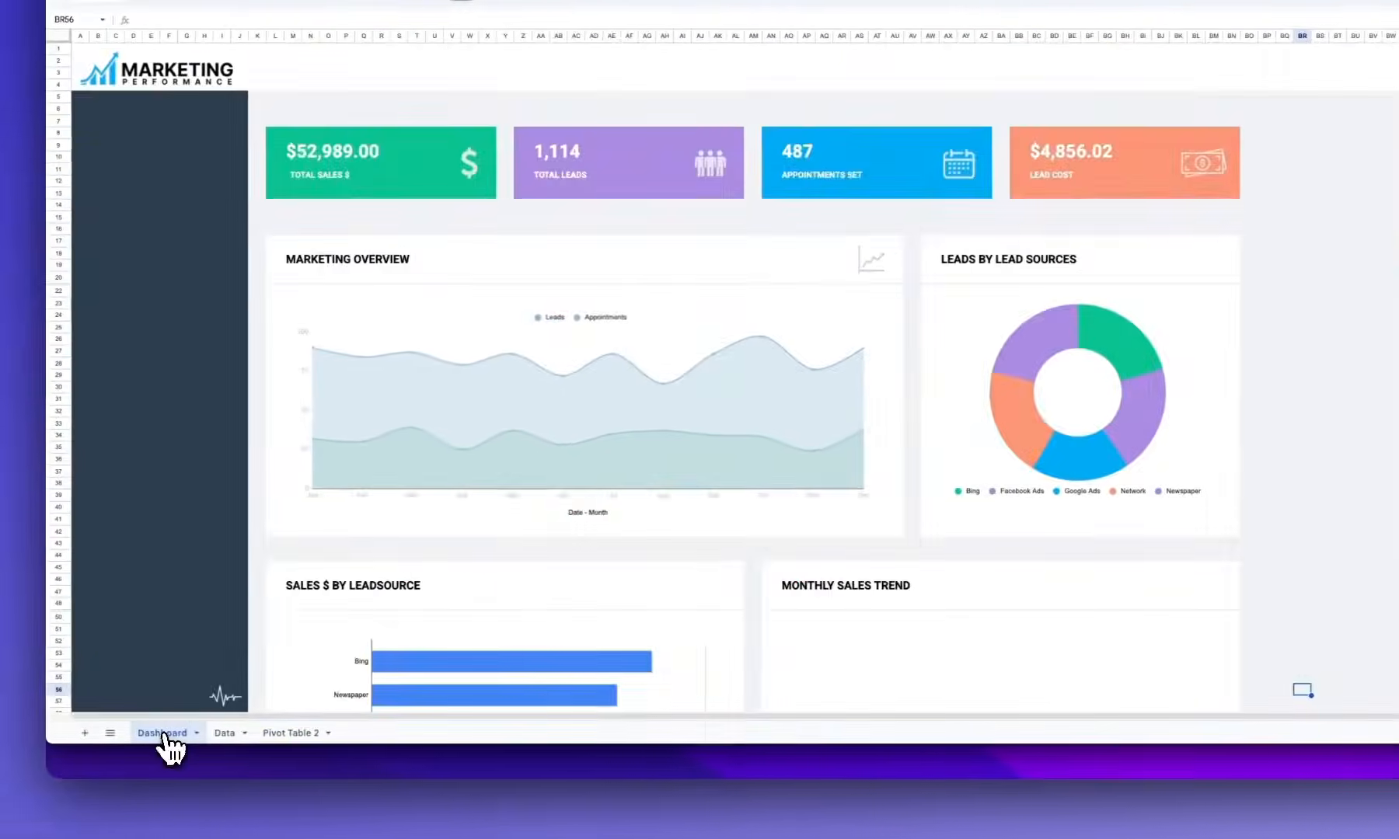
scroll(670, 568, down, 5)
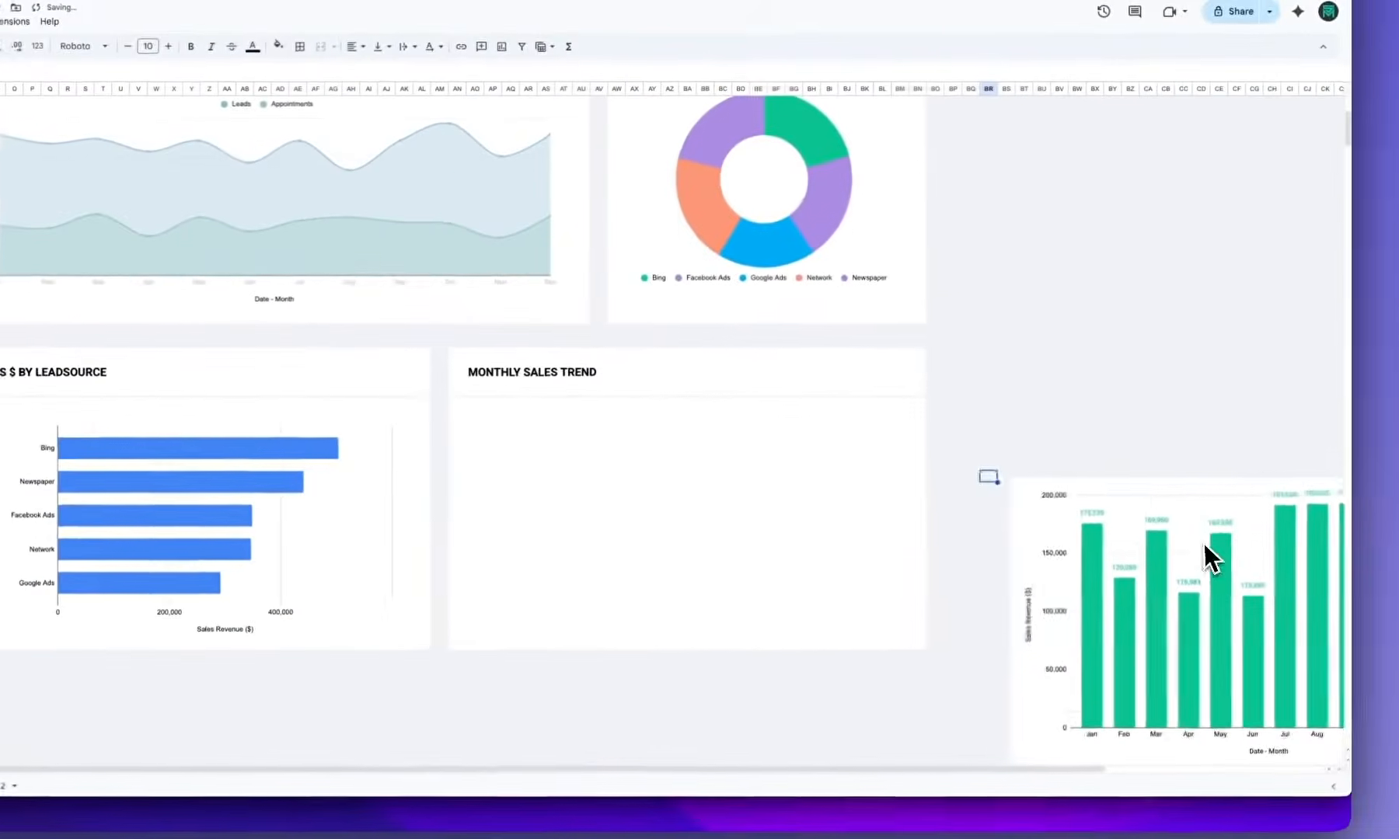
drag(1196, 558, 649, 489)
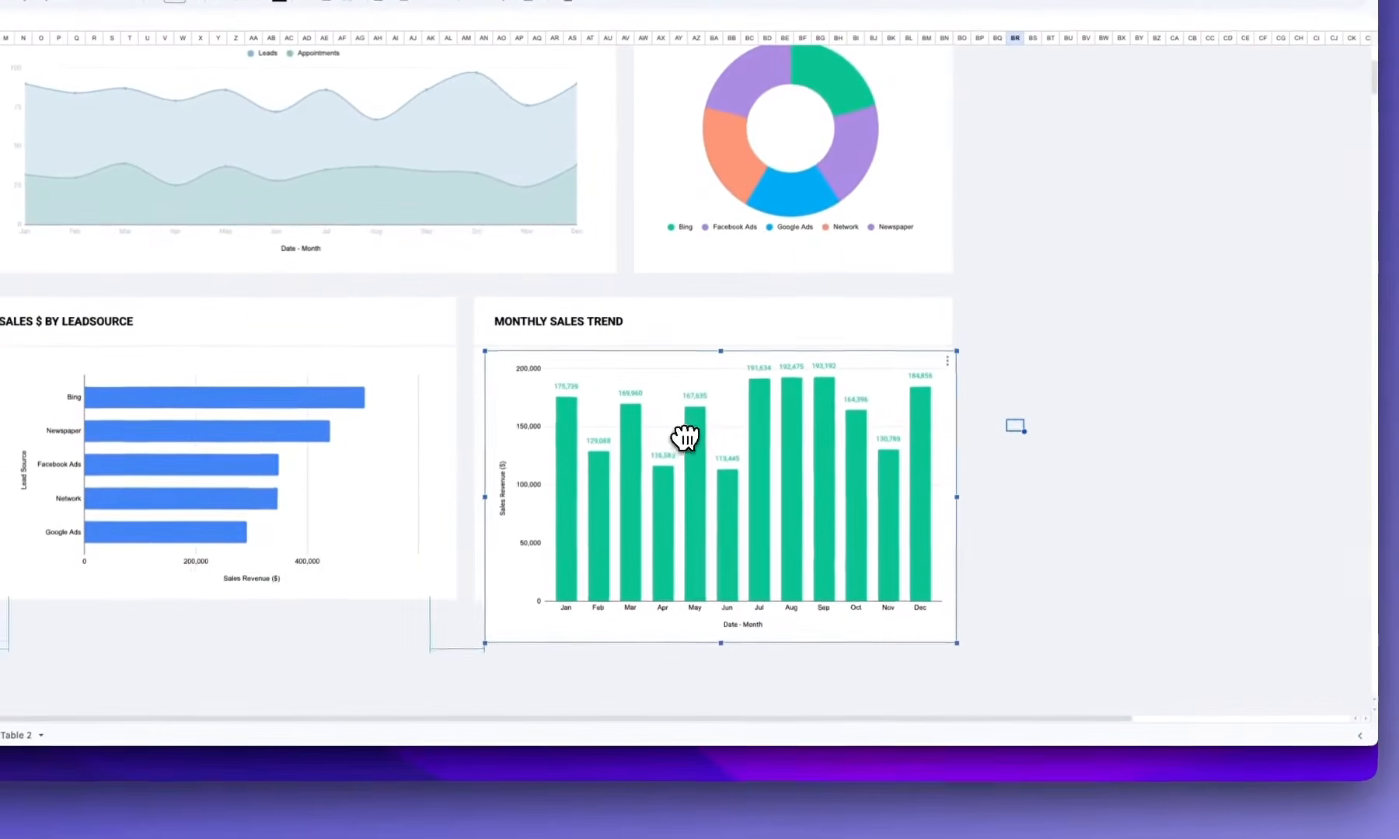
Reduce the monthly sales chart's height and width so it fits inside the Monthly Sales Trend card
drag(725, 649, 718, 589)
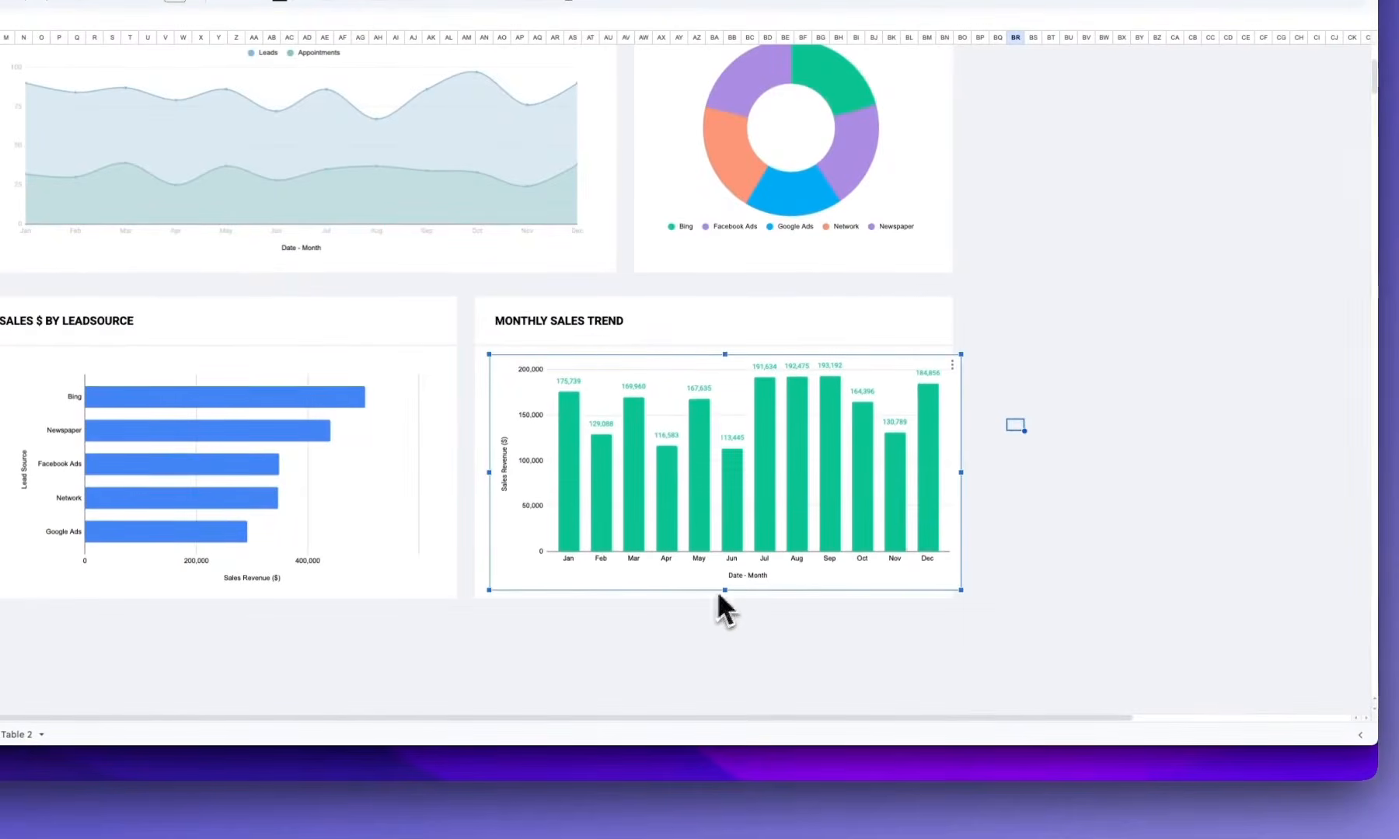
drag(961, 474, 923, 472)
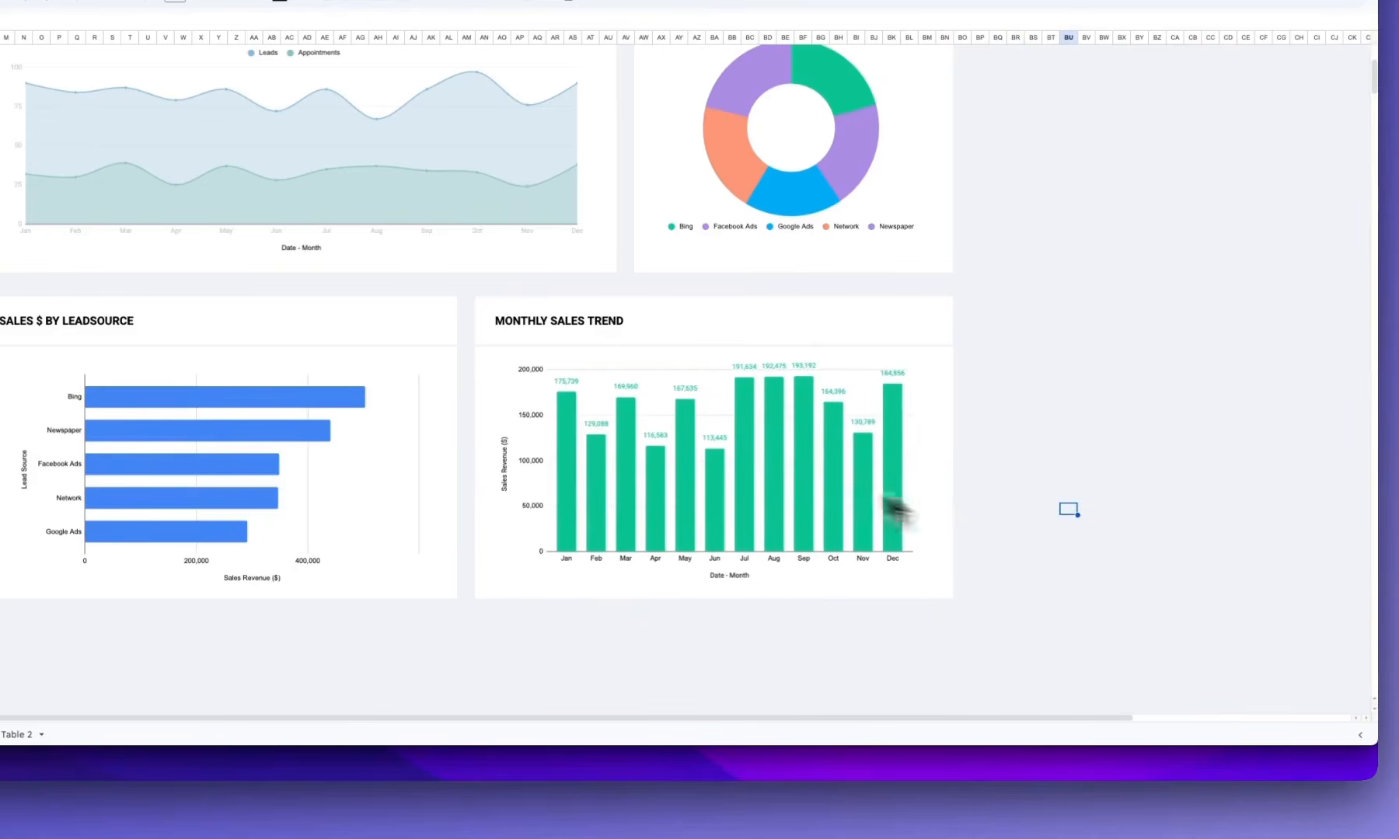
drag(770, 479, 775, 478)
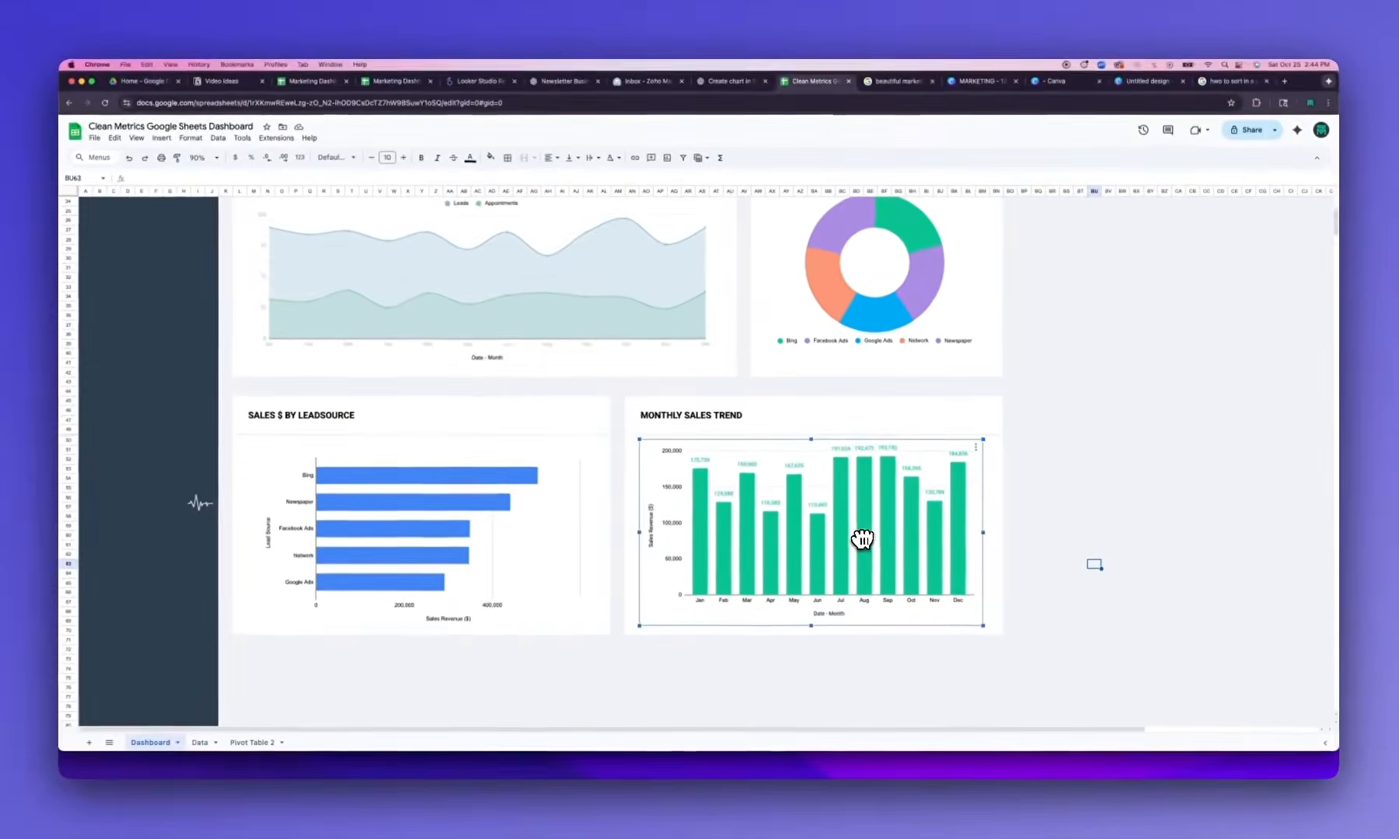
drag(864, 539, 864, 539)
click(1108, 536)
scroll(1108, 535, up, 3)
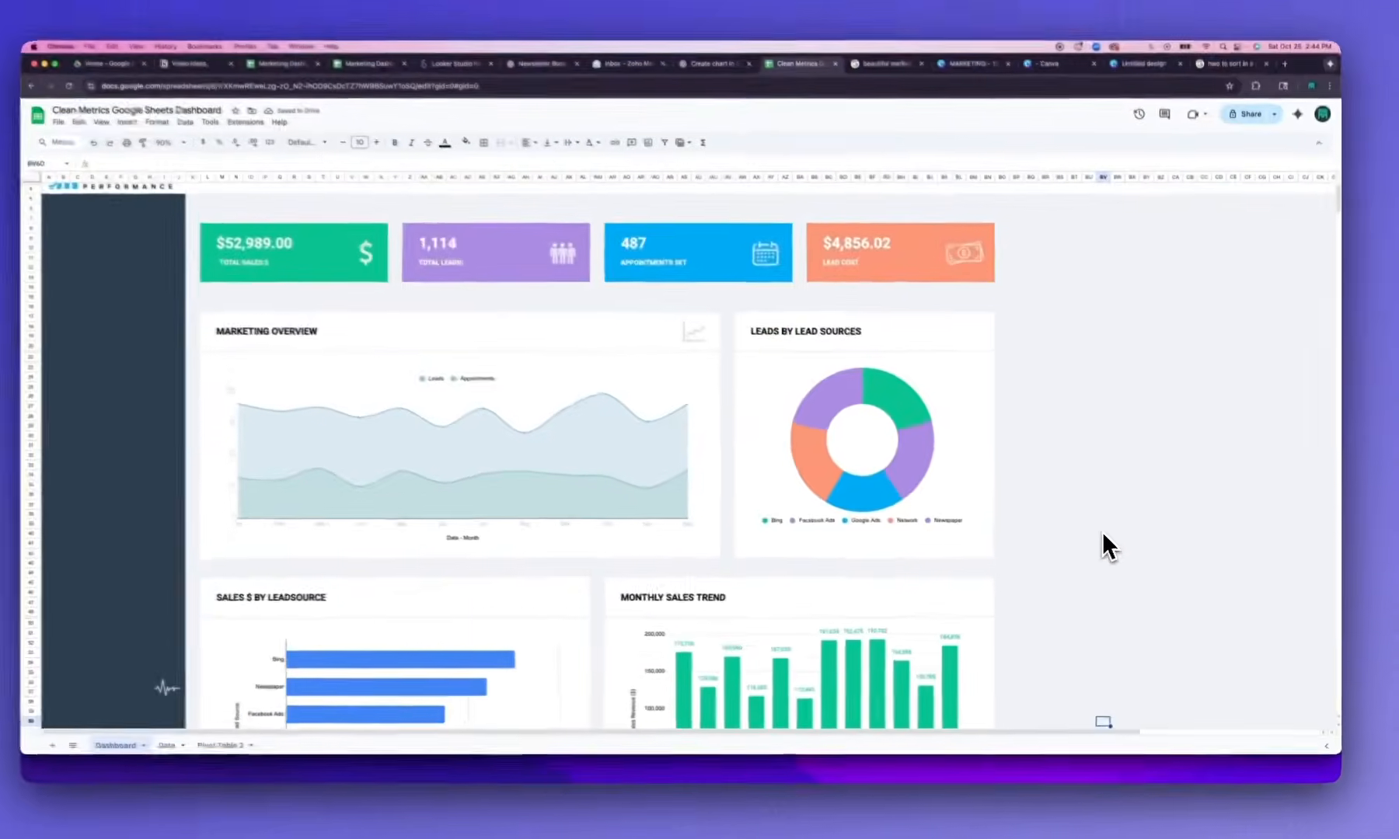
scroll(1105, 537, down, 5)
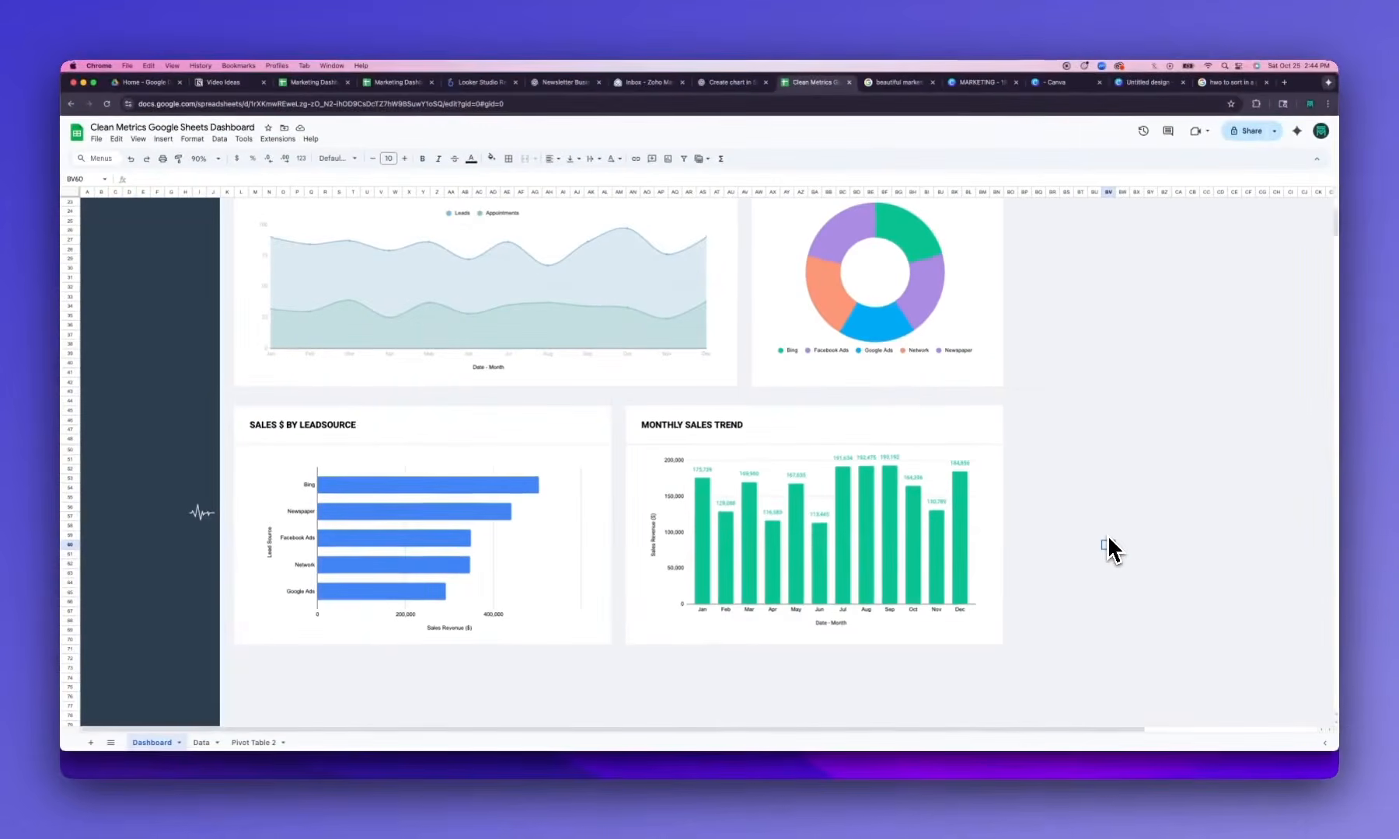
scroll(1109, 537, up, 5)
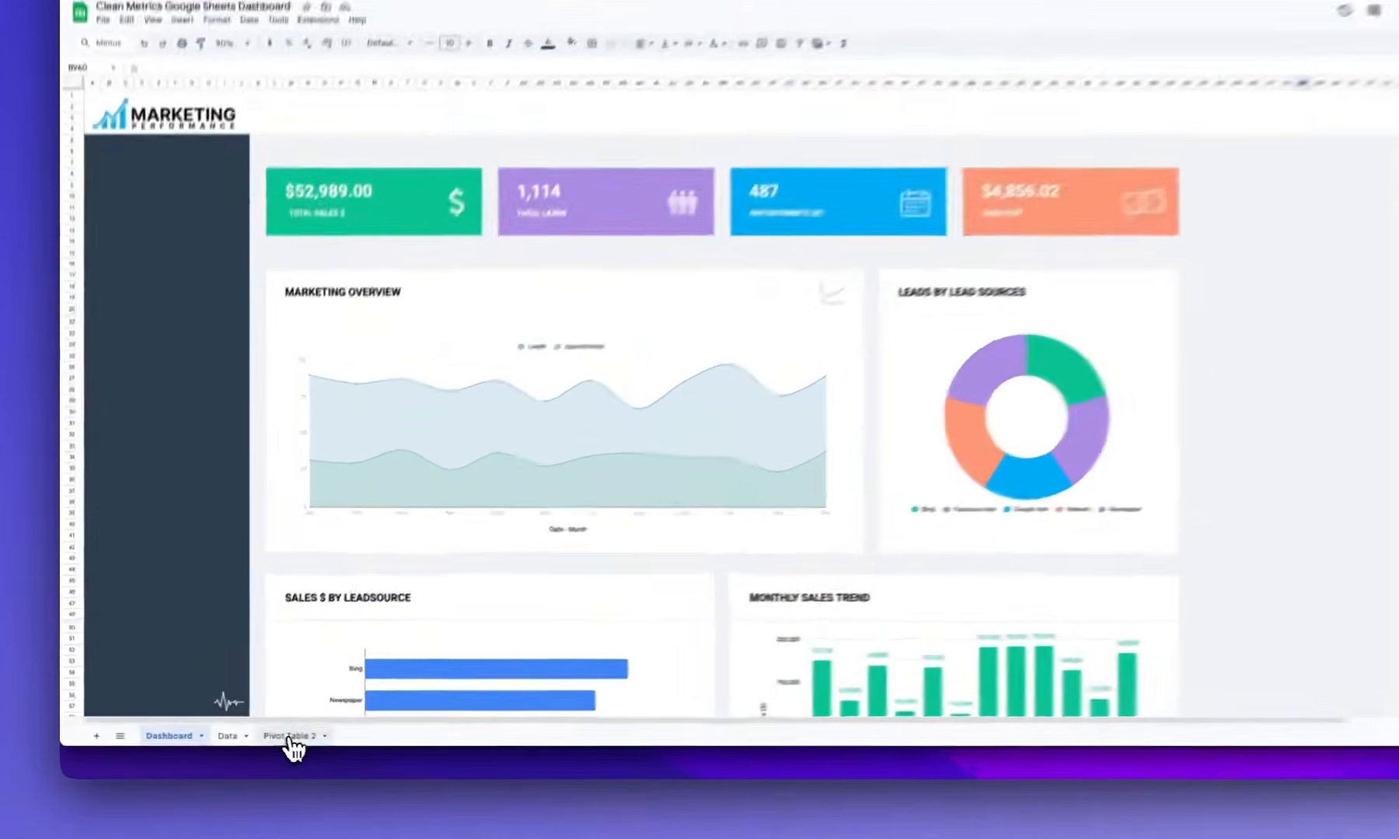
Rename the Pivot Table 2 sheet to Pivots
right_click(250, 742)
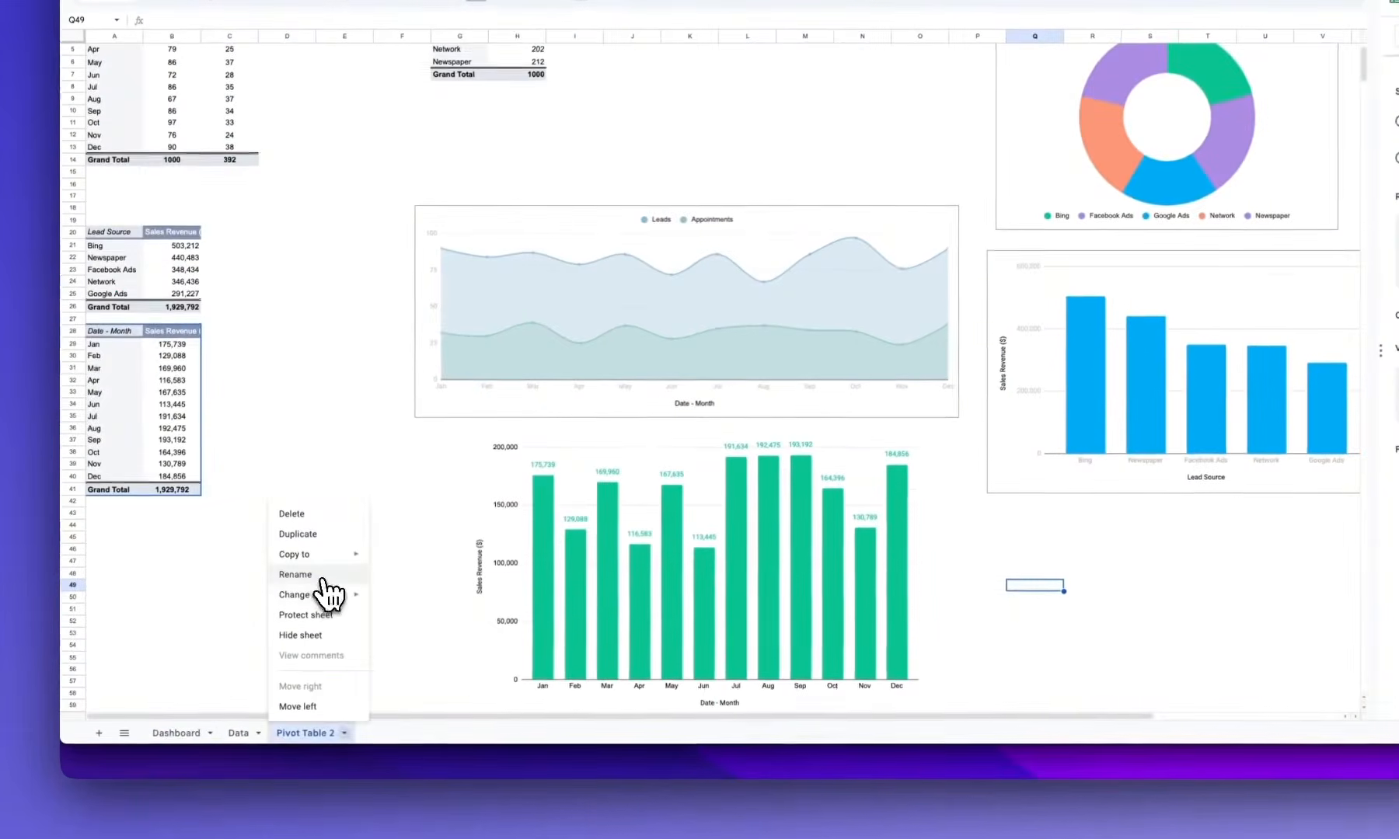
click(320, 575)
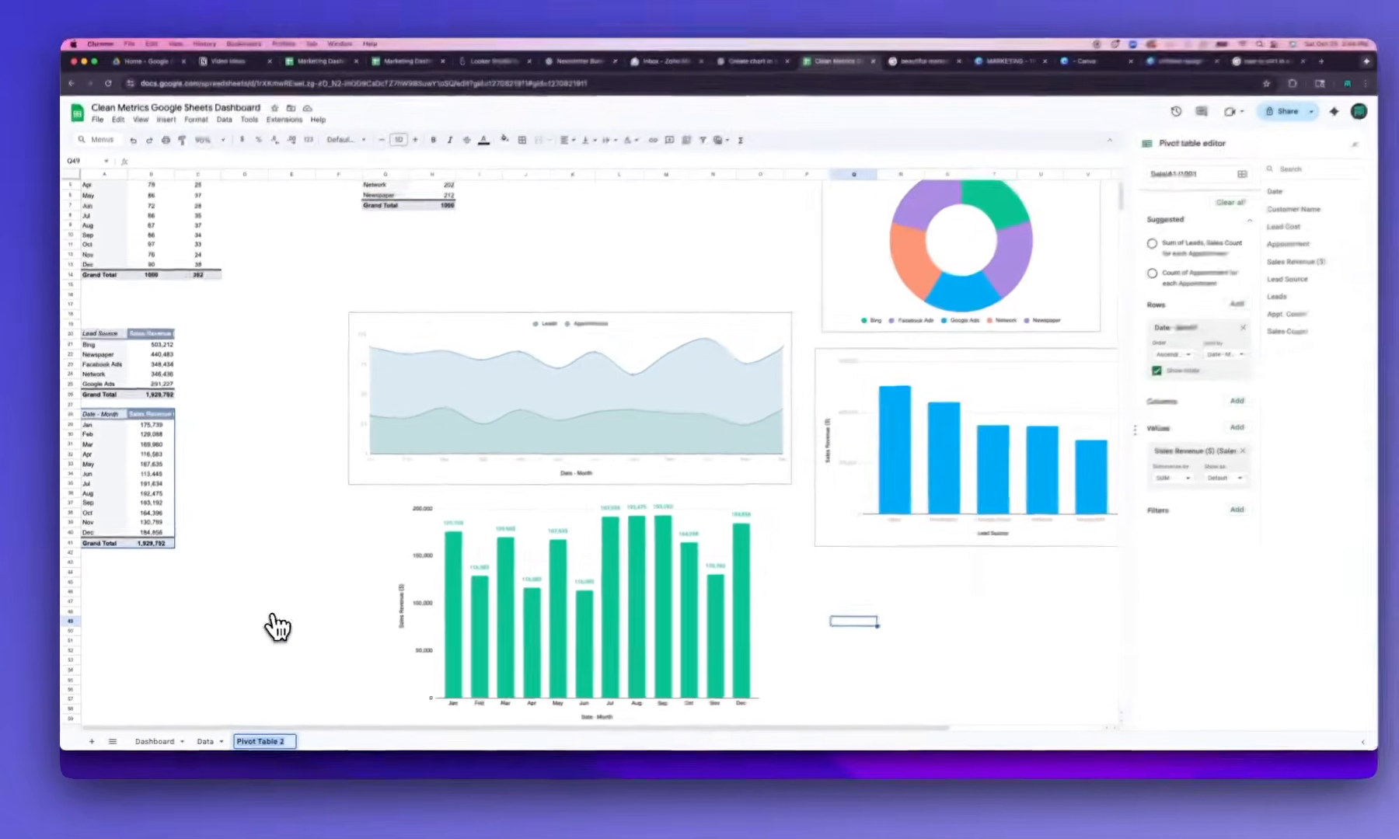
text(Pivots)
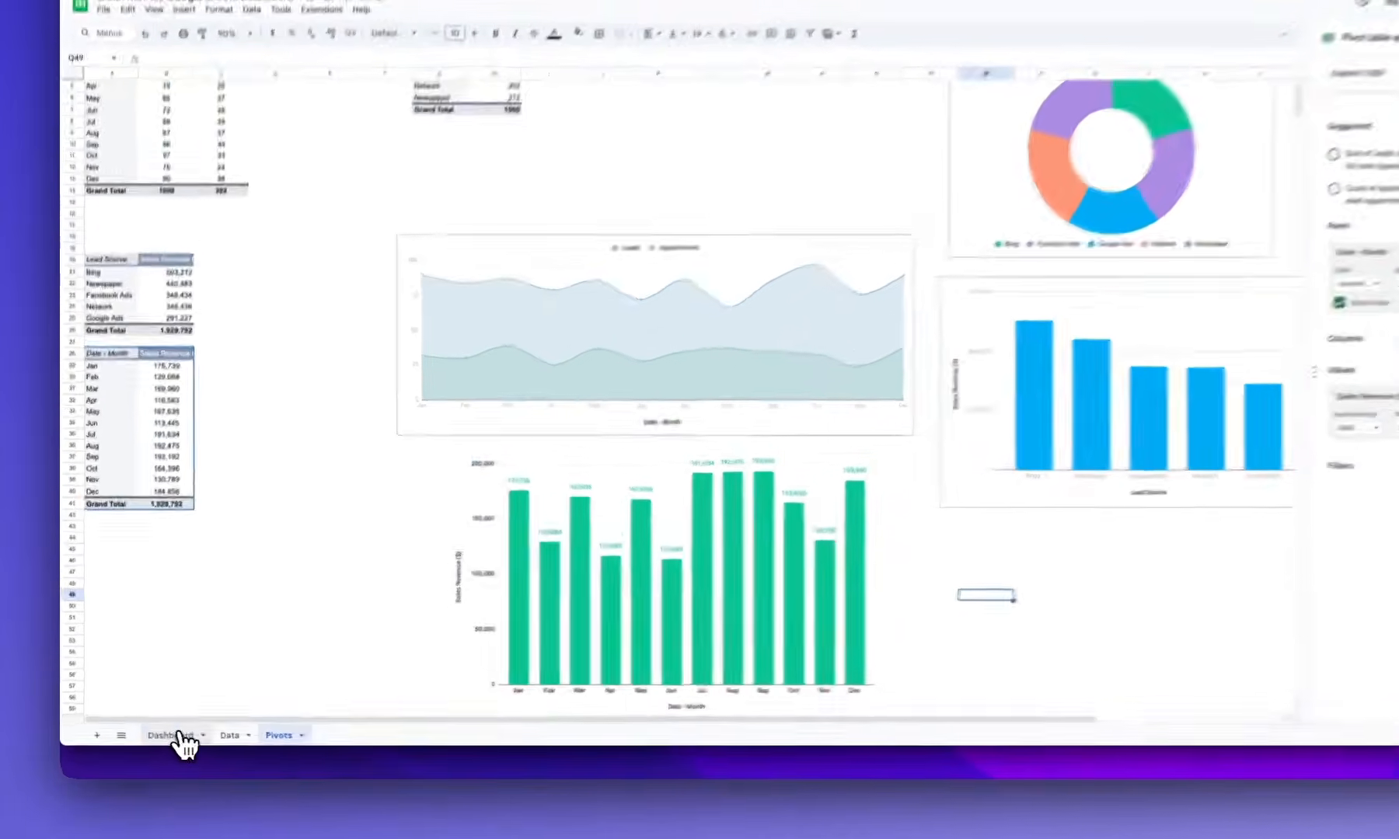
Add a new sheet from the Dashboard, place it after Pivots, and name it Settings
click(149, 740)
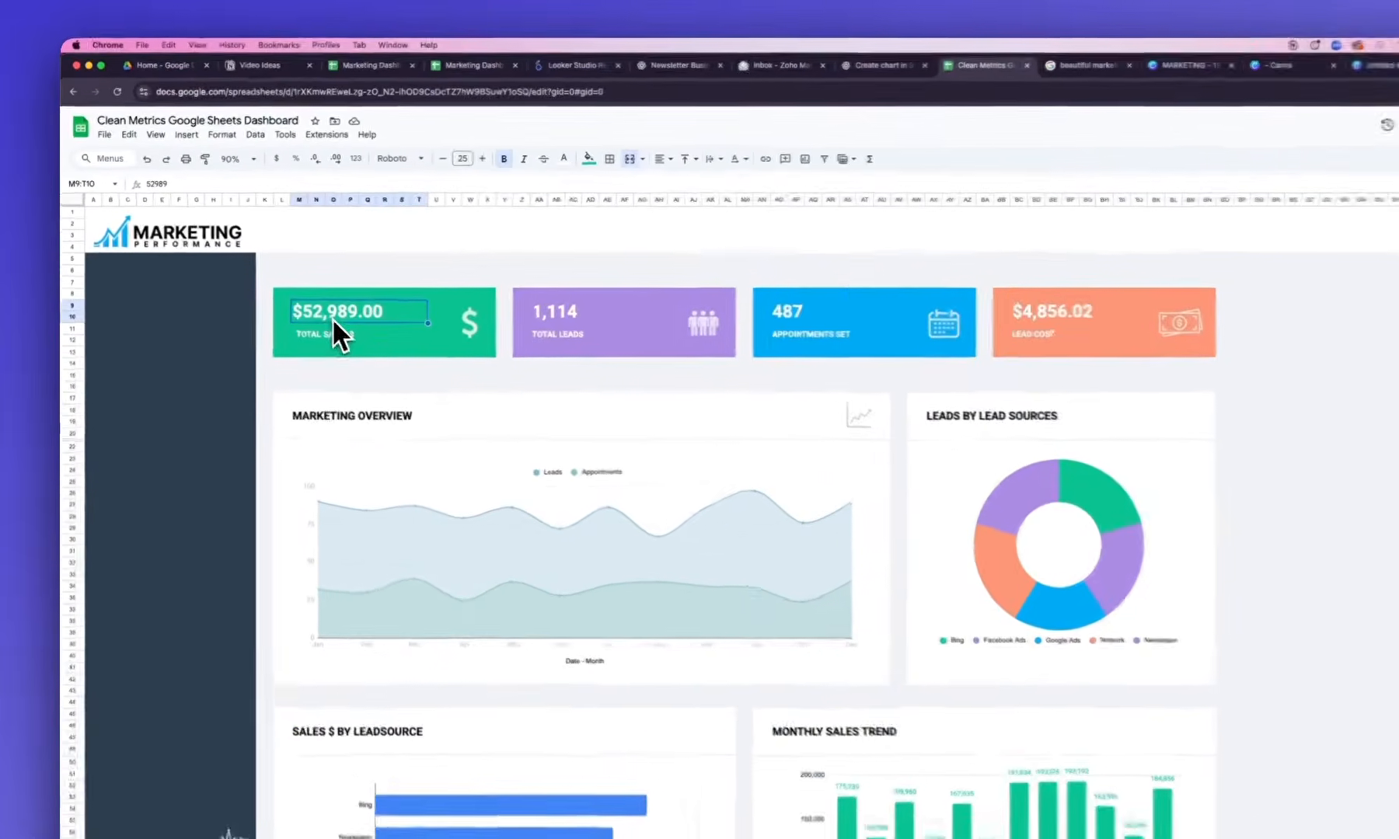
click(282, 289)
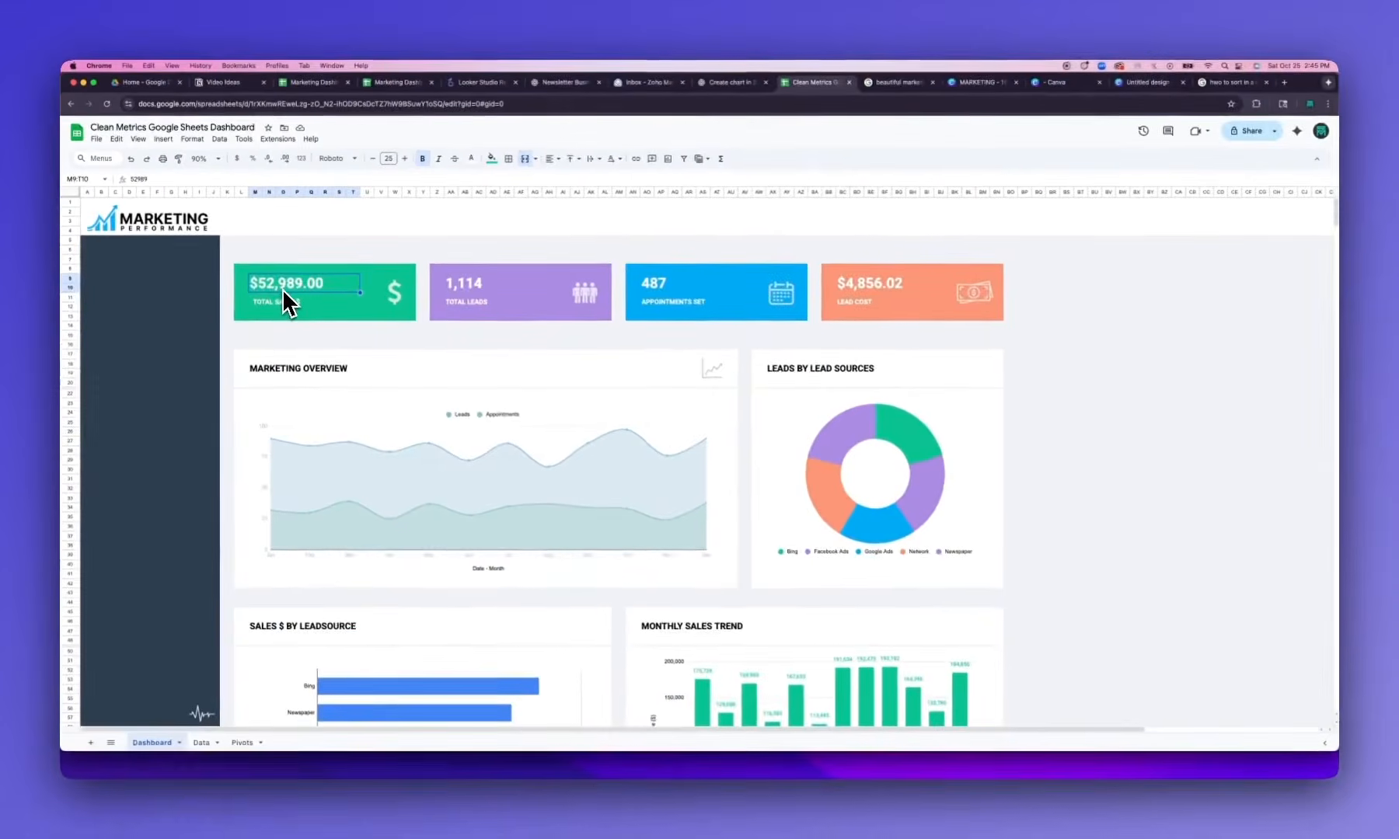
click(90, 742)
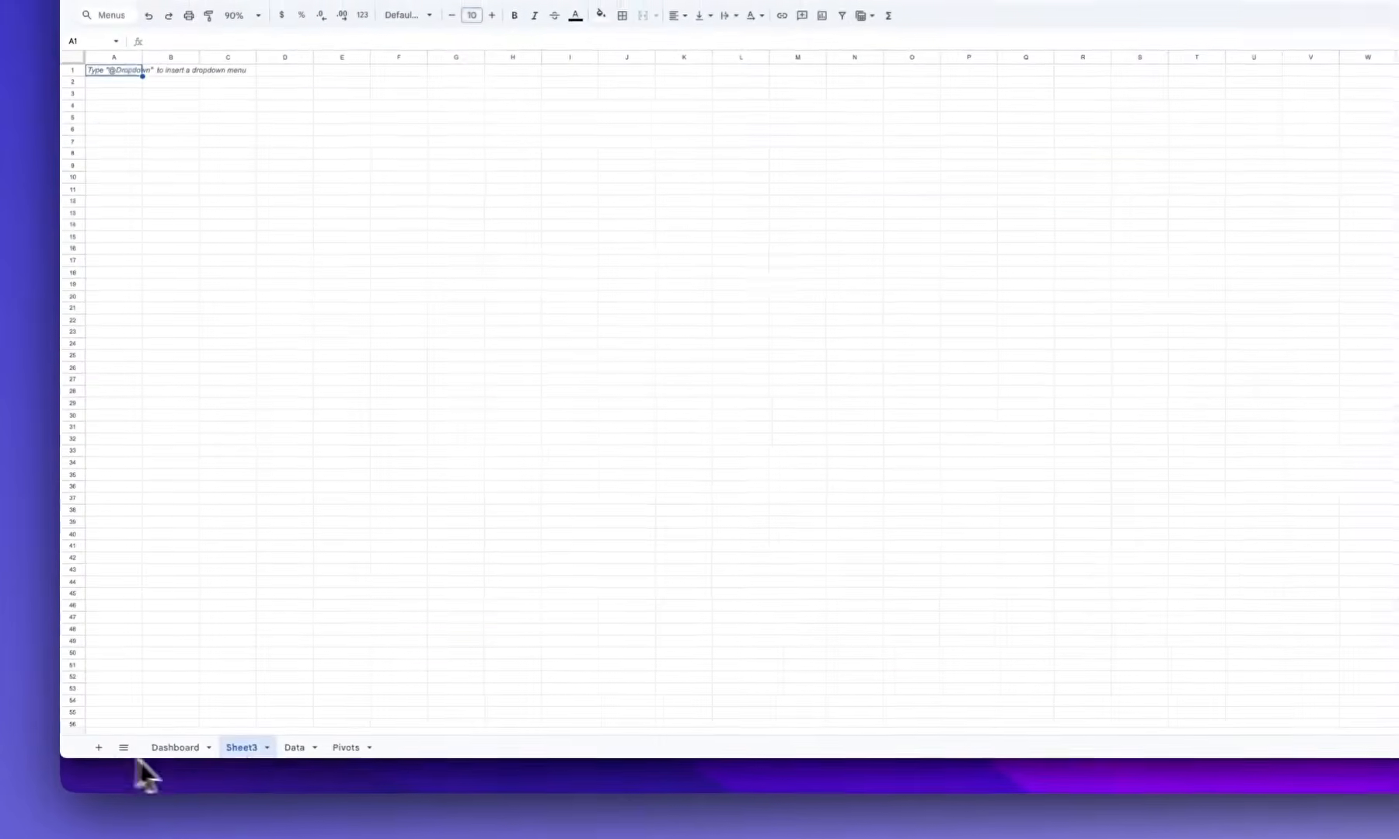
drag(251, 752, 365, 752)
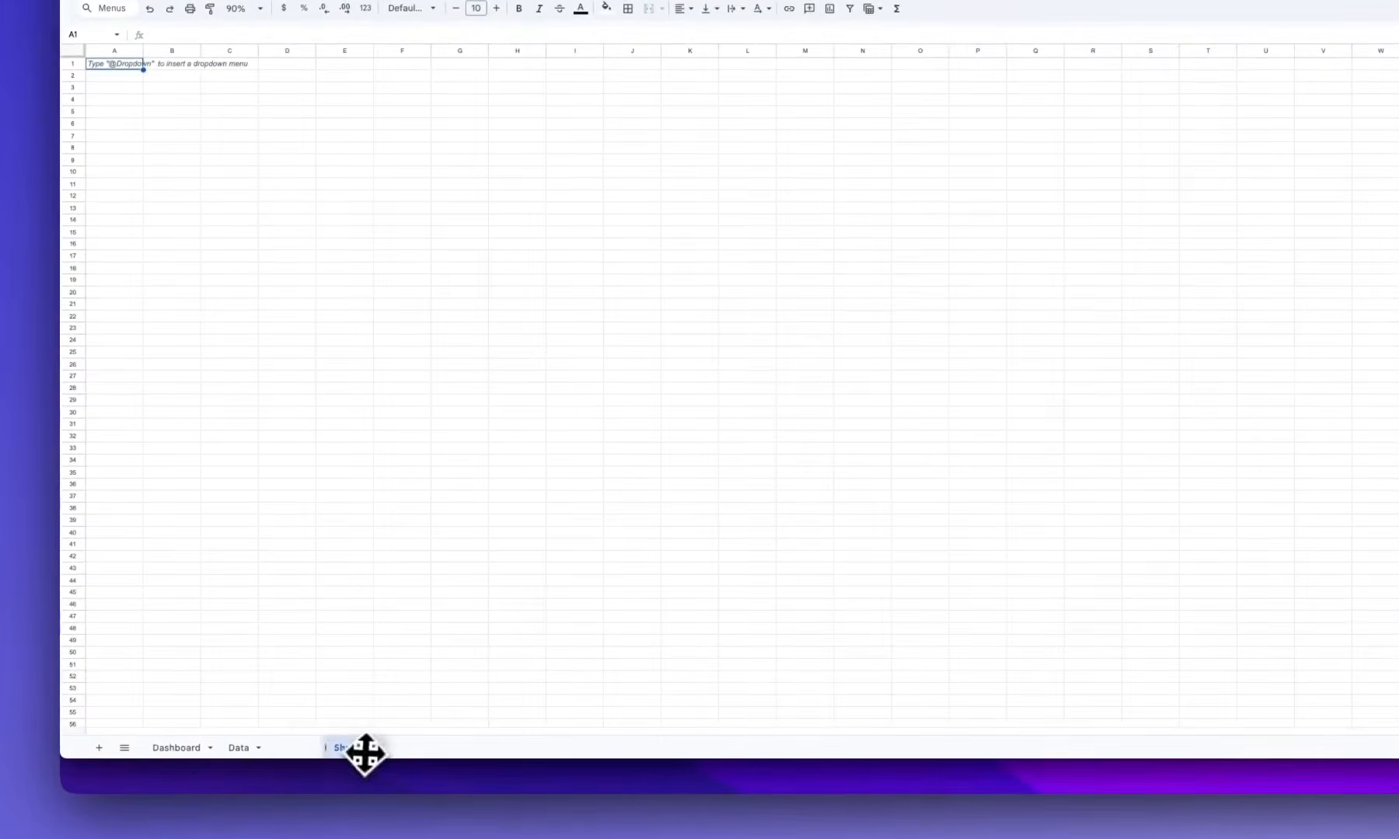
click(362, 589)
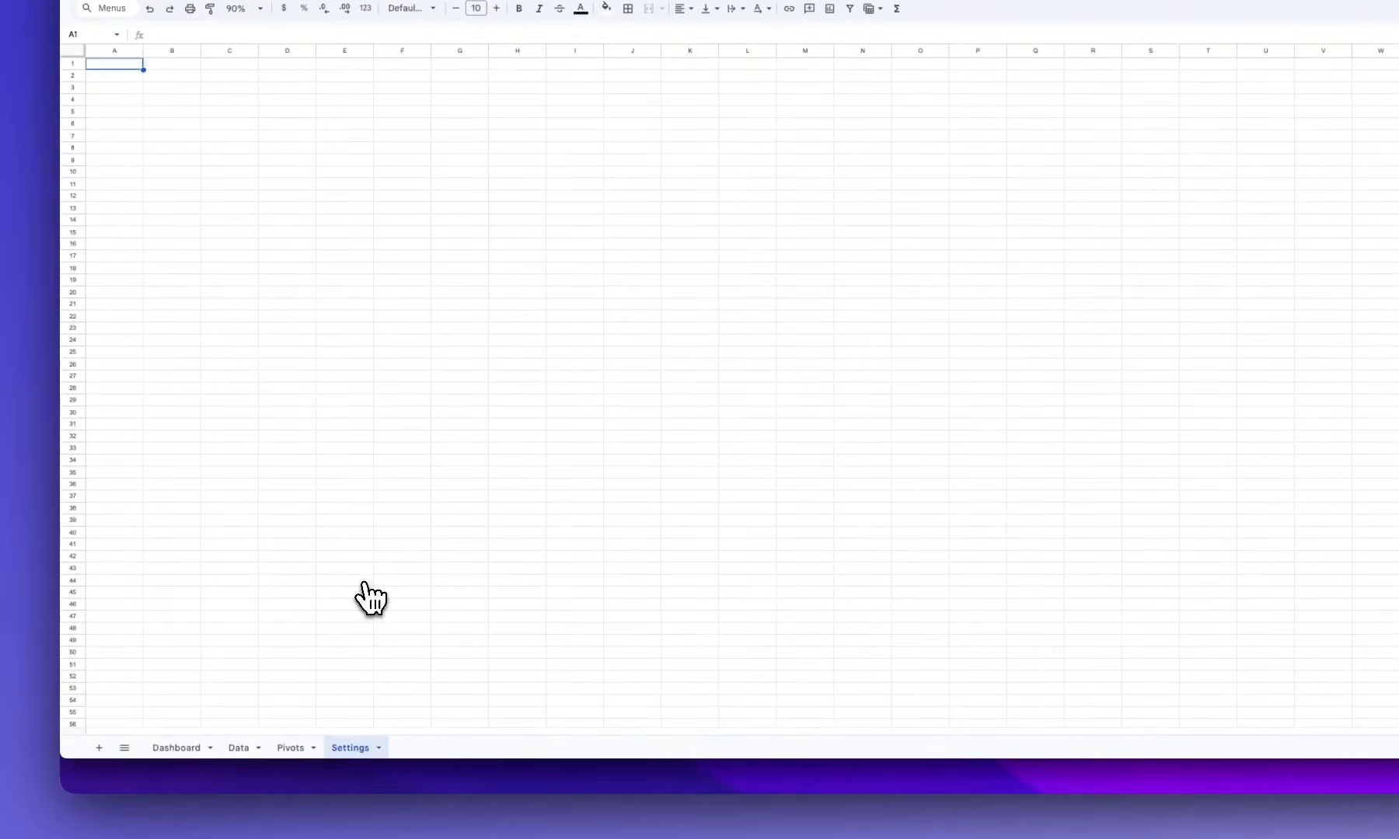
Switch to the Marketing Dashboard Looker Studio spreadsheet and open its Settings sheet with the dashboard date options table
click(494, 76)
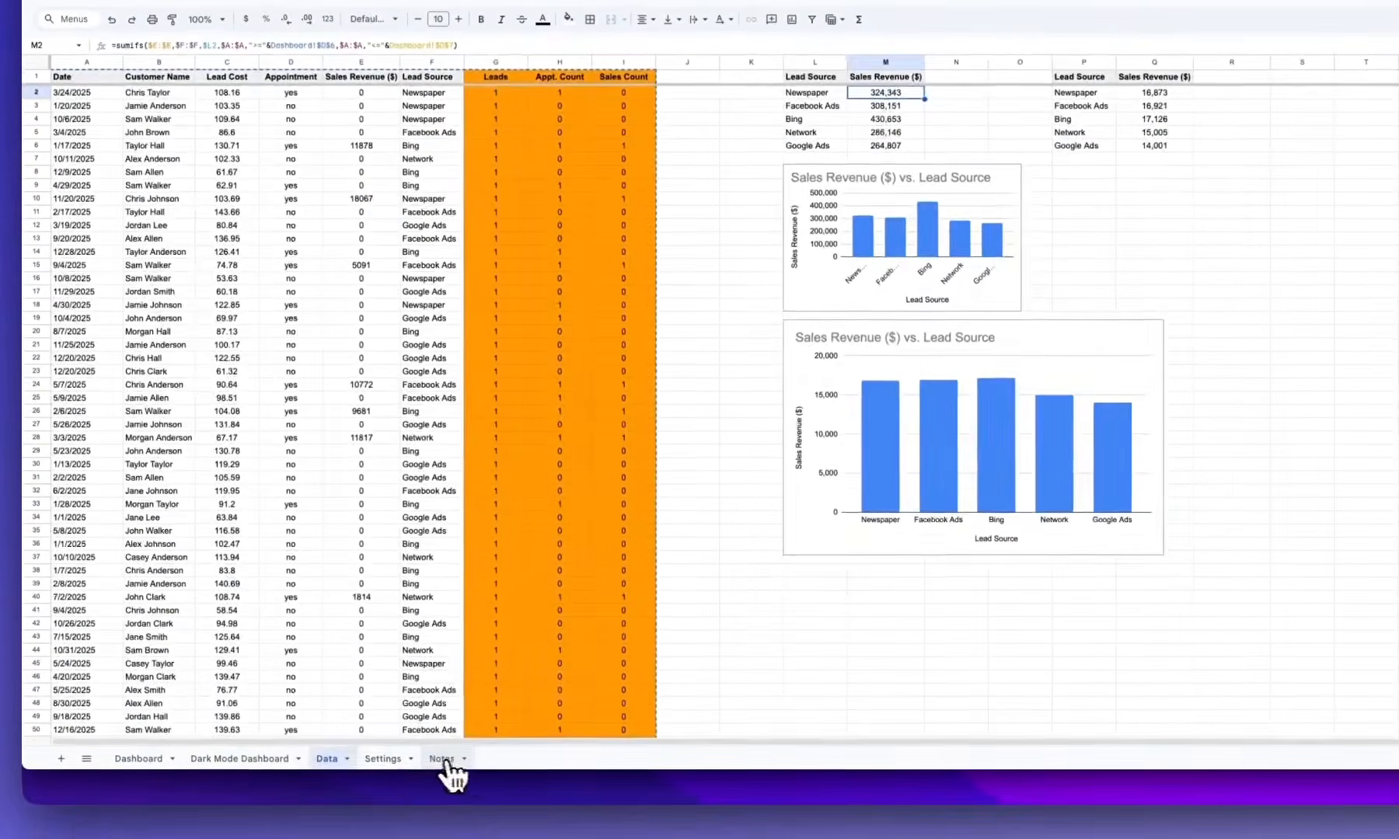
click(439, 759)
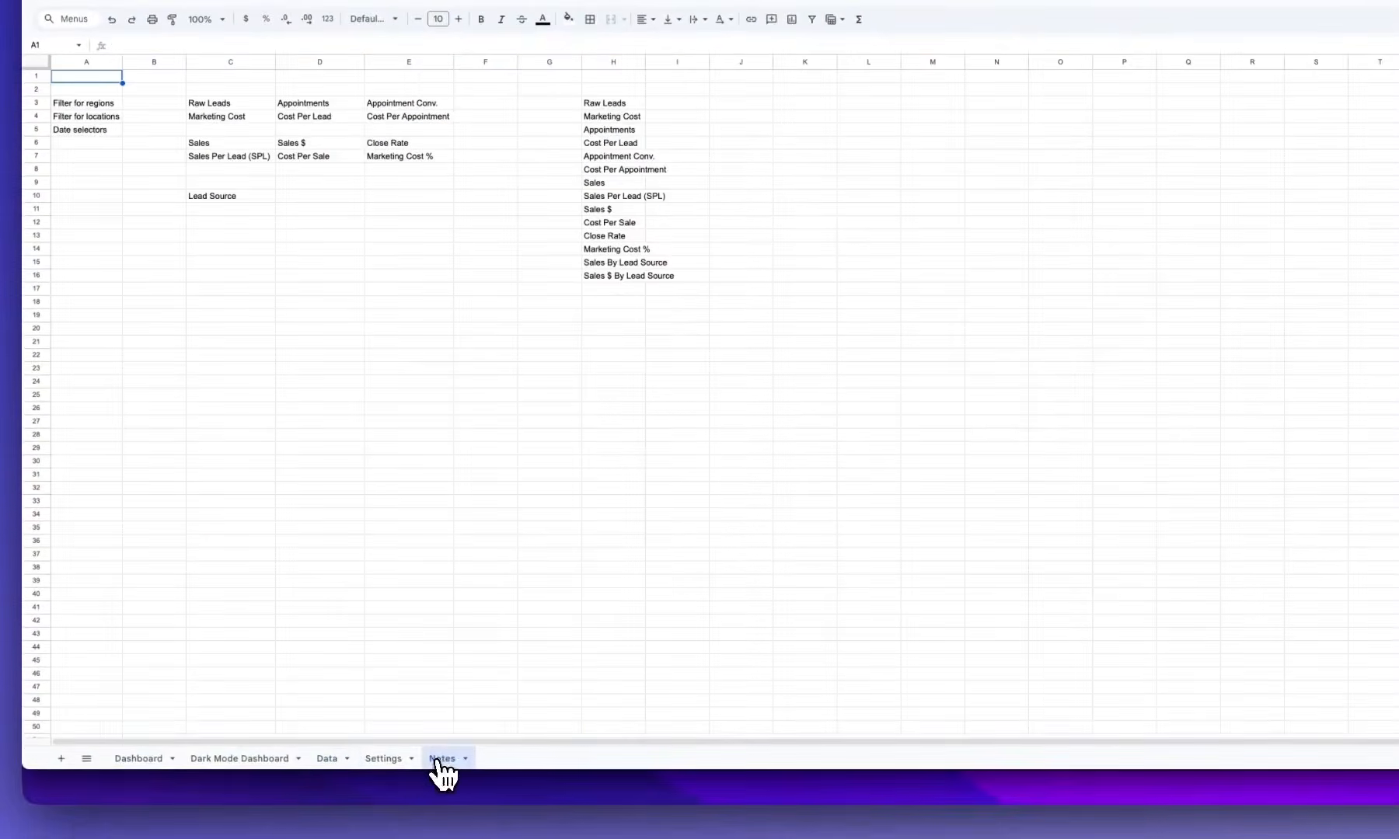
click(384, 758)
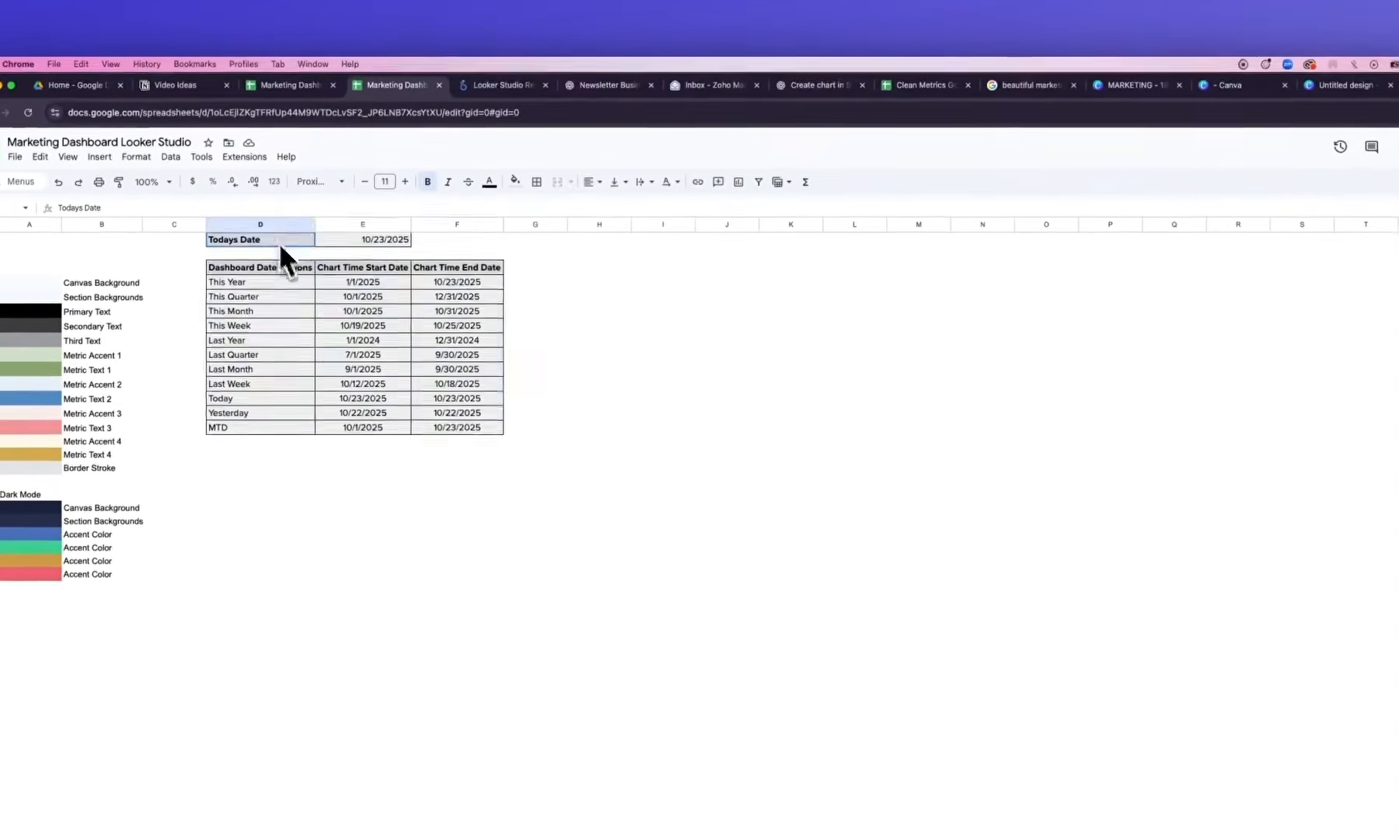
Copy the Todays Date cells and the dashboard date options table into the Clean Metrics Google Sheets Dashboard's Settings sheet at A1
drag(332, 79, 507, 282)
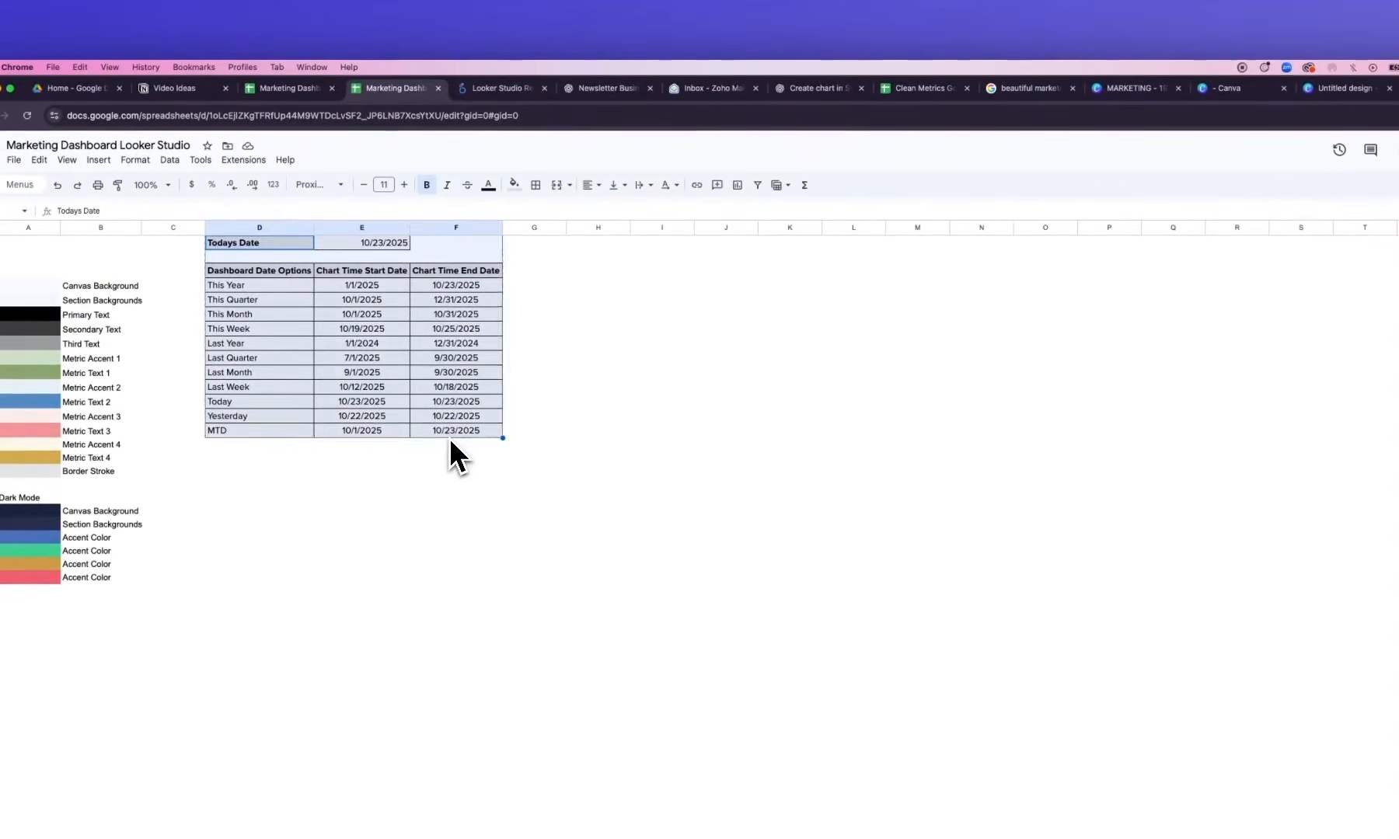
key(super+c)
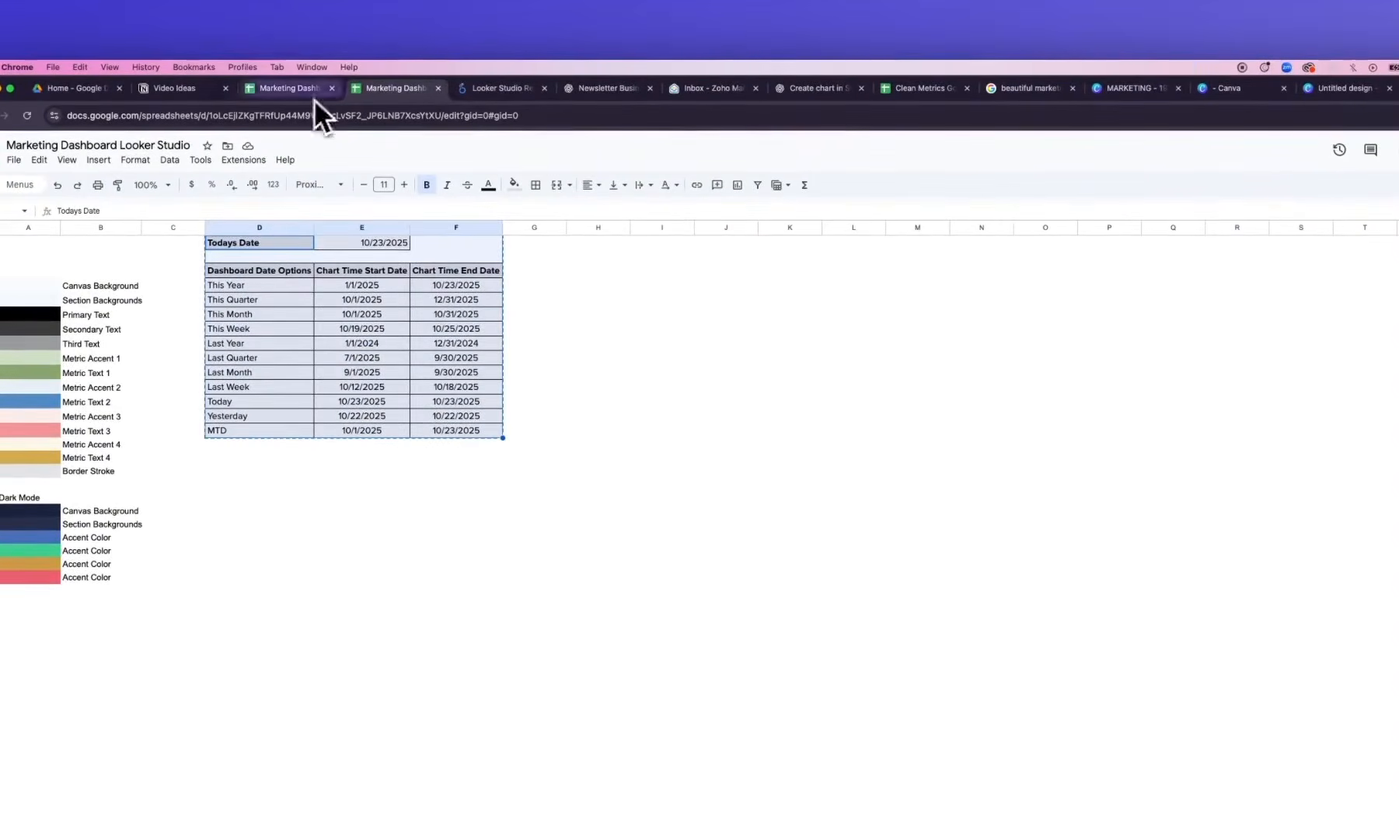
click(917, 88)
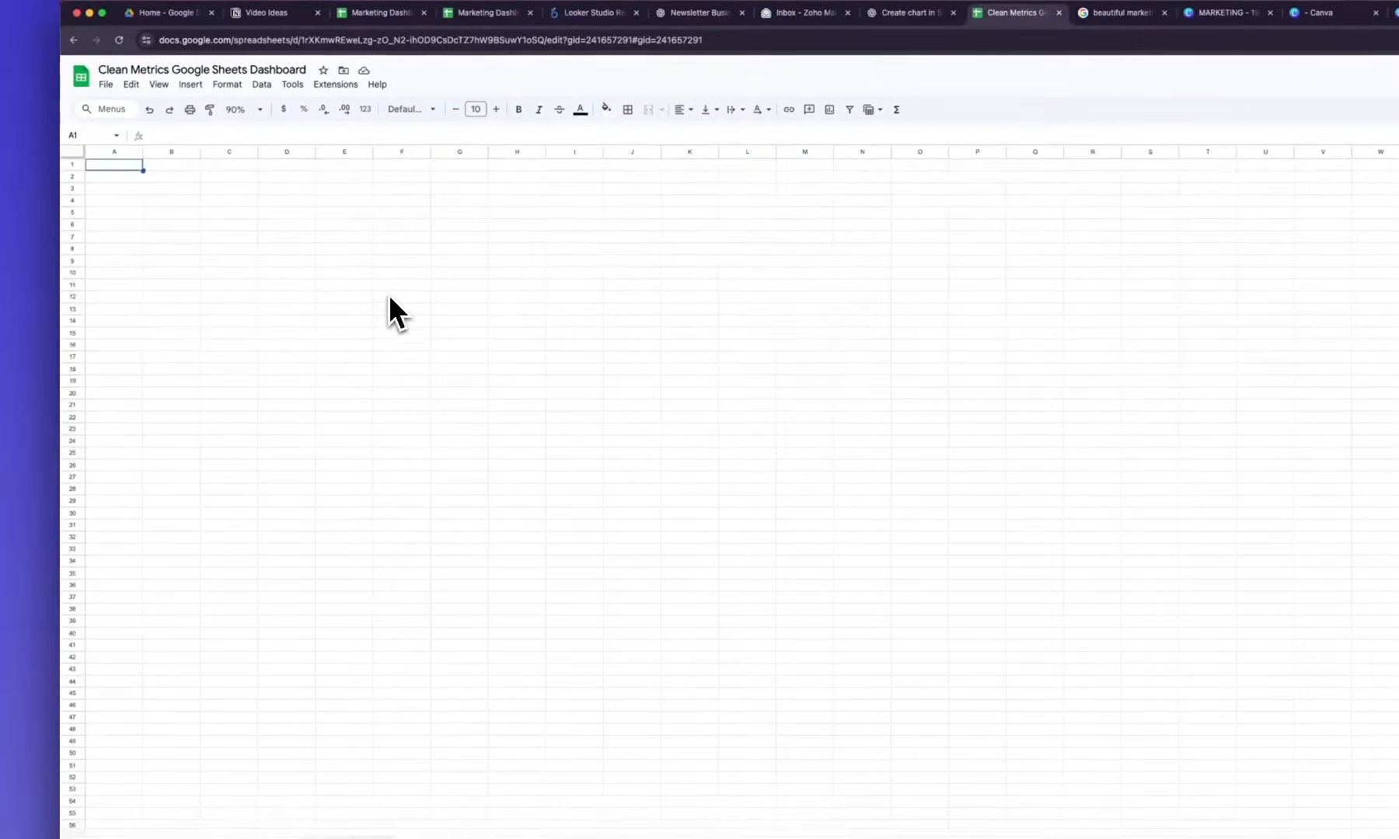
key(super+v)
Fit the widths of columns A, B and C on the Settings sheet to their contents
click(139, 153)
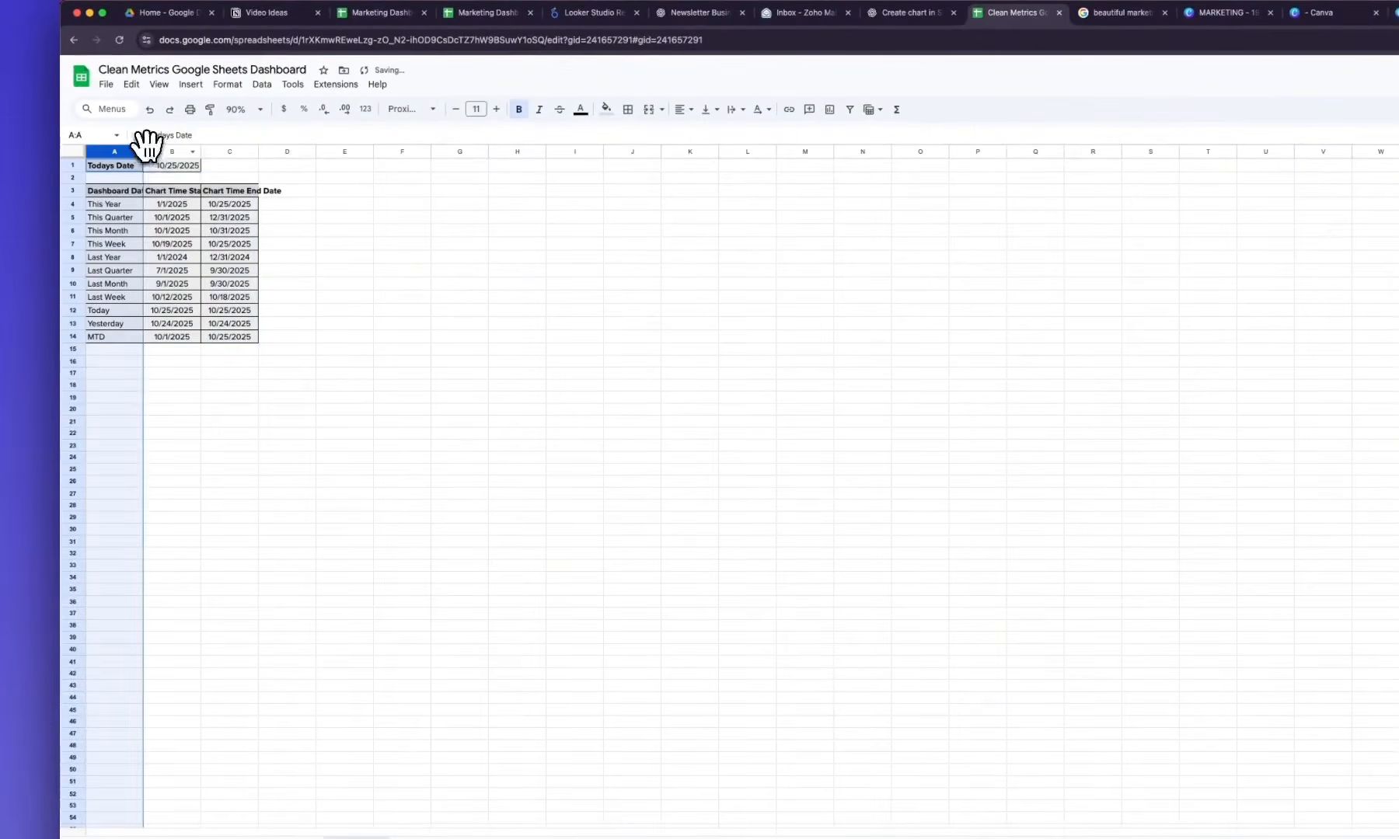
double_click(141, 152)
double_click(242, 152)
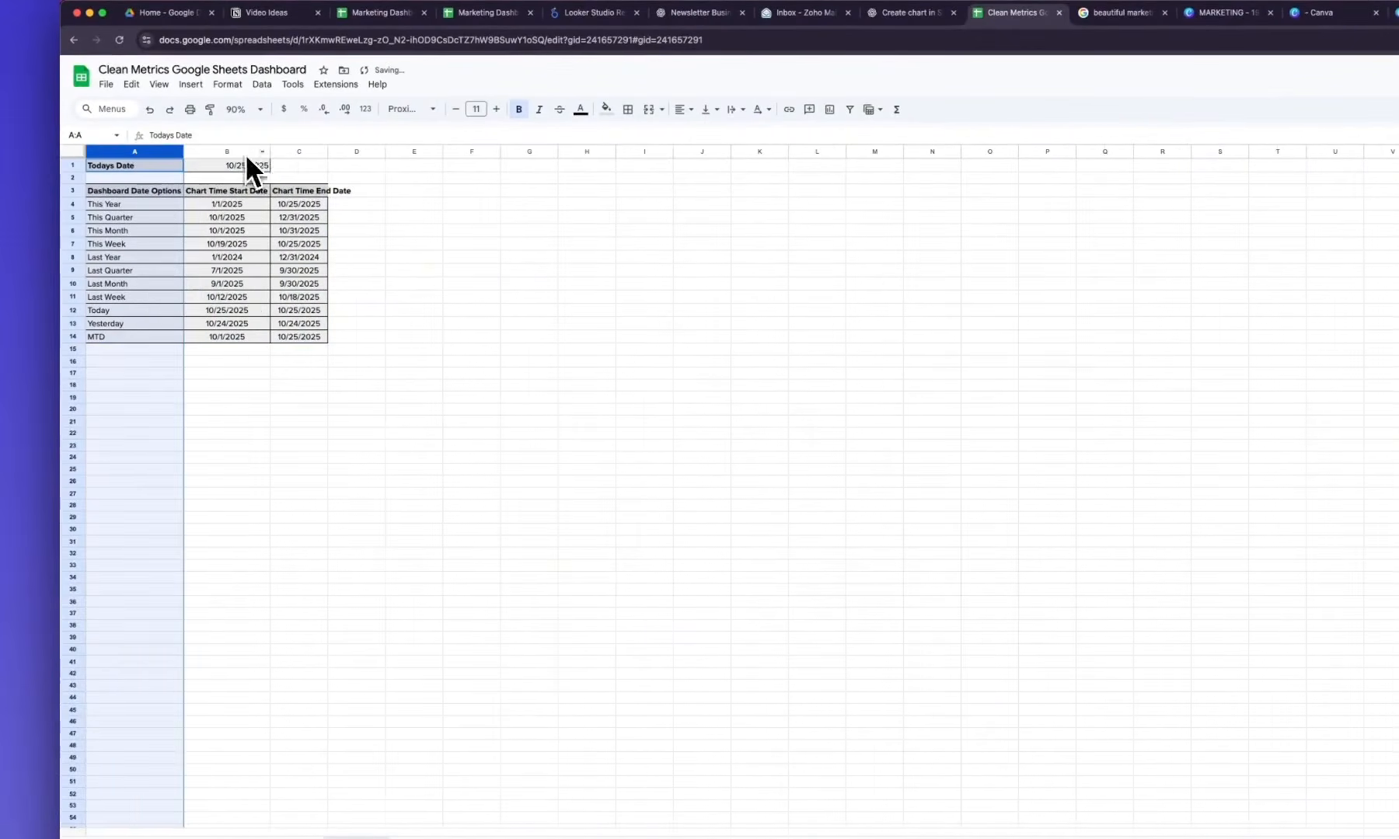
double_click(326, 150)
click(320, 386)
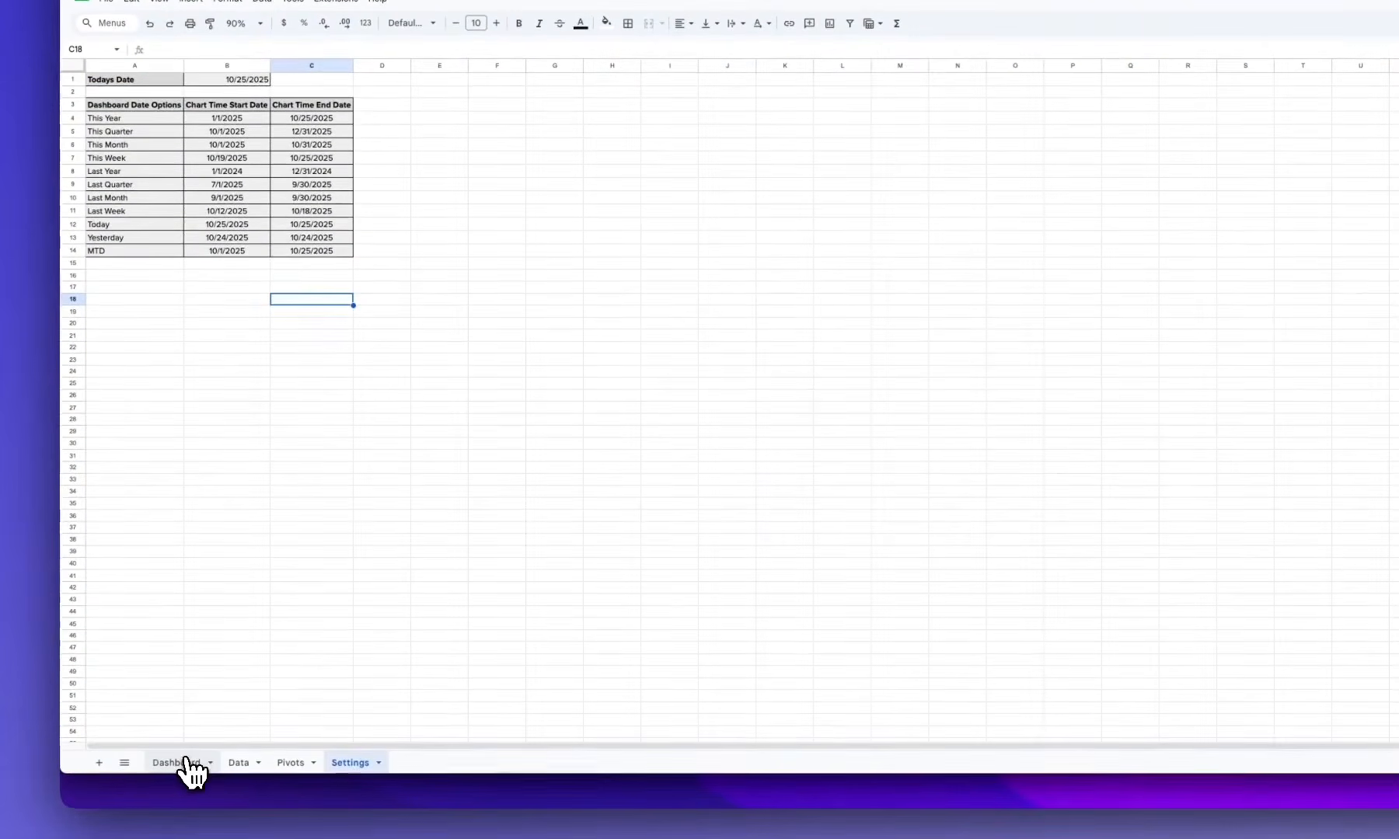
Merge cells C9:I9 in the Dashboard sheet's dark sidebar into one cell
click(185, 764)
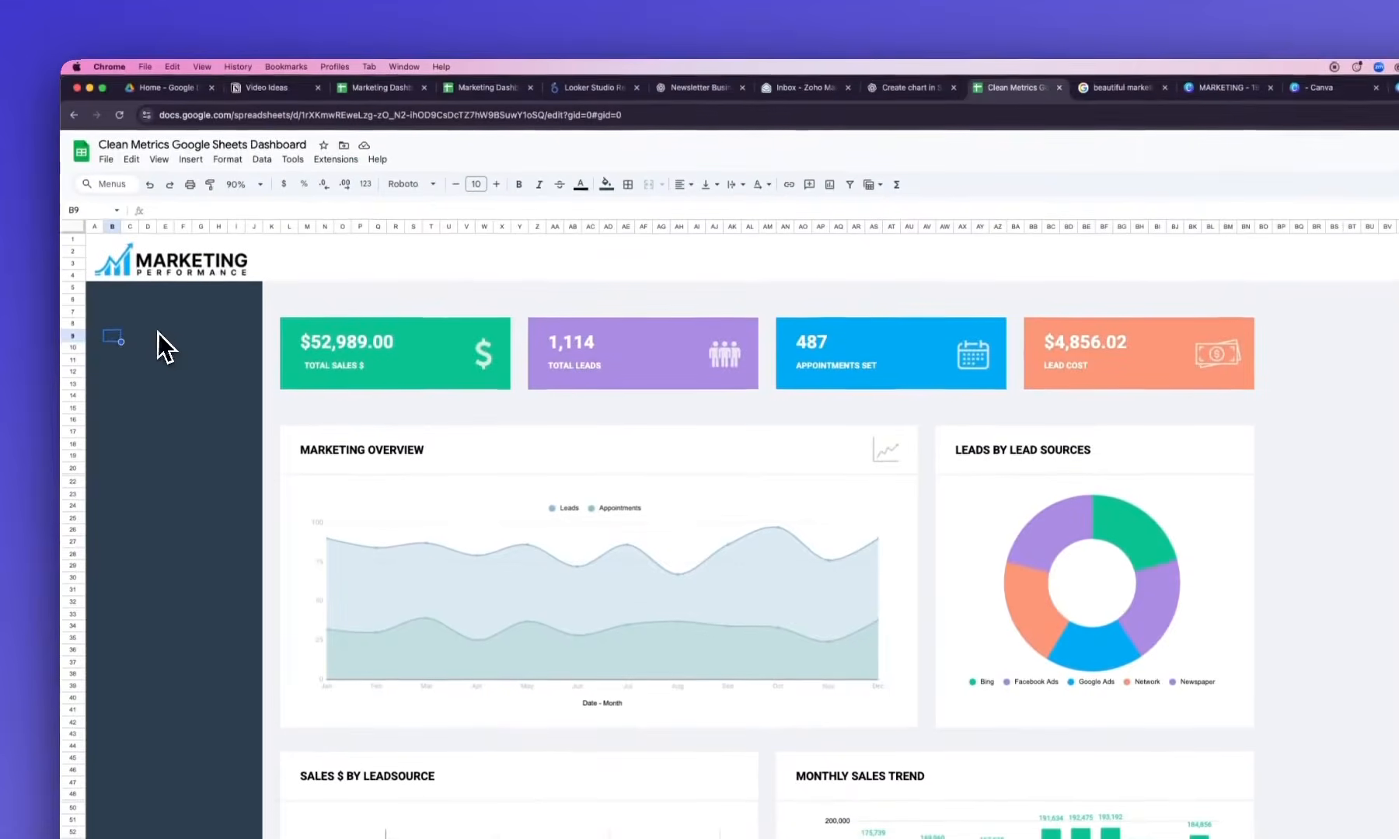
click(152, 326)
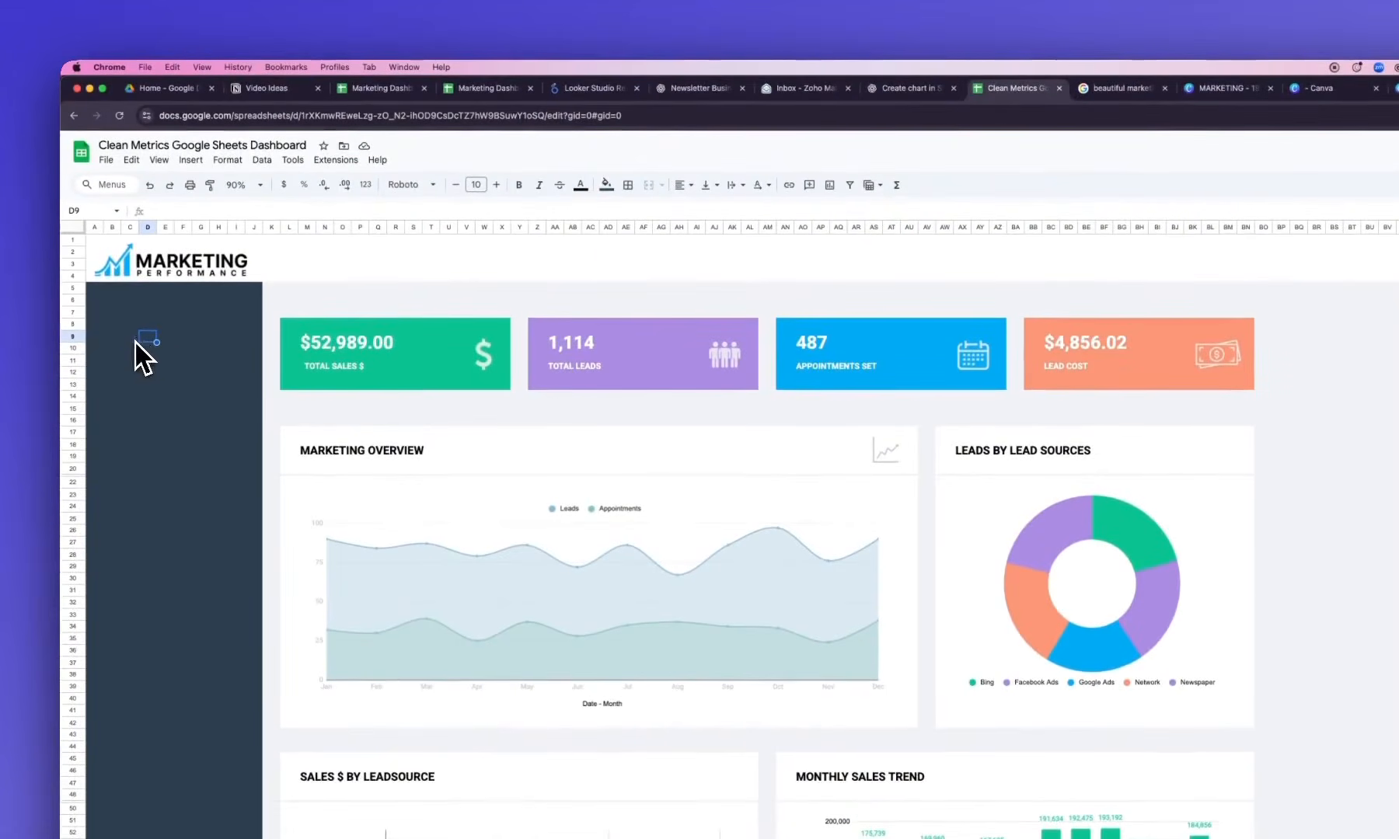
click(134, 342)
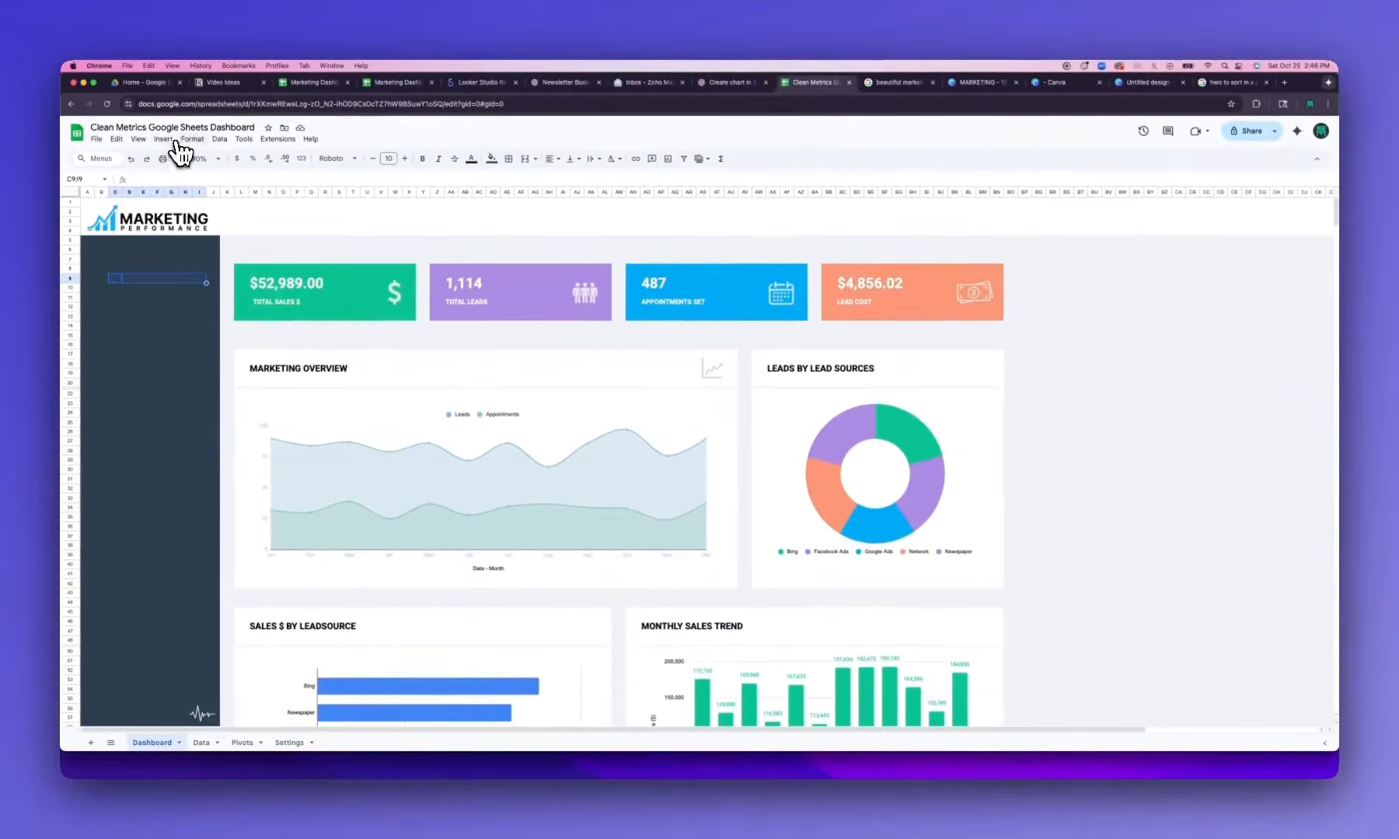
click(194, 141)
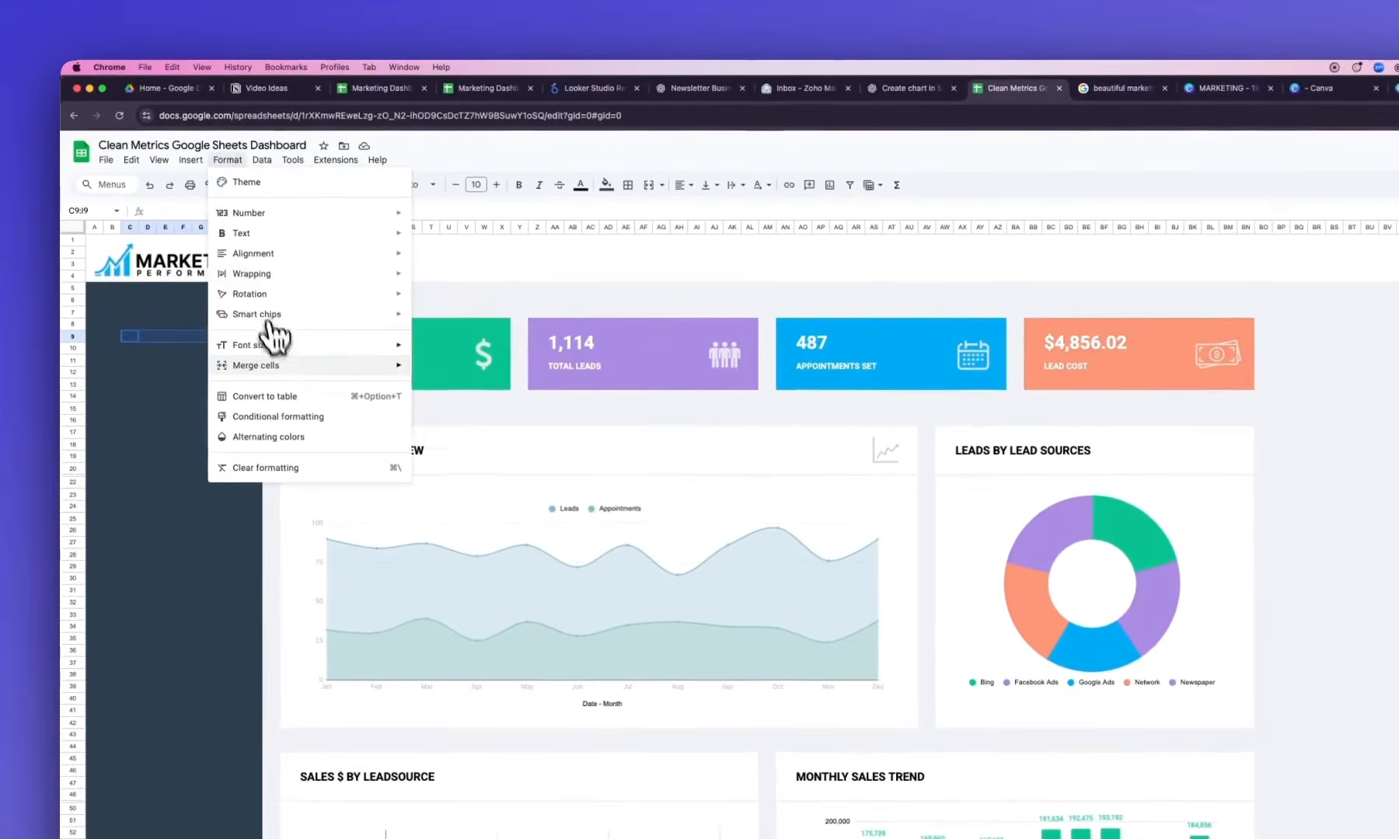
mouse_move(245, 302)
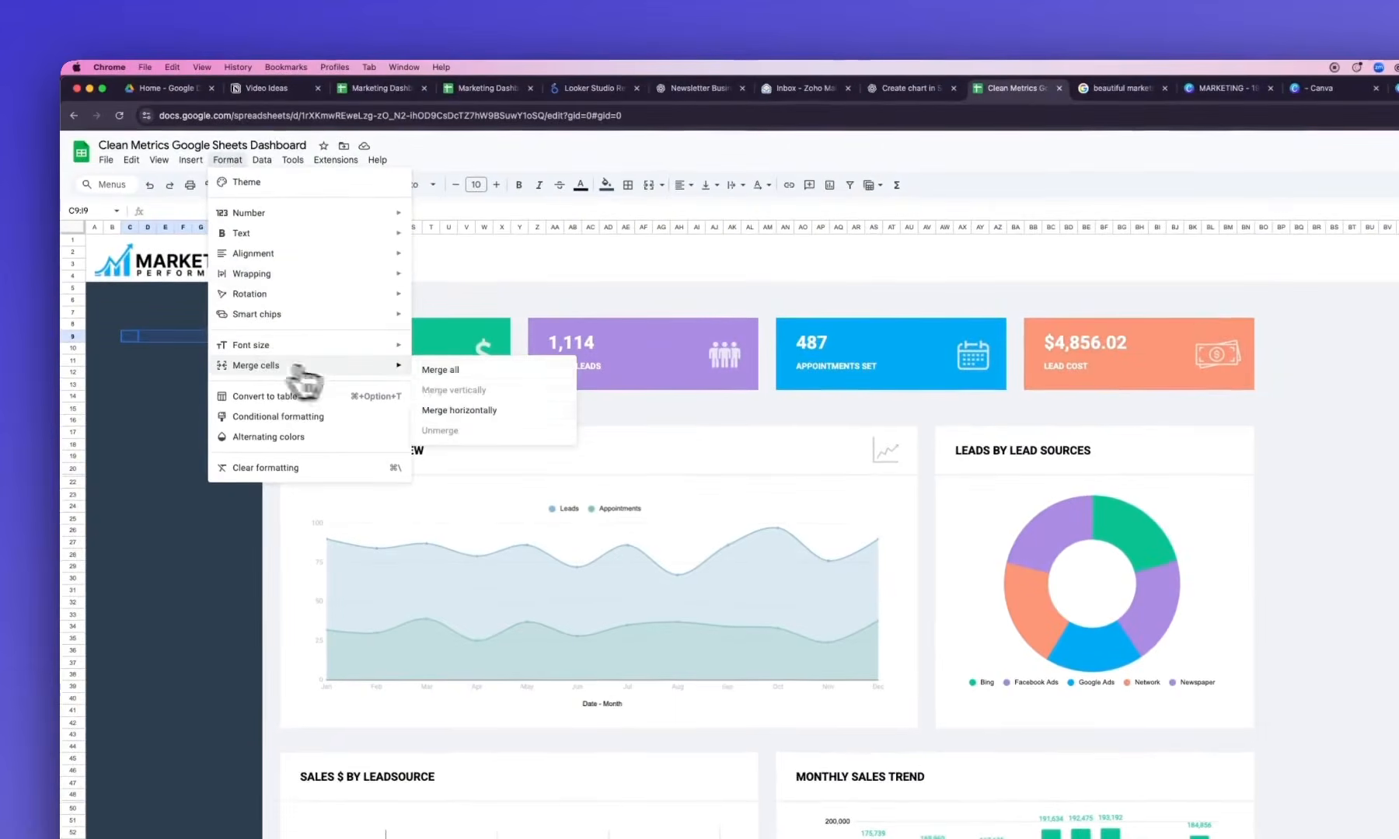
click(446, 371)
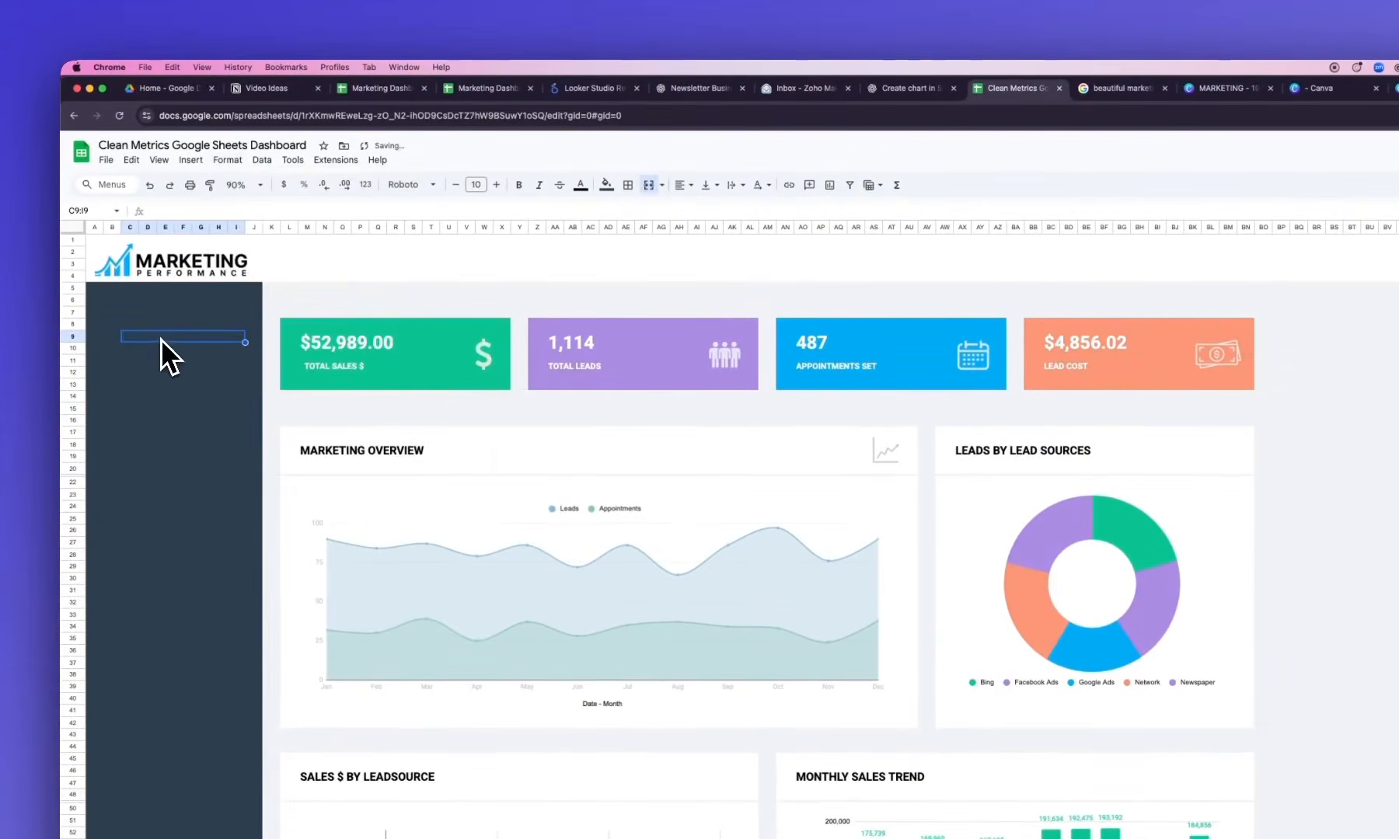
Insert a dropdown in the merged C9:I9 cell with its criteria set to Dropdown (from a range)
drag(157, 340, 158, 348)
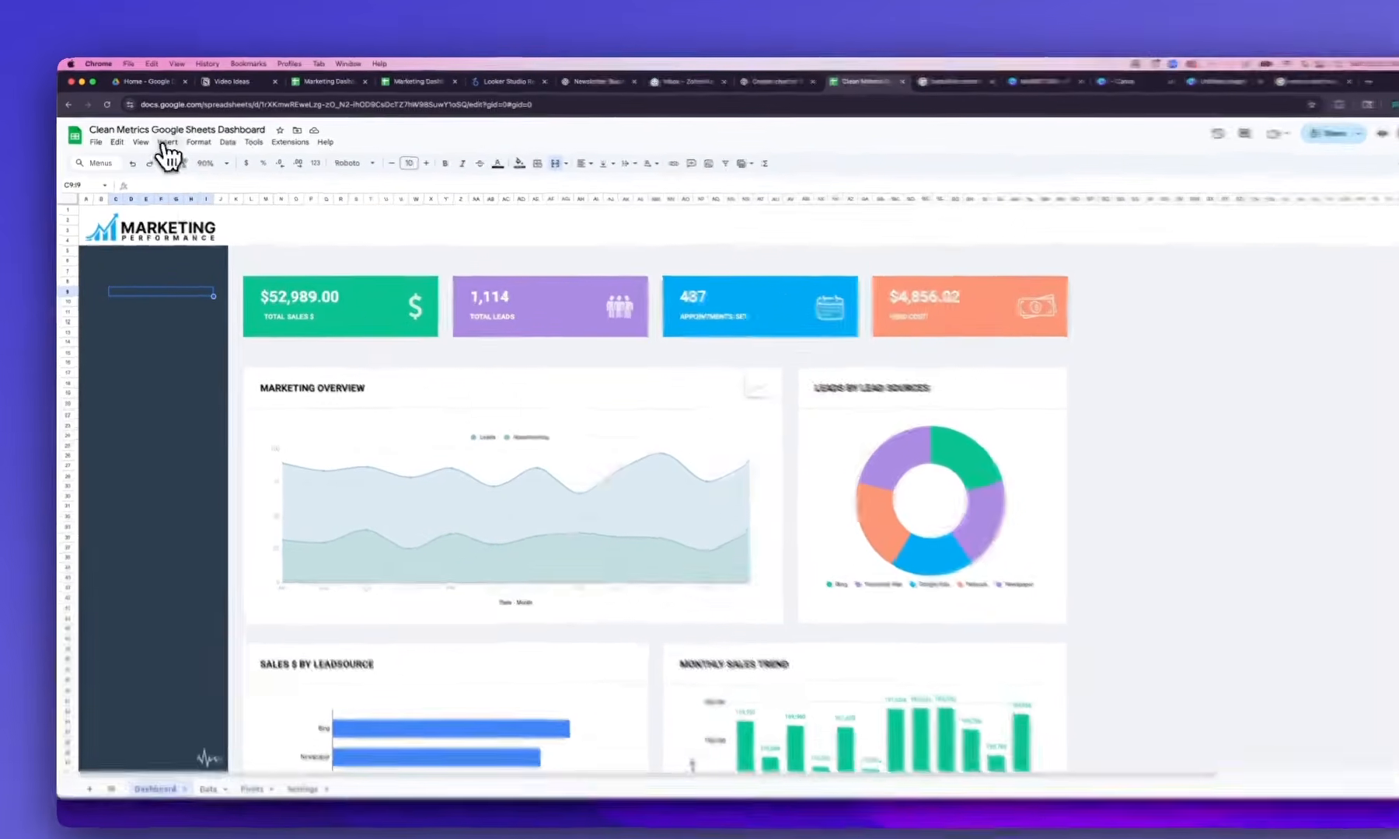
click(164, 139)
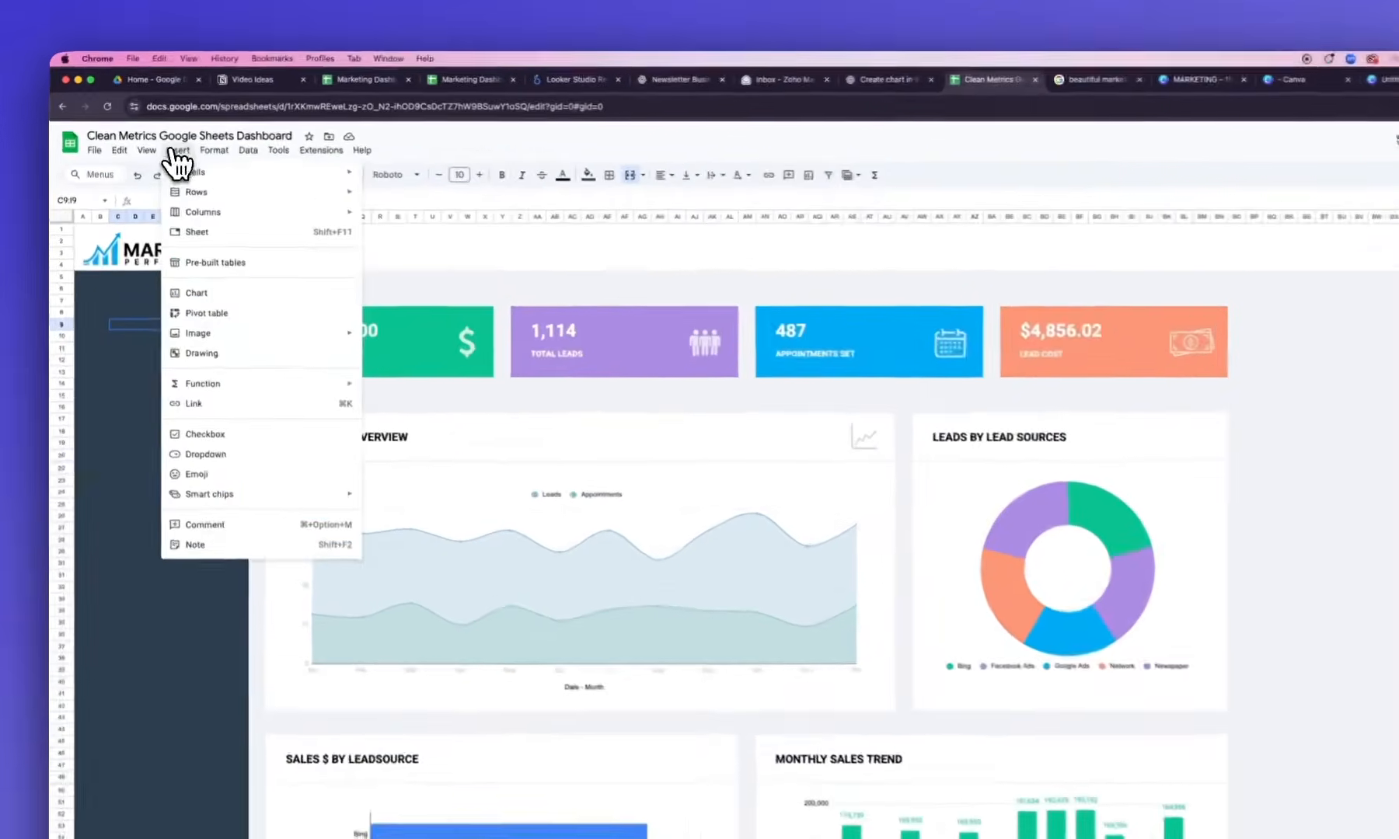
click(188, 347)
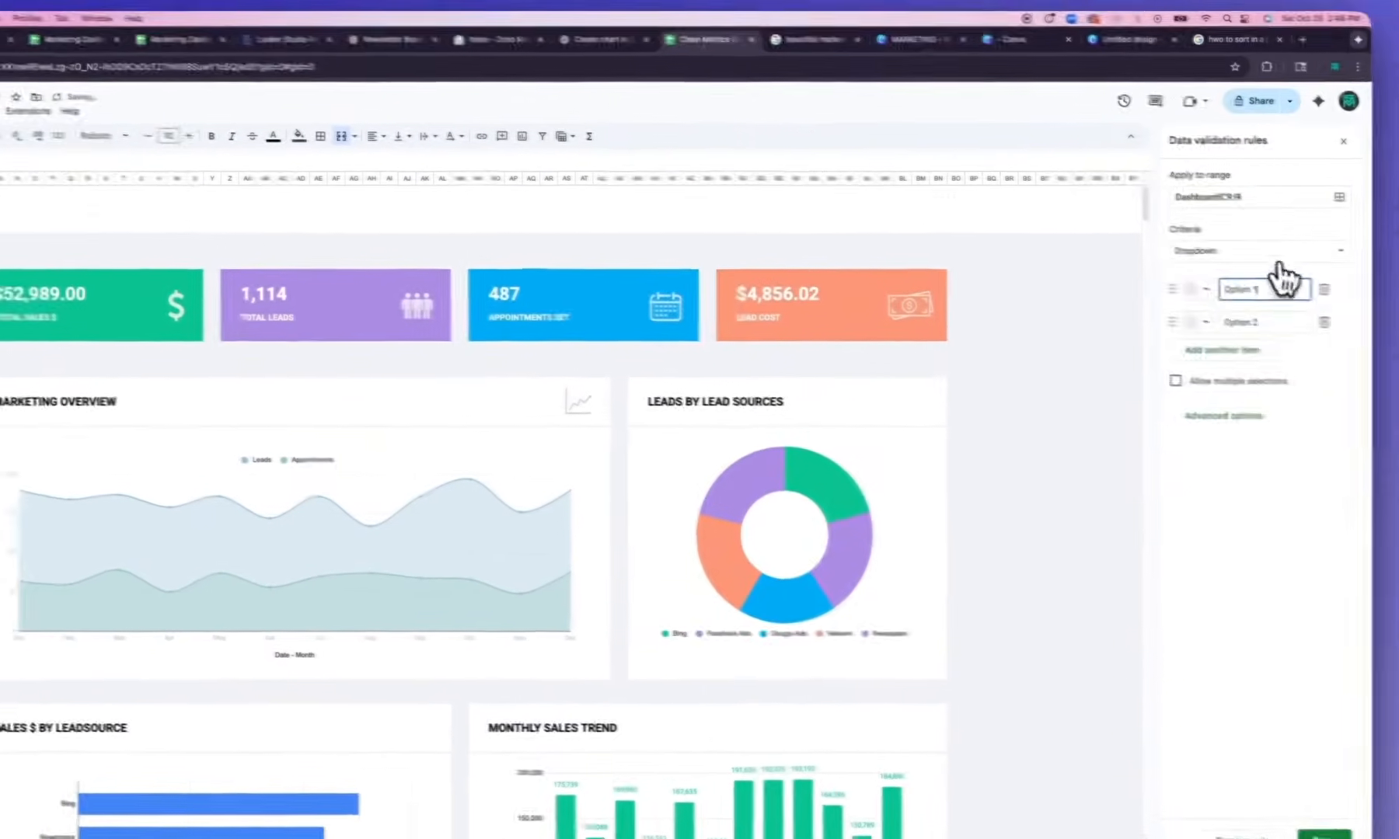
click(1274, 252)
click(1243, 268)
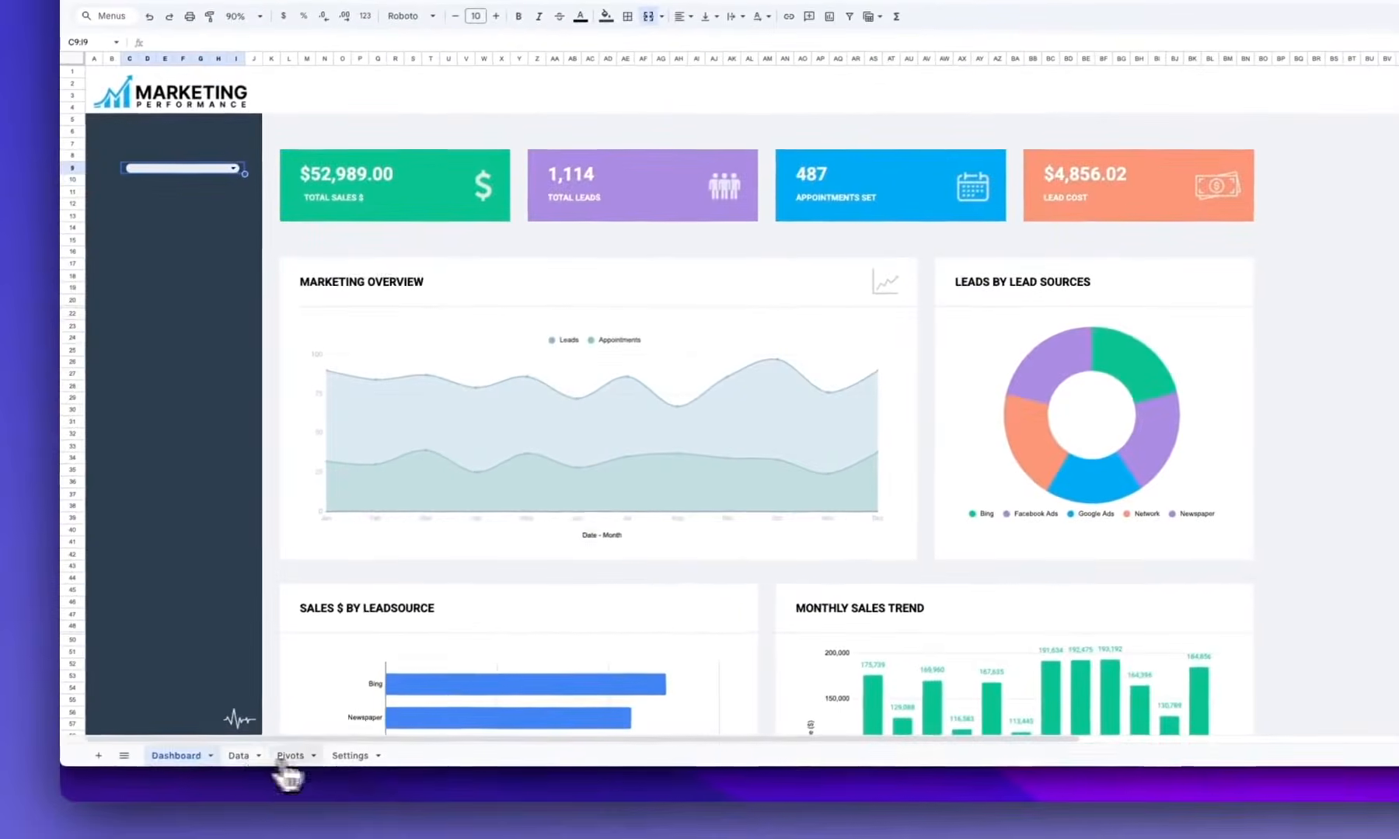
Use the date option names in Settings!A4:A14 as the dropdown's source range
click(342, 760)
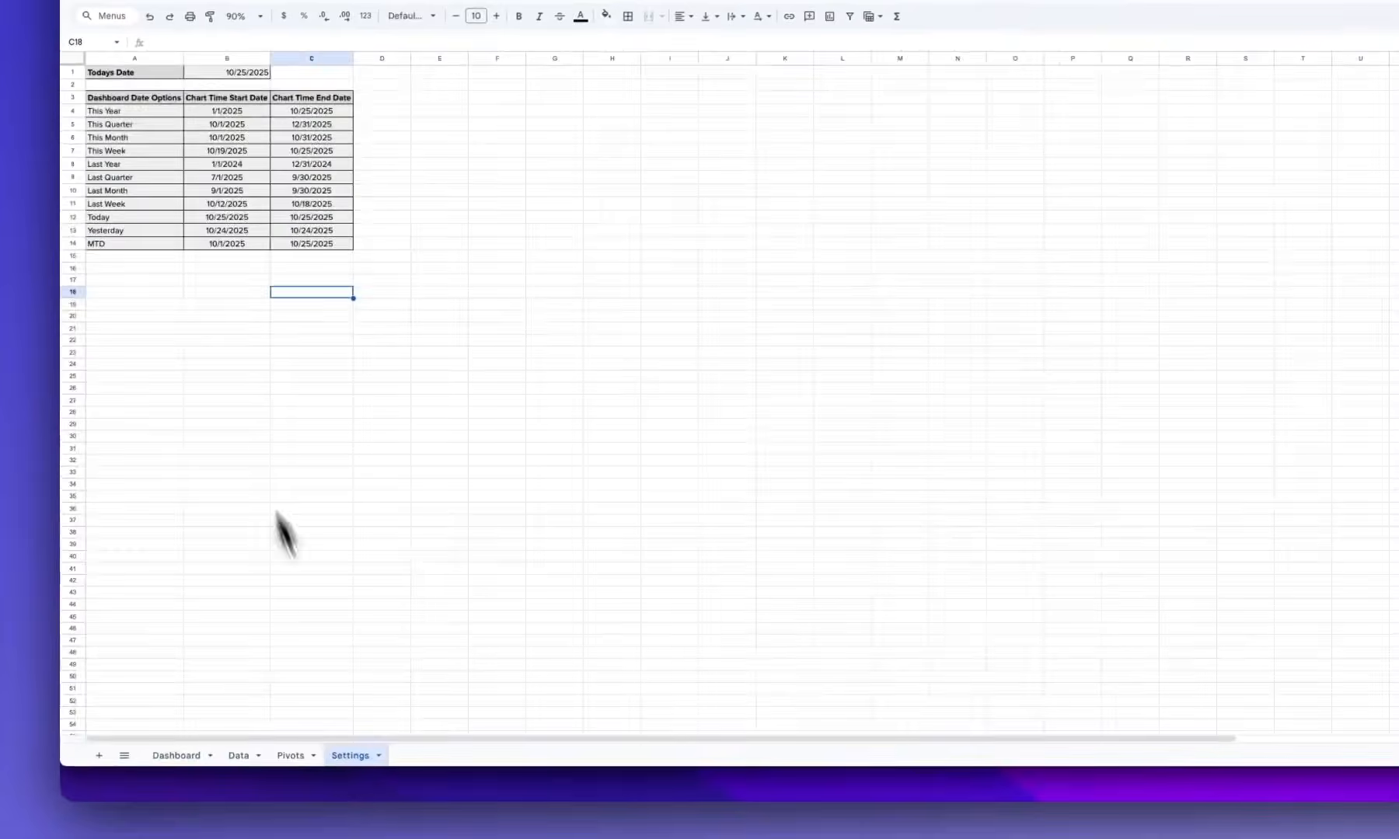
drag(128, 110, 126, 244)
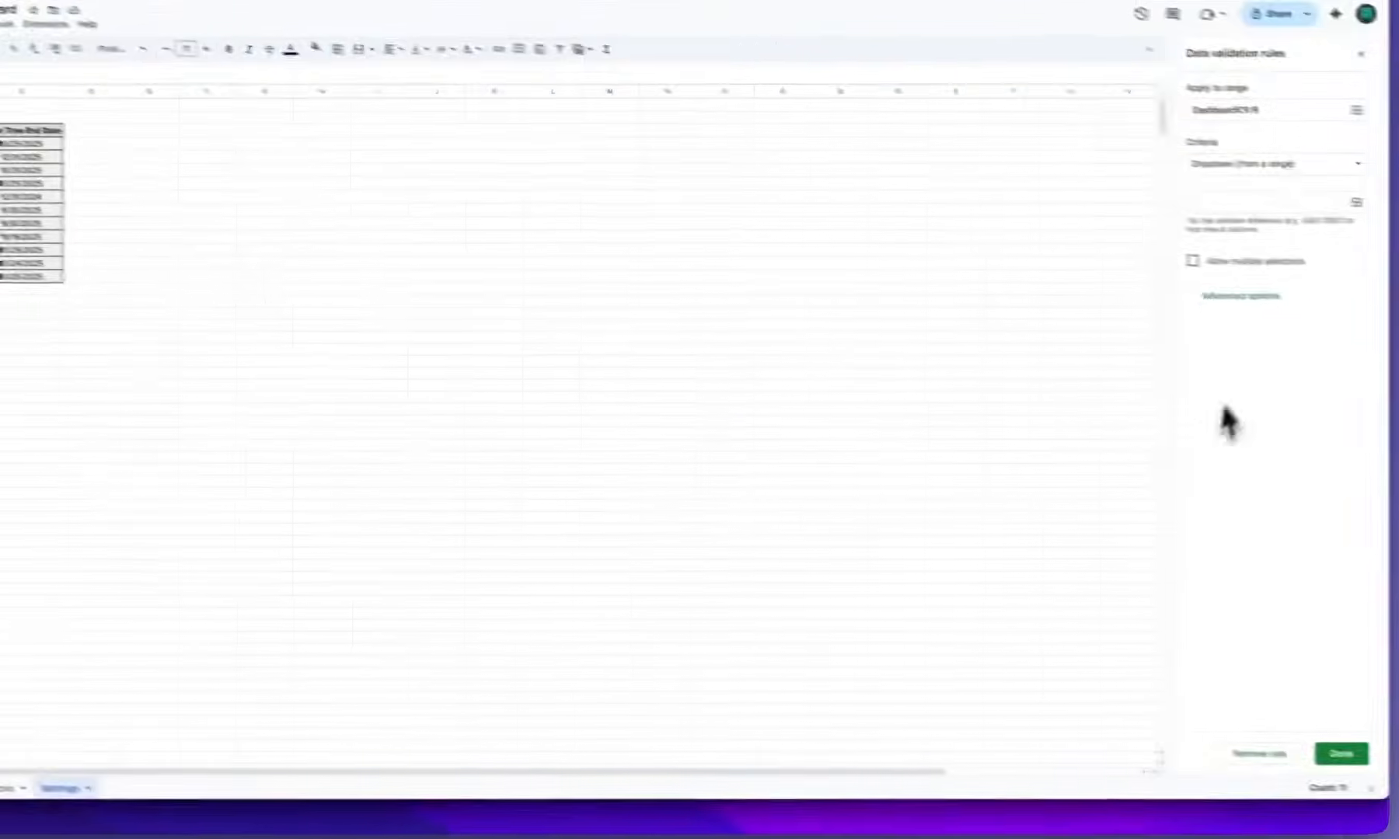
click(1346, 756)
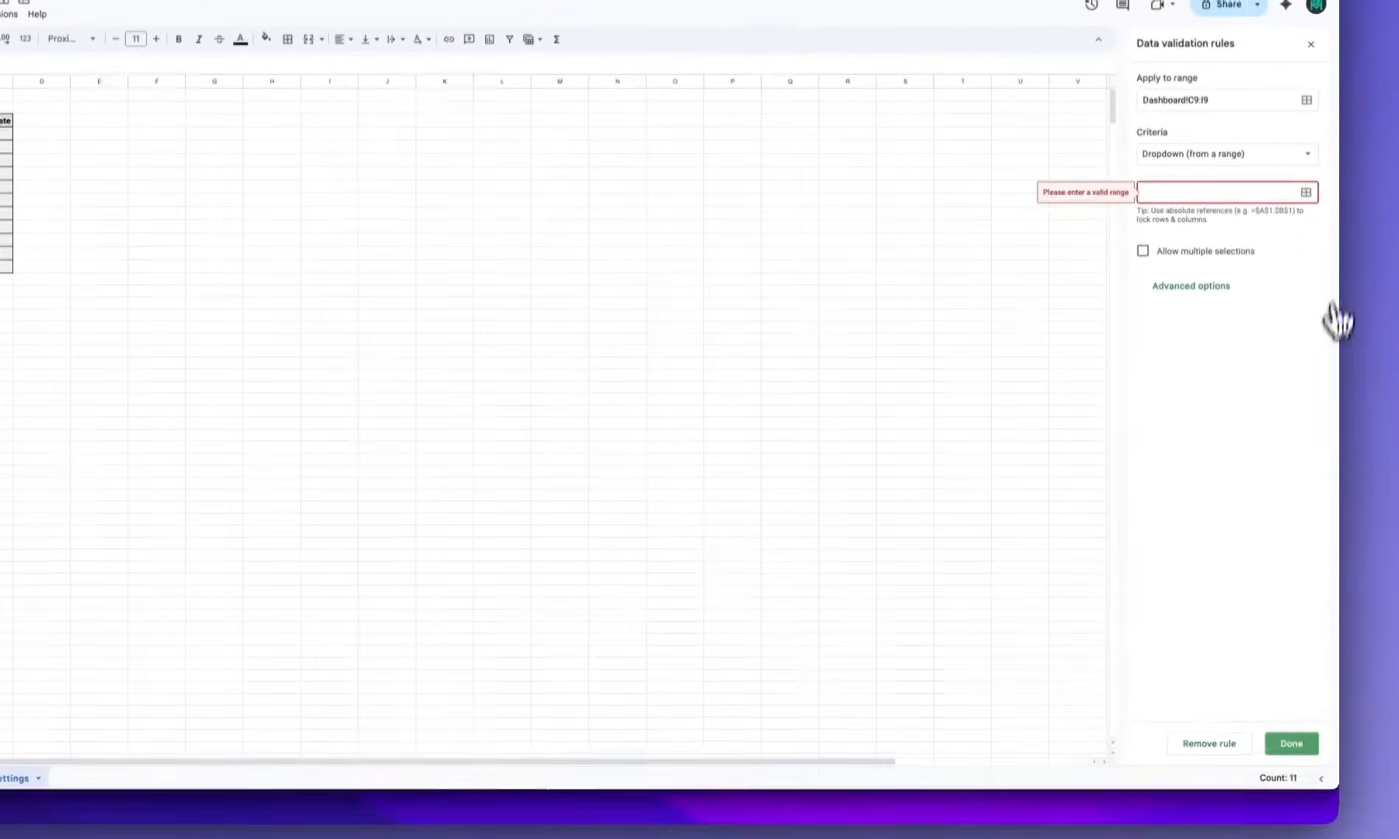
click(1305, 190)
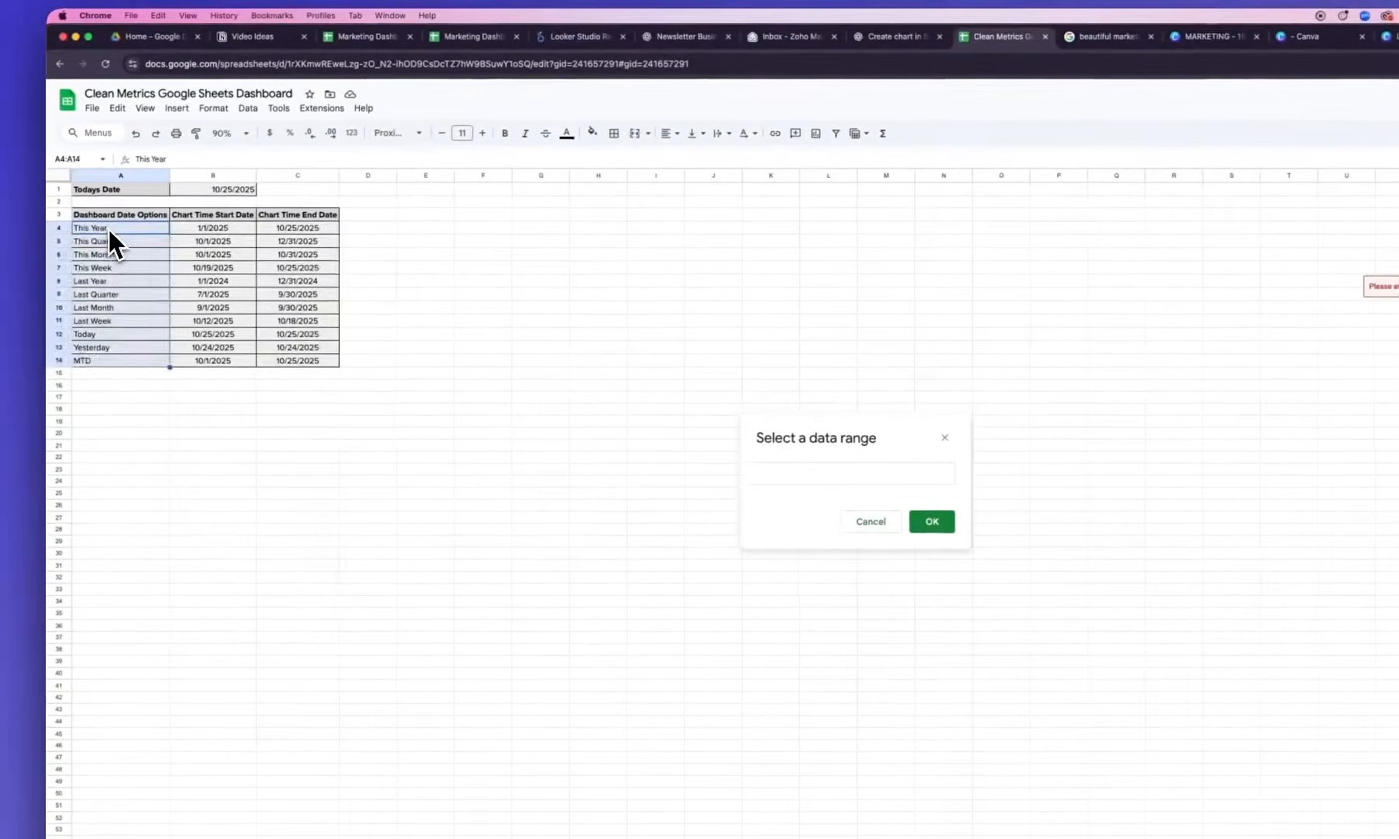
drag(108, 227, 132, 356)
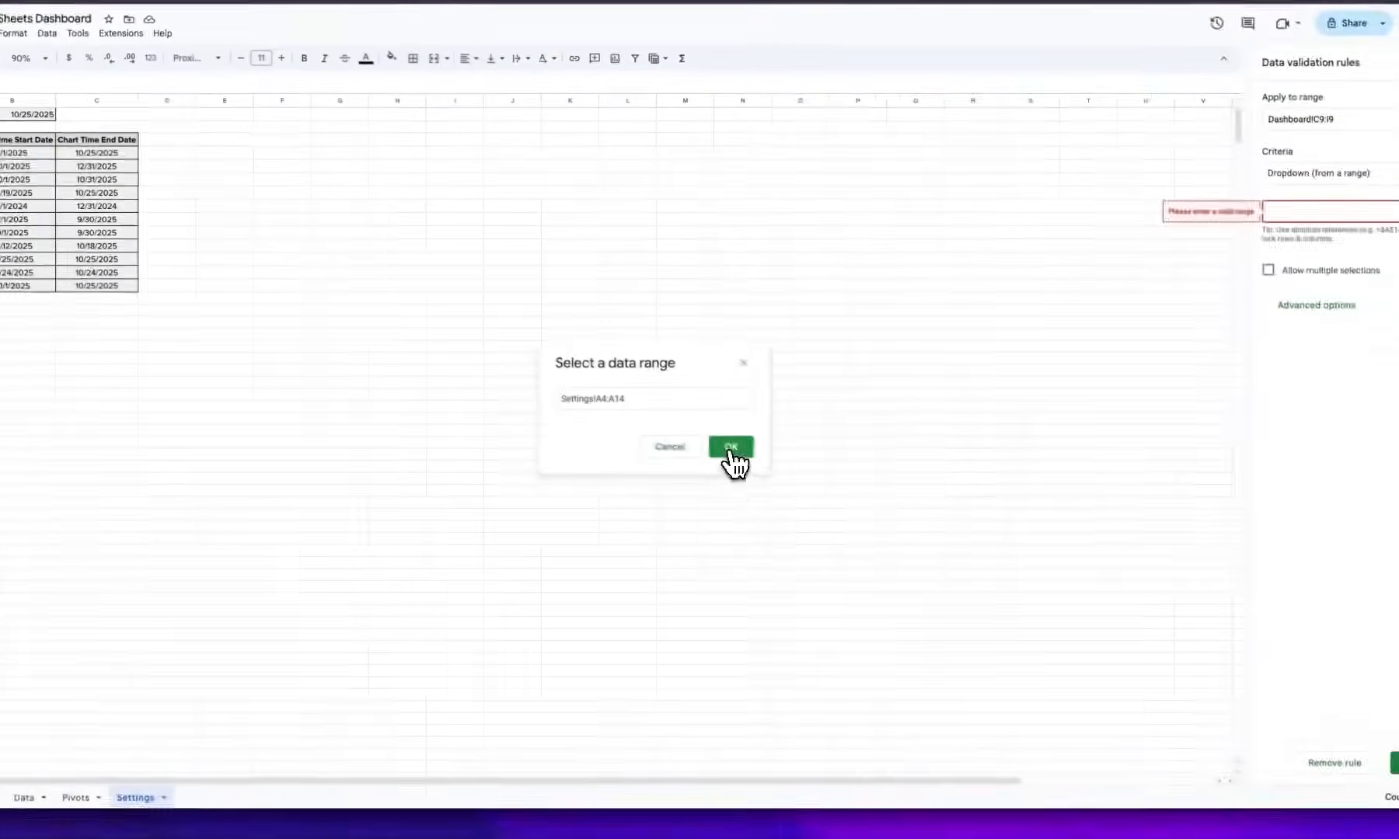
click(892, 503)
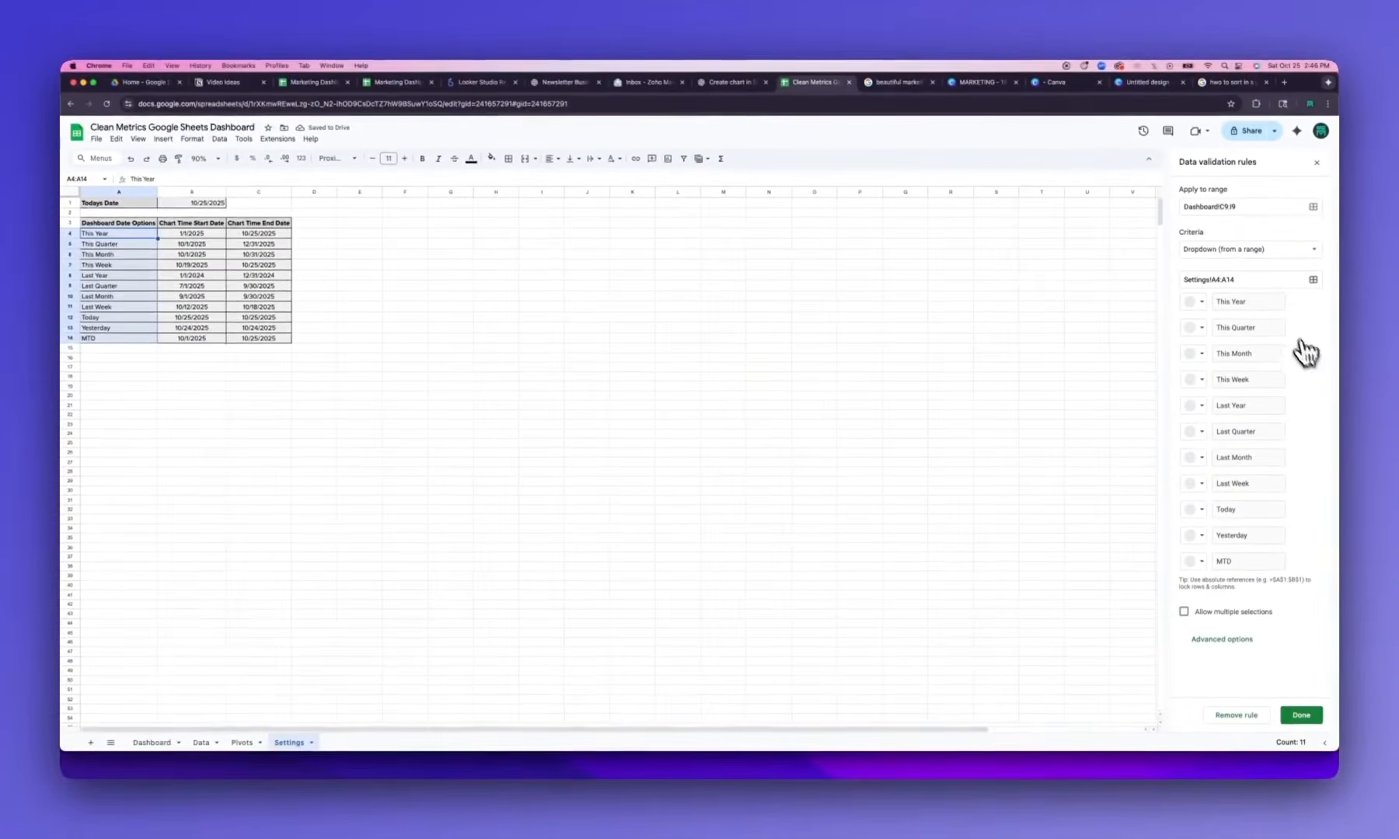
Set the dropdown's display style to Arrow and save the data validation rule
click(1216, 632)
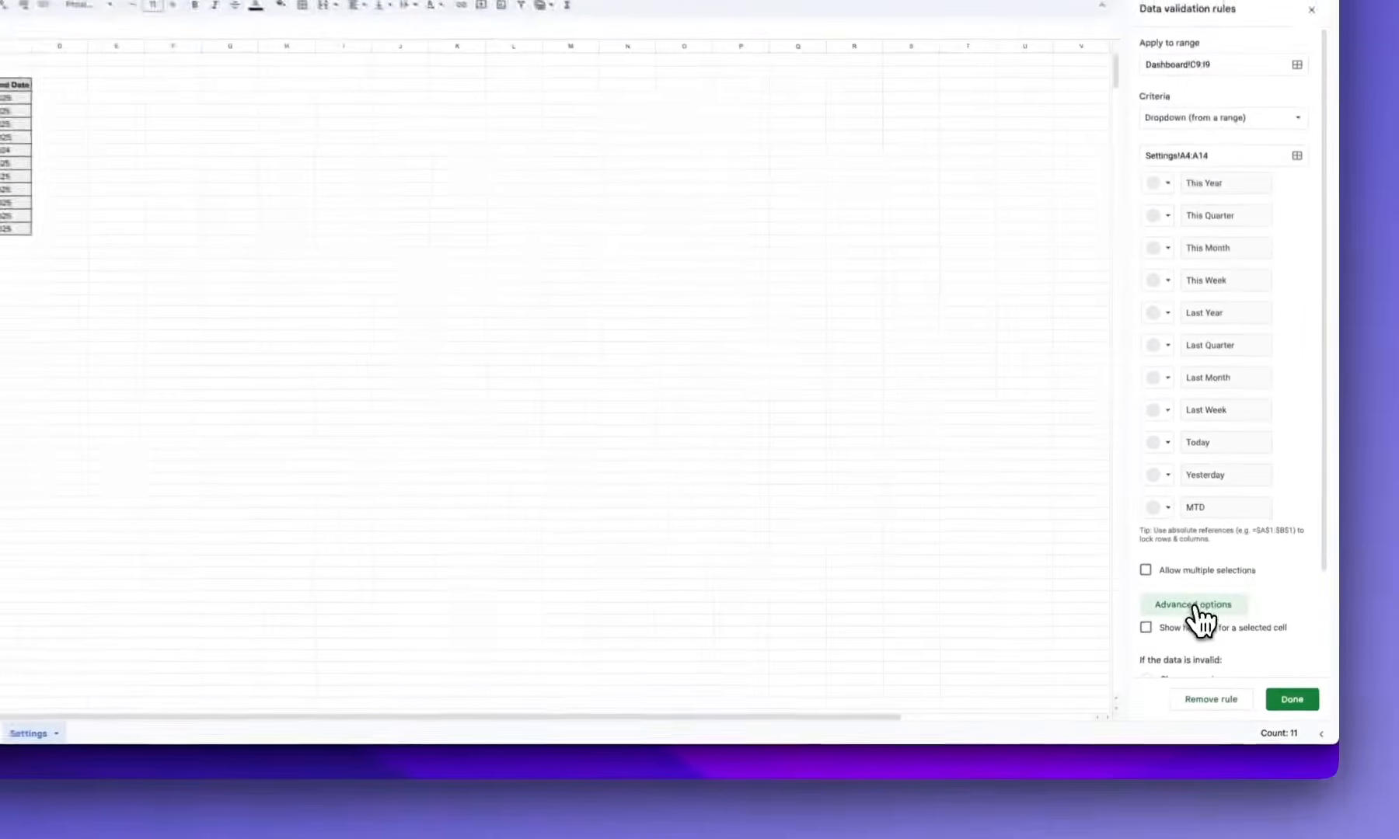
scroll(1260, 554, down, 4)
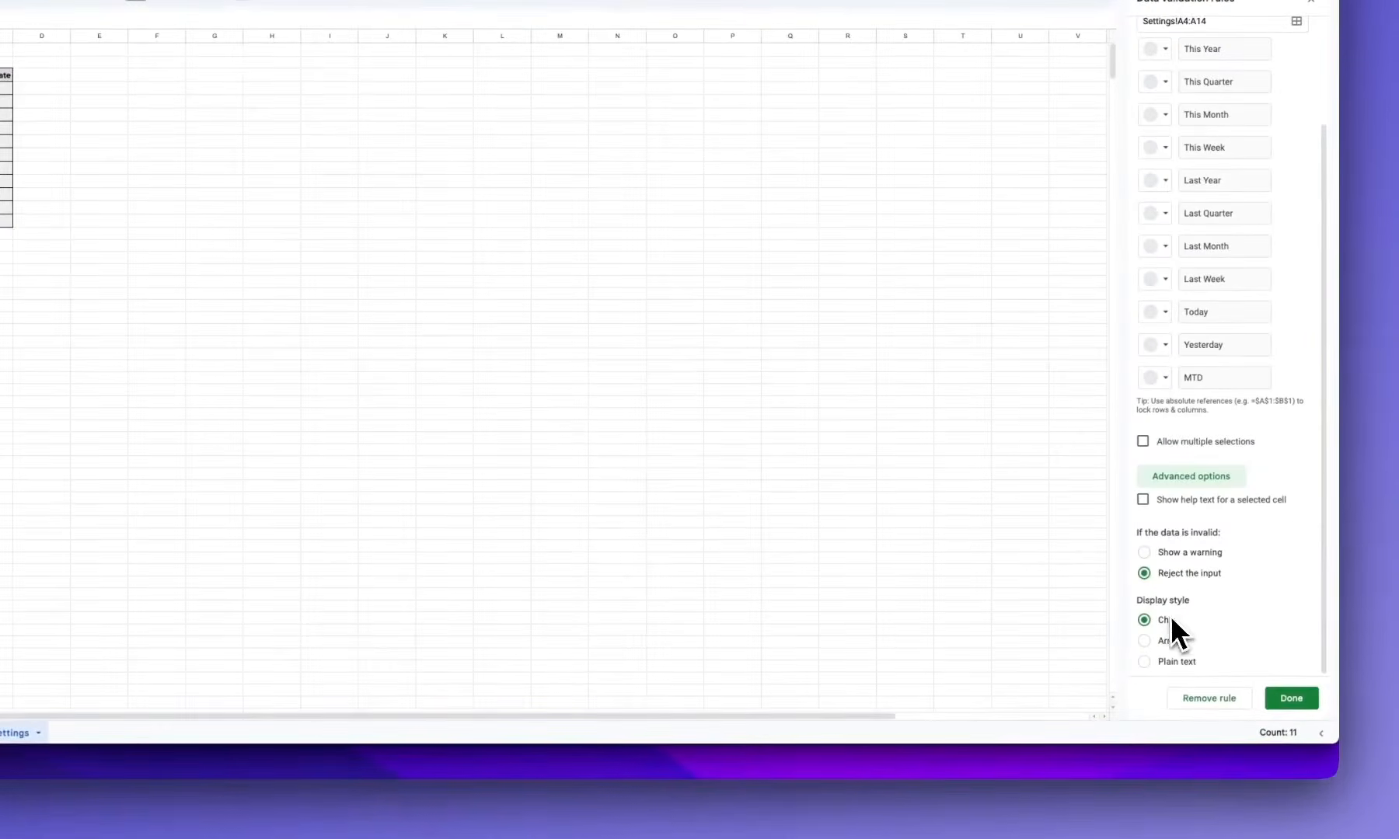
click(1147, 642)
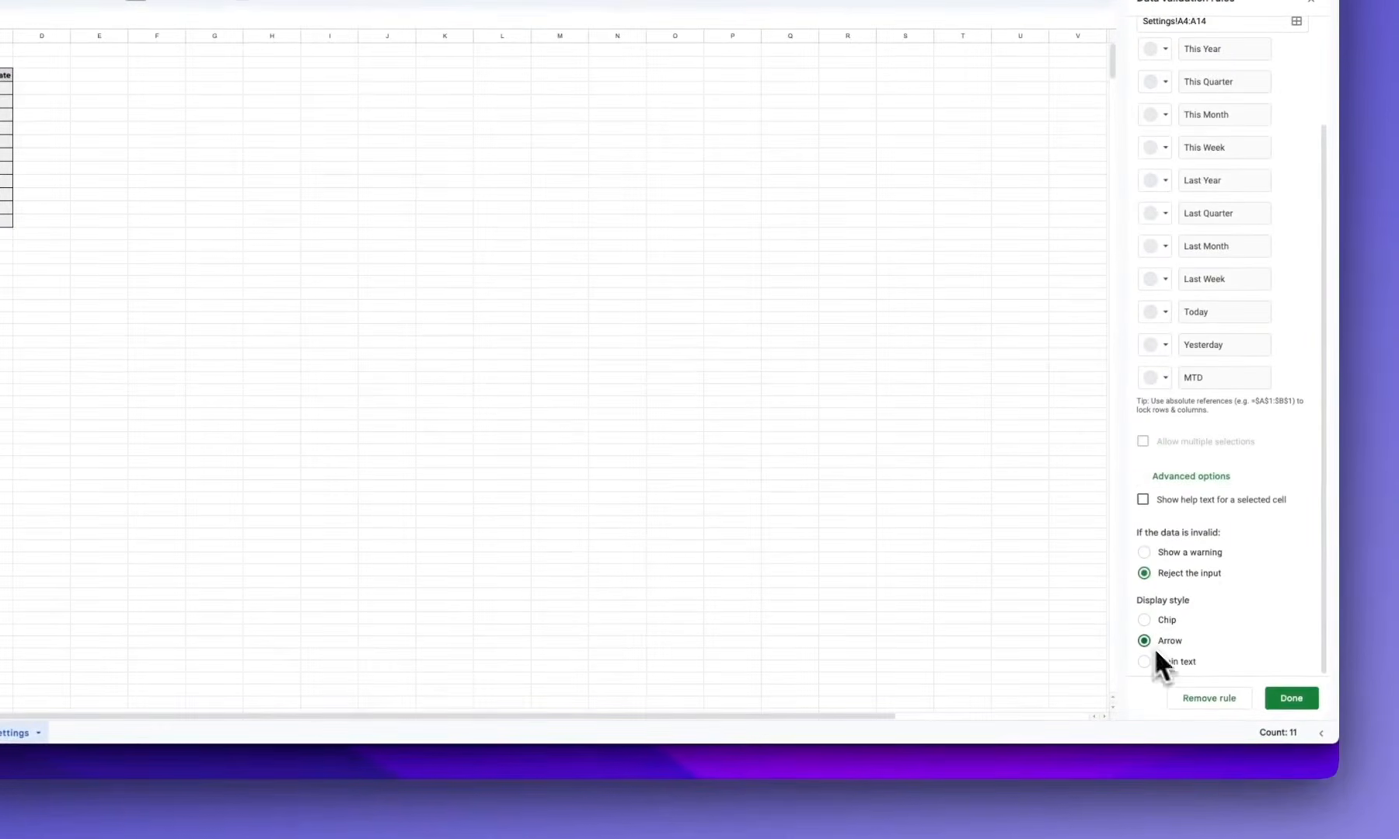
click(1290, 699)
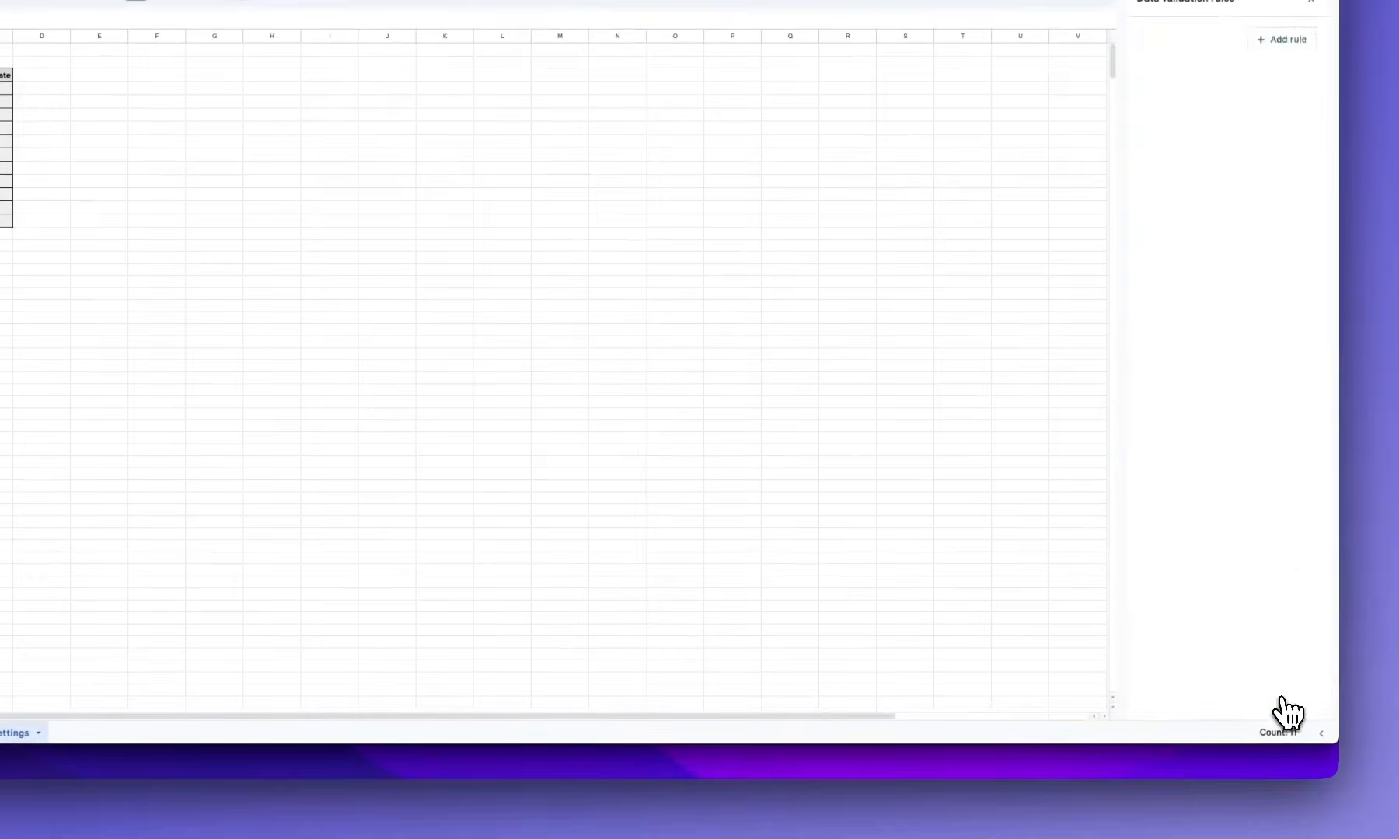
Choose This Year in the Dashboard's sidebar dropdown and make its text bold and white
click(178, 769)
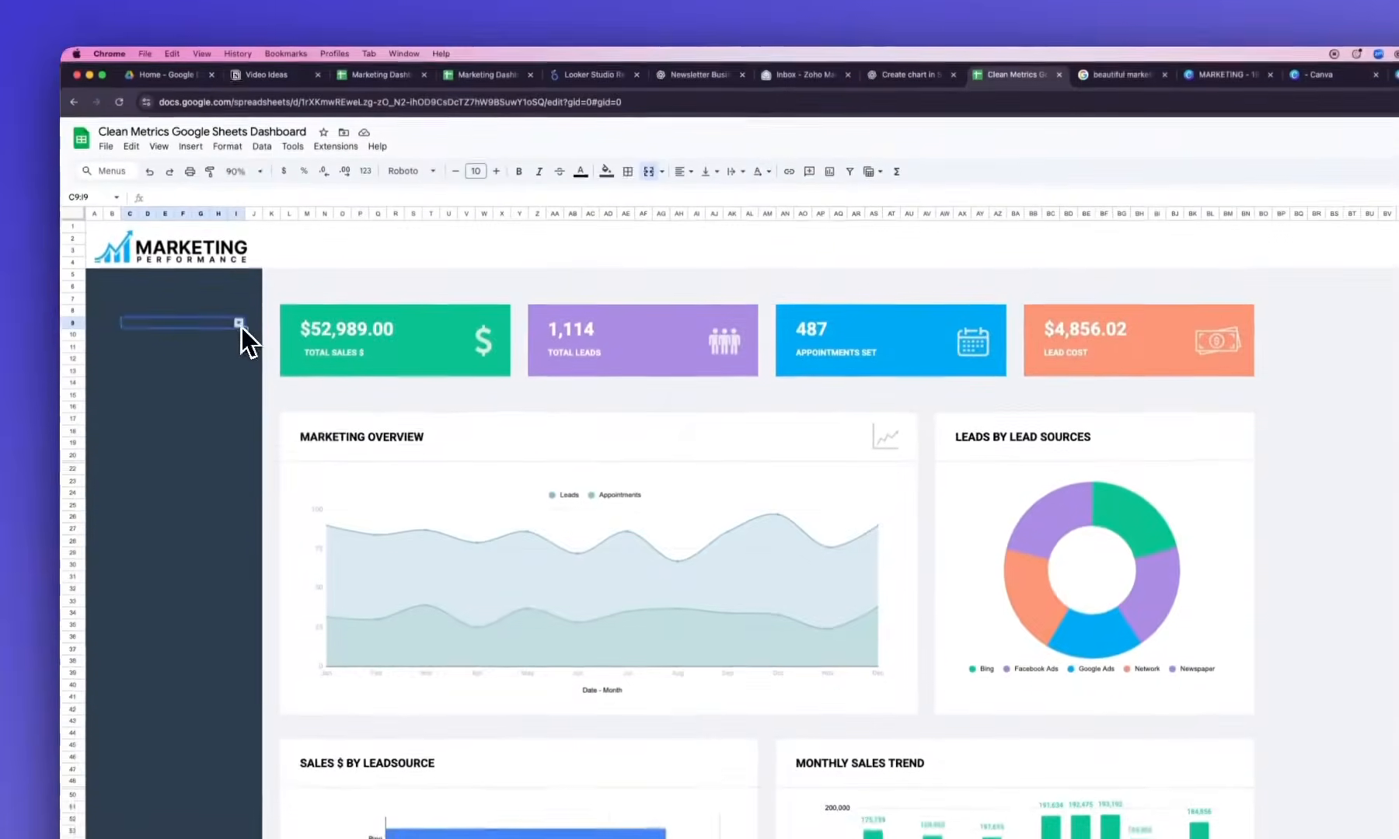
click(242, 193)
click(177, 353)
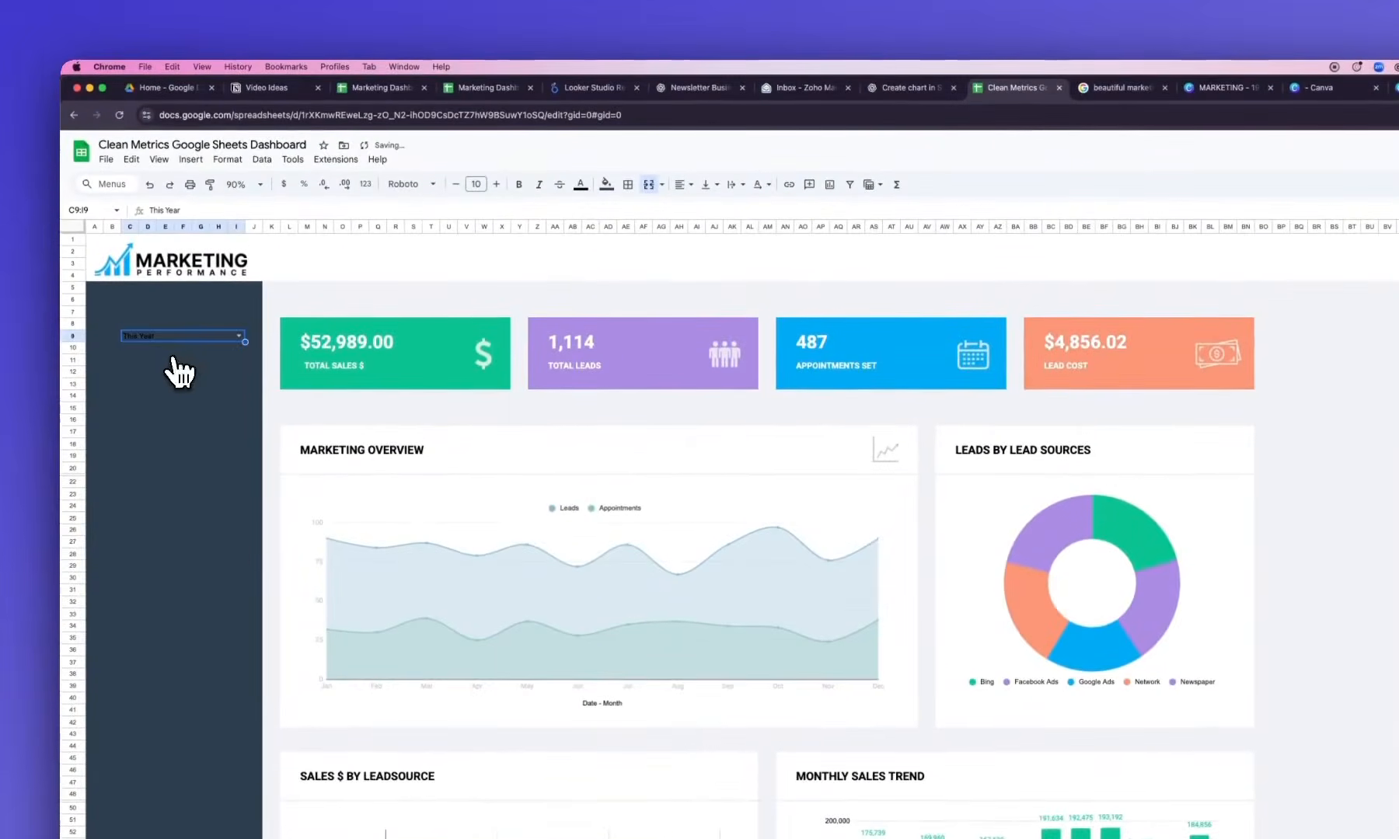
click(520, 186)
click(579, 186)
click(710, 230)
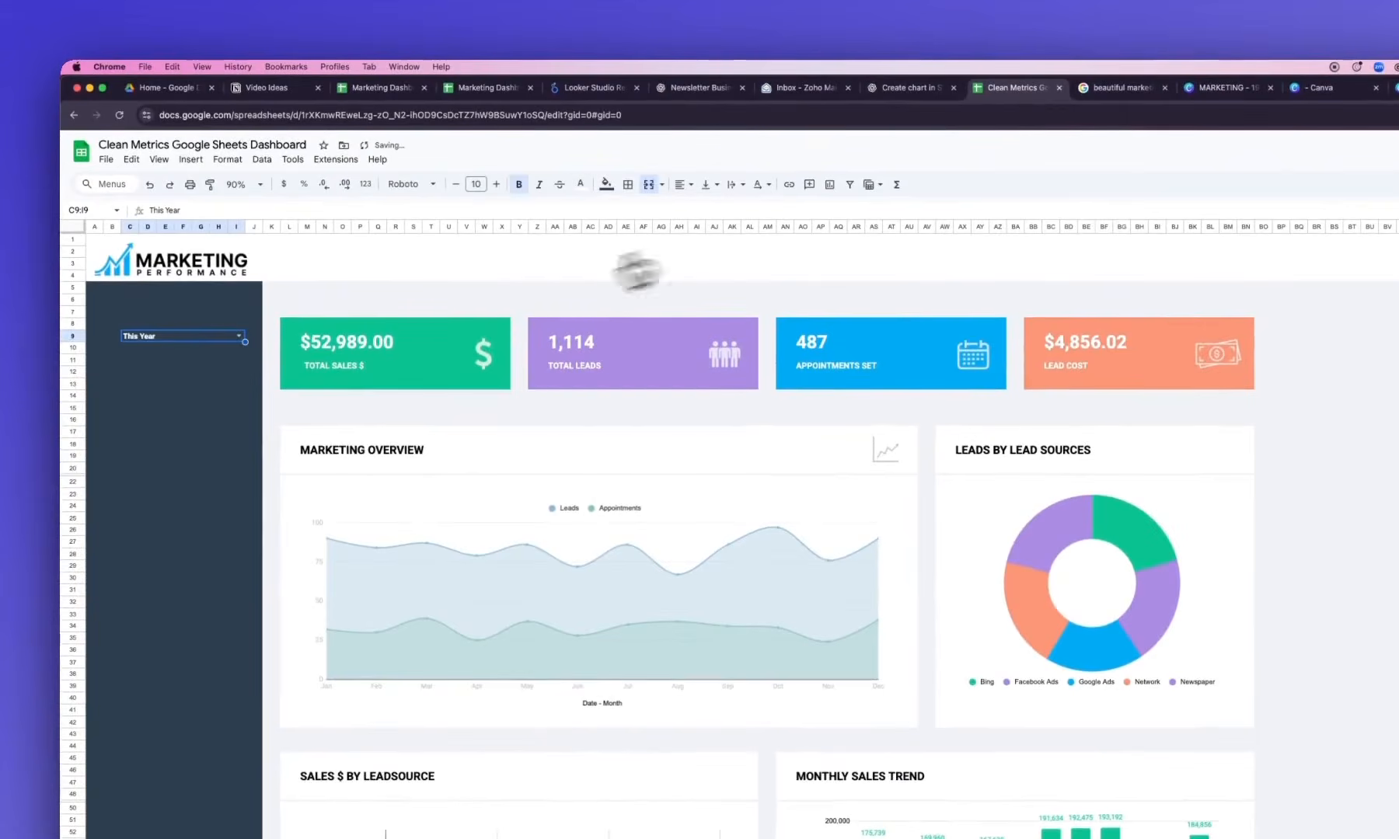
Merge the This Year dropdown cell with the row below it, covering C9:I10
click(147, 355)
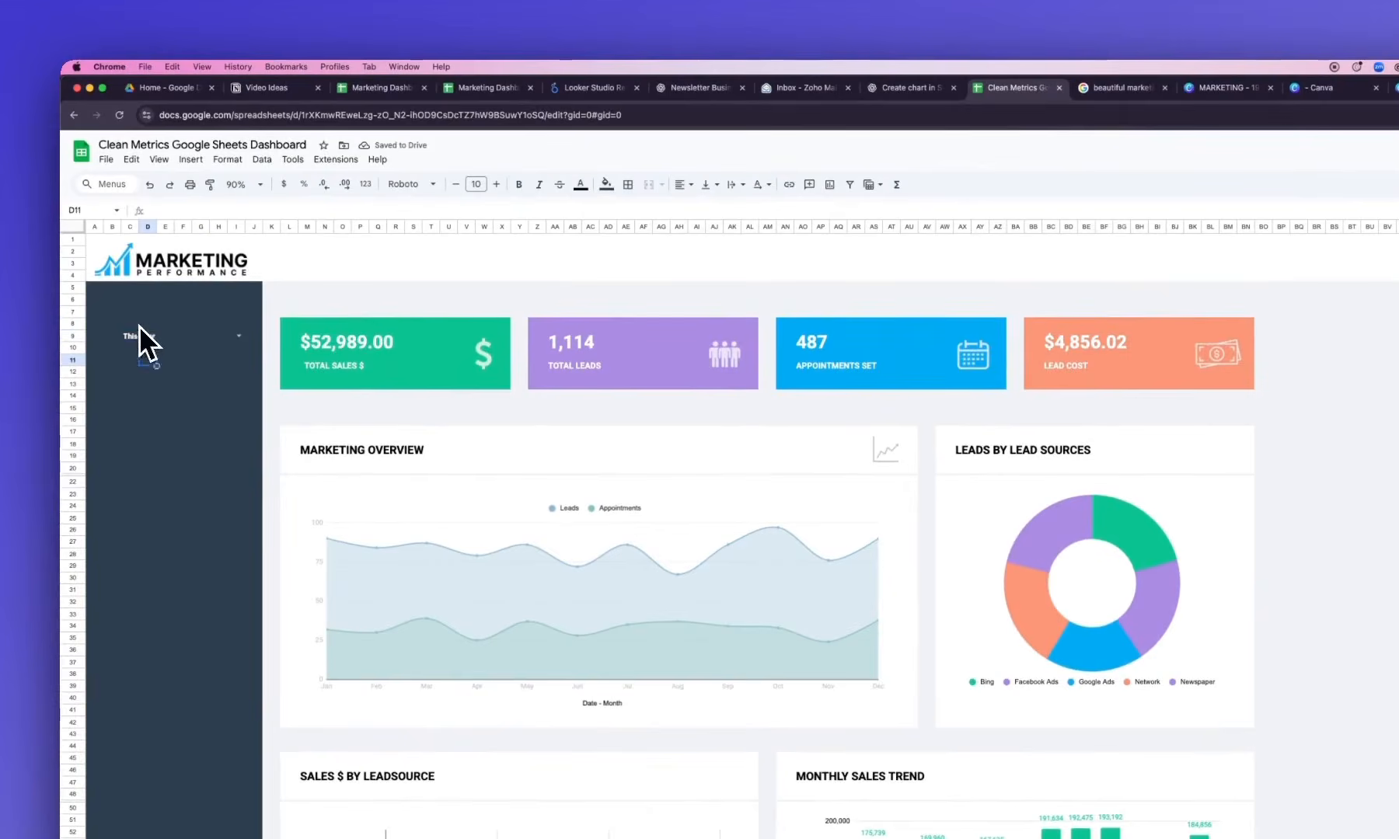
click(137, 325)
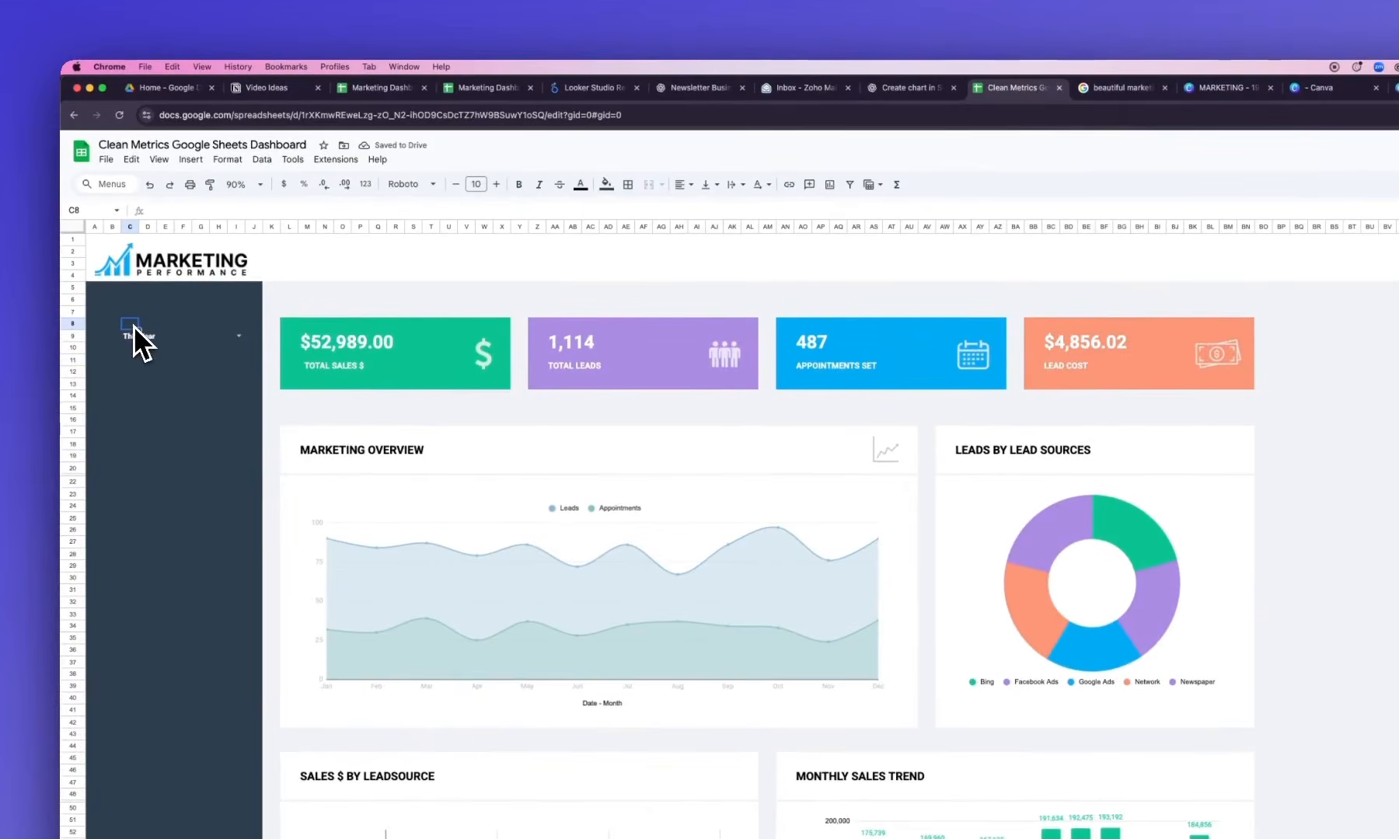
click(144, 358)
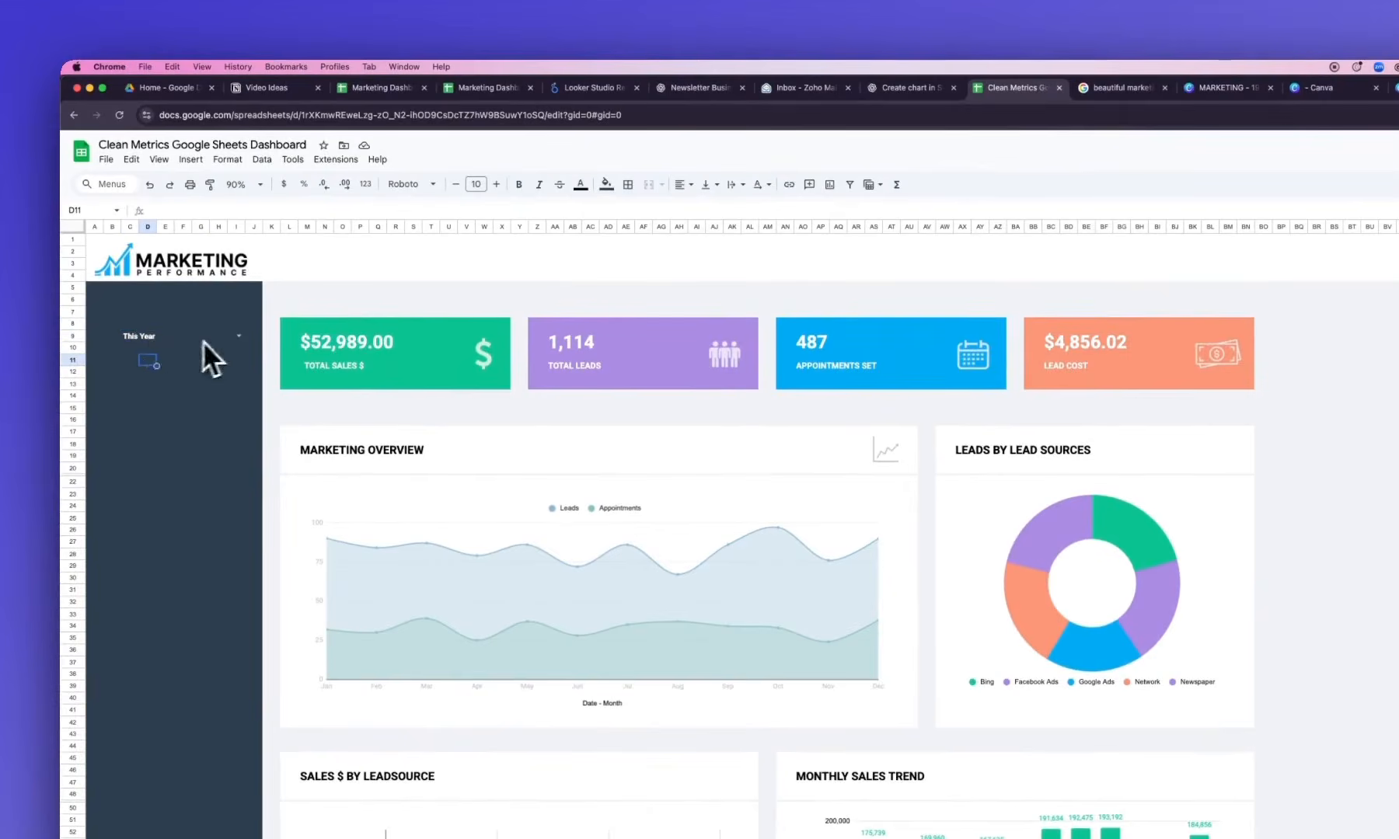
click(140, 334)
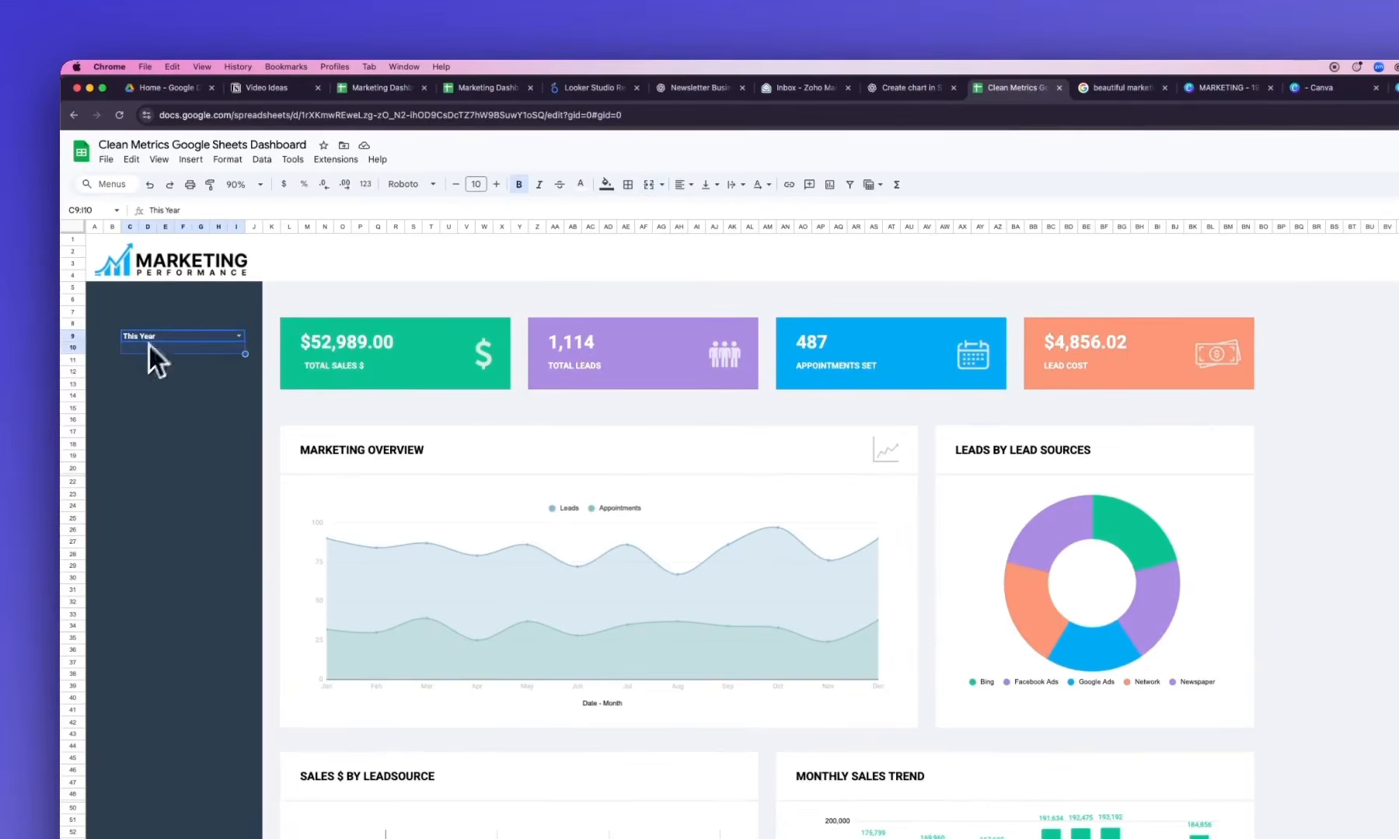
click(236, 161)
mouse_move(289, 367)
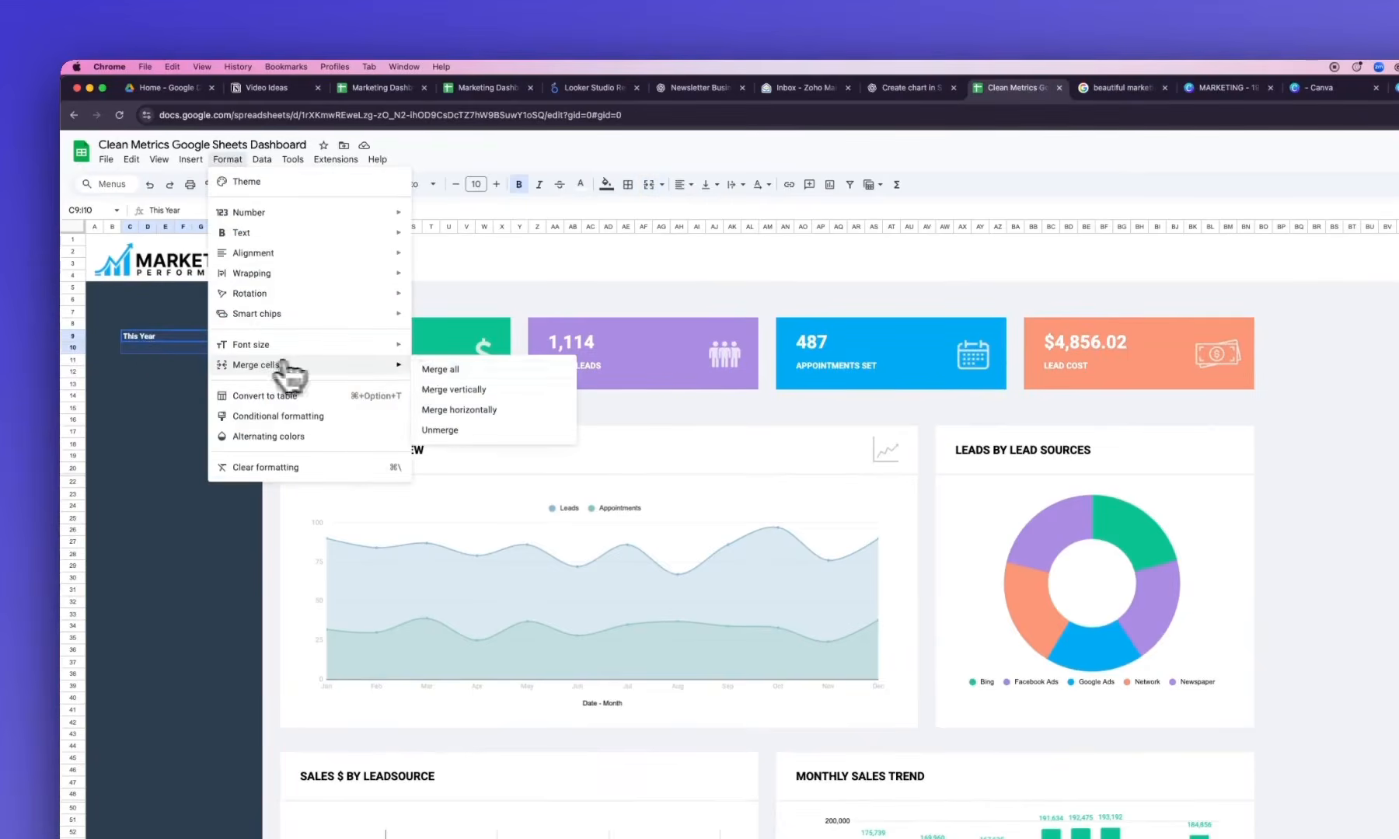
click(435, 370)
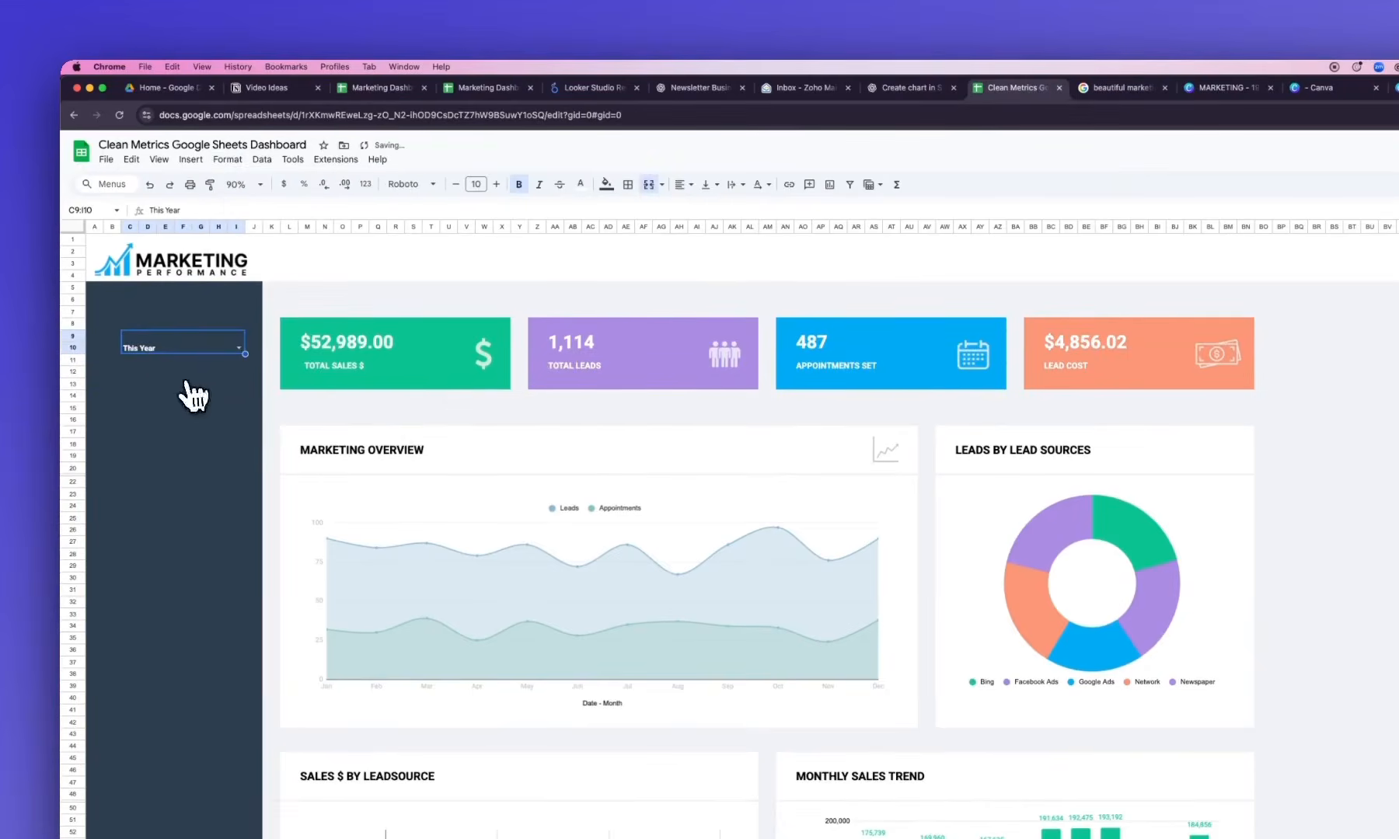
Vertically center the This Year dropdown text in the sidebar and set its font size to 13
click(630, 186)
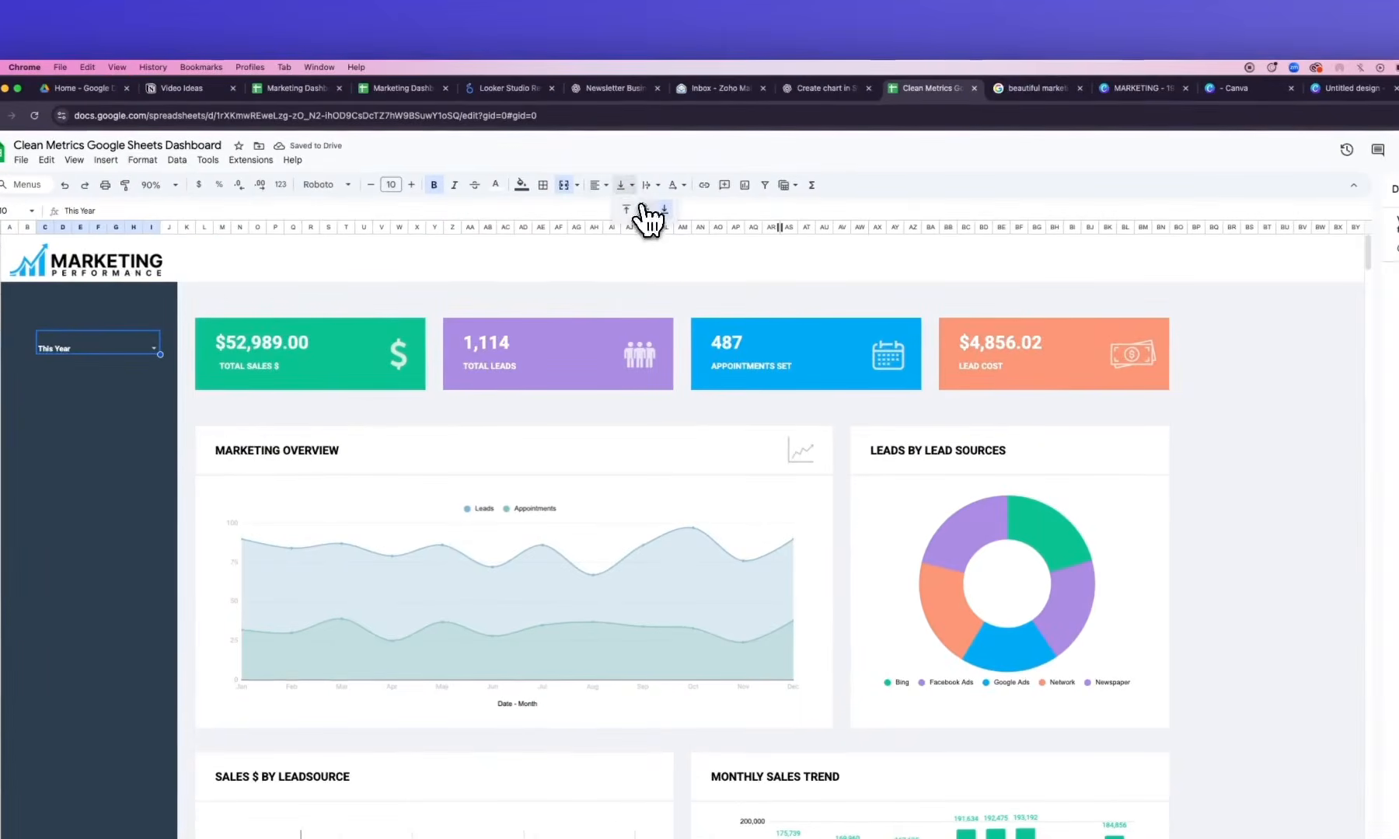
click(647, 211)
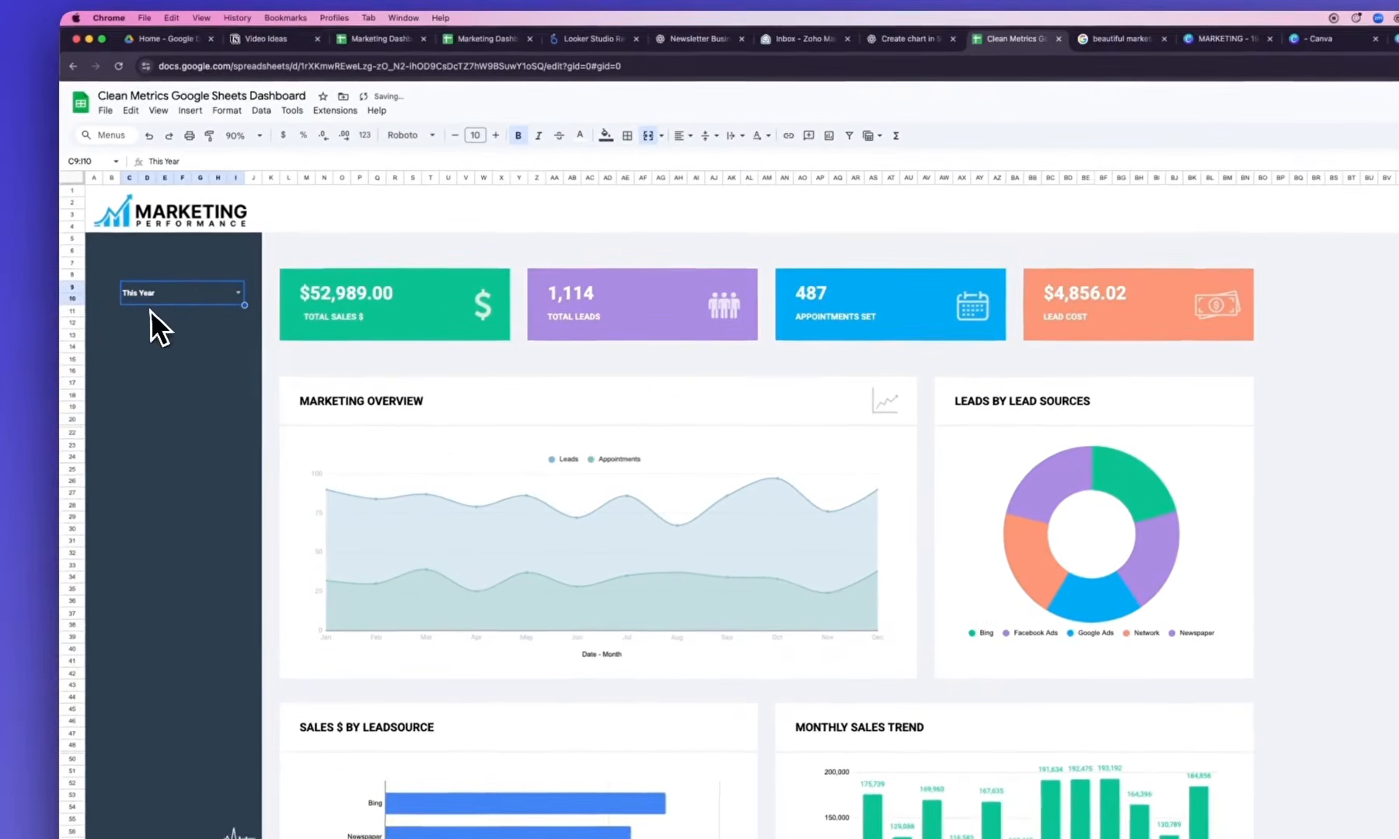
click(495, 135)
click(495, 136)
click(495, 135)
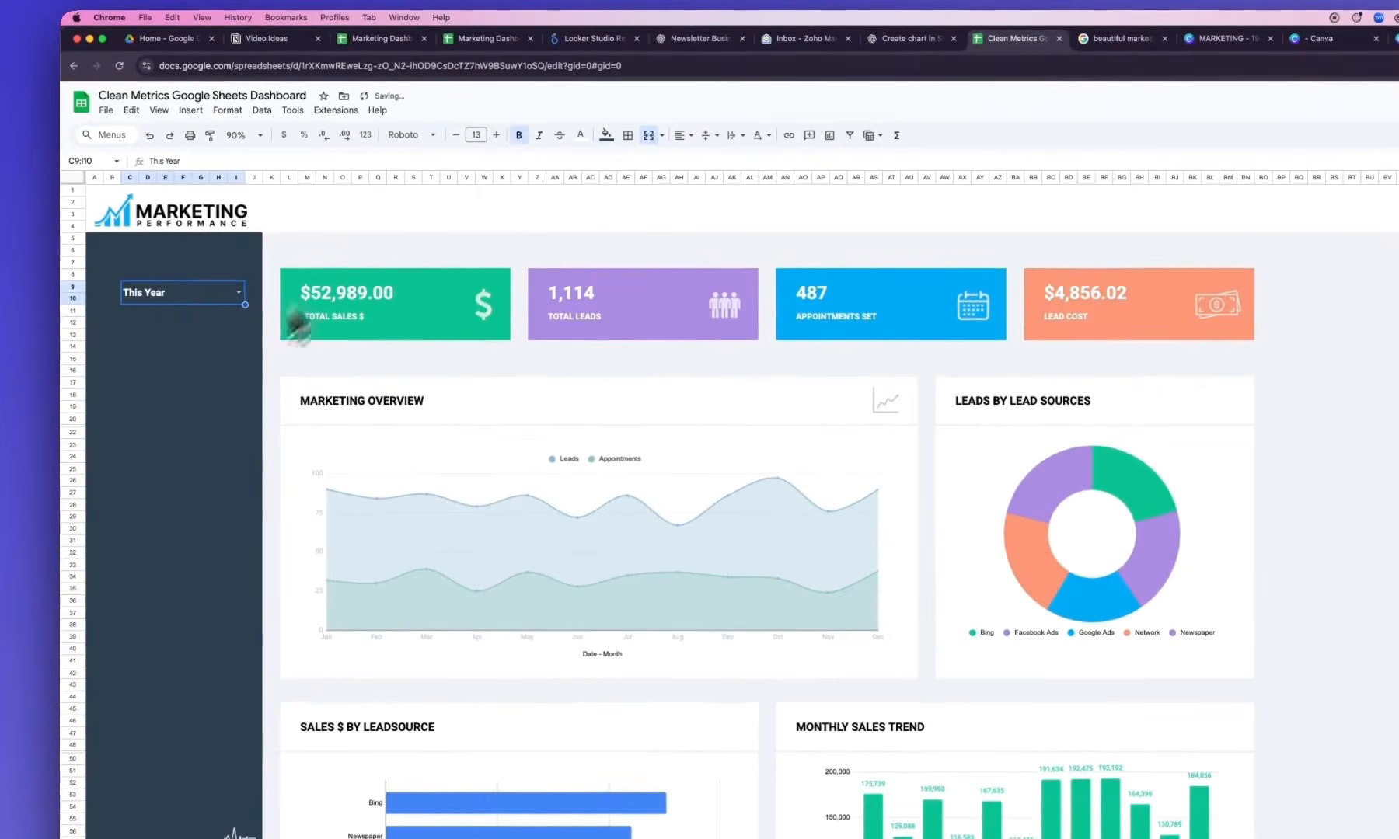
click(205, 372)
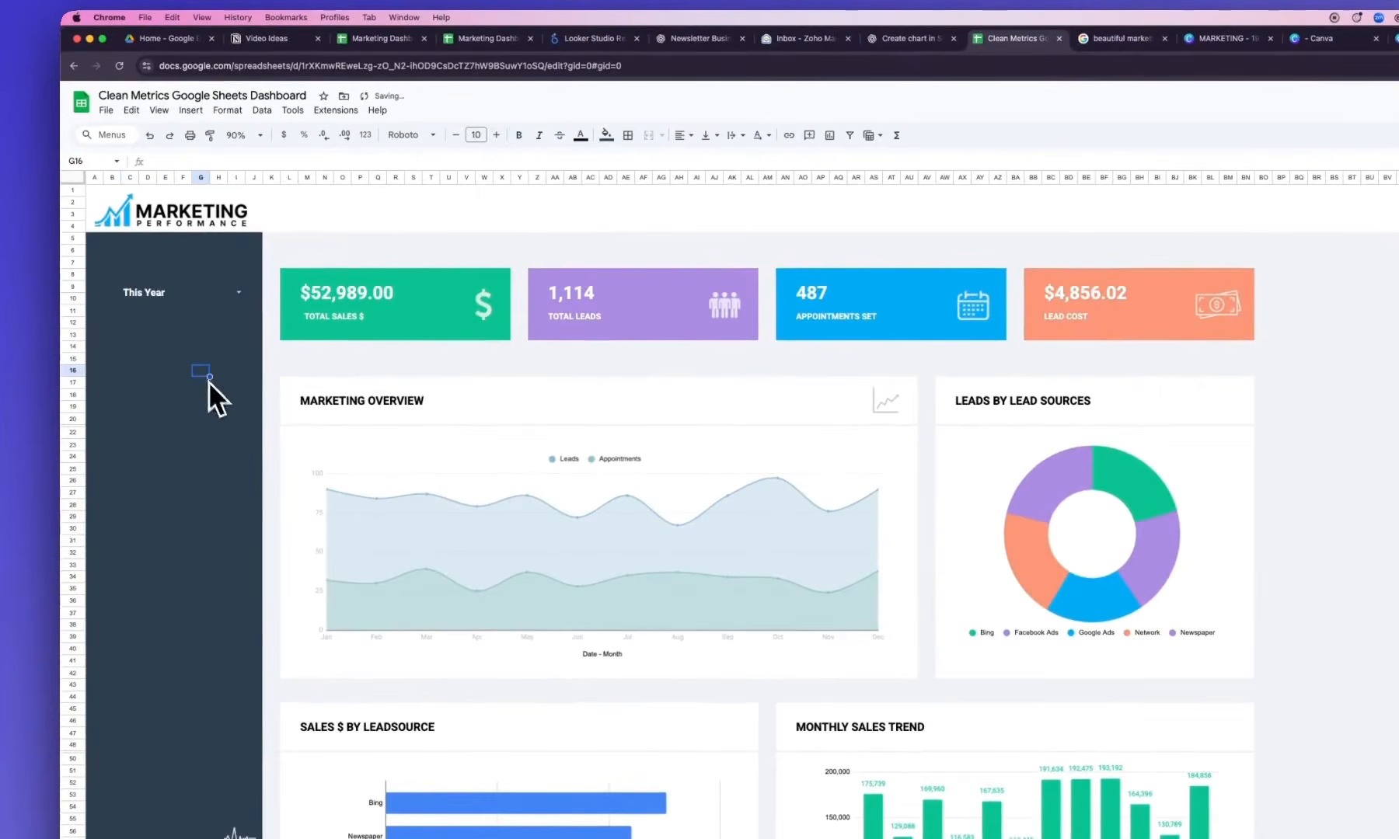
click(239, 294)
click(172, 575)
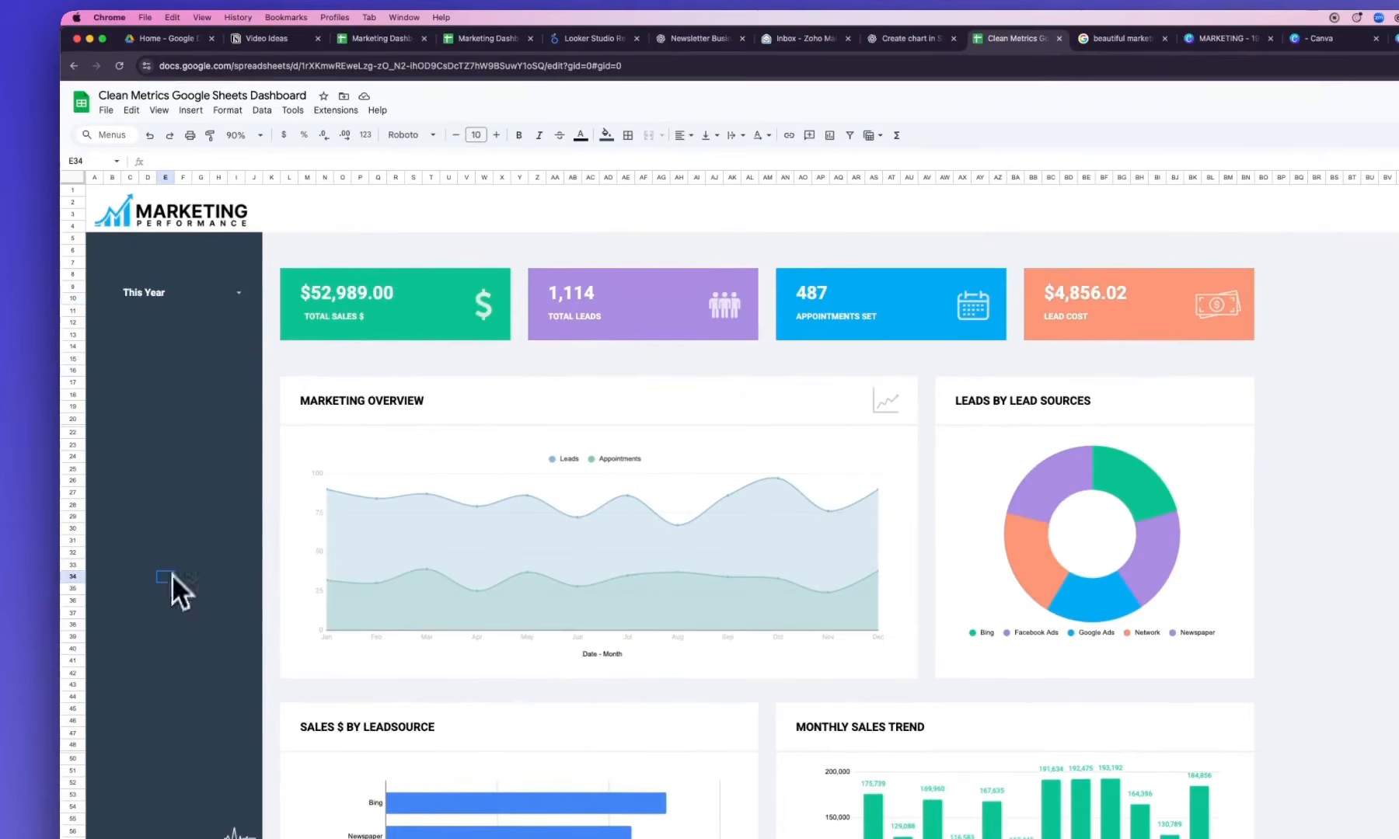
Add the labels Start Date in C11 and End Date in C12 below the dropdown, in bold white text
click(137, 310)
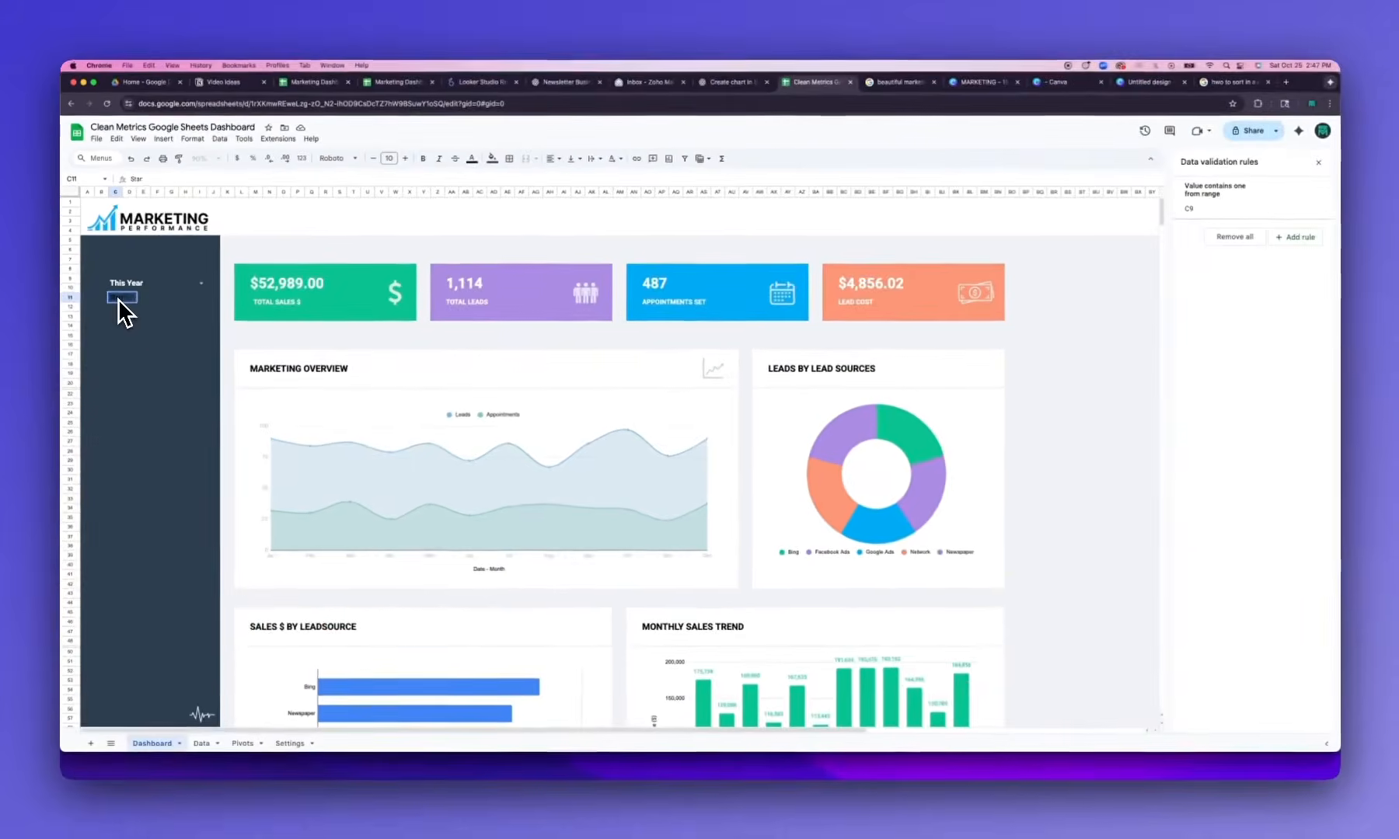
text(ate)
text(En)
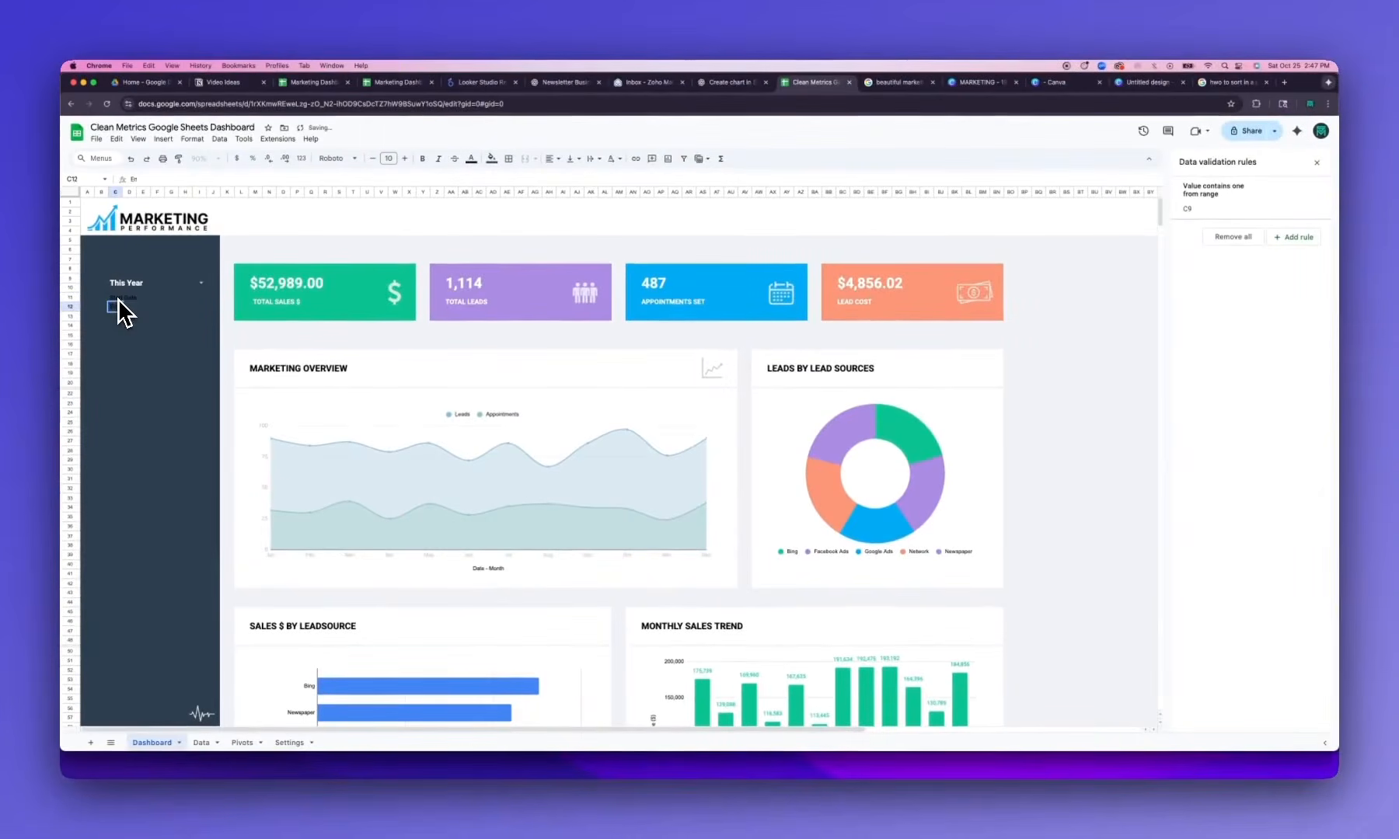
text(d Date)
drag(118, 299, 119, 307)
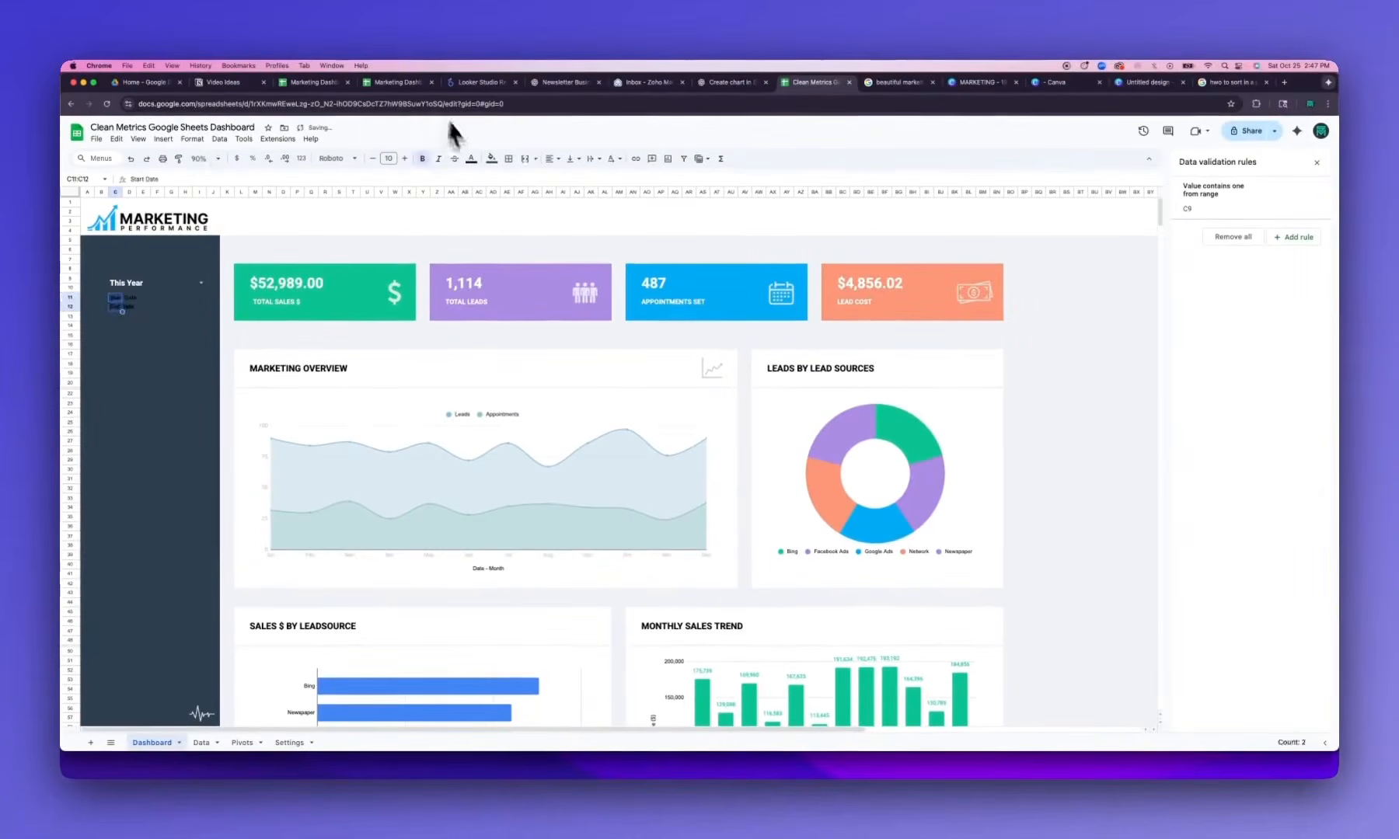
click(471, 159)
click(573, 195)
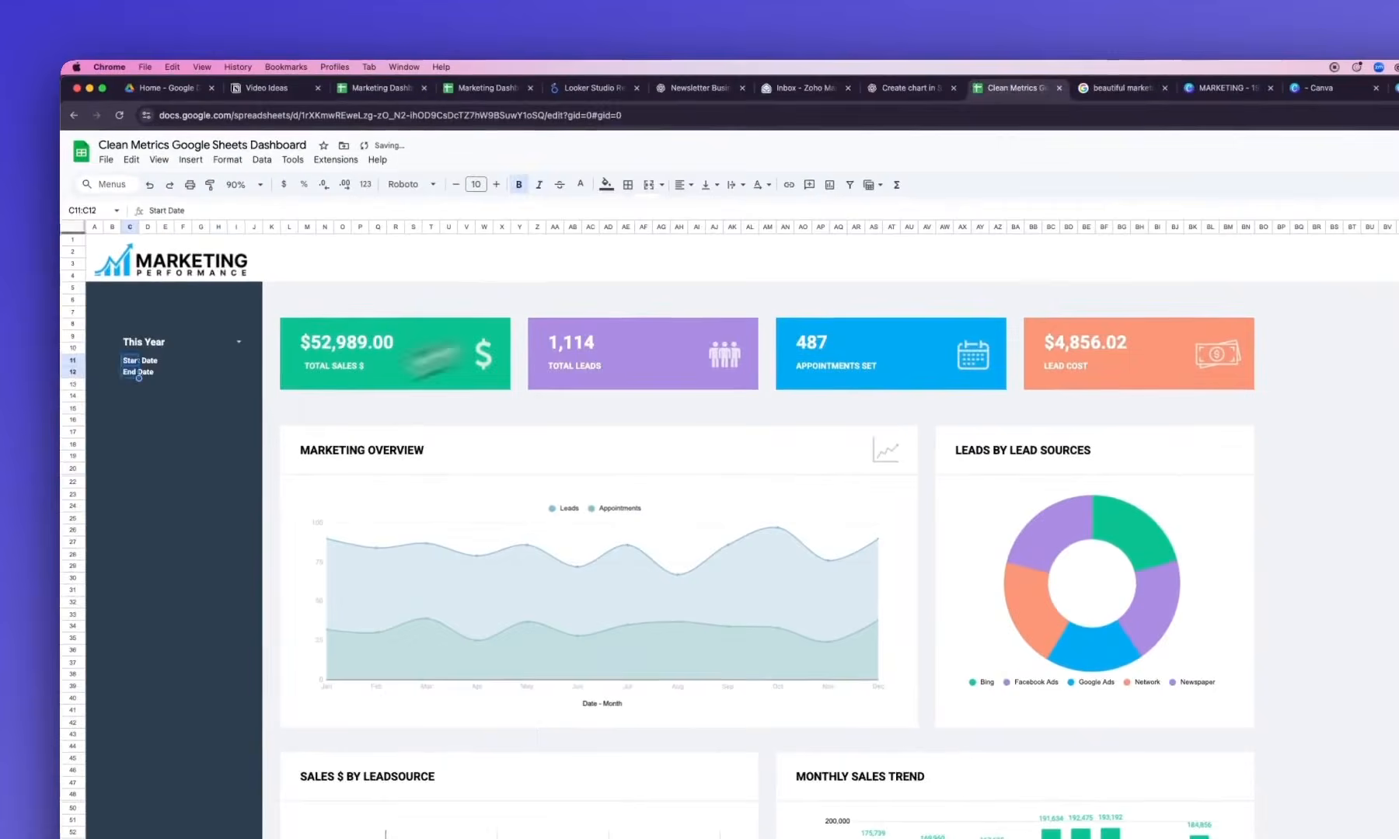
Merge cells F11:I11 beside the Start Date label
drag(182, 360, 237, 360)
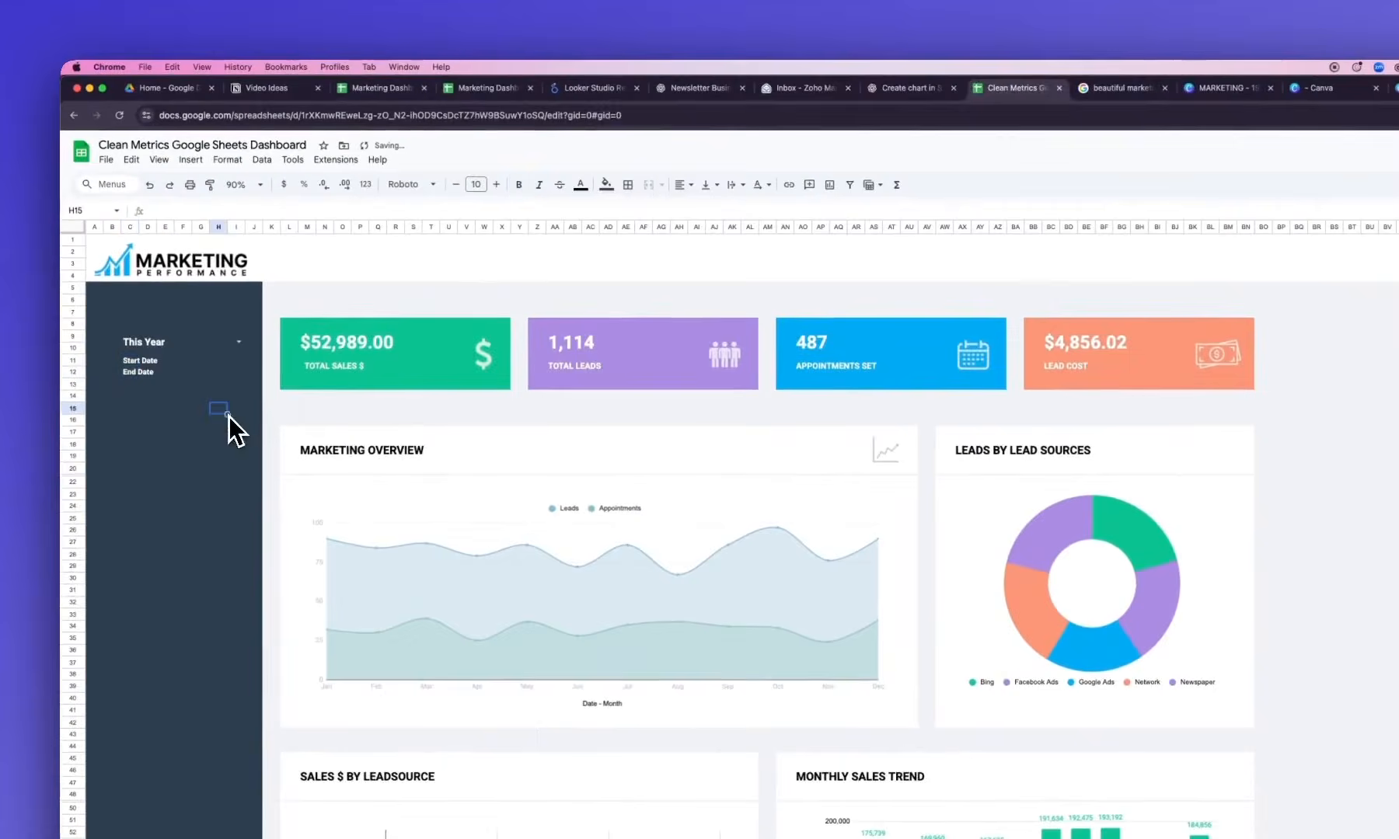
click(227, 159)
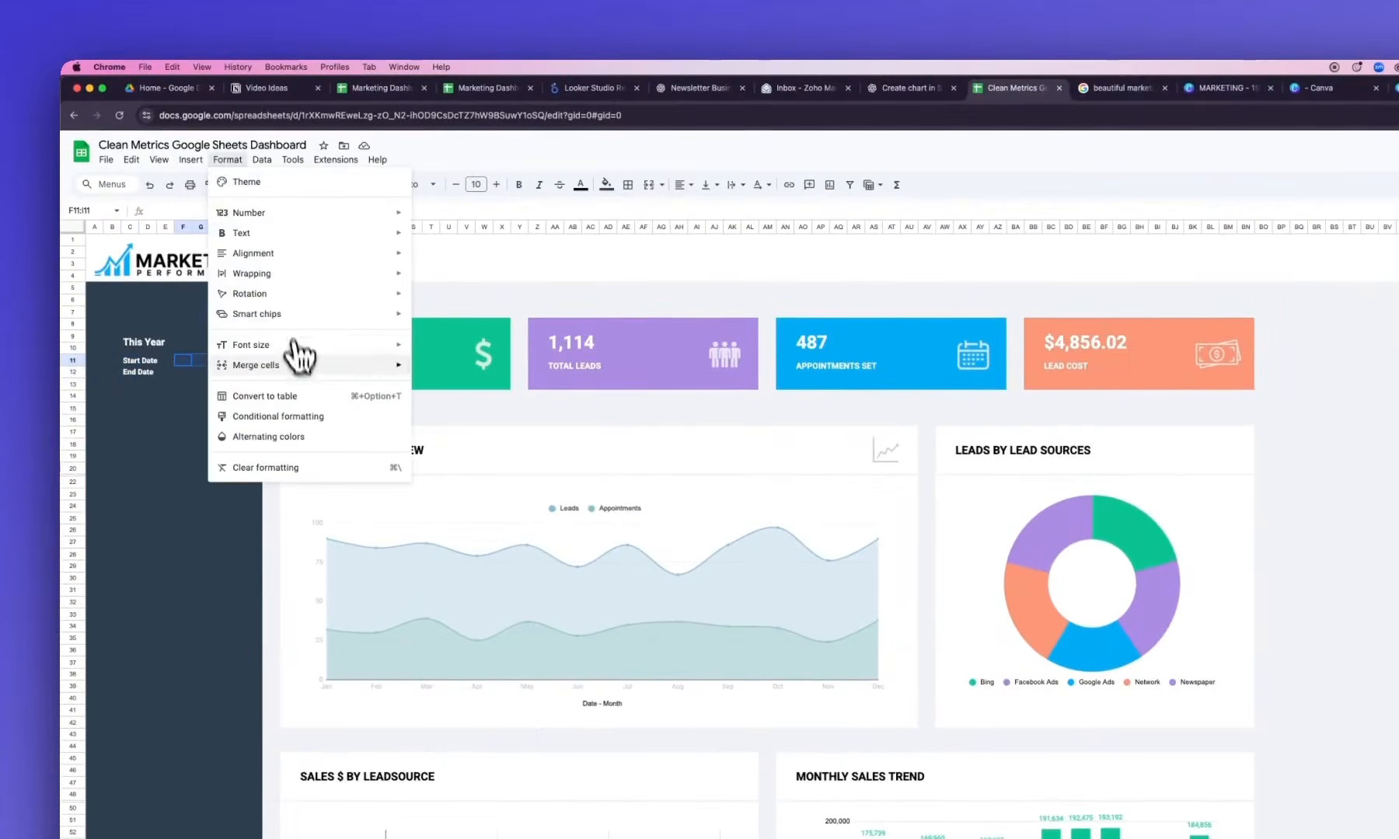
mouse_move(295, 361)
click(455, 393)
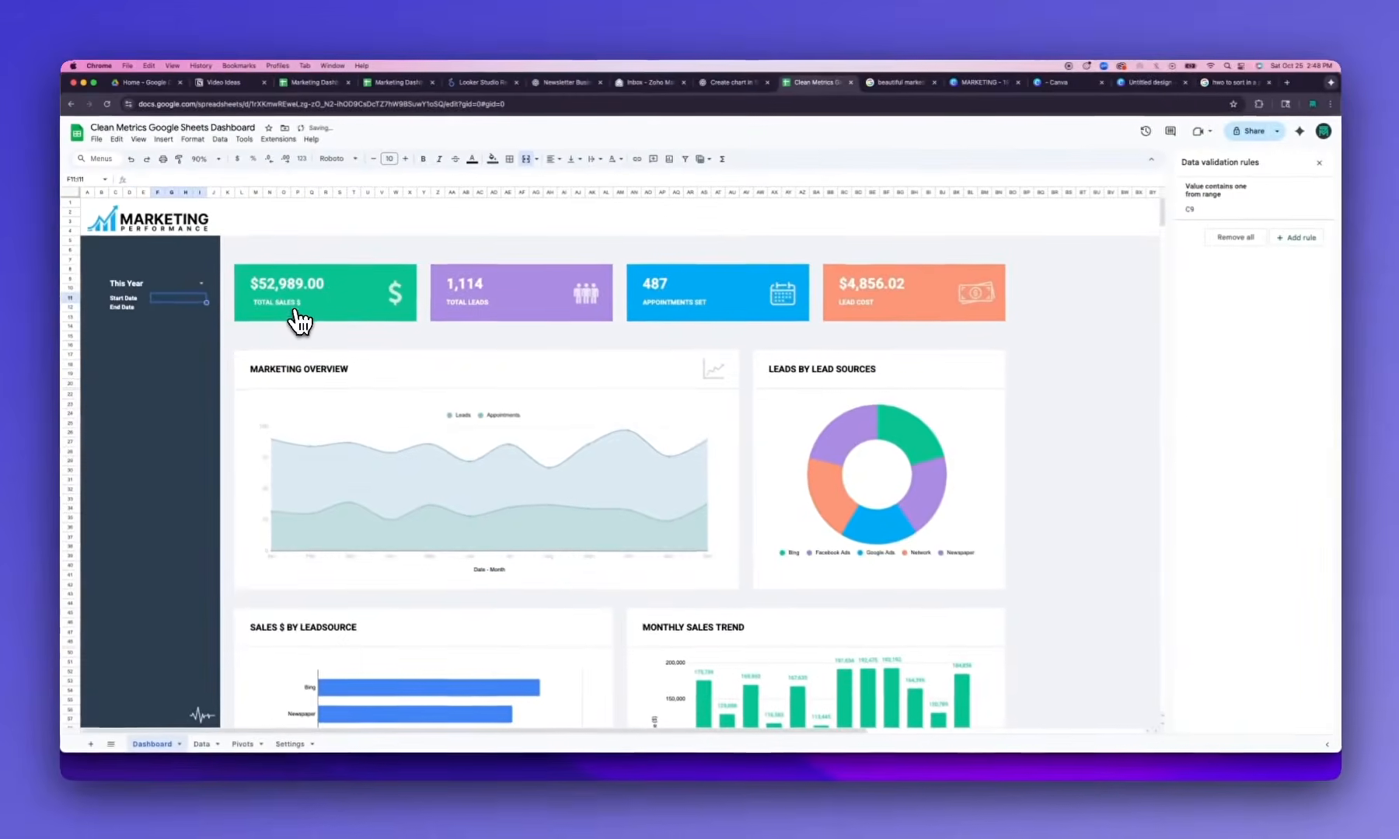
Enter =vlookup(C9,Settings!A3:B14,2,false) in F11 to return the selected period's start date
text(=vlu)
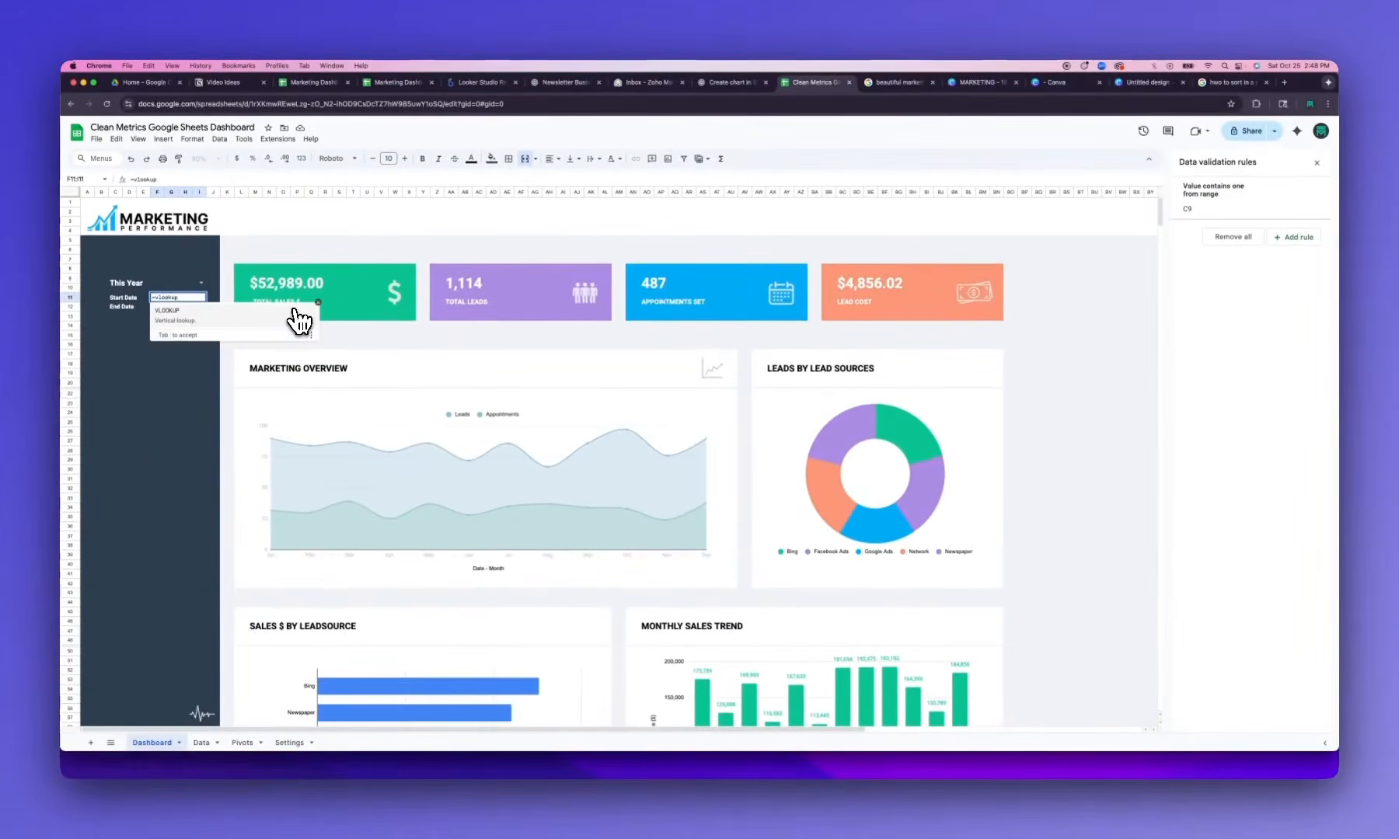
text(okup()
key(Up)
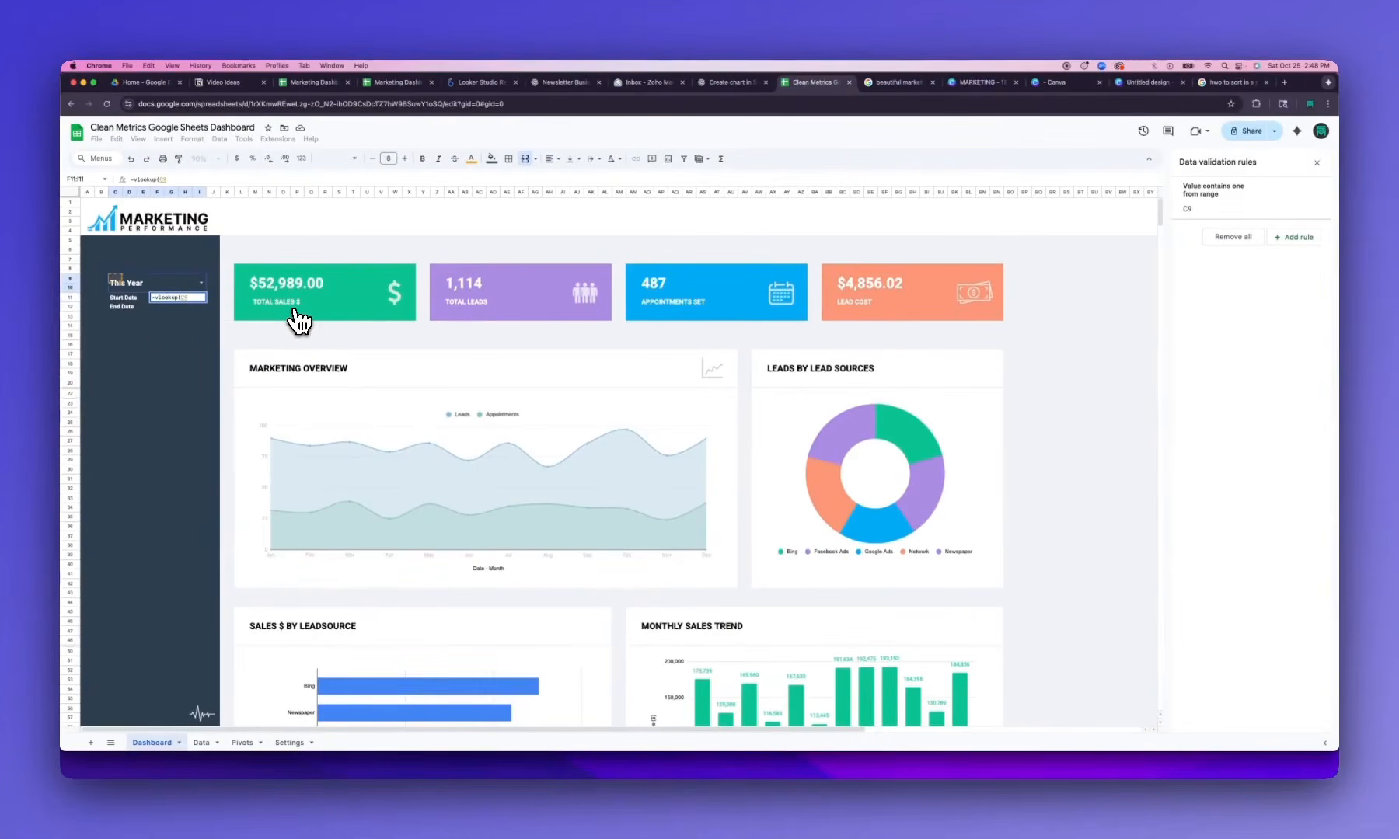
text(,)
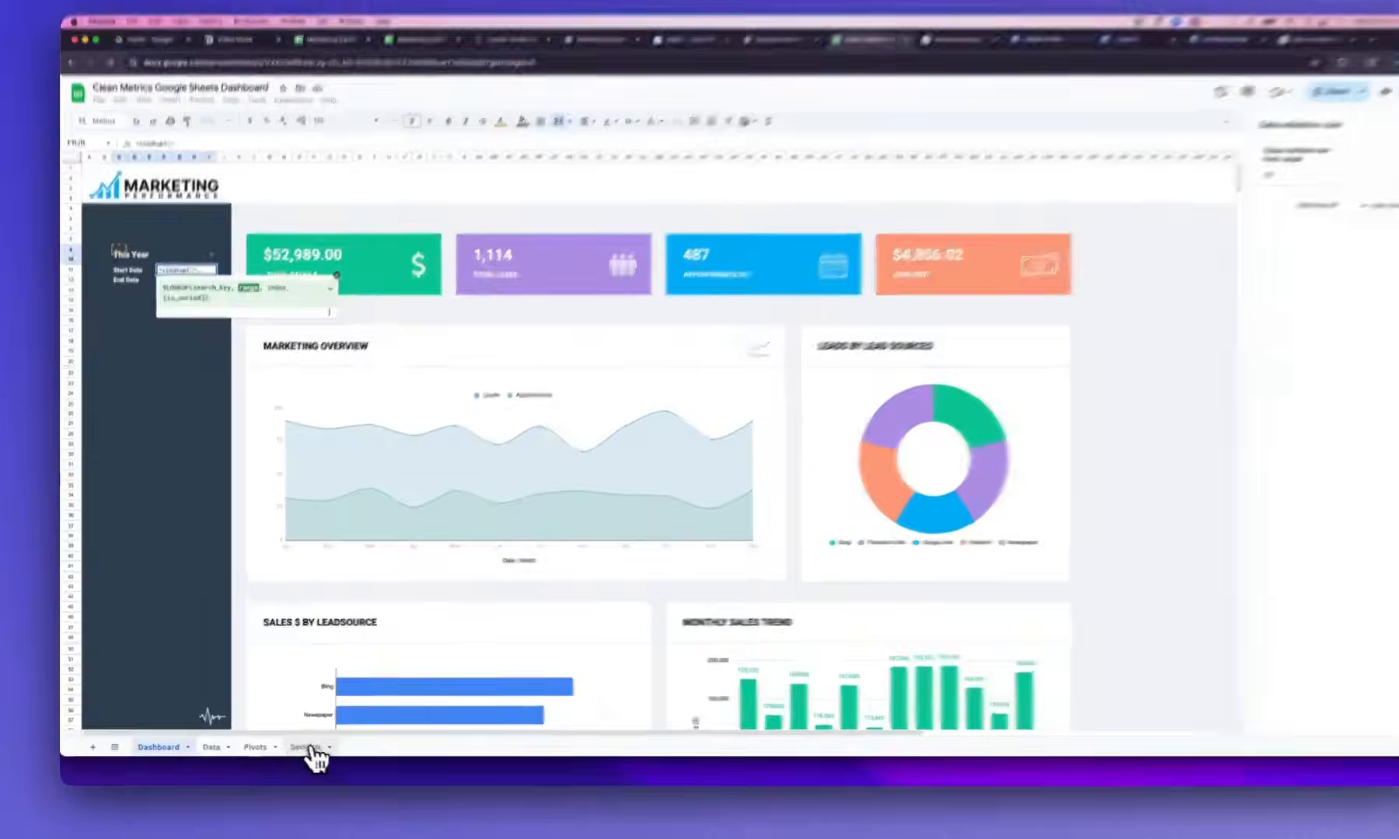
click(289, 743)
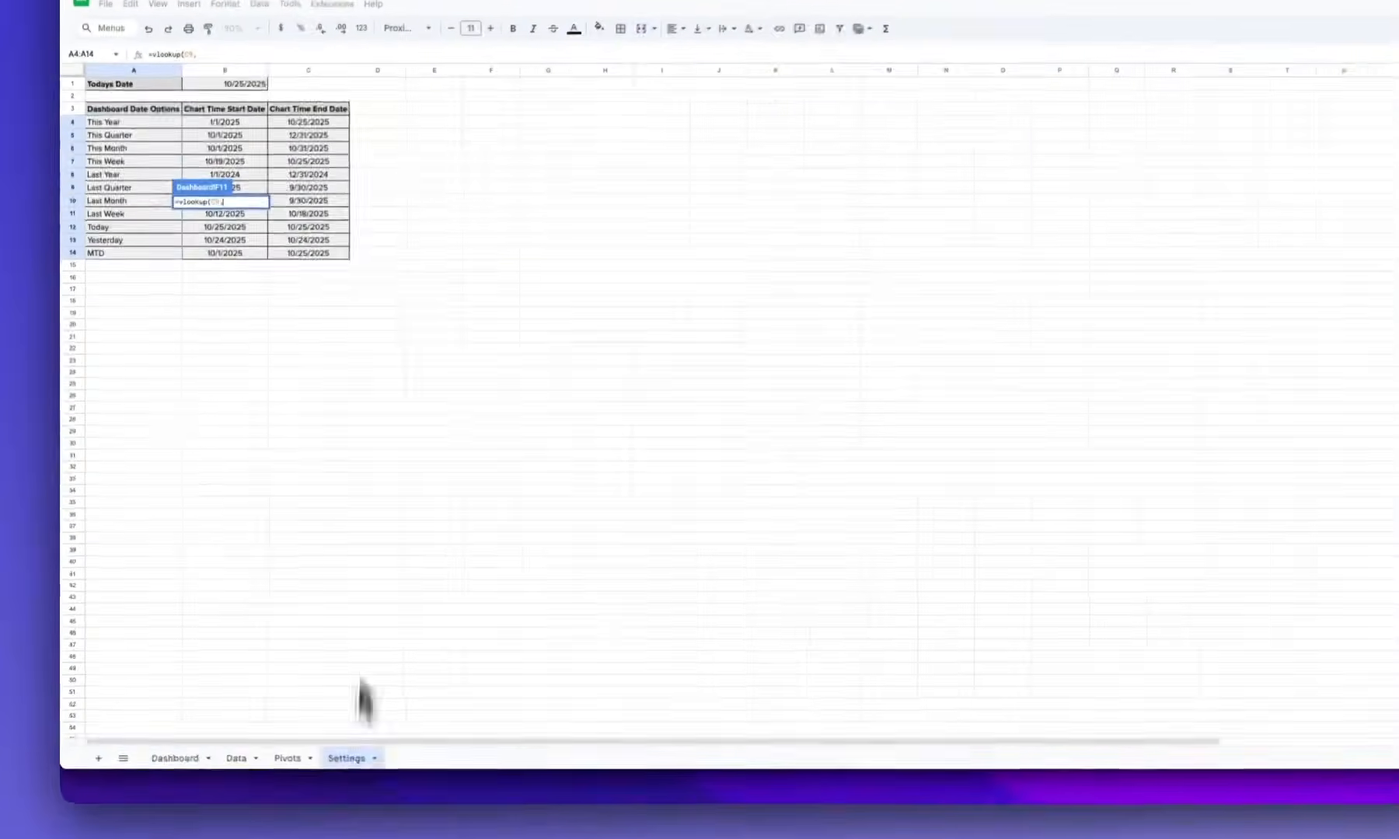
click(151, 227)
key(super+shift+Down)
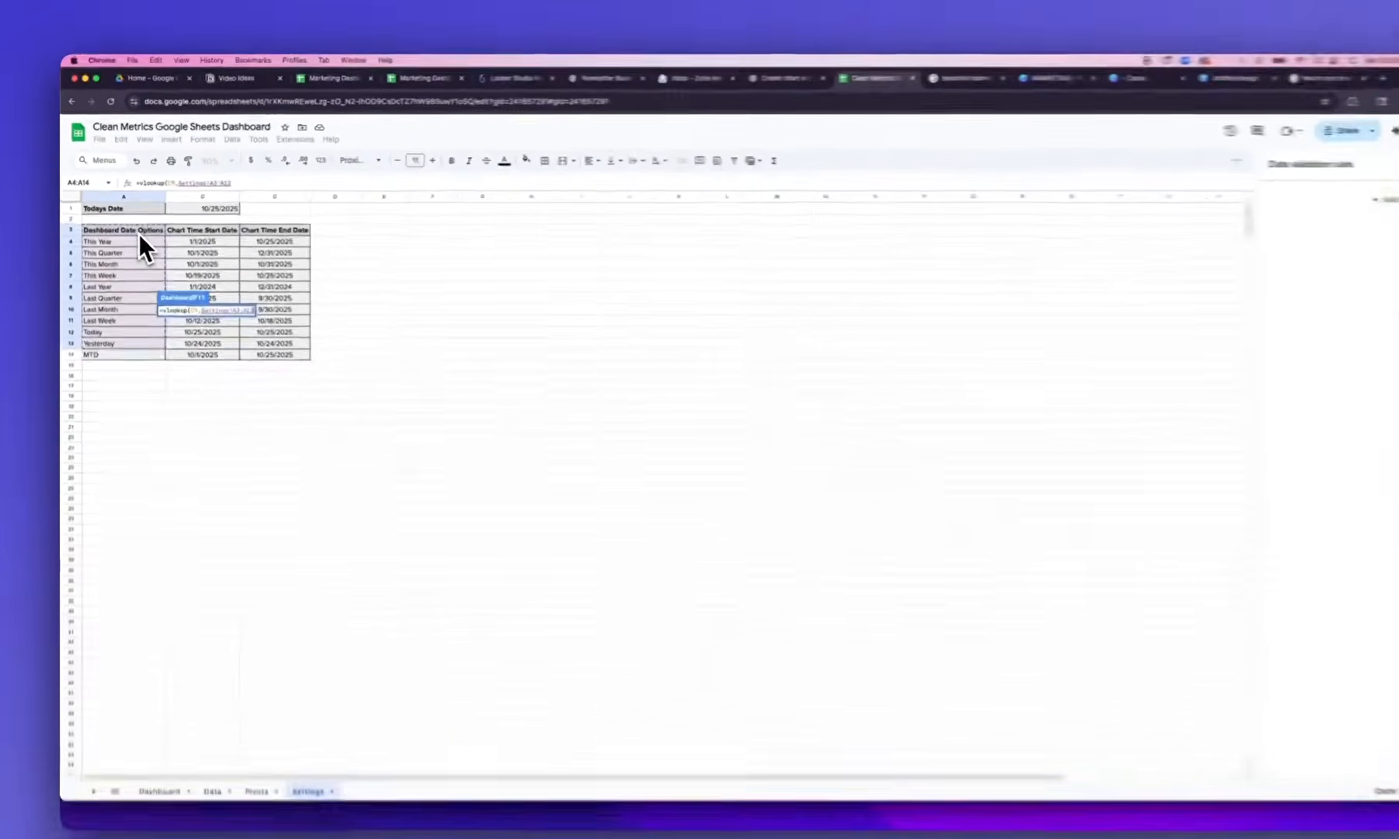
key(shift+Right)
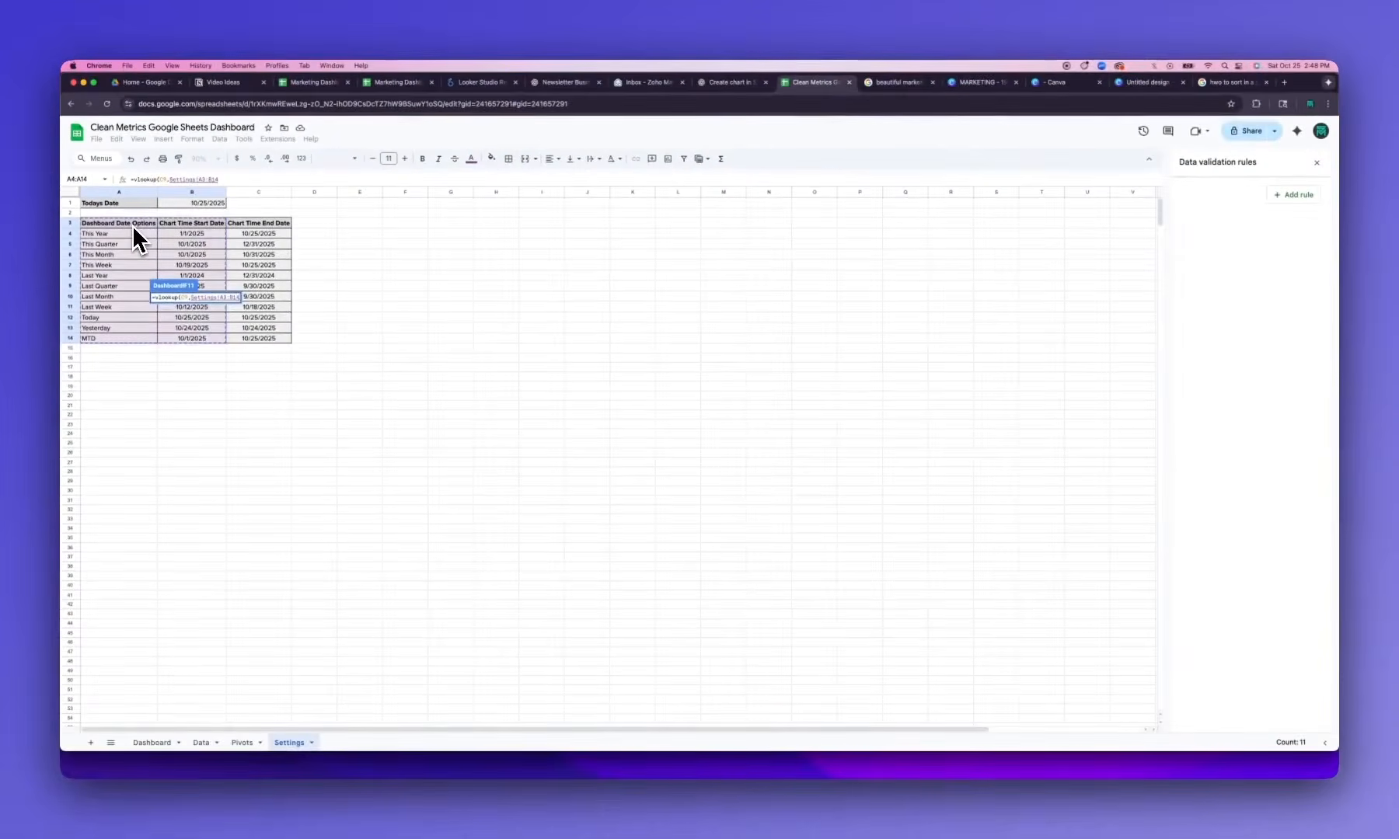
text(,2)
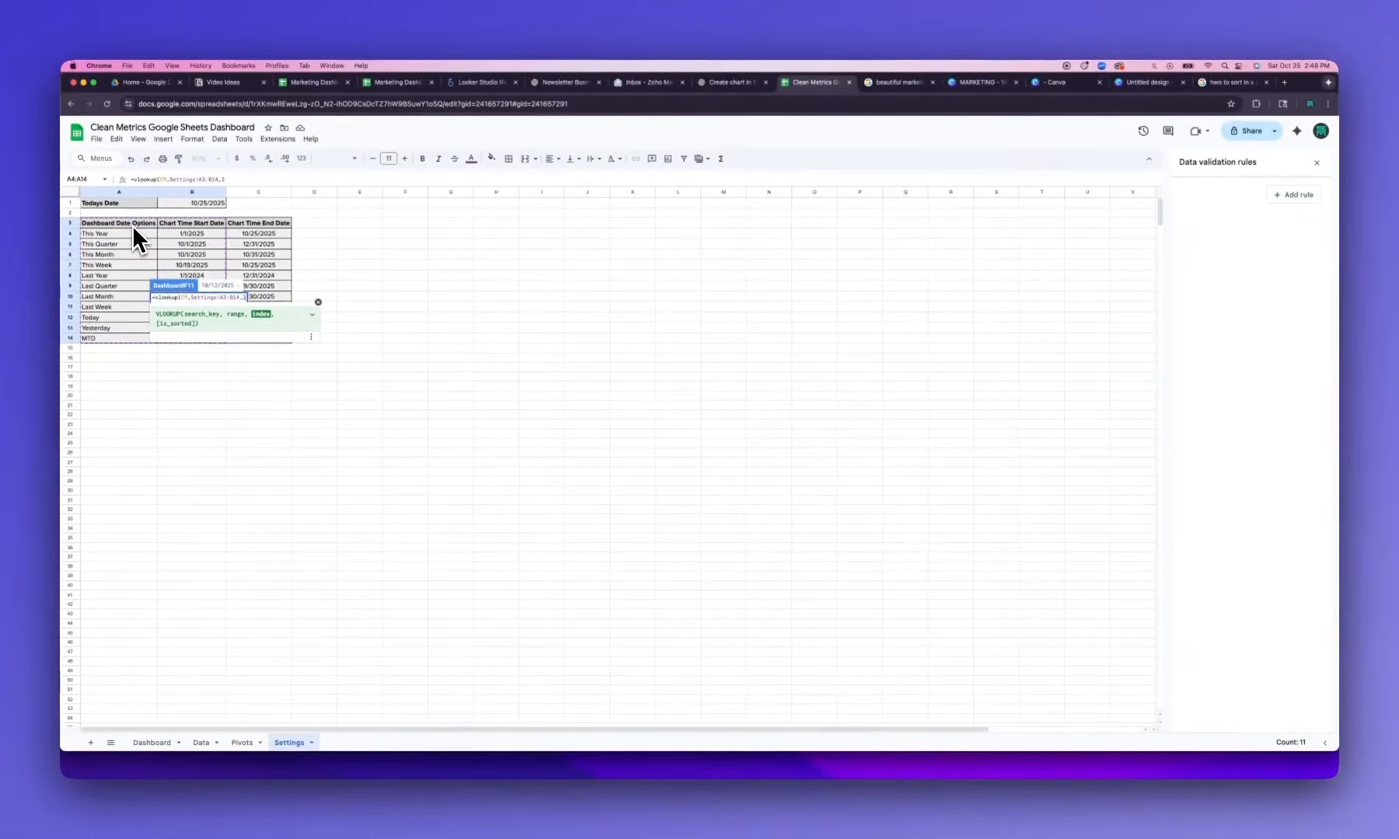
text(,false)
key(Return)
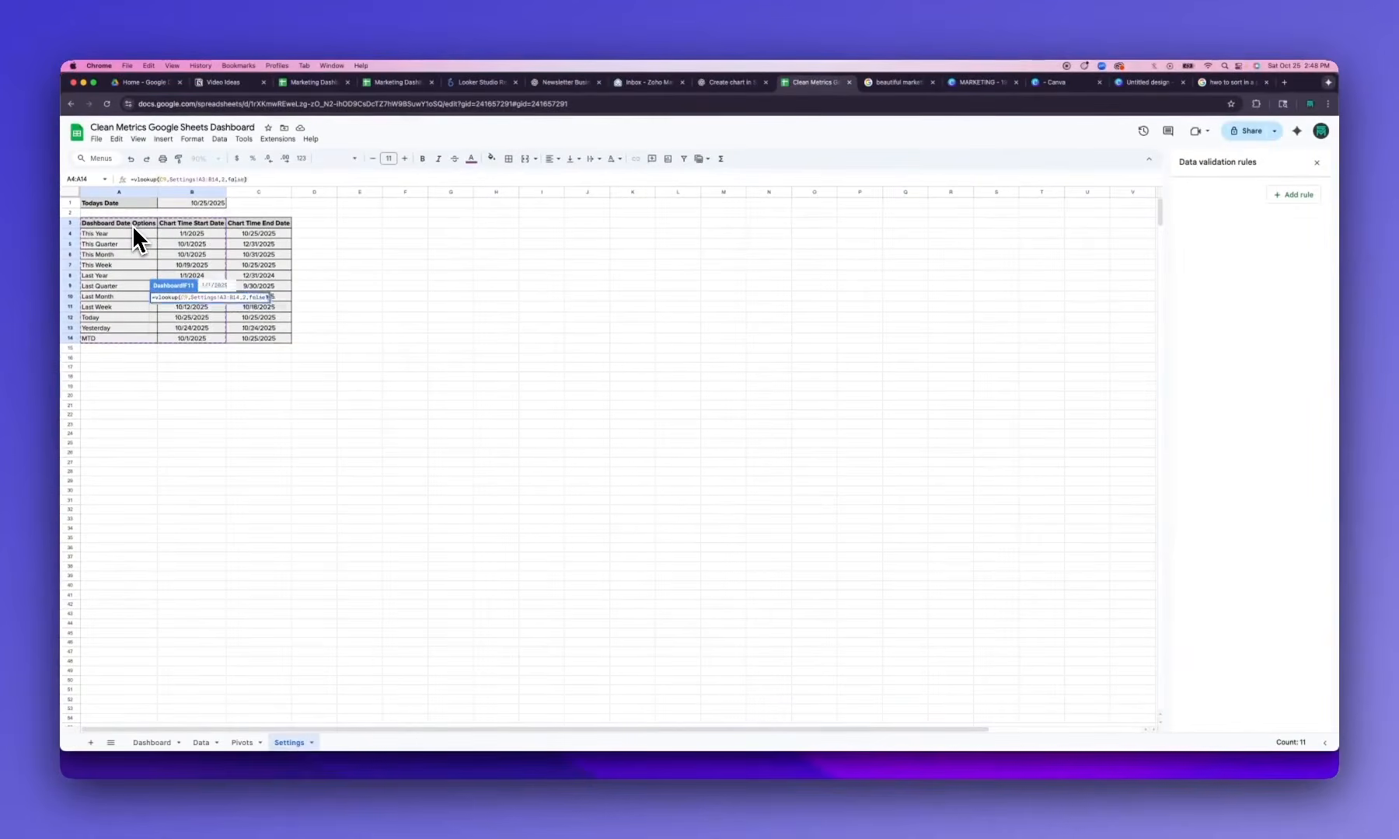
Enter =vlookup(C9,Settings!A3:C14,3,false) in F12 to return the selected period's end date
key(Down)
text(=vl)
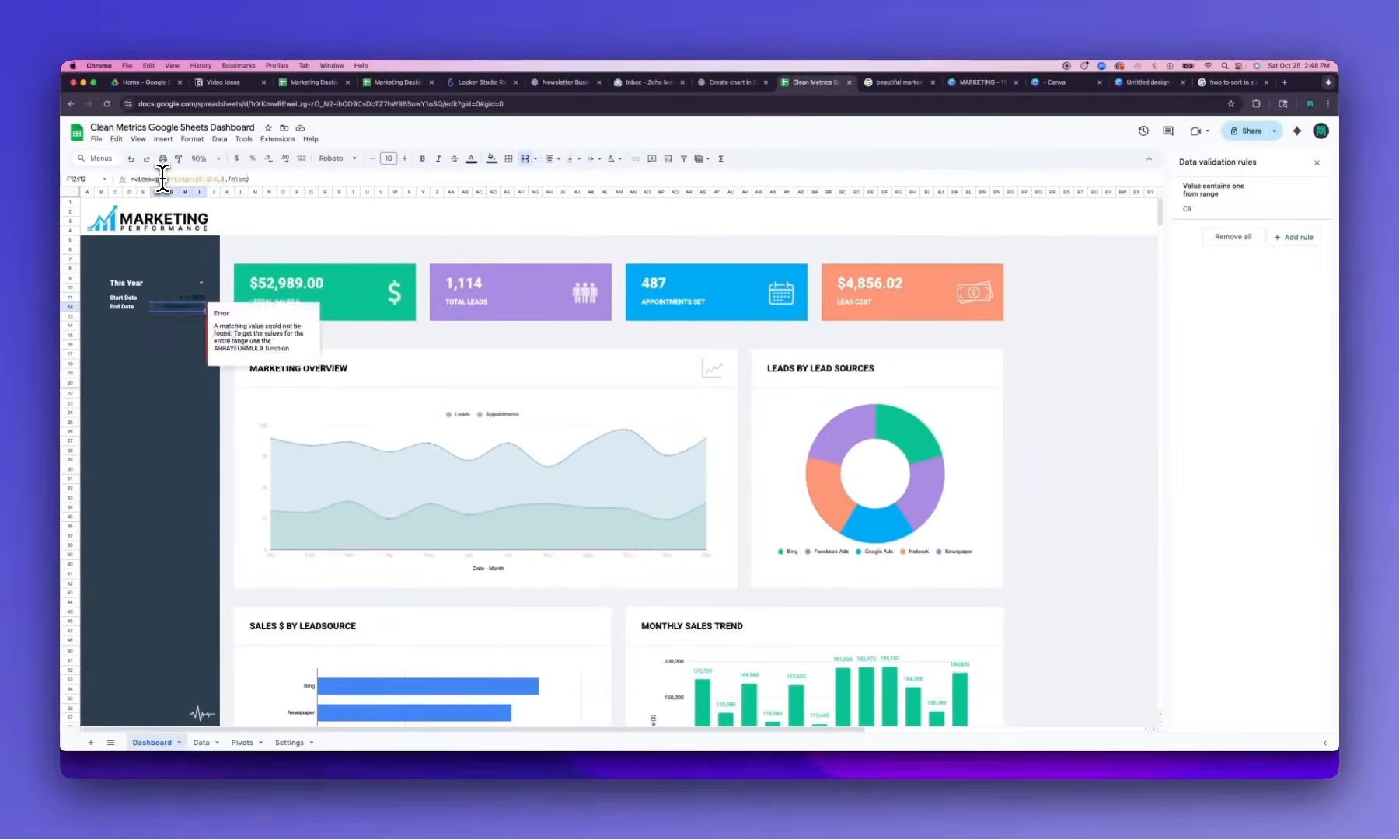
text(=vloo)
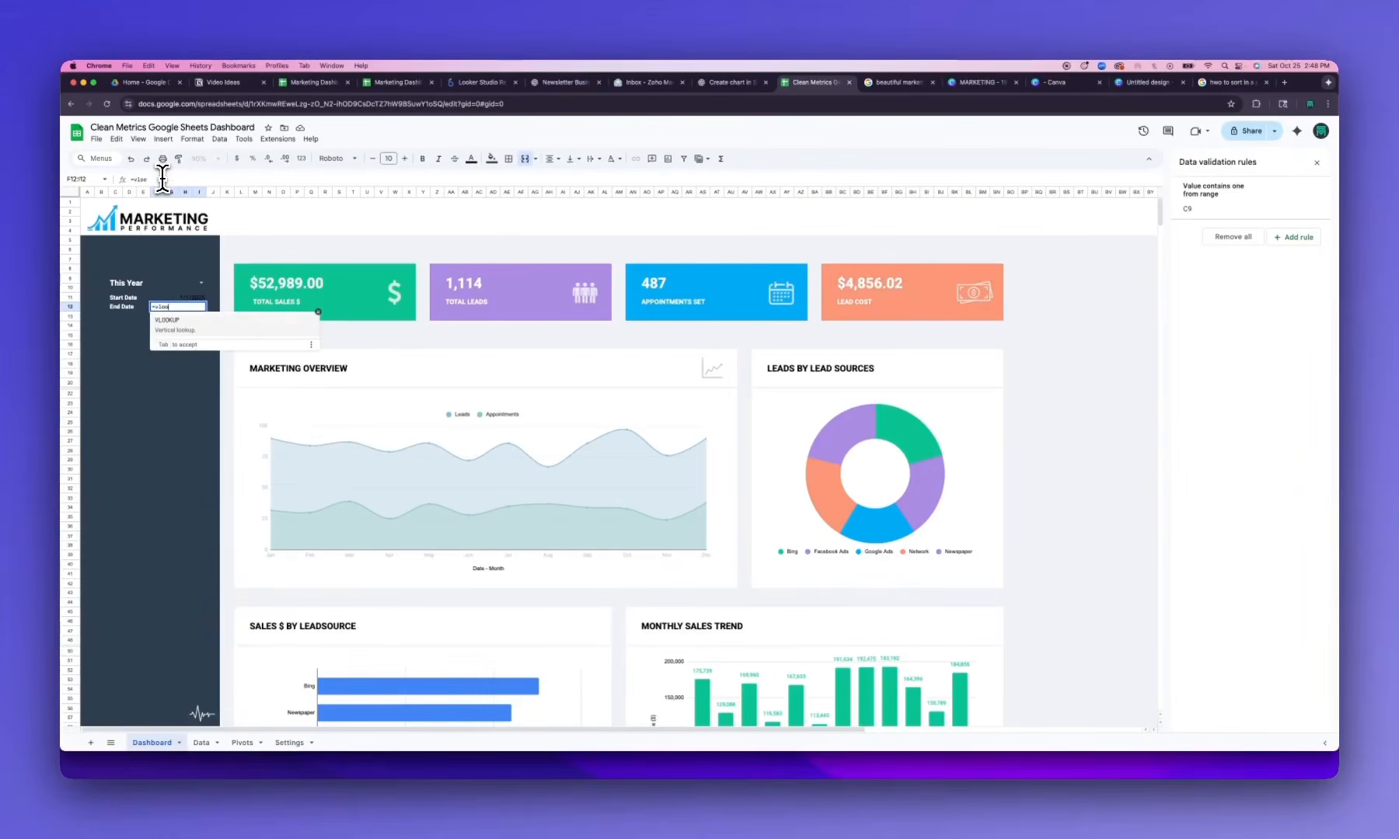
text(kup()
key(Up)
key(Up)
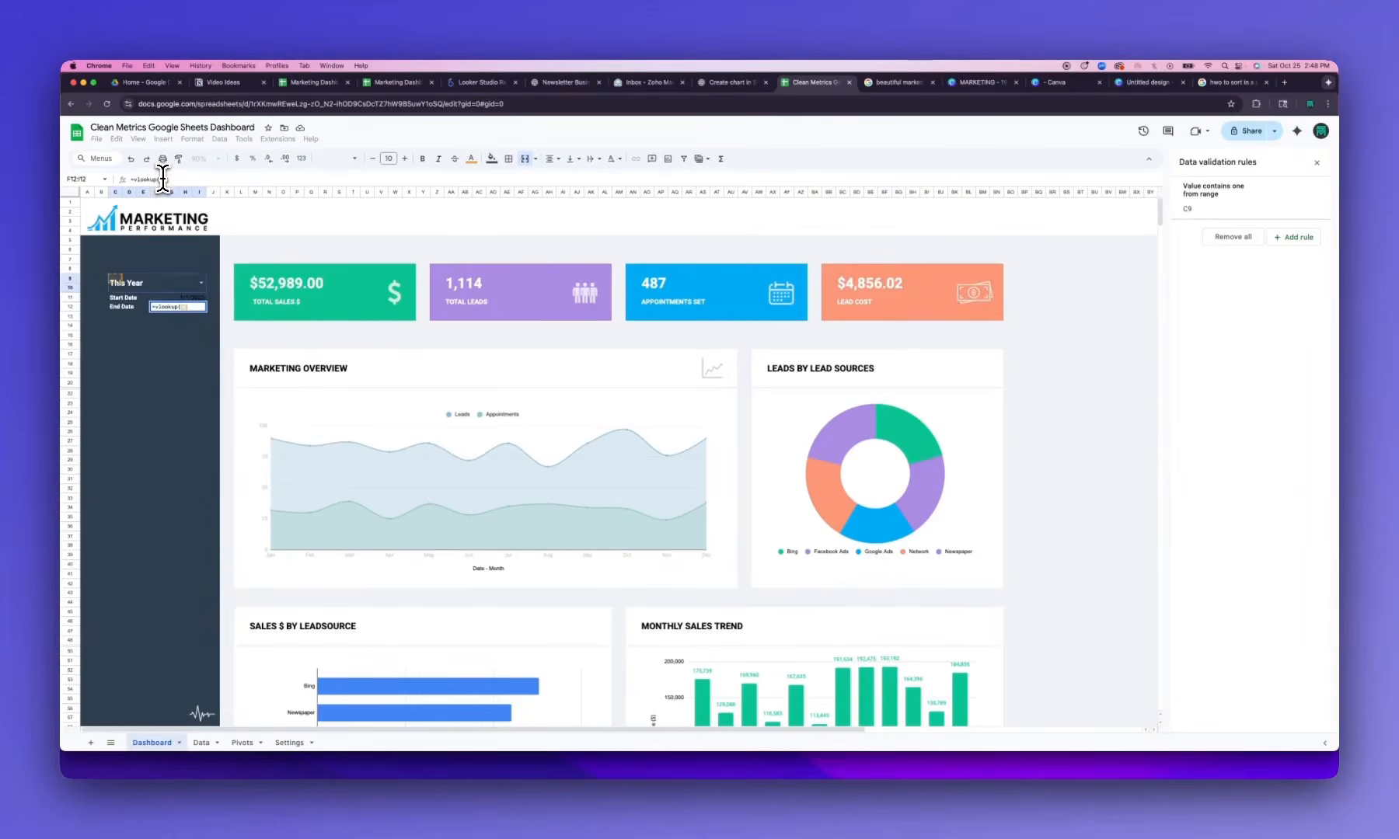
text(,)
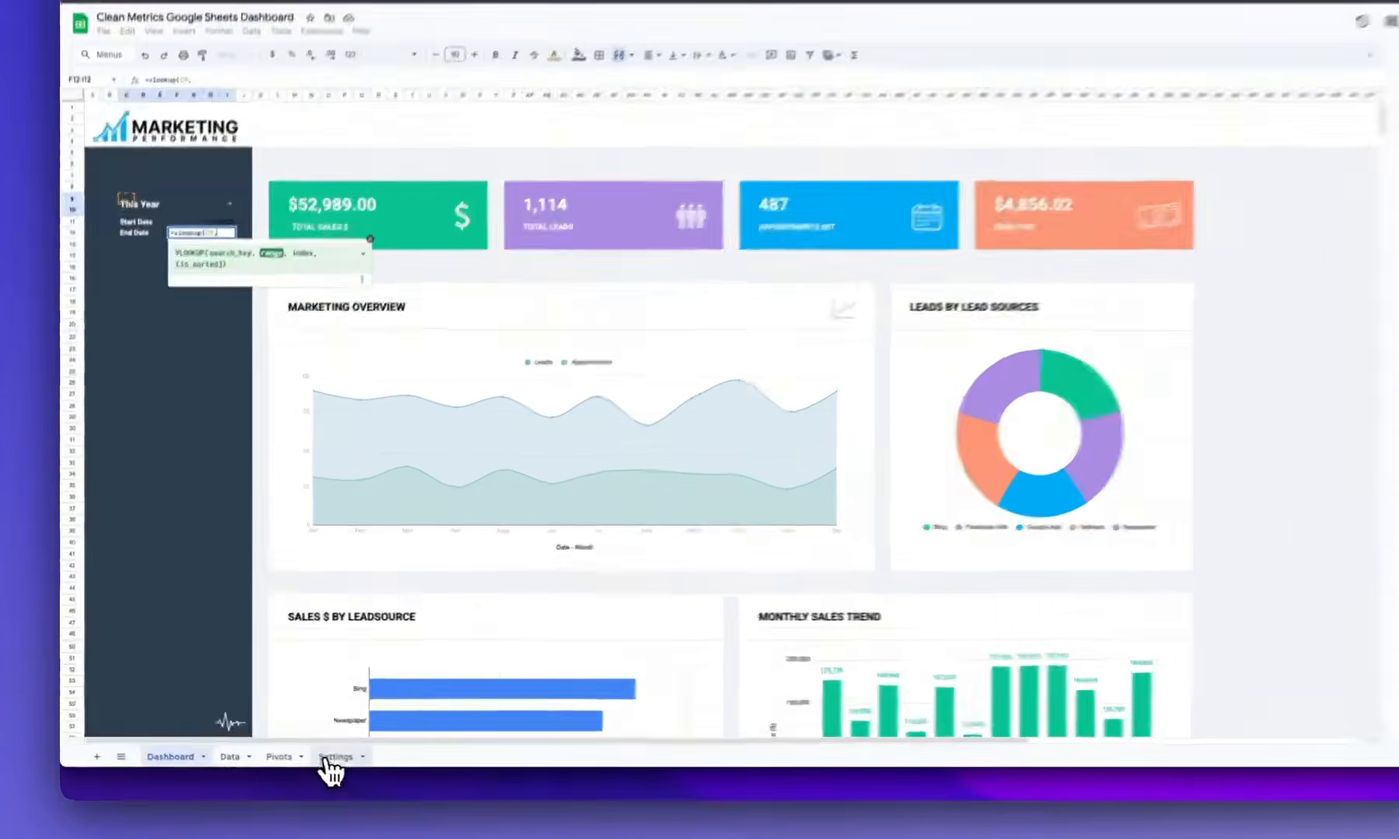
click(287, 743)
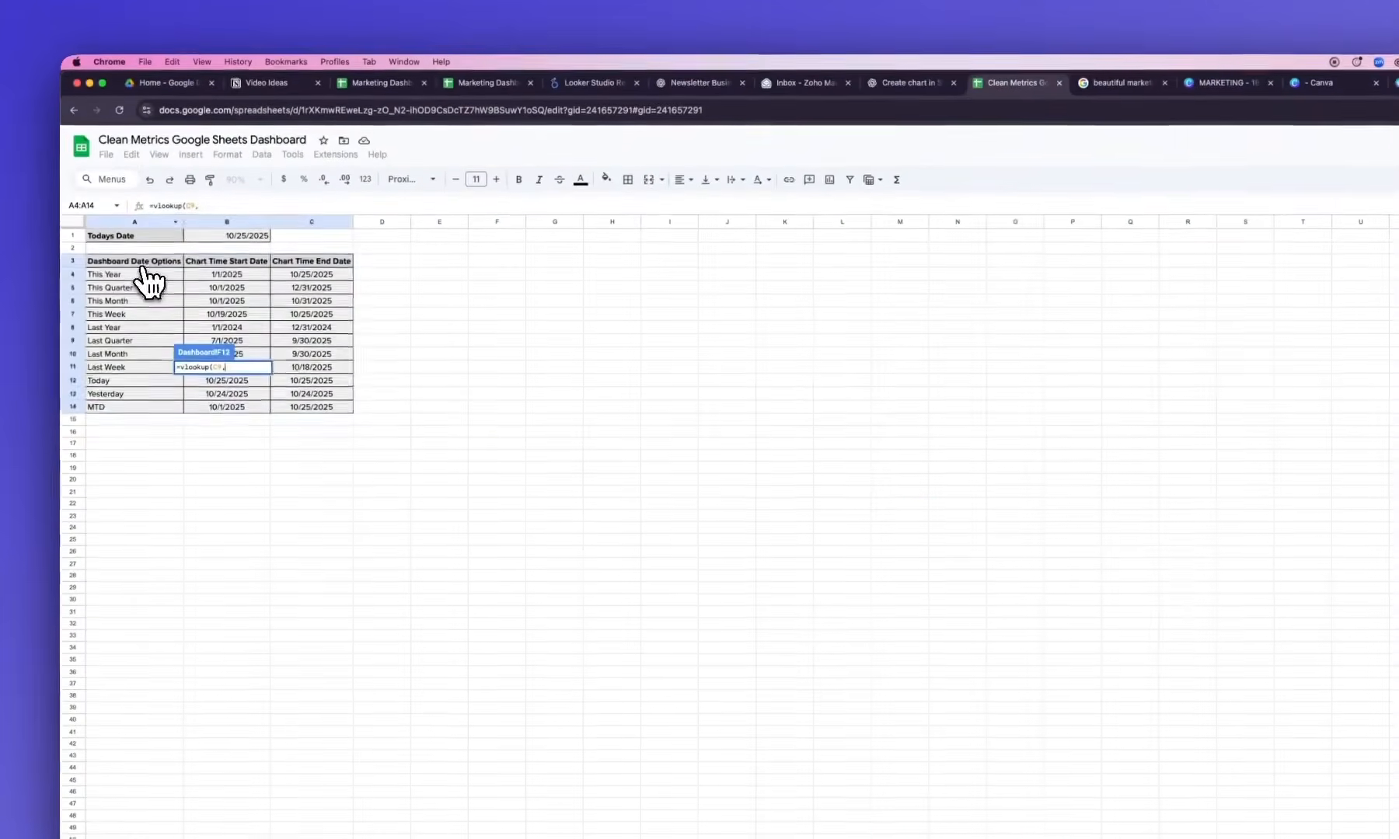
drag(142, 265, 321, 409)
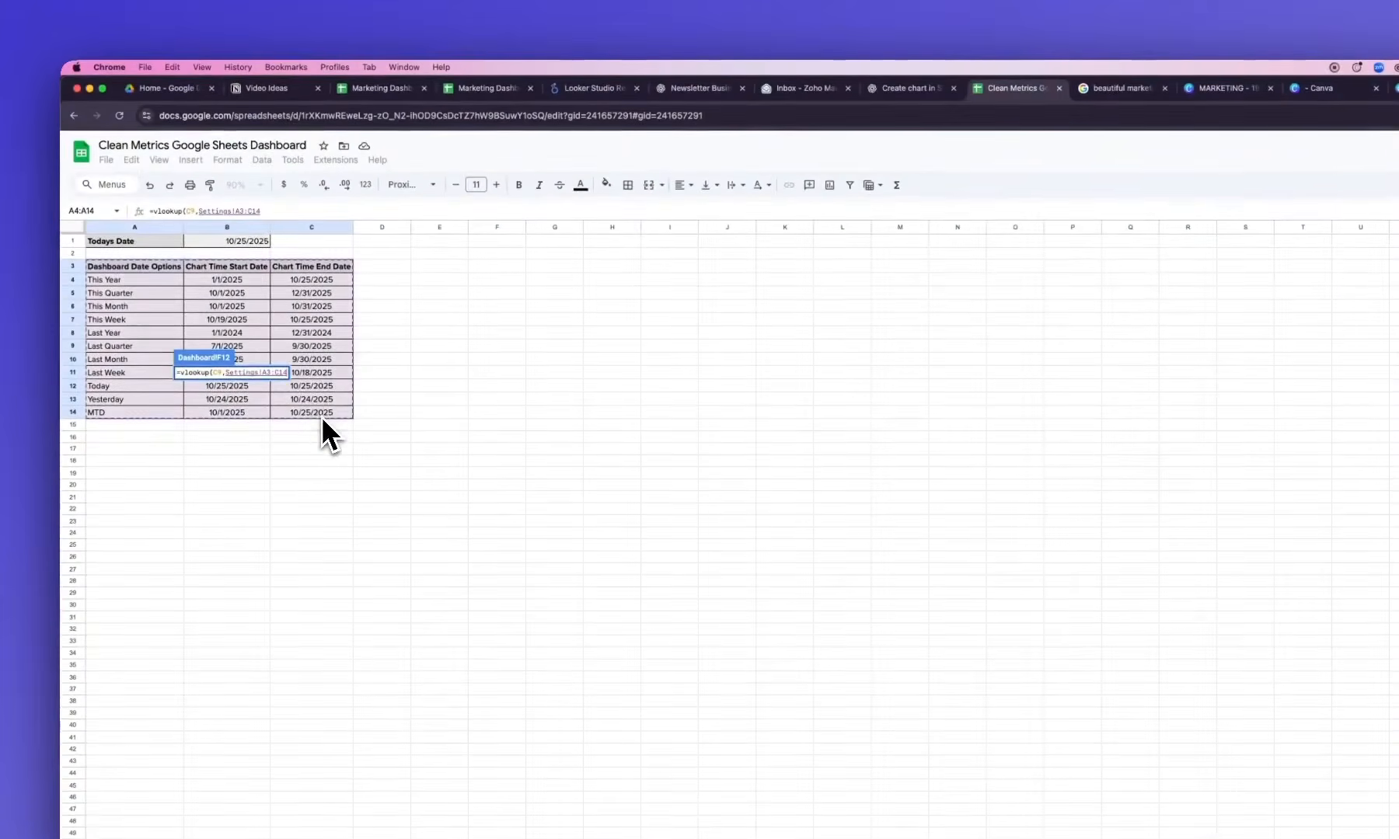
text(,3,false)
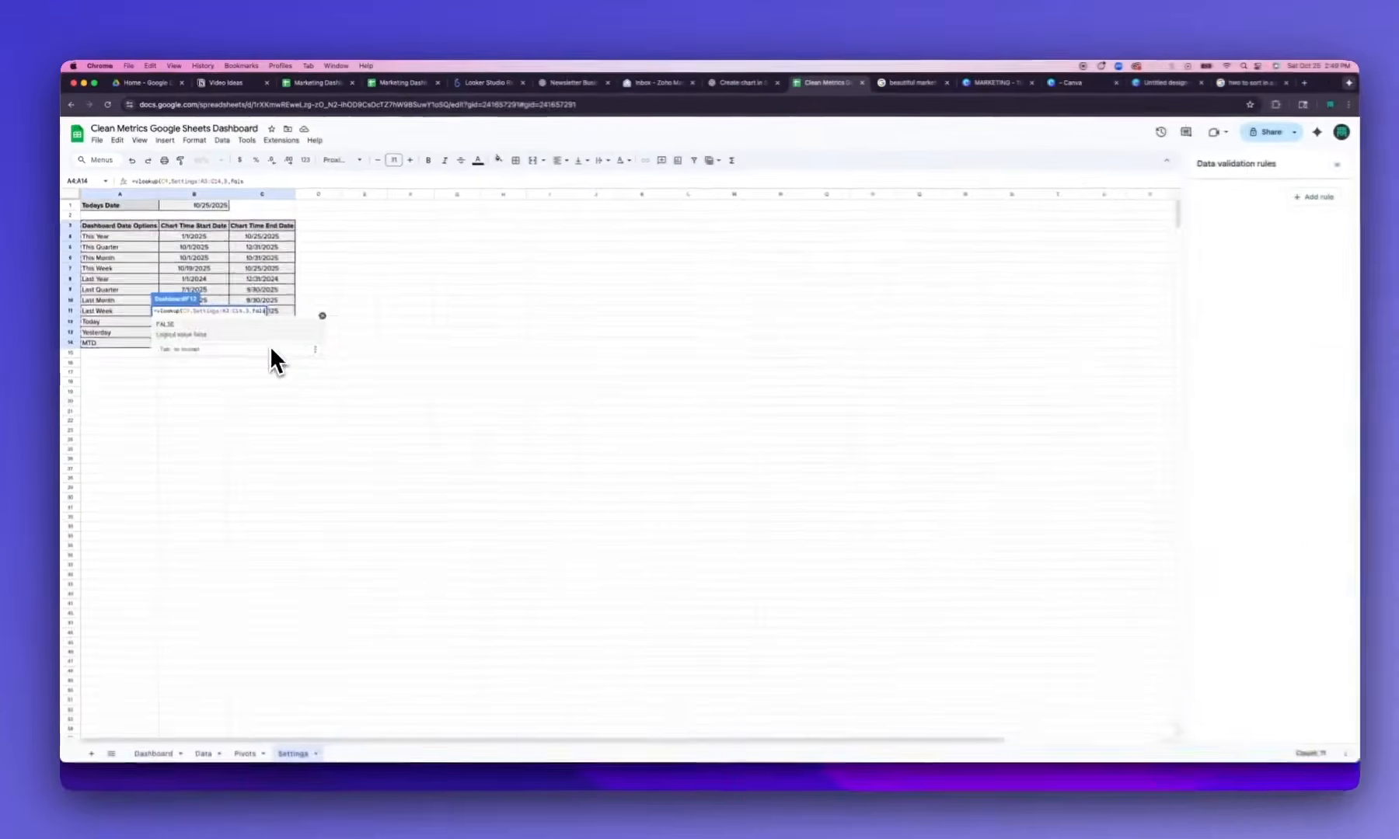
key(Return)
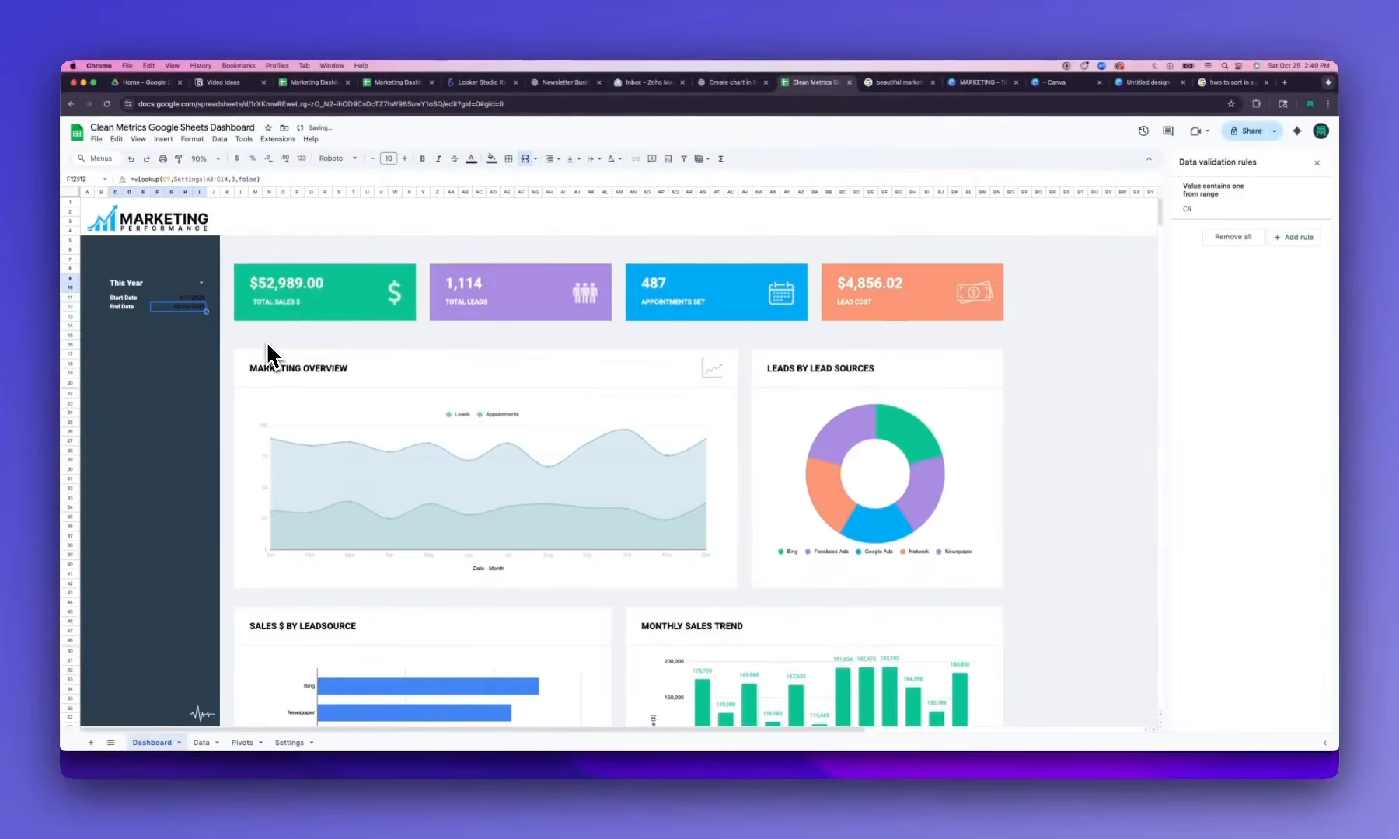
Make the start and end date values in F11:I12 bold and white
key(shift+Up)
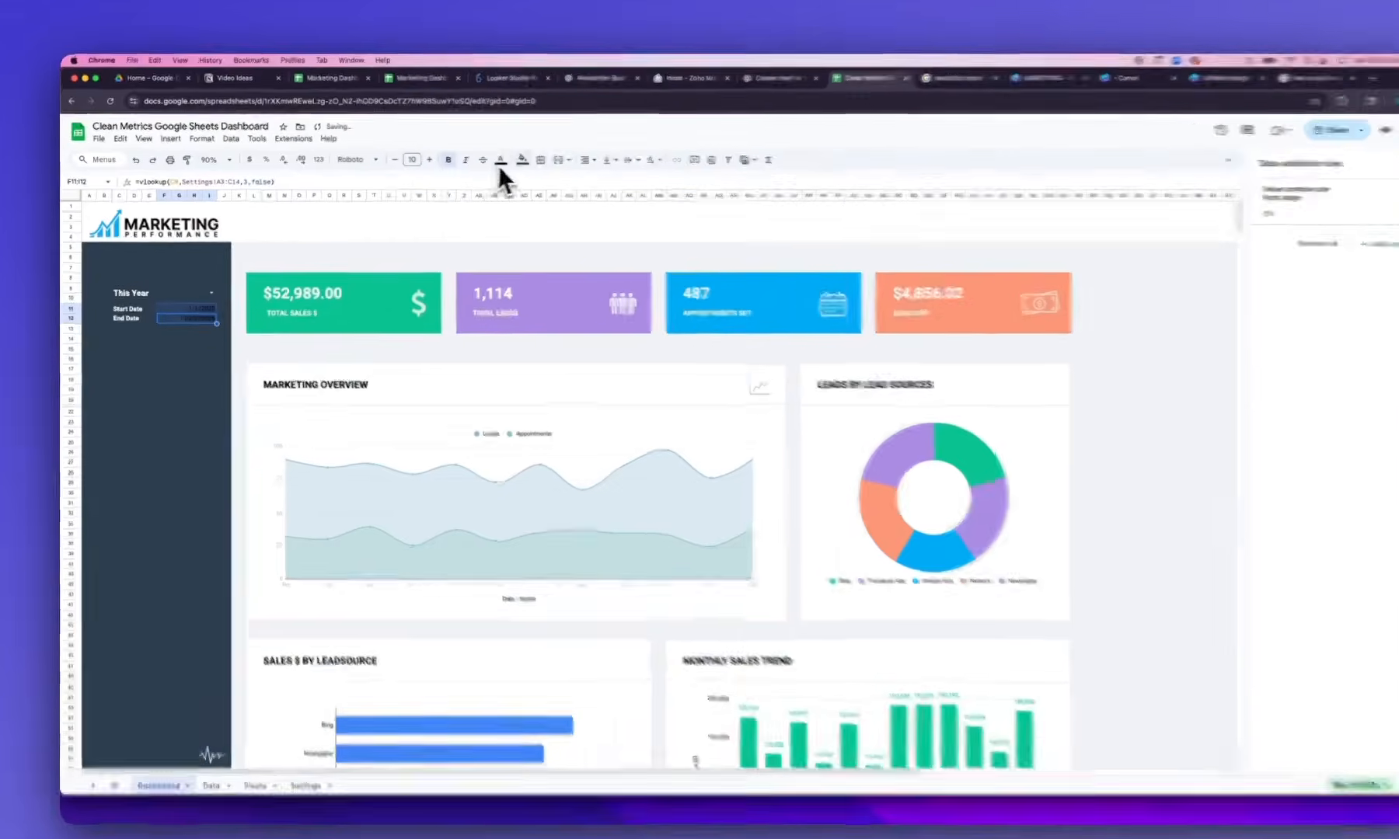
click(471, 159)
click(702, 208)
click(185, 462)
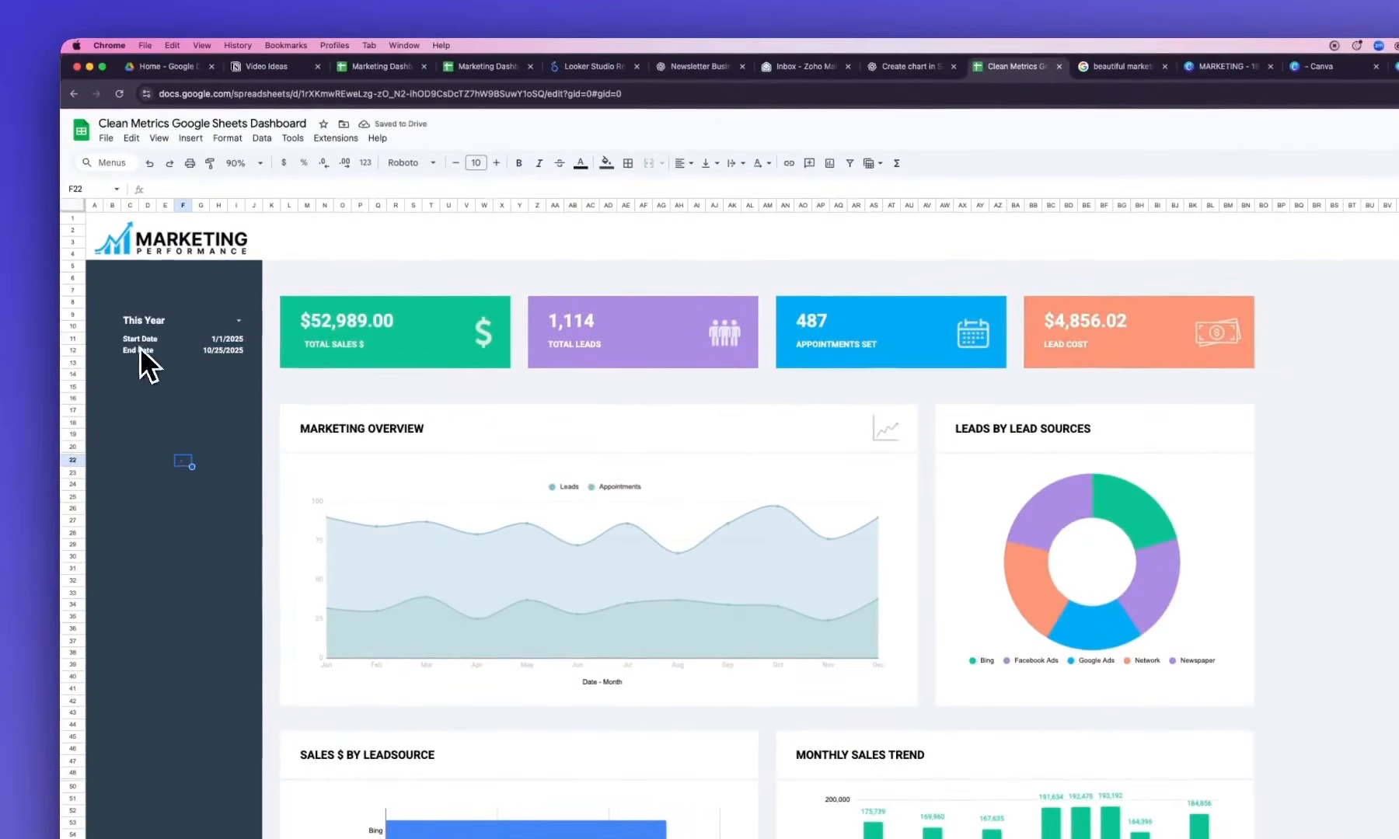
Try to merge the Start Date row with the row below it across C11:I12, first entirely and then vertically
drag(148, 343, 241, 356)
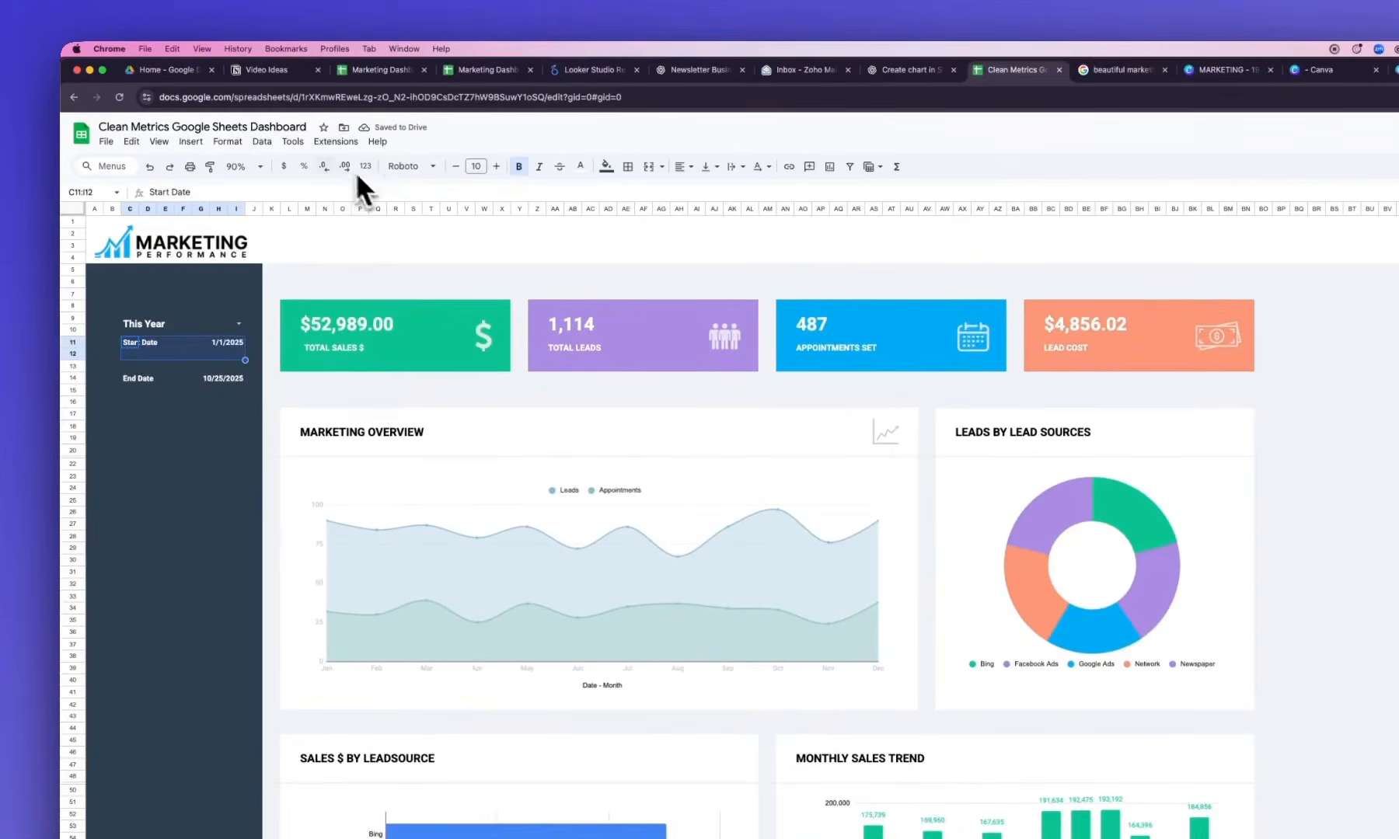
click(227, 142)
mouse_move(387, 353)
click(468, 363)
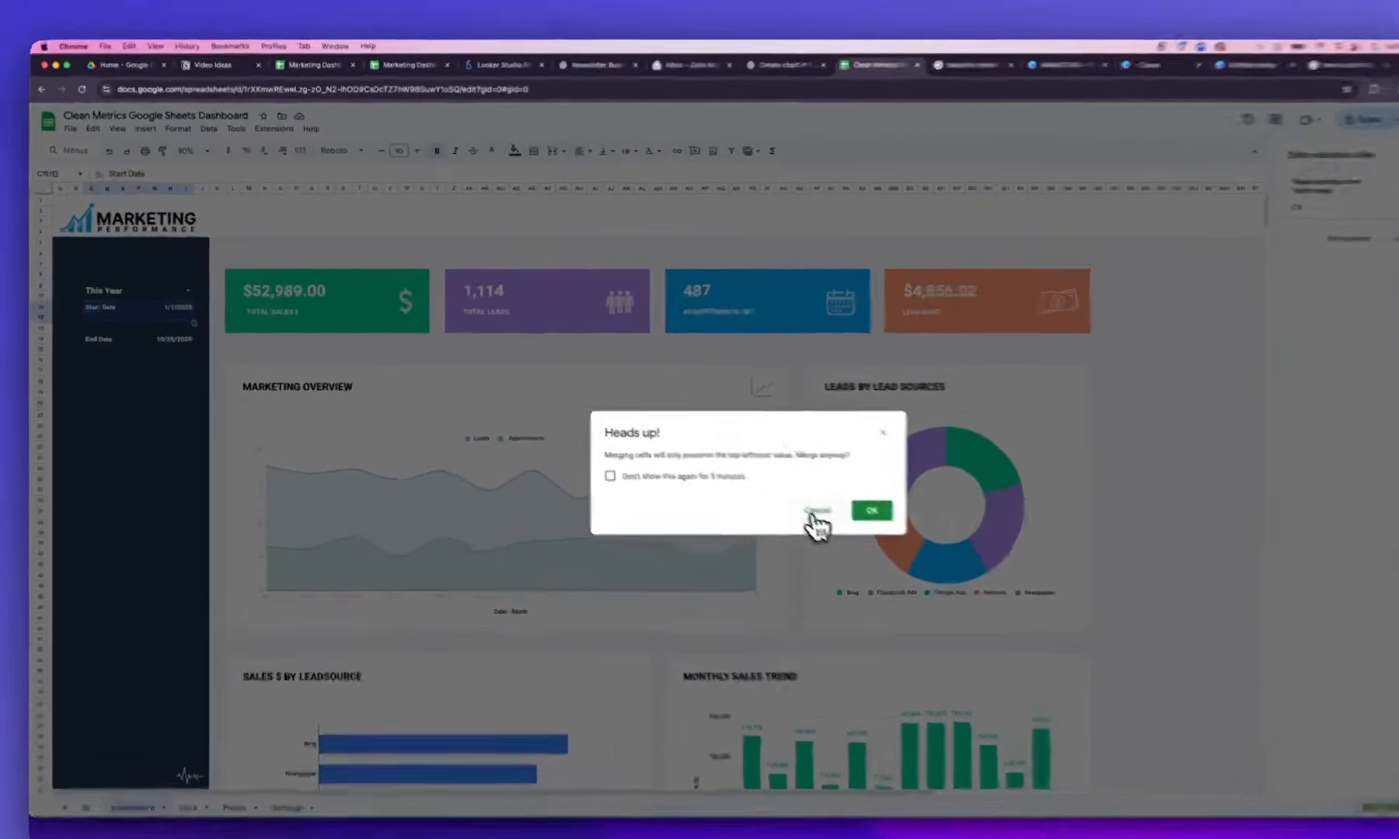
click(813, 479)
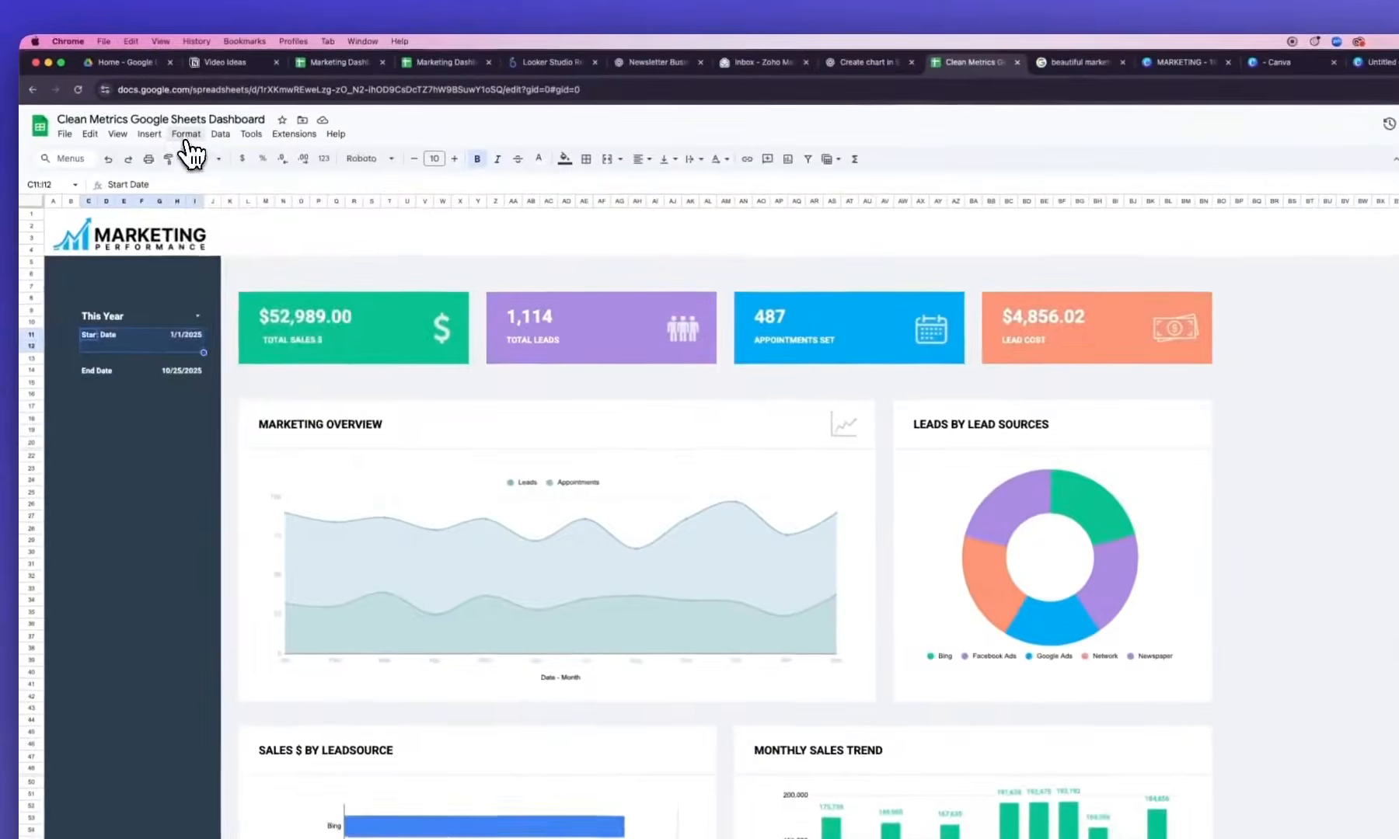
click(192, 139)
mouse_move(276, 344)
click(428, 369)
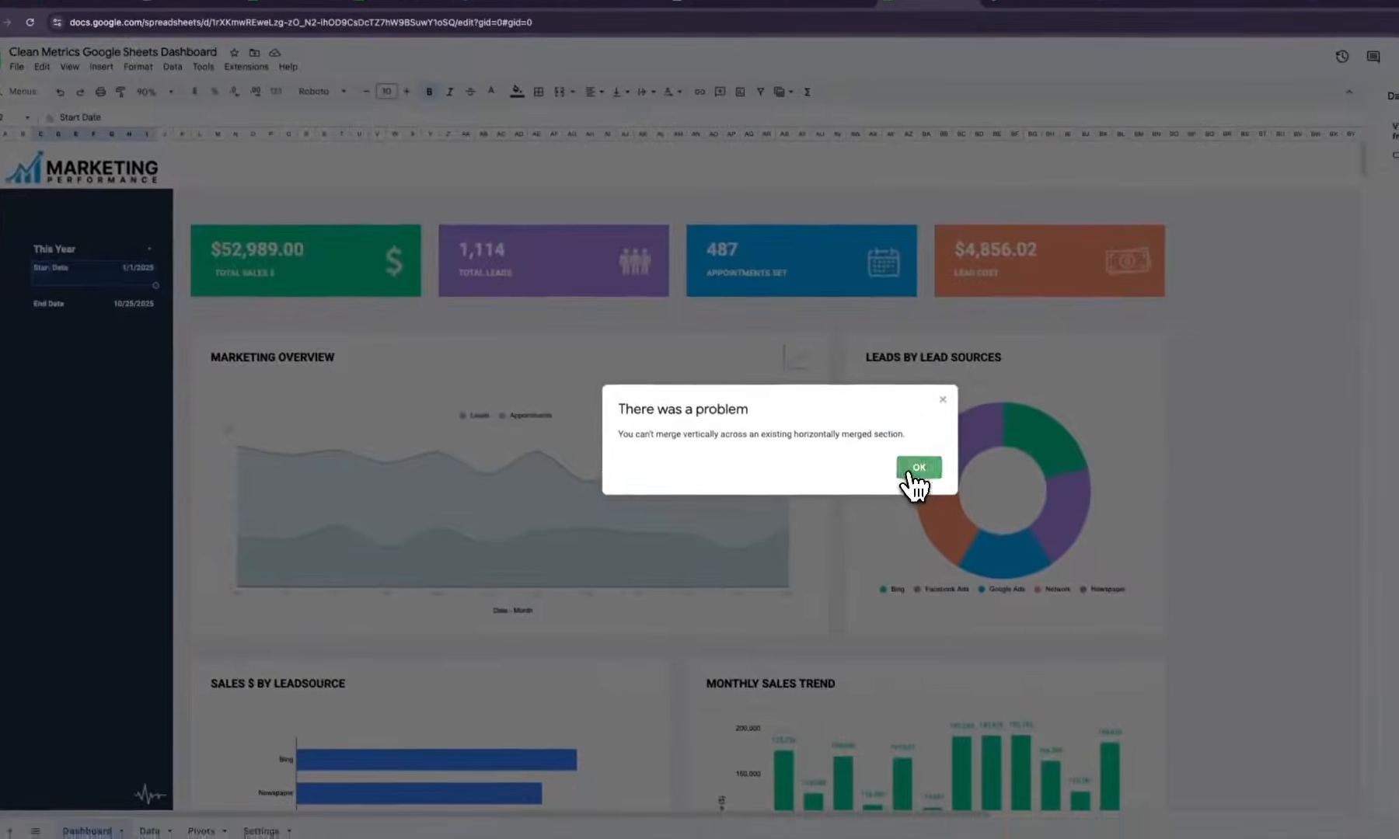
click(974, 540)
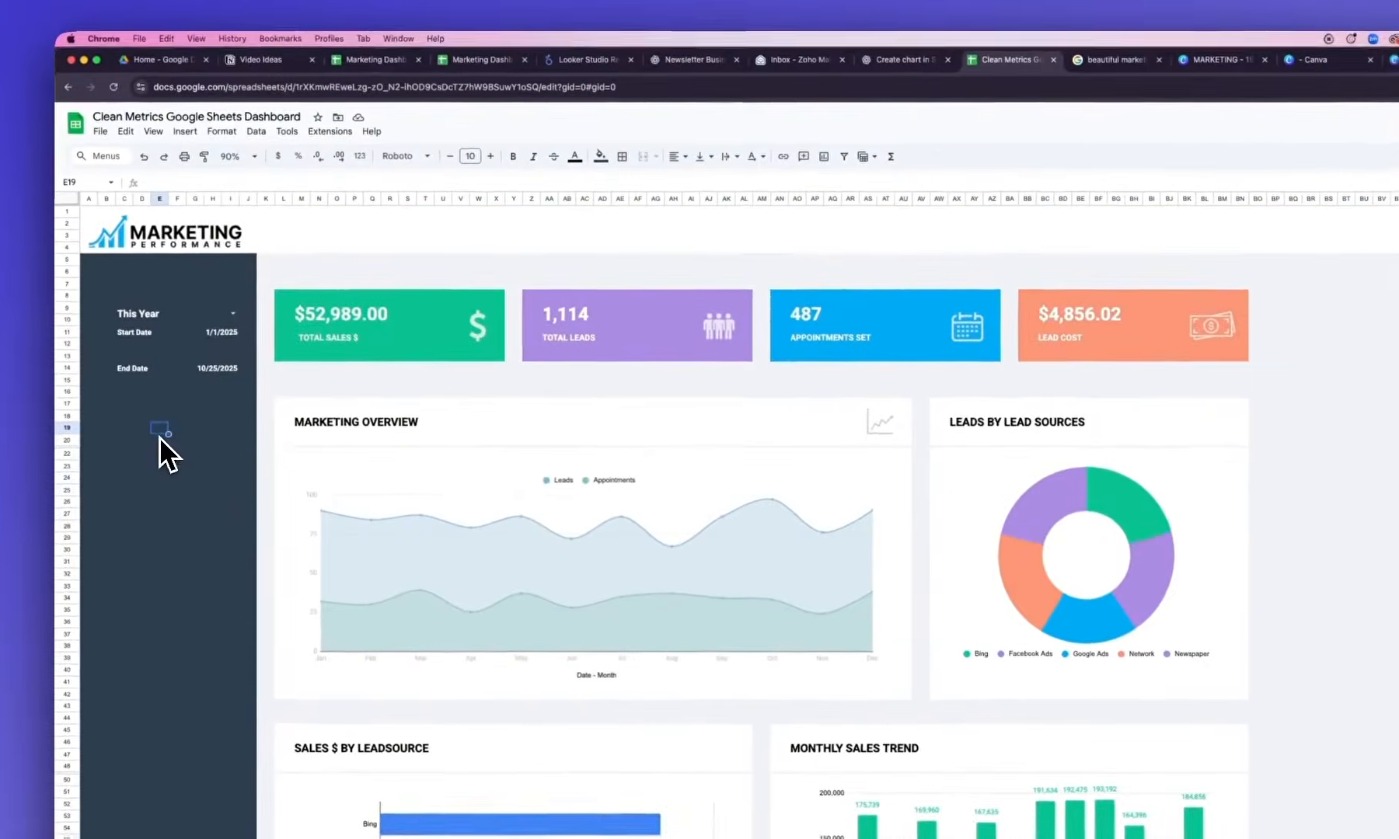
Undo the last changes to the Start Date and End Date rows in the sidebar
key(super+z)
key(super+z)
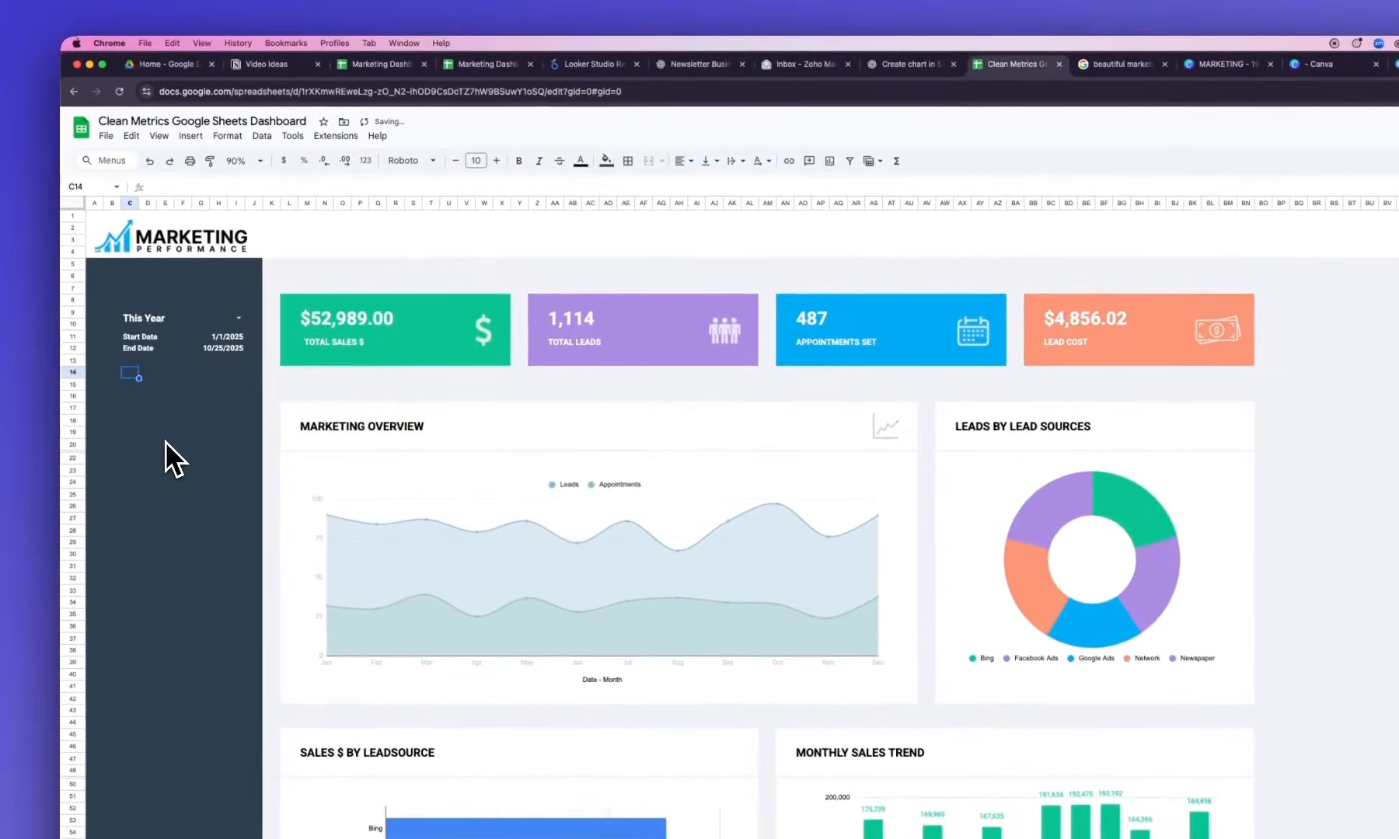
click(152, 457)
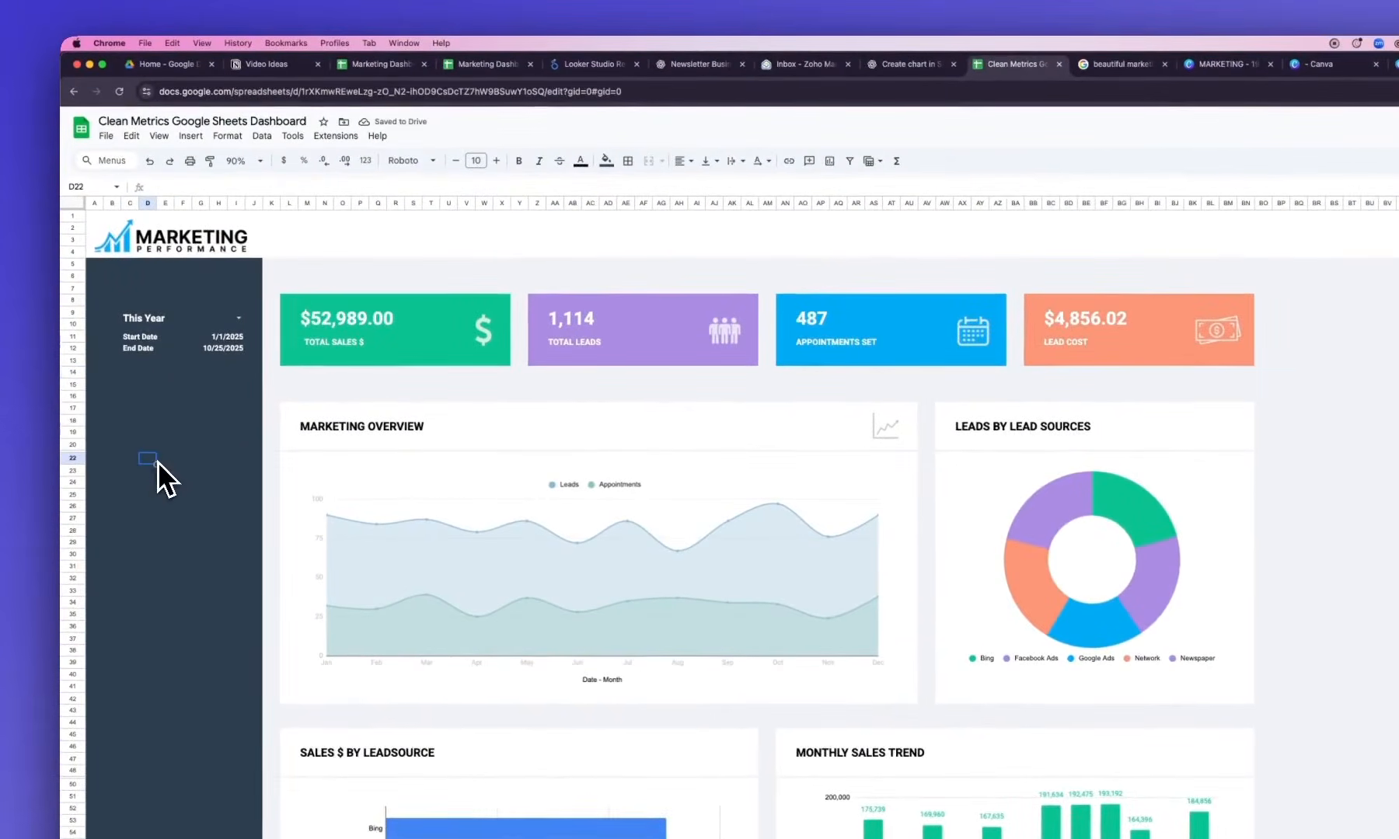
Test the sidebar date dropdown with This Month and Last Week, then set it back to This Year
click(239, 318)
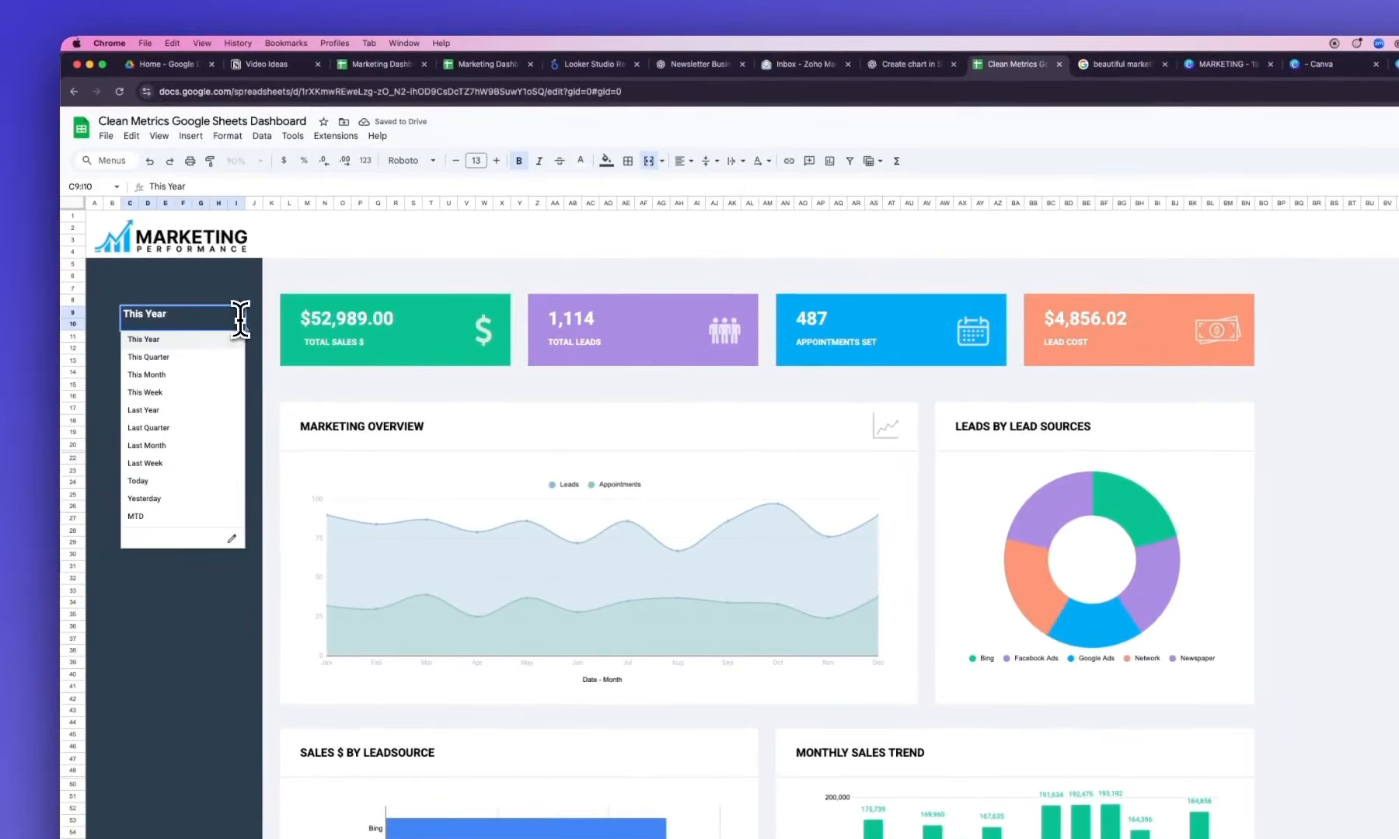
click(170, 375)
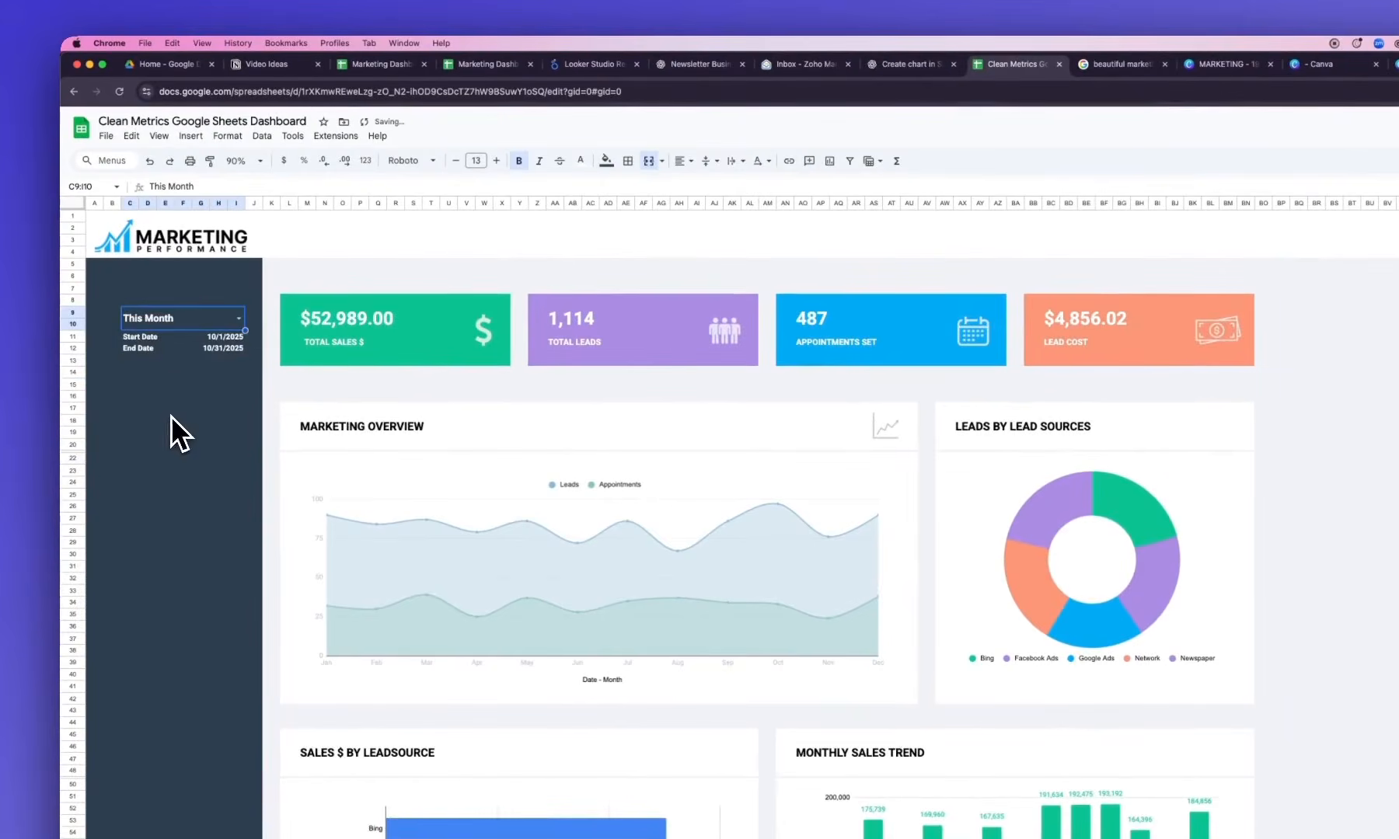
click(239, 317)
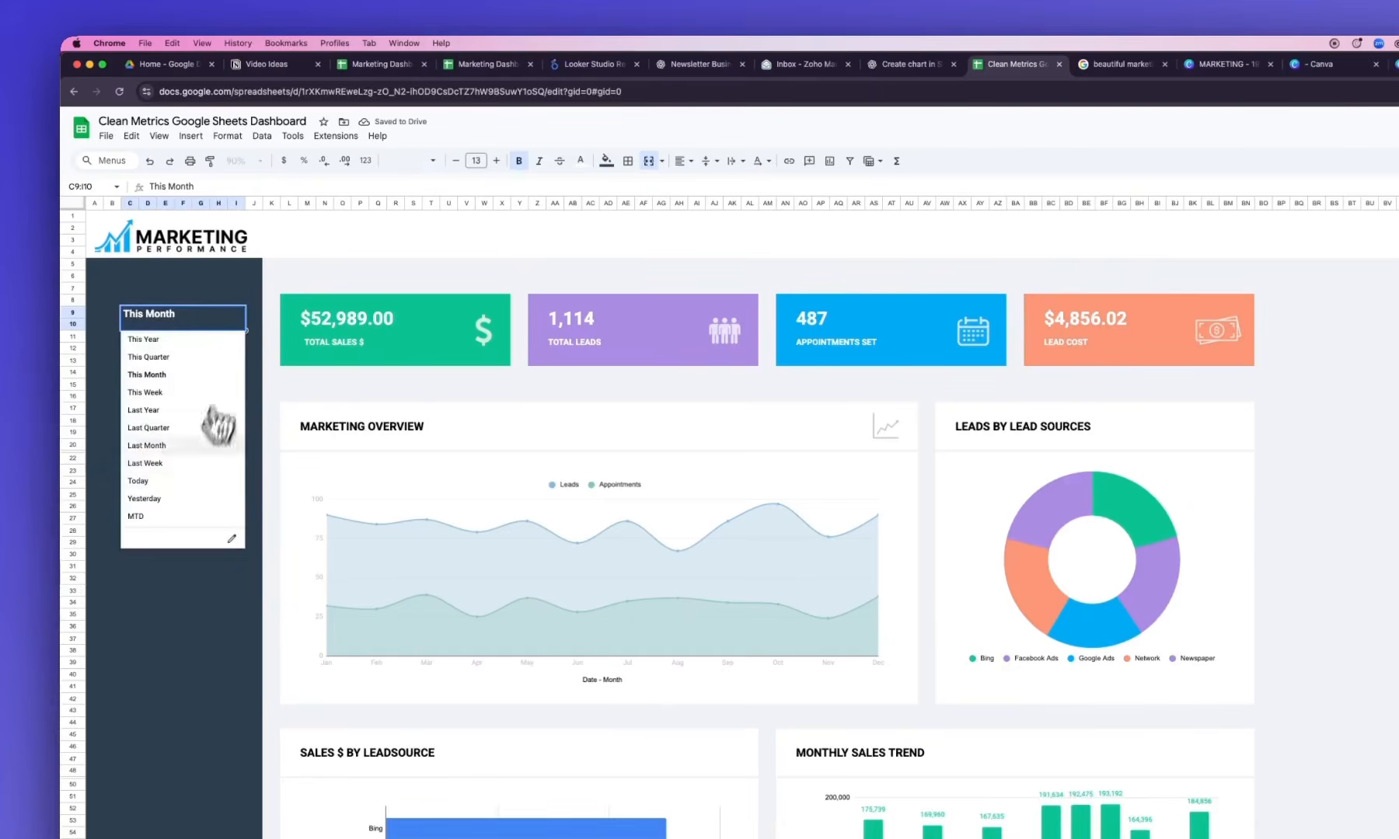
click(198, 464)
click(238, 319)
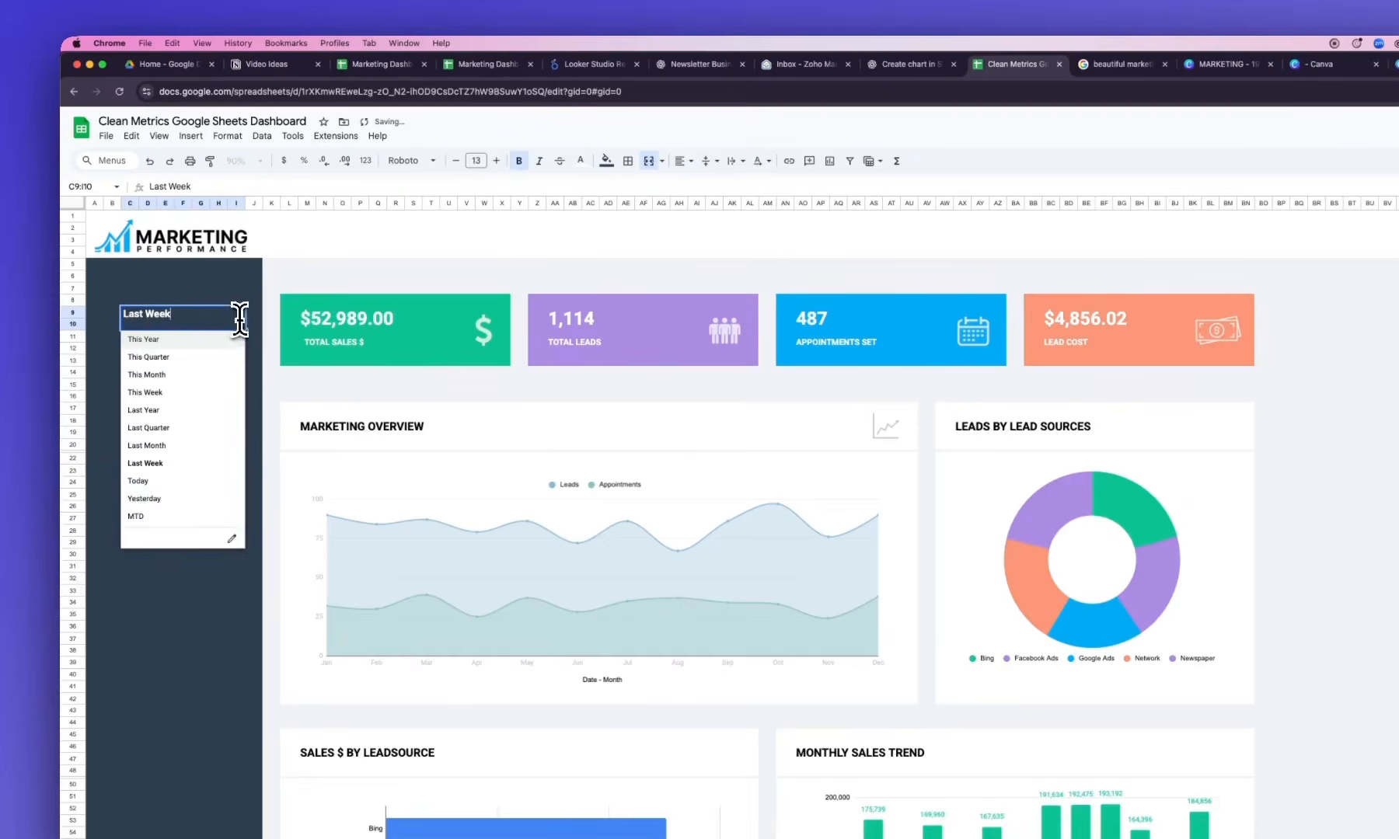
click(188, 339)
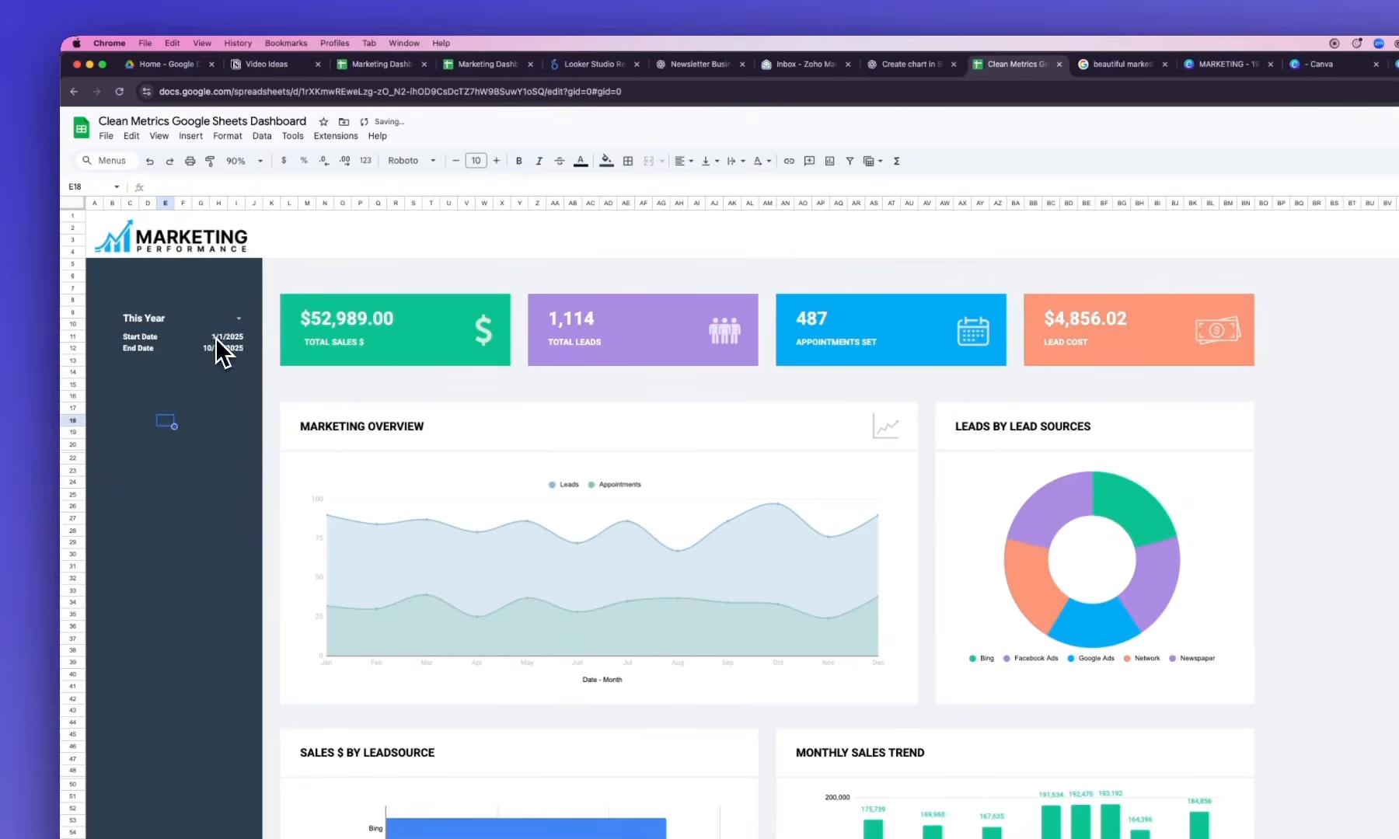
Center the start and end date values in F11:I12 horizontally
drag(218, 339, 216, 352)
click(680, 160)
click(710, 186)
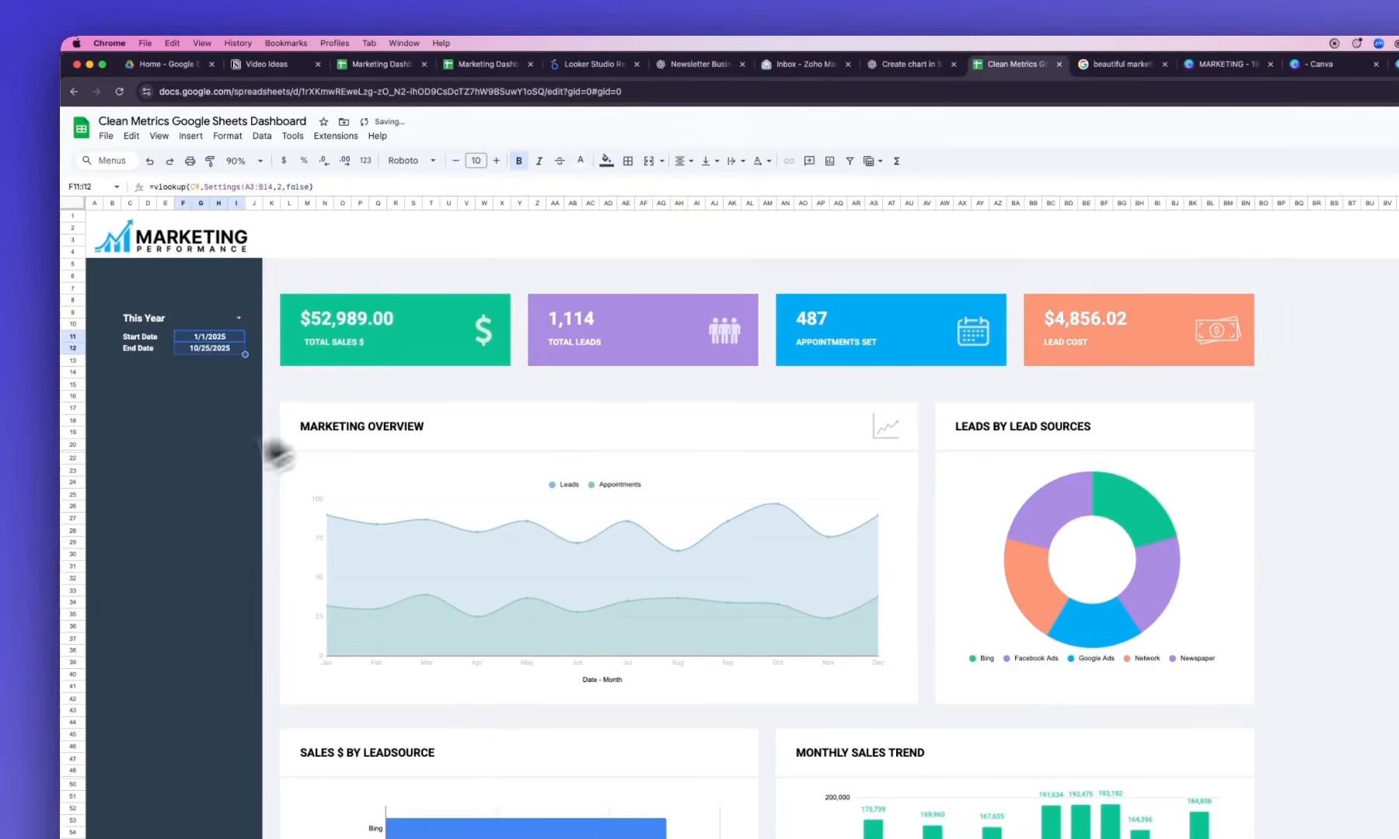
click(172, 474)
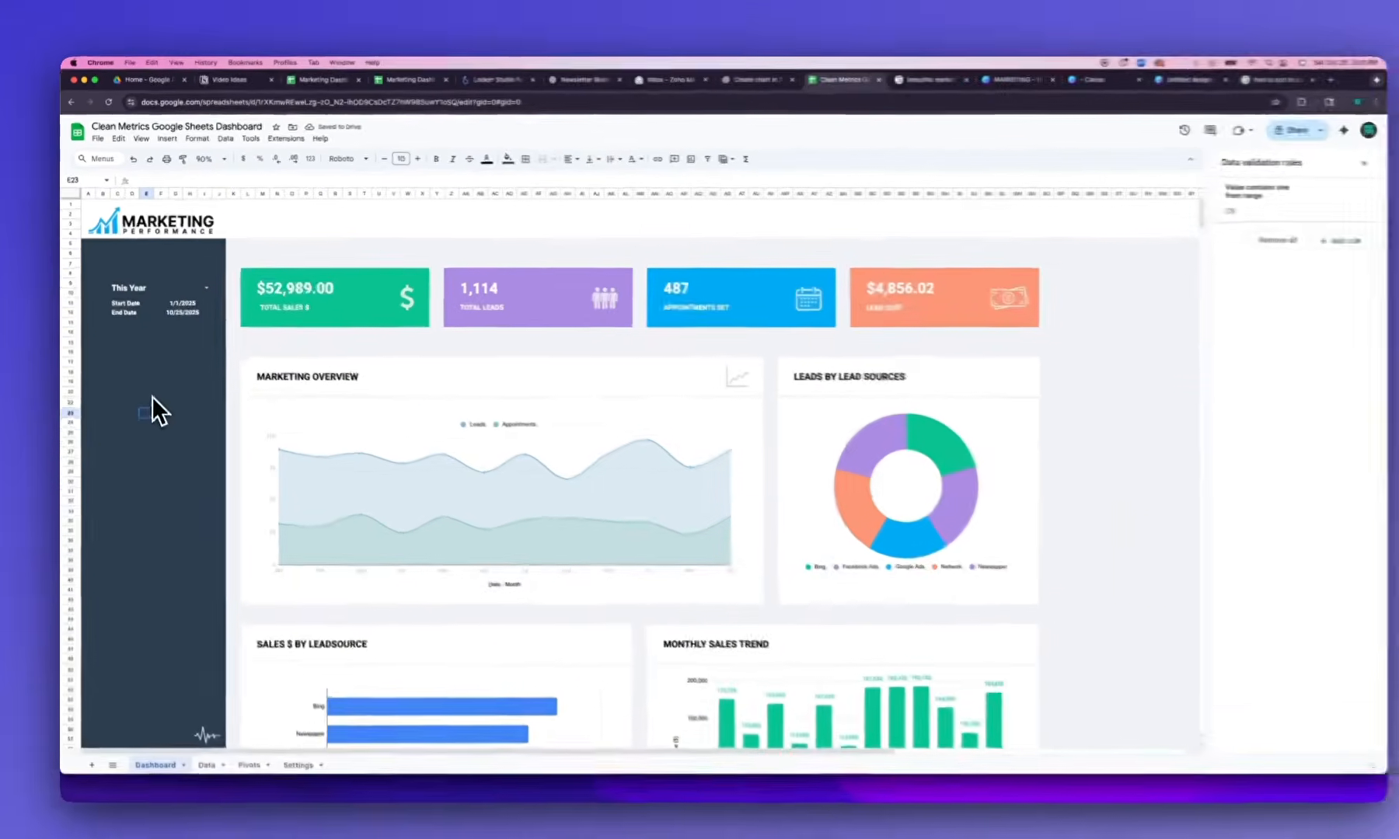
Start the Total Sales formula in M9 with =sumifs(Data!E:E,Data!A:A,">="&F11 to sum sales revenue from the start date
click(333, 314)
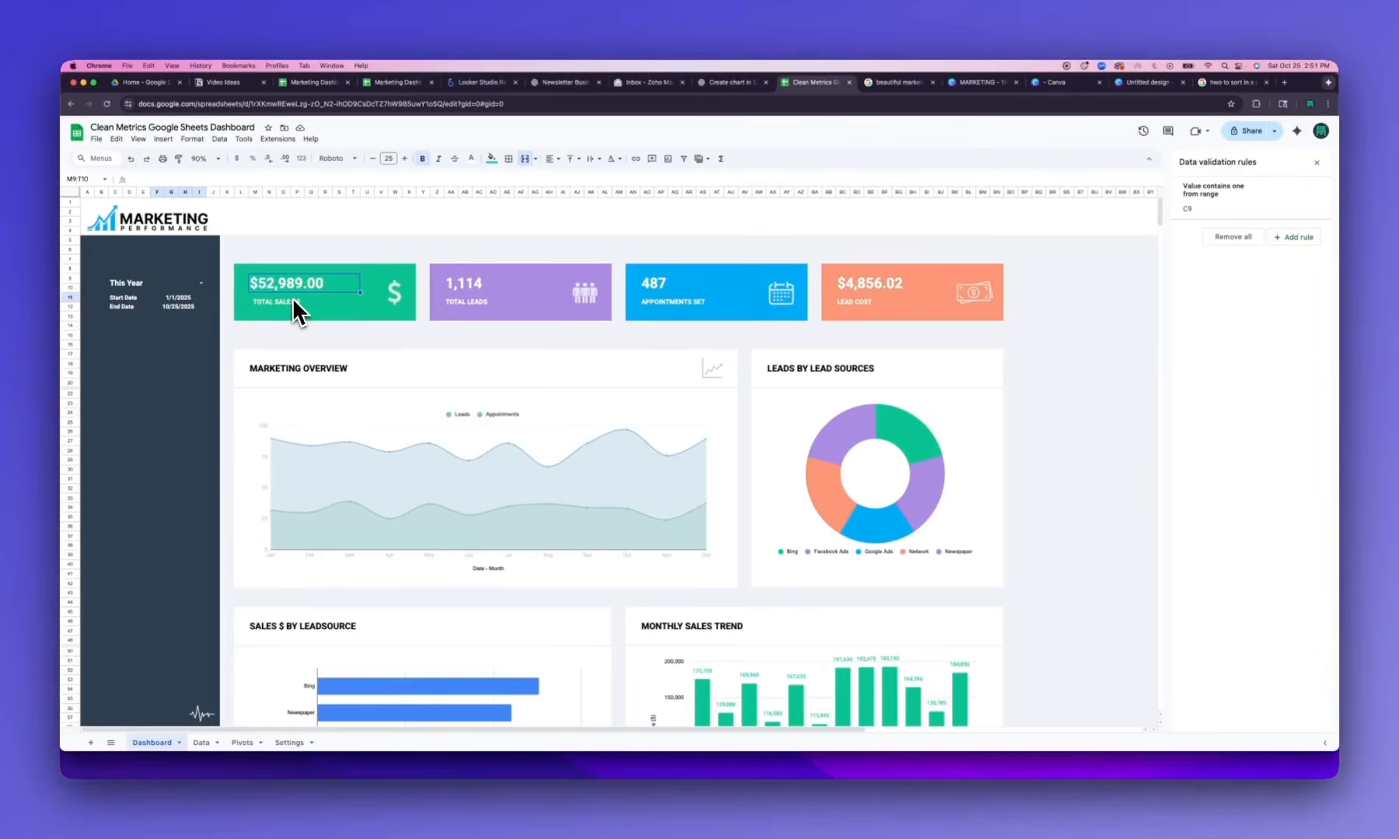
text(=sumifs()
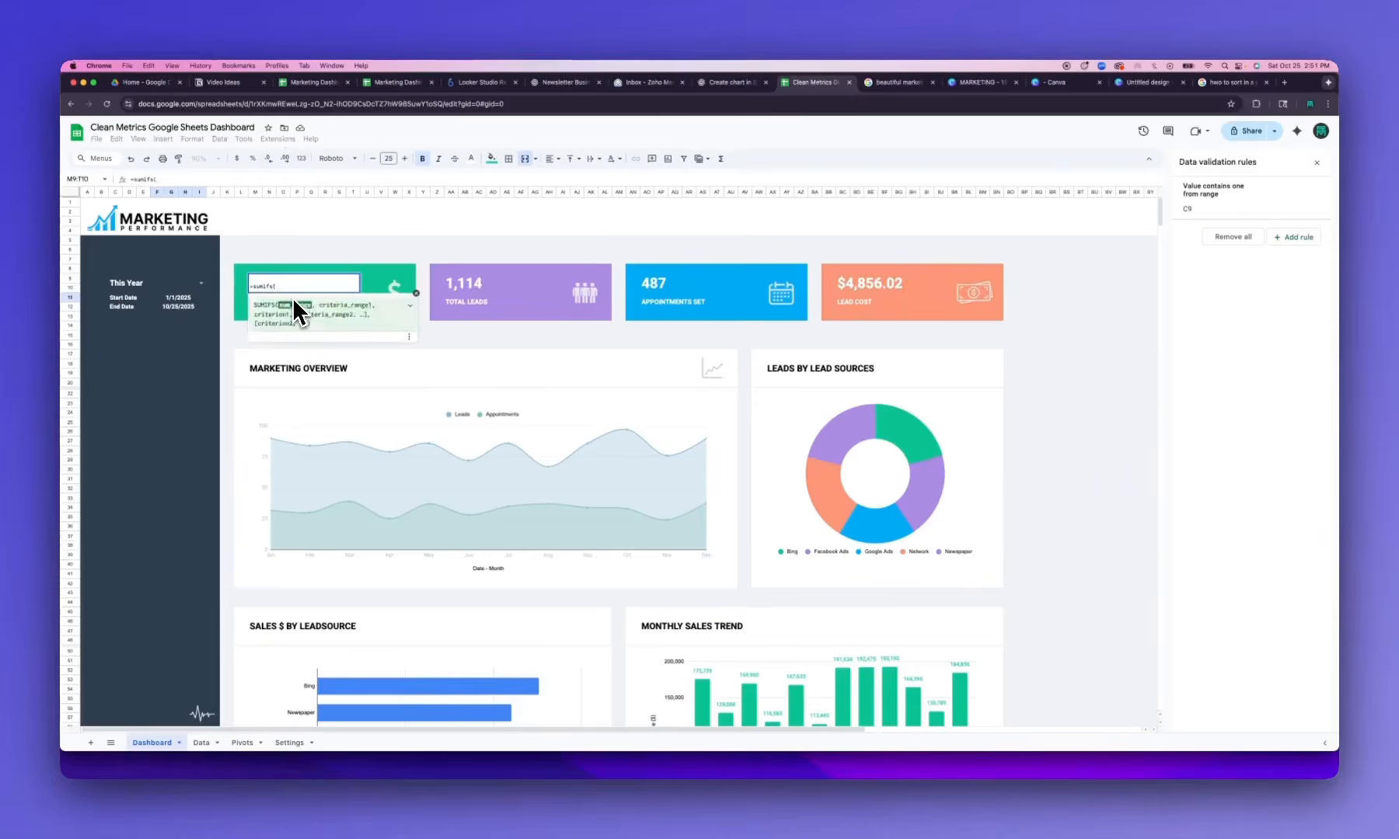
click(201, 742)
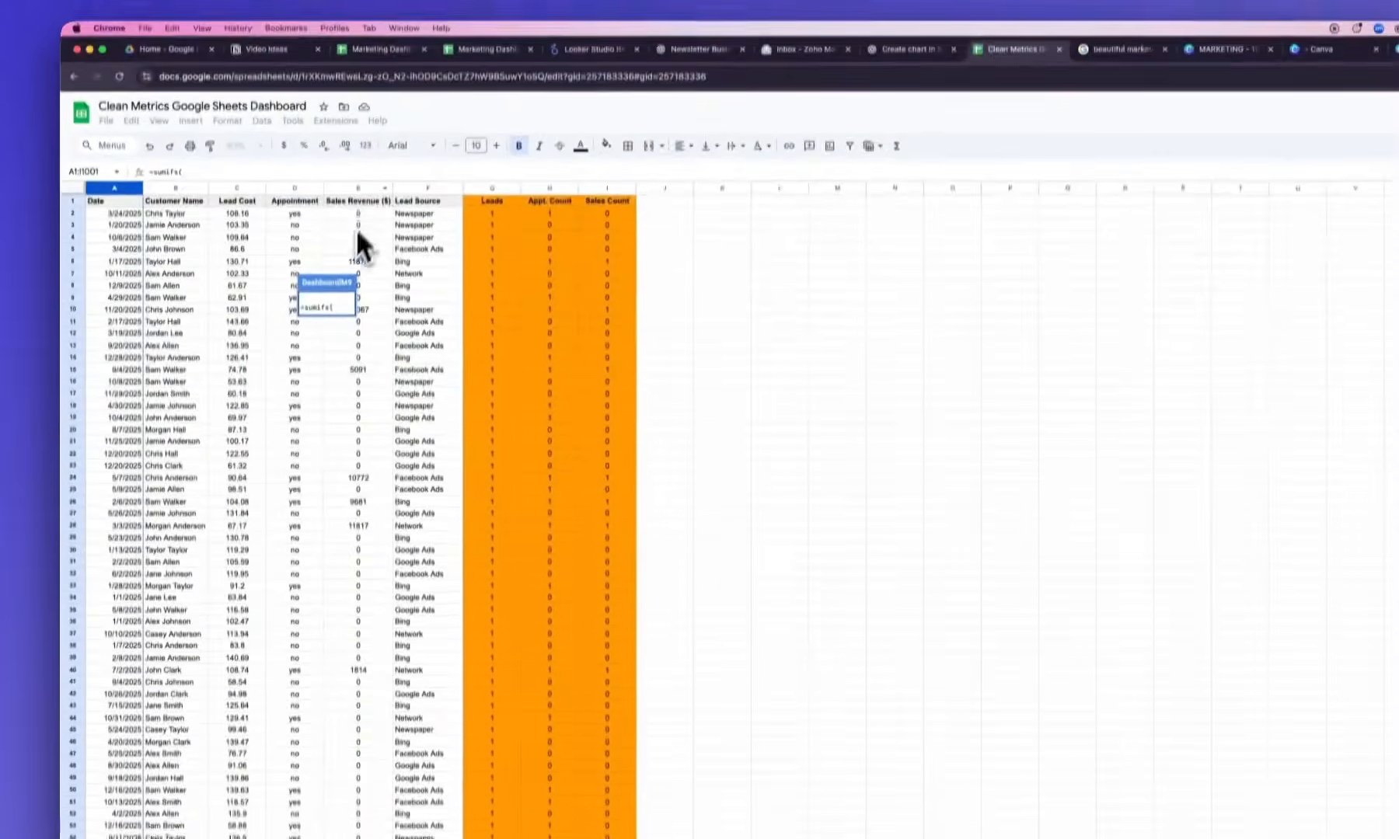
click(366, 187)
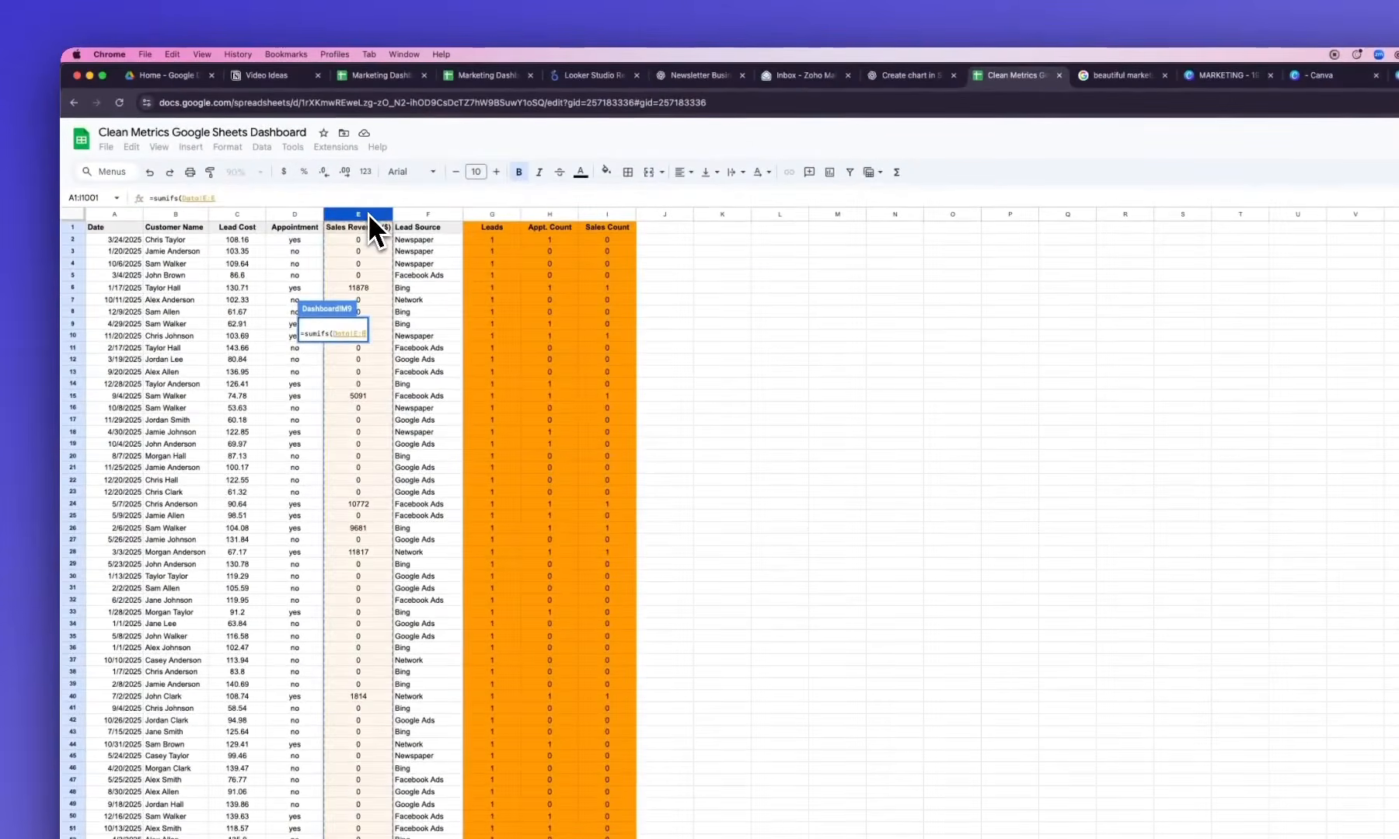
text(,)
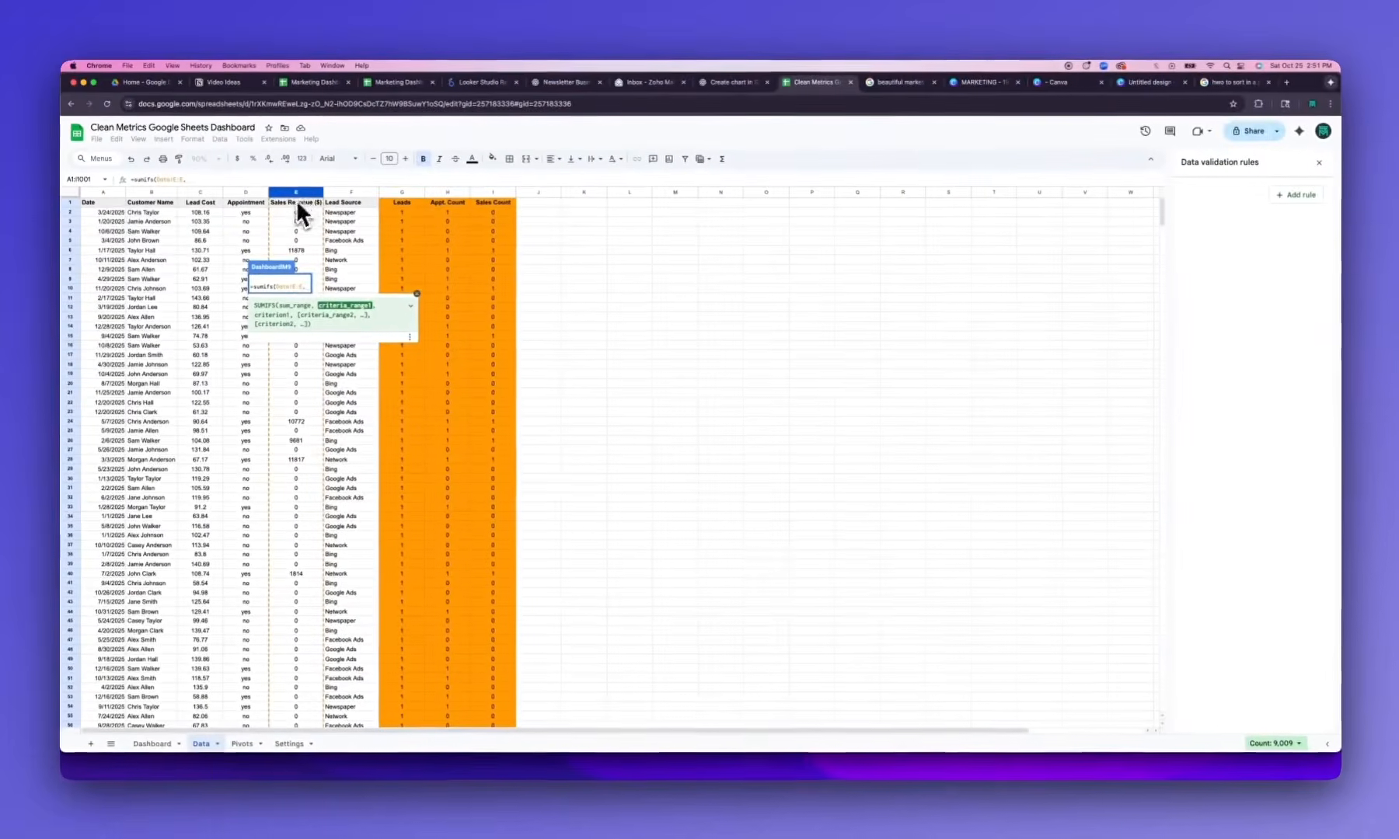
click(101, 192)
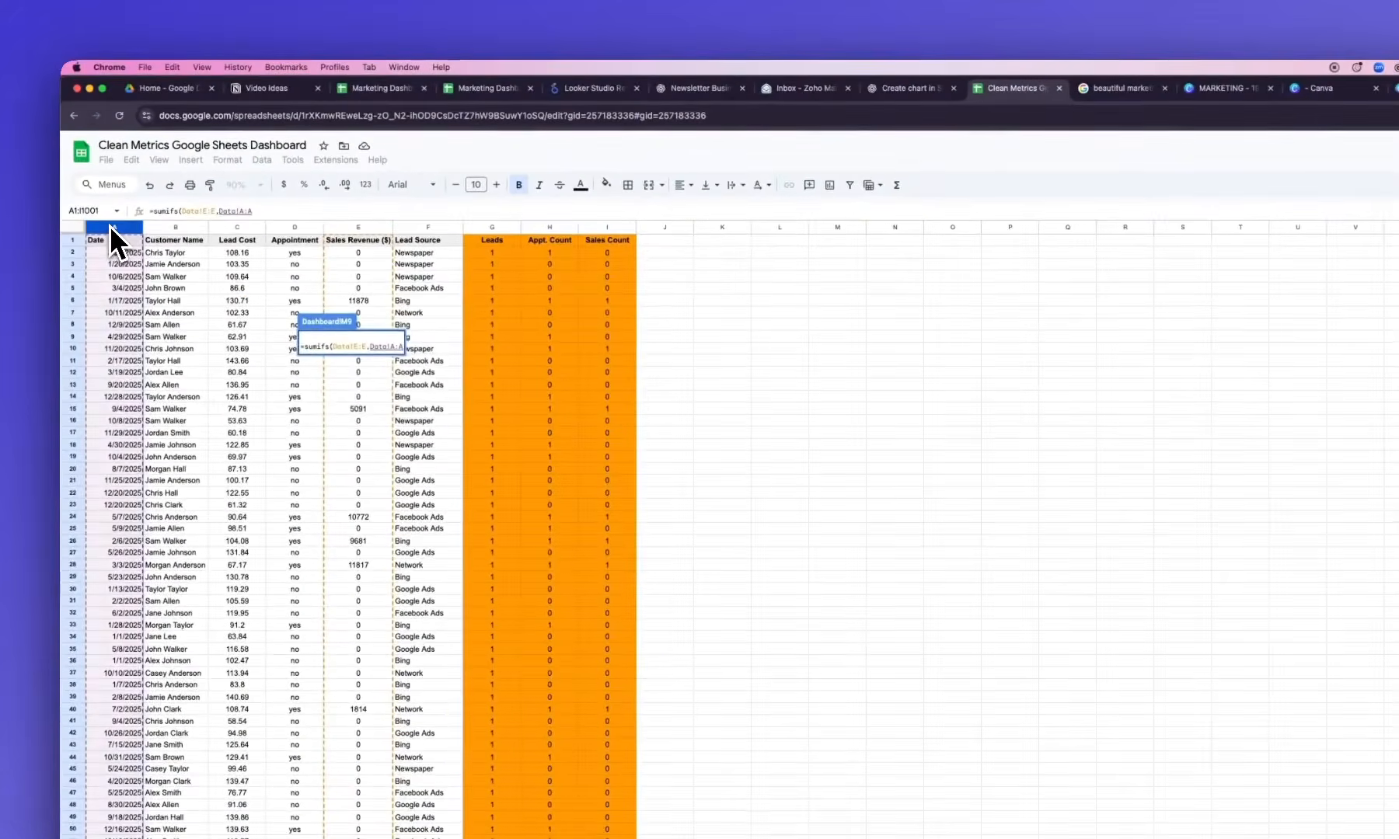
text(,">="&)
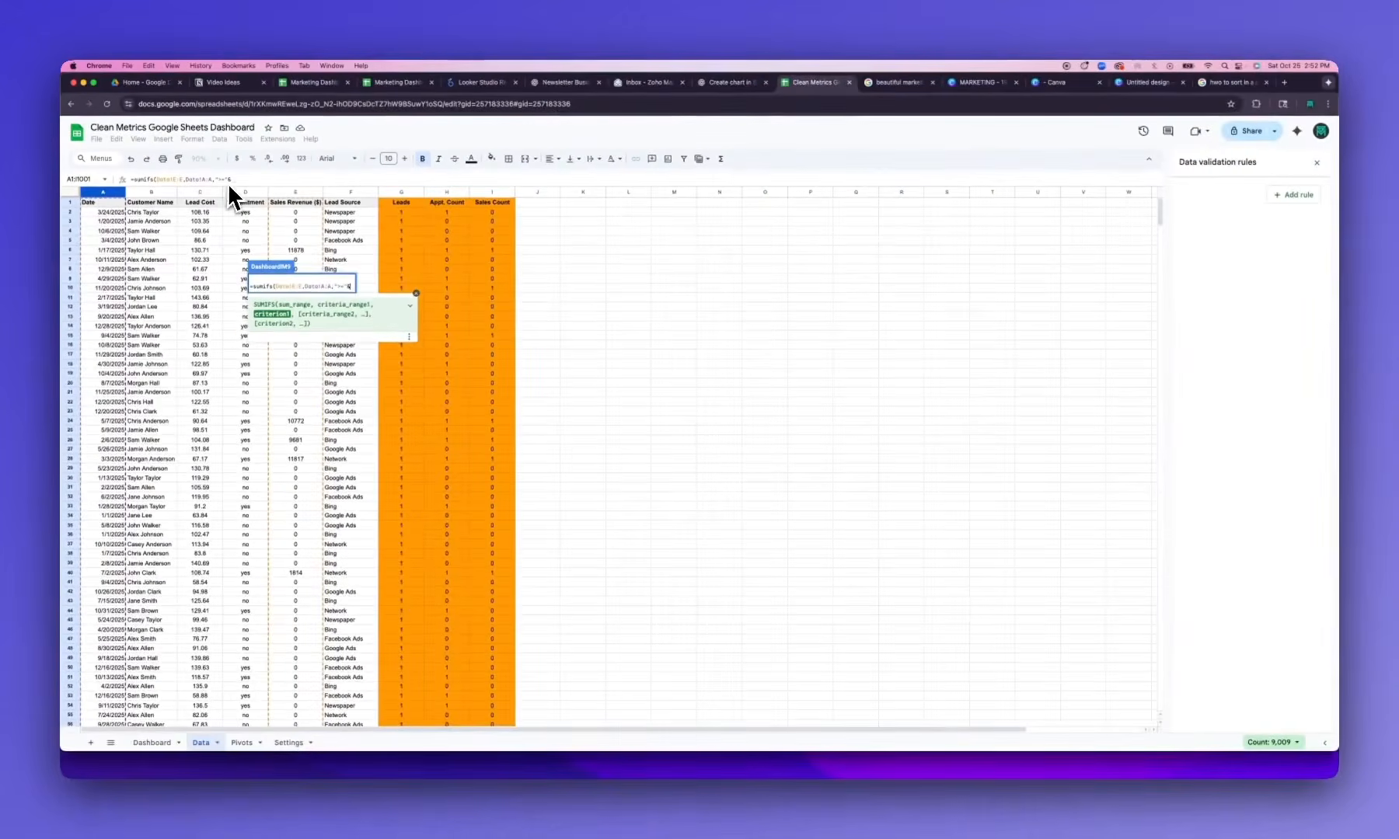
click(163, 742)
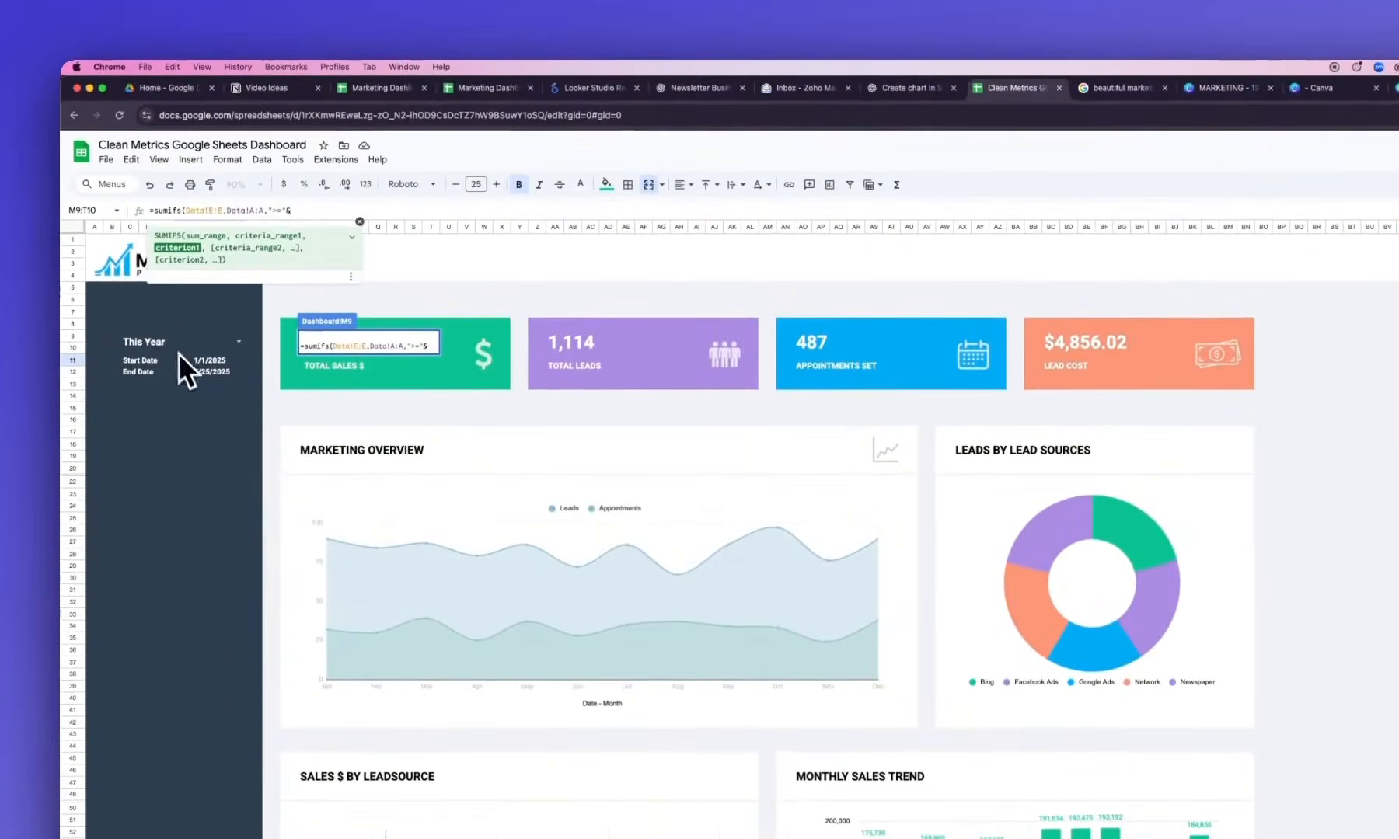
click(205, 363)
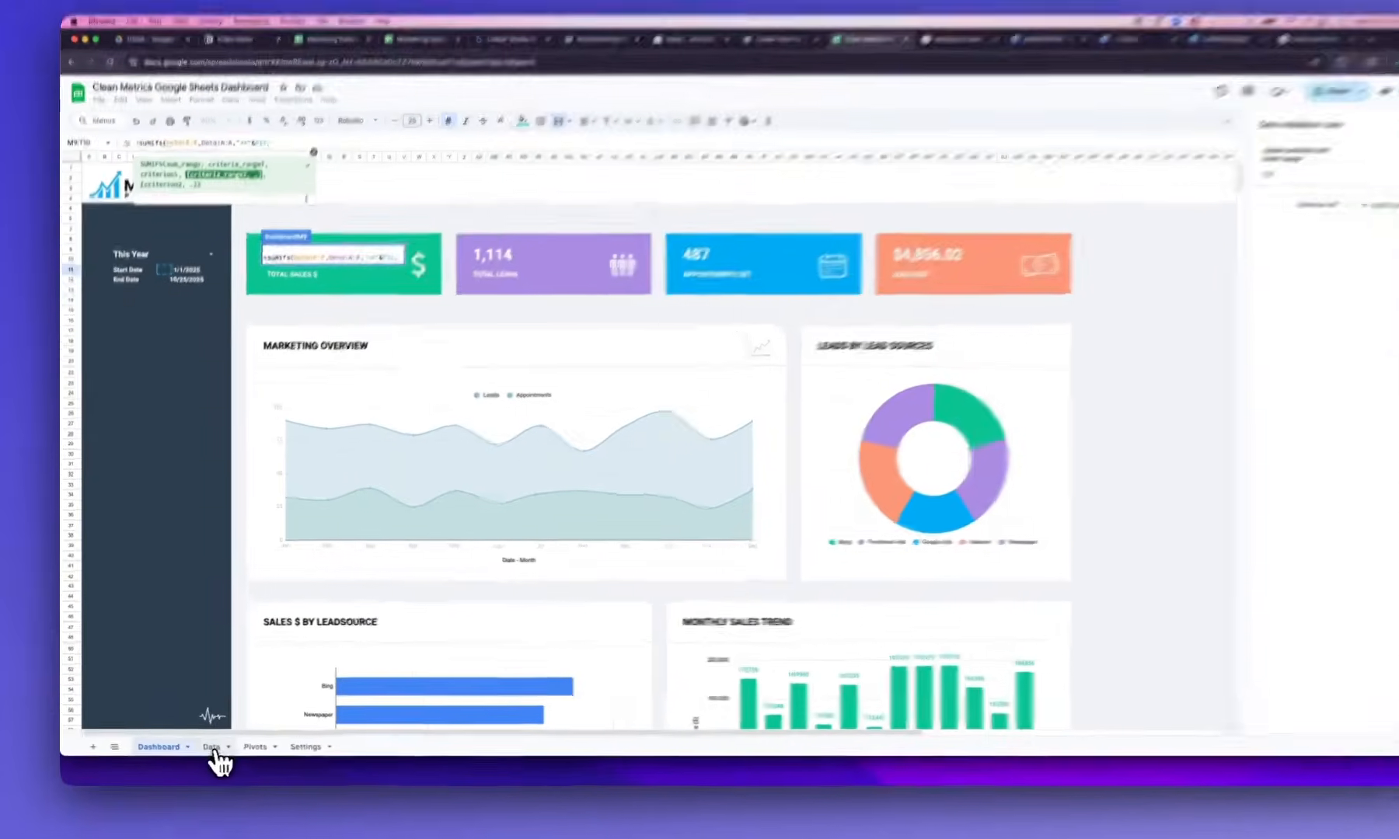
Complete the M9 SUMIFS formula with the end date condition Data!A:A,"<="&F12
click(213, 747)
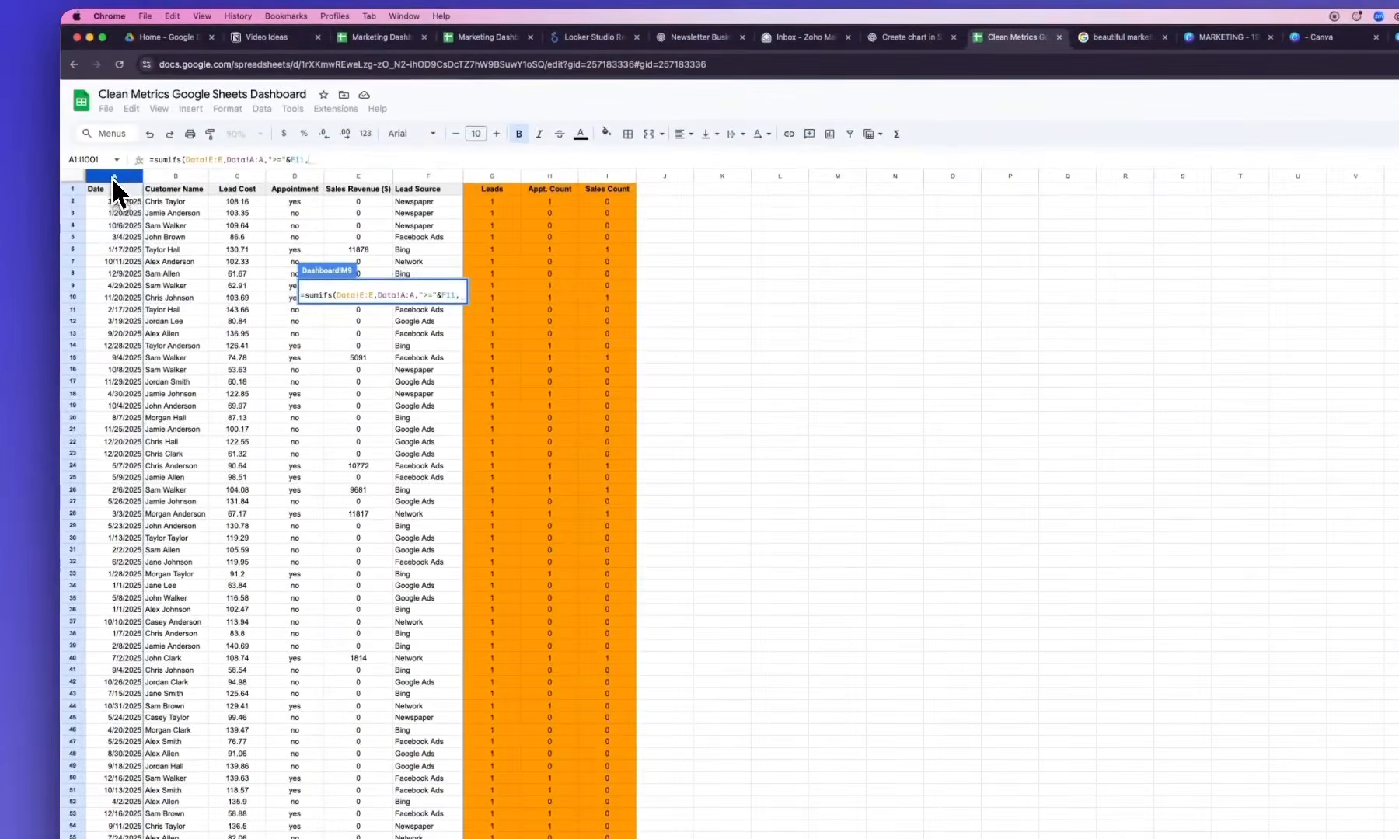
click(111, 177)
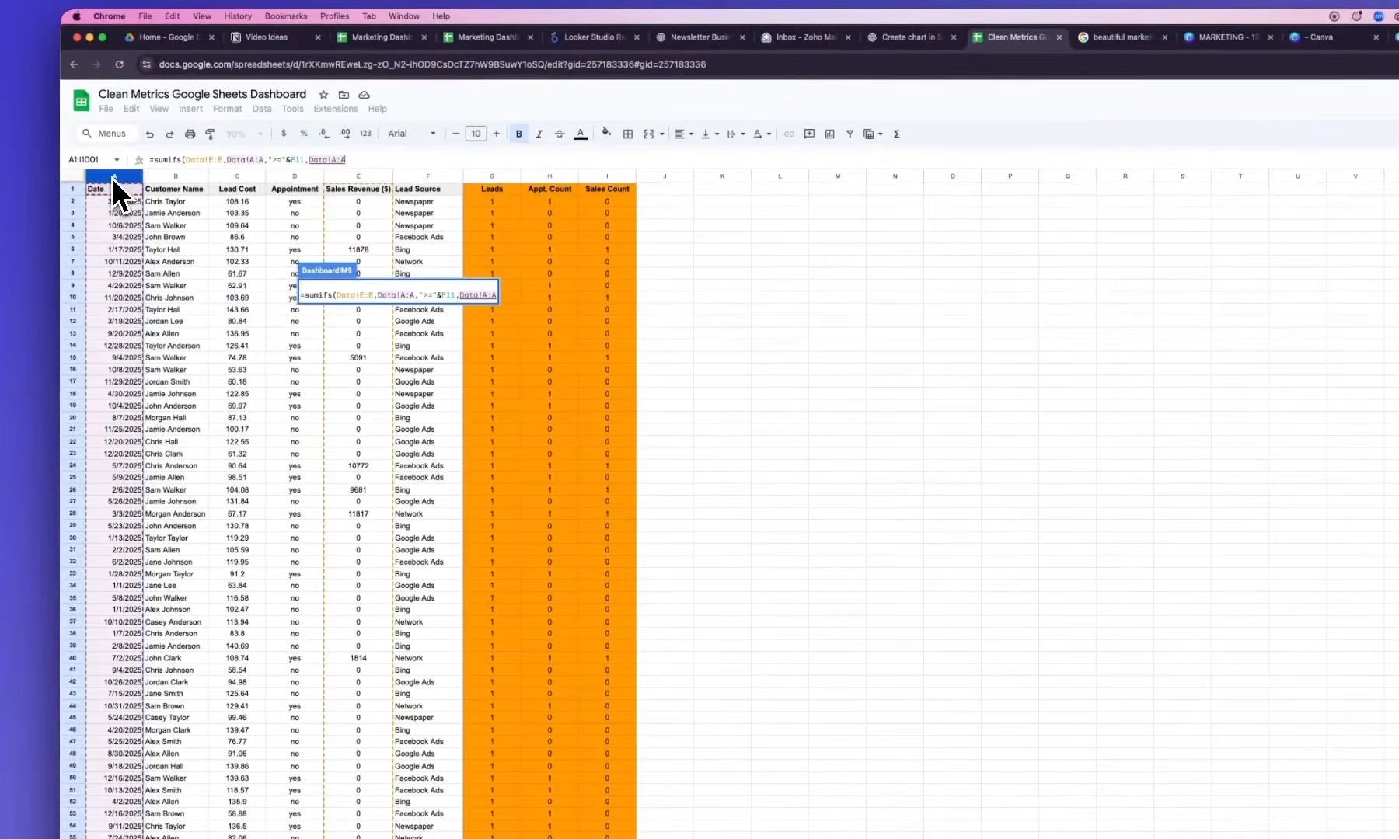
text(,">="&)
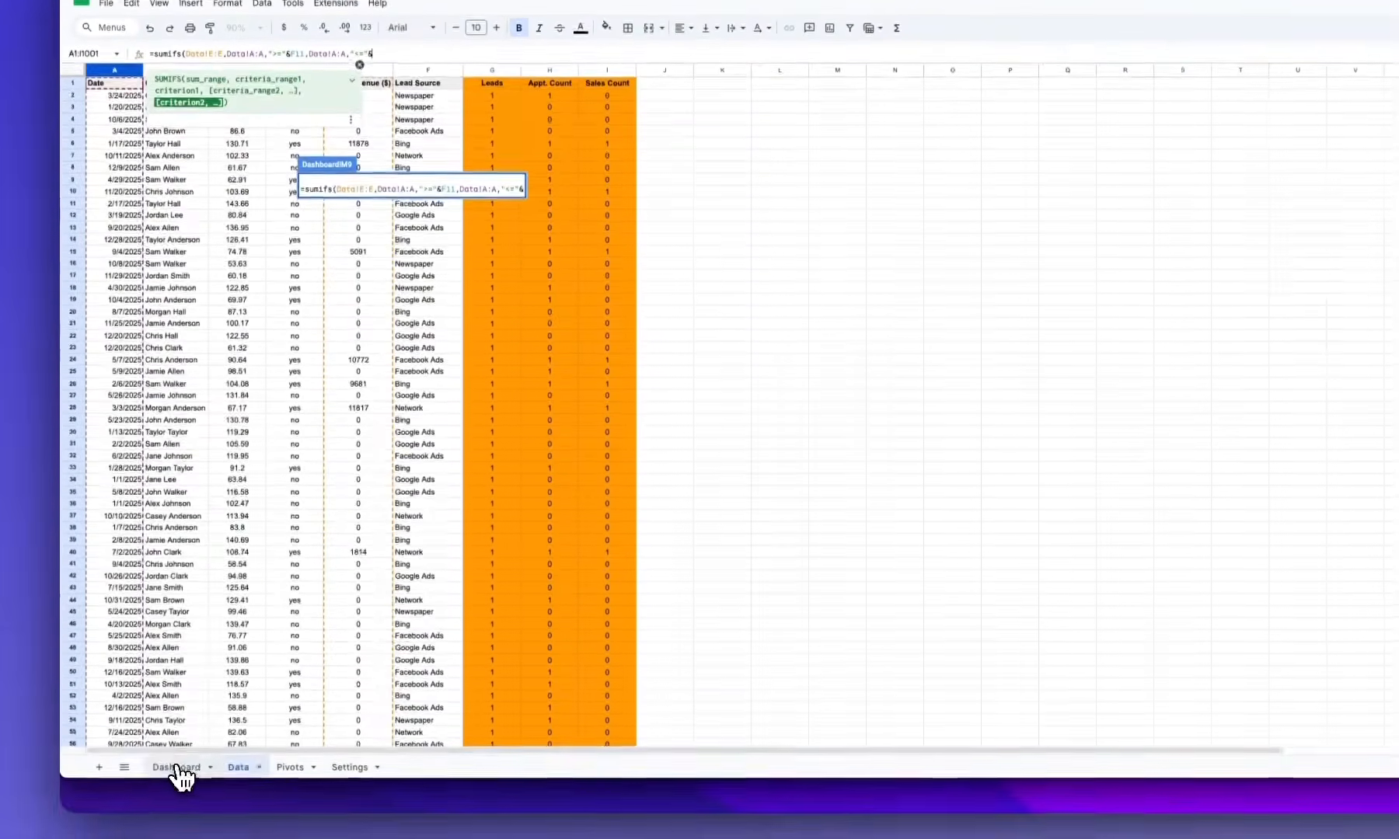
click(171, 805)
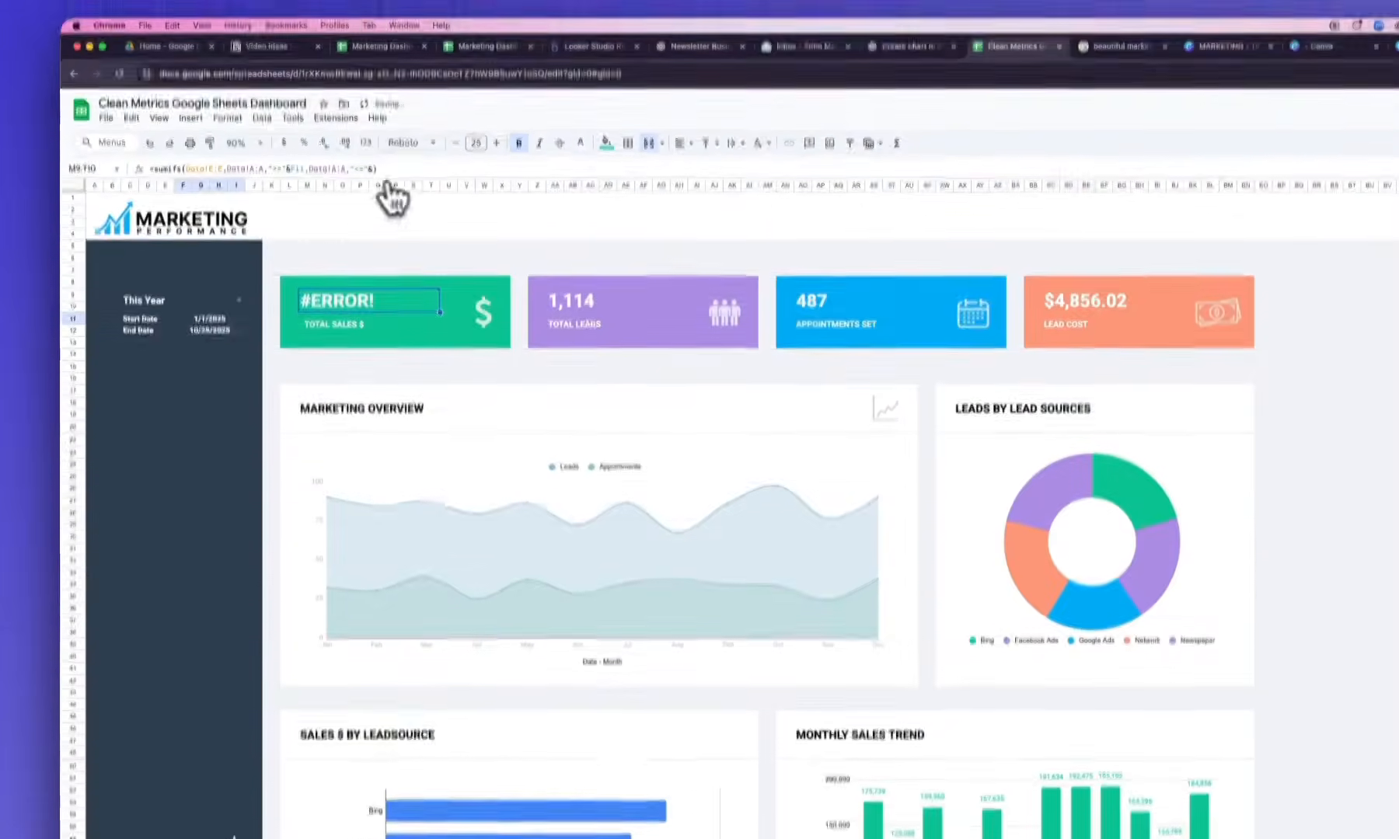
click(398, 169)
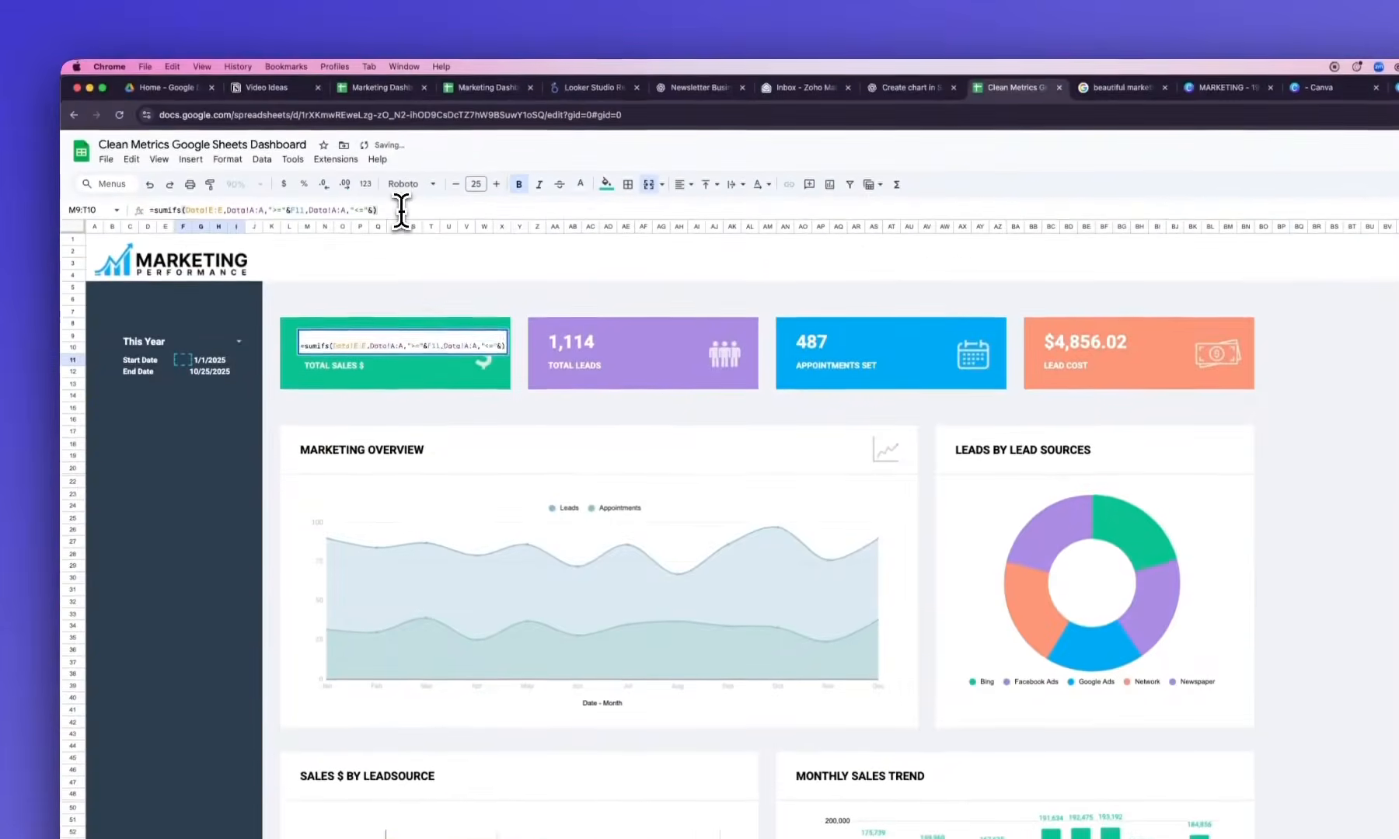
key(BackSpace)
click(189, 373)
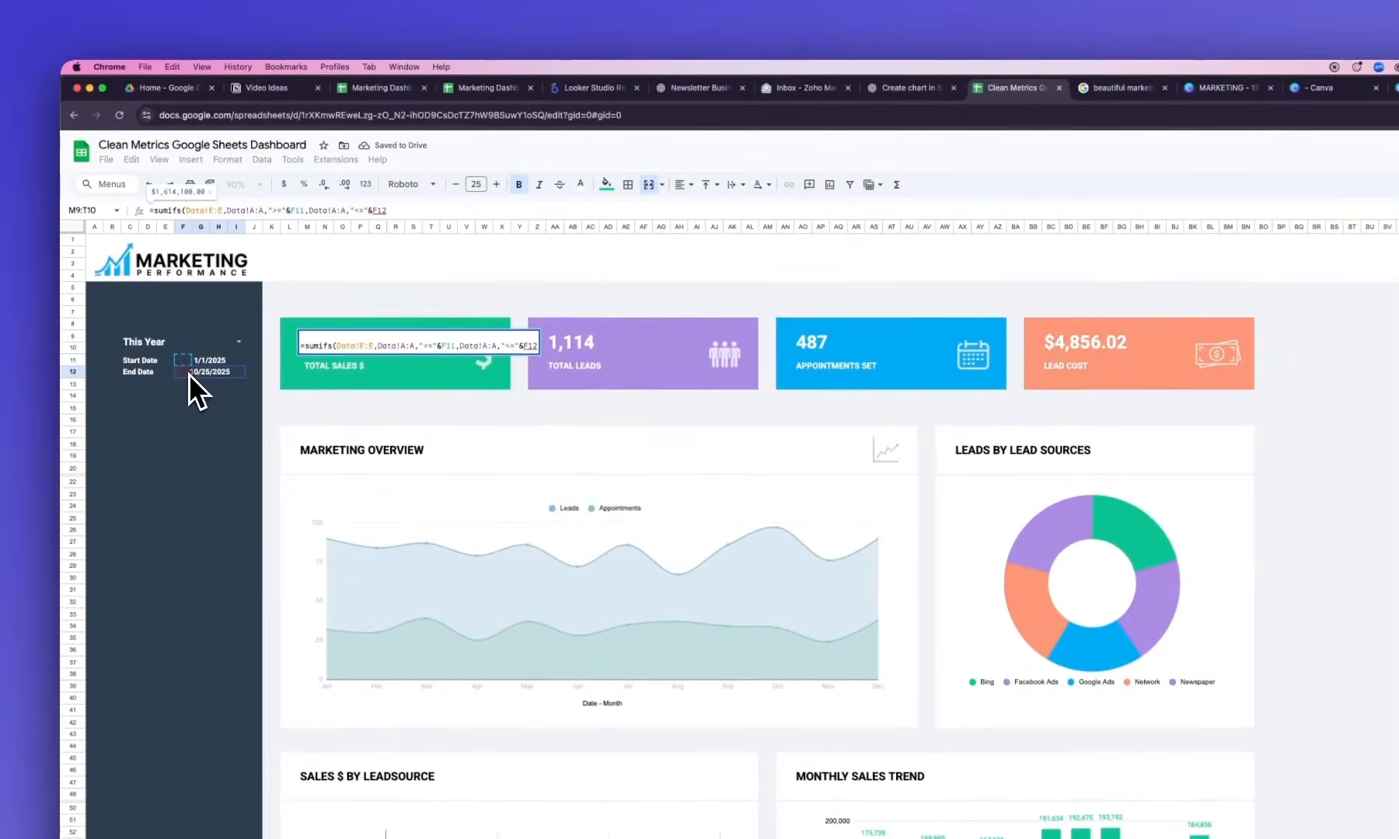
key(Return)
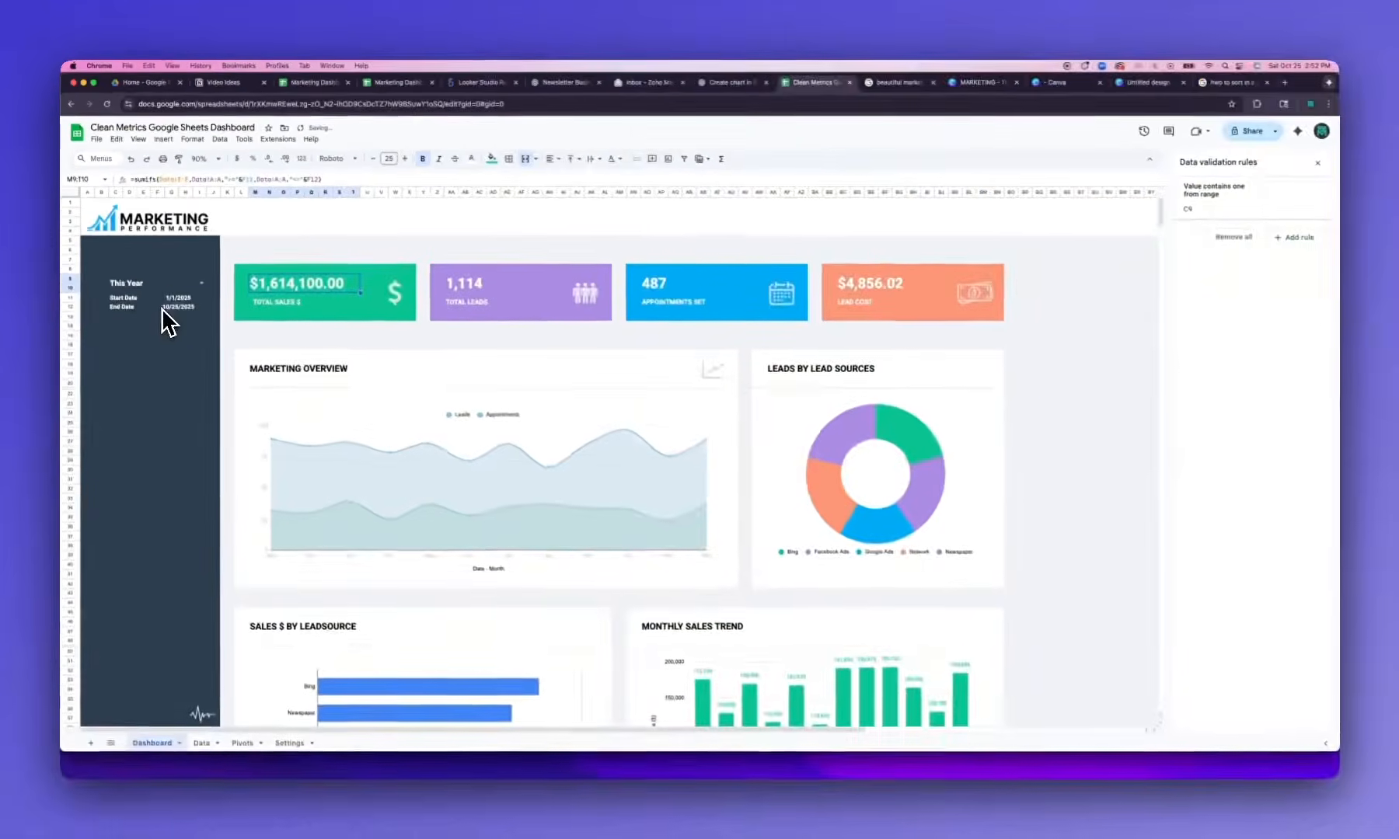
Test the Total Sales card by choosing This Month and Last Quarter in the date dropdown, then return it to This Year
click(202, 284)
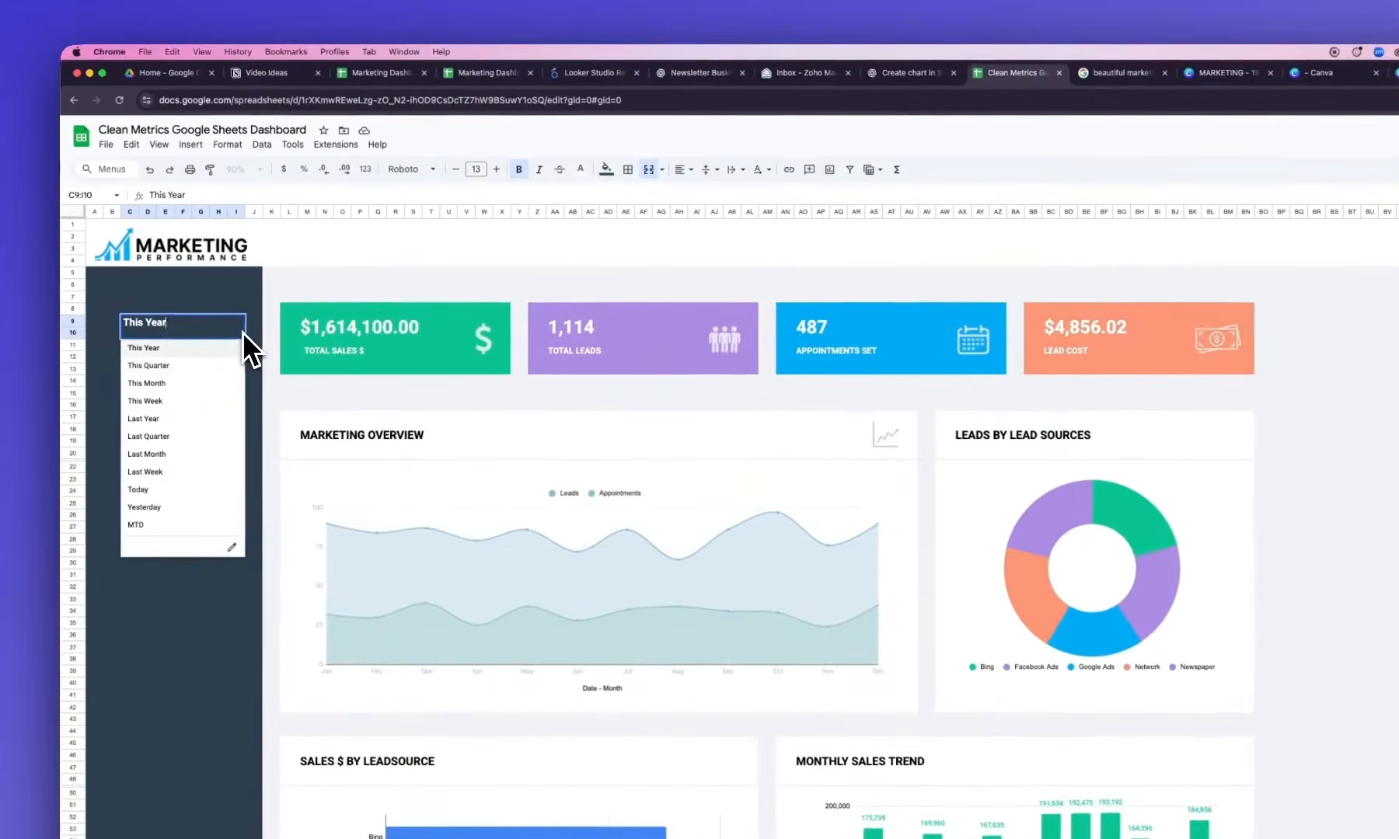
click(179, 384)
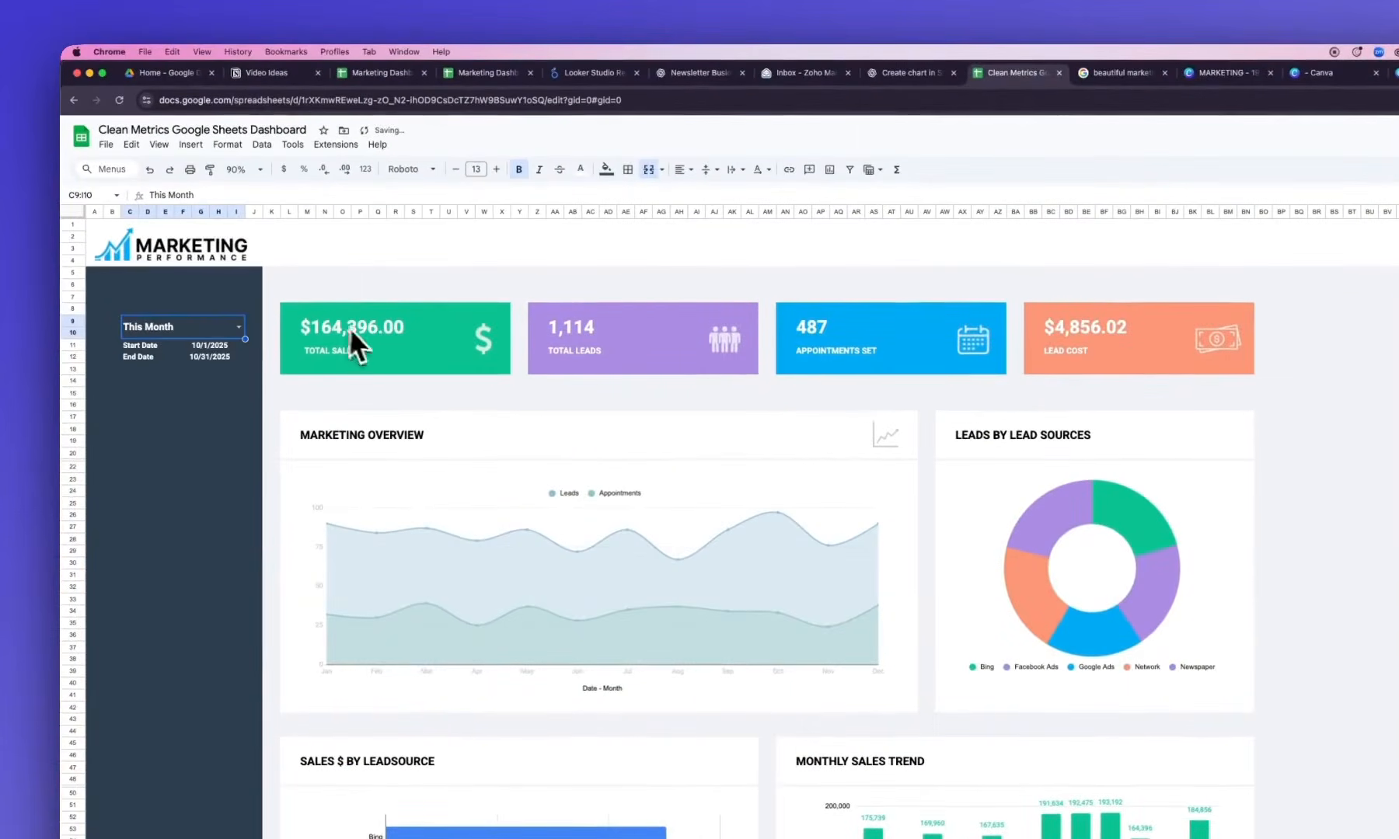
click(244, 330)
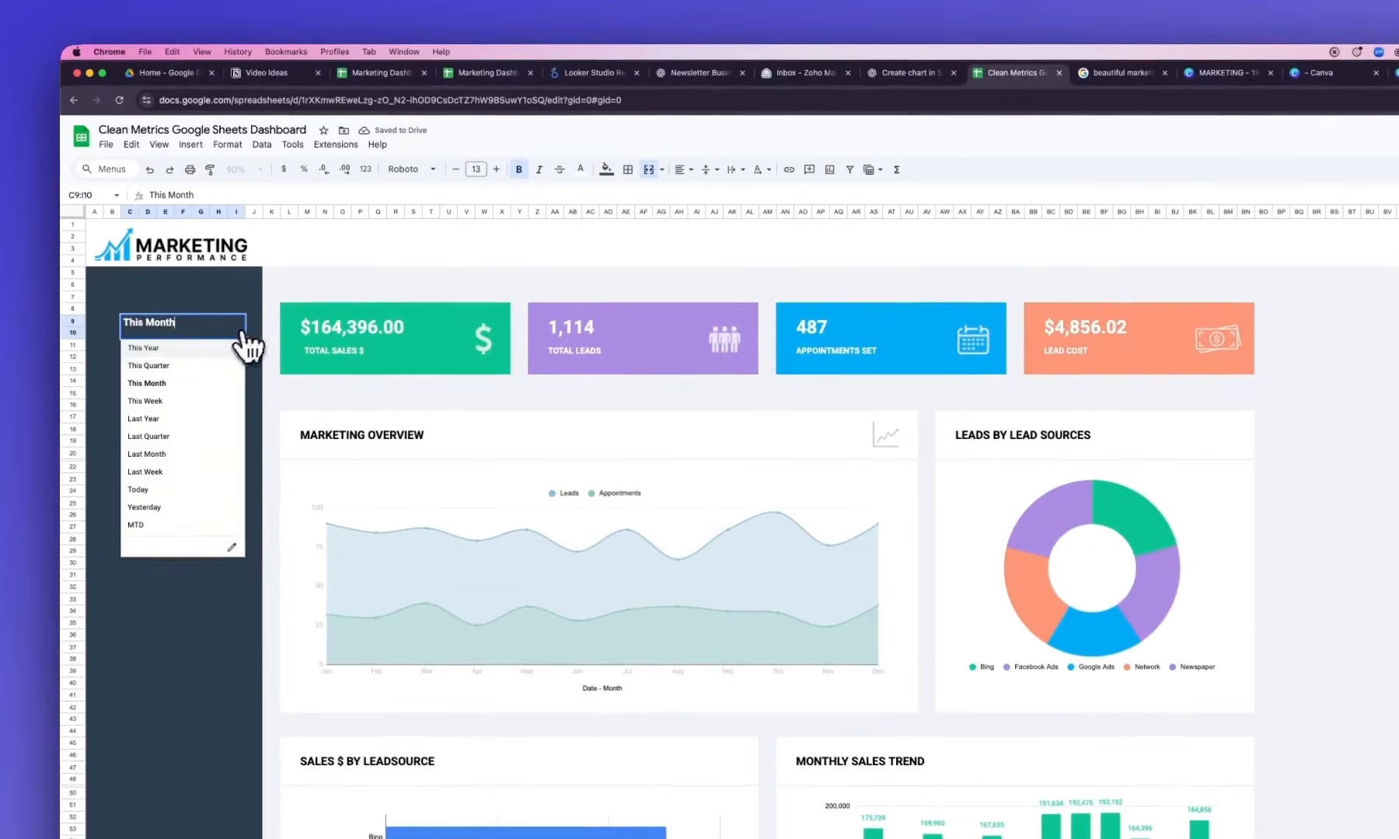
click(184, 438)
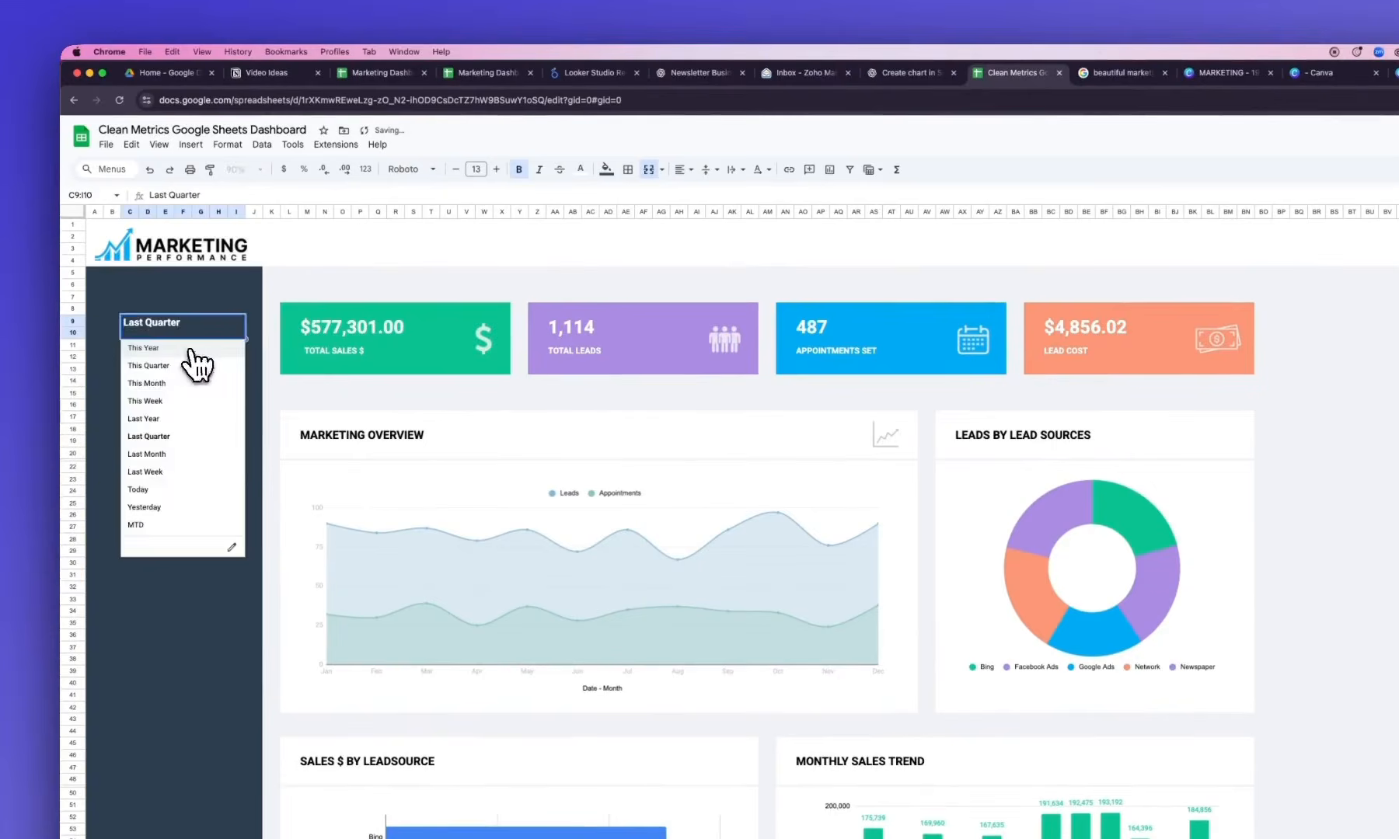
click(188, 349)
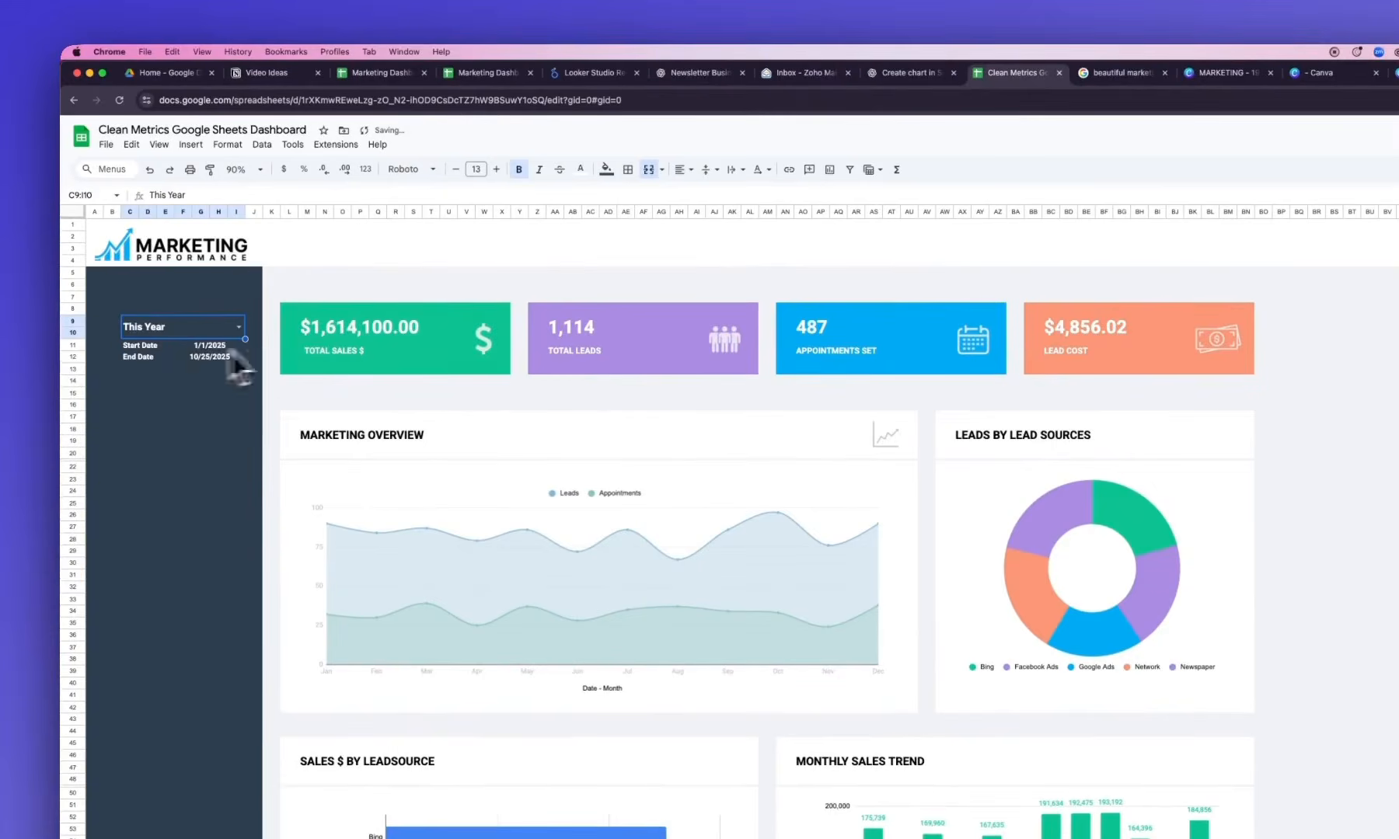
Copy the Total Sales SUMIFS formula from M9 and use it to replace the fixed value in the Total Leads cell AA9
click(340, 329)
triple_click(400, 194)
key(super+c)
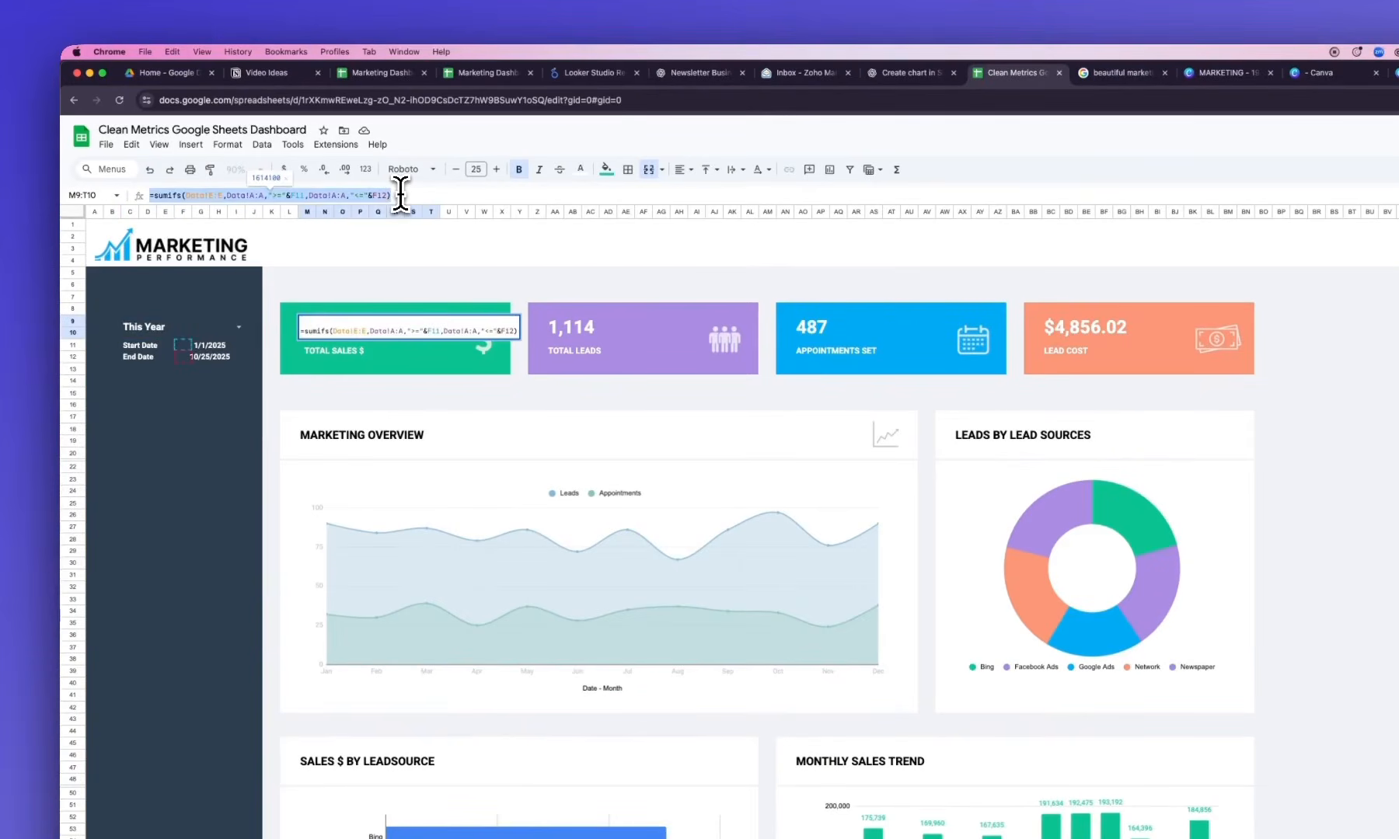
key(Escape)
click(588, 339)
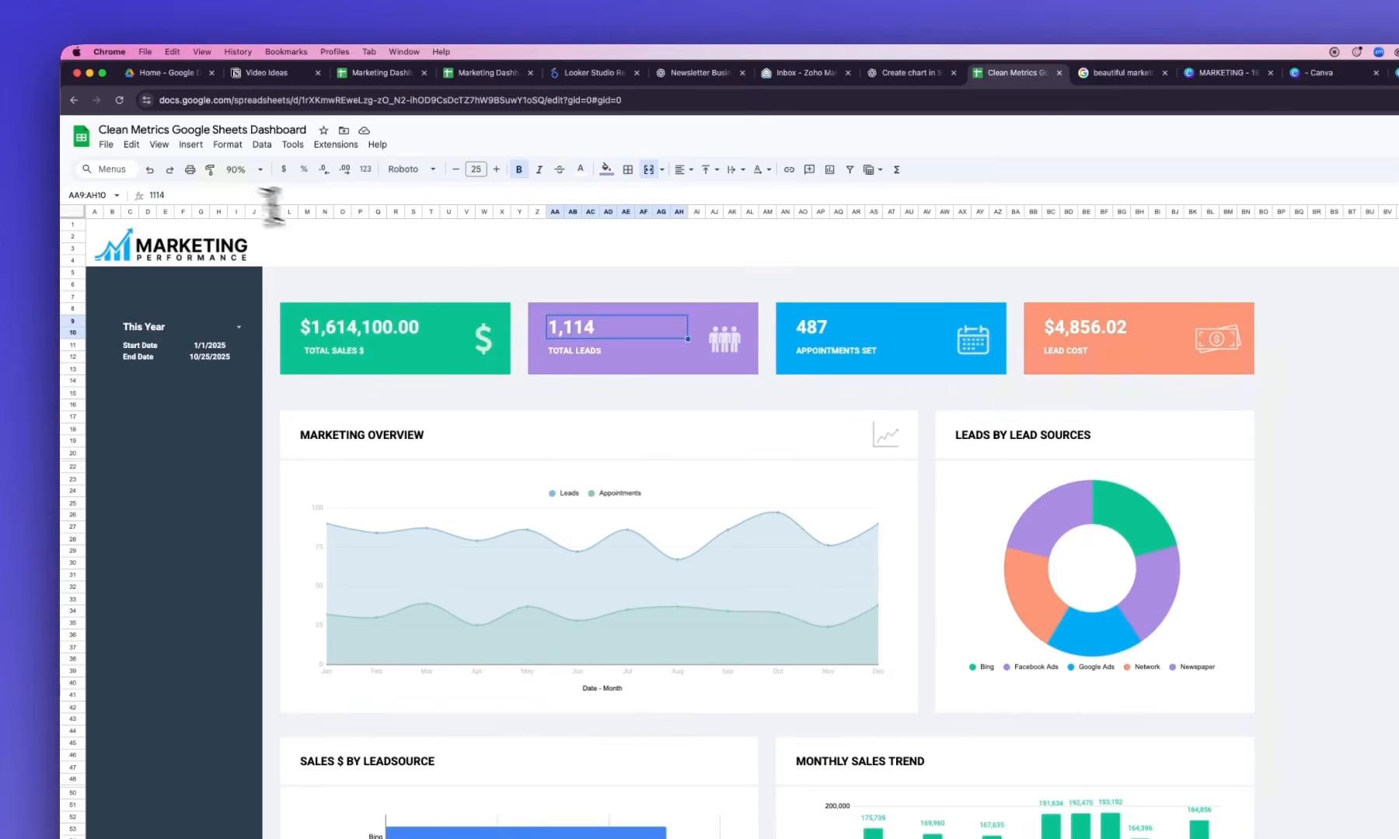
click(215, 195)
text(=sumifs(Data!C:C,Data!A:A,">="&F11,Data!A:A,"<="&F12))
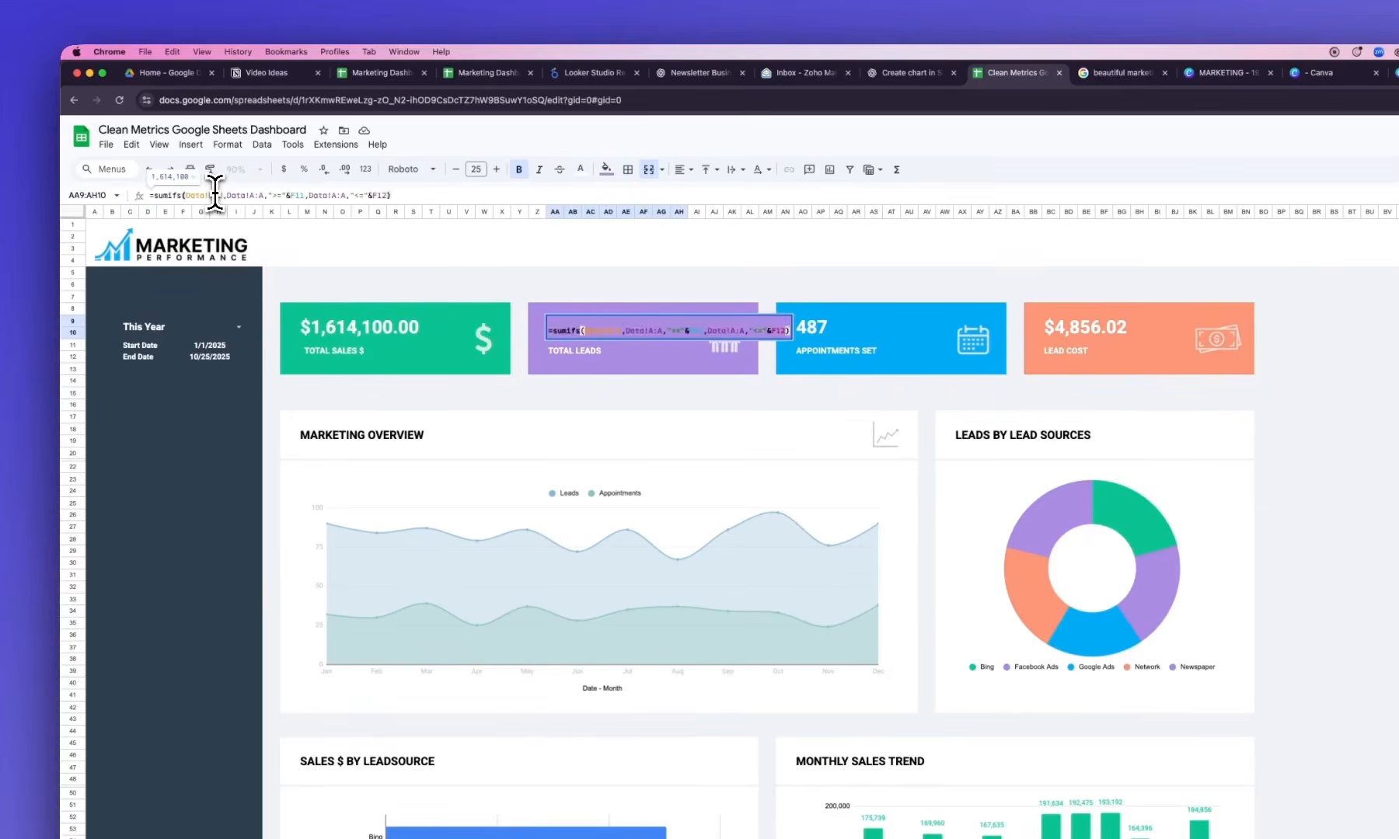
key(Return)
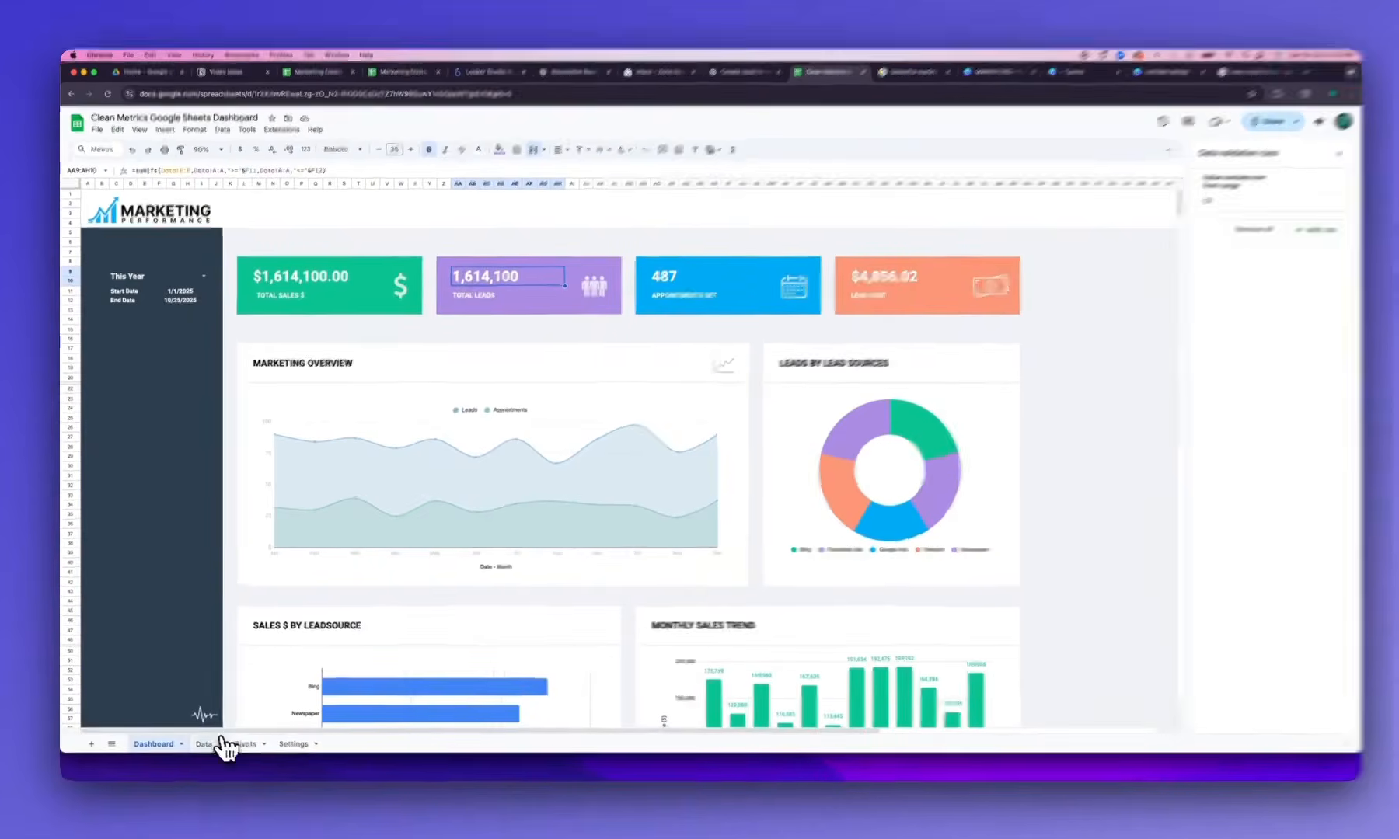
Check the Leads column on the Data sheet and change the Total Leads formula's sum range to Data!G:G
click(221, 743)
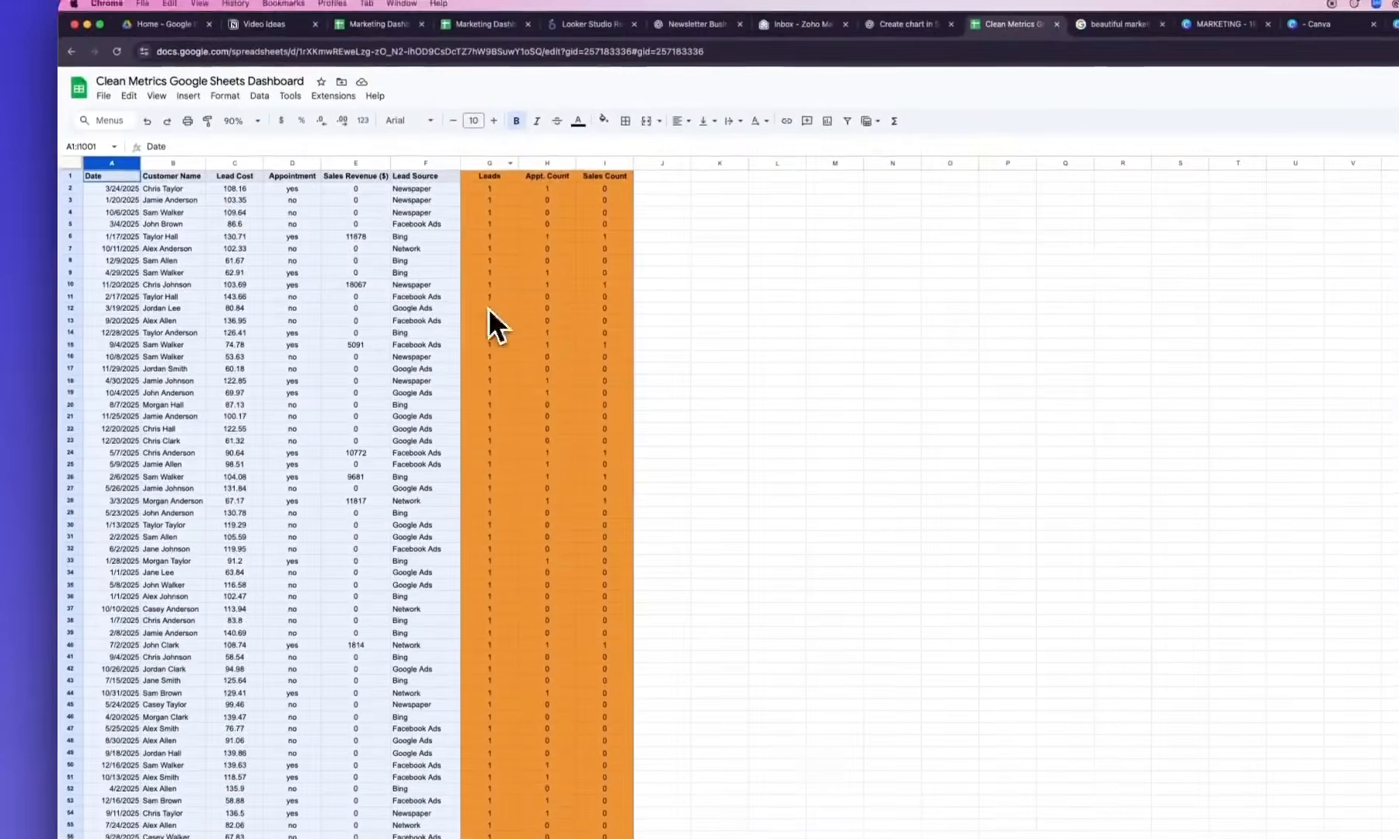
click(200, 837)
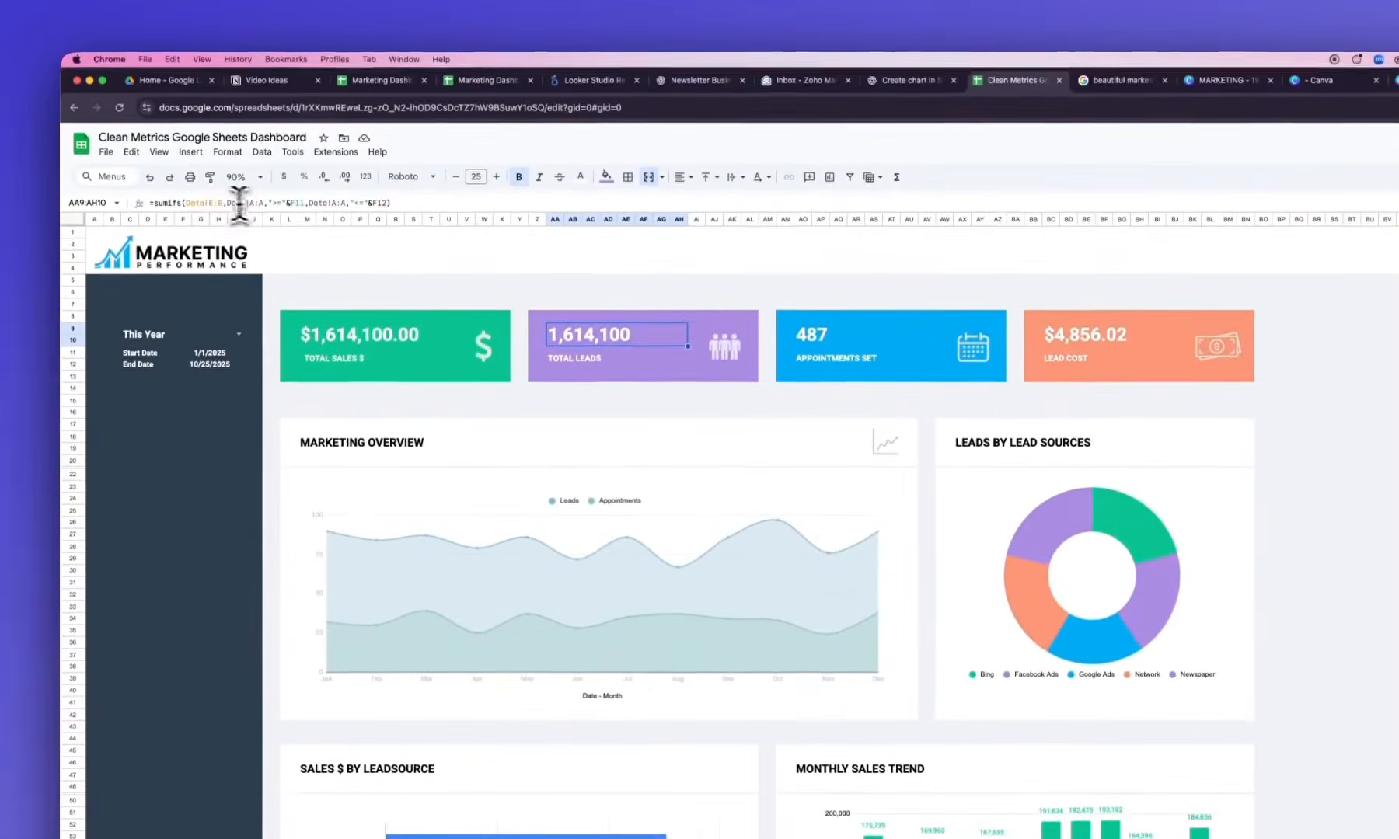
click(238, 204)
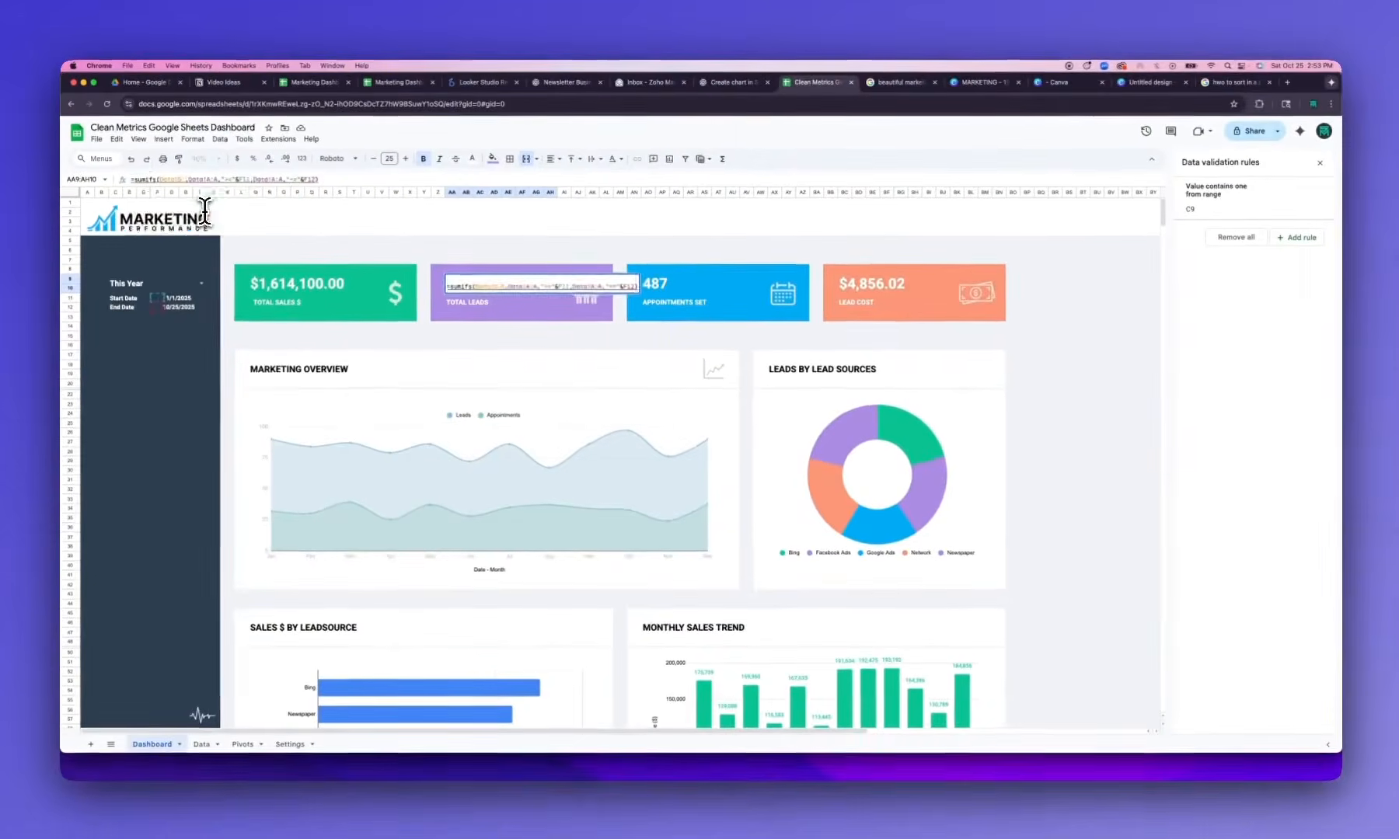
key(Escape)
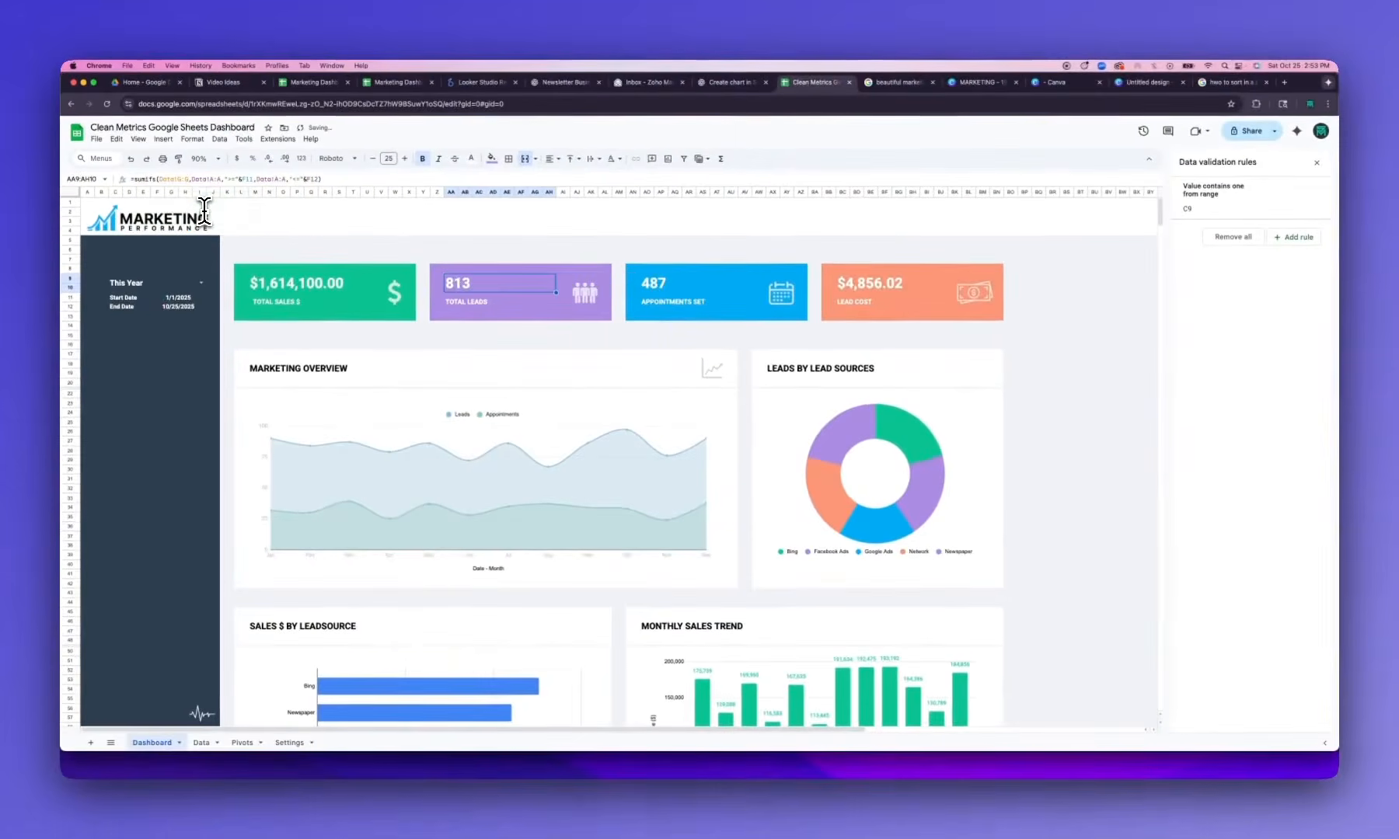
Check the Data sheet's appointment count column, then replace the fixed Appointments Set value in AO9 with the copied SUMIFS formula
click(204, 742)
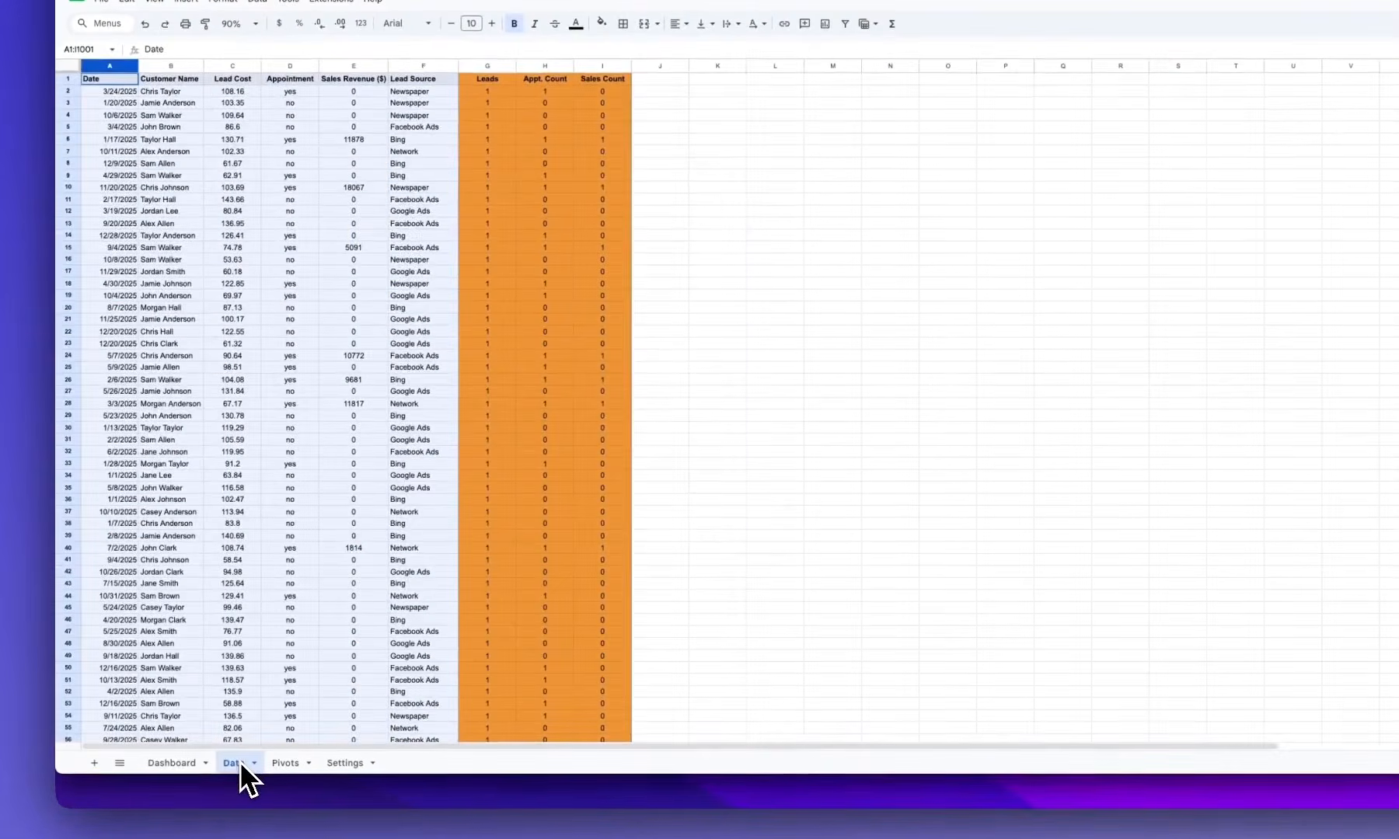
click(198, 760)
click(800, 181)
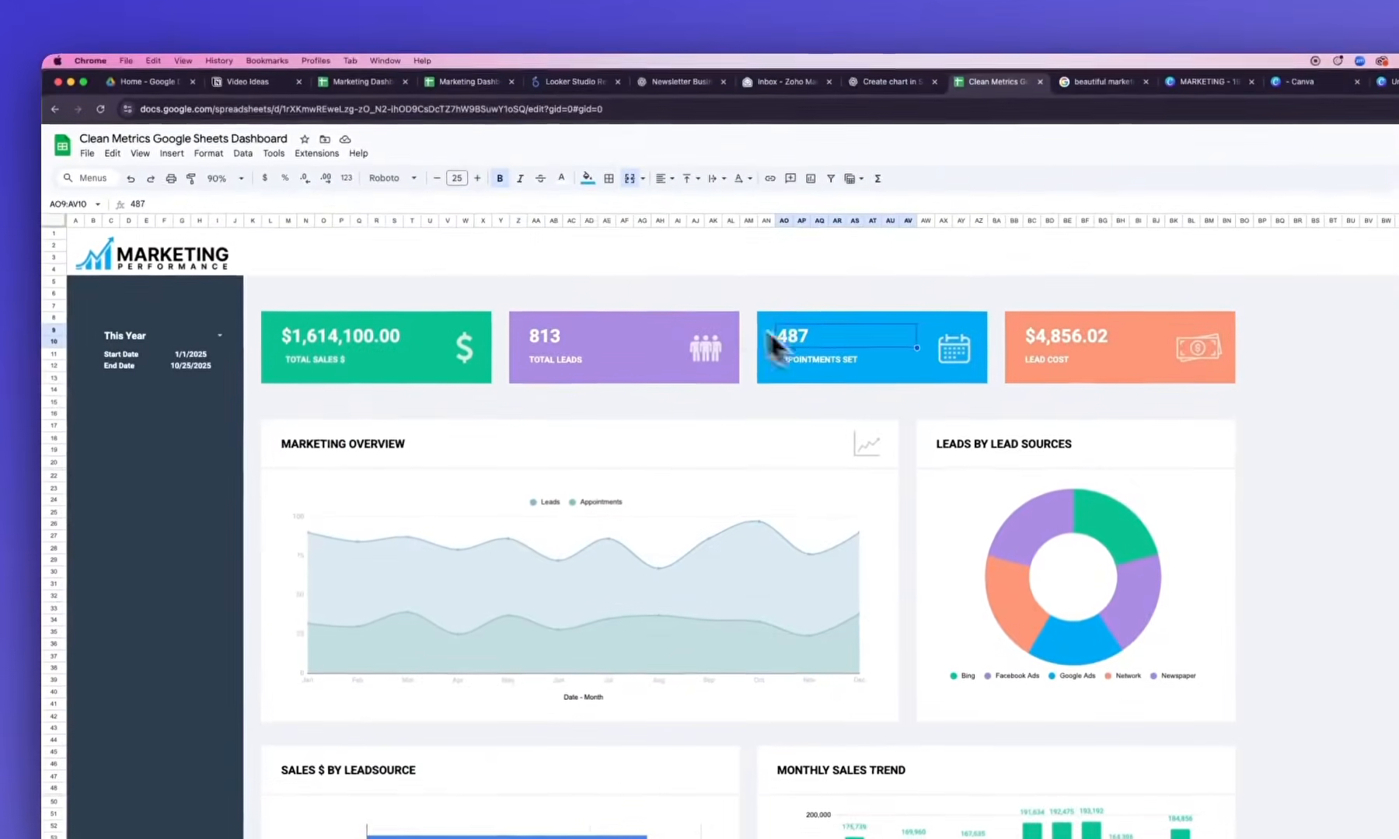
click(330, 203)
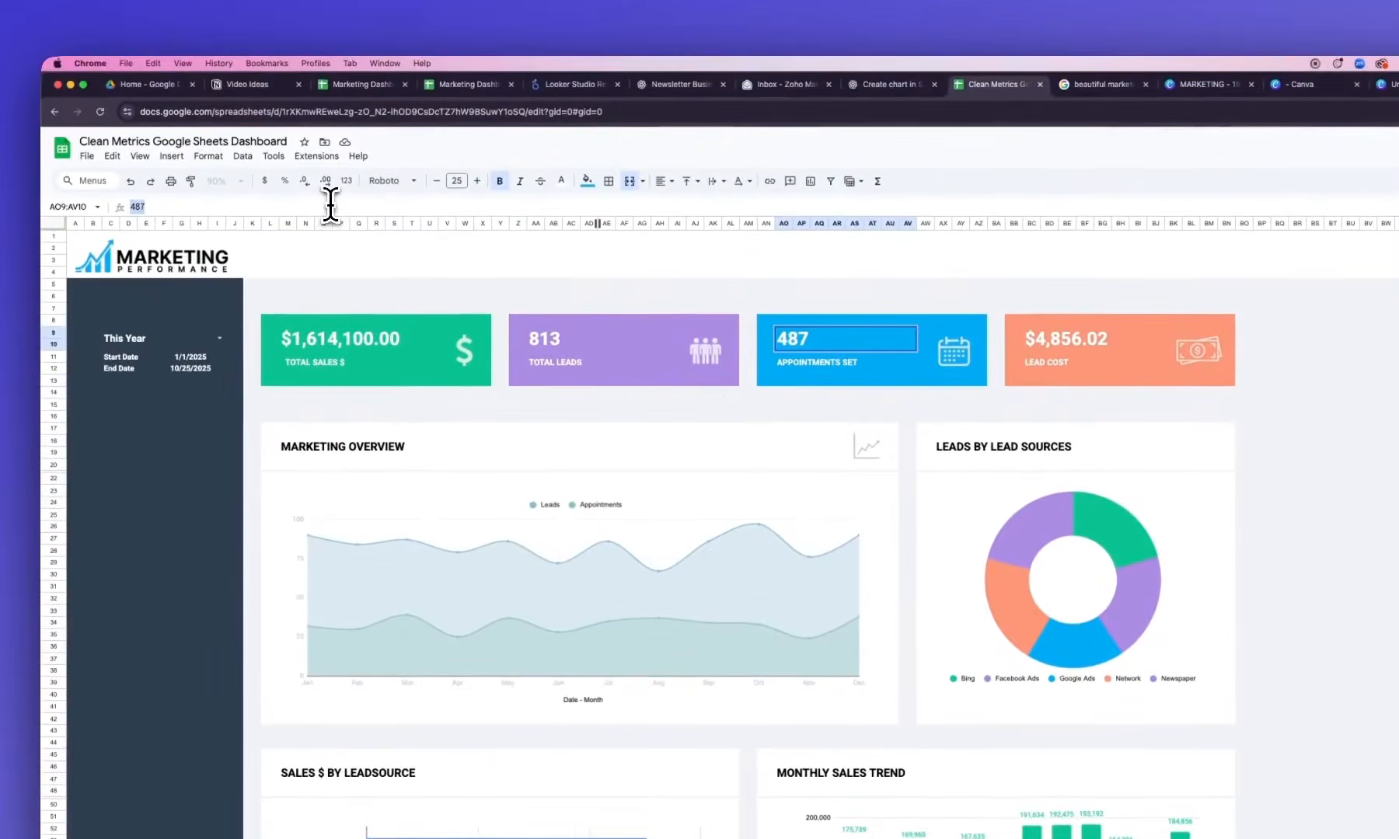
key(super+v)
Change the sum range in the Appointments Set formula to Data!H:H
click(194, 209)
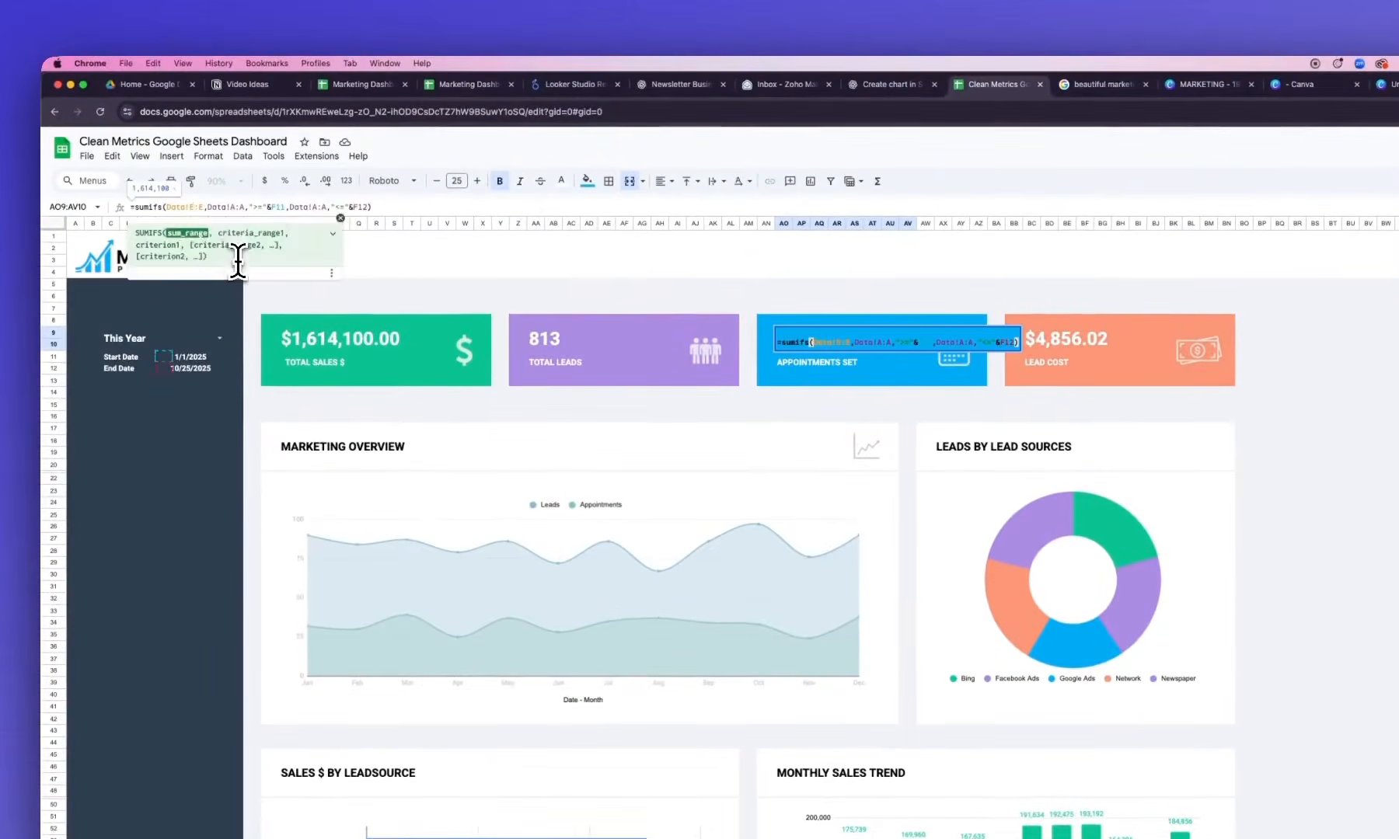
key(BackSpace)
text(H)
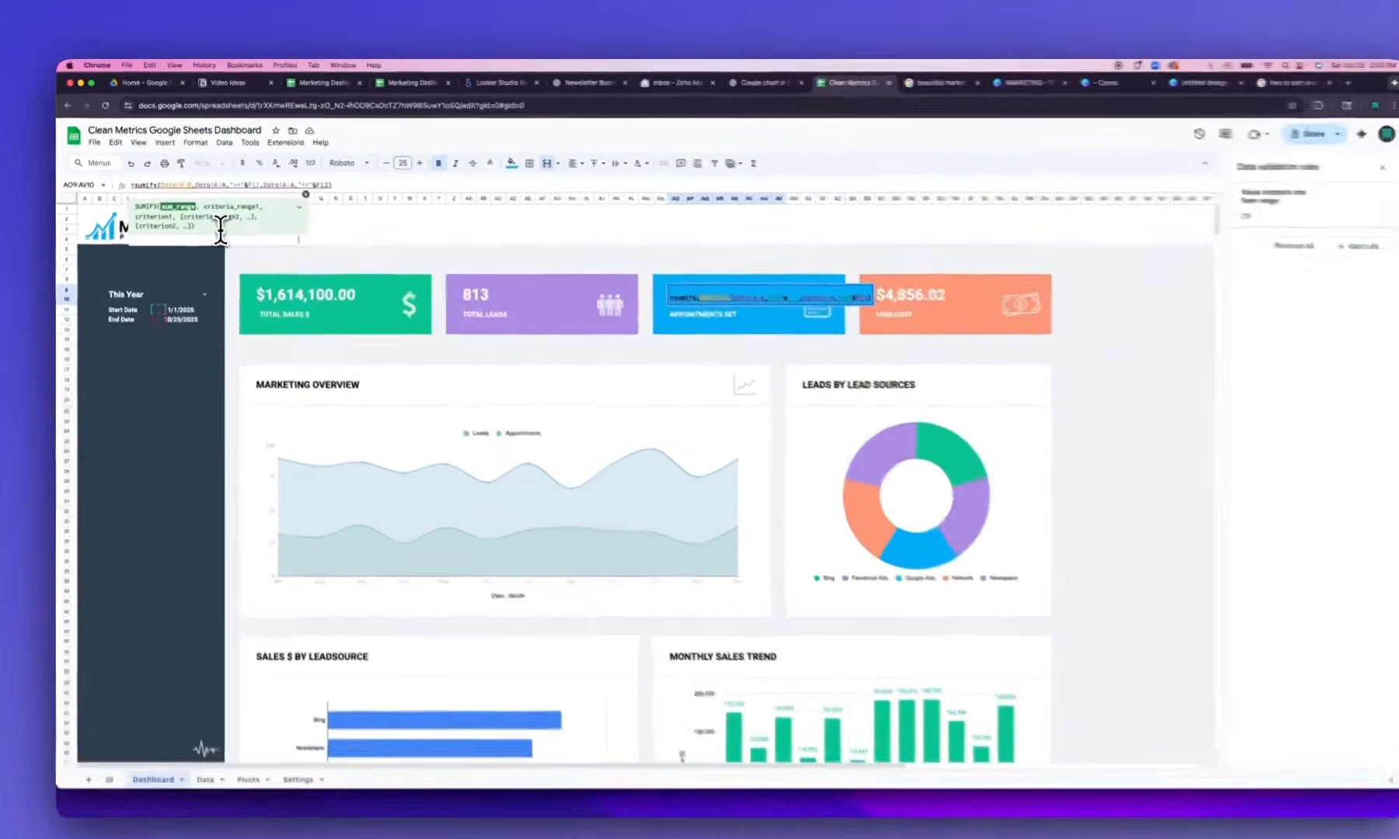
key(BackSpace)
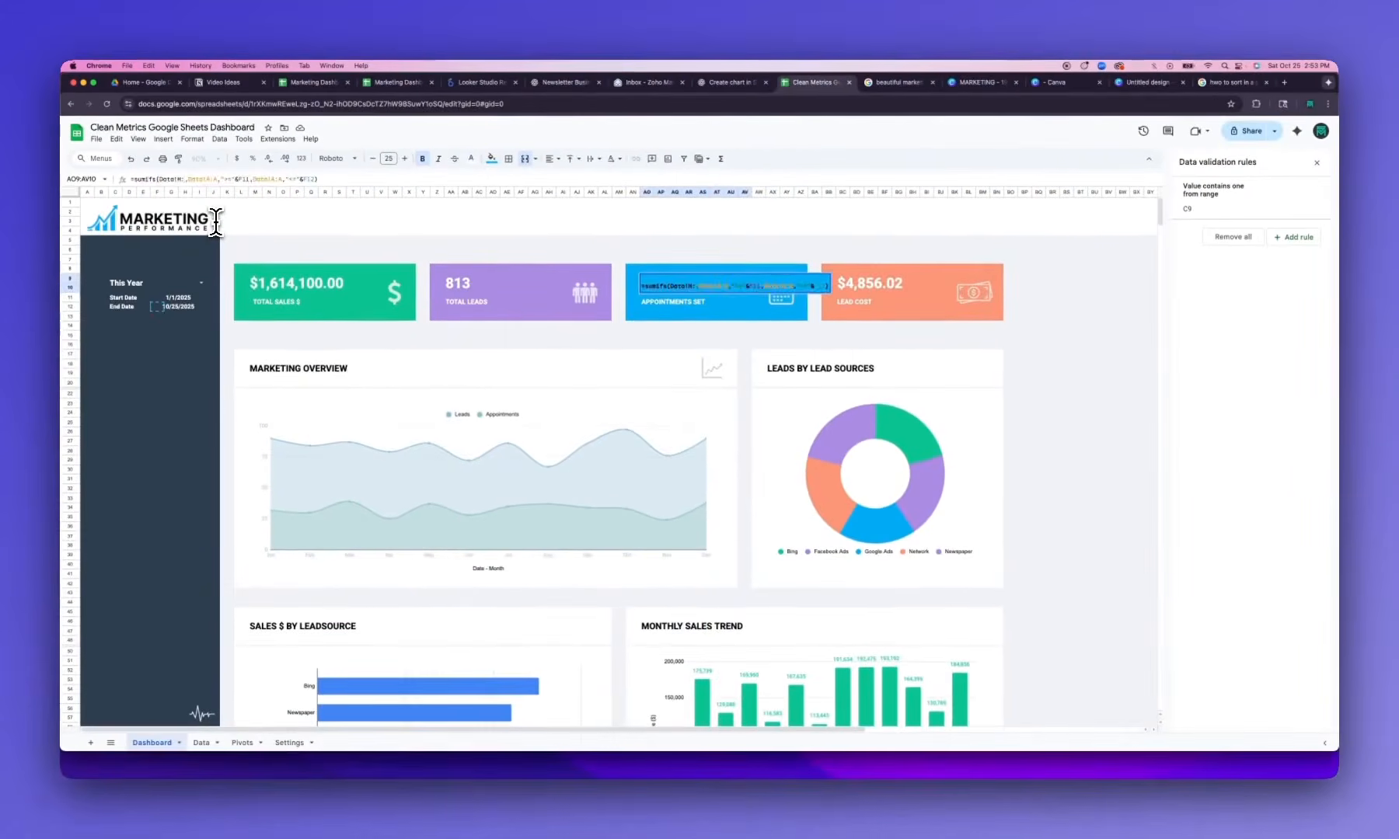
text(H)
key(Return)
Replace the fixed value in the Lead Cost cell BC9 with the copied SUMIFS formula
key(Right)
key(Right)
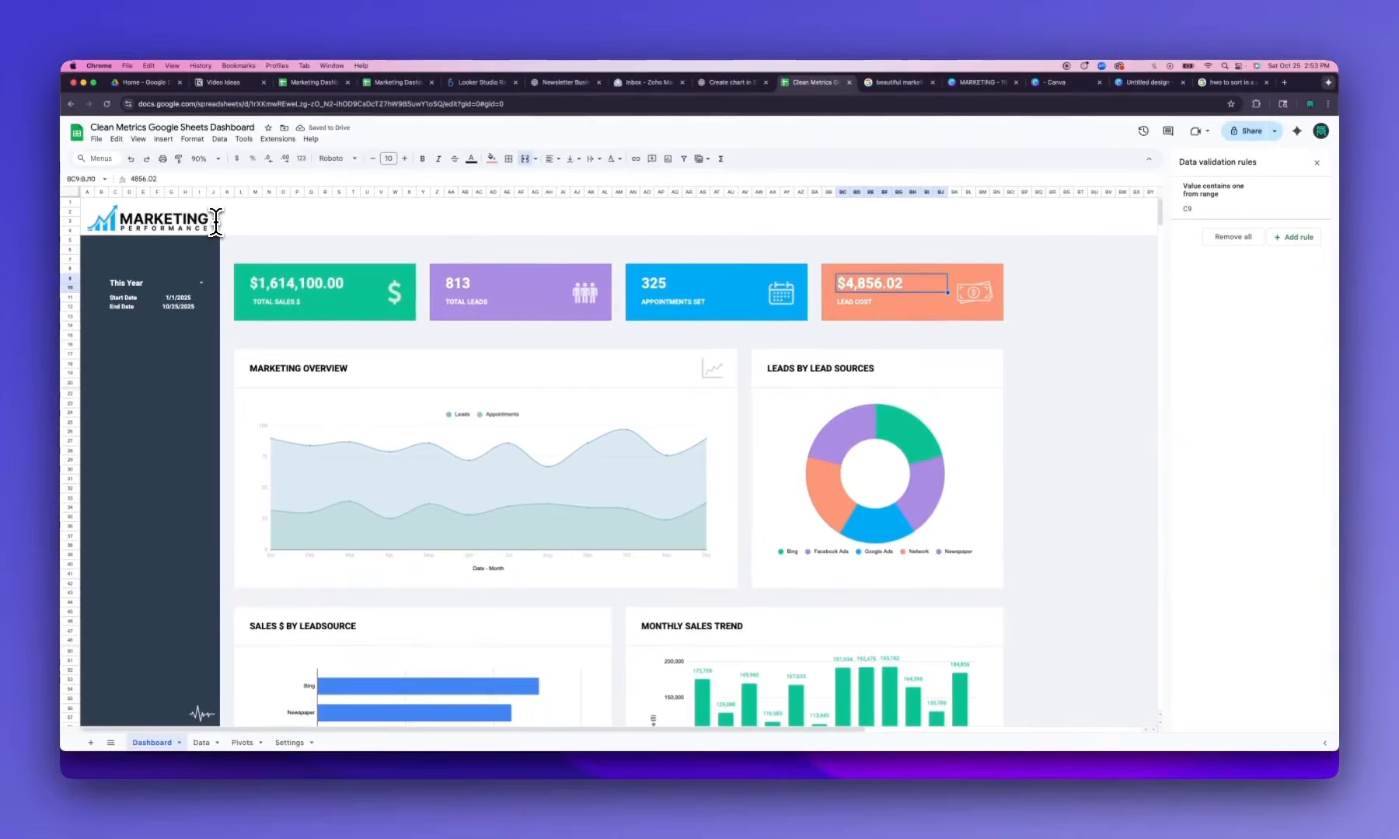
click(205, 179)
key(super+a)
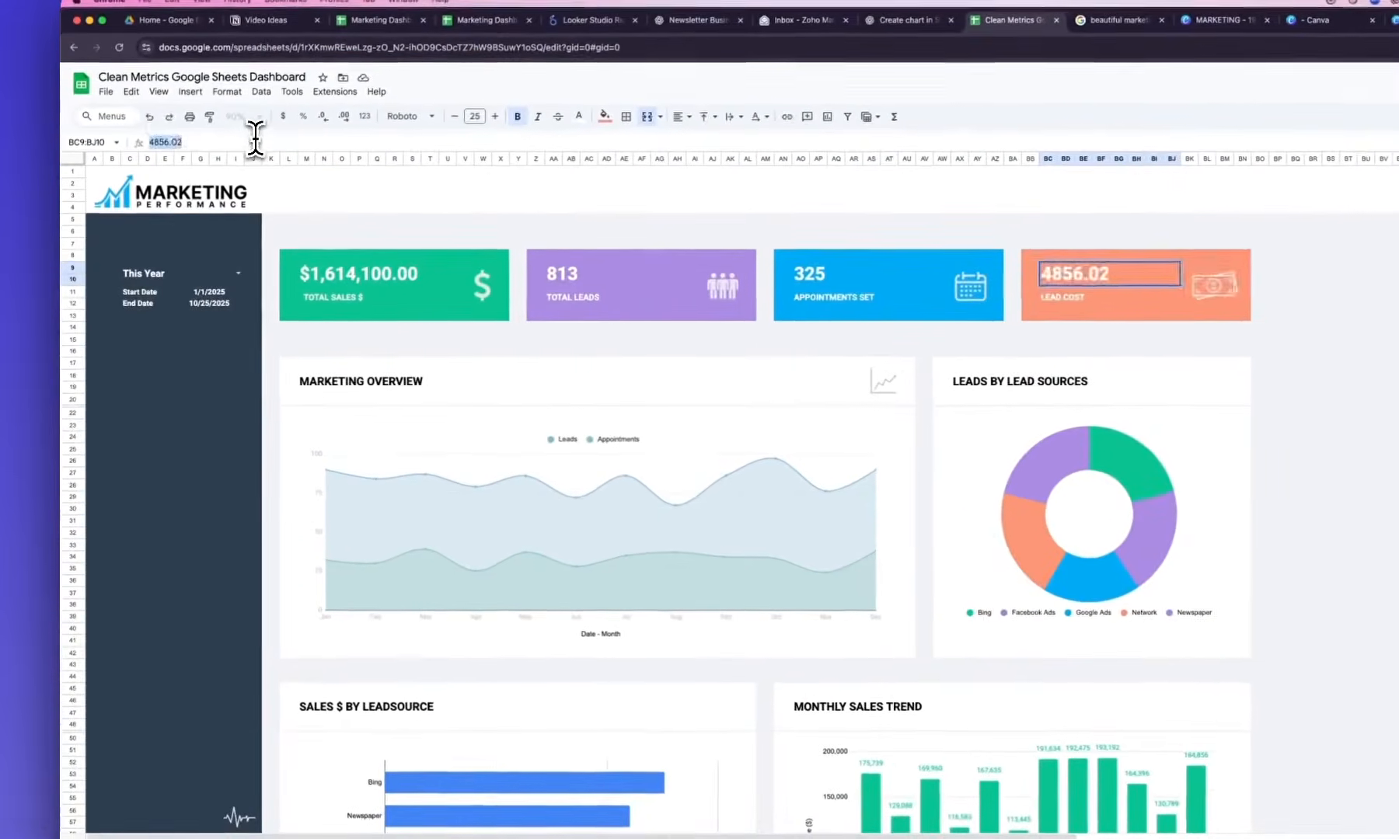
key(super+v)
key(Return)
Check the lead cost column on the Data sheet and change the Lead Cost formula's sum range to Data!C:C
click(244, 744)
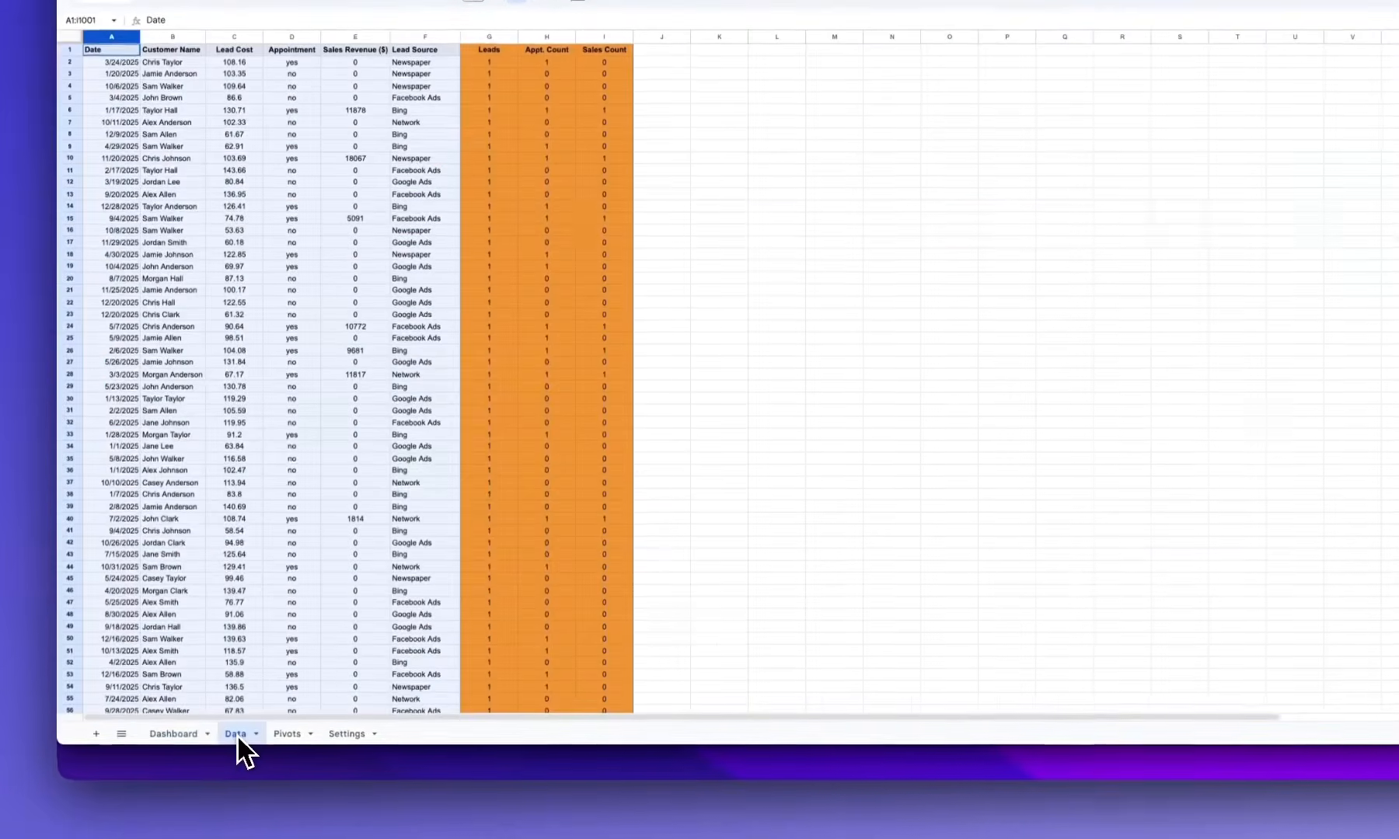
click(171, 737)
click(964, 288)
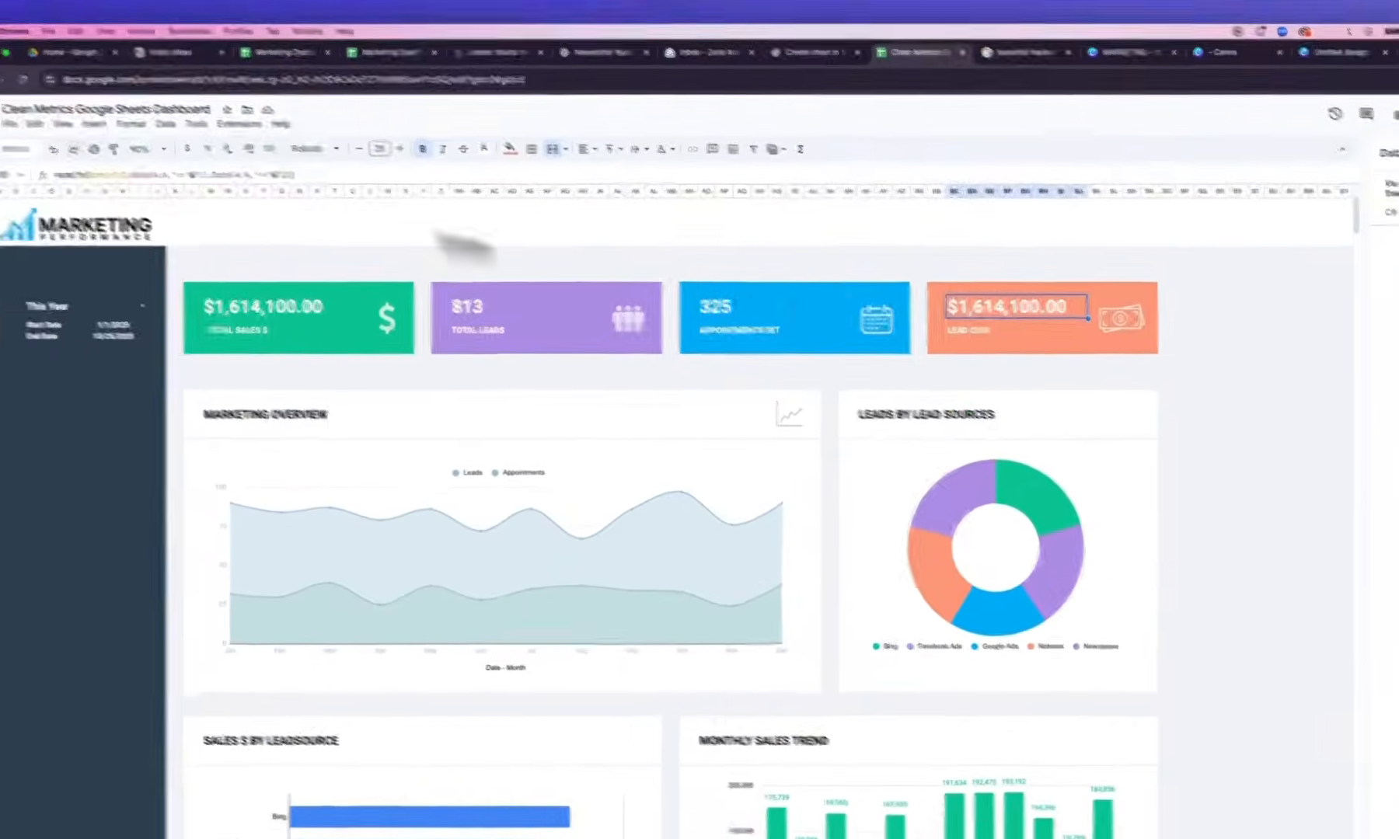
click(88, 151)
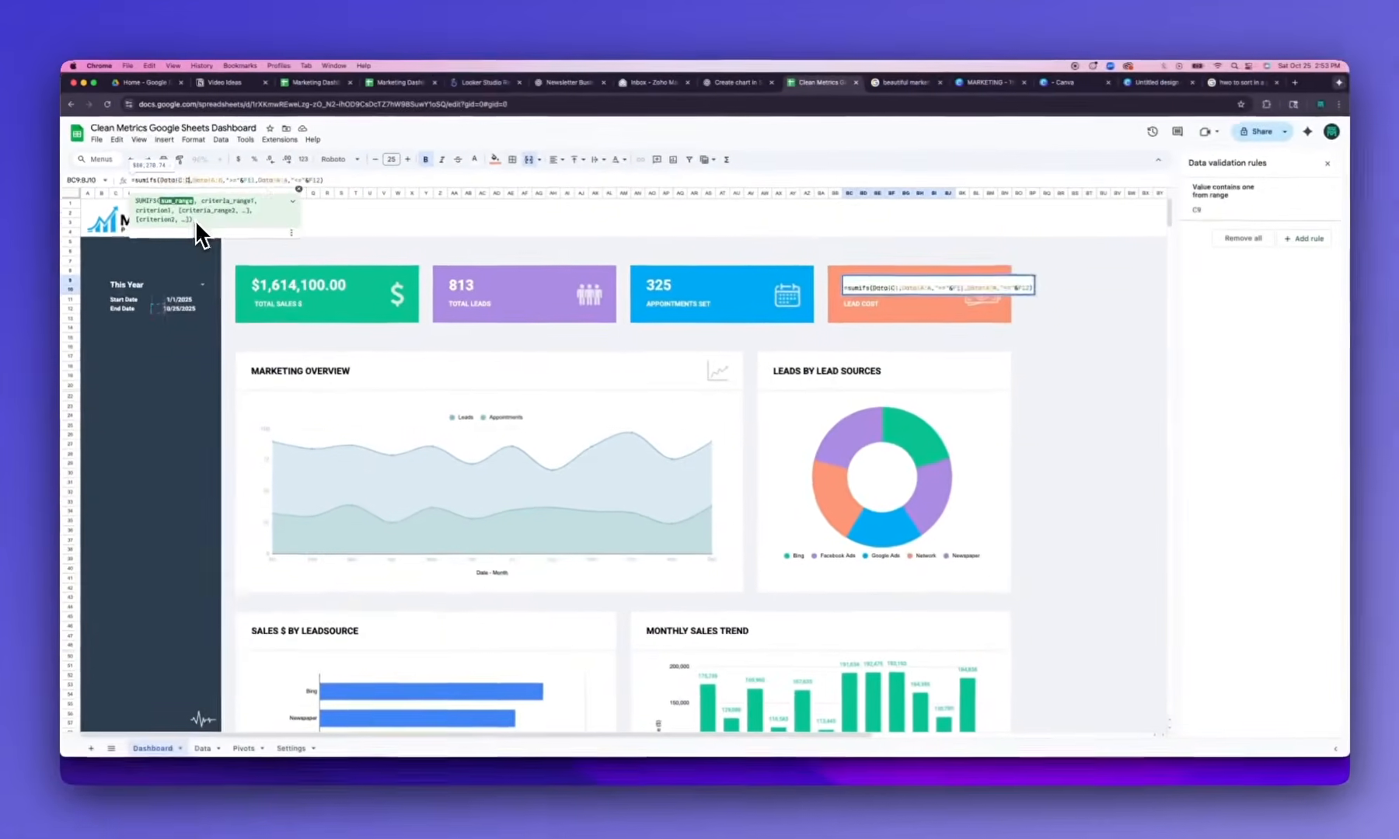
key(Return)
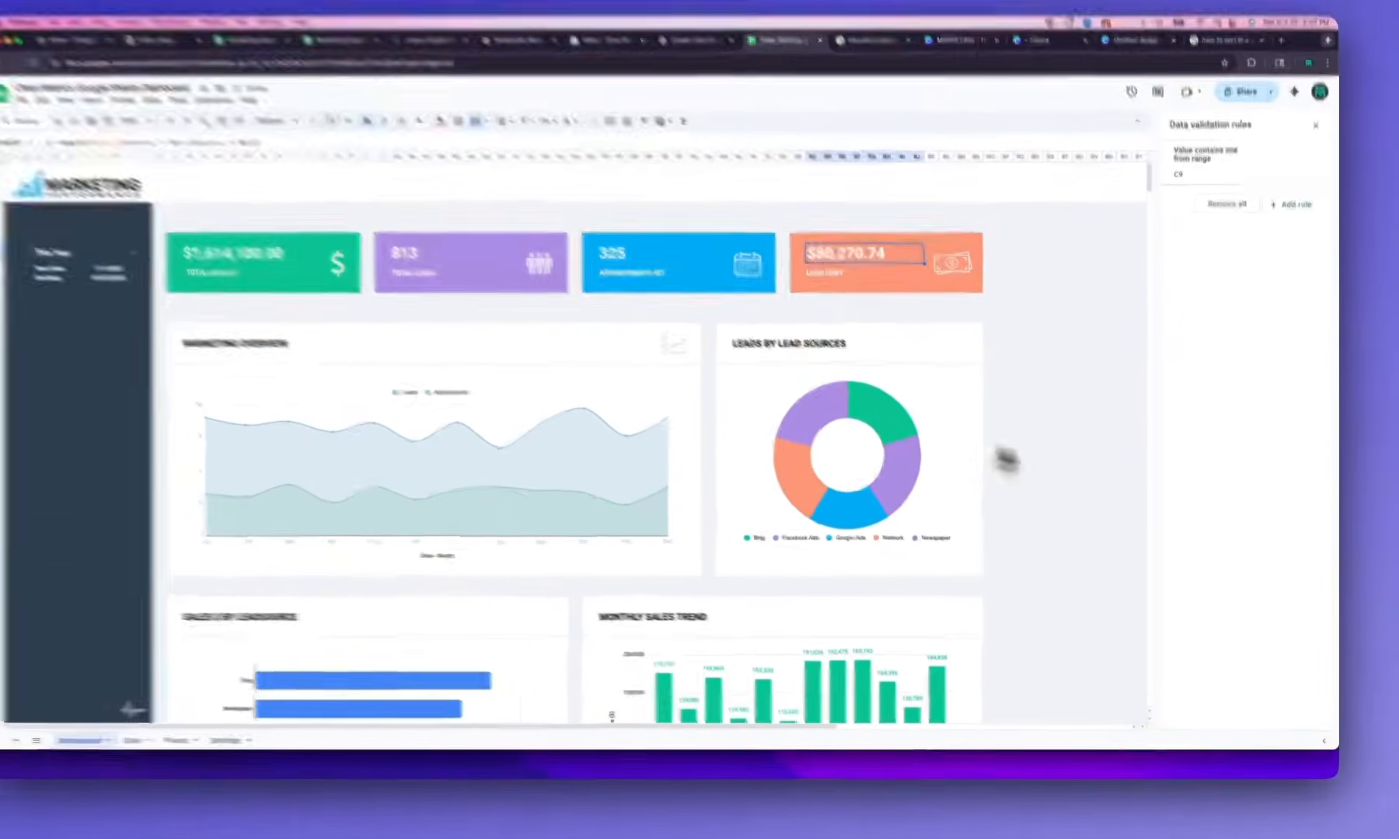
click(1093, 479)
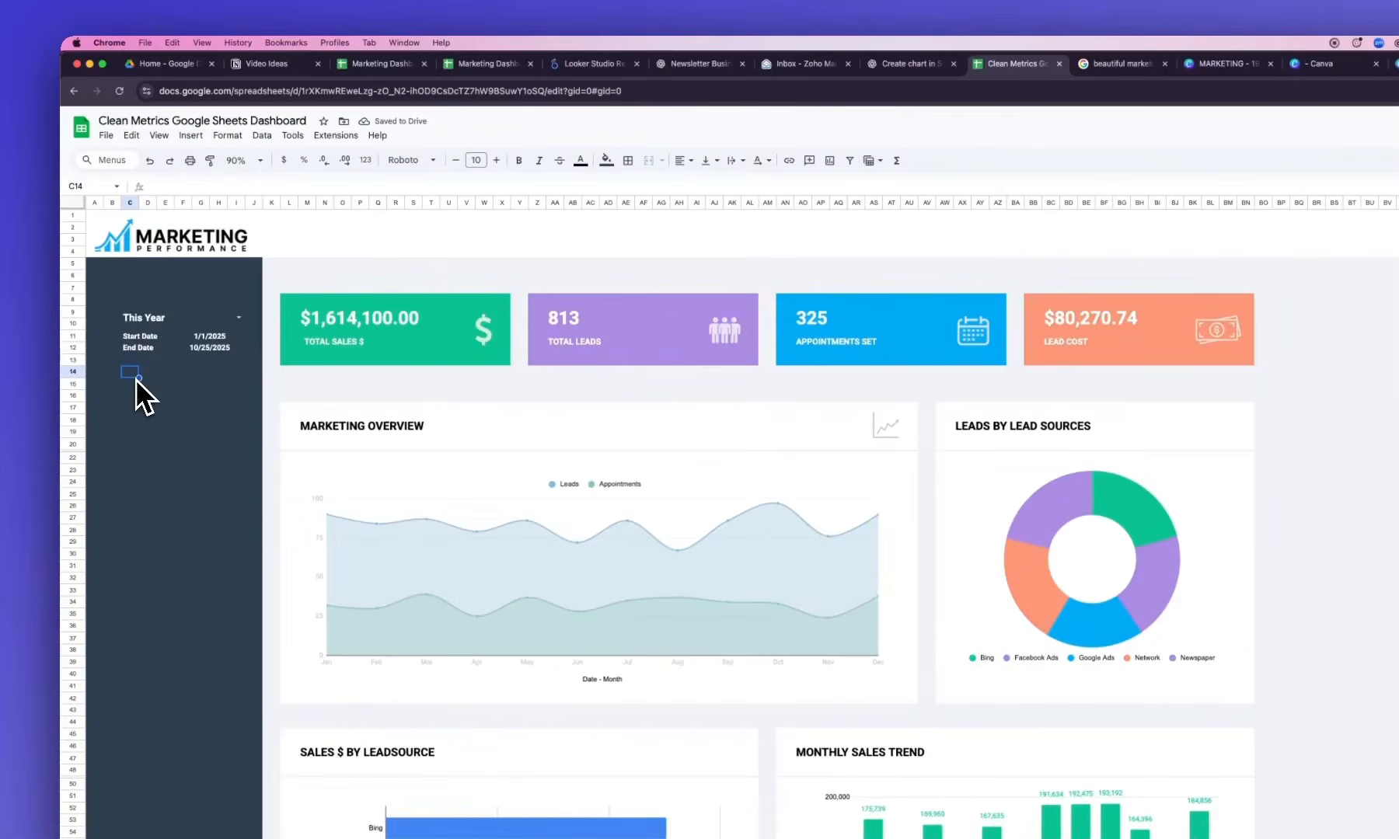
Merge the sidebar cells C14:I15 into one cell and enter the heading Navigation
drag(135, 378, 243, 385)
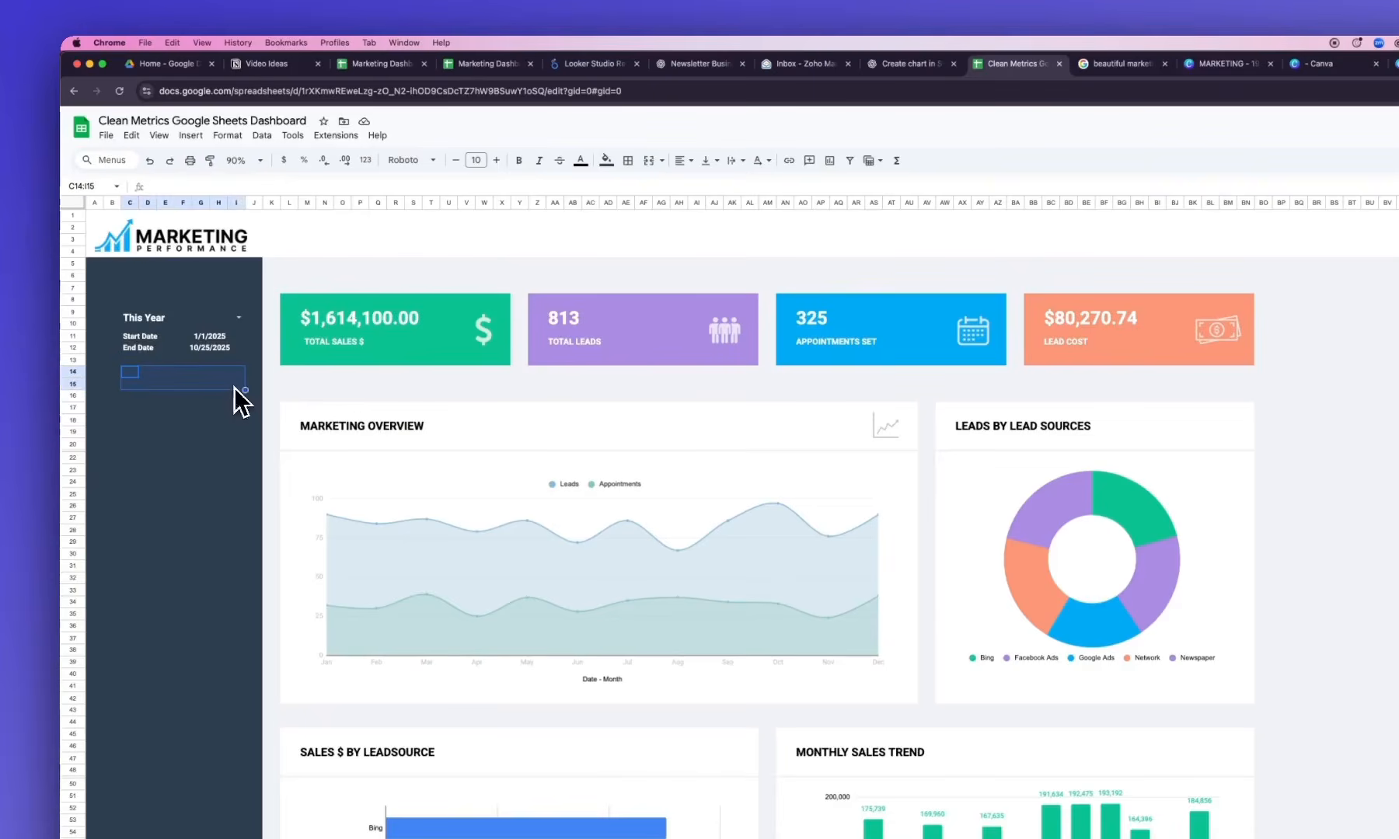
click(228, 136)
mouse_move(311, 340)
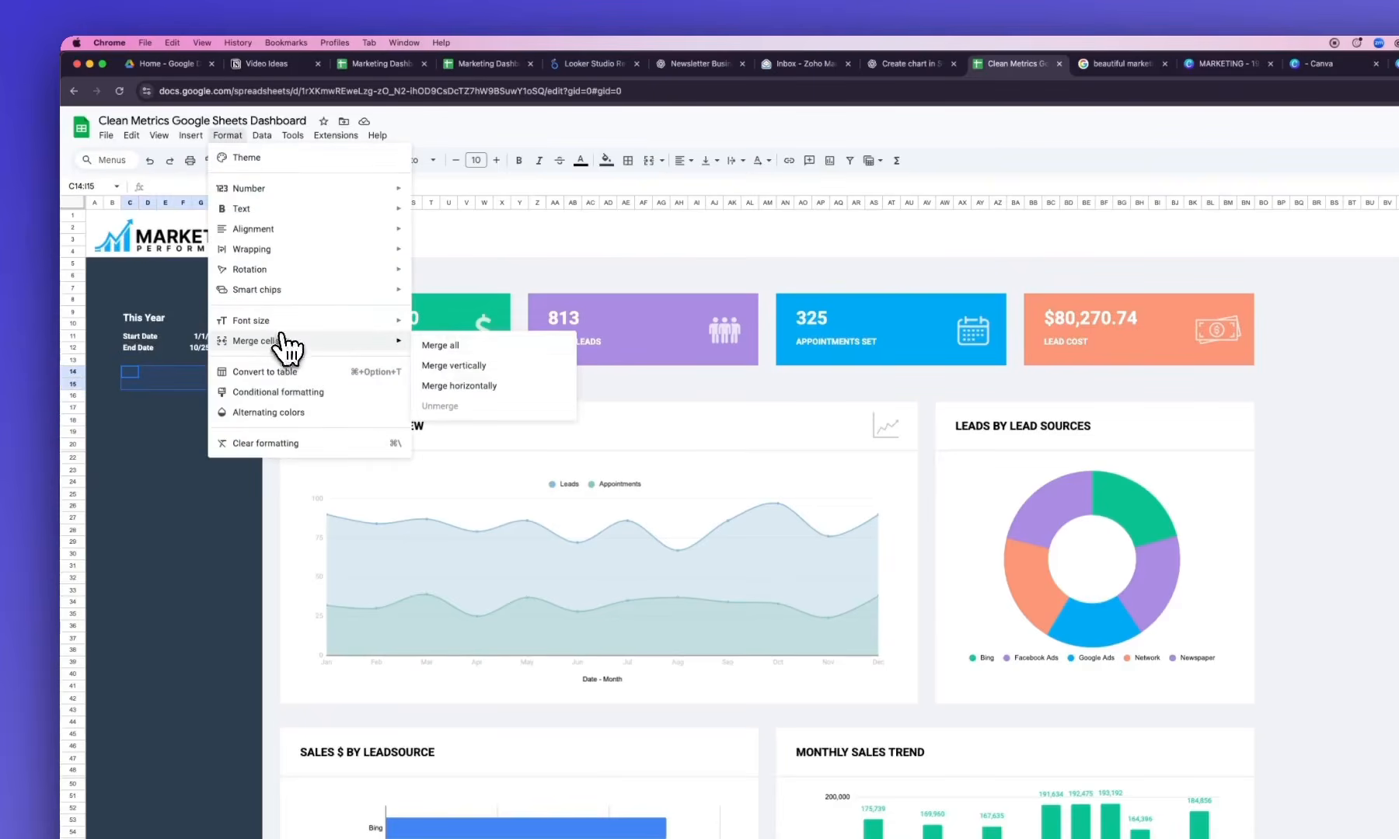
click(450, 348)
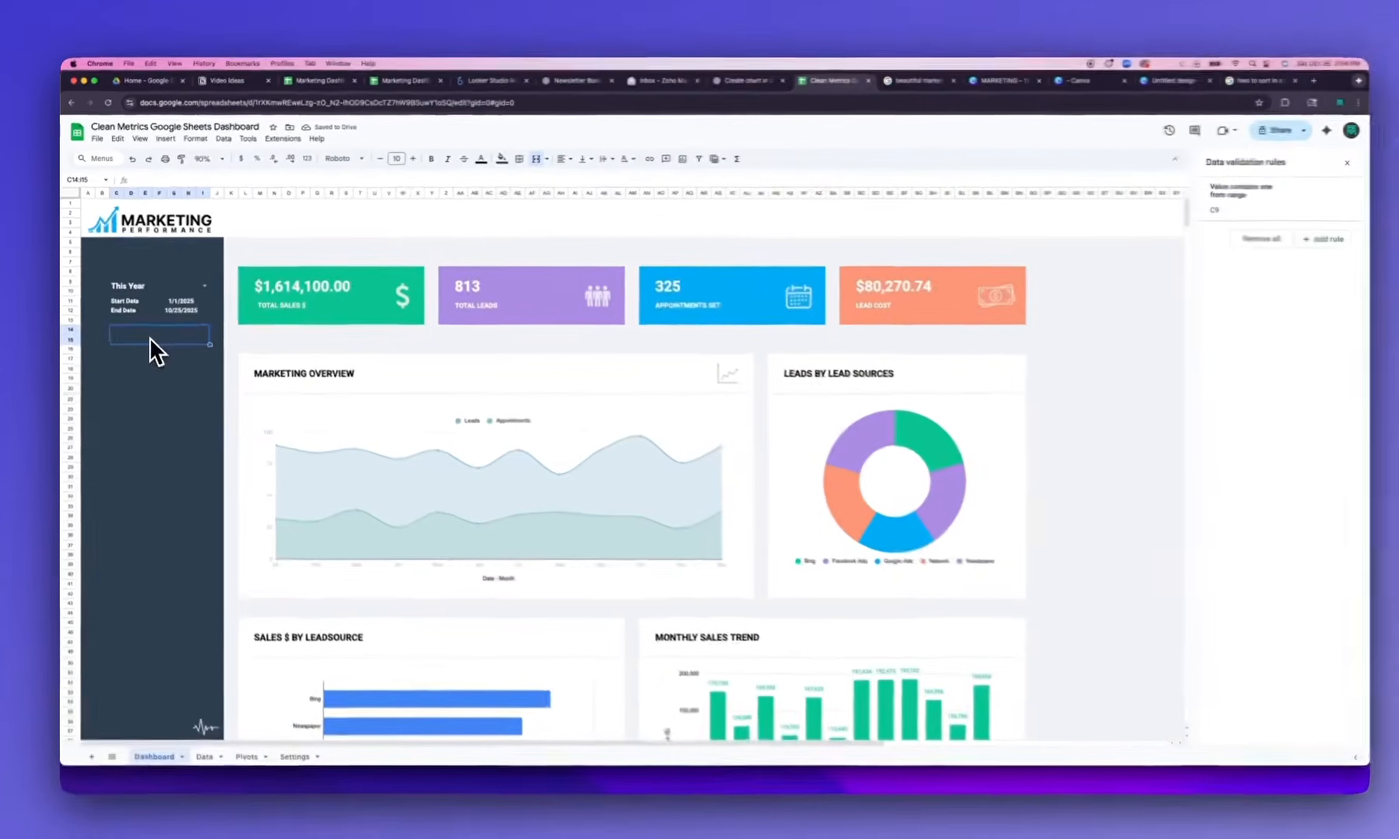
text(Navi)
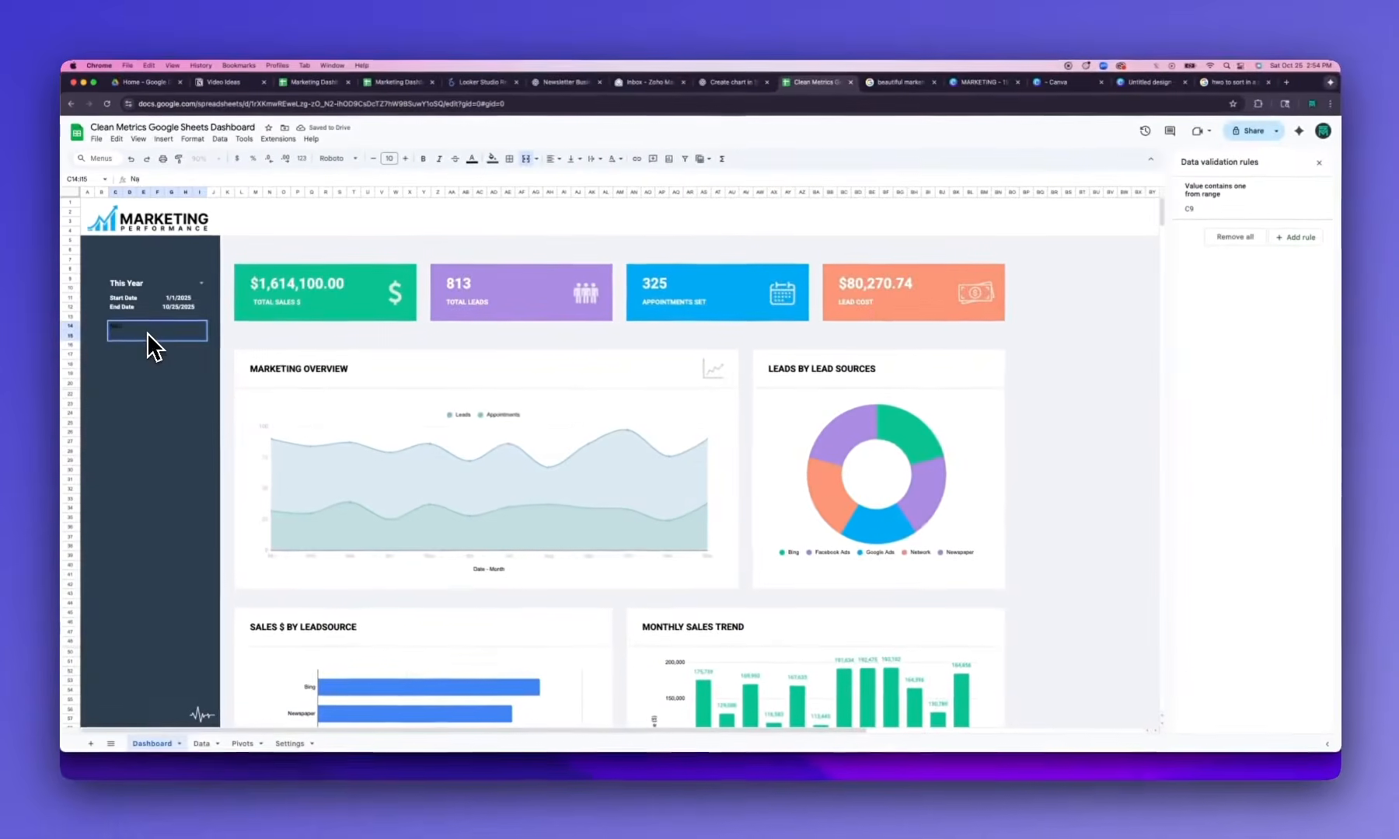
text(gation)
key(Return)
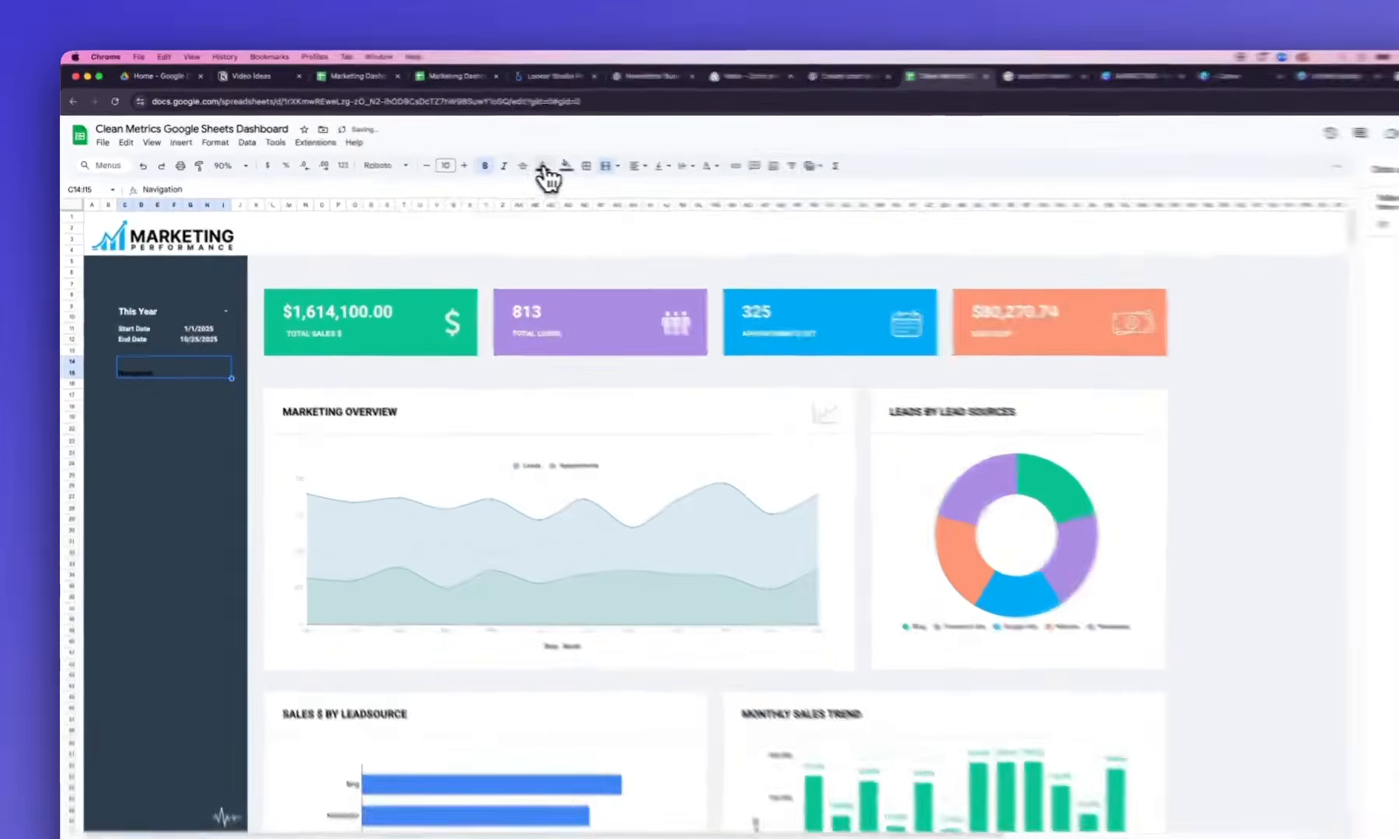
Make the Navigation heading text white and enlarge its font size
click(471, 159)
click(706, 213)
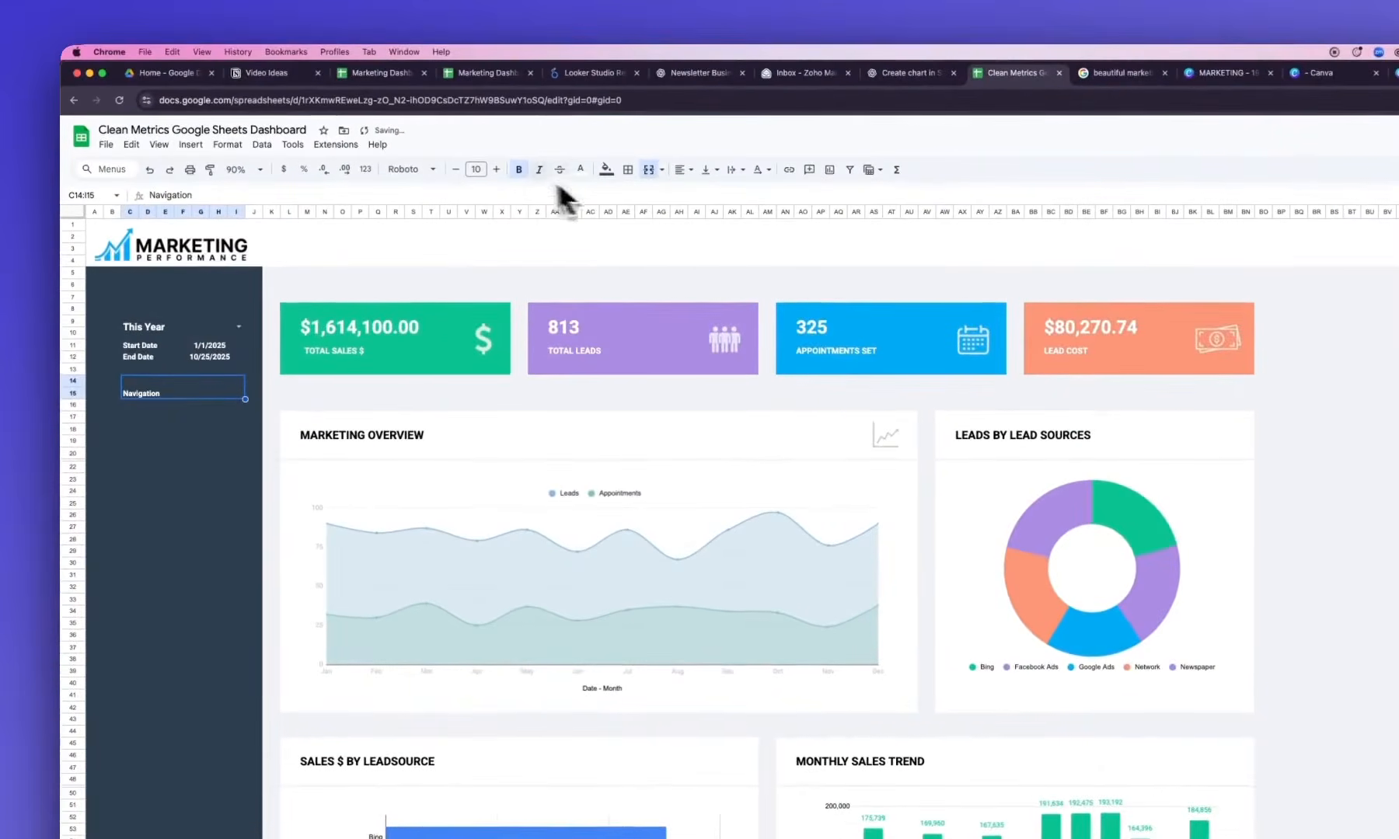
click(498, 170)
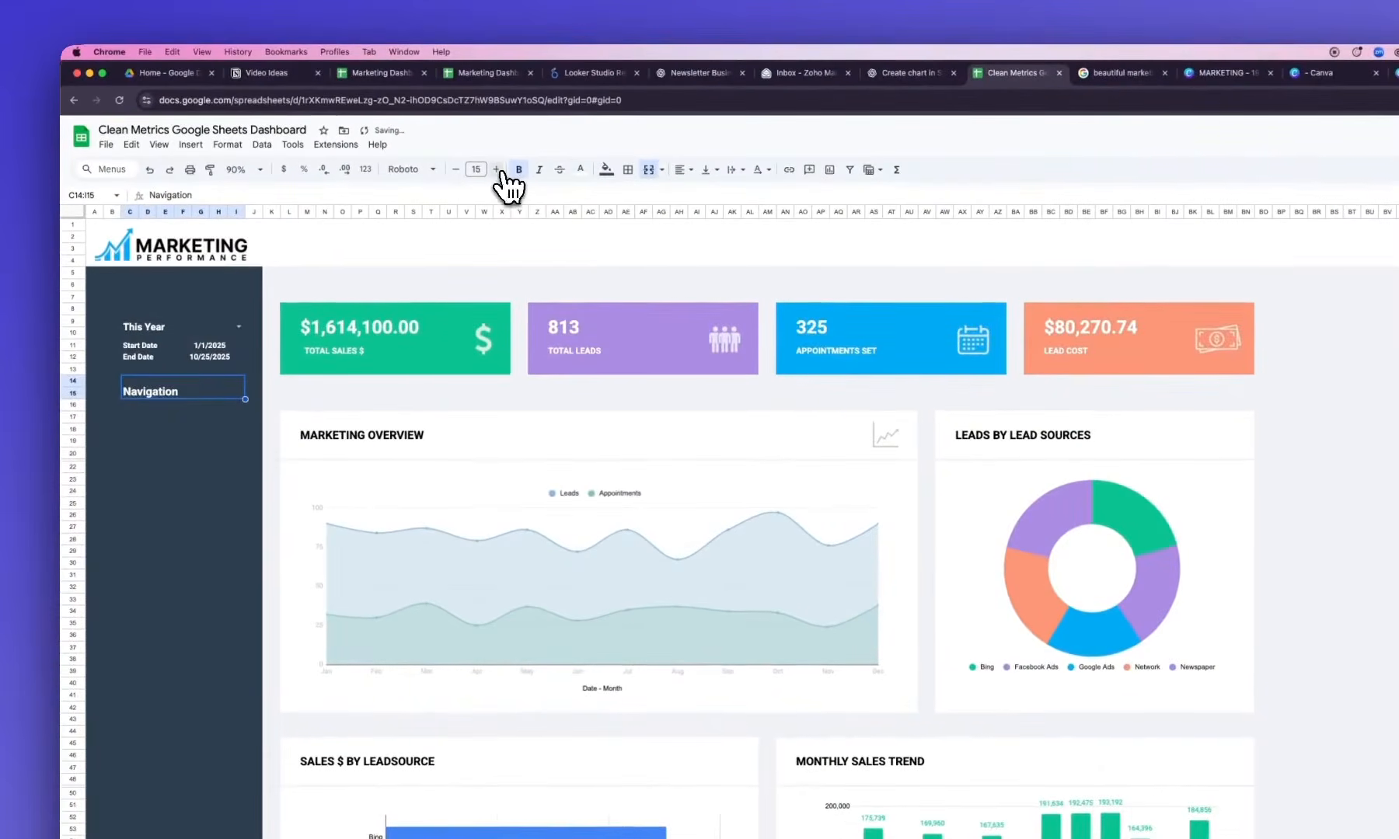
click(456, 170)
click(456, 170)
Enter the labels Data, Pivot and Settings in cells C16 to C18 beneath the Navigation heading
click(138, 420)
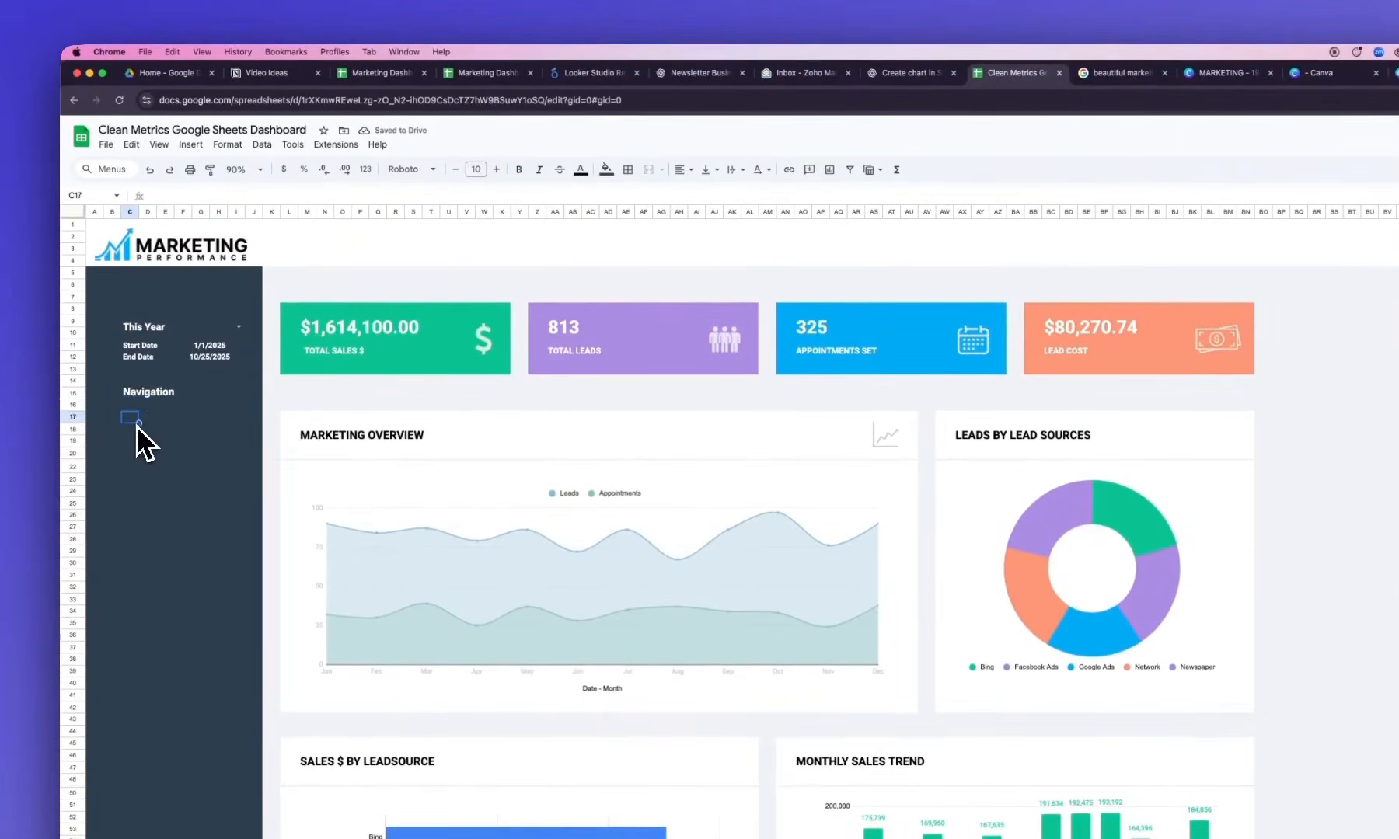
click(131, 407)
text(Data)
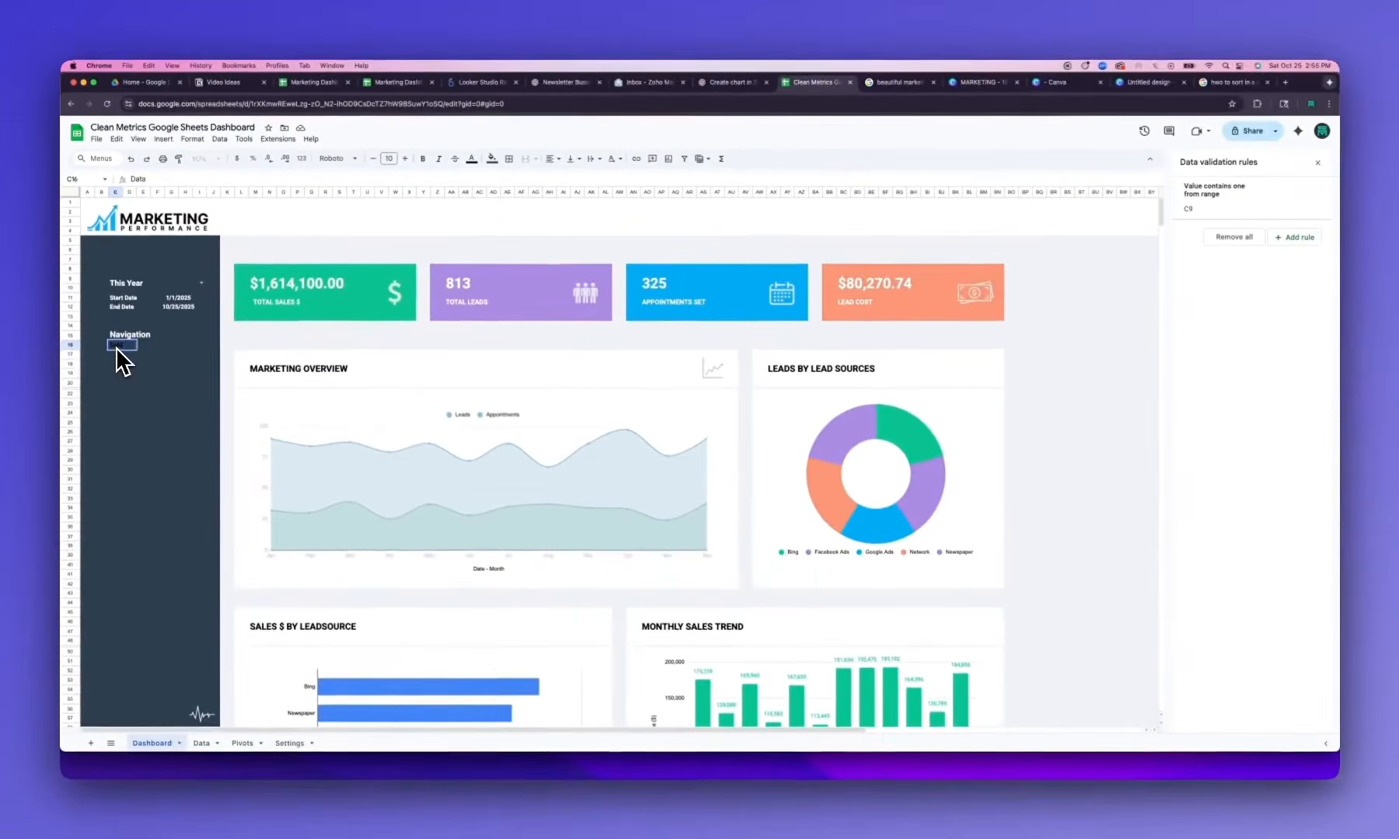
key(Return)
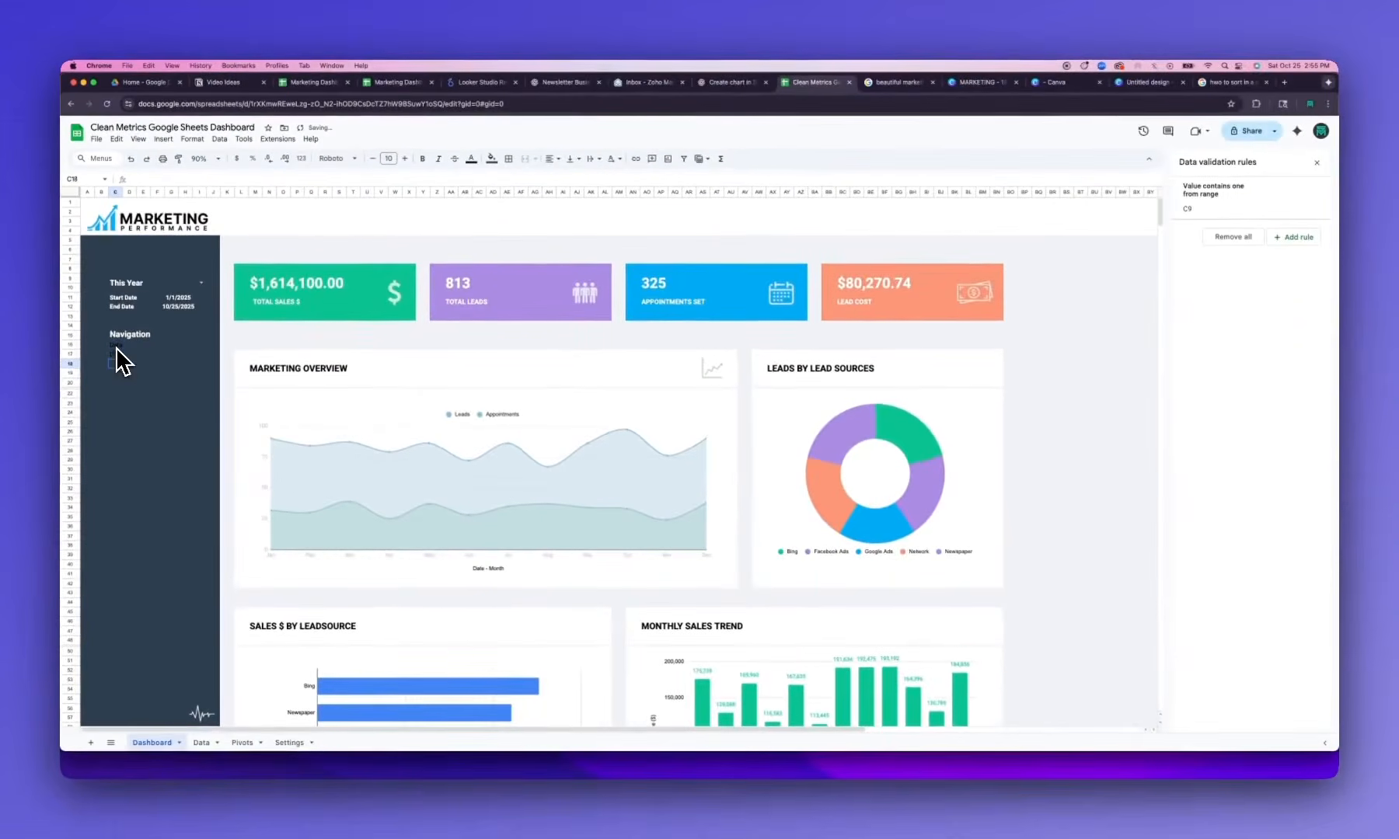
text(Settings)
key(Return)
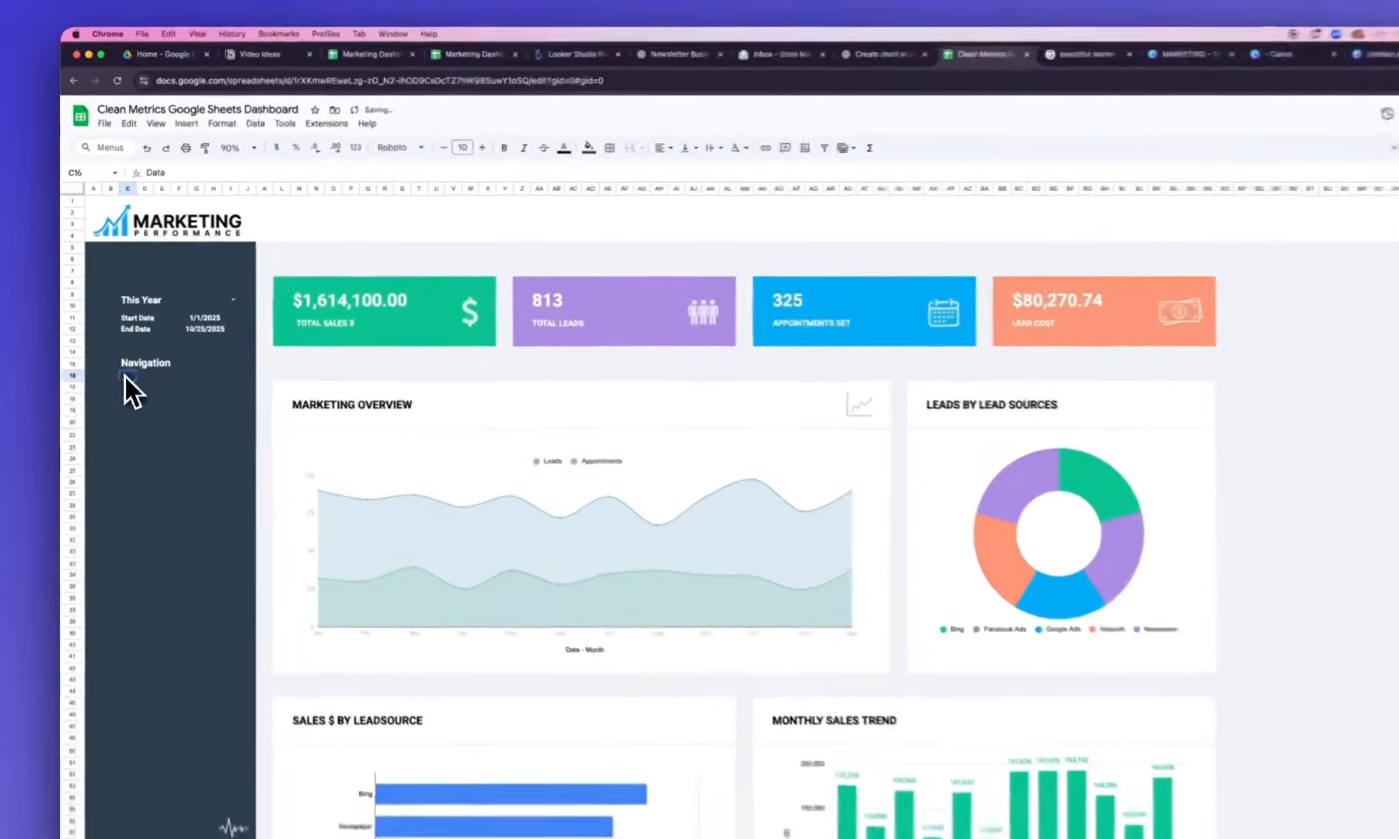
Set the text color of the three navigation labels in C16:C18 to white
drag(115, 345, 116, 363)
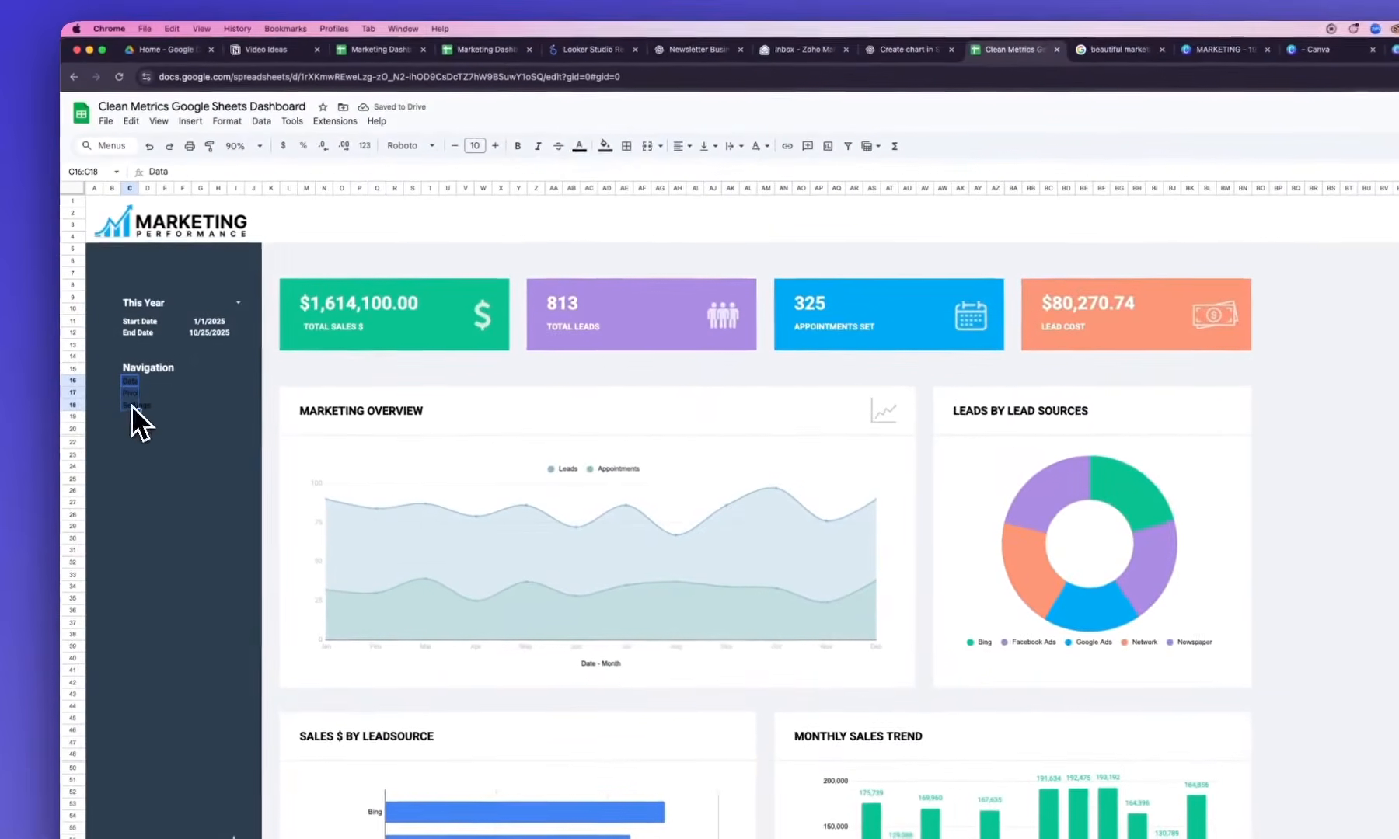
click(471, 159)
click(710, 191)
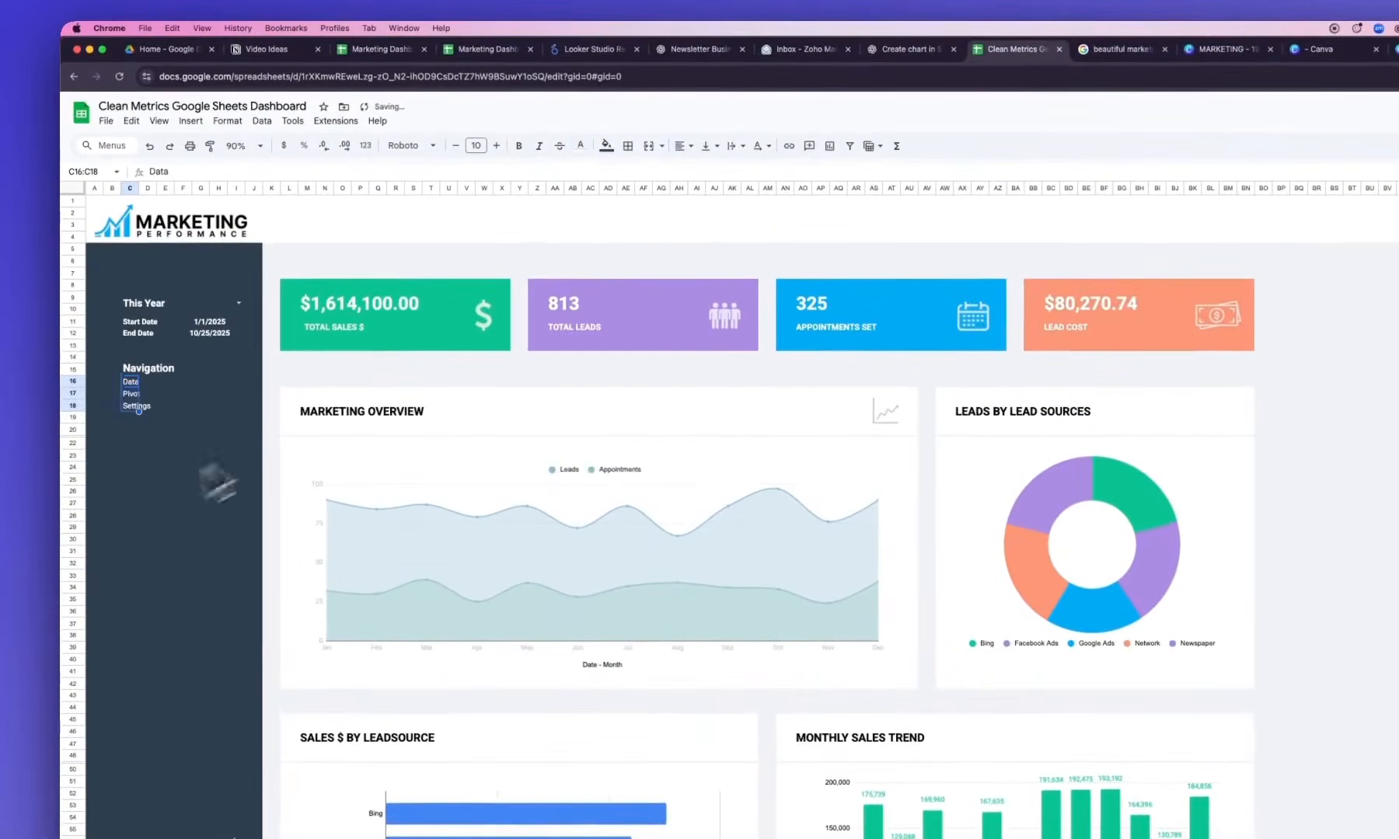
click(115, 504)
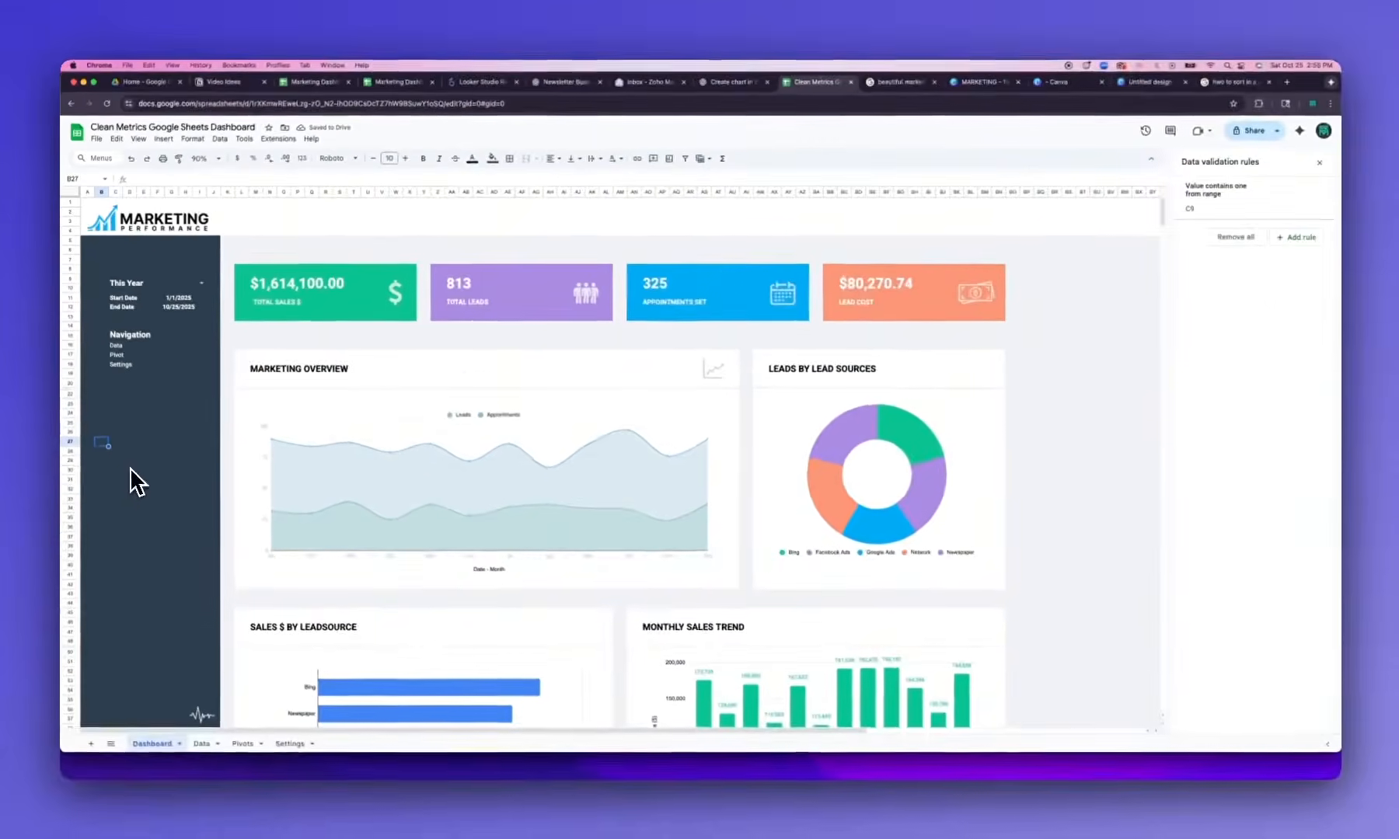
Shift the Data, Pivot and Settings labels down one row to C17:C19 and restore the dark sidebar fill in row 16
drag(129, 382, 140, 410)
key(super+c)
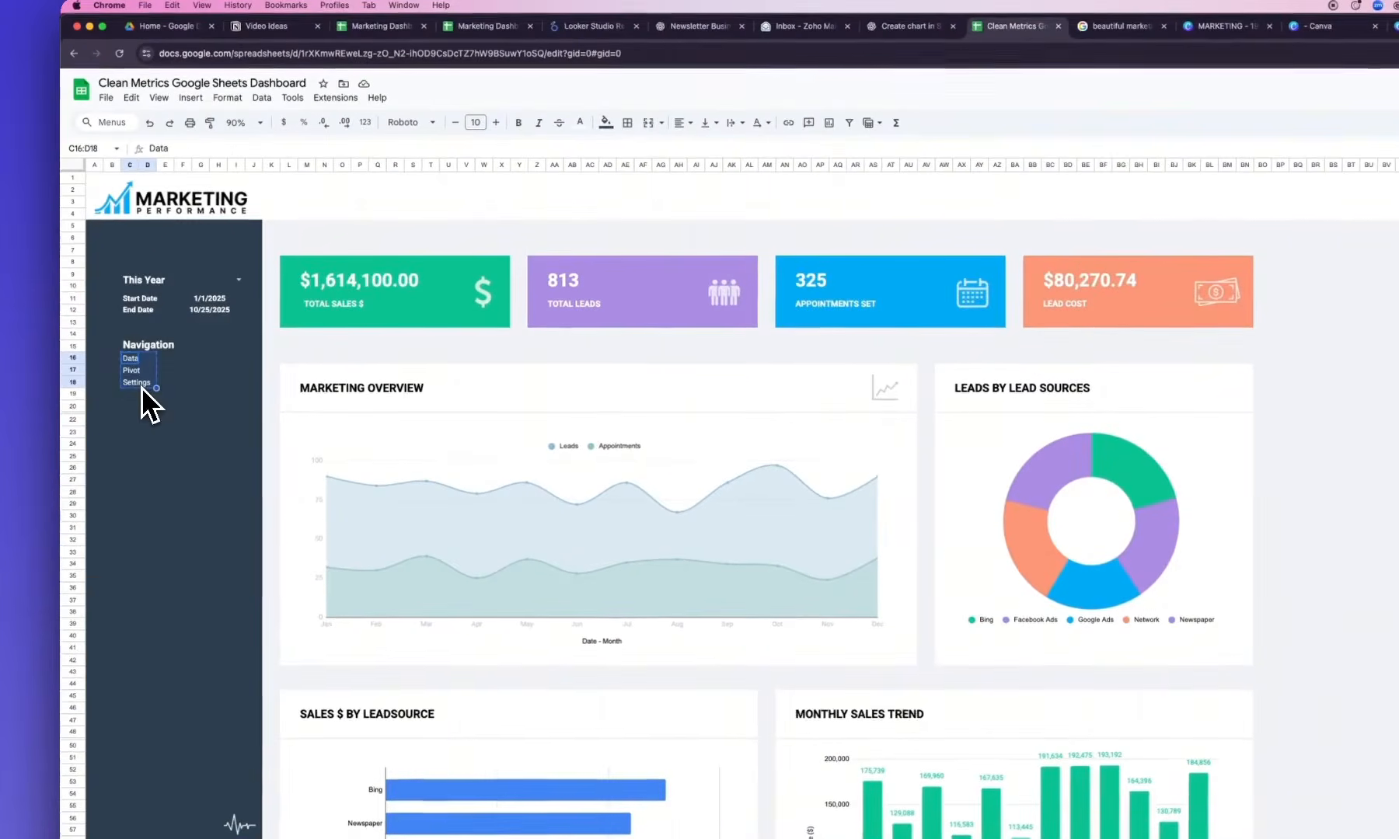
key(Down)
key(super+v)
key(Up)
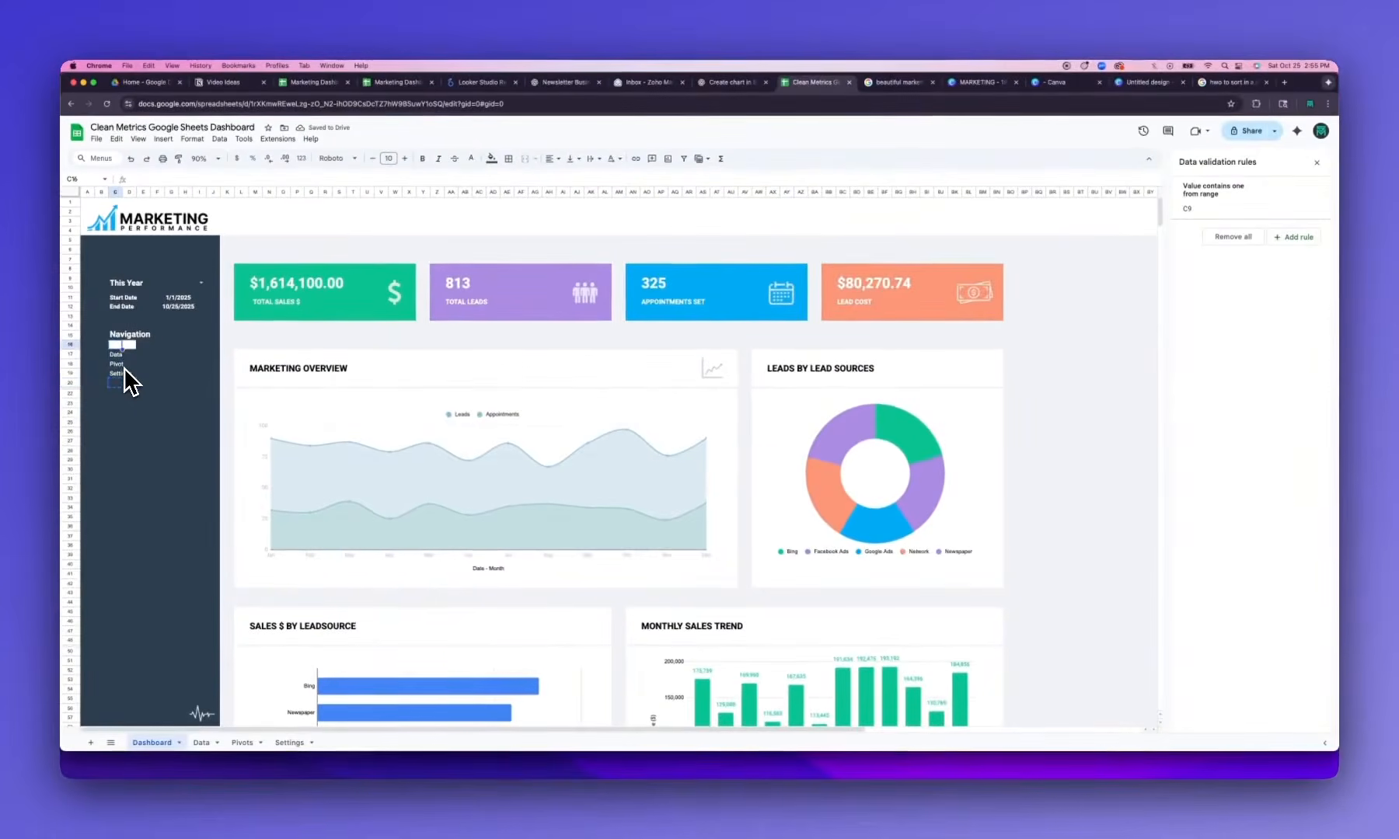
key(super+v)
Merge cells C17:H19 horizontally so each navigation label spans columns C to H in its own row
key(Down)
key(Down)
key(Up)
key(shift+Right)
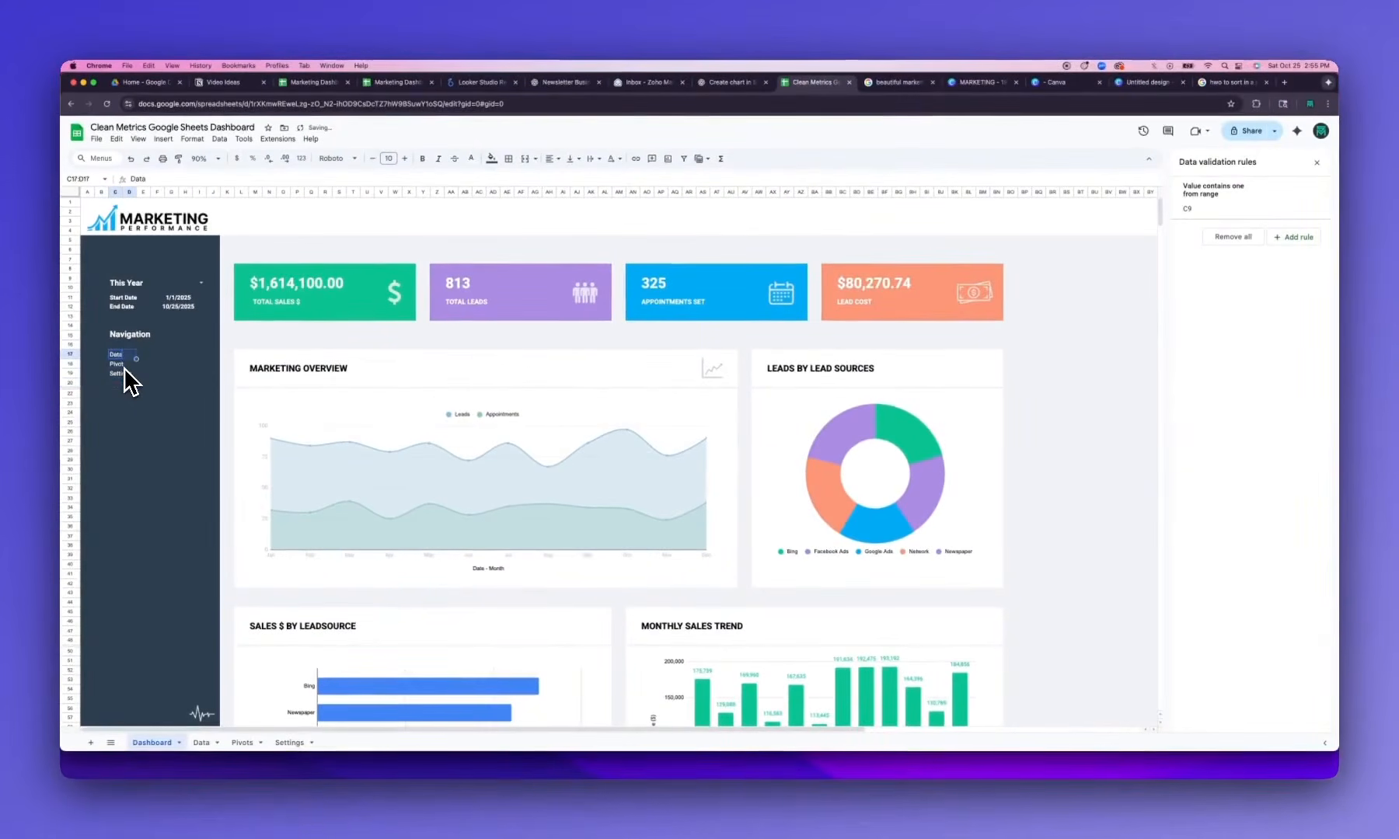
key(shift+Down)
key(shift+Down)
key(shift+Right)
key(shift+Right)
key(shift+Right)
key(shift+Right)
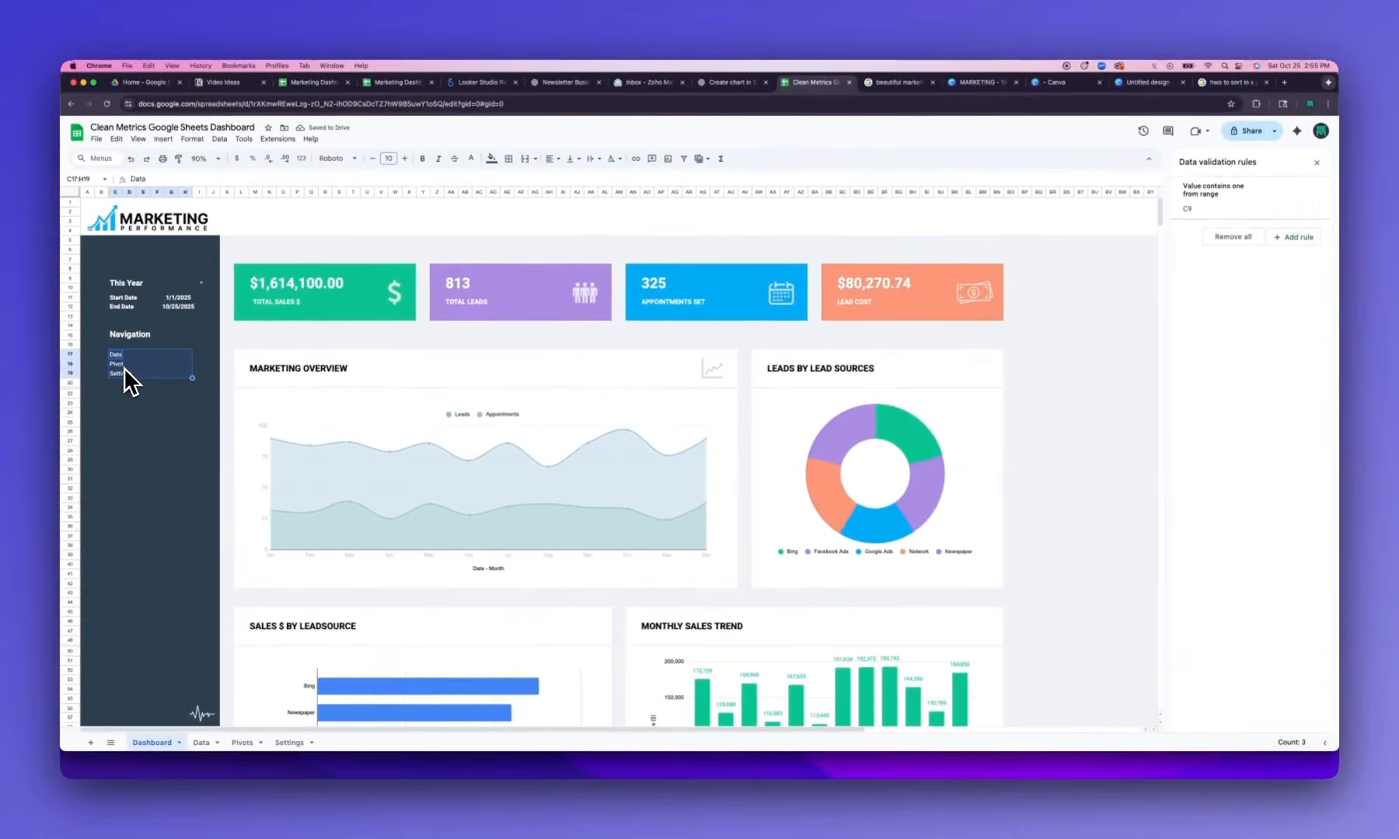
click(192, 140)
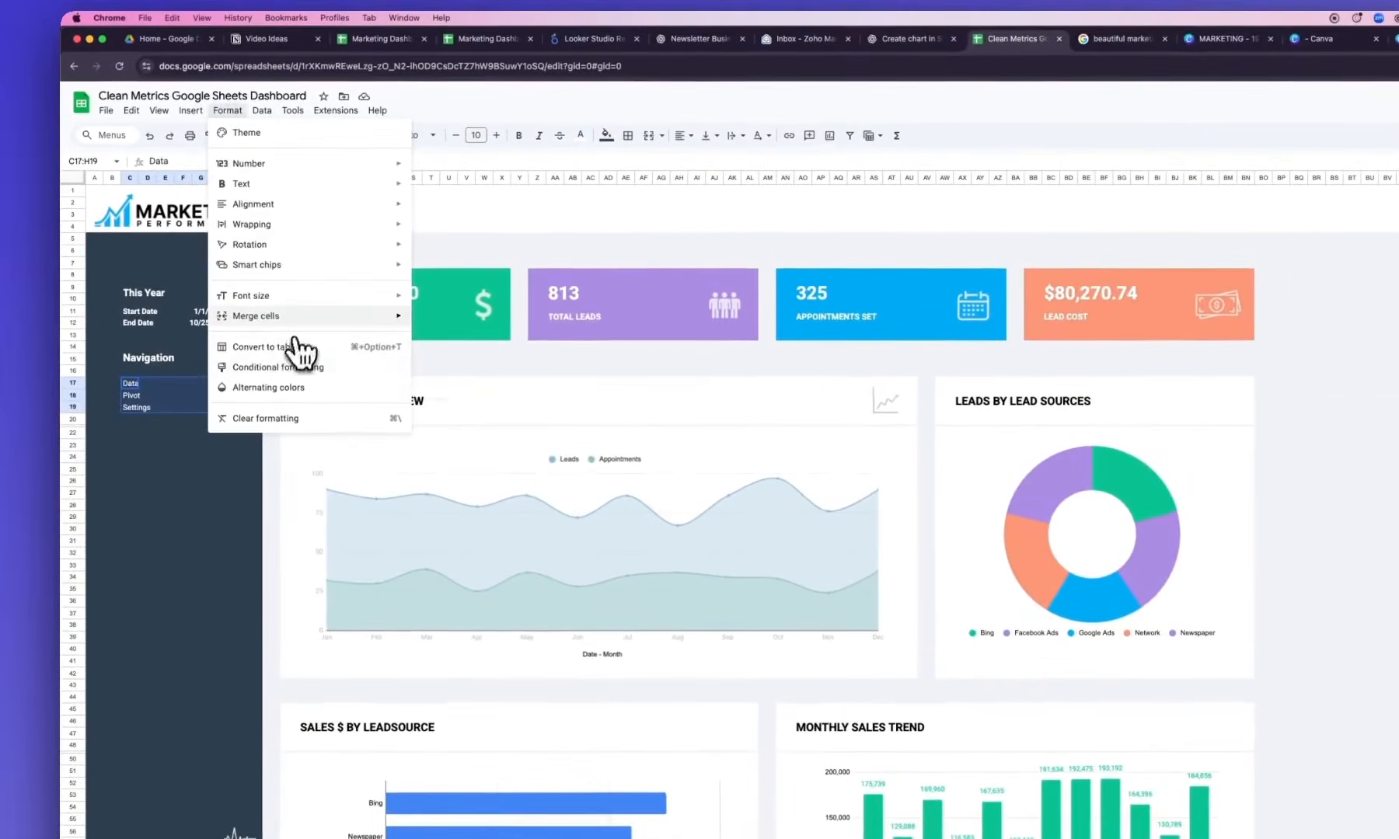
mouse_move(368, 322)
click(571, 364)
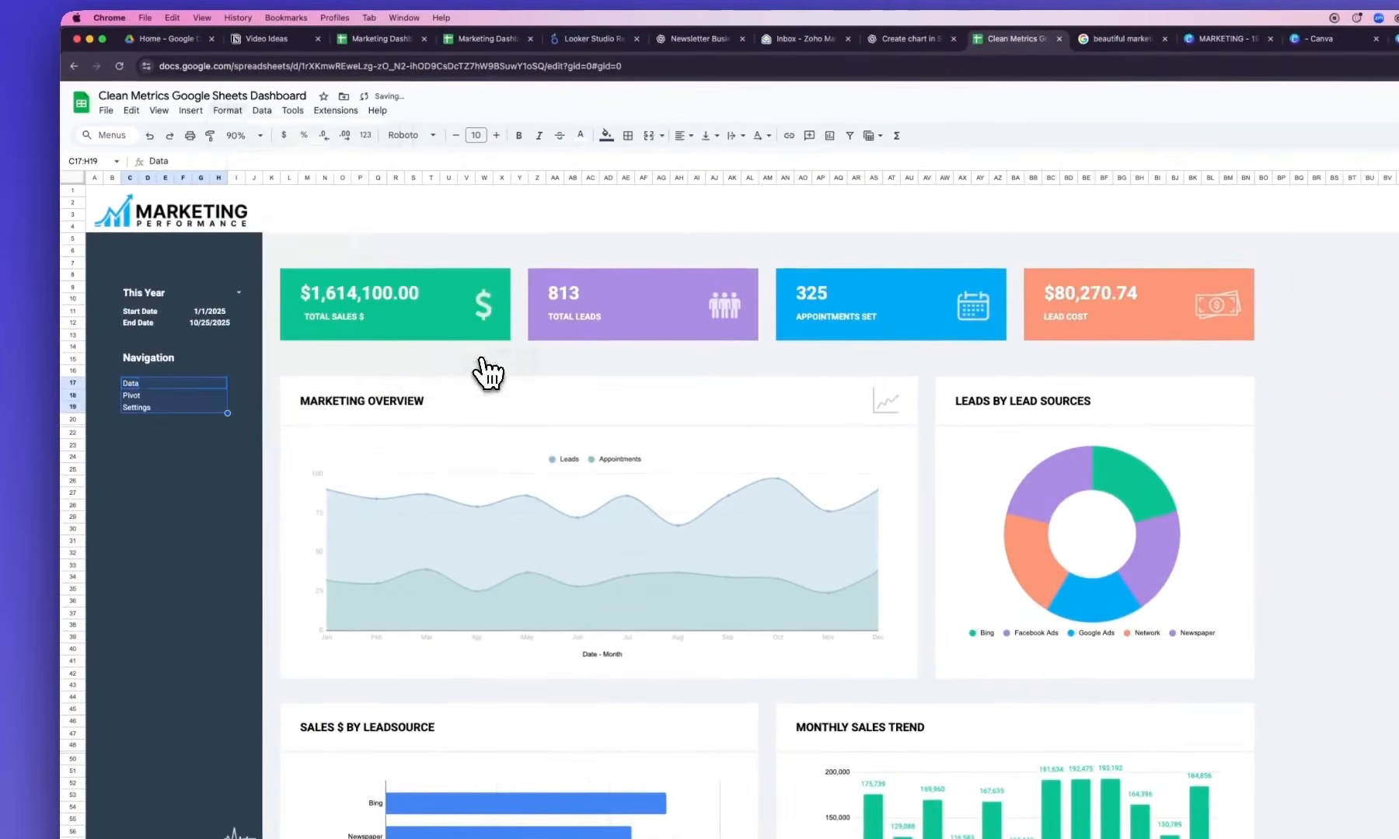
click(169, 450)
Link the Data navigation label to the Data sheet and keep its text white
click(145, 391)
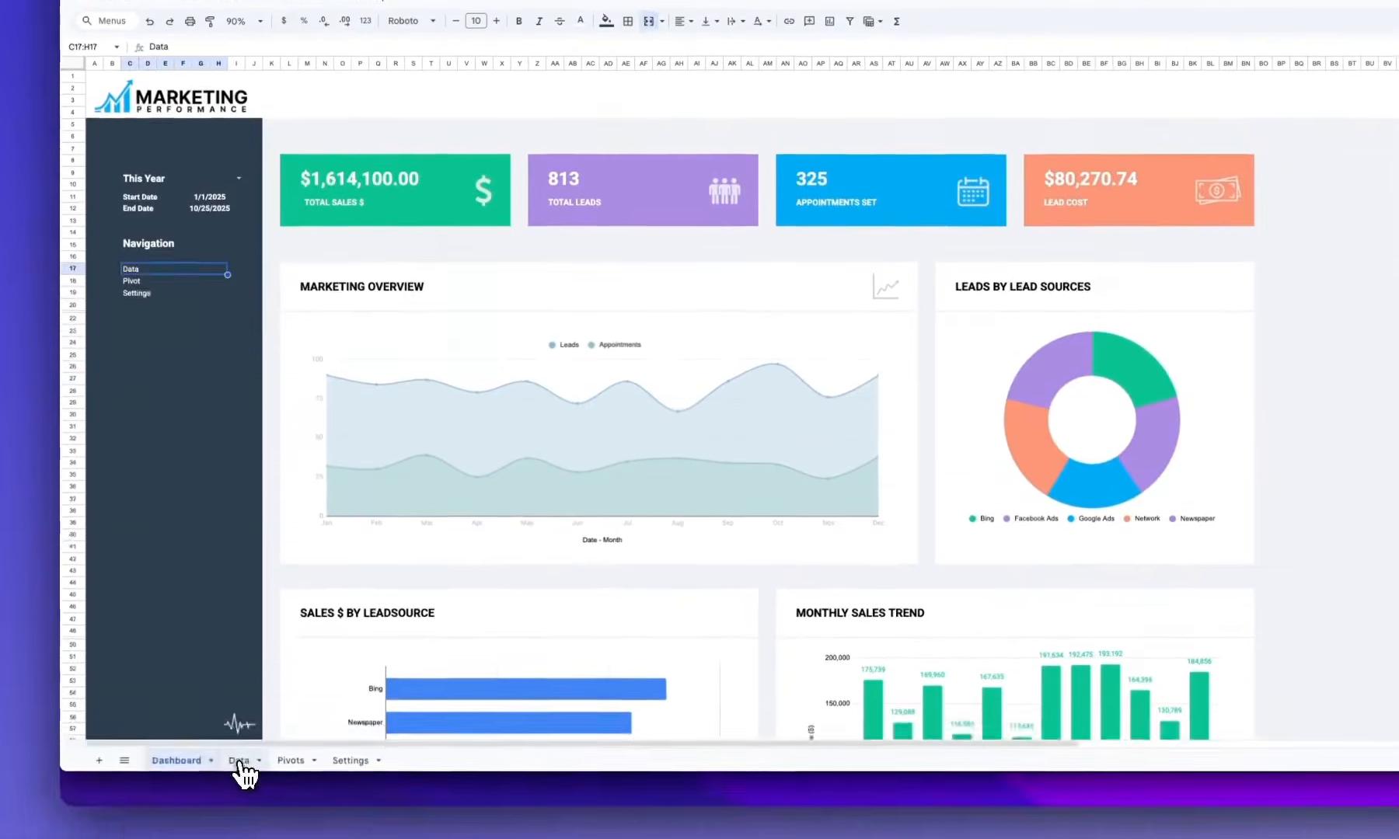
click(154, 485)
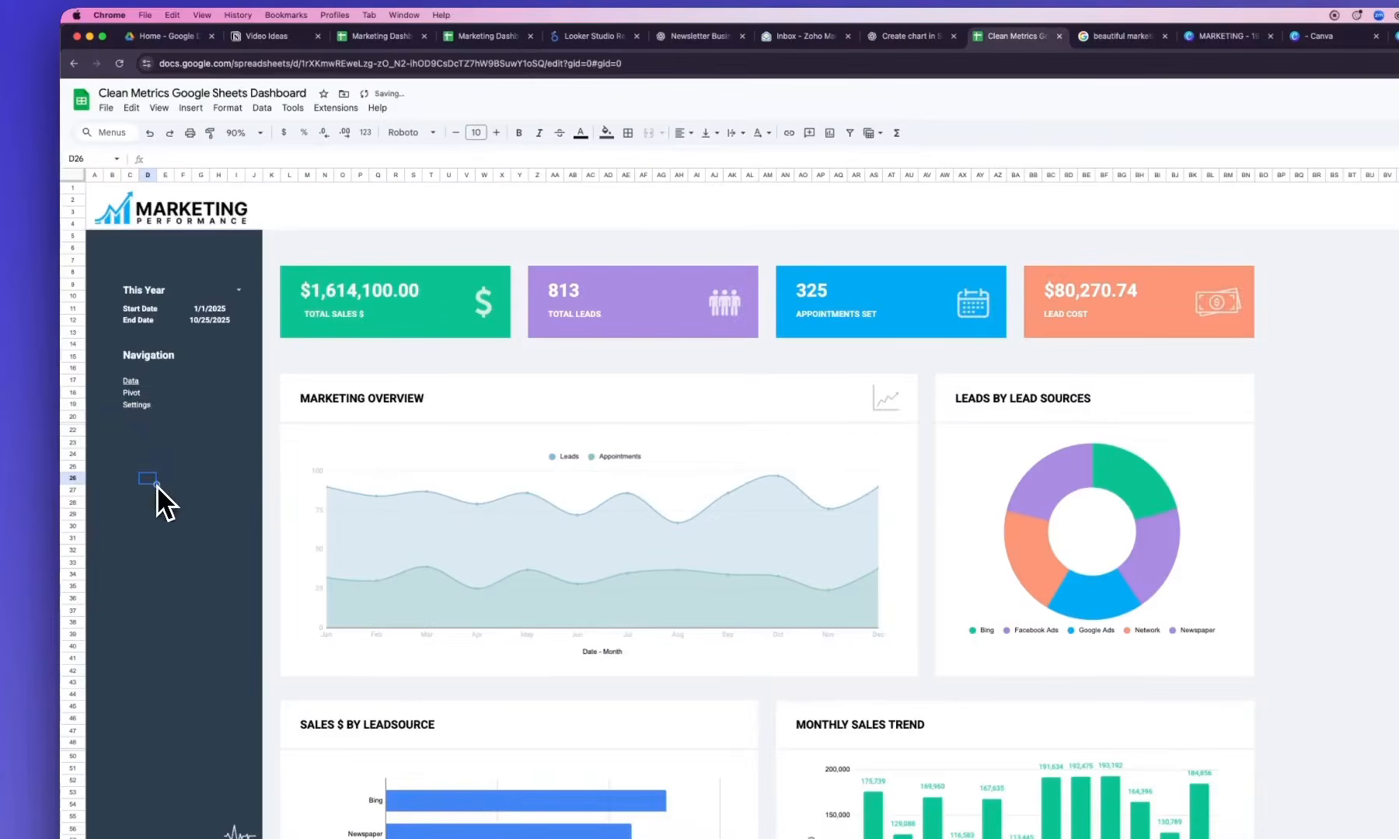
Copy the Pivots sheet's URL and apply it as a link on the Pivot navigation label in the Dashboard sidebar
click(151, 397)
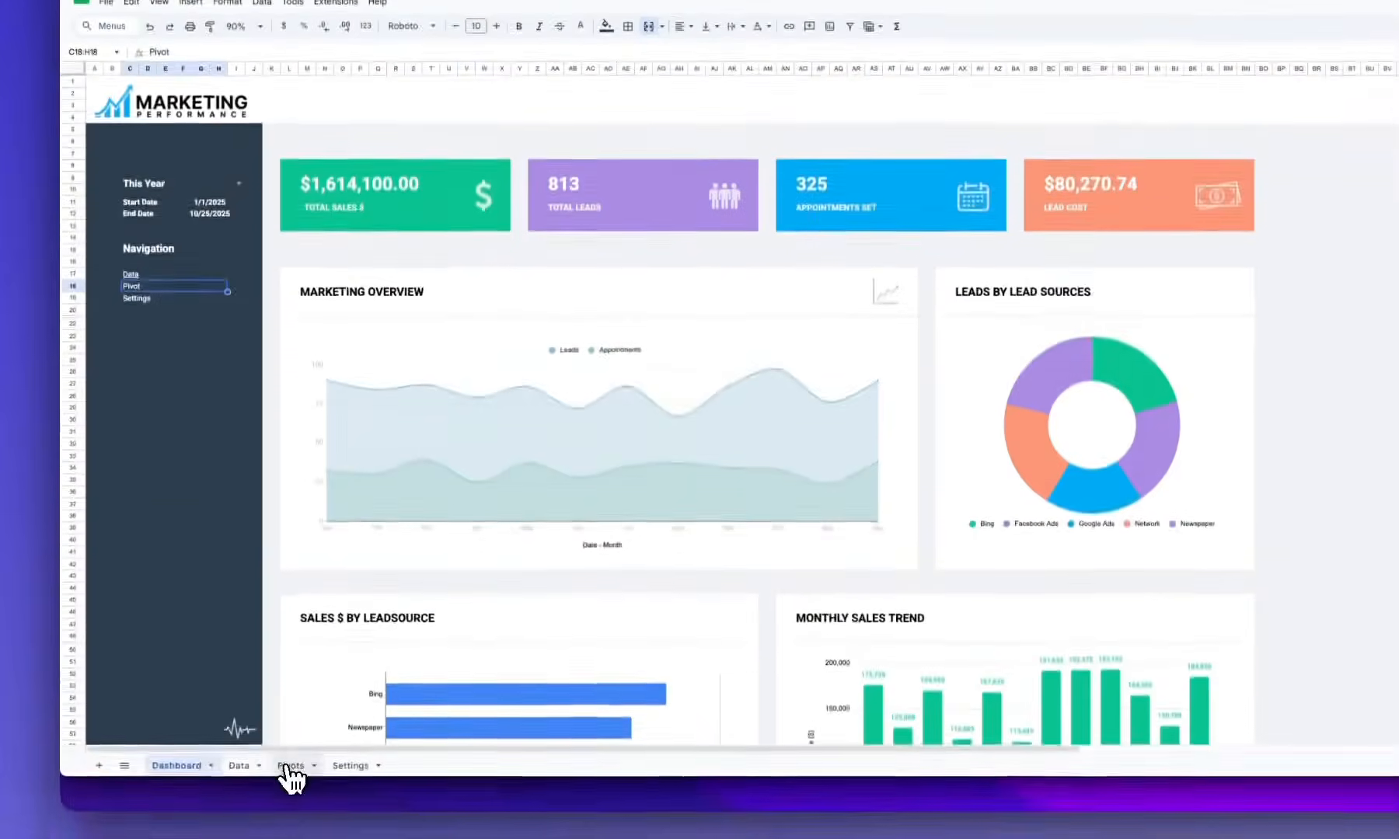
click(288, 766)
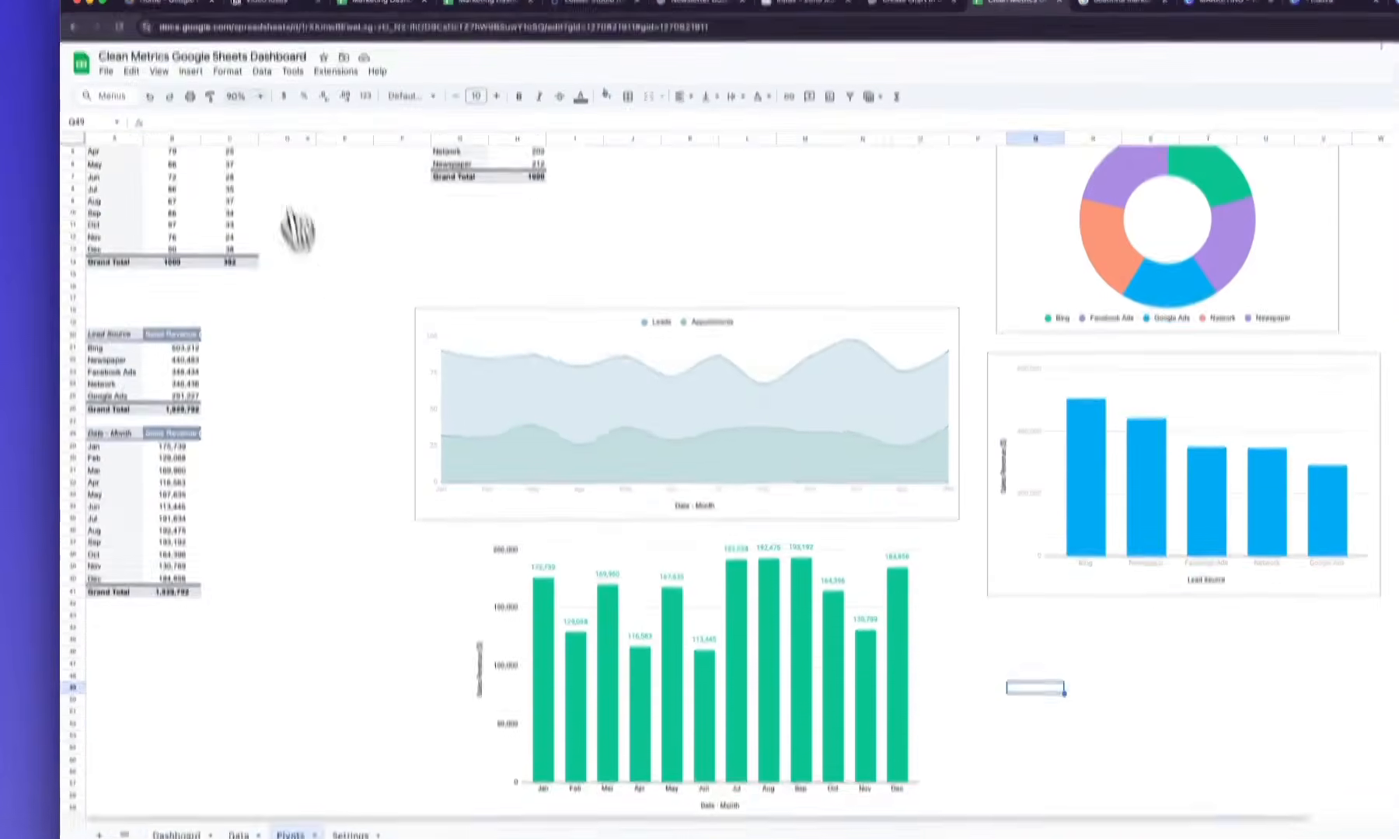
click(272, 78)
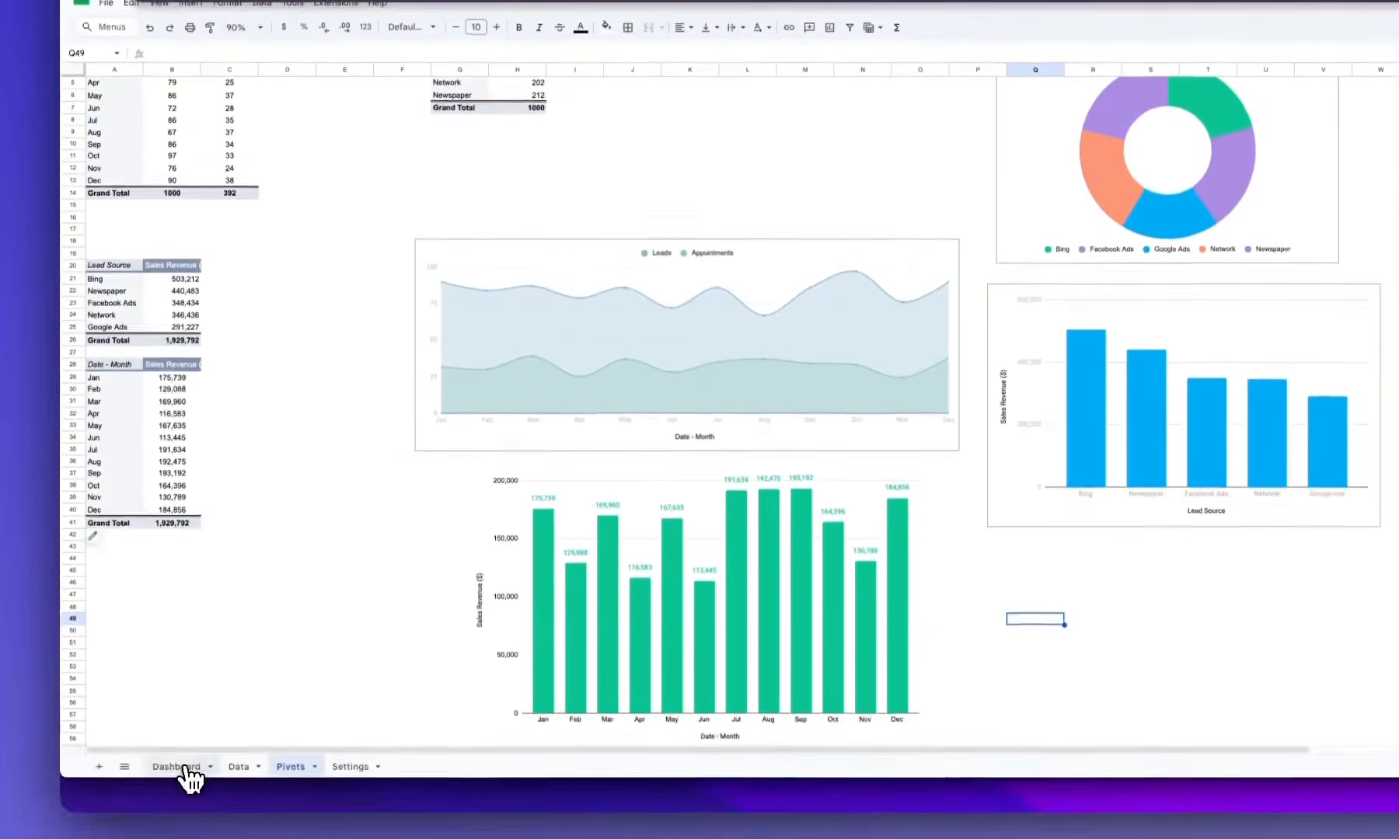
click(176, 818)
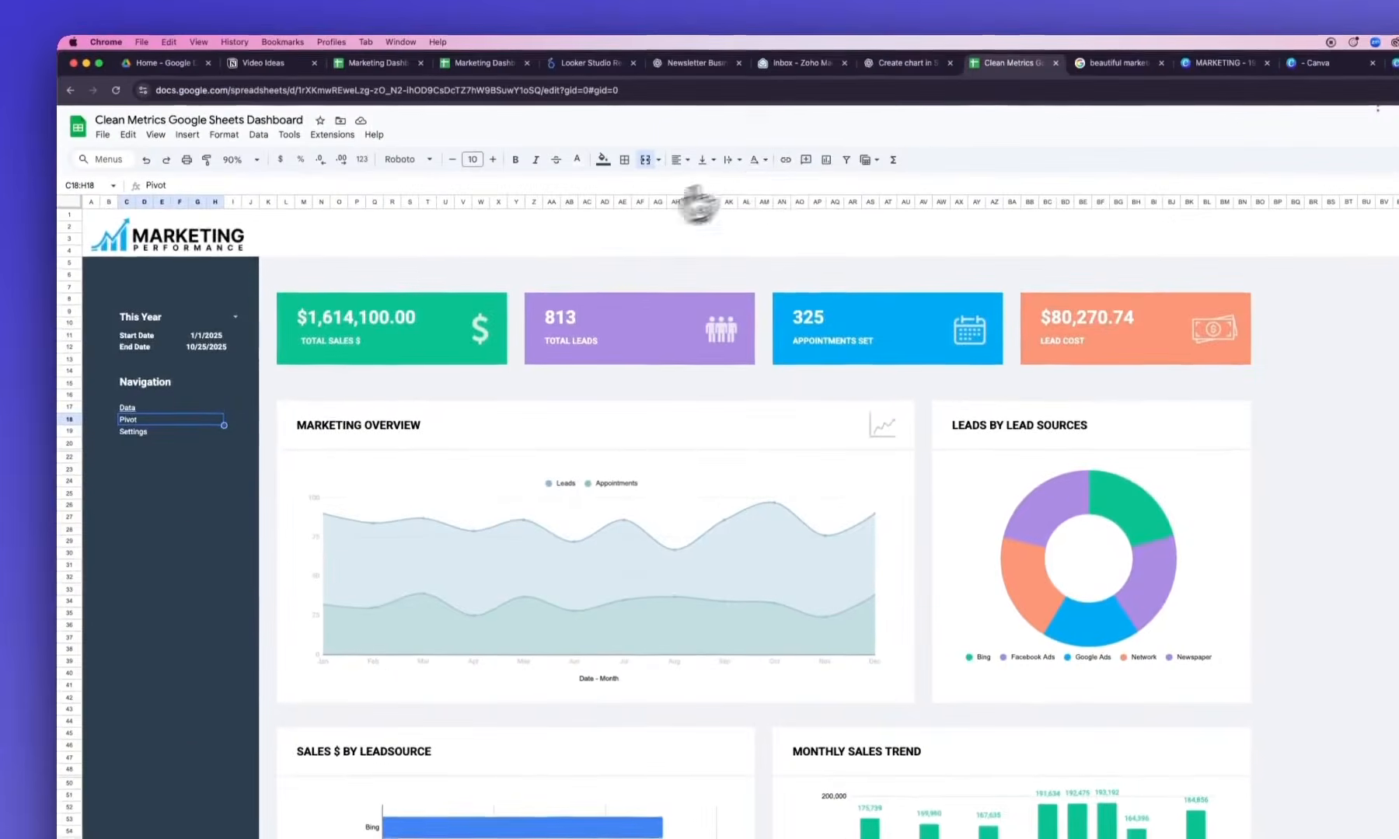
click(786, 159)
key(ctrl+v)
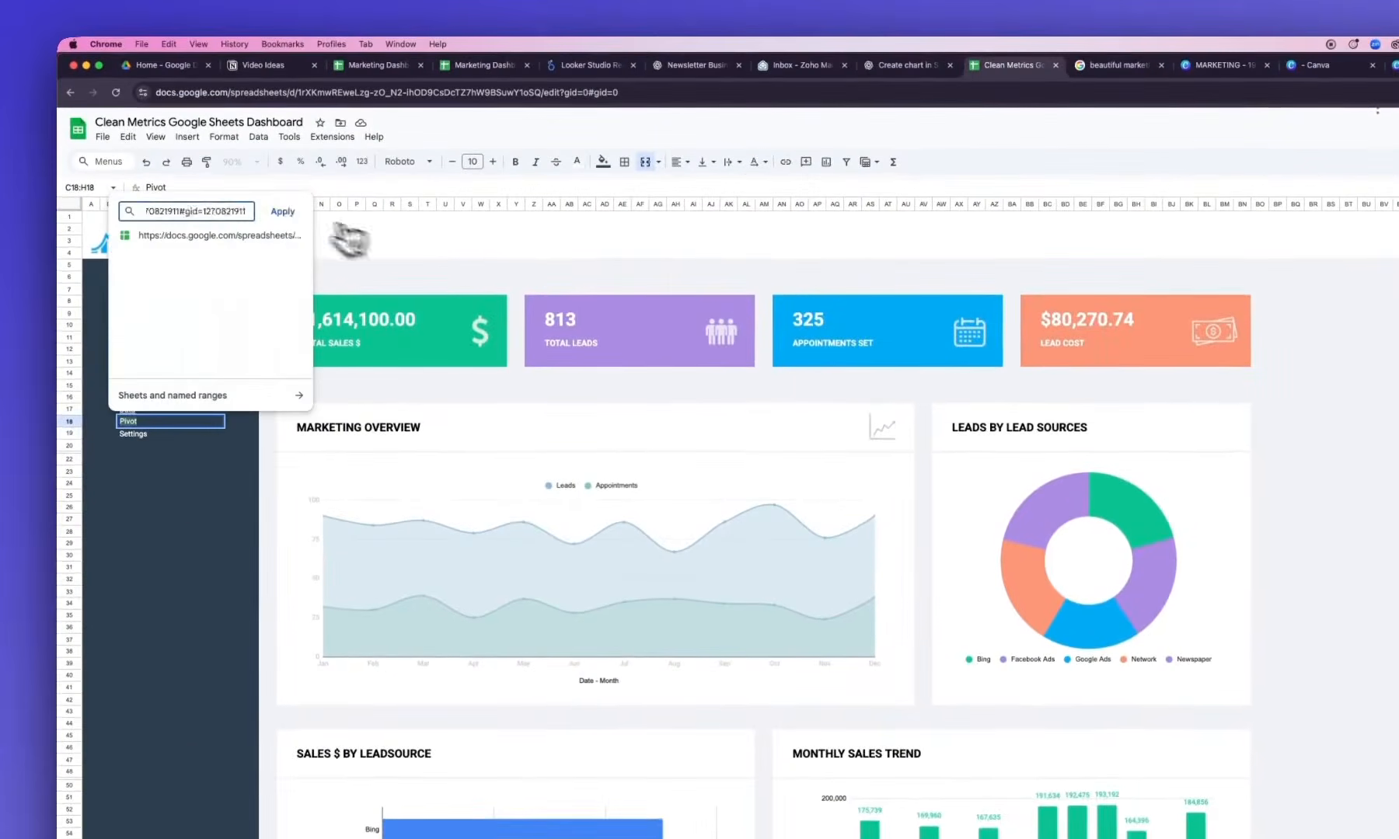
click(286, 210)
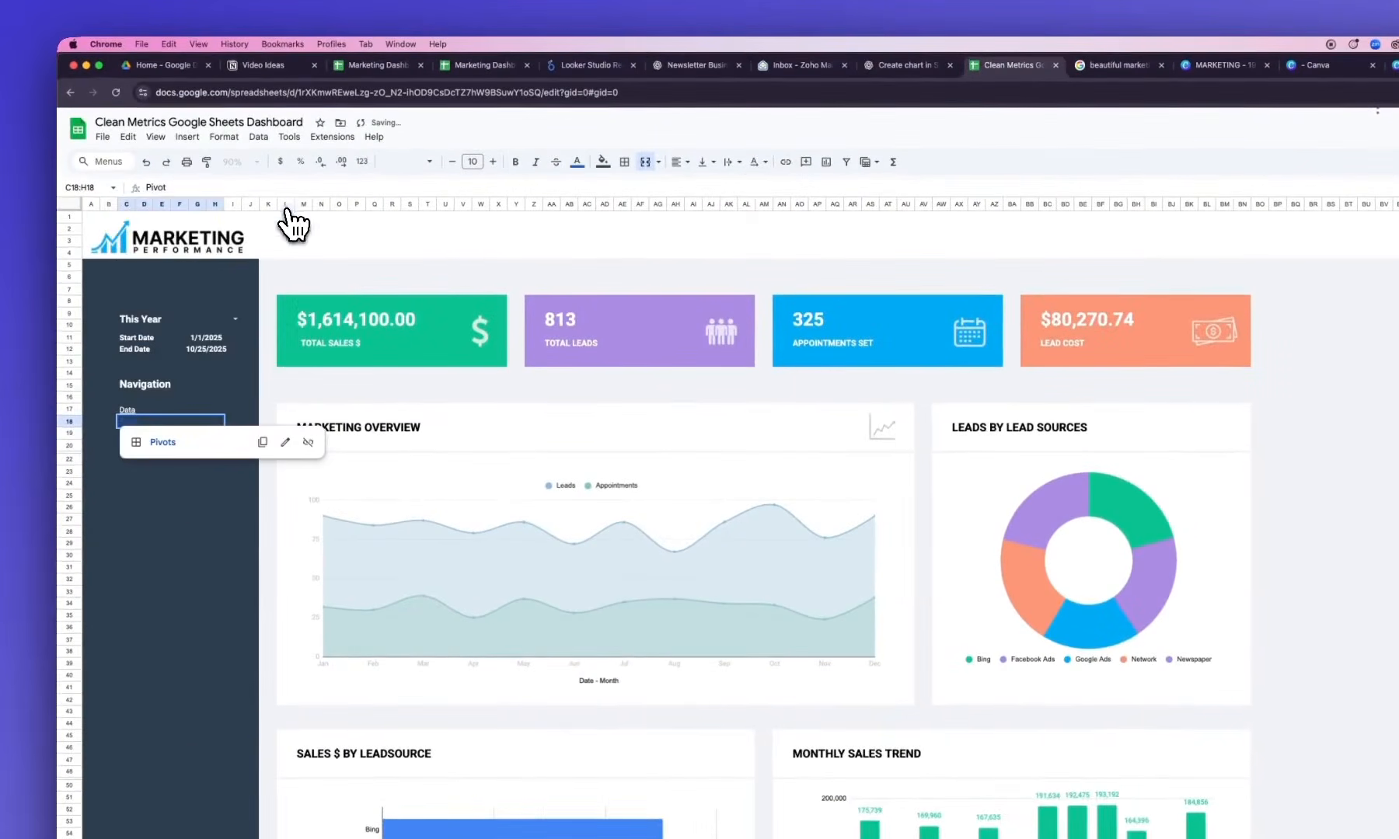
Set the text color of the linked Pivot label to white
click(577, 161)
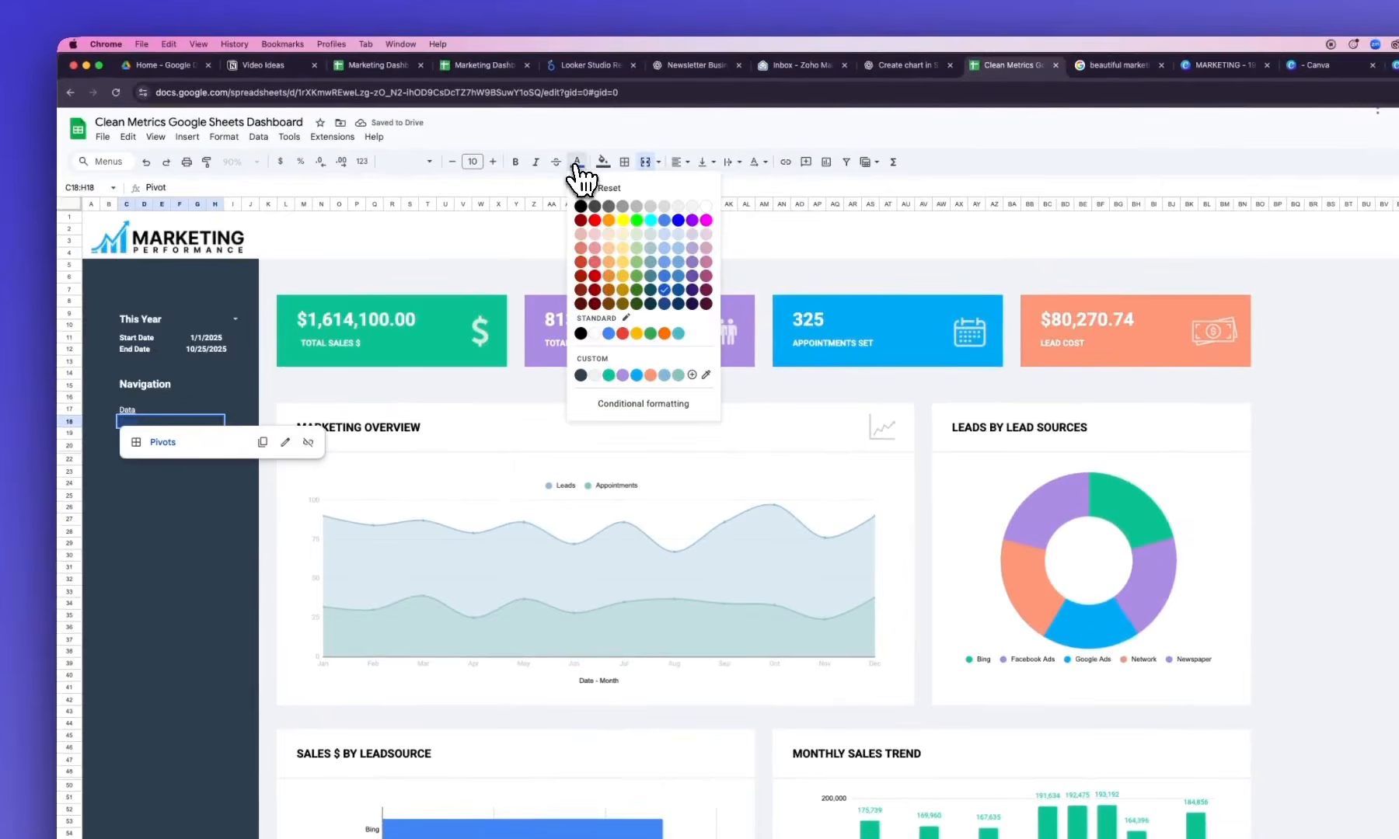
click(706, 207)
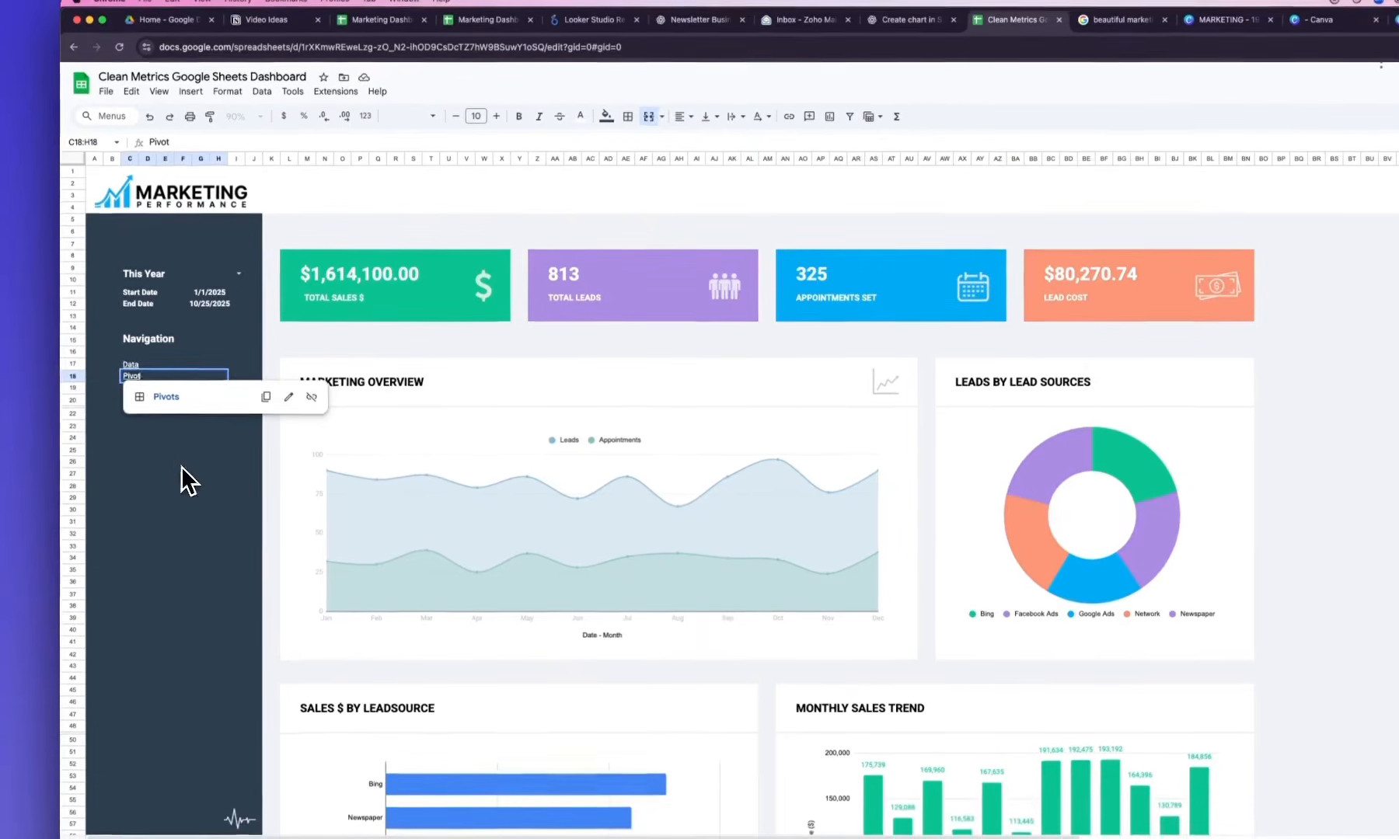
click(181, 507)
Copy the Settings sheet's URL and apply it as a link on the Settings navigation label in the Dashboard sidebar
click(154, 392)
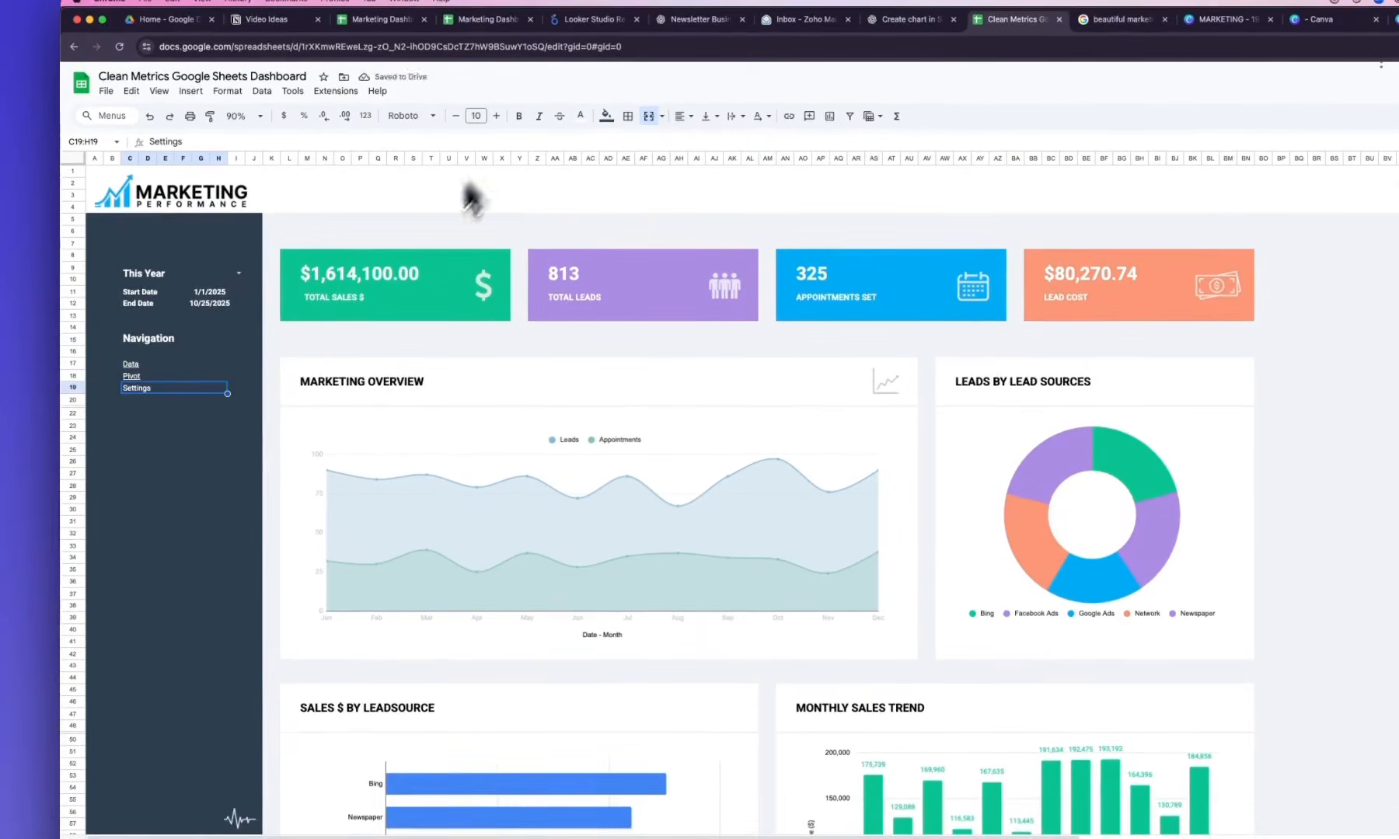
click(343, 769)
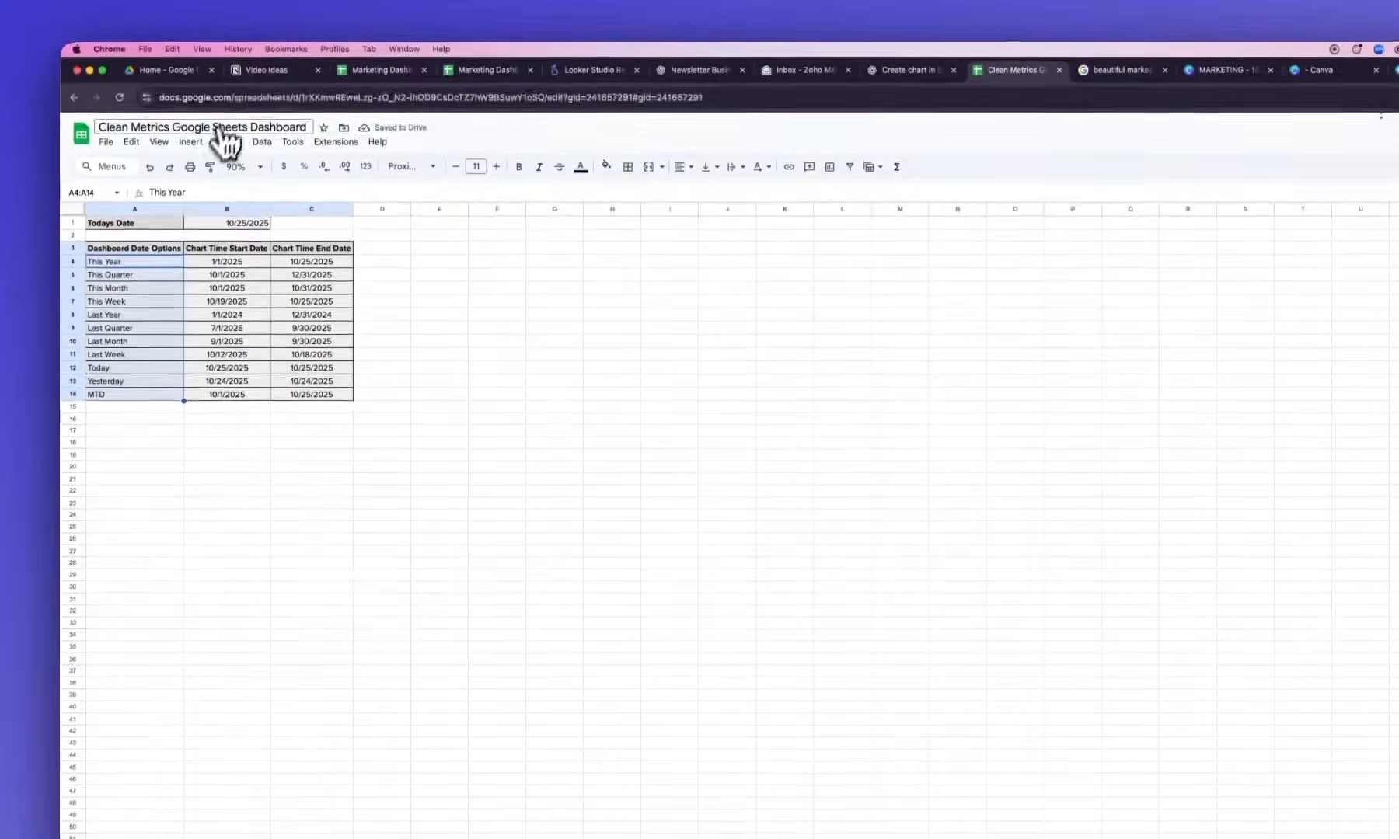
click(224, 99)
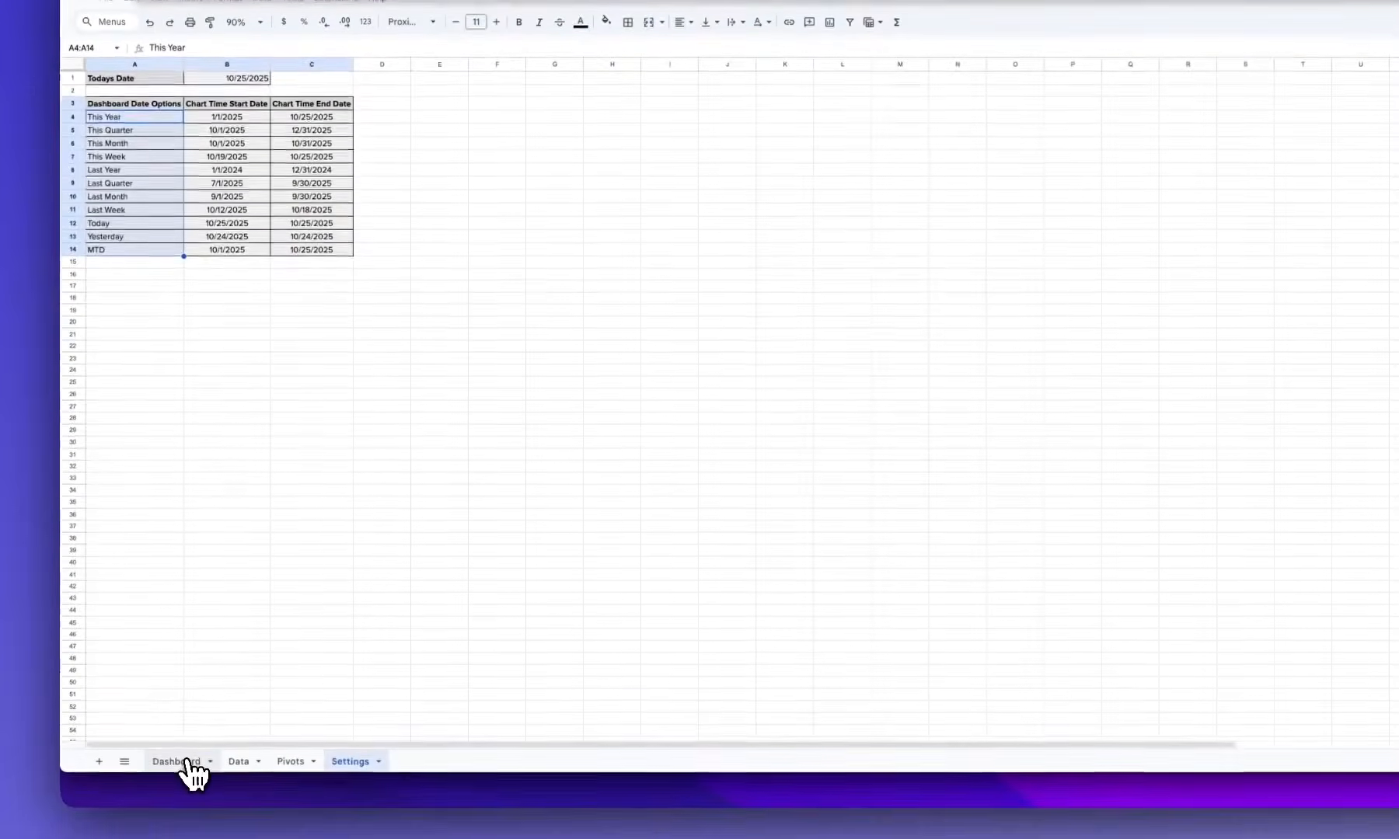
click(187, 762)
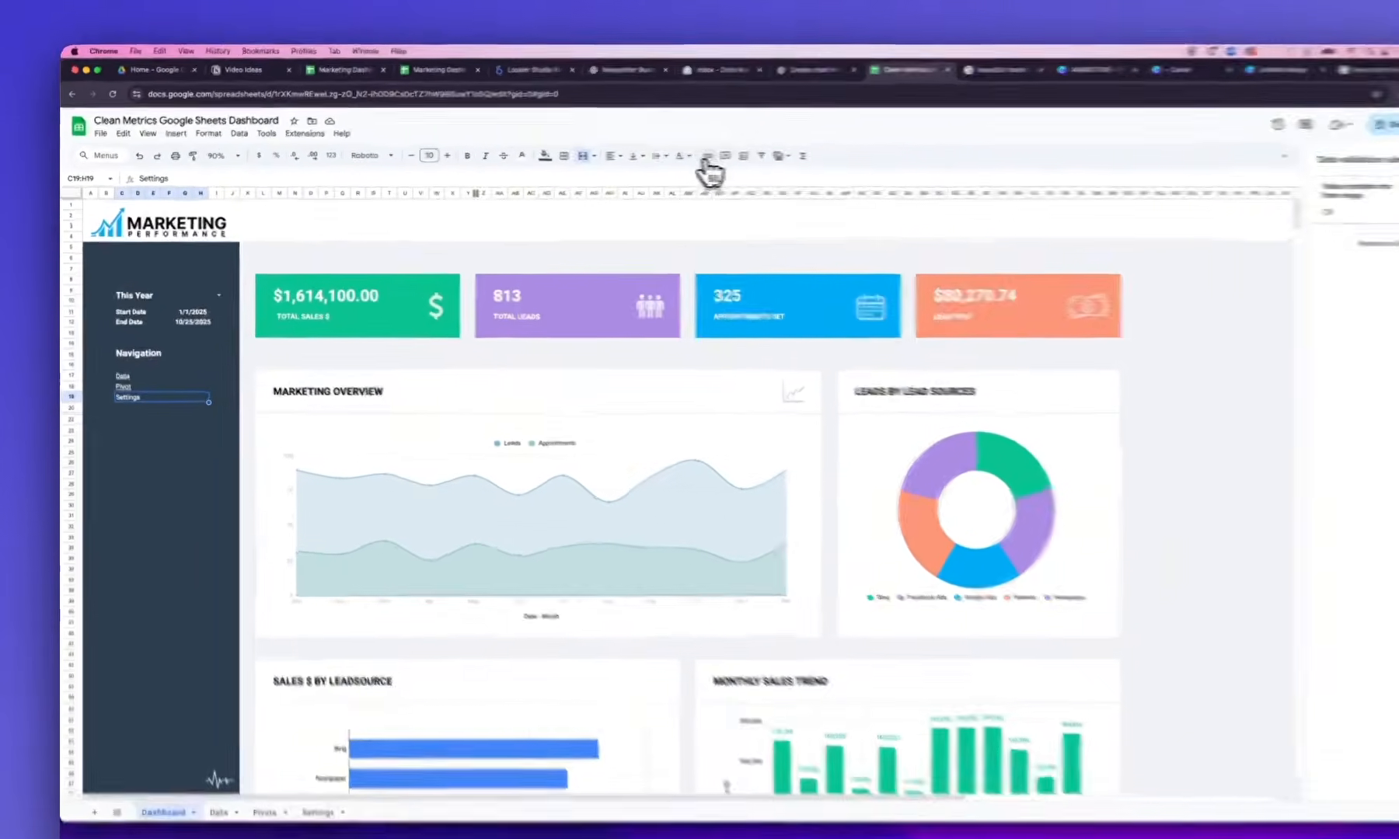
click(636, 159)
key(super+v)
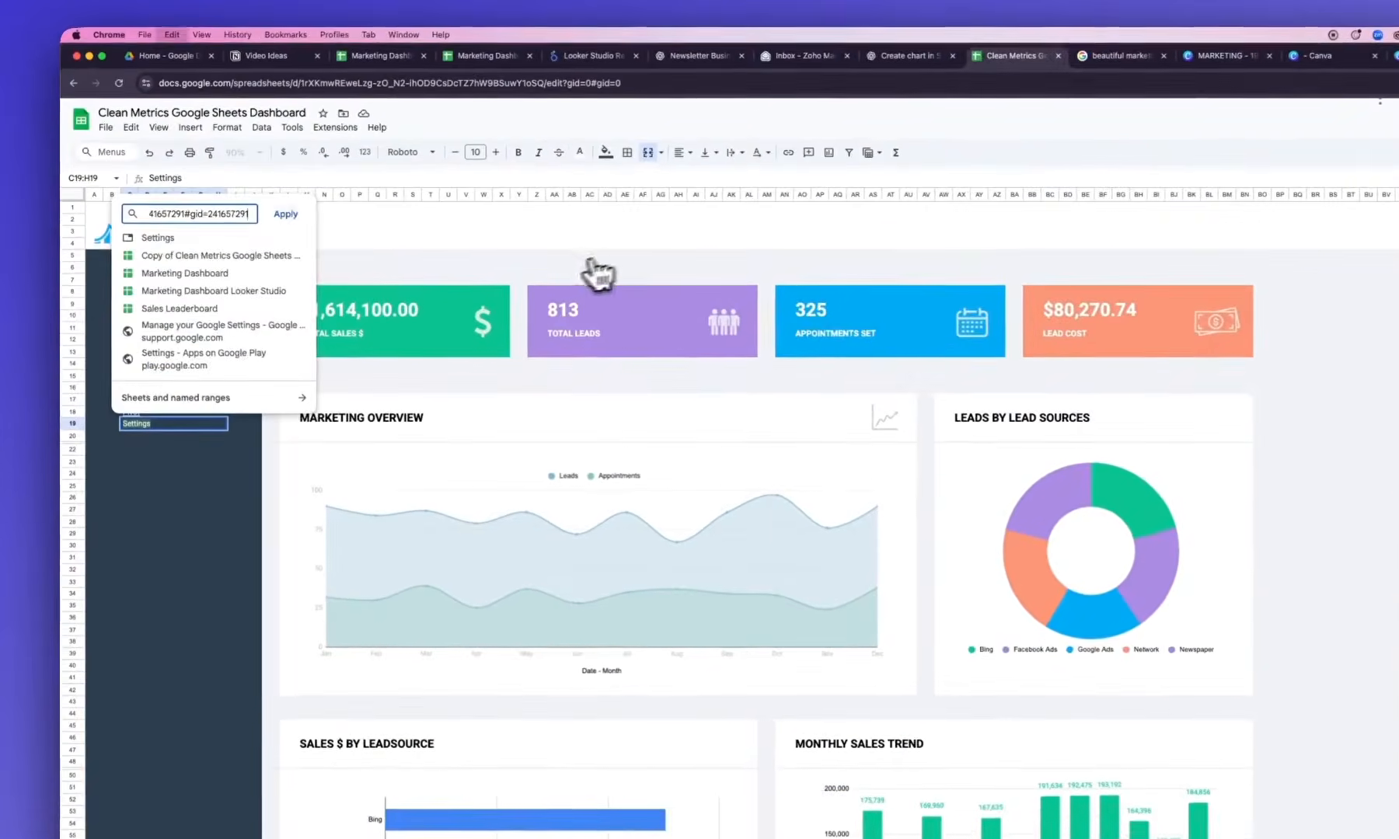
click(294, 217)
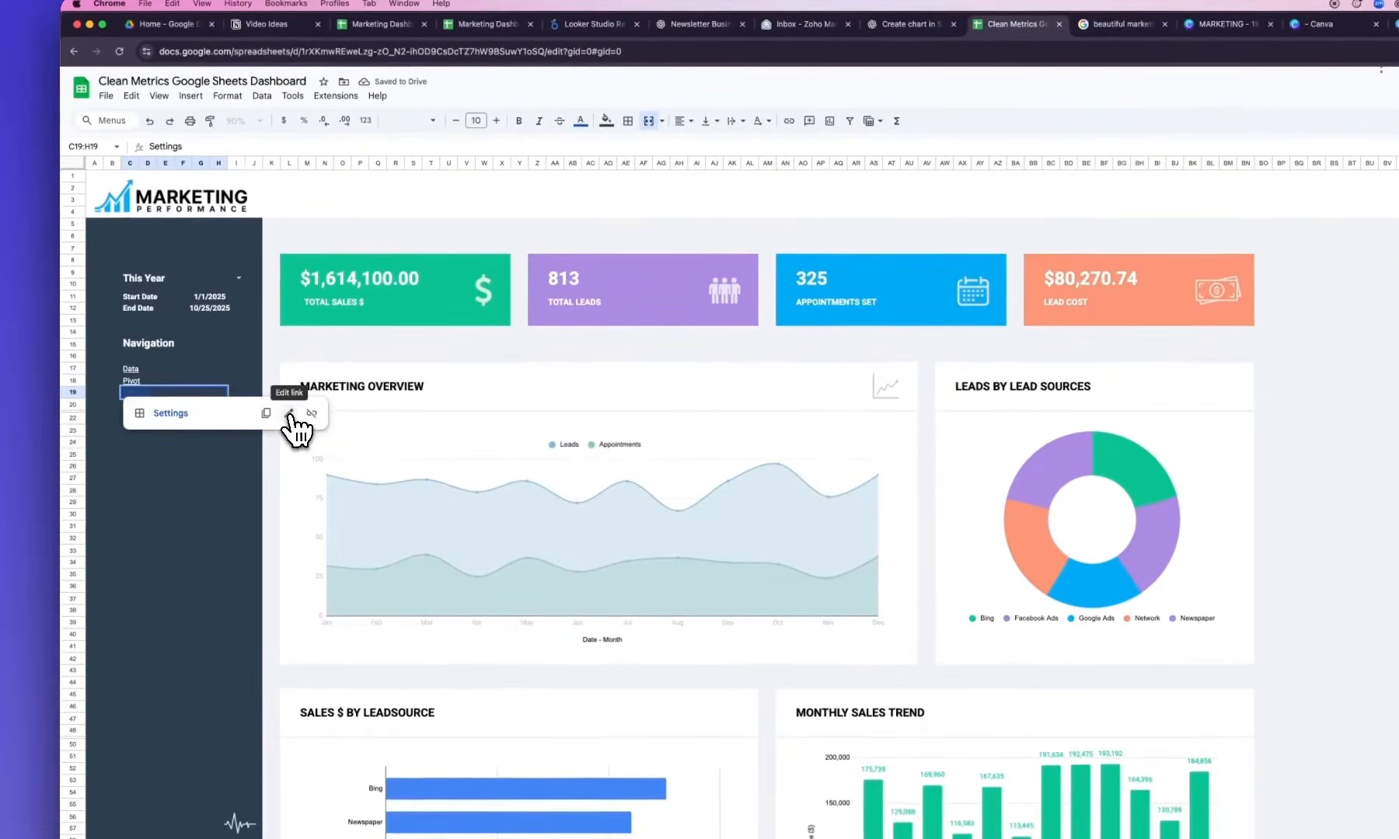
Set the text color of the linked Settings label to white
click(581, 121)
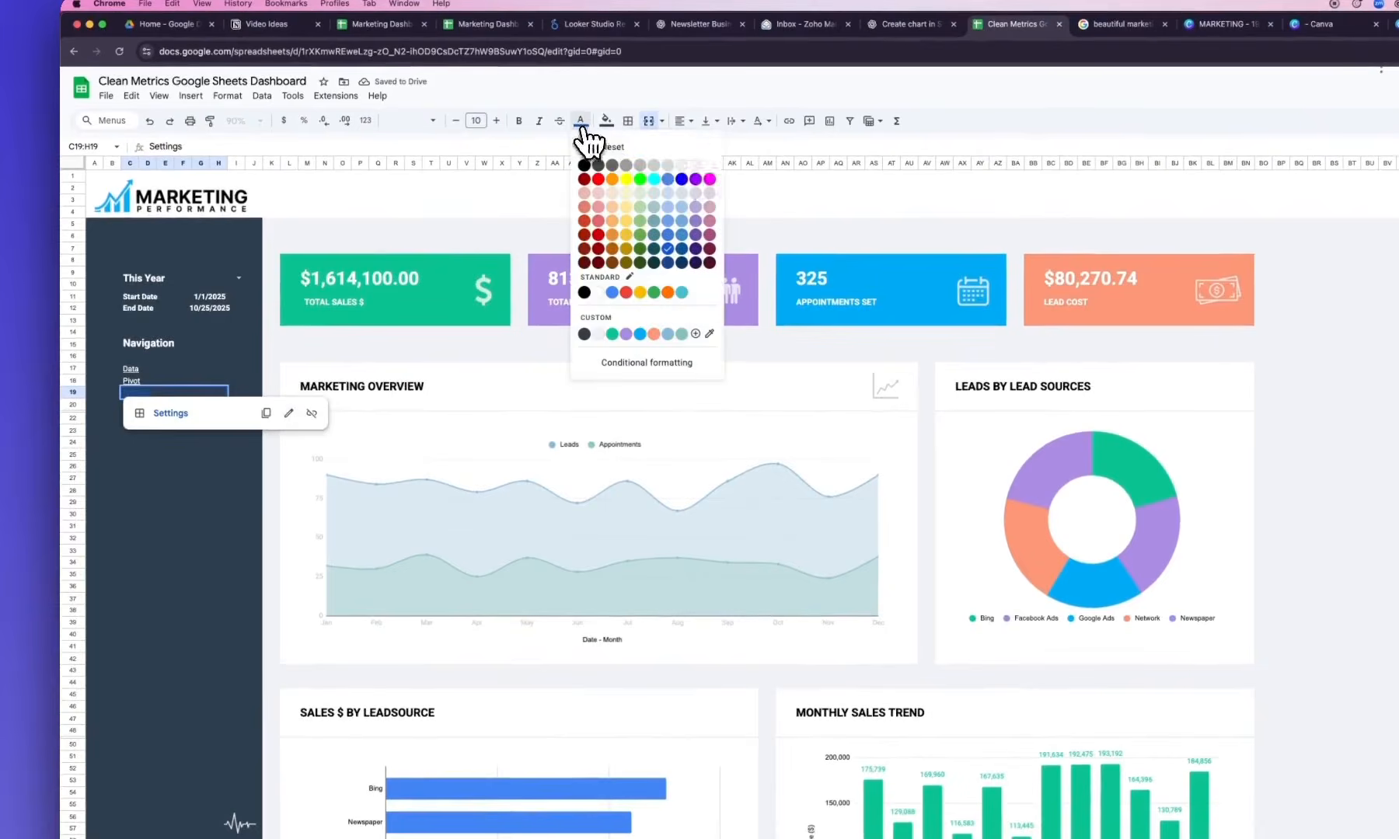
click(717, 171)
click(184, 528)
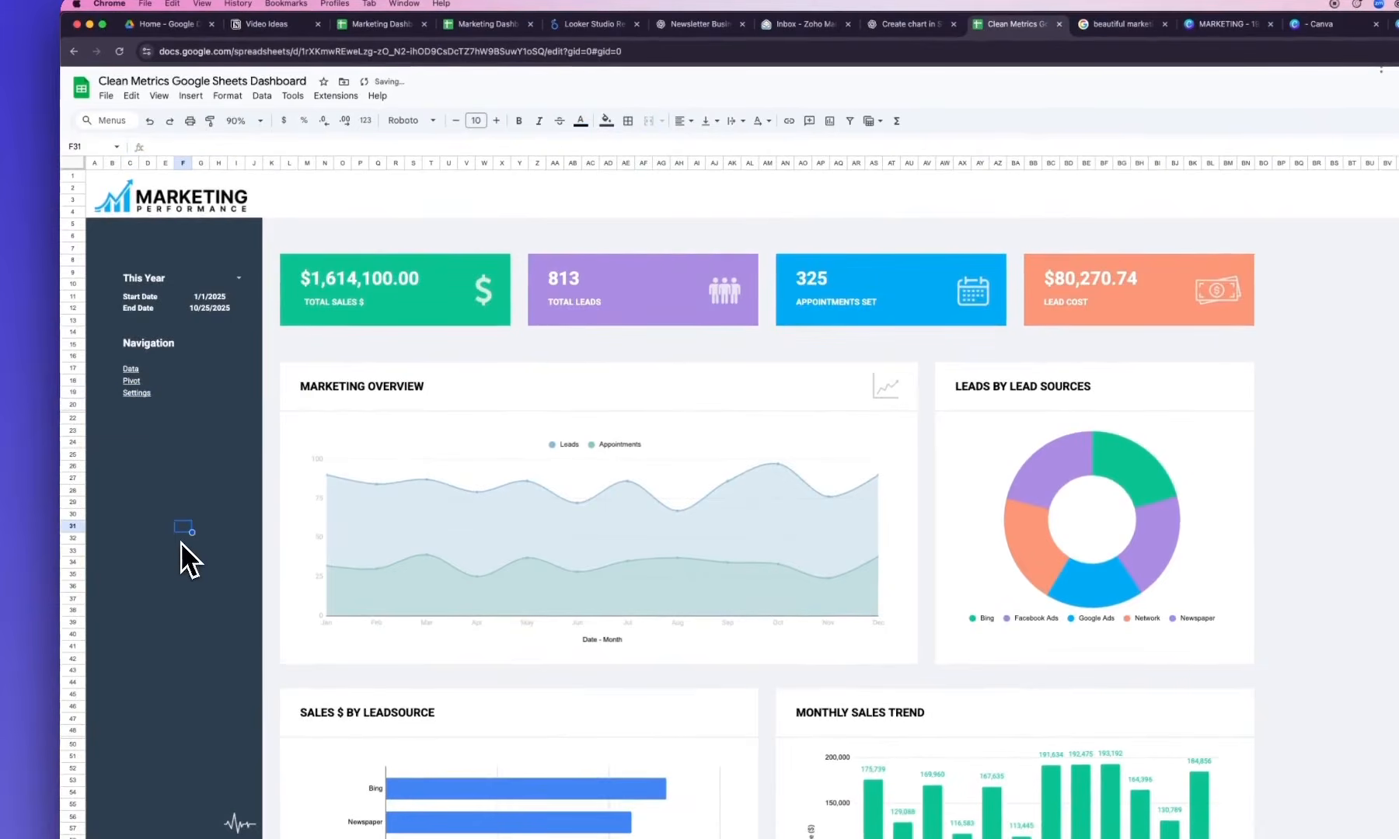
Test the Data, Pivot and Settings navigation links one by one, returning to the Dashboard sheet after each
mouse_move(131, 371)
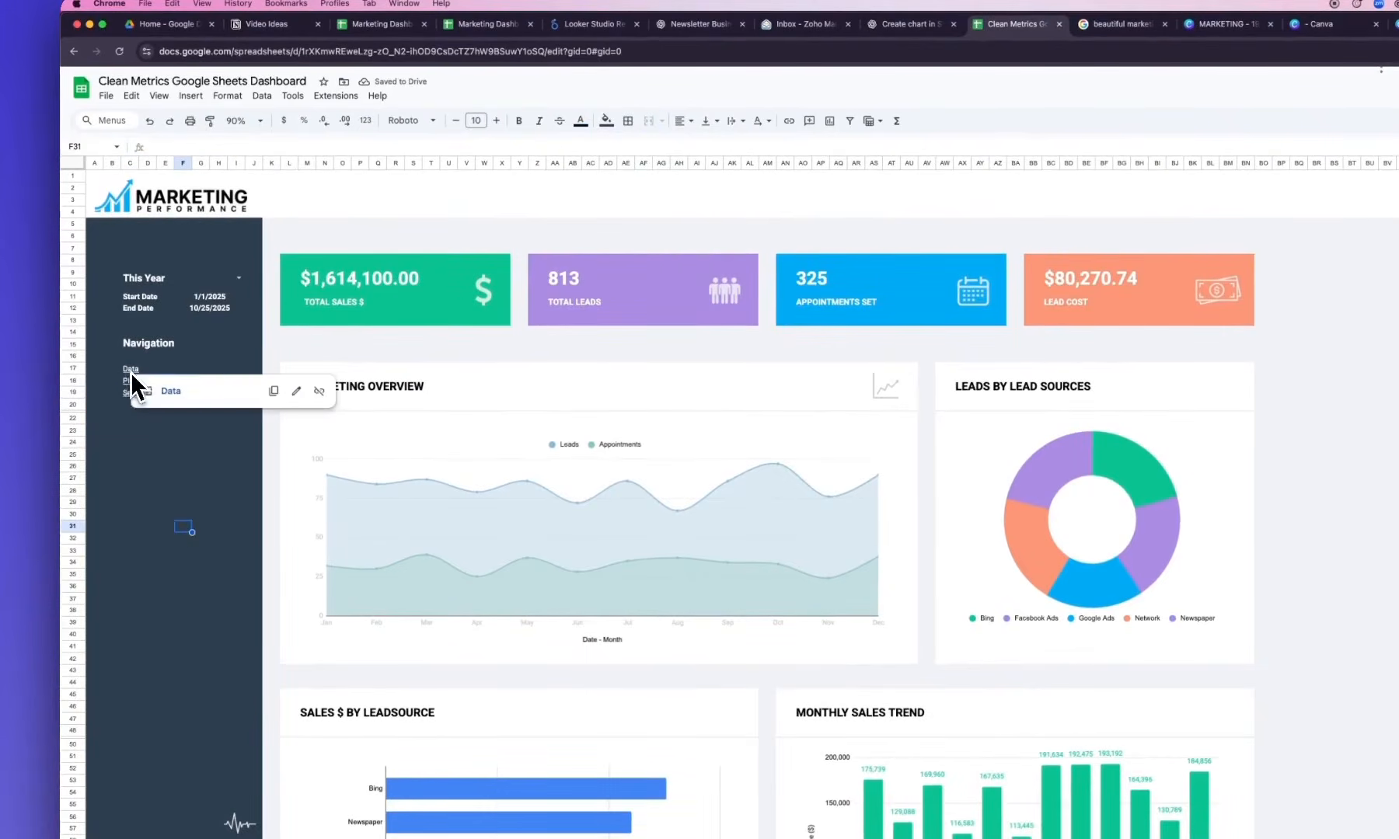
click(166, 393)
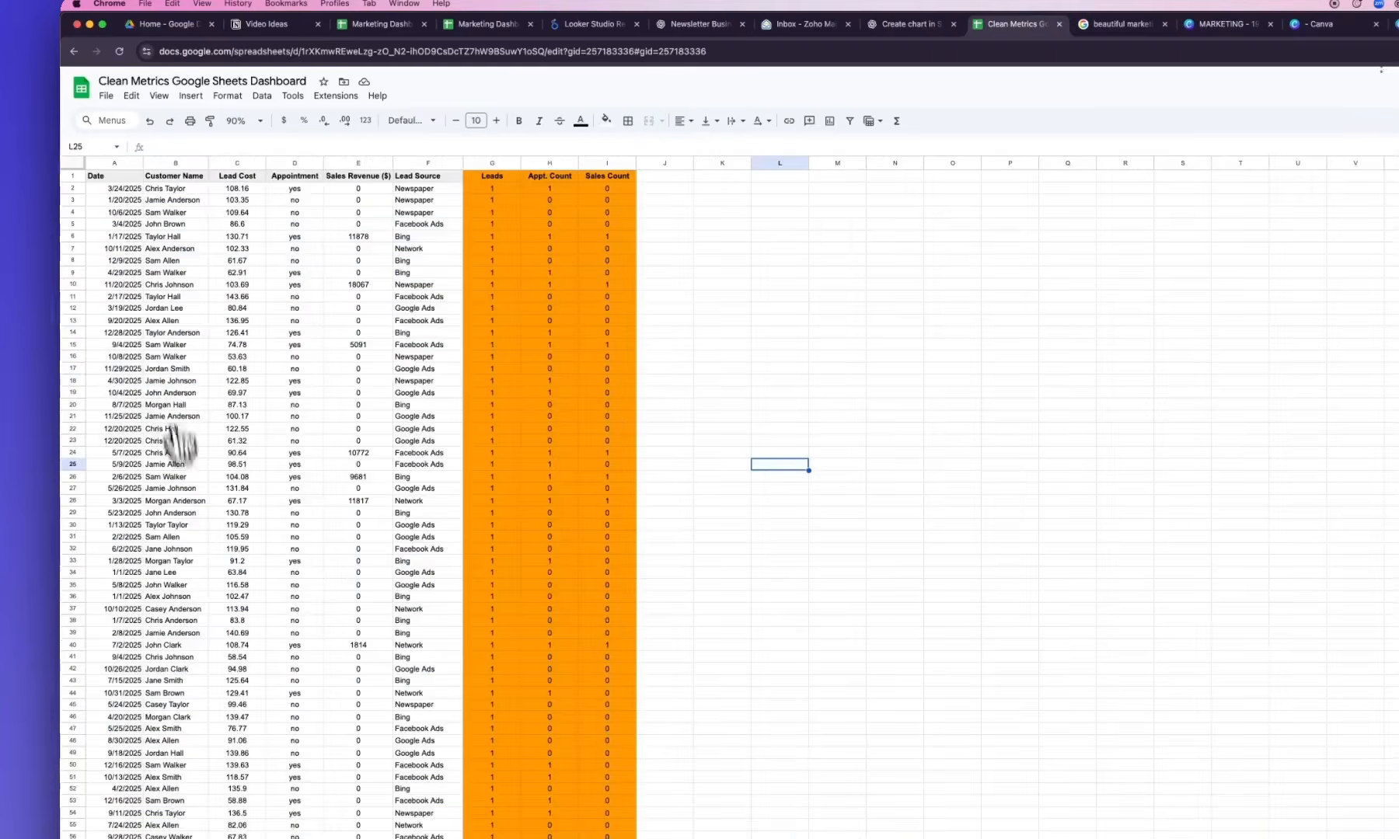
click(180, 760)
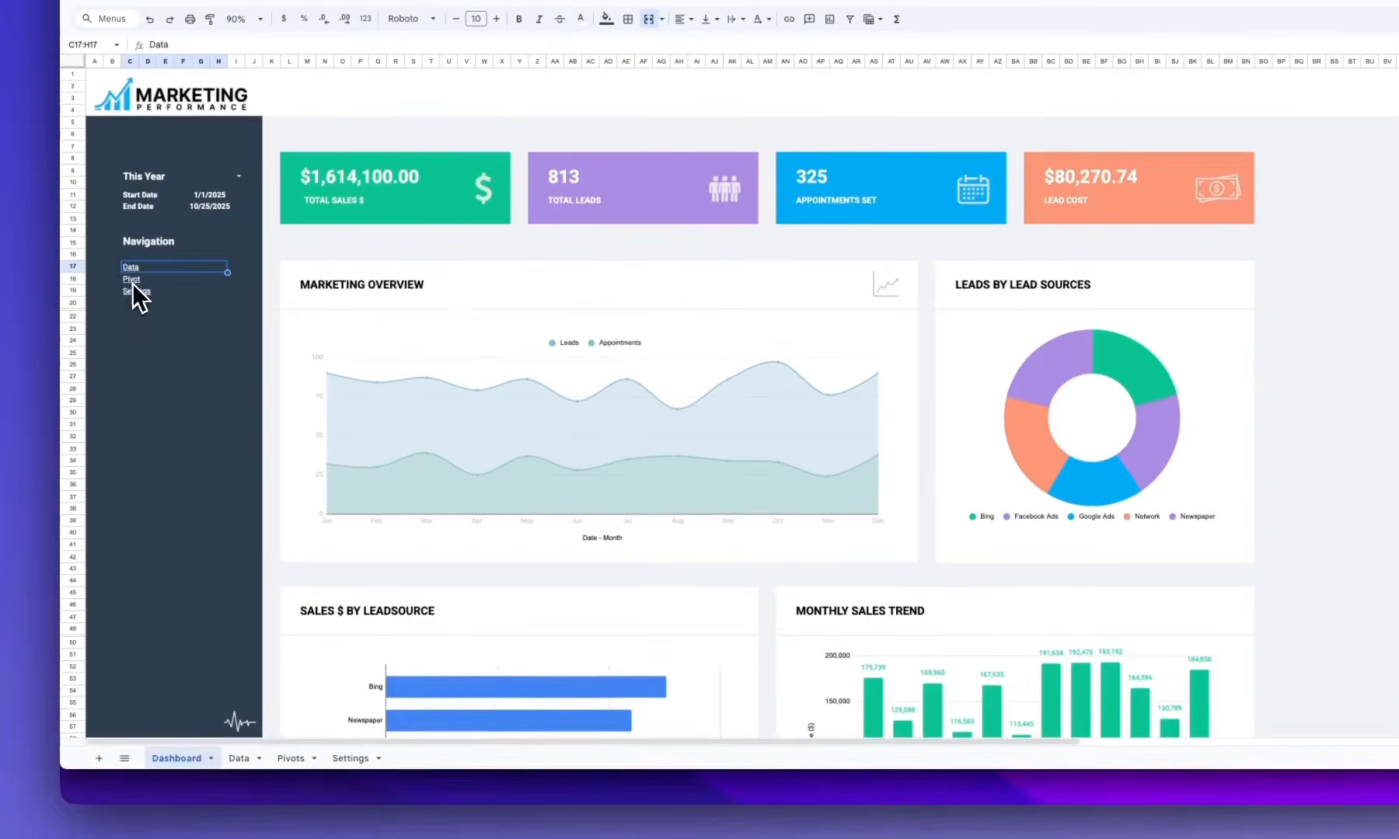
mouse_move(131, 279)
click(178, 311)
scroll(291, 561, up, 2)
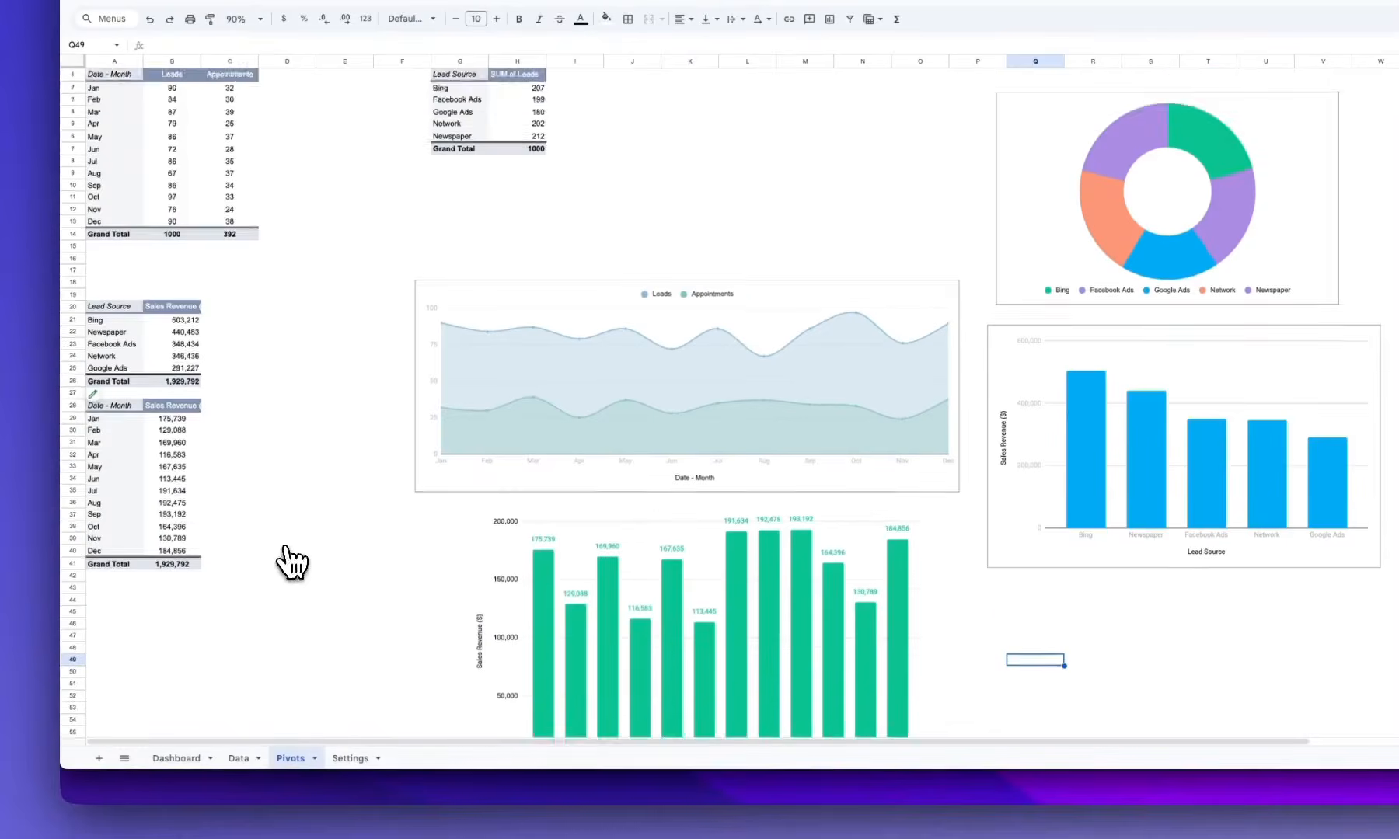
click(180, 759)
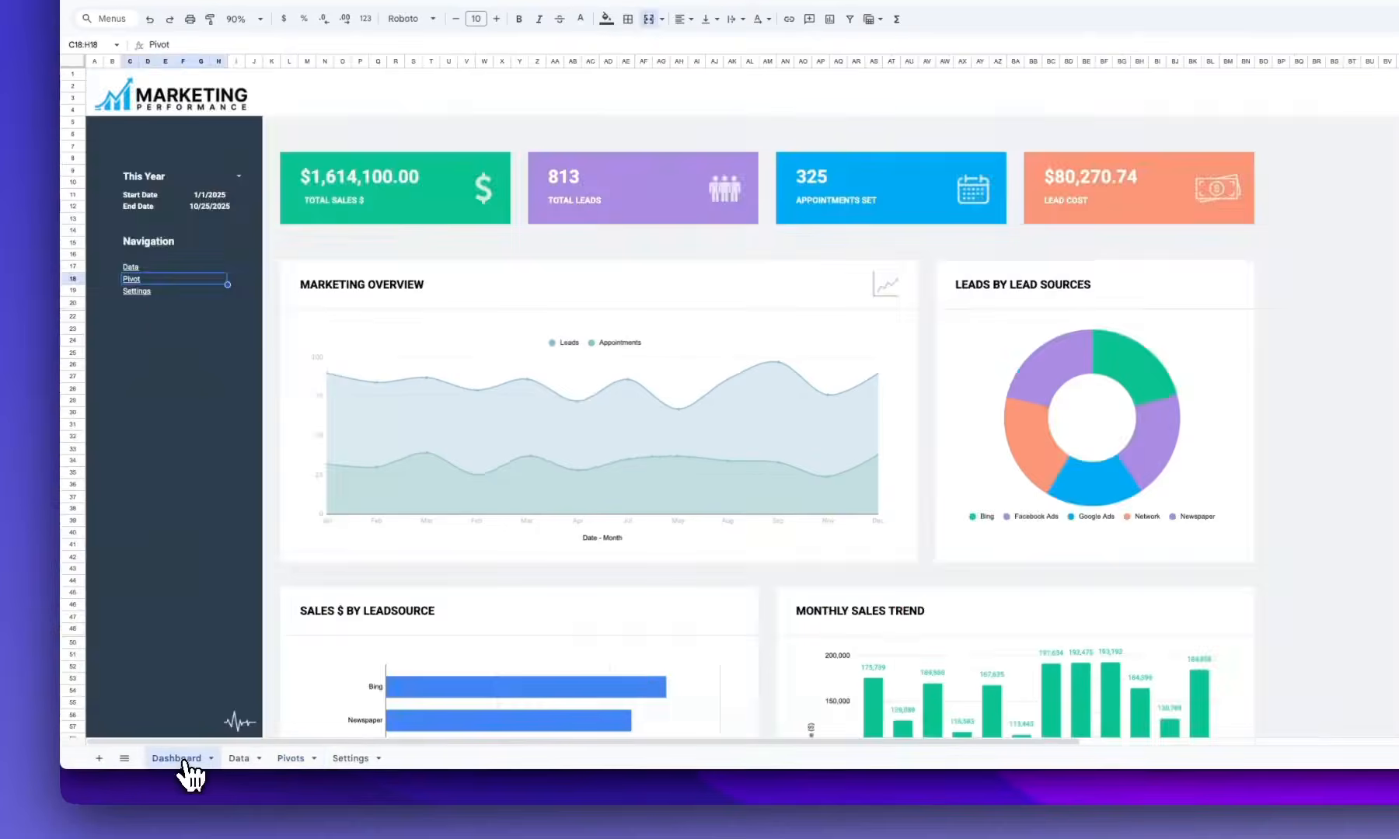
click(145, 292)
click(181, 311)
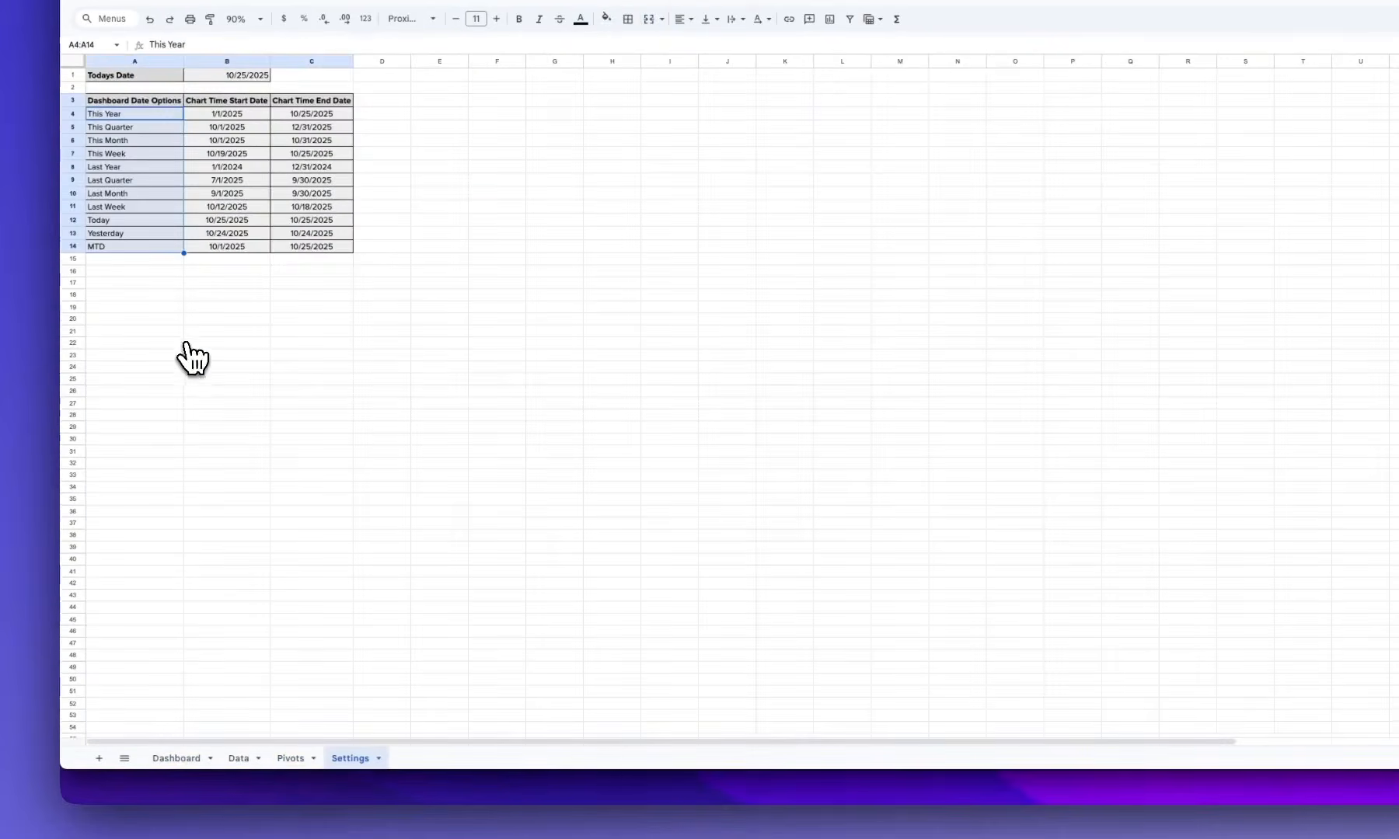
click(180, 757)
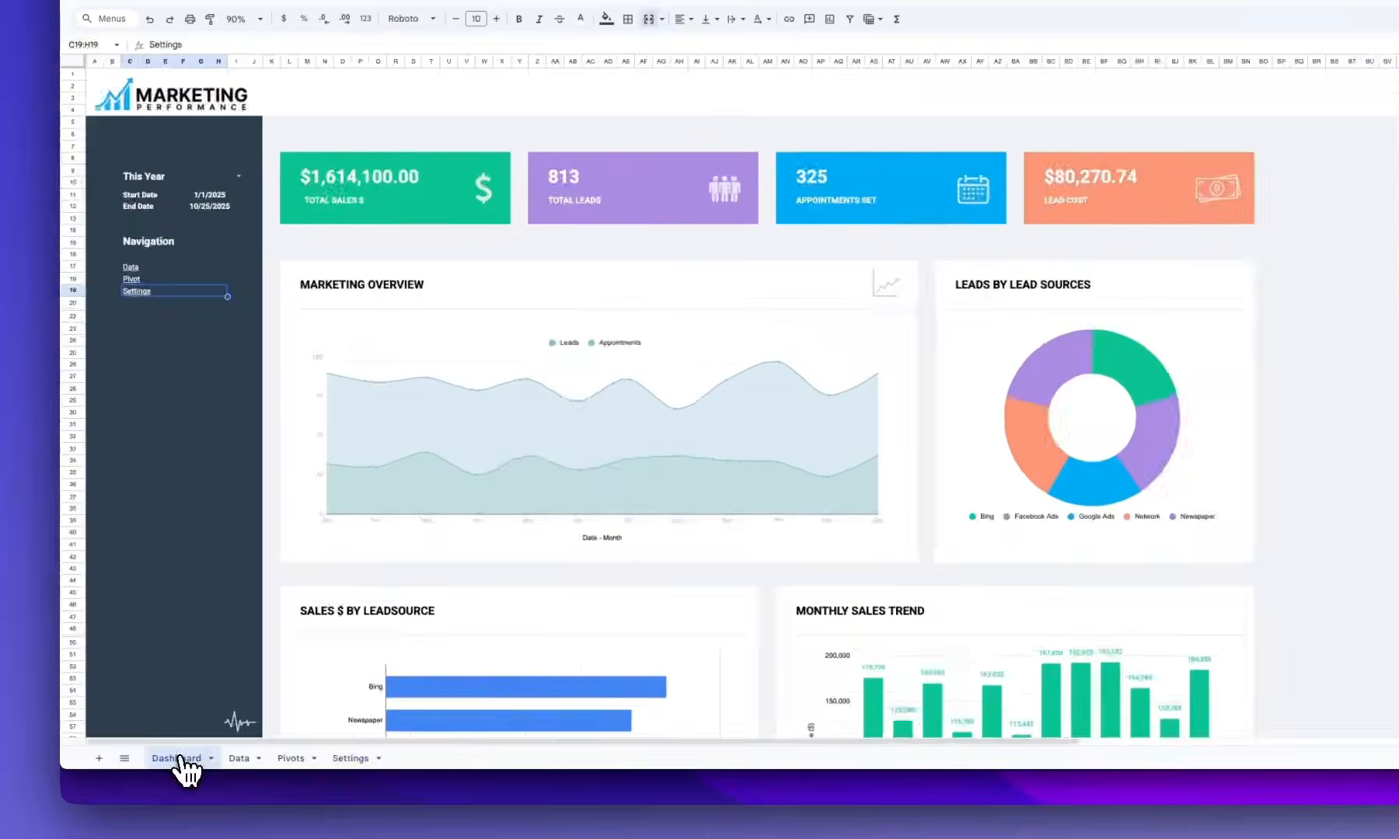